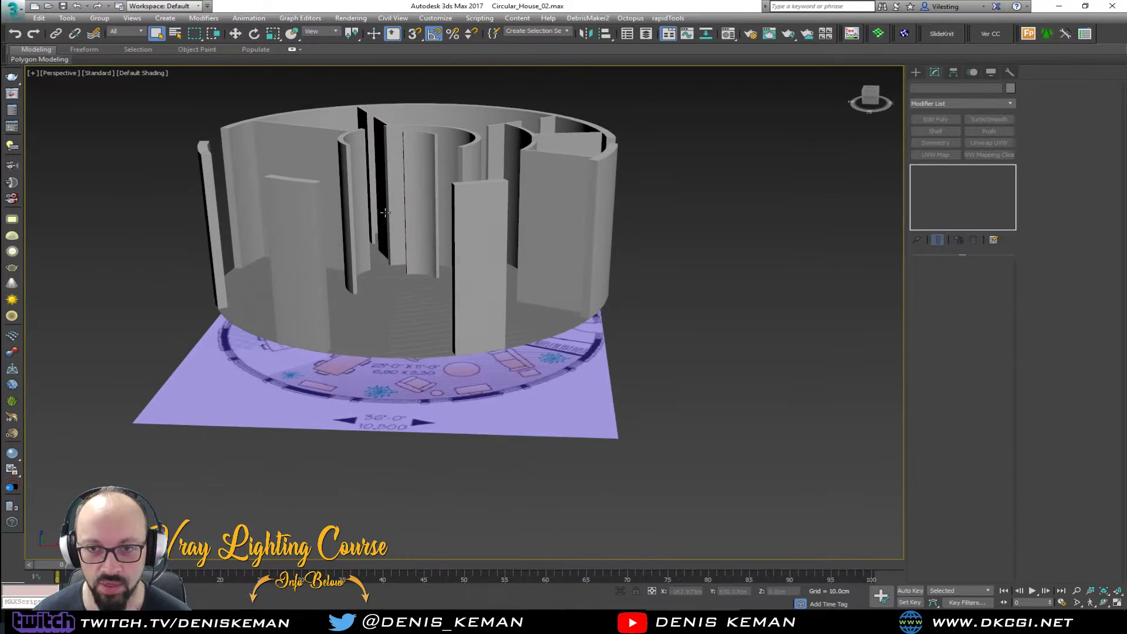
# - Create a new scene layer named Amazing_Guy
pyautogui.moveTo(505, 264)
pyautogui.keyDown('alt'); pyautogui.mouseDown(button='middle')
pyautogui.moveTo(502, 250)
pyautogui.moveTo(515, 280)
pyautogui.mouseUp(button='middle'); pyautogui.keyUp('alt')
pyautogui.scroll(5, 459, 301)
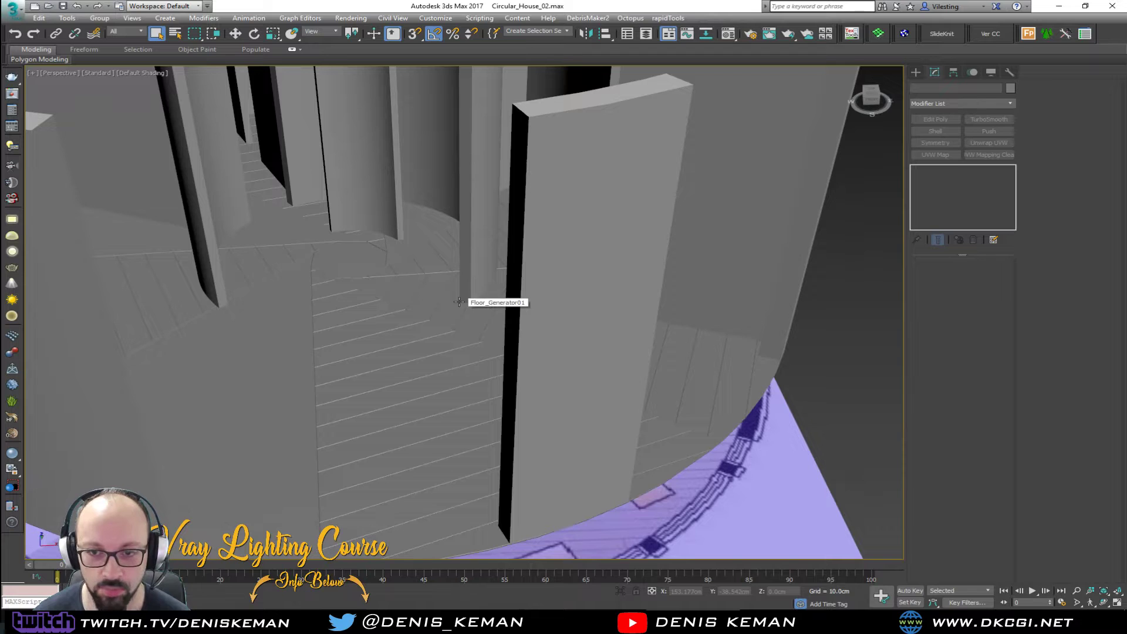
pyautogui.scroll(-6, 469, 302)
pyautogui.scroll(2, 477, 267)
pyautogui.moveTo(477, 268); pyautogui.dragTo(506, 244, button='middle')
pyautogui.click(646, 34)
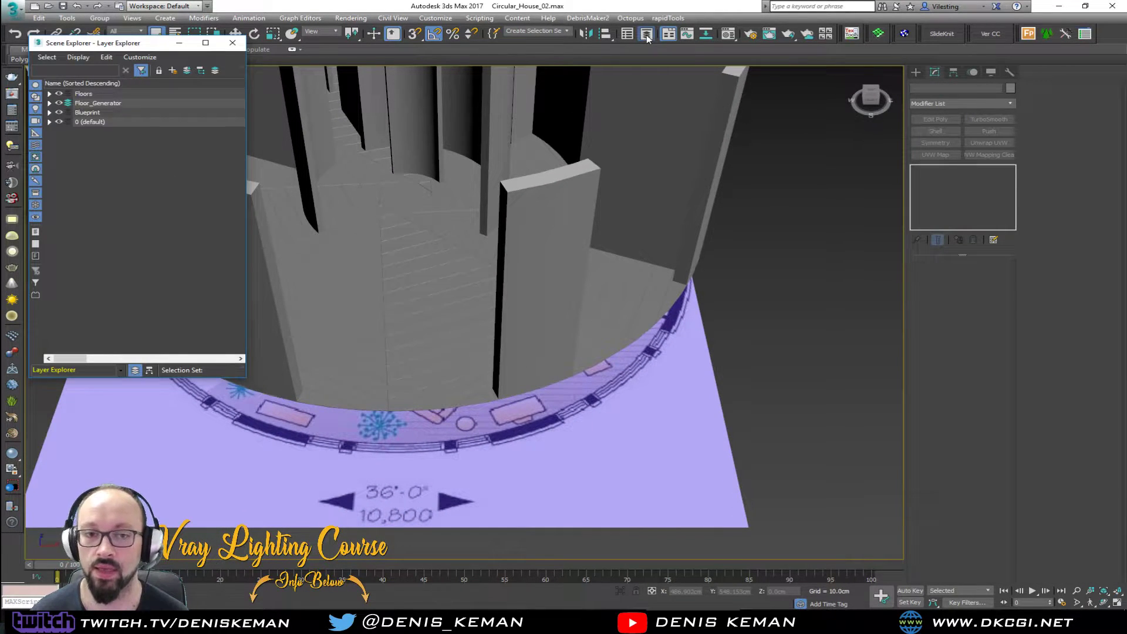
pyautogui.click(173, 71)
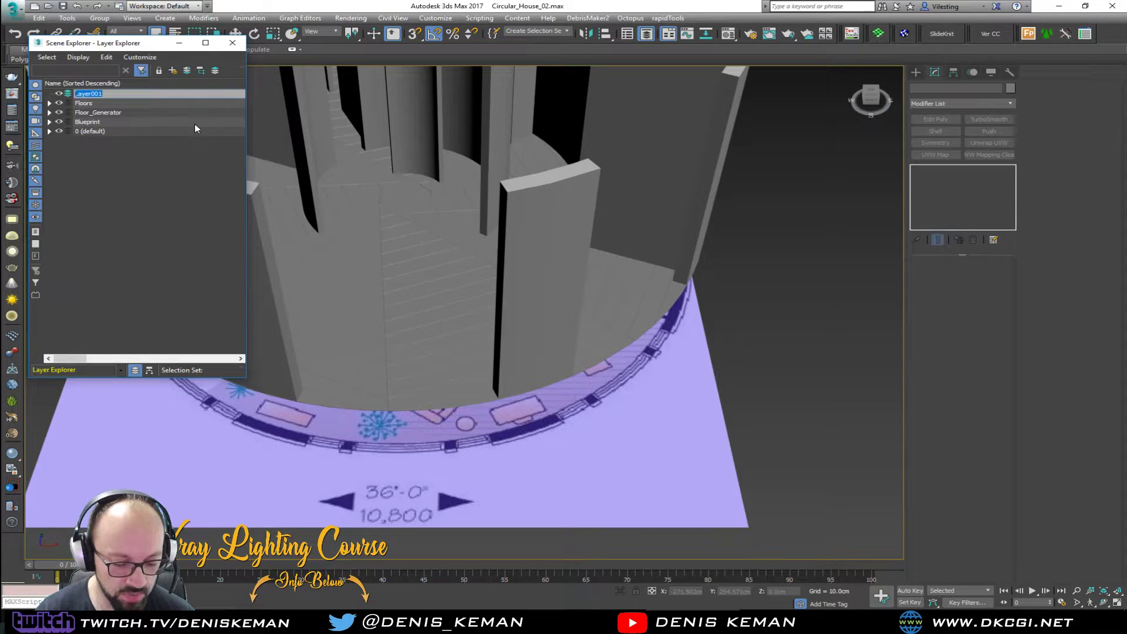
pyautogui.write('Amazing')
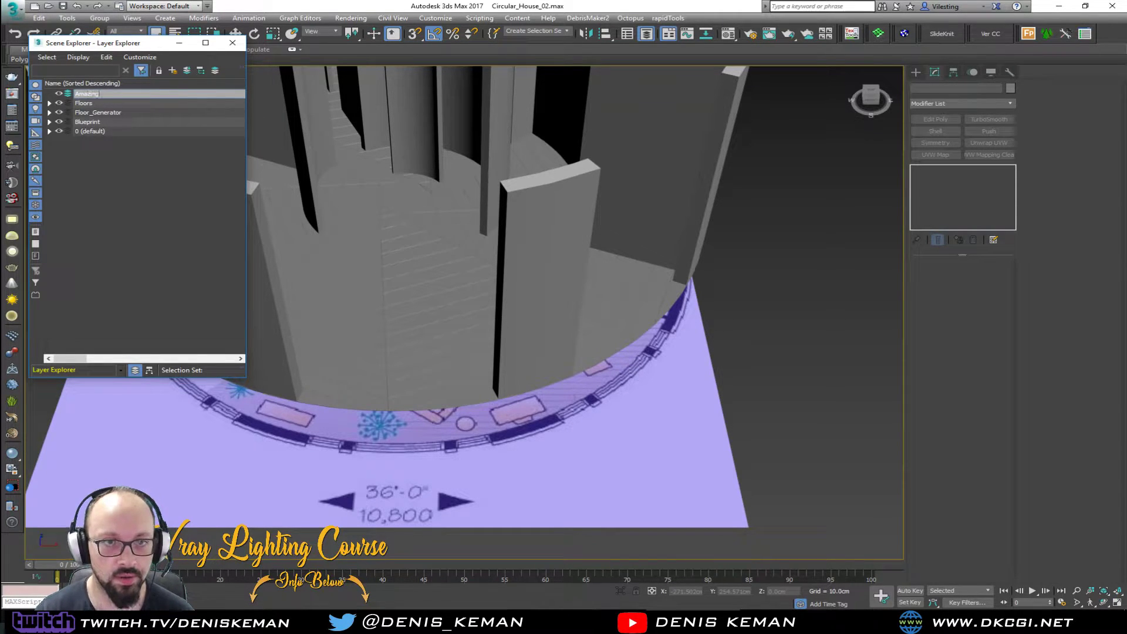
pyautogui.write('_Gui')
pyautogui.press('Return')
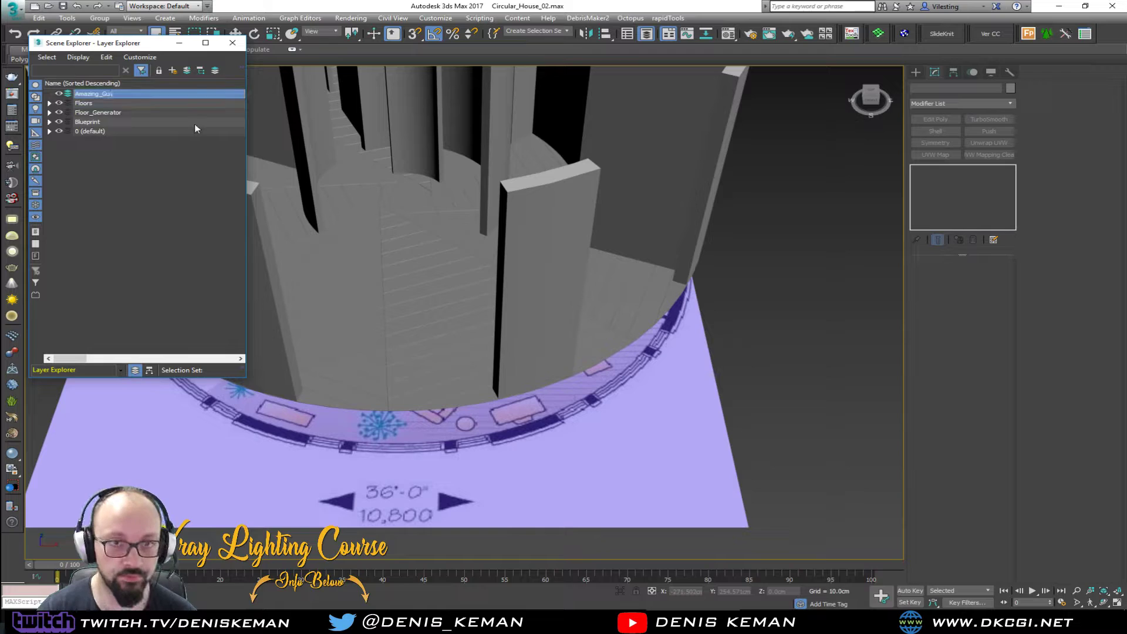
# - Create a Biped skeleton about 165 cm tall on the blueprint, in front of the house walls
pyautogui.click(919, 71)
pyautogui.click(1002, 88)
pyautogui.click(937, 146)
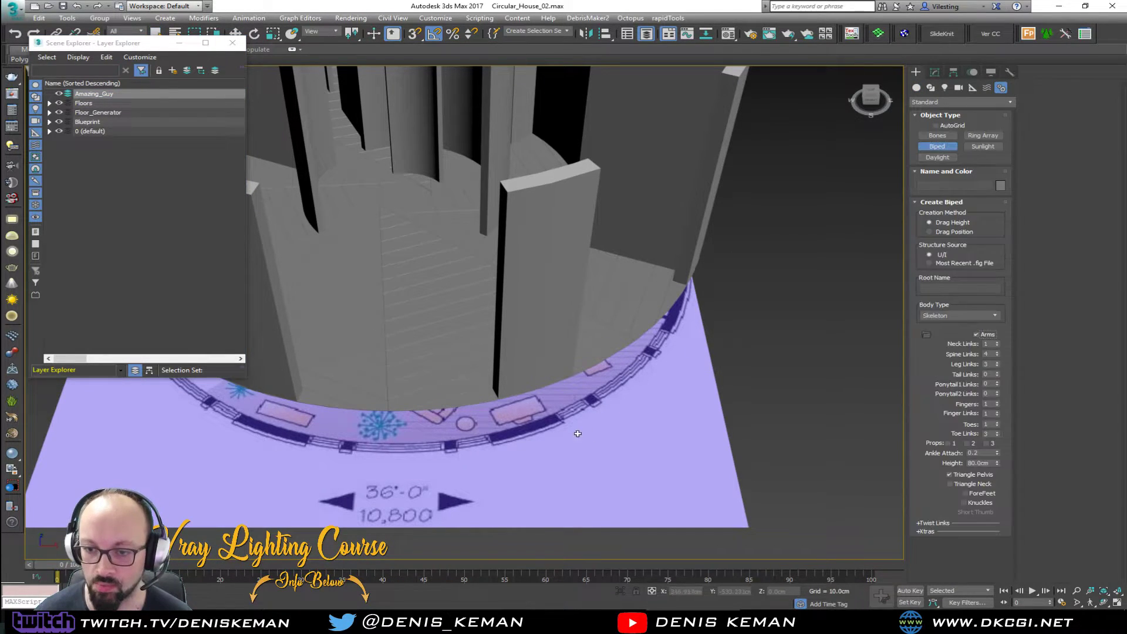
pyautogui.moveTo(486, 457); pyautogui.dragTo(558, 356)
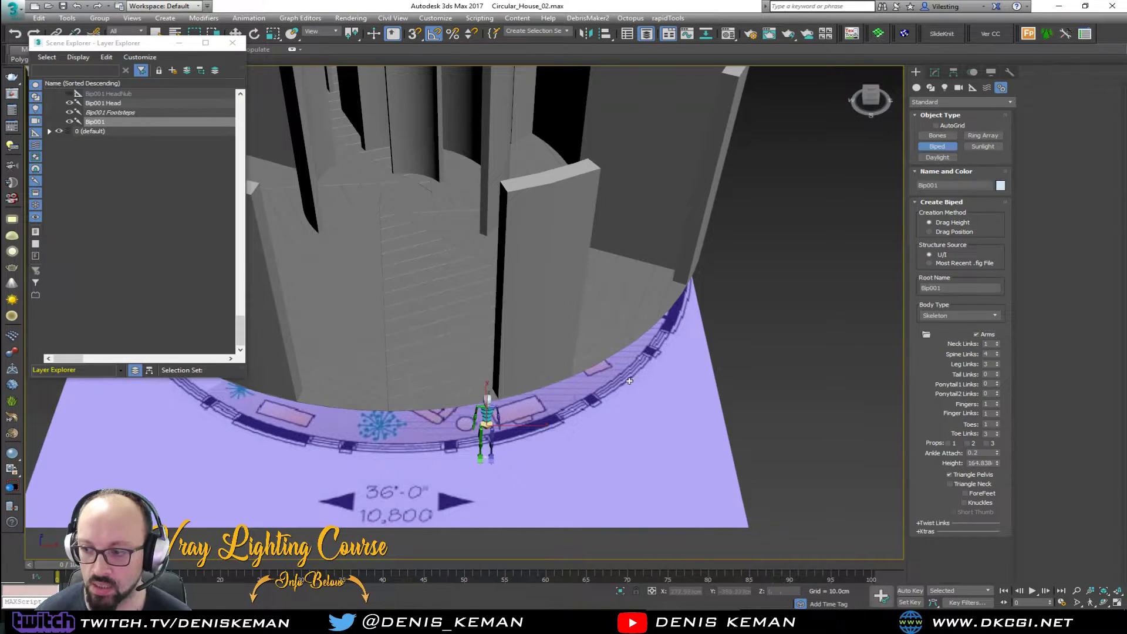
# - Set the biped's height to 185 cm, finish its creation and deselect it
pyautogui.doubleClick(968, 463)
pyautogui.write('185')
pyautogui.press('Return')
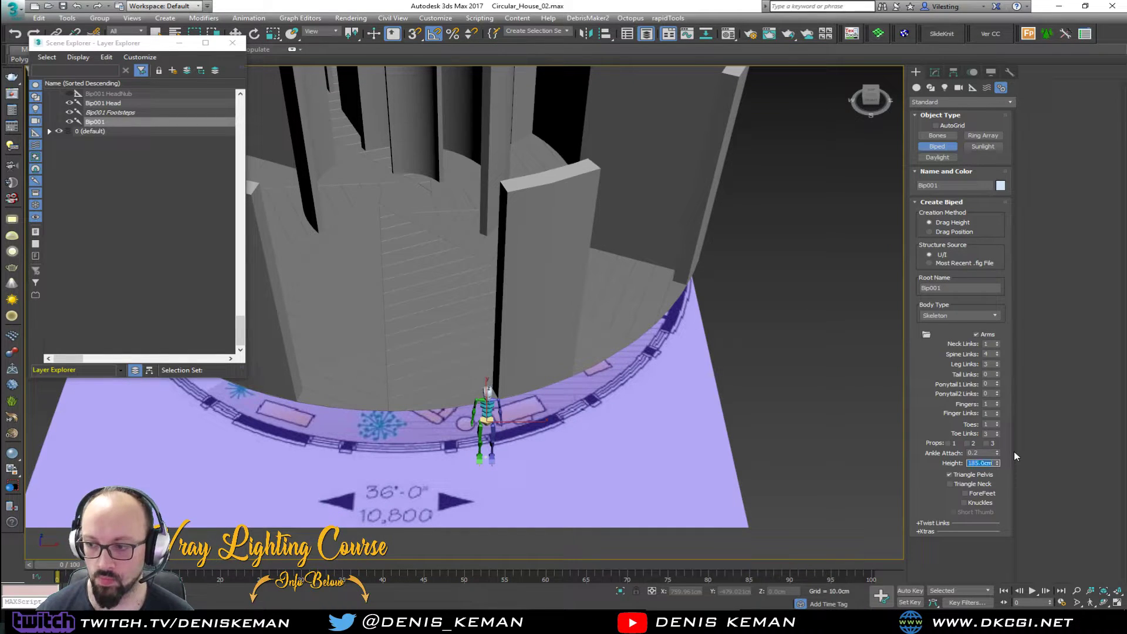
pyautogui.keyDown('alt'); pyautogui.moveTo(558, 407); pyautogui.dragTo(559, 444, button='middle'); pyautogui.keyUp('alt')
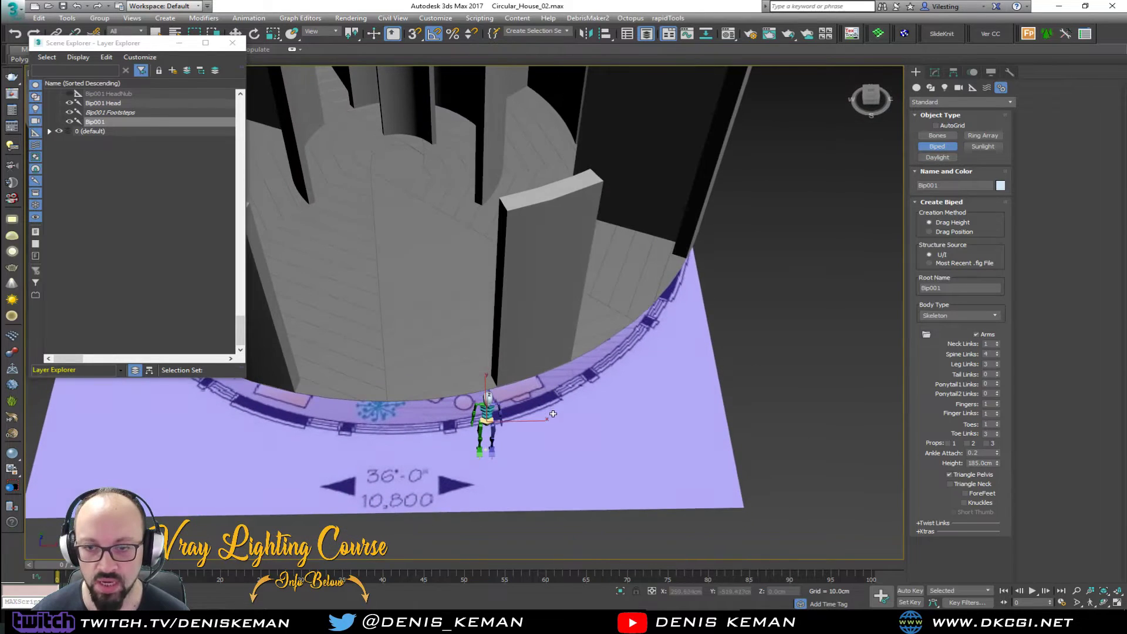
pyautogui.rightClick(559, 443)
pyautogui.click(562, 431)
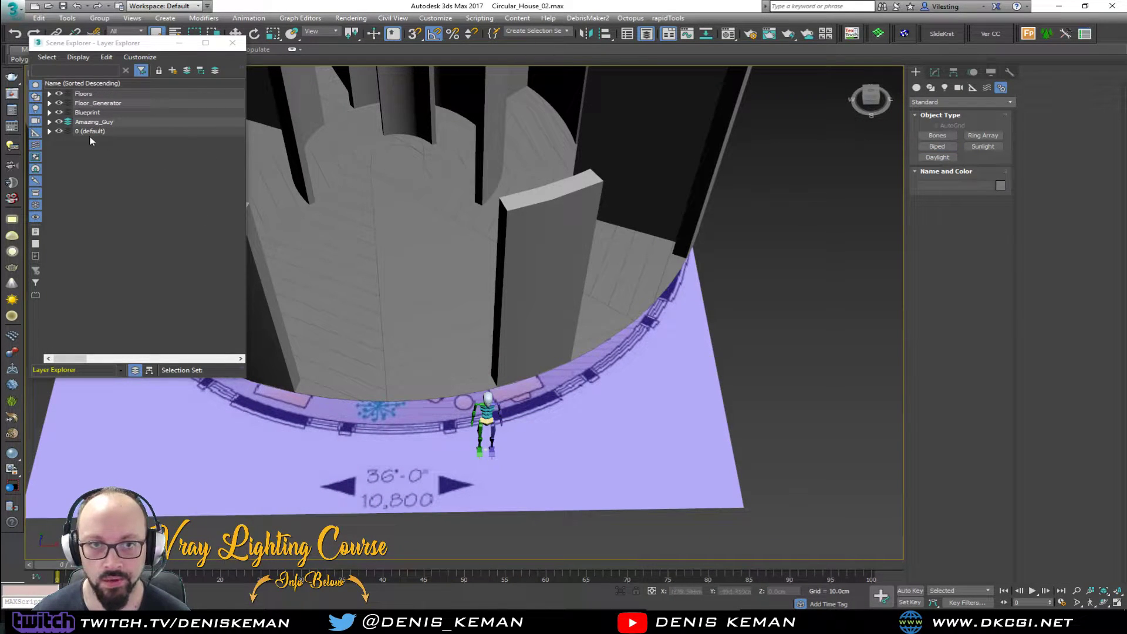
# - Select all of the biped's bones and group them as Amazing_Uncle_Bob
pyautogui.keyDown('alt'); pyautogui.moveTo(448, 422); pyautogui.dragTo(447, 434, button='middle'); pyautogui.keyUp('alt')
pyautogui.moveTo(514, 460); pyautogui.dragTo(444, 504)
pyautogui.press('z')
pyautogui.keyDown('alt'); pyautogui.moveTo(444, 504); pyautogui.dragTo(443, 407, button='middle'); pyautogui.keyUp('alt')
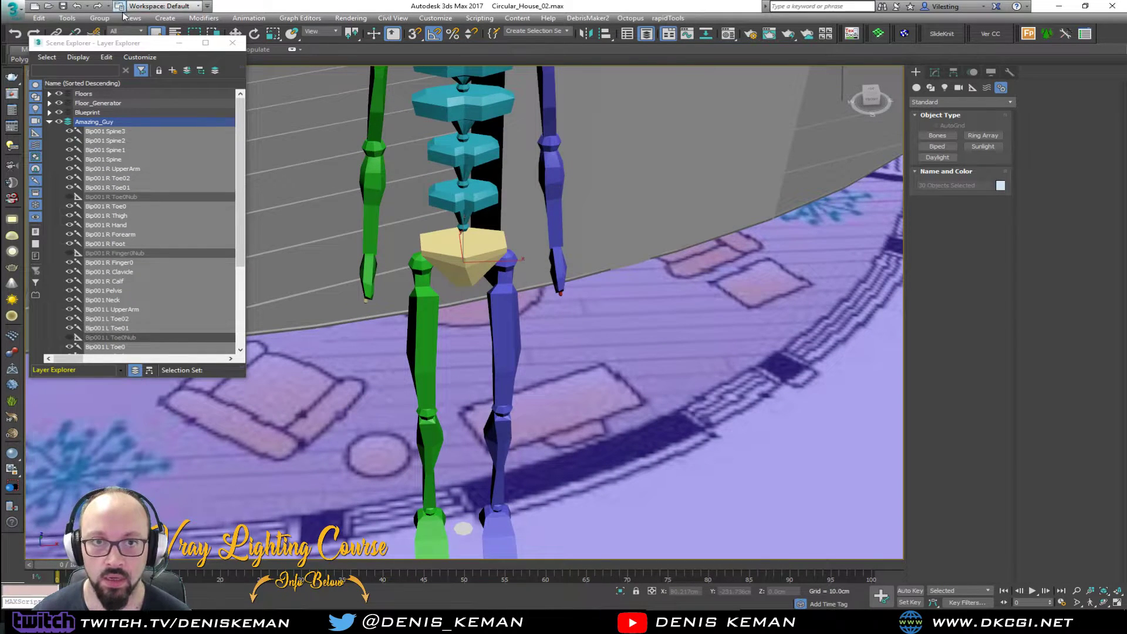
pyautogui.click(99, 18)
pyautogui.click(106, 30)
pyautogui.write('Amazing_Unc')
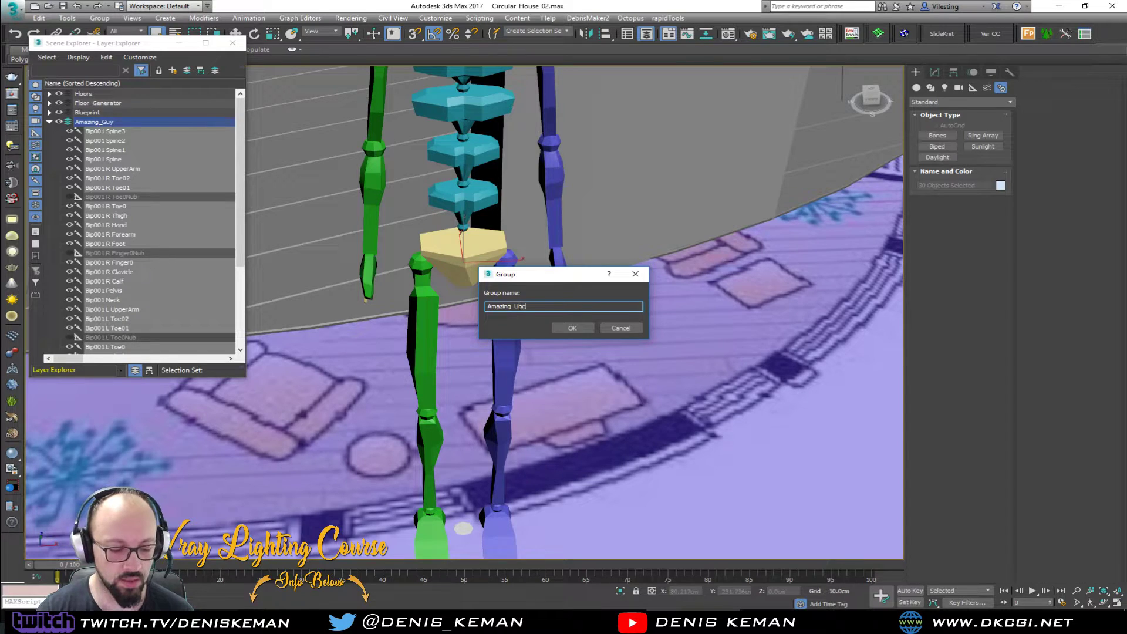
pyautogui.write('le_Bob')
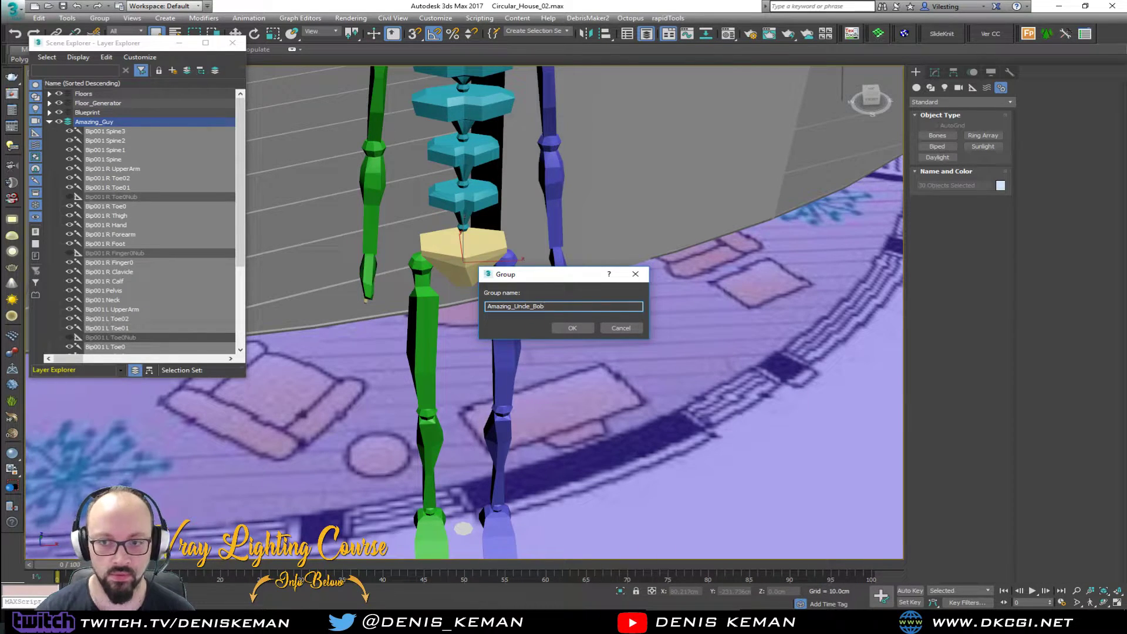
pyautogui.click(566, 328)
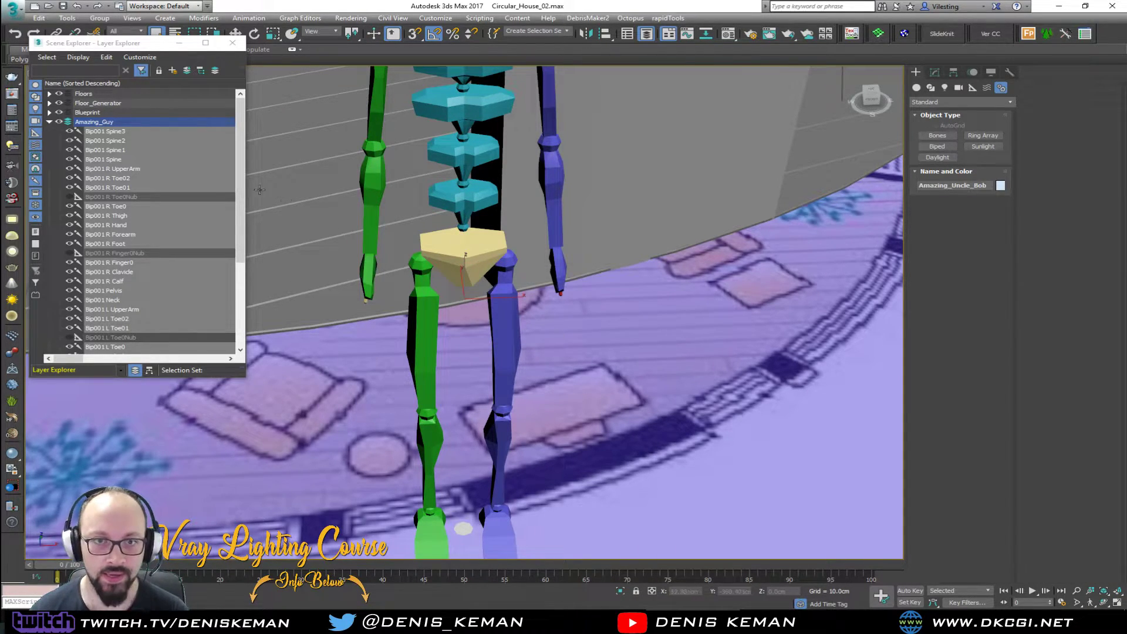
# - Hide the Amazing_Guy layer to view the house without the biped, and show the layer again
pyautogui.click(59, 121)
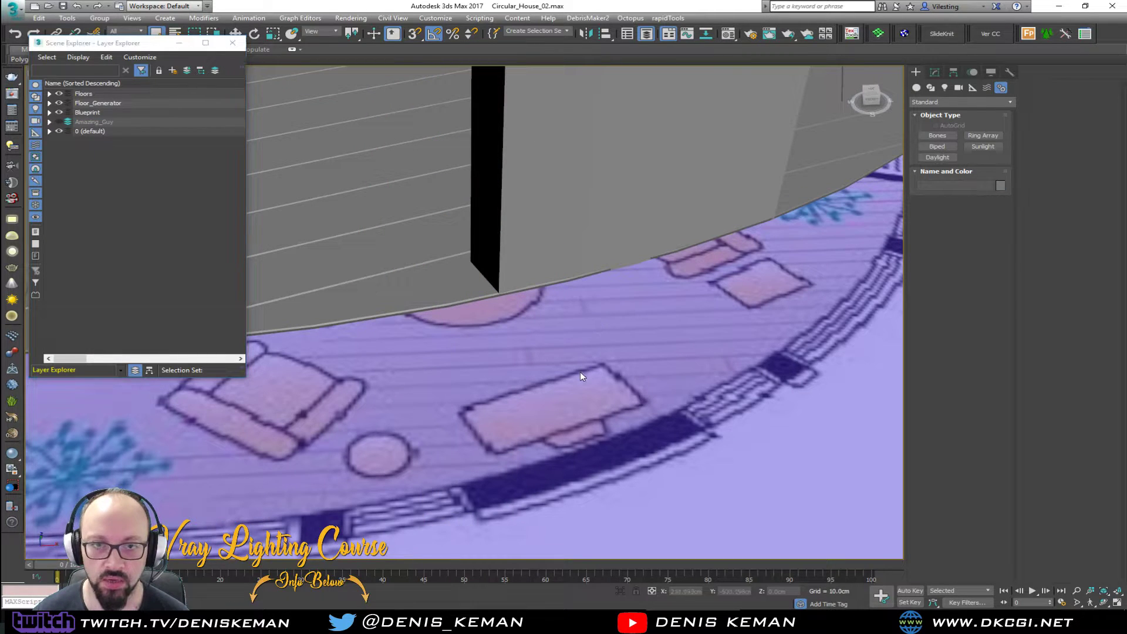
pyautogui.scroll(-10, 581, 372)
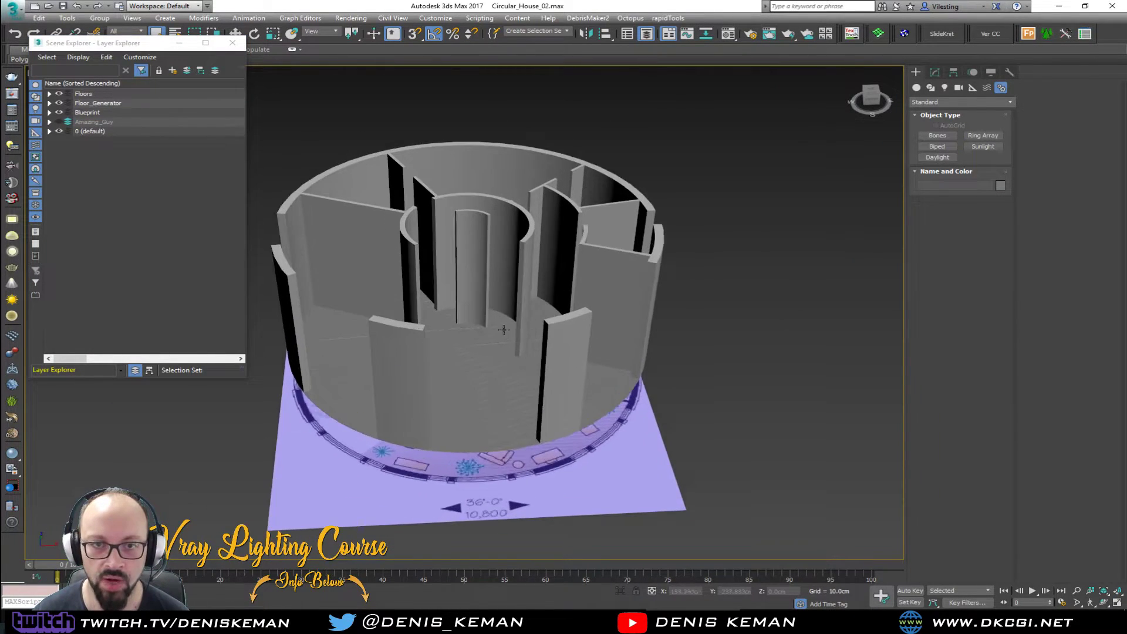
pyautogui.click(59, 122)
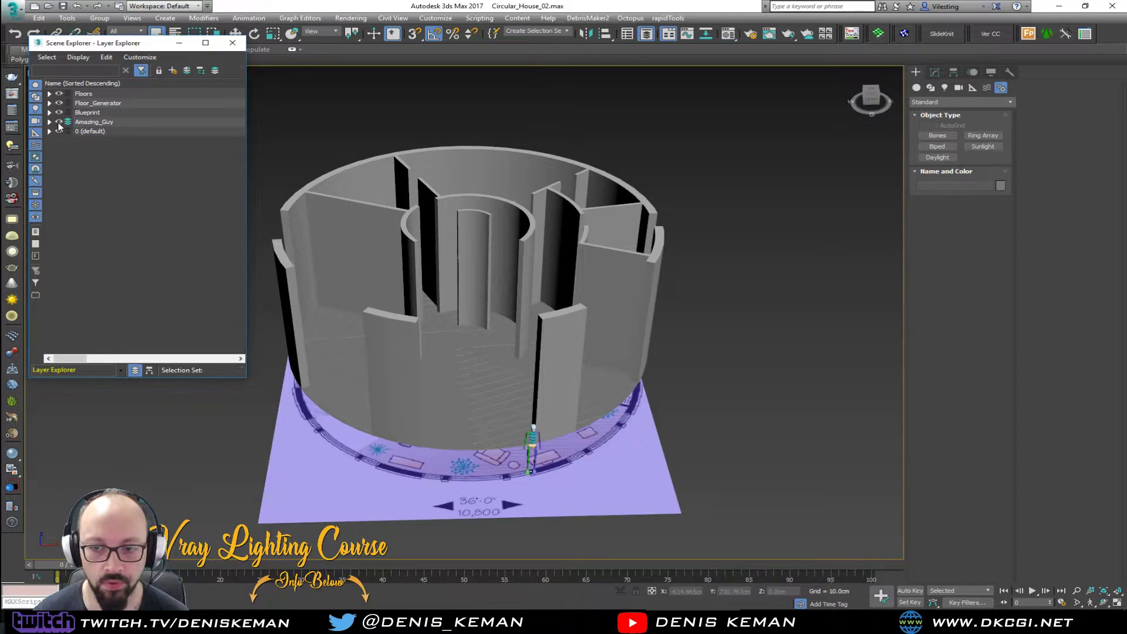
# - Move the biped group away from the house to just outside the blueprint's lower-left corner in the top view
pyautogui.click(531, 448)
pyautogui.press('w')
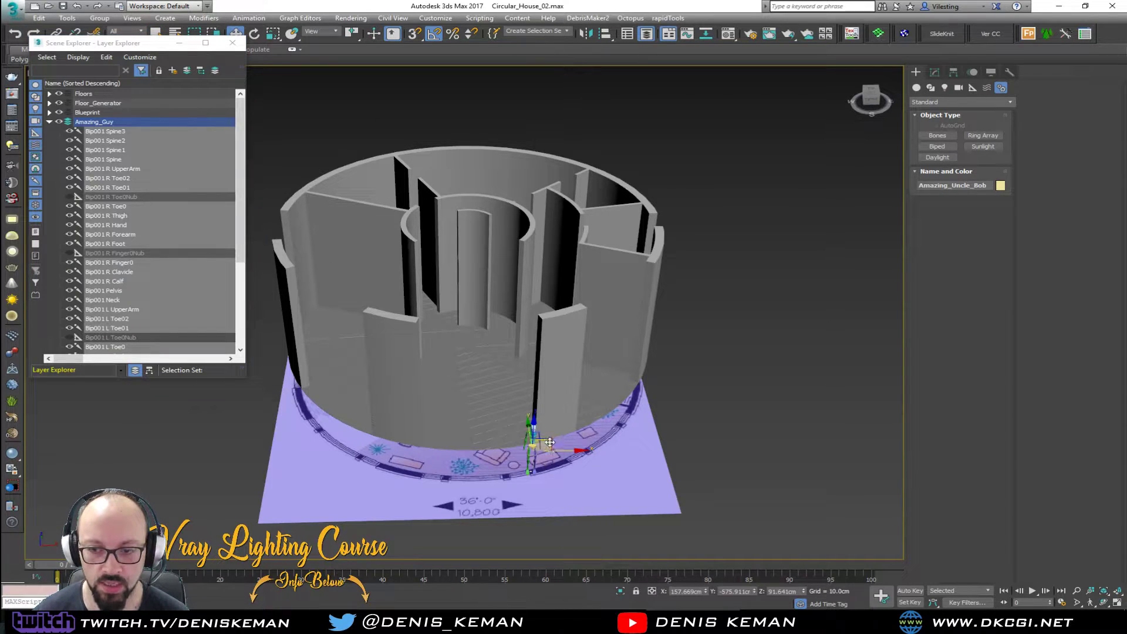
pyautogui.keyDown('alt'); pyautogui.moveTo(580, 425); pyautogui.dragTo(565, 442, button='middle'); pyautogui.keyUp('alt')
pyautogui.moveTo(555, 441); pyautogui.dragTo(272, 340)
pyautogui.hotkey('alt', 'w')
pyautogui.moveTo(323, 236); pyautogui.dragTo(422, 183, button='middle')
pyautogui.scroll(-4, 360, 231)
pyautogui.scroll(5, 310, 236)
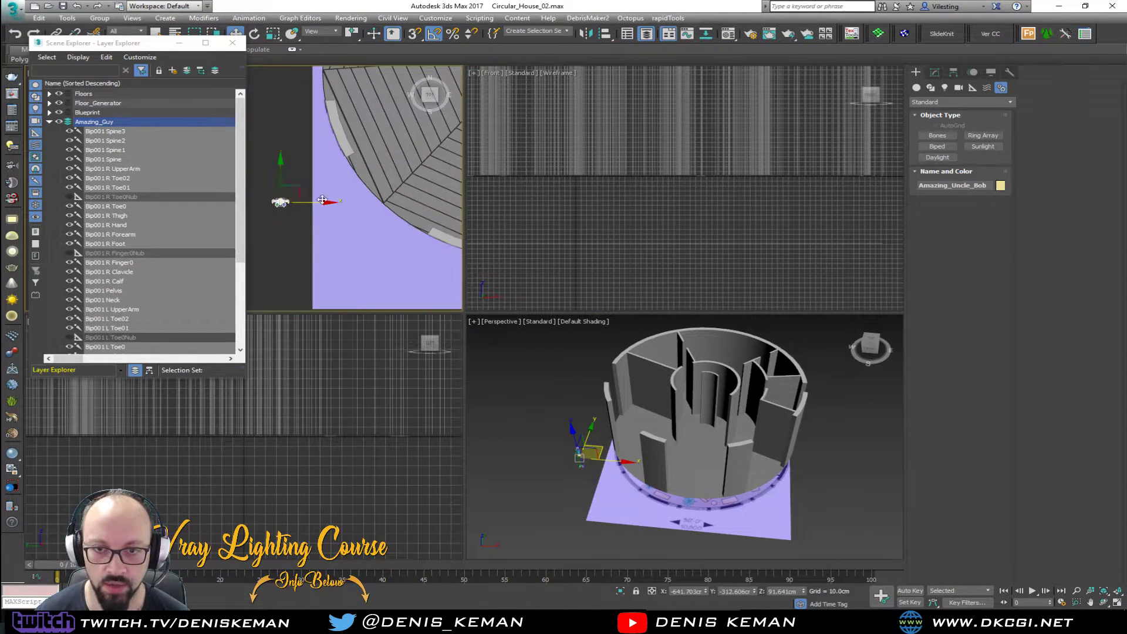
pyautogui.moveTo(302, 163); pyautogui.dragTo(331, 140, button='middle')
pyautogui.moveTo(332, 139); pyautogui.dragTo(350, 203)
pyautogui.click(401, 219)
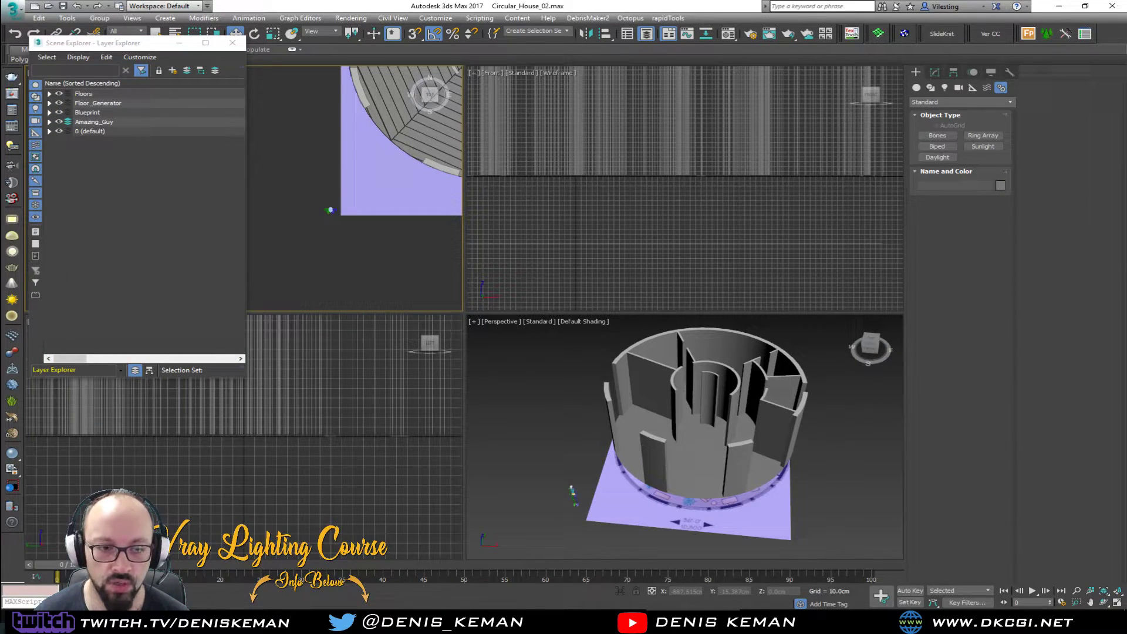
# - Close the layer list, maximize the perspective view and remove the biped from view
pyautogui.hotkey('ctrl', 'alt', 'o')
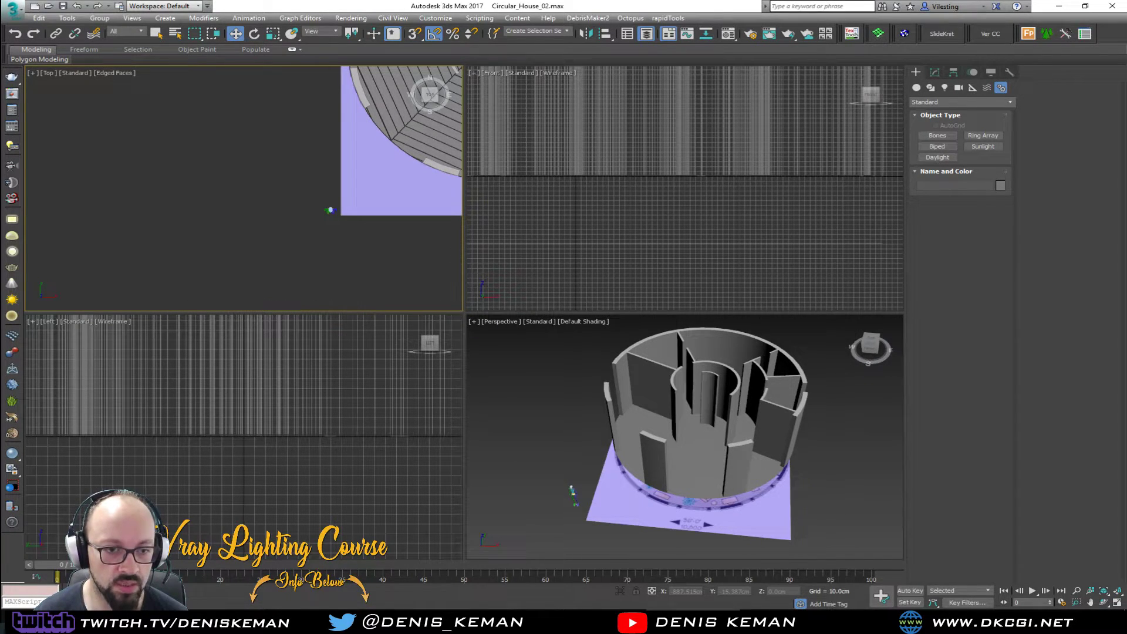
pyautogui.moveTo(587, 457); pyautogui.dragTo(566, 443, button='middle')
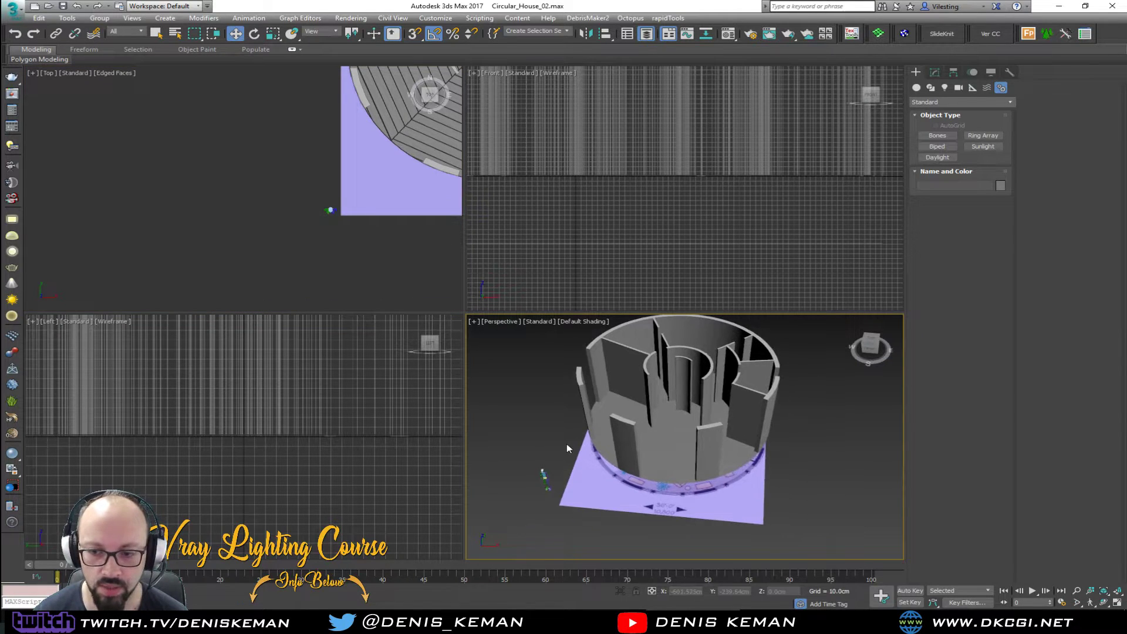
pyautogui.hotkey('alt', 'w')
pyautogui.keyDown('alt'); pyautogui.moveTo(437, 368); pyautogui.dragTo(476, 339, button='middle'); pyautogui.keyUp('alt')
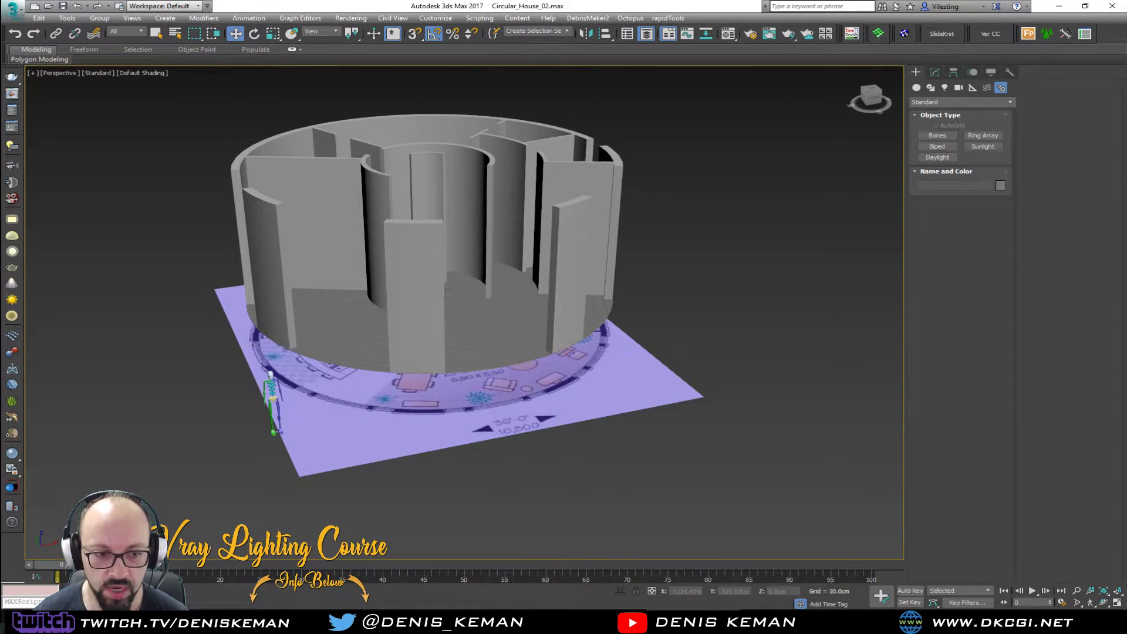
pyautogui.hotkey('ctrl', 'z')
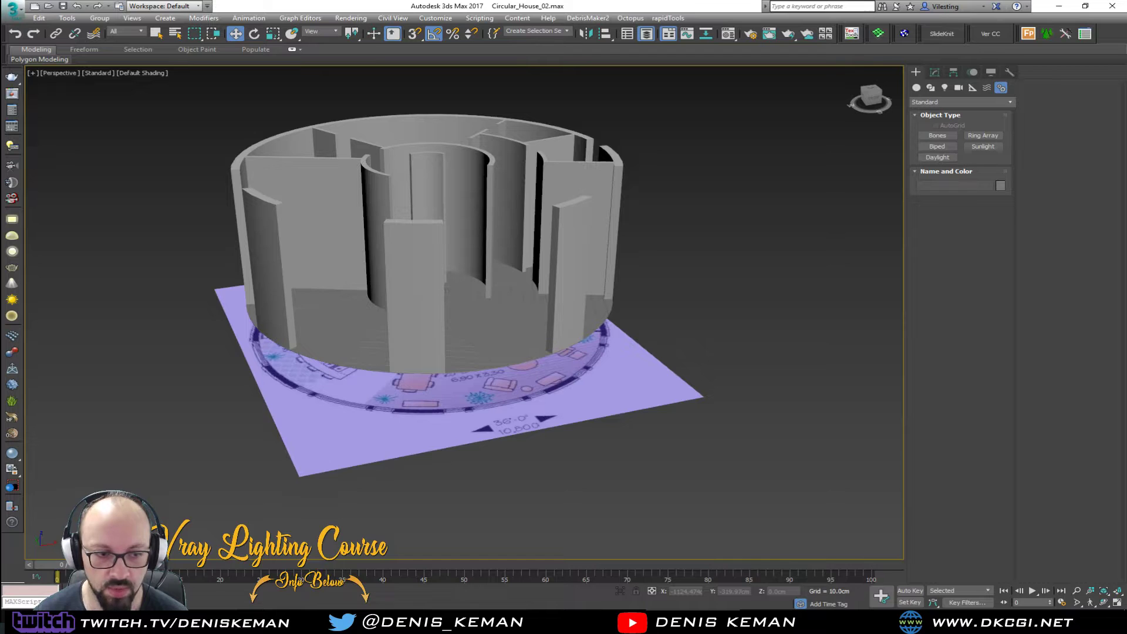
# - Turn off the Shell modifier on the Circle002 house walls and deselect the object
pyautogui.keyDown('alt'); pyautogui.moveTo(451, 456); pyautogui.dragTo(445, 421, button='middle'); pyautogui.keyUp('alt')
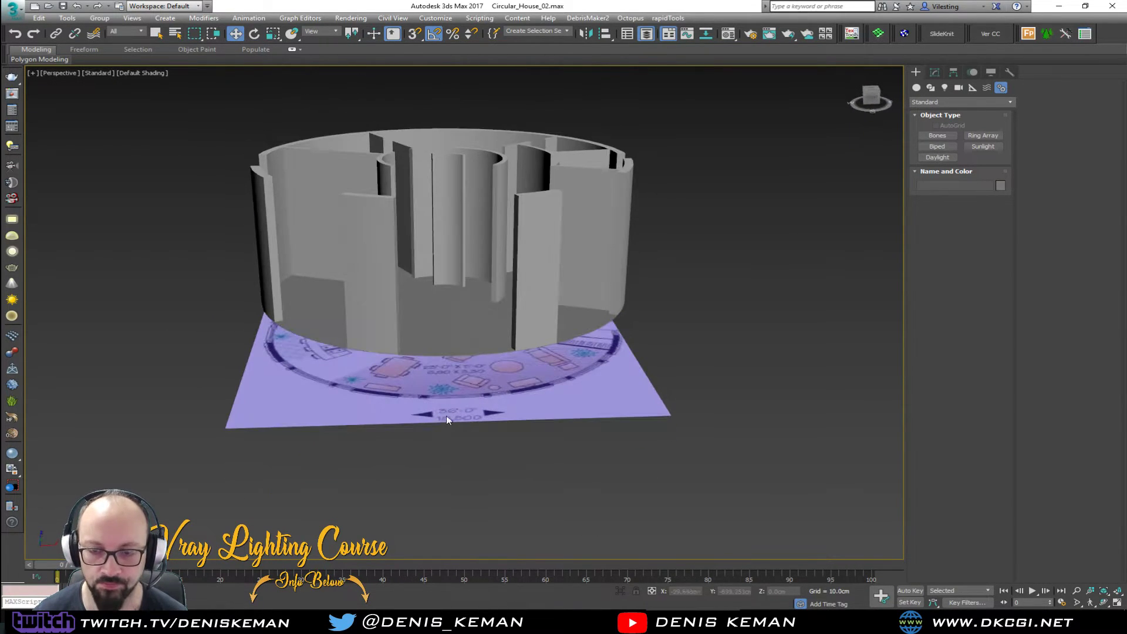
pyautogui.click(467, 247)
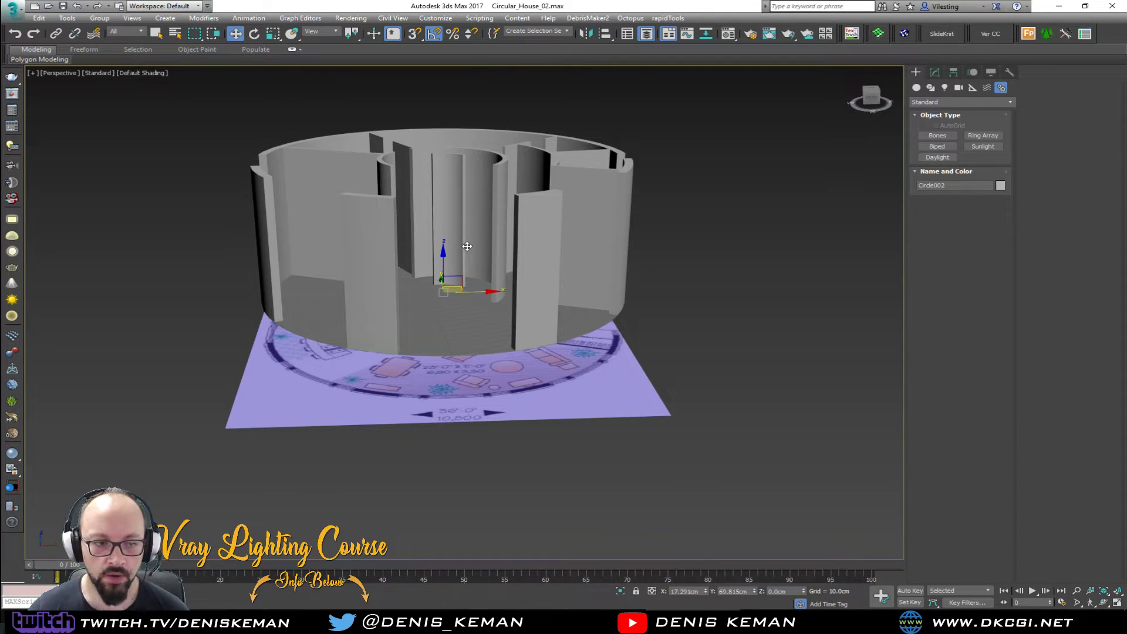
pyautogui.click(935, 73)
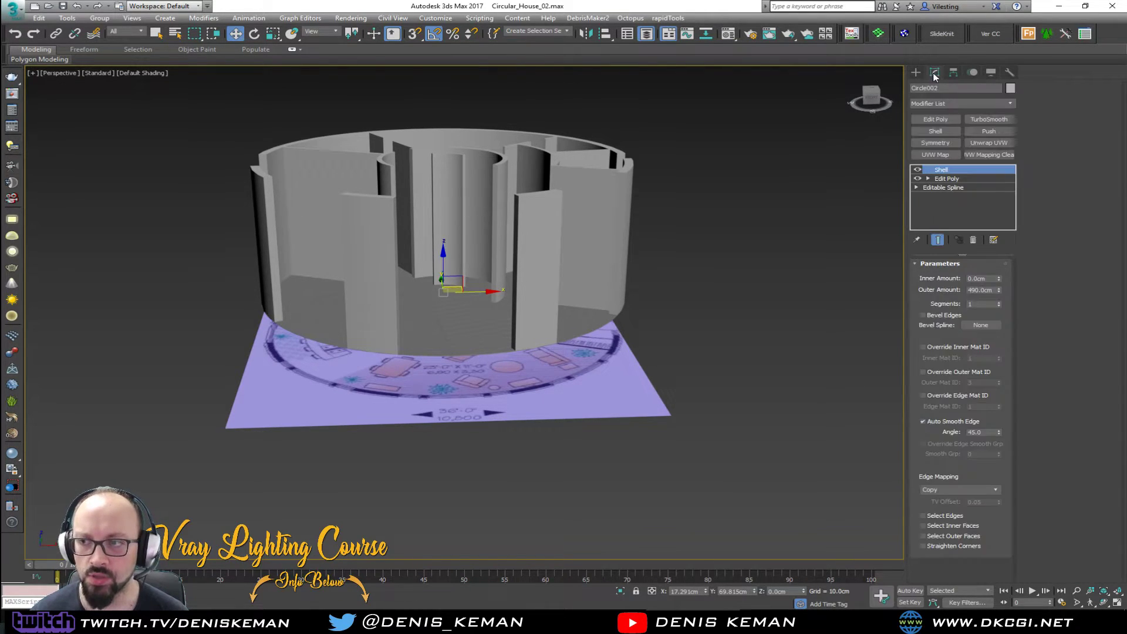
pyautogui.click(920, 170)
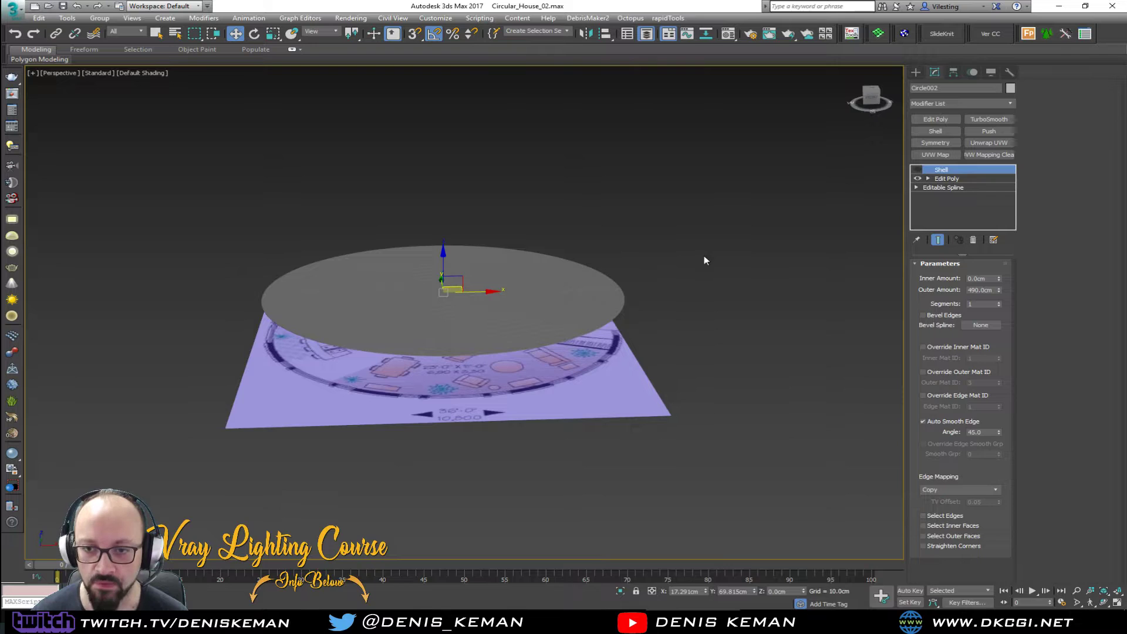
pyautogui.click(699, 262)
# - Delete the generated floor that covers the flattened wall outlines
pyautogui.keyDown('alt'); pyautogui.moveTo(697, 264); pyautogui.dragTo(636, 279, button='middle'); pyautogui.keyUp('alt')
pyautogui.keyDown('alt'); pyautogui.moveTo(503, 340); pyautogui.dragTo(474, 314, button='middle'); pyautogui.keyUp('alt')
pyautogui.scroll(4, 468, 325)
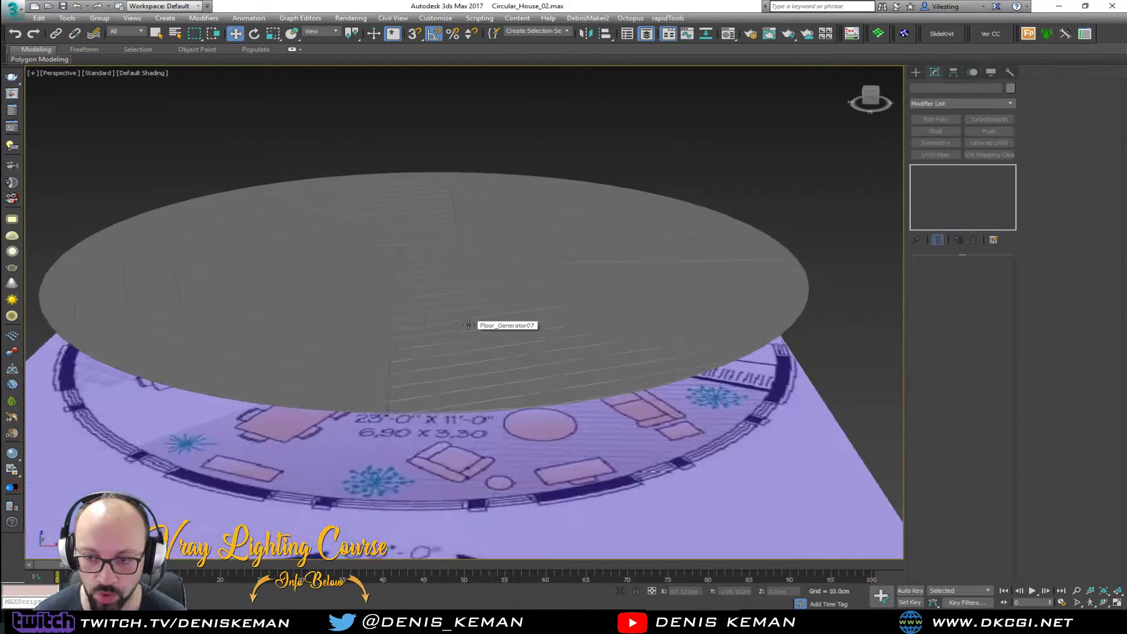
pyautogui.scroll(-4, 468, 325)
pyautogui.click(469, 325)
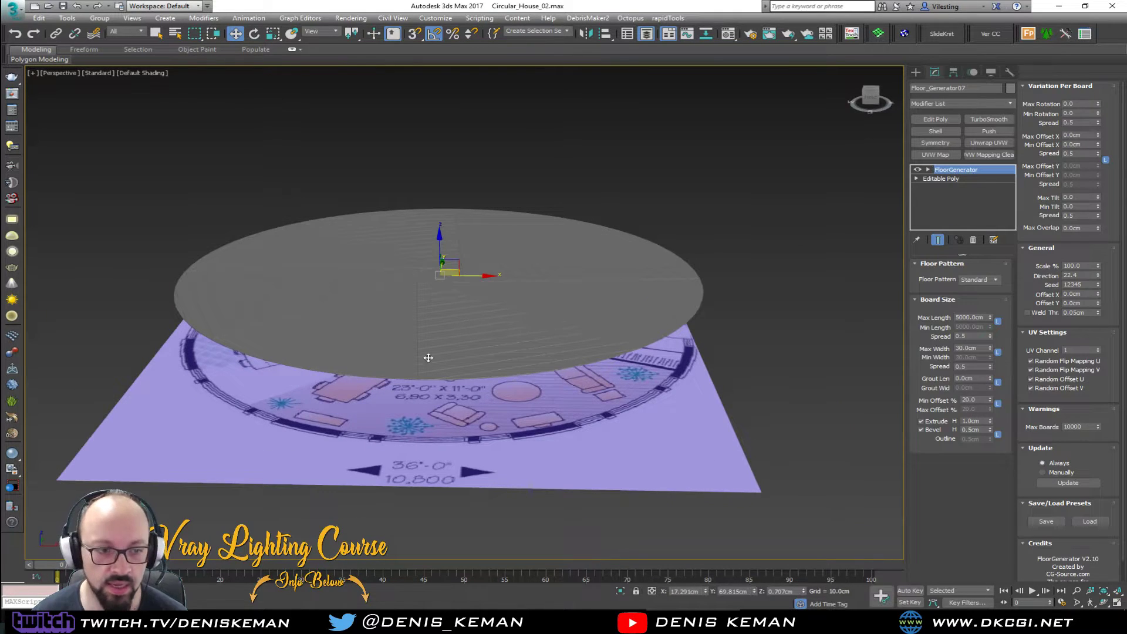
pyautogui.press('Delete')
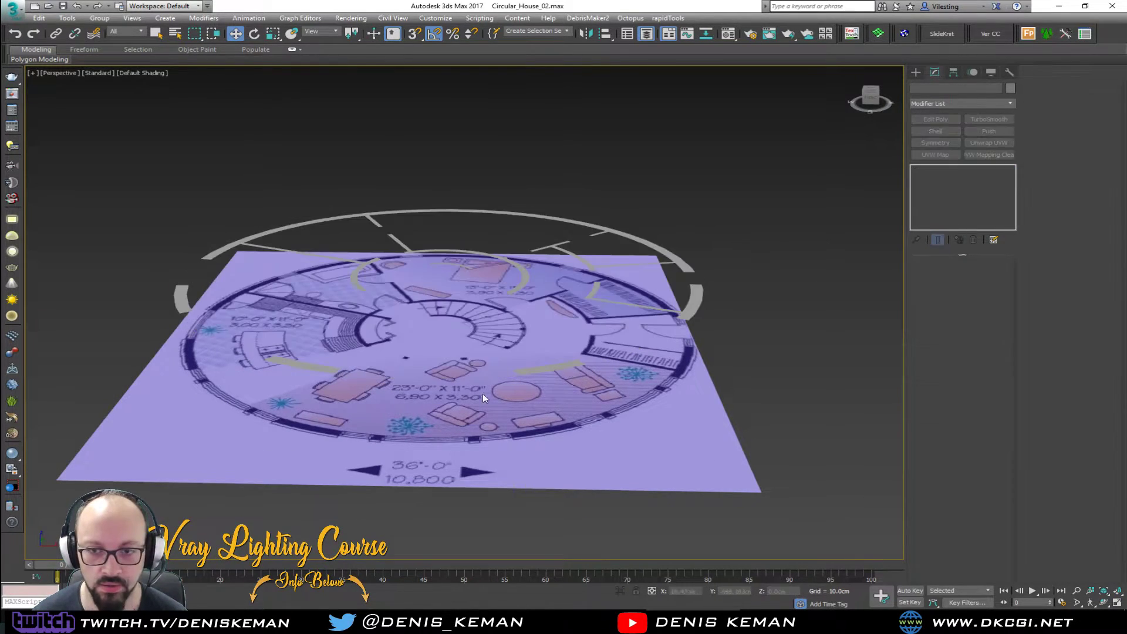
# - Examine the room layout, wall outlines, doors and staircase on the blueprint in the maximized top view
pyautogui.keyDown('alt'); pyautogui.moveTo(423, 345); pyautogui.dragTo(427, 400, button='middle'); pyautogui.keyUp('alt')
pyautogui.hotkey('alt', 'w')
pyautogui.moveTo(282, 217); pyautogui.dragTo(194, 262, button='middle')
pyautogui.scroll(-3, 193, 262)
pyautogui.hotkey('alt', 'w')
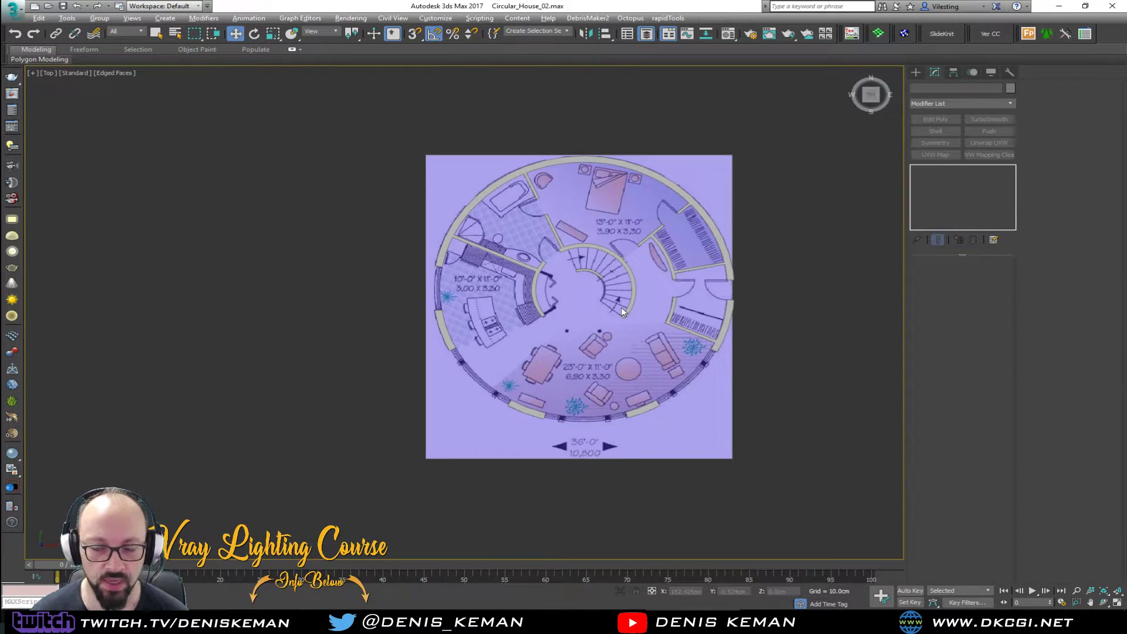
pyautogui.scroll(2, 611, 313)
pyautogui.scroll(1, 492, 192)
pyautogui.moveTo(492, 192); pyautogui.dragTo(398, 362, button='middle')
pyautogui.moveTo(448, 270); pyautogui.dragTo(413, 177, button='middle')
pyautogui.scroll(-1, 450, 253)
pyautogui.scroll(-2, 445, 229)
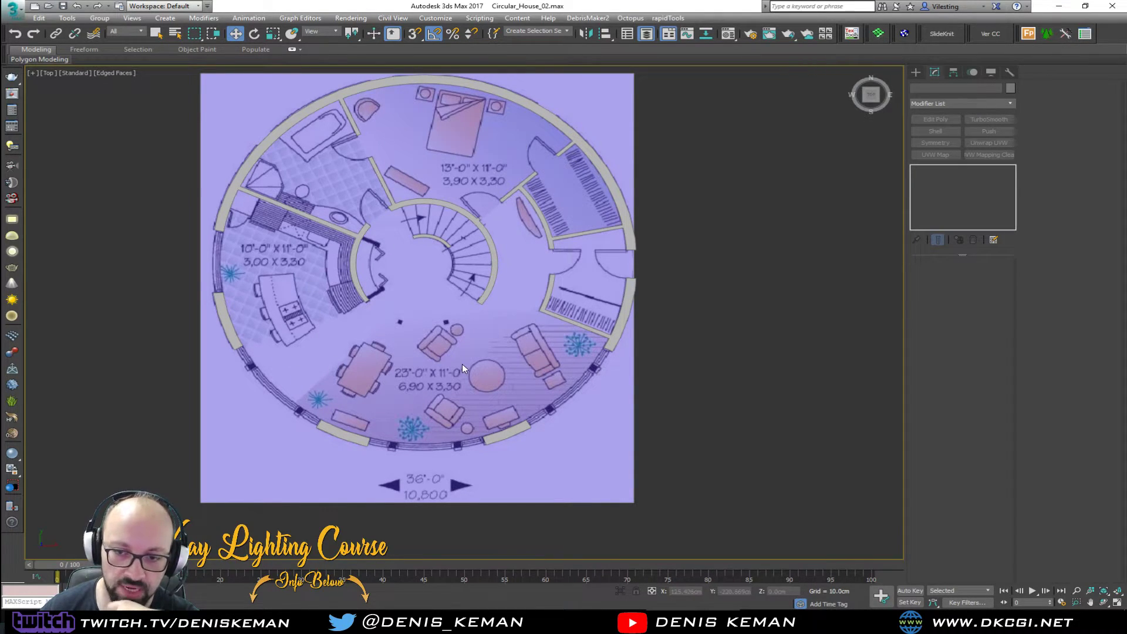
pyautogui.scroll(2, 463, 364)
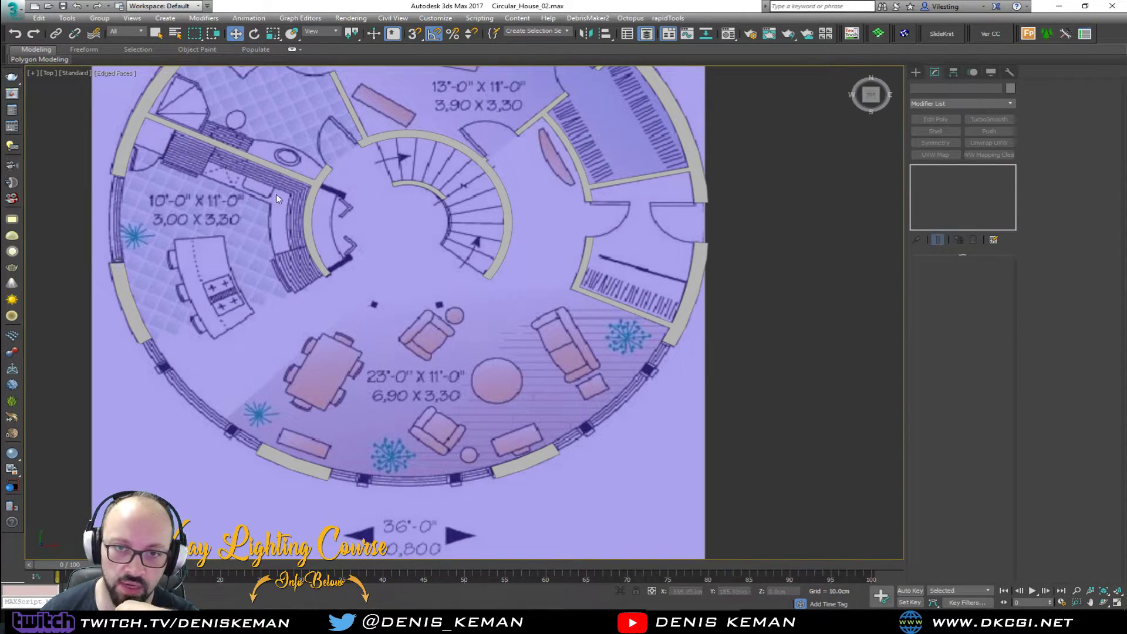
pyautogui.moveTo(287, 147); pyautogui.dragTo(258, 273, button='middle')
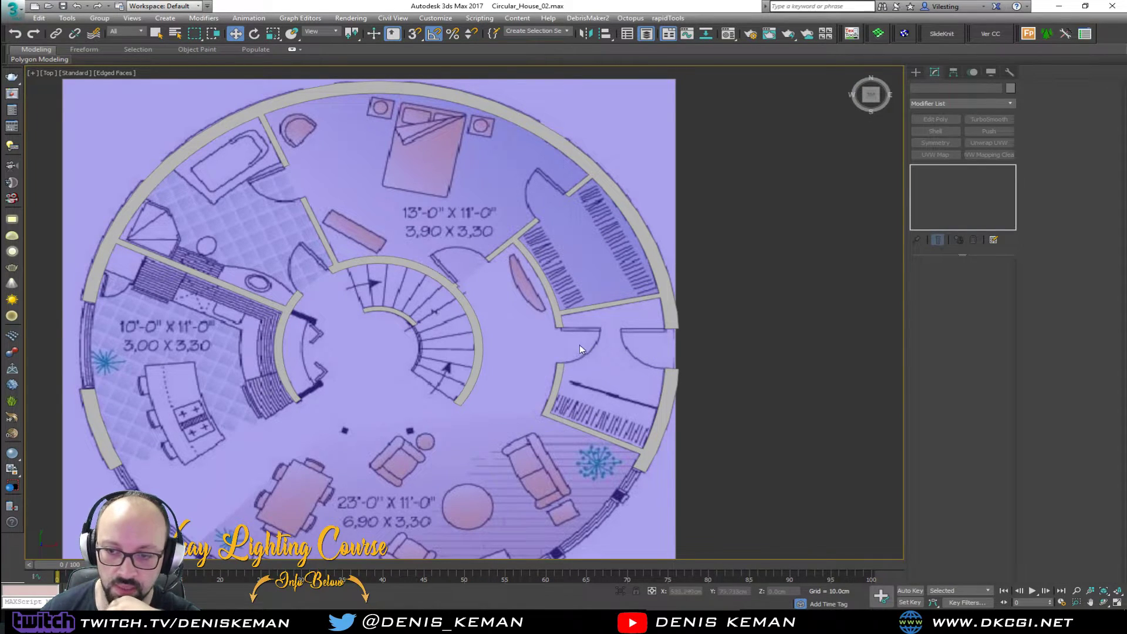
# - Switch to Discord and browse the interior reference photos in the streaming_related channel, covering living rooms, kitchens and staircases
pyautogui.moveTo(579, 344); pyautogui.dragTo(433, 311, button='middle')
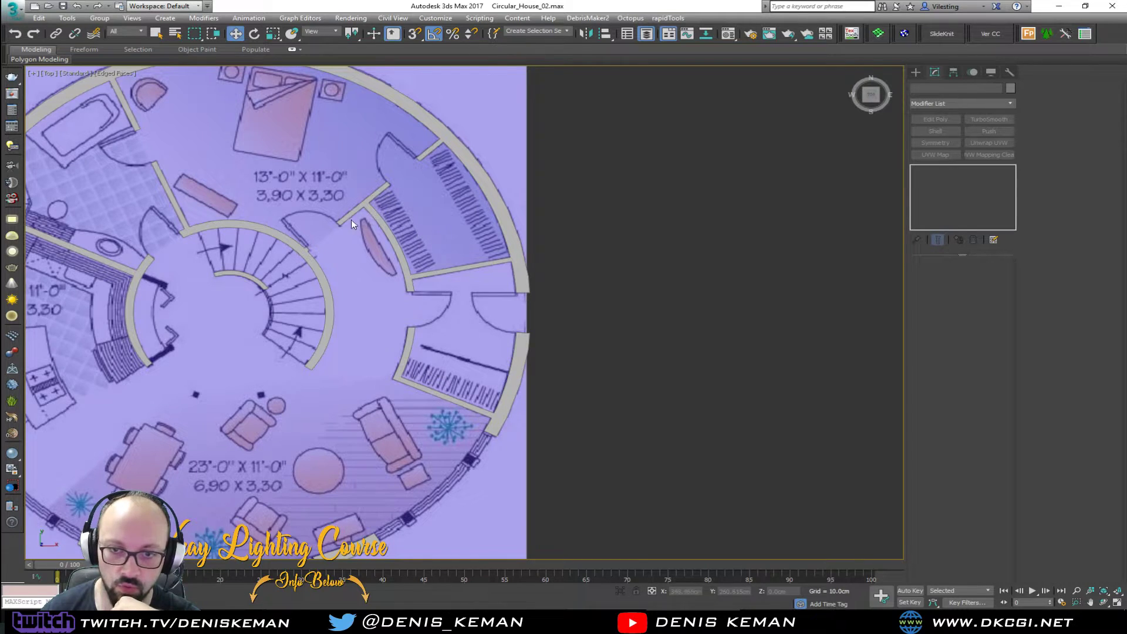
pyautogui.scroll(-3, 357, 219)
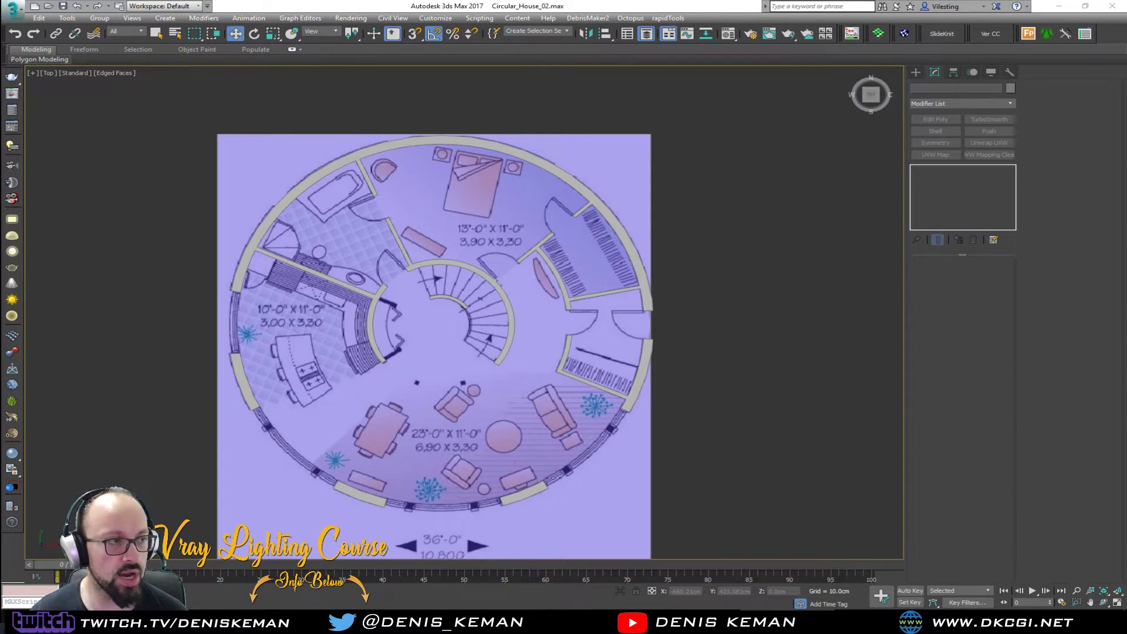
pyautogui.moveTo(0, 88); pyautogui.dragTo(551, 59)
pyautogui.scroll(-10, 744, 392)
pyautogui.scroll(-10, 745, 394)
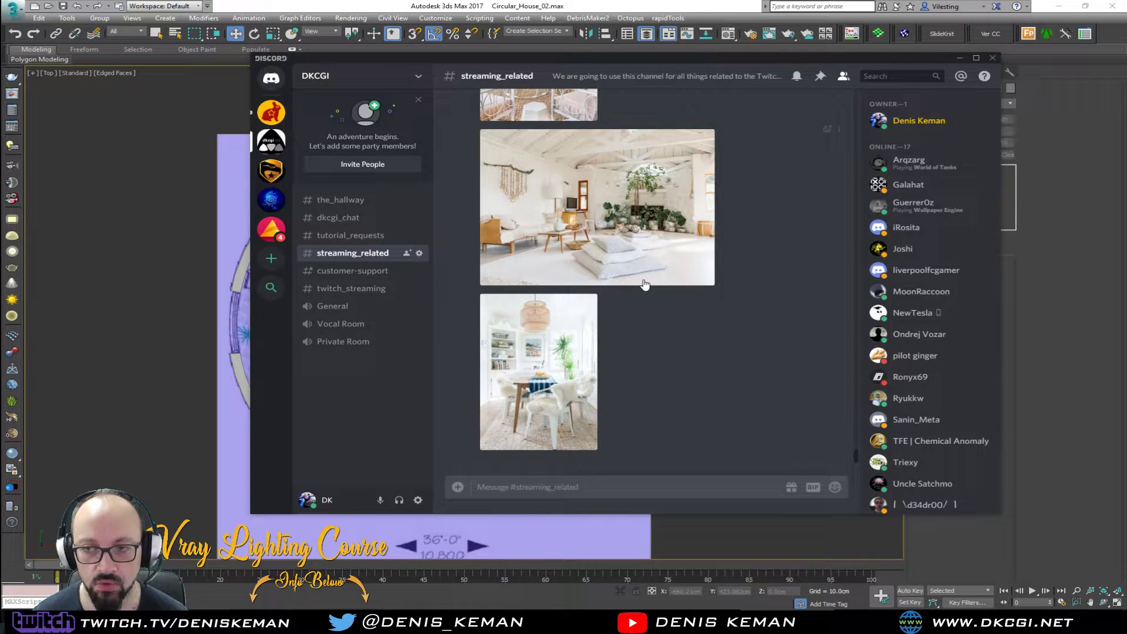
pyautogui.scroll(1, 645, 284)
pyautogui.scroll(8, 644, 285)
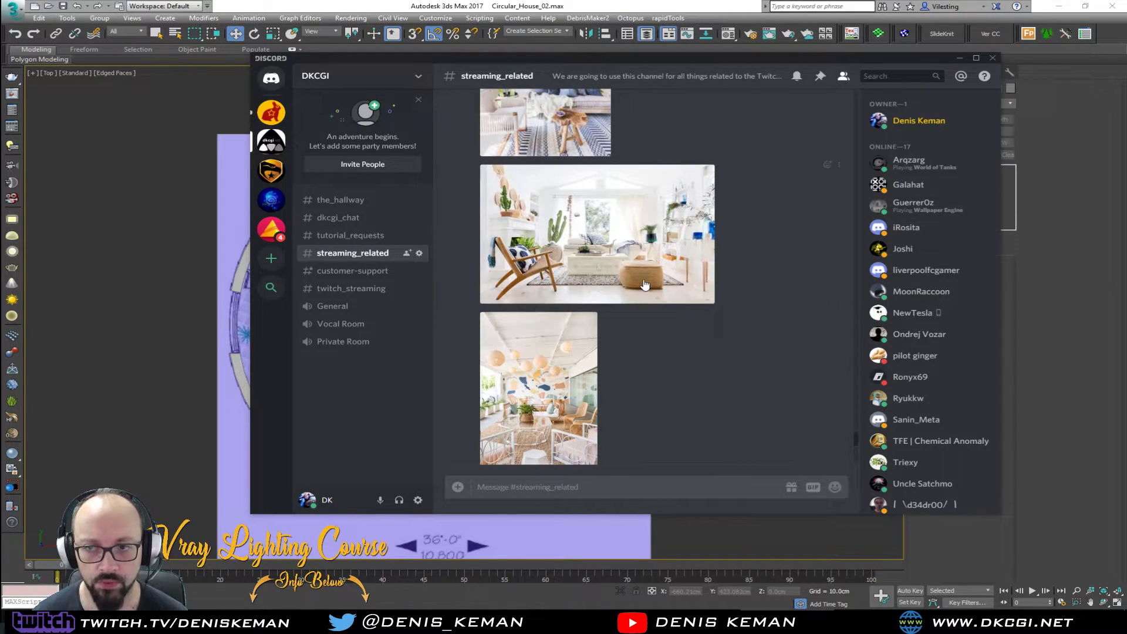
pyautogui.scroll(10, 644, 285)
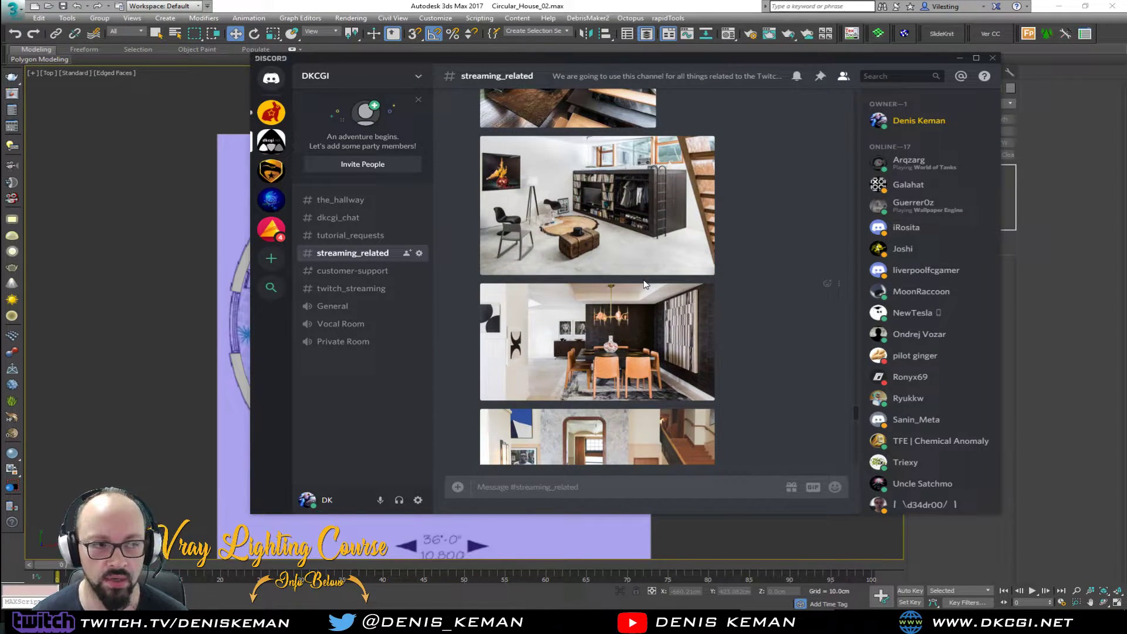
pyautogui.scroll(4, 645, 285)
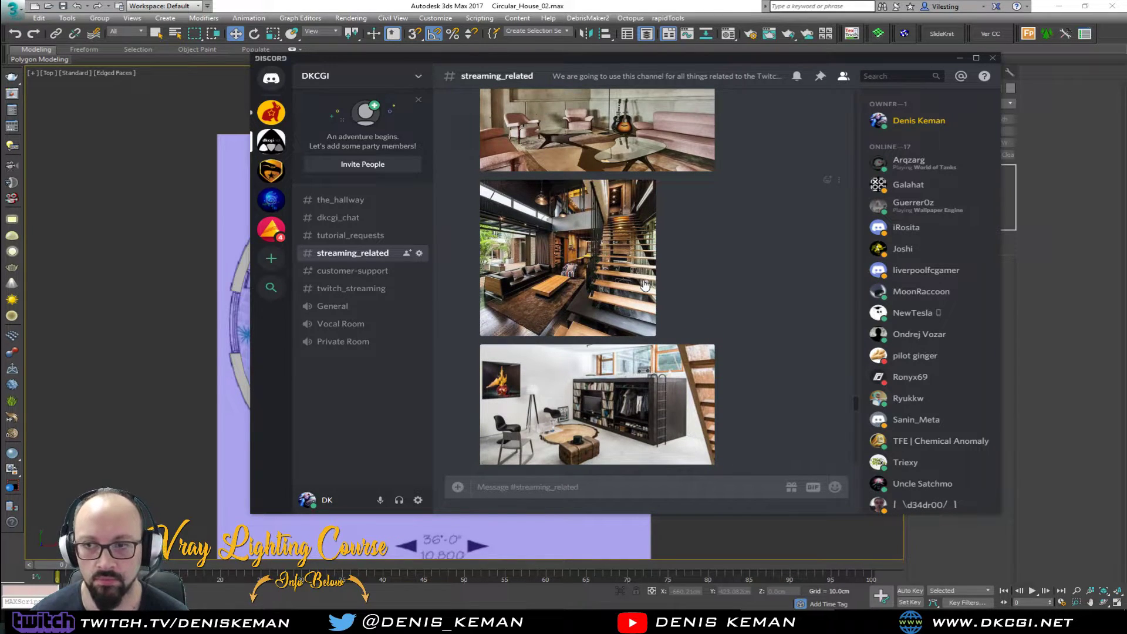
pyautogui.scroll(2, 623, 280)
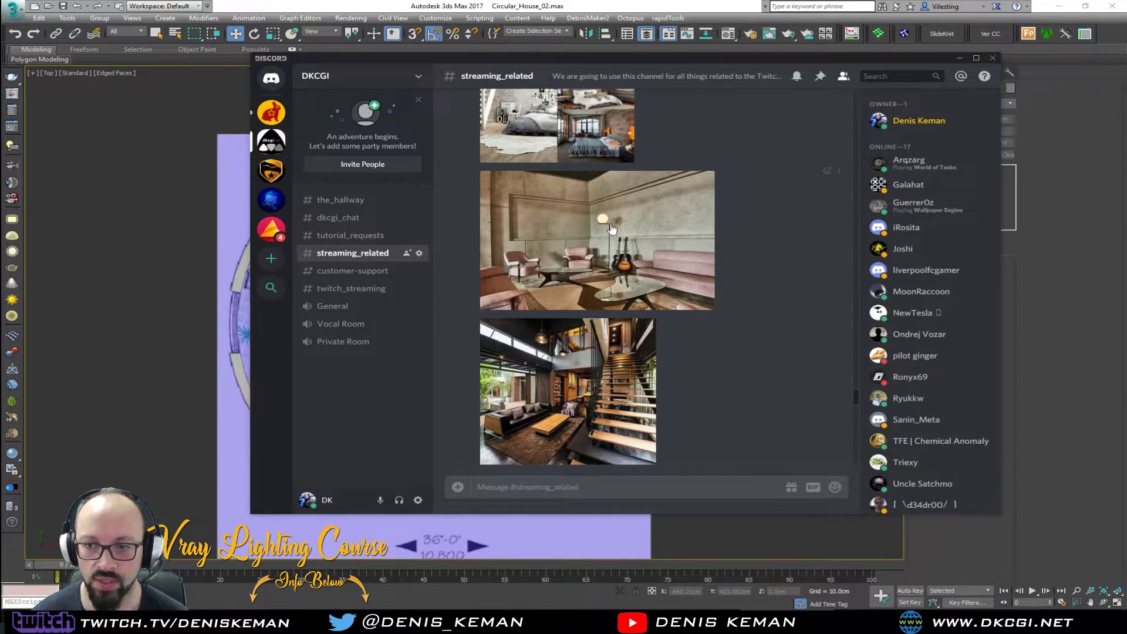
pyautogui.scroll(4, 611, 228)
pyautogui.scroll(10, 615, 228)
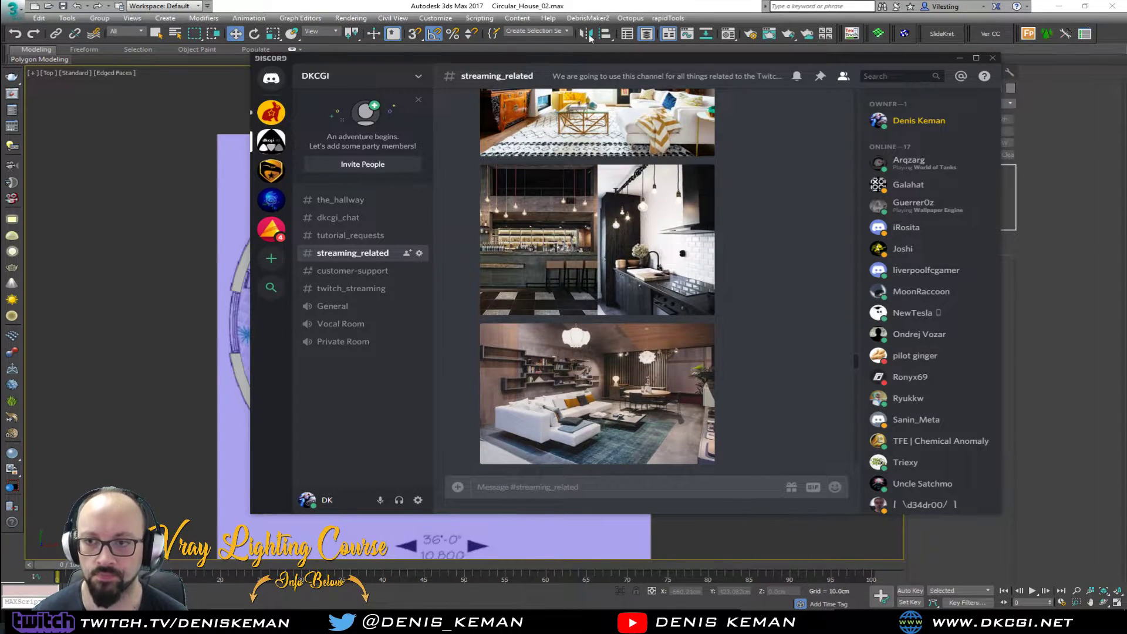
pyautogui.moveTo(678, 57); pyautogui.dragTo(0, 74)
# - Undo the last deletion in the perspective view, toggle see-through on the Beams_Support_Blueprint cylinder and show edged faces
pyautogui.moveTo(448, 323); pyautogui.dragTo(417, 283, button='middle')
pyautogui.hotkey('alt', 'w')
pyautogui.click(636, 423)
pyautogui.hotkey('alt', 'w')
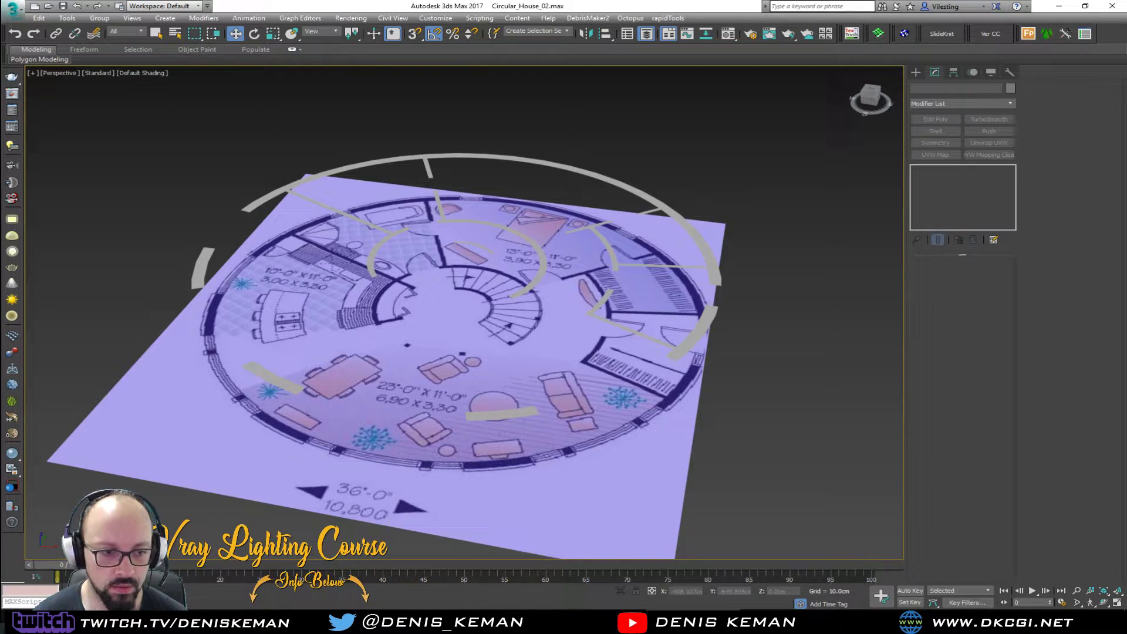
pyautogui.hotkey('ctrl', 'z')
pyautogui.keyDown('alt'); pyautogui.moveTo(343, 350); pyautogui.dragTo(300, 297, button='middle'); pyautogui.keyUp('alt')
pyautogui.click(297, 264)
pyautogui.hotkey('alt', 'x')
pyautogui.press('F4')
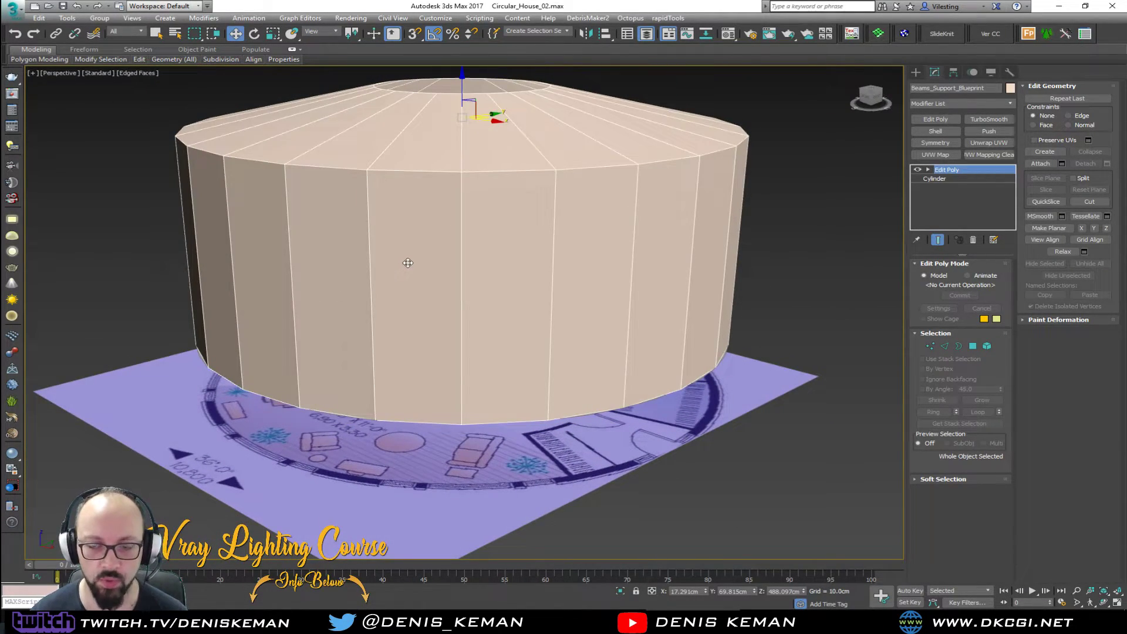
# - Create a small box about 27 cm long and 5 cm wide in the top view, just outside the cylinder's vertex above the 36'-0" label
pyautogui.moveTo(450, 334)
pyautogui.keyDown('alt'); pyautogui.mouseDown(button='middle')
pyautogui.moveTo(438, 390)
pyautogui.moveTo(427, 362)
pyautogui.moveTo(358, 346)
pyautogui.mouseUp(button='middle'); pyautogui.keyUp('alt')
pyautogui.hotkey('alt', 'w')
pyautogui.moveTo(280, 197); pyautogui.dragTo(278, 140, button='middle')
pyautogui.hotkey('alt', 'w')
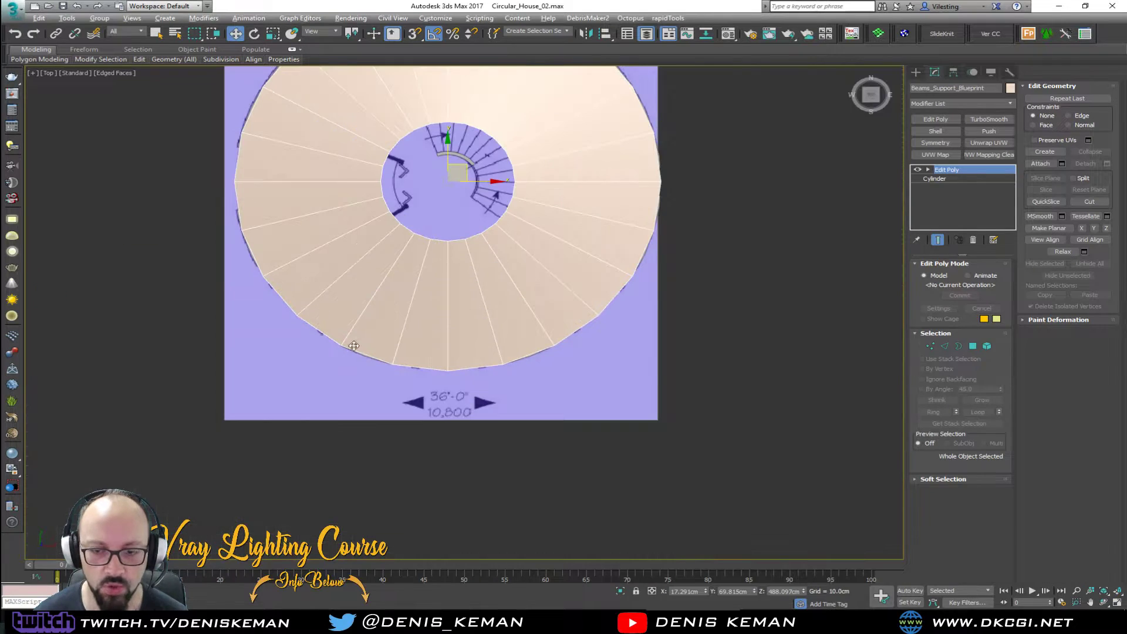
pyautogui.scroll(6, 453, 378)
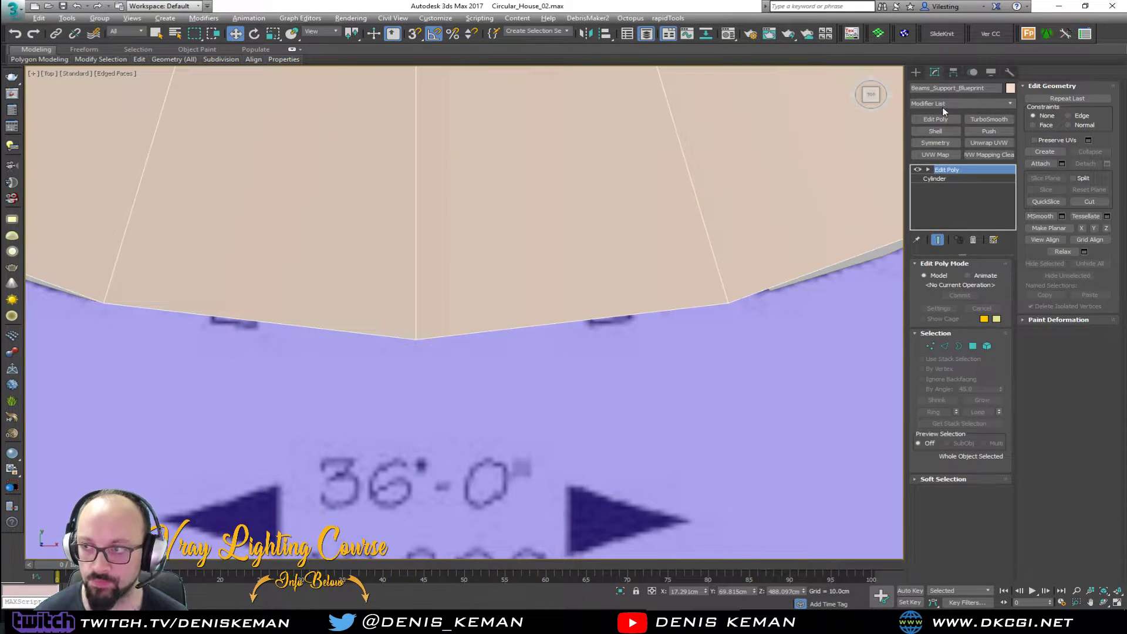
pyautogui.click(923, 75)
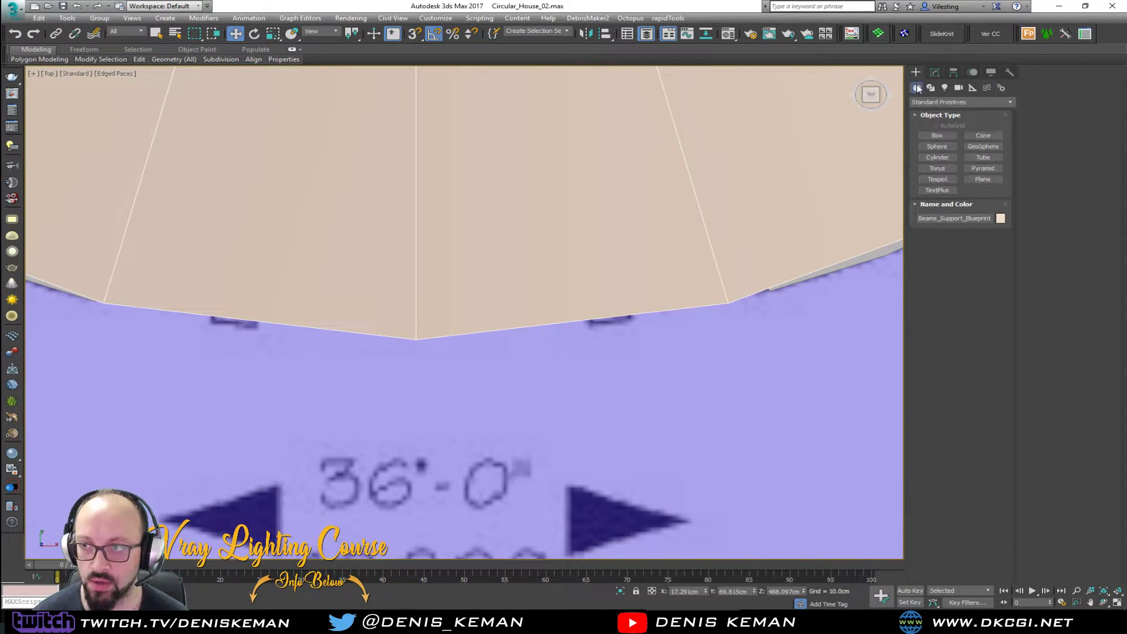
pyautogui.click(937, 136)
pyautogui.moveTo(404, 346); pyautogui.dragTo(414, 398)
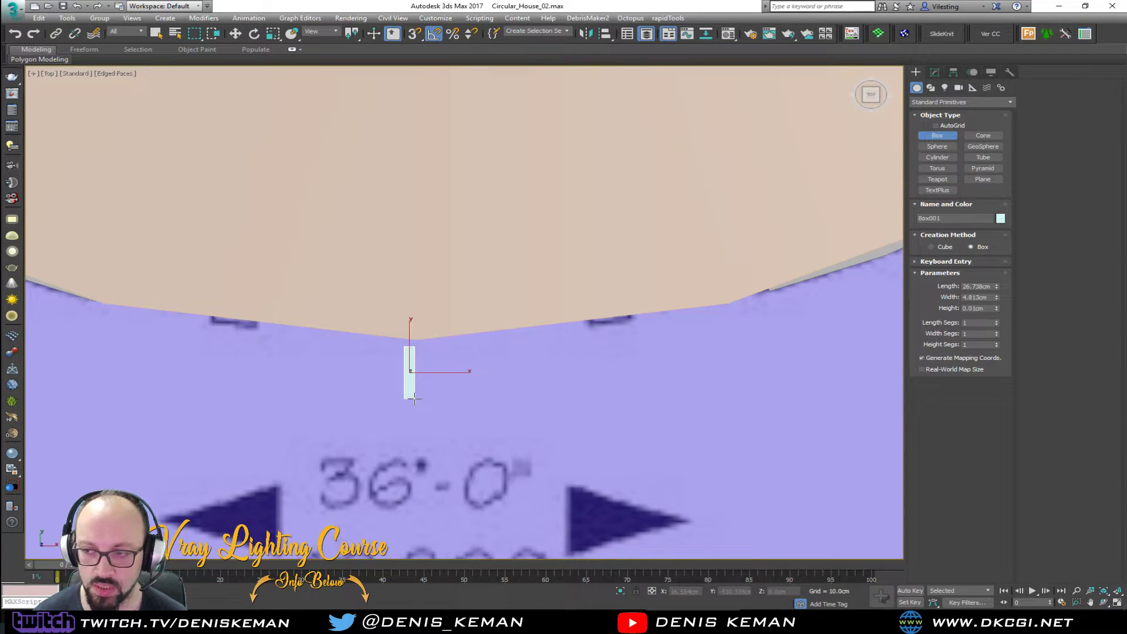
# - Set the box's length to 25 cm, width to 5 cm and height to 20 cm
pyautogui.doubleClick(966, 286)
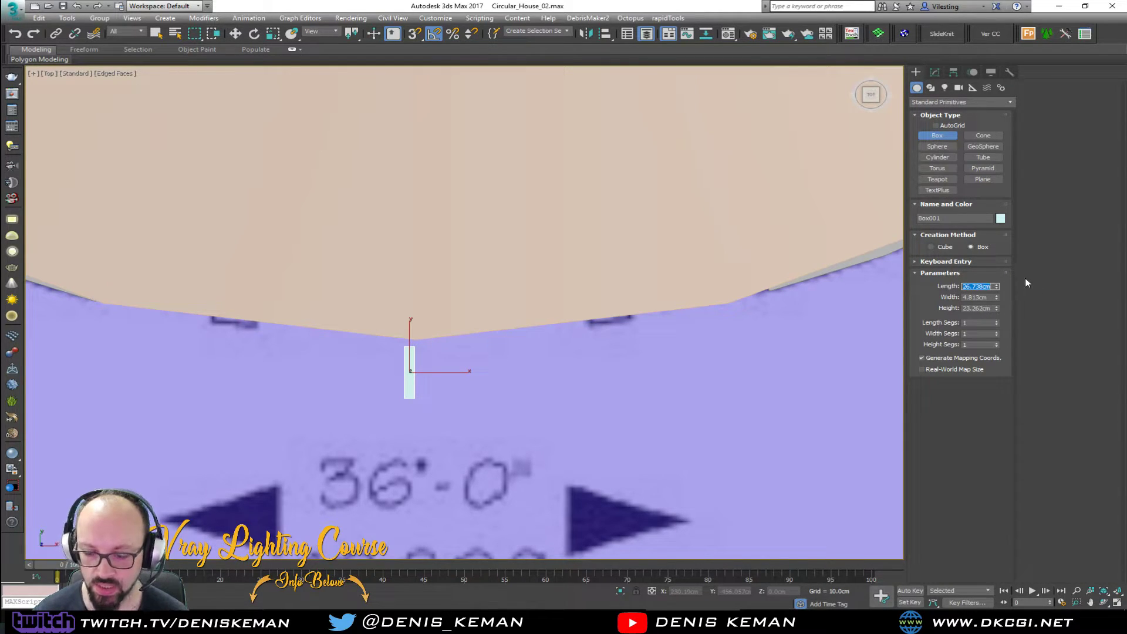
pyautogui.write('26')
pyautogui.press('Return')
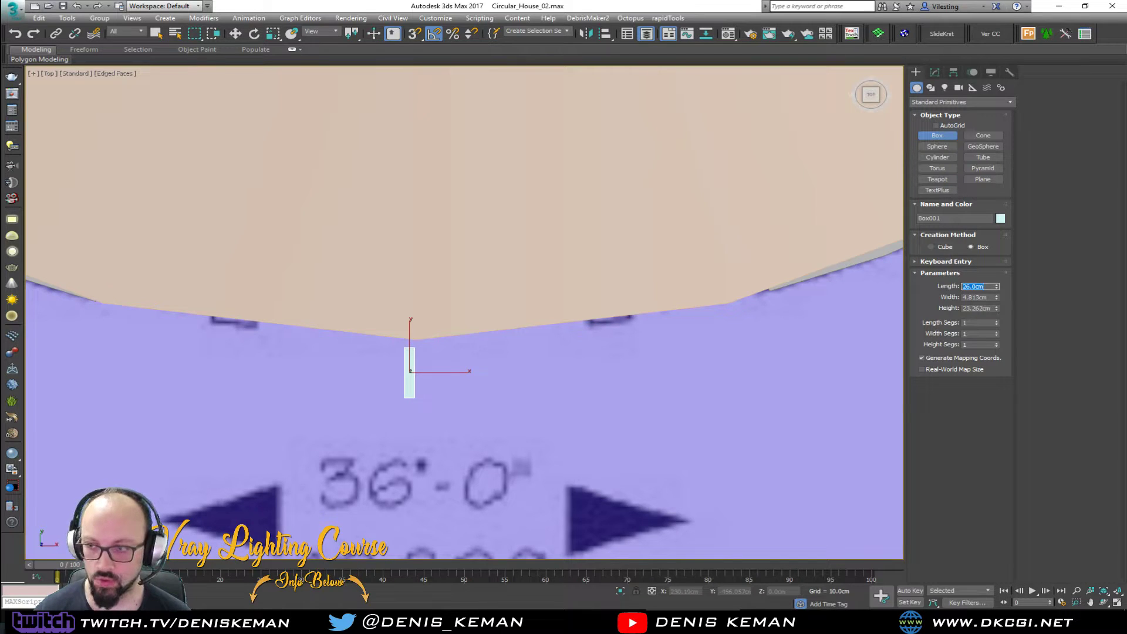
pyautogui.press('Tab')
pyautogui.write('5')
pyautogui.press('Return')
pyautogui.press('Tab')
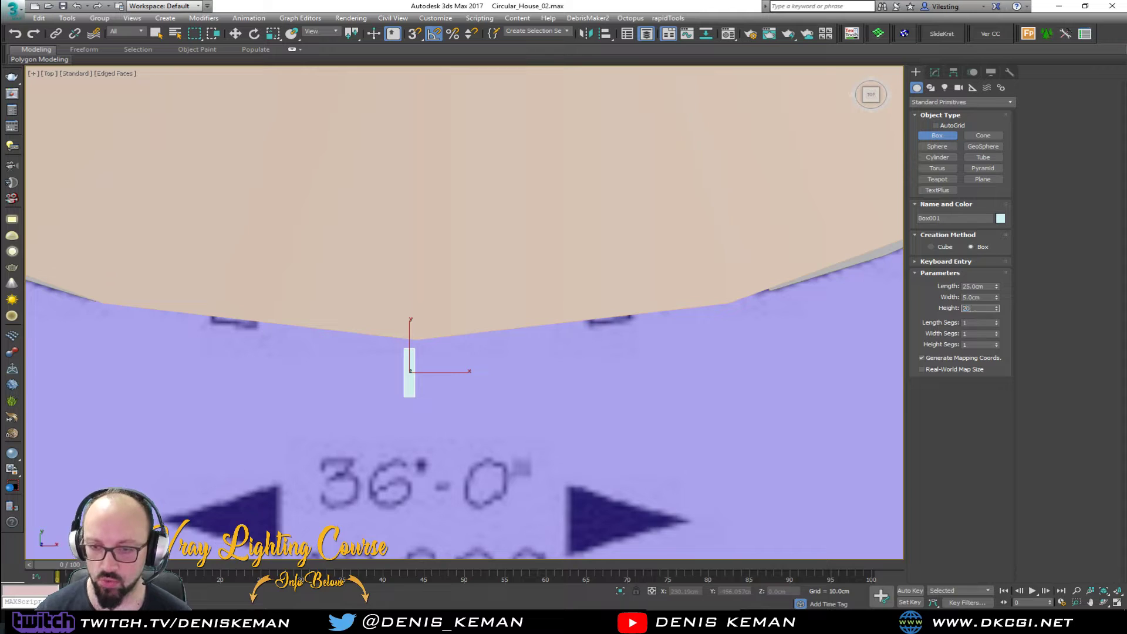
# - Finish box creation, delete the Beams_Support_Blueprint cylinder in the perspective view and select the small box
pyautogui.moveTo(524, 373); pyautogui.dragTo(522, 346, button='middle')
pyautogui.hotkey('alt', 'w')
pyautogui.middleClick(521, 346)
pyautogui.hotkey('alt', 'w')
pyautogui.moveTo(341, 360); pyautogui.dragTo(439, 341, button='middle')
pyautogui.press('z')
pyautogui.scroll(-5, 339, 337)
pyautogui.scroll(-4, 439, 341)
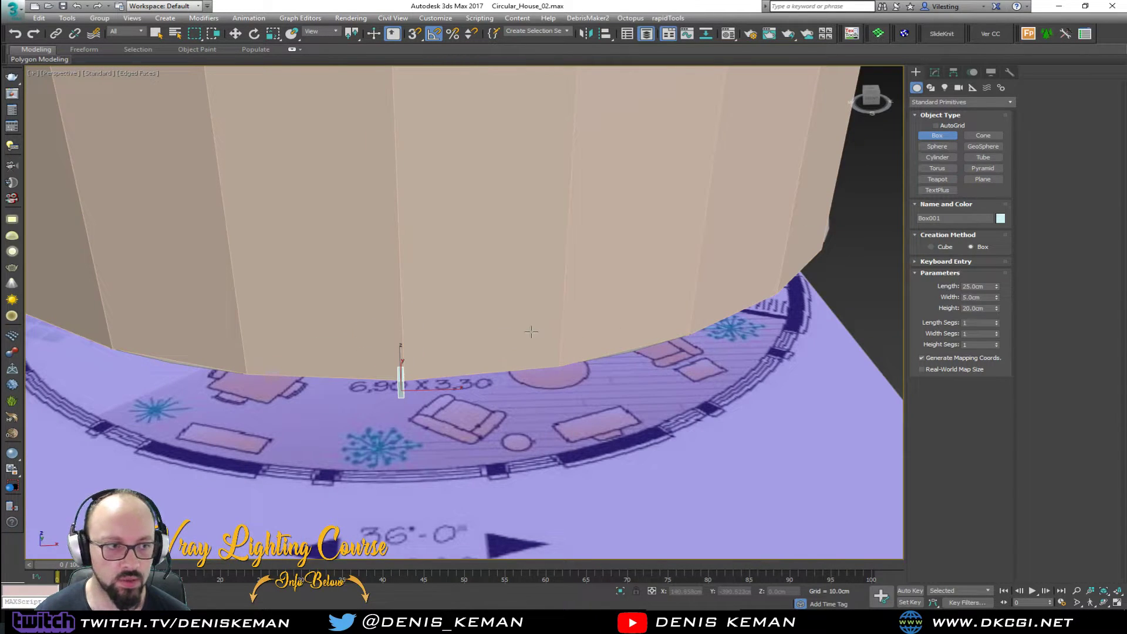
pyautogui.rightClick(532, 378)
pyautogui.press('w')
pyautogui.click(490, 267)
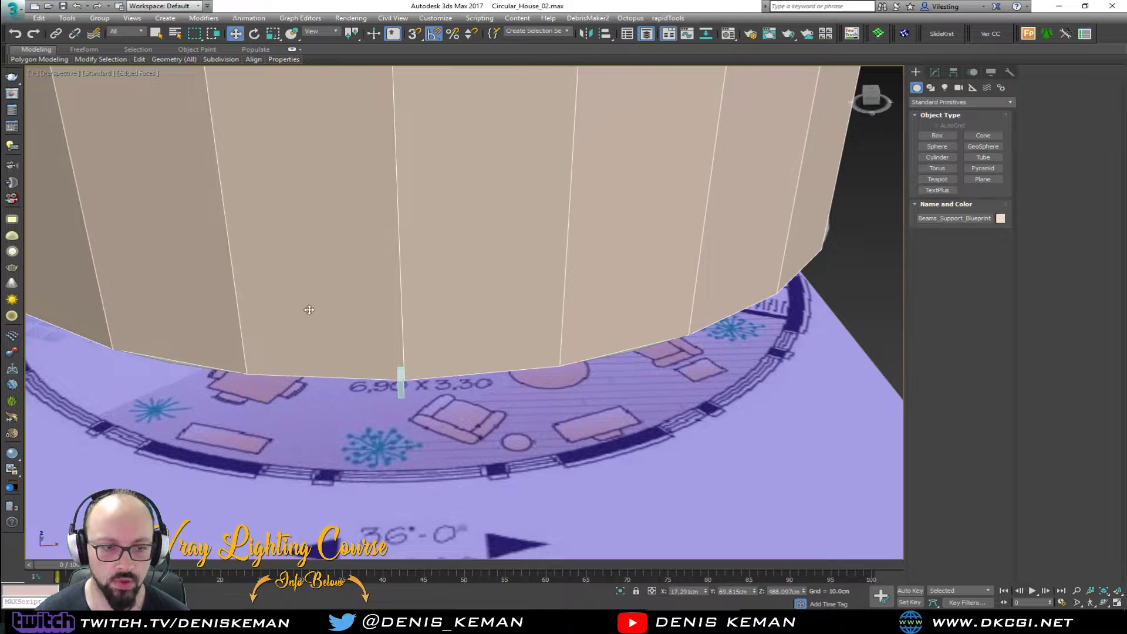
pyautogui.press('Delete')
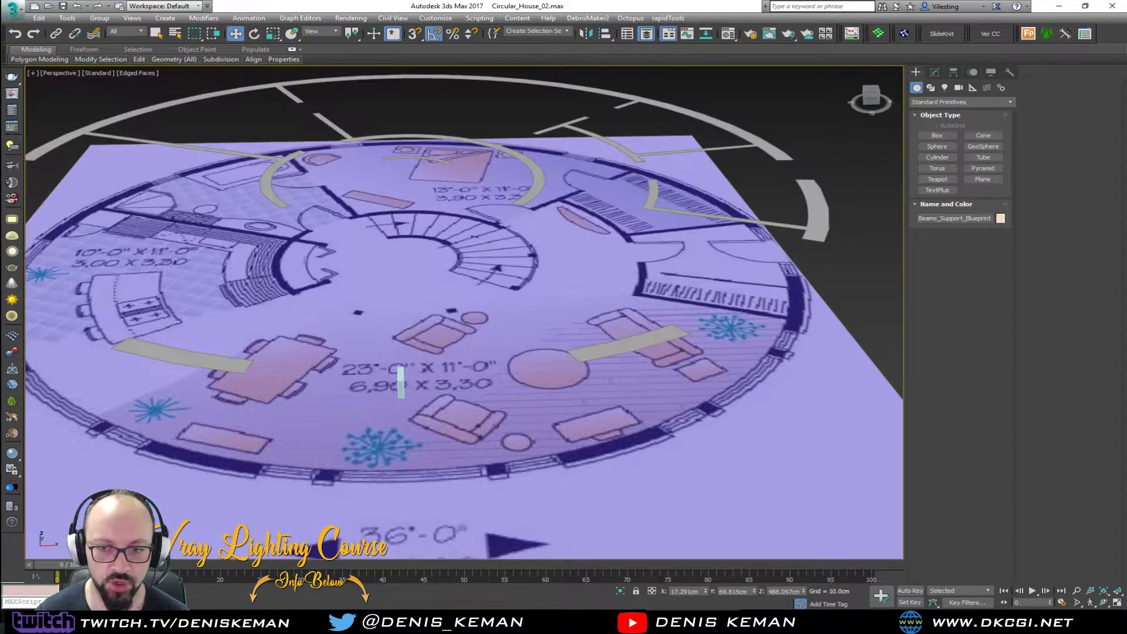
pyautogui.click(399, 384)
pyautogui.keyDown('alt'); pyautogui.moveTo(399, 384); pyautogui.dragTo(371, 390, button='middle'); pyautogui.keyUp('alt')
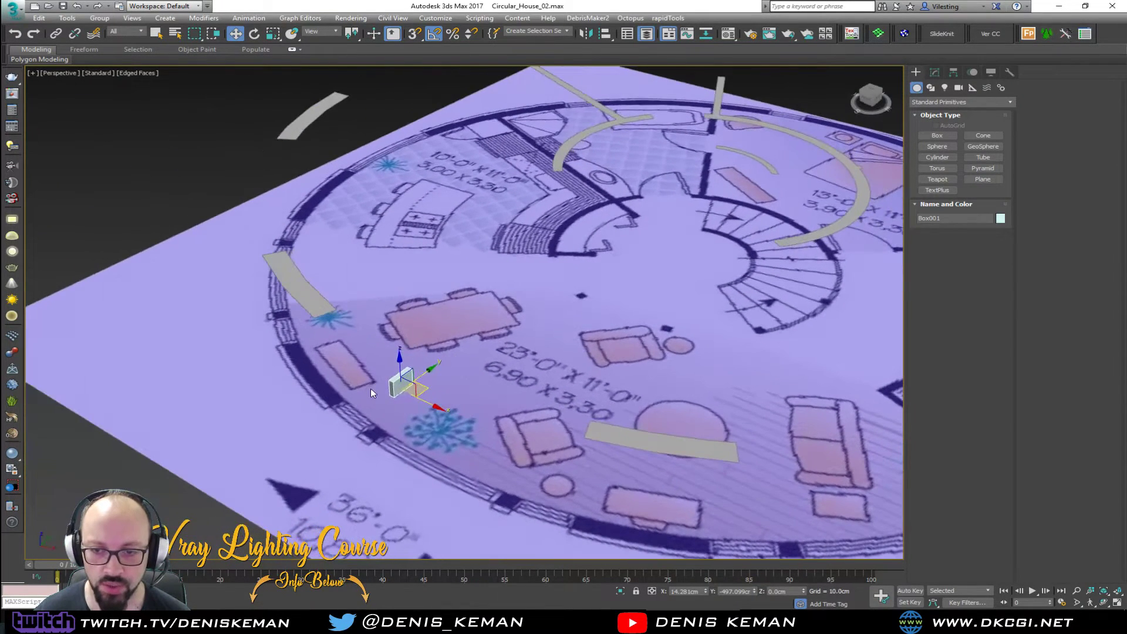
# - Open the wooden circular house reference photo and examine how its posts, beams and metal connector plates are built
pyautogui.click(790, 622)
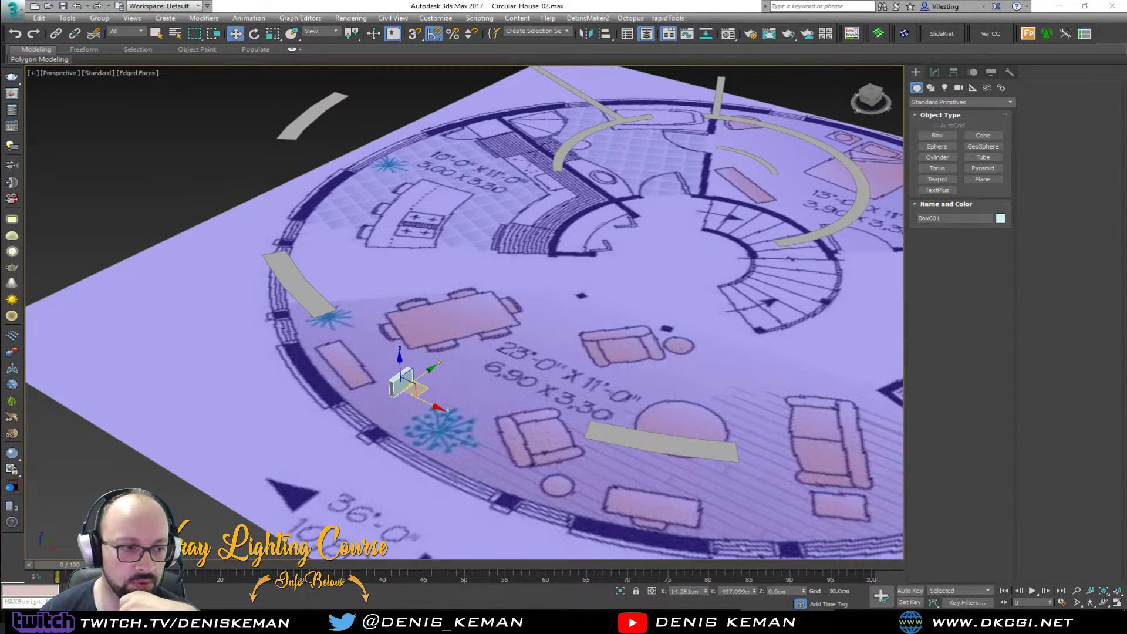
pyautogui.click(789, 621)
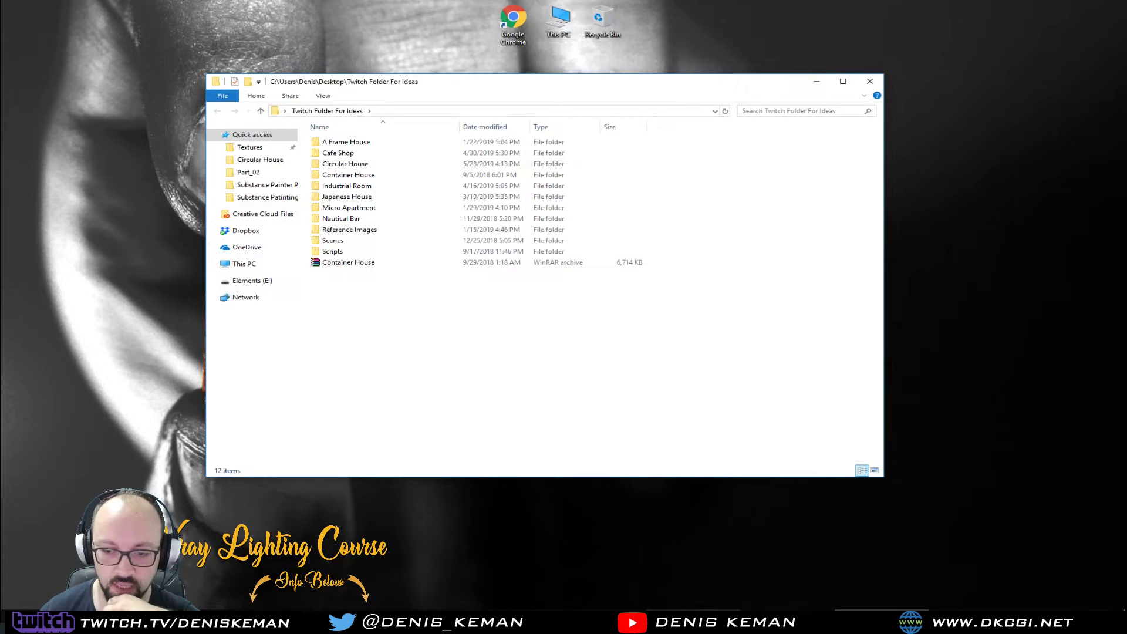
pyautogui.click(693, 622)
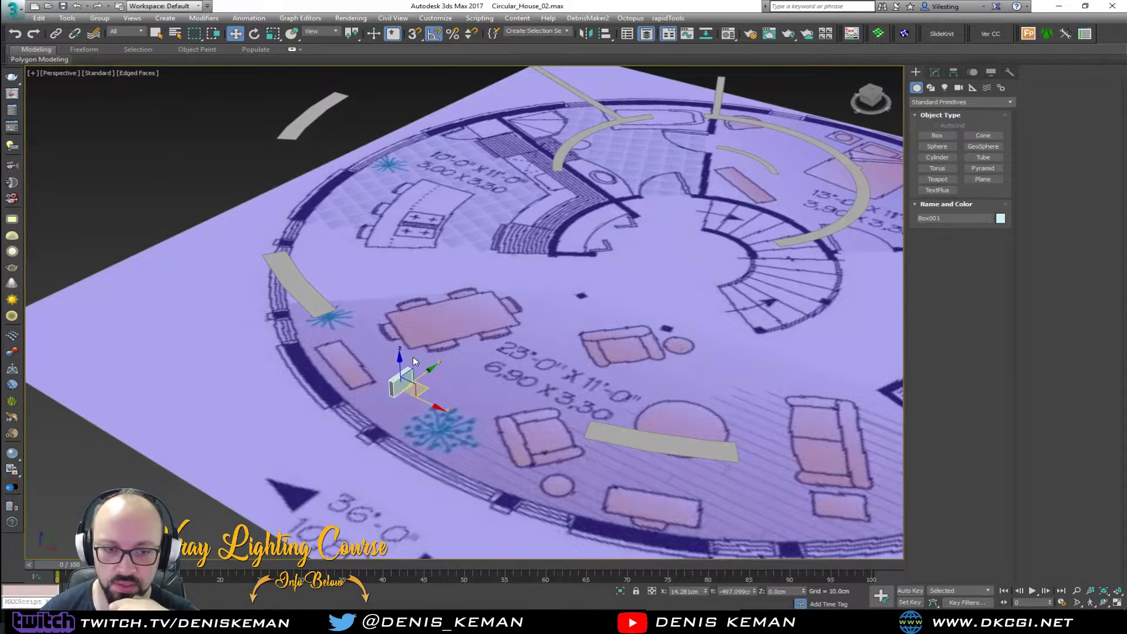
pyautogui.click(881, 622)
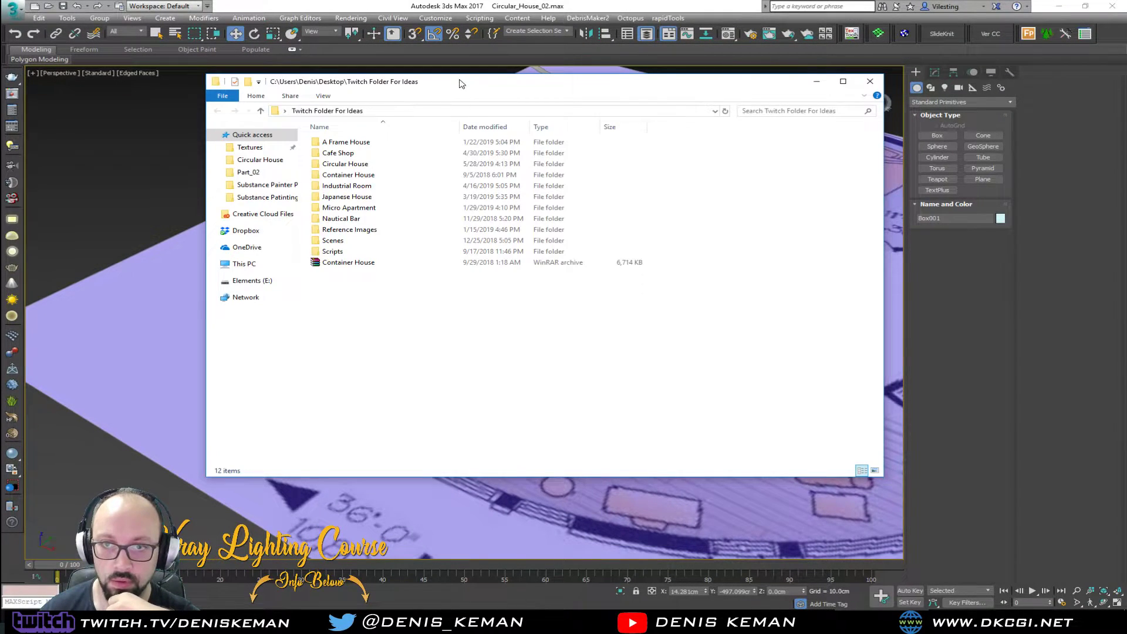
pyautogui.moveTo(461, 84); pyautogui.dragTo(0, 82)
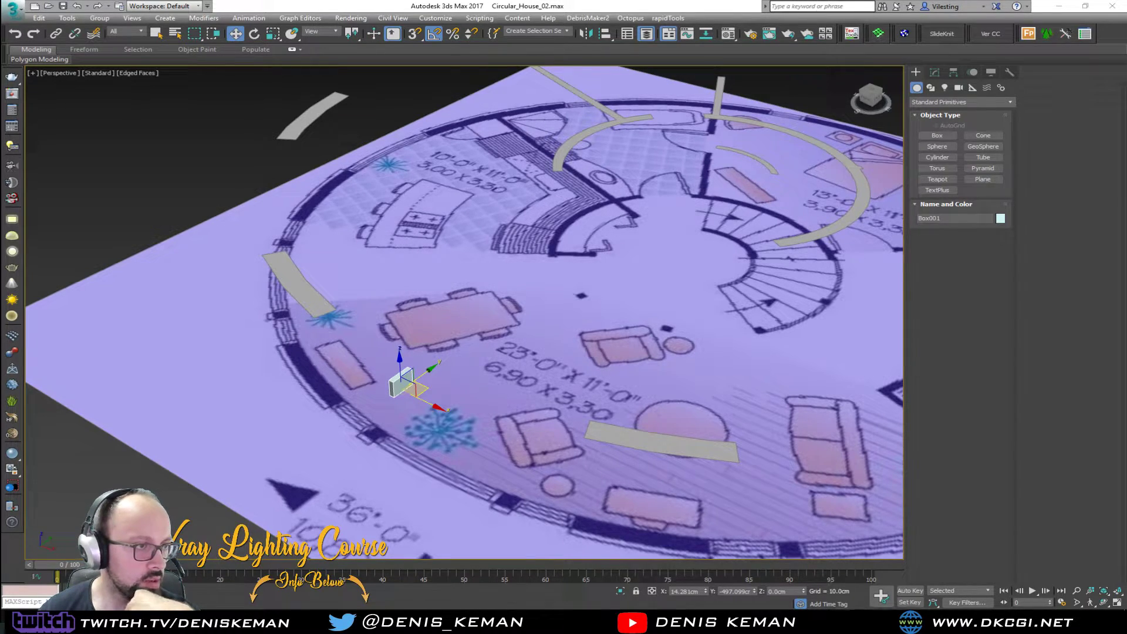
pyautogui.moveTo(0, 94); pyautogui.dragTo(488, 75)
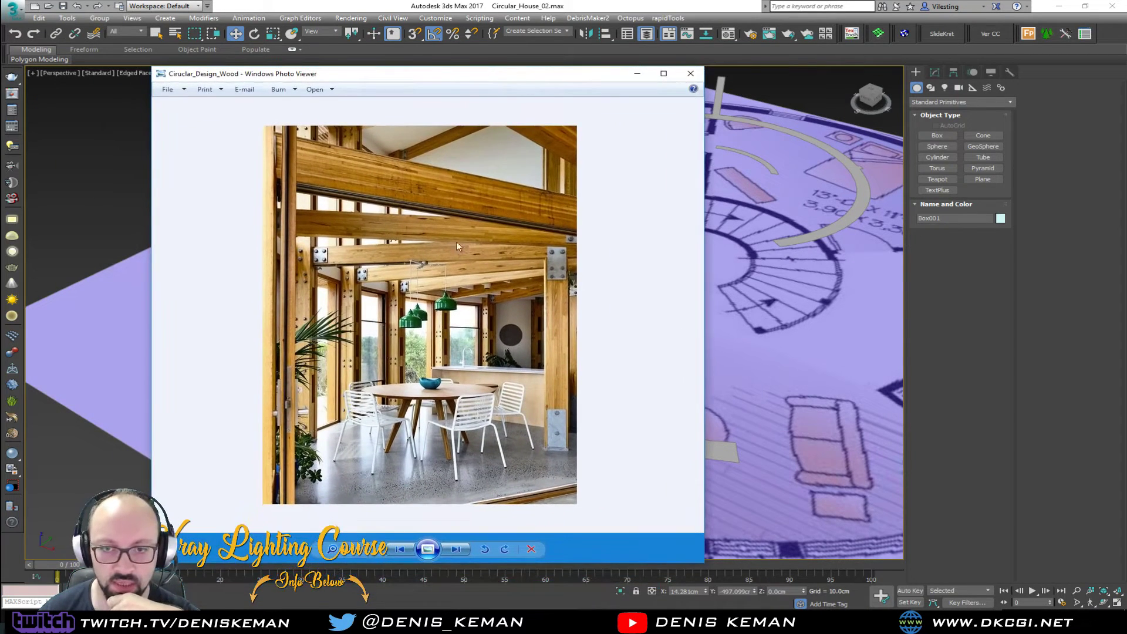
pyautogui.scroll(2, 364, 363)
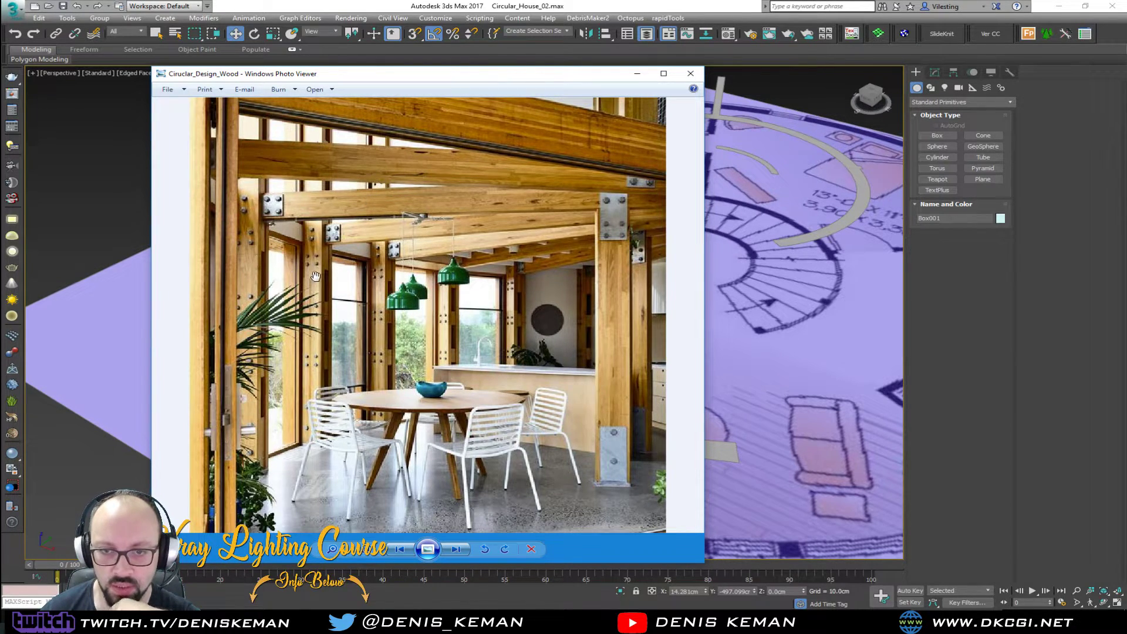
pyautogui.scroll(2, 330, 280)
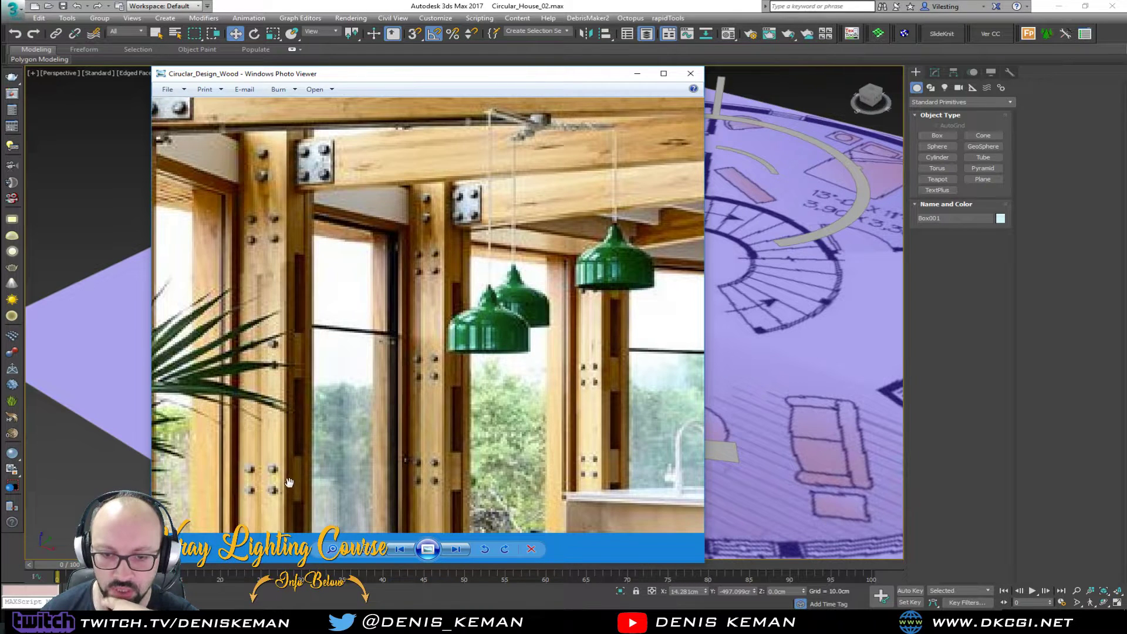
pyautogui.scroll(-3, 454, 474)
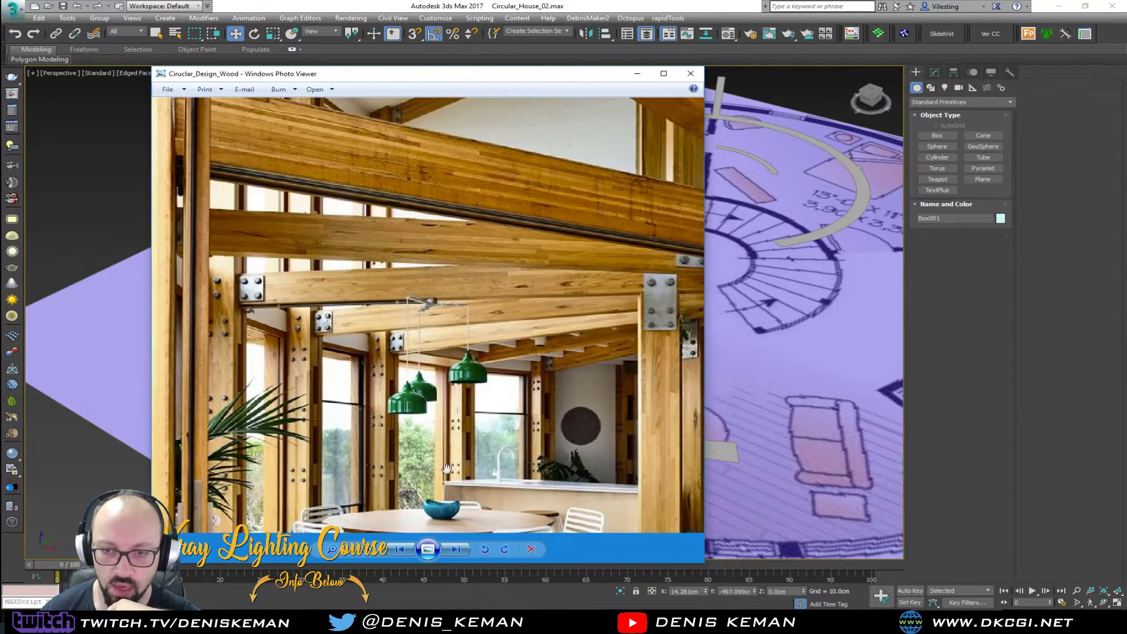
pyautogui.moveTo(398, 76); pyautogui.dragTo(0, 79)
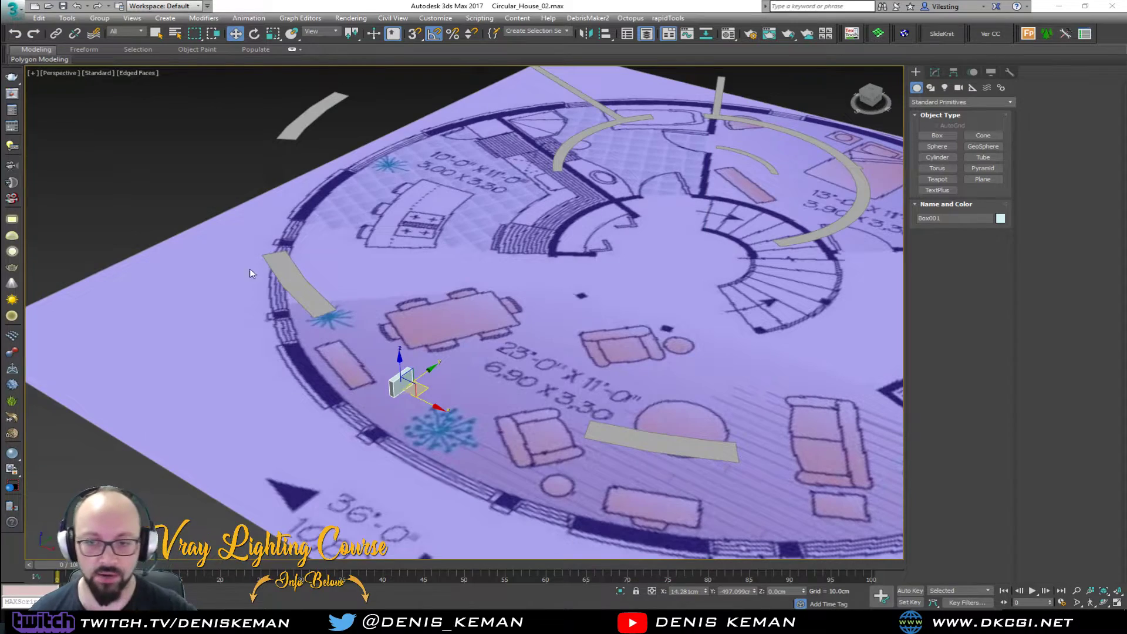
# - Clone the small box in the top view as one independent copy, about 17 cm beside the original along X
pyautogui.scroll(5, 411, 311)
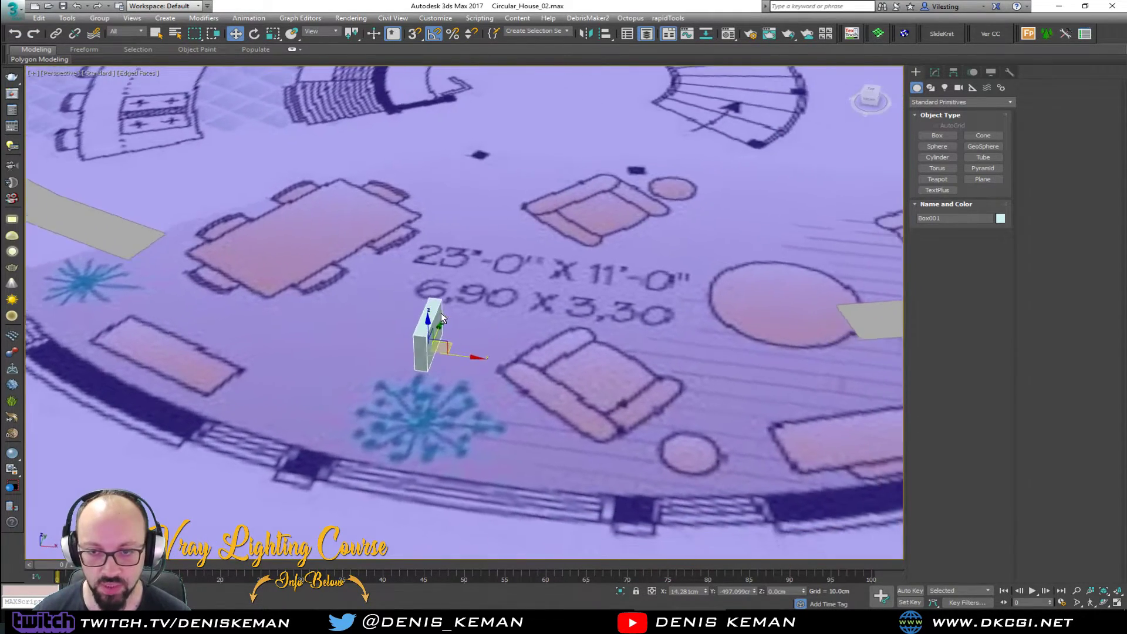
pyautogui.keyDown('alt'); pyautogui.moveTo(442, 317); pyautogui.dragTo(480, 368, button='middle'); pyautogui.keyUp('alt')
pyautogui.hotkey('alt', 'w')
pyautogui.hotkey('alt', 'w')
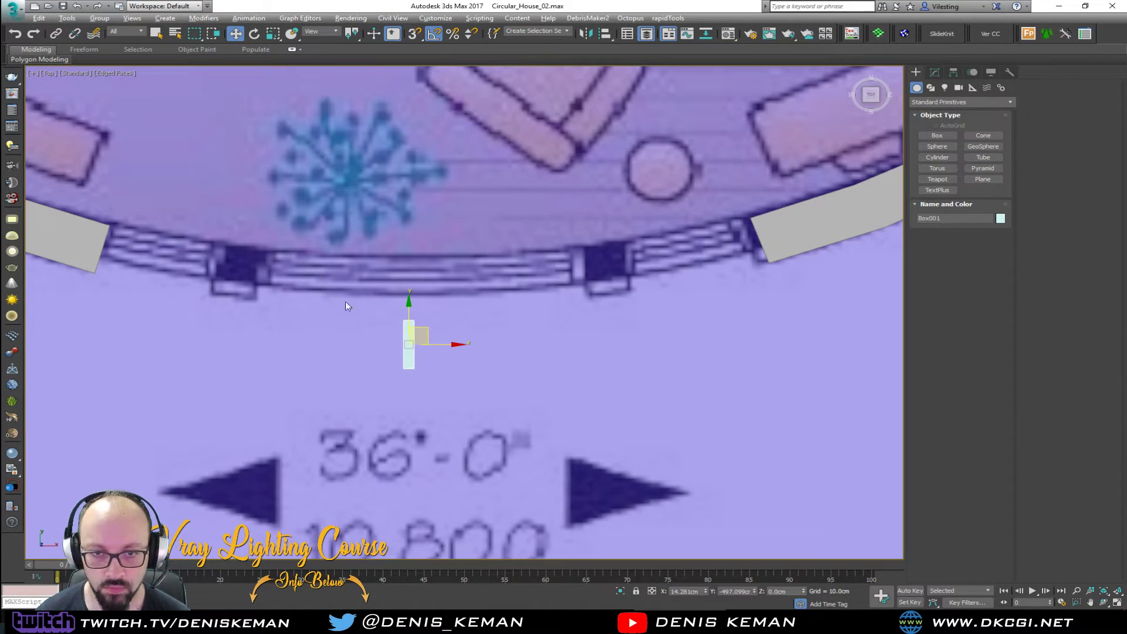
pyautogui.keyDown('shift'); pyautogui.moveTo(446, 345); pyautogui.dragTo(475, 346); pyautogui.keyUp('shift')
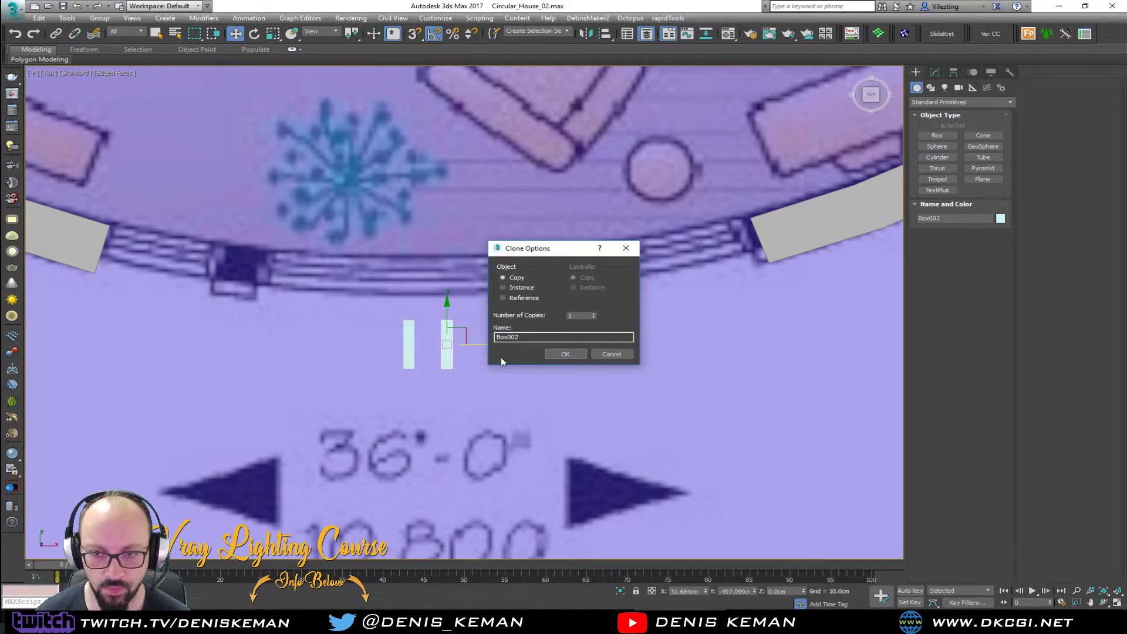
pyautogui.click(565, 354)
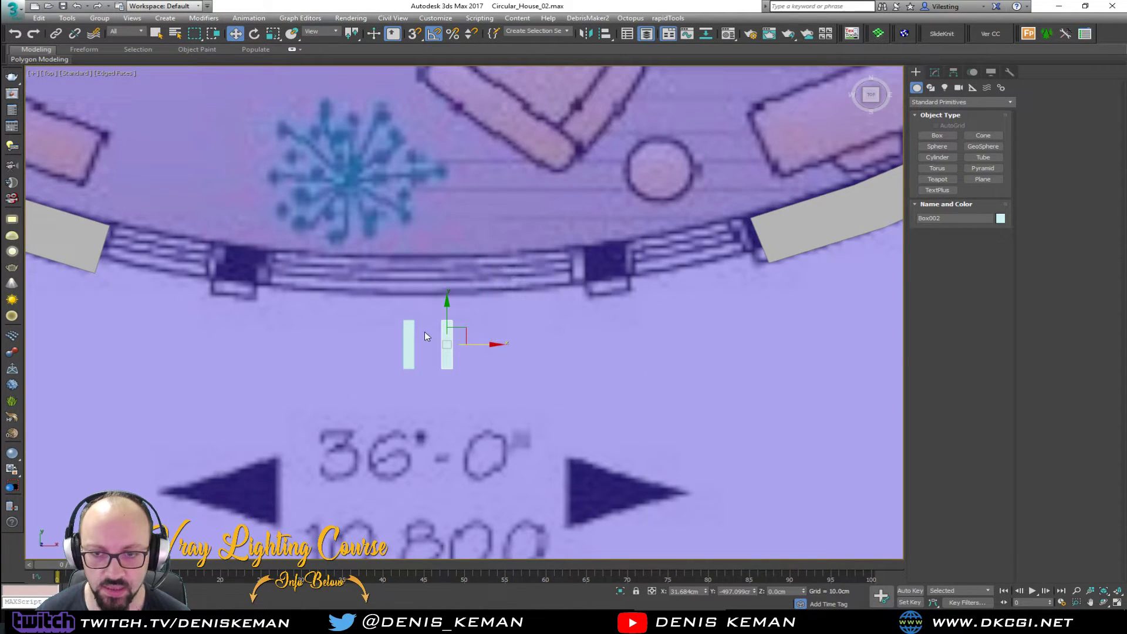
# - Add an Edit Poly modifier to the copied box in the perspective view and raise its top polygon to about 250 cm
pyautogui.hotkey('alt', 'w')
pyautogui.middleClick(640, 421)
pyautogui.hotkey('alt', 'w')
pyautogui.keyDown('alt'); pyautogui.moveTo(595, 397); pyautogui.dragTo(405, 358, button='middle'); pyautogui.keyUp('alt')
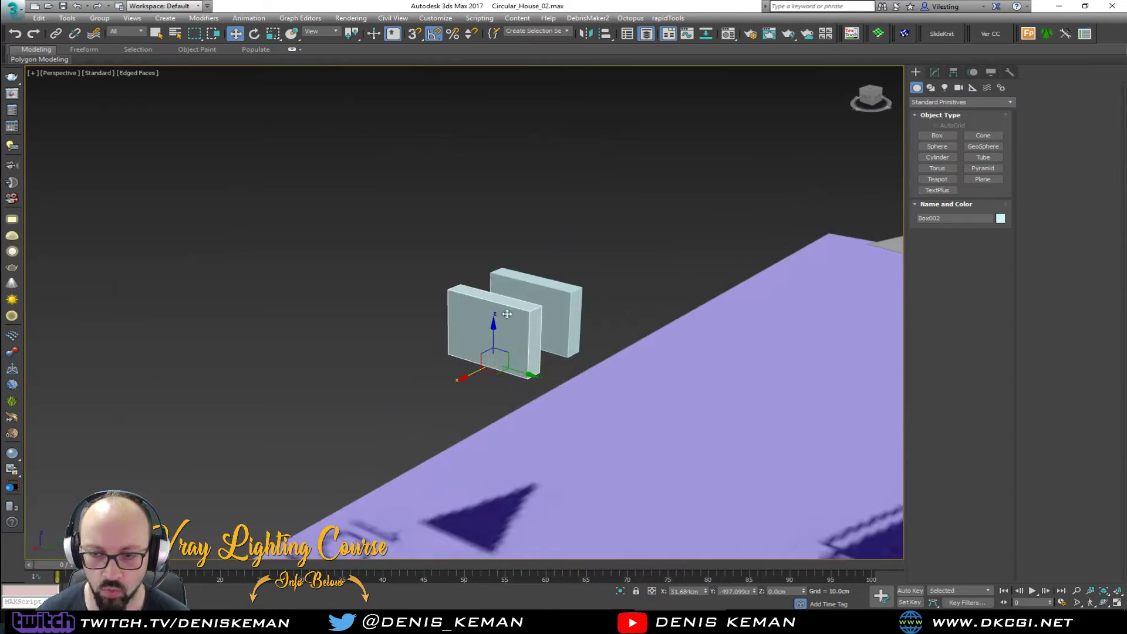
pyautogui.scroll(-3, 504, 323)
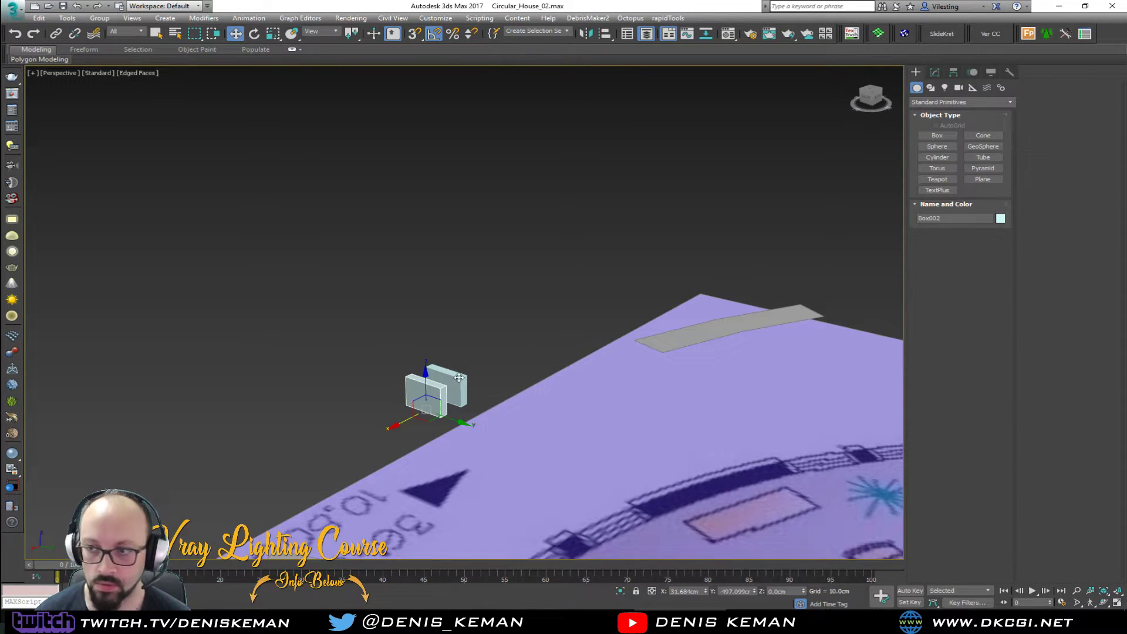
pyautogui.click(935, 72)
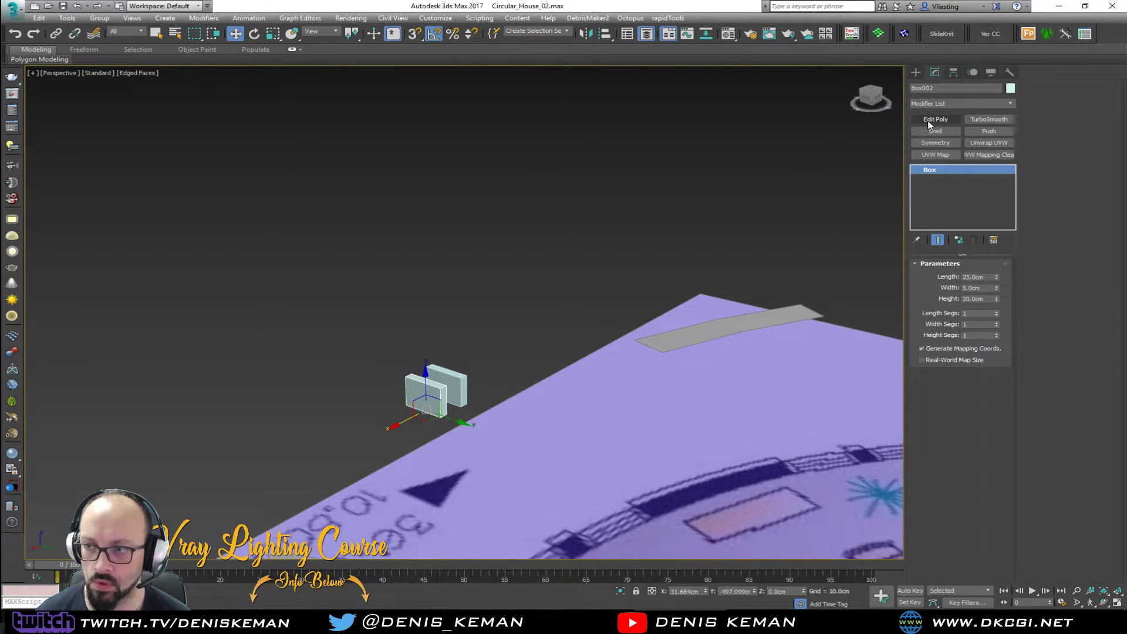
pyautogui.click(949, 121)
pyautogui.press('4')
pyautogui.click(432, 391)
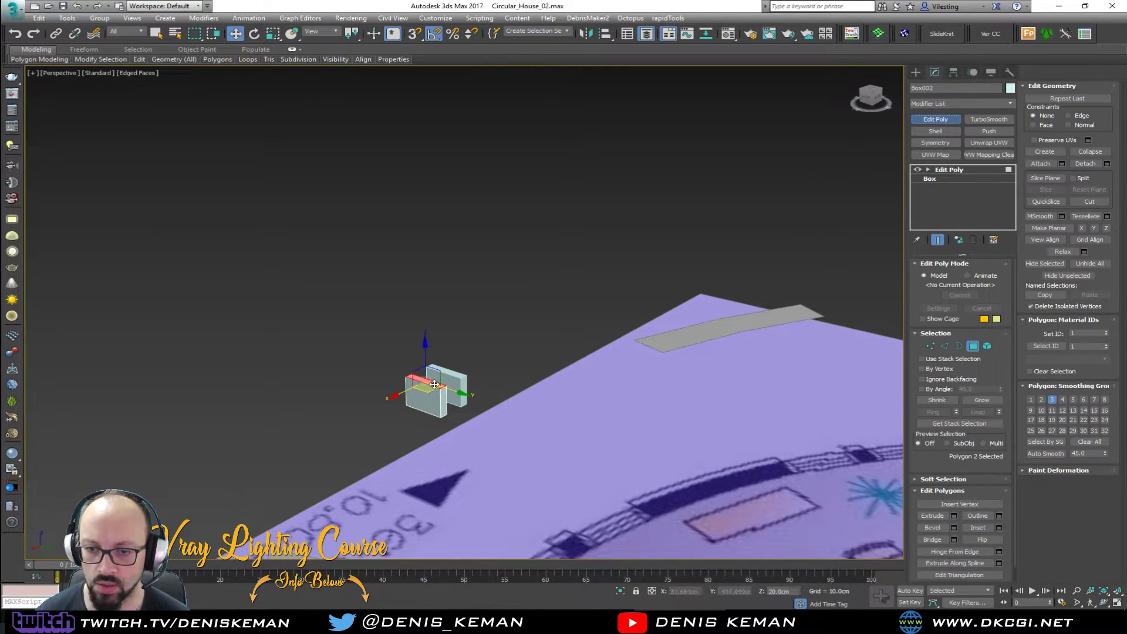
pyautogui.keyDown('alt'); pyautogui.moveTo(431, 391); pyautogui.dragTo(432, 376, button='middle'); pyautogui.keyUp('alt')
pyautogui.moveTo(428, 356); pyautogui.dragTo(428, 110)
pyautogui.moveTo(428, 171); pyautogui.dragTo(506, 322, button='middle')
pyautogui.scroll(-5, 428, 294)
pyautogui.rightClick(506, 322)
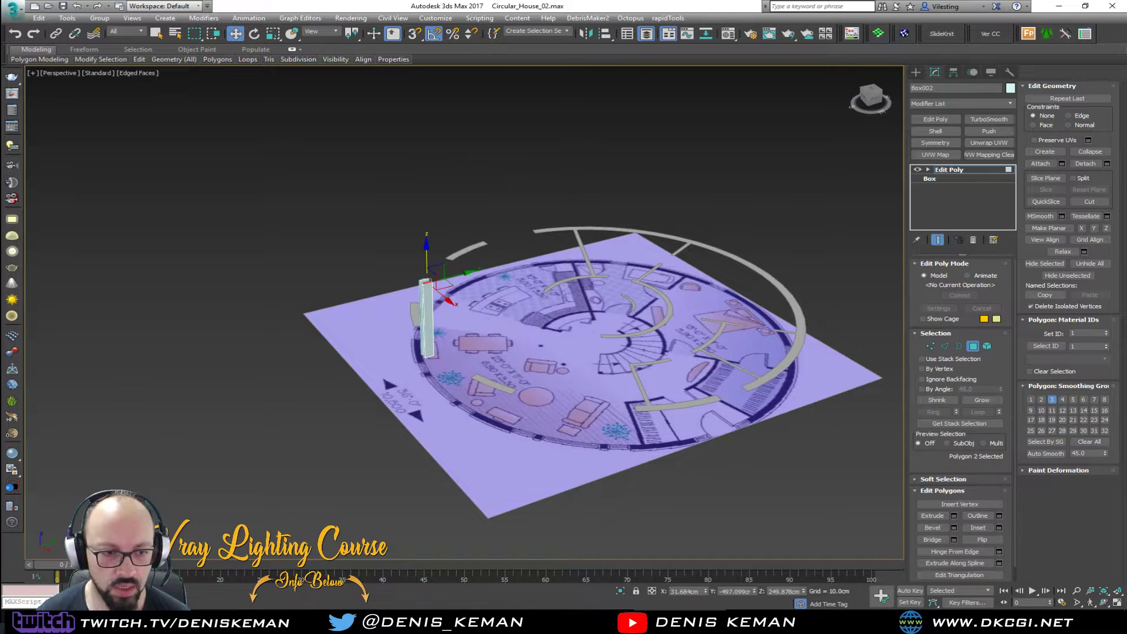
# - Raise the post's top polygon to about 468 cm to meet the rim of the support blueprint cylinder, and leave polygon editing
pyautogui.moveTo(336, 317); pyautogui.dragTo(474, 344, button='middle')
pyautogui.scroll(5, 456, 328)
pyautogui.moveTo(422, 317); pyautogui.dragTo(423, 190)
pyautogui.keyDown('alt'); pyautogui.moveTo(423, 189); pyautogui.dragTo(469, 231, button='middle'); pyautogui.keyUp('alt')
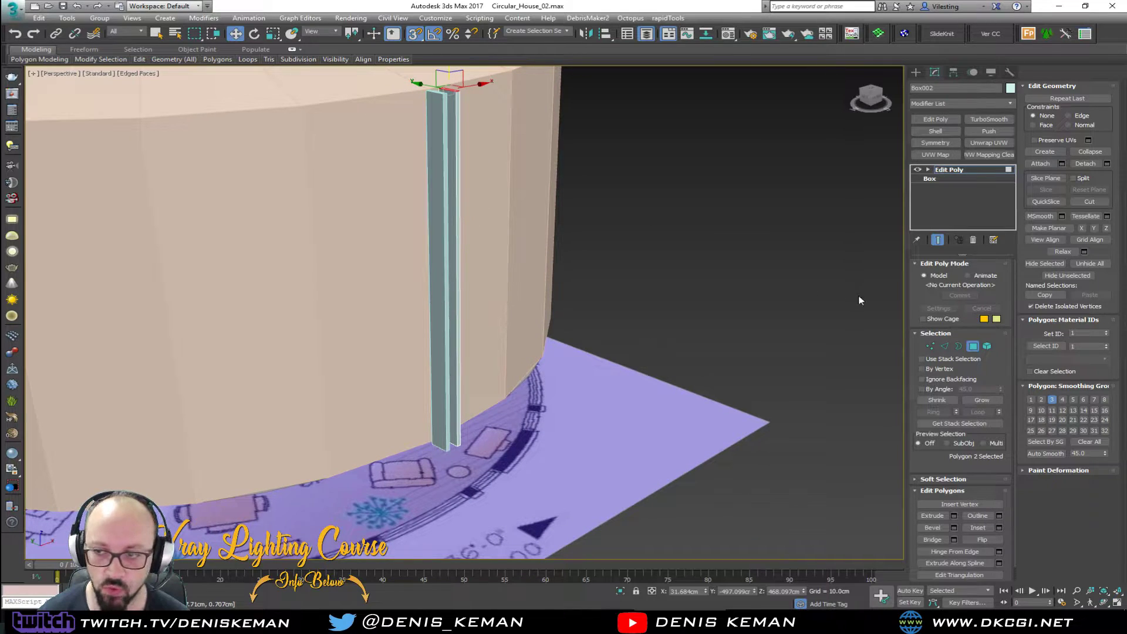
pyautogui.click(974, 348)
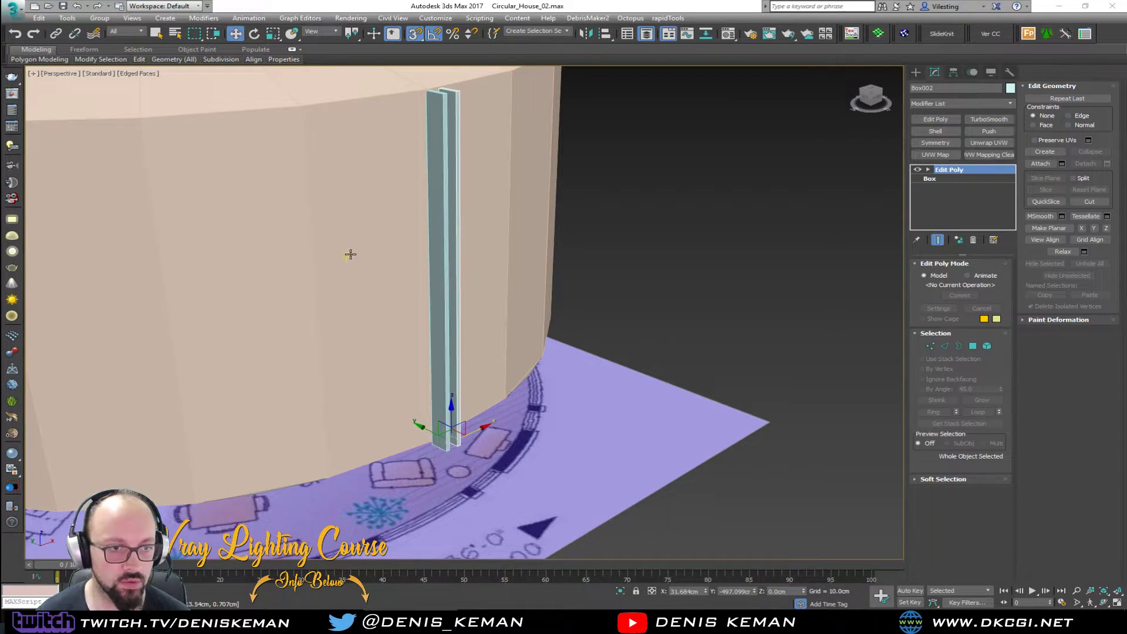
# - Inspect the paired posts against the blueprint cylinder and study how posts and spacer blocks are arranged in the wooden house reference photo
pyautogui.scroll(-3, 426, 311)
pyautogui.keyDown('alt'); pyautogui.moveTo(437, 286); pyautogui.dragTo(385, 328, button='middle'); pyautogui.keyUp('alt')
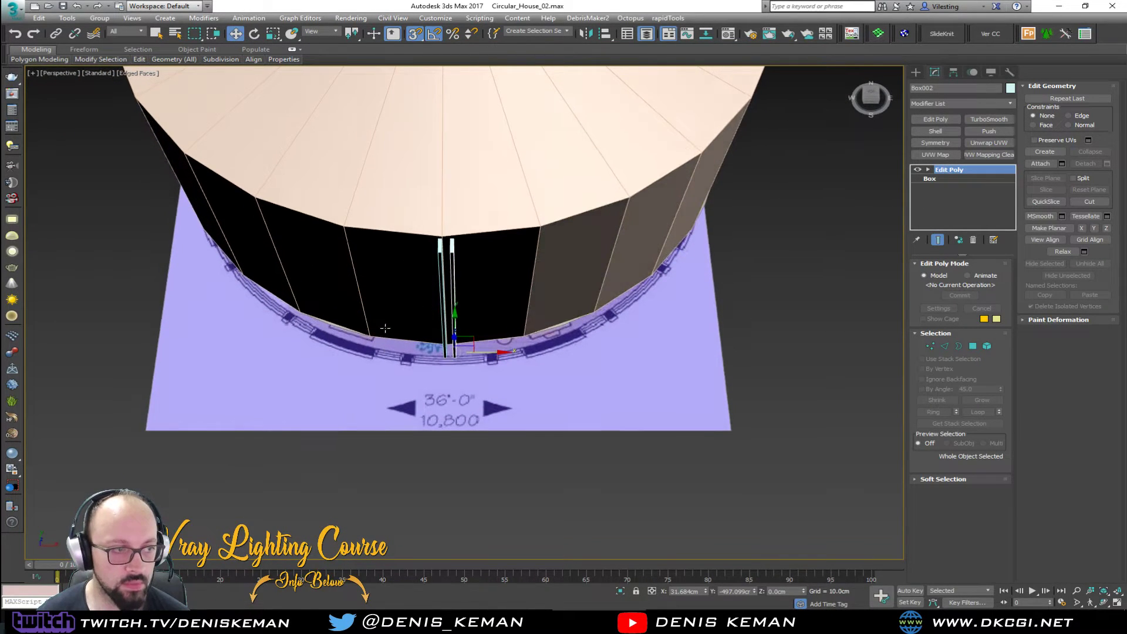
pyautogui.scroll(4, 447, 274)
pyautogui.moveTo(444, 249); pyautogui.dragTo(405, 275, button='middle')
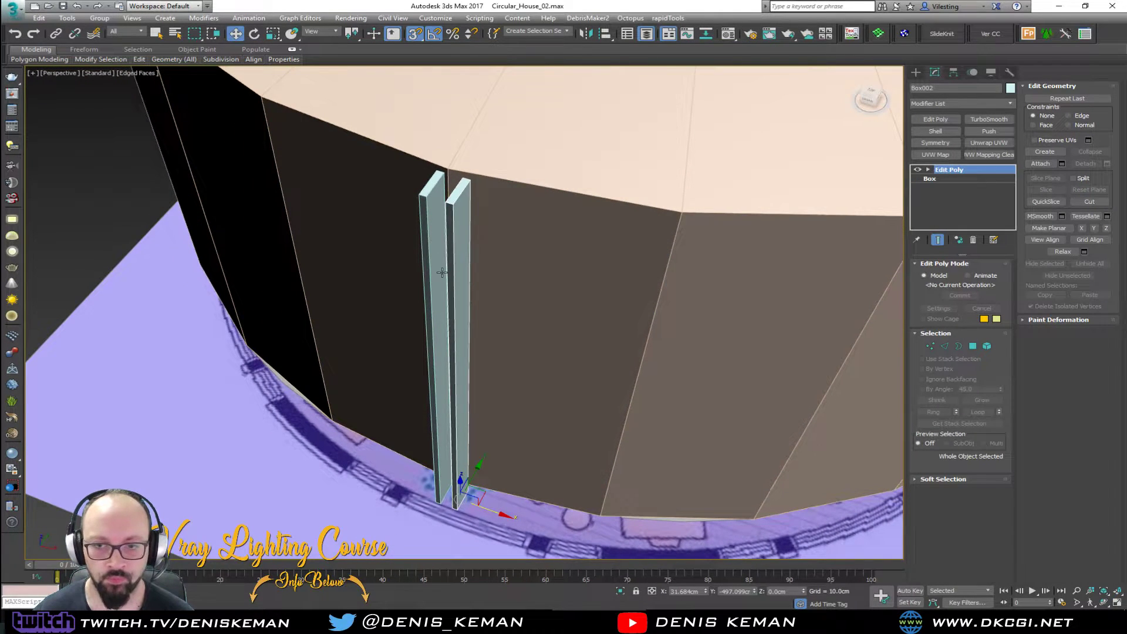
pyautogui.scroll(3, 416, 282)
pyautogui.scroll(3, 407, 289)
pyautogui.scroll(3, 407, 289)
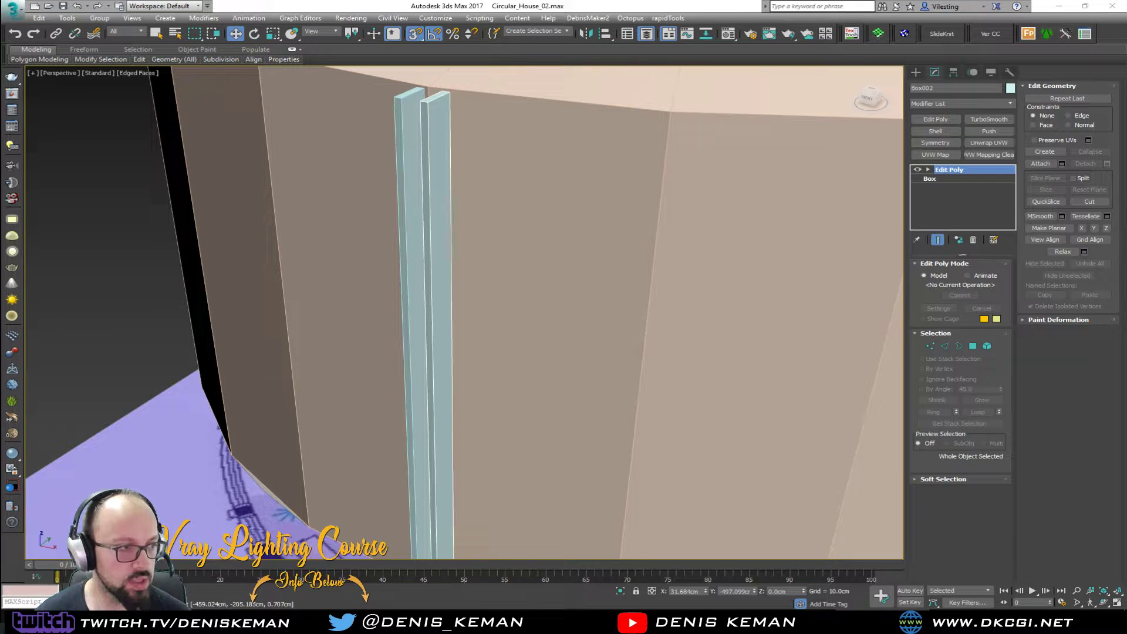
pyautogui.moveTo(0, 42); pyautogui.dragTo(398, 52)
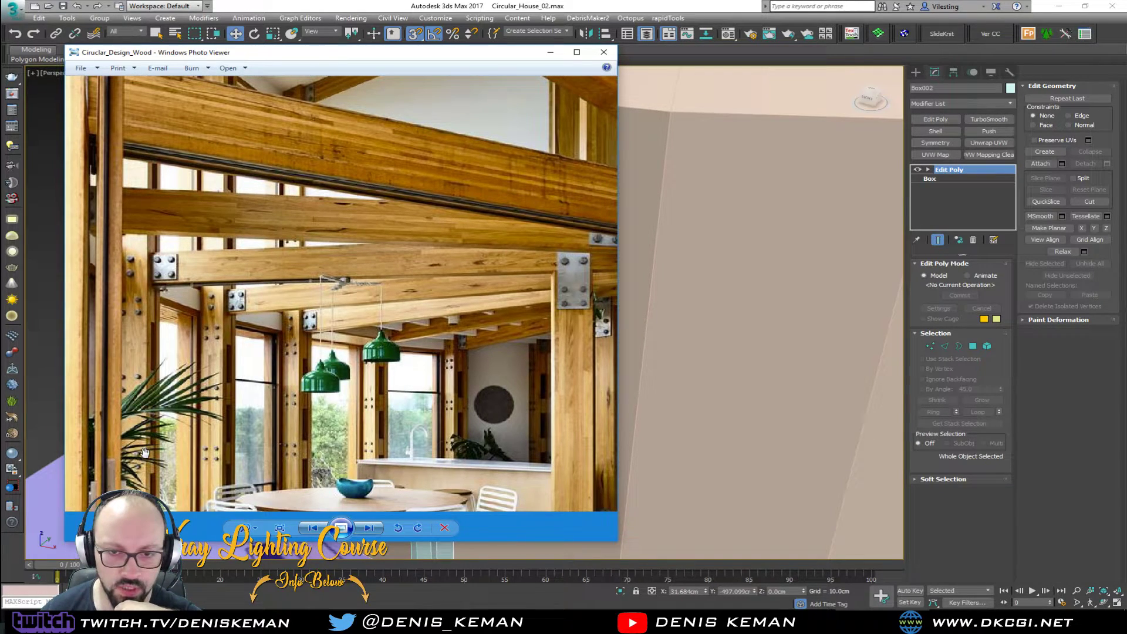
pyautogui.moveTo(241, 394); pyautogui.dragTo(231, 310)
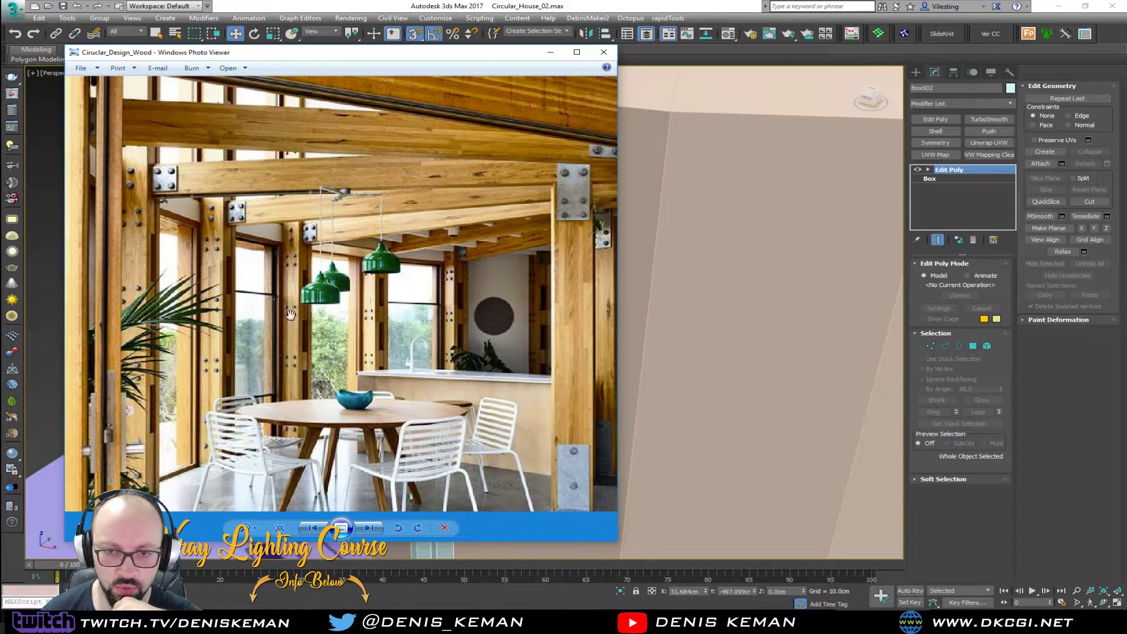
pyautogui.moveTo(373, 52); pyautogui.dragTo(0, 66)
# - Hide the Beams_Support_Blueprint cylinder and show the floor slab beside the paired posts
pyautogui.moveTo(329, 330); pyautogui.dragTo(369, 284, button='middle')
pyautogui.scroll(-5, 352, 292)
pyautogui.click(497, 283)
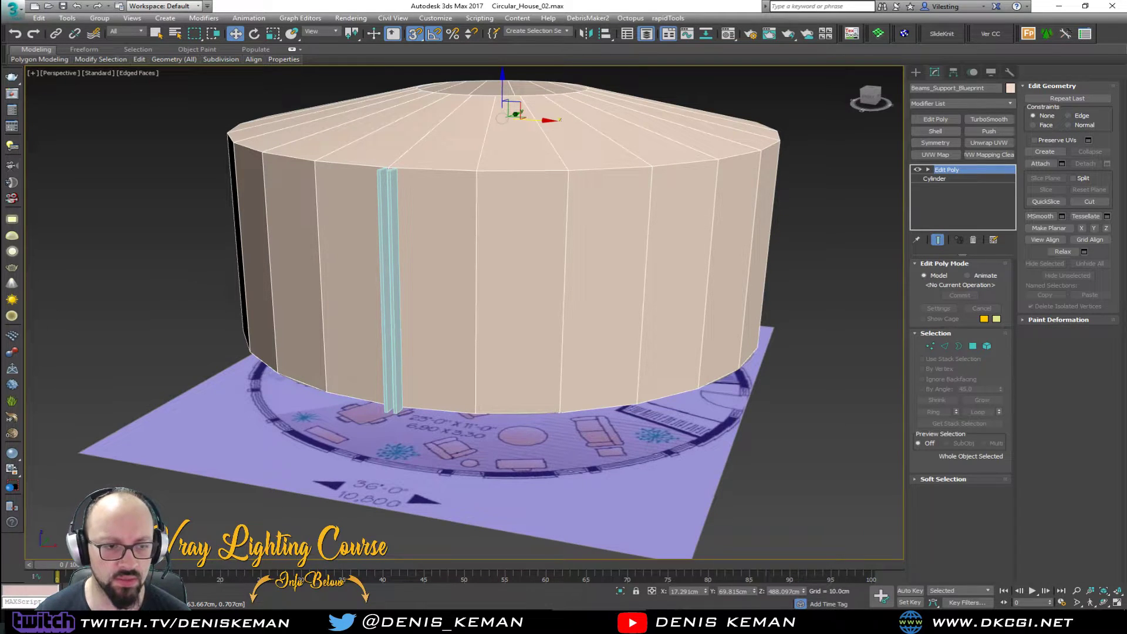
pyautogui.press('Delete')
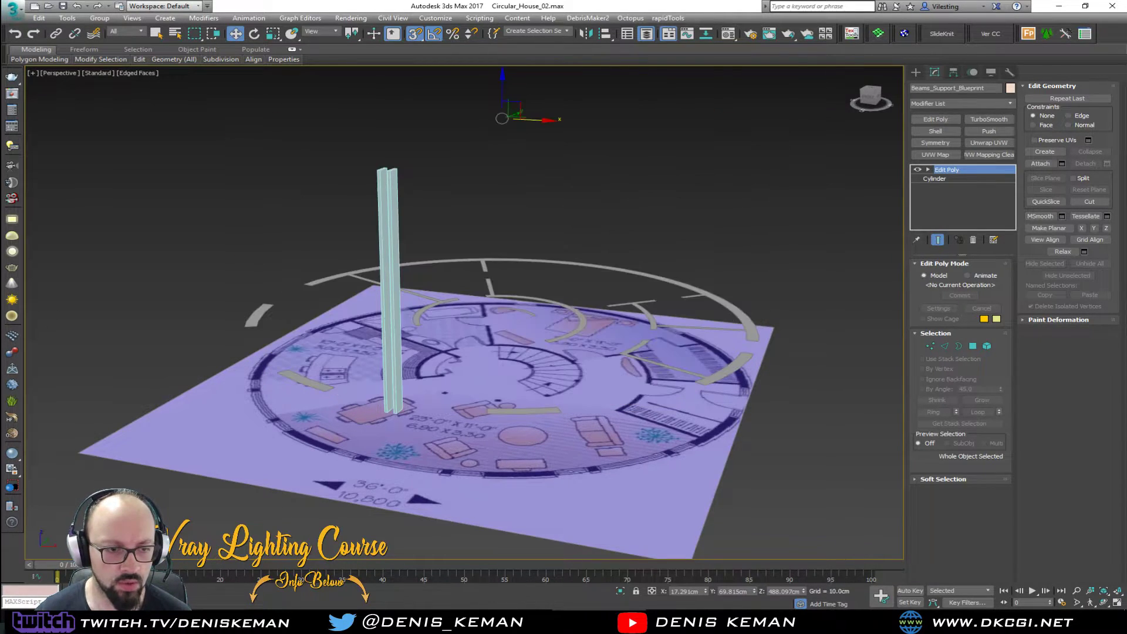
pyautogui.keyDown('alt'); pyautogui.moveTo(324, 256); pyautogui.dragTo(276, 233, button='middle'); pyautogui.keyUp('alt')
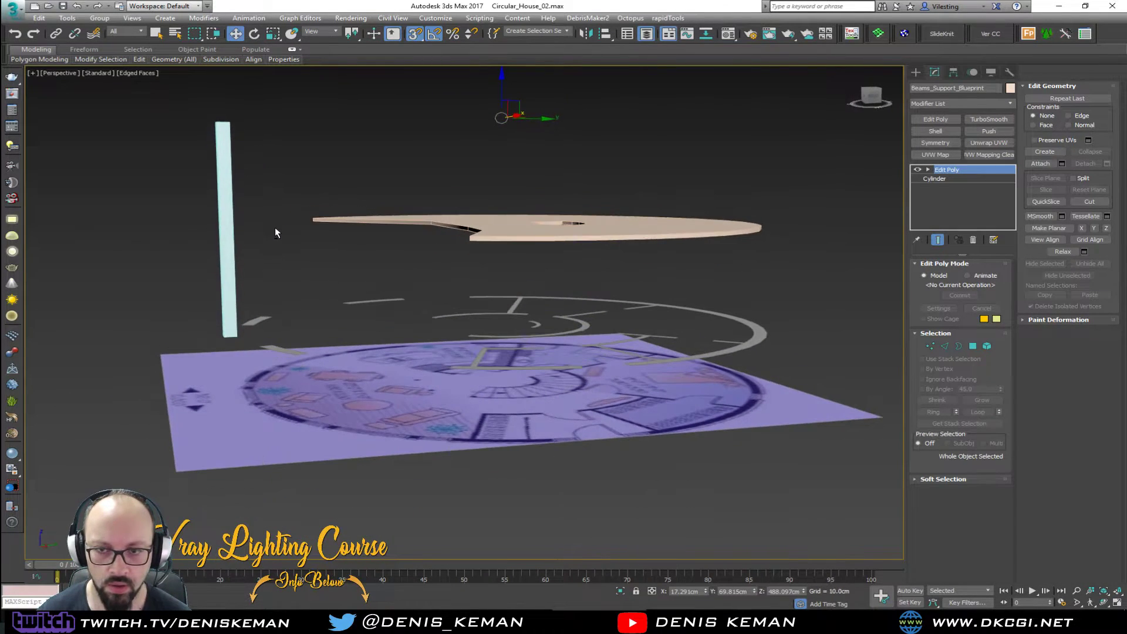
pyautogui.keyDown('alt'); pyautogui.moveTo(257, 252); pyautogui.dragTo(283, 259, button='middle'); pyautogui.keyUp('alt')
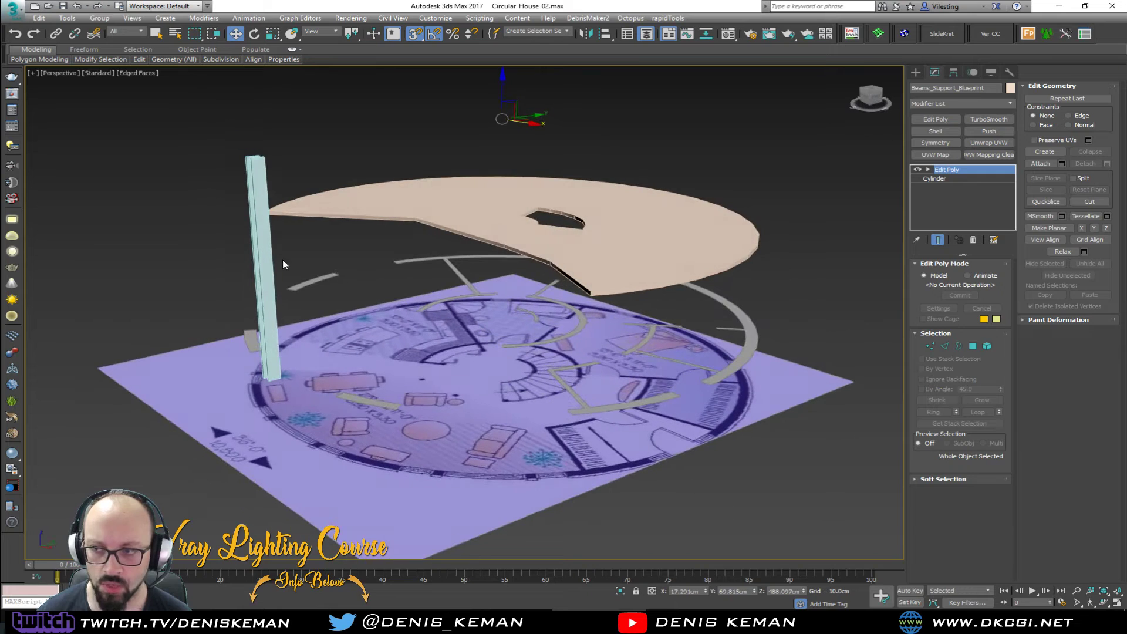
# - Draw a snapped box filling the gap between the two posts in the top view, 25 cm long and about 12 cm wide
pyautogui.click(273, 331)
pyautogui.hotkey('alt', 'w')
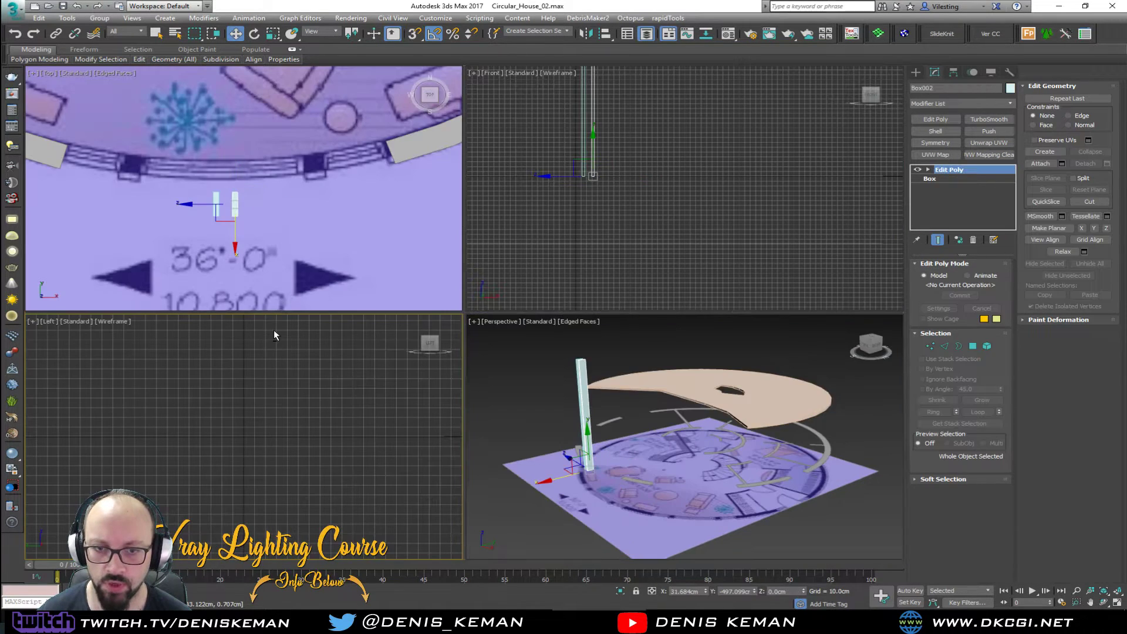
pyautogui.scroll(3, 234, 194)
pyautogui.hotkey('alt', 'w')
pyautogui.click(887, 200)
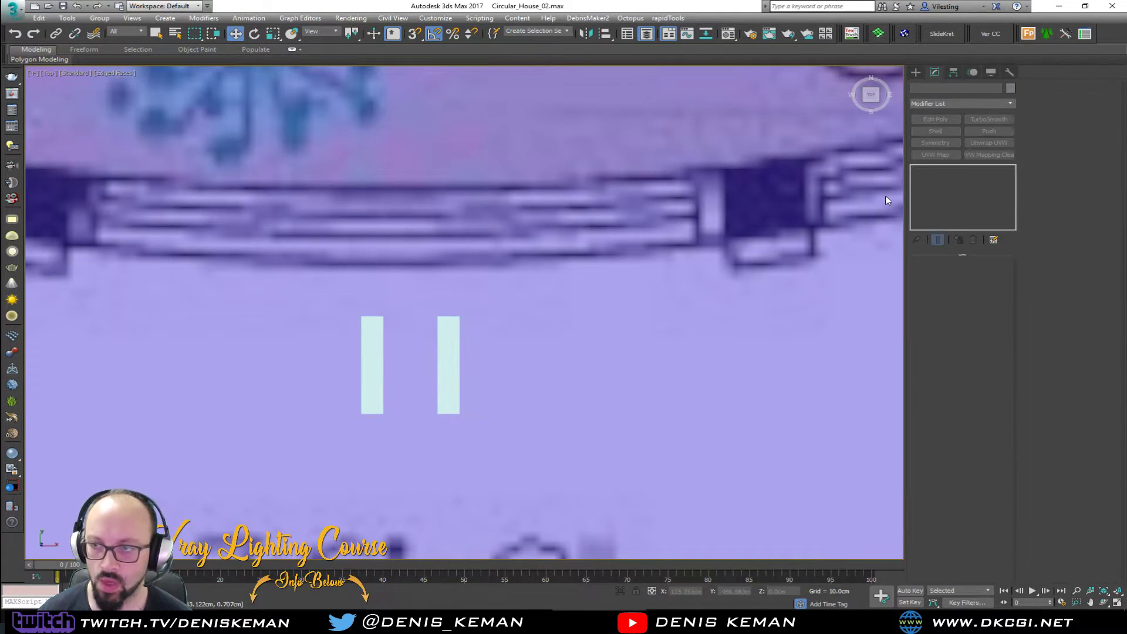
pyautogui.click(916, 72)
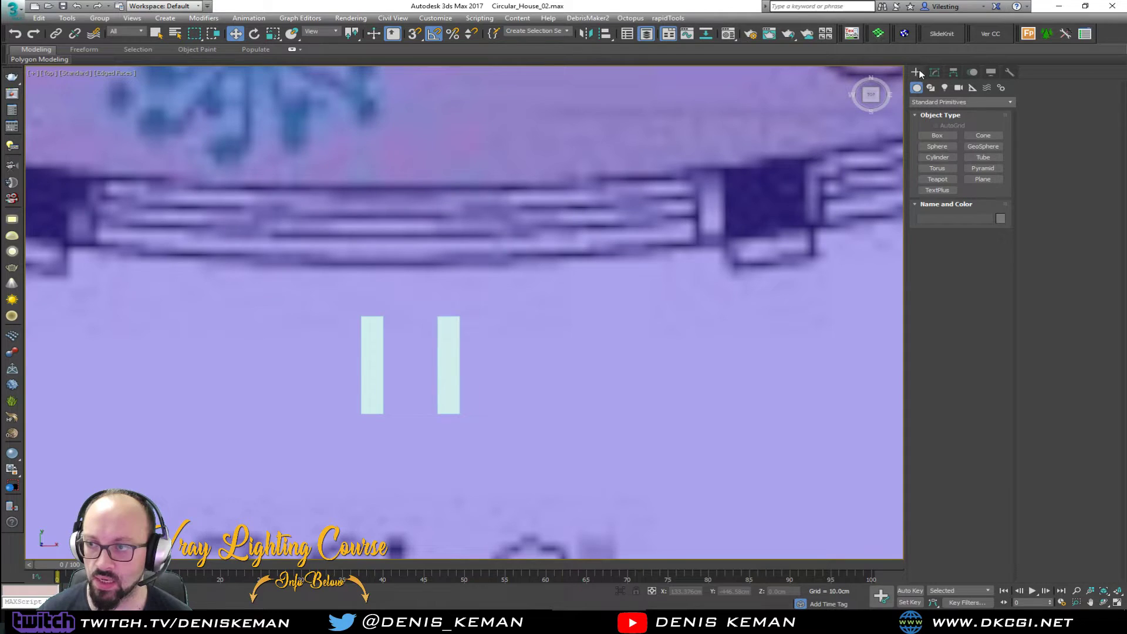
pyautogui.click(938, 136)
pyautogui.press('s')
pyautogui.moveTo(385, 319); pyautogui.dragTo(442, 406)
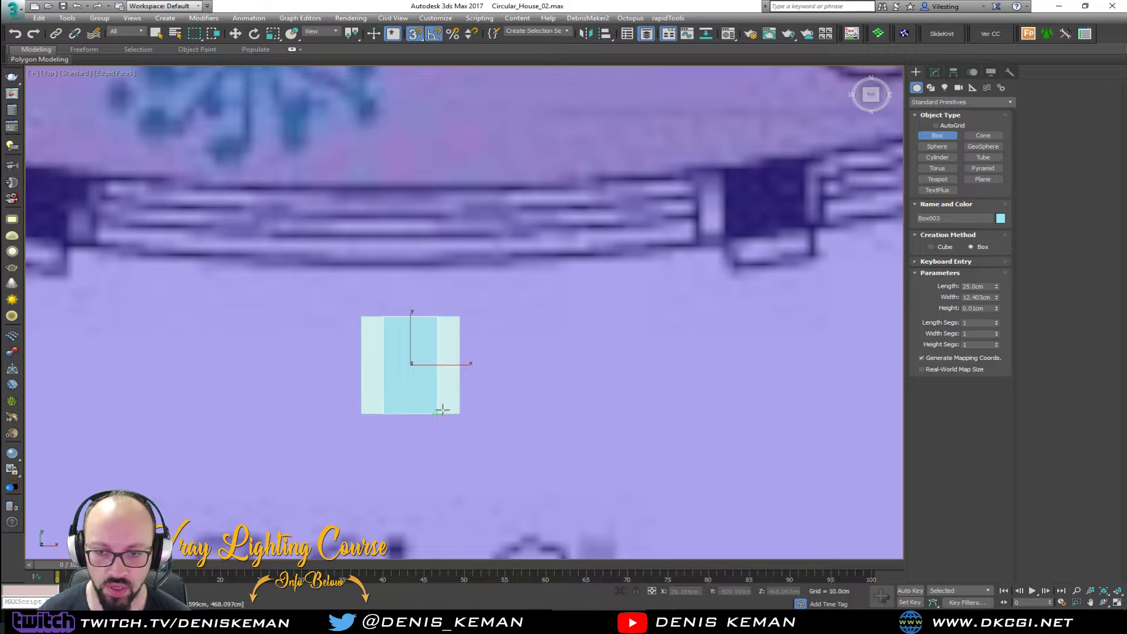
pyautogui.click(443, 409)
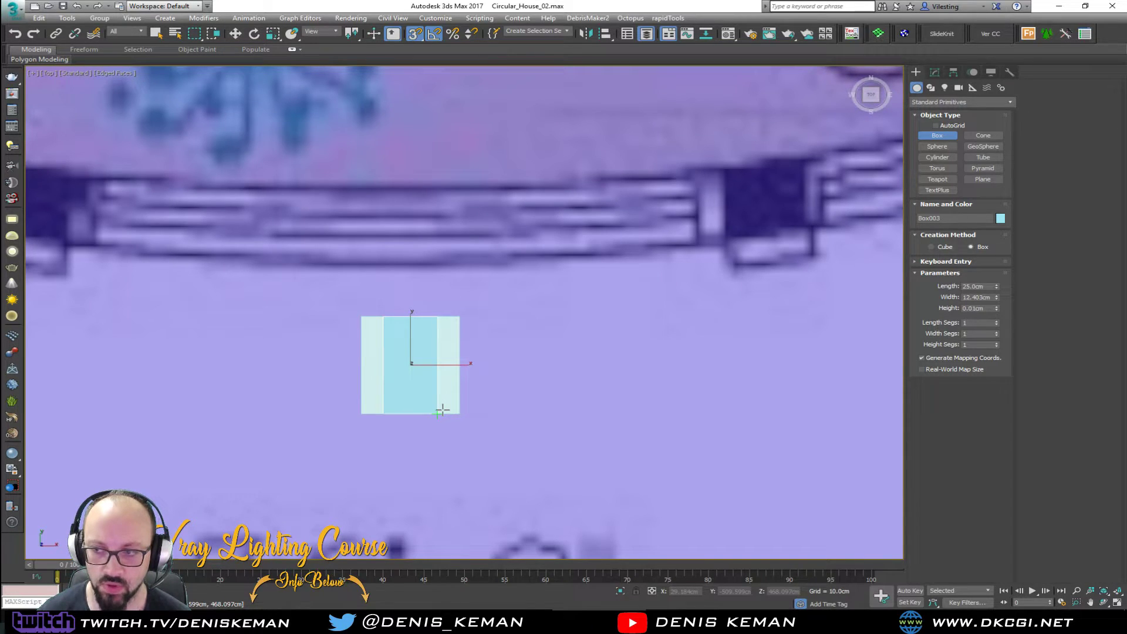
pyautogui.click(444, 367)
# - Move the new box down along Z to the base of the posts in the perspective view
pyautogui.hotkey('alt', 'w')
pyautogui.middleClick(582, 408)
pyautogui.hotkey('alt', 'w')
pyautogui.keyDown('alt'); pyautogui.moveTo(430, 378); pyautogui.dragTo(290, 231, button='middle'); pyautogui.keyUp('alt')
pyautogui.press('w')
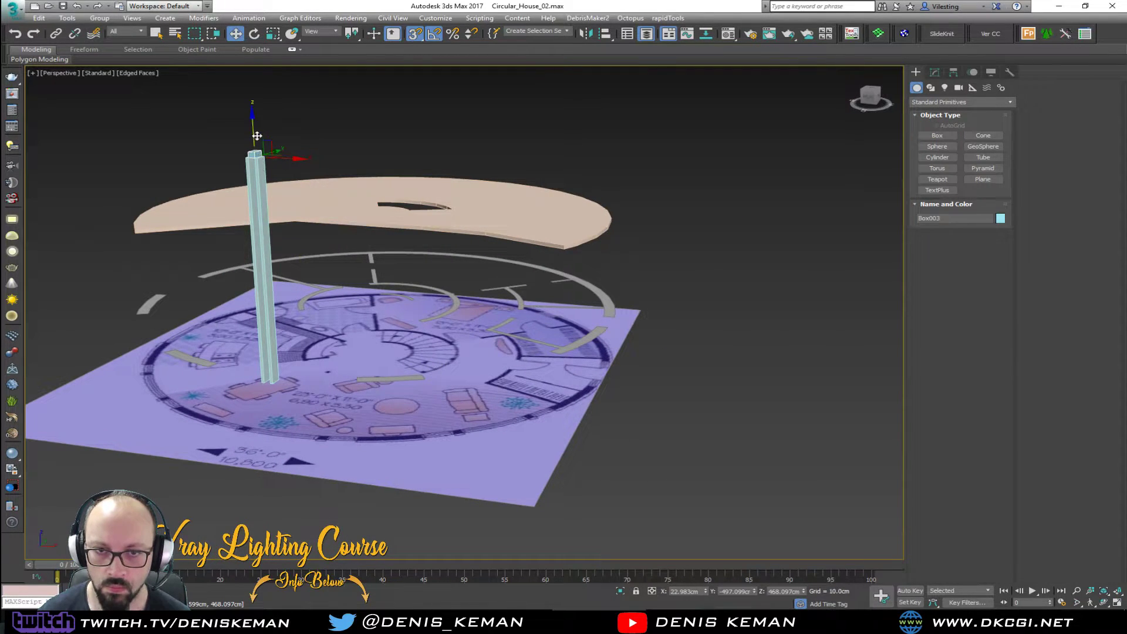
pyautogui.moveTo(254, 135); pyautogui.dragTo(276, 382)
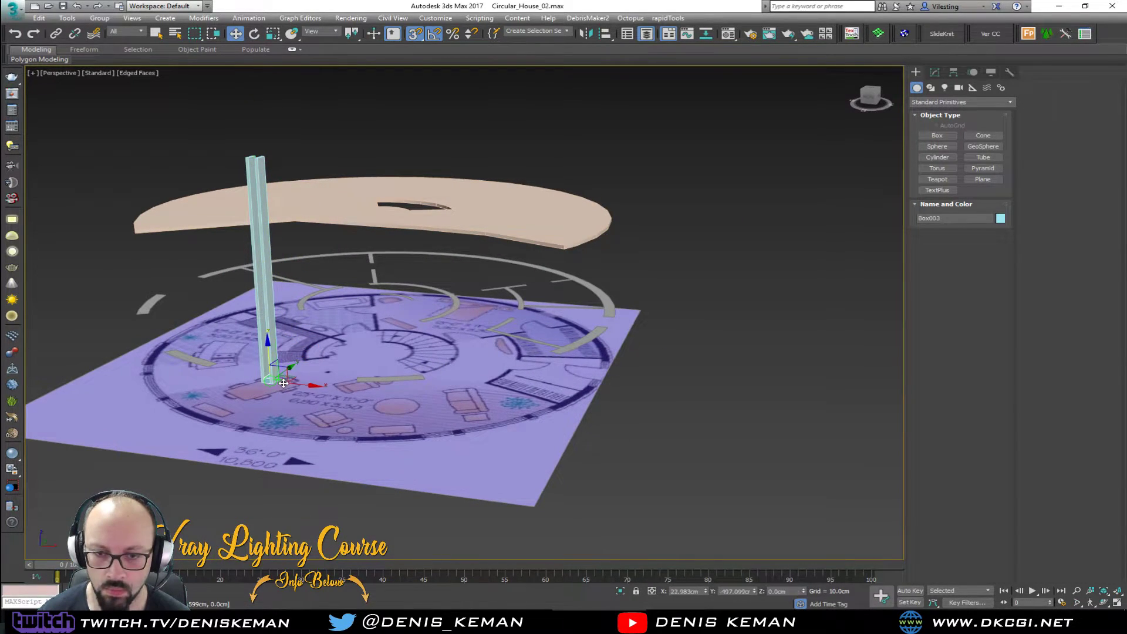
pyautogui.press('z')
pyautogui.scroll(-4, 385, 351)
pyautogui.keyDown('alt'); pyautogui.moveTo(464, 332); pyautogui.dragTo(344, 311, button='middle'); pyautogui.keyUp('alt')
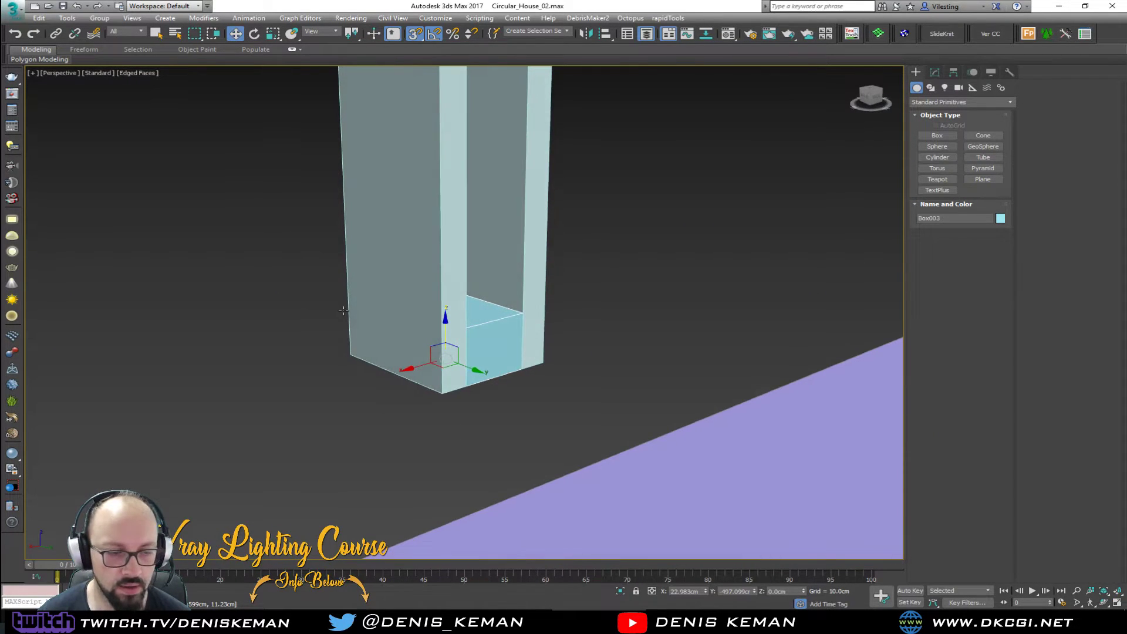
# - Add an Edit Poly modifier to the spacer block and pull its two exposed end faces inward between the posts
pyautogui.scroll(2, 472, 323)
pyautogui.keyDown('alt'); pyautogui.moveTo(472, 324); pyautogui.dragTo(630, 339, button='middle'); pyautogui.keyUp('alt')
pyautogui.click(935, 72)
pyautogui.click(935, 119)
pyautogui.press('4')
pyautogui.click(439, 369)
pyautogui.moveTo(439, 368)
pyautogui.keyDown('alt'); pyautogui.mouseDown(button='middle')
pyautogui.moveTo(510, 346)
pyautogui.moveTo(439, 369)
pyautogui.mouseUp(button='middle'); pyautogui.keyUp('alt')
pyautogui.moveTo(439, 370); pyautogui.dragTo(449, 360)
pyautogui.keyDown('alt'); pyautogui.moveTo(499, 345); pyautogui.dragTo(356, 330, button='middle'); pyautogui.keyUp('alt')
pyautogui.click(450, 476)
pyautogui.moveTo(506, 515); pyautogui.dragTo(483, 493)
pyautogui.scroll(-6, 381, 323)
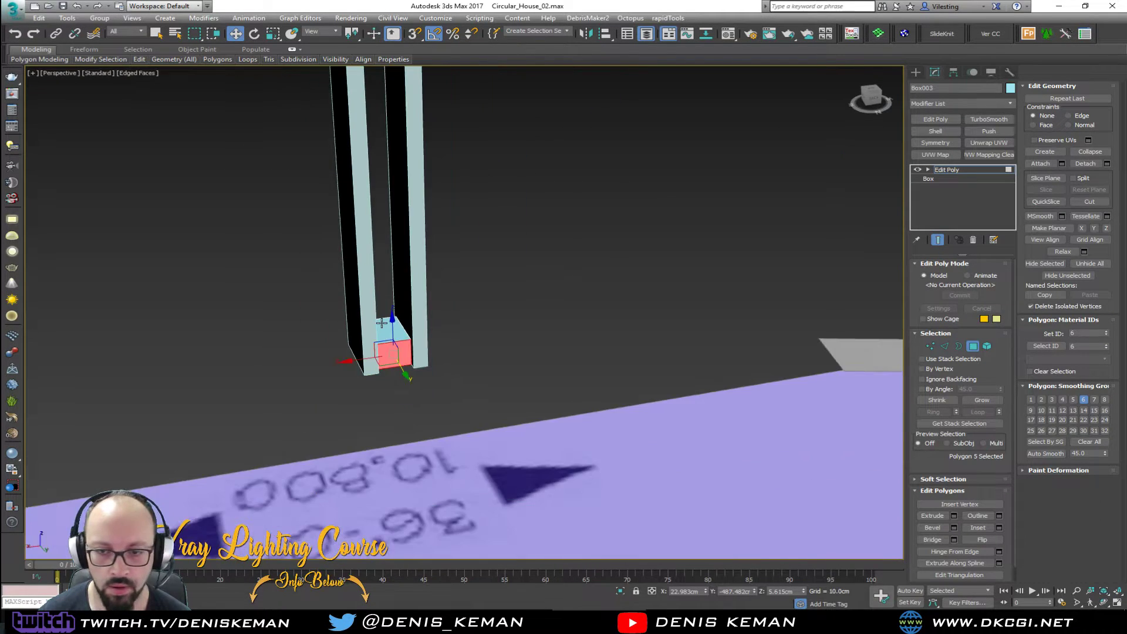
pyautogui.moveTo(382, 323)
pyautogui.keyDown('alt'); pyautogui.mouseDown(button='middle')
pyautogui.moveTo(452, 273)
pyautogui.moveTo(401, 277)
pyautogui.moveTo(195, 378)
pyautogui.mouseUp(button='middle'); pyautogui.keyUp('alt')
pyautogui.click(972, 349)
# - Raise the spacer block along Z and snap its height to the corner of the floor slab
pyautogui.scroll(-4, 197, 375)
pyautogui.moveTo(169, 399); pyautogui.dragTo(251, 165)
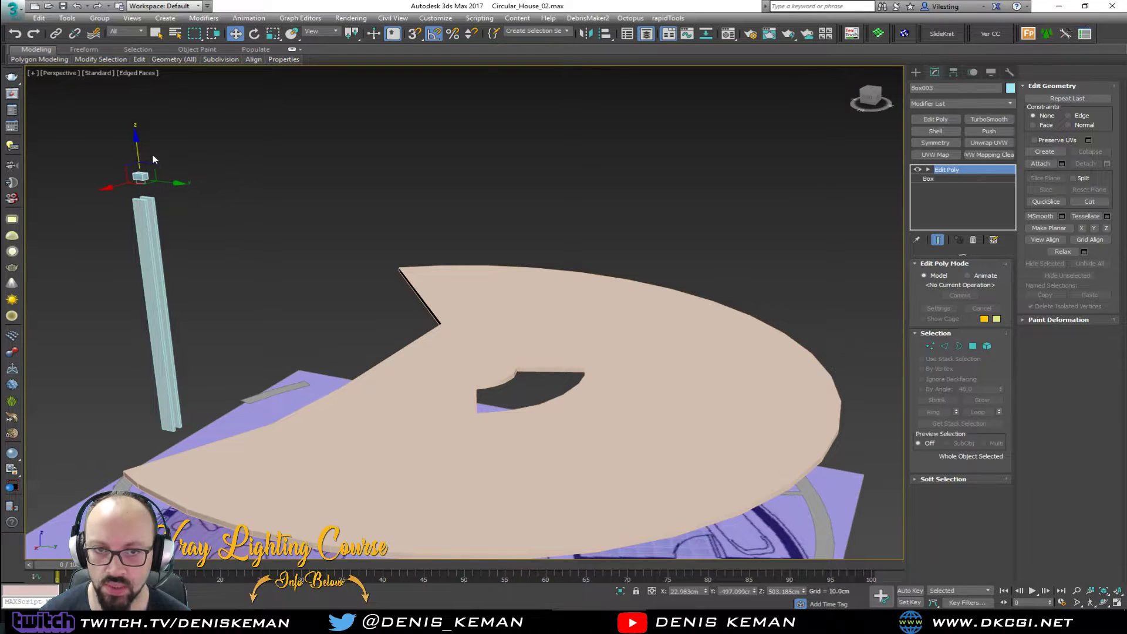
pyautogui.scroll(4, 167, 162)
pyautogui.scroll(-2, 151, 198)
pyautogui.press('s')
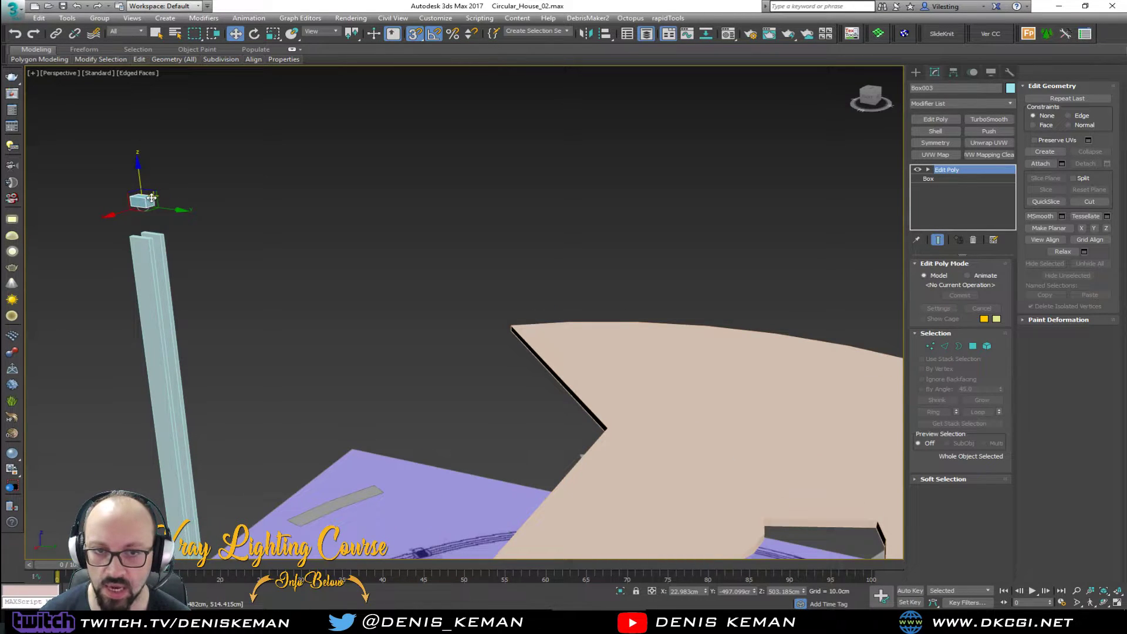
pyautogui.moveTo(151, 198); pyautogui.dragTo(505, 333)
# - Lower the spacer block's bottom polygon to about 206 cm and leave polygon editing
pyautogui.keyDown('alt'); pyautogui.moveTo(512, 332); pyautogui.dragTo(246, 388, button='middle'); pyautogui.keyUp('alt')
pyautogui.press('4')
pyautogui.click(220, 332)
pyautogui.click(226, 334)
pyautogui.moveTo(200, 320); pyautogui.dragTo(195, 368)
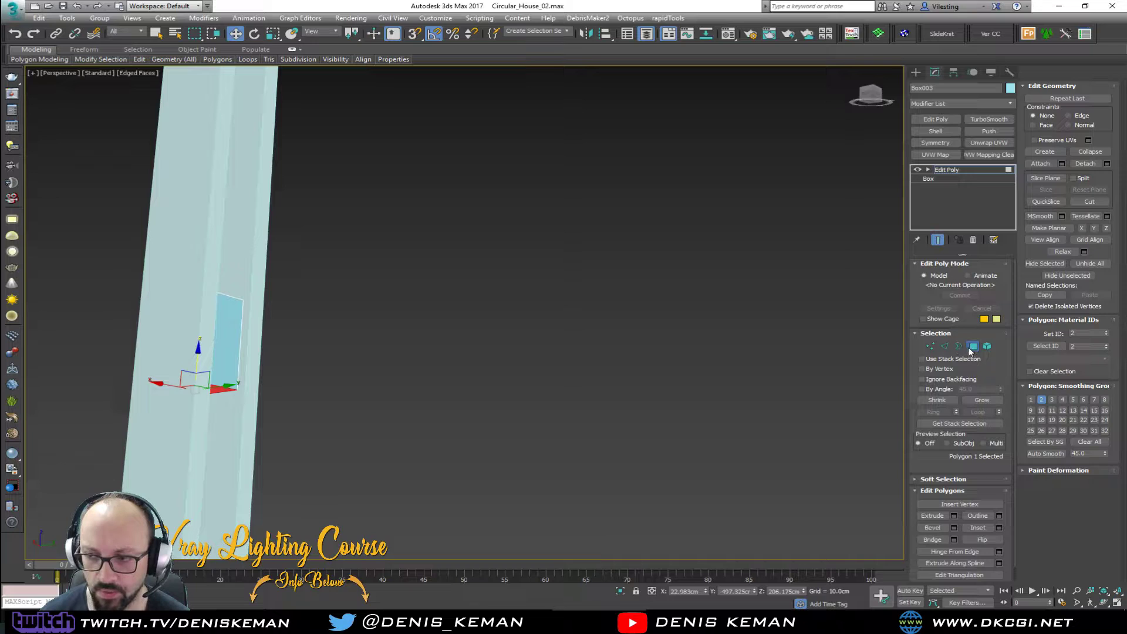
pyautogui.click(972, 347)
# - Clone the spacer block downward between the posts as three independent copies spaced about 63 cm apart
pyautogui.scroll(-4, 298, 315)
pyautogui.keyDown('alt'); pyautogui.moveTo(299, 316); pyautogui.dragTo(306, 353, button='middle'); pyautogui.keyUp('alt')
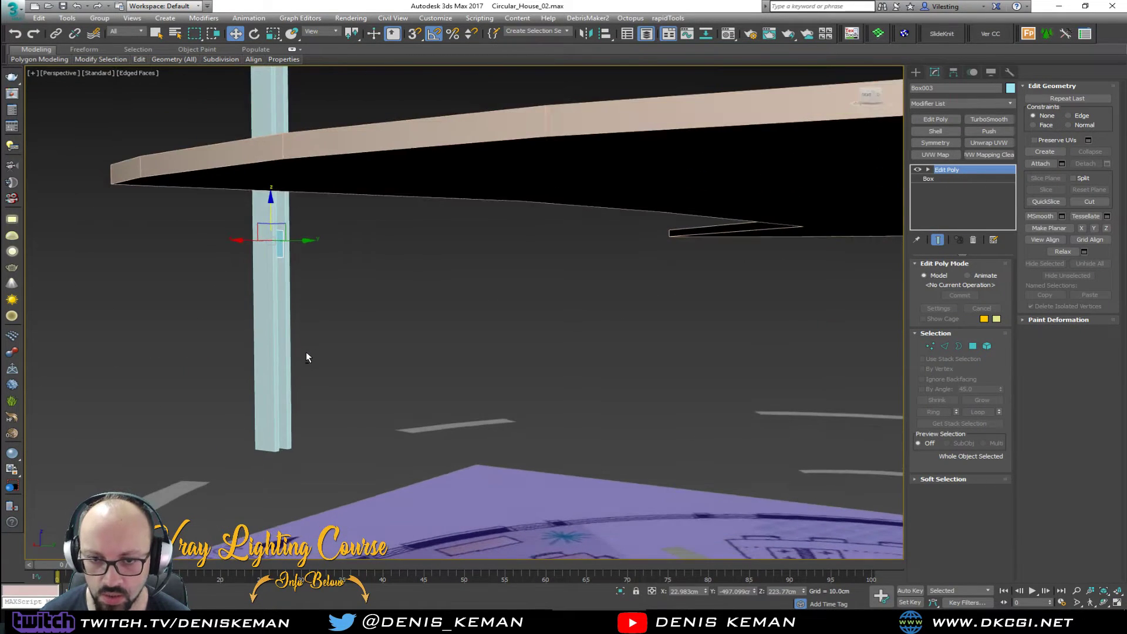
pyautogui.scroll(3, 277, 300)
pyautogui.moveTo(267, 182); pyautogui.dragTo(263, 270)
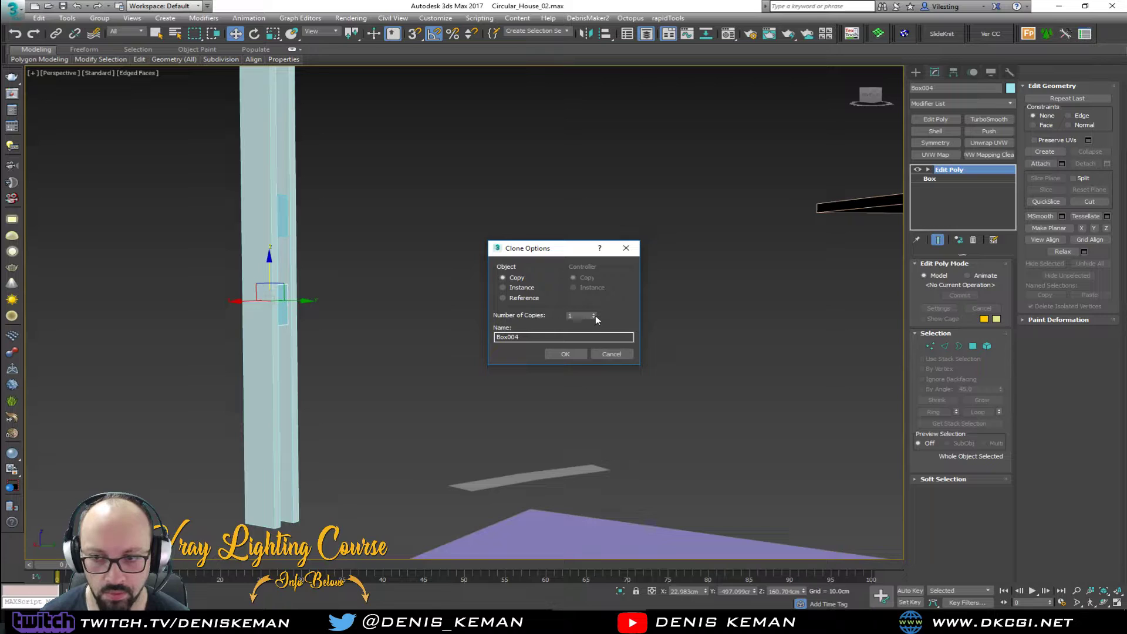
pyautogui.click(562, 351)
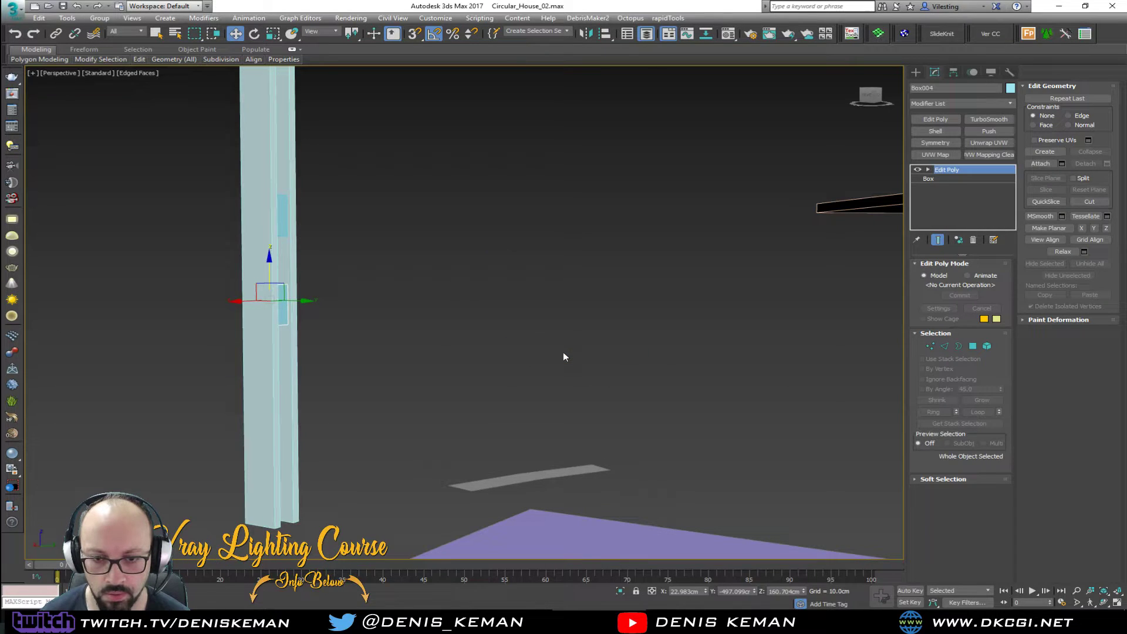
pyautogui.click(361, 303)
pyautogui.moveTo(360, 299); pyautogui.dragTo(330, 307, button='middle')
pyautogui.moveTo(231, 524); pyautogui.dragTo(230, 523)
pyautogui.press('z')
pyautogui.keyDown('alt'); pyautogui.moveTo(352, 382); pyautogui.dragTo(548, 406, button='middle'); pyautogui.keyUp('alt')
pyautogui.click(517, 378)
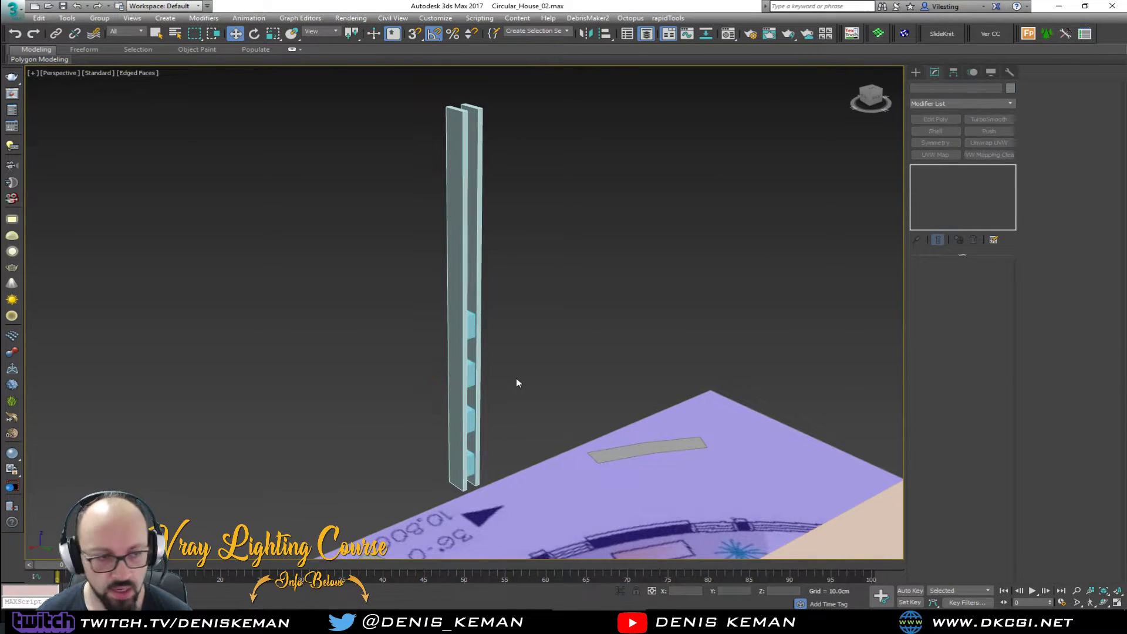
# - Select both posts with their spacer blocks, isolate them and clear the selection
pyautogui.scroll(3, 459, 385)
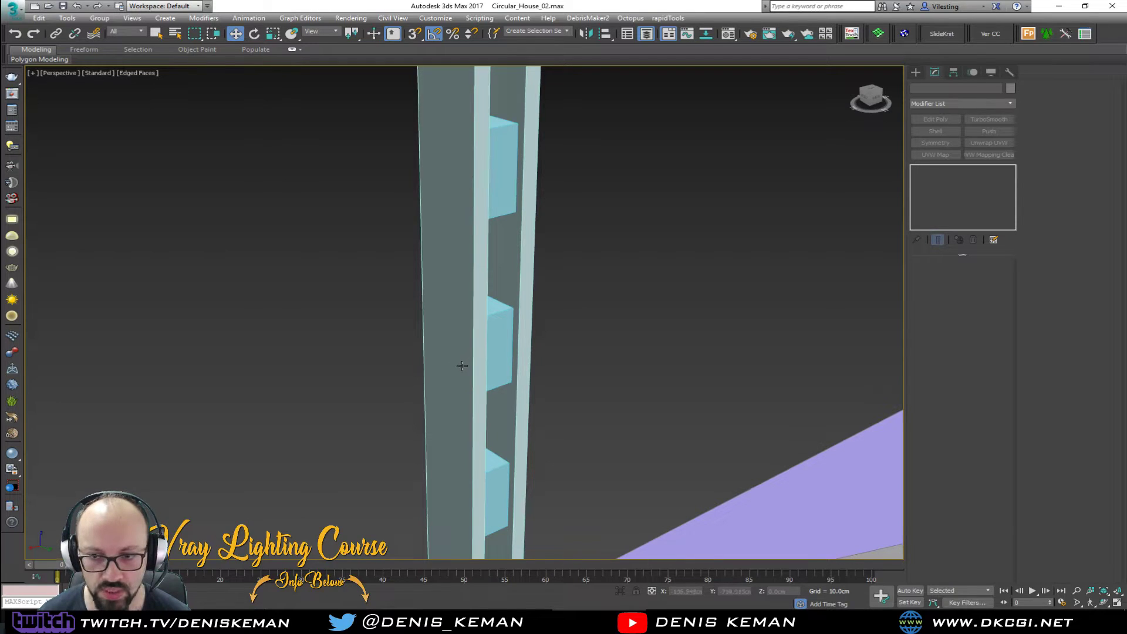
pyautogui.keyDown('alt'); pyautogui.moveTo(462, 366); pyautogui.dragTo(475, 291, button='middle'); pyautogui.keyUp('alt')
pyautogui.moveTo(487, 250); pyautogui.dragTo(401, 460)
pyautogui.hotkey('alt', 'q')
pyautogui.click(593, 344)
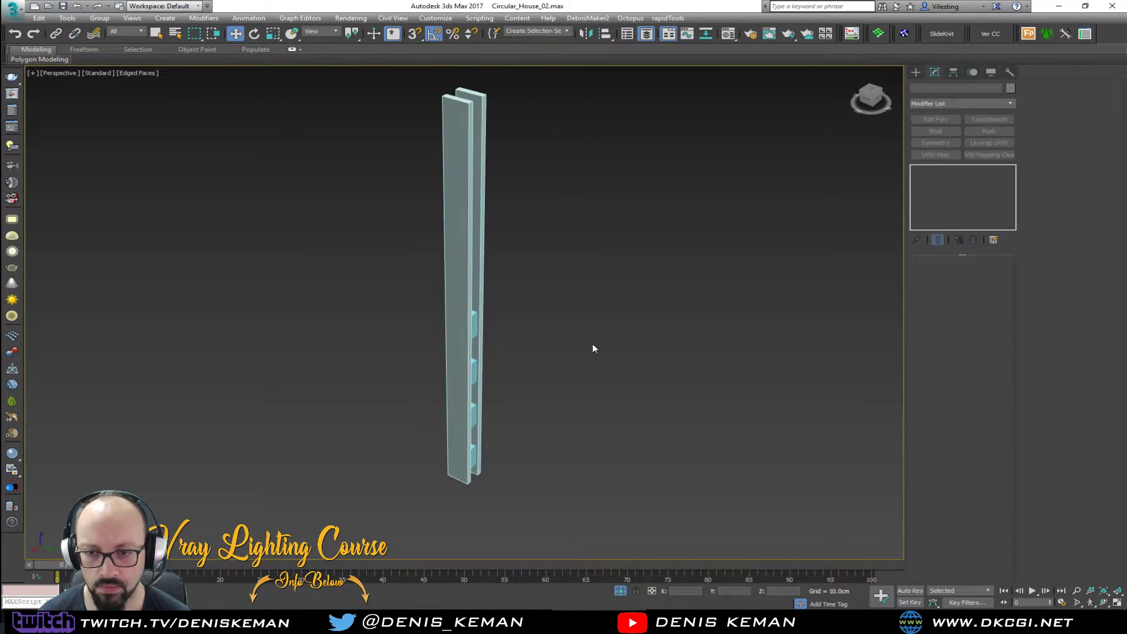
# - Fit the isolated post in each viewport, then maximize the left view on the spacer blocks with the grid hidden
pyautogui.hotkey('alt', 'w')
pyautogui.click(633, 148)
pyautogui.rightClick(245, 257)
pyautogui.press('z')
pyautogui.rightClick(257, 392)
pyautogui.press('z')
pyautogui.rightClick(612, 197)
pyautogui.press('z')
pyautogui.rightClick(274, 467)
pyautogui.hotkey('alt', 'w')
pyautogui.scroll(6, 464, 340)
pyautogui.moveTo(469, 334); pyautogui.dragTo(413, 310, button='middle')
pyautogui.scroll(-2, 412, 309)
pyautogui.press('g')
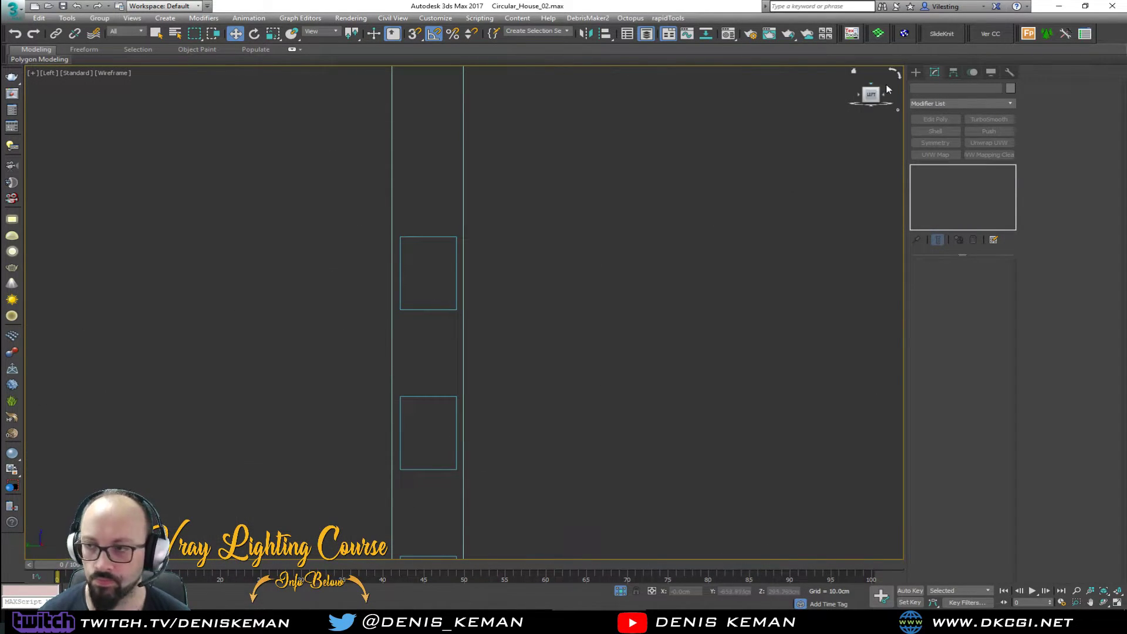
# - Create a small sphere over one upper corner of the top spacer block in the left view
pyautogui.click(918, 72)
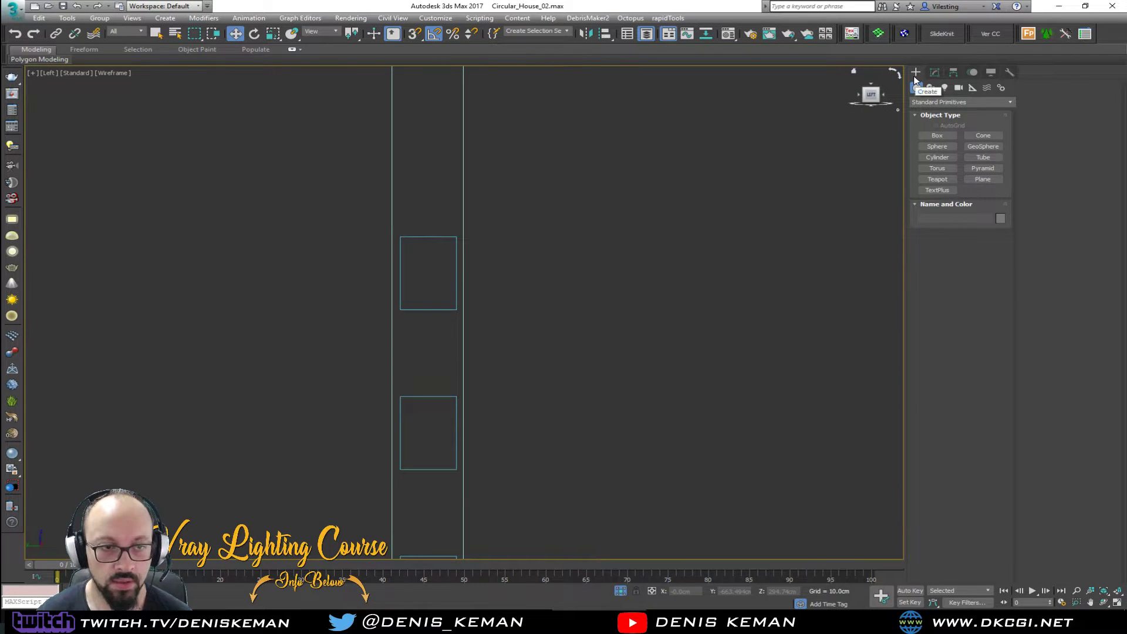
pyautogui.click(937, 146)
pyautogui.scroll(5, 427, 251)
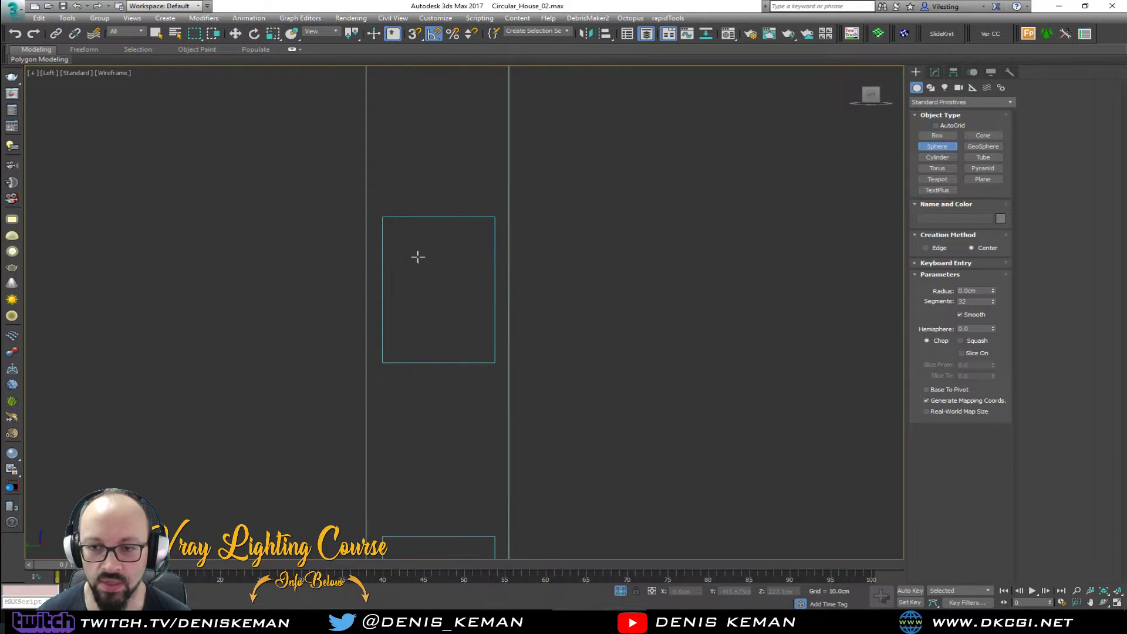
pyautogui.moveTo(407, 256); pyautogui.dragTo(422, 242)
pyautogui.press('w')
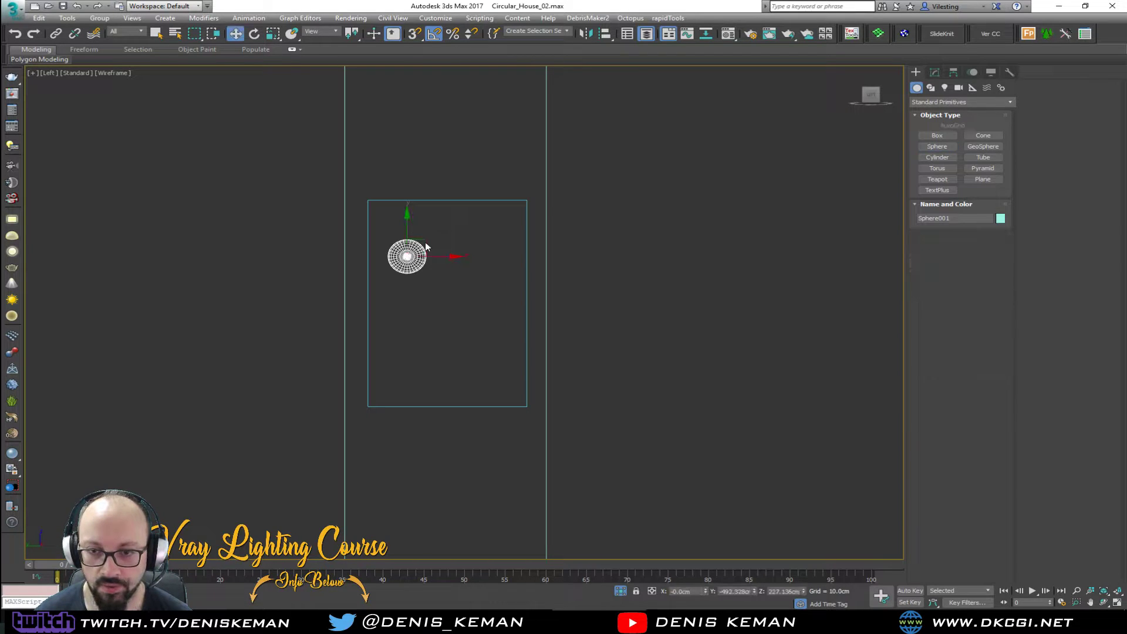
# - Move the sphere along X to about 36.4 cm, at the outer face of the post
pyautogui.hotkey('alt', 'w')
pyautogui.hotkey('alt', 'w')
pyautogui.scroll(5, 508, 325)
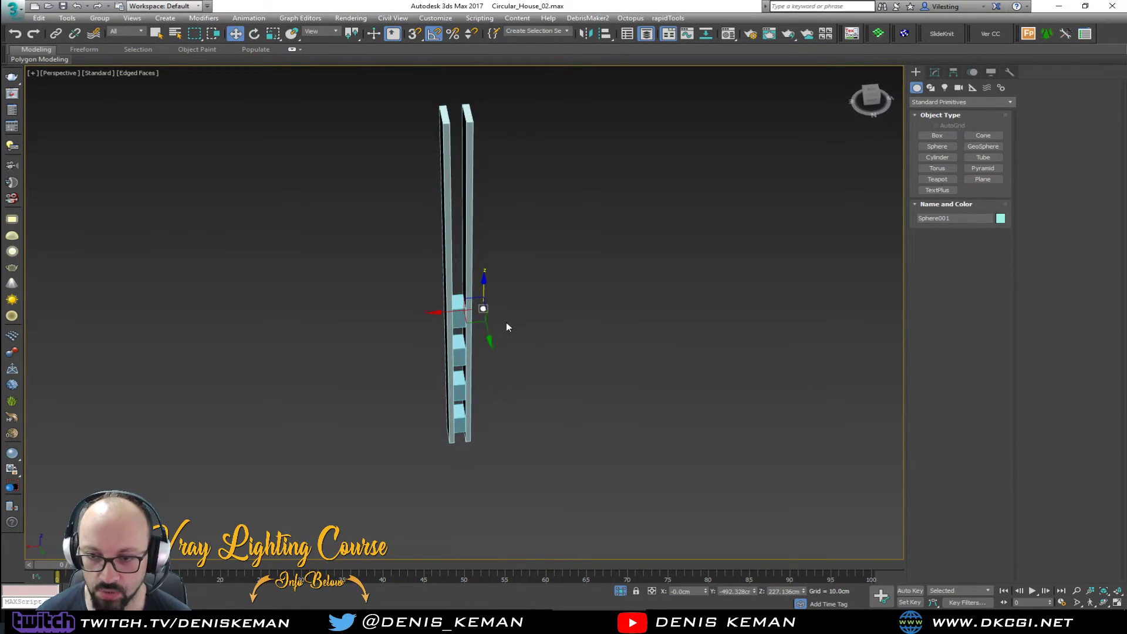
pyautogui.moveTo(457, 310); pyautogui.dragTo(371, 321)
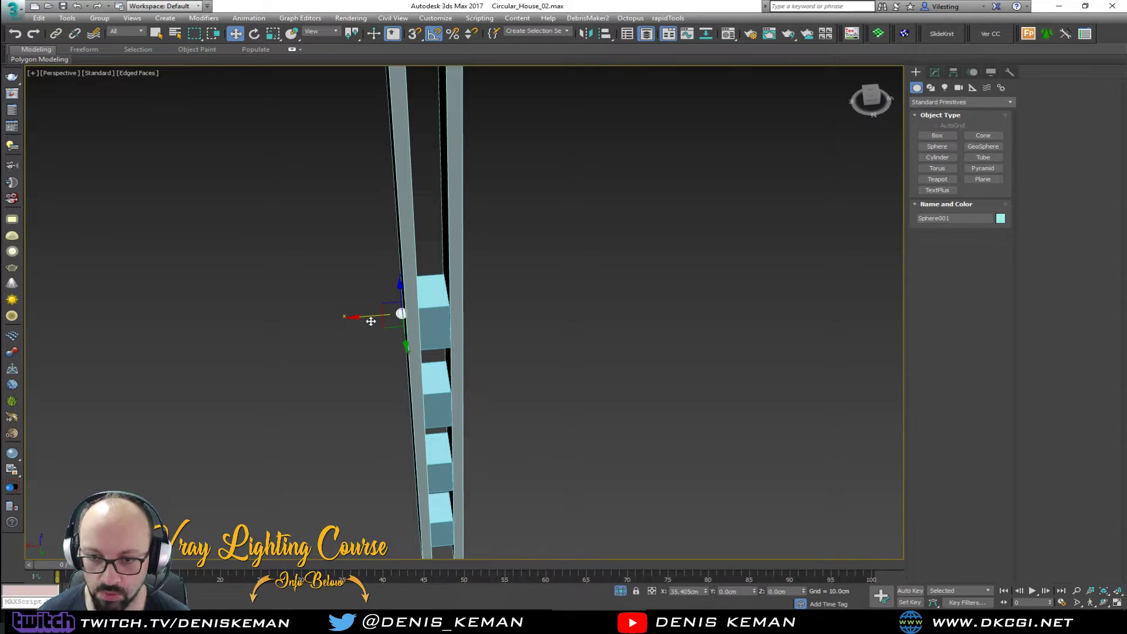
pyautogui.press('z')
pyautogui.keyDown('alt'); pyautogui.moveTo(579, 334); pyautogui.dragTo(616, 246, button='middle'); pyautogui.keyUp('alt')
# - Add an Edit Poly modifier to the sphere and delete the half of its polygons facing the post
pyautogui.click(938, 72)
pyautogui.click(940, 120)
pyautogui.keyDown('alt'); pyautogui.moveTo(592, 203); pyautogui.dragTo(594, 180, button='middle'); pyautogui.keyUp('alt')
pyautogui.press('4')
pyautogui.press('F3')
pyautogui.moveTo(516, 168); pyautogui.dragTo(693, 433)
pyautogui.press('F3')
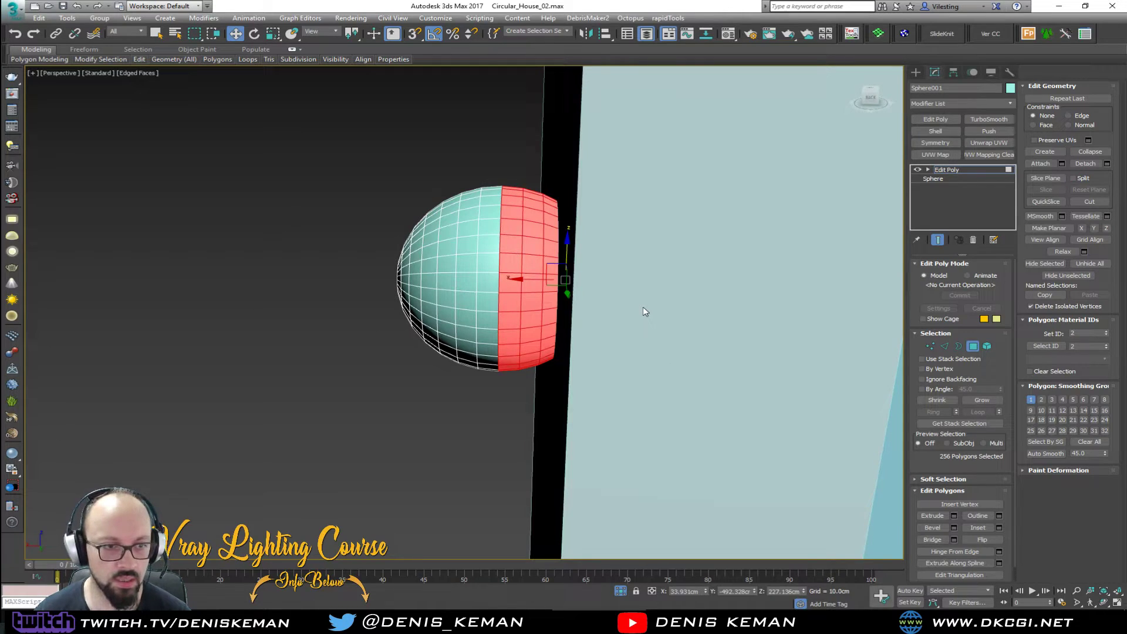
pyautogui.press('Delete')
pyautogui.keyDown('alt'); pyautogui.moveTo(525, 230); pyautogui.dragTo(564, 249, button='middle'); pyautogui.keyUp('alt')
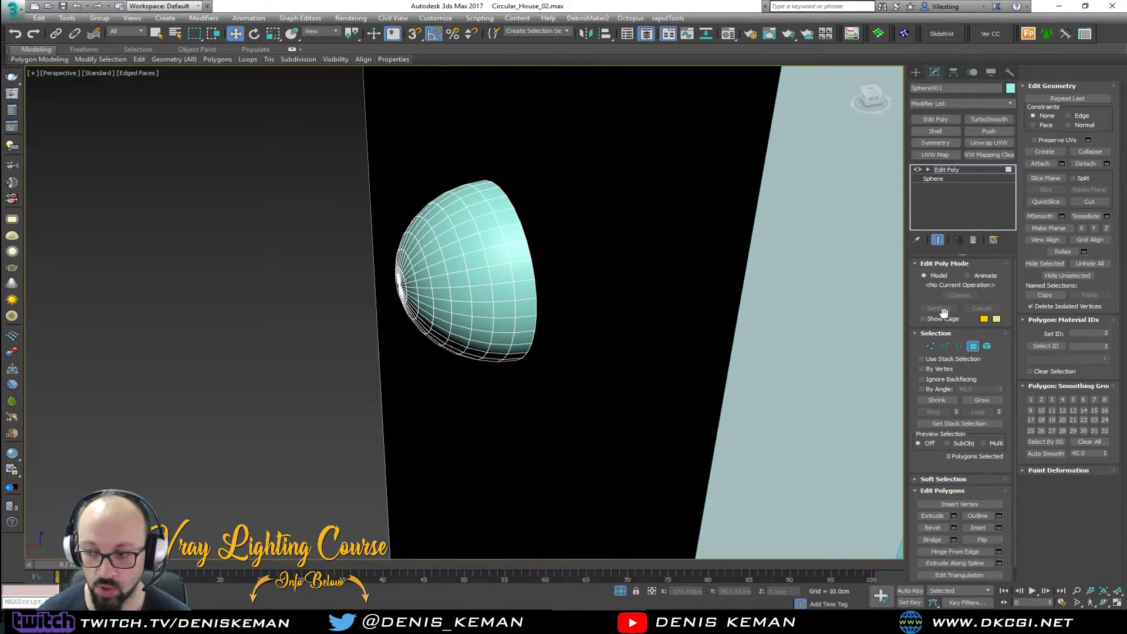
# - Flatten the half-sphere along X into a screw head and shift its open border about 0.4 cm along X
pyautogui.click(976, 350)
pyautogui.press('r')
pyautogui.moveTo(499, 267); pyautogui.dragTo(473, 275)
pyautogui.press('3')
pyautogui.press('w')
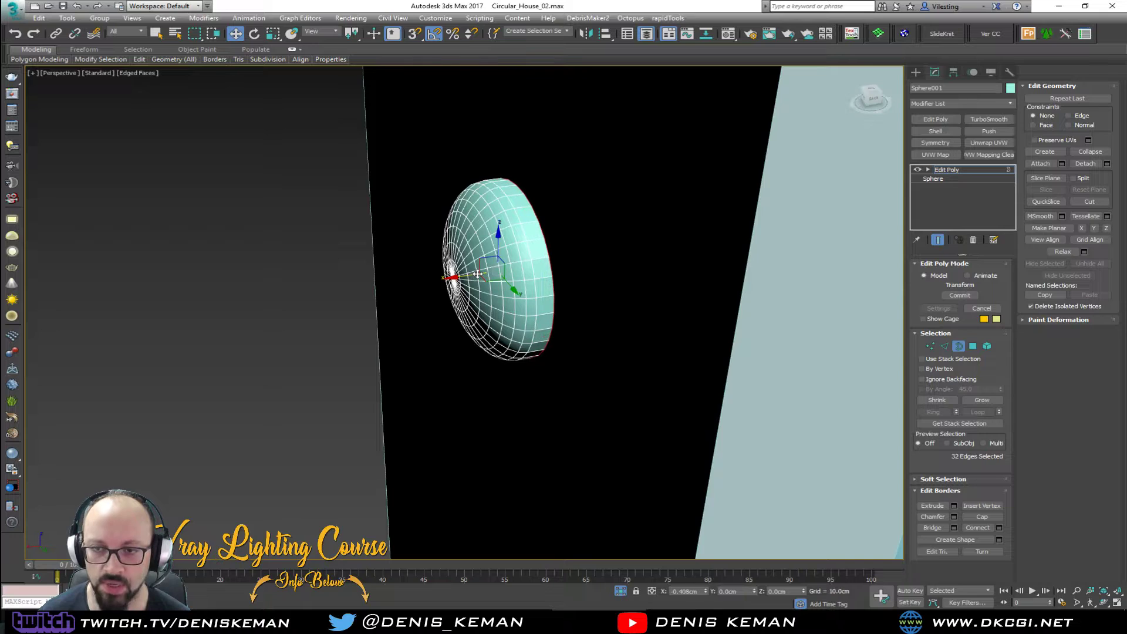
pyautogui.click(960, 347)
# - Move the screw head along X to about 34.5 cm so it sits against the post face
pyautogui.moveTo(518, 266); pyautogui.dragTo(483, 265, button='middle')
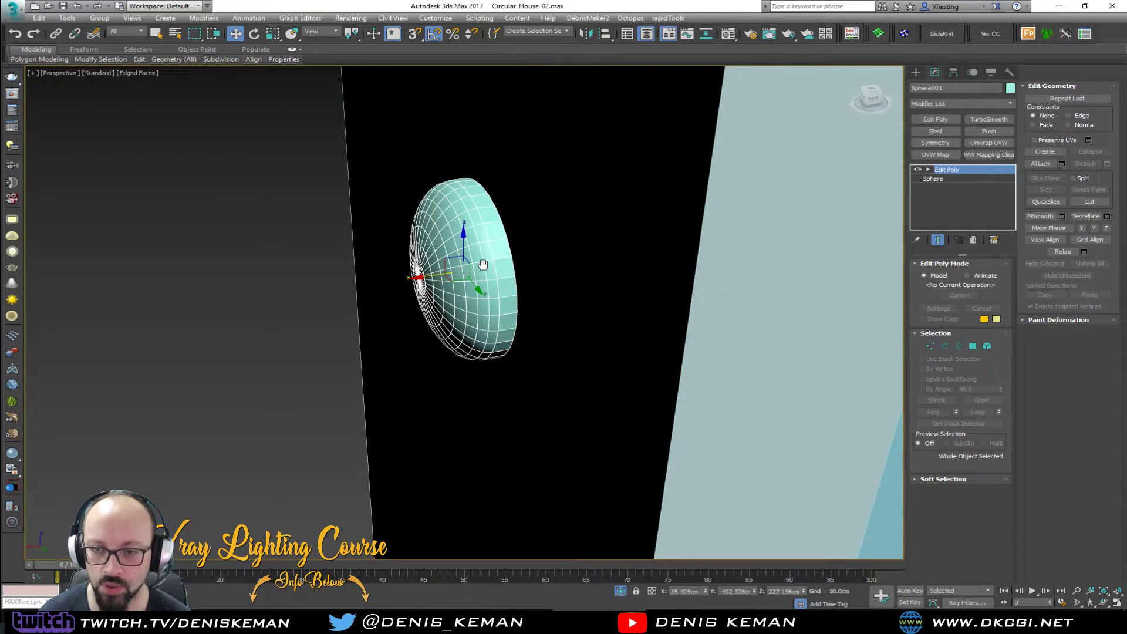
pyautogui.moveTo(430, 281); pyautogui.dragTo(467, 275)
pyautogui.scroll(-5, 467, 275)
pyautogui.keyDown('alt'); pyautogui.moveTo(467, 275); pyautogui.dragTo(489, 250, button='middle'); pyautogui.keyUp('alt')
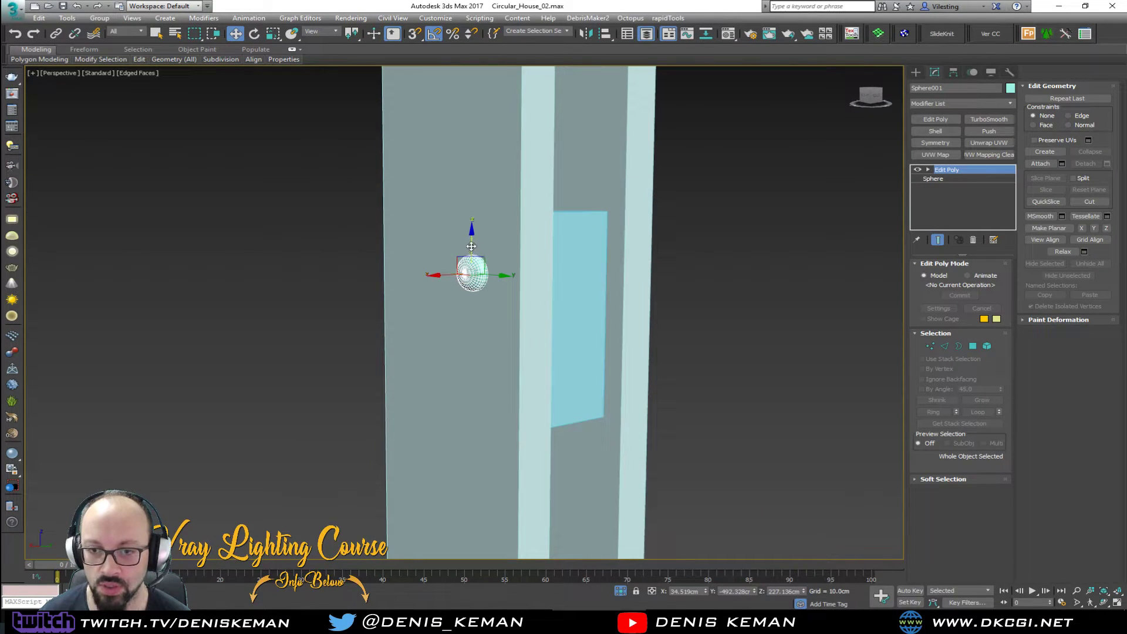
# - Clone the screw head about 10.8 cm downward, and copy the pair about 9.7 cm sideways for a two-by-two pattern
pyautogui.keyDown('shift'); pyautogui.moveTo(471, 246); pyautogui.dragTo(471, 328); pyautogui.keyUp('shift')
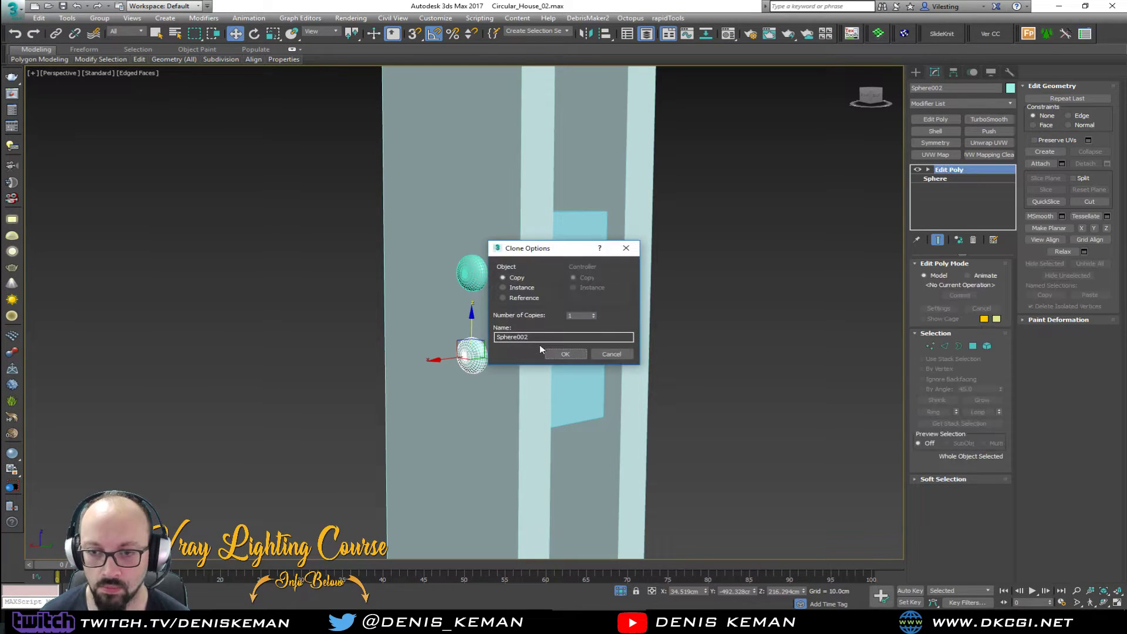
pyautogui.click(562, 354)
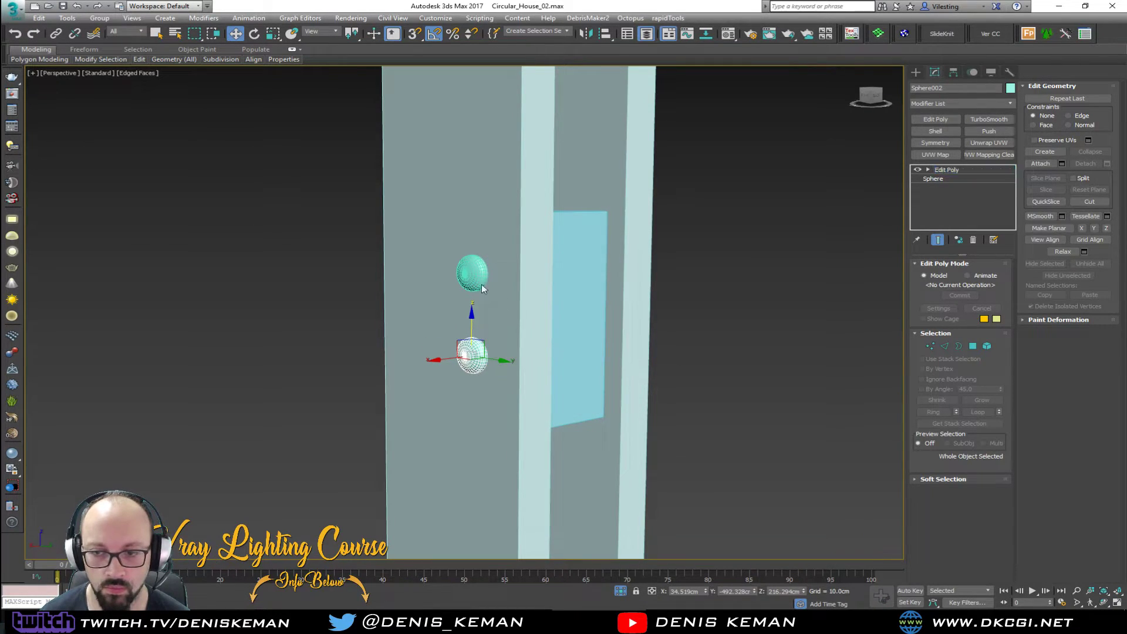
pyautogui.keyDown('alt'); pyautogui.moveTo(498, 280); pyautogui.dragTo(527, 282, button='middle'); pyautogui.keyUp('alt')
pyautogui.keyDown('ctrl'); pyautogui.click(479, 277); pyautogui.keyUp('ctrl')
pyautogui.hotkey('alt', 'w')
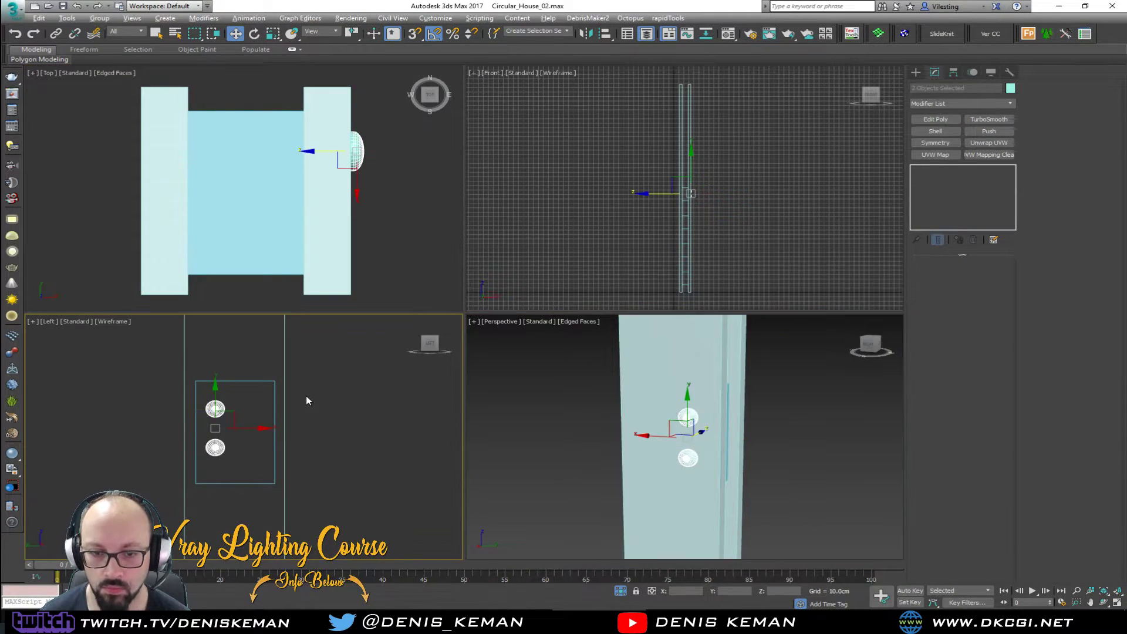
pyautogui.rightClick(305, 395)
pyautogui.hotkey('alt', 'w')
pyautogui.keyDown('shift'); pyautogui.moveTo(450, 296); pyautogui.dragTo(525, 295); pyautogui.keyUp('shift')
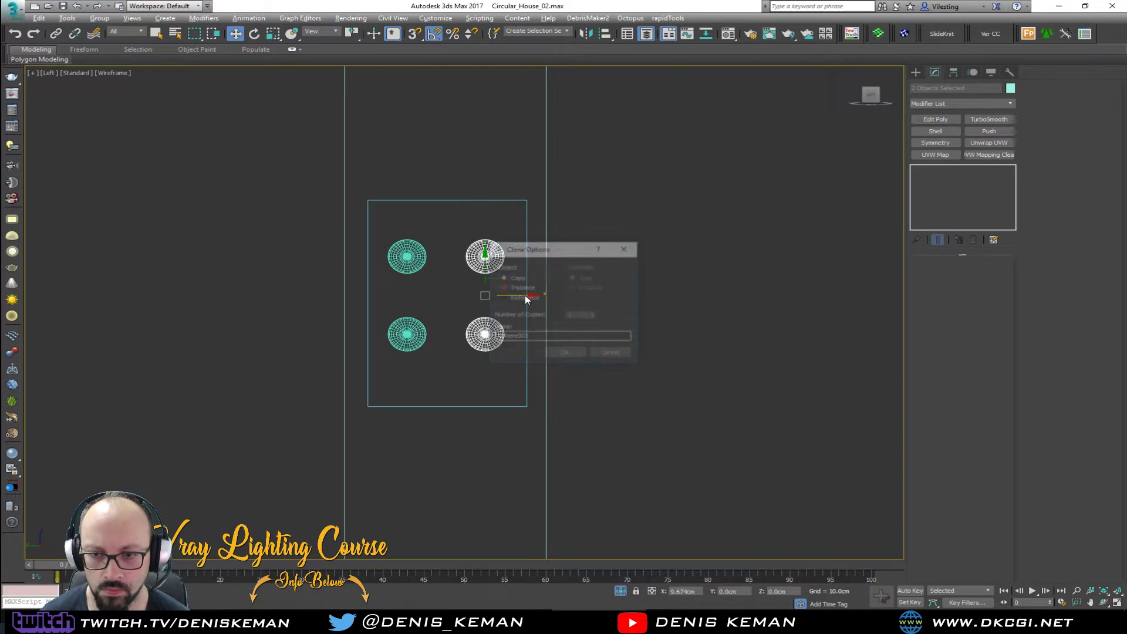
pyautogui.click(573, 353)
# - Select the two lower screw heads and move them slightly further down within the block outline
pyautogui.click(437, 309)
pyautogui.moveTo(401, 309); pyautogui.dragTo(487, 347)
pyautogui.moveTo(447, 301)
pyautogui.mouseDown()
pyautogui.moveTo(448, 315)
pyautogui.moveTo(435, 297)
pyautogui.mouseUp()
# - Rename the original screw head as Screws and attach the other three heads to it
pyautogui.click(472, 309)
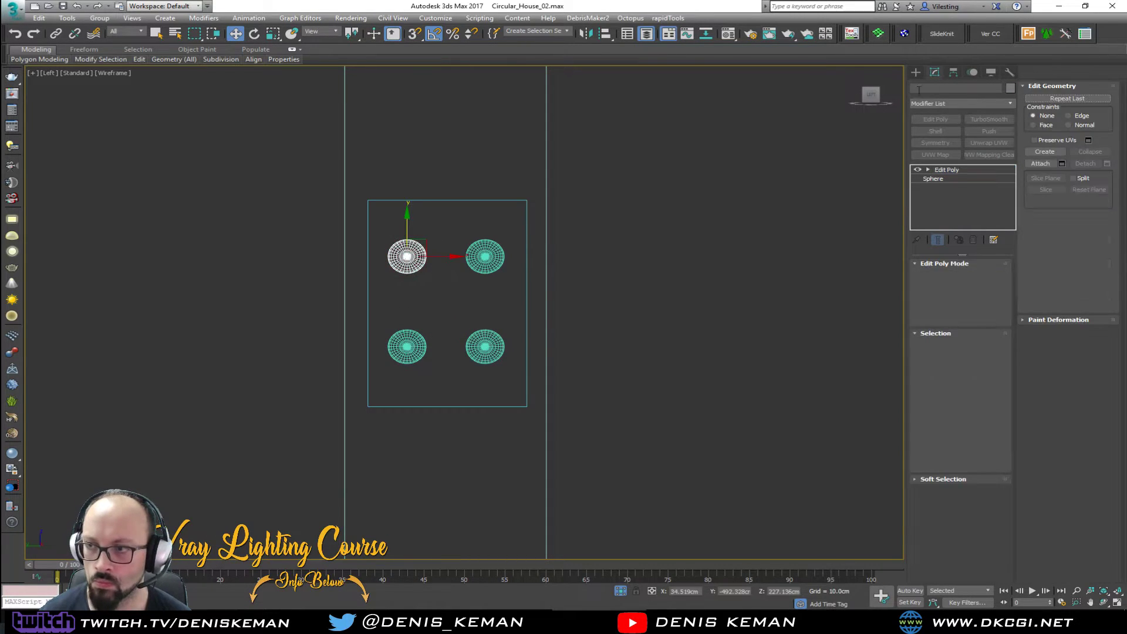
pyautogui.click(963, 87)
pyautogui.write('Screws')
pyautogui.press('Return')
pyautogui.click(1042, 163)
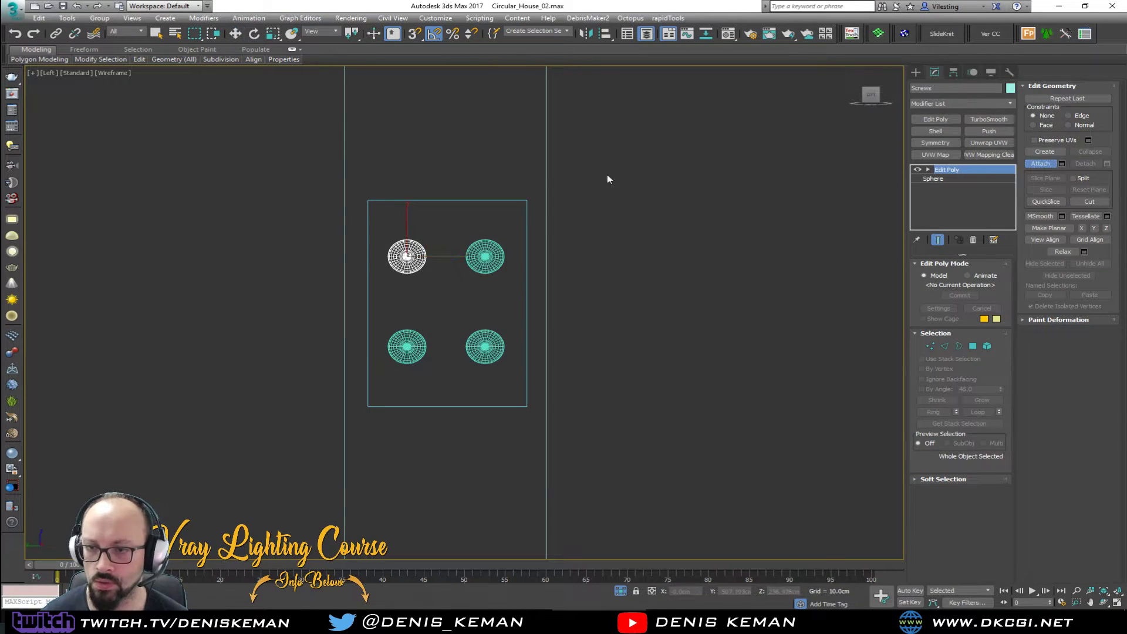
pyautogui.click(485, 256)
pyautogui.click(484, 346)
pyautogui.click(407, 347)
pyautogui.press('w')
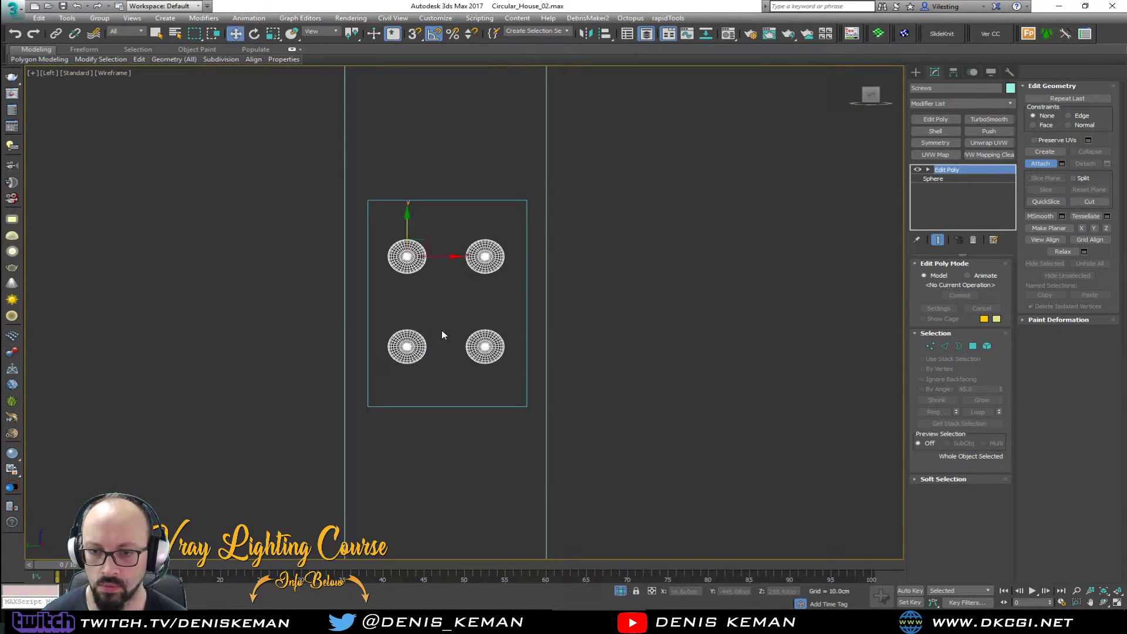
# - Mirror the Screws object across the X axis as a copy, working in the perspective view
pyautogui.hotkey('alt', 'w')
pyautogui.rightClick(624, 394)
pyautogui.hotkey('alt', 'w')
pyautogui.keyDown('alt'); pyautogui.moveTo(624, 394); pyautogui.dragTo(646, 355, button='middle'); pyautogui.keyUp('alt')
pyautogui.press('F4')
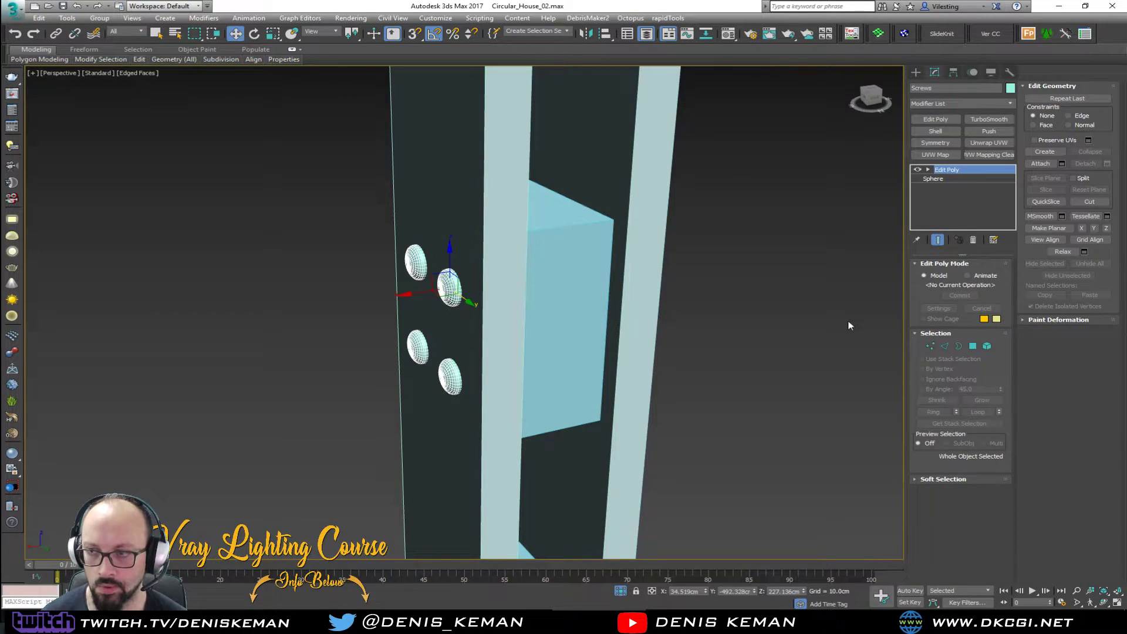
pyautogui.click(771, 295)
pyautogui.click(420, 269)
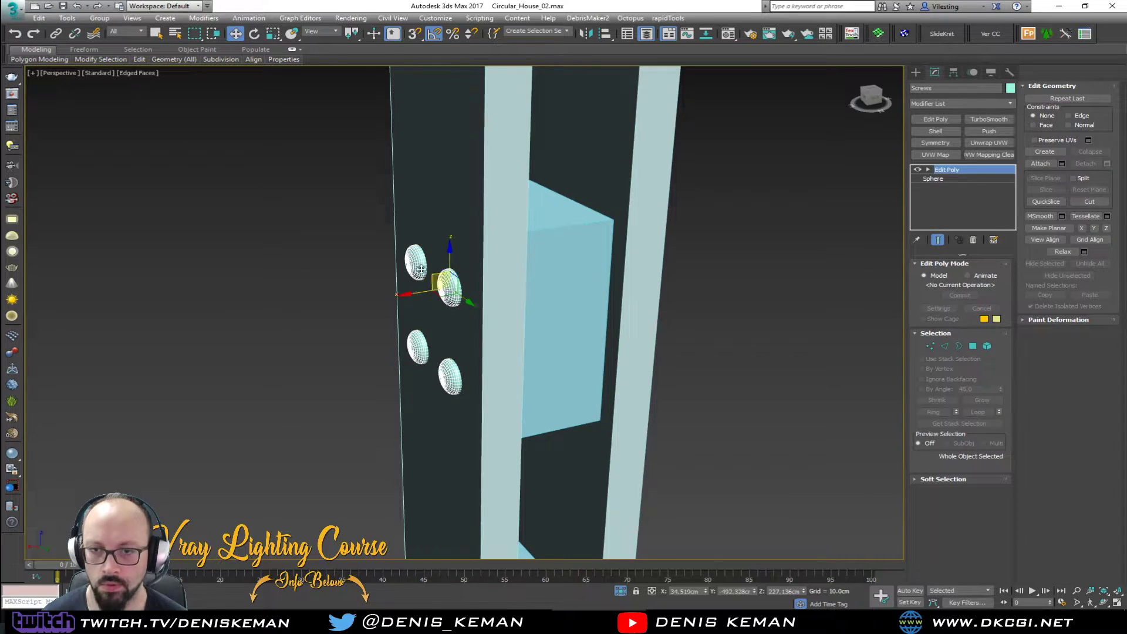
pyautogui.click(586, 33)
pyautogui.click(558, 334)
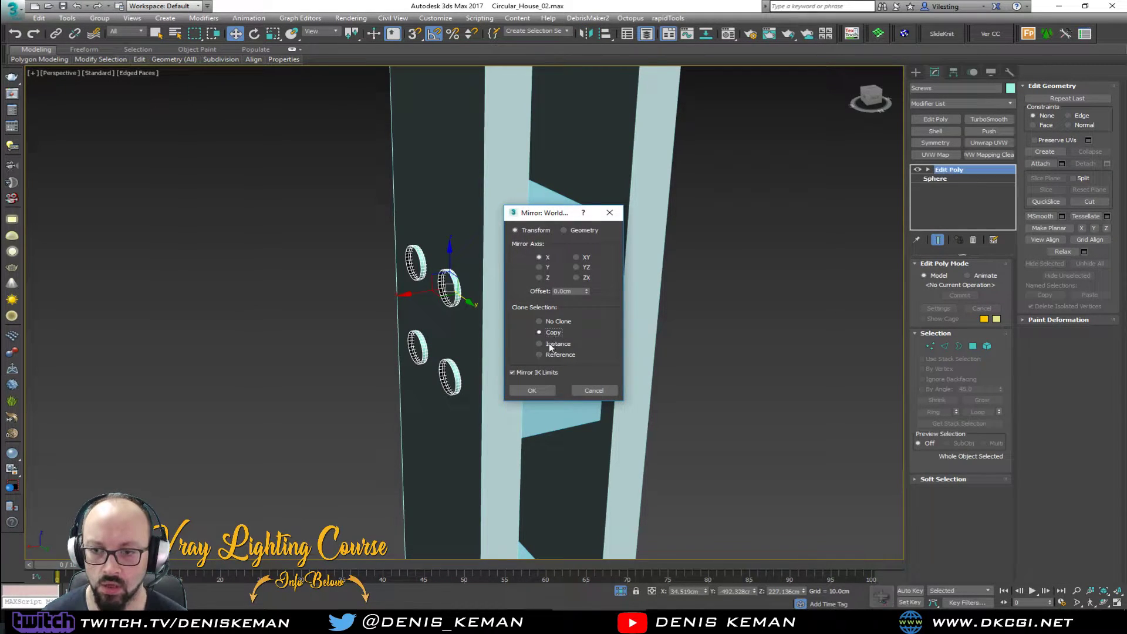
pyautogui.click(545, 390)
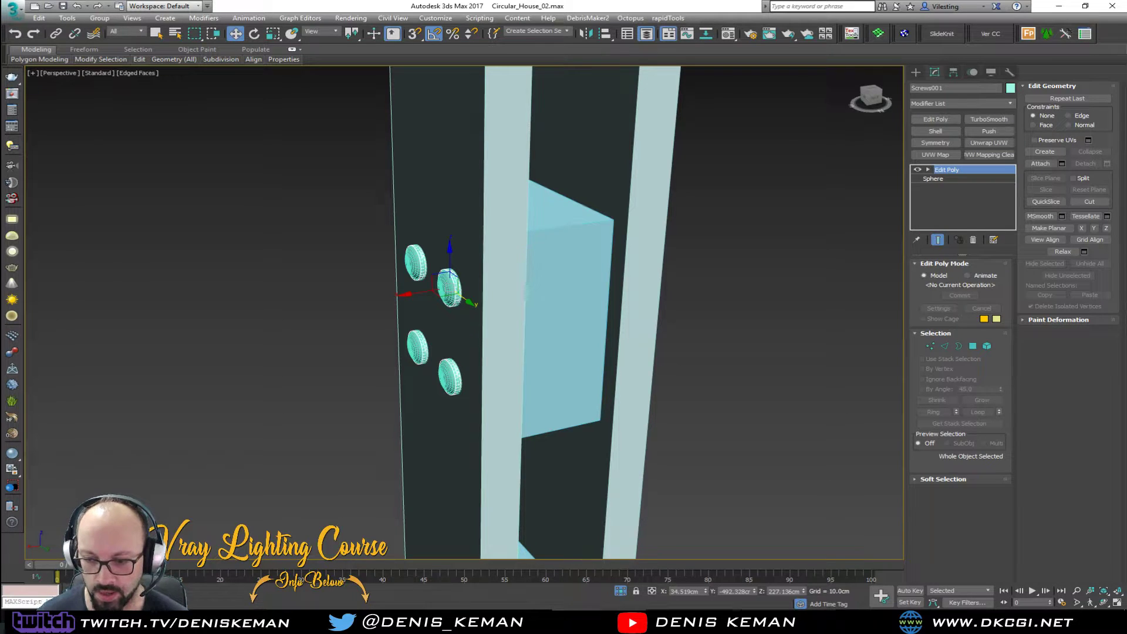
# - Move the mirrored screws along X to about 11.4 cm on the opposite post's outer face and attach the original set
pyautogui.moveTo(505, 623)
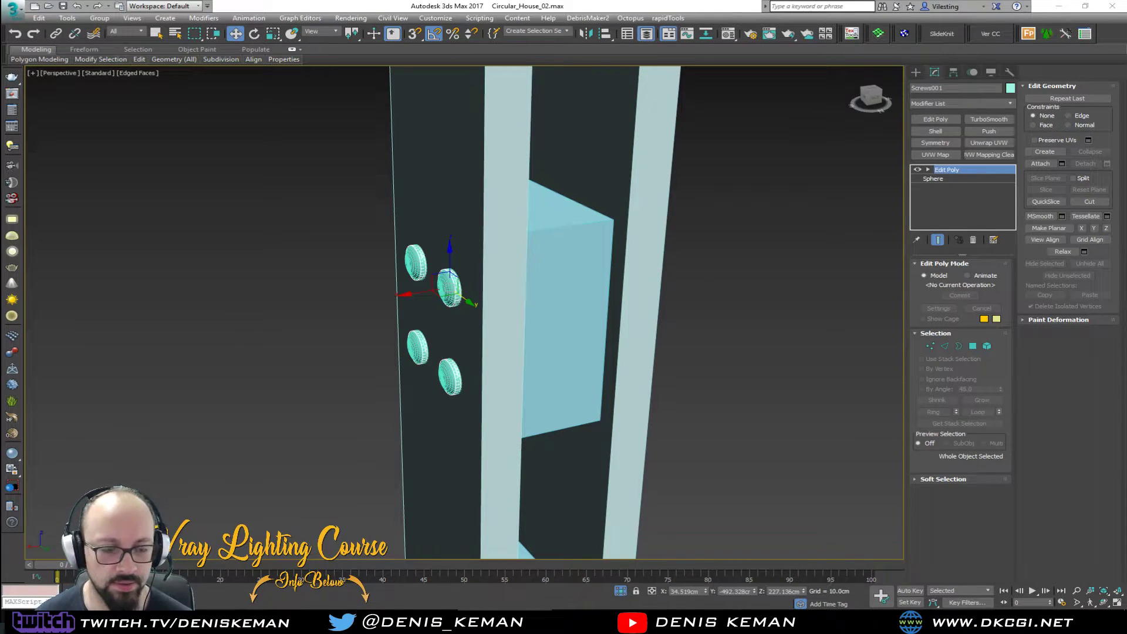
pyautogui.moveTo(499, 337); pyautogui.dragTo(411, 317, button='middle')
pyautogui.moveTo(385, 306); pyautogui.dragTo(503, 284)
pyautogui.keyDown('alt'); pyautogui.moveTo(503, 284); pyautogui.dragTo(470, 278, button='middle'); pyautogui.keyUp('alt')
pyautogui.moveTo(470, 279); pyautogui.dragTo(501, 280)
pyautogui.keyDown('alt'); pyautogui.moveTo(502, 280); pyautogui.dragTo(547, 289, button='middle'); pyautogui.keyUp('alt')
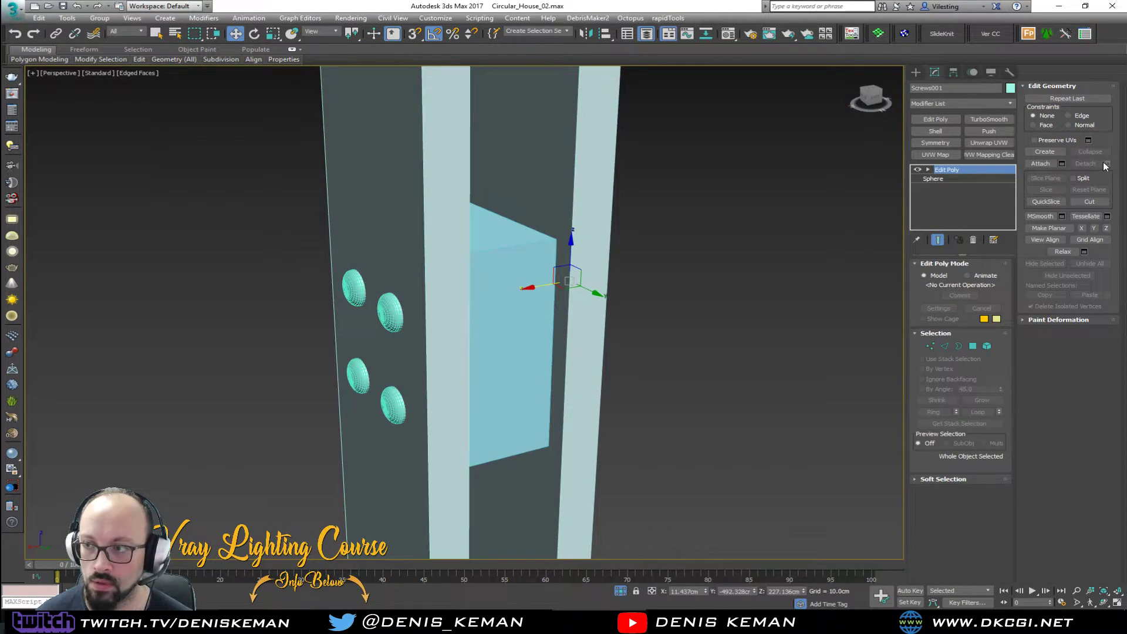
pyautogui.click(1041, 164)
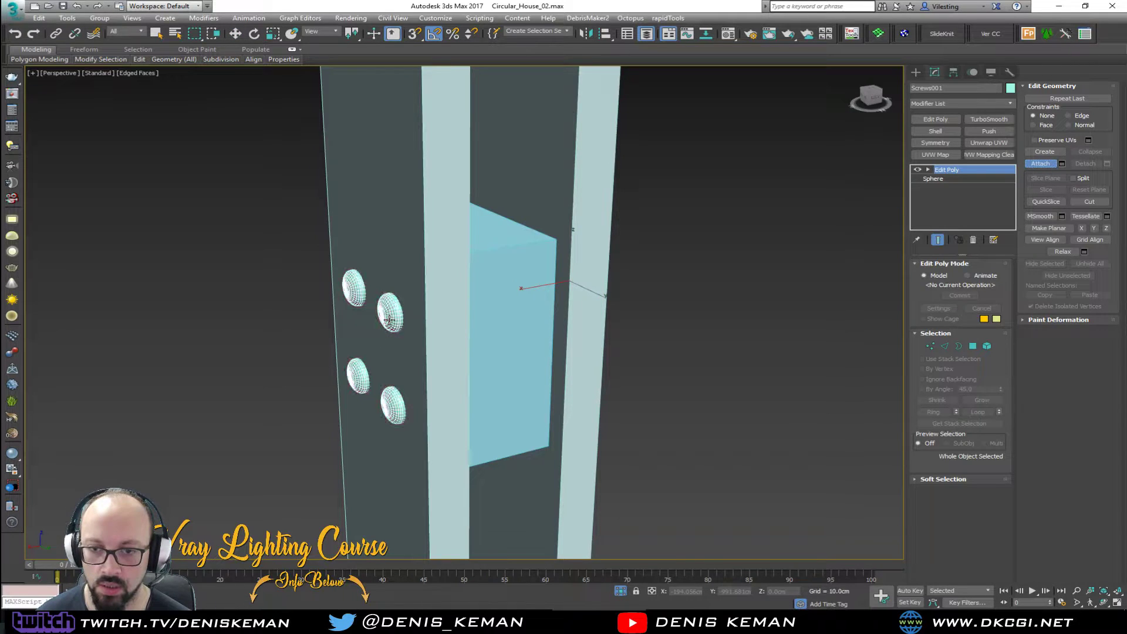
pyautogui.press('w')
# - Clone the combined screws downward as three copies about 63.7 cm apart, one set per remaining spacer block
pyautogui.keyDown('alt'); pyautogui.moveTo(697, 301); pyautogui.dragTo(460, 262, button='middle'); pyautogui.keyUp('alt')
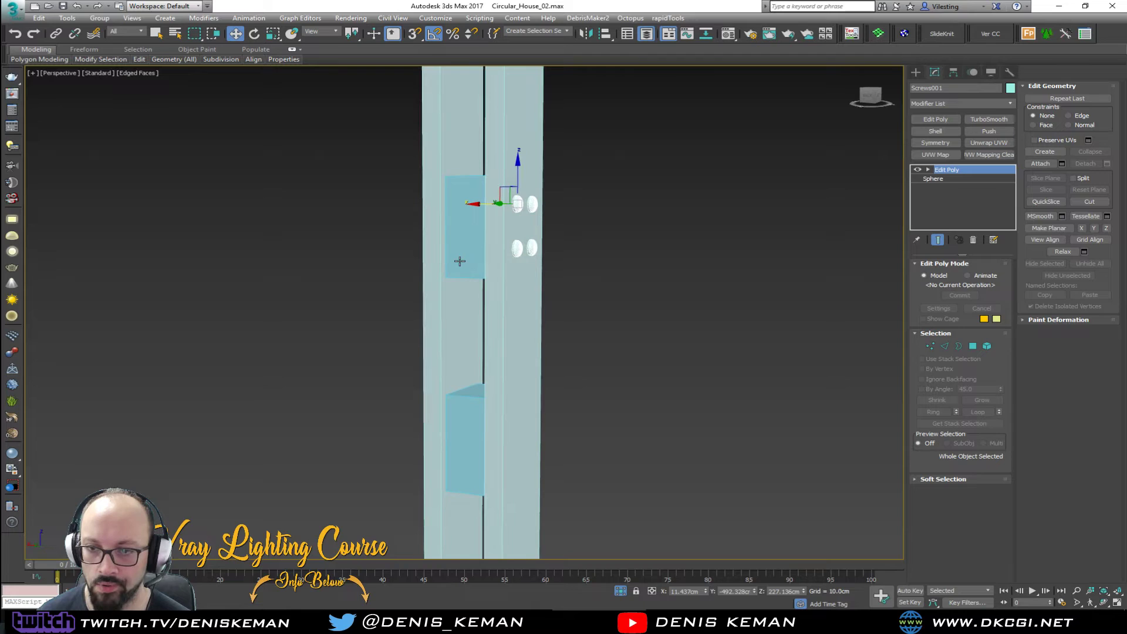
pyautogui.keyDown('shift'); pyautogui.moveTo(512, 178); pyautogui.dragTo(500, 394); pyautogui.keyUp('shift')
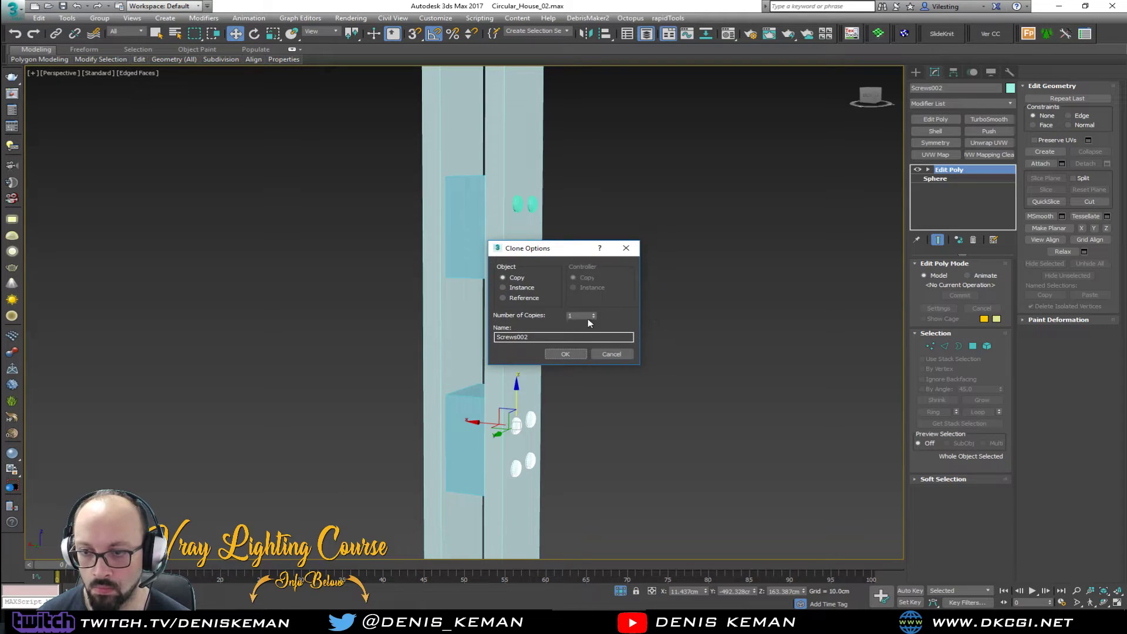
pyautogui.click(578, 352)
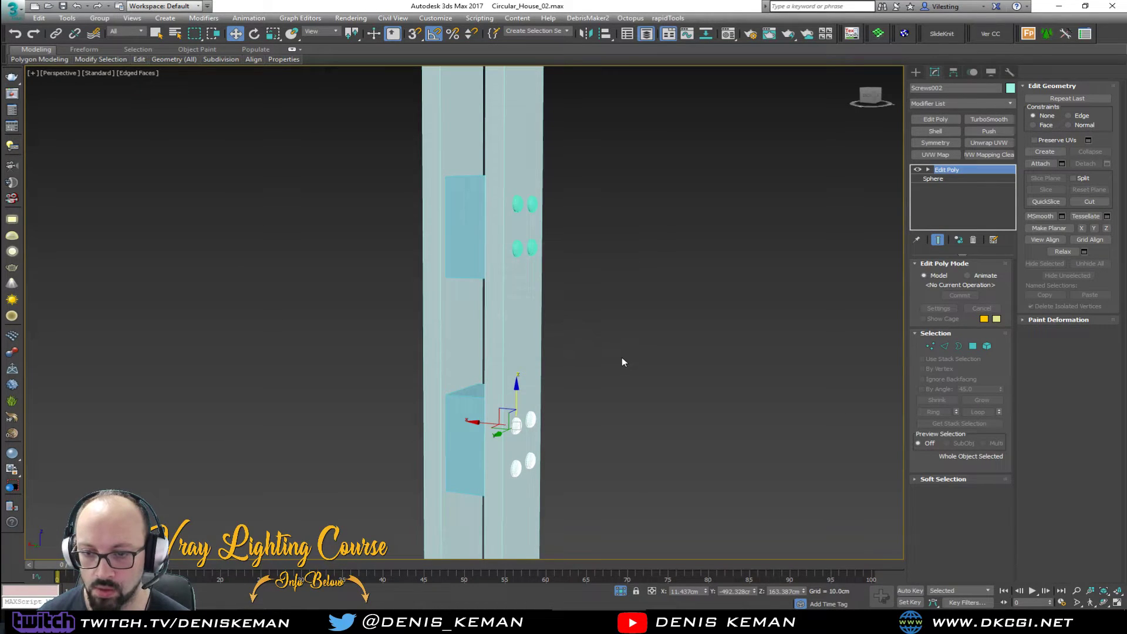
pyautogui.click(623, 358)
# - Lower the bottom spacer block to a height of about 31.8 cm, in line with its screws
pyautogui.moveTo(565, 176); pyautogui.dragTo(551, 204, button='middle')
pyautogui.scroll(-5, 552, 204)
pyautogui.keyDown('alt'); pyautogui.moveTo(540, 245); pyautogui.dragTo(608, 243, button='middle'); pyautogui.keyUp('alt')
pyautogui.scroll(4, 568, 294)
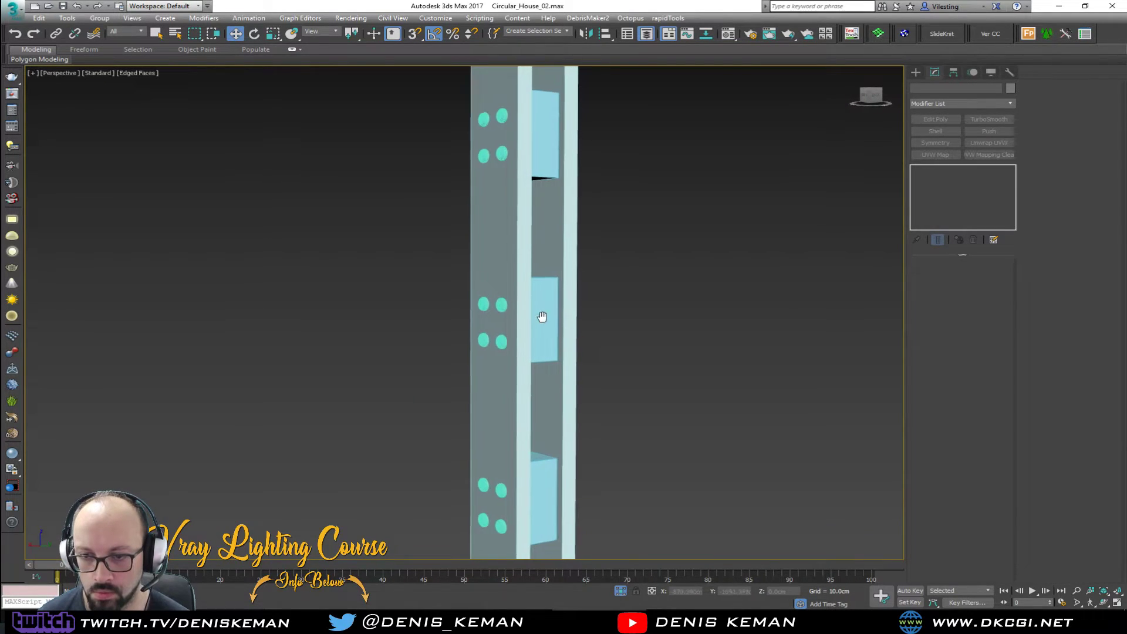
pyautogui.moveTo(542, 321); pyautogui.dragTo(513, 210, button='middle')
pyautogui.click(513, 400)
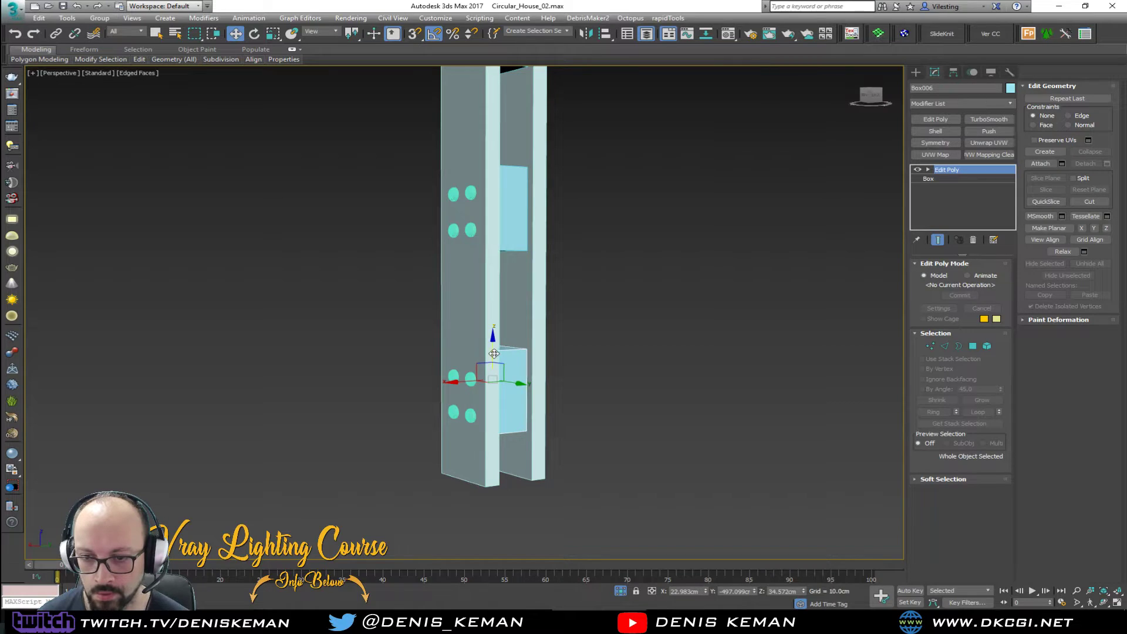
pyautogui.moveTo(493, 355); pyautogui.dragTo(493, 361)
# - Raise the bottom spacer block slightly in the left view to centre it on its four screws
pyautogui.hotkey('alt', 'w')
pyautogui.scroll(-3, 294, 378)
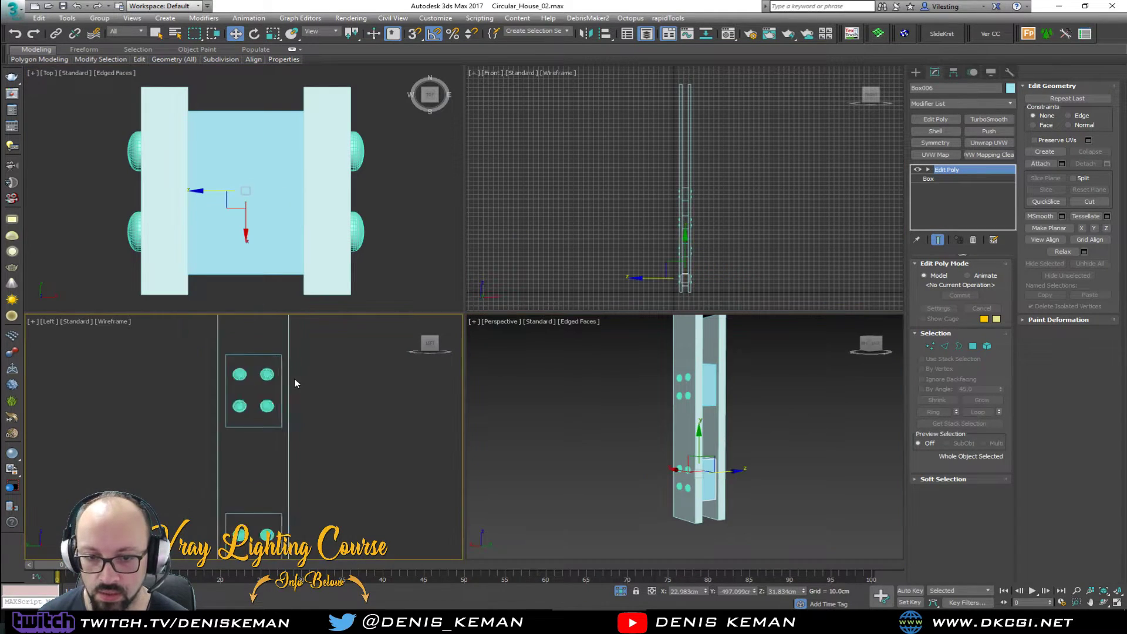
pyautogui.hotkey('alt', 'w')
pyautogui.moveTo(333, 443); pyautogui.dragTo(338, 287, button='middle')
pyautogui.moveTo(474, 350); pyautogui.dragTo(445, 328, button='middle')
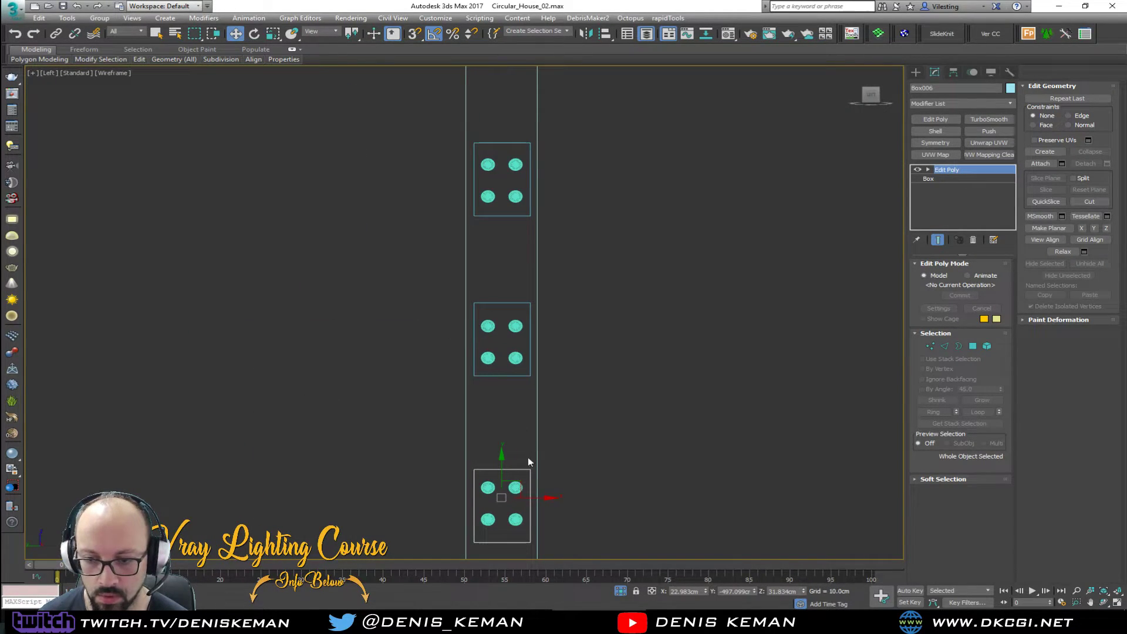
pyautogui.moveTo(503, 473); pyautogui.dragTo(503, 471)
# - Nudge the second-lowest spacer block down about 0.4 cm to centre it on its screws, and clear the selection
pyautogui.click(506, 399)
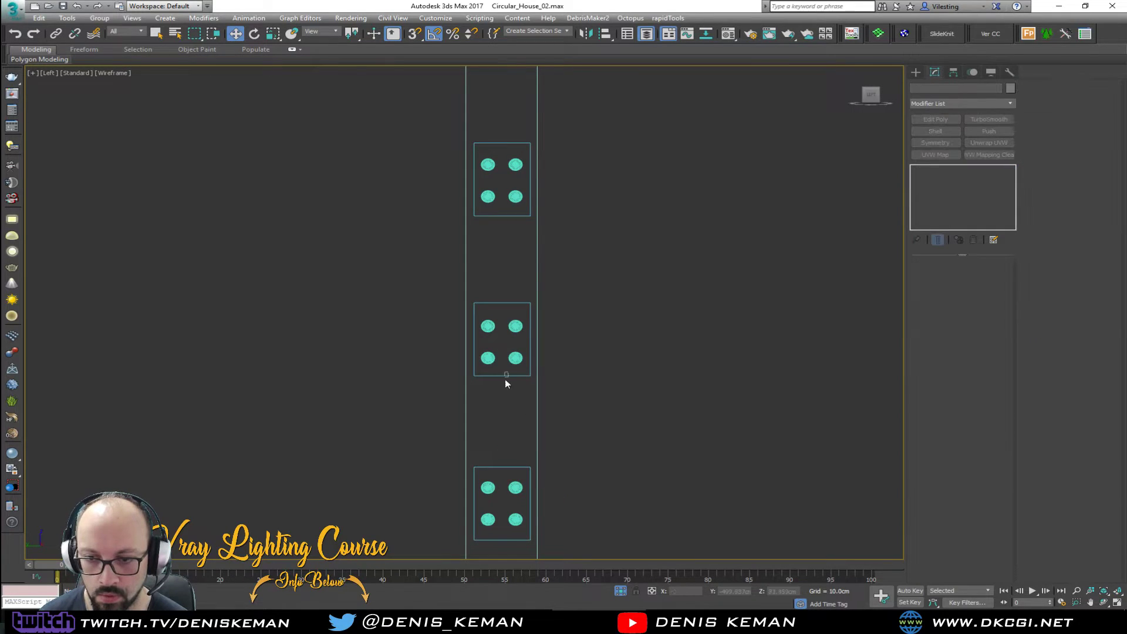
pyautogui.click(506, 375)
pyautogui.moveTo(503, 304); pyautogui.dragTo(503, 305)
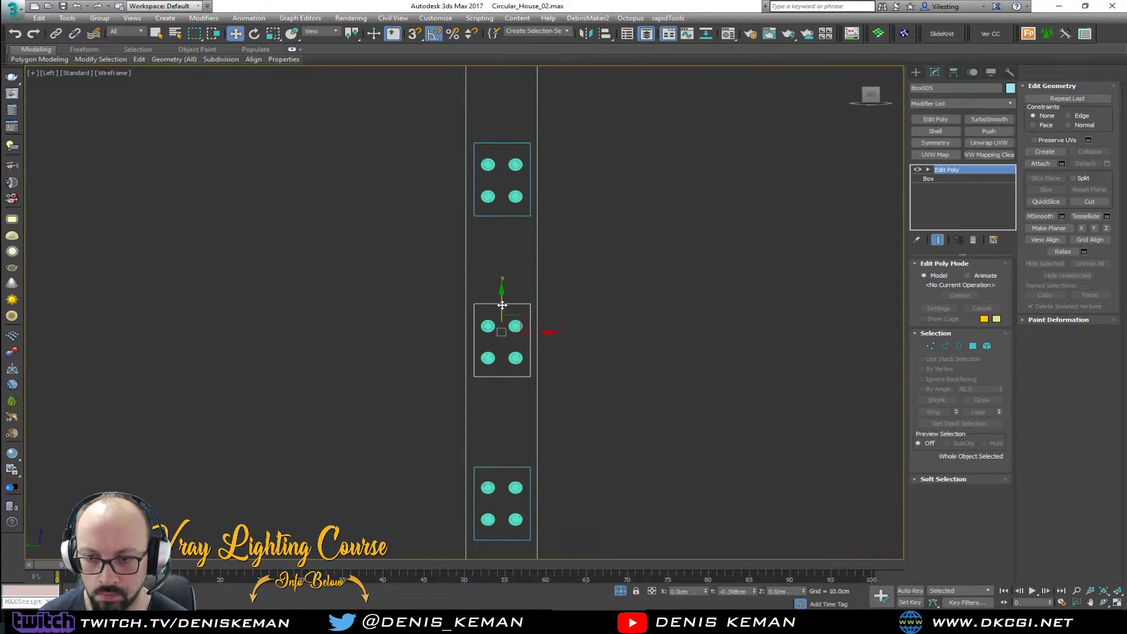
pyautogui.click(520, 270)
# - Maximize the perspective view and inspect the spacer blocks and screw sets along the post
pyautogui.scroll(-5, 487, 367)
pyautogui.hotkey('alt', 'w')
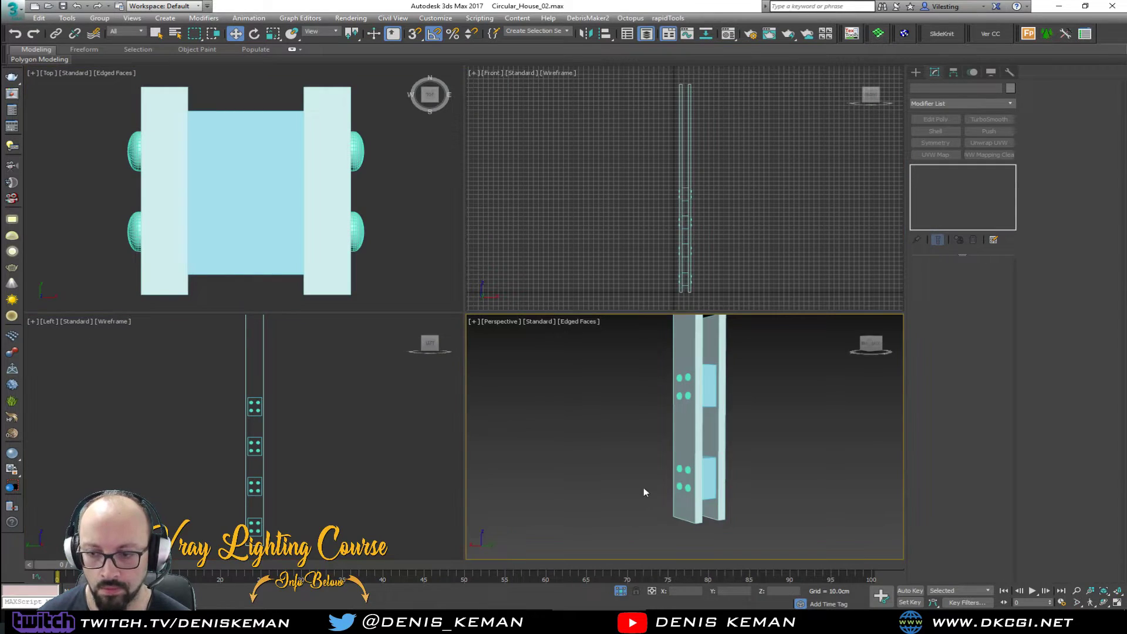
pyautogui.hotkey('alt', 'w')
pyautogui.scroll(-5, 516, 367)
pyautogui.moveTo(530, 405); pyautogui.dragTo(508, 380, button='middle')
pyautogui.scroll(5, 503, 318)
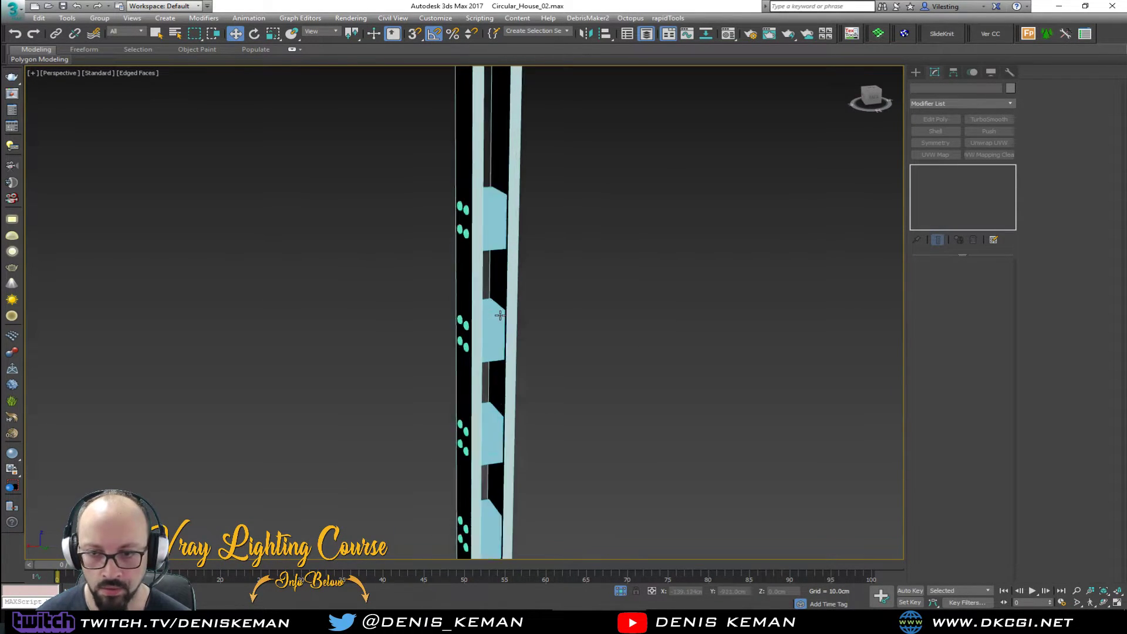
# - Attach the second post and the four spacer blocks to the first post so they form one object
pyautogui.click(512, 317)
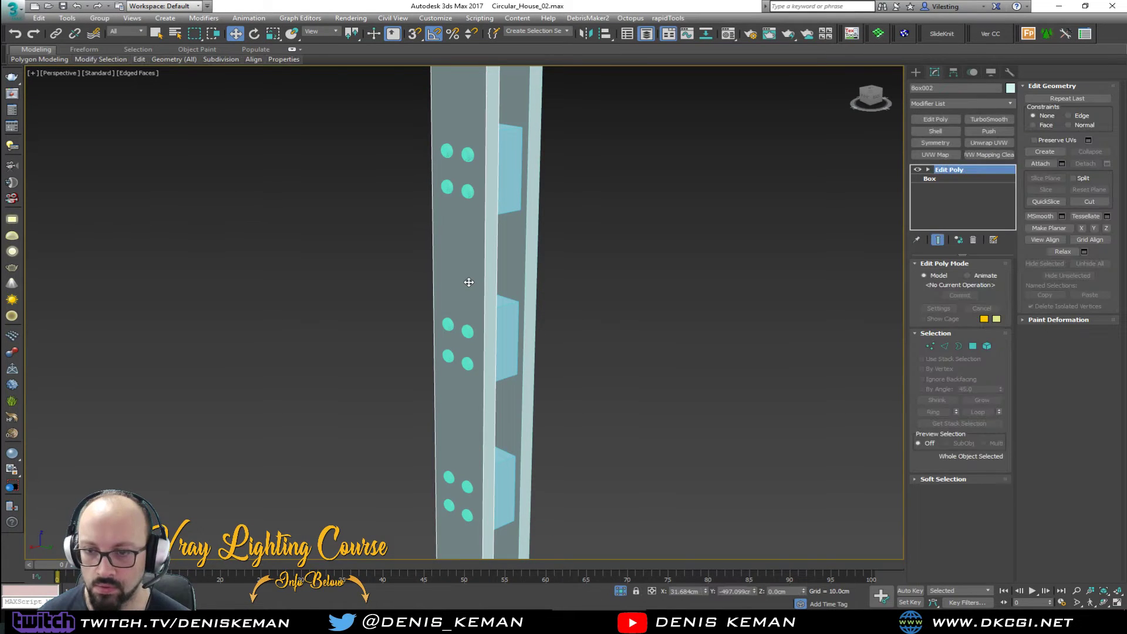
pyautogui.click(1040, 164)
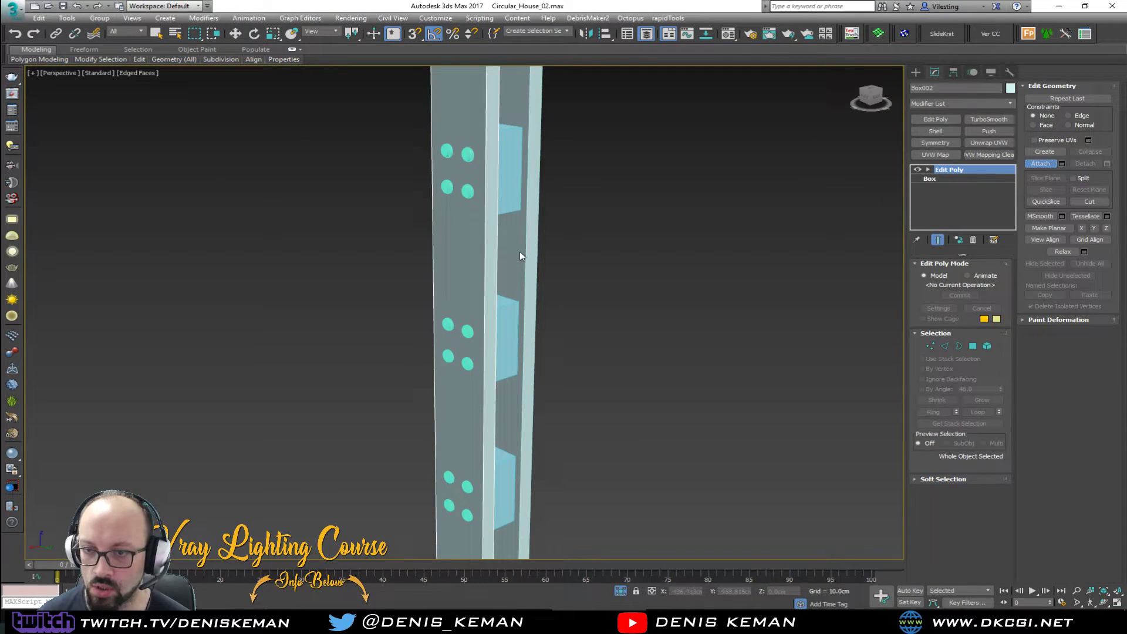
pyautogui.click(525, 252)
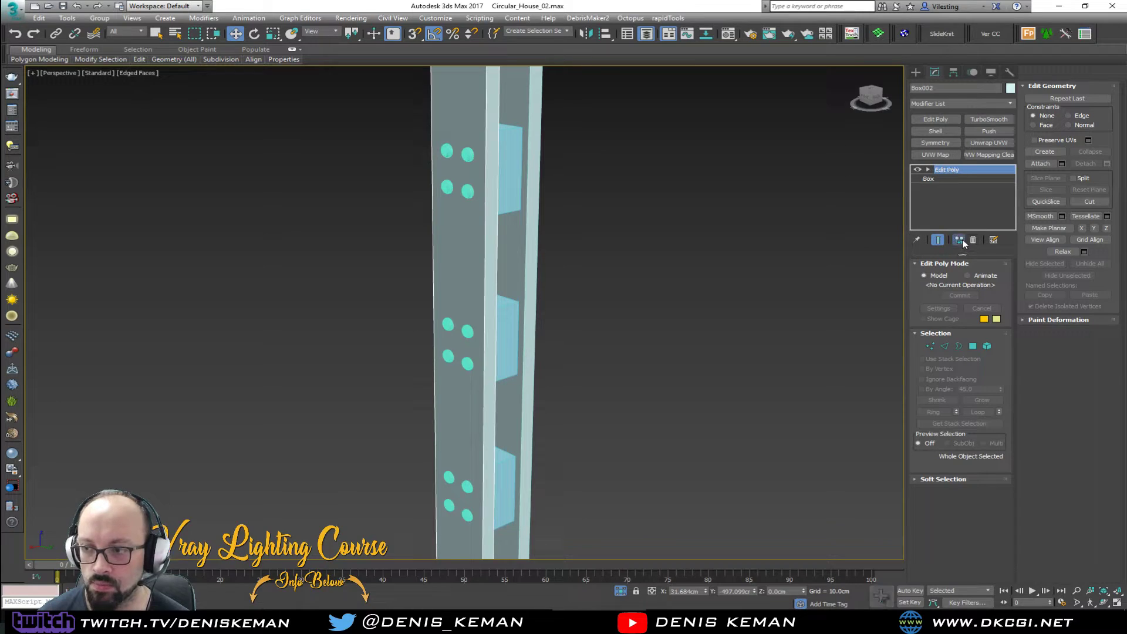
pyautogui.click(1051, 164)
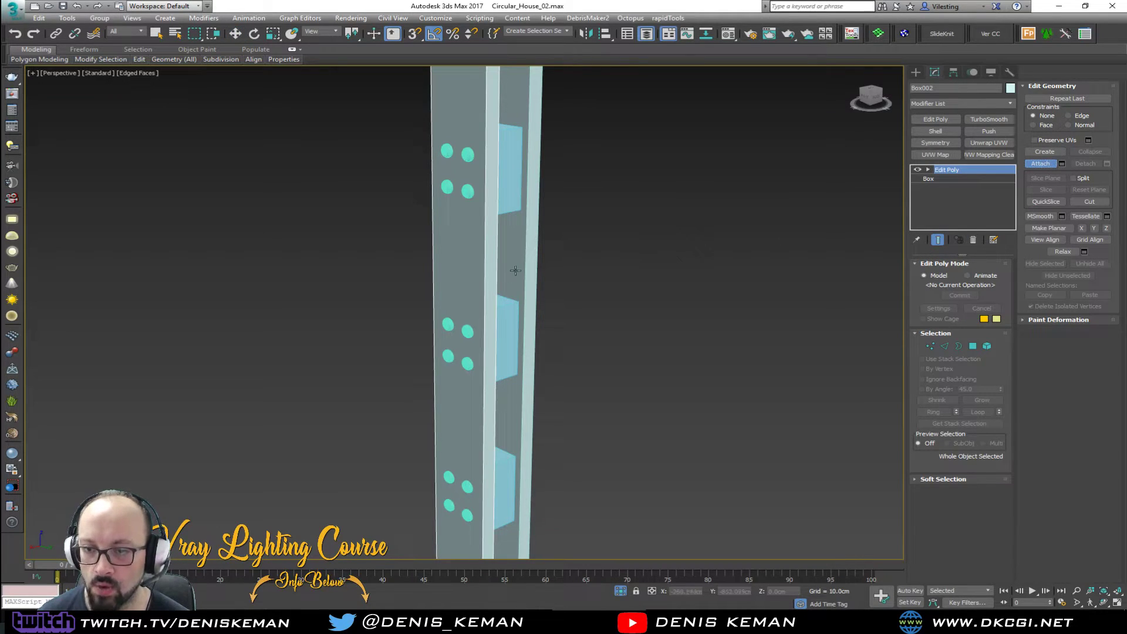
pyautogui.click(509, 186)
pyautogui.click(500, 342)
pyautogui.click(495, 470)
pyautogui.moveTo(493, 471); pyautogui.dragTo(438, 292, button='middle')
pyautogui.click(471, 381)
pyautogui.press('w')
pyautogui.scroll(-4, 445, 259)
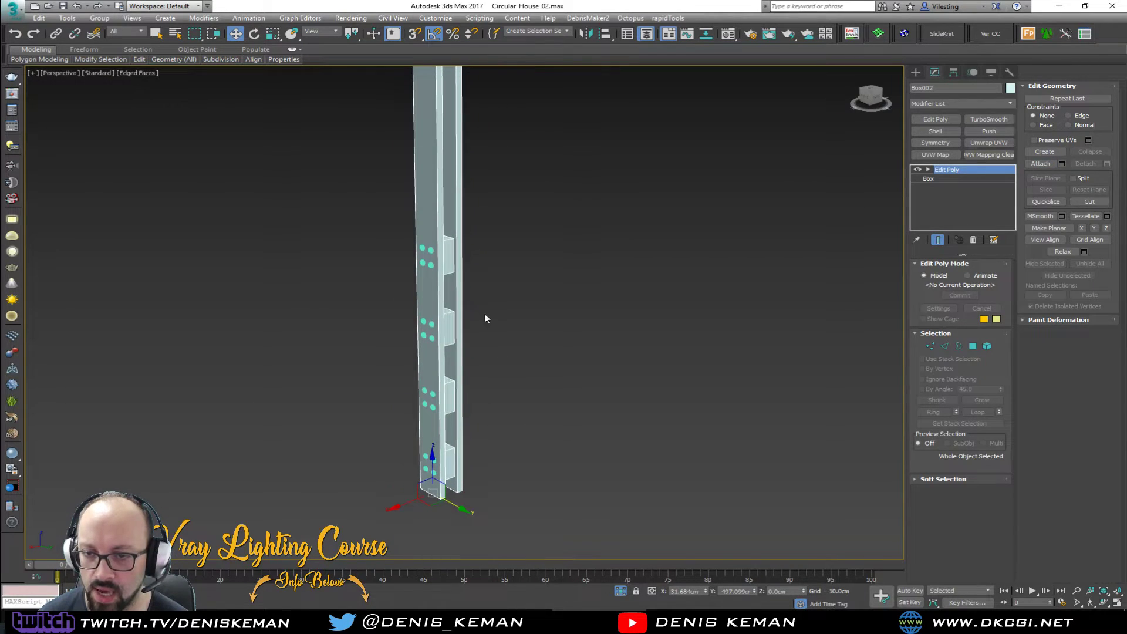
# - Add a Chamfer modifier to the combined post with an amount of 0.5 cm and clear the selection
pyautogui.keyDown('alt'); pyautogui.moveTo(502, 364); pyautogui.dragTo(482, 381, button='middle'); pyautogui.keyUp('alt')
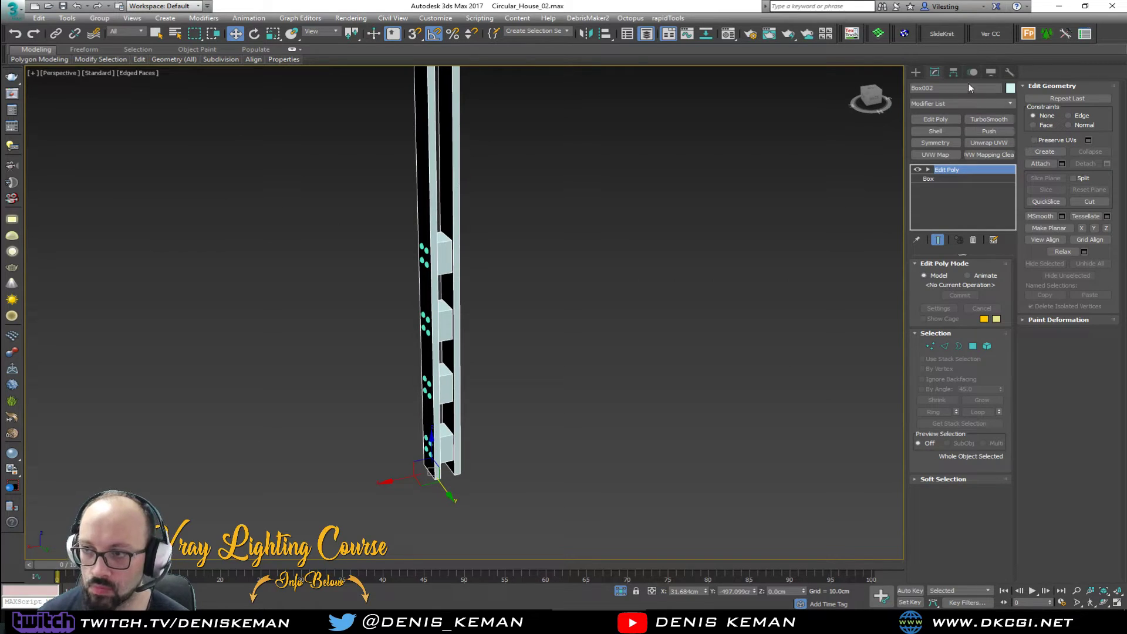
pyautogui.click(950, 102)
pyautogui.press('c')
pyautogui.click(950, 166)
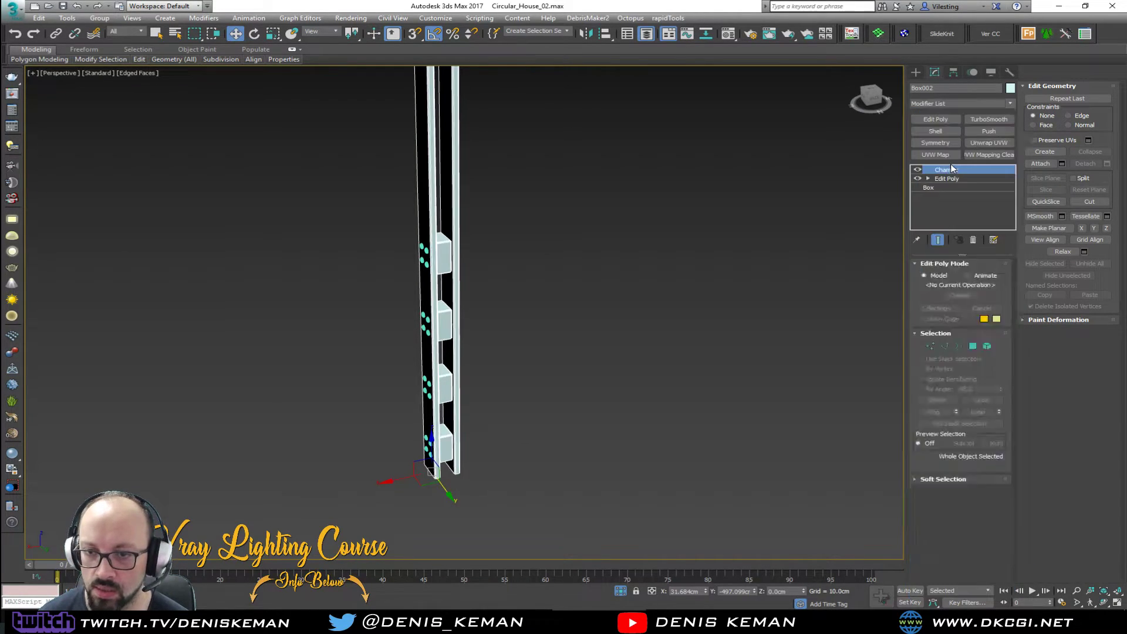
pyautogui.scroll(6, 461, 253)
pyautogui.scroll(-2, 464, 255)
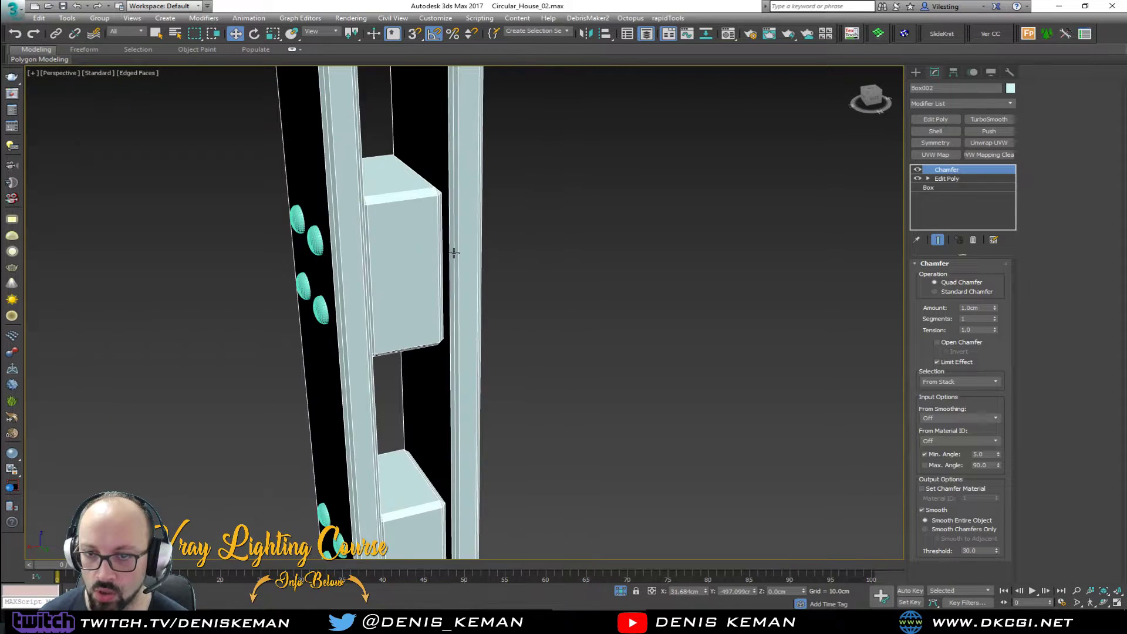
pyautogui.doubleClick(983, 307)
pyautogui.write('0.5')
pyautogui.press('Return')
pyautogui.click(650, 290)
# - Compare the chamfered post and its screws with the wooden-beam reference photo, viewing the model without edged faces
pyautogui.scroll(-5, 498, 272)
pyautogui.scroll(1, 545, 248)
pyautogui.moveTo(545, 241)
pyautogui.keyDown('alt'); pyautogui.mouseDown(button='middle')
pyautogui.moveTo(635, 231)
pyautogui.moveTo(525, 240)
pyautogui.mouseUp(button='middle'); pyautogui.keyUp('alt')
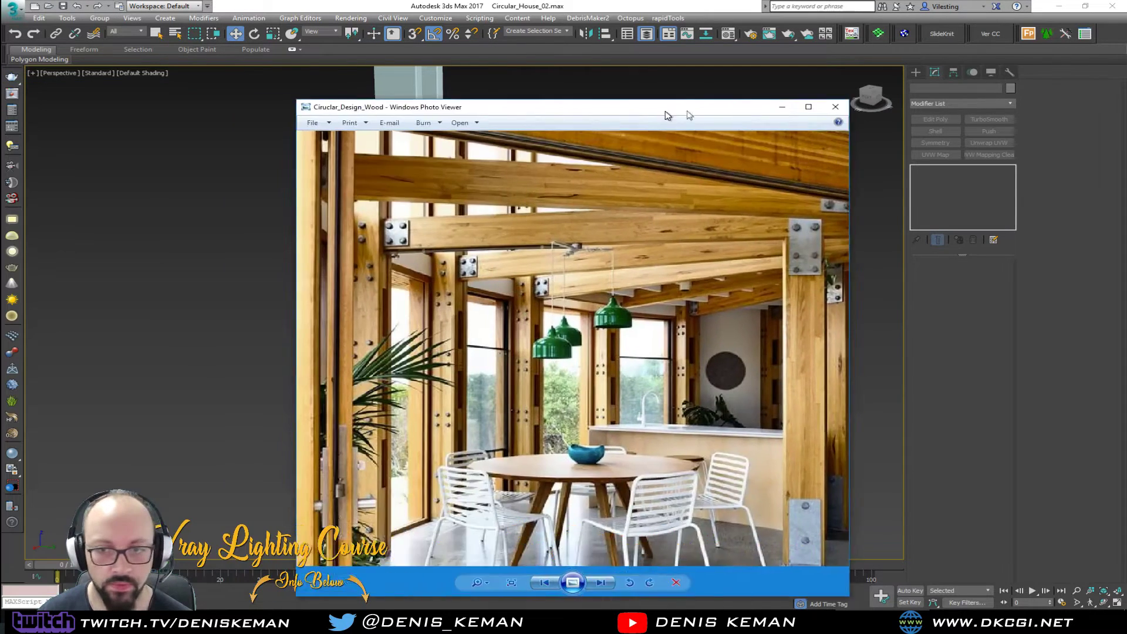
pyautogui.moveTo(656, 108); pyautogui.dragTo(855, 75)
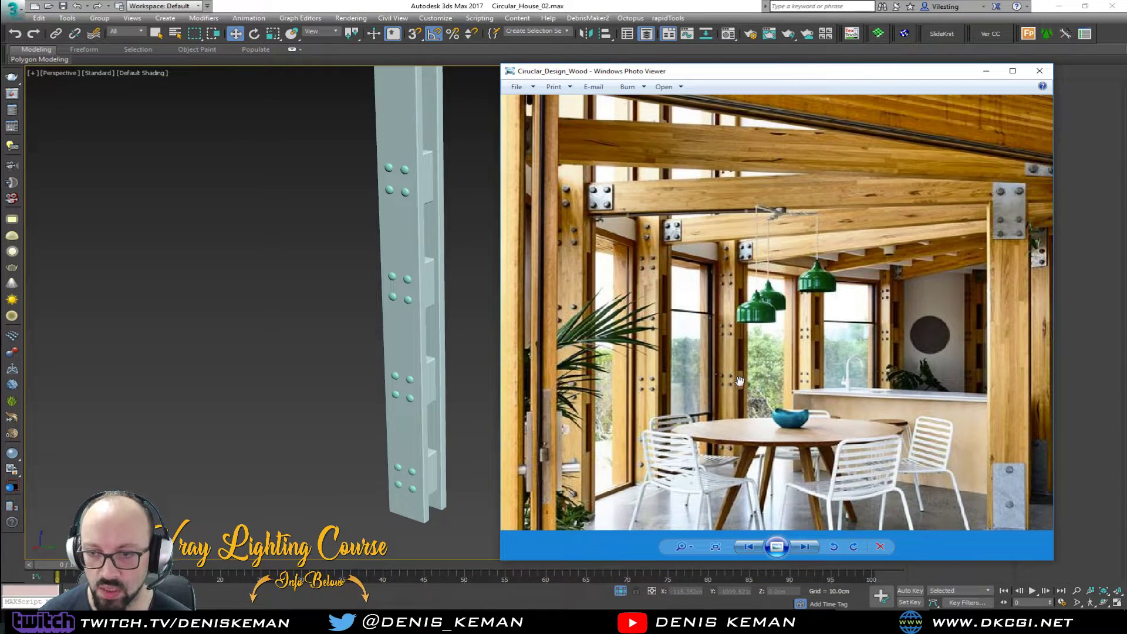
pyautogui.moveTo(753, 77); pyautogui.dragTo(0, 77)
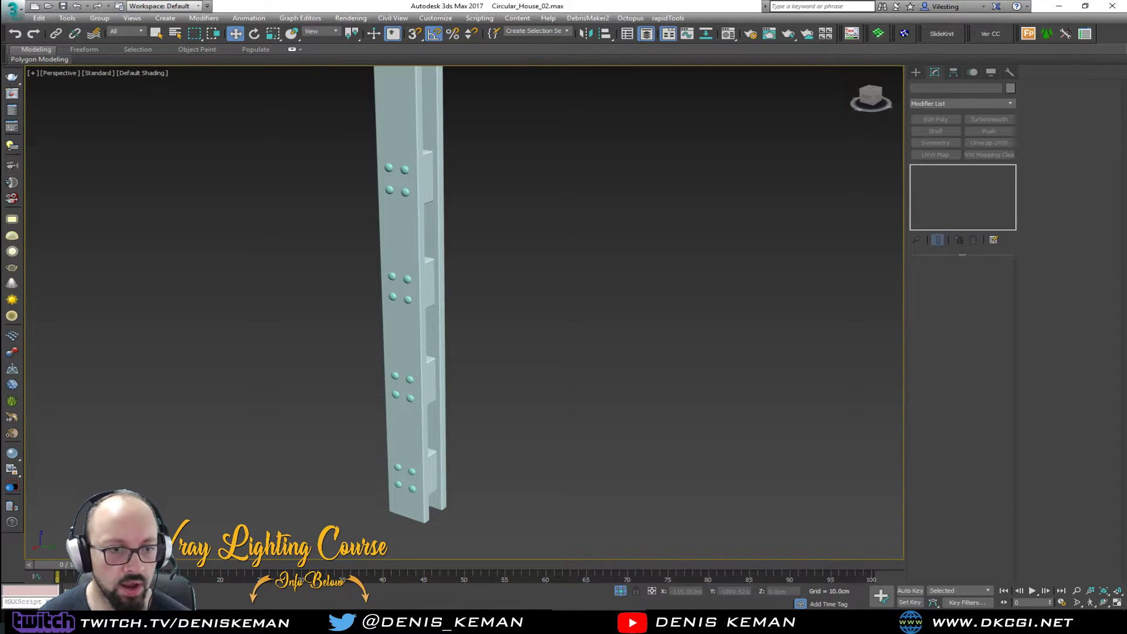
pyautogui.keyDown('alt'); pyautogui.moveTo(391, 305); pyautogui.dragTo(356, 306, button='middle'); pyautogui.keyUp('alt')
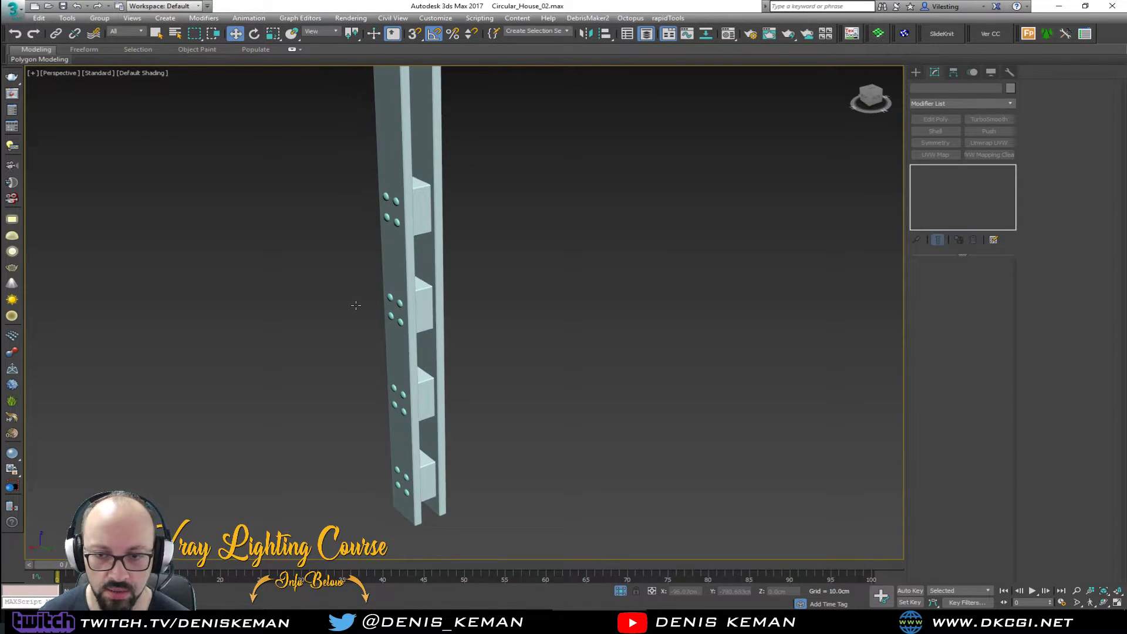
# - Attach the three lower sets of screws to the topmost set as a single screws object
pyautogui.click(396, 223)
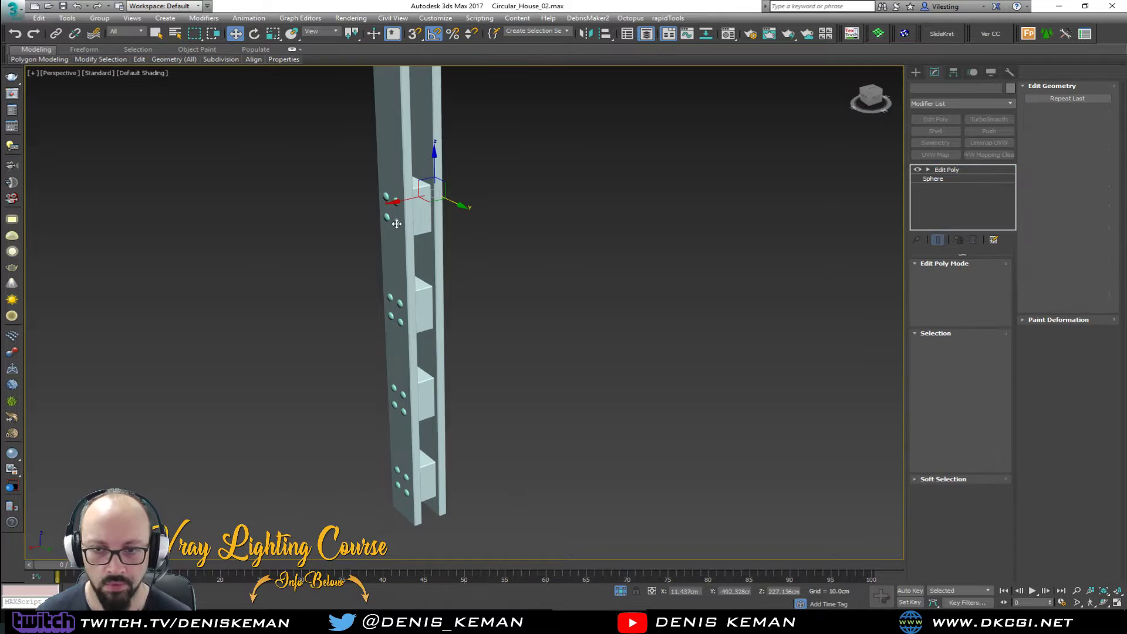
pyautogui.scroll(4, 396, 223)
pyautogui.scroll(-3, 447, 223)
pyautogui.click(1041, 164)
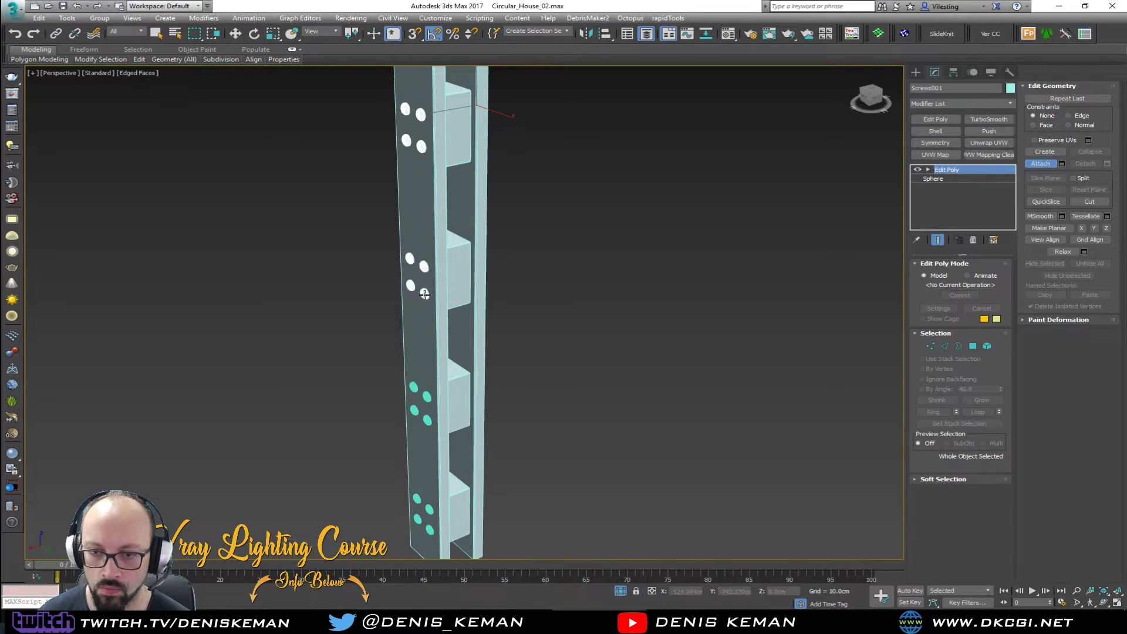
pyautogui.click(428, 401)
pyautogui.click(426, 509)
pyautogui.rightClick(557, 381)
pyautogui.click(559, 283)
# - Select the combined post and centre its pivot on the object, working in the maximized top view
pyautogui.press('F4')
pyautogui.moveTo(504, 252)
pyautogui.mouseDown(button='middle')
pyautogui.moveTo(519, 278)
pyautogui.moveTo(562, 266)
pyautogui.moveTo(505, 255)
pyautogui.moveTo(480, 339)
pyautogui.mouseUp(button='middle')
pyautogui.scroll(-3, 519, 278)
pyautogui.scroll(-4, 503, 262)
pyautogui.click(472, 314)
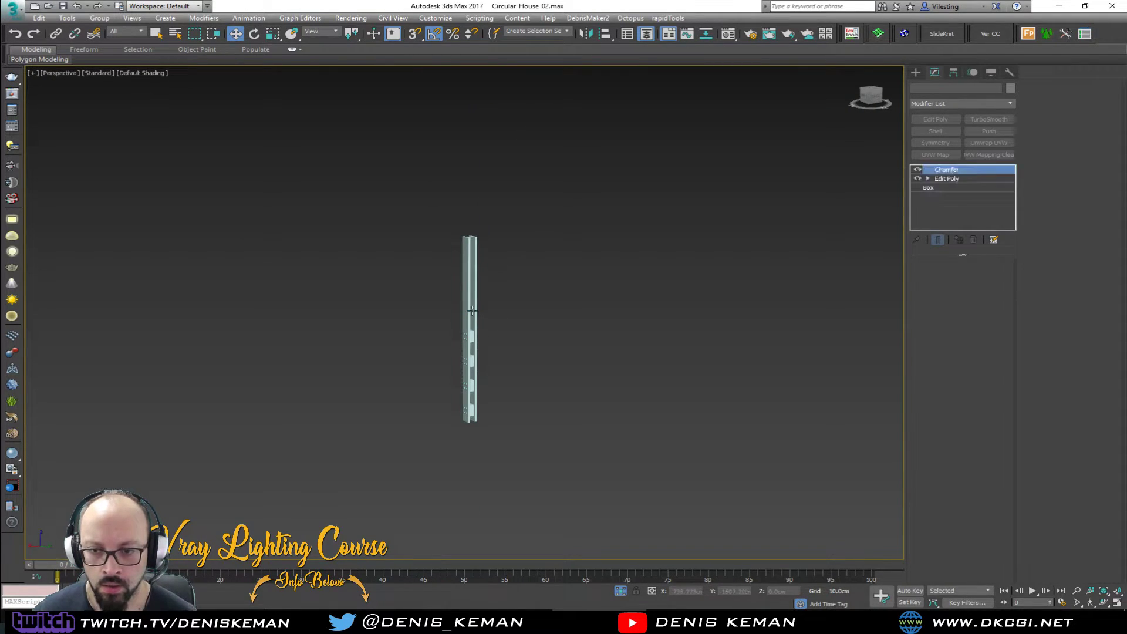
pyautogui.scroll(3, 472, 311)
pyautogui.hotkey('alt', 'w')
pyautogui.rightClick(255, 223)
pyautogui.hotkey('alt', 'w')
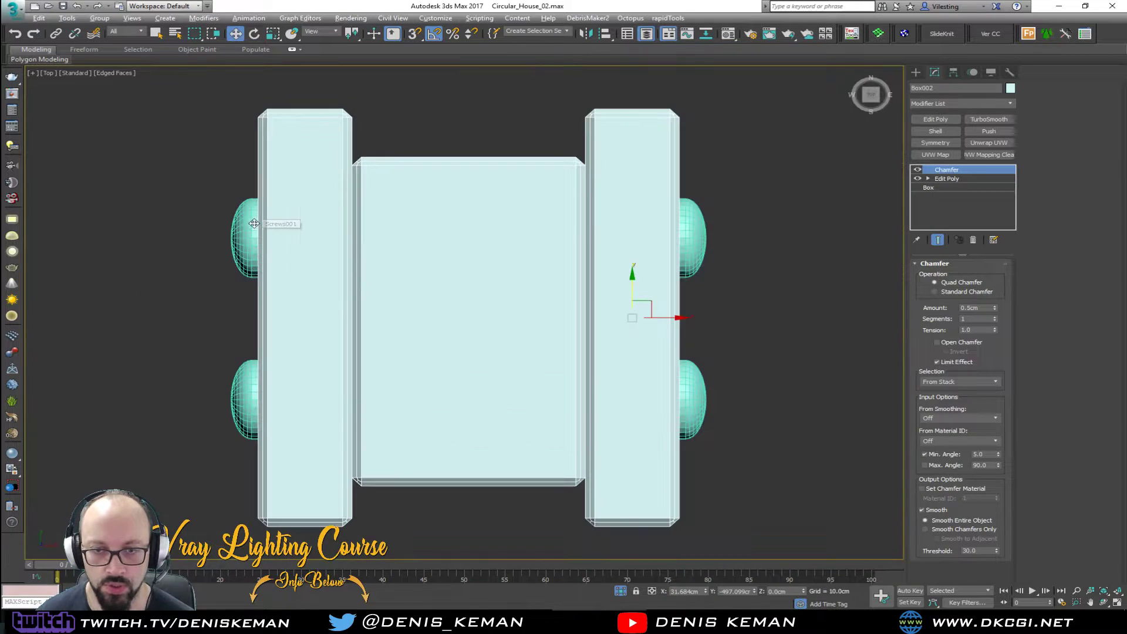
pyautogui.click(954, 73)
pyautogui.click(954, 143)
pyautogui.click(963, 198)
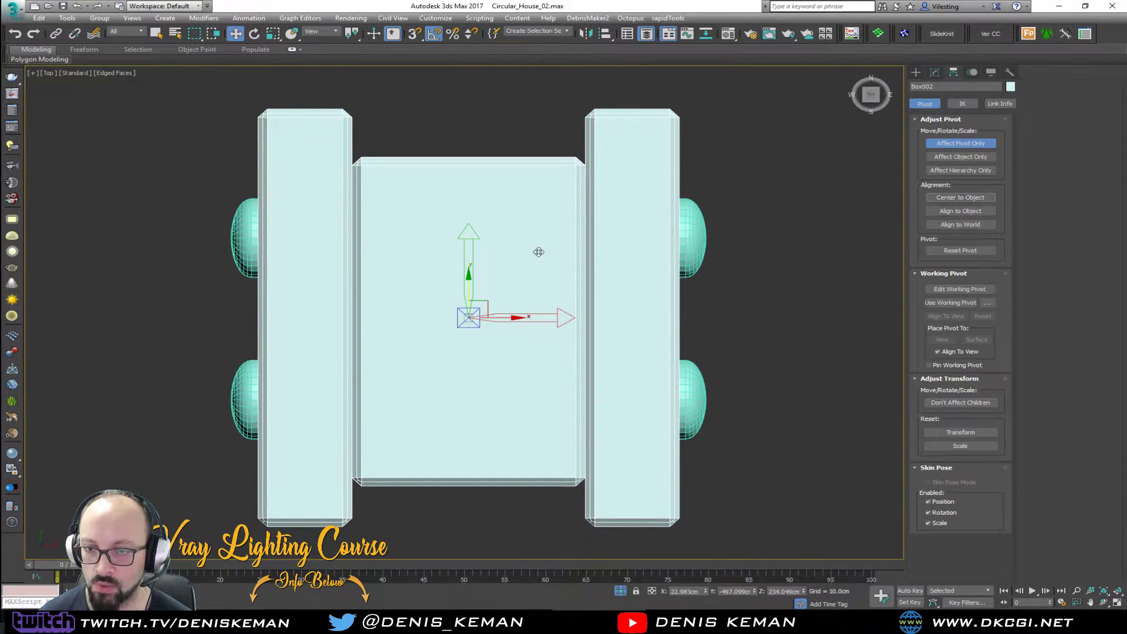
# - Snap the post's pivot along Y to the spacer block's outer edge, at about -487.5 cm
pyautogui.moveTo(525, 220); pyautogui.dragTo(519, 264, button='middle')
pyautogui.moveTo(464, 333); pyautogui.dragTo(579, 198)
pyautogui.press('s')
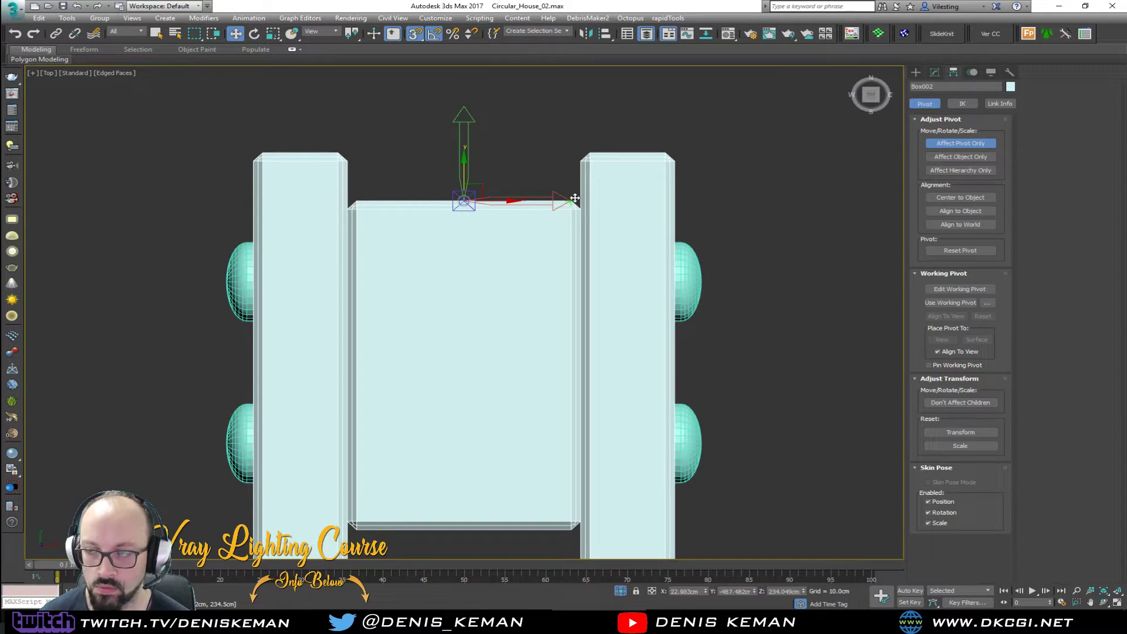
pyautogui.click(947, 144)
# - In the perspective view, snap the post's pivot down to its base at a height of about 0.5 cm
pyautogui.moveTo(555, 209); pyautogui.dragTo(543, 204, button='middle')
pyautogui.scroll(-3, 543, 205)
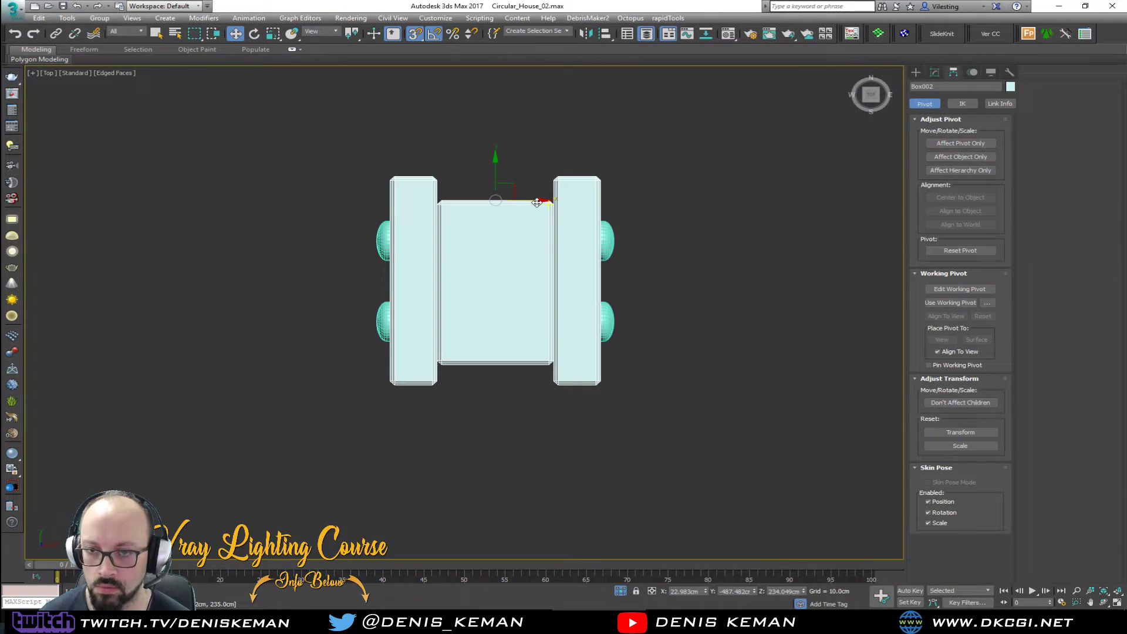
pyautogui.hotkey('alt', 'w')
pyautogui.middleClick(671, 390)
pyautogui.hotkey('alt', 'w')
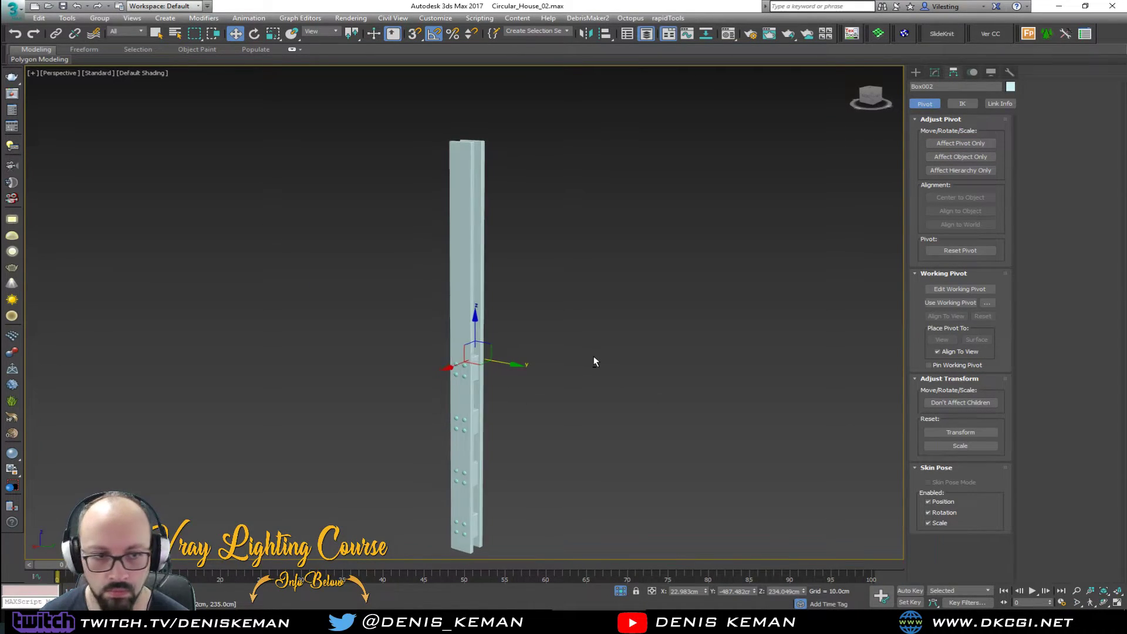
pyautogui.moveTo(597, 357); pyautogui.dragTo(575, 237, button='middle')
pyautogui.scroll(3, 548, 281)
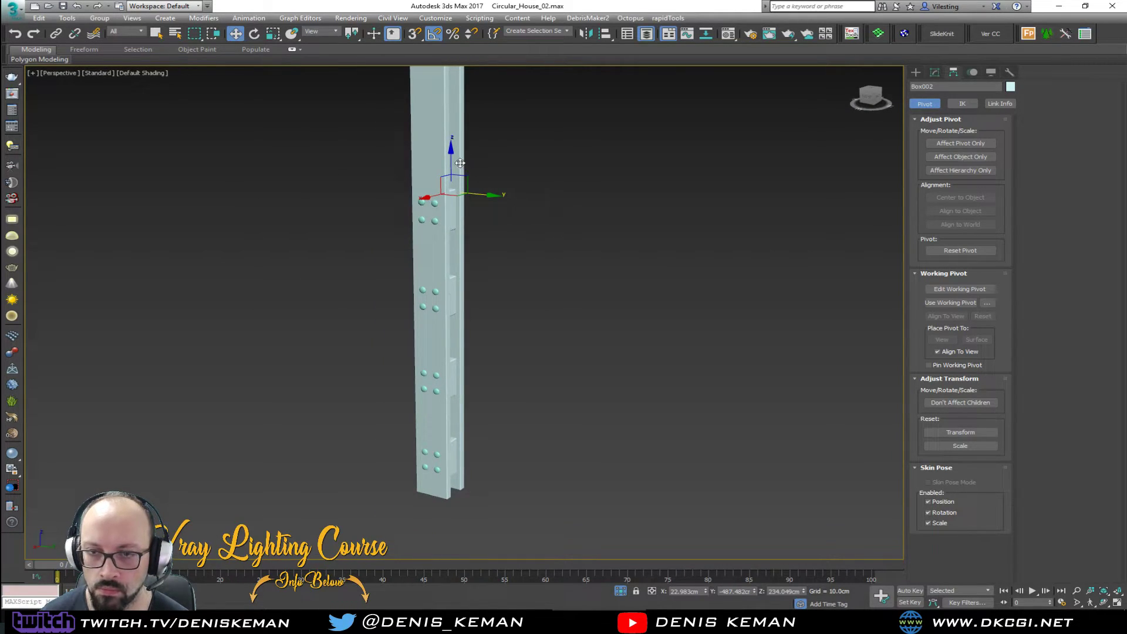
pyautogui.click(942, 143)
pyautogui.moveTo(453, 160)
pyautogui.mouseDown()
pyautogui.moveTo(486, 491)
pyautogui.moveTo(465, 495)
pyautogui.mouseUp()
pyautogui.press('s')
pyautogui.click(960, 144)
pyautogui.keyDown('alt'); pyautogui.moveTo(542, 324); pyautogui.dragTo(519, 354, button='middle'); pyautogui.keyUp('alt')
pyautogui.press('s')
pyautogui.moveTo(541, 325); pyautogui.dragTo(513, 363)
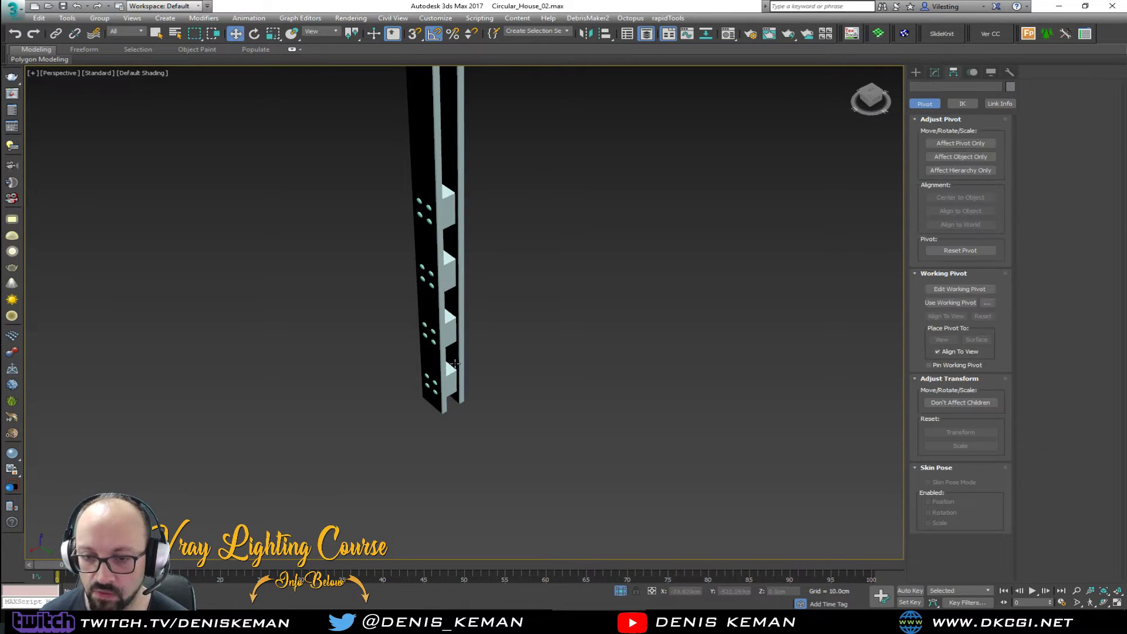
# - End the isolation of the post to bring back the rest of the scene, and save the file
pyautogui.scroll(6, 458, 363)
pyautogui.scroll(-3, 458, 362)
pyautogui.moveTo(441, 289); pyautogui.dragTo(454, 332, button='middle')
pyautogui.scroll(-3, 423, 347)
pyautogui.rightClick(499, 316)
pyautogui.click(524, 237)
pyautogui.moveTo(516, 306)
pyautogui.keyDown('alt'); pyautogui.mouseDown(button='middle')
pyautogui.moveTo(612, 315)
pyautogui.moveTo(657, 332)
pyautogui.moveTo(664, 359)
pyautogui.moveTo(488, 318)
pyautogui.moveTo(537, 304)
pyautogui.moveTo(511, 296)
pyautogui.mouseUp(button='middle'); pyautogui.keyUp('alt')
pyautogui.click(17, 10)
pyautogui.click(38, 108)
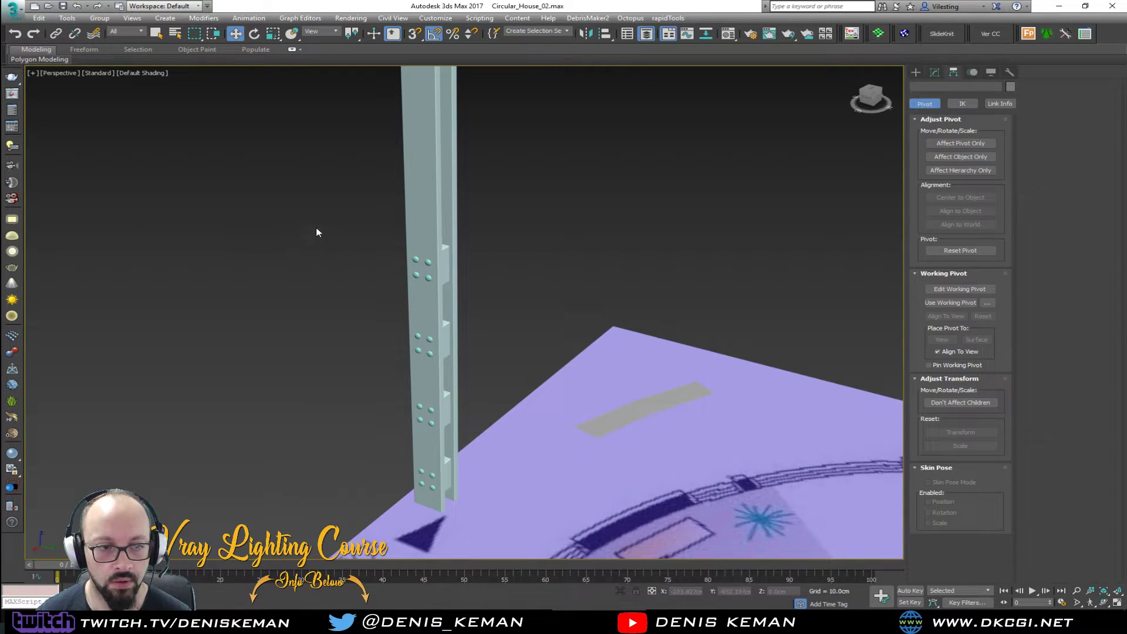
# - Select the post together with its screws and group them under the name Frame
pyautogui.click(421, 199)
pyautogui.click(935, 73)
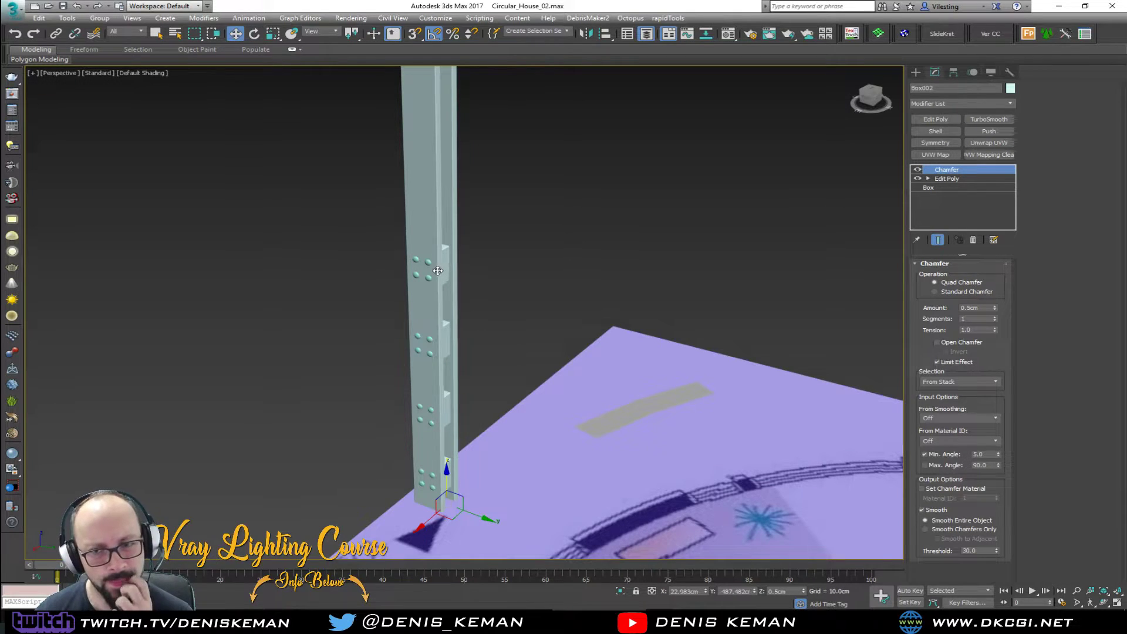
pyautogui.moveTo(518, 228); pyautogui.dragTo(339, 336)
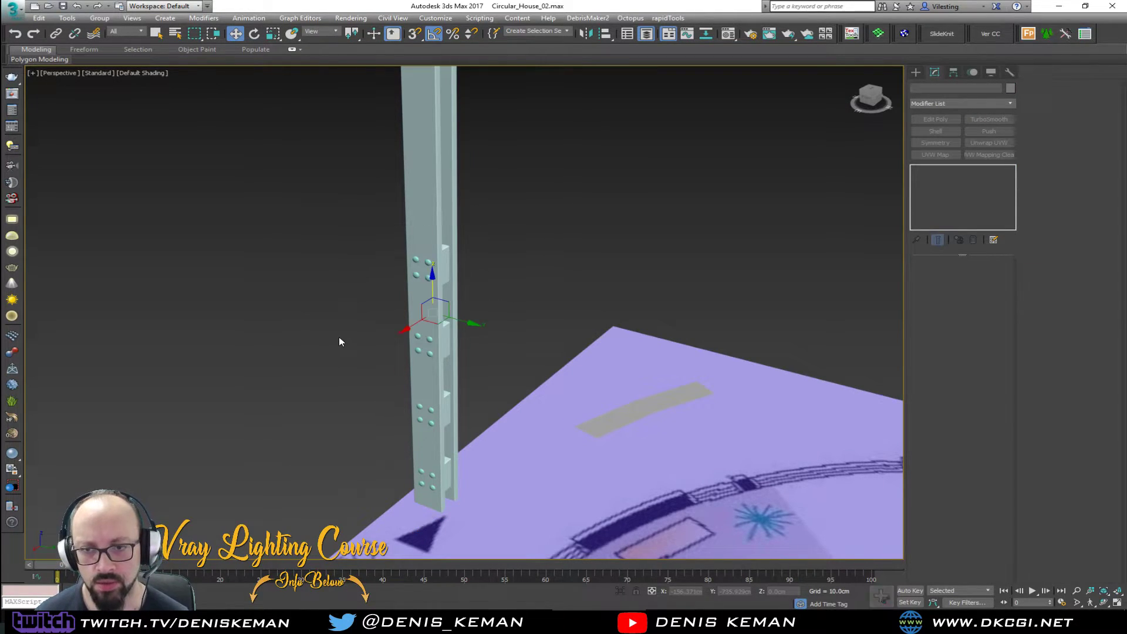
pyautogui.click(99, 17)
pyautogui.click(109, 27)
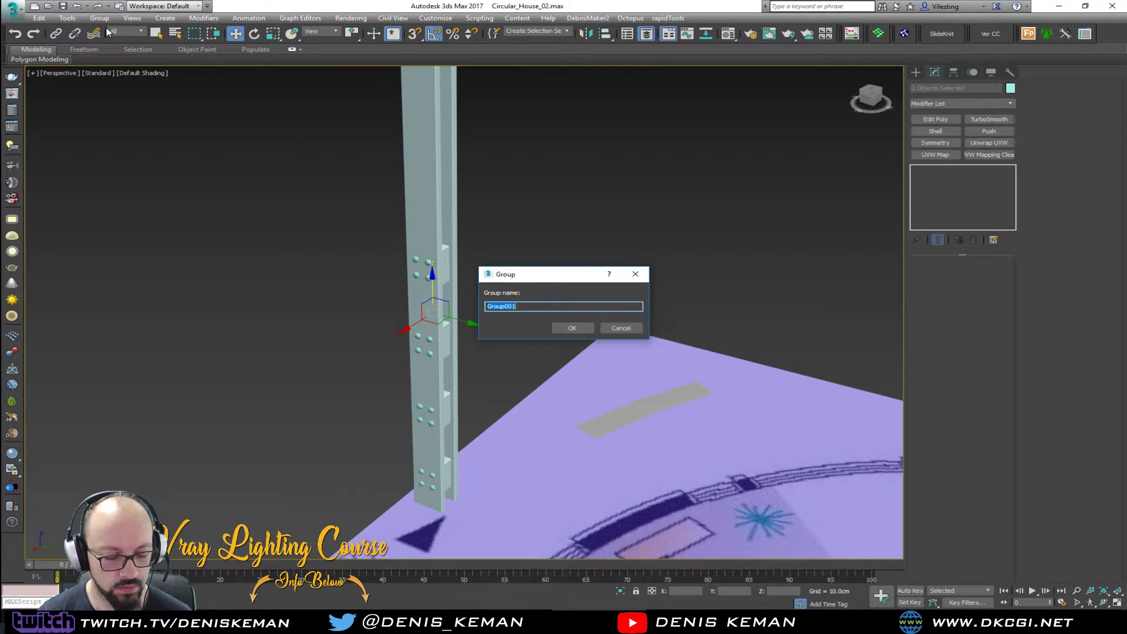
pyautogui.write('F')
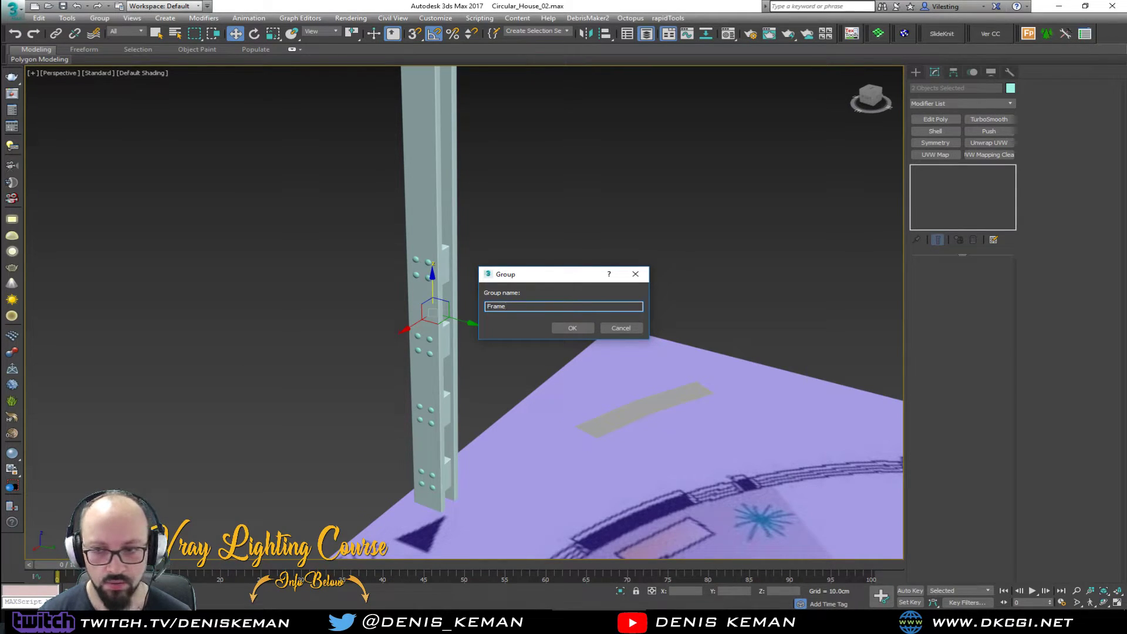
pyautogui.write('rame')
pyautogui.press('Return')
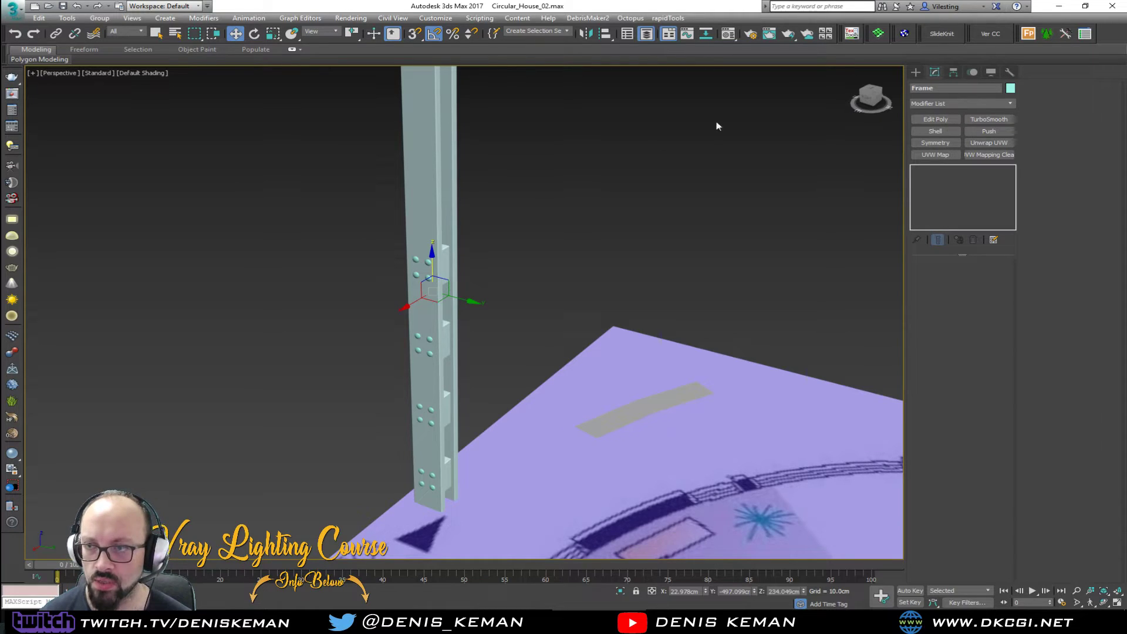
# - Snap the Frame group's pivot to the spacer block's outer edge in the top view, and clear the selection in perspective
pyautogui.hotkey('alt', 'w')
pyautogui.rightClick(334, 150)
pyautogui.hotkey('alt', 'w')
pyautogui.click(955, 72)
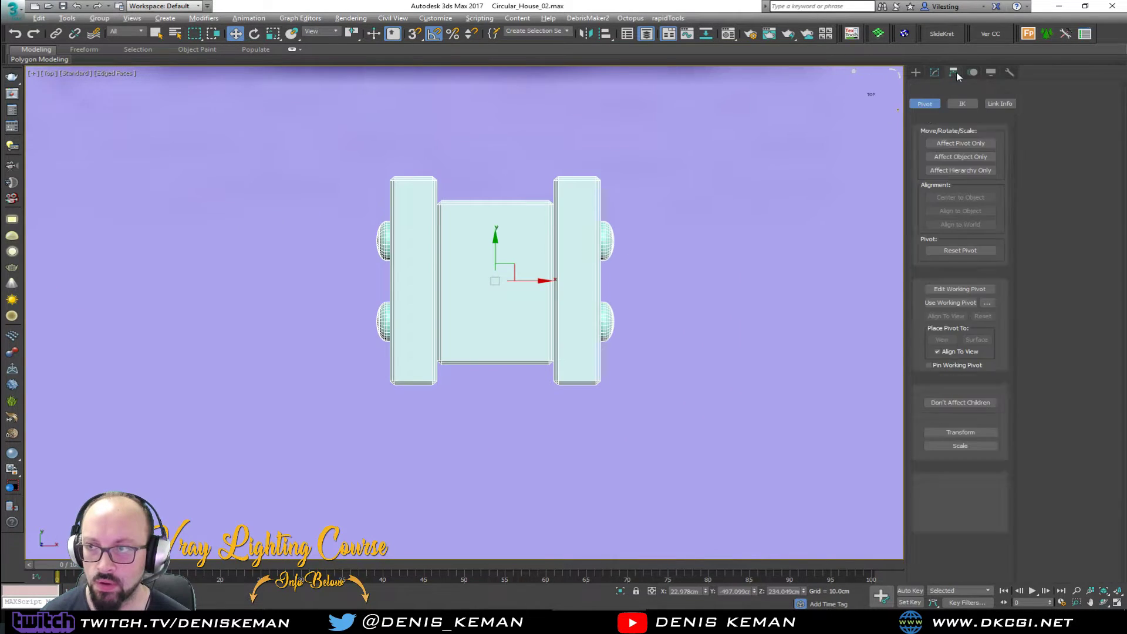
pyautogui.click(961, 143)
pyautogui.moveTo(496, 254); pyautogui.dragTo(552, 198)
pyautogui.press('s')
pyautogui.click(974, 143)
pyautogui.hotkey('alt', 'w')
pyautogui.hotkey('alt', 'w')
pyautogui.keyDown('alt'); pyautogui.moveTo(524, 330); pyautogui.dragTo(403, 290, button='middle'); pyautogui.keyUp('alt')
pyautogui.click(325, 266)
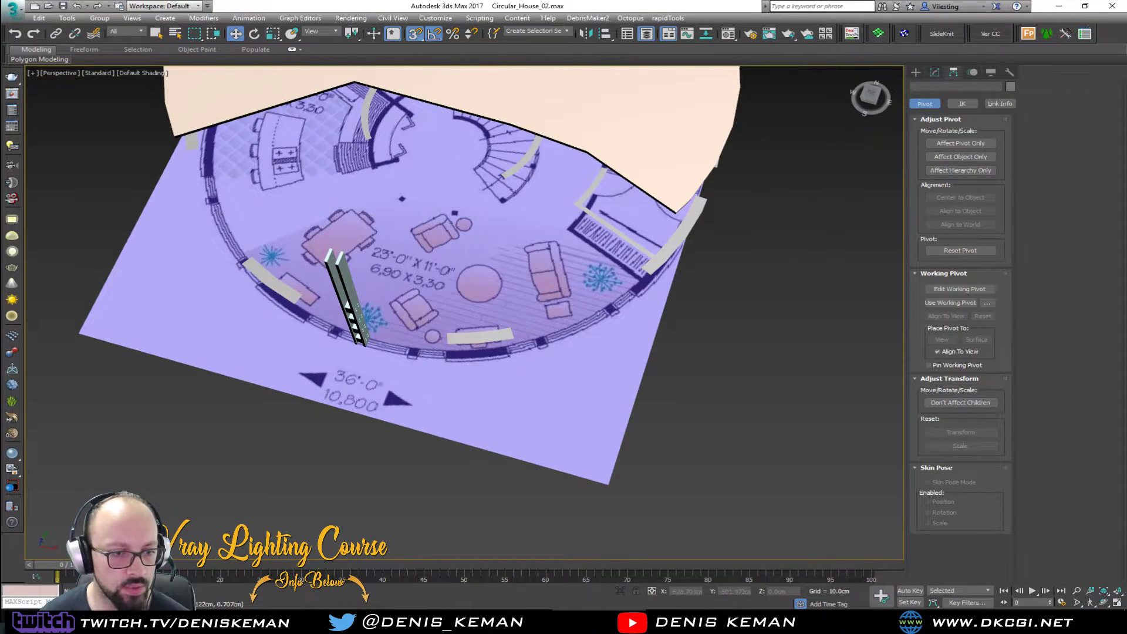
# - Select the bottom edge loop of the Beams_Support_Blueprint cylinder
pyautogui.scroll(3, 407, 252)
pyautogui.click(407, 252)
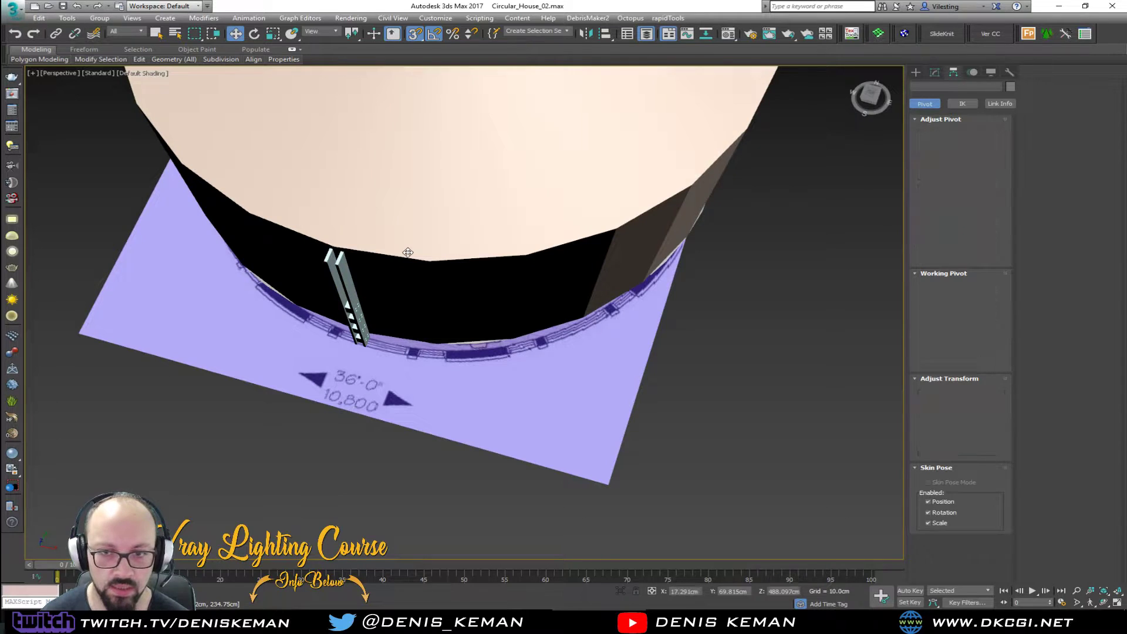
pyautogui.scroll(-2, 400, 257)
pyautogui.moveTo(401, 256); pyautogui.dragTo(430, 275, button='middle')
pyautogui.click(935, 73)
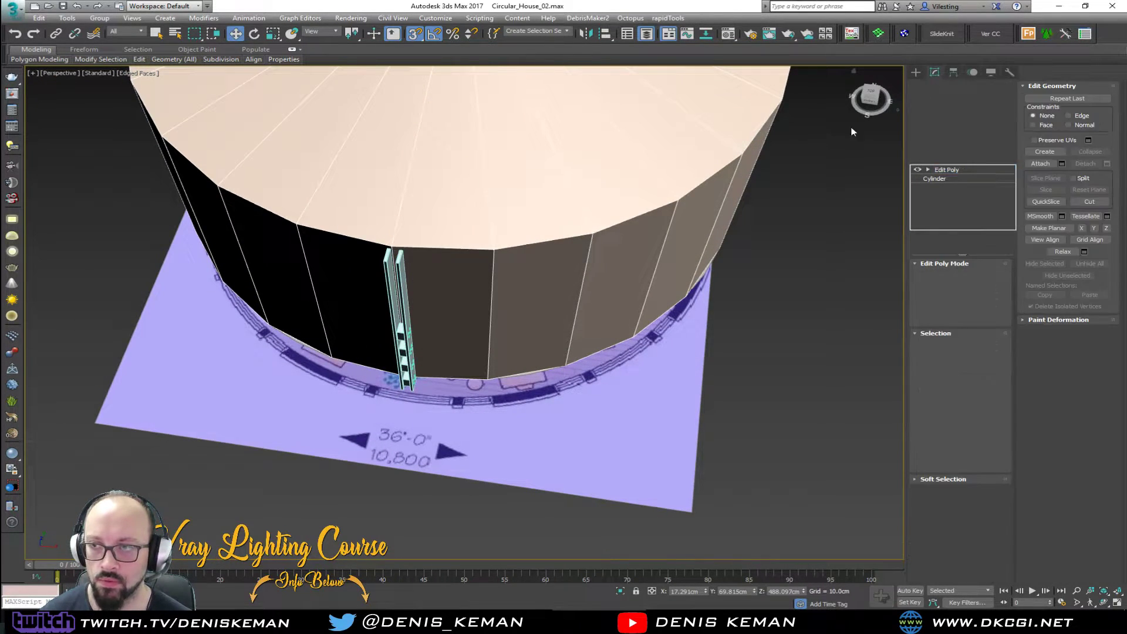
pyautogui.press('2')
pyautogui.moveTo(433, 249)
pyautogui.keyDown('alt'); pyautogui.mouseDown(button='middle')
pyautogui.moveTo(422, 235)
pyautogui.moveTo(414, 259)
pyautogui.mouseUp(button='middle'); pyautogui.keyUp('alt')
pyautogui.doubleClick(391, 367)
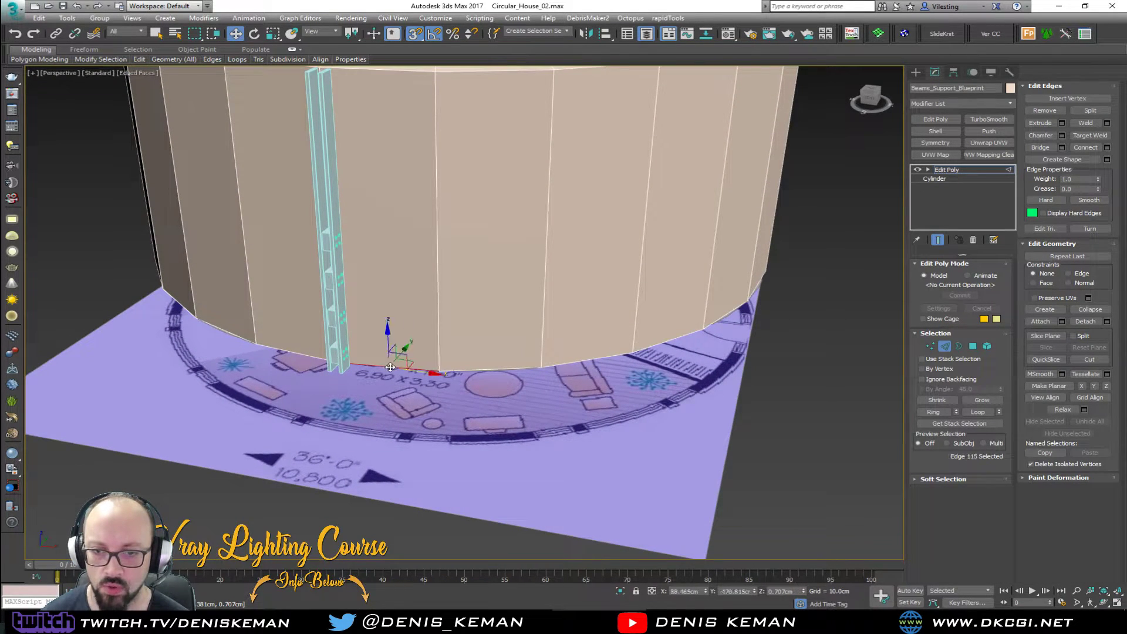
# - Create a Smooth shape named Shape001 from the cylinder's selected bottom edges
pyautogui.moveTo(390, 367)
pyautogui.keyDown('alt'); pyautogui.mouseDown(button='middle')
pyautogui.moveTo(385, 325)
pyautogui.moveTo(383, 380)
pyautogui.mouseUp(button='middle'); pyautogui.keyUp('alt')
pyautogui.click(1107, 159)
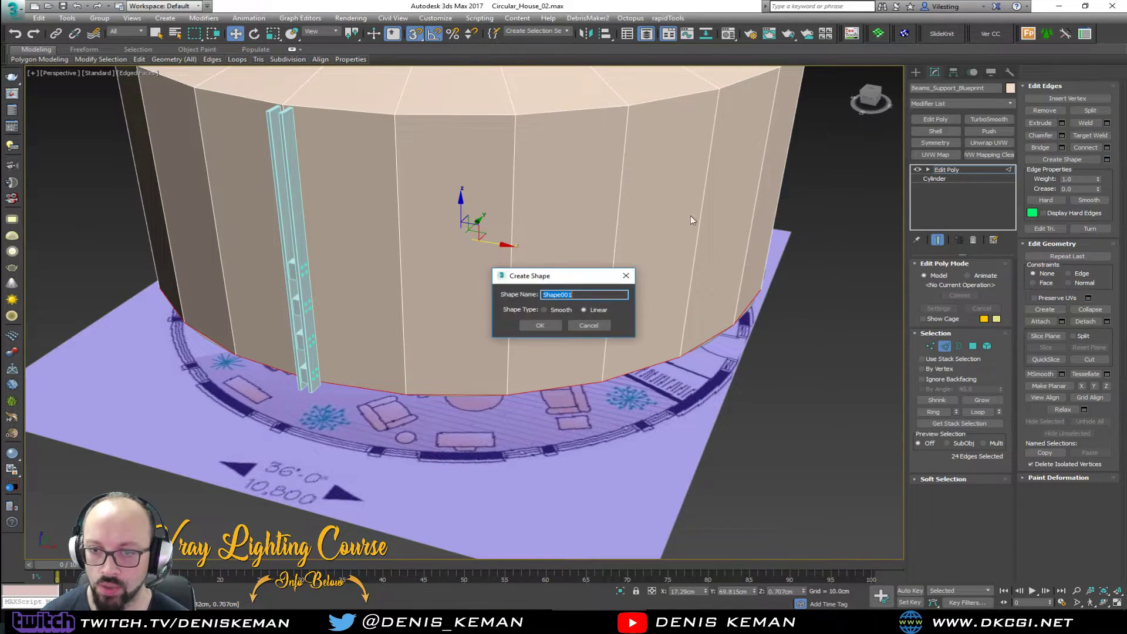
pyautogui.click(555, 311)
pyautogui.click(541, 325)
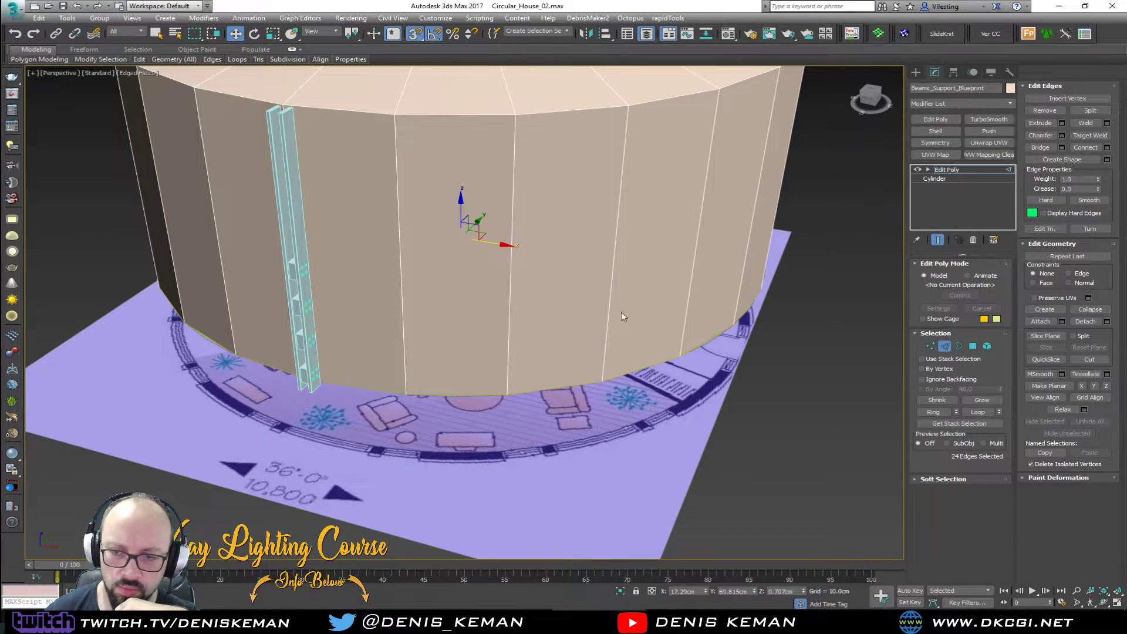
# - Delete the Beams_Support_Blueprint cylinder and select the Frame post group
pyautogui.click(944, 347)
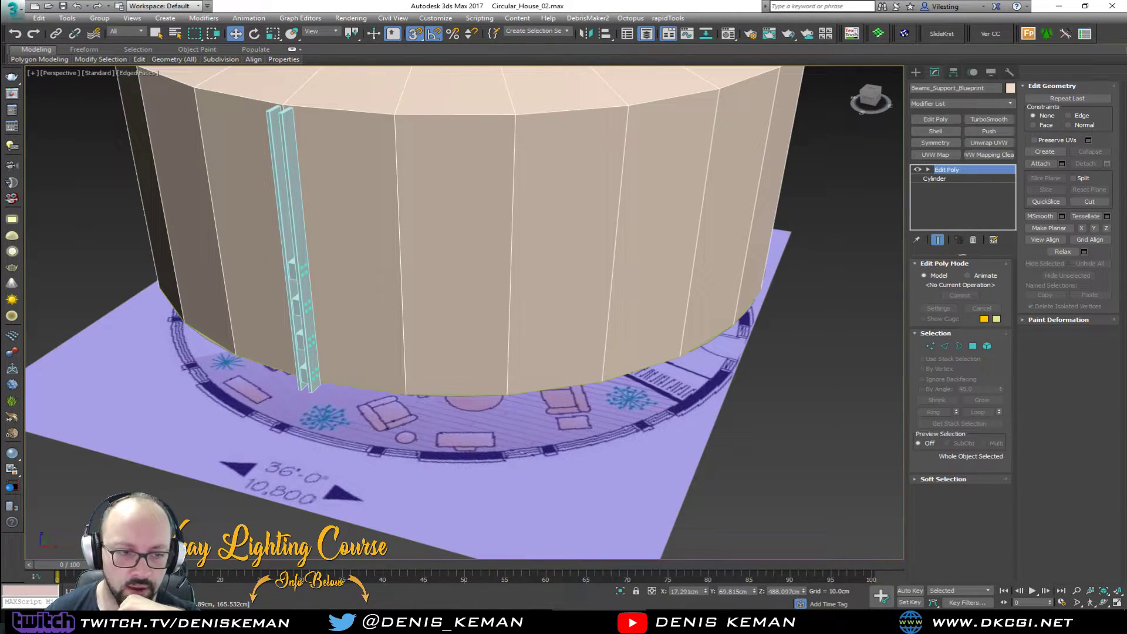
pyautogui.press('Delete')
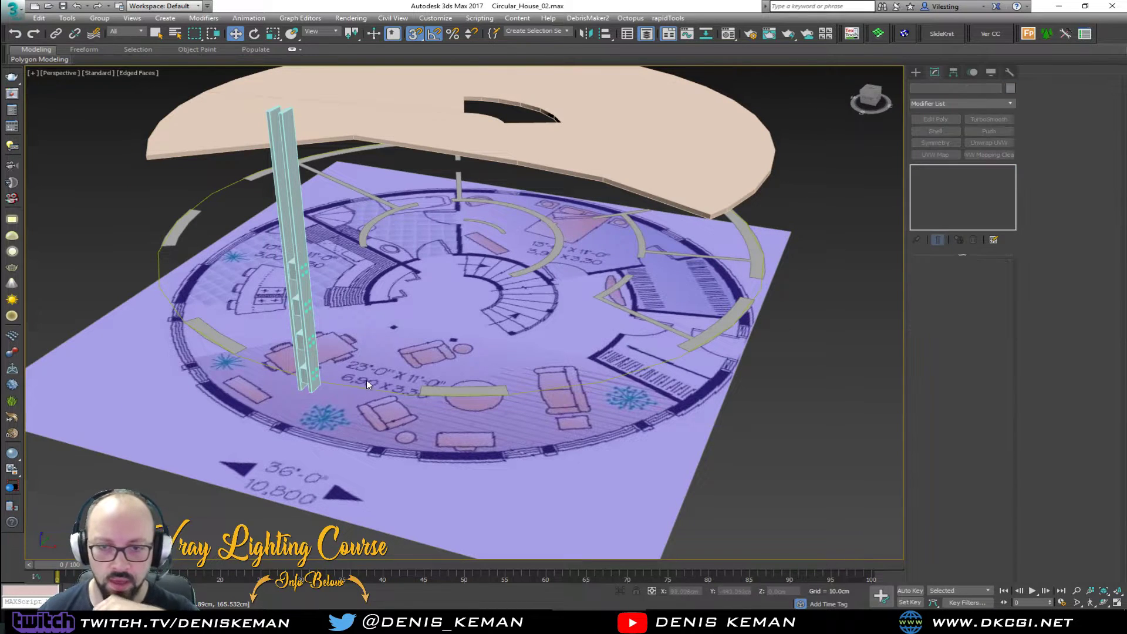
pyautogui.click(315, 360)
pyautogui.scroll(5, 320, 358)
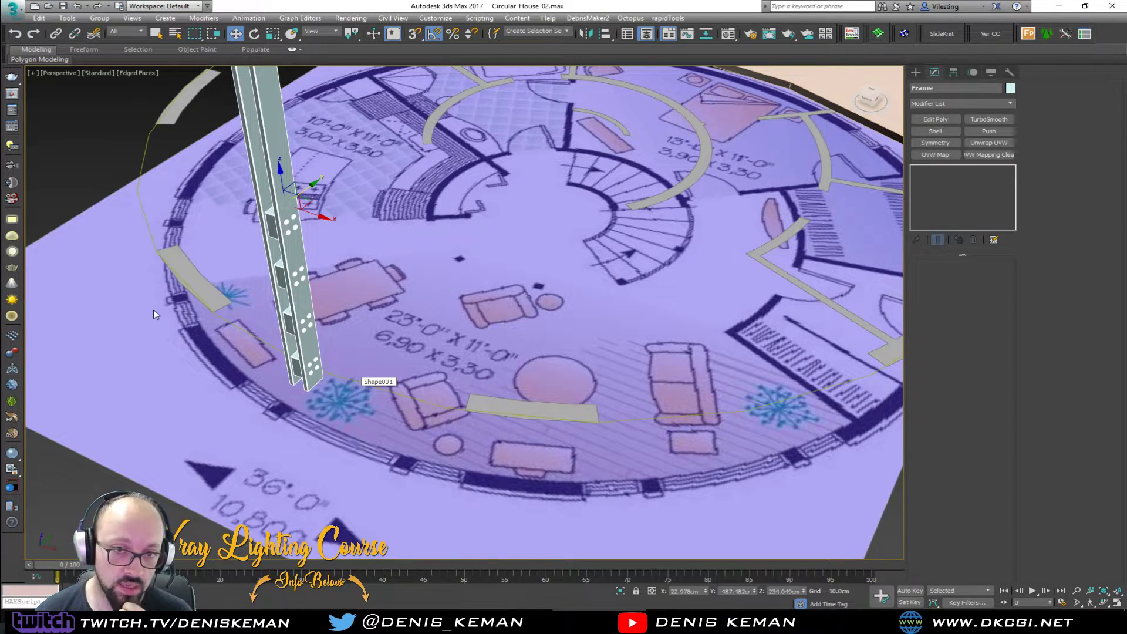
pyautogui.click(14, 13)
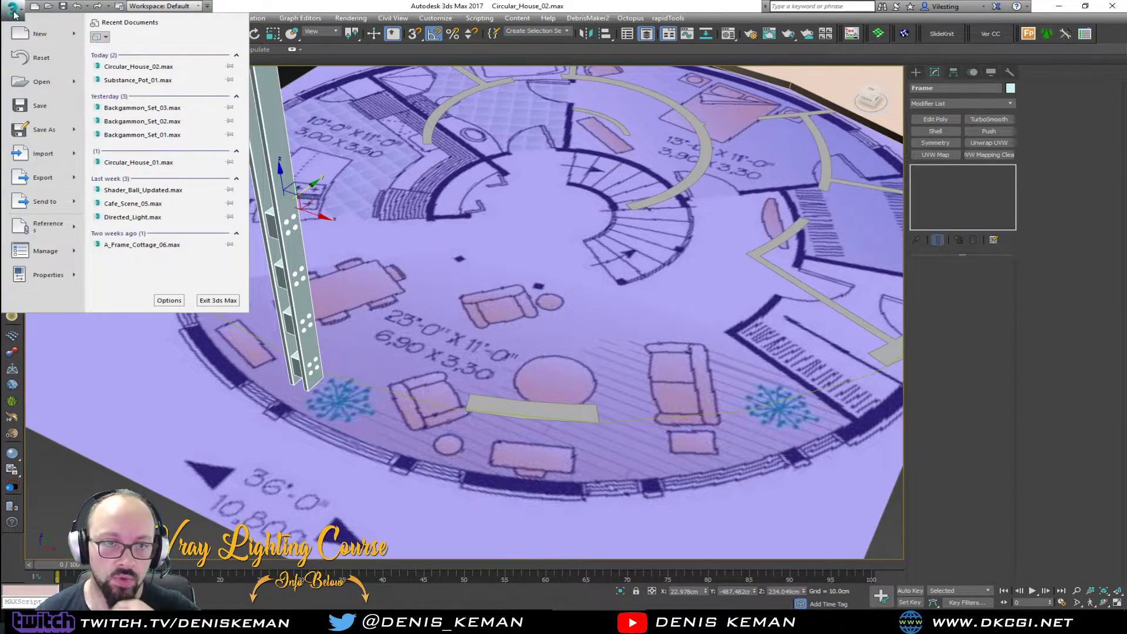
pyautogui.click(14, 13)
pyautogui.click(66, 18)
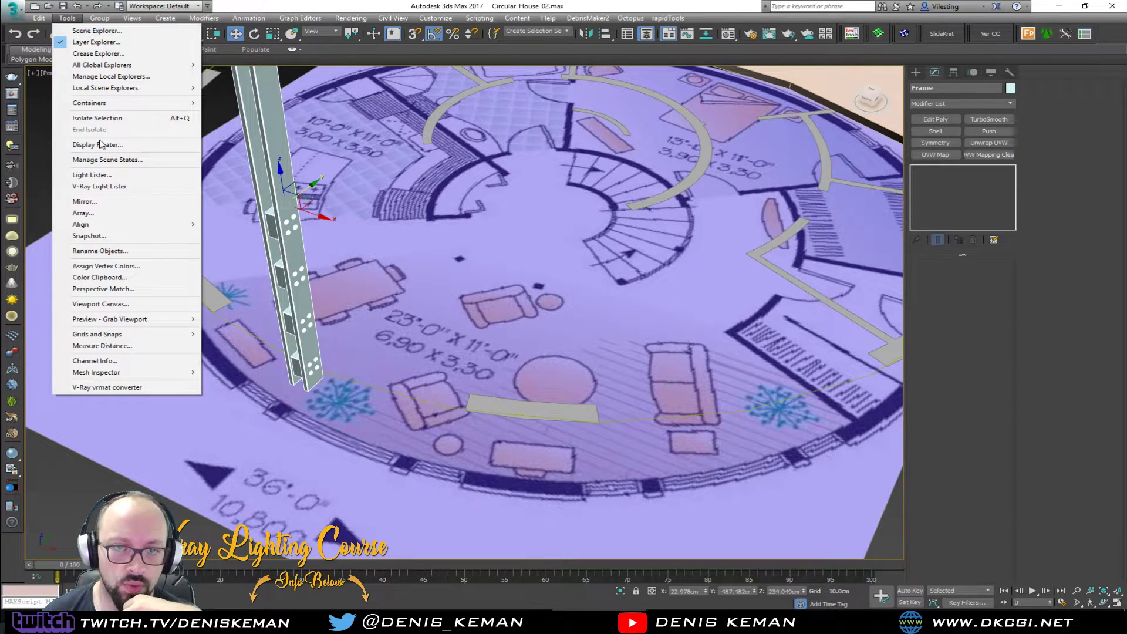
pyautogui.click(111, 217)
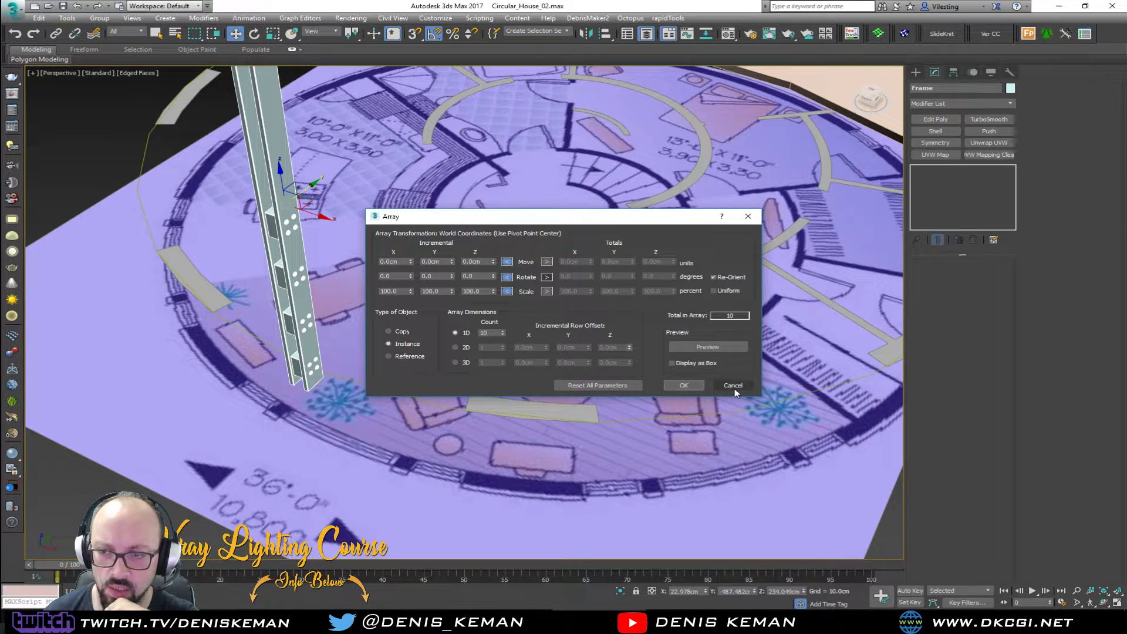
pyautogui.click(731, 386)
pyautogui.click(67, 18)
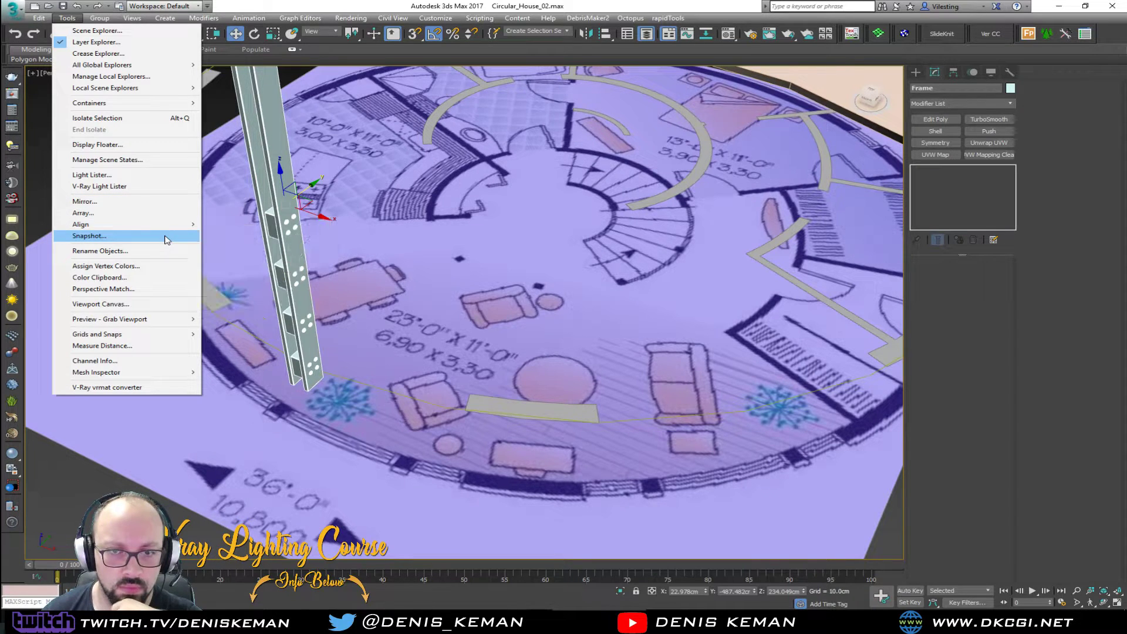
pyautogui.moveTo(171, 228)
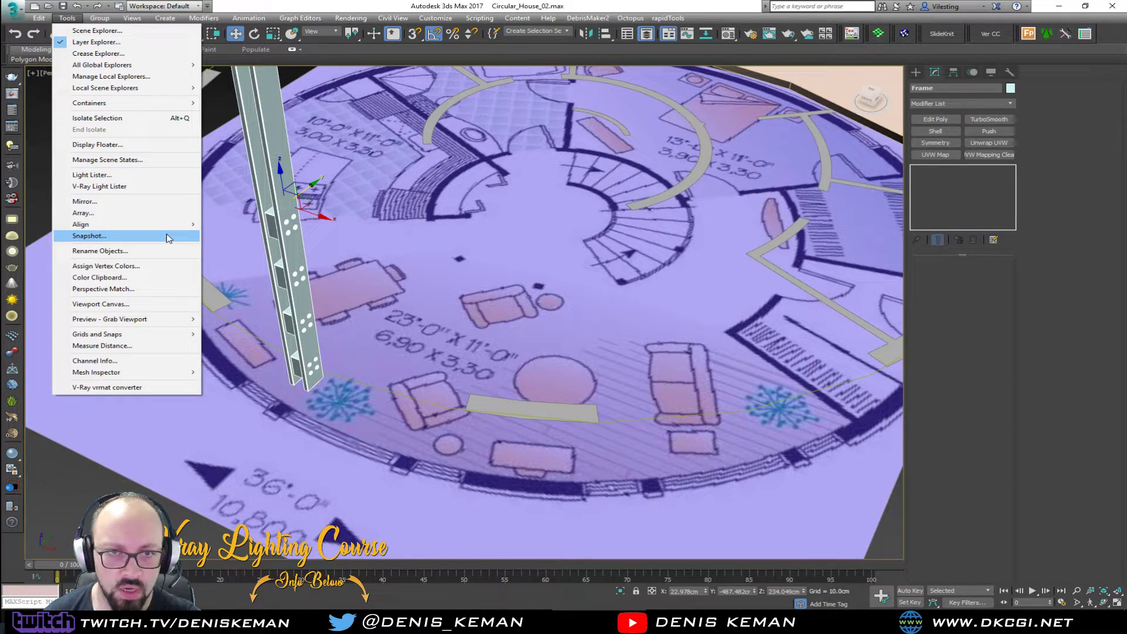
pyautogui.click(169, 237)
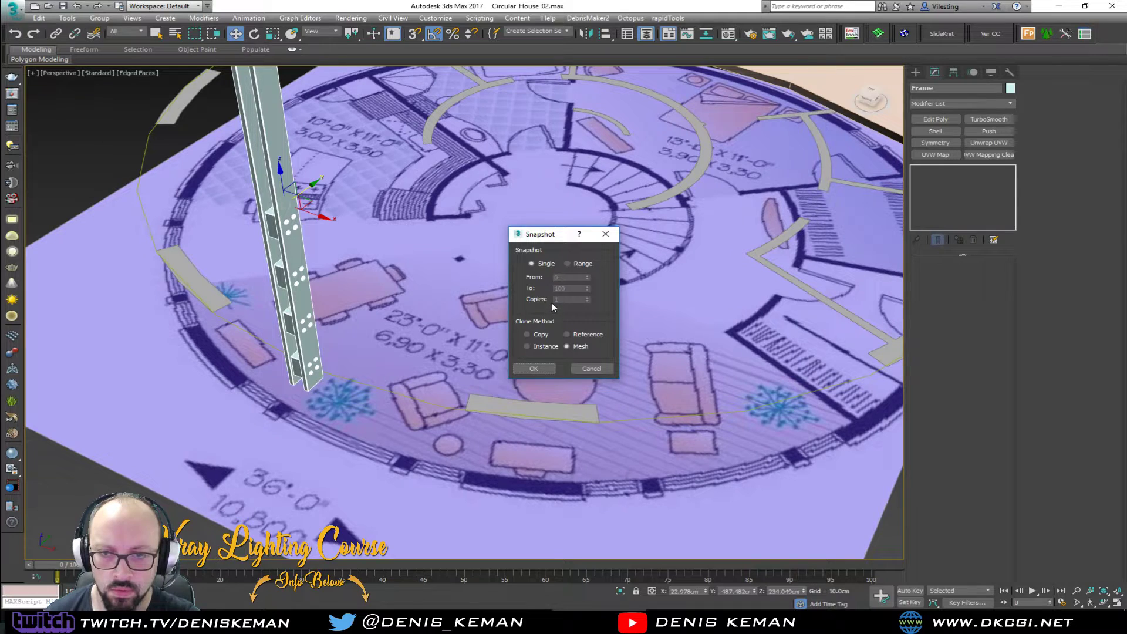
pyautogui.click(578, 263)
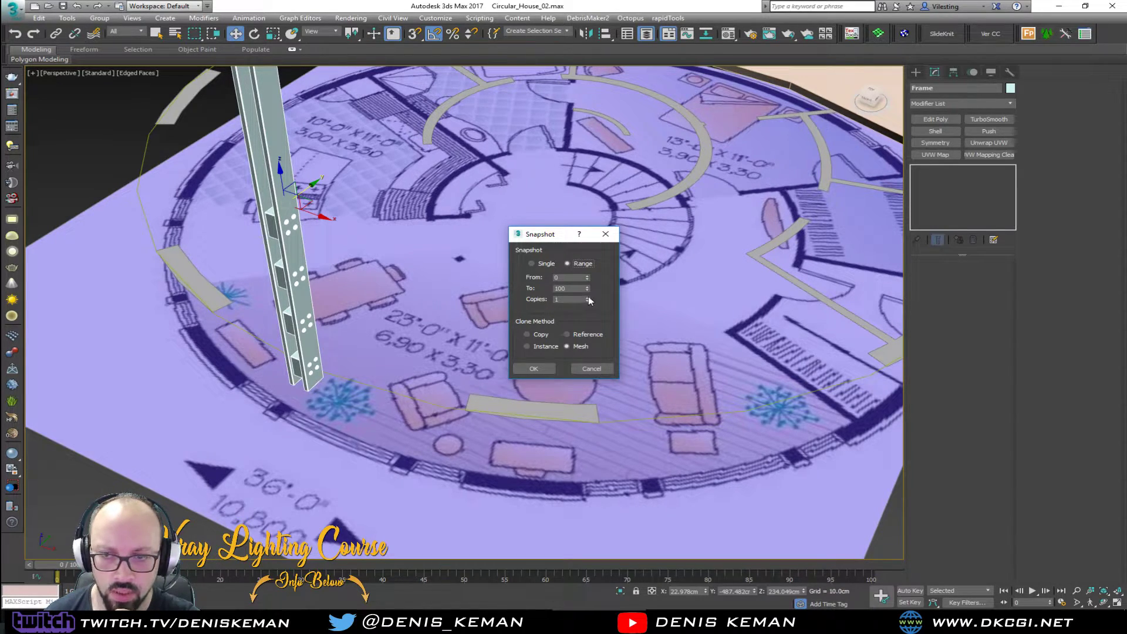
pyautogui.click(592, 369)
# - Apply the Path Deform (WSM) world-space modifier to the Frame group
pyautogui.keyDown('alt'); pyautogui.moveTo(401, 336); pyautogui.dragTo(300, 281, button='middle'); pyautogui.keyUp('alt')
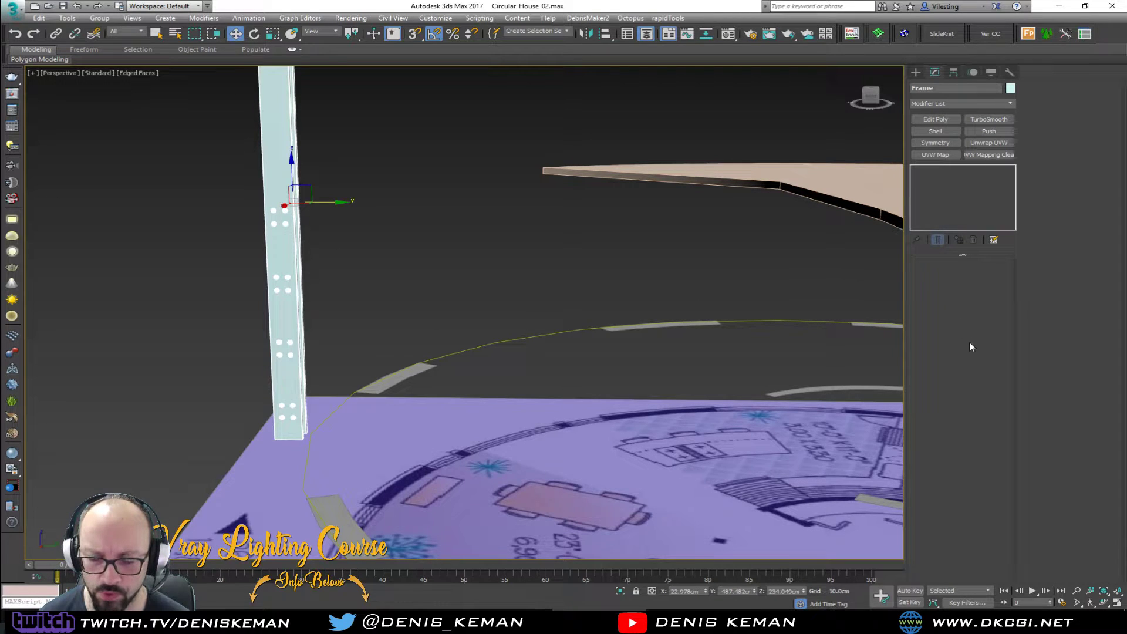
pyautogui.keyDown('alt'); pyautogui.moveTo(409, 391); pyautogui.dragTo(434, 399, button='middle'); pyautogui.keyUp('alt')
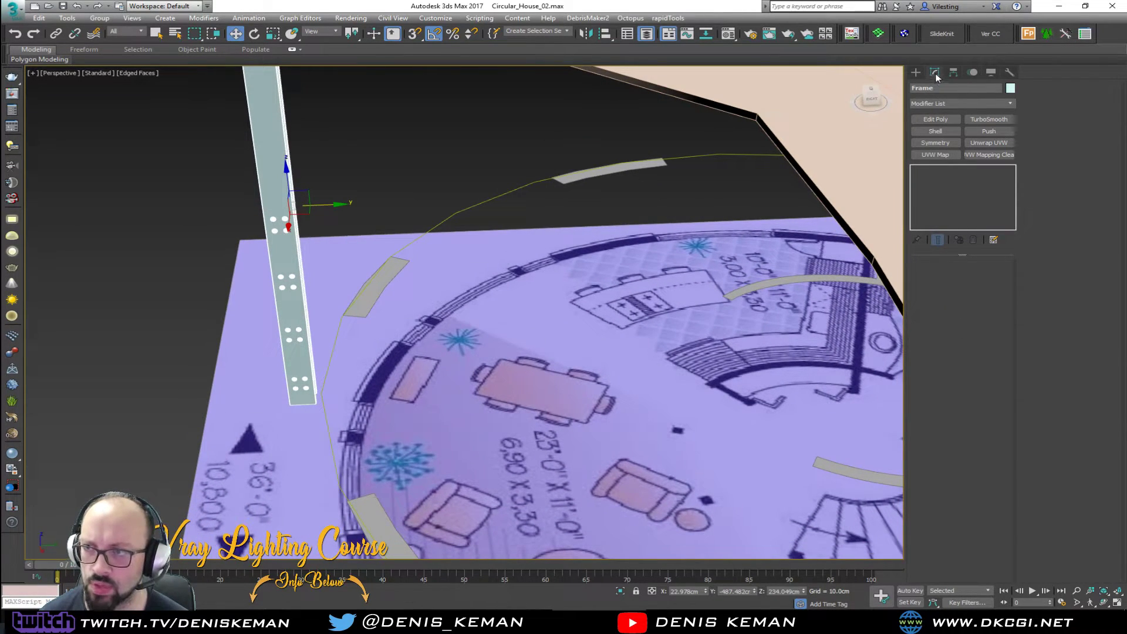
pyautogui.click(936, 103)
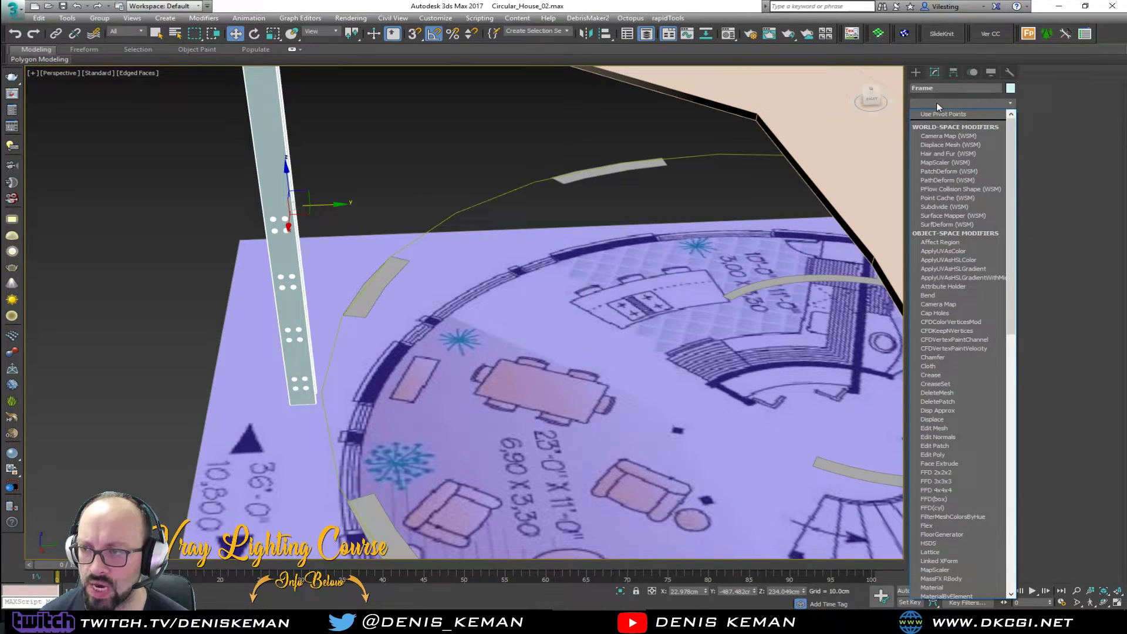
pyautogui.click(965, 181)
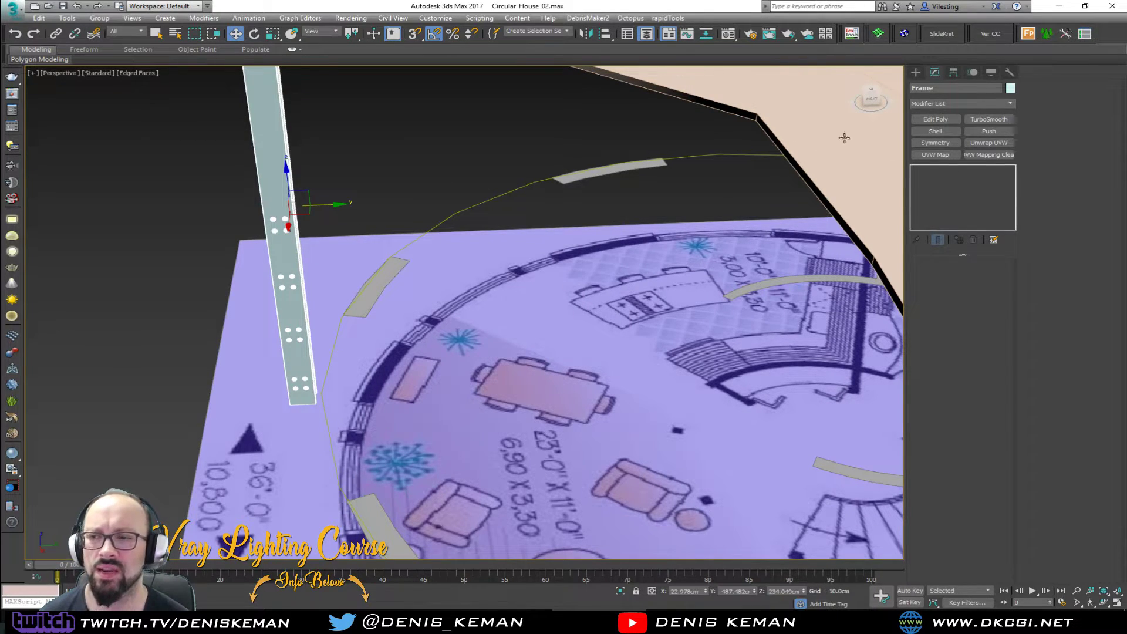
pyautogui.moveTo(294, 188); pyautogui.dragTo(331, 261, button='middle')
# - Ungroup the Frame group and select only the post object Box002
pyautogui.click(99, 17)
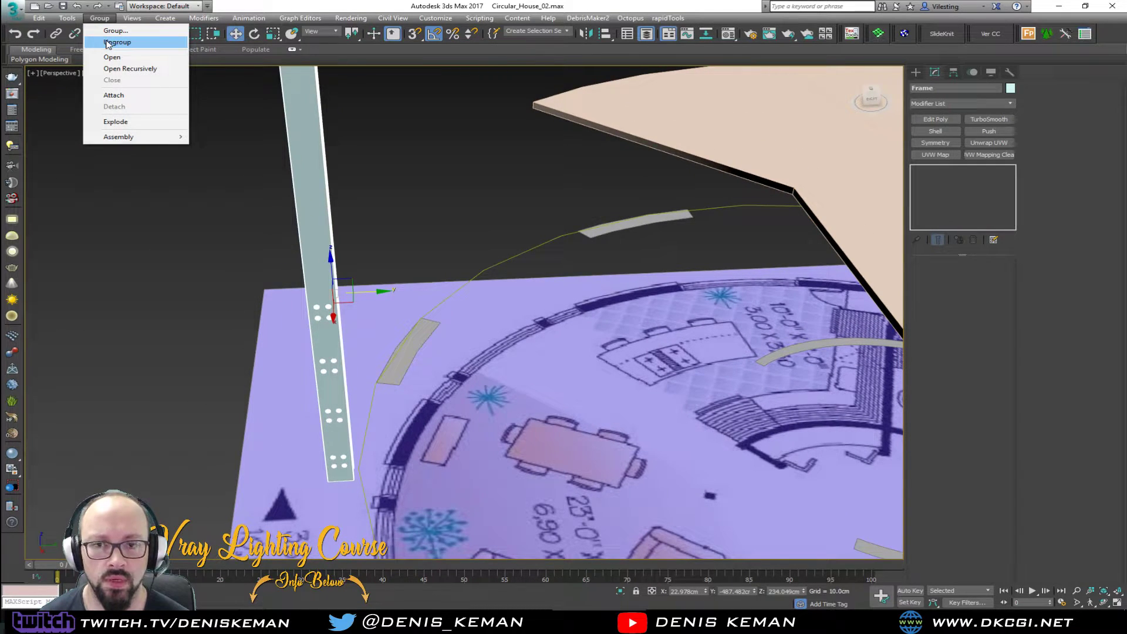
pyautogui.click(117, 42)
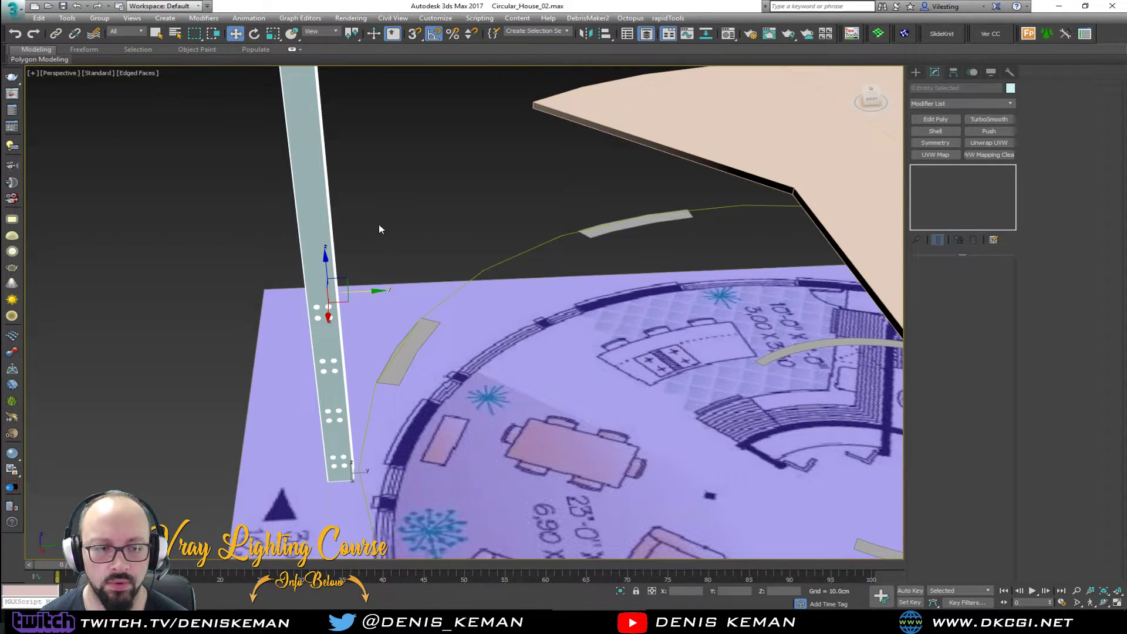
pyautogui.click(380, 226)
pyautogui.click(309, 263)
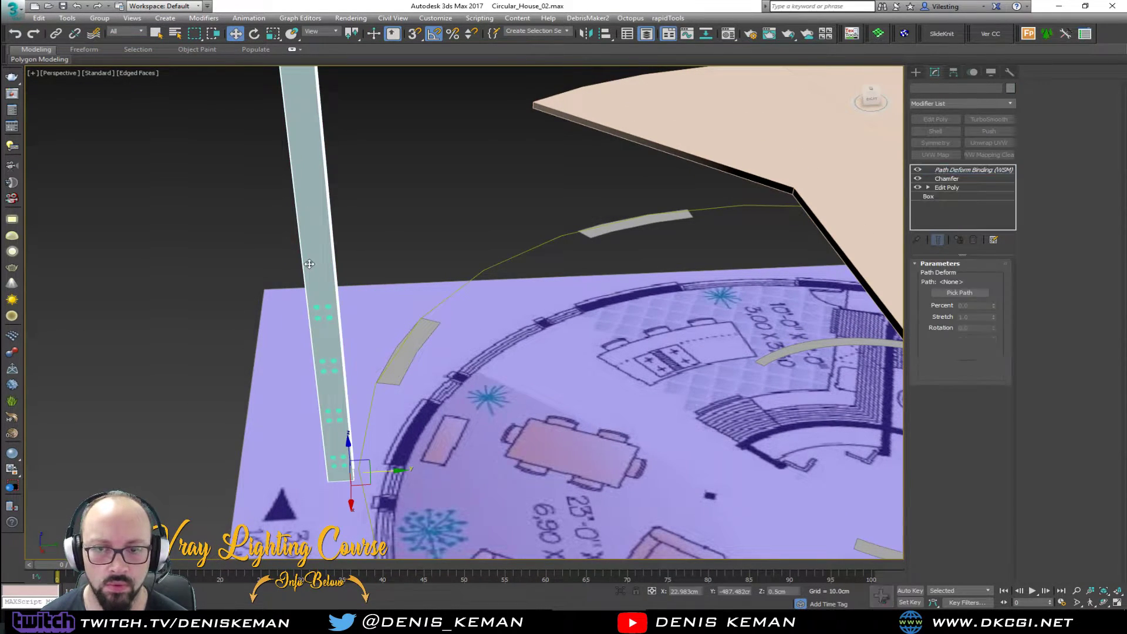
# - Use Shape001 as the post's deform path and move the post to the path
pyautogui.keyDown('alt'); pyautogui.moveTo(333, 265); pyautogui.dragTo(401, 187, button='middle'); pyautogui.keyUp('alt')
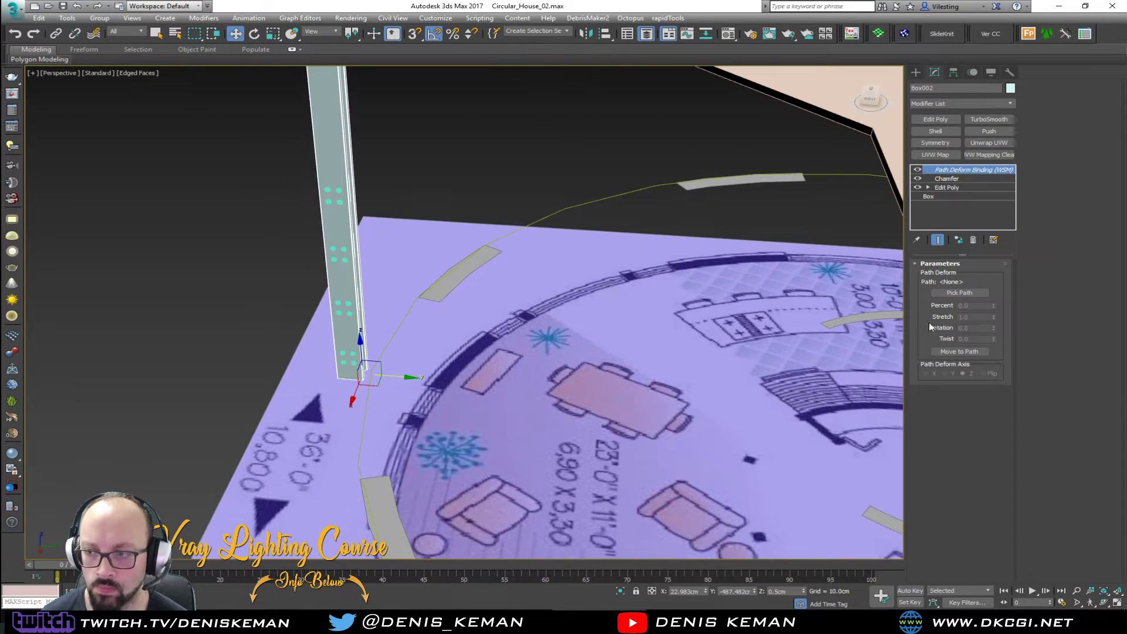
pyautogui.click(961, 293)
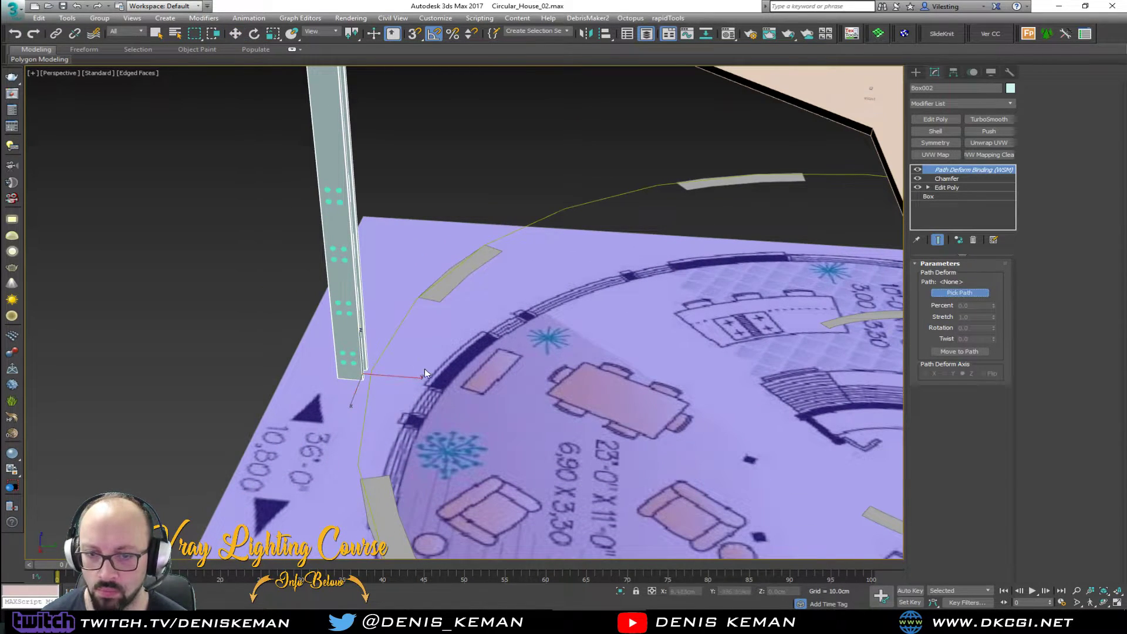
pyautogui.click(366, 391)
pyautogui.scroll(-3, 433, 393)
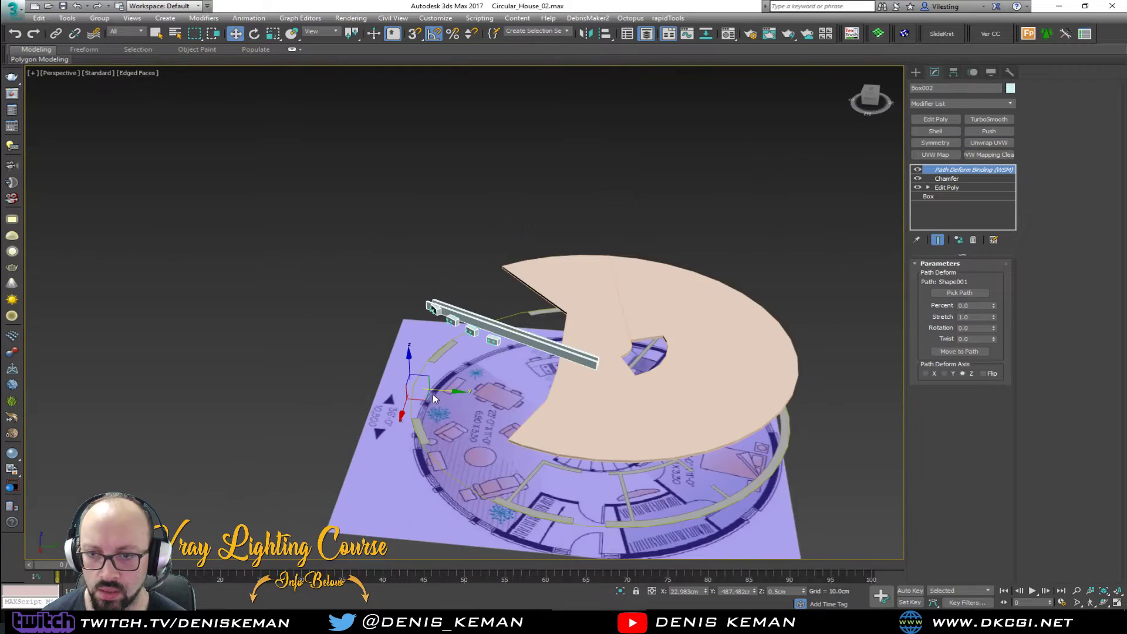
pyautogui.scroll(2, 432, 393)
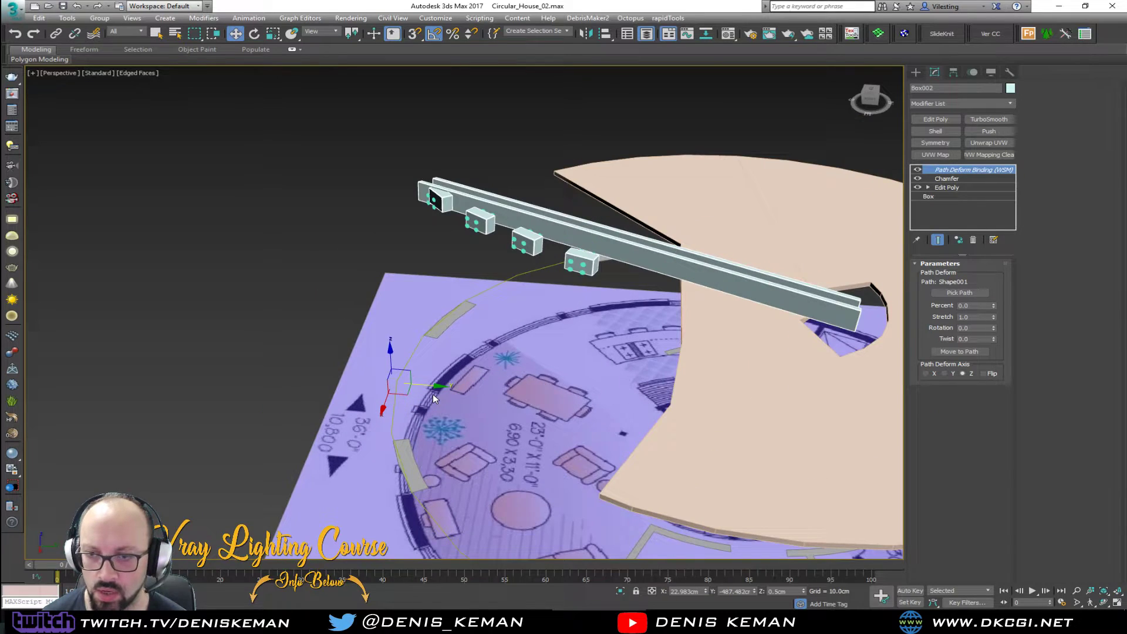
pyautogui.click(957, 352)
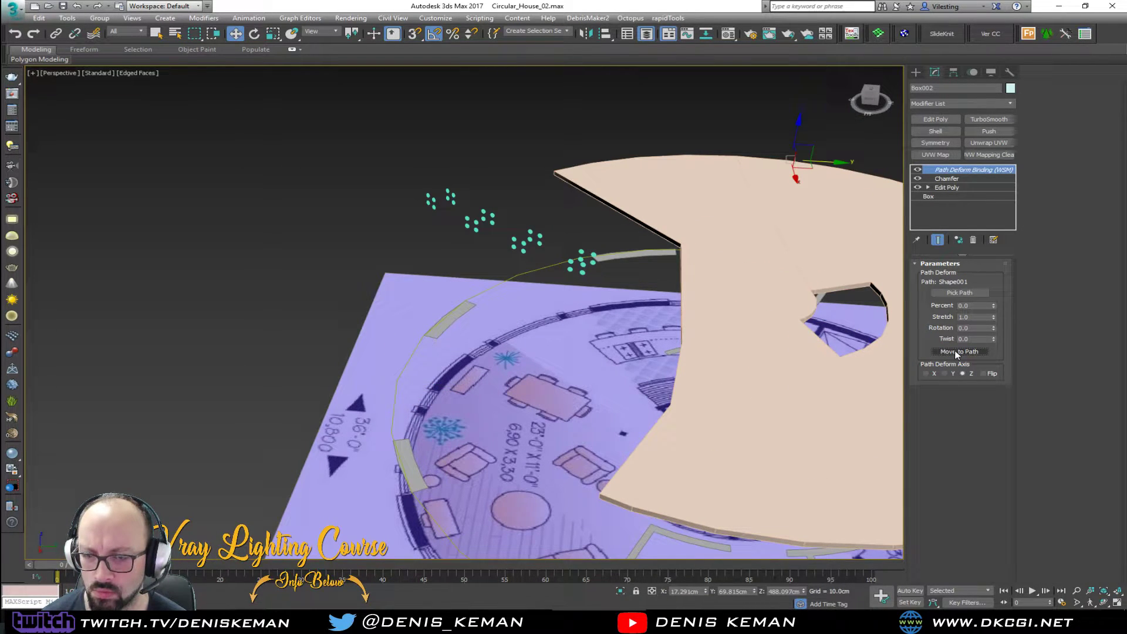
# - Undo the post's move to the path and remove its Path Deform modifier at the original position
pyautogui.scroll(-3, 533, 337)
pyautogui.keyDown('alt'); pyautogui.moveTo(533, 337); pyautogui.dragTo(615, 249, button='middle'); pyautogui.keyUp('alt')
pyautogui.click(974, 240)
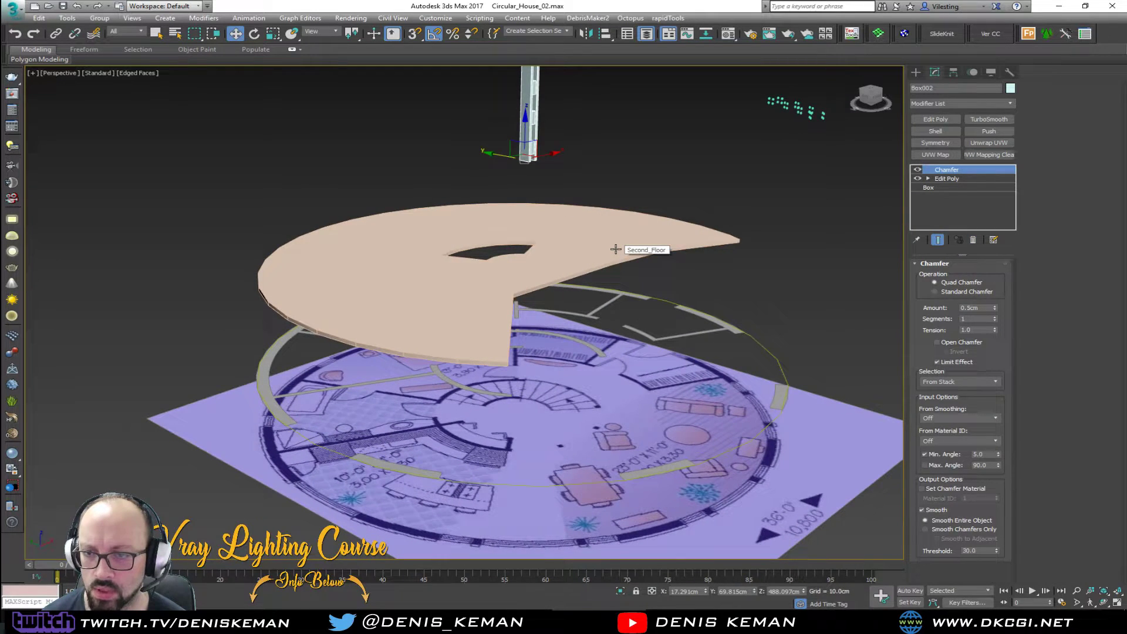
pyautogui.hotkey('ctrl', 'z')
pyautogui.moveTo(616, 249)
pyautogui.keyDown('alt'); pyautogui.mouseDown(button='middle')
pyautogui.moveTo(579, 294)
pyautogui.moveTo(614, 309)
pyautogui.moveTo(507, 283)
pyautogui.moveTo(521, 322)
pyautogui.moveTo(483, 330)
pyautogui.moveTo(482, 272)
pyautogui.mouseUp(button='middle'); pyautogui.keyUp('alt')
pyautogui.scroll(3, 521, 322)
pyautogui.click(973, 239)
# - Remove the post's Chamfer modifier and convert the post to Editable Poly
pyautogui.rightClick(481, 272)
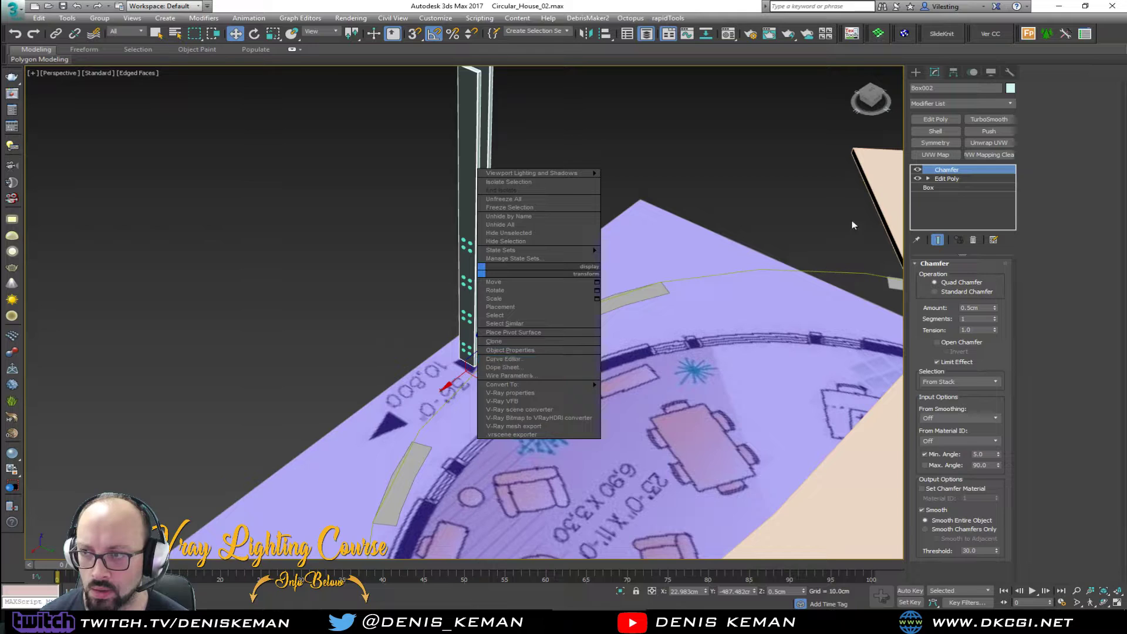
pyautogui.click(973, 239)
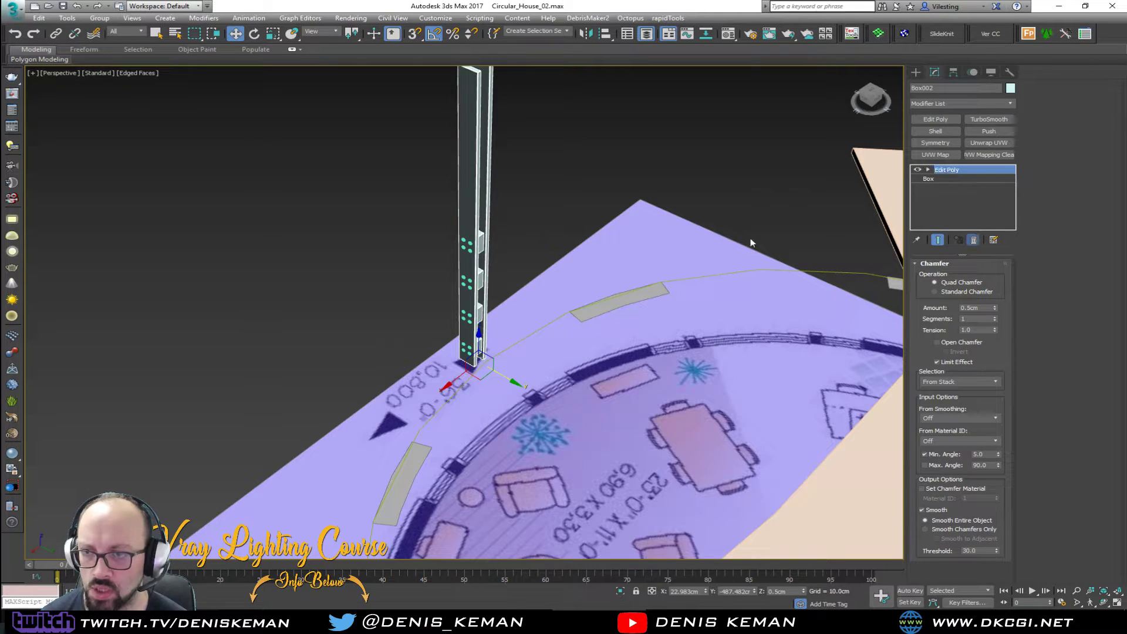
pyautogui.rightClick(492, 255)
pyautogui.click(651, 374)
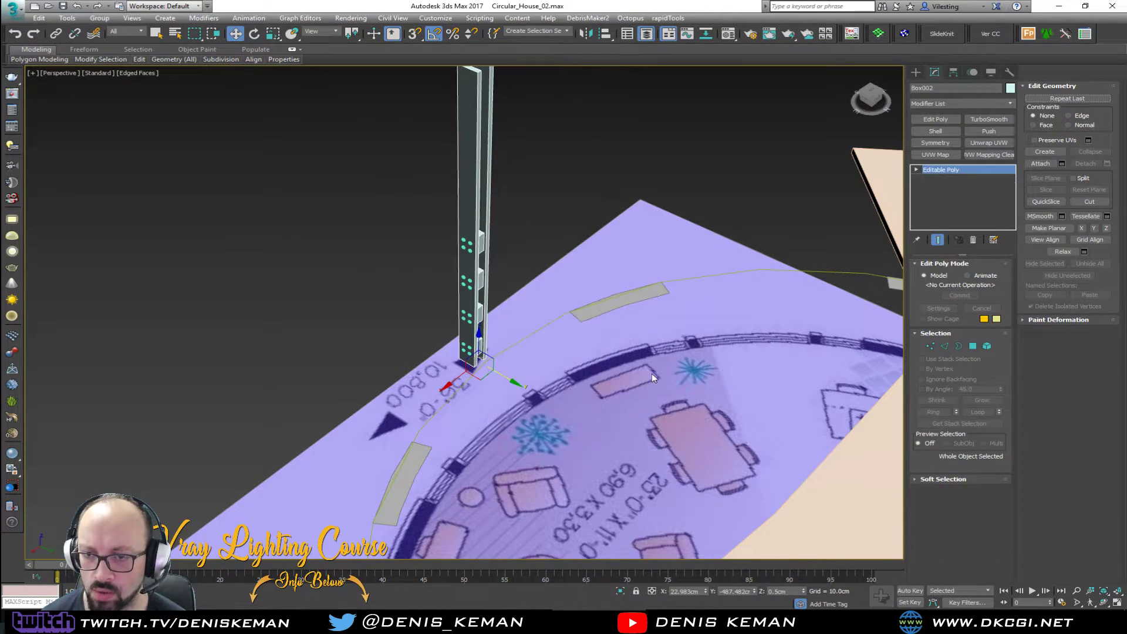
# - Reset the post's transform with Reset XForm and collapse it back to Editable Poly
pyautogui.click(1009, 71)
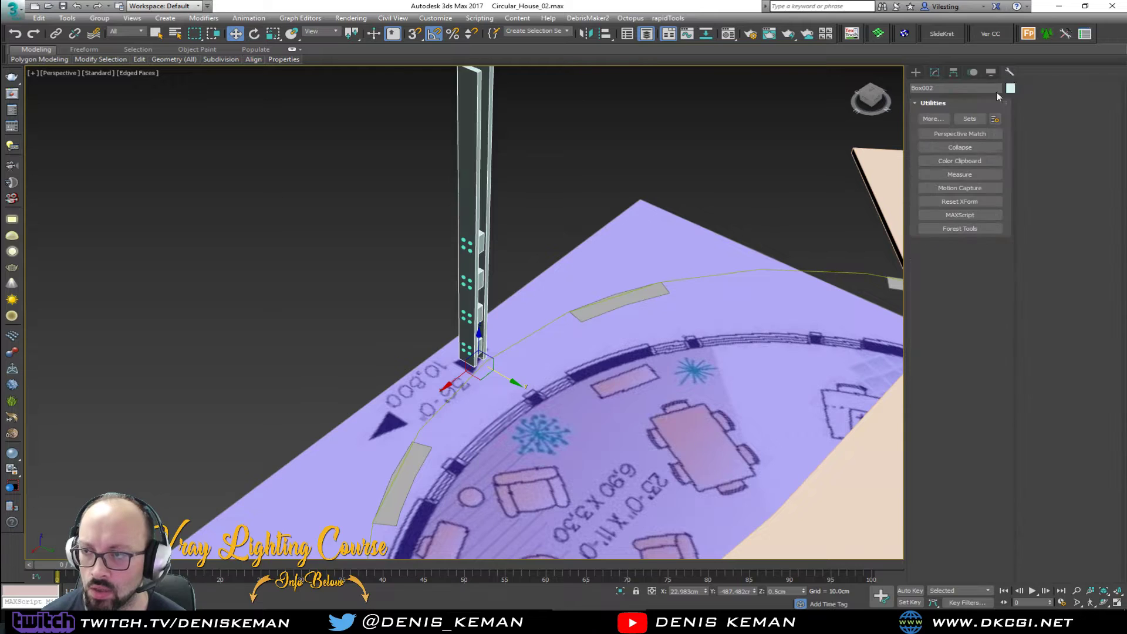
pyautogui.click(954, 203)
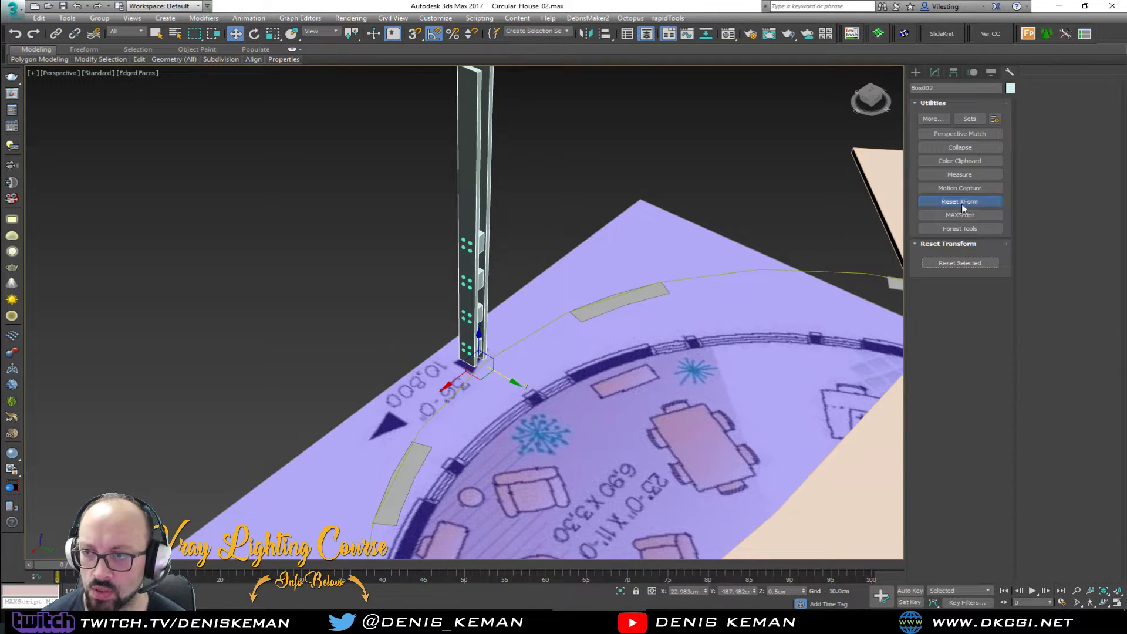
pyautogui.click(960, 263)
pyautogui.click(934, 71)
pyautogui.rightClick(491, 275)
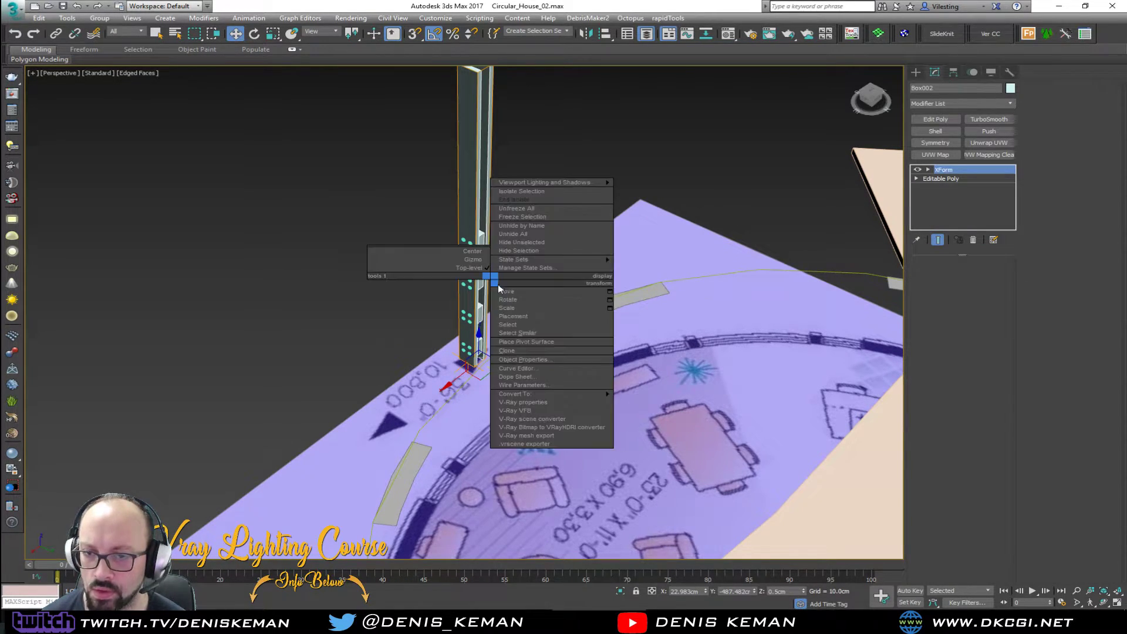
pyautogui.moveTo(587, 394)
pyautogui.click(652, 402)
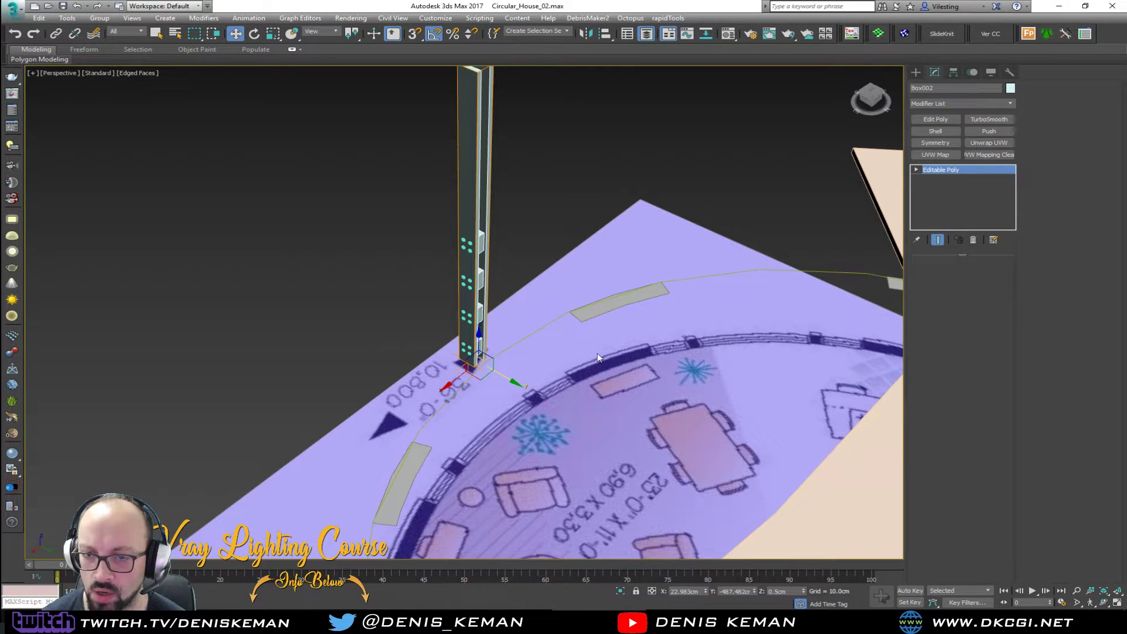
# - Apply Path Deform (WSM) to the collapsed post with Shape001 as its path
pyautogui.scroll(4, 495, 353)
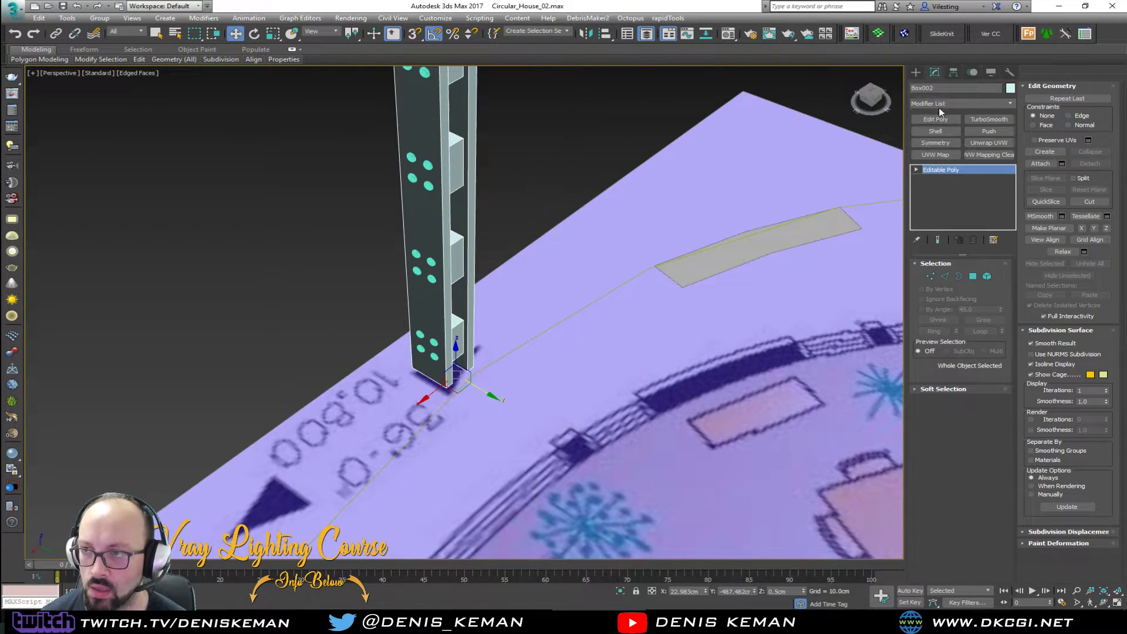
pyautogui.click(952, 104)
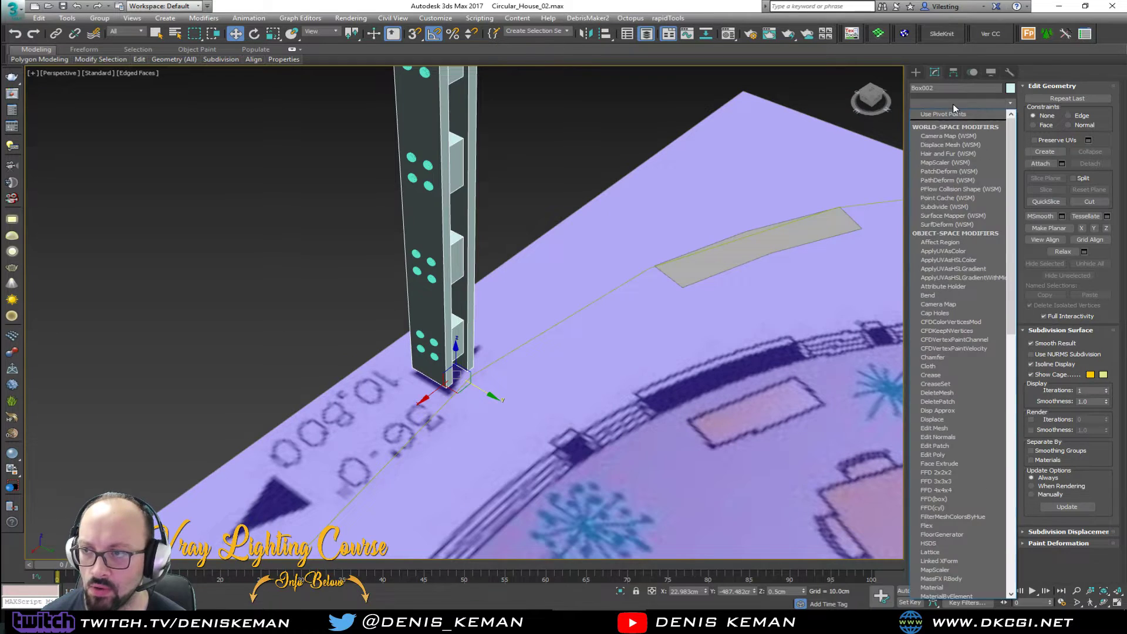
pyautogui.click(960, 180)
pyautogui.click(951, 293)
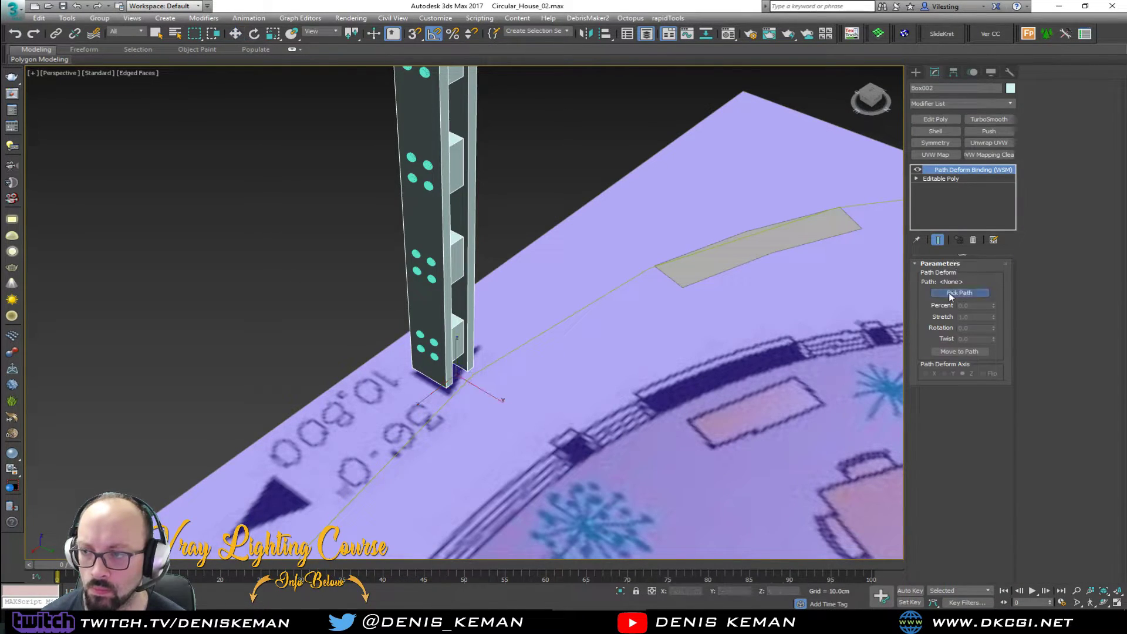
pyautogui.click(529, 343)
# - Try the X and Y path deform axes on the post
pyautogui.scroll(-5, 573, 336)
pyautogui.keyDown('alt'); pyautogui.moveTo(572, 334); pyautogui.dragTo(628, 295, button='middle'); pyautogui.keyUp('alt')
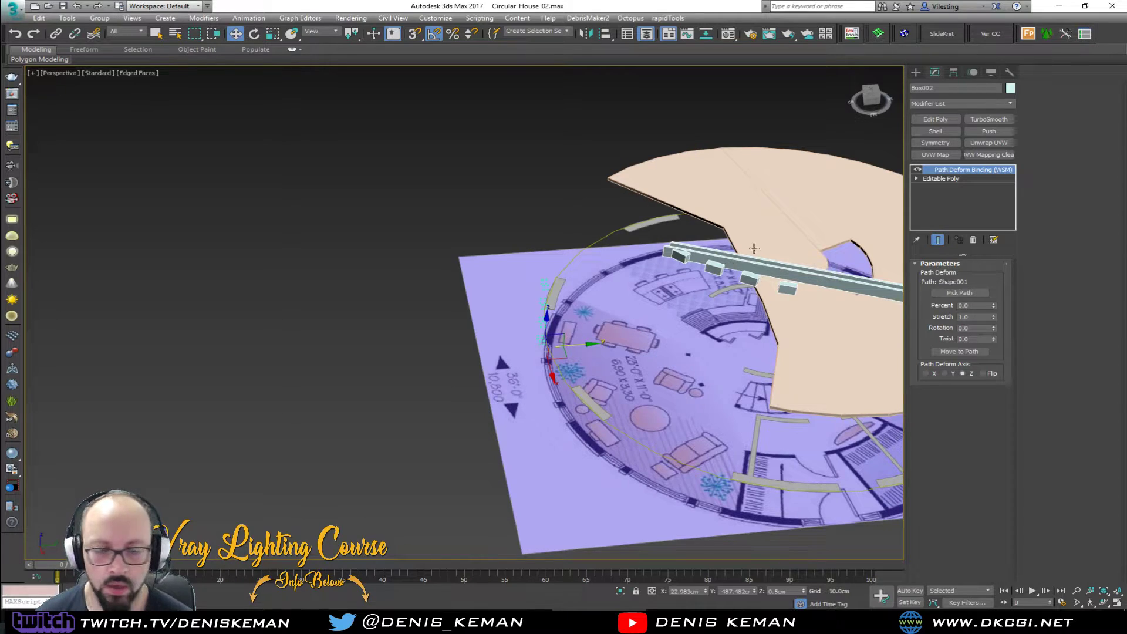
pyautogui.click(926, 373)
pyautogui.click(944, 373)
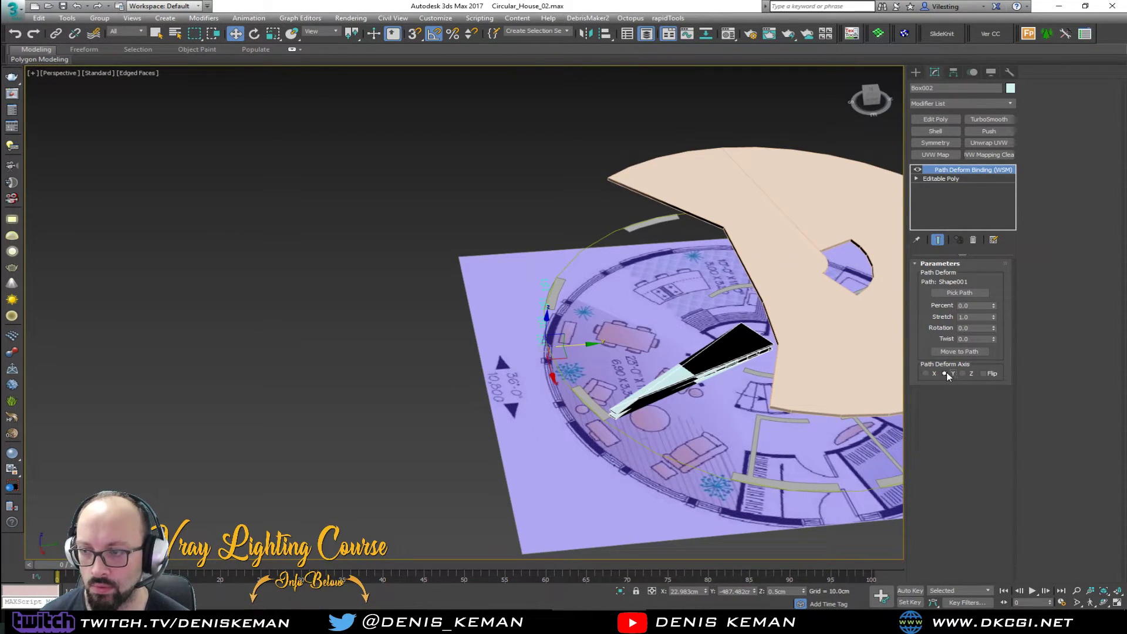
# - Try the Z path deform axis on the post and remove the Path Deform modifier
pyautogui.click(962, 373)
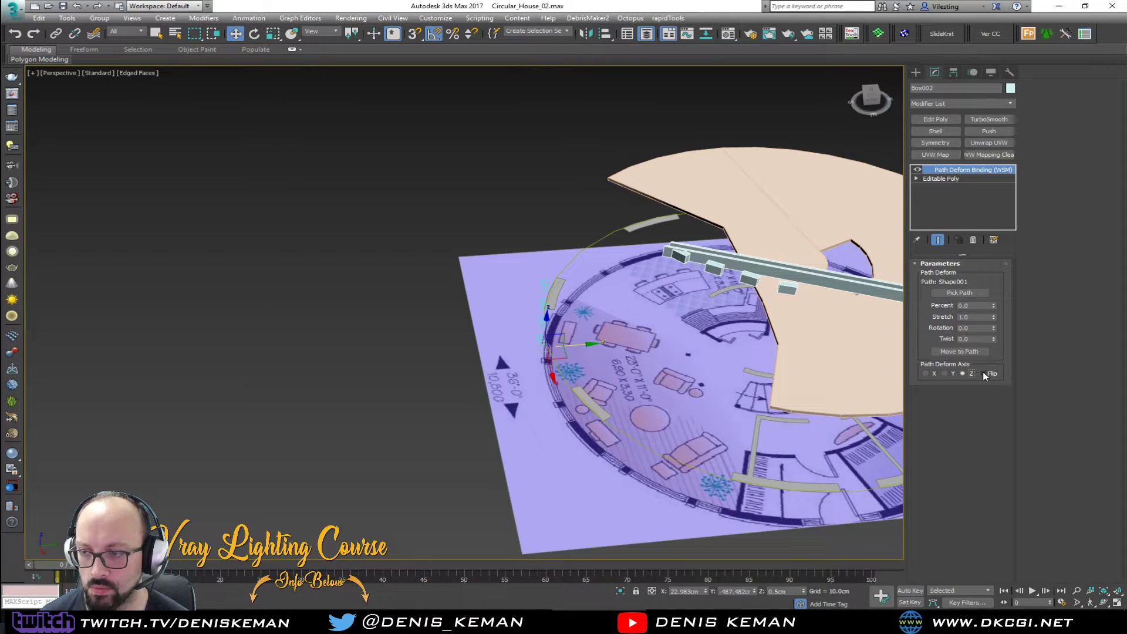
pyautogui.click(973, 239)
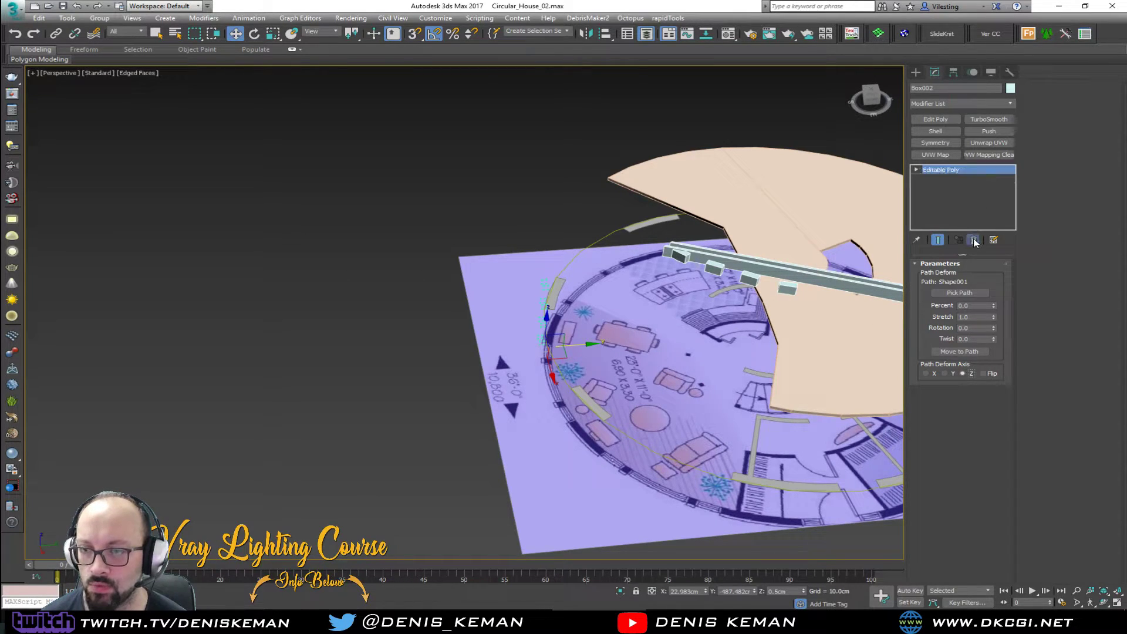
# - Inspect the restored post up close, checking its base and holes against the circular path
pyautogui.moveTo(619, 208); pyautogui.dragTo(516, 182, button='middle')
pyautogui.scroll(3, 449, 240)
pyautogui.keyDown('alt'); pyautogui.moveTo(449, 240); pyautogui.dragTo(415, 269, button='middle'); pyautogui.keyUp('alt')
pyautogui.scroll(5, 426, 262)
pyautogui.scroll(3, 491, 305)
pyautogui.moveTo(491, 305); pyautogui.dragTo(433, 227, button='middle')
pyautogui.scroll(-4, 413, 247)
pyautogui.scroll(-4, 433, 228)
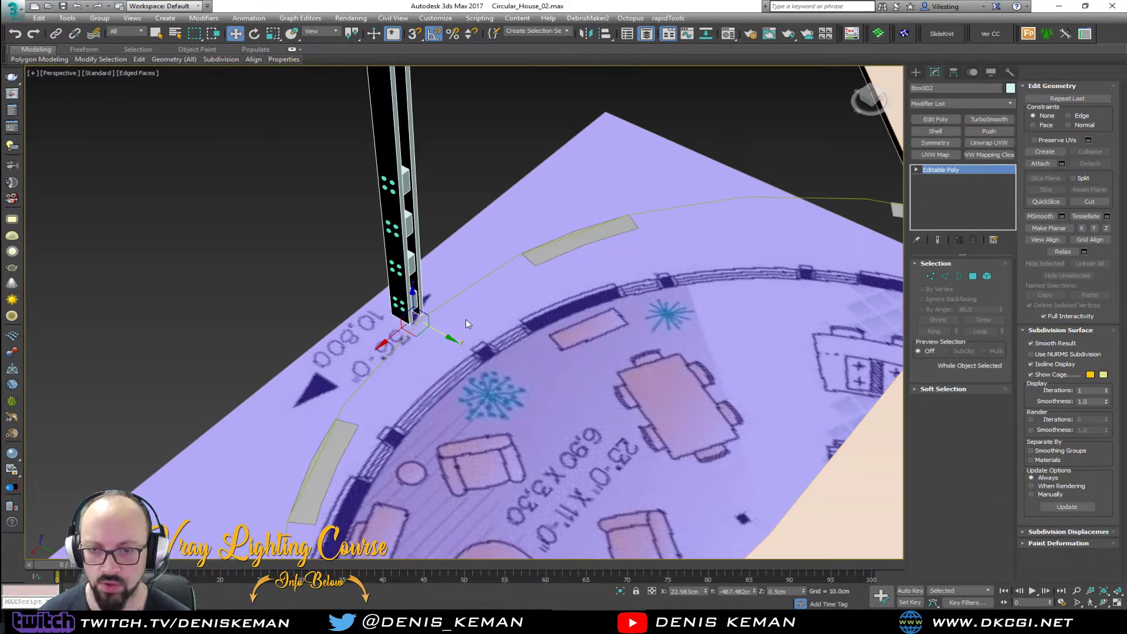
pyautogui.click(452, 316)
pyautogui.click(419, 280)
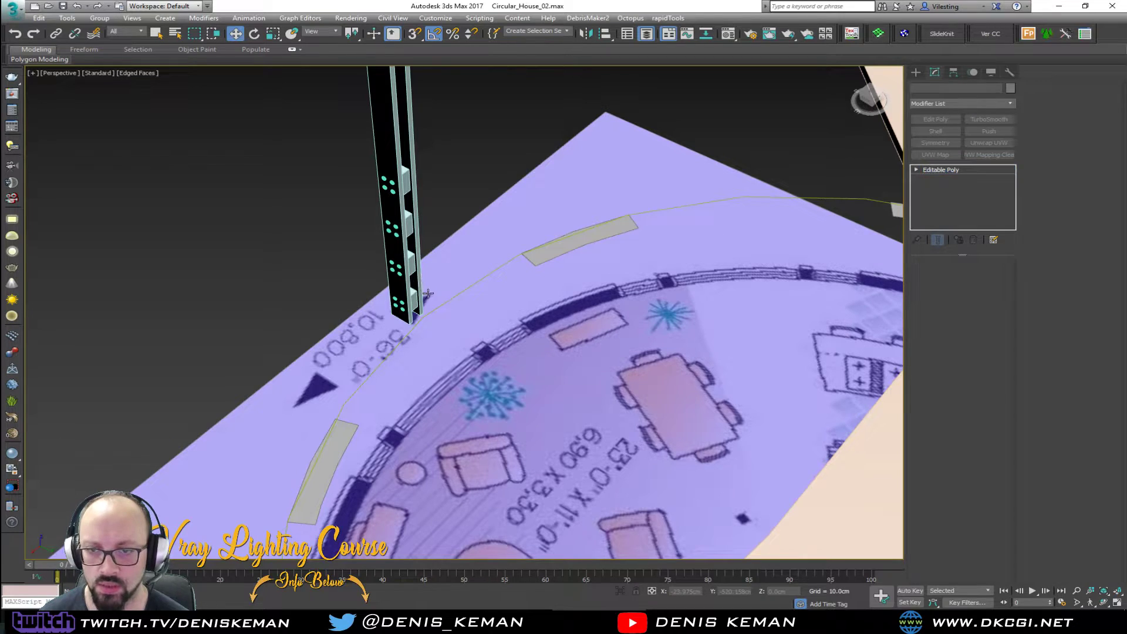
pyautogui.keyDown('alt'); pyautogui.moveTo(525, 253); pyautogui.dragTo(456, 251, button='middle'); pyautogui.keyUp('alt')
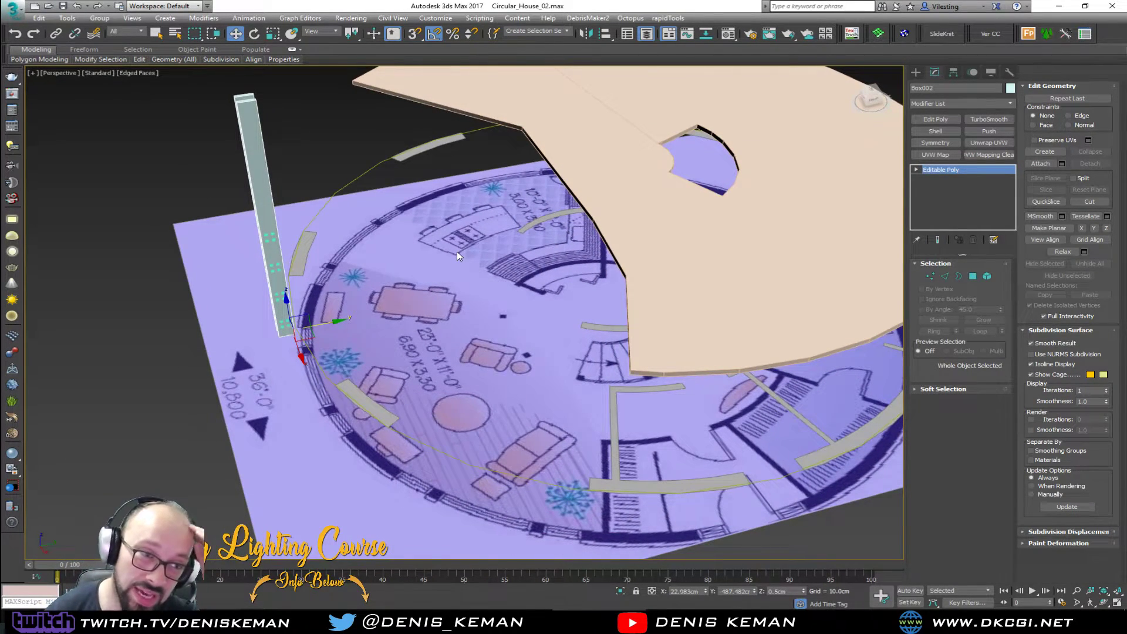
# - Start the Spacing Tool for the post and pick the circular spline Shape001 as its path
pyautogui.click(66, 18)
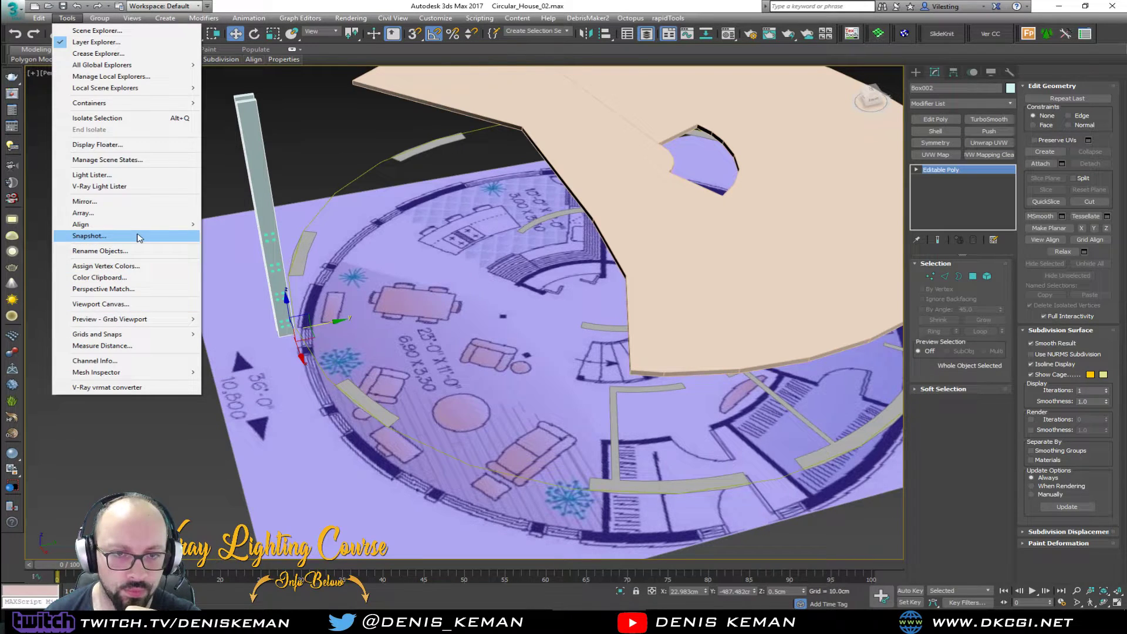
pyautogui.moveTo(139, 228)
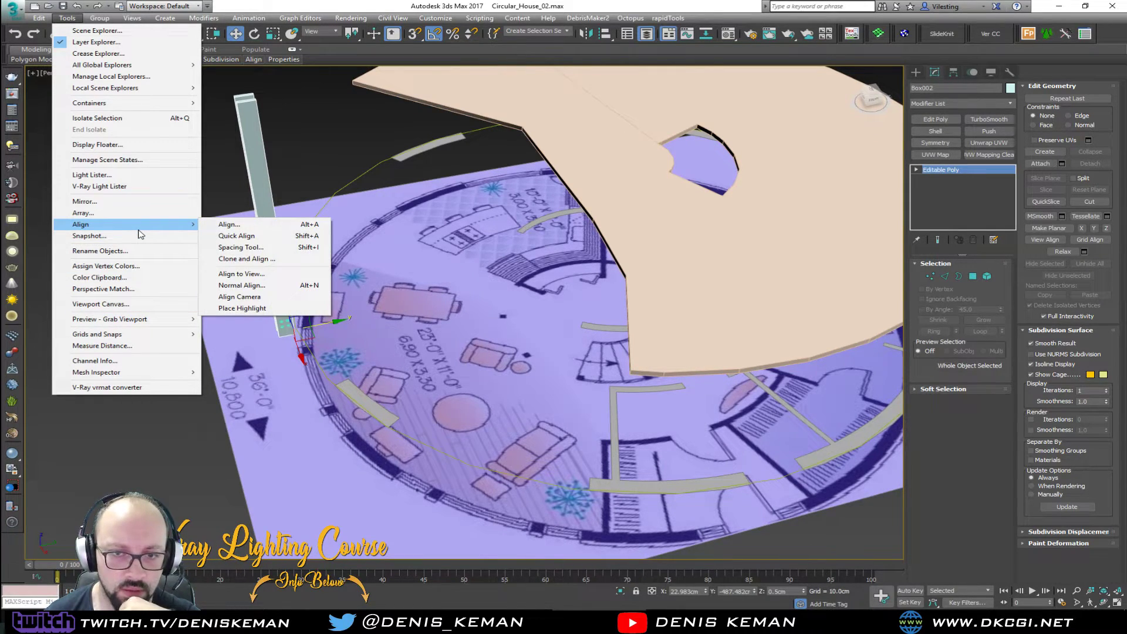
pyautogui.click(257, 247)
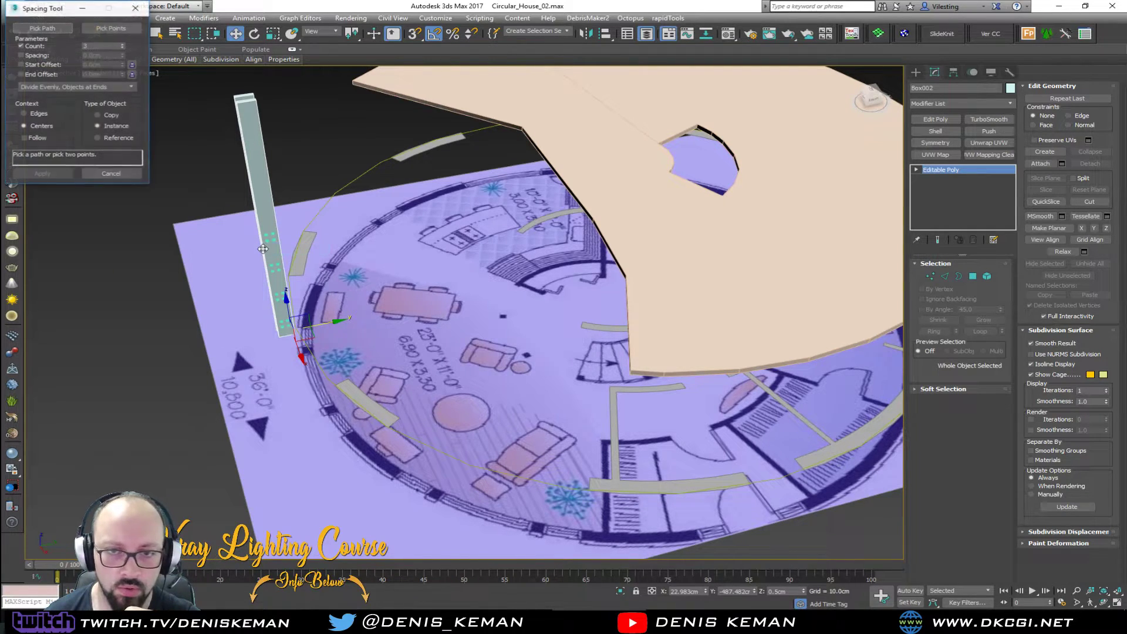
pyautogui.click(42, 27)
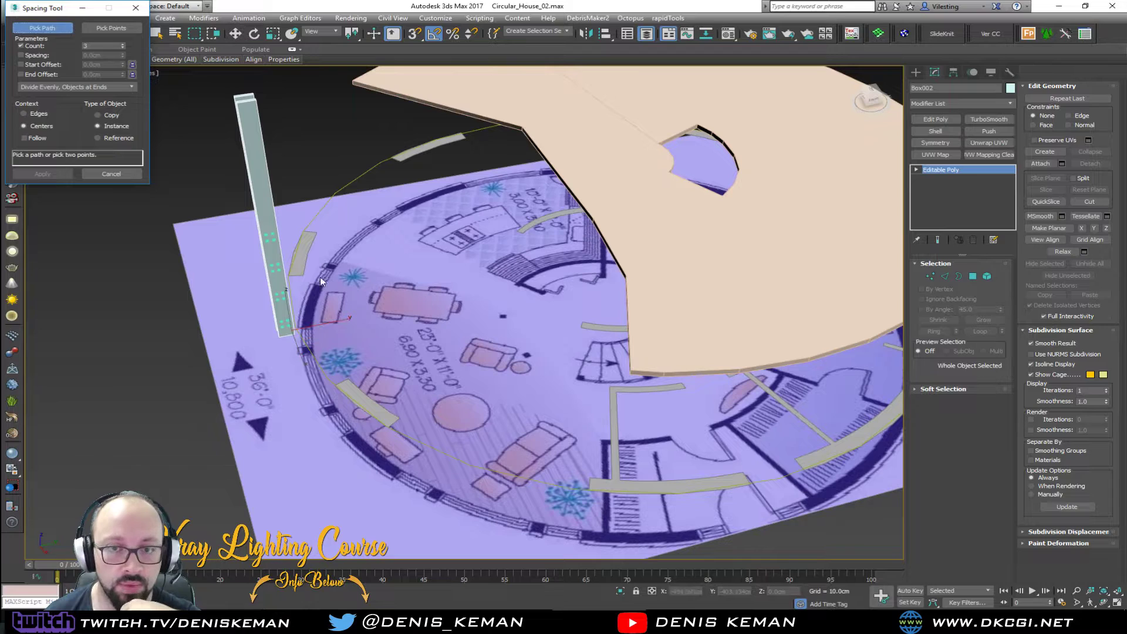
pyautogui.click(314, 355)
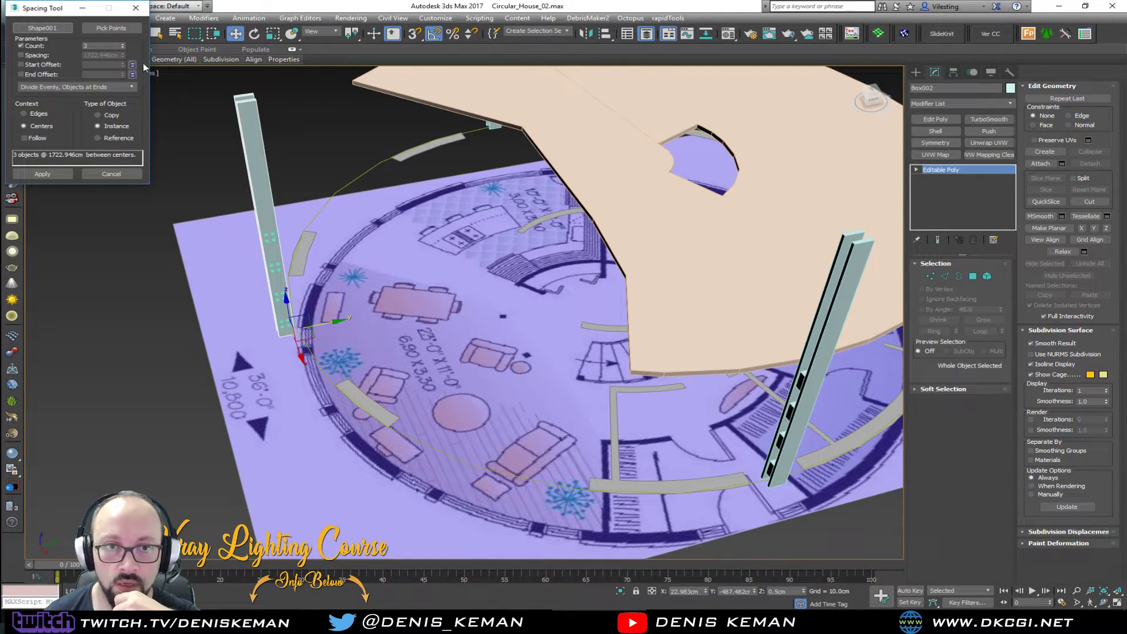
# - Set the spacing count to 8 and make the post instances follow the path's direction
pyautogui.click(124, 44)
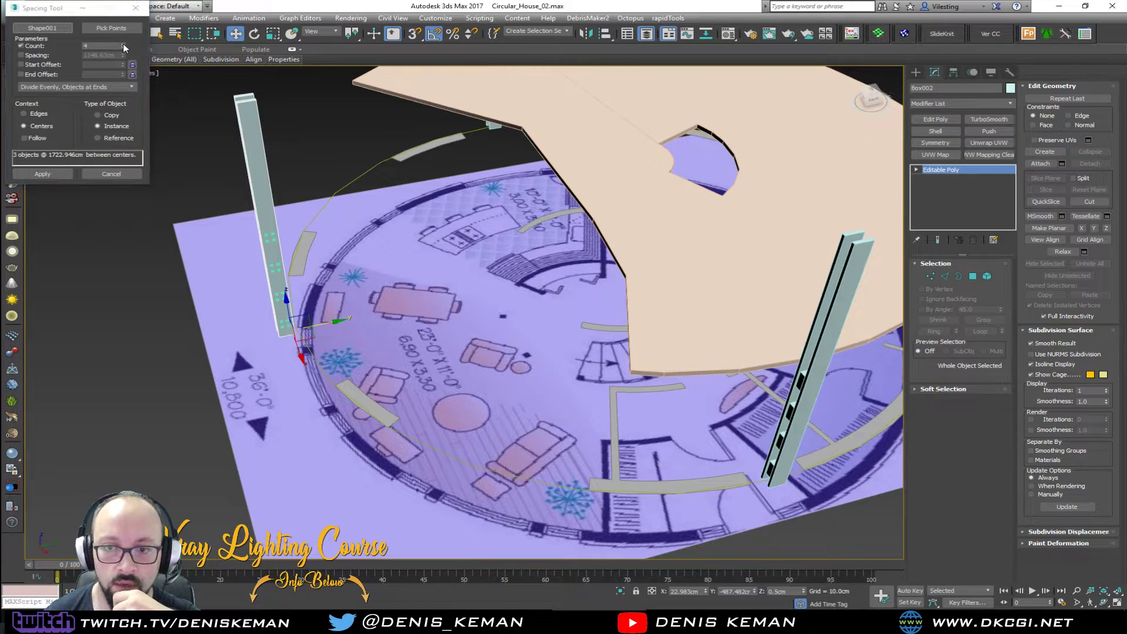
pyautogui.click(124, 44)
pyautogui.click(123, 44)
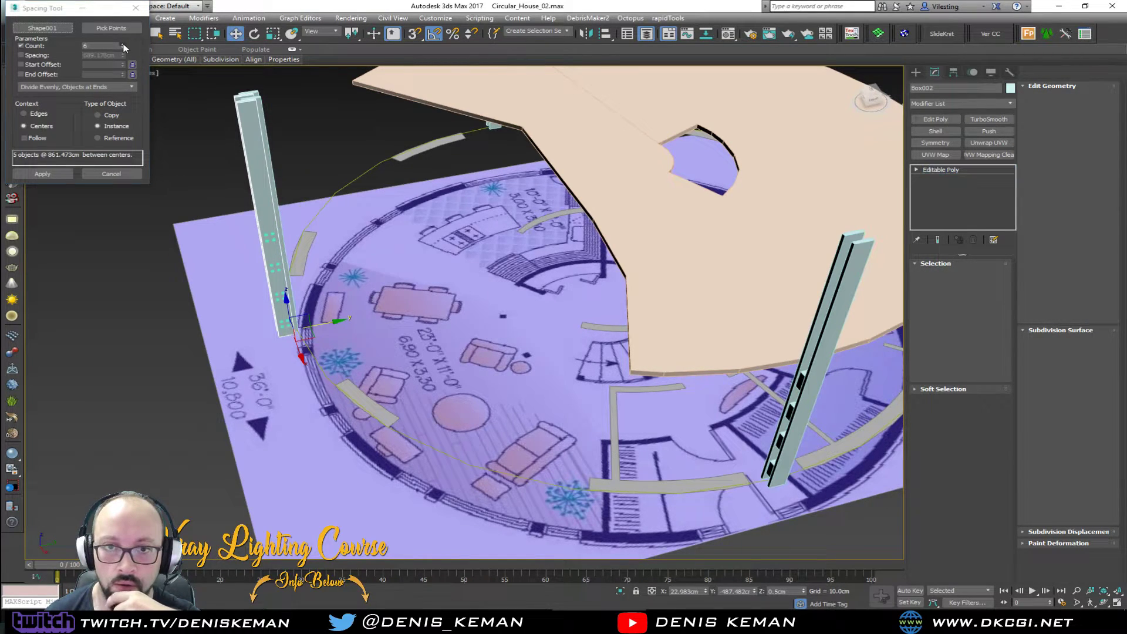
pyautogui.click(123, 45)
pyautogui.click(123, 45)
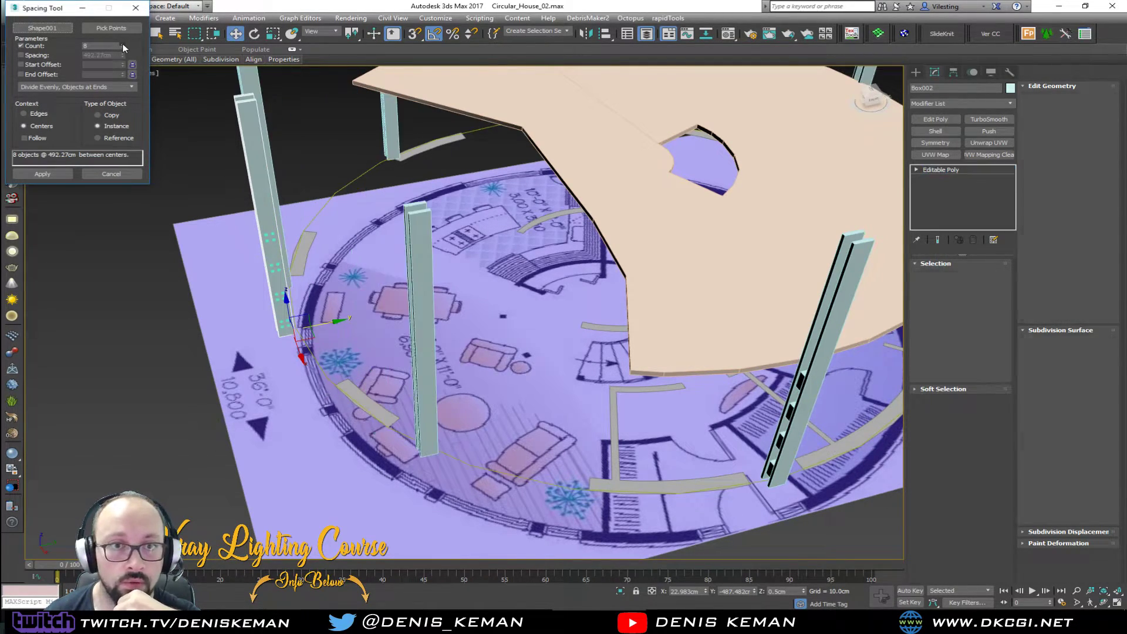
pyautogui.click(24, 138)
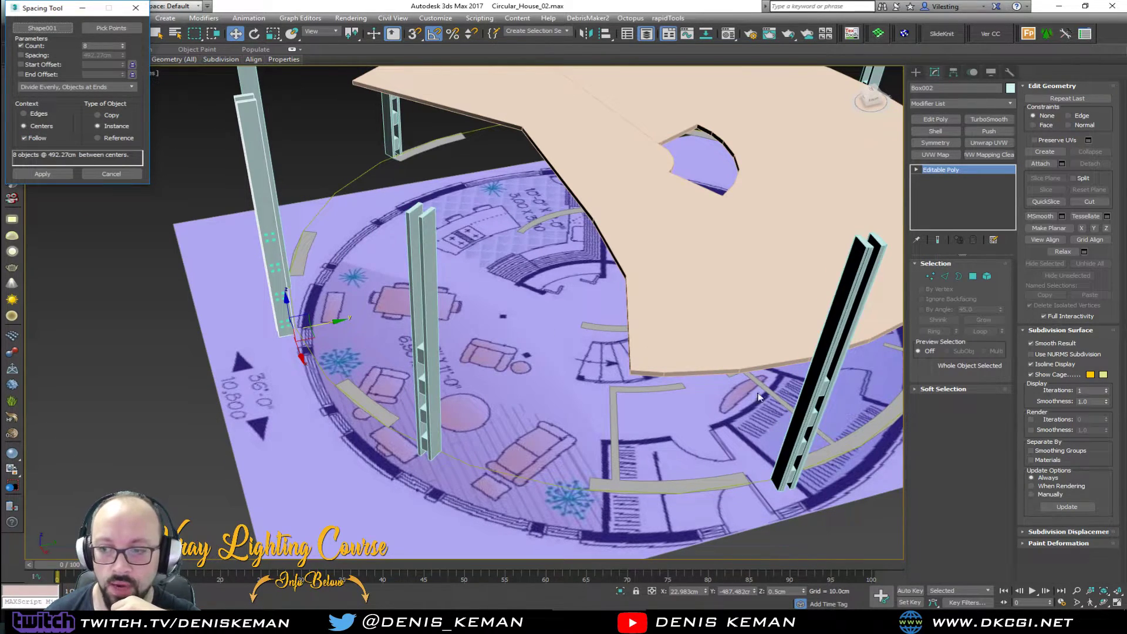
pyautogui.moveTo(608, 389); pyautogui.dragTo(523, 360, button='middle')
pyautogui.scroll(-3, 472, 390)
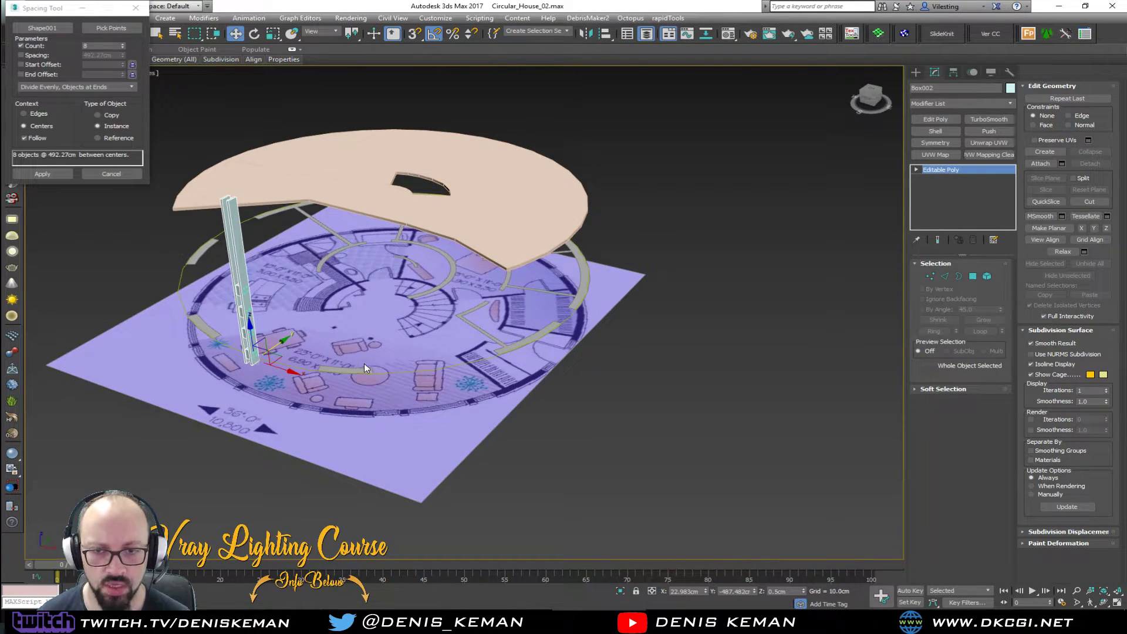
# - Try increasing the number of posts distributed along Shape001 to 13
pyautogui.doubleClick(86, 46)
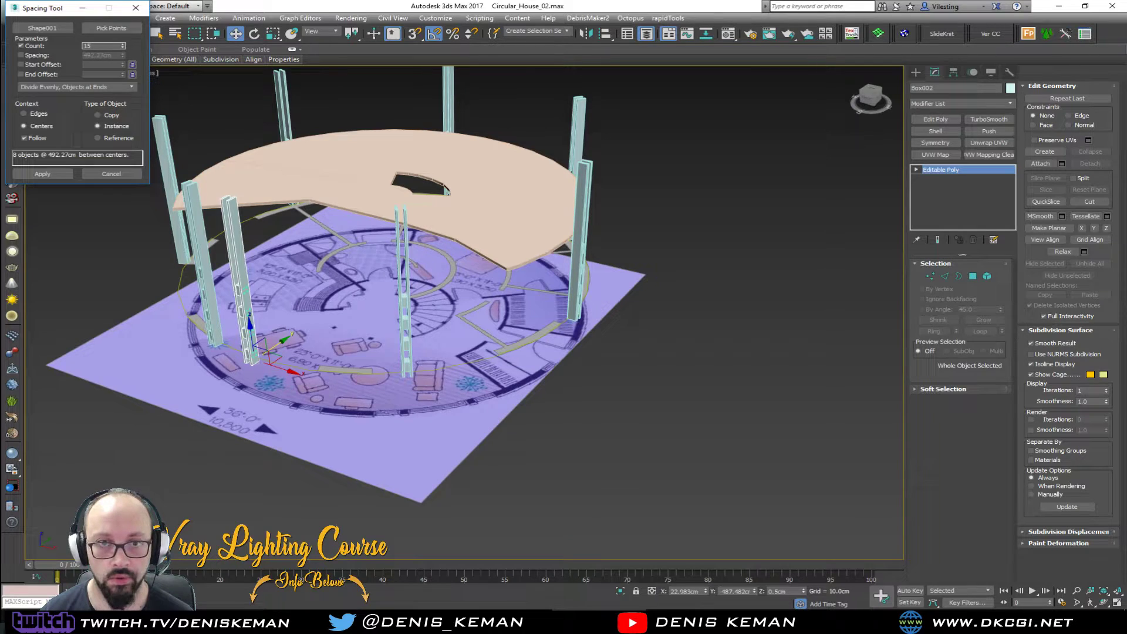
pyautogui.moveTo(168, 127); pyautogui.dragTo(138, 81, button='middle')
pyautogui.click(108, 45)
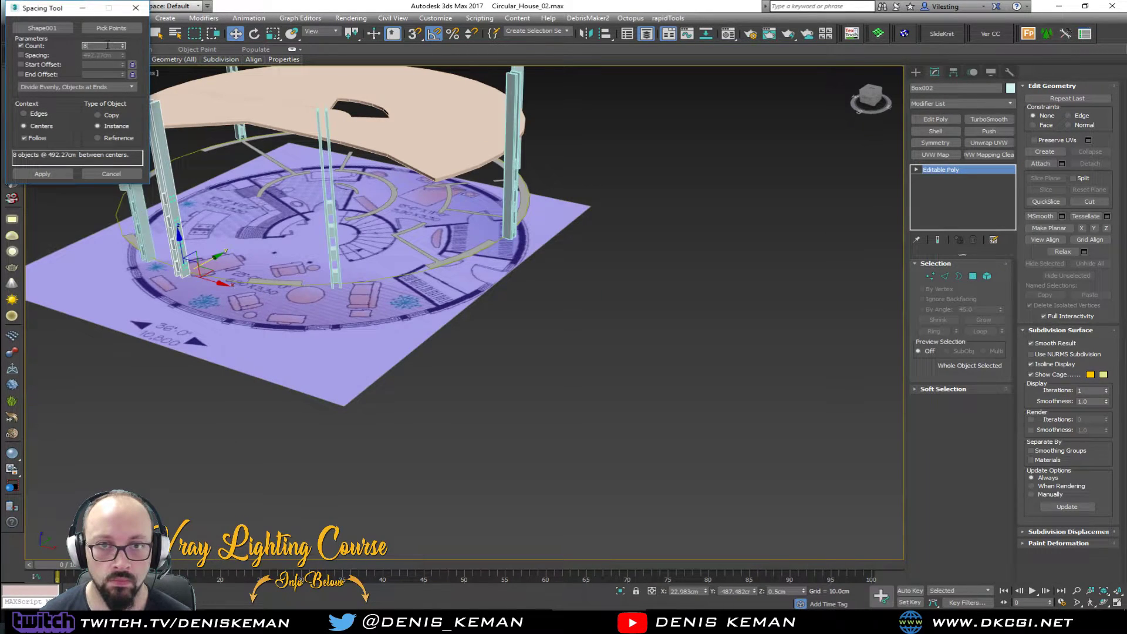
pyautogui.click(123, 45)
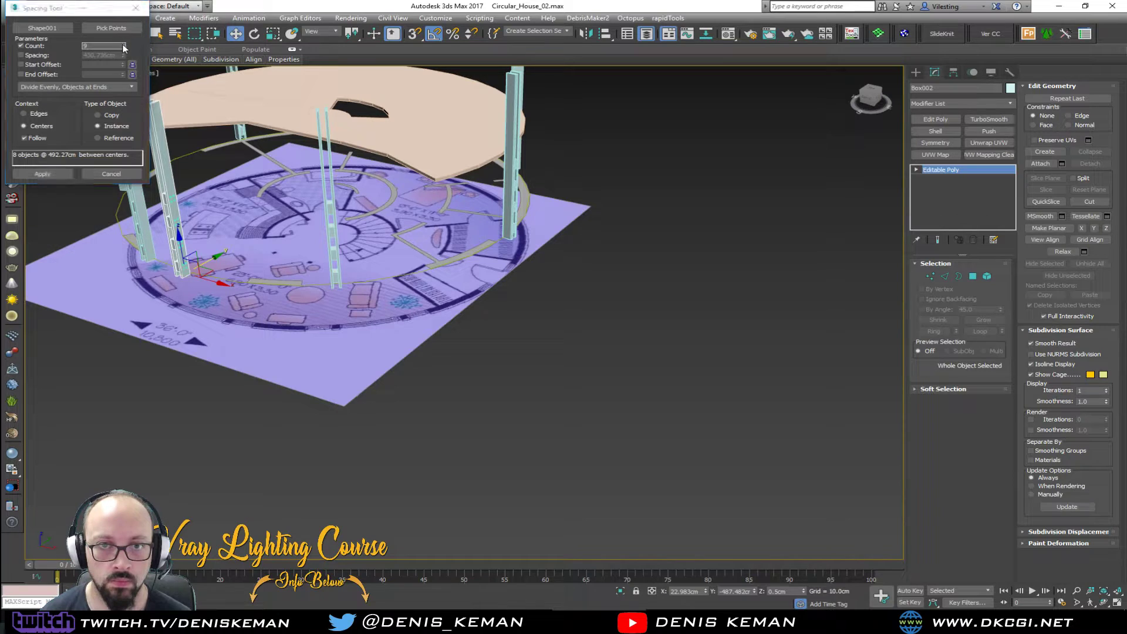
pyautogui.click(123, 45)
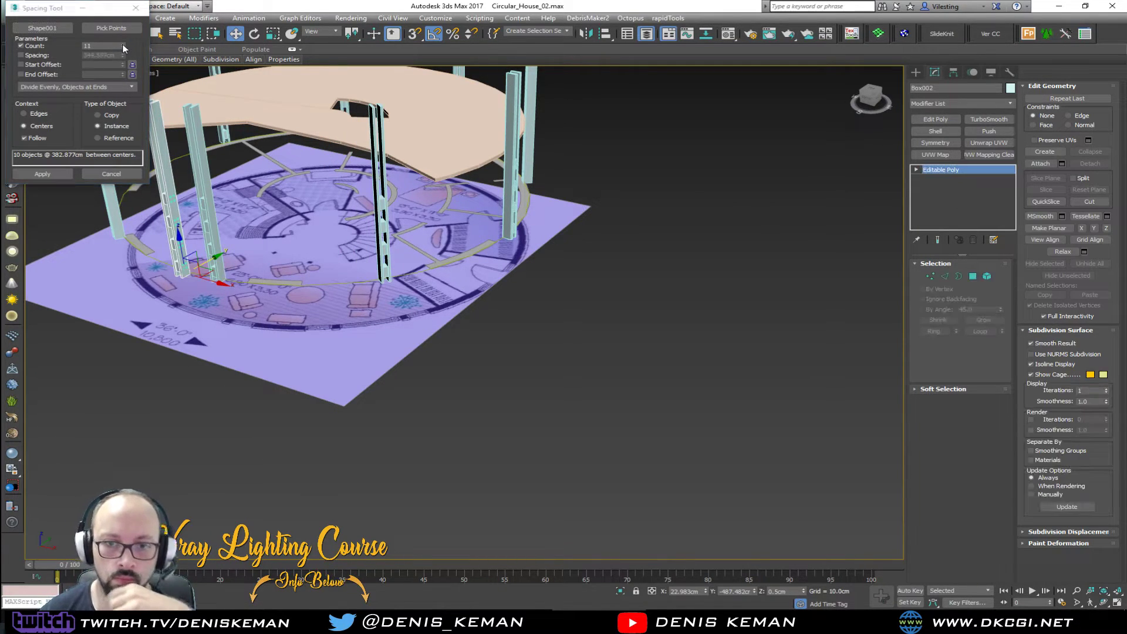
pyautogui.click(123, 45)
pyautogui.click(122, 45)
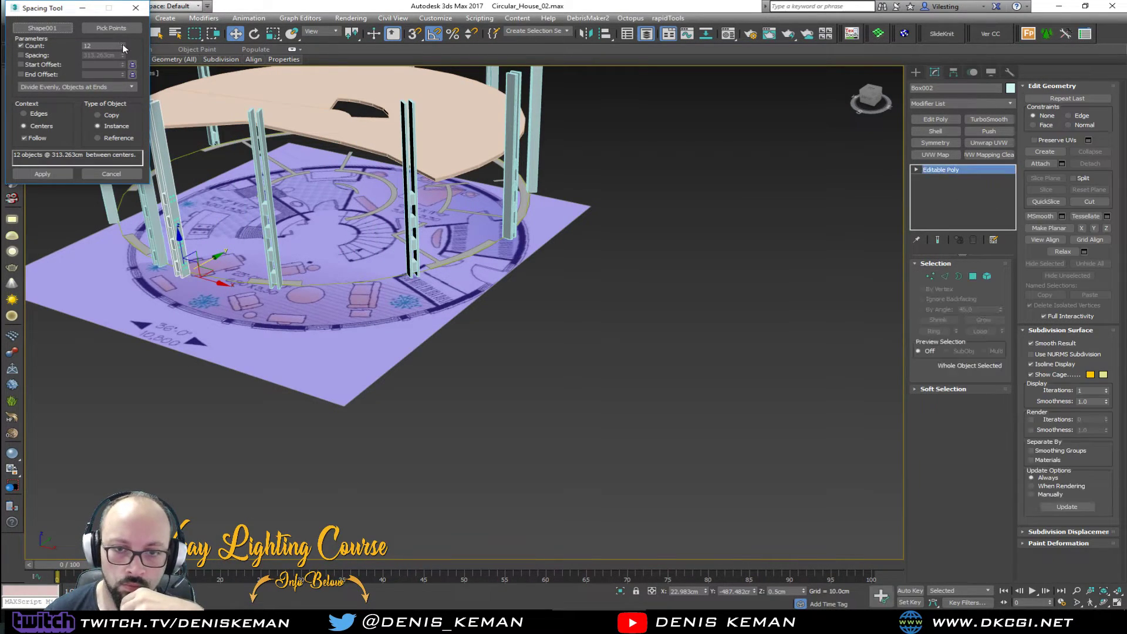
pyautogui.click(123, 45)
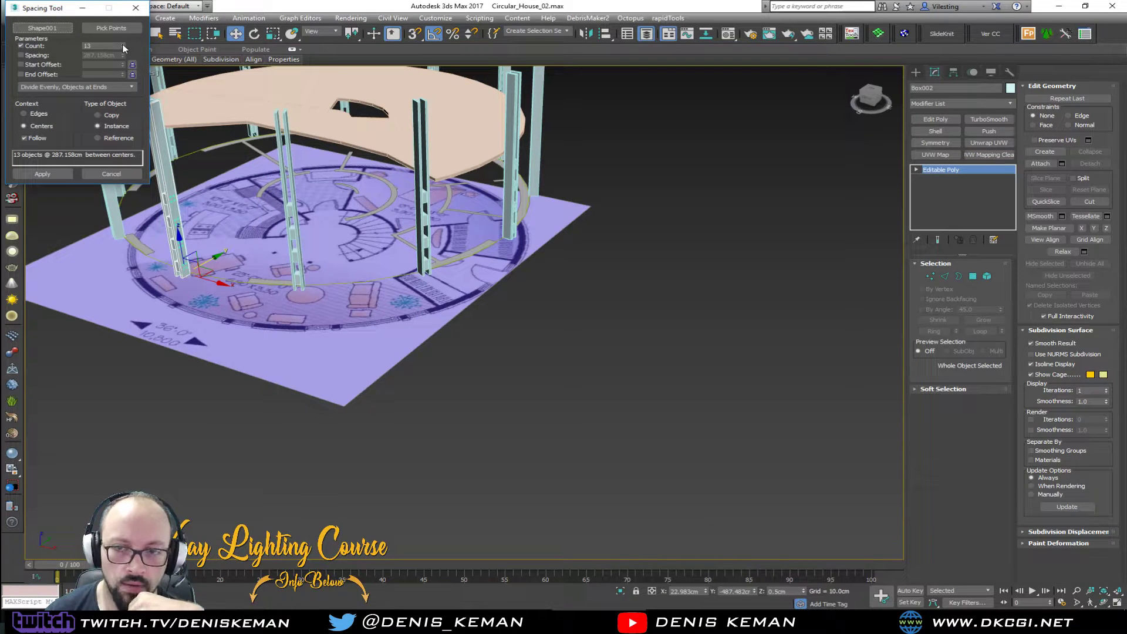
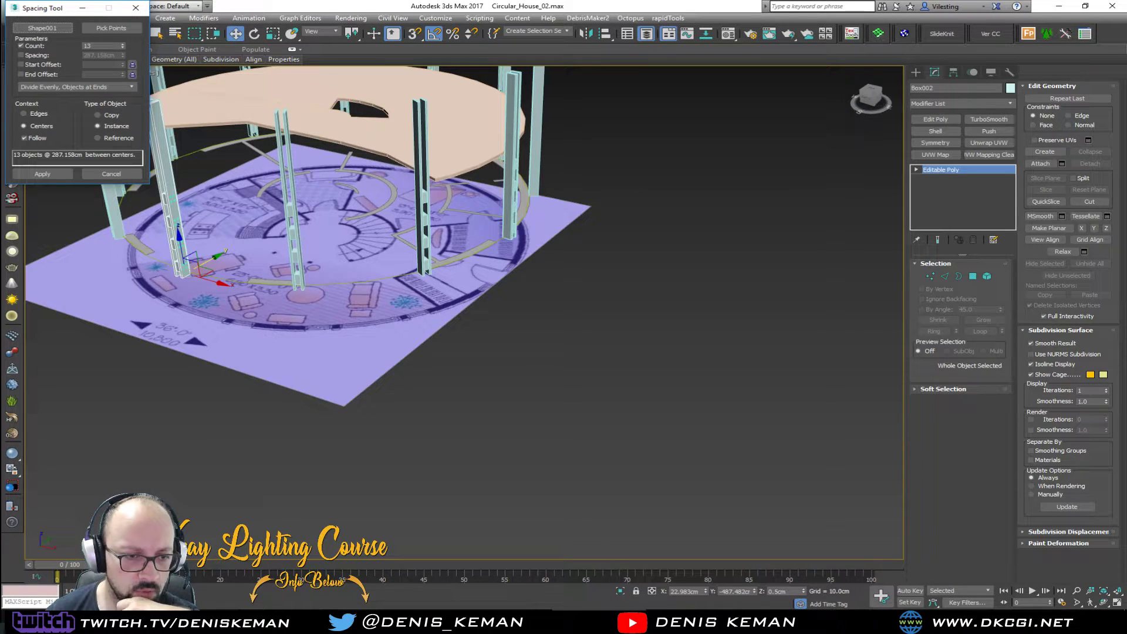
# - Bring back the hidden Beams_Support_Blueprint object and display the viewport in wireframe
pyautogui.hotkey('ctrl', 'z')
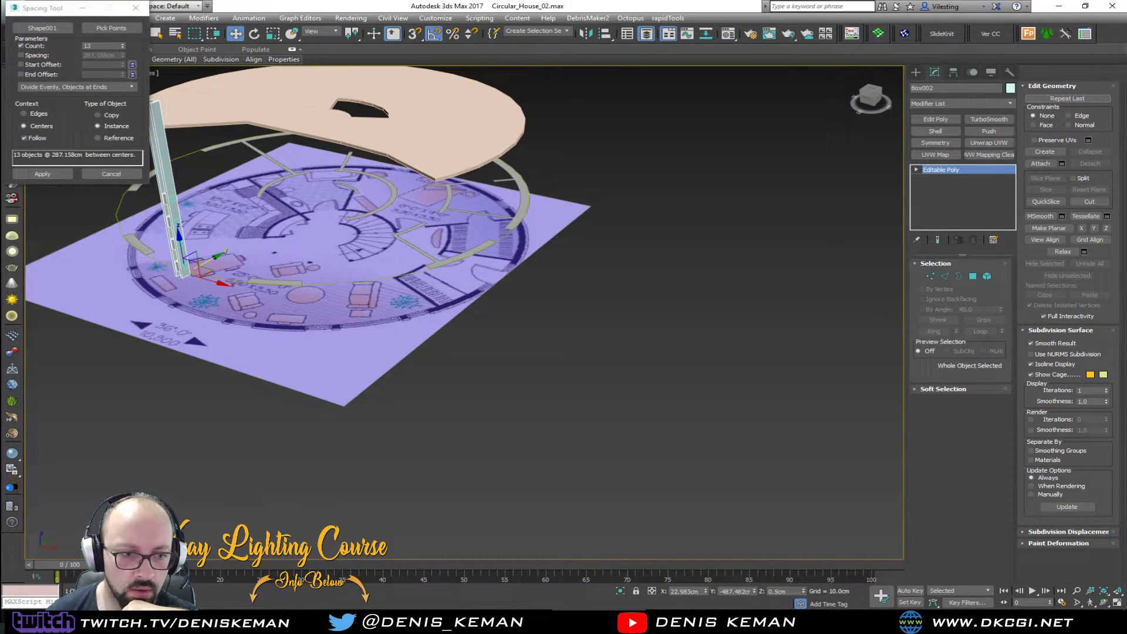
pyautogui.hotkey('ctrl', 'z')
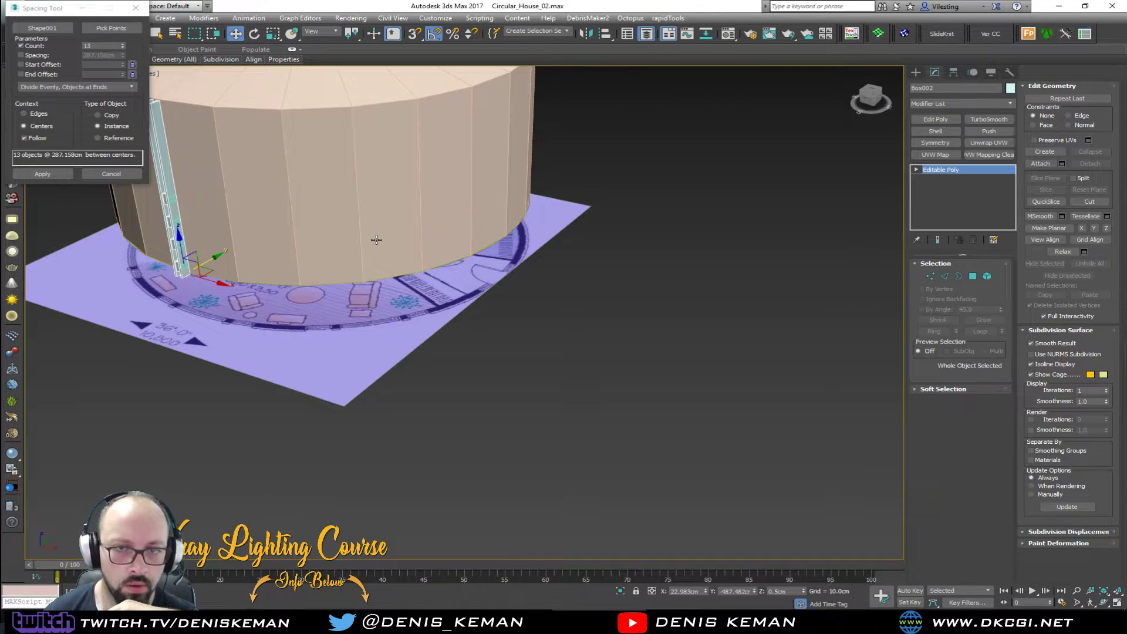
pyautogui.keyDown('alt'); pyautogui.moveTo(376, 240); pyautogui.dragTo(463, 327, button='middle'); pyautogui.keyUp('alt')
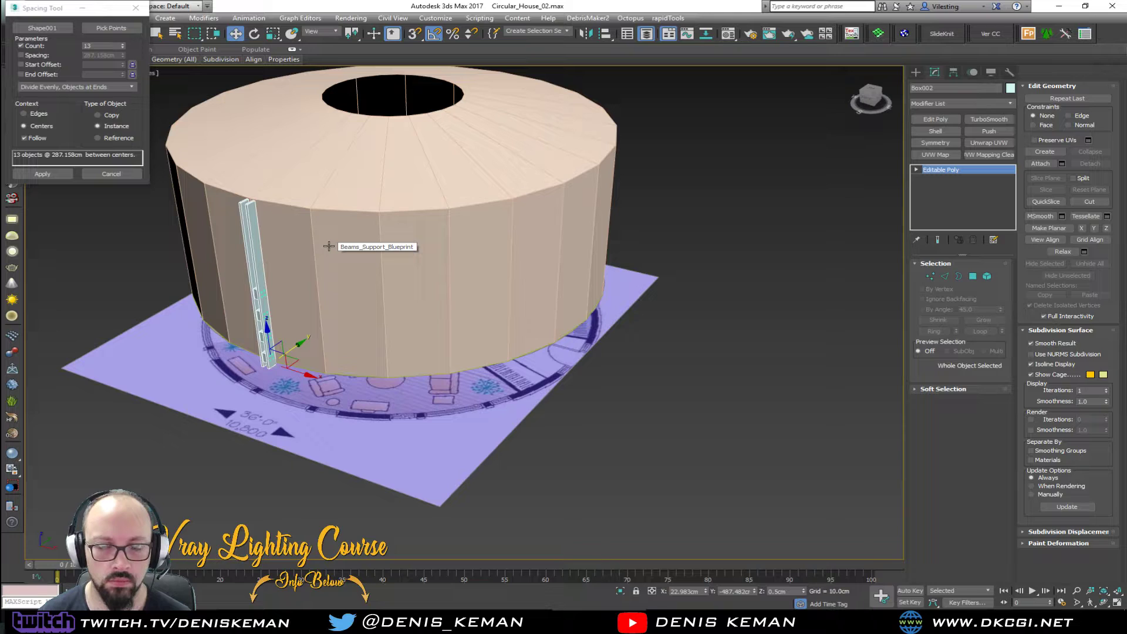
pyautogui.press('F3')
pyautogui.scroll(3, 329, 246)
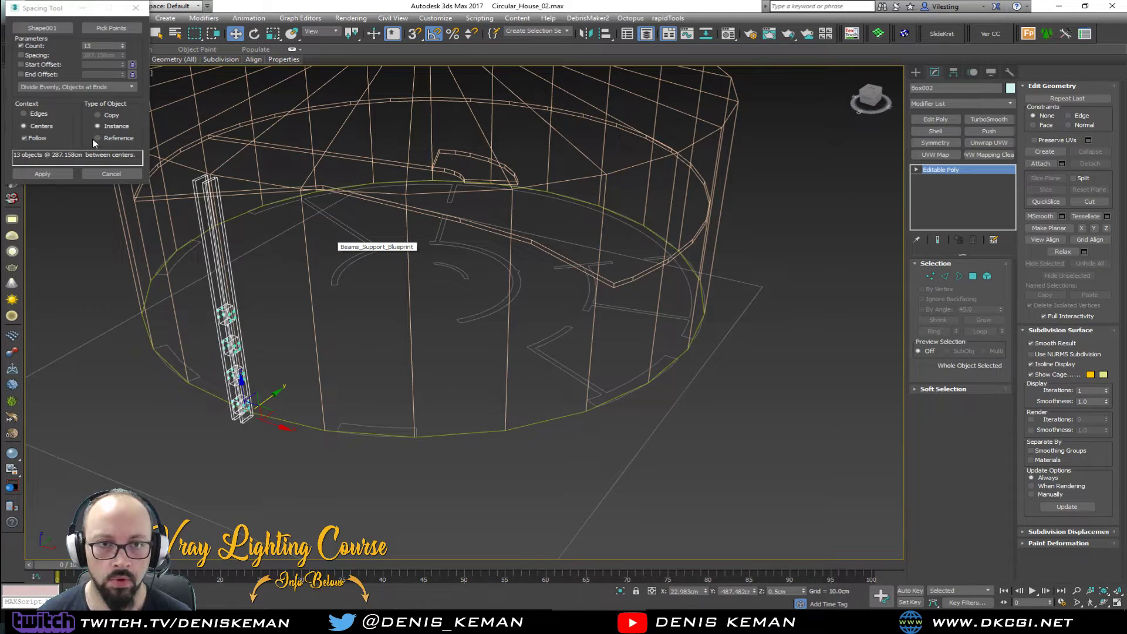
# - Increase the number of posts distributed along Shape001 to 25
pyautogui.click(120, 45)
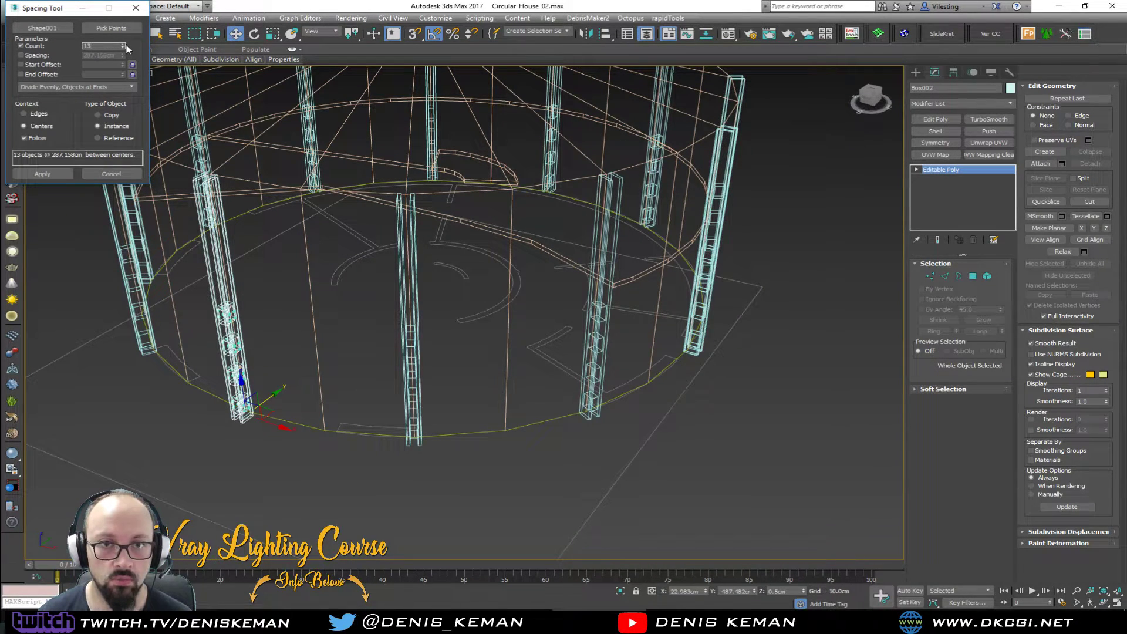
pyautogui.click(123, 45)
pyautogui.click(123, 45)
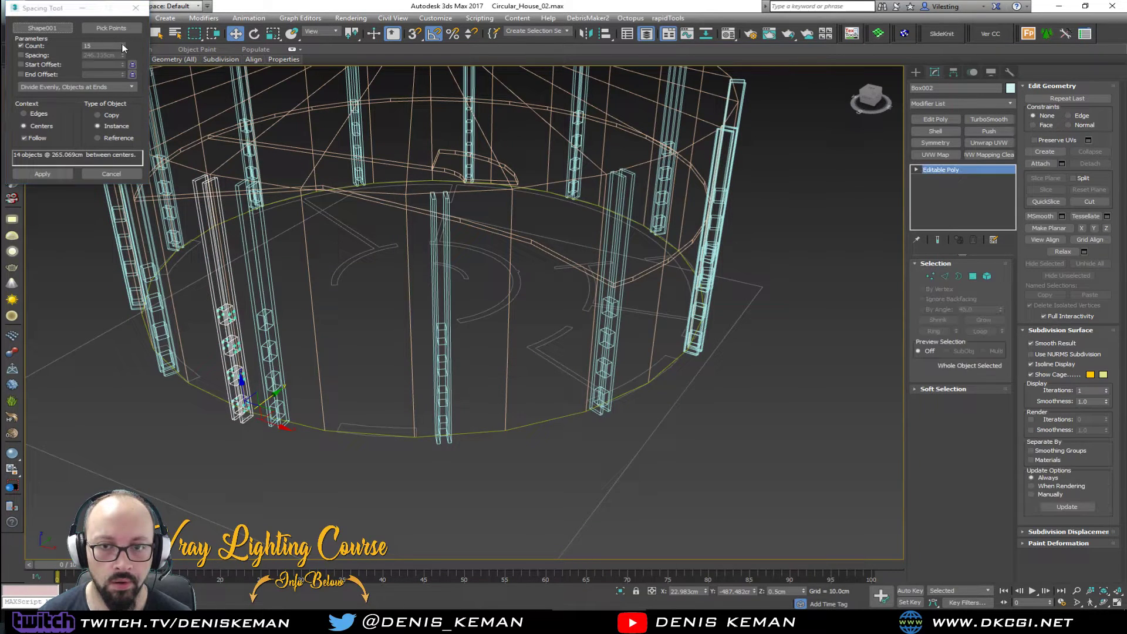
pyautogui.click(123, 44)
pyautogui.click(122, 44)
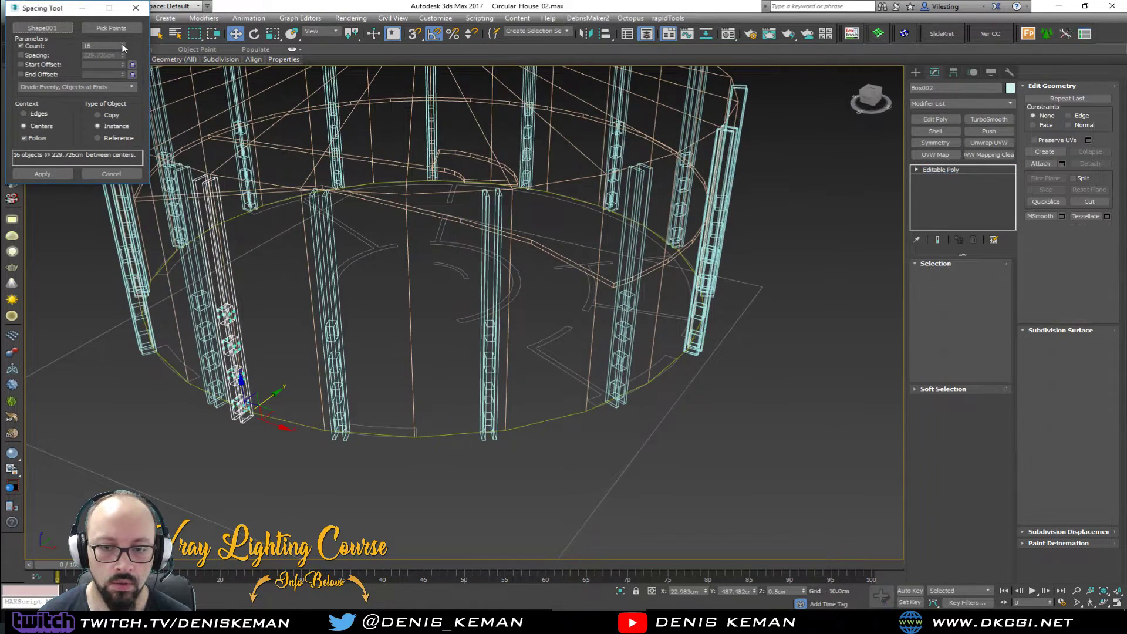
pyautogui.click(123, 44)
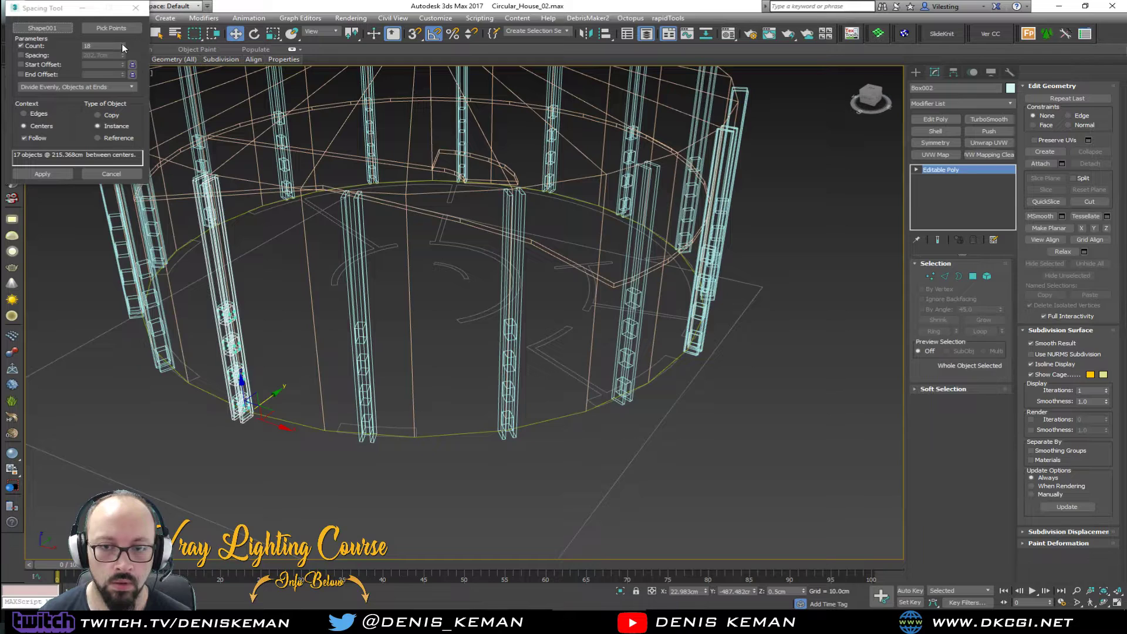
pyautogui.click(123, 44)
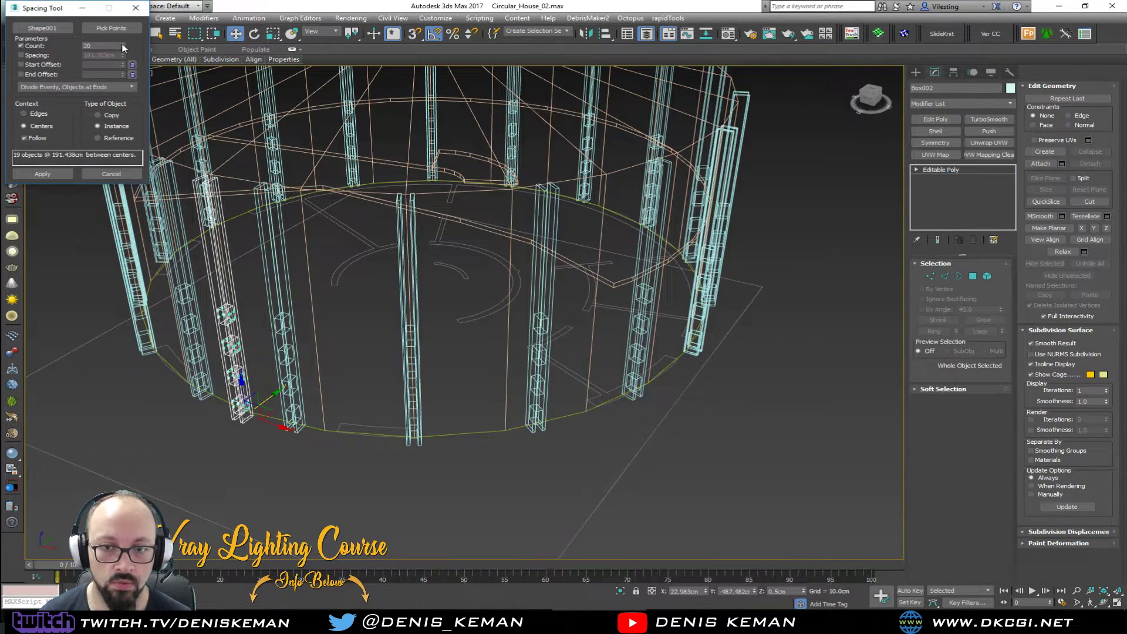
pyautogui.click(123, 44)
pyautogui.click(123, 44)
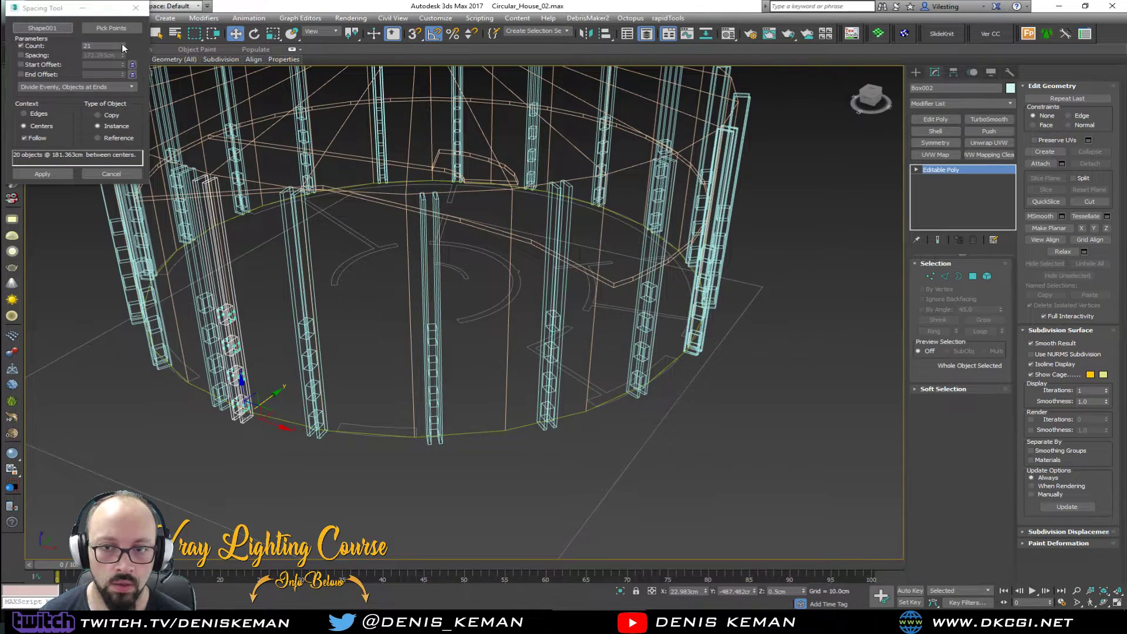
pyautogui.click(123, 44)
pyautogui.click(123, 45)
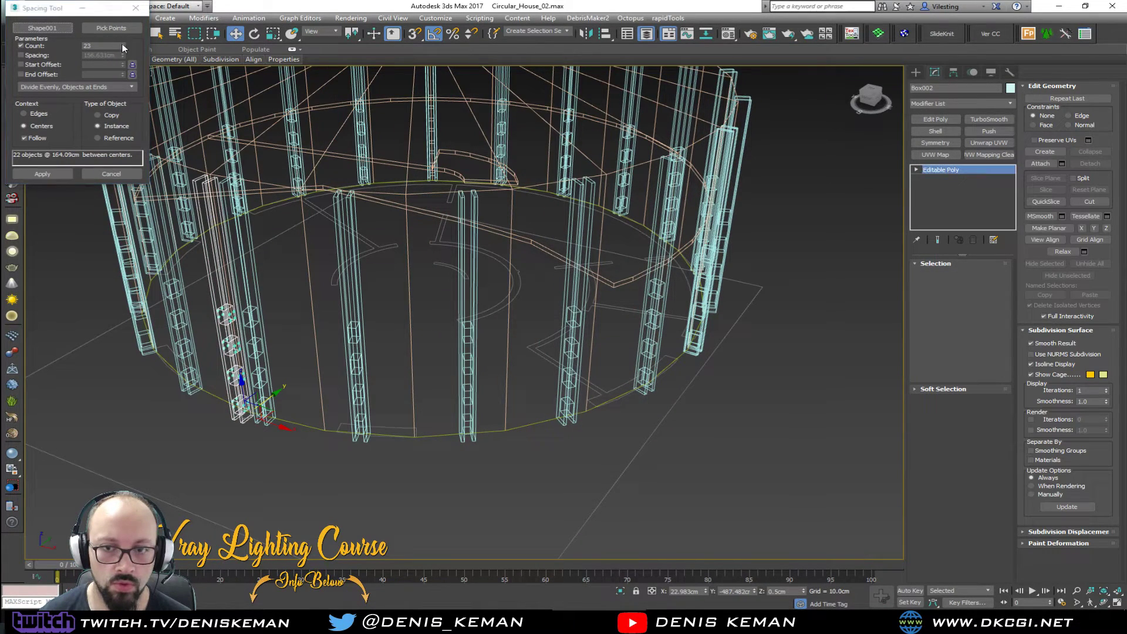
pyautogui.click(123, 45)
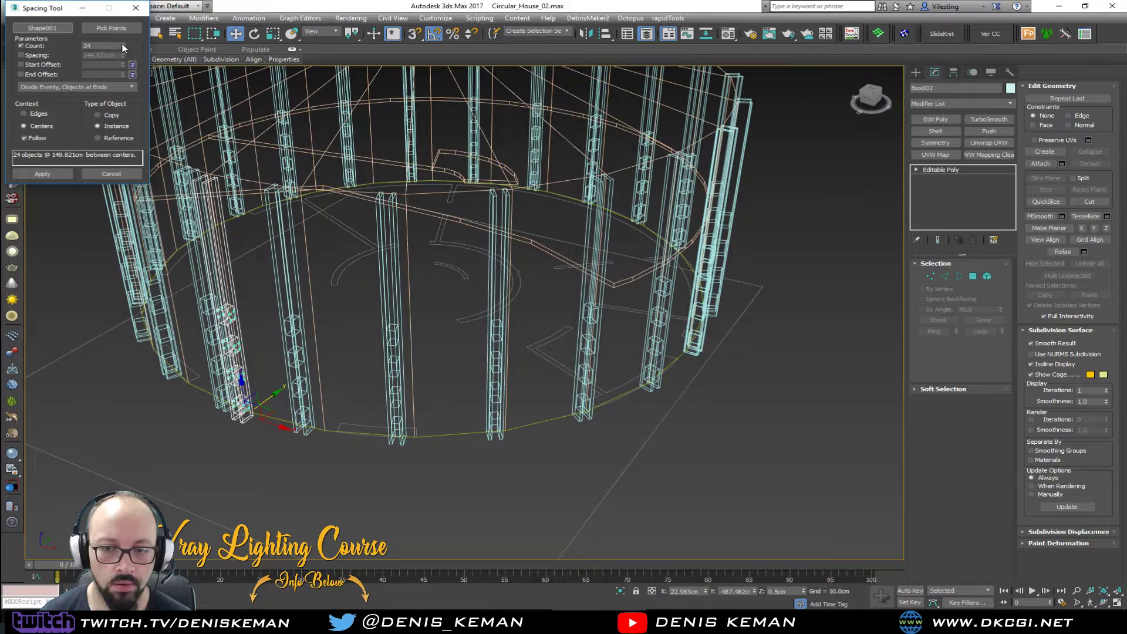
pyautogui.click(123, 45)
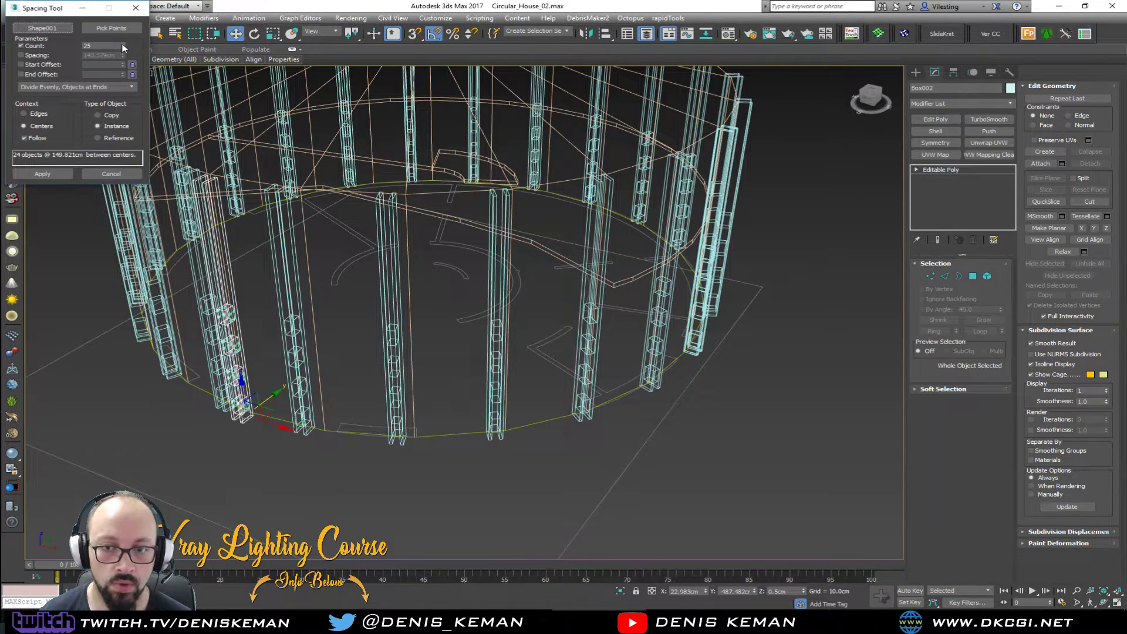
# - Return the viewport to shaded display and apply the distribution of 25 post instances along Shape001
pyautogui.moveTo(344, 240); pyautogui.dragTo(350, 271, button='middle')
pyautogui.press('F3')
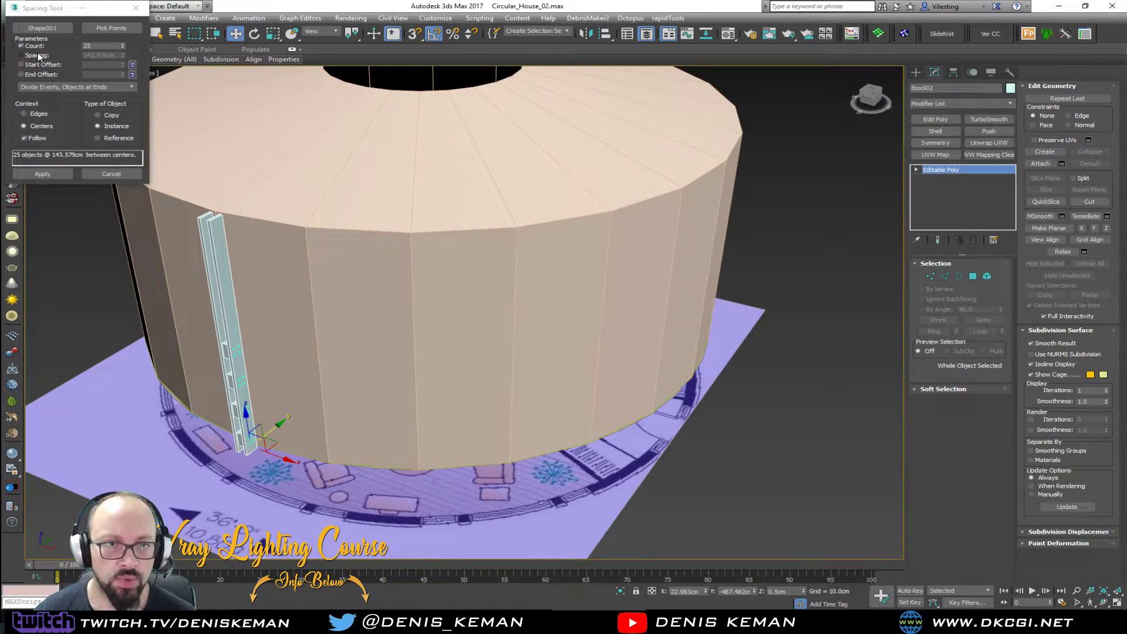
pyautogui.click(51, 174)
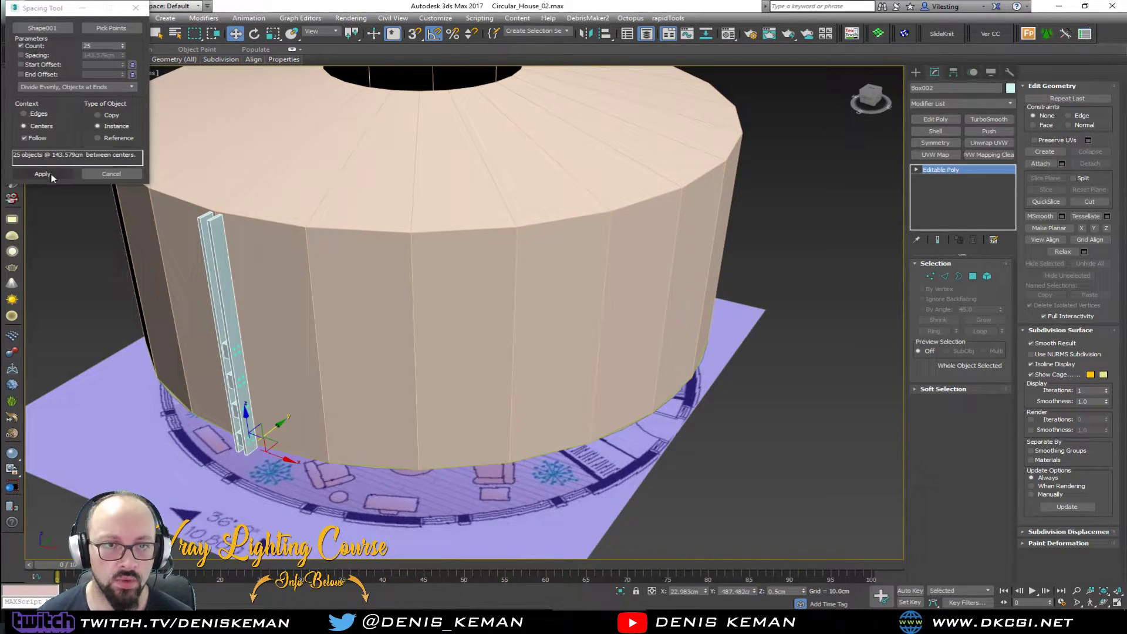
pyautogui.click(55, 173)
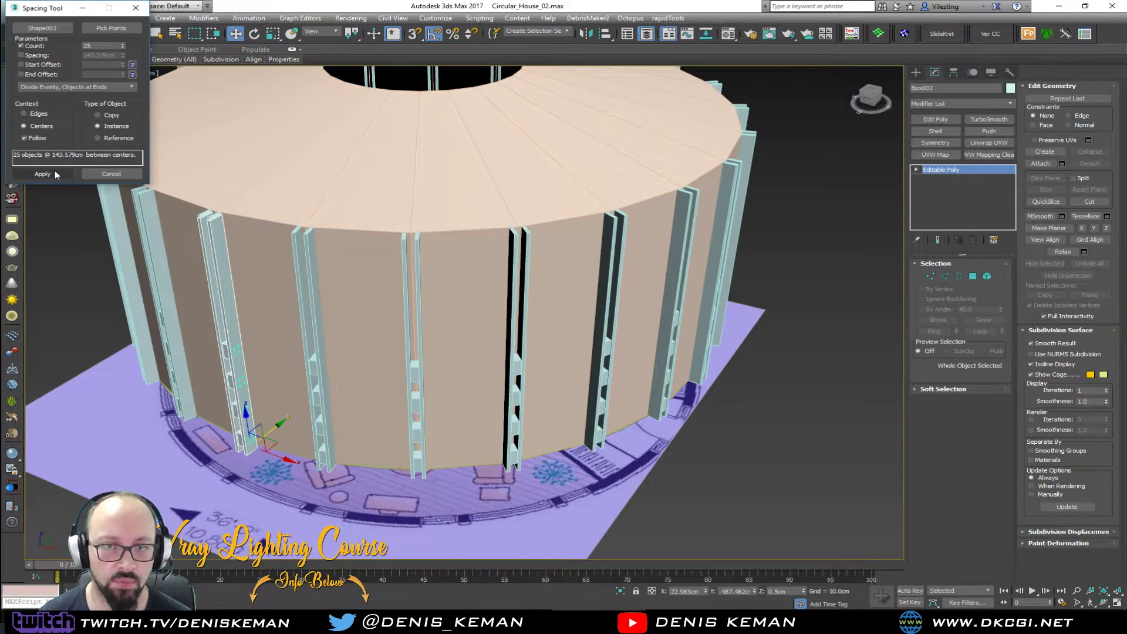
# - Close the Spacing Tool and examine how the distributed posts line up with the wall segments and the blueprint
pyautogui.keyDown('alt'); pyautogui.moveTo(373, 345); pyautogui.dragTo(461, 323, button='middle'); pyautogui.keyUp('alt')
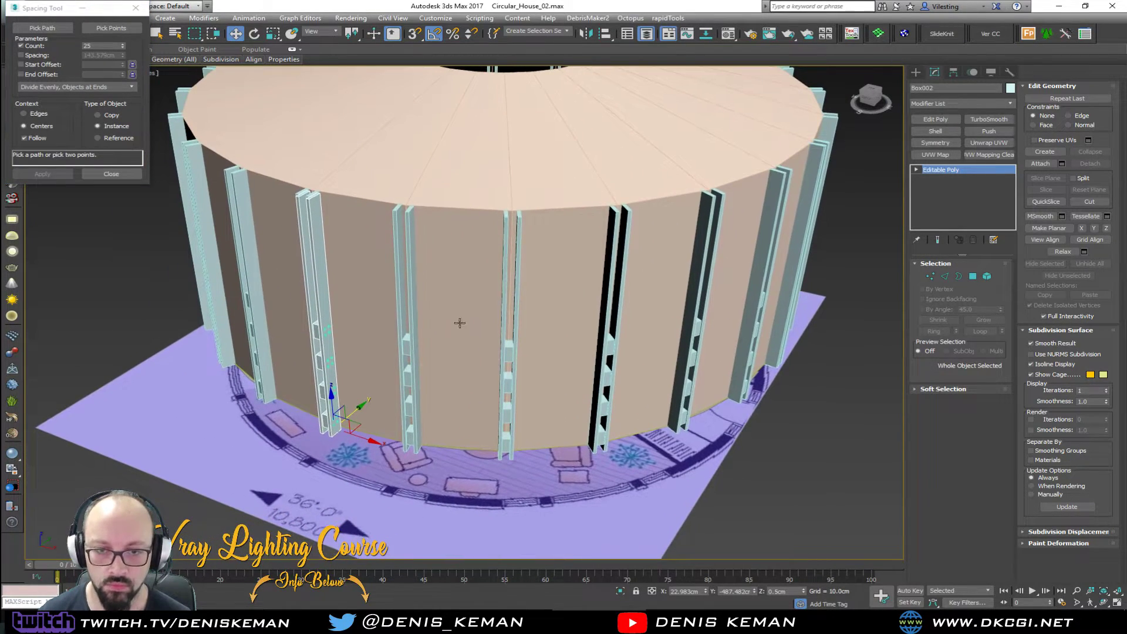
pyautogui.scroll(4, 470, 299)
pyautogui.keyDown('alt'); pyautogui.moveTo(505, 290); pyautogui.dragTo(266, 254, button='middle'); pyautogui.keyUp('alt')
pyautogui.keyDown('alt'); pyautogui.moveTo(331, 180); pyautogui.dragTo(397, 239, button='middle'); pyautogui.keyUp('alt')
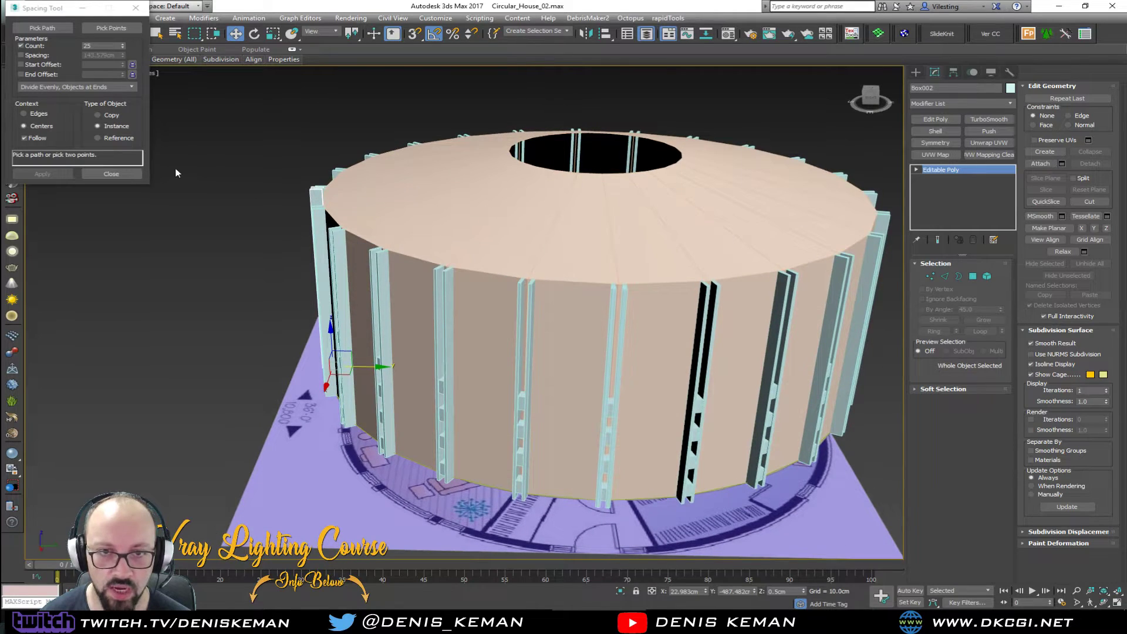
pyautogui.click(111, 174)
pyautogui.keyDown('alt'); pyautogui.moveTo(425, 269); pyautogui.dragTo(460, 281, button='middle'); pyautogui.keyUp('alt')
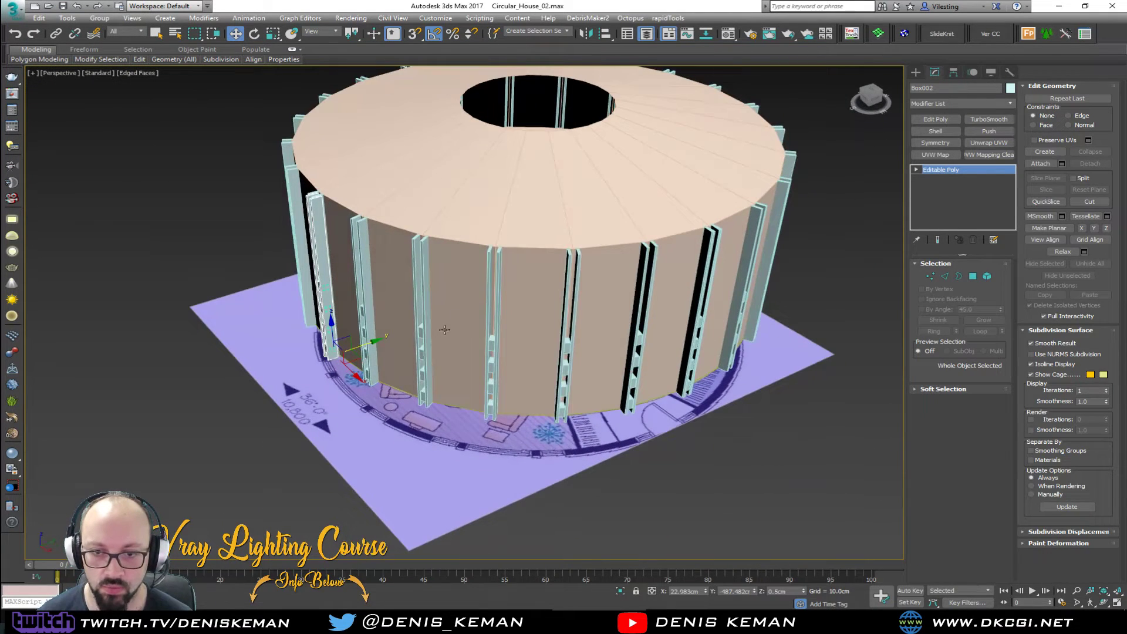
pyautogui.scroll(3, 351, 347)
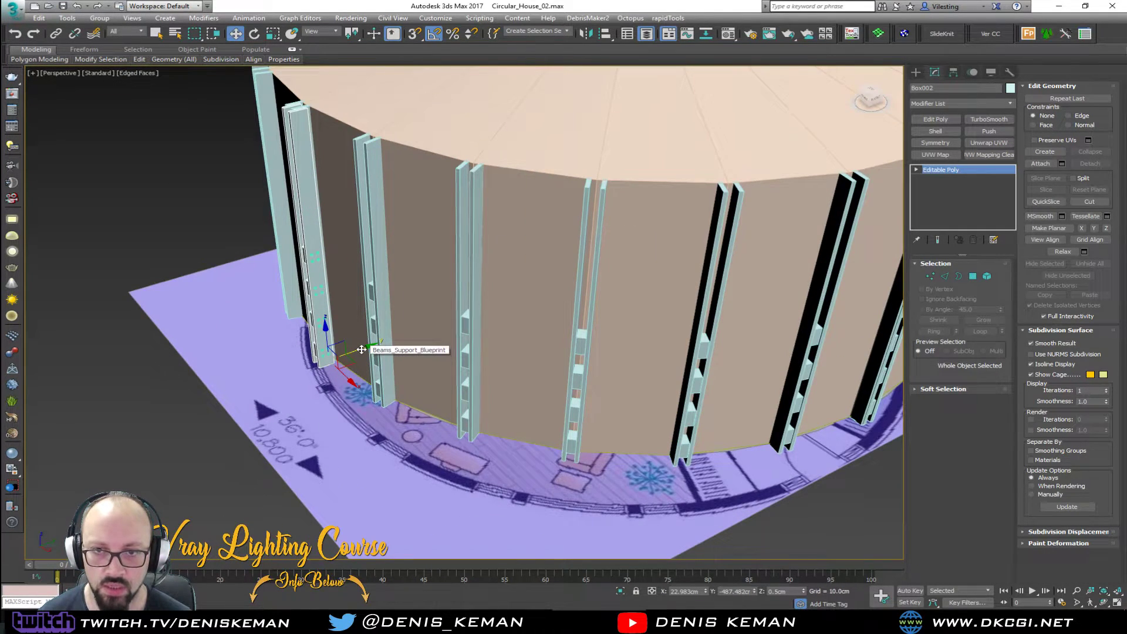
pyautogui.scroll(-3, 361, 350)
# - Select the distributed post copies in wireframe, leaving out the house shell and one post, and delete them
pyautogui.click(484, 457)
pyautogui.click(432, 398)
pyautogui.scroll(-3, 435, 397)
pyautogui.keyDown('alt'); pyautogui.moveTo(434, 396); pyautogui.dragTo(490, 370, button='middle'); pyautogui.keyUp('alt')
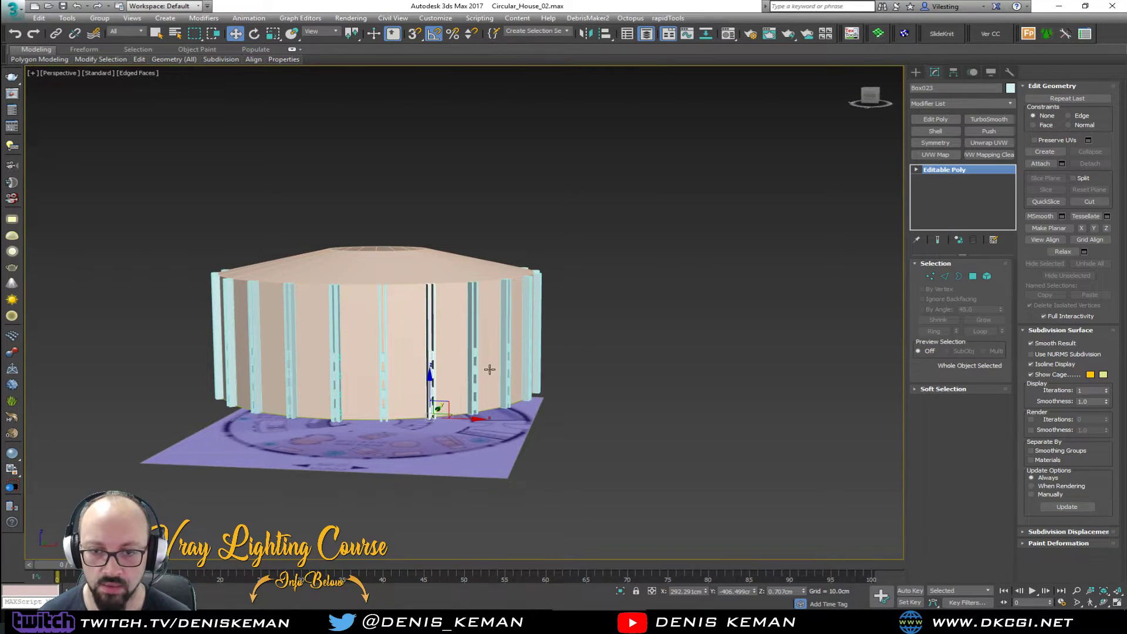
pyautogui.press('F3')
pyautogui.moveTo(648, 239); pyautogui.dragTo(113, 312)
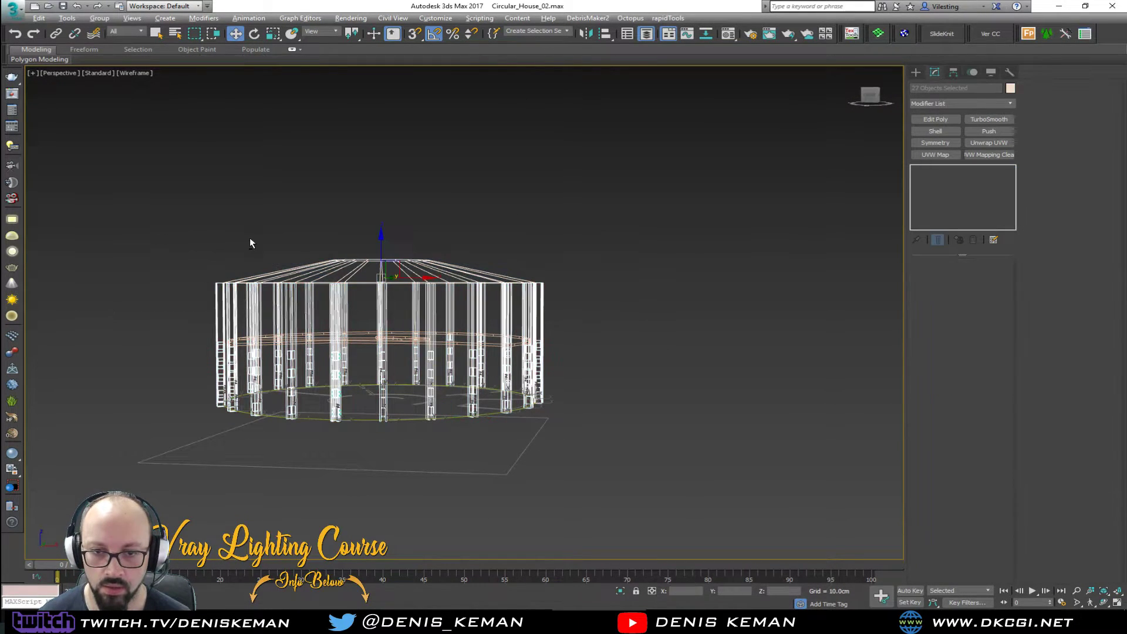
pyautogui.keyDown('alt'); pyautogui.moveTo(474, 275); pyautogui.dragTo(485, 275); pyautogui.keyUp('alt')
pyautogui.scroll(5, 356, 346)
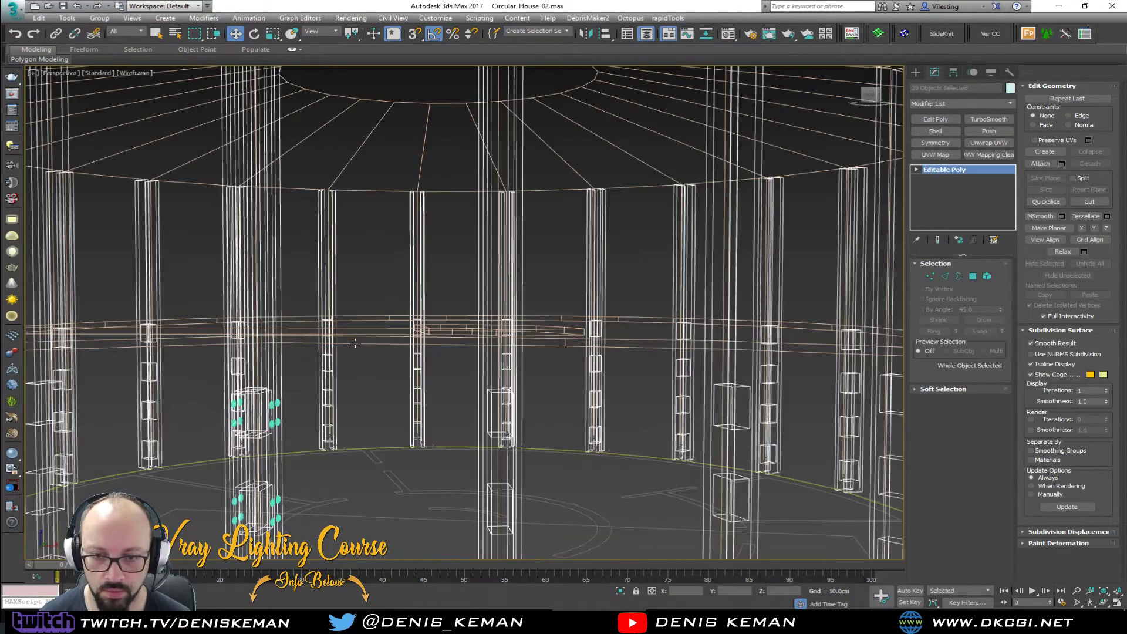
pyautogui.moveTo(254, 399)
pyautogui.keyDown('alt'); pyautogui.mouseDown(button='middle')
pyautogui.moveTo(242, 417)
pyautogui.moveTo(164, 402)
pyautogui.moveTo(244, 385)
pyautogui.mouseUp(button='middle'); pyautogui.keyUp('alt')
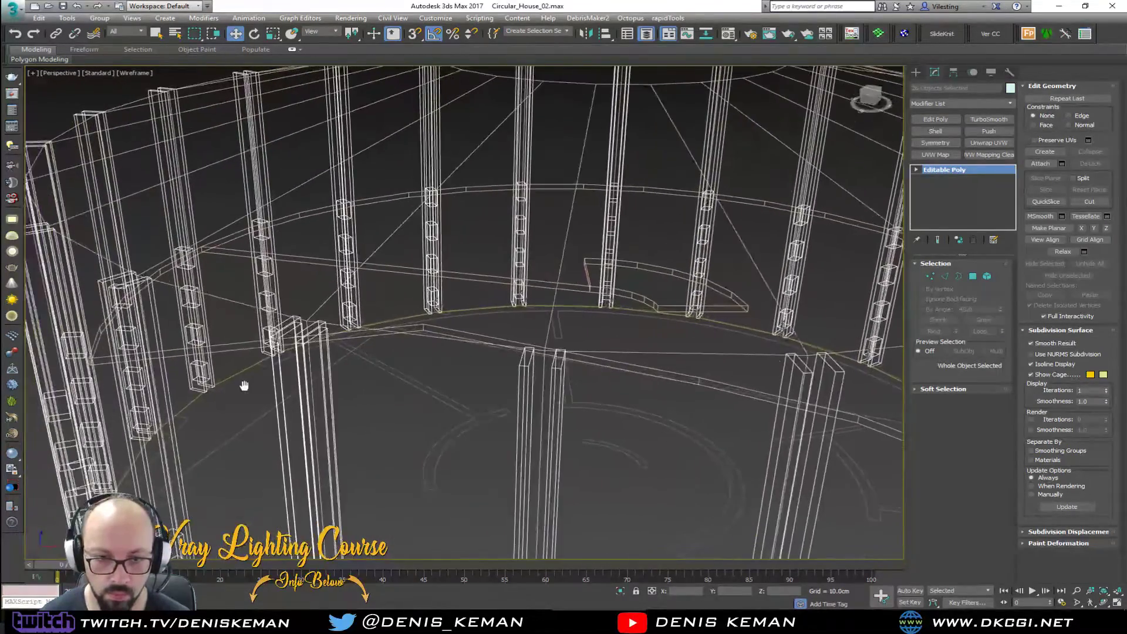
pyautogui.keyDown('alt'); pyautogui.click(321, 326); pyautogui.keyUp('alt')
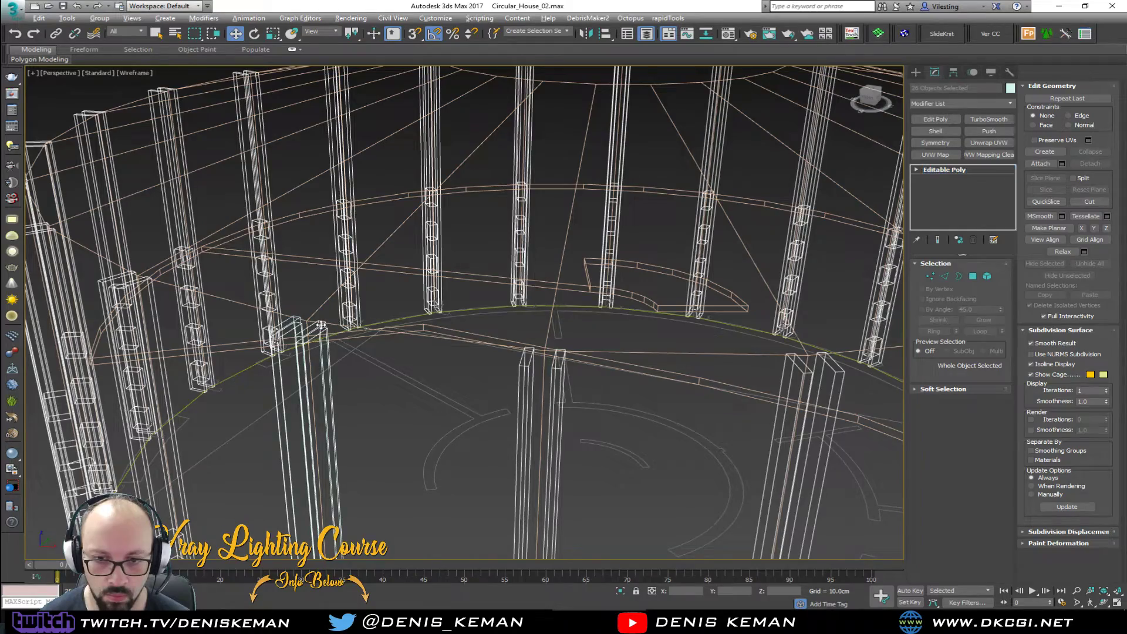
pyautogui.moveTo(320, 359); pyautogui.dragTo(339, 264, button='middle')
pyautogui.scroll(-3, 338, 265)
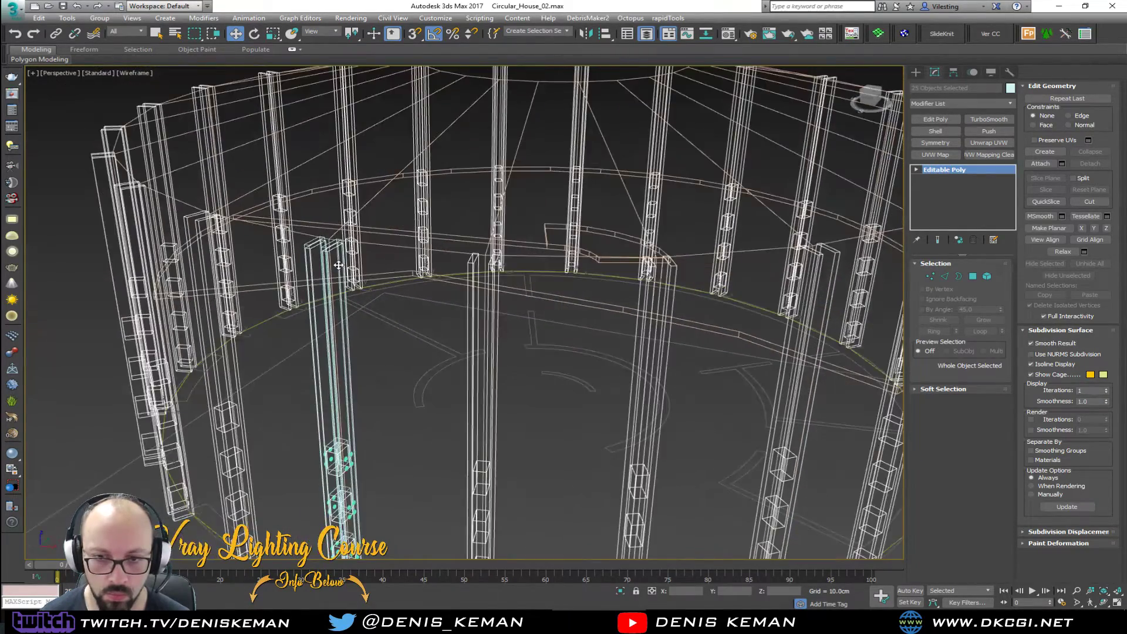
pyautogui.scroll(-5, 339, 265)
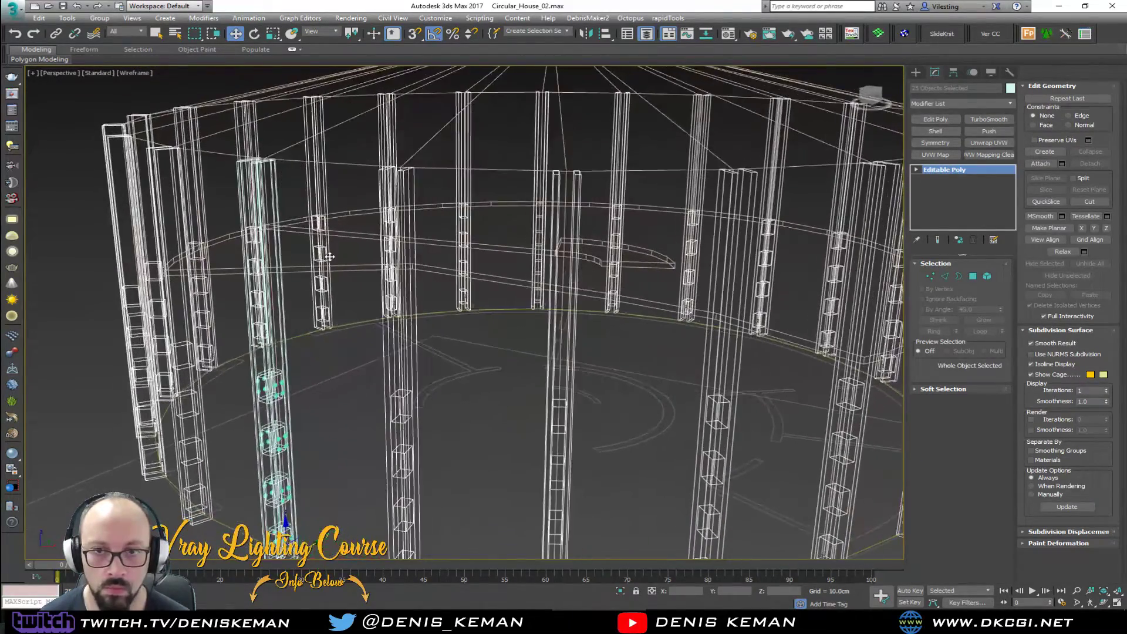
pyautogui.moveTo(320, 282); pyautogui.dragTo(336, 251, button='middle')
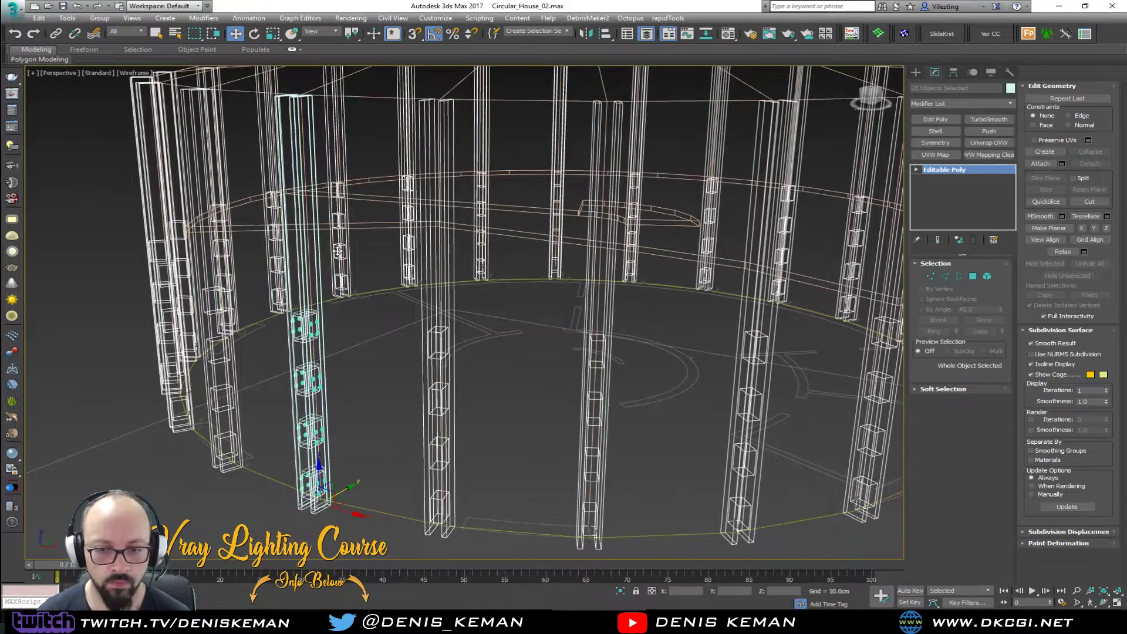
pyautogui.press('Delete')
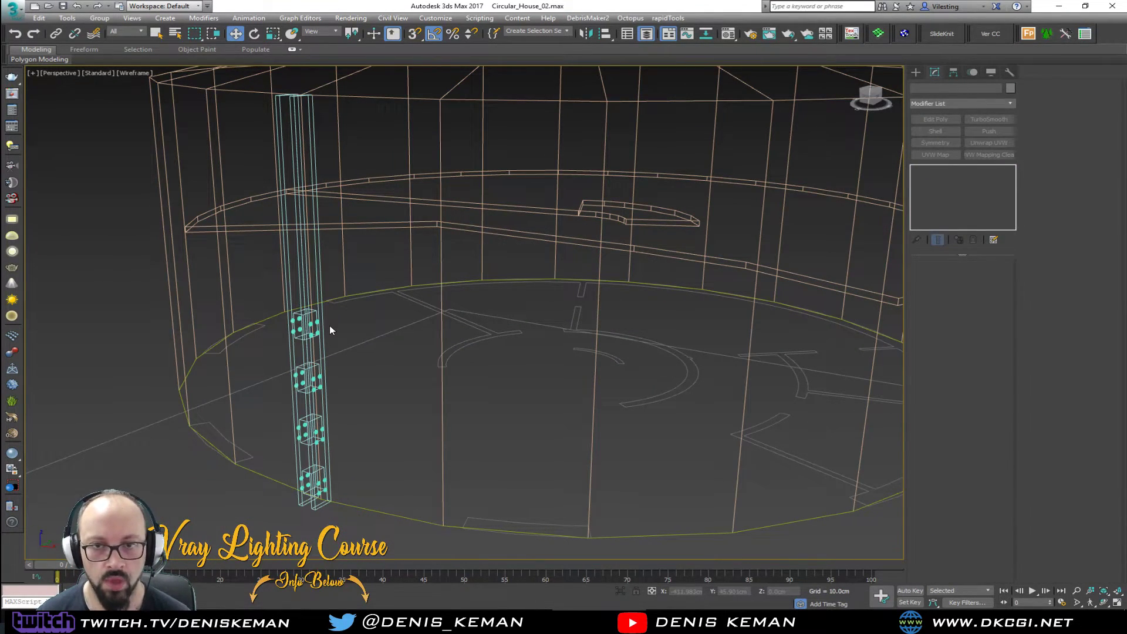
# - Return to shaded display, check the remaining post at the wall, and undo the deletion of the posts
pyautogui.press('F3')
pyautogui.scroll(3, 368, 292)
pyautogui.keyDown('alt'); pyautogui.moveTo(389, 324); pyautogui.dragTo(390, 361, button='middle'); pyautogui.keyUp('alt')
pyautogui.click(390, 361)
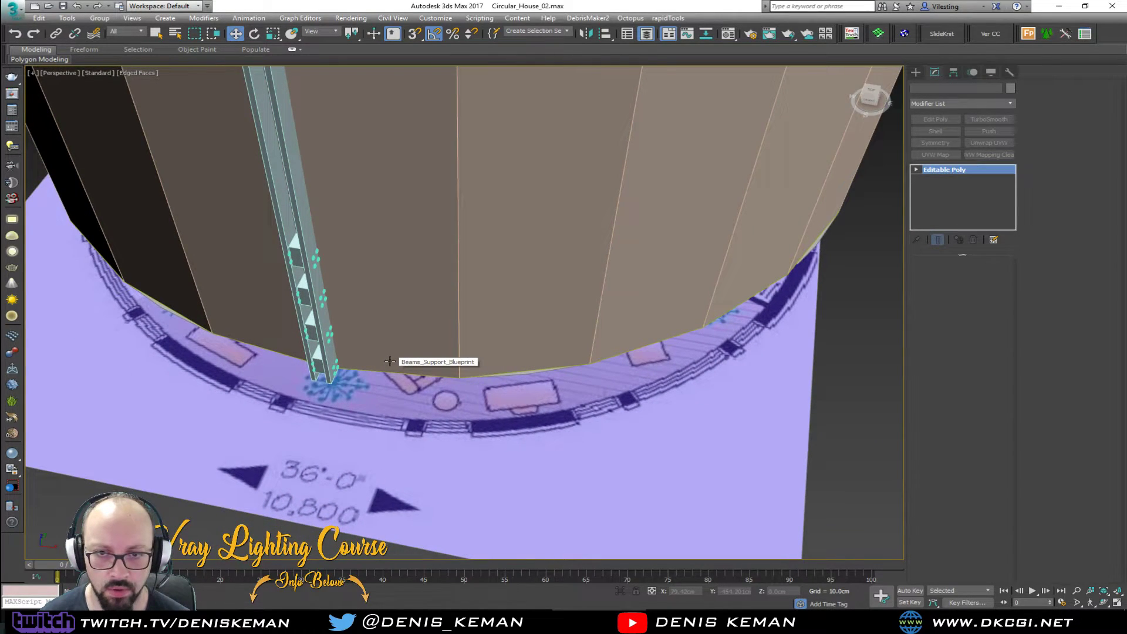
pyautogui.keyDown('alt'); pyautogui.moveTo(343, 275); pyautogui.dragTo(377, 355, button='middle'); pyautogui.keyUp('alt')
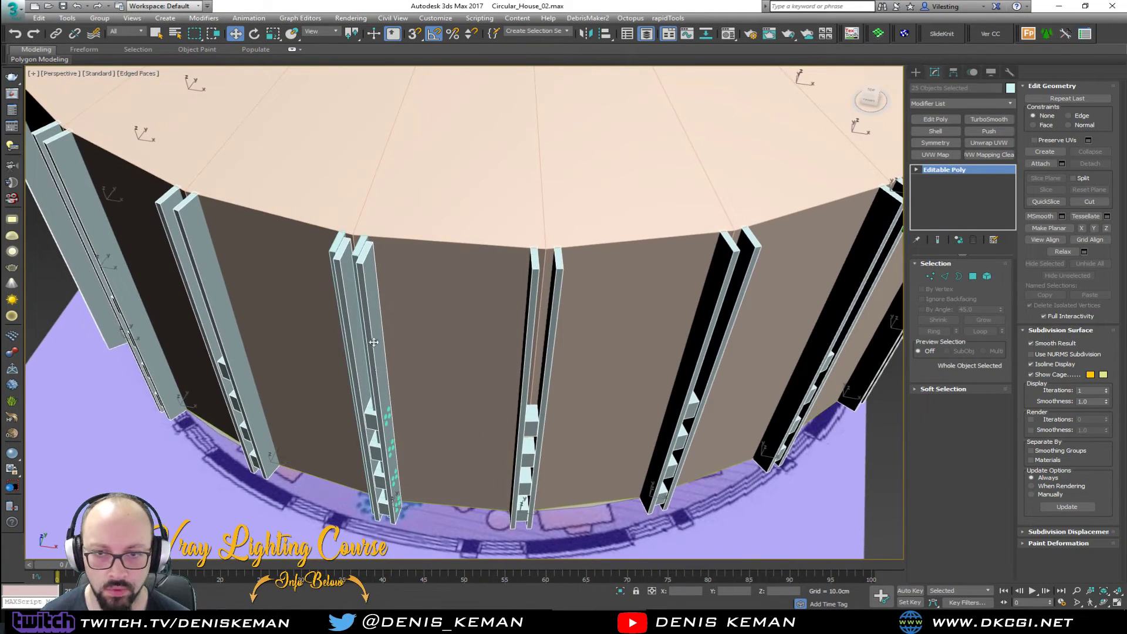
# - Swap which of the two overlapping posts is left out of the selection and delete the selected posts
pyautogui.scroll(4, 365, 262)
pyautogui.keyDown('alt'); pyautogui.click(365, 269); pyautogui.keyUp('alt')
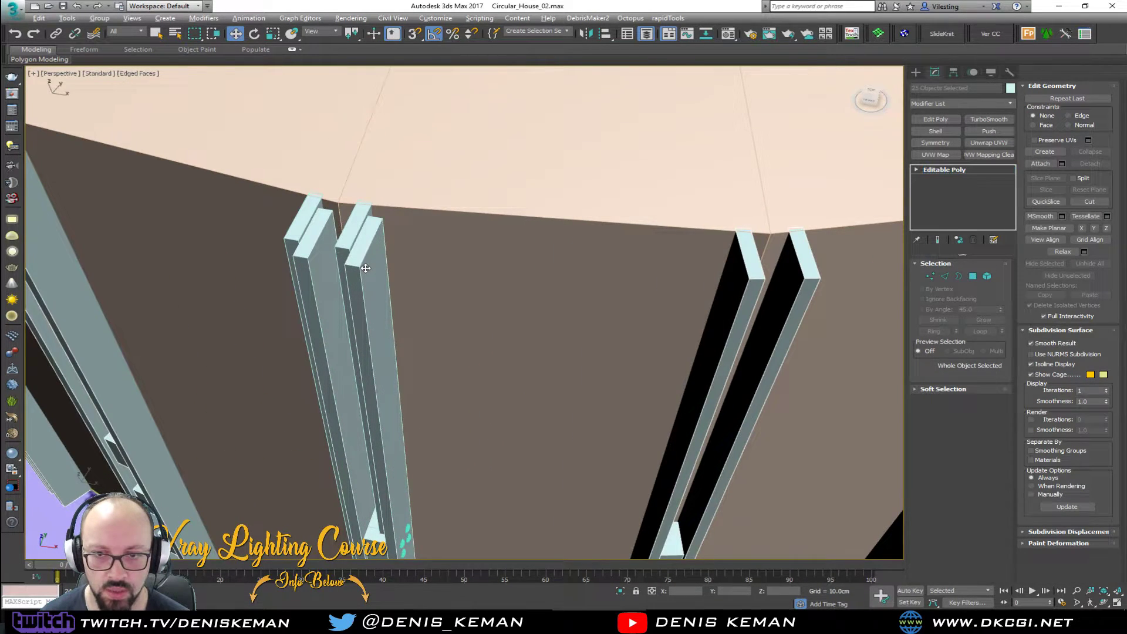
pyautogui.keyDown('ctrl'); pyautogui.click(346, 245); pyautogui.keyUp('ctrl')
pyautogui.scroll(-4, 346, 245)
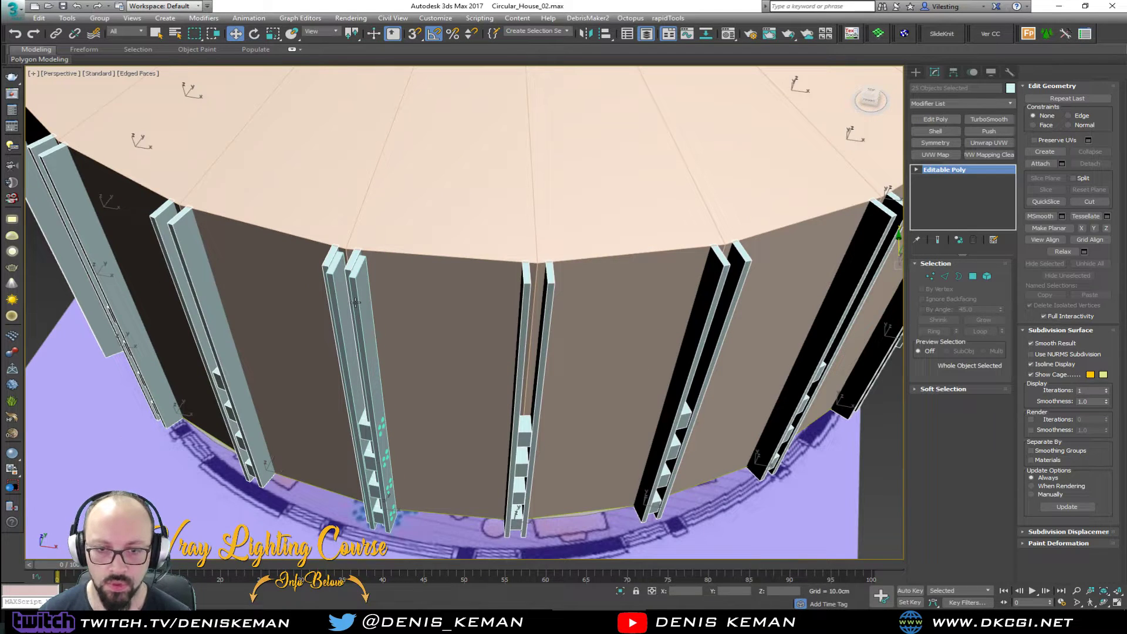
pyautogui.press('Delete')
# - Clone the post's four lower spacer blocks upward as elements and remove the copy that protrudes above its top
pyautogui.keyDown('alt'); pyautogui.moveTo(355, 303); pyautogui.dragTo(372, 337, button='middle'); pyautogui.keyUp('alt')
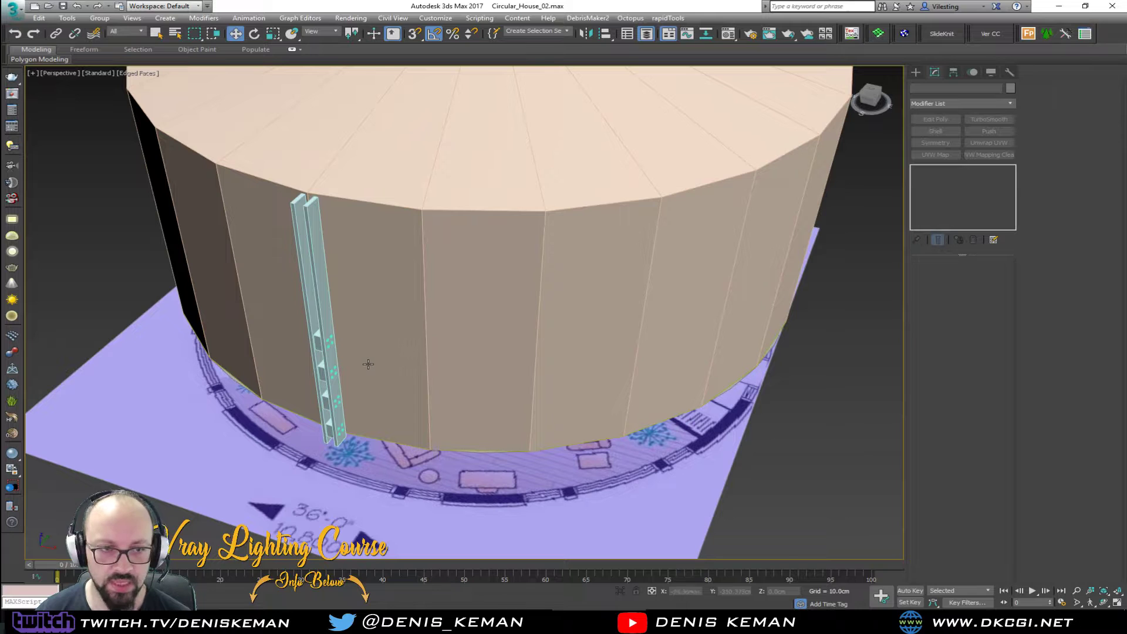
pyautogui.click(321, 326)
pyautogui.keyDown('alt'); pyautogui.moveTo(321, 328); pyautogui.dragTo(387, 318, button='middle'); pyautogui.keyUp('alt')
pyautogui.scroll(4, 313, 353)
pyautogui.scroll(-2, 349, 317)
pyautogui.click(987, 276)
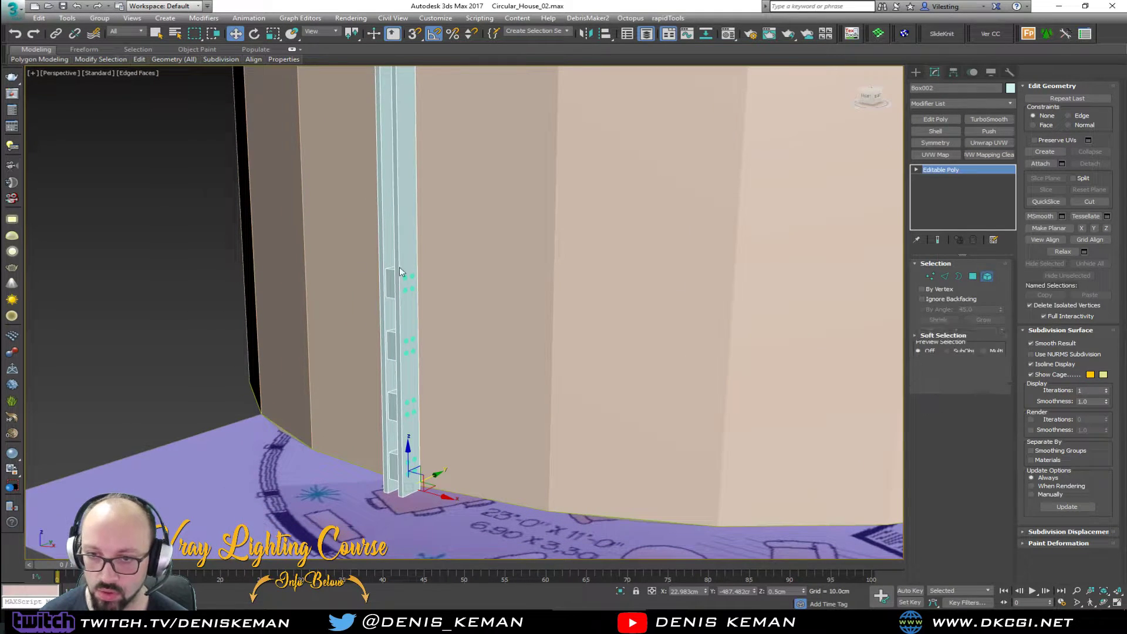
pyautogui.click(389, 284)
pyautogui.keyDown('ctrl'); pyautogui.click(391, 343); pyautogui.keyUp('ctrl')
pyautogui.keyDown('ctrl'); pyautogui.click(392, 406); pyautogui.keyUp('ctrl')
pyautogui.keyDown('ctrl'); pyautogui.click(393, 464); pyautogui.keyUp('ctrl')
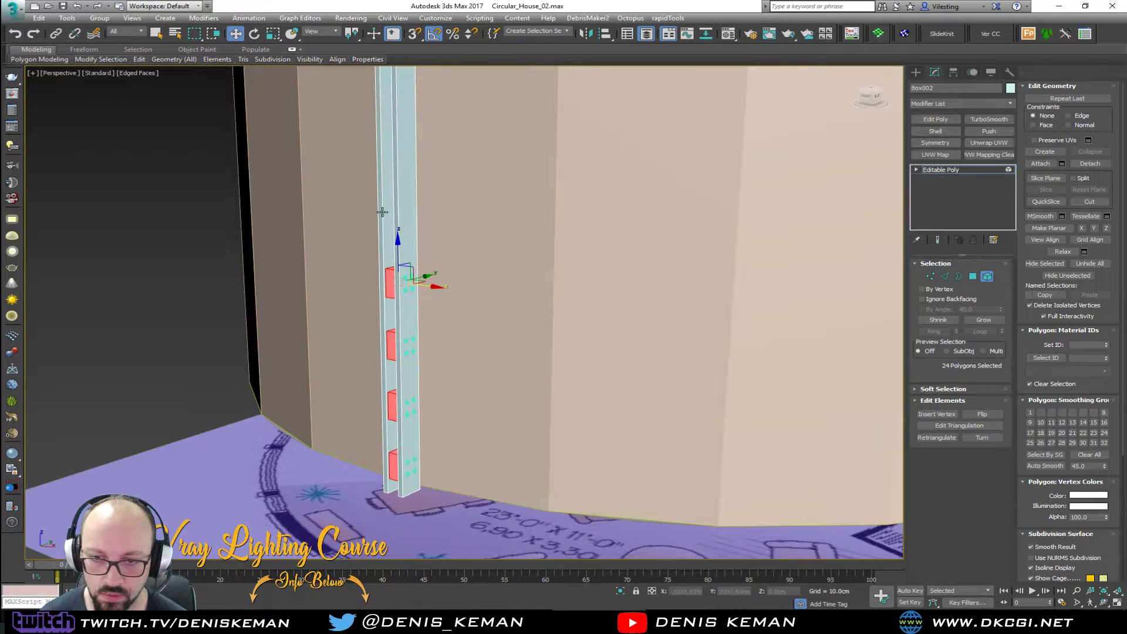
pyautogui.scroll(-5, 384, 345)
pyautogui.moveTo(385, 346); pyautogui.dragTo(401, 160)
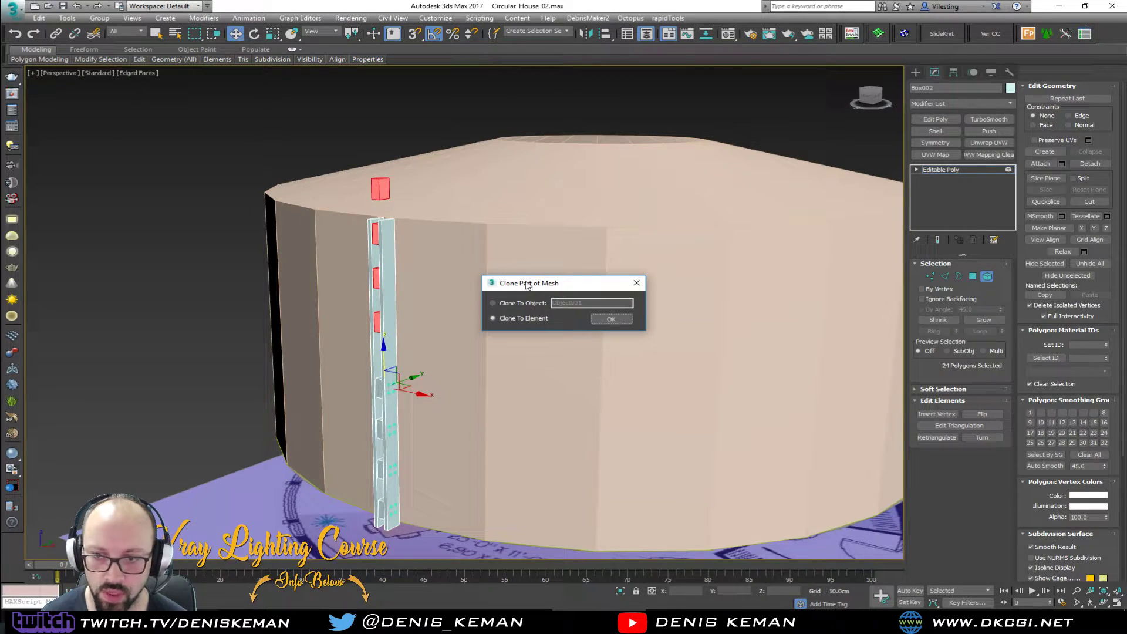
pyautogui.click(623, 322)
pyautogui.click(466, 217)
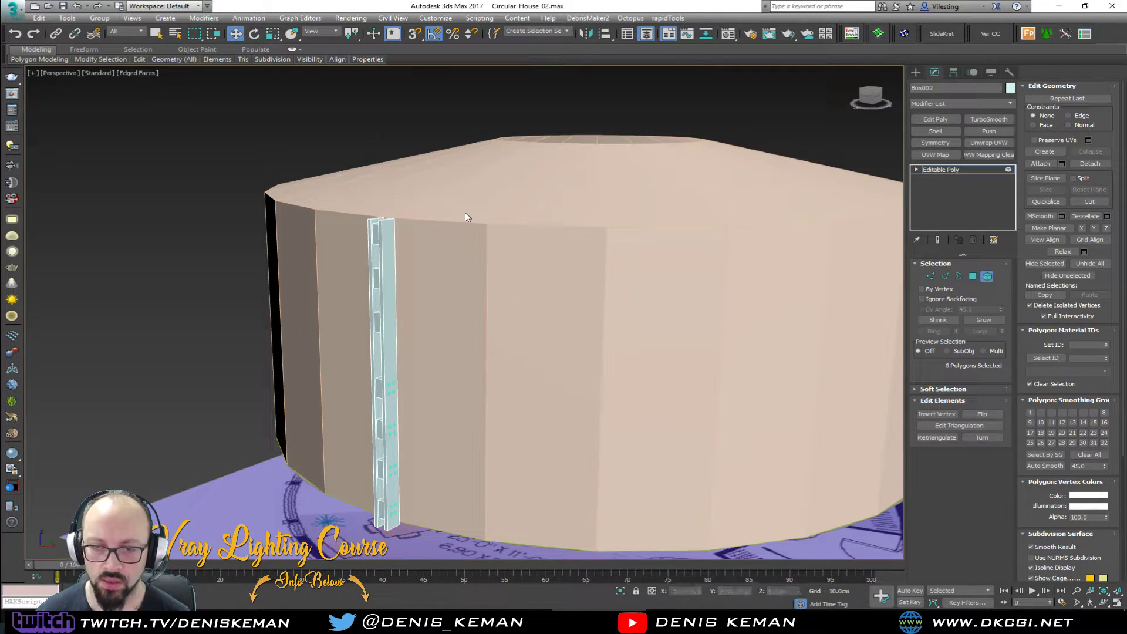
pyautogui.click(987, 276)
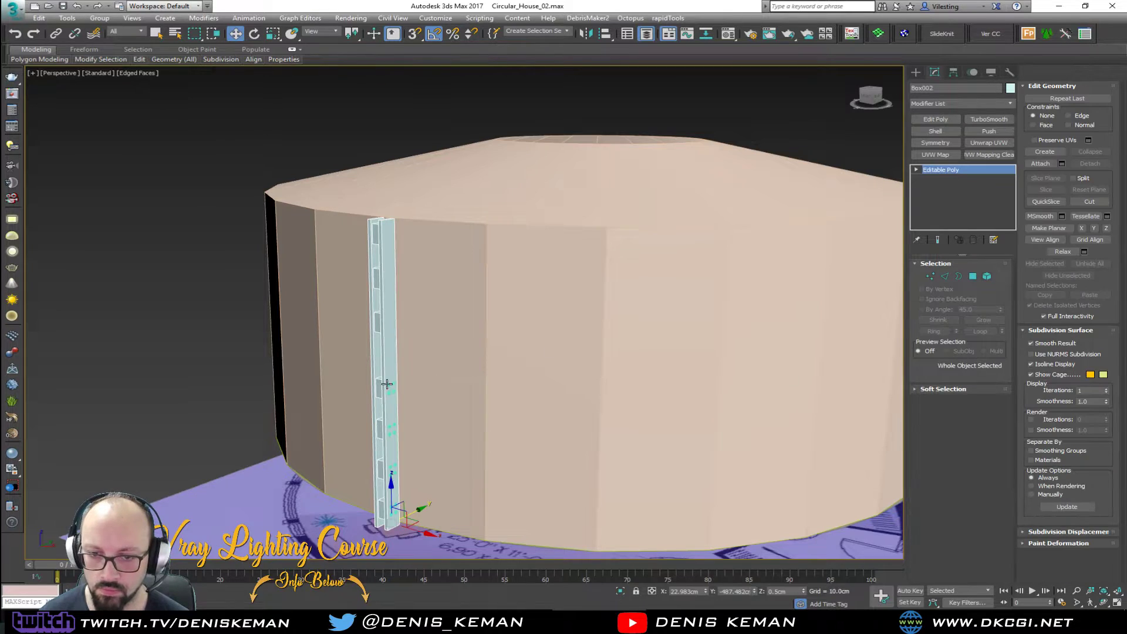
# - Clone the post's screw sets upward as a separate copy so they line up with the upper spacer blocks
pyautogui.scroll(10, 387, 384)
pyautogui.click(393, 386)
pyautogui.scroll(-10, 393, 385)
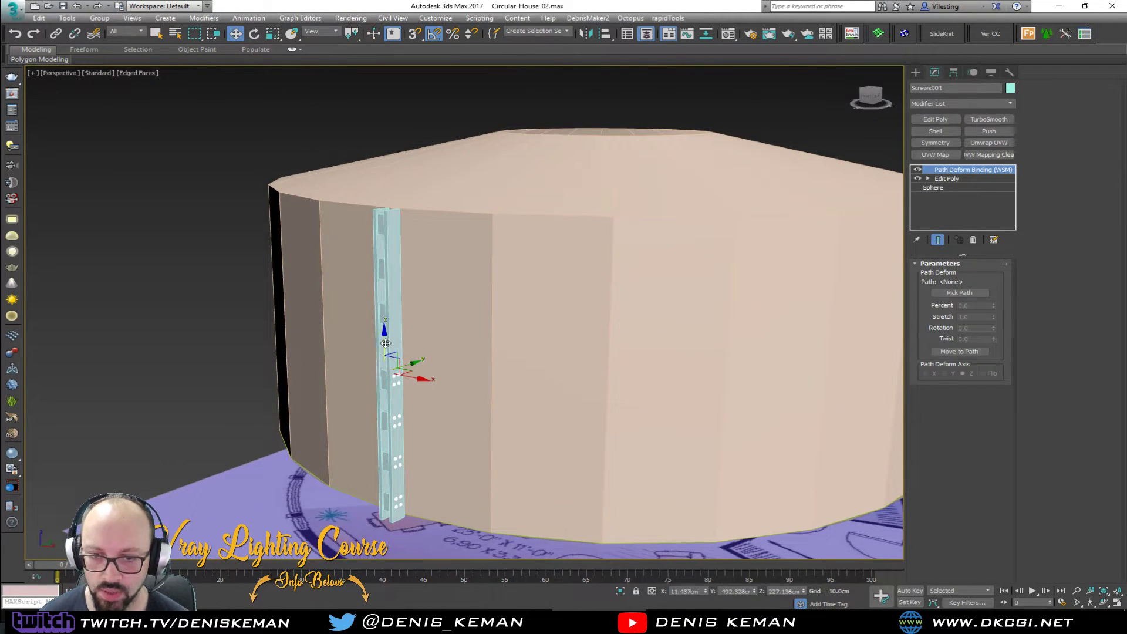
pyautogui.moveTo(386, 341); pyautogui.dragTo(411, 153)
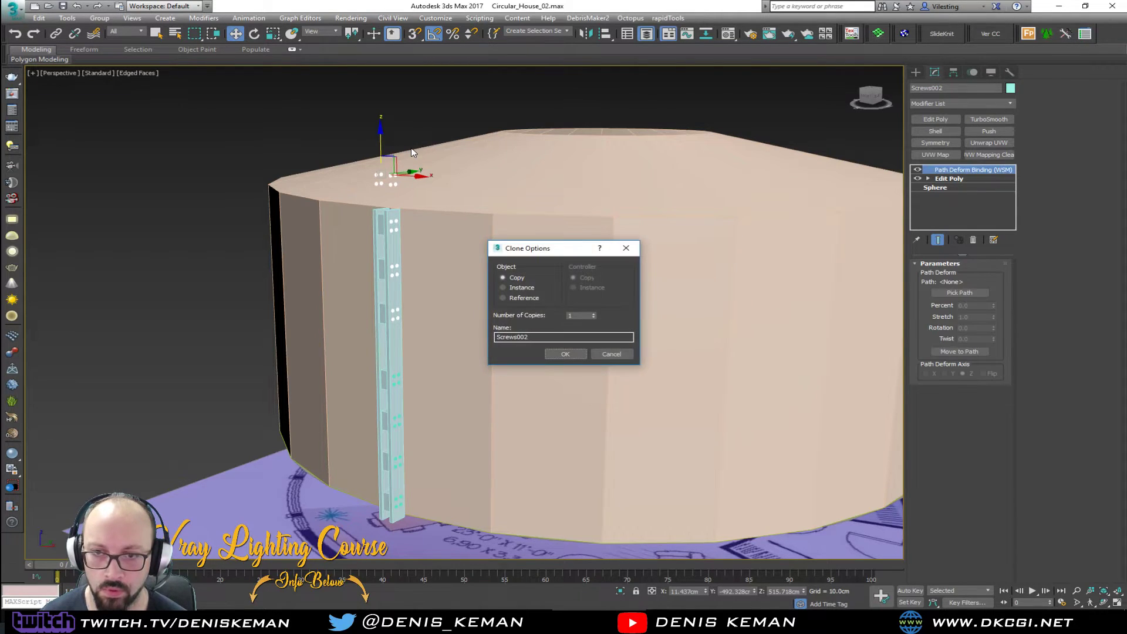
pyautogui.click(566, 354)
pyautogui.scroll(4, 428, 231)
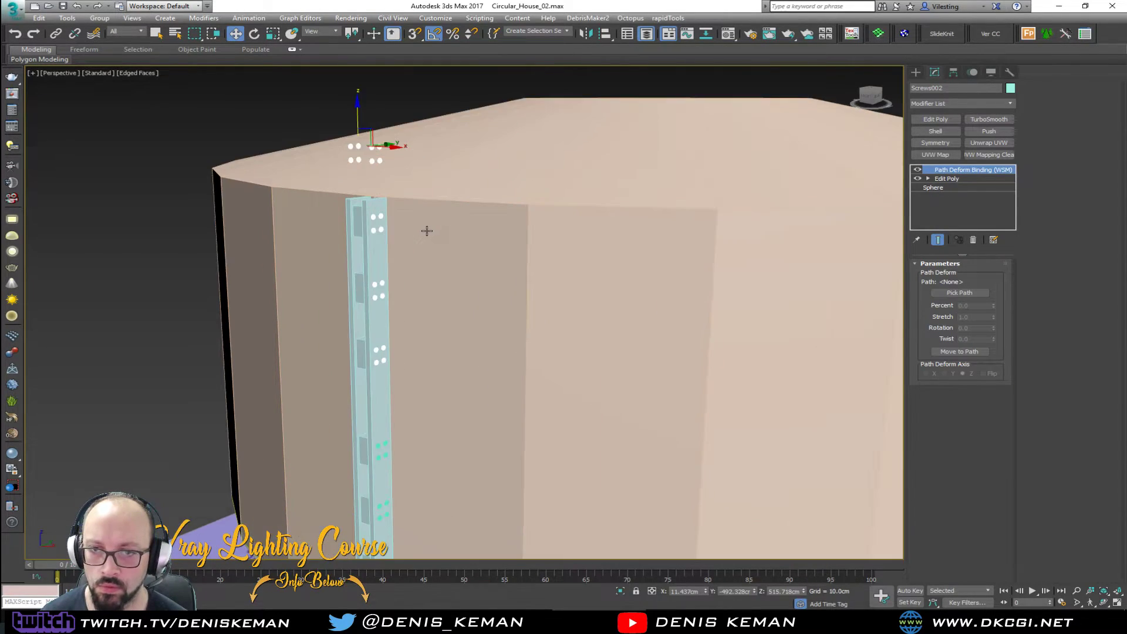
# - Remove the Path Deform Binding from the copied screws and delete the screw elements protruding above the post's top
pyautogui.click(973, 239)
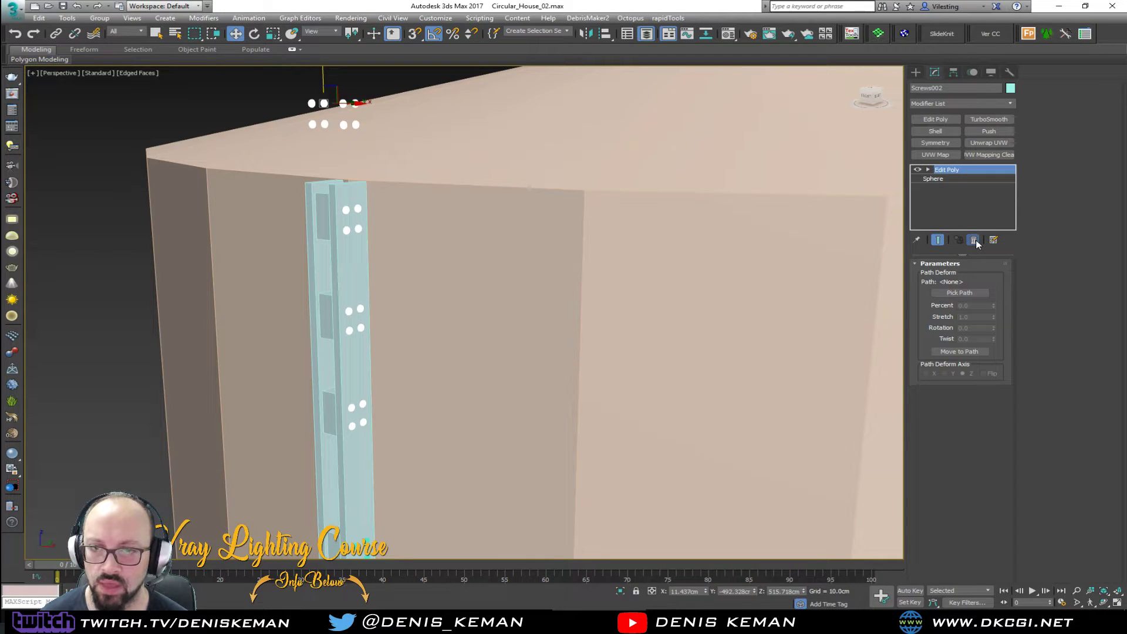
pyautogui.moveTo(406, 165); pyautogui.dragTo(425, 194, button='middle')
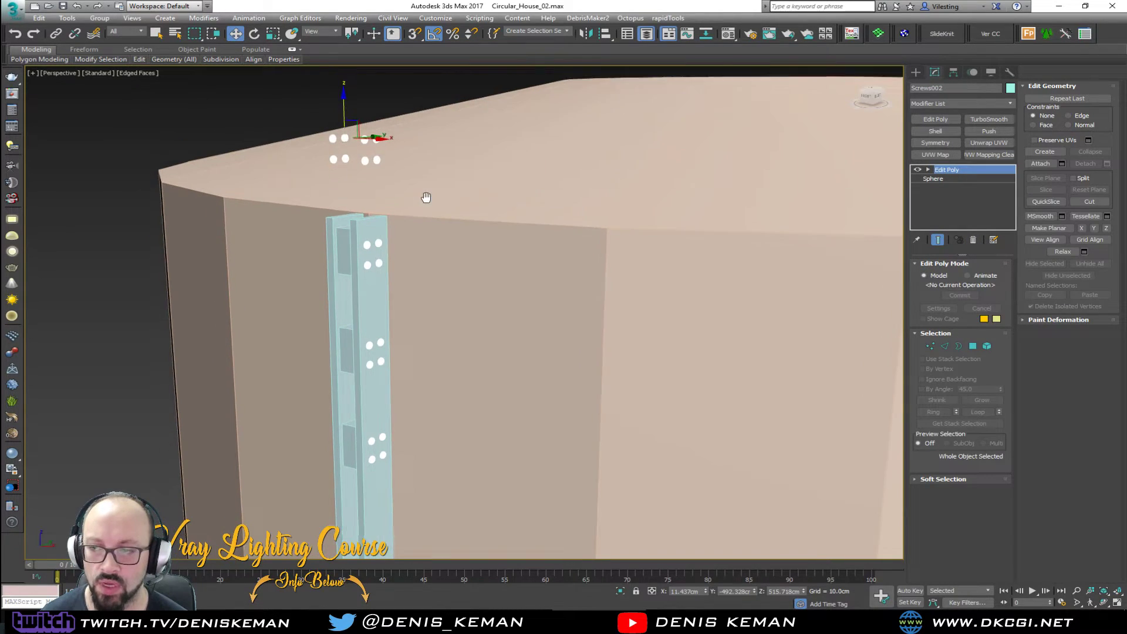
pyautogui.click(987, 346)
pyautogui.moveTo(481, 106); pyautogui.dragTo(249, 182)
pyautogui.keyDown('alt'); pyautogui.moveTo(249, 182); pyautogui.dragTo(375, 183, button='middle'); pyautogui.keyUp('alt')
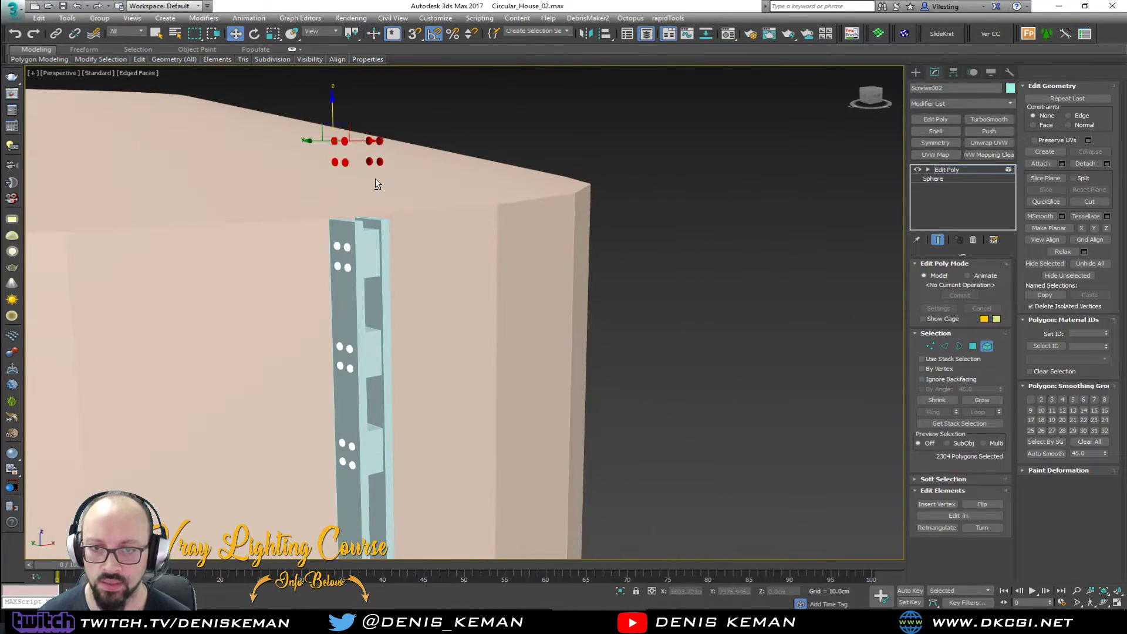
pyautogui.click(988, 346)
pyautogui.click(788, 304)
# - Remove the Path Deform Binding from the original lower screws on the post
pyautogui.moveTo(436, 289); pyautogui.dragTo(499, 191, button='middle')
pyautogui.scroll(-4, 462, 138)
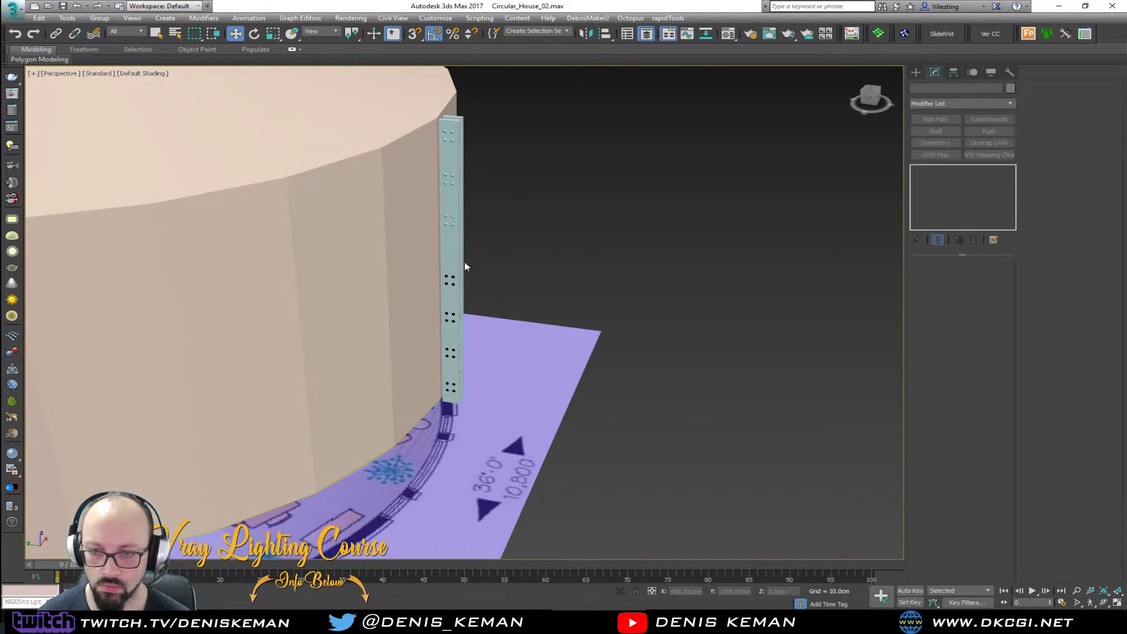
pyautogui.scroll(6, 468, 259)
pyautogui.click(446, 297)
pyautogui.press('F4')
pyautogui.keyDown('alt'); pyautogui.moveTo(489, 298); pyautogui.dragTo(353, 289, button='middle'); pyautogui.keyUp('alt')
pyautogui.click(972, 239)
pyautogui.press('F4')
pyautogui.scroll(-4, 460, 111)
pyautogui.keyDown('alt'); pyautogui.moveTo(460, 112); pyautogui.dragTo(607, 276, button='middle'); pyautogui.keyUp('alt')
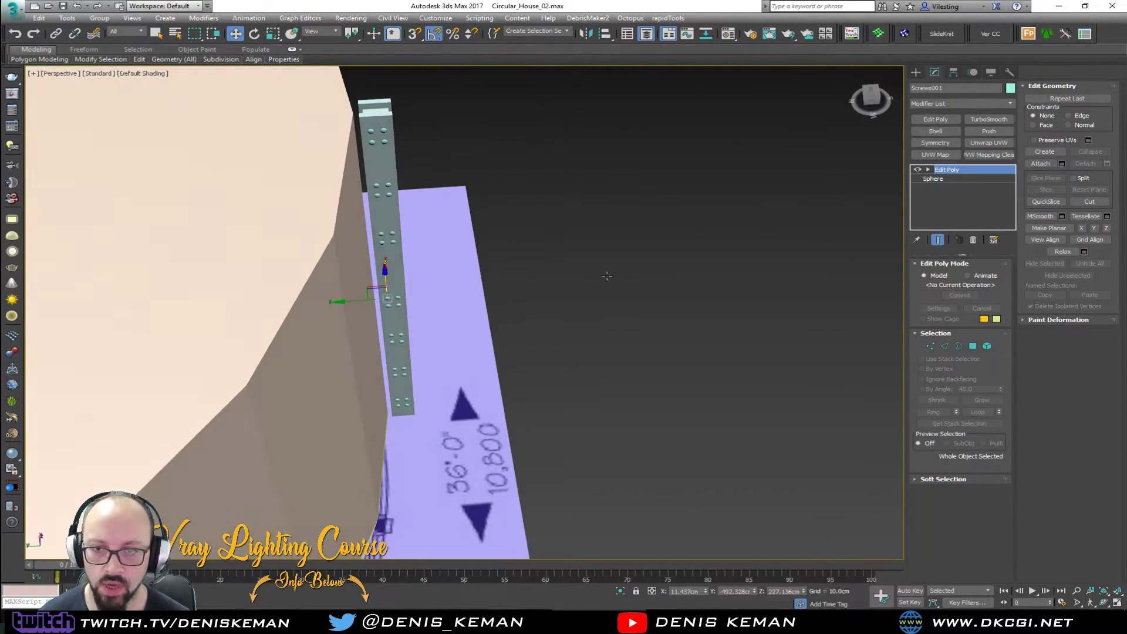
pyautogui.click(520, 215)
# - Add a Chamfer modifier to the post with an amount of 0.5 cm
pyautogui.scroll(5, 456, 177)
pyautogui.click(342, 198)
pyautogui.scroll(-4, 420, 253)
pyautogui.keyDown('alt'); pyautogui.moveTo(440, 268); pyautogui.dragTo(387, 264, button='middle'); pyautogui.keyUp('alt')
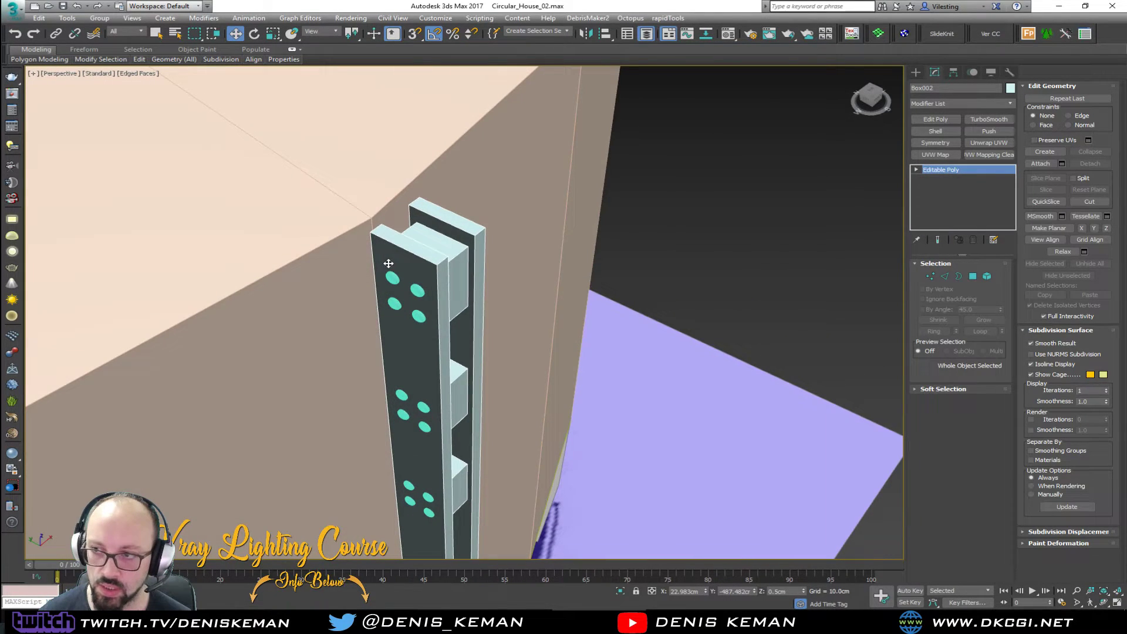
pyautogui.click(947, 104)
pyautogui.scroll(-1, 947, 170)
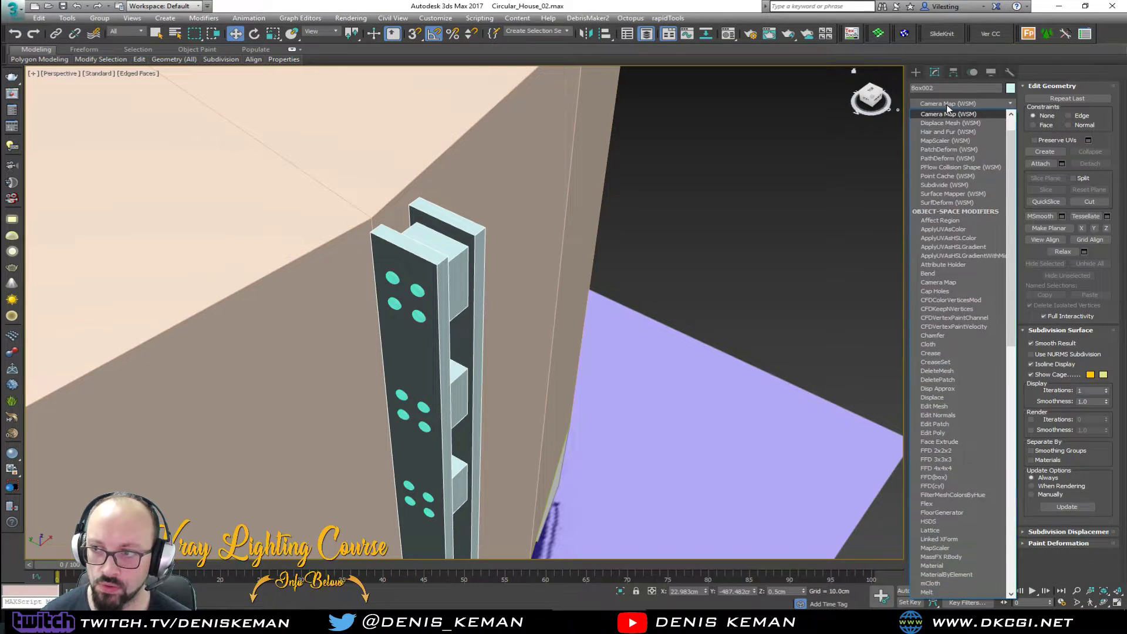
pyautogui.press('c')
pyautogui.click(946, 168)
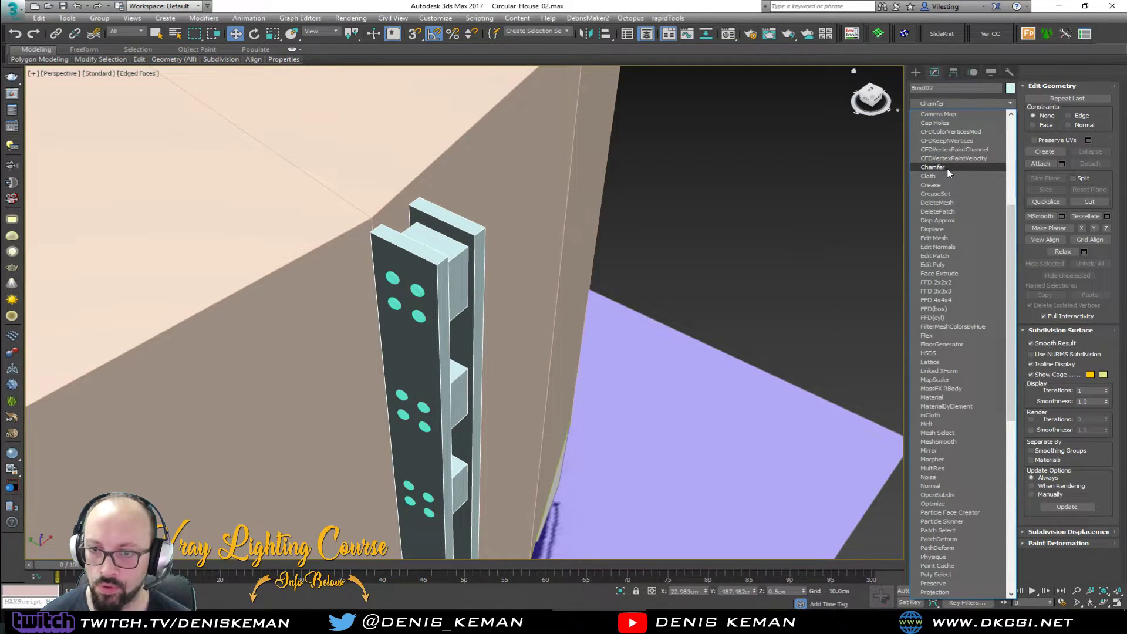
pyautogui.moveTo(981, 309); pyautogui.dragTo(936, 313)
pyautogui.write('0.5')
pyautogui.press('Return')
# - Delete the Beams_Support_Blueprint wall cylinder behind the post
pyautogui.click(742, 305)
pyautogui.press('F4')
pyautogui.scroll(-2, 741, 306)
pyautogui.moveTo(742, 305); pyautogui.dragTo(459, 198, button='middle')
pyautogui.scroll(-5, 591, 207)
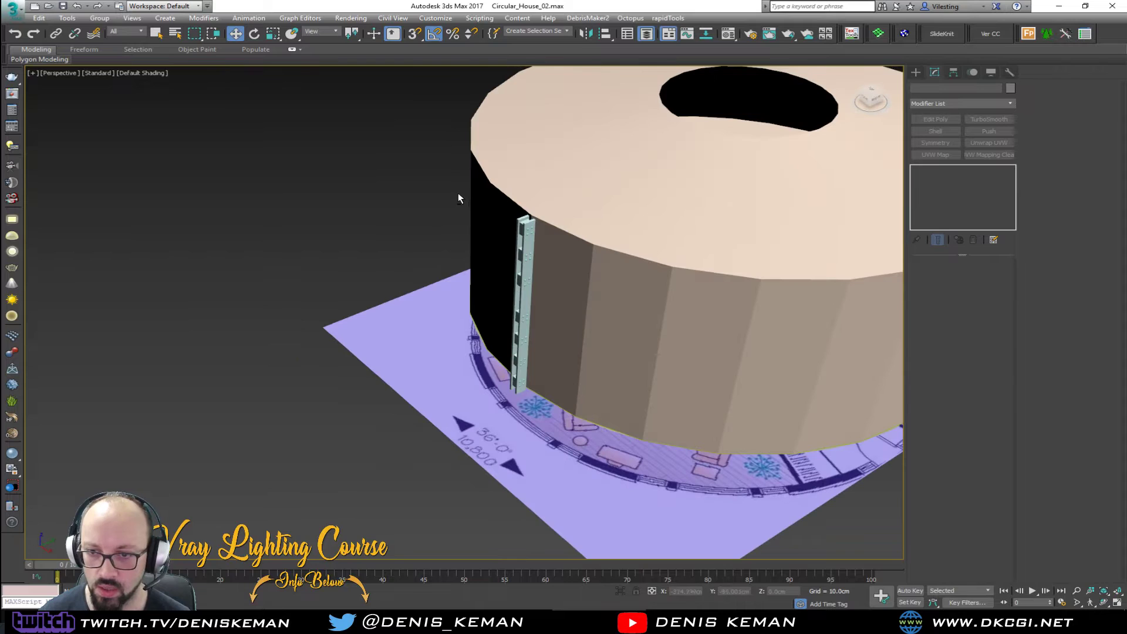
pyautogui.scroll(5, 519, 292)
pyautogui.press('F4')
pyautogui.moveTo(538, 293)
pyautogui.mouseDown(button='middle')
pyautogui.moveTo(527, 267)
pyautogui.moveTo(484, 335)
pyautogui.mouseUp(button='middle')
pyautogui.click(483, 335)
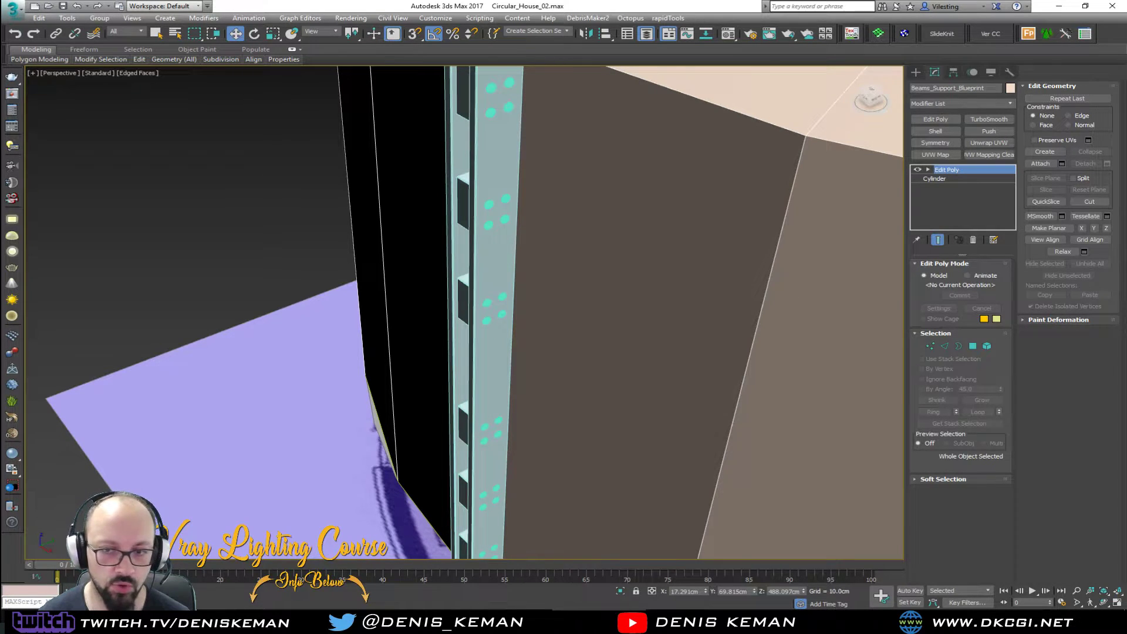
pyautogui.press('Delete')
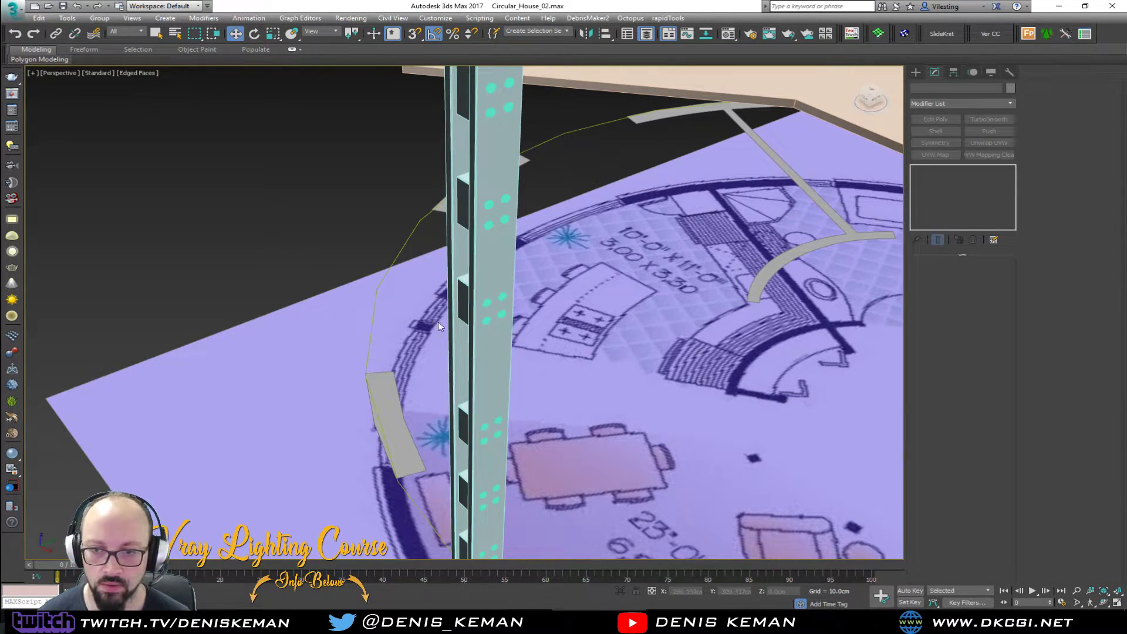
# - Add an Edit Poly modifier to the chamfered post and attach both the upper and lower screw sets to it
pyautogui.click(458, 302)
pyautogui.moveTo(471, 269); pyautogui.dragTo(457, 326, button='middle')
pyautogui.click(547, 288)
pyautogui.click(499, 264)
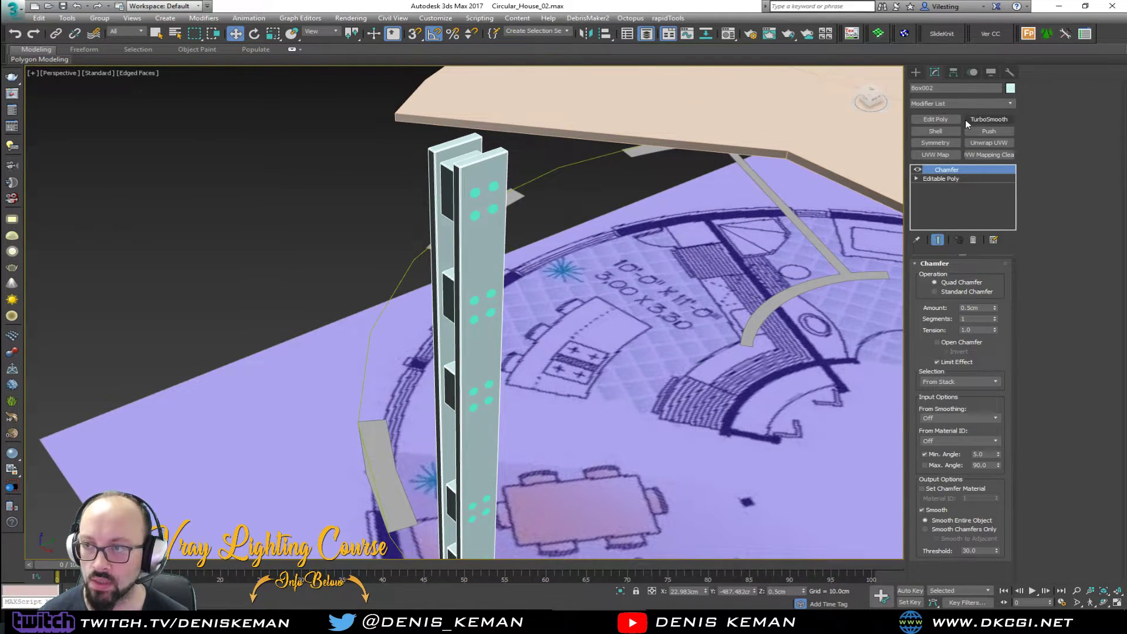
pyautogui.click(936, 120)
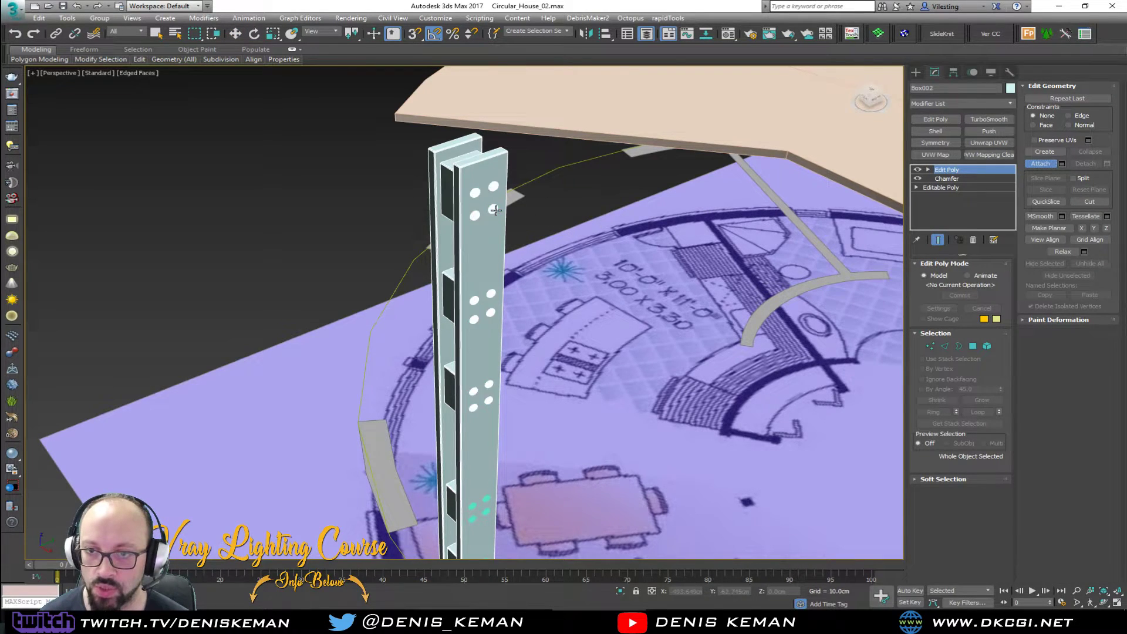
pyautogui.moveTo(521, 346); pyautogui.dragTo(501, 255, button='middle')
pyautogui.click(494, 335)
pyautogui.scroll(-3, 501, 256)
pyautogui.press('w')
# - Move the post's pivot along Y in the top view, snapping it to the post's edge facing away from the house
pyautogui.moveTo(549, 222); pyautogui.dragTo(513, 334, button='middle')
pyautogui.hotkey('alt', 'w')
pyautogui.middleClick(248, 183)
pyautogui.hotkey('alt', 'w')
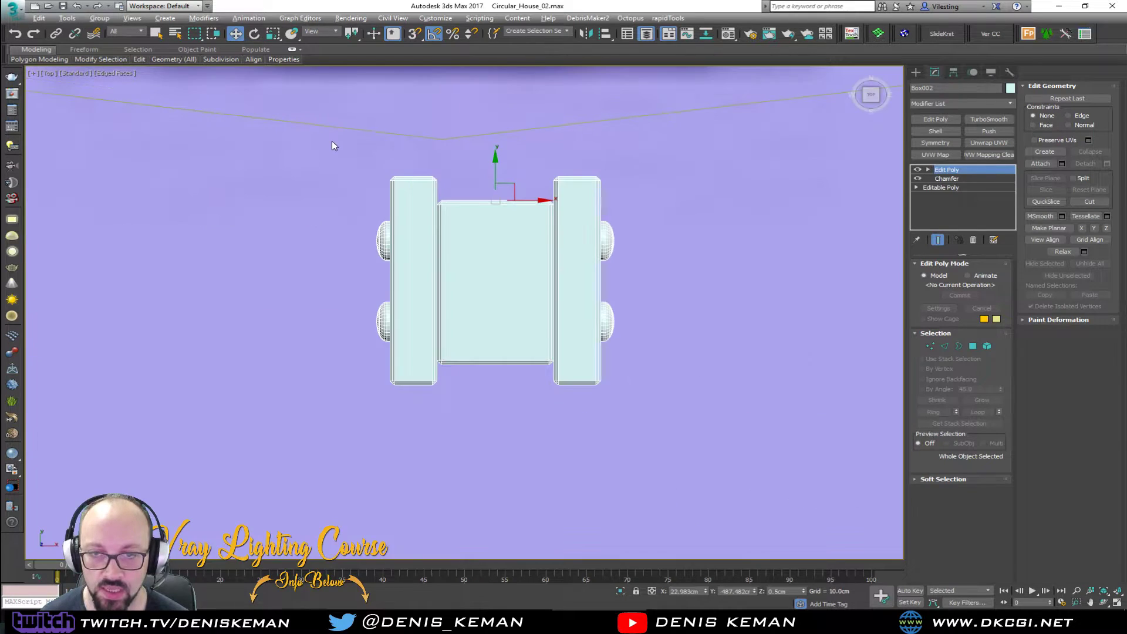
pyautogui.scroll(-2, 332, 231)
pyautogui.click(953, 72)
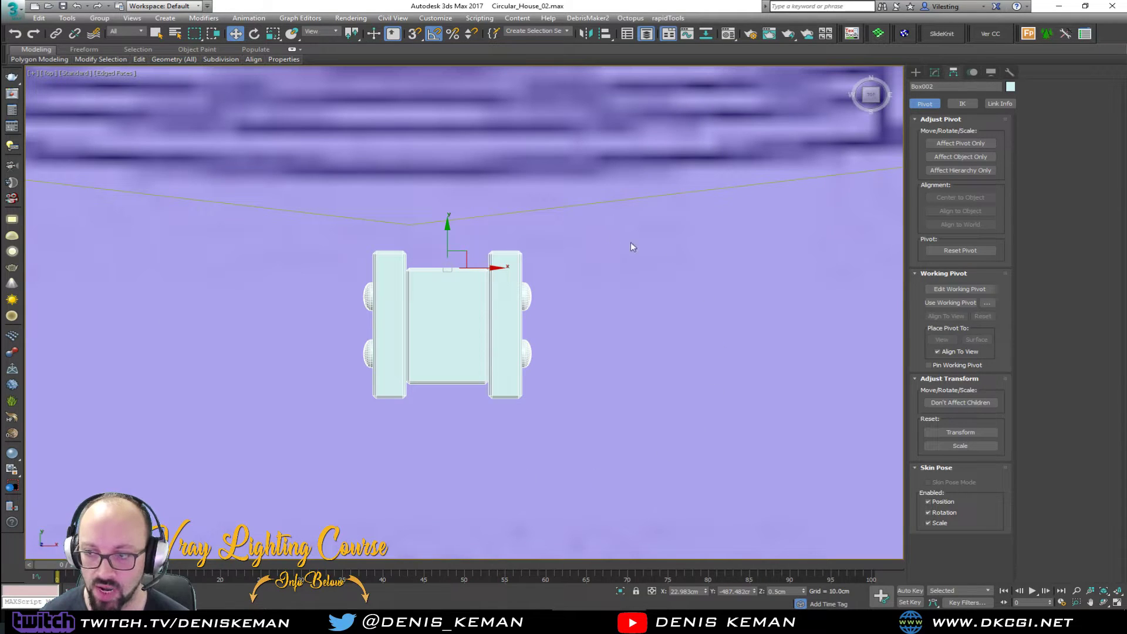
pyautogui.click(967, 144)
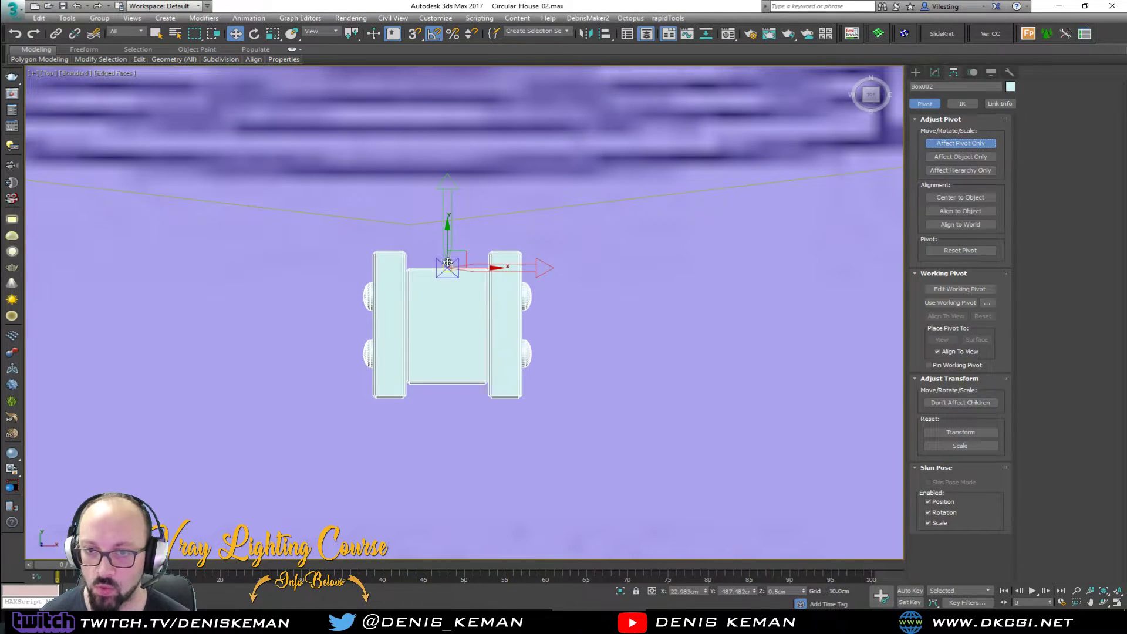
pyautogui.moveTo(449, 238); pyautogui.dragTo(521, 405)
pyautogui.press('s')
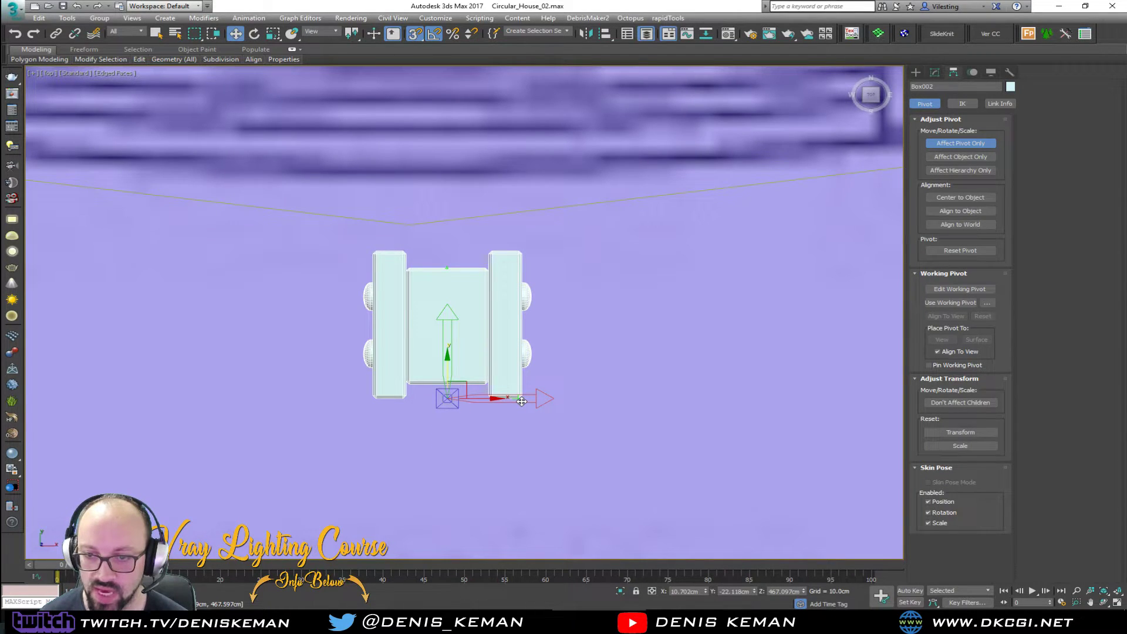
pyautogui.click(960, 143)
# - Move the post outward along Y, clear of the wall outline, to about -571 cm
pyautogui.scroll(-5, 487, 288)
pyautogui.press('s')
pyautogui.moveTo(480, 325); pyautogui.dragTo(480, 454)
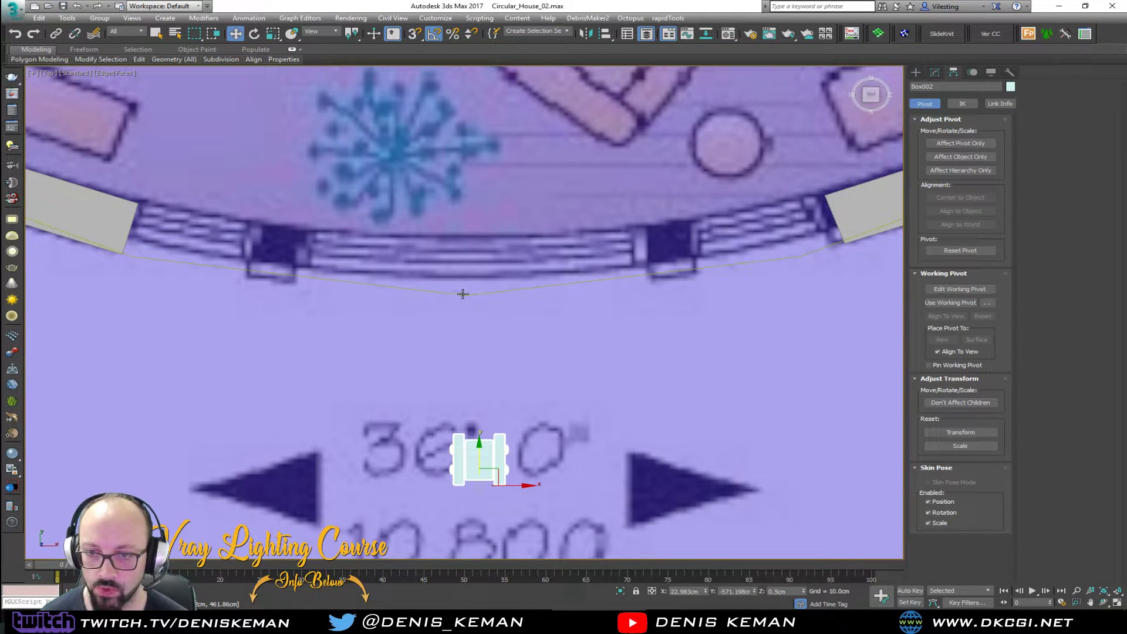
pyautogui.scroll(-3, 475, 315)
pyautogui.moveTo(465, 236); pyautogui.dragTo(465, 277, button='middle')
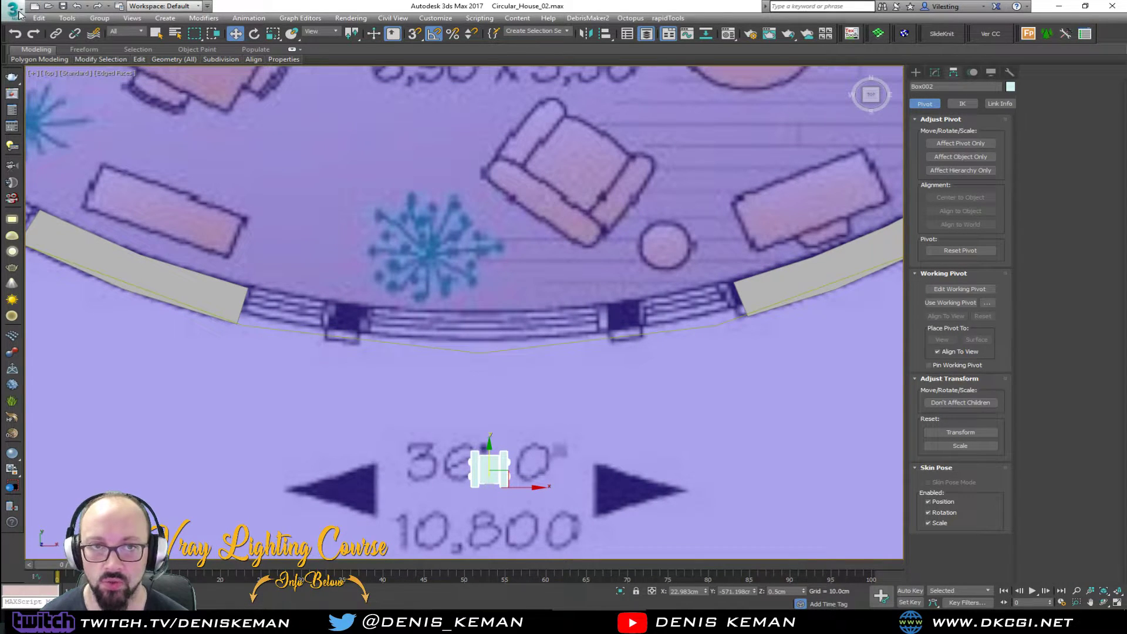
# - Distribute 25 instances of the post along Shape001 with the Spacing Tool, divided evenly by centers and following the path
pyautogui.click(67, 18)
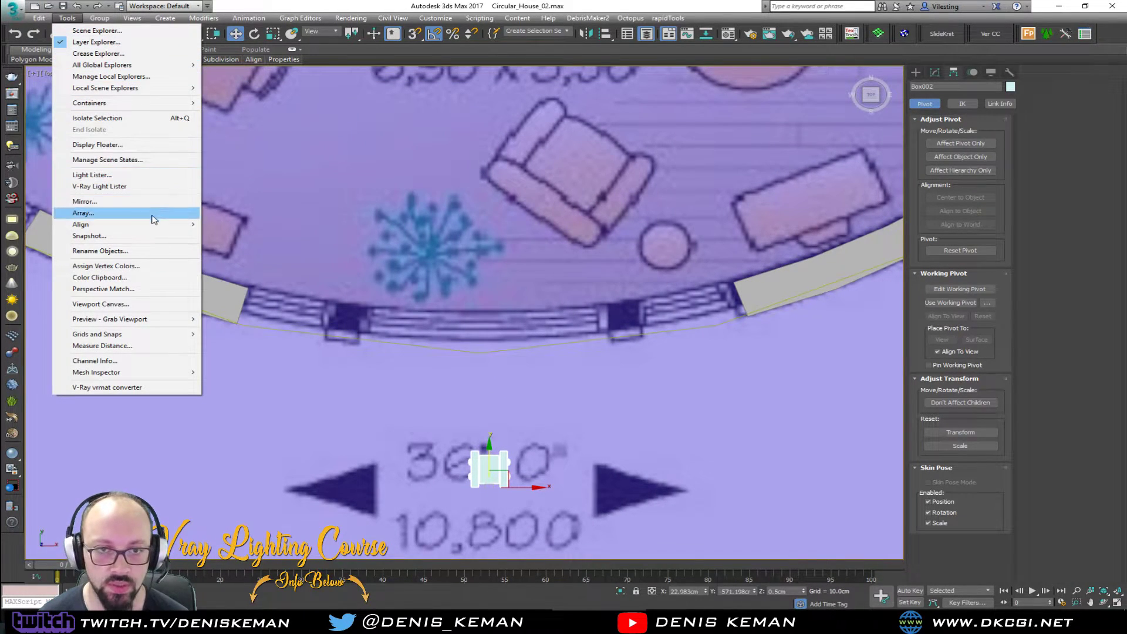
pyautogui.moveTo(157, 231)
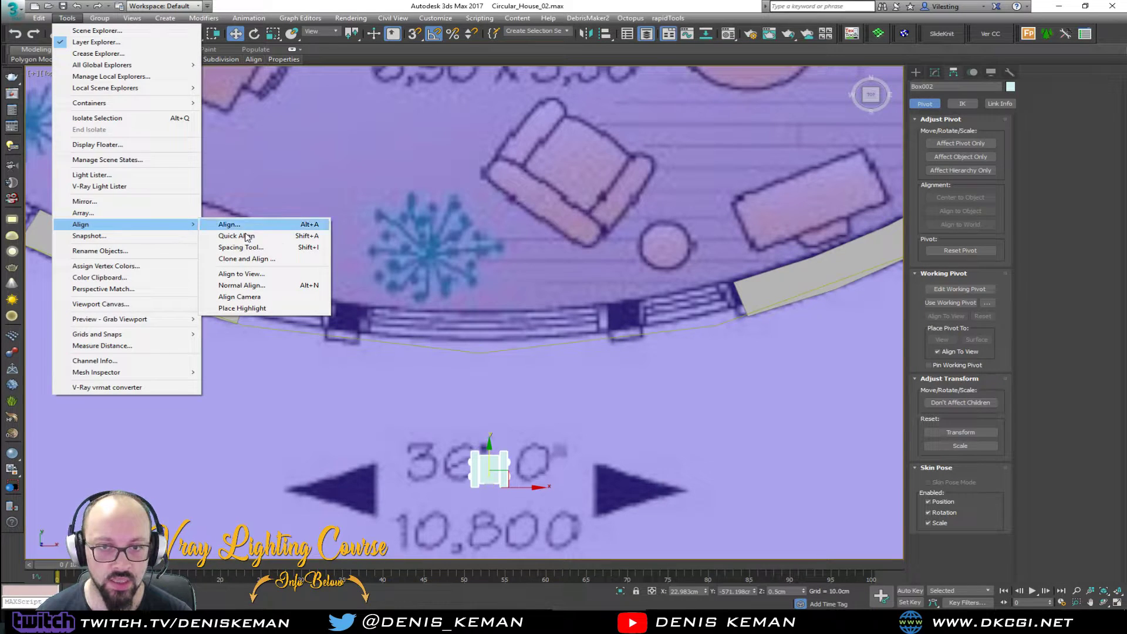
pyautogui.click(258, 248)
pyautogui.click(47, 28)
pyautogui.click(472, 352)
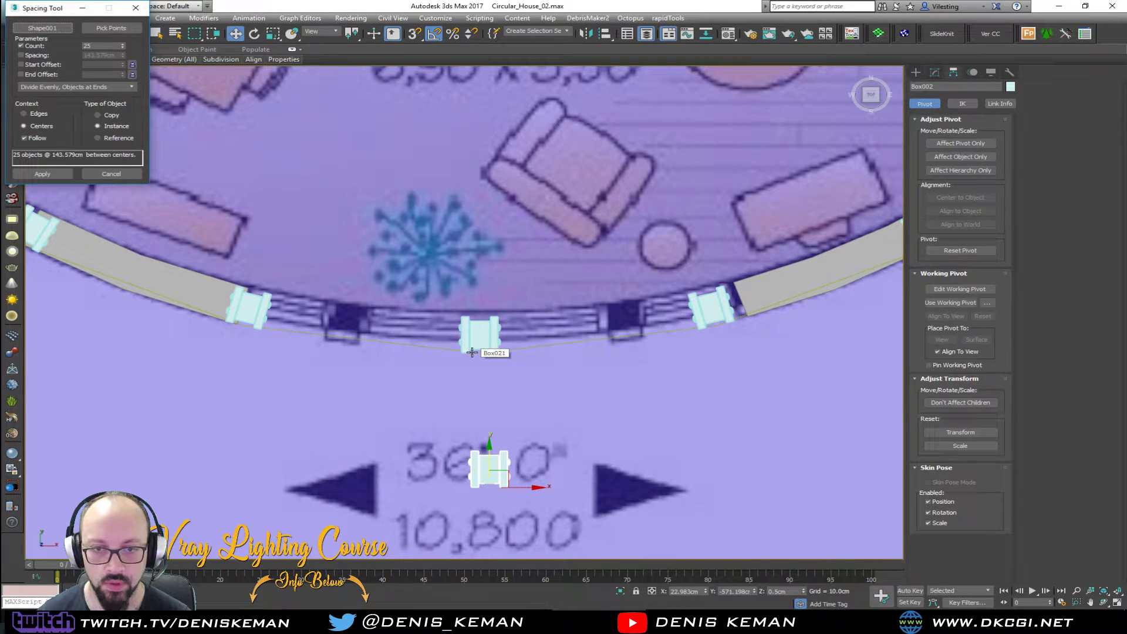
pyautogui.scroll(-5, 163, 265)
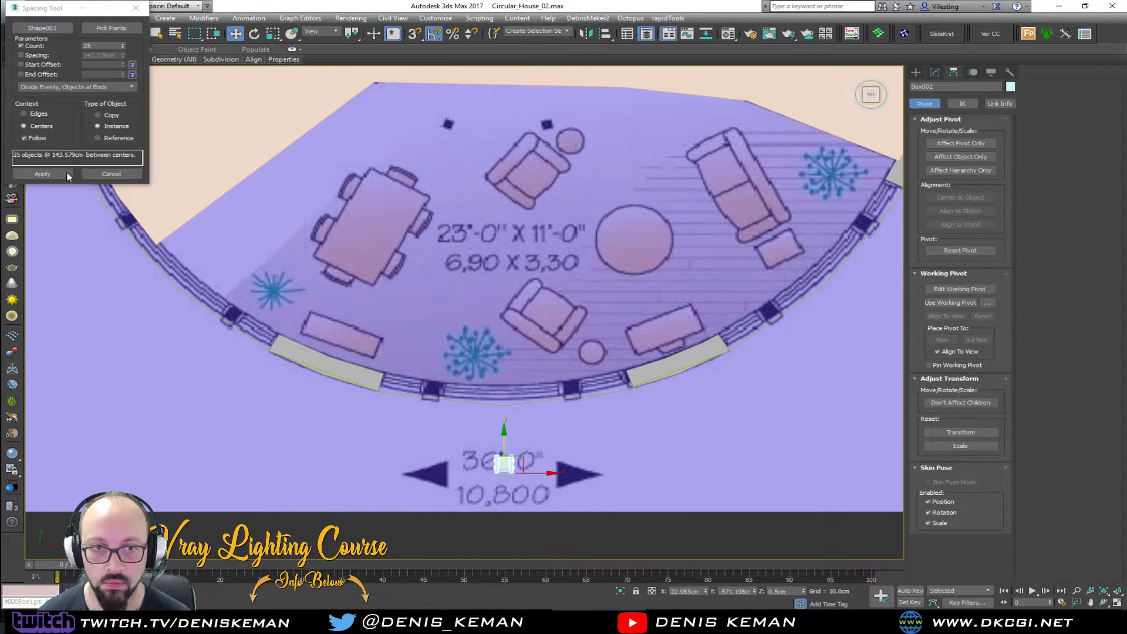
pyautogui.click(67, 175)
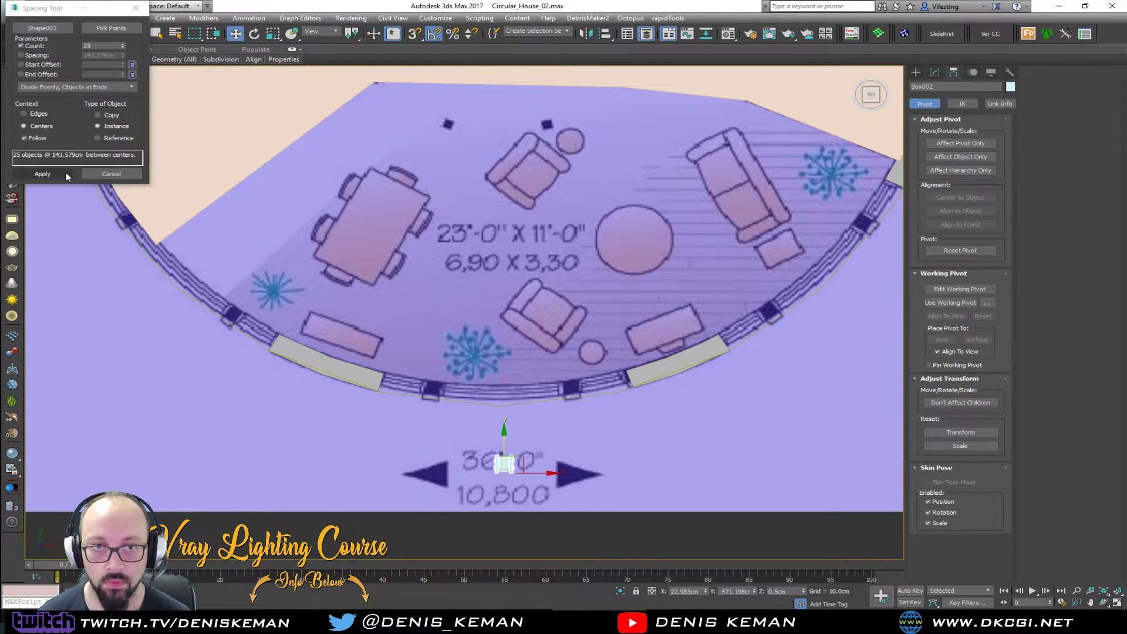
pyautogui.moveTo(480, 318); pyautogui.dragTo(468, 312, button='middle')
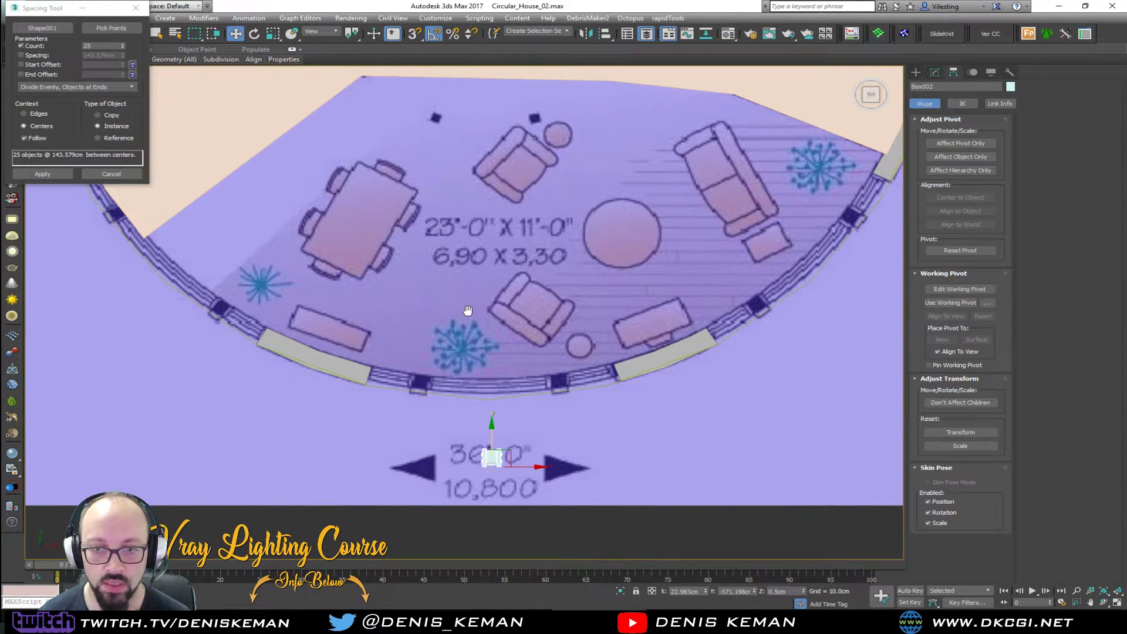
pyautogui.click(97, 45)
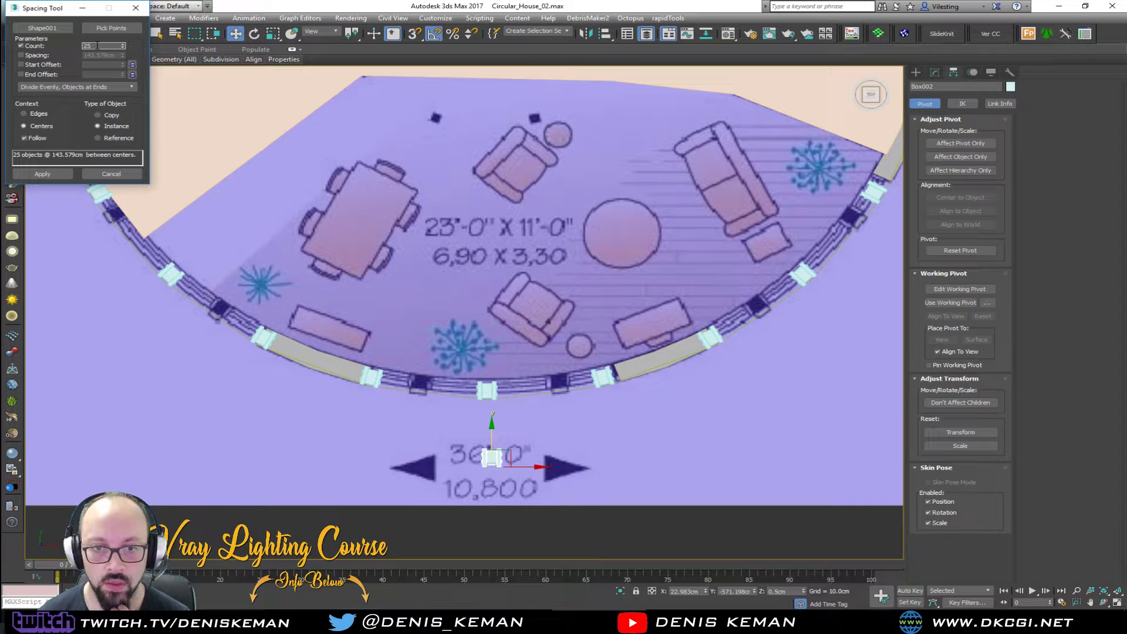
pyautogui.click(42, 174)
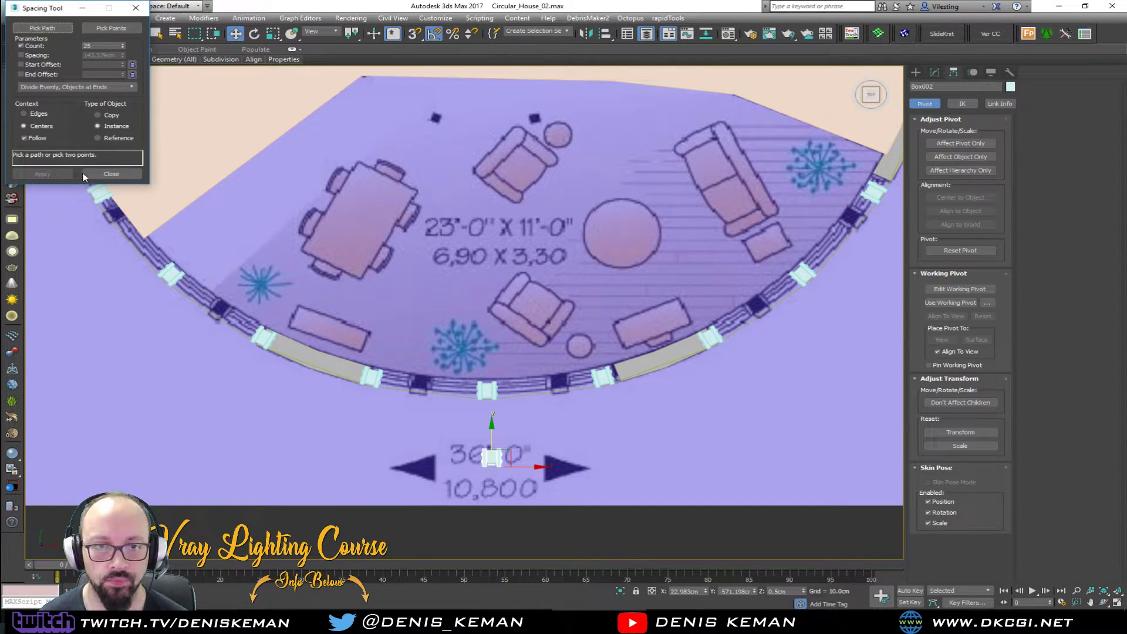
pyautogui.click(111, 174)
# - Move the original post in perspective to a spot outside the blueprint, away from the distributed copies
pyautogui.hotkey('alt', 'w')
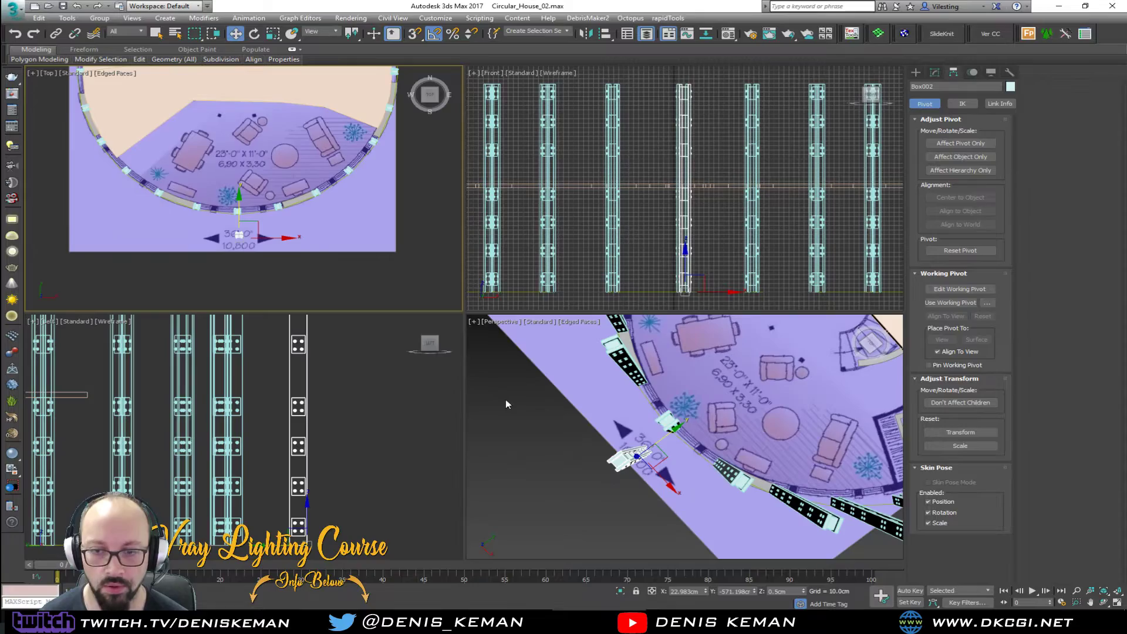
pyautogui.hotkey('alt', 'w')
pyautogui.keyDown('alt'); pyautogui.moveTo(570, 404); pyautogui.dragTo(453, 357, button='middle'); pyautogui.keyUp('alt')
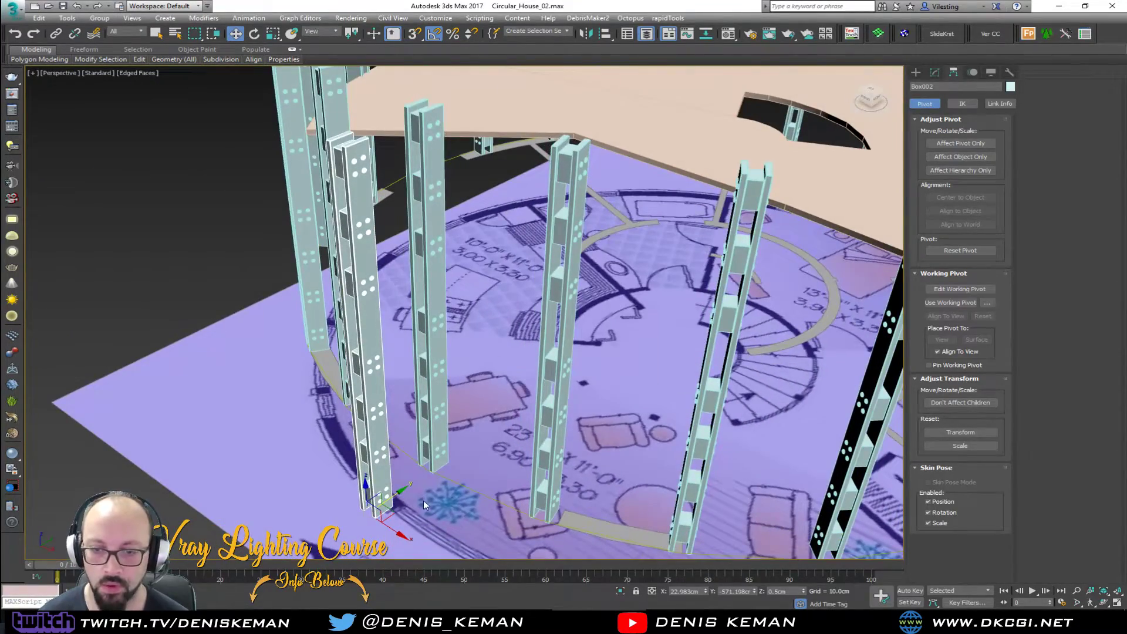
pyautogui.scroll(-4, 476, 418)
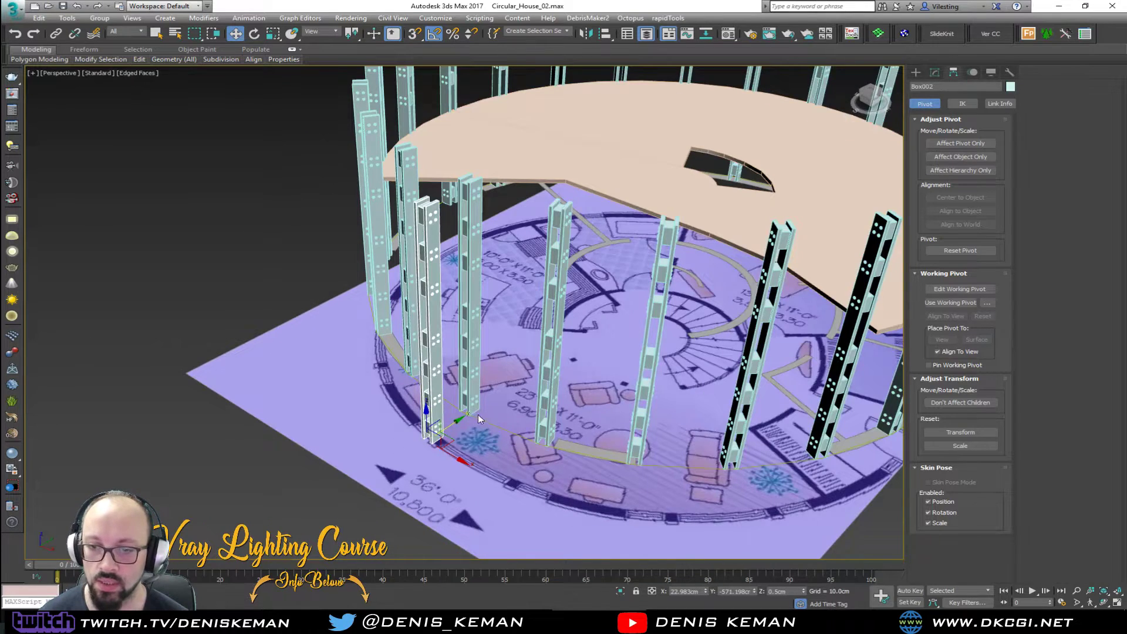
pyautogui.moveTo(461, 440); pyautogui.dragTo(181, 349)
# - Rename the original post as Basic_Pylon
pyautogui.moveTo(953, 87); pyautogui.dragTo(883, 87)
pyautogui.write('Bal')
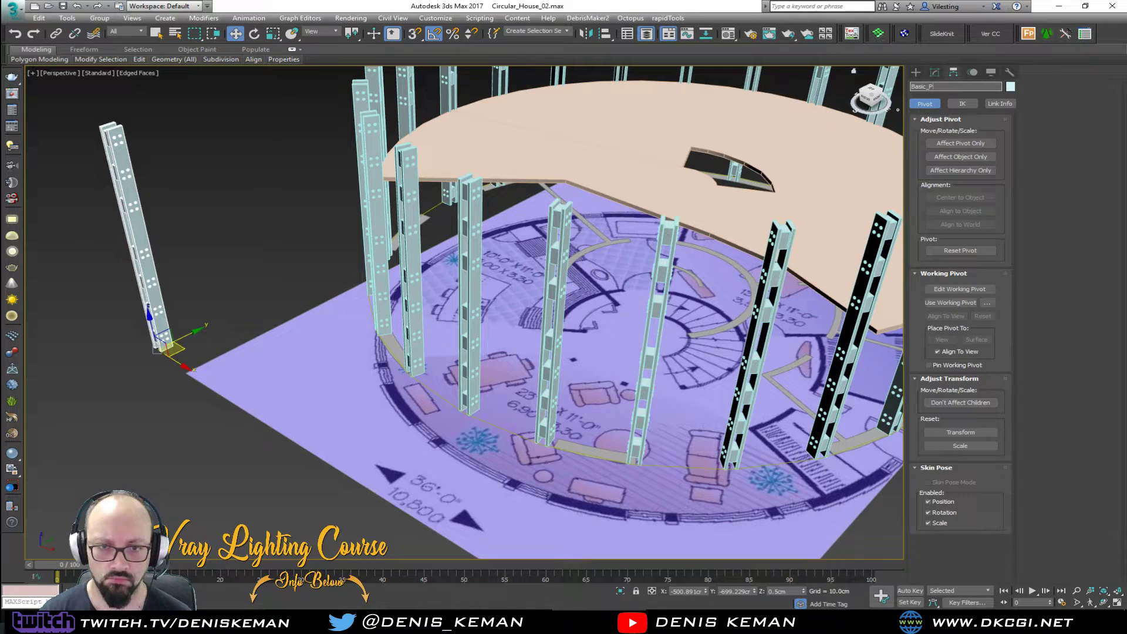
pyautogui.write('ic_Pylon')
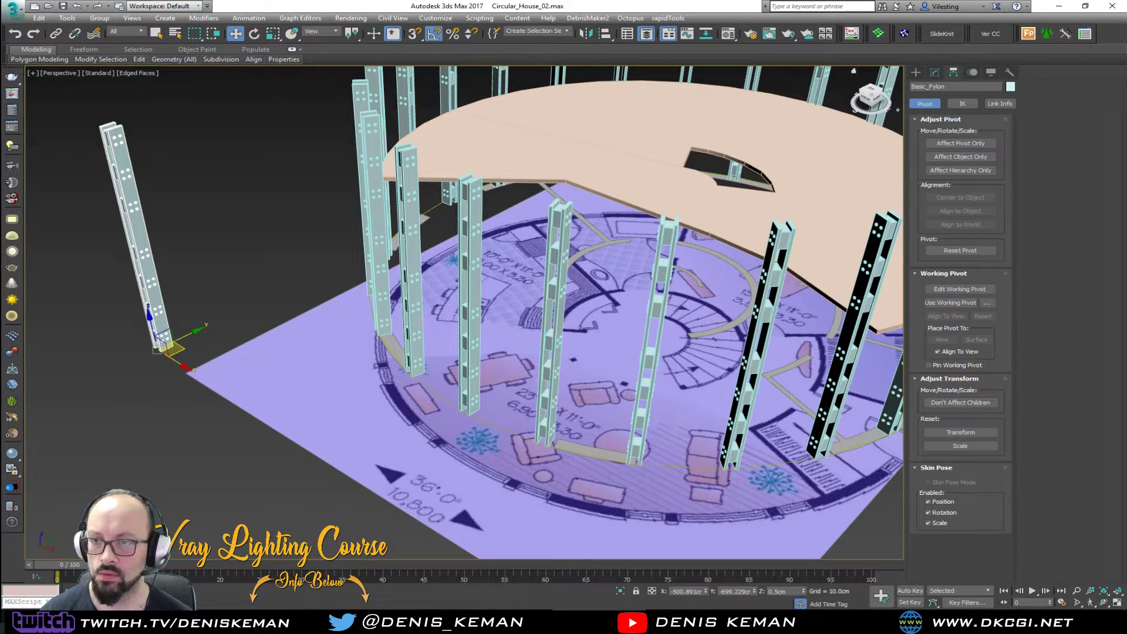
# - Hide the Second_Floor slab so that the ring of posts is unobstructed
pyautogui.click(485, 448)
pyautogui.keyDown('alt'); pyautogui.moveTo(485, 447); pyautogui.dragTo(526, 422, button='middle'); pyautogui.keyUp('alt')
pyautogui.click(565, 172)
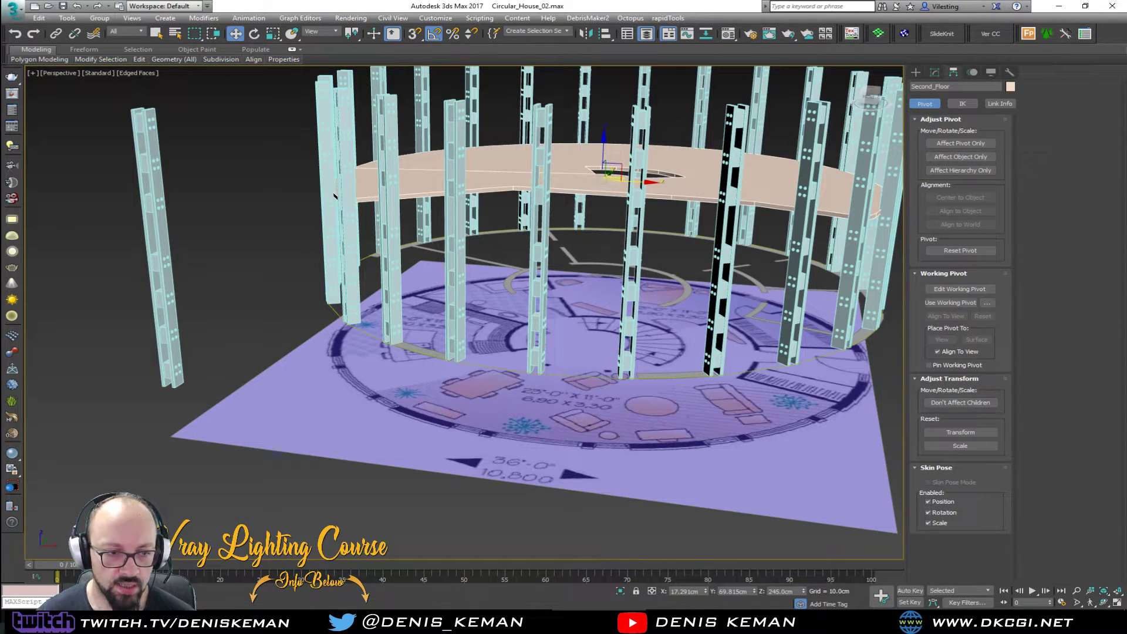
pyautogui.click(488, 452)
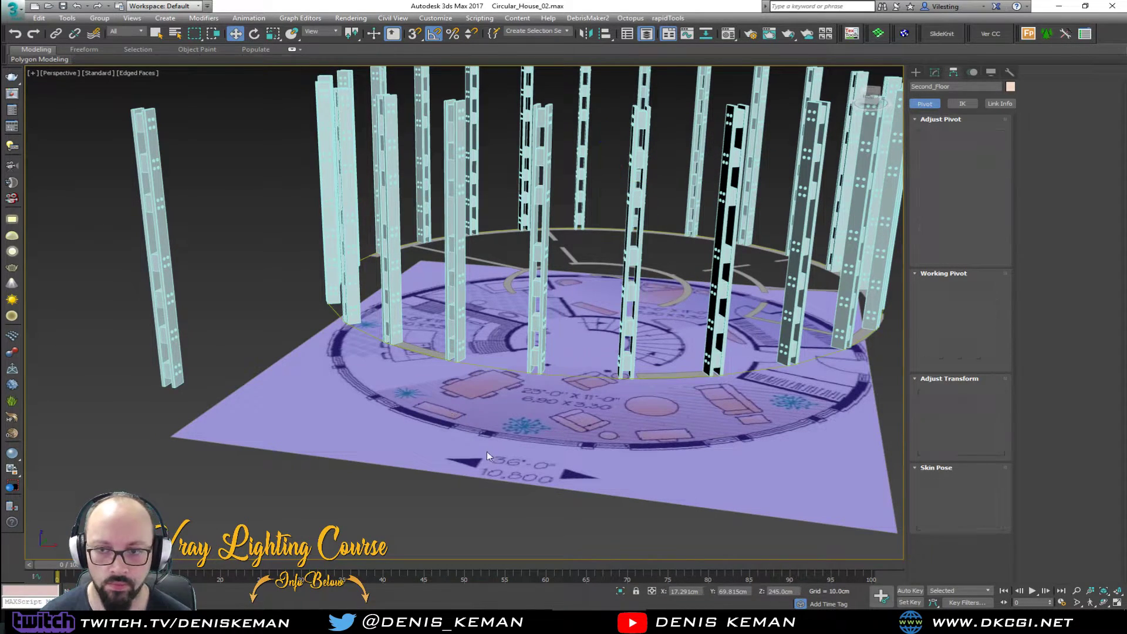
# - Examine the ring of posts along Shape001 and the timber-beam connections in the Ciruclar_Design_Wood reference photo
pyautogui.click(536, 354)
pyautogui.keyDown('alt'); pyautogui.moveTo(536, 355); pyautogui.dragTo(459, 333, button='middle'); pyautogui.keyUp('alt')
pyautogui.click(572, 379)
pyautogui.click(499, 410)
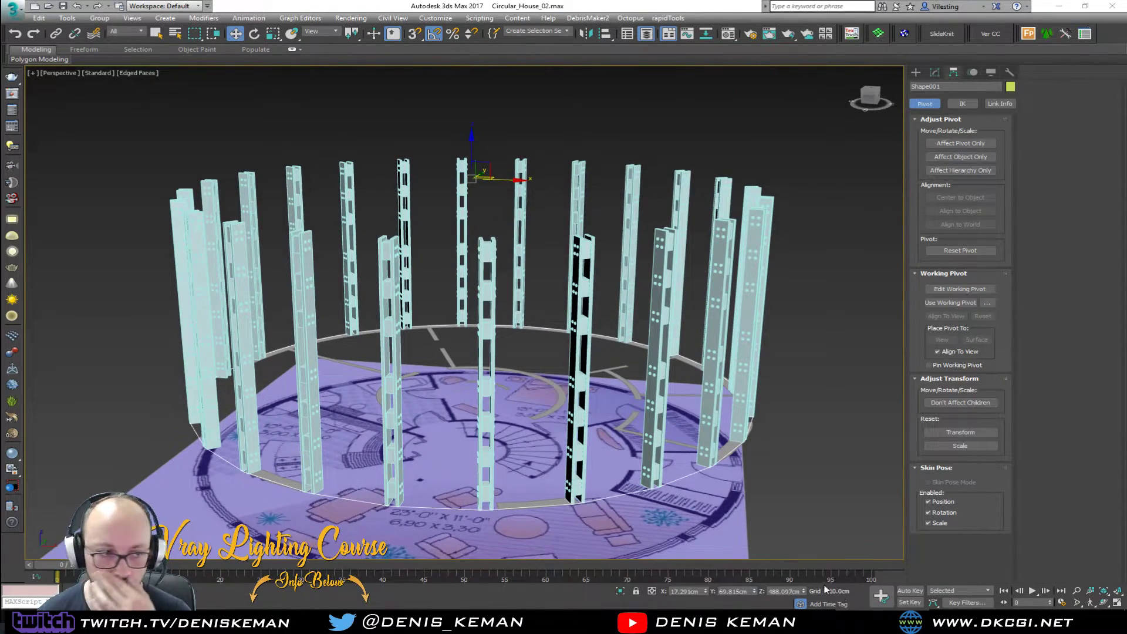
pyautogui.moveTo(1, 86); pyautogui.dragTo(471, 74)
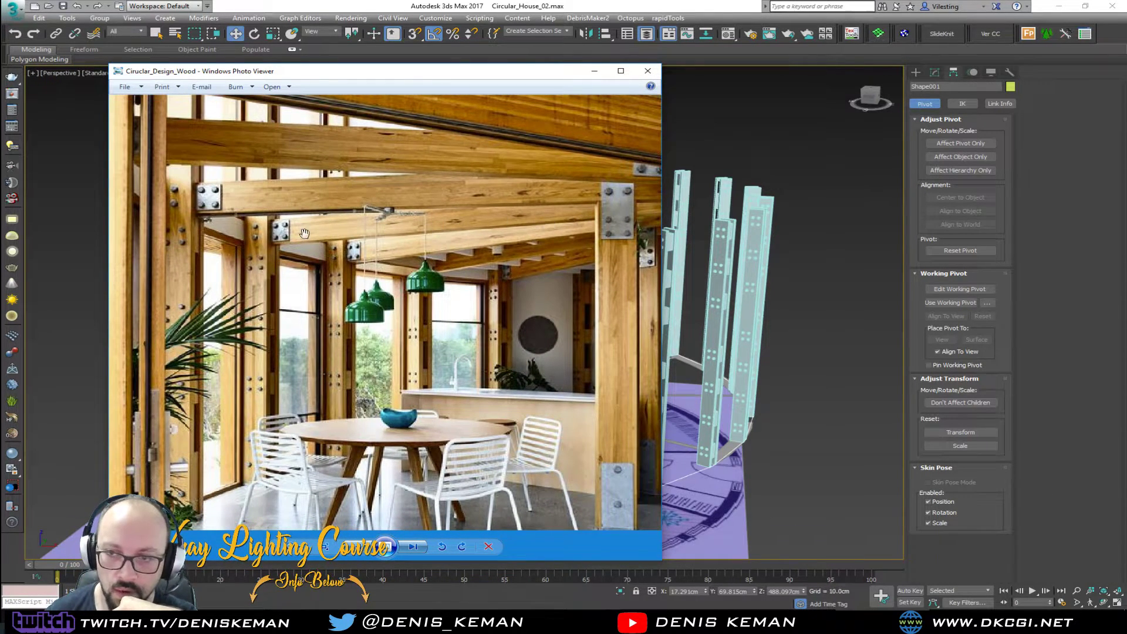
pyautogui.moveTo(519, 76); pyautogui.dragTo(0, 77)
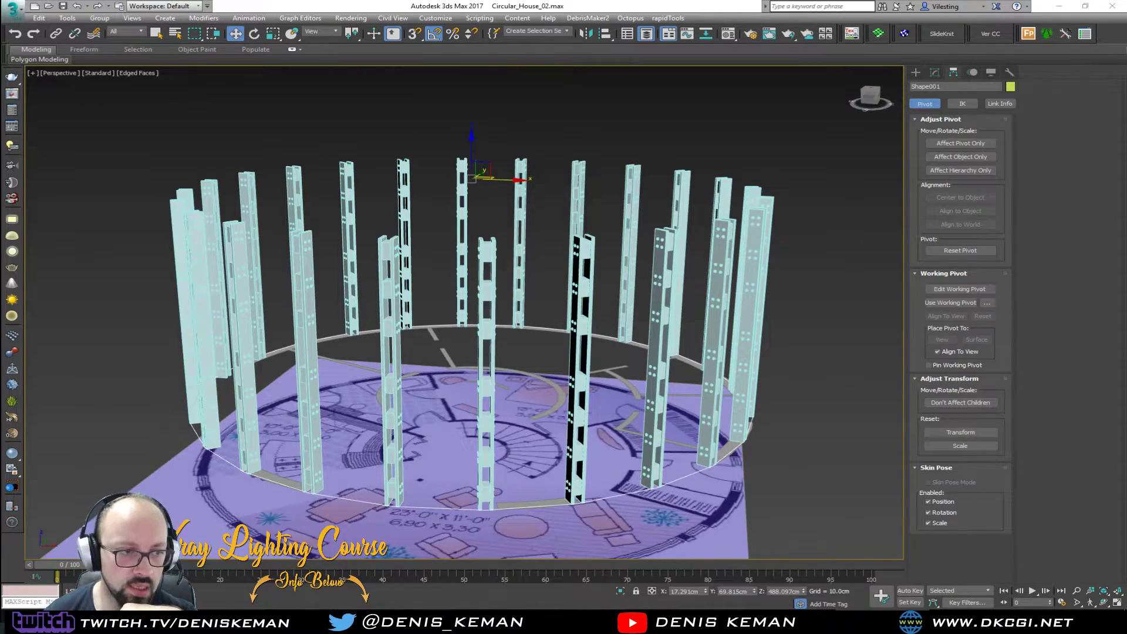
# - Switch the top view to wireframe and enable 3D snapping, working close up on the post above the 36'-0" dimension
pyautogui.keyDown('alt'); pyautogui.moveTo(446, 425); pyautogui.dragTo(460, 436, button='middle'); pyautogui.keyUp('alt')
pyautogui.hotkey('alt', 'w')
pyautogui.rightClick(401, 305)
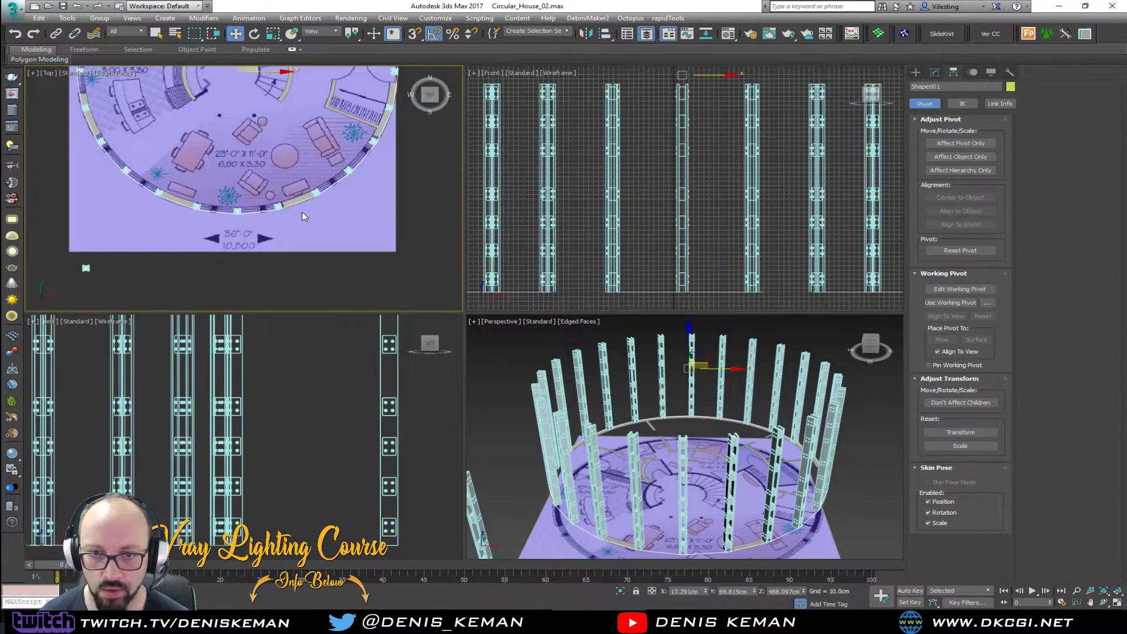
pyautogui.hotkey('alt', 'w')
pyautogui.scroll(3, 449, 348)
pyautogui.moveTo(445, 307); pyautogui.dragTo(446, 326, button='middle')
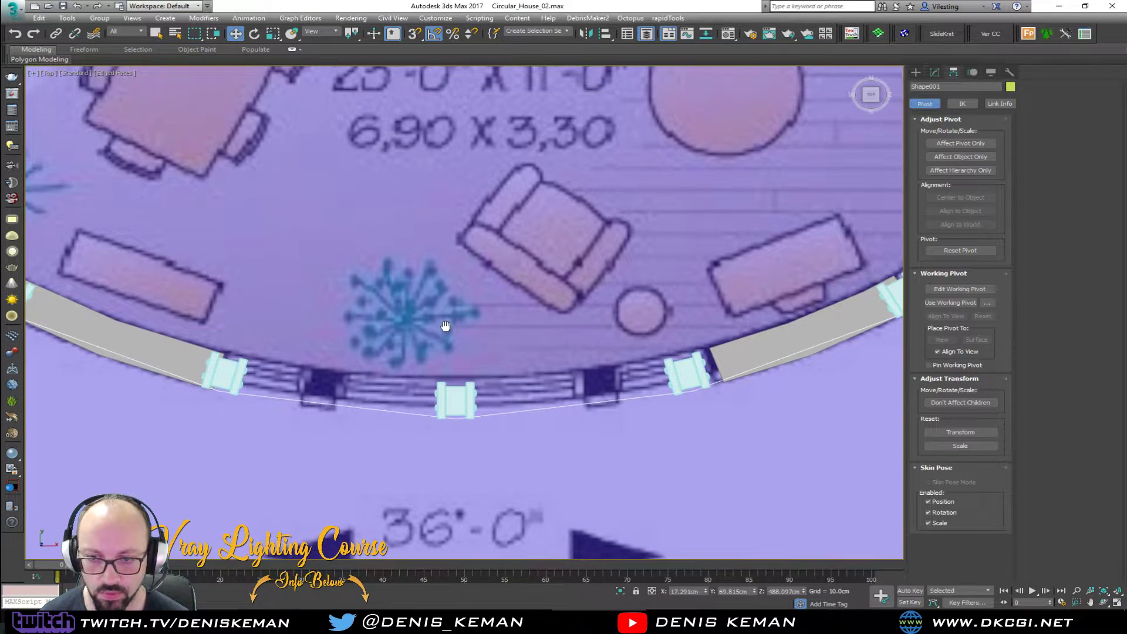
pyautogui.scroll(-1, 446, 327)
pyautogui.moveTo(735, 115); pyautogui.dragTo(721, 205, button='middle')
pyautogui.click(917, 73)
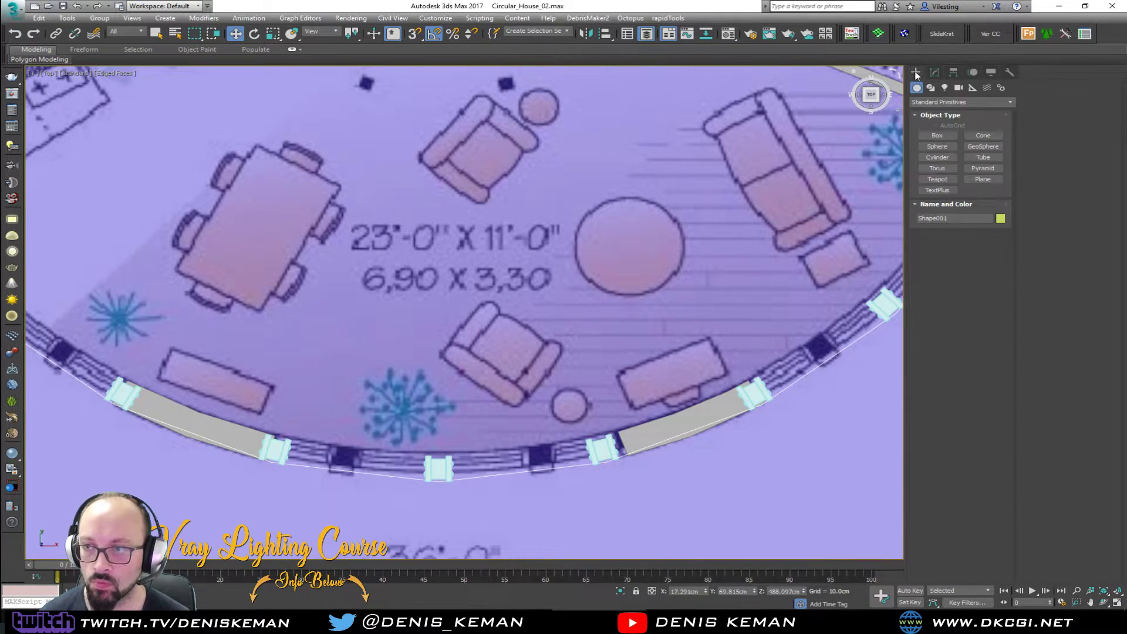
pyautogui.click(940, 156)
pyautogui.scroll(2, 449, 476)
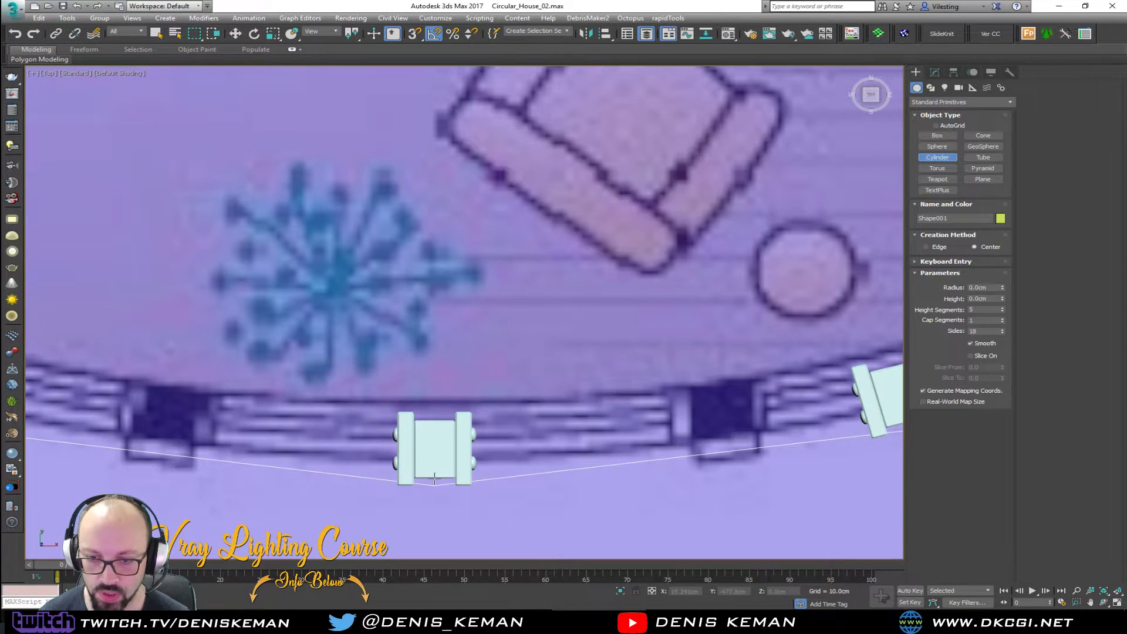
pyautogui.press('F3')
pyautogui.press('s')
pyautogui.scroll(5, 422, 480)
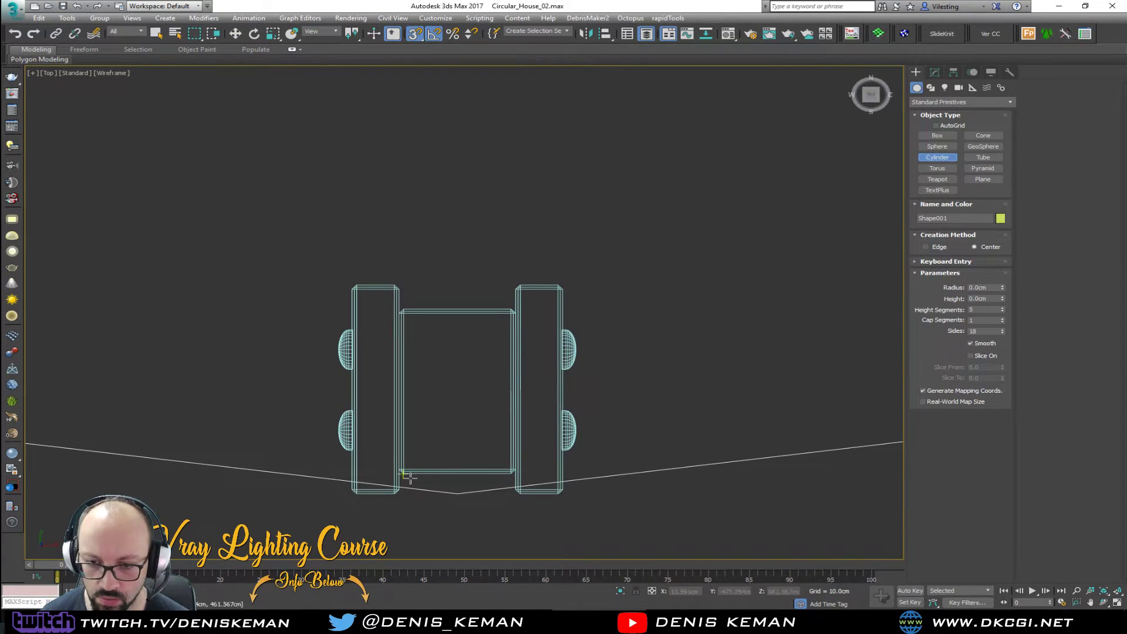
pyautogui.scroll(2, 408, 476)
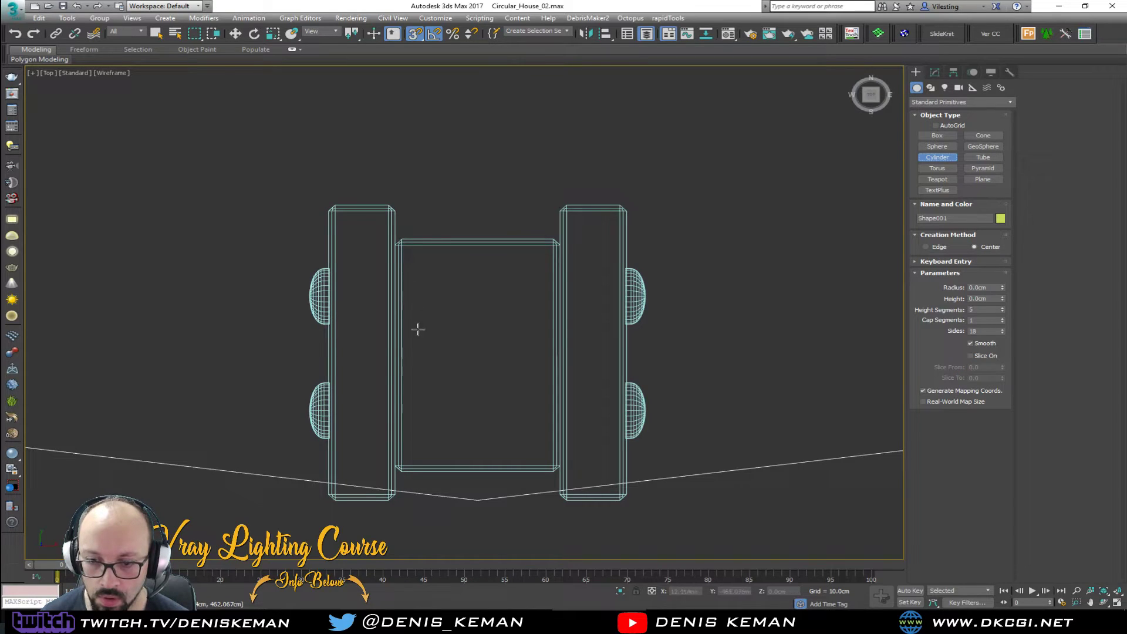
pyautogui.moveTo(399, 461); pyautogui.dragTo(559, 247)
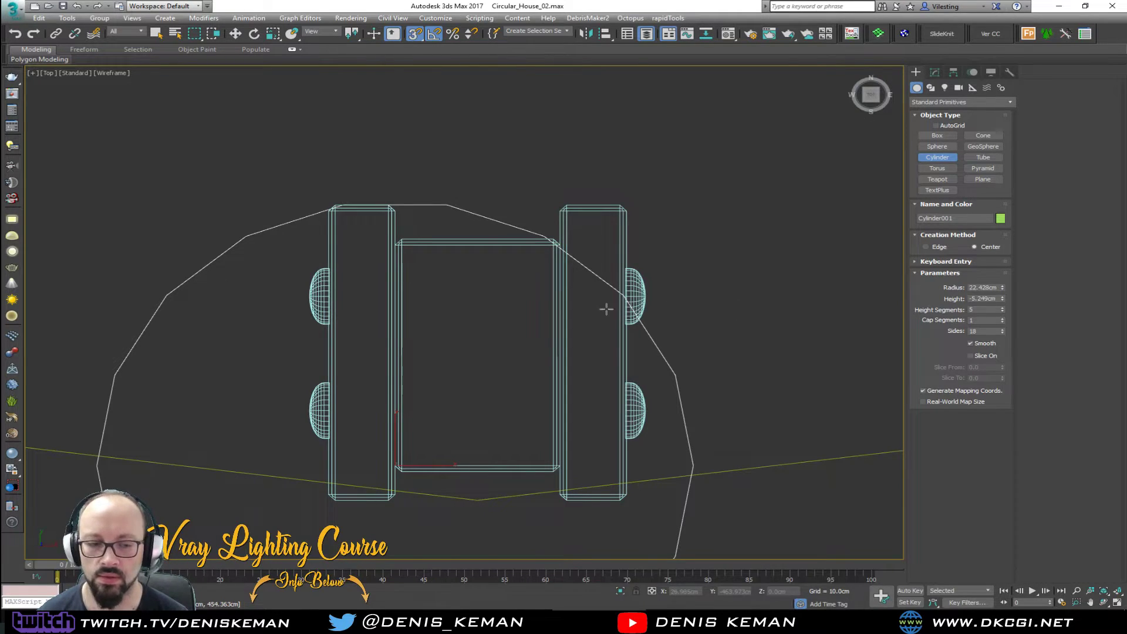
pyautogui.rightClick(613, 342)
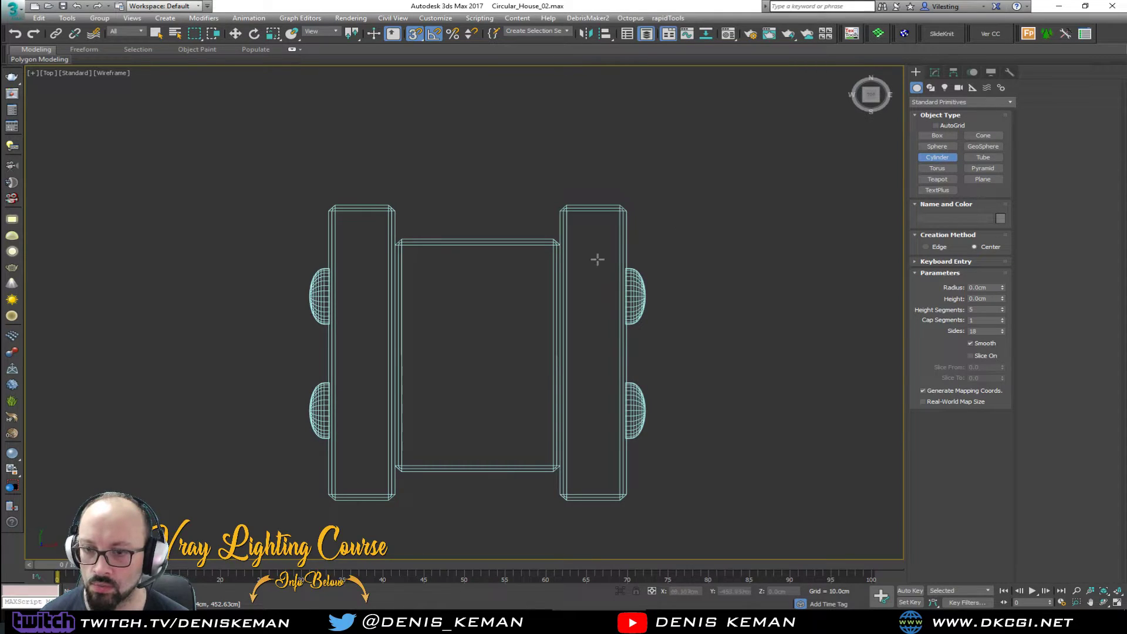
pyautogui.hotkey('alt', 'w')
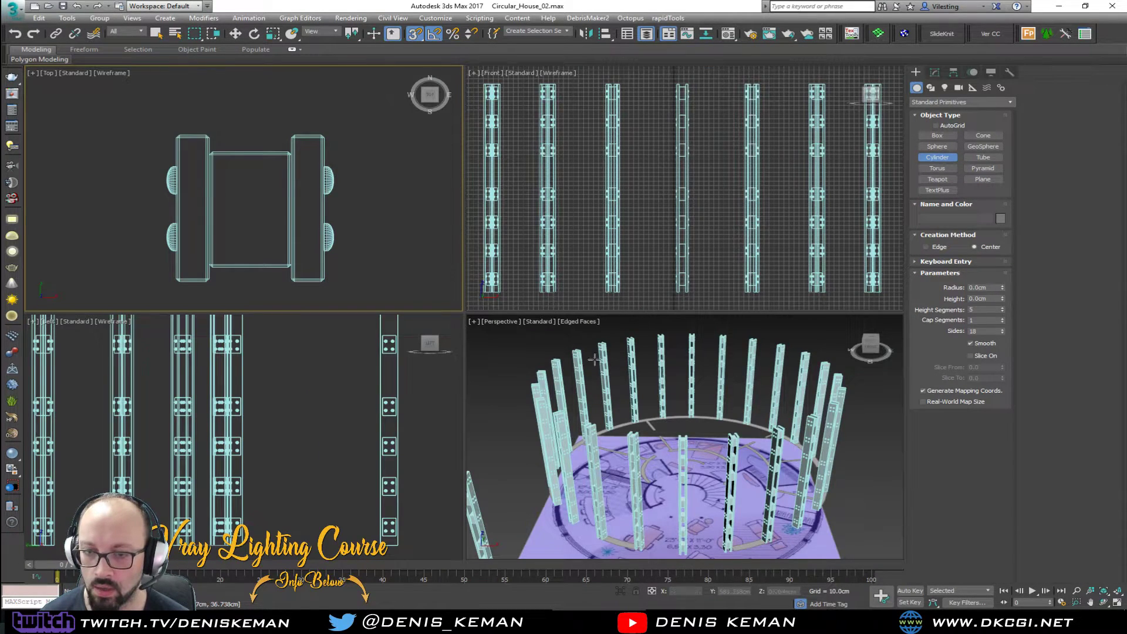
pyautogui.hotkey('ctrl', 'z')
pyautogui.press('Delete')
# - Create a box snapped between the post's two side planks, about 18.7 cm long, 12.4 cm wide and 6.7 cm high
pyautogui.click(937, 135)
pyautogui.scroll(5, 200, 269)
pyautogui.scroll(-3, 192, 251)
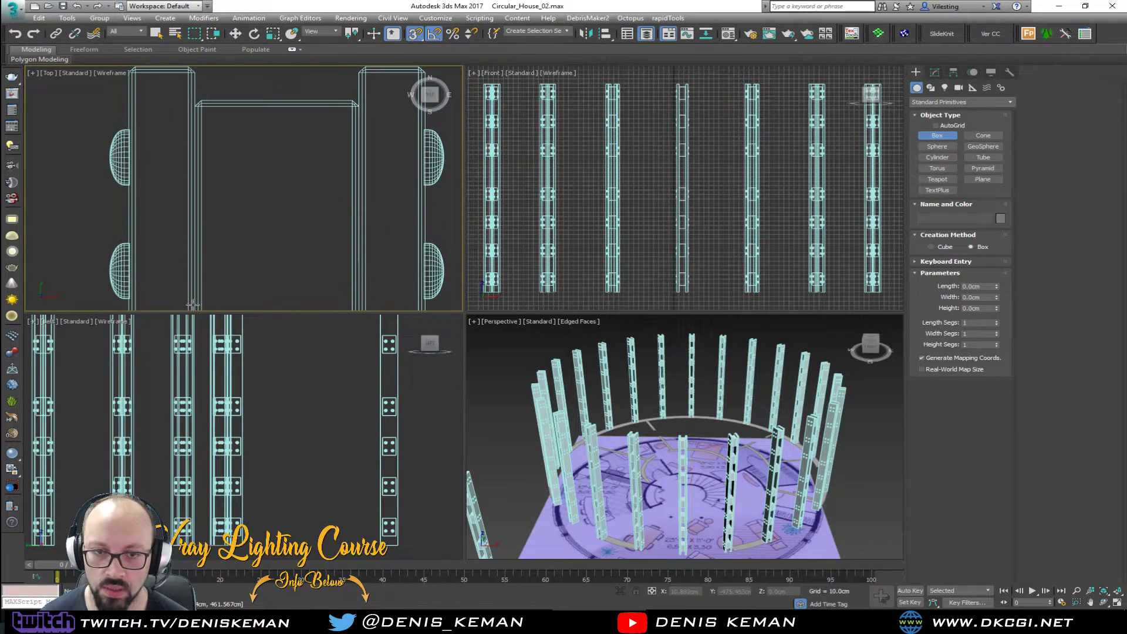
pyautogui.hotkey('alt', 'w')
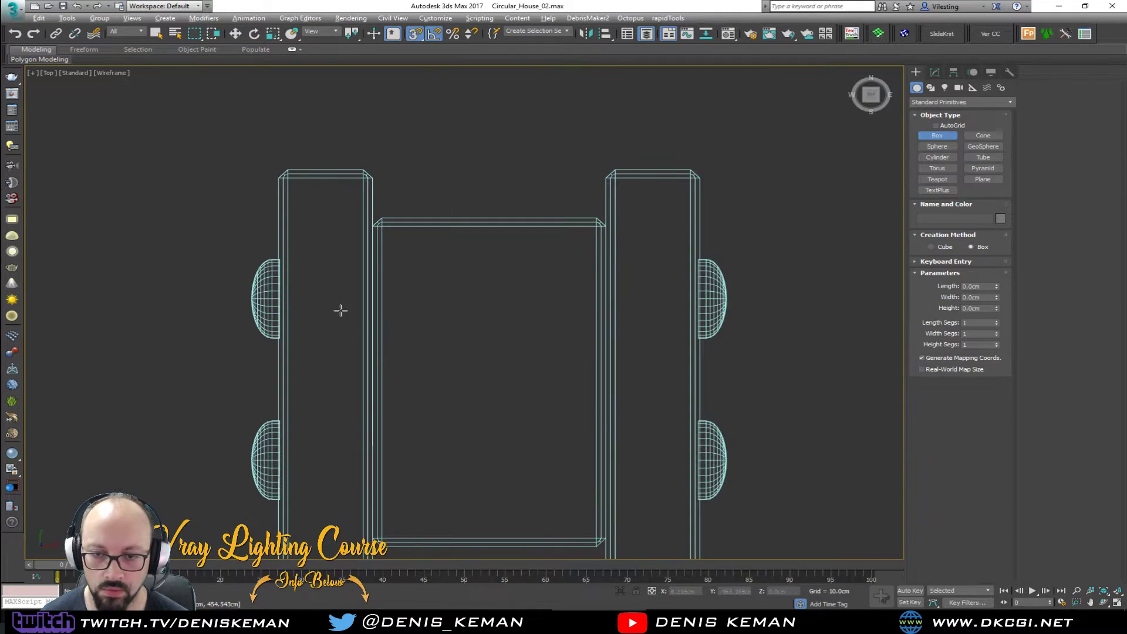
pyautogui.moveTo(335, 308); pyautogui.dragTo(397, 371, button='middle')
pyautogui.moveTo(369, 485); pyautogui.dragTo(604, 177)
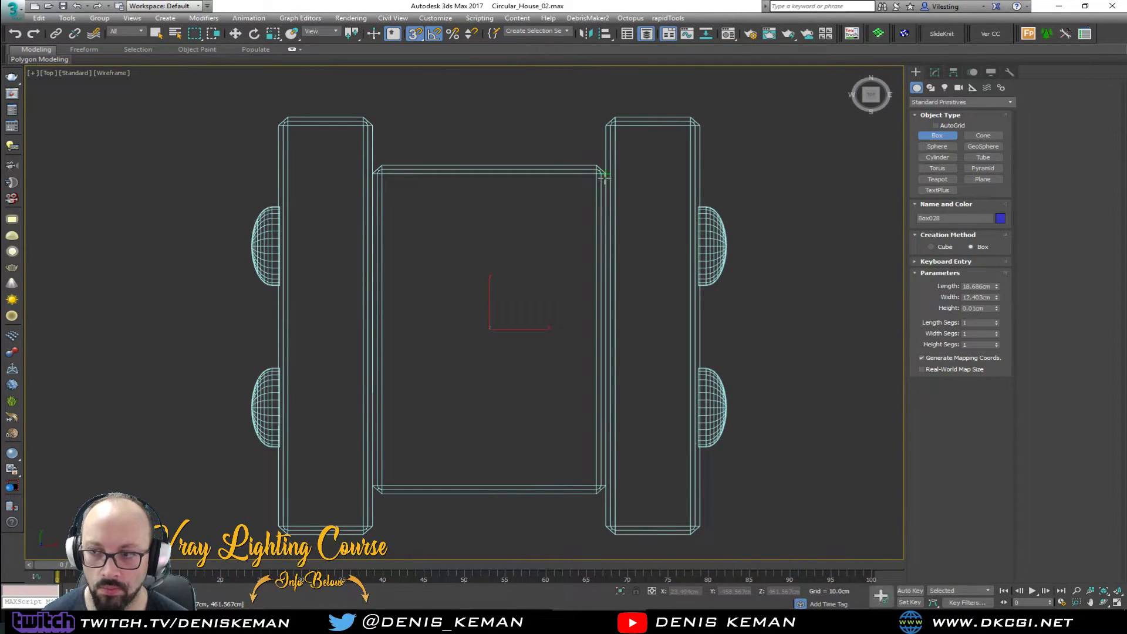
pyautogui.click(605, 176)
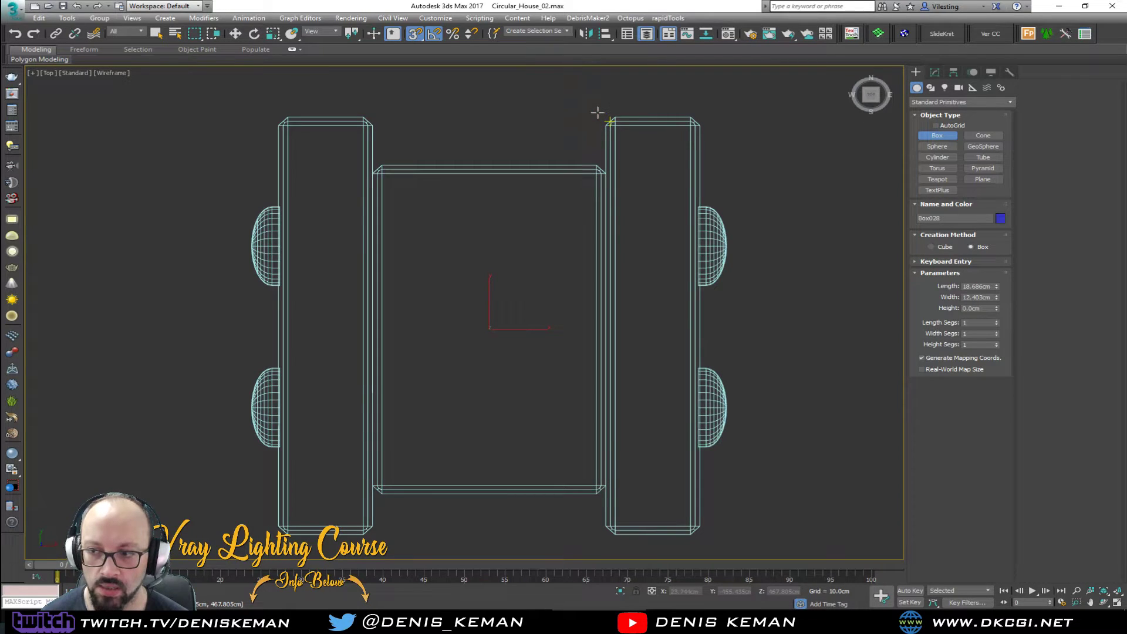
pyautogui.hotkey('alt', 'w')
pyautogui.middleClick(681, 395)
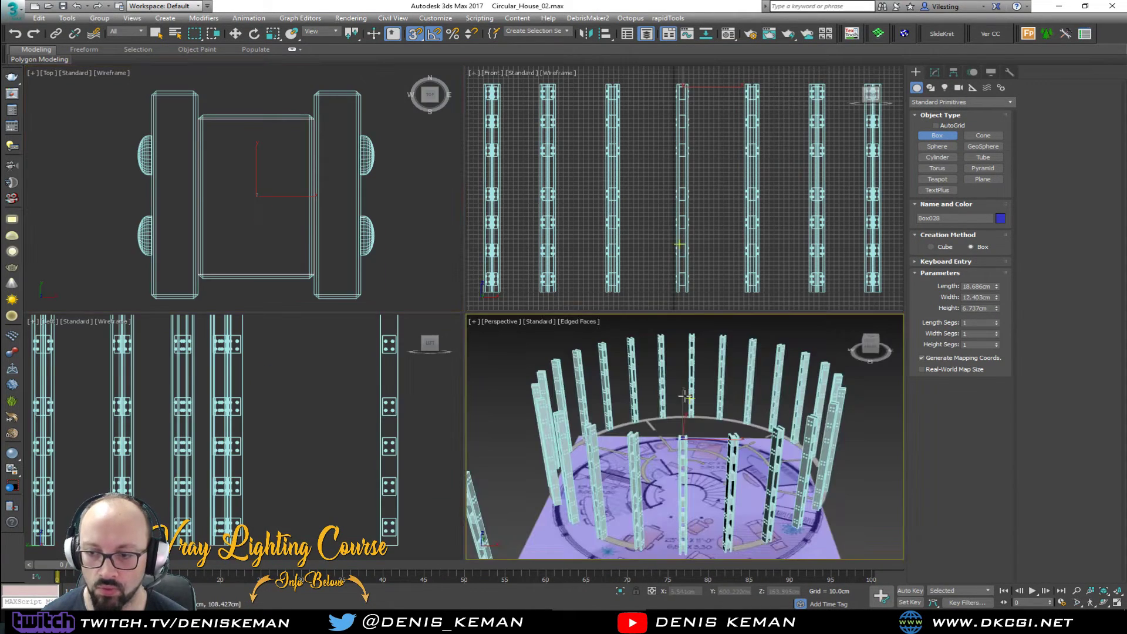
# - Turn off snapping and move the box down from the post's top to a Z of about 300 cm
pyautogui.hotkey('alt', 'w')
pyautogui.keyDown('alt'); pyautogui.moveTo(683, 396); pyautogui.dragTo(398, 380, button='middle'); pyautogui.keyUp('alt')
pyautogui.scroll(3, 486, 360)
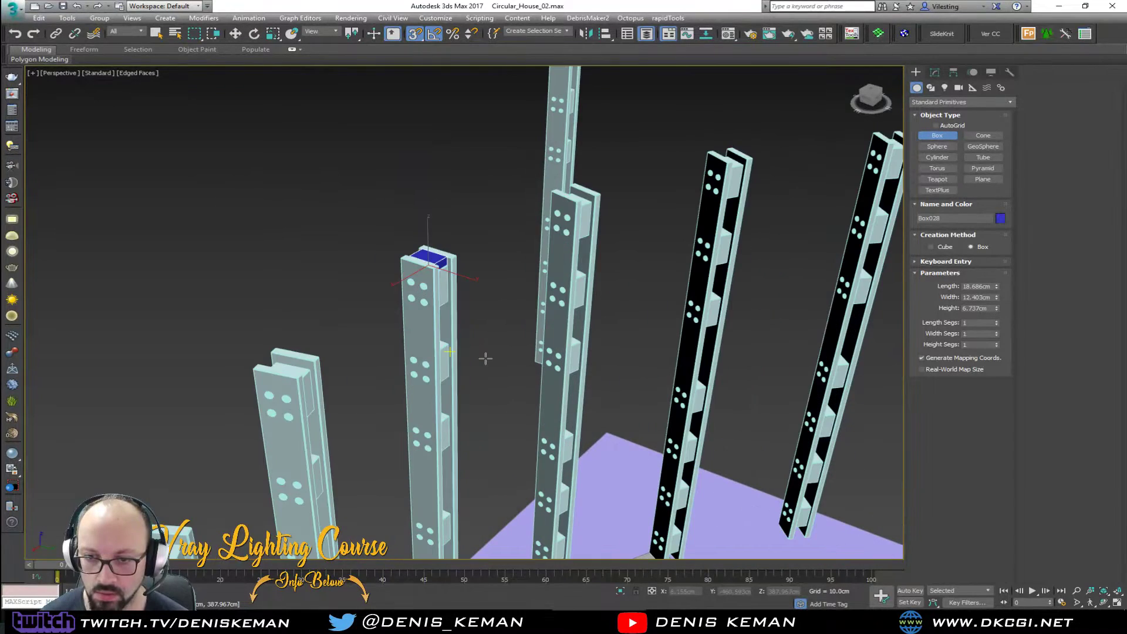
pyautogui.keyDown('alt'); pyautogui.moveTo(495, 336); pyautogui.dragTo(408, 266, button='middle'); pyautogui.keyUp('alt')
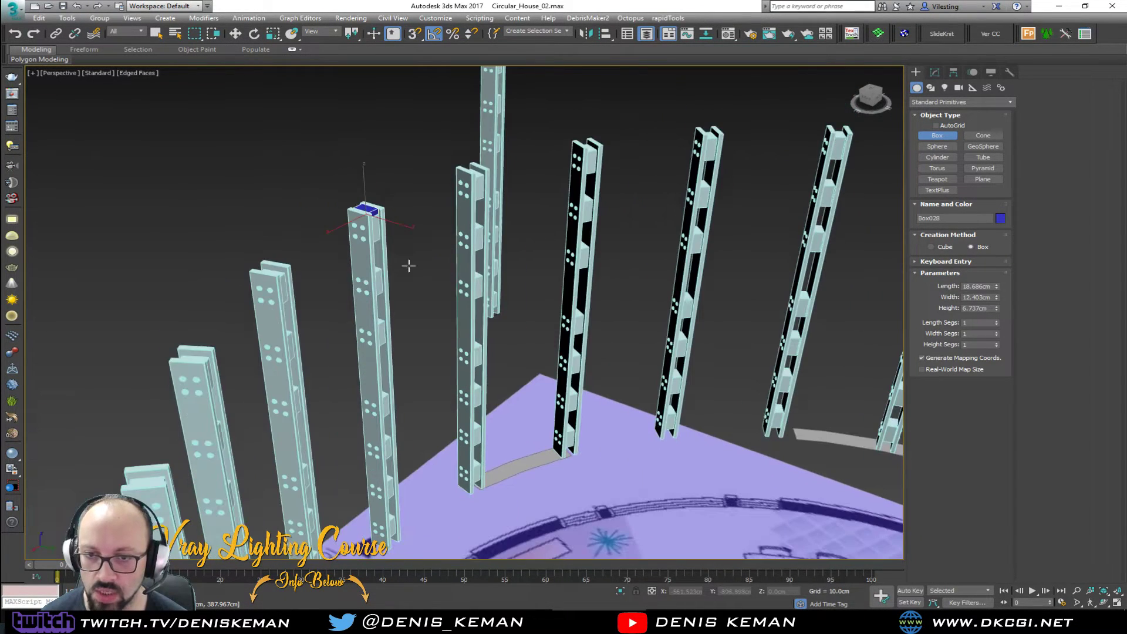
pyautogui.press('w')
pyautogui.moveTo(369, 191); pyautogui.dragTo(372, 317)
pyautogui.keyDown('alt'); pyautogui.moveTo(372, 317); pyautogui.dragTo(152, 267, button='middle'); pyautogui.keyUp('alt')
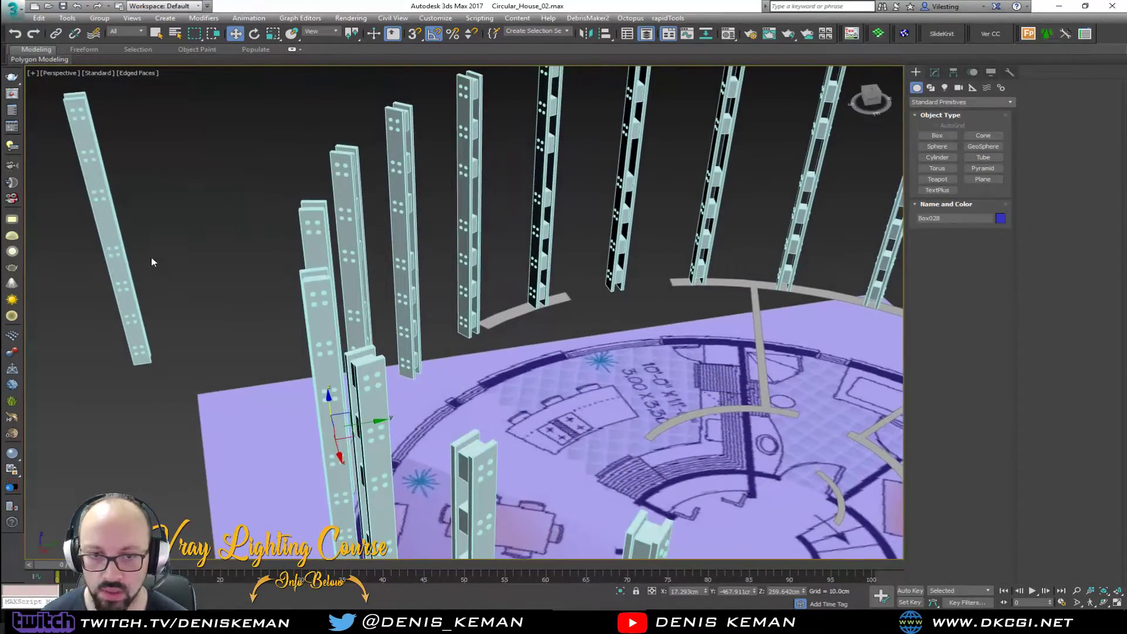
# - Reselect the small box inside the post and unhide the Second_Floor slab
pyautogui.moveTo(92, 243); pyautogui.dragTo(91, 245)
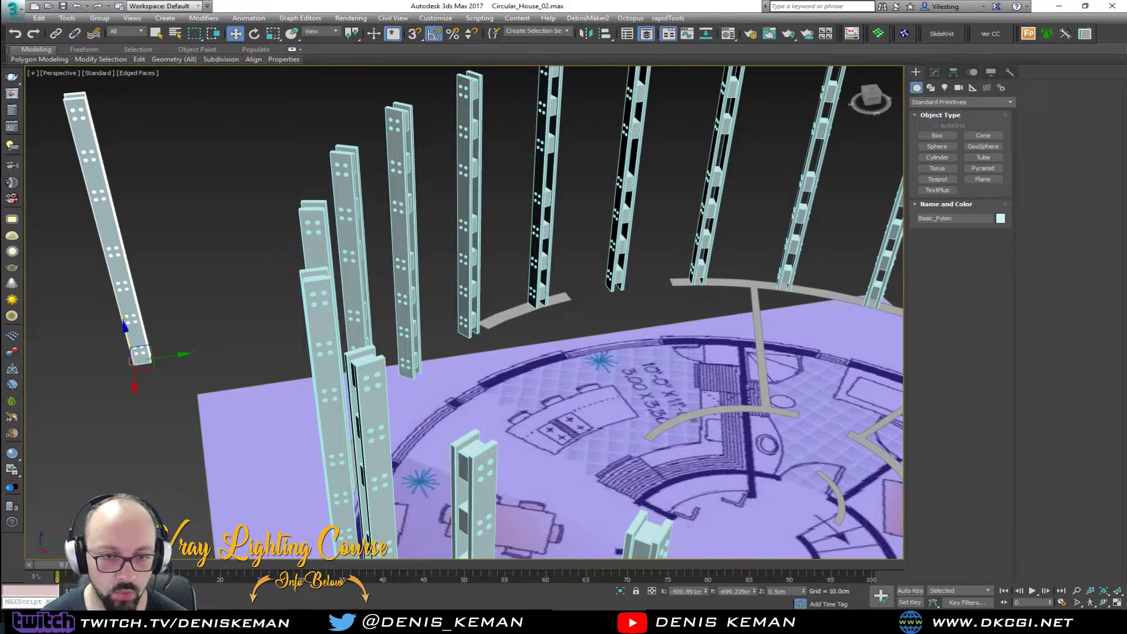
pyautogui.click(234, 403)
pyautogui.keyDown('alt'); pyautogui.moveTo(360, 365); pyautogui.dragTo(317, 362, button='middle'); pyautogui.keyUp('alt')
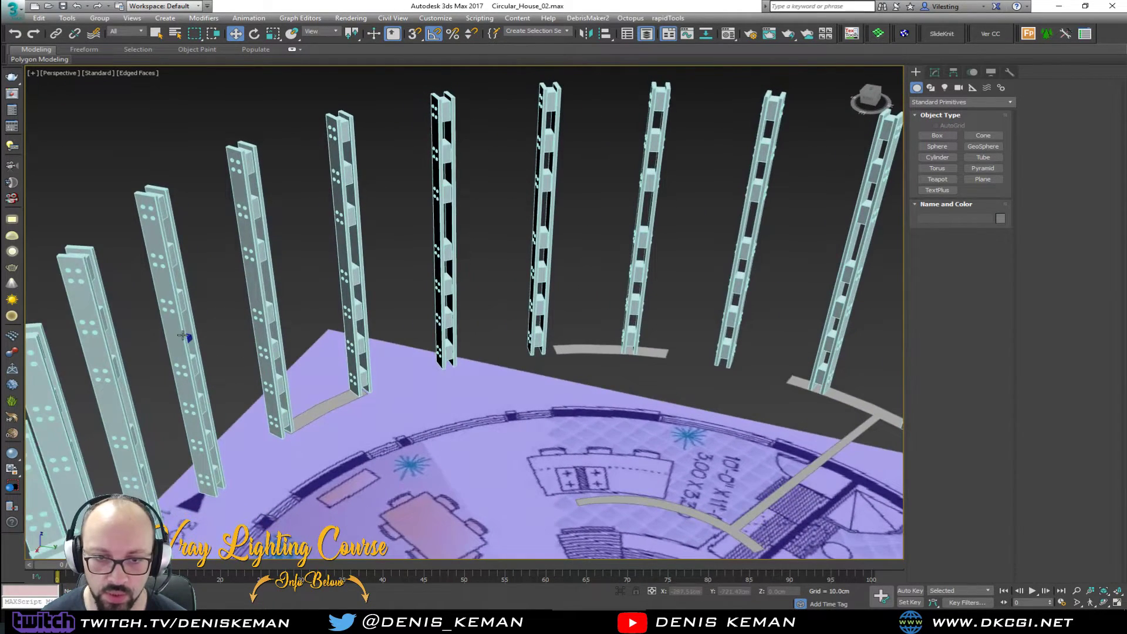
pyautogui.scroll(6, 183, 335)
pyautogui.click(171, 292)
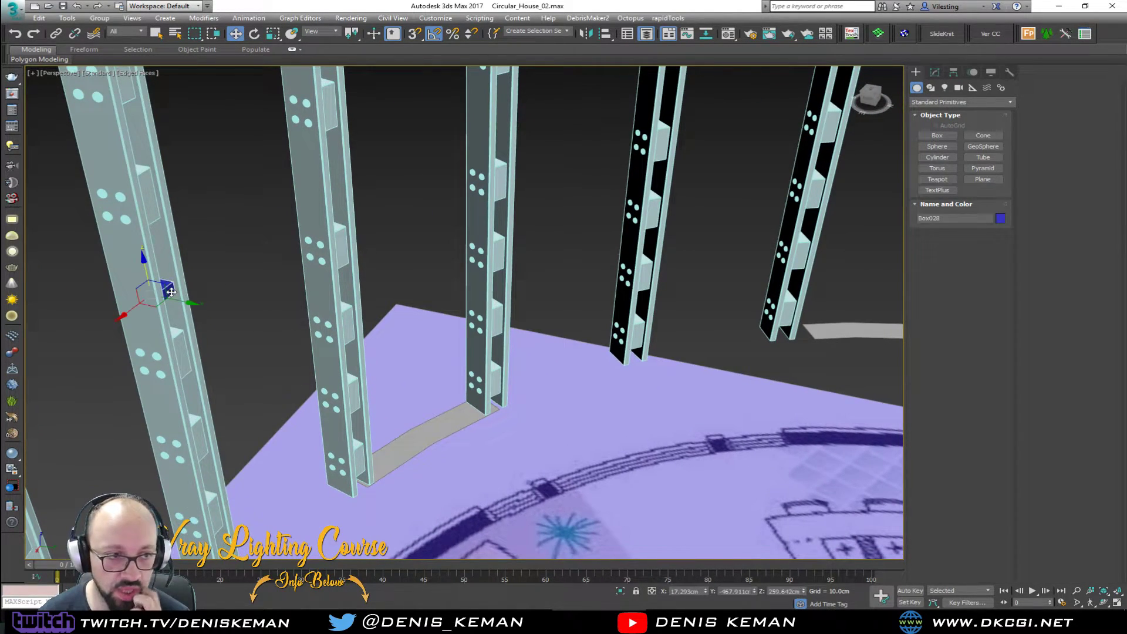
pyautogui.scroll(-3, 213, 291)
pyautogui.moveTo(213, 292); pyautogui.dragTo(148, 219, button='middle')
pyautogui.keyDown('alt'); pyautogui.moveTo(232, 272); pyautogui.dragTo(267, 268, button='middle'); pyautogui.keyUp('alt')
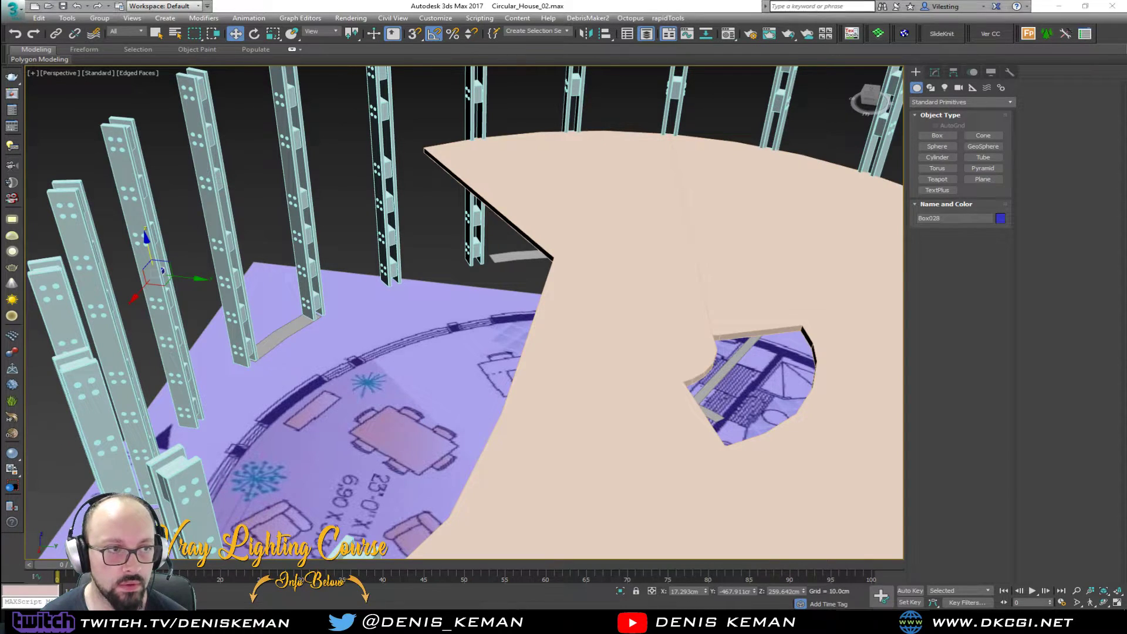
pyautogui.moveTo(429, 333)
pyautogui.keyDown('alt'); pyautogui.mouseDown(button='middle')
pyautogui.moveTo(426, 302)
pyautogui.moveTo(425, 329)
pyautogui.mouseUp(button='middle'); pyautogui.keyUp('alt')
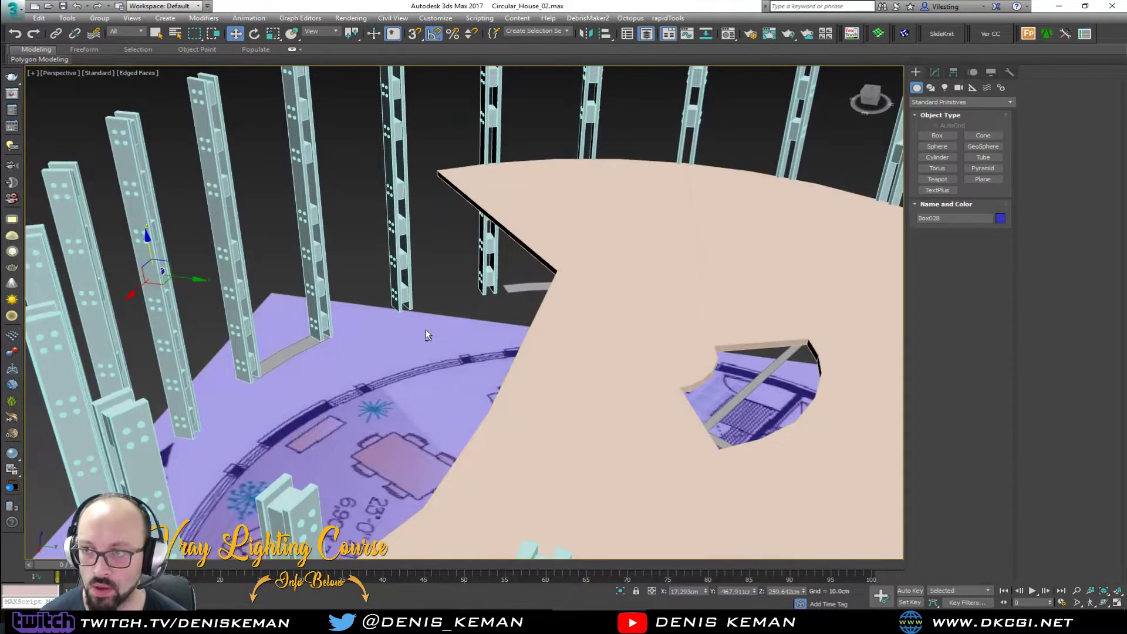
# - Add an Edit Poly modifier to the box and pull its inner end face along Y to about -32 cm, forming a long beam
pyautogui.click(935, 73)
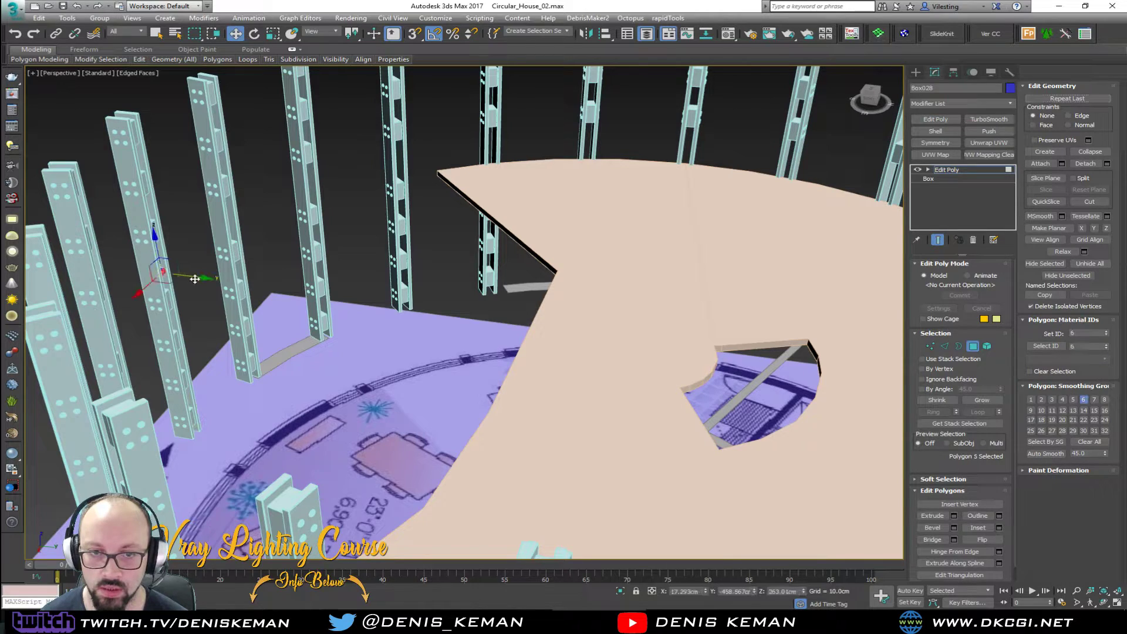
pyautogui.moveTo(198, 278); pyautogui.dragTo(577, 325)
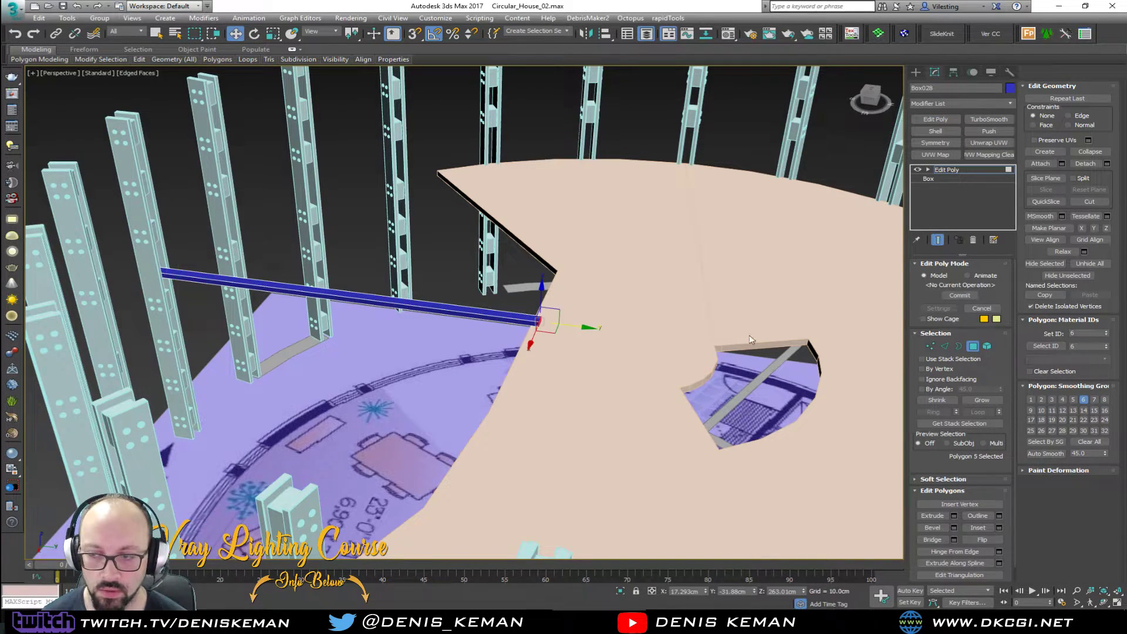
pyautogui.click(973, 346)
# - Lower the beam with snapping in the left view to a Z of about 228 cm, against the floor slab's underside
pyautogui.scroll(3, 260, 297)
pyautogui.keyDown('alt'); pyautogui.moveTo(260, 297); pyautogui.dragTo(277, 271, button='middle'); pyautogui.keyUp('alt')
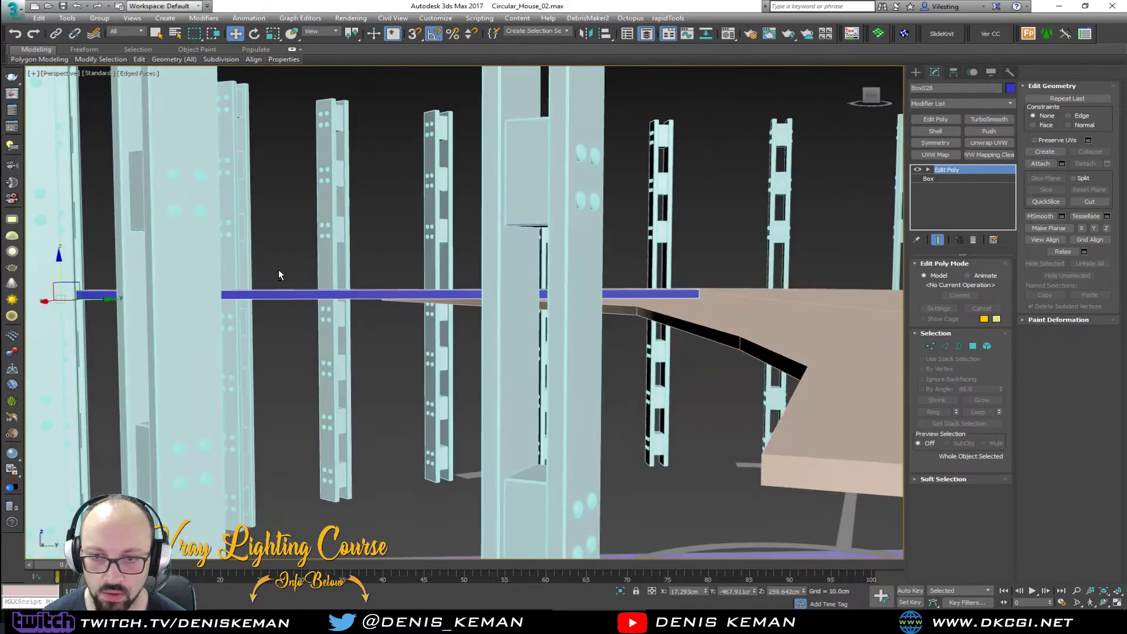
pyautogui.hotkey('alt', 'w')
pyautogui.moveTo(179, 412); pyautogui.dragTo(363, 393, button='middle')
pyautogui.hotkey('alt', 'w')
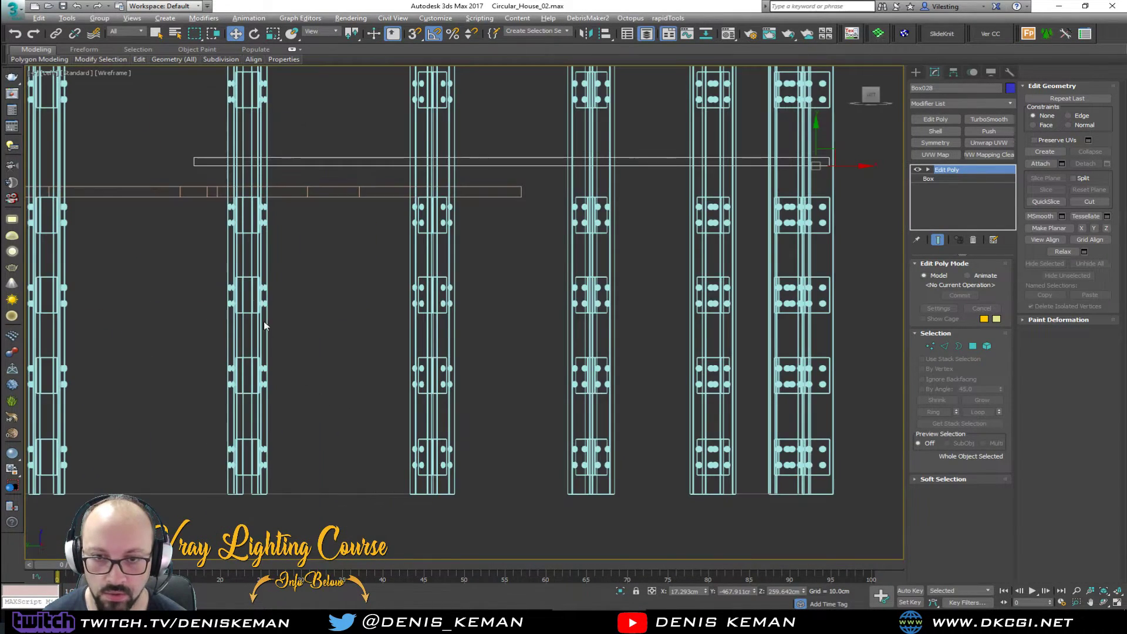
pyautogui.moveTo(270, 336); pyautogui.dragTo(236, 336, button='middle')
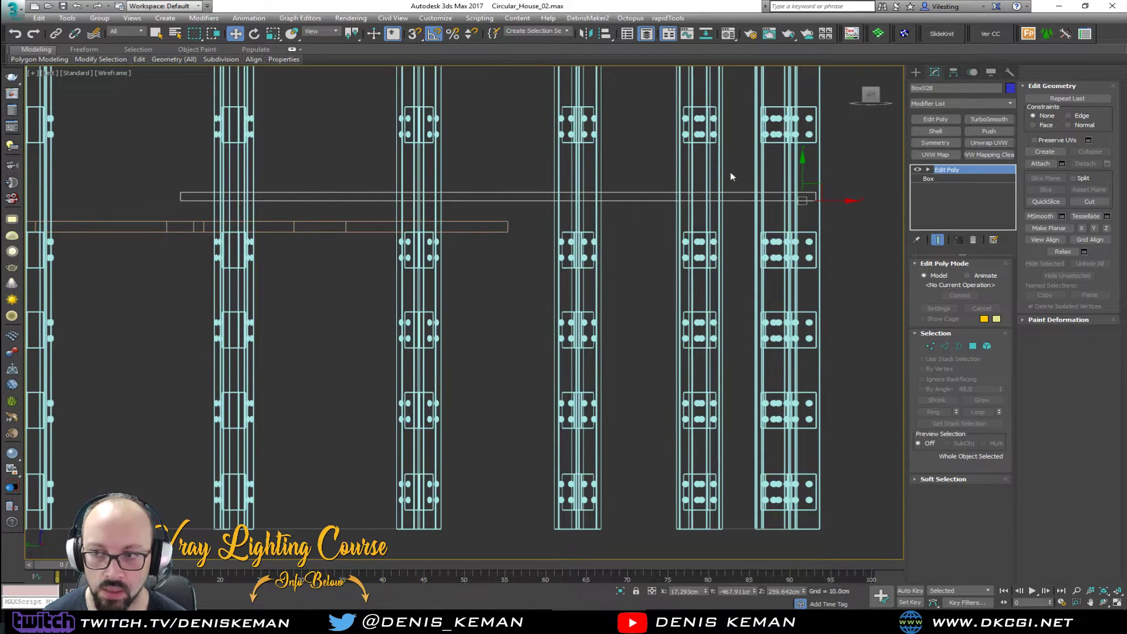
pyautogui.press('s')
pyautogui.moveTo(179, 193); pyautogui.dragTo(195, 231)
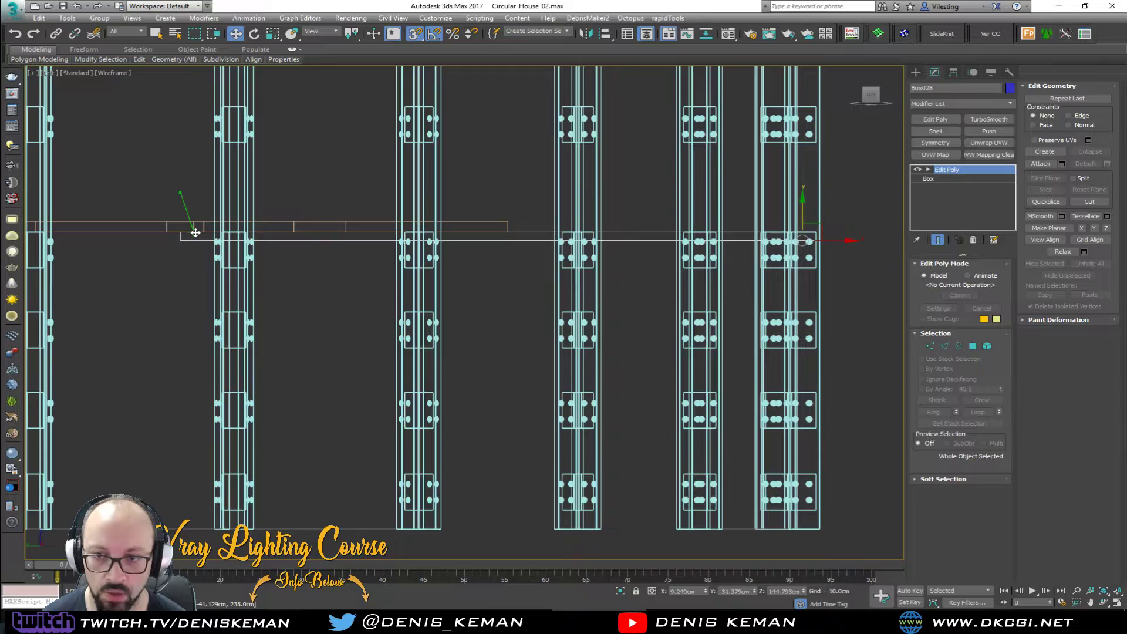
# - Lower the beam's bottom face in the perspective view to make the beam deeper
pyautogui.hotkey('alt', 'w')
pyautogui.rightClick(657, 424)
pyautogui.hotkey('alt', 'w')
pyautogui.moveTo(657, 424)
pyautogui.keyDown('alt'); pyautogui.mouseDown(button='middle')
pyautogui.moveTo(649, 396)
pyautogui.moveTo(671, 417)
pyautogui.mouseUp(button='middle'); pyautogui.keyUp('alt')
pyautogui.moveTo(501, 317); pyautogui.dragTo(550, 248, button='middle')
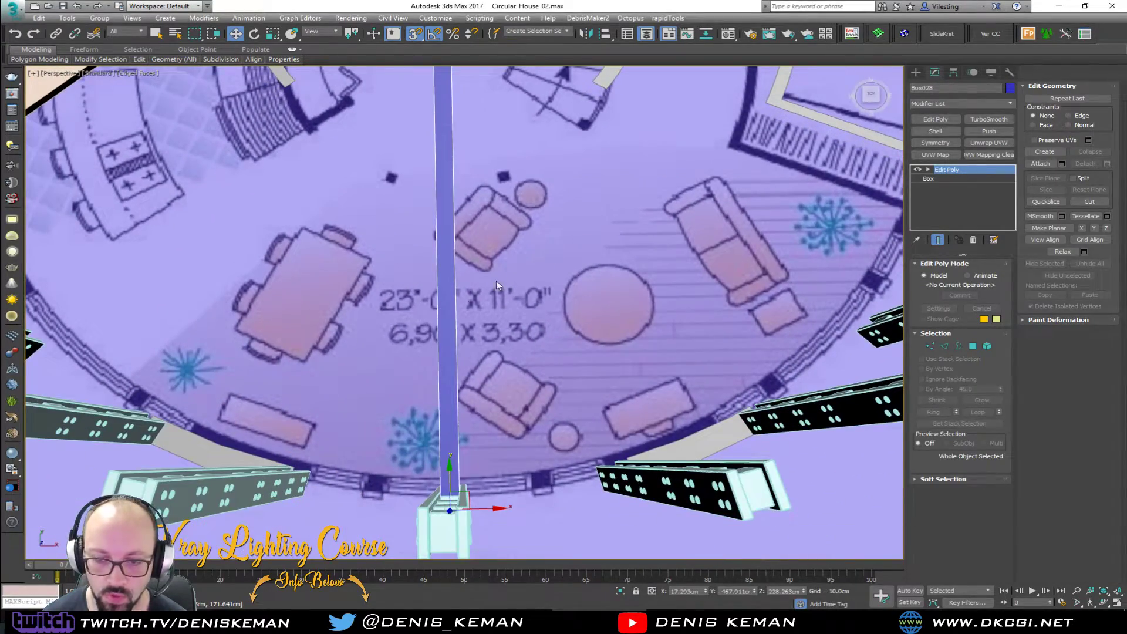
pyautogui.keyDown('alt'); pyautogui.moveTo(455, 311); pyautogui.dragTo(269, 309, button='middle'); pyautogui.keyUp('alt')
pyautogui.keyDown('alt'); pyautogui.moveTo(596, 339); pyautogui.dragTo(480, 244, button='middle'); pyautogui.keyUp('alt')
pyautogui.press('4')
pyautogui.click(469, 283)
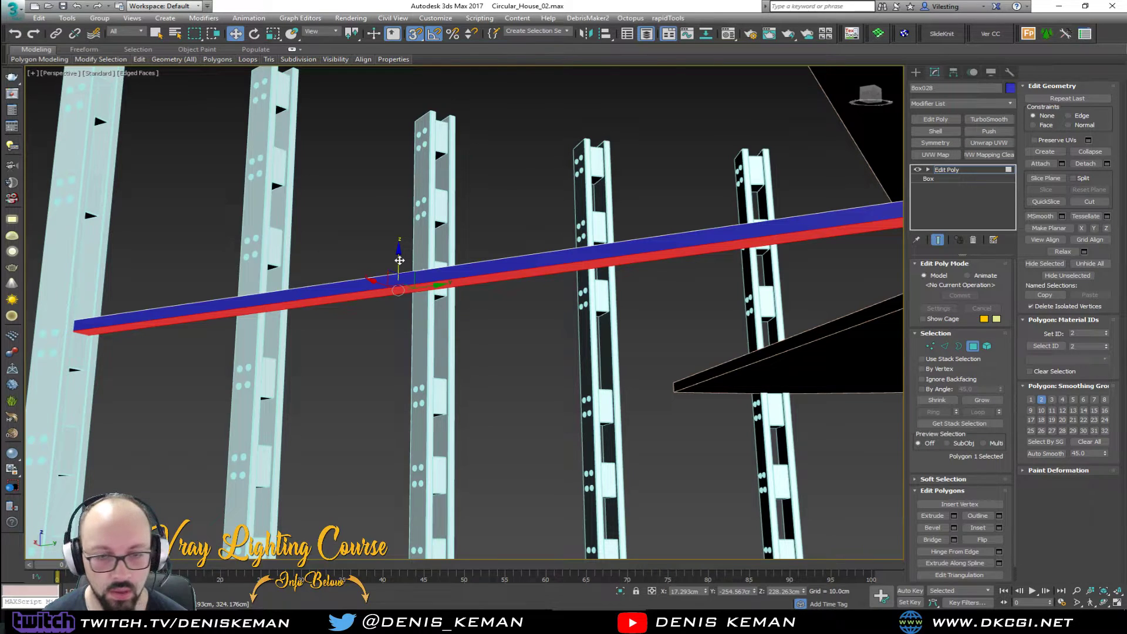
pyautogui.moveTo(399, 260); pyautogui.dragTo(397, 306)
pyautogui.keyDown('alt'); pyautogui.moveTo(397, 305); pyautogui.dragTo(843, 333, button='middle'); pyautogui.keyUp('alt')
pyautogui.click(973, 345)
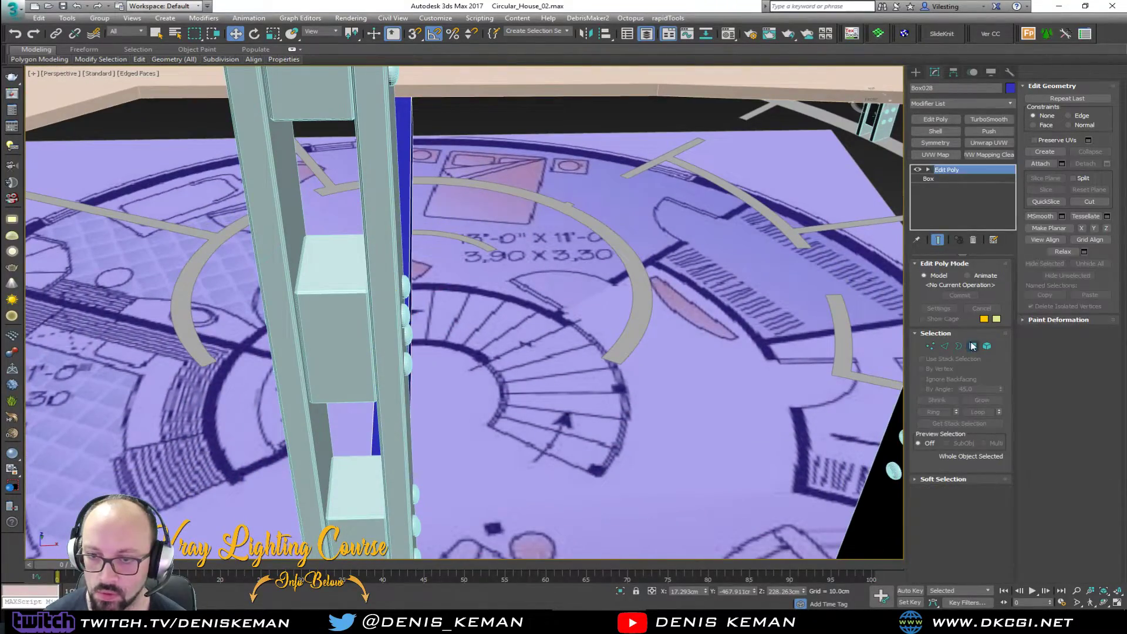
# - Delete the spacer block element that overlaps the beam's end inside the steel post
pyautogui.scroll(-5, 449, 293)
pyautogui.scroll(4, 456, 292)
pyautogui.keyDown('alt'); pyautogui.moveTo(456, 292); pyautogui.dragTo(269, 353, button='middle'); pyautogui.keyUp('alt')
pyautogui.scroll(6, 302, 299)
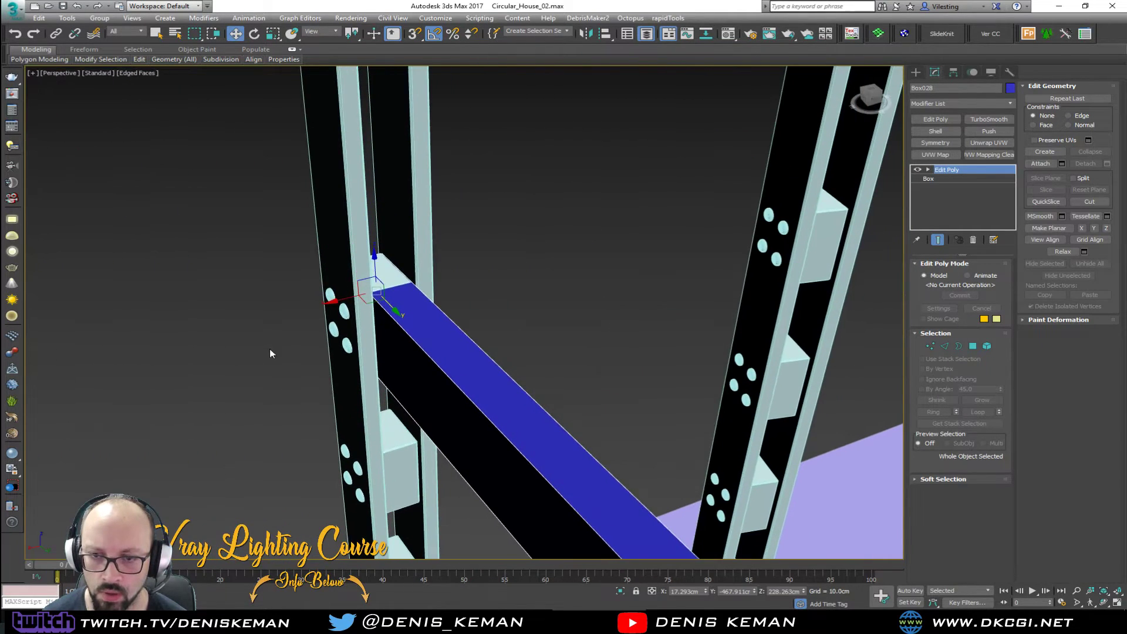
pyautogui.scroll(3, 391, 283)
pyautogui.click(391, 283)
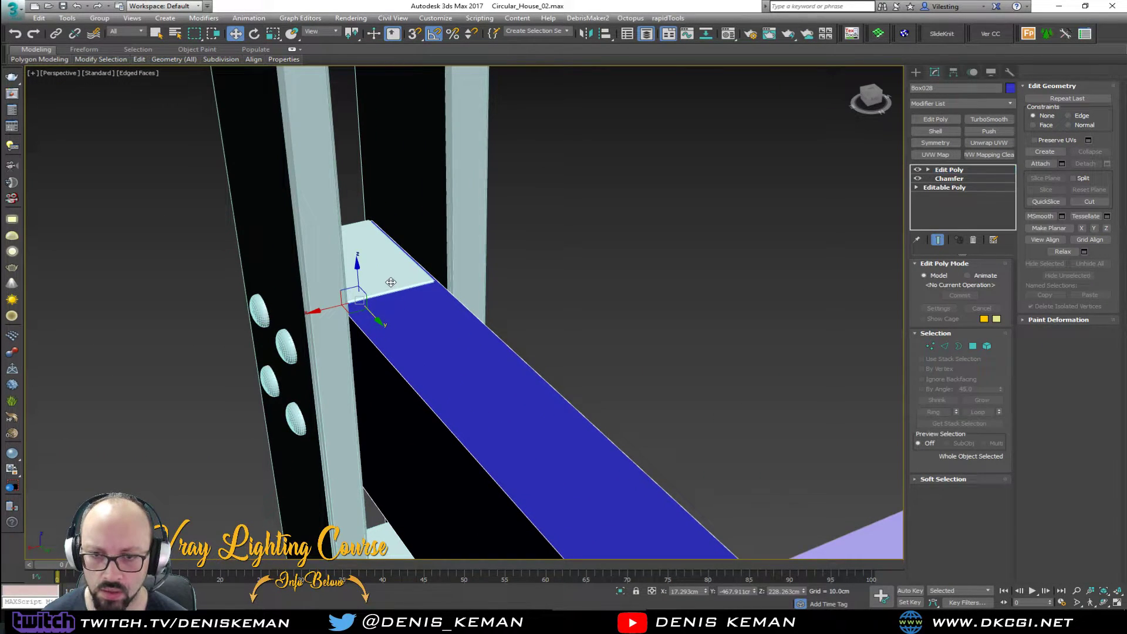
pyautogui.click(986, 346)
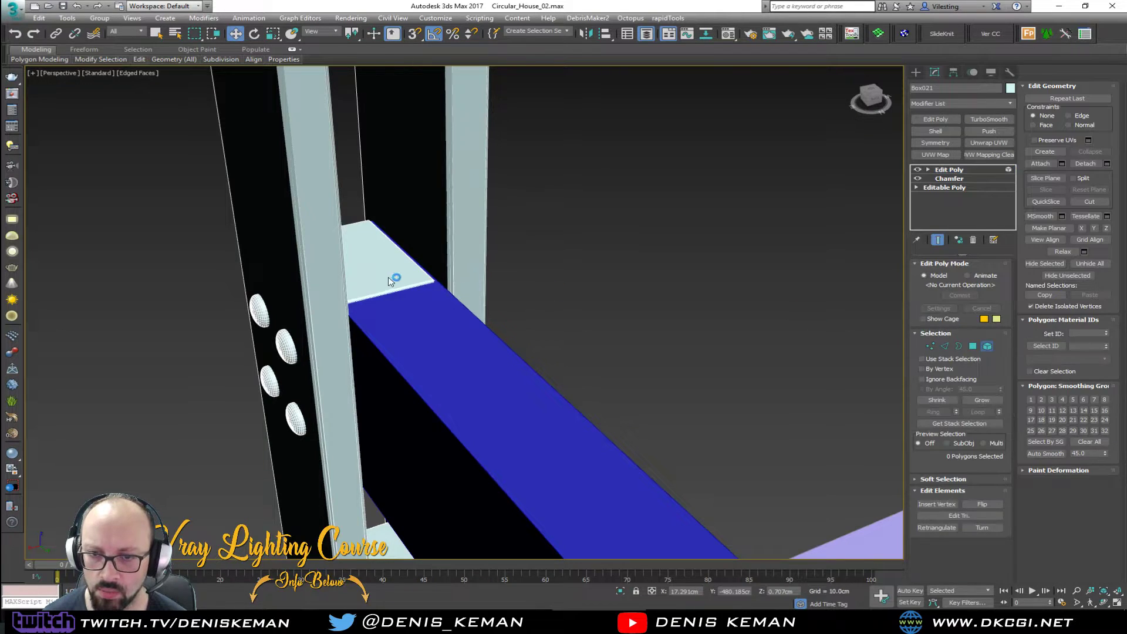
pyautogui.click(392, 276)
pyautogui.keyDown('alt'); pyautogui.moveTo(392, 277); pyautogui.dragTo(388, 277, button='middle'); pyautogui.keyUp('alt')
pyautogui.press('Delete')
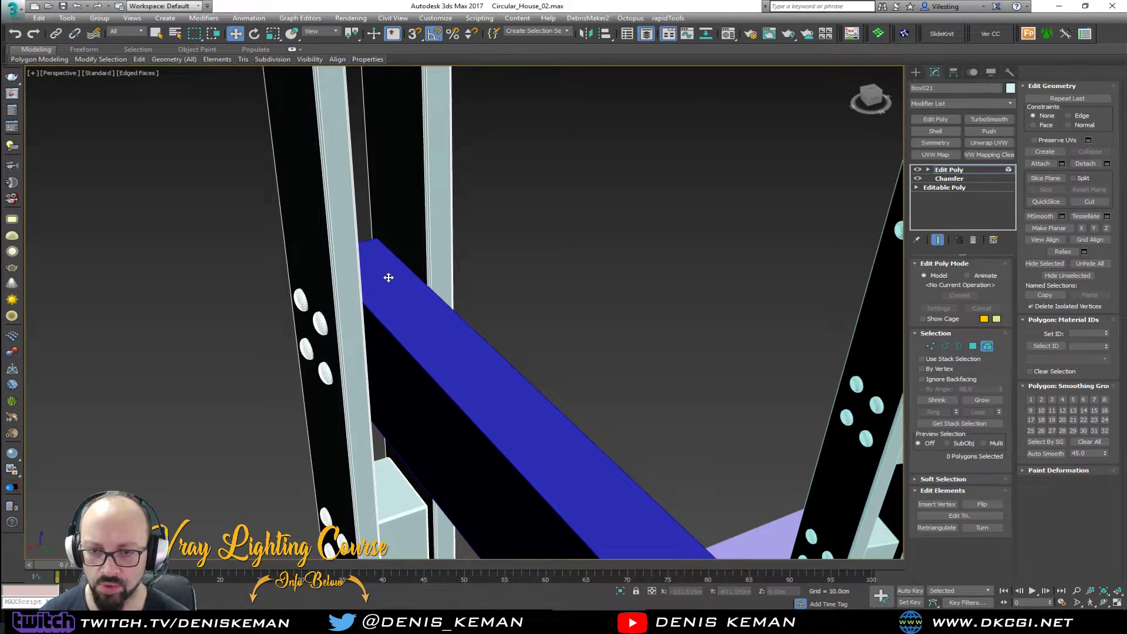
pyautogui.click(988, 344)
# - Reselect the beam and pull its outer end face outward past the steel post
pyautogui.click(583, 282)
pyautogui.click(461, 338)
pyautogui.keyDown('alt'); pyautogui.moveTo(421, 347); pyautogui.dragTo(441, 328, button='middle'); pyautogui.keyUp('alt')
pyautogui.moveTo(440, 329); pyautogui.dragTo(678, 221, button='middle')
pyautogui.scroll(-6, 647, 207)
pyautogui.scroll(2, 710, 220)
pyautogui.scroll(2, 646, 235)
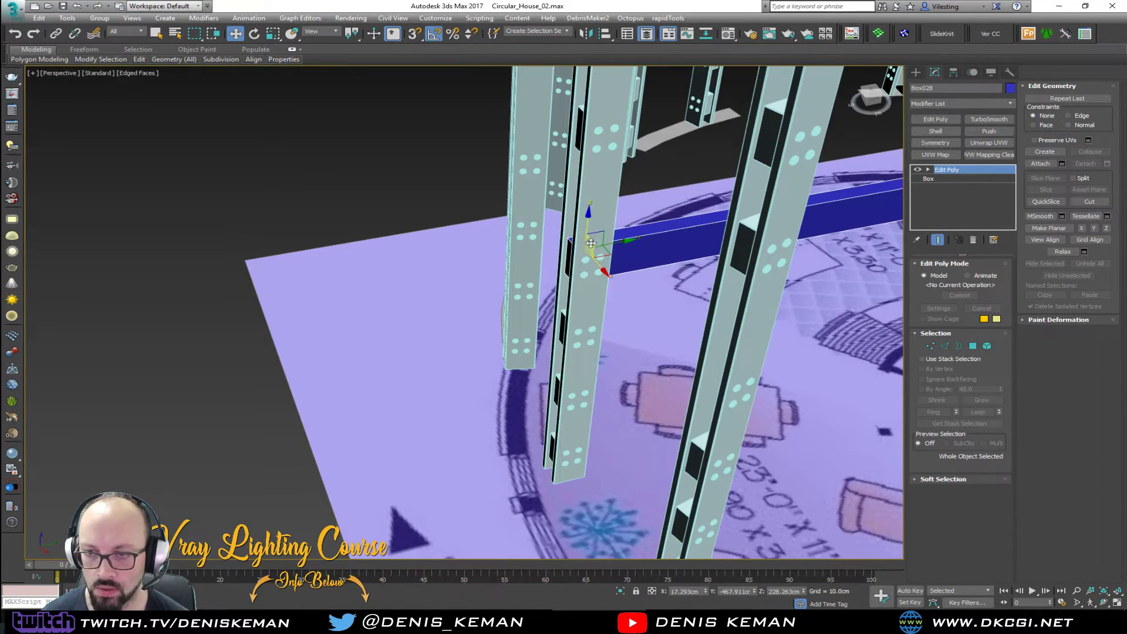
pyautogui.press('4')
pyautogui.scroll(2, 575, 258)
pyautogui.click(571, 260)
pyautogui.moveTo(597, 259); pyautogui.dragTo(583, 260)
pyautogui.click(971, 349)
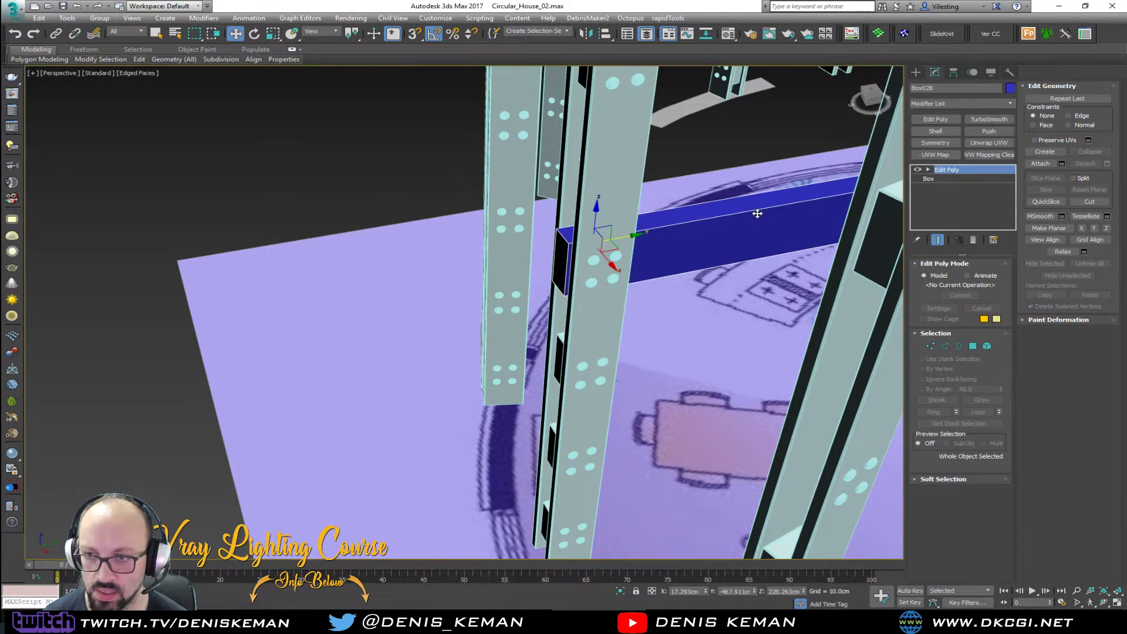
# - Add a Chamfer modifier to the beam with an amount of 0.5 cm
pyautogui.scroll(-3, 755, 216)
pyautogui.moveTo(755, 216); pyautogui.dragTo(516, 269, button='middle')
pyautogui.scroll(-2, 669, 213)
pyautogui.moveTo(669, 213); pyautogui.dragTo(472, 246, button='middle')
pyautogui.scroll(5, 332, 219)
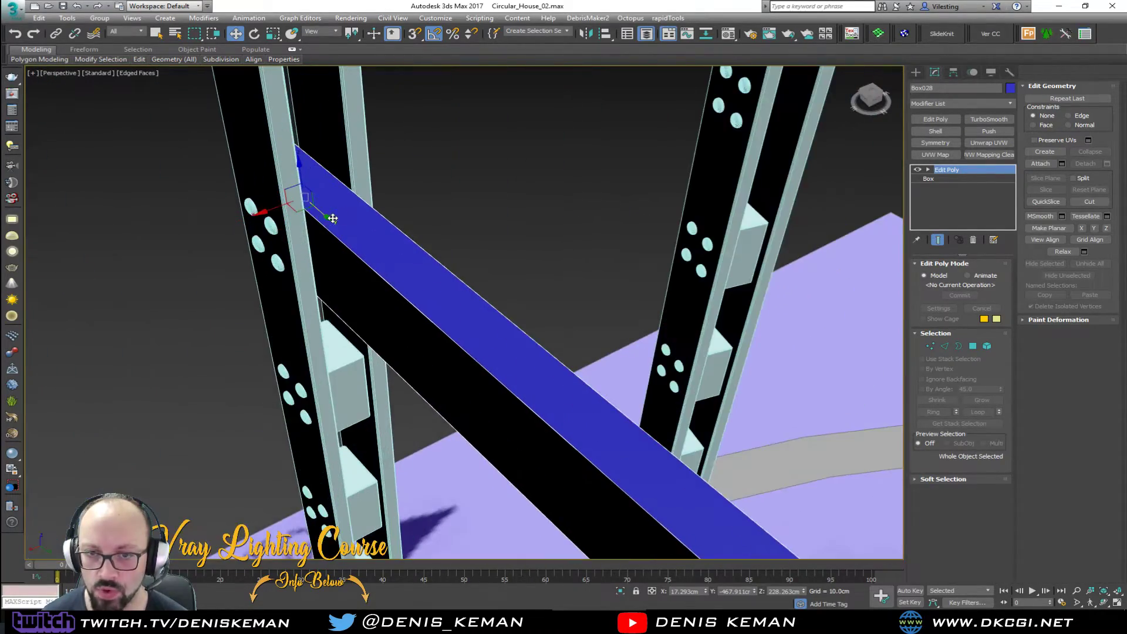
pyautogui.click(944, 104)
pyautogui.scroll(-2, 948, 168)
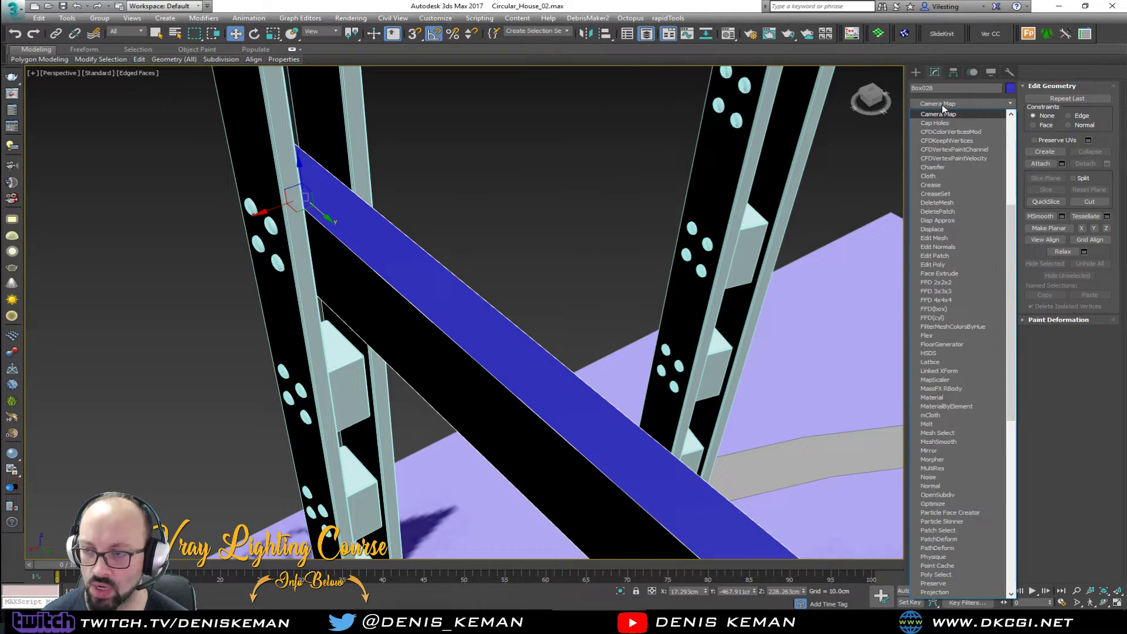
pyautogui.click(952, 167)
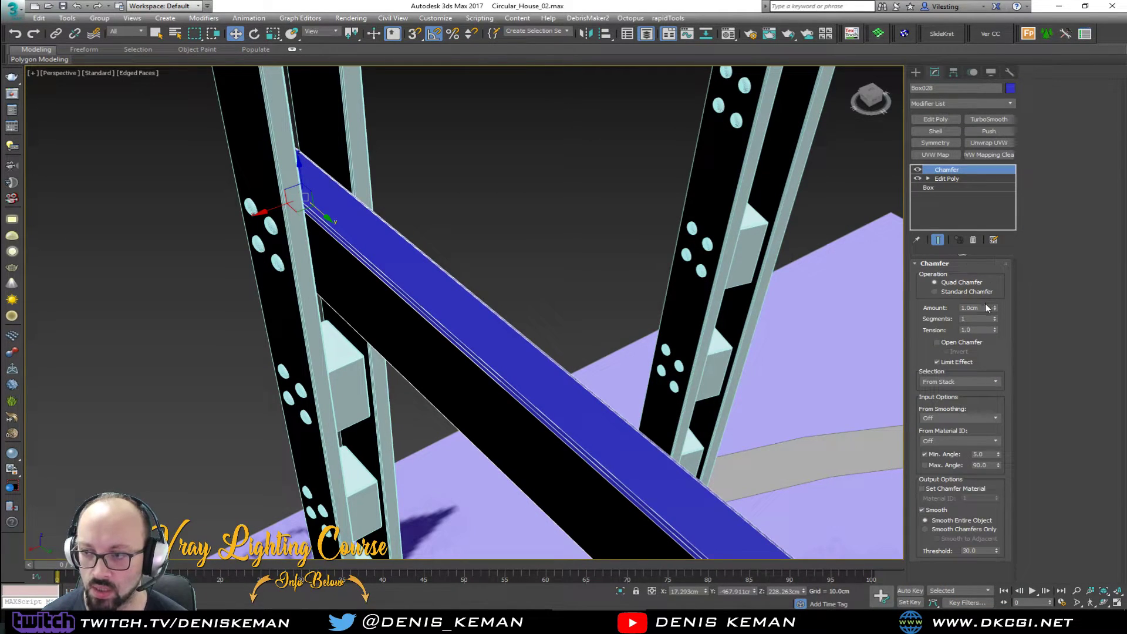
pyautogui.write('0.5')
pyautogui.press('Return')
# - Create a linear spline shape from the bottom border edges of Beams_Support_Blueprint, and hide the cylinder
pyautogui.moveTo(552, 236); pyautogui.dragTo(472, 242, button='middle')
pyautogui.scroll(-5, 457, 190)
pyautogui.moveTo(472, 242); pyautogui.dragTo(621, 195, button='middle')
pyautogui.scroll(-5, 573, 181)
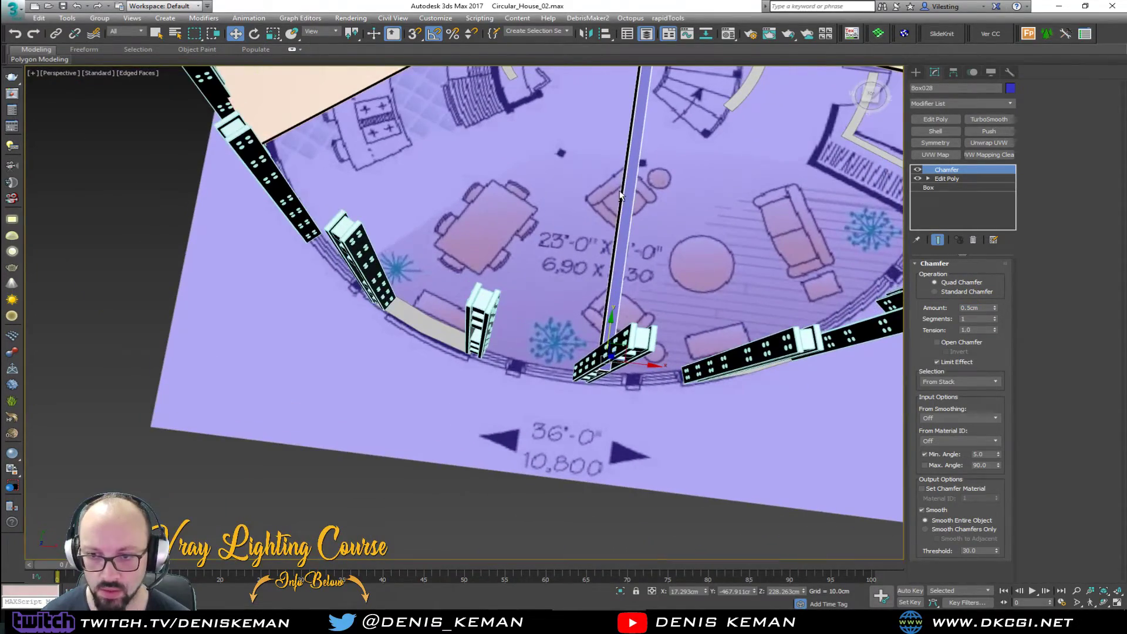
pyautogui.click(533, 362)
pyautogui.keyDown('alt'); pyautogui.moveTo(506, 381); pyautogui.dragTo(435, 251, button='middle'); pyautogui.keyUp('alt')
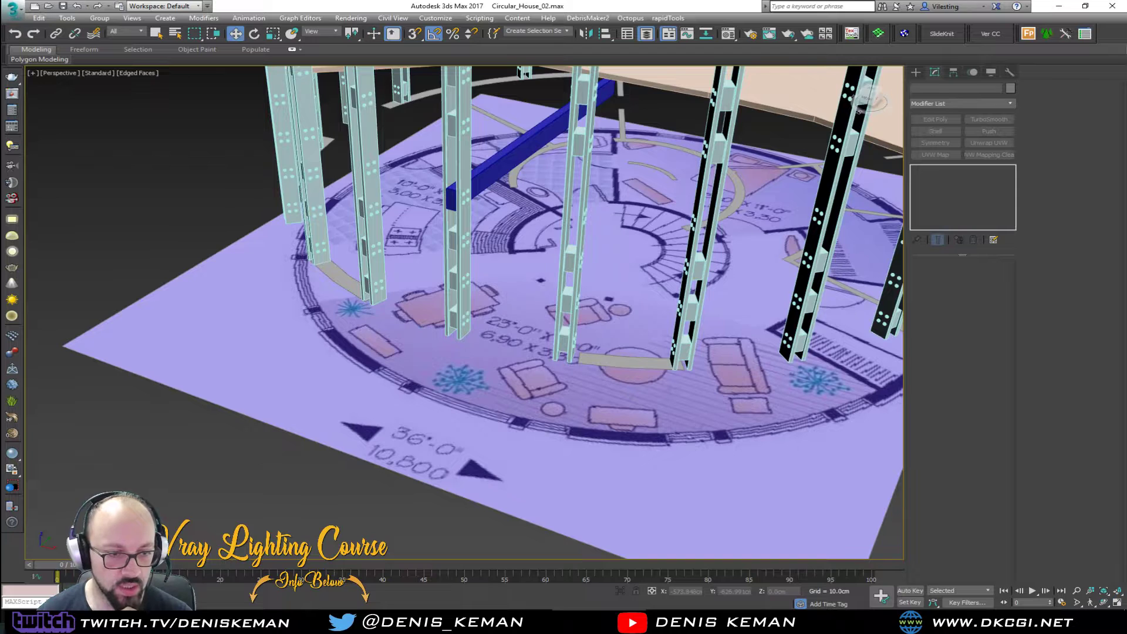
pyautogui.click(414, 324)
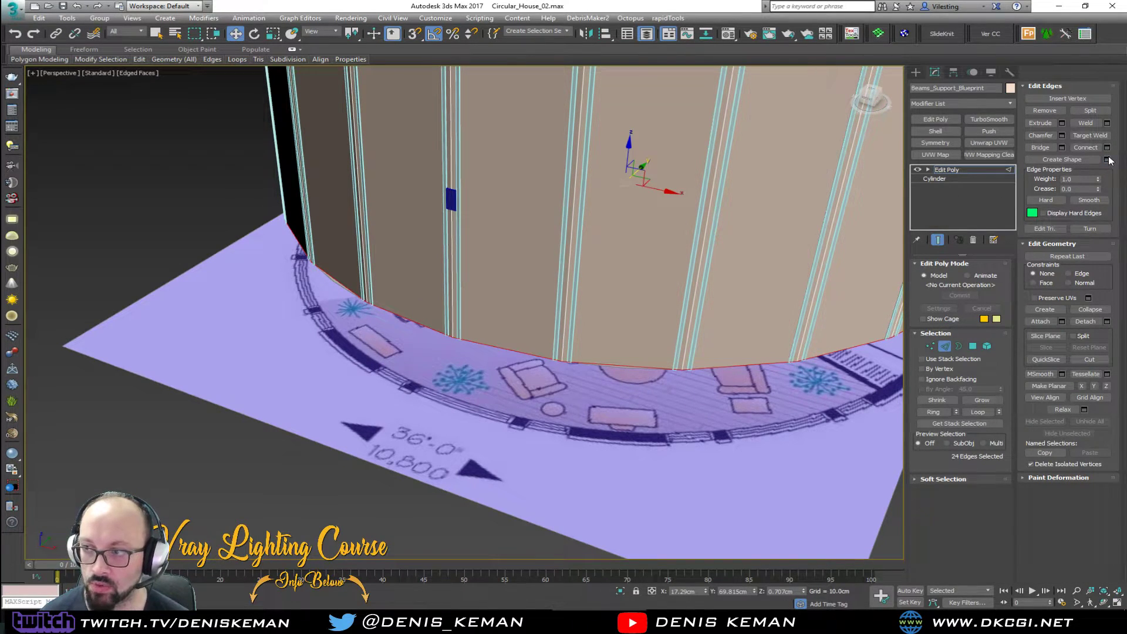
pyautogui.click(1108, 160)
pyautogui.click(541, 326)
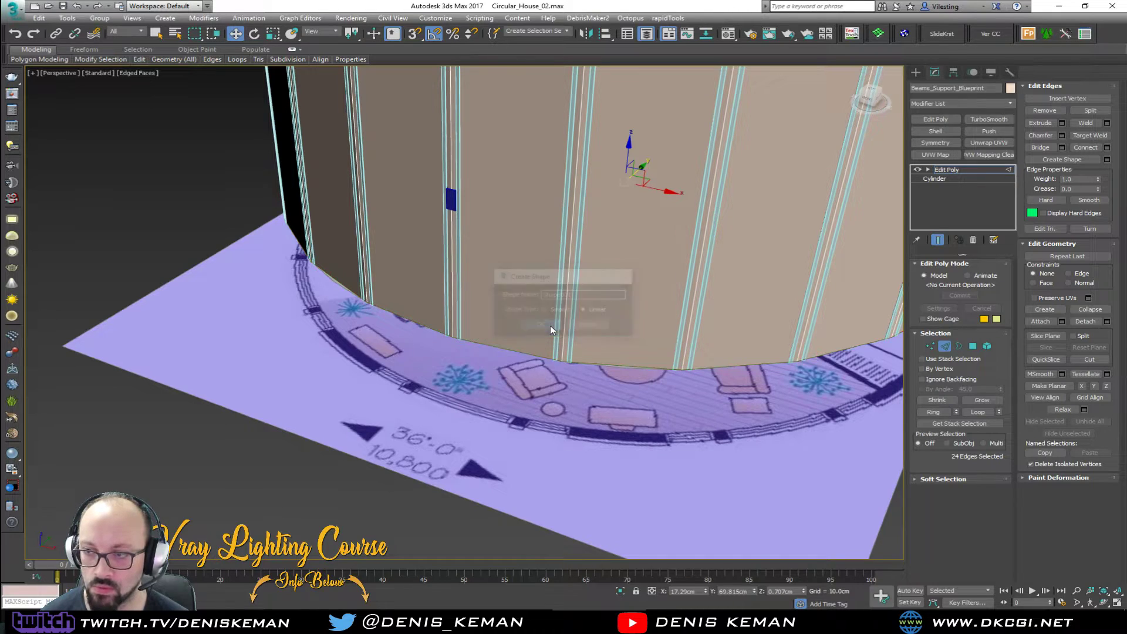
pyautogui.click(945, 347)
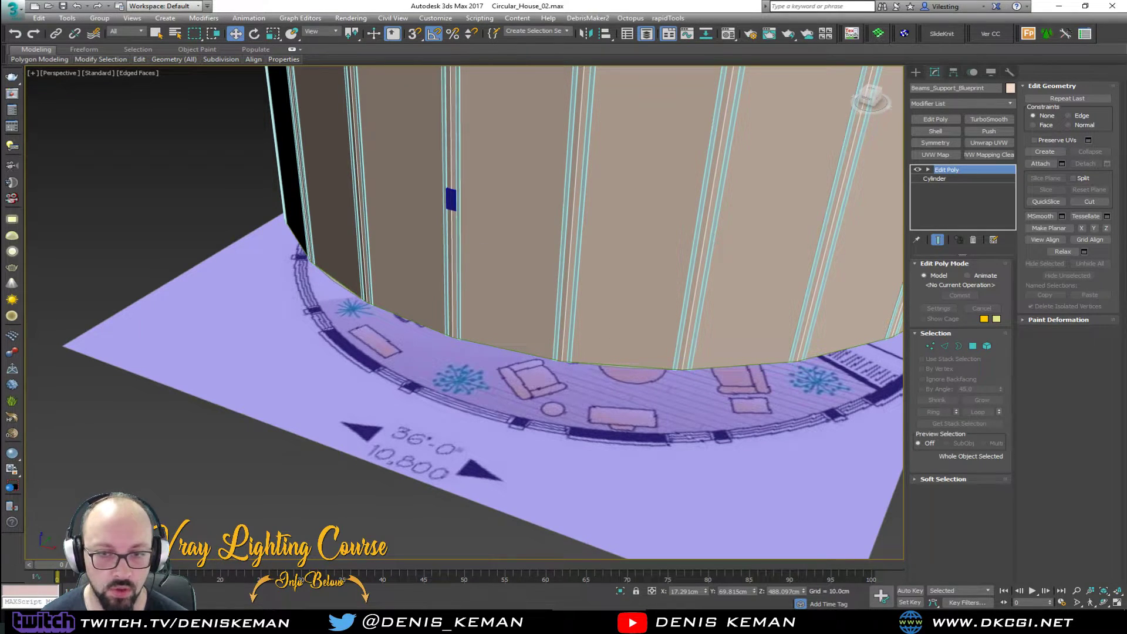
pyautogui.hotkey('alt', 'h')
# - Distribute 25 instances of the beam along the circular path with the Spacing Tool, using centers and Follow
pyautogui.keyDown('alt'); pyautogui.moveTo(422, 416); pyautogui.dragTo(448, 316, button='middle'); pyautogui.keyUp('alt')
pyautogui.click(439, 289)
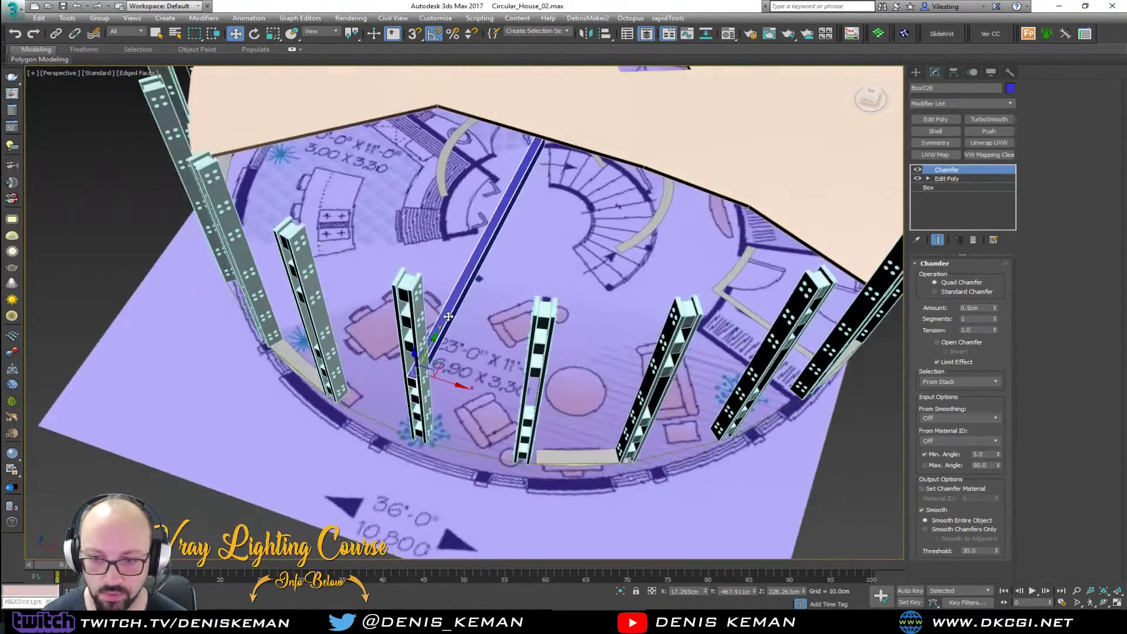
pyautogui.click(67, 18)
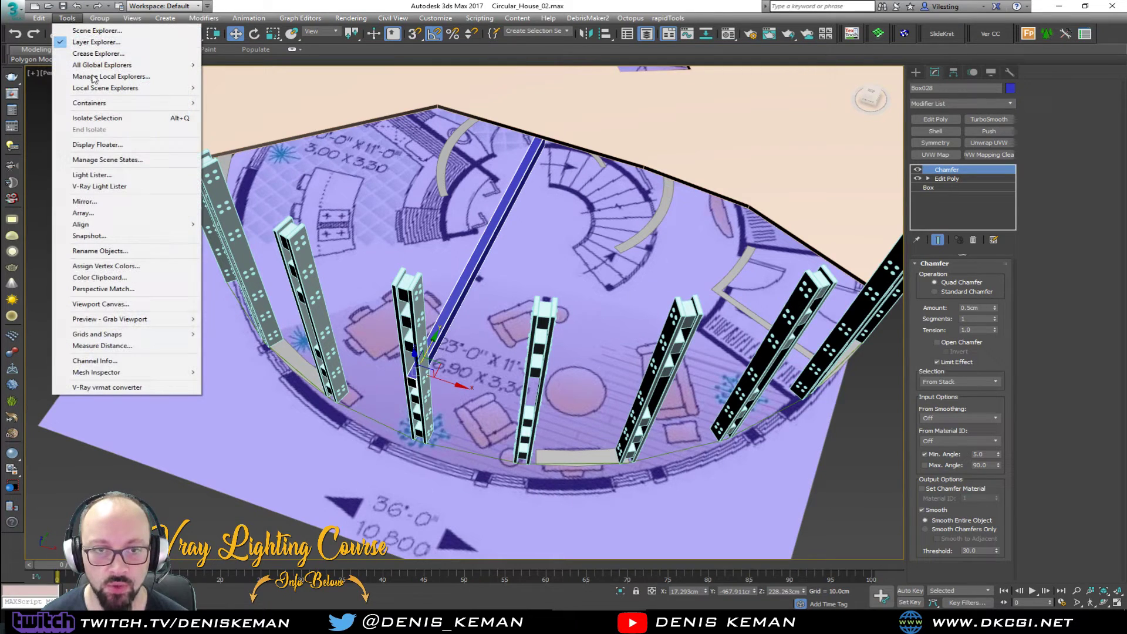
pyautogui.moveTo(141, 228)
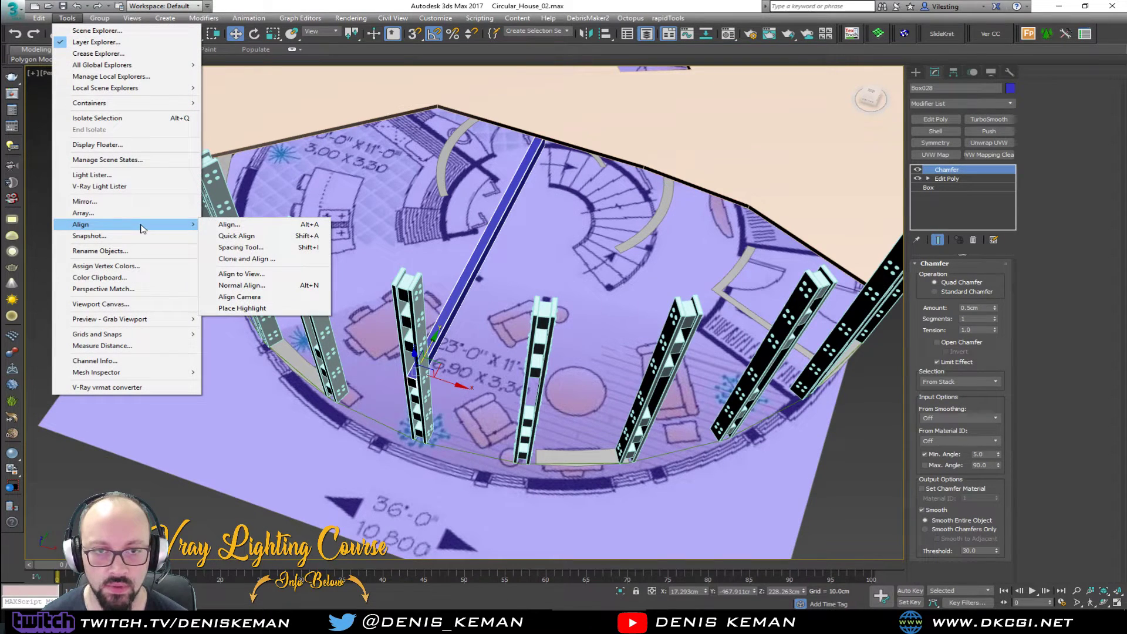
pyautogui.click(263, 248)
pyautogui.click(42, 27)
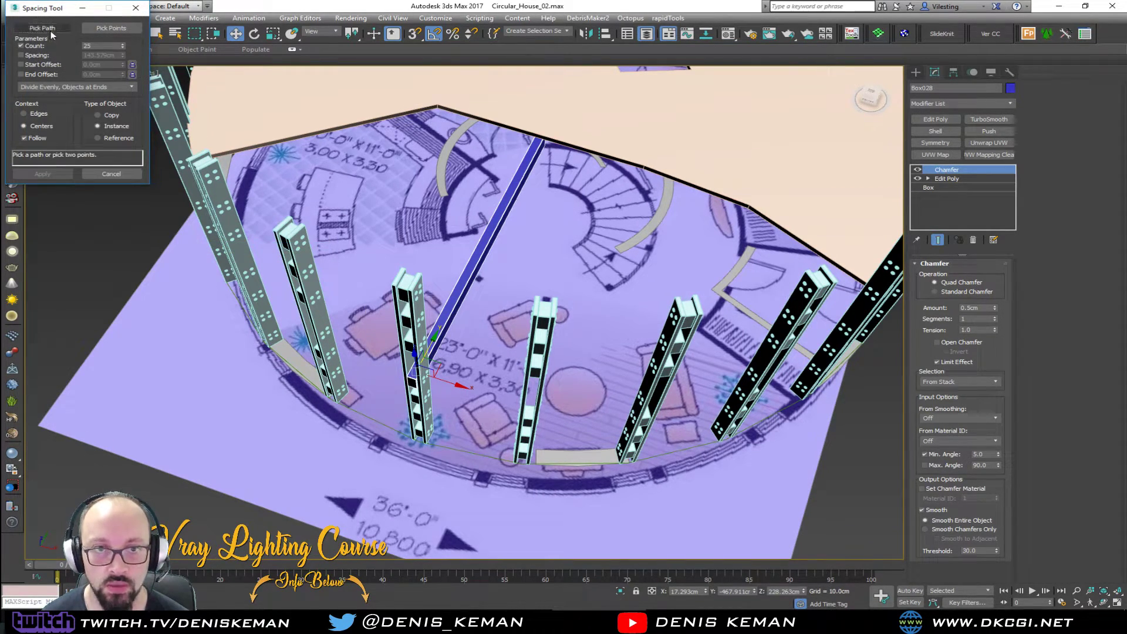
pyautogui.click(454, 449)
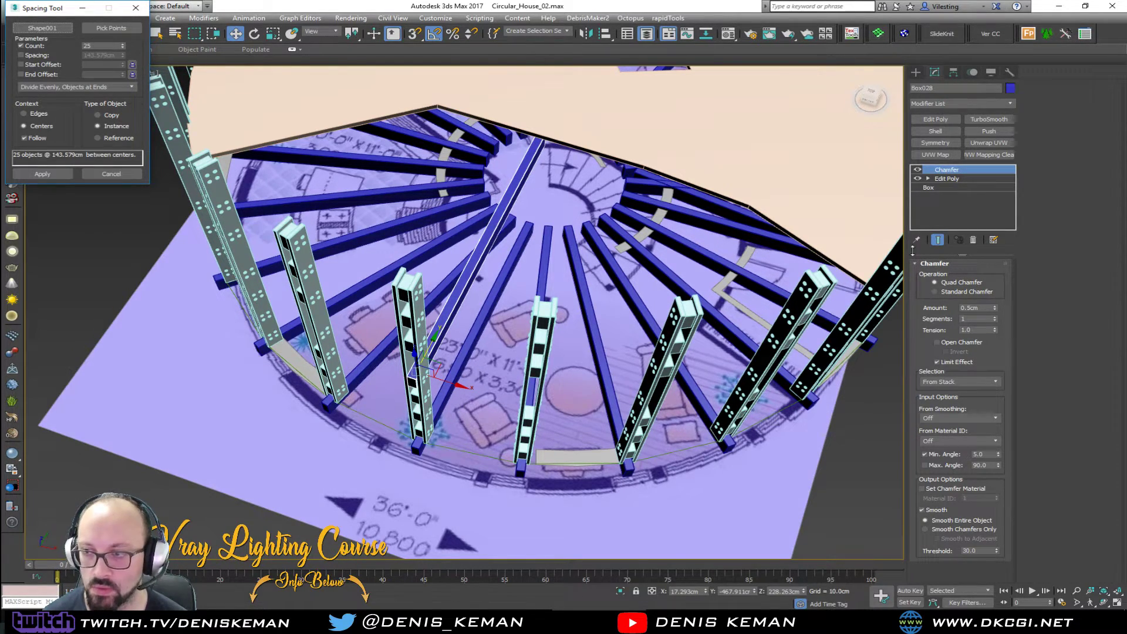
pyautogui.click(58, 175)
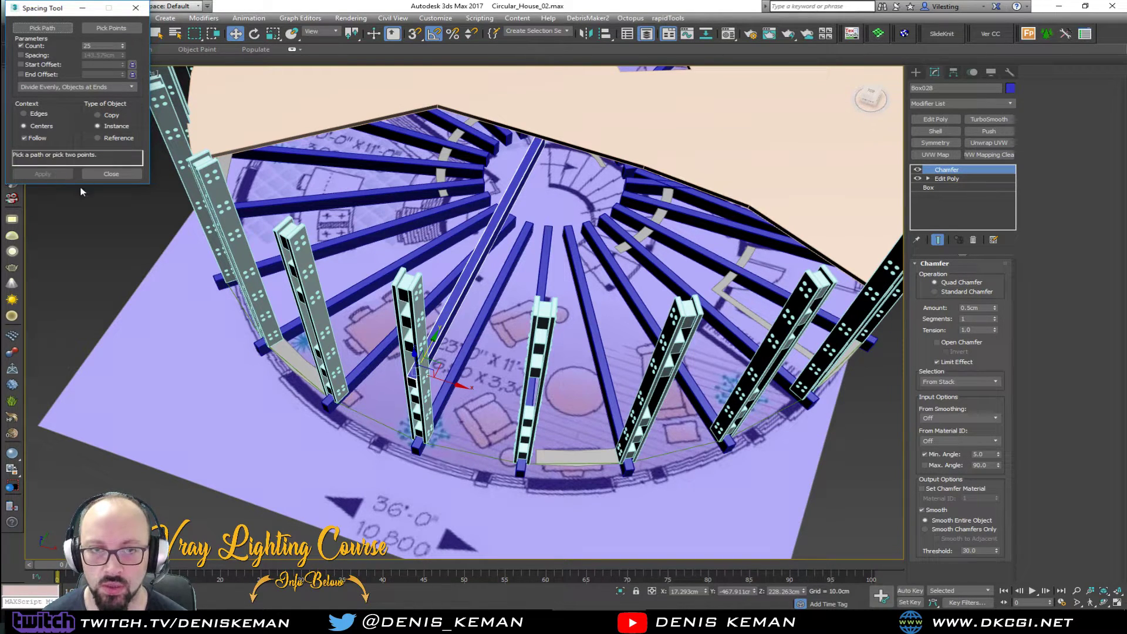
pyautogui.click(140, 10)
# - Move the original beam up above the second-floor slab and delete it
pyautogui.moveTo(363, 281)
pyautogui.keyDown('alt'); pyautogui.mouseDown(button='middle')
pyautogui.moveTo(347, 238)
pyautogui.moveTo(357, 303)
pyautogui.mouseUp(button='middle'); pyautogui.keyUp('alt')
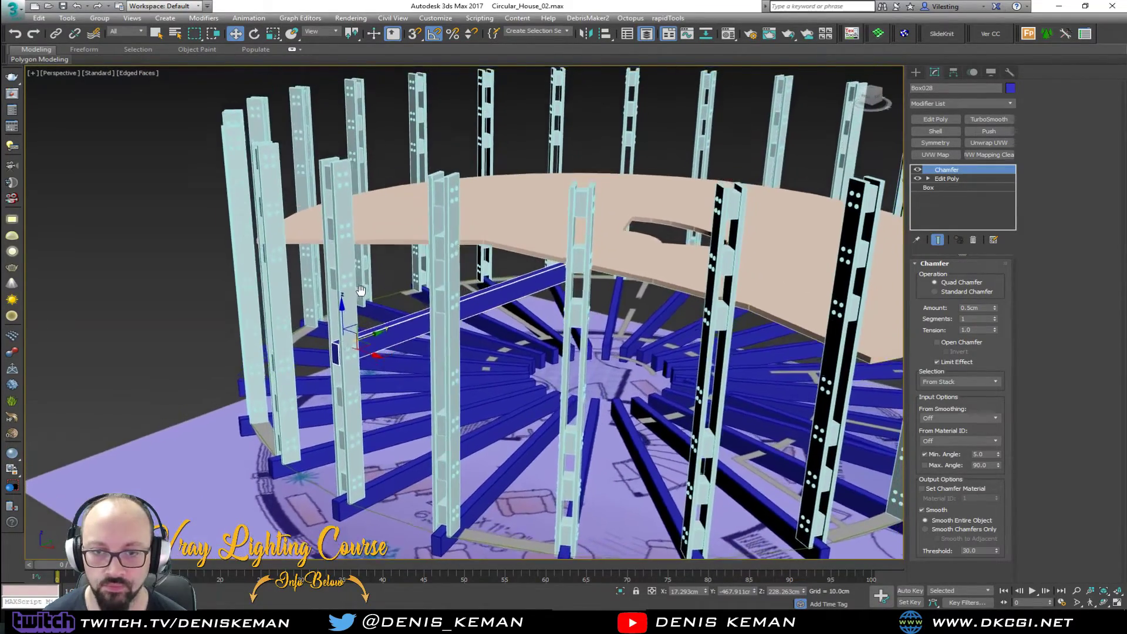
pyautogui.scroll(-3, 357, 302)
pyautogui.moveTo(349, 305); pyautogui.dragTo(363, 66)
pyautogui.keyDown('alt'); pyautogui.moveTo(383, 232); pyautogui.dragTo(427, 315, button='middle'); pyautogui.keyUp('alt')
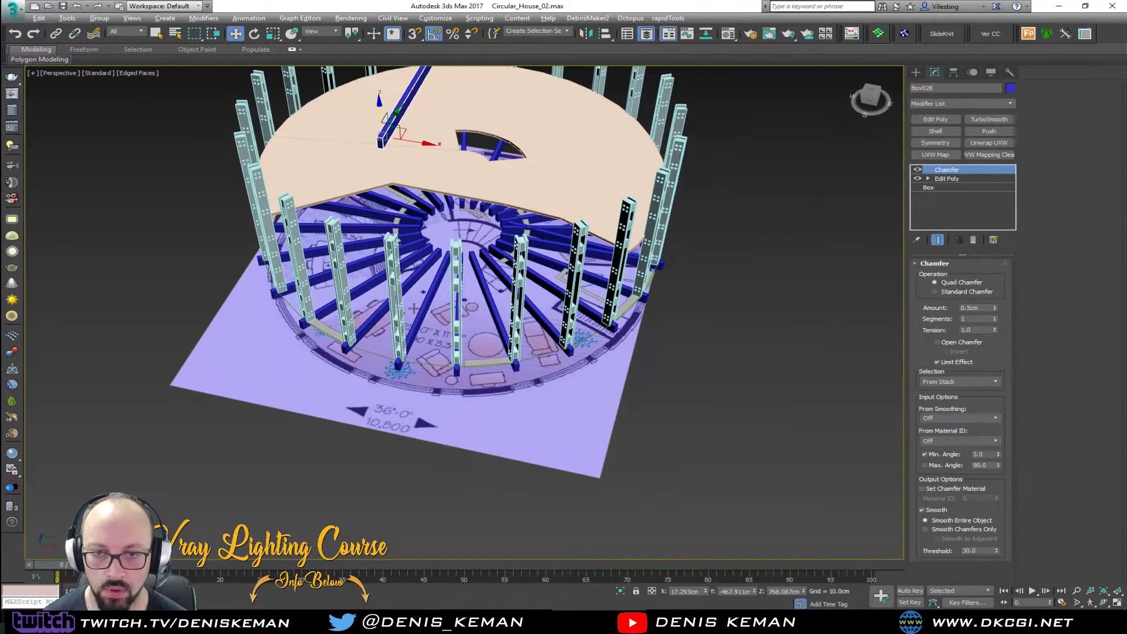
pyautogui.hotkey('alt', 'w')
pyautogui.hotkey('alt', 'w')
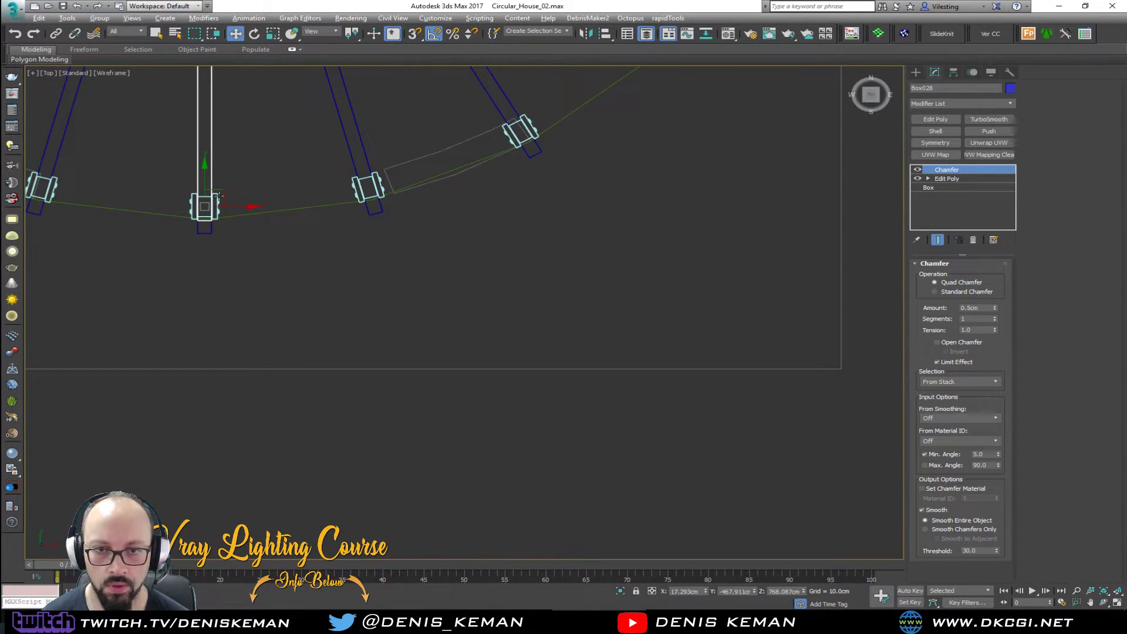
pyautogui.moveTo(223, 195); pyautogui.dragTo(352, 317, button='middle')
pyautogui.scroll(-3, 351, 316)
pyautogui.press('Delete')
# - Select all the distributed beams except the misaligned extra one and raise them to just beneath the second-floor slab
pyautogui.moveTo(331, 133); pyautogui.dragTo(310, 242, button='middle')
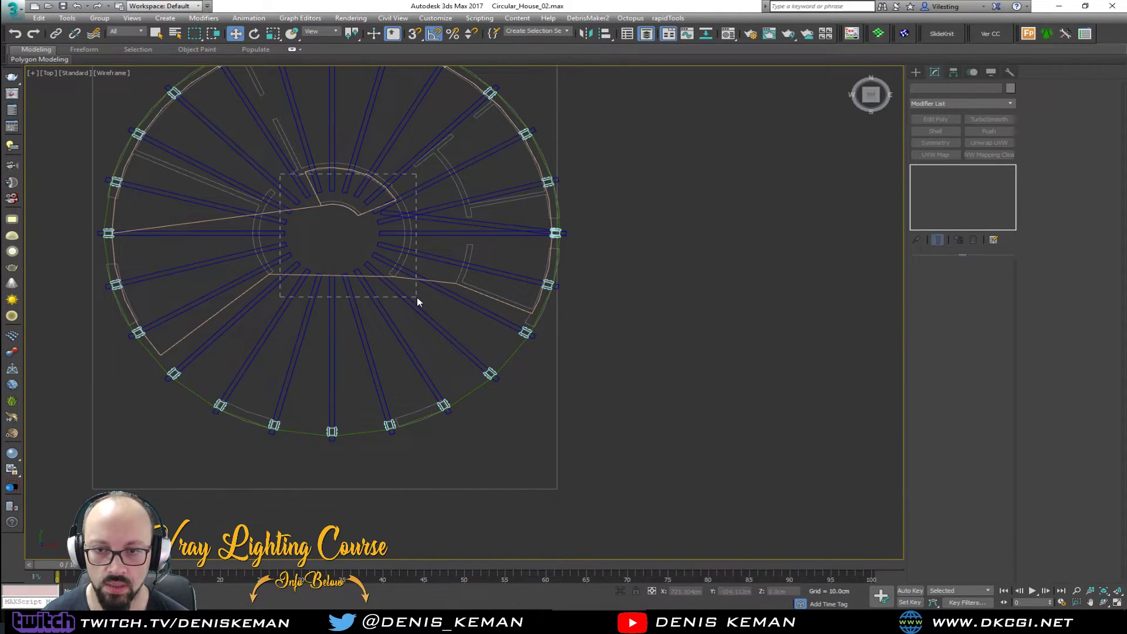
pyautogui.moveTo(417, 297); pyautogui.dragTo(417, 297)
pyautogui.keyDown('alt'); pyautogui.moveTo(530, 264); pyautogui.dragTo(530, 264); pyautogui.keyUp('alt')
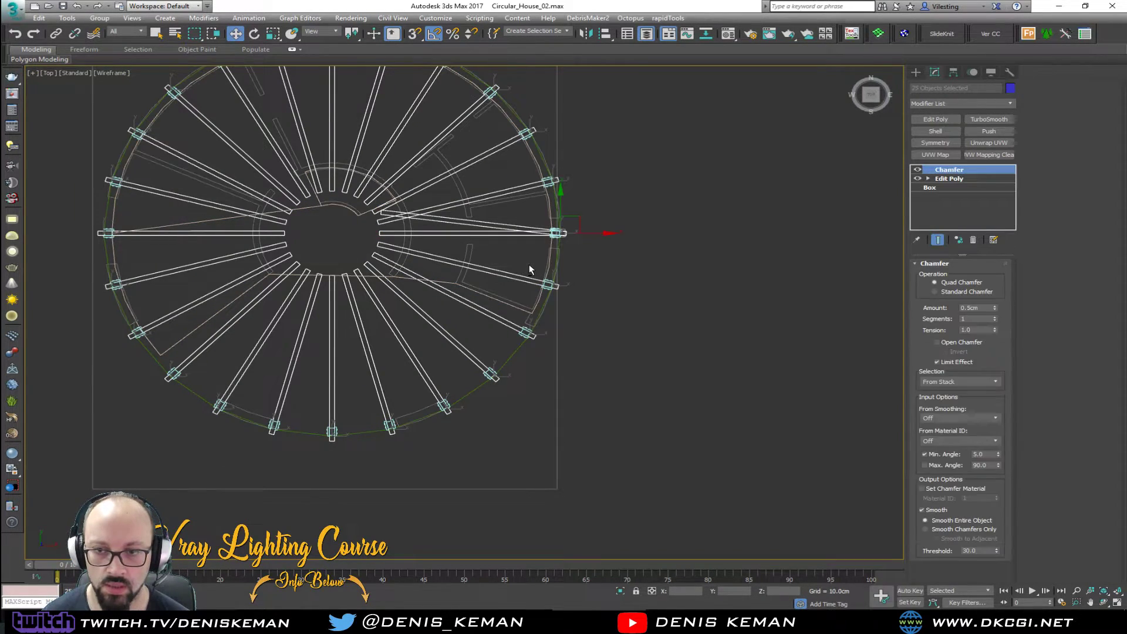
pyautogui.keyDown('alt'); pyautogui.click(463, 225); pyautogui.keyUp('alt')
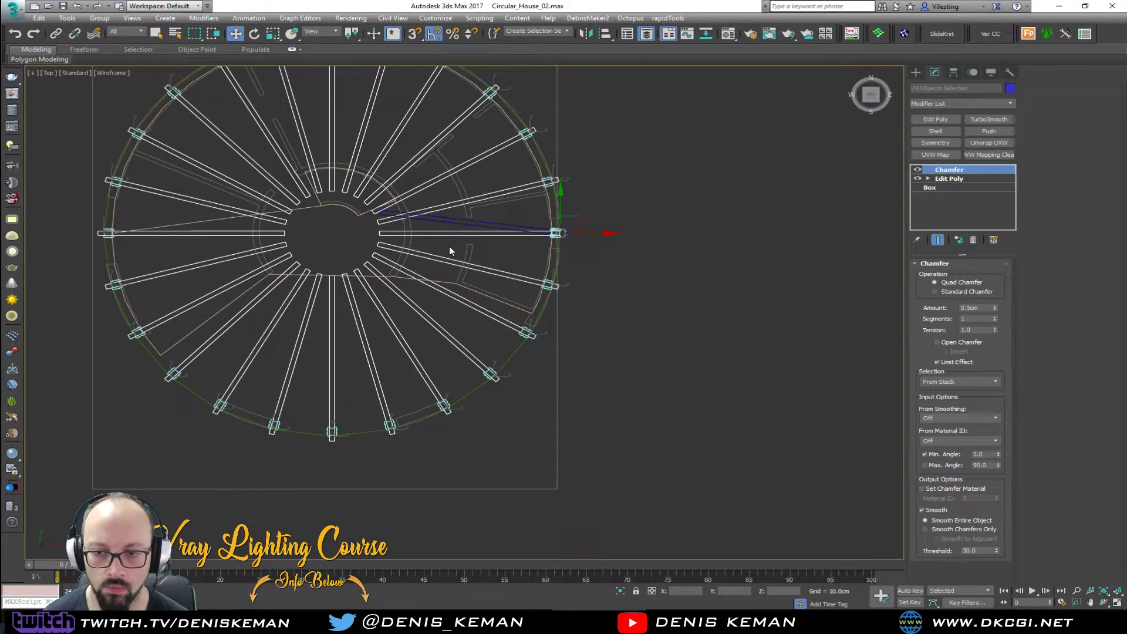
pyautogui.hotkey('alt', 'w')
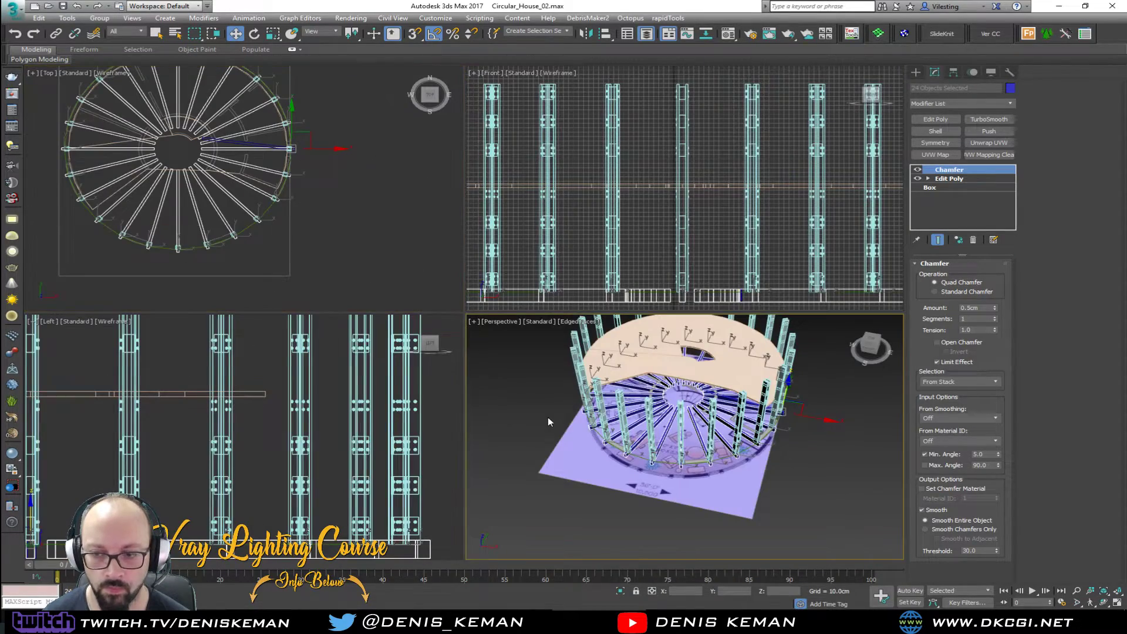
pyautogui.hotkey('alt', 'w')
pyautogui.scroll(5, 424, 348)
pyautogui.keyDown('alt'); pyautogui.moveTo(399, 328); pyautogui.dragTo(394, 326, button='middle'); pyautogui.keyUp('alt')
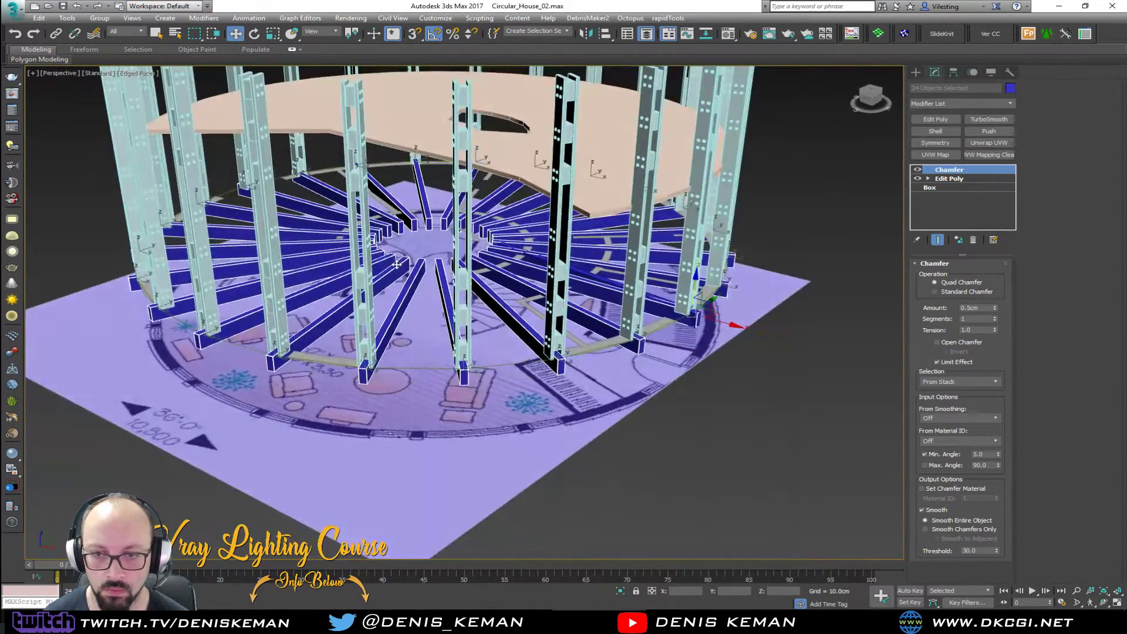
pyautogui.moveTo(612, 233); pyautogui.dragTo(656, 301, button='middle')
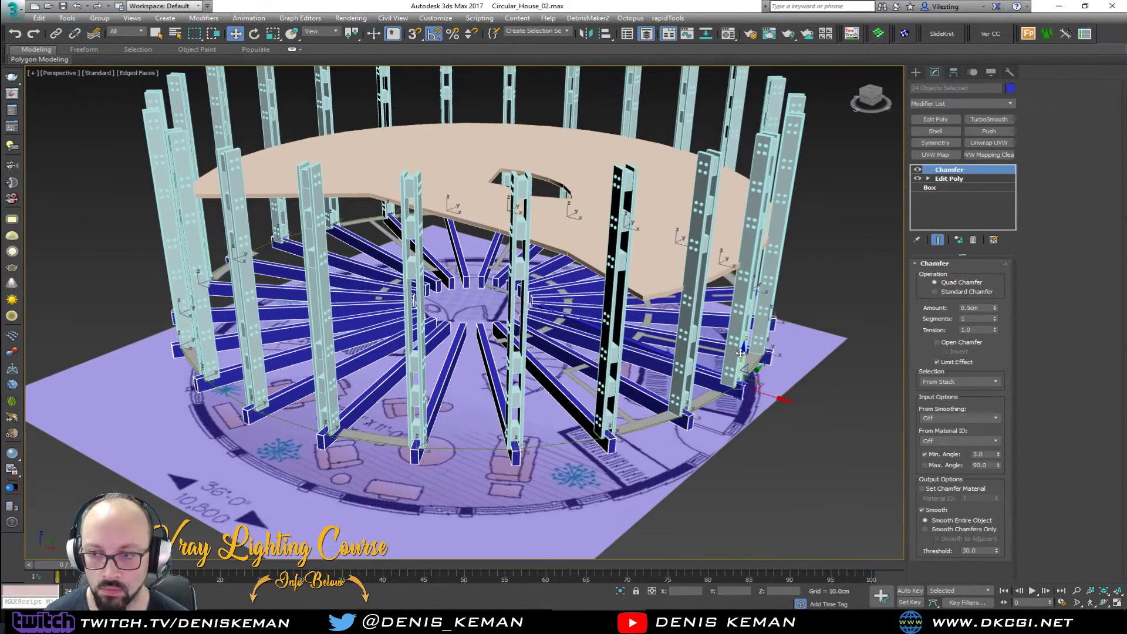
pyautogui.moveTo(741, 355); pyautogui.dragTo(745, 234)
pyautogui.scroll(5, 428, 354)
pyautogui.scroll(-3, 330, 277)
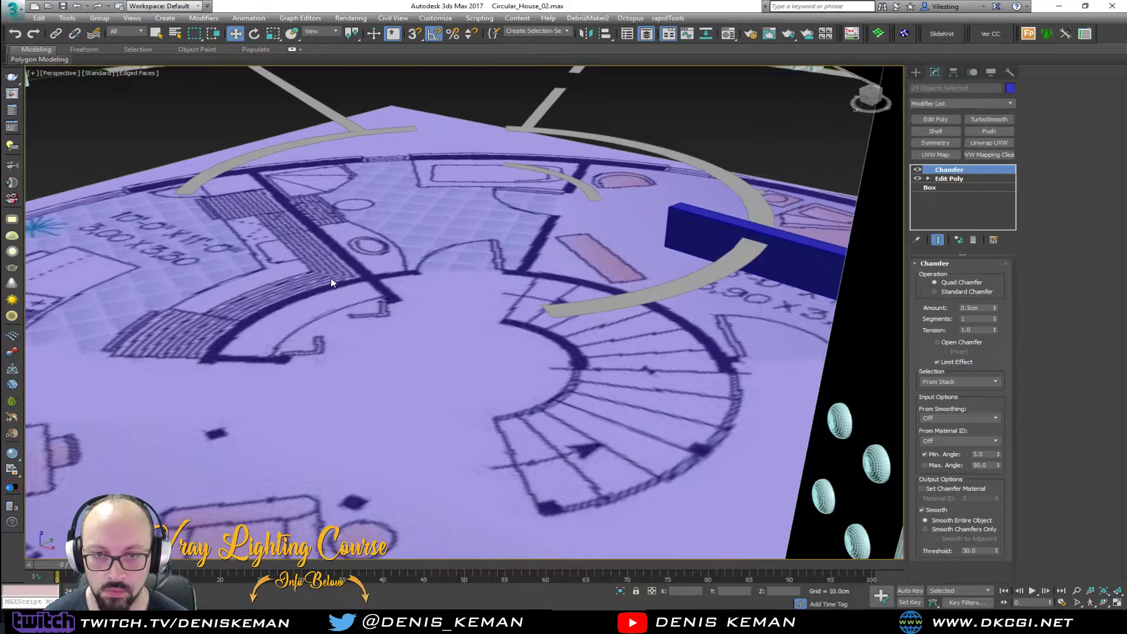
pyautogui.keyDown('alt'); pyautogui.moveTo(326, 277); pyautogui.dragTo(461, 277, button='middle'); pyautogui.keyUp('alt')
pyautogui.moveTo(299, 188); pyautogui.dragTo(348, 183, button='middle')
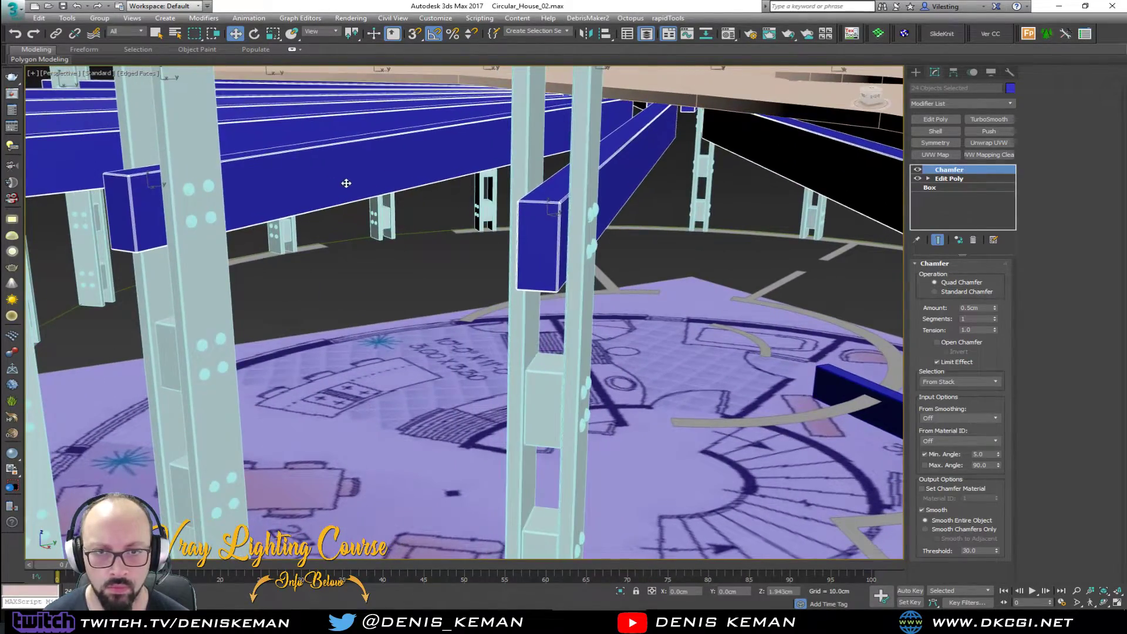
pyautogui.click(364, 298)
# - Turn off the edged-faces display and delete the misaligned extra beam left lying near the floor plan
pyautogui.press('F4')
pyautogui.moveTo(400, 298); pyautogui.dragTo(340, 269, button='middle')
pyautogui.scroll(-5, 538, 327)
pyautogui.click(538, 327)
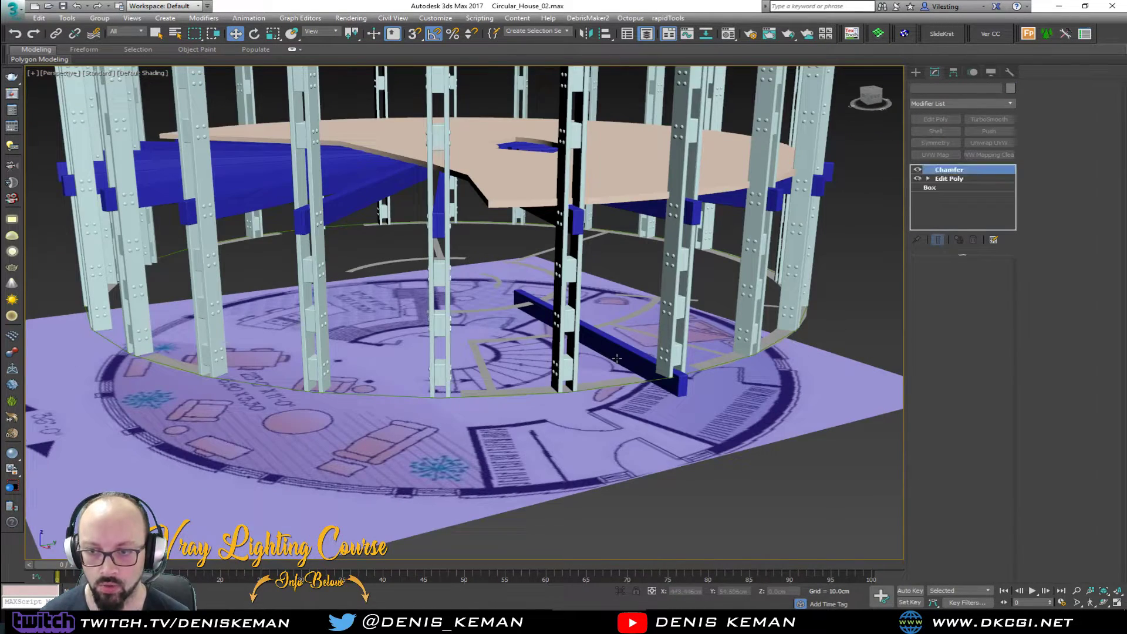
pyautogui.press('Delete')
# - Start a Circle spline in the maximized Top view, at the open centre of the radial beams
pyautogui.keyDown('alt'); pyautogui.moveTo(404, 243); pyautogui.dragTo(565, 361, button='middle'); pyautogui.keyUp('alt')
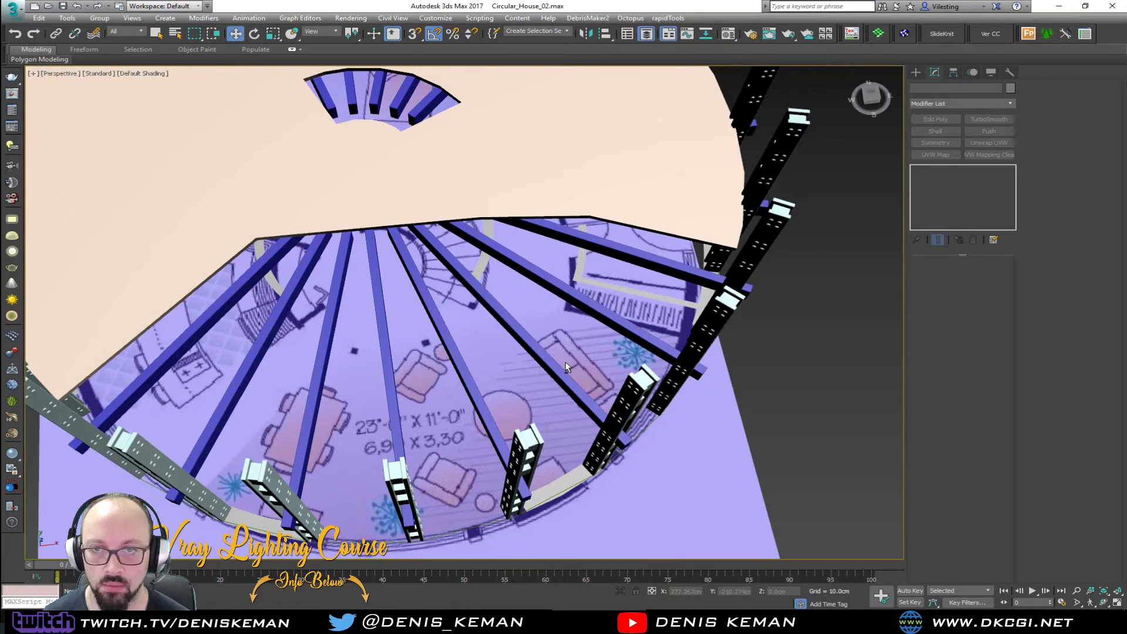
pyautogui.click(401, 104)
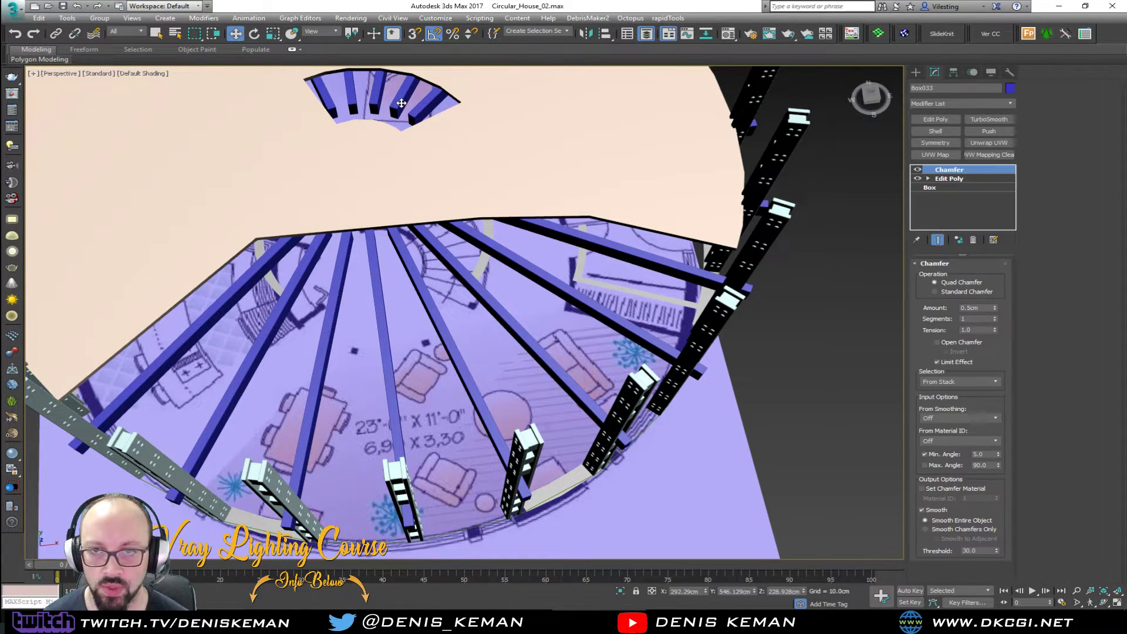
pyautogui.scroll(-5, 401, 103)
pyautogui.keyDown('alt'); pyautogui.moveTo(464, 249); pyautogui.dragTo(403, 223, button='middle'); pyautogui.keyUp('alt')
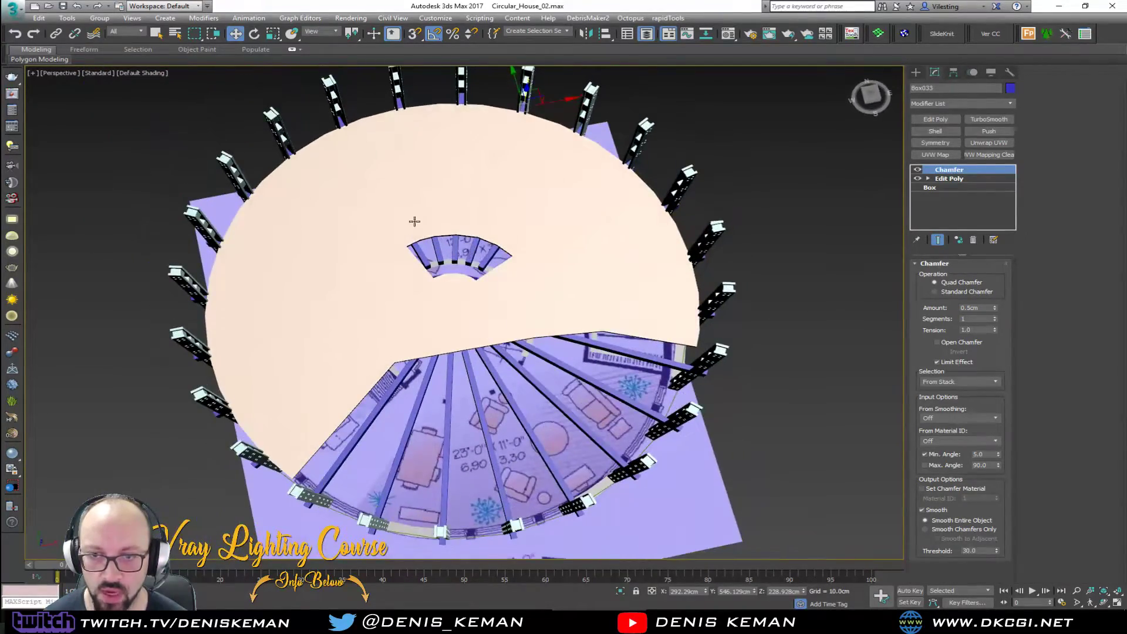
pyautogui.hotkey('alt', 'w')
pyautogui.click(414, 175)
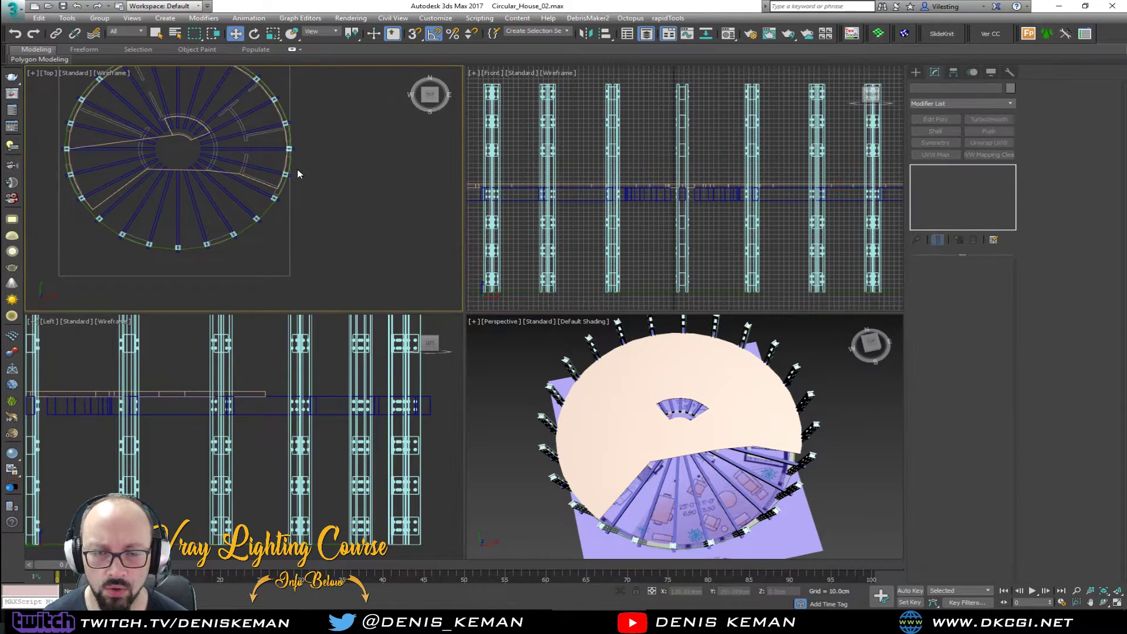
pyautogui.scroll(2, 211, 148)
pyautogui.hotkey('alt', 'w')
pyautogui.scroll(2, 371, 257)
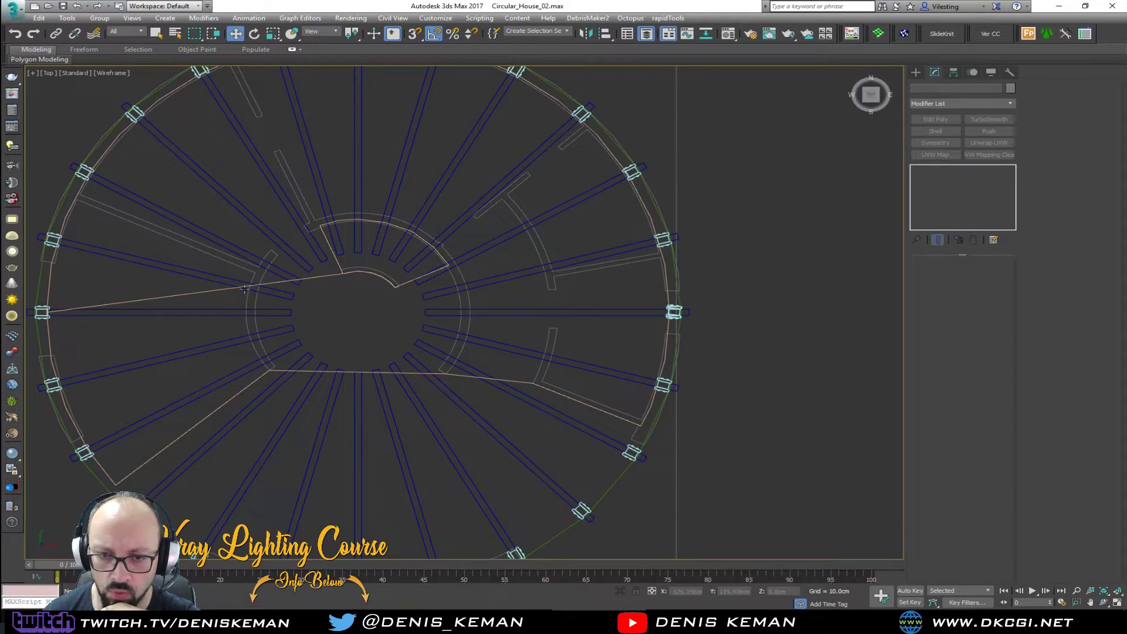
pyautogui.rightClick(361, 313)
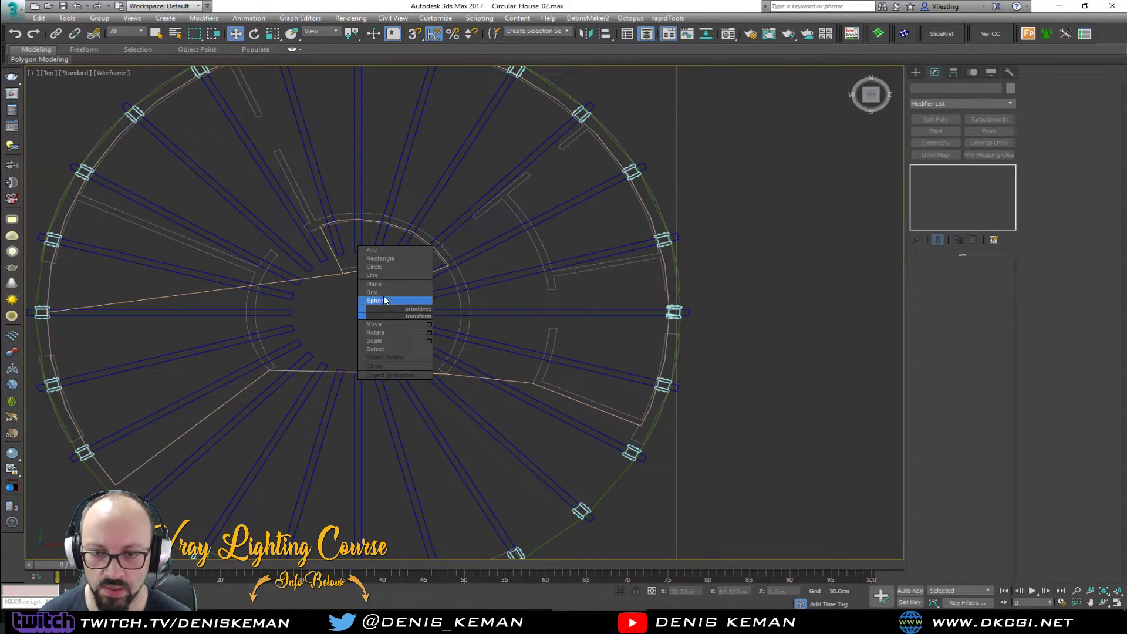
pyautogui.click(385, 268)
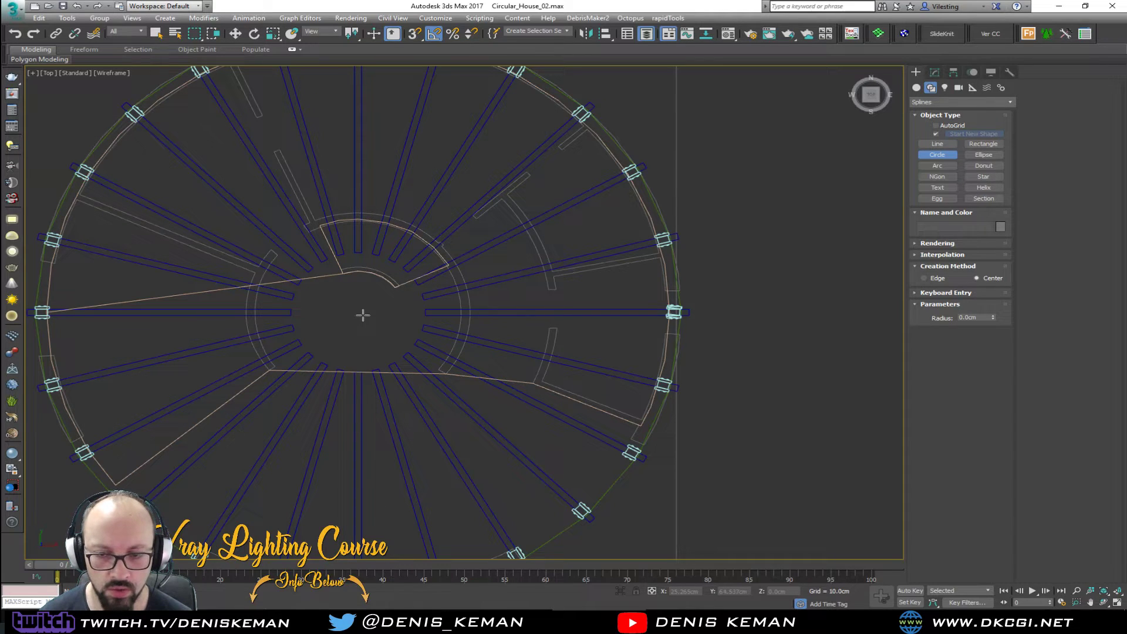
# - Draw a circle spline with a radius of about 190.5 cm, centred on the hub of the radial beams
pyautogui.moveTo(358, 312); pyautogui.dragTo(469, 322)
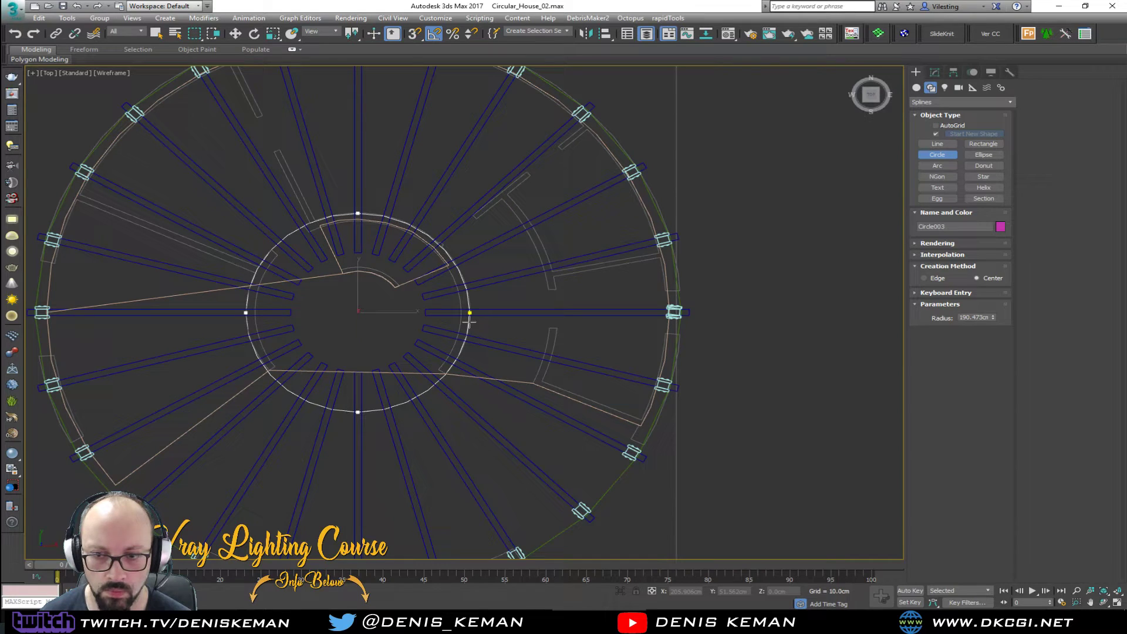
pyautogui.press('w')
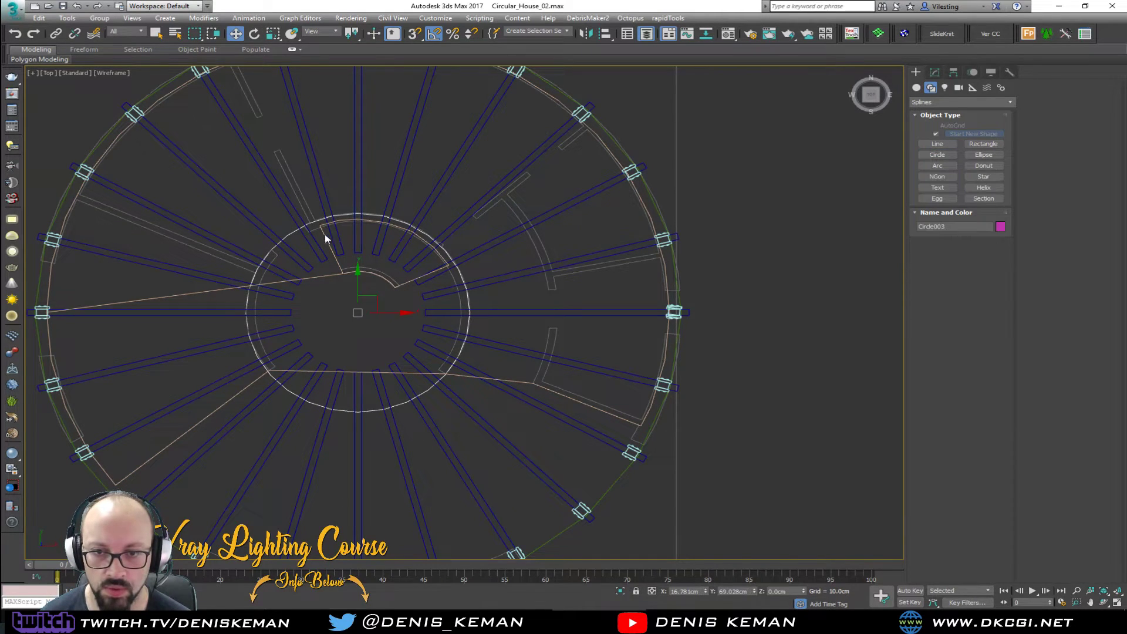
pyautogui.scroll(5, 314, 233)
pyautogui.scroll(-5, 278, 289)
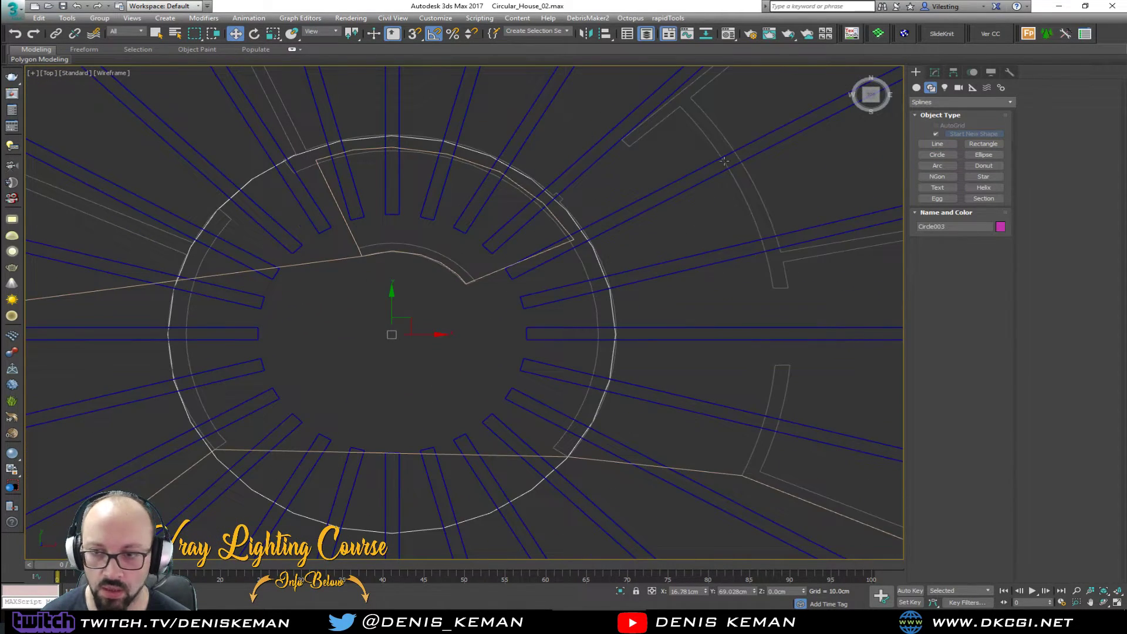
# - Set the circle's radius to 190 cm and raise its interpolation steps to 15
pyautogui.click(935, 71)
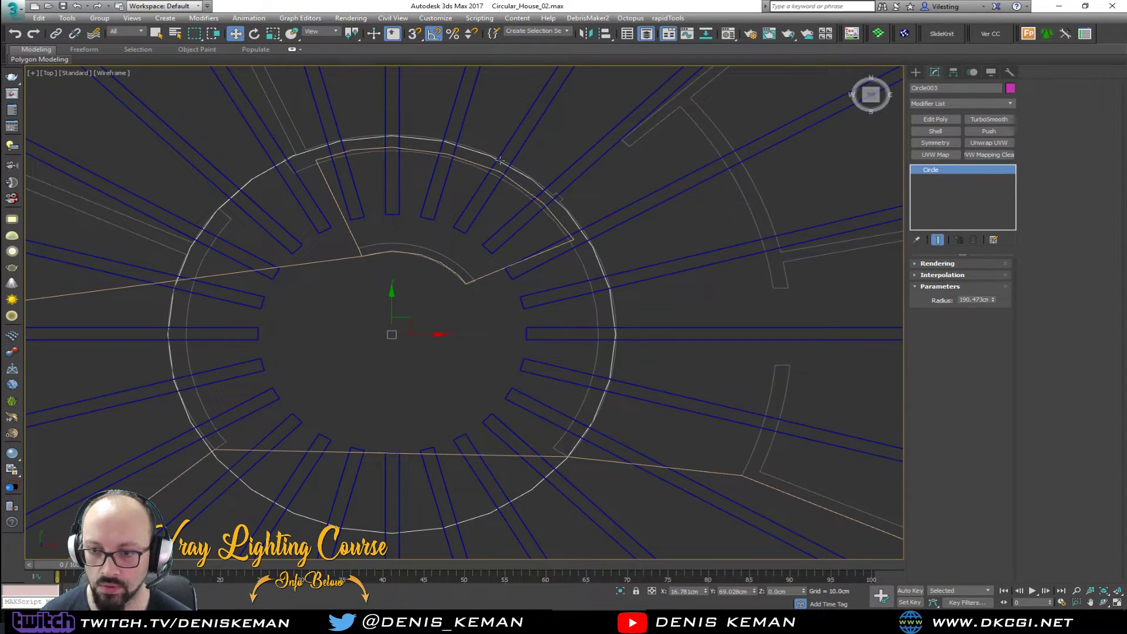
pyautogui.doubleClick(961, 300)
pyautogui.write('190')
pyautogui.press('Return')
pyautogui.click(939, 263)
pyautogui.click(939, 264)
pyautogui.click(944, 275)
pyautogui.click(990, 286)
pyautogui.click(991, 286)
pyautogui.click(990, 286)
pyautogui.click(991, 286)
pyautogui.click(991, 285)
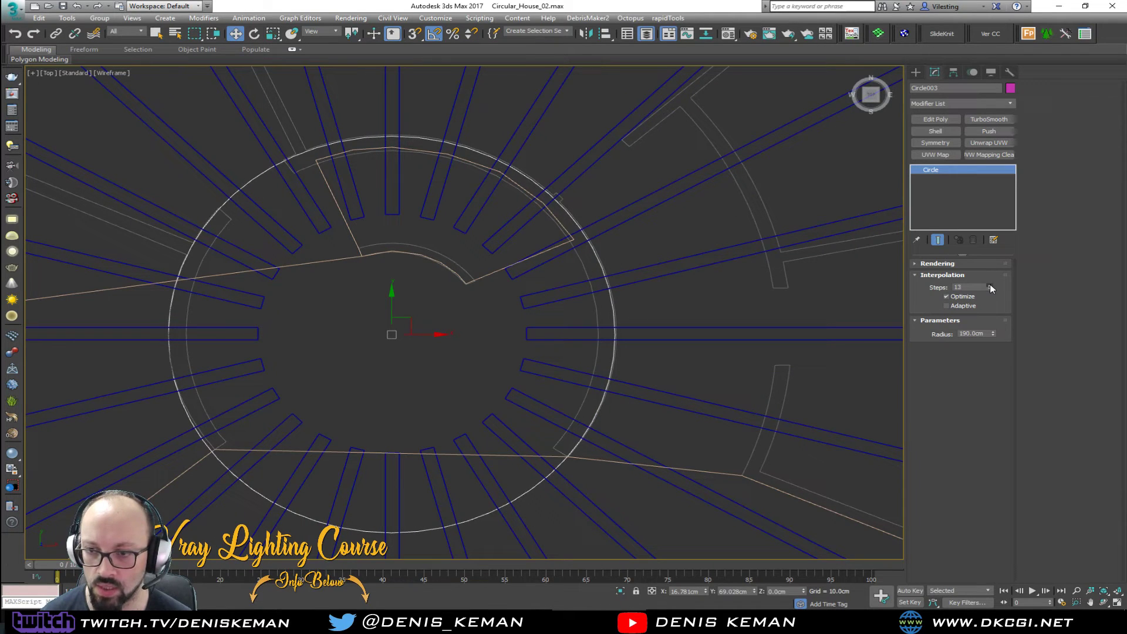
pyautogui.scroll(-3, 536, 250)
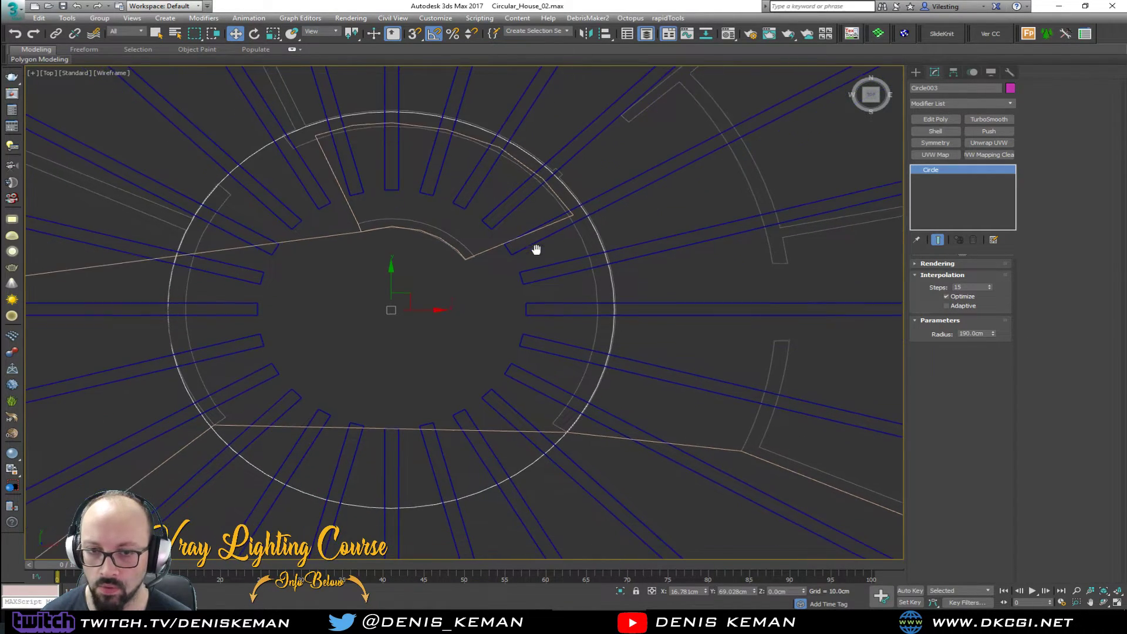
# - Select all the radial beams together with the new circle, leaving out the slab and wall outlines, and isolate the selection
pyautogui.hotkey('alt', 'w')
pyautogui.middleClick(706, 425)
pyautogui.hotkey('alt', 'w')
pyautogui.keyDown('alt'); pyautogui.moveTo(707, 426); pyautogui.dragTo(560, 349, button='middle'); pyautogui.keyUp('alt')
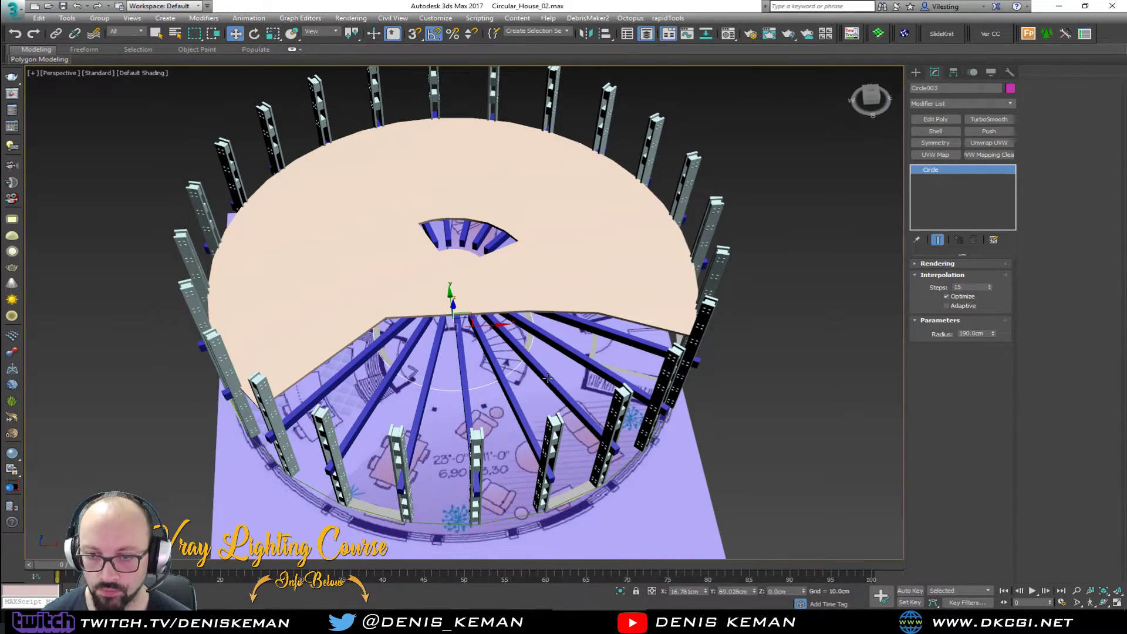
pyautogui.hotkey('alt', 'w')
pyautogui.scroll(2, 292, 207)
pyautogui.hotkey('alt', 'w')
pyautogui.moveTo(379, 241); pyautogui.dragTo(564, 419)
pyautogui.keyDown('ctrl'); pyautogui.moveTo(360, 365); pyautogui.dragTo(361, 365); pyautogui.keyUp('ctrl')
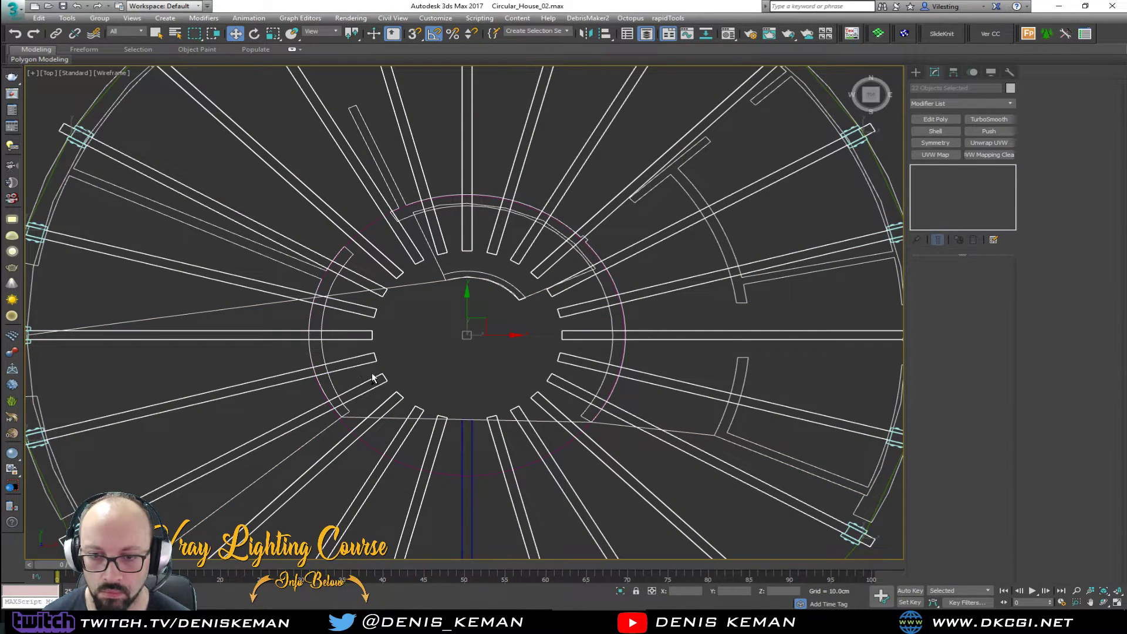
pyautogui.keyDown('ctrl'); pyautogui.click(473, 426); pyautogui.keyUp('ctrl')
pyautogui.keyDown('ctrl'); pyautogui.click(705, 424); pyautogui.keyUp('ctrl')
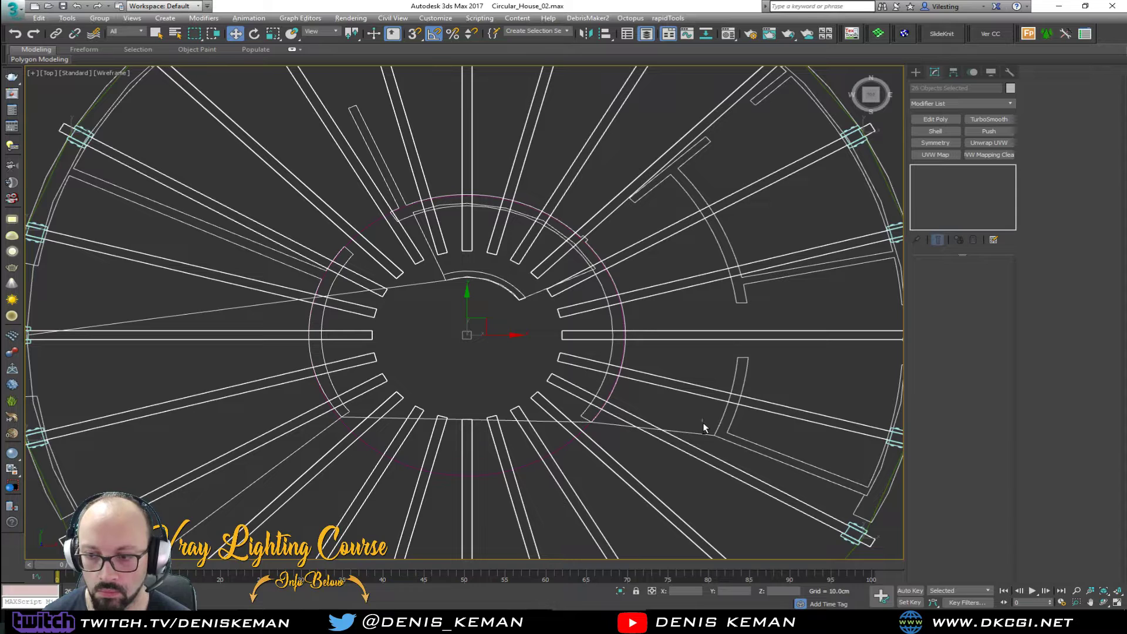
pyautogui.keyDown('alt'); pyautogui.click(728, 433); pyautogui.keyUp('alt')
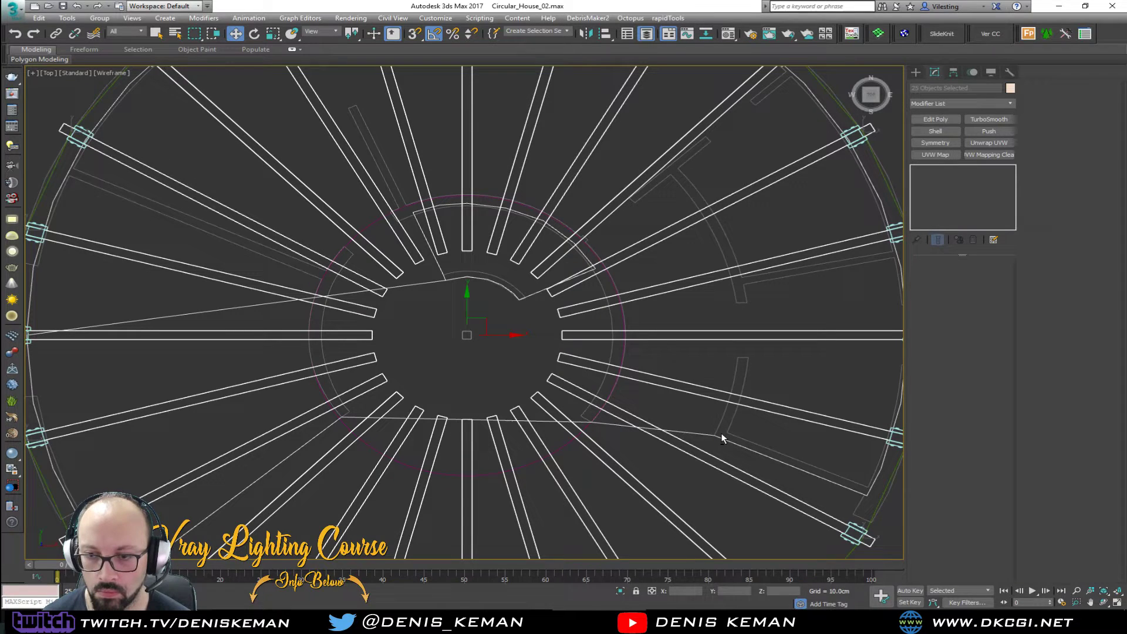
pyautogui.keyDown('alt'); pyautogui.click(611, 427); pyautogui.keyUp('alt')
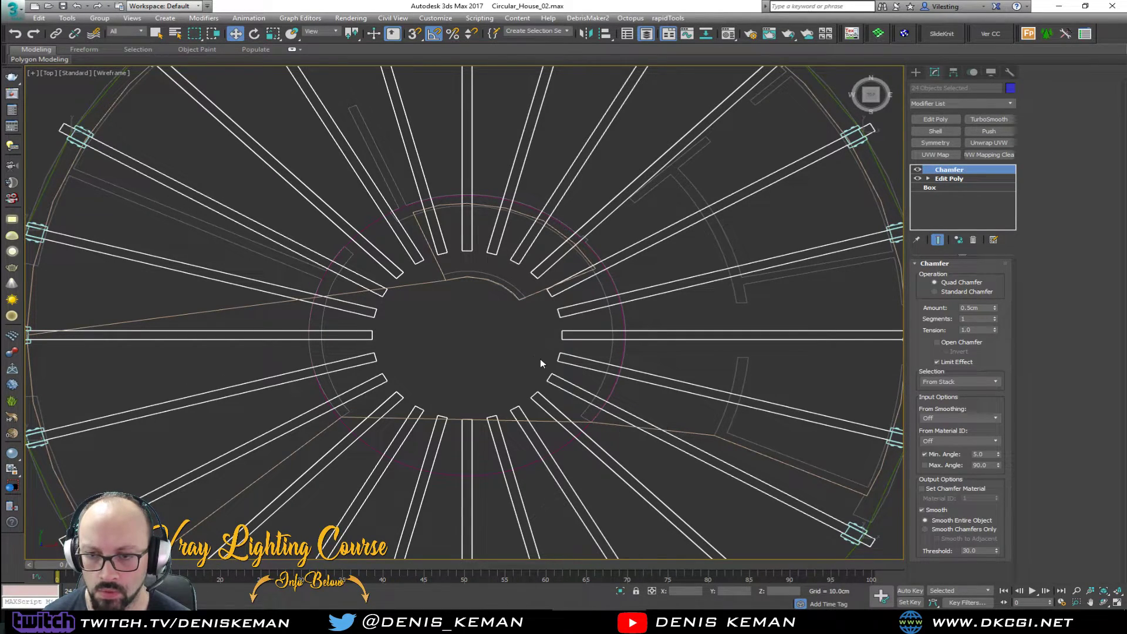
pyautogui.keyDown('ctrl'); pyautogui.click(373, 224); pyautogui.keyUp('ctrl')
pyautogui.scroll(-4, 433, 313)
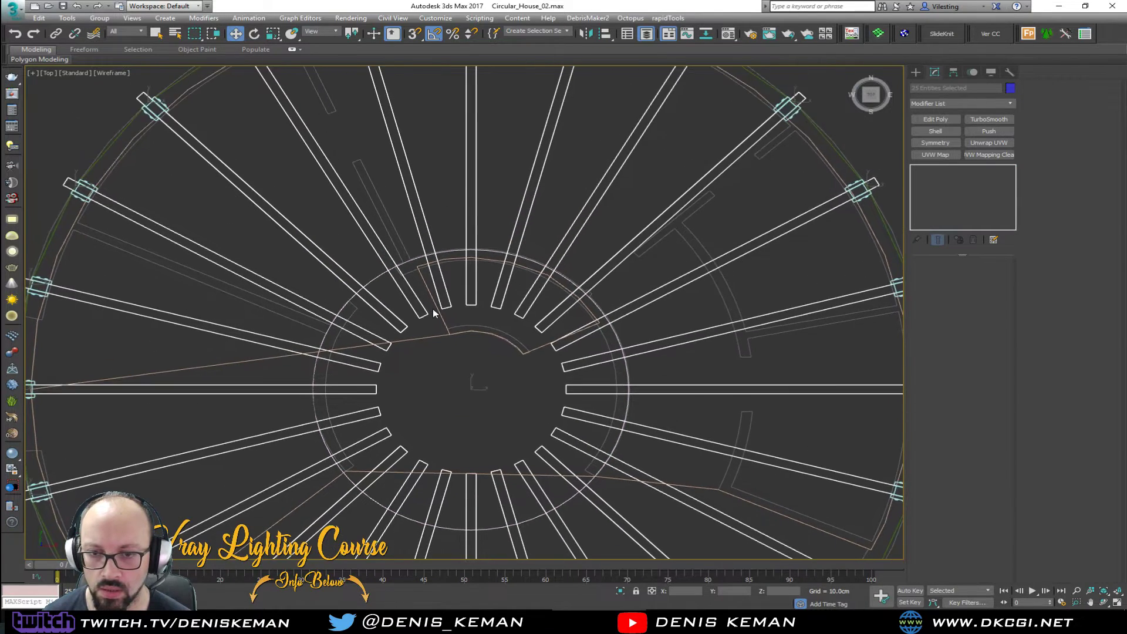
pyautogui.hotkey('alt', 'q')
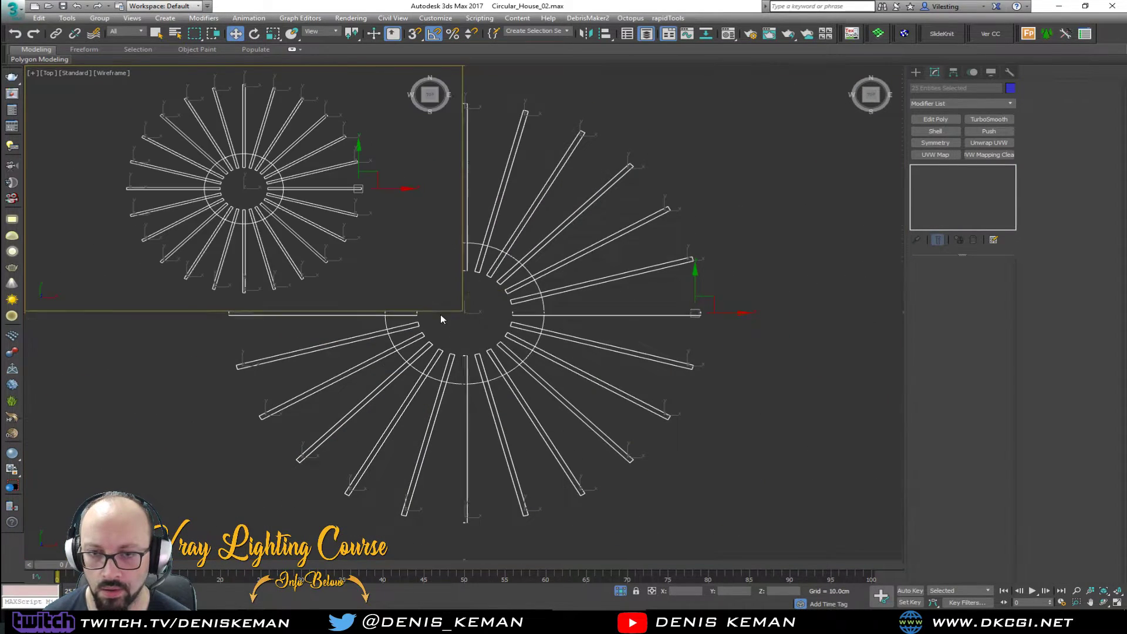
# - Select only the radial beams and make them unique with respect to each other
pyautogui.hotkey('alt', 'w')
pyautogui.rightClick(531, 355)
pyautogui.hotkey('alt', 'w')
pyautogui.keyDown('alt'); pyautogui.moveTo(531, 355); pyautogui.dragTo(528, 304, button='middle'); pyautogui.keyUp('alt')
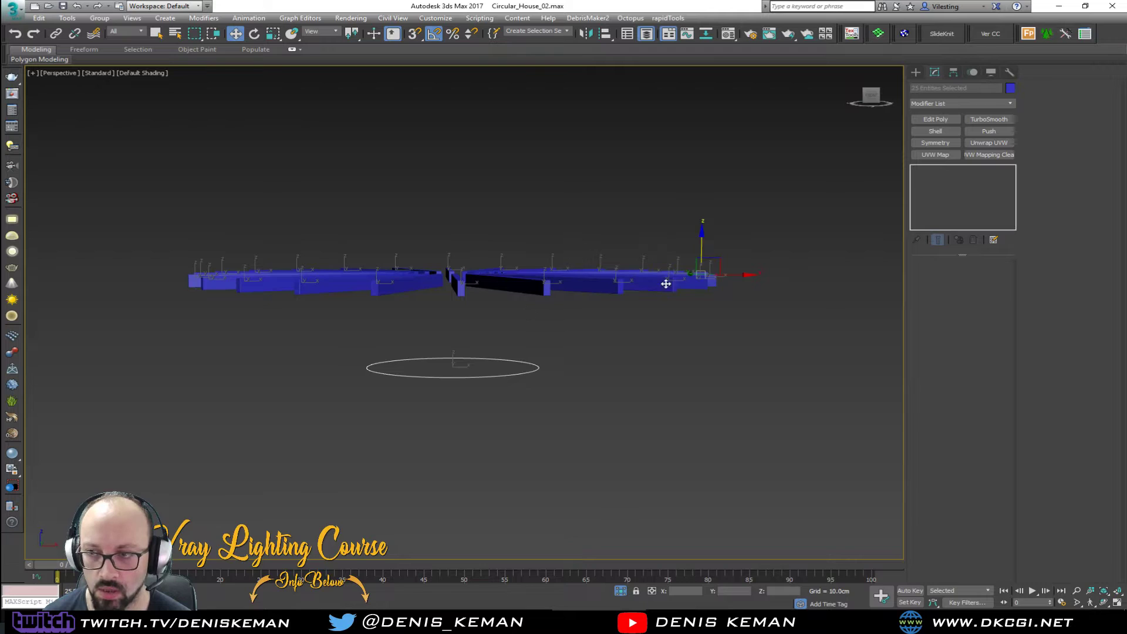
pyautogui.moveTo(791, 219); pyautogui.dragTo(144, 303)
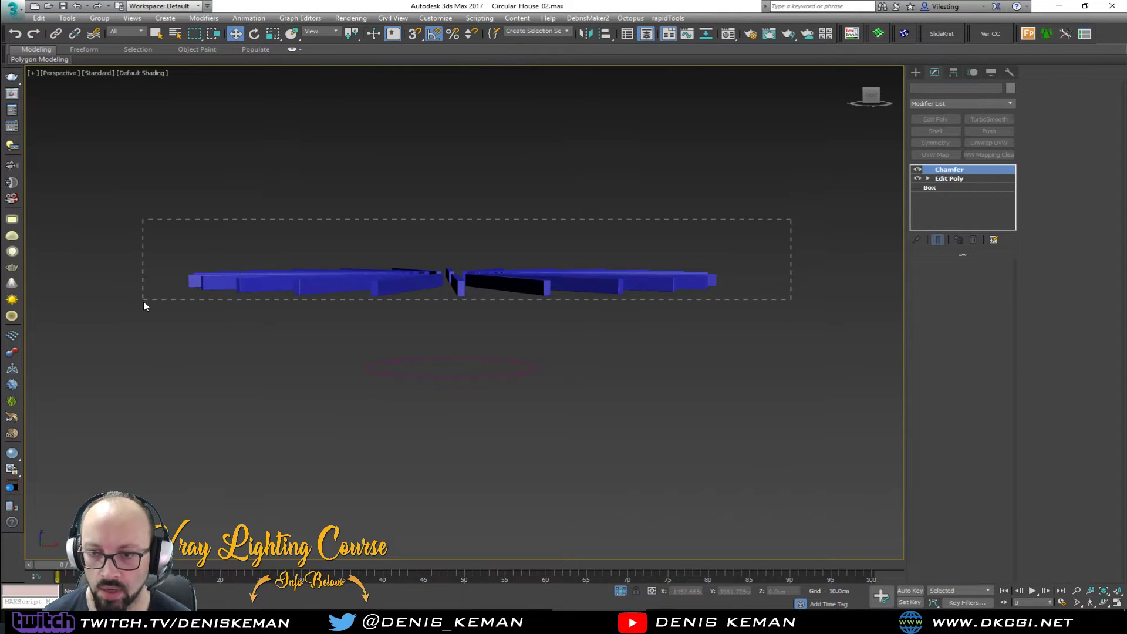
pyautogui.click(964, 241)
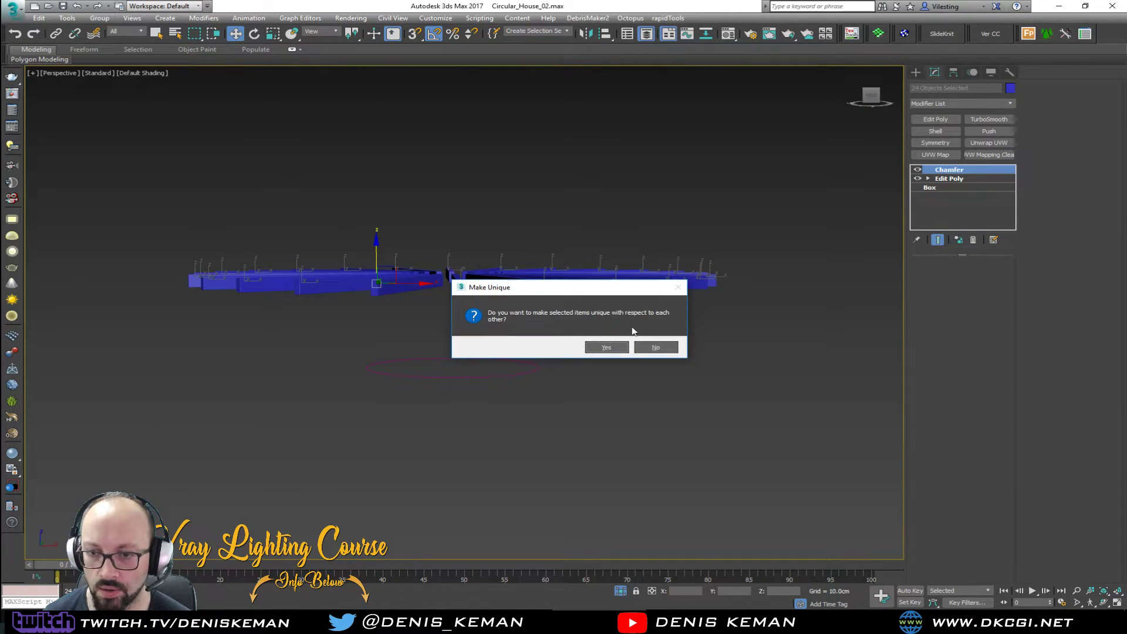
pyautogui.click(620, 347)
pyautogui.click(528, 314)
# - Save the scene as a new version named Circular_House_03.max
pyautogui.keyDown('alt'); pyautogui.moveTo(551, 307); pyautogui.dragTo(547, 330, button='middle'); pyautogui.keyUp('alt')
pyautogui.click(12, 10)
pyautogui.click(55, 121)
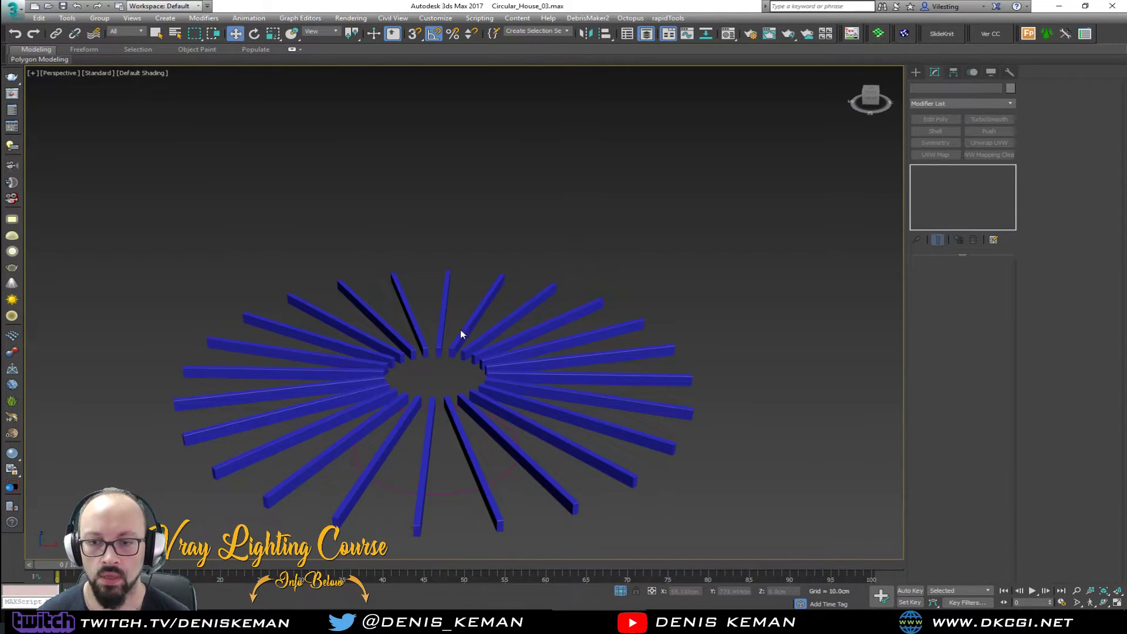
# - Add an Edit Poly modifier to one beam and attach all the other beams to it, excluding the circle
pyautogui.scroll(4, 454, 348)
pyautogui.scroll(-2, 454, 348)
pyautogui.keyDown('alt'); pyautogui.moveTo(455, 348); pyautogui.dragTo(437, 362, button='middle'); pyautogui.keyUp('alt')
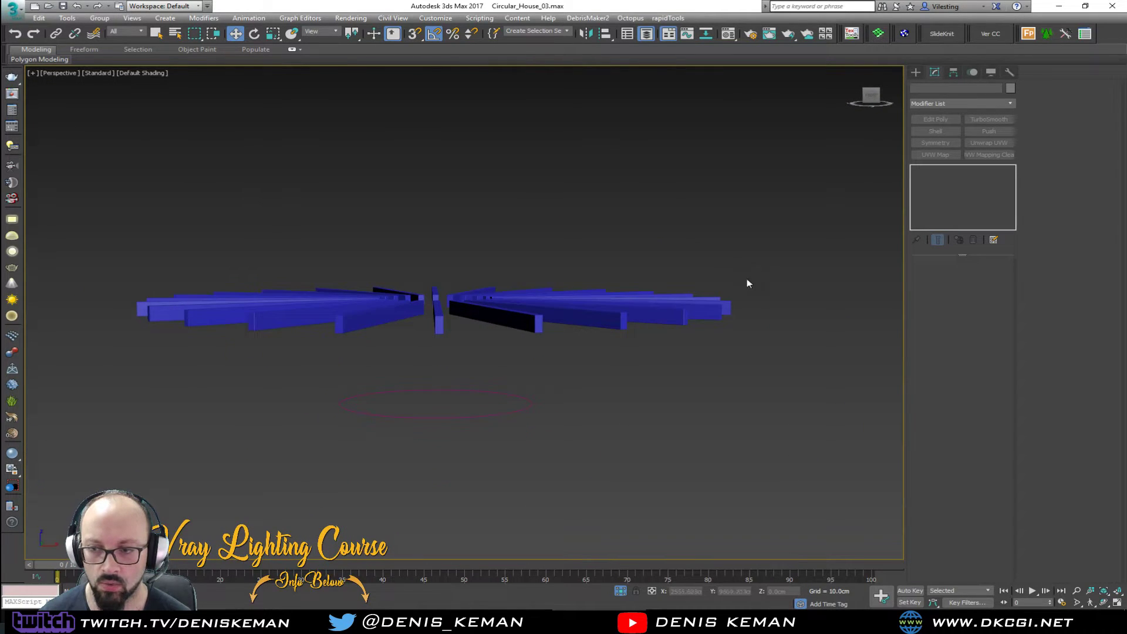
pyautogui.moveTo(788, 229); pyautogui.dragTo(110, 345)
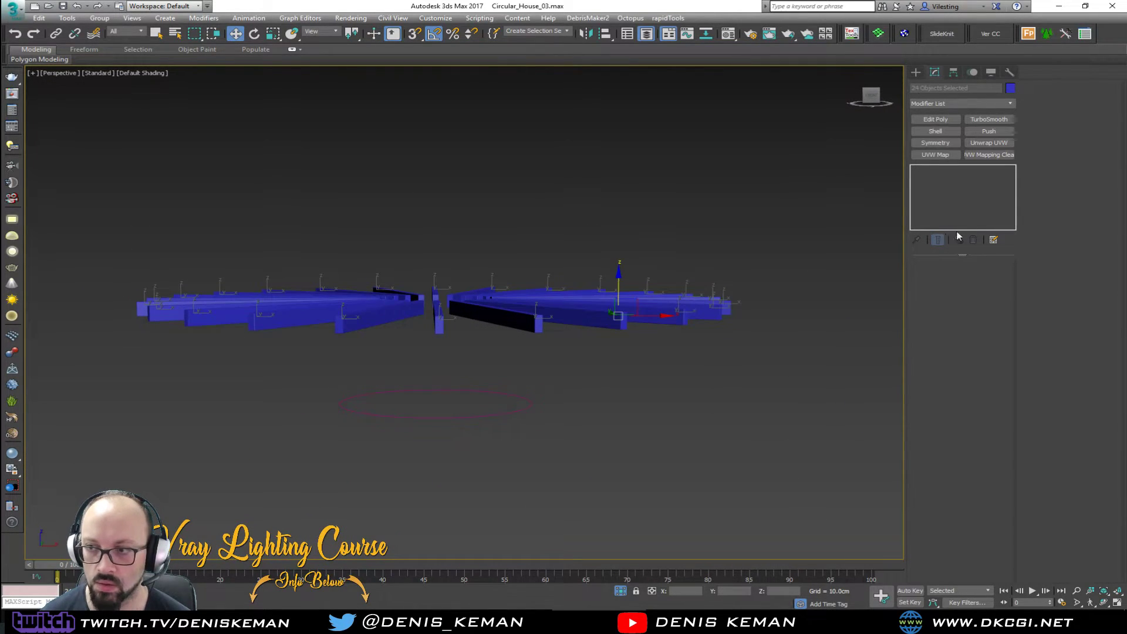
pyautogui.click(979, 155)
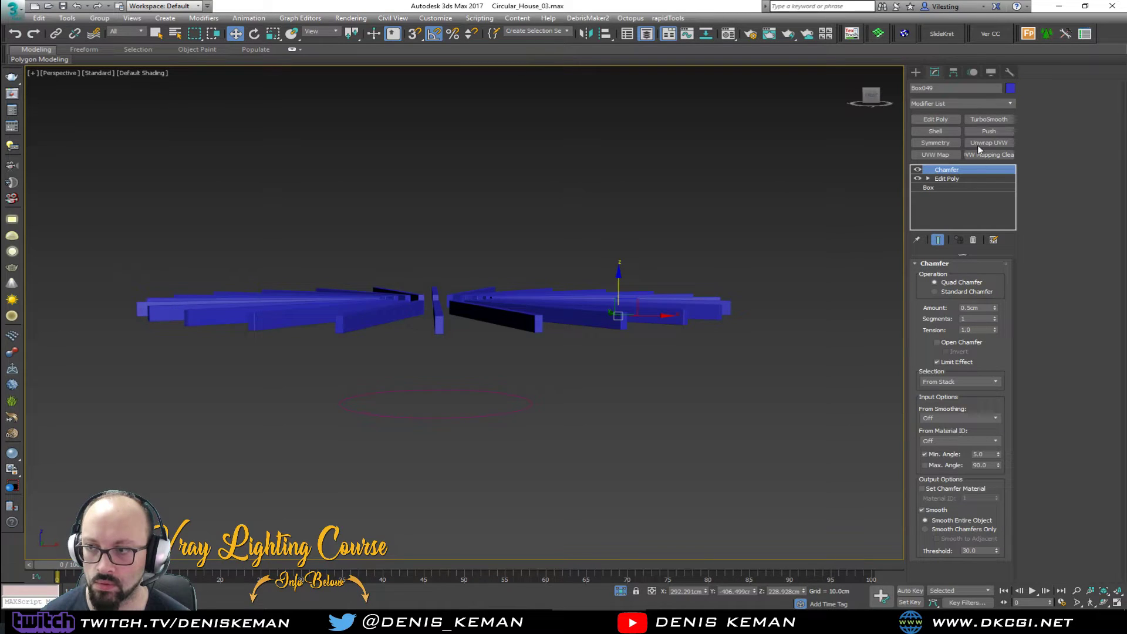
pyautogui.click(938, 119)
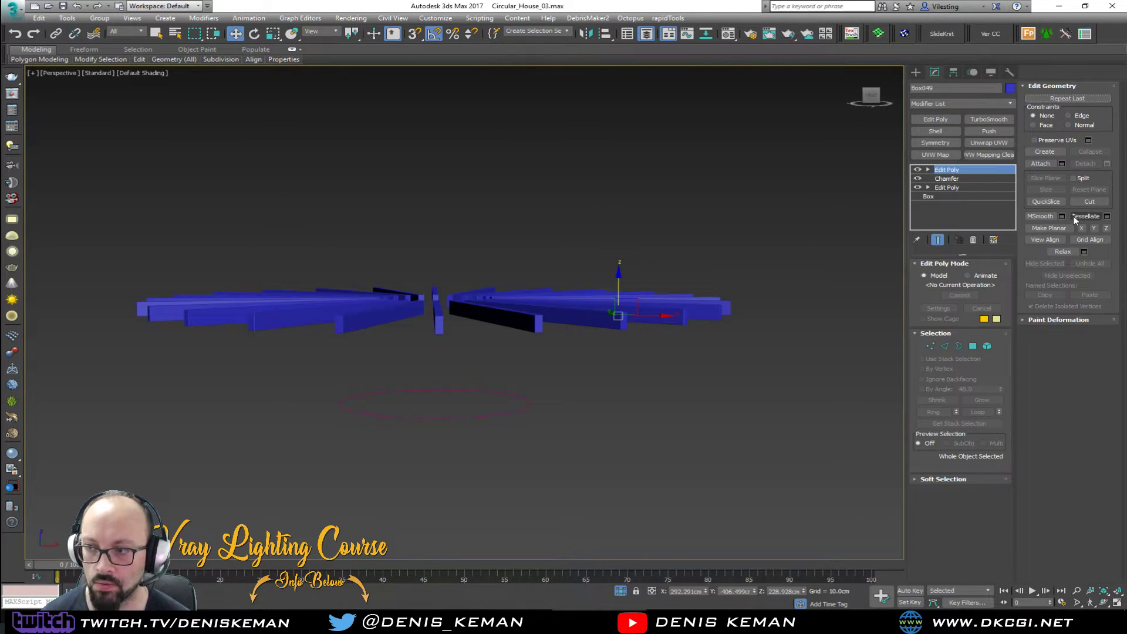
pyautogui.click(1062, 164)
pyautogui.hotkey('ctrl', 'a')
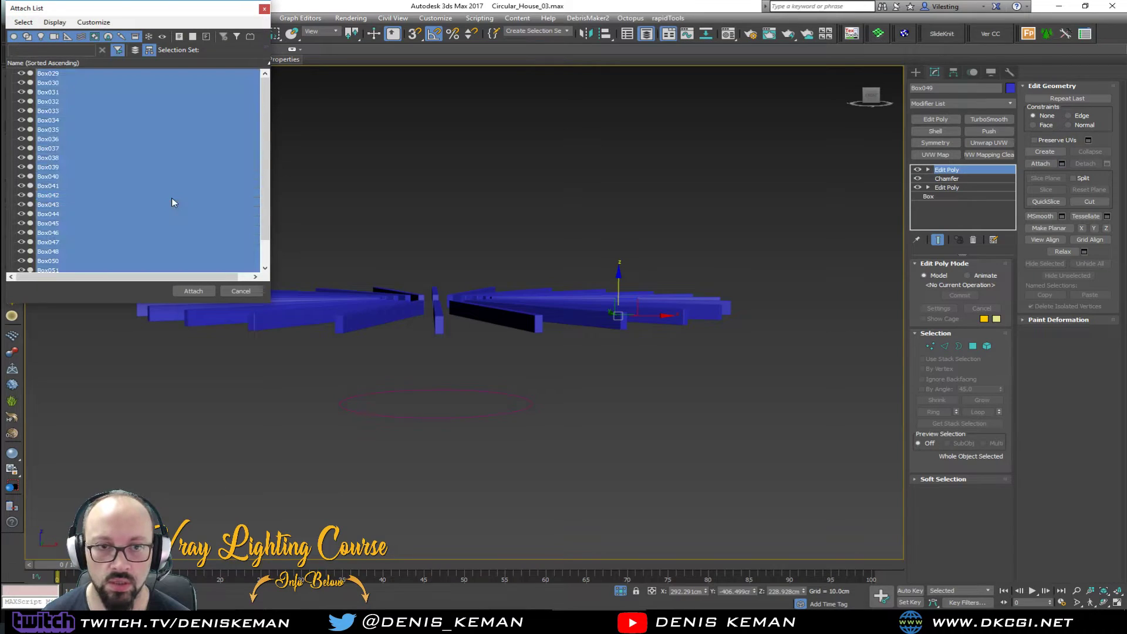
pyautogui.click(76, 262)
pyautogui.hotkey('ctrl', 'i')
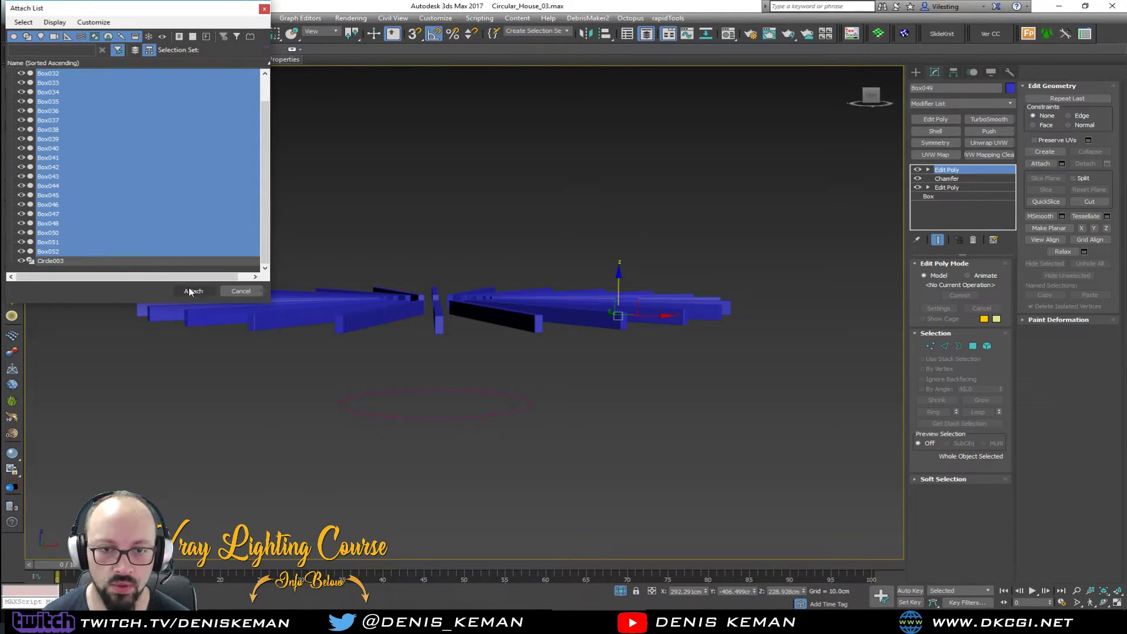
pyautogui.click(190, 291)
pyautogui.keyDown('alt'); pyautogui.moveTo(415, 202); pyautogui.dragTo(515, 227, button='middle'); pyautogui.keyUp('alt')
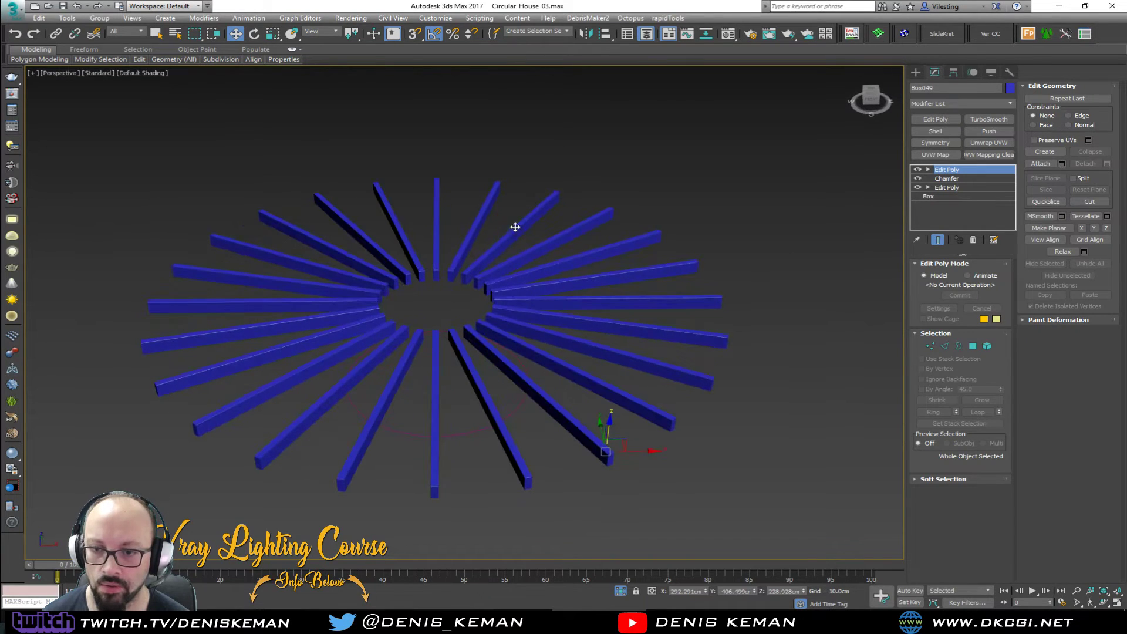
# - Centre the pivot of the combined beams on the object, and deselect it
pyautogui.click(954, 72)
pyautogui.click(960, 143)
pyautogui.click(963, 202)
pyautogui.click(963, 144)
pyautogui.click(678, 192)
# - Raise the circle about 284 cm along Z so it sits just above the beams
pyautogui.hotkey('alt', 'w')
pyautogui.click(312, 196)
pyautogui.scroll(2, 312, 196)
pyautogui.scroll(1, 265, 190)
pyautogui.hotkey('alt', 'w')
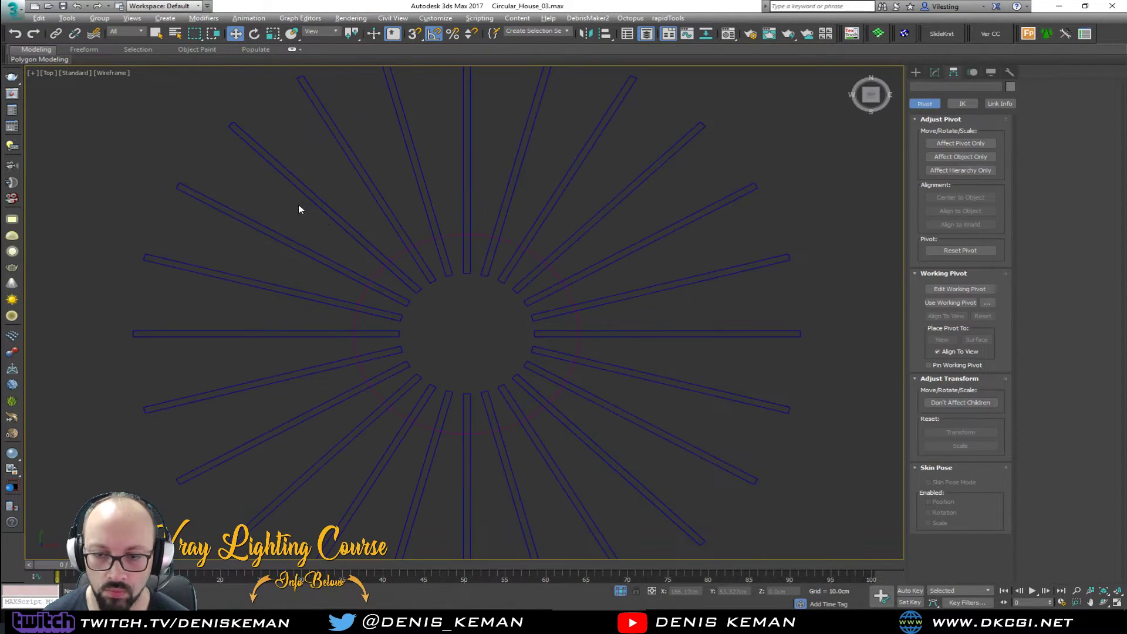
pyautogui.click(427, 427)
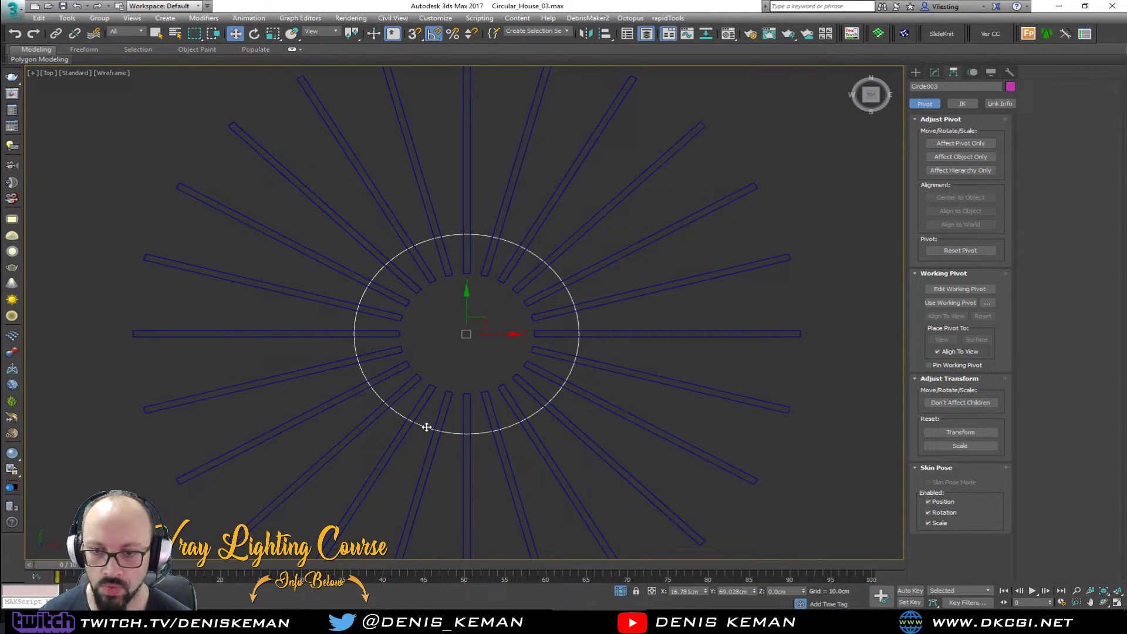
pyautogui.scroll(3, 443, 351)
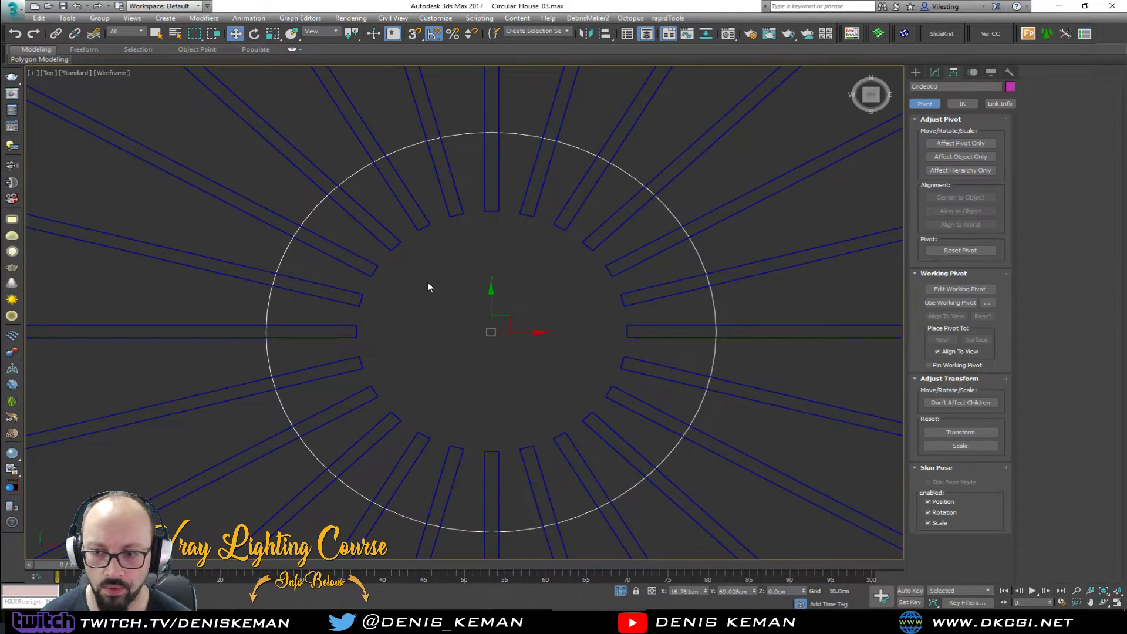
pyautogui.hotkey('alt', 'w')
pyautogui.rightClick(657, 440)
pyautogui.hotkey('alt', 'w')
pyautogui.scroll(2, 405, 339)
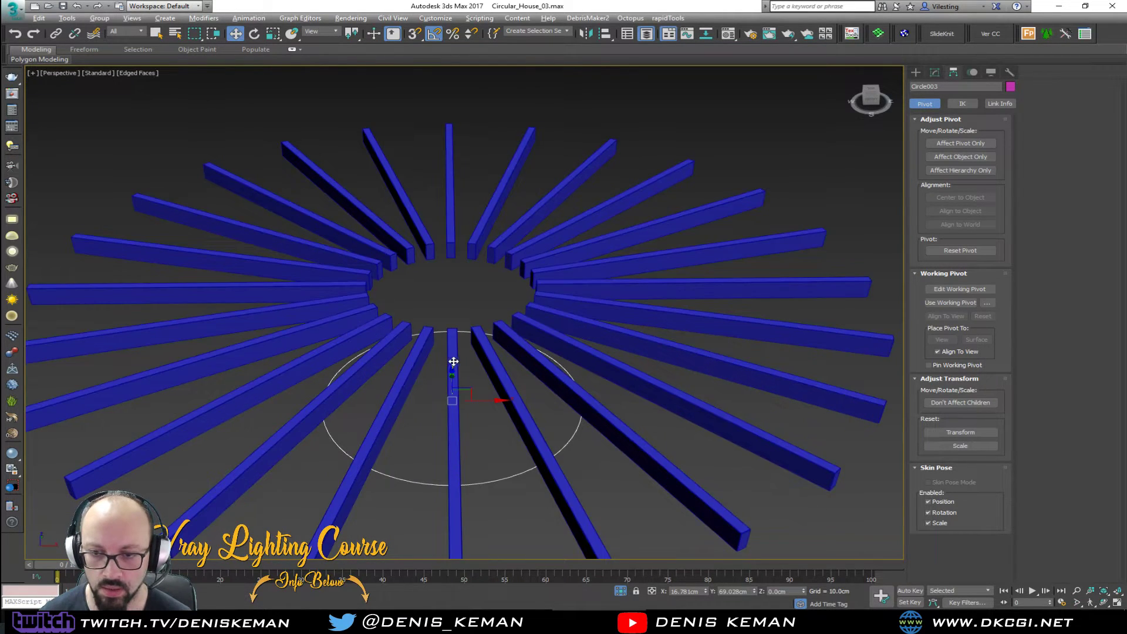
pyautogui.keyDown('alt'); pyautogui.moveTo(452, 362); pyautogui.dragTo(453, 368, button='middle'); pyautogui.keyUp('alt')
pyautogui.moveTo(452, 368); pyautogui.dragTo(462, 206)
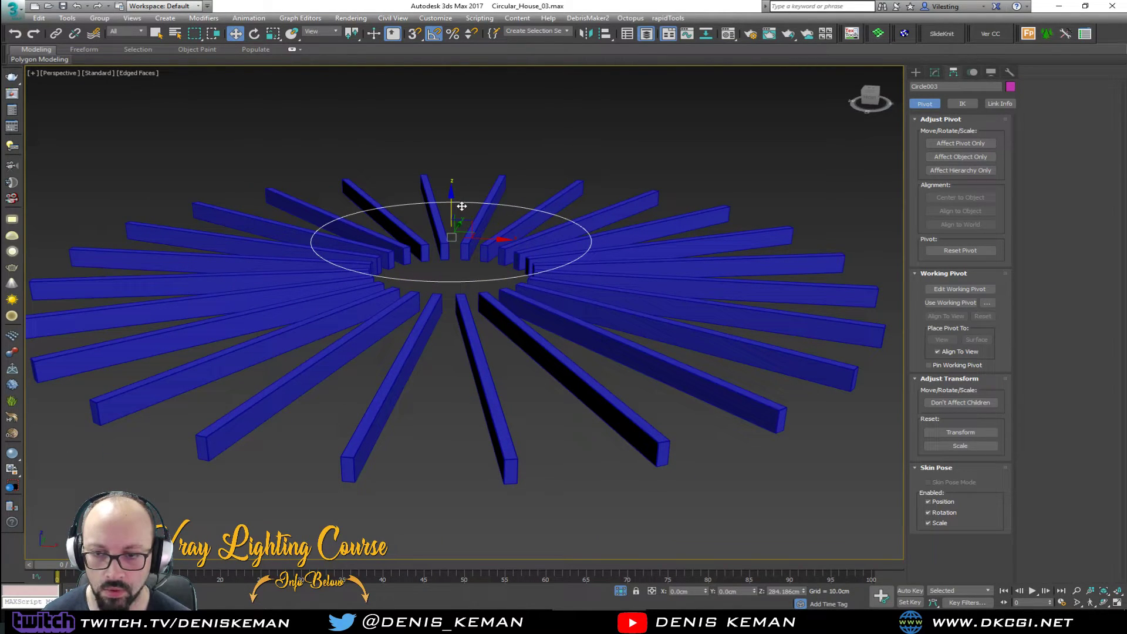
# - Create a ShapeMerge compound object from the combined beams, picking the circle as the merged shape
pyautogui.hotkey('alt', 'w')
pyautogui.scroll(3, 276, 213)
pyautogui.moveTo(306, 227); pyautogui.dragTo(327, 237)
pyautogui.click(915, 72)
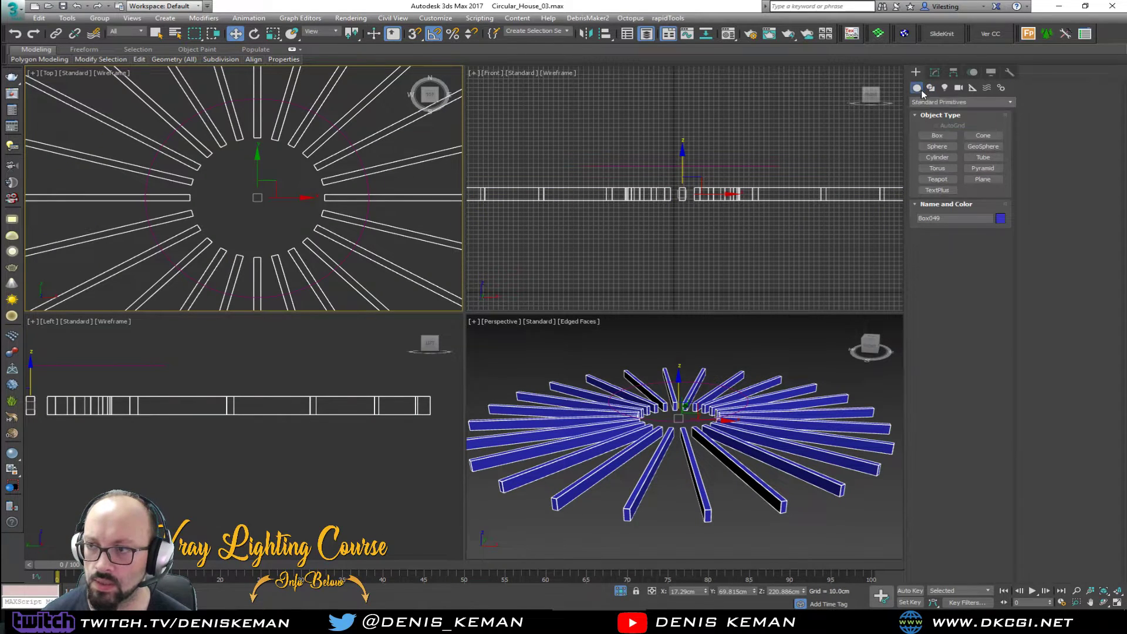
pyautogui.click(940, 102)
pyautogui.click(942, 129)
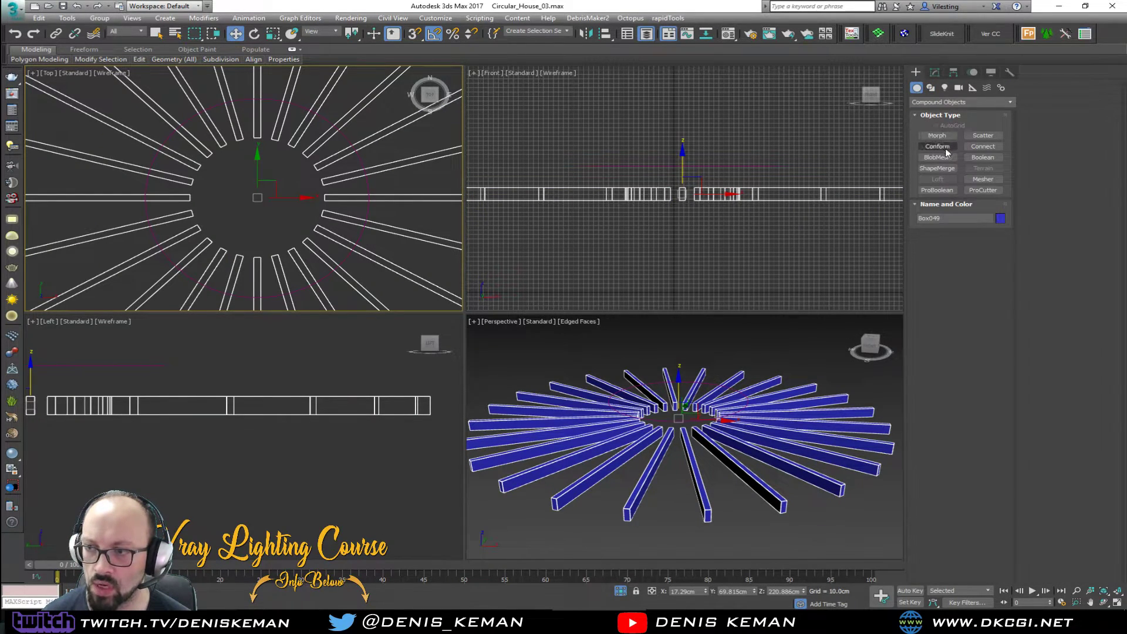
pyautogui.click(953, 168)
pyautogui.click(968, 249)
pyautogui.click(369, 189)
# - Examine the edges the circle projects onto the beams in the perspective and top views
pyautogui.scroll(10, 675, 396)
pyautogui.hotkey('alt', 'w')
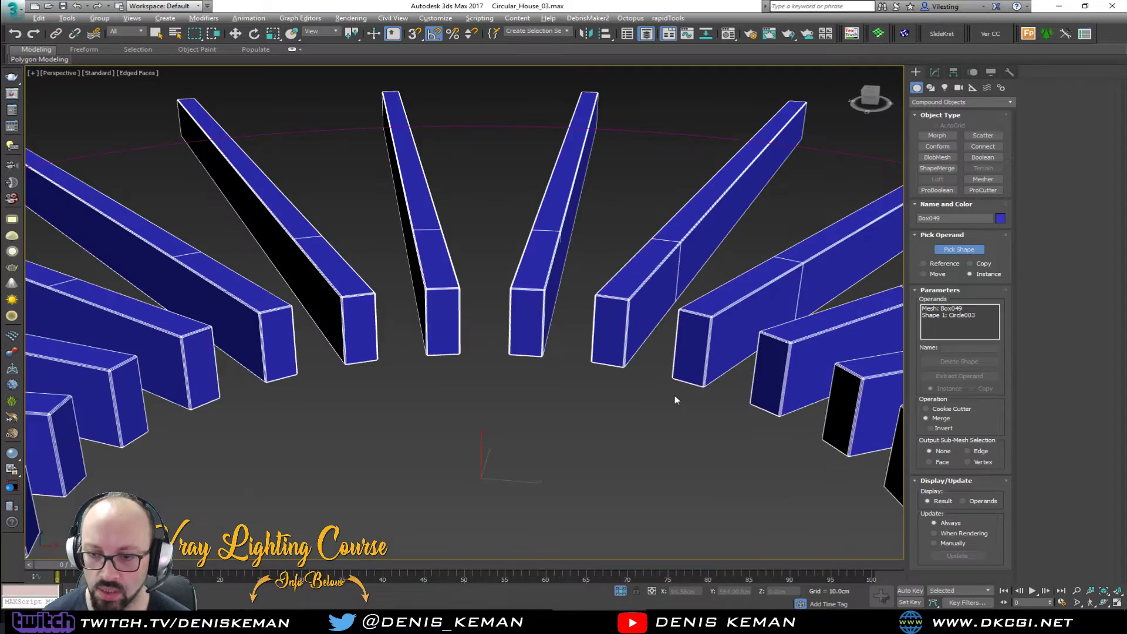
pyautogui.scroll(-5, 675, 396)
pyautogui.keyDown('alt'); pyautogui.moveTo(622, 367); pyautogui.dragTo(587, 379, button='middle'); pyautogui.keyUp('alt')
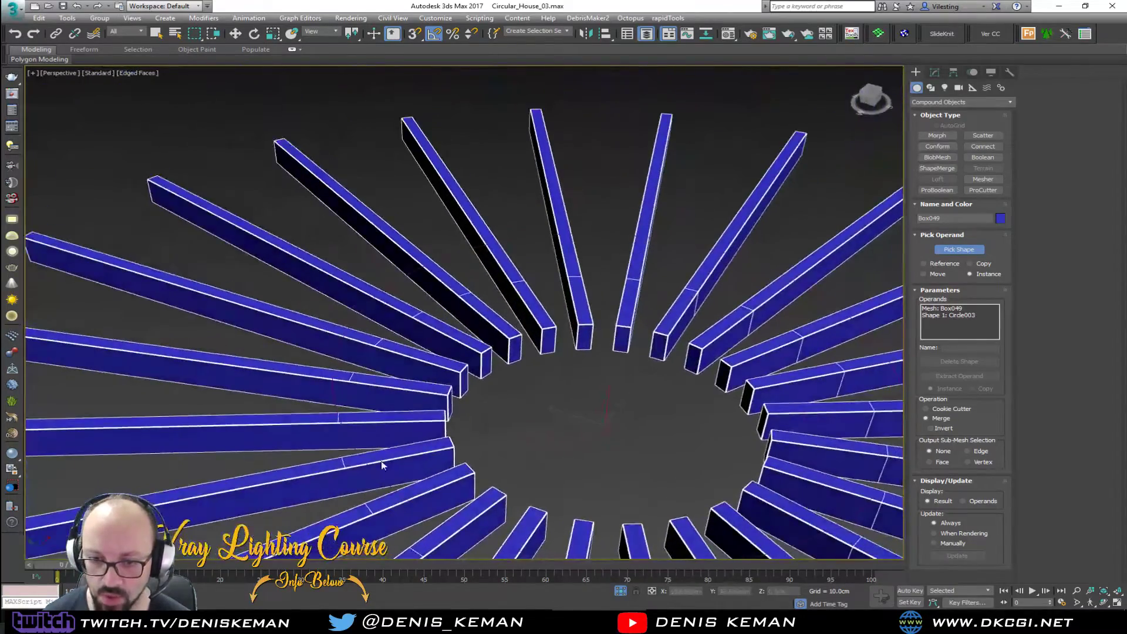
pyautogui.keyDown('alt'); pyautogui.moveTo(382, 459); pyautogui.dragTo(446, 356, button='middle'); pyautogui.keyUp('alt')
pyautogui.hotkey('alt', 'w')
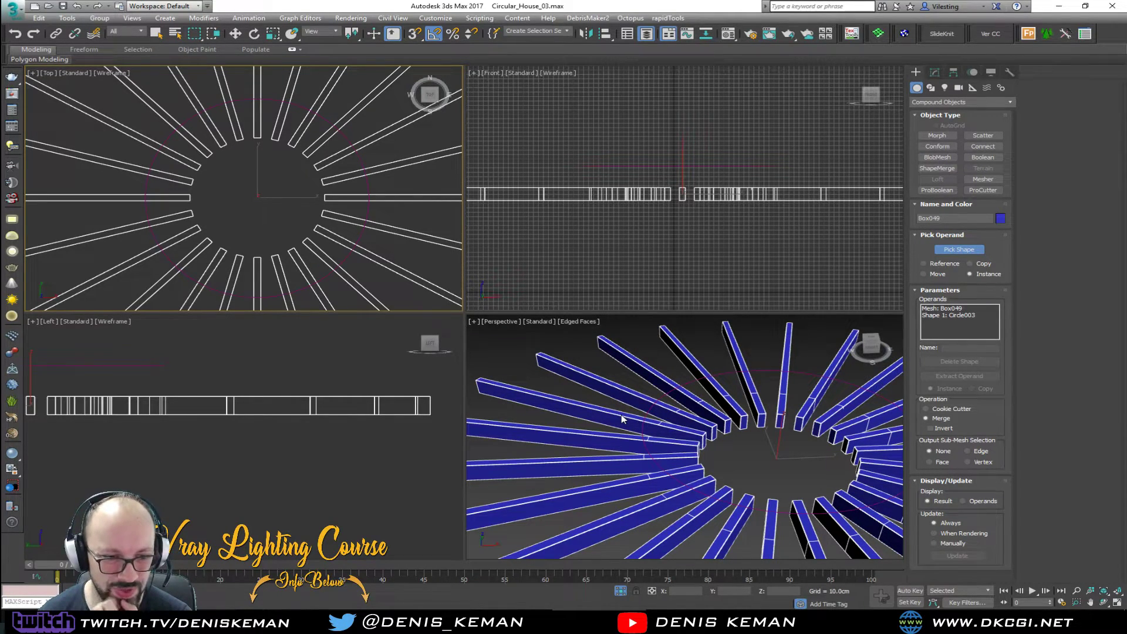
pyautogui.moveTo(283, 206); pyautogui.dragTo(283, 217, button='middle')
pyautogui.hotkey('alt', 'w')
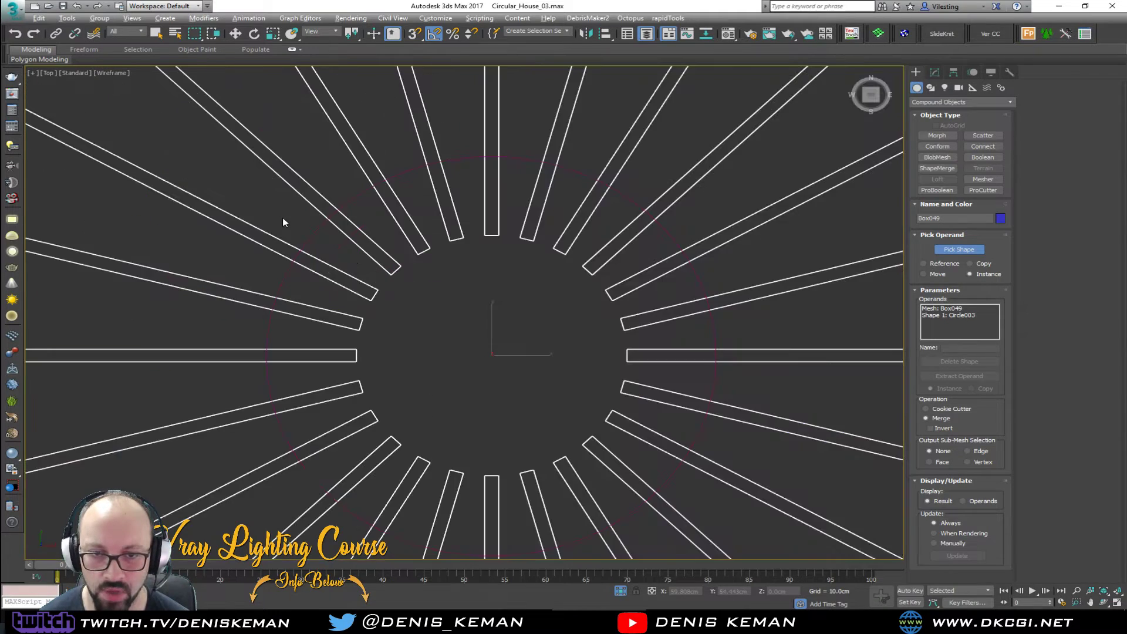
# - Add an Edit Poly modifier over the ShapeMerge and delete the beam polygons selected inside the projected circle
pyautogui.click(935, 71)
pyautogui.click(935, 119)
pyautogui.press('4')
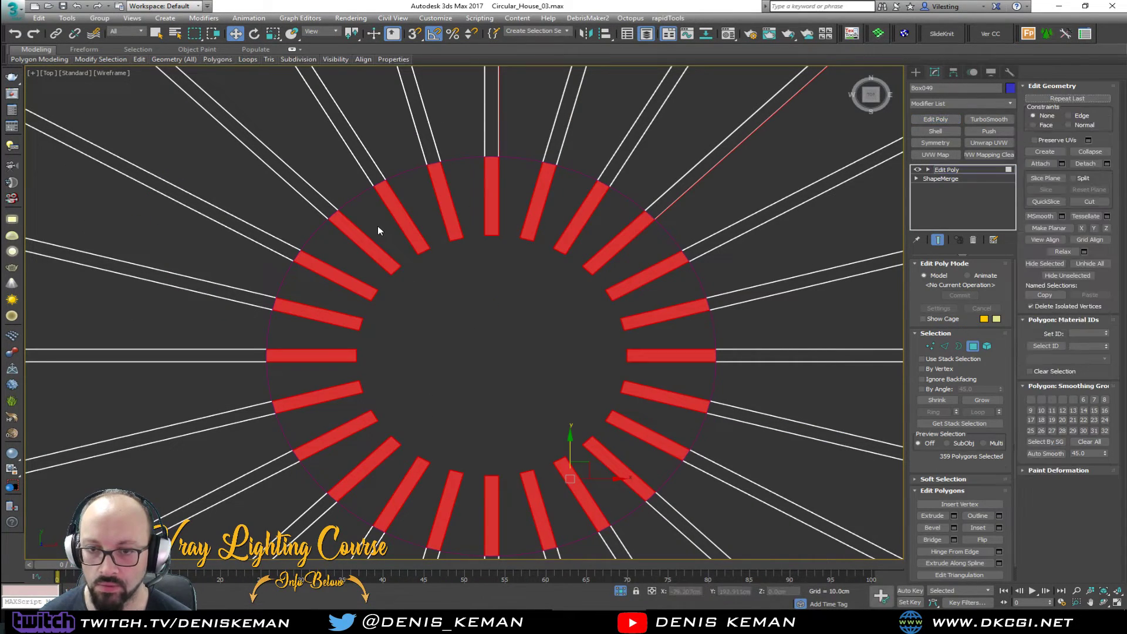
pyautogui.hotkey('alt', 'w')
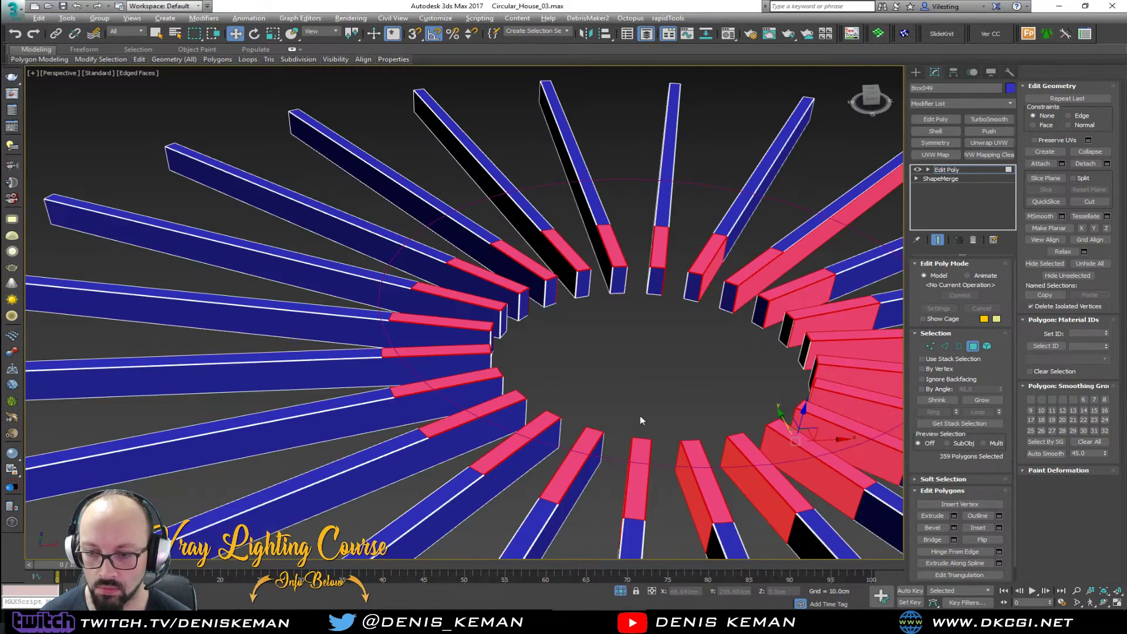
pyautogui.moveTo(642, 423); pyautogui.dragTo(546, 373, button='middle')
pyautogui.hotkey('ctrl', 'd')
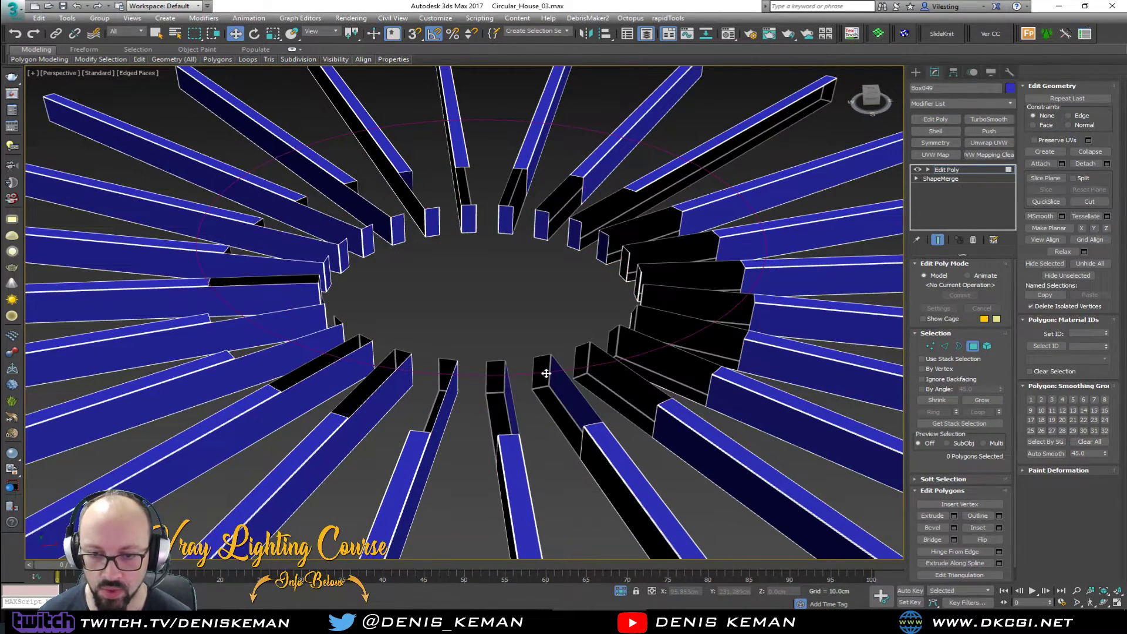
# - Examine the open inner ends of the beams and the corner vertex where the circle cuts a beam
pyautogui.keyDown('alt'); pyautogui.moveTo(530, 386); pyautogui.dragTo(505, 388, button='middle'); pyautogui.keyUp('alt')
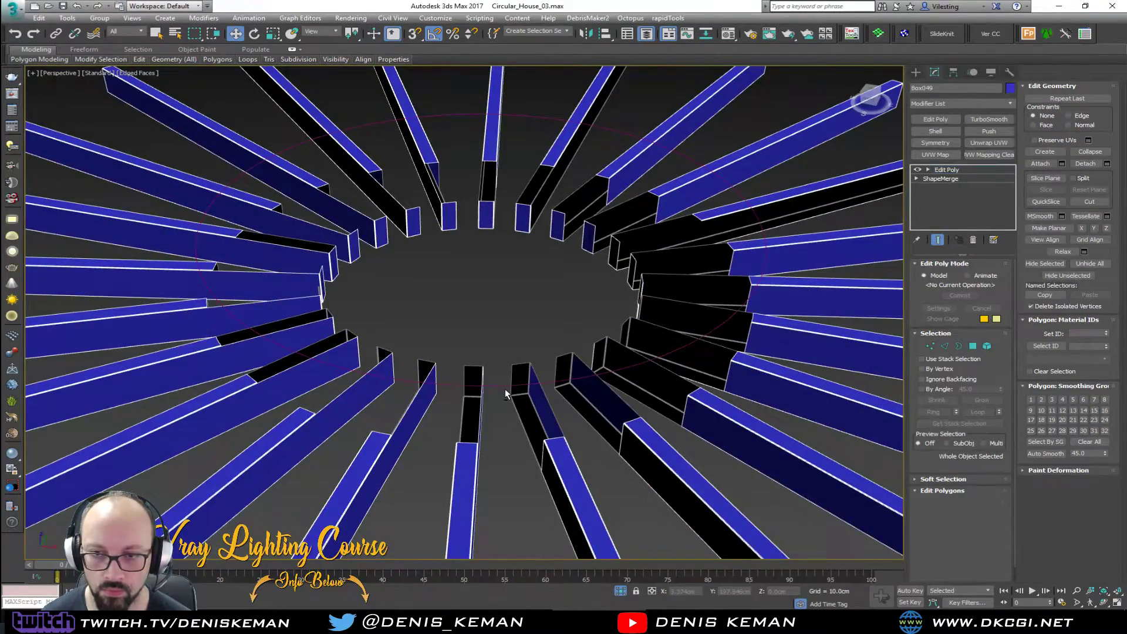
pyautogui.press('z')
pyautogui.scroll(10, 443, 344)
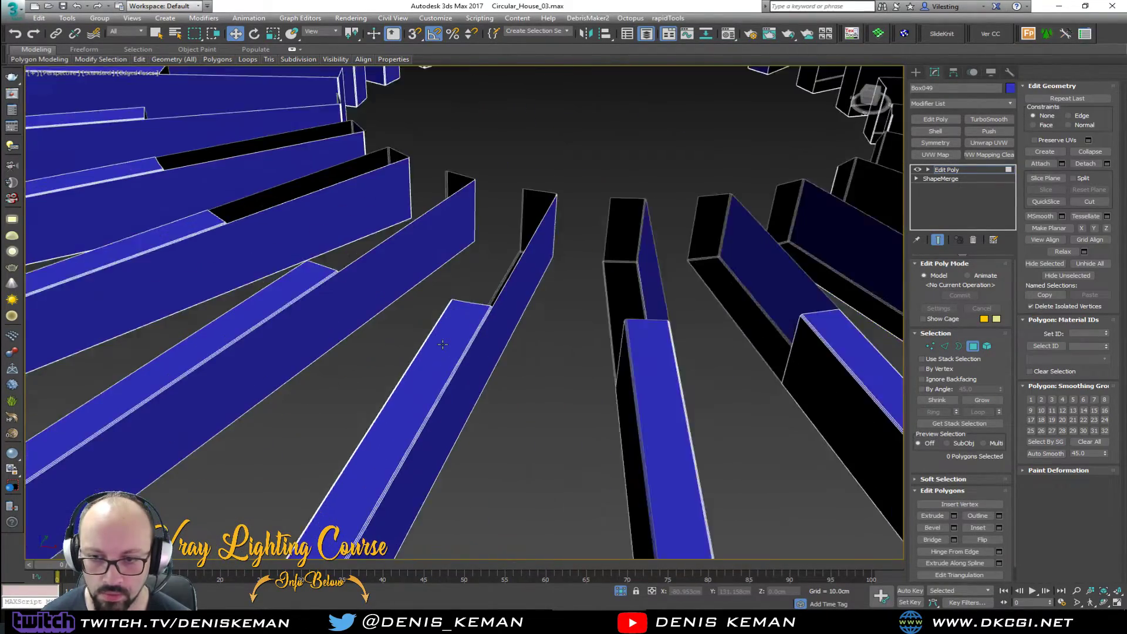
pyautogui.press('1')
pyautogui.click(515, 289)
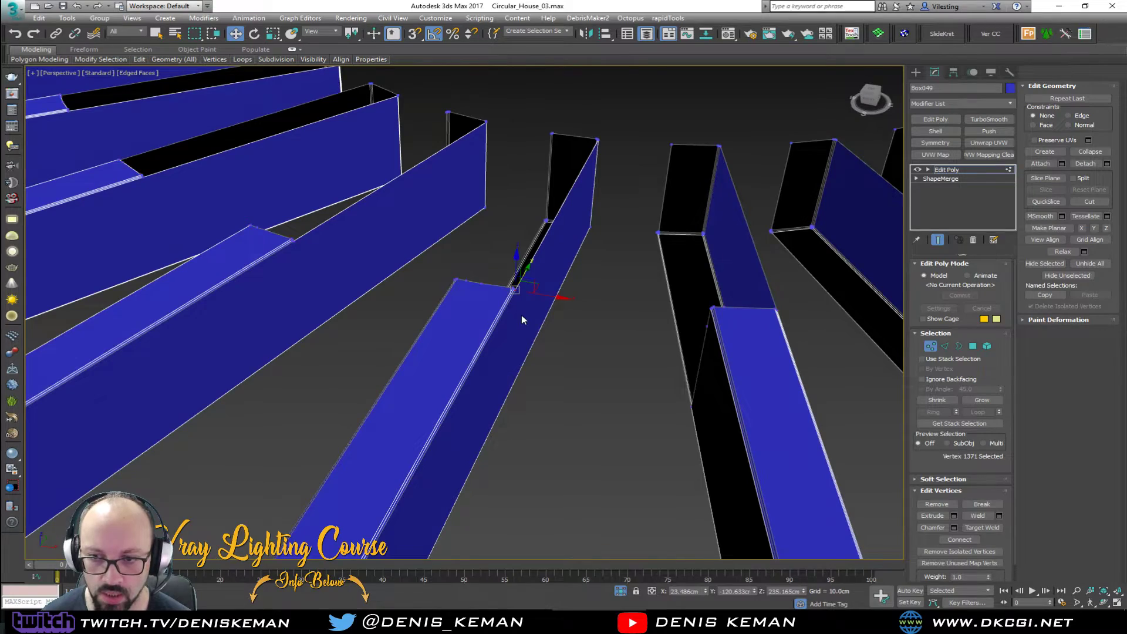
pyautogui.scroll(6, 521, 314)
pyautogui.keyDown('alt'); pyautogui.moveTo(502, 329); pyautogui.dragTo(506, 256, button='middle'); pyautogui.keyUp('alt')
pyautogui.moveTo(531, 407); pyautogui.dragTo(446, 458, button='middle')
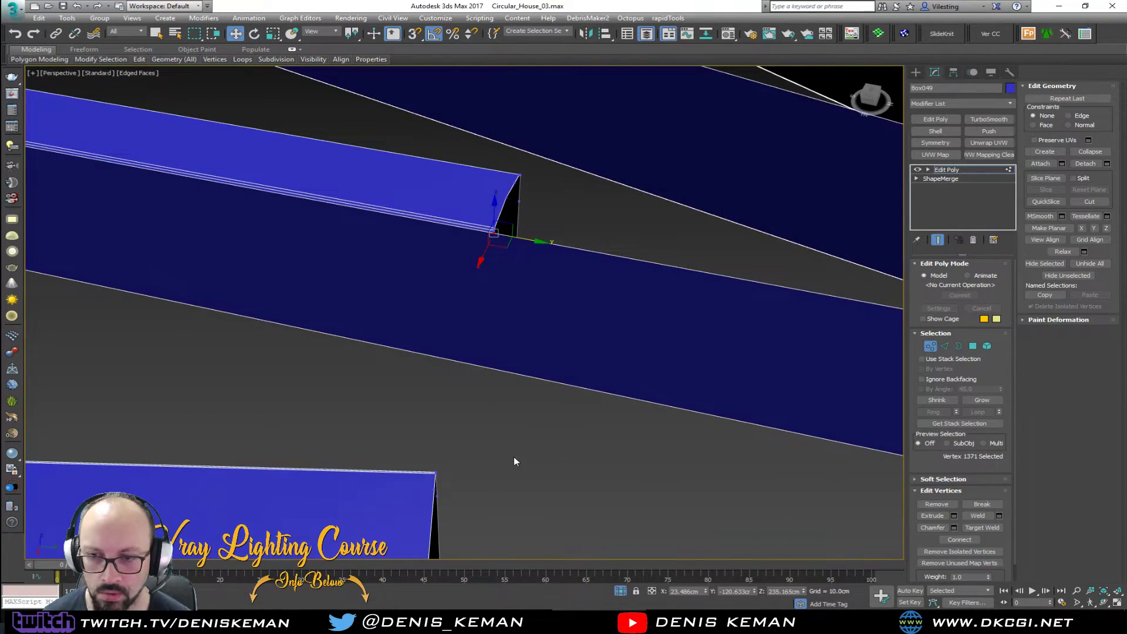
pyautogui.keyDown('alt'); pyautogui.moveTo(523, 456); pyautogui.dragTo(489, 417, button='middle'); pyautogui.keyUp('alt')
pyautogui.scroll(-5, 498, 422)
pyautogui.keyDown('alt'); pyautogui.moveTo(558, 405); pyautogui.dragTo(625, 414, button='middle'); pyautogui.keyUp('alt')
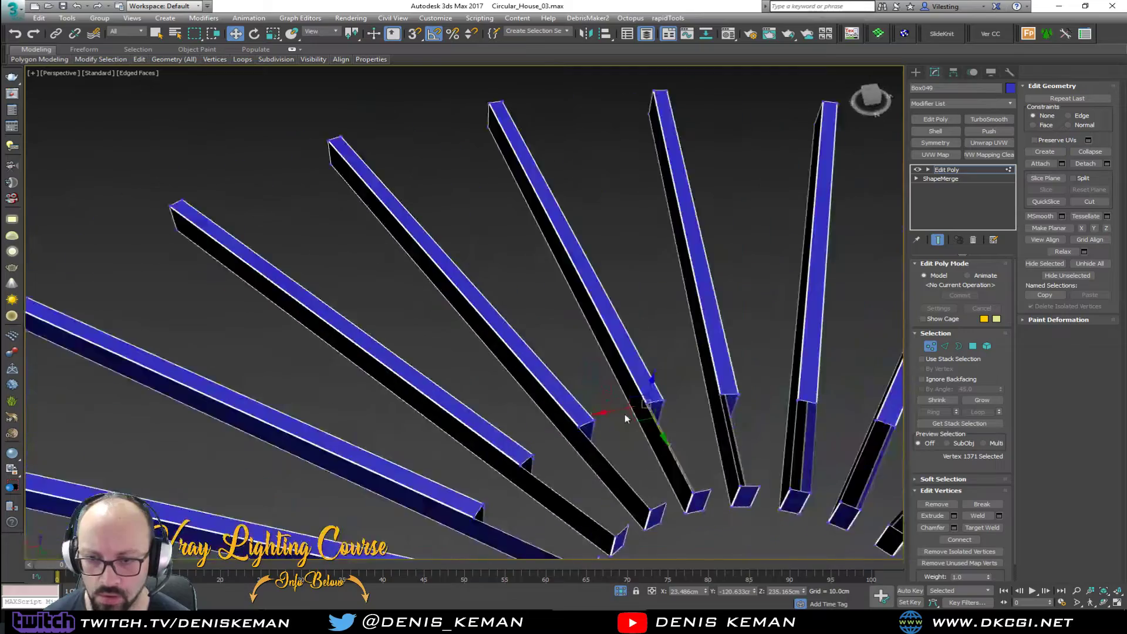
pyautogui.hotkey('shift', 'z')
pyautogui.hotkey('shift', 'z')
# - Examine in the top view the edges left on the beams by the projected circle
pyautogui.click(930, 346)
pyautogui.keyDown('alt'); pyautogui.moveTo(541, 391); pyautogui.dragTo(538, 427, button='middle'); pyautogui.keyUp('alt')
pyautogui.hotkey('alt', 'w')
pyautogui.rightClick(312, 239)
pyautogui.hotkey('alt', 'w')
pyautogui.moveTo(473, 219); pyautogui.dragTo(463, 256, button='middle')
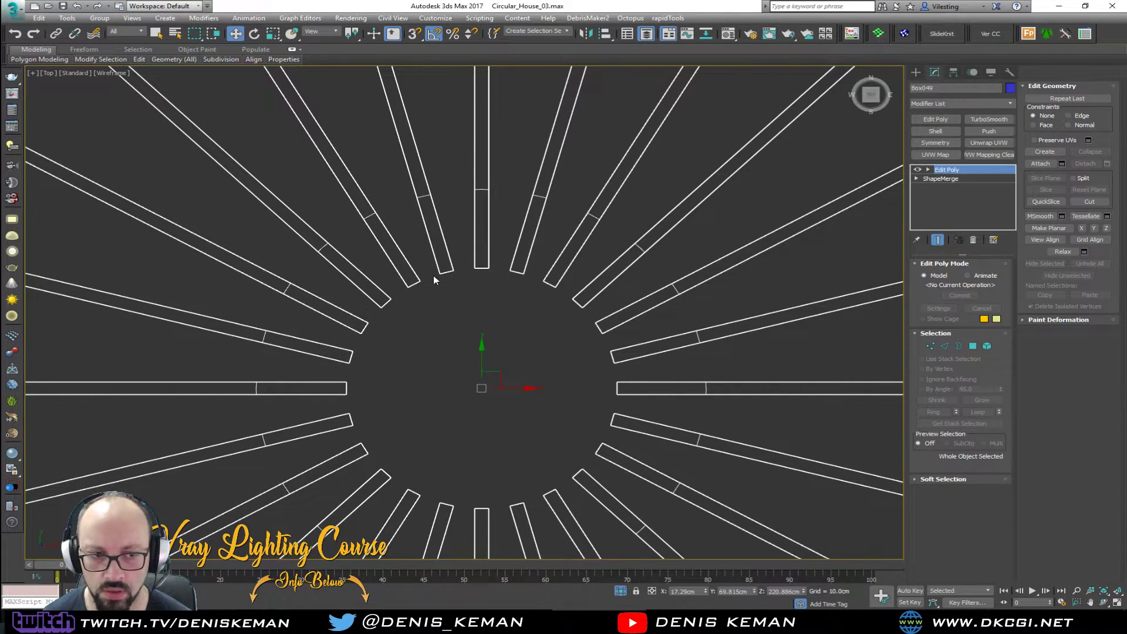
pyautogui.scroll(3, 470, 277)
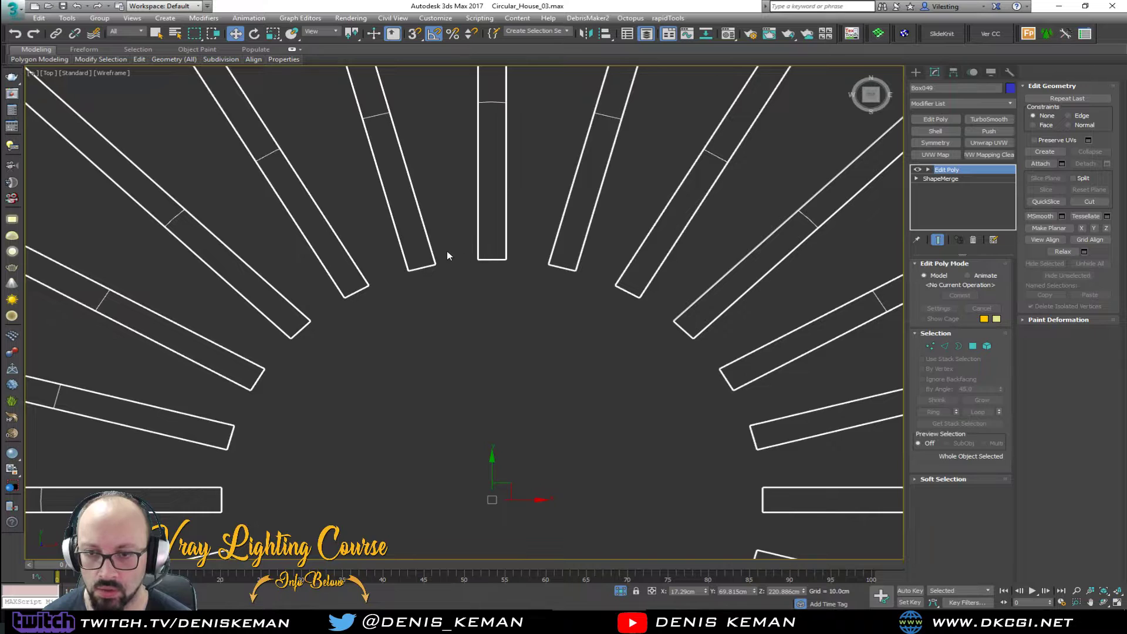
pyautogui.scroll(-3, 448, 252)
pyautogui.scroll(-2, 488, 296)
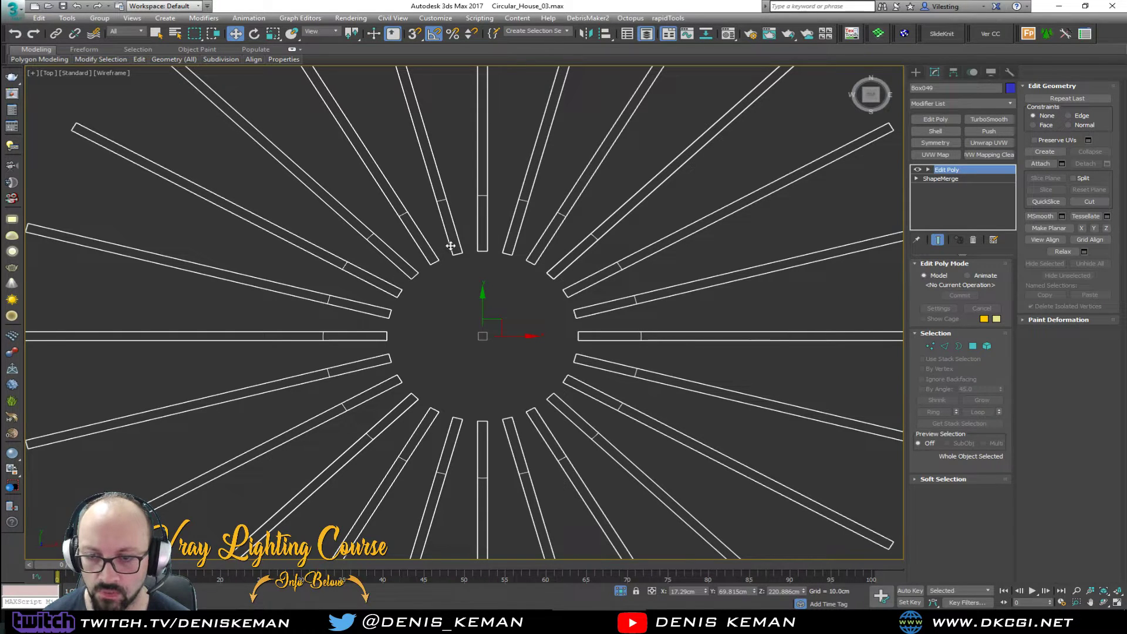
pyautogui.scroll(2, 473, 239)
pyautogui.scroll(3, 506, 259)
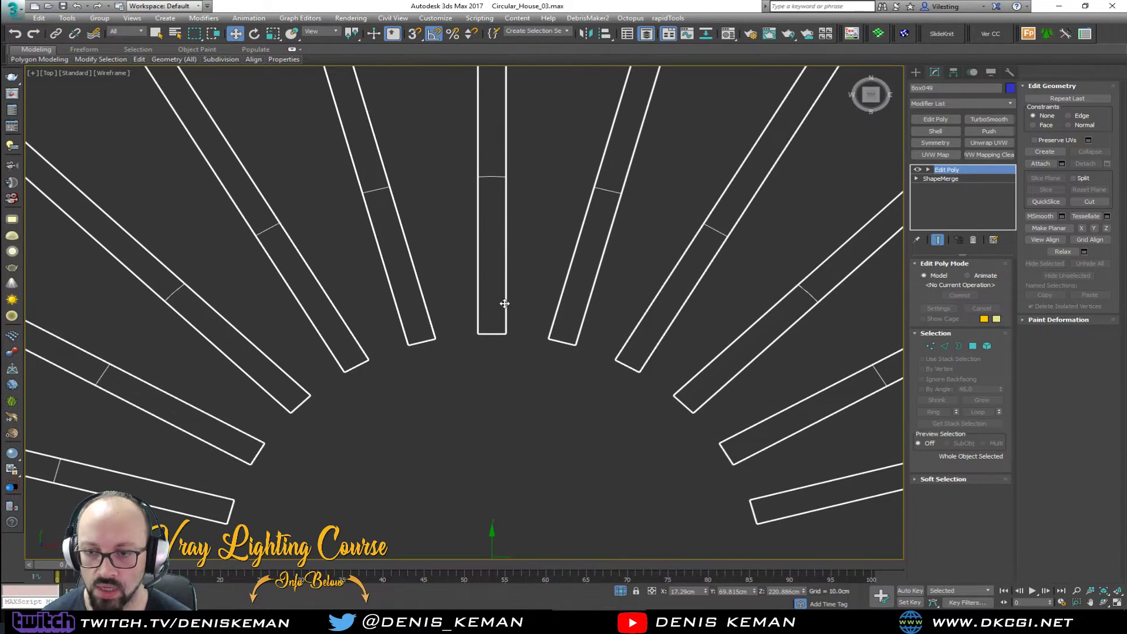
# - Select the whole element of the vertical beam above the centre in the top view, and hide all unselected beams
pyautogui.press('1')
pyautogui.moveTo(520, 300); pyautogui.dragTo(455, 363)
pyautogui.hotkey('alt', 'w')
pyautogui.middleClick(595, 462)
pyautogui.press('z')
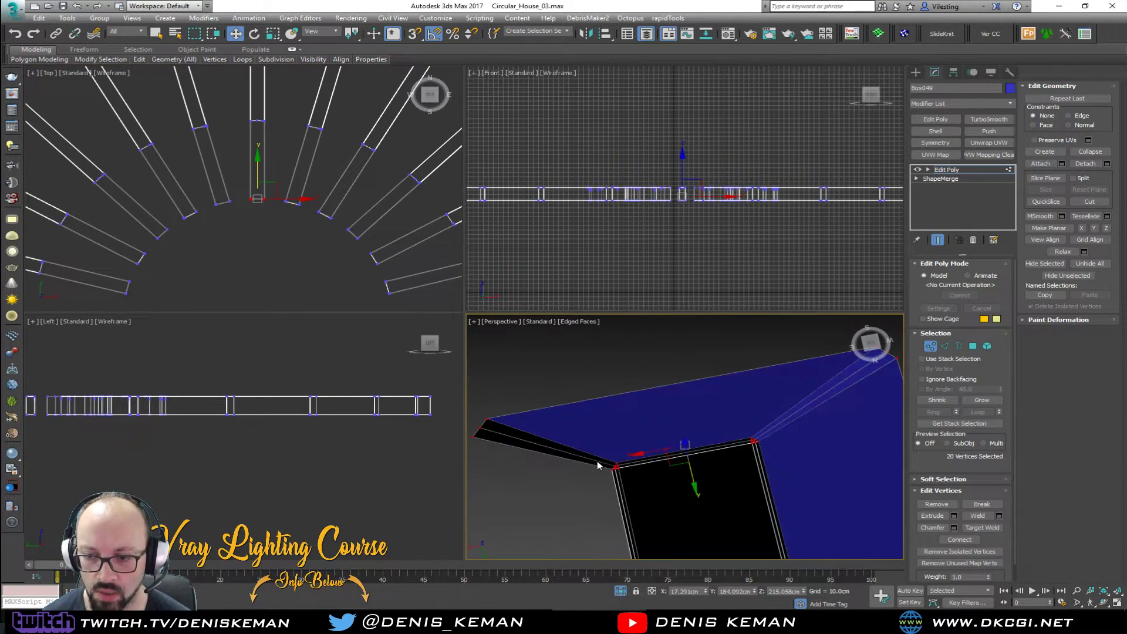
pyautogui.hotkey('alt', 'w')
pyautogui.keyDown('alt'); pyautogui.moveTo(593, 462); pyautogui.dragTo(513, 375, button='middle'); pyautogui.keyUp('alt')
pyautogui.scroll(-5, 496, 346)
pyautogui.click(987, 346)
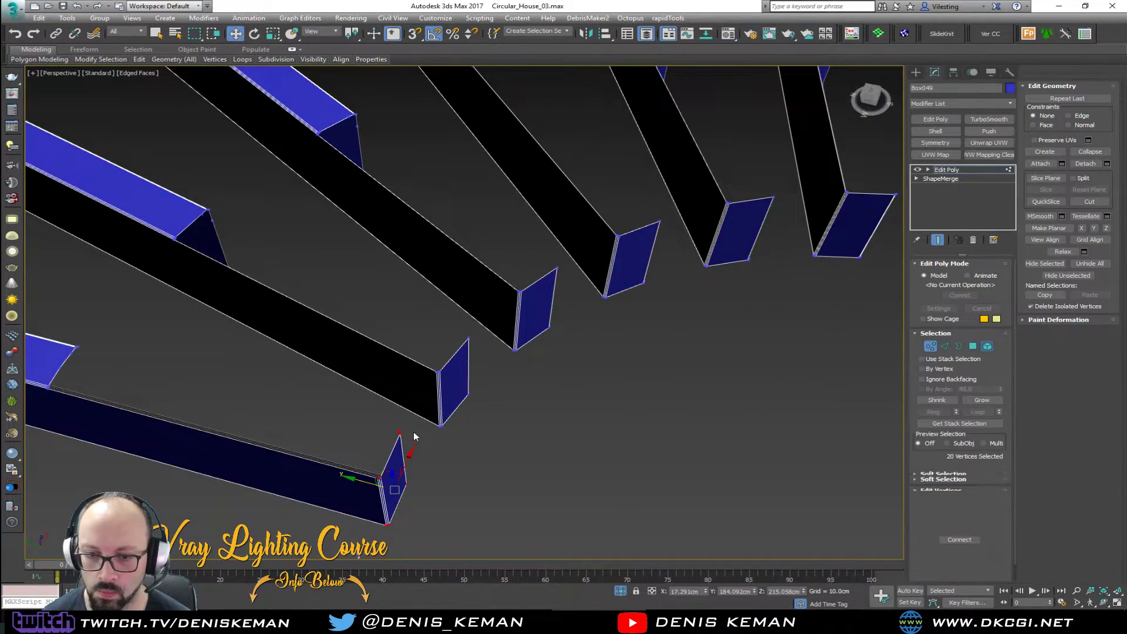
pyautogui.click(1067, 275)
# - Cut new edges from the circle's projected corner down the beam's remaining side and across its underside
pyautogui.scroll(10, 484, 361)
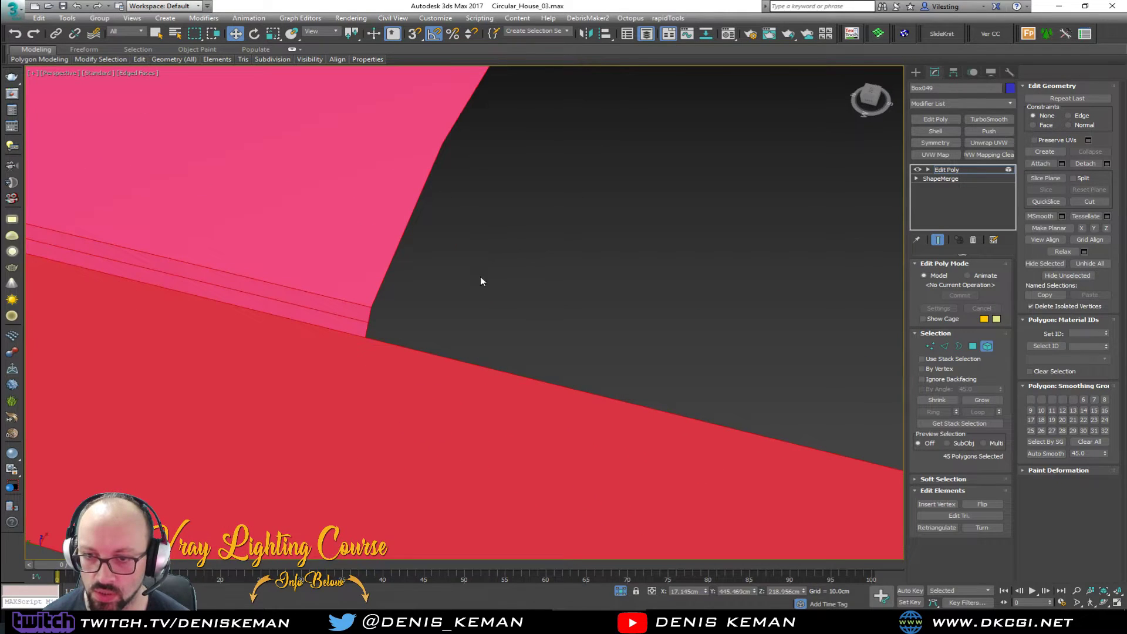
pyautogui.press('1')
pyautogui.click(365, 338)
pyautogui.keyDown('alt'); pyautogui.moveTo(365, 338); pyautogui.dragTo(417, 266, button='middle'); pyautogui.keyUp('alt')
pyautogui.hotkey('alt', 'c')
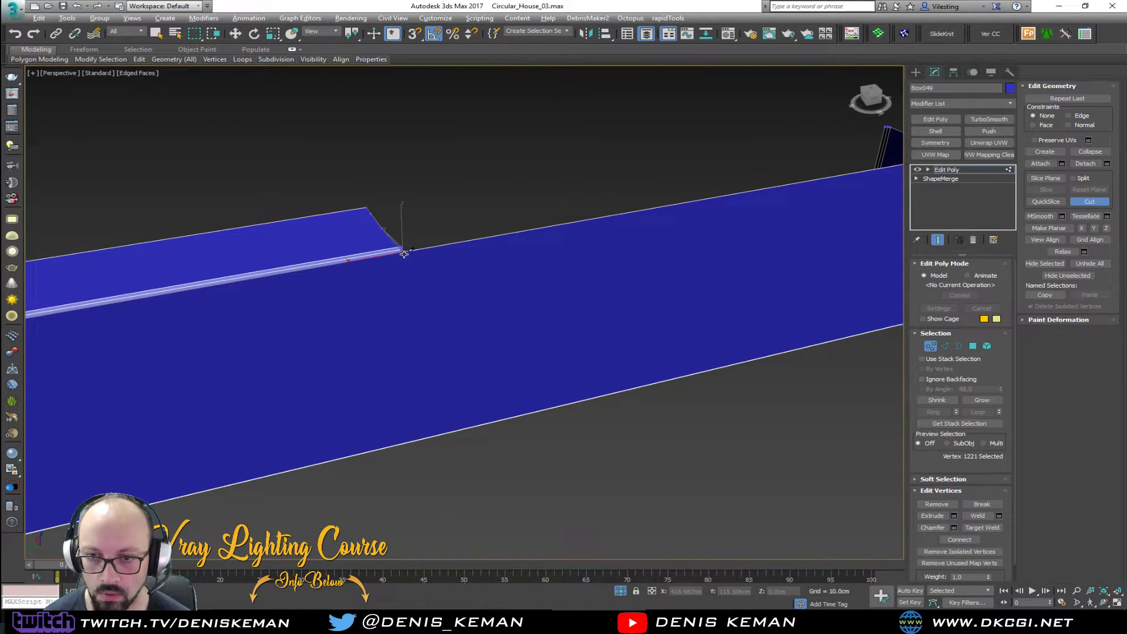
pyautogui.click(413, 440)
pyautogui.keyDown('alt'); pyautogui.moveTo(443, 433); pyautogui.dragTo(468, 330, button='middle'); pyautogui.keyUp('alt')
pyautogui.scroll(3, 389, 390)
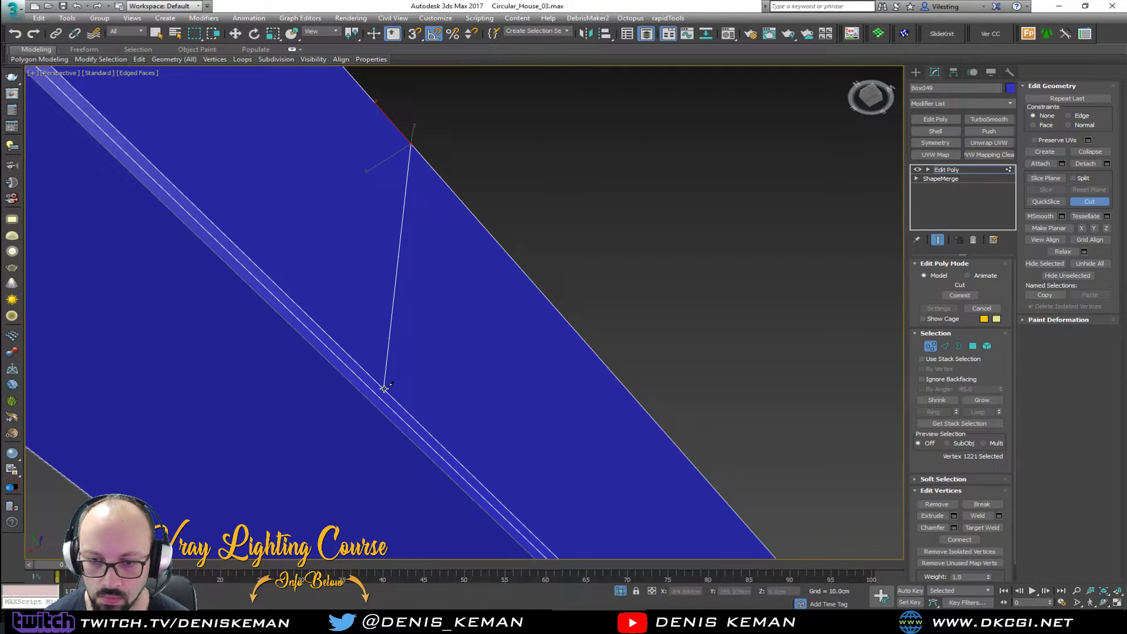
pyautogui.keyDown('alt'); pyautogui.moveTo(372, 403); pyautogui.dragTo(460, 382, button='middle'); pyautogui.keyUp('alt')
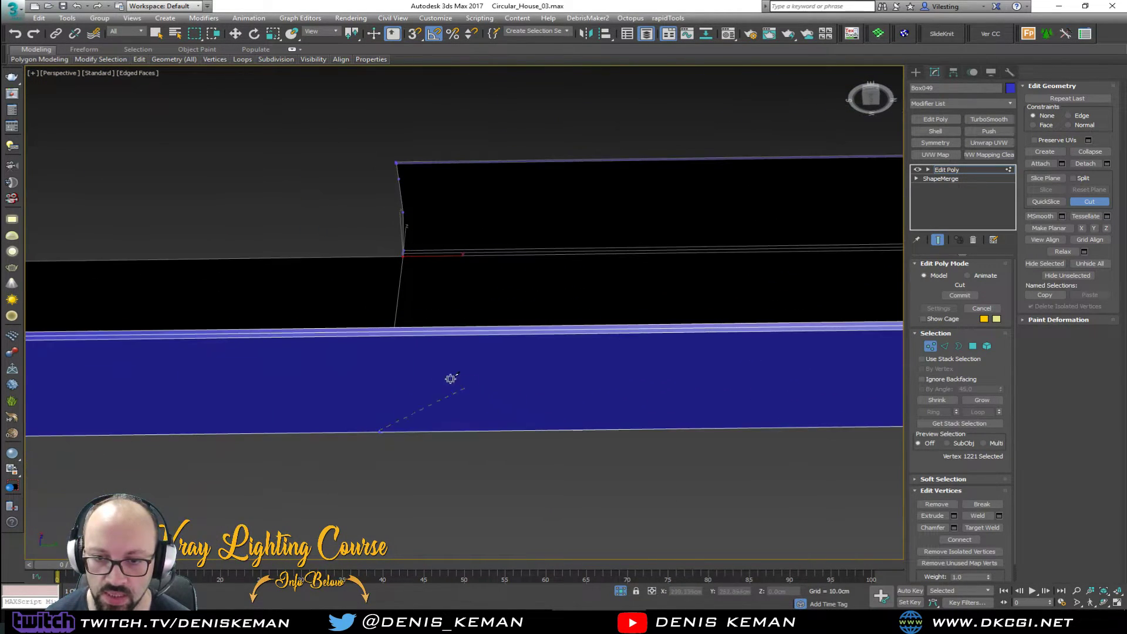
pyautogui.click(372, 327)
pyautogui.rightClick(372, 327)
pyautogui.press('w')
pyautogui.keyDown('alt'); pyautogui.moveTo(375, 331); pyautogui.dragTo(448, 385, button='middle'); pyautogui.keyUp('alt')
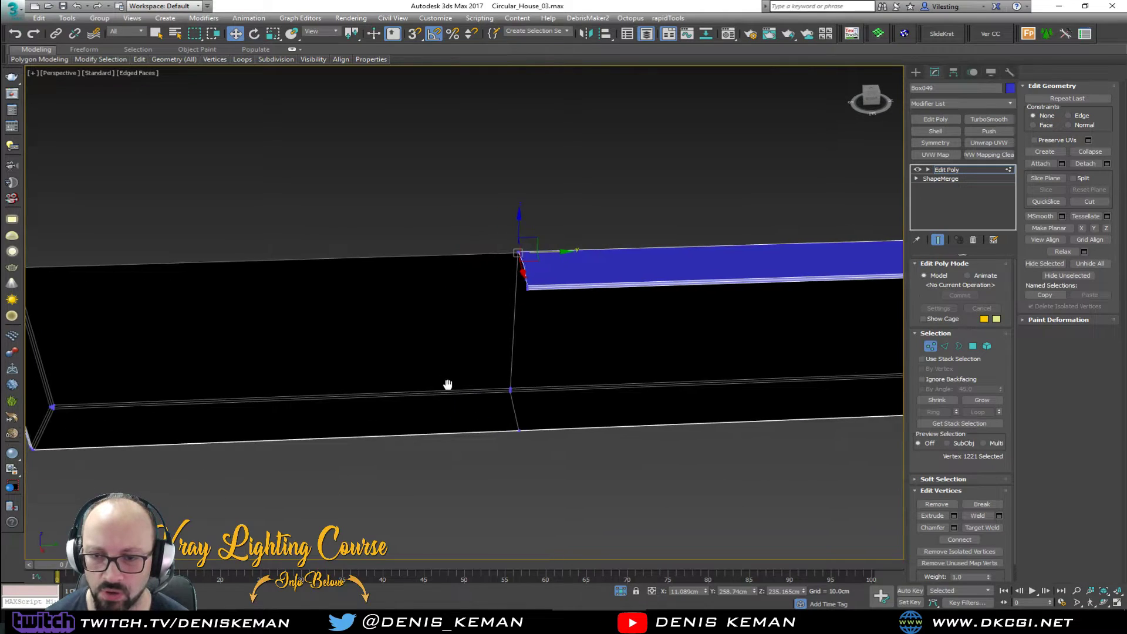
# - Delete the beam's polygons on the inner side of the new cut
pyautogui.scroll(-2, 448, 386)
pyautogui.click(971, 347)
pyautogui.moveTo(131, 239); pyautogui.dragTo(202, 382)
pyautogui.press('Delete')
# - Bridge the upper and lower long edges of the beam's open side to rebuild the missing face
pyautogui.moveTo(516, 387); pyautogui.dragTo(433, 329, button='middle')
pyautogui.scroll(4, 433, 328)
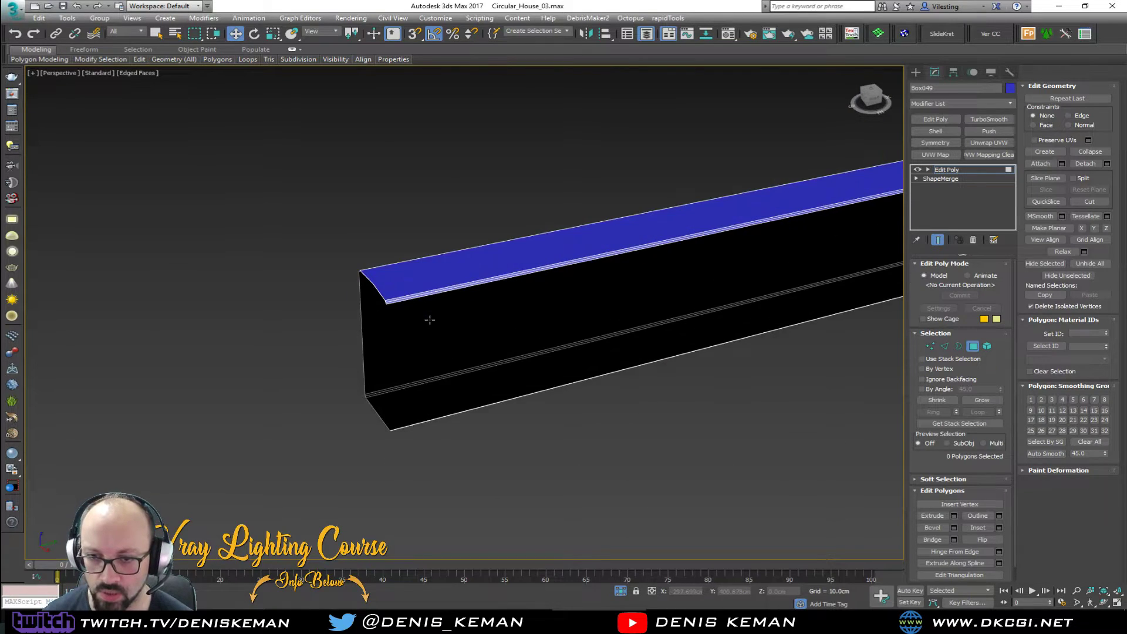
pyautogui.press('2')
pyautogui.click(397, 286)
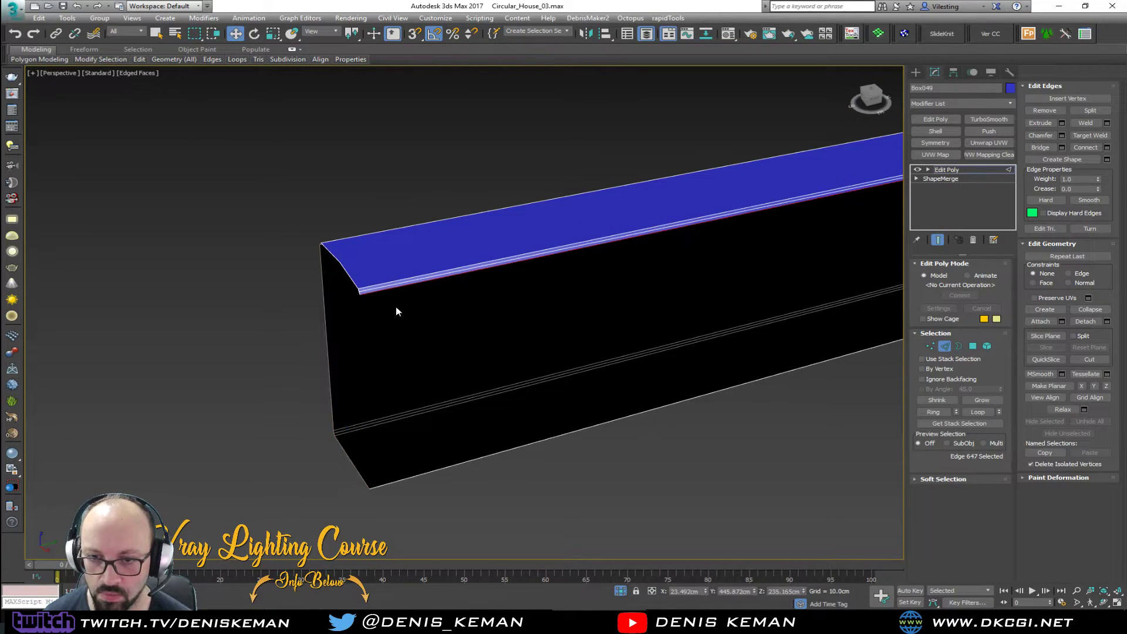
pyautogui.keyDown('ctrl'); pyautogui.click(411, 475); pyautogui.keyUp('ctrl')
pyautogui.keyDown('alt'); pyautogui.moveTo(445, 427); pyautogui.dragTo(583, 370, button='middle'); pyautogui.keyUp('alt')
pyautogui.scroll(3, 440, 378)
pyautogui.scroll(-5, 440, 377)
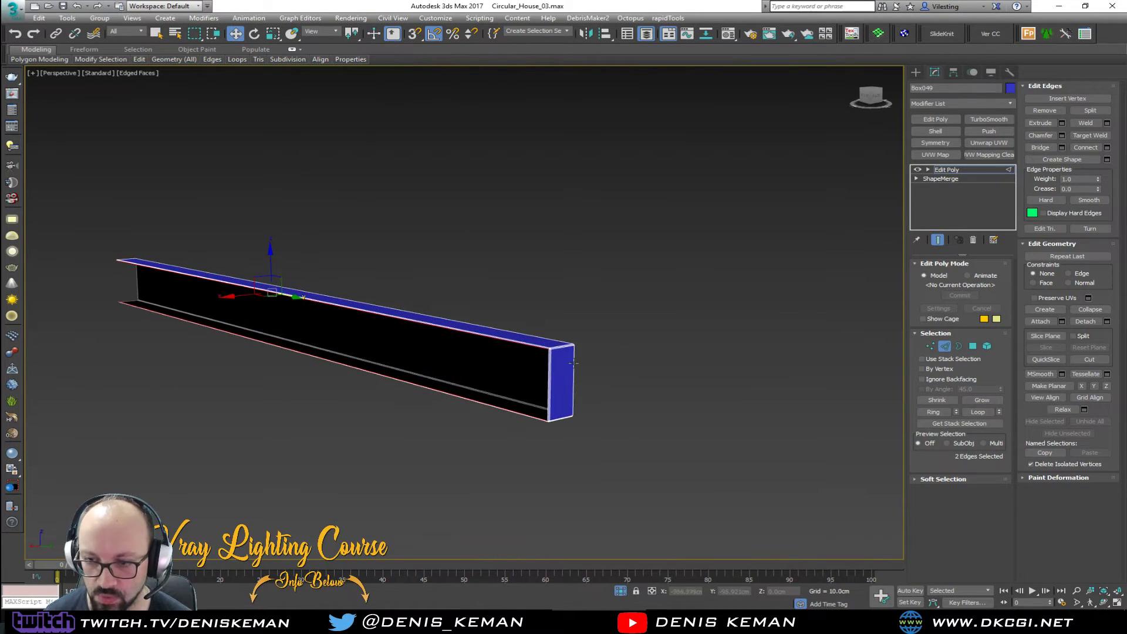
pyautogui.scroll(4, 546, 353)
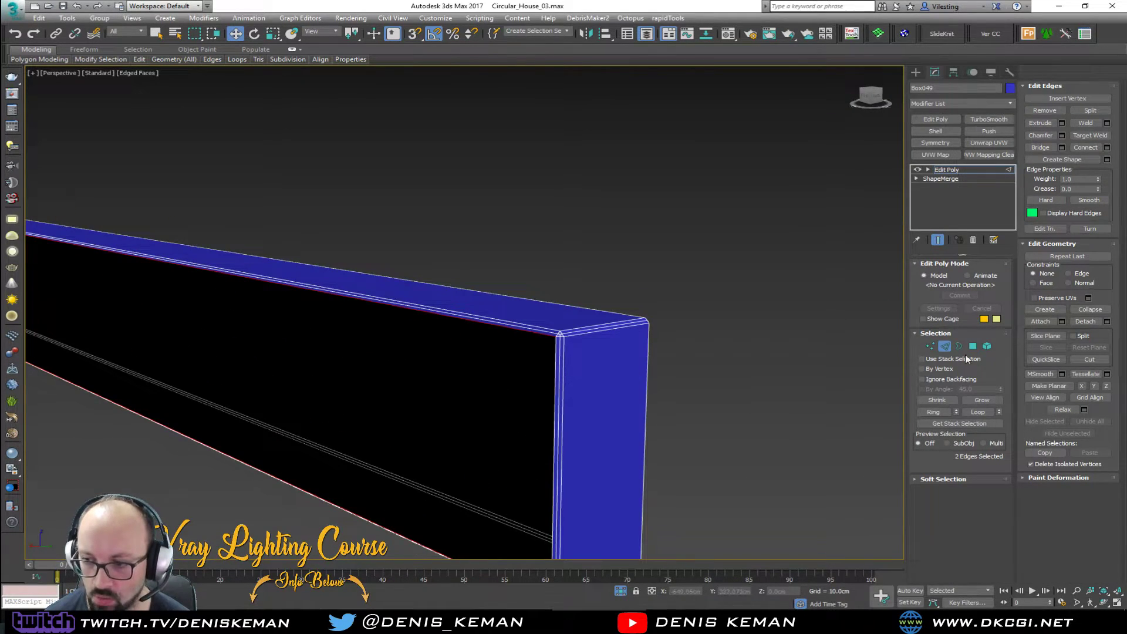
pyautogui.click(1041, 150)
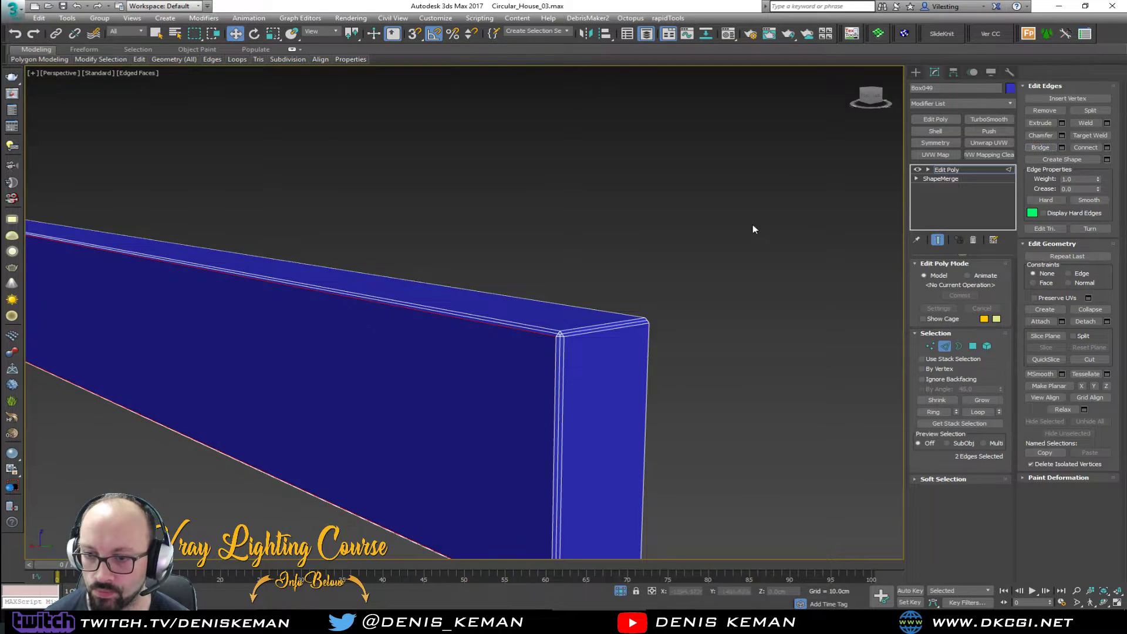
# - Cap the open border at the beam's trimmed inner end
pyautogui.scroll(-6, 529, 265)
pyautogui.keyDown('alt'); pyautogui.moveTo(433, 270); pyautogui.dragTo(563, 286, button='middle'); pyautogui.keyUp('alt')
pyautogui.scroll(6, 347, 311)
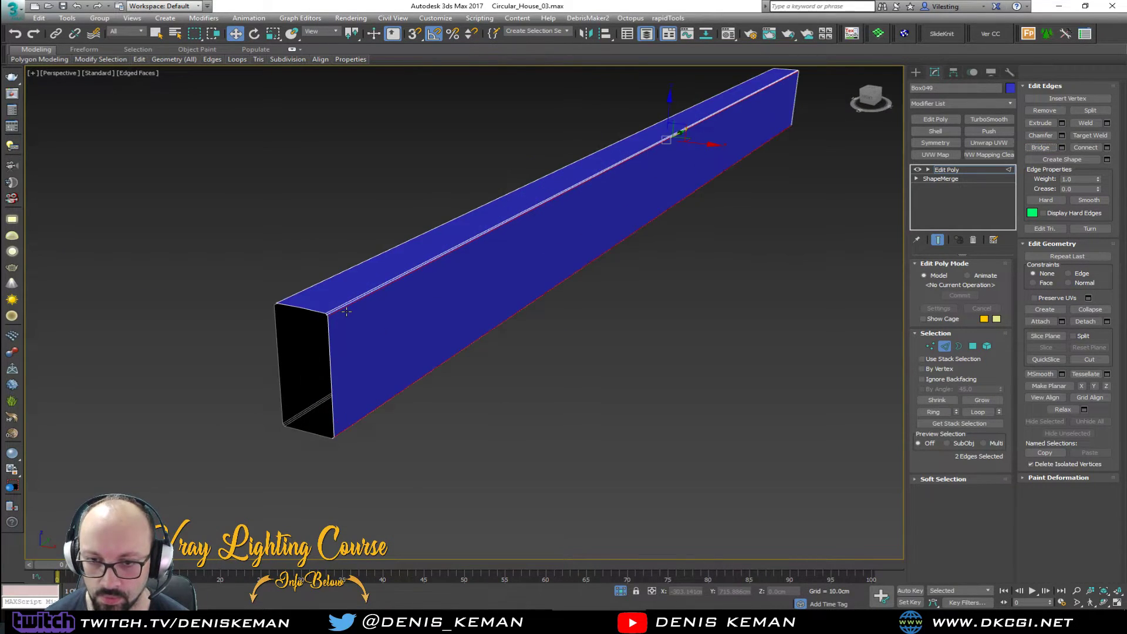
pyautogui.press('3')
pyautogui.click(325, 323)
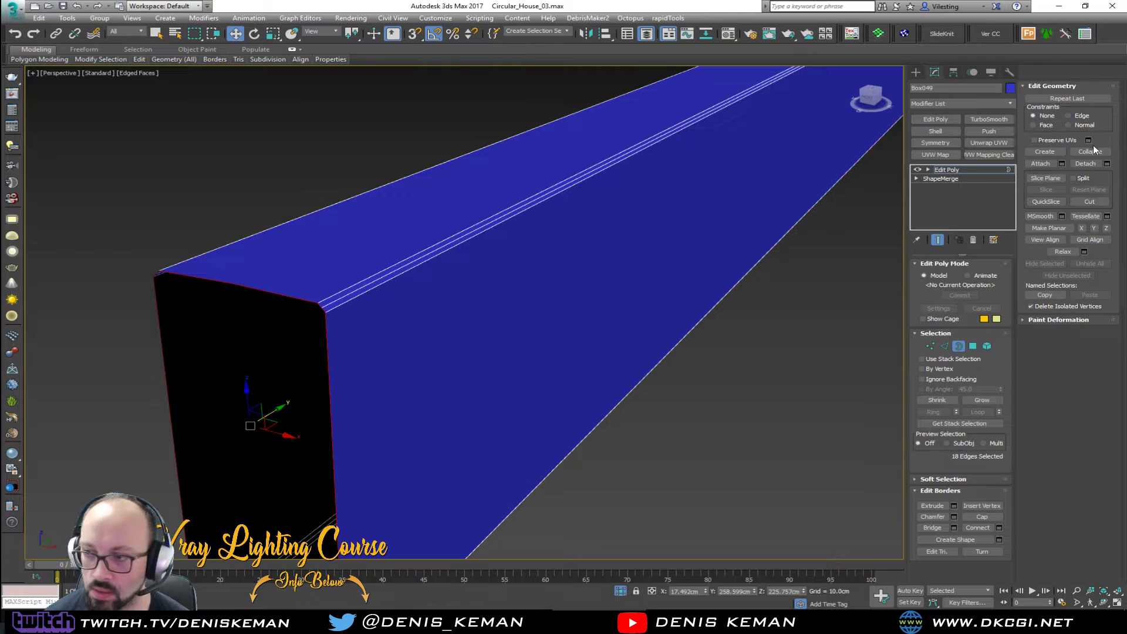
pyautogui.click(983, 517)
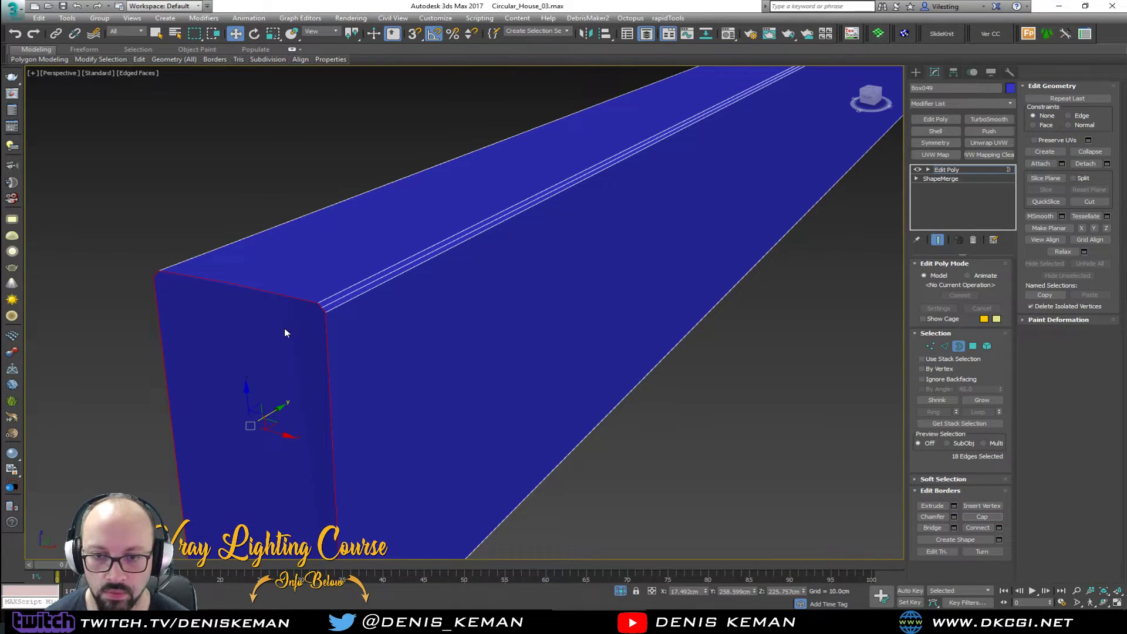
# - Connect the matching corner vertices across the upper edge of the capped end to continue the chamfer lines
pyautogui.press('1')
pyautogui.click(324, 312)
pyautogui.keyDown('ctrl'); pyautogui.click(153, 277); pyautogui.keyUp('ctrl')
pyautogui.hotkey('ctrl', 'shift', 'e')
pyautogui.scroll(2, 250, 295)
pyautogui.click(356, 315)
pyautogui.keyDown('ctrl'); pyautogui.click(111, 265); pyautogui.keyUp('ctrl')
pyautogui.hotkey('ctrl', 'shift', 'e')
pyautogui.click(221, 278)
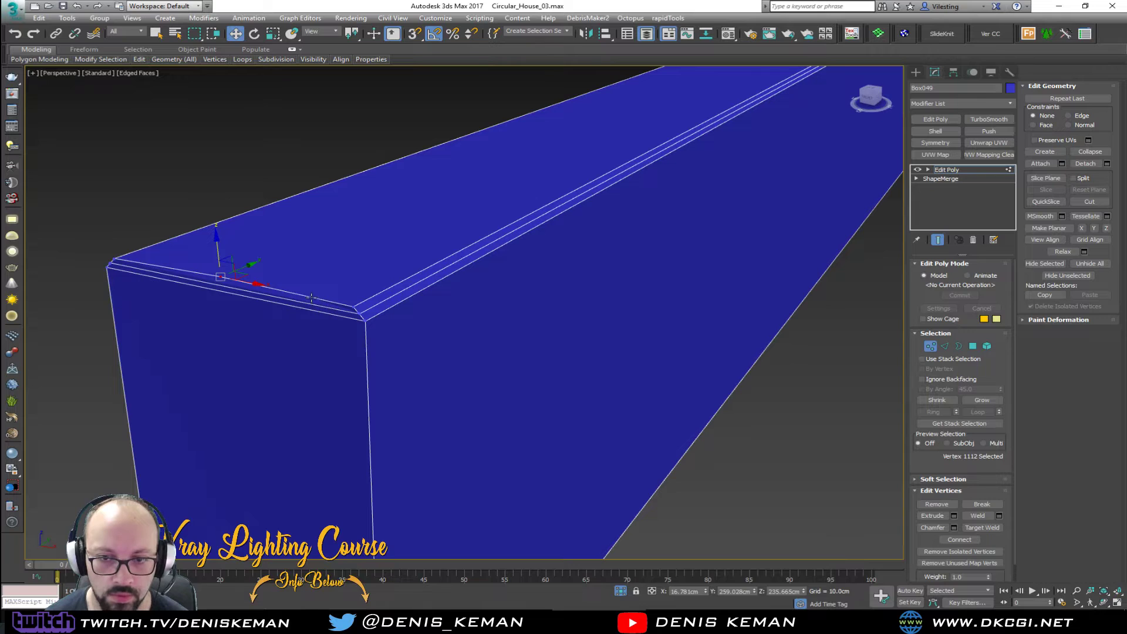
pyautogui.click(368, 280)
# - Connect the matching corner vertices across the lower edge of the capped end
pyautogui.scroll(-2, 369, 281)
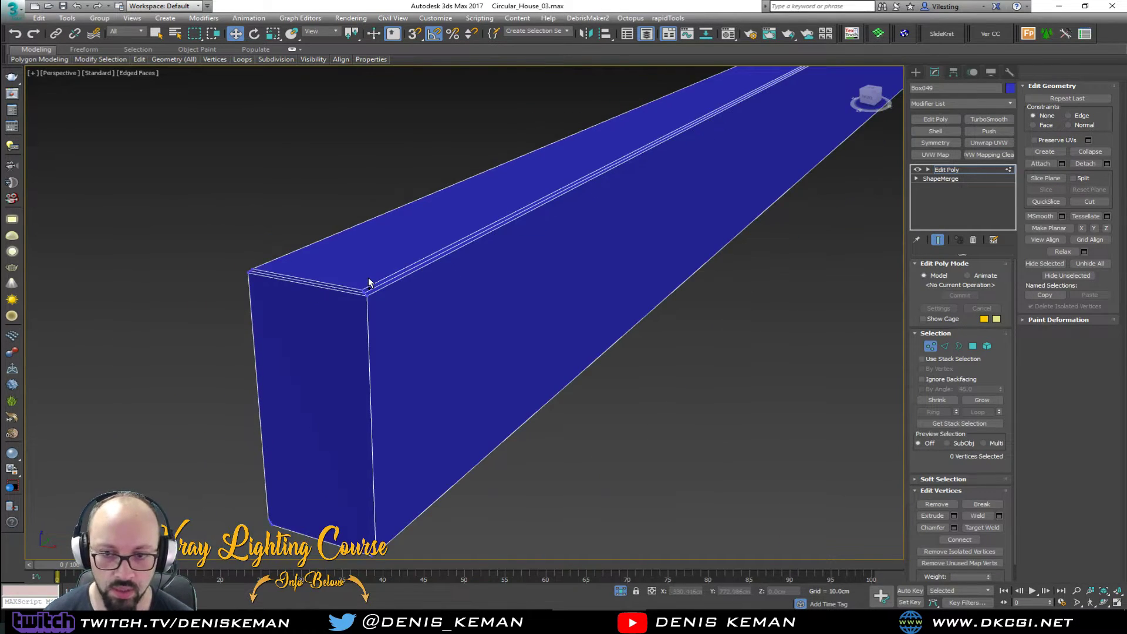
pyautogui.keyDown('alt'); pyautogui.moveTo(368, 282); pyautogui.dragTo(402, 257, button='middle'); pyautogui.keyUp('alt')
pyautogui.click(383, 468)
pyautogui.keyDown('alt'); pyautogui.moveTo(387, 468); pyautogui.dragTo(398, 395, button='middle'); pyautogui.keyUp('alt')
pyautogui.scroll(3, 401, 385)
pyautogui.scroll(-4, 500, 242)
pyautogui.keyDown('ctrl'); pyautogui.click(201, 355); pyautogui.keyUp('ctrl')
pyautogui.click(202, 361)
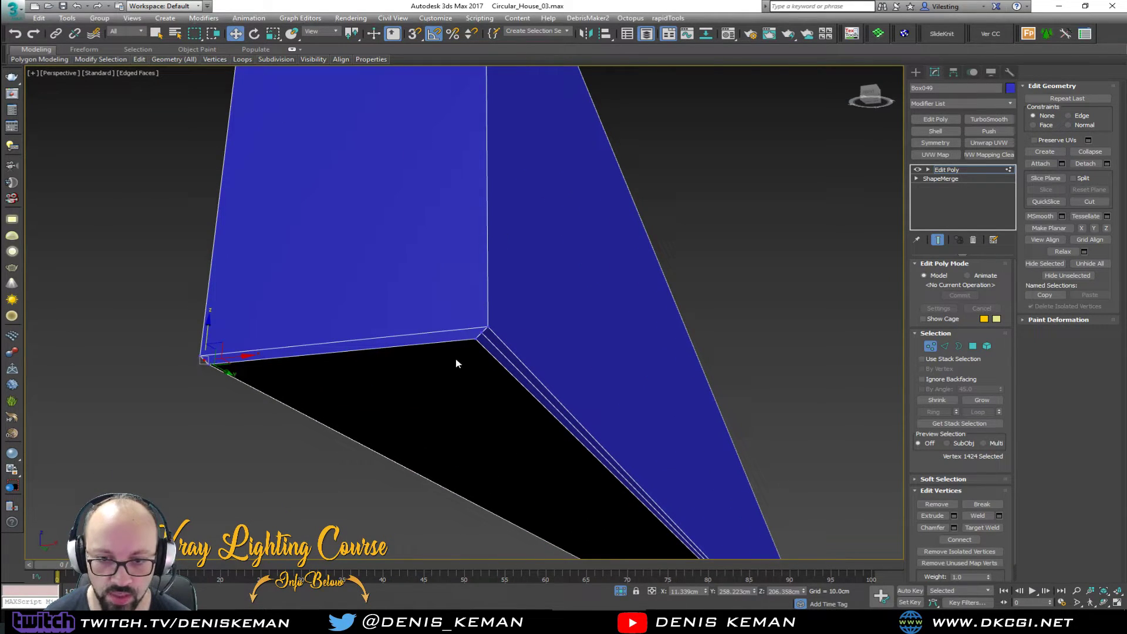
pyautogui.keyDown('ctrl'); pyautogui.click(481, 334); pyautogui.keyUp('ctrl')
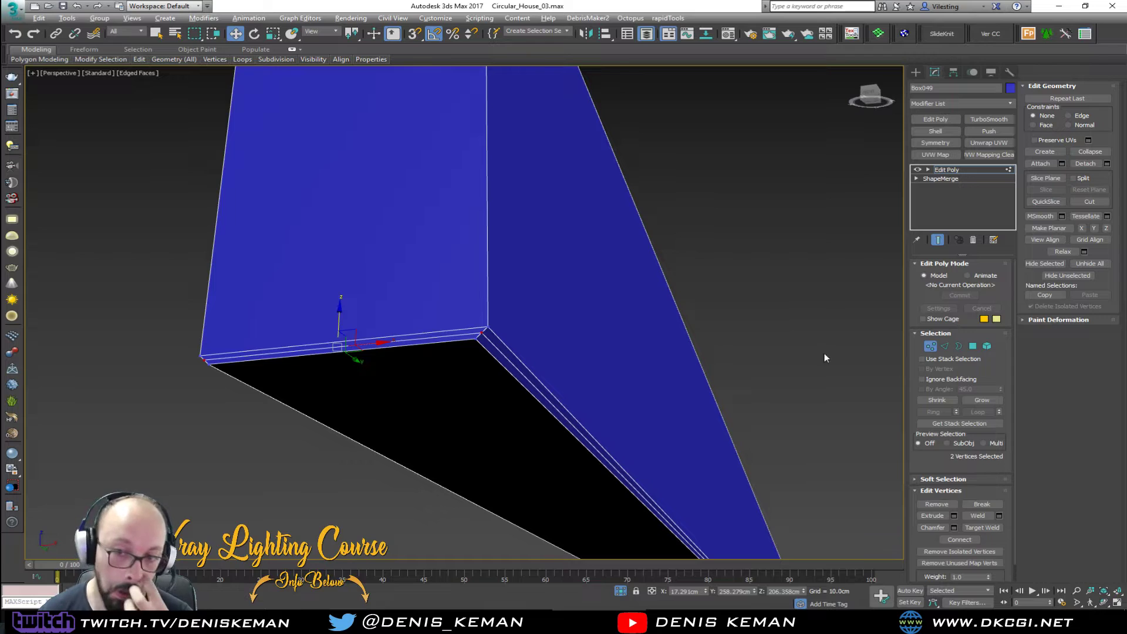
pyautogui.click(934, 348)
# - Unhide all the hidden beam elements in element mode
pyautogui.scroll(-6, 491, 280)
pyautogui.keyDown('alt'); pyautogui.moveTo(491, 279); pyautogui.dragTo(466, 245, button='middle'); pyautogui.keyUp('alt')
pyautogui.click(986, 345)
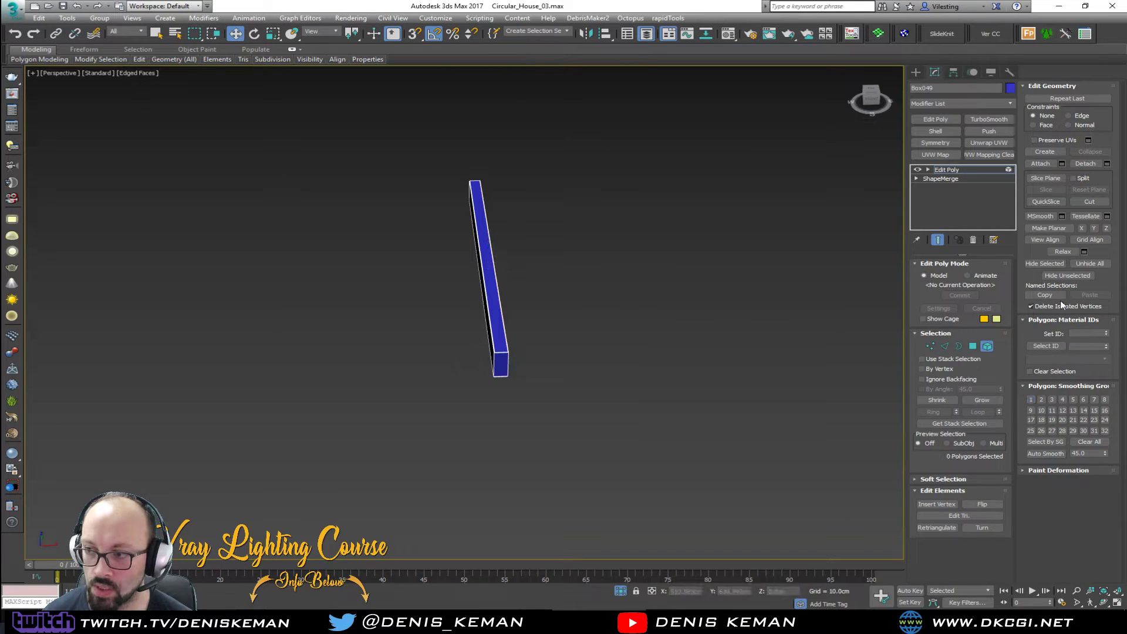
pyautogui.click(1086, 263)
# - Delete every beam element except the repaired beam by inverting its selection
pyautogui.moveTo(490, 364); pyautogui.dragTo(489, 365)
pyautogui.moveTo(489, 366); pyautogui.dragTo(452, 317, button='middle')
pyautogui.scroll(-3, 452, 306)
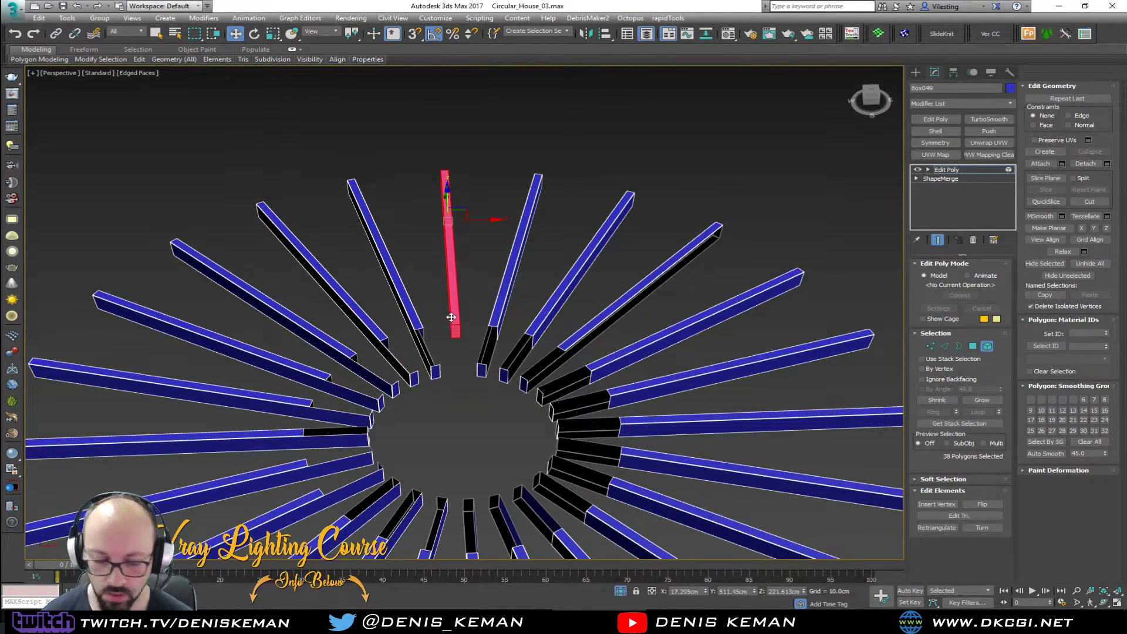
pyautogui.hotkey('ctrl', 'i')
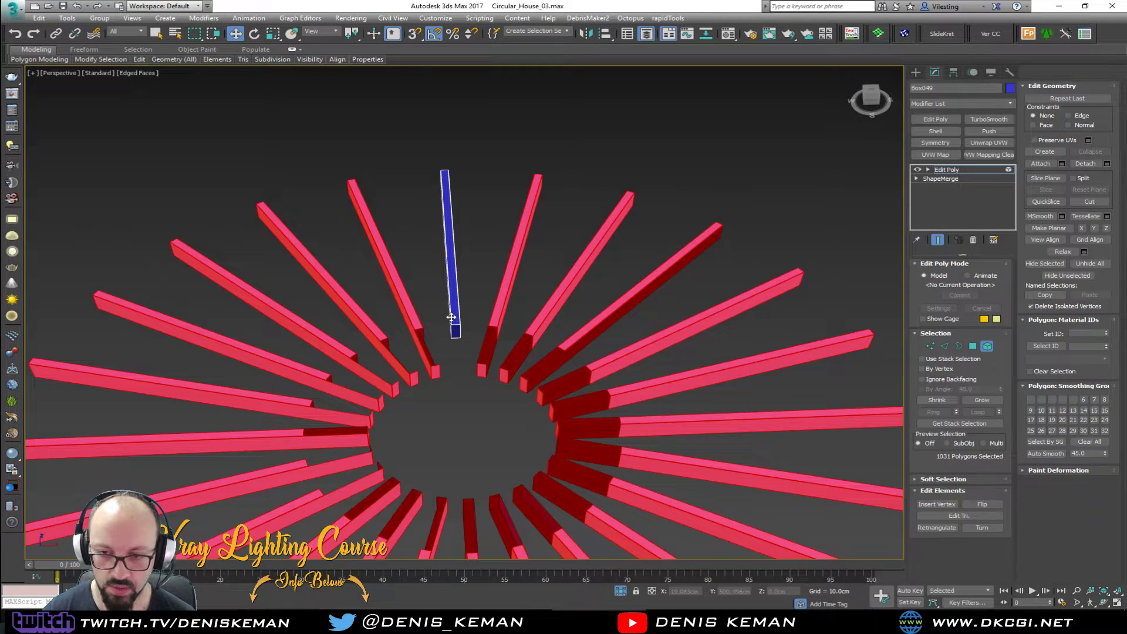
pyautogui.press('Delete')
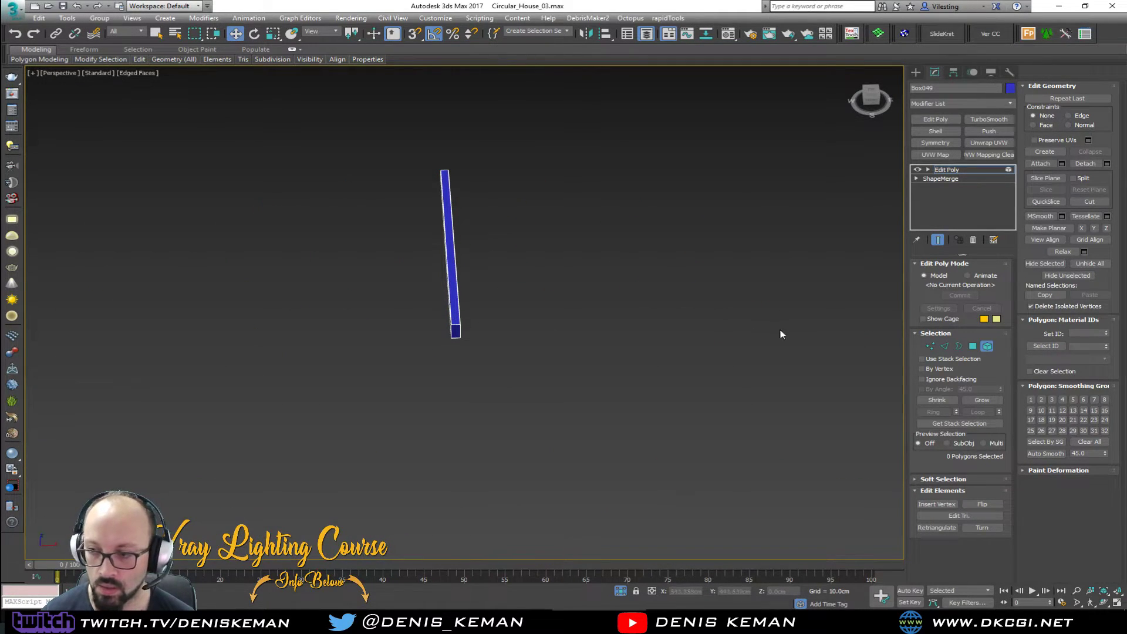
# - Leave element mode on the beam and divide 360 by 25 in Calculator to work out the rotation increment
pyautogui.click(987, 346)
pyautogui.moveTo(554, 359); pyautogui.dragTo(532, 333, button='middle')
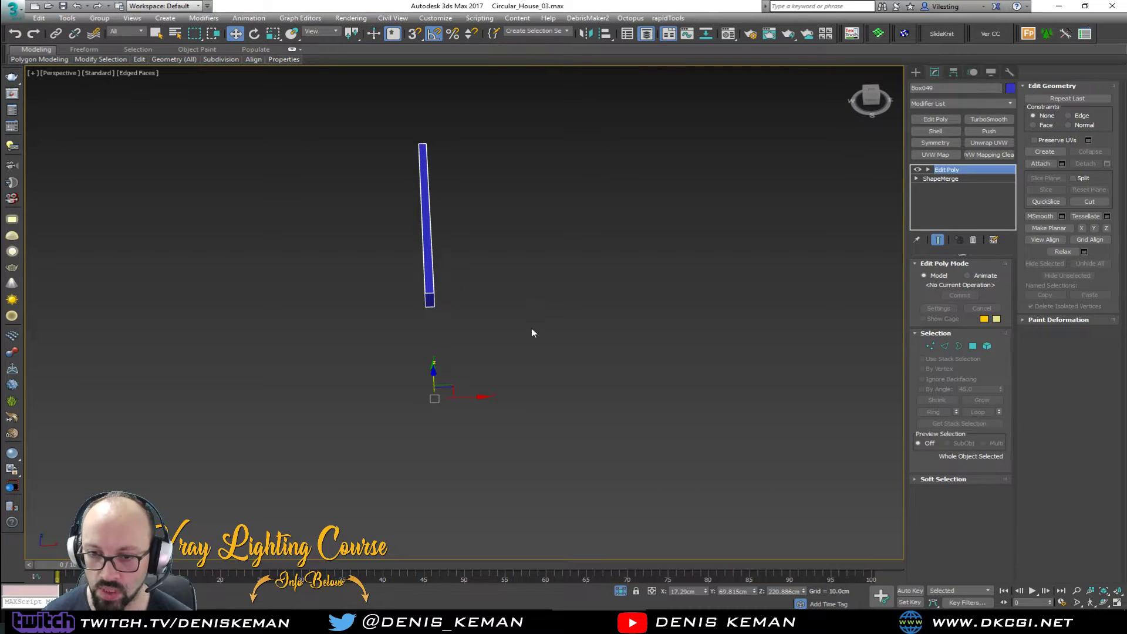
pyautogui.press('super')
pyautogui.write('cqal')
pyautogui.press('Escape')
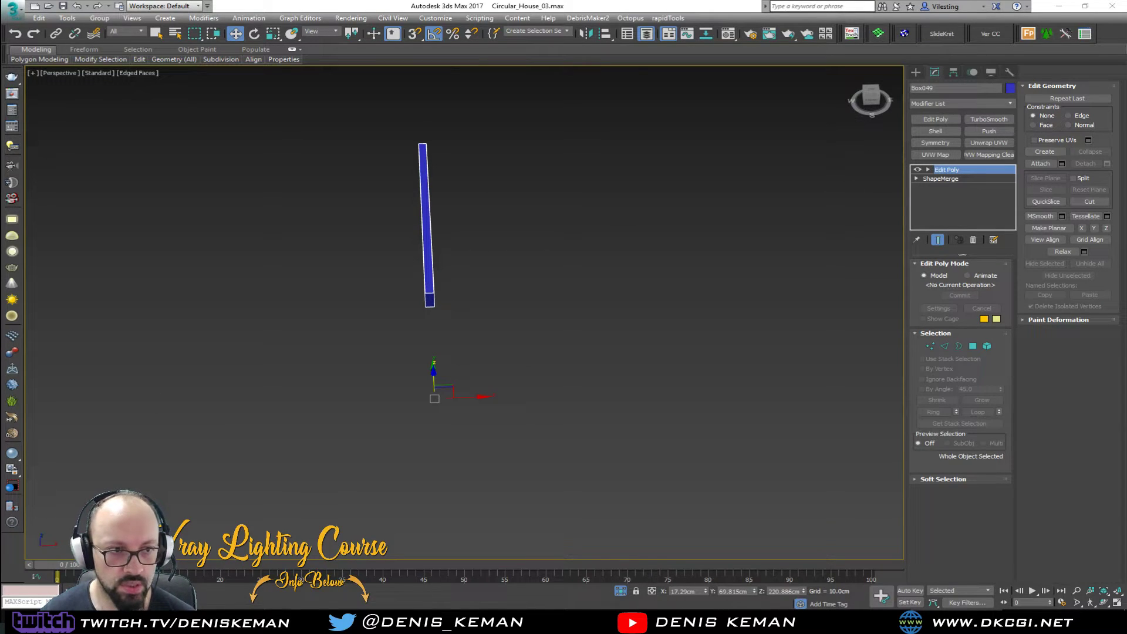
pyautogui.write('360')
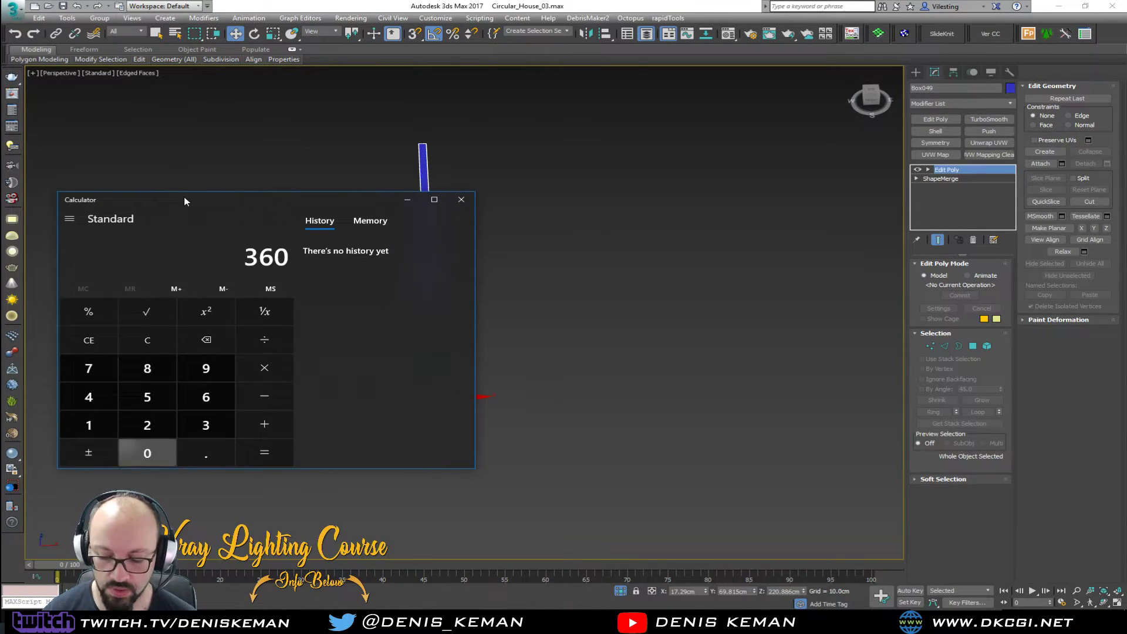
pyautogui.write('/25')
pyautogui.press('Return')
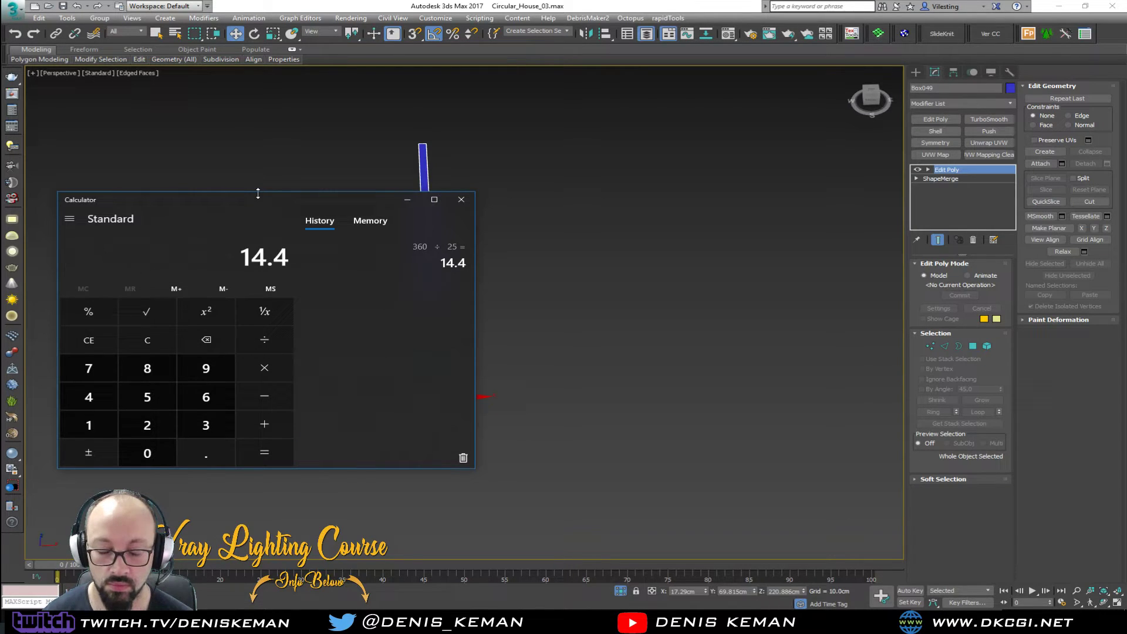
pyautogui.moveTo(242, 201); pyautogui.dragTo(0, 203)
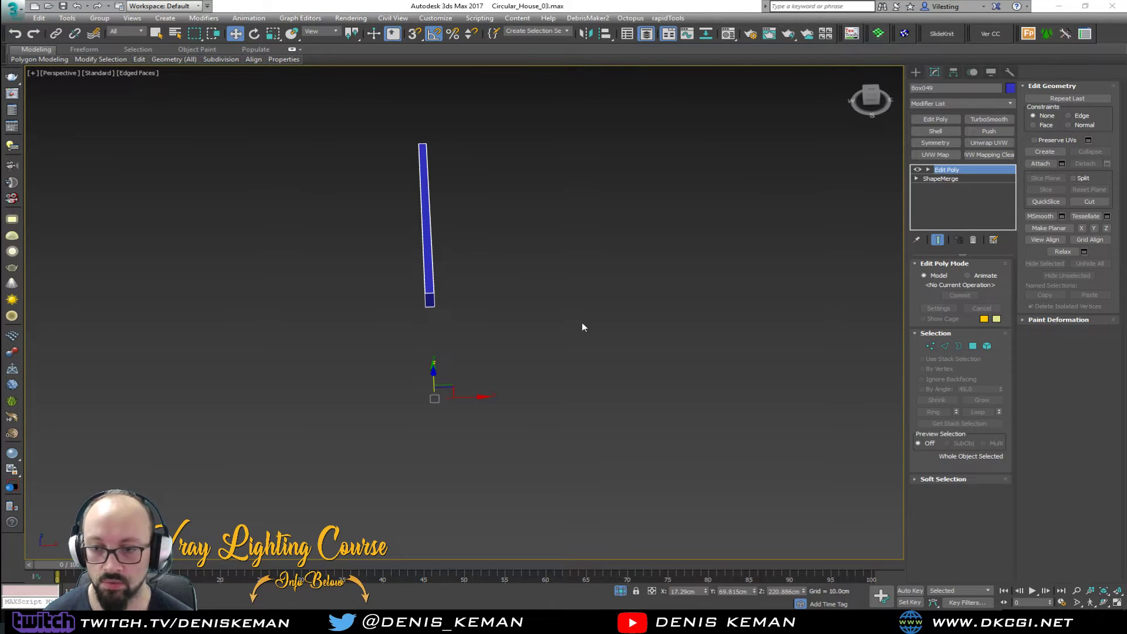
# - Activate the Rotate tool and set the angle snap increment to 14.4 degrees
pyautogui.click(256, 37)
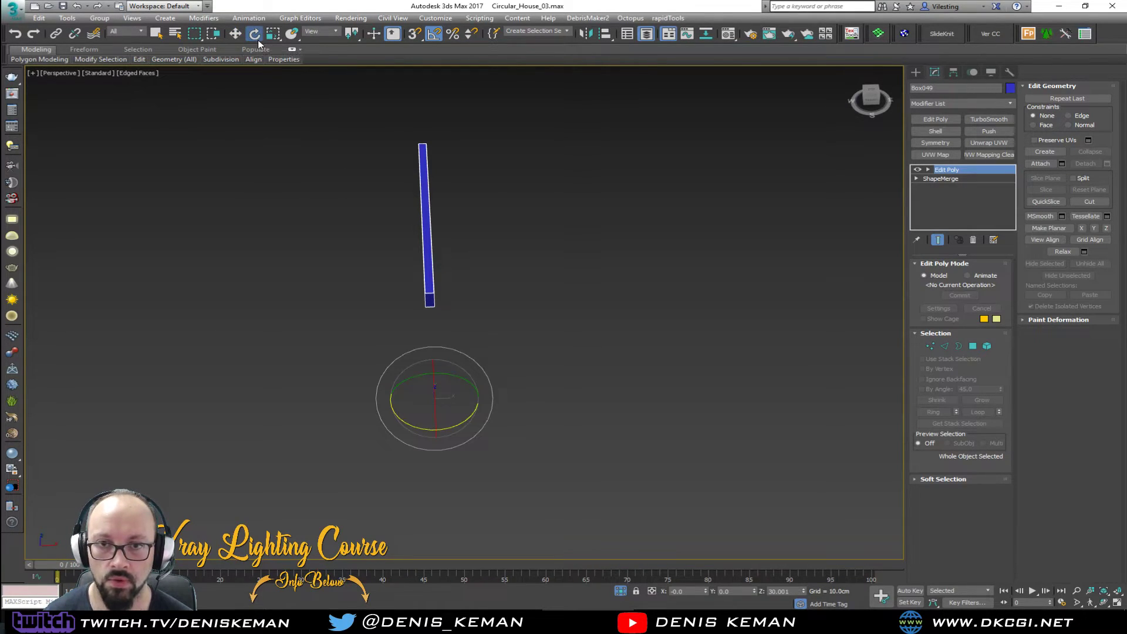
pyautogui.rightClick(256, 37)
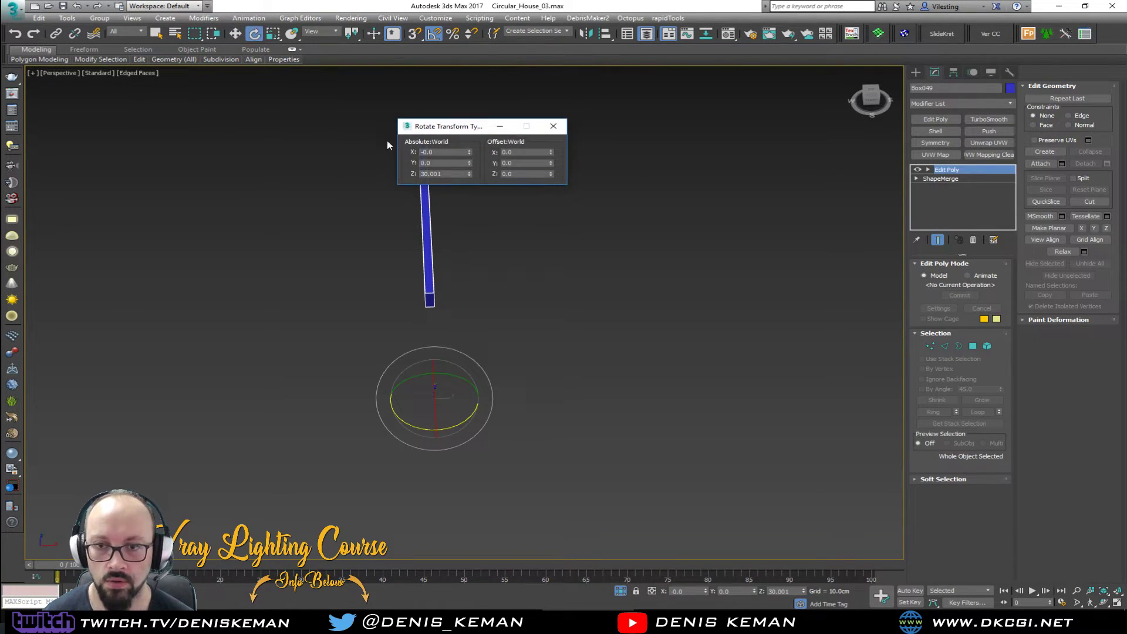
pyautogui.click(553, 126)
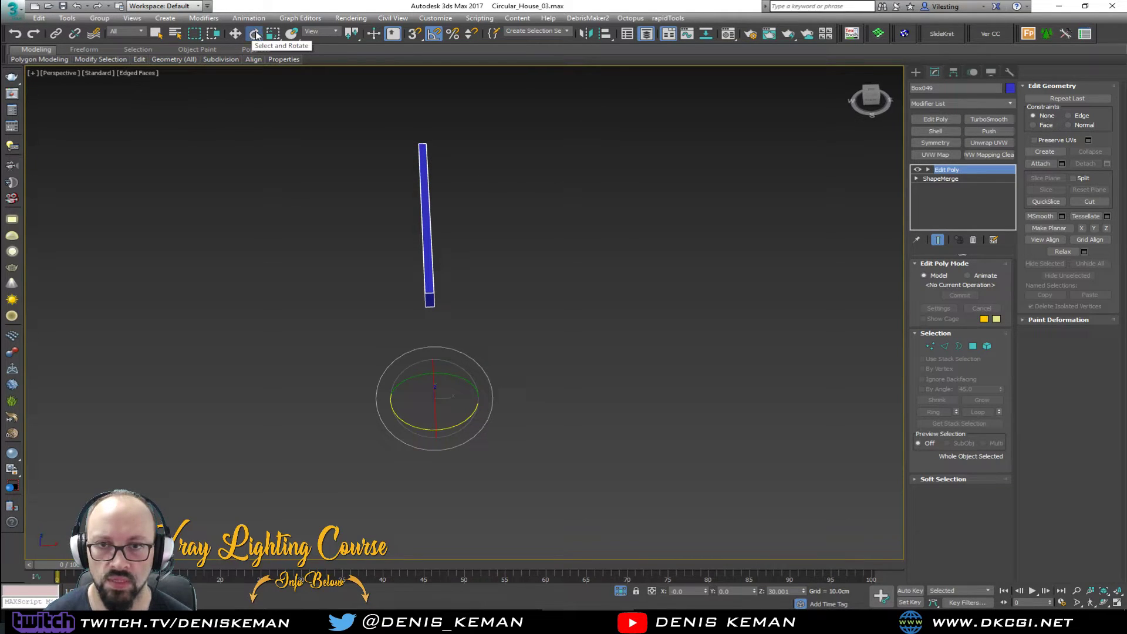
pyautogui.rightClick(416, 36)
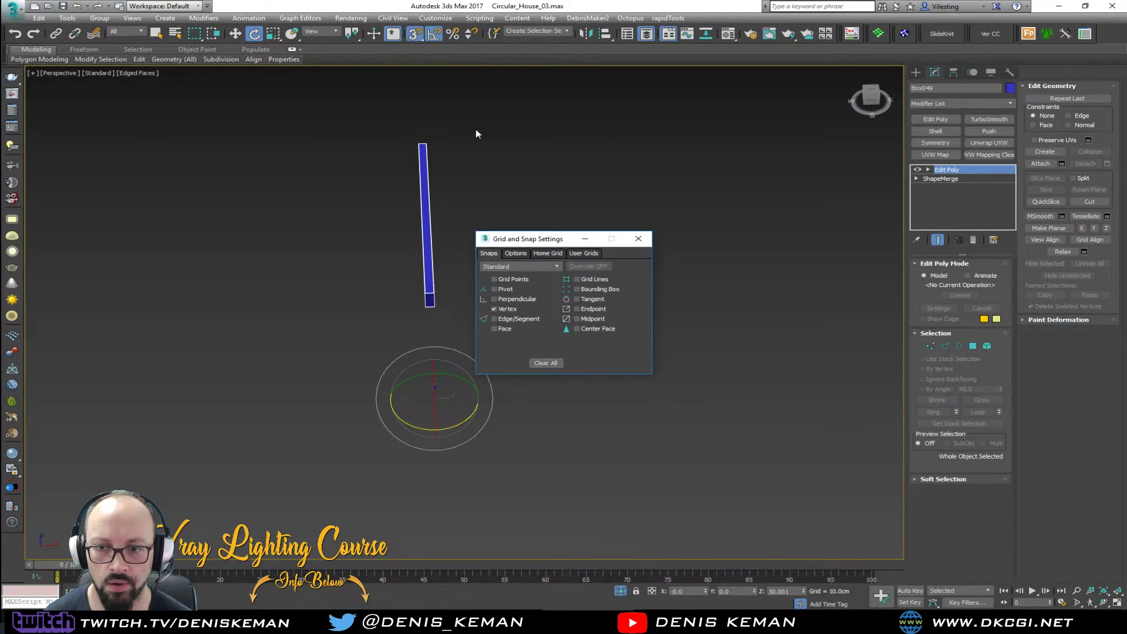
pyautogui.click(522, 253)
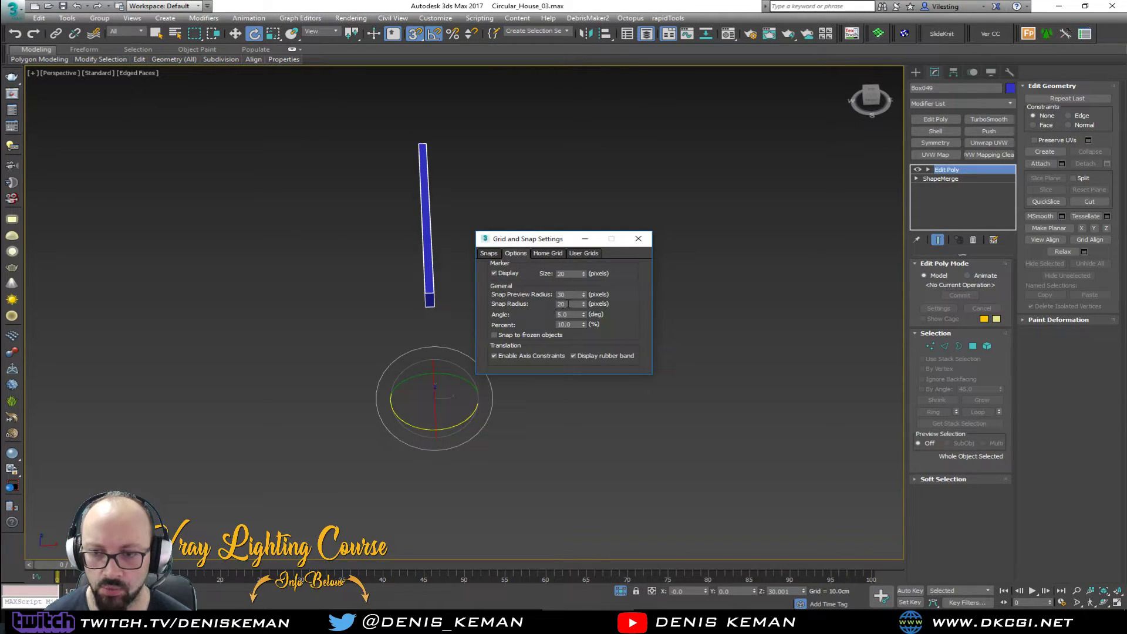
pyautogui.doubleClick(569, 304)
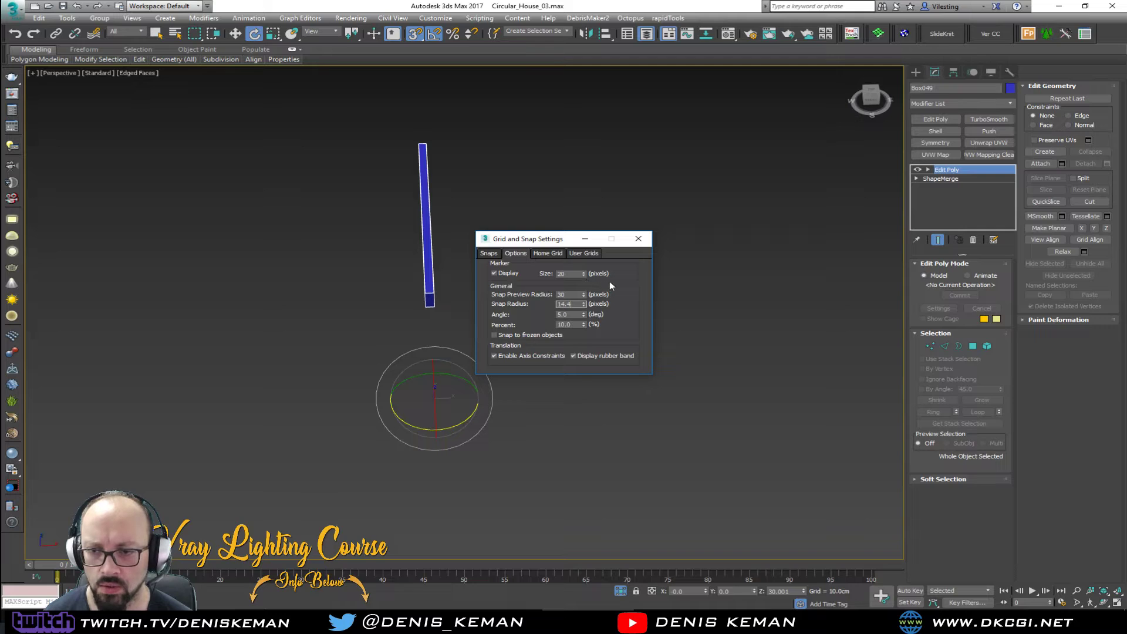
pyautogui.moveTo(575, 314); pyautogui.dragTo(541, 314)
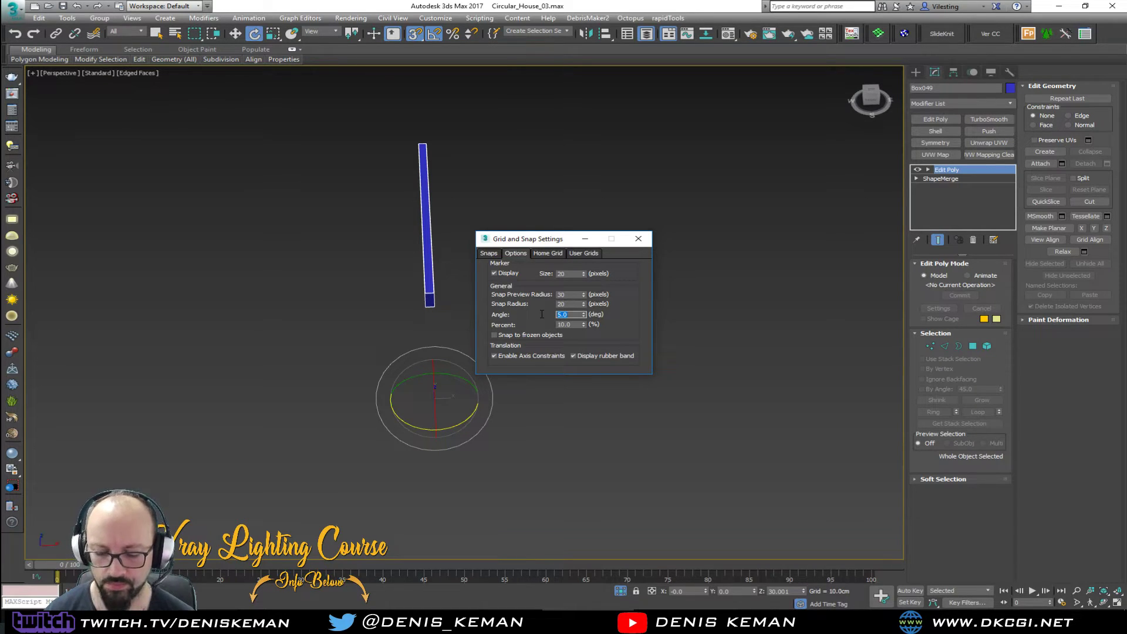
pyautogui.click(645, 241)
# - Clone the beam radially as 25 independent copies, rotated by -14.4 degrees each about the Z axis
pyautogui.keyDown('alt'); pyautogui.moveTo(491, 389); pyautogui.dragTo(403, 423, button='middle'); pyautogui.keyUp('alt')
pyautogui.keyDown('shift'); pyautogui.moveTo(402, 428); pyautogui.dragTo(401, 436); pyautogui.keyUp('shift')
pyautogui.doubleClick(573, 316)
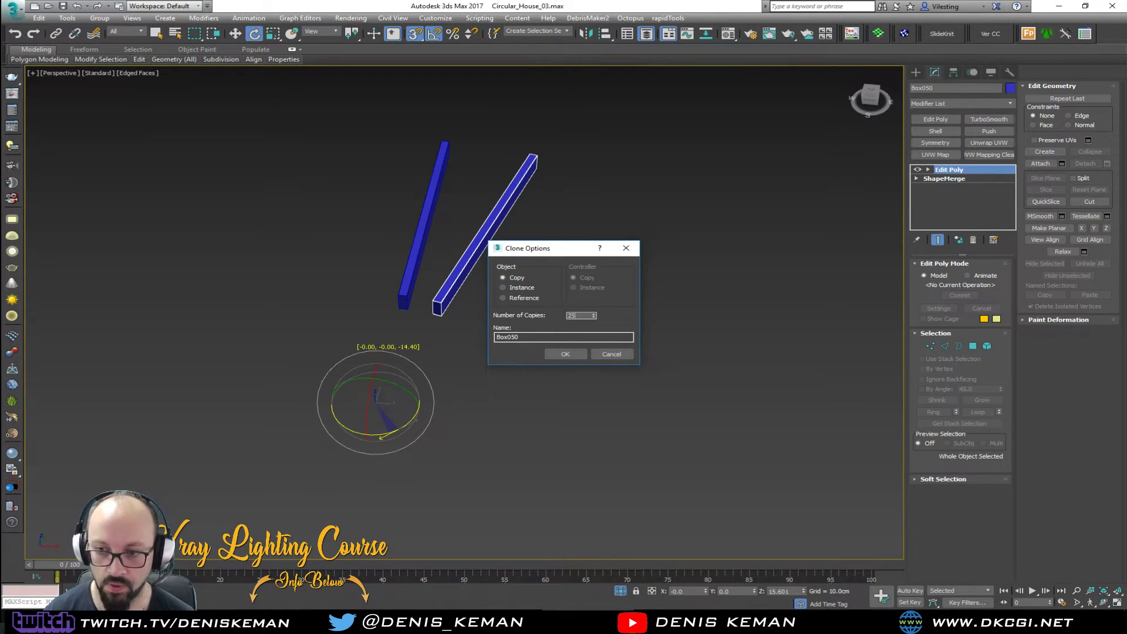
pyautogui.click(573, 353)
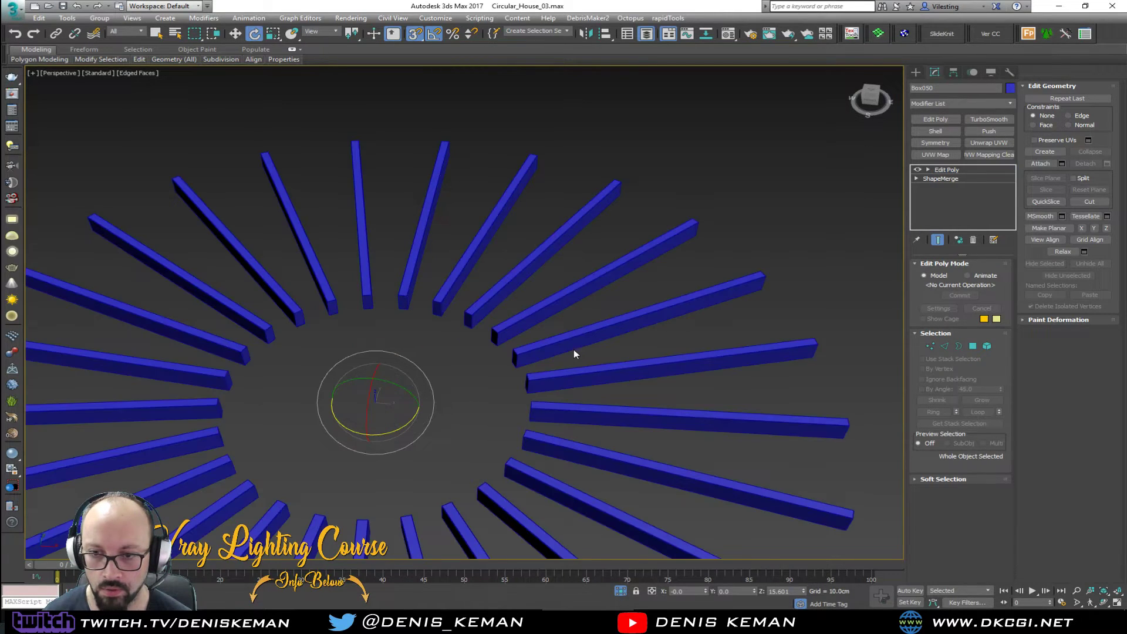
# - End isolation of the beams to show the whole house and save the scene
pyautogui.rightClick(431, 368)
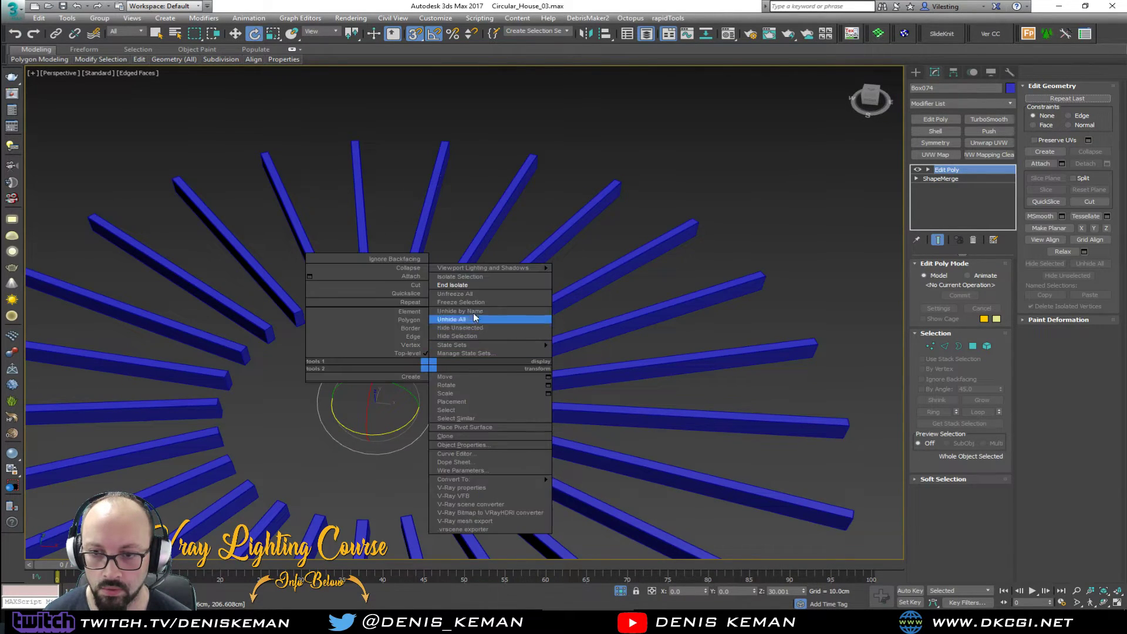
pyautogui.click(461, 285)
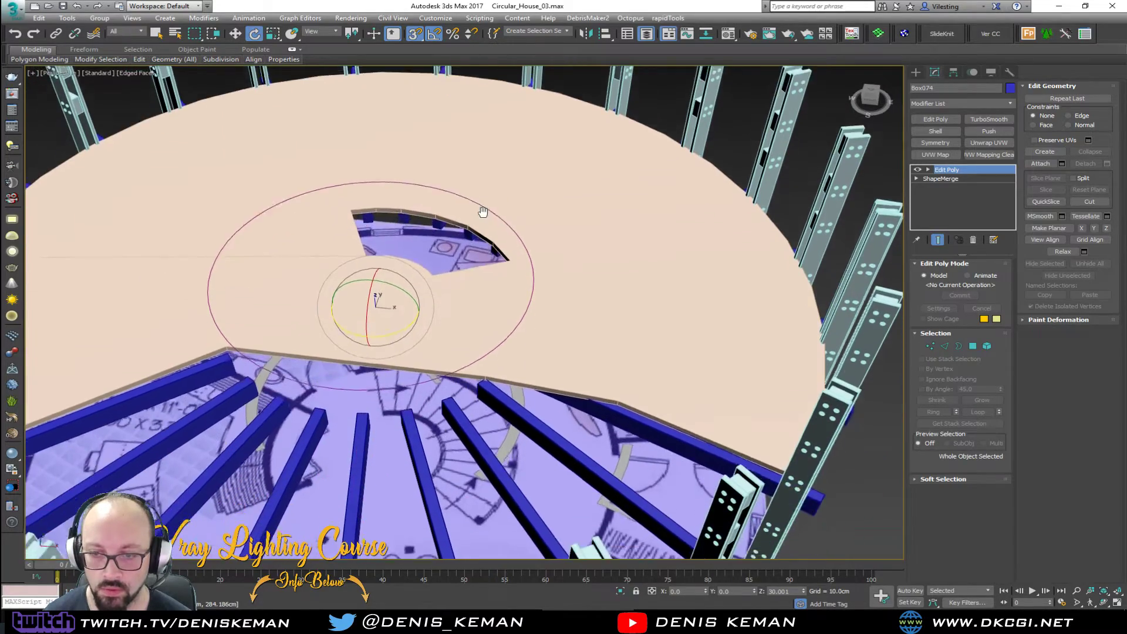
pyautogui.moveTo(482, 212); pyautogui.dragTo(482, 180, button='middle')
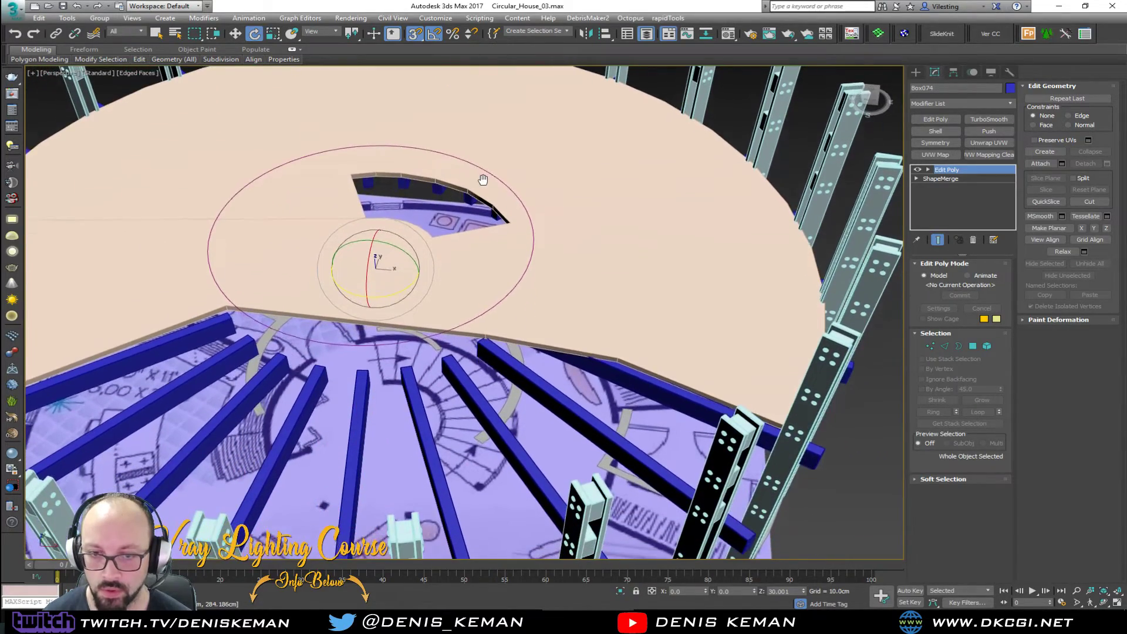
pyautogui.moveTo(527, 294); pyautogui.dragTo(445, 171, button='middle')
pyautogui.keyDown('alt'); pyautogui.moveTo(492, 242); pyautogui.dragTo(435, 306, button='middle'); pyautogui.keyUp('alt')
pyautogui.moveTo(400, 246); pyautogui.dragTo(446, 302, button='middle')
pyautogui.scroll(-3, 446, 303)
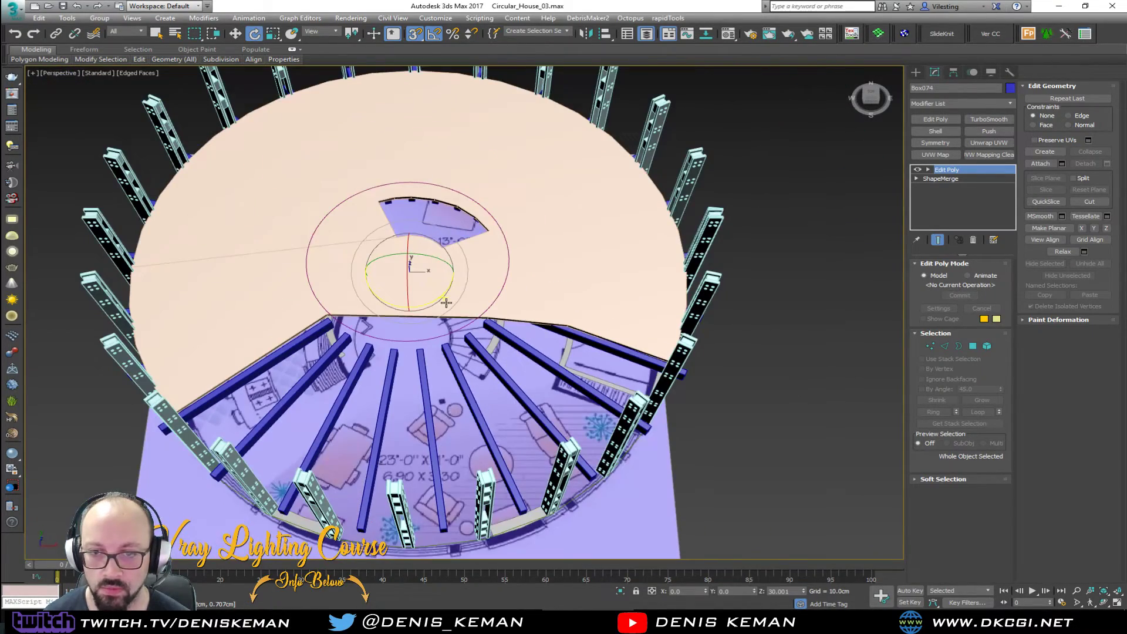
pyautogui.click(13, 8)
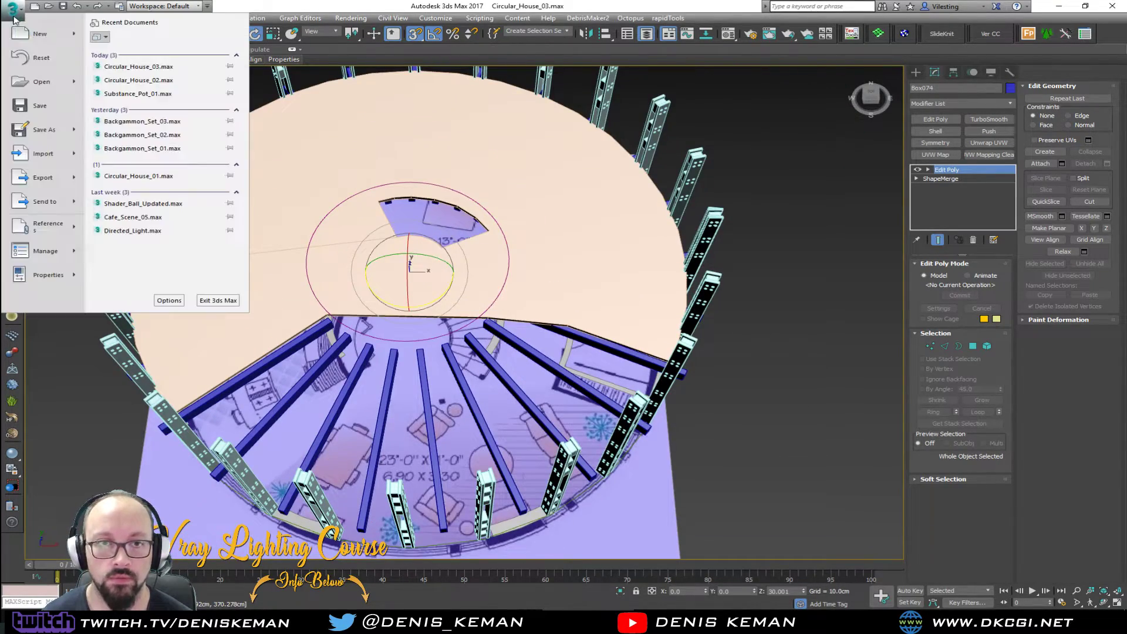
pyautogui.click(45, 108)
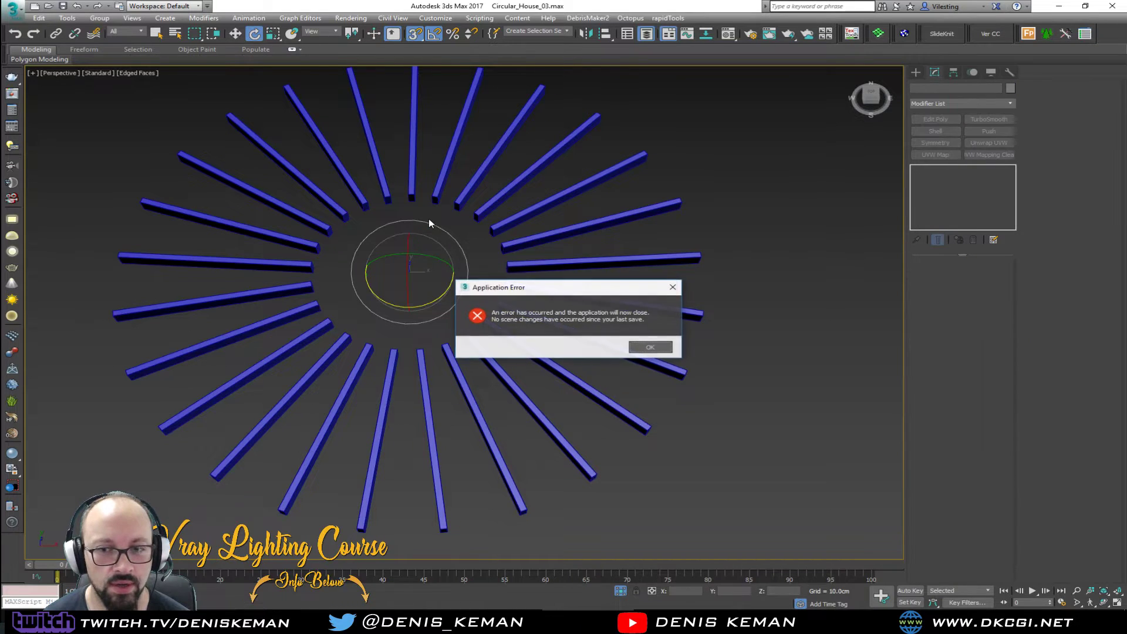
# - Dismiss the crash error and its report unsent, relaunch 3ds Max and reopen Circular_House_03.max
pyautogui.click(650, 348)
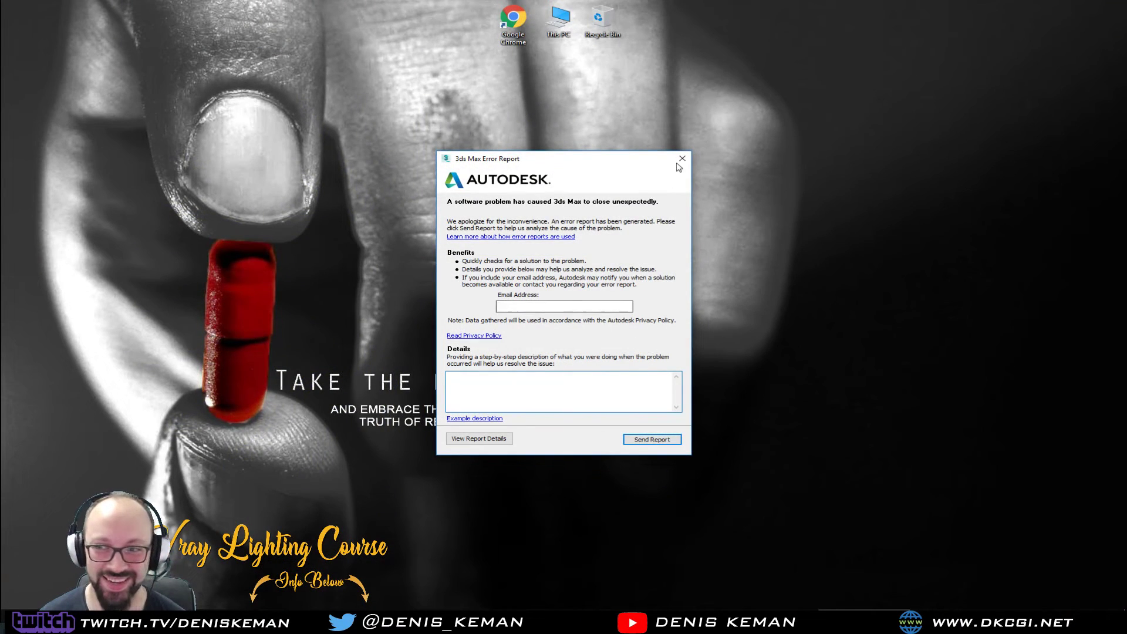
pyautogui.click(682, 159)
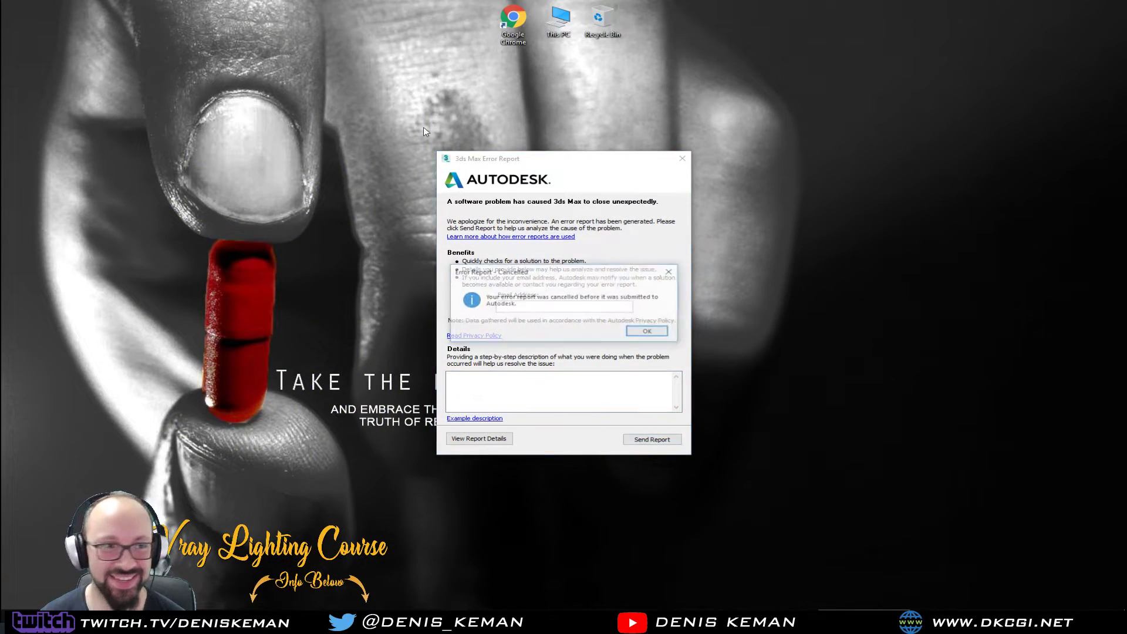
pyautogui.click(658, 332)
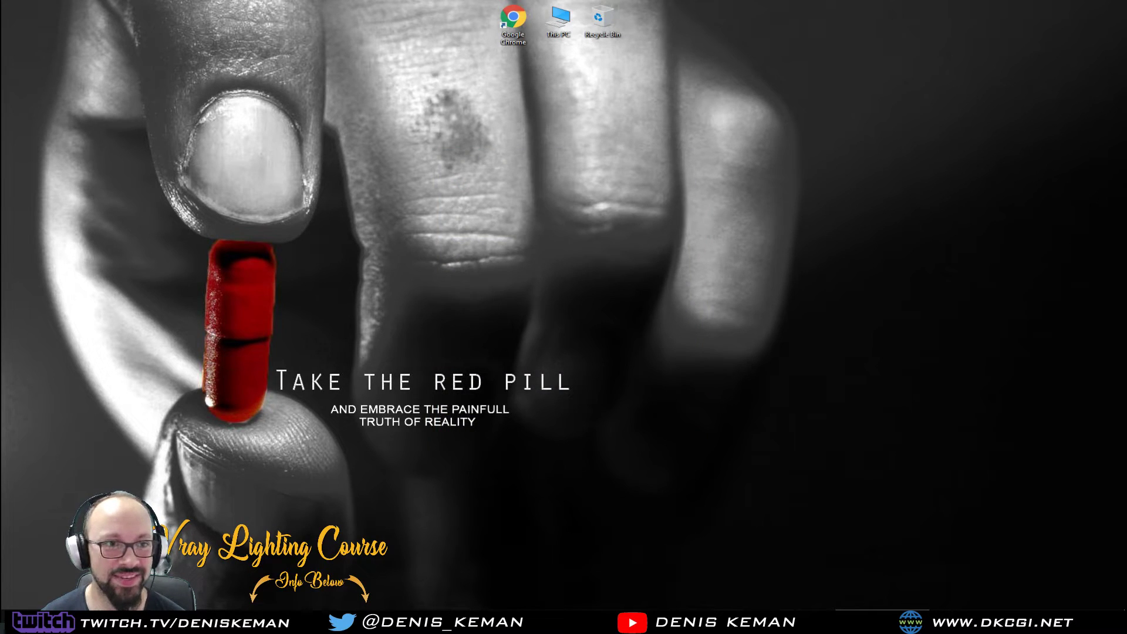
pyautogui.click(411, 622)
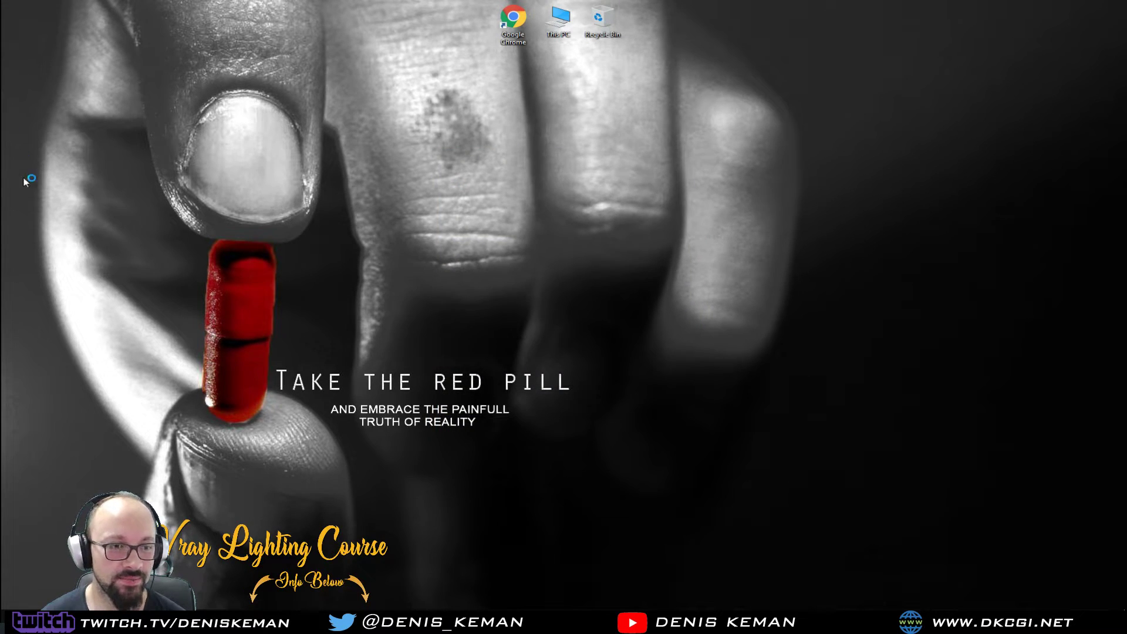
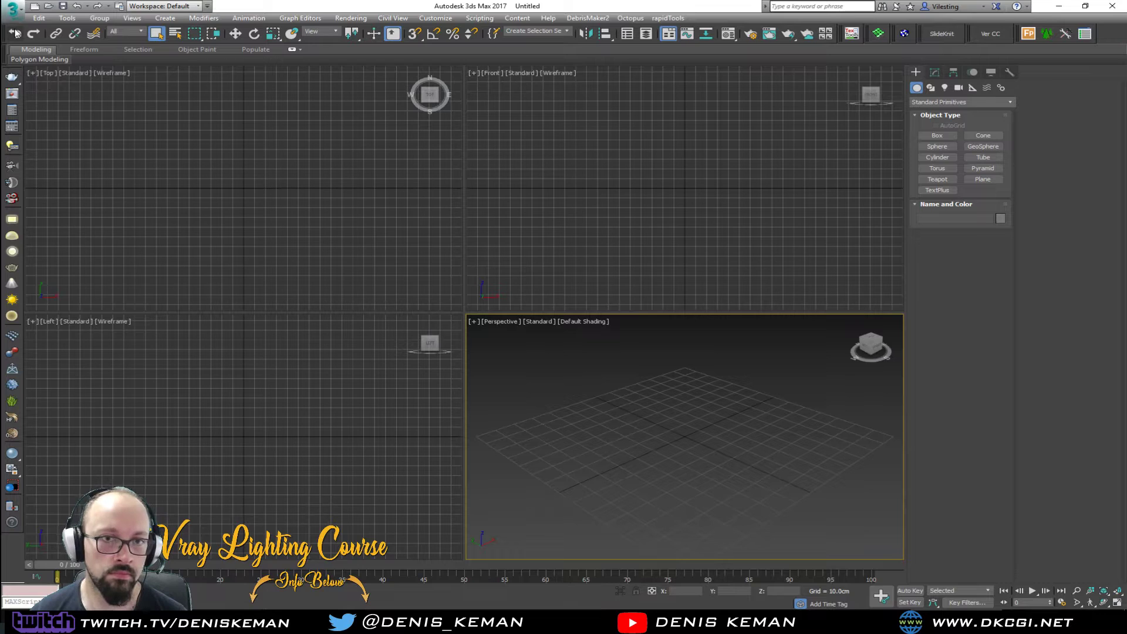
pyautogui.click(14, 10)
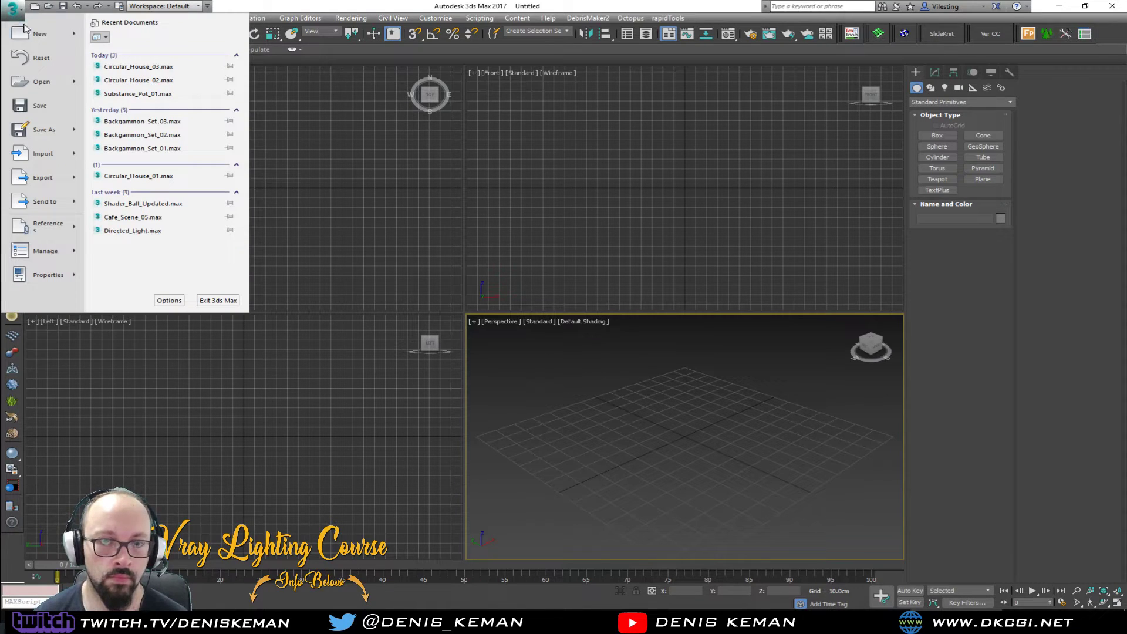
pyautogui.click(157, 67)
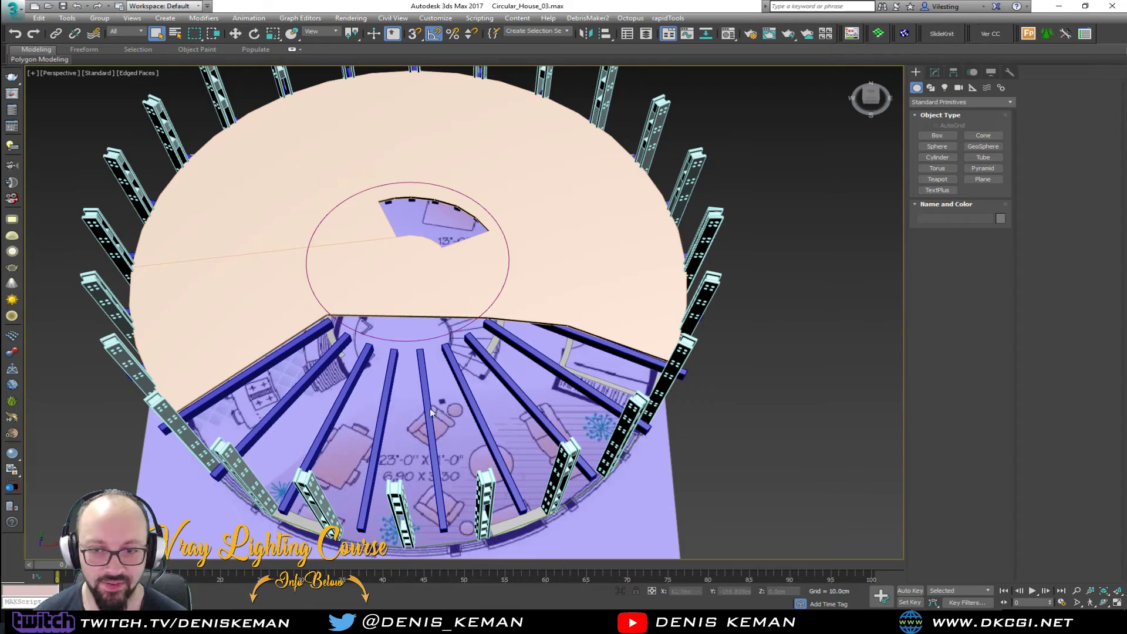
# - Select the Second_Floor slab and hide it within the Floors layer to expose the beams
pyautogui.moveTo(430, 407); pyautogui.dragTo(488, 371, button='middle')
pyautogui.hotkey('alt', 'w')
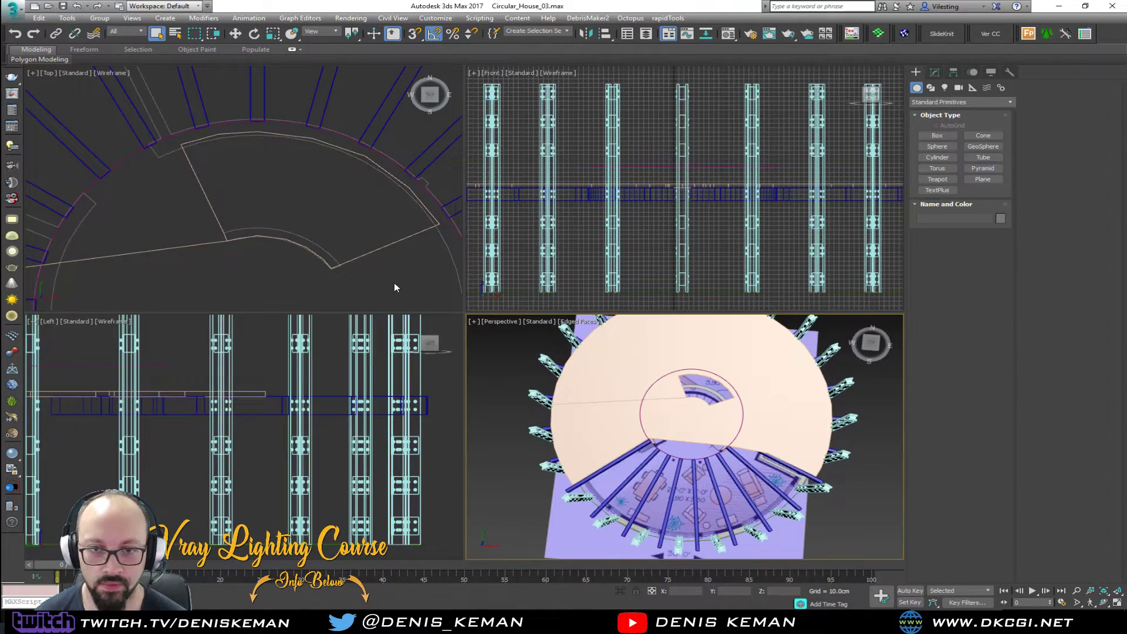
pyautogui.scroll(2, 393, 283)
pyautogui.click(620, 422)
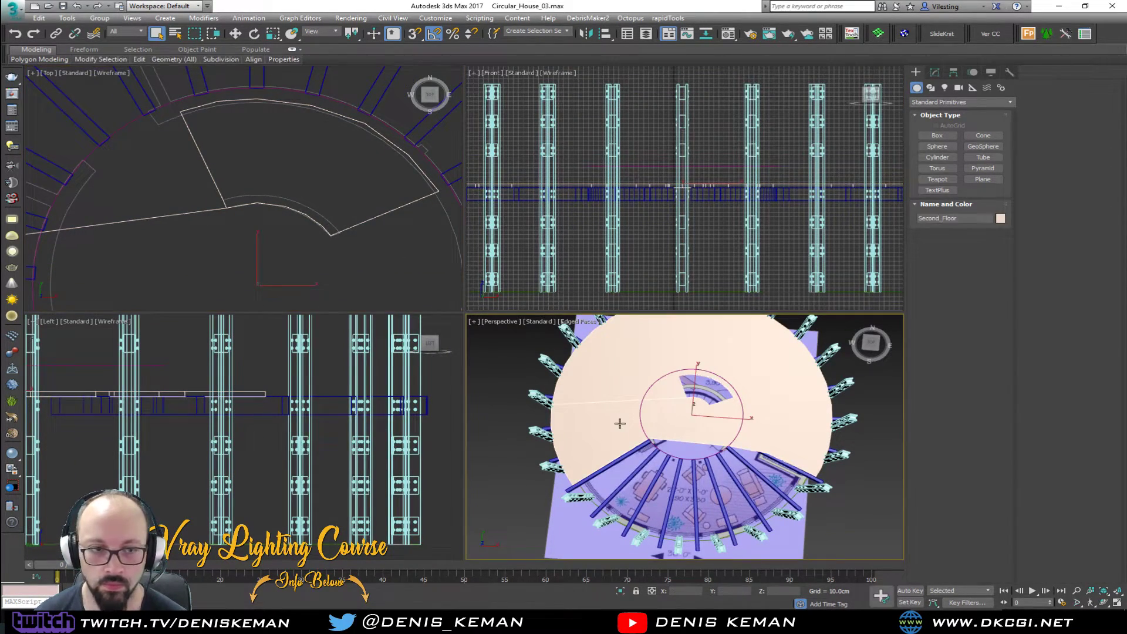
pyautogui.click(646, 33)
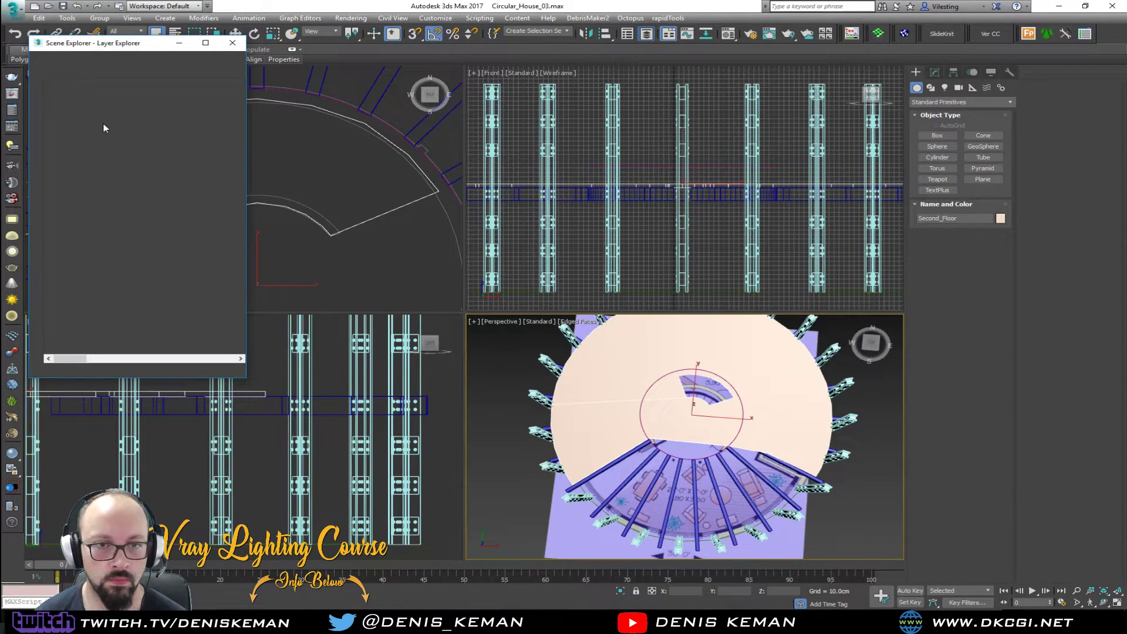
pyautogui.click(75, 103)
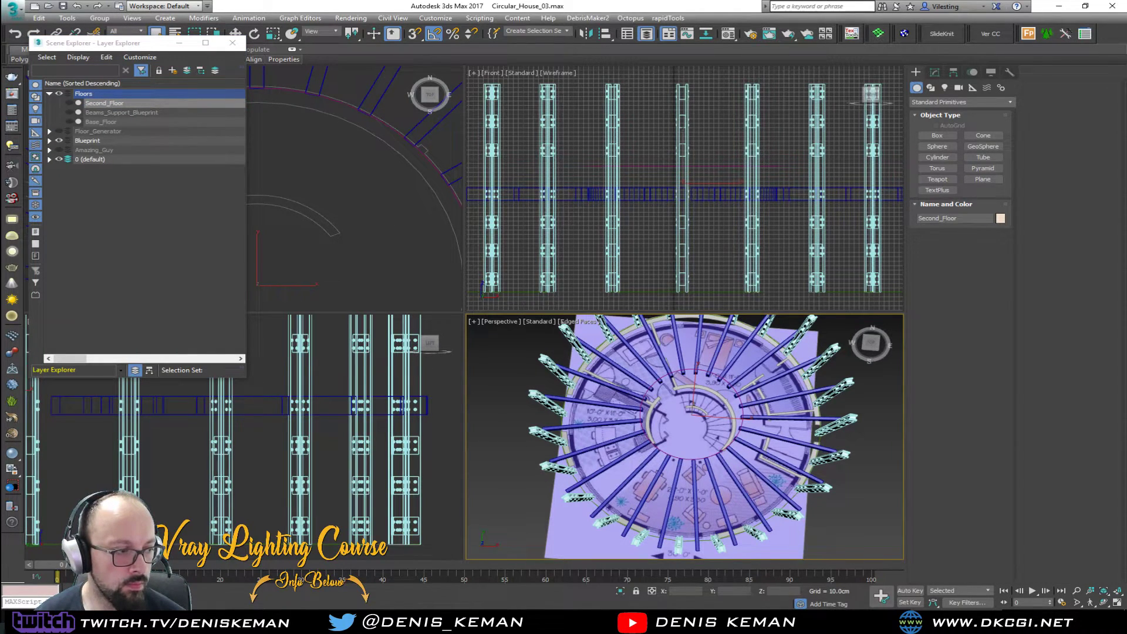
pyautogui.click(232, 43)
# - Examine the radial beams' alignment with the outer columns and central circle in the top and perspective views
pyautogui.rightClick(318, 229)
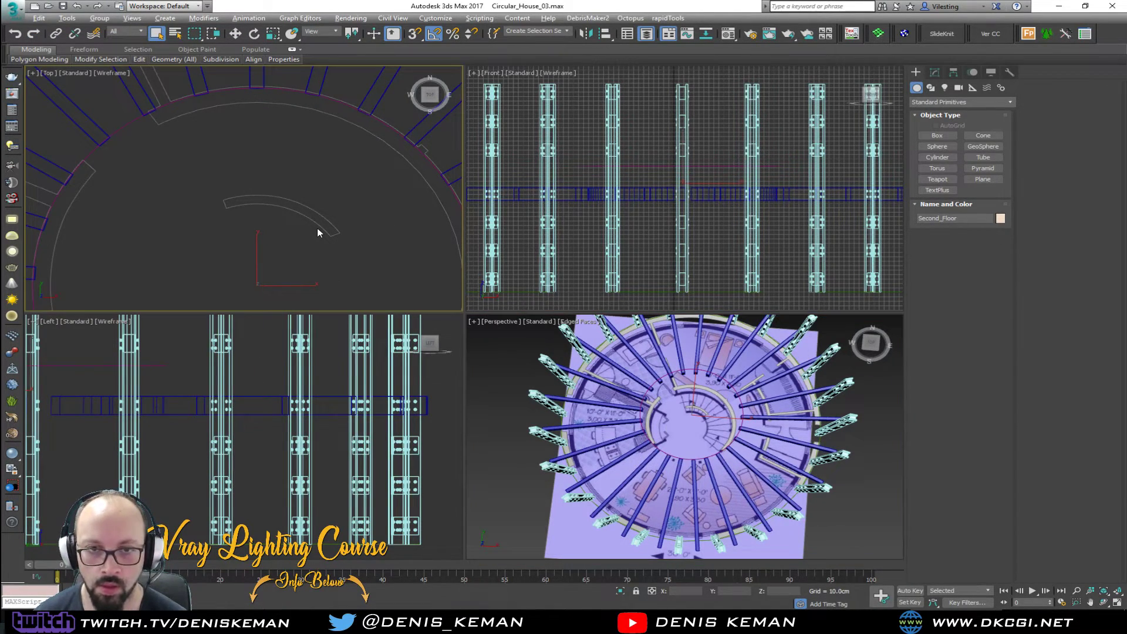
pyautogui.hotkey('alt', 'w')
pyautogui.scroll(-5, 356, 248)
pyautogui.moveTo(445, 160); pyautogui.dragTo(515, 187)
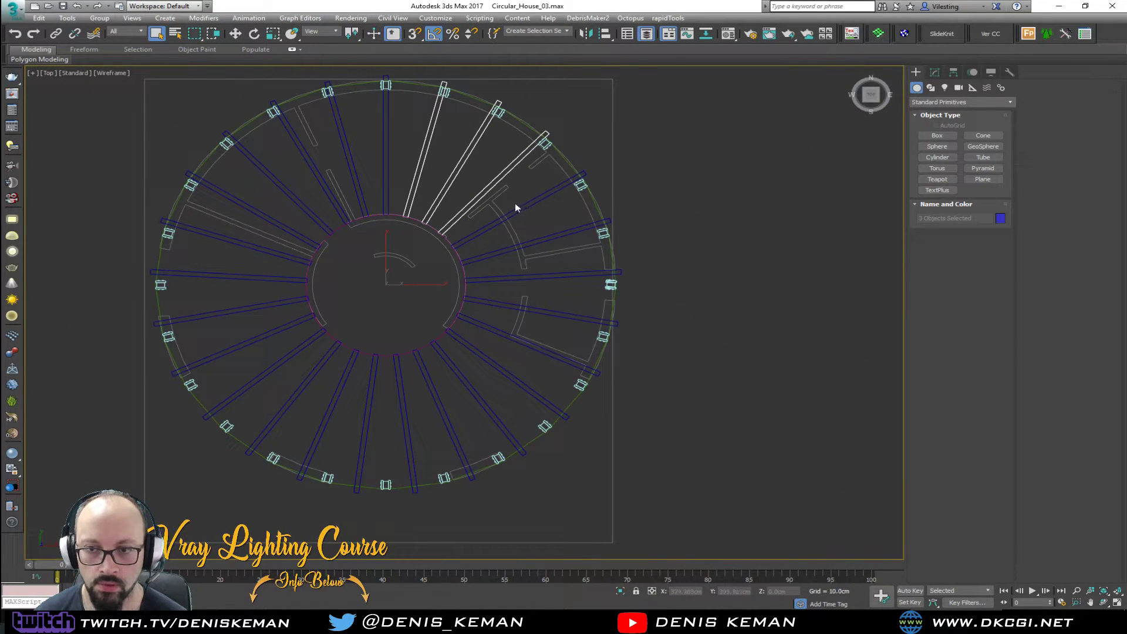
pyautogui.click(496, 204)
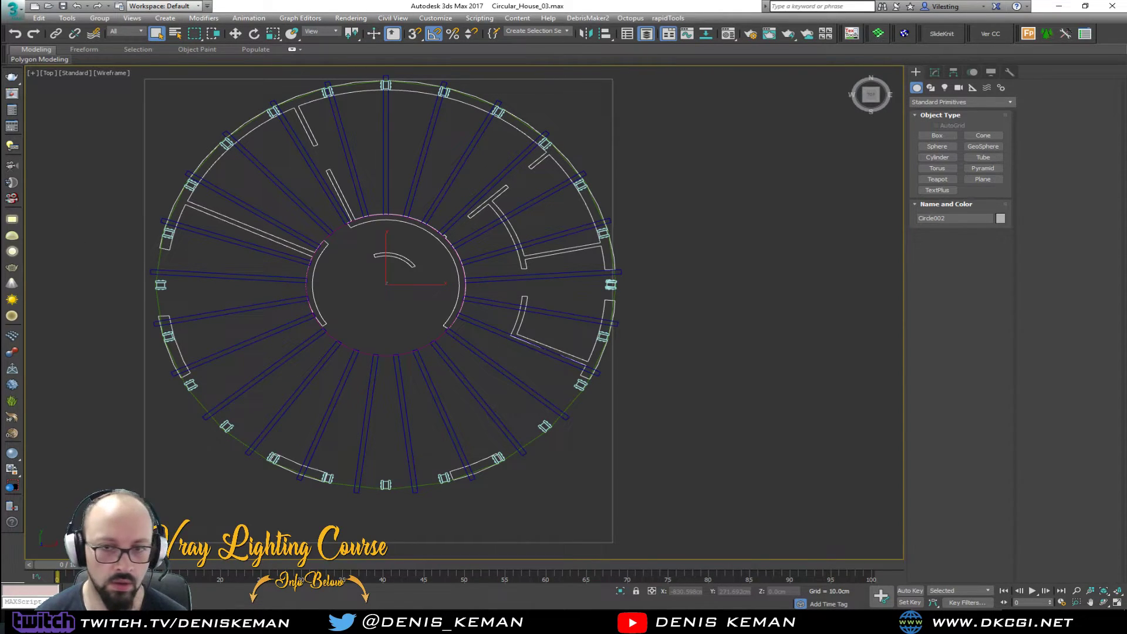
pyautogui.hotkey('alt', 'w')
pyautogui.rightClick(600, 461)
pyautogui.hotkey('alt', 'w')
pyautogui.moveTo(599, 461)
pyautogui.keyDown('alt'); pyautogui.mouseDown(button='middle')
pyautogui.moveTo(622, 381)
pyautogui.moveTo(581, 467)
pyautogui.mouseUp(button='middle'); pyautogui.keyUp('alt')
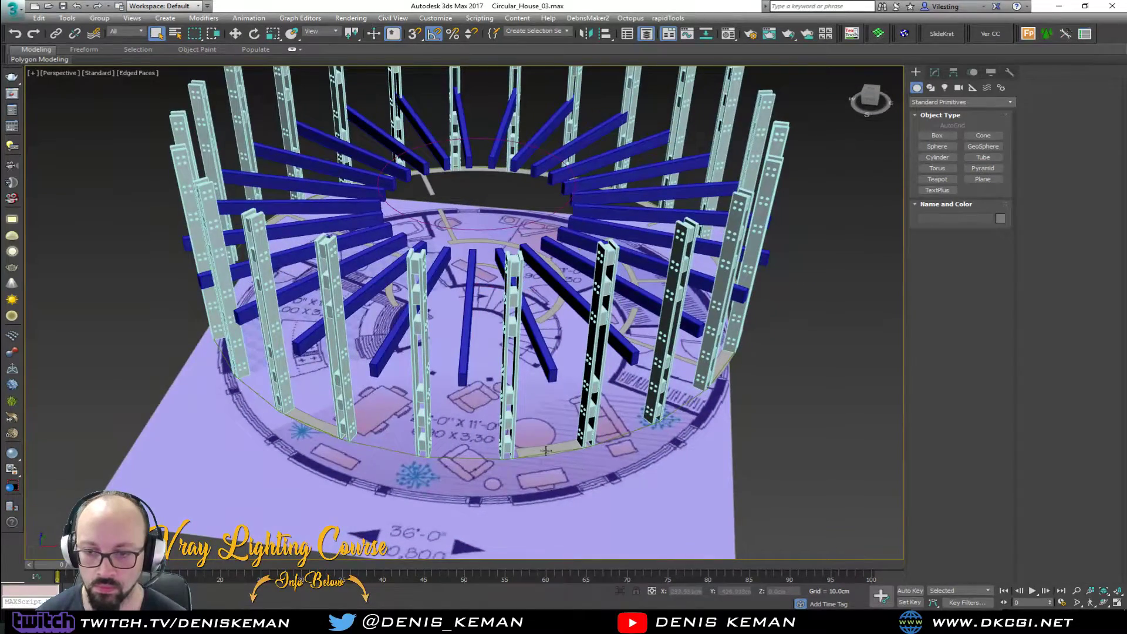
# - Rename the selected wall object as Walls and deselect it
pyautogui.click(935, 73)
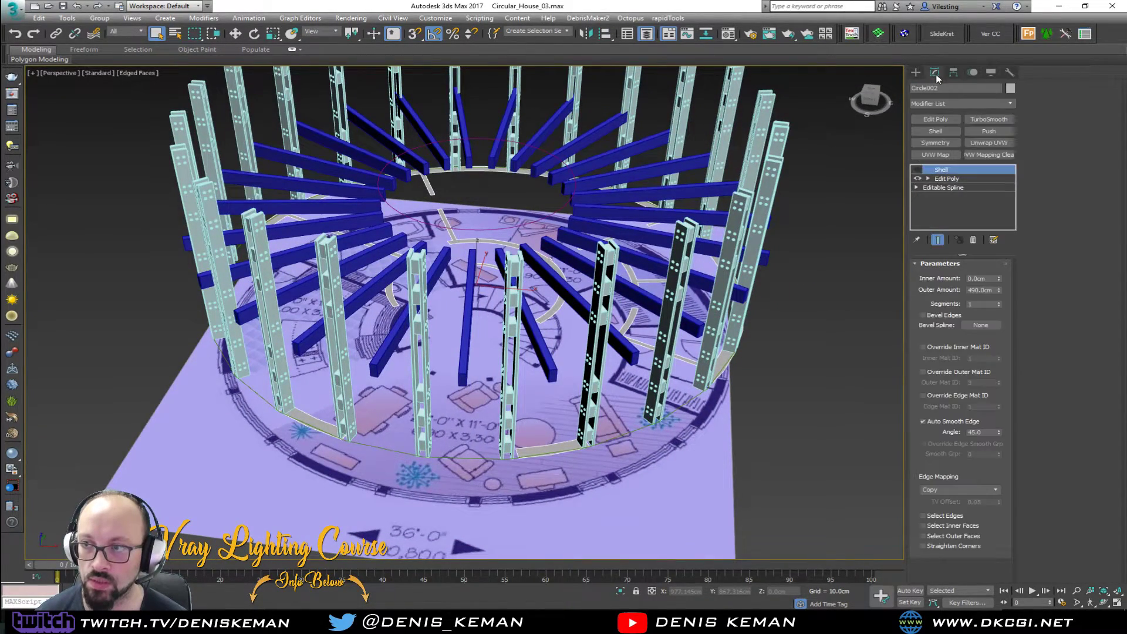
pyautogui.moveTo(943, 90); pyautogui.dragTo(891, 92)
pyautogui.write('Walls')
pyautogui.press('Return')
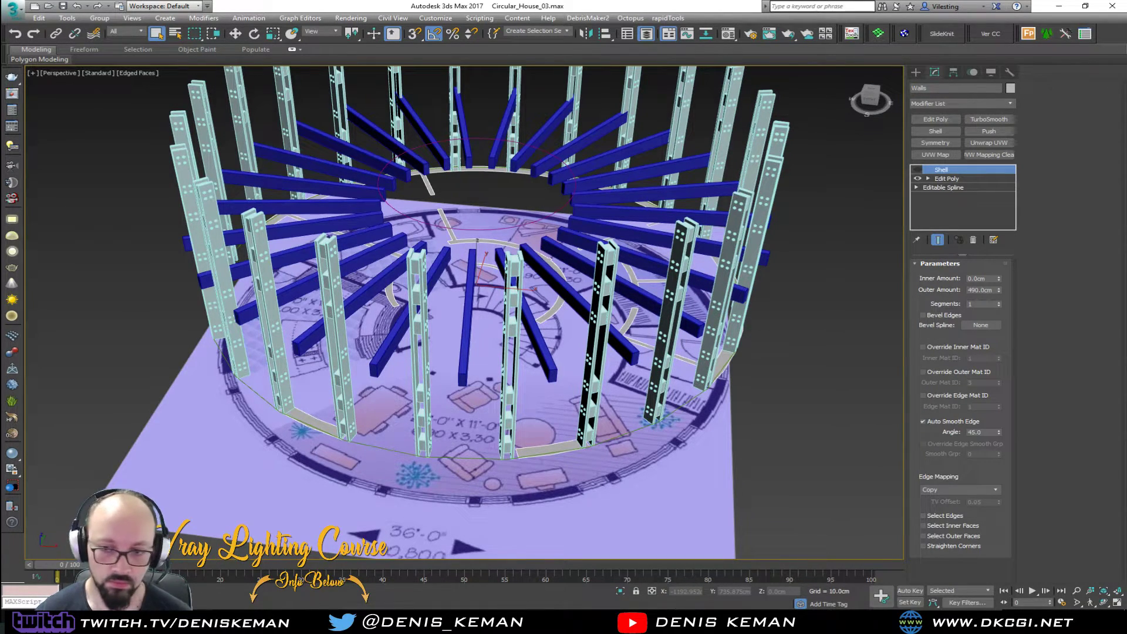
pyautogui.click(484, 413)
# - Delete all radial beams except the one at the twelve o'clock column in the top view, keeping the central circle
pyautogui.keyDown('alt'); pyautogui.moveTo(456, 380); pyautogui.dragTo(449, 409, button='middle'); pyautogui.keyUp('alt')
pyautogui.hotkey('alt', 'w')
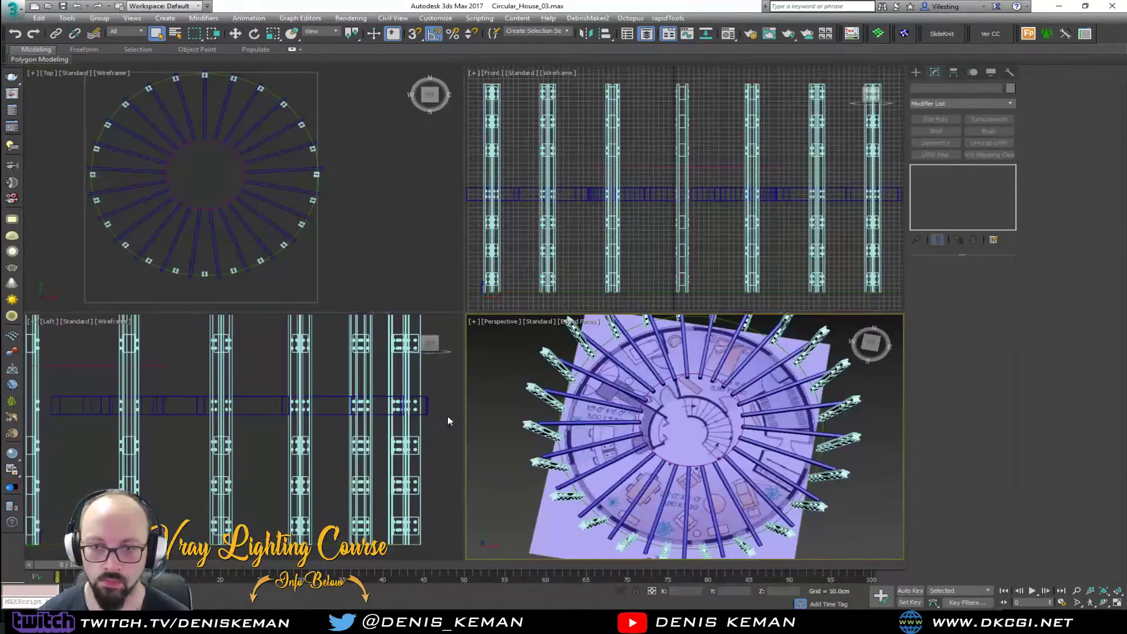
pyautogui.click(206, 182)
pyautogui.hotkey('alt', 'w')
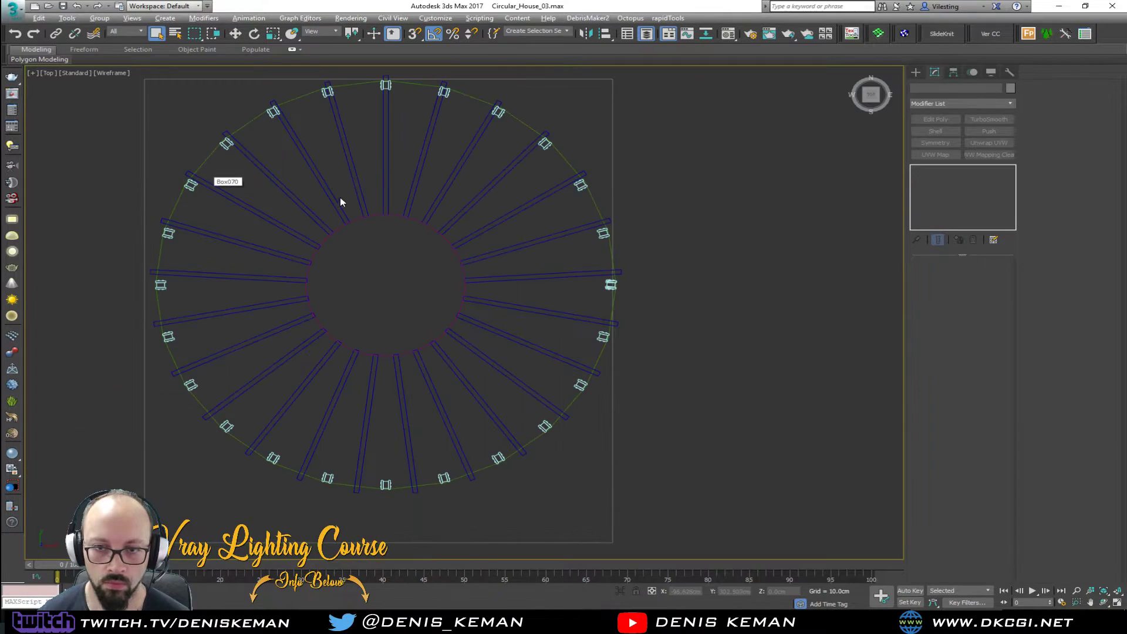
pyautogui.moveTo(265, 377); pyautogui.dragTo(265, 381)
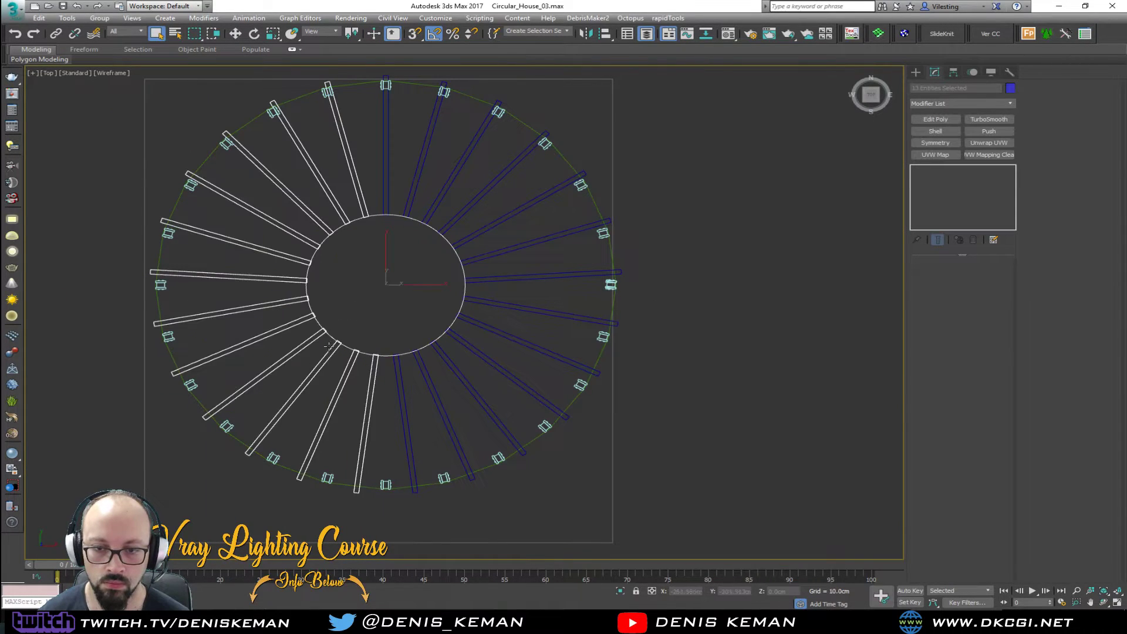
pyautogui.keyDown('ctrl'); pyautogui.moveTo(406, 192); pyautogui.dragTo(470, 401); pyautogui.keyUp('ctrl')
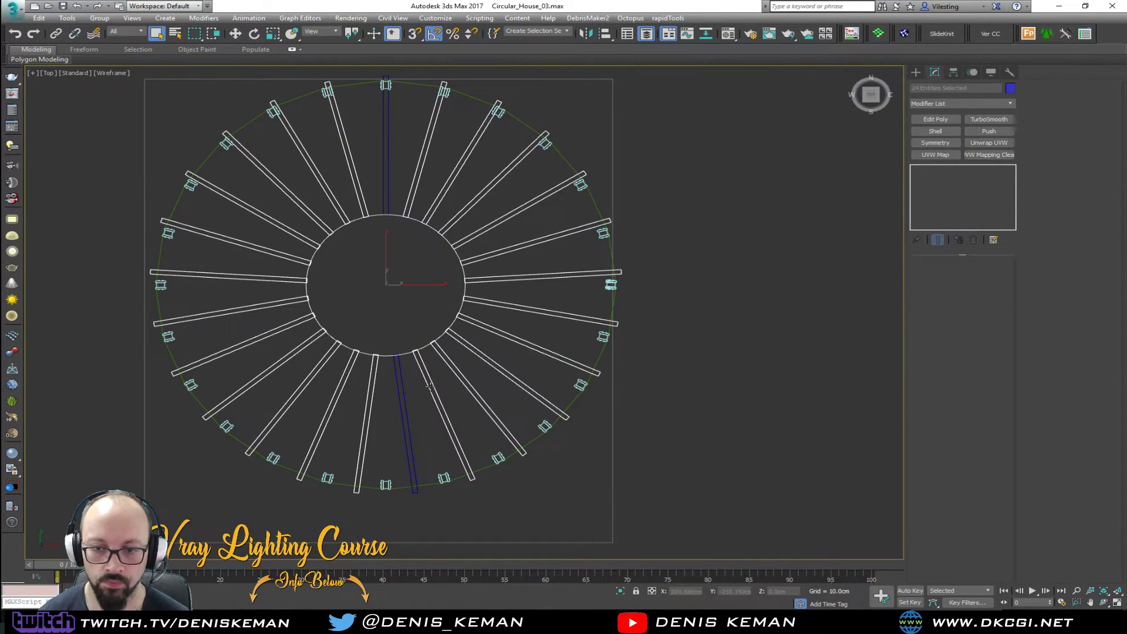
pyautogui.keyDown('ctrl'); pyautogui.click(403, 405); pyautogui.keyUp('ctrl')
pyautogui.keyDown('alt'); pyautogui.click(386, 359); pyautogui.keyUp('alt')
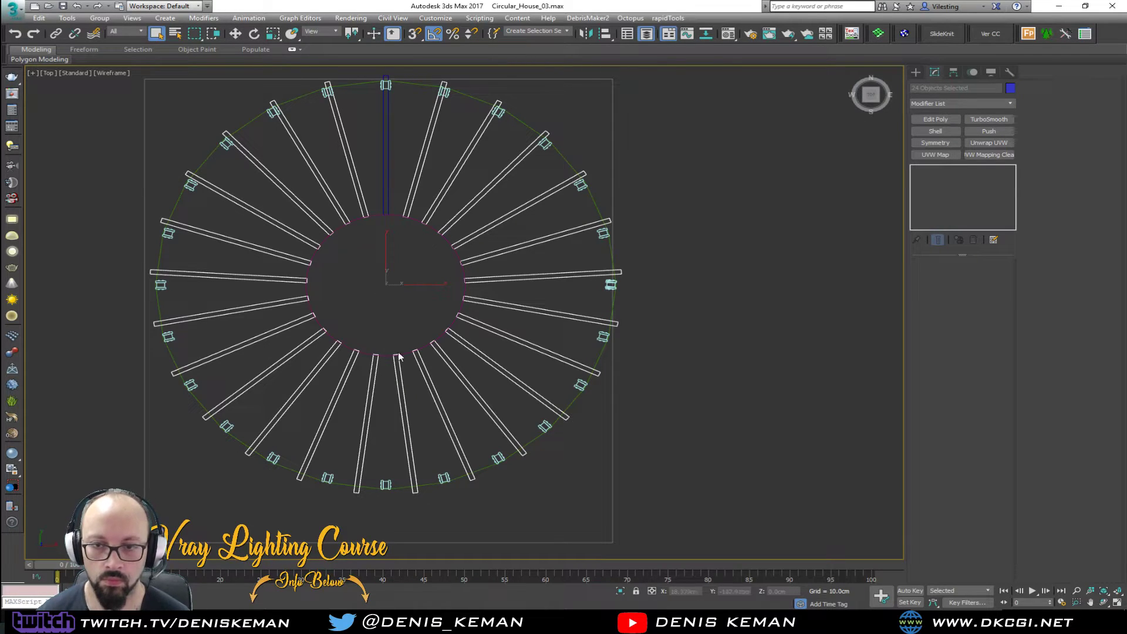
pyautogui.press('Delete')
# - Select the remaining beam and set the angle snap increment to 15 degrees
pyautogui.click(385, 192)
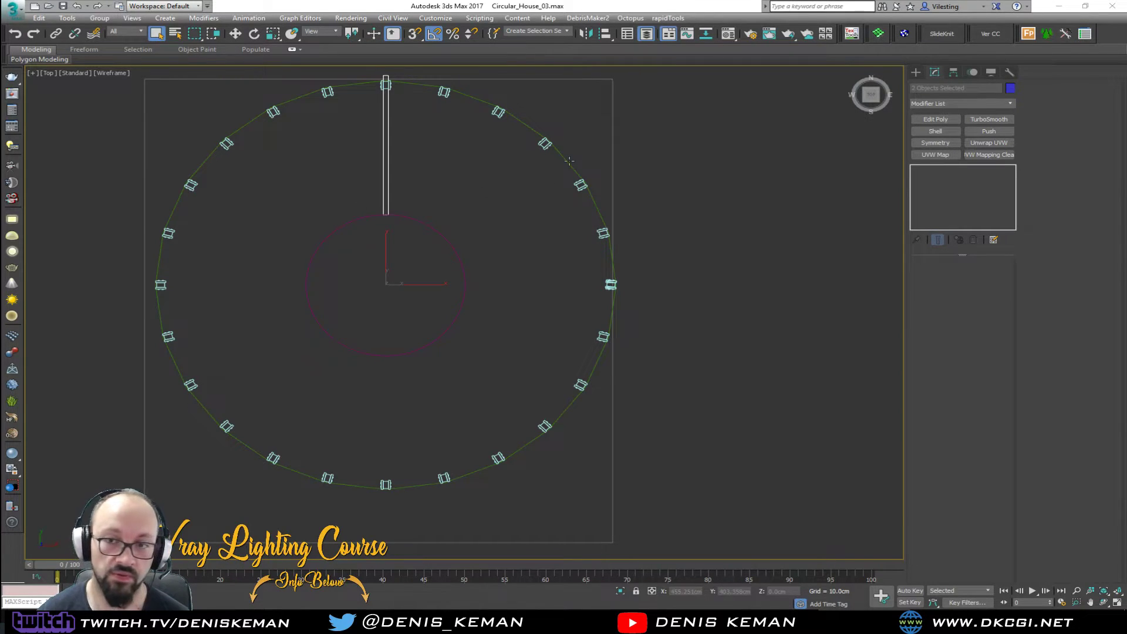
pyautogui.moveTo(500, 141); pyautogui.dragTo(526, 197, button='middle')
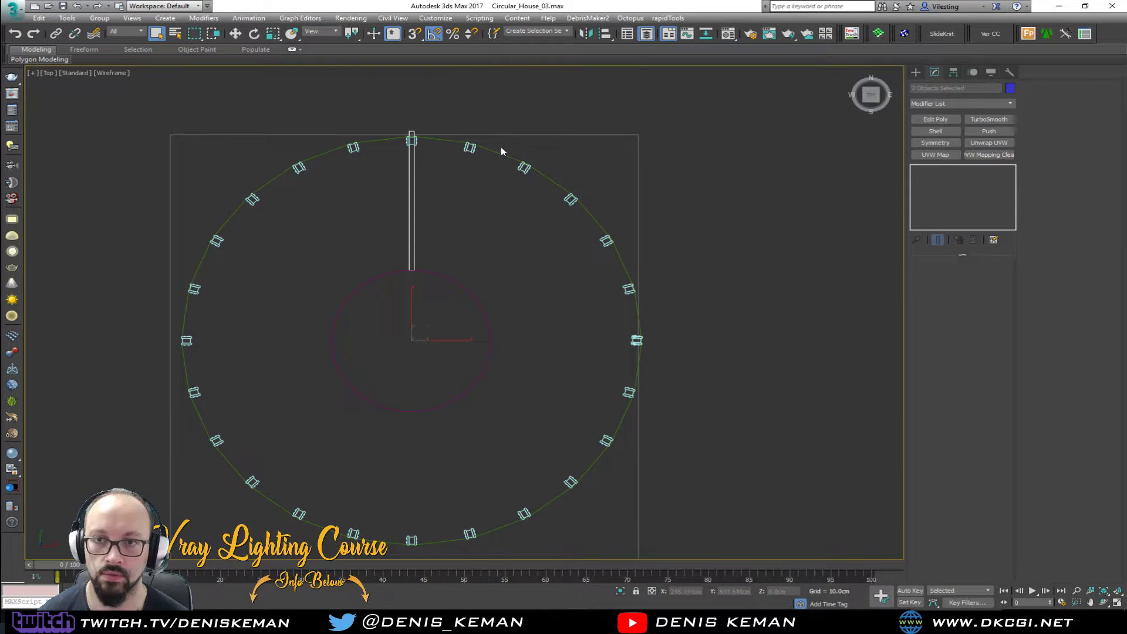
pyautogui.rightClick(437, 35)
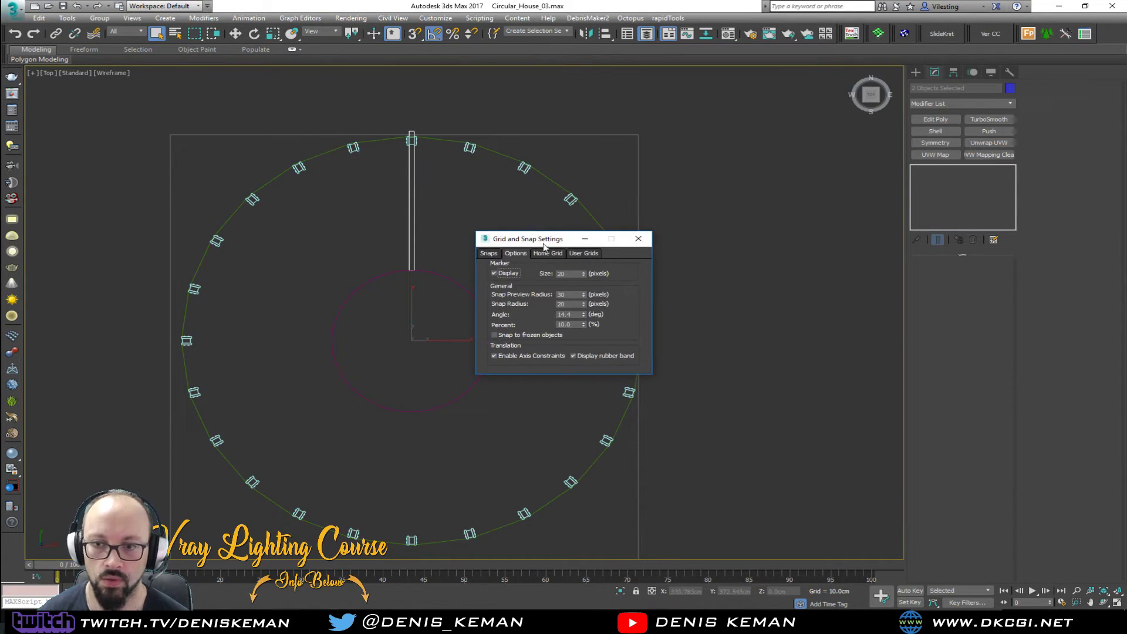
pyautogui.moveTo(581, 315); pyautogui.dragTo(540, 316)
pyautogui.write('15')
pyautogui.press('Return')
pyautogui.click(638, 238)
pyautogui.moveTo(444, 274); pyautogui.dragTo(448, 250, button='middle')
# - Narrow the selection to the single beam, Box074, whose pivot lies at the centre of the circle
pyautogui.press('e')
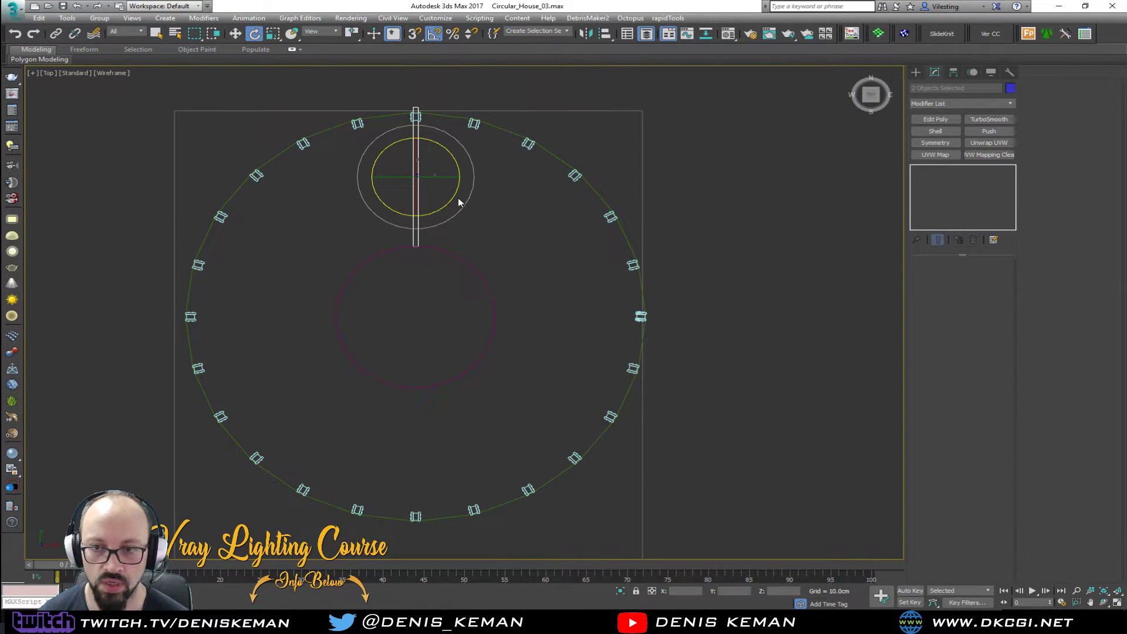
pyautogui.press('w')
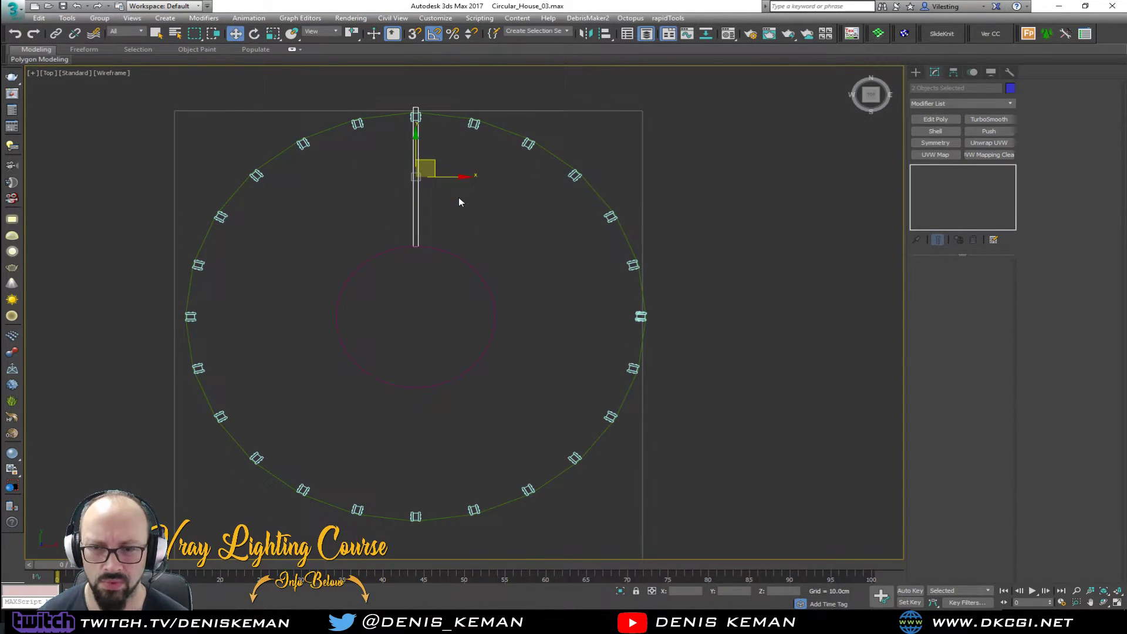
pyautogui.click(459, 299)
pyautogui.click(494, 325)
pyautogui.moveTo(452, 196); pyautogui.dragTo(394, 206)
pyautogui.click(953, 72)
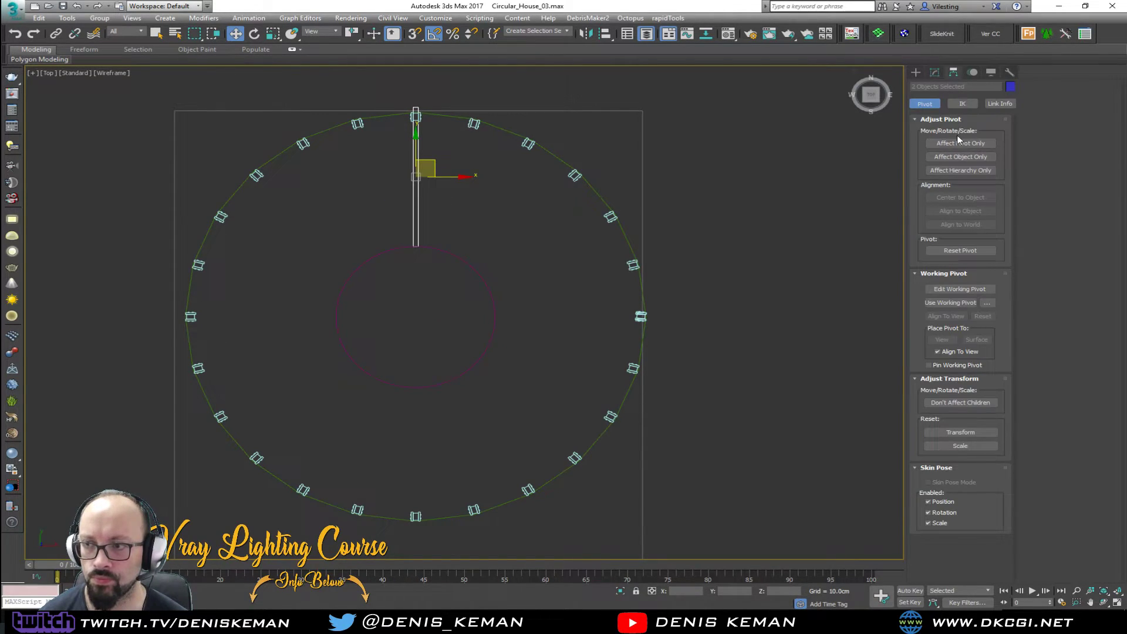
pyautogui.click(479, 212)
pyautogui.click(454, 305)
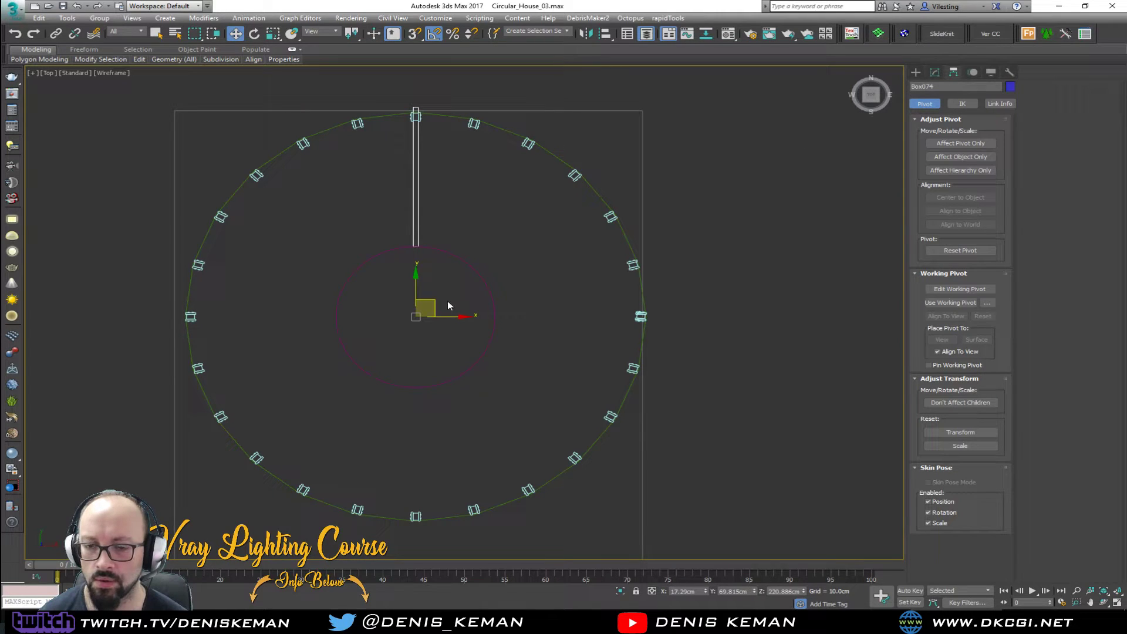
# - Rotate-copy the beam around the centre at 15-degree intervals to fill the ring, then delete the last copy overlapping the original
pyautogui.press('e')
pyautogui.keyDown('shift'); pyautogui.moveTo(451, 303); pyautogui.dragTo(454, 299); pyautogui.keyUp('shift')
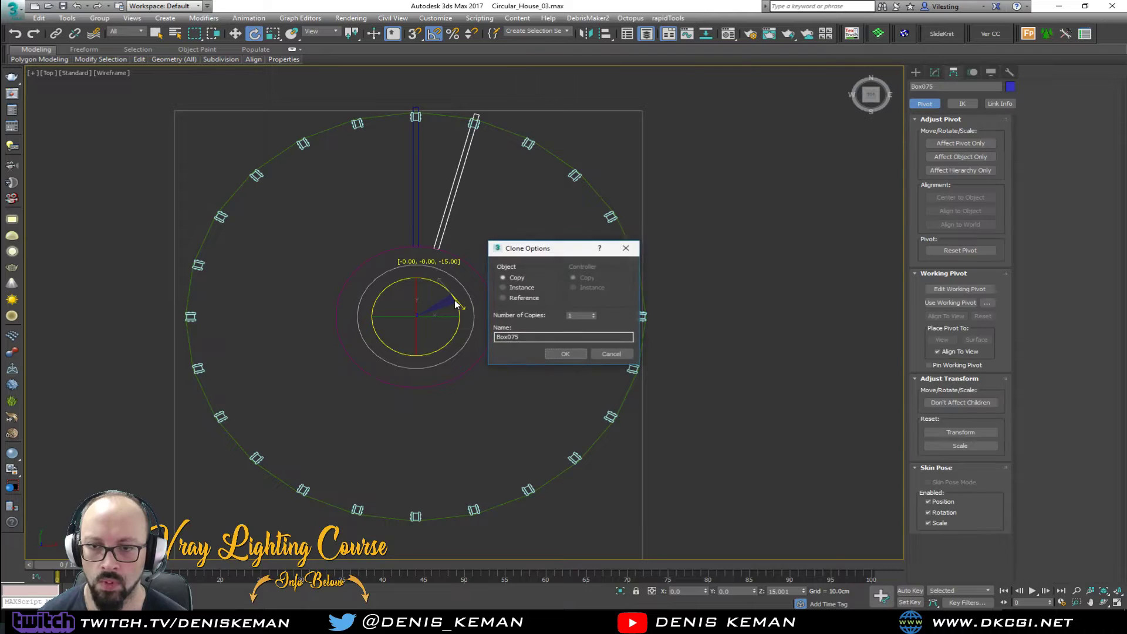
pyautogui.doubleClick(582, 317)
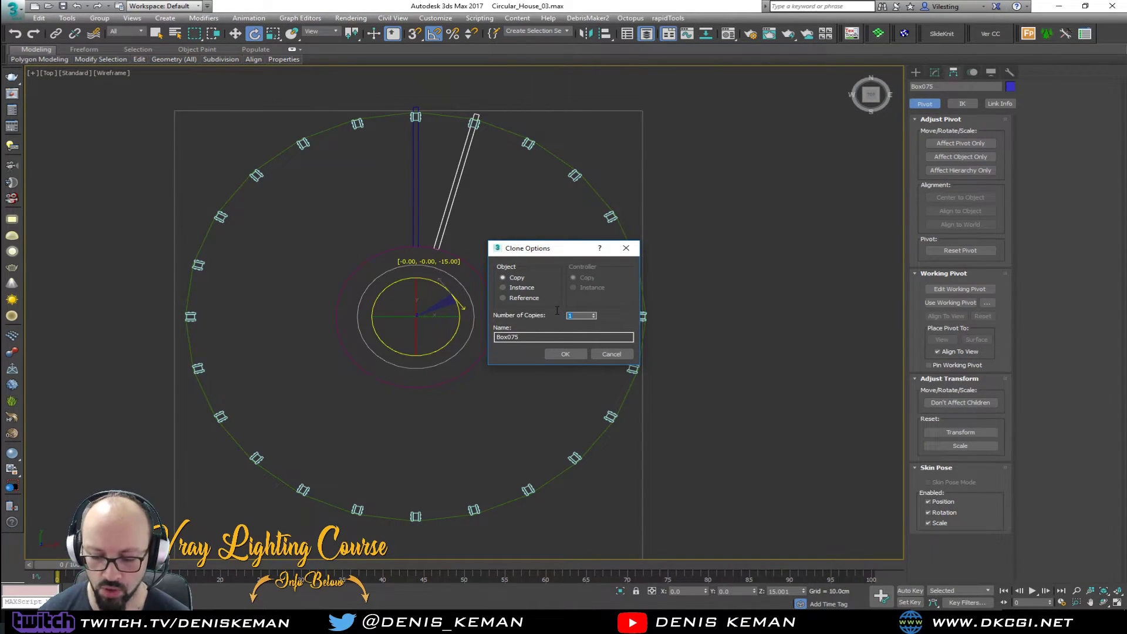
pyautogui.click(567, 354)
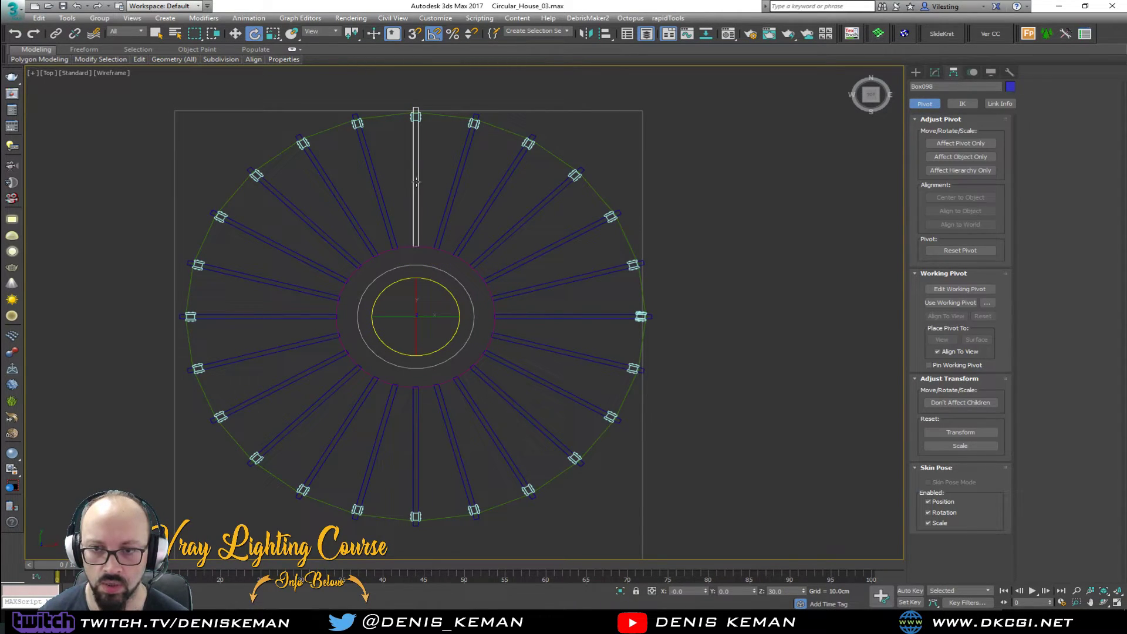
pyautogui.scroll(2, 418, 176)
pyautogui.scroll(-1, 417, 176)
pyautogui.press('Delete')
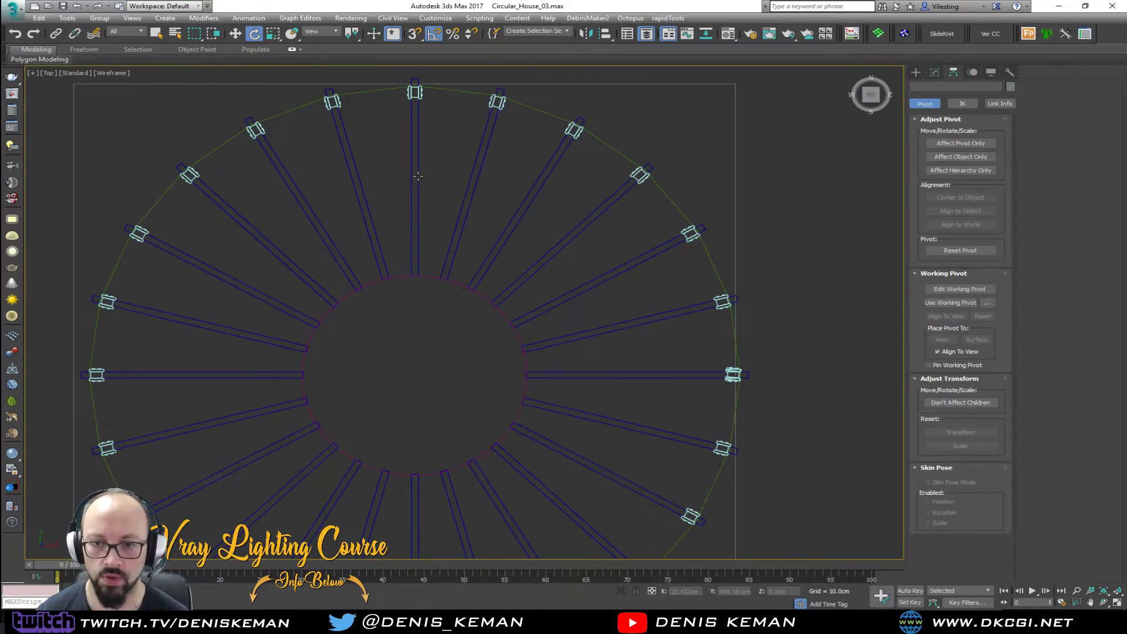
# - Move the central circle Circle003 straight down in the perspective view and deselect it
pyautogui.hotkey('alt', 'w')
pyautogui.click(566, 346)
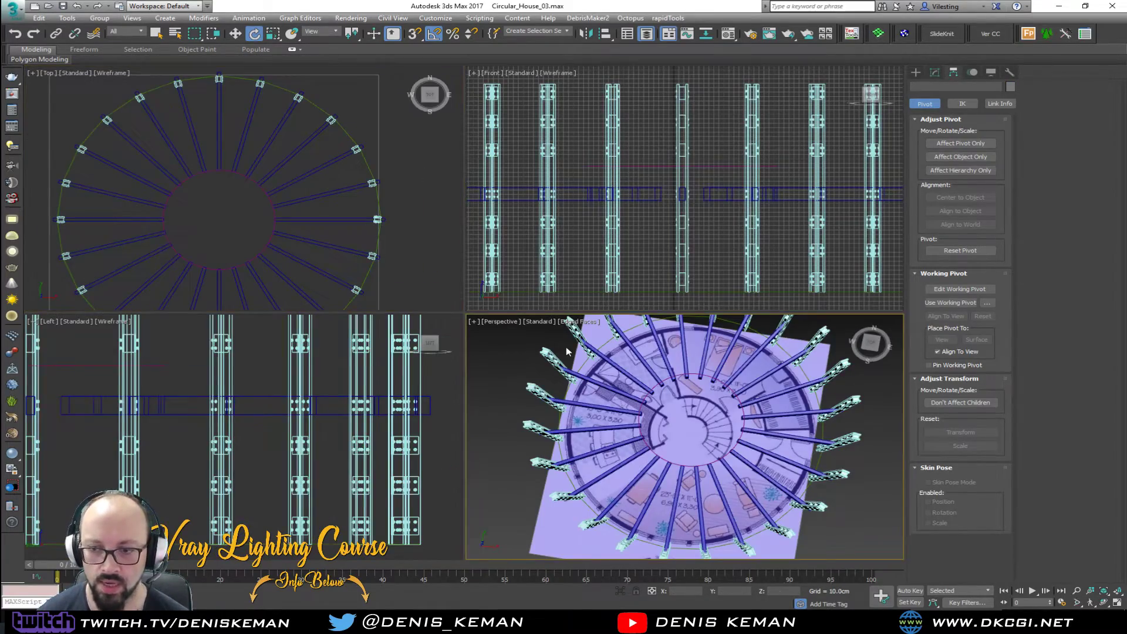
pyautogui.hotkey('alt', 'w')
pyautogui.keyDown('alt'); pyautogui.moveTo(549, 348); pyautogui.dragTo(494, 322, button='middle'); pyautogui.keyUp('alt')
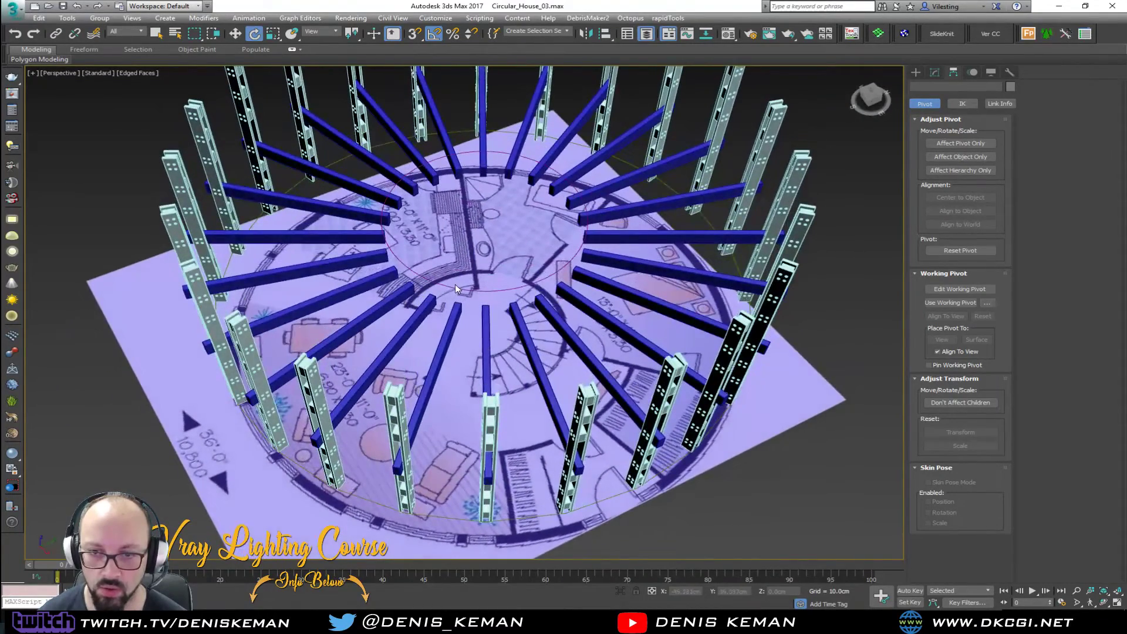
pyautogui.click(472, 299)
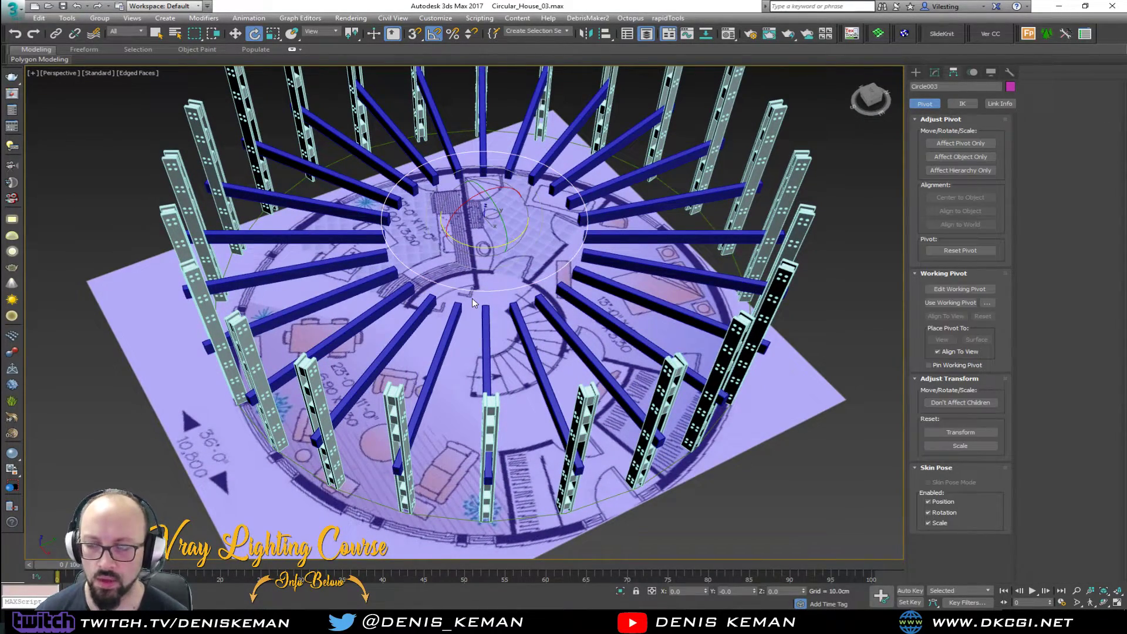
pyautogui.scroll(-5, 472, 298)
pyautogui.press('w')
pyautogui.moveTo(478, 228); pyautogui.dragTo(478, 357)
pyautogui.click(679, 351)
# - Select all the radial beams without the central circle and isolate them
pyautogui.scroll(3, 489, 249)
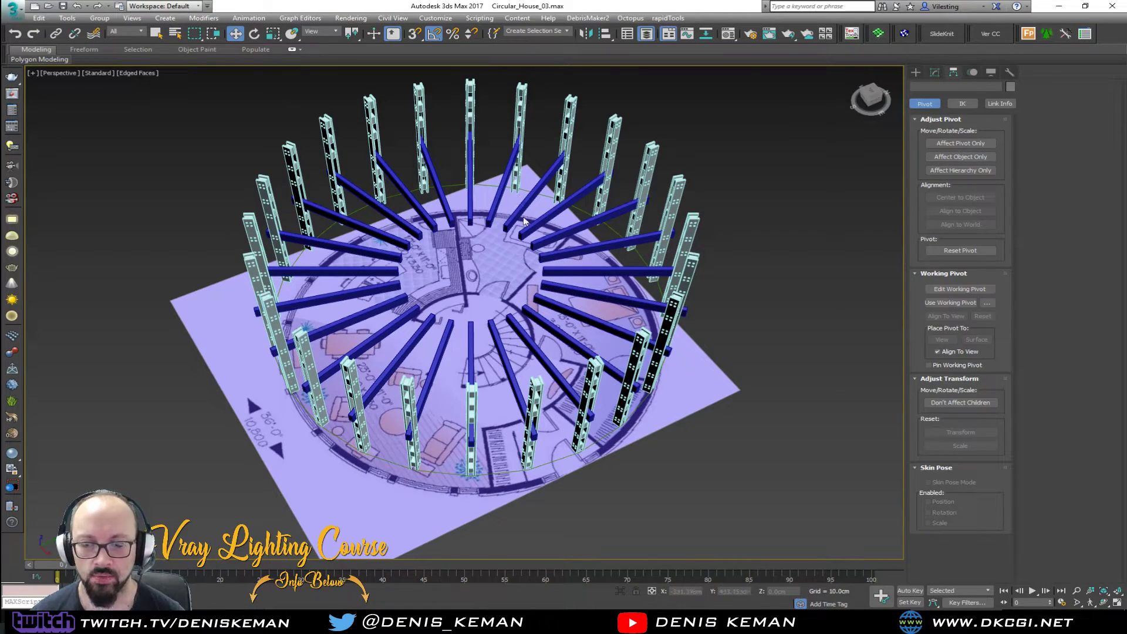
pyautogui.scroll(5, 493, 252)
pyautogui.moveTo(499, 256)
pyautogui.keyDown('alt'); pyautogui.mouseDown(button='middle')
pyautogui.moveTo(539, 270)
pyautogui.moveTo(492, 274)
pyautogui.mouseUp(button='middle'); pyautogui.keyUp('alt')
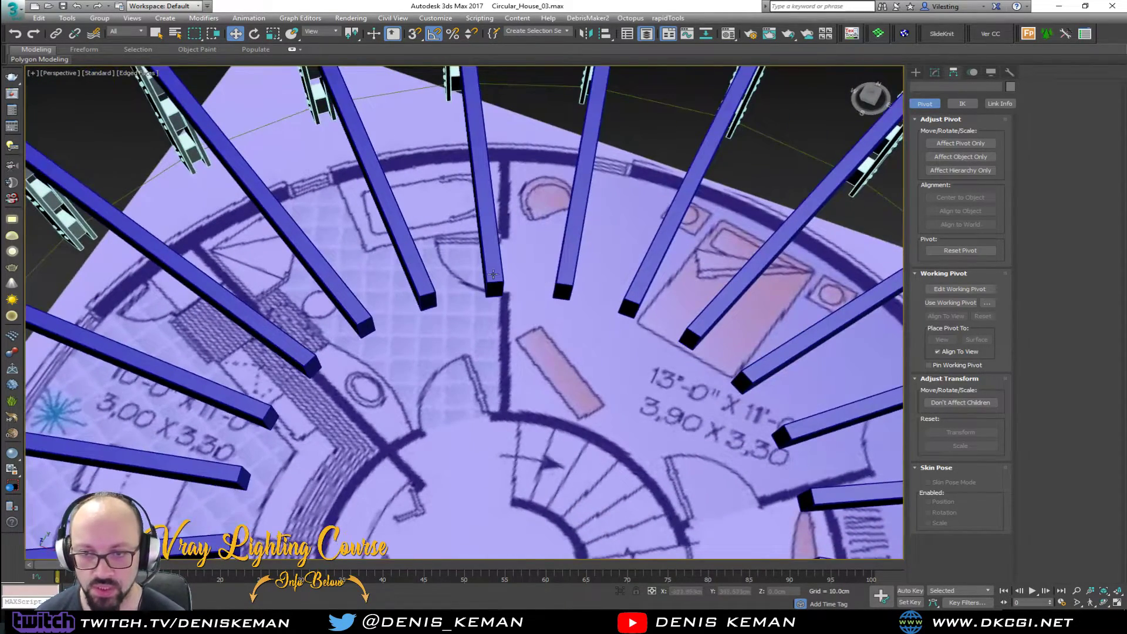
pyautogui.scroll(-8, 492, 274)
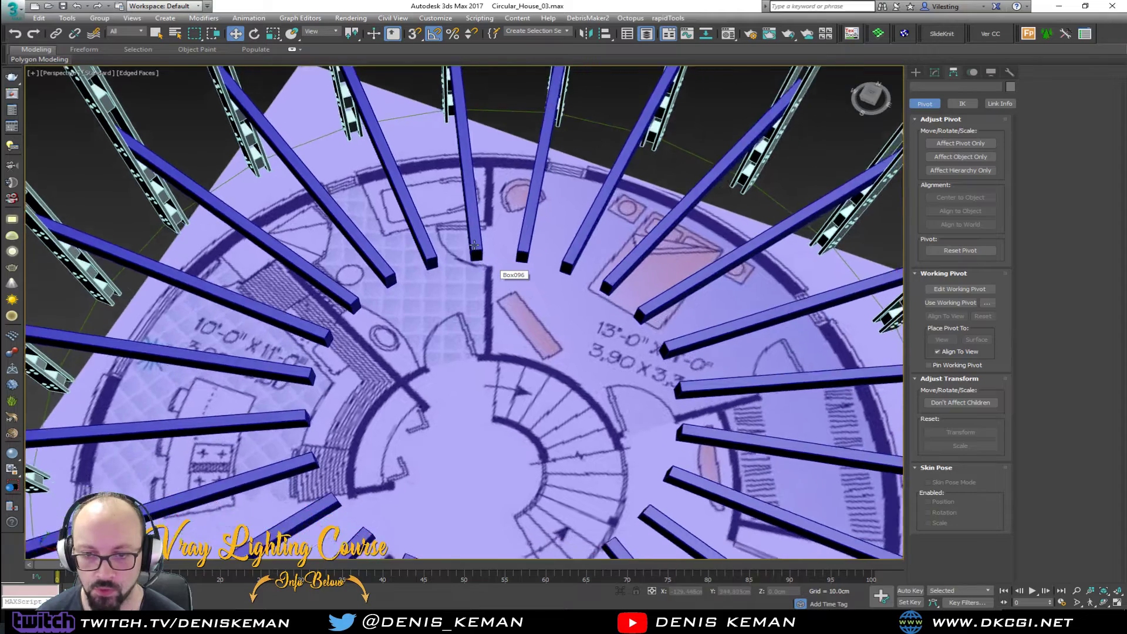
pyautogui.scroll(-1, 478, 256)
pyautogui.hotkey('alt', 'w')
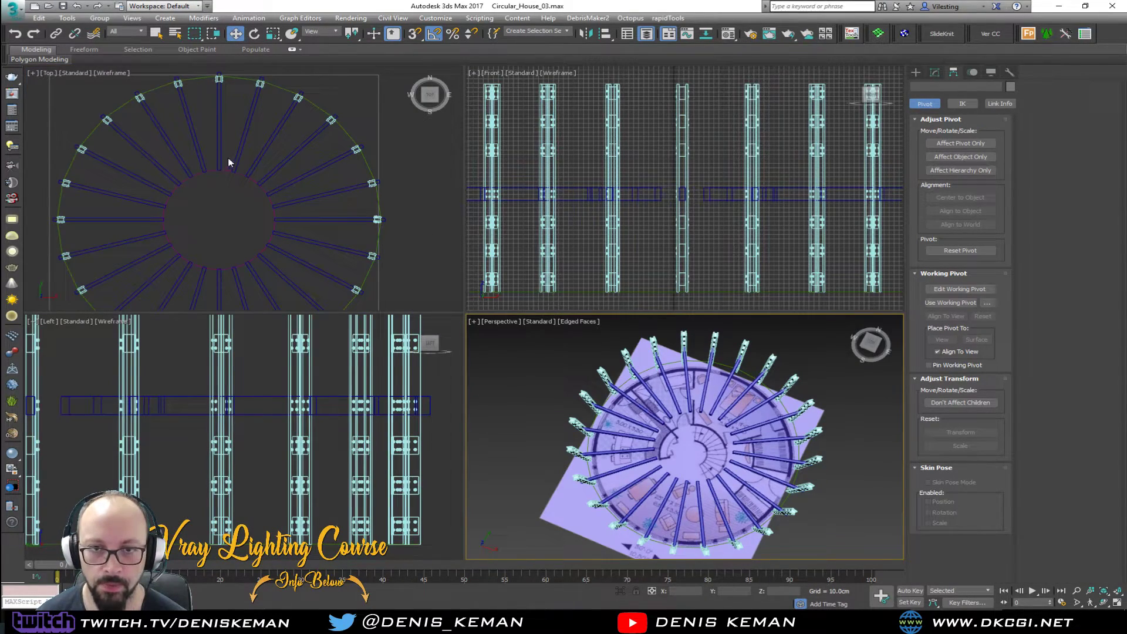
pyautogui.click(154, 149)
pyautogui.moveTo(154, 149); pyautogui.dragTo(287, 279)
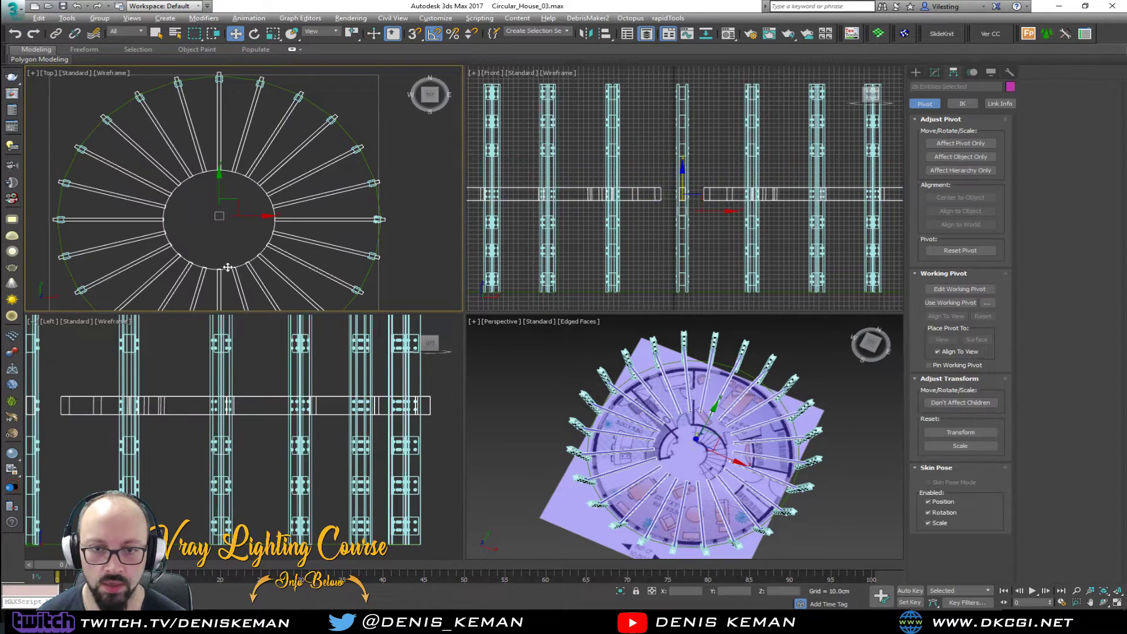
pyautogui.rightClick(511, 374)
pyautogui.hotkey('alt', 'q')
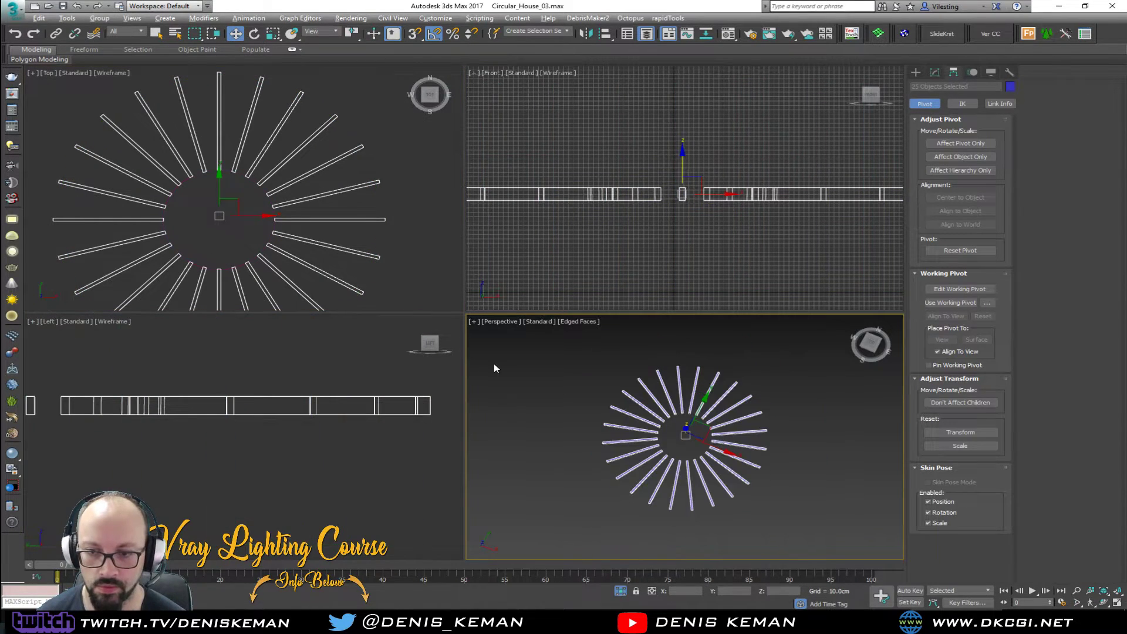
# - Attach all the other radial beams to one beam through its Edit Poly attach list
pyautogui.hotkey('alt', 'w')
pyautogui.keyDown('alt'); pyautogui.moveTo(618, 407); pyautogui.dragTo(573, 335, button='middle'); pyautogui.keyUp('alt')
pyautogui.scroll(5, 492, 352)
pyautogui.click(503, 350)
pyautogui.click(934, 71)
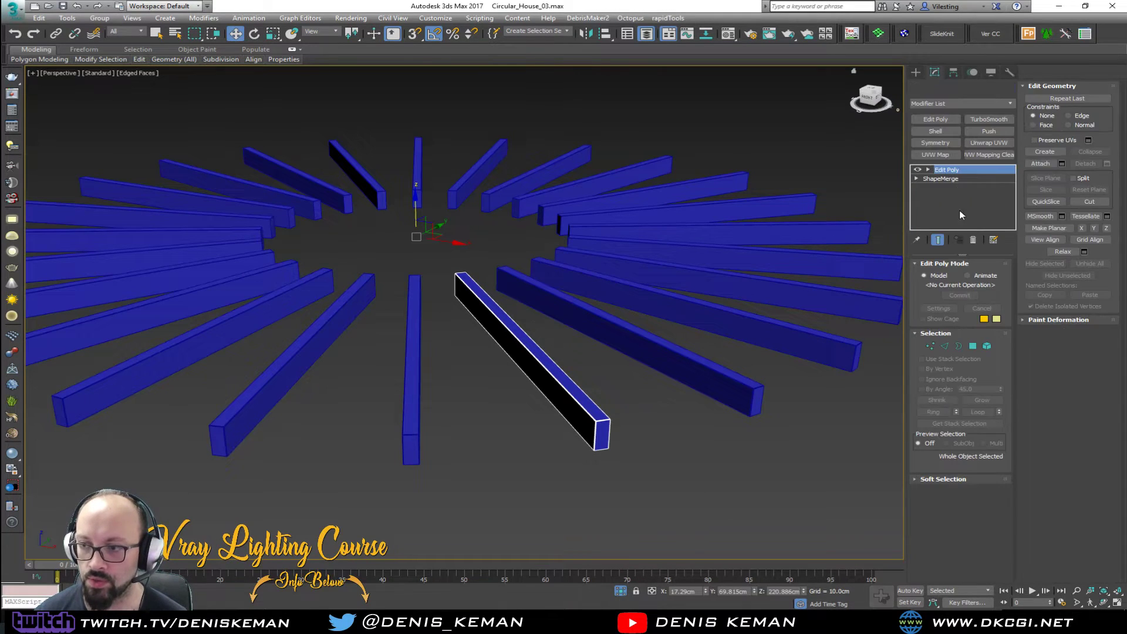
pyautogui.click(1062, 163)
pyautogui.hotkey('ctrl', 'a')
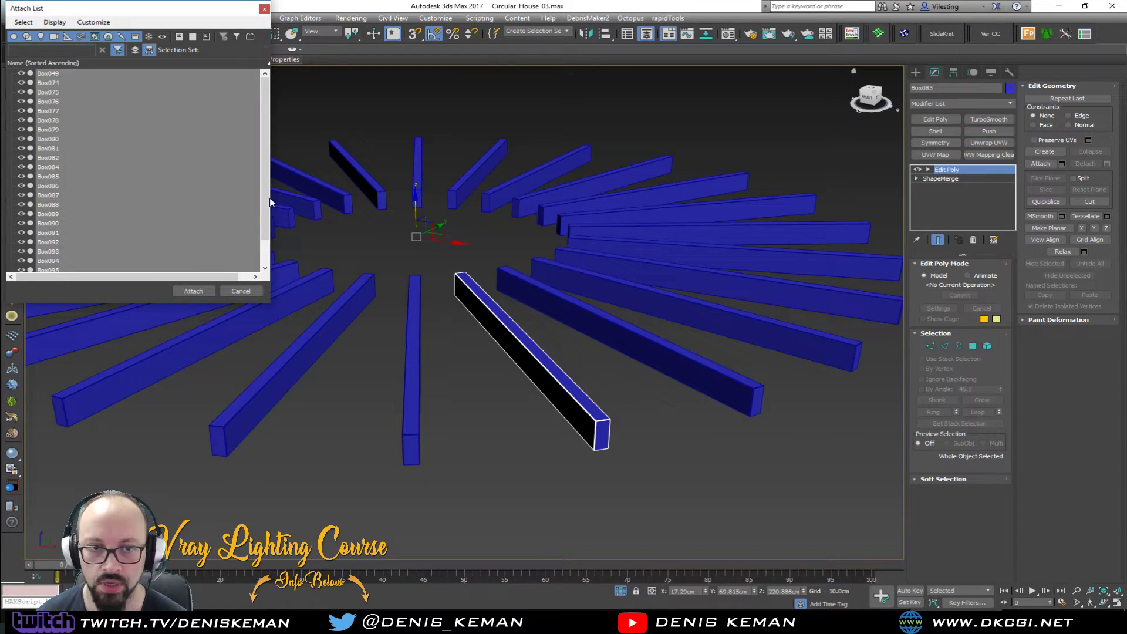
pyautogui.click(192, 291)
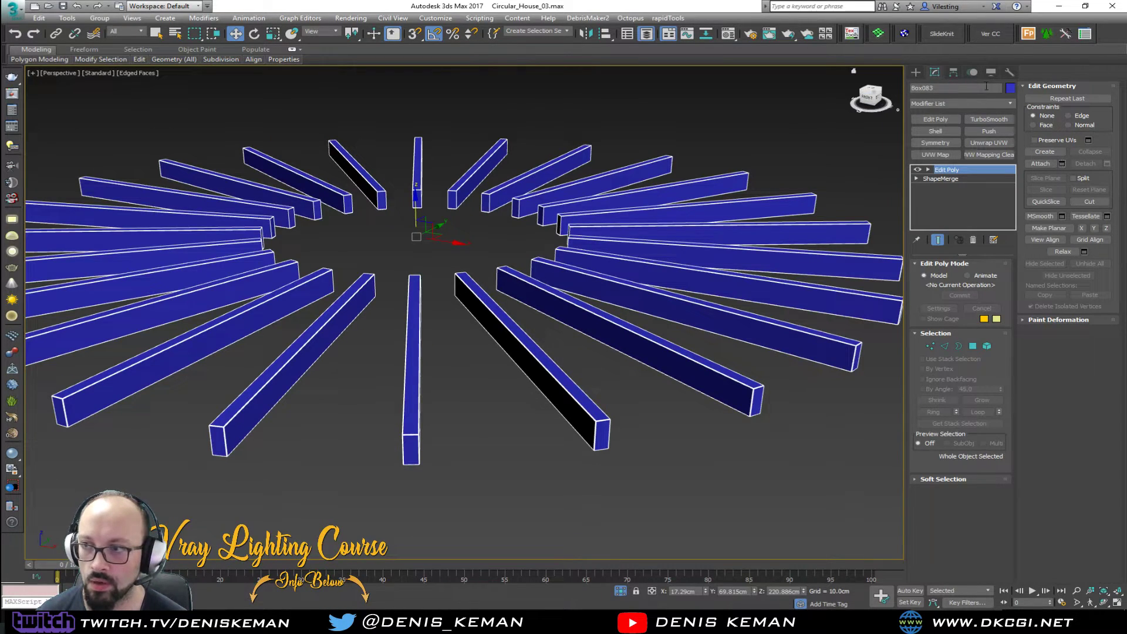
# - Set the combined beams' object colour to grey and end the isolation
pyautogui.click(1012, 90)
pyautogui.click(662, 246)
pyautogui.click(797, 278)
pyautogui.click(573, 132)
pyautogui.rightClick(573, 134)
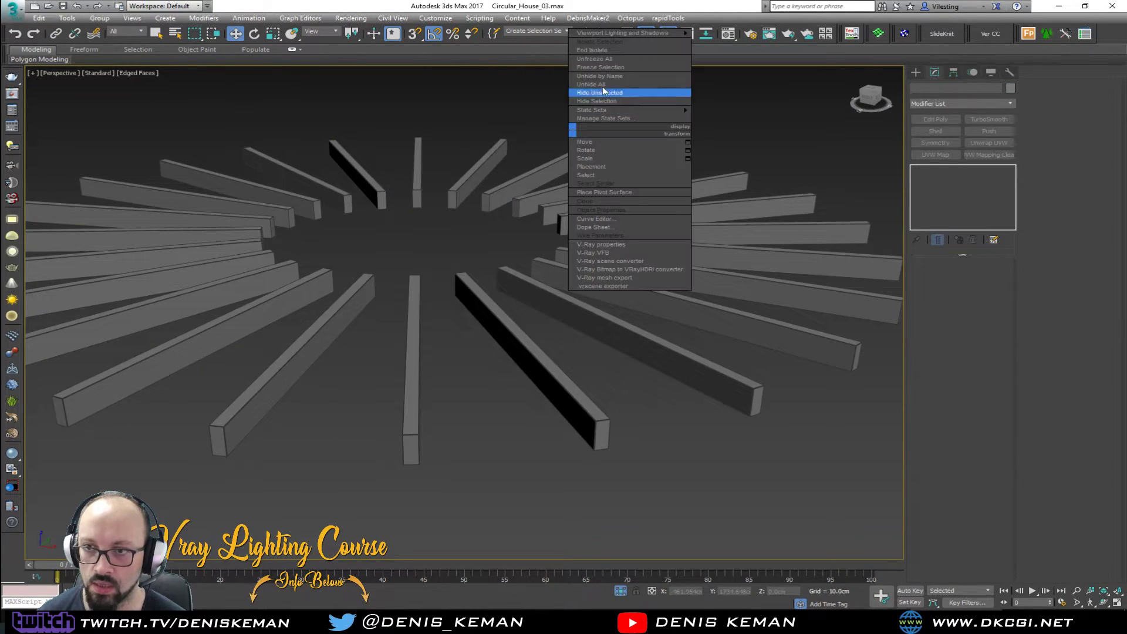
pyautogui.click(610, 51)
# - Select all the outer columns together, leaving the base circle out of the selection
pyautogui.keyDown('alt'); pyautogui.moveTo(509, 294); pyautogui.dragTo(464, 317, button='middle'); pyautogui.keyUp('alt')
pyautogui.click(452, 368)
pyautogui.keyDown('alt'); pyautogui.moveTo(452, 368); pyautogui.dragTo(461, 331, button='middle'); pyautogui.keyUp('alt')
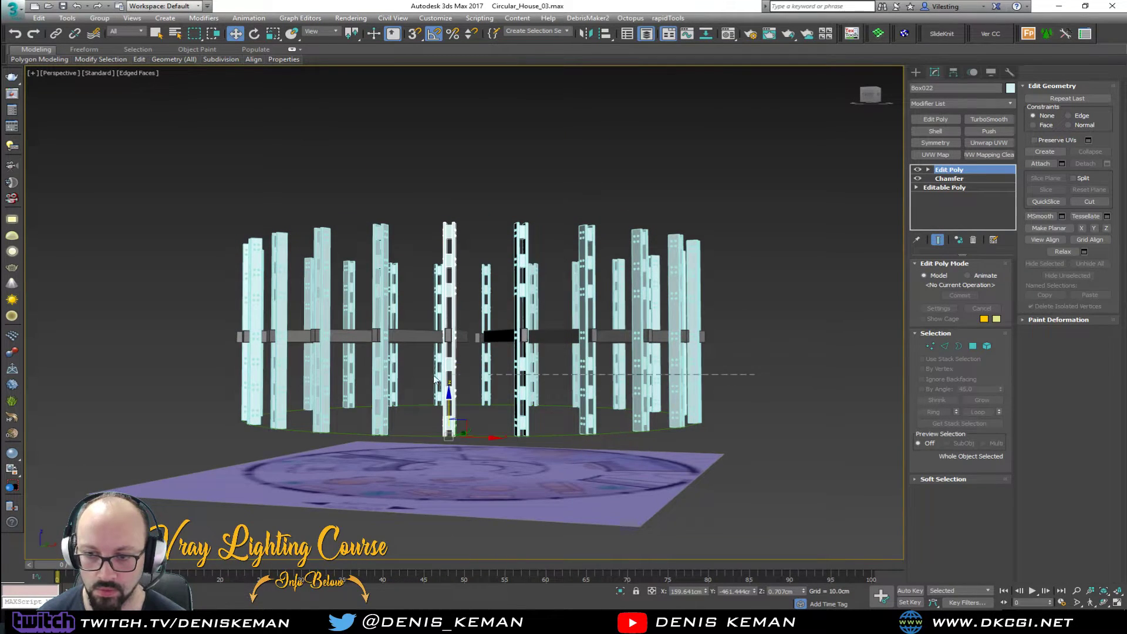
pyautogui.click(171, 380)
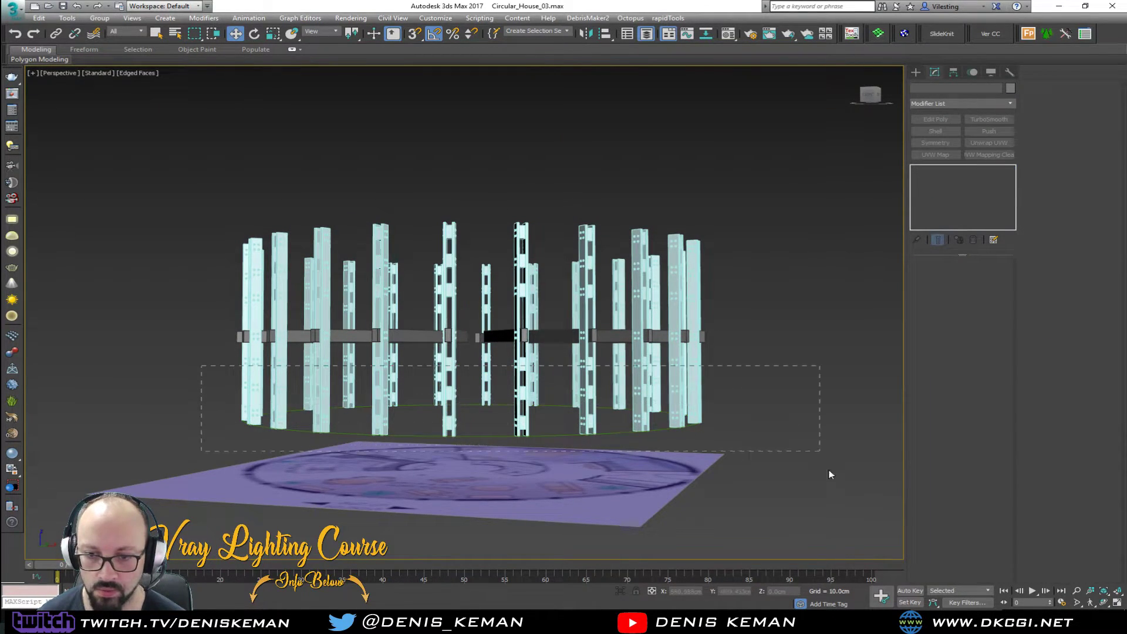
pyautogui.moveTo(827, 468); pyautogui.dragTo(793, 474)
pyautogui.keyDown('alt'); pyautogui.click(490, 405); pyautogui.keyUp('alt')
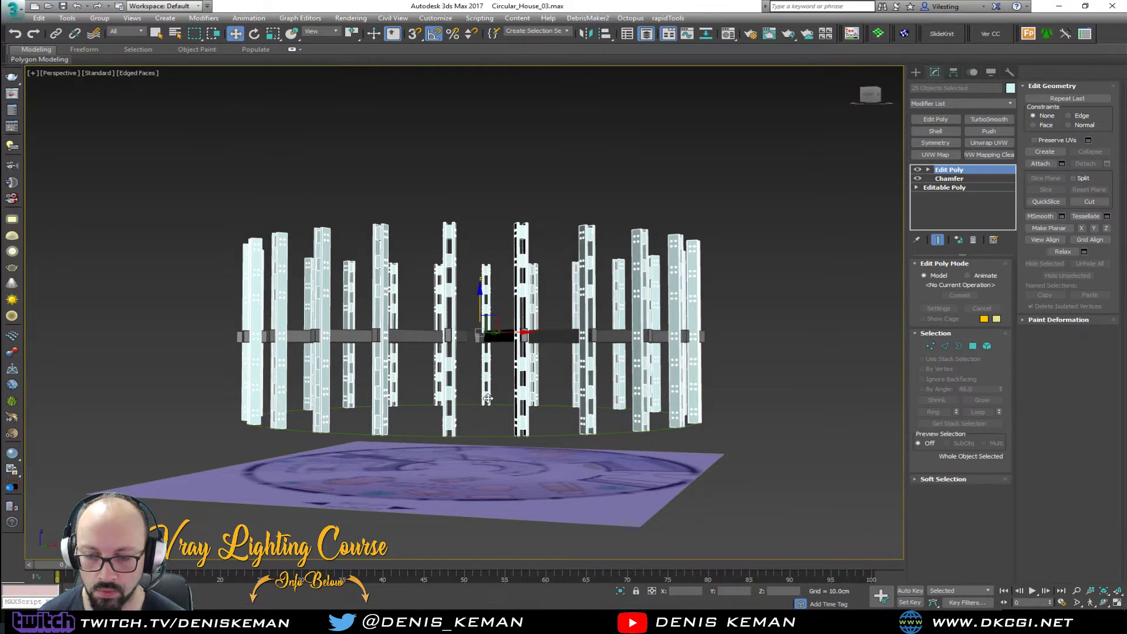
pyautogui.keyDown('alt'); pyautogui.moveTo(487, 382); pyautogui.dragTo(477, 415, button='middle'); pyautogui.keyUp('alt')
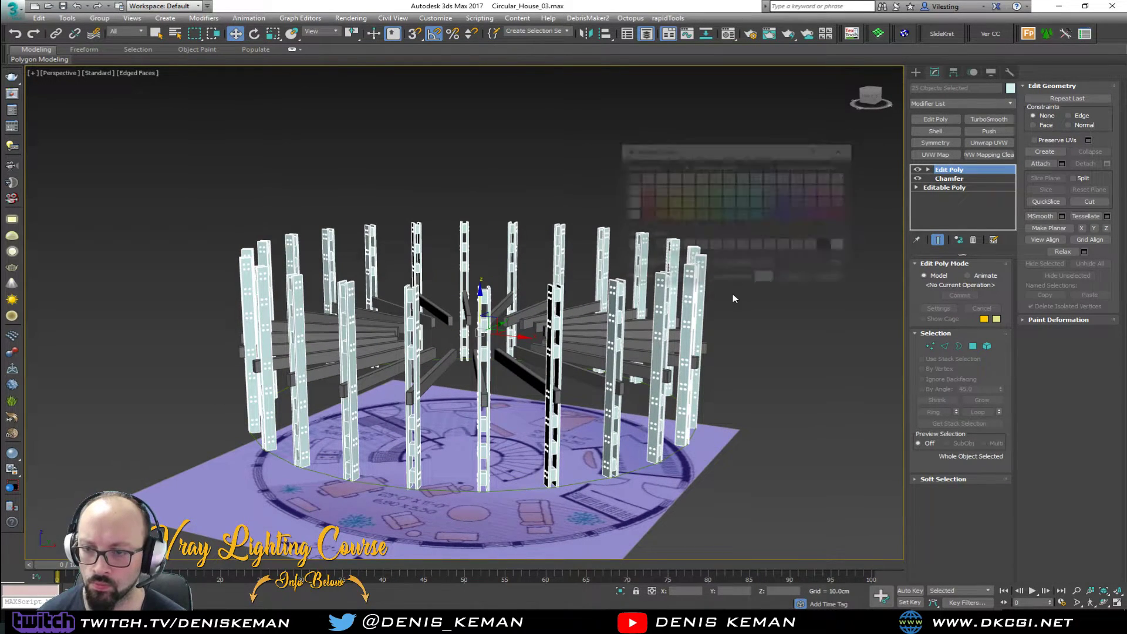
# - Set the selected columns' object colour to grey and clear the selection
pyautogui.click(660, 247)
pyautogui.click(797, 280)
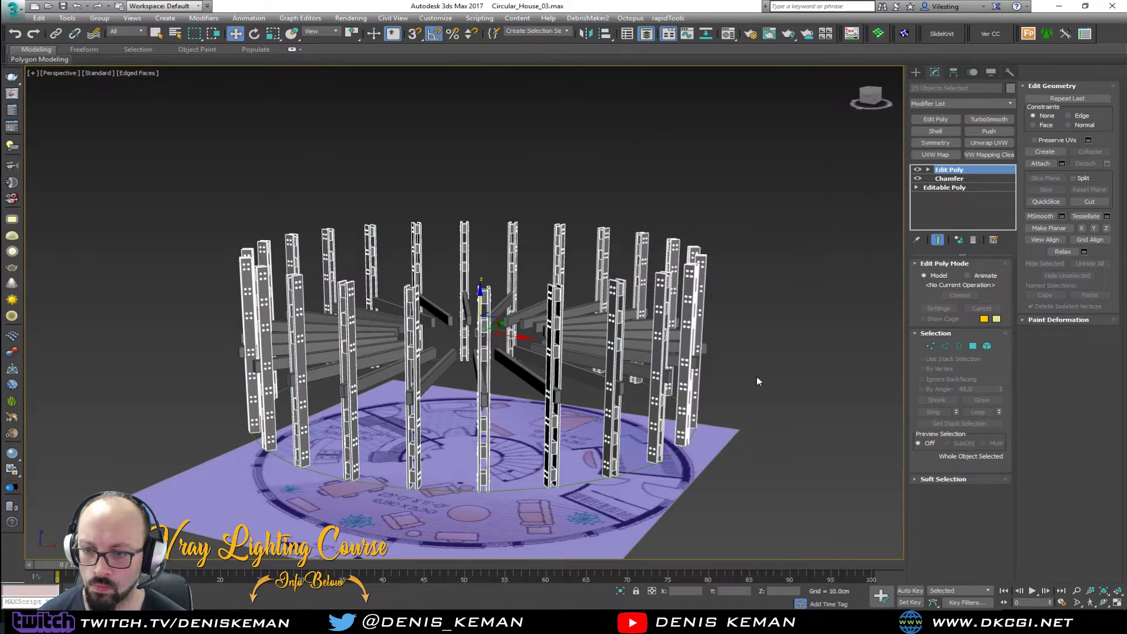
pyautogui.click(756, 376)
# - Examine the radial beams' inner ends and the columns from above with the edge display off
pyautogui.scroll(3, 553, 389)
pyautogui.press('F4')
pyautogui.keyDown('alt'); pyautogui.moveTo(526, 388); pyautogui.dragTo(491, 336, button='middle'); pyautogui.keyUp('alt')
pyautogui.scroll(4, 435, 371)
pyautogui.moveTo(435, 371); pyautogui.dragTo(386, 308, button='middle')
pyautogui.scroll(5, 501, 297)
pyautogui.scroll(-5, 491, 325)
pyautogui.click(398, 256)
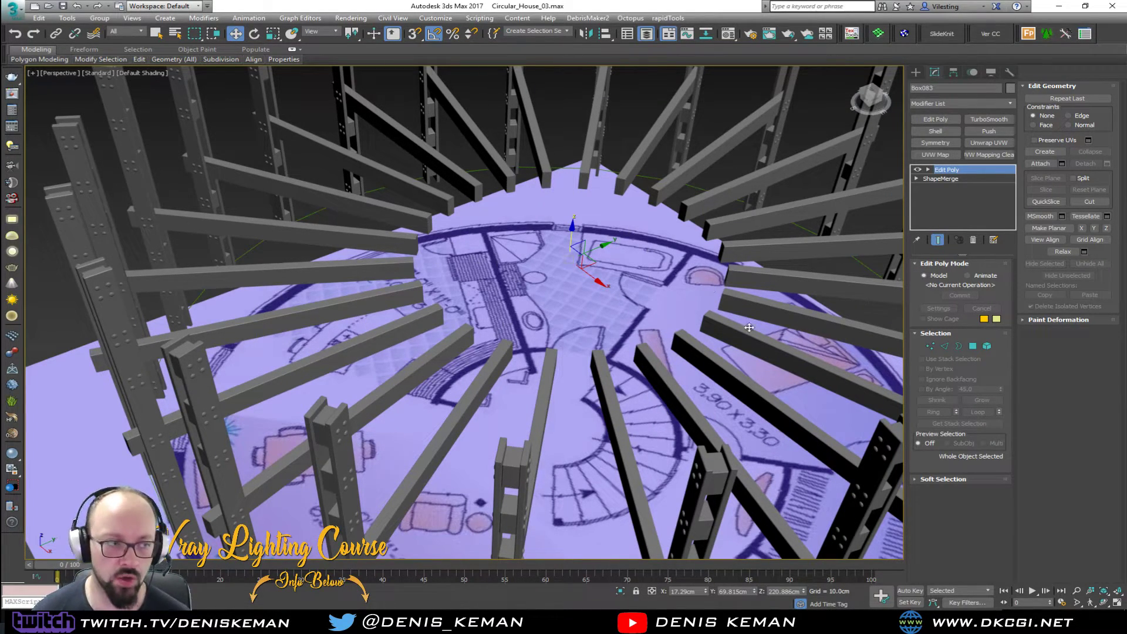
pyautogui.moveTo(592, 288); pyautogui.dragTo(477, 364, button='middle')
pyautogui.scroll(4, 460, 363)
pyautogui.scroll(-1, 461, 362)
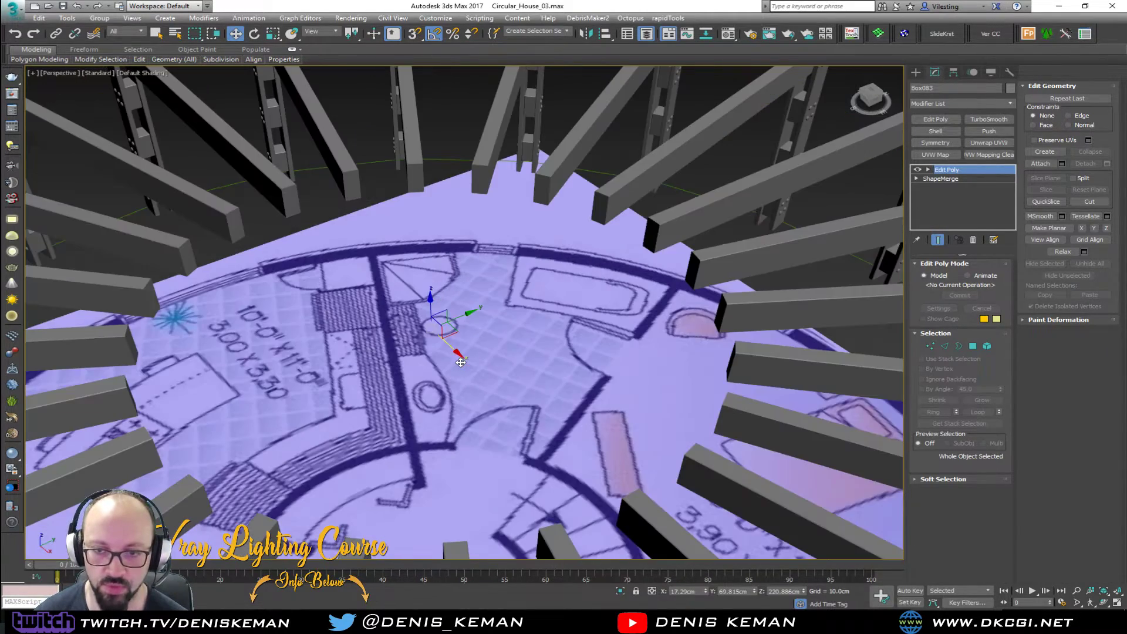
pyautogui.scroll(-4, 460, 362)
# - Unhide all the hidden objects and show the edged faces again
pyautogui.rightClick(496, 337)
pyautogui.click(503, 309)
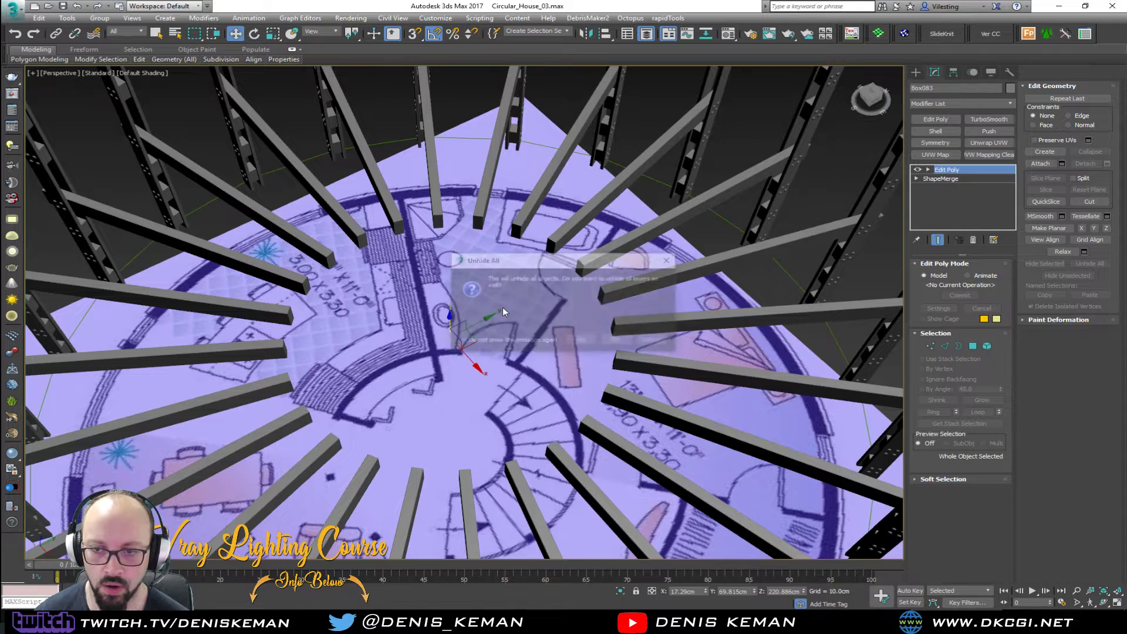
pyautogui.click(581, 342)
pyautogui.scroll(-5, 476, 355)
pyautogui.keyDown('alt'); pyautogui.moveTo(477, 355); pyautogui.dragTo(482, 385, button='middle'); pyautogui.keyUp('alt')
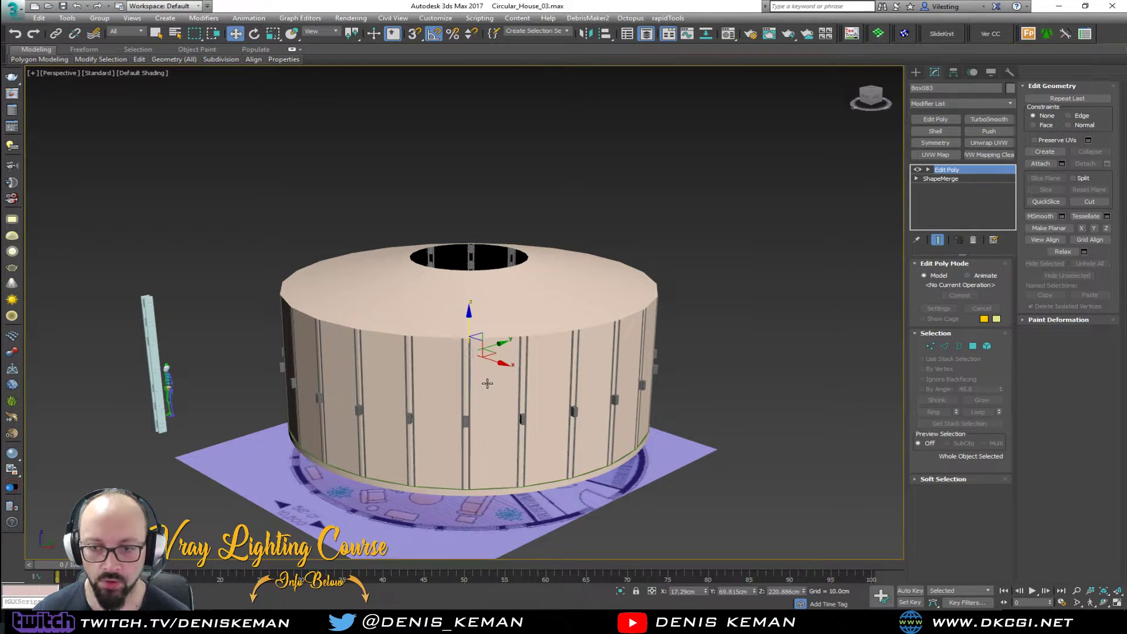
pyautogui.press('F4')
# - Make the outer wall and roof shell see-through to inspect the structure inside, and delete that shell
pyautogui.click(487, 383)
pyautogui.hotkey('alt', 'x')
pyautogui.click(697, 376)
pyautogui.keyDown('alt'); pyautogui.moveTo(697, 376); pyautogui.dragTo(393, 377, button='middle'); pyautogui.keyUp('alt')
pyautogui.scroll(5, 476, 372)
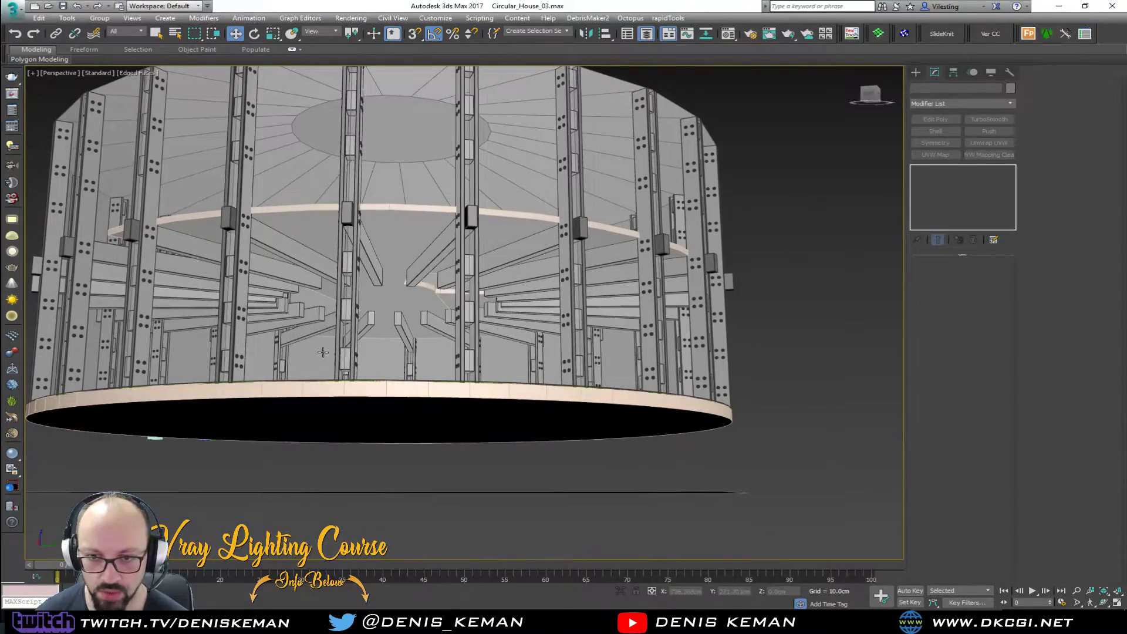
pyautogui.keyDown('alt'); pyautogui.moveTo(328, 292); pyautogui.dragTo(428, 294, button='middle'); pyautogui.keyUp('alt')
pyautogui.click(428, 294)
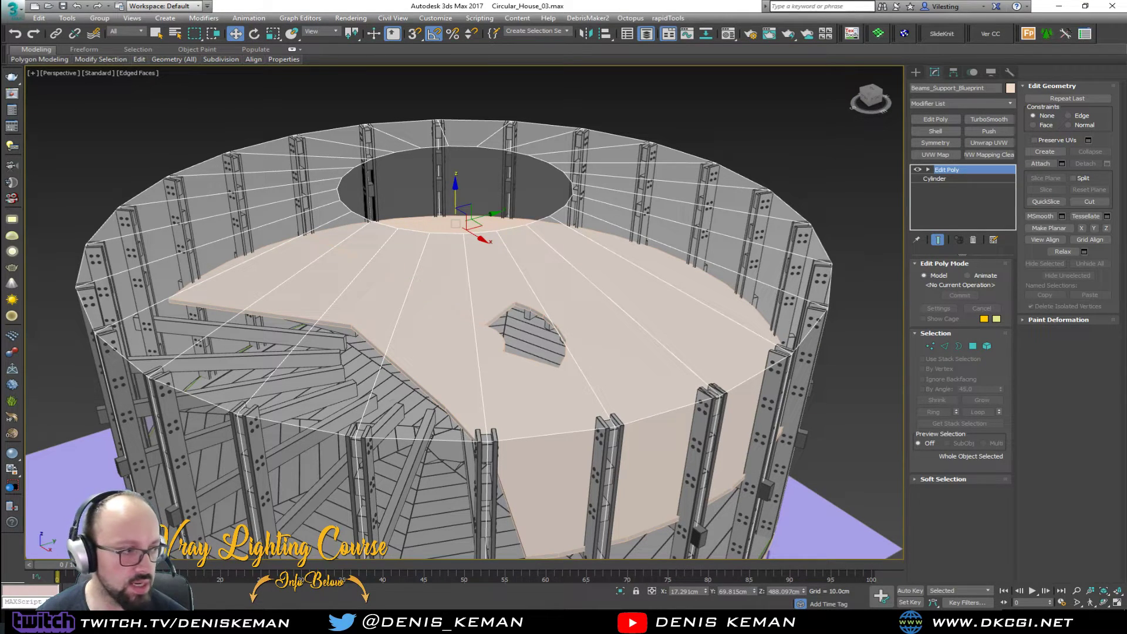
pyautogui.press('Delete')
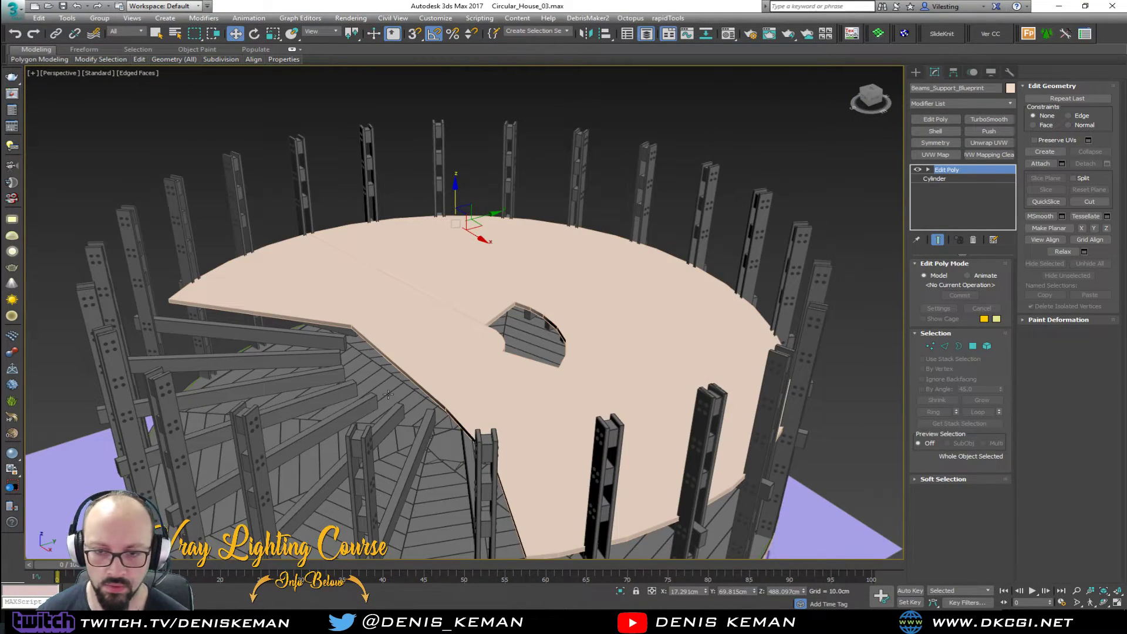
# - Check the structure in wireframe, return to shaded display and remove the base floor under the columns
pyautogui.keyDown('alt'); pyautogui.moveTo(408, 436); pyautogui.dragTo(407, 337, button='middle'); pyautogui.keyUp('alt')
pyautogui.keyDown('alt'); pyautogui.moveTo(423, 451); pyautogui.dragTo(426, 399, button='middle'); pyautogui.keyUp('alt')
pyautogui.press('F3')
pyautogui.click(425, 400)
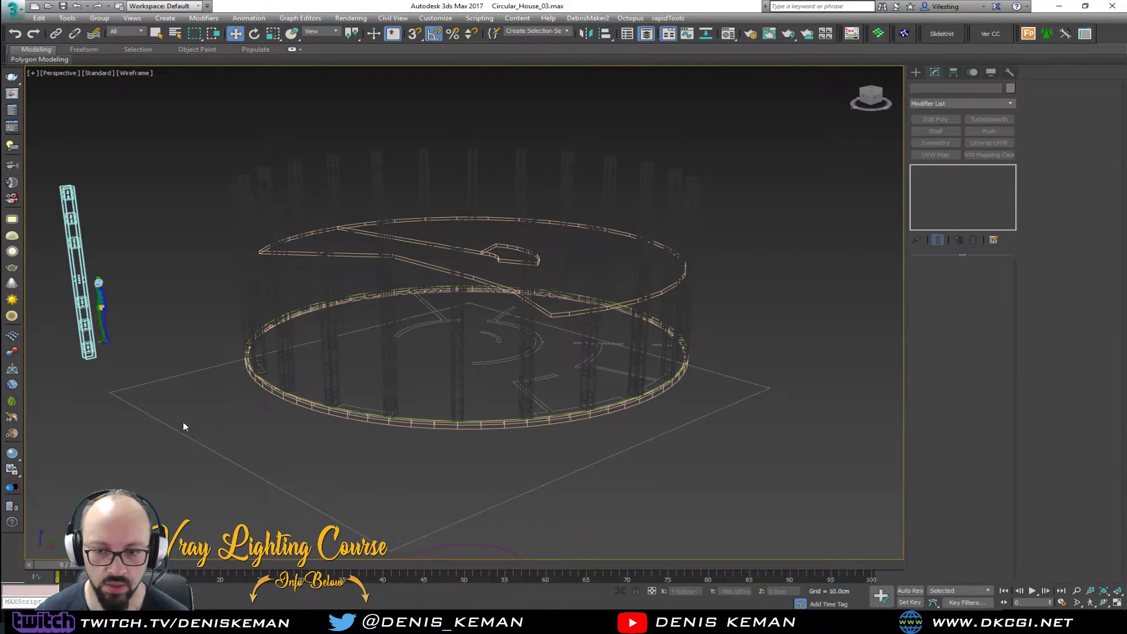
pyautogui.press('F3')
pyautogui.scroll(3, 438, 423)
pyautogui.click(438, 424)
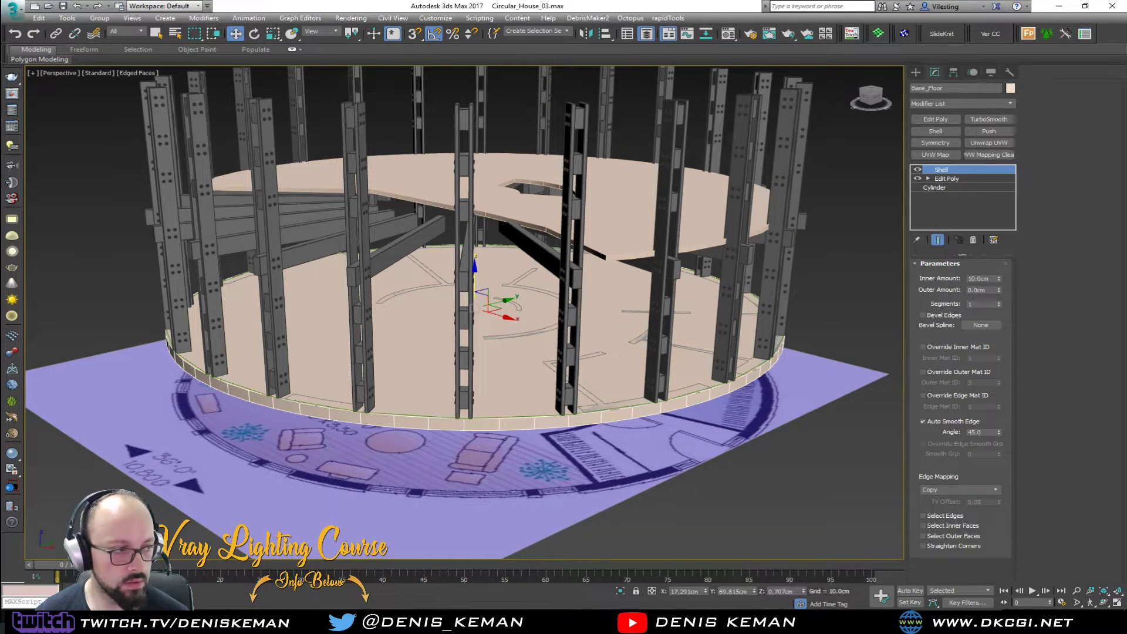
pyautogui.hotkey('alt', 'x')
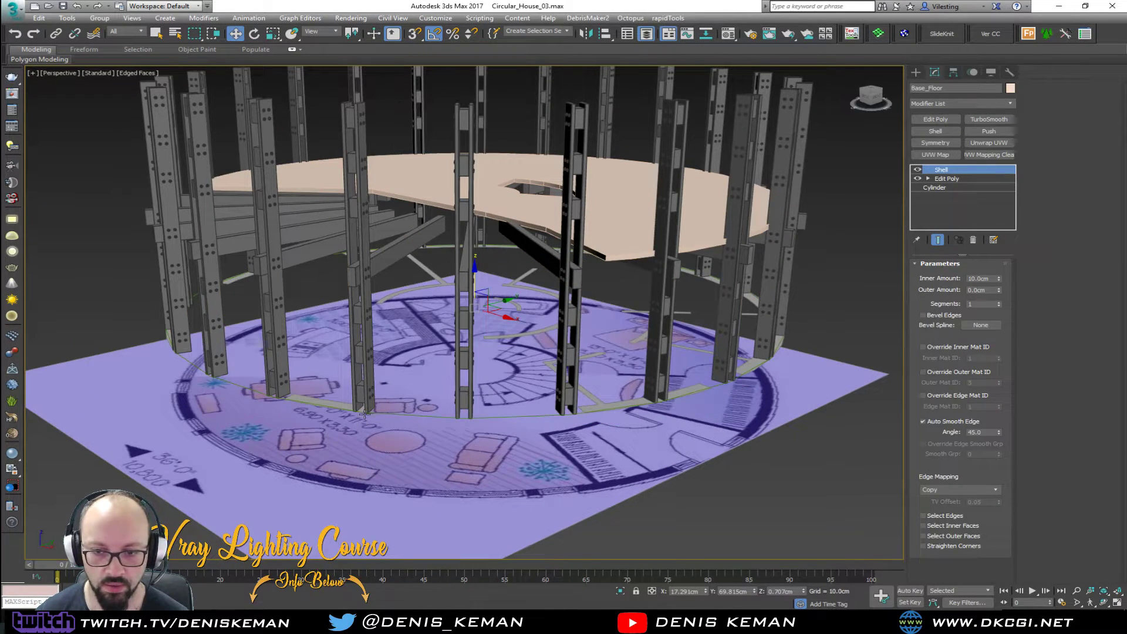
# - Delete the circular outline spline running around the foot of the columns
pyautogui.click(419, 431)
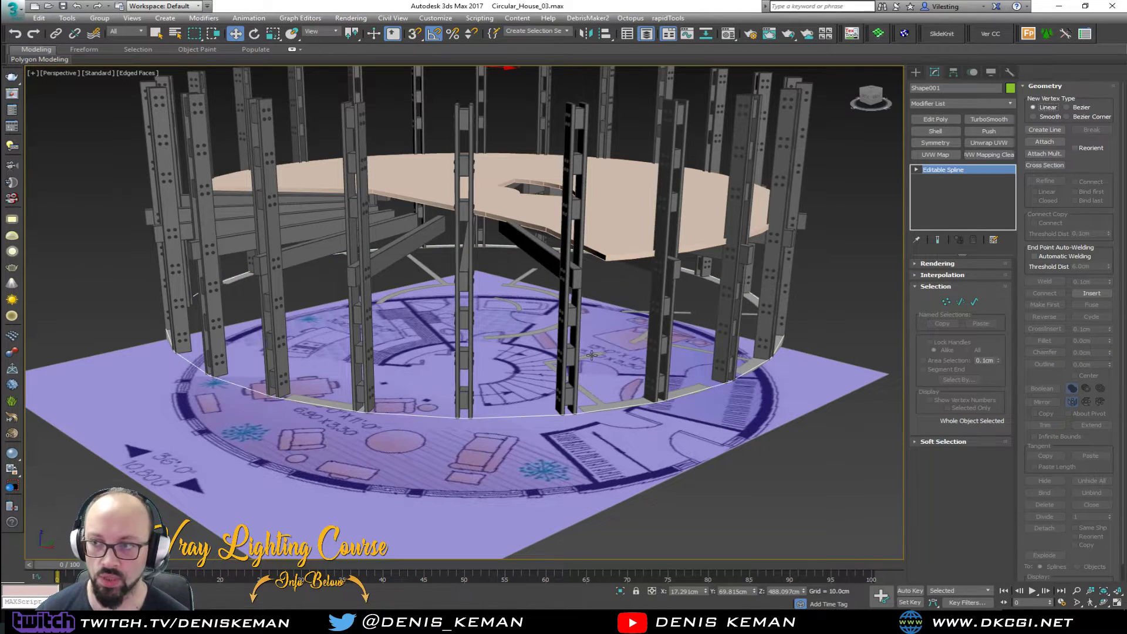
pyautogui.press('Delete')
pyautogui.click(414, 417)
pyautogui.press('Delete')
pyautogui.keyDown('alt'); pyautogui.moveTo(414, 417); pyautogui.dragTo(442, 361, button='middle'); pyautogui.keyUp('alt')
pyautogui.scroll(-6, 445, 370)
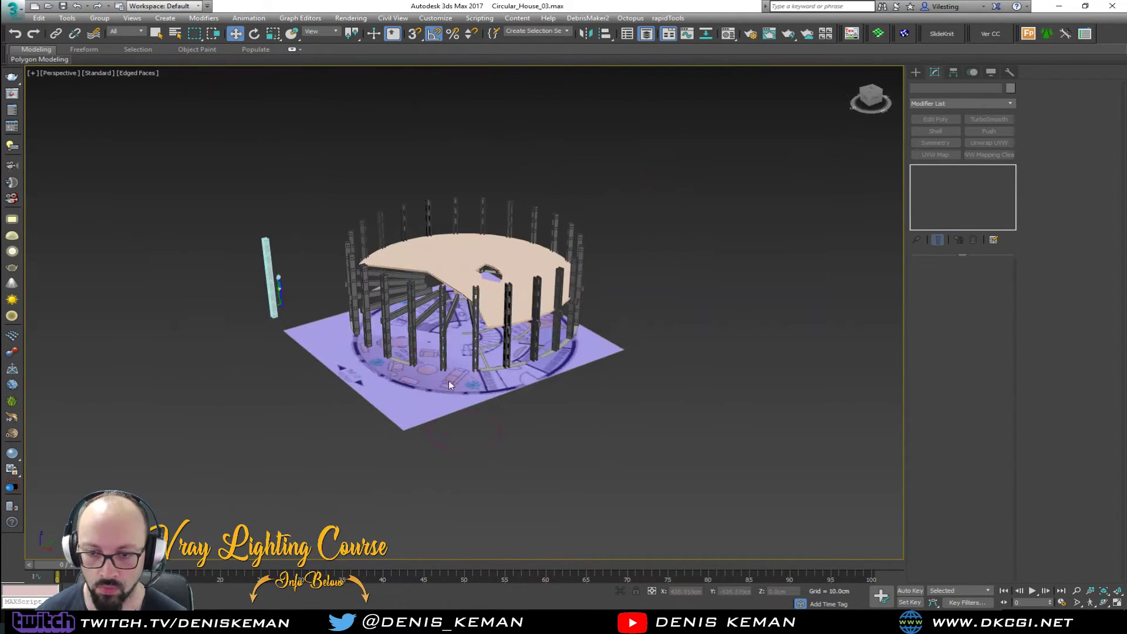
# - Clone the small circle below the blueprint upward as one independent copy
pyautogui.click(499, 442)
pyautogui.scroll(5, 483, 422)
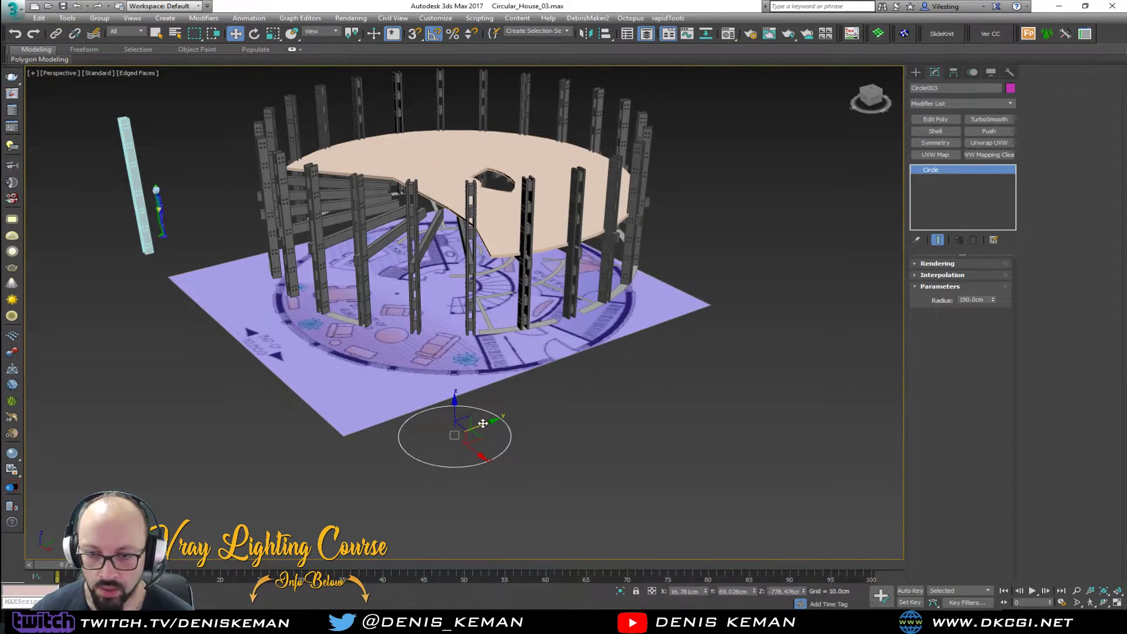
pyautogui.scroll(3, 482, 423)
pyautogui.moveTo(452, 369); pyautogui.dragTo(466, 417, button='middle')
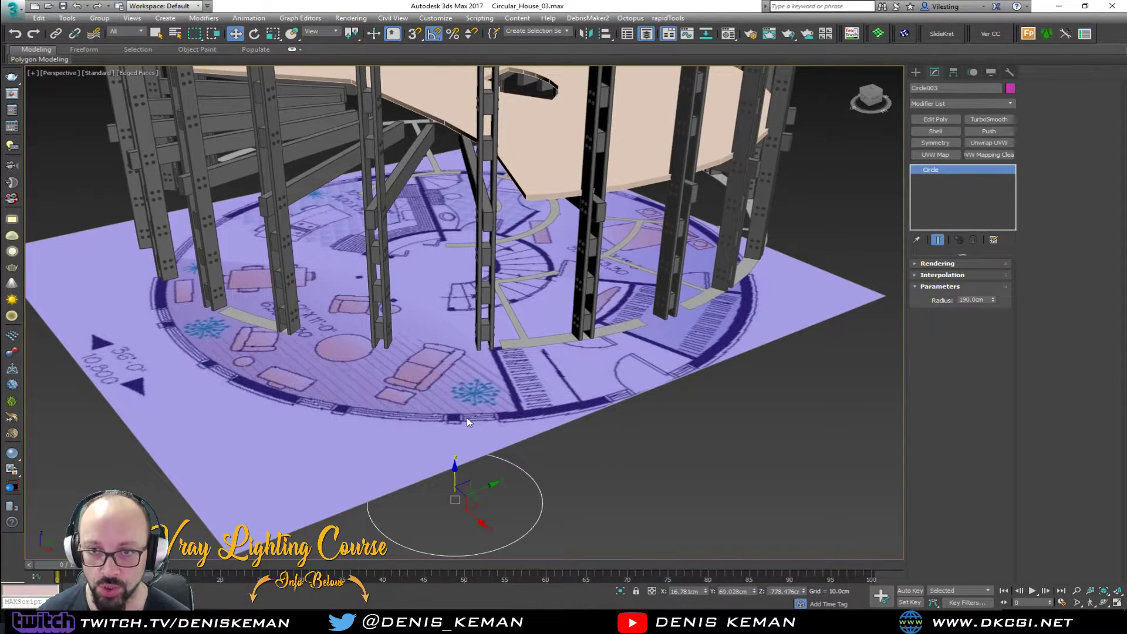
pyautogui.moveTo(455, 468); pyautogui.dragTo(485, 195)
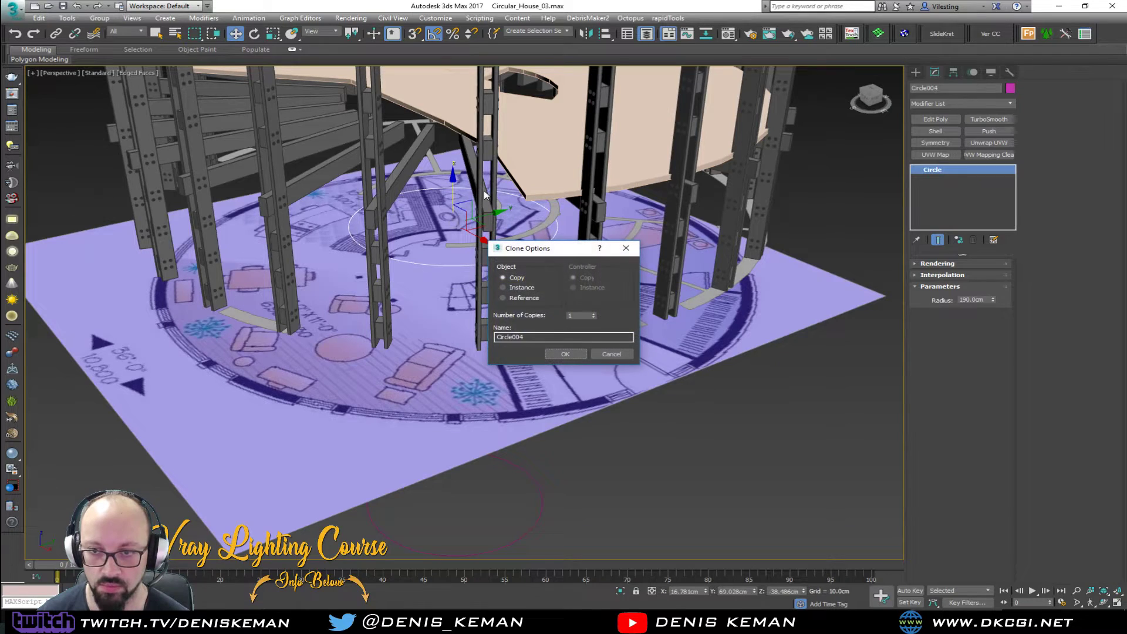
pyautogui.click(567, 353)
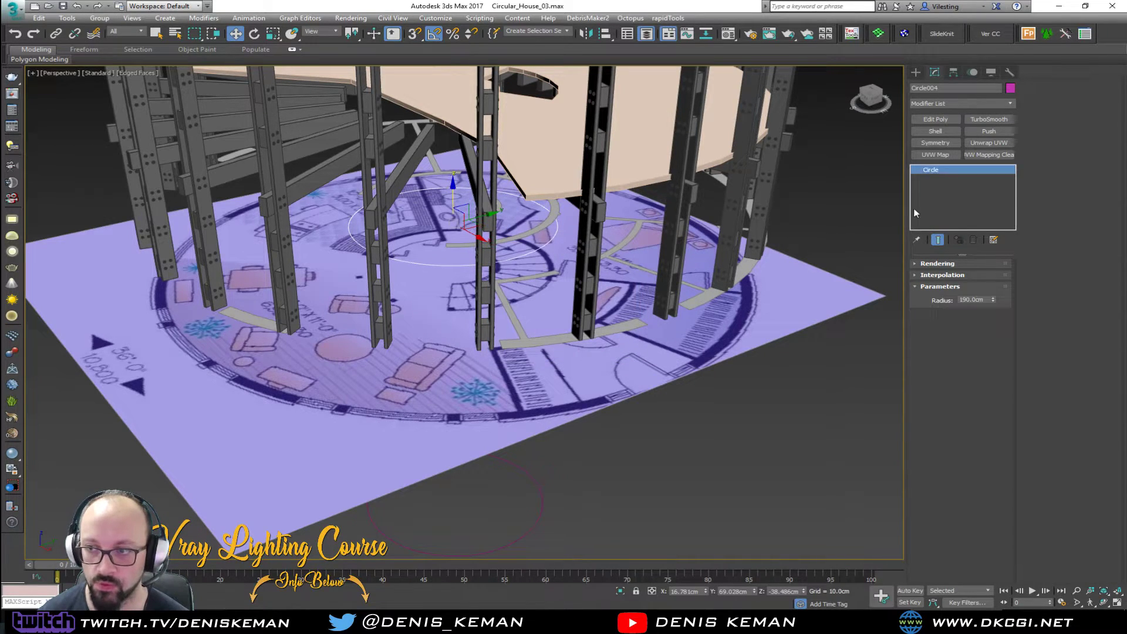
# - Enable the copied circle in the renderer and viewport with a rectangular cross-section
pyautogui.click(951, 264)
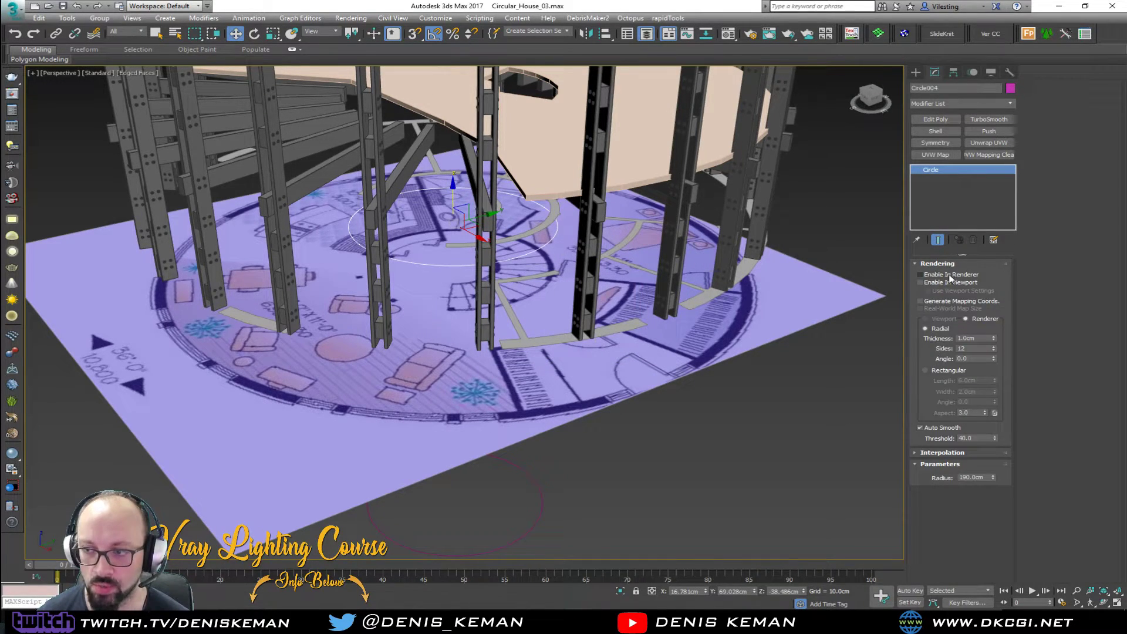
pyautogui.click(950, 282)
pyautogui.click(948, 371)
pyautogui.scroll(5, 457, 248)
pyautogui.scroll(-2, 457, 247)
pyautogui.keyDown('alt'); pyautogui.moveTo(440, 172); pyautogui.dragTo(452, 264, button='middle'); pyautogui.keyUp('alt')
# - Check the ring in the top view and raise it to the radial beams' inner ends, at about Z 209 cm
pyautogui.hotkey('alt', 'w')
pyautogui.rightClick(239, 161)
pyautogui.hotkey('alt', 'w')
pyautogui.scroll(5, 431, 318)
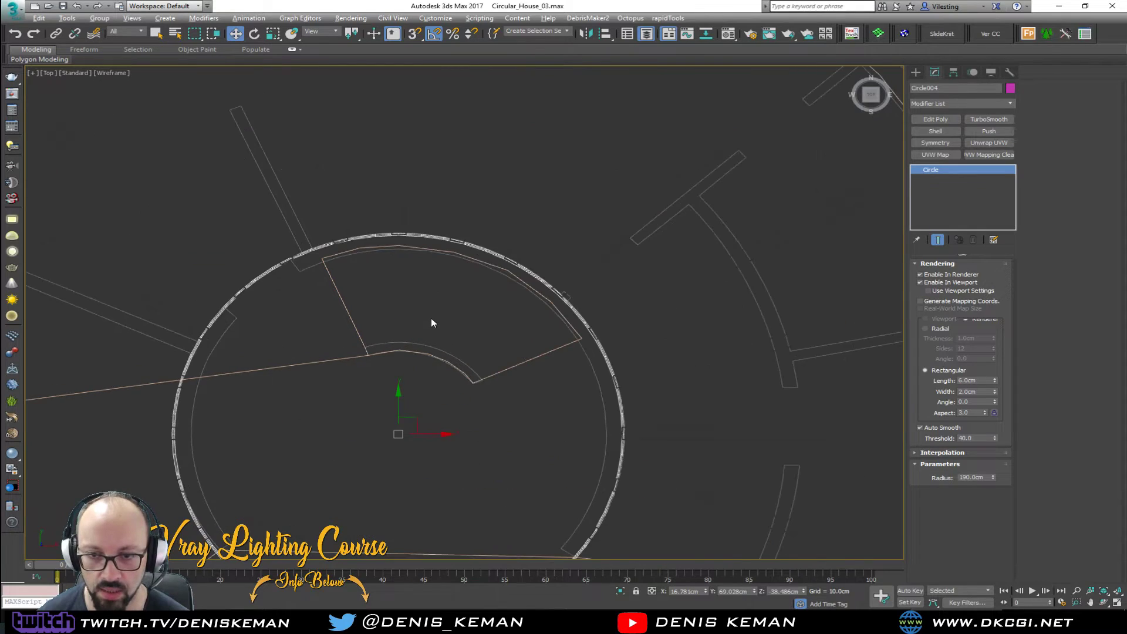
pyautogui.hotkey('alt', 'w')
pyautogui.rightClick(650, 437)
pyautogui.hotkey('alt', 'w')
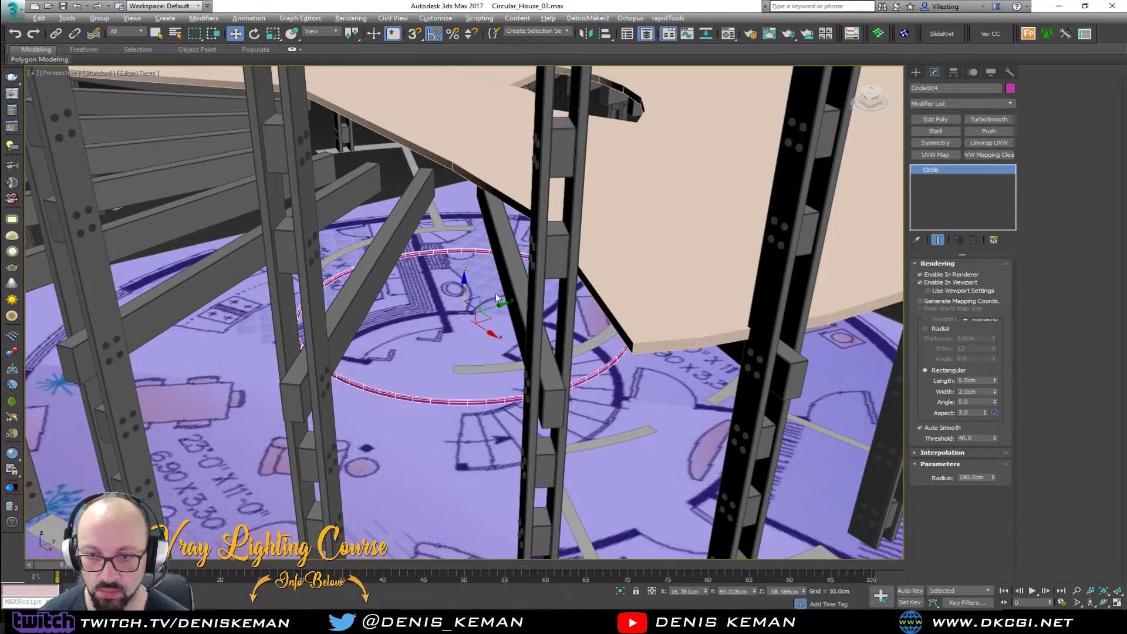
pyautogui.moveTo(468, 285); pyautogui.dragTo(480, 92)
pyautogui.press('z')
pyautogui.keyDown('alt'); pyautogui.moveTo(462, 292); pyautogui.dragTo(450, 250, button='middle'); pyautogui.keyUp('alt')
pyautogui.scroll(8, 425, 300)
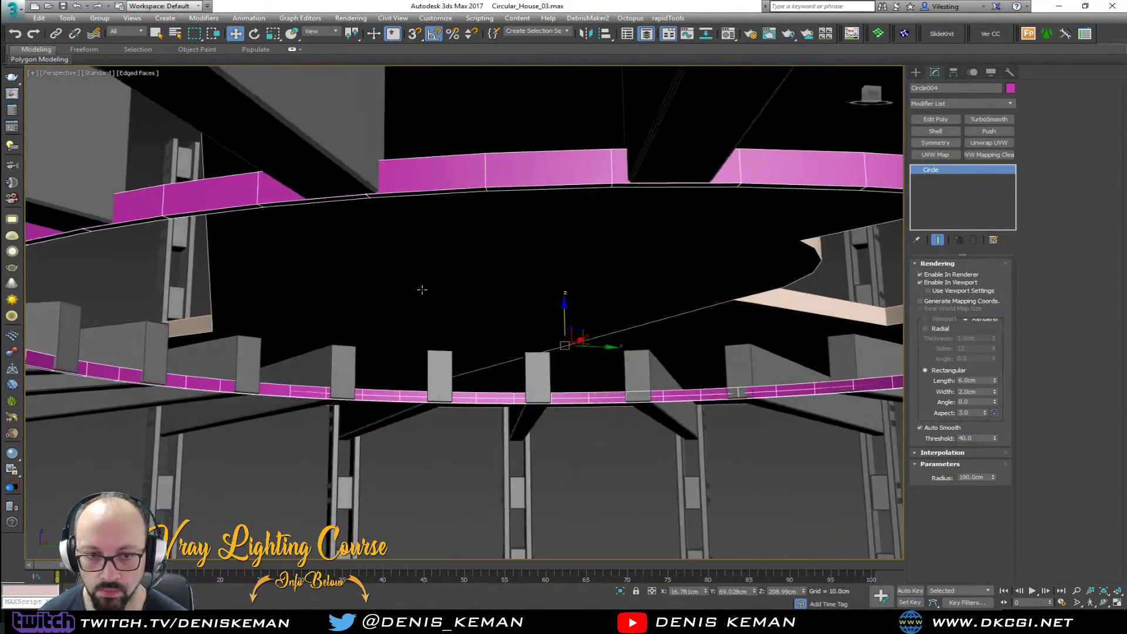
pyautogui.keyDown('alt'); pyautogui.moveTo(416, 289); pyautogui.dragTo(438, 259, button='middle'); pyautogui.keyUp('alt')
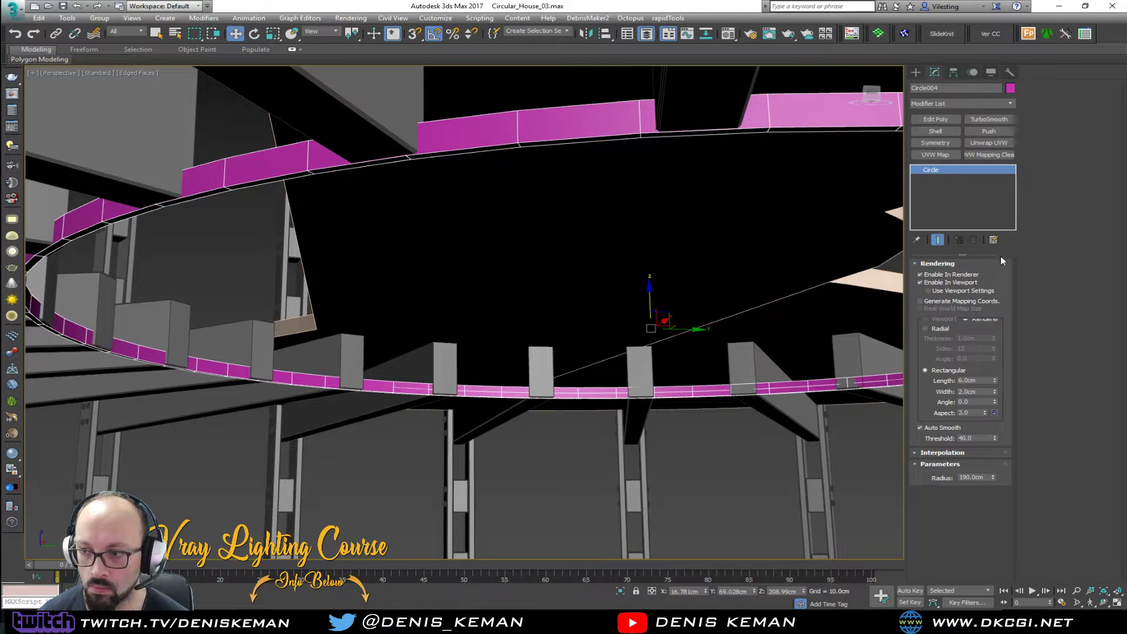
# - Reduce the ring's radius to about 188.08 cm and set its rectangular section width to 5 cm
pyautogui.moveTo(993, 479); pyautogui.dragTo(994, 484)
pyautogui.click(993, 475)
pyautogui.keyDown('alt'); pyautogui.moveTo(666, 315); pyautogui.dragTo(576, 239, button='middle'); pyautogui.keyUp('alt')
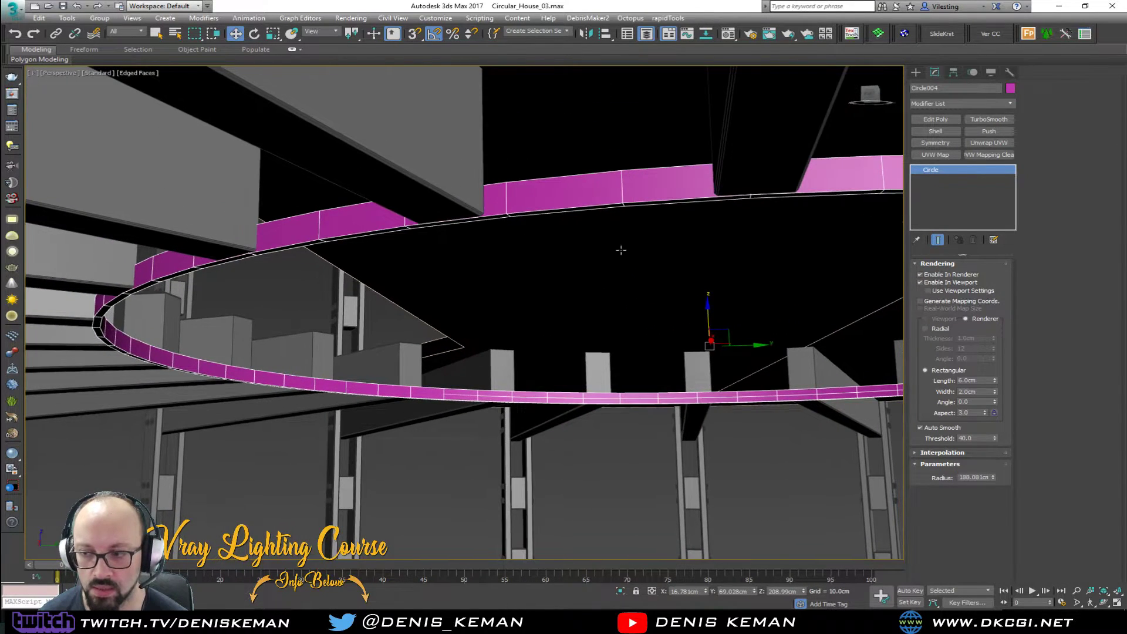
pyautogui.moveTo(995, 390); pyautogui.dragTo(991, 288)
pyautogui.click(981, 392)
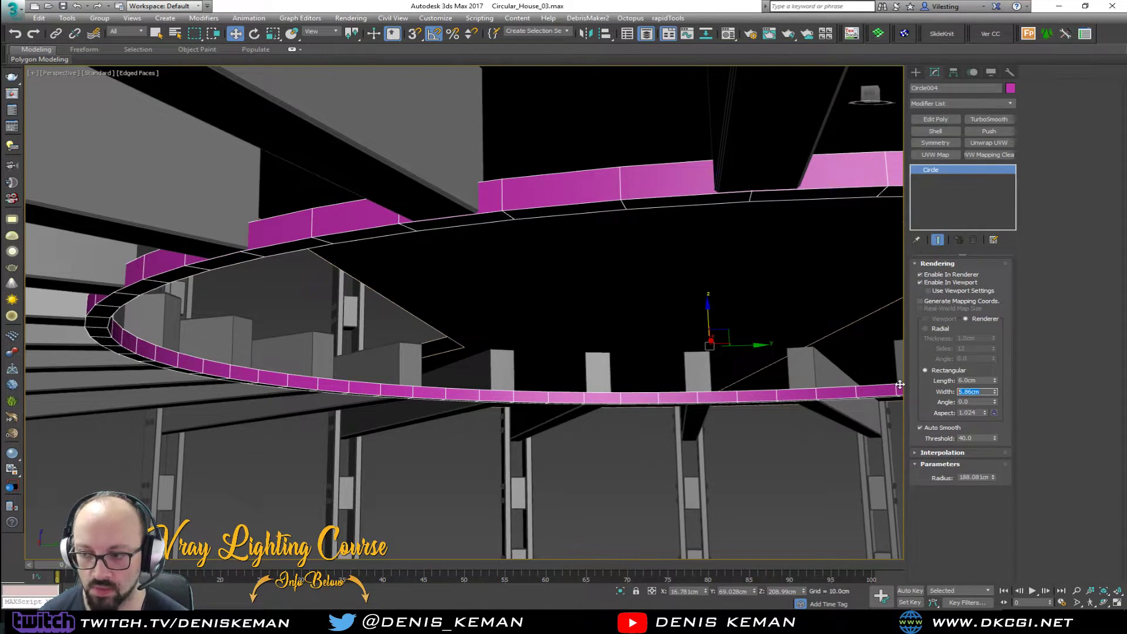
pyautogui.write('5')
pyautogui.press('Return')
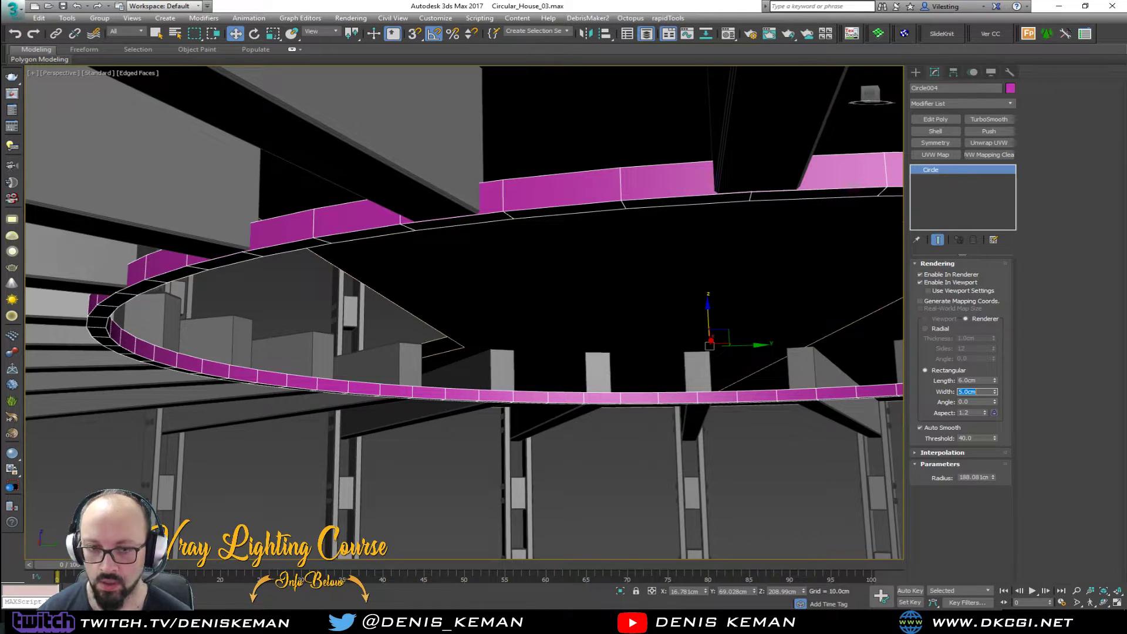
# - Set the ring's rectangular section length to 25 cm and raise it to about Z 218.6 cm
pyautogui.moveTo(983, 382); pyautogui.dragTo(947, 383)
pyautogui.write('25')
pyautogui.press('Return')
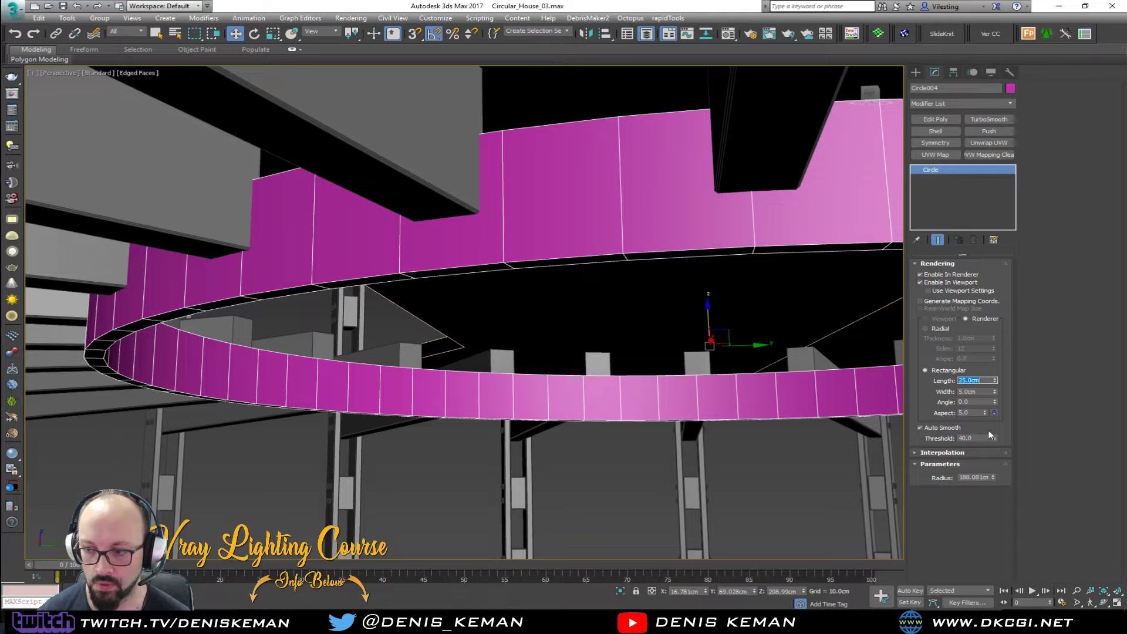
pyautogui.moveTo(708, 317); pyautogui.dragTo(715, 291)
pyautogui.moveTo(552, 278)
pyautogui.keyDown('alt'); pyautogui.mouseDown(button='middle')
pyautogui.moveTo(541, 266)
pyautogui.moveTo(541, 295)
pyautogui.moveTo(564, 297)
pyautogui.mouseUp(button='middle'); pyautogui.keyUp('alt')
# - Increase the ring's section length through 30, 32 and 33 cm to a final 35 cm
pyautogui.click(983, 381)
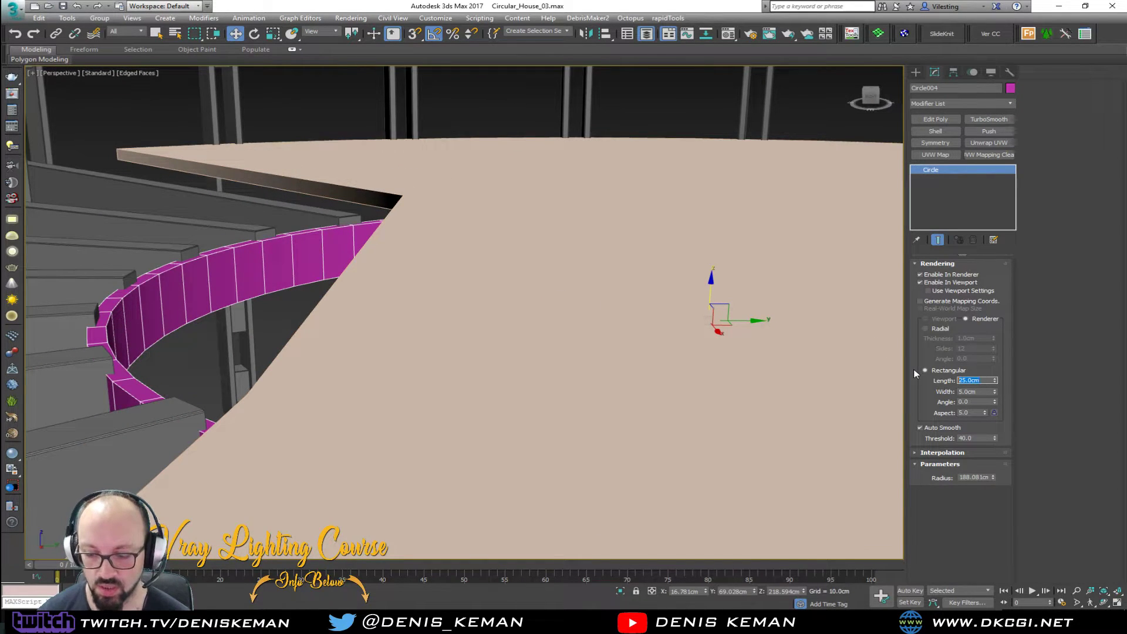
pyautogui.write('30')
pyautogui.press('Return')
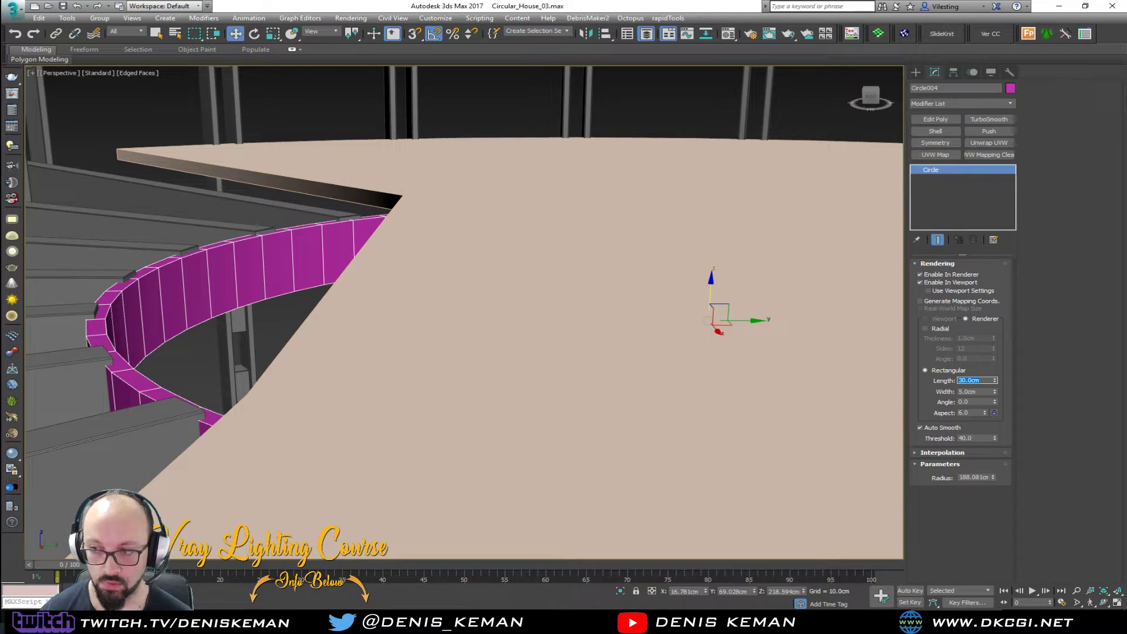
pyautogui.write('32')
pyautogui.write('33')
pyautogui.press('Return')
pyautogui.write('35')
pyautogui.press('Return')
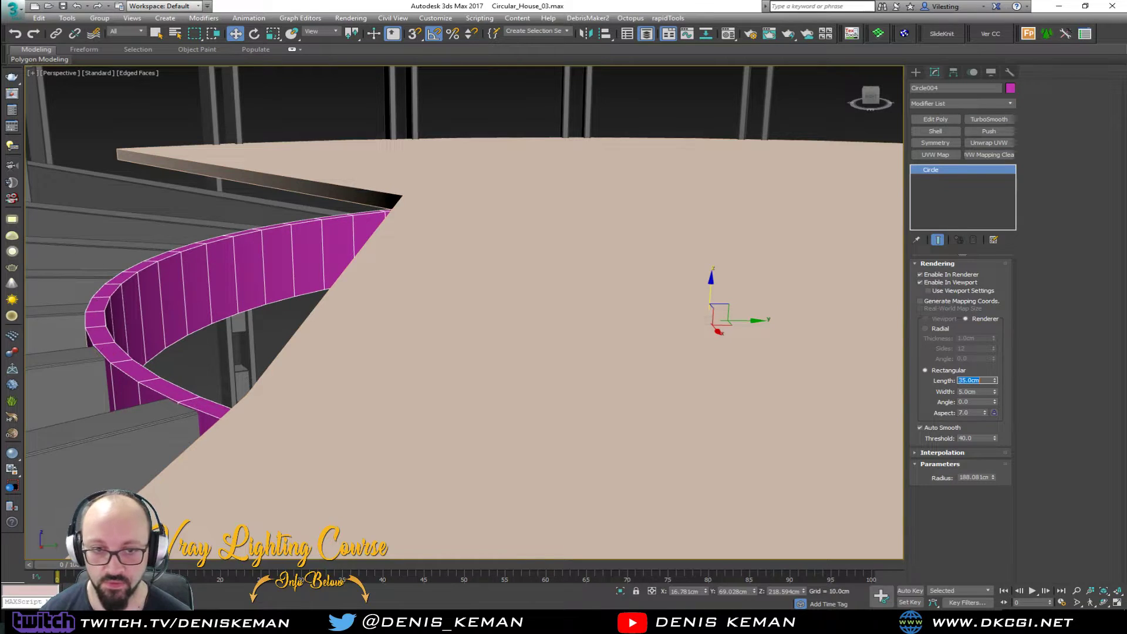
# - Raise the ring slightly to about Z 220.7 cm so it caps the radial beams' inner ends
pyautogui.keyDown('alt'); pyautogui.moveTo(457, 270); pyautogui.dragTo(440, 232, button='middle'); pyautogui.keyUp('alt')
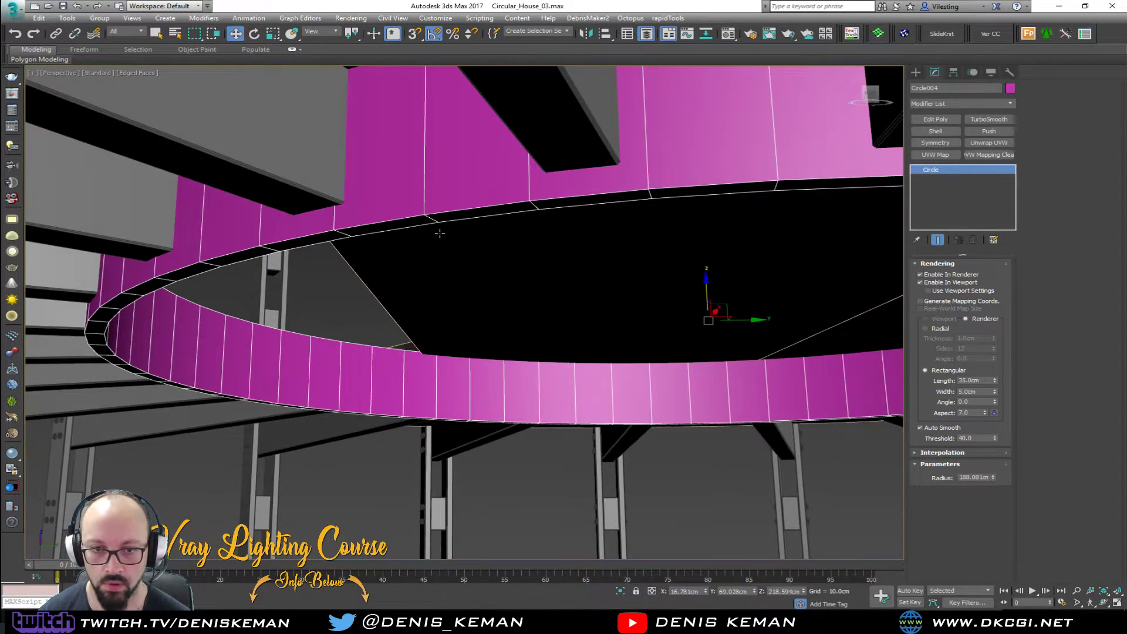
pyautogui.moveTo(706, 287); pyautogui.dragTo(711, 279)
pyautogui.keyDown('alt'); pyautogui.moveTo(564, 232); pyautogui.dragTo(455, 306, button='middle'); pyautogui.keyUp('alt')
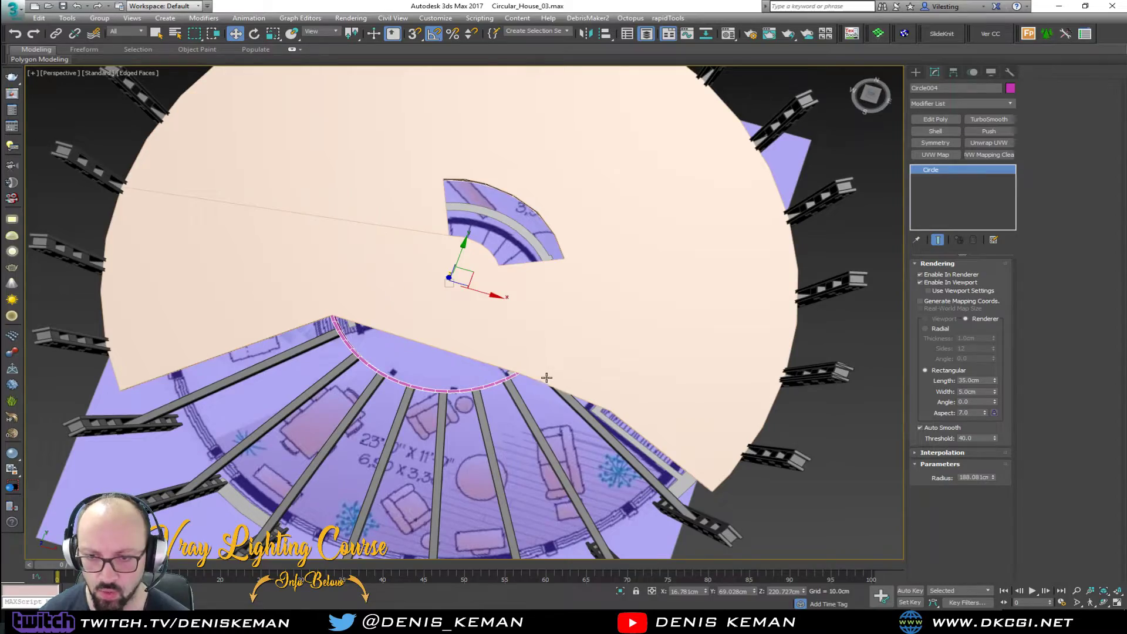
pyautogui.keyDown('alt'); pyautogui.moveTo(349, 292); pyautogui.dragTo(347, 249, button='middle'); pyautogui.keyUp('alt')
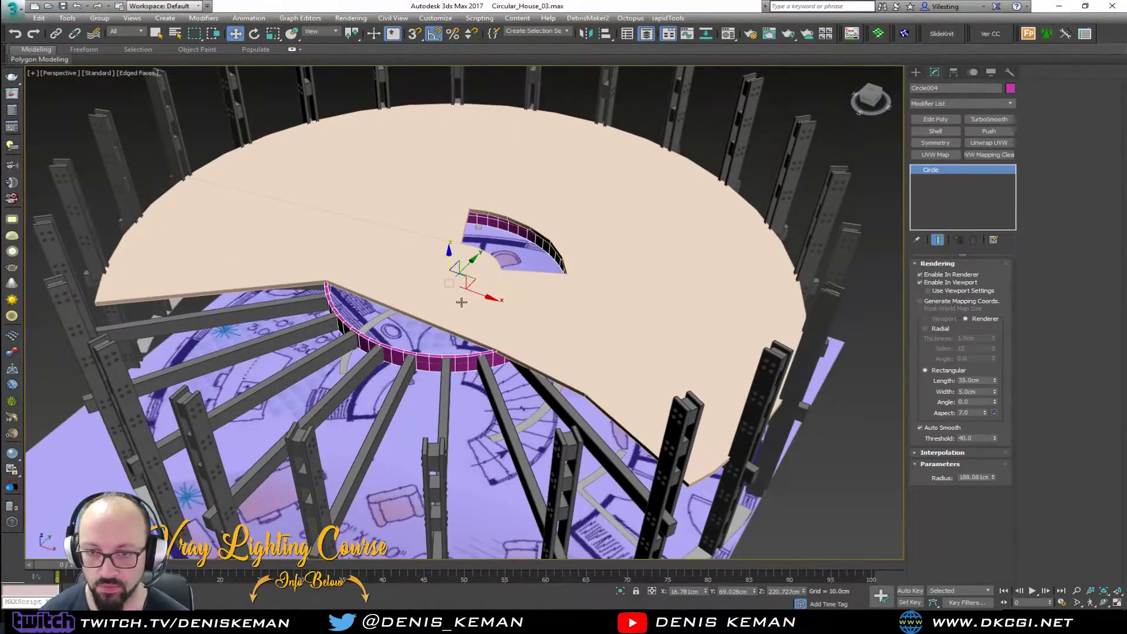
# - Add a Chamfer modifier to the central ring and set its amount to 0.5 cm
pyautogui.scroll(5, 462, 301)
pyautogui.scroll(5, 462, 302)
pyautogui.keyDown('alt'); pyautogui.moveTo(463, 248); pyautogui.dragTo(473, 314, button='middle'); pyautogui.keyUp('alt')
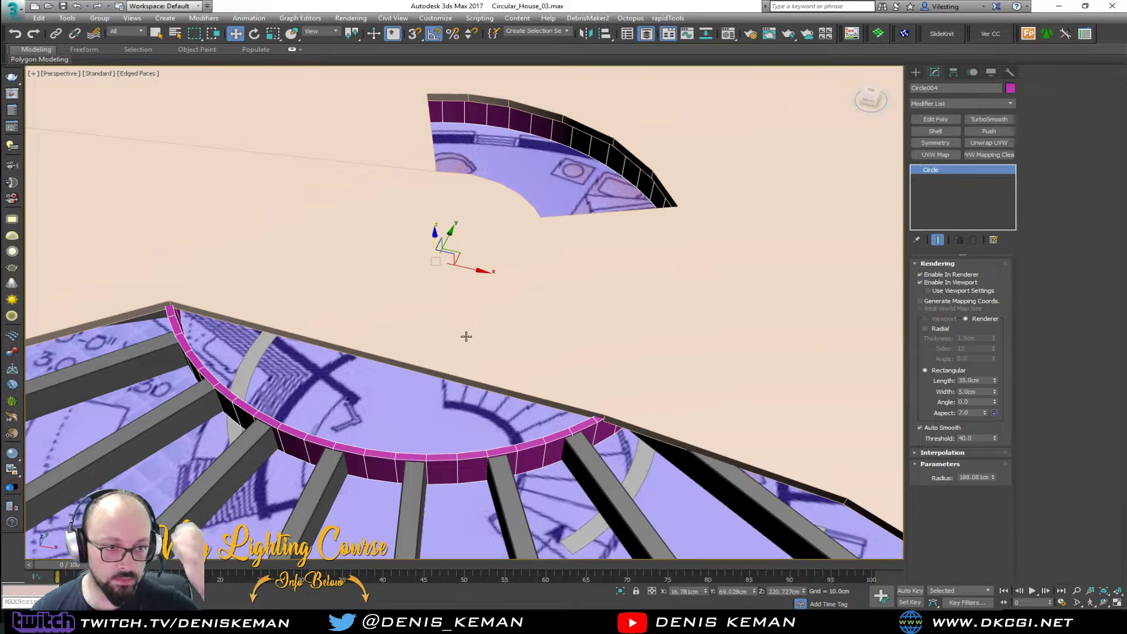
pyautogui.moveTo(424, 392); pyautogui.dragTo(497, 329, button='middle')
pyautogui.click(943, 105)
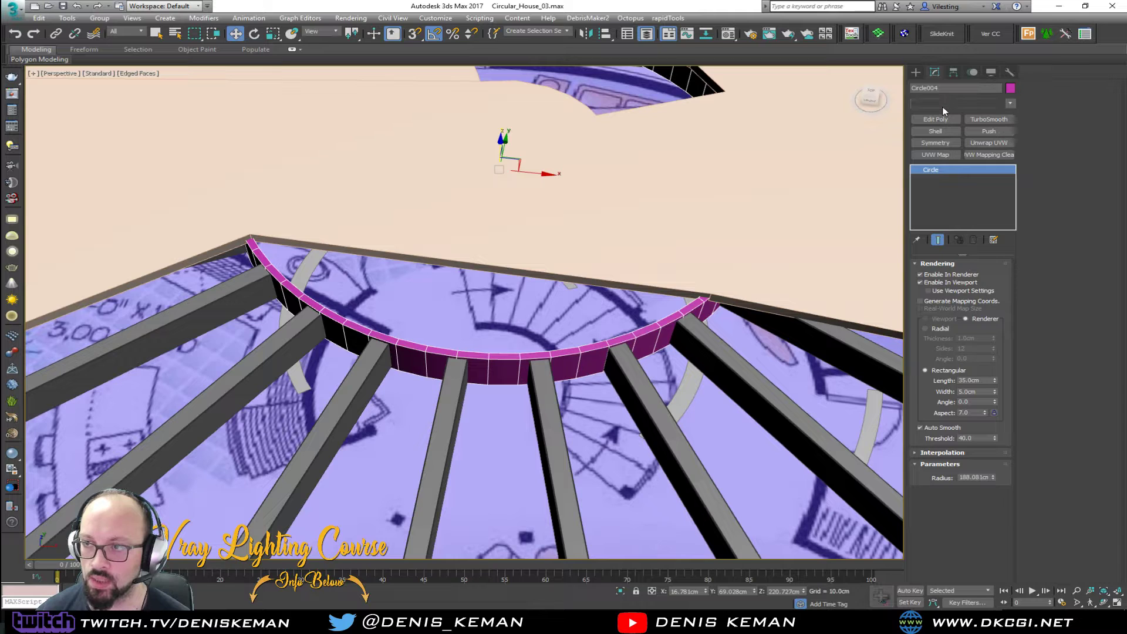
pyautogui.press('c')
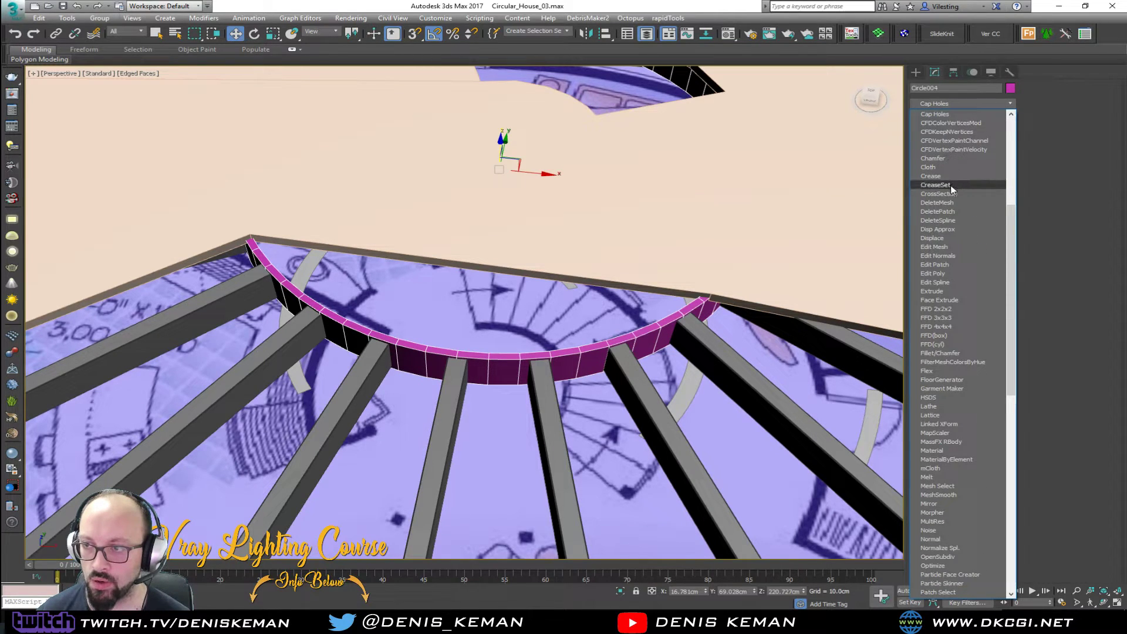
pyautogui.click(933, 158)
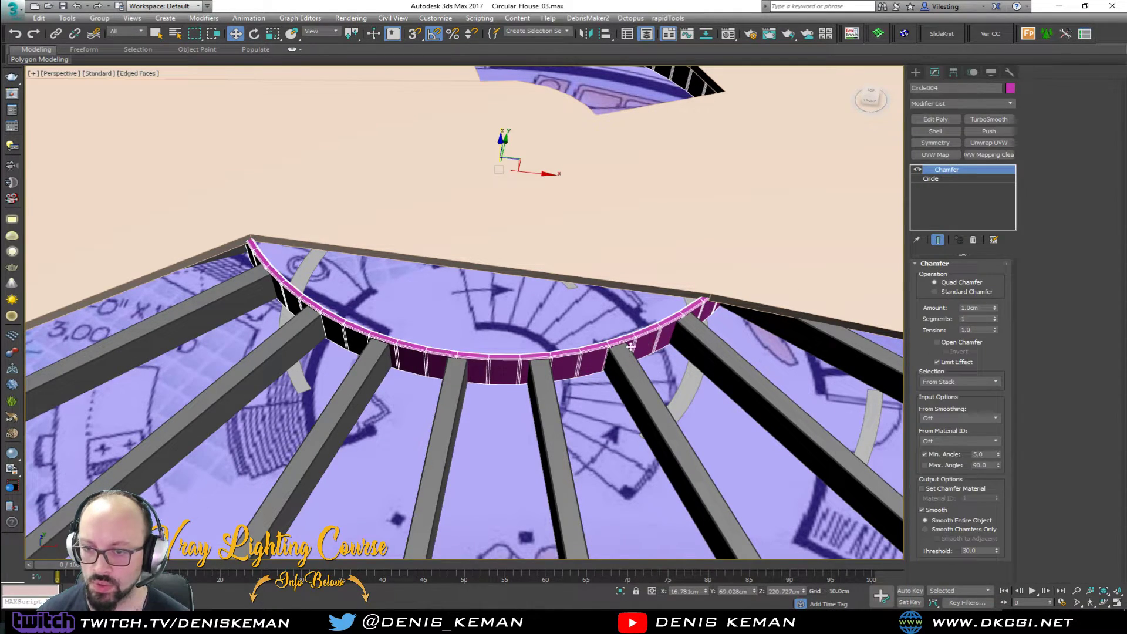
pyautogui.scroll(5, 698, 361)
pyautogui.click(980, 307)
pyautogui.write('0.5')
pyautogui.press('Return')
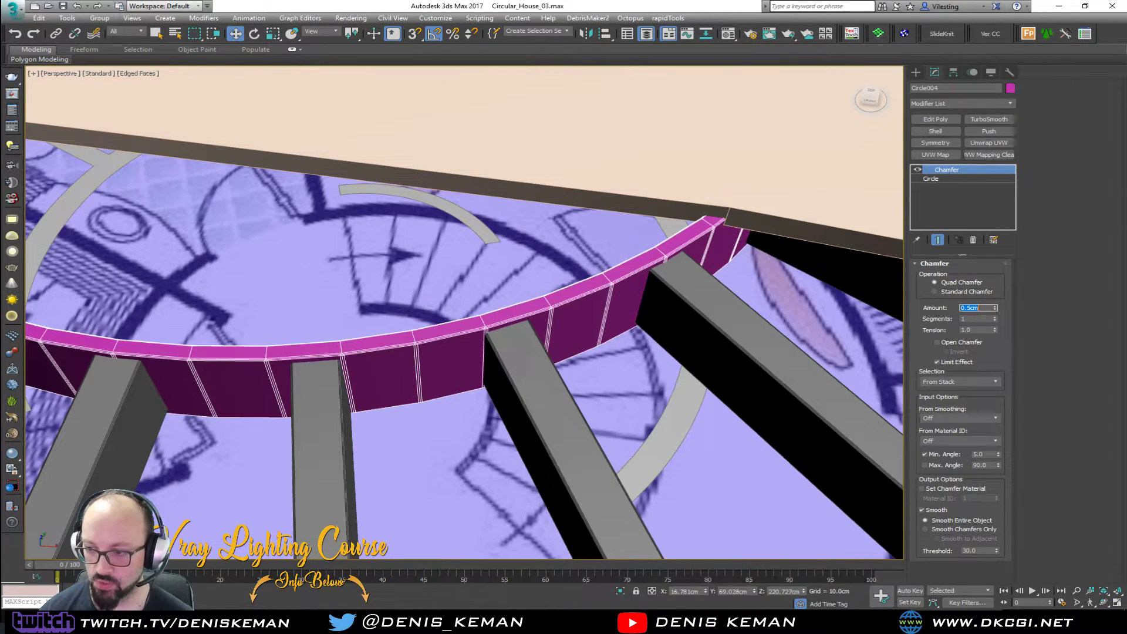
# - Set the ring chamfer's minimum angle to 50 and turn off the edged-faces display to check the ring's edges
pyautogui.click(986, 454)
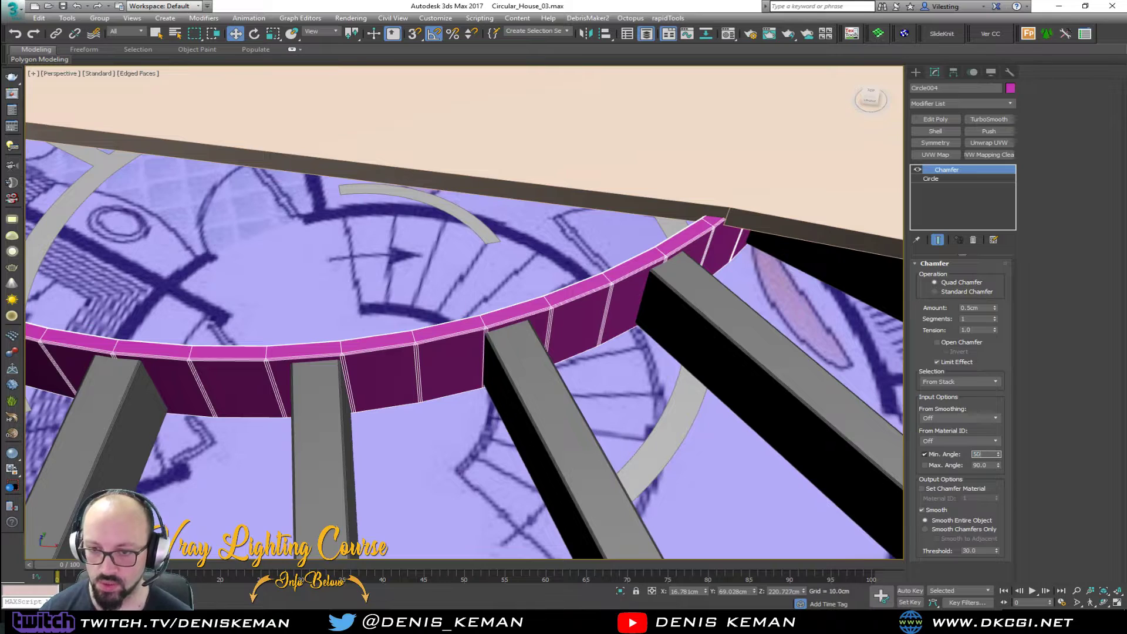
pyautogui.write('50')
pyautogui.press('Return')
pyautogui.moveTo(536, 379)
pyautogui.keyDown('alt'); pyautogui.mouseDown(button='middle')
pyautogui.moveTo(491, 354)
pyautogui.moveTo(526, 334)
pyautogui.mouseUp(button='middle'); pyautogui.keyUp('alt')
pyautogui.scroll(2, 526, 335)
pyautogui.scroll(-2, 526, 334)
pyautogui.press('F4')
pyautogui.moveTo(428, 323); pyautogui.dragTo(522, 339, button='middle')
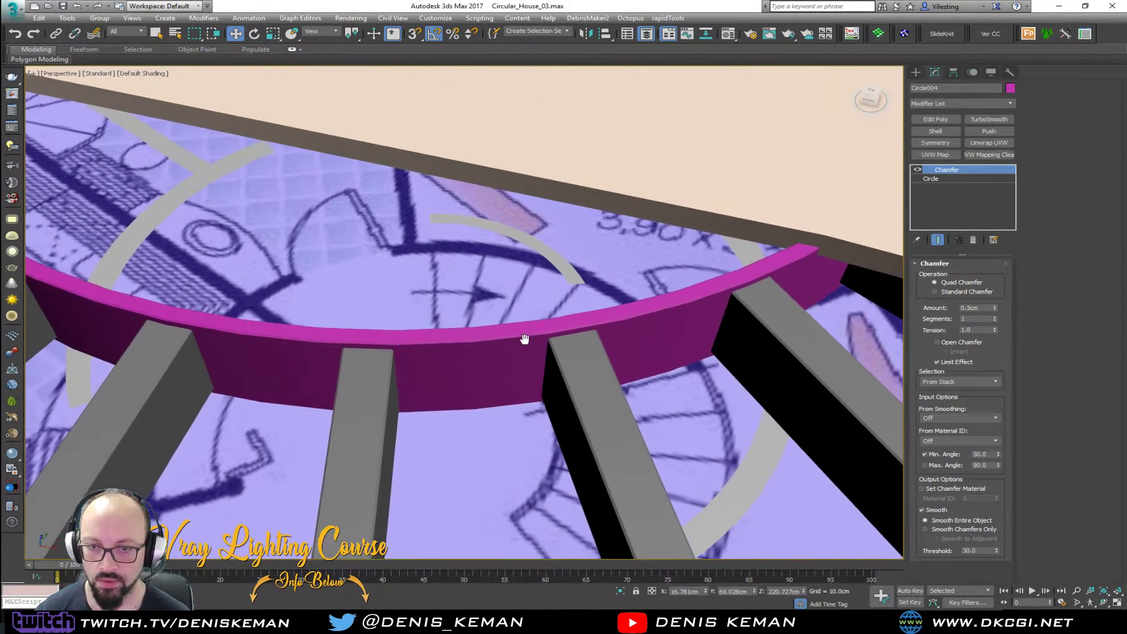
pyautogui.scroll(-3, 524, 339)
pyautogui.moveTo(275, 308); pyautogui.dragTo(498, 303, button='middle')
pyautogui.scroll(3, 498, 303)
pyautogui.scroll(1, 559, 268)
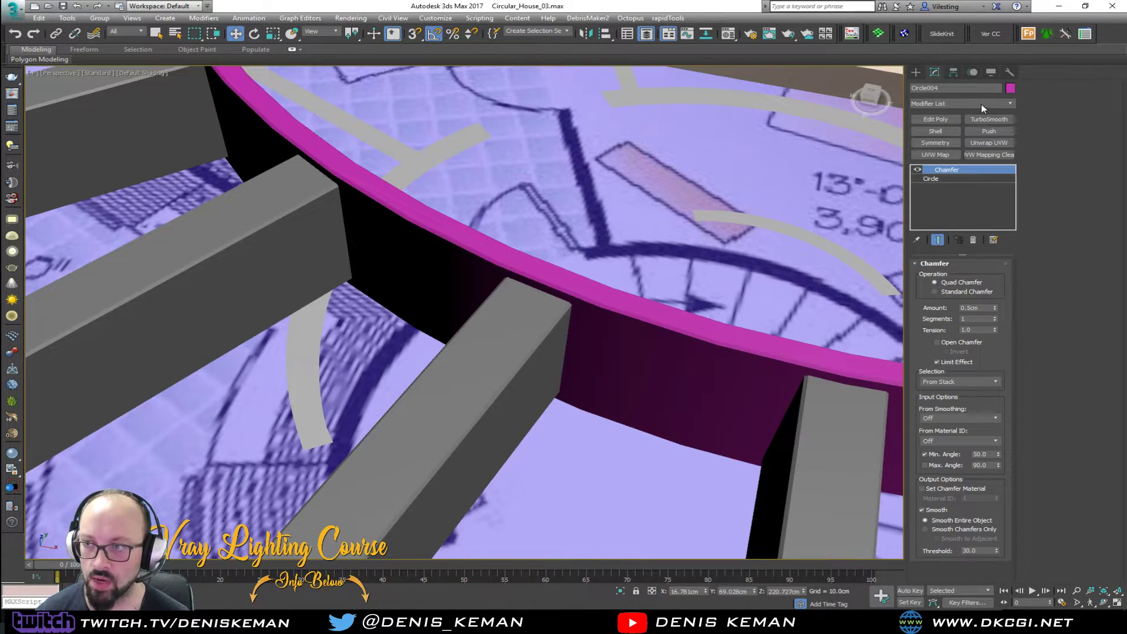
# - Smooth the ring with a TurboSmooth modifier set to 2 iterations
pyautogui.click(988, 119)
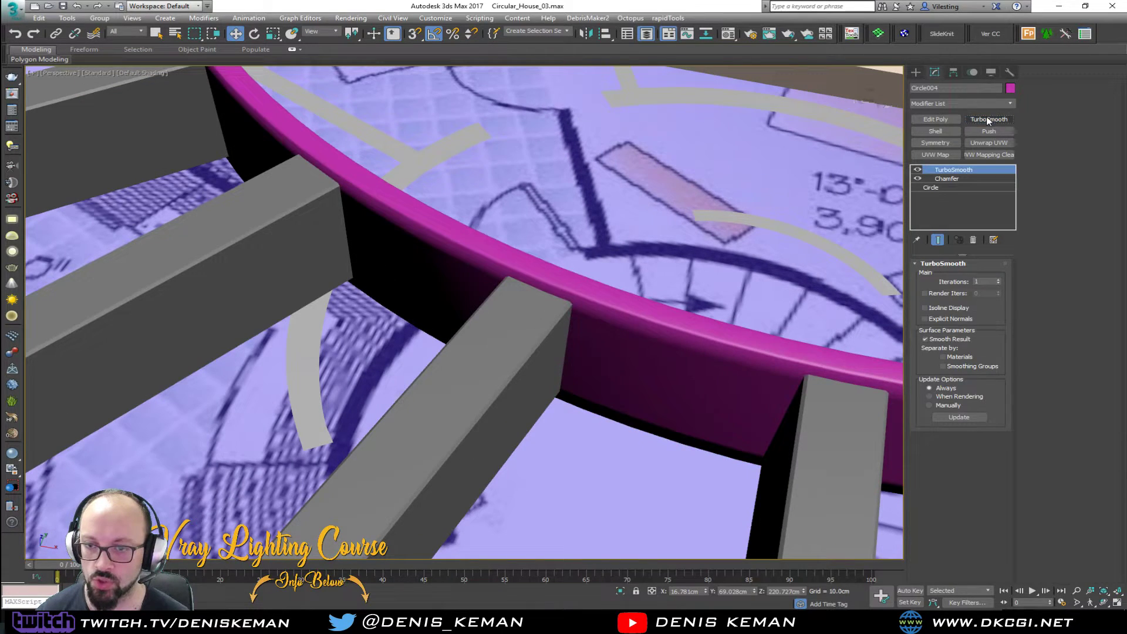
pyautogui.click(999, 280)
pyautogui.moveTo(564, 270); pyautogui.dragTo(450, 264, button='middle')
pyautogui.scroll(-3, 533, 309)
pyautogui.click(539, 301)
pyautogui.click(372, 166)
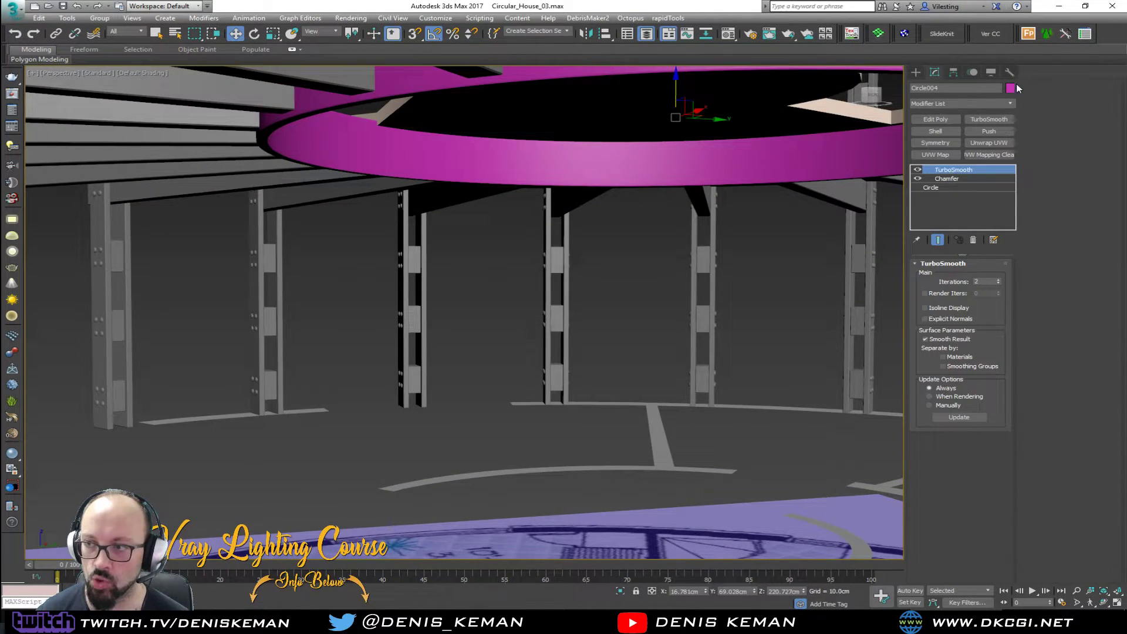
# - Change the ring's object colour to dark grey and show edged faces again
pyautogui.click(1011, 88)
pyautogui.click(675, 246)
pyautogui.click(797, 279)
pyautogui.click(466, 417)
pyautogui.keyDown('alt'); pyautogui.moveTo(466, 417); pyautogui.dragTo(500, 252, button='middle'); pyautogui.keyUp('alt')
pyautogui.scroll(-4, 533, 354)
pyautogui.click(422, 316)
pyautogui.press('F4')
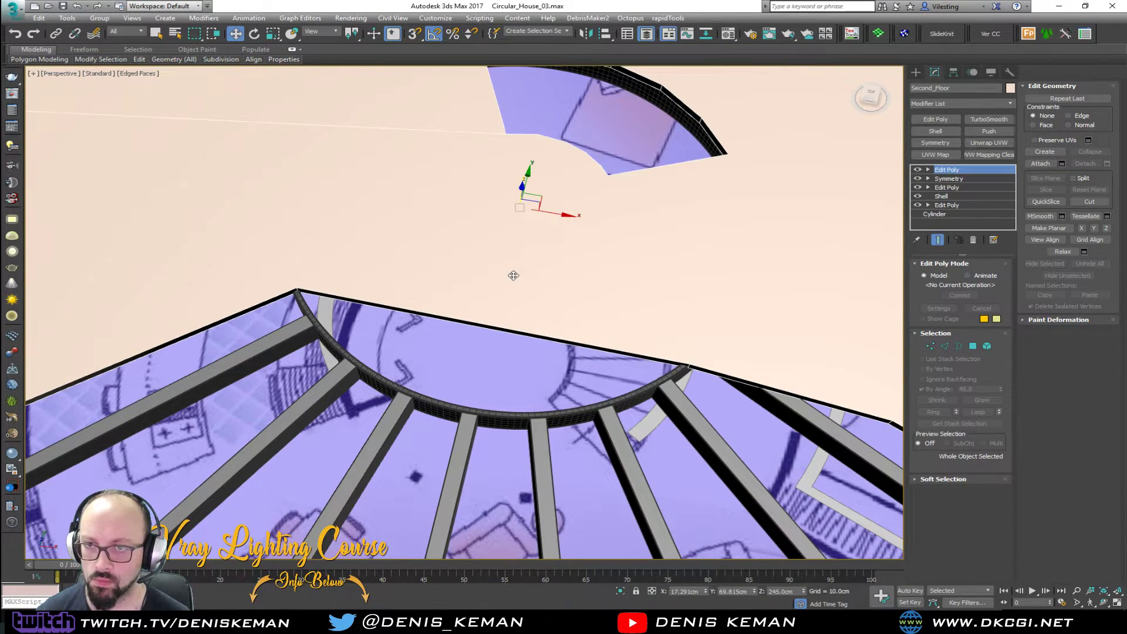
pyautogui.hotkey('alt', 'w')
pyautogui.middleClick(257, 224)
pyautogui.hotkey('alt', 'w')
pyautogui.moveTo(413, 338); pyautogui.dragTo(420, 188, button='middle')
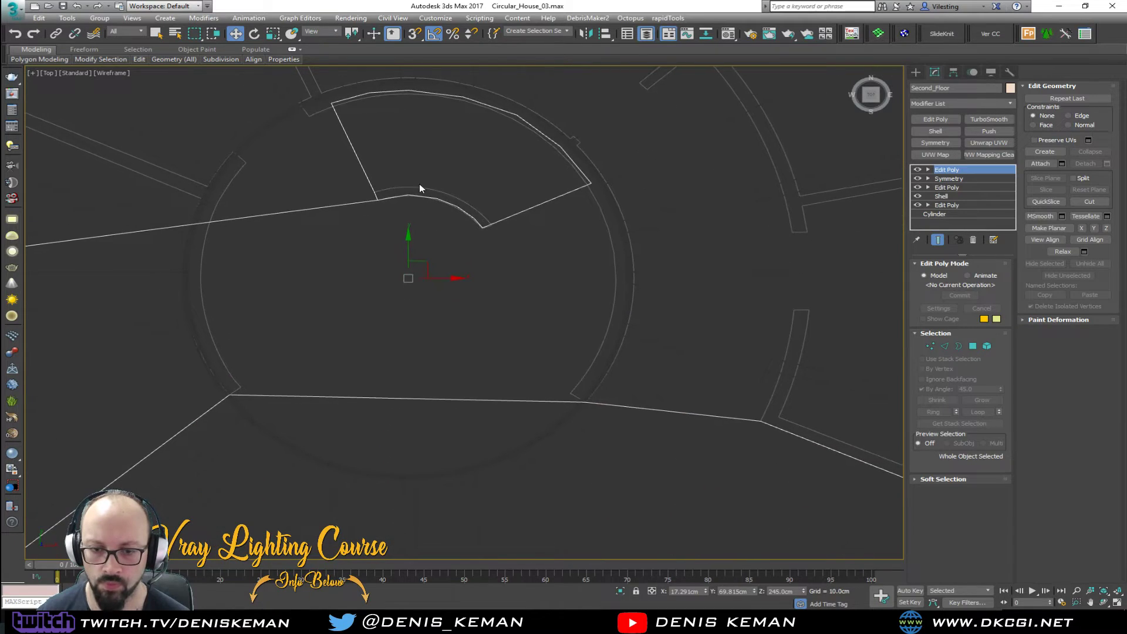
pyautogui.press('1')
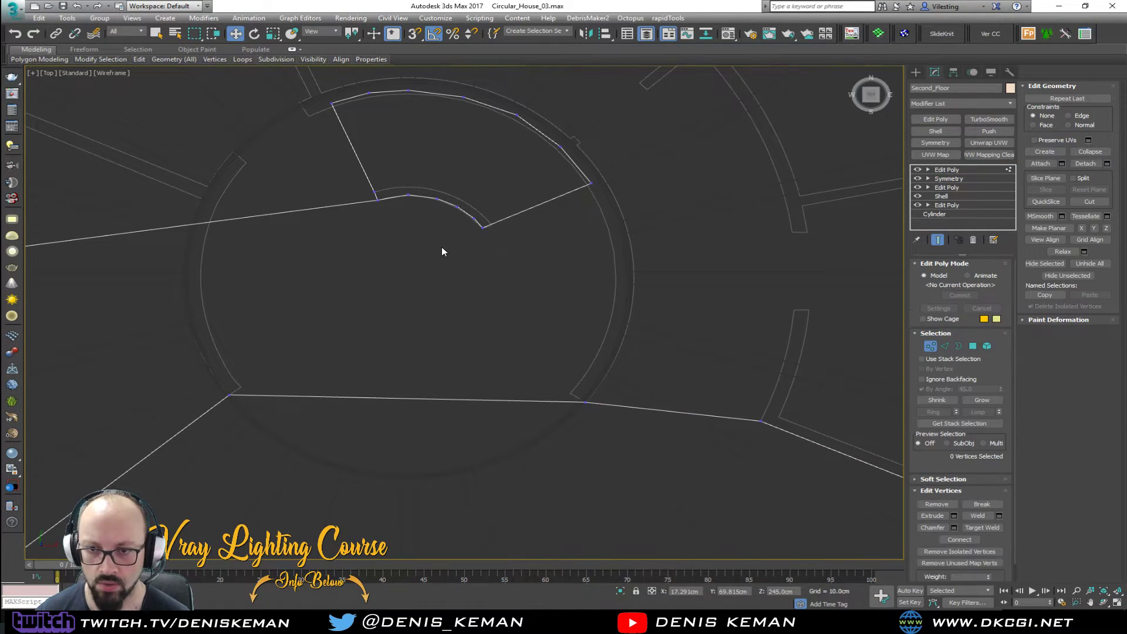
pyautogui.hotkey('alt', 'c')
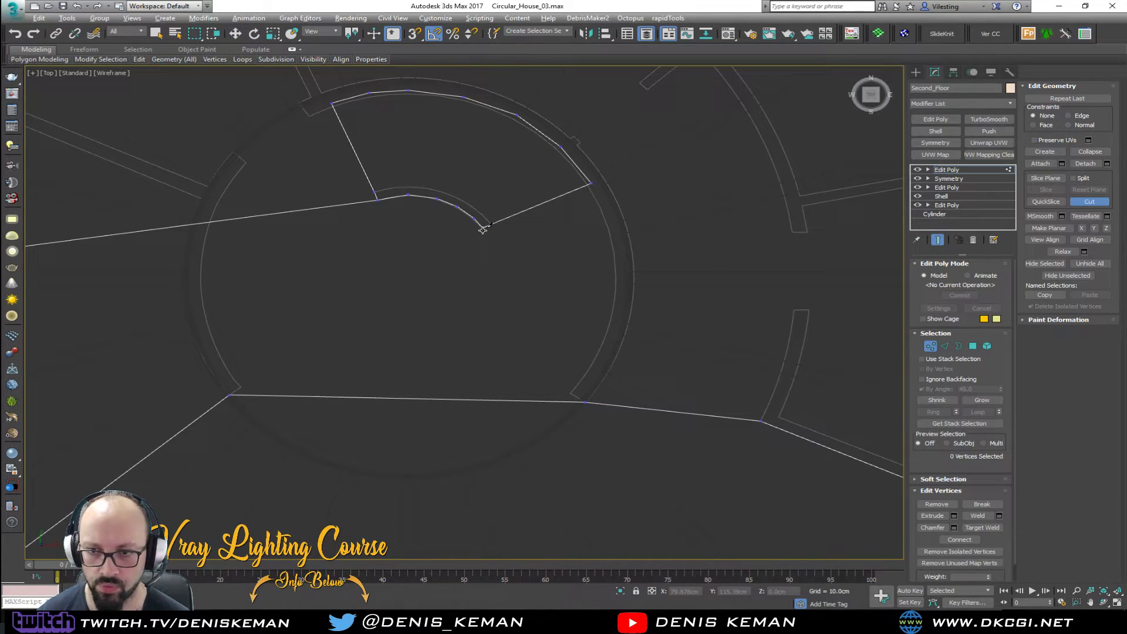
pyautogui.rightClick(500, 288)
pyautogui.hotkey('alt', 'w')
pyautogui.click(587, 370)
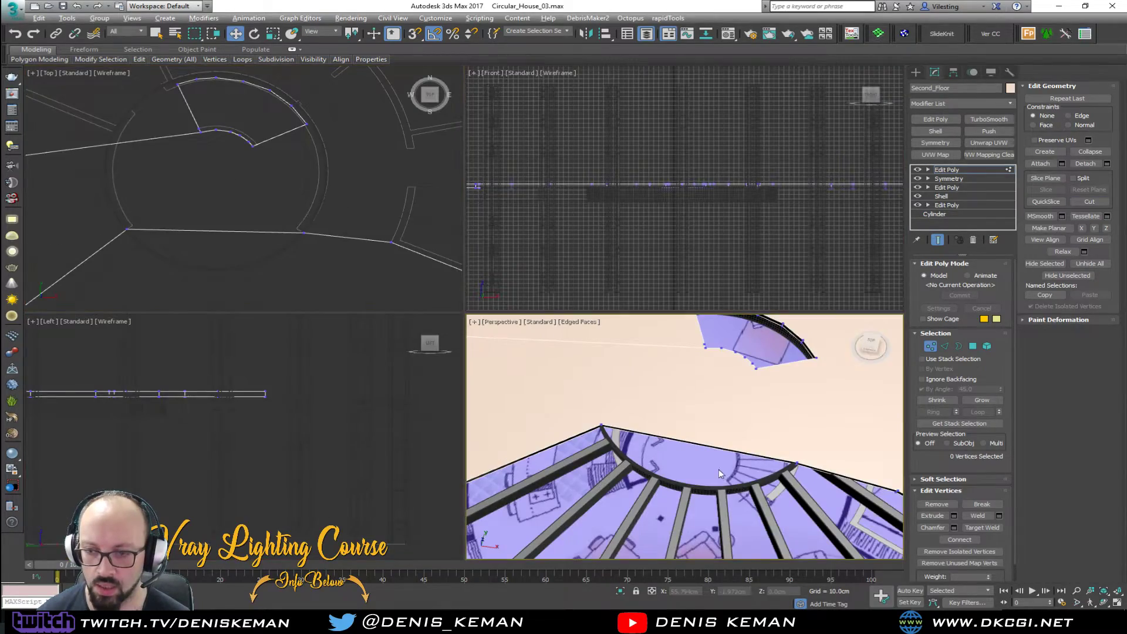
pyautogui.hotkey('alt', 'w')
pyautogui.keyDown('alt'); pyautogui.moveTo(600, 373); pyautogui.dragTo(545, 364, button='middle'); pyautogui.keyUp('alt')
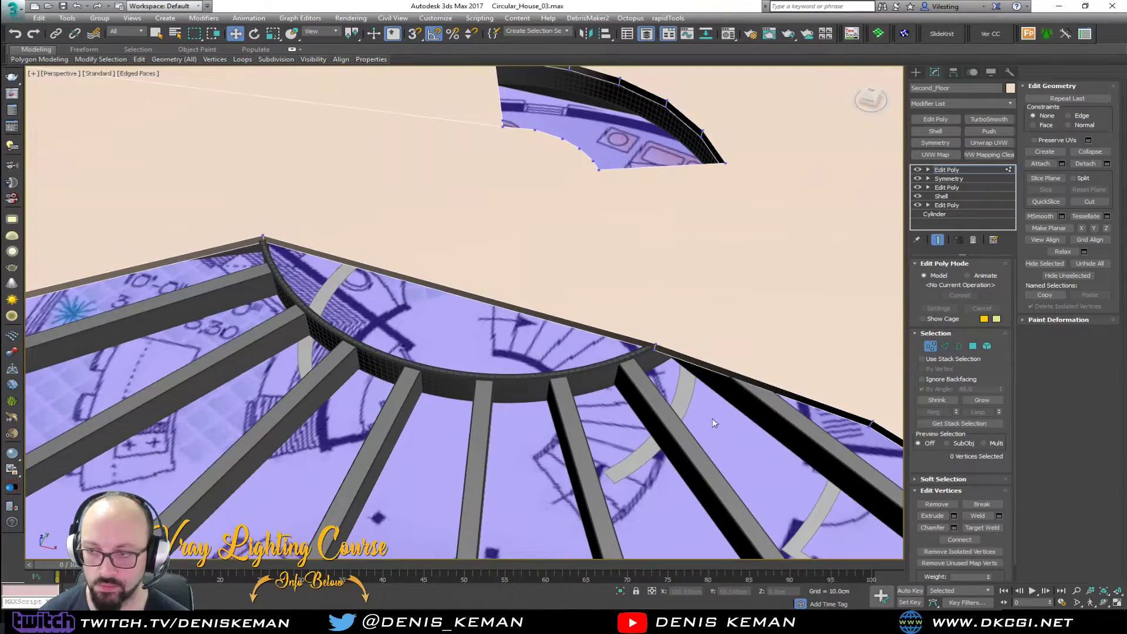
pyautogui.click(927, 349)
pyautogui.click(450, 338)
# - Make the second floor slab see-through so that the beams and ring beneath it can be viewed
pyautogui.keyDown('alt'); pyautogui.moveTo(450, 342); pyautogui.dragTo(479, 292, button='middle'); pyautogui.keyUp('alt')
pyautogui.scroll(5, 478, 289)
pyautogui.keyDown('alt'); pyautogui.moveTo(475, 355); pyautogui.dragTo(470, 331, button='middle'); pyautogui.keyUp('alt')
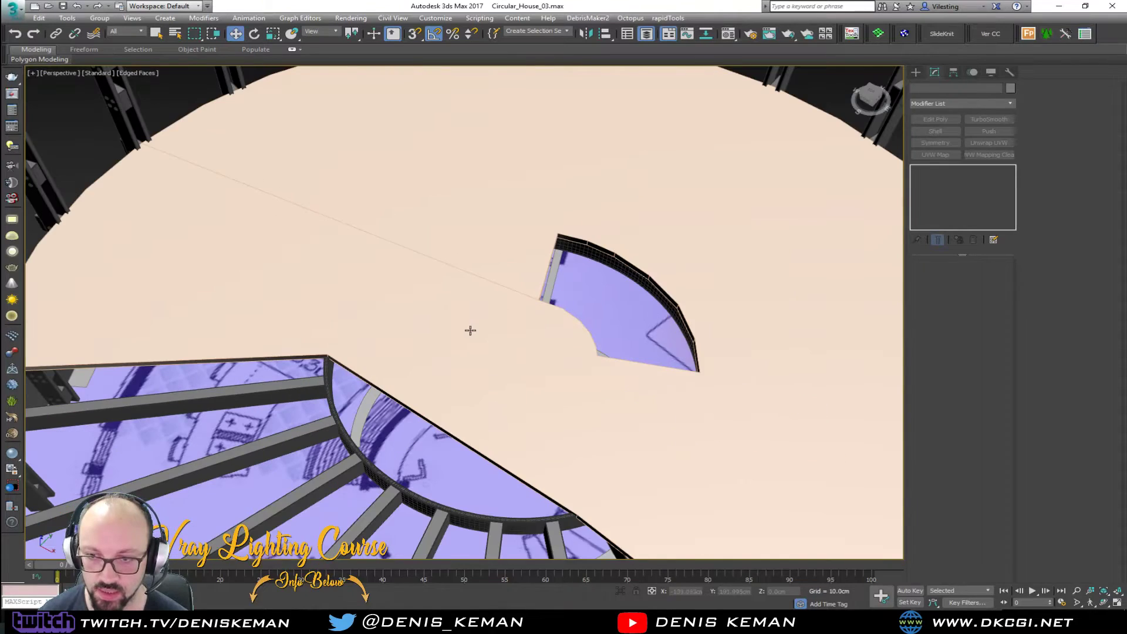
pyautogui.click(481, 350)
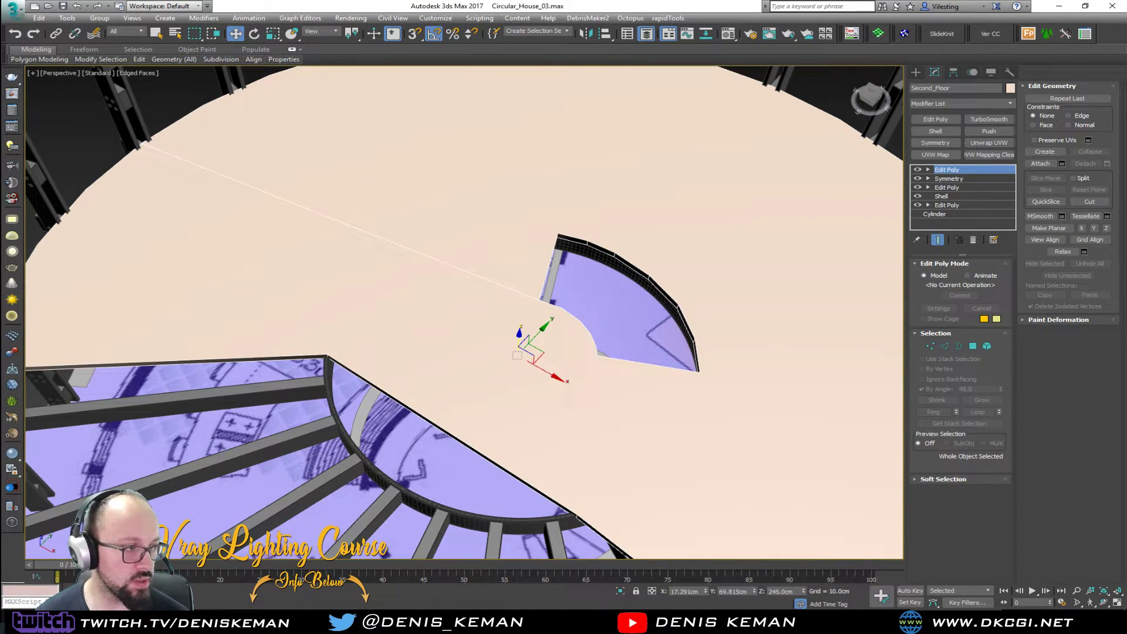
pyautogui.hotkey('alt', 'x')
pyautogui.scroll(-4, 488, 340)
pyautogui.keyDown('alt'); pyautogui.moveTo(488, 341); pyautogui.dragTo(482, 291, button='middle'); pyautogui.keyUp('alt')
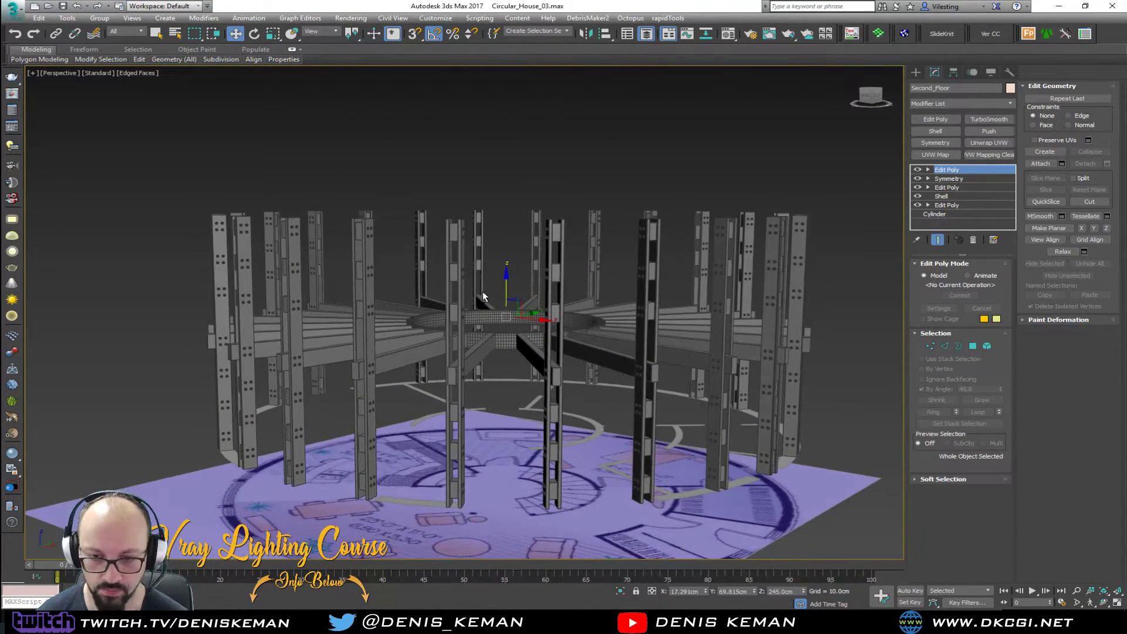
# - Move the human scale figure from outside the plan into the circular house, near the front columns
pyautogui.keyDown('alt'); pyautogui.moveTo(261, 380); pyautogui.dragTo(269, 383, button='middle'); pyautogui.keyUp('alt')
pyautogui.click(190, 473)
pyautogui.moveTo(199, 455); pyautogui.dragTo(206, 422, button='middle')
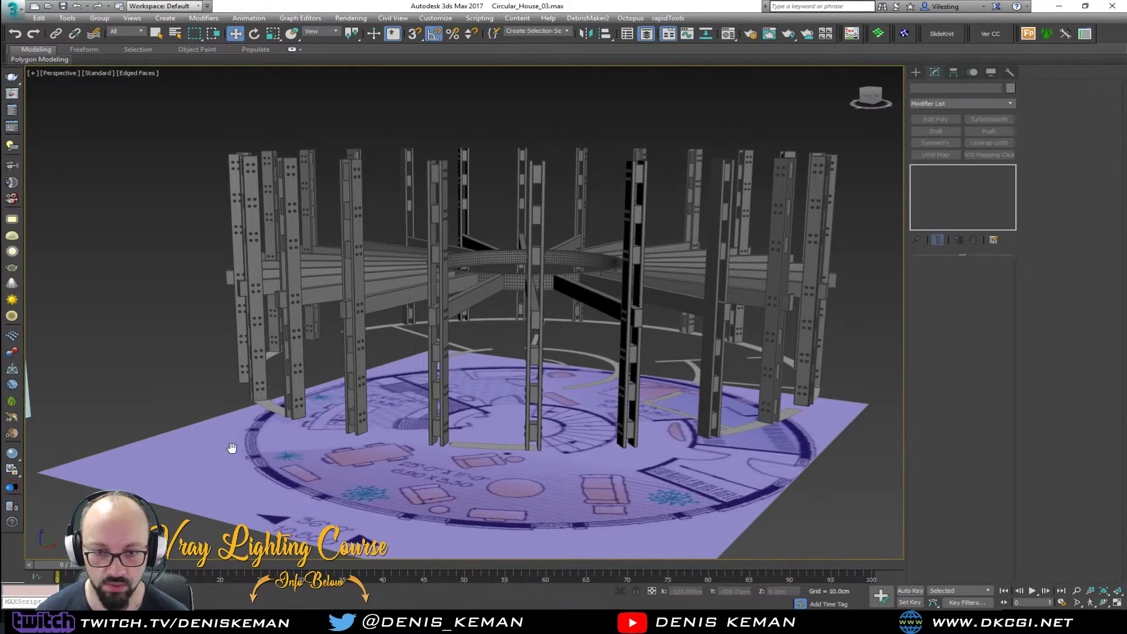
pyautogui.moveTo(219, 453); pyautogui.dragTo(302, 445, button='middle')
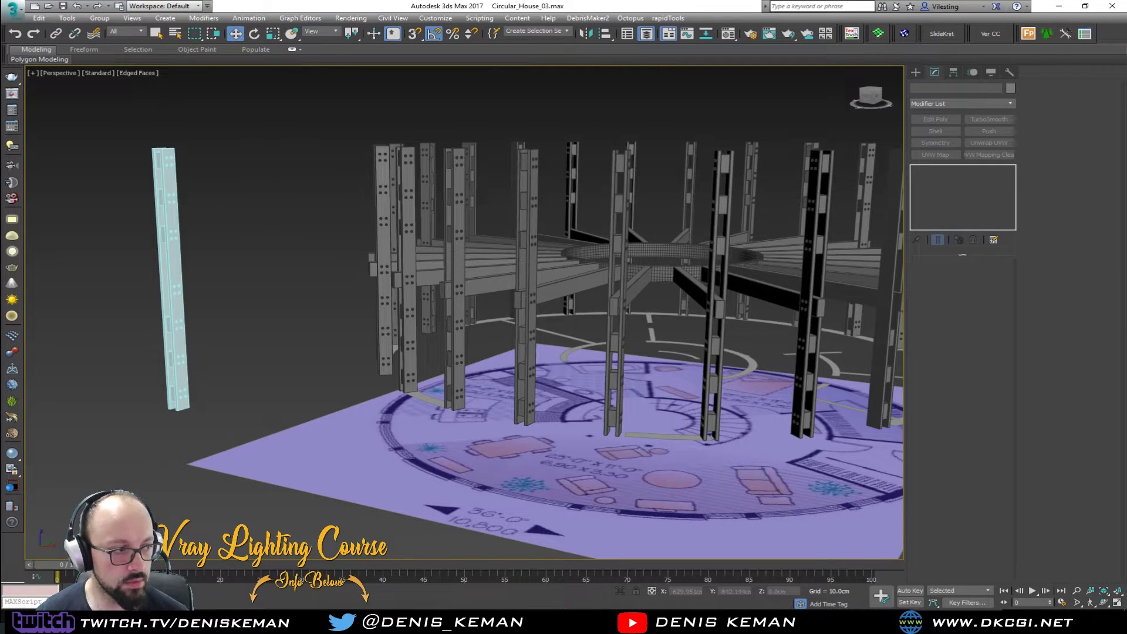
pyautogui.scroll(-8, 511, 382)
pyautogui.moveTo(503, 382)
pyautogui.keyDown('alt'); pyautogui.mouseDown(button='middle')
pyautogui.moveTo(451, 398)
pyautogui.moveTo(519, 396)
pyautogui.mouseUp(button='middle'); pyautogui.keyUp('alt')
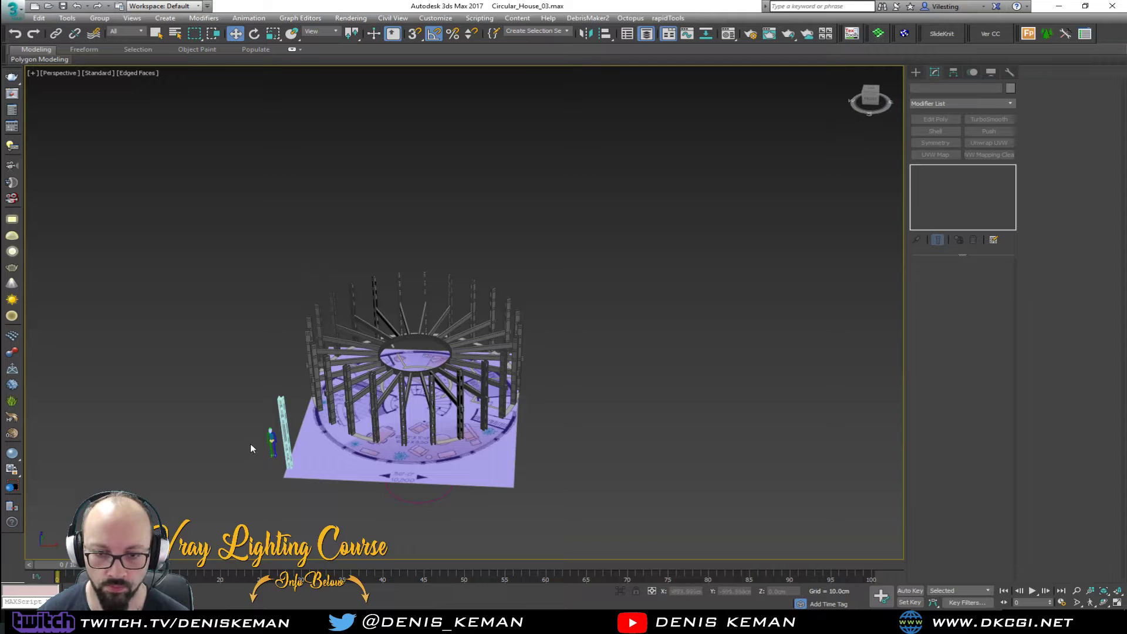
pyautogui.click(272, 443)
pyautogui.moveTo(309, 439); pyautogui.dragTo(378, 437)
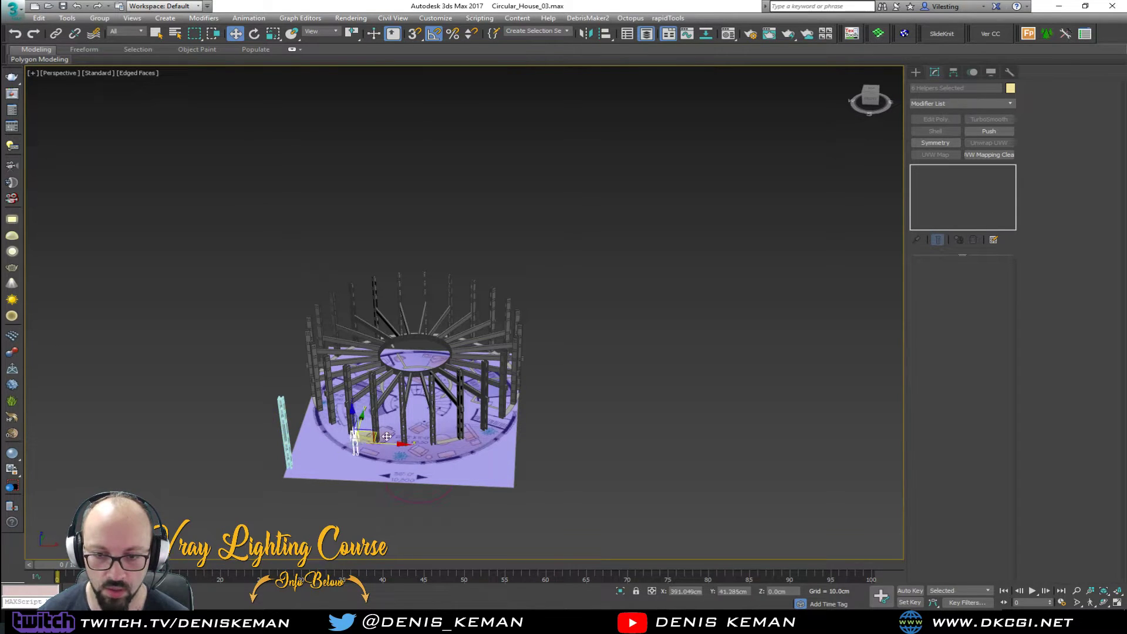
pyautogui.press('z')
# - Examine the headroom under the radial beams and central ring against the human figure
pyautogui.keyDown('alt'); pyautogui.moveTo(412, 438); pyautogui.dragTo(404, 398, button='middle'); pyautogui.keyUp('alt')
pyautogui.keyDown('alt'); pyautogui.moveTo(513, 263); pyautogui.dragTo(466, 239, button='middle'); pyautogui.keyUp('alt')
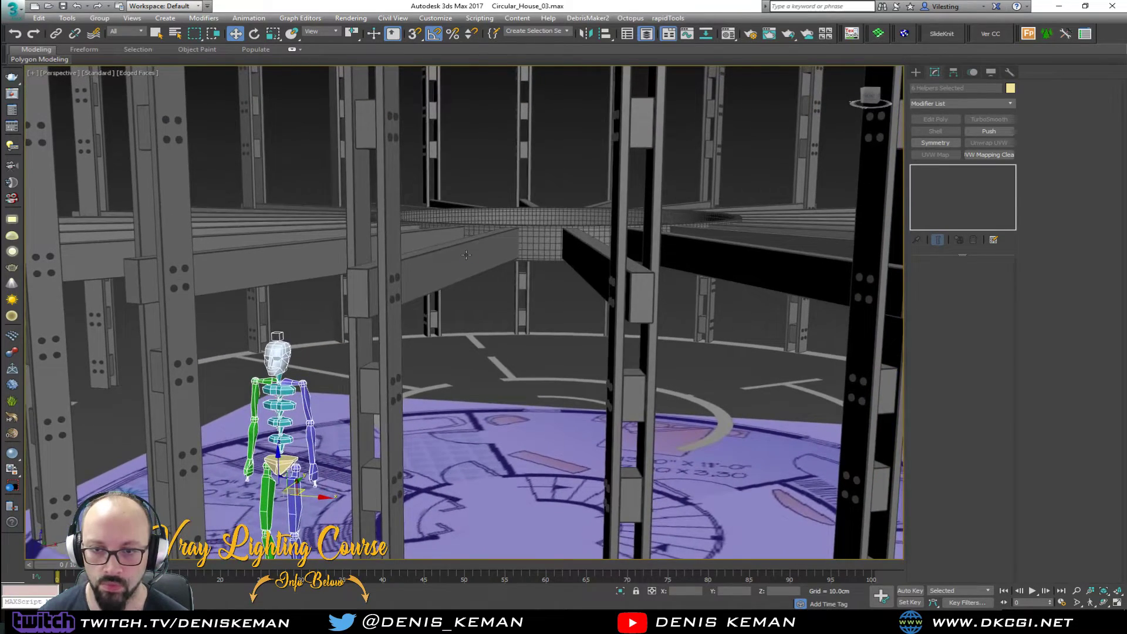
pyautogui.click(466, 254)
pyautogui.keyDown('ctrl'); pyautogui.click(547, 238); pyautogui.keyUp('ctrl')
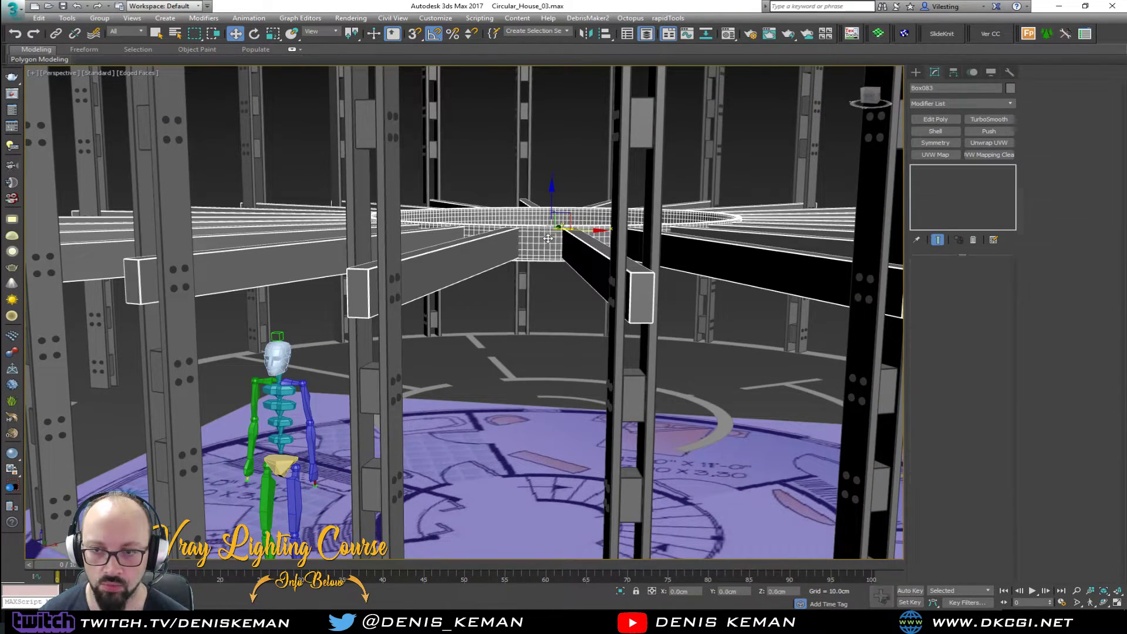
pyautogui.keyDown('alt'); pyautogui.moveTo(484, 250); pyautogui.dragTo(494, 210, button='middle'); pyautogui.keyUp('alt')
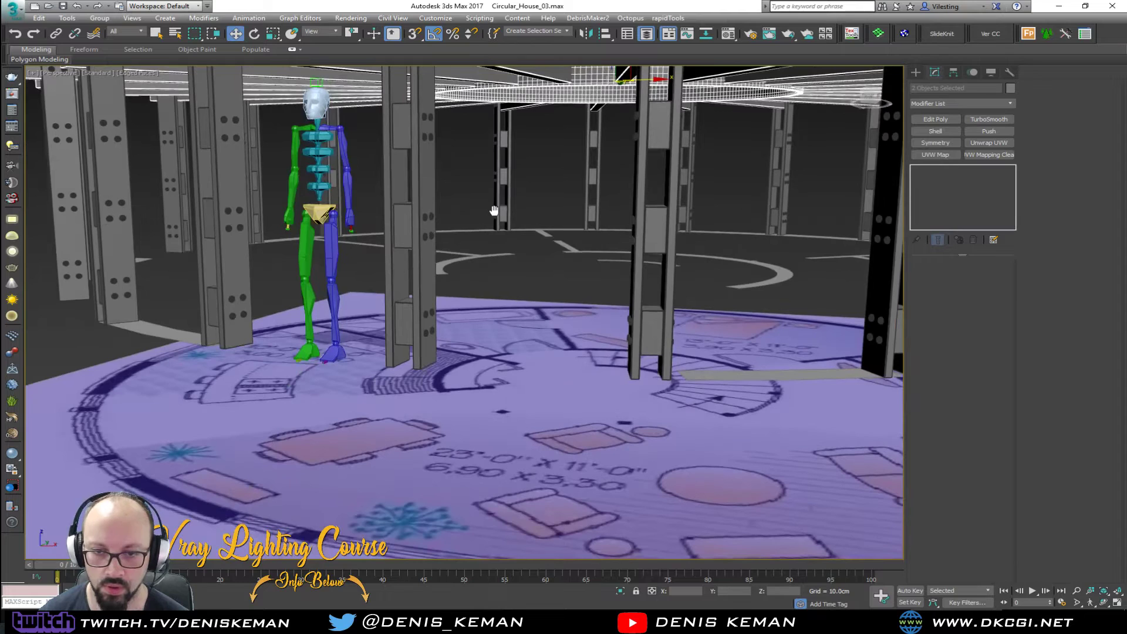
pyautogui.keyDown('alt'); pyautogui.moveTo(477, 248); pyautogui.dragTo(462, 283, button='middle'); pyautogui.keyUp('alt')
pyautogui.click(464, 282)
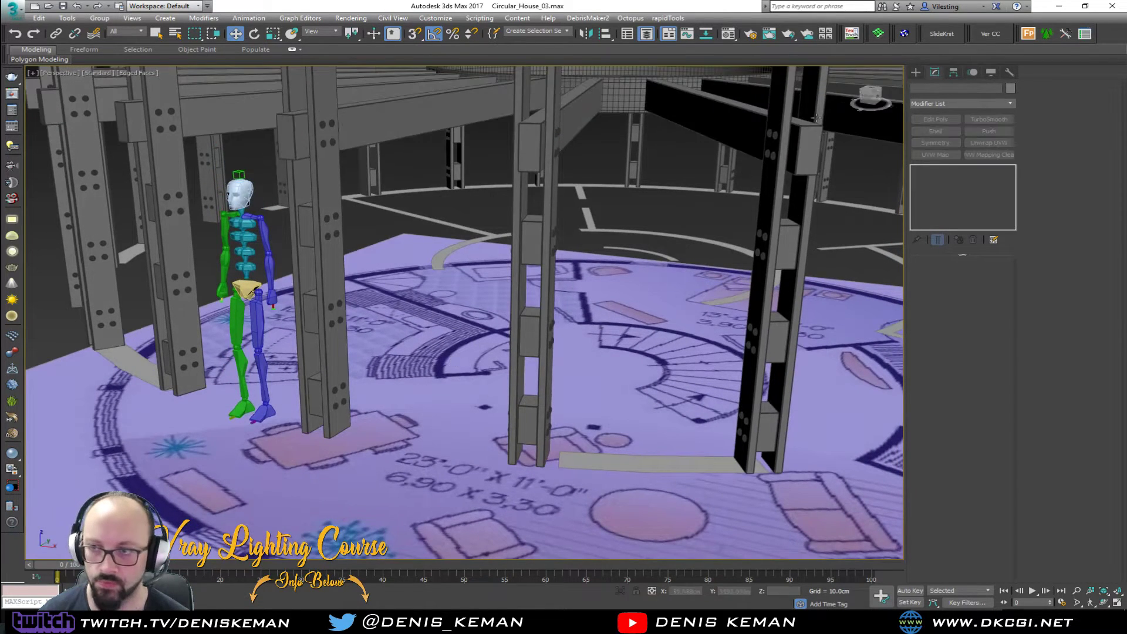
# - Create a box about 137 cm long and 99 cm wide on the ground plan and set its height to 245 cm
pyautogui.click(916, 72)
pyautogui.click(937, 135)
pyautogui.moveTo(427, 343); pyautogui.dragTo(455, 410)
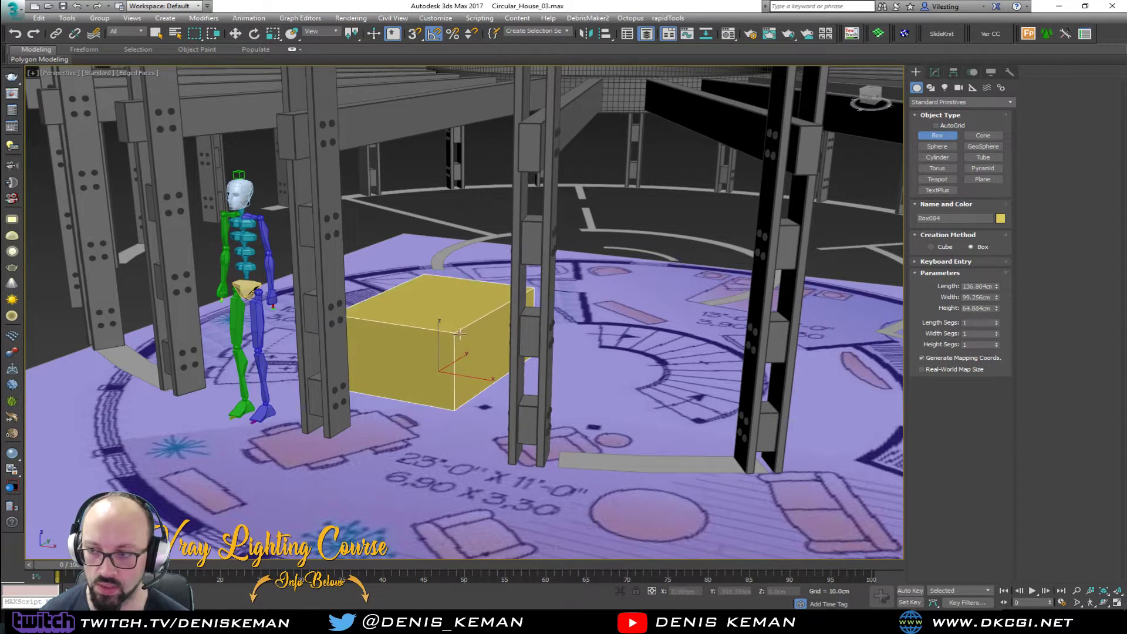
pyautogui.click(459, 251)
pyautogui.doubleClick(964, 306)
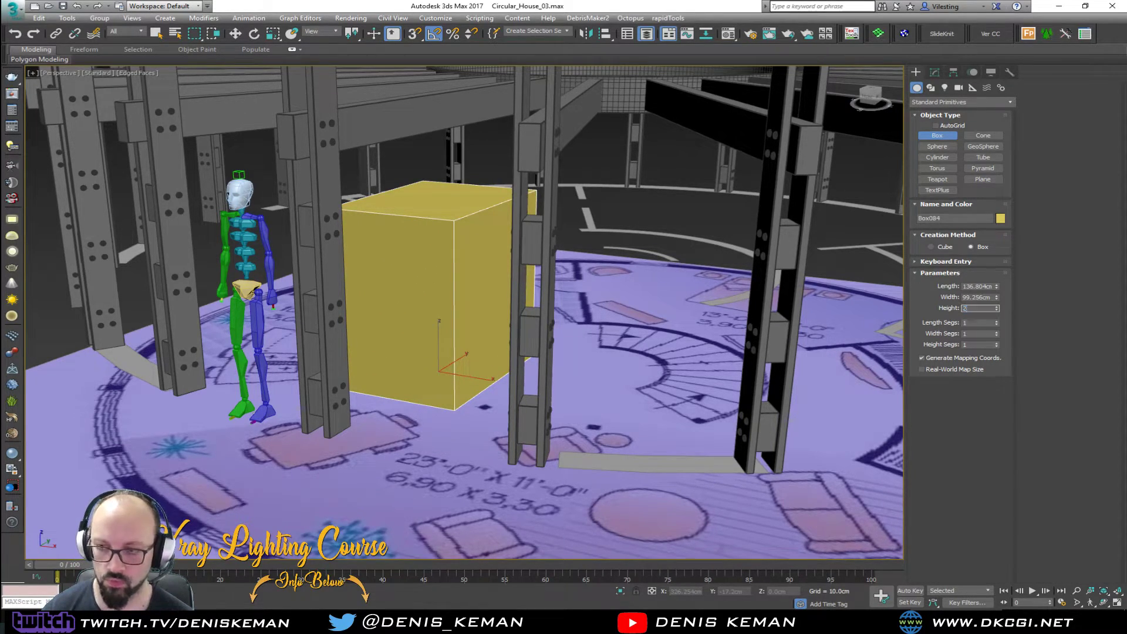
pyautogui.write('245')
pyautogui.press('Return')
pyautogui.keyDown('alt'); pyautogui.moveTo(377, 151); pyautogui.dragTo(382, 243, button='middle'); pyautogui.keyUp('alt')
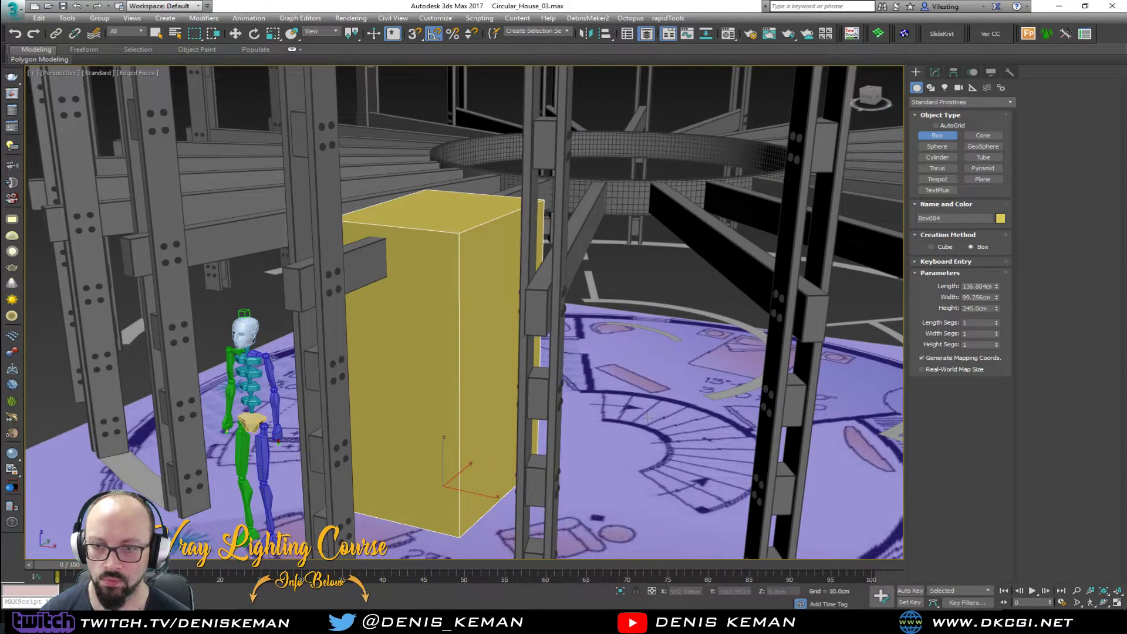
pyautogui.press('w')
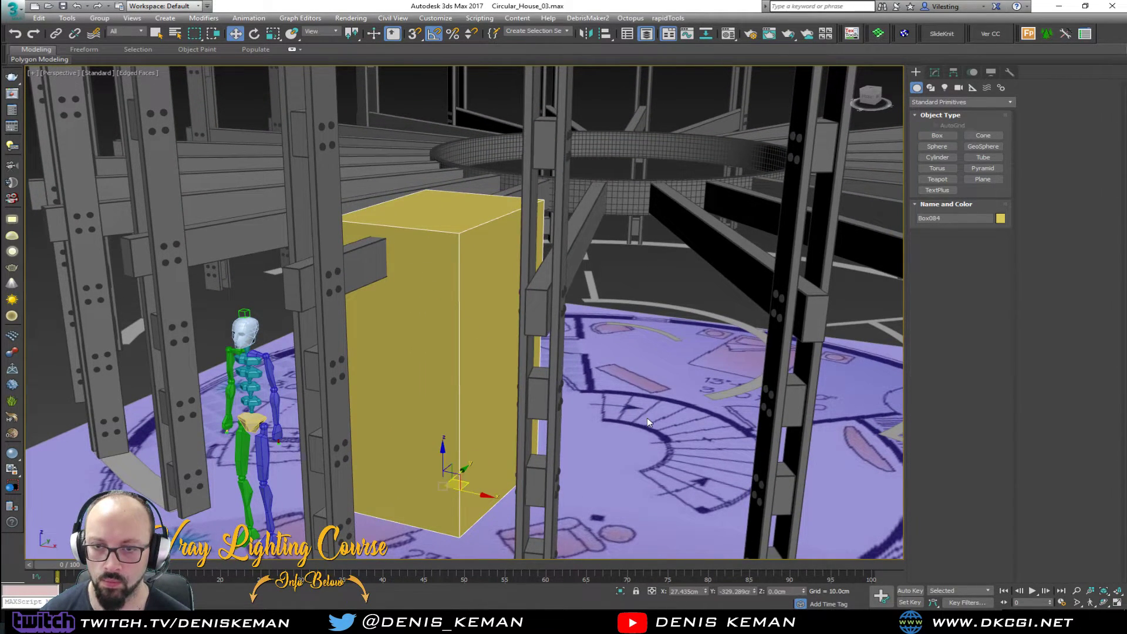
pyautogui.click(631, 389)
pyautogui.moveTo(358, 211); pyautogui.dragTo(363, 228, button='middle')
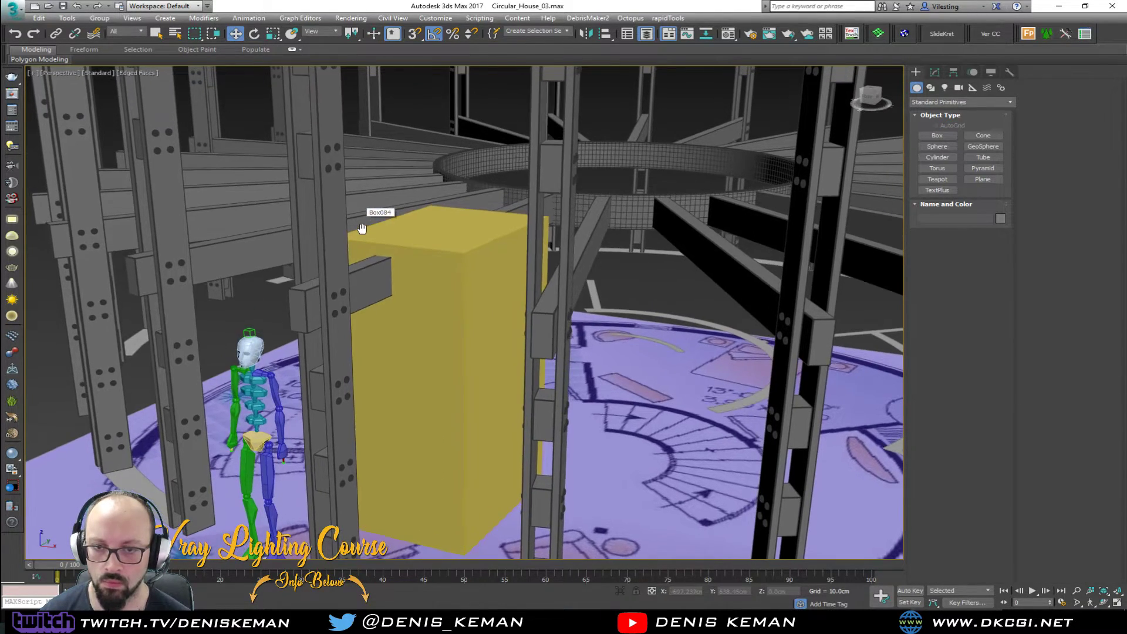
pyautogui.scroll(2, 362, 228)
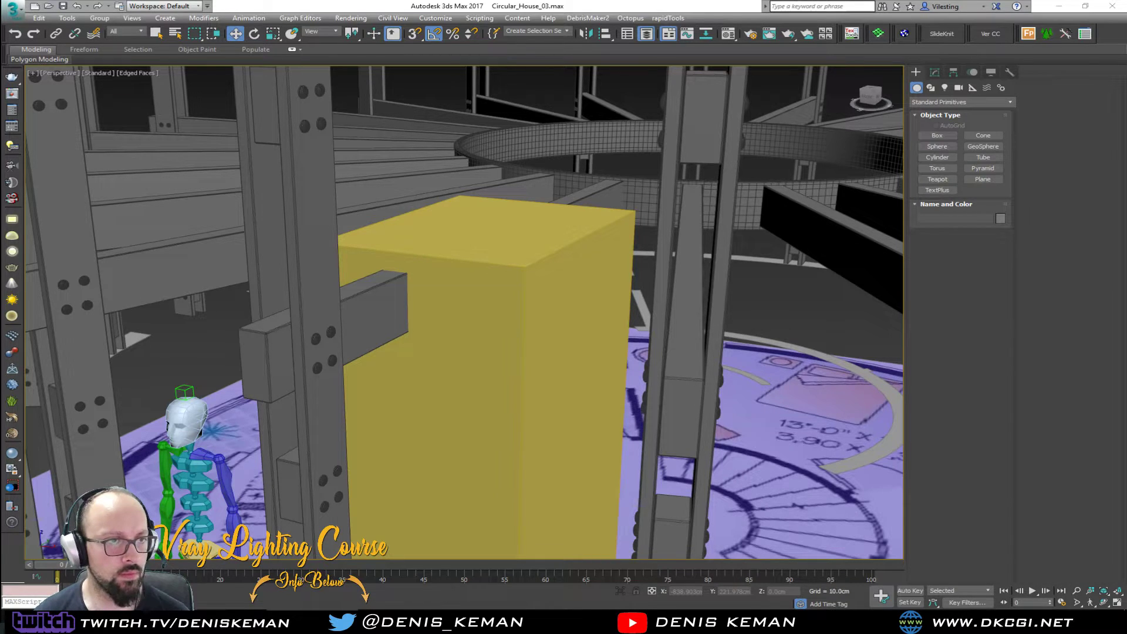
# - Set the yellow reference box's height to 250 cm
pyautogui.click(482, 275)
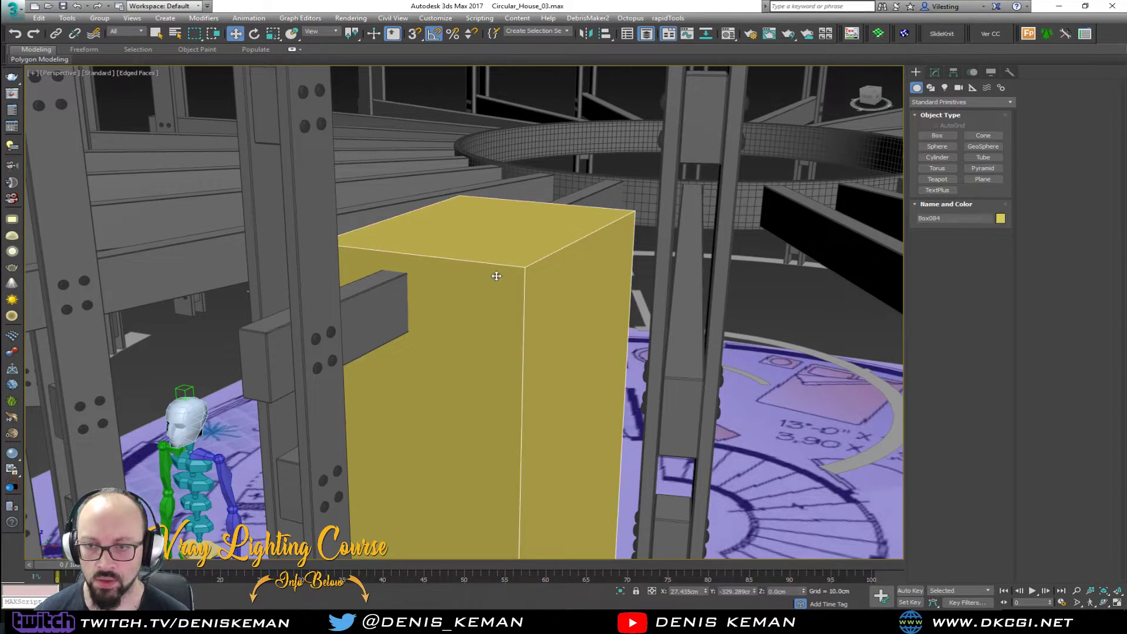
pyautogui.click(934, 72)
pyautogui.moveTo(988, 298); pyautogui.dragTo(950, 297)
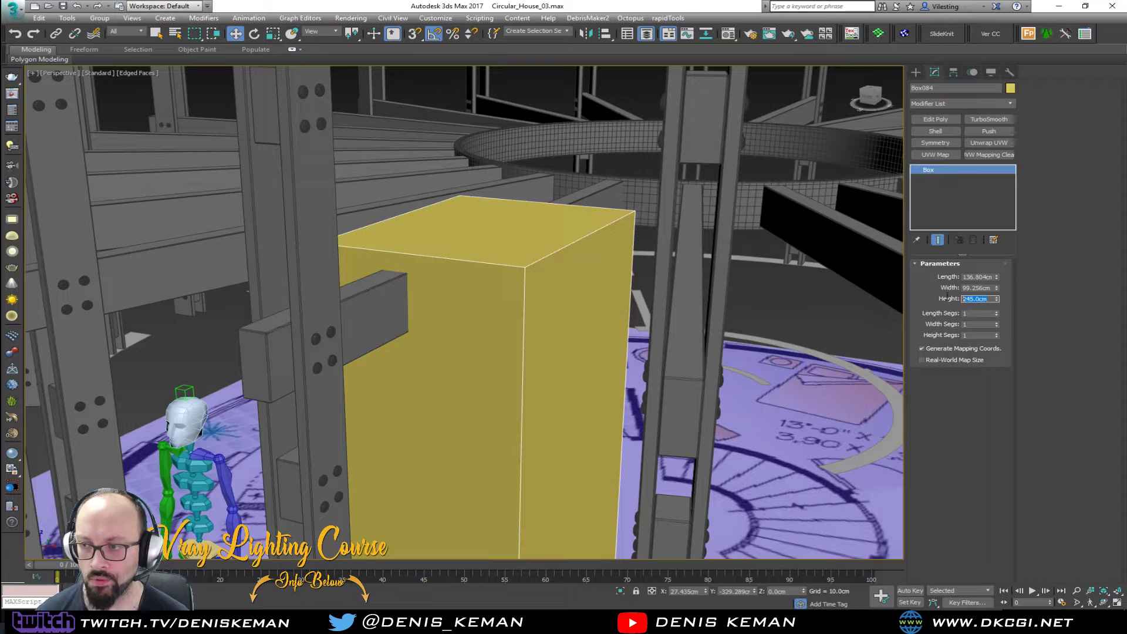
pyautogui.write('250')
pyautogui.press('Return')
pyautogui.keyDown('alt'); pyautogui.moveTo(581, 246); pyautogui.dragTo(474, 231, button='middle'); pyautogui.keyUp('alt')
pyautogui.keyDown('alt'); pyautogui.moveTo(642, 295); pyautogui.dragTo(609, 262, button='middle'); pyautogui.keyUp('alt')
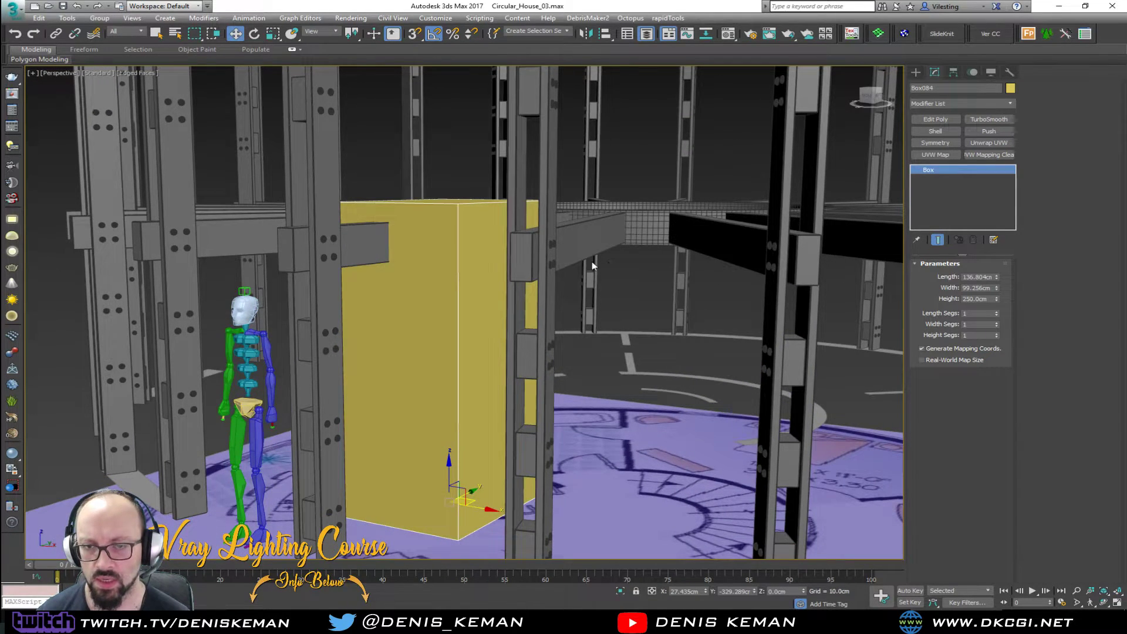
# - Try raising the radial beams to a Z position of about 235.5 cm
pyautogui.click(357, 253)
pyautogui.scroll(4, 342, 256)
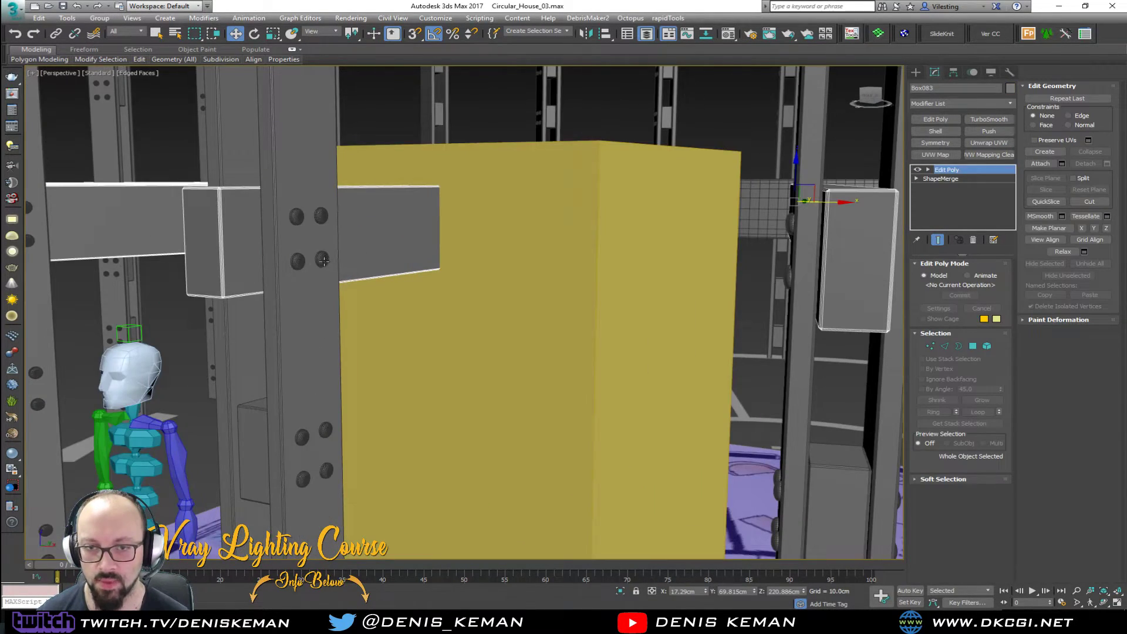
pyautogui.keyDown('ctrl'); pyautogui.click(324, 261); pyautogui.keyUp('ctrl')
pyautogui.scroll(-4, 324, 261)
pyautogui.scroll(-3, 324, 261)
pyautogui.keyDown('alt'); pyautogui.moveTo(470, 262); pyautogui.dragTo(411, 265, button='middle'); pyautogui.keyUp('alt')
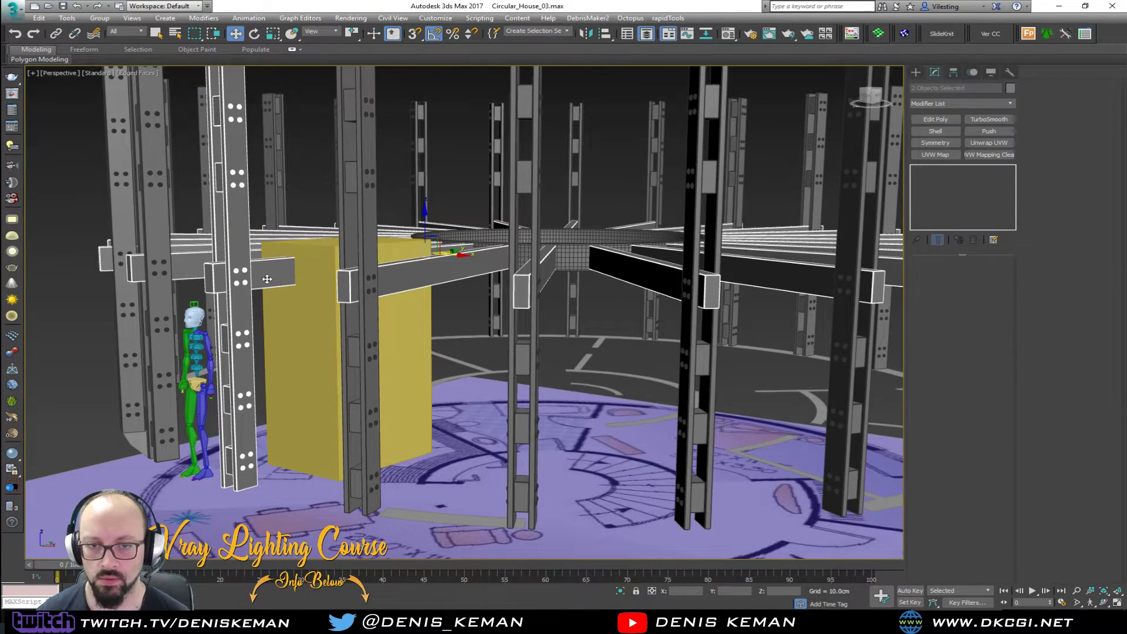
pyautogui.click(236, 258)
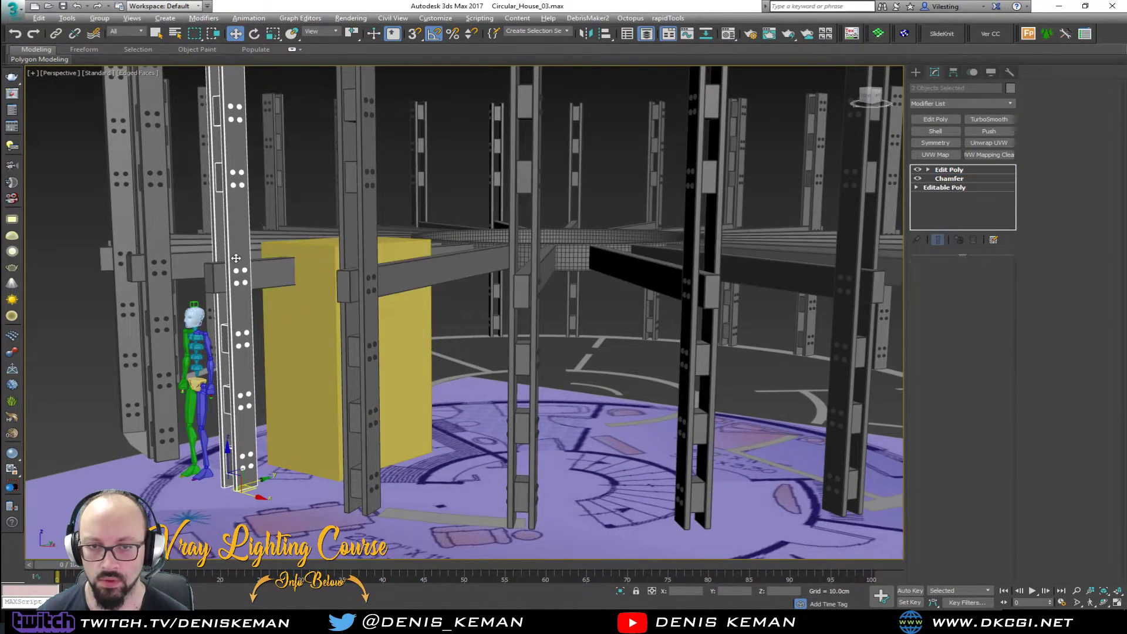
pyautogui.click(270, 270)
pyautogui.scroll(3, 270, 270)
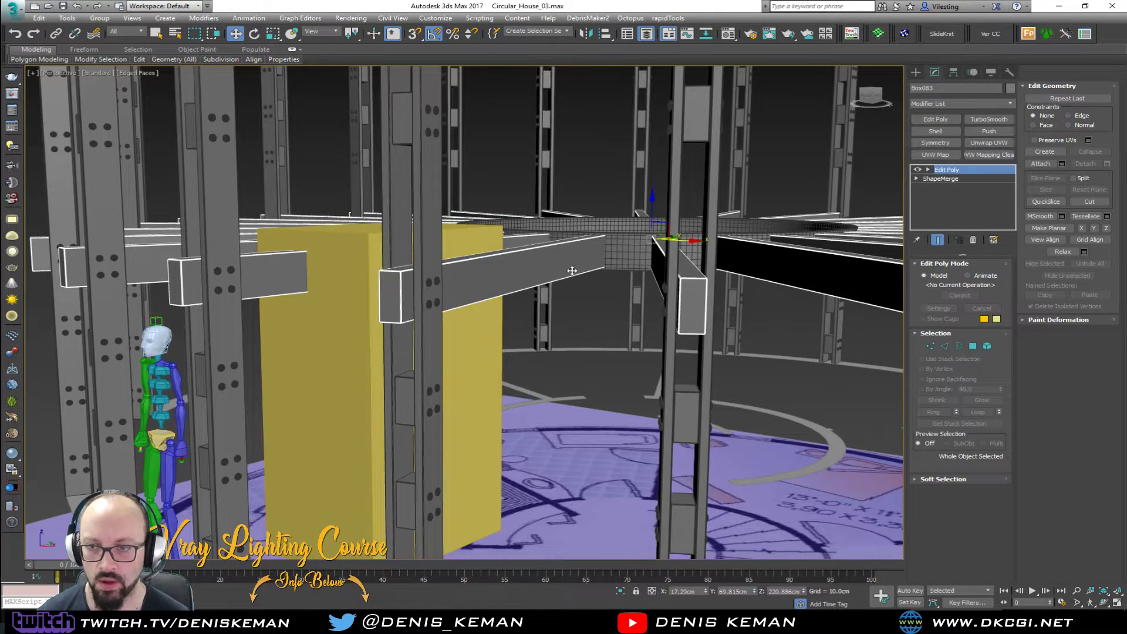
pyautogui.moveTo(651, 216); pyautogui.dragTo(661, 205)
pyautogui.keyDown('alt'); pyautogui.moveTo(512, 238); pyautogui.dragTo(280, 243, button='middle'); pyautogui.keyUp('alt')
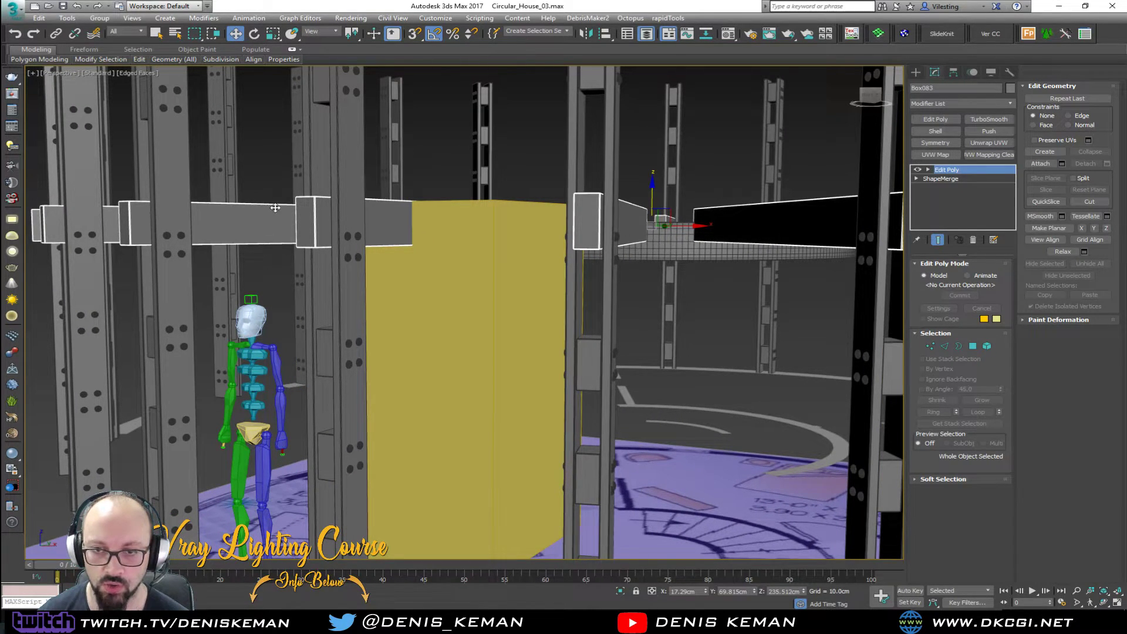
pyautogui.hotkey('ctrl', 'z')
# - Try lifting the radial beams by about 15 cm above the human figure
pyautogui.keyDown('alt'); pyautogui.moveTo(273, 233); pyautogui.dragTo(334, 222, button='middle'); pyautogui.keyUp('alt')
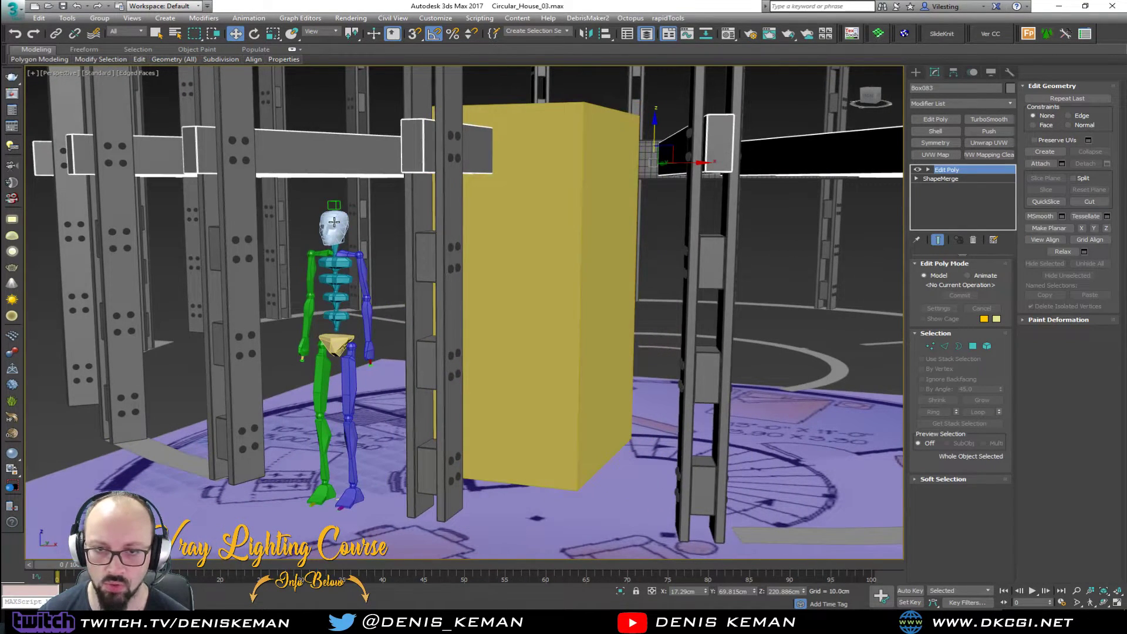
pyautogui.keyDown('alt'); pyautogui.moveTo(557, 293); pyautogui.dragTo(413, 353, button='middle'); pyautogui.keyUp('alt')
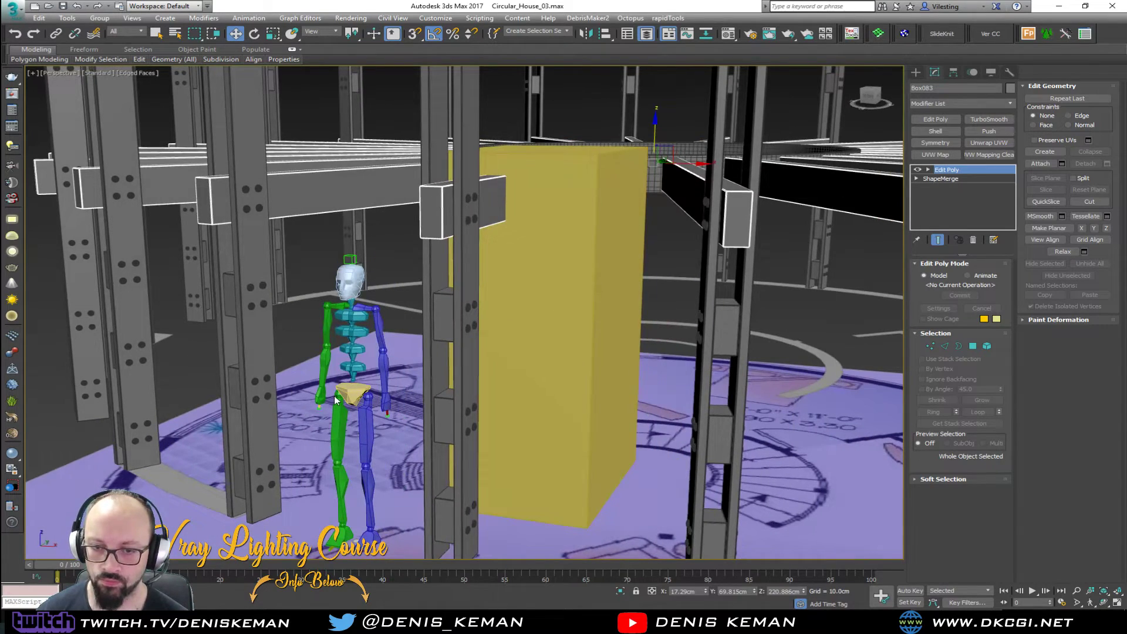
pyautogui.click(334, 396)
pyautogui.click(327, 209)
pyautogui.moveTo(397, 191); pyautogui.dragTo(327, 226, button='middle')
pyautogui.moveTo(613, 154); pyautogui.dragTo(620, 144)
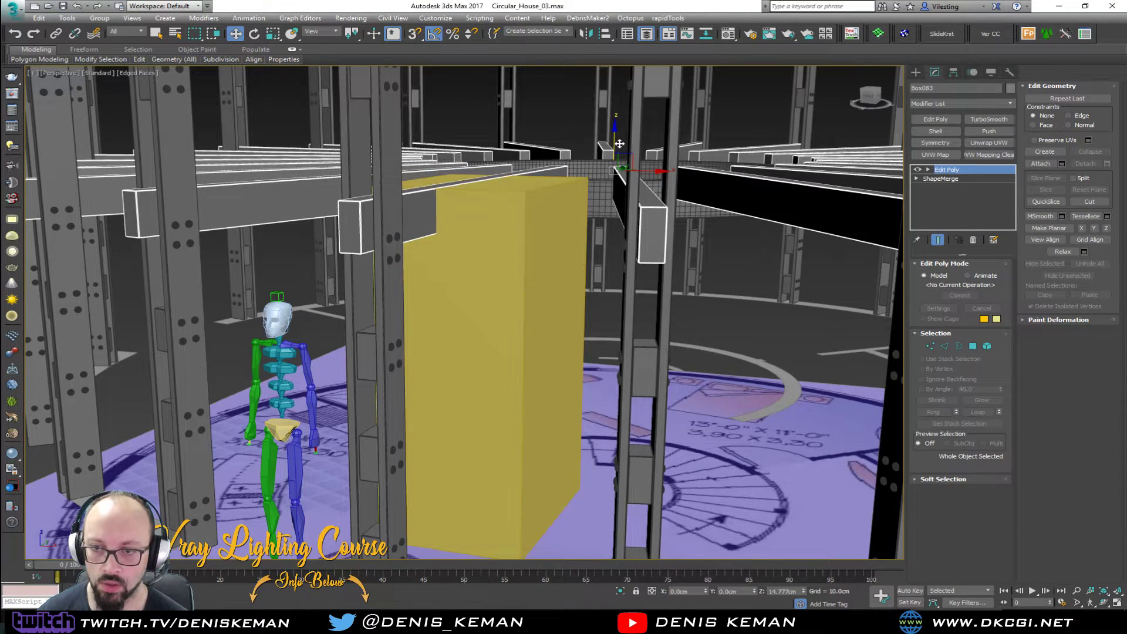
pyautogui.hotkey('ctrl', 'z')
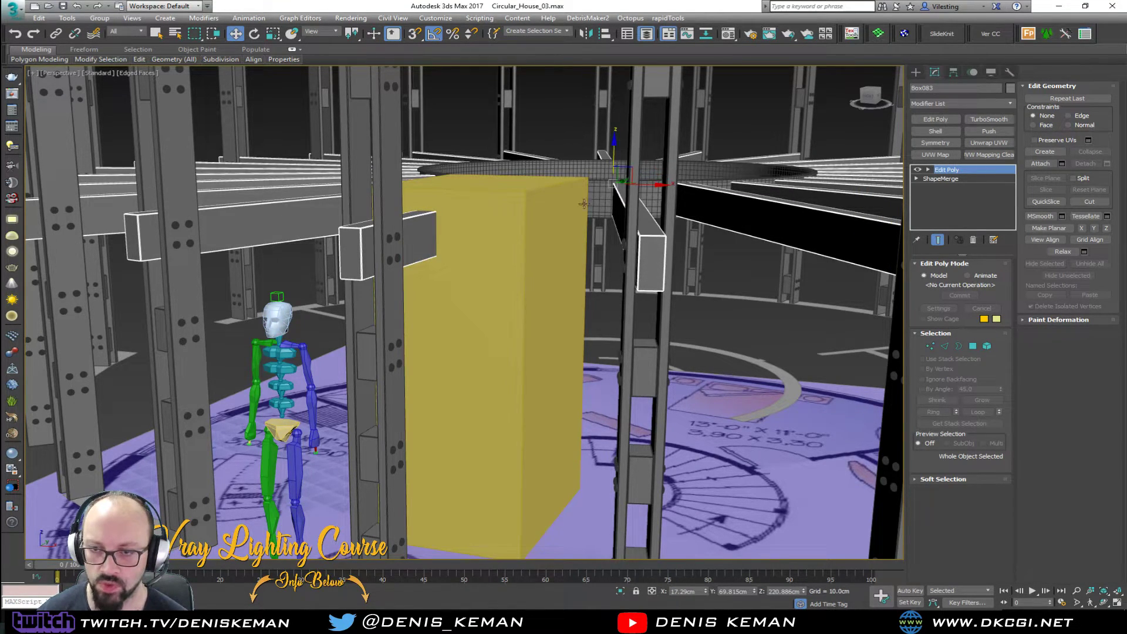
# - Set the radial beams' Z position to exactly 250 cm
pyautogui.click(770, 591)
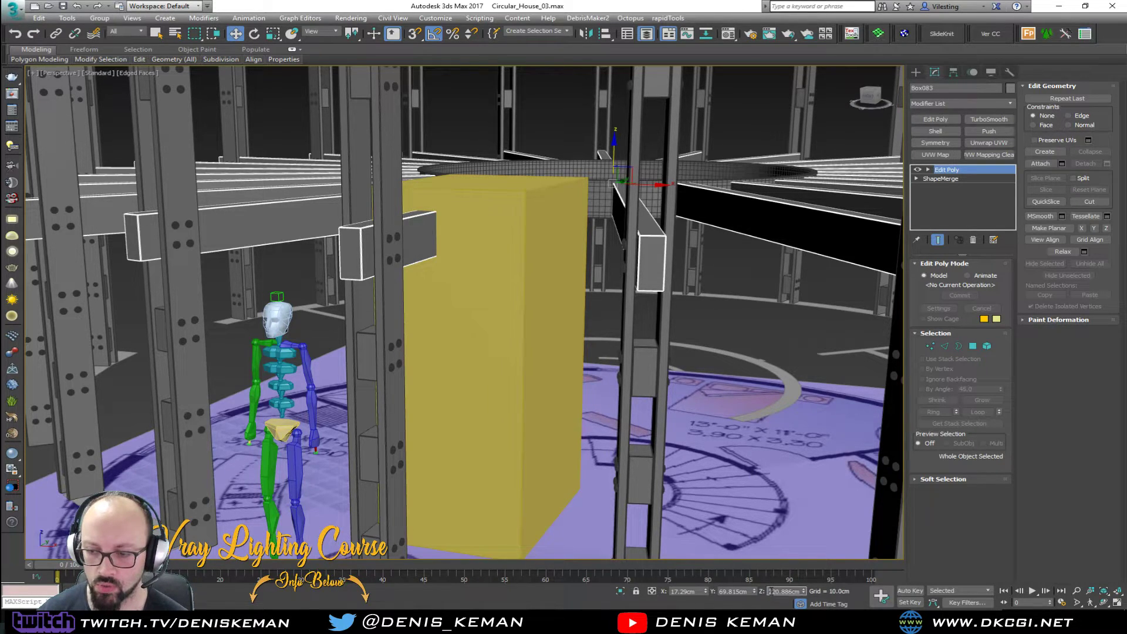
pyautogui.write('25')
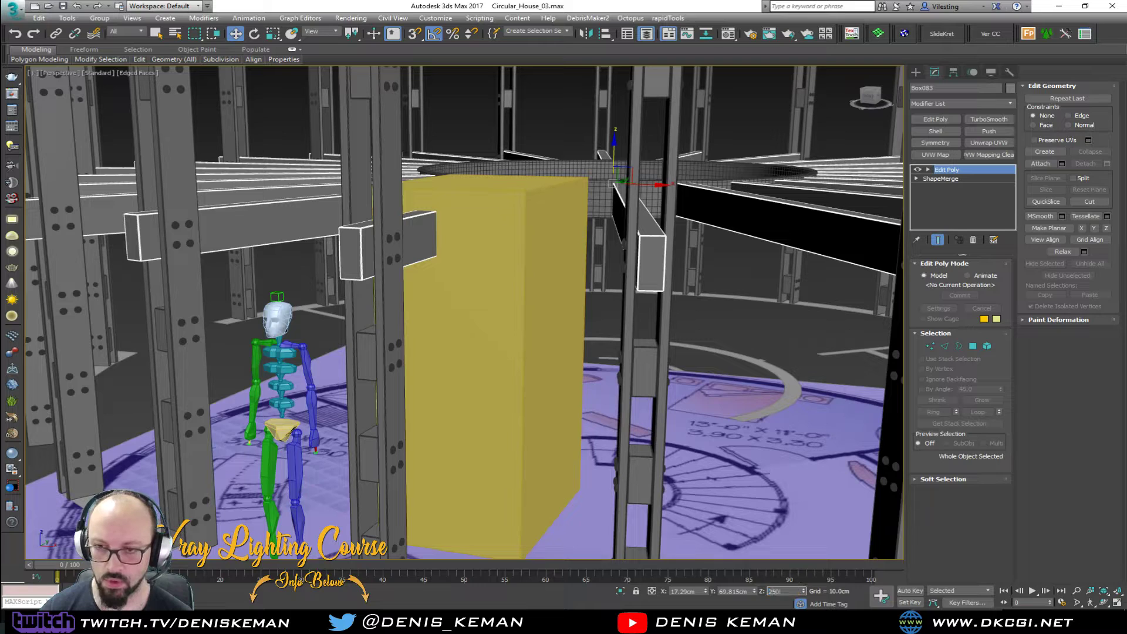
pyautogui.write('0')
pyautogui.press('Return')
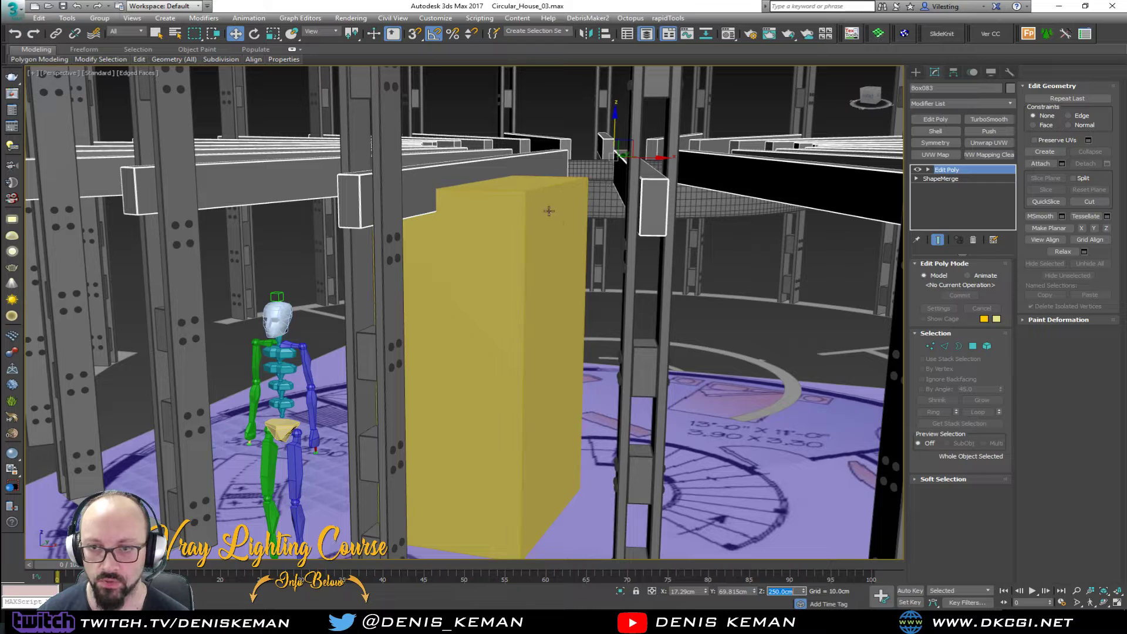
# - Move the column bolts just below the raised beams up about 29 cm so they line up with the beam joints
pyautogui.click(397, 257)
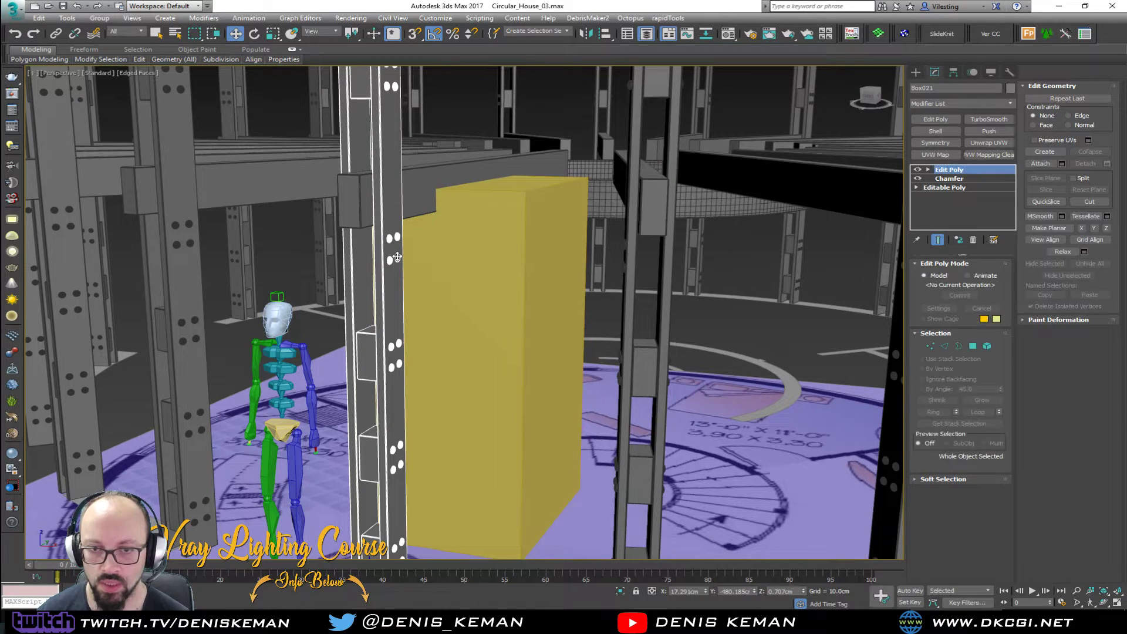
pyautogui.scroll(-15, 397, 257)
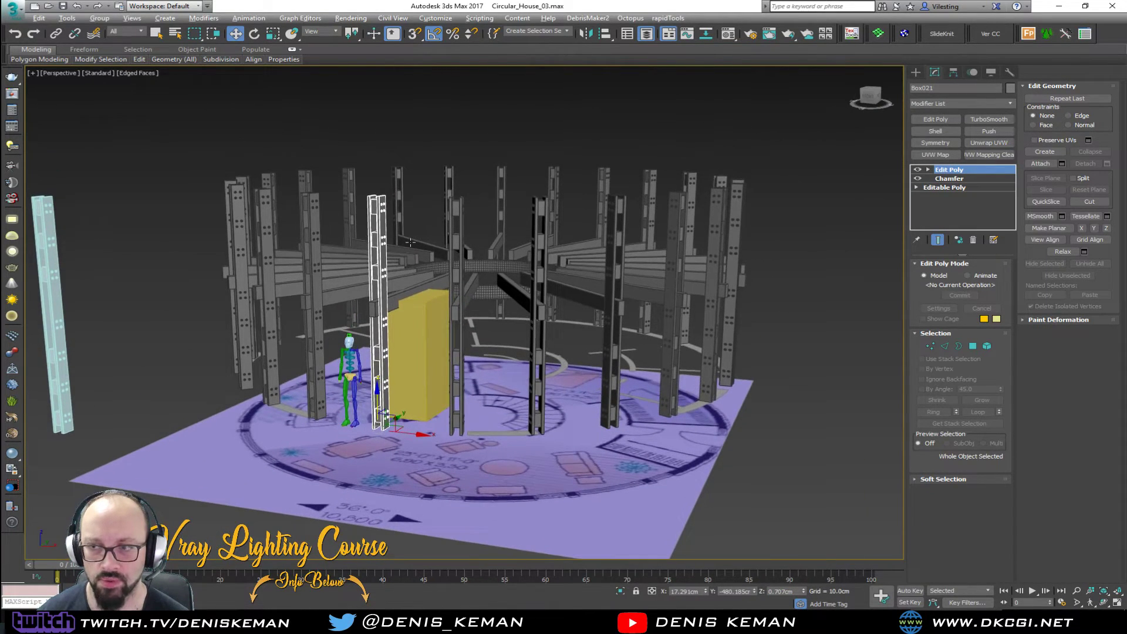
pyautogui.keyDown('alt'); pyautogui.moveTo(410, 242); pyautogui.dragTo(411, 240, button='middle'); pyautogui.keyUp('alt')
pyautogui.scroll(6, 388, 314)
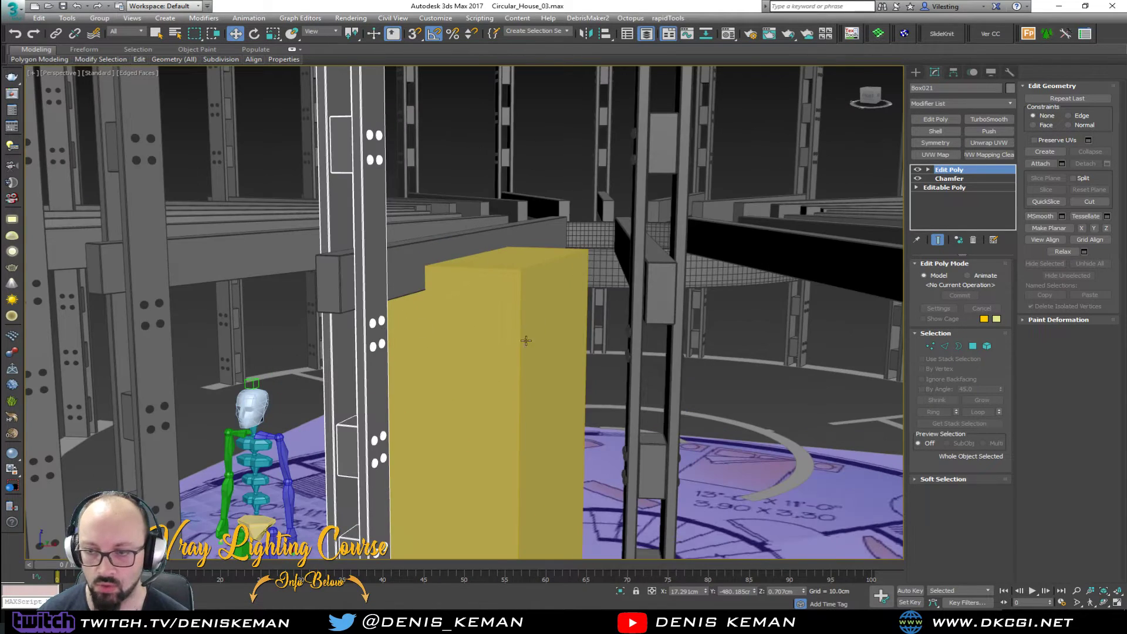
pyautogui.click(986, 347)
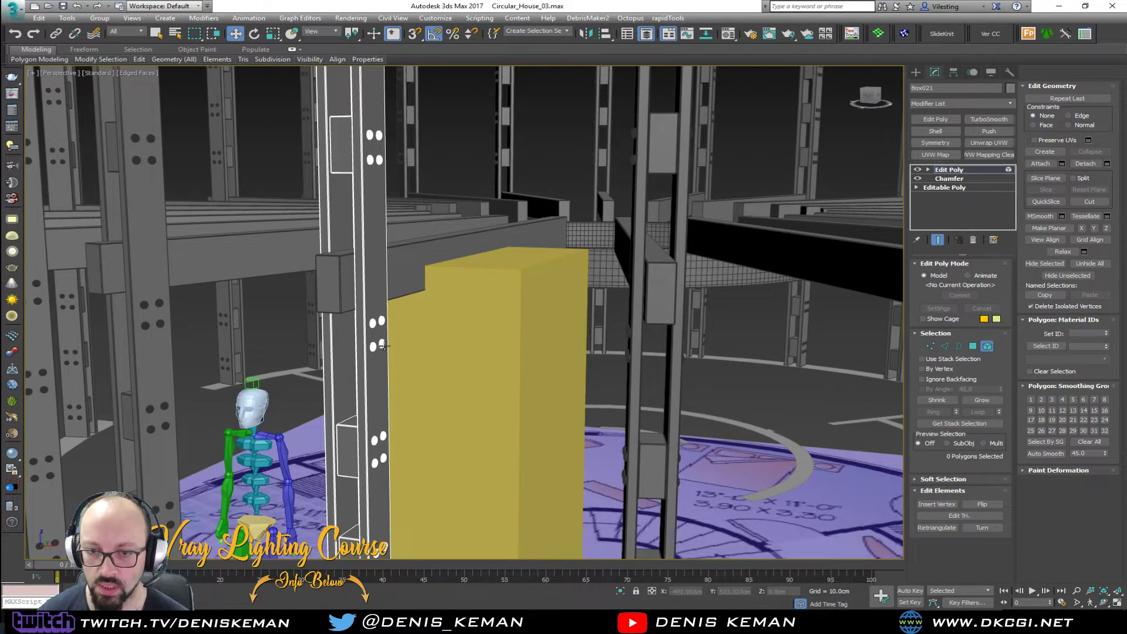
pyautogui.moveTo(313, 364); pyautogui.dragTo(308, 368)
pyautogui.moveTo(377, 350)
pyautogui.keyDown('alt'); pyautogui.mouseDown(button='middle')
pyautogui.moveTo(435, 334)
pyautogui.moveTo(367, 336)
pyautogui.mouseUp(button='middle'); pyautogui.keyUp('alt')
pyautogui.moveTo(378, 314); pyautogui.dragTo(398, 258)
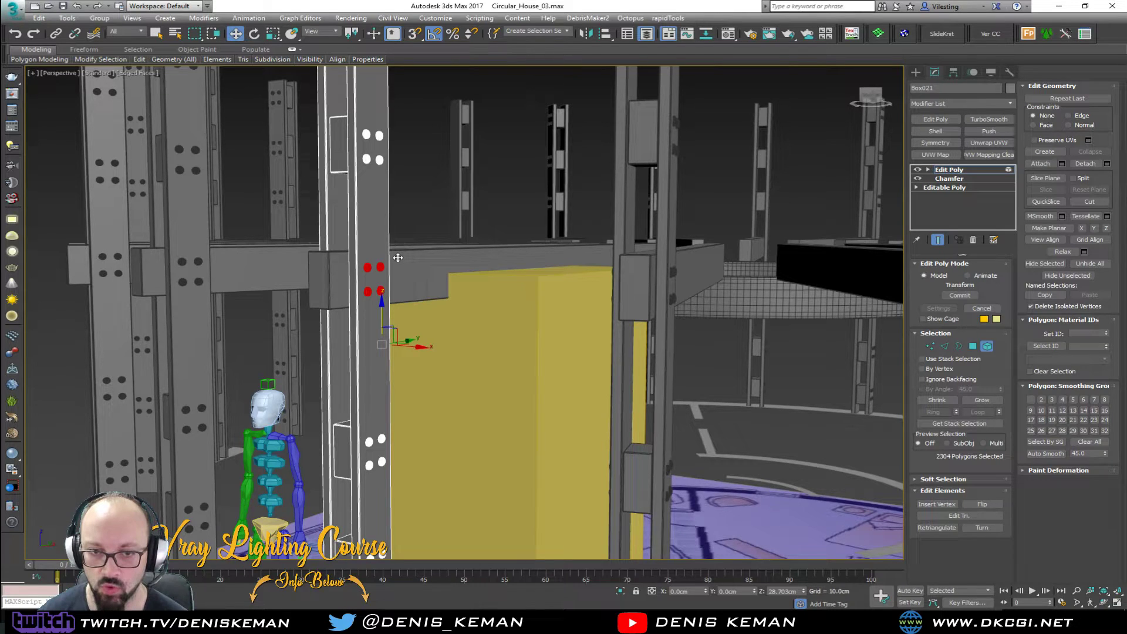
pyautogui.click(987, 346)
pyautogui.keyDown('alt'); pyautogui.moveTo(747, 354); pyautogui.dragTo(607, 361, button='middle'); pyautogui.keyUp('alt')
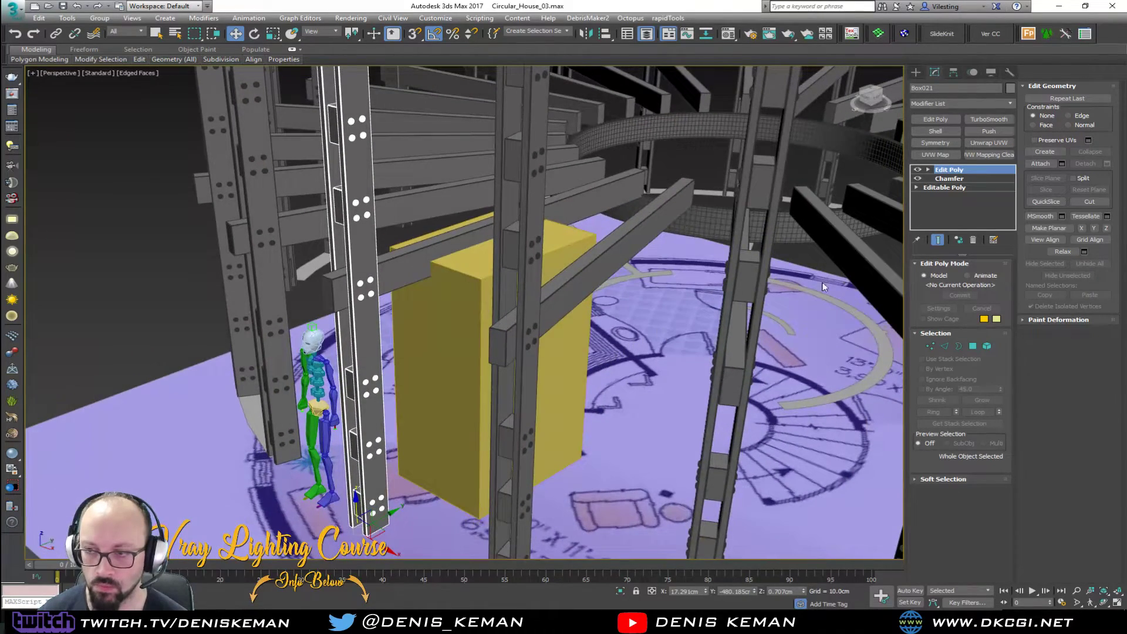
# - Raise the central ring to a Z position of about 249.6 cm, level with the radial beams
pyautogui.click(678, 318)
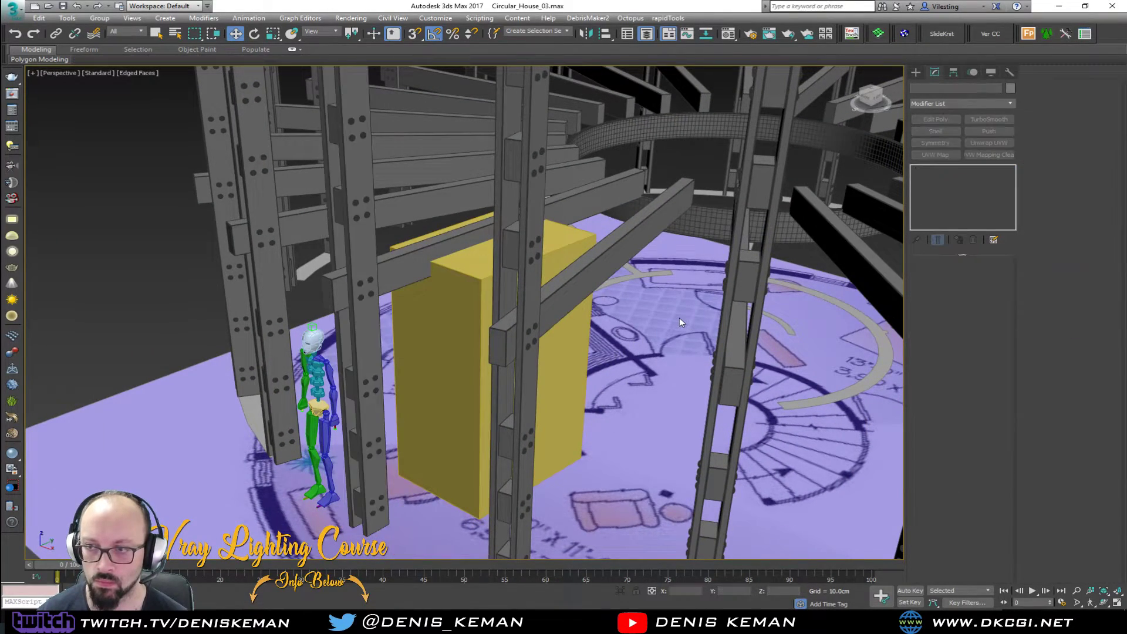
pyautogui.click(703, 221)
pyautogui.moveTo(703, 220); pyautogui.dragTo(599, 277, button='middle')
pyautogui.scroll(3, 599, 276)
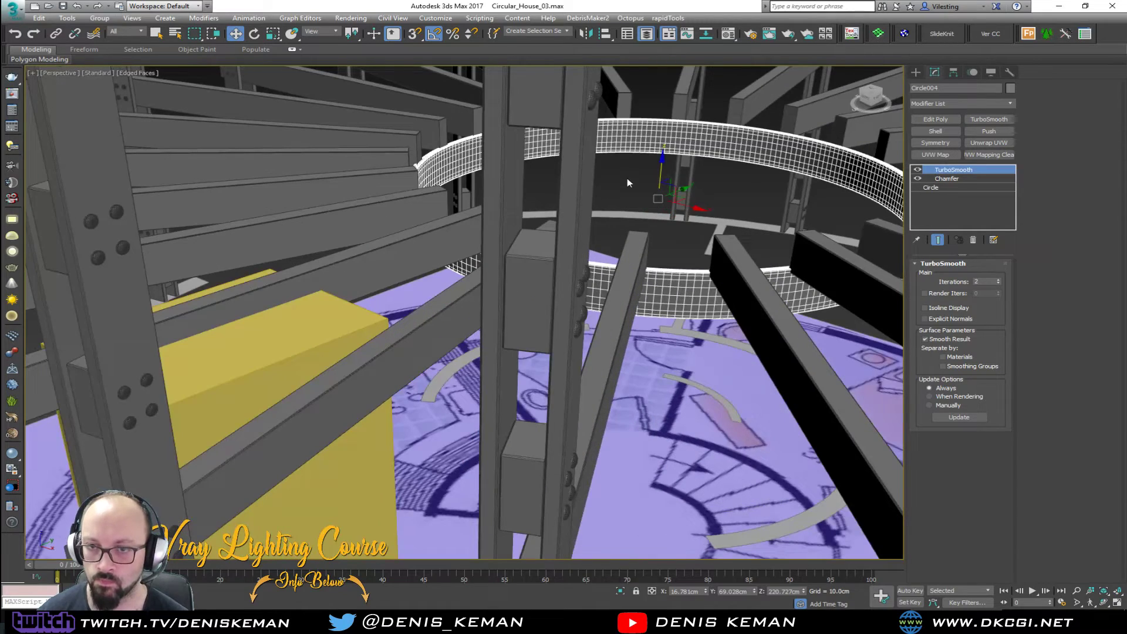
pyautogui.moveTo(661, 181); pyautogui.dragTo(682, 147)
pyautogui.keyDown('alt'); pyautogui.moveTo(645, 206); pyautogui.dragTo(633, 191, button='middle'); pyautogui.keyUp('alt')
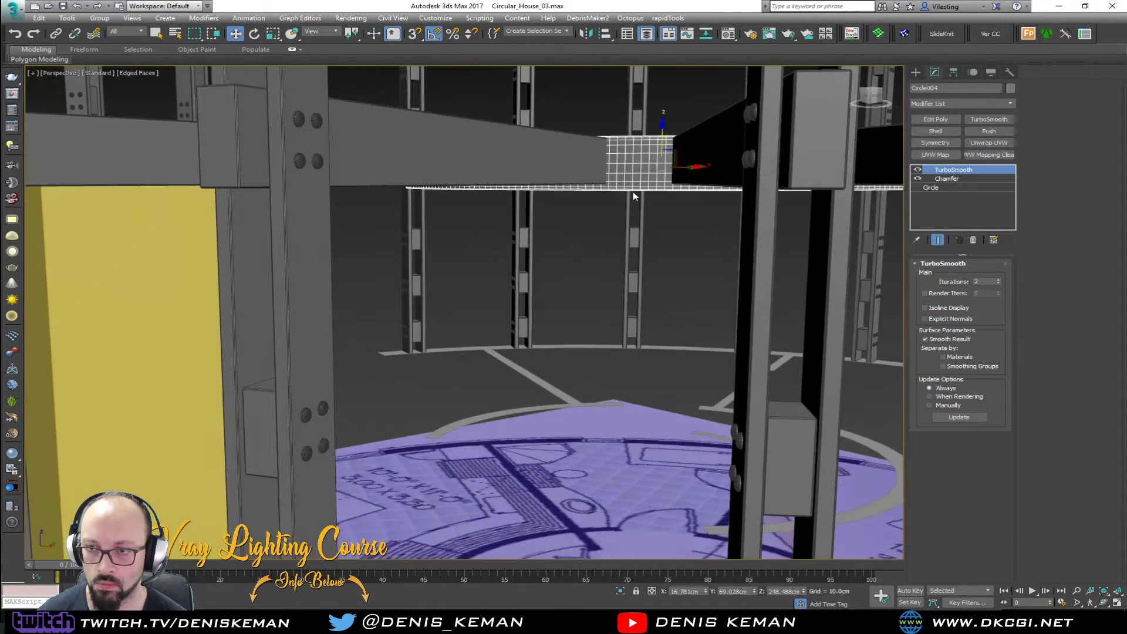
pyautogui.moveTo(663, 140); pyautogui.dragTo(663, 137)
pyautogui.keyDown('alt'); pyautogui.moveTo(660, 140); pyautogui.dragTo(645, 166, button='middle'); pyautogui.keyUp('alt')
pyautogui.moveTo(647, 207); pyautogui.dragTo(614, 269, button='middle')
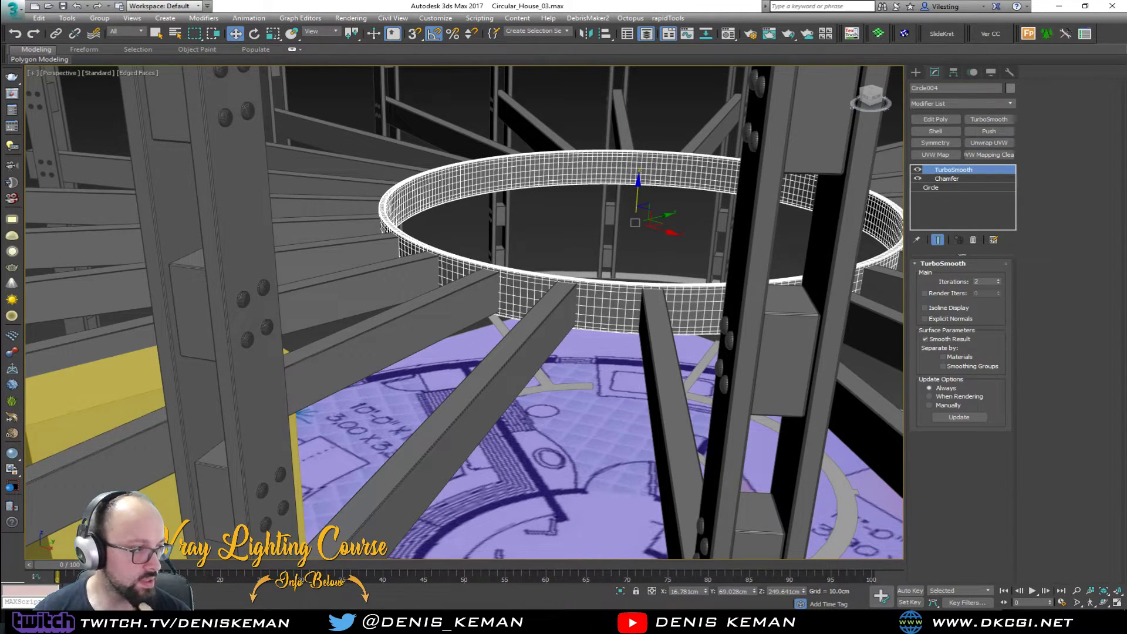
# - Unhide all objects in the scene, including all layers
pyautogui.rightClick(585, 272)
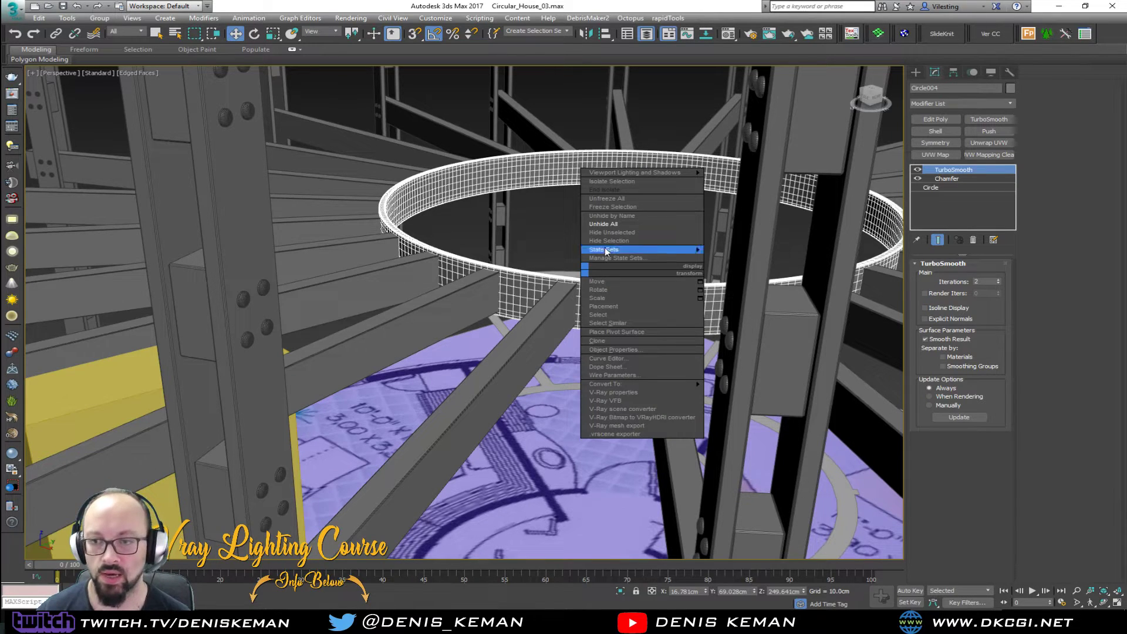
pyautogui.click(616, 225)
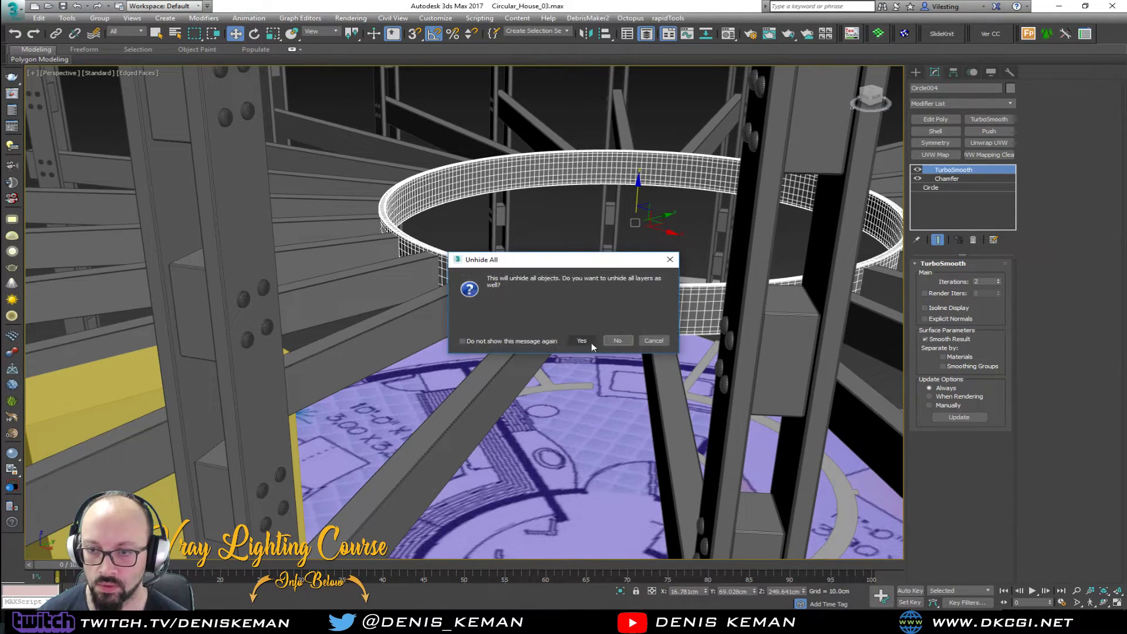
pyautogui.click(590, 344)
# - Delete the Beams_Support_Blueprint cylinder surrounding the columns
pyautogui.scroll(-3, 588, 343)
pyautogui.moveTo(564, 285); pyautogui.dragTo(490, 312, button='middle')
pyautogui.click(493, 277)
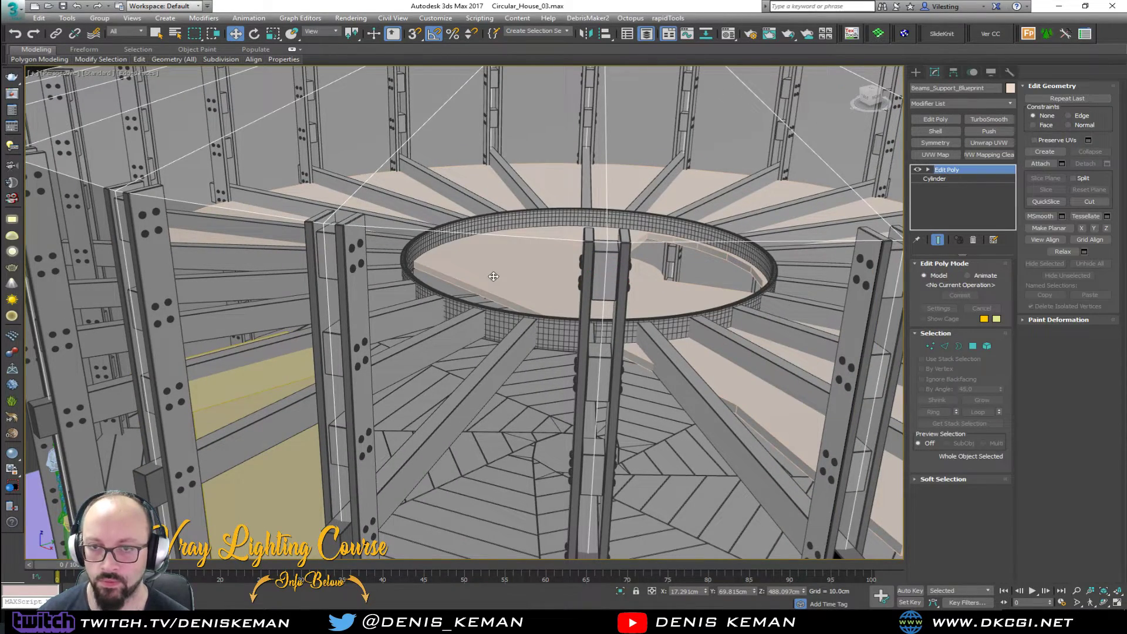
pyautogui.scroll(-4, 493, 276)
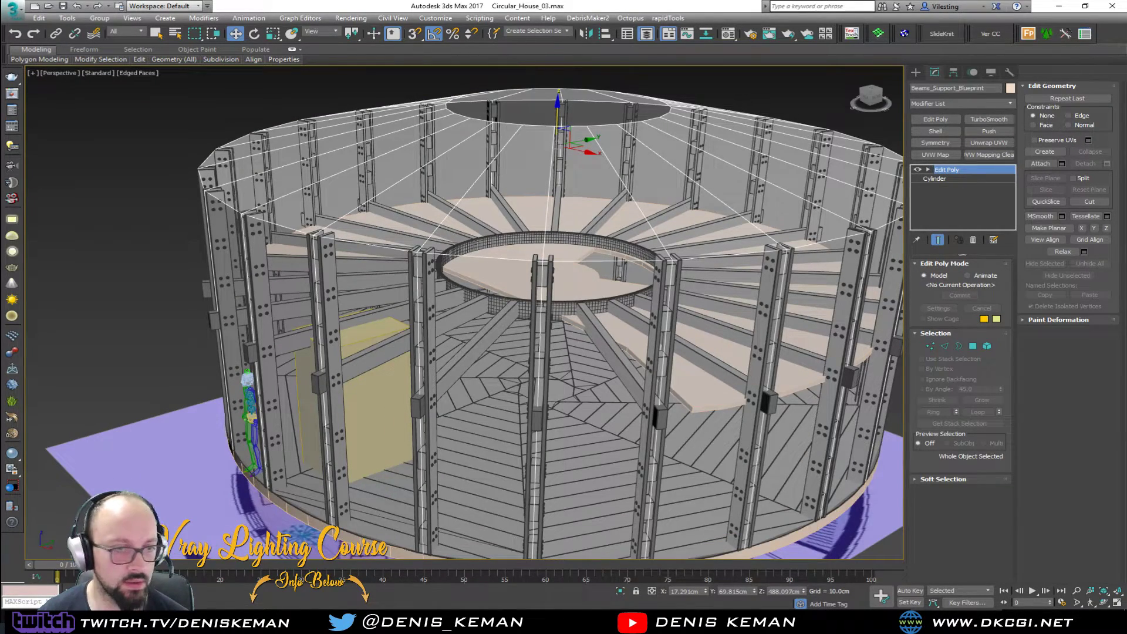
pyautogui.press('Delete')
# - Raise the Second_Floor slab to a Z position of about 277 cm so it sits above the beams and ring
pyautogui.click(483, 263)
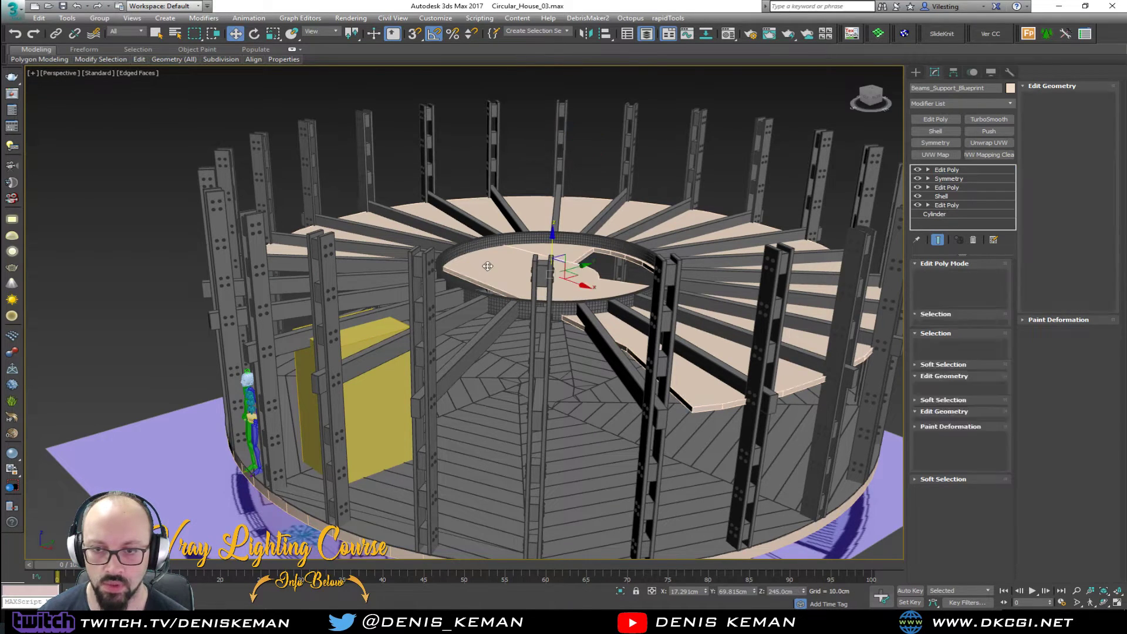
pyautogui.scroll(5, 469, 261)
pyautogui.moveTo(463, 262); pyautogui.dragTo(429, 219, button='middle')
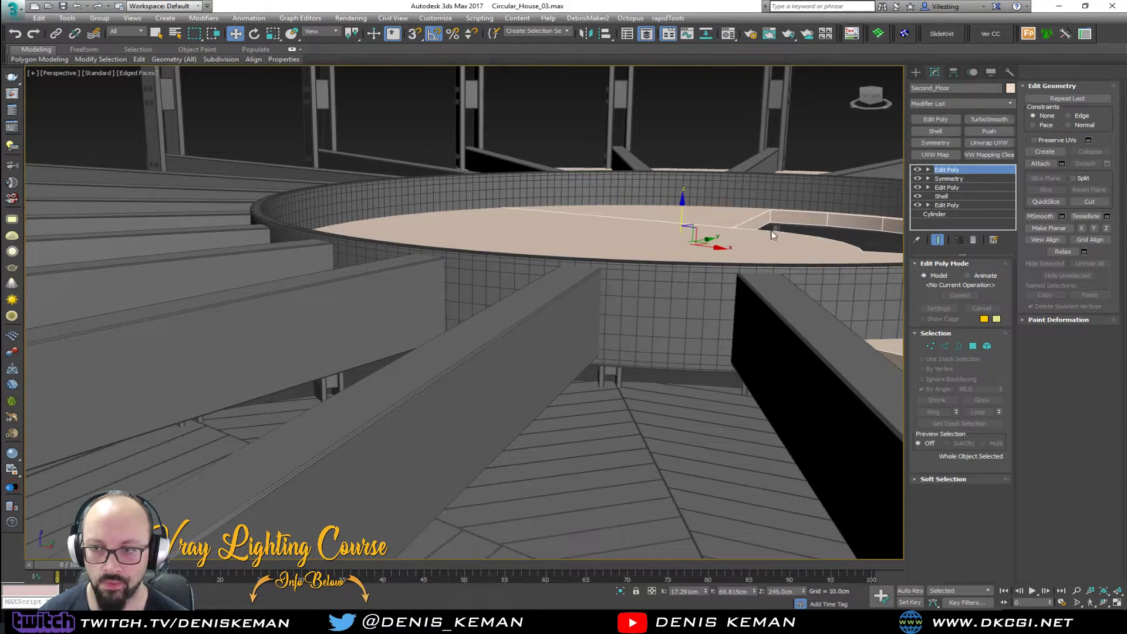
pyautogui.moveTo(681, 213); pyautogui.dragTo(710, 150)
pyautogui.keyDown('alt'); pyautogui.moveTo(687, 169); pyautogui.dragTo(474, 242, button='middle'); pyautogui.keyUp('alt')
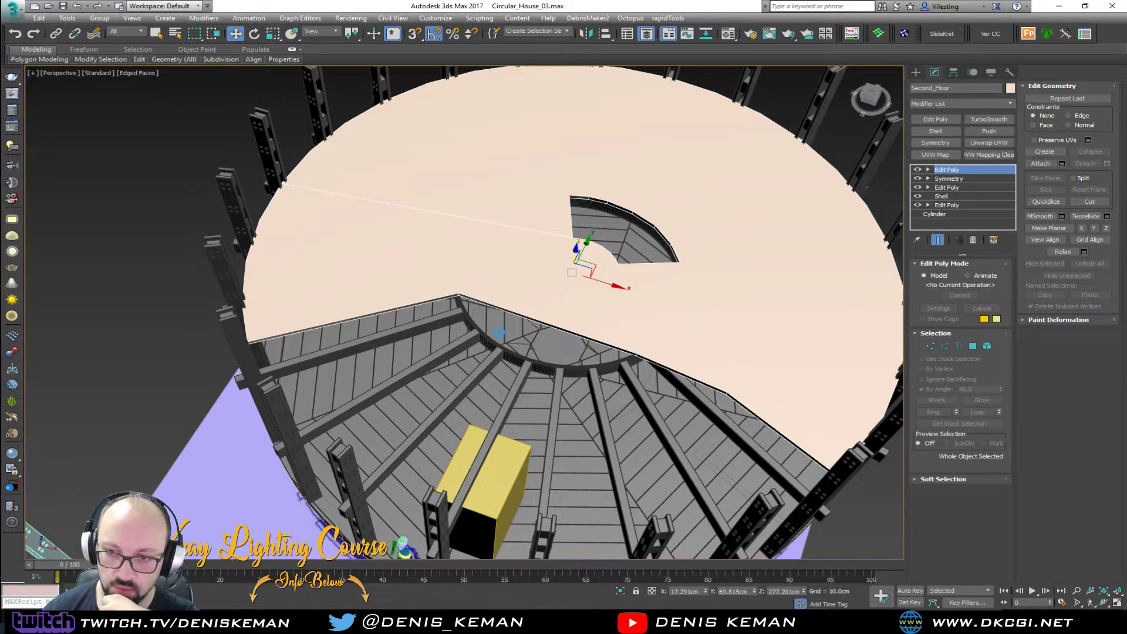
# - Lower the radial beams and the central ring together to a Z position of about 236 cm
pyautogui.moveTo(636, 233); pyautogui.dragTo(502, 265, button='middle')
pyautogui.scroll(-4, 543, 213)
pyautogui.scroll(3, 478, 189)
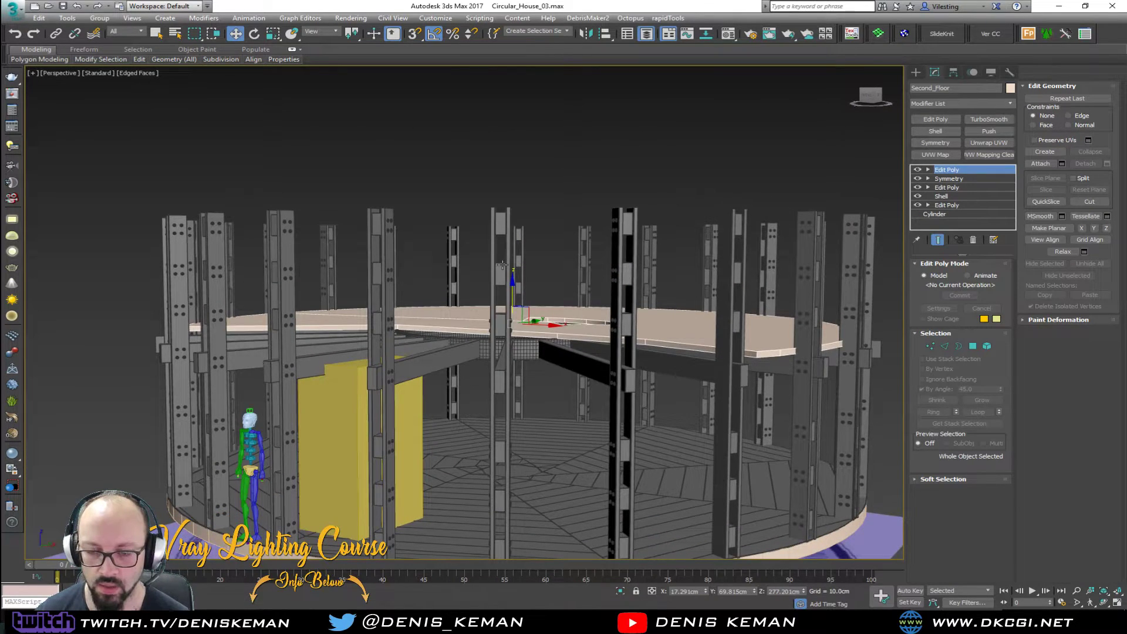
pyautogui.keyDown('alt'); pyautogui.moveTo(425, 428); pyautogui.dragTo(440, 399, button='middle'); pyautogui.keyUp('alt')
pyautogui.scroll(5, 414, 360)
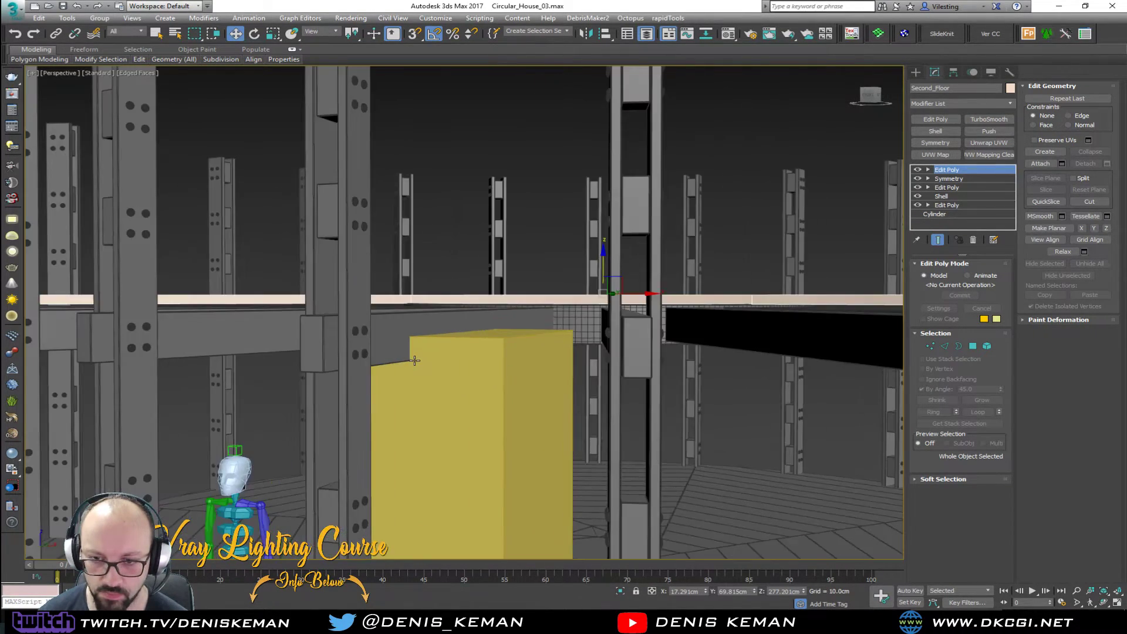
pyautogui.click(399, 347)
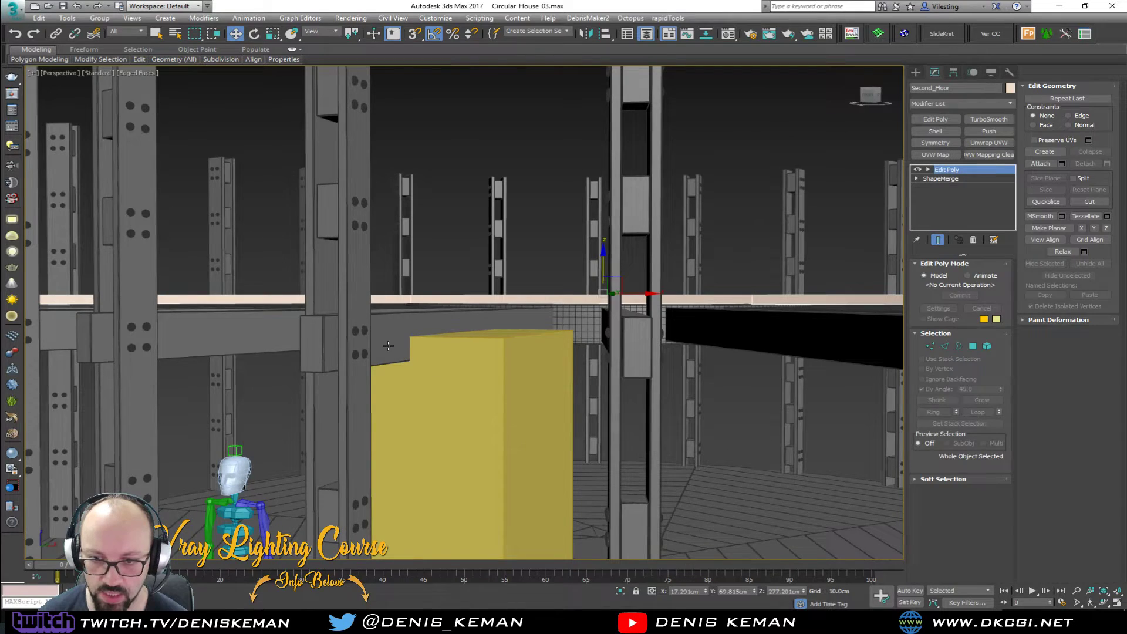
pyautogui.keyDown('ctrl'); pyautogui.click(575, 323); pyautogui.keyUp('ctrl')
pyautogui.moveTo(603, 288); pyautogui.dragTo(598, 301)
# - Lower the Second_Floor slab to a Z position of about 263 cm so it rests on the beams
pyautogui.keyDown('alt'); pyautogui.moveTo(475, 332); pyautogui.dragTo(458, 290, button='middle'); pyautogui.keyUp('alt')
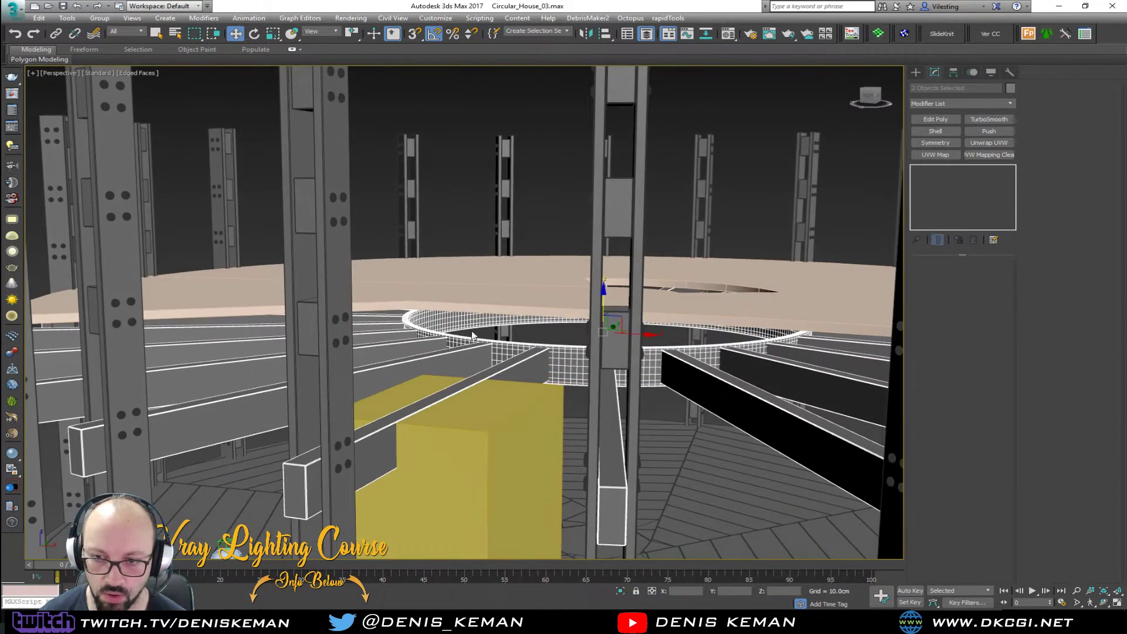
pyautogui.click(458, 290)
pyautogui.moveTo(605, 265); pyautogui.dragTo(603, 277)
# - Delete the yellow height-reference box standing beside the human figure
pyautogui.scroll(-5, 339, 377)
pyautogui.click(425, 317)
pyautogui.click(355, 460)
pyautogui.press('Delete')
# - Isolate the ring of vertical columns, leaving out the floors, radial beams, human figure and the separate pylon outside the house
pyautogui.moveTo(314, 472); pyautogui.dragTo(445, 401, button='middle')
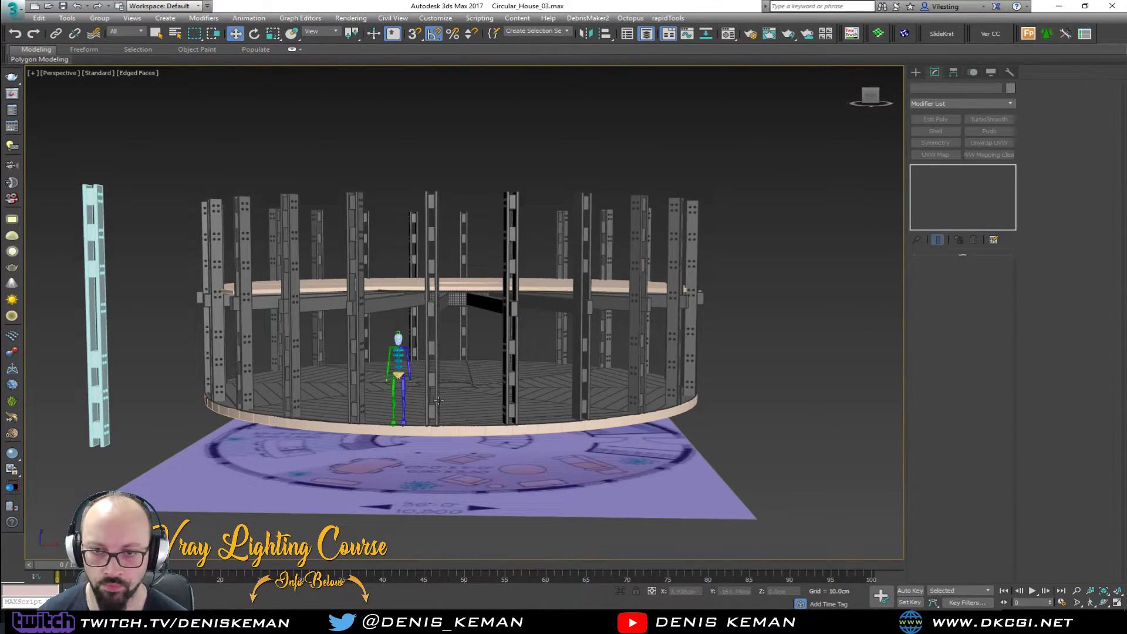
pyautogui.keyDown('alt'); pyautogui.moveTo(430, 400); pyautogui.dragTo(442, 347, button='middle'); pyautogui.keyUp('alt')
pyautogui.click(432, 333)
pyautogui.click(300, 355)
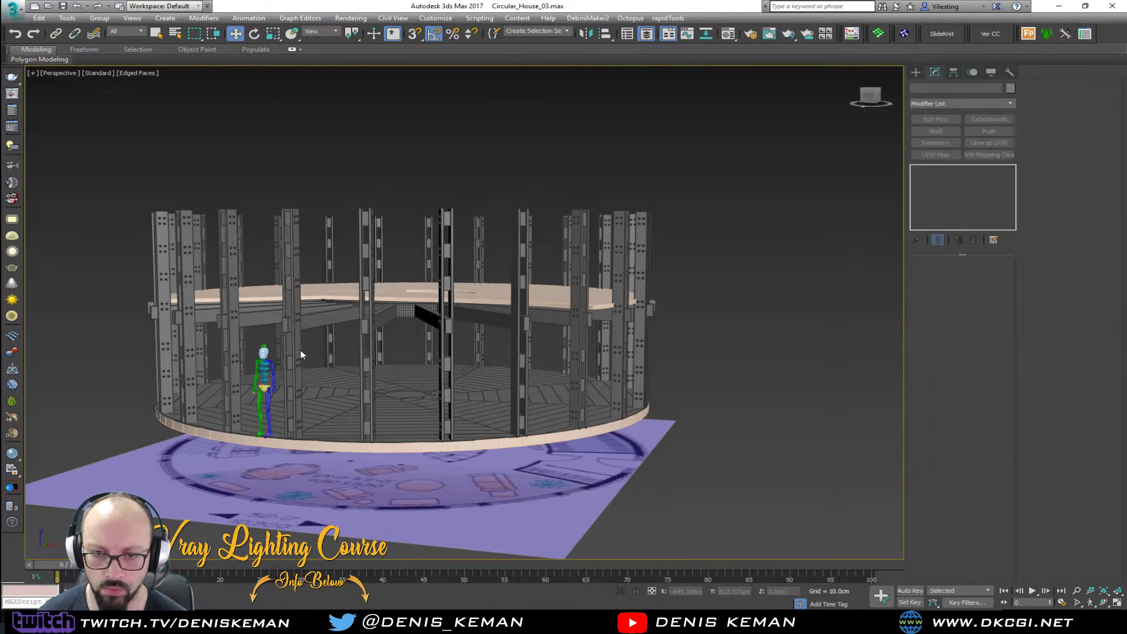
pyautogui.click(296, 352)
pyautogui.scroll(4, 297, 353)
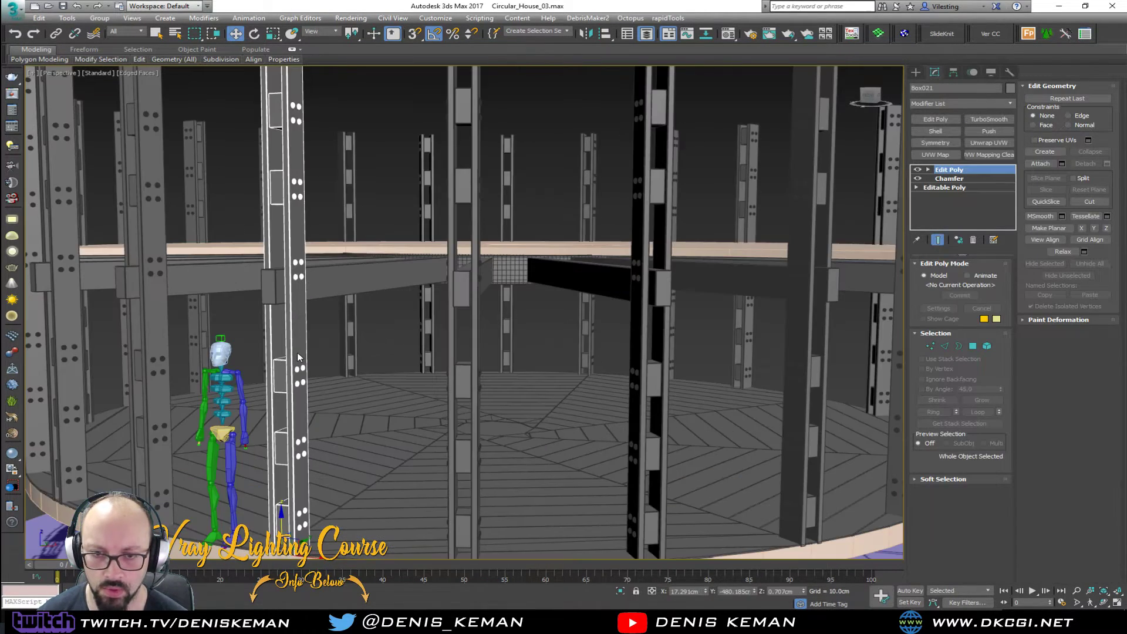
pyautogui.scroll(-8, 297, 352)
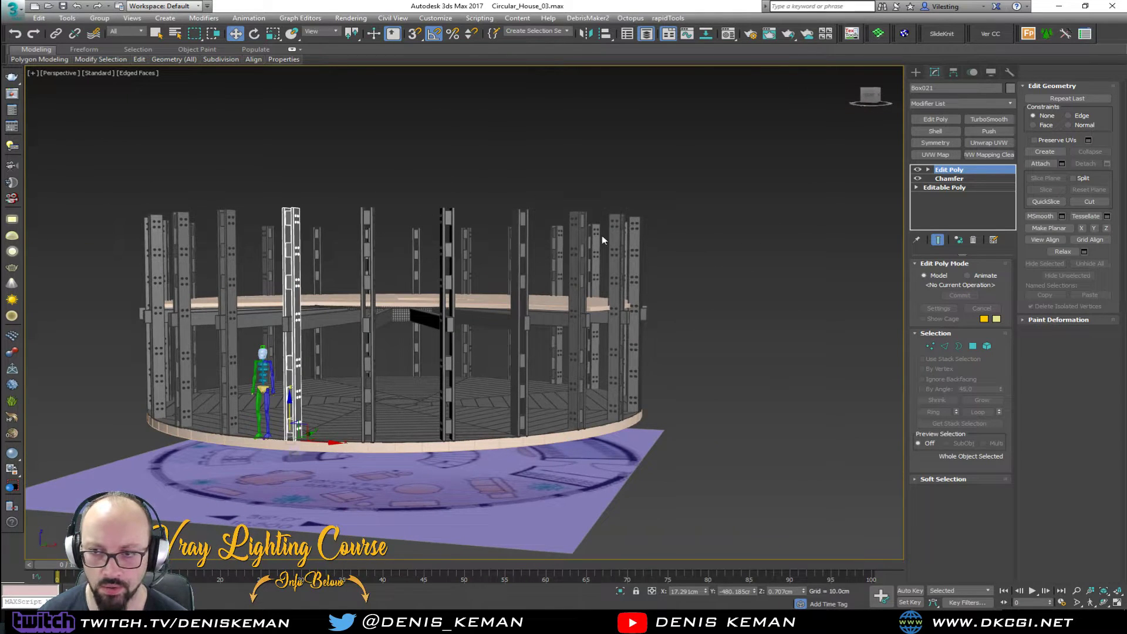
pyautogui.click(687, 214)
pyautogui.moveTo(107, 254); pyautogui.dragTo(106, 251)
pyautogui.hotkey('alt', 'q')
pyautogui.click(525, 413)
pyautogui.keyDown('alt'); pyautogui.moveTo(525, 413); pyautogui.dragTo(399, 431, button='middle'); pyautogui.keyUp('alt')
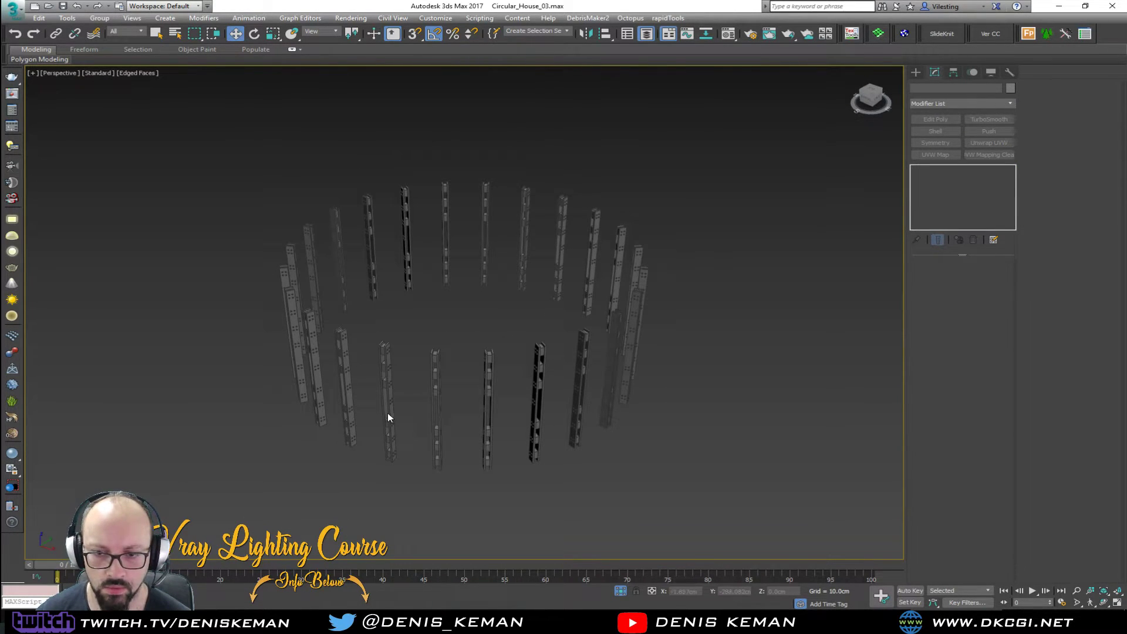
# - Rename all isolated columns with the base name Main_Beam, numbered from 1 in steps of 1
pyautogui.click(385, 381)
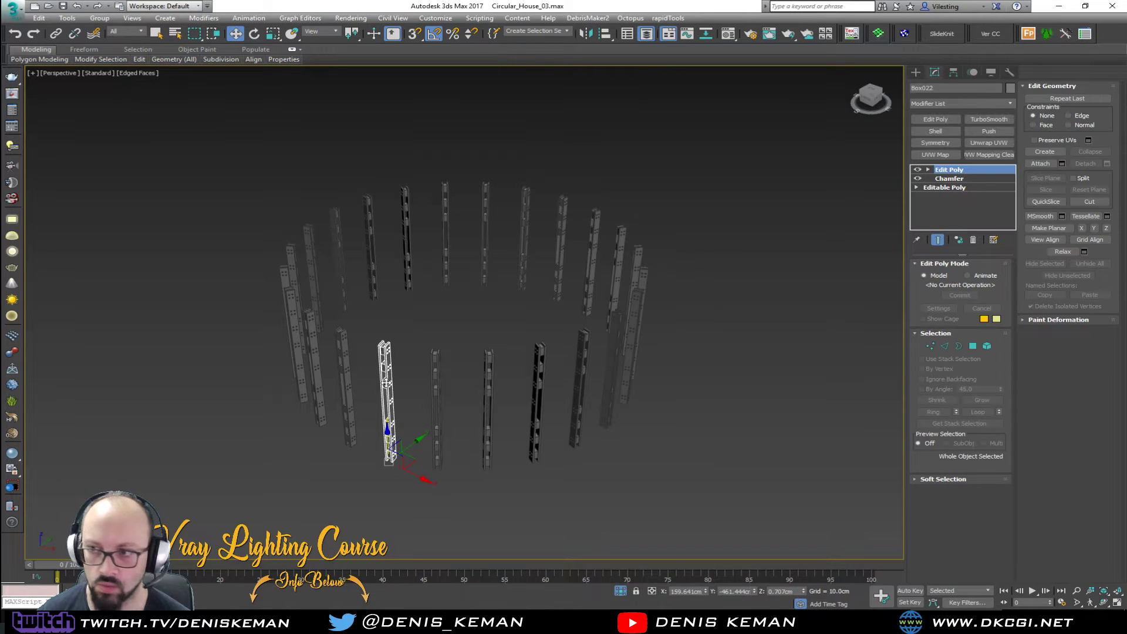
pyautogui.click(193, 130)
pyautogui.moveTo(193, 130); pyautogui.dragTo(853, 536)
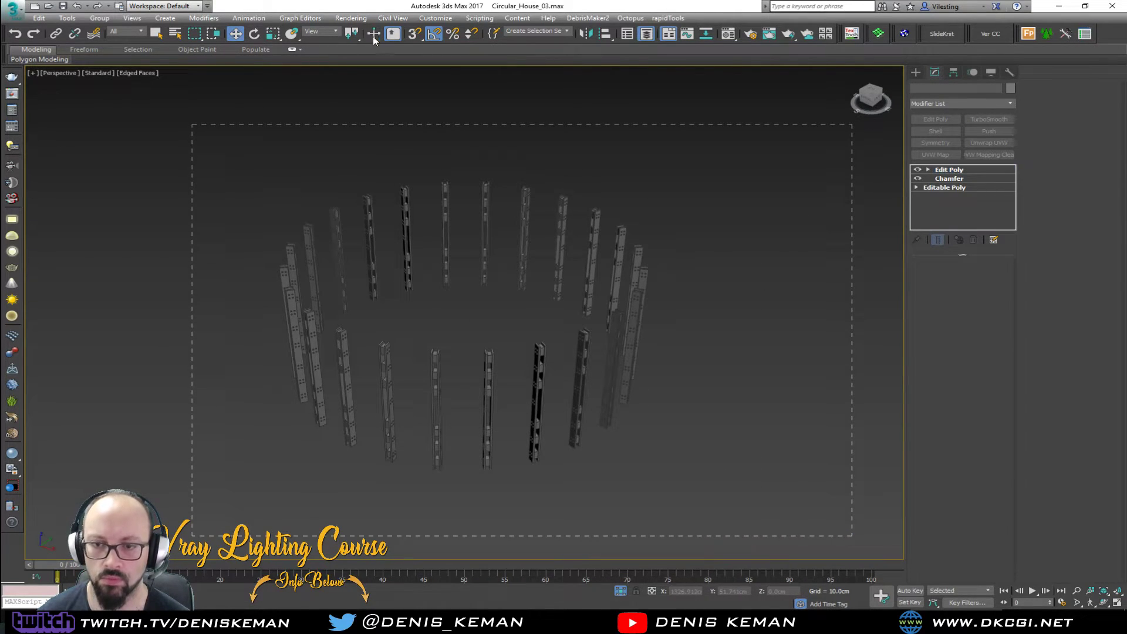
pyautogui.click(67, 18)
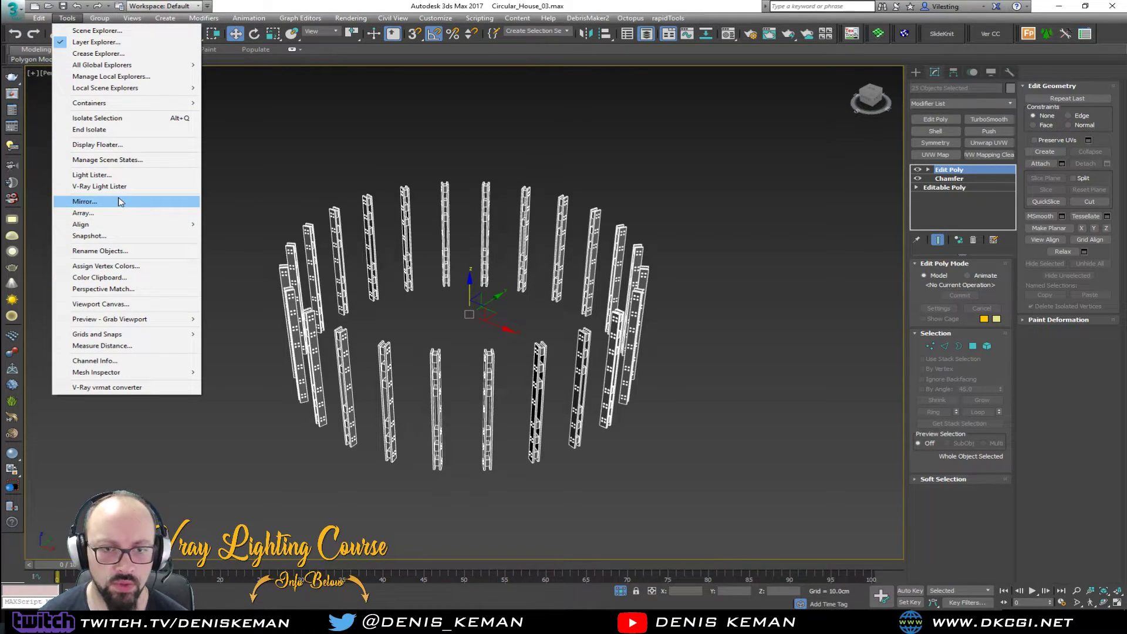
pyautogui.click(120, 251)
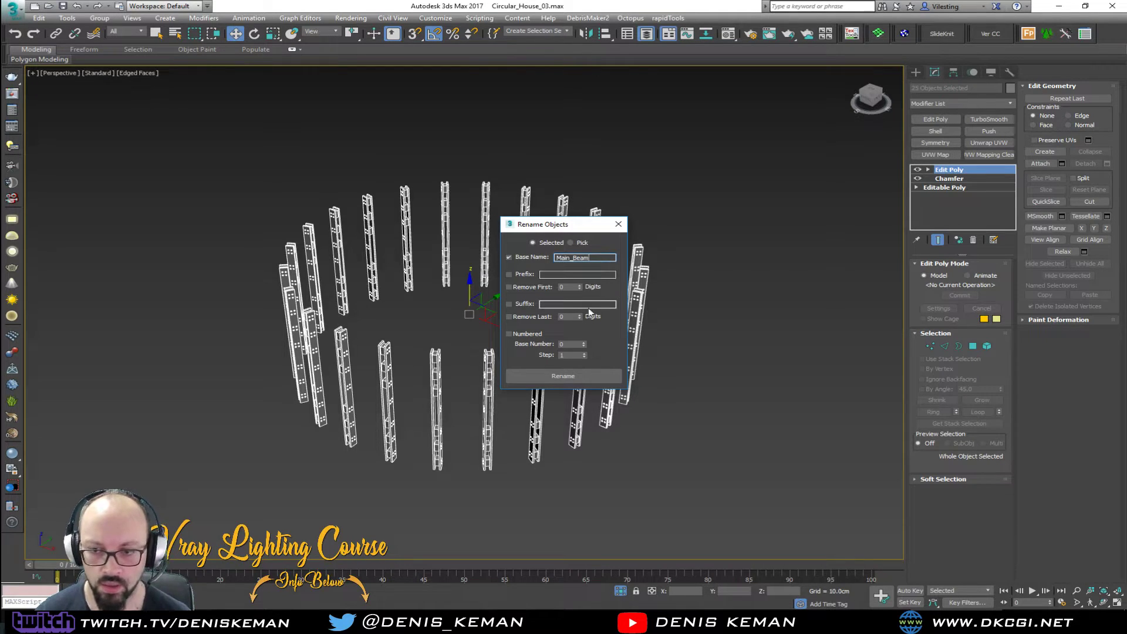
pyautogui.click(564, 344)
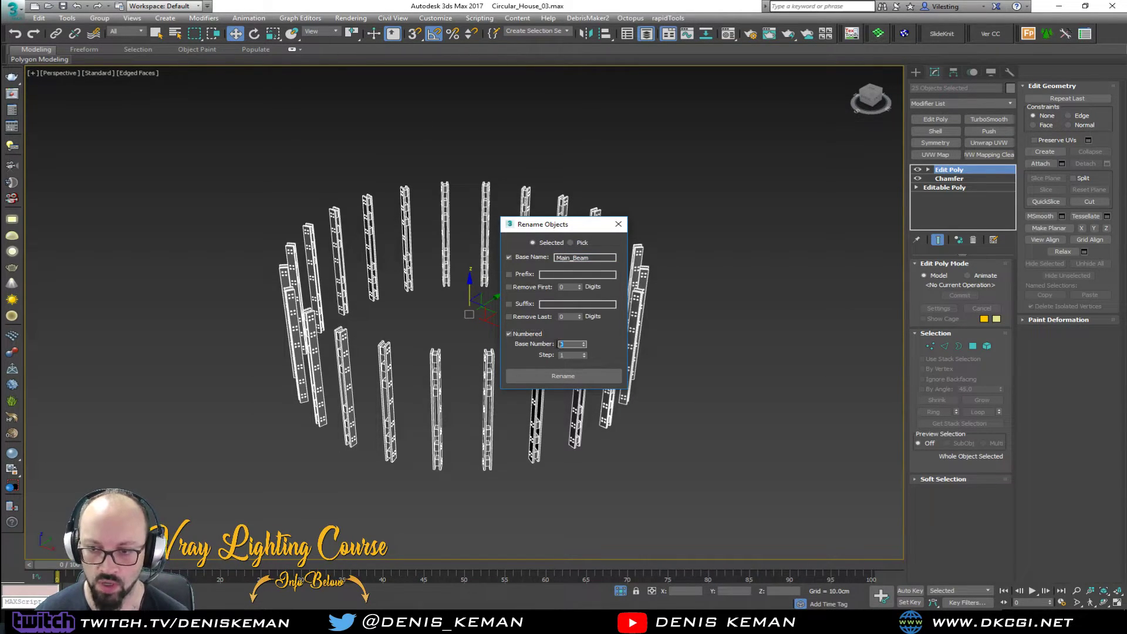
pyautogui.click(574, 374)
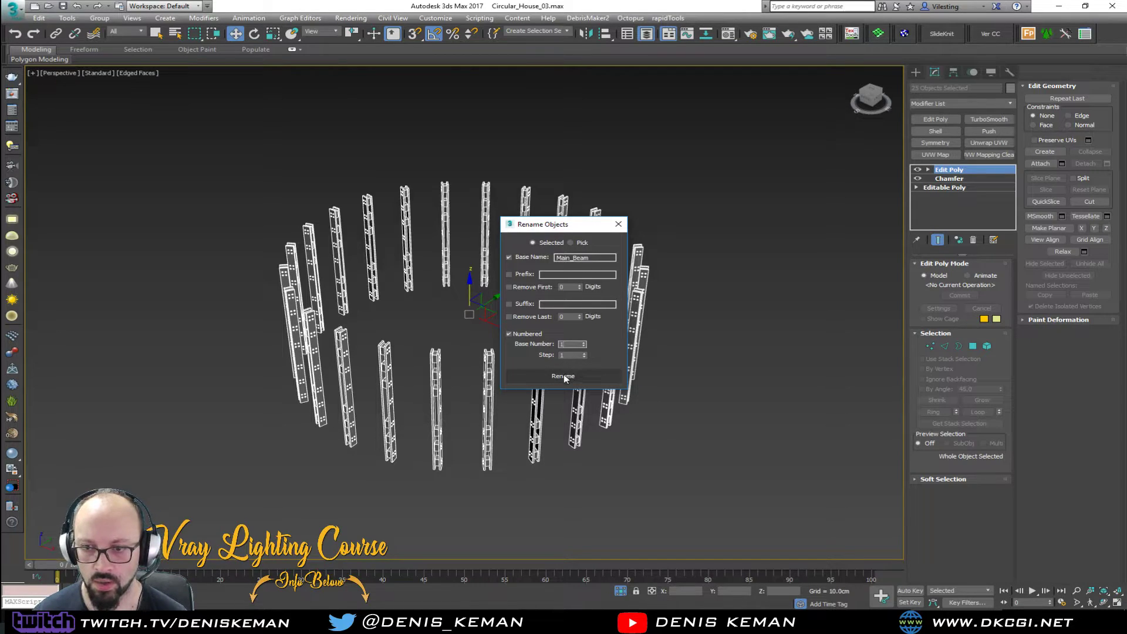
pyautogui.click(579, 376)
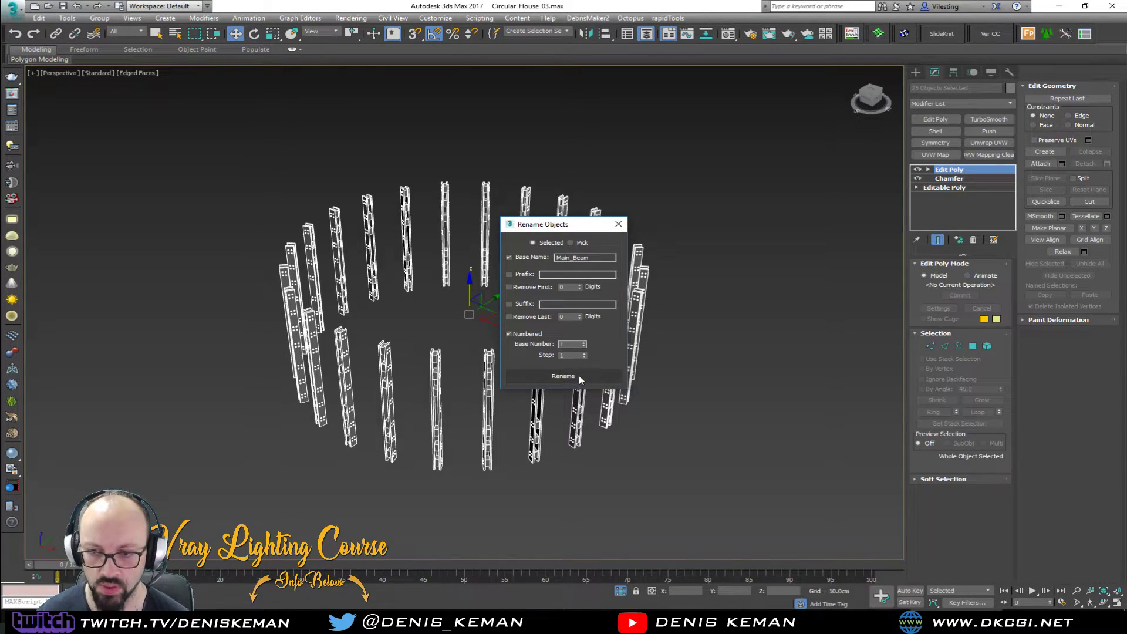
pyautogui.click(619, 229)
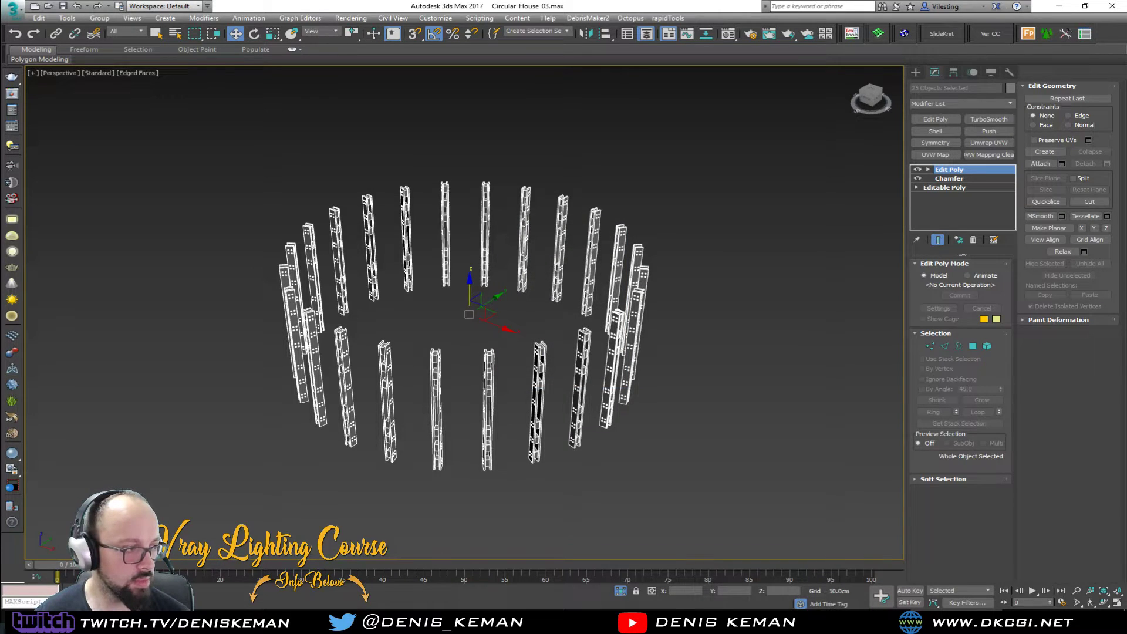
# - Create a new layer named Structural_Beams containing the selected Main_Beam columns
pyautogui.moveTo(0, 154); pyautogui.dragTo(181, 134)
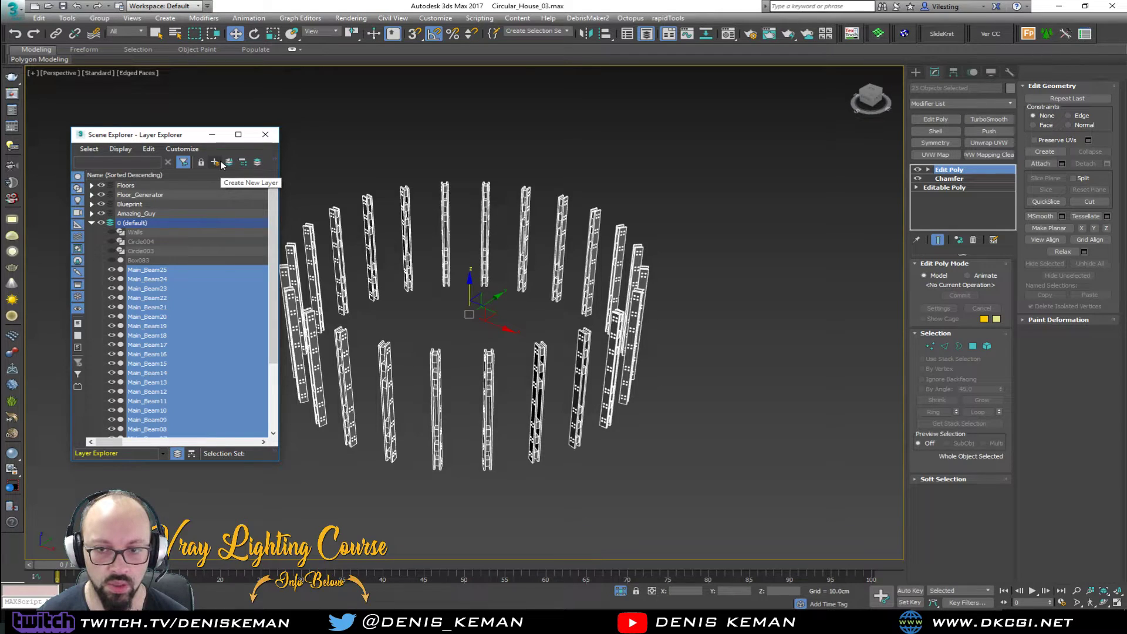
pyautogui.click(215, 162)
pyautogui.write('Structural_Beams')
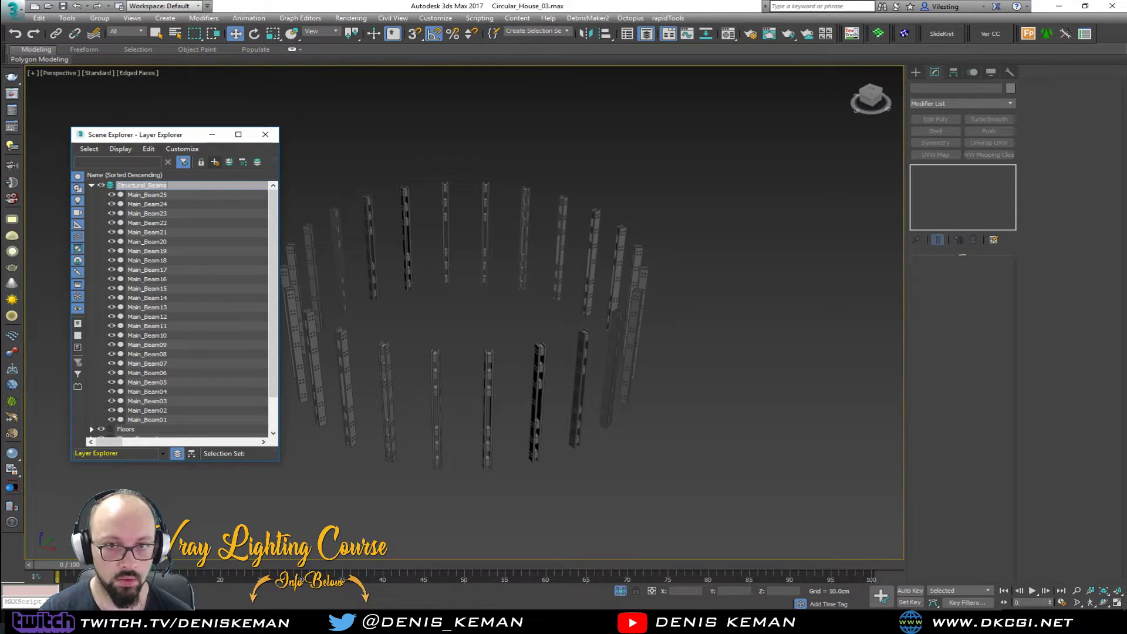
pyautogui.press('Return')
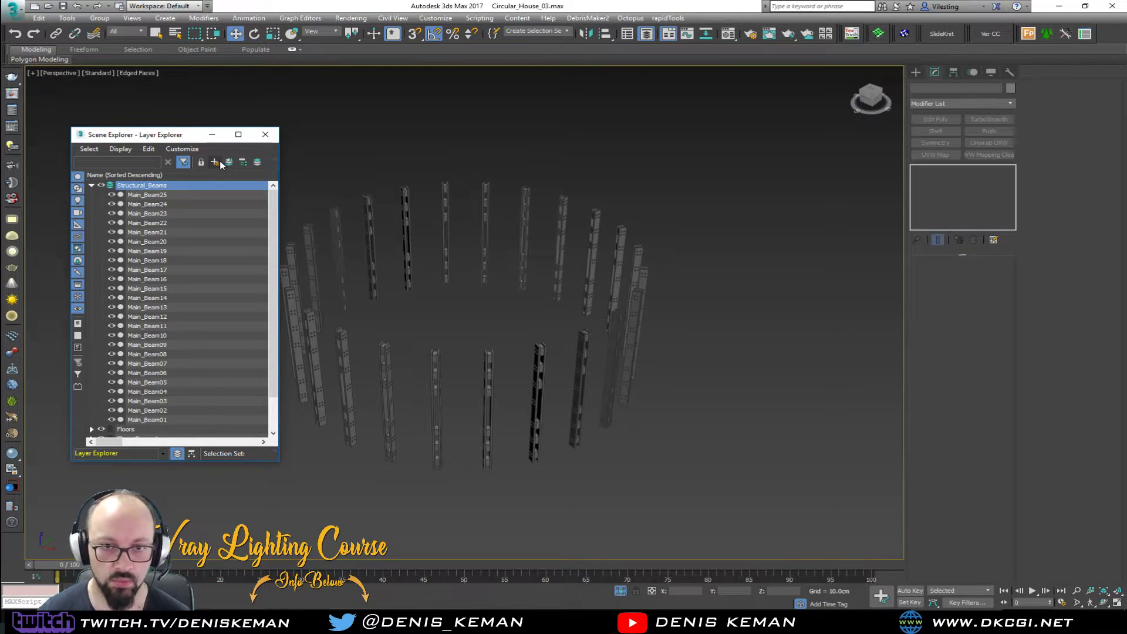
# - Hide the Structural_Beams layer and end the isolation to bring back the rest of the scene
pyautogui.click(91, 185)
pyautogui.click(101, 186)
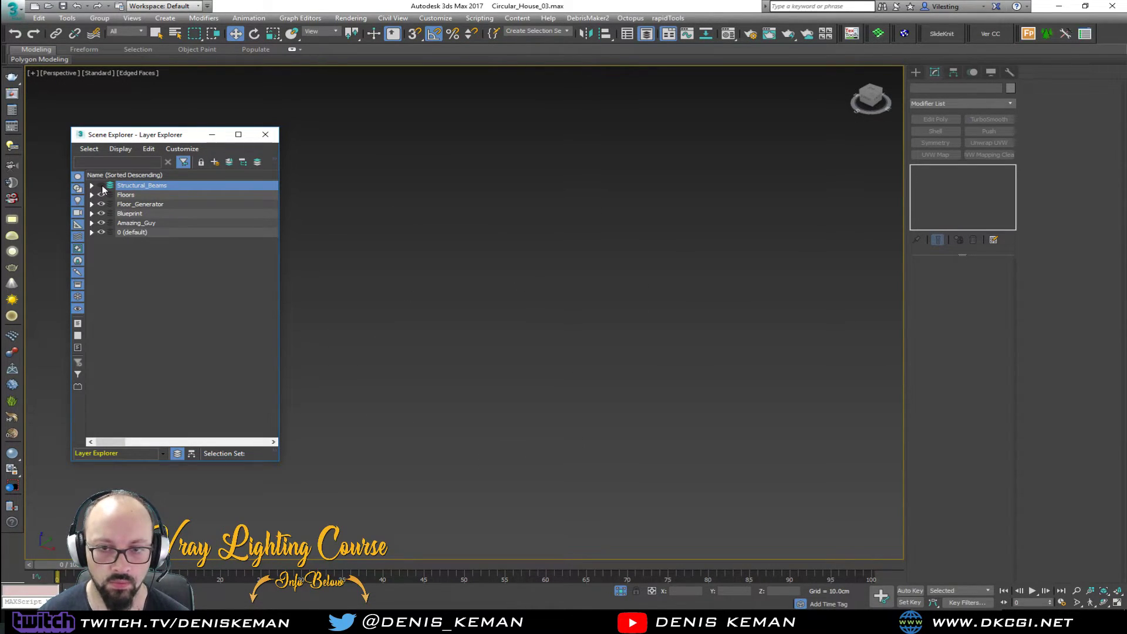
pyautogui.rightClick(499, 286)
pyautogui.click(533, 205)
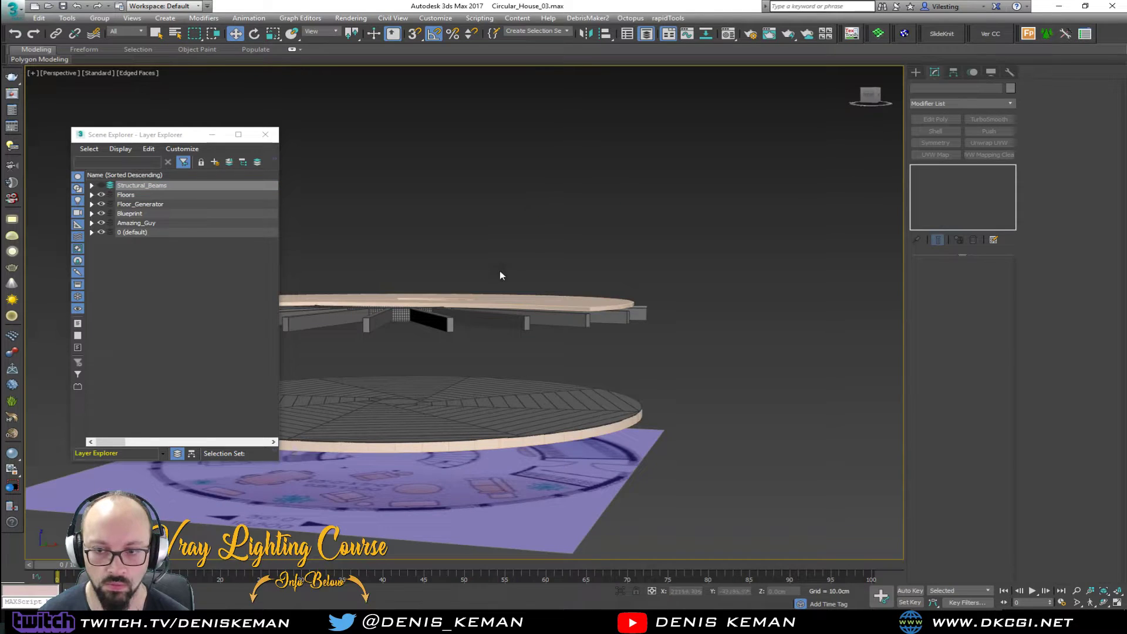
# - Rename the radial beams object as Mid_Beams and move it into the Structural_Beams layer
pyautogui.click(439, 325)
pyautogui.scroll(4, 535, 343)
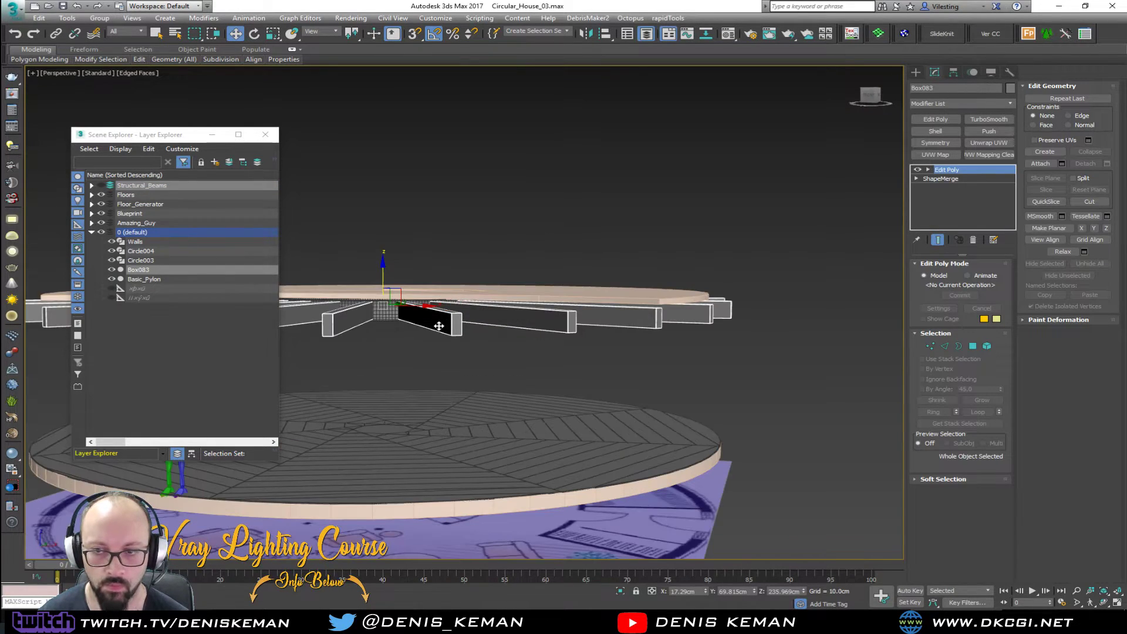
pyautogui.keyDown('alt'); pyautogui.moveTo(536, 343); pyautogui.dragTo(523, 388, button='middle'); pyautogui.keyUp('alt')
pyautogui.click(941, 88)
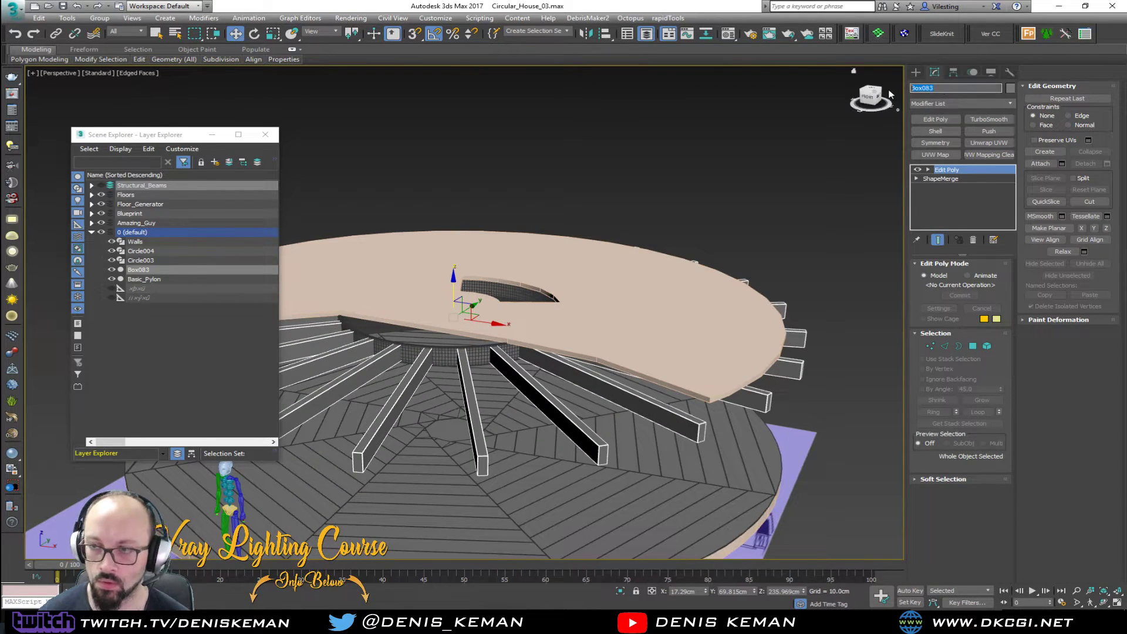
pyautogui.write('Mid')
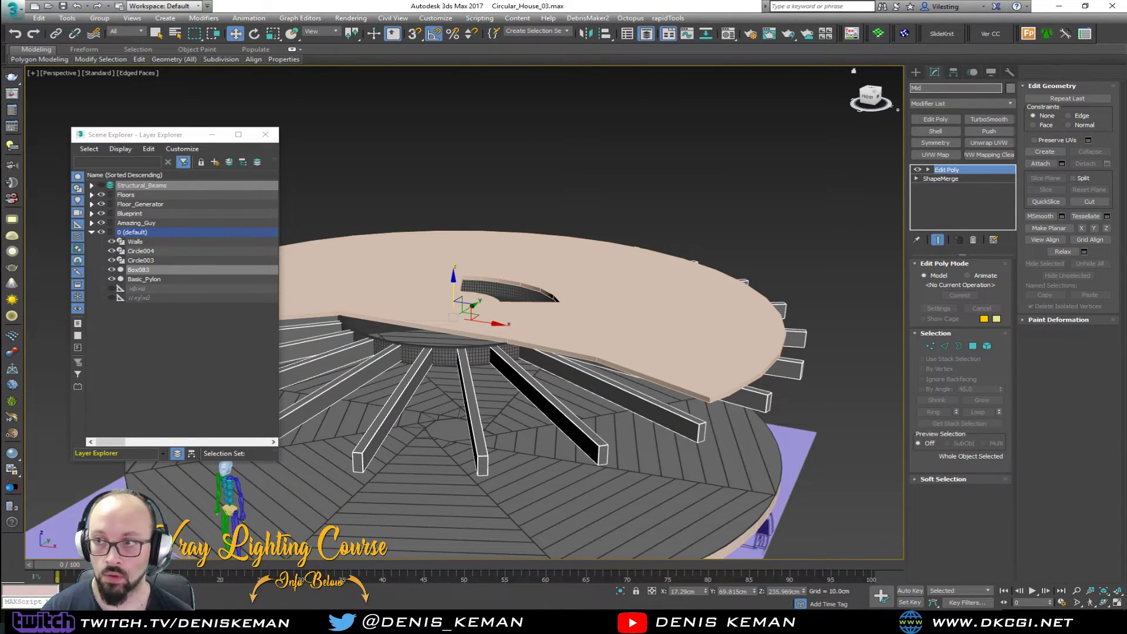
pyautogui.write('_Beams')
pyautogui.press('Return')
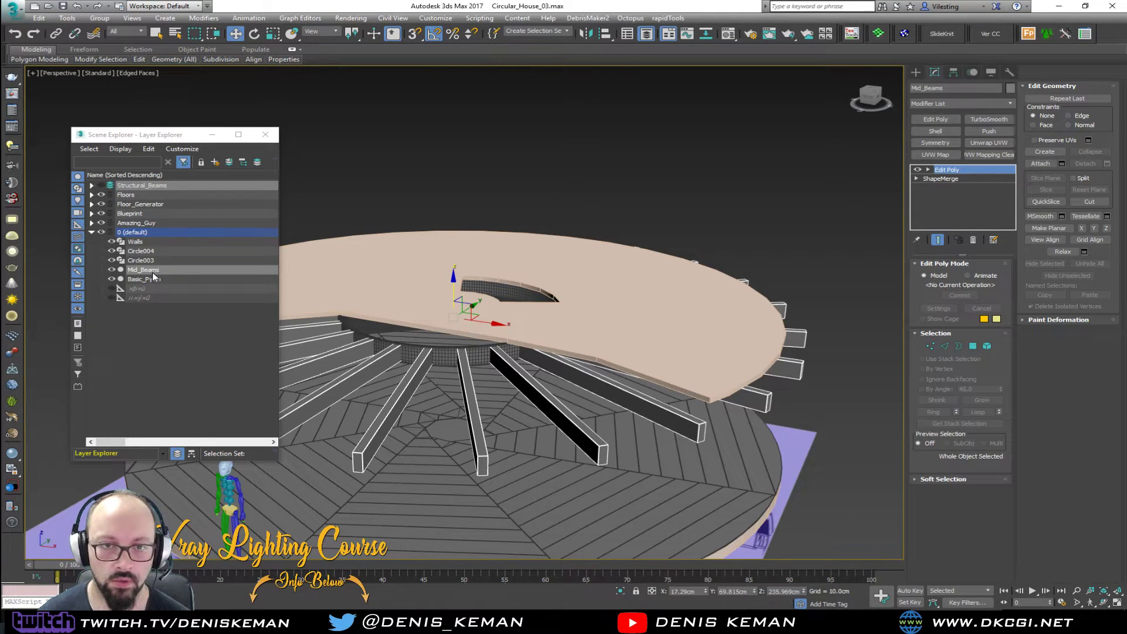
pyautogui.moveTo(152, 275); pyautogui.dragTo(164, 192)
# - Rename the central ring as Circular_Beam and move it into the Structural_Beams layer
pyautogui.click(427, 362)
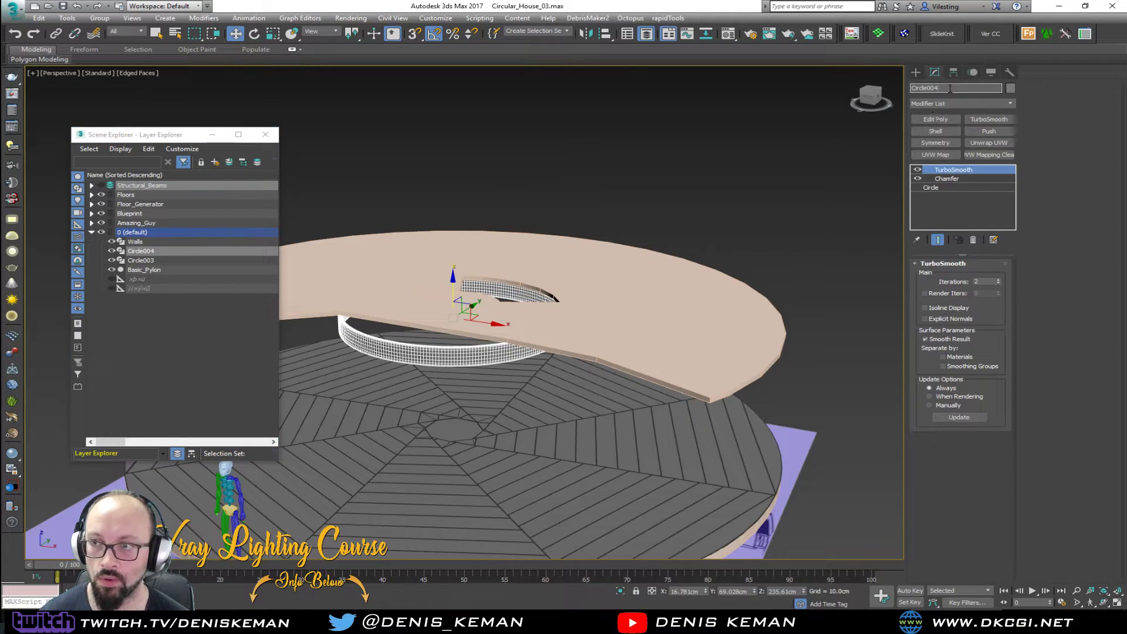
pyautogui.write('Cir')
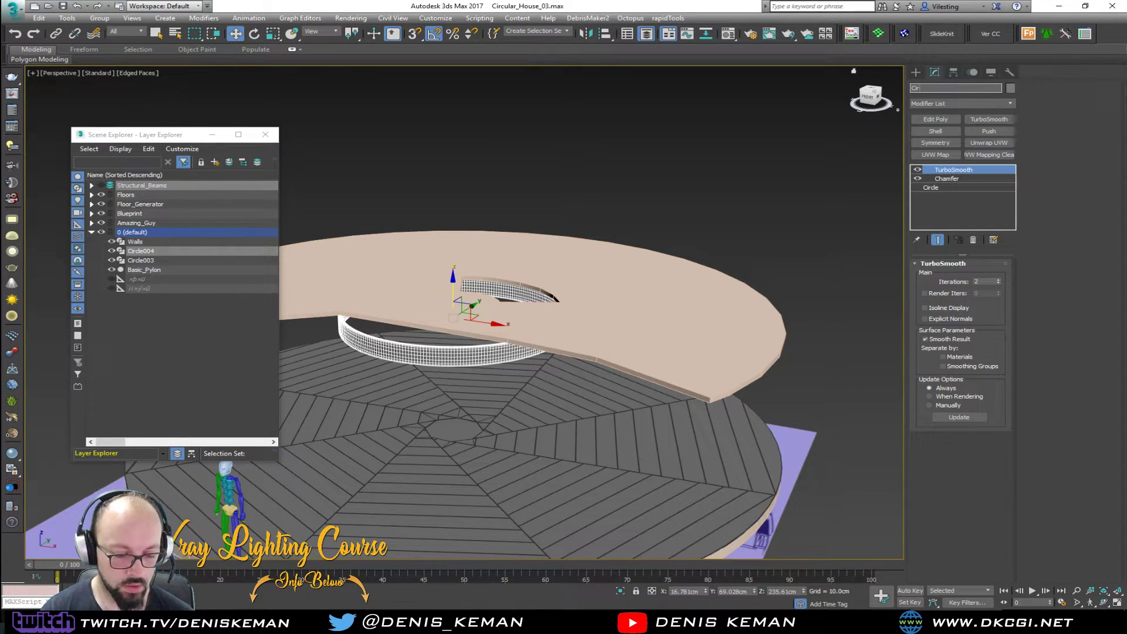
pyautogui.write('cular_Beam')
pyautogui.press('Return')
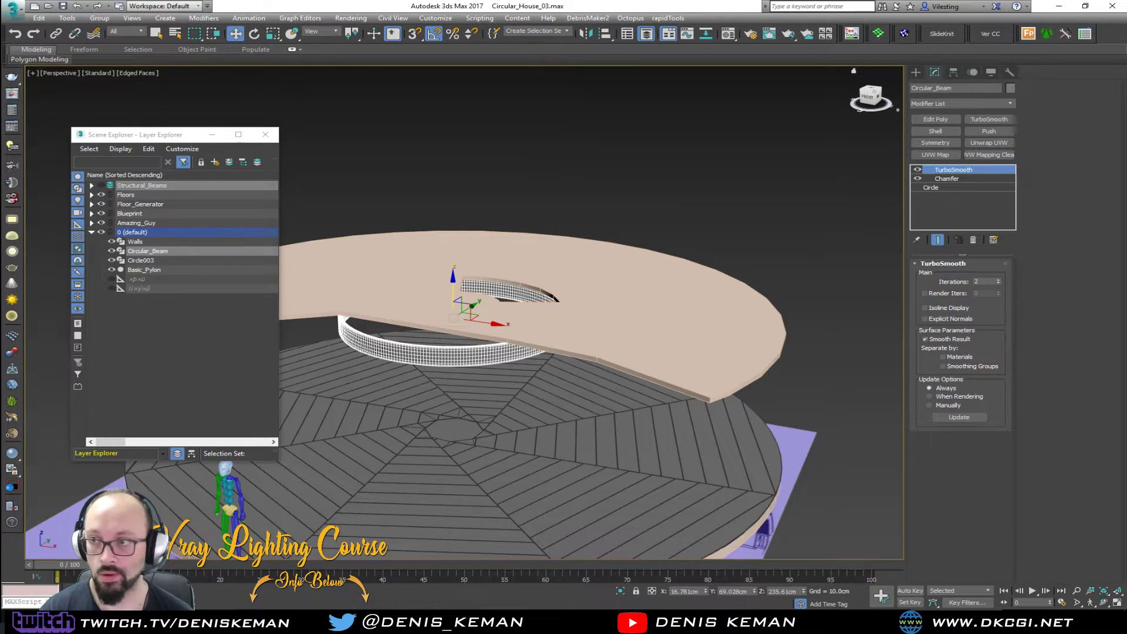
pyautogui.moveTo(150, 253); pyautogui.dragTo(156, 187)
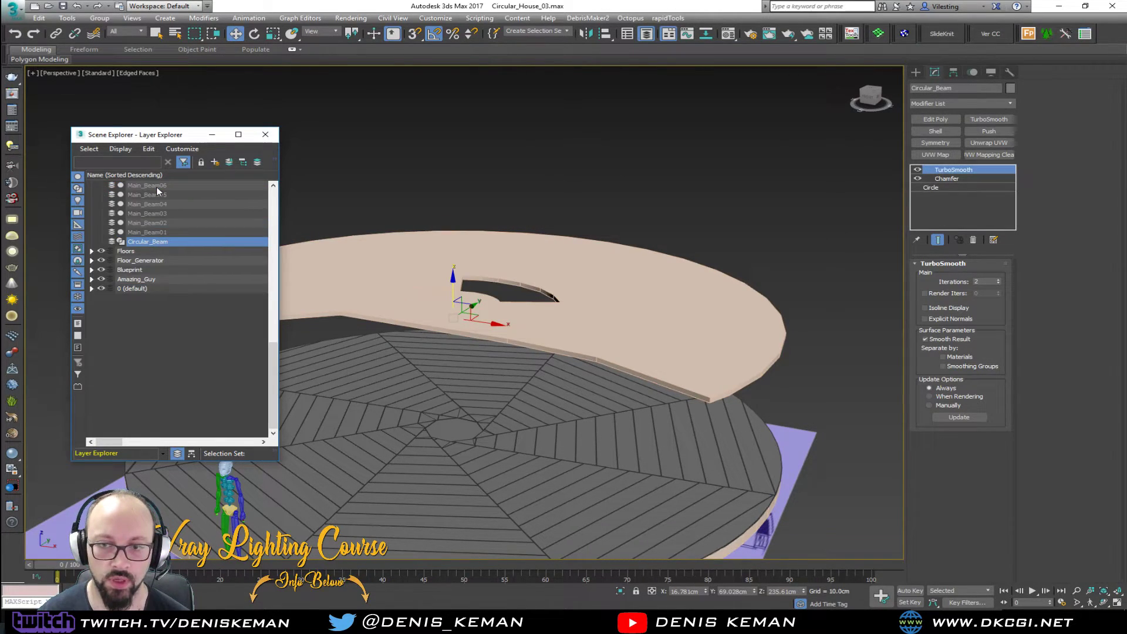
# - Hide the Second_Floor slab and show the Structural_Beams layer again
pyautogui.click(369, 269)
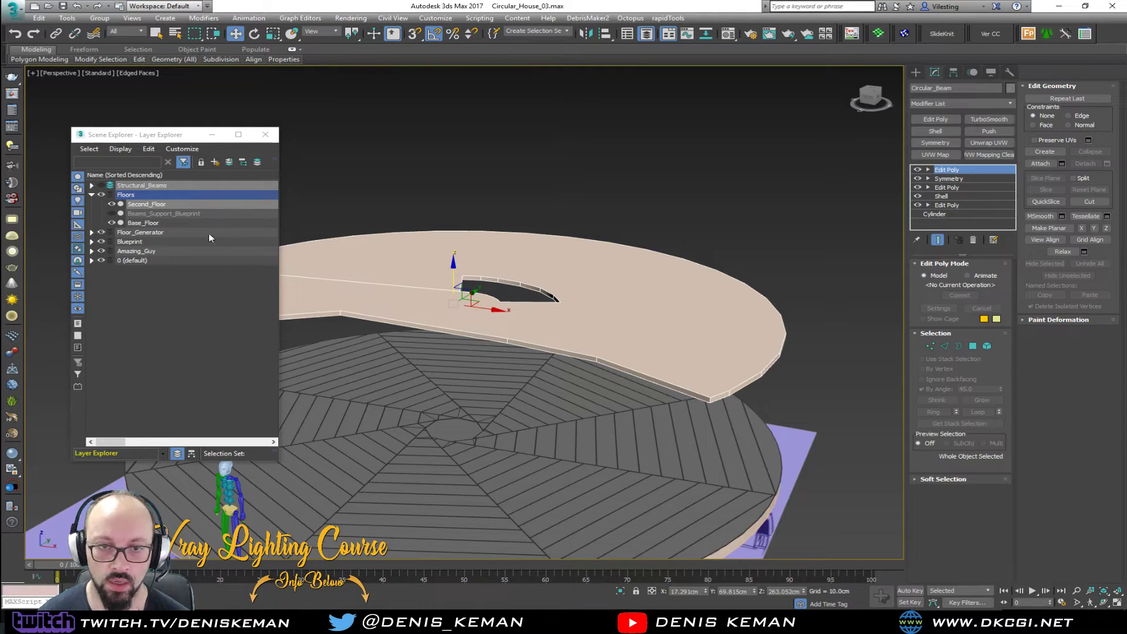
pyautogui.click(111, 205)
pyautogui.keyDown('alt'); pyautogui.moveTo(453, 218); pyautogui.dragTo(325, 243, button='middle'); pyautogui.keyUp('alt')
pyautogui.click(101, 185)
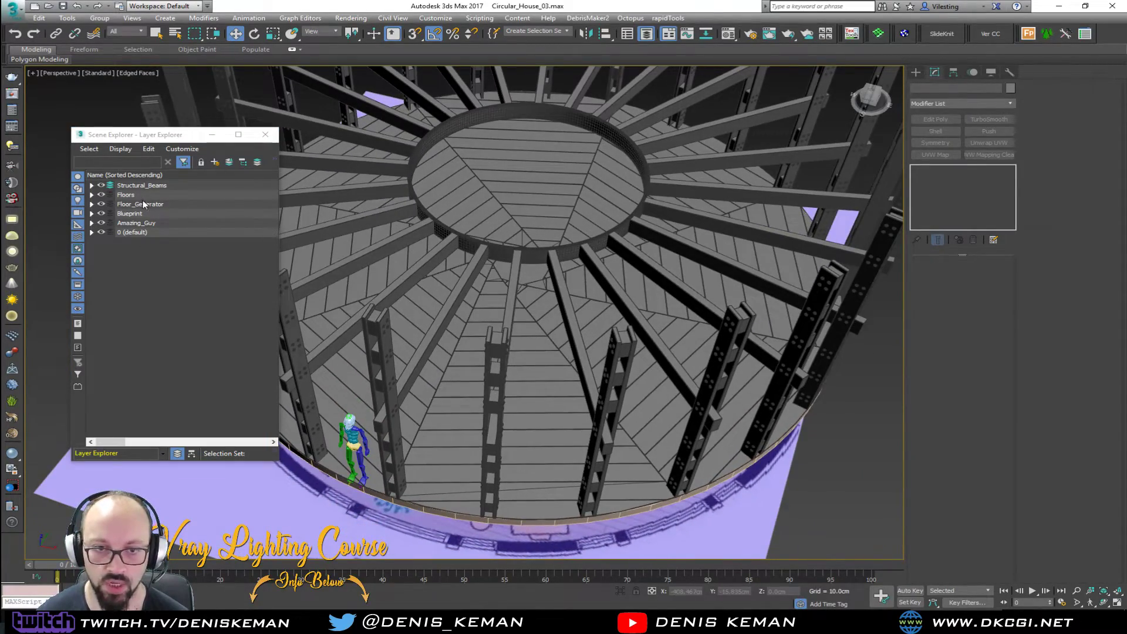
# - Unhide all objects, including the walls and second floor, and switch the perspective view to wireframe
pyautogui.click(91, 233)
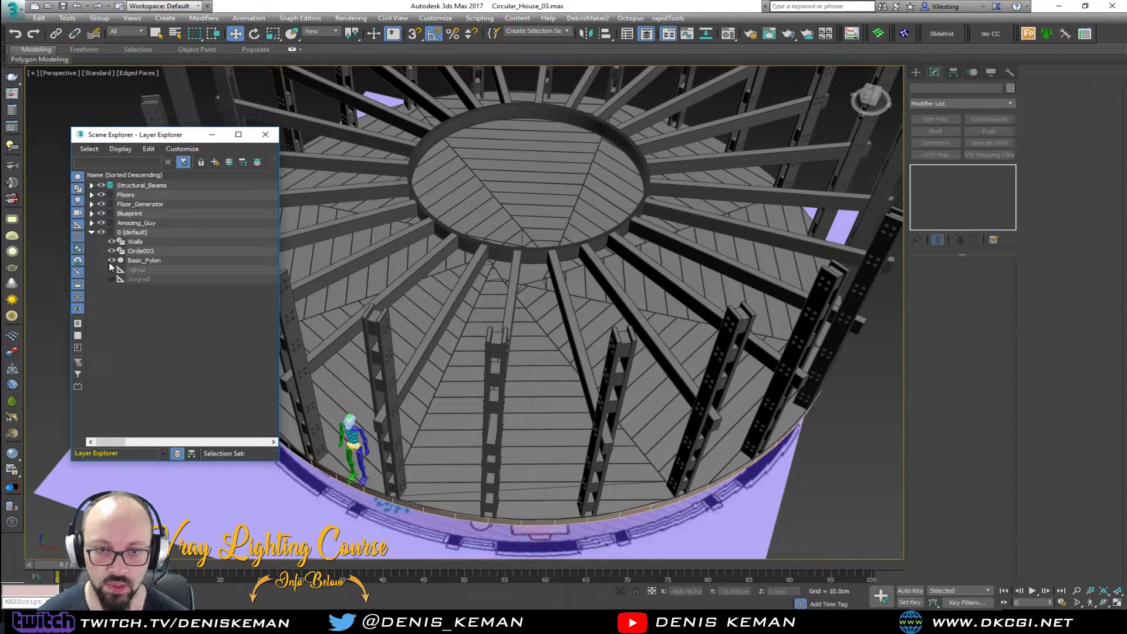
pyautogui.click(112, 241)
pyautogui.rightClick(590, 337)
pyautogui.click(616, 292)
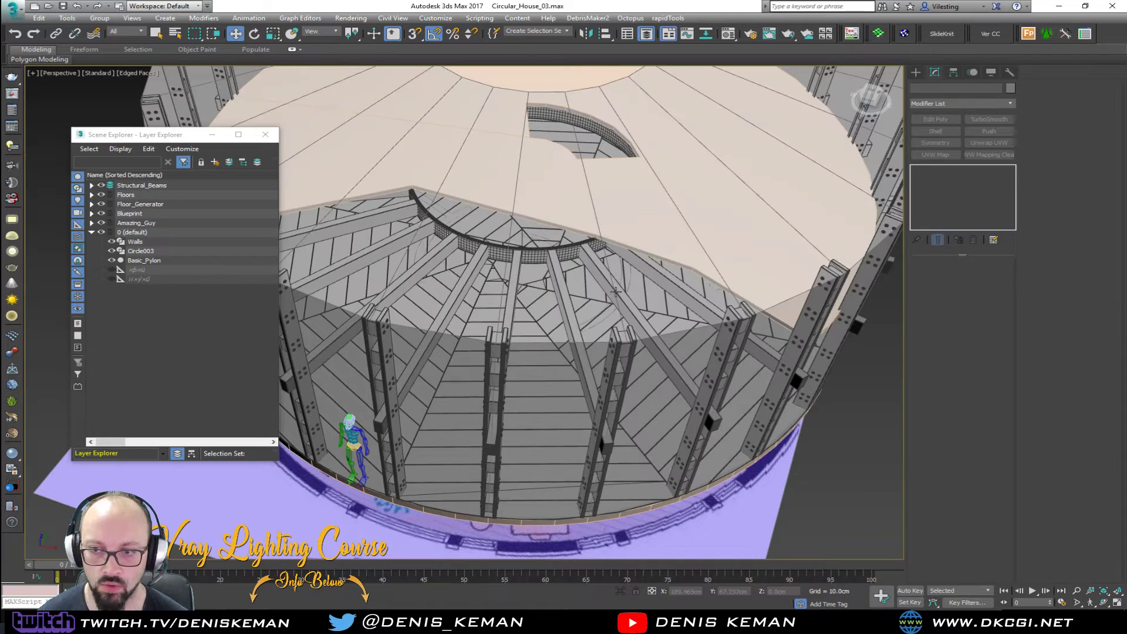
pyautogui.moveTo(590, 334); pyautogui.dragTo(598, 317, button='middle')
pyautogui.press('F3')
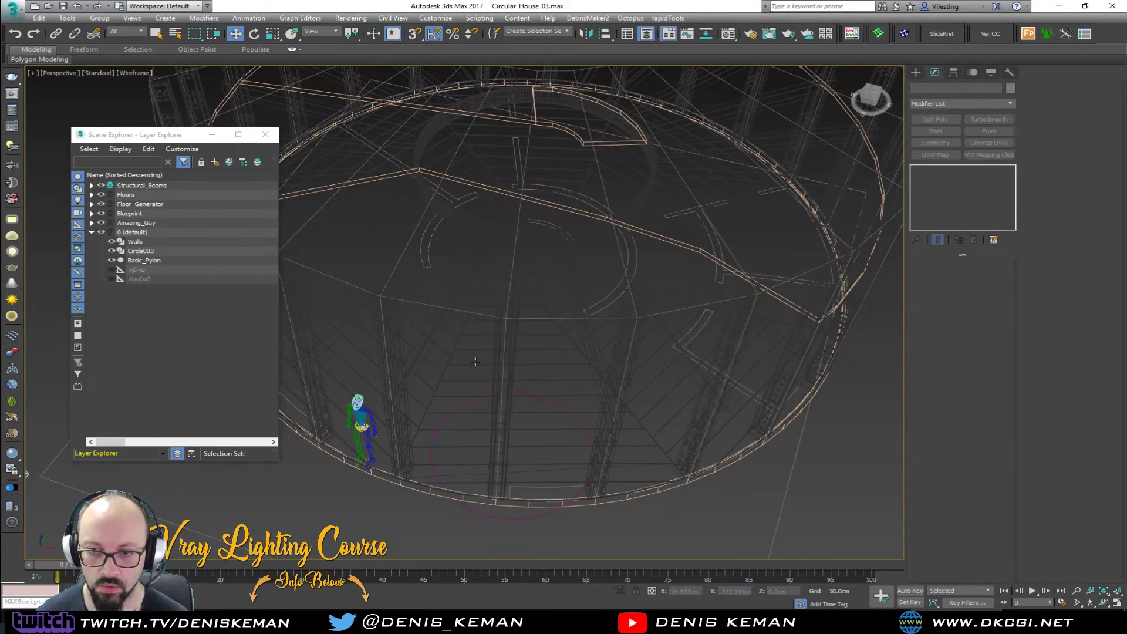
# - Examine the mid beams and floor pieces in wireframe, and switch the perspective view back to shaded display
pyautogui.click(436, 233)
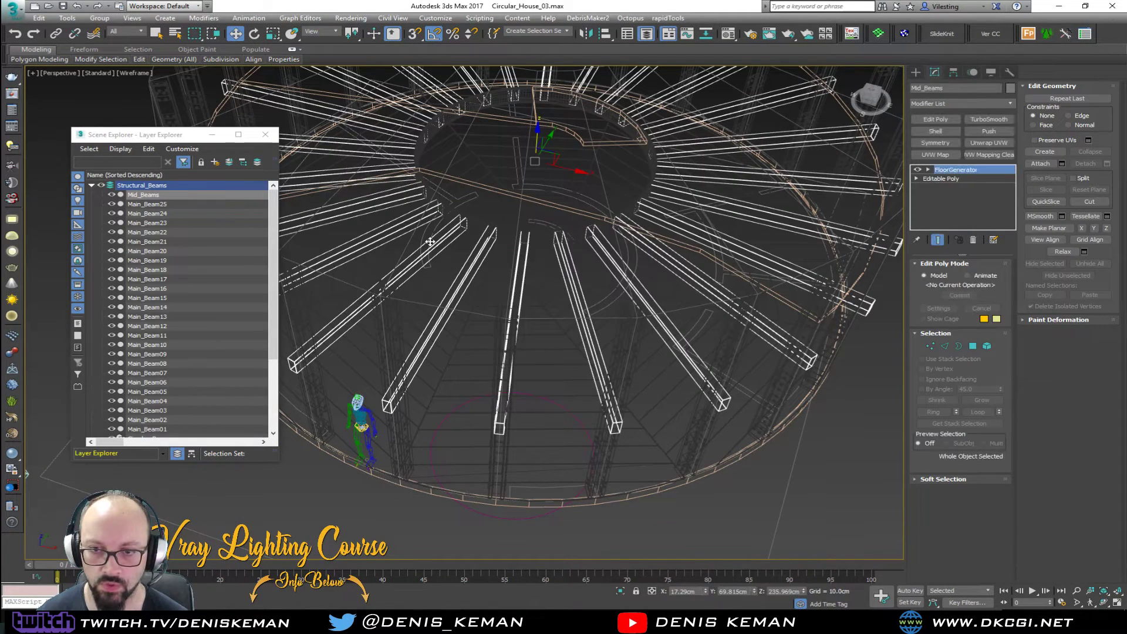
pyautogui.click(430, 242)
pyautogui.scroll(5, 427, 254)
pyautogui.click(439, 265)
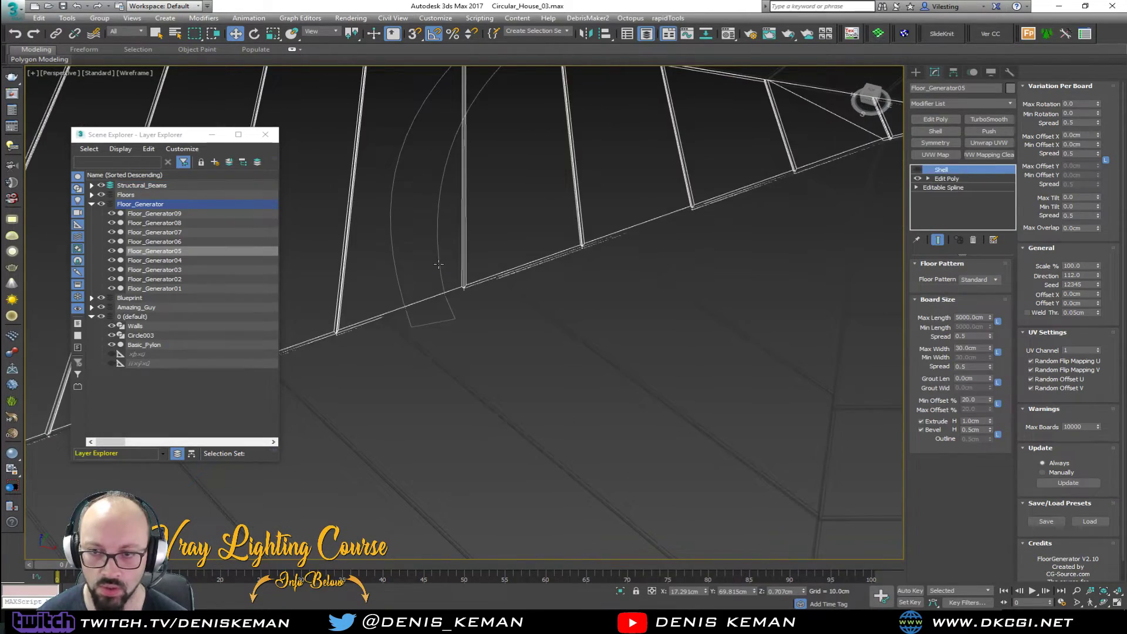
pyautogui.scroll(-5, 439, 264)
pyautogui.press('F3')
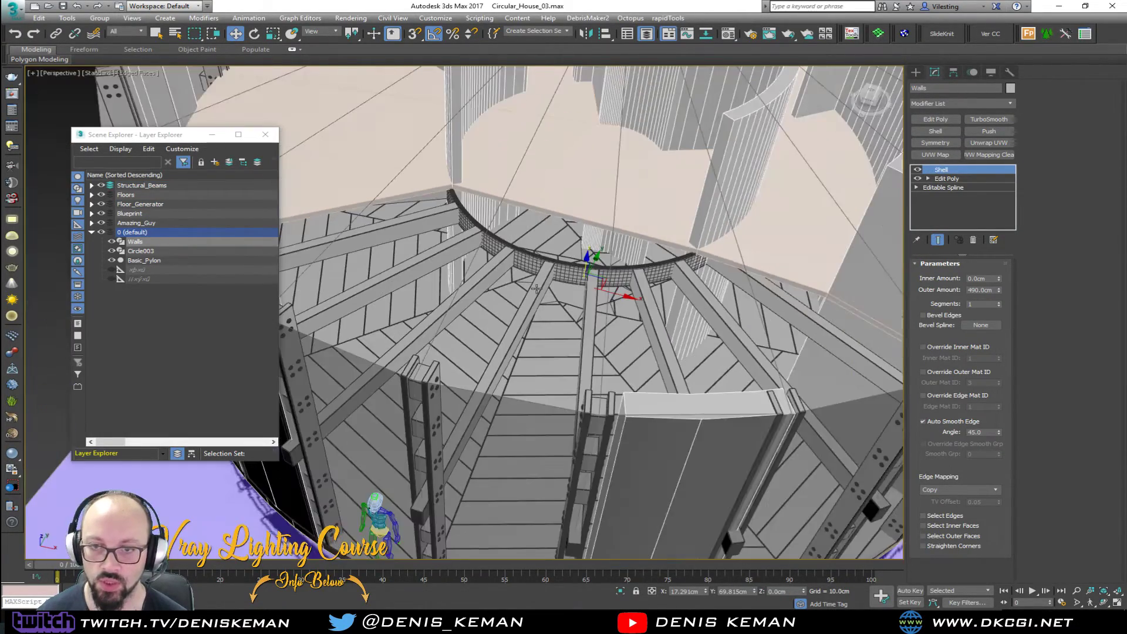
pyautogui.keyDown('alt'); pyautogui.moveTo(536, 288); pyautogui.dragTo(541, 250, button='middle'); pyautogui.keyUp('alt')
# - Hide the Beams_Support_Blueprint and Second_Floor objects and close the layer explorer
pyautogui.click(527, 278)
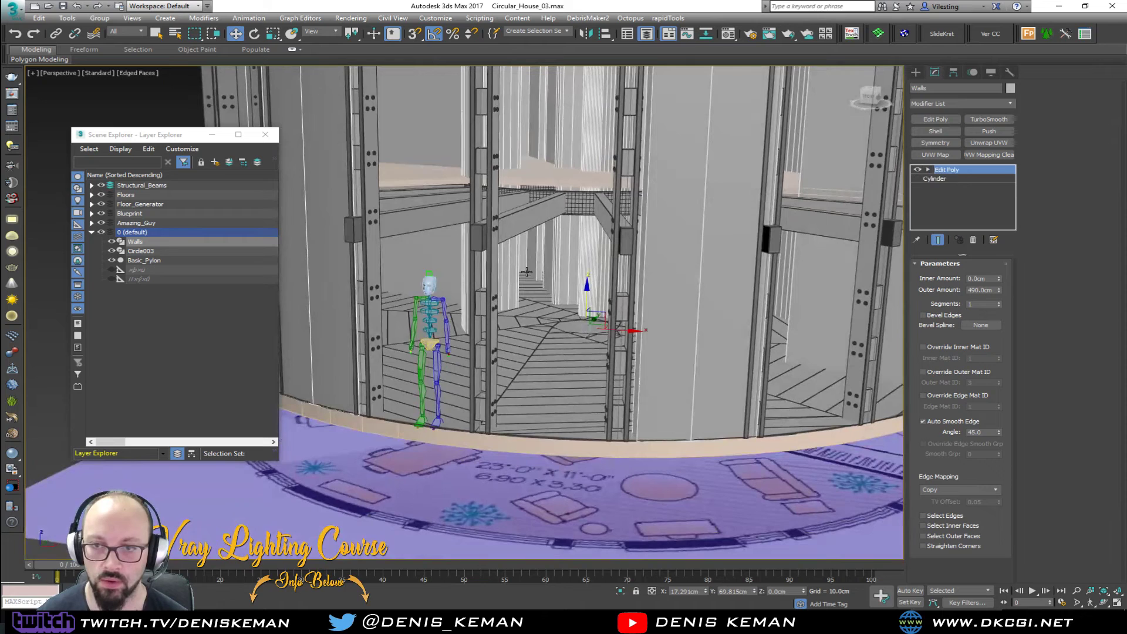
pyautogui.moveTo(282, 236); pyautogui.dragTo(385, 291, button='middle')
pyautogui.click(111, 214)
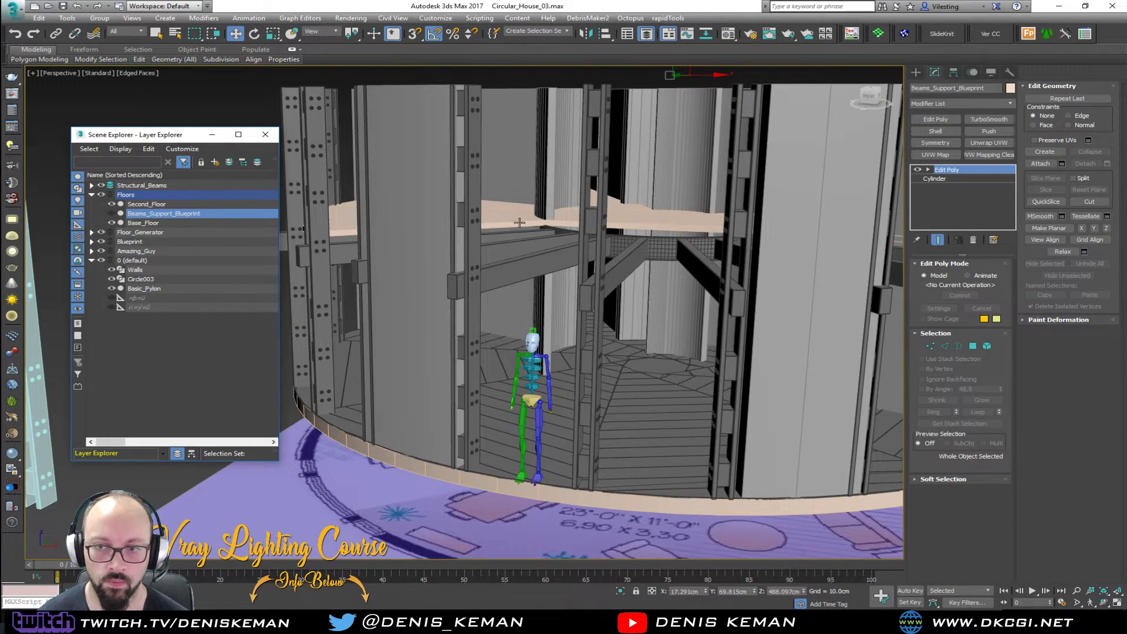
pyautogui.click(517, 220)
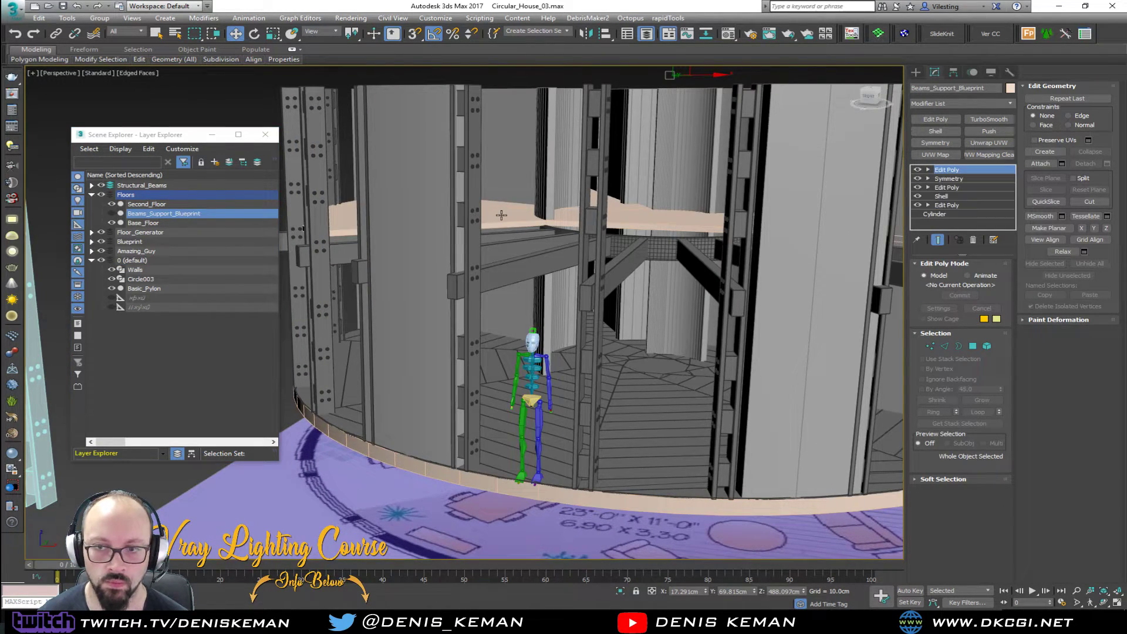
pyautogui.click(111, 205)
pyautogui.click(265, 134)
# - Examine the walls and radial beams from above without edged faces
pyautogui.moveTo(570, 297)
pyautogui.mouseDown(button='middle')
pyautogui.moveTo(517, 335)
pyautogui.moveTo(622, 332)
pyautogui.moveTo(479, 352)
pyautogui.moveTo(746, 186)
pyautogui.moveTo(568, 189)
pyautogui.moveTo(370, 236)
pyautogui.moveTo(420, 255)
pyautogui.moveTo(391, 255)
pyautogui.moveTo(429, 250)
pyautogui.mouseUp(button='middle')
pyautogui.click(730, 180)
pyautogui.press('F4')
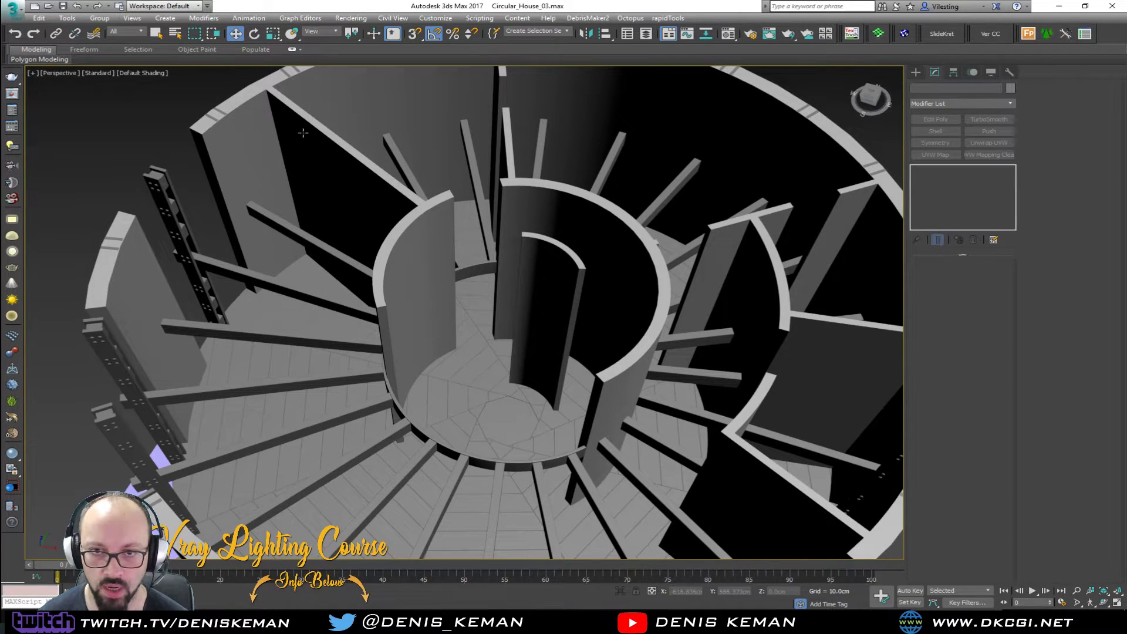
pyautogui.keyDown('alt'); pyautogui.moveTo(302, 134); pyautogui.dragTo(382, 190, button='middle'); pyautogui.keyUp('alt')
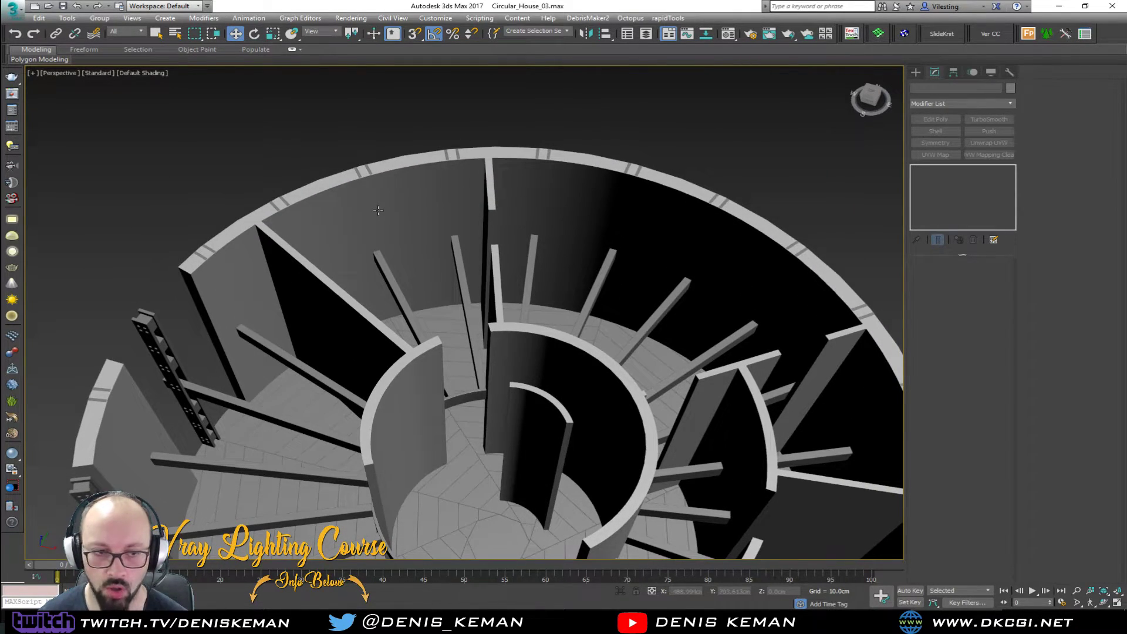
pyautogui.keyDown('alt'); pyautogui.moveTo(482, 285); pyautogui.dragTo(382, 205, button='middle'); pyautogui.keyUp('alt')
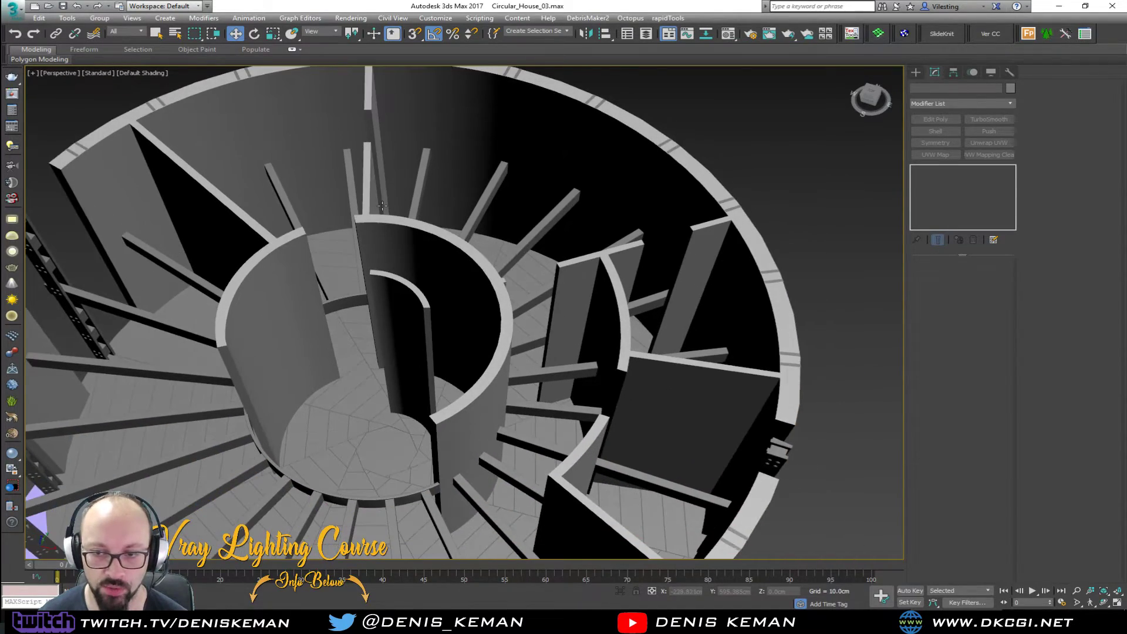
pyautogui.keyDown('alt'); pyautogui.moveTo(459, 240); pyautogui.dragTo(499, 345, button='middle'); pyautogui.keyUp('alt')
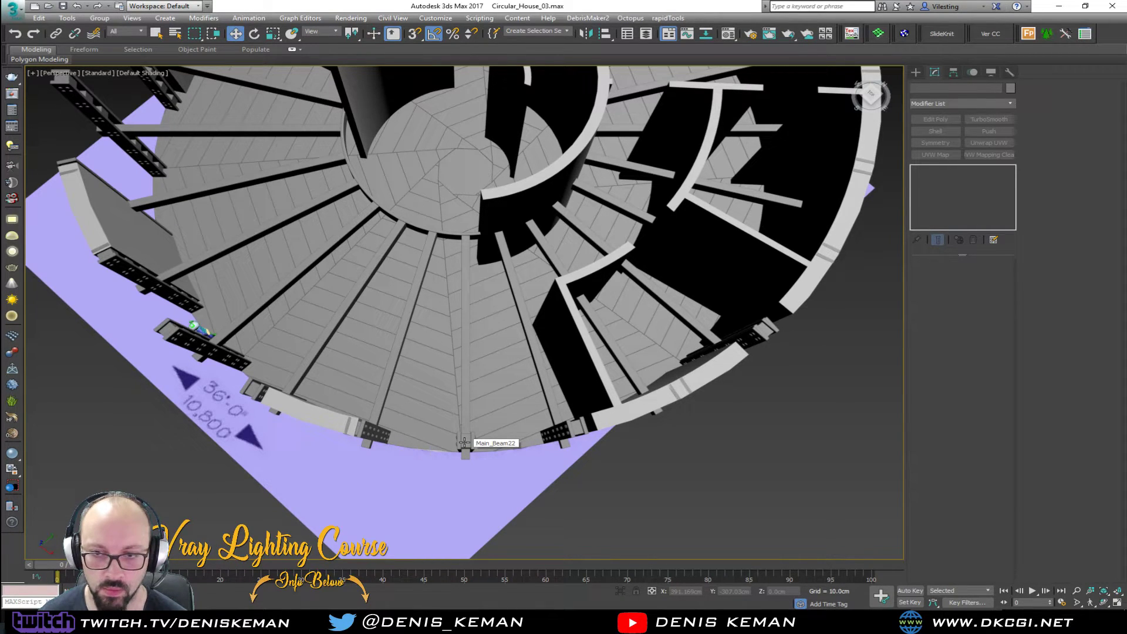
# - Examine the open gaps between the outer columns from the side and from above, with edged faces displayed
pyautogui.click(464, 442)
pyautogui.keyDown('alt'); pyautogui.moveTo(466, 439); pyautogui.dragTo(464, 396, button='middle'); pyautogui.keyUp('alt')
pyautogui.press('F4')
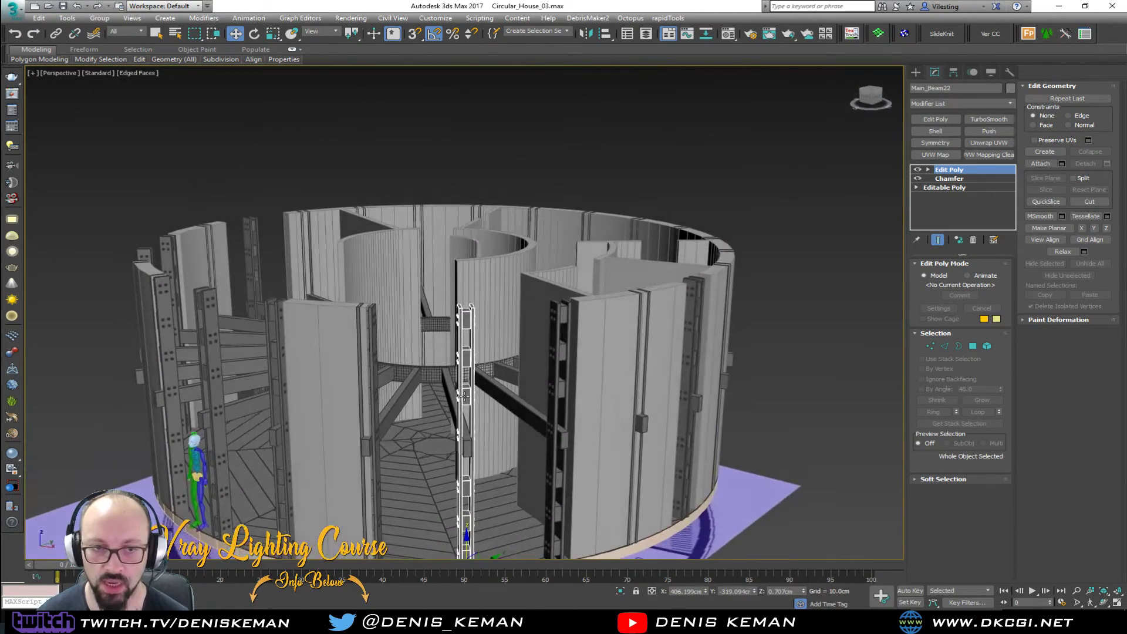
pyautogui.click(391, 305)
pyautogui.keyDown('alt'); pyautogui.moveTo(408, 360); pyautogui.dragTo(408, 351, button='middle'); pyautogui.keyUp('alt')
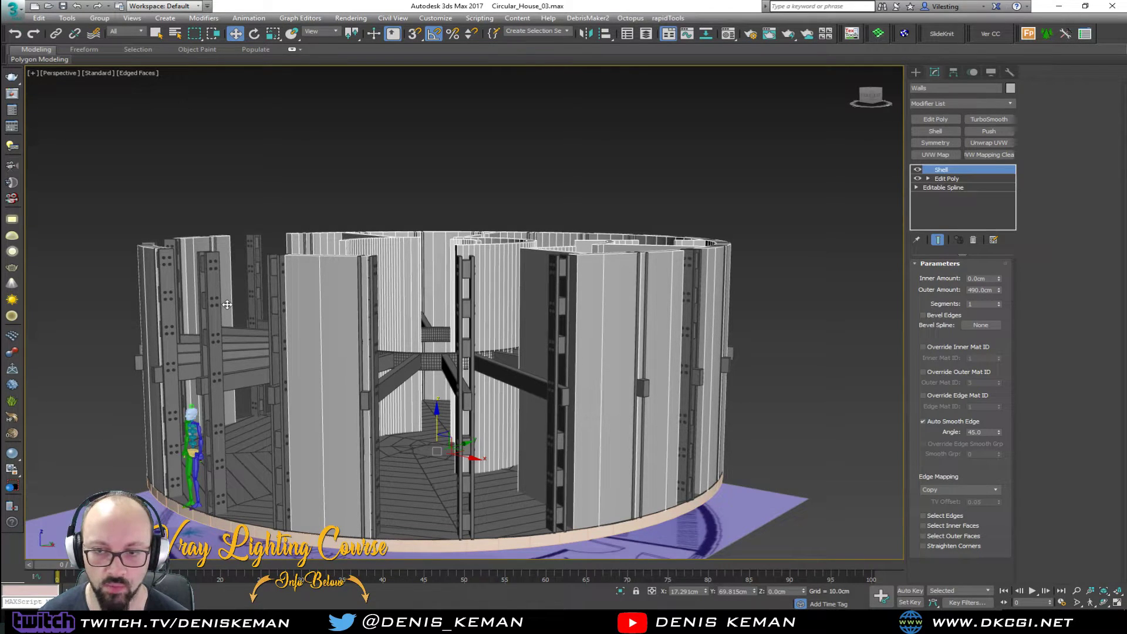
pyautogui.keyDown('alt'); pyautogui.moveTo(346, 323); pyautogui.dragTo(339, 340, button='middle'); pyautogui.keyUp('alt')
pyautogui.keyDown('alt'); pyautogui.moveTo(436, 400); pyautogui.dragTo(348, 327, button='middle'); pyautogui.keyUp('alt')
pyautogui.click(309, 474)
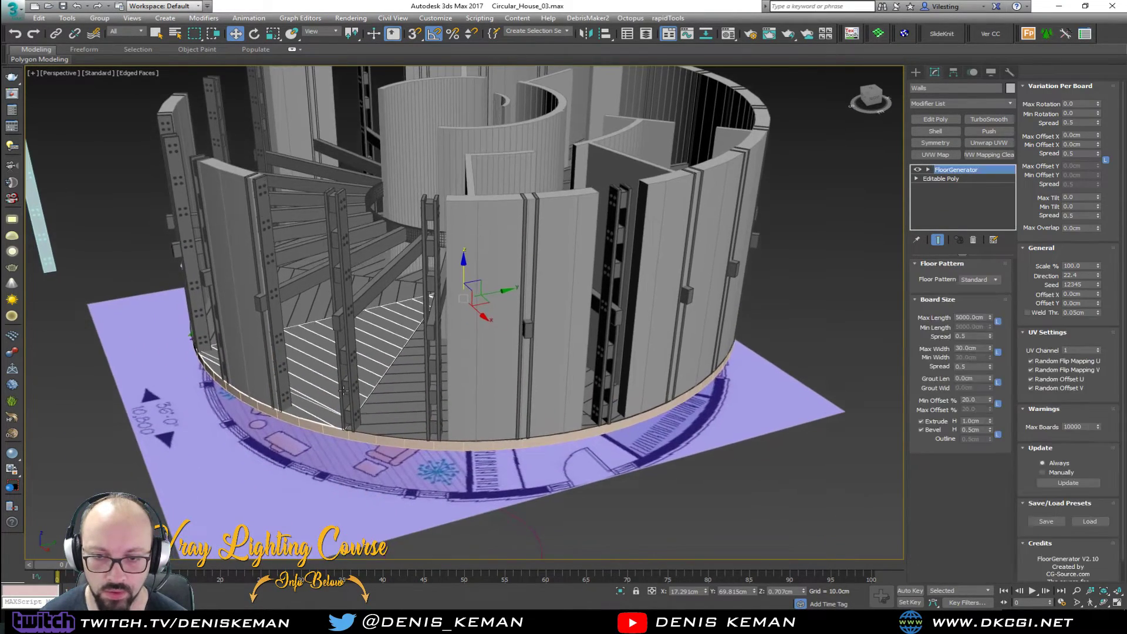
pyautogui.scroll(3, 358, 404)
pyautogui.click(364, 366)
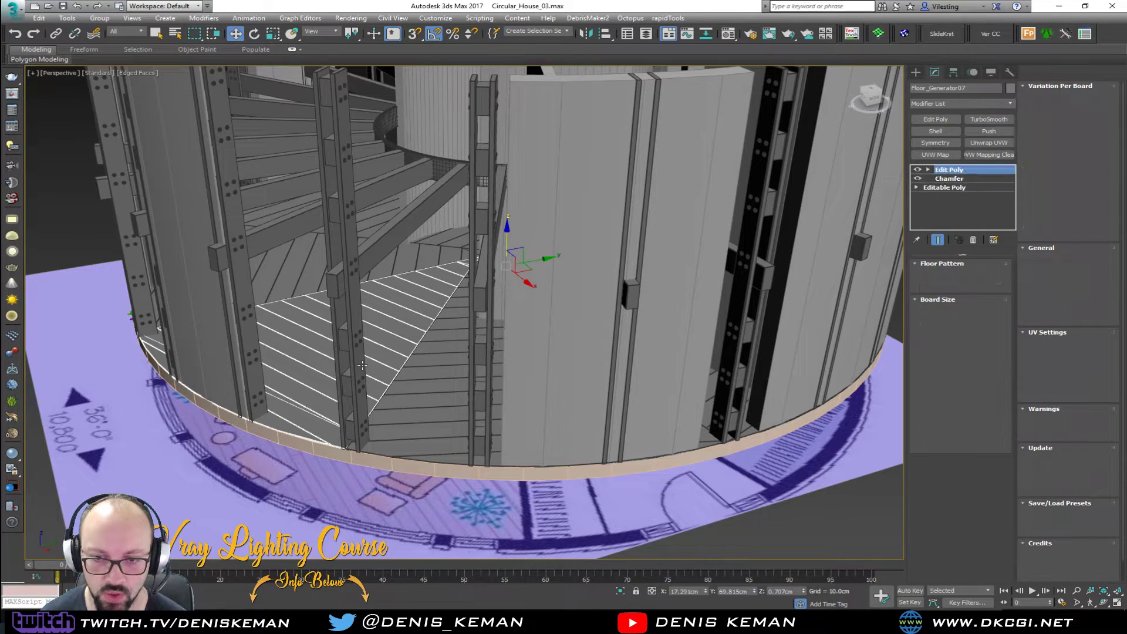
pyautogui.hotkey('ctrl', 'z')
pyautogui.keyDown('alt'); pyautogui.moveTo(364, 365); pyautogui.dragTo(358, 404, button='middle'); pyautogui.keyUp('alt')
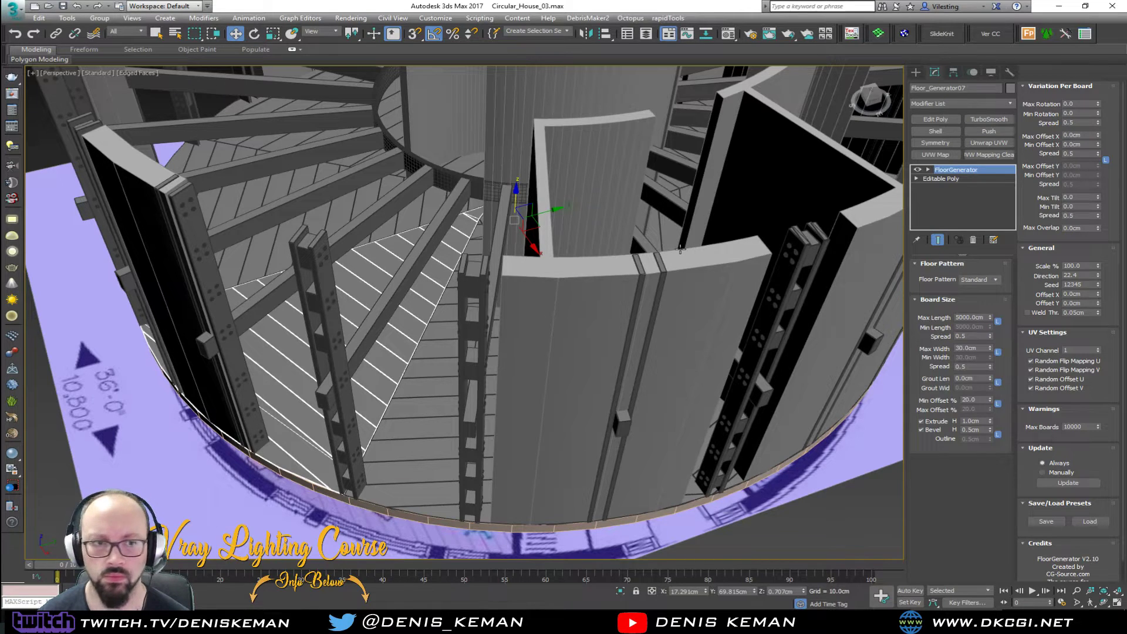
# - Hide the Floor_Generator layer and the Base_Floor object so that the blueprint is exposed under the beams
pyautogui.click(646, 34)
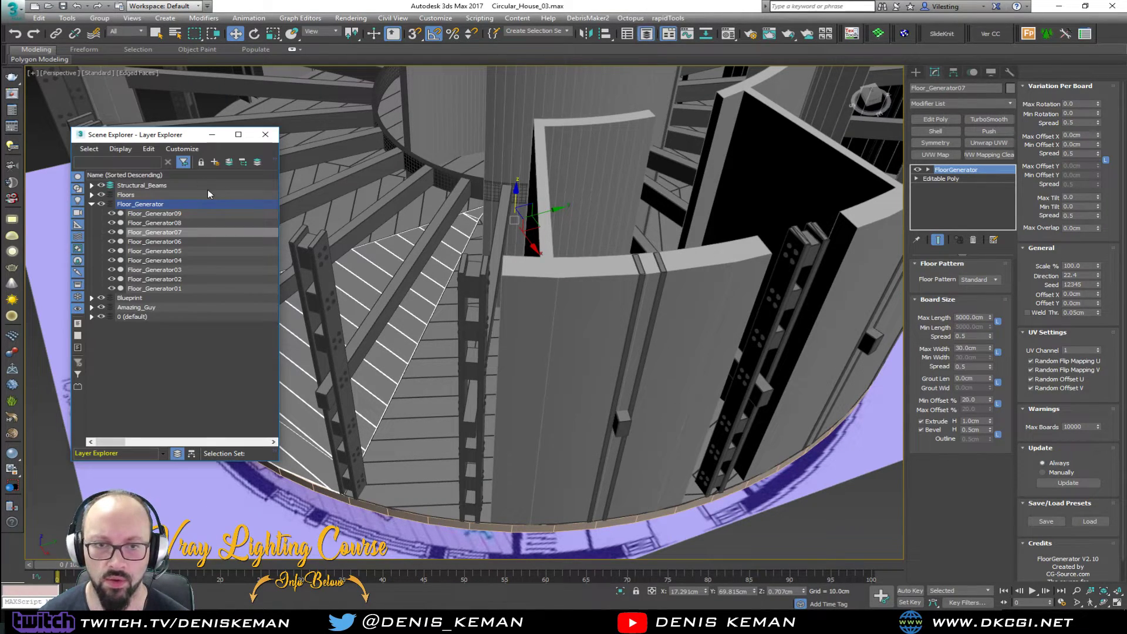
pyautogui.click(101, 205)
pyautogui.moveTo(484, 340); pyautogui.dragTo(594, 291, button='middle')
pyautogui.click(513, 363)
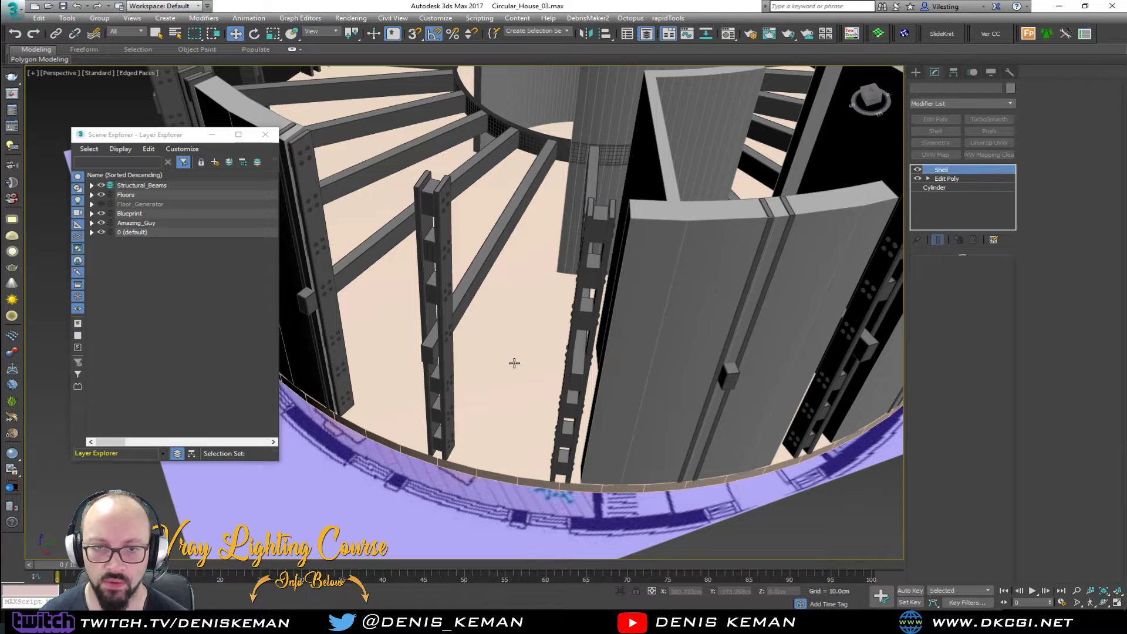
pyautogui.click(112, 223)
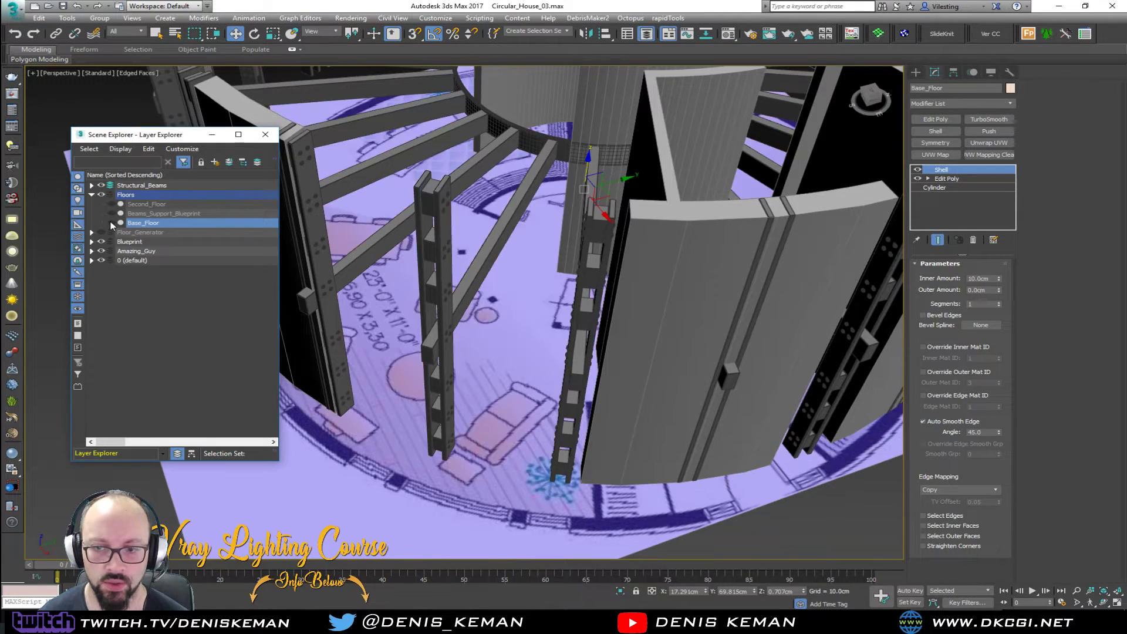
# - Examine how the outer columns line up with the exterior wall on the blueprint
pyautogui.click(540, 415)
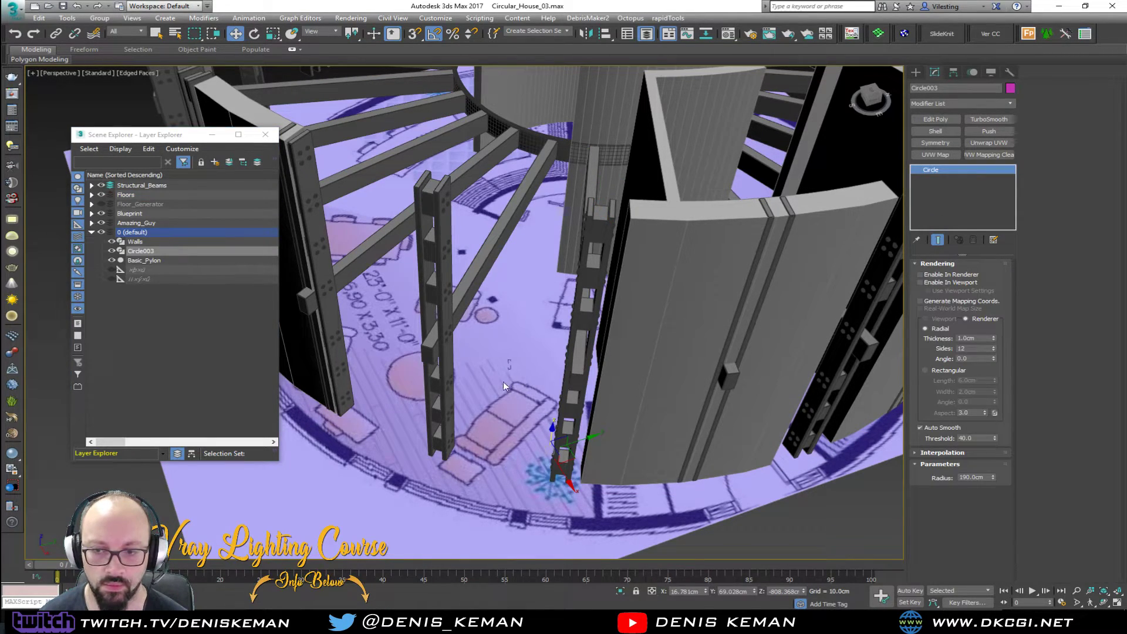
pyautogui.click(501, 369)
pyautogui.keyDown('alt'); pyautogui.moveTo(493, 347); pyautogui.dragTo(521, 383, button='middle'); pyautogui.keyUp('alt')
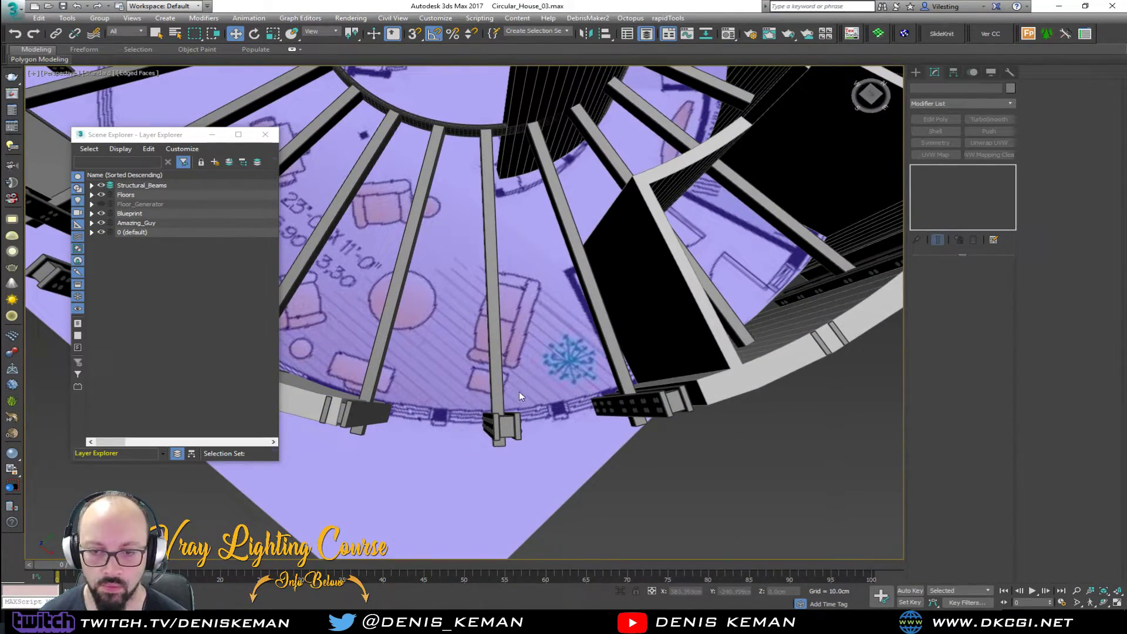
pyautogui.click(515, 418)
pyautogui.keyDown('alt'); pyautogui.moveTo(515, 418); pyautogui.dragTo(499, 400, button='middle'); pyautogui.keyUp('alt')
pyautogui.click(539, 428)
# - Inspect the Main_Beam19 column beside the human figure in the top view and return to the perspective view
pyautogui.hotkey('alt', 'w')
pyautogui.scroll(8, 424, 172)
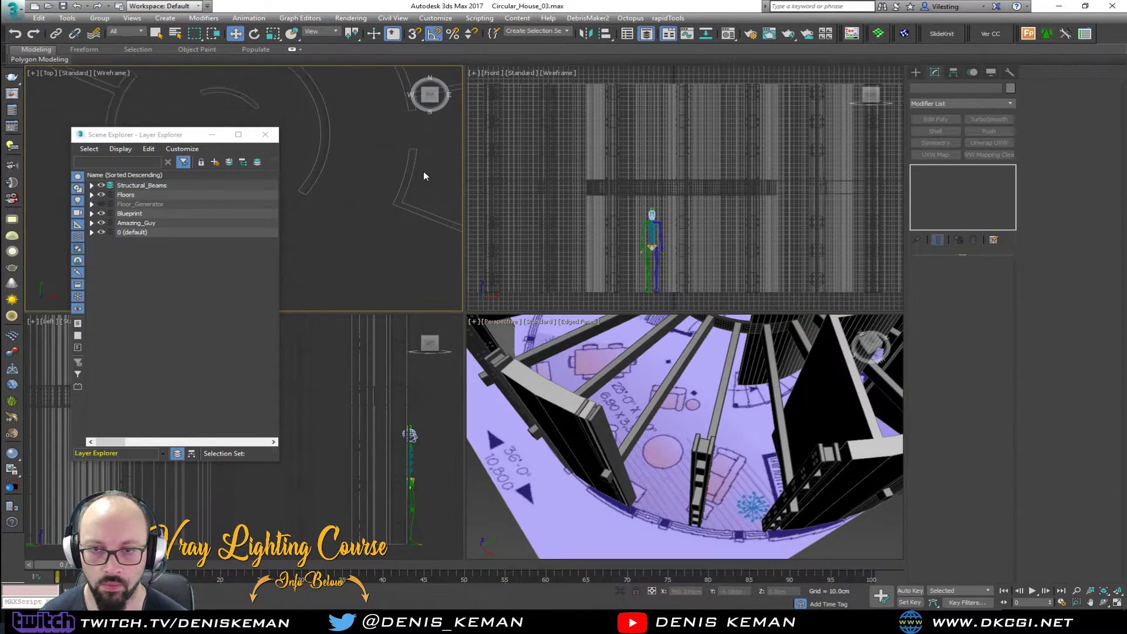
pyautogui.scroll(4, 367, 191)
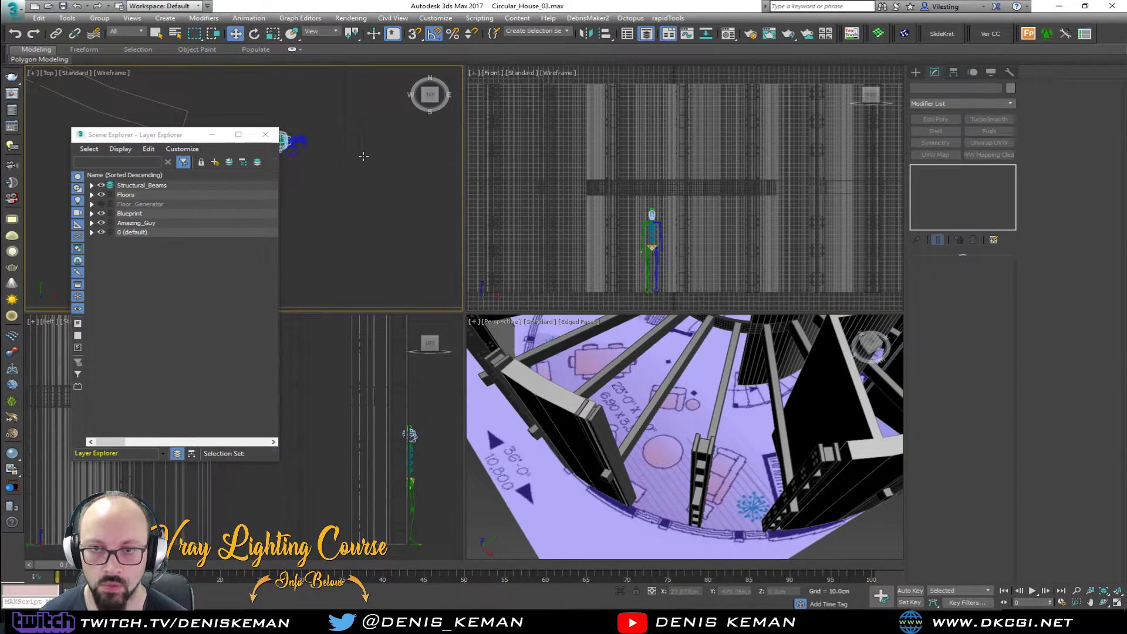
pyautogui.click(363, 154)
pyautogui.hotkey('alt', 'w')
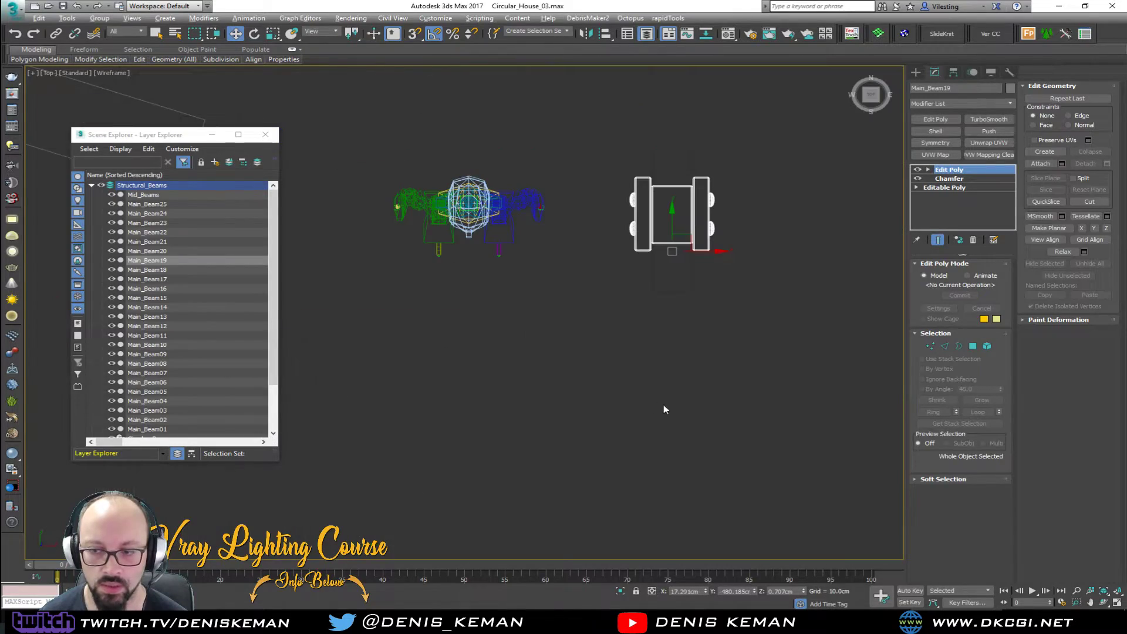
pyautogui.hotkey('alt', 'w')
pyautogui.middleClick(687, 420)
pyautogui.hotkey('alt', 'w')
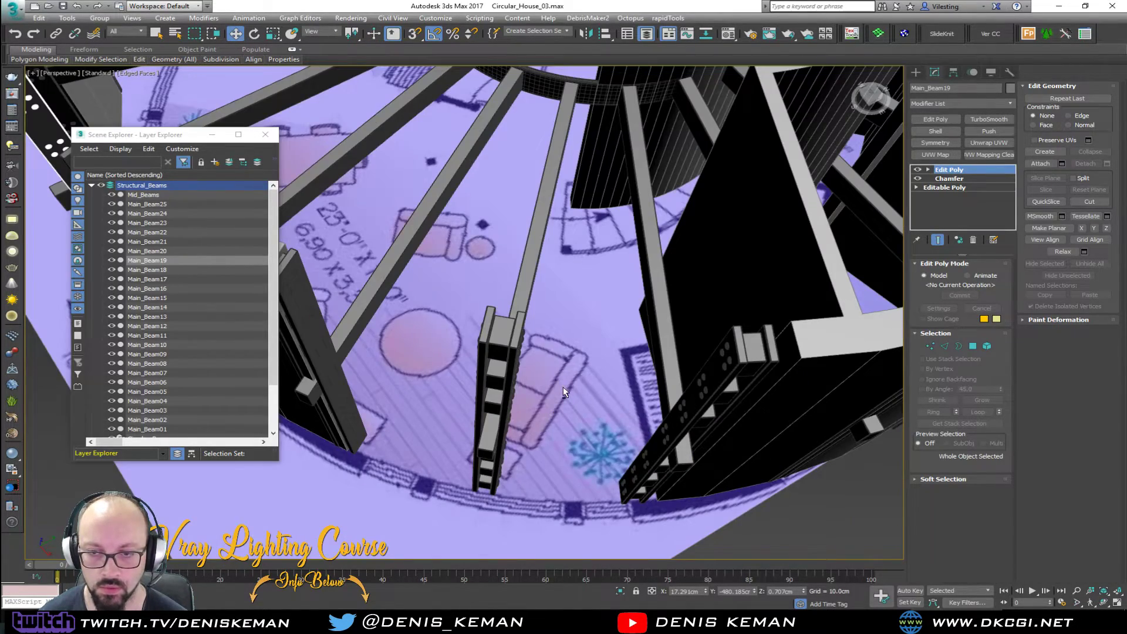
# - Examine Main_Beam19 against the blueprint in perspective, close the layer explorer and clear the selection
pyautogui.press('z')
pyautogui.scroll(-5, 563, 386)
pyautogui.keyDown('alt'); pyautogui.moveTo(562, 386); pyautogui.dragTo(674, 374, button='middle'); pyautogui.keyUp('alt')
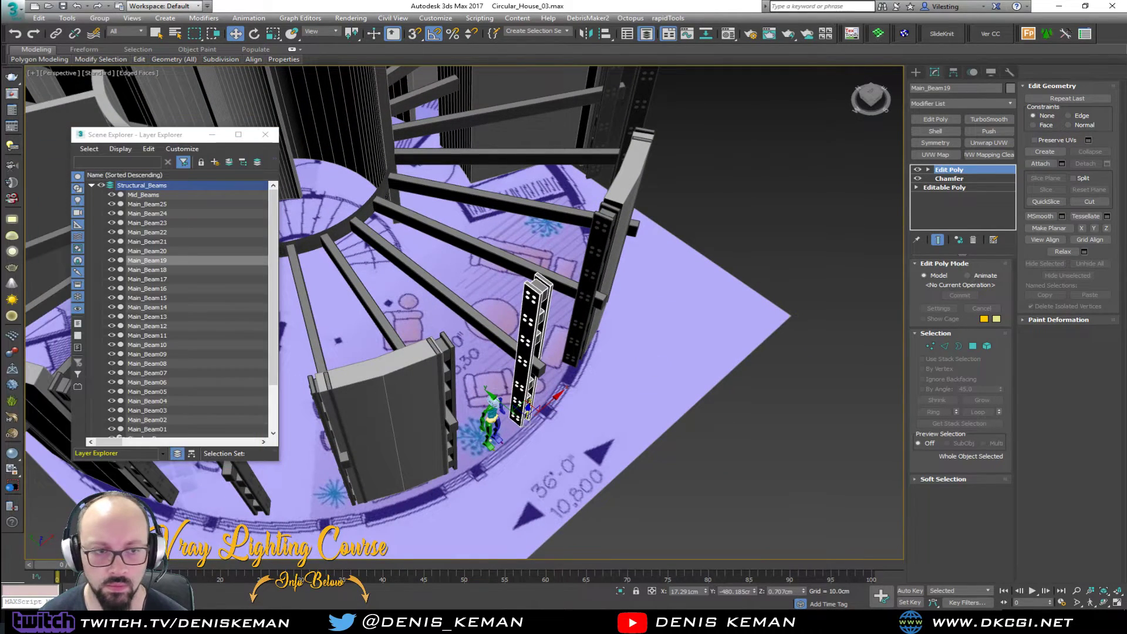
pyautogui.click(265, 135)
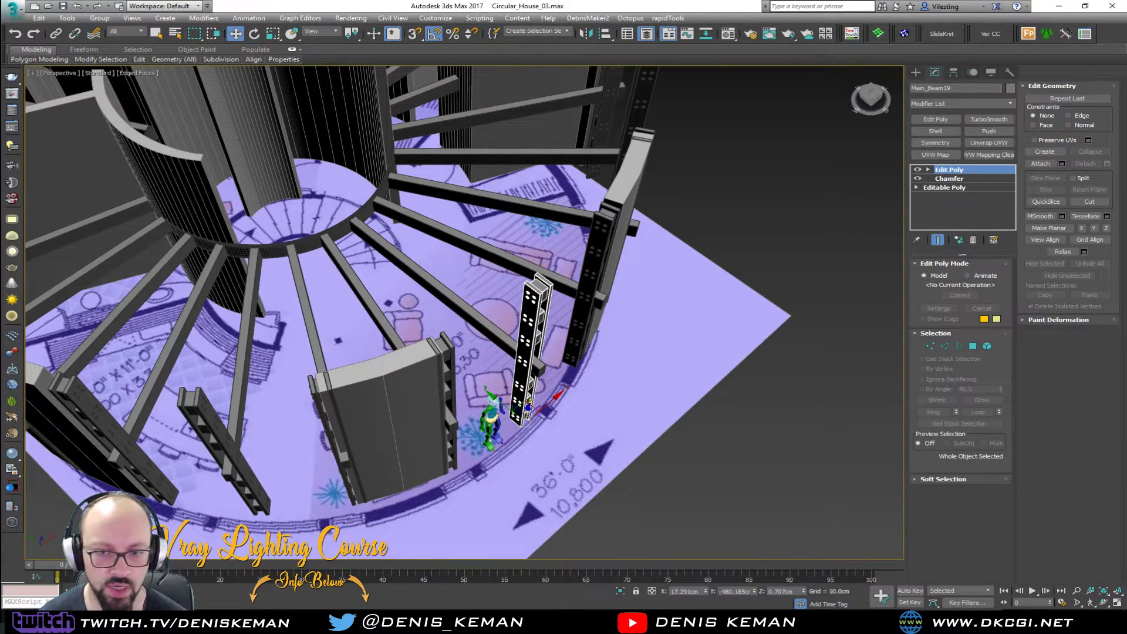
pyautogui.keyDown('alt'); pyautogui.moveTo(541, 387); pyautogui.dragTo(523, 414, button='middle'); pyautogui.keyUp('alt')
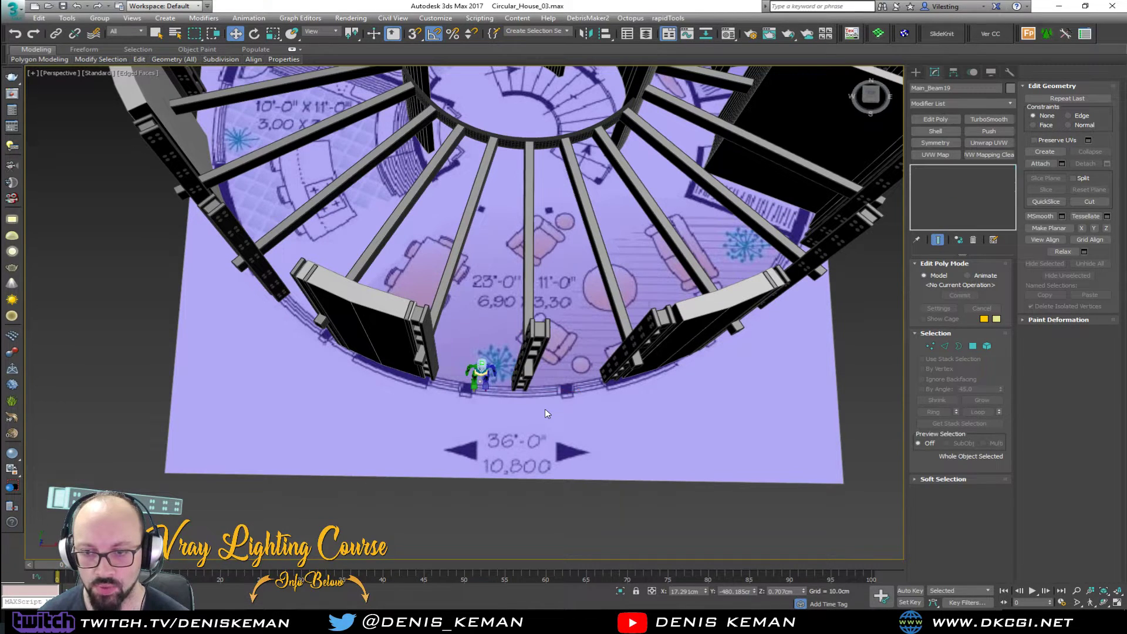
pyautogui.click(545, 408)
pyautogui.rightClick(574, 370)
pyautogui.click(473, 430)
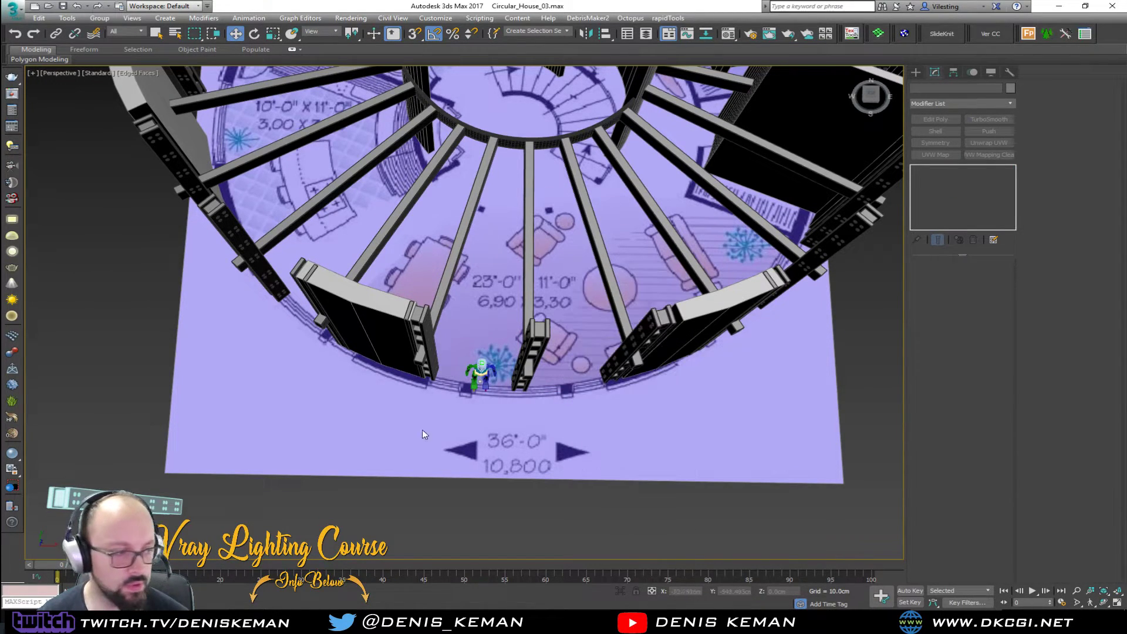
# - Show the transparent Beams_Support_Blueprint object again and select it
pyautogui.click(646, 34)
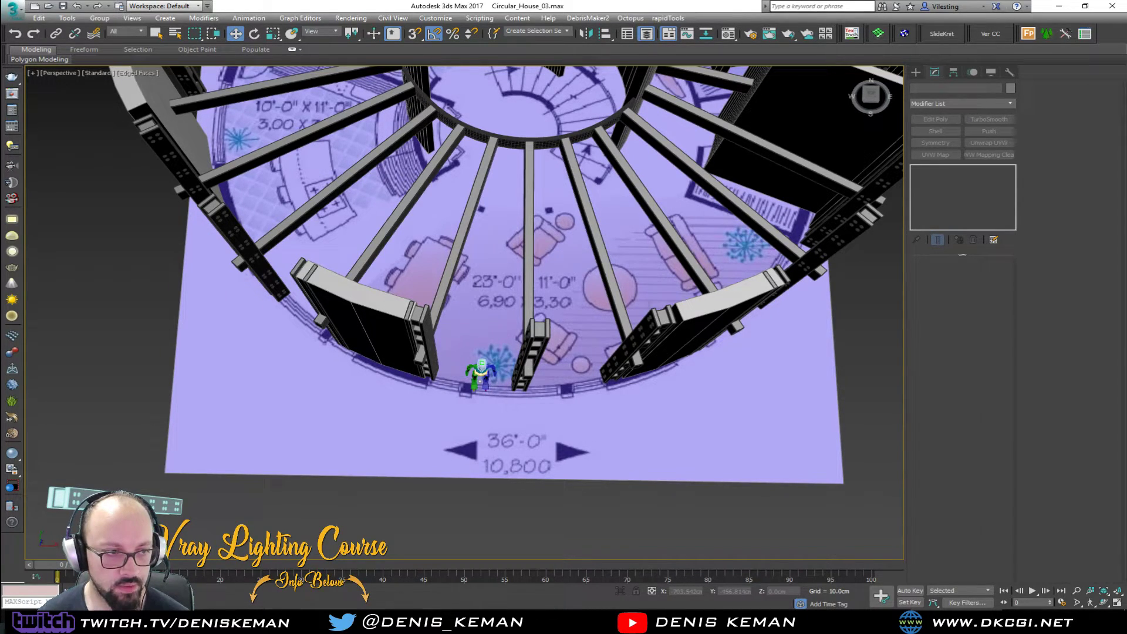
pyautogui.hotkey('alt', 'x')
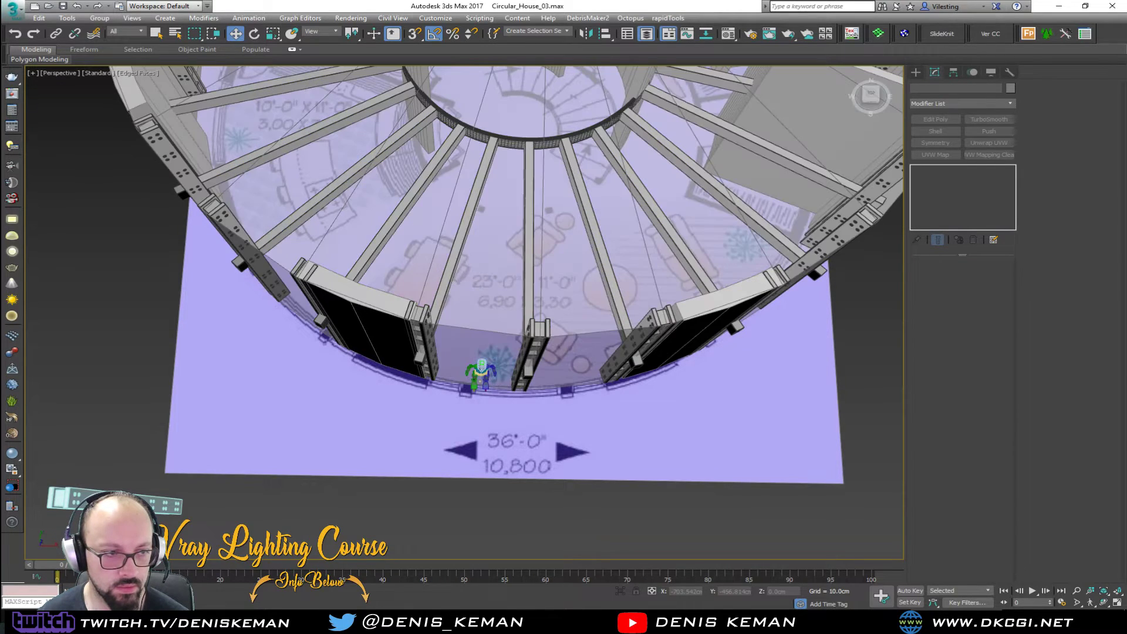
pyautogui.click(464, 341)
pyautogui.moveTo(514, 398); pyautogui.dragTo(491, 408, button='middle')
pyautogui.scroll(3, 496, 399)
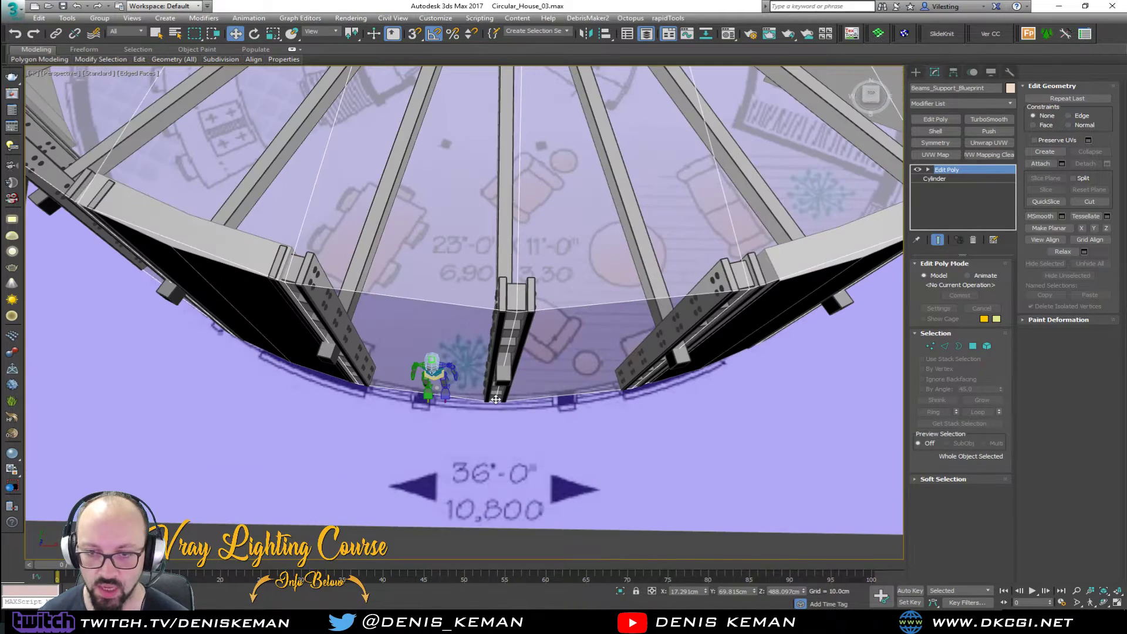
# - Create a linear shape from the lower outer edge loop of Beams_Support_Blueprint and remove that guide object from view
pyautogui.press('2')
pyautogui.doubleClick(537, 405)
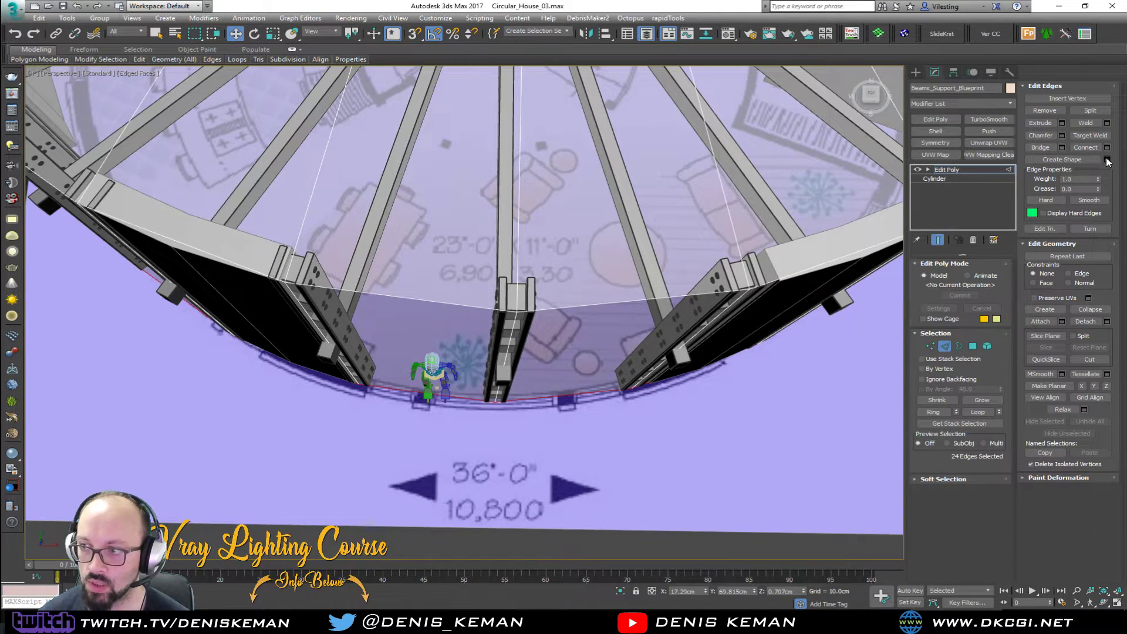
pyautogui.click(1107, 159)
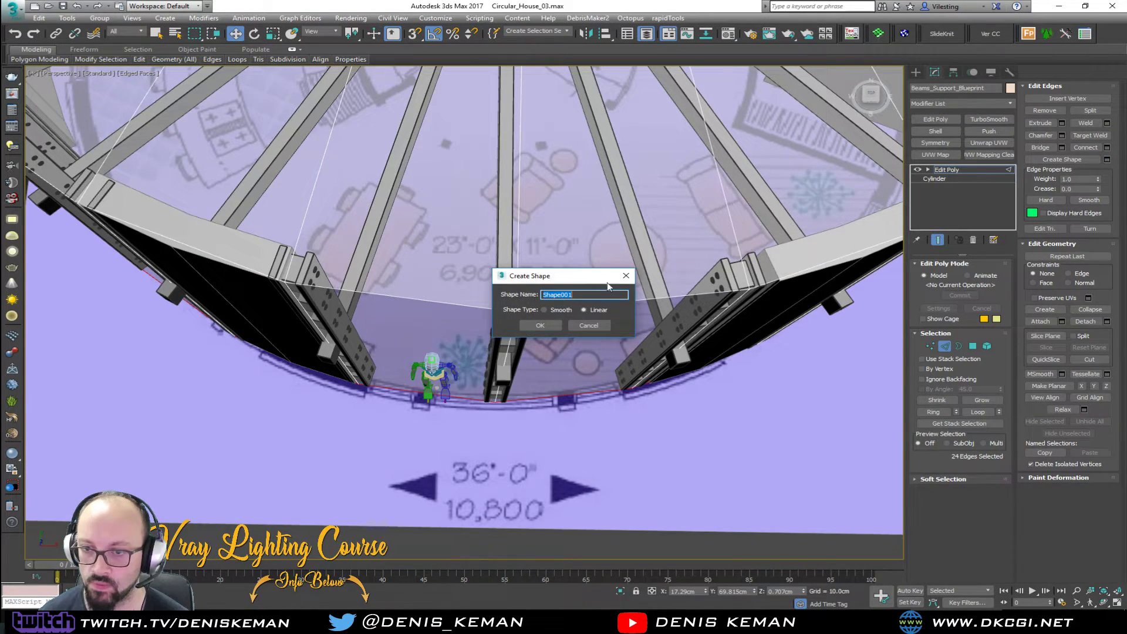
pyautogui.click(548, 323)
pyautogui.press('2')
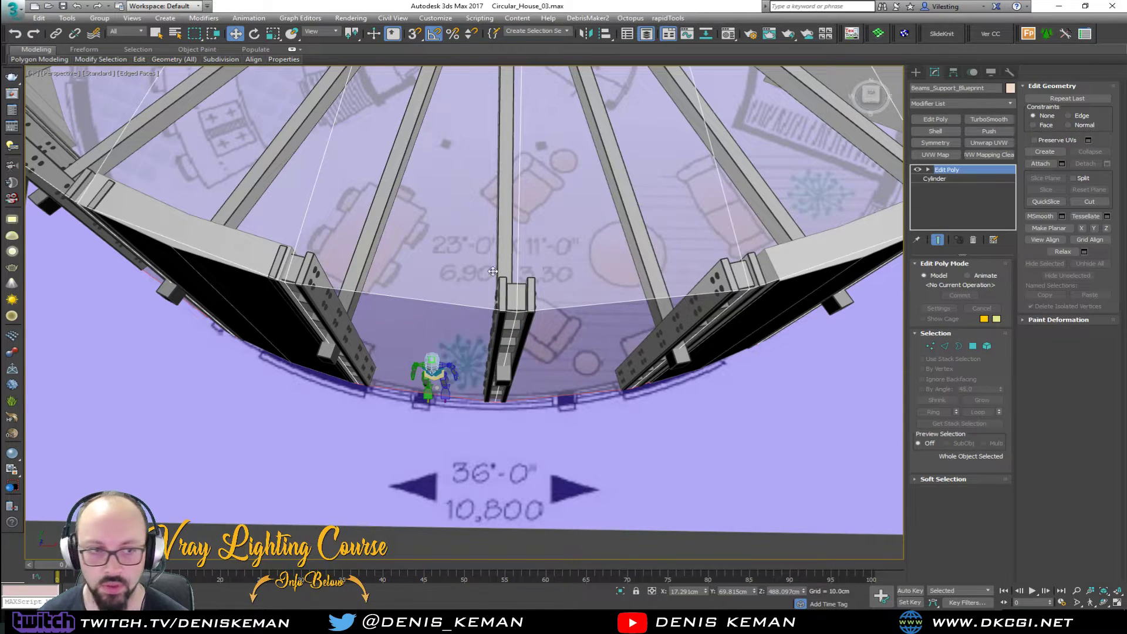
pyautogui.press('Delete')
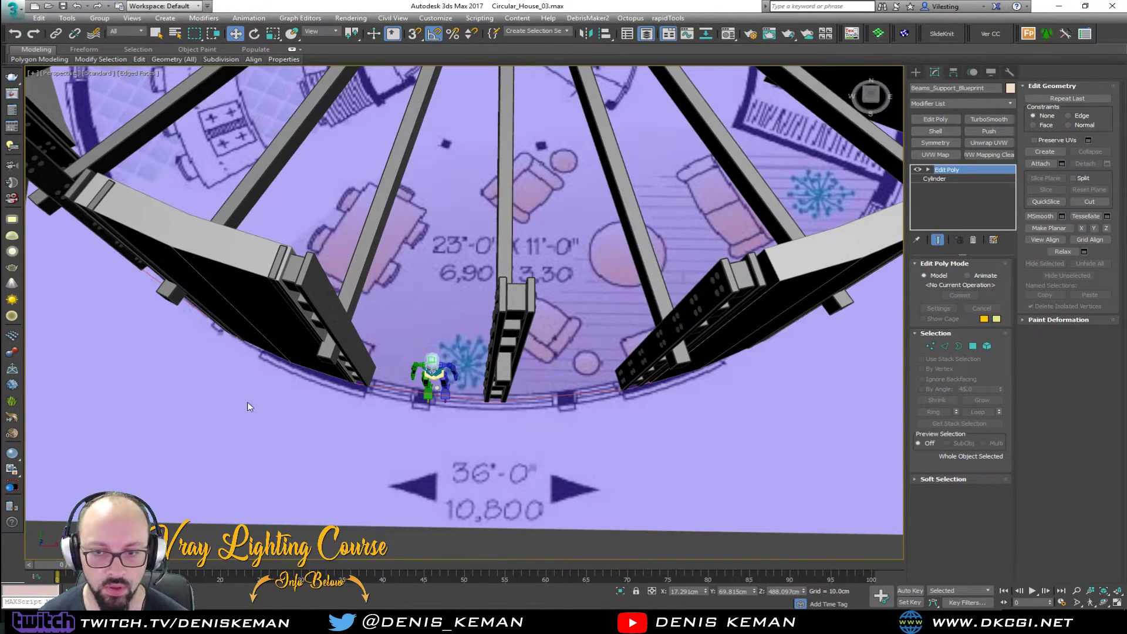
# - Scale the Shape001 outline down uniformly to about 95% in the top view
pyautogui.click(464, 398)
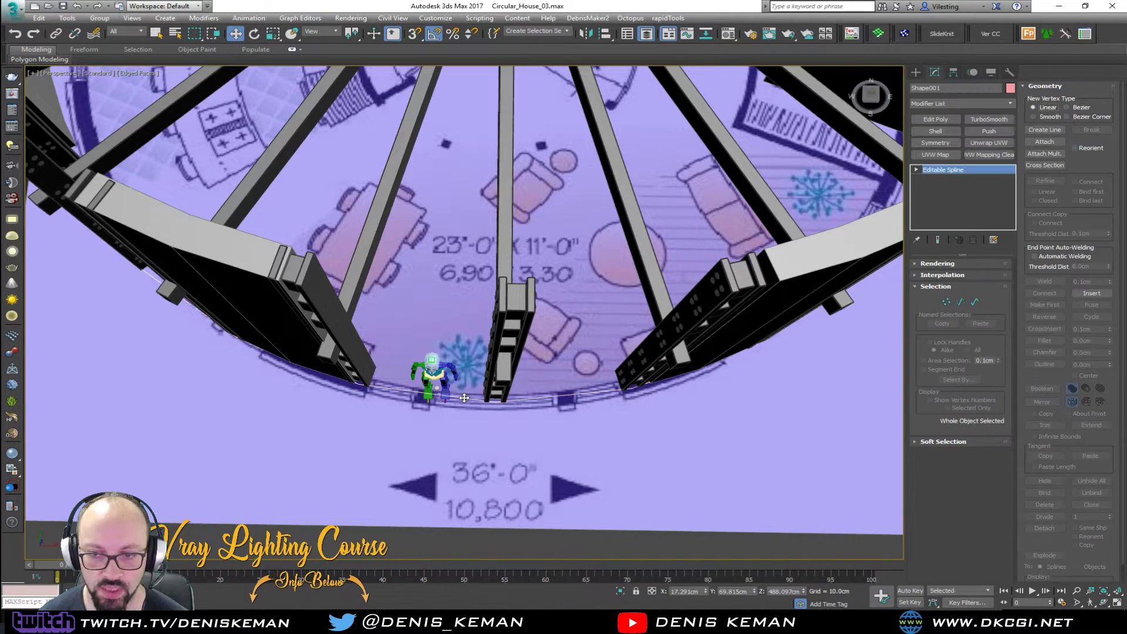
pyautogui.hotkey('alt', 'w')
pyautogui.rightClick(304, 251)
pyautogui.hotkey('alt', 'w')
pyautogui.moveTo(444, 174); pyautogui.dragTo(335, 332, button='middle')
pyautogui.scroll(-3, 335, 332)
pyautogui.scroll(-2, 398, 120)
pyautogui.moveTo(399, 119); pyautogui.dragTo(396, 298, button='middle')
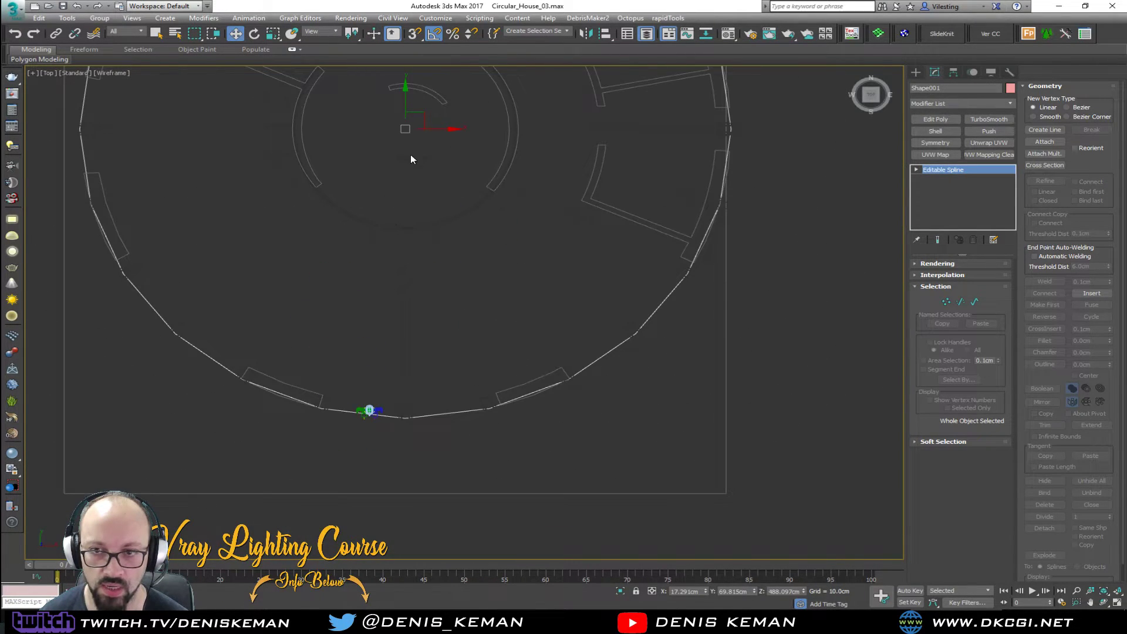
pyautogui.press('r')
pyautogui.moveTo(413, 126); pyautogui.dragTo(412, 127)
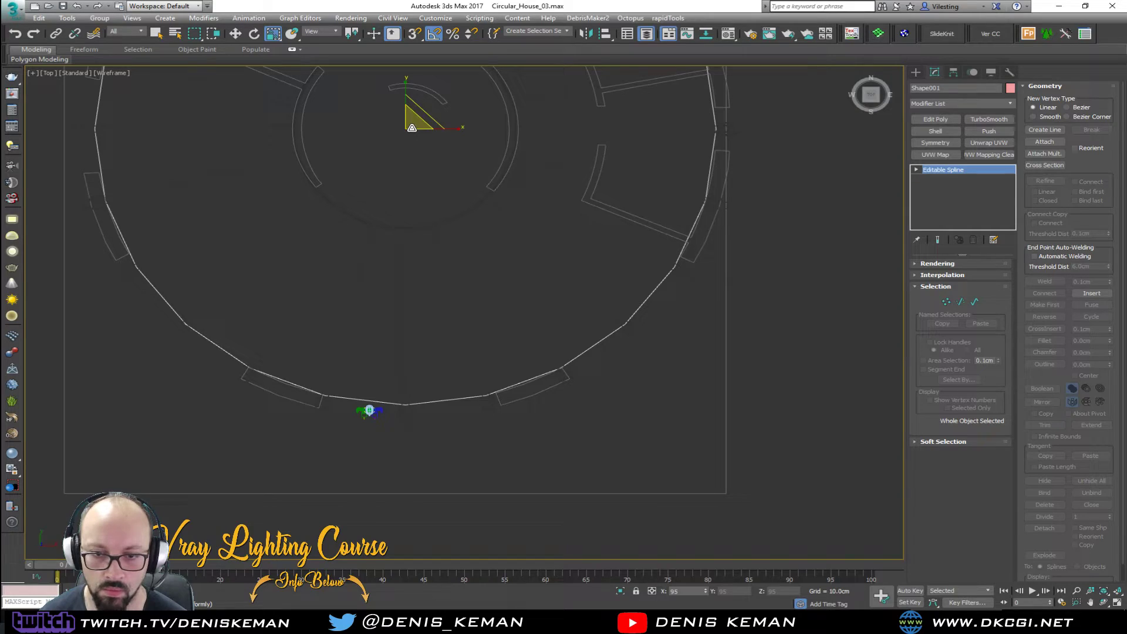
# - Return to the perspective view, disable the Shell modifier on Walls and clear the selection
pyautogui.hotkey('alt', 'w')
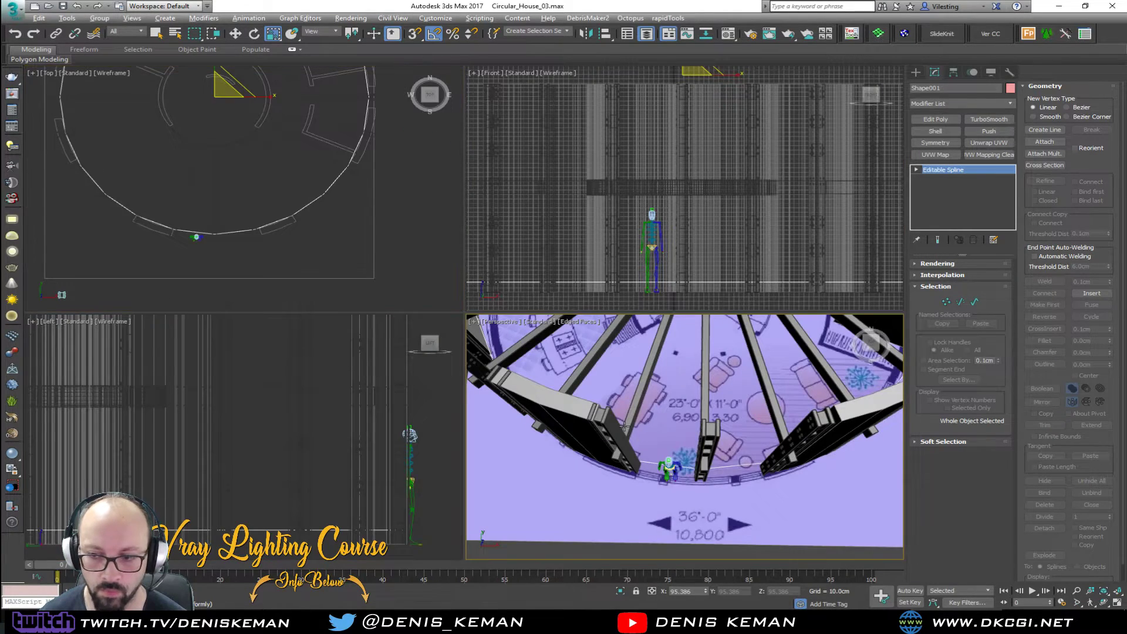
pyautogui.hotkey('alt', 'w')
pyautogui.scroll(-5, 451, 286)
pyautogui.keyDown('alt'); pyautogui.moveTo(459, 400); pyautogui.dragTo(457, 336, button='middle'); pyautogui.keyUp('alt')
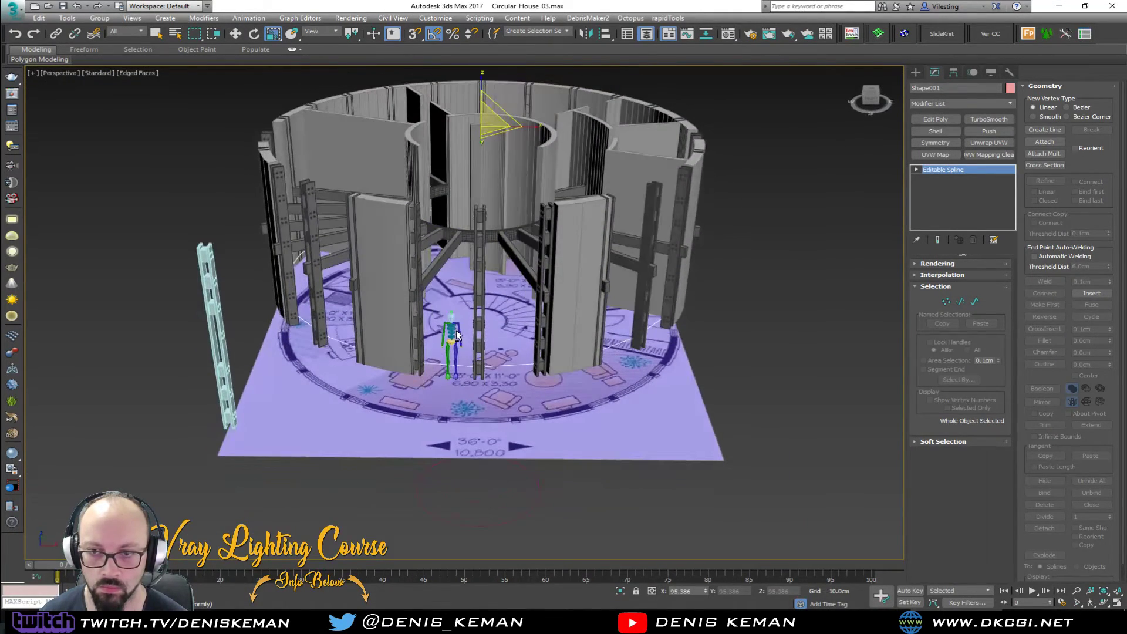
pyautogui.click(581, 235)
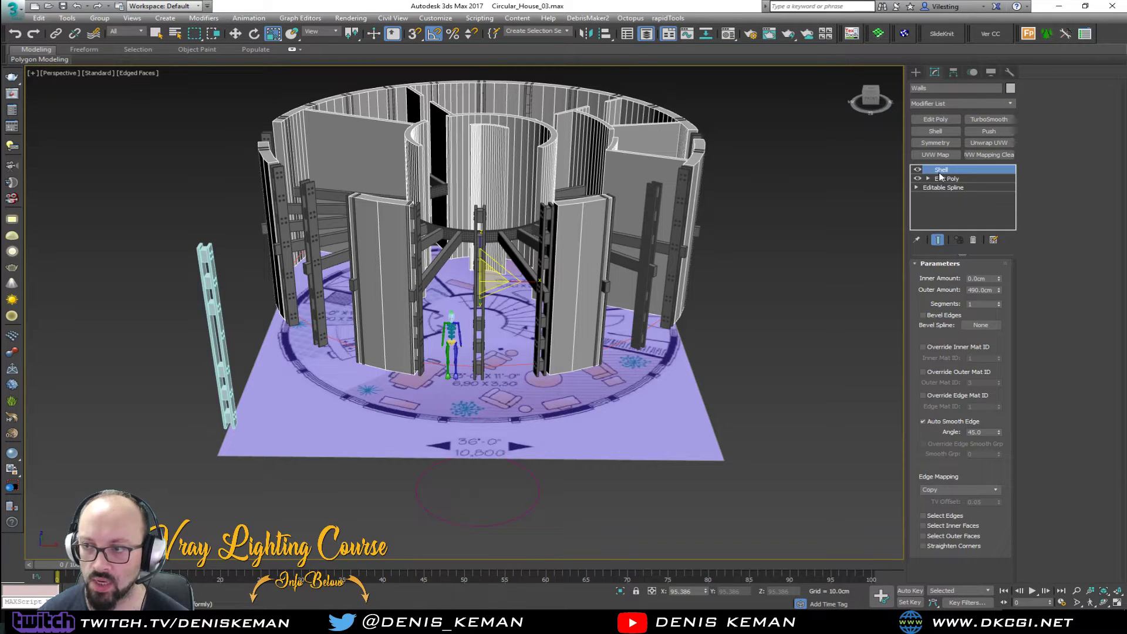
pyautogui.click(919, 170)
pyautogui.click(642, 122)
# - Select all the columns in the ring except Main_Beam19 and delete them
pyautogui.keyDown('alt'); pyautogui.moveTo(642, 122); pyautogui.dragTo(747, 98, button='middle'); pyautogui.keyUp('alt')
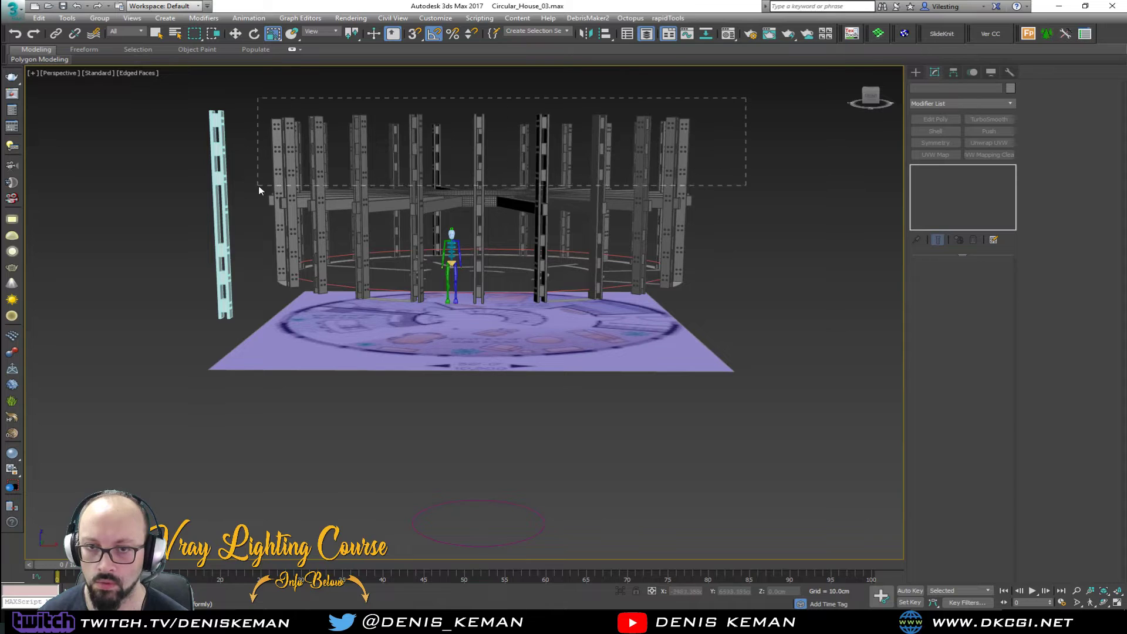
pyautogui.moveTo(258, 185); pyautogui.dragTo(254, 181)
pyautogui.keyDown('alt'); pyautogui.moveTo(463, 235); pyautogui.dragTo(464, 270, button='middle'); pyautogui.keyUp('alt')
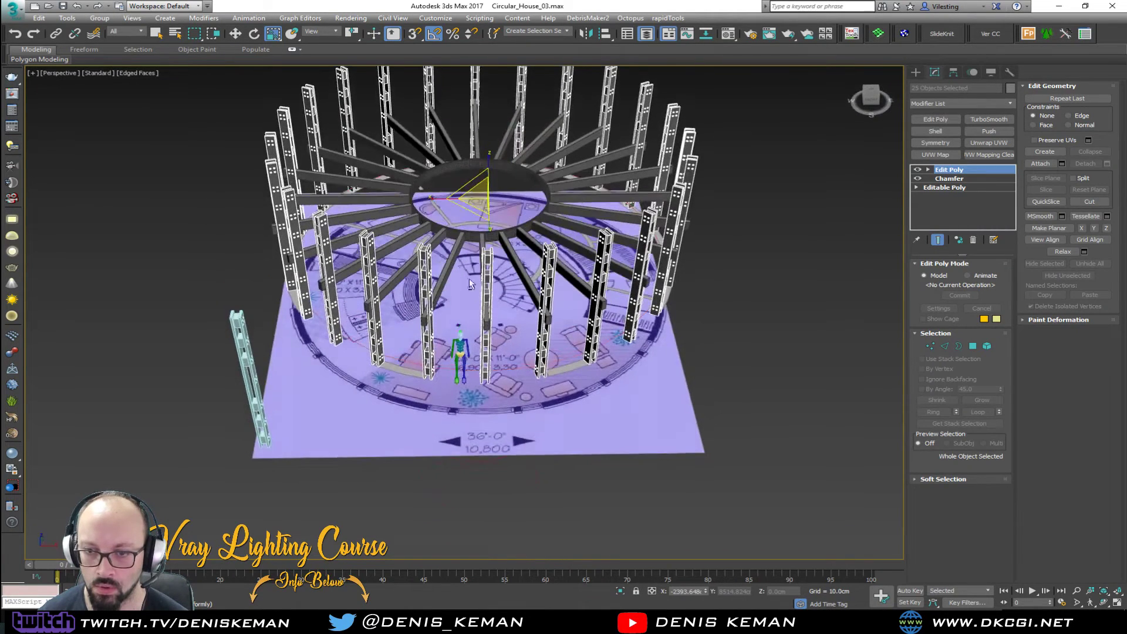
pyautogui.keyDown('alt'); pyautogui.click(482, 380); pyautogui.keyUp('alt')
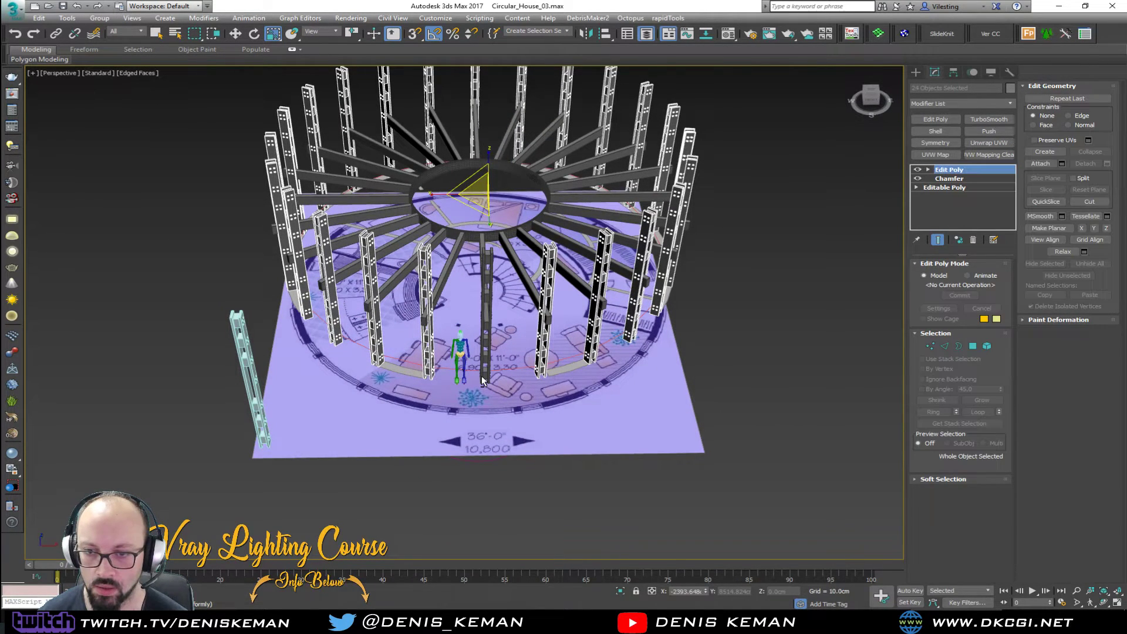
pyautogui.scroll(3, 485, 367)
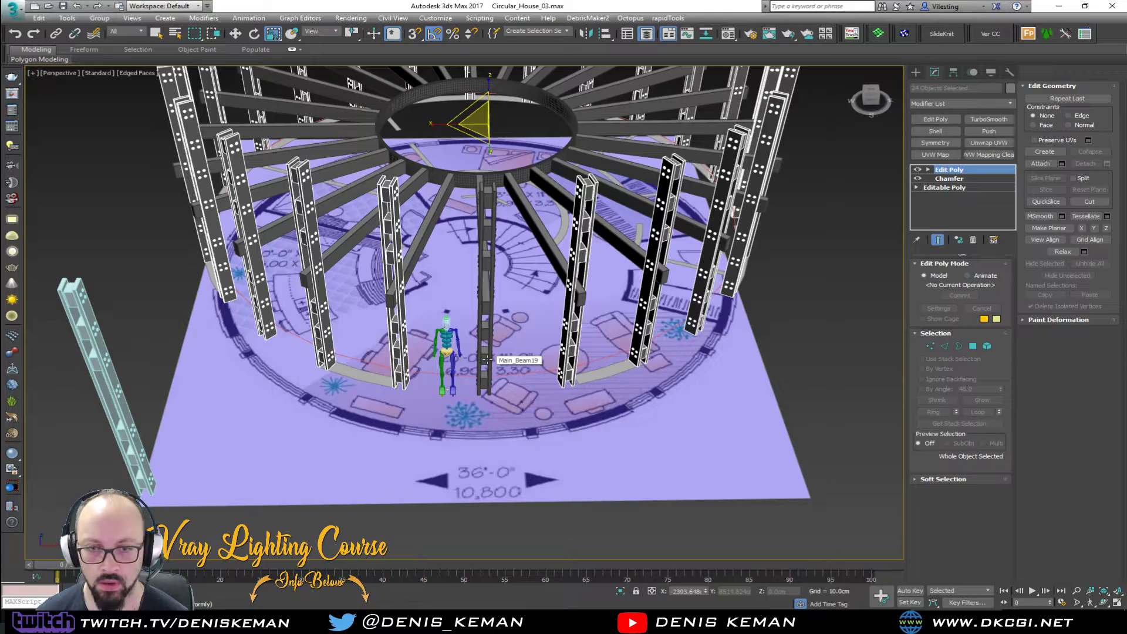
pyautogui.press('Delete')
# - Select the remaining Main_Beam19 column and save the scene
pyautogui.click(487, 359)
pyautogui.moveTo(487, 359)
pyautogui.keyDown('alt'); pyautogui.mouseDown(button='middle')
pyautogui.moveTo(437, 350)
pyautogui.moveTo(510, 358)
pyautogui.mouseUp(button='middle'); pyautogui.keyUp('alt')
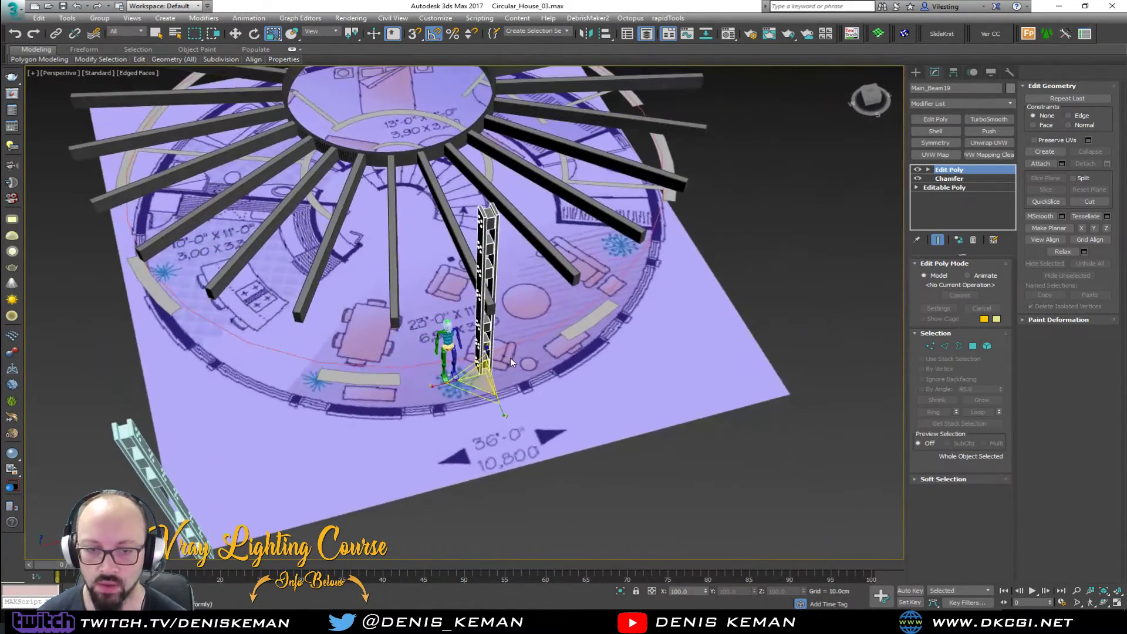
pyautogui.click(13, 8)
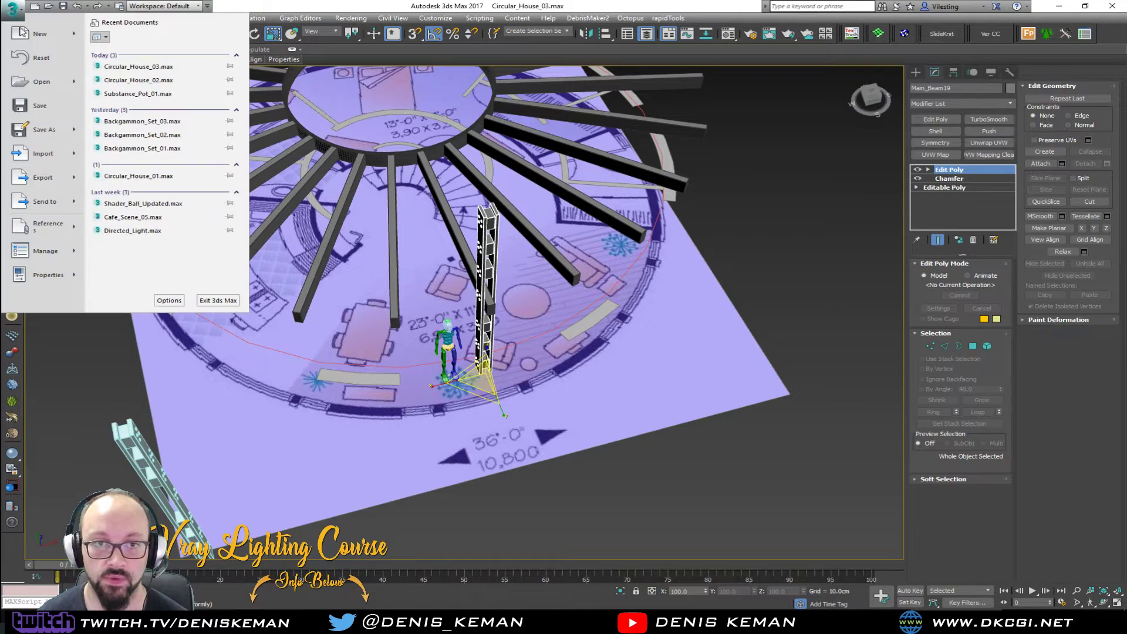
pyautogui.click(39, 105)
# - Set up the Spacing Tool to distribute 24 instances of Main_Beam19 along the Shape001 path
pyautogui.click(67, 18)
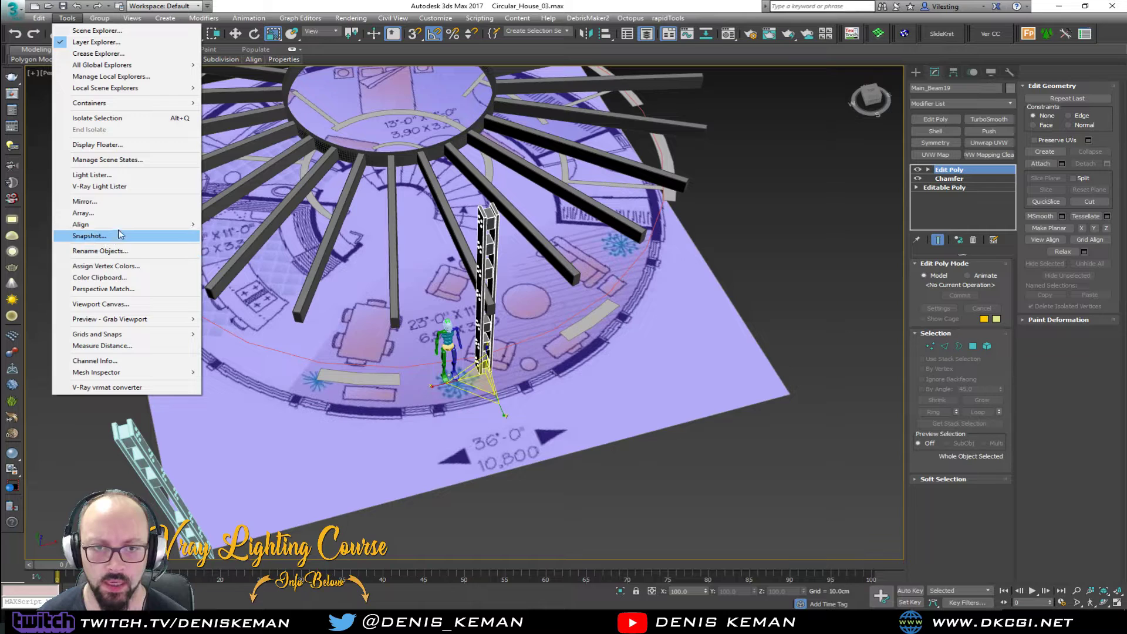
pyautogui.moveTo(121, 225)
pyautogui.click(249, 247)
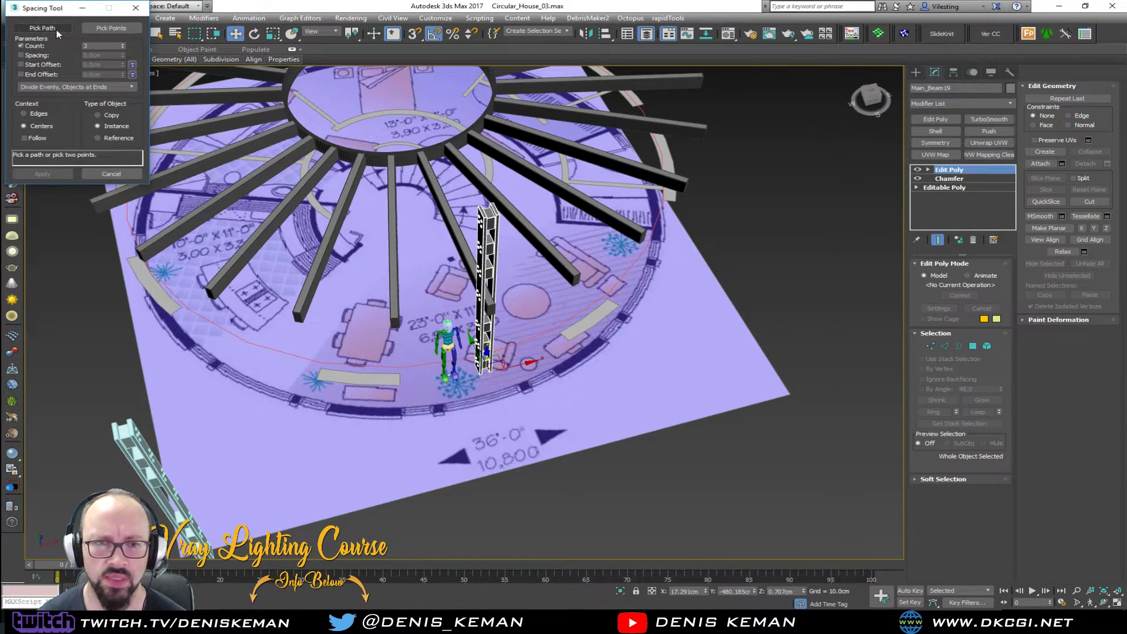
pyautogui.click(86, 46)
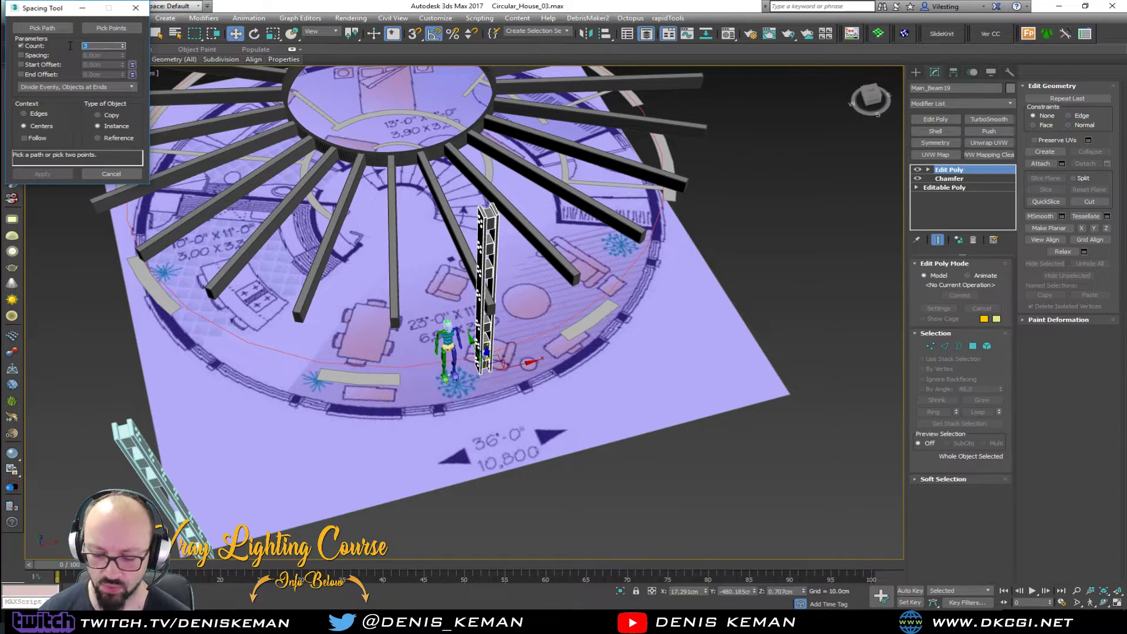
pyautogui.click(42, 27)
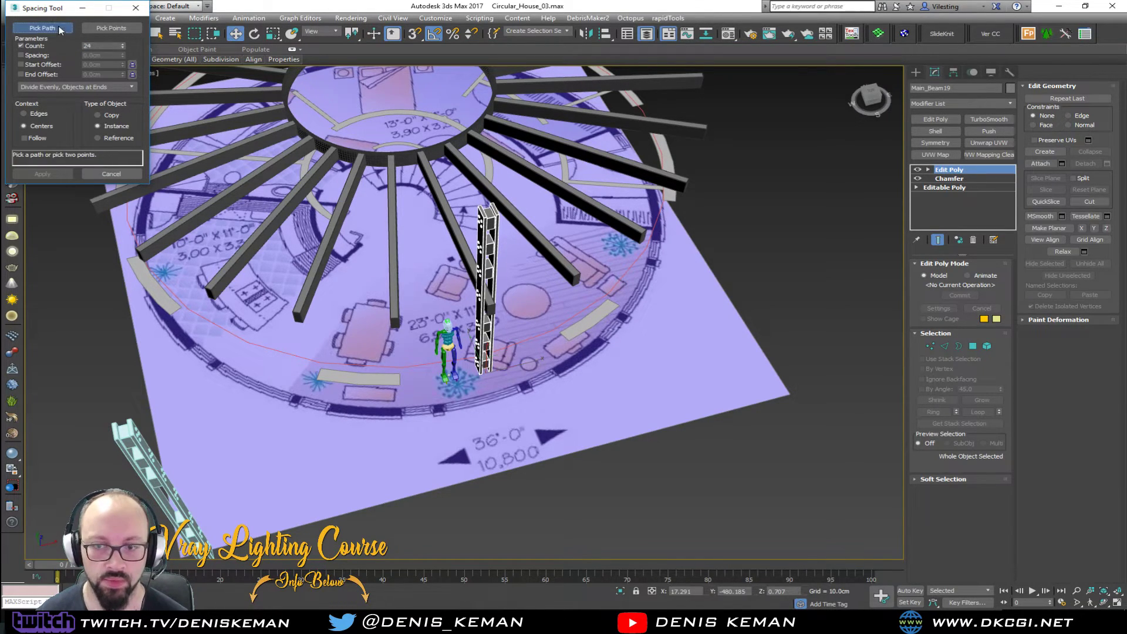
pyautogui.click(425, 364)
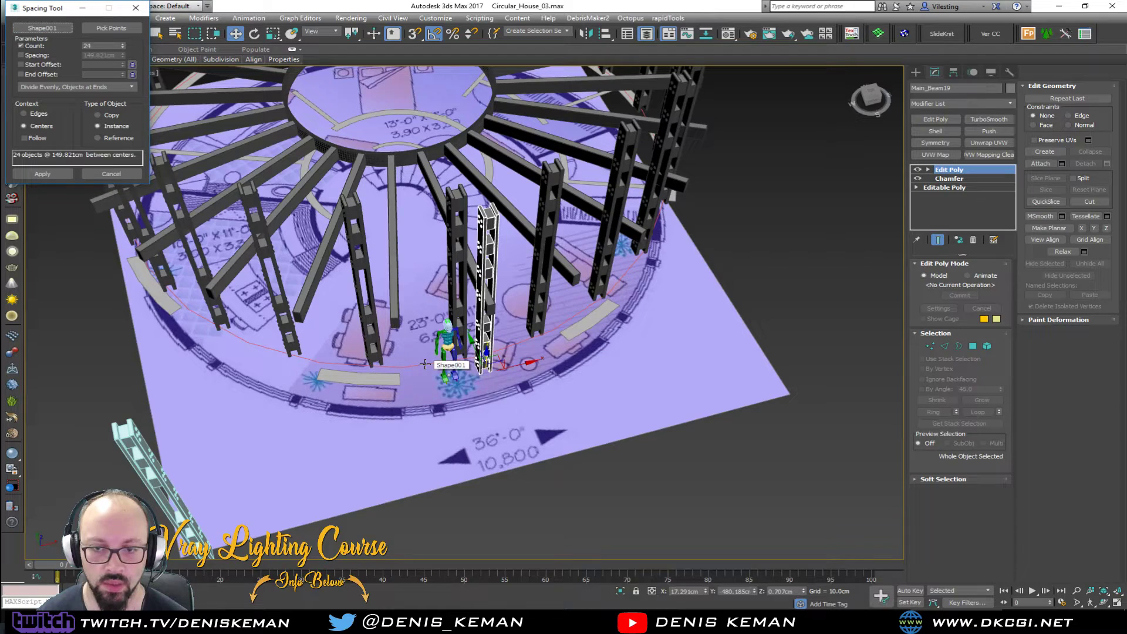
# - Make the spaced columns follow the path, set the count to 25, and apply the spacing
pyautogui.click(40, 139)
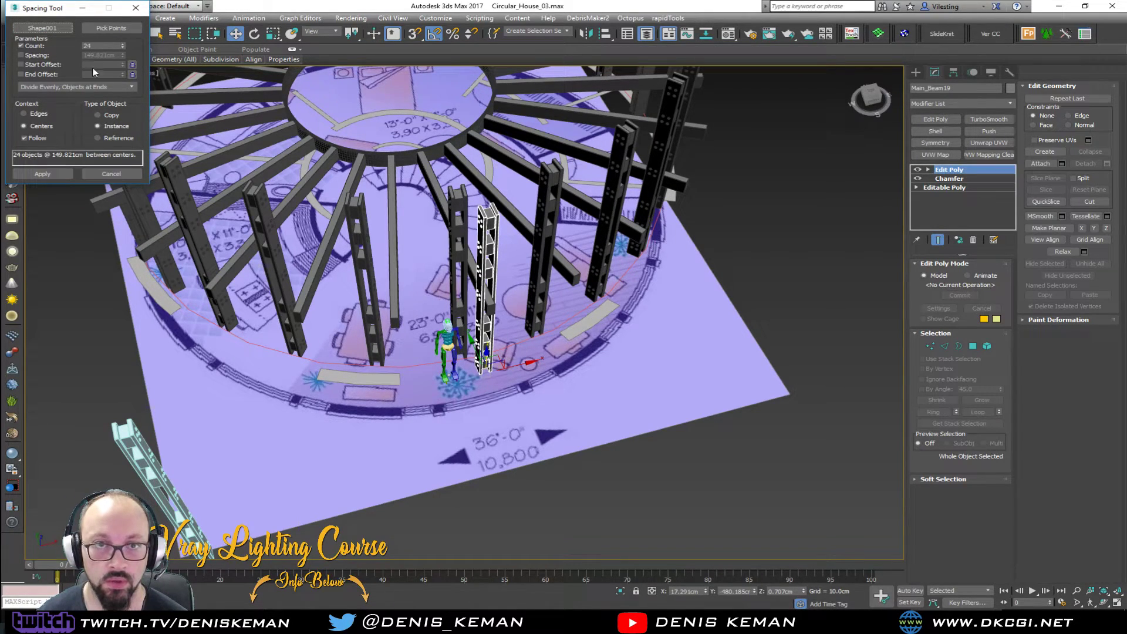
pyautogui.click(123, 44)
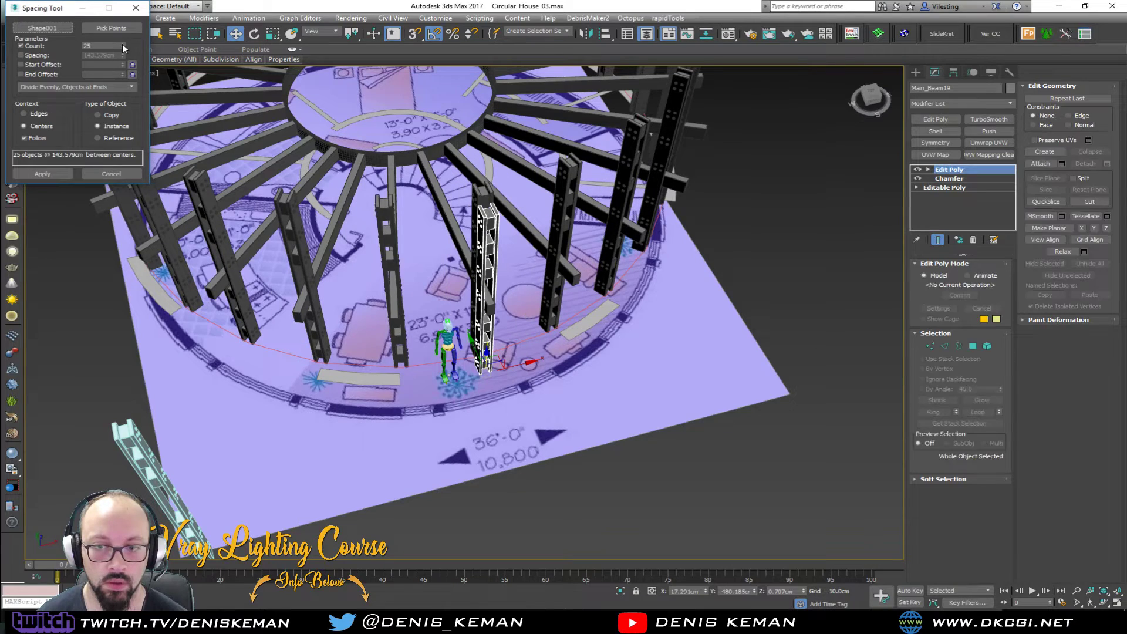
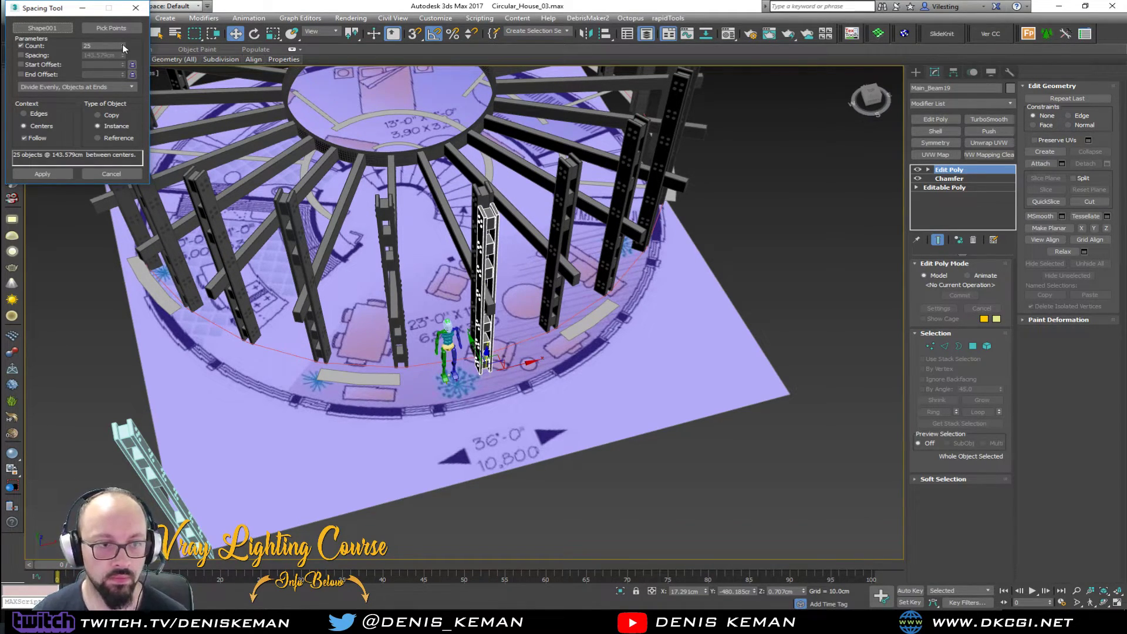
pyautogui.click(65, 175)
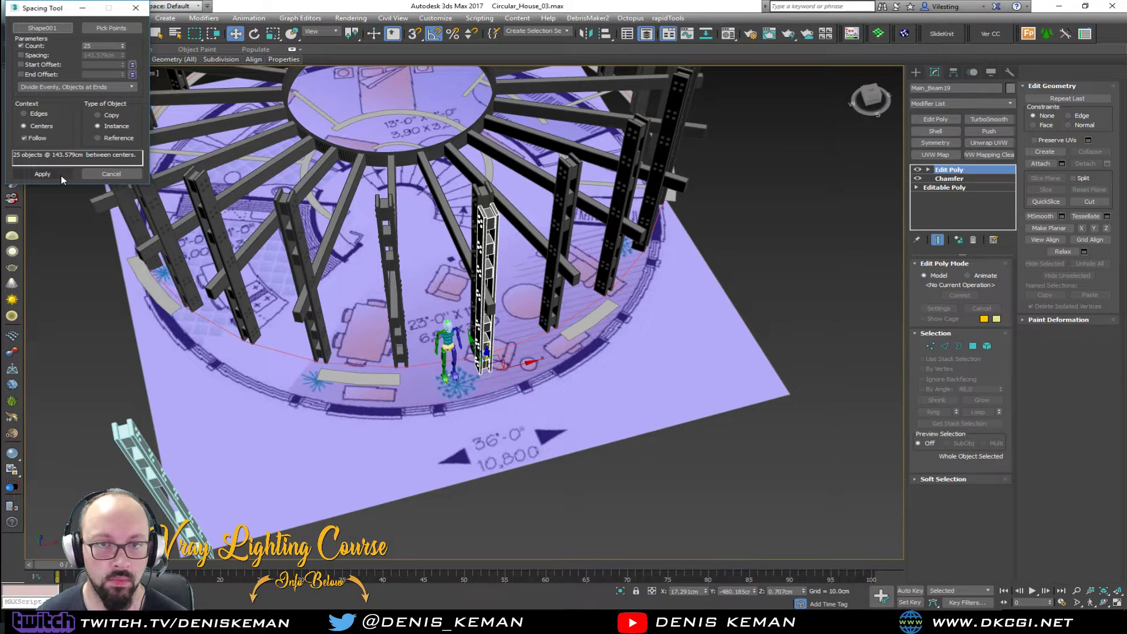
pyautogui.click(63, 175)
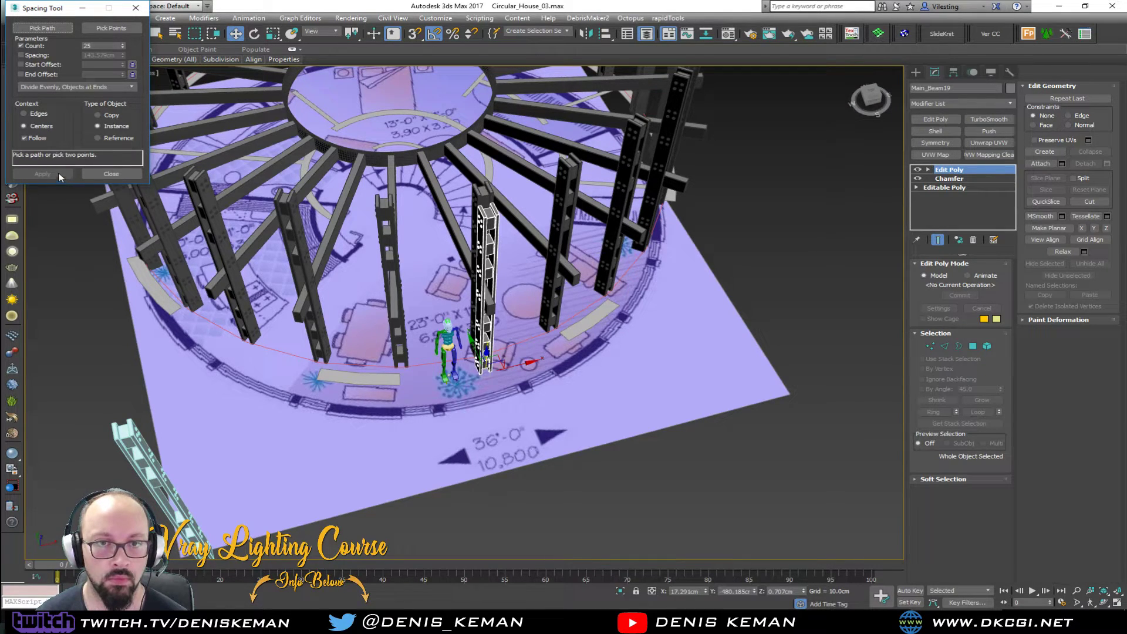
pyautogui.click(135, 8)
# - Delete the original Main_Beam19 column standing within the new ring of columns
pyautogui.keyDown('alt'); pyautogui.moveTo(392, 263); pyautogui.dragTo(558, 297, button='middle'); pyautogui.keyUp('alt')
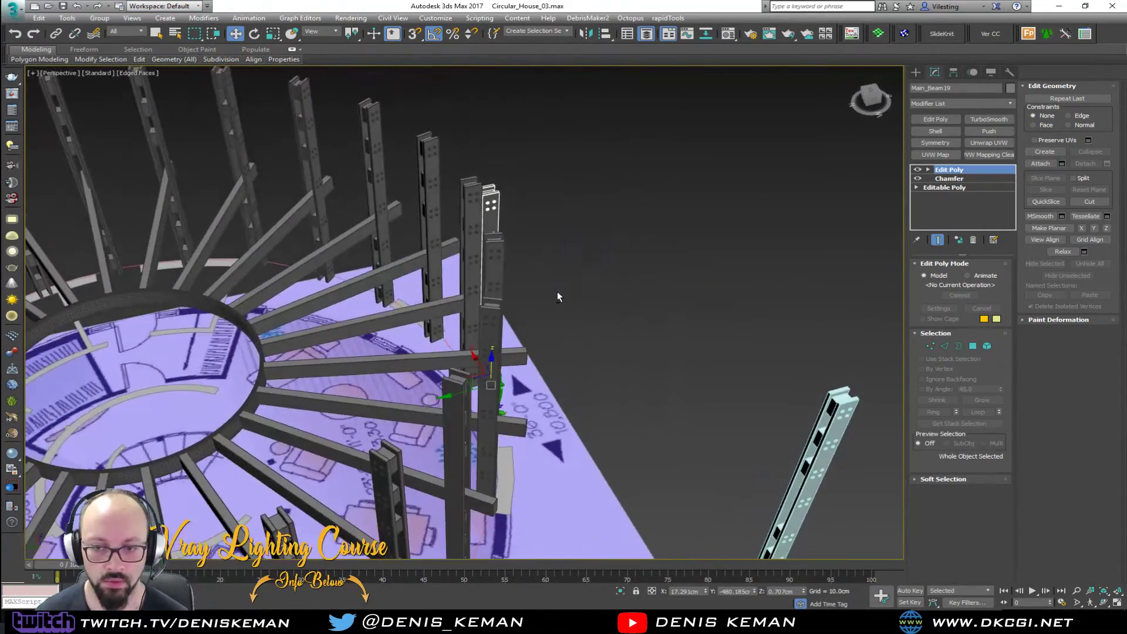
pyautogui.click(565, 300)
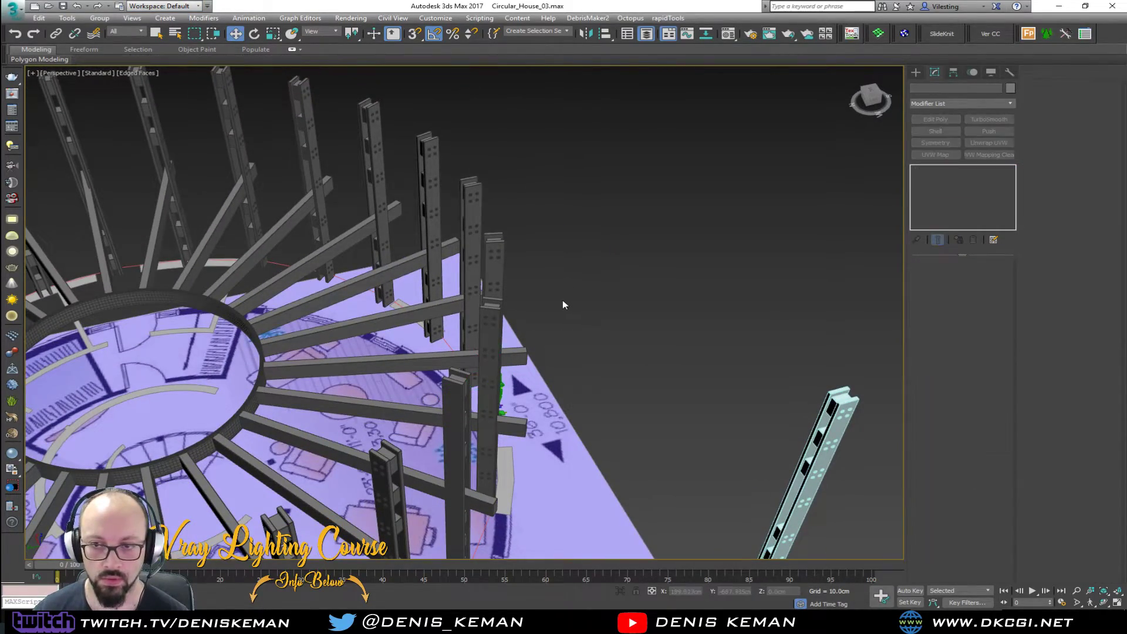
pyautogui.keyDown('alt'); pyautogui.moveTo(562, 301); pyautogui.dragTo(360, 280, button='middle'); pyautogui.keyUp('alt')
# - Select the outer-end vertices of Mid_Beams without the inner ring and scale them inward to the columns
pyautogui.click(369, 267)
pyautogui.press('1')
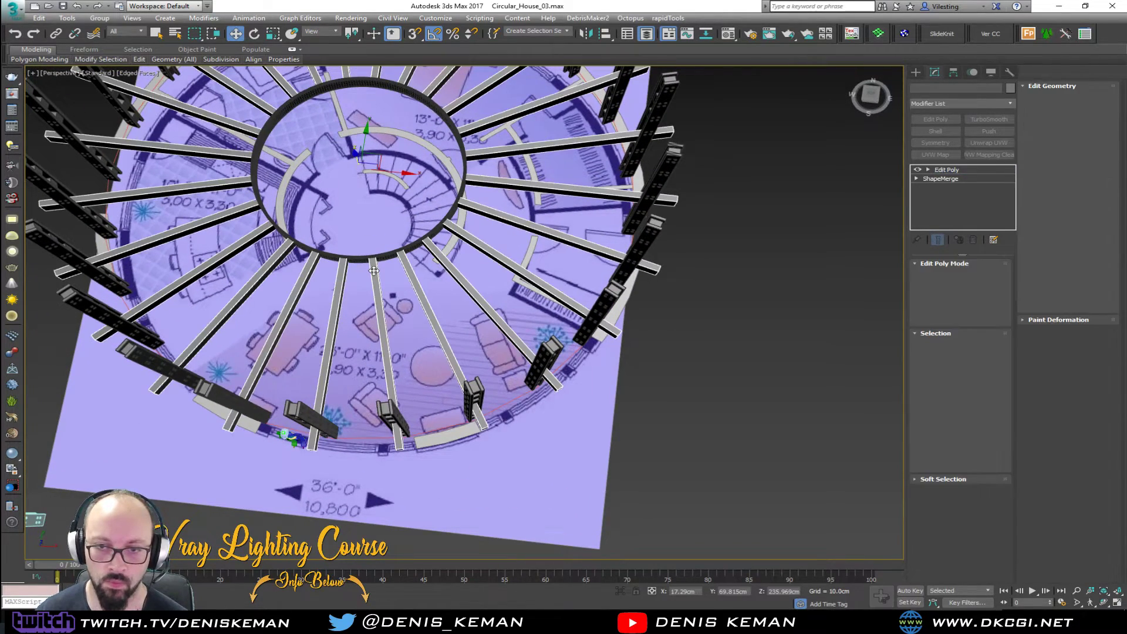
pyautogui.scroll(-5, 374, 270)
pyautogui.hotkey('alt', 'w')
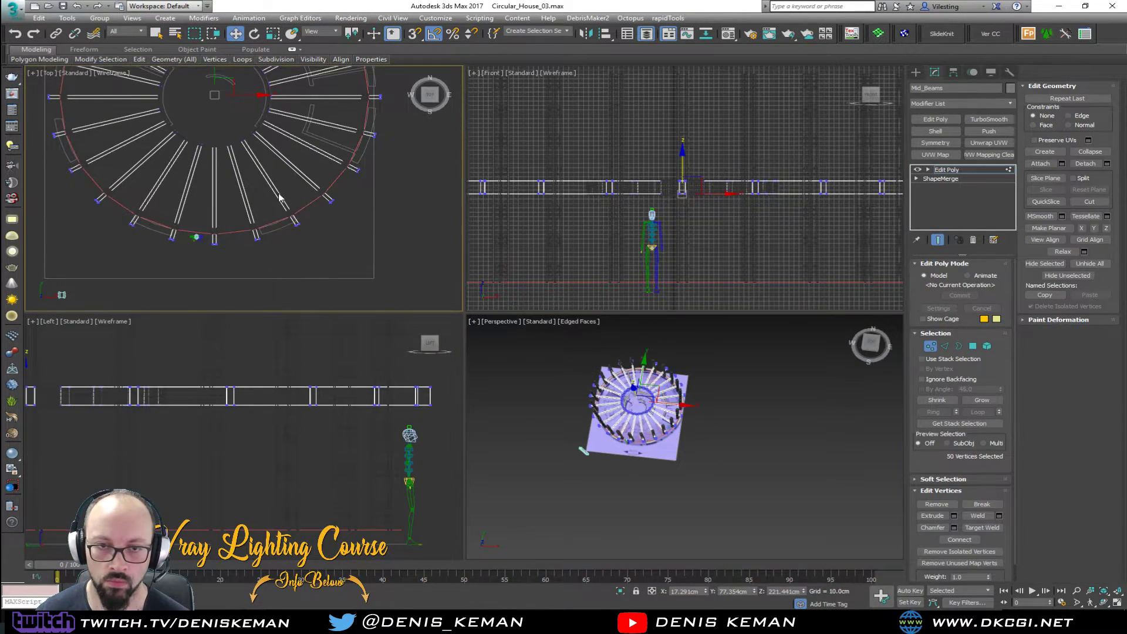
pyautogui.moveTo(279, 195); pyautogui.dragTo(312, 298, button='middle')
pyautogui.hotkey('ctrl', 'a')
pyautogui.keyDown('alt'); pyautogui.moveTo(274, 222); pyautogui.dragTo(340, 273); pyautogui.keyUp('alt')
pyautogui.press('r')
pyautogui.moveTo(253, 191); pyautogui.dragTo(250, 194)
# - Check the shortened beams in the perspective view, leave vertex editing and clear the selection
pyautogui.hotkey('alt', 'w')
pyautogui.scroll(8, 380, 313)
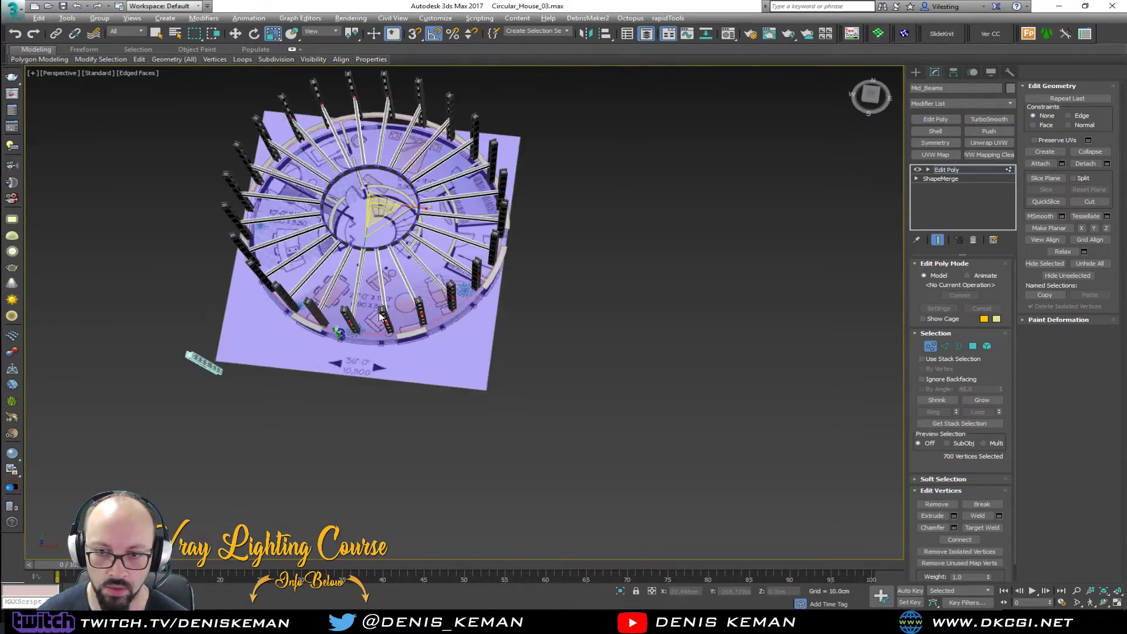
pyautogui.keyDown('alt'); pyautogui.moveTo(379, 314); pyautogui.dragTo(542, 273, button='middle'); pyautogui.keyUp('alt')
pyautogui.scroll(-5, 290, 302)
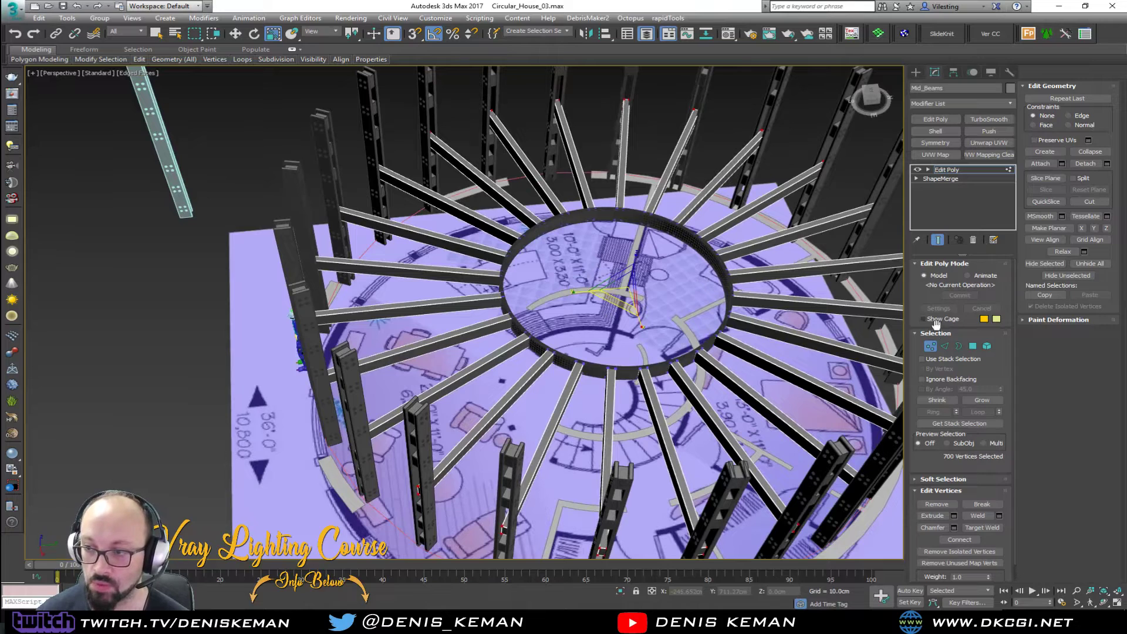
pyautogui.click(931, 346)
pyautogui.click(592, 325)
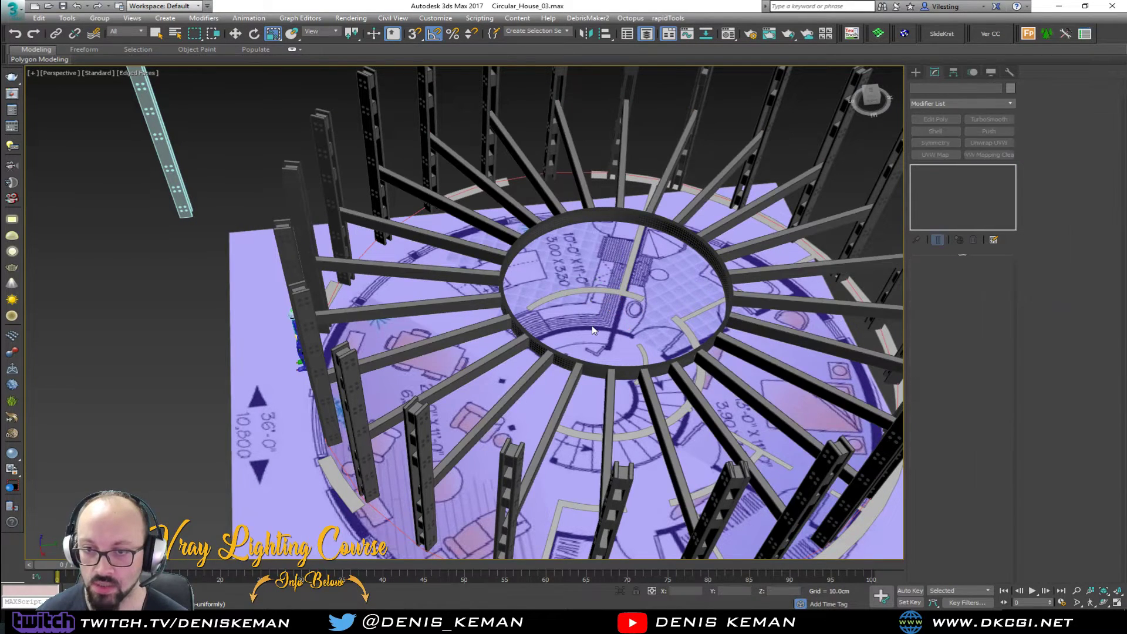
# - Turn off the edged-faces display and re-enable the Shell modifier on Walls
pyautogui.scroll(6, 544, 317)
pyautogui.press('F4')
pyautogui.click(547, 269)
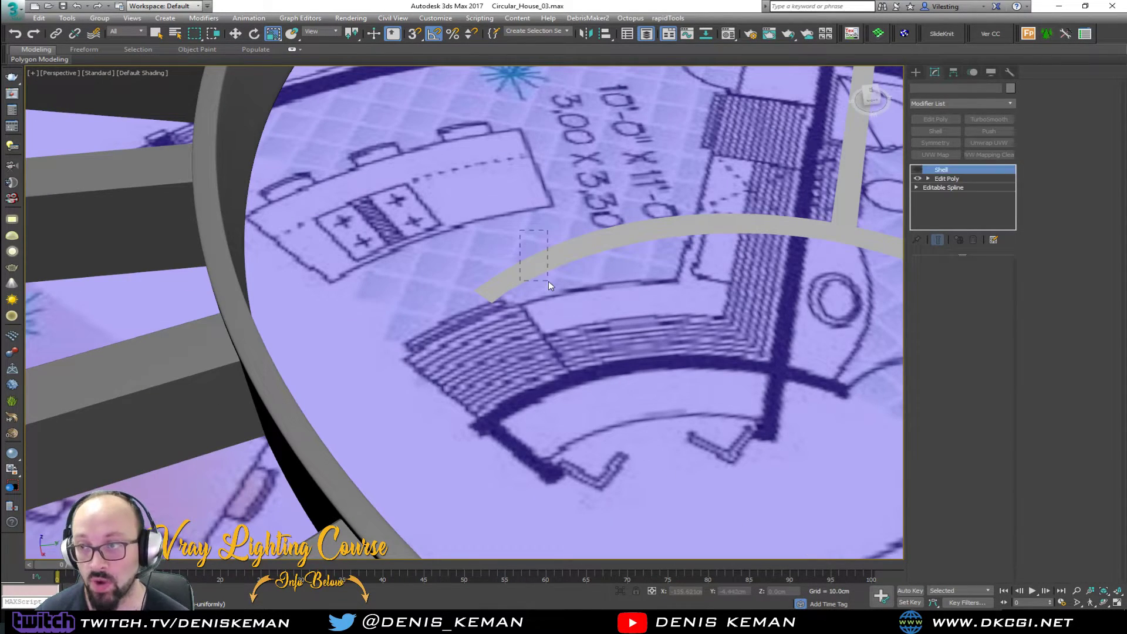
pyautogui.click(917, 170)
# - Examine how the walls meet the repositioned columns, radial beams and central ring around the house
pyautogui.scroll(-8, 457, 228)
pyautogui.keyDown('alt'); pyautogui.moveTo(457, 228); pyautogui.dragTo(409, 113, button='middle'); pyautogui.keyUp('alt')
pyautogui.scroll(15, 414, 173)
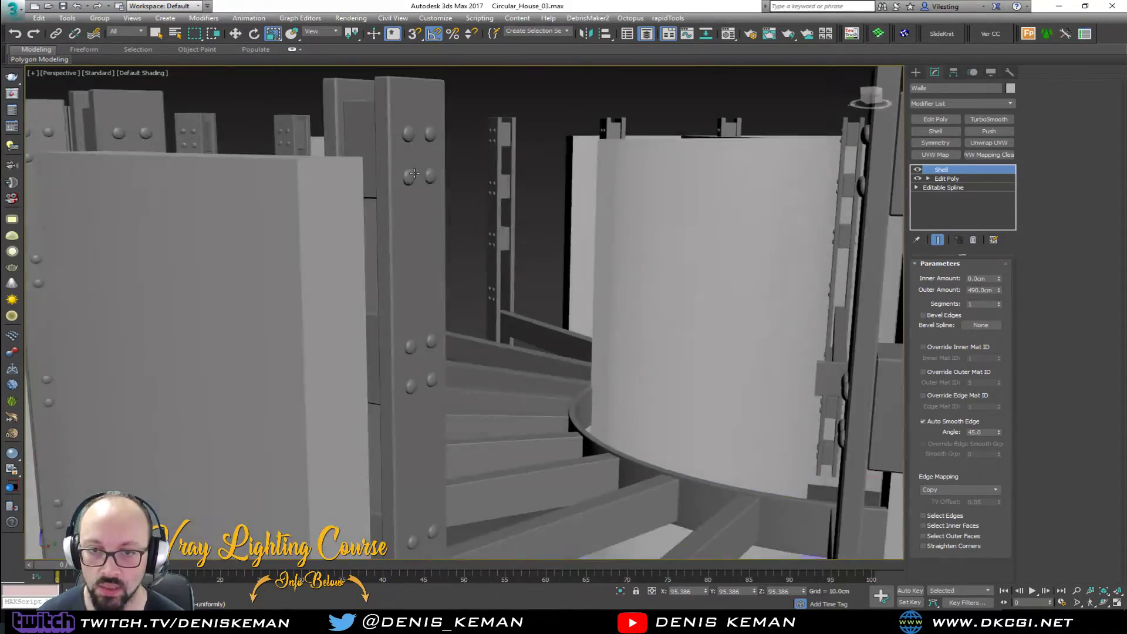
pyautogui.keyDown('alt'); pyautogui.moveTo(415, 173); pyautogui.dragTo(534, 291, button='middle'); pyautogui.keyUp('alt')
pyautogui.scroll(-4, 528, 211)
pyautogui.moveTo(481, 220); pyautogui.dragTo(504, 314, button='middle')
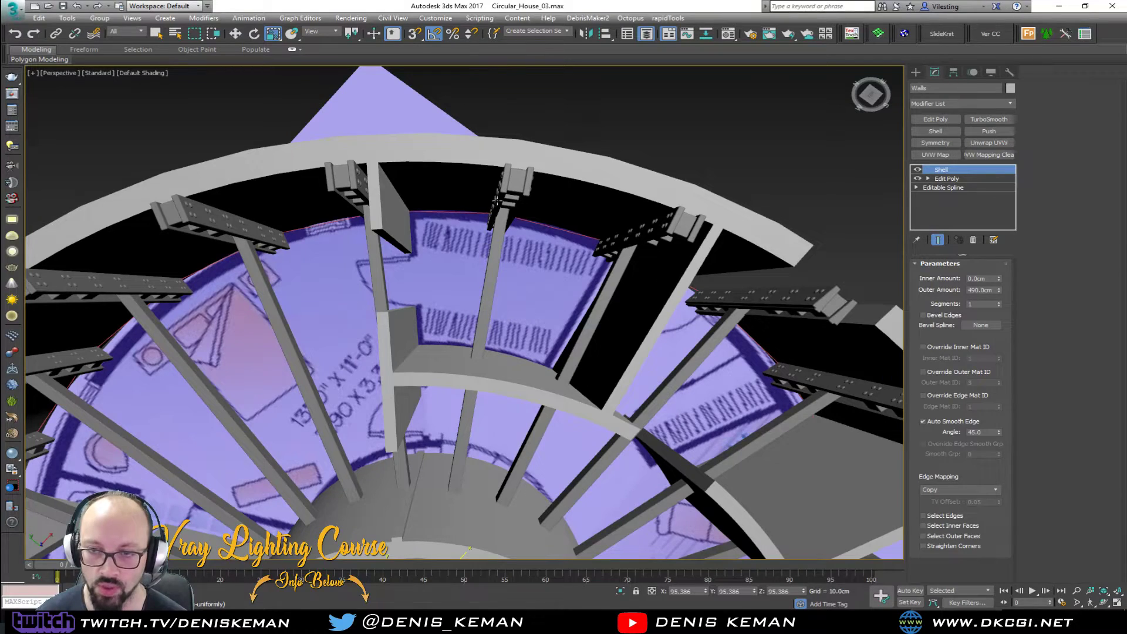
pyautogui.moveTo(456, 312); pyautogui.dragTo(373, 281, button='middle')
pyautogui.keyDown('alt'); pyautogui.moveTo(464, 300); pyautogui.dragTo(520, 282, button='middle'); pyautogui.keyUp('alt')
pyautogui.keyDown('alt'); pyautogui.moveTo(344, 264); pyautogui.dragTo(355, 267, button='middle'); pyautogui.keyUp('alt')
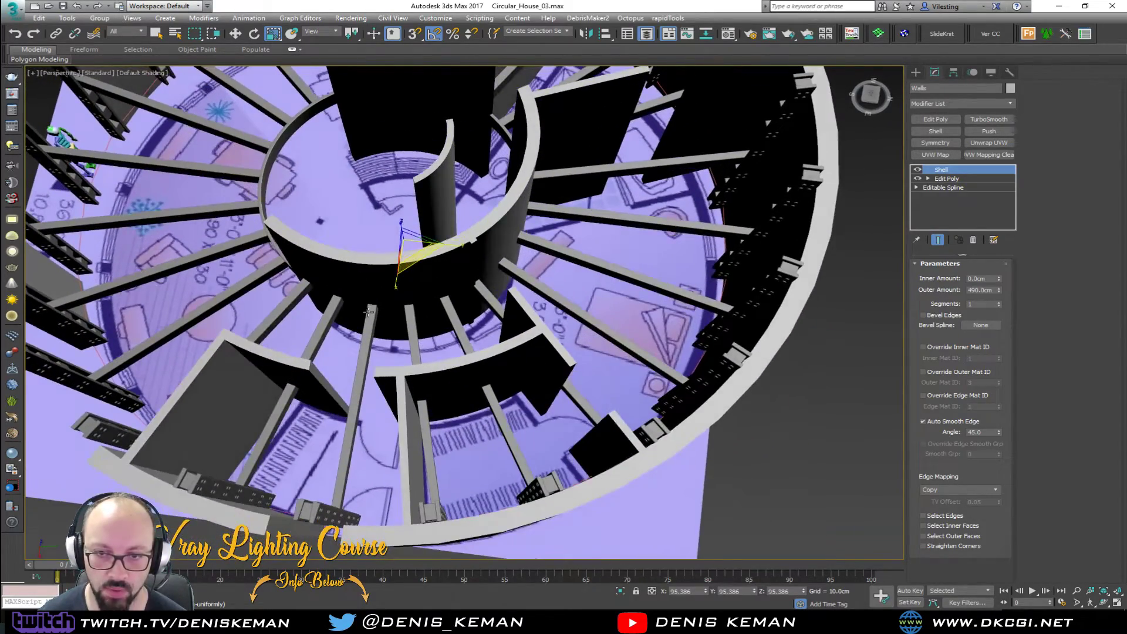
pyautogui.keyDown('alt'); pyautogui.moveTo(267, 176); pyautogui.dragTo(377, 103, button='middle'); pyautogui.keyUp('alt')
pyautogui.scroll(5, 332, 214)
pyautogui.keyDown('alt'); pyautogui.moveTo(332, 213); pyautogui.dragTo(336, 254, button='middle'); pyautogui.keyUp('alt')
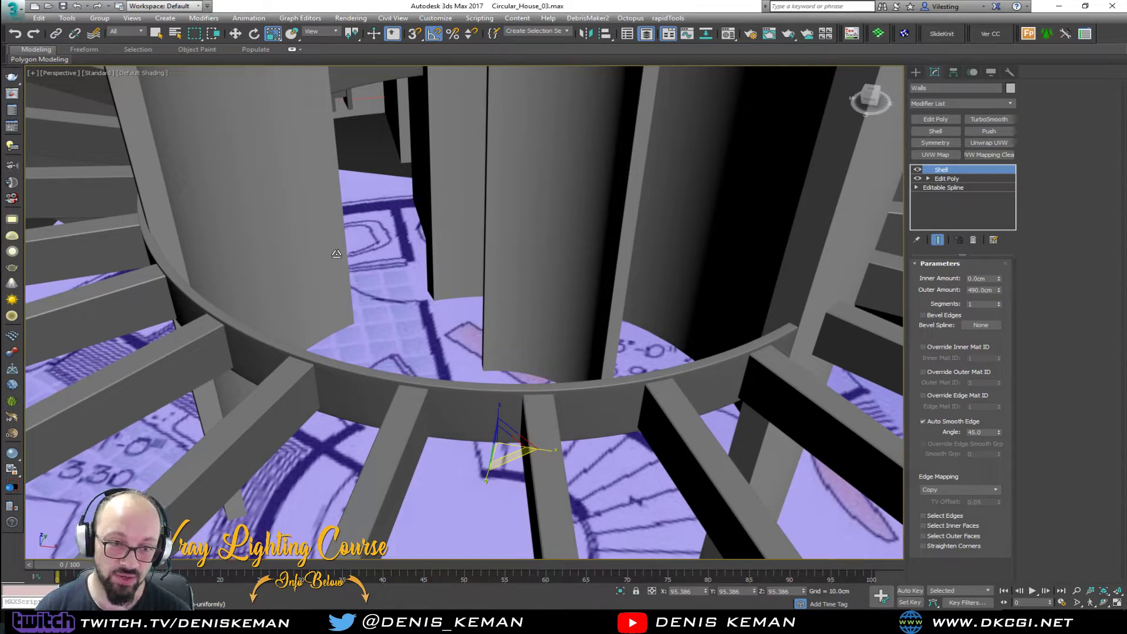
# - Compare the central ring's size and position with the curved inner walls
pyautogui.scroll(-5, 356, 254)
pyautogui.keyDown('alt'); pyautogui.moveTo(380, 337); pyautogui.dragTo(417, 320, button='middle'); pyautogui.keyUp('alt')
pyautogui.click(398, 359)
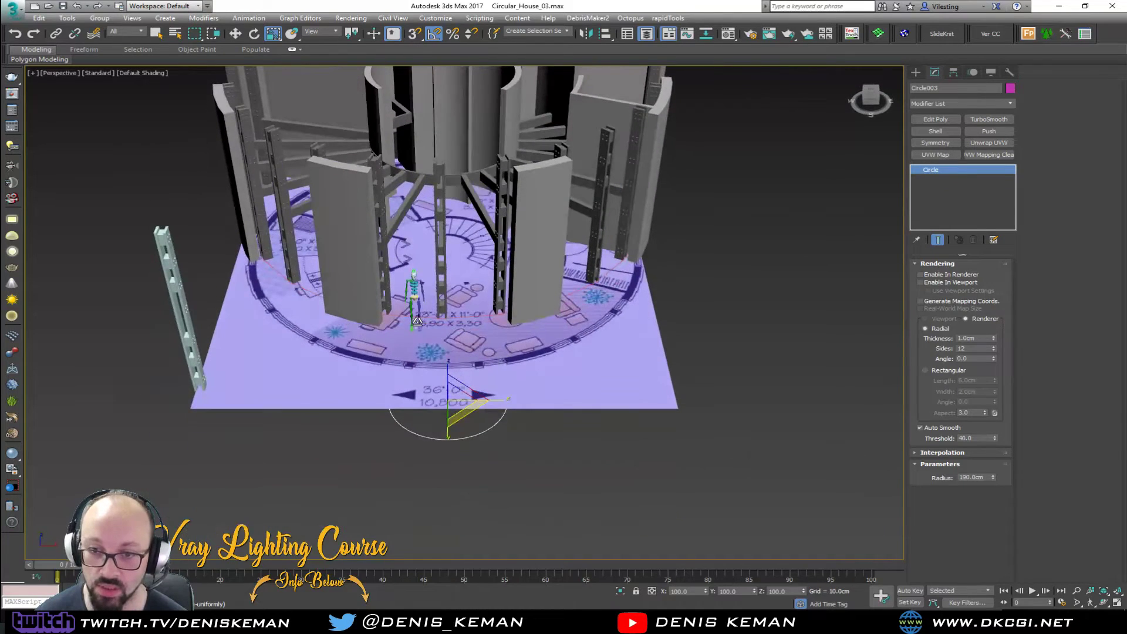
pyautogui.click(585, 480)
pyautogui.click(499, 421)
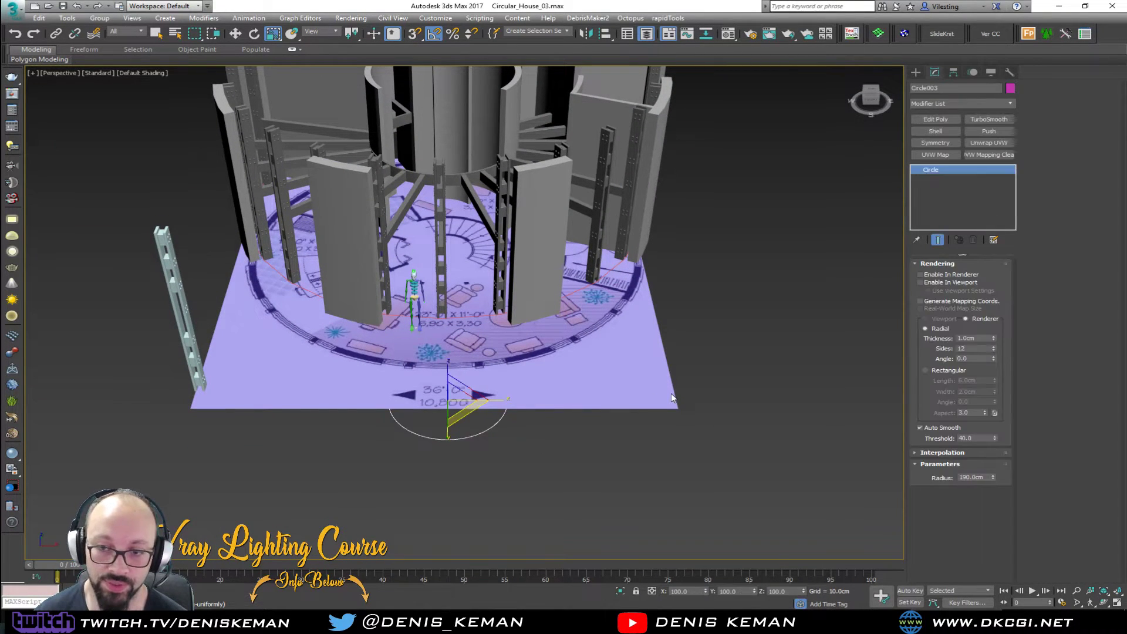
pyautogui.click(638, 400)
pyautogui.moveTo(637, 400)
pyautogui.keyDown('alt'); pyautogui.mouseDown(button='middle')
pyautogui.moveTo(451, 267)
pyautogui.moveTo(301, 293)
pyautogui.moveTo(410, 292)
pyautogui.moveTo(410, 307)
pyautogui.moveTo(438, 300)
pyautogui.moveTo(428, 262)
pyautogui.moveTo(479, 292)
pyautogui.moveTo(324, 272)
pyautogui.mouseUp(button='middle'); pyautogui.keyUp('alt')
pyautogui.scroll(10, 451, 267)
pyautogui.click(300, 293)
pyautogui.press('F3')
pyautogui.press('F3')
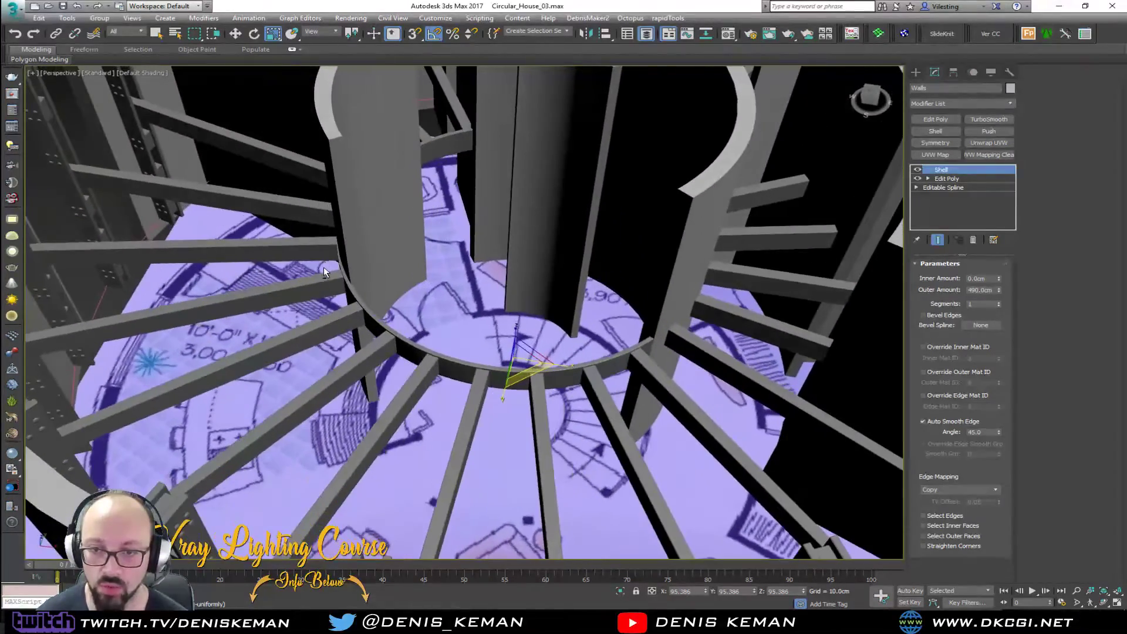
# - Scale the Circular_Beam ring slightly inward in plan, to about 102.7% in X and Y
pyautogui.click(433, 316)
pyautogui.click(511, 286)
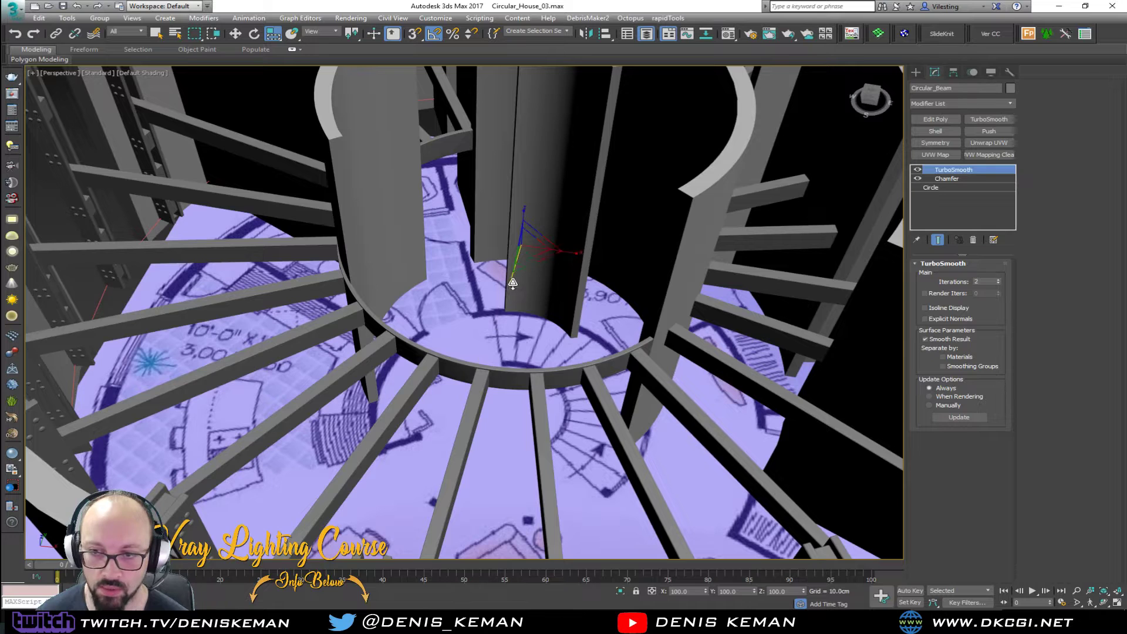
pyautogui.moveTo(530, 259); pyautogui.dragTo(530, 262)
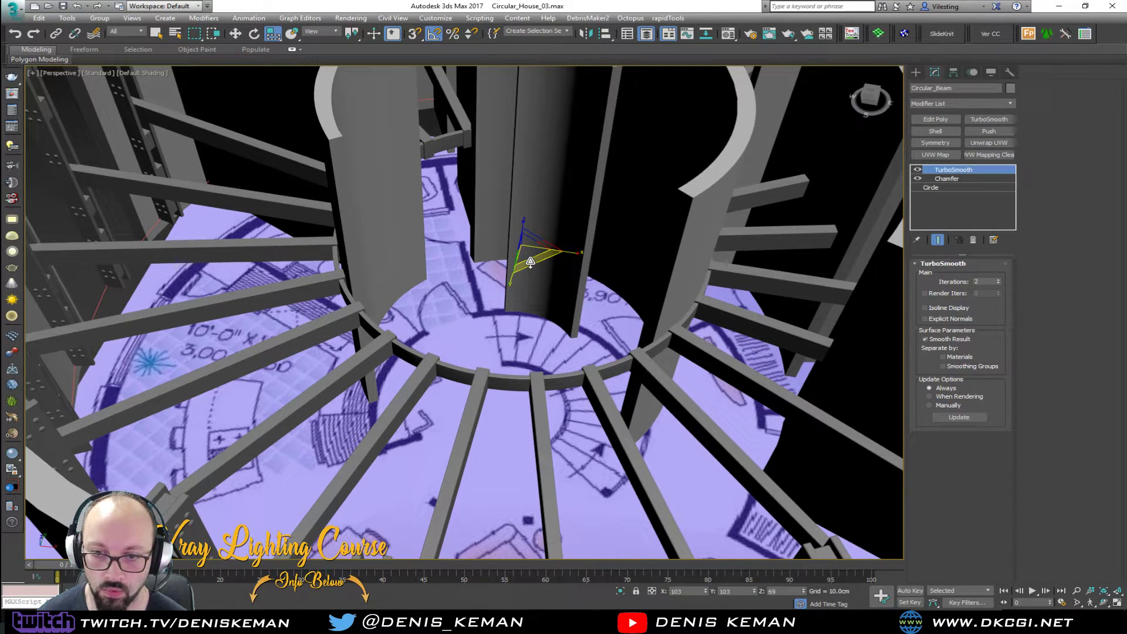
pyautogui.keyDown('alt'); pyautogui.moveTo(415, 250); pyautogui.dragTo(629, 447, button='middle'); pyautogui.keyUp('alt')
pyautogui.keyDown('alt'); pyautogui.moveTo(477, 445); pyautogui.dragTo(638, 474, button='middle'); pyautogui.keyUp('alt')
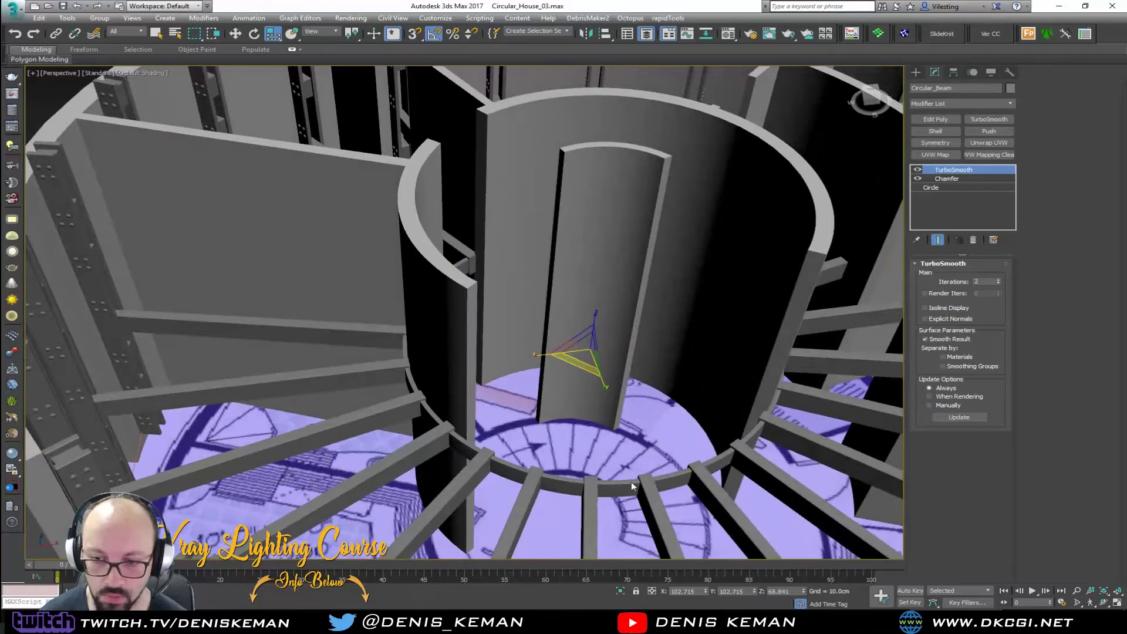
# - Select the inner-end vertices of Mid_Beams and scale them in plan to fit the resized ring
pyautogui.press('1')
pyautogui.scroll(-5, 589, 511)
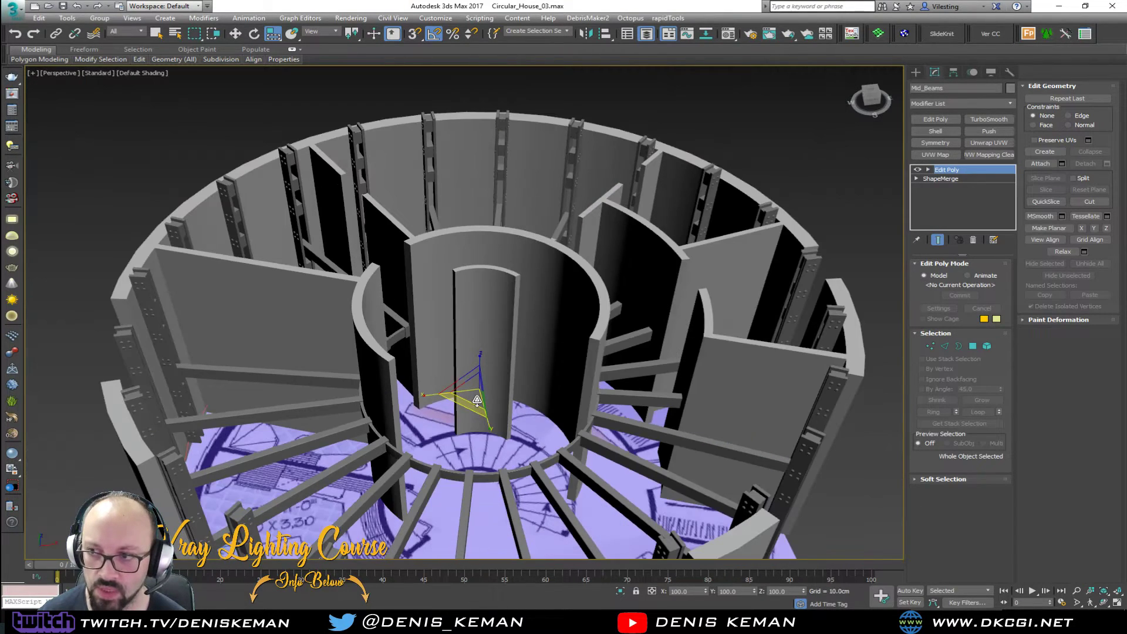
pyautogui.moveTo(477, 400); pyautogui.dragTo(470, 344, button='middle')
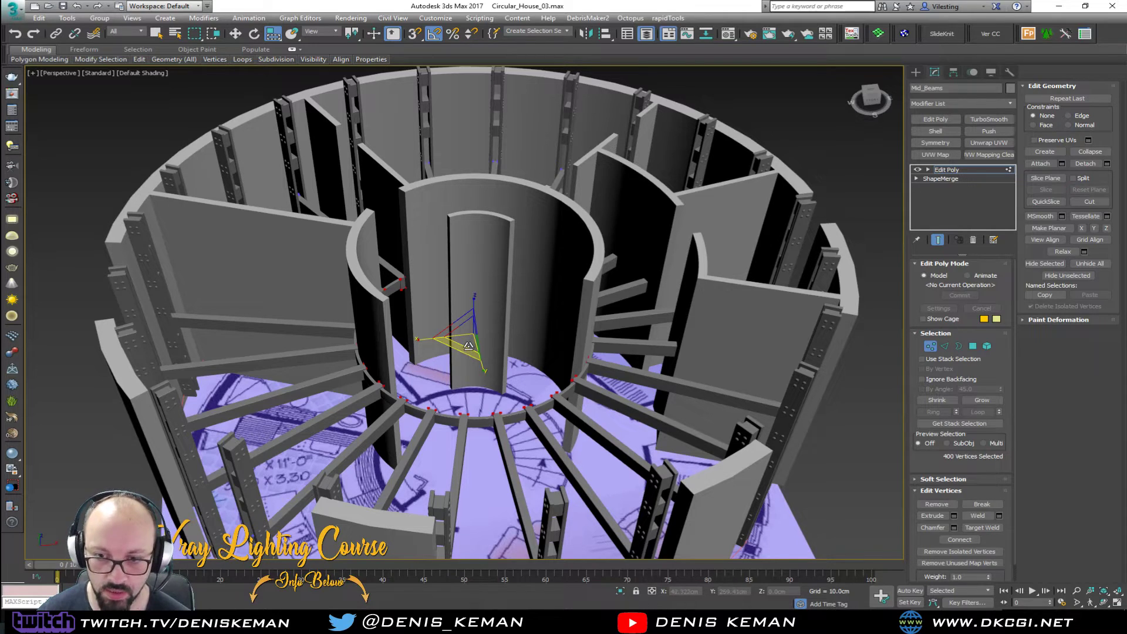
pyautogui.moveTo(468, 347)
pyautogui.mouseDown()
pyautogui.moveTo(464, 329)
pyautogui.moveTo(459, 353)
pyautogui.mouseUp()
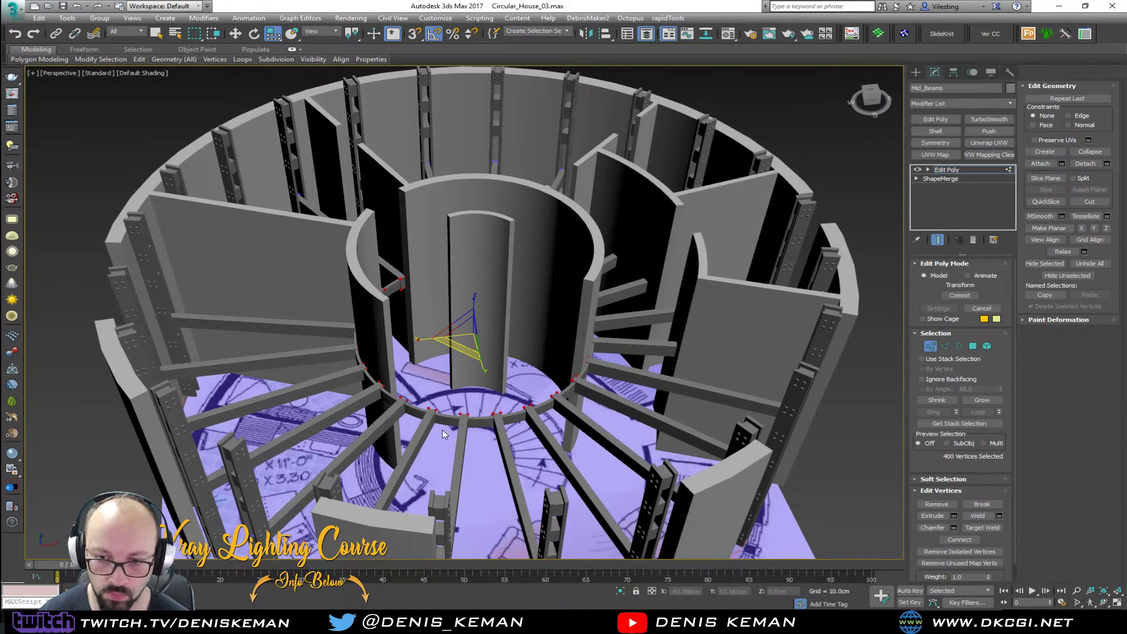
pyautogui.scroll(10, 442, 429)
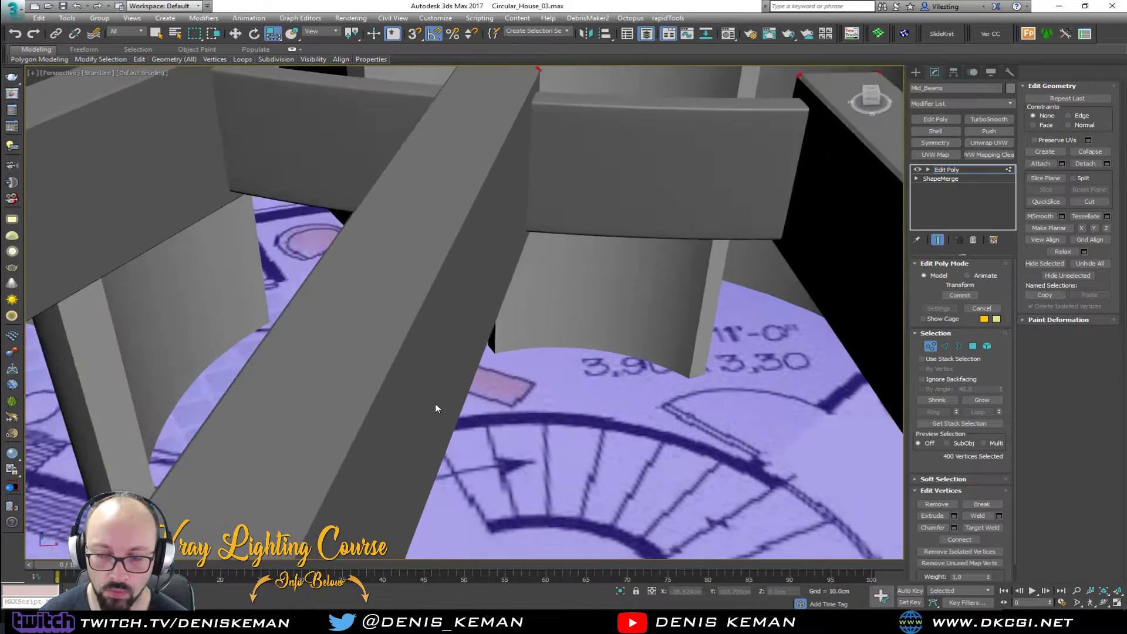
# - Fine-tune the scale of the Mid_Beams inner-end vertices in the top view and leave vertex editing
pyautogui.hotkey('alt', 'w')
pyautogui.rightClick(325, 227)
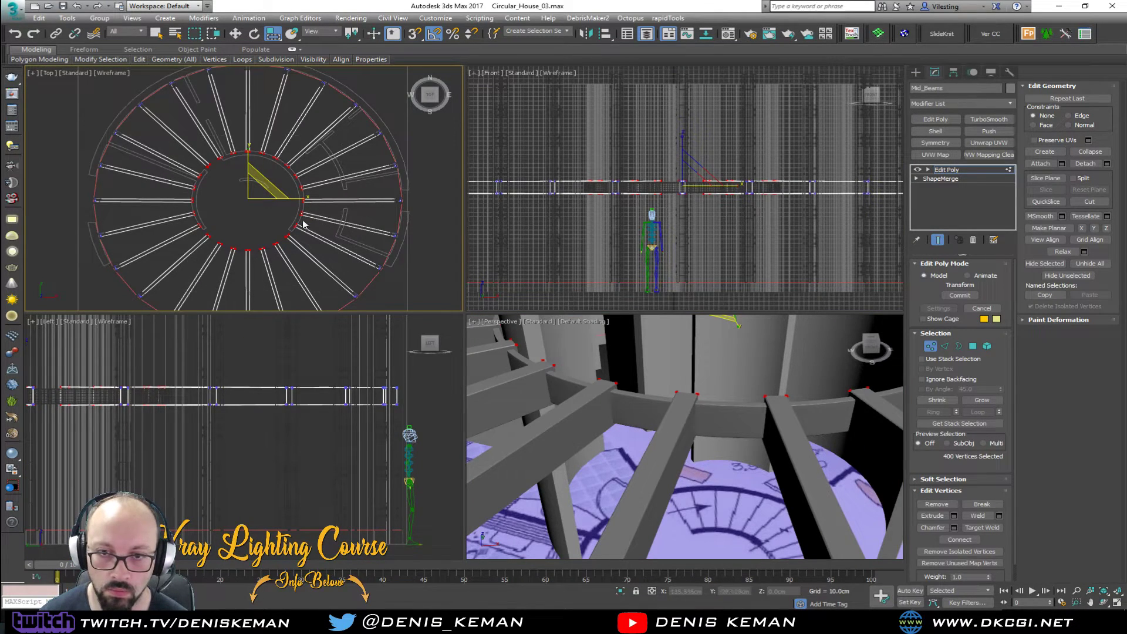
pyautogui.moveTo(260, 192)
pyautogui.mouseDown()
pyautogui.moveTo(267, 169)
pyautogui.moveTo(267, 198)
pyautogui.mouseUp()
pyautogui.rightClick(267, 171)
pyautogui.rightClick(267, 198)
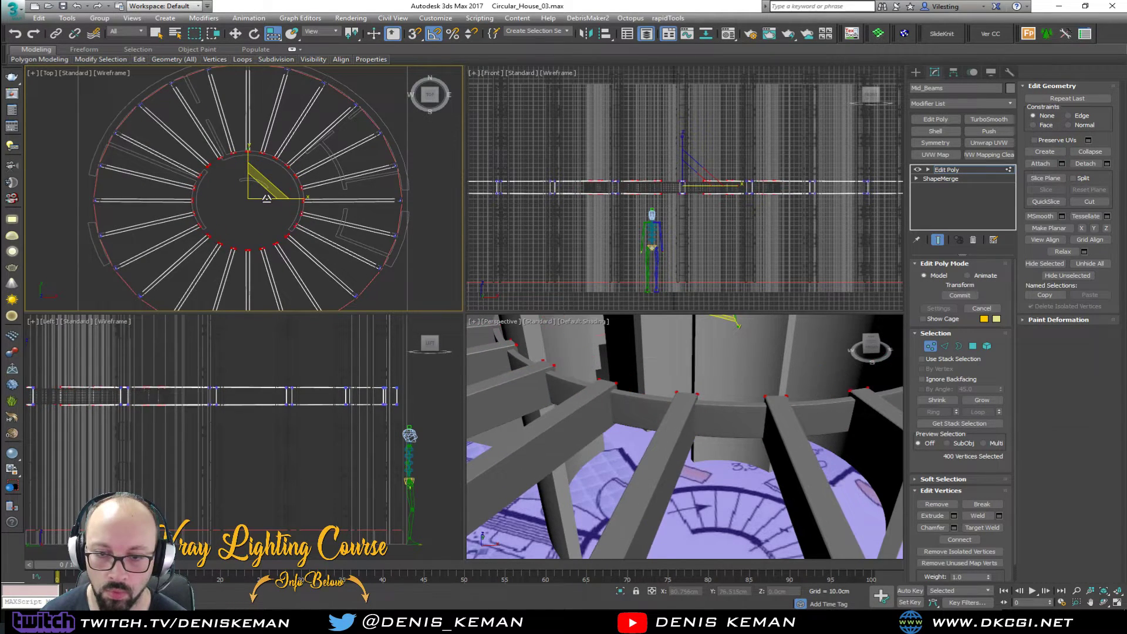
pyautogui.click(932, 349)
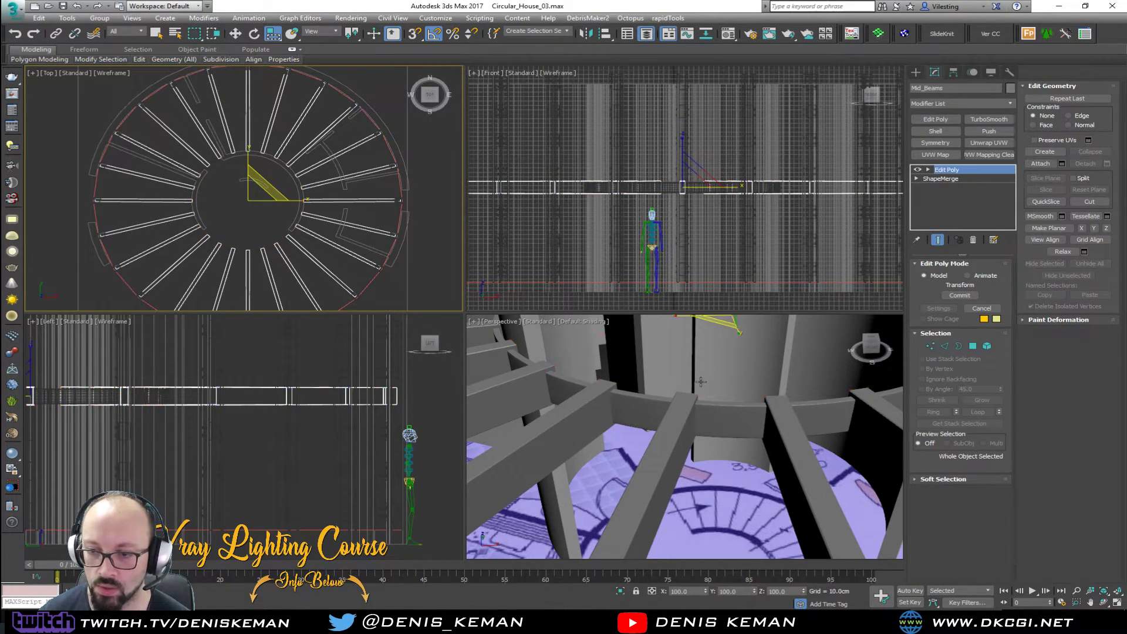
# - Return to the full perspective view, clear the selection and turn on the edged-faces display
pyautogui.scroll(-8, 675, 400)
pyautogui.hotkey('alt', 'w')
pyautogui.keyDown('alt'); pyautogui.moveTo(604, 330); pyautogui.dragTo(576, 343, button='middle'); pyautogui.keyUp('alt')
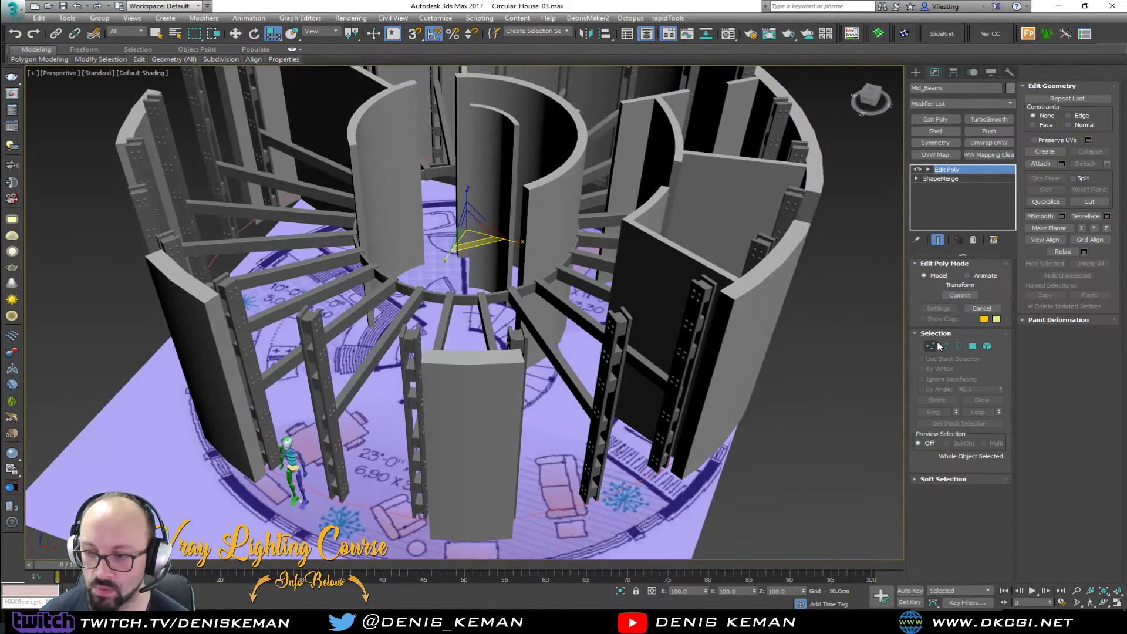
pyautogui.click(820, 439)
pyautogui.moveTo(508, 303)
pyautogui.keyDown('alt'); pyautogui.mouseDown(button='middle')
pyautogui.moveTo(516, 297)
pyautogui.moveTo(446, 265)
pyautogui.moveTo(463, 282)
pyautogui.moveTo(455, 221)
pyautogui.moveTo(468, 225)
pyautogui.moveTo(452, 231)
pyautogui.moveTo(448, 282)
pyautogui.moveTo(430, 239)
pyautogui.mouseUp(button='middle'); pyautogui.keyUp('alt')
pyautogui.press('F4')
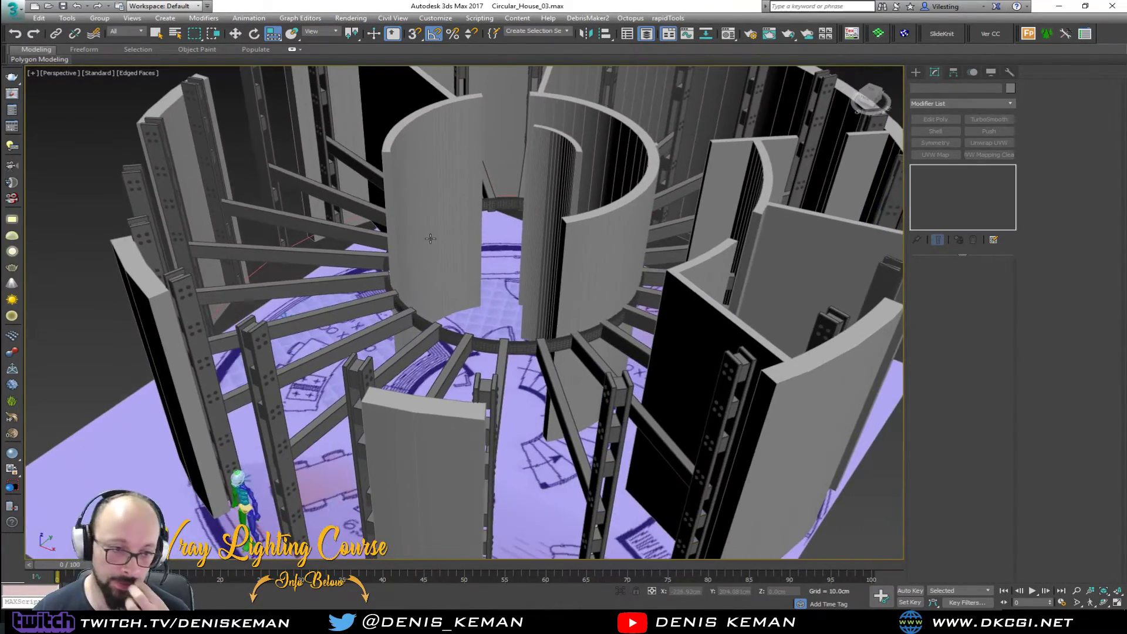
# - Examine the beams, columns and walls from low angles to check their heights against the floor and figure
pyautogui.scroll(10, 409, 332)
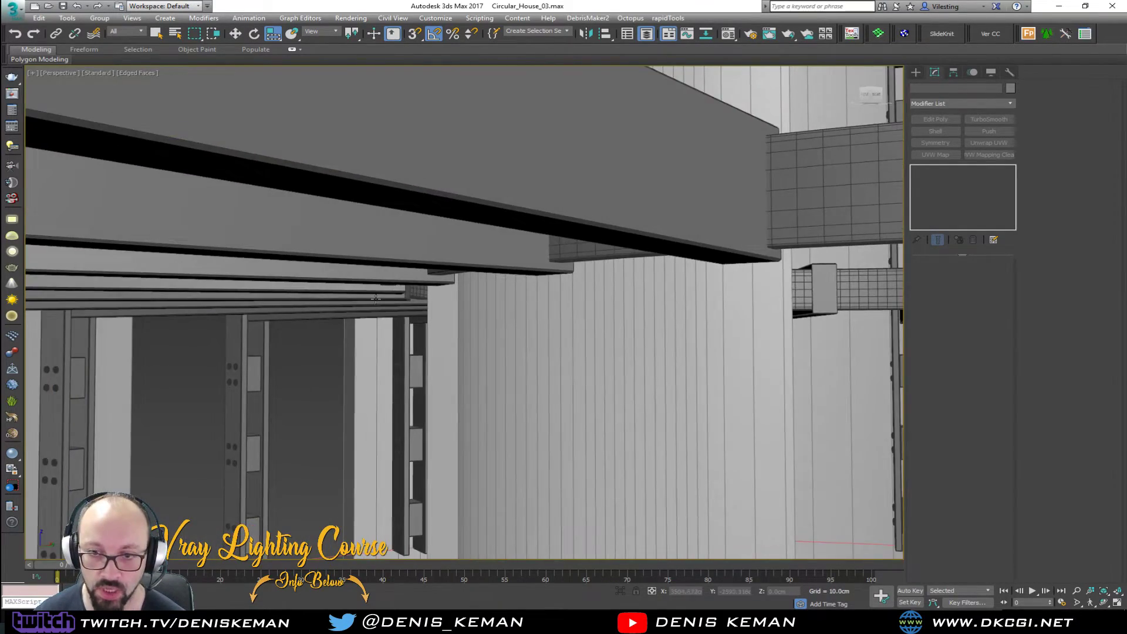
pyautogui.moveTo(376, 300); pyautogui.dragTo(451, 256, button='middle')
pyautogui.scroll(-3, 452, 288)
pyautogui.scroll(-4, 444, 304)
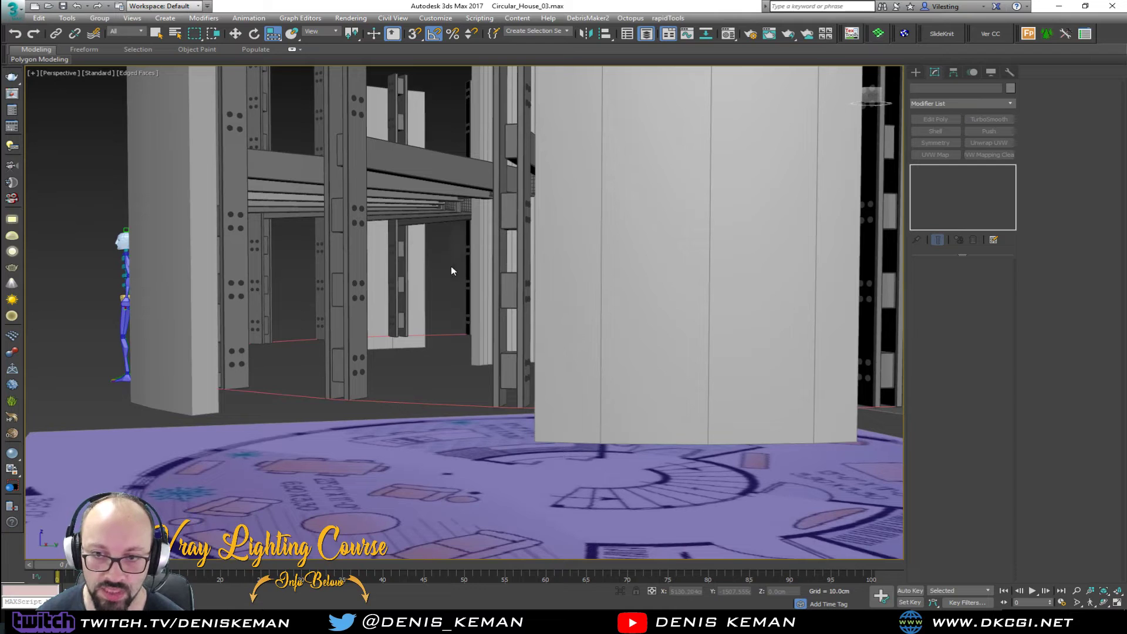
pyautogui.scroll(5, 441, 308)
pyautogui.moveTo(415, 211); pyautogui.dragTo(509, 228, button='middle')
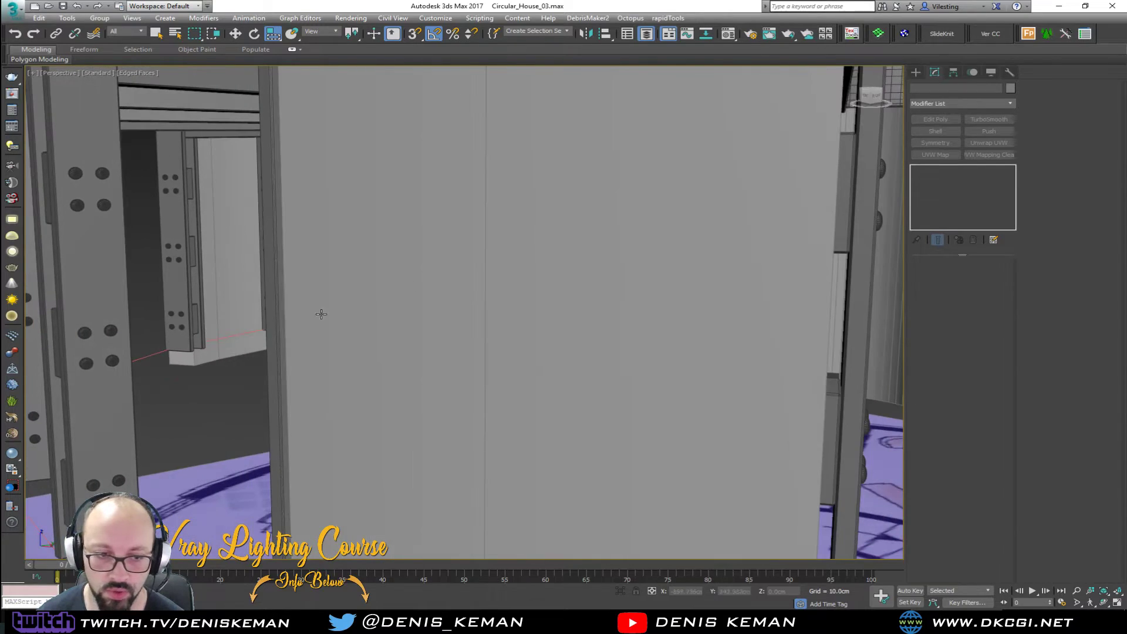
pyautogui.keyDown('alt'); pyautogui.moveTo(321, 314); pyautogui.dragTo(373, 224, button='middle'); pyautogui.keyUp('alt')
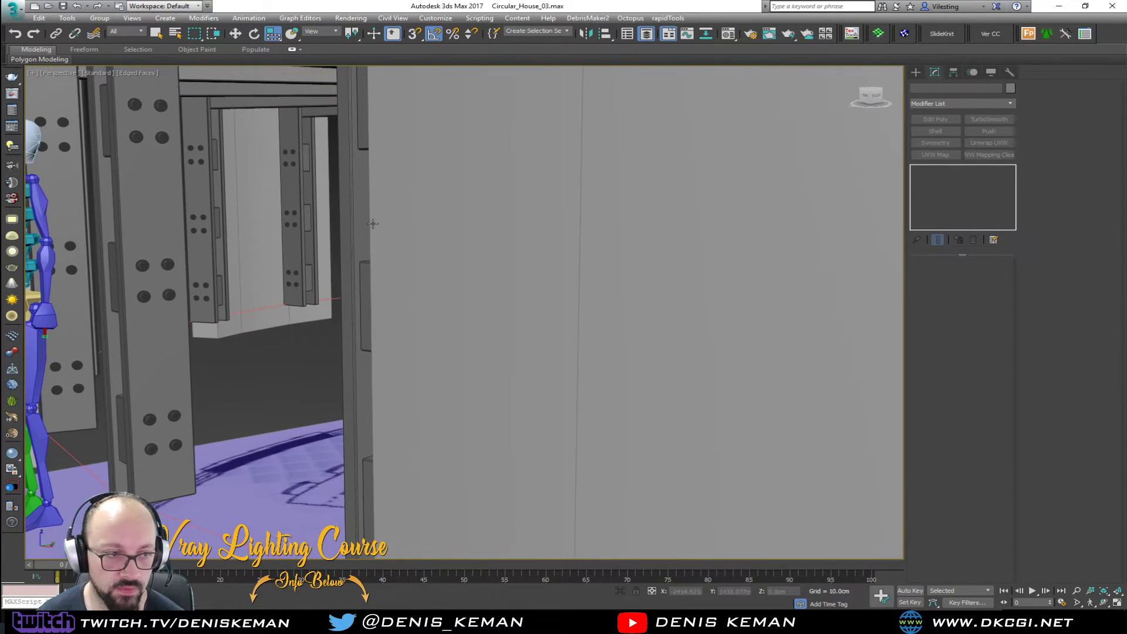
pyautogui.keyDown('alt'); pyautogui.moveTo(101, 352); pyautogui.dragTo(184, 316, button='middle'); pyautogui.keyUp('alt')
pyautogui.scroll(-6, 150, 358)
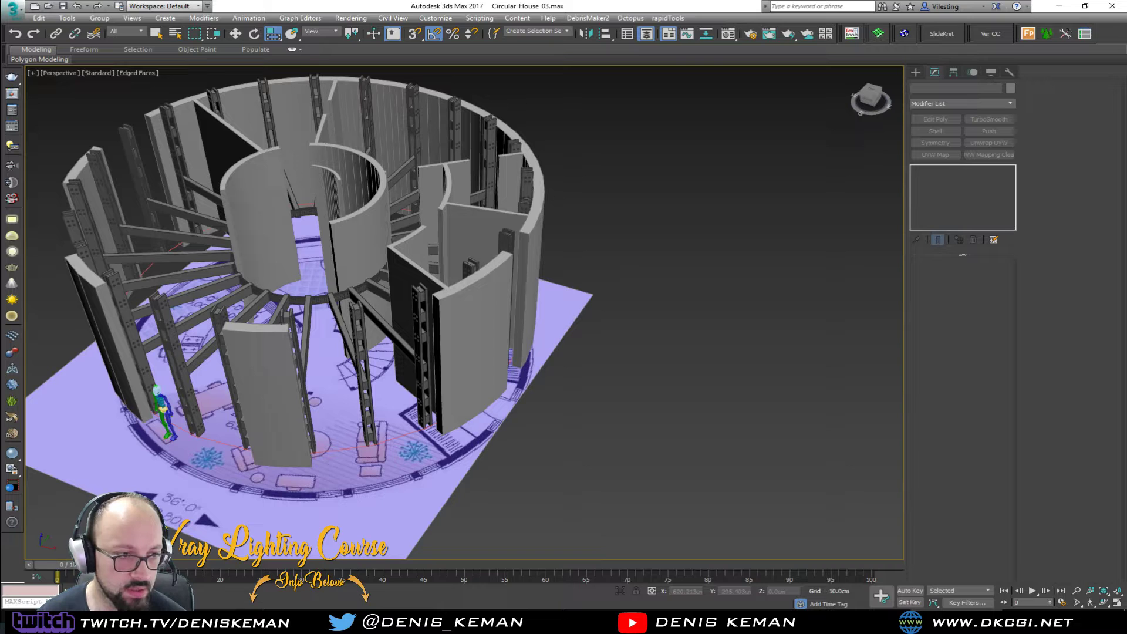
pyautogui.scroll(3, 367, 442)
pyautogui.keyDown('alt'); pyautogui.moveTo(368, 442); pyautogui.dragTo(279, 386, button='middle'); pyautogui.keyUp('alt')
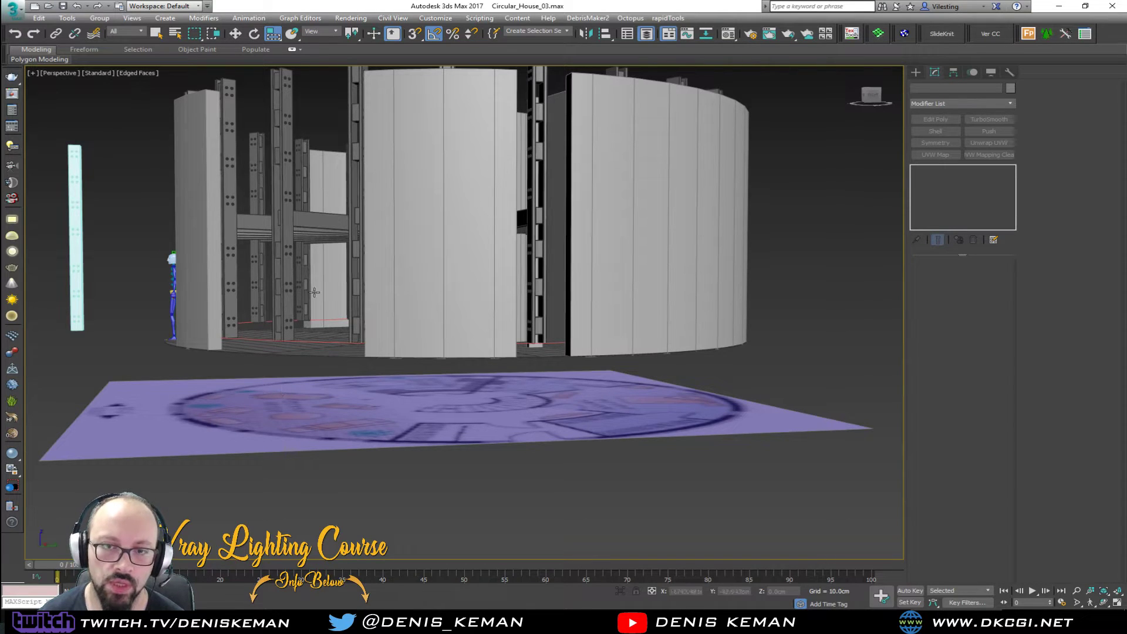
pyautogui.scroll(4, 310, 247)
pyautogui.moveTo(310, 244); pyautogui.dragTo(518, 440, button='middle')
pyautogui.scroll(-3, 321, 333)
pyautogui.scroll(3, 322, 333)
pyautogui.scroll(-3, 481, 325)
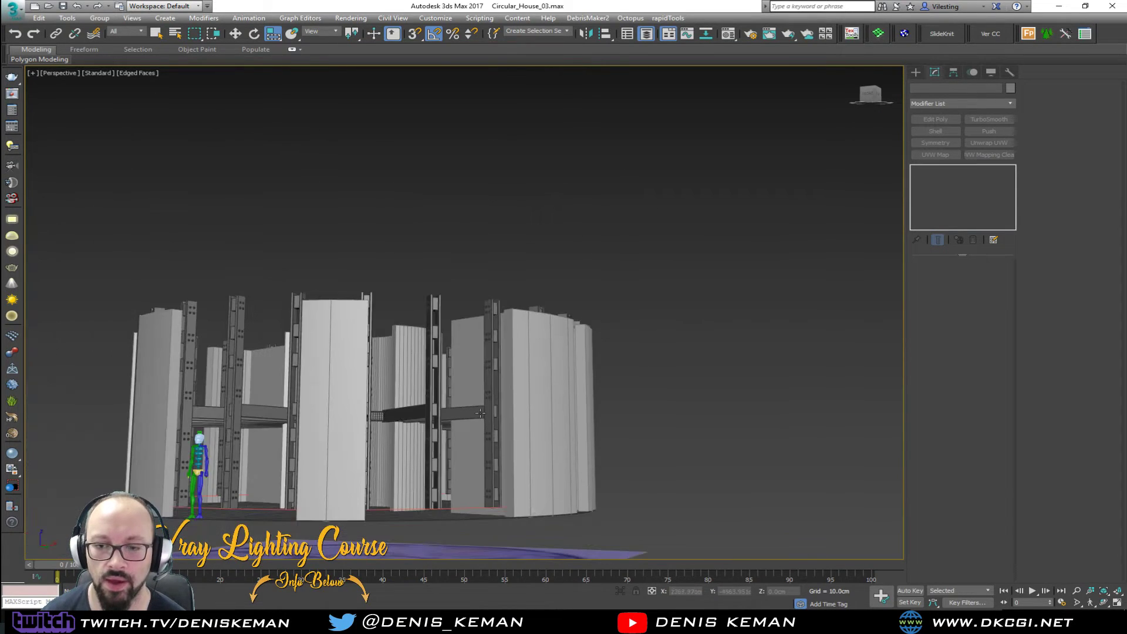
# - Disable the Shell modifier on Walls to expose the column and beam structure
pyautogui.click(528, 399)
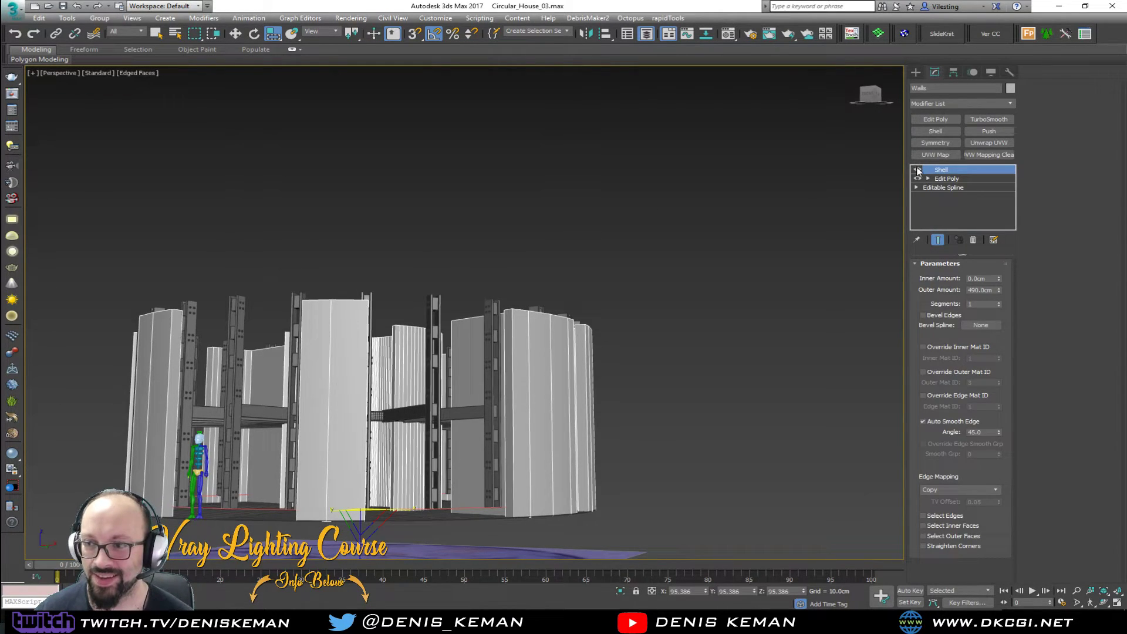
pyautogui.click(917, 169)
pyautogui.keyDown('alt'); pyautogui.moveTo(661, 266); pyautogui.dragTo(747, 273, button='middle'); pyautogui.keyUp('alt')
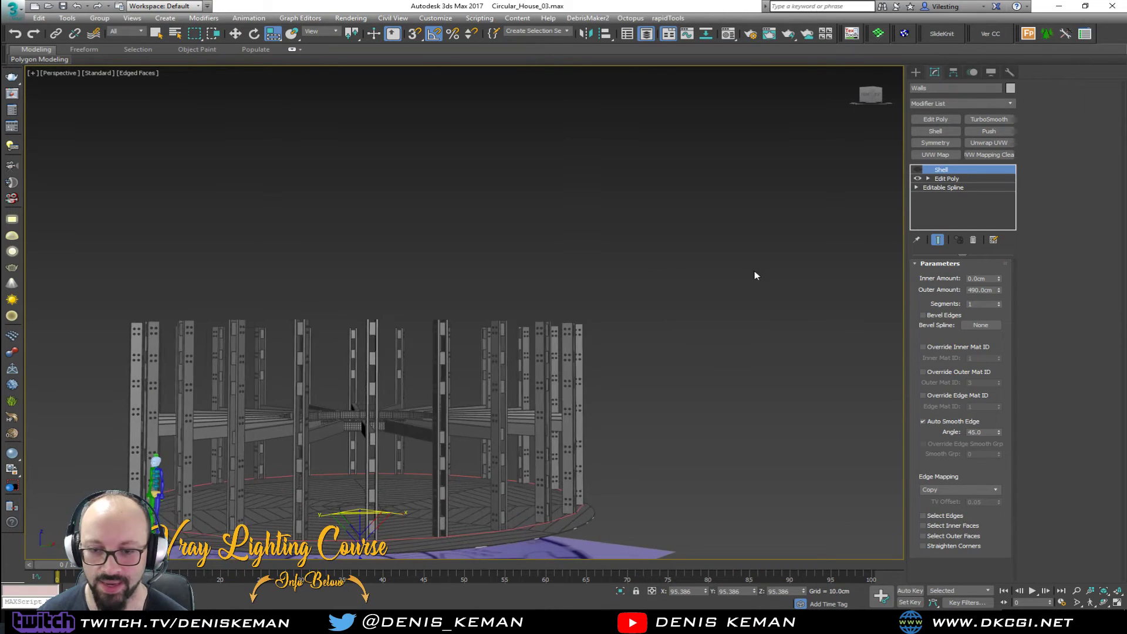
# - Select all the ring's columns and move them vertically down onto the floor
pyautogui.moveTo(60, 369); pyautogui.dragTo(59, 369)
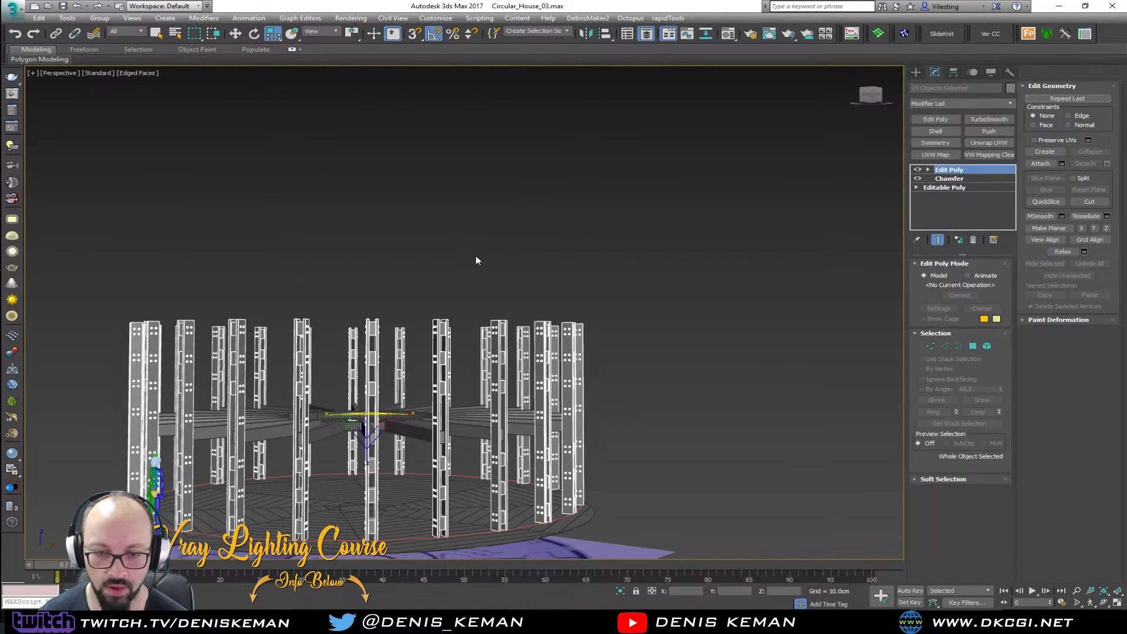
pyautogui.moveTo(476, 255); pyautogui.dragTo(513, 176, button='middle')
pyautogui.keyDown('alt'); pyautogui.moveTo(418, 316); pyautogui.dragTo(425, 275, button='middle'); pyautogui.keyUp('alt')
pyautogui.scroll(5, 372, 347)
pyautogui.scroll(-3, 372, 348)
pyautogui.press('w')
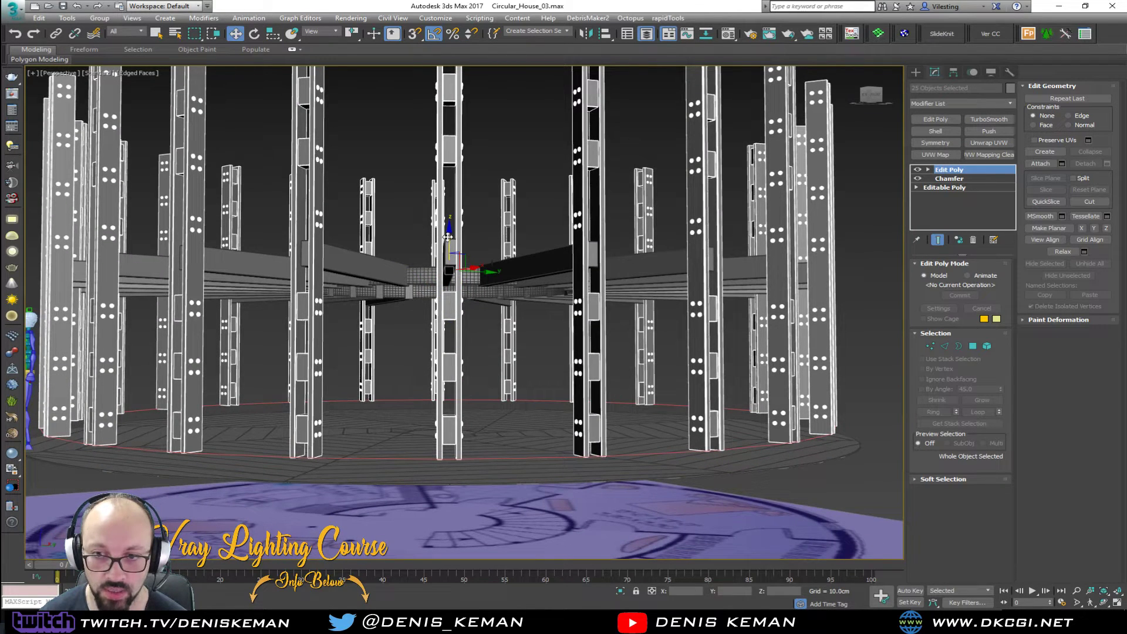
pyautogui.moveTo(449, 236); pyautogui.dragTo(440, 251)
# - Examine how the radial beams line up with the bolts and spacer blocks of the lowered columns
pyautogui.moveTo(441, 251)
pyautogui.keyDown('alt'); pyautogui.mouseDown(button='middle')
pyautogui.moveTo(427, 277)
pyautogui.moveTo(418, 266)
pyautogui.moveTo(445, 259)
pyautogui.mouseUp(button='middle'); pyautogui.keyUp('alt')
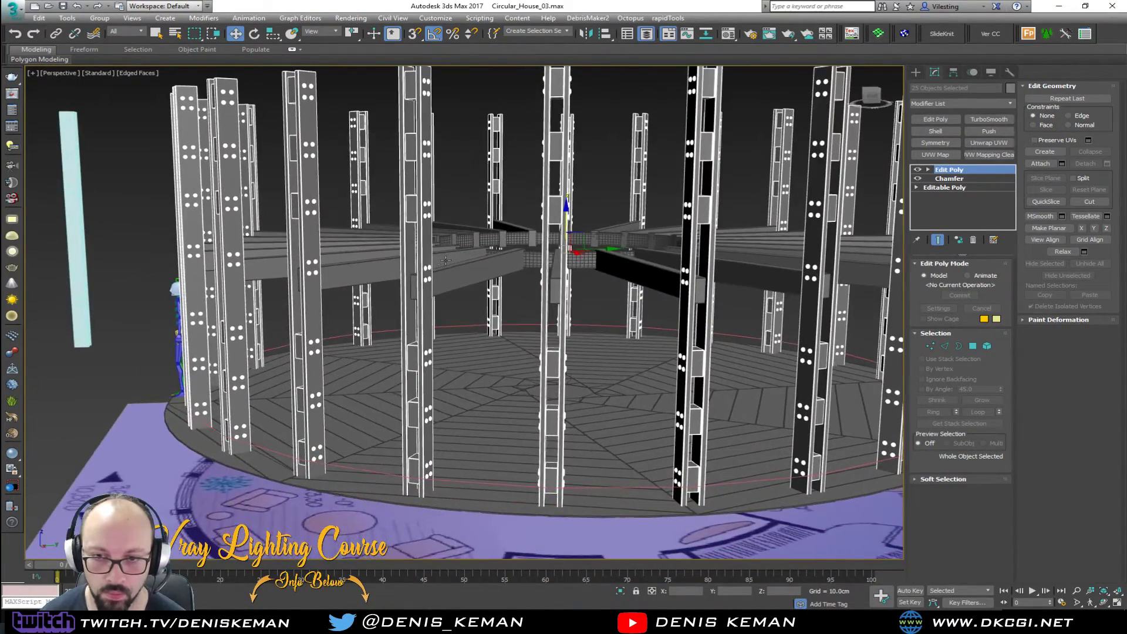
pyautogui.click(425, 256)
pyautogui.scroll(3, 425, 256)
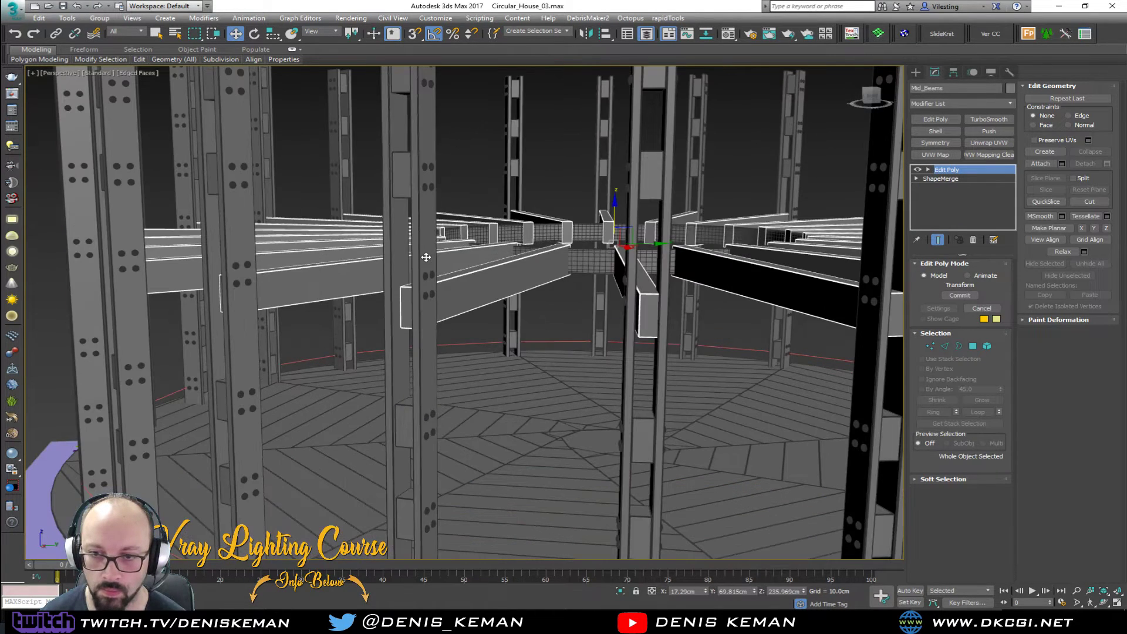
pyautogui.click(432, 151)
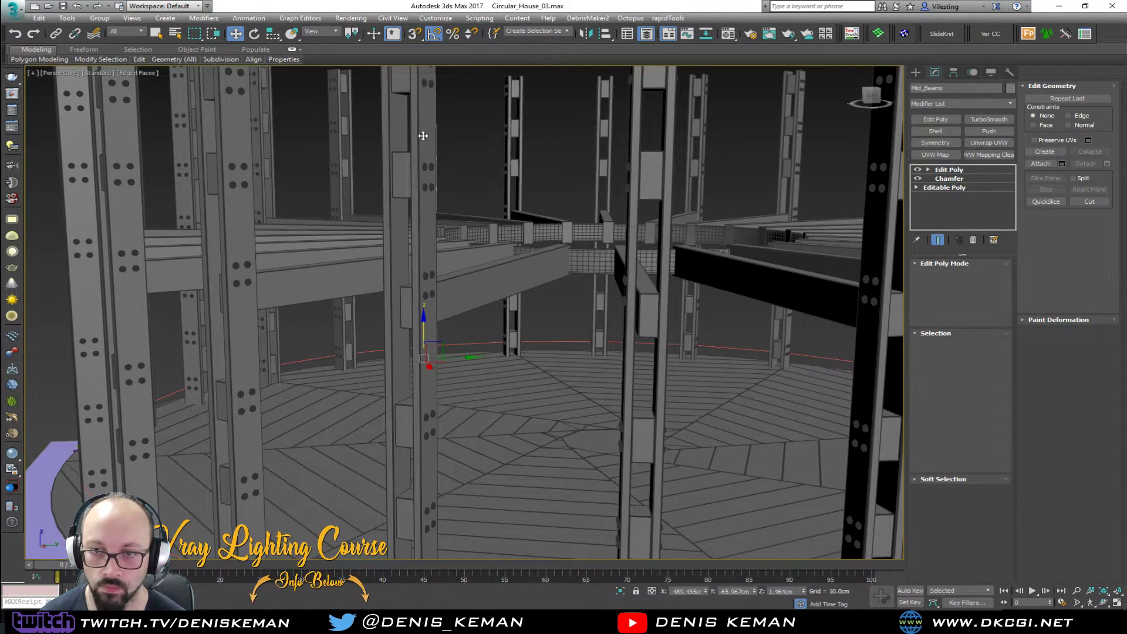
pyautogui.click(456, 157)
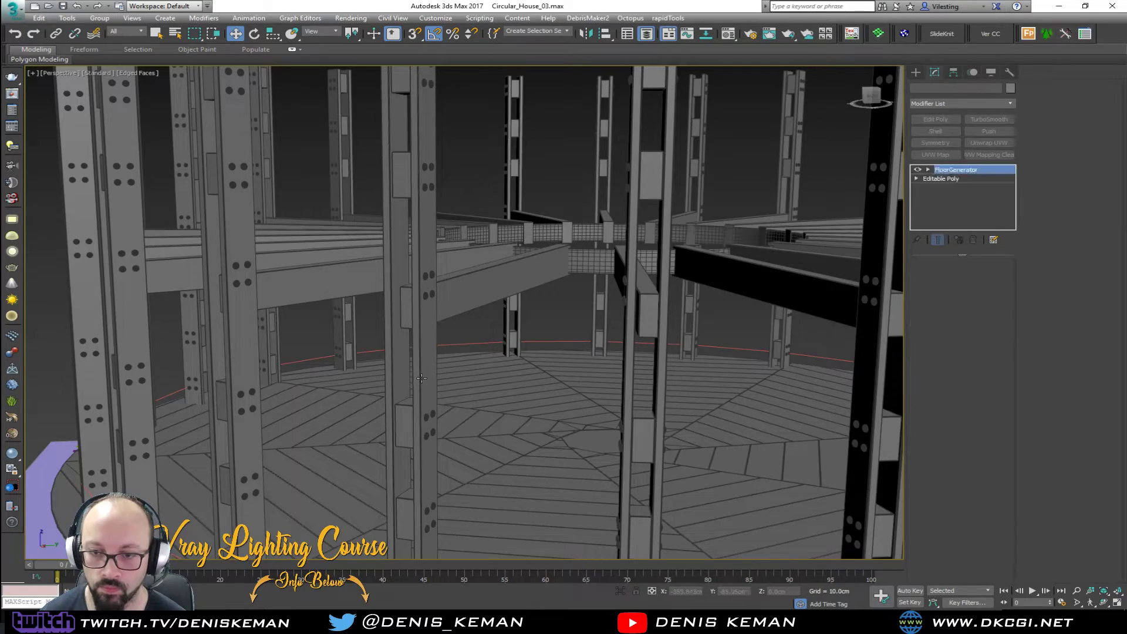
pyautogui.click(439, 373)
pyautogui.keyDown('alt'); pyautogui.moveTo(430, 367); pyautogui.dragTo(448, 370, button='middle'); pyautogui.keyUp('alt')
# - Move the bolt elements at radial-beam height down on column Main_Beam033 and leave element editing
pyautogui.click(383, 167)
pyautogui.keyDown('alt'); pyautogui.moveTo(383, 166); pyautogui.dragTo(419, 195, button='middle'); pyautogui.keyUp('alt')
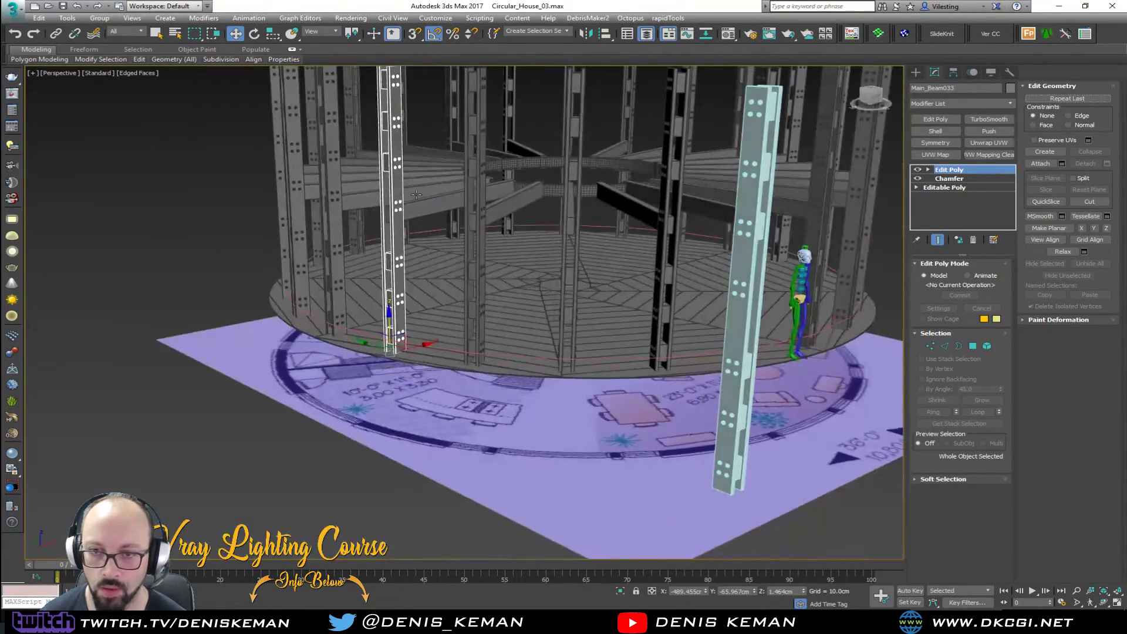
pyautogui.scroll(8, 419, 194)
pyautogui.click(988, 346)
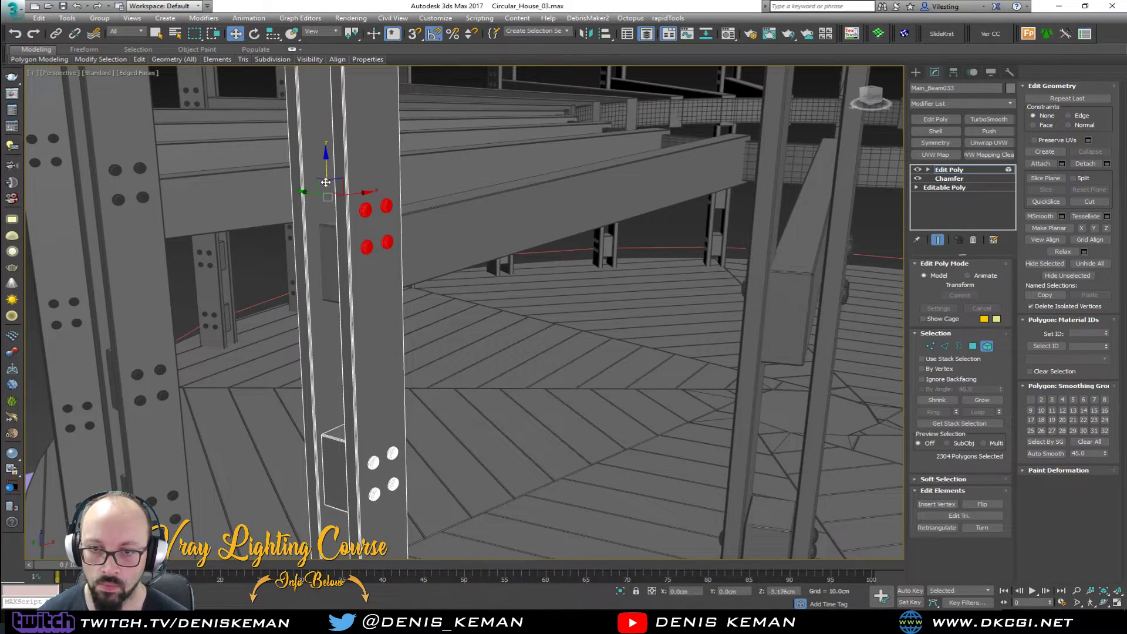
pyautogui.moveTo(326, 182); pyautogui.dragTo(325, 207)
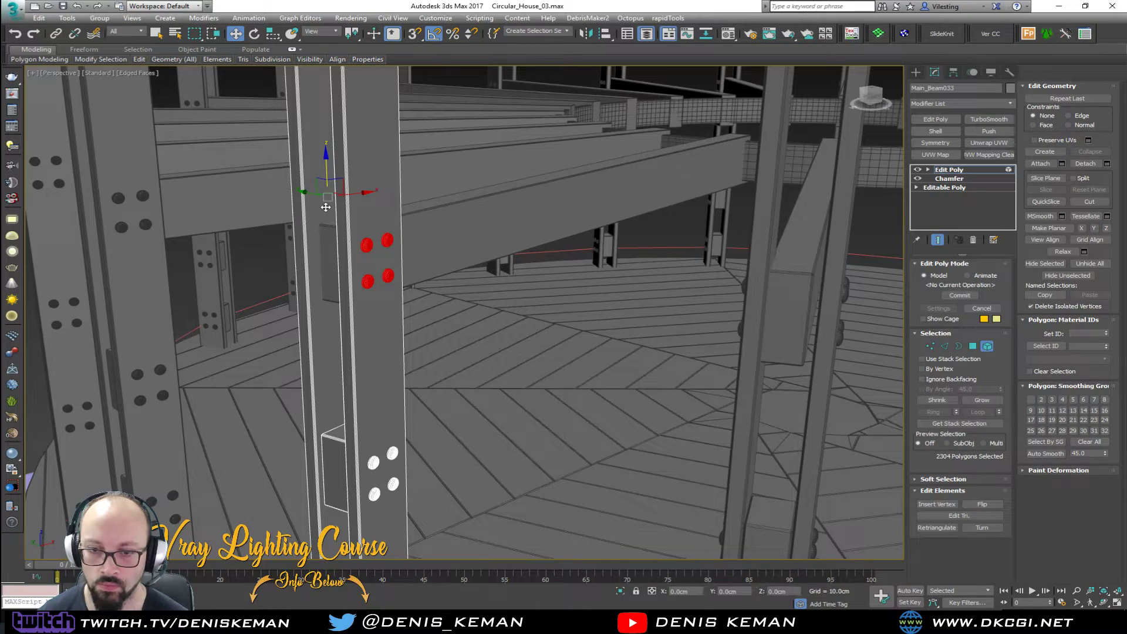
pyautogui.click(988, 347)
# - Clear the column selection and delete the guide outline running around the column bases
pyautogui.scroll(-15, 521, 275)
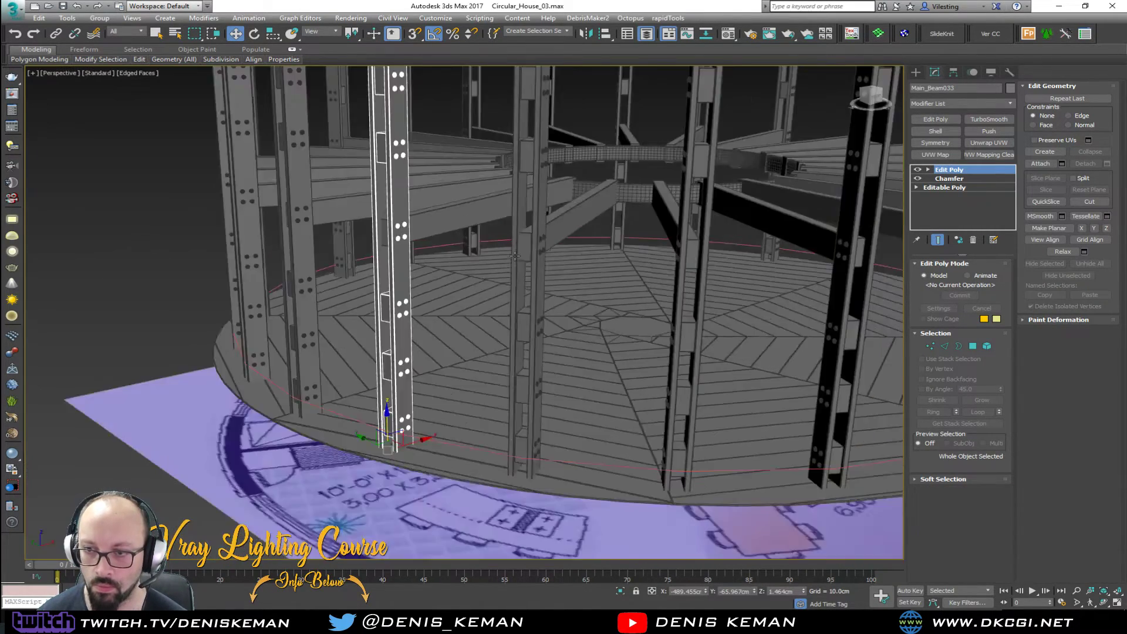
pyautogui.keyDown('alt'); pyautogui.moveTo(521, 275); pyautogui.dragTo(506, 277, button='middle'); pyautogui.keyUp('alt')
pyautogui.click(413, 422)
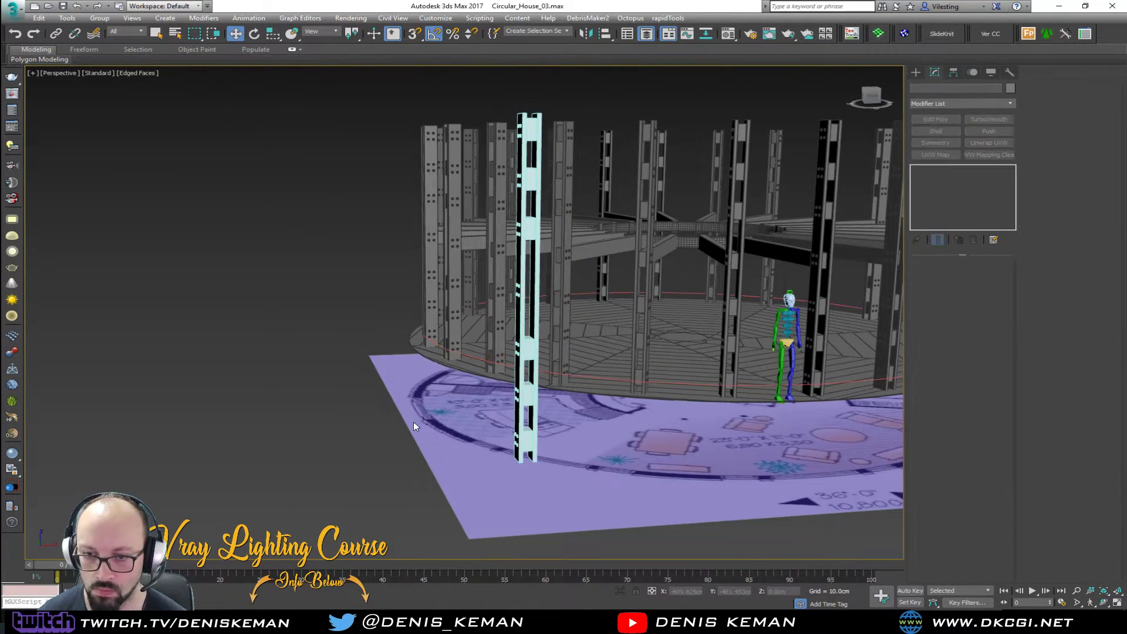
pyautogui.scroll(5, 470, 364)
pyautogui.click(471, 355)
pyautogui.press('Delete')
# - Delete the standalone Basic_Pylon standing beside the house
pyautogui.keyDown('alt'); pyautogui.moveTo(471, 355); pyautogui.dragTo(420, 337, button='middle'); pyautogui.keyUp('alt')
pyautogui.scroll(-5, 311, 357)
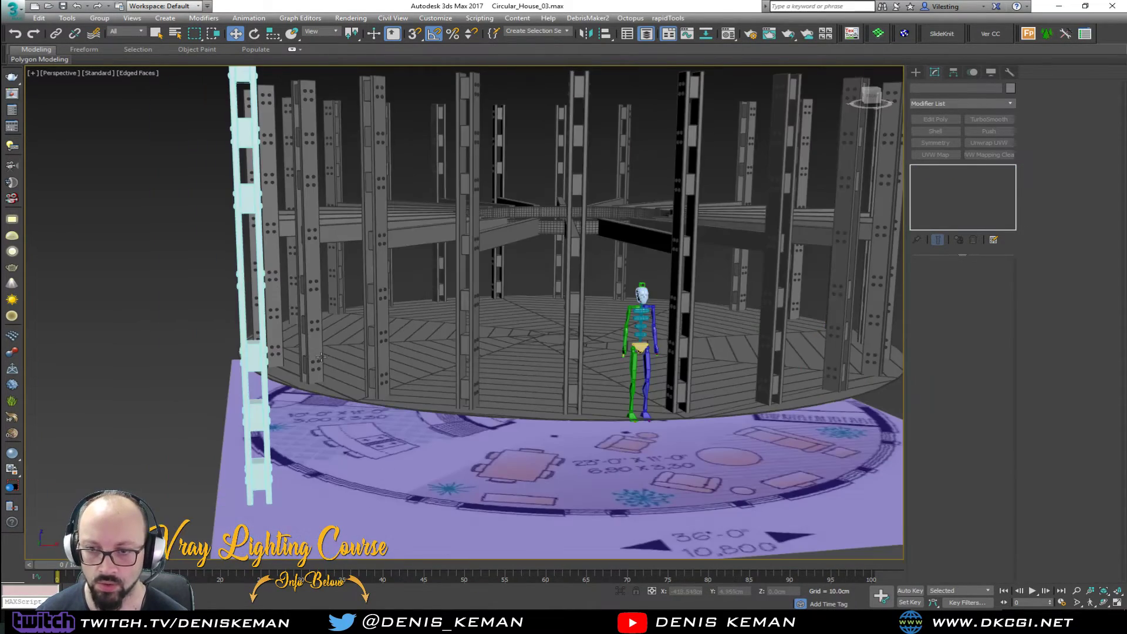
pyautogui.moveTo(313, 357); pyautogui.dragTo(197, 361, button='middle')
pyautogui.keyDown('alt'); pyautogui.moveTo(311, 311); pyautogui.dragTo(415, 282, button='middle'); pyautogui.keyUp('alt')
pyautogui.scroll(-4, 339, 324)
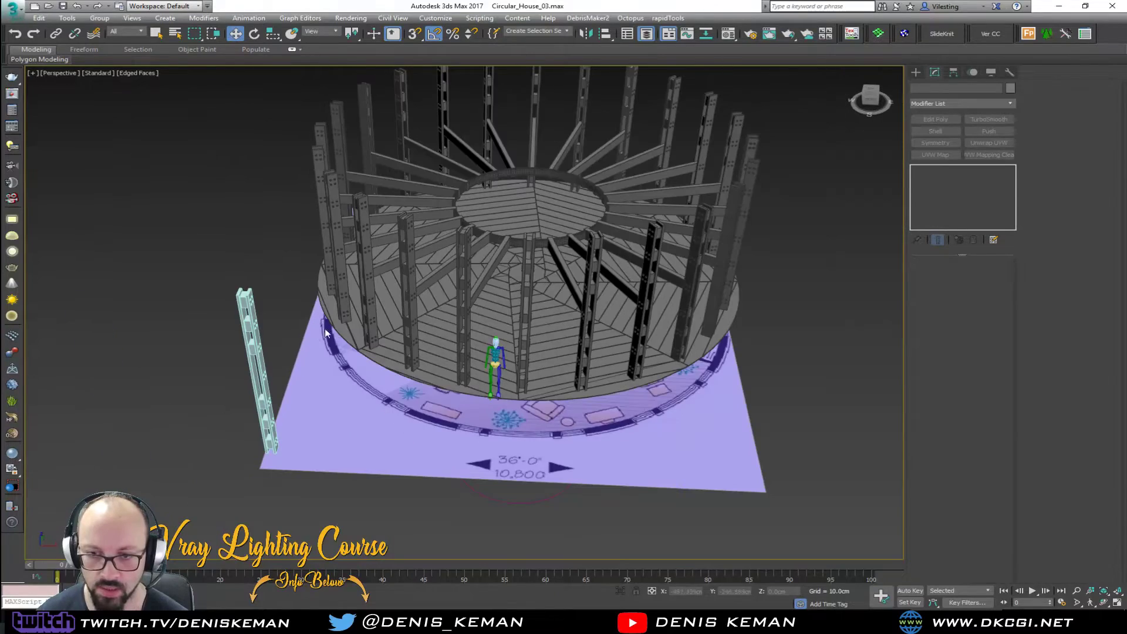
pyautogui.moveTo(195, 518); pyautogui.dragTo(195, 516)
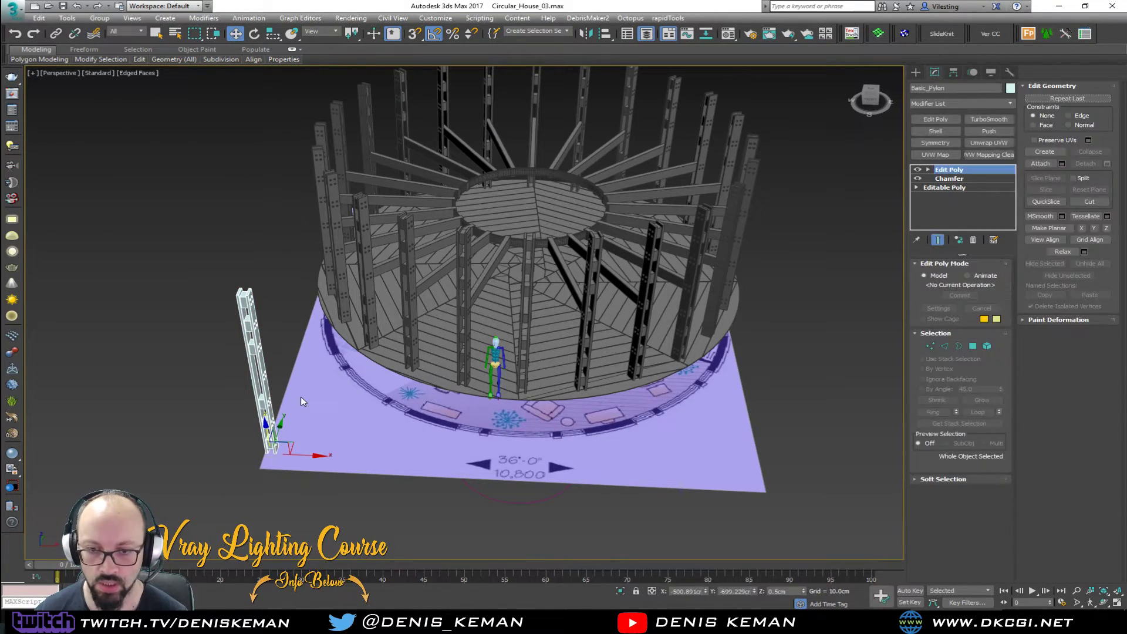
pyautogui.press('Delete')
# - Turn off the edged-faces display and inspect the columns around the figure
pyautogui.moveTo(507, 340)
pyautogui.mouseDown(button='middle')
pyautogui.moveTo(468, 346)
pyautogui.moveTo(482, 253)
pyautogui.mouseUp(button='middle')
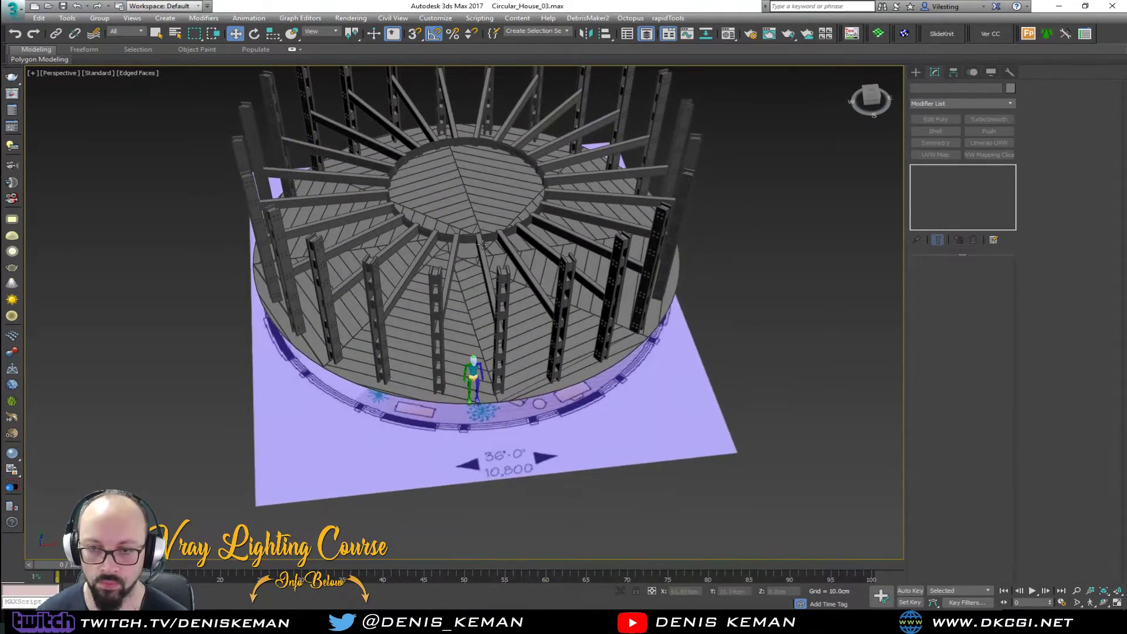
pyautogui.press('F4')
pyautogui.scroll(6, 481, 247)
pyautogui.keyDown('alt'); pyautogui.moveTo(480, 327); pyautogui.dragTo(456, 326, button='middle'); pyautogui.keyUp('alt')
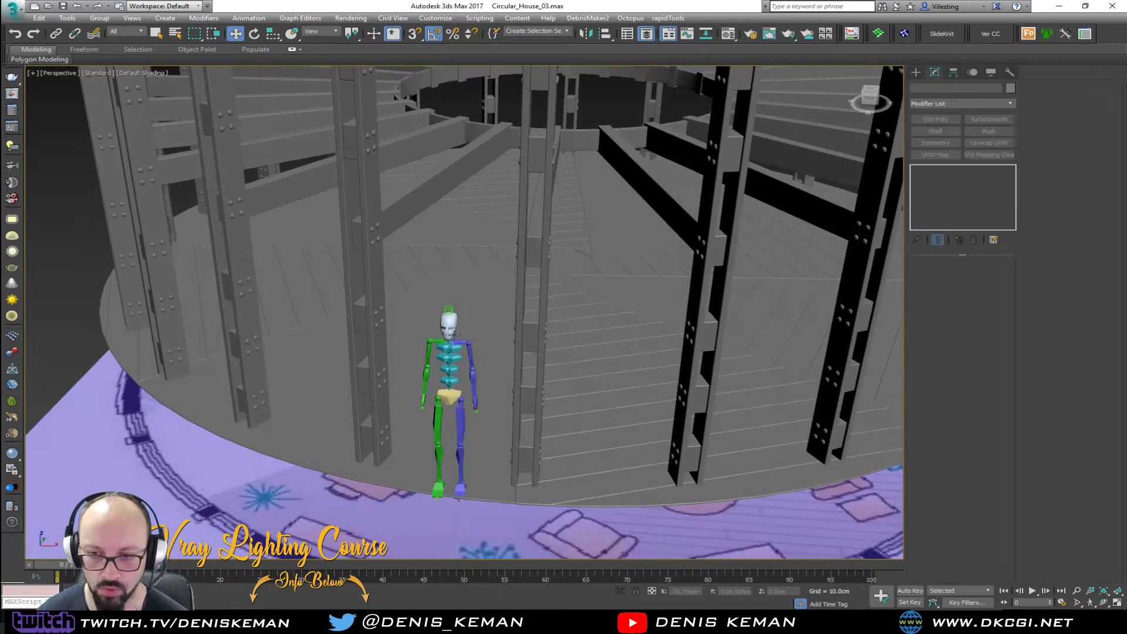
# - Move the human figure out of the building to open space beside the floor plan
pyautogui.click(450, 404)
pyautogui.scroll(-10, 452, 401)
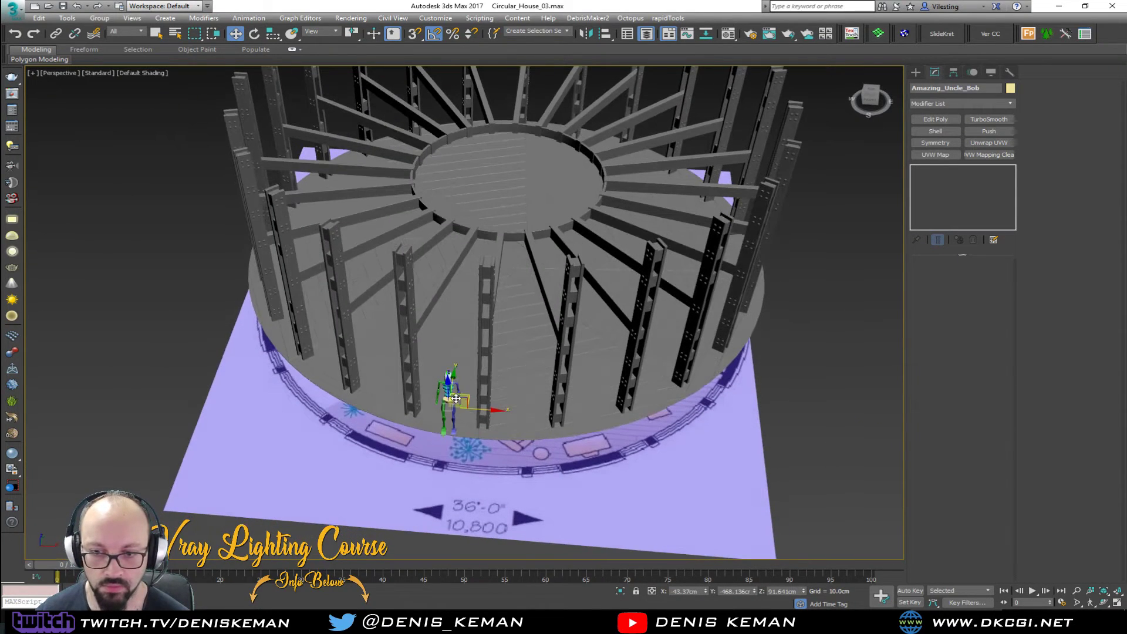
pyautogui.moveTo(468, 397); pyautogui.dragTo(188, 451)
pyautogui.hotkey('alt', 'w')
pyautogui.rightClick(219, 200)
pyautogui.press('z')
pyautogui.scroll(-4, 228, 192)
pyautogui.scroll(-5, 228, 192)
pyautogui.moveTo(252, 182); pyautogui.dragTo(157, 142)
pyautogui.rightClick(668, 438)
# - Examine the mid-level beams and the circular beam in perspective and from the top
pyautogui.hotkey('alt', 'w')
pyautogui.keyDown('alt'); pyautogui.moveTo(606, 550); pyautogui.dragTo(594, 513, button='middle'); pyautogui.keyUp('alt')
pyautogui.click(595, 484)
pyautogui.scroll(5, 514, 356)
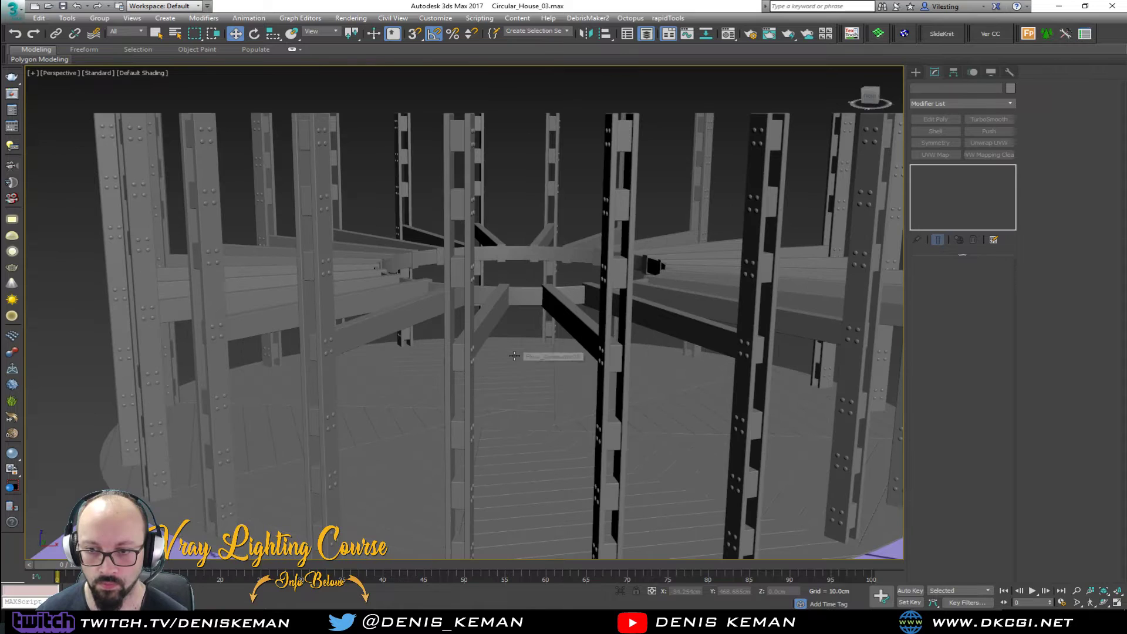
pyautogui.keyDown('alt'); pyautogui.moveTo(539, 317); pyautogui.dragTo(512, 344, button='middle'); pyautogui.keyUp('alt')
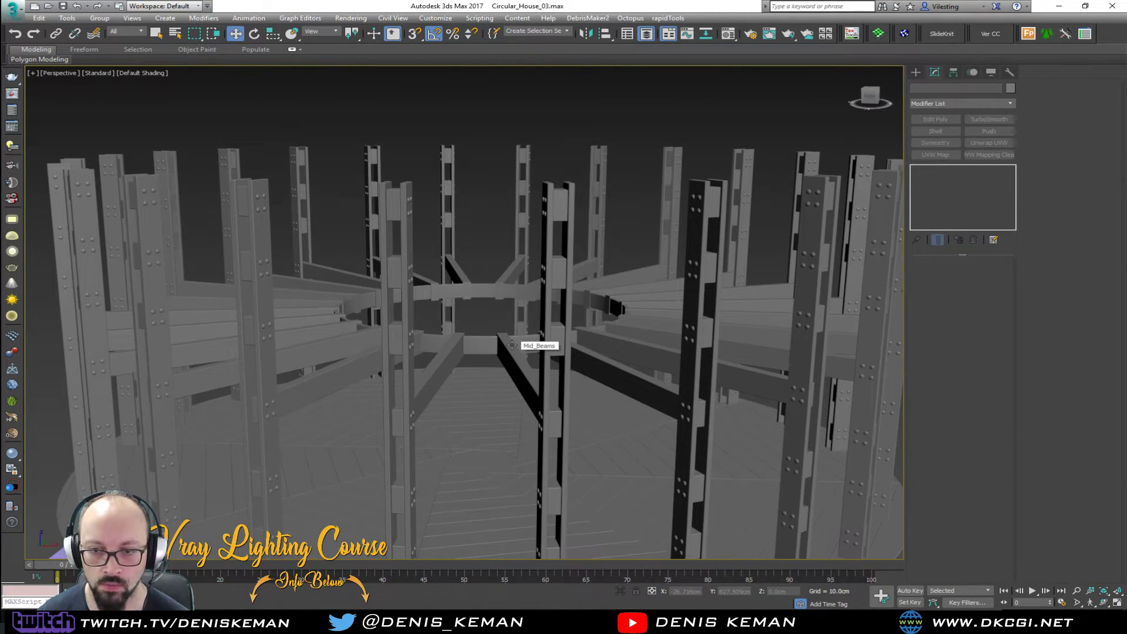
pyautogui.click(481, 347)
pyautogui.hotkey('alt', 'w')
pyautogui.rightClick(298, 224)
pyautogui.hotkey('alt', 'w')
pyautogui.press('z')
pyautogui.scroll(-5, 321, 261)
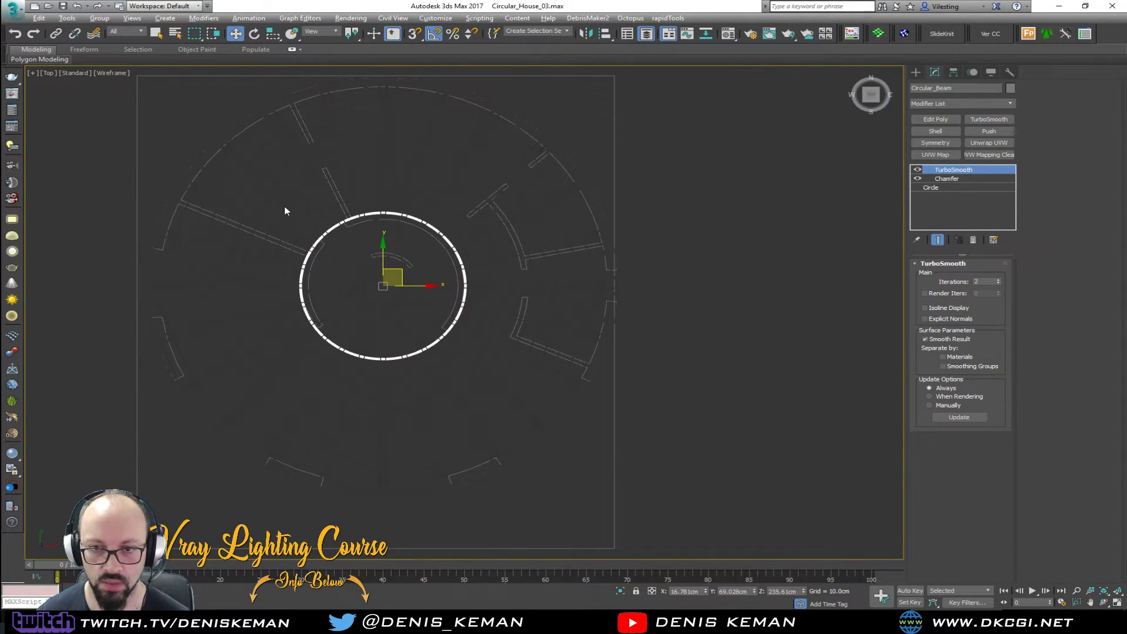
# - Hide the floor components covering the floor plan
pyautogui.click(283, 213)
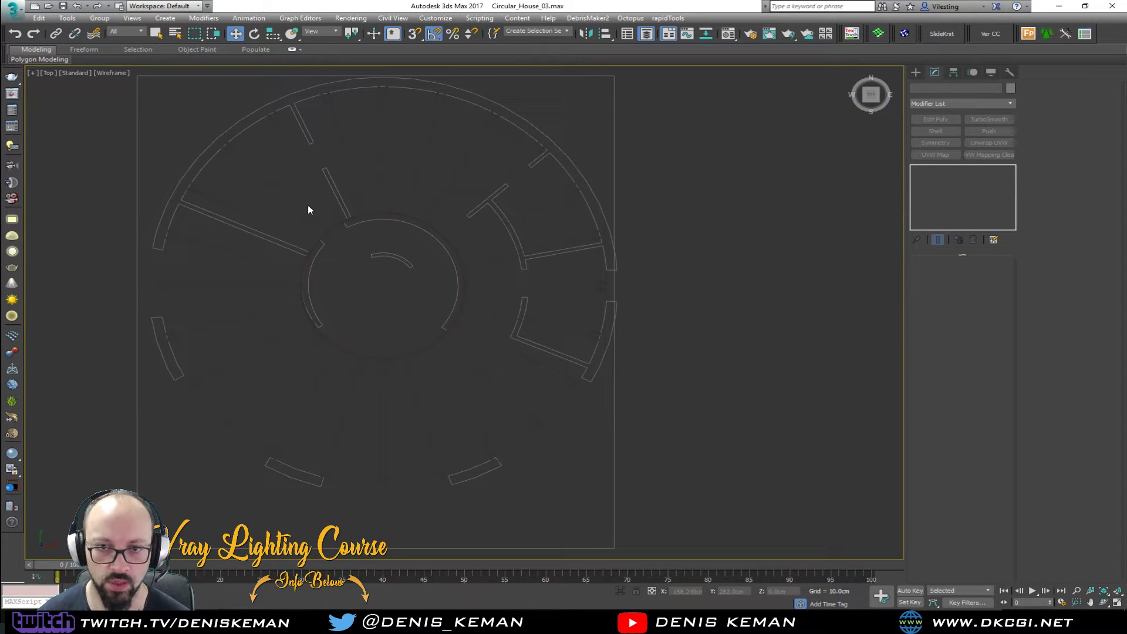
pyautogui.moveTo(501, 377); pyautogui.dragTo(502, 377)
pyautogui.hotkey('alt', 'w')
pyautogui.rightClick(509, 368)
pyautogui.hotkey('alt', 'w')
pyautogui.moveTo(512, 368); pyautogui.dragTo(516, 311, button='middle')
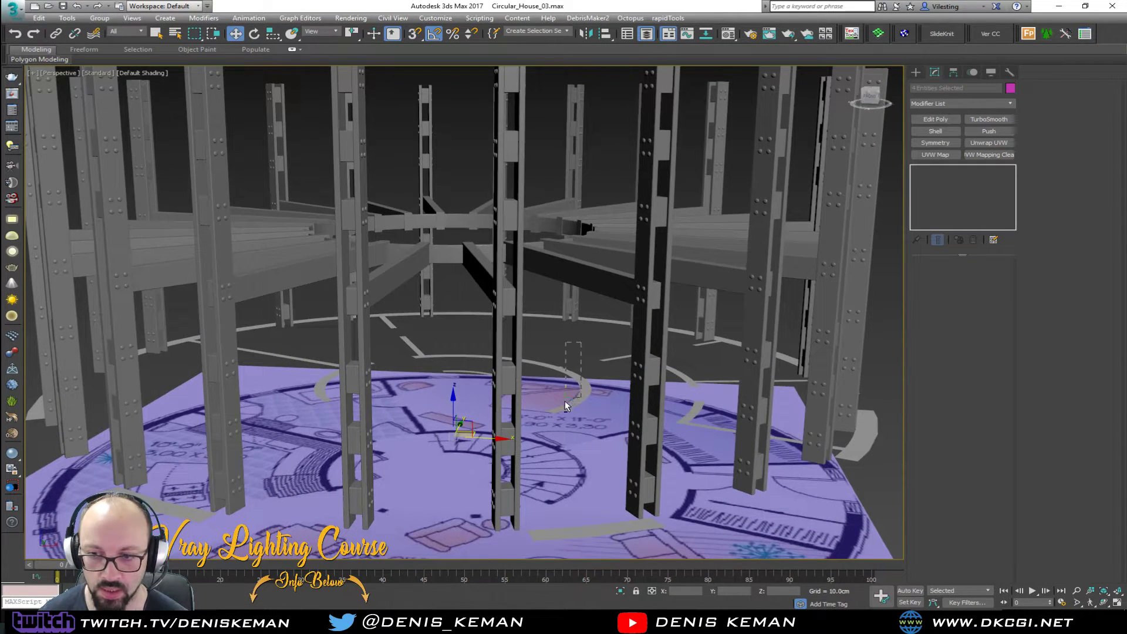
# - Copy the circular beam and the mid beams straight up to the tops of the columns
pyautogui.scroll(-6, 551, 418)
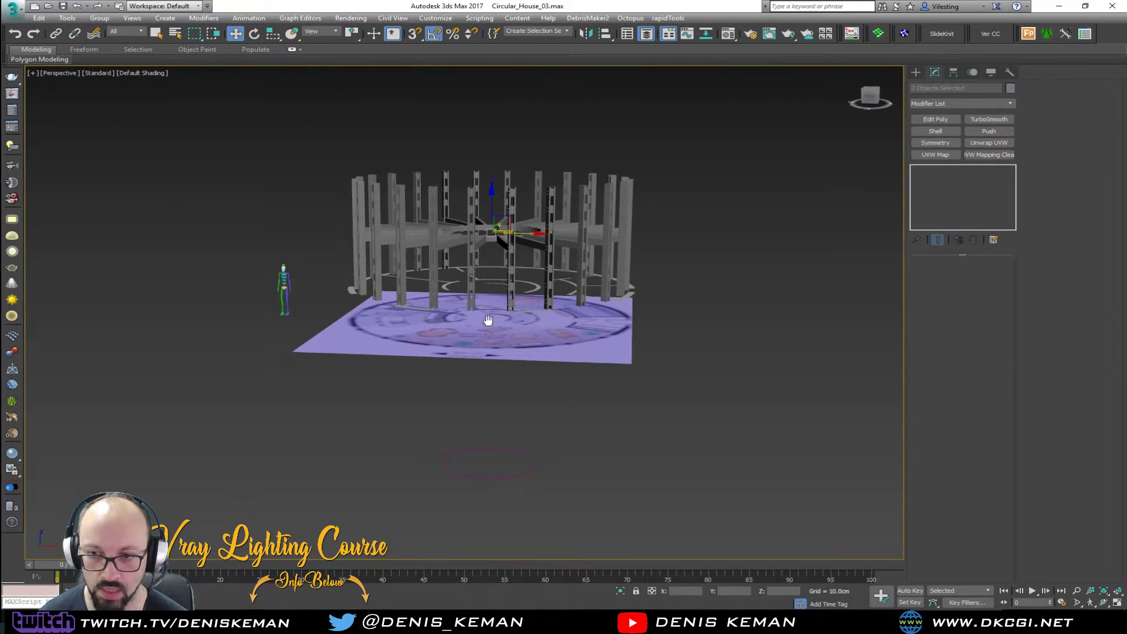
pyautogui.scroll(8, 491, 317)
pyautogui.moveTo(470, 292)
pyautogui.mouseDown()
pyautogui.moveTo(479, 193)
pyautogui.moveTo(494, 161)
pyautogui.mouseUp()
pyautogui.click(571, 356)
pyautogui.moveTo(472, 268)
pyautogui.keyDown('alt'); pyautogui.mouseDown(button='middle')
pyautogui.moveTo(527, 273)
pyautogui.moveTo(561, 260)
pyautogui.moveTo(473, 265)
pyautogui.mouseUp(button='middle'); pyautogui.keyUp('alt')
pyautogui.keyDown('alt'); pyautogui.moveTo(450, 255); pyautogui.dragTo(414, 213, button='middle'); pyautogui.keyUp('alt')
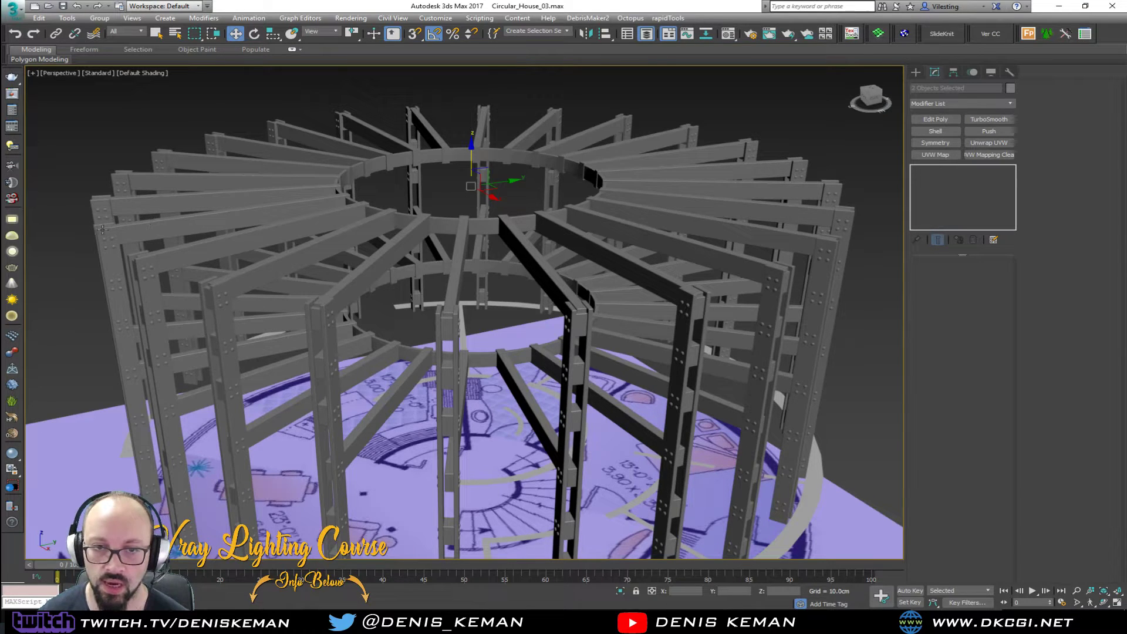
# - Show the see-through beam support blueprint and raise the upper circular beam about 96 cm along Z
pyautogui.keyDown('alt'); pyautogui.moveTo(403, 118); pyautogui.dragTo(448, 135, button='middle'); pyautogui.keyUp('alt')
pyautogui.click(449, 135)
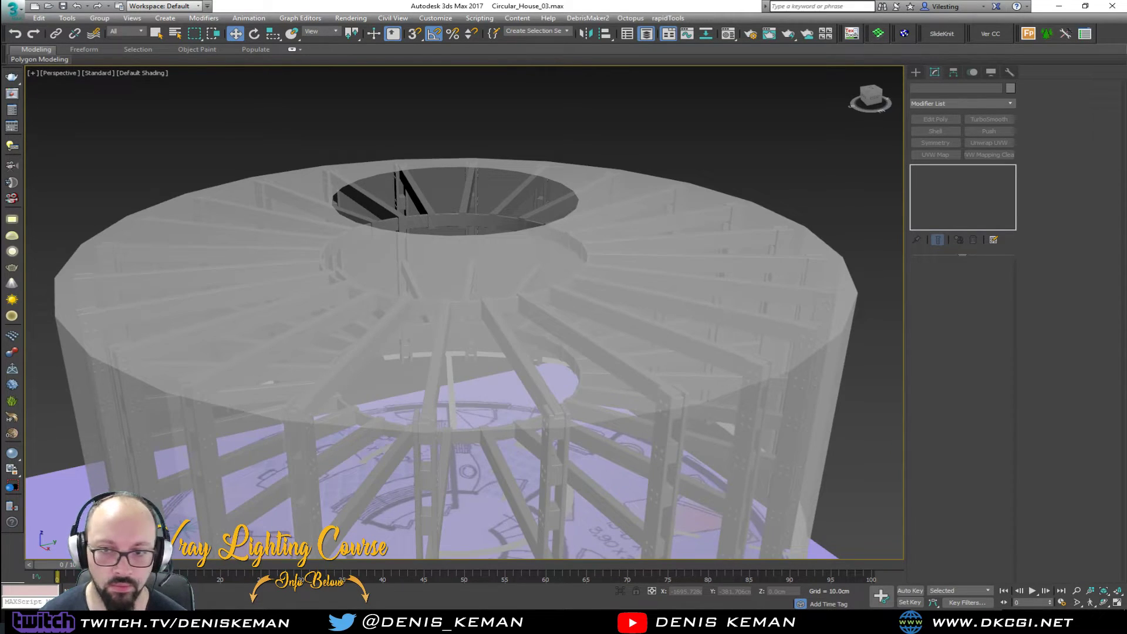
pyautogui.click(444, 219)
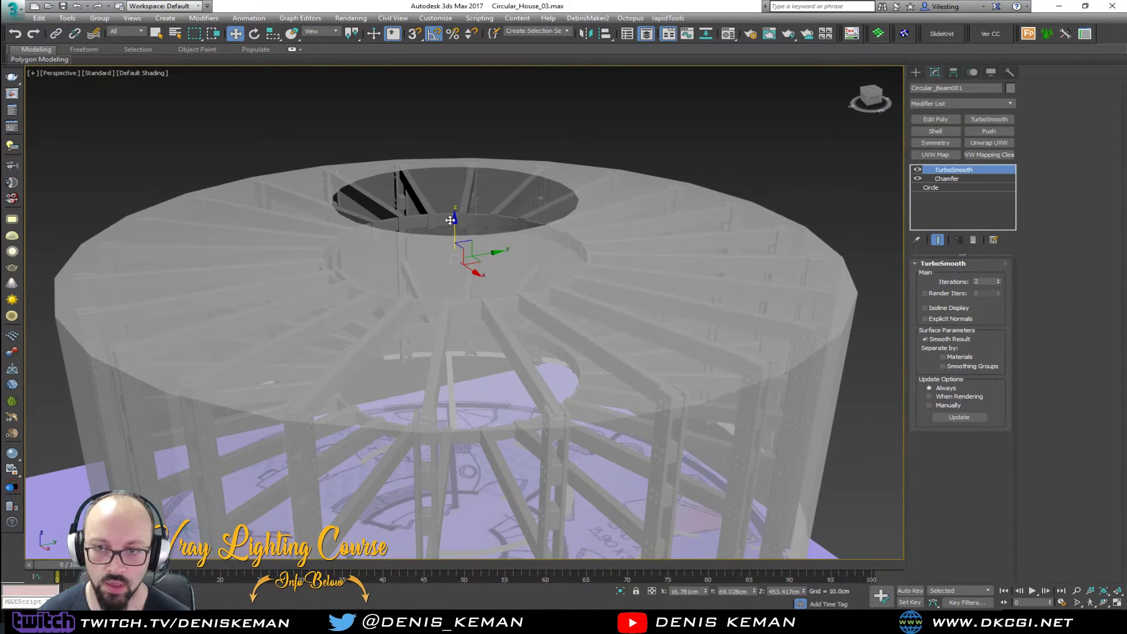
pyautogui.moveTo(448, 219); pyautogui.dragTo(463, 166)
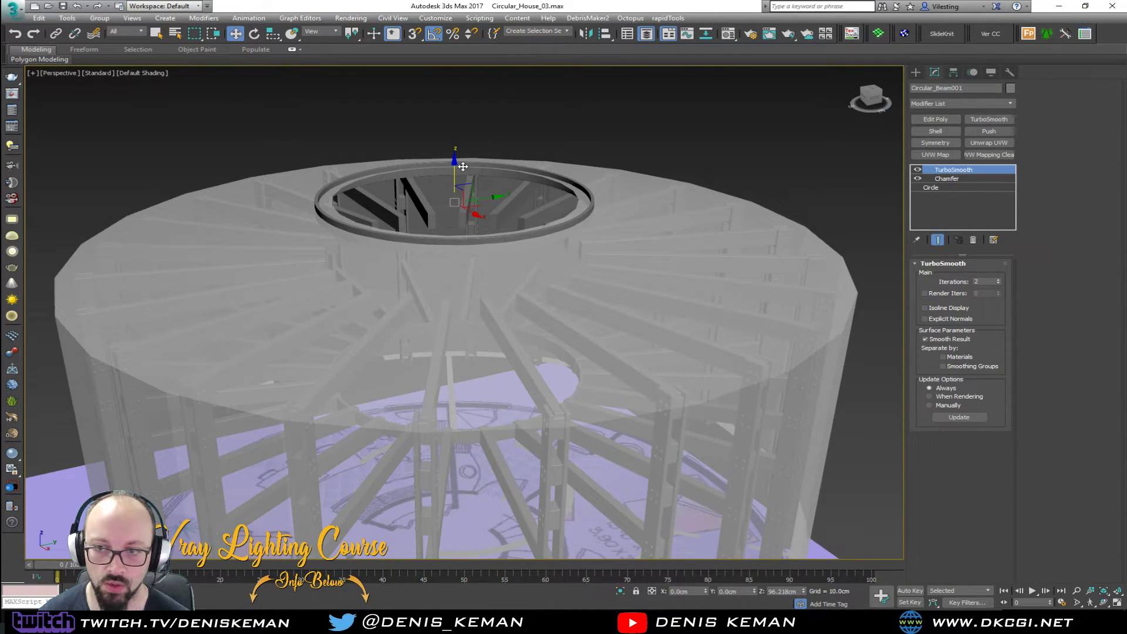
# - Raise the inner-end vertices of the upper mid beams to the height of the raised circular beam
pyautogui.click(506, 348)
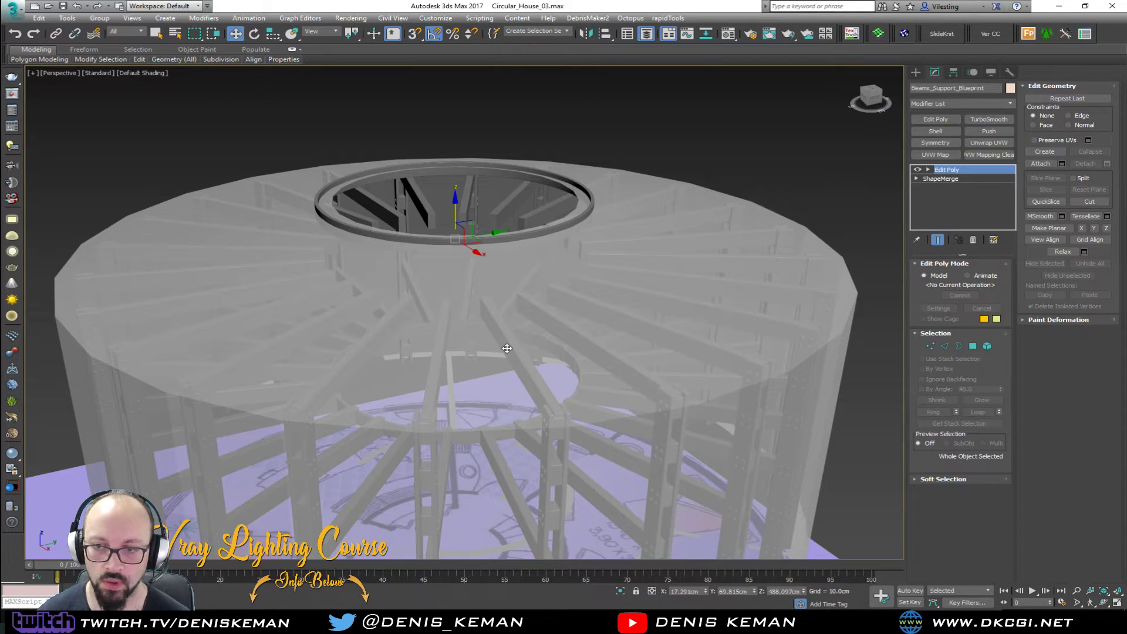
pyautogui.click(507, 348)
pyautogui.press('F4')
pyautogui.press('1')
pyautogui.press('F4')
pyautogui.moveTo(462, 227); pyautogui.dragTo(466, 169)
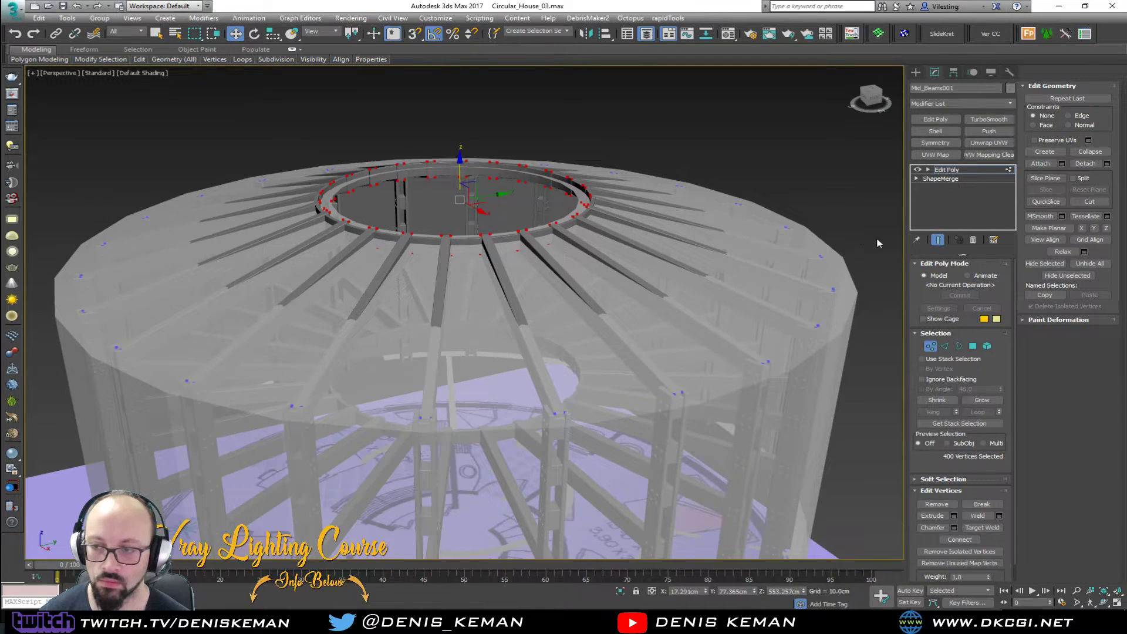
pyautogui.click(931, 346)
pyautogui.click(697, 124)
# - Hide the see-through beam support blueprint so only the steel frame is displayed
pyautogui.click(460, 309)
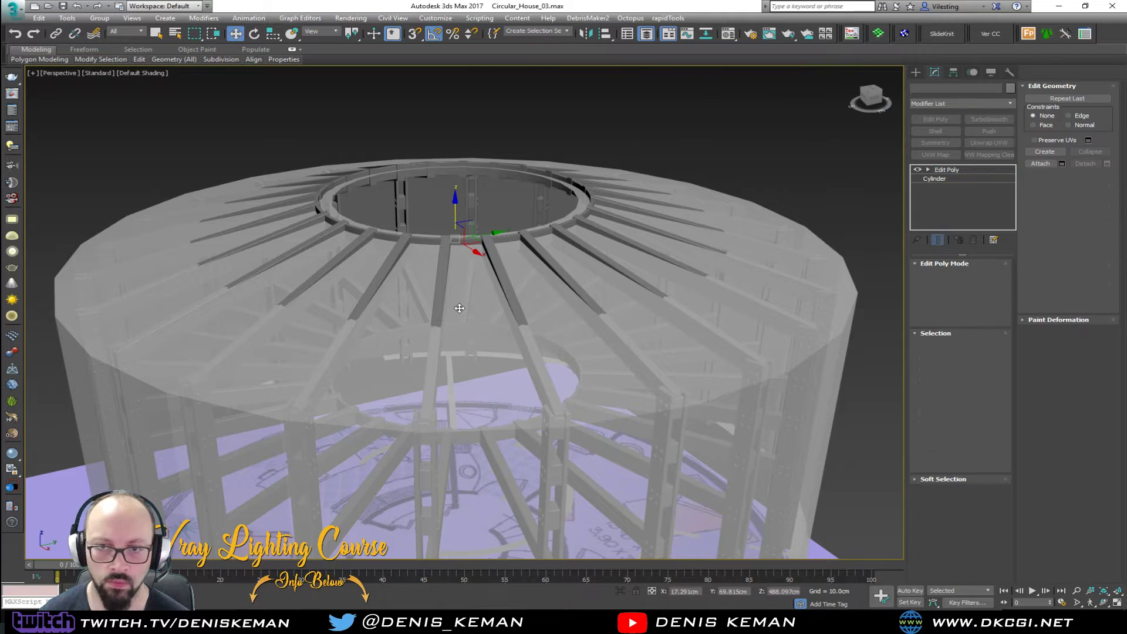
pyautogui.hotkey('alt', 'x')
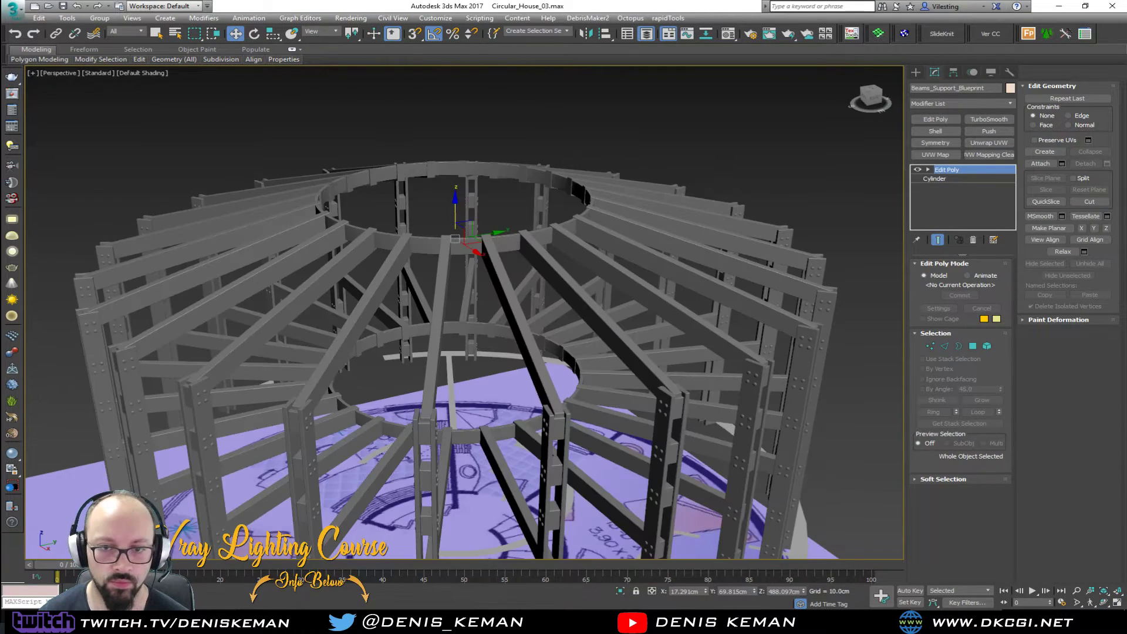
pyautogui.click(550, 99)
pyautogui.keyDown('alt'); pyautogui.moveTo(549, 99); pyautogui.dragTo(418, 166, button='middle'); pyautogui.keyUp('alt')
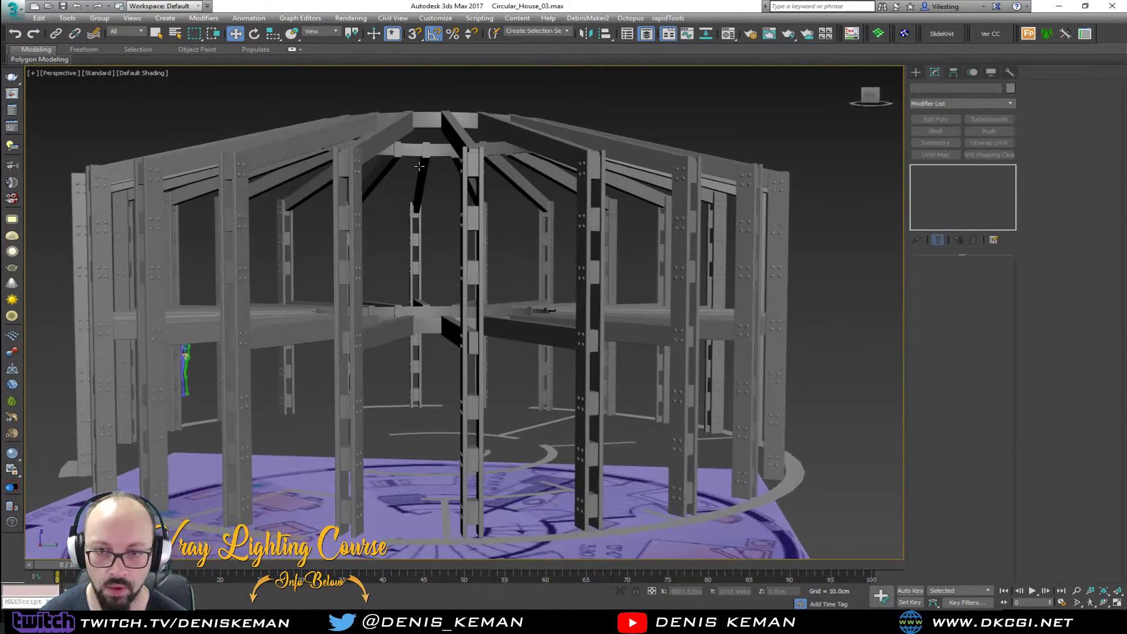
pyautogui.scroll(5, 388, 234)
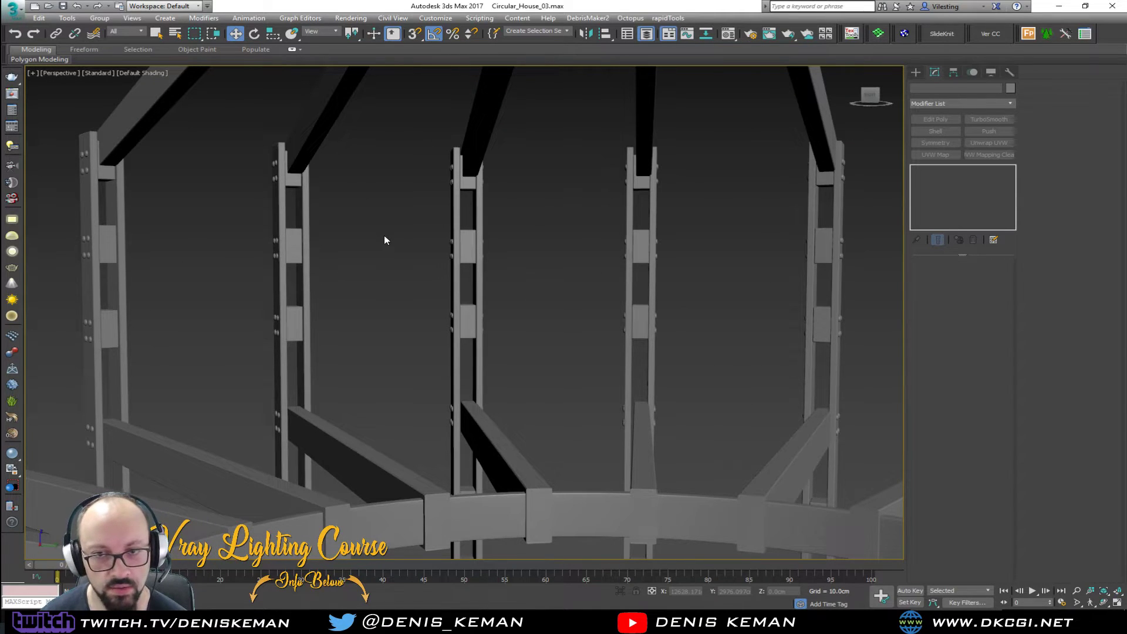
pyautogui.keyDown('alt'); pyautogui.moveTo(305, 236); pyautogui.dragTo(398, 217, button='middle'); pyautogui.keyUp('alt')
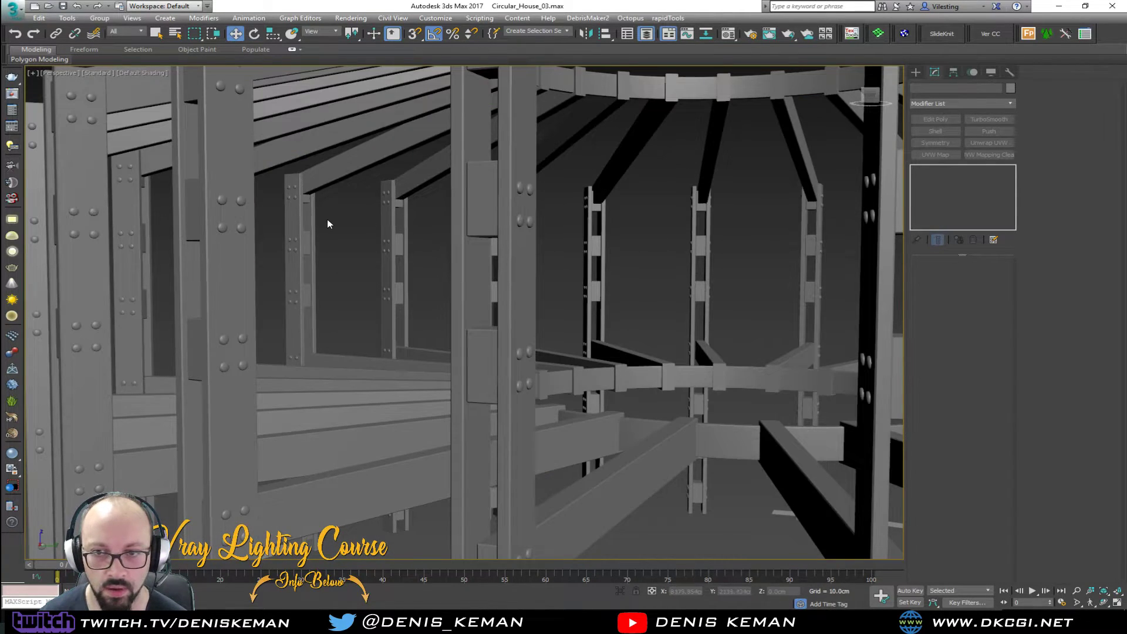
pyautogui.scroll(-5, 329, 221)
pyautogui.keyDown('alt'); pyautogui.moveTo(331, 221); pyautogui.dragTo(356, 224, button='middle'); pyautogui.keyUp('alt')
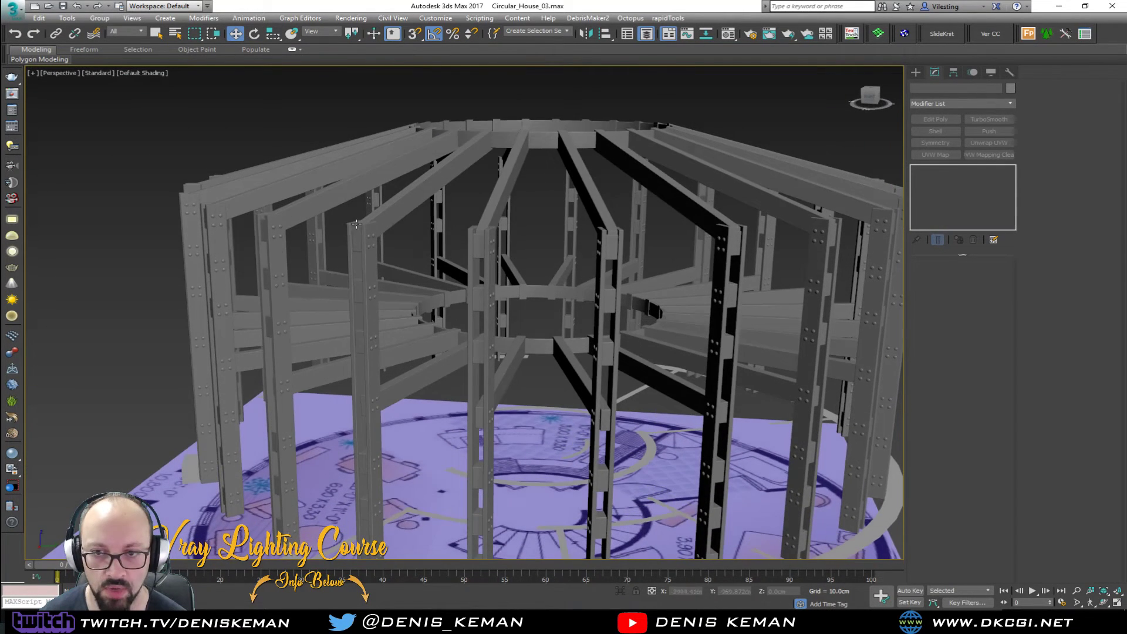
# - Show edged faces and delete the topmost spacer block element between the plates of the Main_Beam036 column
pyautogui.click(312, 238)
pyautogui.scroll(-3, 312, 240)
pyautogui.keyDown('alt'); pyautogui.moveTo(329, 241); pyautogui.dragTo(425, 245, button='middle'); pyautogui.keyUp('alt')
pyautogui.scroll(8, 325, 192)
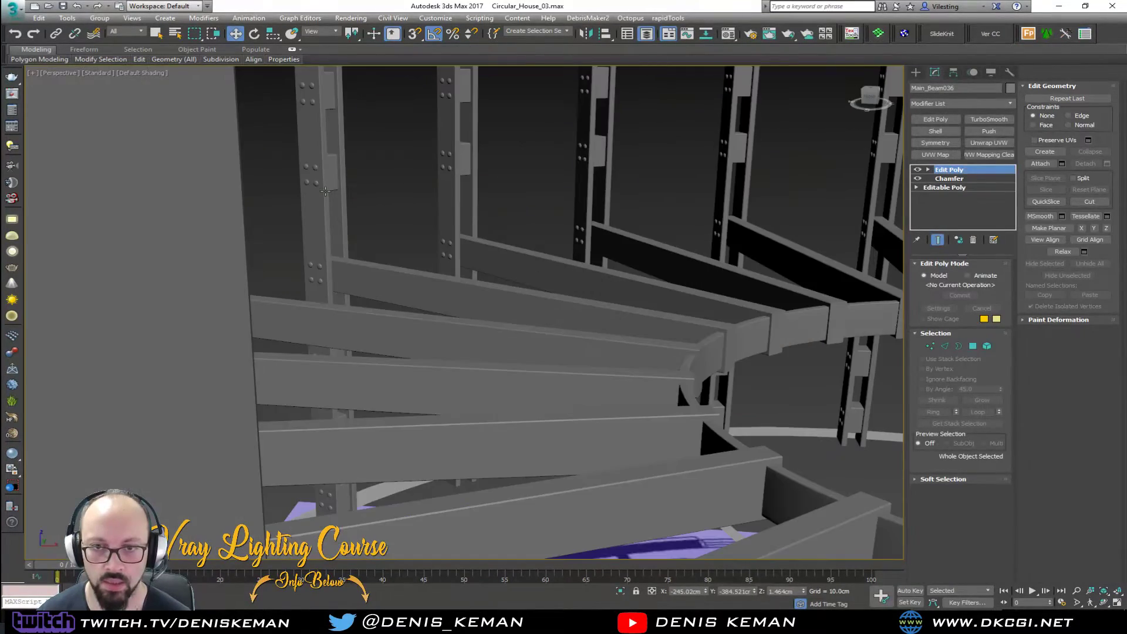
pyautogui.press('F4')
pyautogui.moveTo(291, 168)
pyautogui.keyDown('alt'); pyautogui.mouseDown(button='middle')
pyautogui.moveTo(340, 214)
pyautogui.moveTo(595, 300)
pyautogui.mouseUp(button='middle'); pyautogui.keyUp('alt')
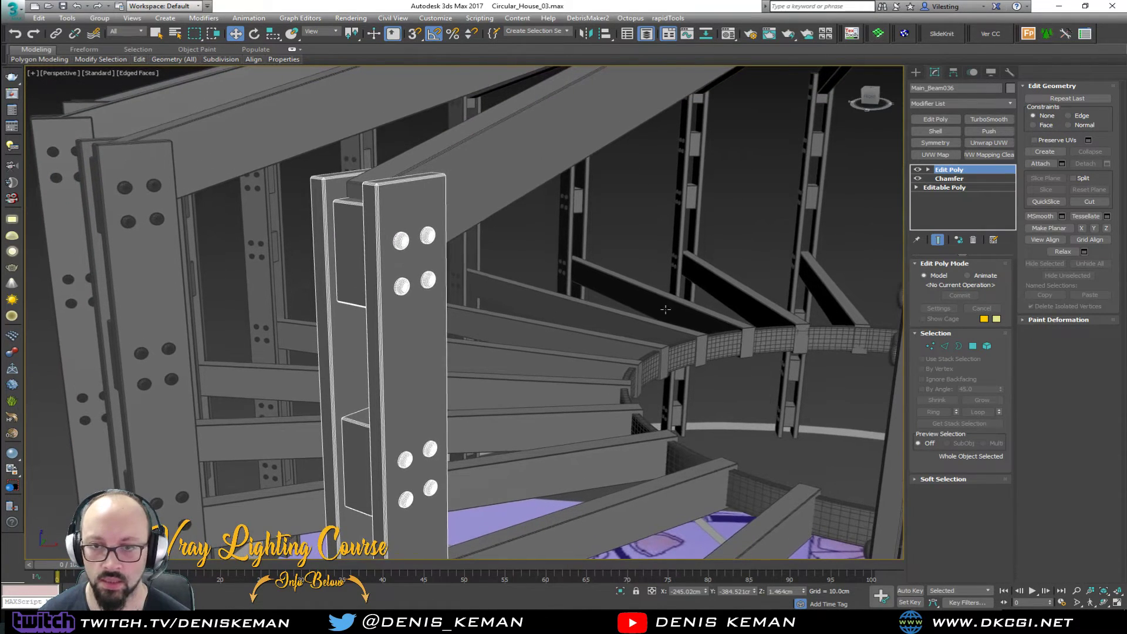
pyautogui.click(987, 346)
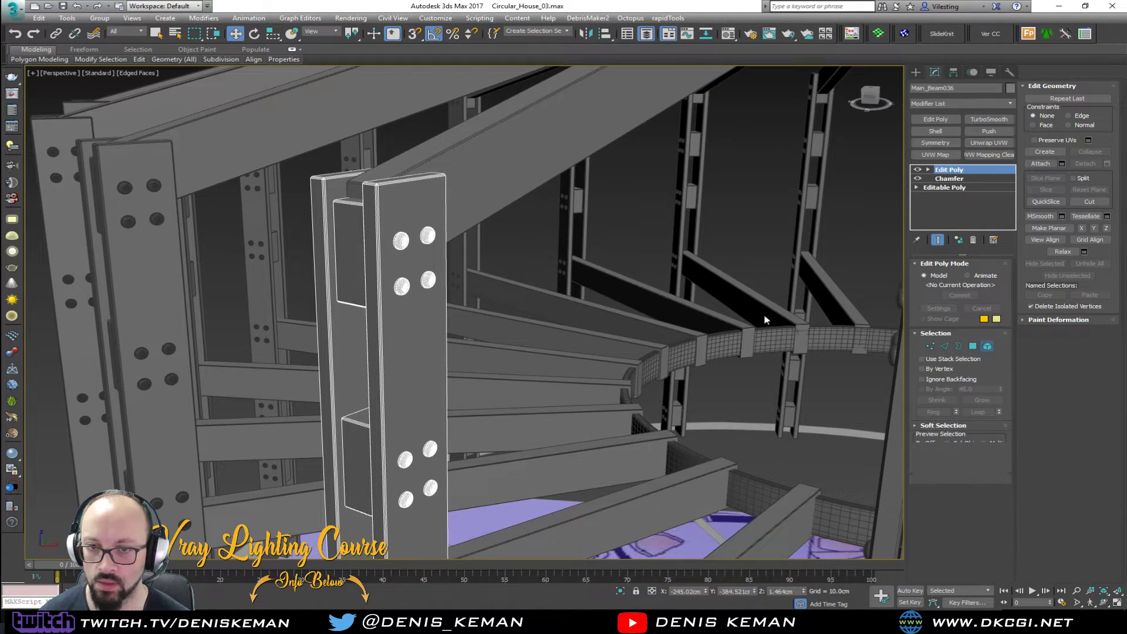
pyautogui.click(355, 262)
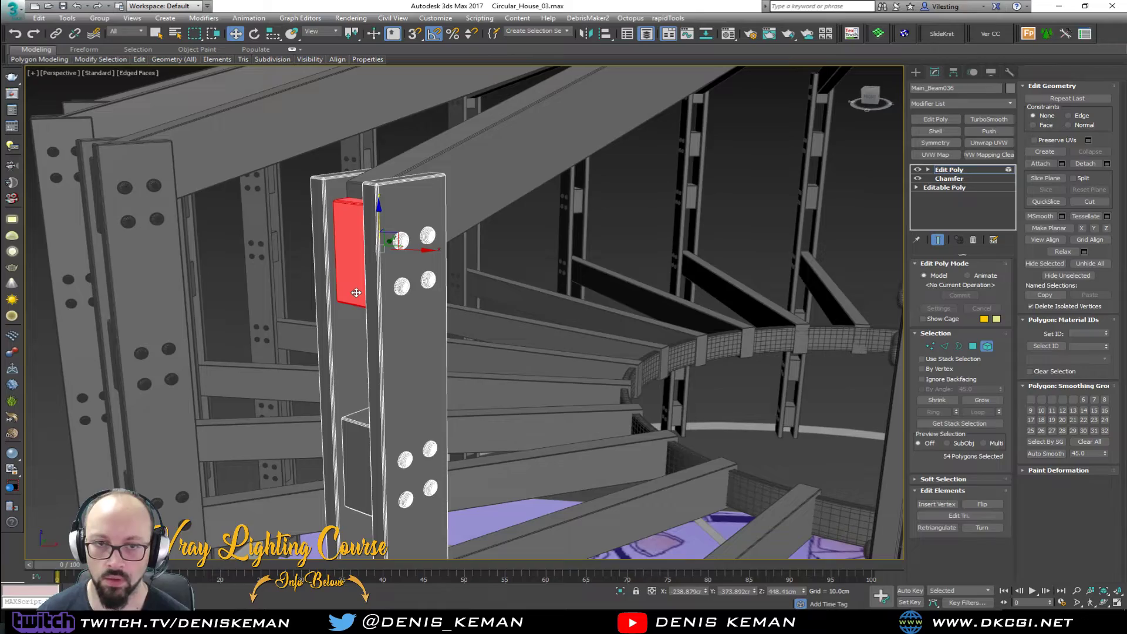
pyautogui.press('Delete')
pyautogui.scroll(-5, 320, 289)
pyautogui.moveTo(316, 284)
pyautogui.keyDown('alt'); pyautogui.mouseDown(button='middle')
pyautogui.moveTo(494, 281)
pyautogui.moveTo(498, 304)
pyautogui.moveTo(318, 302)
pyautogui.mouseUp(button='middle'); pyautogui.keyUp('alt')
pyautogui.click(987, 346)
# - Examine the column tops, sloped roof beams and circular beams around the whole steel frame
pyautogui.click(348, 270)
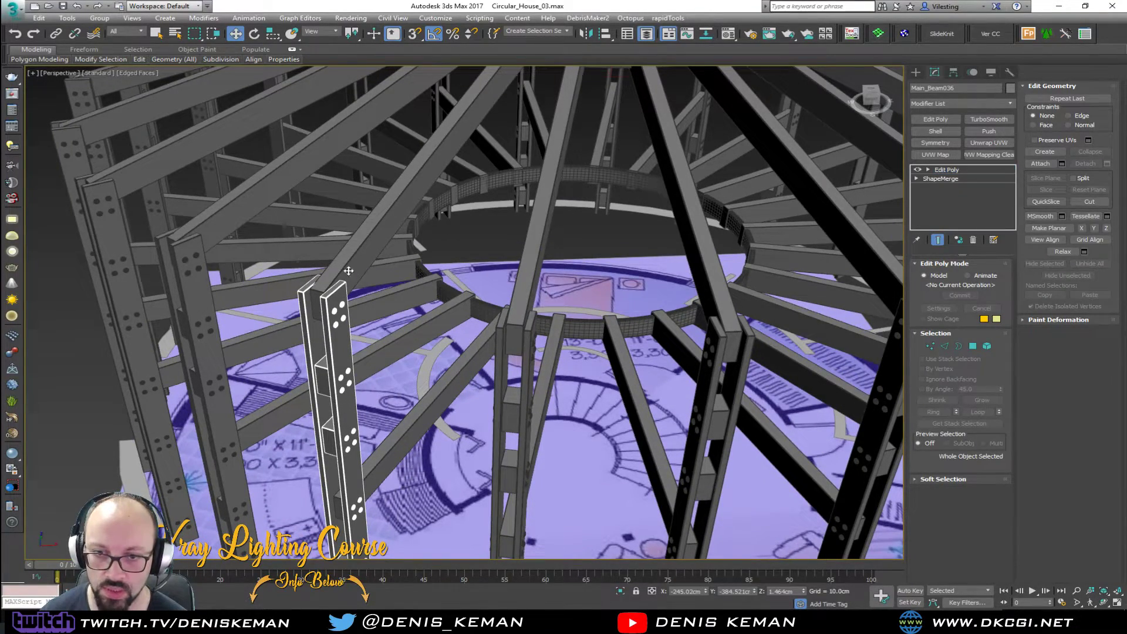
pyautogui.keyDown('alt'); pyautogui.moveTo(326, 311); pyautogui.dragTo(296, 285, button='middle'); pyautogui.keyUp('alt')
pyautogui.click(297, 389)
pyautogui.scroll(-4, 346, 298)
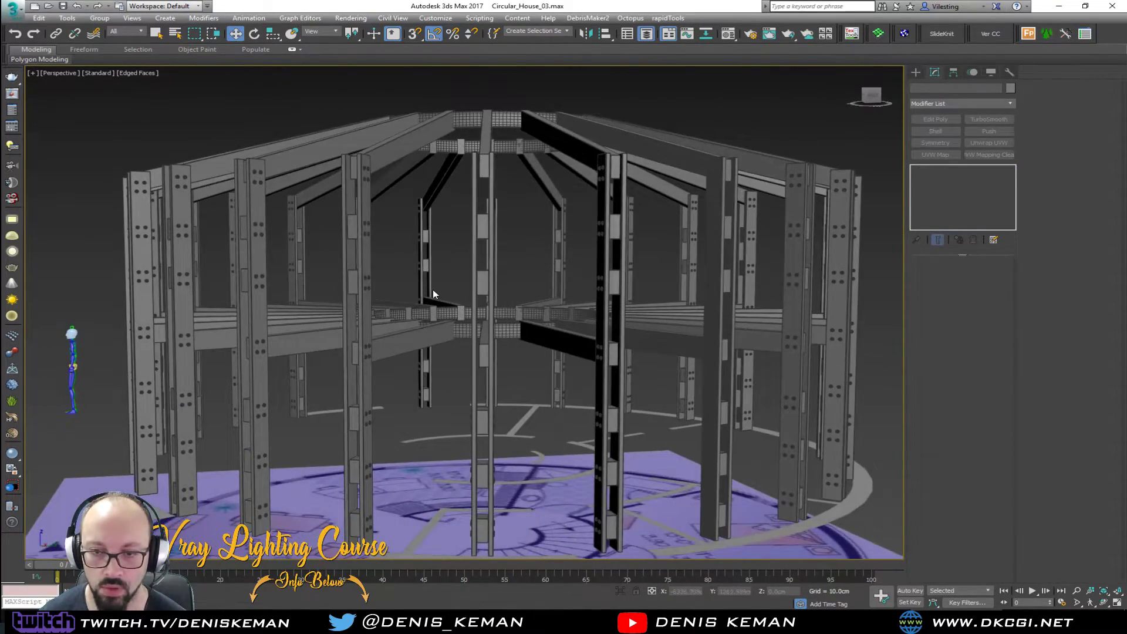
pyautogui.scroll(4, 438, 290)
pyautogui.scroll(-4, 438, 290)
pyautogui.keyDown('alt'); pyautogui.moveTo(439, 289); pyautogui.dragTo(473, 297, button='middle'); pyautogui.keyUp('alt')
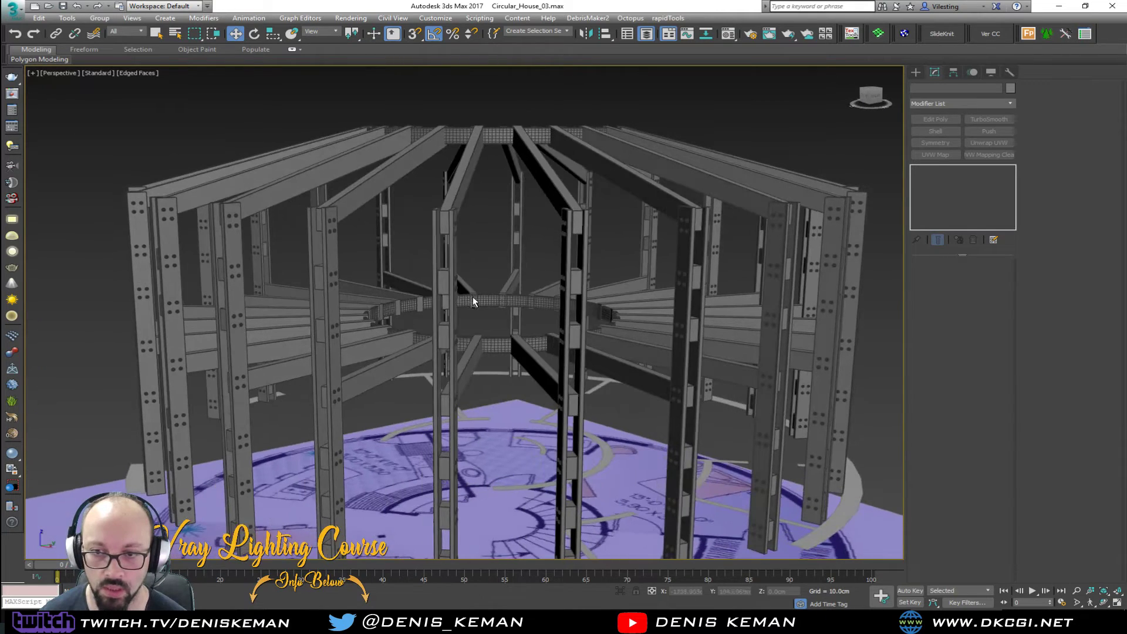
pyautogui.scroll(5, 440, 227)
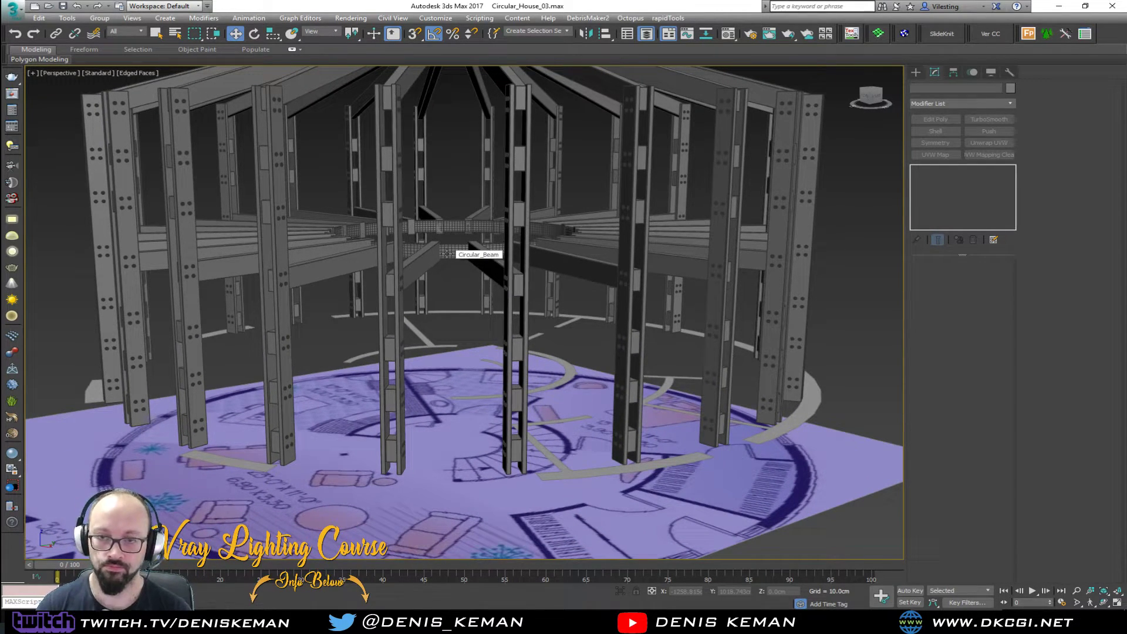
pyautogui.scroll(-4, 442, 251)
pyautogui.keyDown('alt'); pyautogui.moveTo(423, 253); pyautogui.dragTo(405, 238, button='middle'); pyautogui.keyUp('alt')
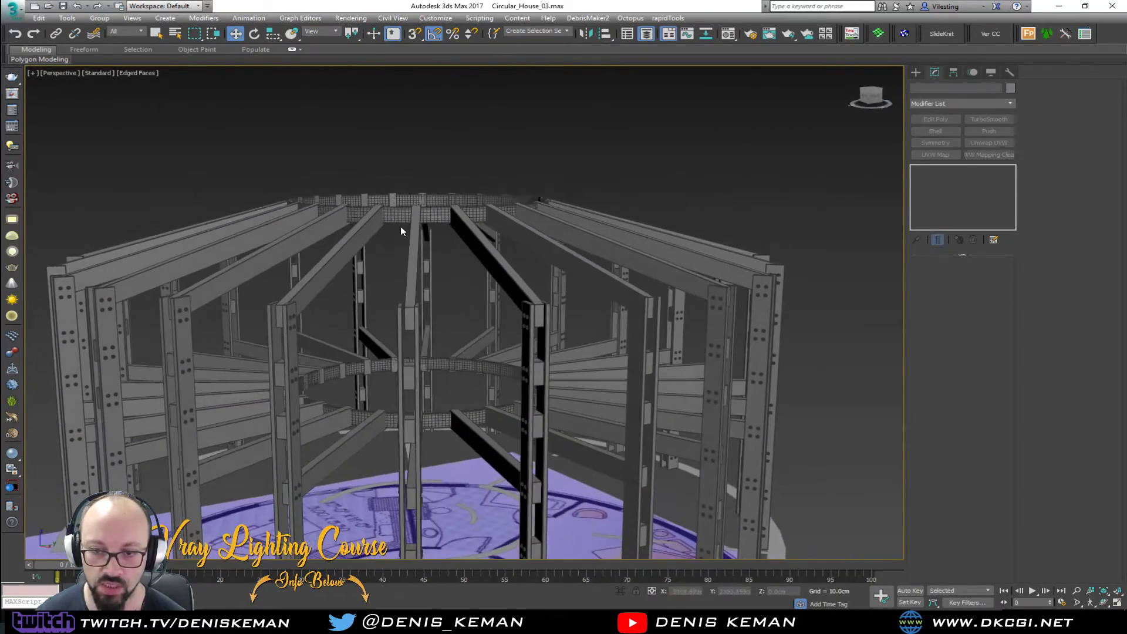
# - Compare the upper circular beam with the inner walls and stairs of the floor plan from the top
pyautogui.keyDown('alt'); pyautogui.moveTo(361, 200); pyautogui.dragTo(375, 286, button='middle'); pyautogui.keyUp('alt')
pyautogui.hotkey('alt', 'w')
pyautogui.hotkey('alt', 'w')
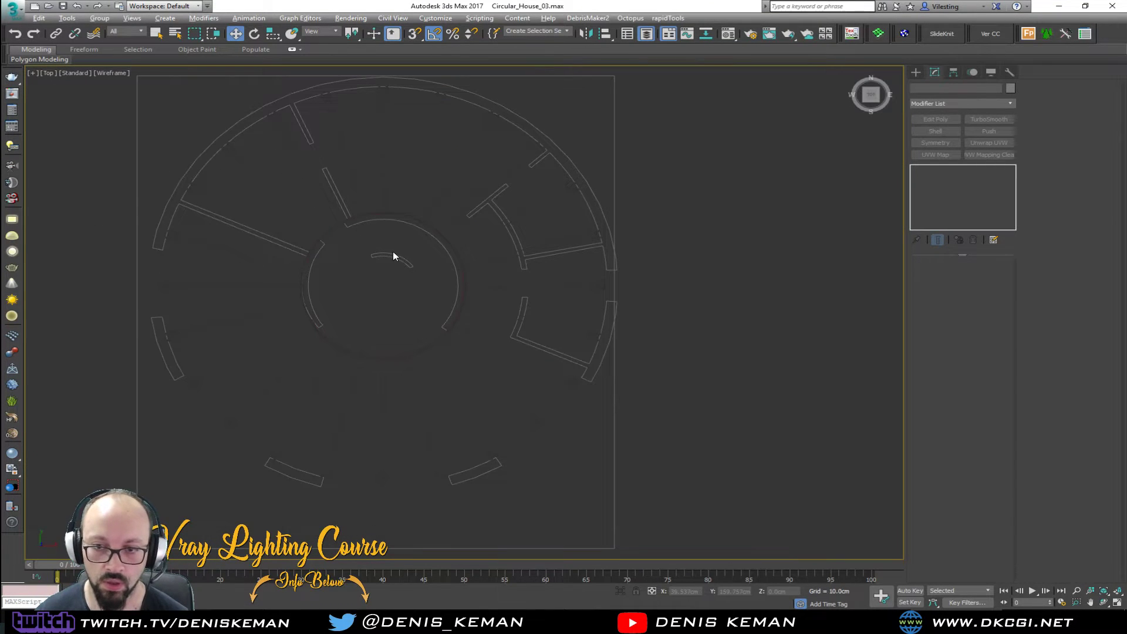
pyautogui.scroll(4, 373, 266)
pyautogui.scroll(1, 264, 210)
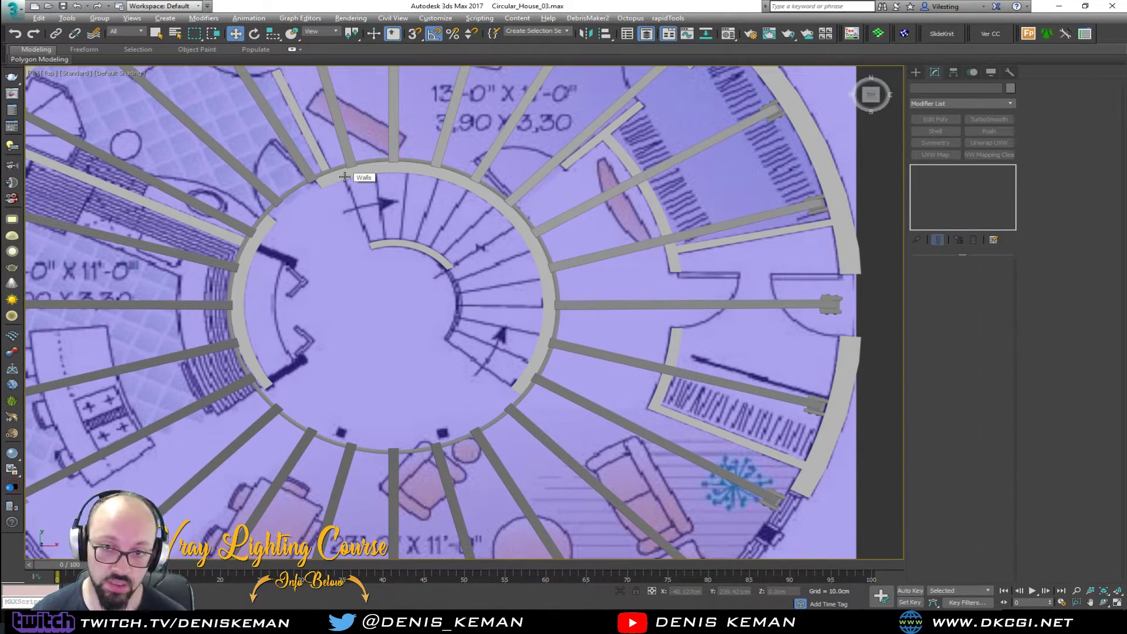
pyautogui.click(291, 190)
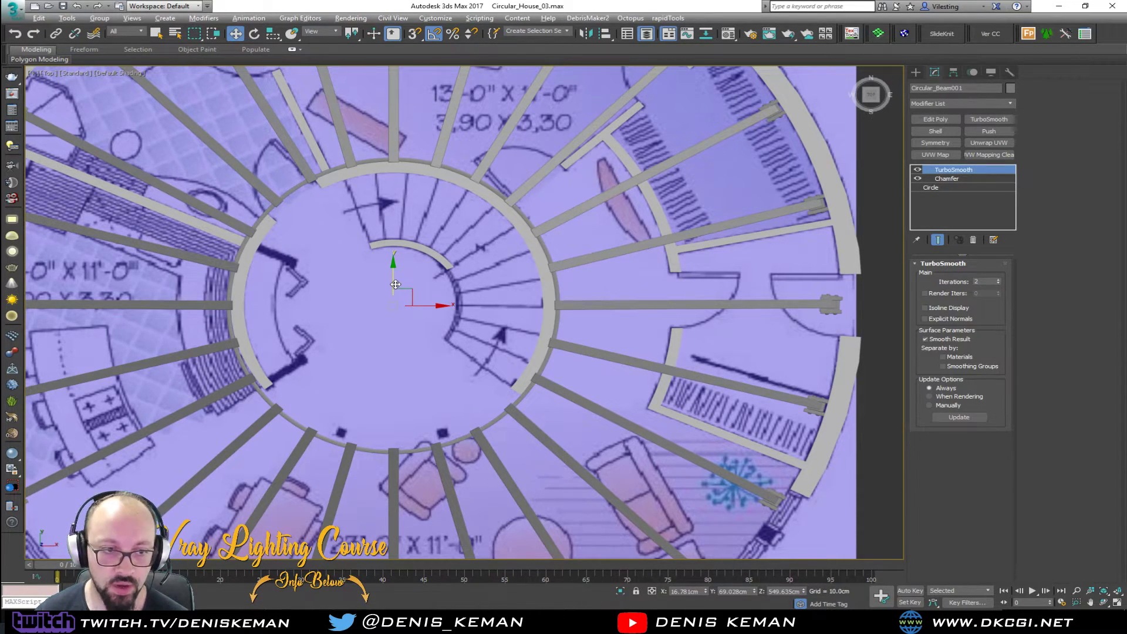
pyautogui.hotkey('alt', 'w')
pyautogui.middleClick(573, 363)
pyautogui.hotkey('alt', 'w')
pyautogui.keyDown('alt'); pyautogui.moveTo(506, 334); pyautogui.dragTo(493, 283, button='middle'); pyautogui.keyUp('alt')
pyautogui.click(645, 182)
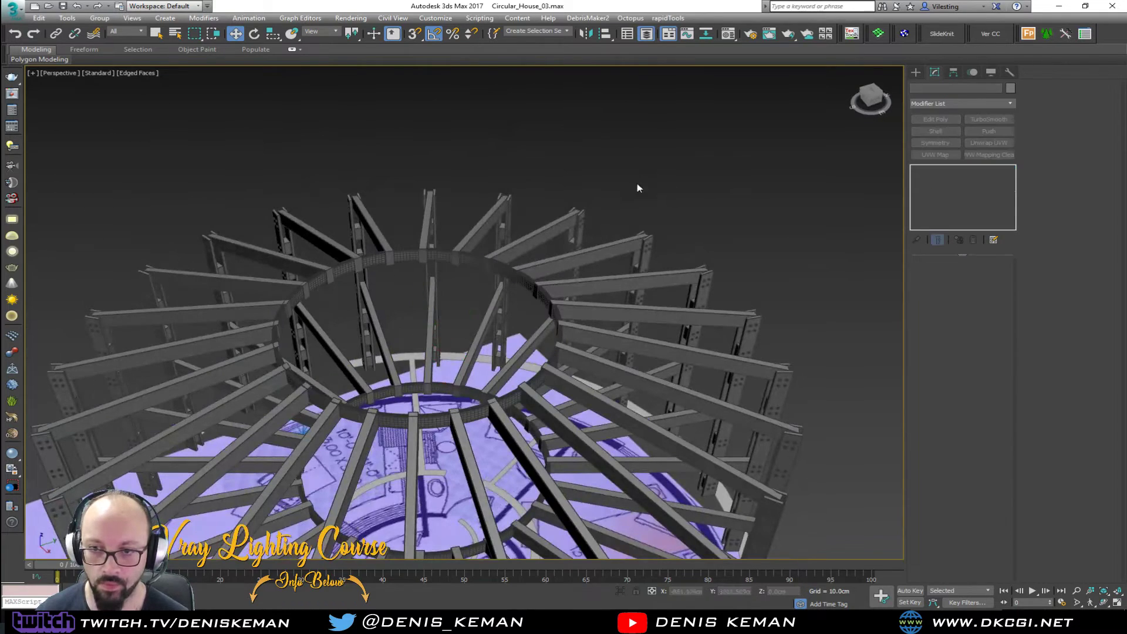
# - Scale the upper circular beam to about 98.7% in X and Y
pyautogui.click(466, 259)
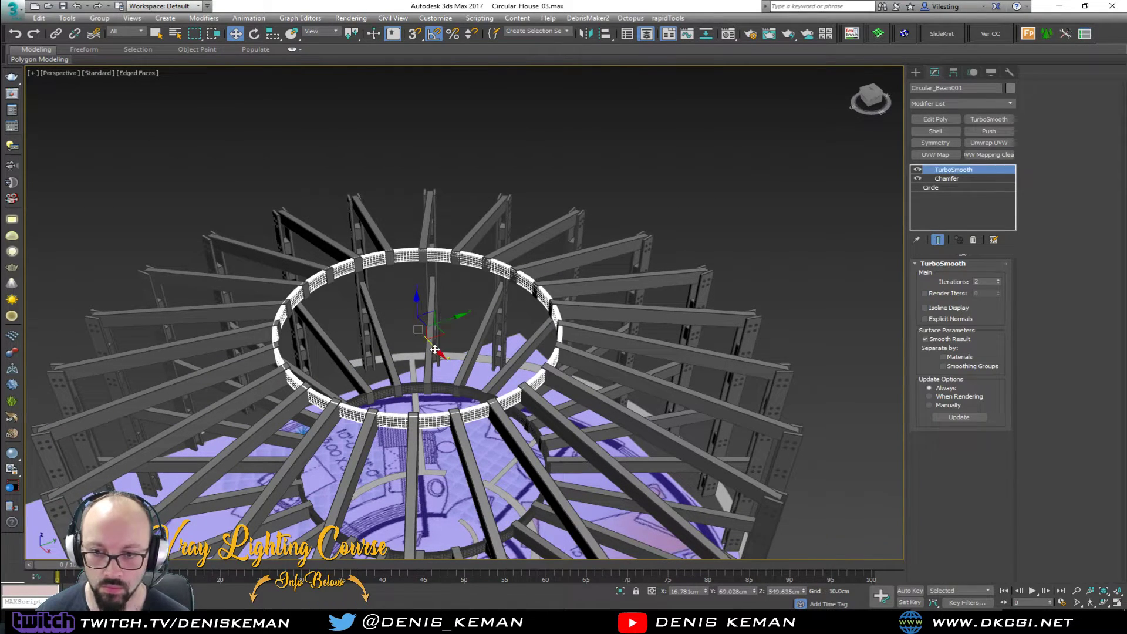
pyautogui.press('r')
pyautogui.moveTo(405, 344); pyautogui.dragTo(410, 353)
pyautogui.scroll(5, 409, 352)
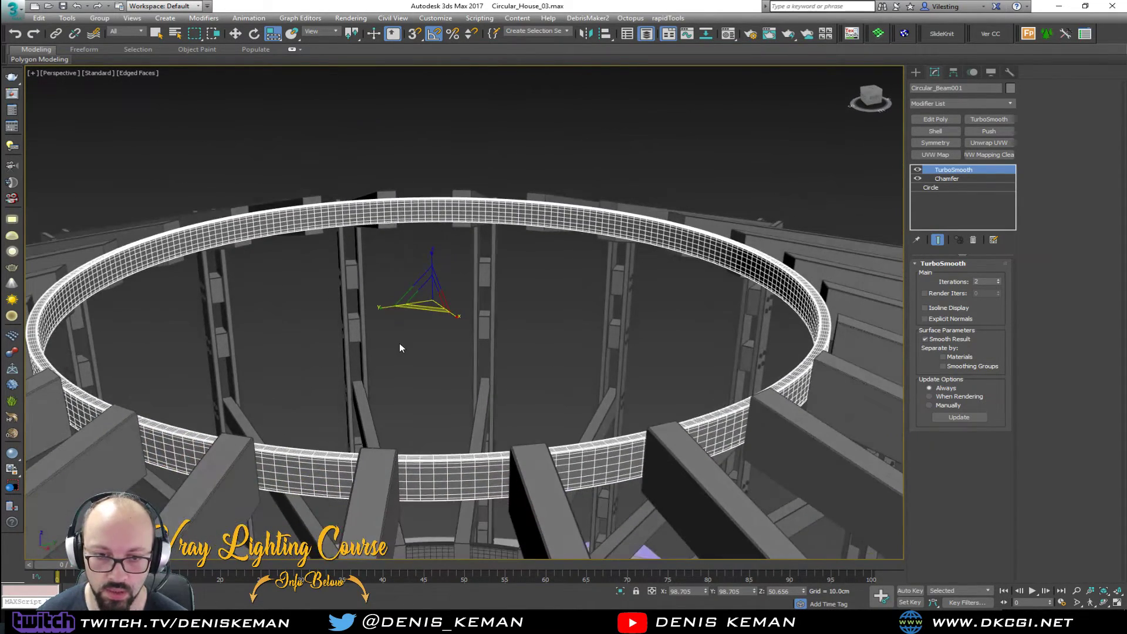
pyautogui.moveTo(419, 310); pyautogui.dragTo(418, 254, button='middle')
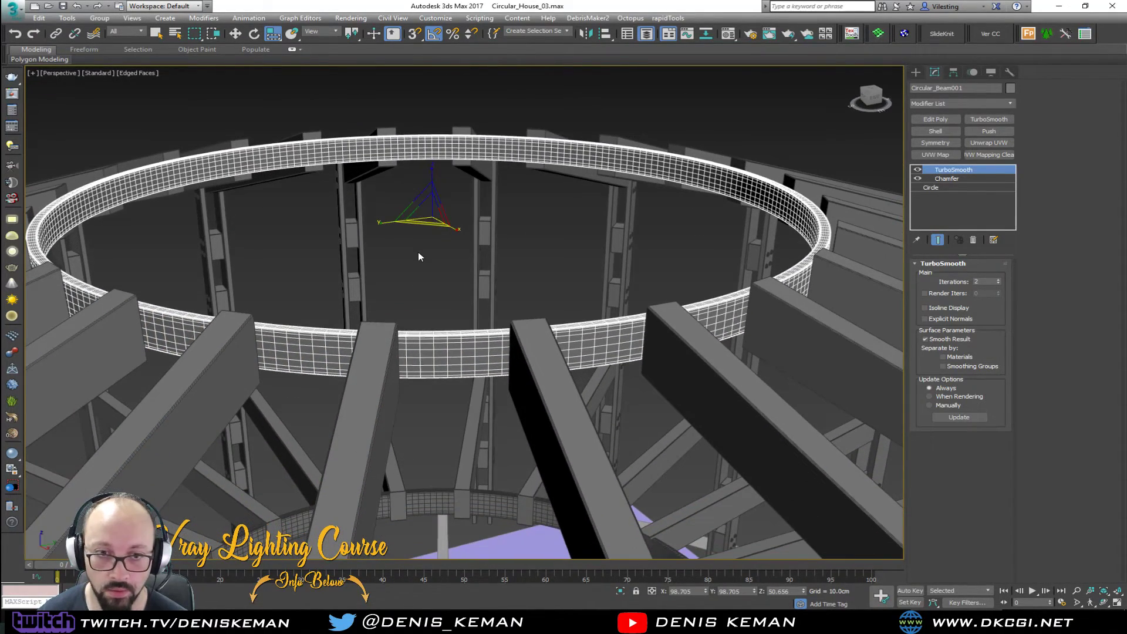
# - Try stretching the upper circular beam to 156% in Z, and undo the last two scalings
pyautogui.moveTo(435, 179); pyautogui.dragTo(437, 176)
pyautogui.rightClick(436, 176)
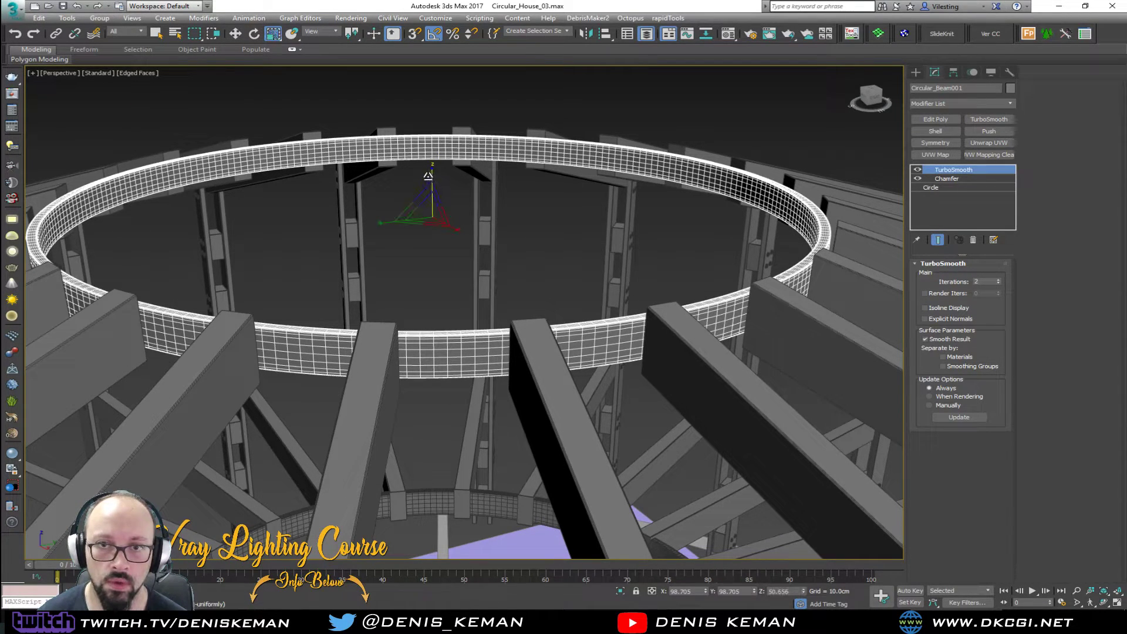
pyautogui.moveTo(433, 177); pyautogui.dragTo(429, 162)
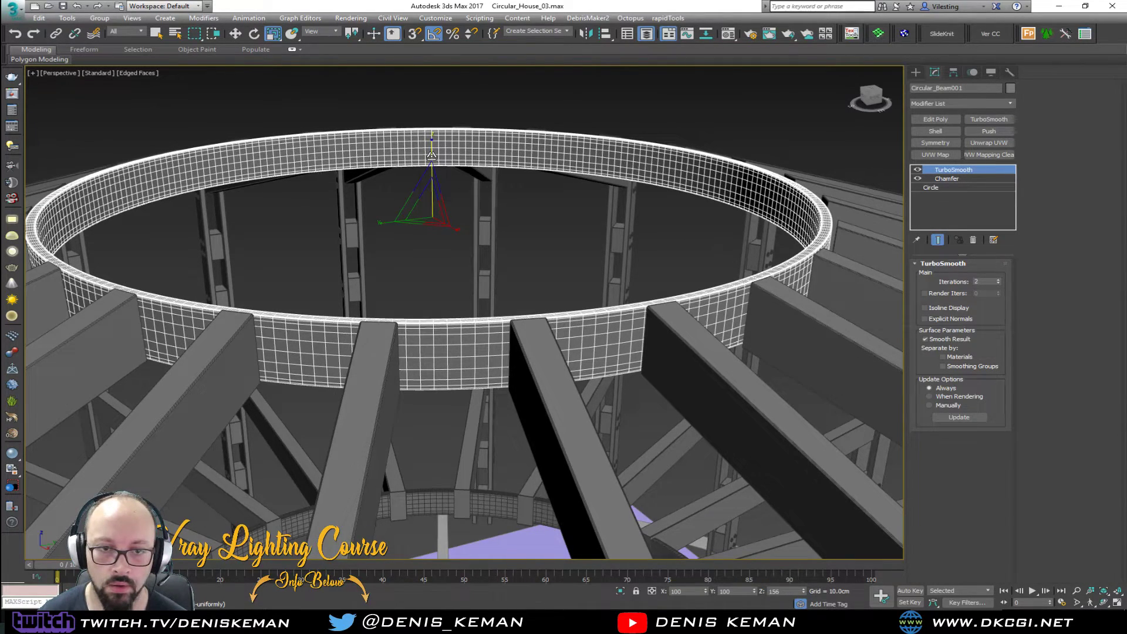
pyautogui.scroll(5, 428, 165)
pyautogui.keyDown('alt'); pyautogui.moveTo(429, 167); pyautogui.dragTo(443, 202, button='middle'); pyautogui.keyUp('alt')
pyautogui.hotkey('ctrl', 'z')
pyautogui.hotkey('ctrl', 'z')
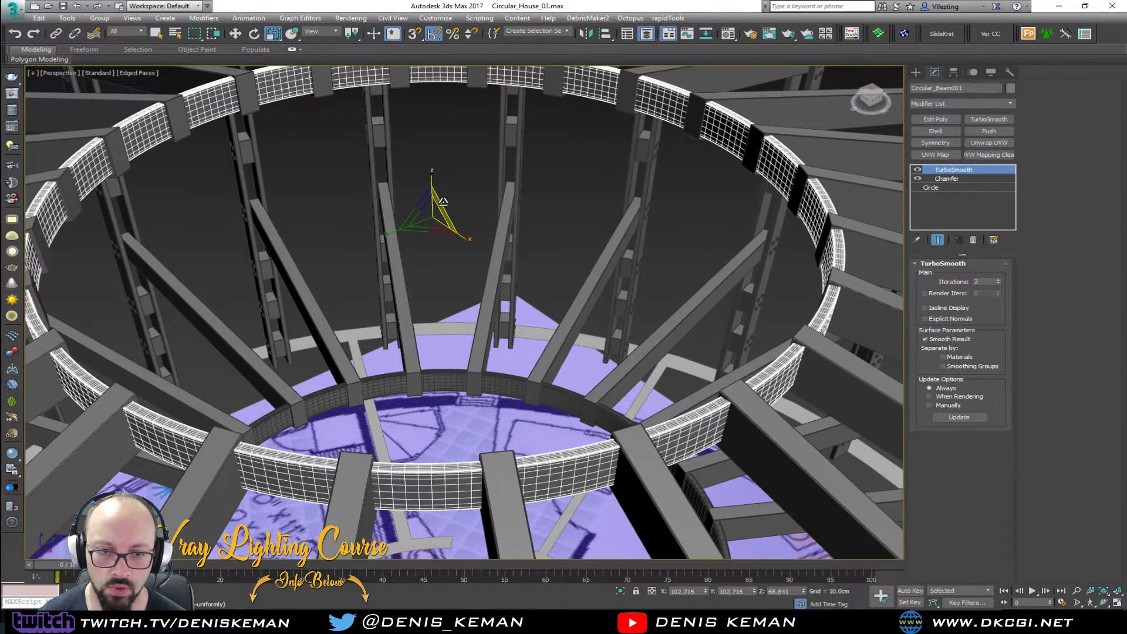
# - Scale the upper circular beam to 96% in X and Y, stretch it taller in Z, and deselect it
pyautogui.click(270, 36)
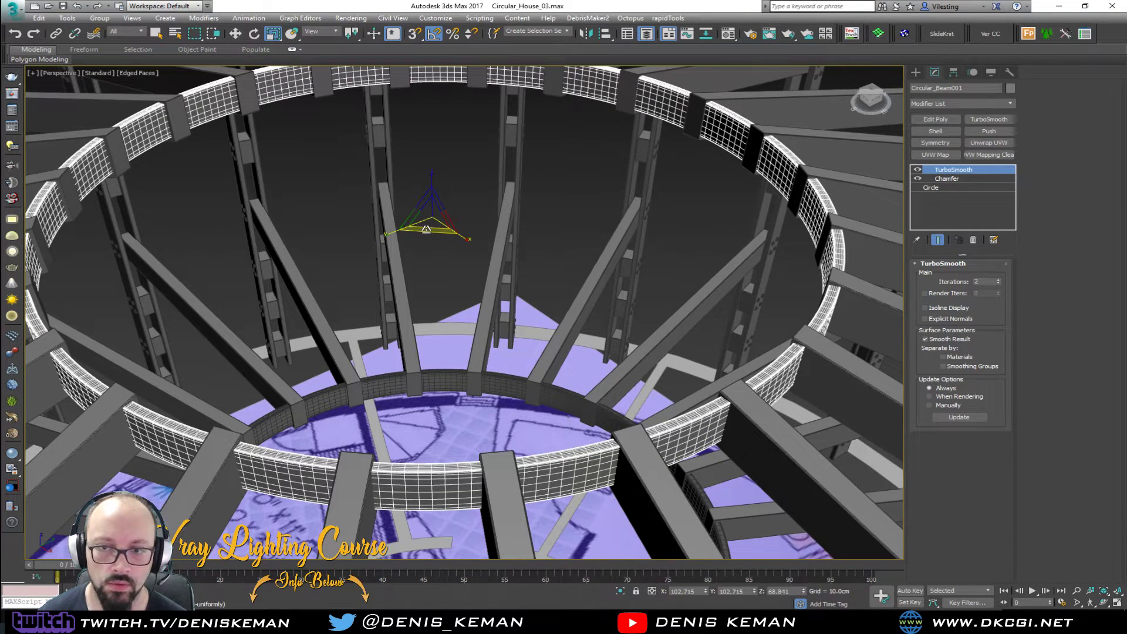
pyautogui.moveTo(426, 228)
pyautogui.mouseDown()
pyautogui.moveTo(426, 214)
pyautogui.moveTo(425, 228)
pyautogui.mouseUp()
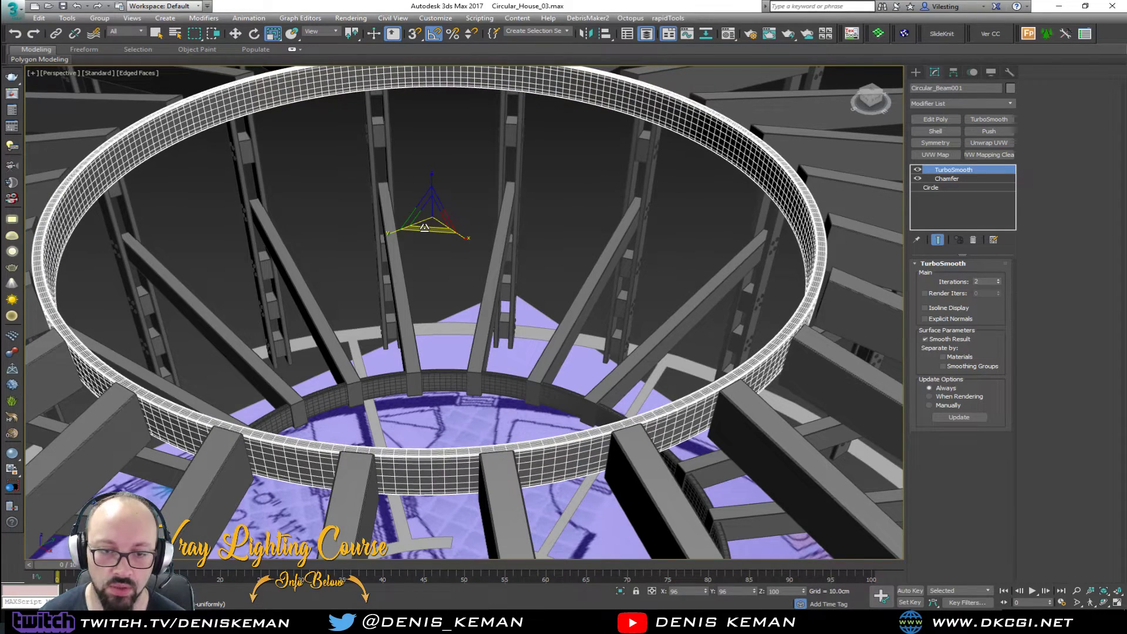
pyautogui.moveTo(432, 180); pyautogui.dragTo(433, 161)
pyautogui.scroll(-6, 550, 251)
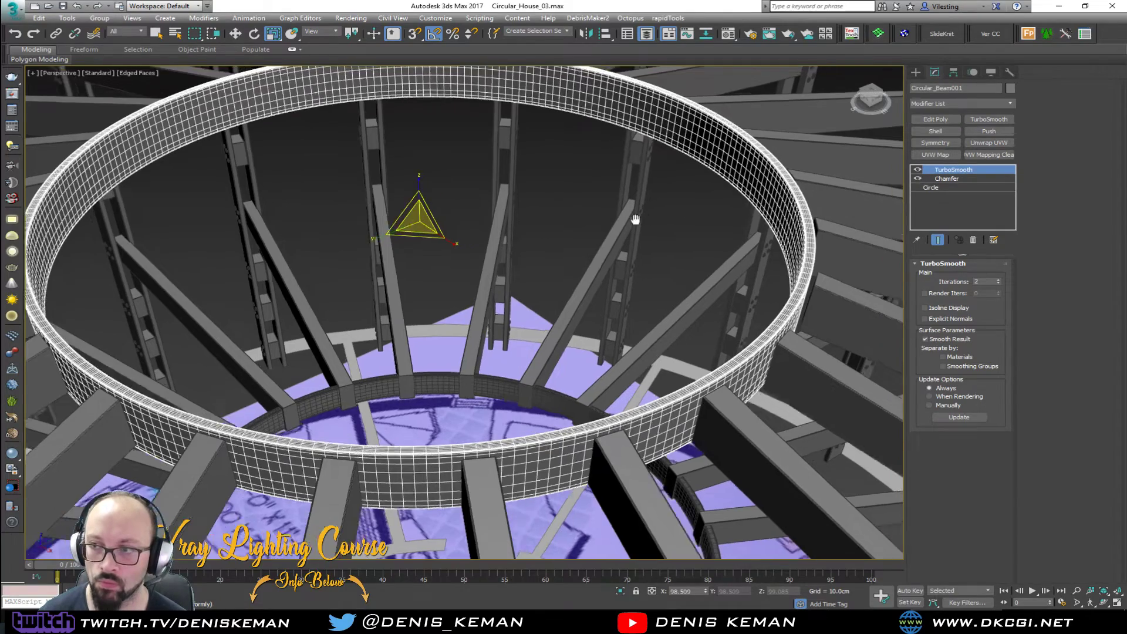
pyautogui.click(550, 252)
# - Examine the resized upper ring, sloped roof beams and columns around the whole steel frame
pyautogui.scroll(-8, 495, 269)
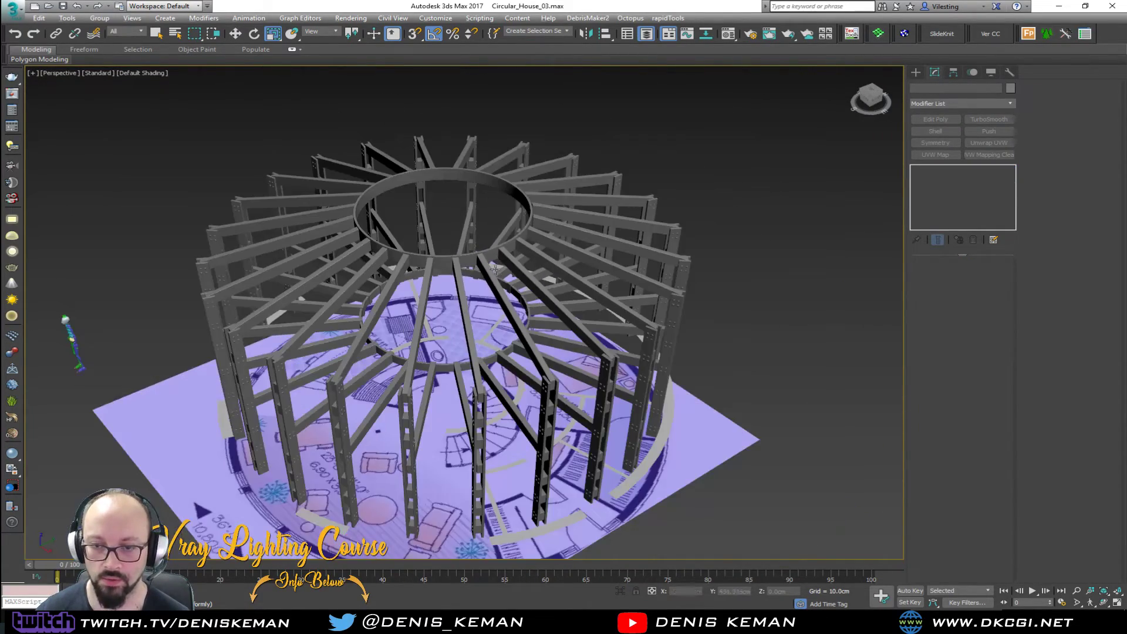
pyautogui.keyDown('alt'); pyautogui.moveTo(495, 269); pyautogui.dragTo(477, 242, button='middle'); pyautogui.keyUp('alt')
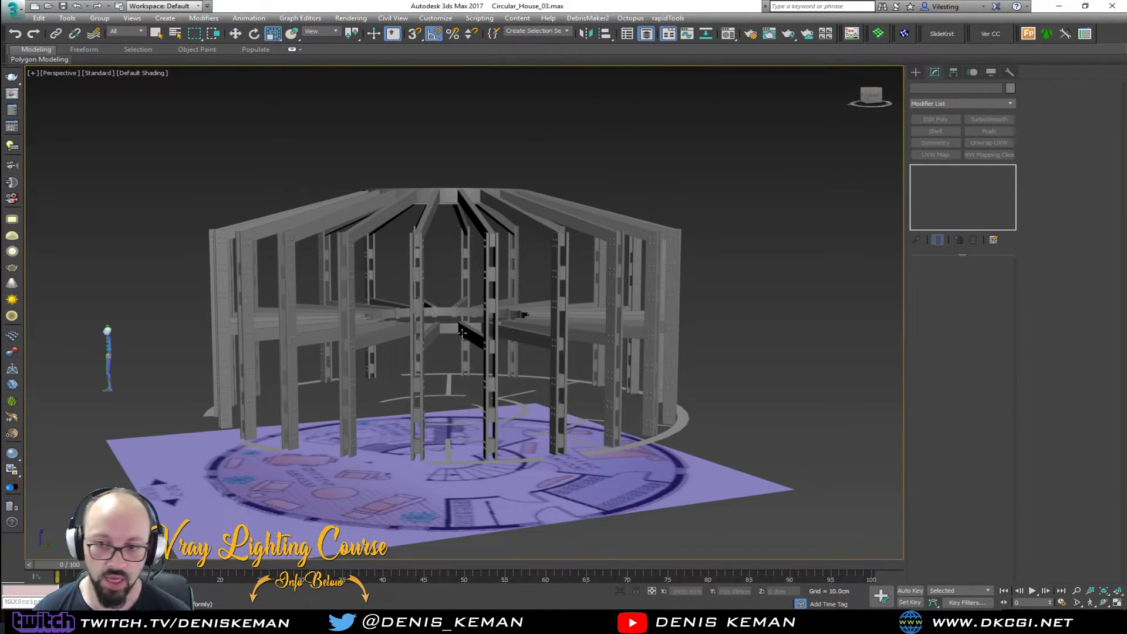
pyautogui.scroll(6, 462, 333)
pyautogui.scroll(-3, 446, 254)
pyautogui.keyDown('alt'); pyautogui.moveTo(440, 249); pyautogui.dragTo(390, 256, button='middle'); pyautogui.keyUp('alt')
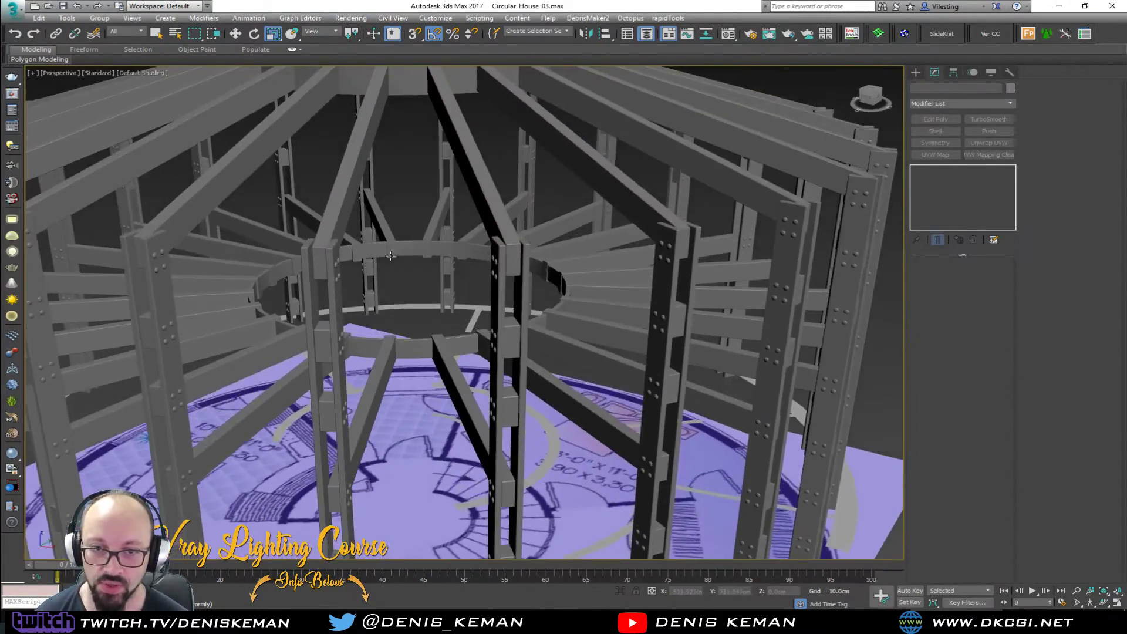
pyautogui.scroll(-5, 390, 256)
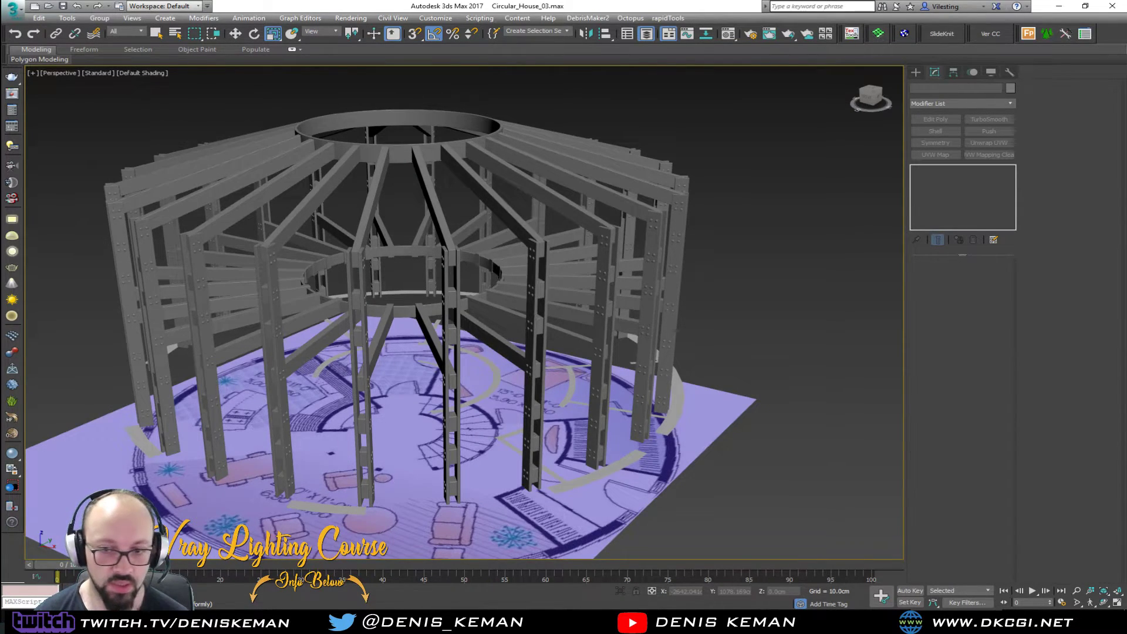
# - Hide the steel frame and turn the Shell modifier of the Walls object back on
pyautogui.hotkey('ctrl', 'z')
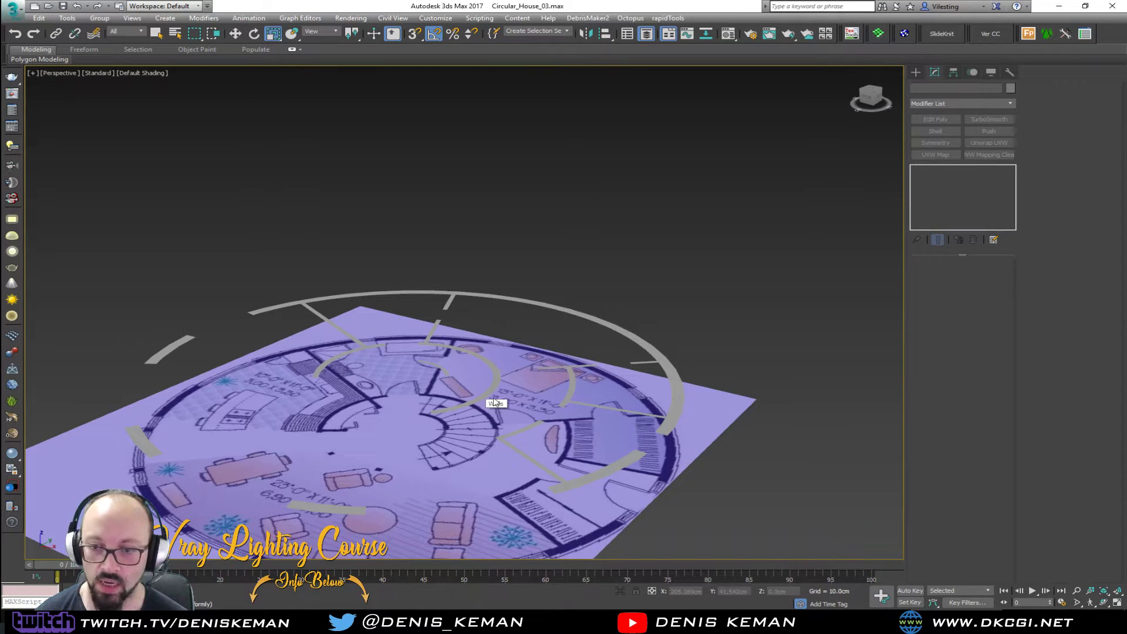
pyautogui.click(589, 333)
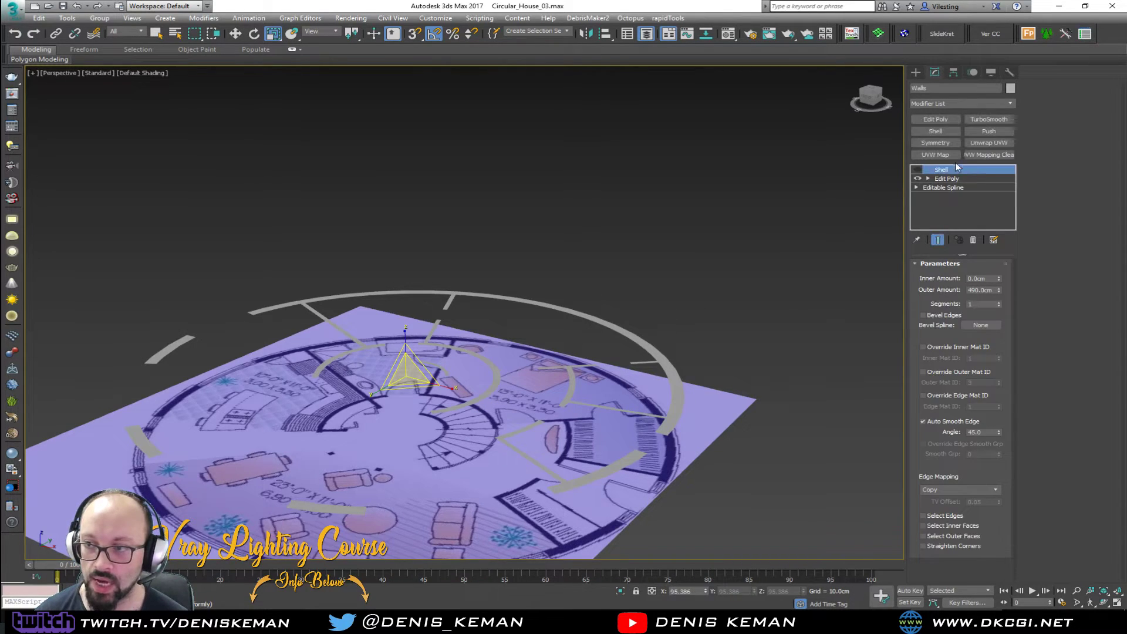
pyautogui.click(919, 169)
pyautogui.click(714, 233)
# - Examine the full-height walls against the floor plan from above and from the front
pyautogui.keyDown('alt'); pyautogui.moveTo(316, 265); pyautogui.dragTo(362, 302, button='middle'); pyautogui.keyUp('alt')
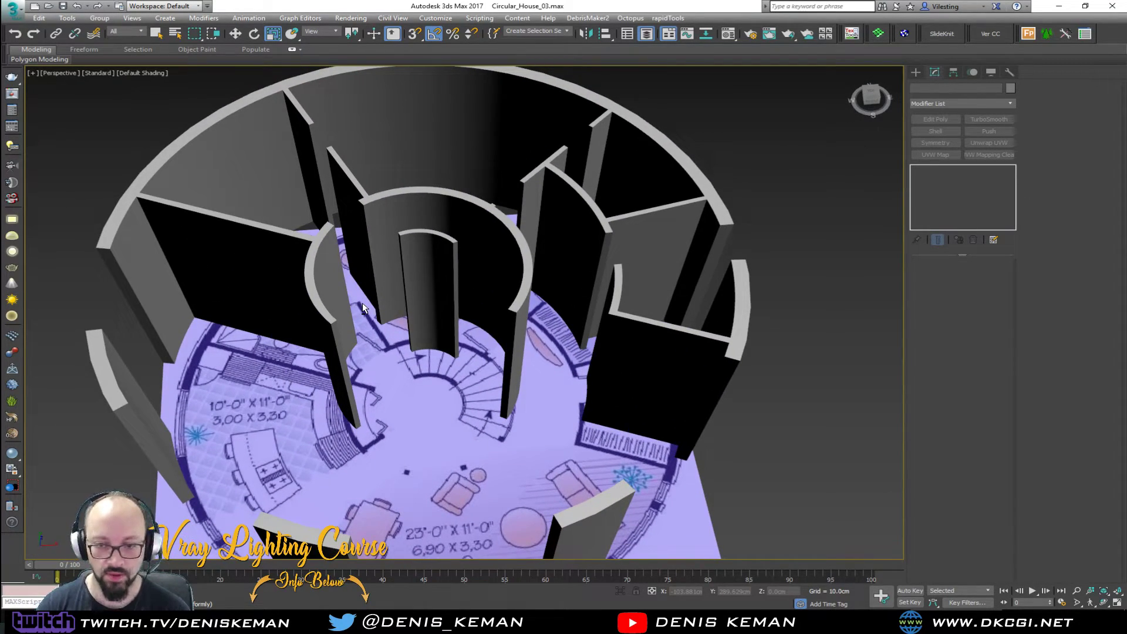
pyautogui.scroll(4, 362, 302)
pyautogui.scroll(-4, 362, 301)
pyautogui.keyDown('alt'); pyautogui.moveTo(385, 289); pyautogui.dragTo(377, 323, button='middle'); pyautogui.keyUp('alt')
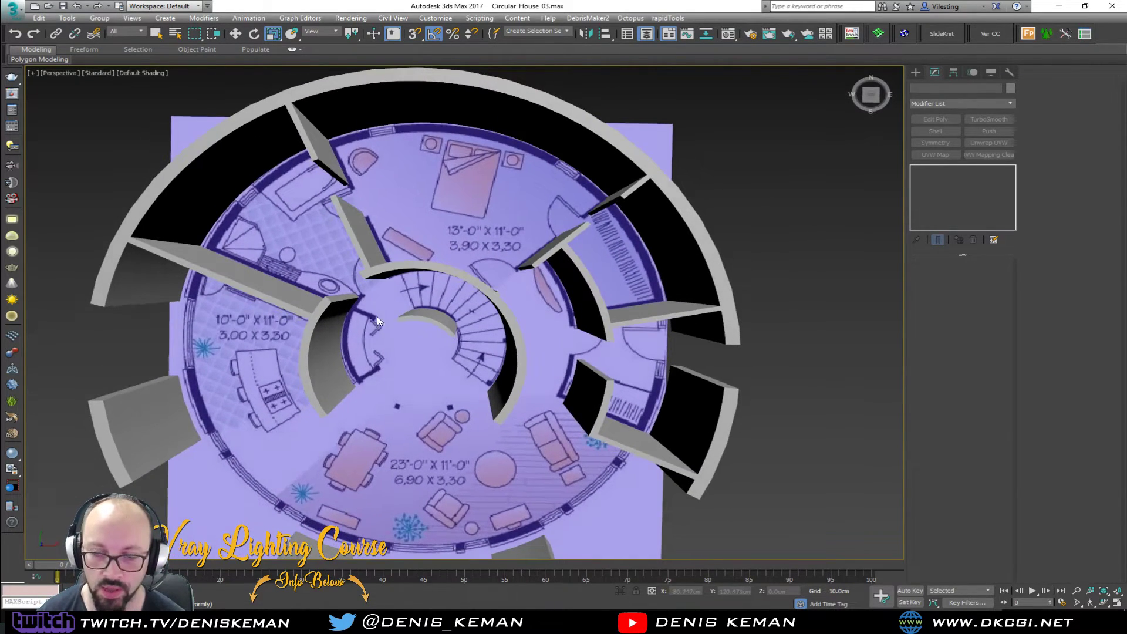
pyautogui.keyDown('alt'); pyautogui.moveTo(530, 464); pyautogui.dragTo(476, 274, button='middle'); pyautogui.keyUp('alt')
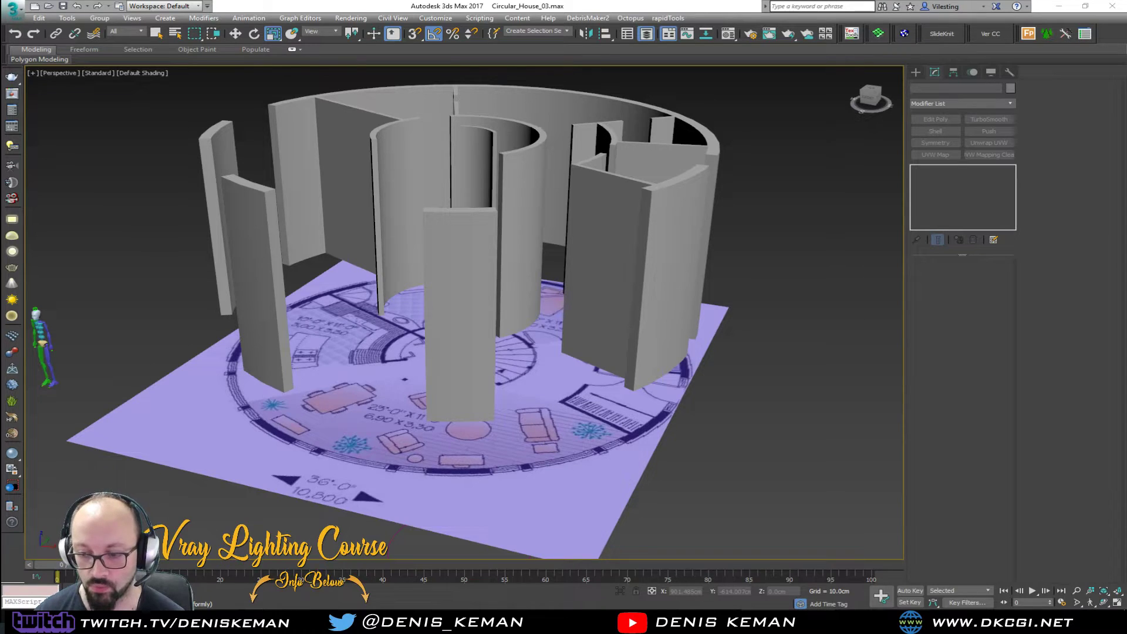
# - Switch to Windows Photo Viewer and review the reference photos from Ciruclar_Design_Wood to Yurt_Design_02
pyautogui.moveTo(0, 75); pyautogui.dragTo(741, 75)
pyautogui.scroll(-3, 489, 206)
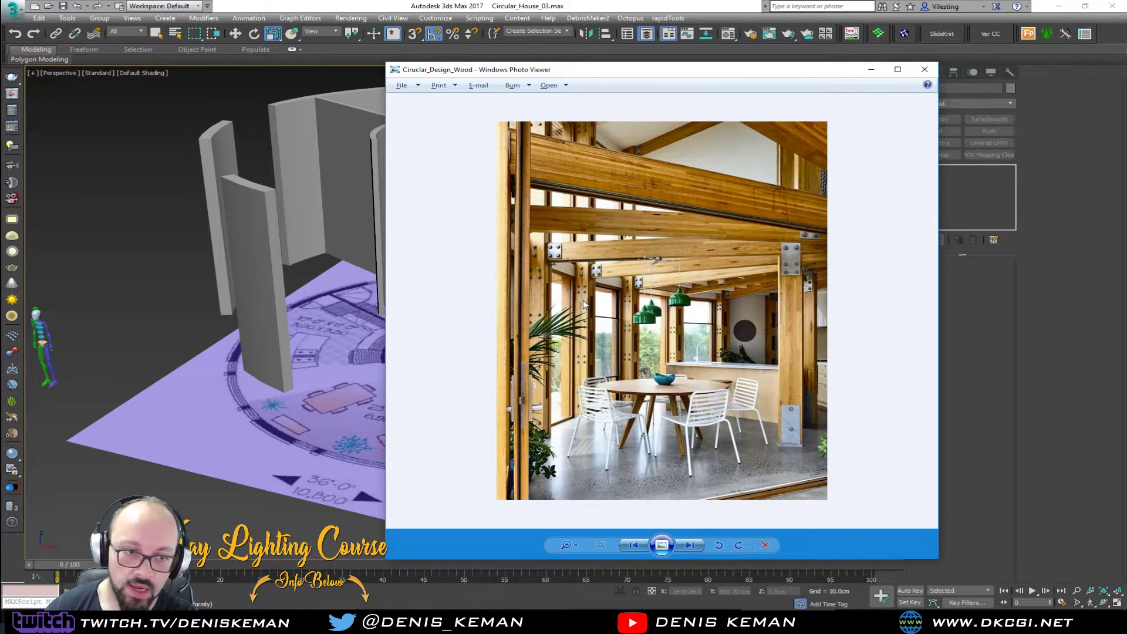
pyautogui.press('Right')
pyautogui.press('Right')
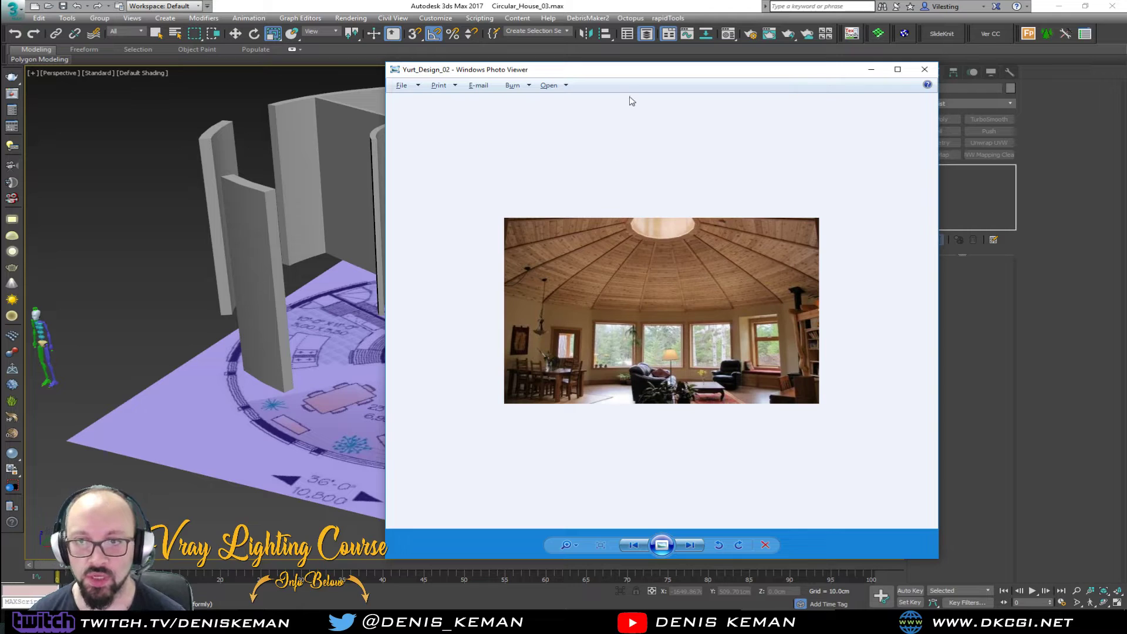
pyautogui.moveTo(645, 76); pyautogui.dragTo(0, 76)
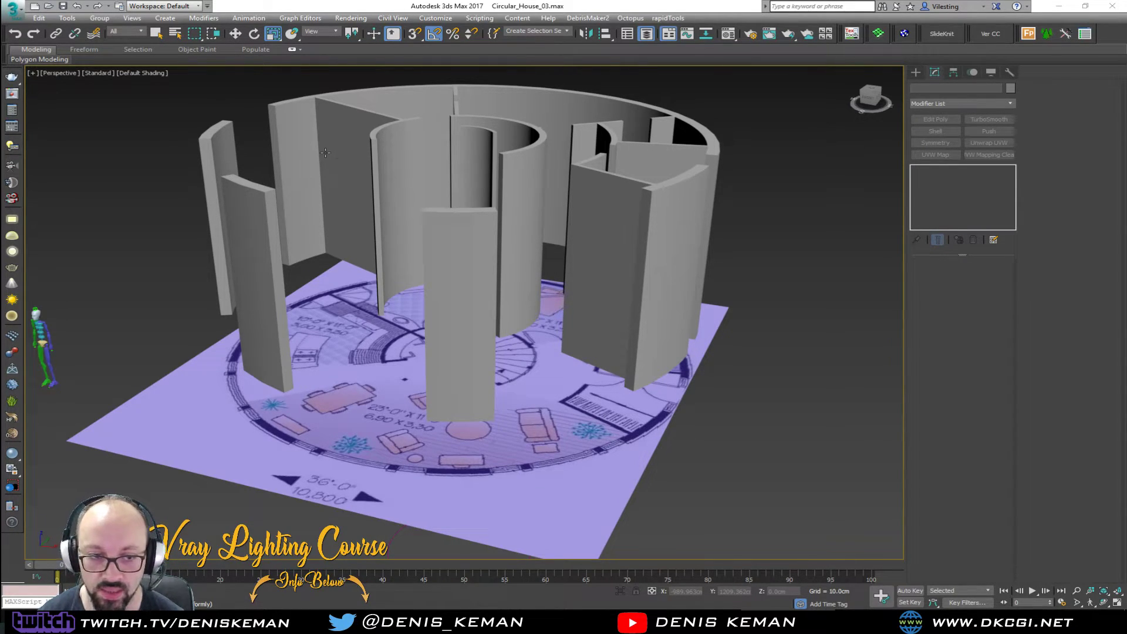
# - Examine the kitchen and living area of the floor plan between the walls from above
pyautogui.moveTo(365, 225)
pyautogui.keyDown('alt'); pyautogui.mouseDown(button='middle')
pyautogui.moveTo(340, 276)
pyautogui.moveTo(358, 264)
pyautogui.moveTo(360, 286)
pyautogui.moveTo(354, 222)
pyautogui.moveTo(363, 244)
pyautogui.mouseUp(button='middle'); pyautogui.keyUp('alt')
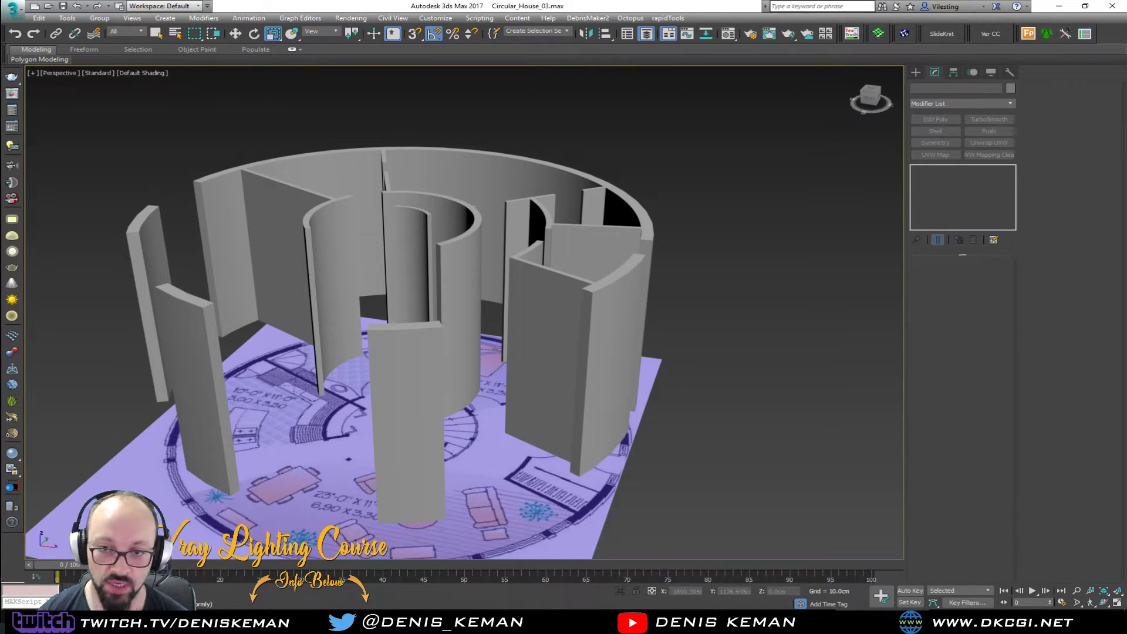
pyautogui.scroll(5, 518, 252)
pyautogui.scroll(-5, 518, 251)
pyautogui.keyDown('alt'); pyautogui.moveTo(536, 249); pyautogui.dragTo(444, 263, button='middle'); pyautogui.keyUp('alt')
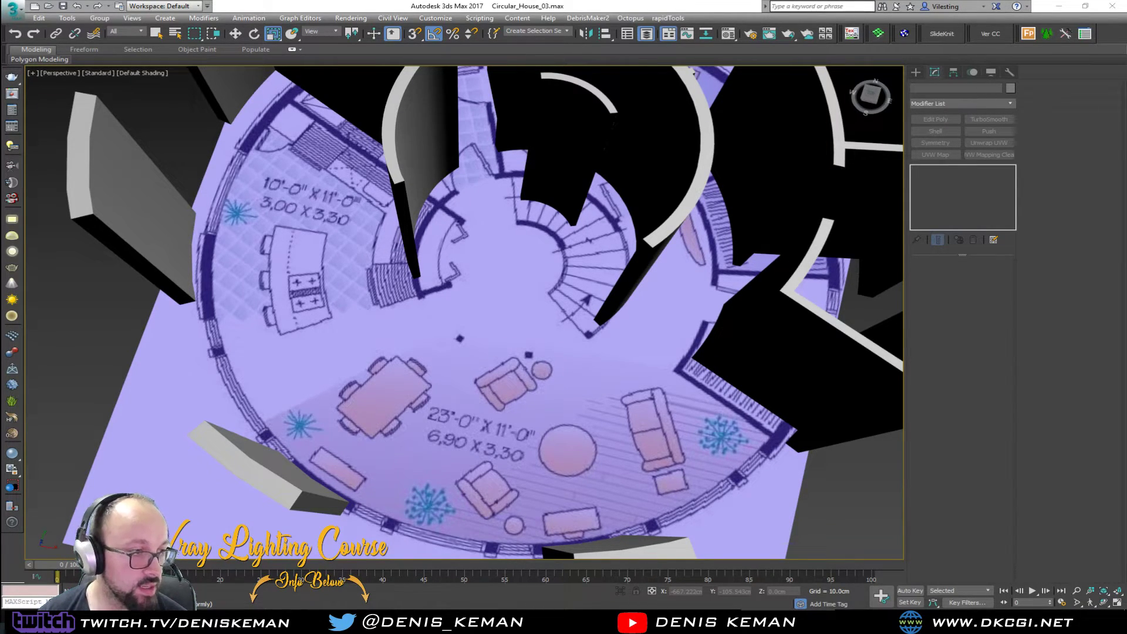
# - Review the reference photos from Circular_Design_01 to Ciruclar_Design_Wood, inspect the latter's timber columns and beams closely, and close the photo viewer
pyautogui.moveTo(0, 76); pyautogui.dragTo(519, 77)
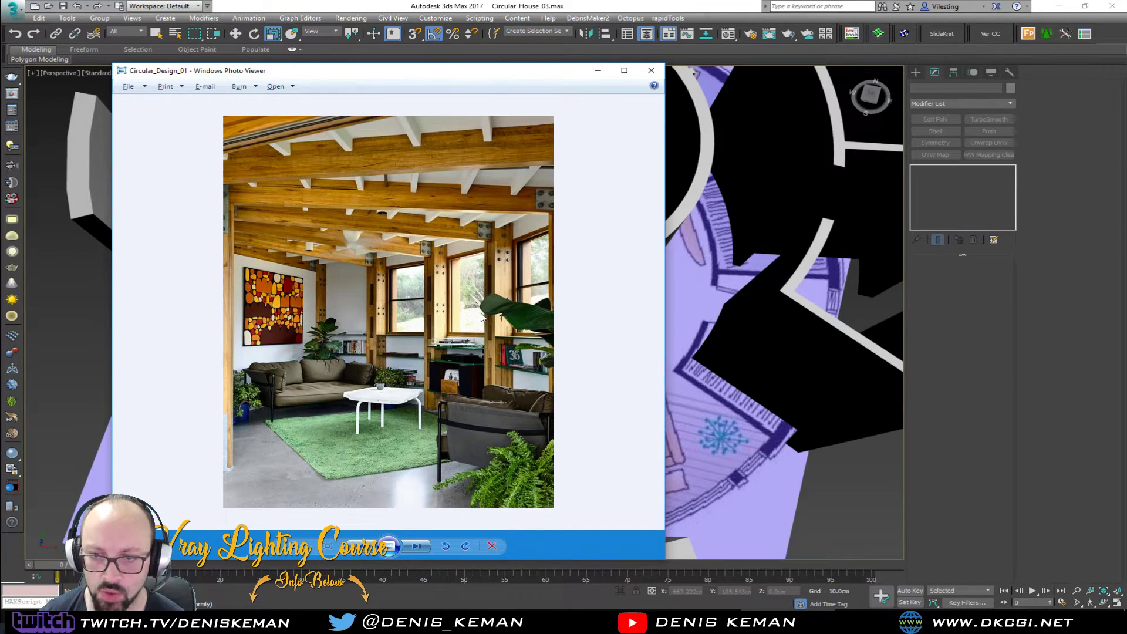
pyautogui.press('Right')
pyautogui.press('Right')
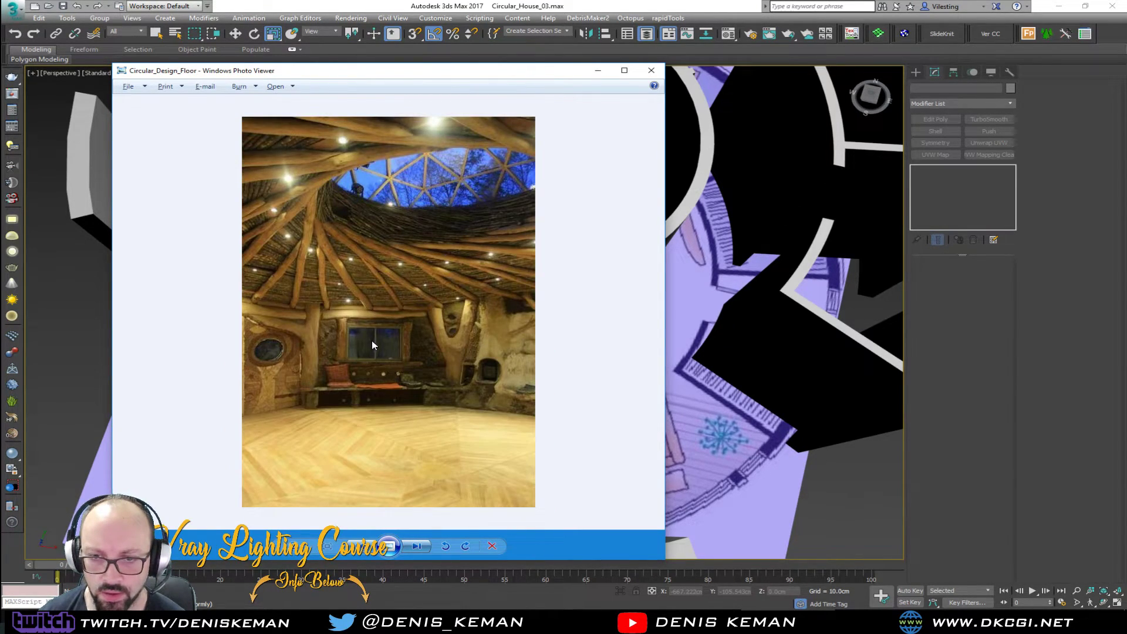
pyautogui.press('Right')
pyautogui.press('Right')
pyautogui.press('Right')
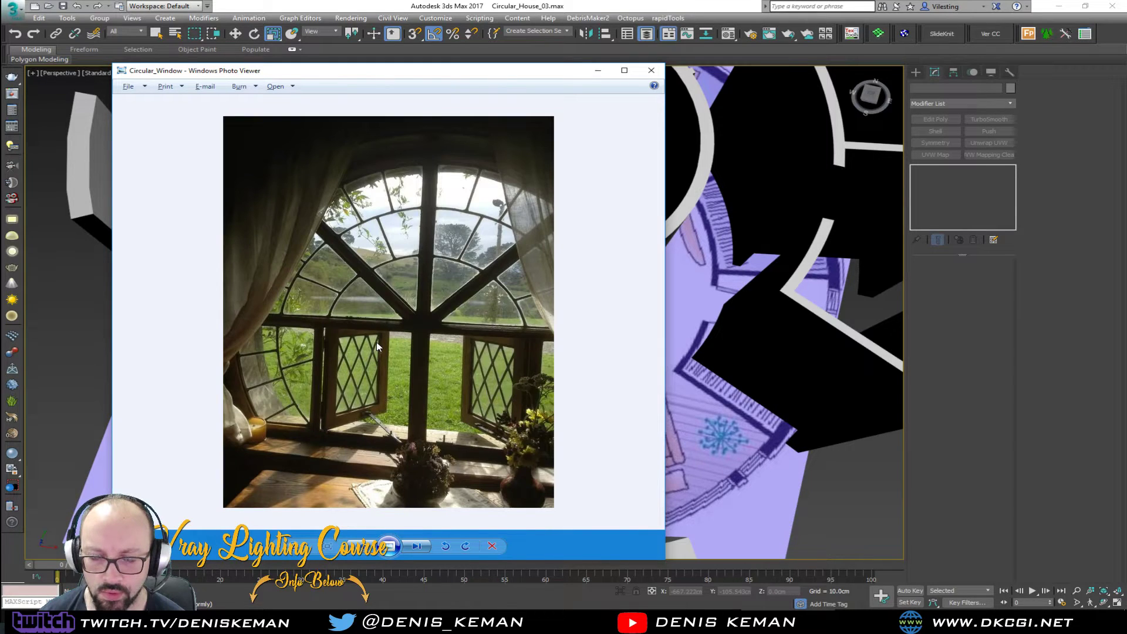
pyautogui.press('Right')
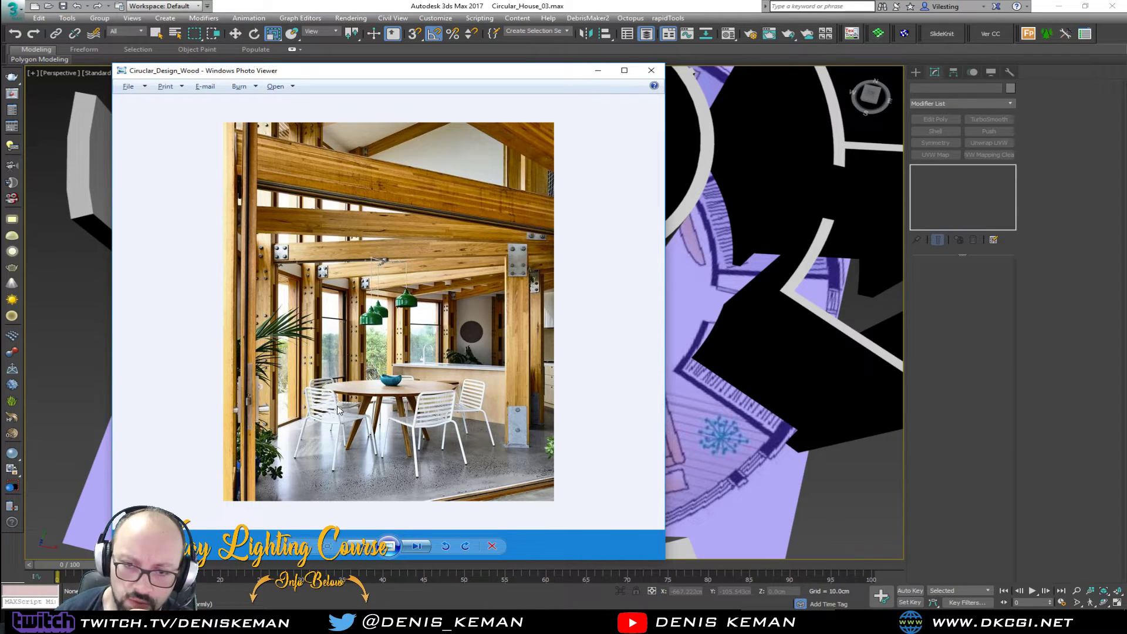
pyautogui.scroll(1, 323, 302)
pyautogui.scroll(2, 322, 301)
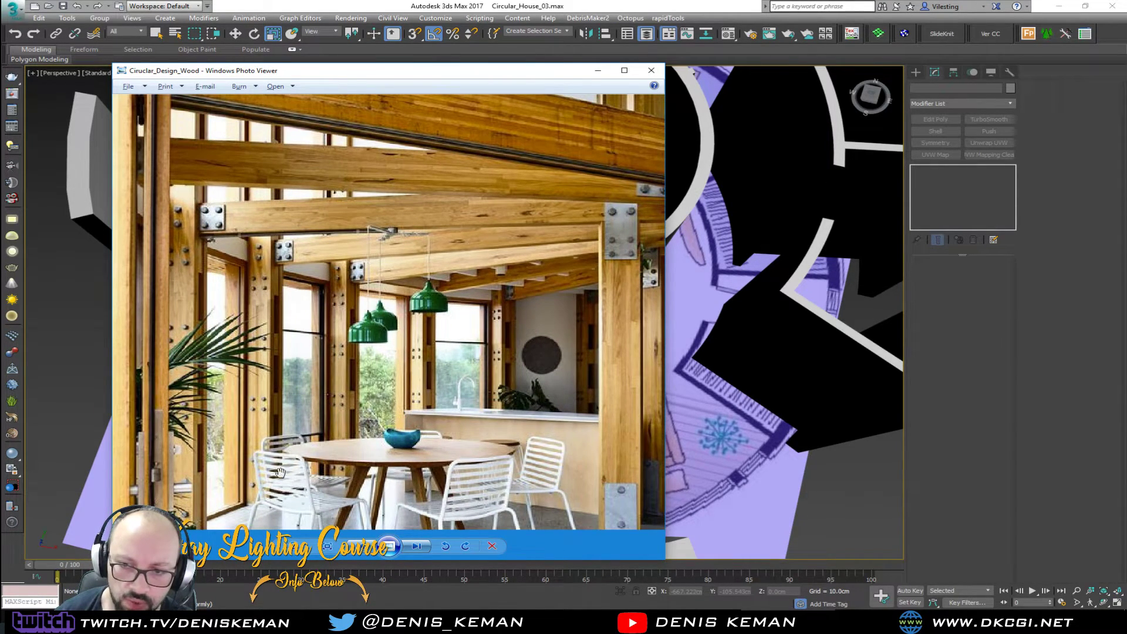
pyautogui.click(651, 71)
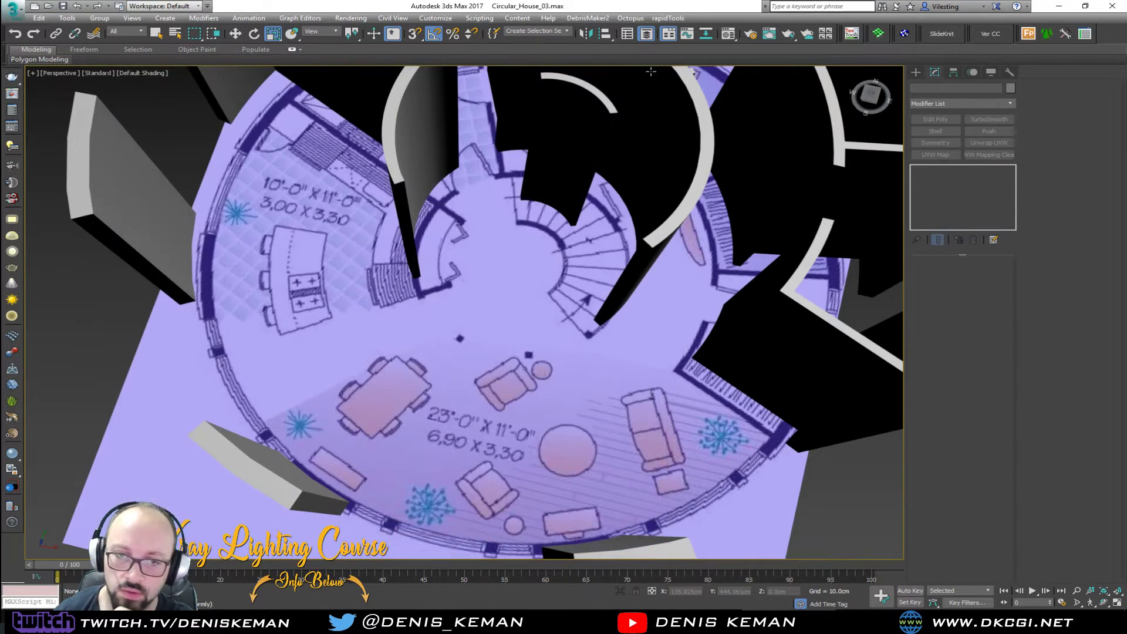
# - Examine the living area, stairs and column positions along the outer wall of the floor plan in the Top view
pyautogui.keyDown('alt'); pyautogui.moveTo(413, 322); pyautogui.dragTo(465, 221, button='middle'); pyautogui.keyUp('alt')
pyautogui.hotkey('alt', 'w')
pyautogui.moveTo(244, 267); pyautogui.dragTo(294, 162, button='middle')
pyautogui.scroll(-2, 293, 162)
pyautogui.hotkey('alt', 'w')
pyautogui.moveTo(356, 277); pyautogui.dragTo(446, 225, button='middle')
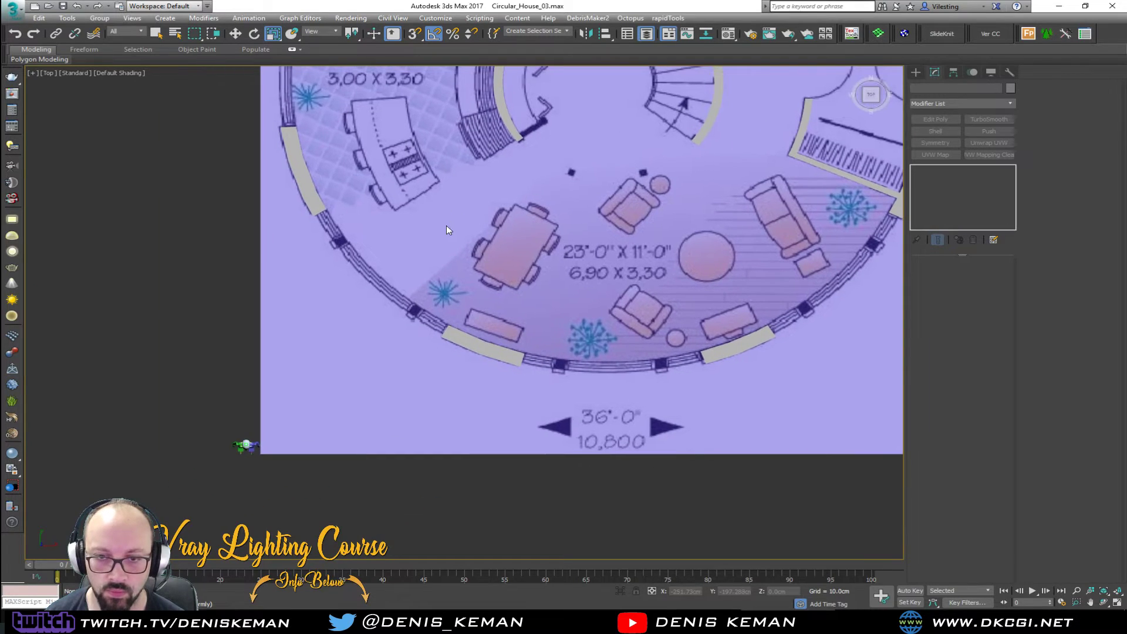
pyautogui.scroll(2, 444, 223)
pyautogui.moveTo(496, 169); pyautogui.dragTo(379, 265, button='middle')
pyautogui.scroll(-2, 380, 265)
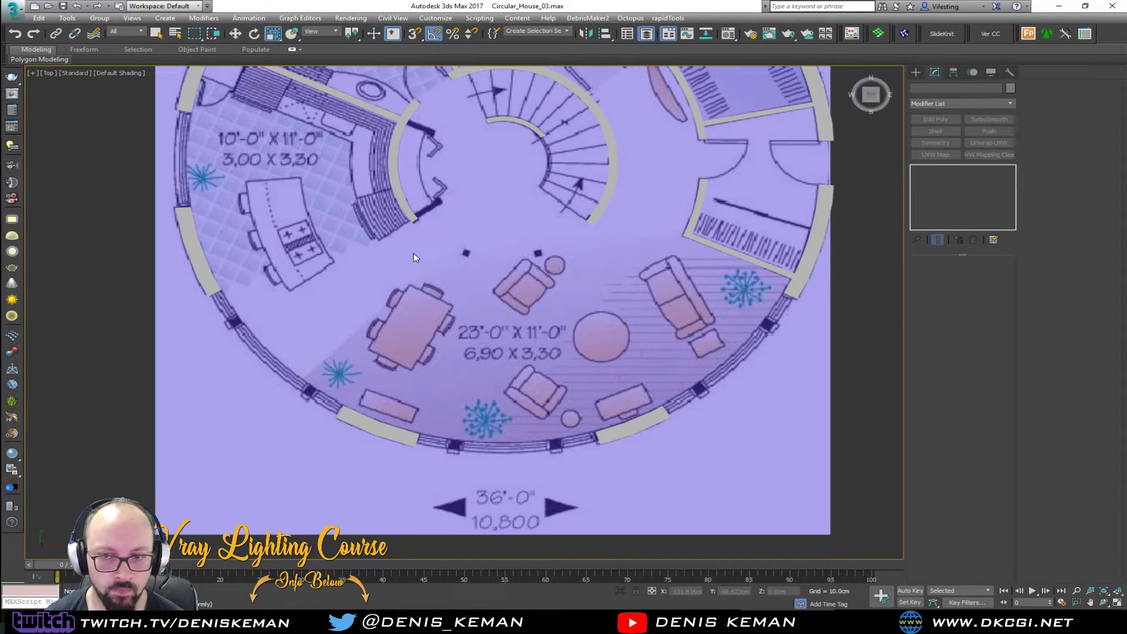
# - Return to the full-size Perspective view and examine the walls and the two small posts drawn by the living area
pyautogui.hotkey('alt', 'w')
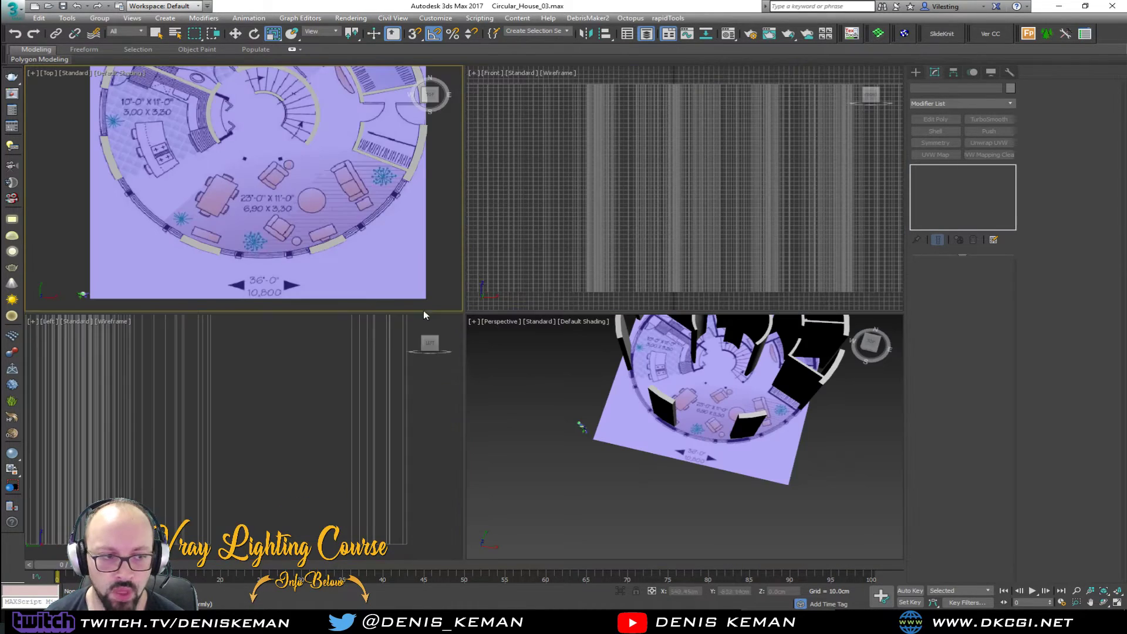
pyautogui.keyDown('alt'); pyautogui.moveTo(584, 423); pyautogui.dragTo(492, 378, button='middle'); pyautogui.keyUp('alt')
pyautogui.hotkey('alt', 'w')
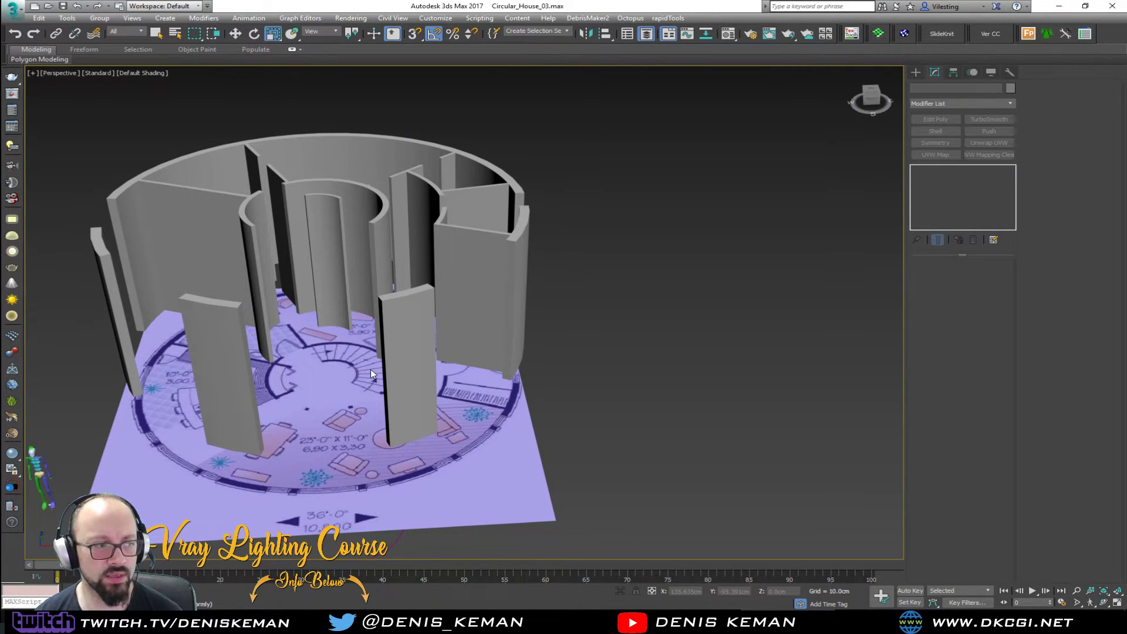
pyautogui.keyDown('alt'); pyautogui.moveTo(277, 442); pyautogui.dragTo(251, 427, button='middle'); pyautogui.keyUp('alt')
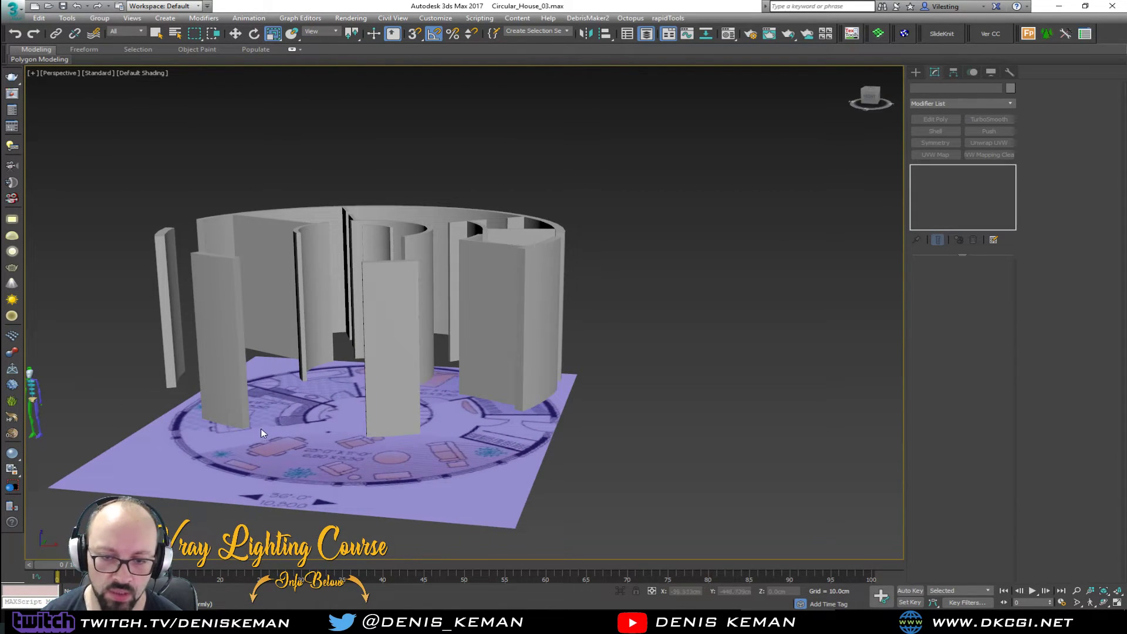
pyautogui.keyDown('alt'); pyautogui.moveTo(261, 269); pyautogui.dragTo(199, 385, button='middle'); pyautogui.keyUp('alt')
pyautogui.keyDown('alt'); pyautogui.moveTo(309, 375); pyautogui.dragTo(392, 365, button='middle'); pyautogui.keyUp('alt')
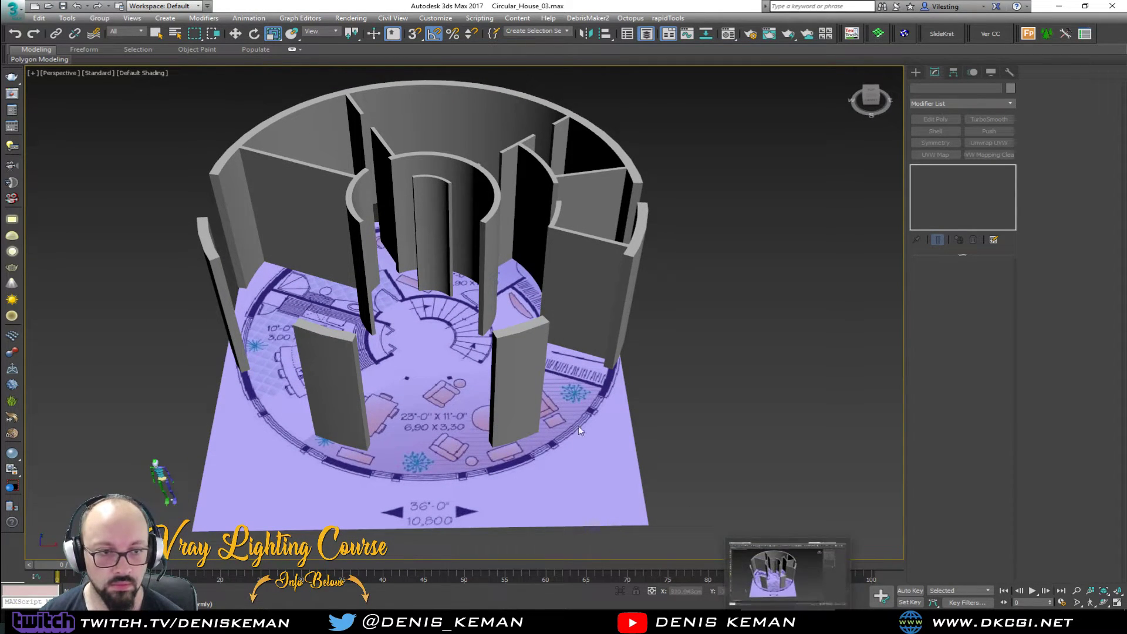
pyautogui.moveTo(395, 386); pyautogui.dragTo(407, 360, button='middle')
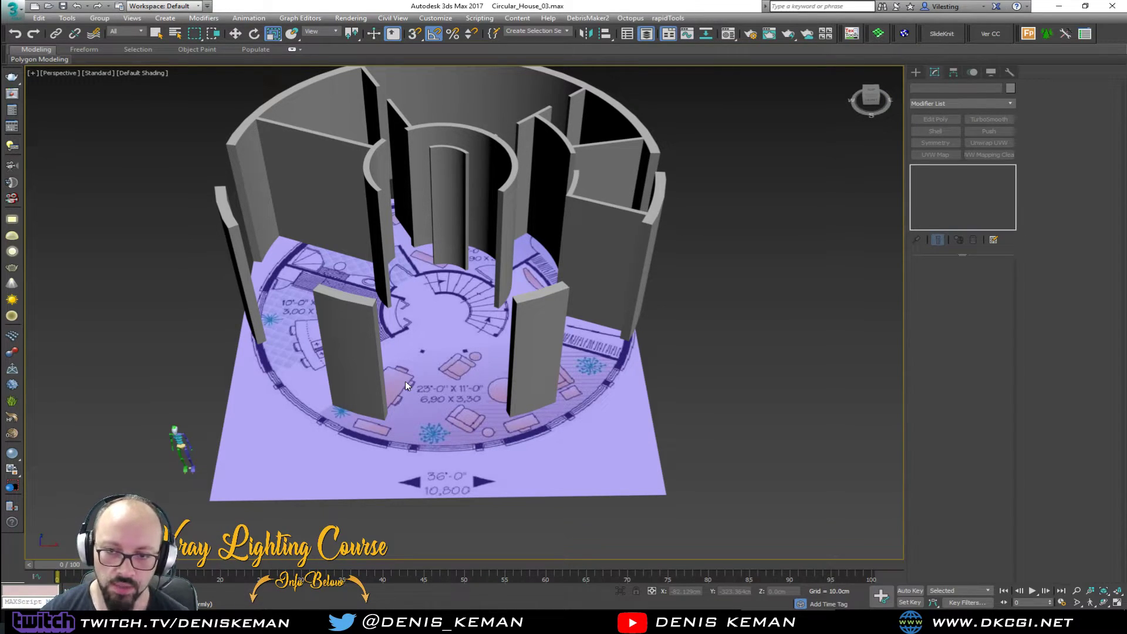
pyautogui.scroll(5, 405, 382)
pyautogui.scroll(-3, 405, 382)
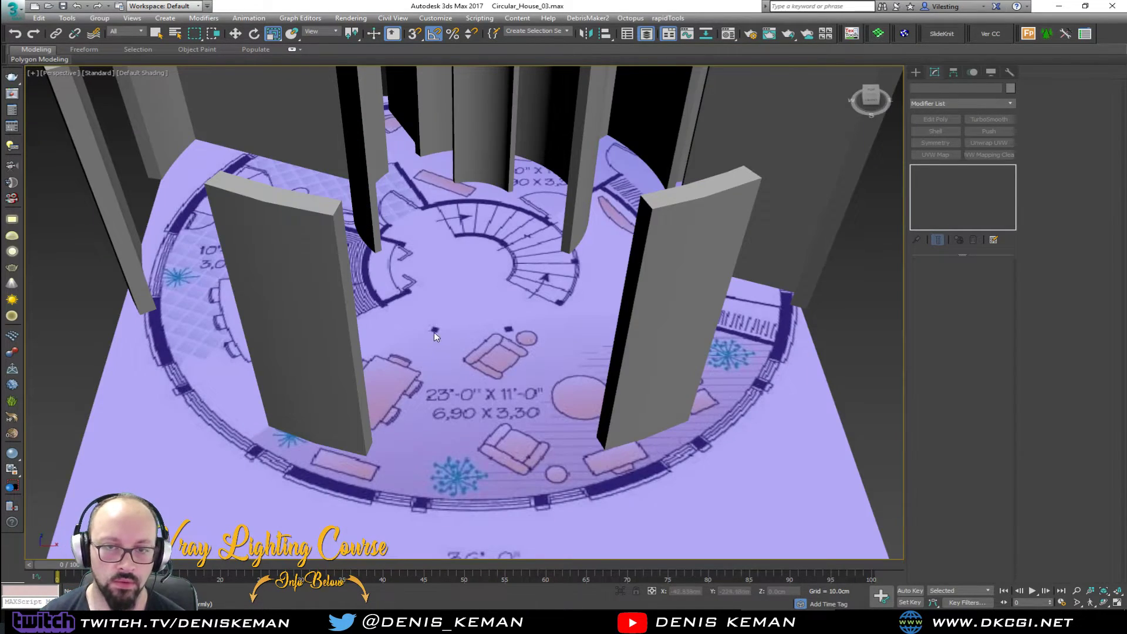
pyautogui.moveTo(444, 386)
pyautogui.keyDown('alt'); pyautogui.mouseDown(button='middle')
pyautogui.moveTo(450, 355)
pyautogui.moveTo(457, 380)
pyautogui.mouseUp(button='middle'); pyautogui.keyUp('alt')
pyautogui.scroll(-5, 456, 381)
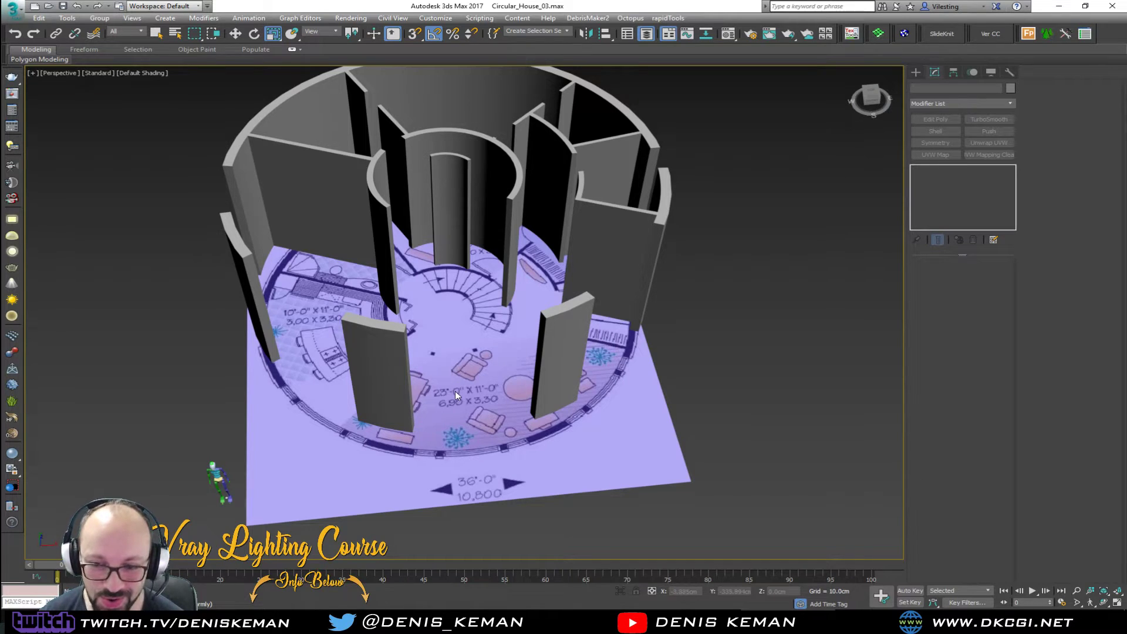
# - Examine the curved wall pieces around the living area and kitchen from several angles in the Perspective view
pyautogui.scroll(5, 455, 391)
pyautogui.moveTo(455, 391)
pyautogui.keyDown('alt'); pyautogui.mouseDown(button='middle')
pyautogui.moveTo(443, 402)
pyautogui.moveTo(449, 393)
pyautogui.mouseUp(button='middle'); pyautogui.keyUp('alt')
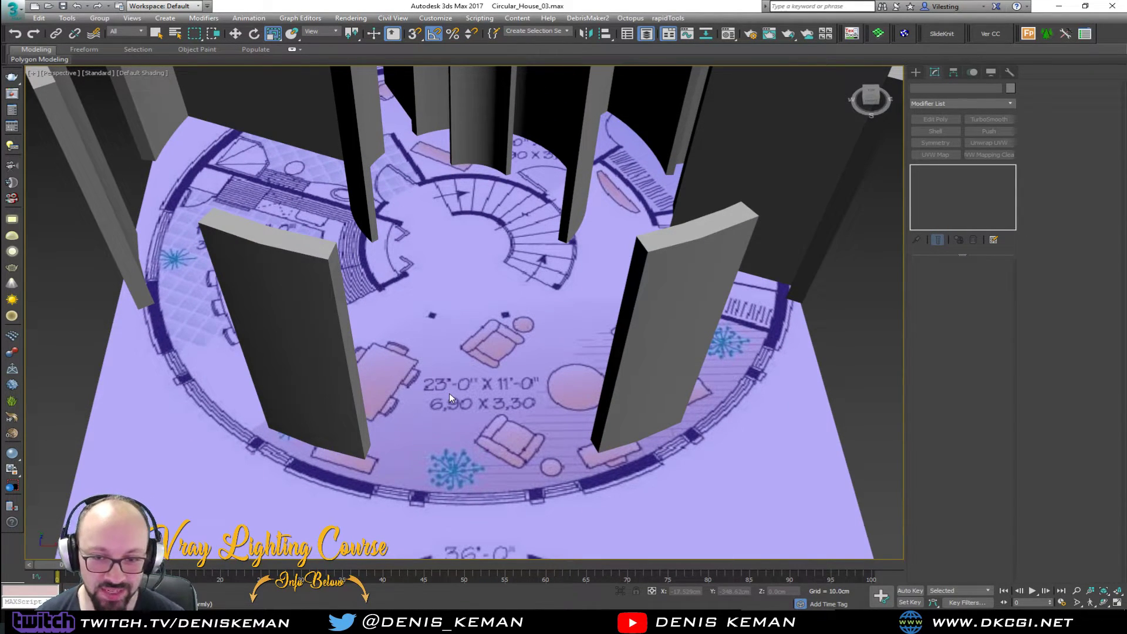
pyautogui.keyDown('alt'); pyautogui.moveTo(419, 318); pyautogui.dragTo(406, 341, button='middle'); pyautogui.keyUp('alt')
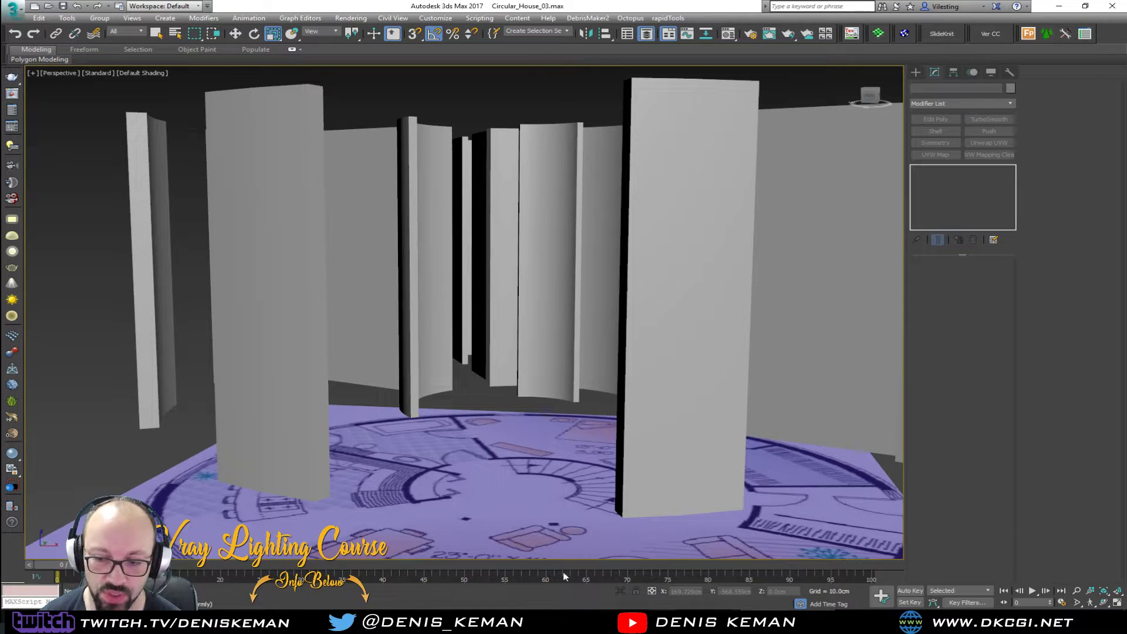
pyautogui.moveTo(470, 423); pyautogui.dragTo(389, 410, button='middle')
pyautogui.keyDown('alt'); pyautogui.moveTo(358, 339); pyautogui.dragTo(355, 362, button='middle'); pyautogui.keyUp('alt')
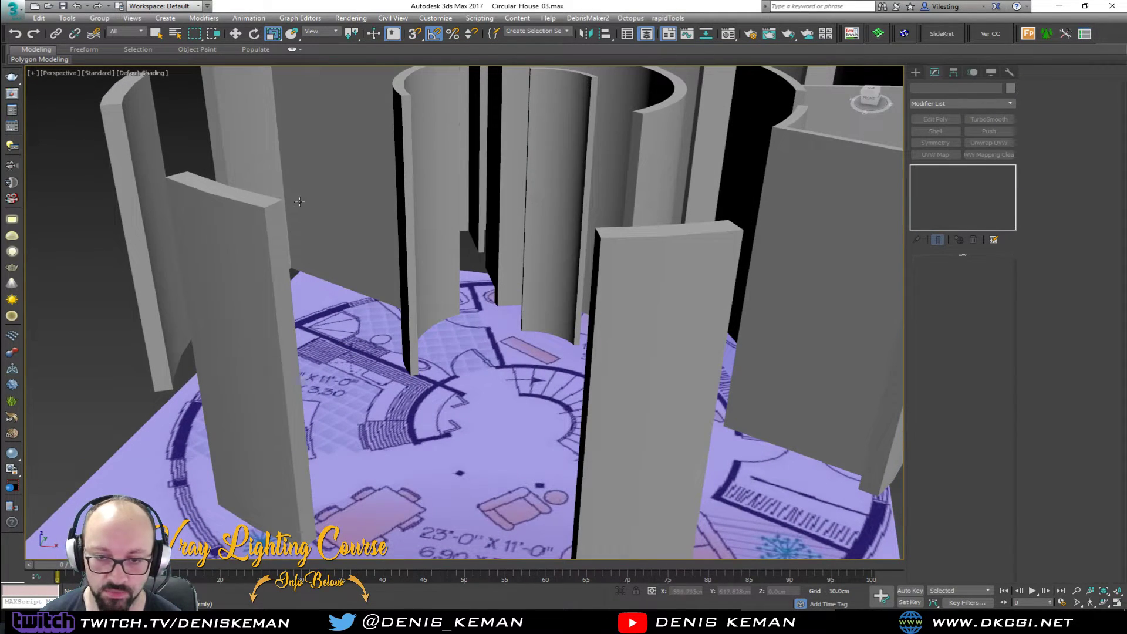
pyautogui.keyDown('alt'); pyautogui.moveTo(331, 263); pyautogui.dragTo(284, 411, button='middle'); pyautogui.keyUp('alt')
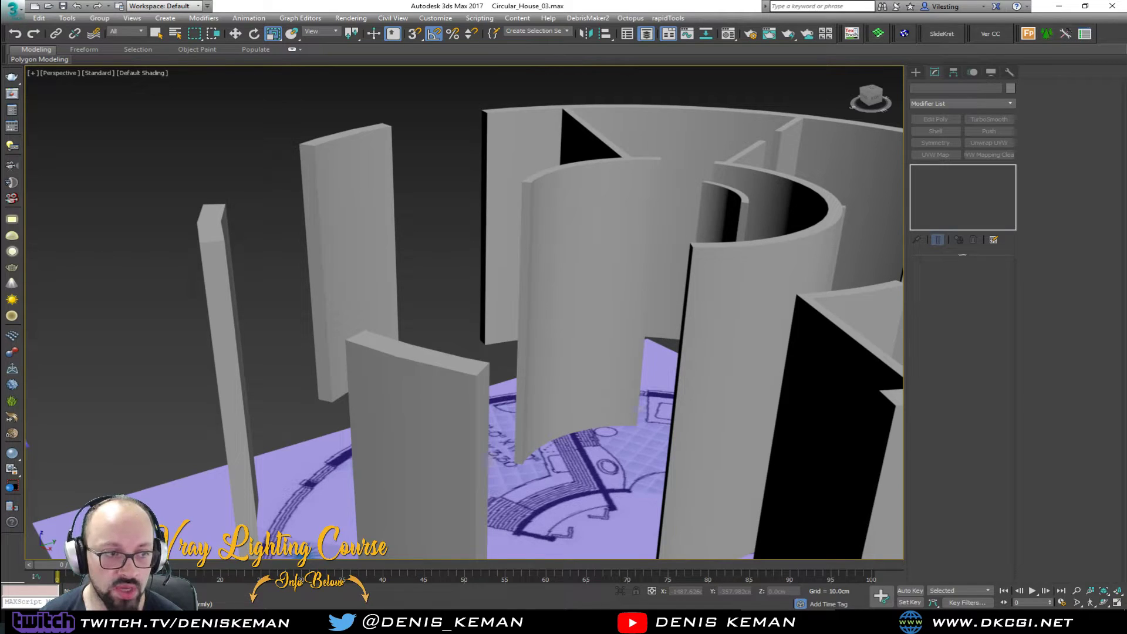
# - Undo the hiding of the steel frame and inspect how its columns and beams meet the outer wall pieces
pyautogui.hotkey('ctrl', 'z')
pyautogui.hotkey('ctrl', 'z')
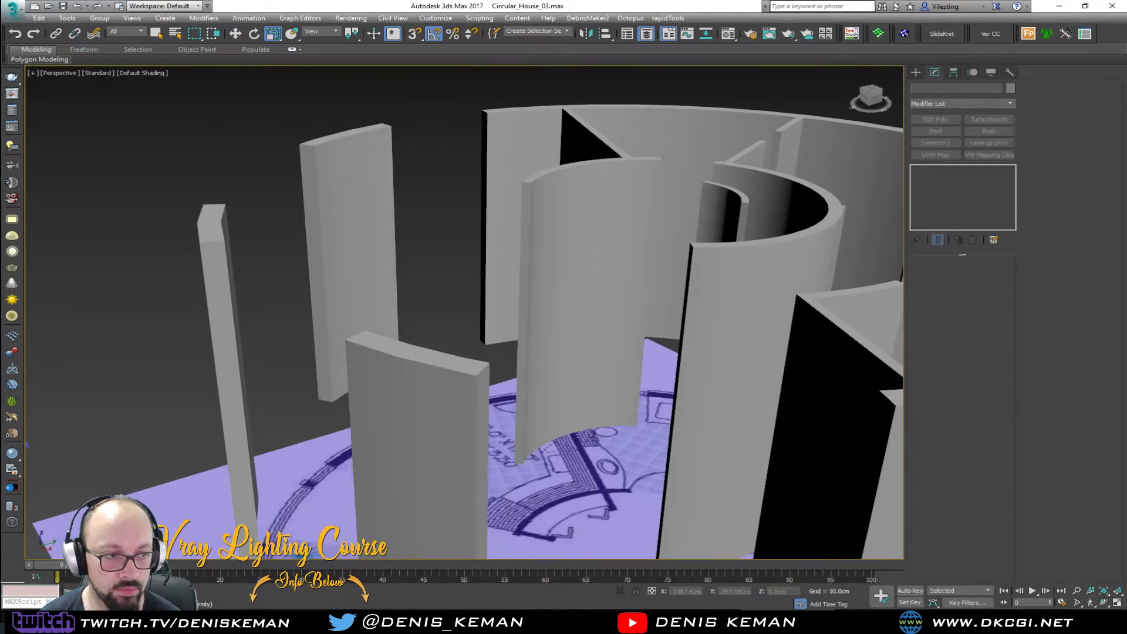
pyautogui.hotkey('ctrl', 'z')
pyautogui.keyDown('alt'); pyautogui.moveTo(219, 378); pyautogui.dragTo(293, 390, button='middle'); pyautogui.keyUp('alt')
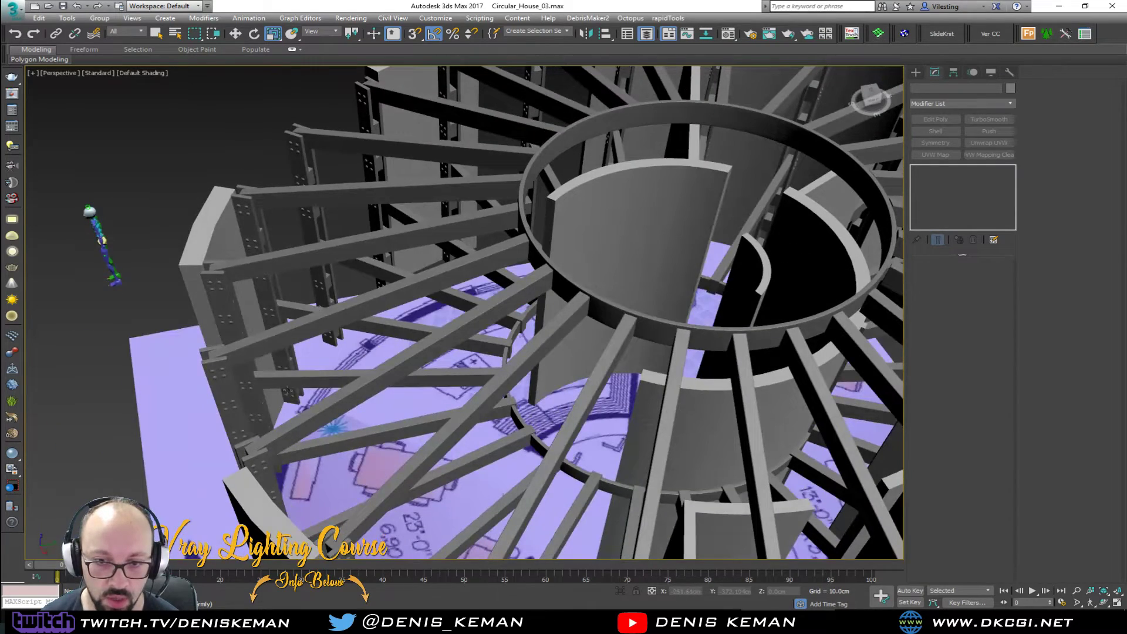
pyautogui.scroll(10, 287, 306)
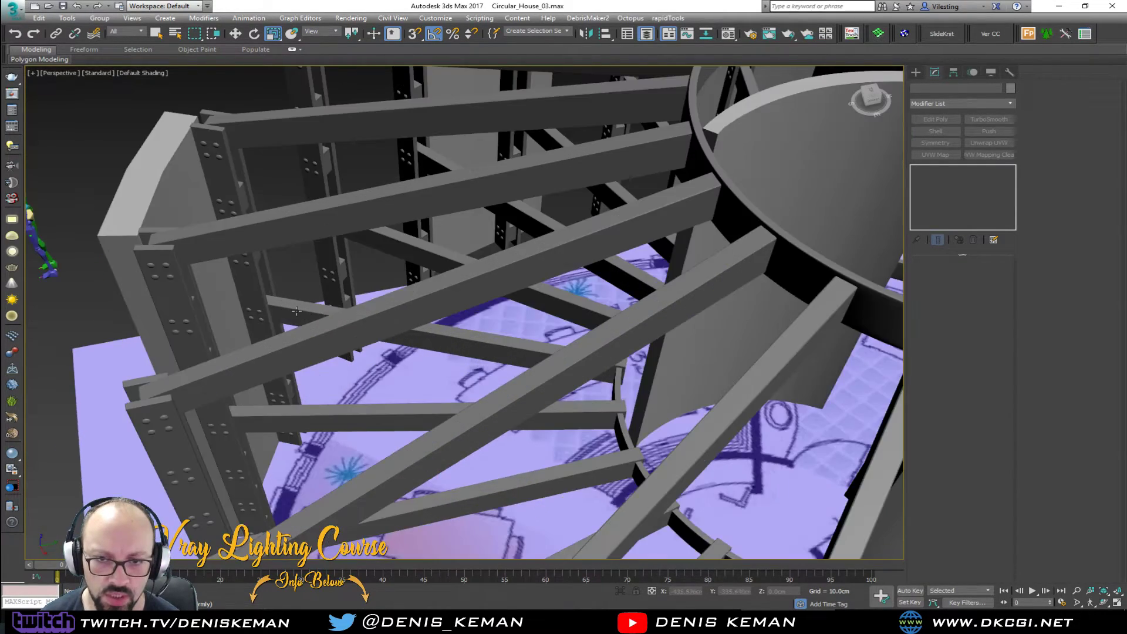
pyautogui.scroll(-3, 306, 370)
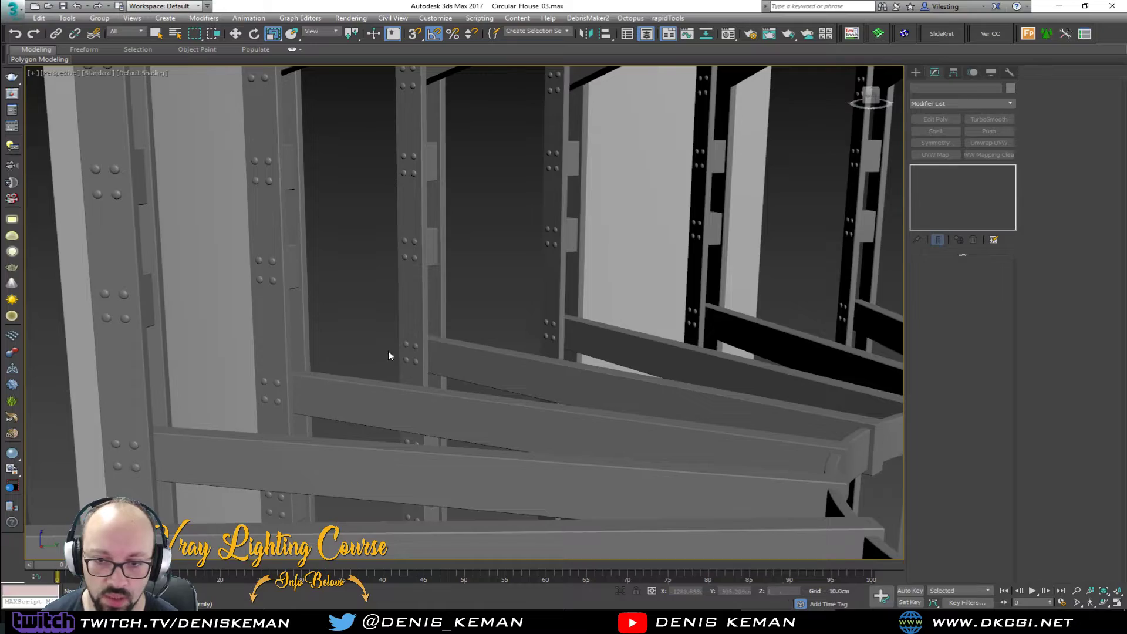
pyautogui.scroll(-6, 408, 364)
pyautogui.keyDown('alt'); pyautogui.moveTo(439, 375); pyautogui.dragTo(412, 396, button='middle'); pyautogui.keyUp('alt')
pyautogui.scroll(4, 447, 373)
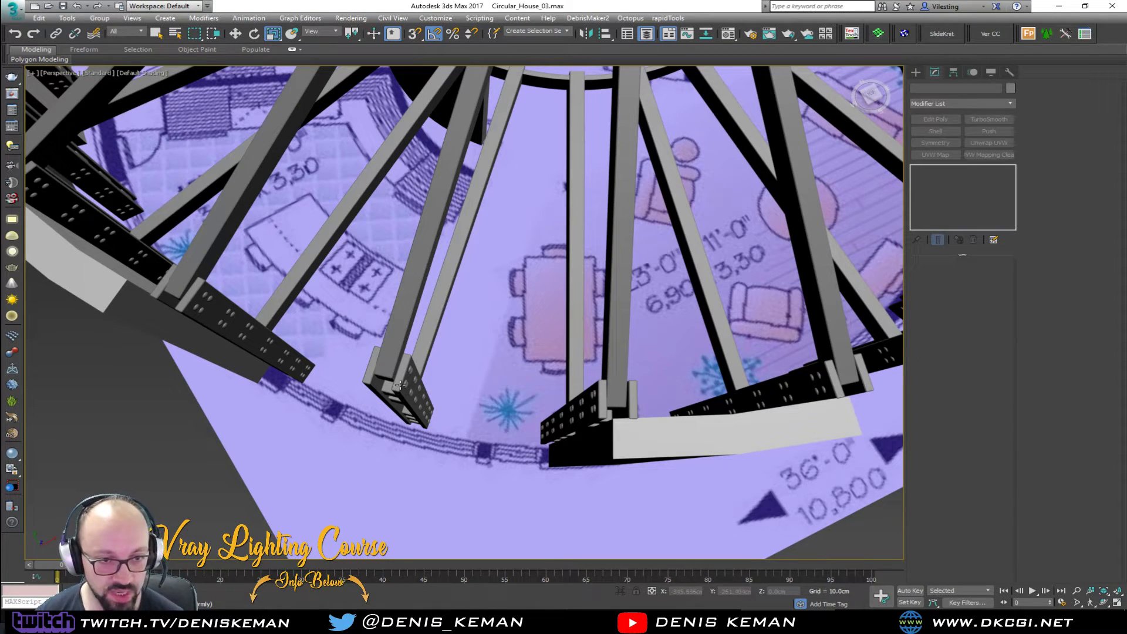
# - Select the Walls object and open its Edit Poly vertices in the Top view with the Shell modifier's display turned off
pyautogui.moveTo(339, 418); pyautogui.dragTo(312, 332, button='middle')
pyautogui.click(539, 361)
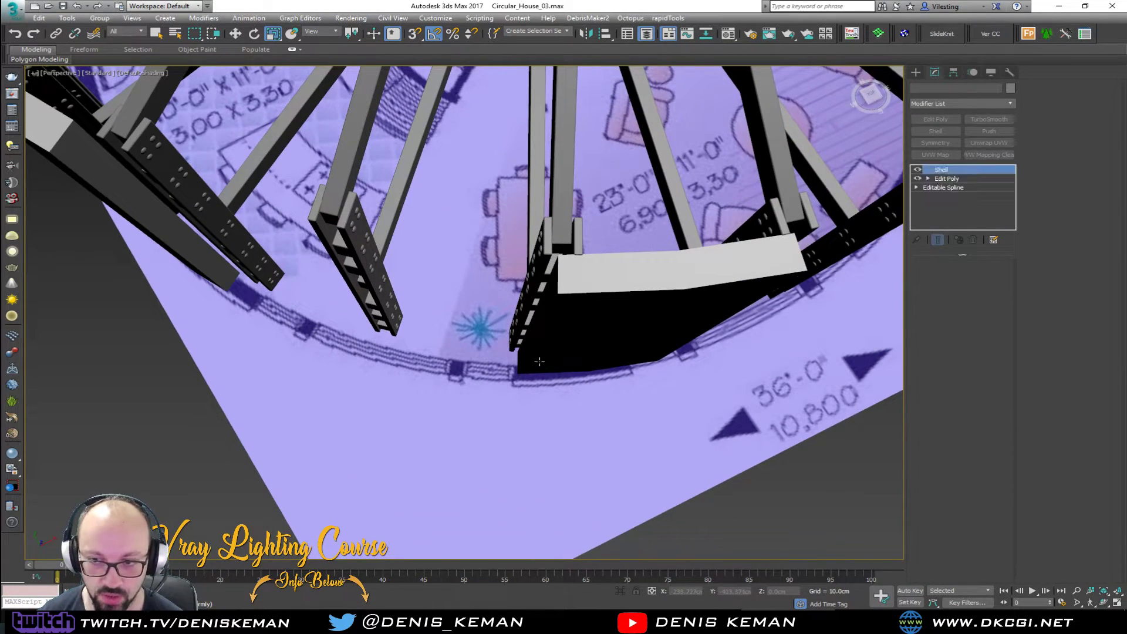
pyautogui.hotkey('alt', 'w')
pyautogui.rightClick(291, 198)
pyautogui.hotkey('alt', 'w')
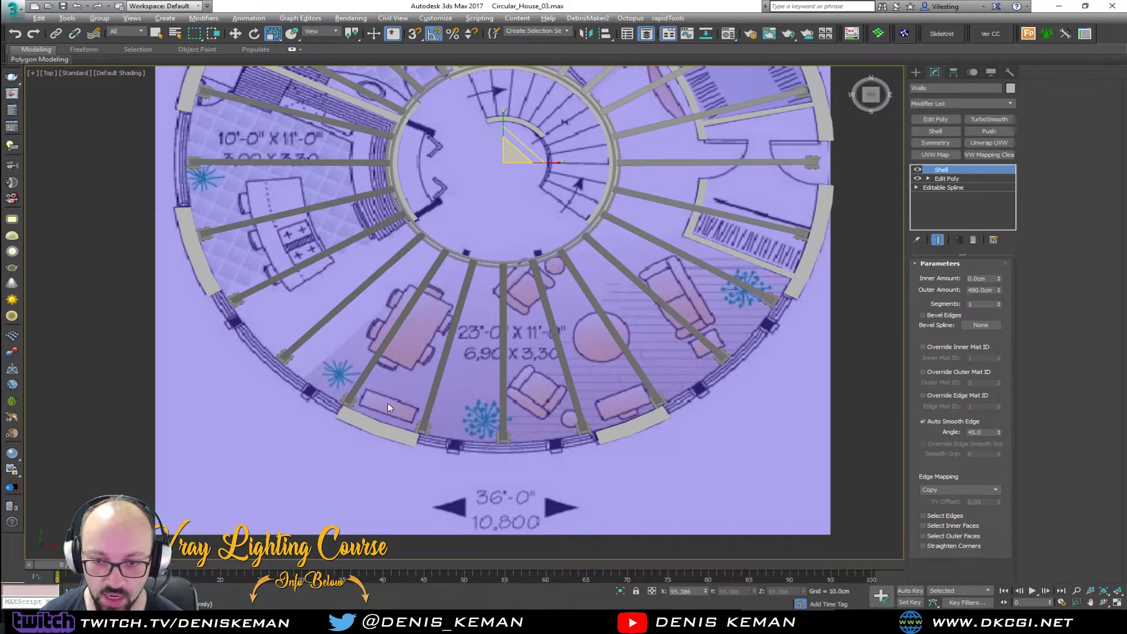
pyautogui.click(947, 178)
pyautogui.scroll(5, 353, 407)
pyautogui.press('1')
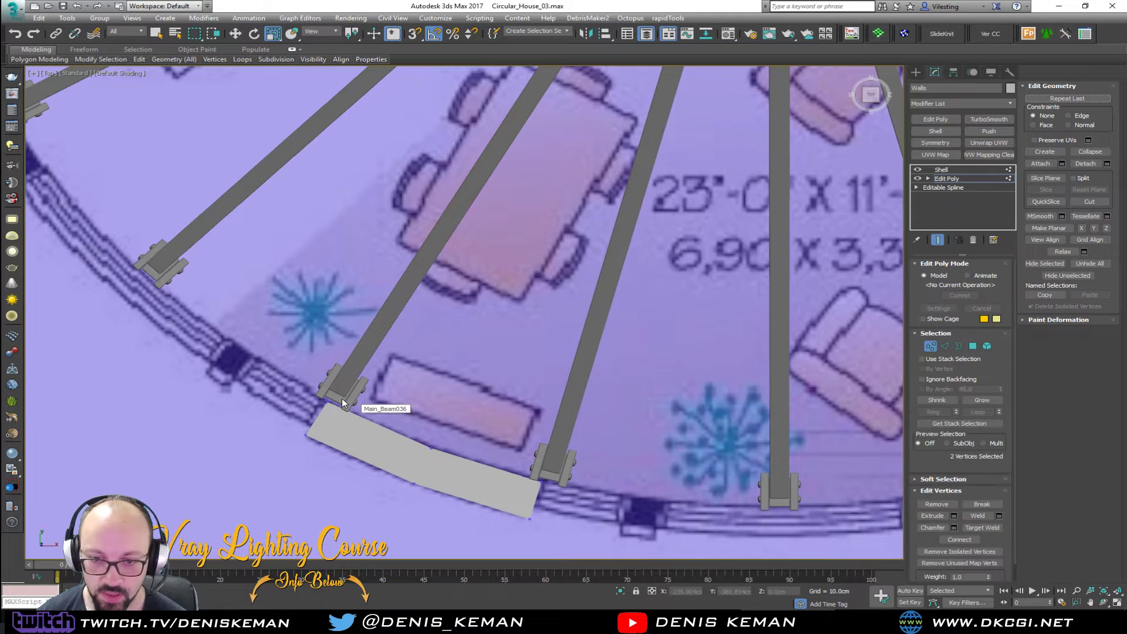
pyautogui.moveTo(308, 392); pyautogui.dragTo(365, 358, button='middle')
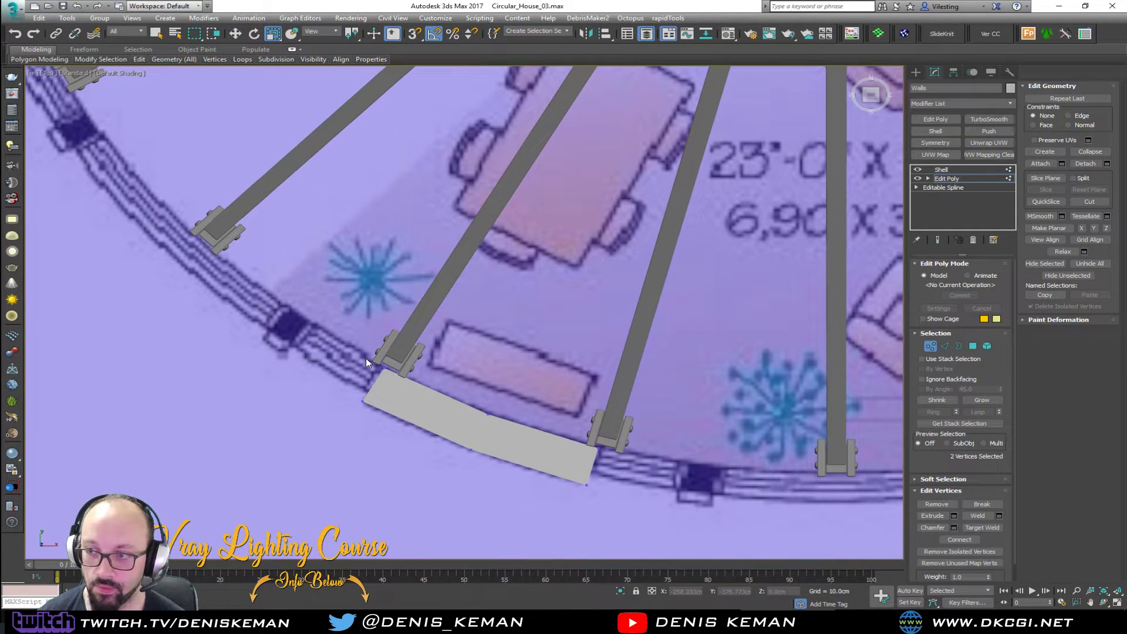
pyautogui.click(918, 169)
pyautogui.click(917, 178)
# - Extend both ends of the wall segment below the dining table to line up with the adjacent columns
pyautogui.press('w')
pyautogui.moveTo(388, 371); pyautogui.dragTo(367, 354)
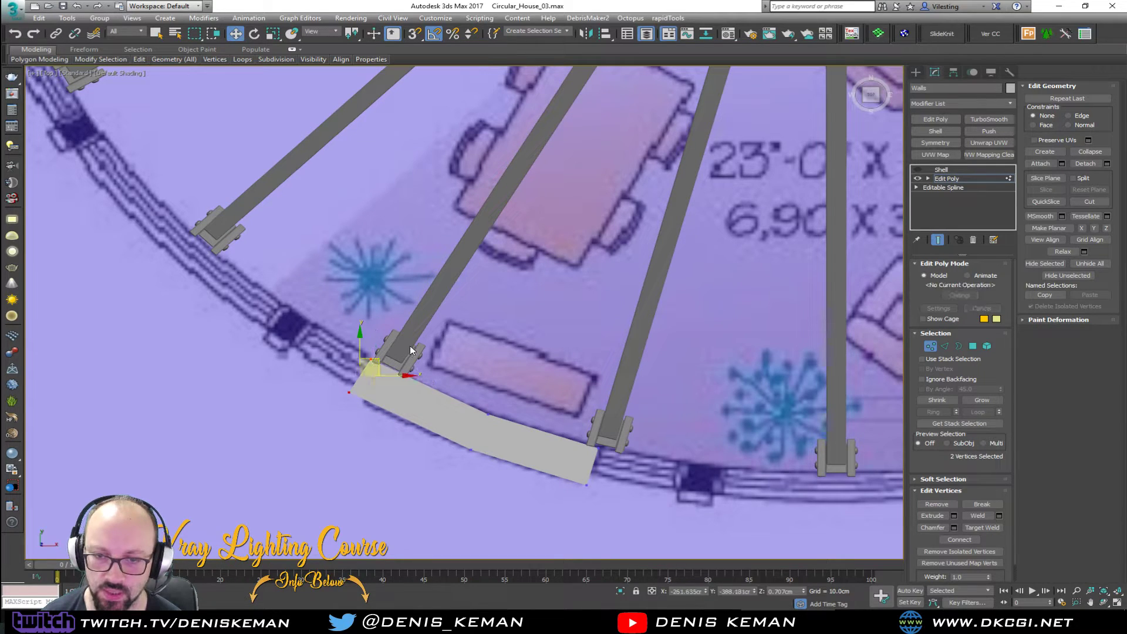
pyautogui.moveTo(475, 351); pyautogui.dragTo(372, 312, button='middle')
pyautogui.moveTo(505, 420); pyautogui.dragTo(471, 461)
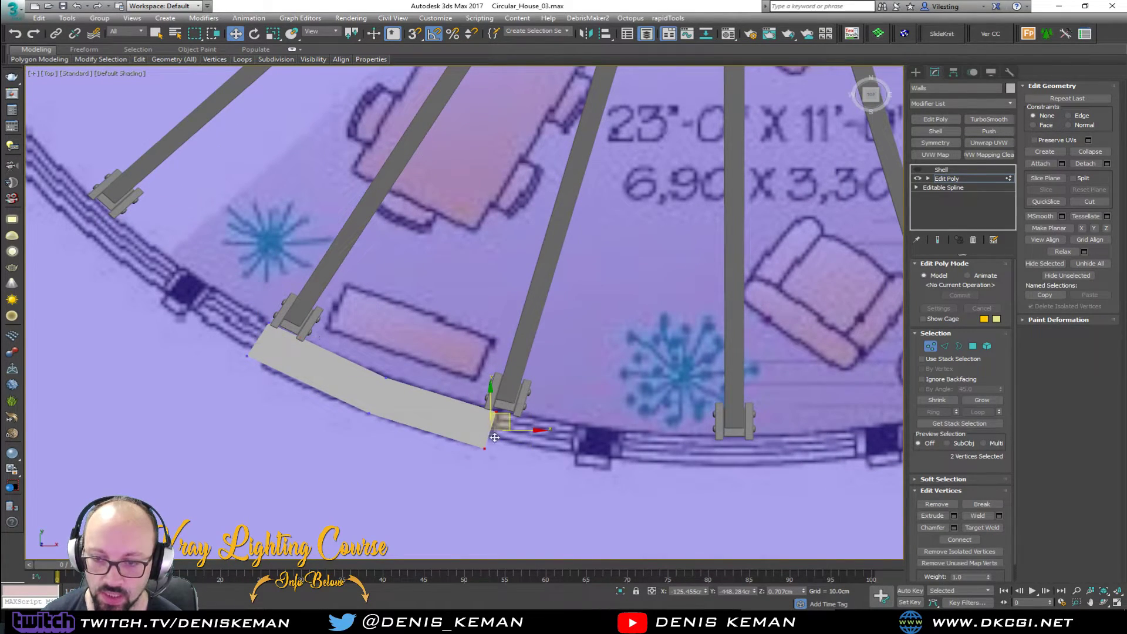
pyautogui.moveTo(507, 416); pyautogui.dragTo(535, 424)
# - Extend the near end of the opposite living-area wall segment to its closest column
pyautogui.moveTo(646, 391); pyautogui.dragTo(384, 358, button='middle')
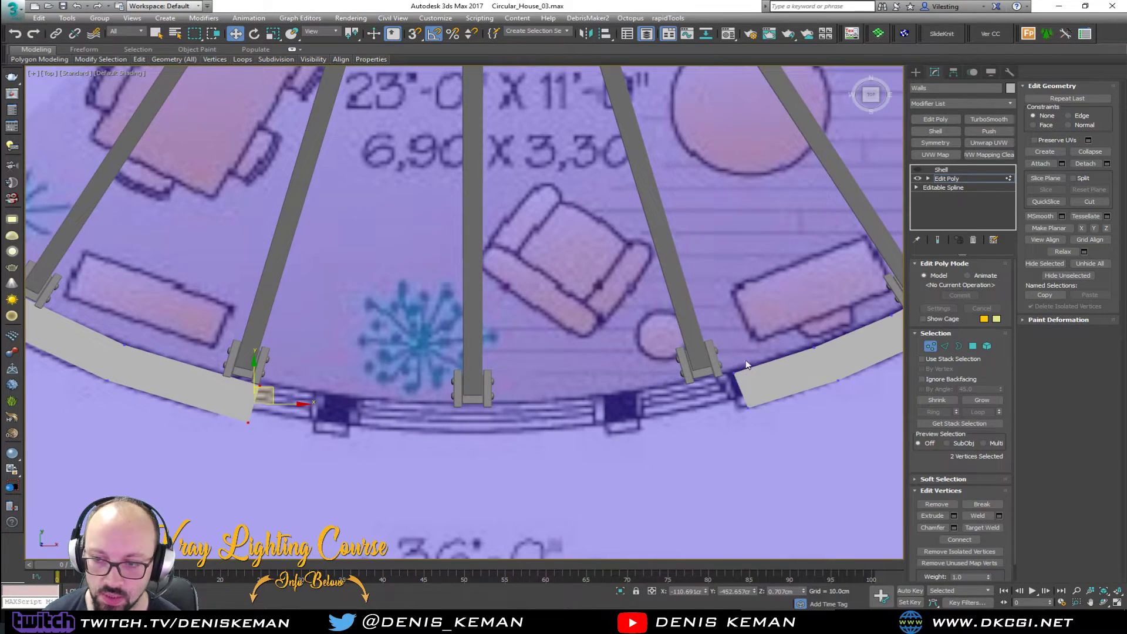
pyautogui.moveTo(721, 351); pyautogui.dragTo(712, 391)
pyautogui.moveTo(565, 324); pyautogui.dragTo(740, 375, button='middle')
# - Move both ends of the curved outer wall segment beside the kitchen counter to line up with the nearest columns
pyautogui.scroll(-3, 741, 370)
pyautogui.scroll(2, 484, 298)
pyautogui.moveTo(400, 217); pyautogui.dragTo(444, 293, button='middle')
pyautogui.moveTo(438, 267); pyautogui.dragTo(386, 306)
pyautogui.moveTo(418, 272); pyautogui.dragTo(441, 310)
pyautogui.moveTo(368, 154); pyautogui.dragTo(387, 380, button='middle')
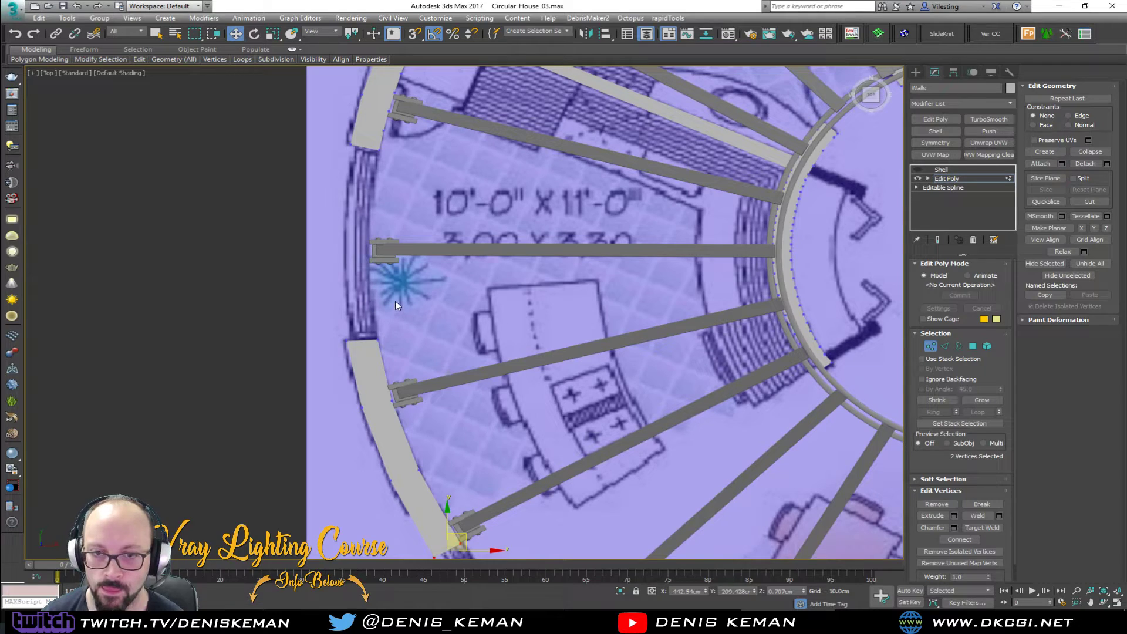
pyautogui.scroll(5, 372, 339)
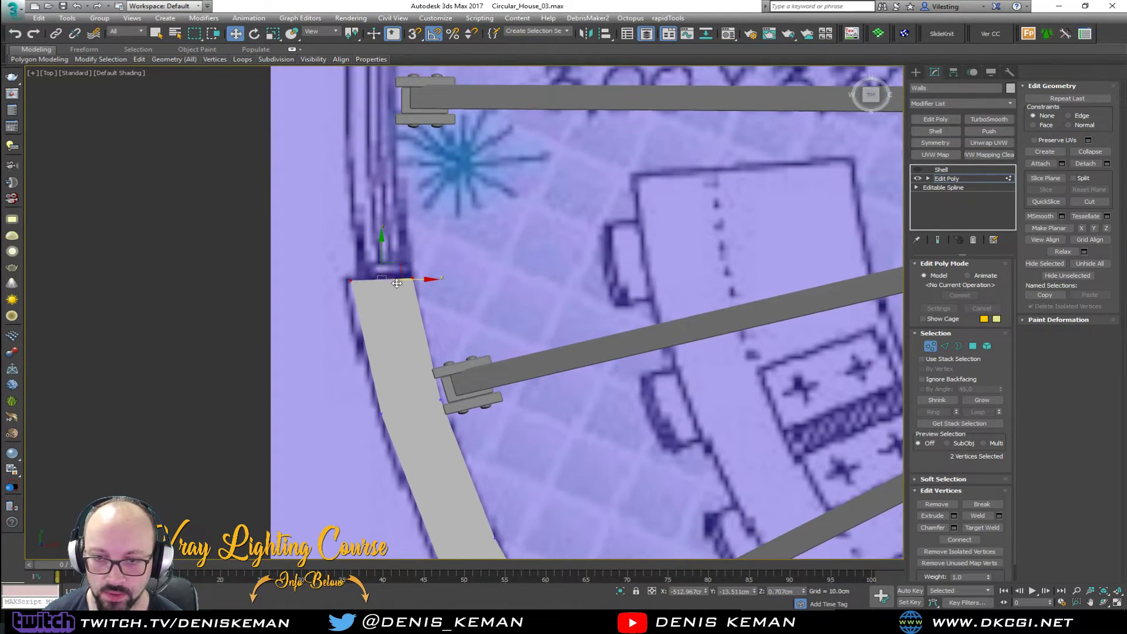
pyautogui.moveTo(400, 265); pyautogui.dragTo(419, 356)
pyautogui.moveTo(399, 159); pyautogui.dragTo(407, 297, button='middle')
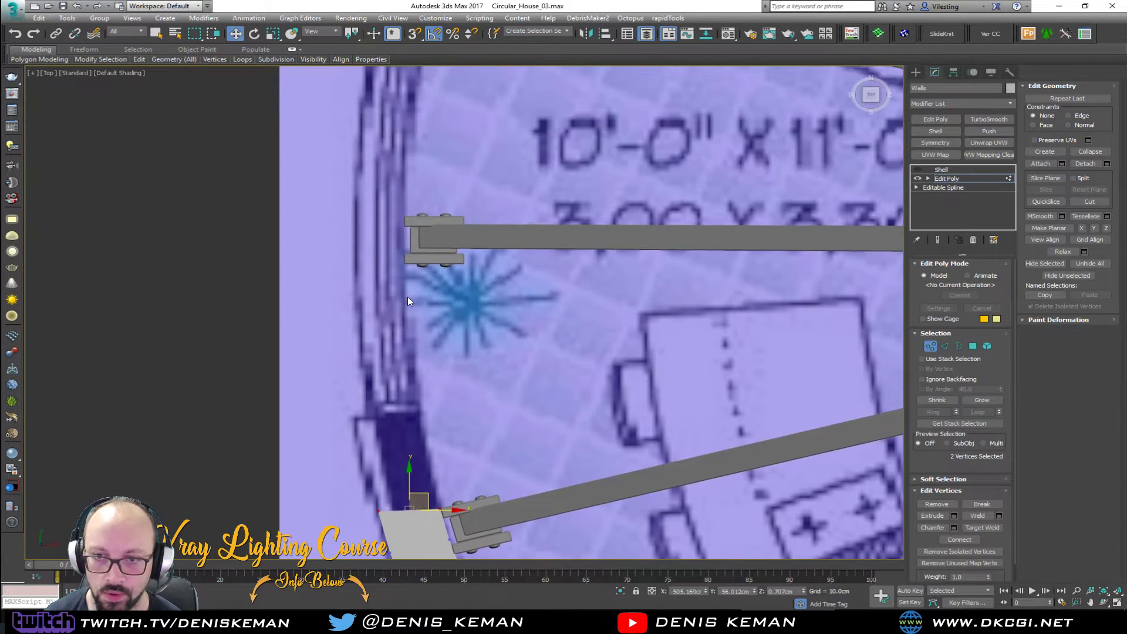
# - Check the kitchen window gap in the Perspective view, switch the walls to edge level, and return to the full-size Top view
pyautogui.scroll(-2, 407, 297)
pyautogui.moveTo(401, 197); pyautogui.dragTo(417, 248, button='middle')
pyautogui.hotkey('alt', 'w')
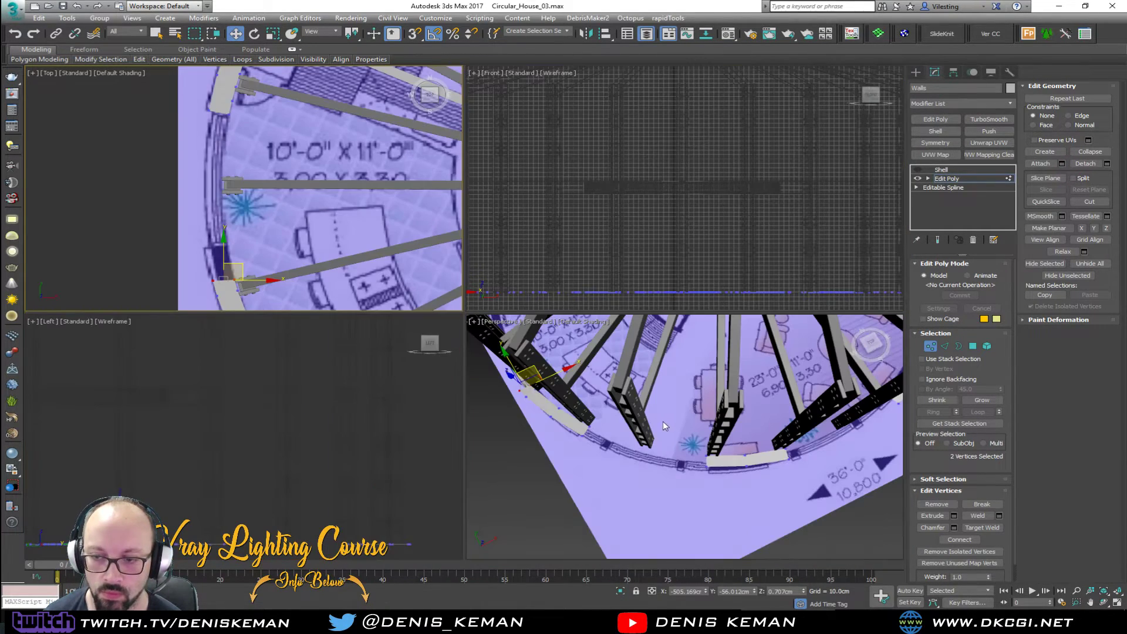
pyautogui.hotkey('alt', 'w')
pyautogui.scroll(3, 533, 271)
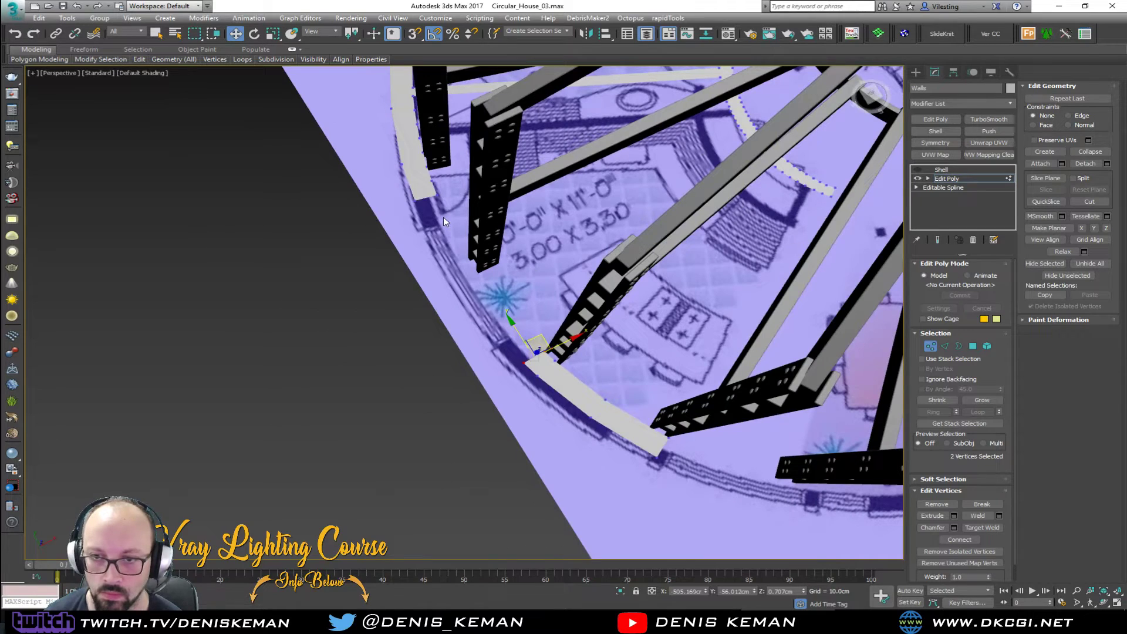
pyautogui.press('2')
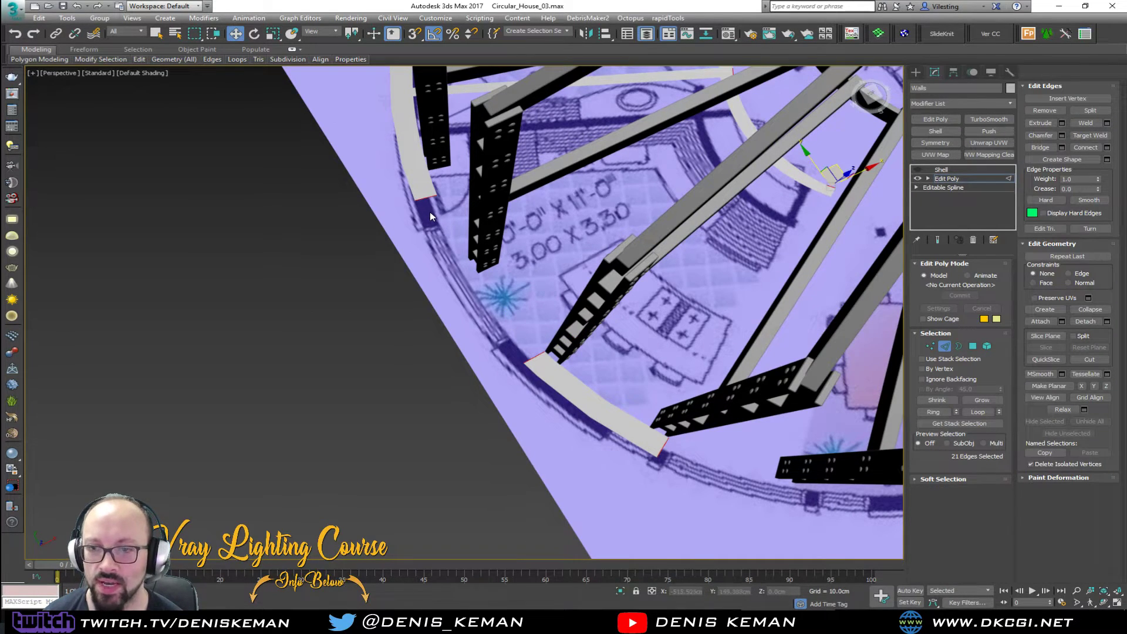
pyautogui.scroll(2, 429, 212)
pyautogui.hotkey('alt', 'w')
pyautogui.rightClick(270, 157)
pyautogui.hotkey('alt', 'w')
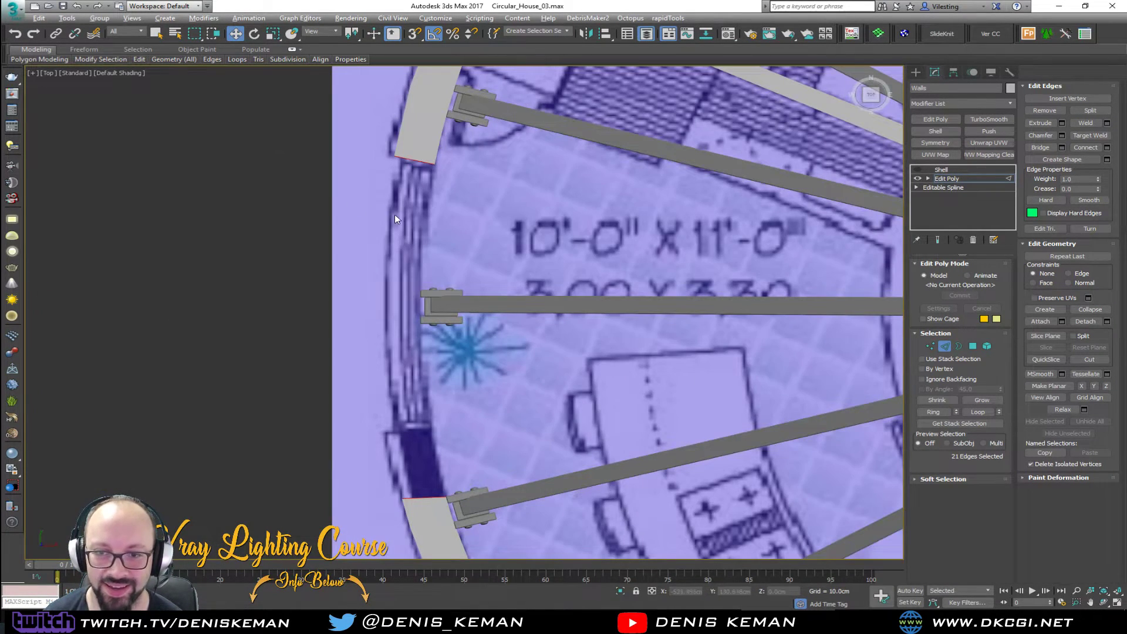
# - Extend the outer wall's open end above the kitchen window as a new section reaching the next column
pyautogui.scroll(3, 437, 152)
pyautogui.scroll(-6, 437, 153)
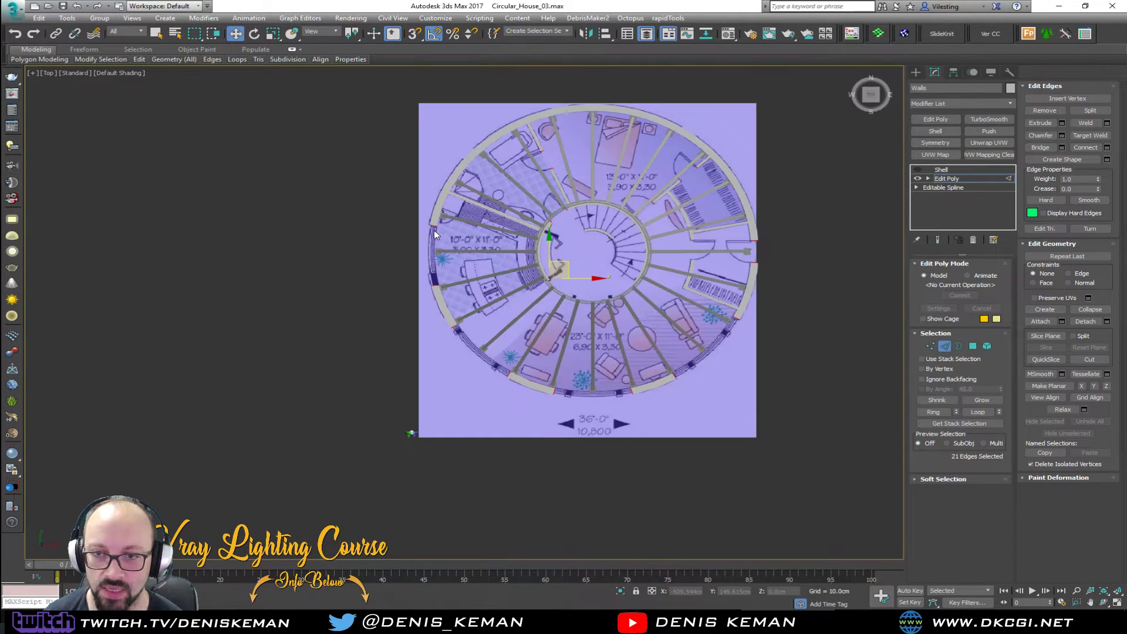
pyautogui.scroll(2, 435, 231)
pyautogui.click(433, 226)
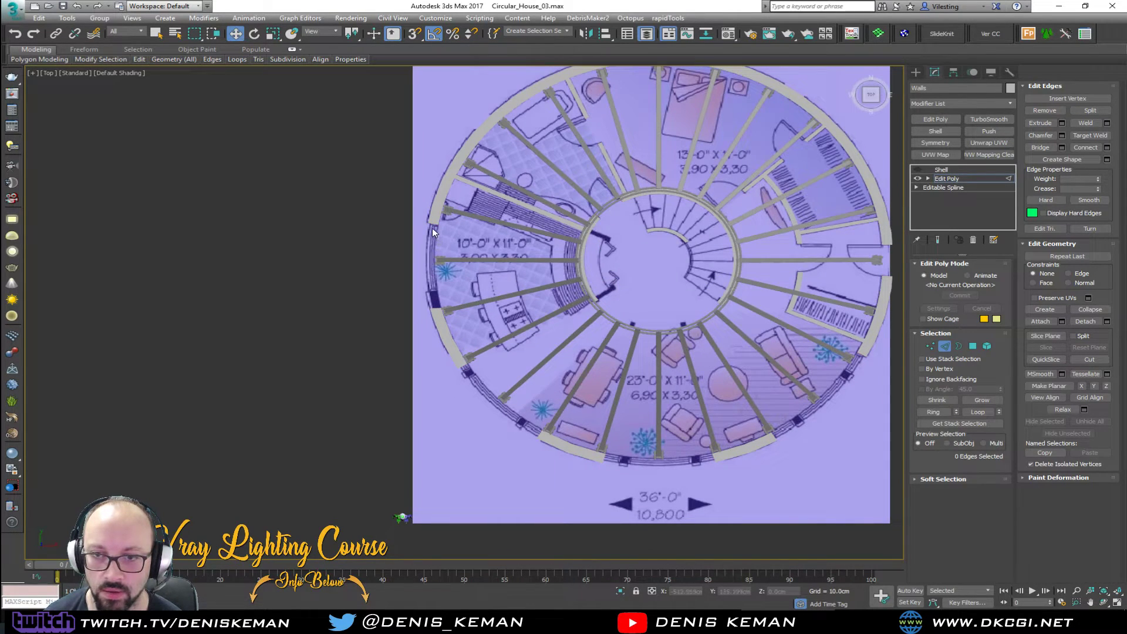
pyautogui.scroll(3, 432, 220)
pyautogui.click(432, 223)
pyautogui.keyDown('shift'); pyautogui.moveTo(432, 222); pyautogui.dragTo(432, 310); pyautogui.keyUp('shift')
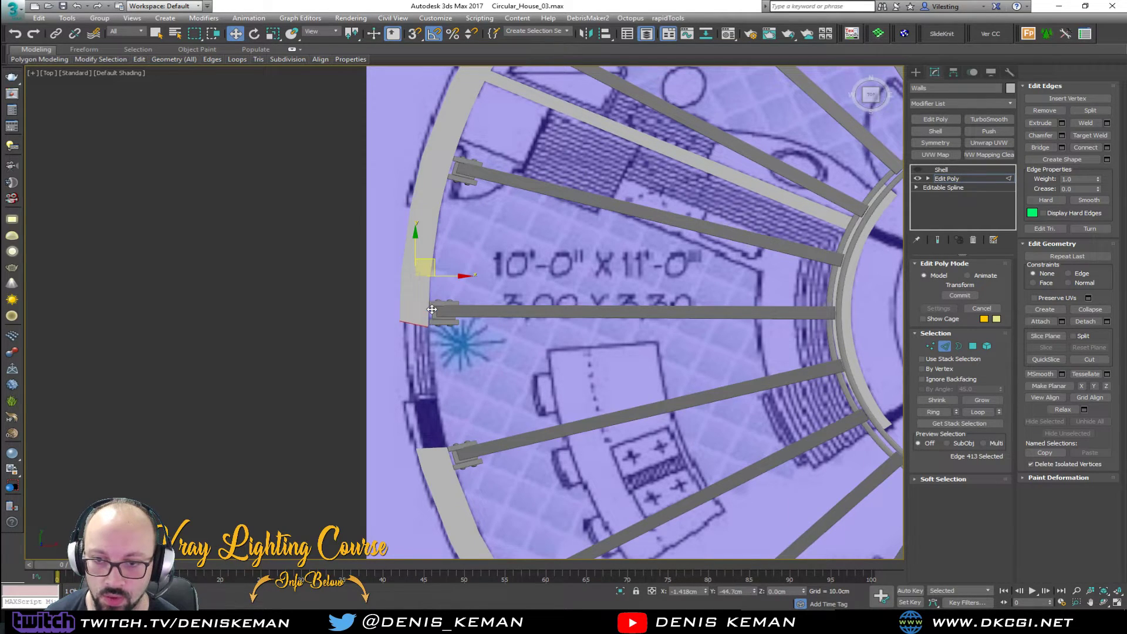
# - Adjust the corner vertices at both wall ends bordering the kitchen window so they follow the outer curve
pyautogui.scroll(4, 418, 337)
pyautogui.press('1')
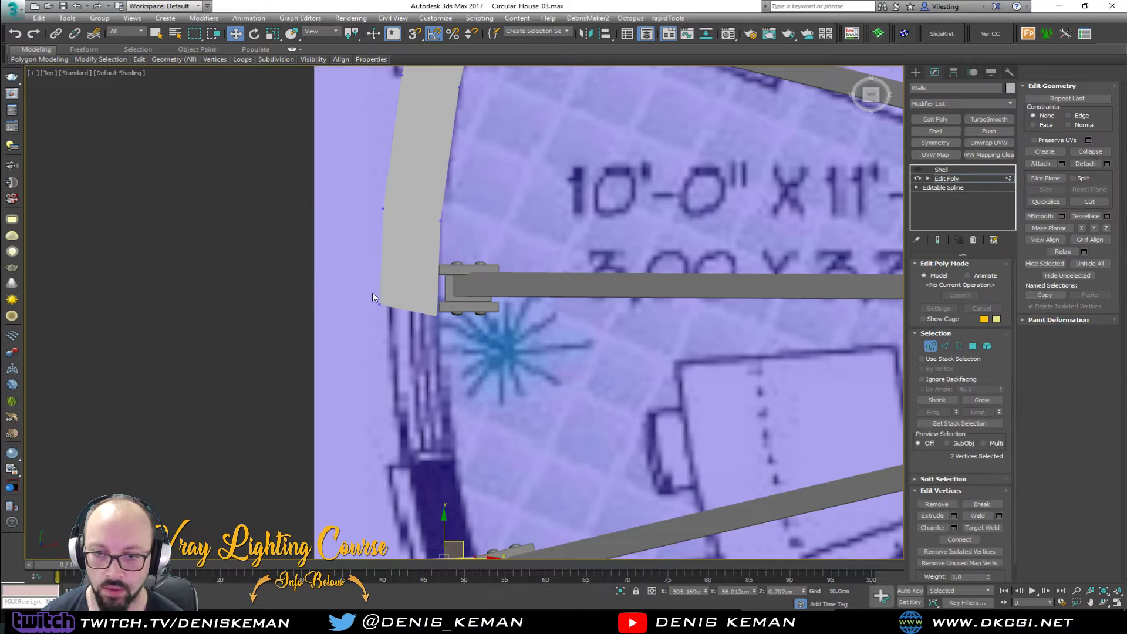
pyautogui.moveTo(381, 290); pyautogui.dragTo(382, 301)
pyautogui.scroll(-2, 382, 301)
pyautogui.moveTo(412, 377); pyautogui.dragTo(443, 249, button='middle')
pyautogui.scroll(2, 444, 354)
pyautogui.moveTo(440, 372); pyautogui.dragTo(459, 373)
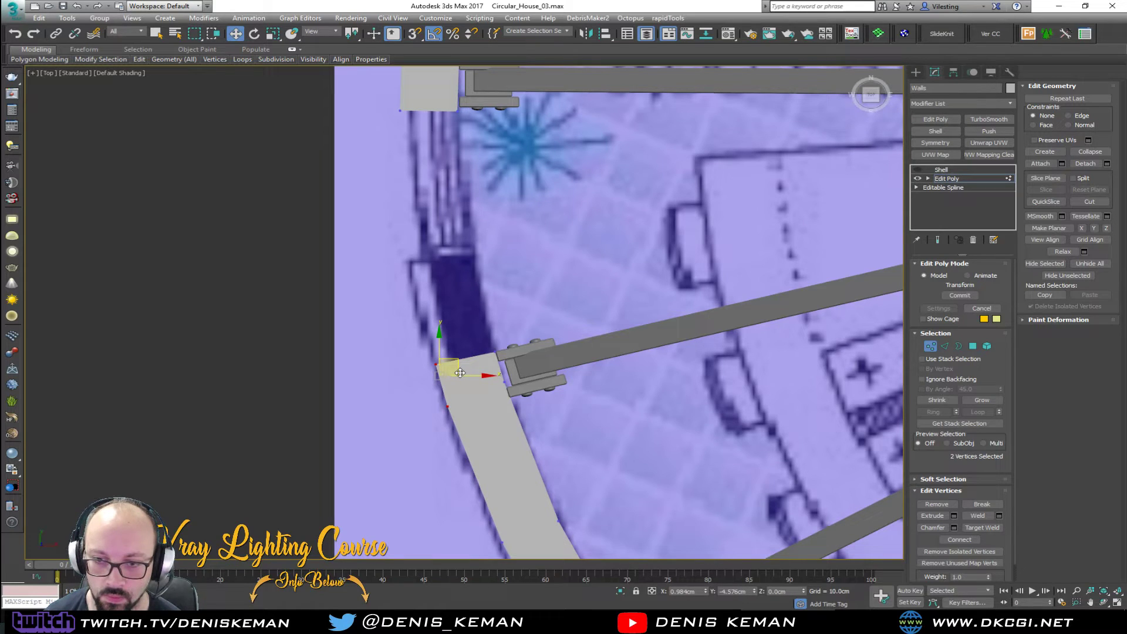
# - Examine the outer wall around the plan for remaining window openings, up to the bathroom window
pyautogui.scroll(-6, 459, 335)
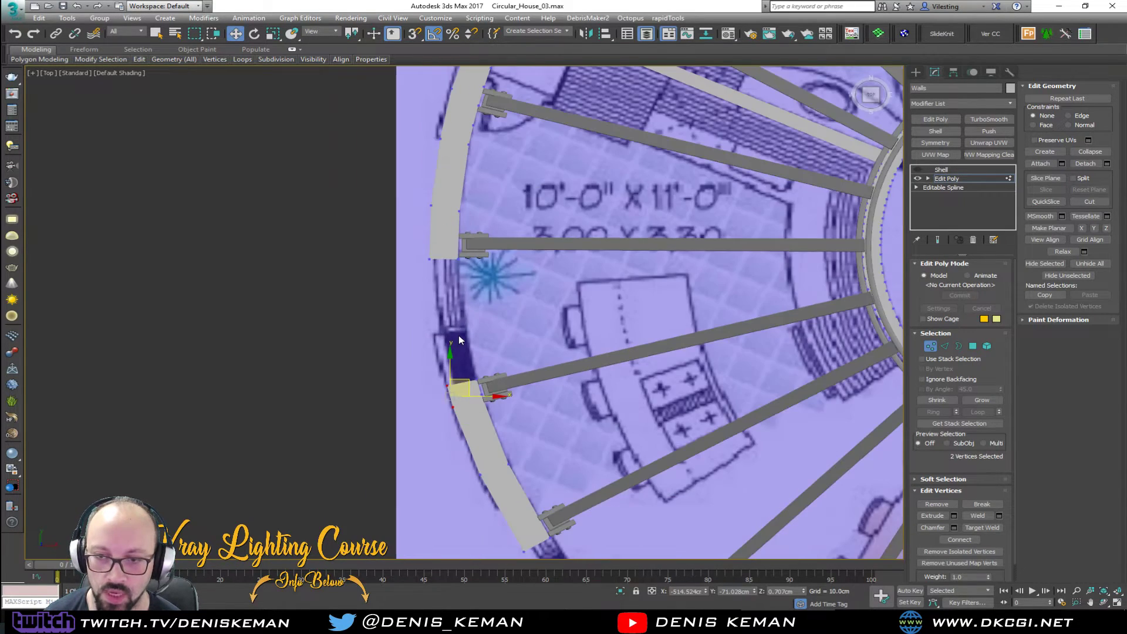
pyautogui.moveTo(502, 284); pyautogui.dragTo(360, 182, button='middle')
pyautogui.moveTo(442, 289); pyautogui.dragTo(390, 203, button='middle')
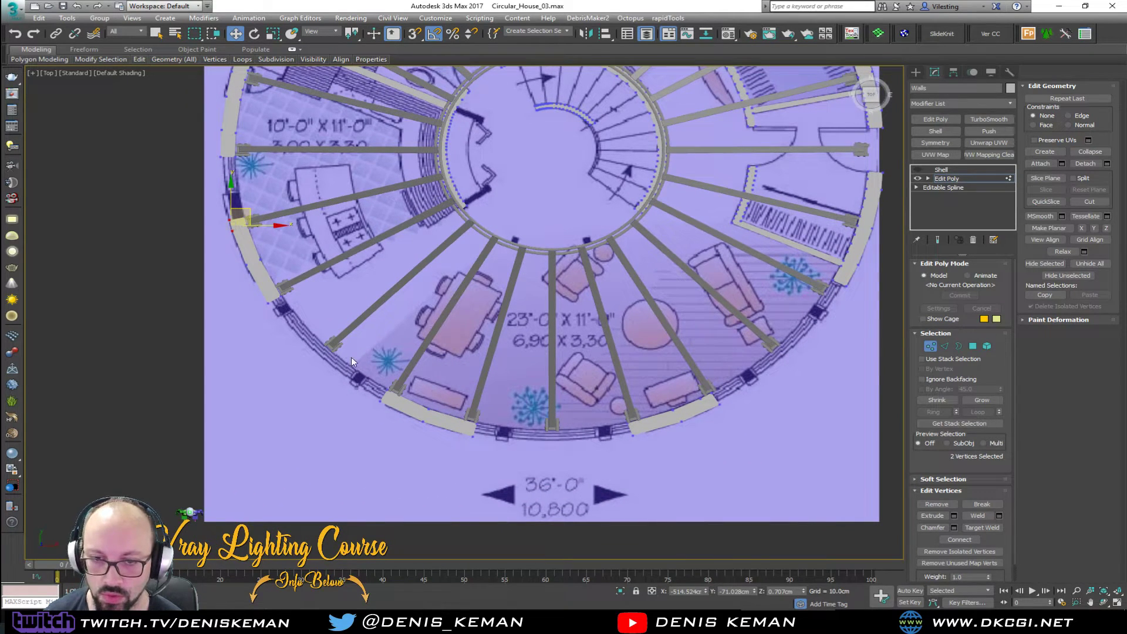
pyautogui.moveTo(316, 322); pyautogui.dragTo(339, 368, button='middle')
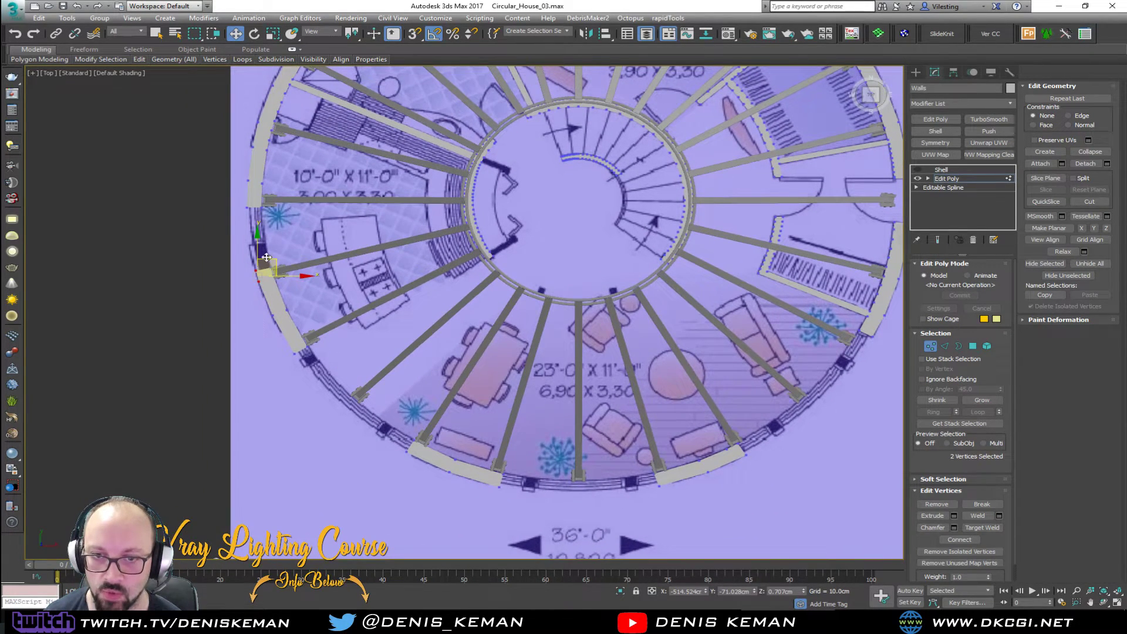
pyautogui.moveTo(263, 216); pyautogui.dragTo(316, 299, button='middle')
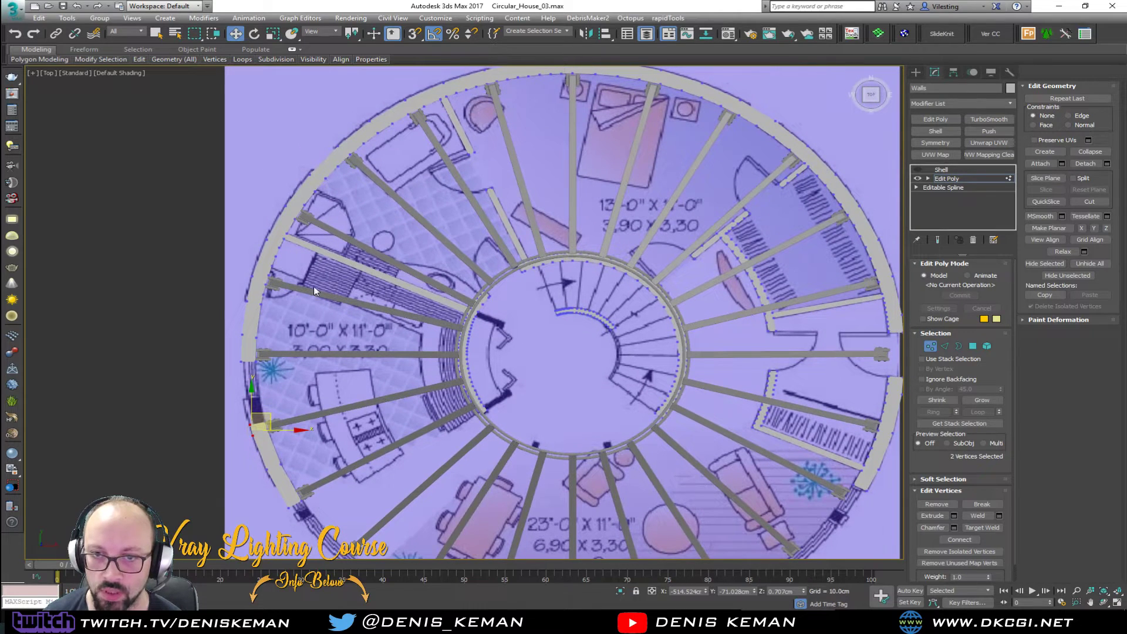
pyautogui.moveTo(340, 156); pyautogui.dragTo(339, 228, button='middle')
pyautogui.scroll(3, 339, 228)
pyautogui.scroll(5, 315, 266)
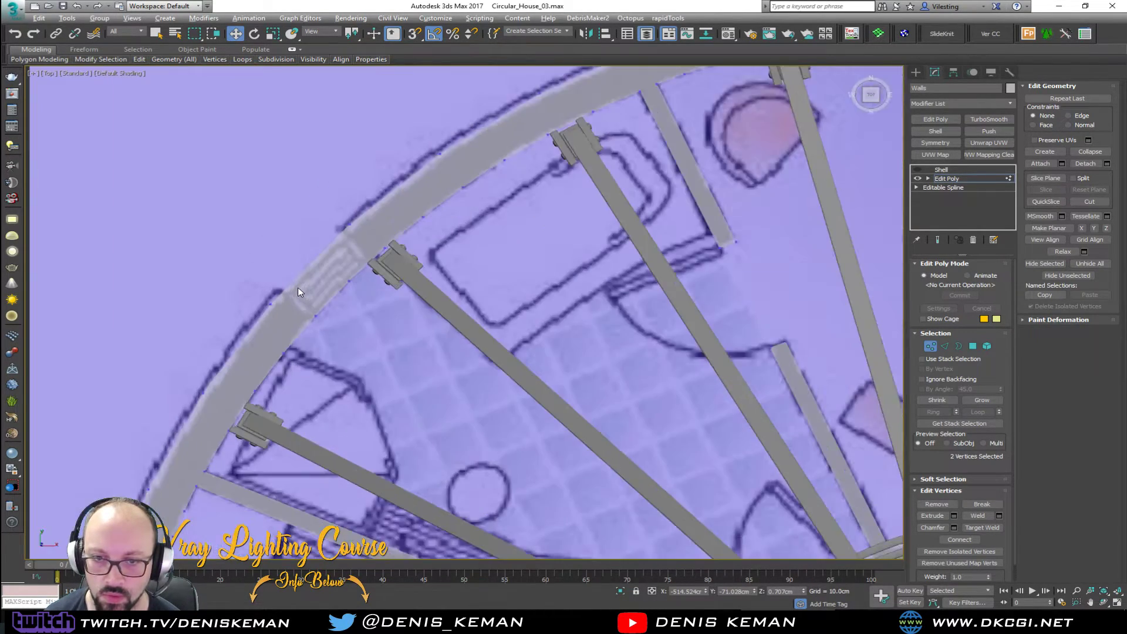
# - Cut across the outer wall at both ends of the bathroom window marked on the plan
pyautogui.hotkey('alt', 'c')
pyautogui.click(332, 342)
pyautogui.click(269, 295)
pyautogui.click(390, 174)
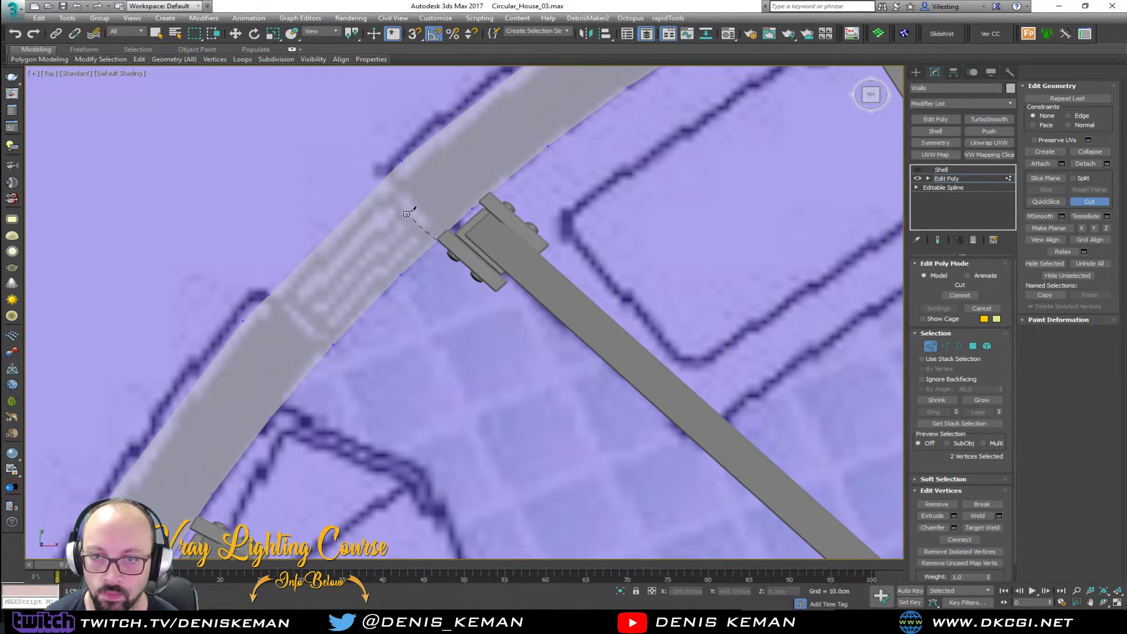
pyautogui.rightClick(414, 232)
pyautogui.rightClick(405, 246)
pyautogui.click(407, 248)
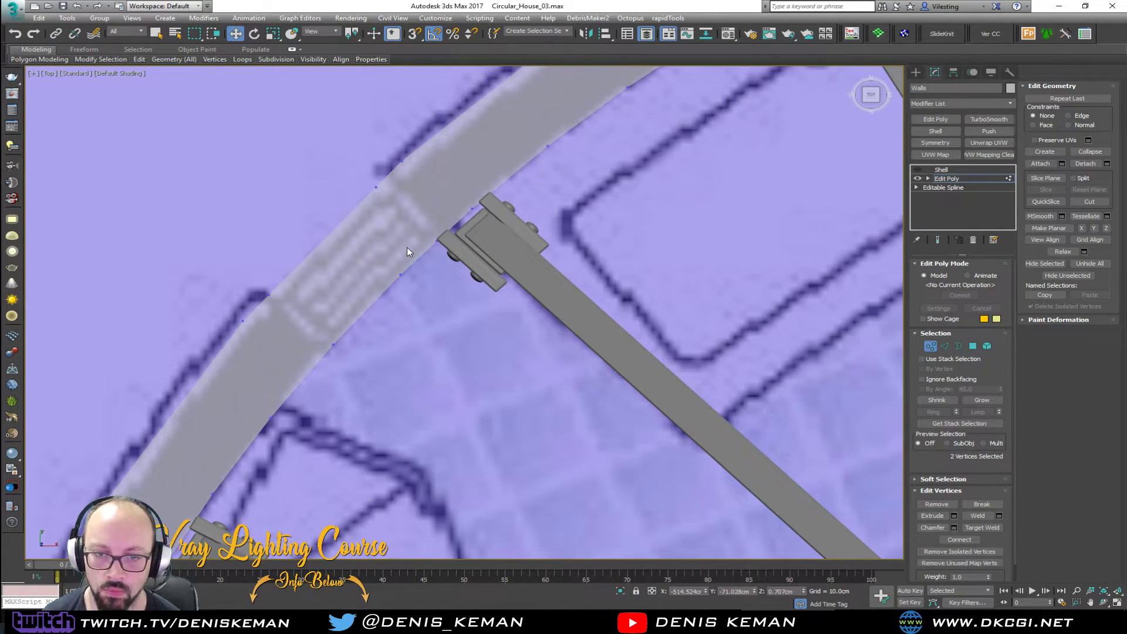
# - Cut a new edge across the outer wall between the inner and outer vertices at the column beside the bathroom window
pyautogui.hotkey('alt', 'x')
pyautogui.hotkey('alt', 'x')
pyautogui.click(375, 187)
pyautogui.keyDown('ctrl'); pyautogui.click(438, 241); pyautogui.keyUp('ctrl')
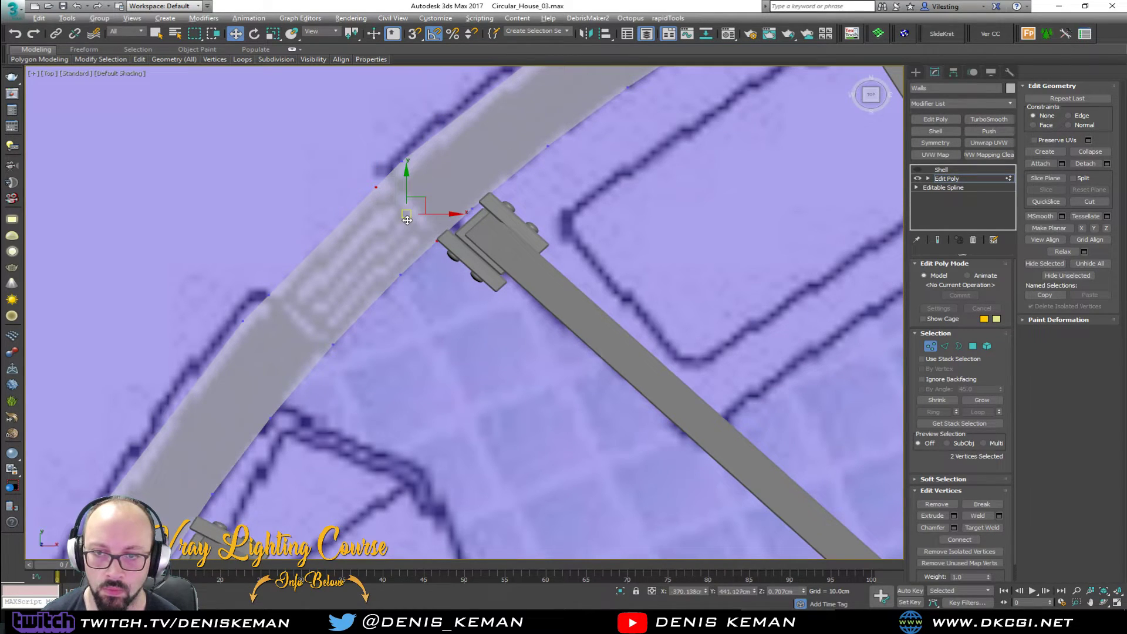
pyautogui.hotkey('alt', 'w')
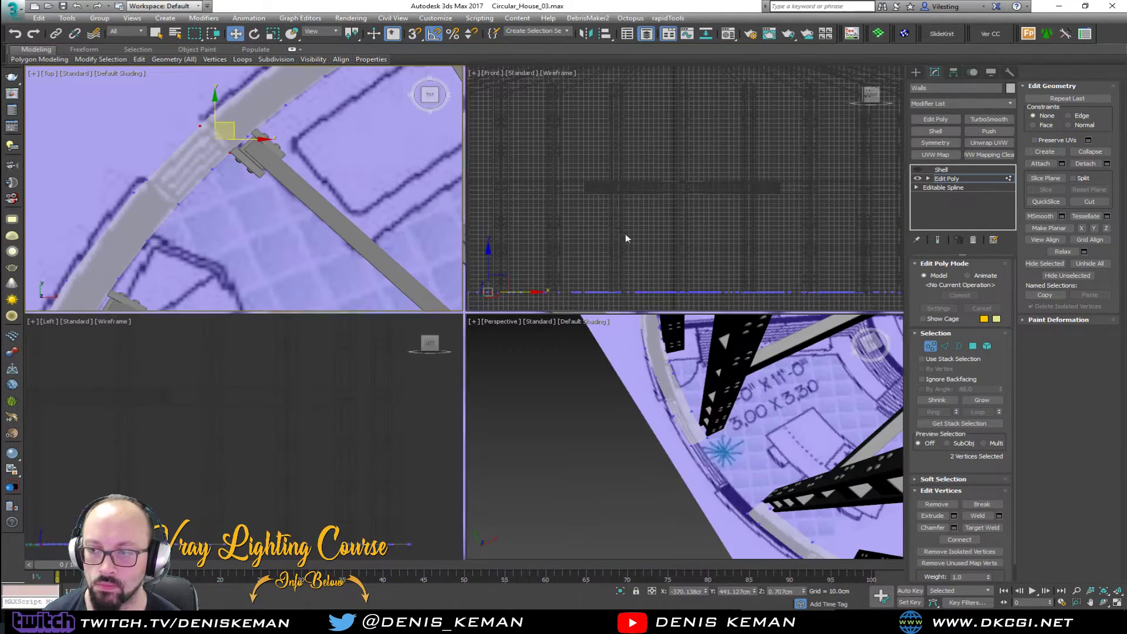
pyautogui.press('z')
pyautogui.hotkey('alt', 'w')
pyautogui.keyDown('alt'); pyautogui.moveTo(624, 351); pyautogui.dragTo(584, 304, button='middle'); pyautogui.keyUp('alt')
pyautogui.click(520, 283)
pyautogui.hotkey('alt', 'c')
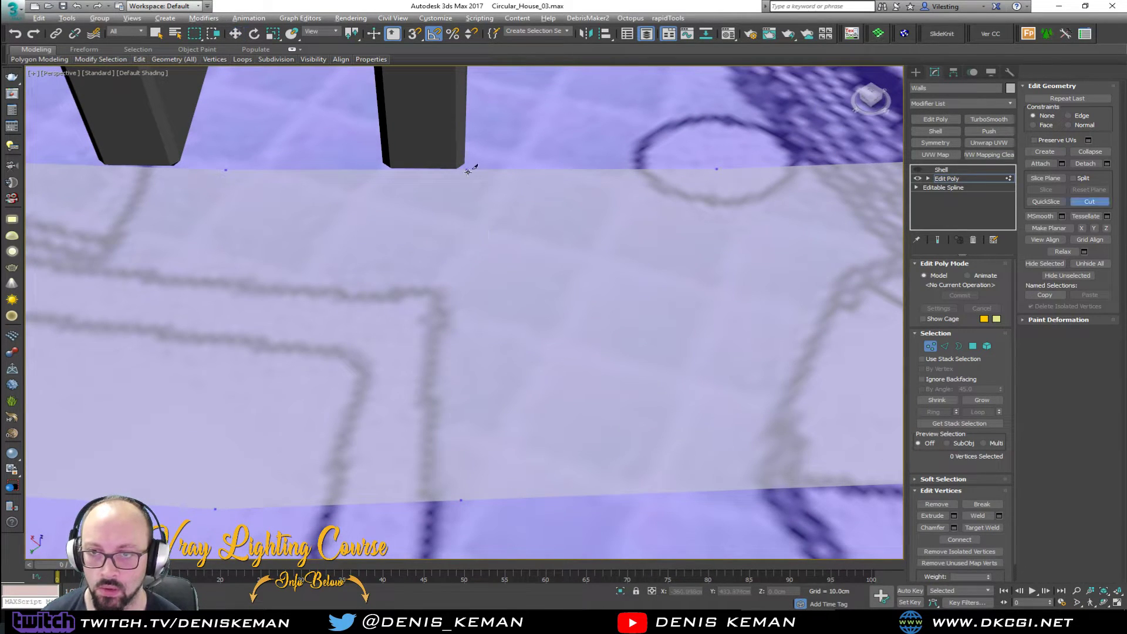
pyautogui.click(466, 170)
pyautogui.click(461, 499)
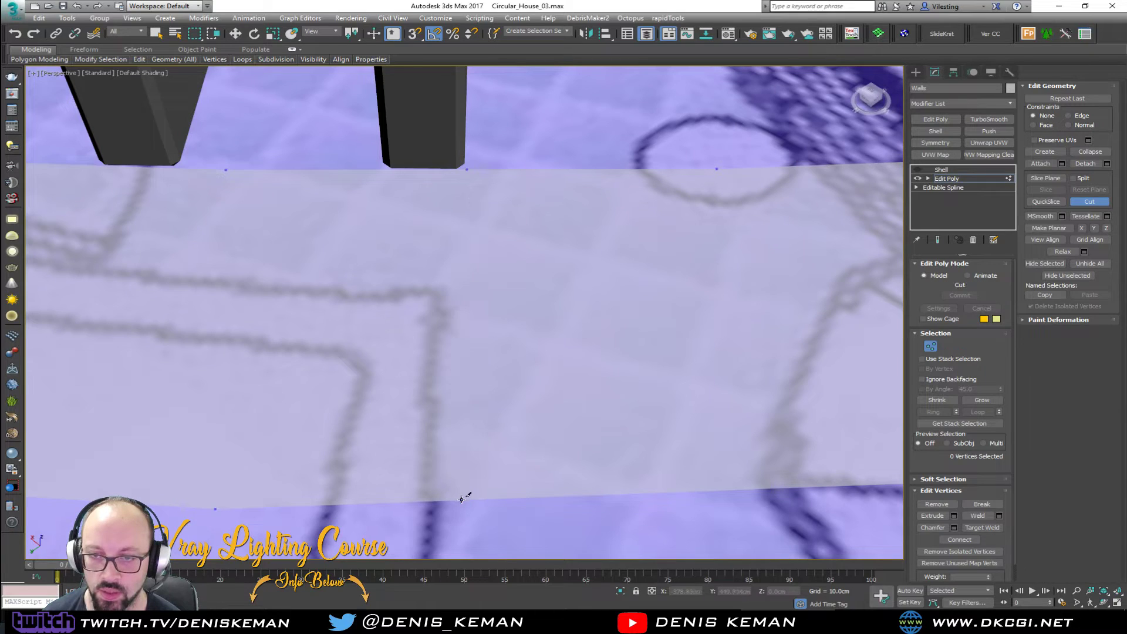
pyautogui.rightClick(508, 415)
pyautogui.press('4')
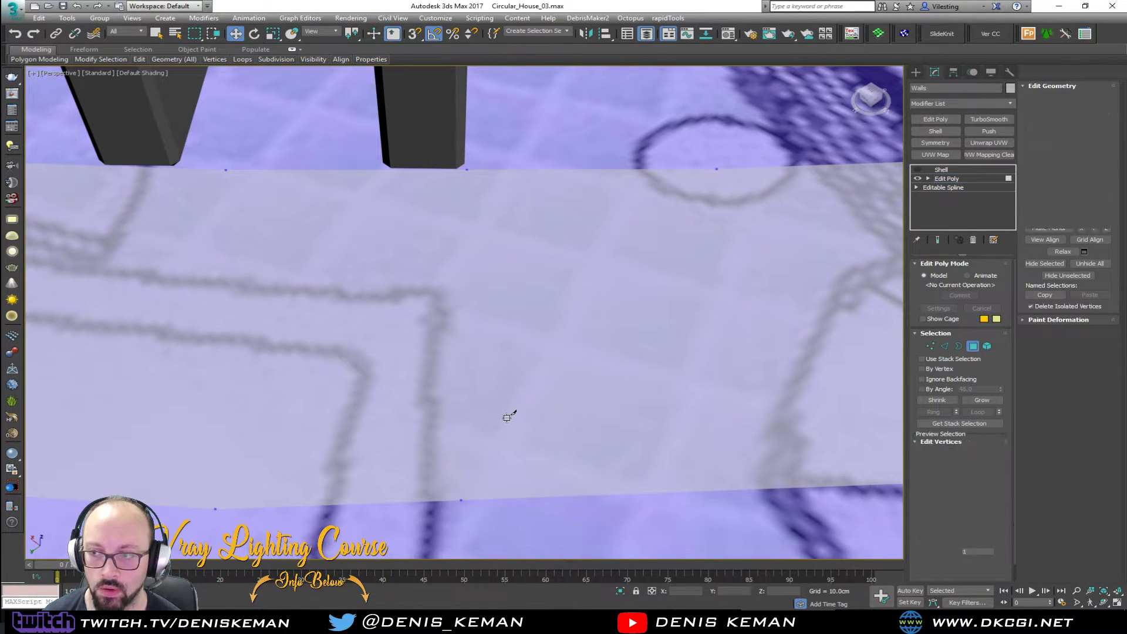
# - Re-enable the Shell modifier on the walls
pyautogui.scroll(-6, 478, 322)
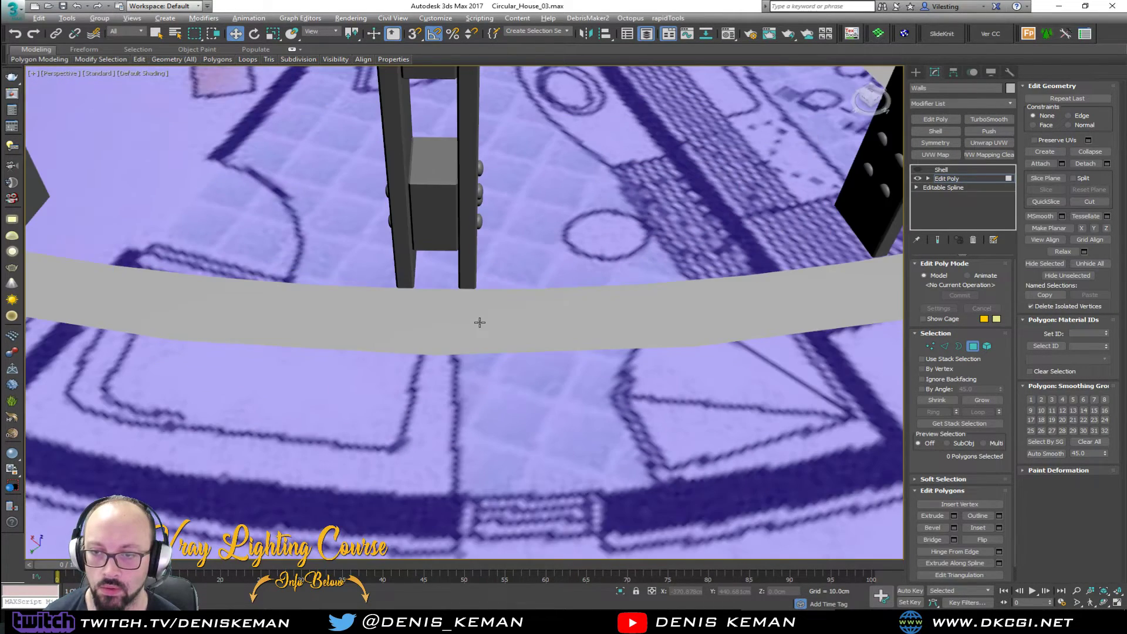
pyautogui.moveTo(479, 322); pyautogui.dragTo(453, 309, button='middle')
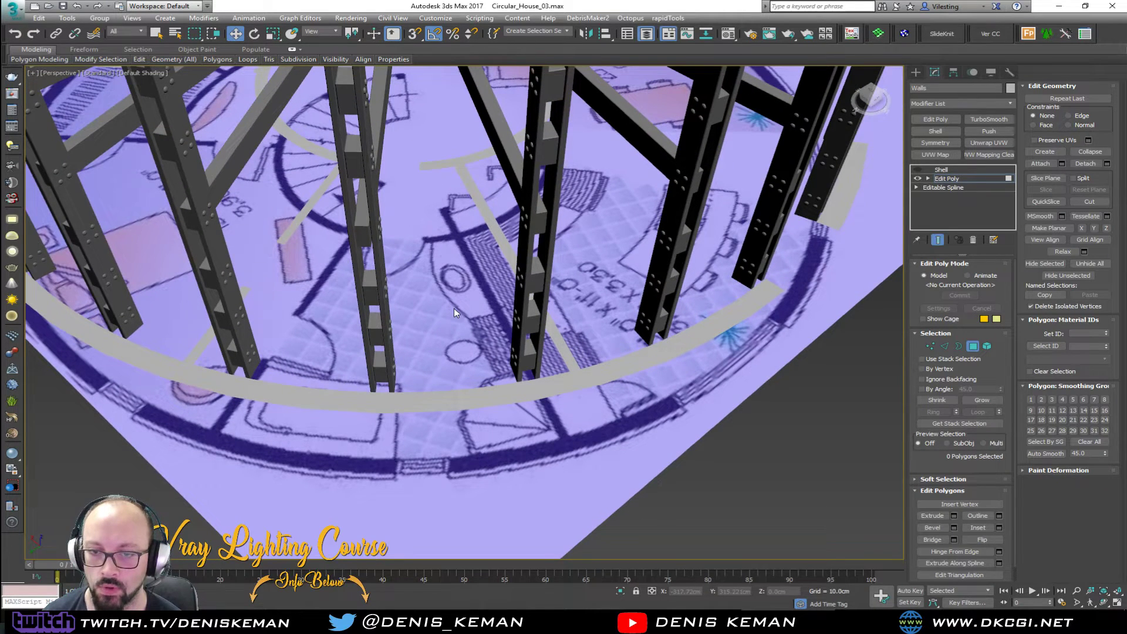
pyautogui.click(918, 169)
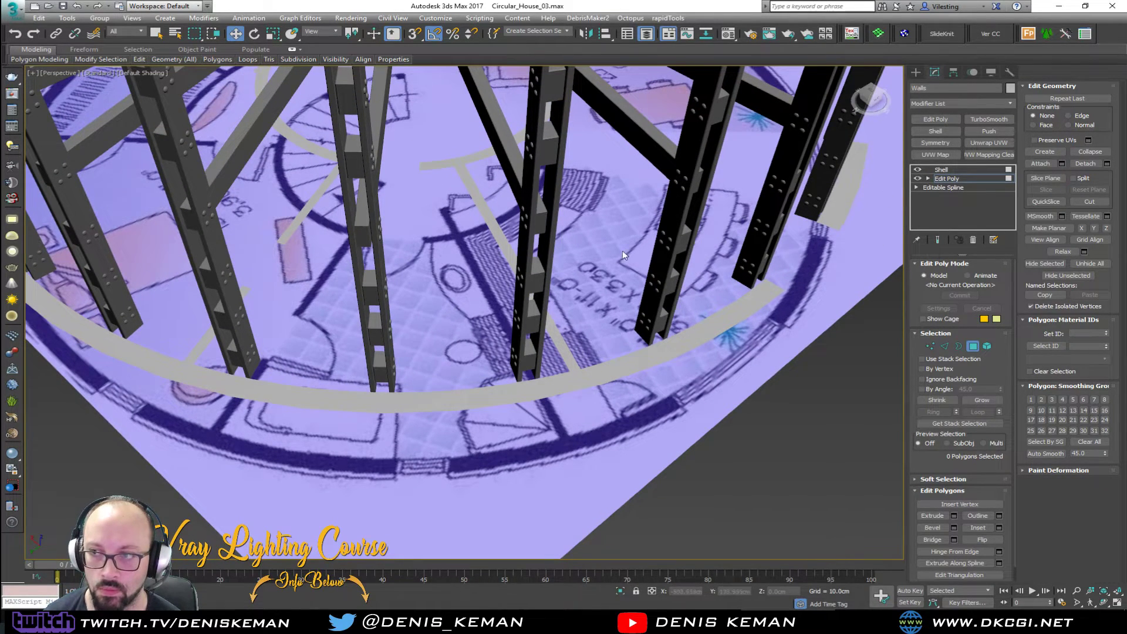
pyautogui.press('`')
pyautogui.scroll(-3, 477, 283)
pyautogui.scroll(-3, 478, 284)
pyautogui.press('`')
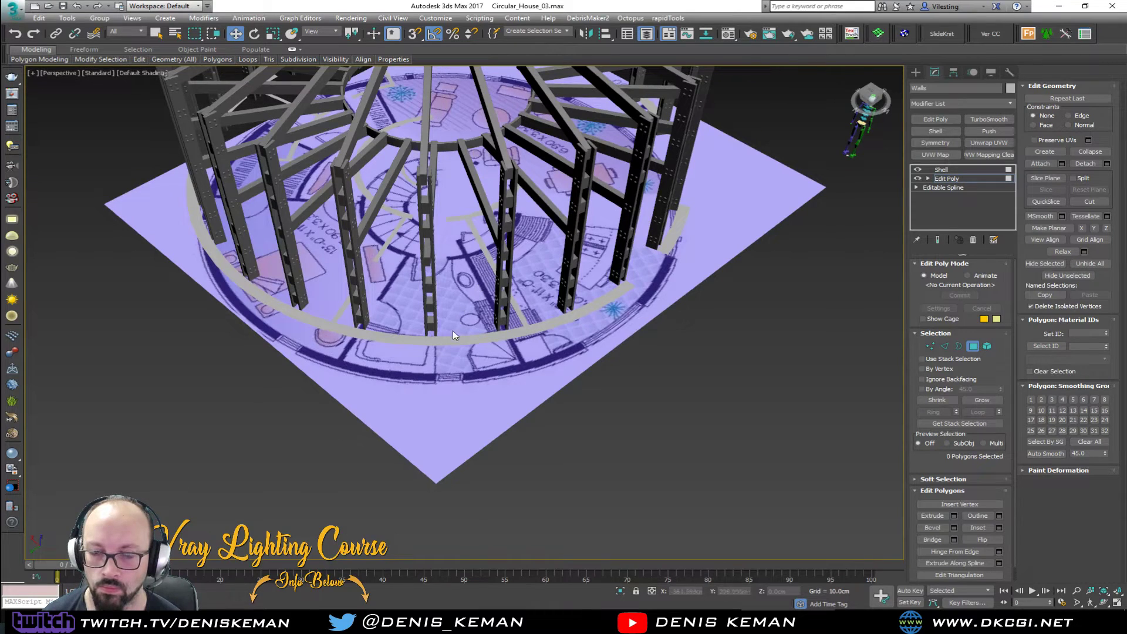
# - Select the outer wall polygon between the adjacent column and the far edge of the bathroom window in Edit Poly
pyautogui.scroll(6, 453, 332)
pyautogui.scroll(3, 451, 336)
pyautogui.press('4')
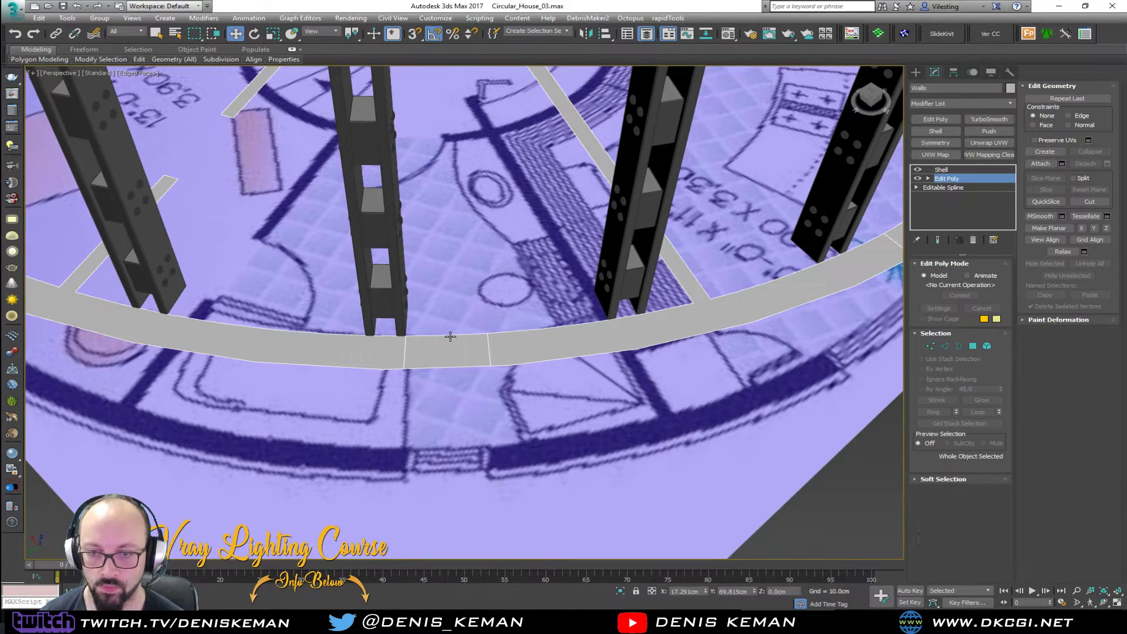
pyautogui.press('Up')
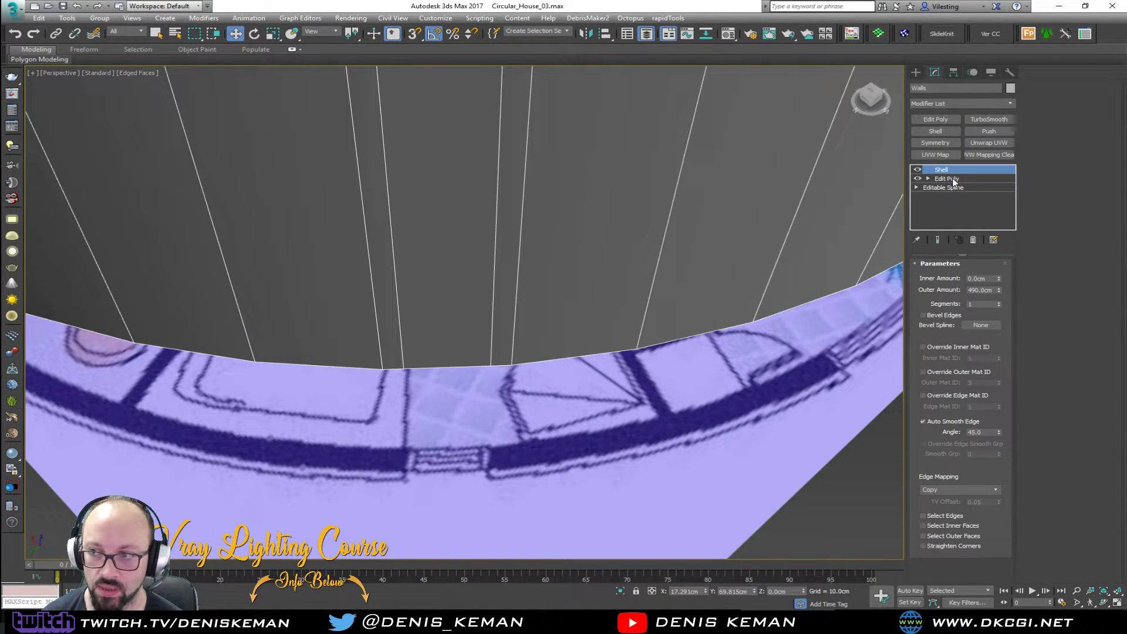
pyautogui.click(947, 179)
pyautogui.press('`')
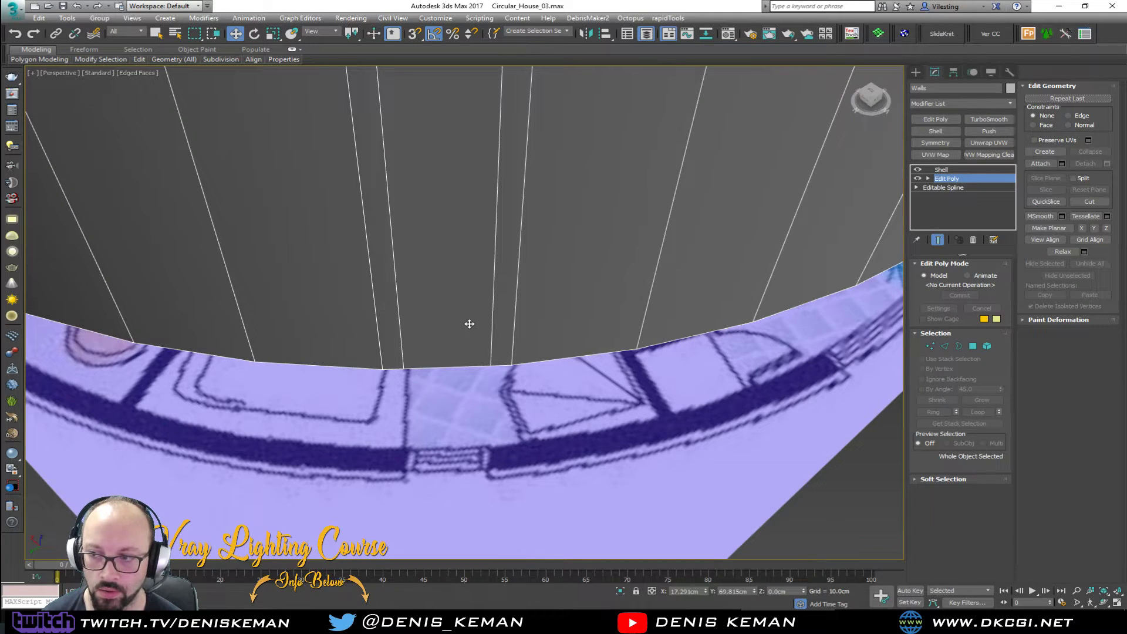
pyautogui.press('`')
pyautogui.press('4')
pyautogui.click(451, 352)
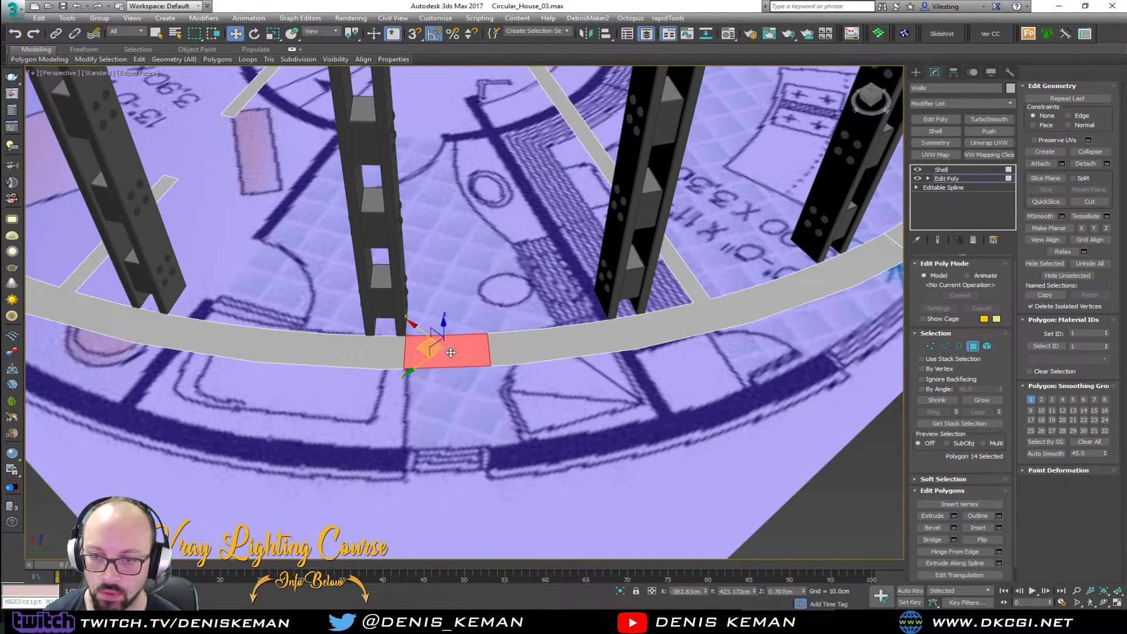
# - Cut across the outer wall at the next column, past the solid section beside the bathroom window
pyautogui.keyDown('alt'); pyautogui.moveTo(451, 352); pyautogui.dragTo(336, 360, button='middle'); pyautogui.keyUp('alt')
pyautogui.hotkey('alt', 'w')
pyautogui.middleClick(363, 191)
pyautogui.hotkey('alt', 'w')
pyautogui.moveTo(340, 271); pyautogui.dragTo(470, 170, button='middle')
pyautogui.press('1')
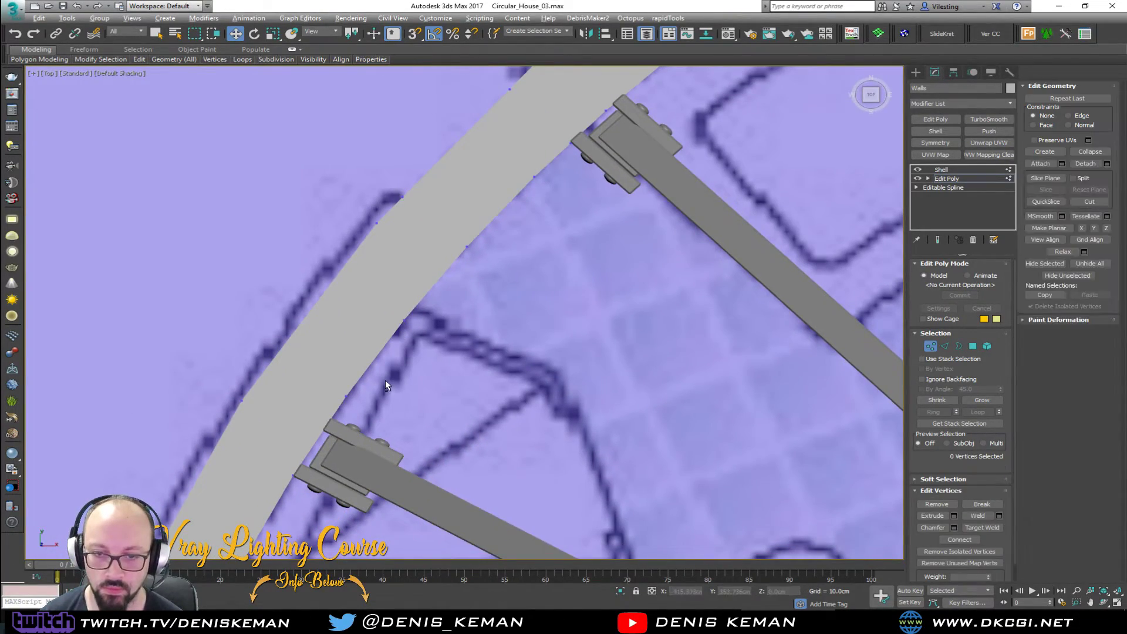
pyautogui.hotkey('alt', 'c')
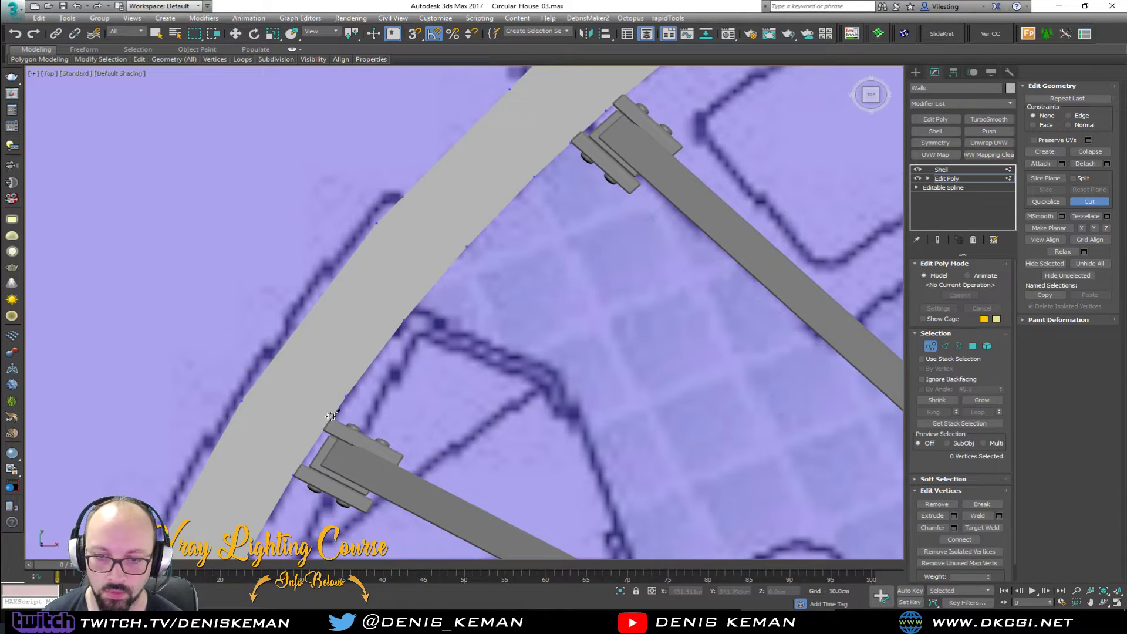
pyautogui.click(259, 379)
pyautogui.rightClick(333, 407)
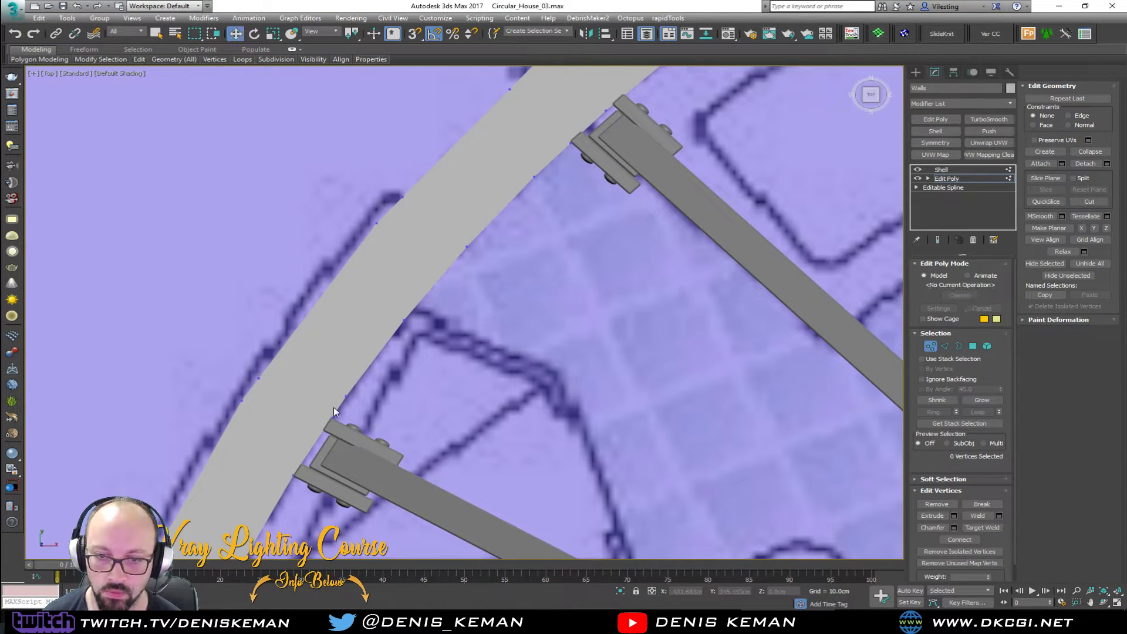
pyautogui.press('4')
# - Delete the two outer wall polygons spanning the gap between the columns at the bathroom window
pyautogui.press('4')
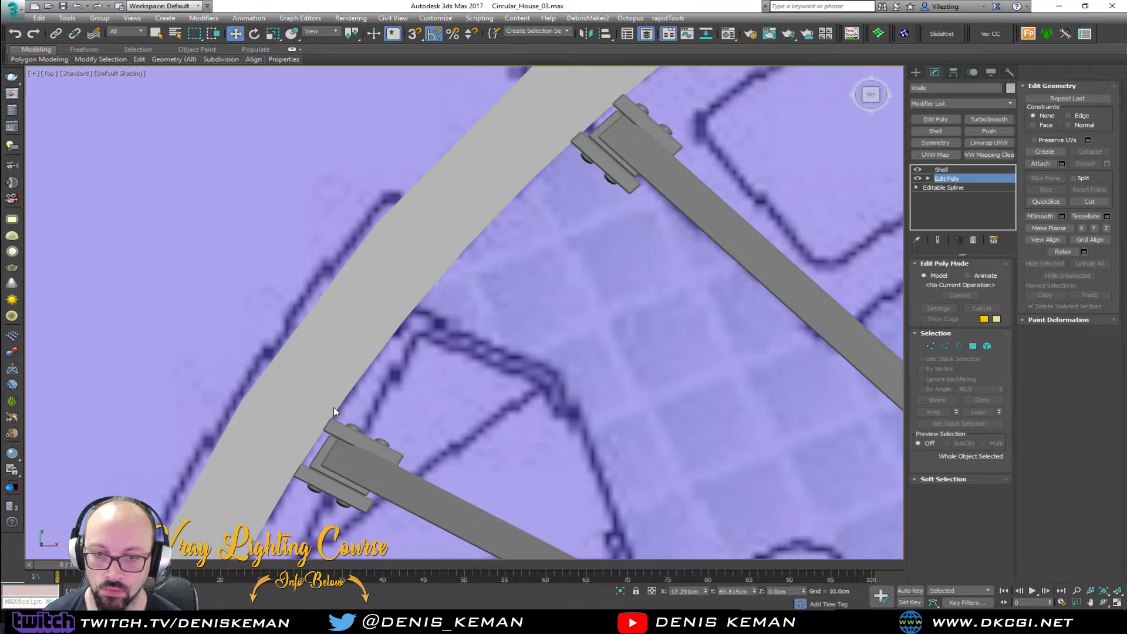
pyautogui.press('4')
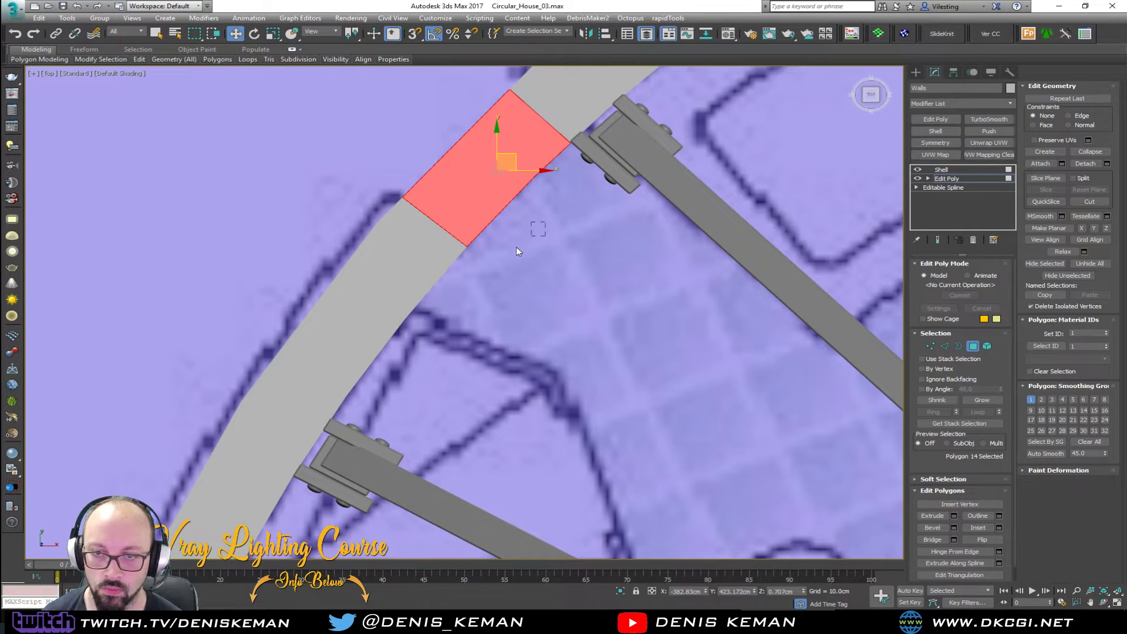
pyautogui.keyDown('ctrl'); pyautogui.click(287, 329); pyautogui.keyUp('ctrl')
pyautogui.scroll(-3, 288, 330)
pyautogui.press('Delete')
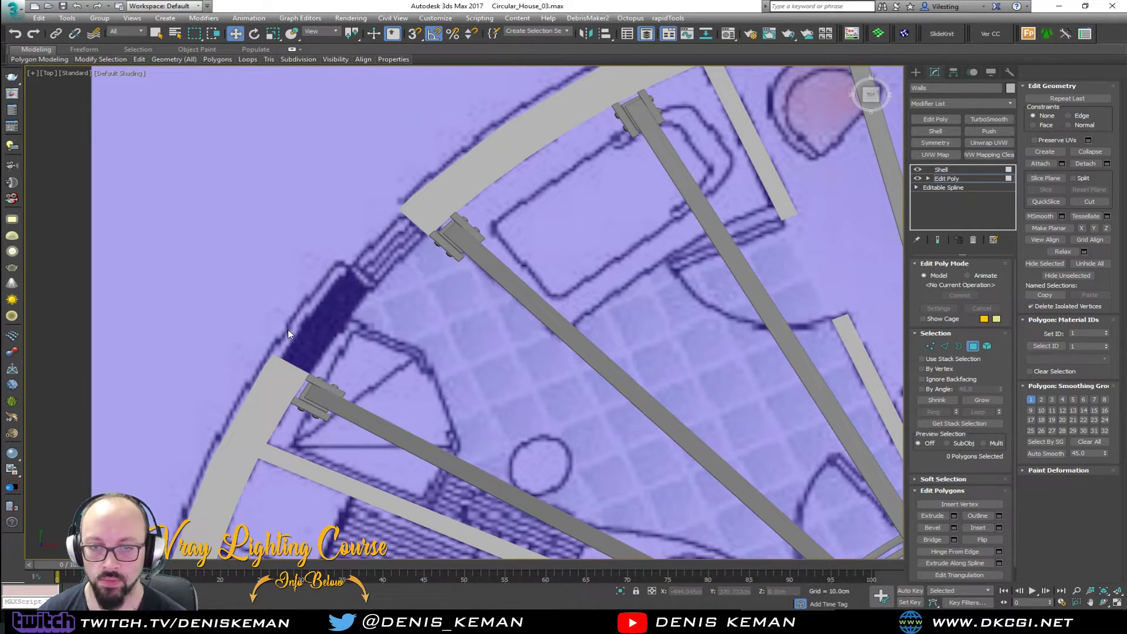
# - Cut across the outer wall at the inner sides of the two columns flanking the bedroom window beside the bed
pyautogui.scroll(-2, 366, 309)
pyautogui.moveTo(377, 288); pyautogui.dragTo(307, 320, button='middle')
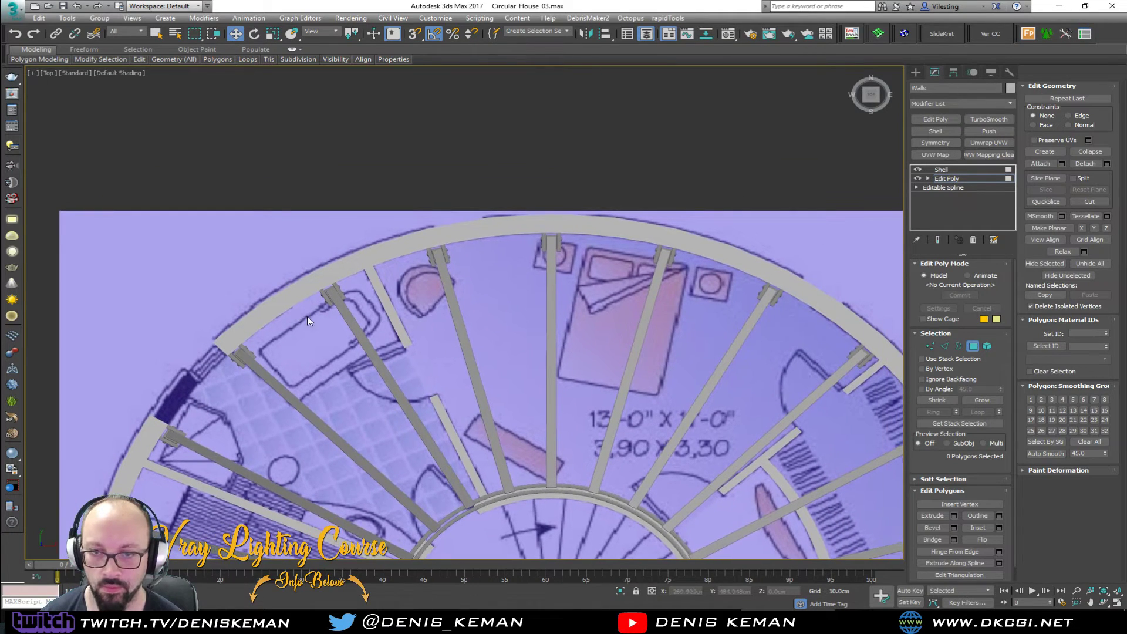
pyautogui.moveTo(366, 381); pyautogui.dragTo(318, 280, button='middle')
pyautogui.scroll(2, 358, 194)
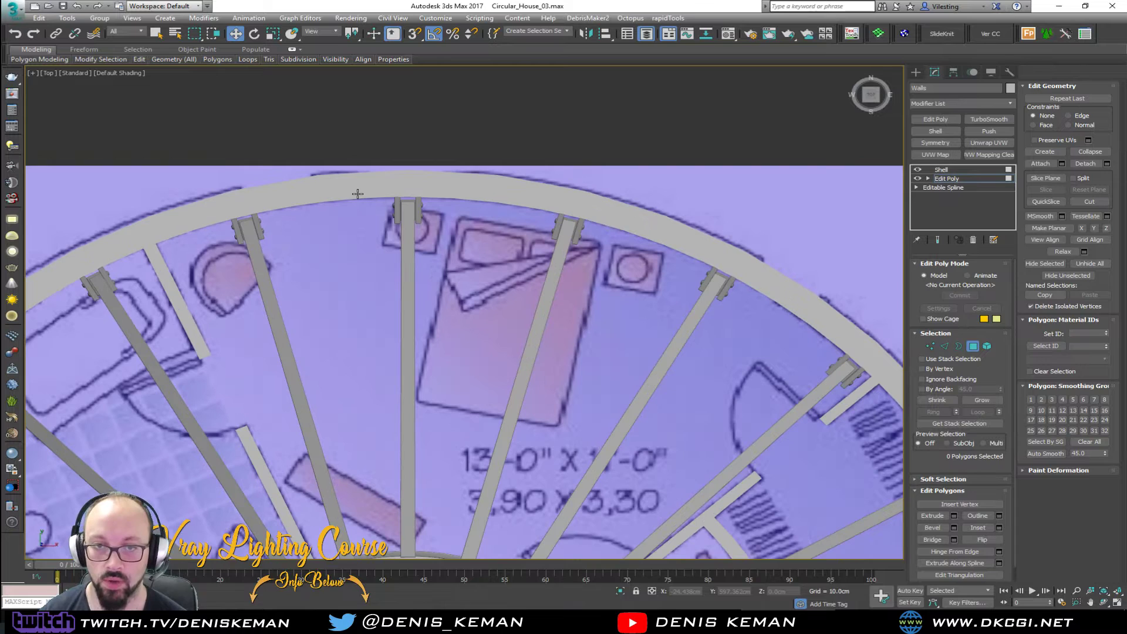
pyautogui.scroll(2, 357, 196)
pyautogui.press('1')
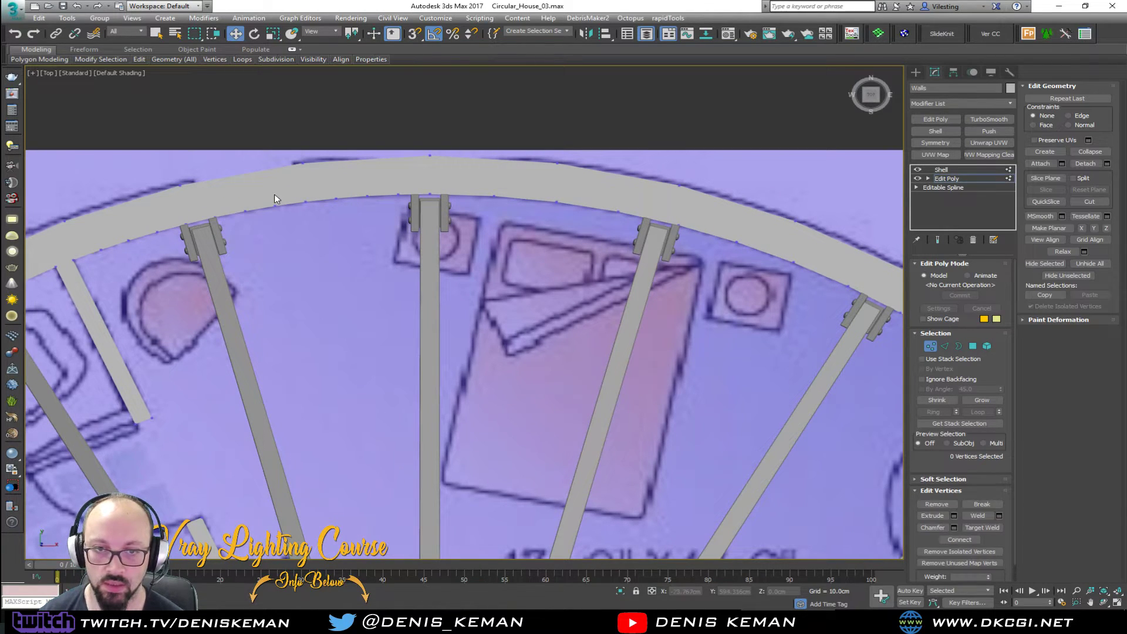
pyautogui.hotkey('alt', 'c')
pyautogui.click(215, 217)
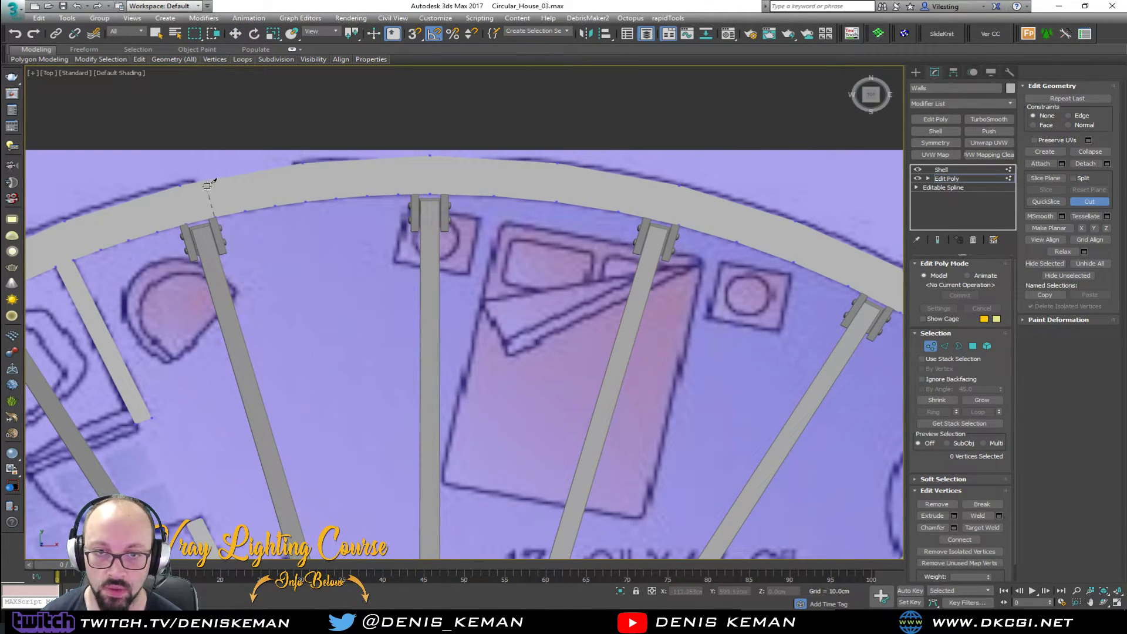
pyautogui.click(207, 182)
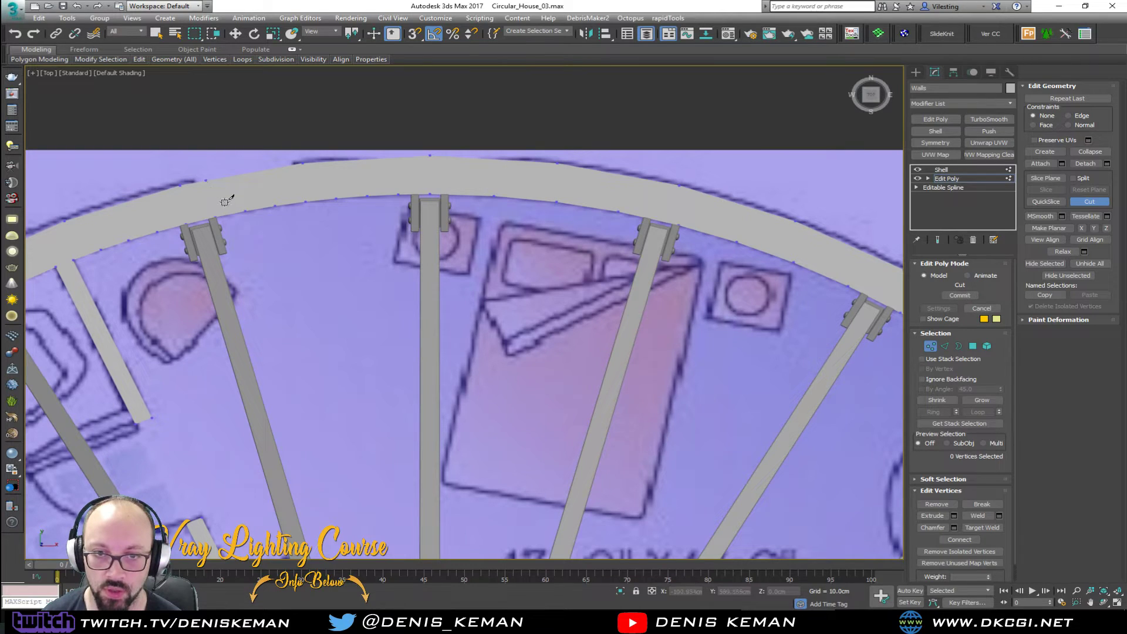
pyautogui.click(411, 195)
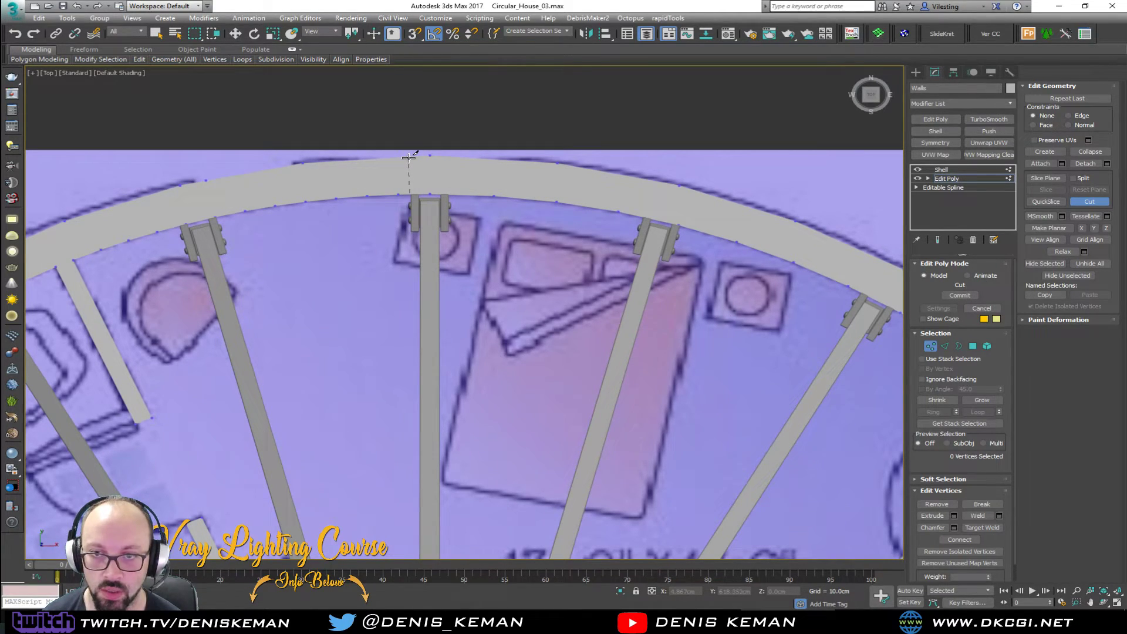
pyautogui.click(410, 157)
pyautogui.rightClick(385, 203)
# - Delete the outer wall polygon between those two bedroom columns
pyautogui.press('4')
pyautogui.click(250, 204)
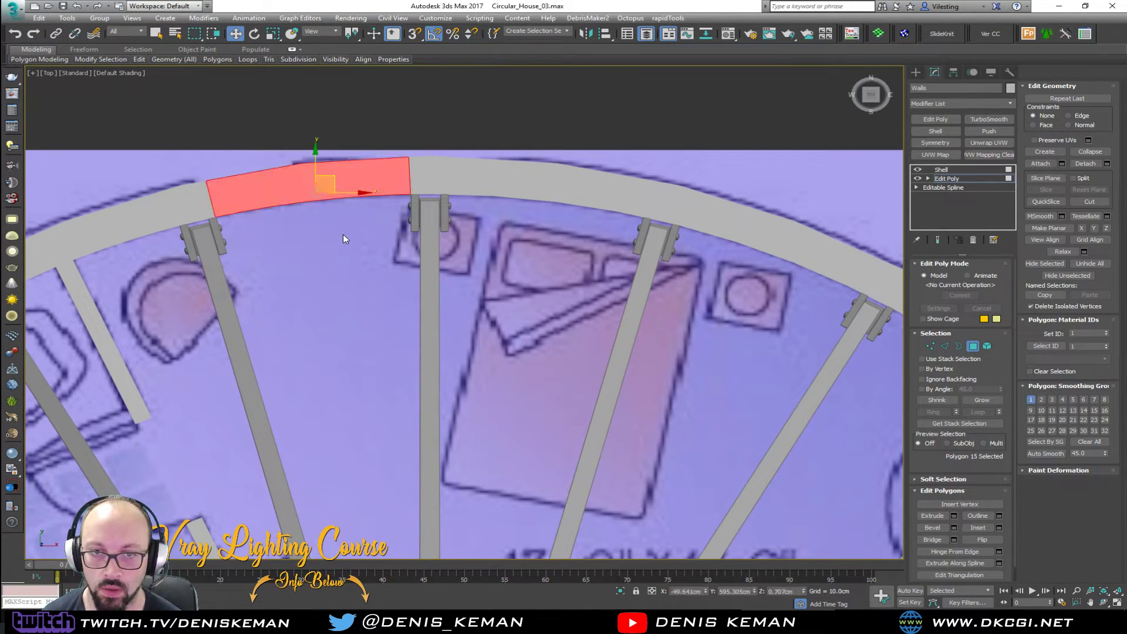
pyautogui.press('Delete')
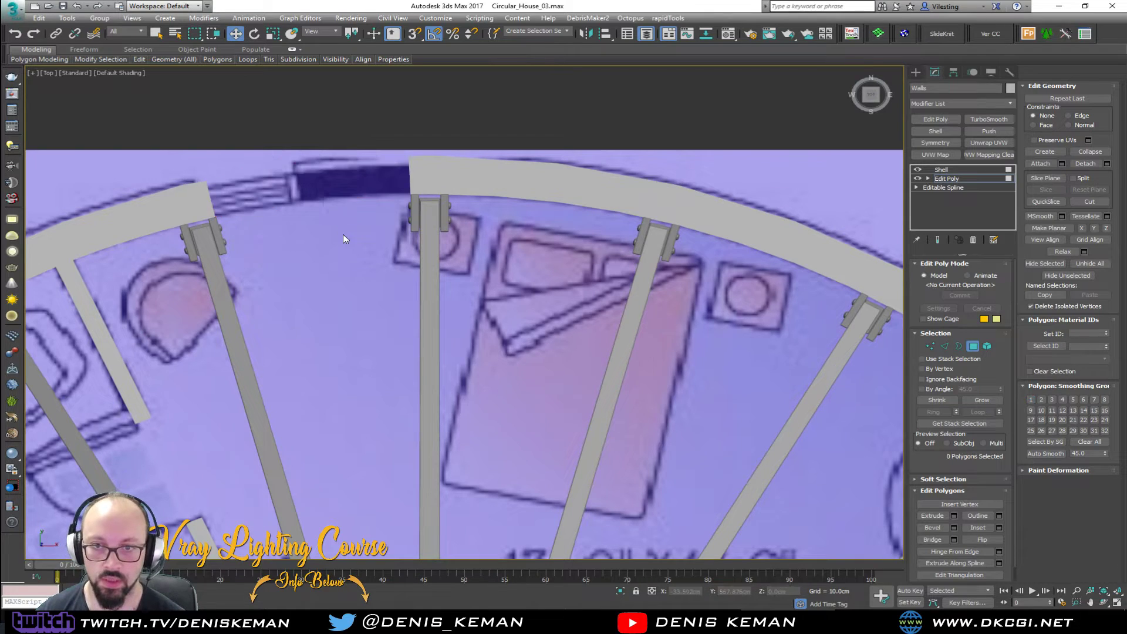
# - Start the Cut command on the outer wall between the two columns near the bedroom door
pyautogui.moveTo(480, 238); pyautogui.dragTo(366, 230, button='middle')
pyautogui.moveTo(414, 251); pyautogui.dragTo(296, 179, button='middle')
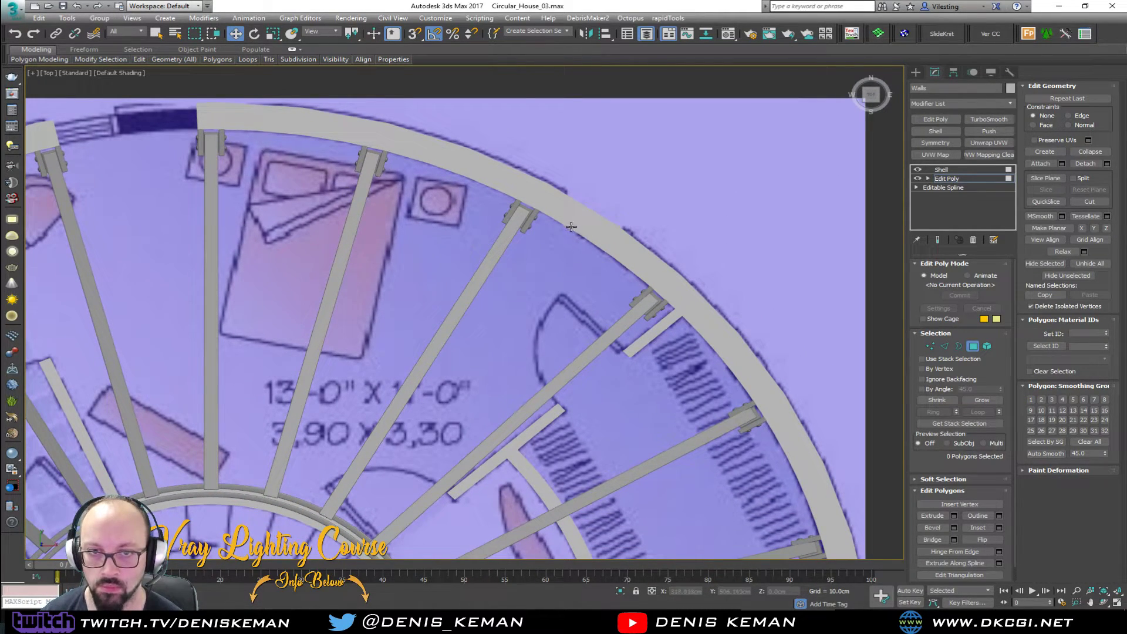
pyautogui.scroll(2, 581, 235)
pyautogui.press('1')
pyautogui.hotkey('alt', 'c')
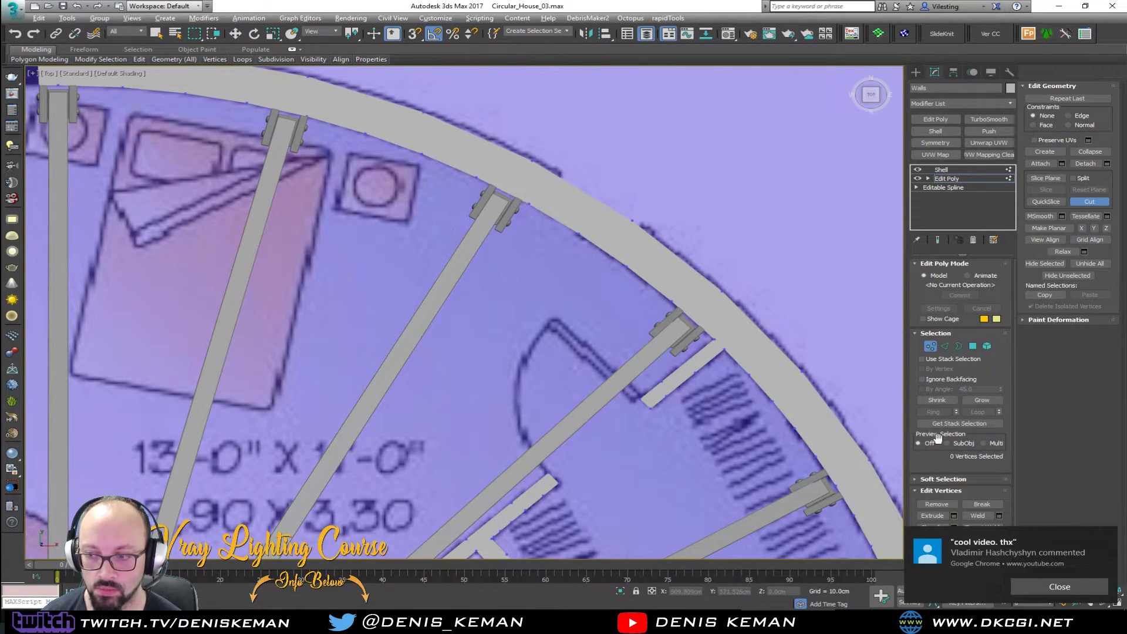
# - Dismiss the incoming browser comment notifications
pyautogui.click(1113, 541)
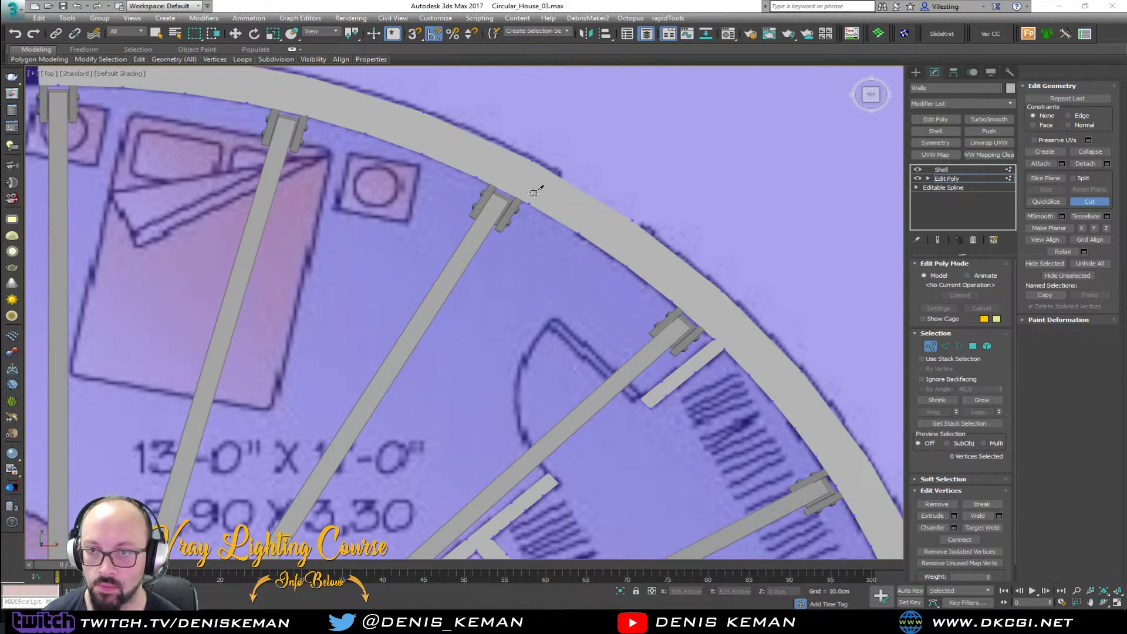
pyautogui.scroll(2, 534, 192)
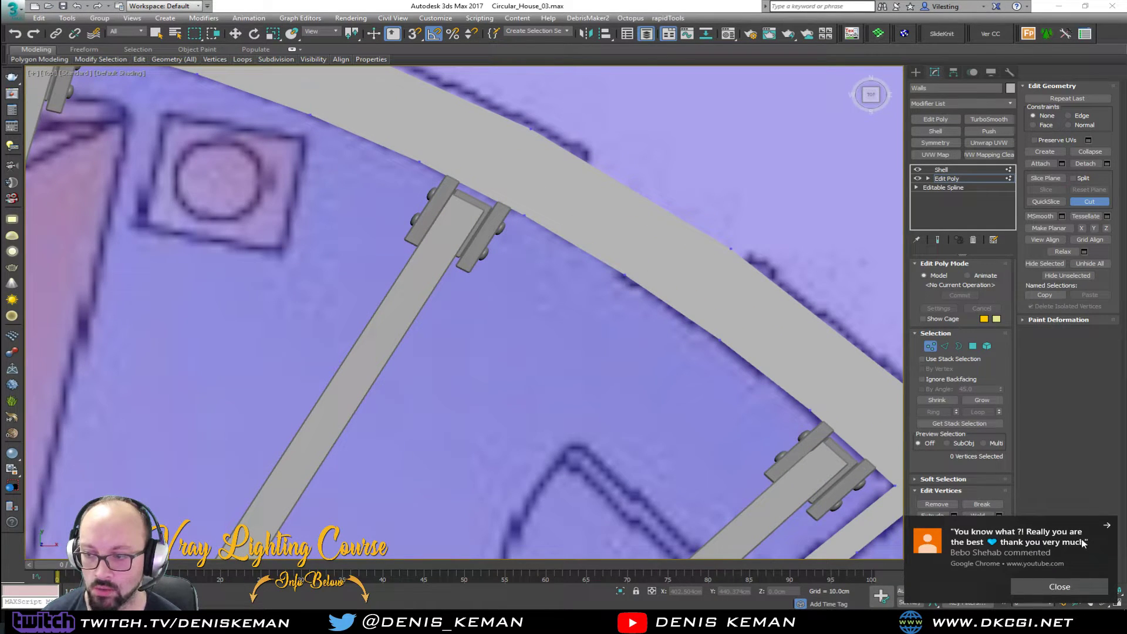
pyautogui.click(1107, 526)
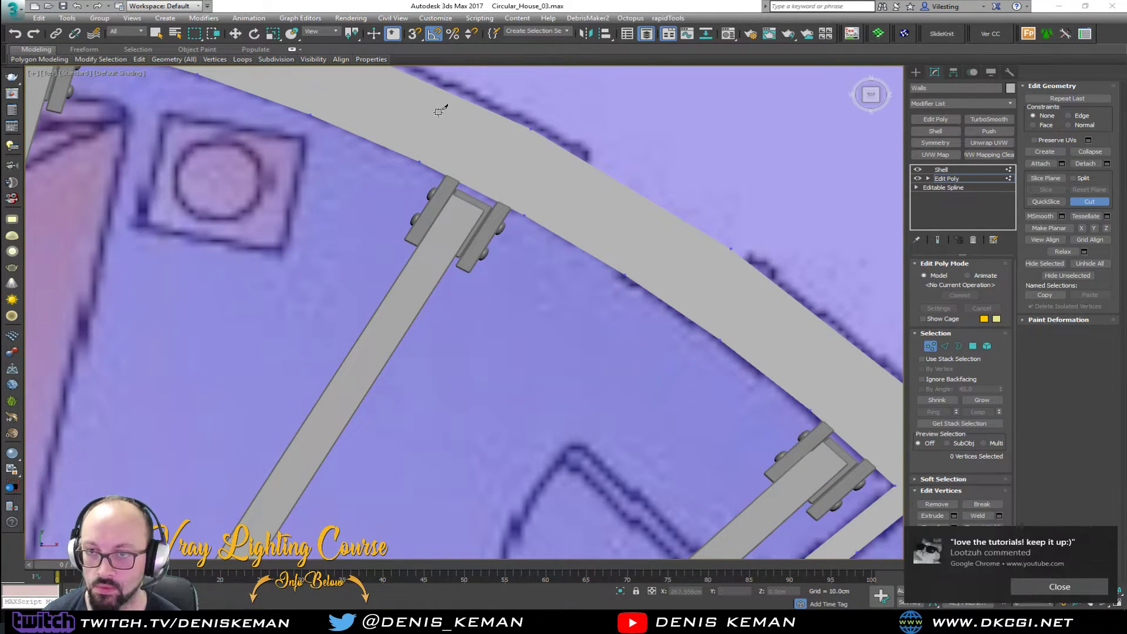
pyautogui.click(1109, 537)
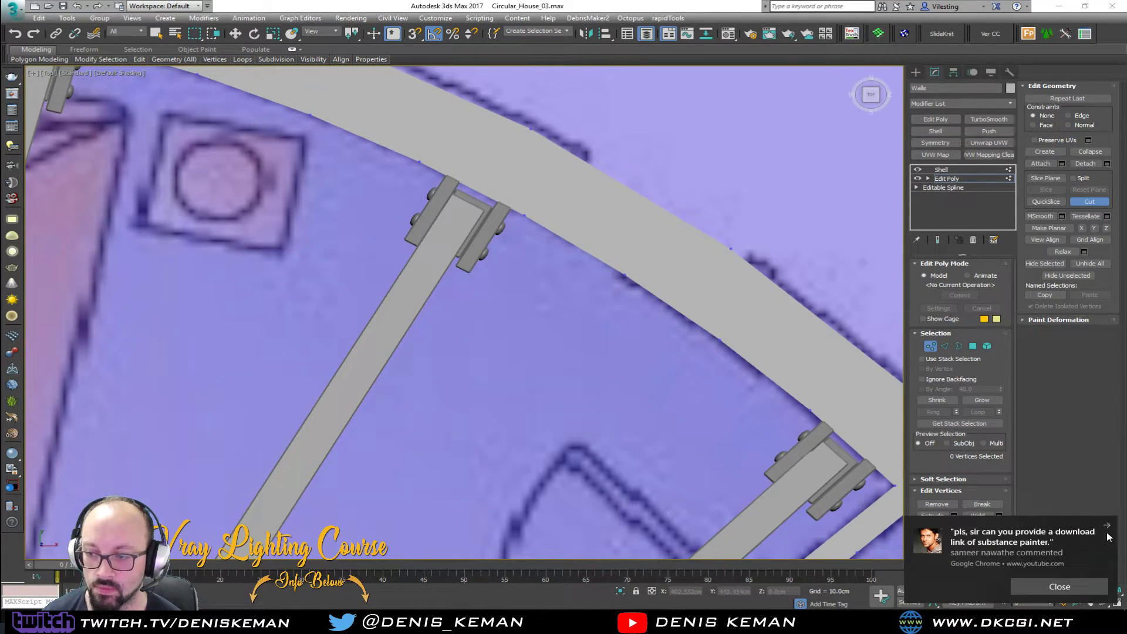
pyautogui.click(1108, 527)
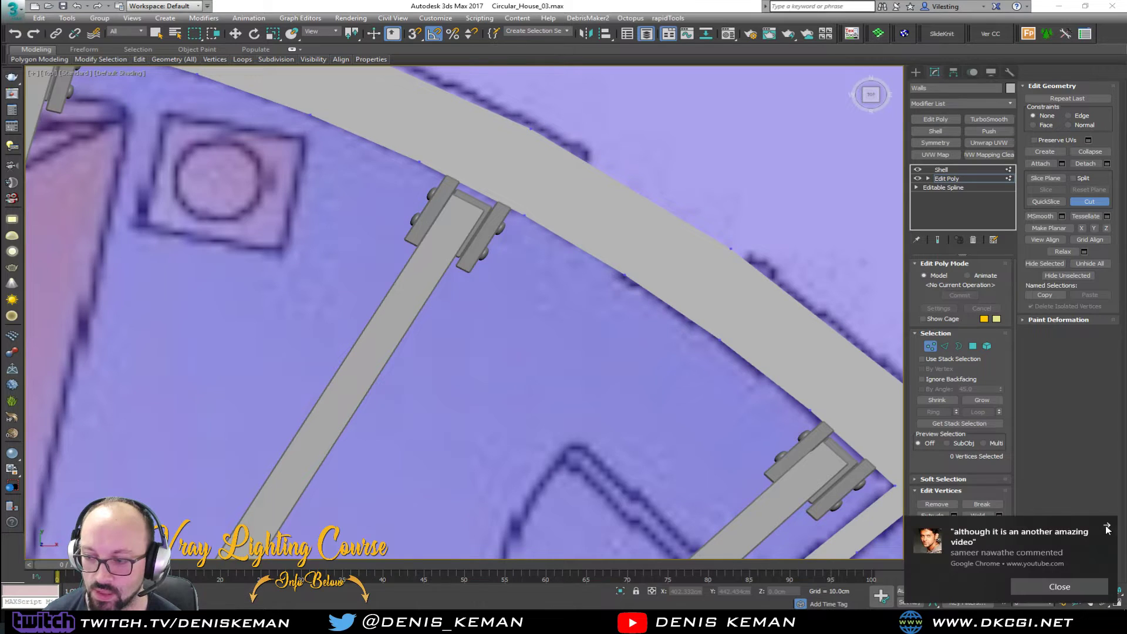
pyautogui.click(1106, 527)
pyautogui.click(1106, 527)
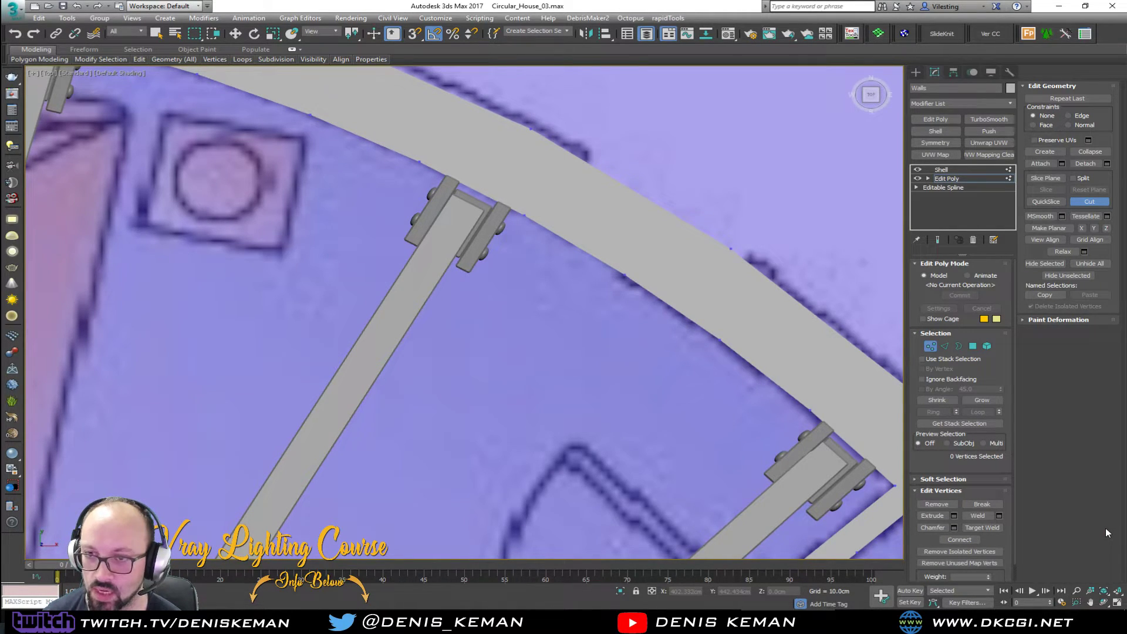
# - Cut across the outer wall at the inner sides of the two columns near the bedroom door
pyautogui.scroll(2, 526, 182)
pyautogui.click(509, 213)
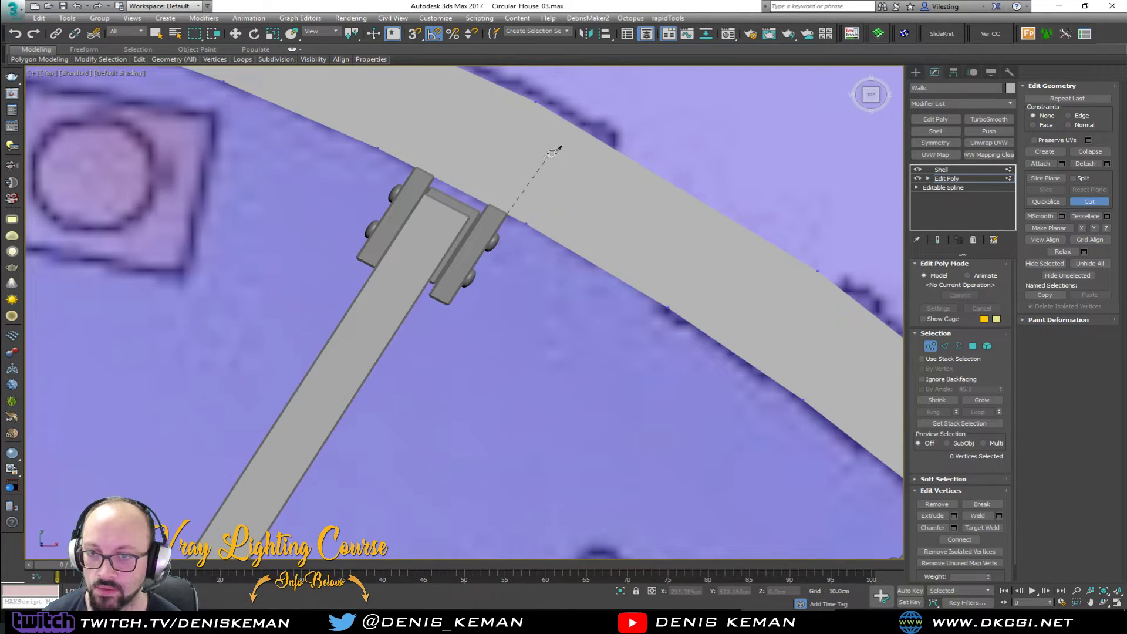
pyautogui.click(575, 127)
pyautogui.rightClick(587, 151)
pyautogui.scroll(-2, 656, 230)
pyautogui.moveTo(655, 230); pyautogui.dragTo(361, 121, button='middle')
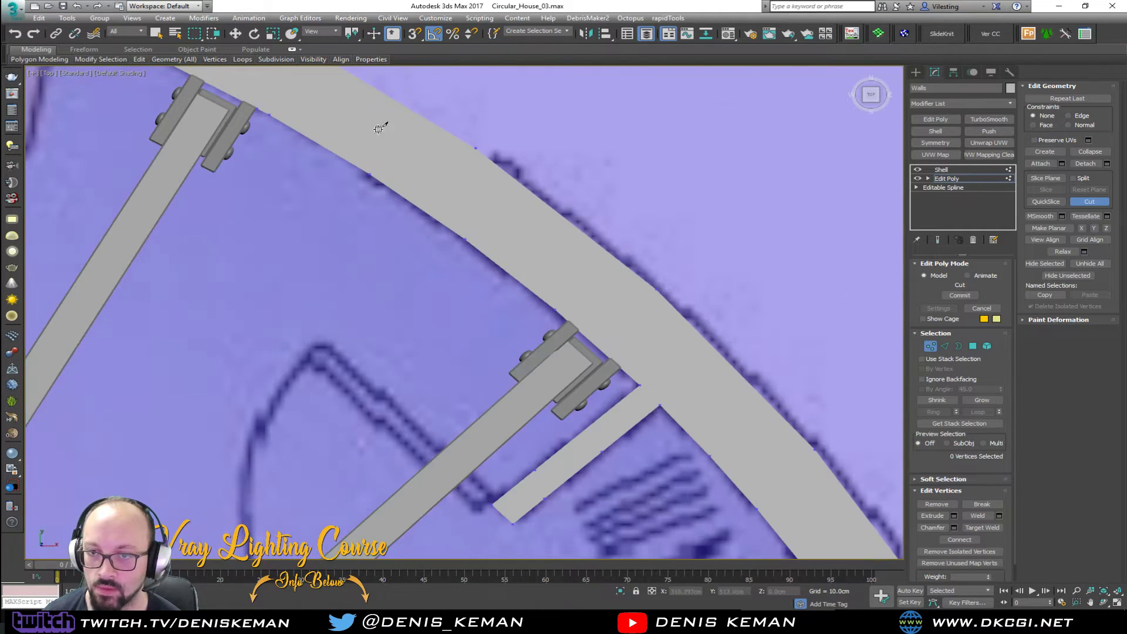
pyautogui.click(568, 320)
pyautogui.click(629, 268)
pyautogui.rightClick(627, 269)
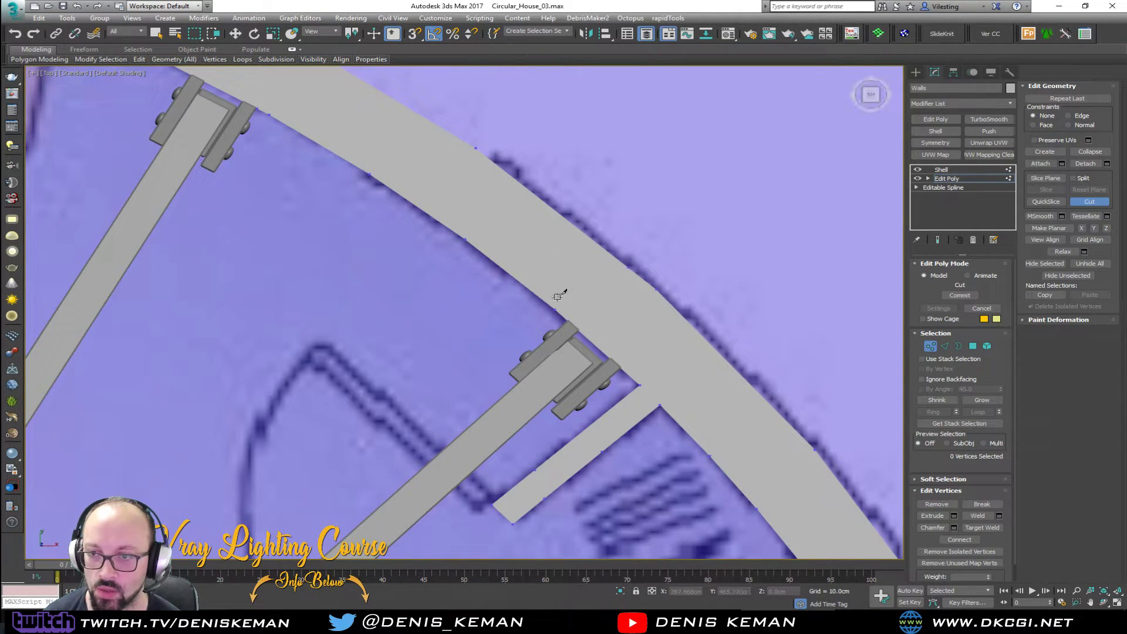
# - Delete the outer wall polygon between the two columns near the bedroom door
pyautogui.press('w')
pyautogui.press('4')
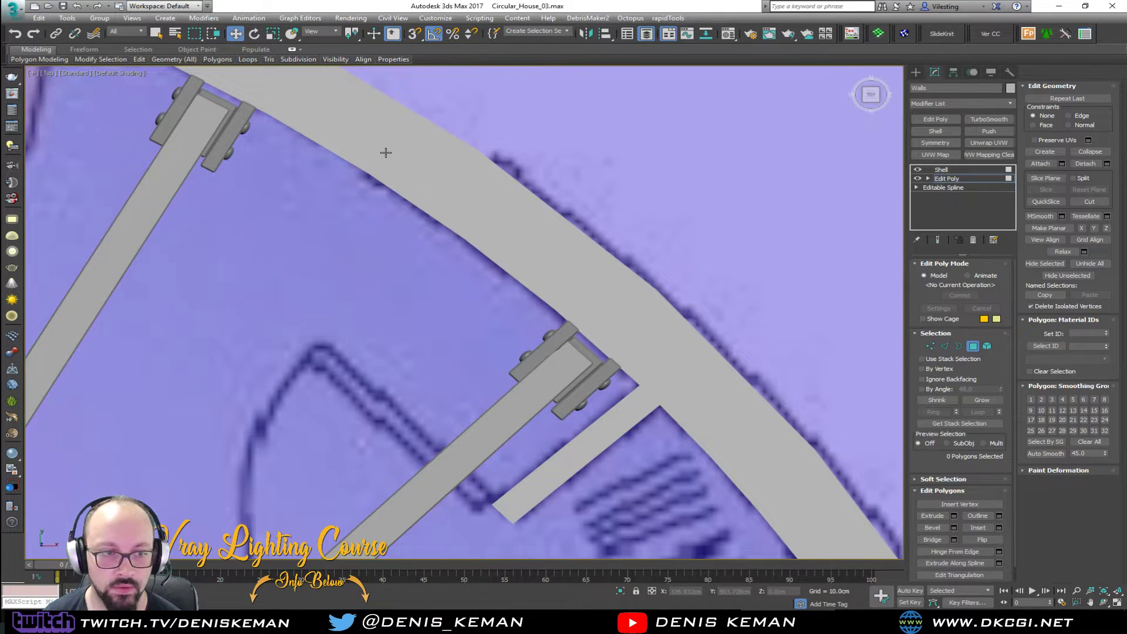
pyautogui.scroll(-4, 390, 227)
pyautogui.scroll(2, 391, 226)
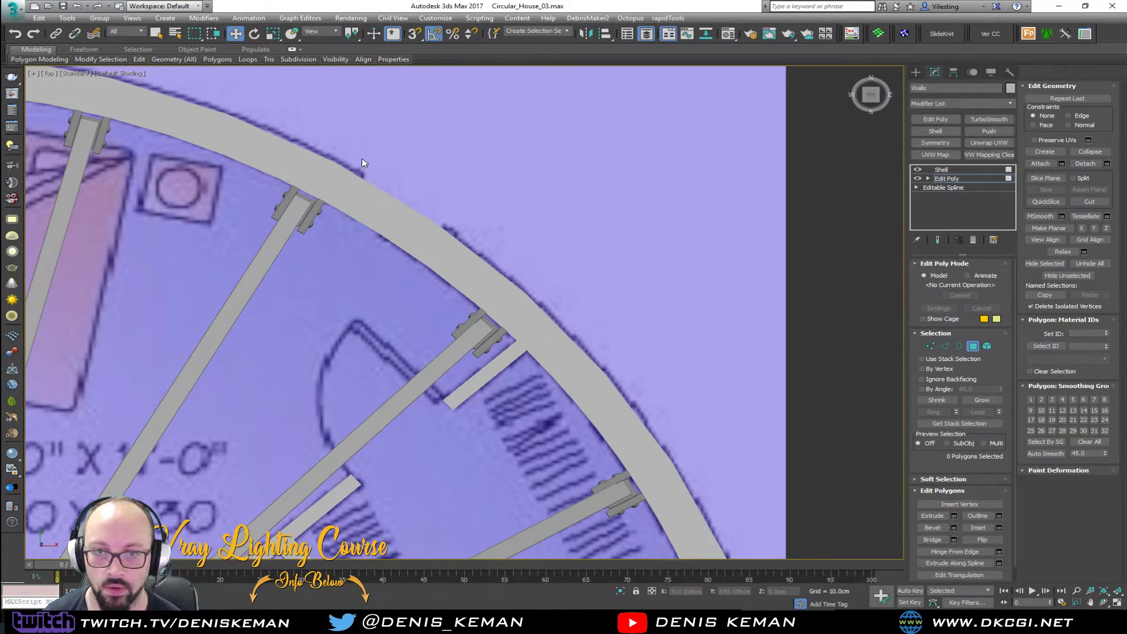
pyautogui.moveTo(466, 301); pyautogui.dragTo(468, 301)
pyautogui.press('Delete')
pyautogui.scroll(-3, 470, 182)
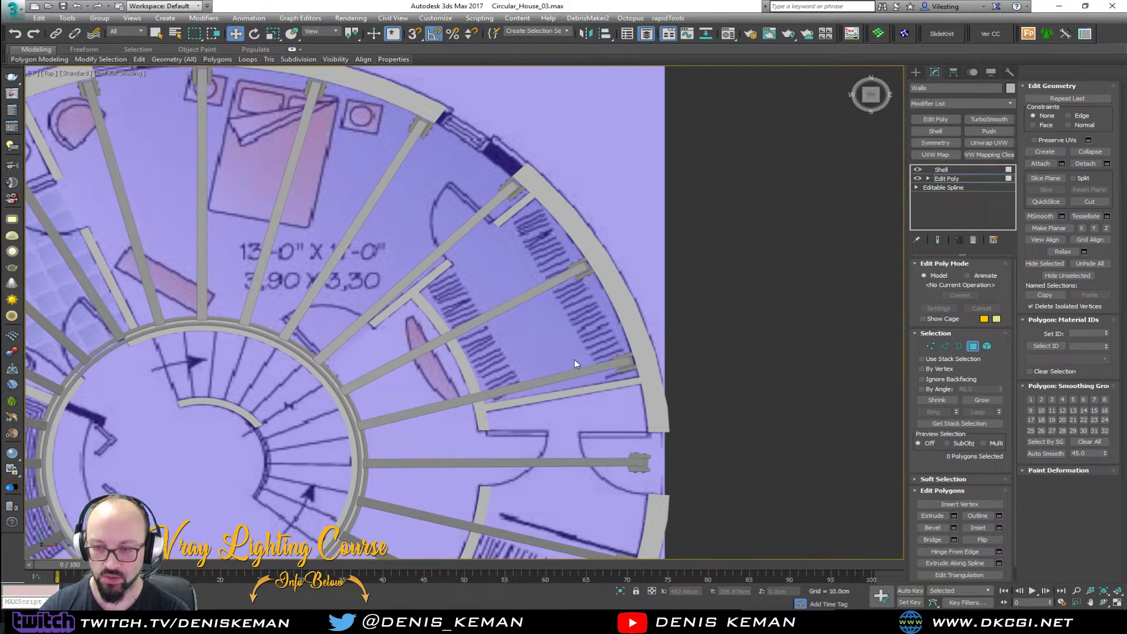
# - Display edged faces and delete the steel column standing in the entrance doorway
pyautogui.moveTo(646, 469); pyautogui.dragTo(596, 353, button='middle')
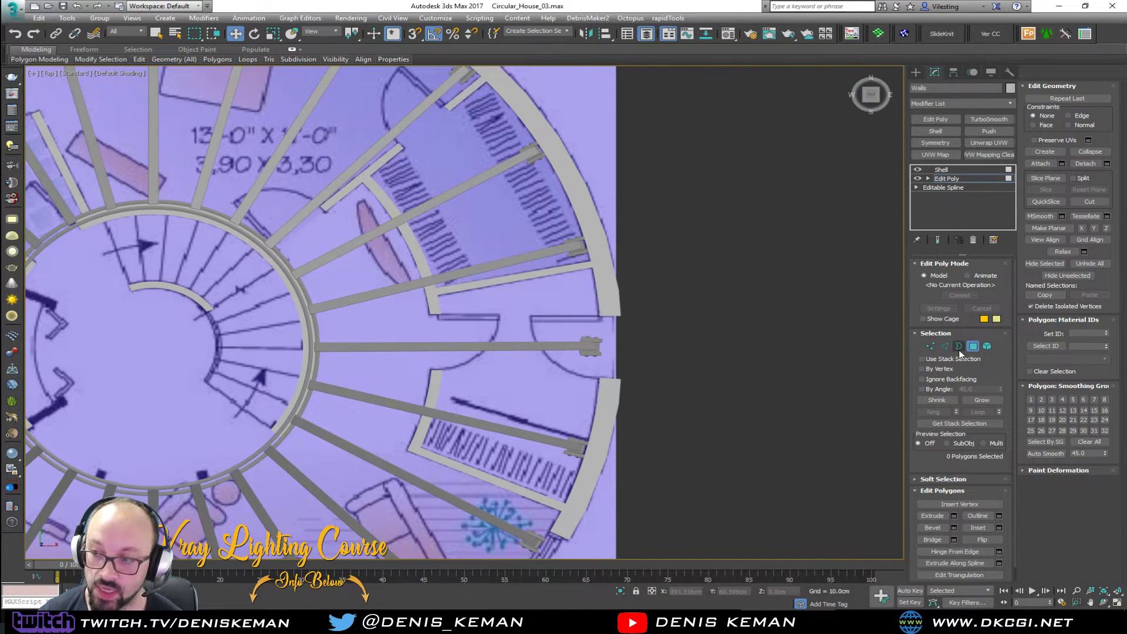
pyautogui.click(973, 346)
pyautogui.click(598, 349)
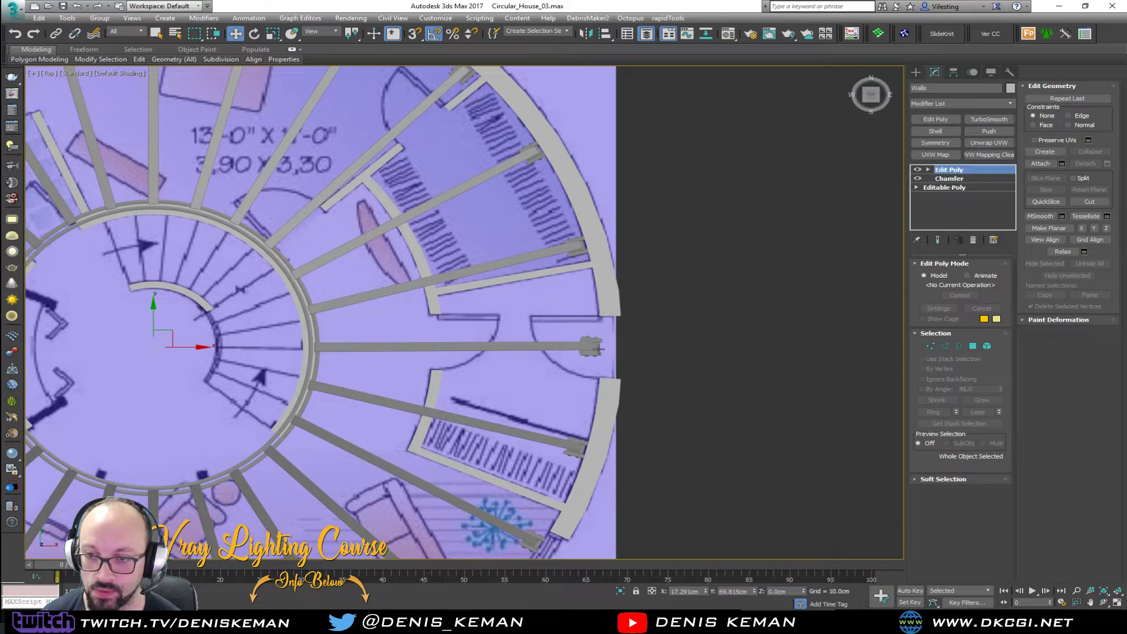
pyautogui.press('F4')
pyautogui.scroll(4, 605, 367)
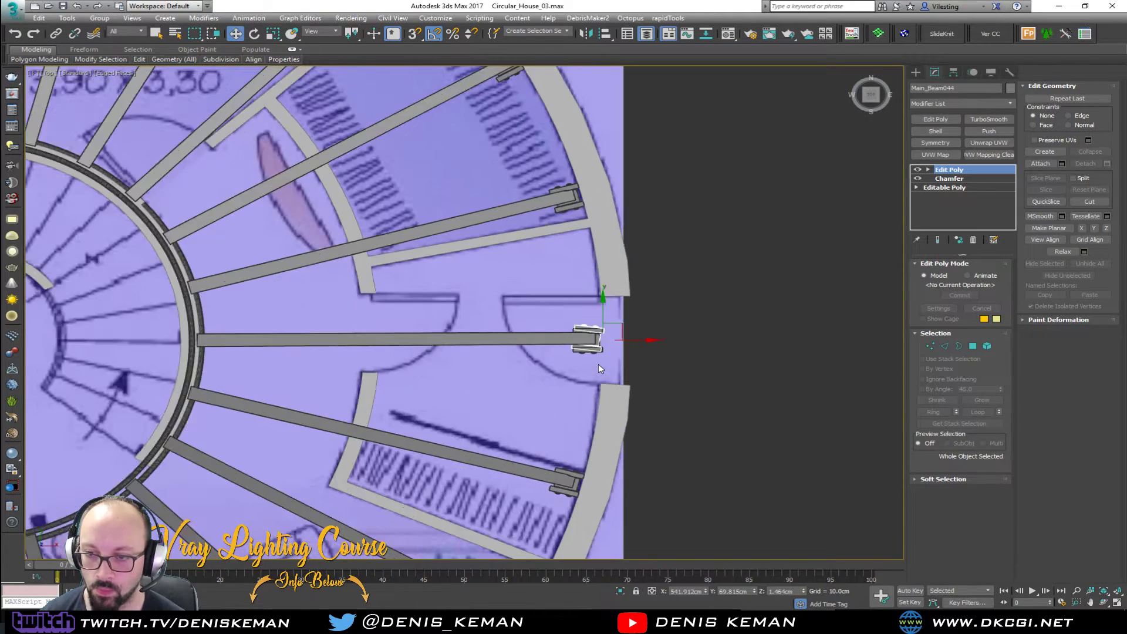
pyautogui.scroll(-3, 587, 318)
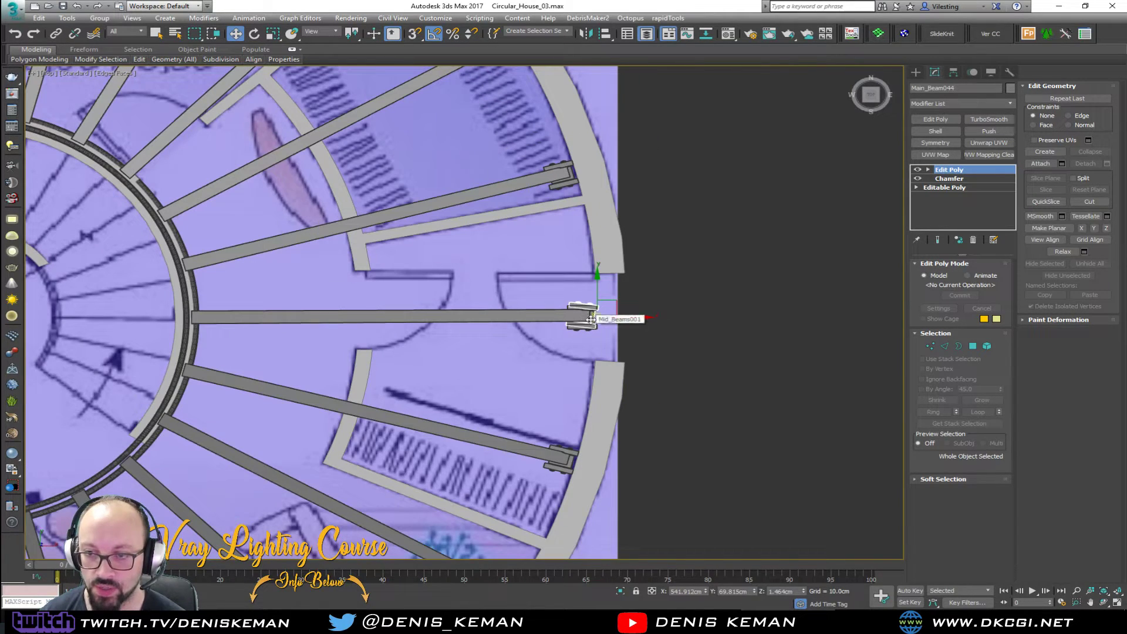
pyautogui.click(592, 330)
pyautogui.click(592, 327)
pyautogui.scroll(3, 592, 327)
pyautogui.press('Delete')
pyautogui.scroll(-3, 591, 327)
pyautogui.scroll(-2, 581, 329)
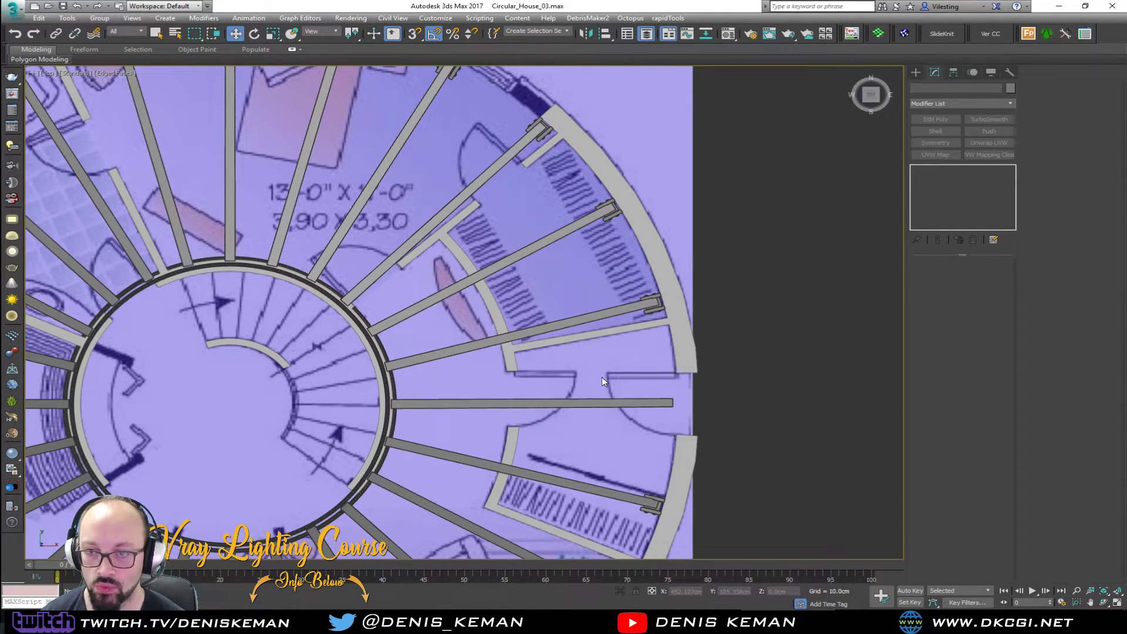
# - Delete the beam element running over the entrance from the Mid_Beams001 object
pyautogui.scroll(6, 612, 209)
pyautogui.scroll(-6, 610, 212)
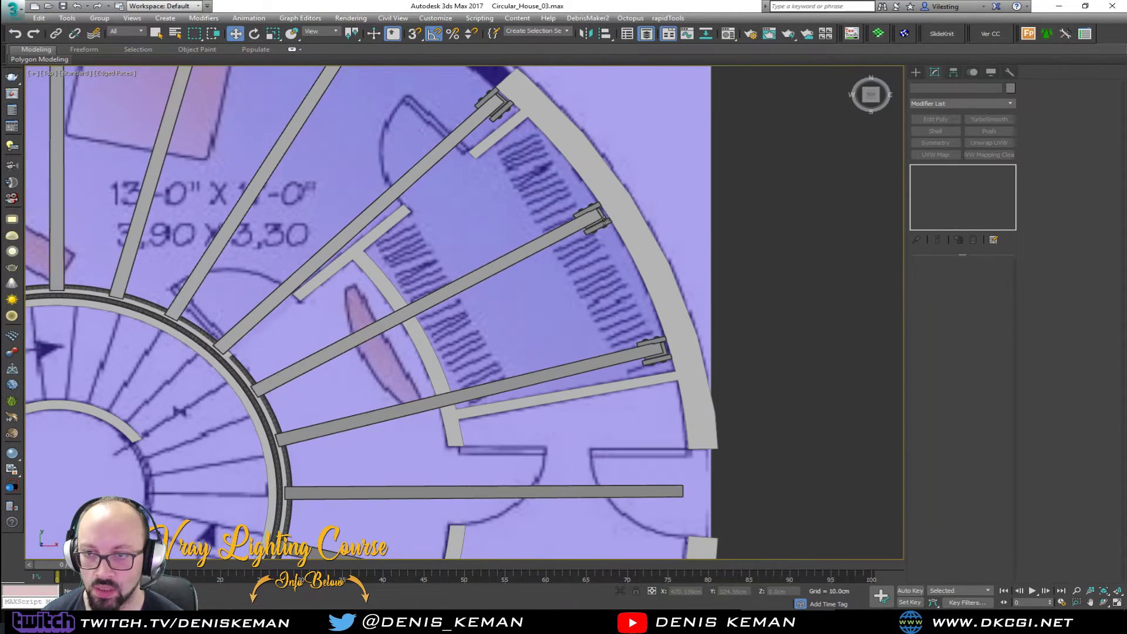
pyautogui.scroll(3, 617, 325)
pyautogui.click(598, 380)
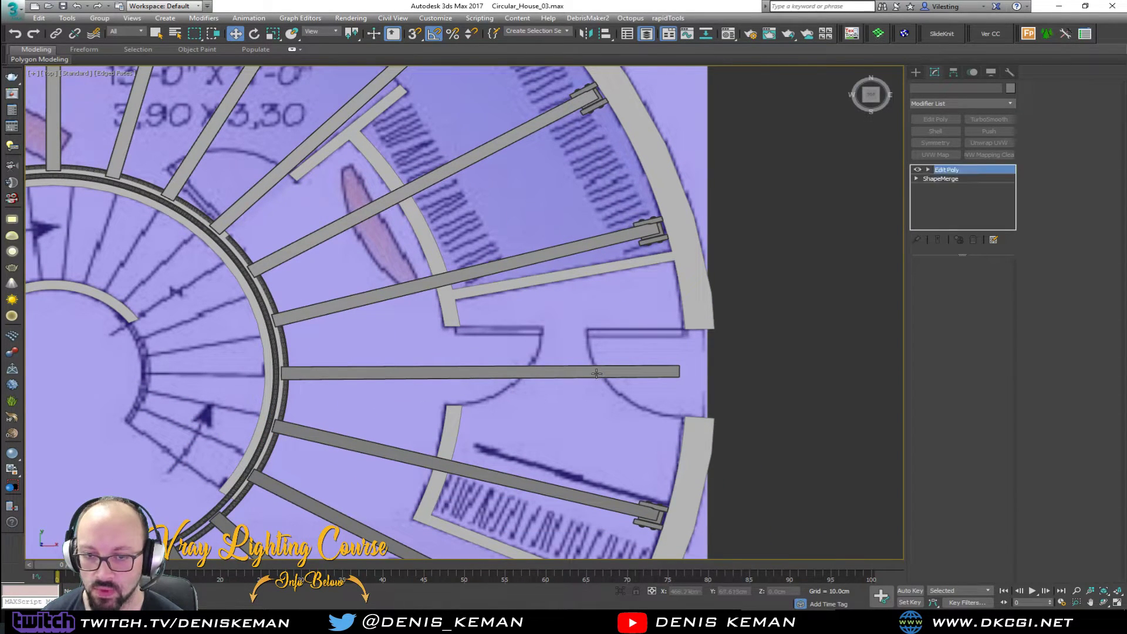
pyautogui.click(987, 347)
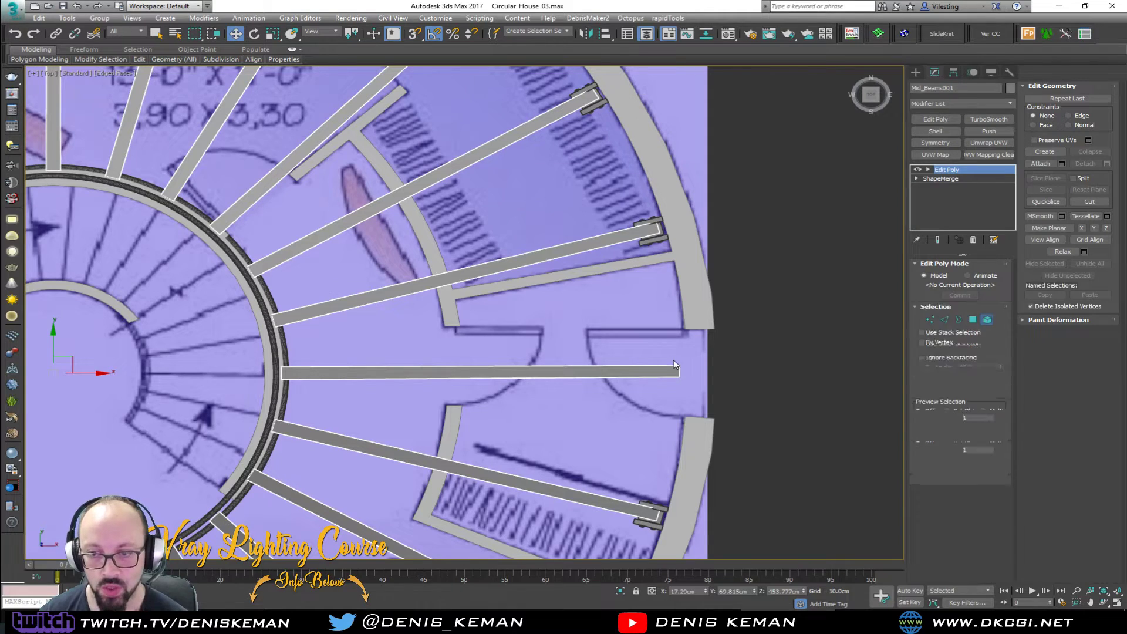
pyautogui.click(657, 372)
pyautogui.click(642, 397)
pyautogui.moveTo(640, 396); pyautogui.dragTo(648, 378, button='middle')
pyautogui.click(987, 346)
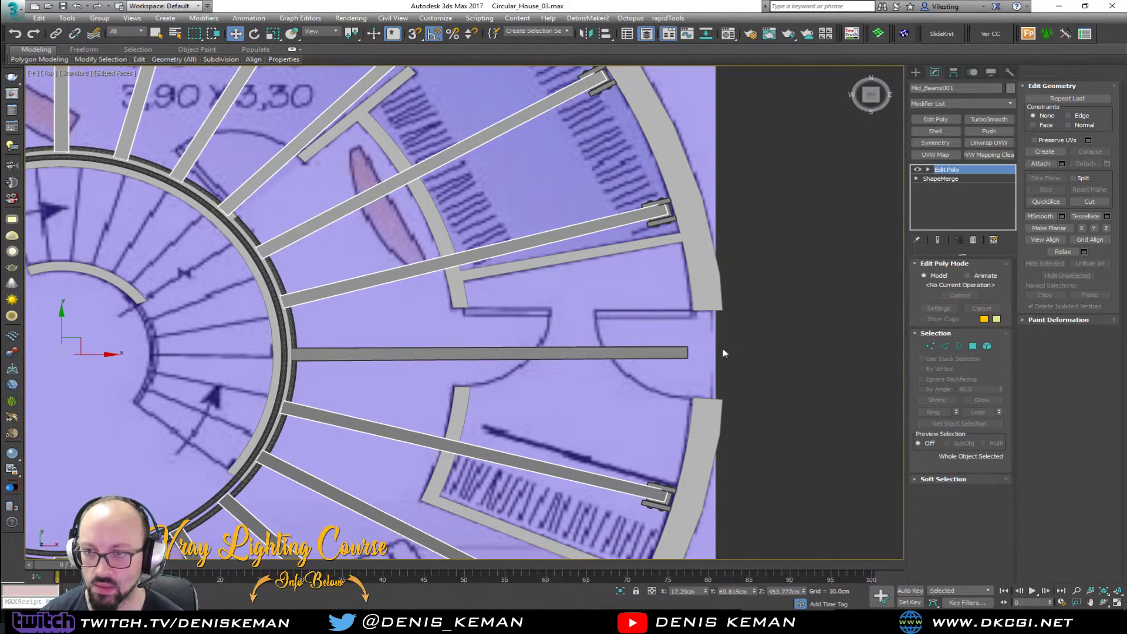
# - Try moving the whole Mid_Beams object sideways out of the plan, and undo the move
pyautogui.click(647, 357)
pyautogui.scroll(-5, 628, 363)
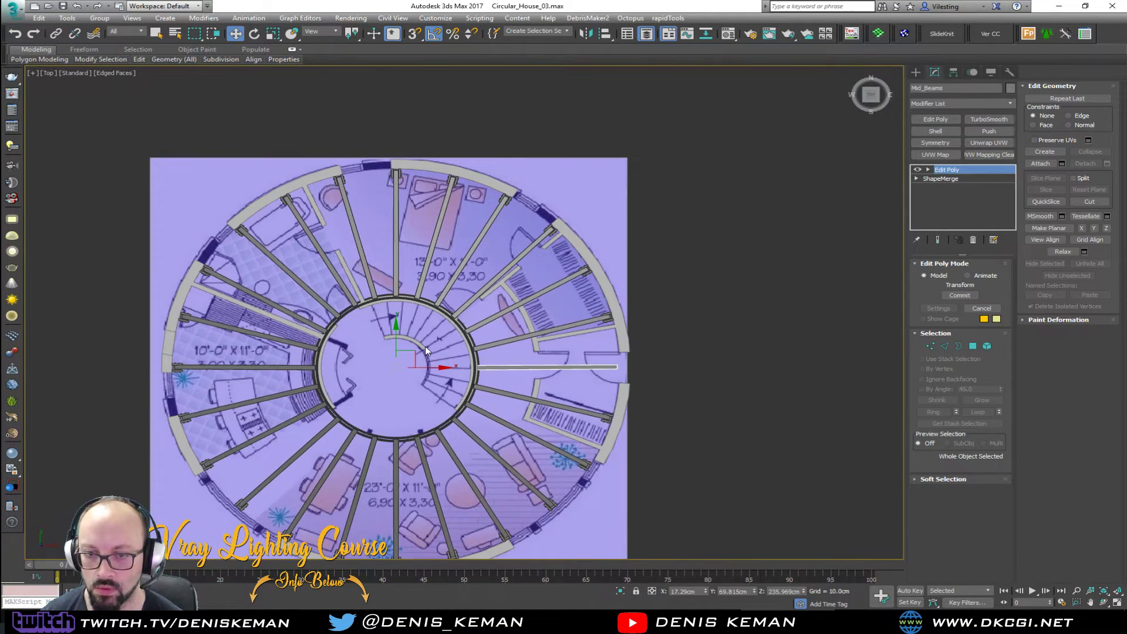
pyautogui.moveTo(412, 352); pyautogui.dragTo(769, 342)
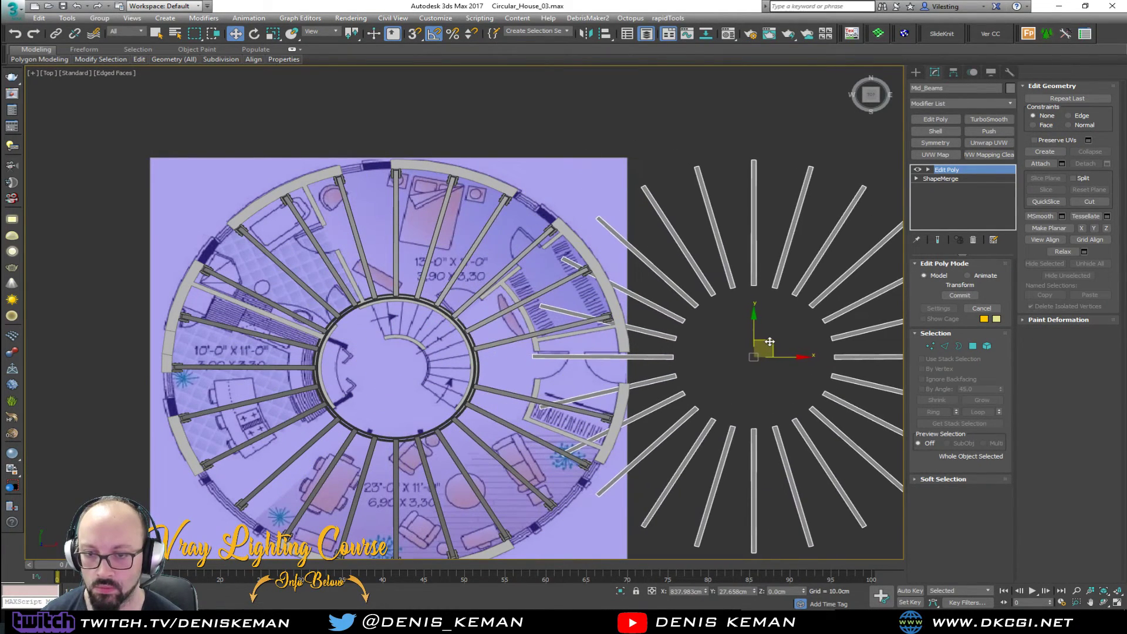
pyautogui.scroll(6, 625, 330)
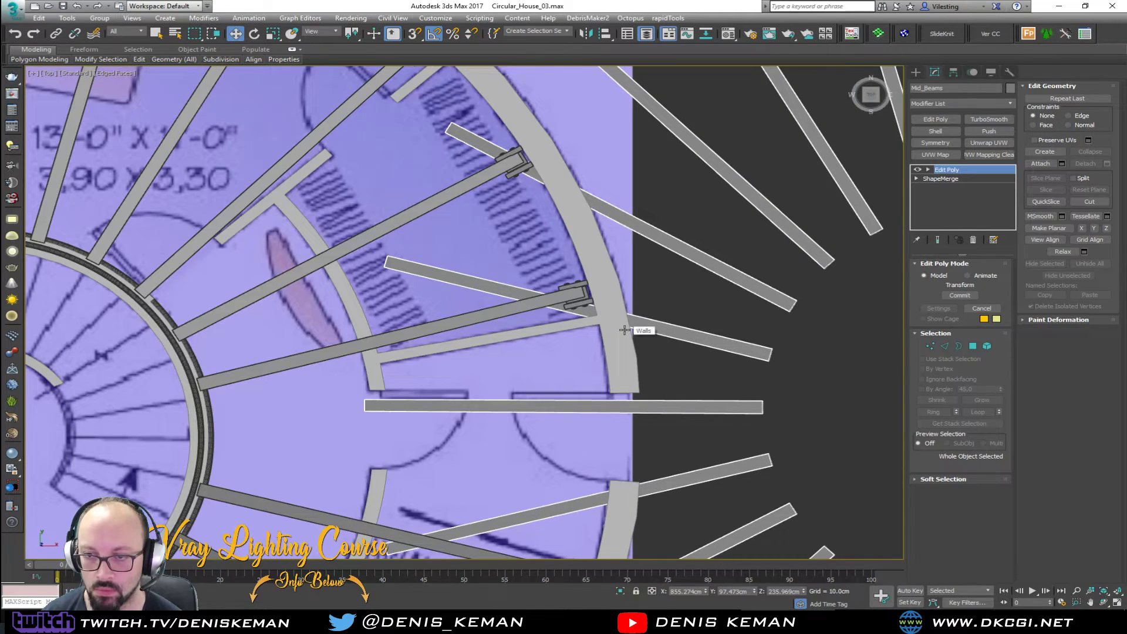
pyautogui.hotkey('ctrl', 'z')
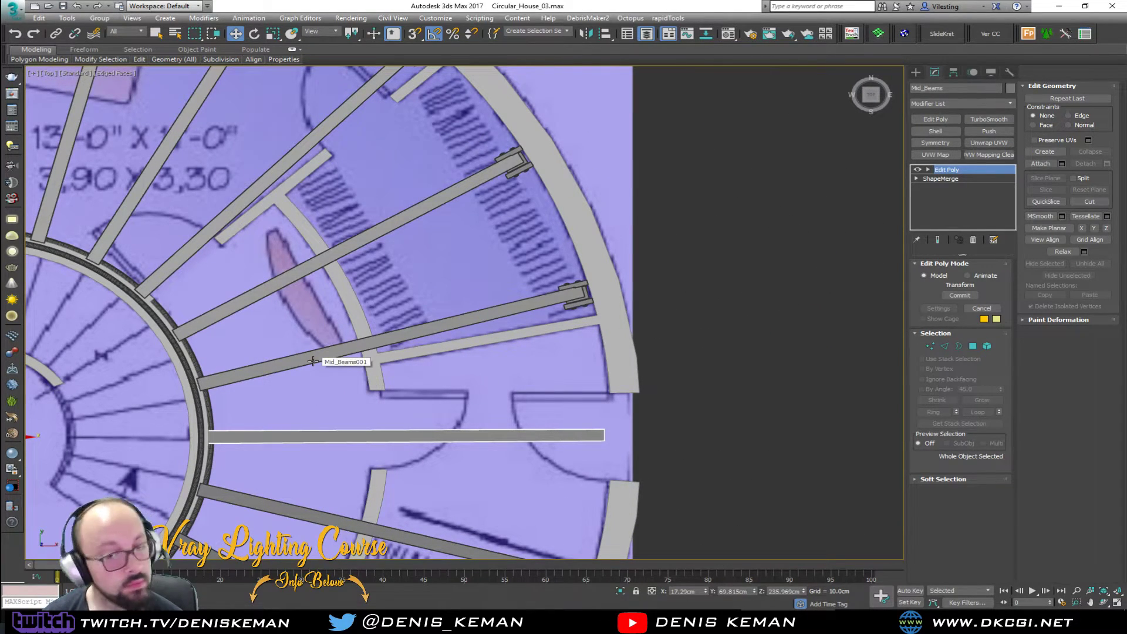
# - Delete the entire Mid_Beams object and undo the deletion in the perspective view
pyautogui.moveTo(310, 382); pyautogui.dragTo(470, 323, button='middle')
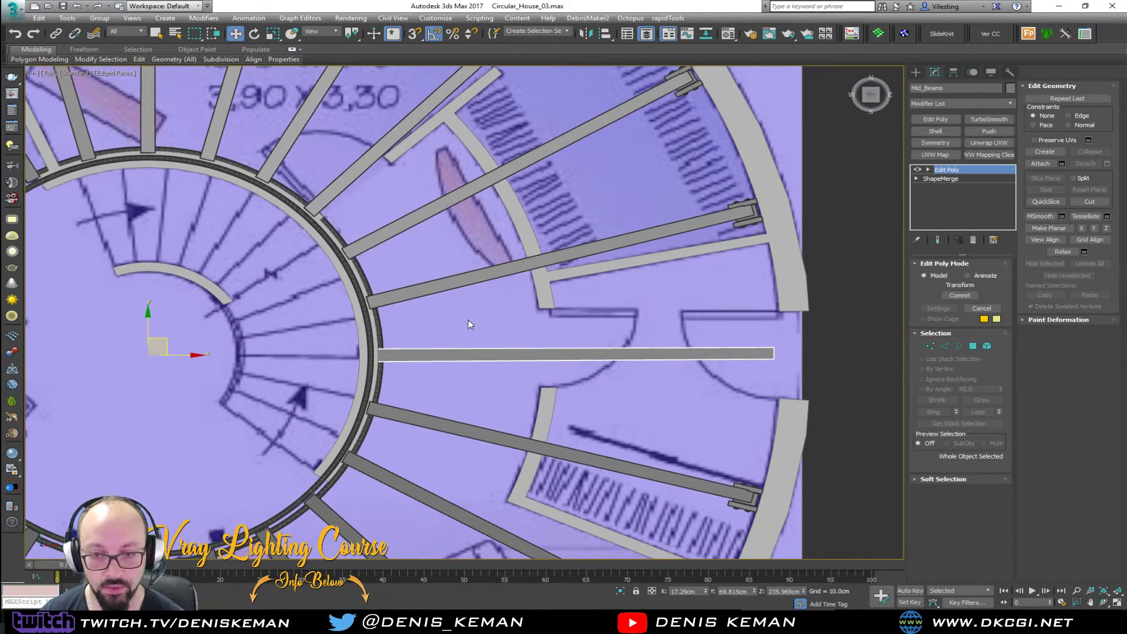
pyautogui.press('Delete')
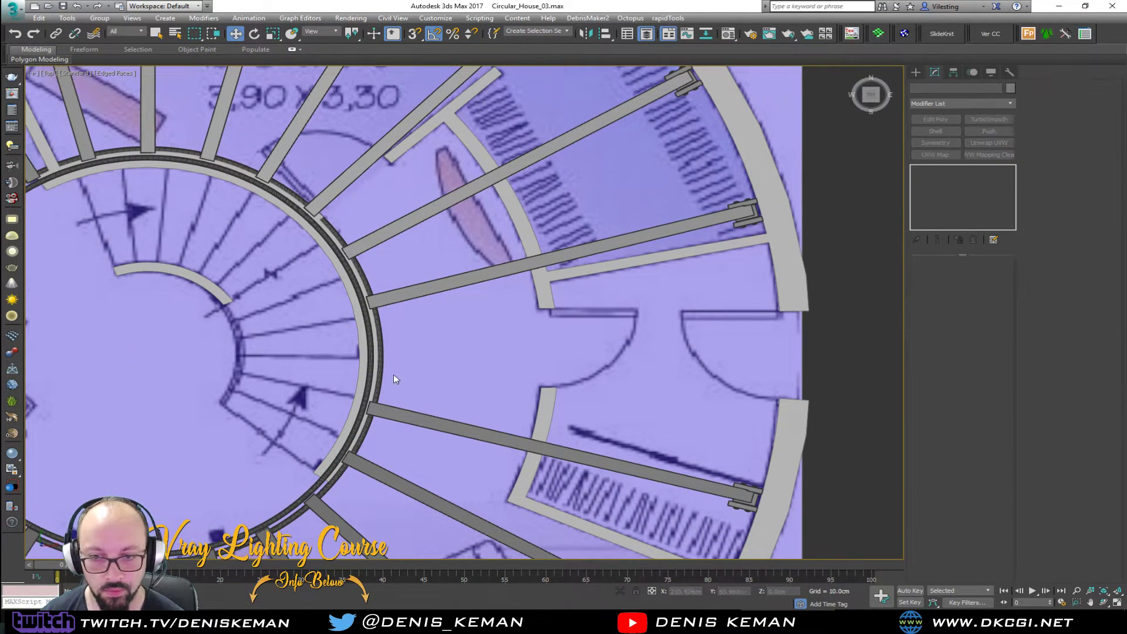
pyautogui.hotkey('alt', 'w')
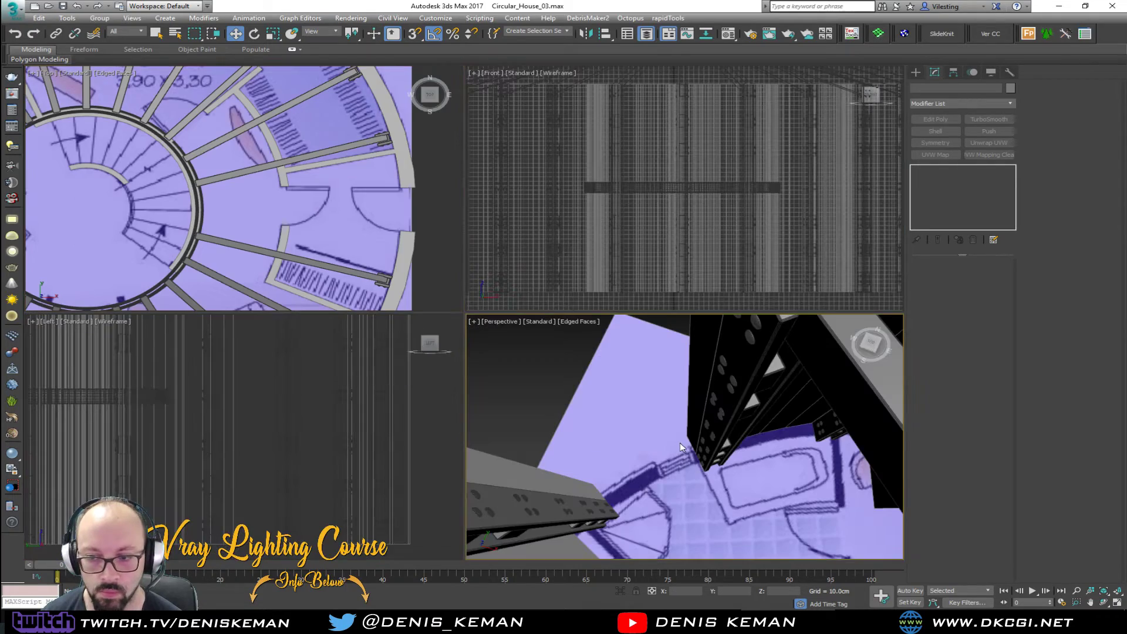
pyautogui.scroll(-3, 680, 443)
pyautogui.hotkey('alt', 'w')
pyautogui.keyDown('alt'); pyautogui.moveTo(630, 415); pyautogui.dragTo(640, 404, button='middle'); pyautogui.keyUp('alt')
pyautogui.hotkey('ctrl', 'z')
# - Save the scene with the entrance side of the house in view
pyautogui.keyDown('alt'); pyautogui.moveTo(608, 333); pyautogui.dragTo(210, 269, button='middle'); pyautogui.keyUp('alt')
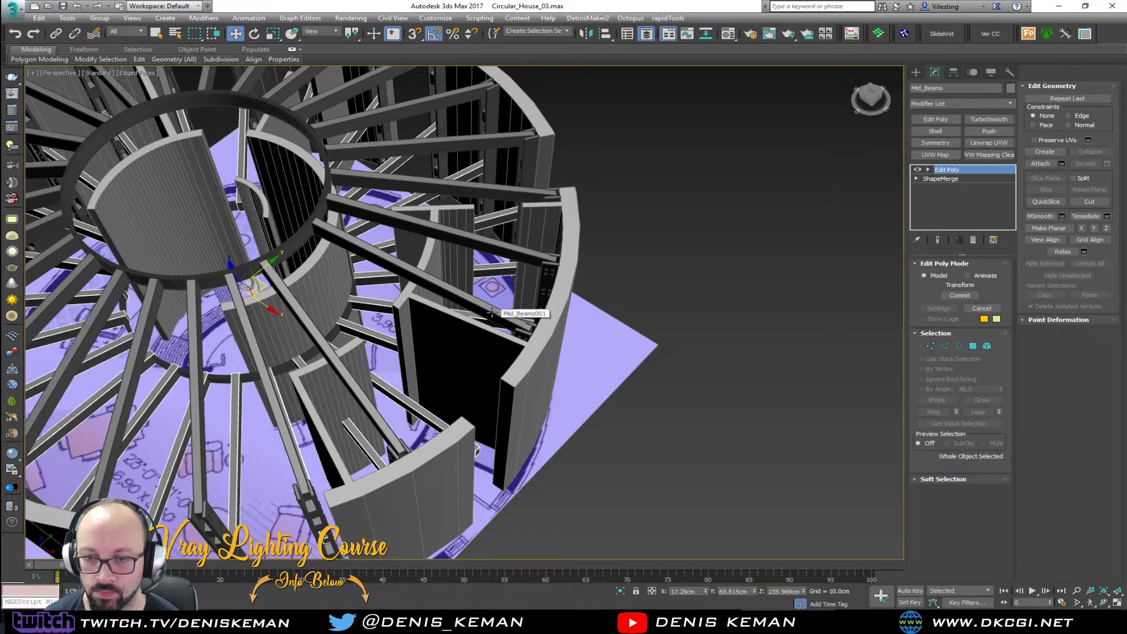
pyautogui.moveTo(495, 313); pyautogui.dragTo(499, 298, button='middle')
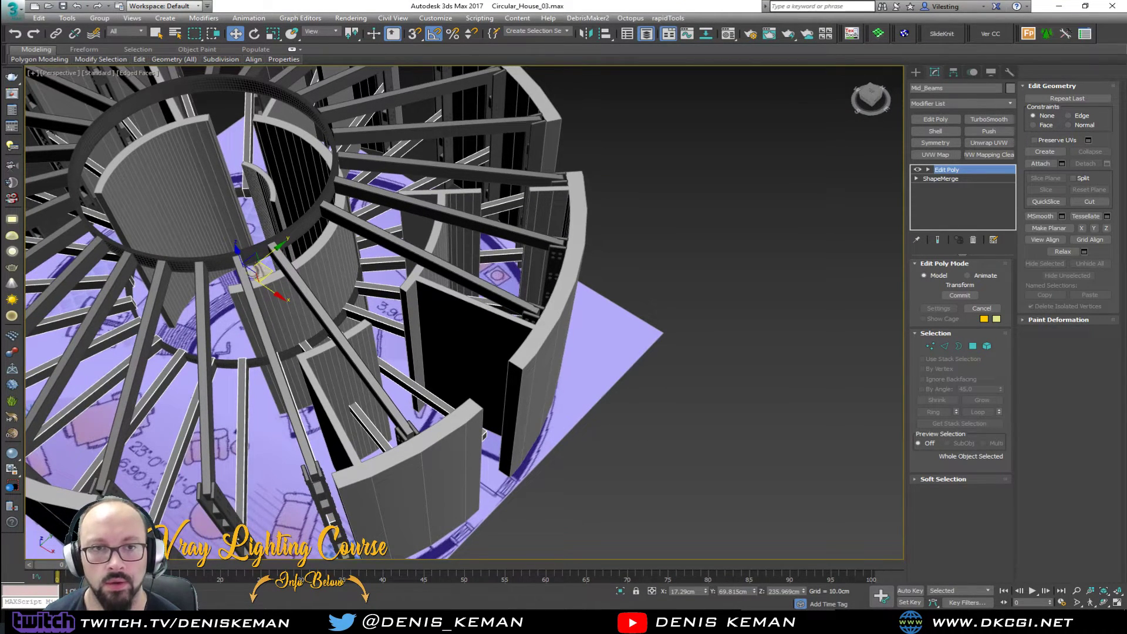
pyautogui.click(13, 8)
pyautogui.click(47, 109)
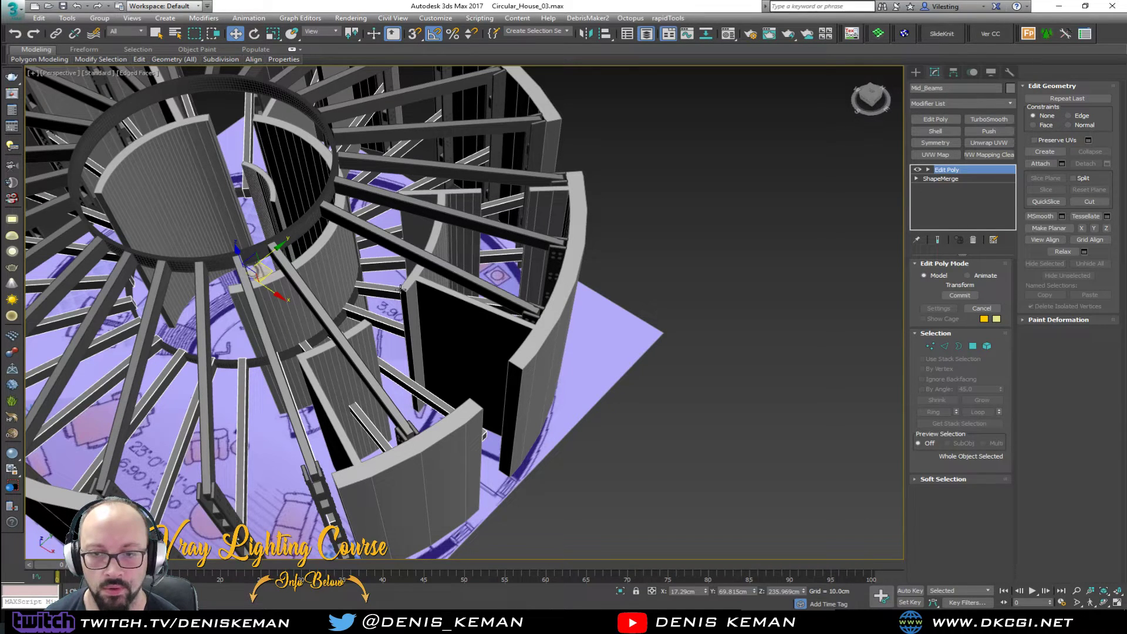
# - Delete only the beam element crossing the entrance from the lower Mid_Beams object
pyautogui.keyDown('alt'); pyautogui.moveTo(409, 312); pyautogui.dragTo(470, 352, button='middle'); pyautogui.keyUp('alt')
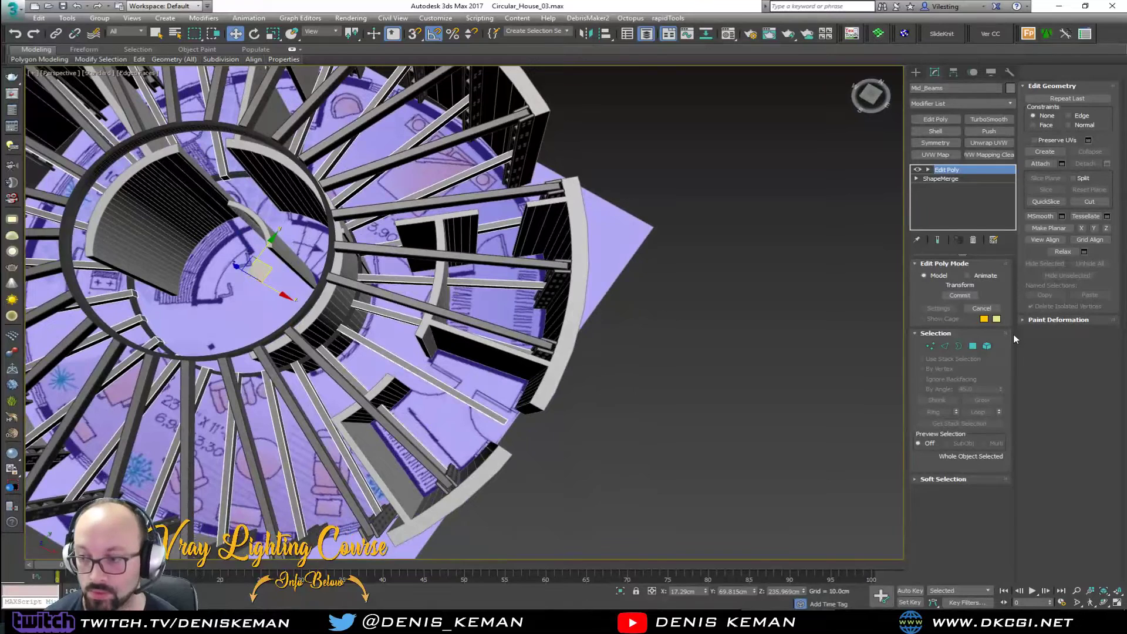
pyautogui.click(987, 347)
pyautogui.click(486, 404)
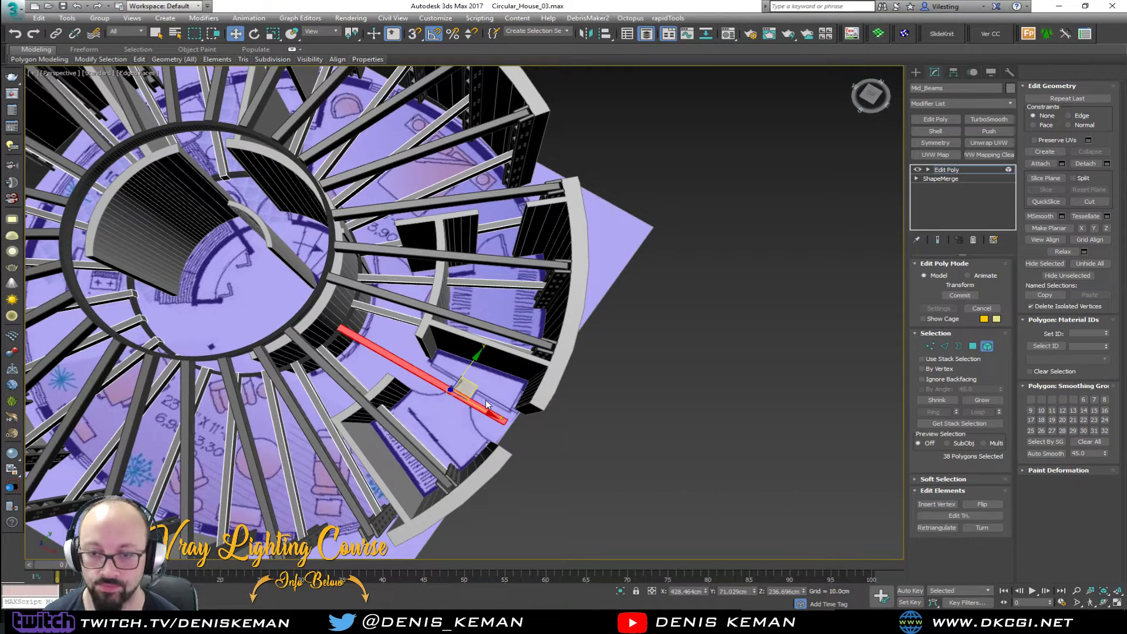
pyautogui.scroll(5, 485, 402)
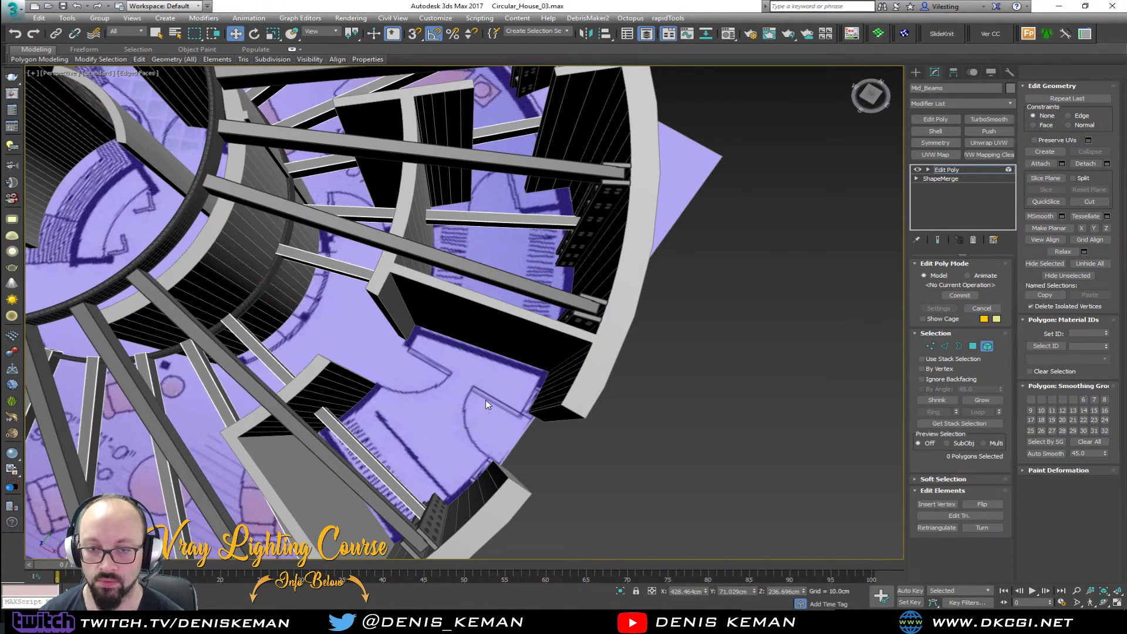
pyautogui.click(987, 347)
pyautogui.click(785, 392)
# - Examine the steel frame and the cleared entrance from several angles in perspective
pyautogui.keyDown('alt'); pyautogui.moveTo(516, 390); pyautogui.dragTo(294, 339, button='middle'); pyautogui.keyUp('alt')
pyautogui.moveTo(253, 189); pyautogui.dragTo(206, 293, button='middle')
pyautogui.moveTo(217, 158); pyautogui.dragTo(411, 431, button='middle')
pyautogui.keyDown('alt'); pyautogui.moveTo(352, 405); pyautogui.dragTo(526, 402, button='middle'); pyautogui.keyUp('alt')
pyautogui.moveTo(535, 172); pyautogui.dragTo(288, 366, button='middle')
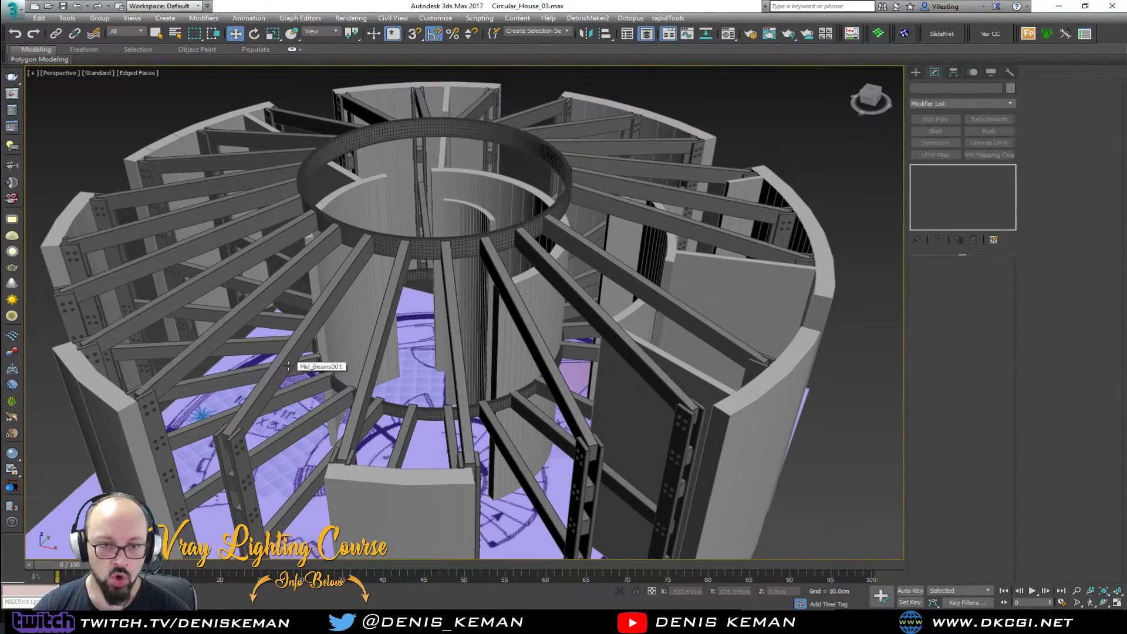
pyautogui.keyDown('alt'); pyautogui.moveTo(270, 306); pyautogui.dragTo(299, 438, button='middle'); pyautogui.keyUp('alt')
# - In the top view, move the outer wall's end edge below the entrance closet toward the column beside the living room plant
pyautogui.hotkey('alt', 'w')
pyautogui.moveTo(232, 191); pyautogui.dragTo(207, 112, button='middle')
pyautogui.scroll(-3, 223, 139)
pyautogui.hotkey('alt', 'w')
pyautogui.scroll(-3, 455, 262)
pyautogui.moveTo(457, 263); pyautogui.dragTo(460, 217, button='middle')
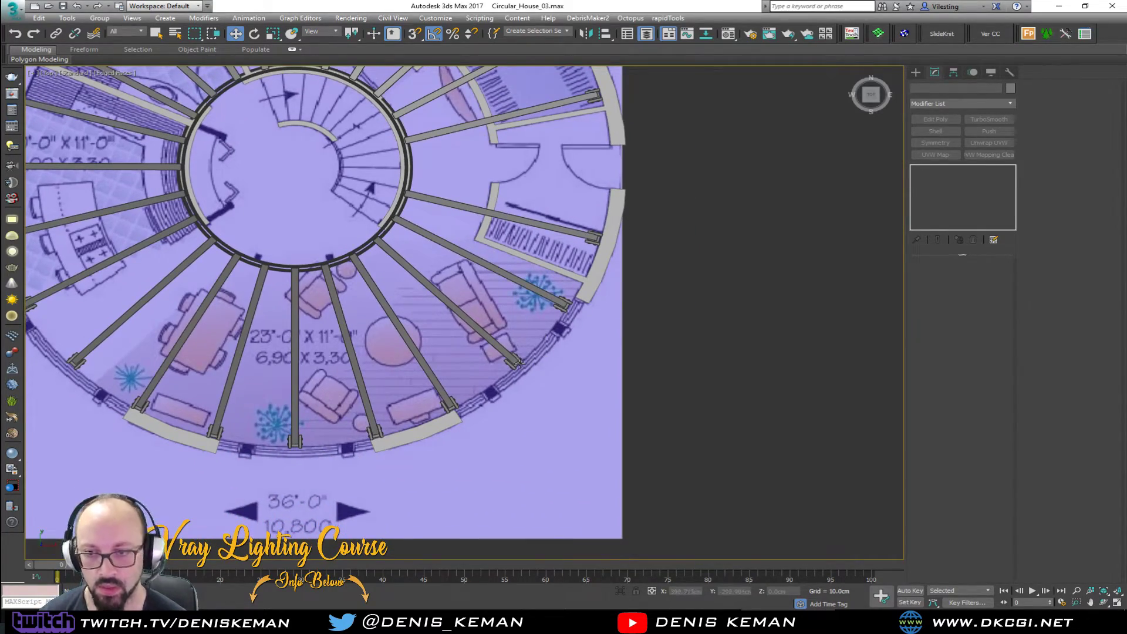
pyautogui.click(585, 298)
pyautogui.scroll(4, 586, 298)
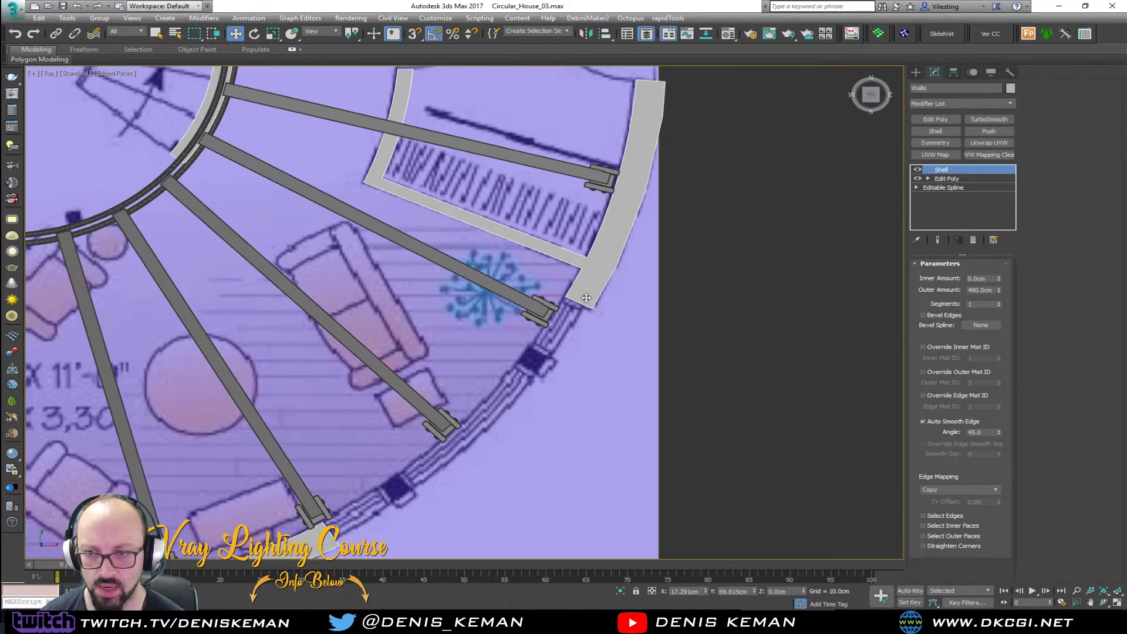
pyautogui.click(967, 180)
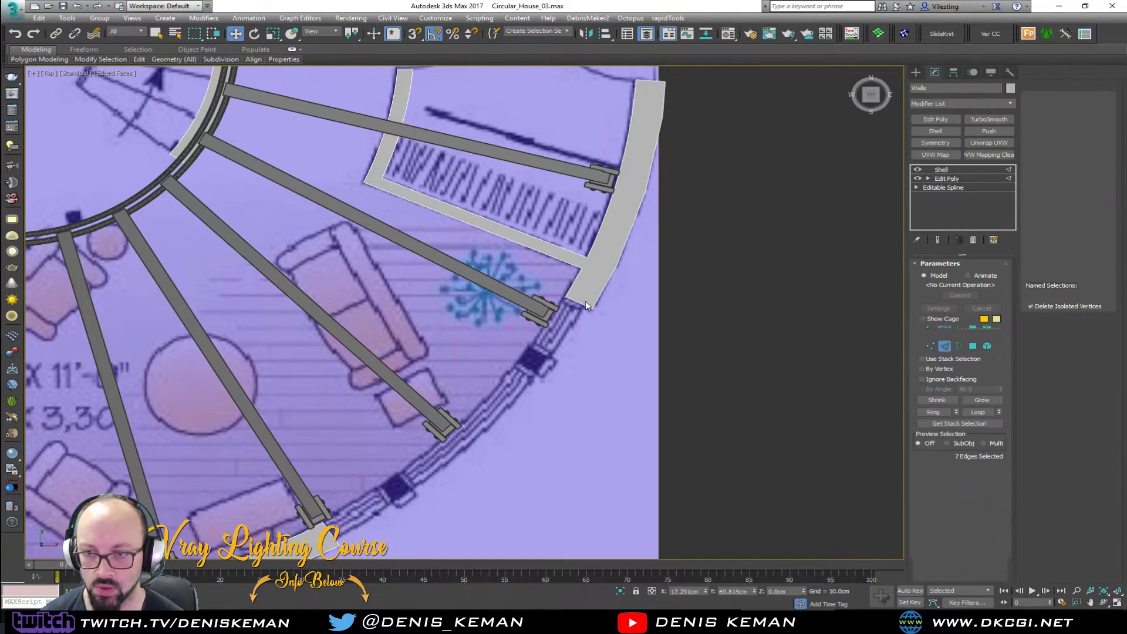
pyautogui.press('2')
pyautogui.scroll(3, 571, 315)
pyautogui.moveTo(596, 282); pyautogui.dragTo(568, 338)
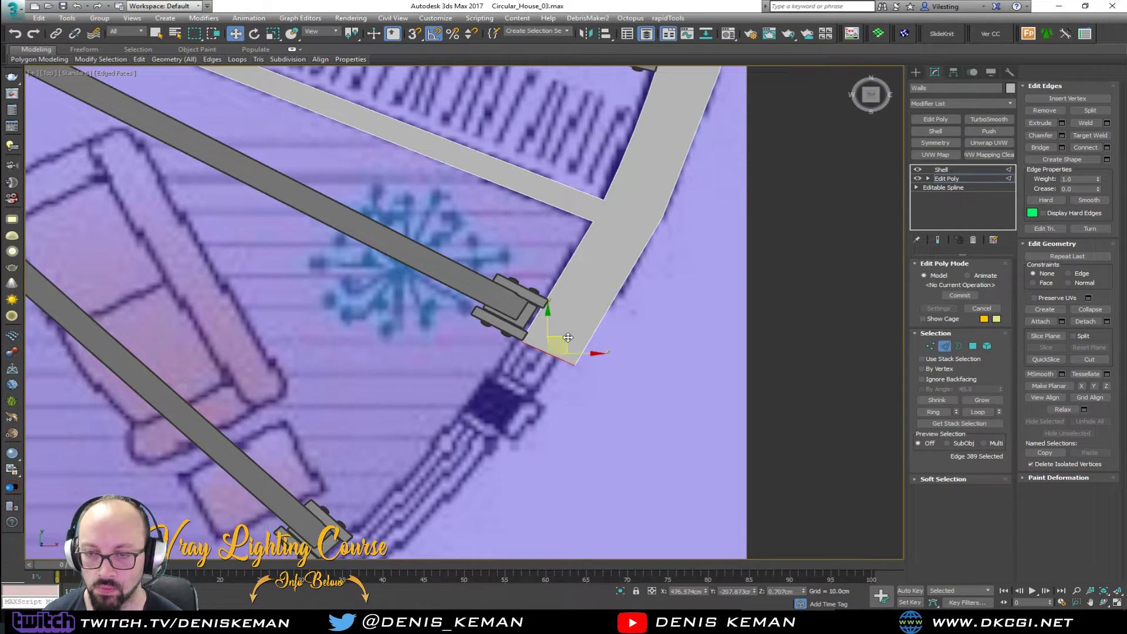
# - Move the two end vertices of the outer wall below the living room's lower cabinet slightly outward past the adjacent column
pyautogui.moveTo(554, 337); pyautogui.dragTo(626, 279, button='middle')
pyautogui.scroll(-4, 626, 279)
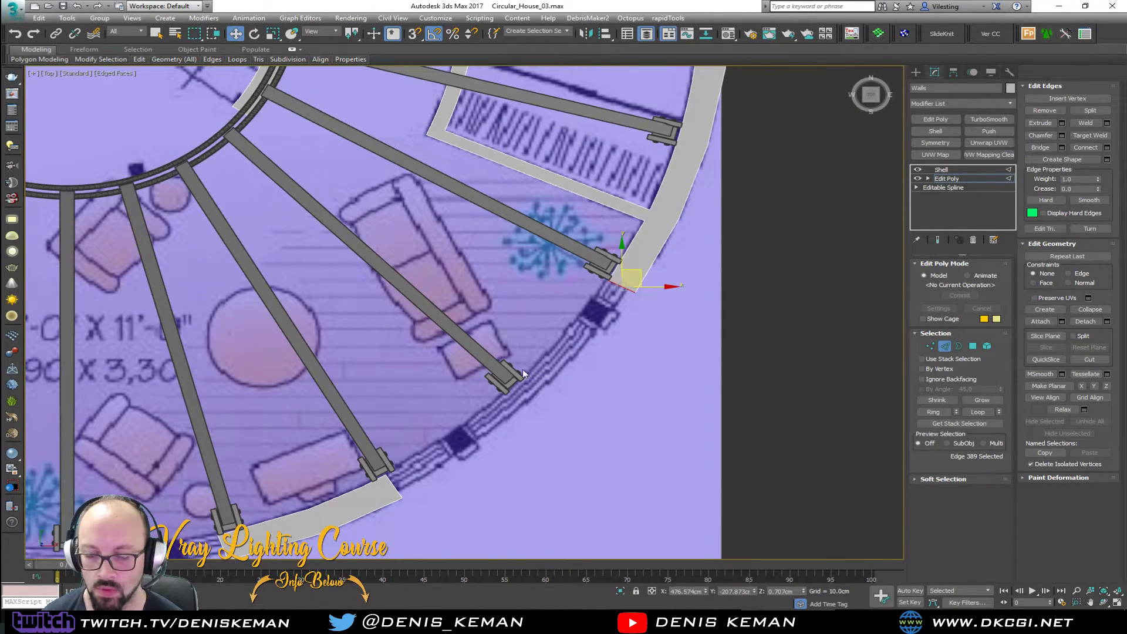
pyautogui.moveTo(515, 383); pyautogui.dragTo(580, 342, button='middle')
pyautogui.moveTo(352, 235); pyautogui.dragTo(541, 263, button='middle')
pyautogui.scroll(-3, 541, 263)
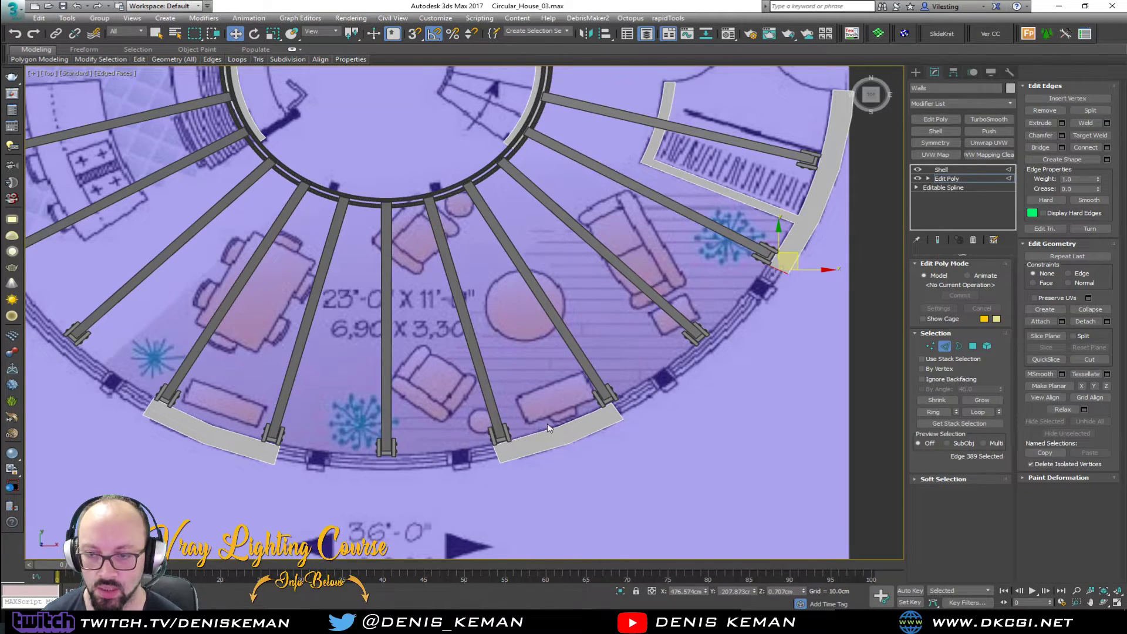
pyautogui.scroll(6, 633, 414)
pyautogui.press('1')
pyautogui.moveTo(643, 360); pyautogui.dragTo(576, 433)
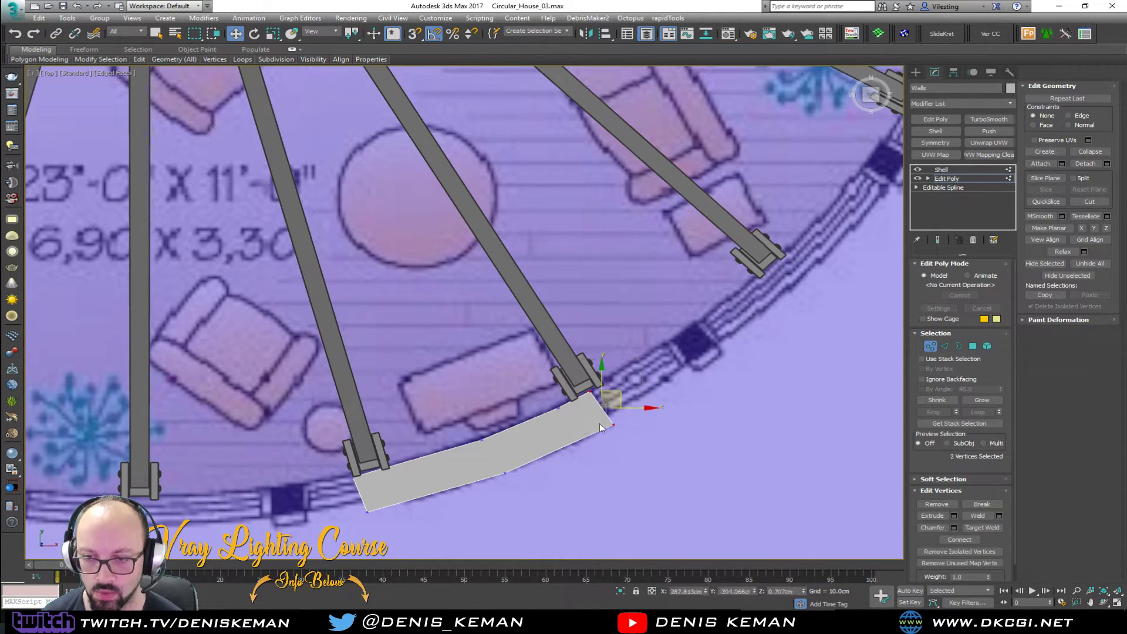
pyautogui.moveTo(617, 394); pyautogui.dragTo(630, 385)
# - Compare the remaining outer wall ends around the plan with the columns and leave vertex editing
pyautogui.moveTo(404, 378); pyautogui.dragTo(640, 300, button='middle')
pyautogui.moveTo(313, 328); pyautogui.dragTo(611, 327, button='middle')
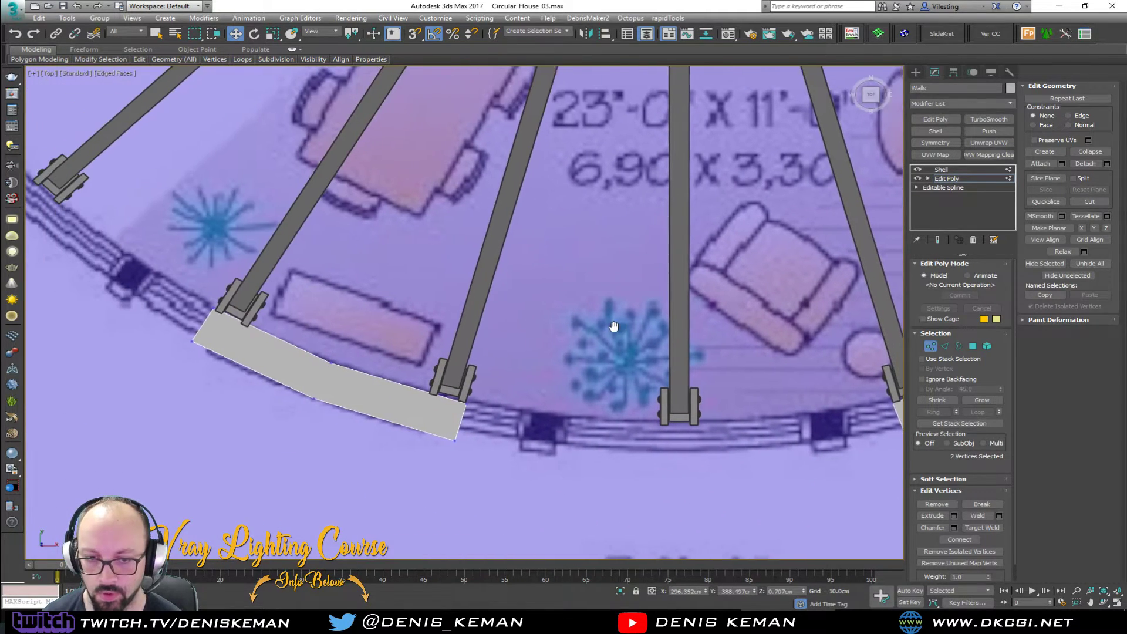
pyautogui.scroll(-4, 461, 354)
pyautogui.moveTo(302, 204); pyautogui.dragTo(466, 413, button='middle')
pyautogui.moveTo(367, 108); pyautogui.dragTo(381, 301, button='middle')
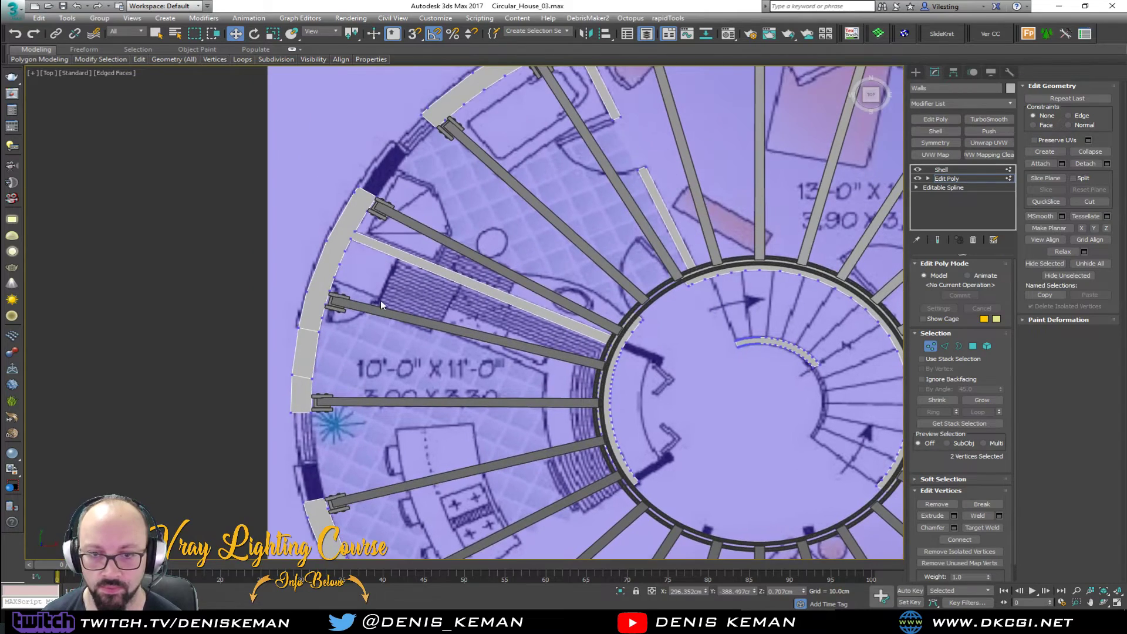
pyautogui.moveTo(434, 188); pyautogui.dragTo(371, 236, button='middle')
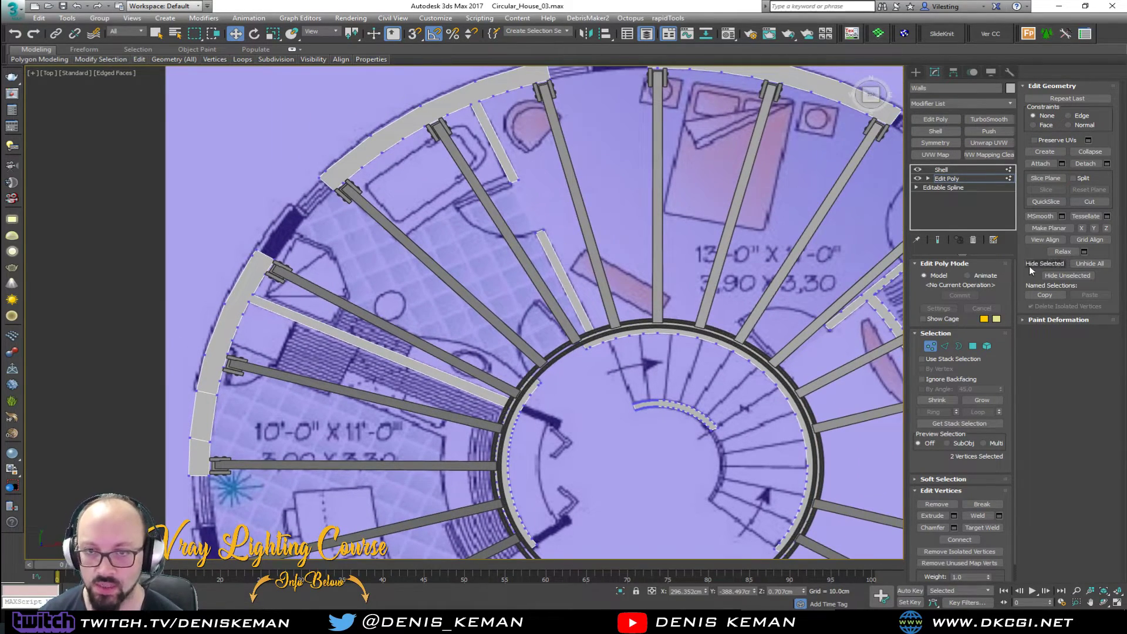
pyautogui.click(933, 347)
# - Examine the outer walls, columns and middle beams in perspective from outside, close up and from above
pyautogui.hotkey('alt', 'w')
pyautogui.moveTo(547, 392); pyautogui.dragTo(730, 487, button='middle')
pyautogui.hotkey('alt', 'w')
pyautogui.click(737, 490)
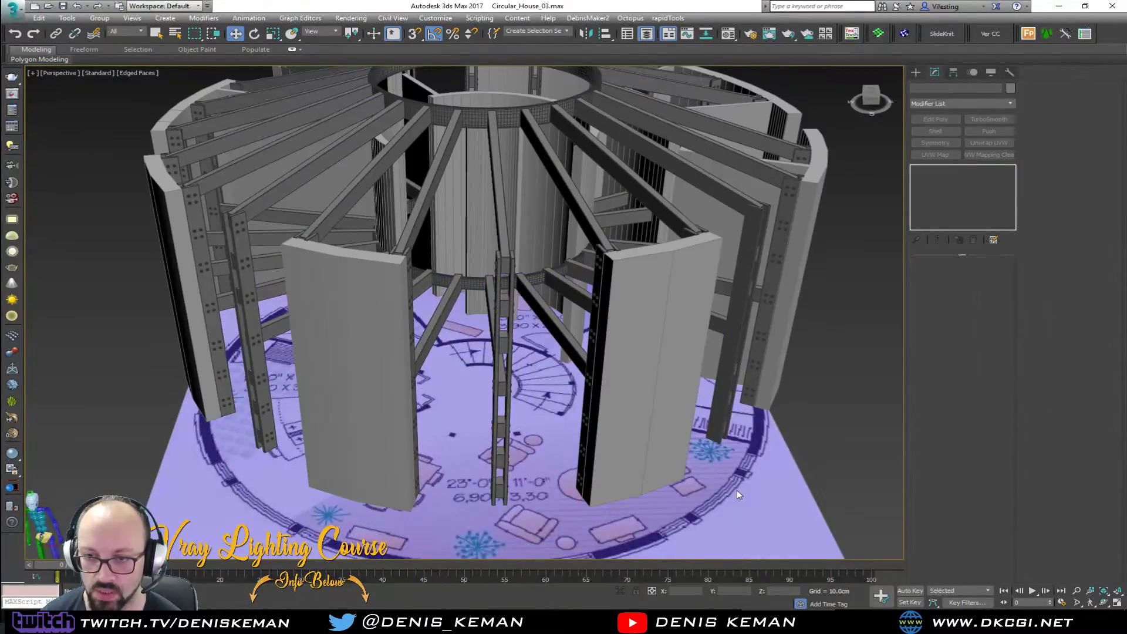
pyautogui.keyDown('alt'); pyautogui.moveTo(591, 381); pyautogui.dragTo(510, 284, button='middle'); pyautogui.keyUp('alt')
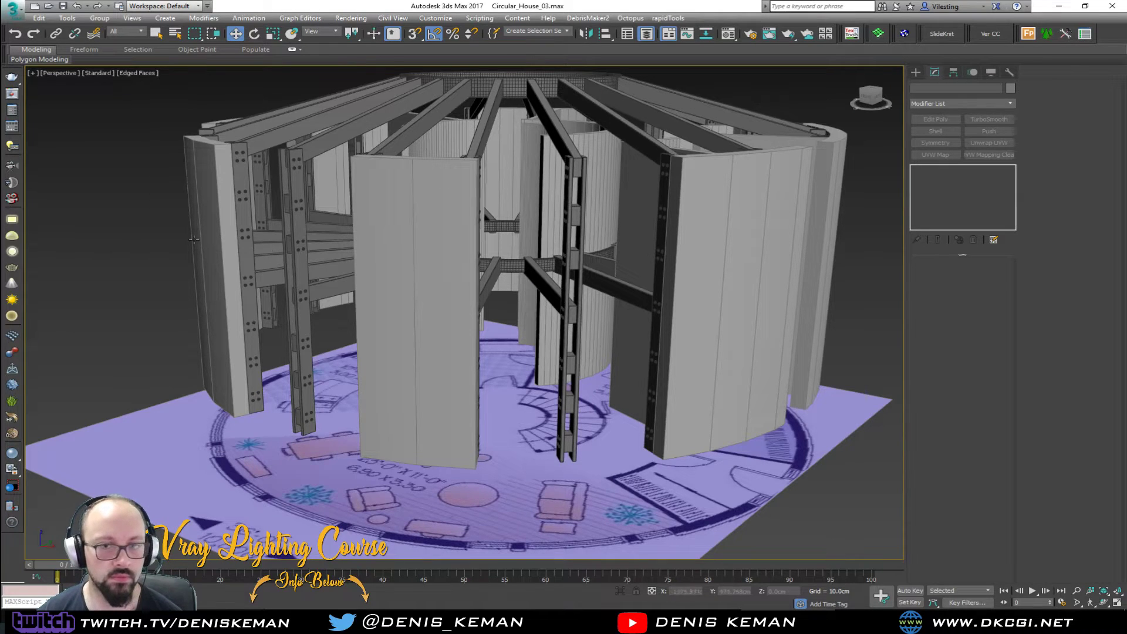
pyautogui.scroll(10, 261, 253)
pyautogui.click(332, 297)
pyautogui.moveTo(331, 297); pyautogui.dragTo(437, 176, button='middle')
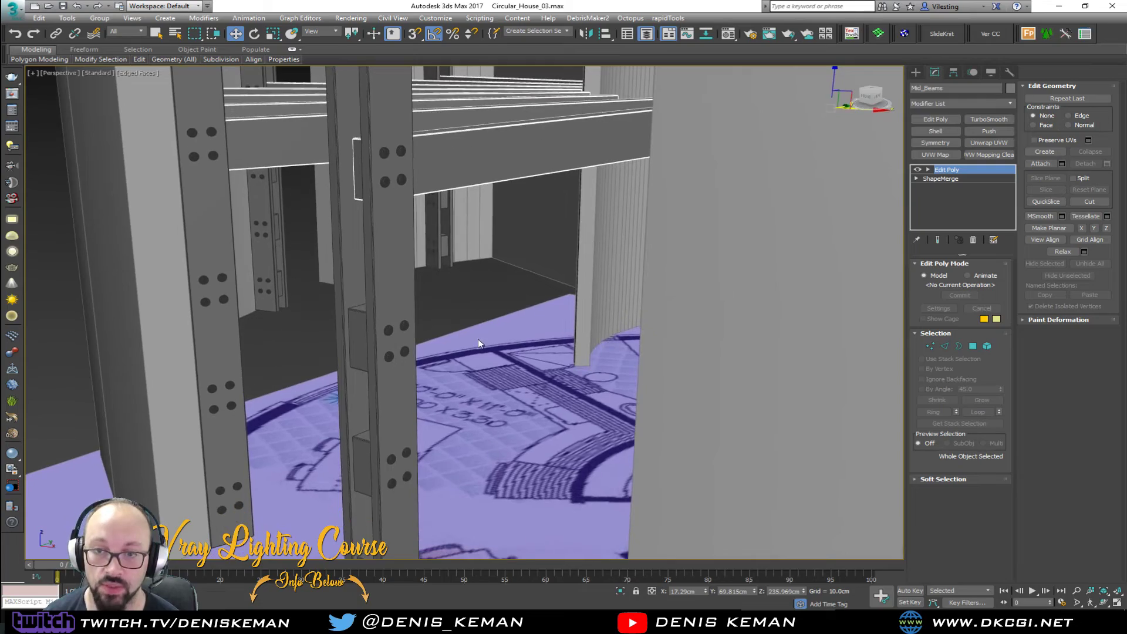
pyautogui.click(478, 340)
pyautogui.keyDown('alt'); pyautogui.moveTo(474, 311); pyautogui.dragTo(339, 357, button='middle'); pyautogui.keyUp('alt')
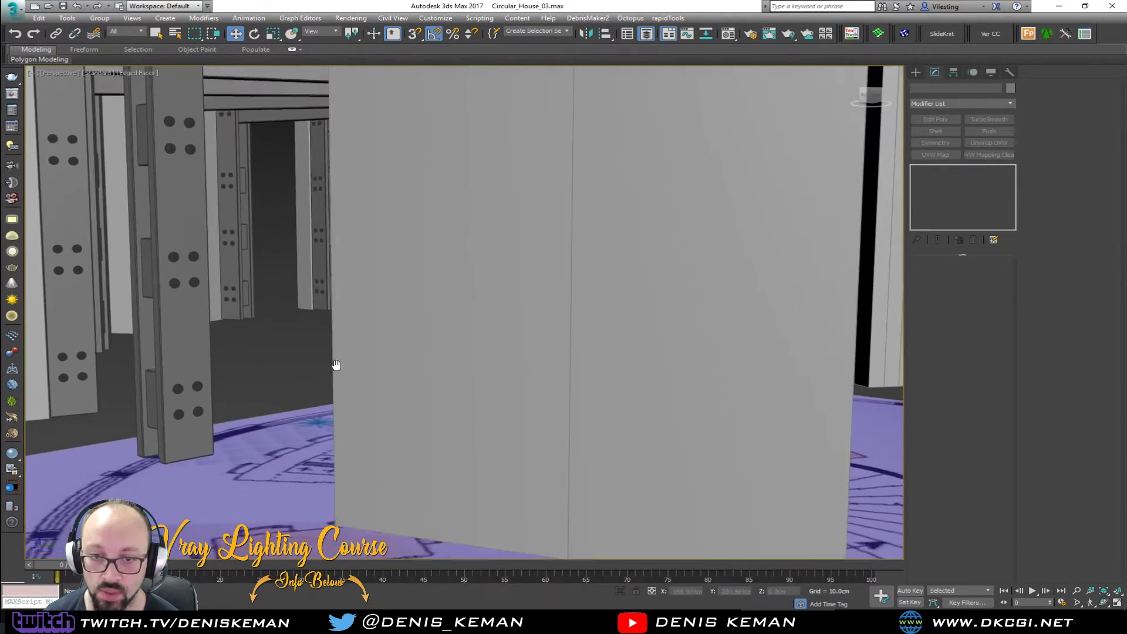
pyautogui.scroll(-6, 337, 357)
pyautogui.moveTo(453, 276)
pyautogui.mouseDown(button='middle')
pyautogui.moveTo(342, 330)
pyautogui.moveTo(457, 277)
pyautogui.moveTo(491, 334)
pyautogui.moveTo(473, 280)
pyautogui.moveTo(449, 284)
pyautogui.mouseUp(button='middle')
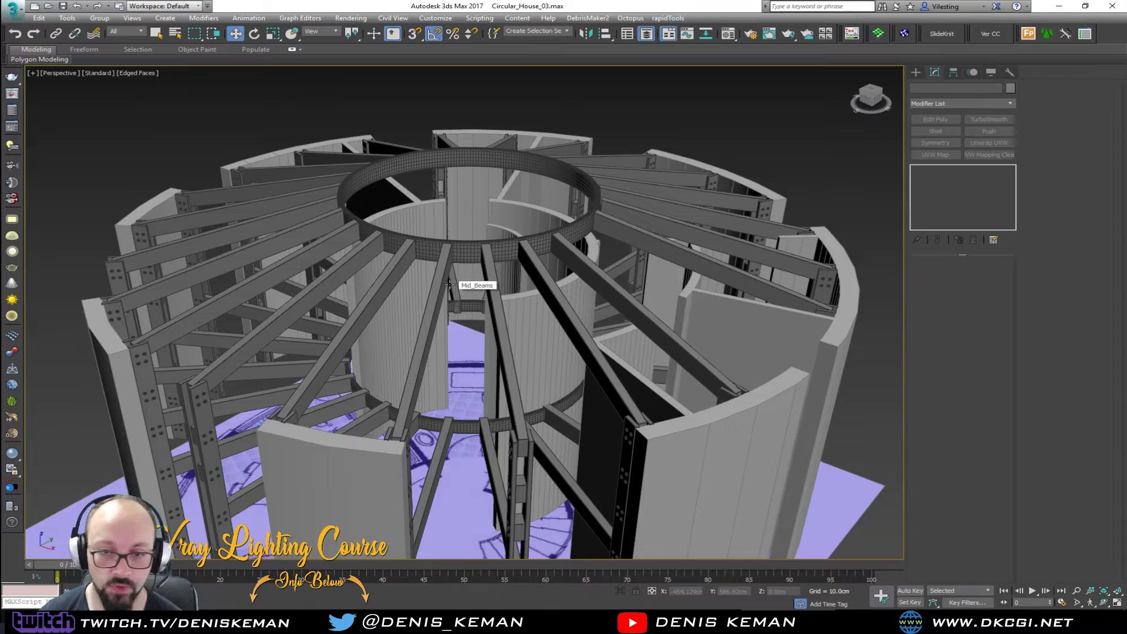
pyautogui.keyDown('alt'); pyautogui.moveTo(432, 299); pyautogui.dragTo(450, 189, button='middle'); pyautogui.keyUp('alt')
# - Add an Edit Poly modifier above Shell on the walls and enter vertex editing
pyautogui.click(418, 245)
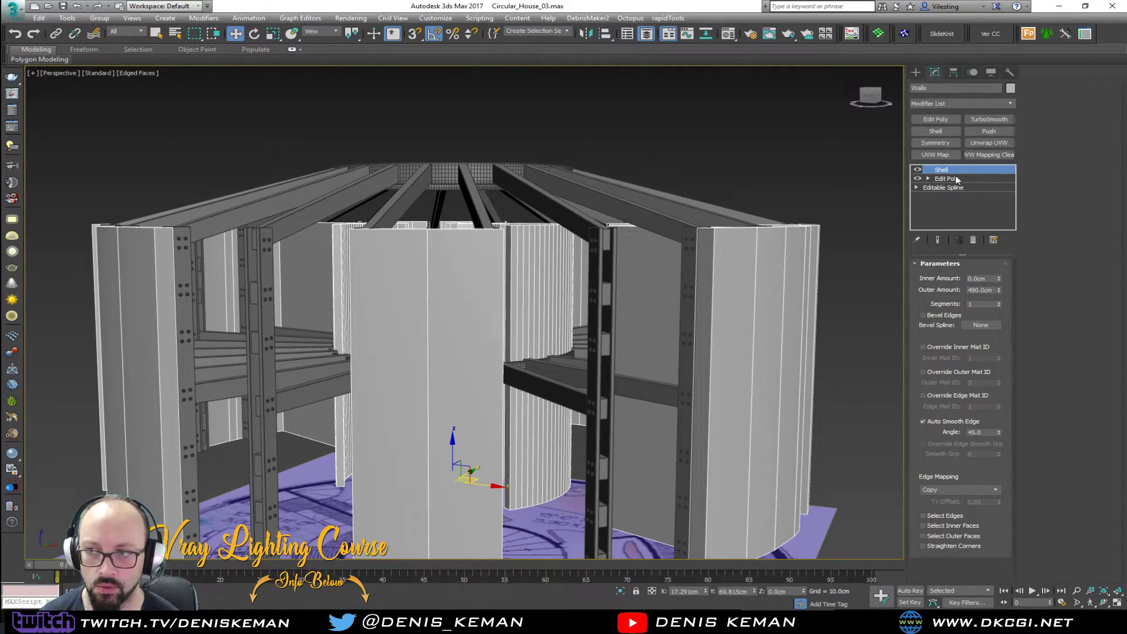
pyautogui.keyDown('alt'); pyautogui.moveTo(402, 189); pyautogui.dragTo(447, 275, button='middle'); pyautogui.keyUp('alt')
pyautogui.hotkey('alt', 'w')
pyautogui.rightClick(226, 160)
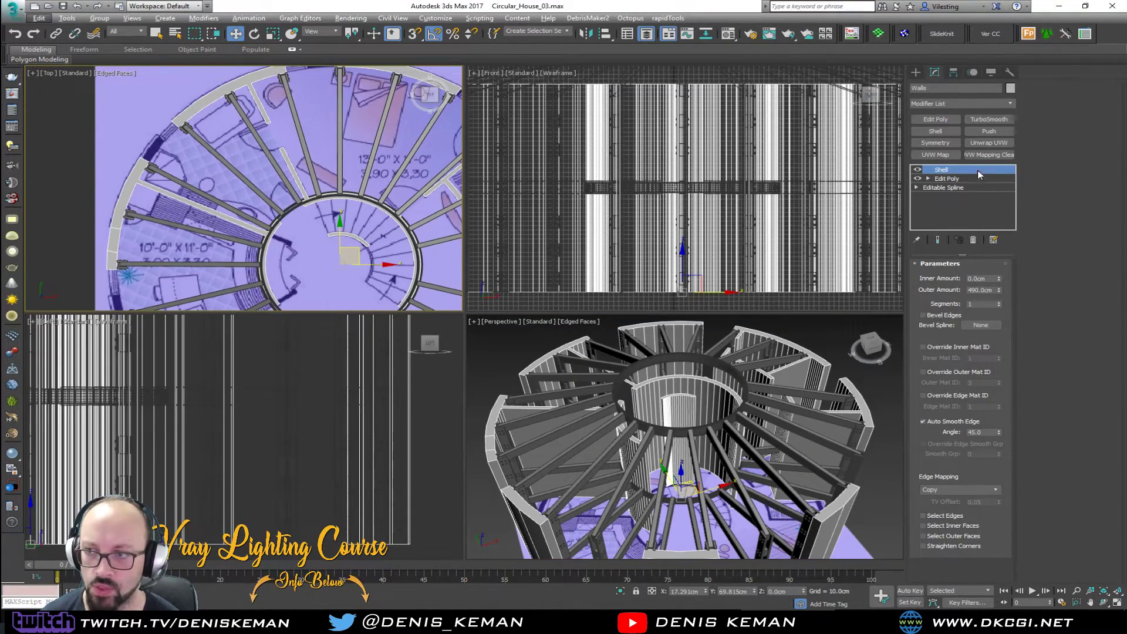
pyautogui.rightClick(706, 403)
pyautogui.press('1')
# - Select the top vertices of the interior walls in and around the central core
pyautogui.keyDown('alt'); pyautogui.moveTo(706, 408); pyautogui.dragTo(701, 380, button='middle'); pyautogui.keyUp('alt')
pyautogui.scroll(-3, 295, 172)
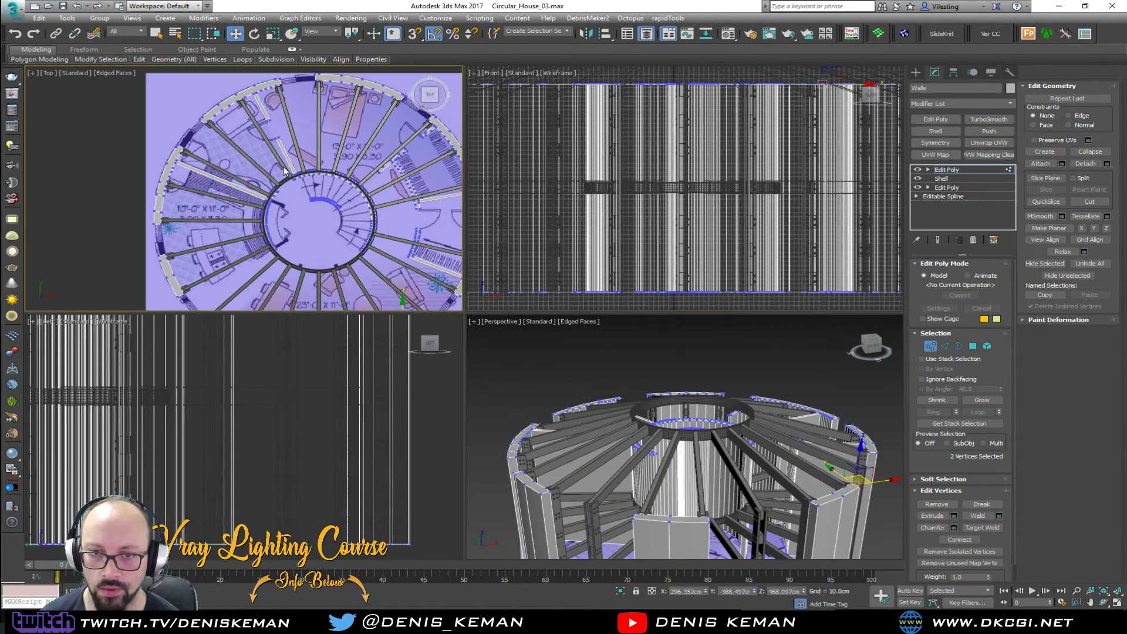
pyautogui.moveTo(394, 281); pyautogui.dragTo(394, 282)
pyautogui.moveTo(718, 457); pyautogui.dragTo(684, 364, button='middle')
pyautogui.hotkey('alt', 'w')
pyautogui.keyDown('alt'); pyautogui.moveTo(684, 432); pyautogui.dragTo(643, 410, button='middle'); pyautogui.keyUp('alt')
pyautogui.press('F3')
pyautogui.keyDown('alt'); pyautogui.moveTo(221, 435); pyautogui.dragTo(221, 435); pyautogui.keyUp('alt')
pyautogui.moveTo(367, 158)
pyautogui.keyDown('alt'); pyautogui.mouseDown(button='middle')
pyautogui.moveTo(384, 286)
pyautogui.moveTo(385, 274)
pyautogui.mouseUp(button='middle'); pyautogui.keyUp('alt')
pyautogui.scroll(3, 385, 275)
pyautogui.press('F3')
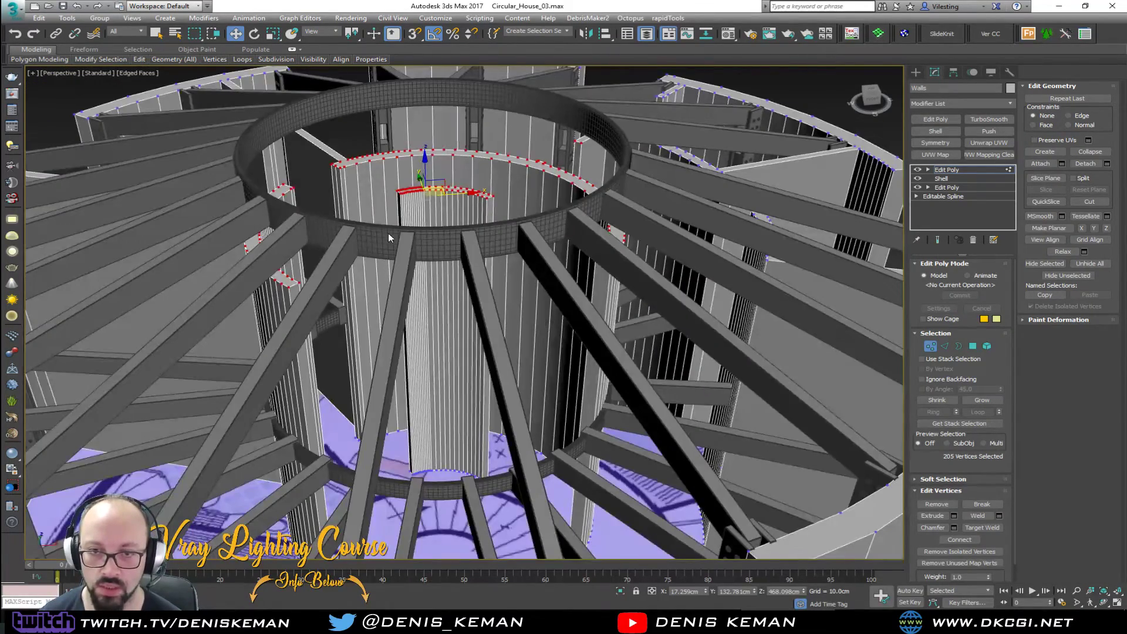
# - Try raising the selected top vertices of the interior walls, and undo the move
pyautogui.moveTo(424, 162); pyautogui.dragTo(428, 111)
pyautogui.moveTo(449, 112); pyautogui.dragTo(339, 248, button='middle')
pyautogui.hotkey('ctrl', 'z')
# - Deselect the wall vertices outside the central ring and raise the core walls' top vertices about 66 cm
pyautogui.keyDown('alt'); pyautogui.moveTo(611, 323); pyautogui.dragTo(639, 305, button='middle'); pyautogui.keyUp('alt')
pyautogui.scroll(-3, 583, 317)
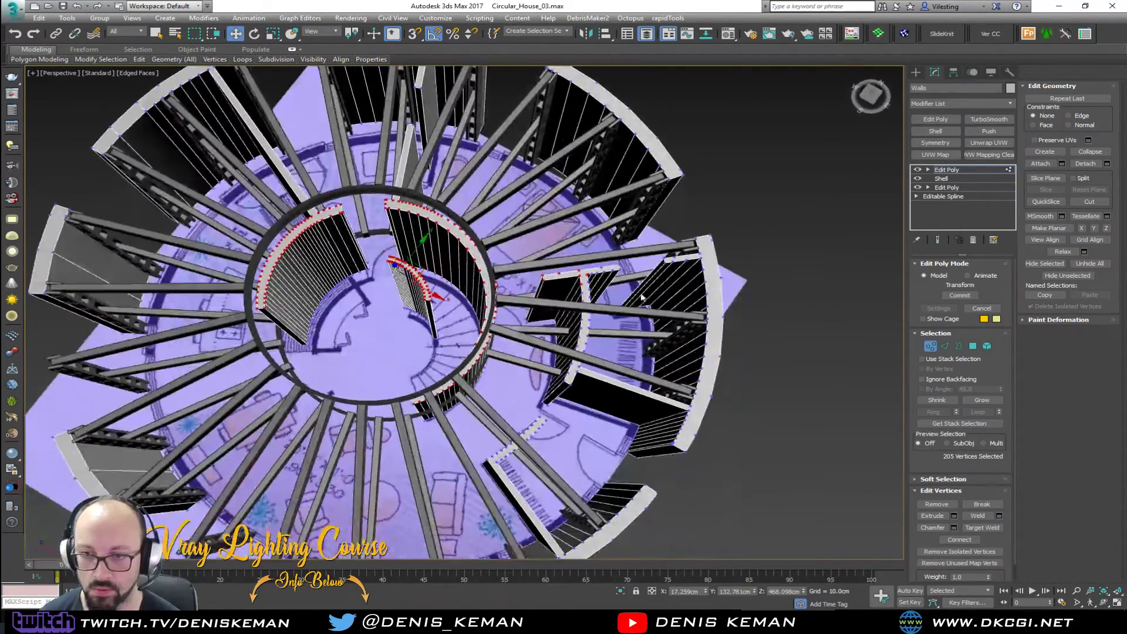
pyautogui.keyDown('alt'); pyautogui.moveTo(538, 322); pyautogui.dragTo(529, 324); pyautogui.keyUp('alt')
pyautogui.keyDown('alt'); pyautogui.moveTo(528, 324); pyautogui.dragTo(429, 258, button='middle'); pyautogui.keyUp('alt')
pyautogui.scroll(2, 417, 249)
pyautogui.moveTo(372, 250); pyautogui.dragTo(380, 200)
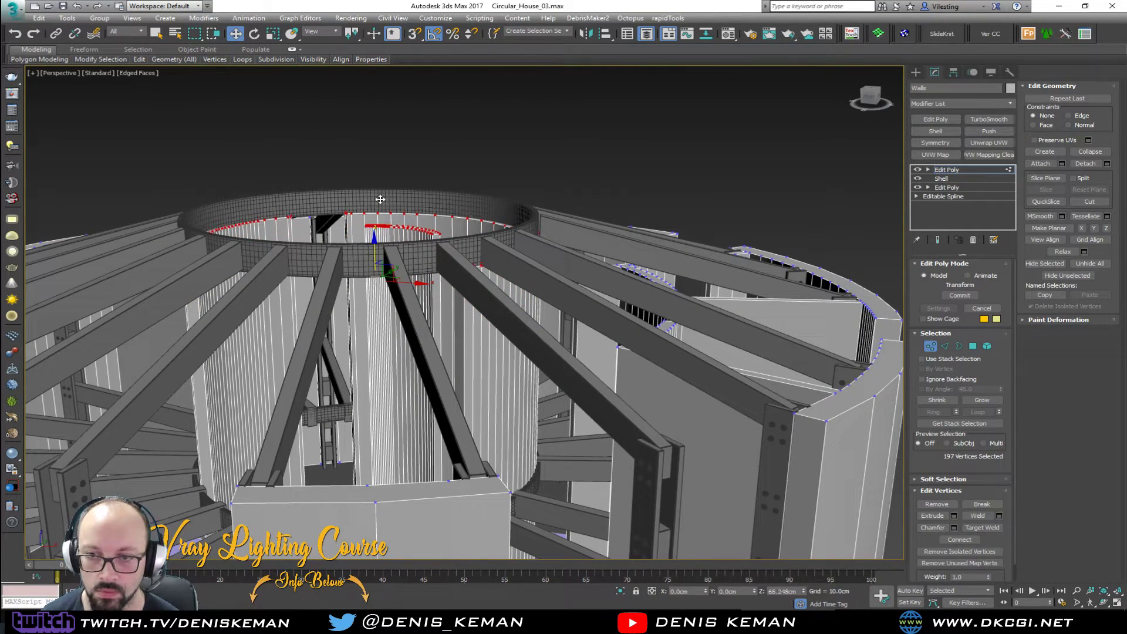
# - Inspect the raised core walls under the ring, revert their height and delete the Edit Poly modifier above Shell
pyautogui.keyDown('alt'); pyautogui.moveTo(381, 200); pyautogui.dragTo(534, 209, button='middle'); pyautogui.keyUp('alt')
pyautogui.moveTo(290, 262); pyautogui.dragTo(344, 318, button='middle')
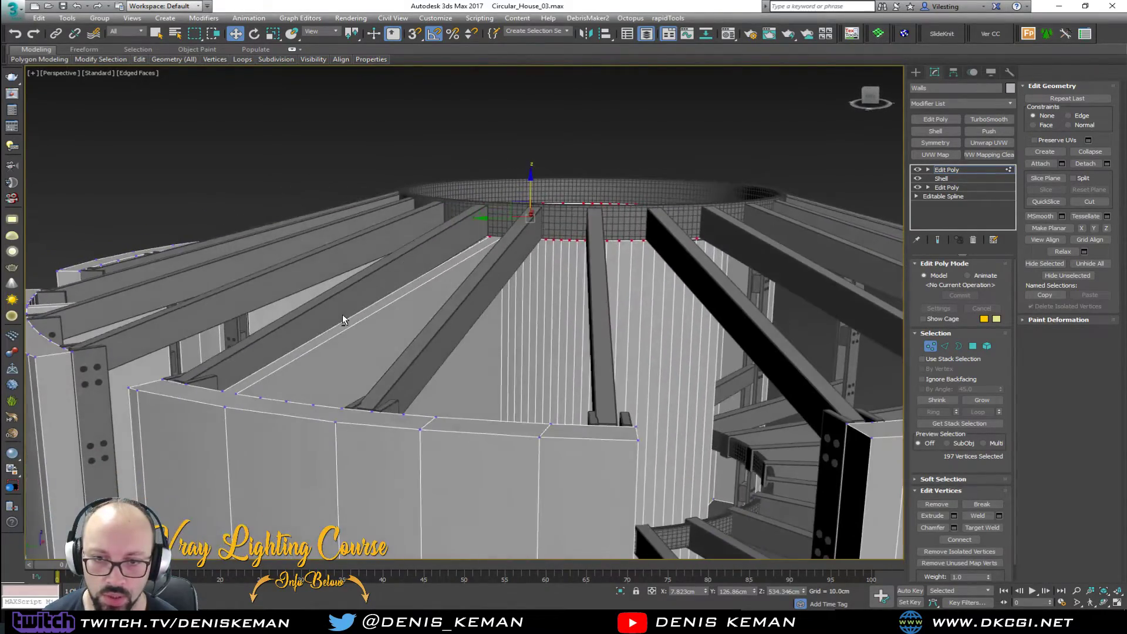
pyautogui.keyDown('alt'); pyautogui.moveTo(269, 306); pyautogui.dragTo(242, 333, button='middle'); pyautogui.keyUp('alt')
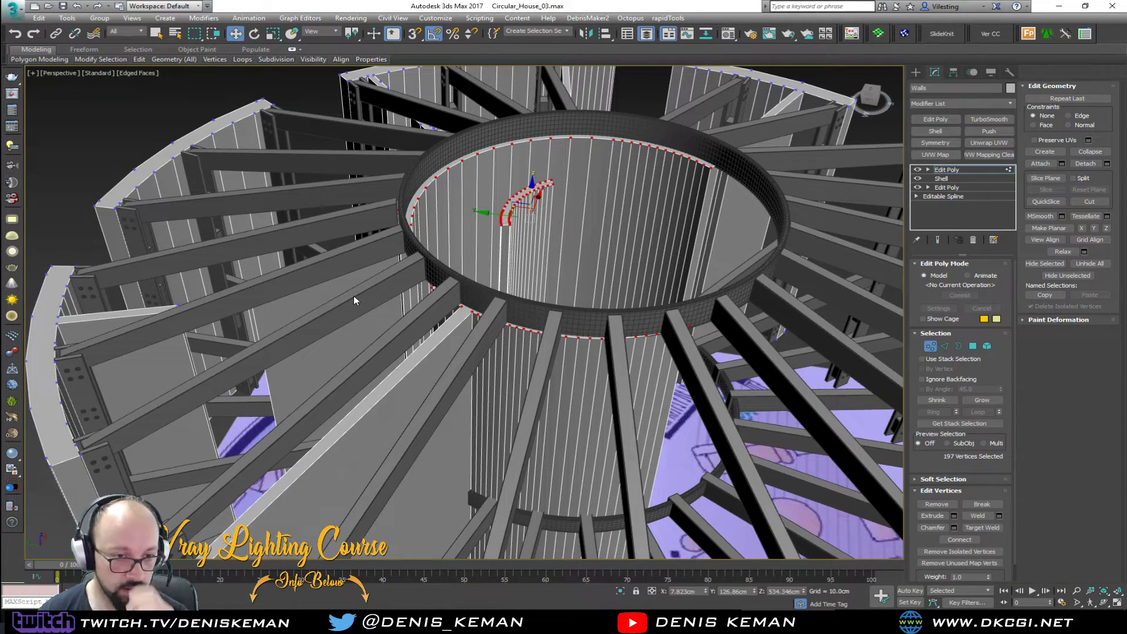
pyautogui.moveTo(383, 376); pyautogui.dragTo(385, 301, button='middle')
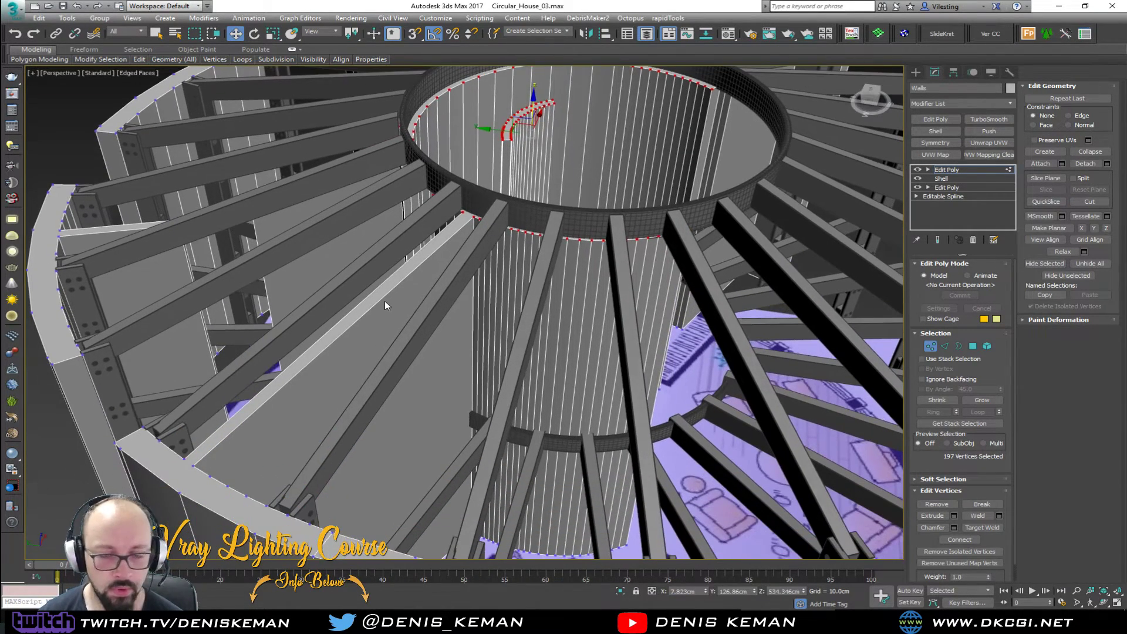
pyautogui.hotkey('ctrl', 'y')
pyautogui.click(931, 347)
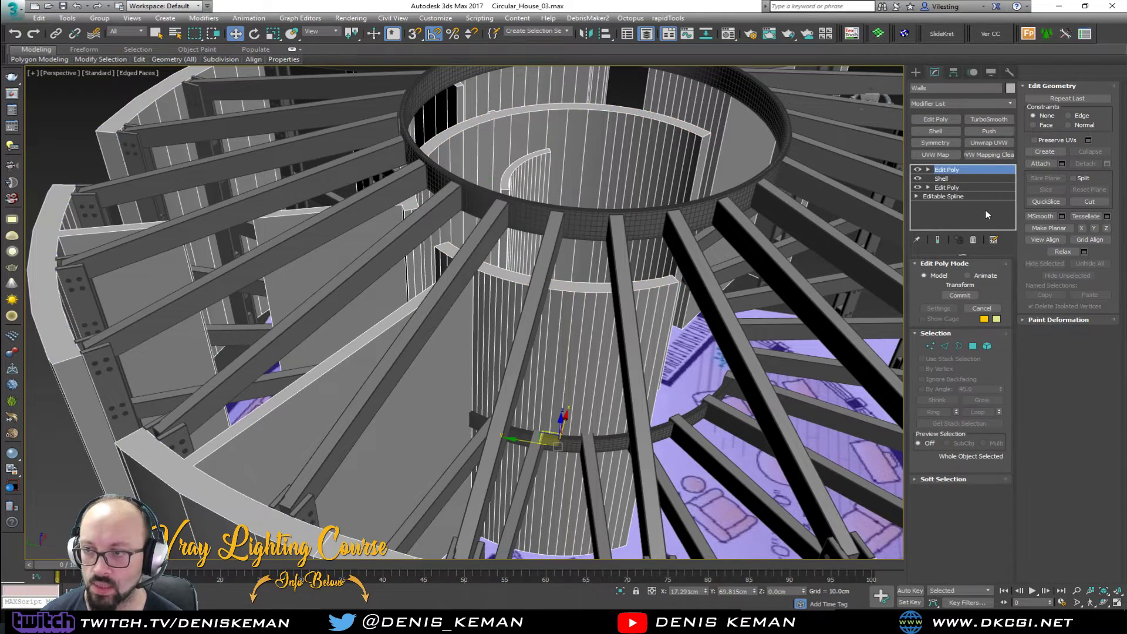
pyautogui.click(975, 239)
# - Deselect the walls, turn off the edged-faces display and examine the walls and columns in perspective
pyautogui.moveTo(713, 390); pyautogui.dragTo(453, 244, button='middle')
pyautogui.scroll(-5, 453, 244)
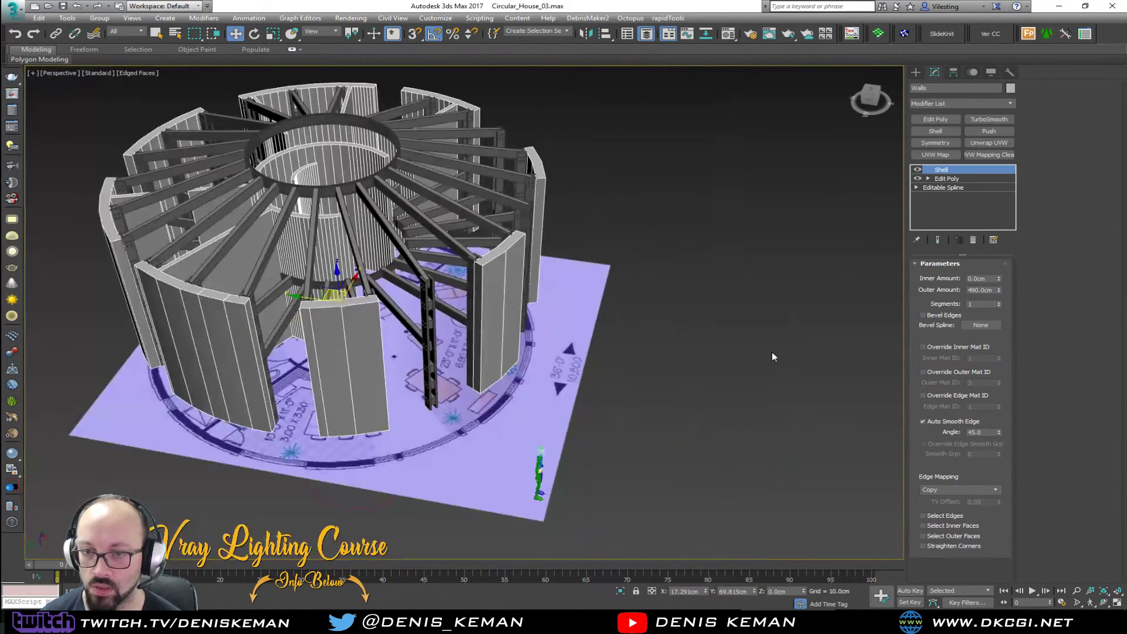
pyautogui.click(771, 354)
pyautogui.keyDown('alt'); pyautogui.moveTo(531, 318); pyautogui.dragTo(479, 316, button='middle'); pyautogui.keyUp('alt')
pyautogui.press('F4')
pyautogui.scroll(5, 463, 276)
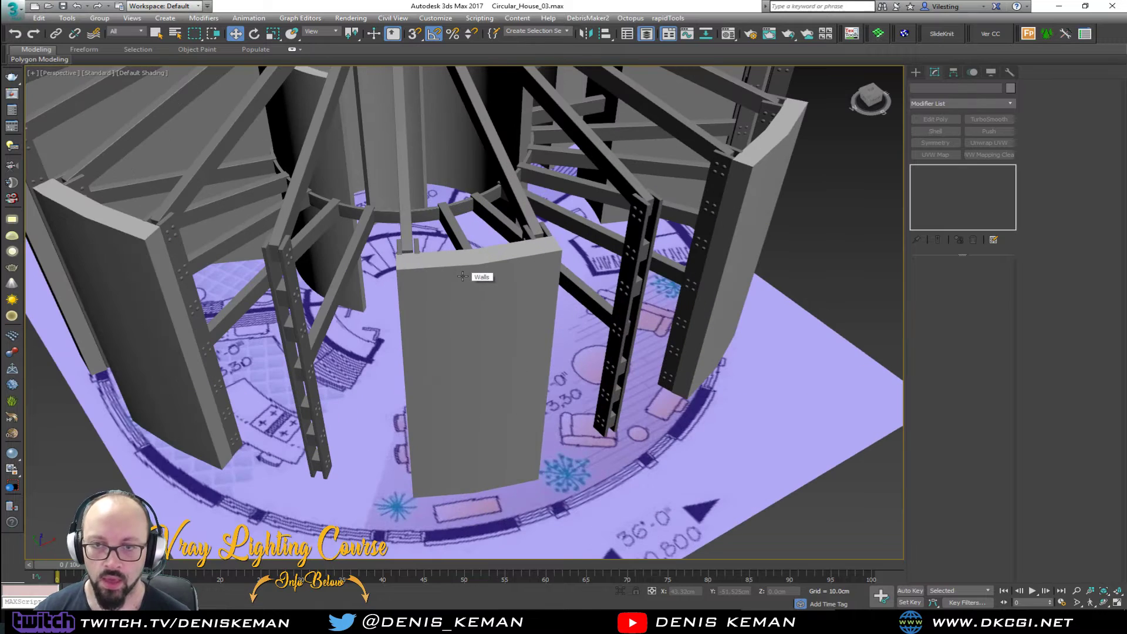
pyautogui.moveTo(350, 229); pyautogui.dragTo(420, 314, button='middle')
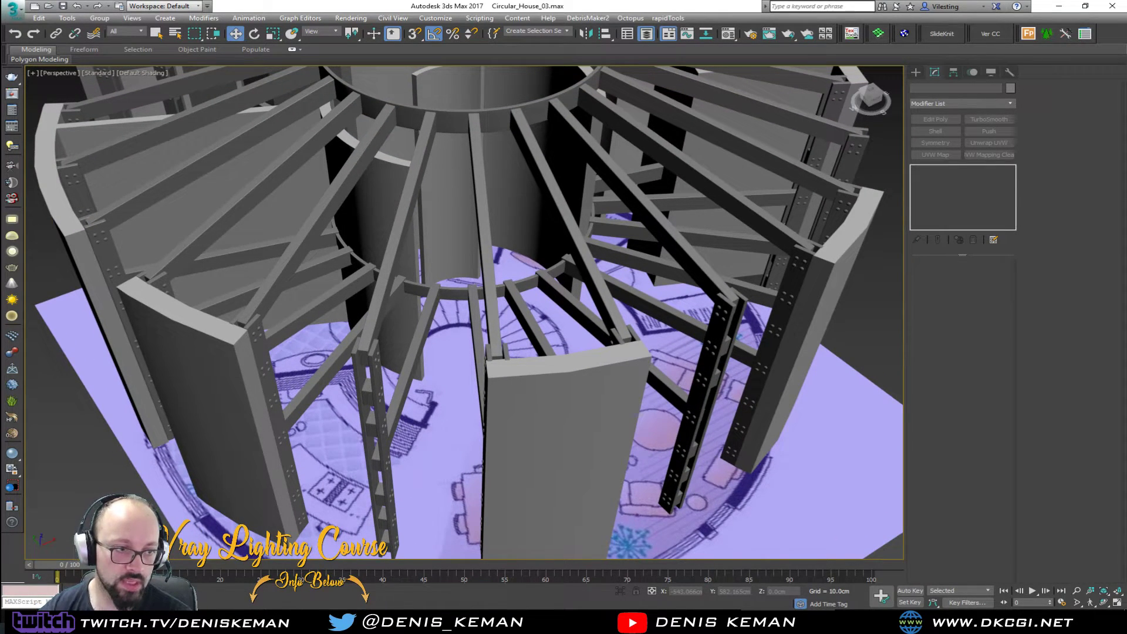
# - Hide the steel frame, leaving only the walls and the floor plan in perspective
pyautogui.keyDown('alt'); pyautogui.moveTo(556, 302); pyautogui.dragTo(467, 355, button='middle'); pyautogui.keyUp('alt')
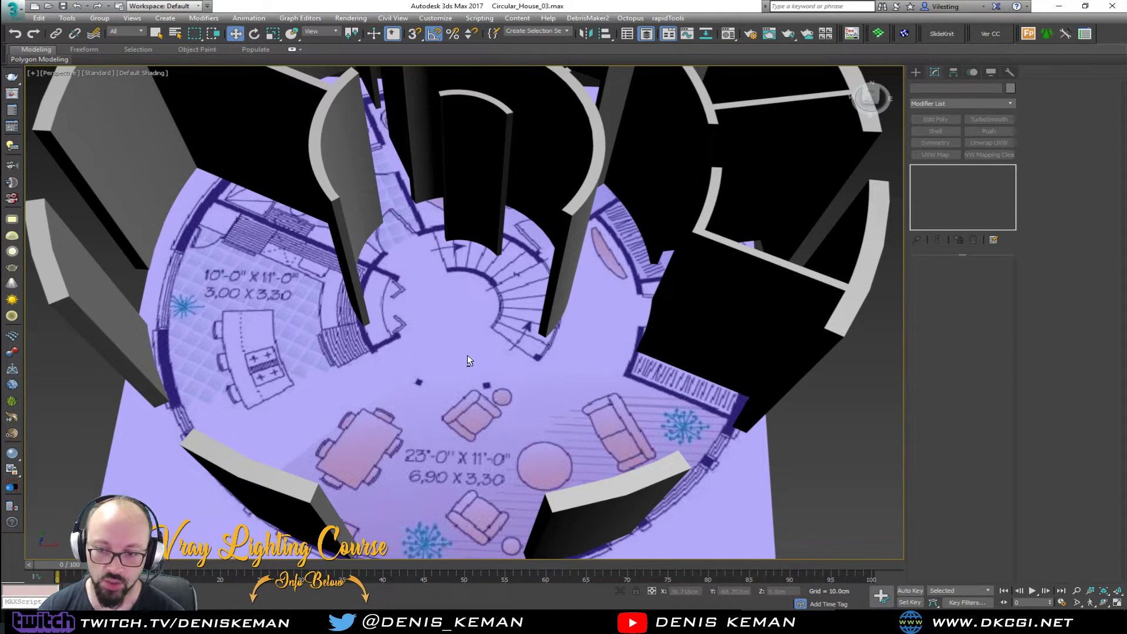
pyautogui.moveTo(550, 251); pyautogui.dragTo(561, 304, button='middle')
pyautogui.scroll(-5, 538, 271)
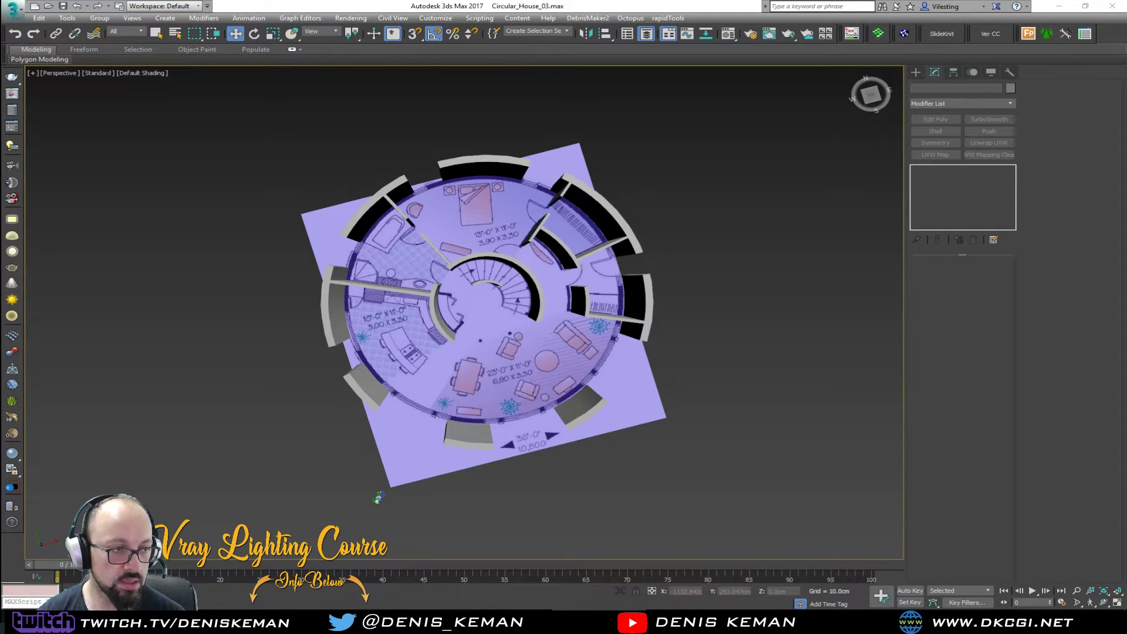
# - Switch to Discord to view the interior reference images in the streaming_related channel, and return to the 3ds Max scene
pyautogui.moveTo(0, 59); pyautogui.dragTo(753, 58)
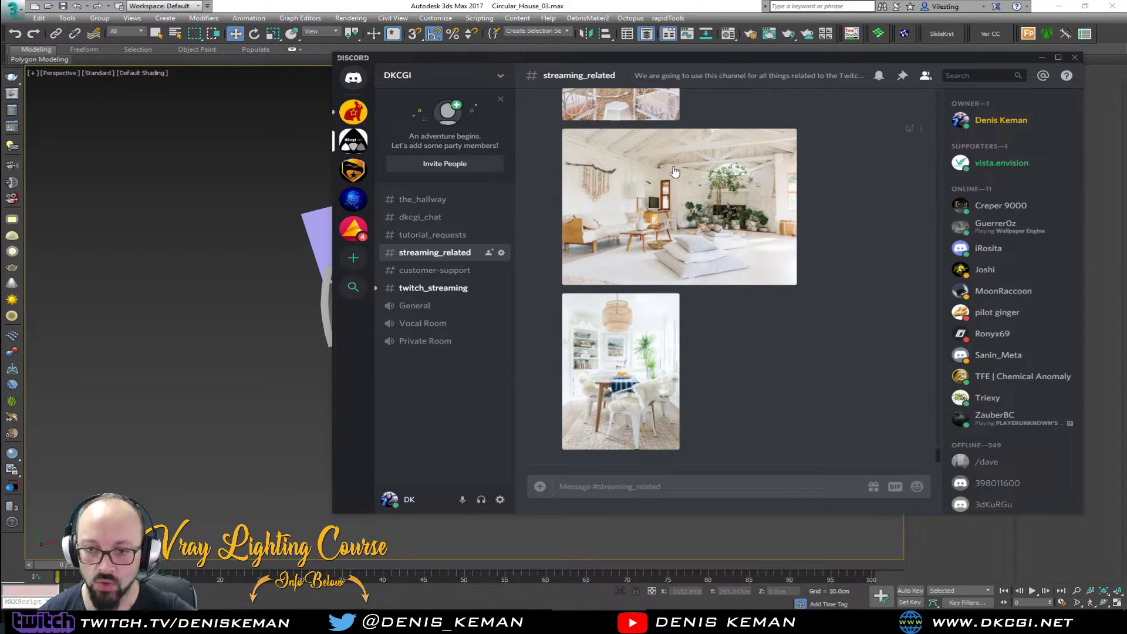
pyautogui.moveTo(673, 55); pyautogui.dragTo(0, 56)
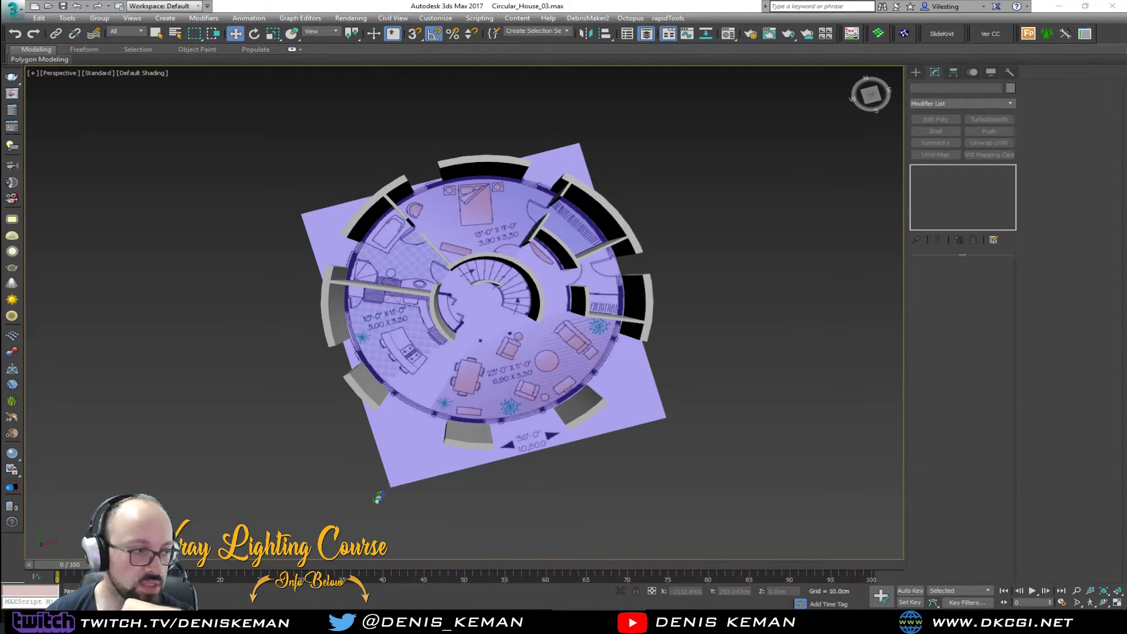
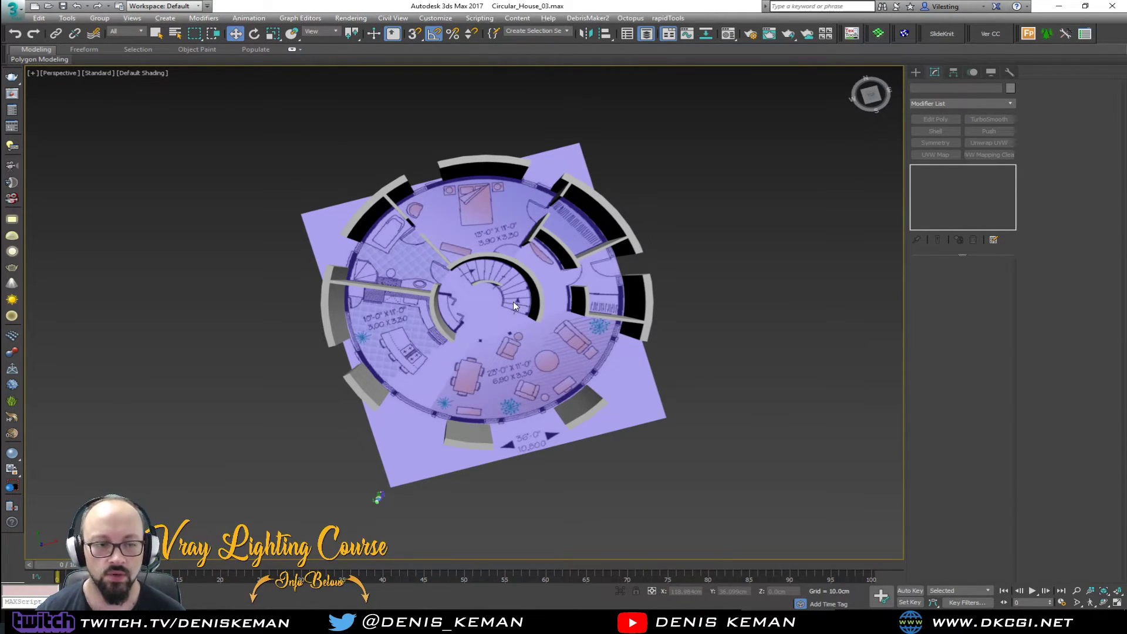
# - Draw a helix spline centred on the spiral staircase in the top view, about 112 cm high
pyautogui.hotkey('alt', 'w')
pyautogui.hotkey('alt', 'w')
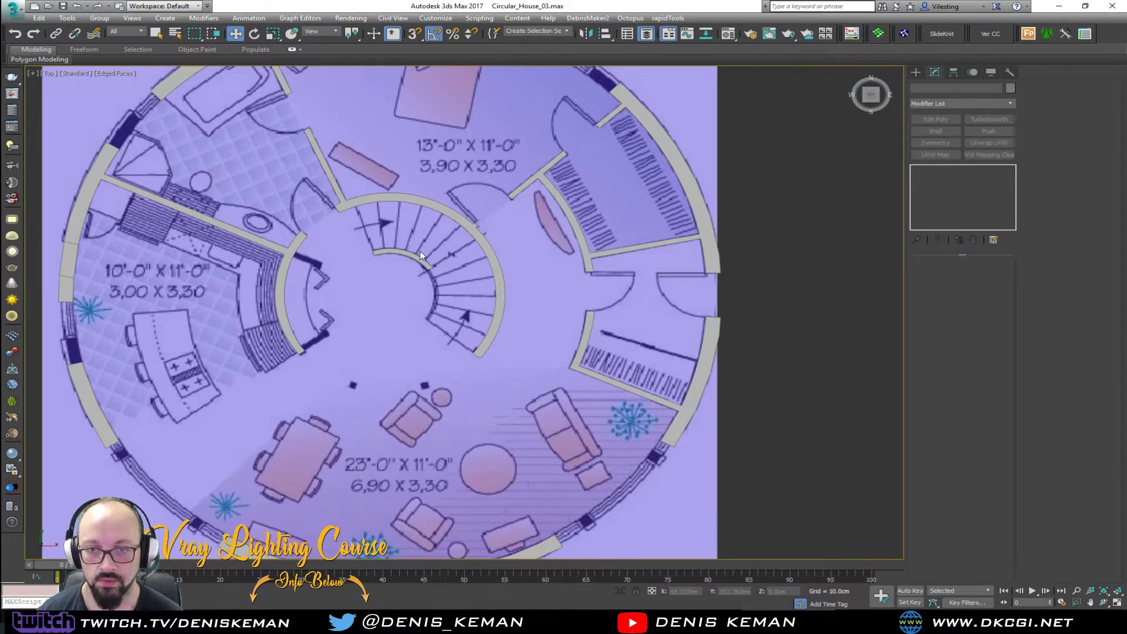
pyautogui.rightClick(420, 249)
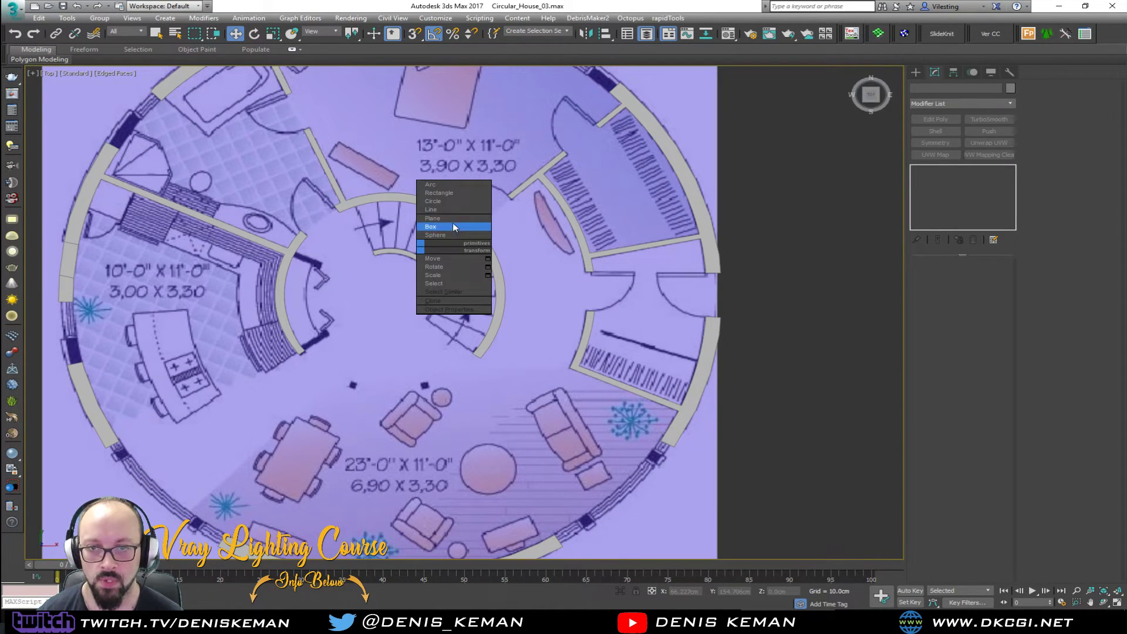
pyautogui.click(916, 73)
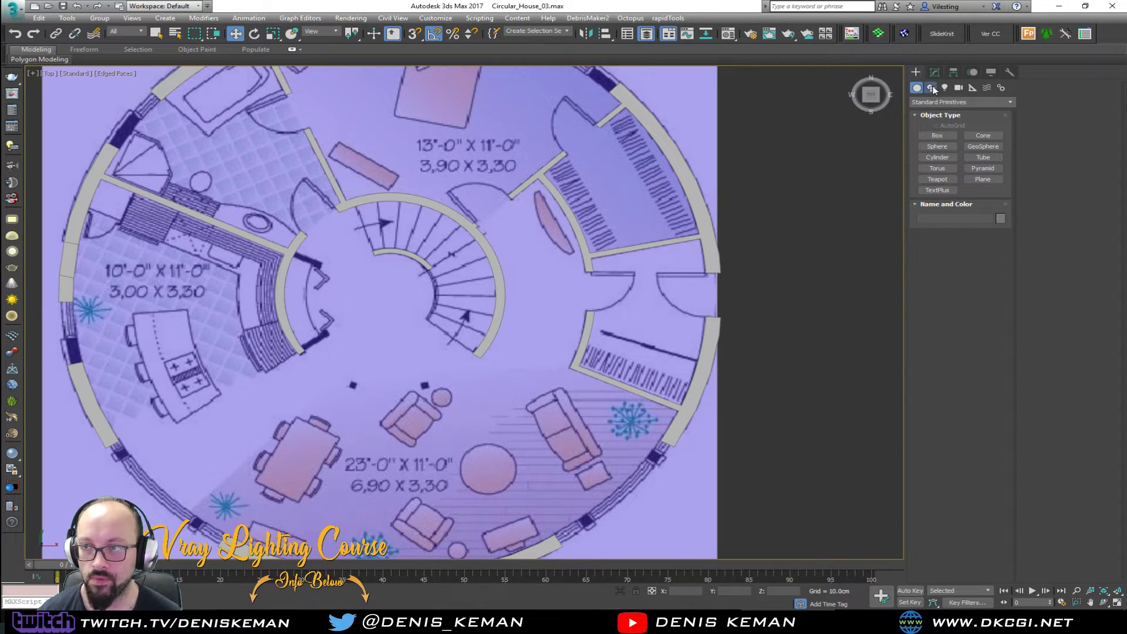
pyautogui.click(931, 89)
pyautogui.click(984, 187)
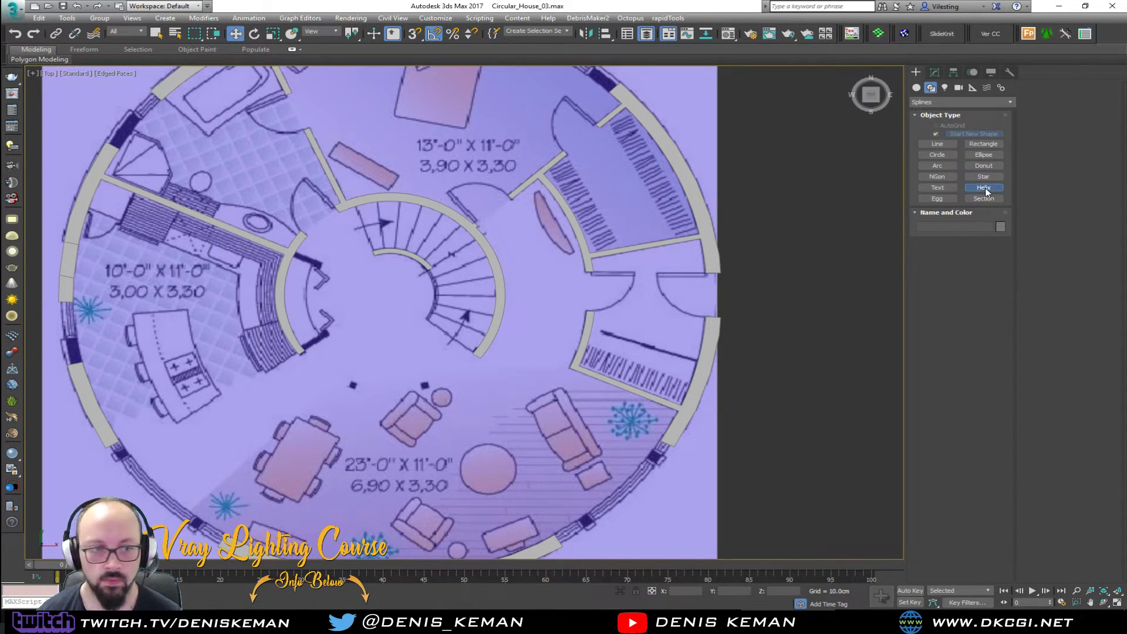
pyautogui.click(389, 293)
pyautogui.click(595, 325)
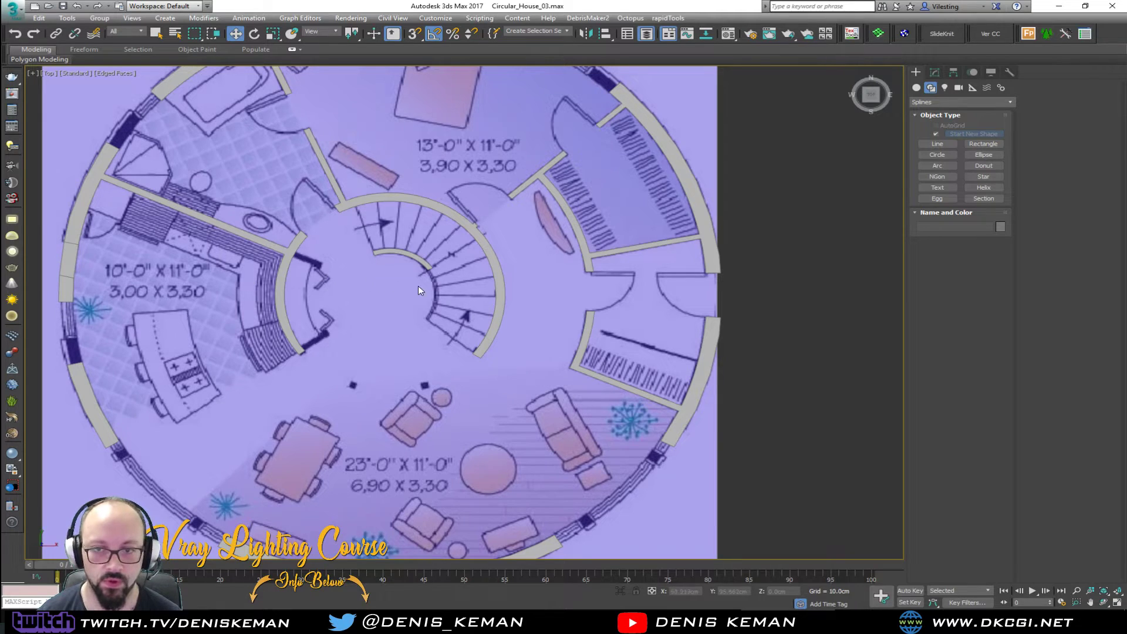
pyautogui.click(984, 187)
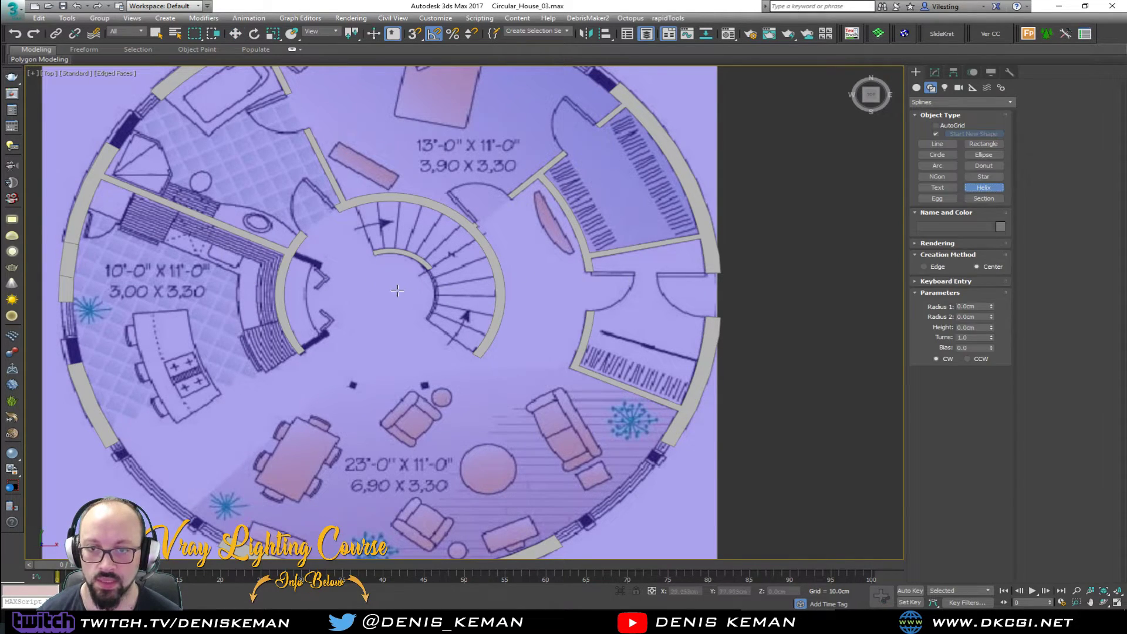
pyautogui.moveTo(391, 289); pyautogui.dragTo(495, 282)
pyautogui.click(489, 224)
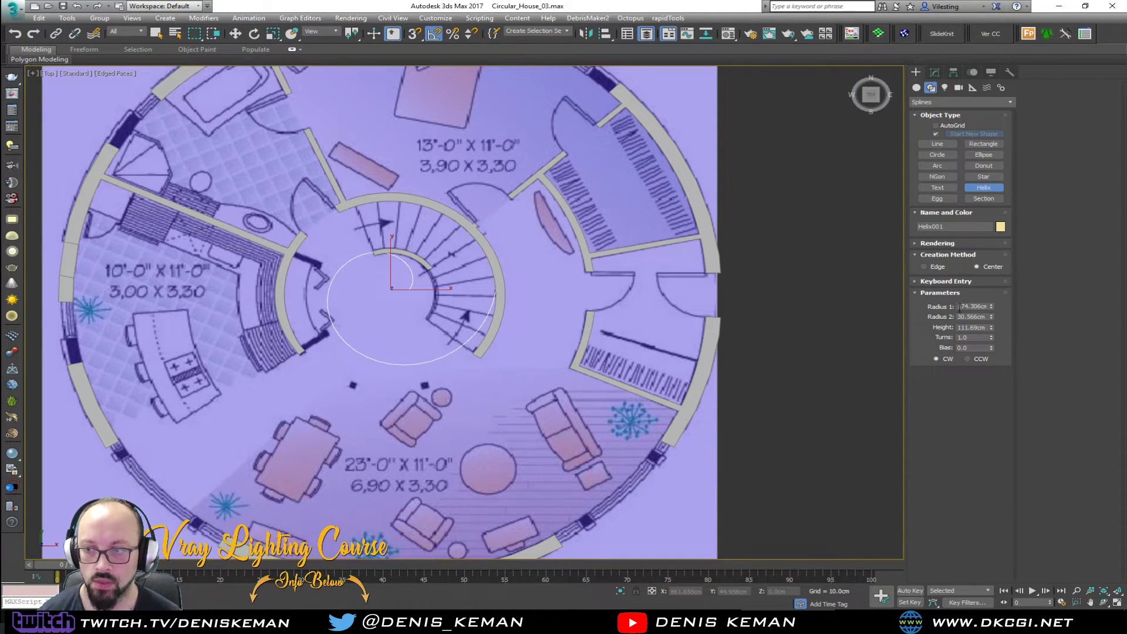
# - Set both radii of the helix to 175 cm and its height to 250 cm
pyautogui.write('175')
pyautogui.press('Tab')
pyautogui.write('175')
pyautogui.press('Return')
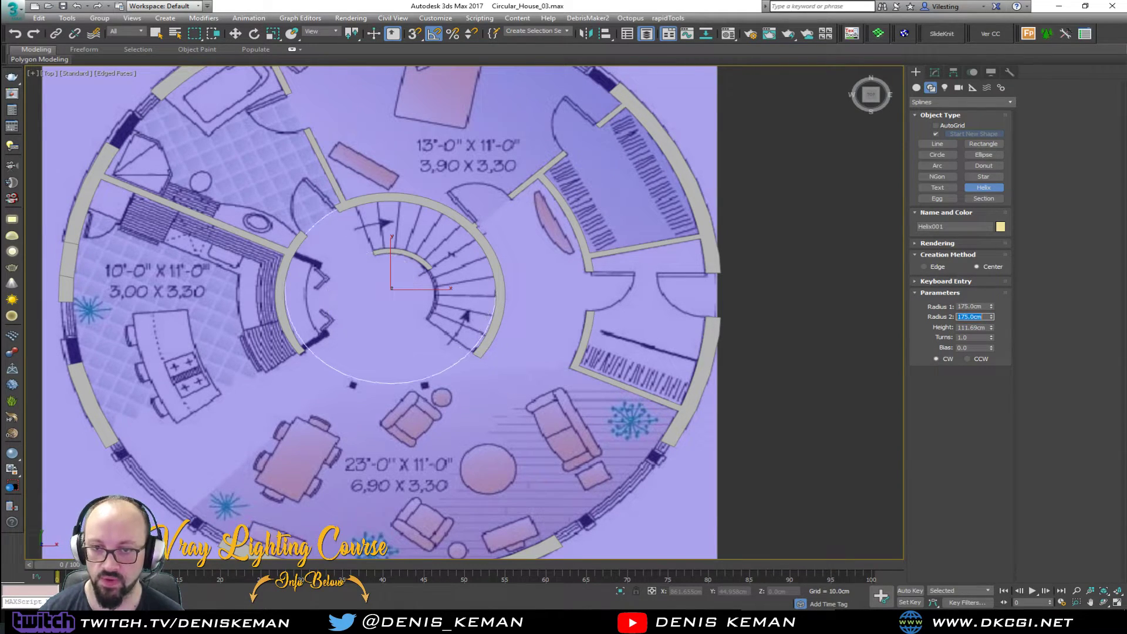
pyautogui.press('Tab')
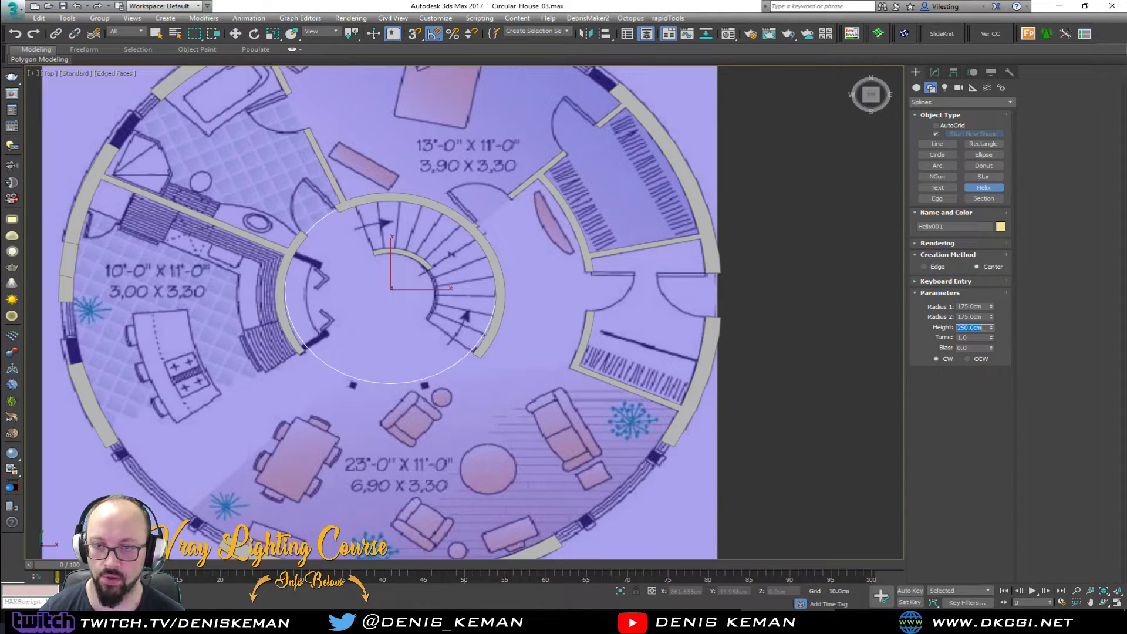
# - Align the helix's centre to the pivot point of the Walls object on X, Y and Z position
pyautogui.hotkey('alt', 'w')
pyautogui.rightClick(487, 346)
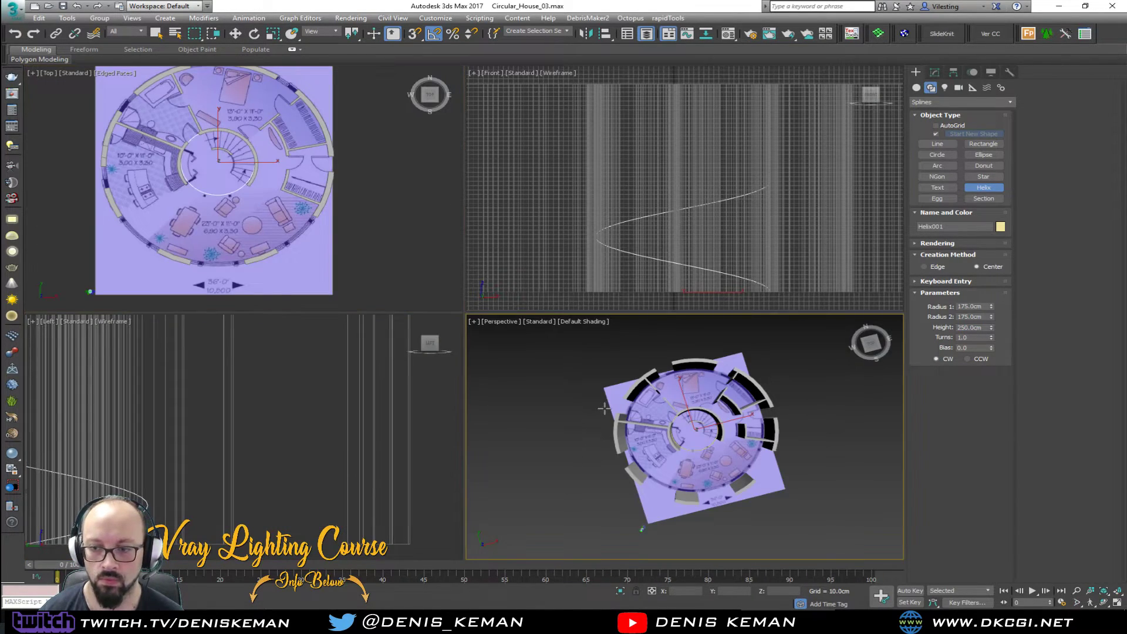
pyautogui.hotkey('alt', 'w')
pyautogui.keyDown('alt'); pyautogui.moveTo(487, 346); pyautogui.dragTo(480, 315, button='middle'); pyautogui.keyUp('alt')
pyautogui.scroll(6, 481, 316)
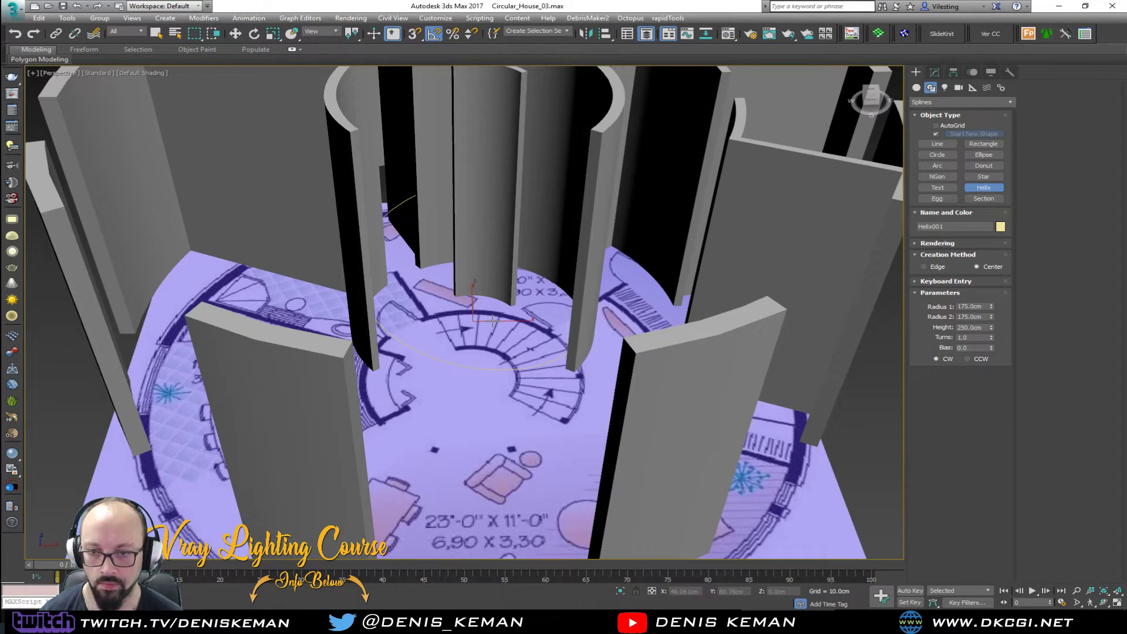
pyautogui.press('w')
pyautogui.hotkey('alt', 'a')
pyautogui.click(504, 287)
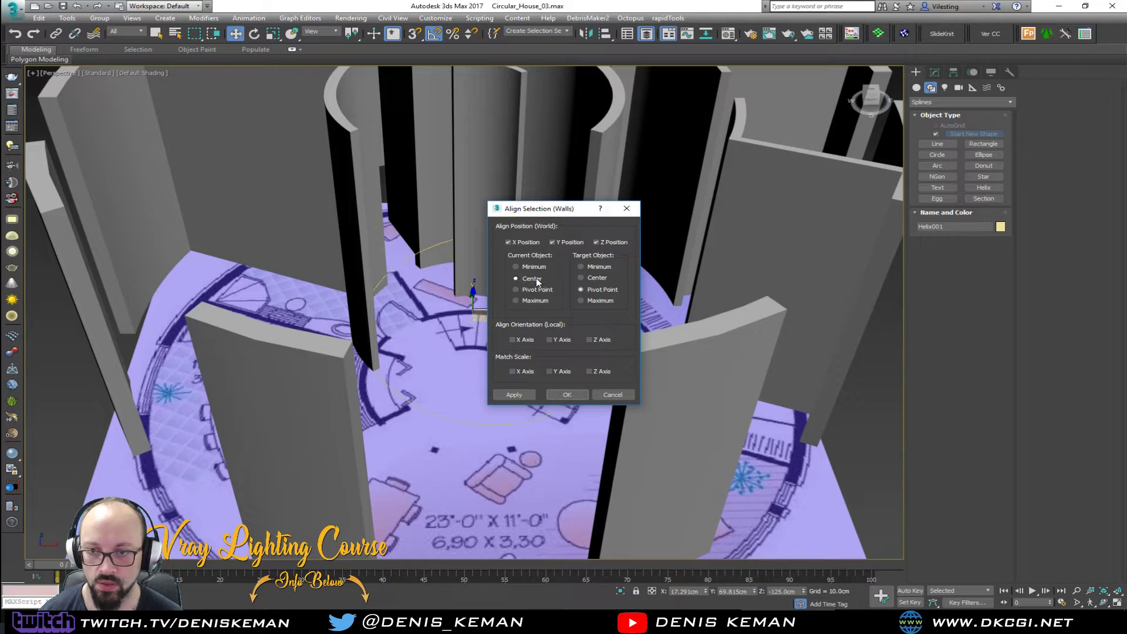
pyautogui.click(572, 395)
# - Move the helix about -8.3 cm along Y in the top view to fit inside the curved core wall
pyautogui.keyDown('alt'); pyautogui.moveTo(572, 395); pyautogui.dragTo(496, 332, button='middle'); pyautogui.keyUp('alt')
pyautogui.hotkey('alt', 'w')
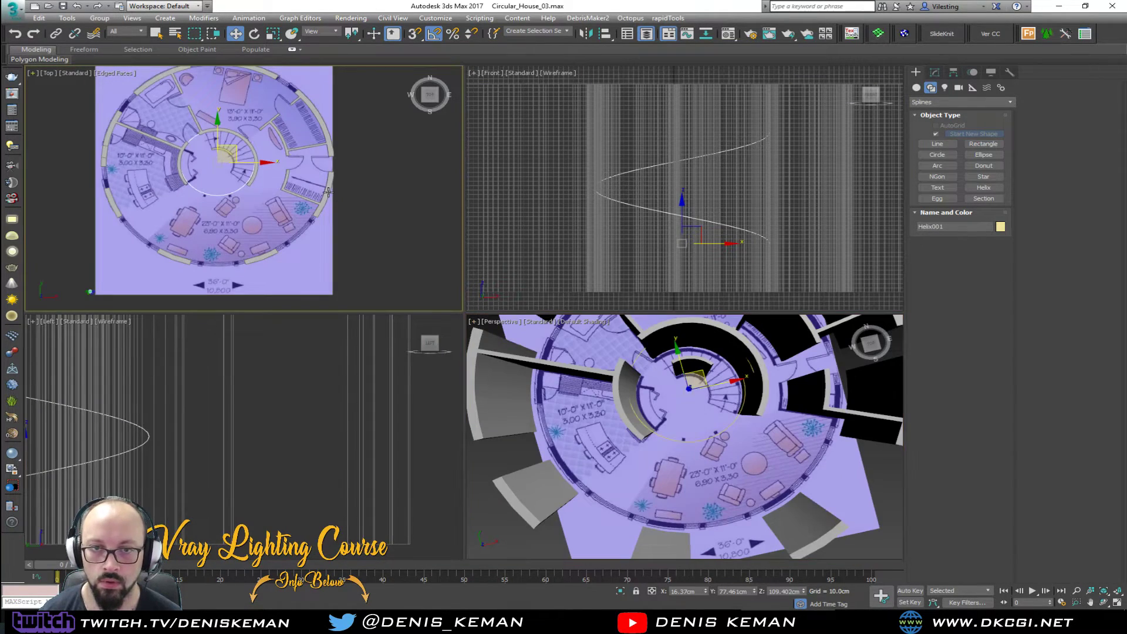
pyautogui.rightClick(399, 215)
pyautogui.hotkey('alt', 'w')
pyautogui.scroll(5, 421, 244)
pyautogui.moveTo(401, 250); pyautogui.dragTo(401, 256)
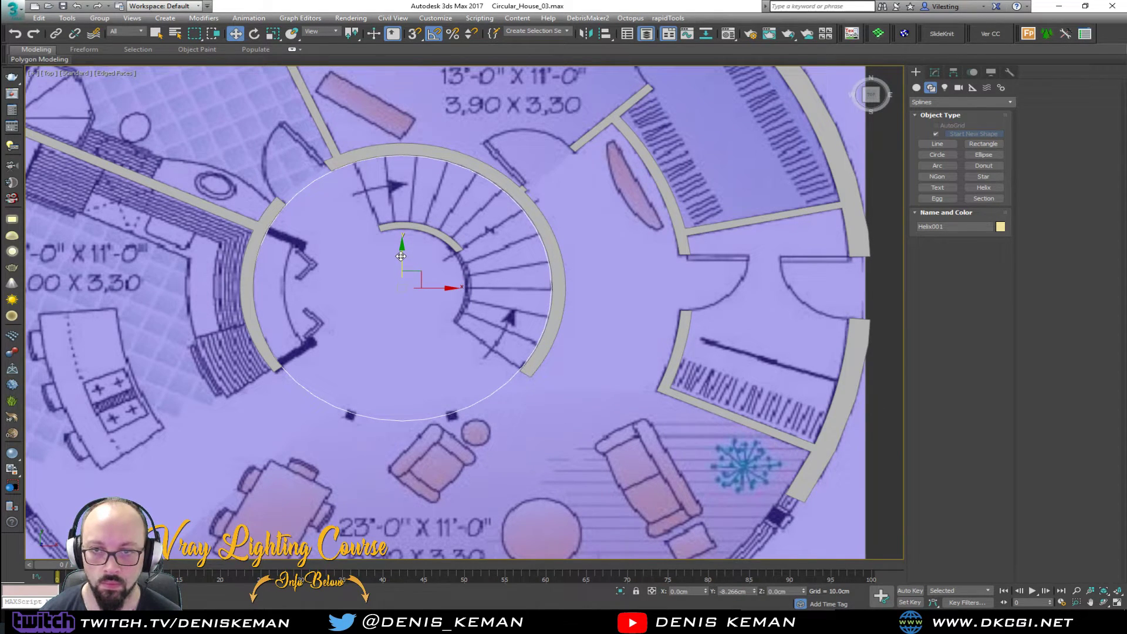
# - Lower the helix to the floor plan in perspective, at about 0.7 cm in Z, and turn on 3D snapping
pyautogui.hotkey('alt', 'w')
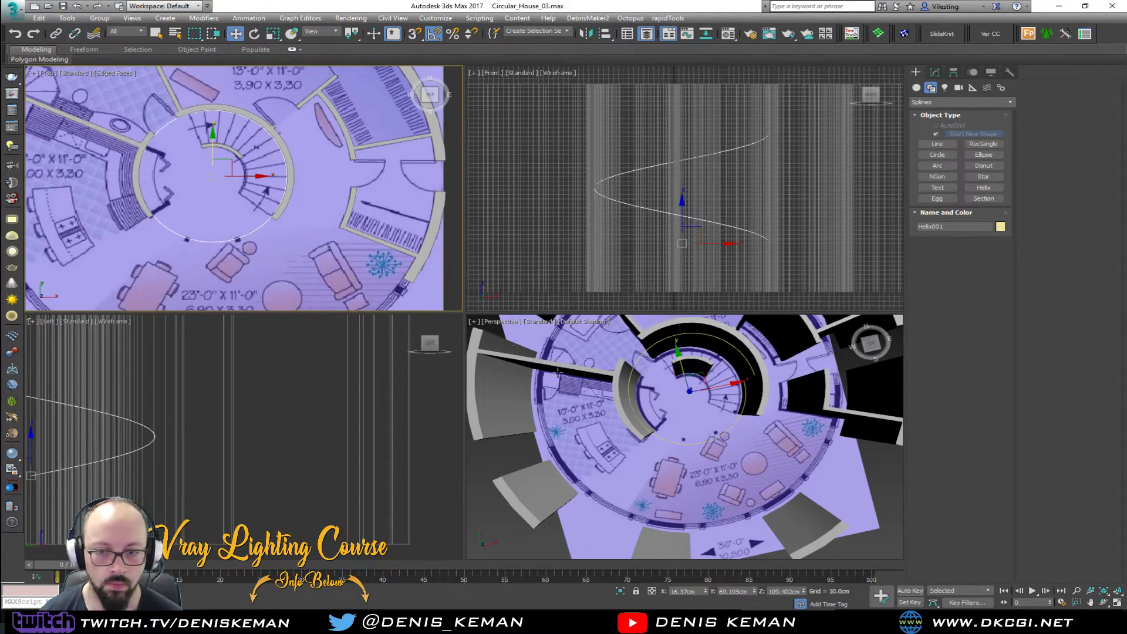
pyautogui.rightClick(583, 392)
pyautogui.hotkey('alt', 'w')
pyautogui.keyDown('alt'); pyautogui.moveTo(583, 392); pyautogui.dragTo(475, 272, button='middle'); pyautogui.keyUp('alt')
pyautogui.moveTo(475, 271); pyautogui.dragTo(471, 353)
pyautogui.keyDown('alt'); pyautogui.moveTo(471, 352); pyautogui.dragTo(467, 348, button='middle'); pyautogui.keyUp('alt')
pyautogui.keyDown('alt'); pyautogui.moveTo(544, 394); pyautogui.dragTo(618, 257, button='middle'); pyautogui.keyUp('alt')
pyautogui.press('s')
# - Reduce the helix to 0.5 turns, keeping its height at 250 cm and bias at 0
pyautogui.click(936, 74)
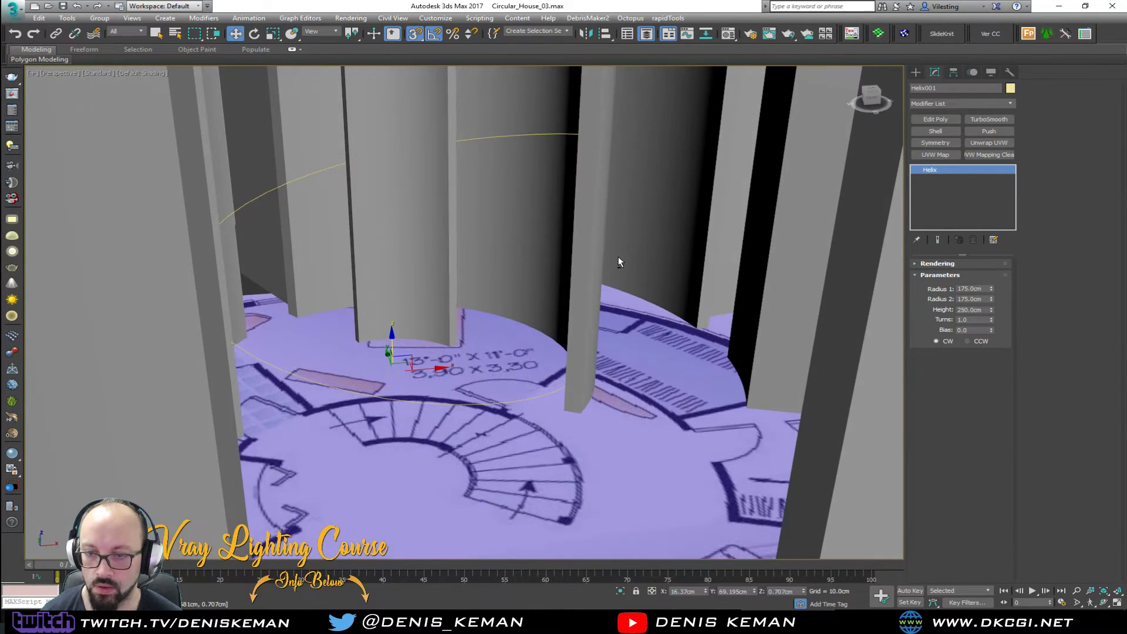
pyautogui.moveTo(991, 333); pyautogui.dragTo(992, 275)
pyautogui.rightClick(992, 331)
pyautogui.moveTo(991, 320); pyautogui.dragTo(989, 339)
pyautogui.moveTo(989, 350)
pyautogui.mouseDown()
pyautogui.moveTo(988, 332)
pyautogui.moveTo(985, 347)
pyautogui.mouseUp()
# - Set the snap angle to 5 degrees and rotate the helix to 140 degrees around Z in the wireframe top view
pyautogui.keyDown('alt'); pyautogui.moveTo(608, 291); pyautogui.dragTo(537, 323, button='middle'); pyautogui.keyUp('alt')
pyautogui.hotkey('alt', 'w')
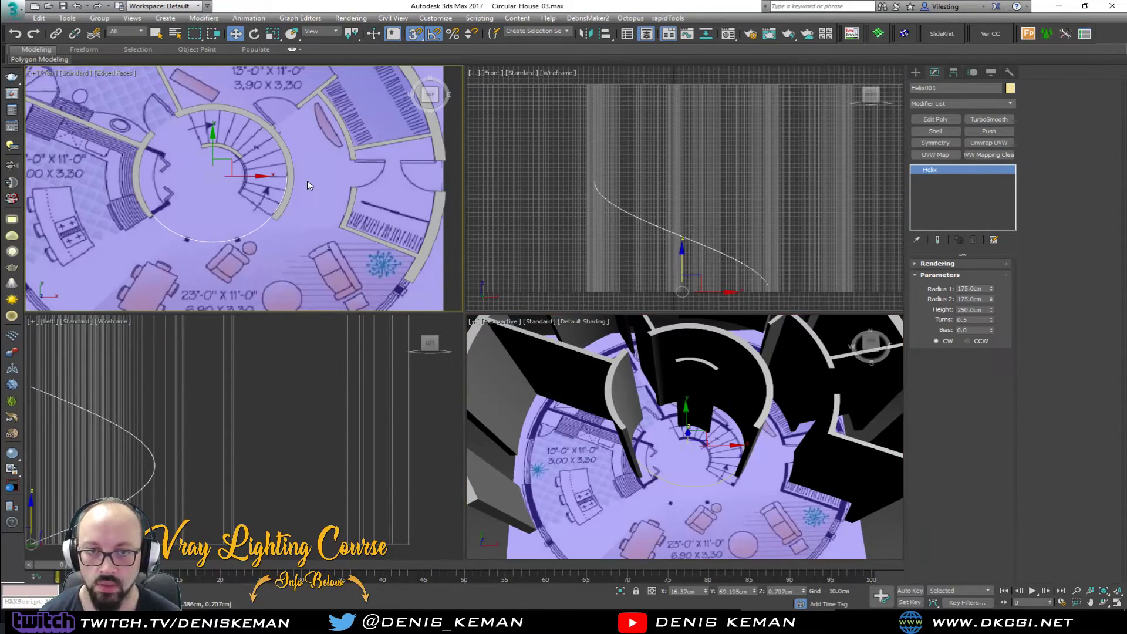
pyautogui.hotkey('alt', 'w')
pyautogui.press('F3')
pyautogui.press('e')
pyautogui.moveTo(438, 306); pyautogui.dragTo(446, 272)
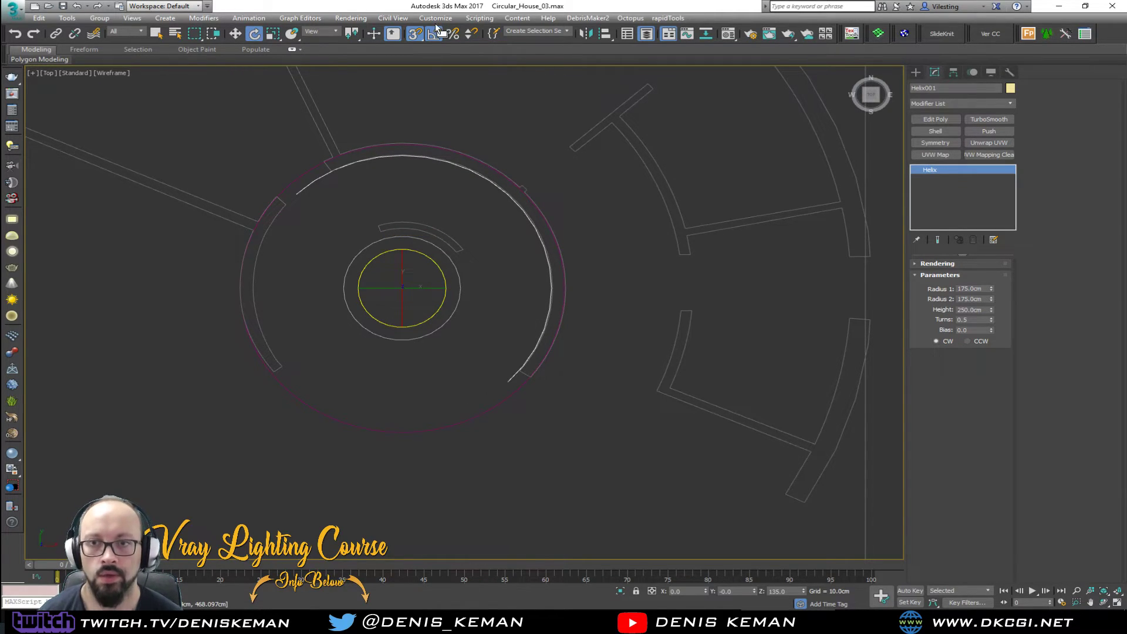
pyautogui.rightClick(434, 33)
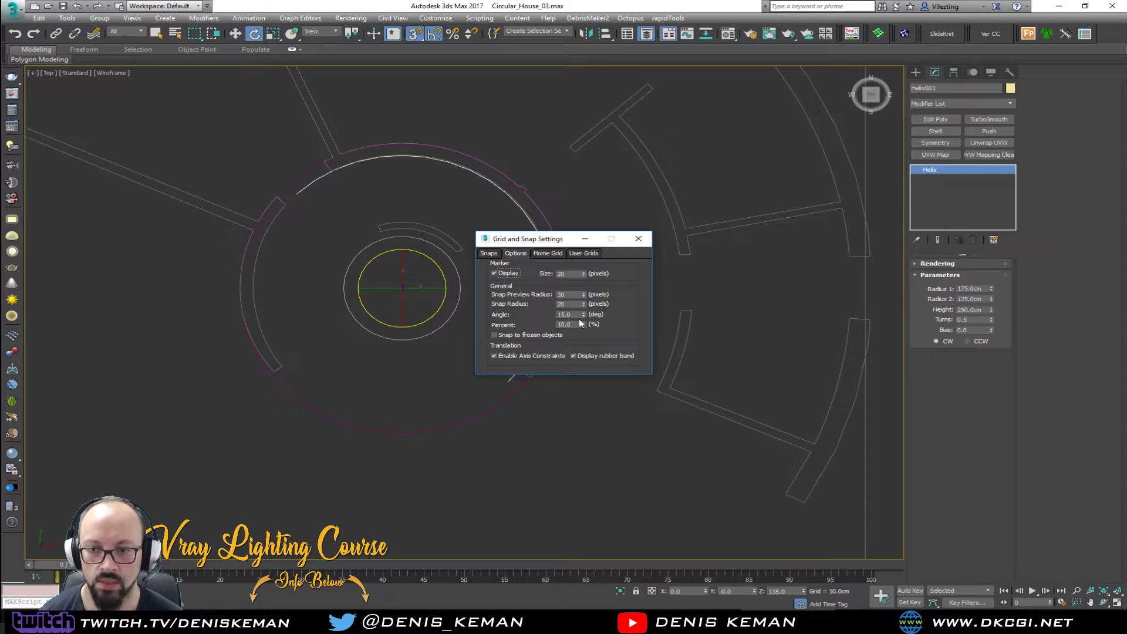
pyautogui.moveTo(575, 314); pyautogui.dragTo(539, 312)
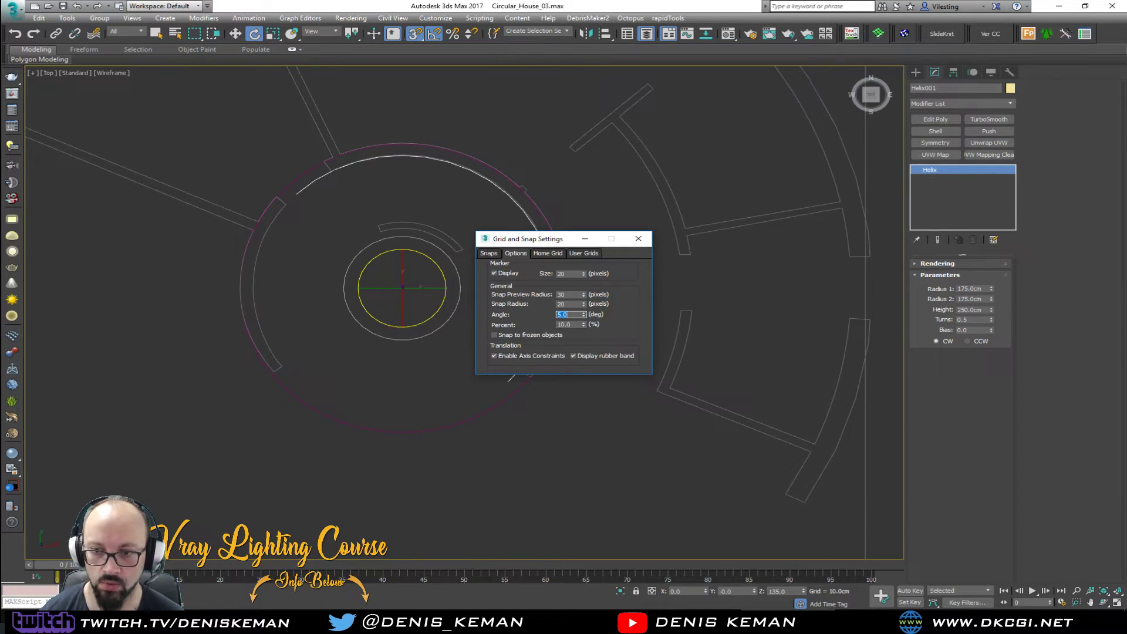
pyautogui.click(638, 238)
pyautogui.moveTo(443, 303); pyautogui.dragTo(451, 303)
# - Switch the helix direction to counter-clockwise and rotate it to -40 degrees around Z so it starts at the first stair
pyautogui.hotkey('alt', 'w')
pyautogui.rightClick(651, 396)
pyautogui.hotkey('alt', 'w')
pyautogui.keyDown('alt'); pyautogui.moveTo(654, 397); pyautogui.dragTo(515, 288, button='middle'); pyautogui.keyUp('alt')
pyautogui.moveTo(472, 386); pyautogui.dragTo(492, 383)
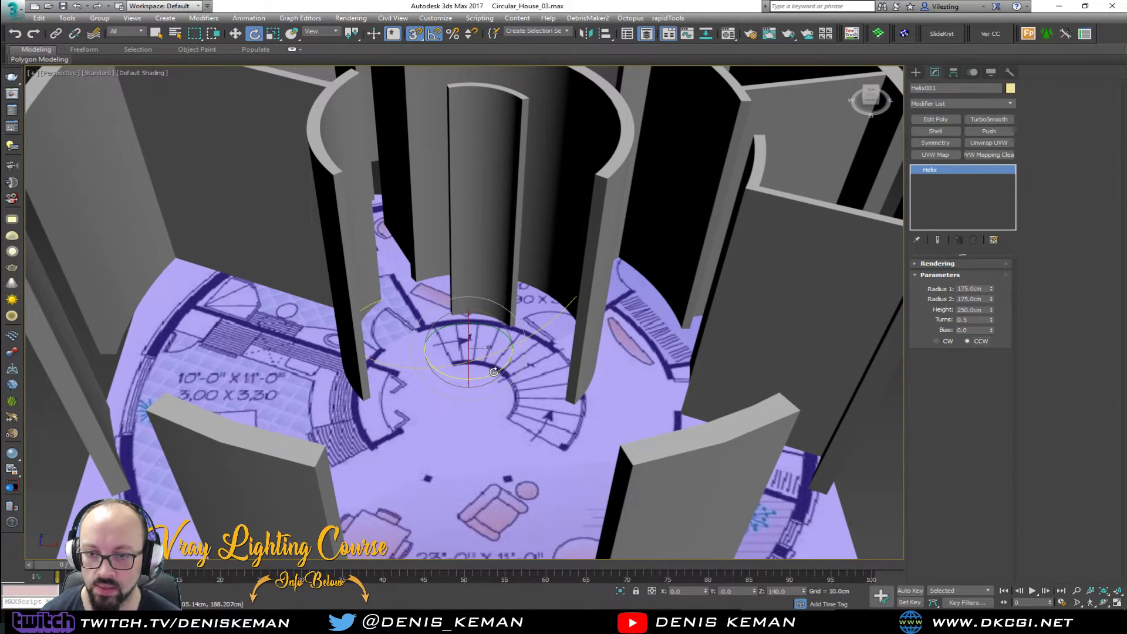
pyautogui.moveTo(549, 290); pyautogui.dragTo(556, 275)
pyautogui.keyDown('alt'); pyautogui.moveTo(476, 200); pyautogui.dragTo(475, 250, button='middle'); pyautogui.keyUp('alt')
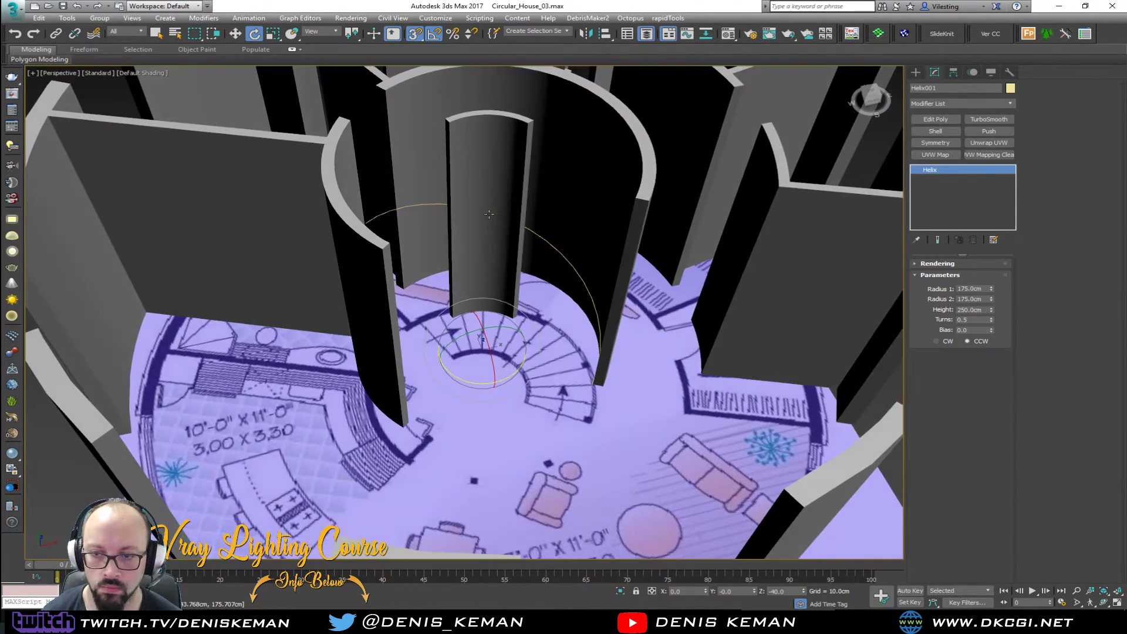
# - Try rendering the helix in the viewport as a rectangular band, 152.16 cm long and 2 cm wide
pyautogui.hotkey('alt', 'w')
pyautogui.hotkey('alt', 'w')
pyautogui.press('F3')
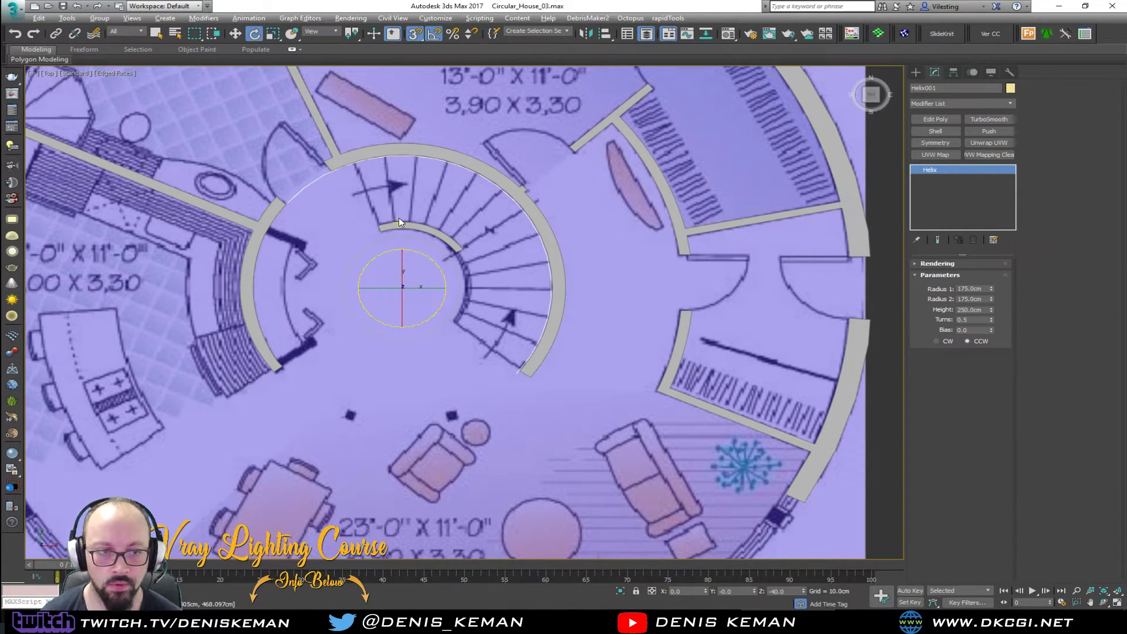
pyautogui.scroll(2, 399, 220)
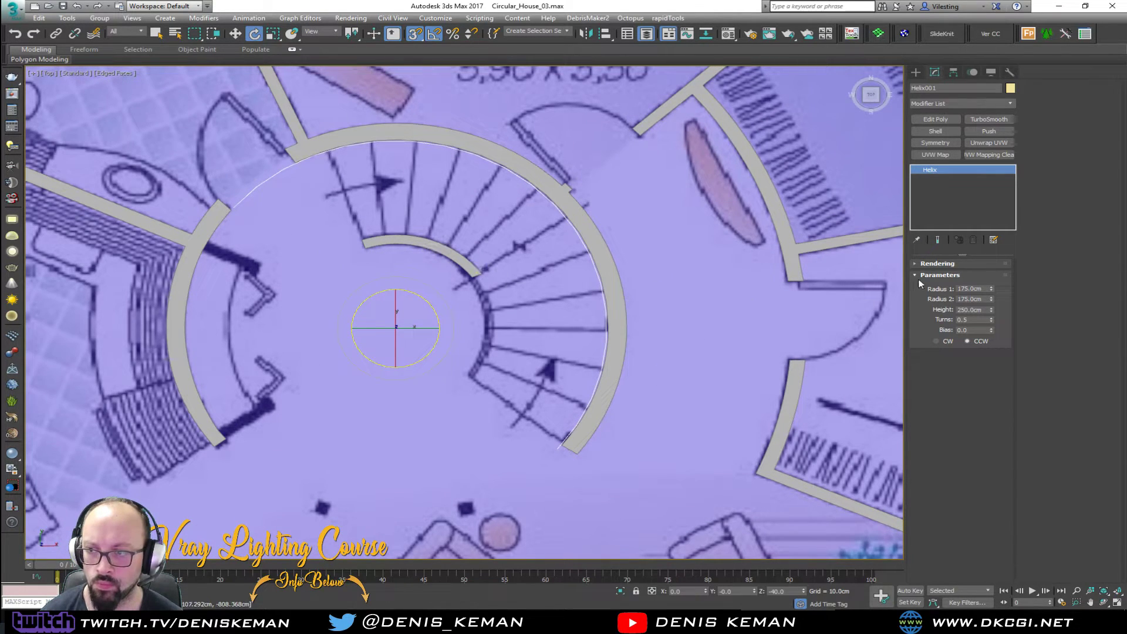
pyautogui.click(930, 264)
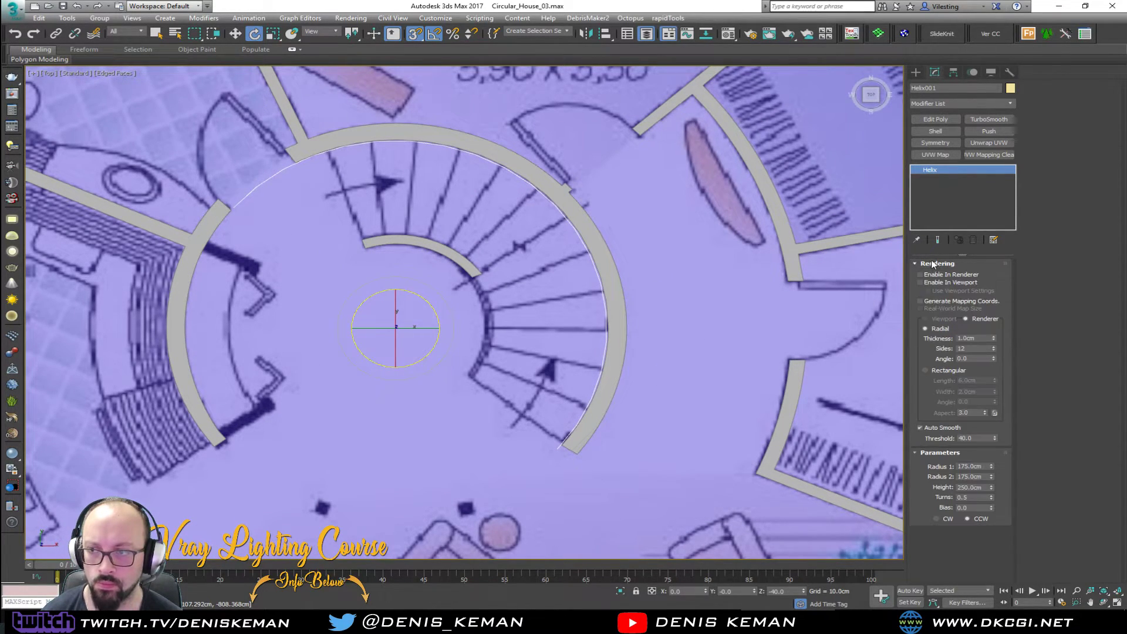
pyautogui.click(949, 283)
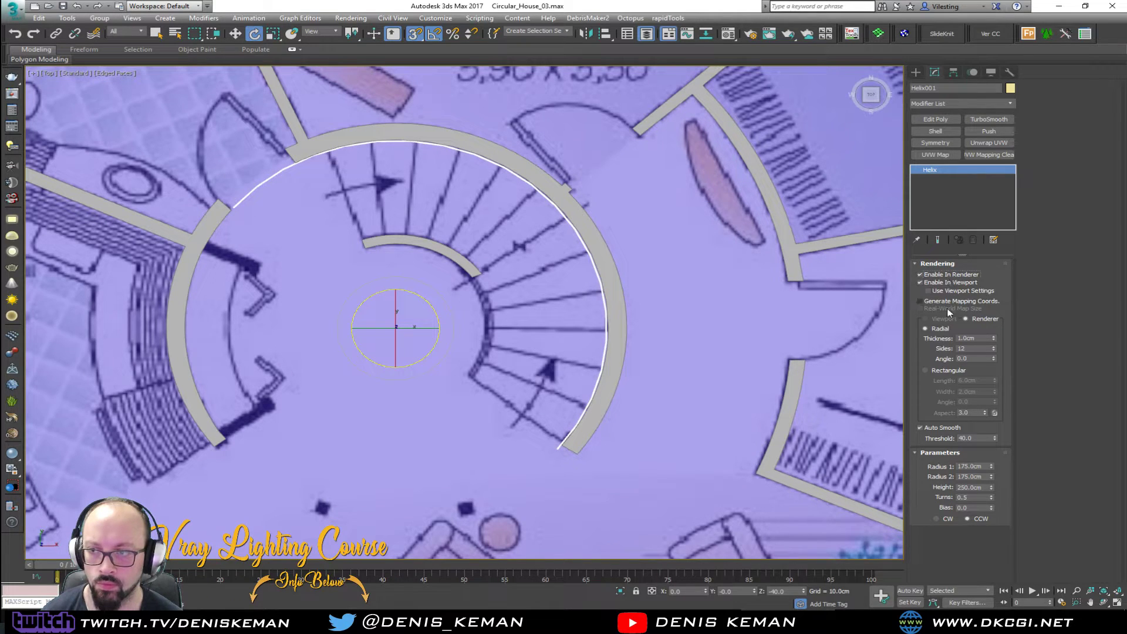
pyautogui.click(947, 371)
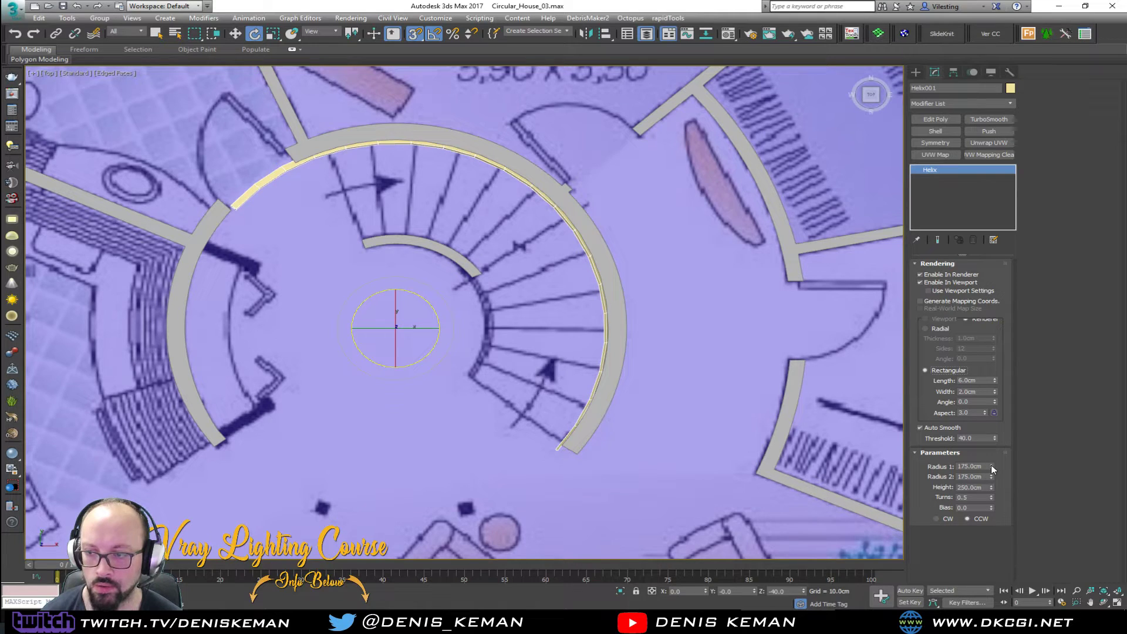
pyautogui.moveTo(993, 381); pyautogui.dragTo(975, 321)
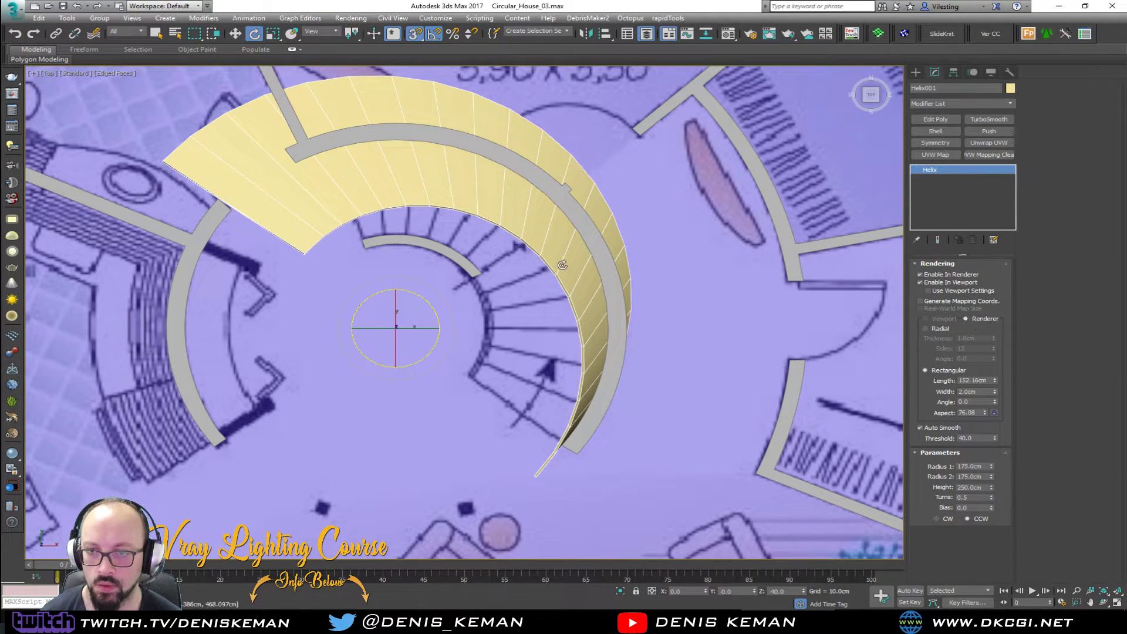
# - Inspect the rectangular helix band in perspective and disable its rendering in the renderer and viewport
pyautogui.hotkey('alt', 'w')
pyautogui.rightClick(640, 399)
pyautogui.hotkey('alt', 'w')
pyautogui.keyDown('alt'); pyautogui.moveTo(639, 399); pyautogui.dragTo(646, 330, button='middle'); pyautogui.keyUp('alt')
pyautogui.scroll(4, 520, 307)
pyautogui.keyDown('alt'); pyautogui.moveTo(519, 307); pyautogui.dragTo(575, 336, button='middle'); pyautogui.keyUp('alt')
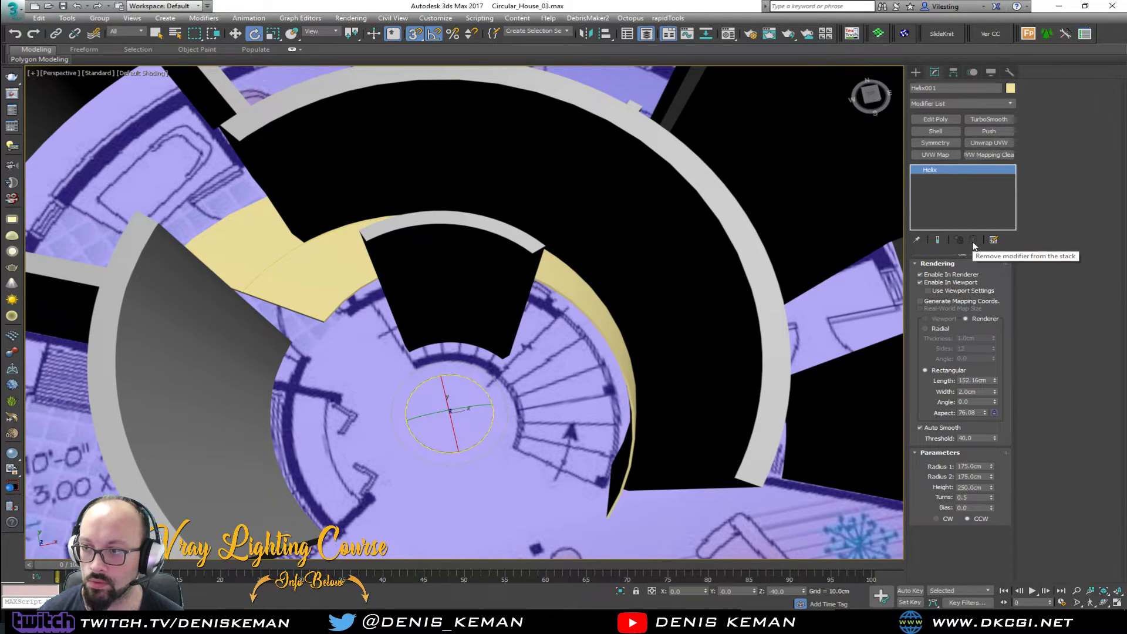
pyautogui.click(947, 284)
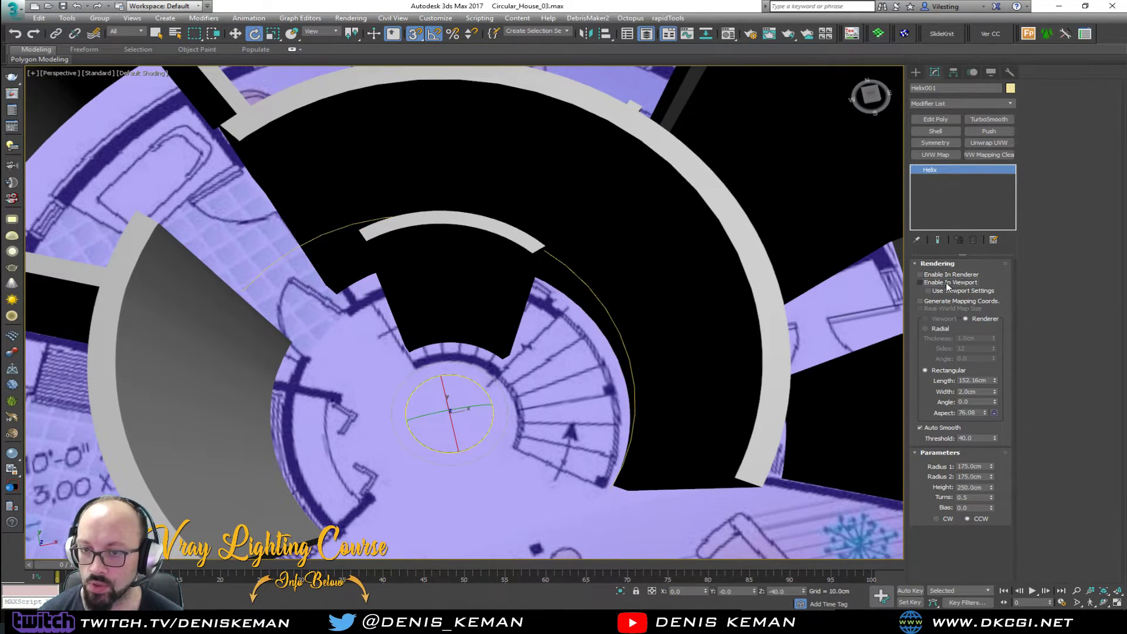
# - Compare the helix's course with the drawn stairs in the top view and with the surrounding walls in perspective
pyautogui.hotkey('alt', 'w')
pyautogui.hotkey('alt', 'w')
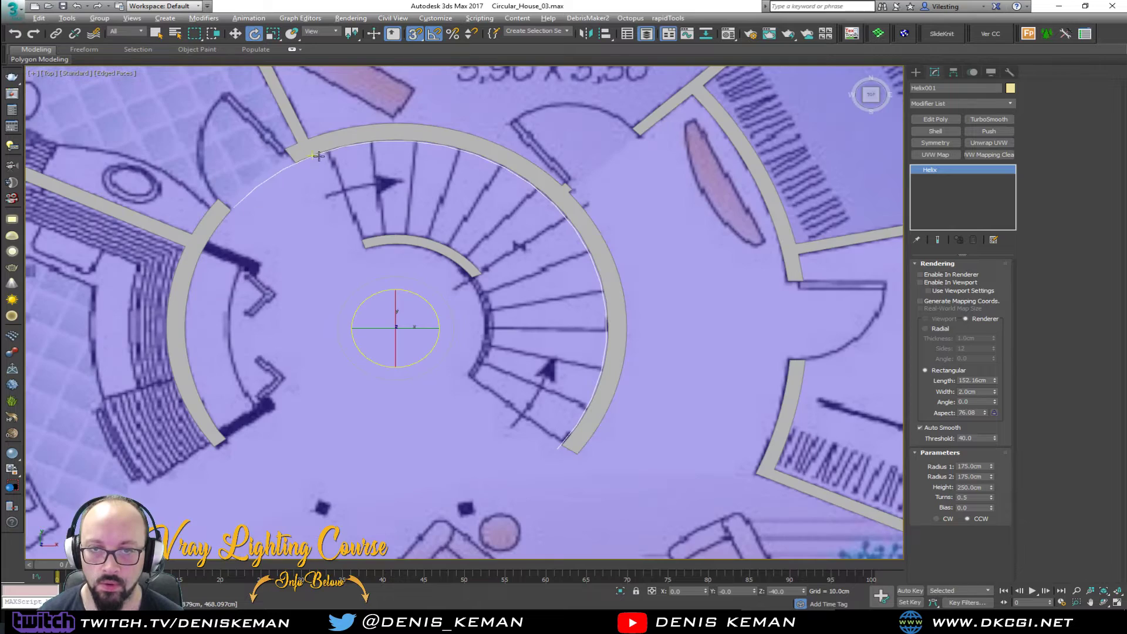
pyautogui.scroll(2, 341, 169)
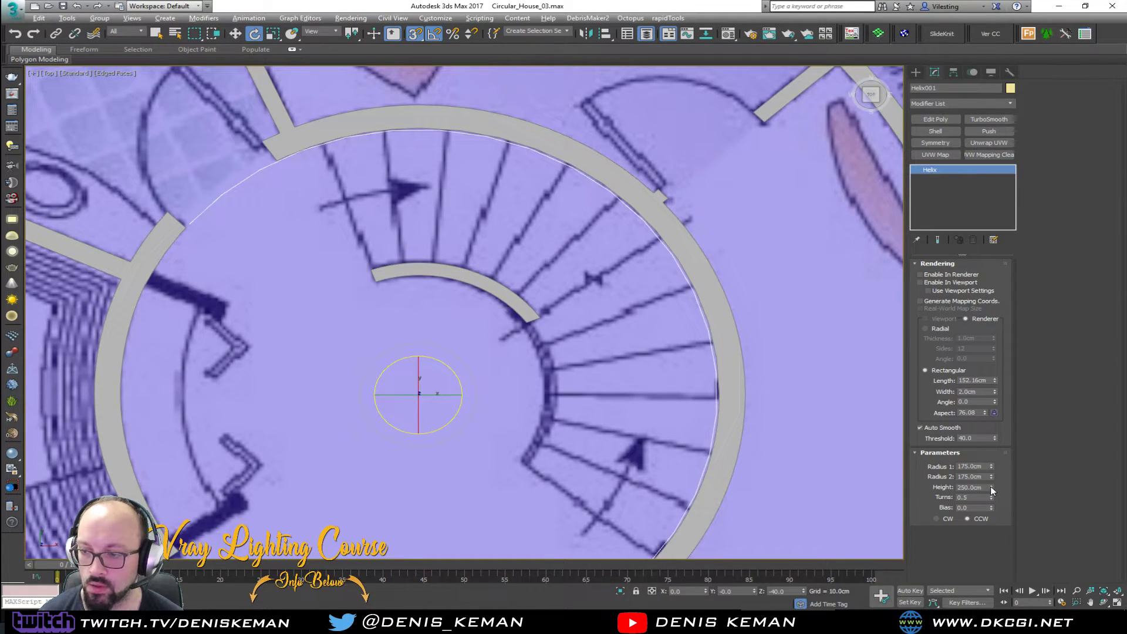
pyautogui.hotkey('alt', 'w')
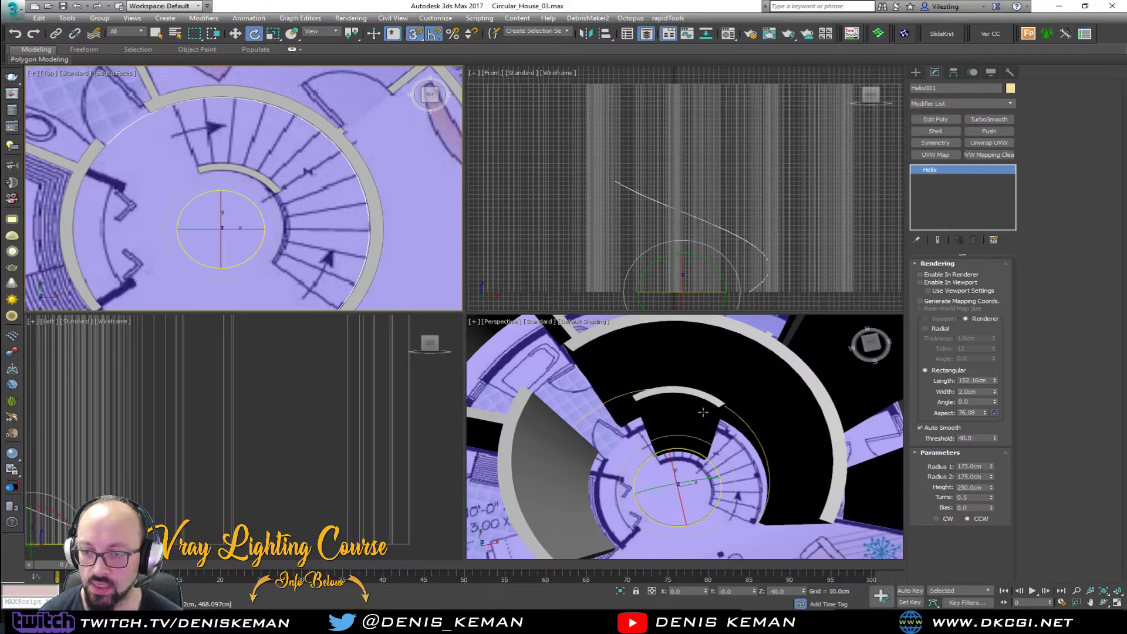
pyautogui.hotkey('alt', 'w')
pyautogui.keyDown('alt'); pyautogui.moveTo(665, 386); pyautogui.dragTo(638, 31, button='middle'); pyautogui.keyUp('alt')
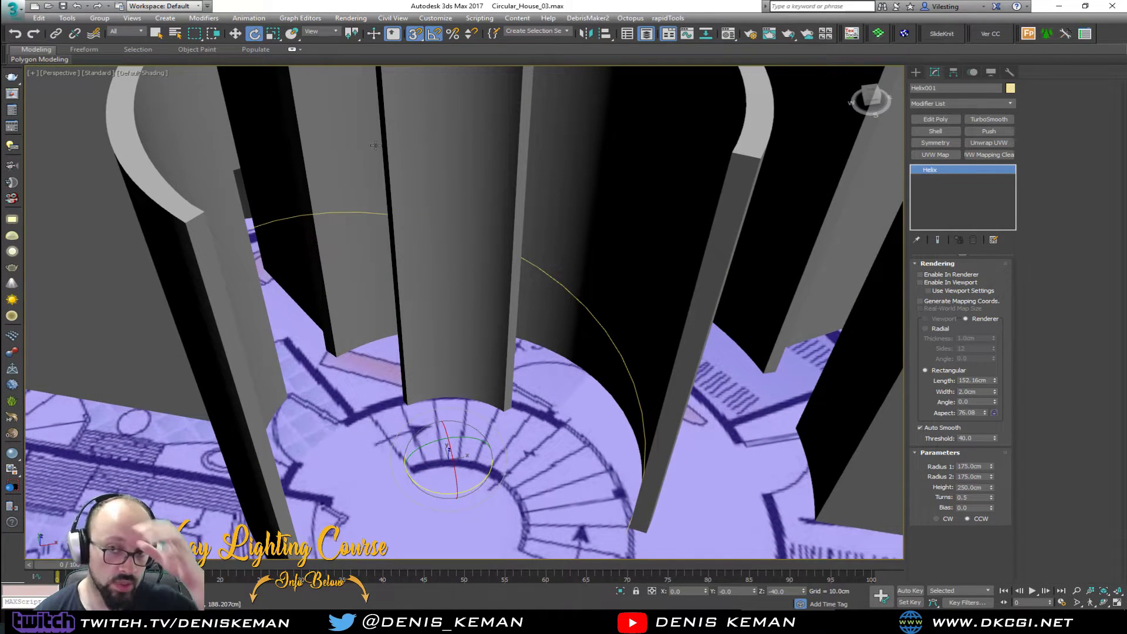
# - Open the Scene Explorer, deselect the helix and look through the object list for the floor objects
pyautogui.click(627, 34)
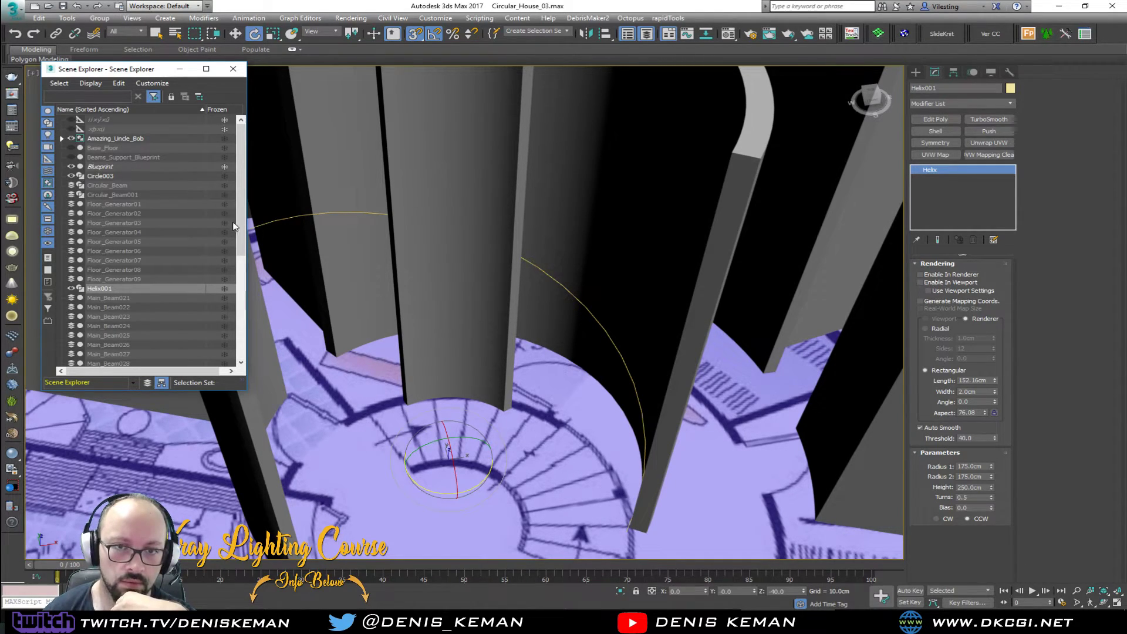
pyautogui.scroll(-7, 229, 357)
pyautogui.scroll(7, 230, 329)
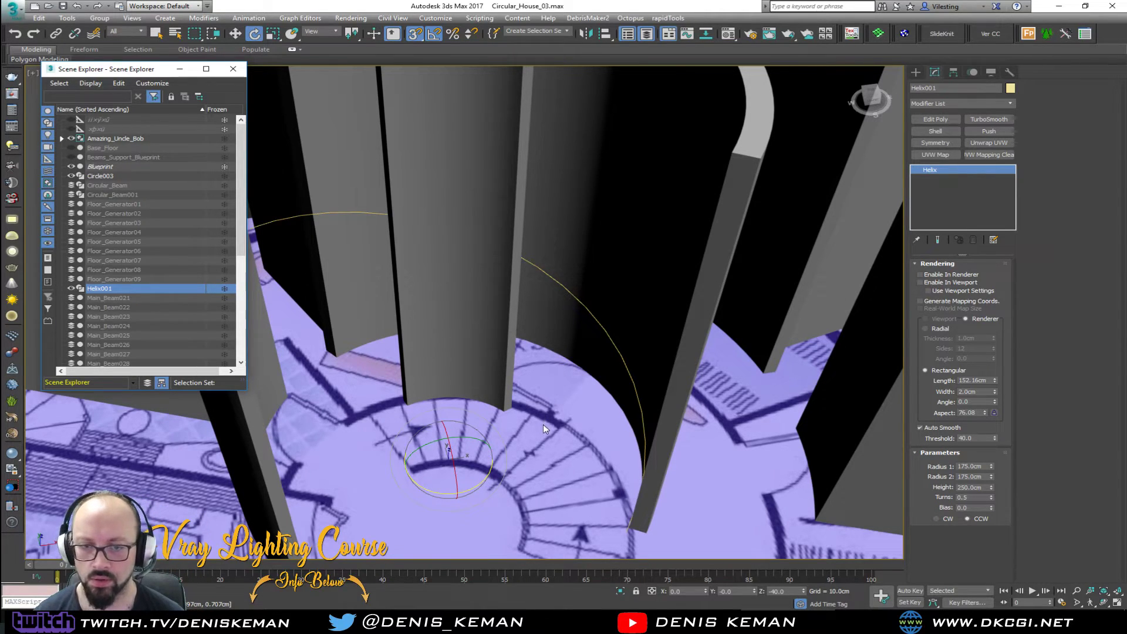
pyautogui.click(532, 438)
pyautogui.scroll(-3, 453, 364)
pyautogui.scroll(-1, 129, 268)
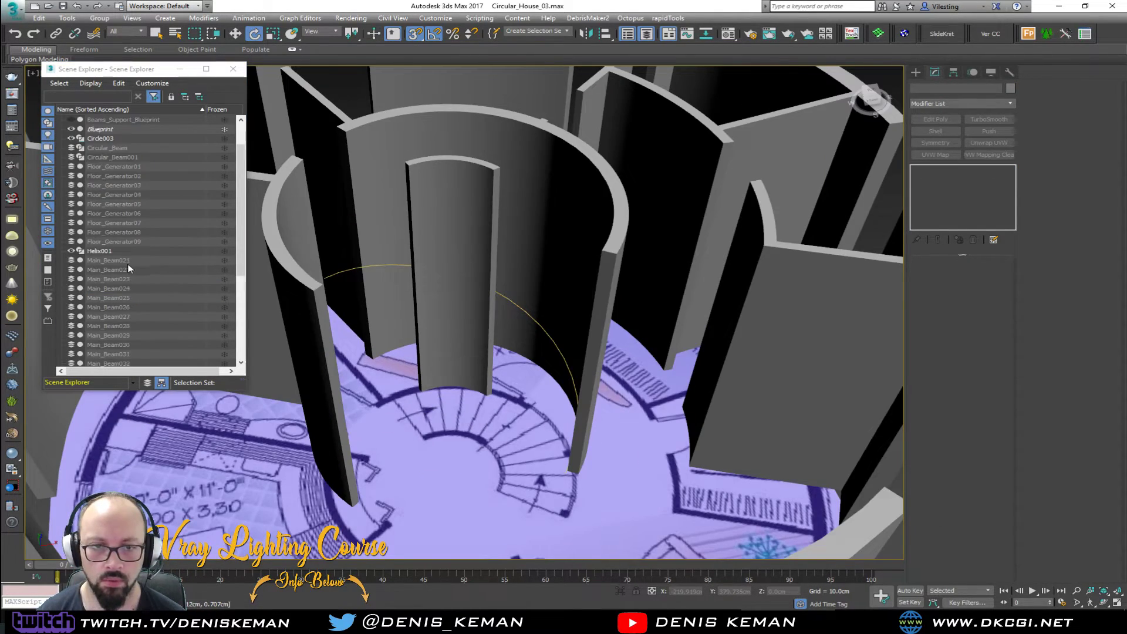
pyautogui.scroll(1, 129, 268)
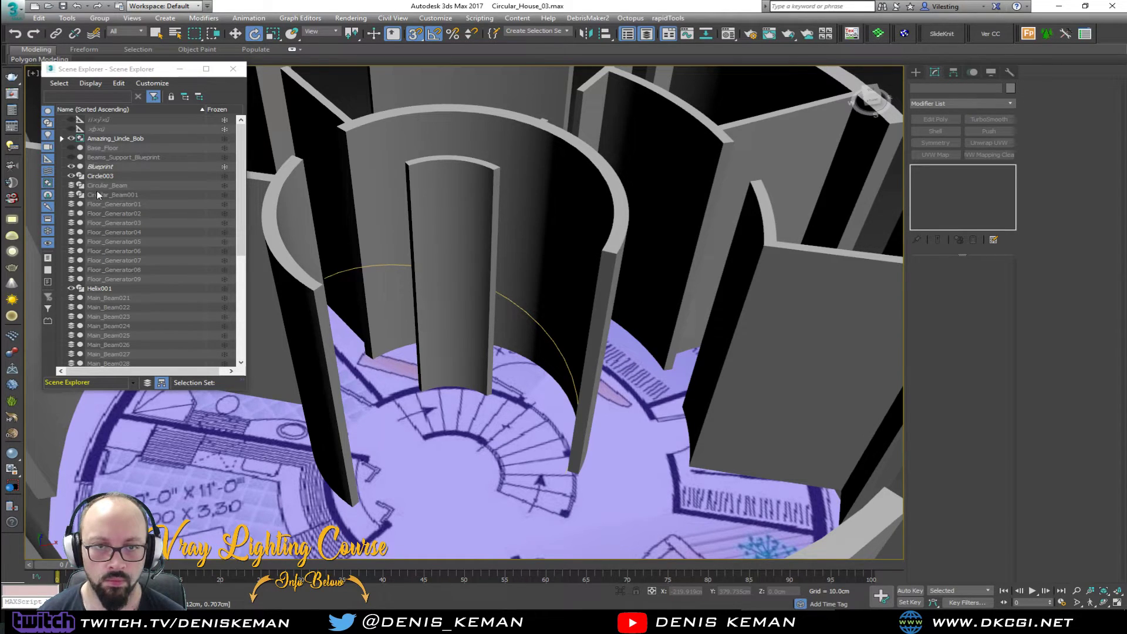
pyautogui.click(62, 139)
pyautogui.click(62, 138)
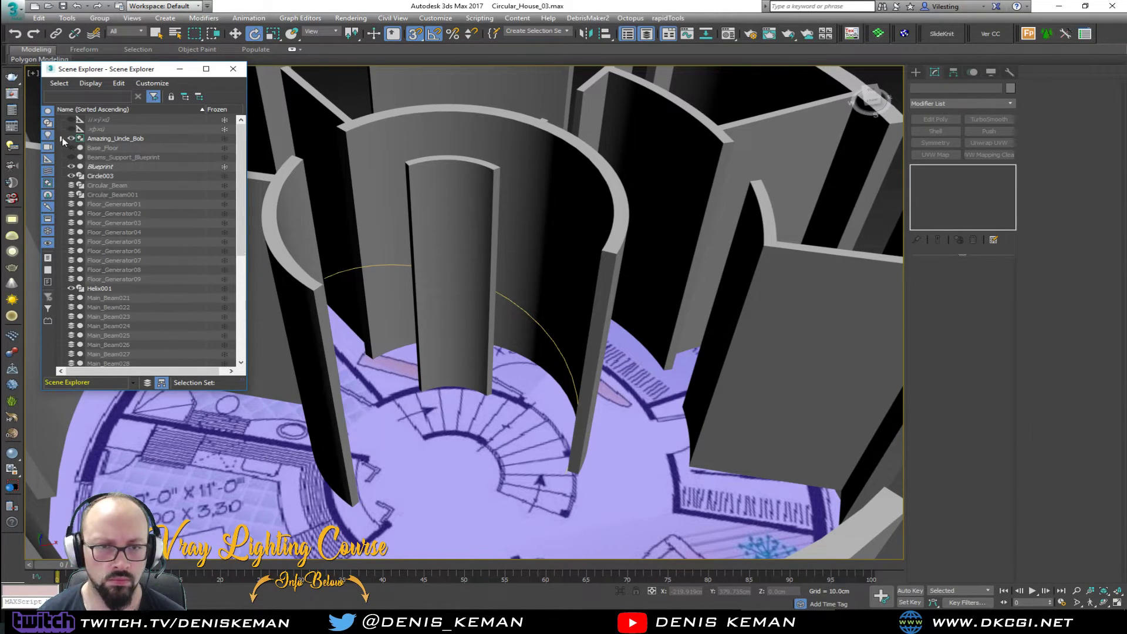
# - Try toggling the visibility of the Blueprint and hiding the Walls object in the scene list
pyautogui.click(71, 167)
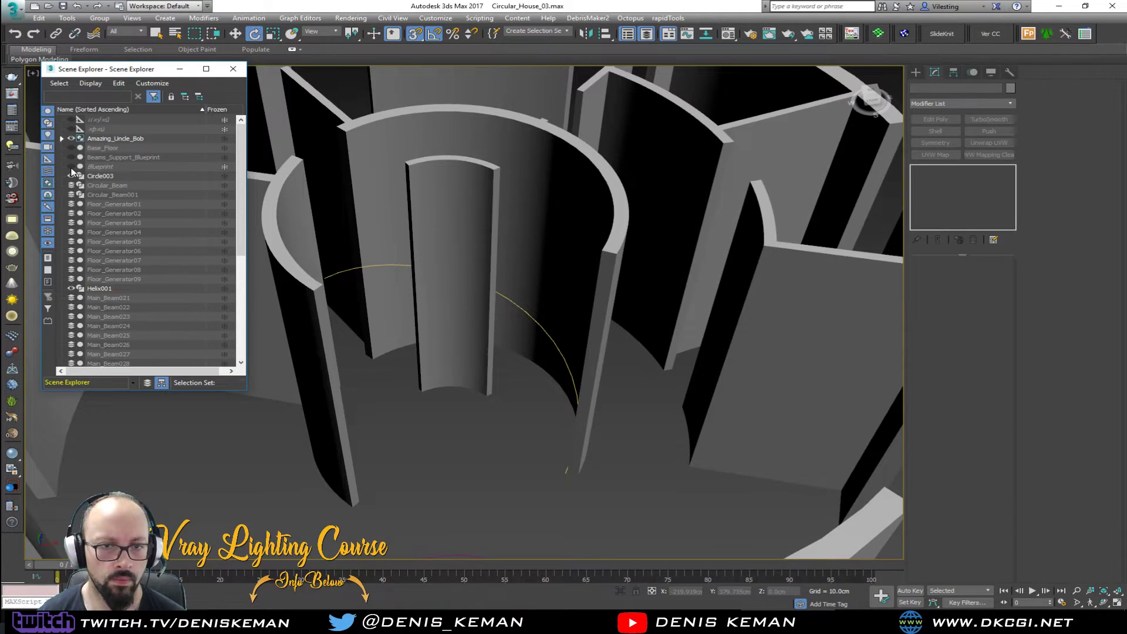
pyautogui.click(71, 167)
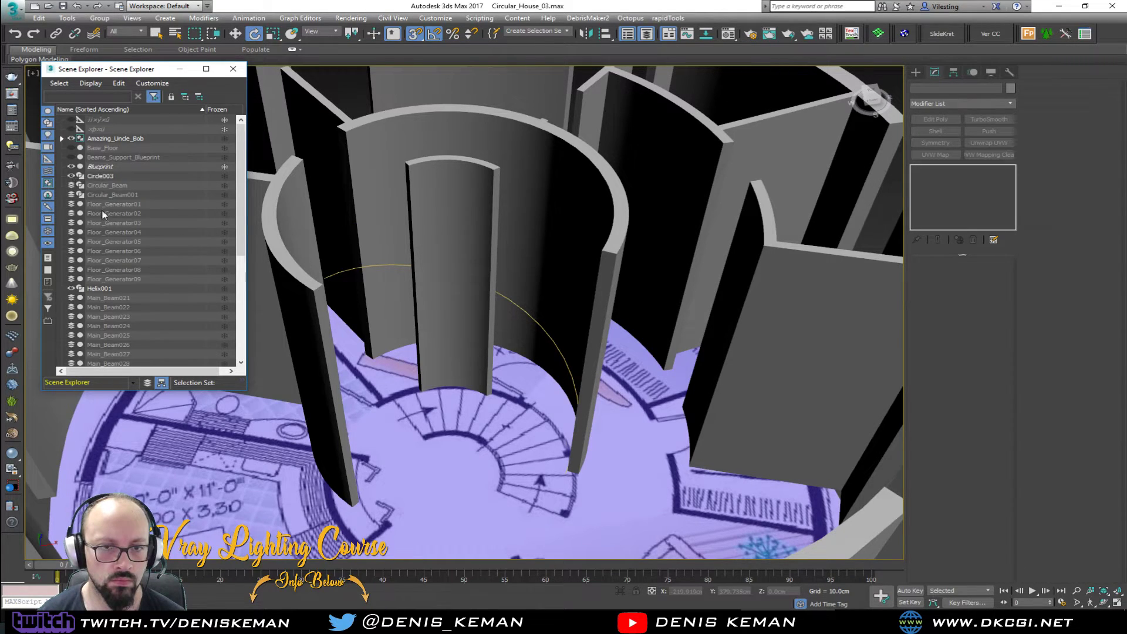
pyautogui.scroll(-7, 103, 215)
pyautogui.click(71, 354)
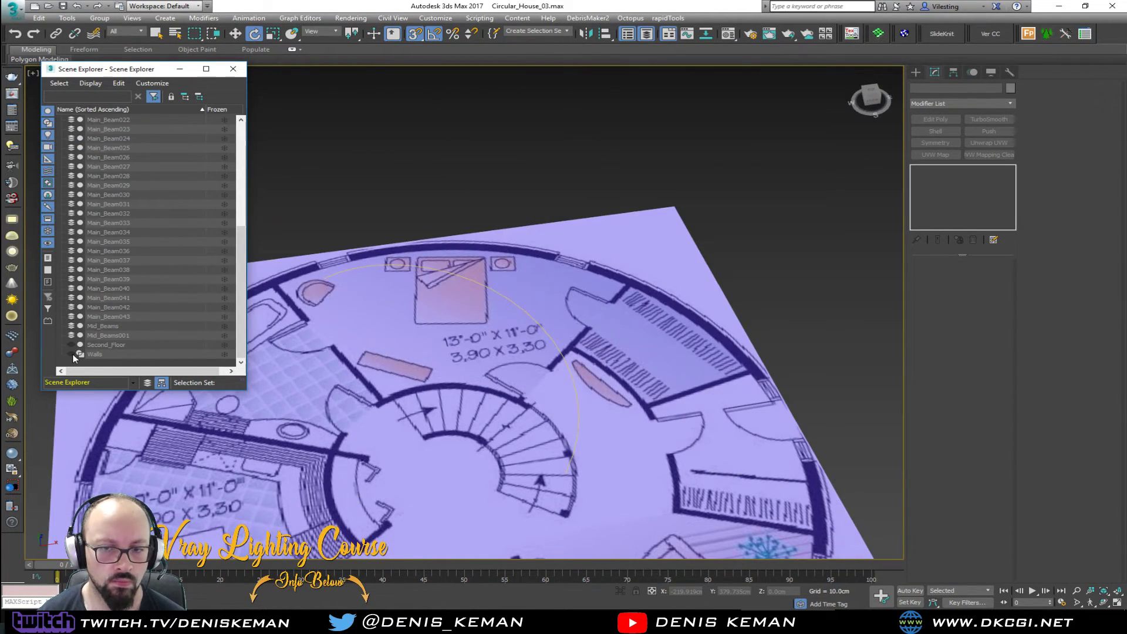
pyautogui.scroll(7, 161, 258)
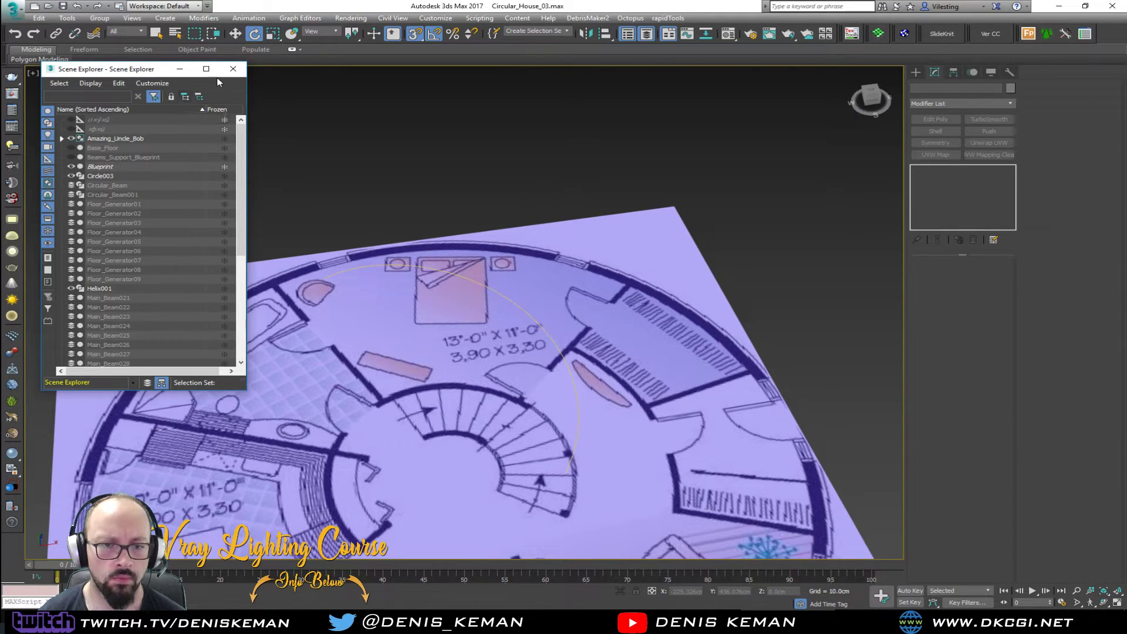
# - Sort the scene list by layers and make the Walls and the Second_Floor in the Floors layer visible
pyautogui.click(147, 382)
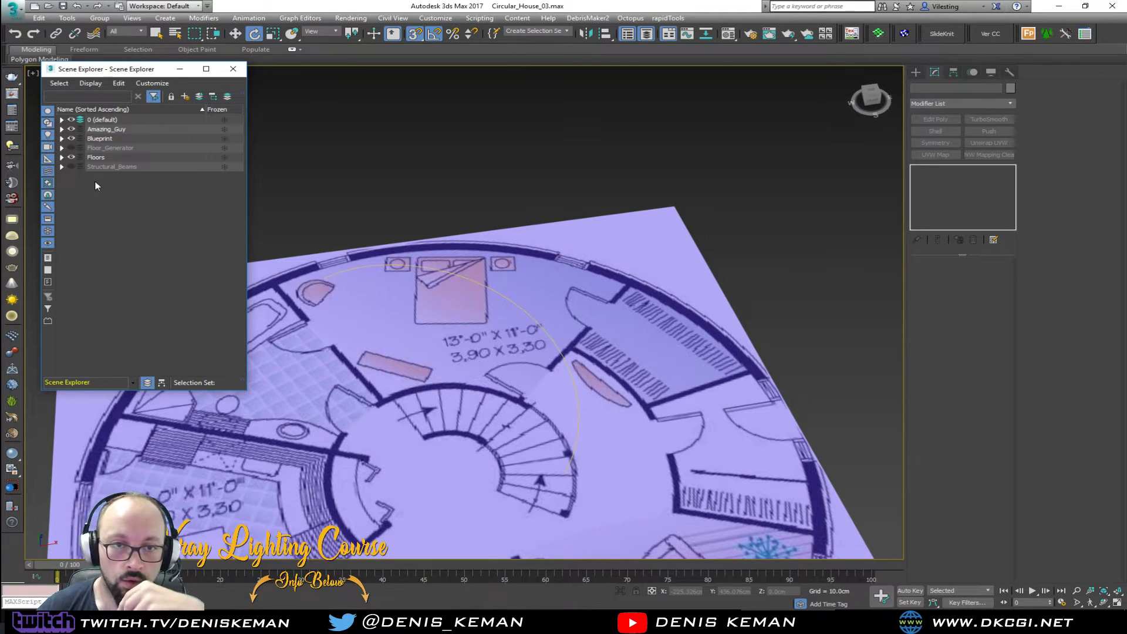
pyautogui.click(466, 292)
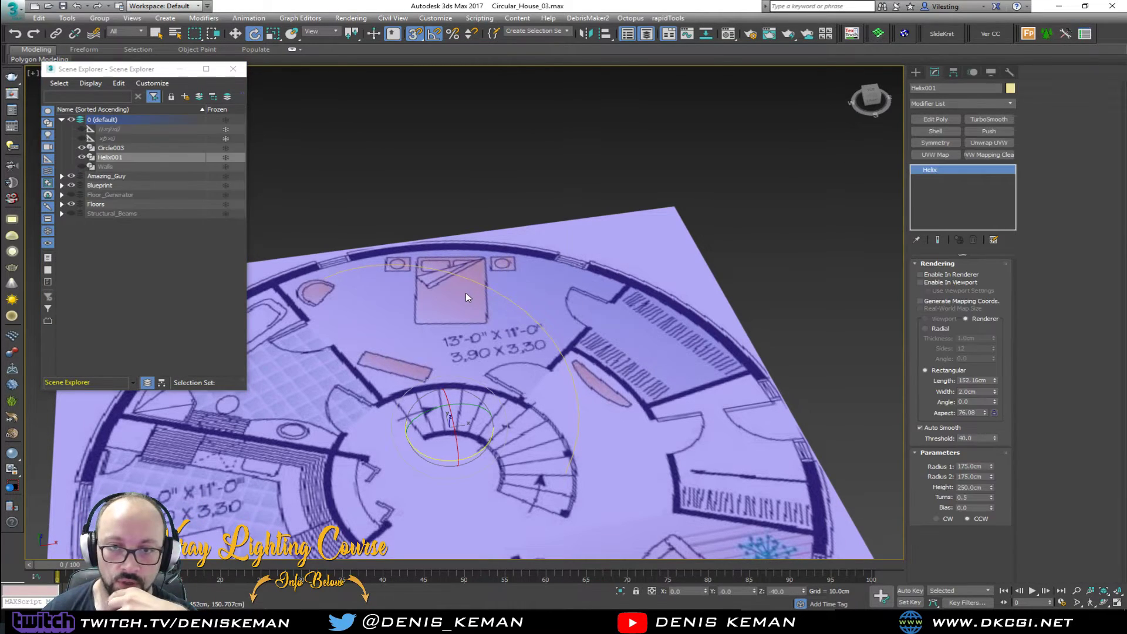
pyautogui.click(81, 167)
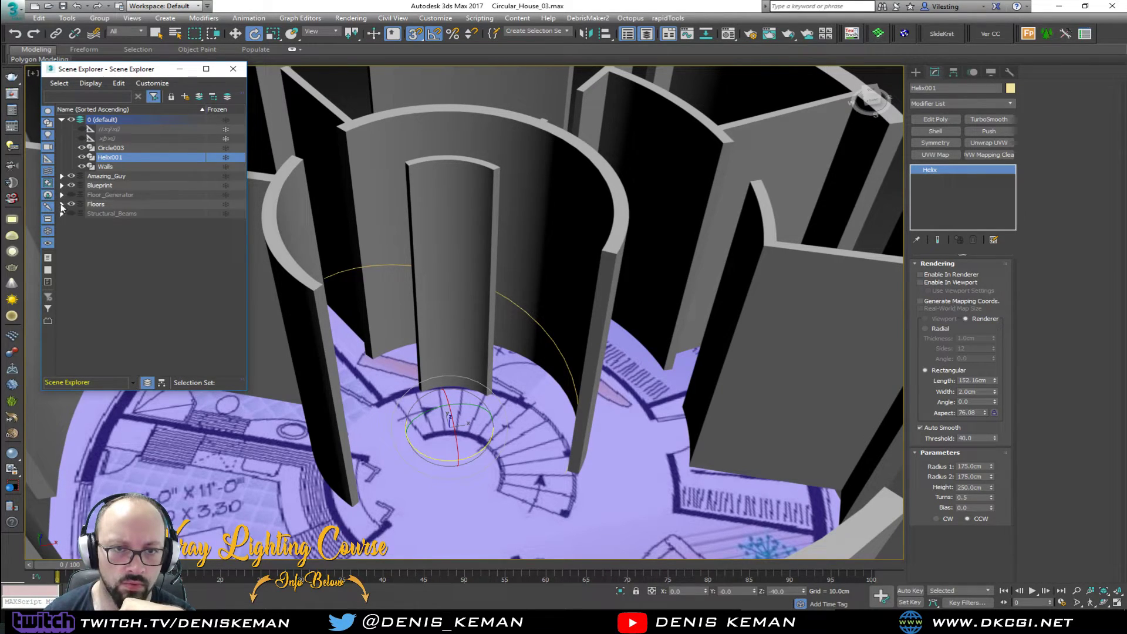
pyautogui.click(62, 204)
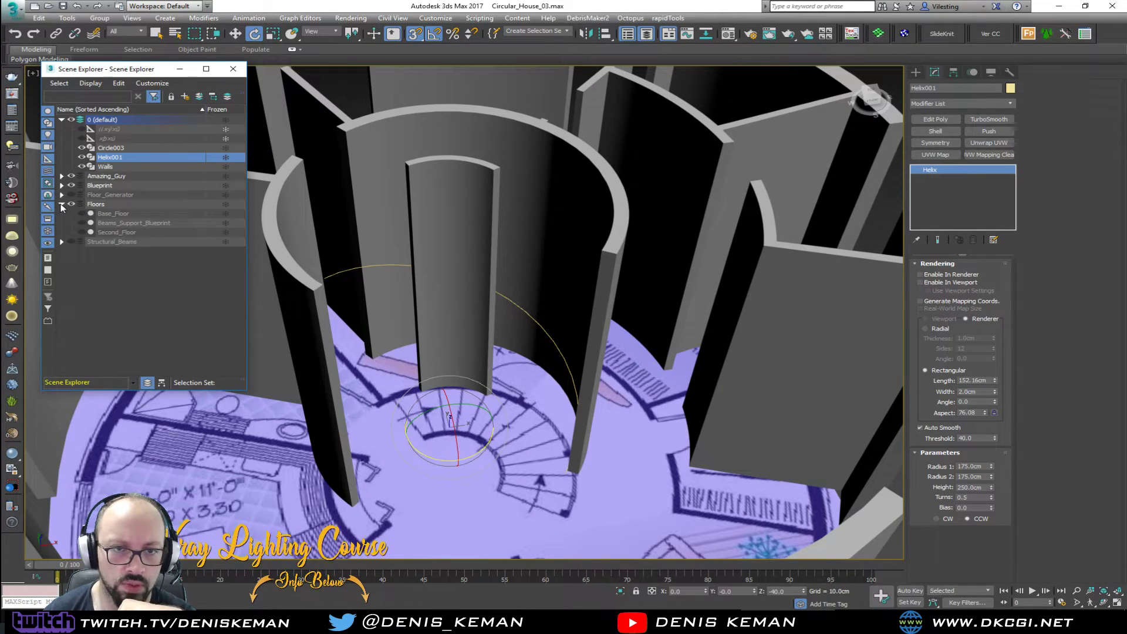
pyautogui.click(81, 232)
# - Raise the helix height to 312.5 cm so its upper end rises above the second floor slab
pyautogui.keyDown('alt'); pyautogui.moveTo(441, 251); pyautogui.dragTo(420, 210, button='middle'); pyautogui.keyUp('alt')
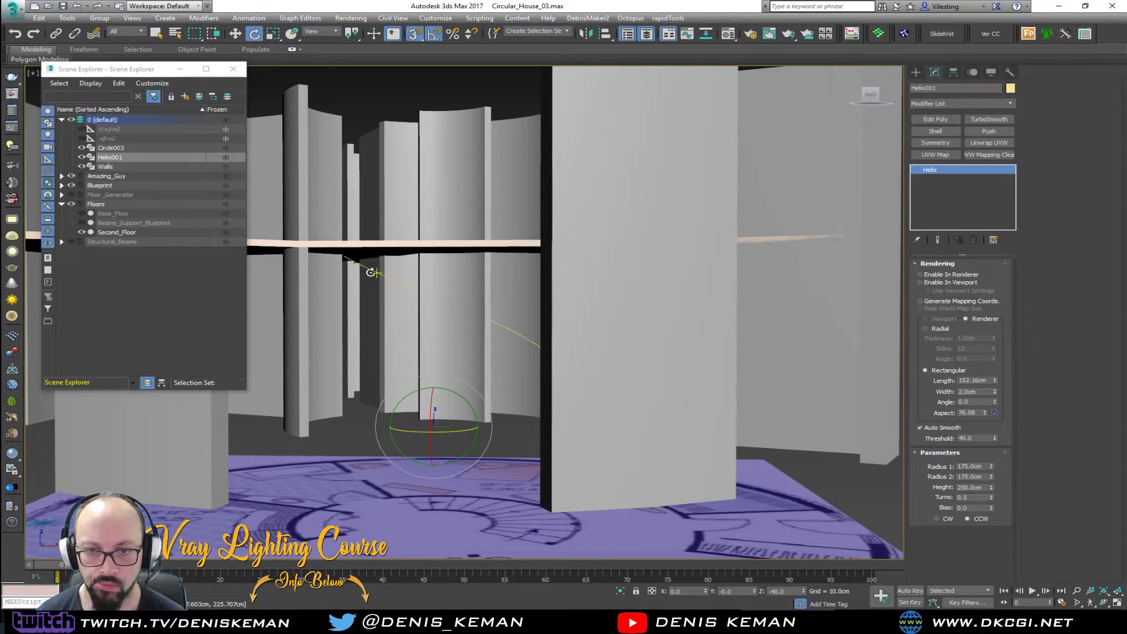
pyautogui.scroll(3, 377, 273)
pyautogui.keyDown('alt'); pyautogui.moveTo(377, 272); pyautogui.dragTo(448, 332, button='middle'); pyautogui.keyUp('alt')
pyautogui.moveTo(448, 274); pyautogui.dragTo(456, 291, button='middle')
pyautogui.scroll(2, 457, 291)
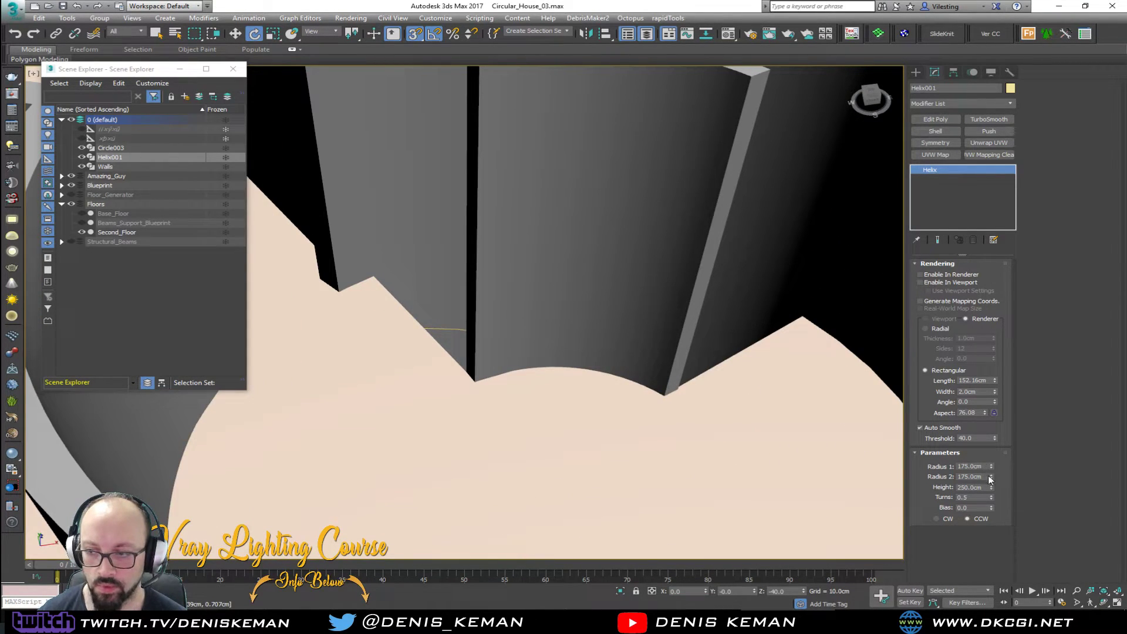
pyautogui.moveTo(993, 490); pyautogui.dragTo(993, 474)
pyautogui.keyDown('alt'); pyautogui.moveTo(587, 321); pyautogui.dragTo(661, 414, button='middle'); pyautogui.keyUp('alt')
pyautogui.keyDown('alt'); pyautogui.moveTo(615, 323); pyautogui.dragTo(611, 353, button='middle'); pyautogui.keyUp('alt')
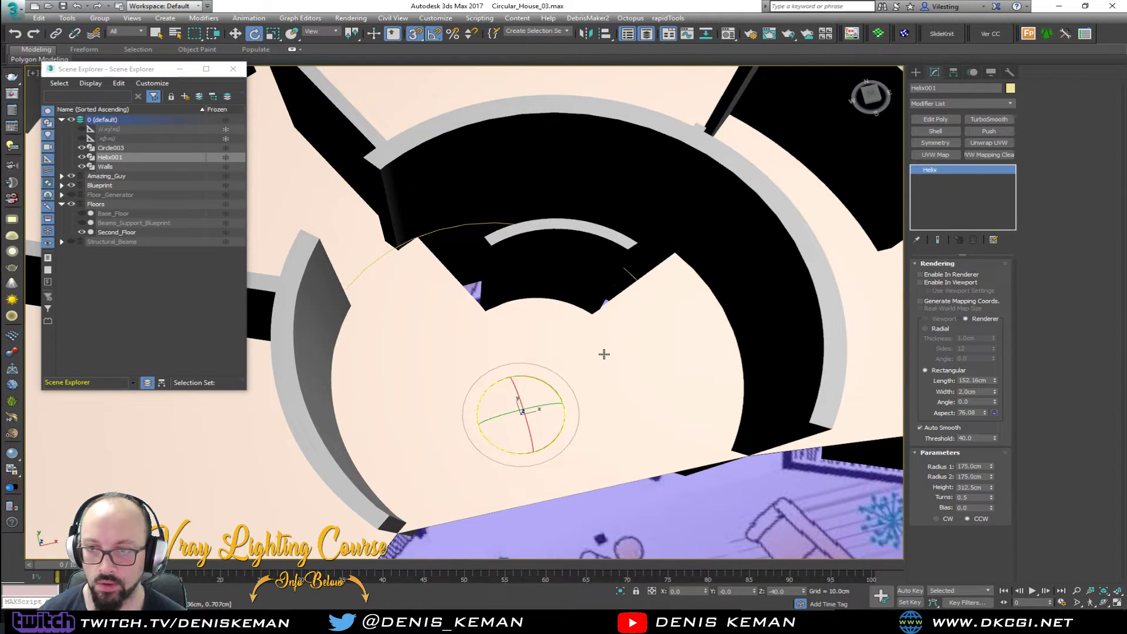
# - Examine the stair opening in the top view and convert the helix to an editable spline
pyautogui.hotkey('alt', 'w')
pyautogui.scroll(-3, 327, 184)
pyautogui.hotkey('alt', 'w')
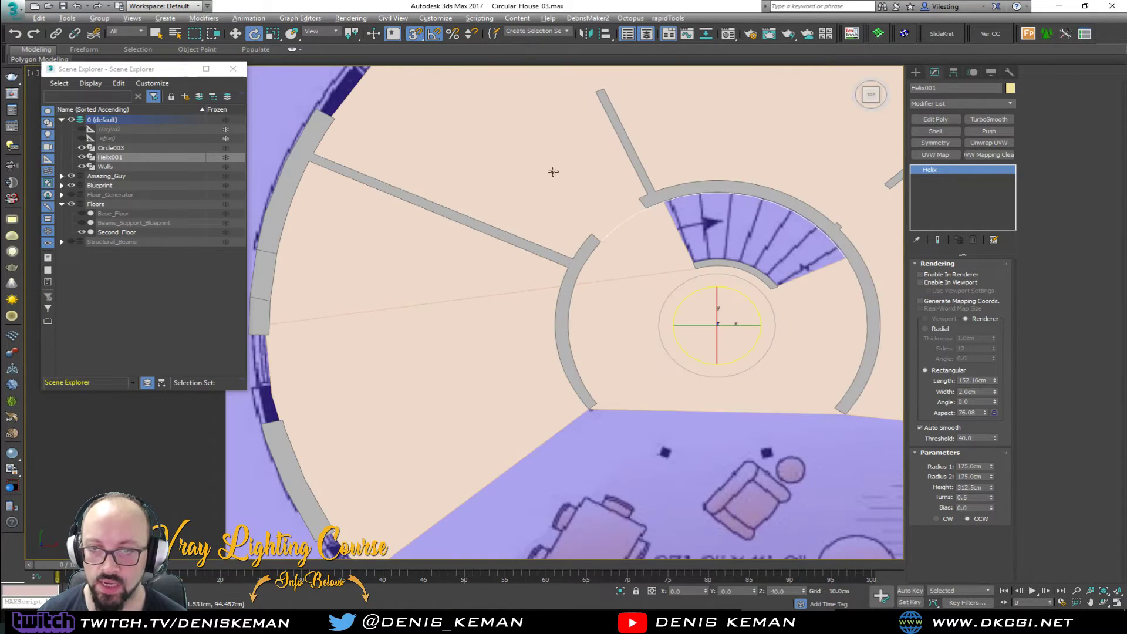
pyautogui.scroll(5, 657, 214)
pyautogui.moveTo(657, 214); pyautogui.dragTo(533, 234, button='middle')
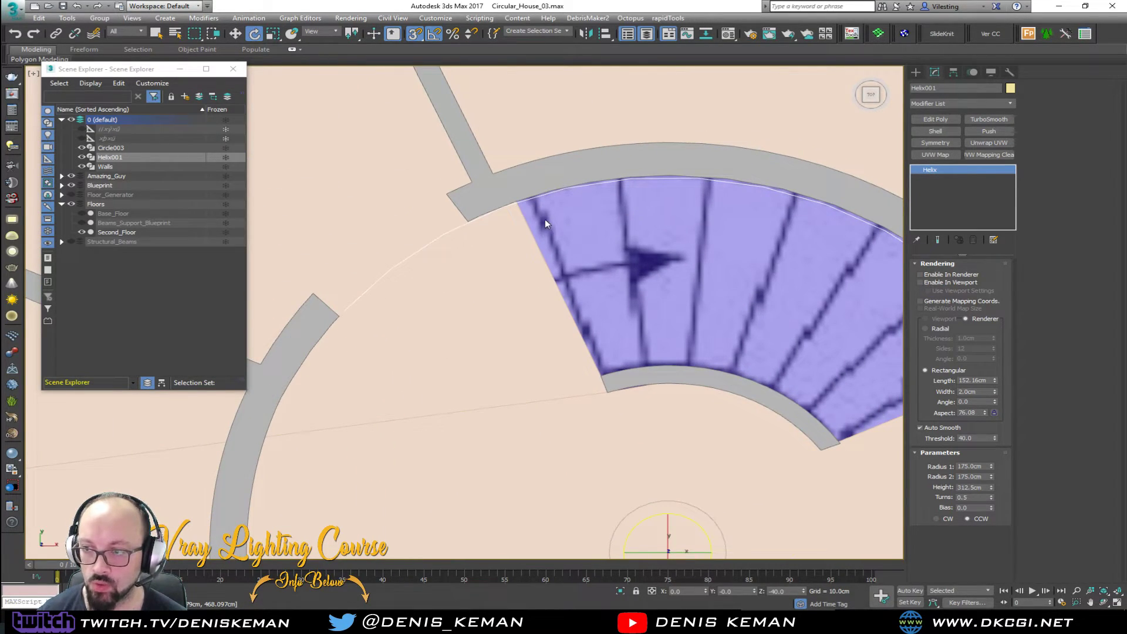
pyautogui.rightClick(532, 209)
pyautogui.moveTo(628, 321)
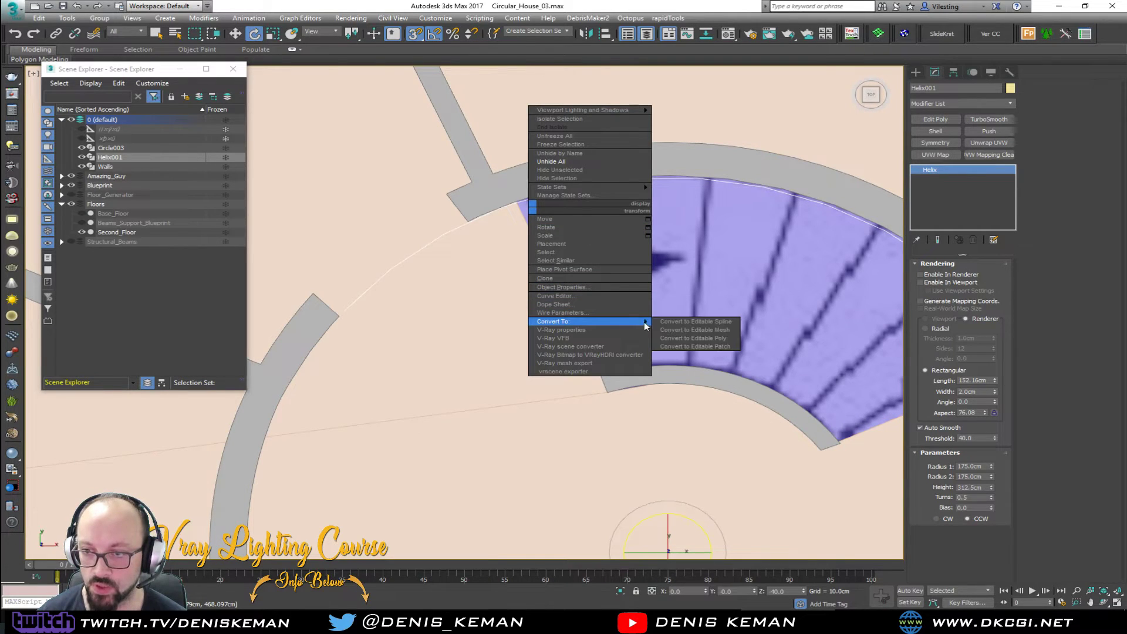
pyautogui.click(676, 321)
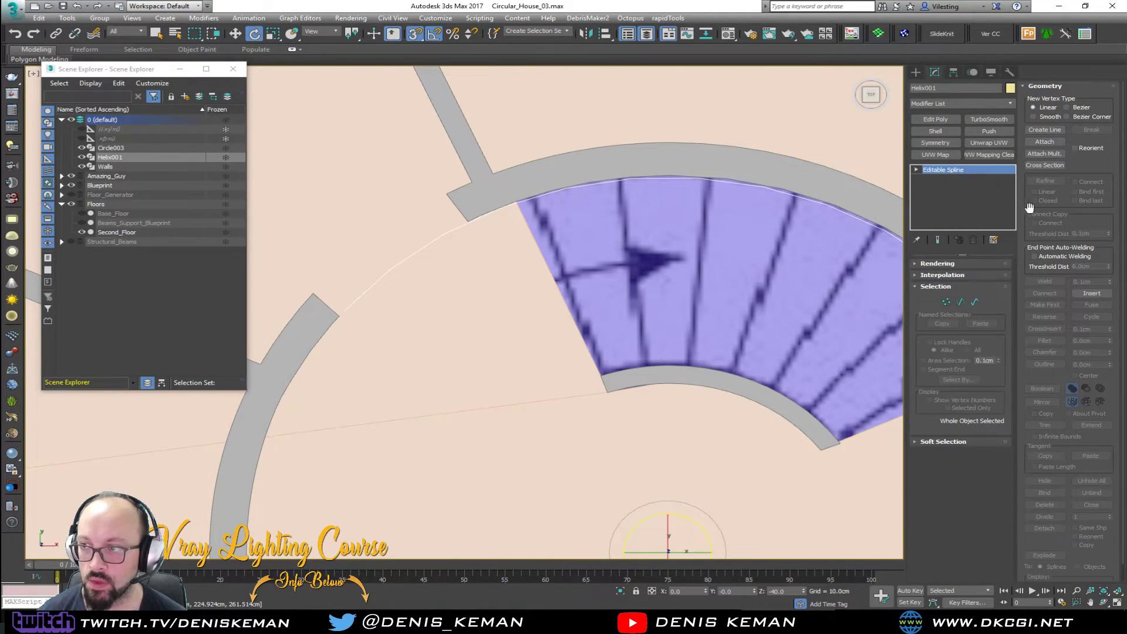
# - Refine the helix spline with a new vertex at the second floor opening's corner beside the last stair, with snapping off
pyautogui.press('1')
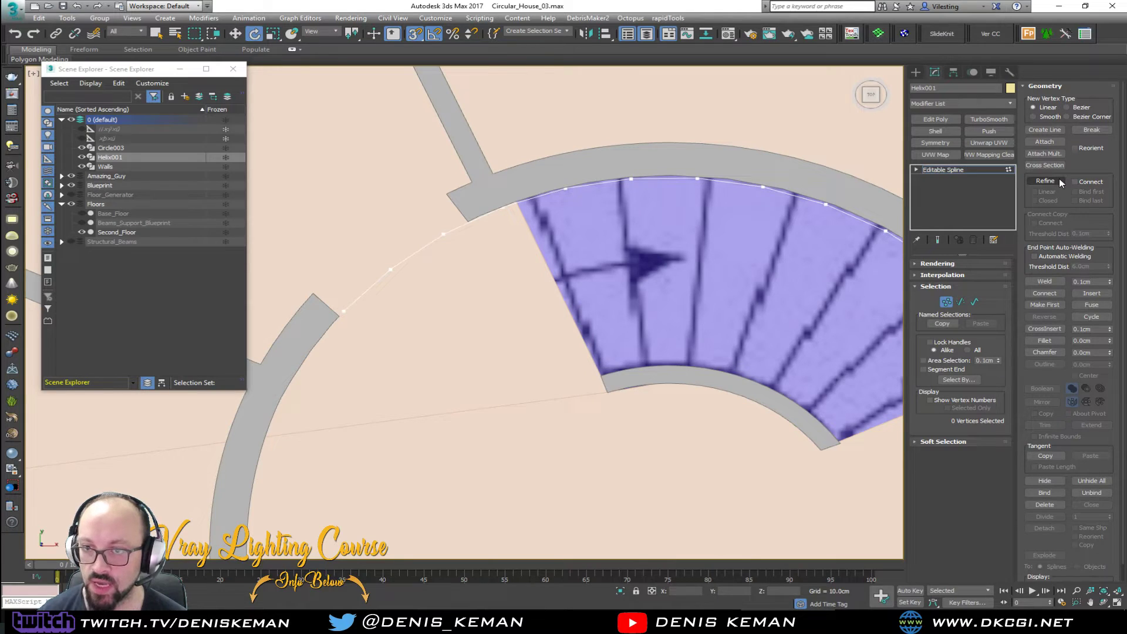
pyautogui.click(1046, 181)
pyautogui.scroll(4, 533, 199)
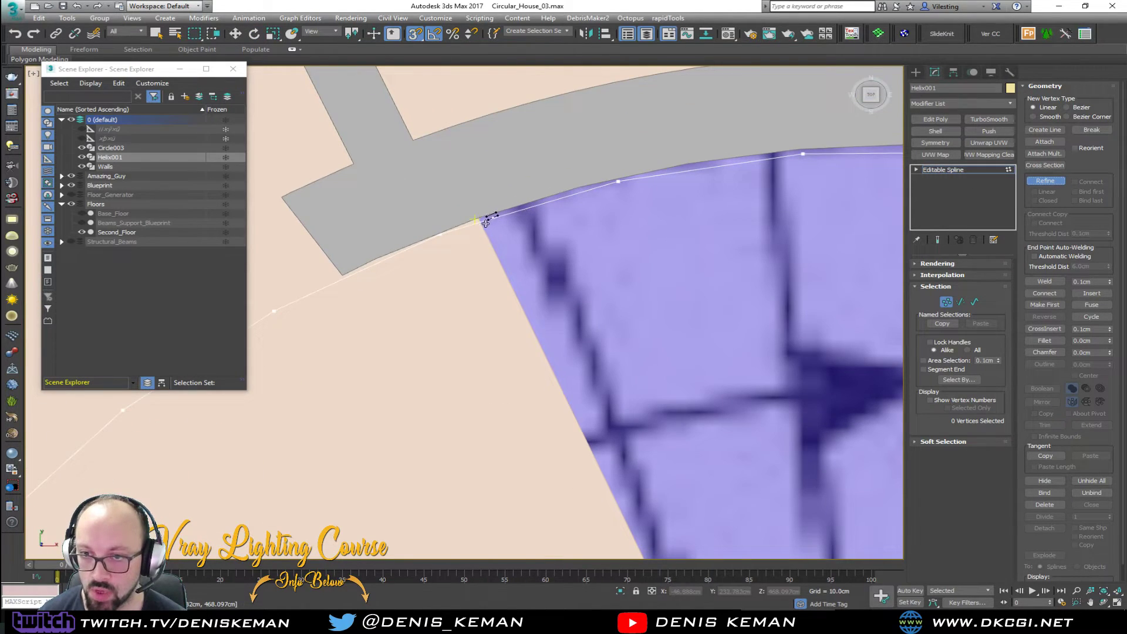
pyautogui.press('s')
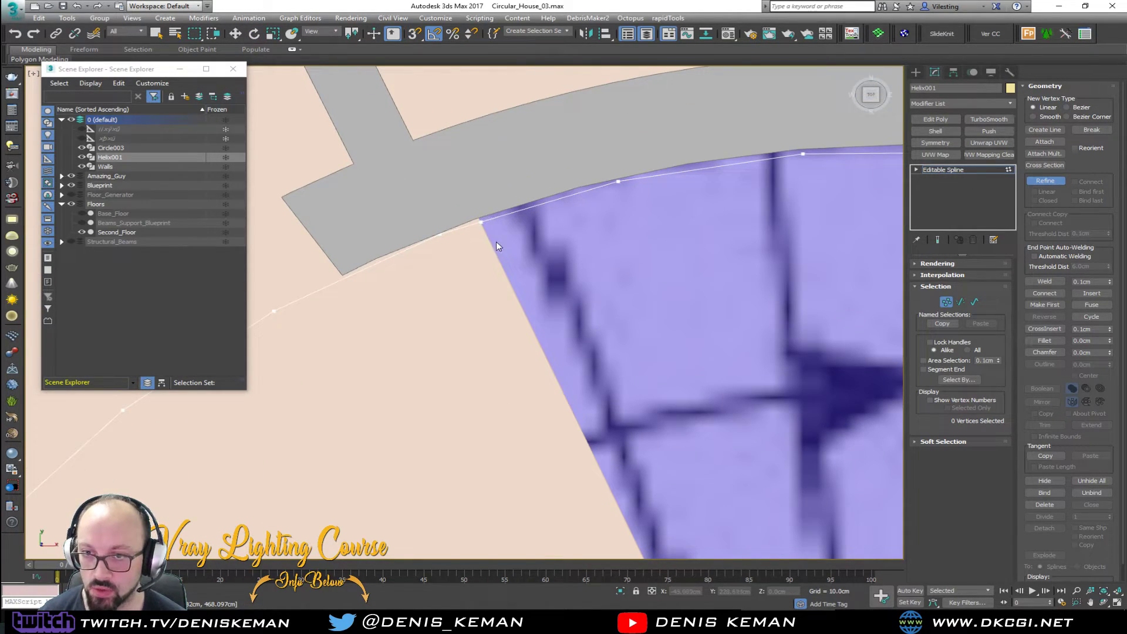
pyautogui.rightClick(496, 242)
# - Delete the helix segments that run past the new vertex beyond the stair opening, and leave segment editing
pyautogui.press('2')
pyautogui.moveTo(456, 249); pyautogui.dragTo(396, 231)
pyautogui.scroll(-7, 413, 241)
pyautogui.moveTo(414, 242); pyautogui.dragTo(473, 170, button='middle')
pyautogui.keyDown('ctrl'); pyautogui.moveTo(306, 137); pyautogui.dragTo(455, 238); pyautogui.keyUp('ctrl')
pyautogui.press('Delete')
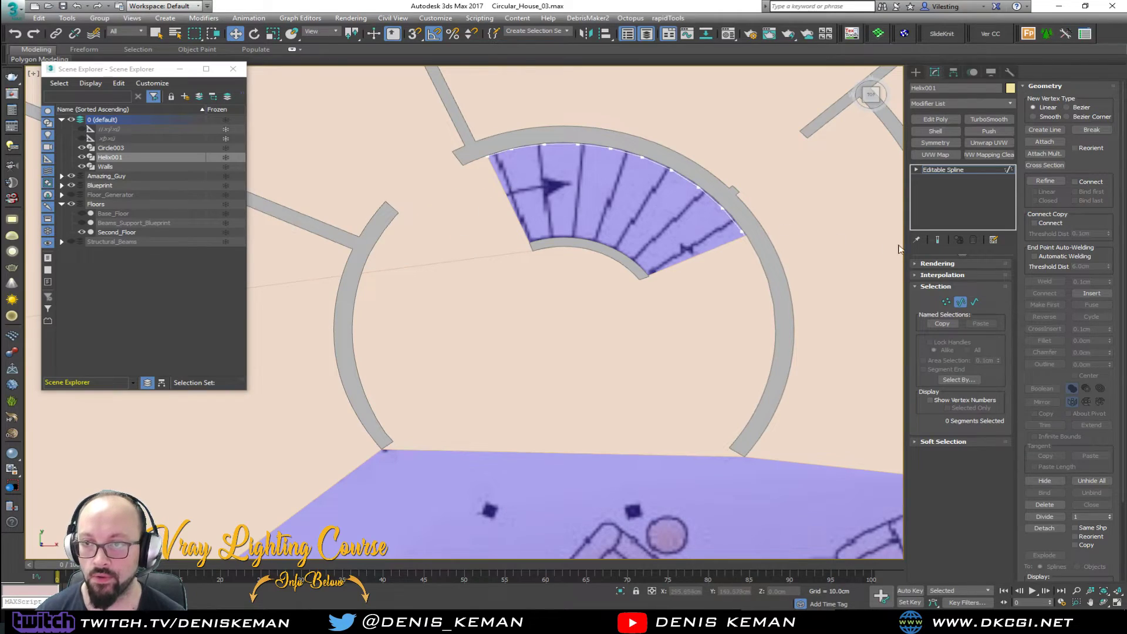
pyautogui.click(961, 301)
# - Hide the Second_Floor in perspective and check the trimmed helix against the stair walls
pyautogui.hotkey('alt', 'w')
pyautogui.rightClick(675, 405)
pyautogui.hotkey('alt', 'w')
pyautogui.keyDown('alt'); pyautogui.moveTo(581, 359); pyautogui.dragTo(618, 428, button='middle'); pyautogui.keyUp('alt')
pyautogui.click(541, 319)
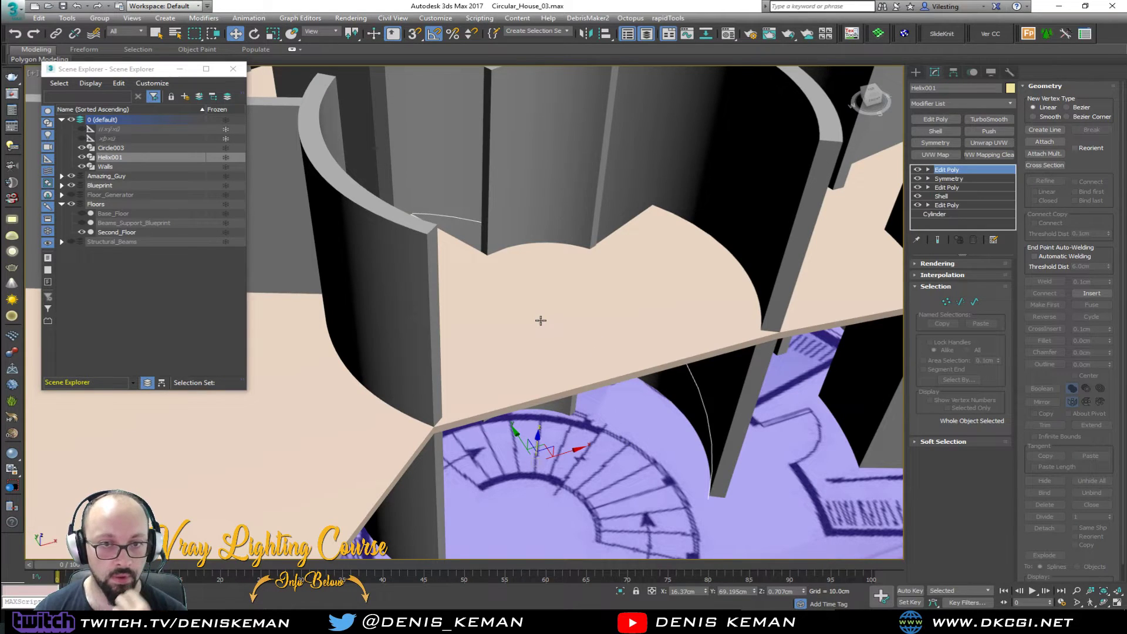
pyautogui.click(82, 186)
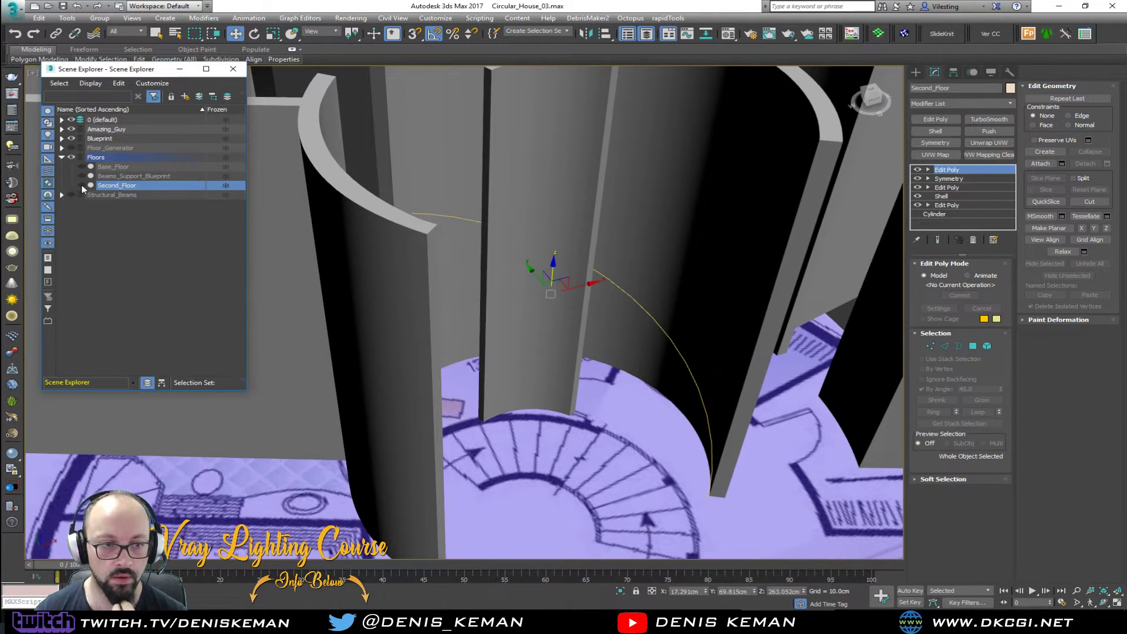
pyautogui.moveTo(497, 340); pyautogui.dragTo(443, 321, button='middle')
pyautogui.click(543, 442)
pyautogui.keyDown('alt'); pyautogui.moveTo(544, 442); pyautogui.dragTo(551, 399, button='middle'); pyautogui.keyUp('alt')
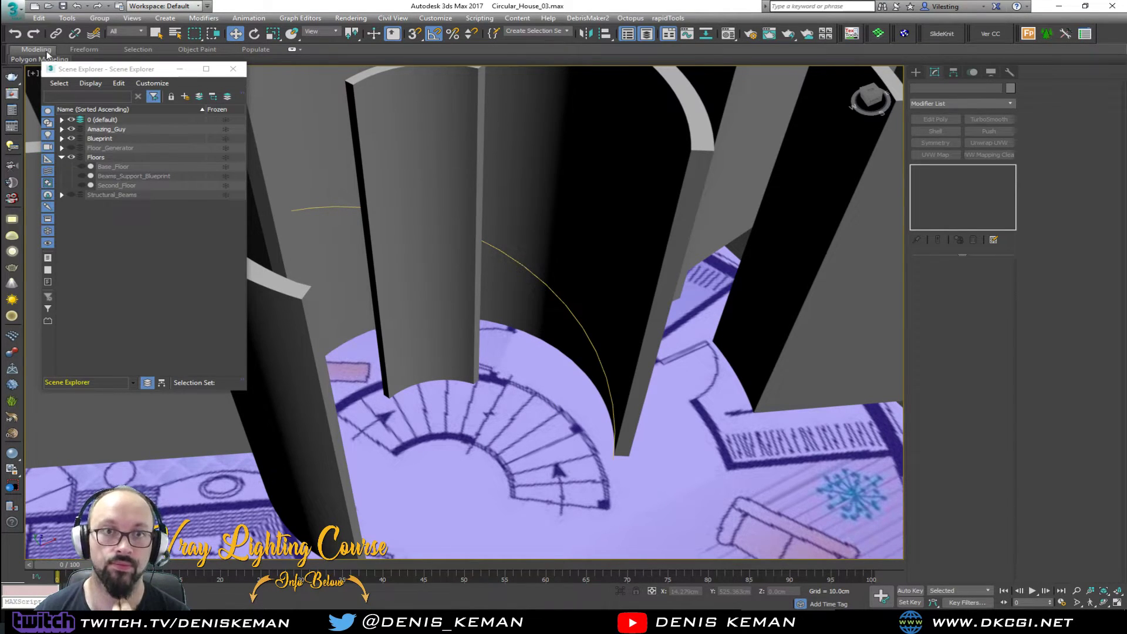
# - Save the scene file and close the Scene Explorer
pyautogui.click(14, 11)
pyautogui.click(44, 103)
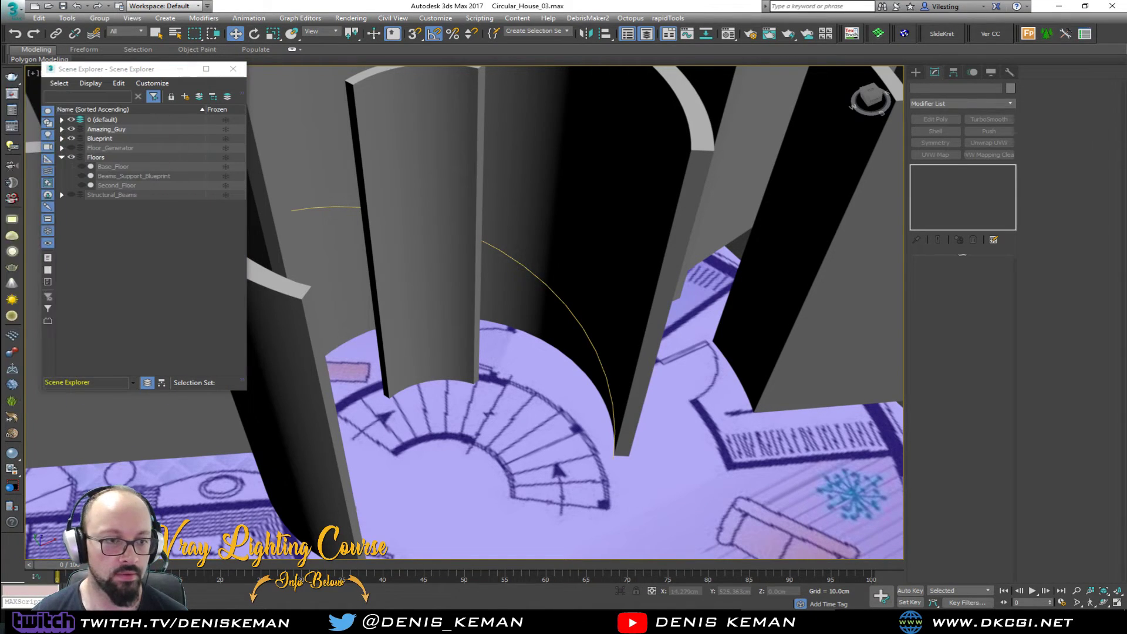
pyautogui.click(233, 69)
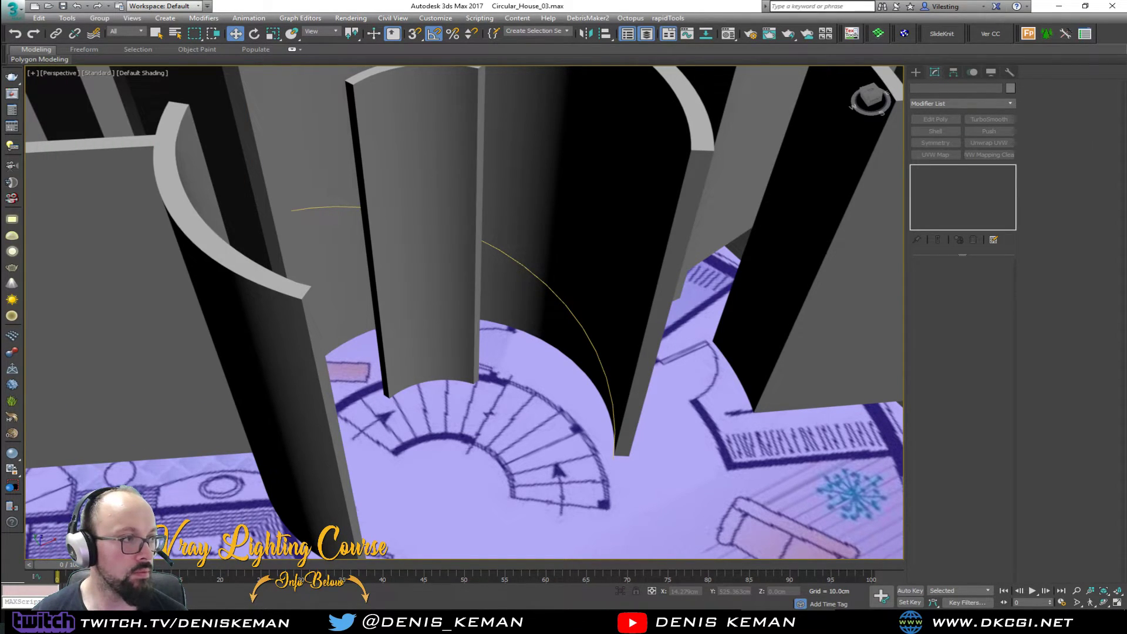
# - Create a box about 22.7 cm long, 112.6 cm wide and 6.2 cm high on the plan beside the lowest stair
pyautogui.hotkey('alt', 'w')
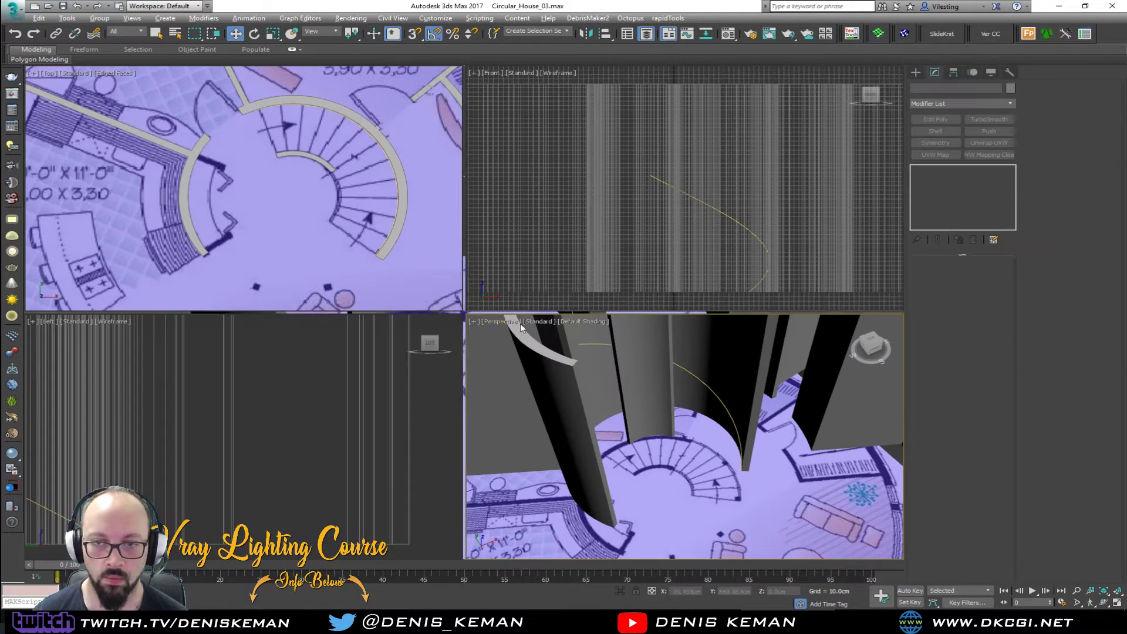
pyautogui.hotkey('alt', 'w')
pyautogui.scroll(3, 411, 258)
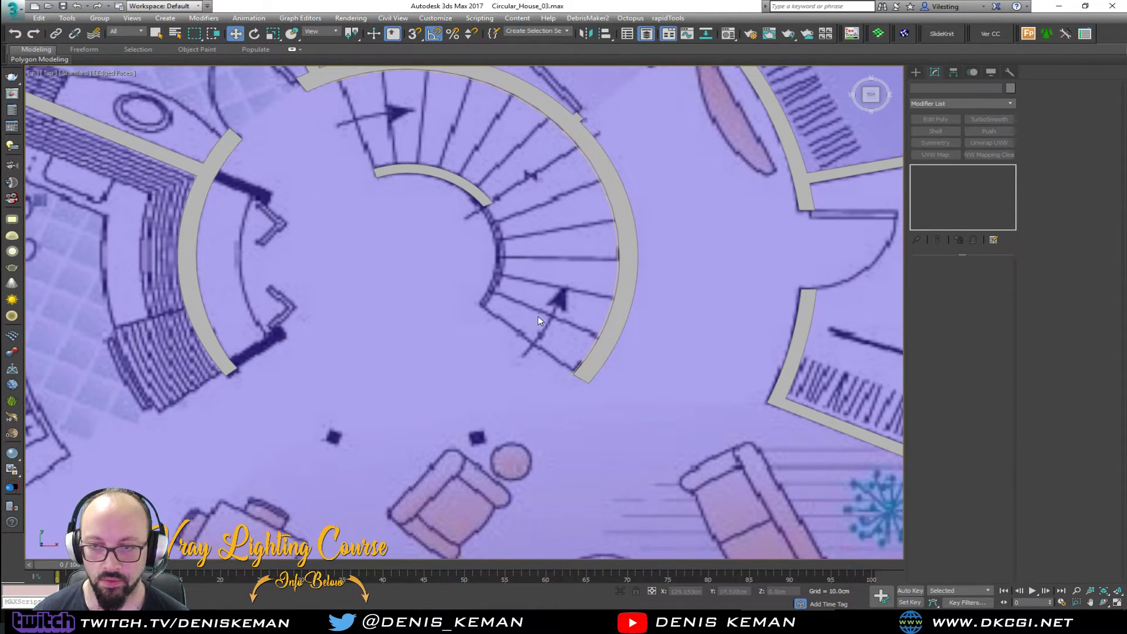
pyautogui.scroll(1, 540, 317)
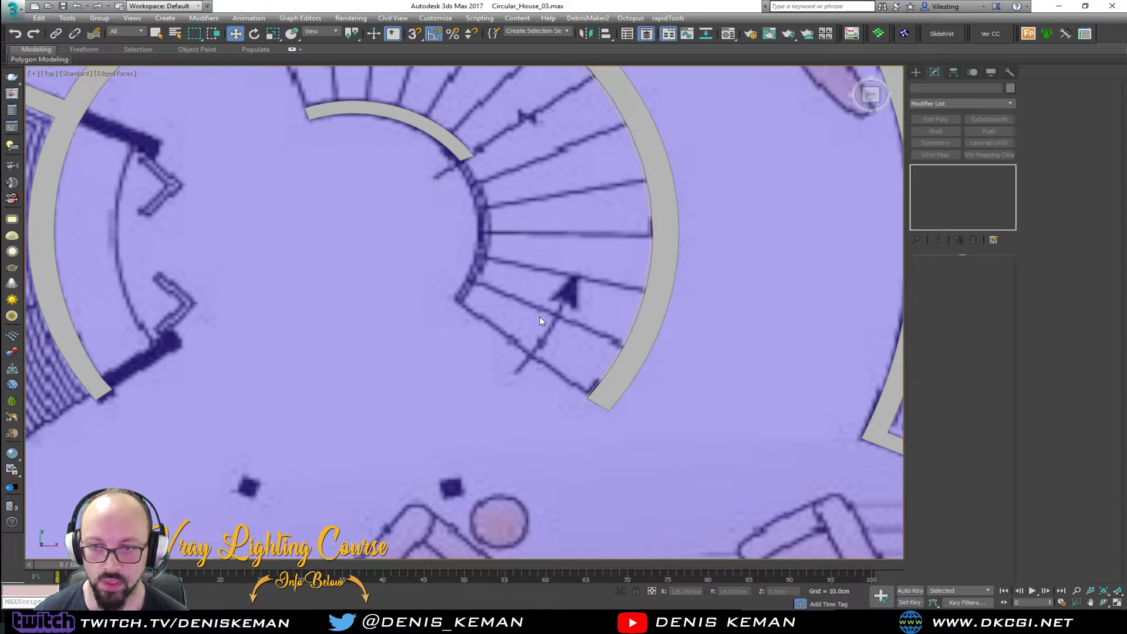
pyautogui.moveTo(565, 301); pyautogui.dragTo(492, 295, button='middle')
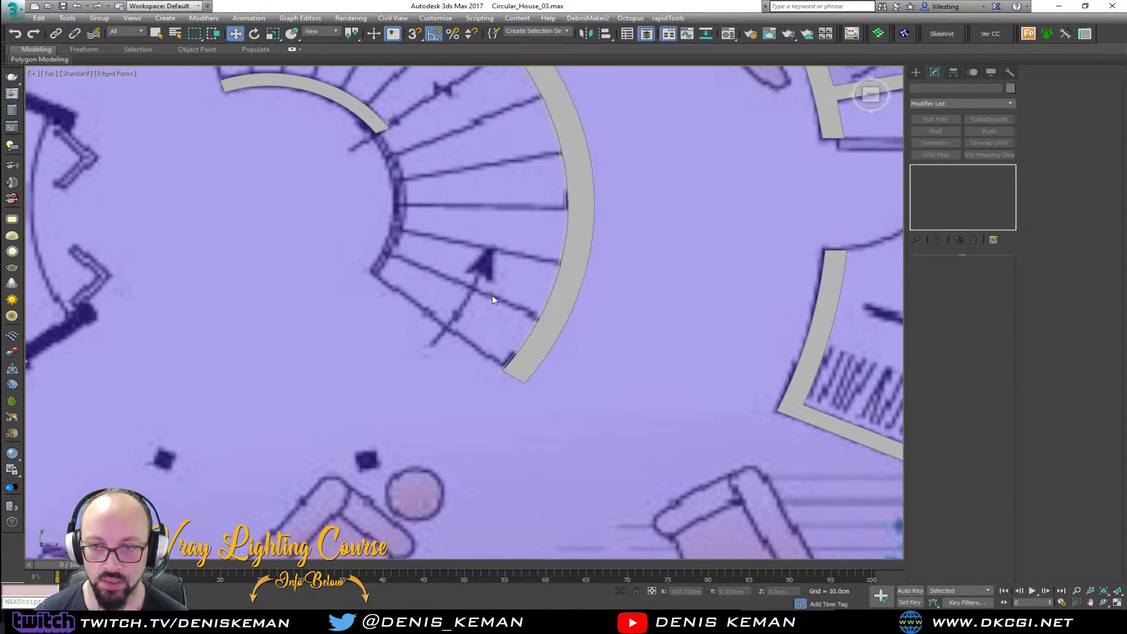
pyautogui.rightClick(492, 317)
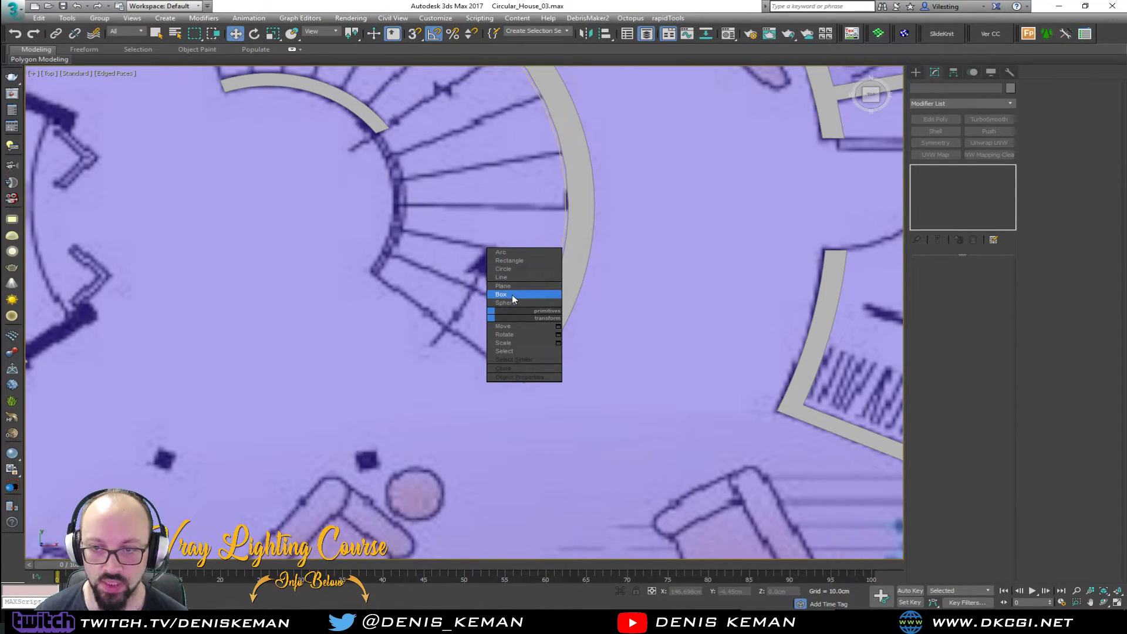
pyautogui.click(512, 294)
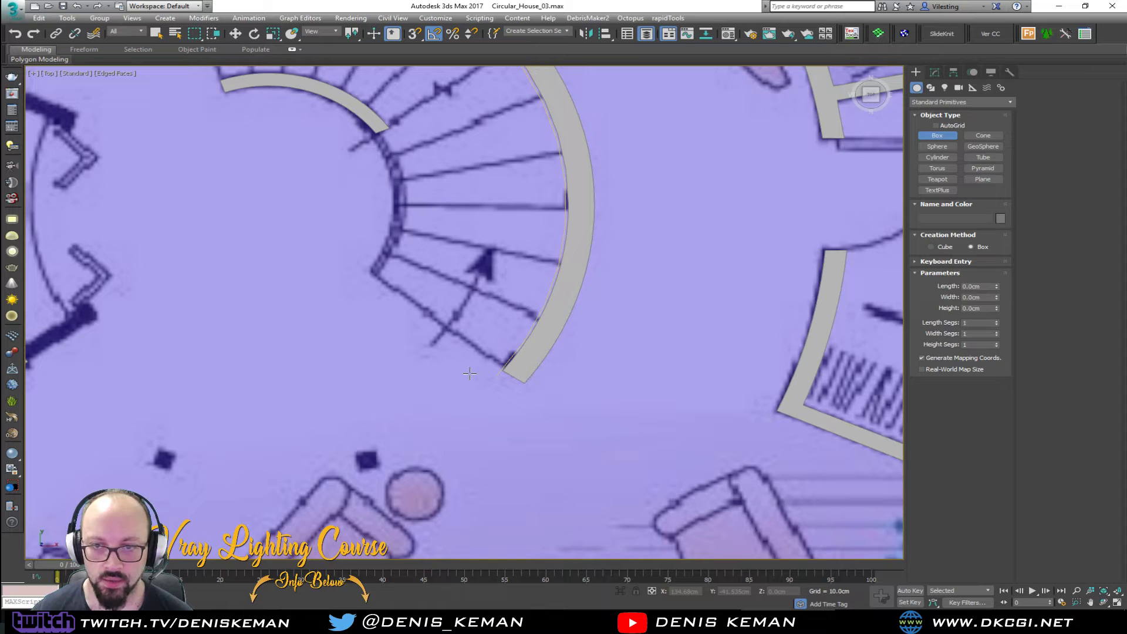
pyautogui.moveTo(469, 374); pyautogui.dragTo(277, 339)
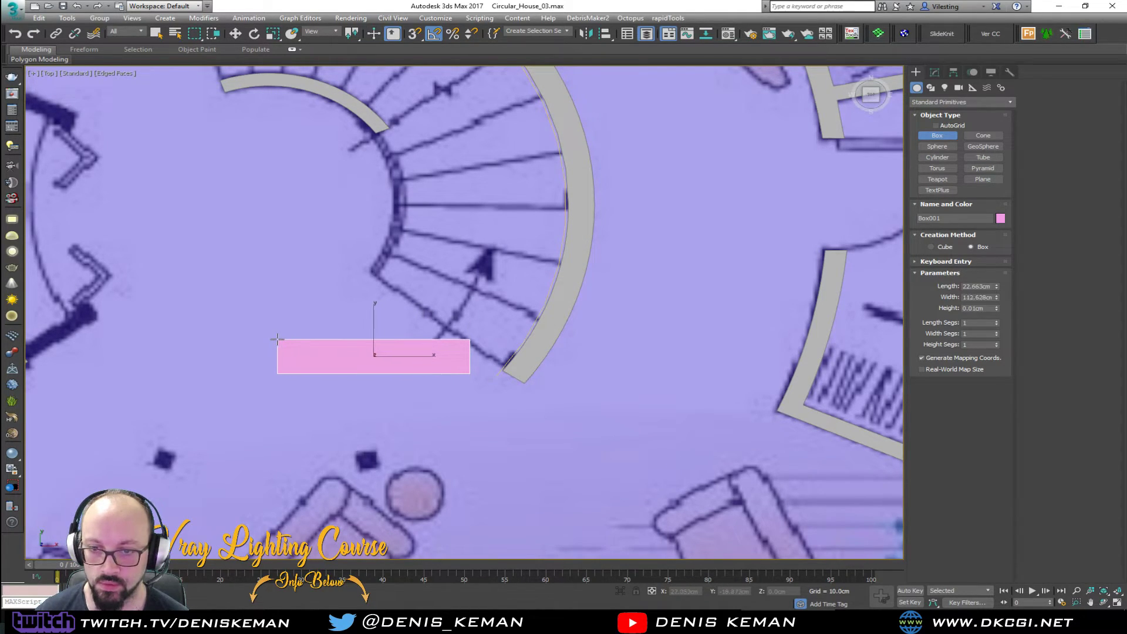
pyautogui.click(275, 330)
# - Move the box onto the stair drawing, between the inner and outer curved stair walls
pyautogui.hotkey('alt', 'w')
pyautogui.middleClick(633, 429)
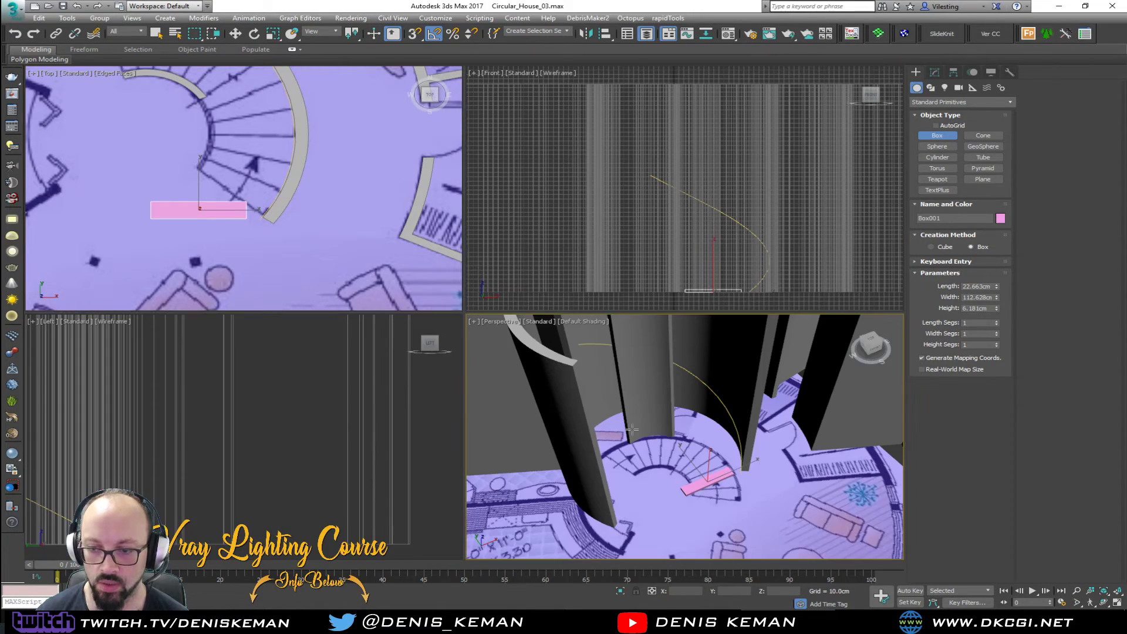
pyautogui.hotkey('alt', 'w')
pyautogui.keyDown('alt'); pyautogui.moveTo(634, 408); pyautogui.dragTo(717, 431, button='middle'); pyautogui.keyUp('alt')
pyautogui.press('w')
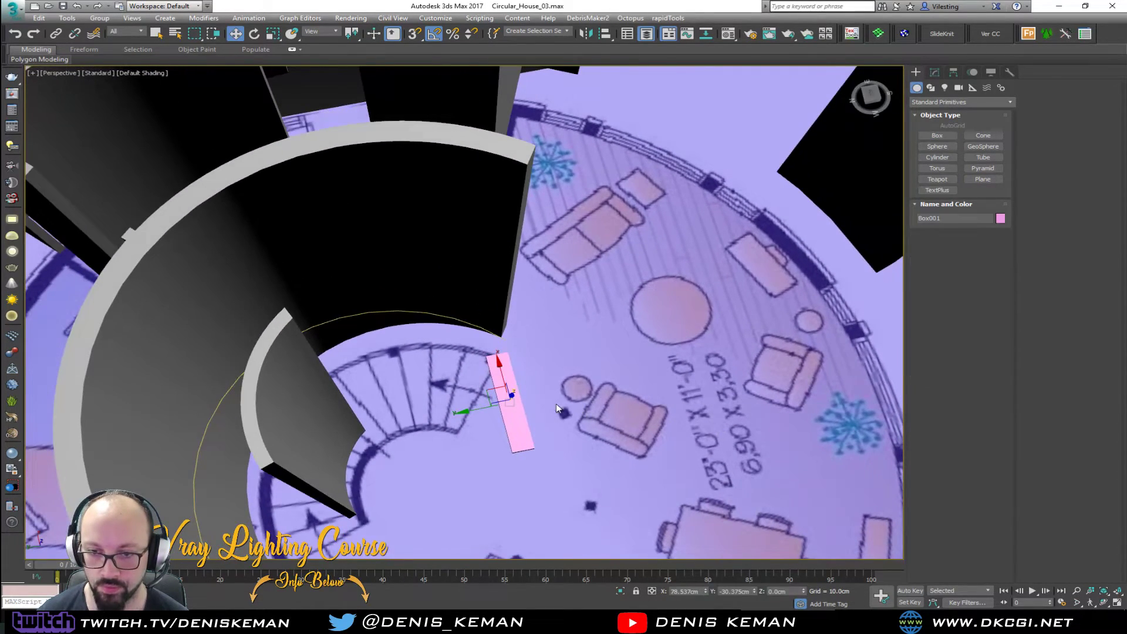
pyautogui.scroll(3, 514, 388)
pyautogui.hotkey('alt', 'w')
pyautogui.middleClick(272, 196)
pyautogui.scroll(-4, 272, 196)
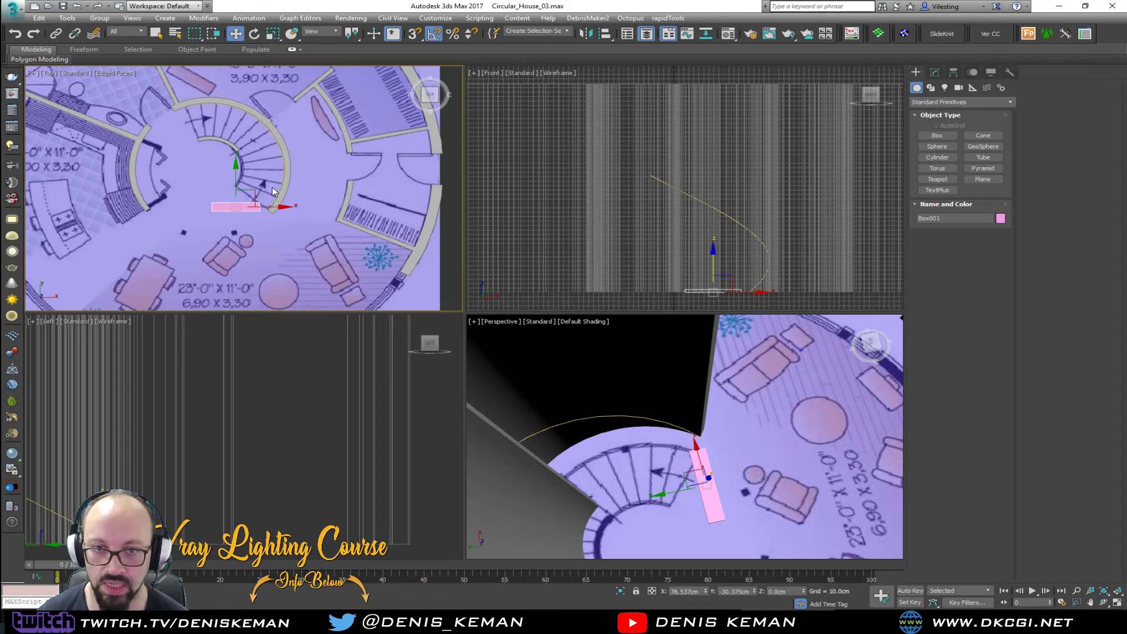
pyautogui.scroll(2, 262, 179)
pyautogui.moveTo(253, 214); pyautogui.dragTo(271, 133)
pyautogui.scroll(5, 271, 133)
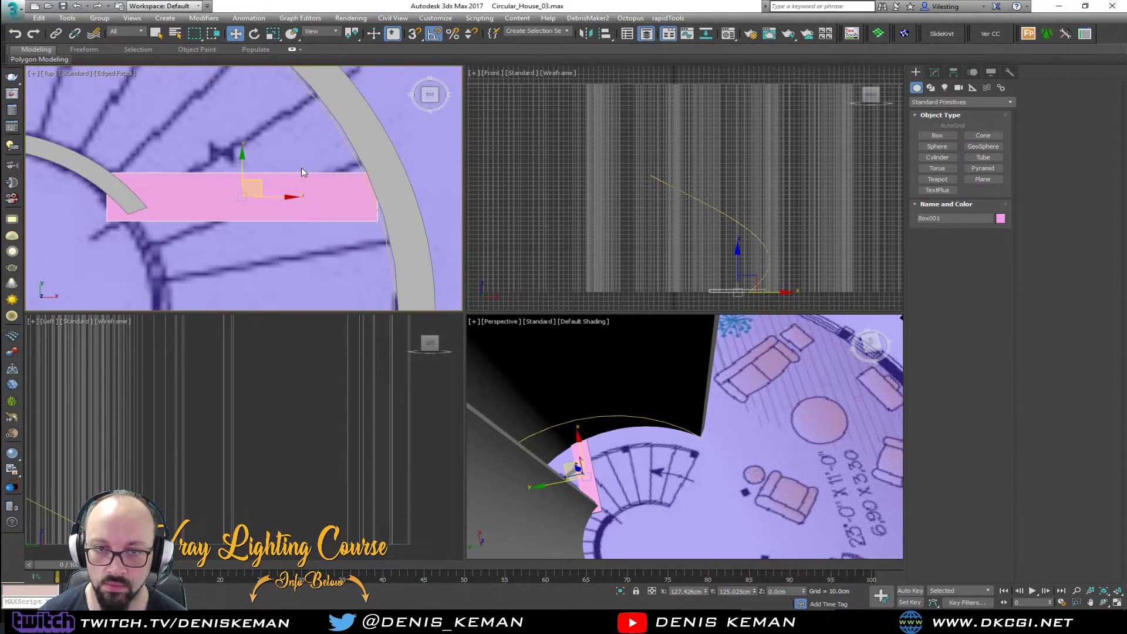
# - Add Edit Poly to the box and pull its end vertices inward so the tread fits between the curved stair walls
pyautogui.click(935, 73)
pyautogui.click(948, 121)
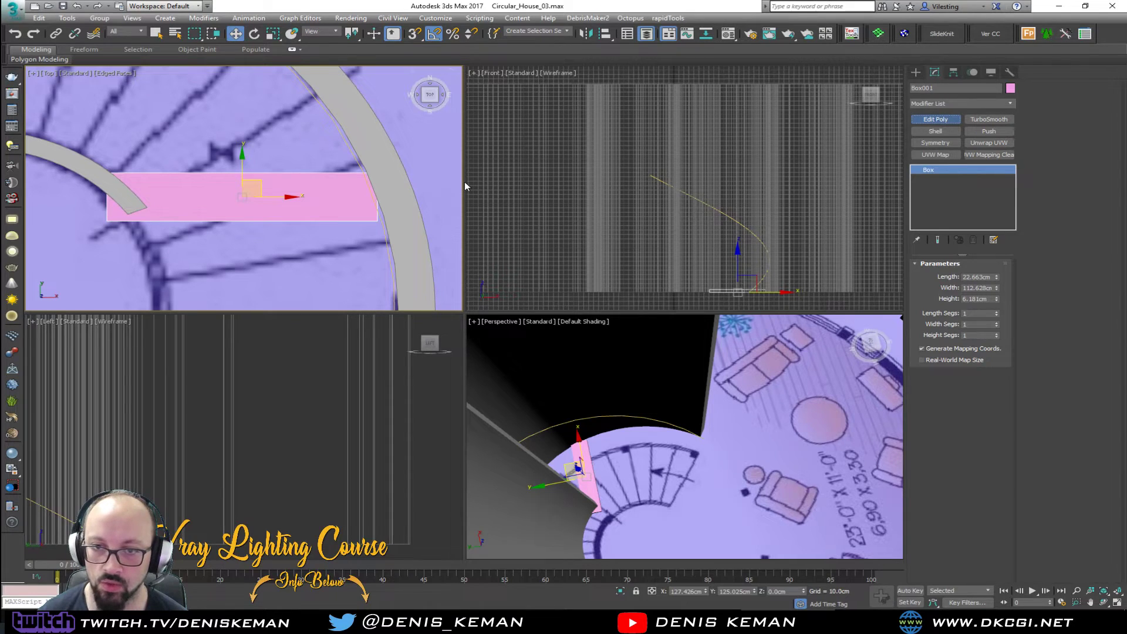
pyautogui.moveTo(467, 181); pyautogui.dragTo(589, 184, button='middle')
pyautogui.moveTo(307, 213); pyautogui.dragTo(349, 199, button='middle')
pyautogui.hotkey('alt', 'w')
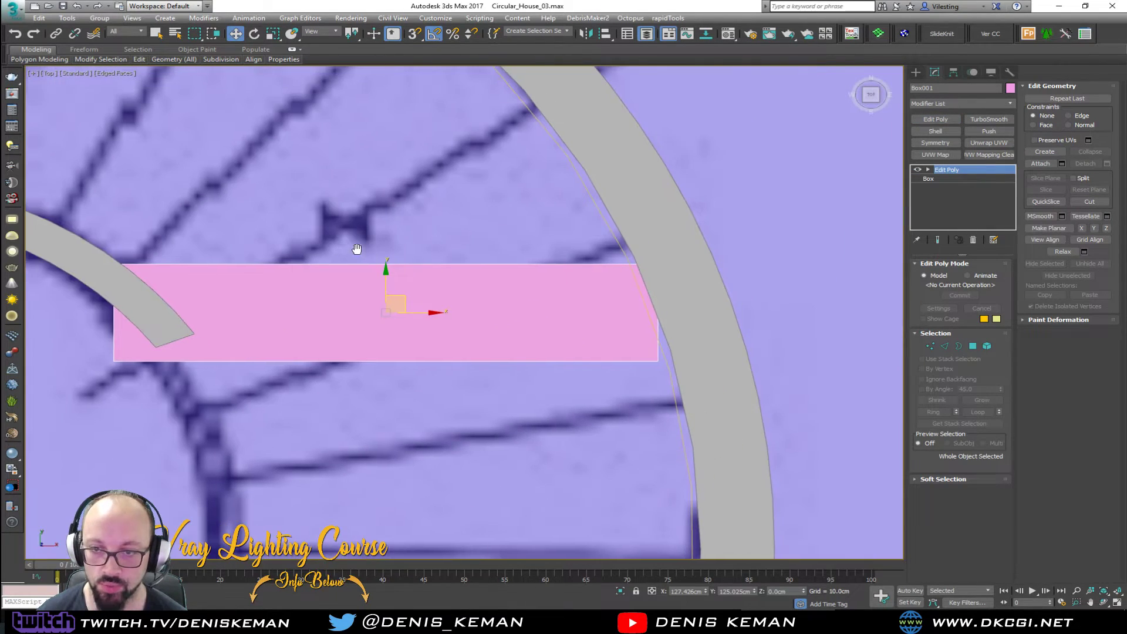
pyautogui.press('1')
pyautogui.moveTo(724, 240); pyautogui.dragTo(605, 379)
pyautogui.moveTo(689, 312); pyautogui.dragTo(658, 312)
pyautogui.moveTo(141, 232); pyautogui.dragTo(83, 395)
pyautogui.moveTo(158, 315); pyautogui.dragTo(234, 309)
pyautogui.press('1')
pyautogui.moveTo(282, 262); pyautogui.dragTo(500, 252, button='middle')
# - Try rotating the tread towards the stair lines on the plan, and undo it
pyautogui.press('e')
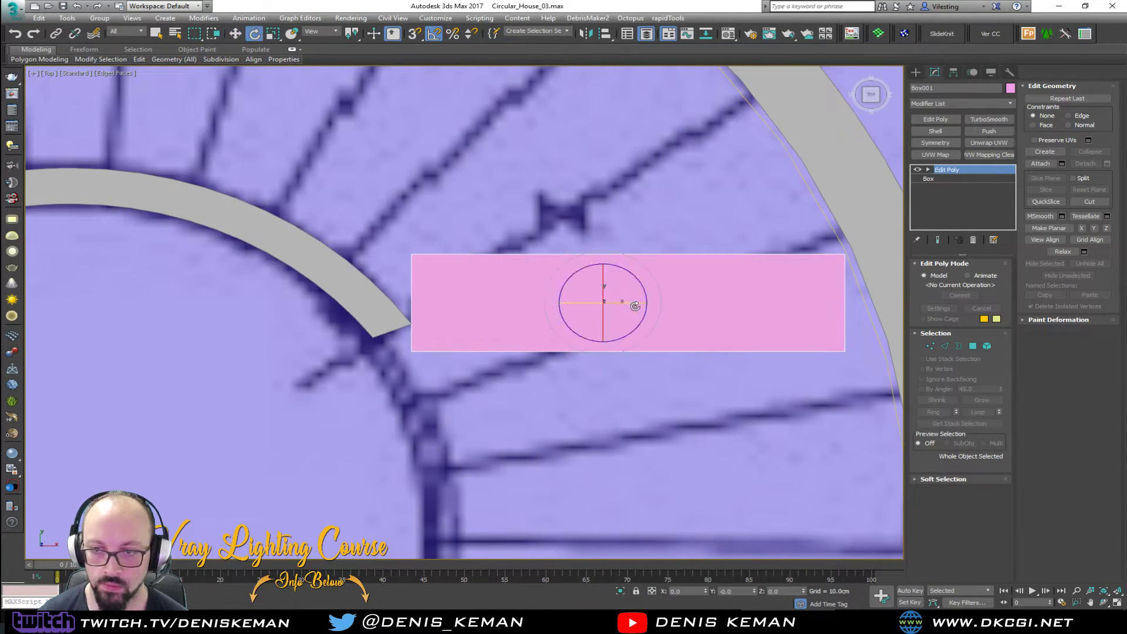
pyautogui.moveTo(644, 318); pyautogui.dragTo(570, 204)
pyautogui.press('w')
pyautogui.hotkey('ctrl', 'z')
pyautogui.hotkey('ctrl', 'z')
# - Lower the tread's top polygon to a height of about 4.5 cm and leave polygon editing
pyautogui.moveTo(617, 304); pyautogui.dragTo(526, 275, button='middle')
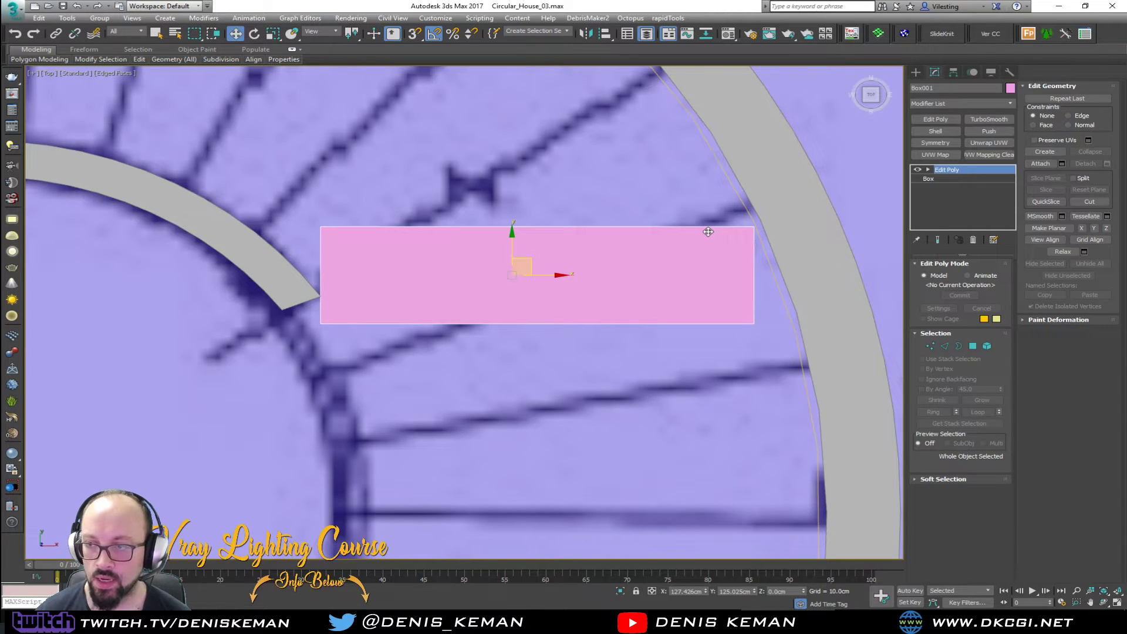
pyautogui.hotkey('alt', 'w')
pyautogui.hotkey('alt', 'w')
pyautogui.keyDown('alt'); pyautogui.moveTo(580, 343); pyautogui.dragTo(541, 232, button='middle'); pyautogui.keyUp('alt')
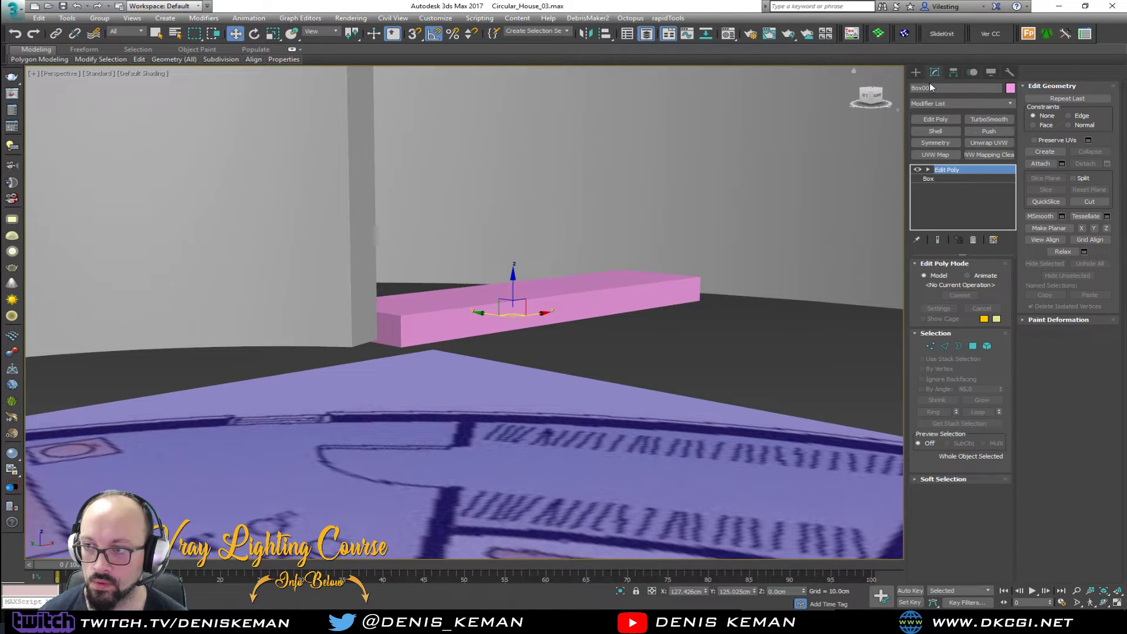
pyautogui.press('4')
pyautogui.click(535, 288)
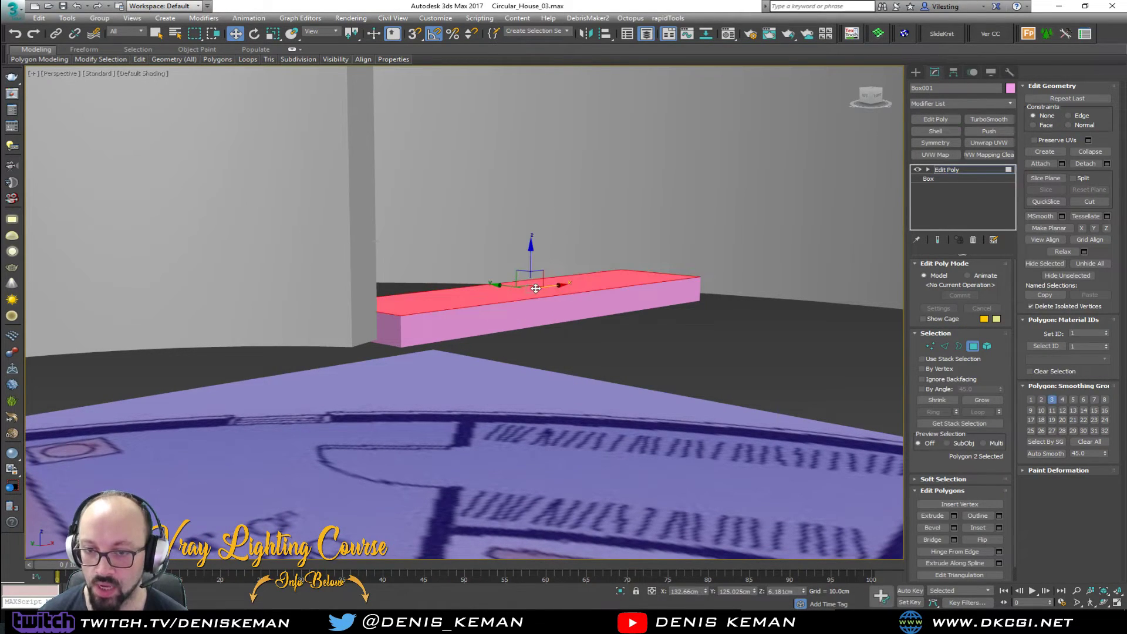
pyautogui.moveTo(529, 252); pyautogui.dragTo(528, 274)
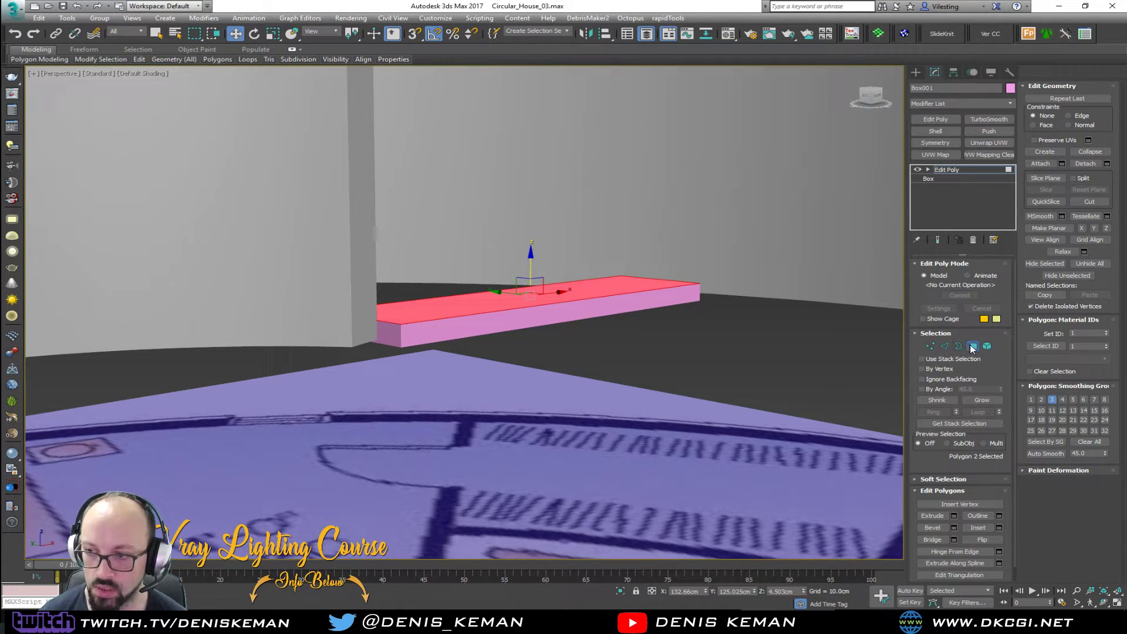
pyautogui.click(971, 346)
# - Chamfer the tread's edges by 0.3 cm and add another Edit Poly modifier above the chamfer
pyautogui.click(961, 104)
pyautogui.scroll(-1, 940, 115)
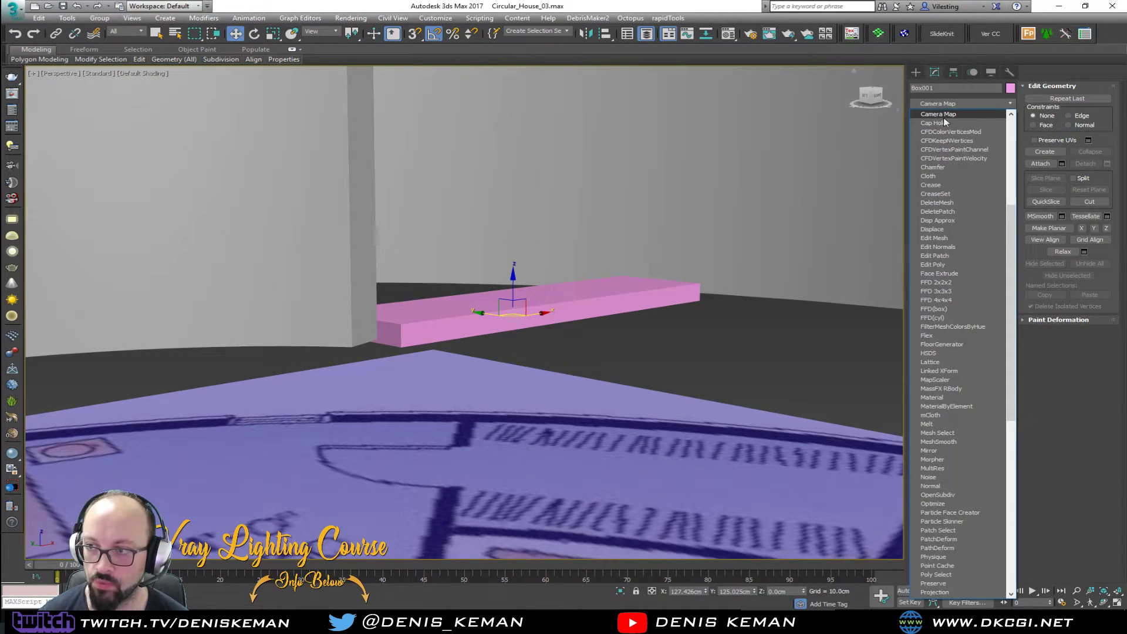
pyautogui.click(939, 167)
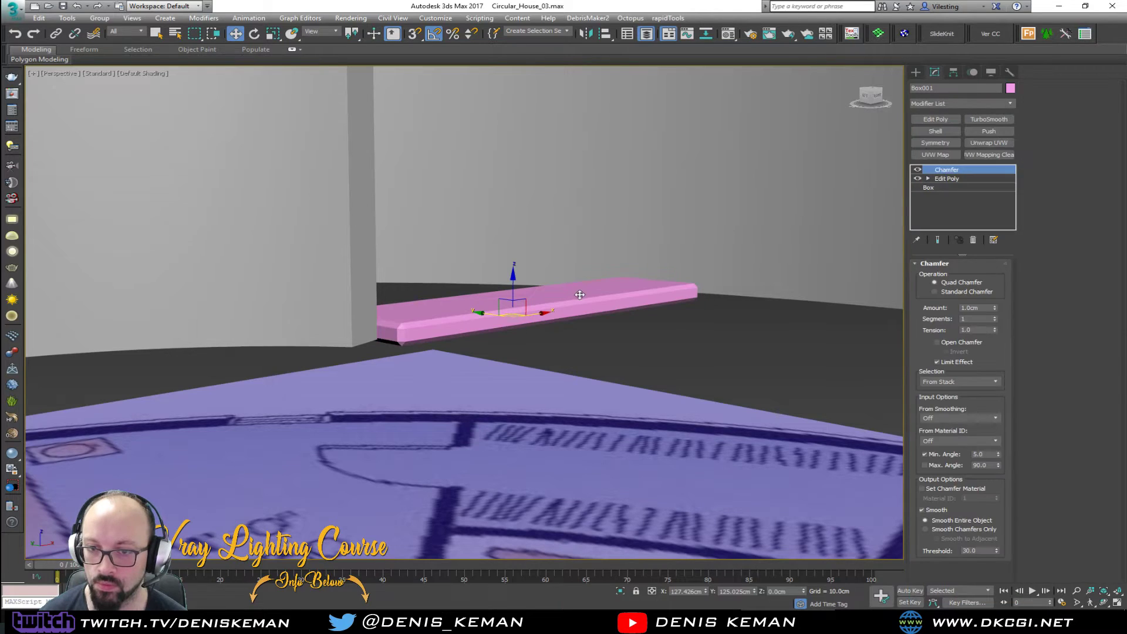
pyautogui.doubleClick(983, 308)
pyautogui.write('0.5')
pyautogui.press('Return')
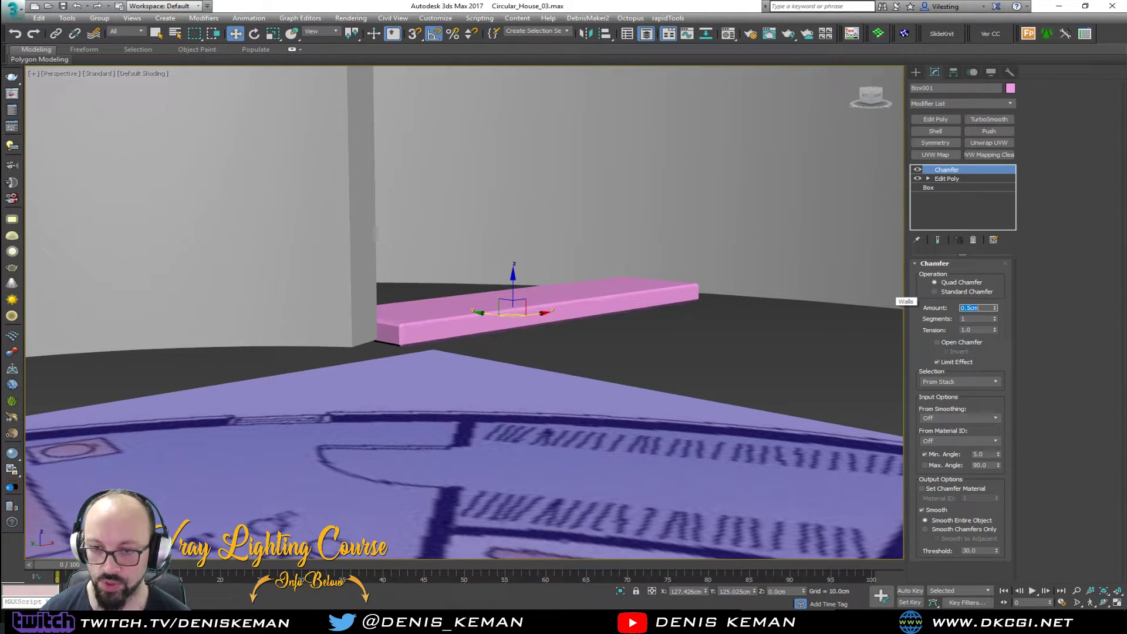
pyautogui.write('0.3')
pyautogui.press('Return')
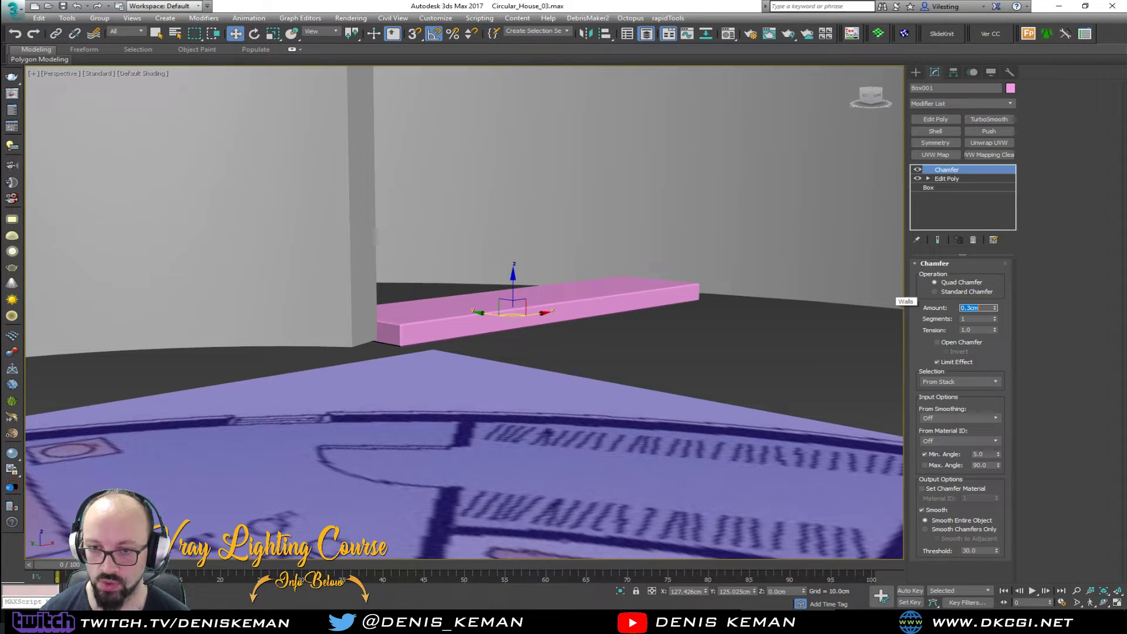
pyautogui.keyDown('alt'); pyautogui.moveTo(692, 247); pyautogui.dragTo(631, 333, button='middle'); pyautogui.keyUp('alt')
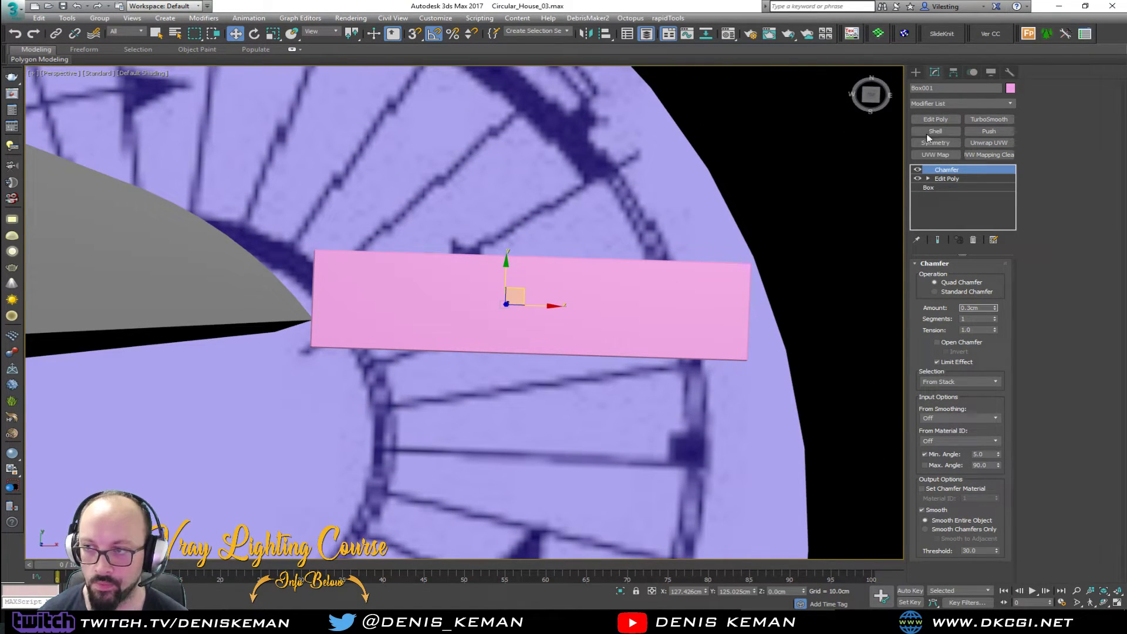
pyautogui.click(934, 119)
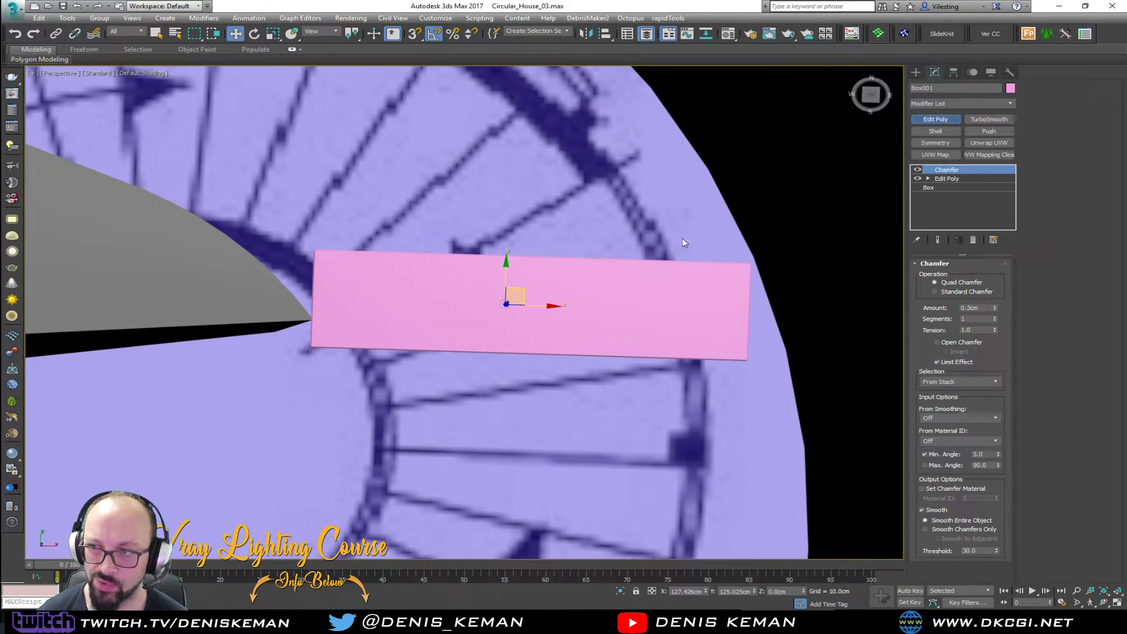
pyautogui.scroll(-5, 526, 232)
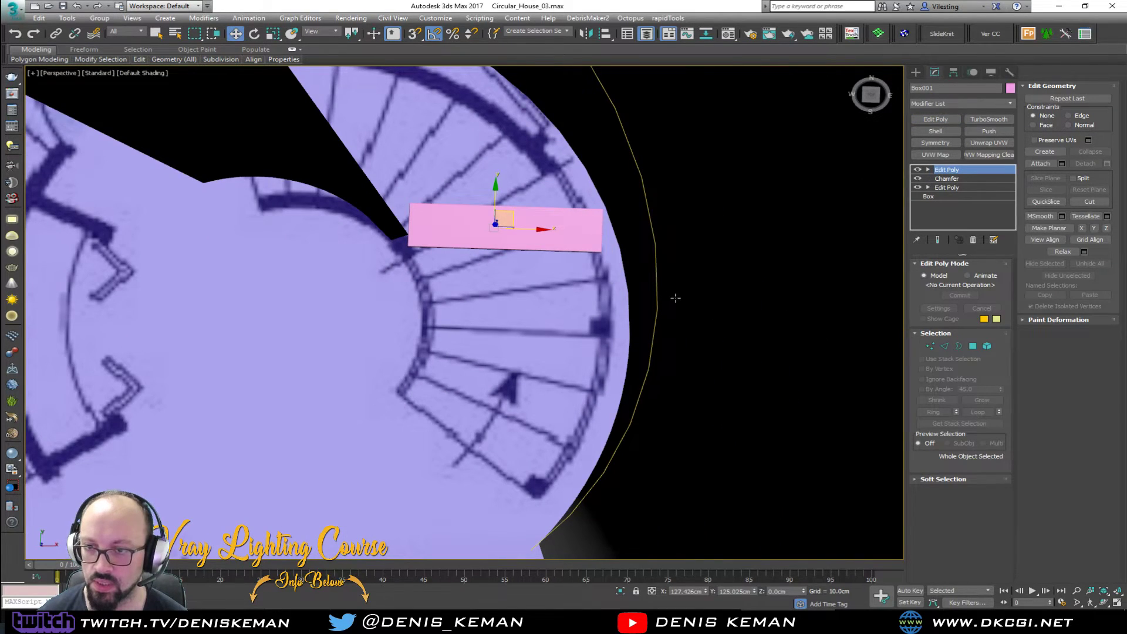
# - Center the tread's pivot and snap it along X to the end facing the outer stair wall
pyautogui.hotkey('alt', 'w')
pyautogui.rightClick(343, 247)
pyautogui.hotkey('alt', 'w')
pyautogui.moveTo(477, 196); pyautogui.dragTo(312, 198, button='middle')
pyautogui.scroll(2, 464, 264)
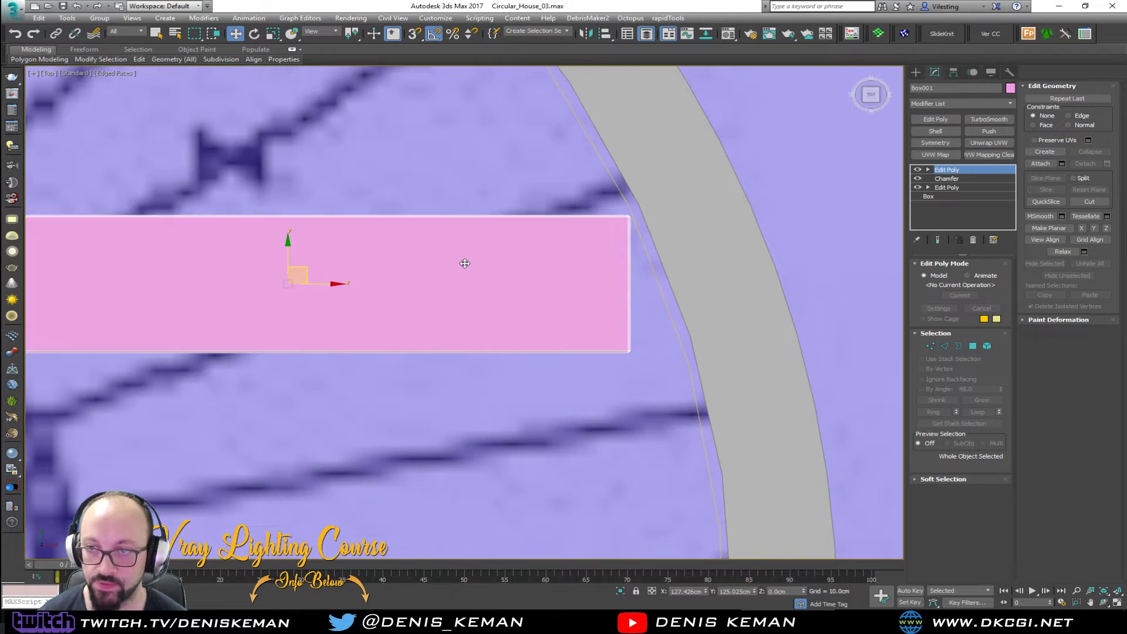
pyautogui.click(953, 72)
pyautogui.click(957, 144)
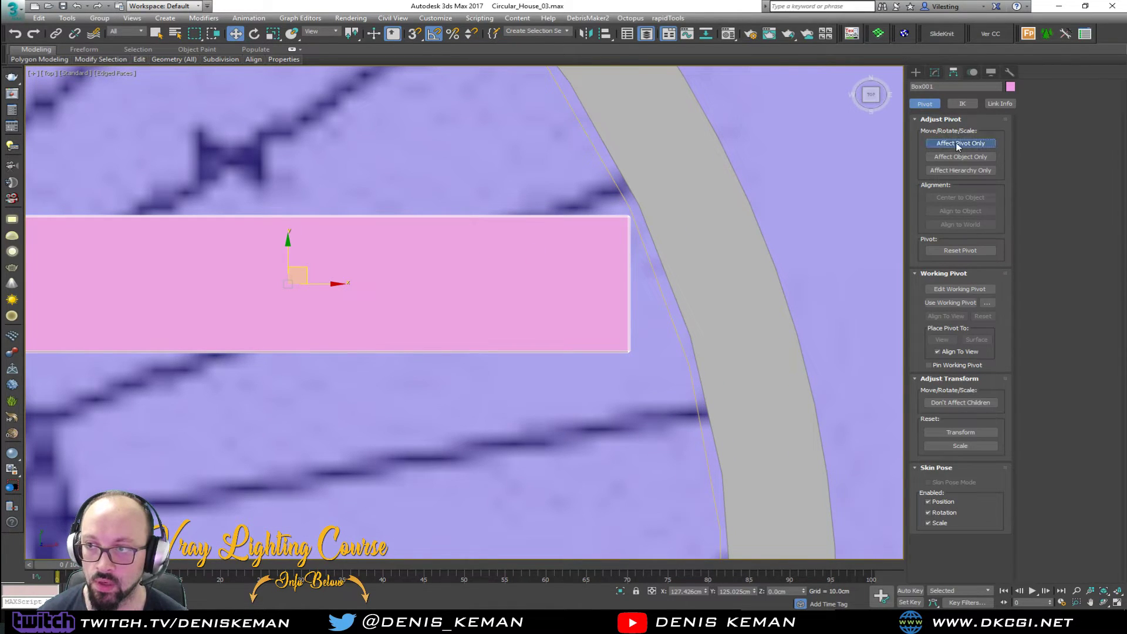
pyautogui.click(960, 197)
pyautogui.moveTo(386, 284); pyautogui.dragTo(639, 355)
pyautogui.press('s')
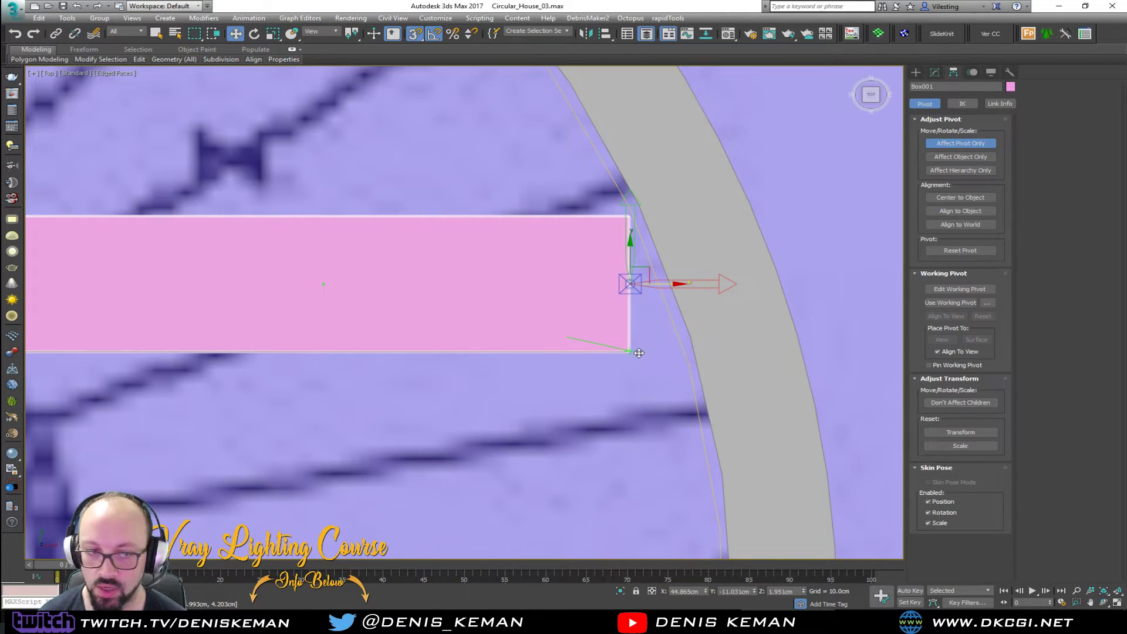
pyautogui.click(963, 143)
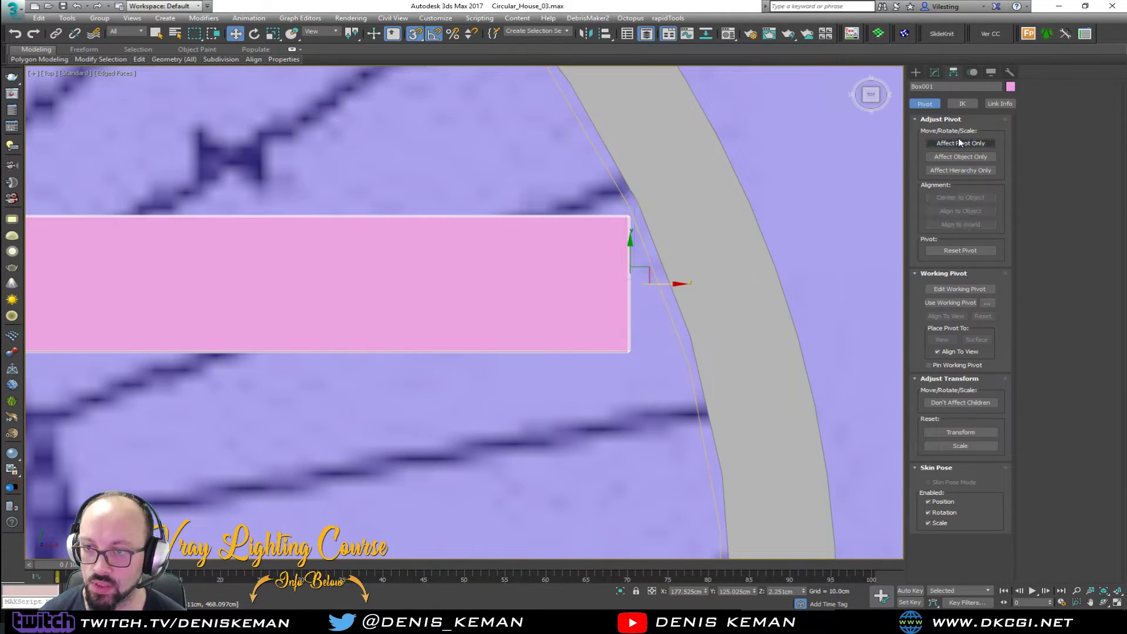
# - Start the Spacing Tool for the tread in the perspective view and pick the helix spline as its path
pyautogui.scroll(-2, 507, 240)
pyautogui.hotkey('alt', 'w')
pyautogui.scroll(-3, 718, 394)
pyautogui.hotkey('alt', 'w')
pyautogui.keyDown('alt'); pyautogui.moveTo(618, 344); pyautogui.dragTo(624, 284, button='middle'); pyautogui.keyUp('alt')
pyautogui.moveTo(552, 235); pyautogui.dragTo(494, 337, button='middle')
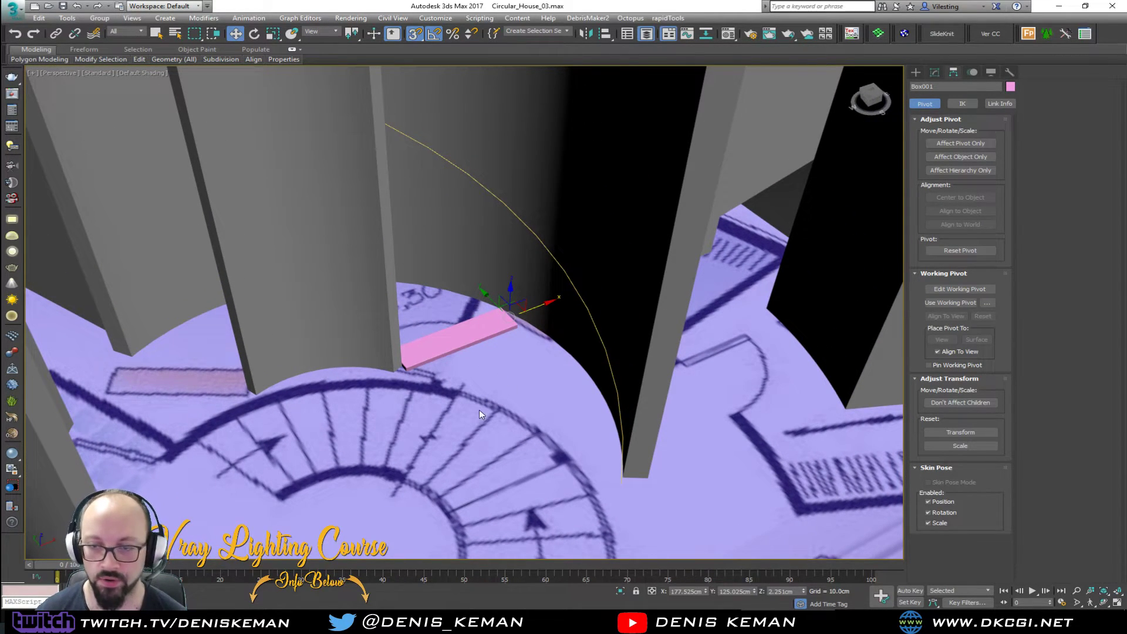
pyautogui.moveTo(505, 376); pyautogui.dragTo(487, 374, button='middle')
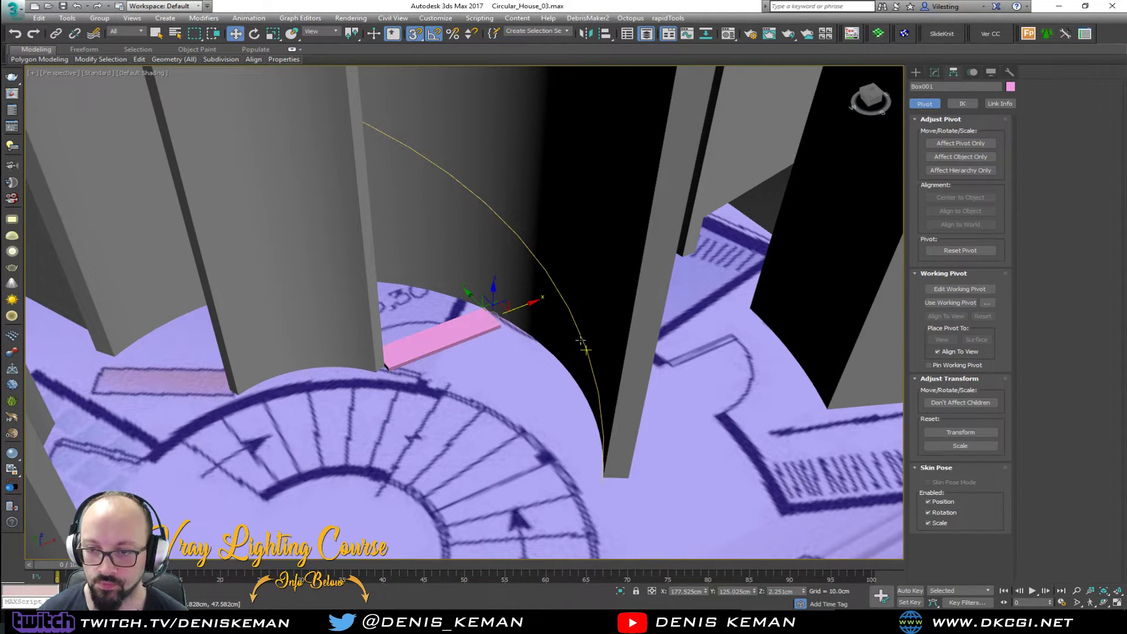
pyautogui.click(68, 18)
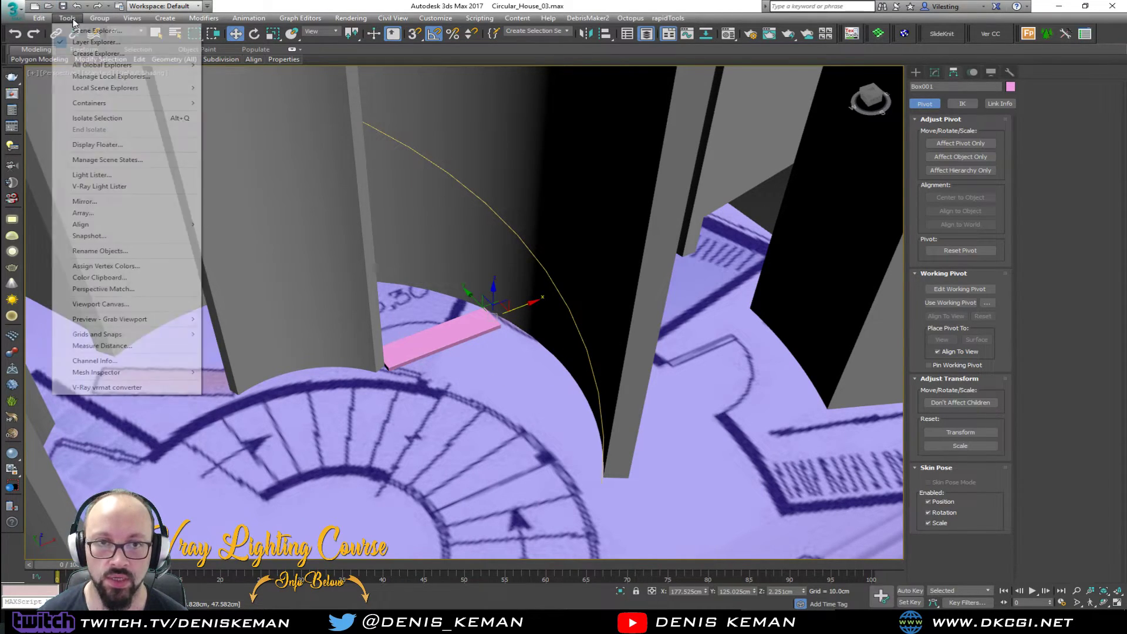
pyautogui.moveTo(111, 224)
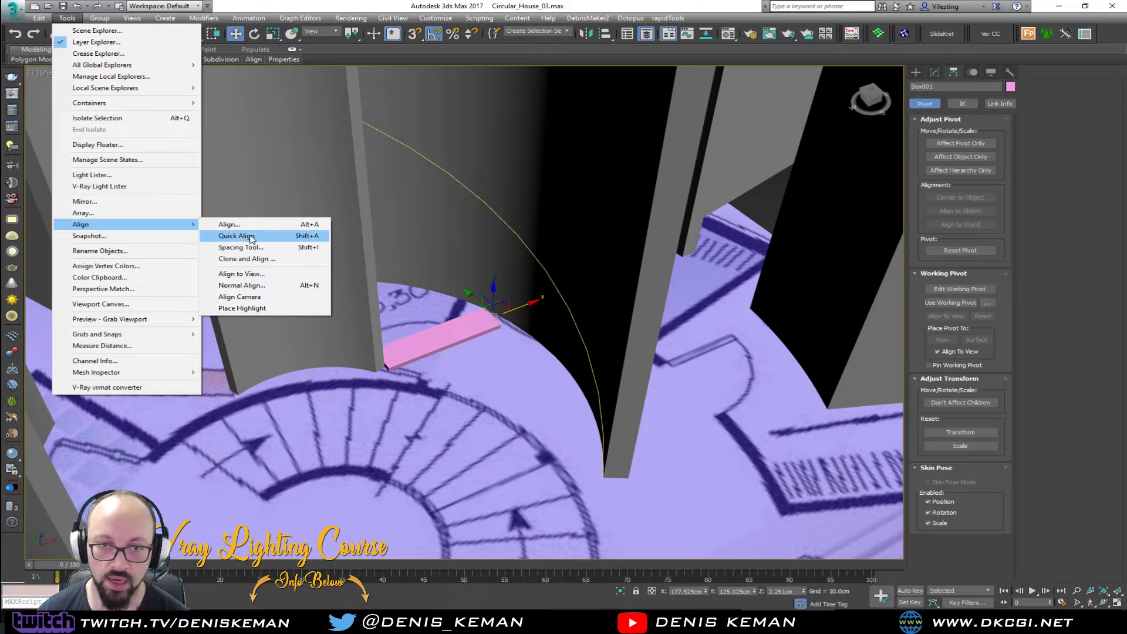
pyautogui.click(257, 249)
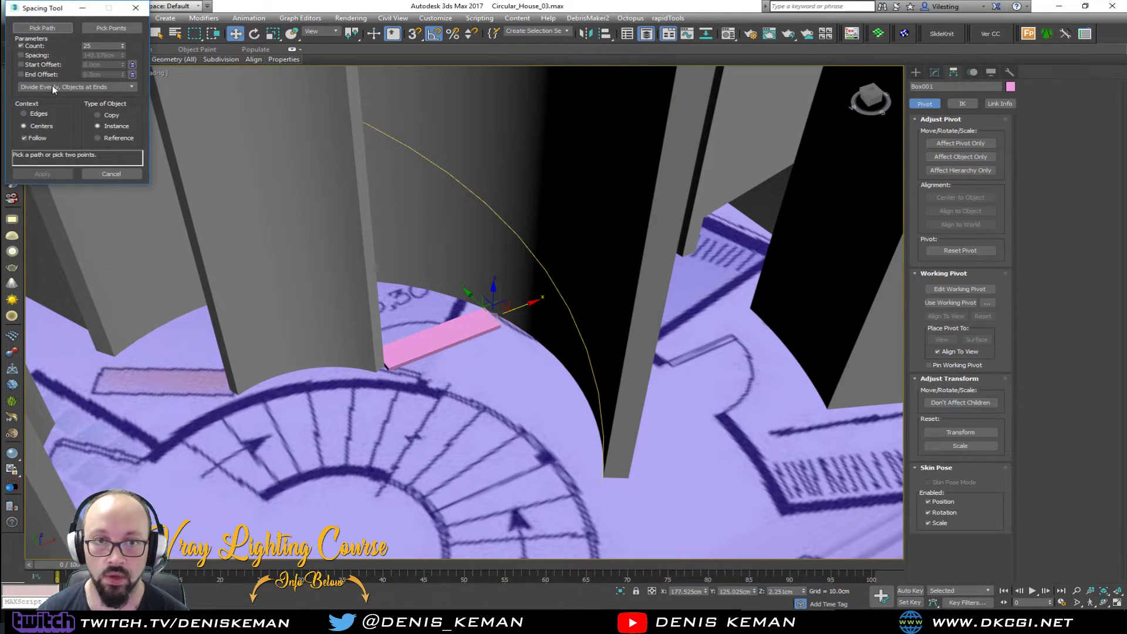
pyautogui.click(61, 30)
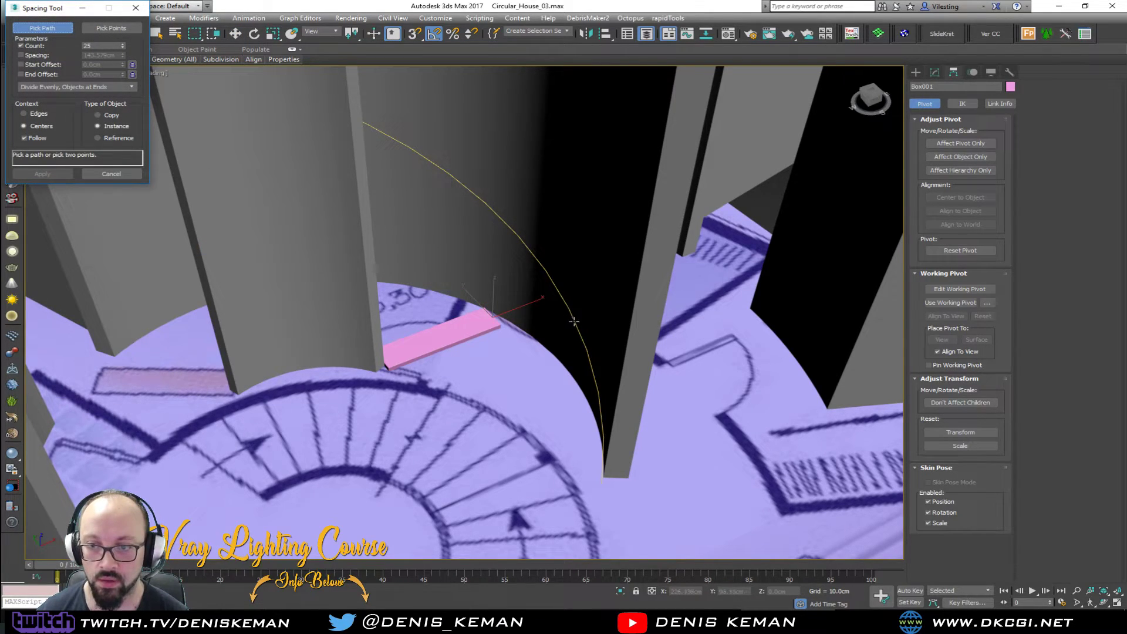
pyautogui.click(574, 321)
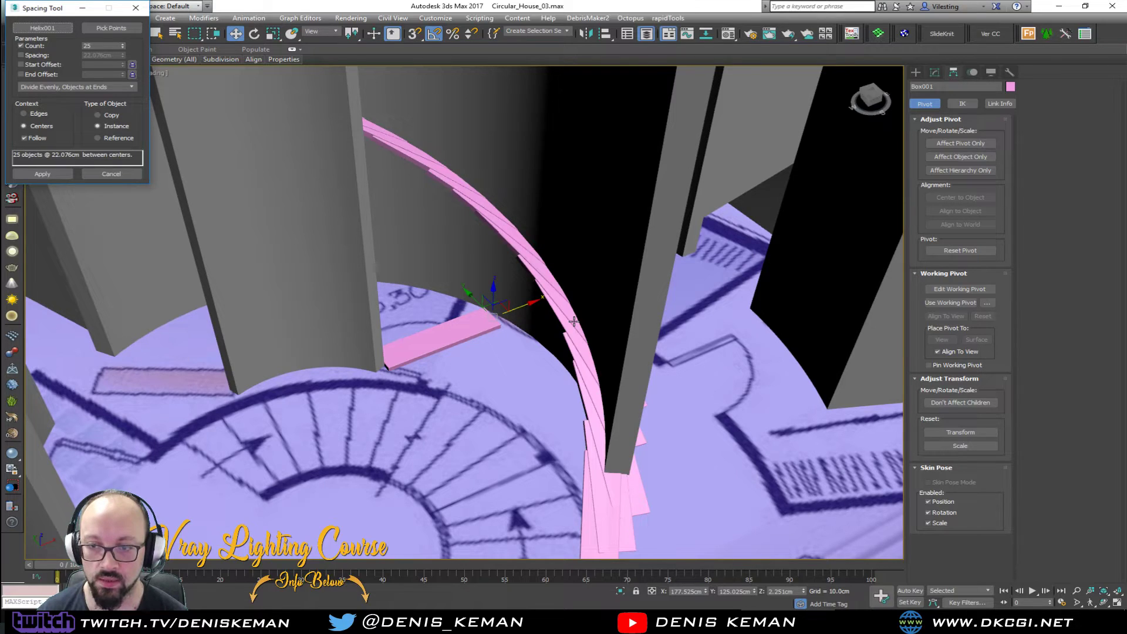
# - Turn off Follow and lower the tread count to 13, comparing the layout briefly with Follow on
pyautogui.click(37, 138)
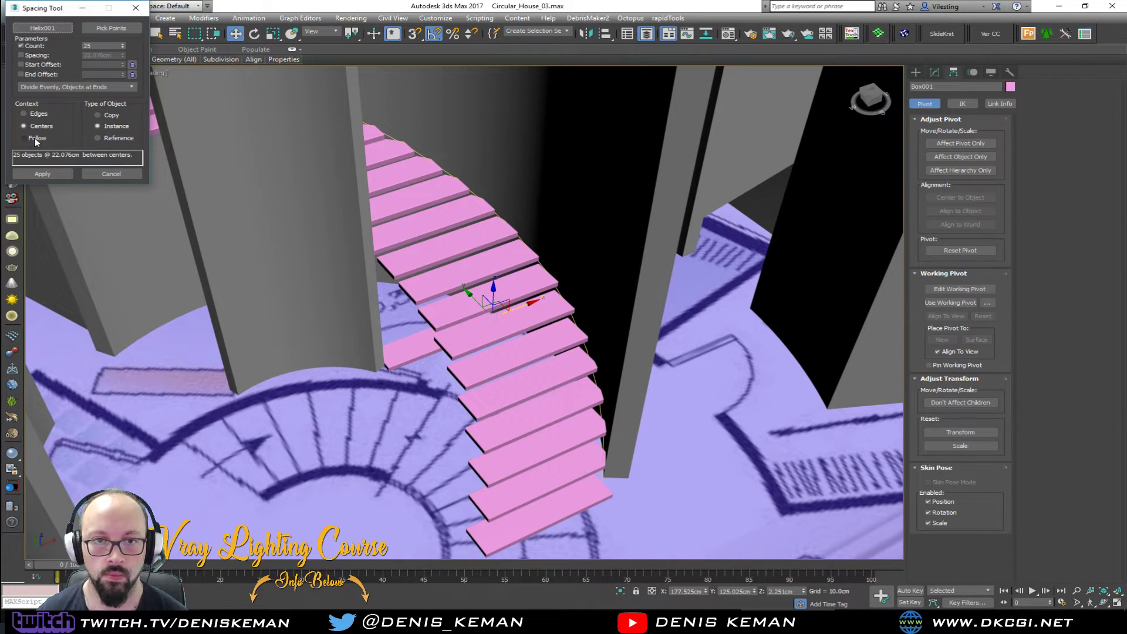
pyautogui.moveTo(122, 46); pyautogui.dragTo(125, 50)
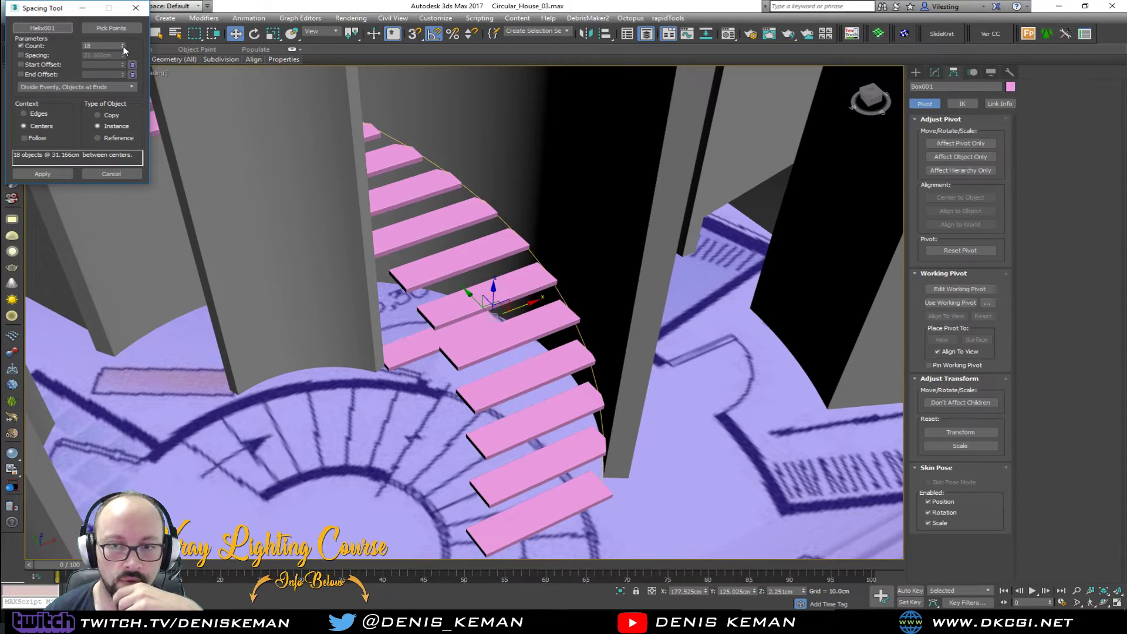
pyautogui.keyDown('alt'); pyautogui.moveTo(274, 151); pyautogui.dragTo(505, 305, button='middle'); pyautogui.keyUp('alt')
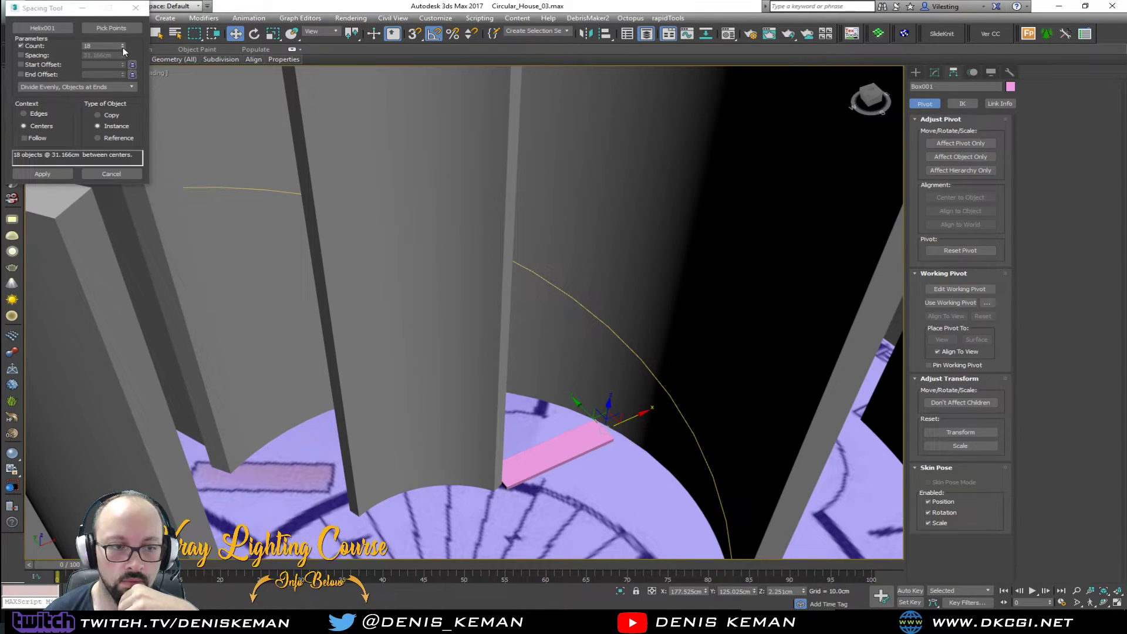
pyautogui.click(123, 48)
pyautogui.click(123, 48)
pyautogui.click(123, 48)
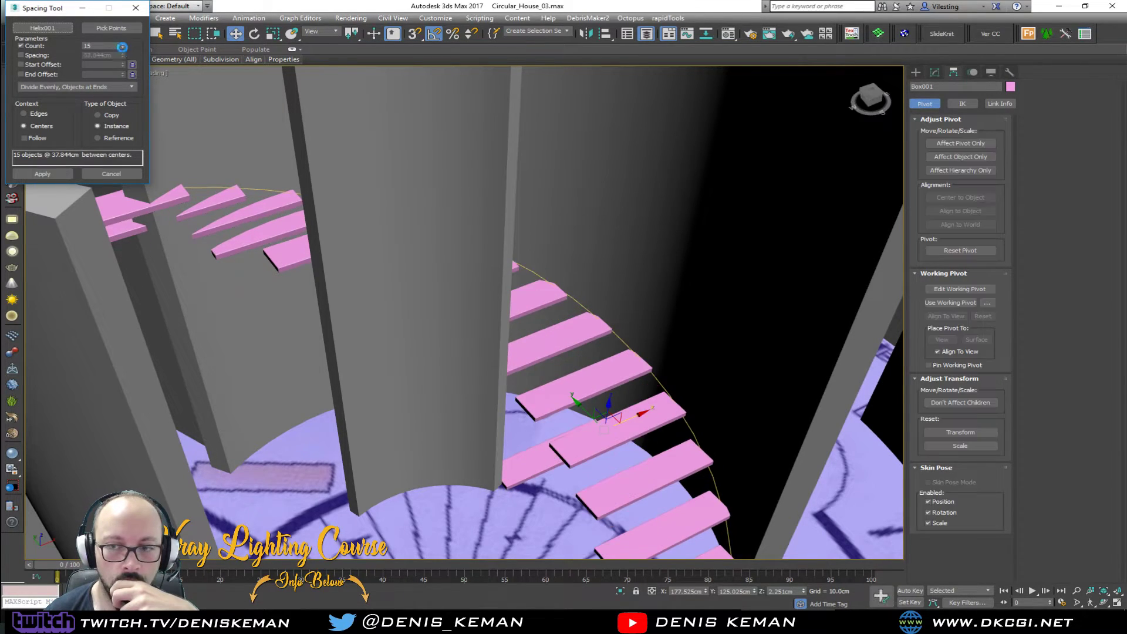
pyautogui.click(123, 48)
pyautogui.click(123, 48)
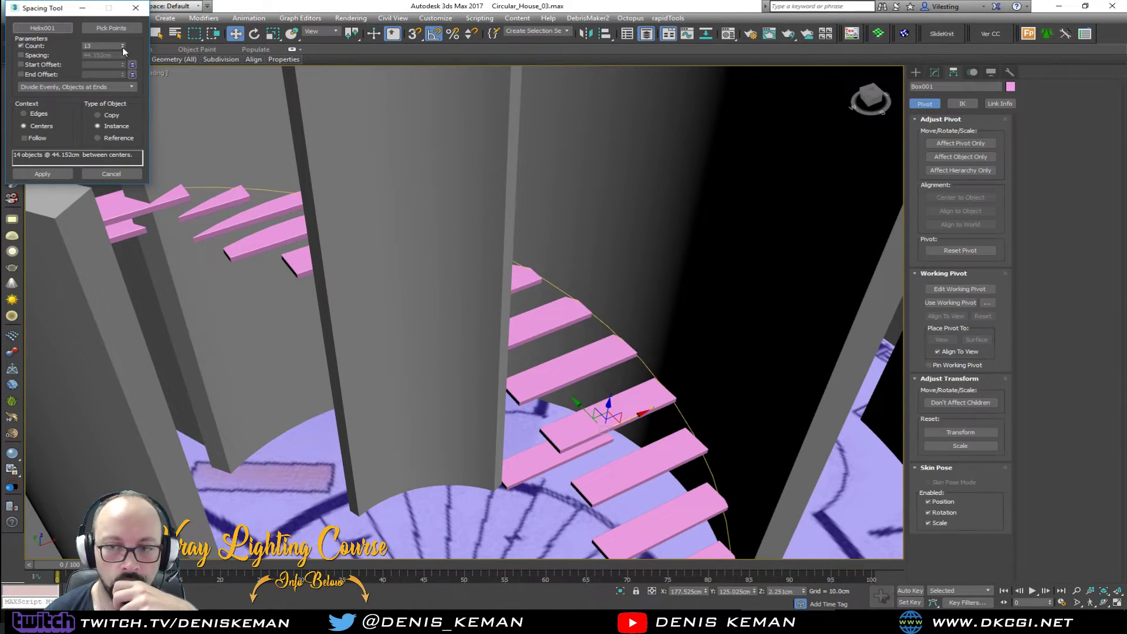
pyautogui.click(24, 138)
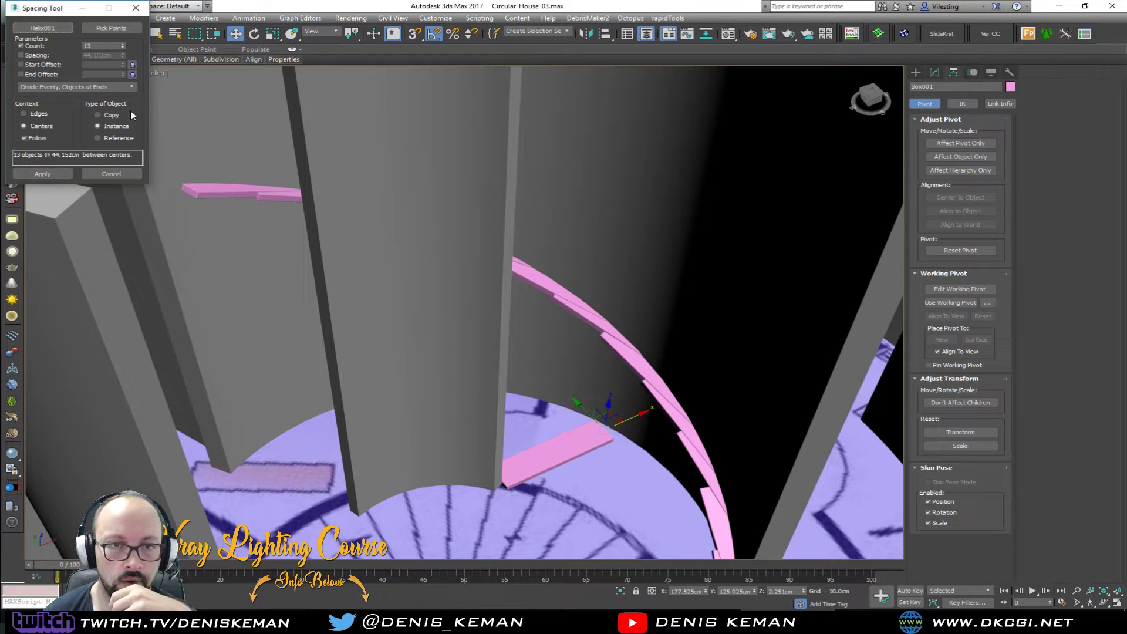
pyautogui.click(30, 139)
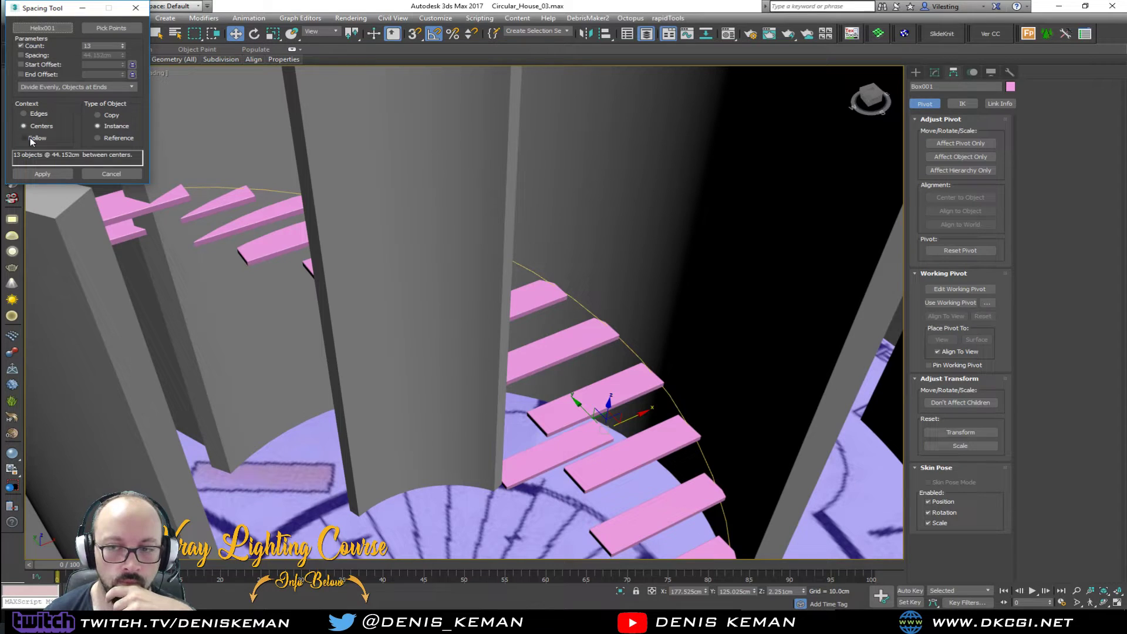
# - Preview the treads along the helix with a count of 12 and raise the count to 16
pyautogui.keyDown('alt'); pyautogui.moveTo(550, 309); pyautogui.dragTo(533, 281, button='middle'); pyautogui.keyUp('alt')
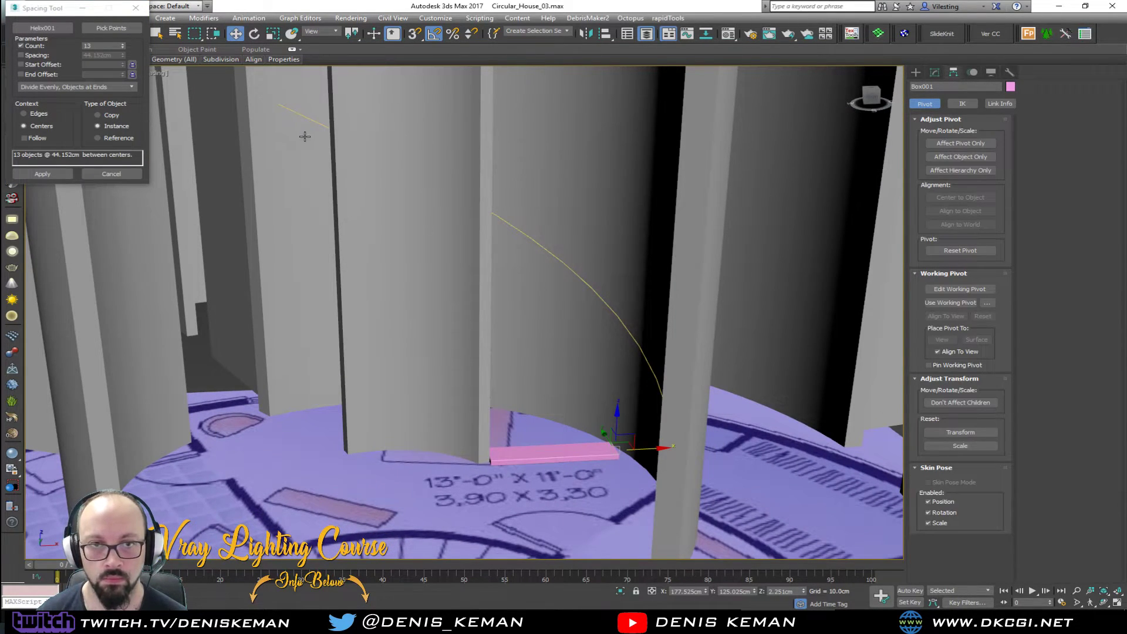
pyautogui.click(122, 48)
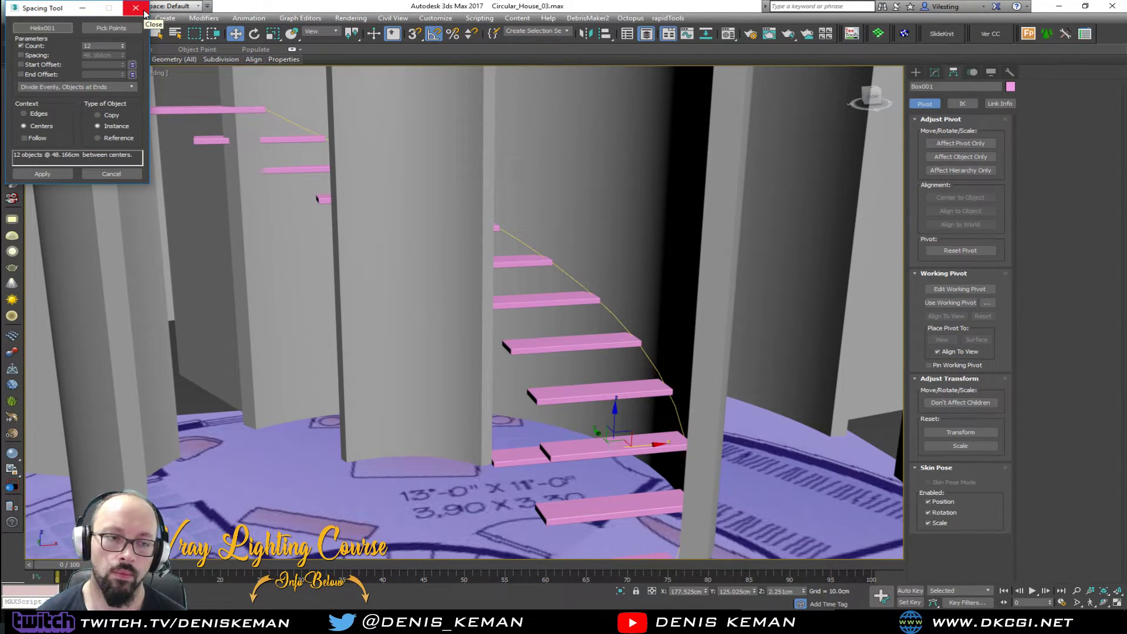
pyautogui.click(123, 45)
pyautogui.click(123, 45)
pyautogui.click(124, 45)
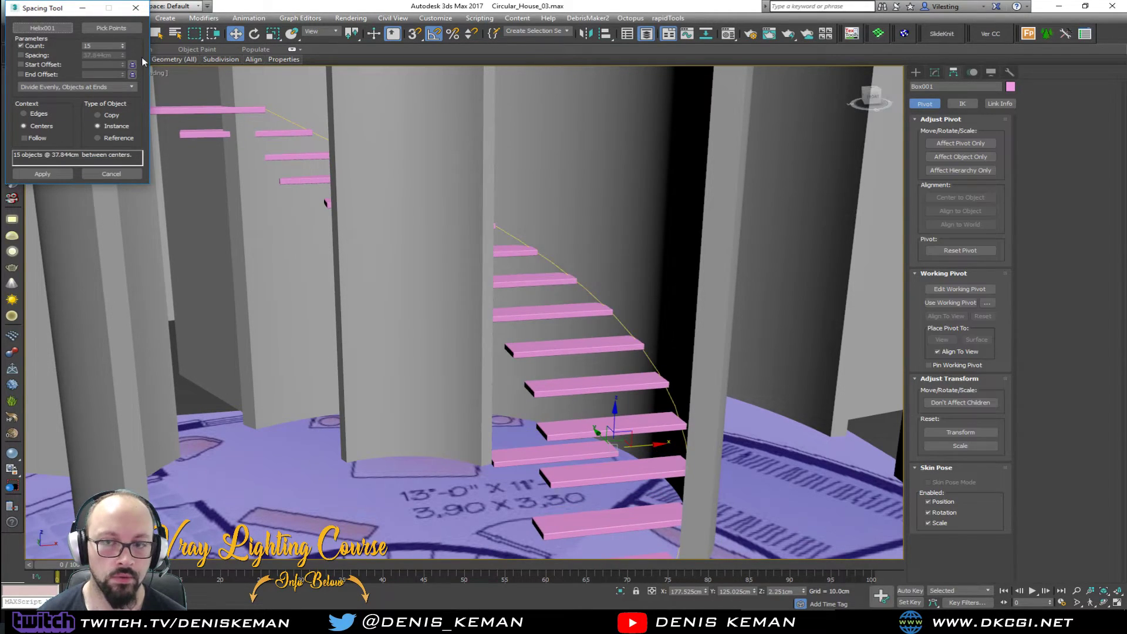
pyautogui.click(123, 45)
pyautogui.keyDown('alt'); pyautogui.moveTo(333, 171); pyautogui.dragTo(313, 233, button='middle'); pyautogui.keyUp('alt')
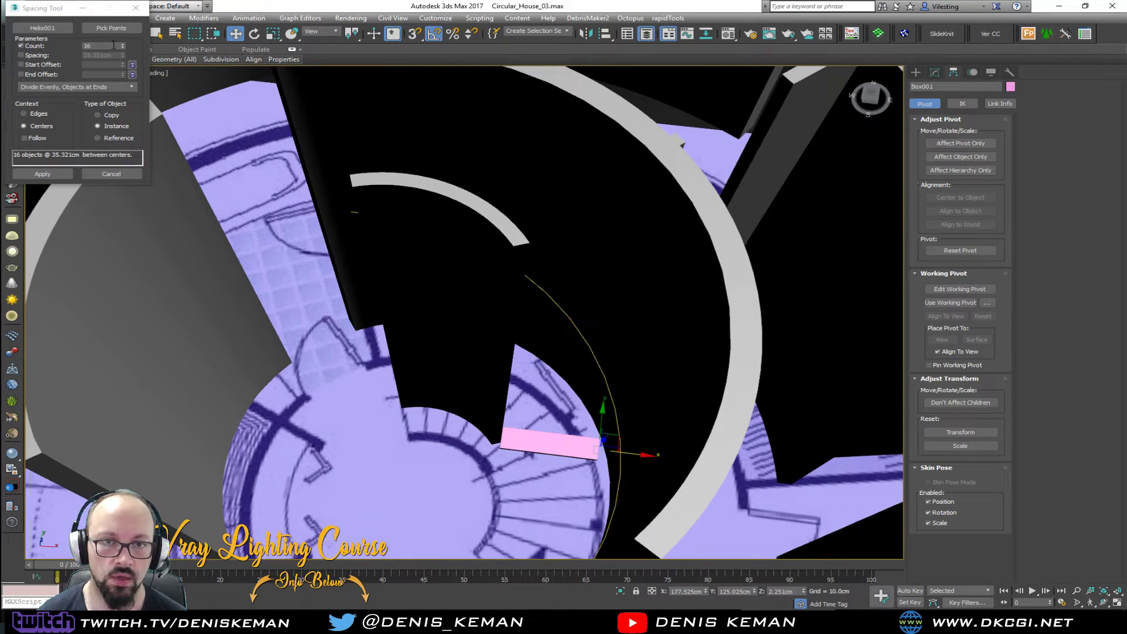
pyautogui.click(114, 45)
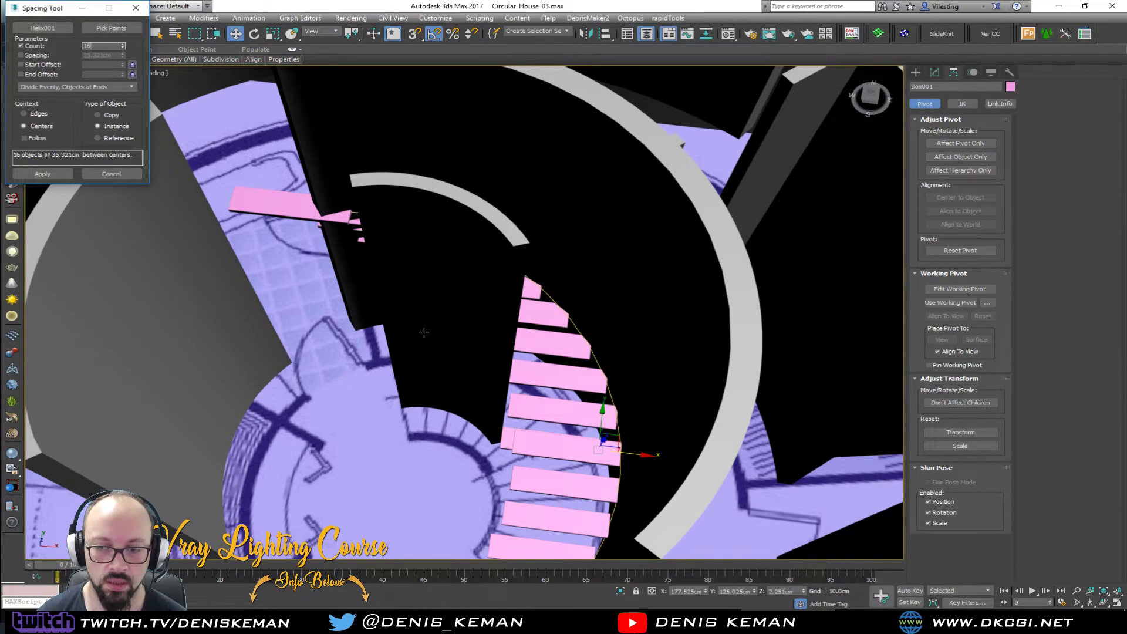
# - Reset the helix's transform with Reset XForm and convert the helix to an Editable Spline
pyautogui.click(619, 430)
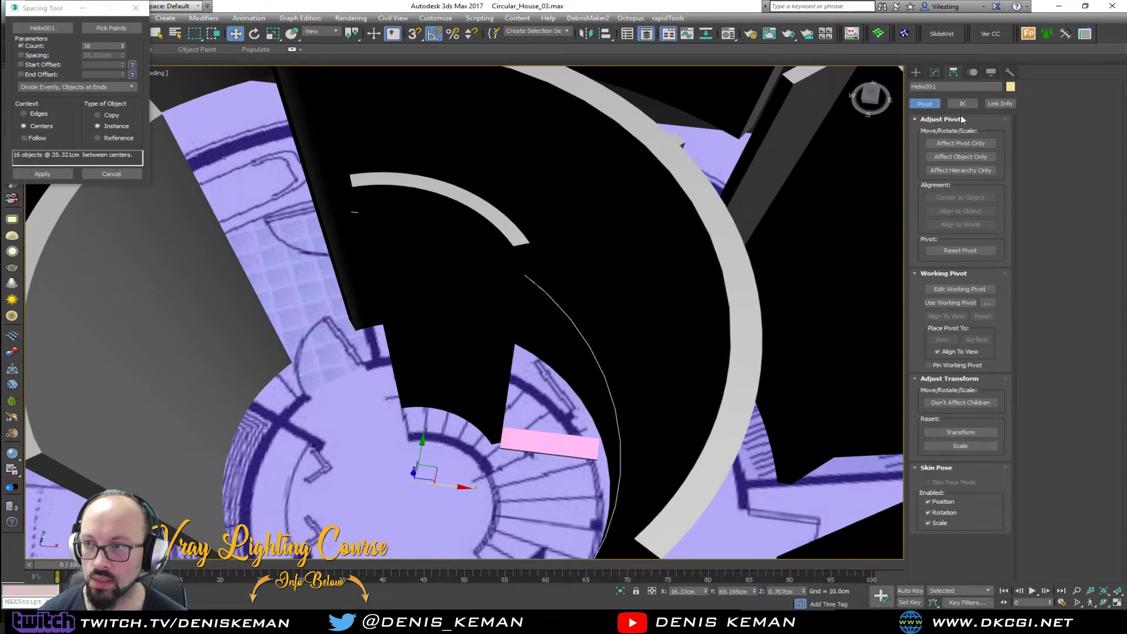
pyautogui.click(1009, 73)
pyautogui.click(963, 202)
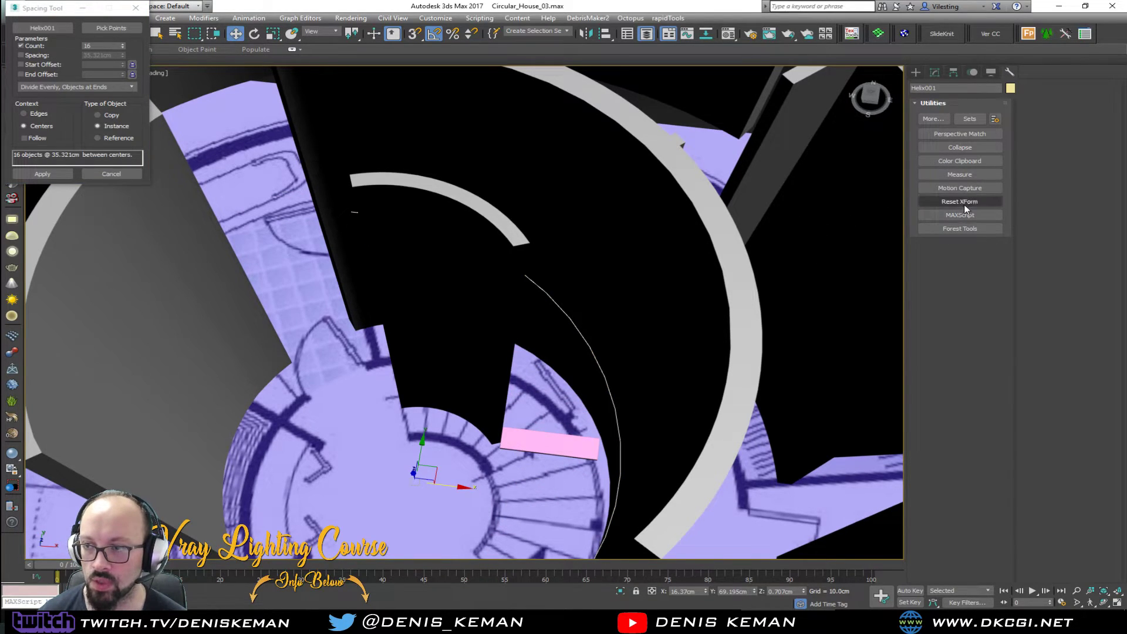
pyautogui.click(961, 265)
pyautogui.rightClick(605, 395)
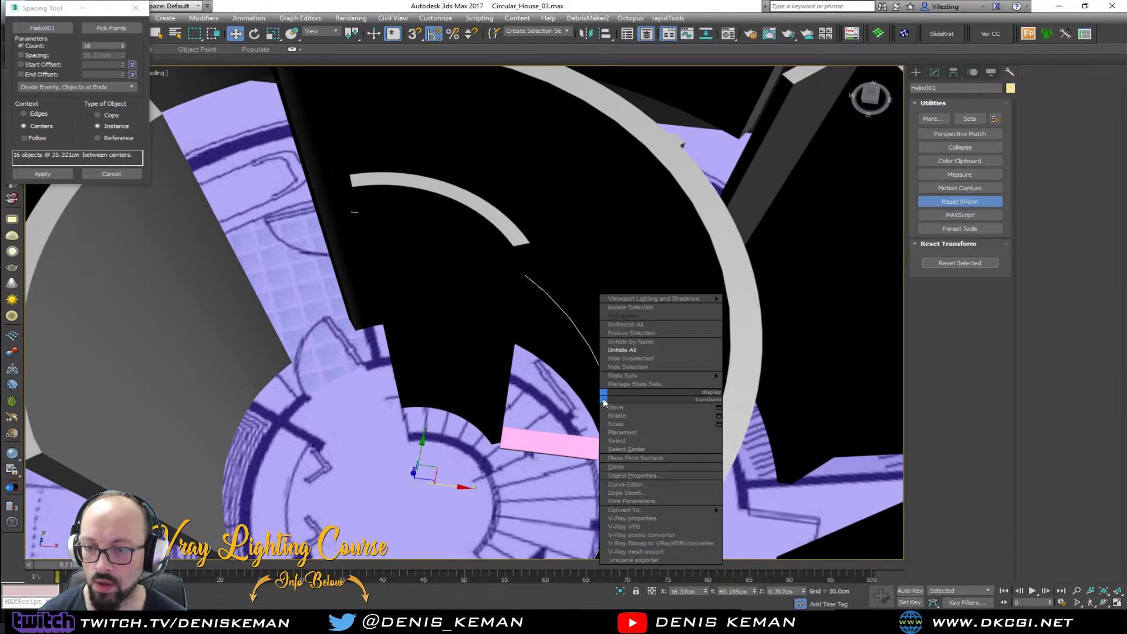
pyautogui.moveTo(684, 511)
pyautogui.click(742, 513)
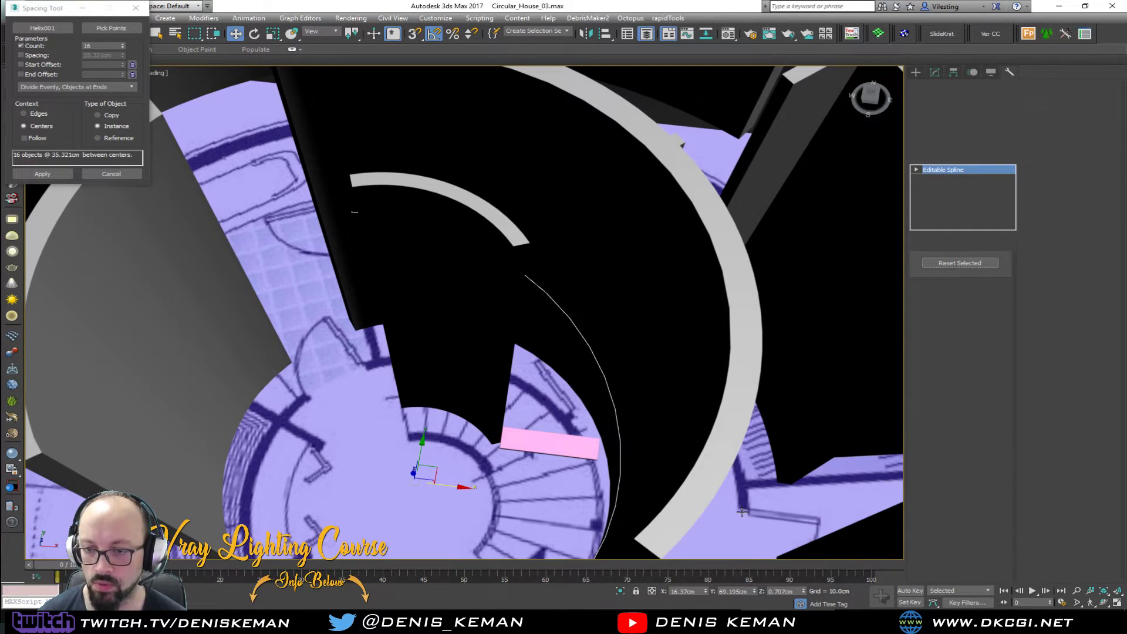
# - Select the tread and try to pick the converted helix again as the Spacing Tool path
pyautogui.click(573, 448)
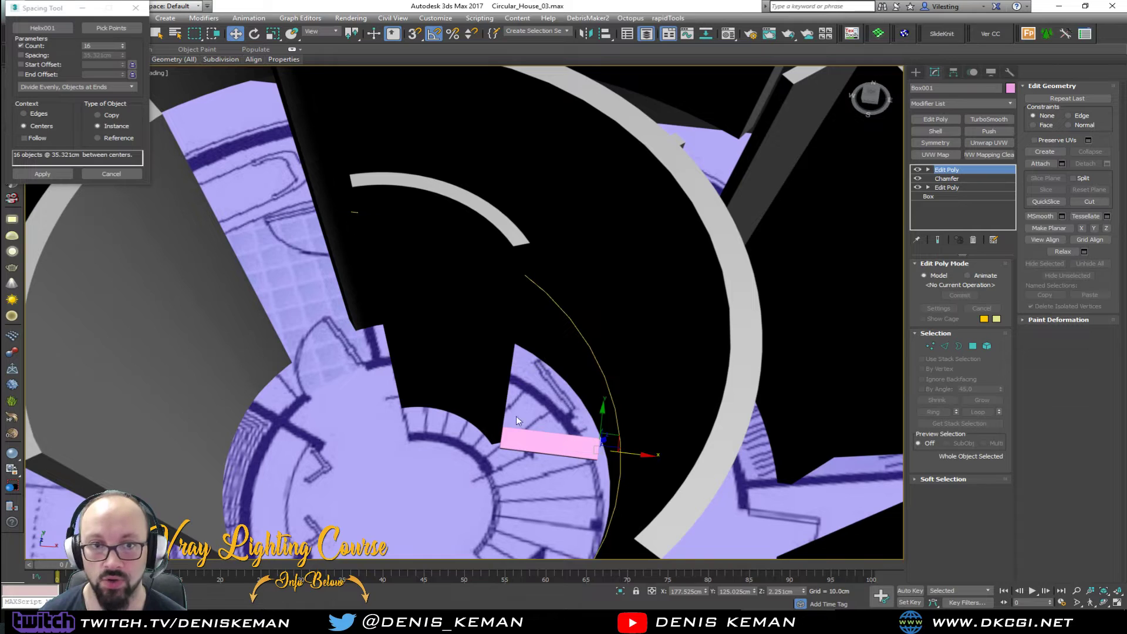
pyautogui.click(58, 30)
pyautogui.click(611, 389)
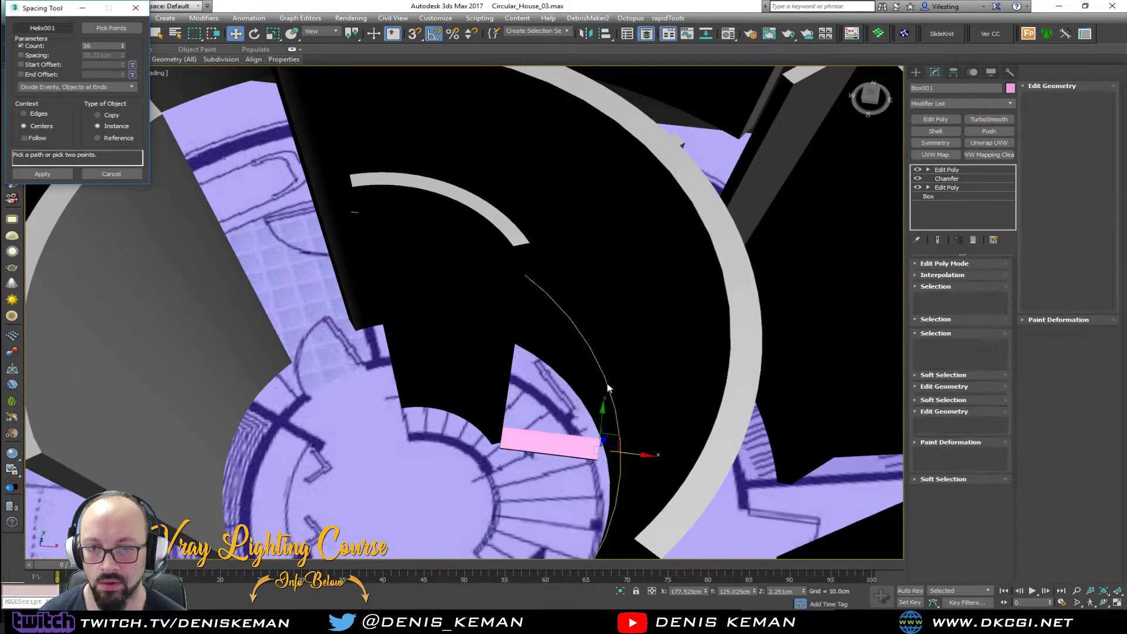
pyautogui.scroll(5, 611, 392)
pyautogui.click(611, 397)
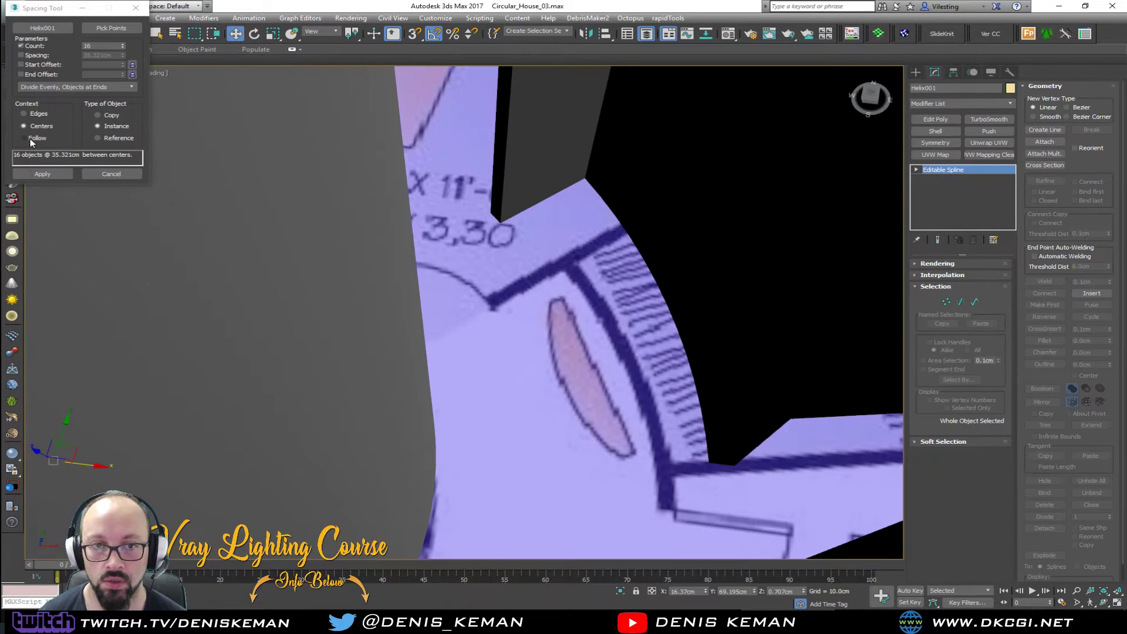
# - Switch the view to wireframe and isolate the helix spline together with the tread
pyautogui.scroll(-10, 541, 323)
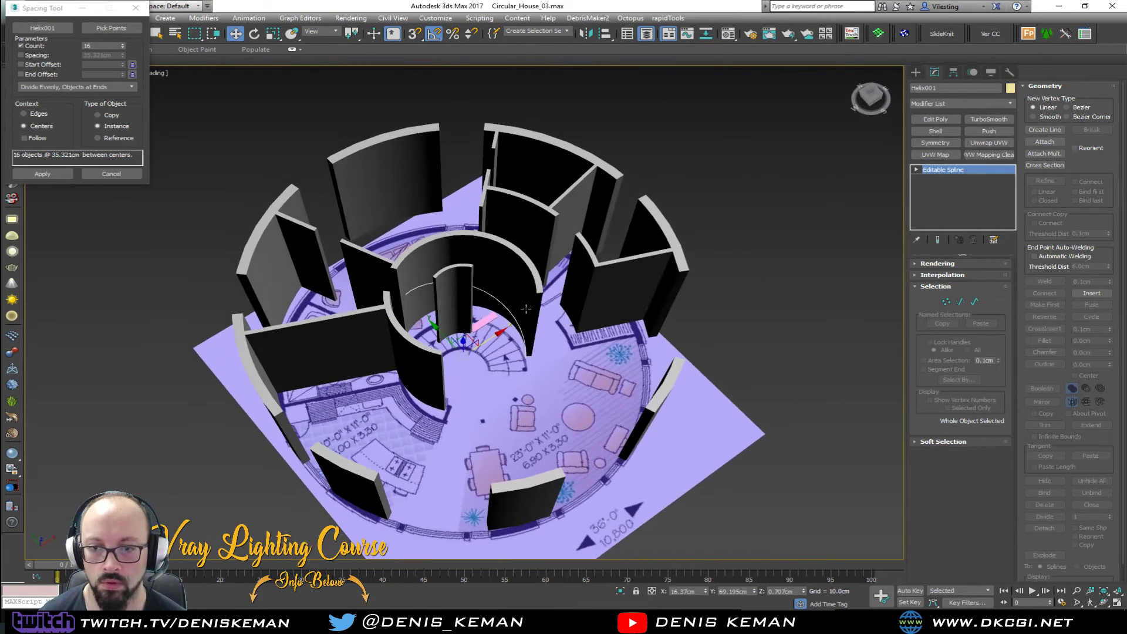
pyautogui.scroll(5, 514, 308)
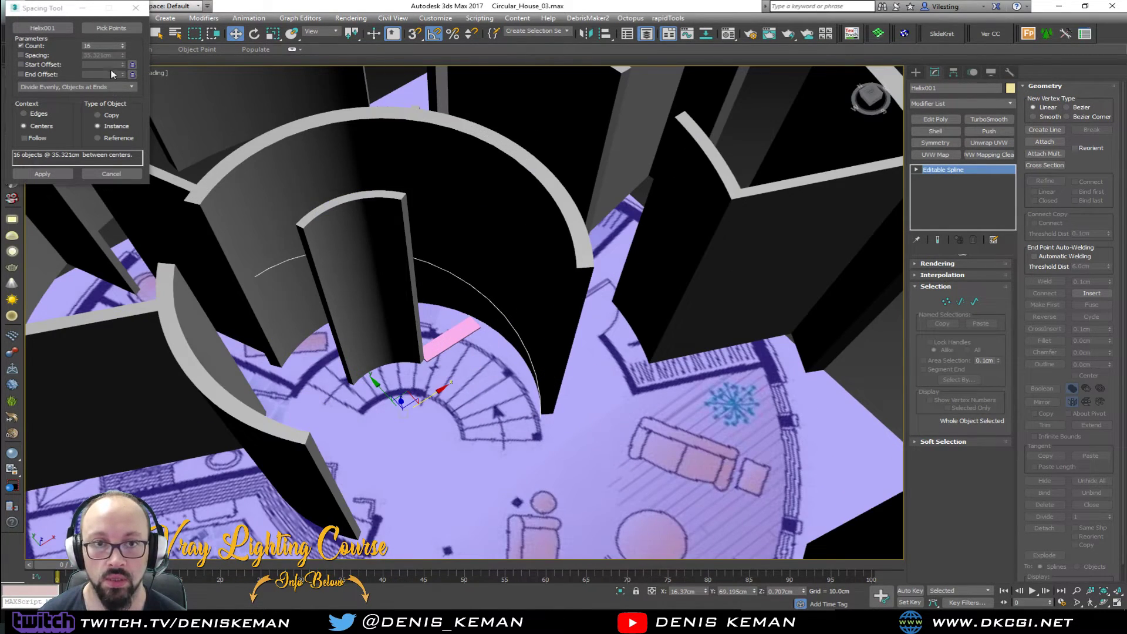
pyautogui.click(109, 46)
pyautogui.scroll(-8, 426, 222)
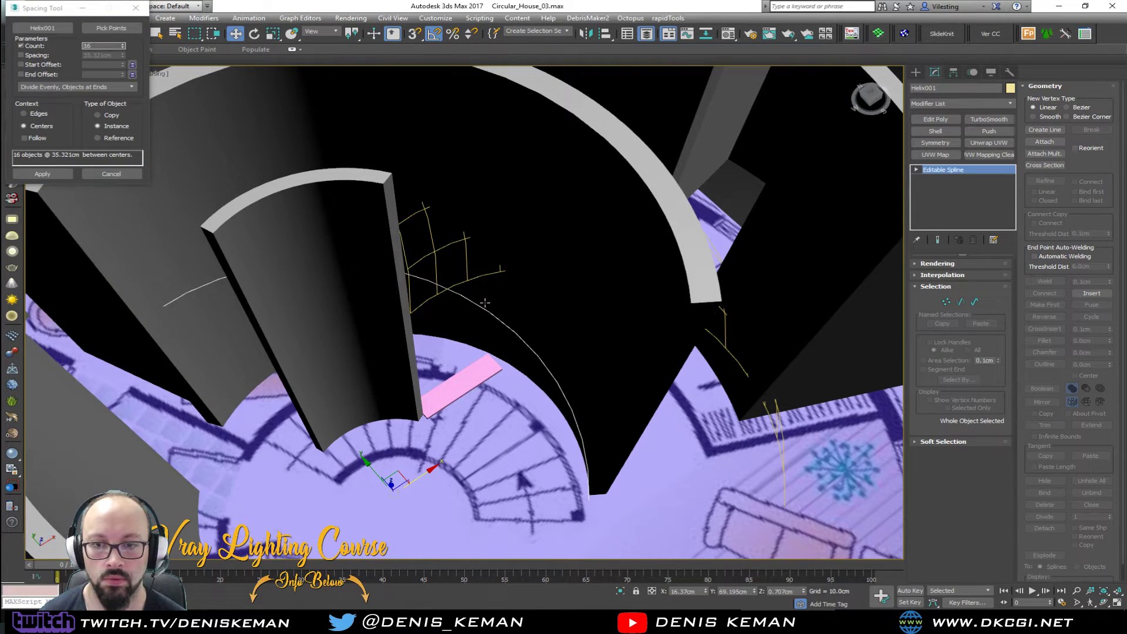
pyautogui.keyDown('alt'); pyautogui.moveTo(429, 301); pyautogui.dragTo(444, 311, button='middle'); pyautogui.keyUp('alt')
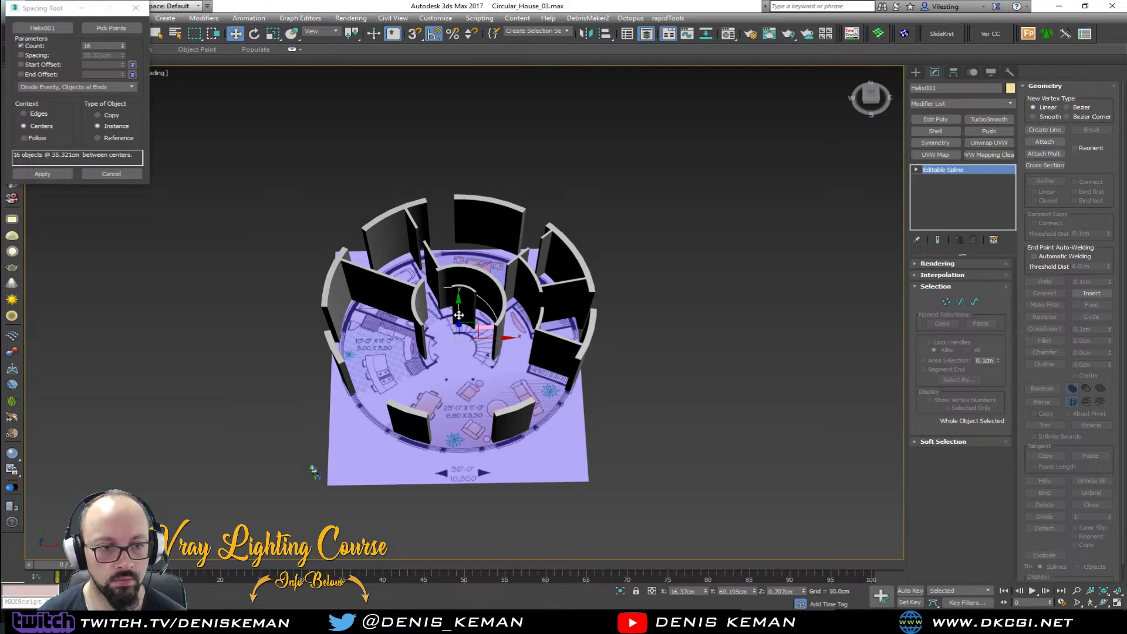
pyautogui.scroll(5, 465, 317)
pyautogui.scroll(3, 465, 317)
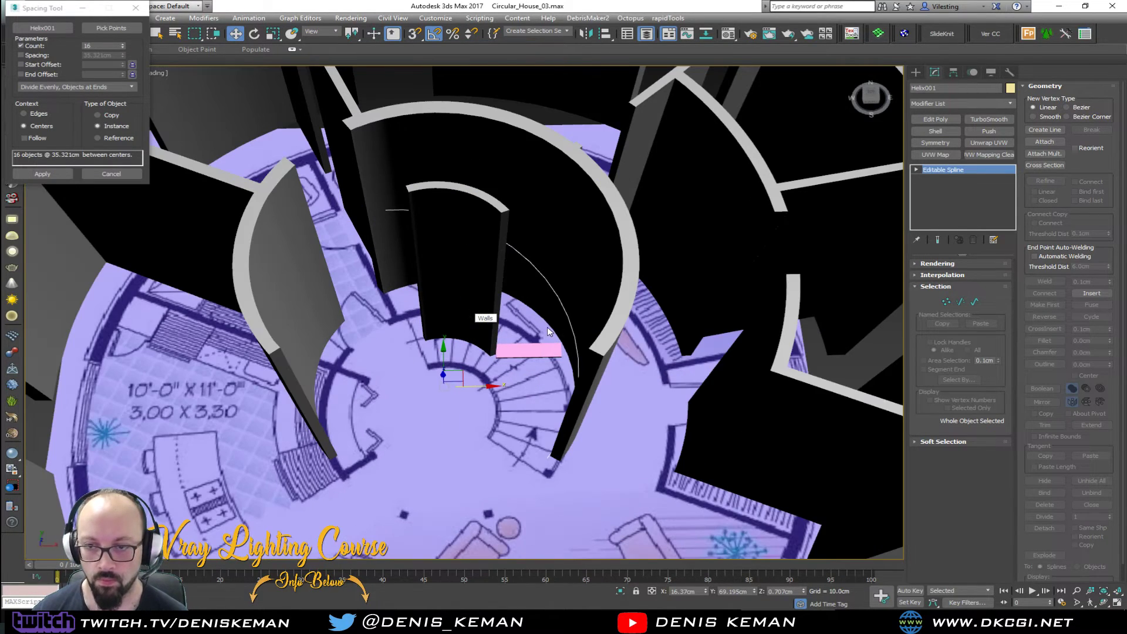
pyautogui.scroll(4, 573, 324)
pyautogui.press('F3')
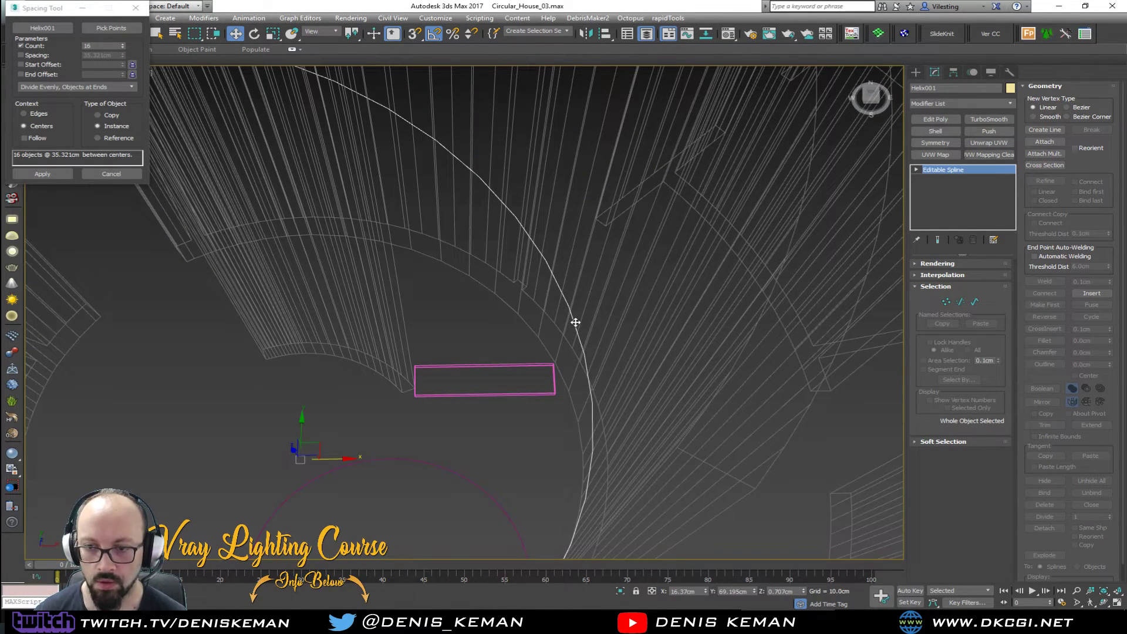
pyautogui.keyDown('ctrl'); pyautogui.click(526, 394); pyautogui.keyUp('ctrl')
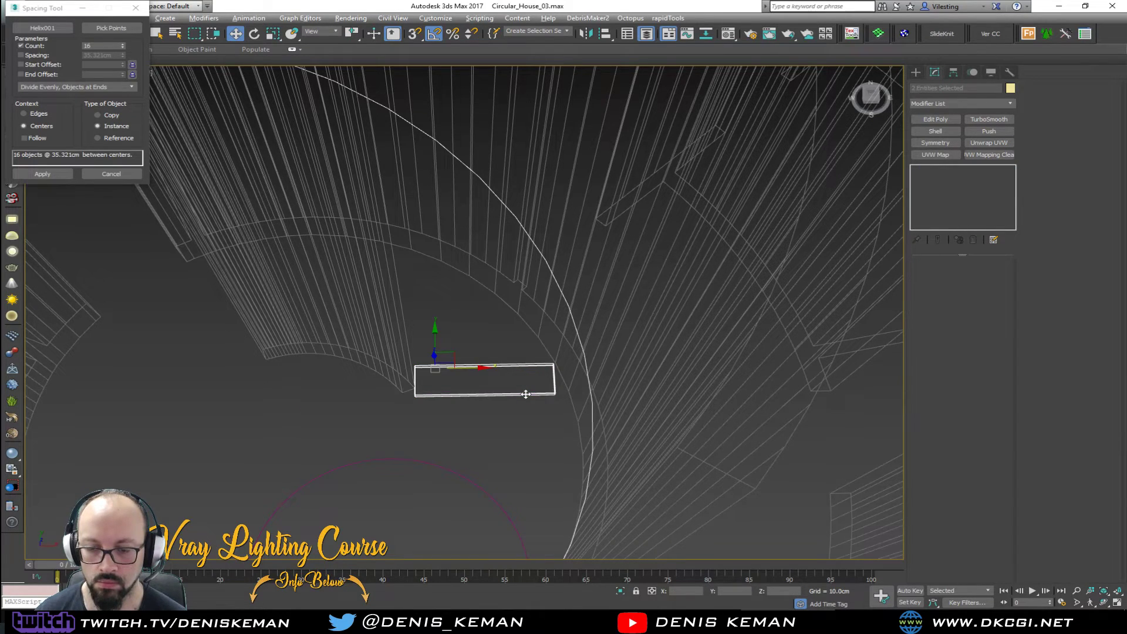
pyautogui.hotkey('alt', 'q')
# - Select only the tread and close the Spacing Tool without applying it
pyautogui.click(526, 394)
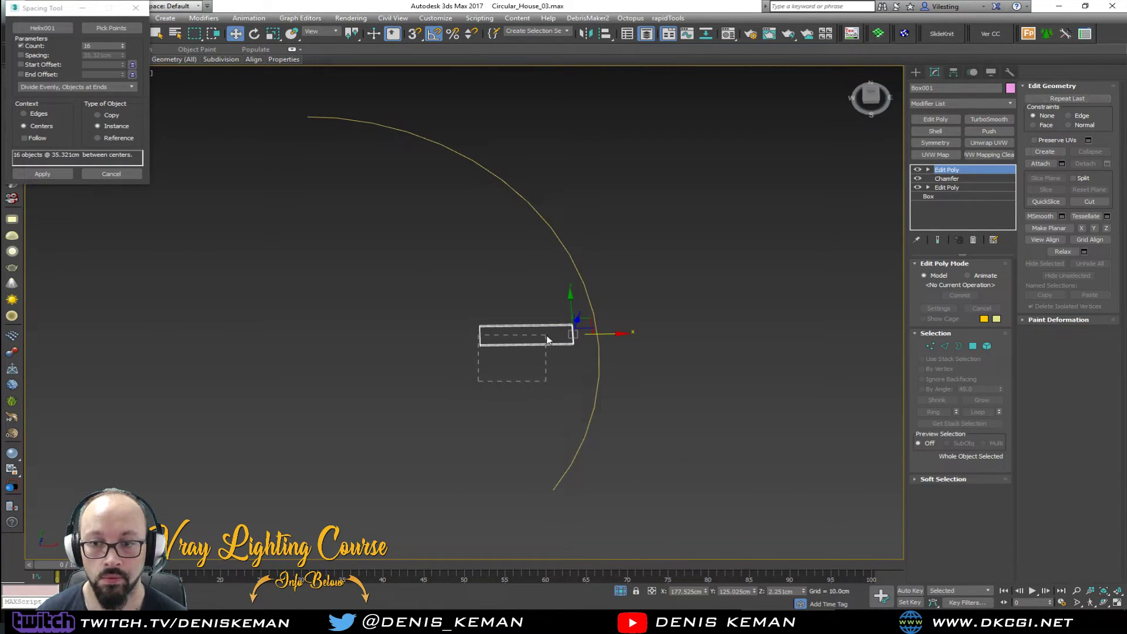
pyautogui.moveTo(546, 336); pyautogui.dragTo(546, 336)
pyautogui.click(136, 8)
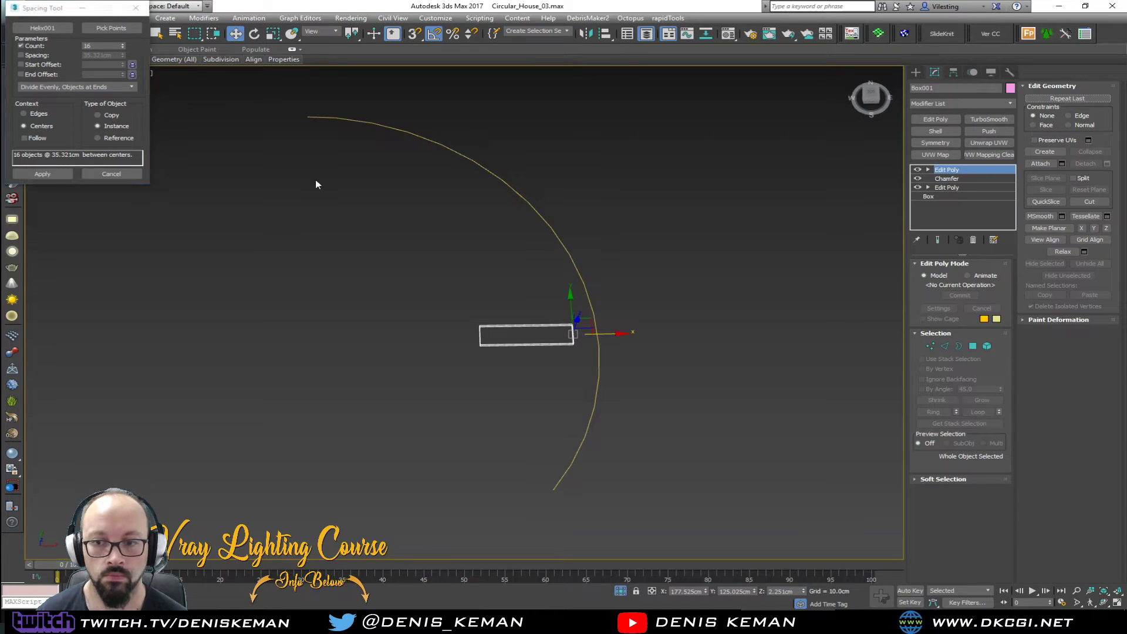
# - Select the tread and switch the view to shaded display with edged faces
pyautogui.click(396, 292)
pyautogui.moveTo(466, 297); pyautogui.dragTo(509, 347)
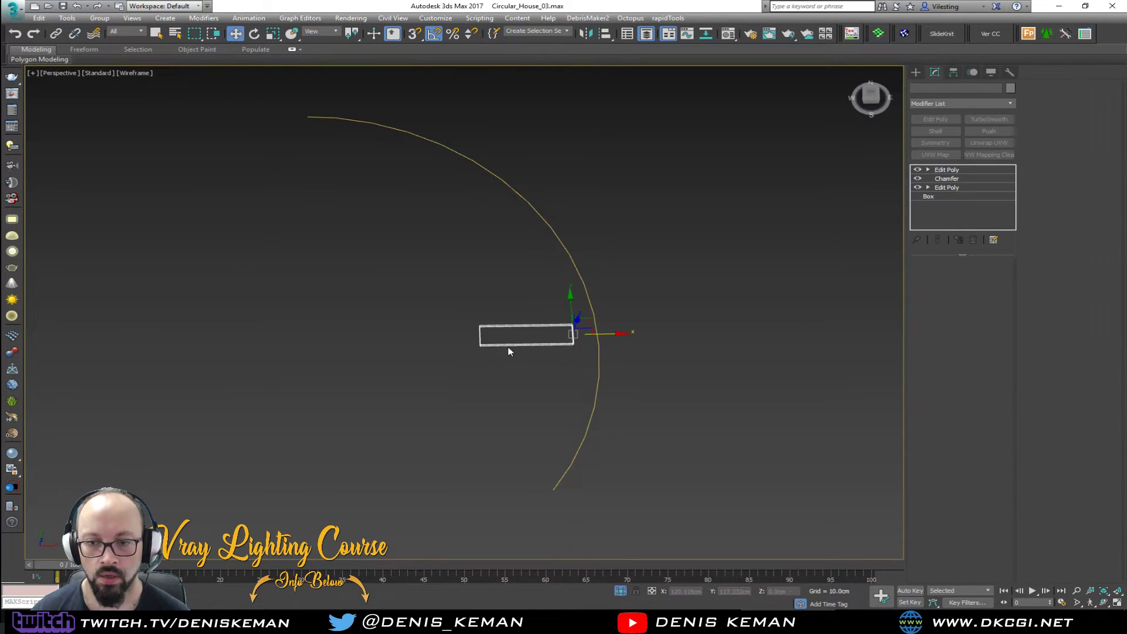
pyautogui.press('F3')
pyautogui.press('F4')
pyautogui.moveTo(506, 353)
pyautogui.keyDown('alt'); pyautogui.mouseDown(button='middle')
pyautogui.moveTo(536, 323)
pyautogui.moveTo(514, 323)
pyautogui.mouseUp(button='middle'); pyautogui.keyUp('alt')
# - Pick the helix as the Spacing Tool path for the tread, then turn on Follow to preview 16 instances
pyautogui.click(96, 18)
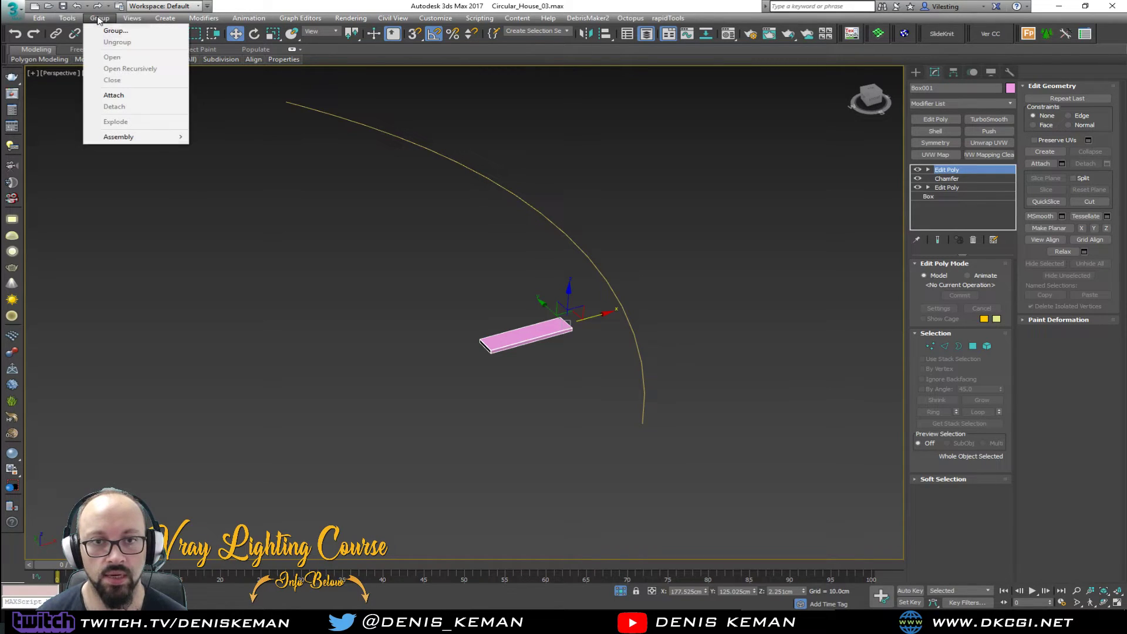
pyautogui.moveTo(78, 19)
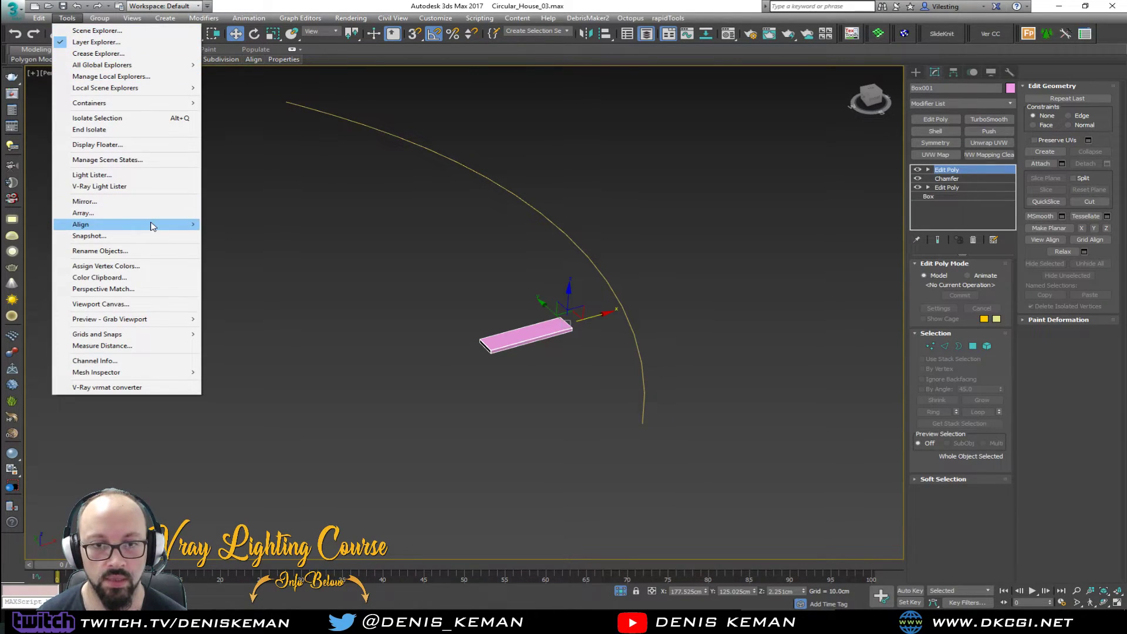
pyautogui.moveTo(151, 227)
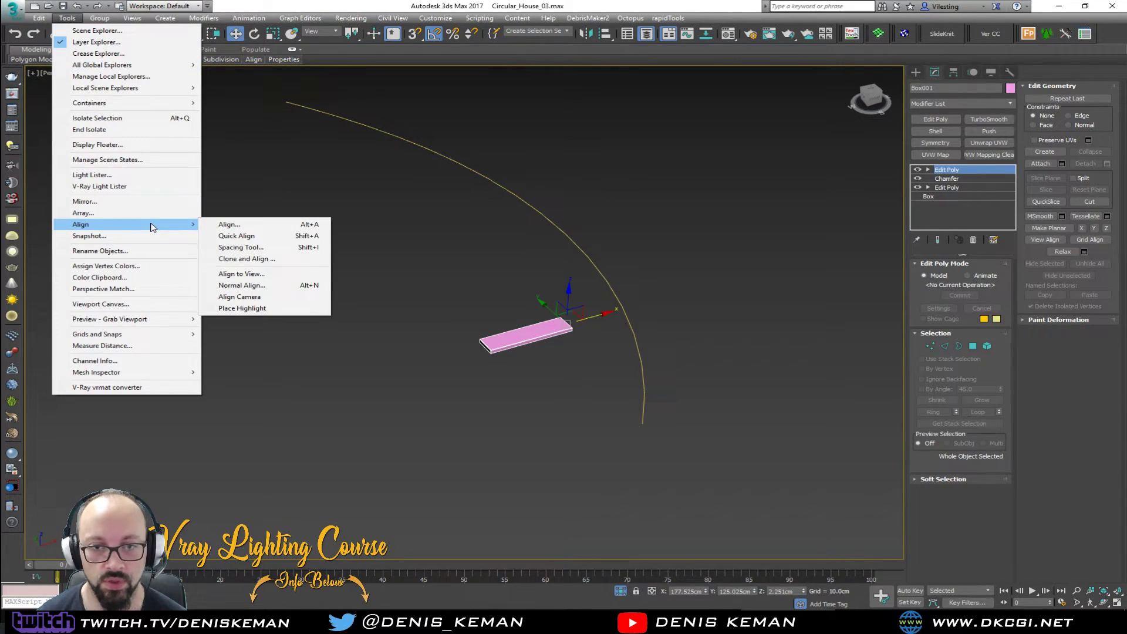
pyautogui.click(261, 247)
pyautogui.click(42, 27)
pyautogui.click(614, 291)
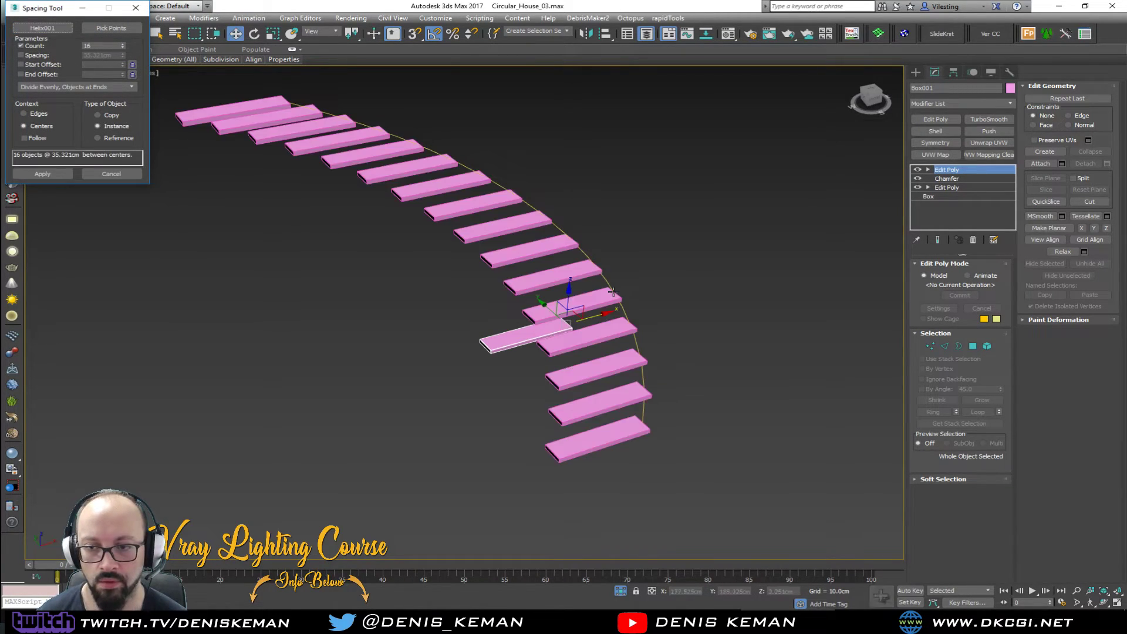
pyautogui.keyDown('alt'); pyautogui.moveTo(616, 259); pyautogui.dragTo(607, 304, button='middle'); pyautogui.keyUp('alt')
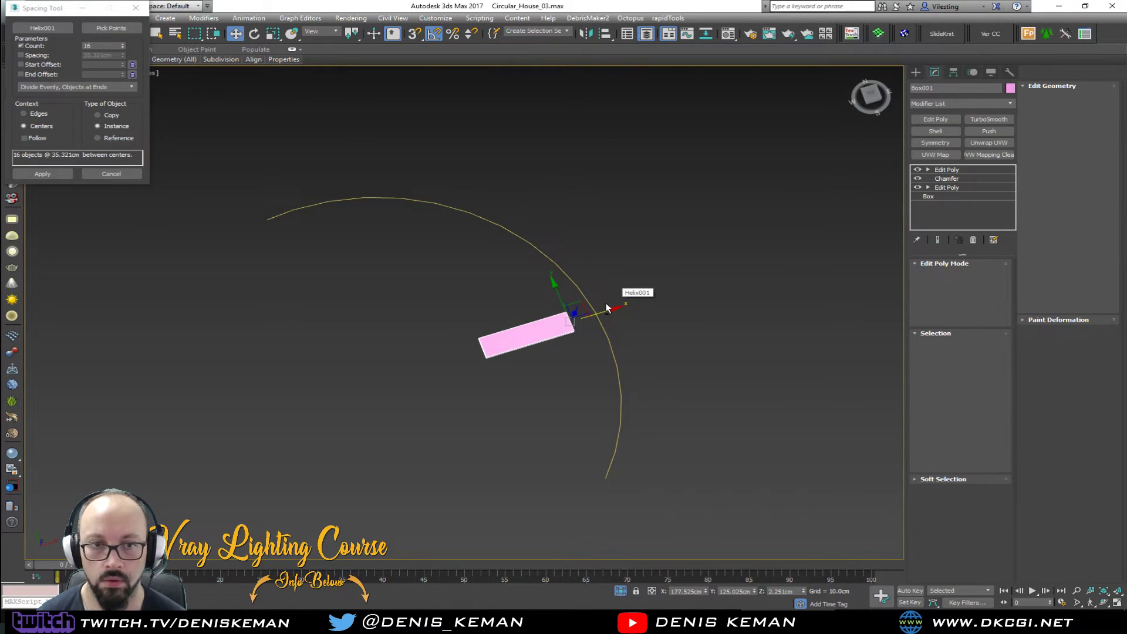
pyautogui.doubleClick(100, 46)
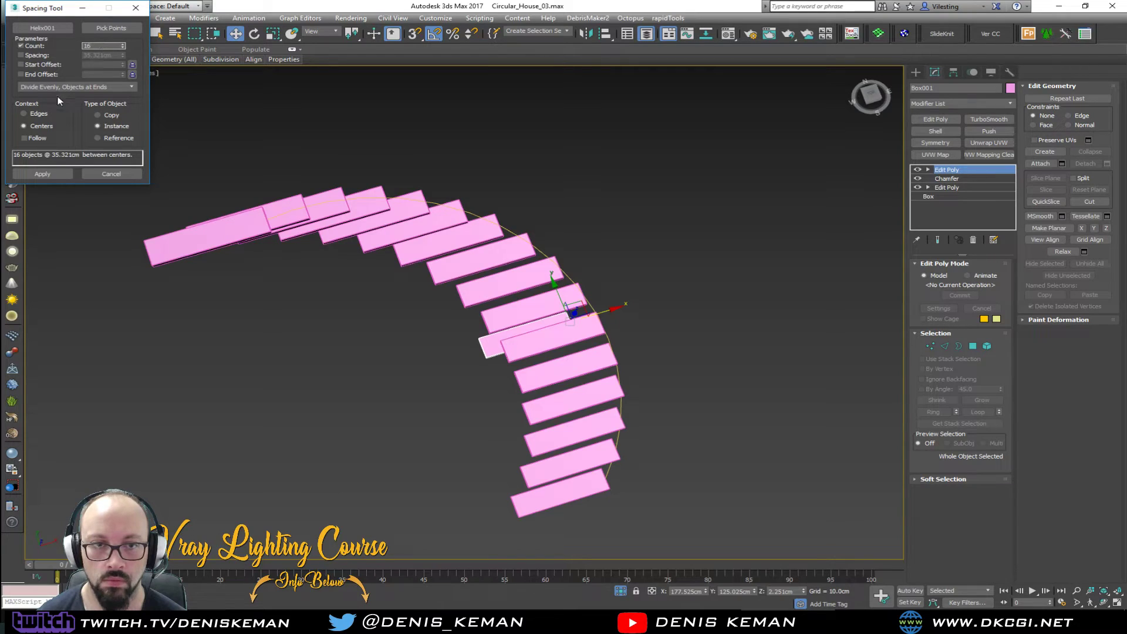
pyautogui.click(42, 138)
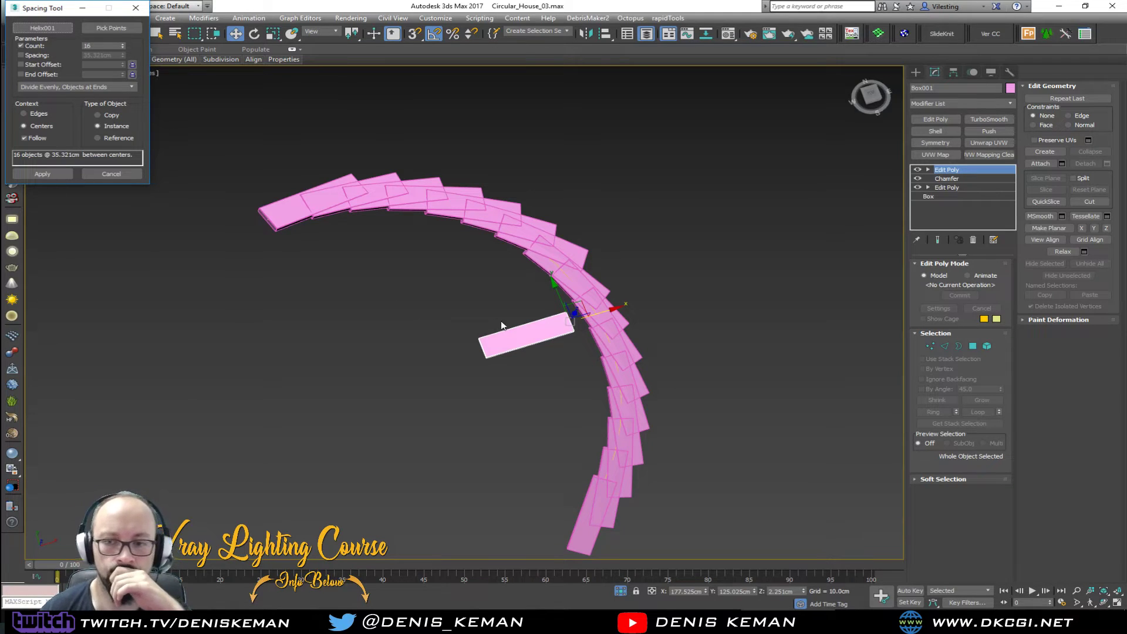
# - Rotate the tread -90 degrees about Z and refresh the Spacing Tool preview along the helix
pyautogui.press('e')
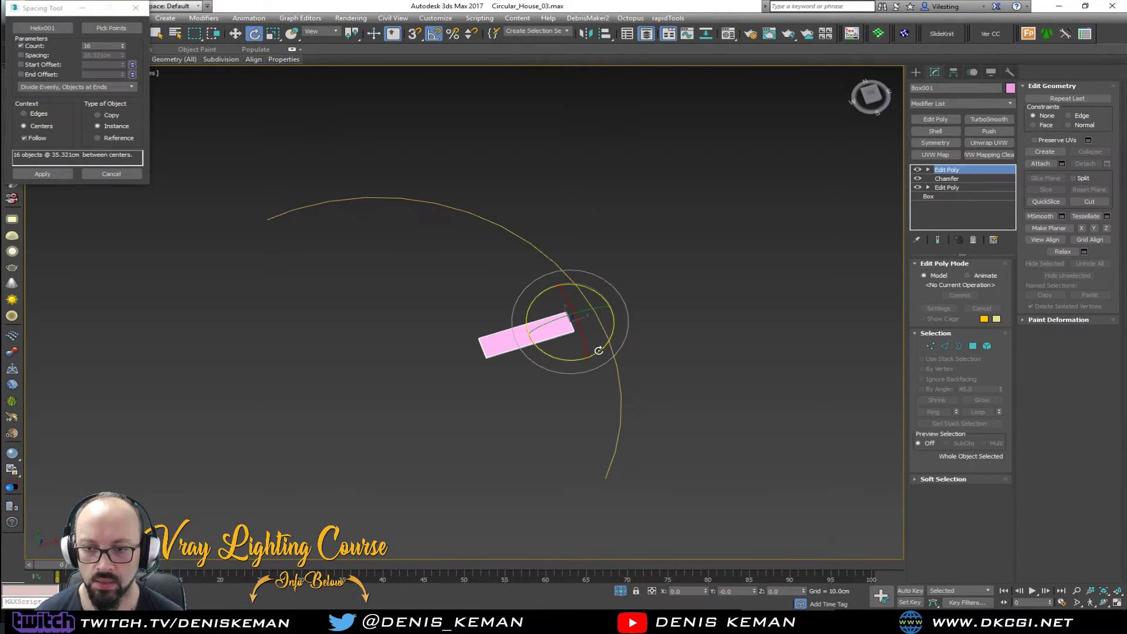
pyautogui.moveTo(598, 357); pyautogui.dragTo(588, 408)
pyautogui.click(97, 45)
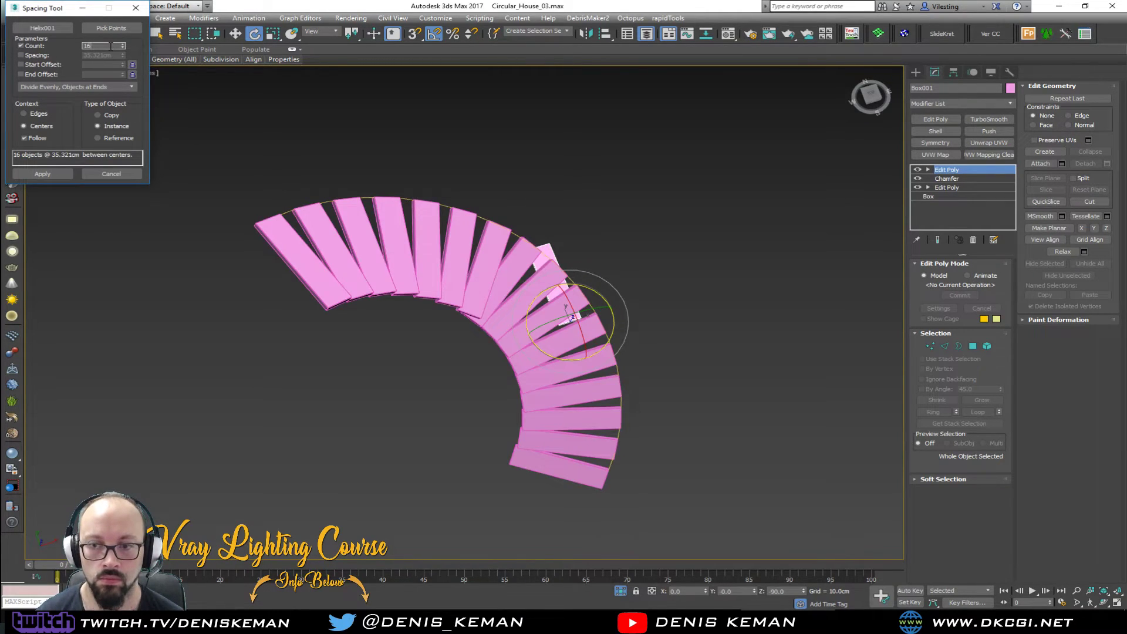
pyautogui.keyDown('alt'); pyautogui.moveTo(506, 316); pyautogui.dragTo(499, 234, button='middle'); pyautogui.keyUp('alt')
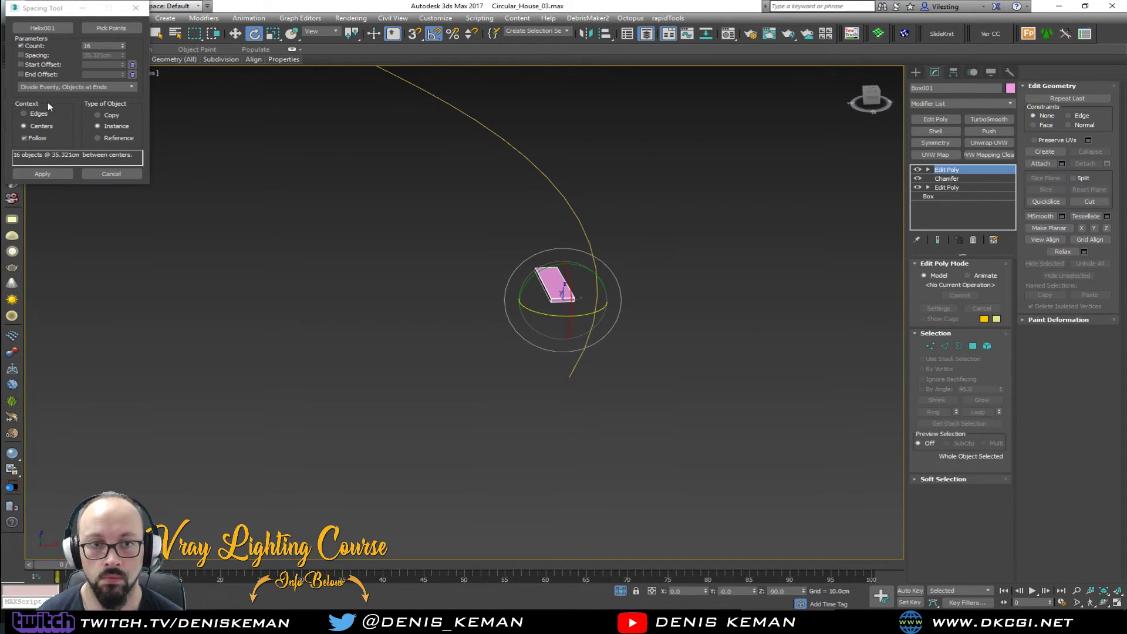
pyautogui.click(101, 46)
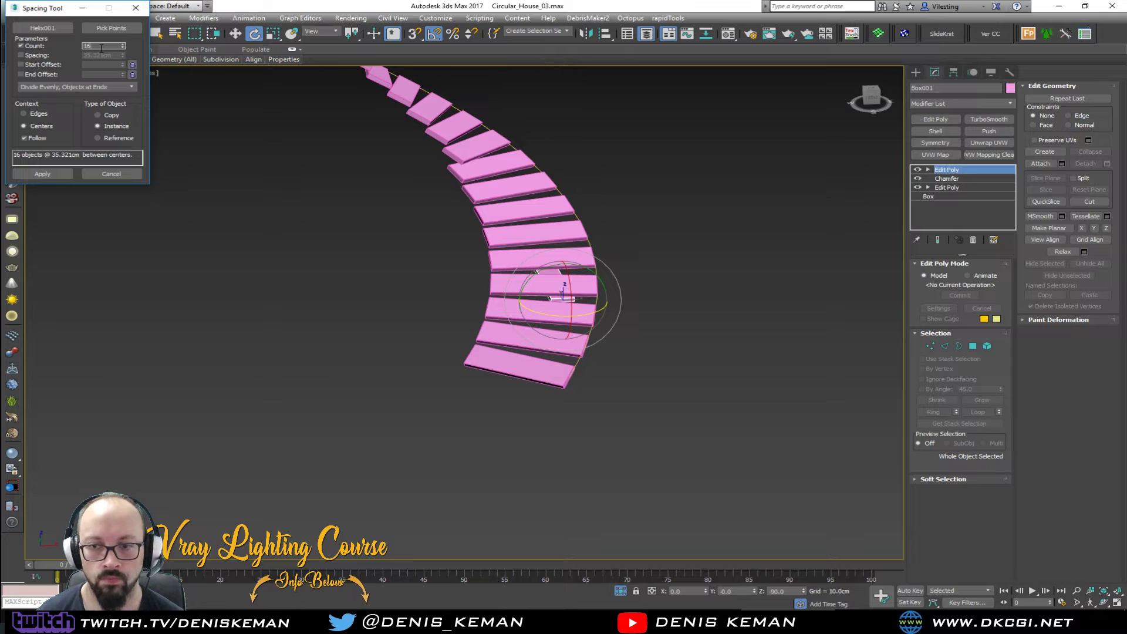
pyautogui.keyDown('alt'); pyautogui.moveTo(436, 339); pyautogui.dragTo(438, 312, button='middle'); pyautogui.keyUp('alt')
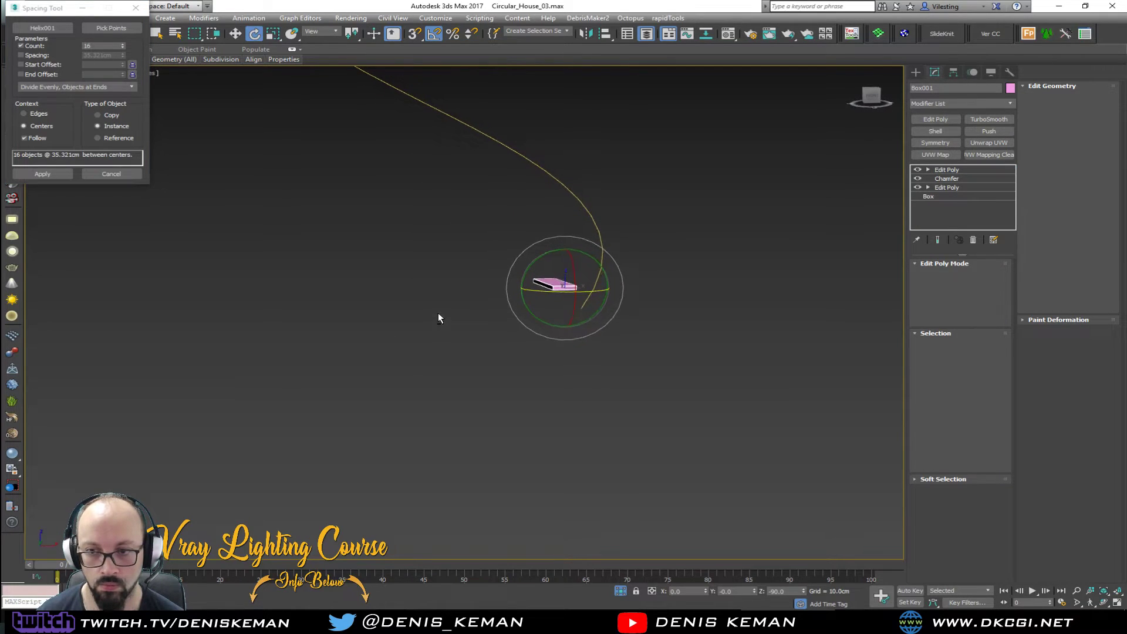
pyautogui.click(107, 45)
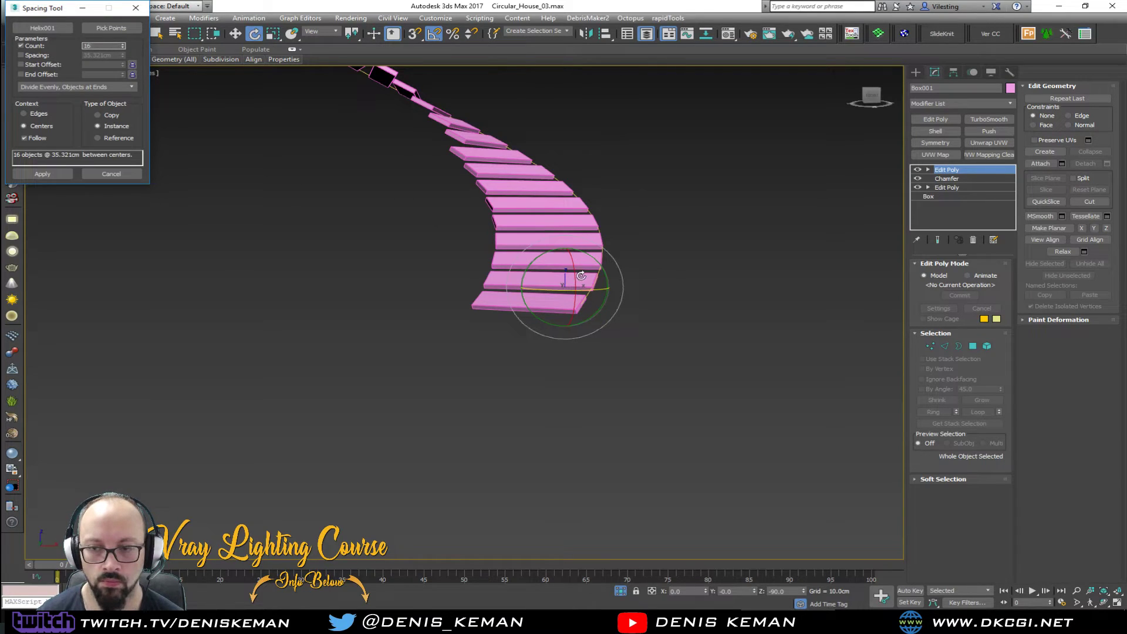
# - Tilt the tread -10 degrees about its local X axis, preview it along the helix and close the Spacing Tool without applying
pyautogui.moveTo(579, 279); pyautogui.dragTo(574, 295)
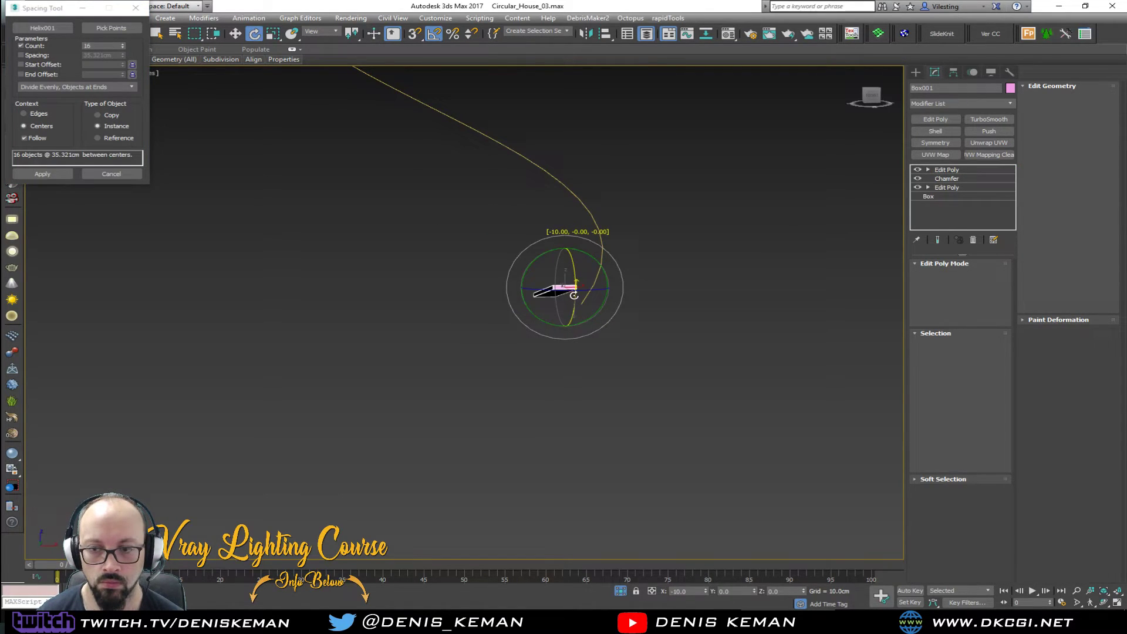
pyautogui.click(111, 46)
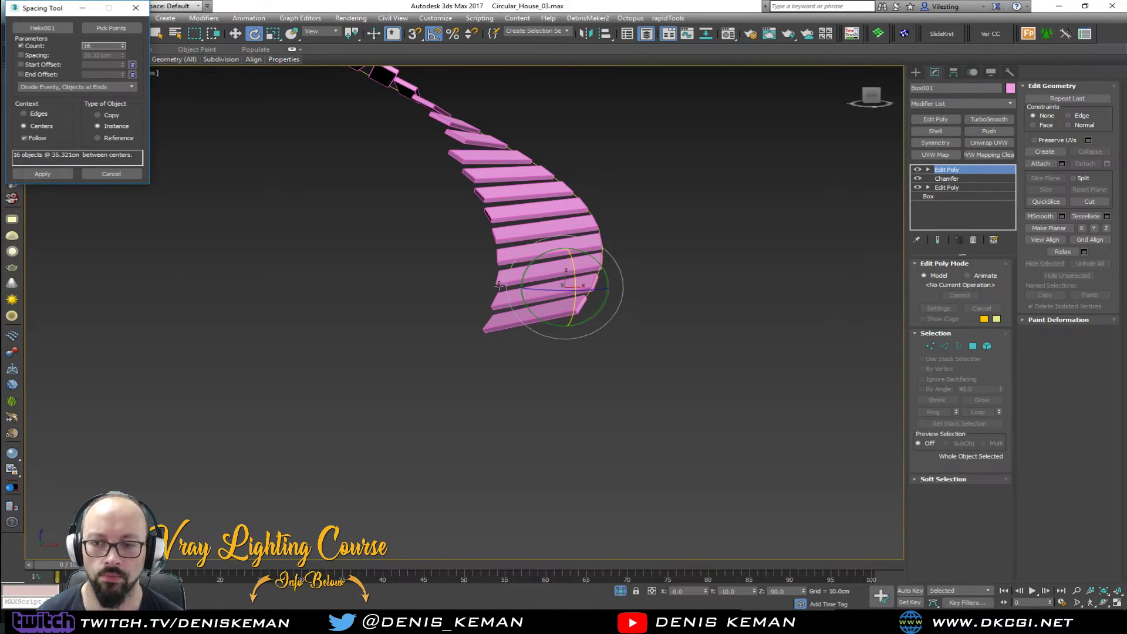
pyautogui.keyDown('alt'); pyautogui.moveTo(483, 292); pyautogui.dragTo(480, 348, button='middle'); pyautogui.keyUp('alt')
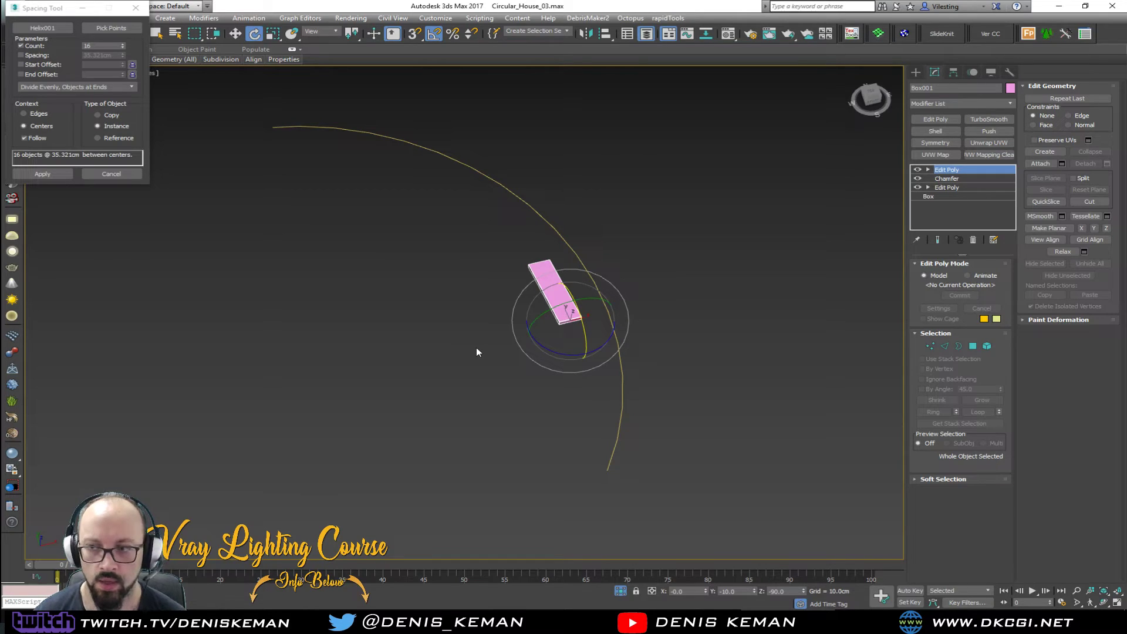
pyautogui.click(135, 8)
pyautogui.press('w')
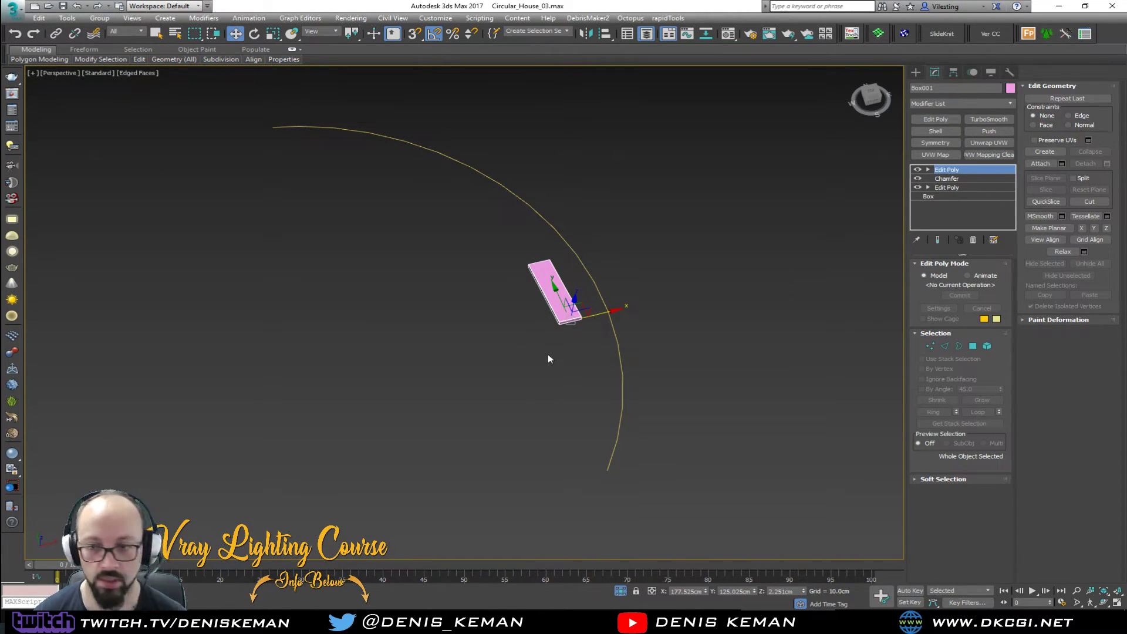
# - Select the helix spline and end the isolation to bring back the walls and floor plan
pyautogui.click(548, 354)
pyautogui.click(556, 312)
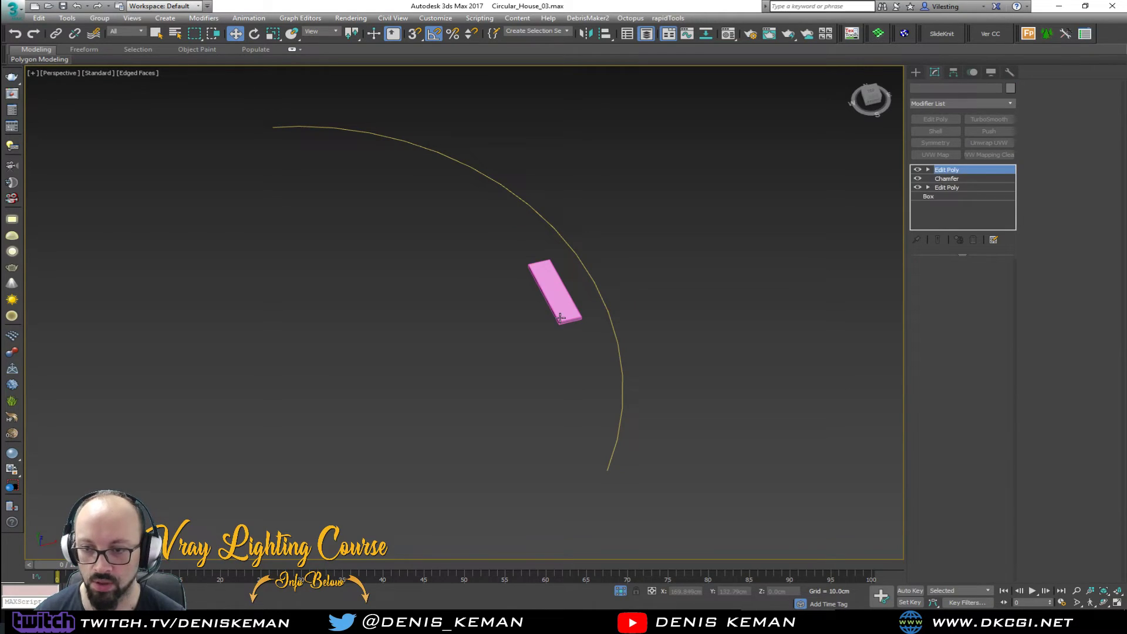
pyautogui.click(661, 375)
pyautogui.click(615, 371)
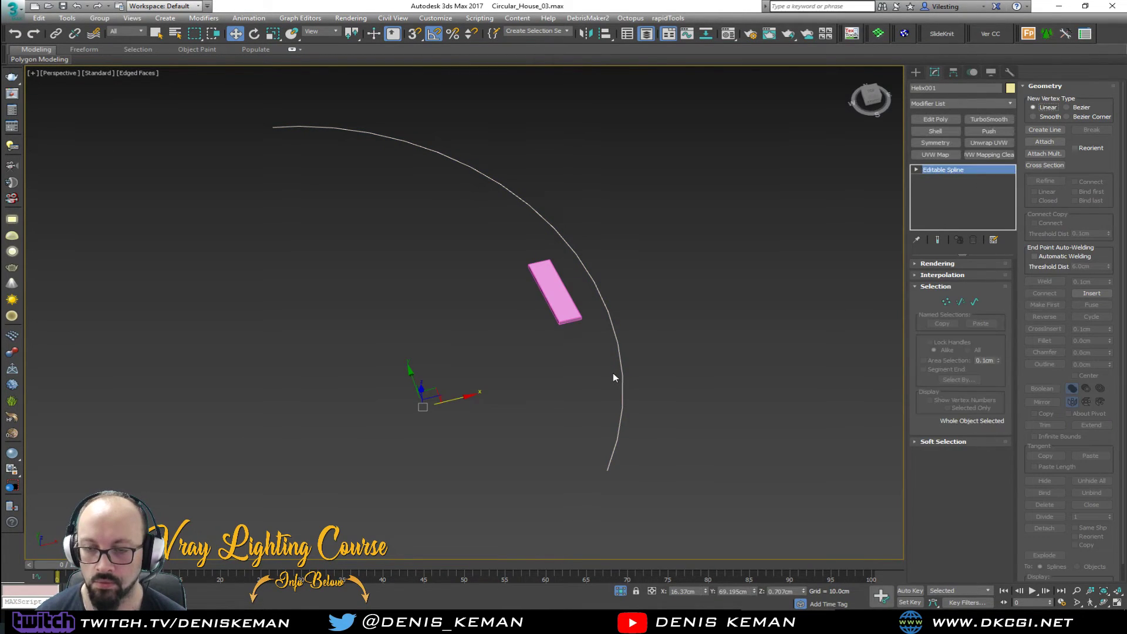
pyautogui.hotkey('alt', 'w')
pyautogui.hotkey('alt', 'w')
pyautogui.scroll(-3, 352, 223)
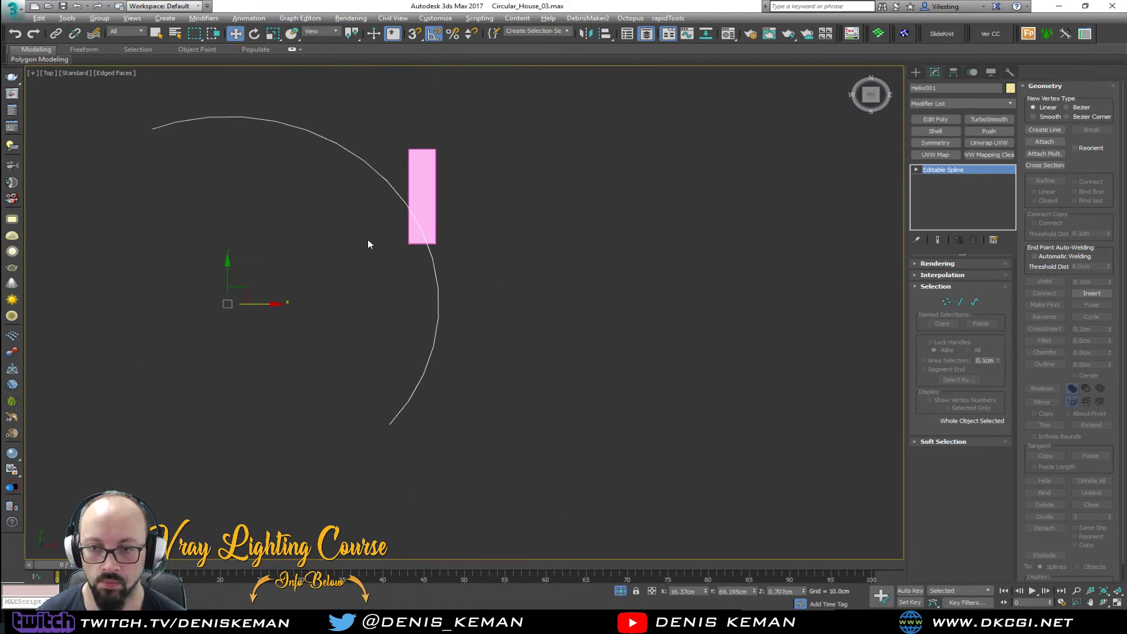
pyautogui.moveTo(392, 256); pyautogui.dragTo(485, 251, button='middle')
pyautogui.press('r')
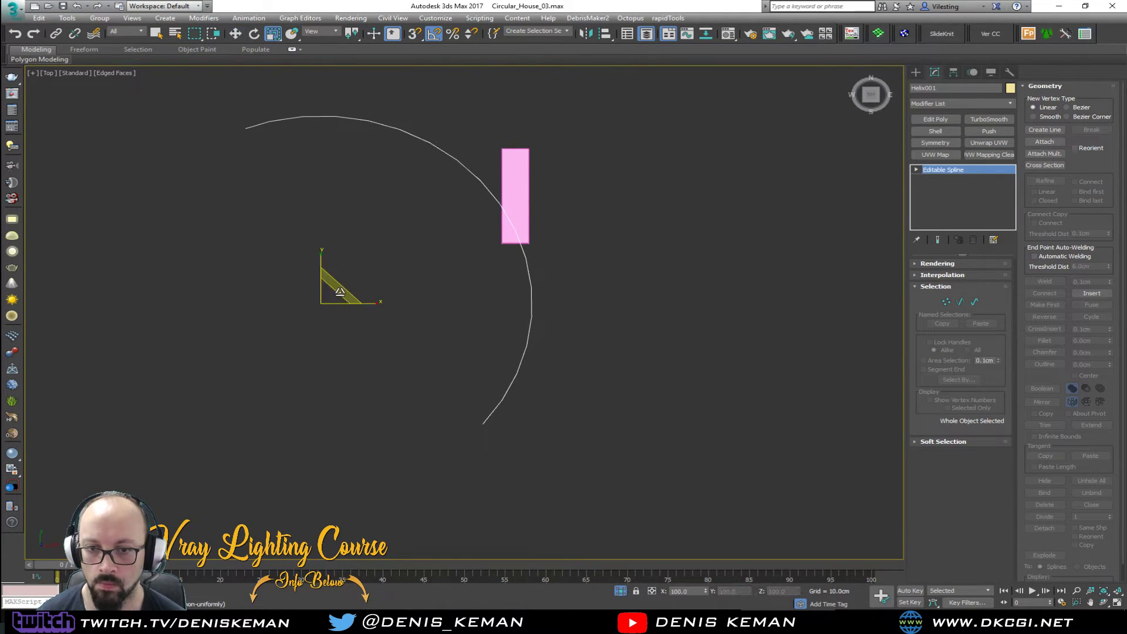
pyautogui.hotkey('alt', 'w')
pyautogui.rightClick(301, 217)
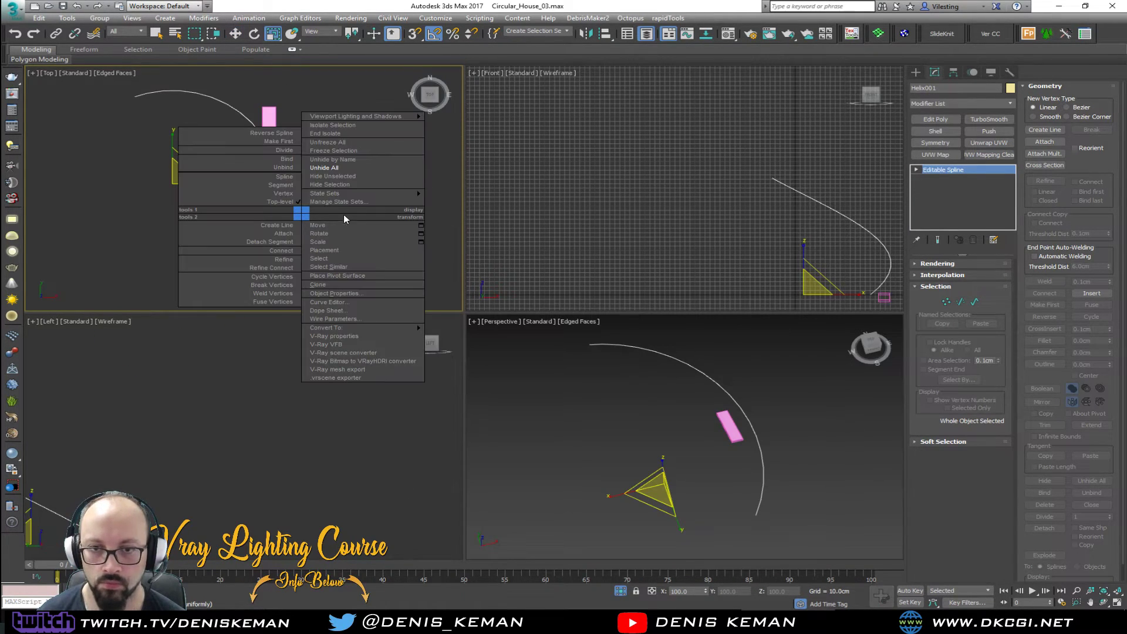
pyautogui.click(343, 169)
pyautogui.click(649, 343)
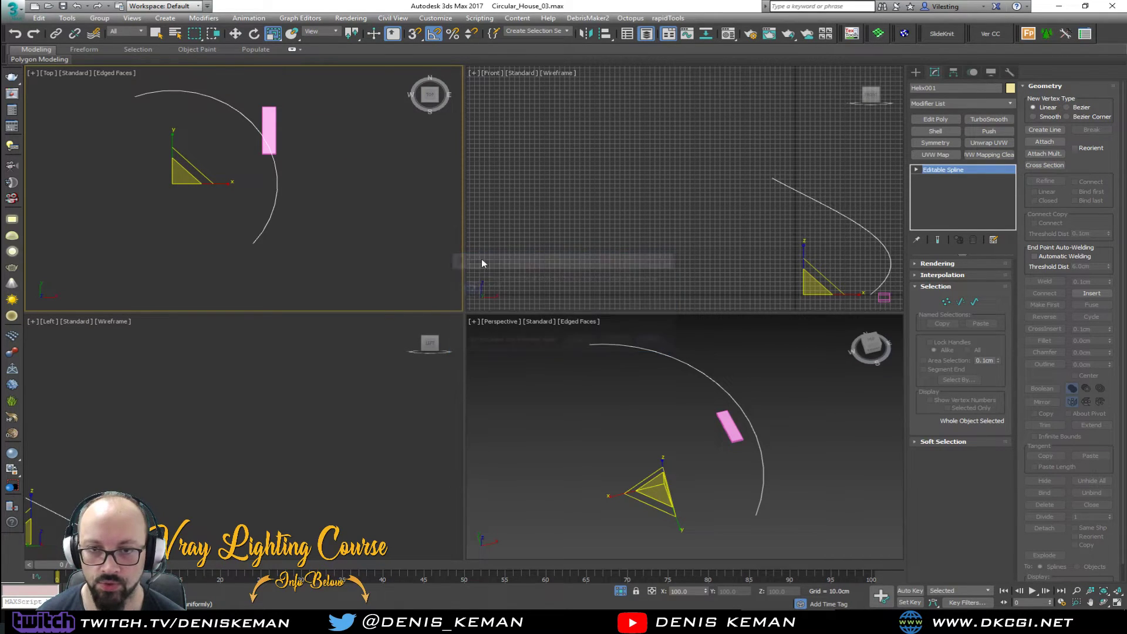
pyautogui.rightClick(262, 154)
pyautogui.click(312, 74)
# - Clone the helix as a copy scaled uniformly to about 50% towards the staircase's inner edge
pyautogui.scroll(-2, 316, 199)
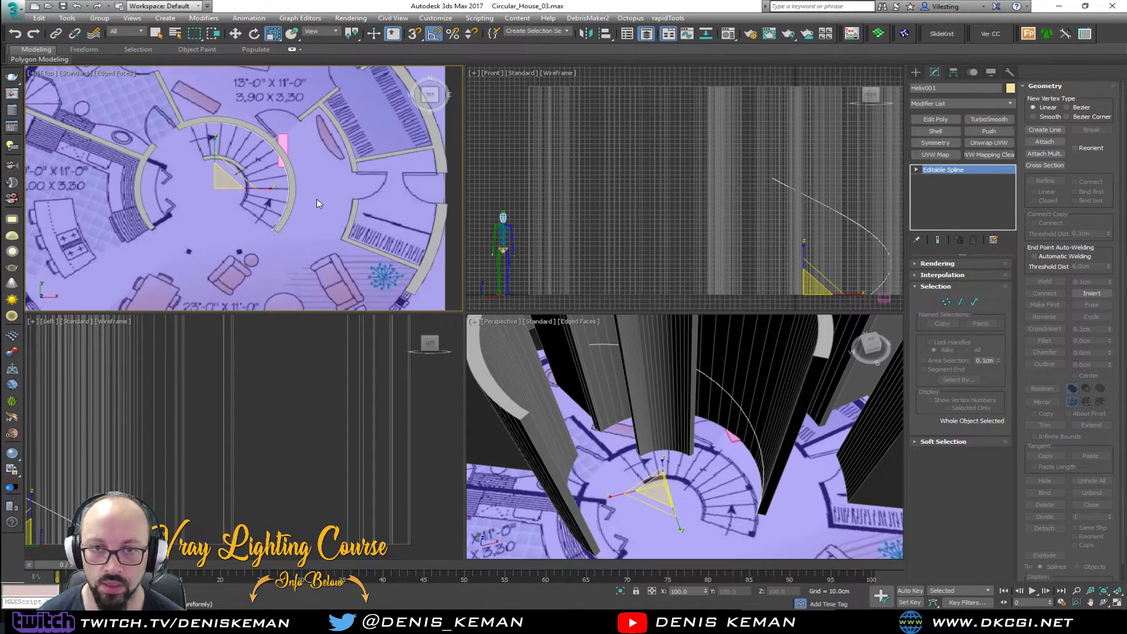
pyautogui.hotkey('alt', 'w')
pyautogui.scroll(2, 484, 282)
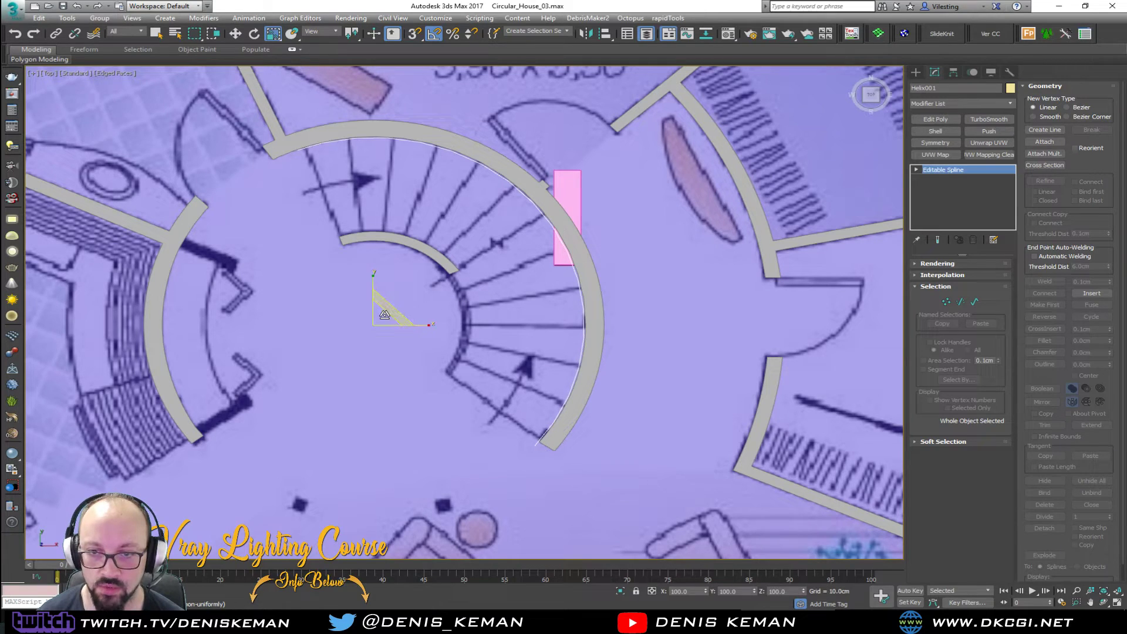
pyautogui.moveTo(381, 317)
pyautogui.mouseDown()
pyautogui.moveTo(380, 382)
pyautogui.moveTo(384, 369)
pyautogui.mouseUp()
pyautogui.click(533, 353)
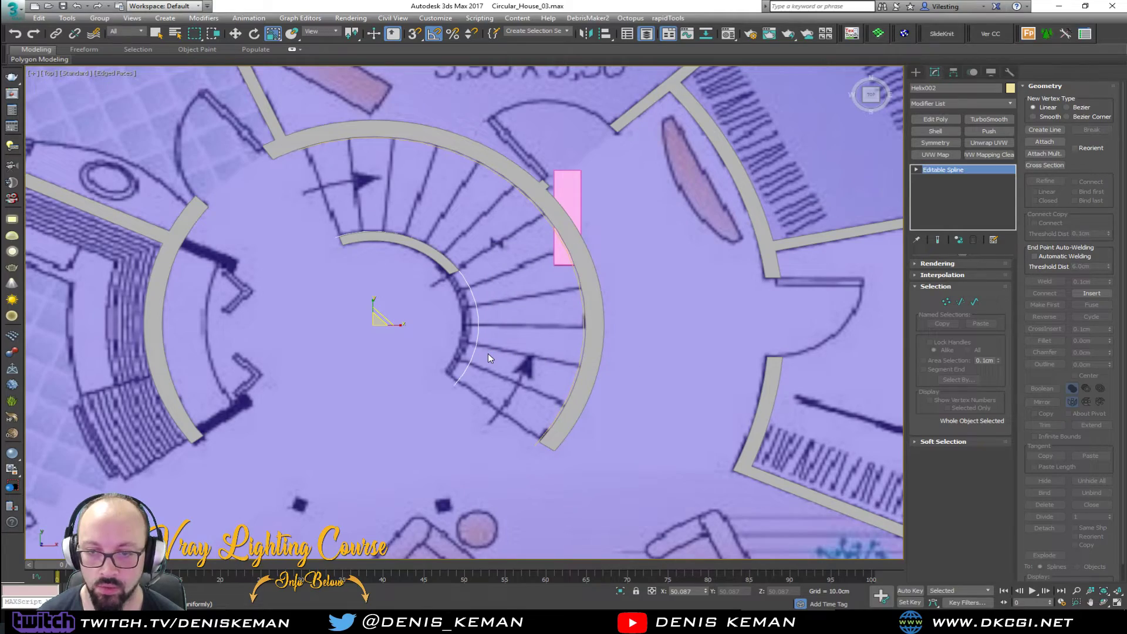
# - Select both the original helix and its scaled copy in the Perspective view and isolate them
pyautogui.hotkey('alt', 'w')
pyautogui.middleClick(603, 396)
pyautogui.hotkey('alt', 'w')
pyautogui.keyDown('alt'); pyautogui.moveTo(602, 397); pyautogui.dragTo(605, 370, button='middle'); pyautogui.keyUp('alt')
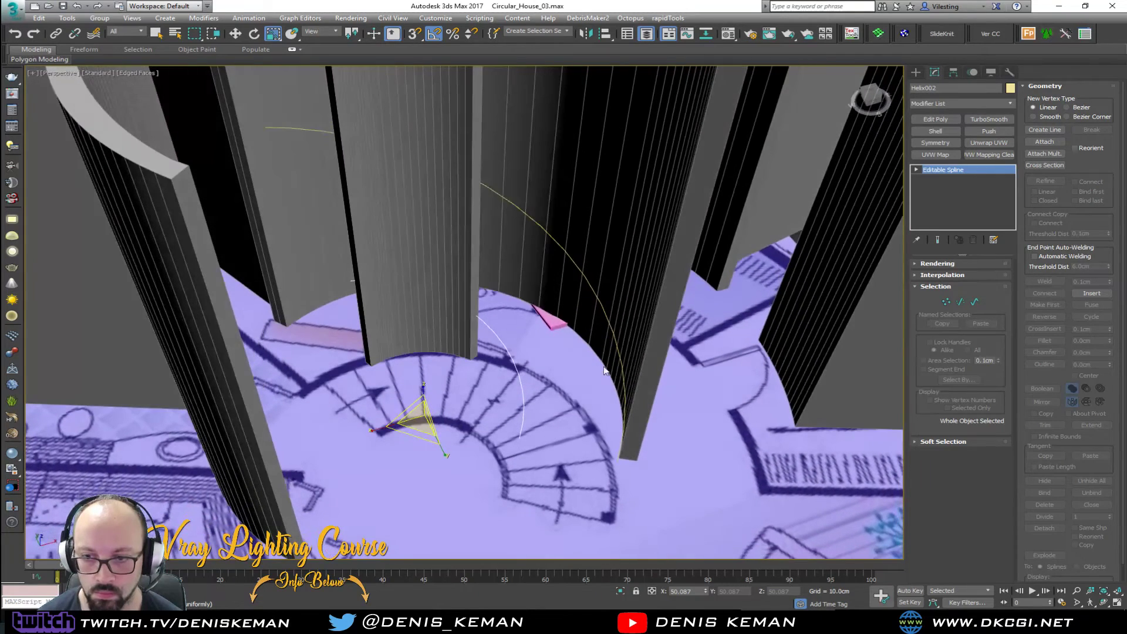
pyautogui.keyDown('ctrl'); pyautogui.click(613, 323); pyautogui.keyUp('ctrl')
pyautogui.hotkey('alt', 'q')
# - Select the smaller helix copy, inspect its vertices and delete the copy
pyautogui.click(520, 340)
pyautogui.keyDown('alt'); pyautogui.moveTo(520, 340); pyautogui.dragTo(474, 315, button='middle'); pyautogui.keyUp('alt')
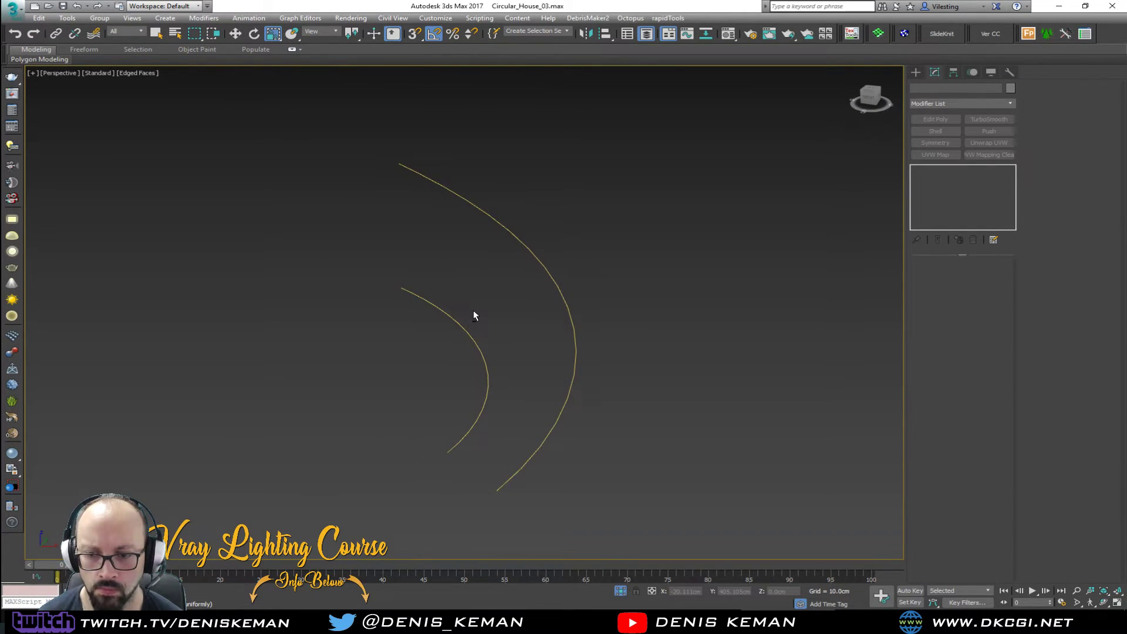
pyautogui.moveTo(497, 340); pyautogui.dragTo(426, 370)
pyautogui.keyDown('alt'); pyautogui.moveTo(426, 369); pyautogui.dragTo(388, 360, button='middle'); pyautogui.keyUp('alt')
pyautogui.press('1')
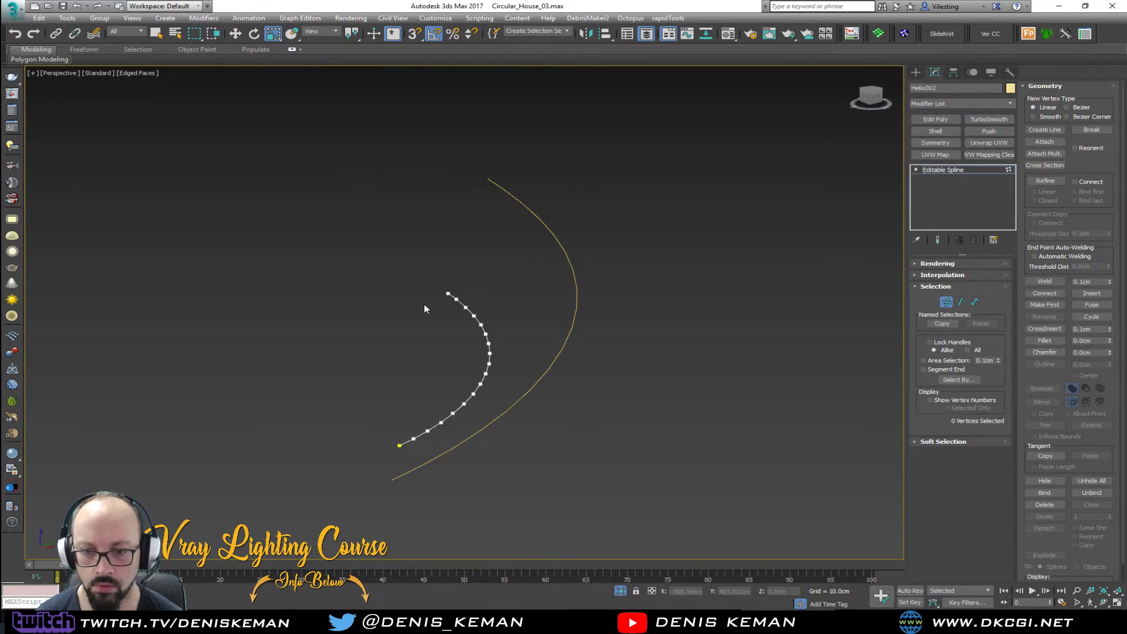
pyautogui.keyDown('alt'); pyautogui.moveTo(443, 280); pyautogui.dragTo(662, 300, button='middle'); pyautogui.keyUp('alt')
pyautogui.press('1')
pyautogui.press('Delete')
# - Select the remaining outer helix and end the isolation in the Top view, with the Move tool active
pyautogui.moveTo(405, 276); pyautogui.dragTo(384, 326)
pyautogui.keyDown('alt'); pyautogui.moveTo(384, 325); pyautogui.dragTo(301, 358, button='middle'); pyautogui.keyUp('alt')
pyautogui.hotkey('alt', 'w')
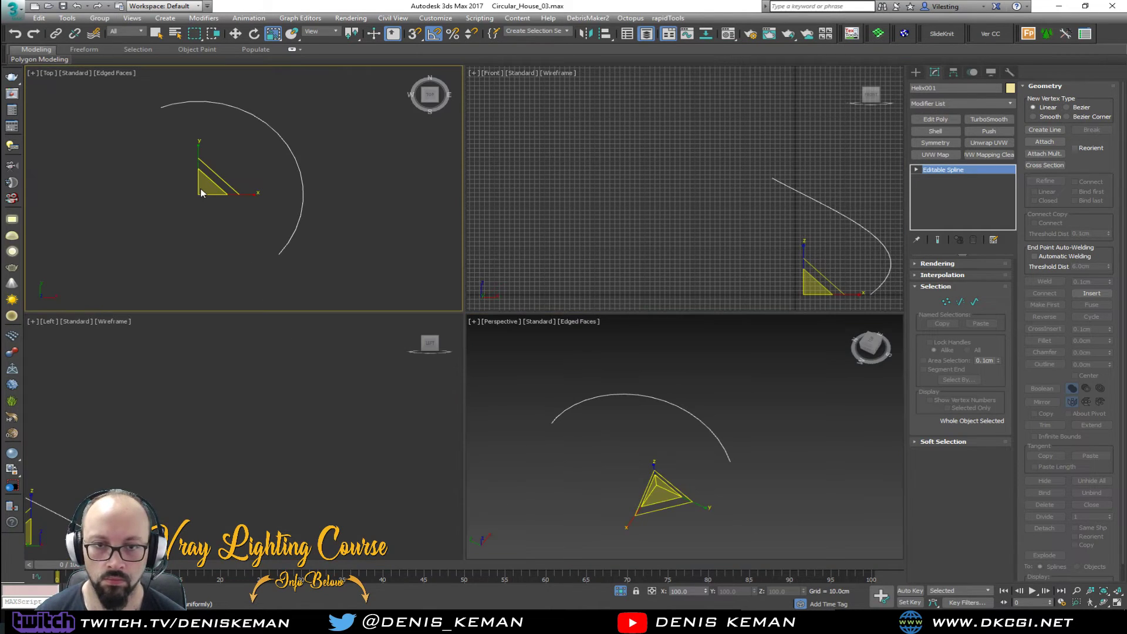
pyautogui.hotkey('alt', 'w')
pyautogui.press('w')
pyautogui.rightClick(427, 311)
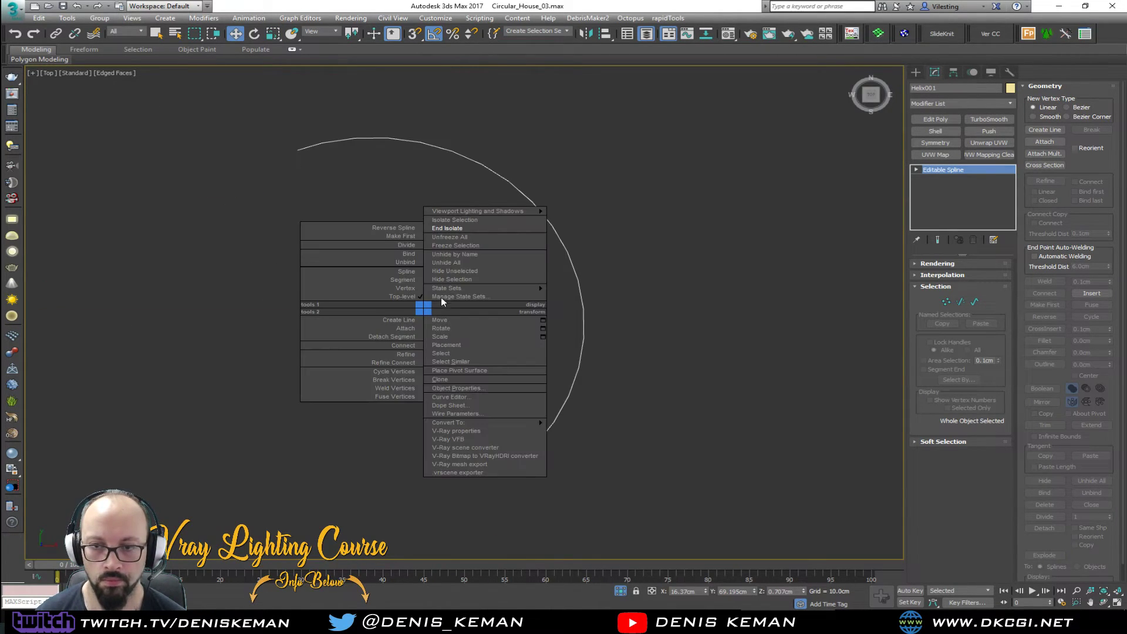
pyautogui.click(451, 230)
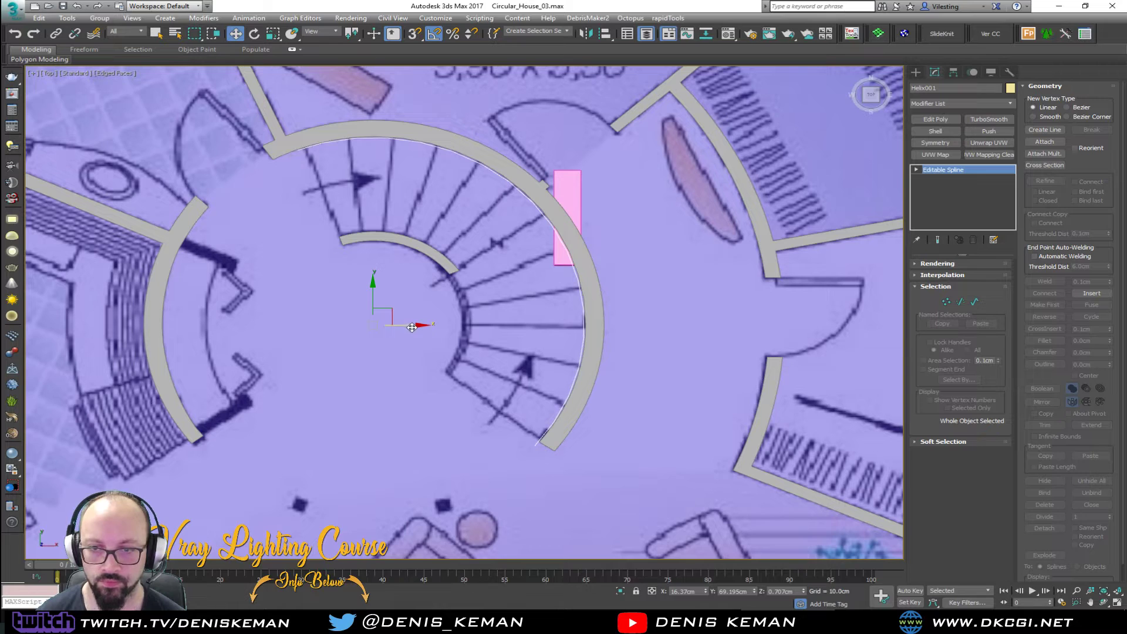
# - Try to place a copy of the outer helix over the lower part of the spiral staircase in the Top view
pyautogui.moveTo(412, 327); pyautogui.dragTo(298, 326)
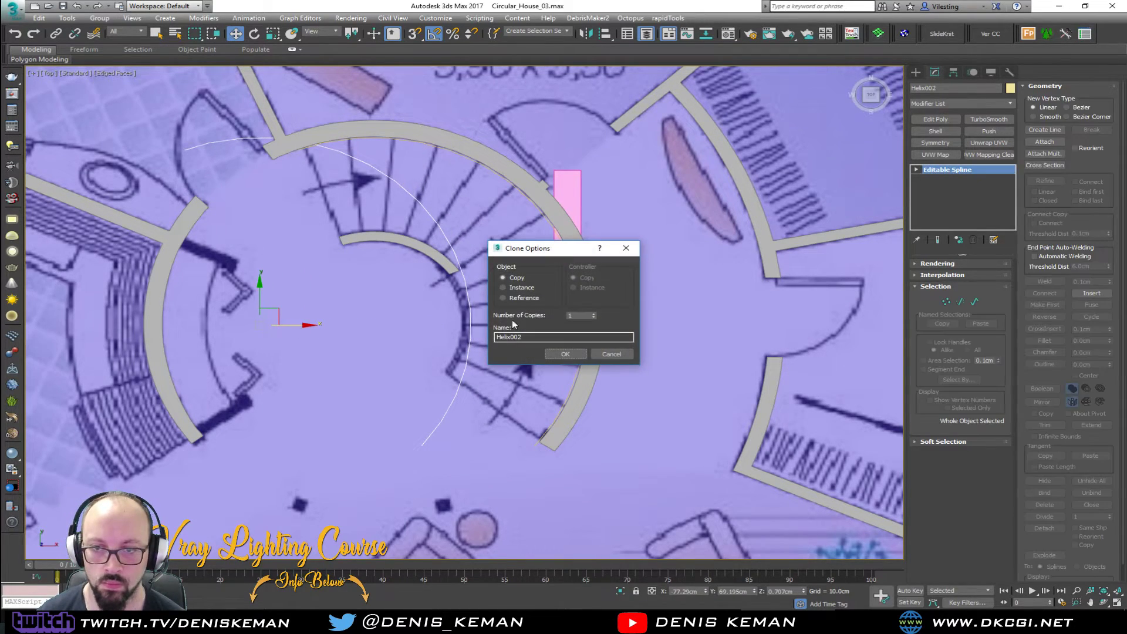
pyautogui.click(571, 354)
pyautogui.moveTo(263, 298); pyautogui.dragTo(355, 398)
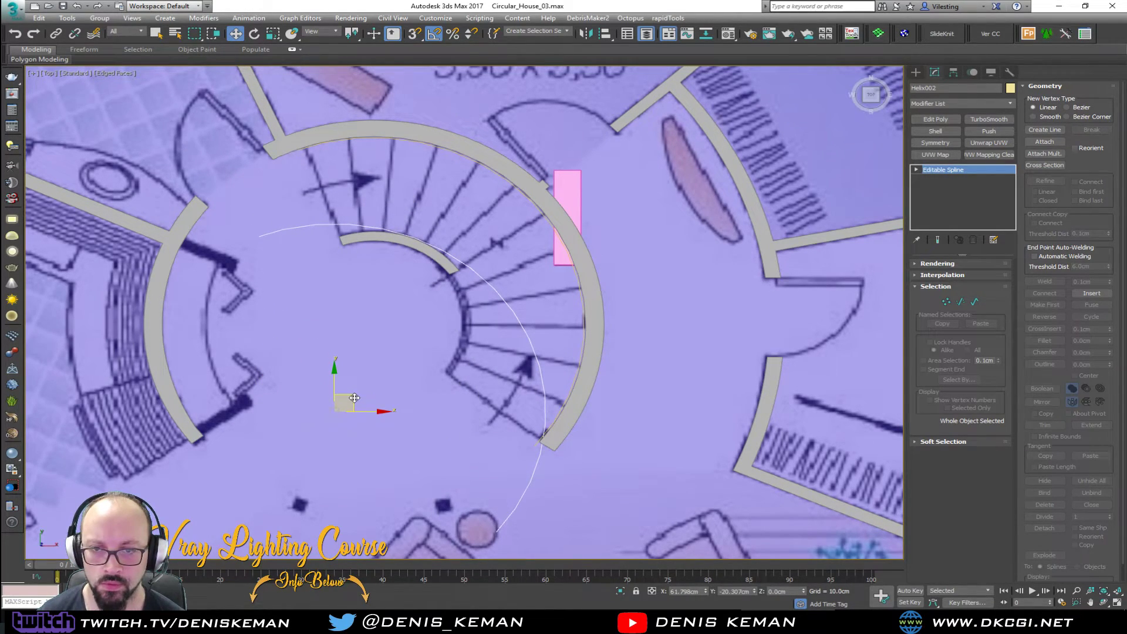
pyautogui.click(387, 357)
# - Delete the pink tread box beside the staircase's curved wall and maximise the Perspective view
pyautogui.click(569, 190)
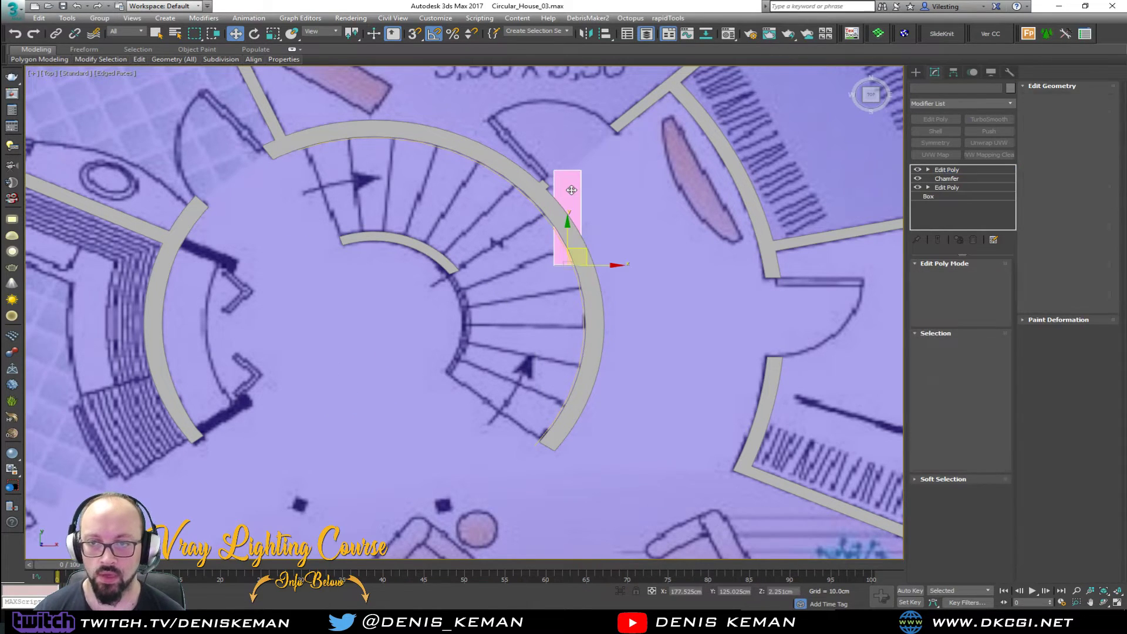
pyautogui.scroll(-4, 571, 190)
pyautogui.press('Delete')
pyautogui.hotkey('alt', 'w')
pyautogui.click(710, 401)
pyautogui.hotkey('alt', 'w')
# - Examine the outer helix, the curved walls and the staircase plan from several angles
pyautogui.keyDown('alt'); pyautogui.moveTo(591, 330); pyautogui.dragTo(551, 333, button='middle'); pyautogui.keyUp('alt')
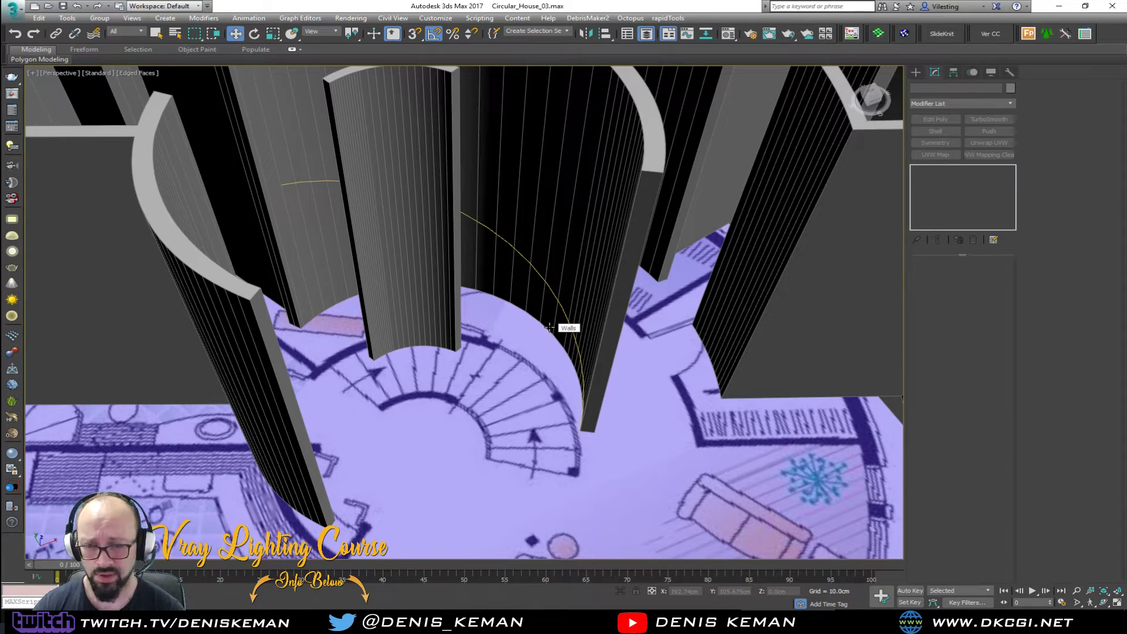
pyautogui.scroll(-3, 539, 279)
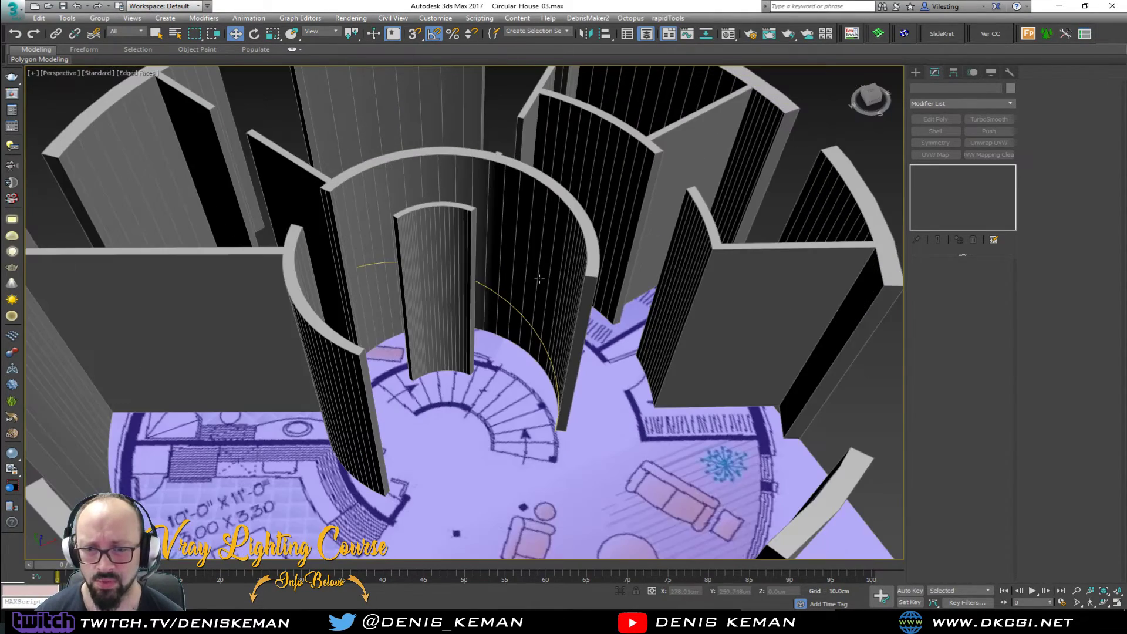
pyautogui.keyDown('alt'); pyautogui.moveTo(543, 279); pyautogui.dragTo(514, 295, button='middle'); pyautogui.keyUp('alt')
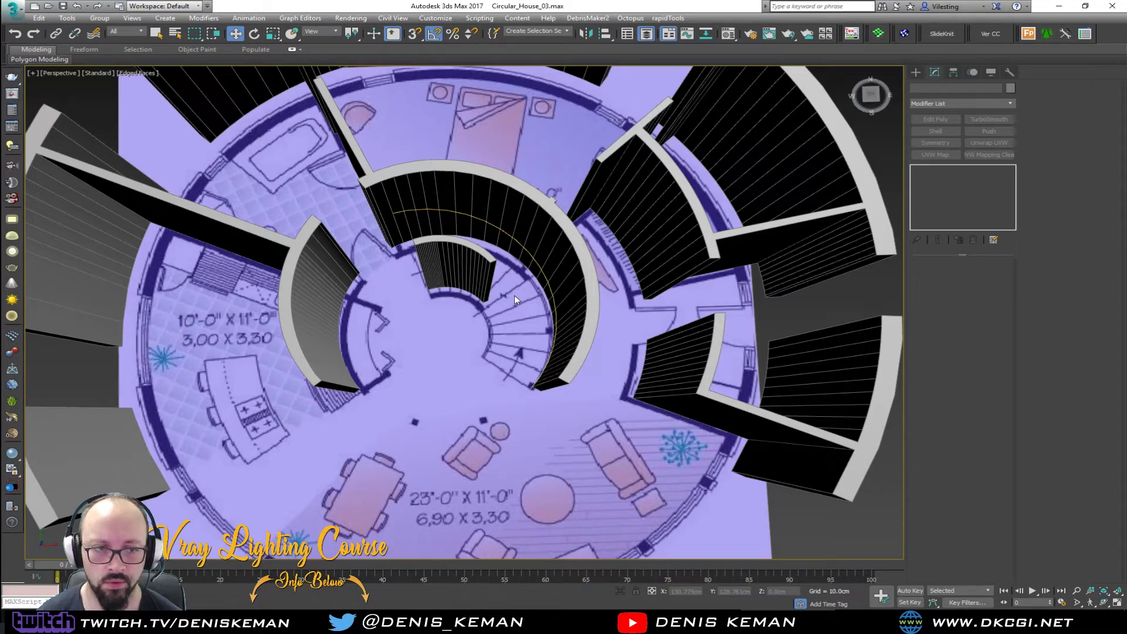
pyautogui.keyDown('alt'); pyautogui.moveTo(508, 329); pyautogui.dragTo(523, 240, button='middle'); pyautogui.keyUp('alt')
pyautogui.keyDown('alt'); pyautogui.moveTo(605, 267); pyautogui.dragTo(507, 298, button='middle'); pyautogui.keyUp('alt')
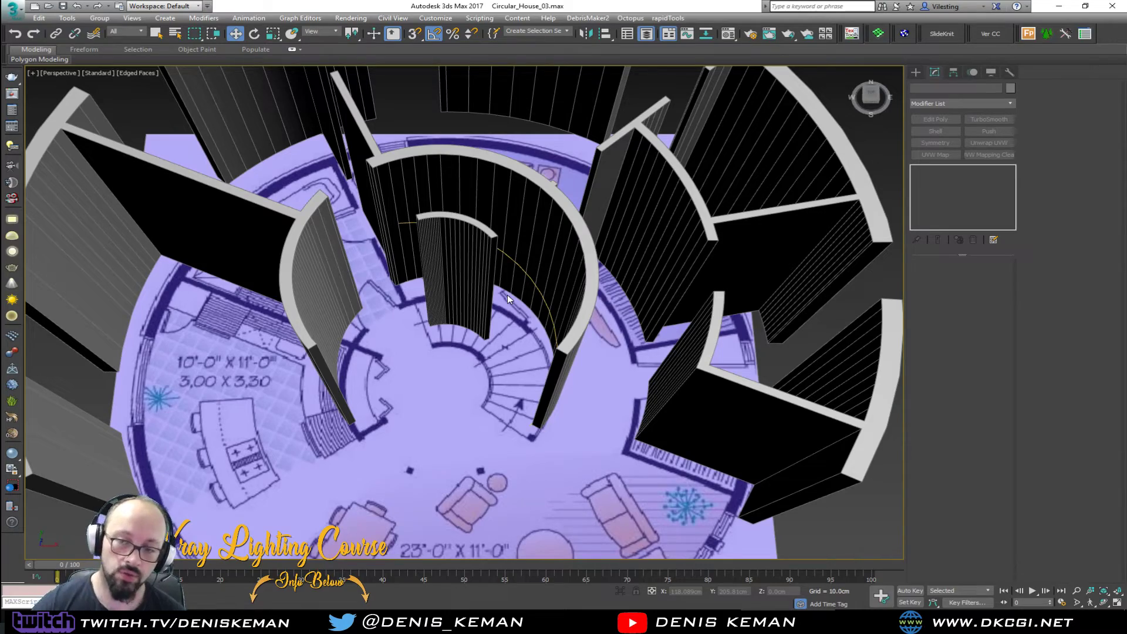
pyautogui.scroll(6, 507, 295)
pyautogui.scroll(-2, 508, 294)
pyautogui.moveTo(613, 282); pyautogui.dragTo(593, 229, button='middle')
pyautogui.moveTo(547, 308); pyautogui.dragTo(536, 197, button='middle')
pyautogui.moveTo(377, 453); pyautogui.dragTo(293, 301, button='middle')
pyautogui.moveTo(356, 223); pyautogui.dragTo(362, 289, button='middle')
pyautogui.scroll(-3, 362, 289)
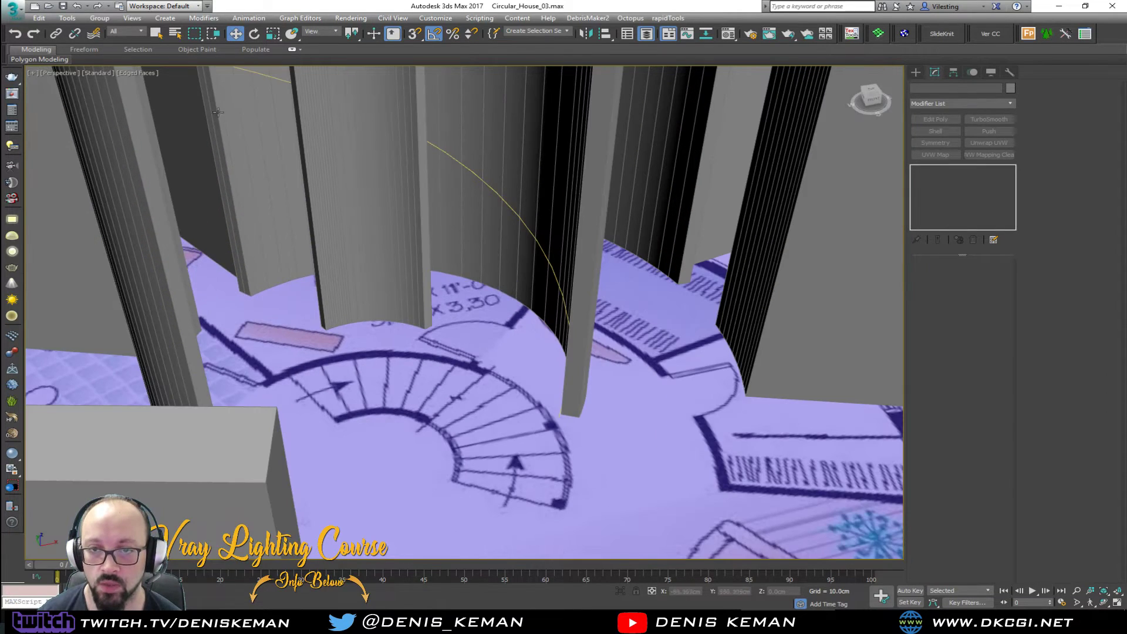
pyautogui.keyDown('alt'); pyautogui.moveTo(264, 95); pyautogui.dragTo(252, 53, button='middle'); pyautogui.keyUp('alt')
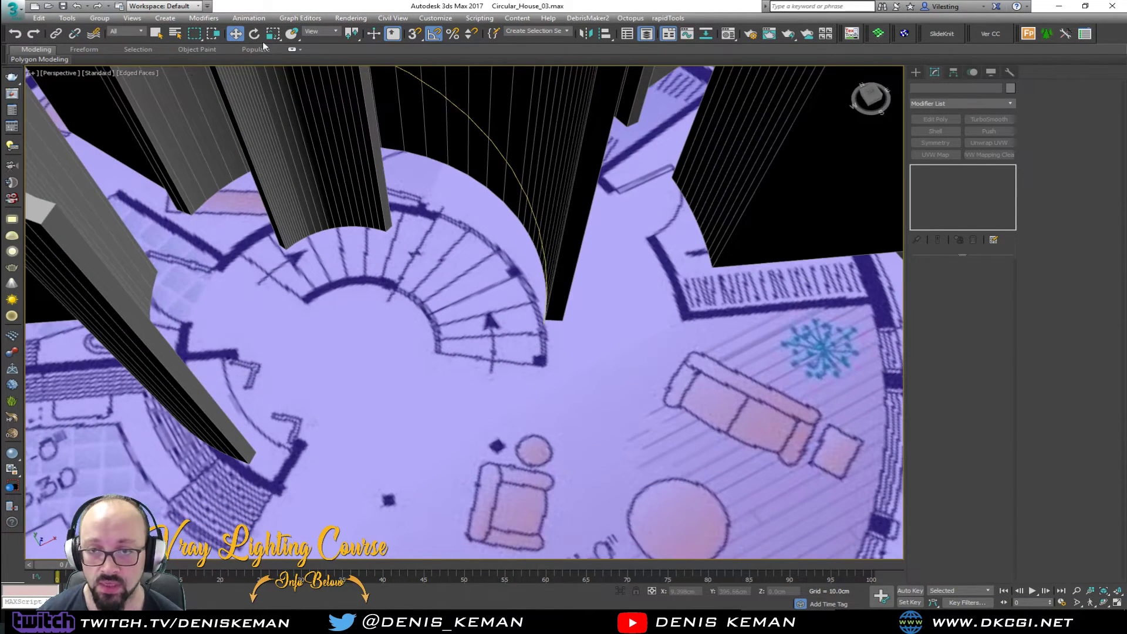
pyautogui.moveTo(404, 194); pyautogui.dragTo(436, 349, button='middle')
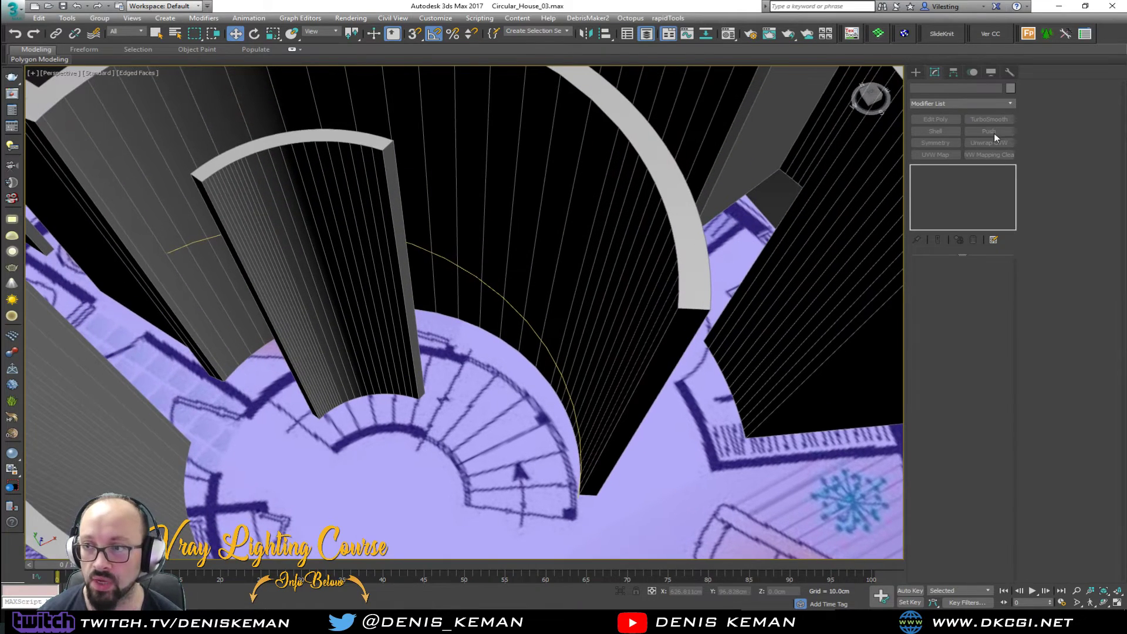
# - Display the Itoo Software object types for geometry creation and check the other object categories
pyautogui.click(917, 72)
pyautogui.click(953, 102)
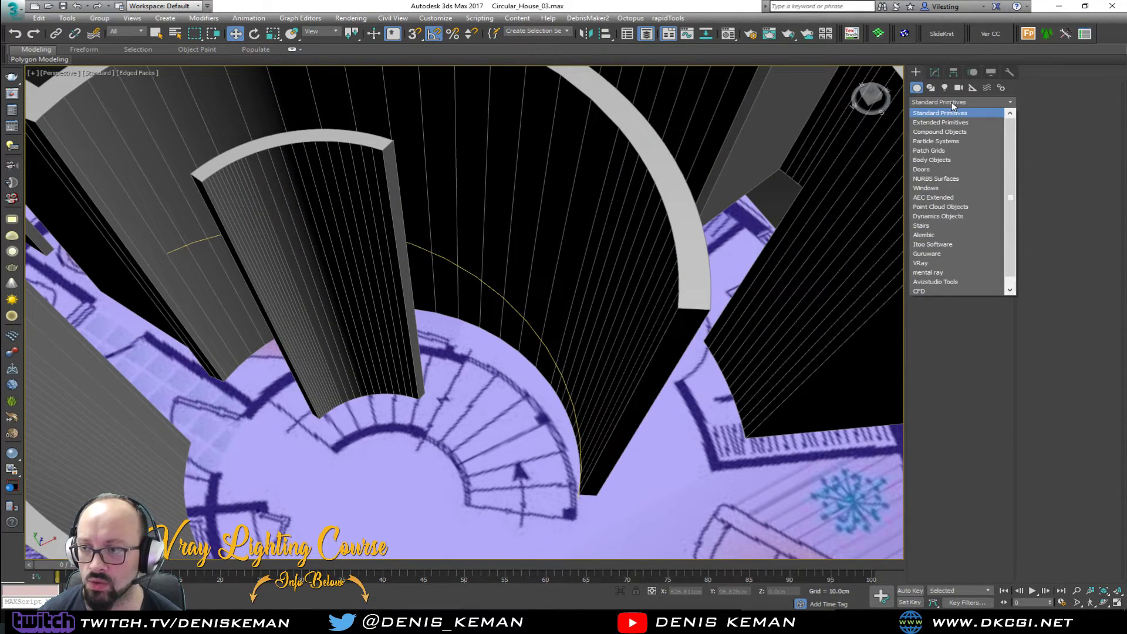
pyautogui.click(951, 245)
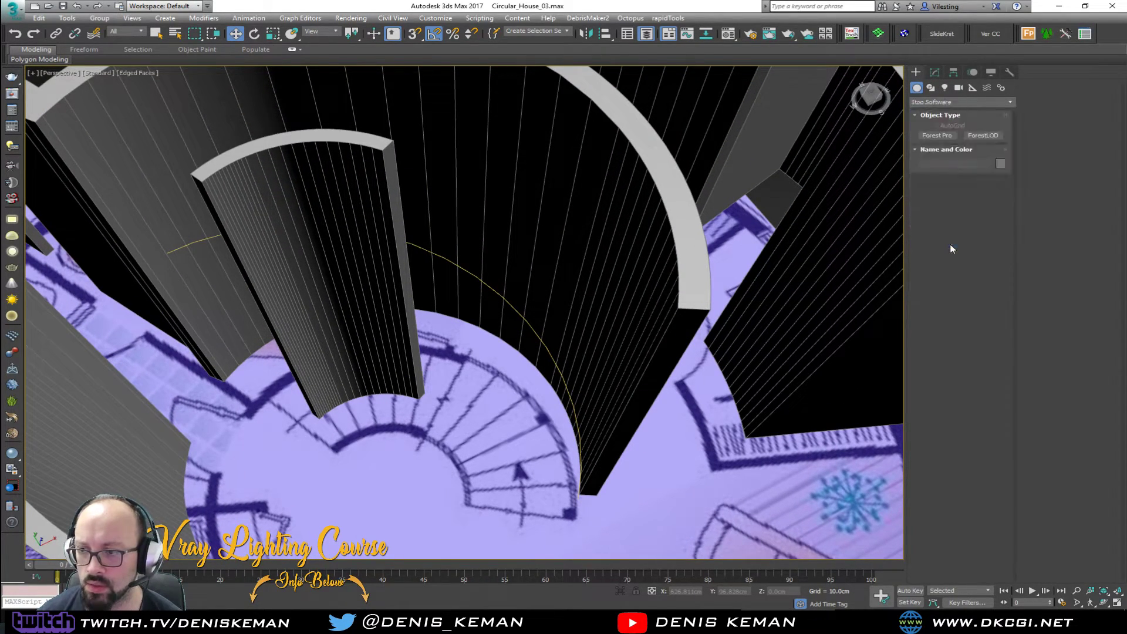
pyautogui.click(937, 104)
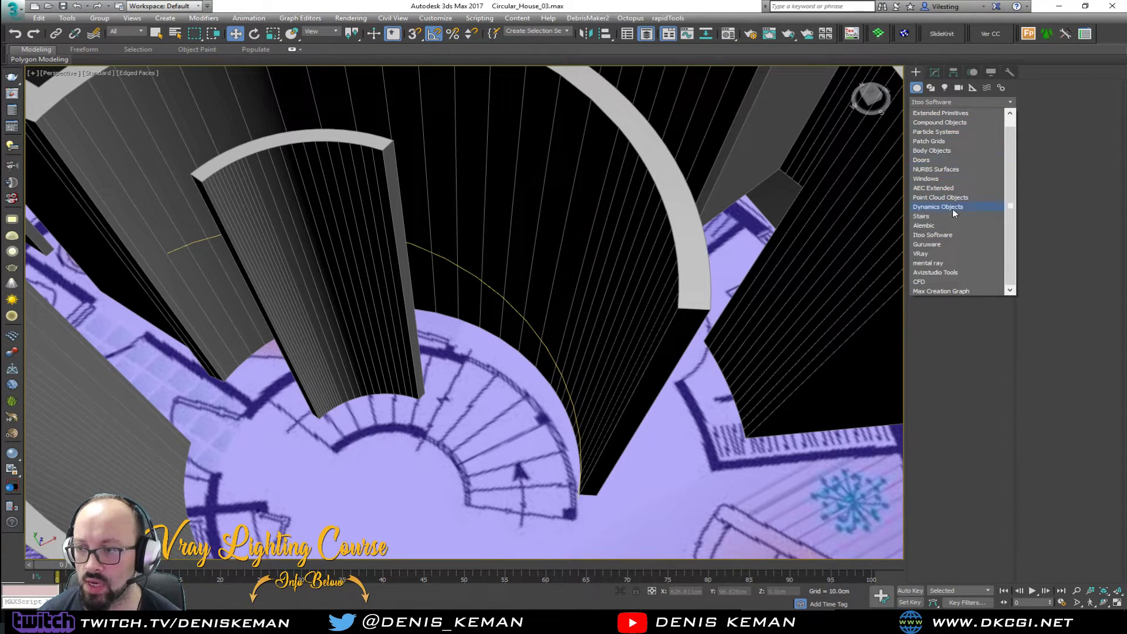
pyautogui.click(723, 471)
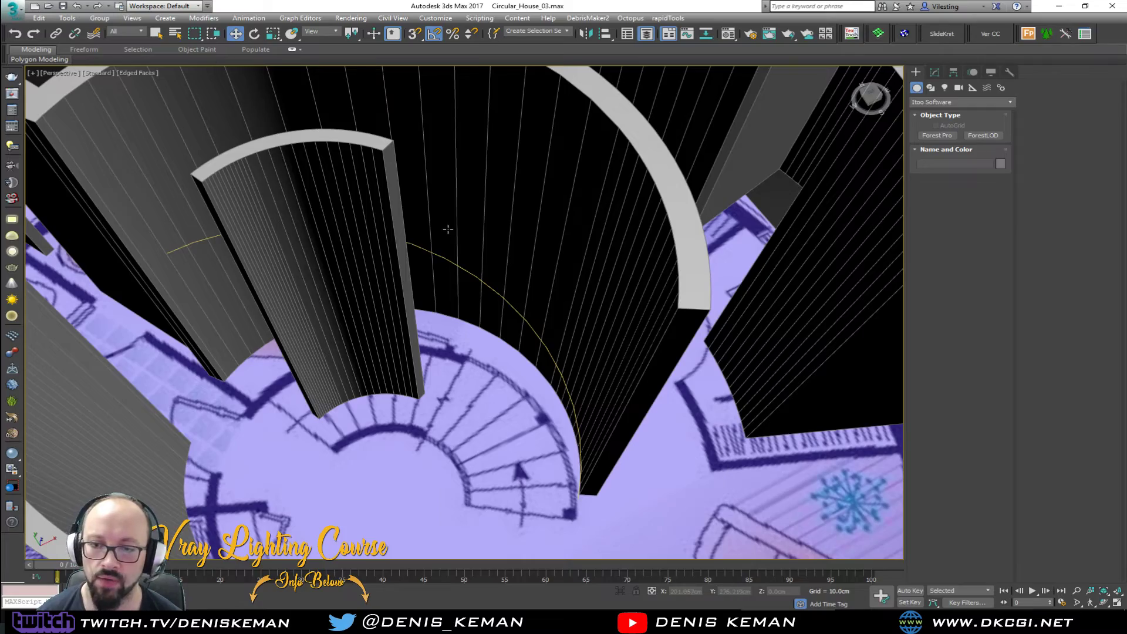
# - Select the outer helix inside the curved stair wall using wireframe display, and restore the shaded display
pyautogui.scroll(-10, 447, 229)
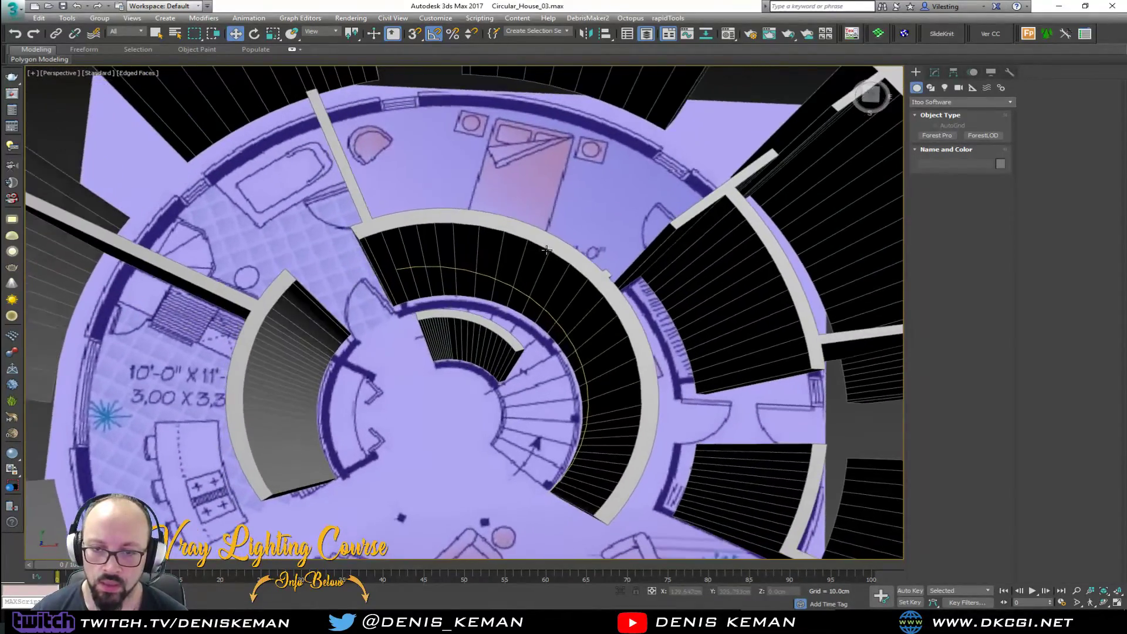
pyautogui.keyDown('alt'); pyautogui.moveTo(547, 251); pyautogui.dragTo(548, 249, button='middle'); pyautogui.keyUp('alt')
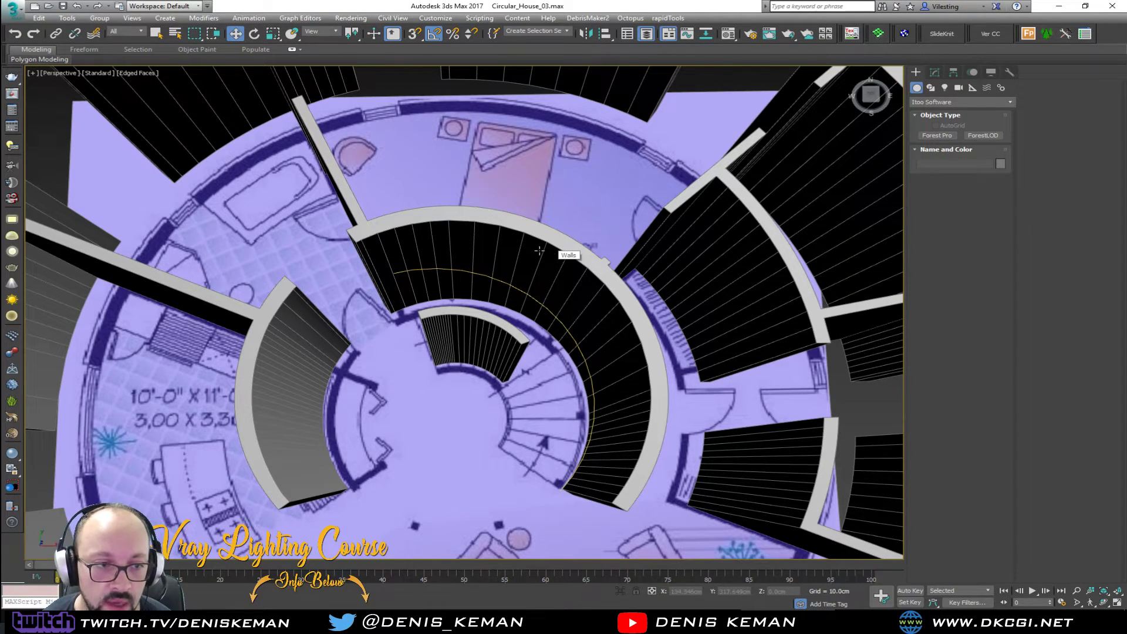
pyautogui.scroll(2, 499, 303)
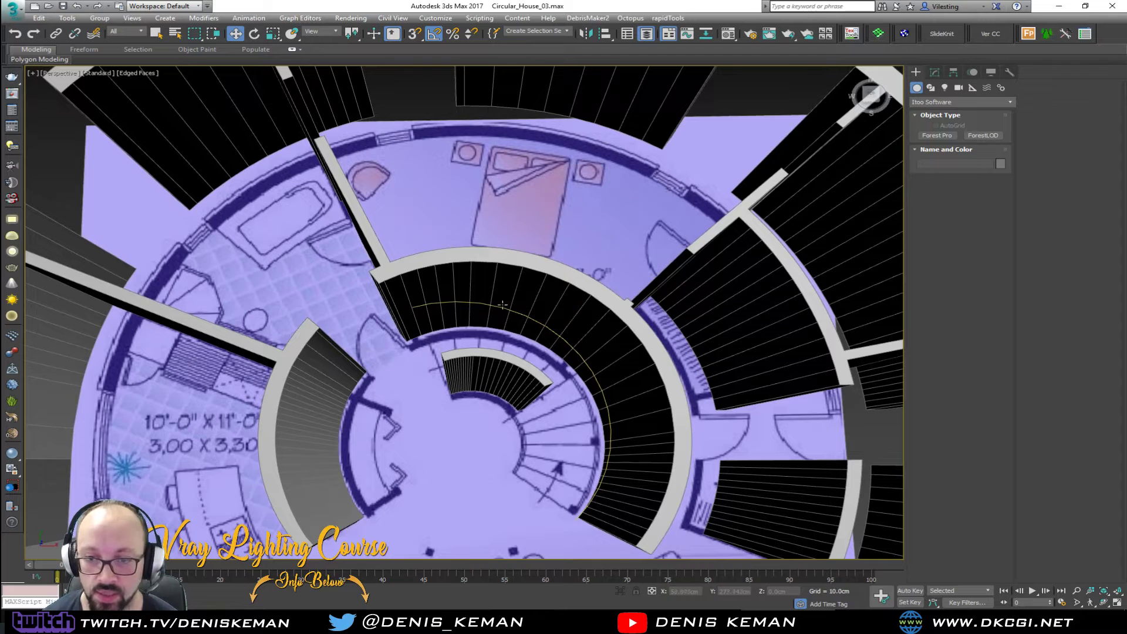
pyautogui.press('F3')
pyautogui.click(500, 306)
pyautogui.press('F3')
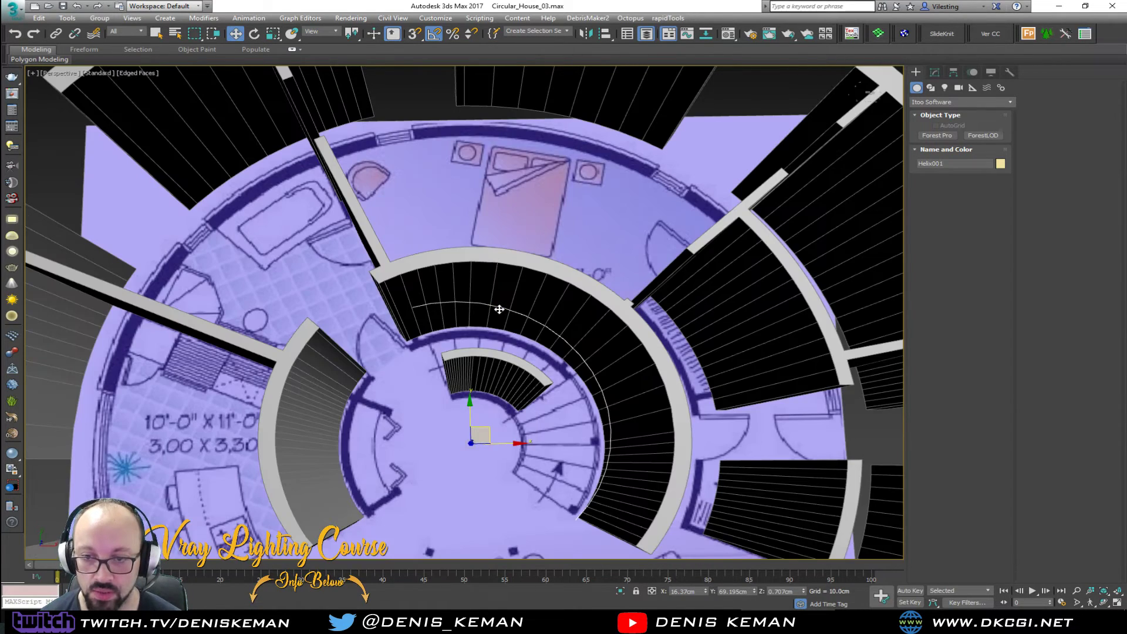
# - Clear the helix selection and examine the curved walls around the central staircase on the floor plan
pyautogui.scroll(-2, 499, 309)
pyautogui.scroll(-2, 499, 309)
pyautogui.click(647, 172)
pyautogui.keyDown('alt'); pyautogui.moveTo(597, 214); pyautogui.dragTo(531, 228, button='middle'); pyautogui.keyUp('alt')
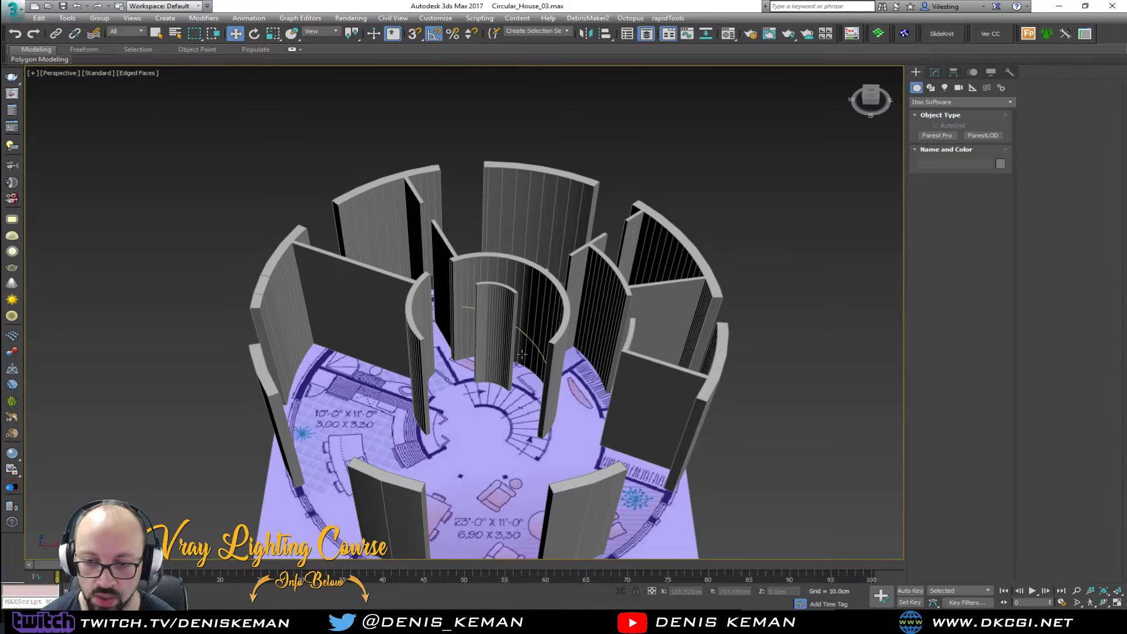
pyautogui.scroll(5, 528, 385)
pyautogui.scroll(-5, 494, 378)
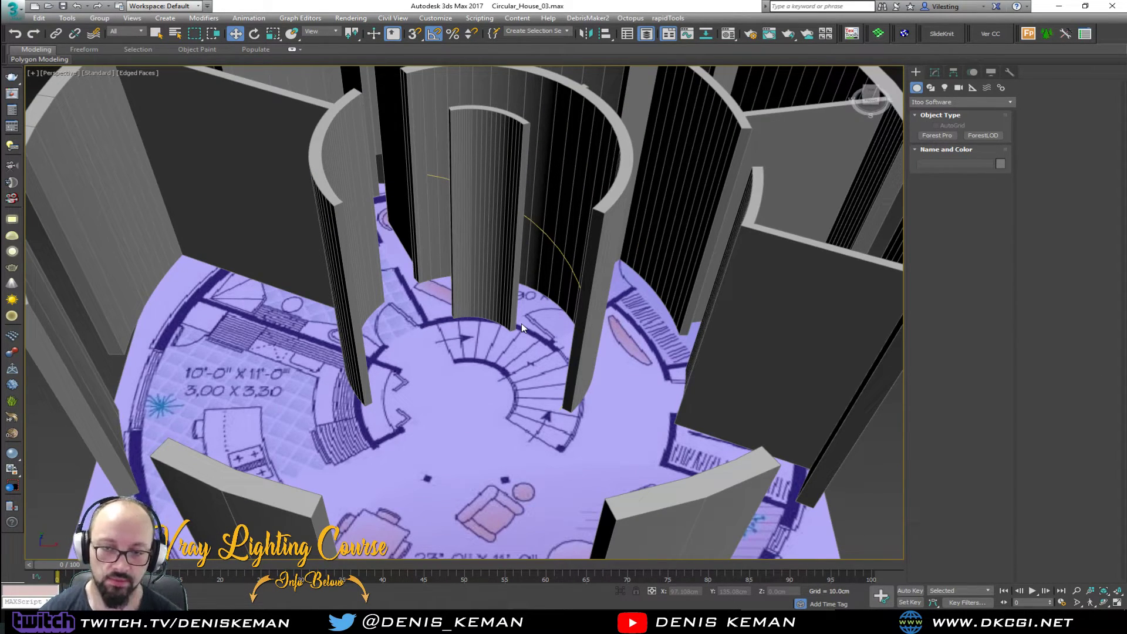
pyautogui.scroll(5, 273, 397)
pyautogui.scroll(-4, 275, 397)
pyautogui.moveTo(359, 319); pyautogui.dragTo(411, 293, button='middle')
# - Show the radial beams temporarily to examine how they span between the central rings and the outer walls, then hide them again
pyautogui.scroll(-4, 435, 222)
pyautogui.moveTo(435, 222); pyautogui.dragTo(449, 329, button='middle')
pyautogui.keyDown('alt'); pyautogui.moveTo(444, 265); pyautogui.dragTo(467, 319, button='middle'); pyautogui.keyUp('alt')
pyautogui.keyDown('alt'); pyautogui.moveTo(501, 261); pyautogui.dragTo(508, 205, button='middle'); pyautogui.keyUp('alt')
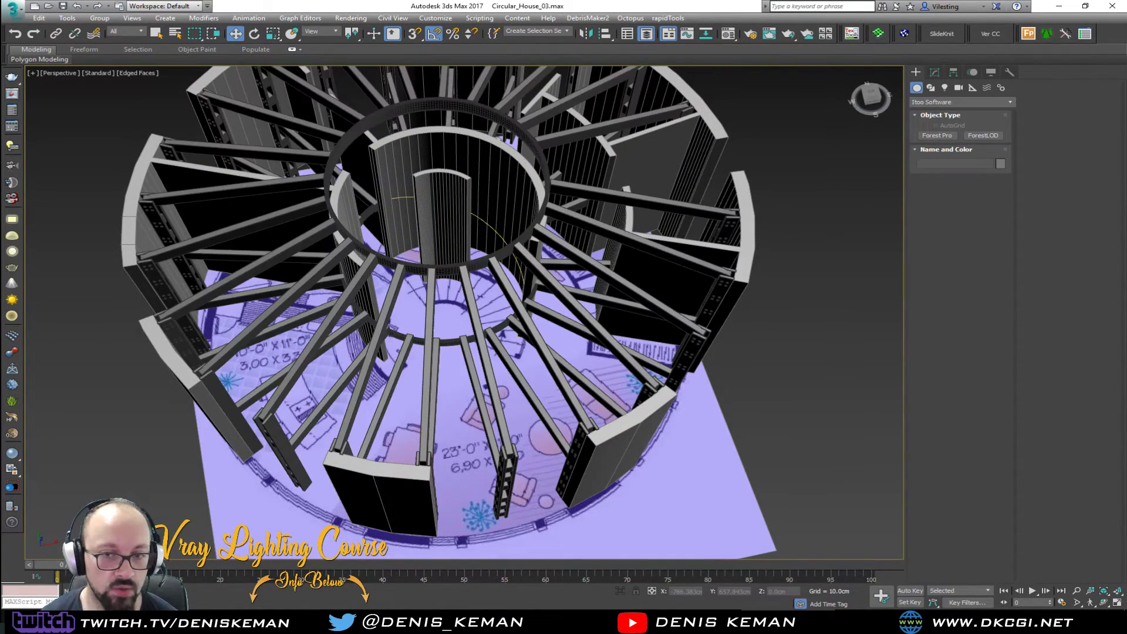
pyautogui.keyDown('alt'); pyautogui.moveTo(327, 321); pyautogui.dragTo(302, 306, button='middle'); pyautogui.keyUp('alt')
pyautogui.scroll(8, 286, 344)
pyautogui.scroll(-3, 287, 344)
pyautogui.scroll(-5, 288, 343)
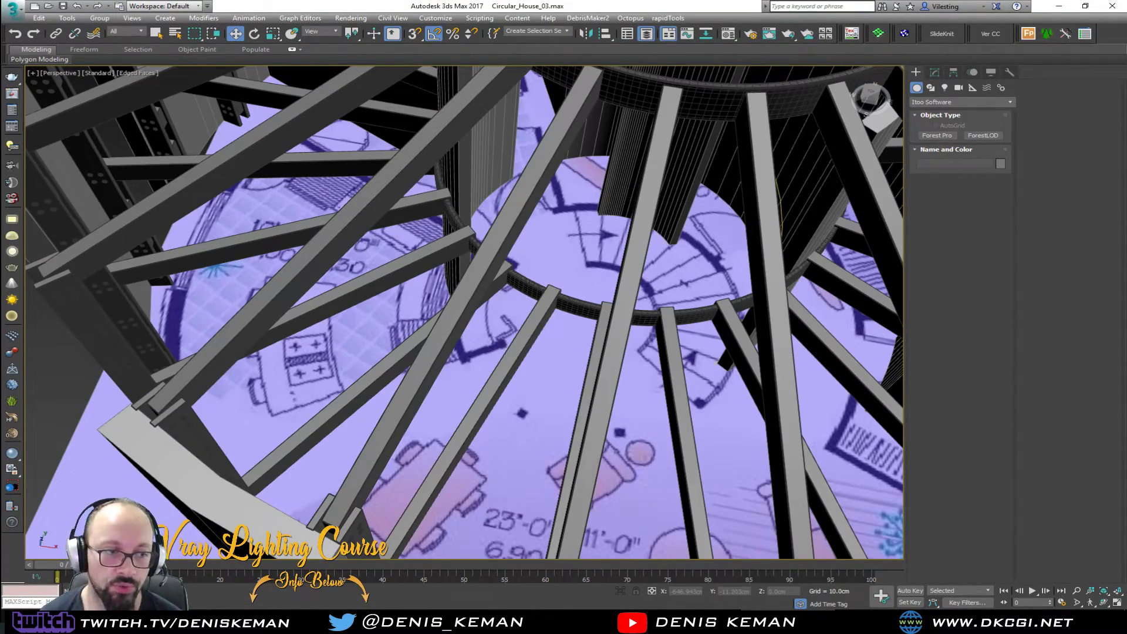
pyautogui.scroll(3, 287, 343)
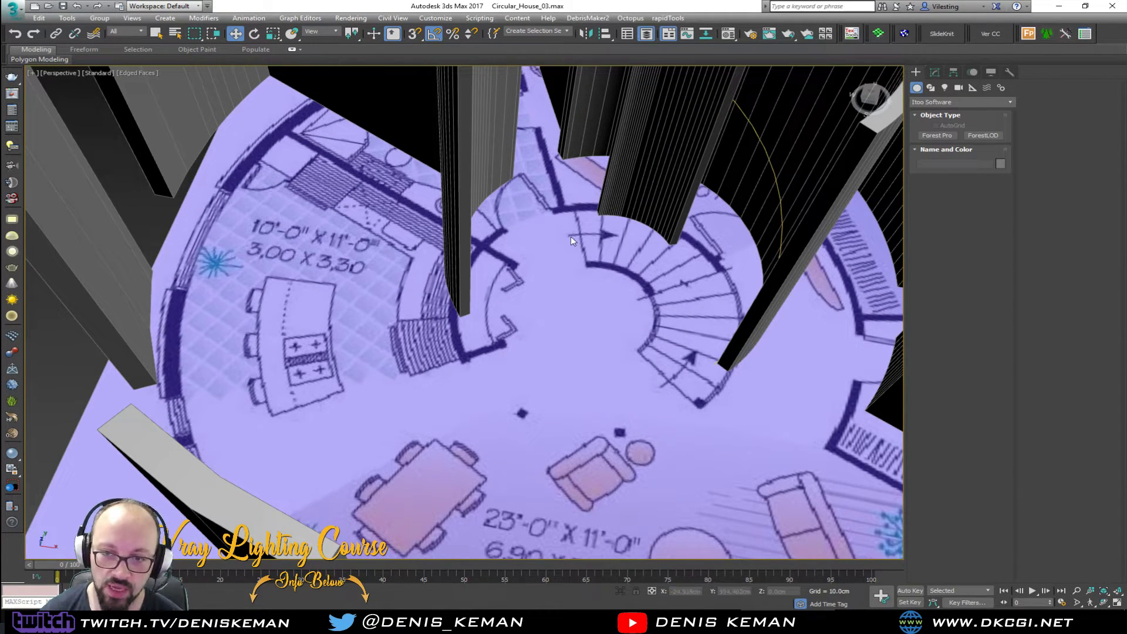
pyautogui.scroll(-3, 543, 336)
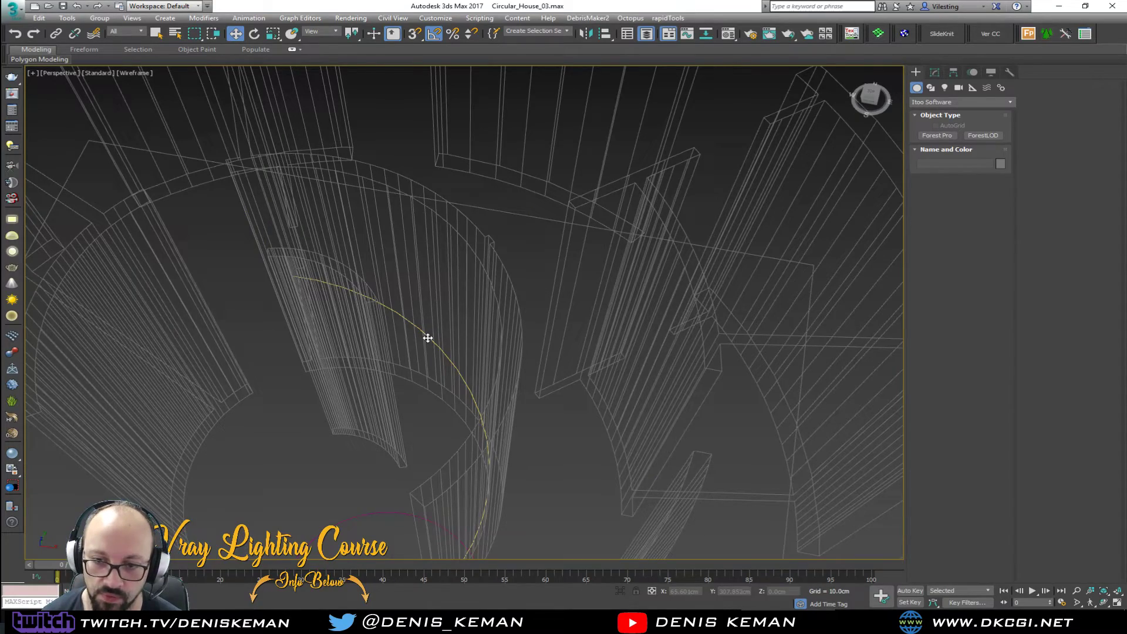
# - Check the helix curve of the staircase in wireframe and the Circle003 spline against the walls and plan
pyautogui.click(428, 335)
pyautogui.scroll(4, 456, 360)
pyautogui.keyDown('alt'); pyautogui.moveTo(488, 377); pyautogui.dragTo(546, 223, button='middle'); pyautogui.keyUp('alt')
pyautogui.click(481, 288)
pyautogui.scroll(-5, 549, 234)
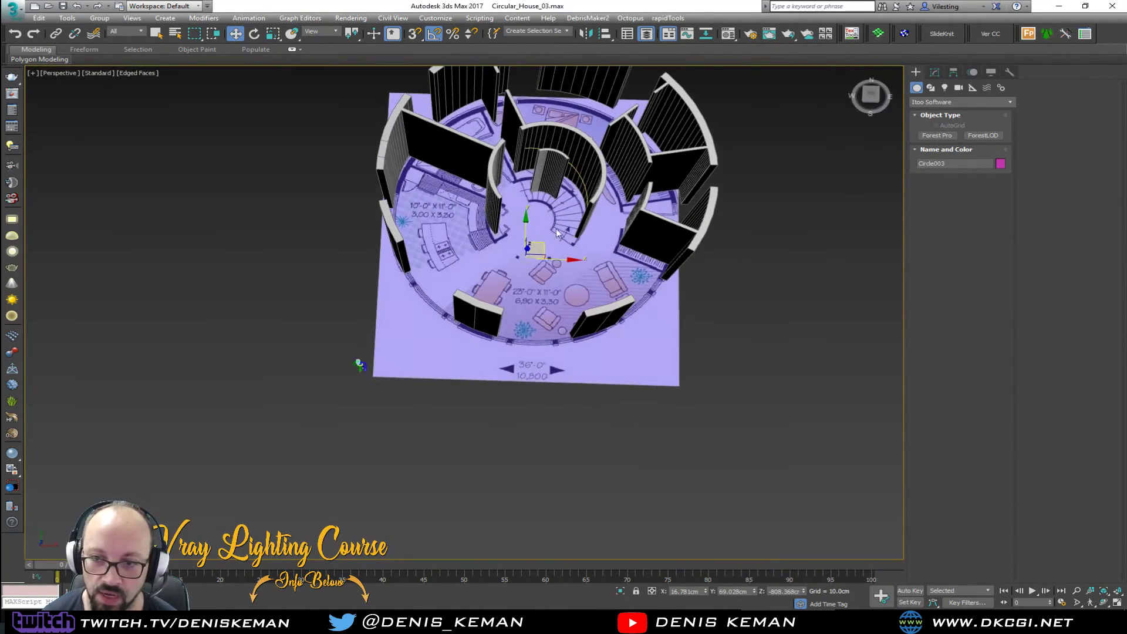
pyautogui.click(803, 287)
pyautogui.keyDown('alt'); pyautogui.moveTo(803, 286); pyautogui.dragTo(678, 271, button='middle'); pyautogui.keyUp('alt')
pyautogui.click(552, 470)
pyautogui.keyDown('alt'); pyautogui.moveTo(552, 470); pyautogui.dragTo(574, 385, button='middle'); pyautogui.keyUp('alt')
pyautogui.scroll(4, 517, 393)
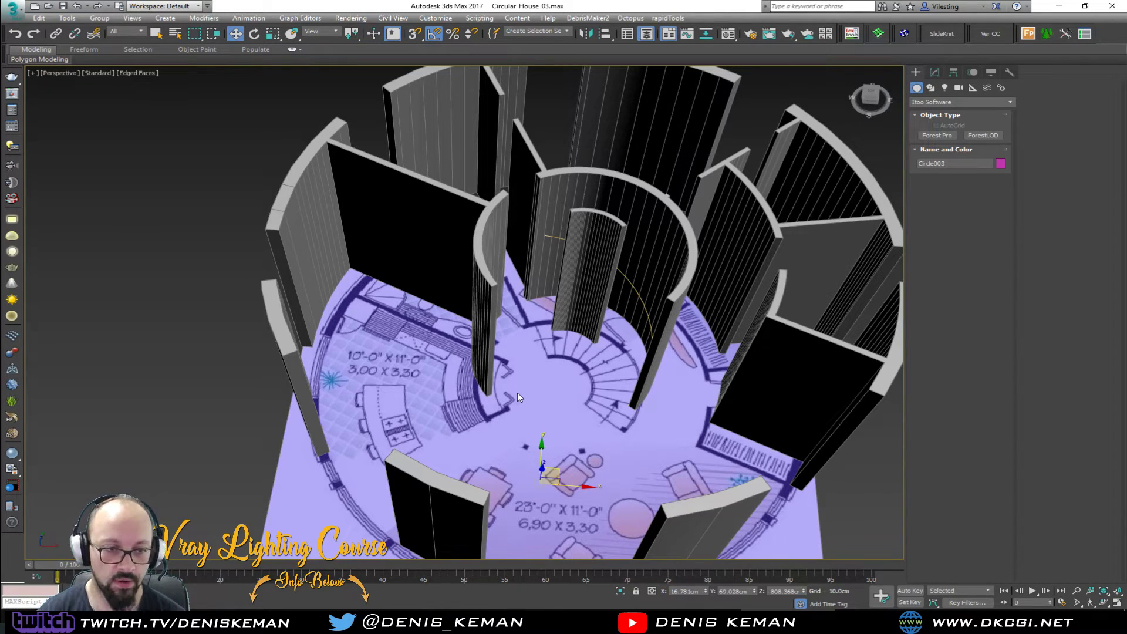
# - Clear the selection and examine the room layout of the whole floor plan from above
pyautogui.scroll(5, 399, 415)
pyautogui.scroll(-2, 405, 415)
pyautogui.keyDown('alt'); pyautogui.moveTo(464, 363); pyautogui.dragTo(468, 333, button='middle'); pyautogui.keyUp('alt')
pyautogui.scroll(-3, 440, 280)
pyautogui.moveTo(502, 373); pyautogui.dragTo(299, 165, button='middle')
pyautogui.moveTo(530, 312); pyautogui.dragTo(388, 331, button='middle')
pyautogui.click(727, 333)
pyautogui.scroll(-4, 456, 382)
pyautogui.moveTo(455, 382); pyautogui.dragTo(585, 342, button='middle')
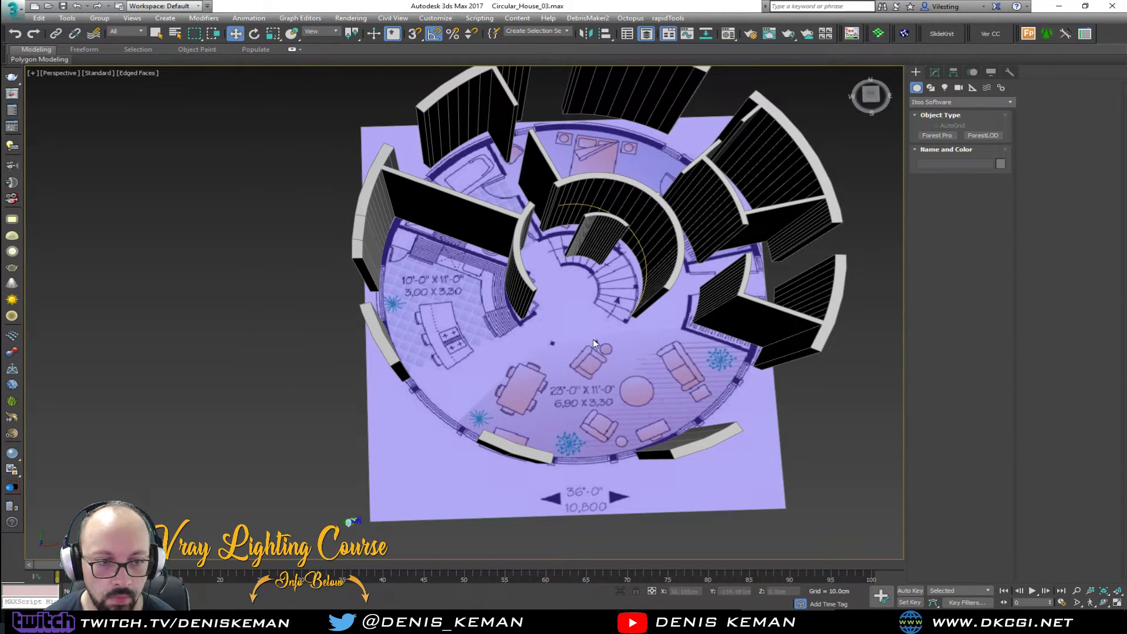
pyautogui.moveTo(620, 332); pyautogui.dragTo(503, 361, button='middle')
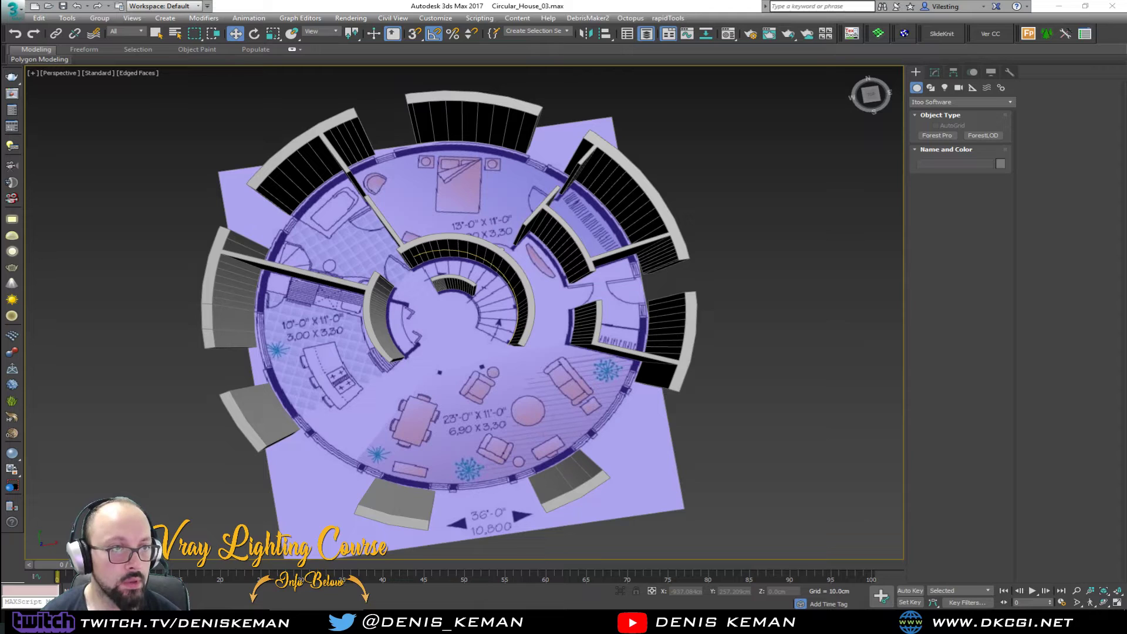
# - Switch to Discord and review the newly posted interior and lighting references in the streaming_related channel
pyautogui.hotkey('alt', 'Tab')
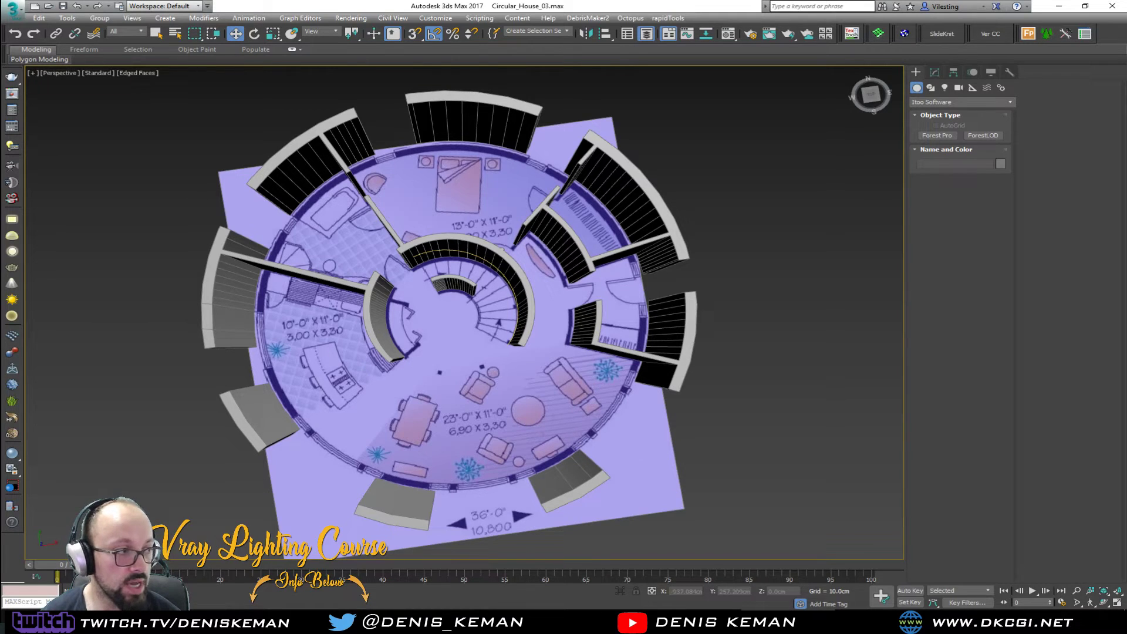
pyautogui.hotkey('alt', 'Tab')
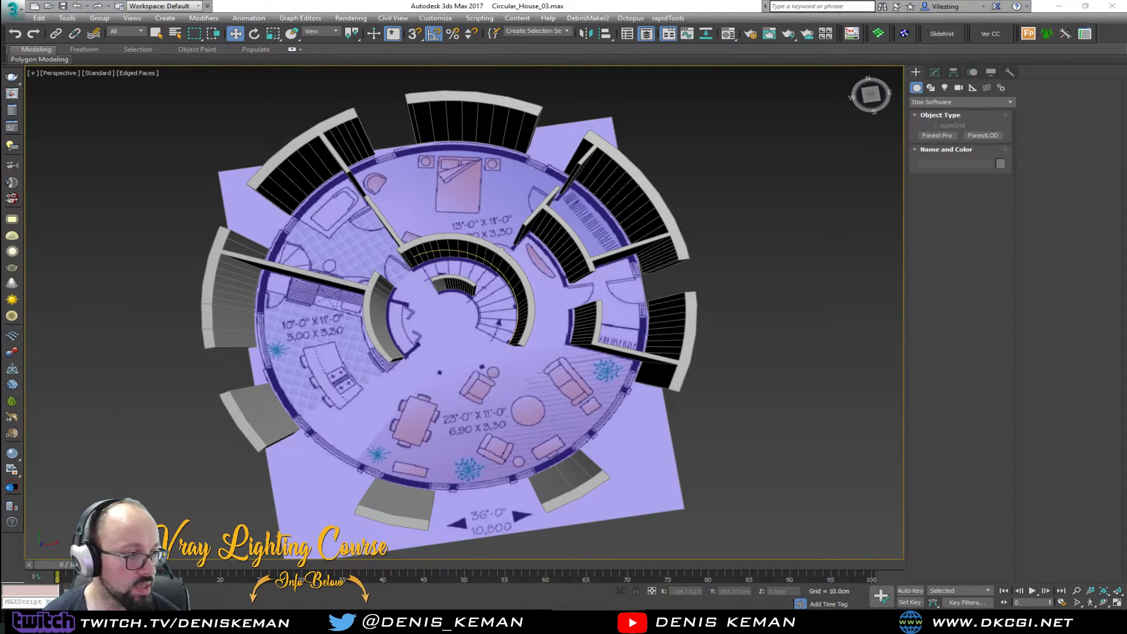
pyautogui.moveTo(0, 118); pyautogui.dragTo(586, 68)
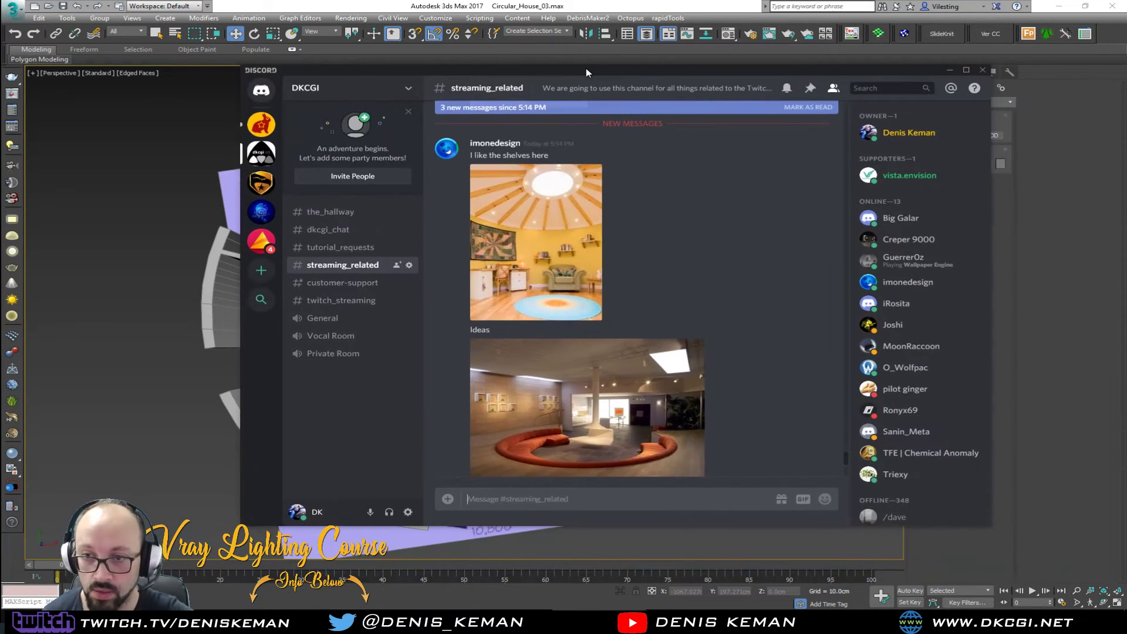
pyautogui.scroll(-5, 611, 316)
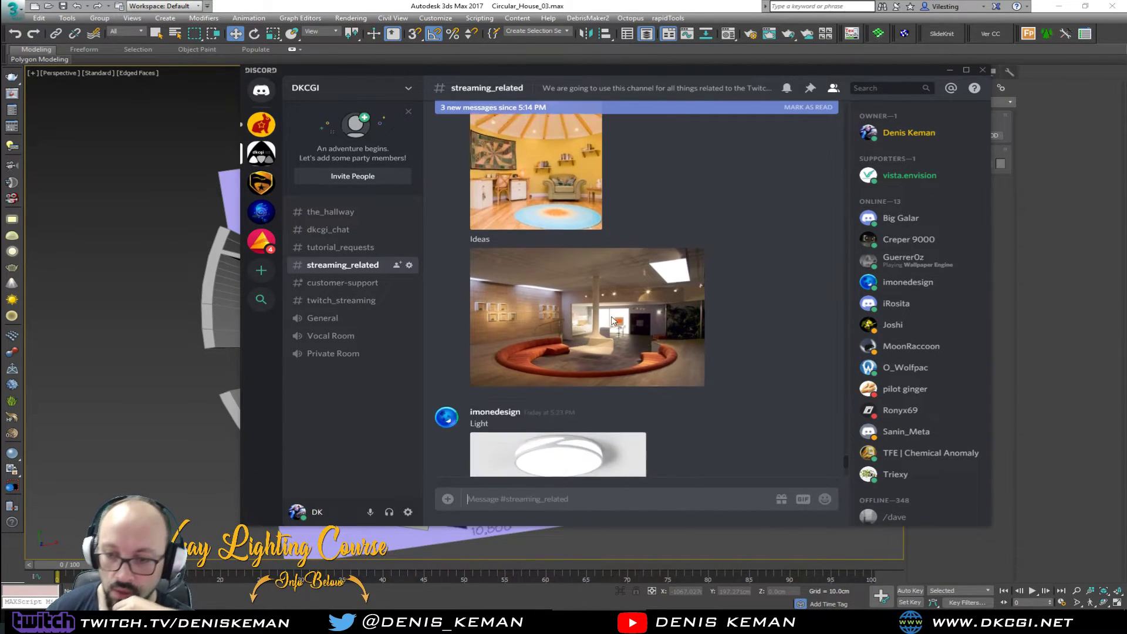
pyautogui.scroll(10, 611, 316)
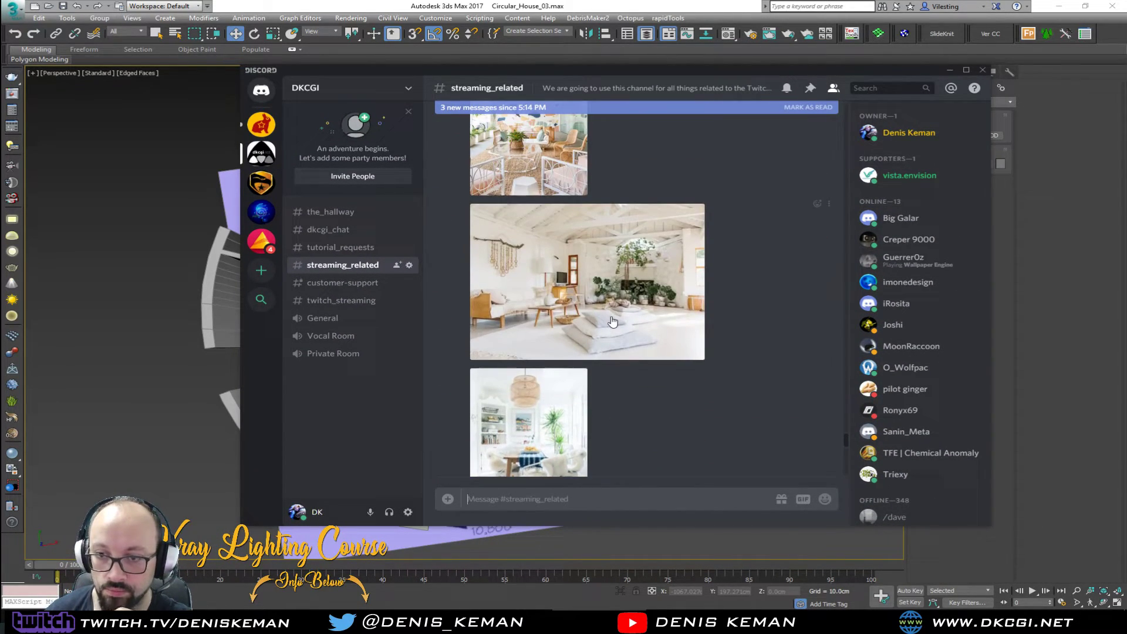
pyautogui.scroll(-4, 612, 322)
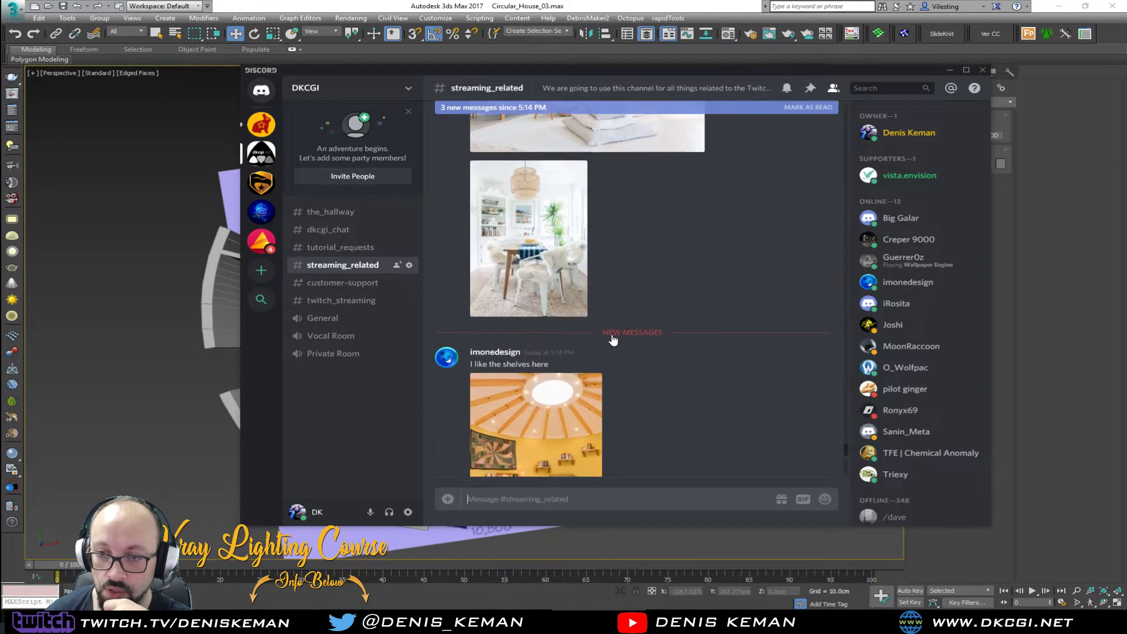
pyautogui.scroll(-10, 611, 340)
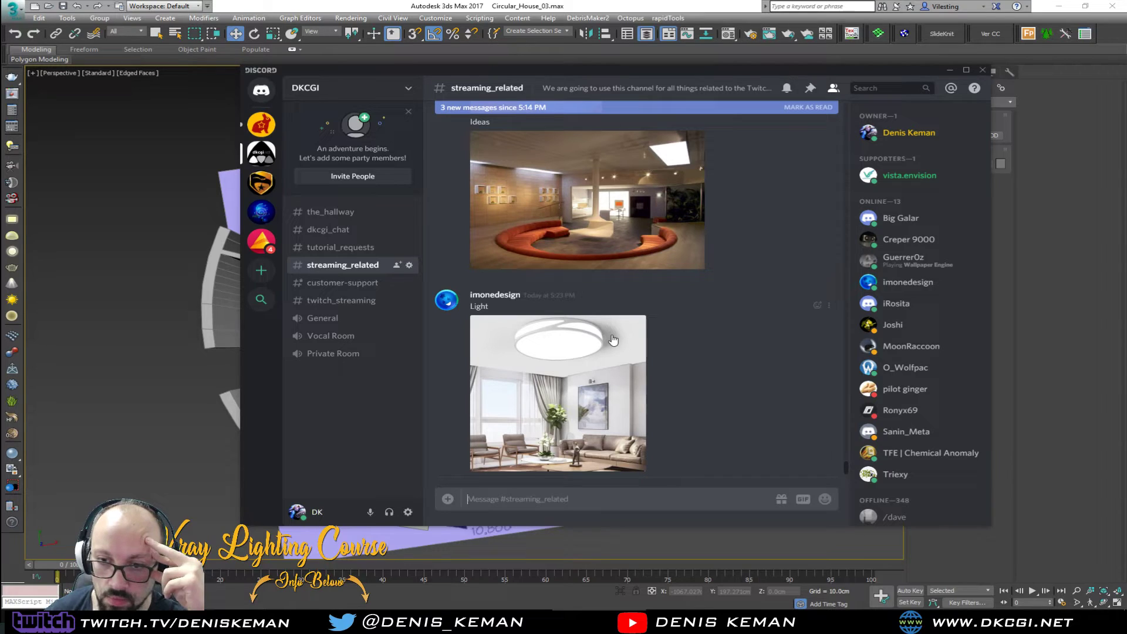
pyautogui.scroll(-1, 613, 340)
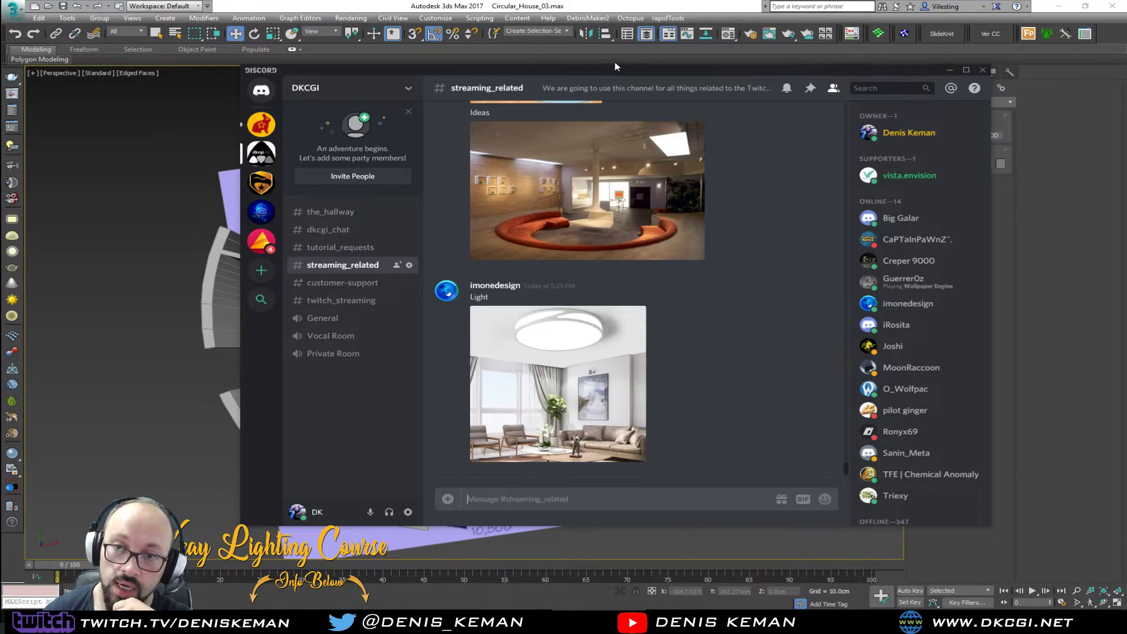
pyautogui.moveTo(621, 72); pyautogui.dragTo(0, 100)
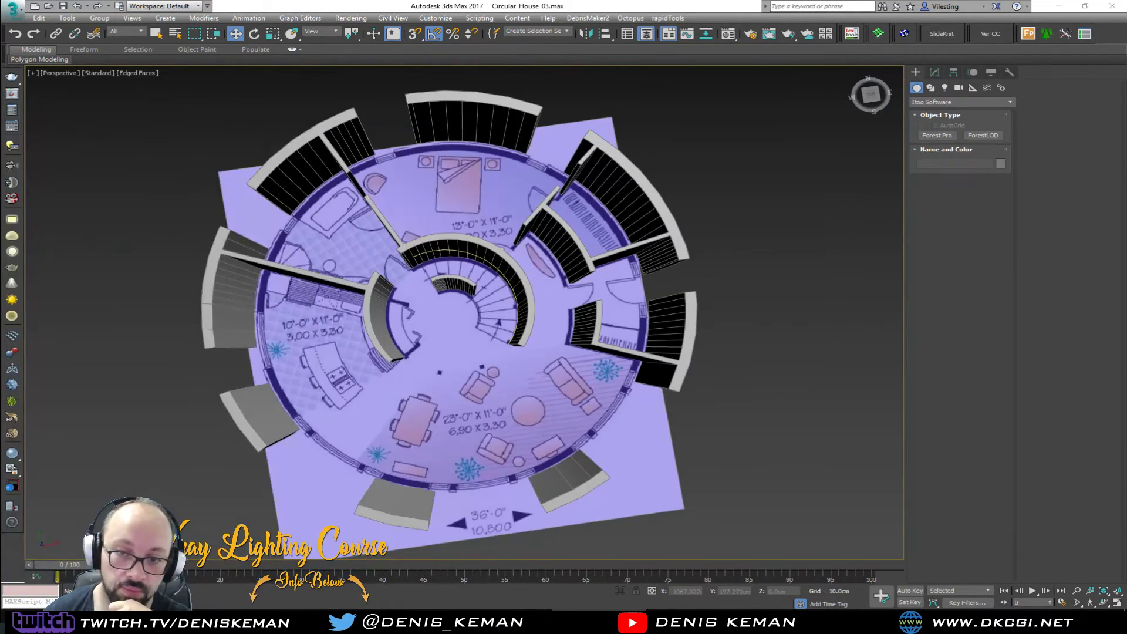
pyautogui.scroll(8, 484, 314)
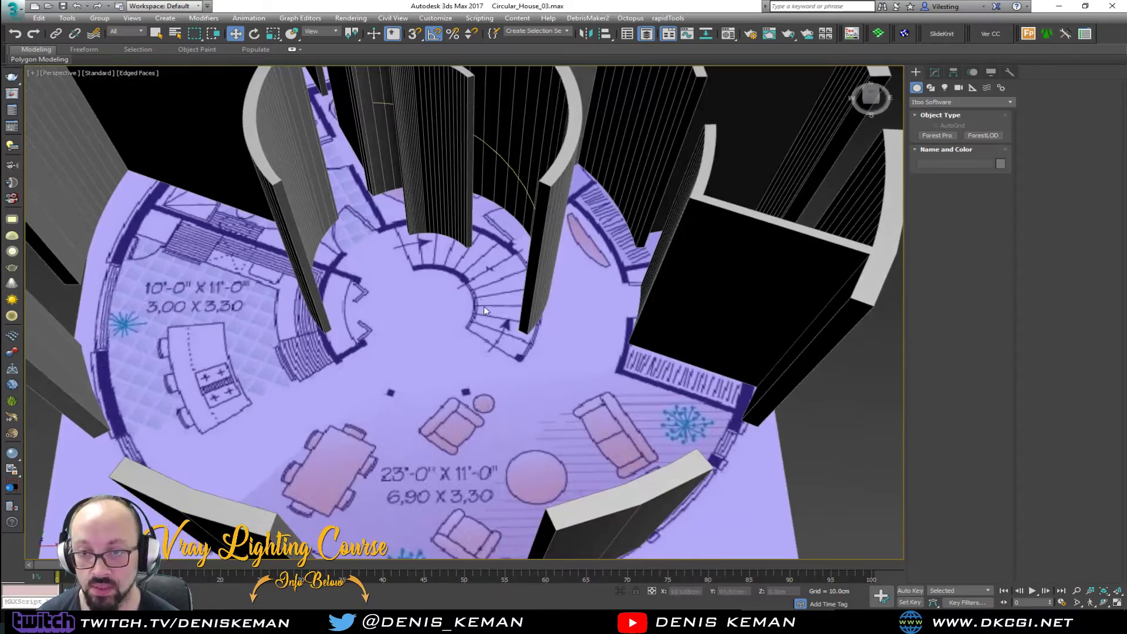
pyautogui.keyDown('alt'); pyautogui.moveTo(484, 305); pyautogui.dragTo(477, 253, button='middle'); pyautogui.keyUp('alt')
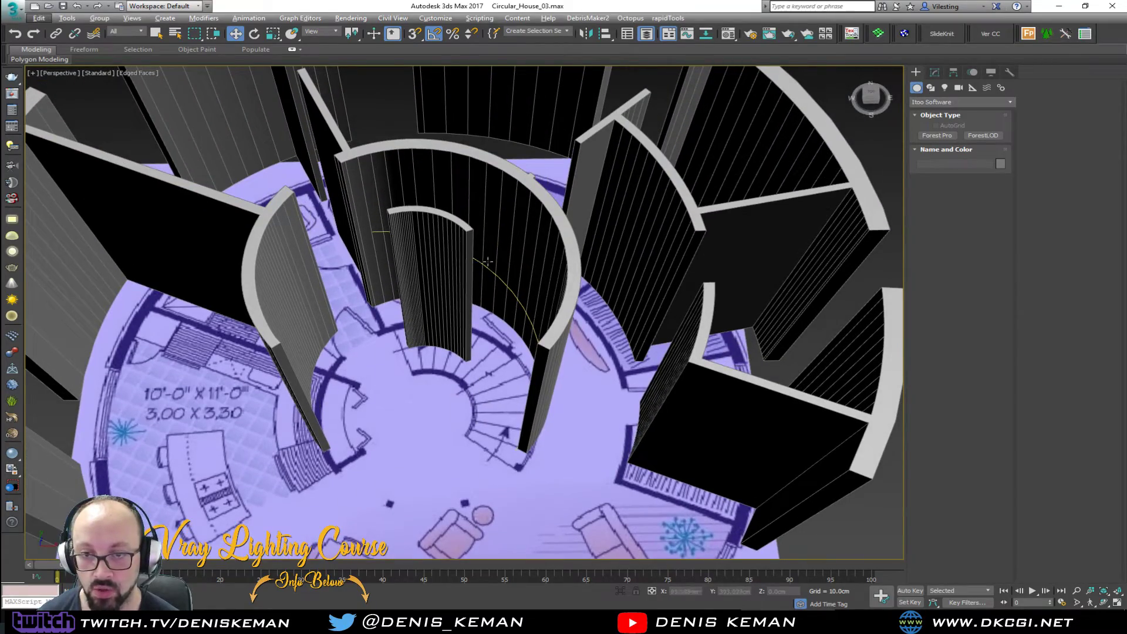
pyautogui.moveTo(436, 354)
pyautogui.keyDown('alt'); pyautogui.mouseDown(button='middle')
pyautogui.moveTo(562, 342)
pyautogui.moveTo(507, 368)
pyautogui.moveTo(442, 354)
pyautogui.mouseUp(button='middle'); pyautogui.keyUp('alt')
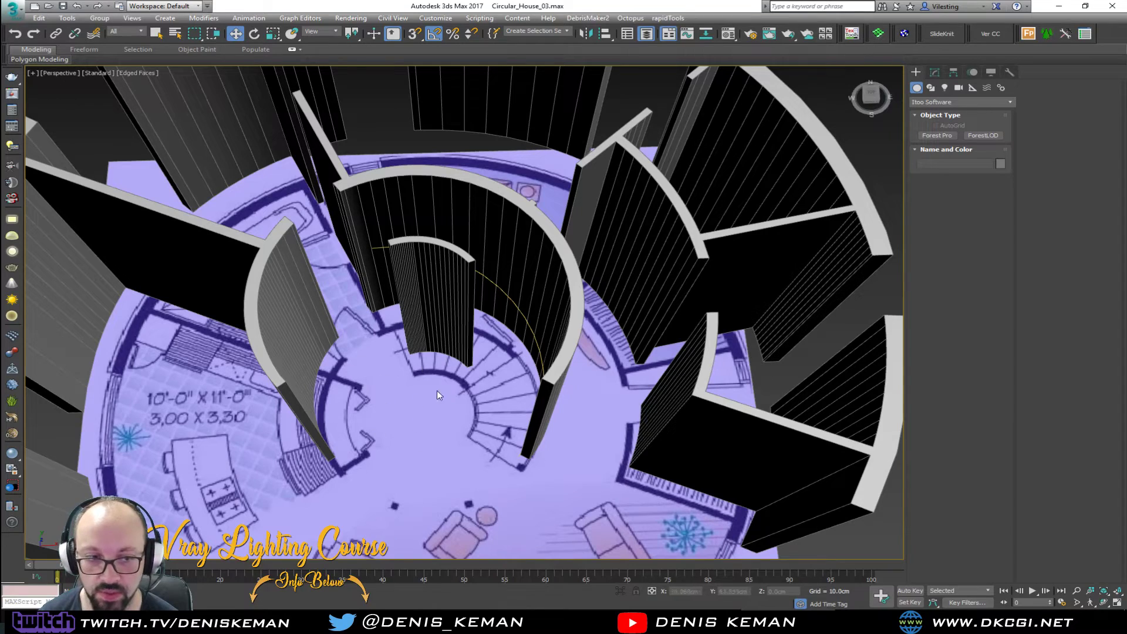
# - Bring Discord back up and review the earlier bright, white interior references in the streaming_related channel
pyautogui.moveTo(0, 233); pyautogui.dragTo(0, 242)
pyautogui.moveTo(0, 106); pyautogui.dragTo(499, 67)
pyautogui.scroll(3, 496, 309)
pyautogui.scroll(10, 494, 305)
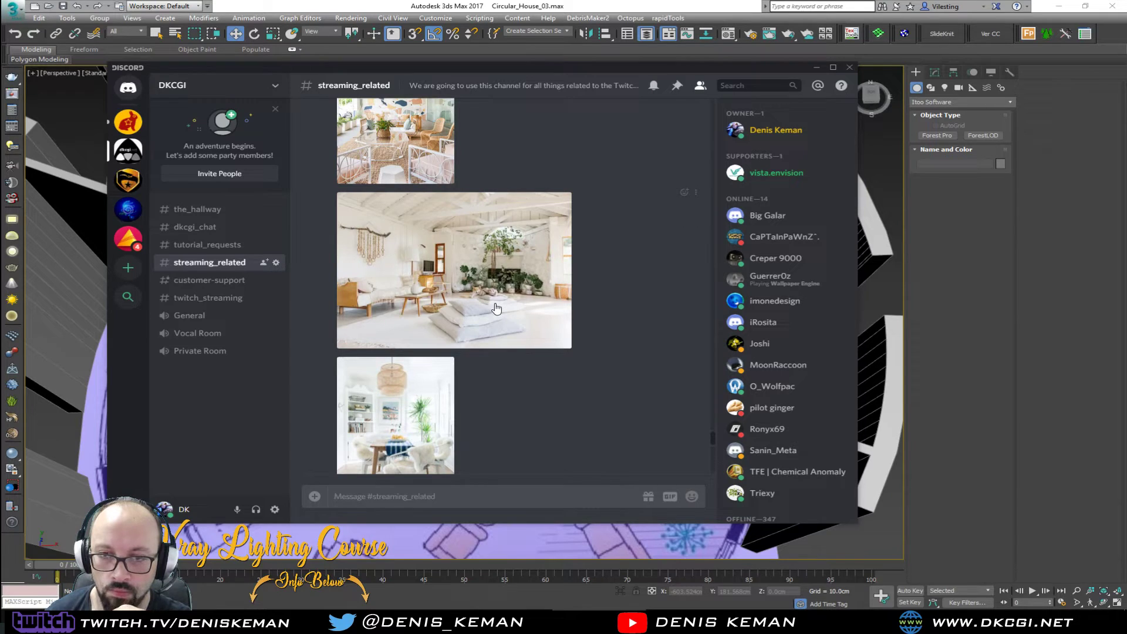
pyautogui.scroll(3, 496, 308)
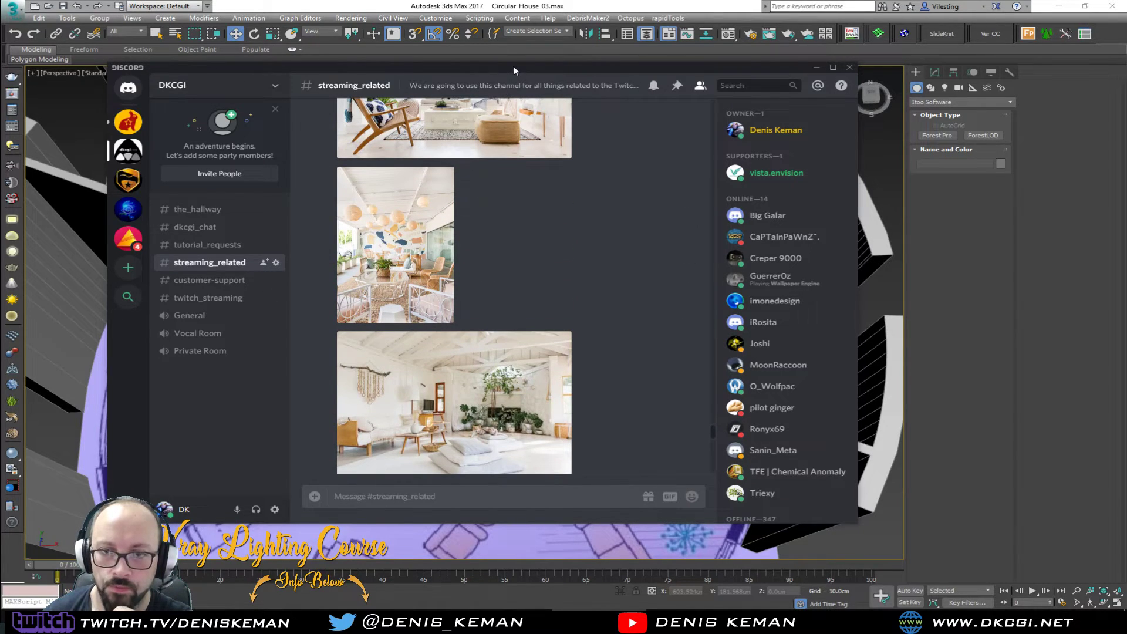
pyautogui.moveTo(513, 66); pyautogui.dragTo(0, 88)
# - Examine the entrance and closet rooms on the plan and the overall height of the walls above it
pyautogui.moveTo(470, 338); pyautogui.dragTo(543, 291, button='middle')
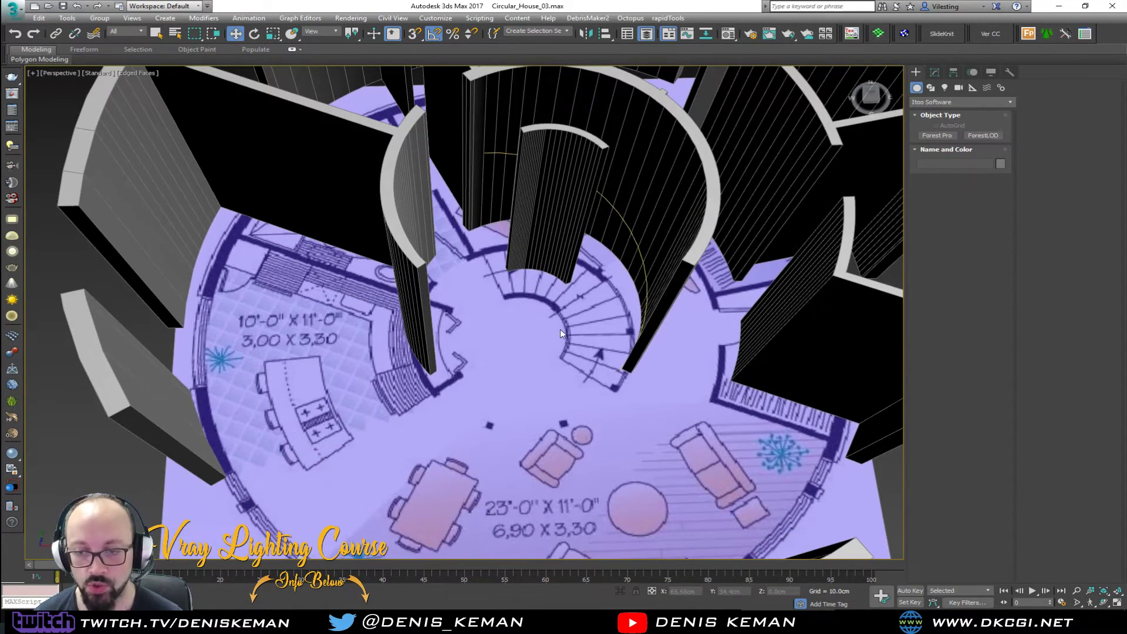
pyautogui.moveTo(564, 334); pyautogui.dragTo(391, 275, button='middle')
pyautogui.keyDown('alt'); pyautogui.moveTo(467, 315); pyautogui.dragTo(348, 339, button='middle'); pyautogui.keyUp('alt')
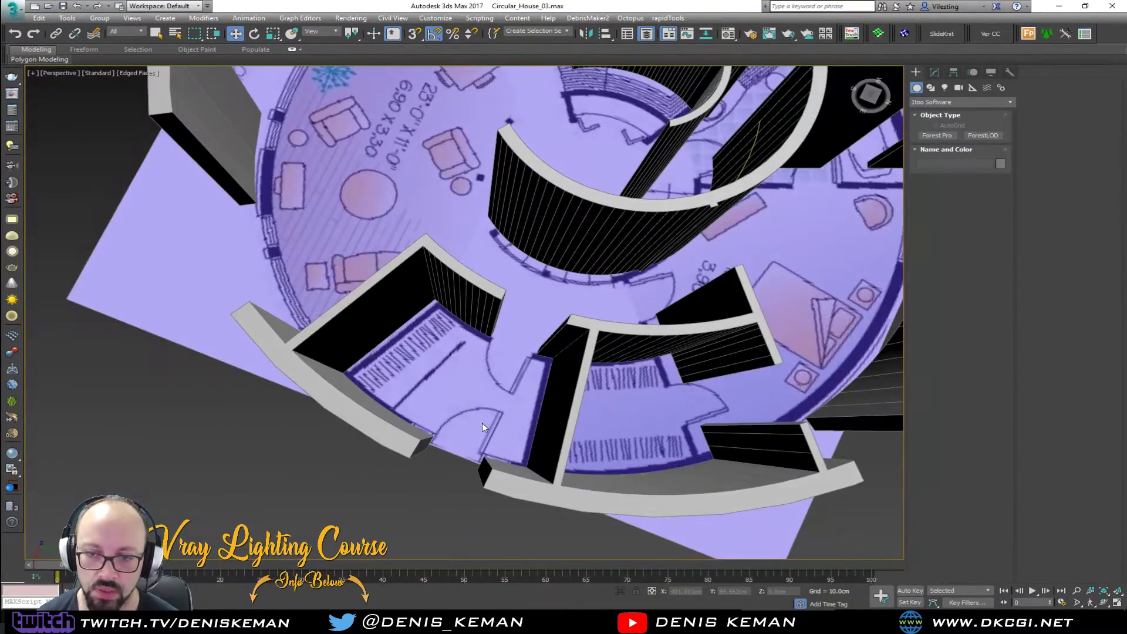
pyautogui.scroll(5, 482, 423)
pyautogui.keyDown('alt'); pyautogui.moveTo(482, 423); pyautogui.dragTo(386, 275, button='middle'); pyautogui.keyUp('alt')
pyautogui.scroll(-15, 385, 275)
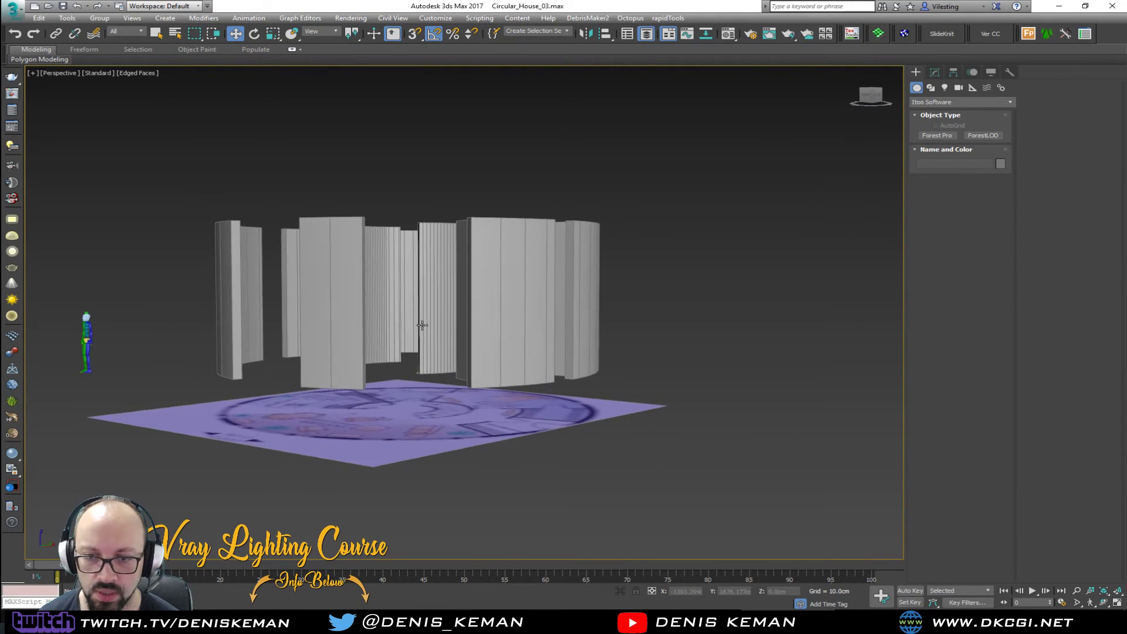
# - Select the Walls object and examine its curved segments from the side and around the staircase
pyautogui.click(428, 320)
pyautogui.scroll(4, 431, 318)
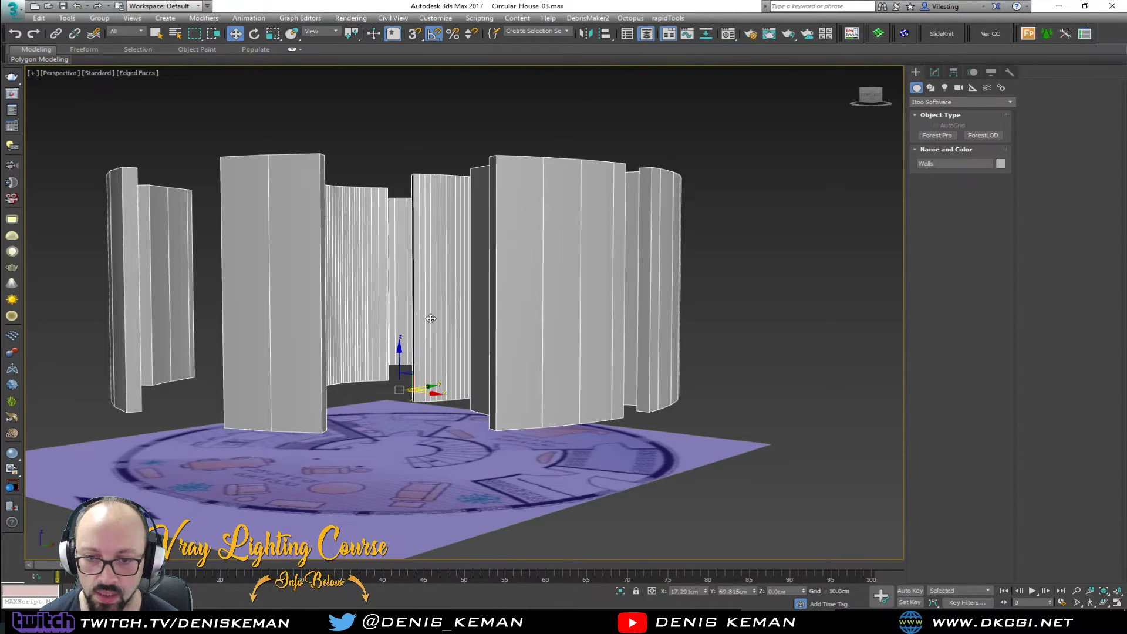
pyautogui.click(411, 429)
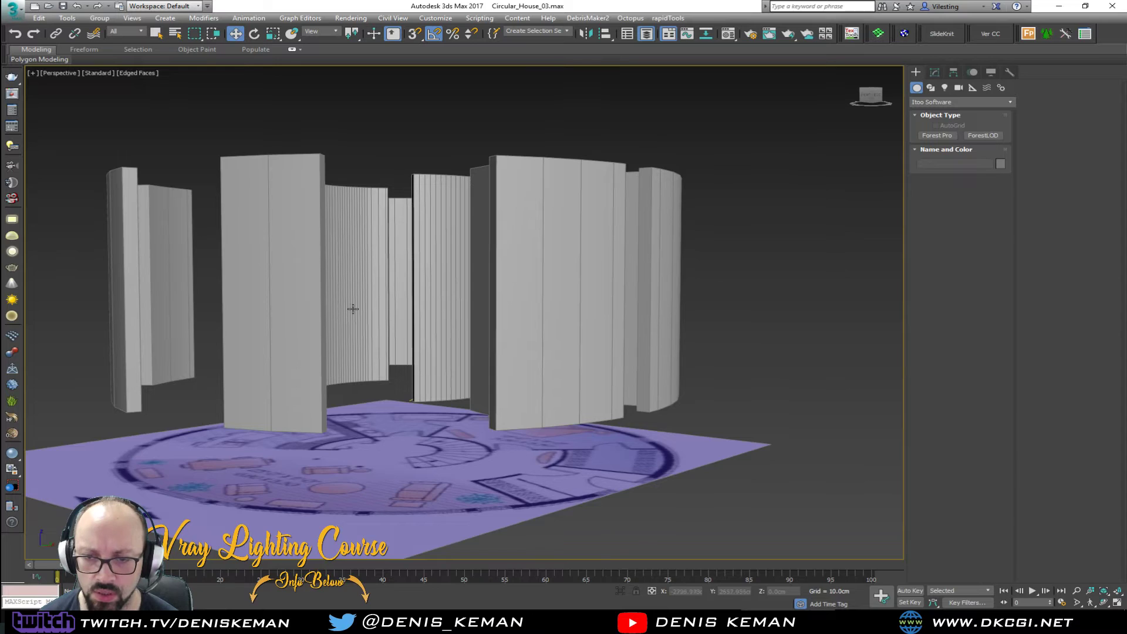
pyautogui.scroll(5, 348, 320)
pyautogui.keyDown('alt'); pyautogui.moveTo(348, 320); pyautogui.dragTo(342, 326, button='middle'); pyautogui.keyUp('alt')
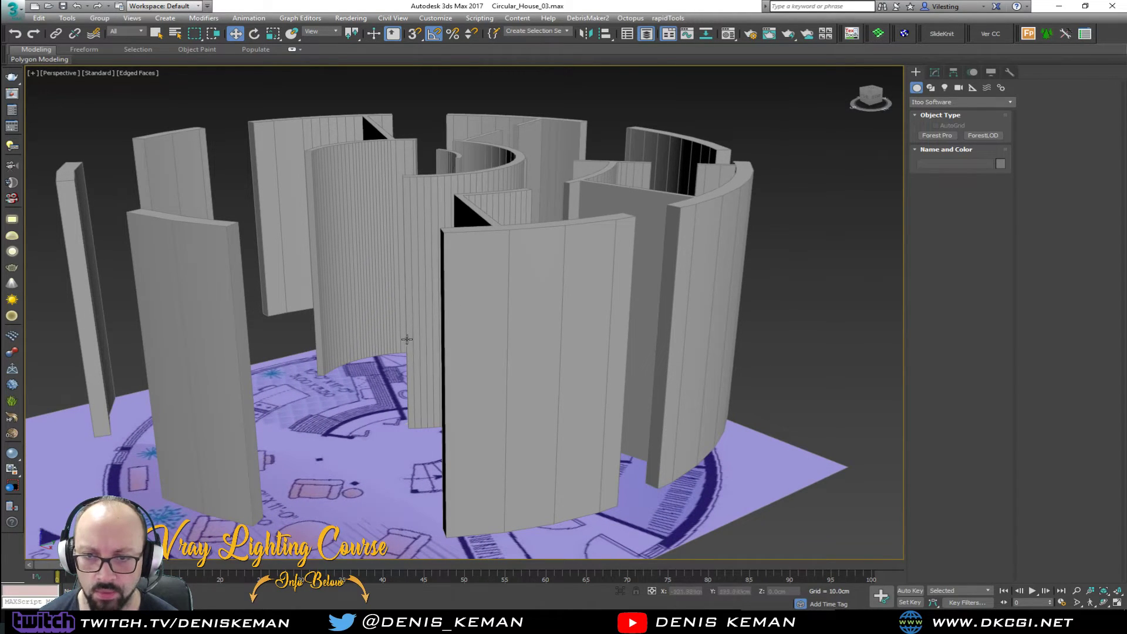
pyautogui.click(484, 365)
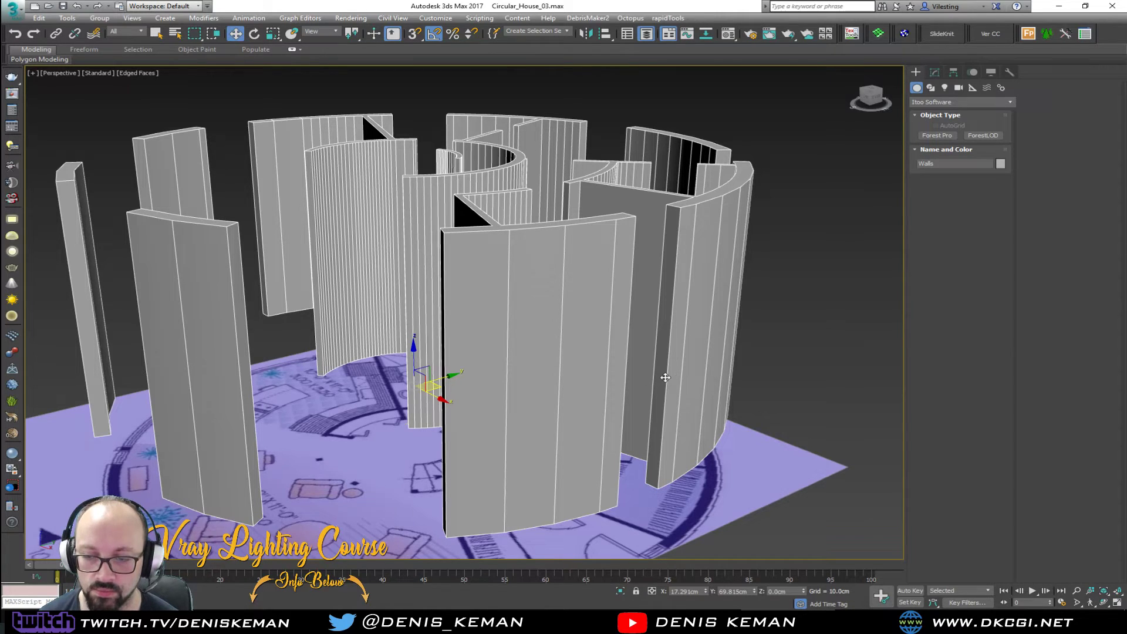
pyautogui.keyDown('alt'); pyautogui.moveTo(620, 393); pyautogui.dragTo(580, 379, button='middle'); pyautogui.keyUp('alt')
pyautogui.keyDown('alt'); pyautogui.moveTo(499, 199); pyautogui.dragTo(551, 234, button='middle'); pyautogui.keyUp('alt')
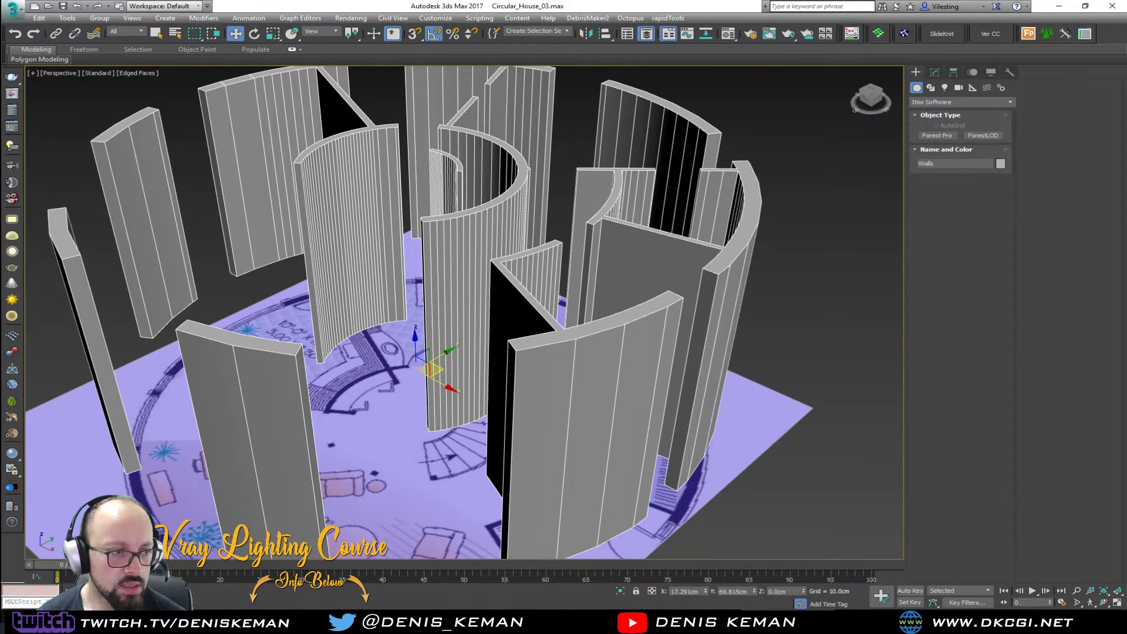
pyautogui.keyDown('alt'); pyautogui.moveTo(468, 383); pyautogui.dragTo(548, 358, button='middle'); pyautogui.keyUp('alt')
# - Switch to Discord and review the bright living-room images and the latest Ideas and Light posts in the streaming_related channel
pyautogui.moveTo(0, 73); pyautogui.dragTo(1126, 135)
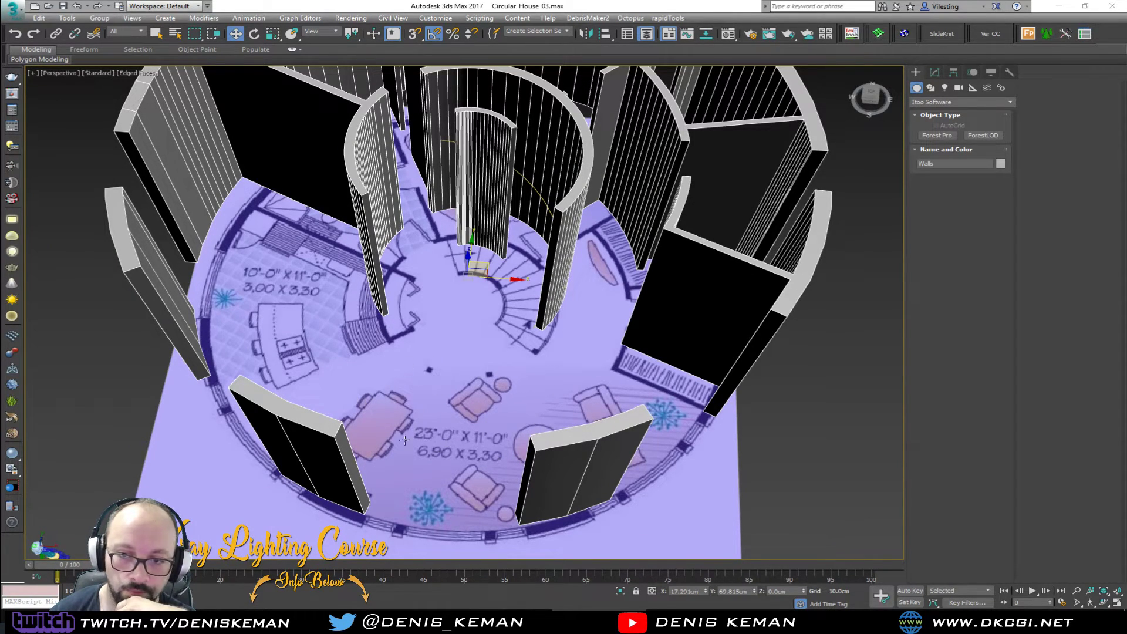
pyautogui.moveTo(1126, 100); pyautogui.dragTo(561, 86)
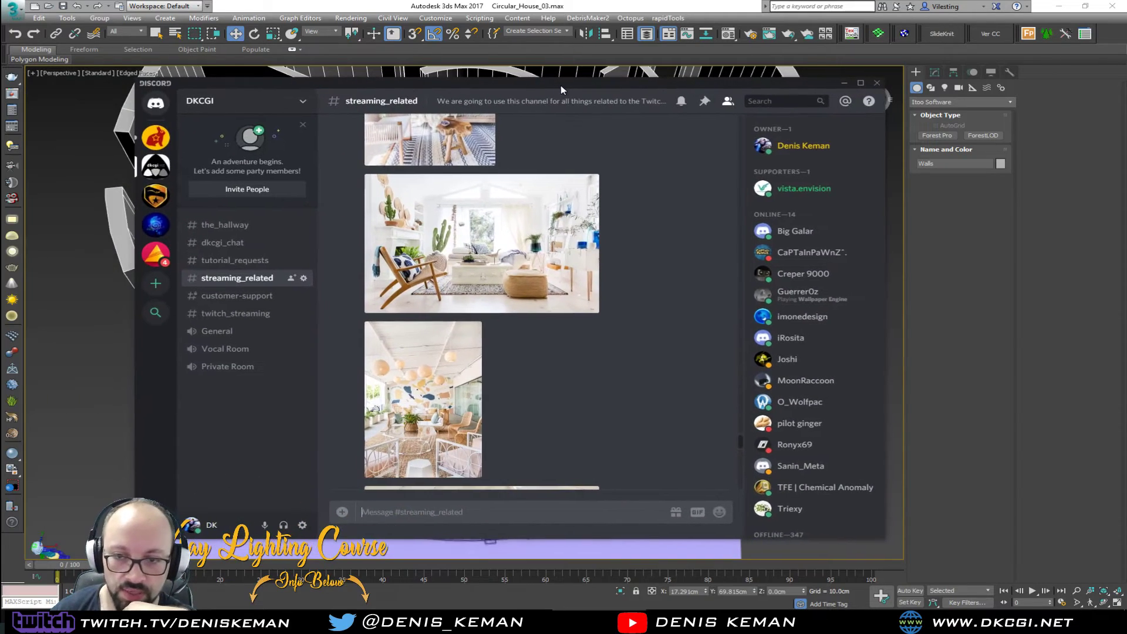
pyautogui.scroll(6, 617, 358)
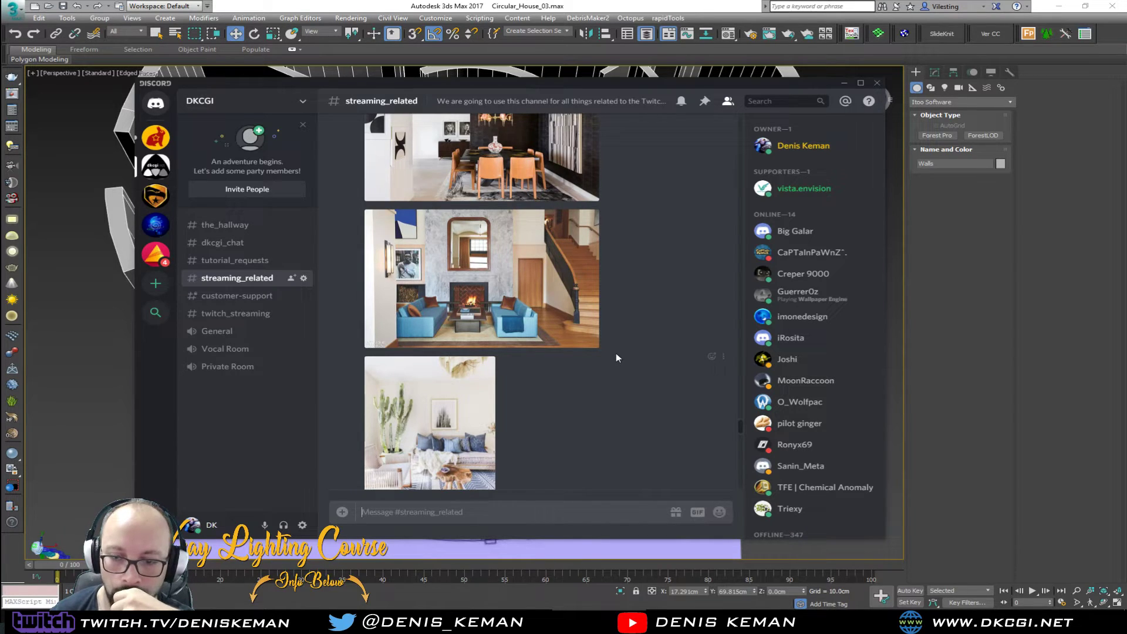
pyautogui.scroll(2, 616, 358)
pyautogui.scroll(-10, 615, 354)
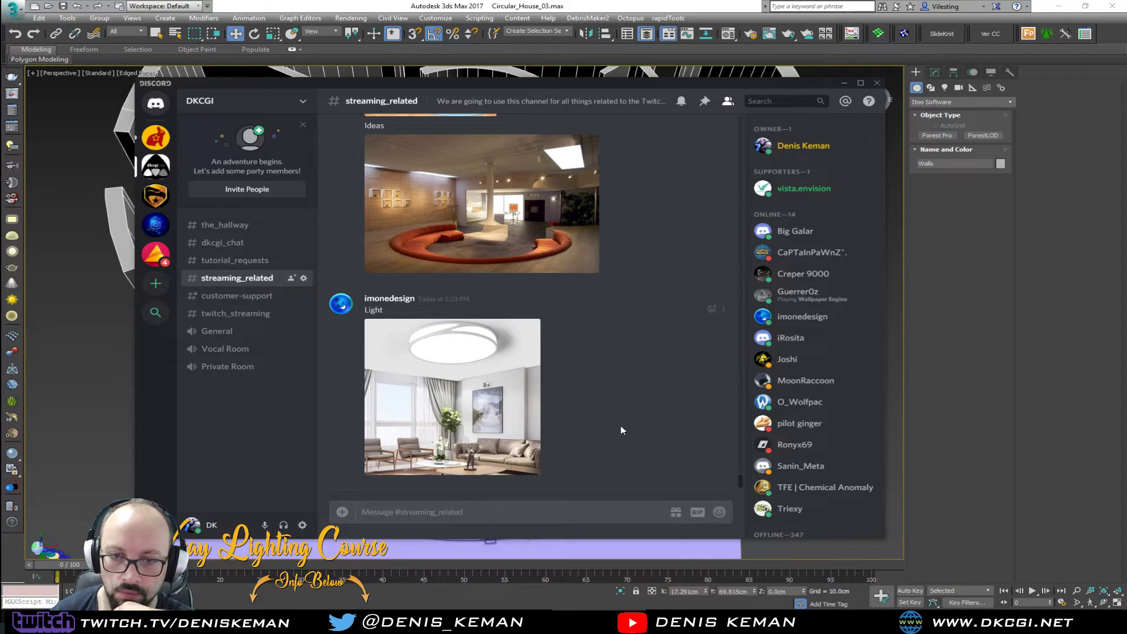
pyautogui.scroll(3, 617, 439)
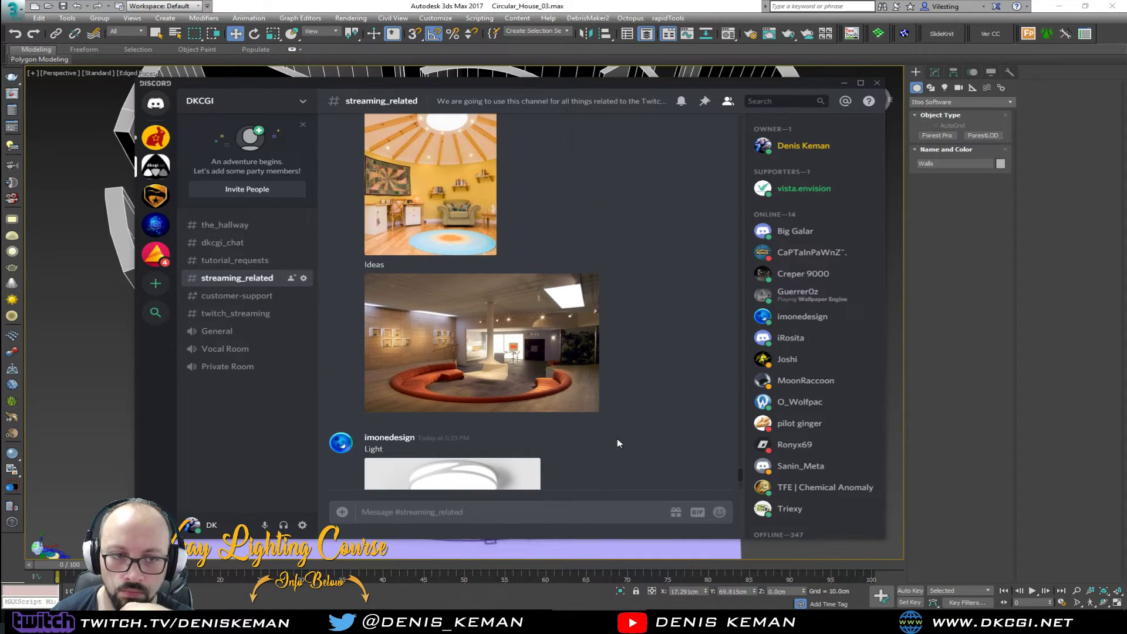
# - Go back through the channel's earlier references and enlarge the dining room image with the orange chairs to study it
pyautogui.hotkey('alt', 'Tab')
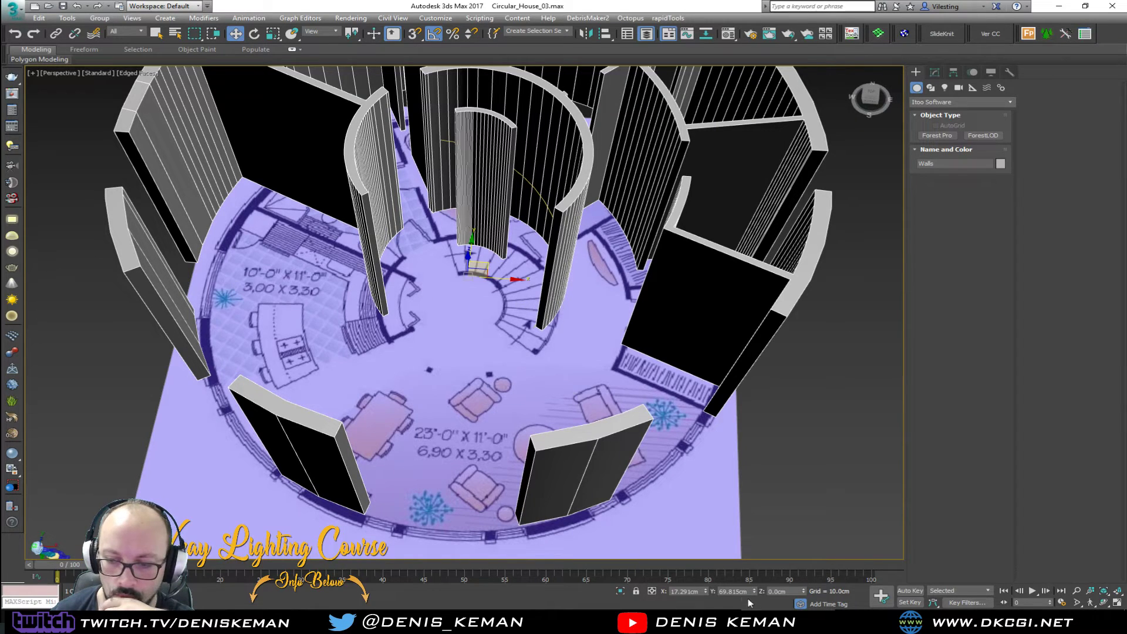
pyautogui.hotkey('alt', 'Tab')
pyautogui.scroll(4, 589, 335)
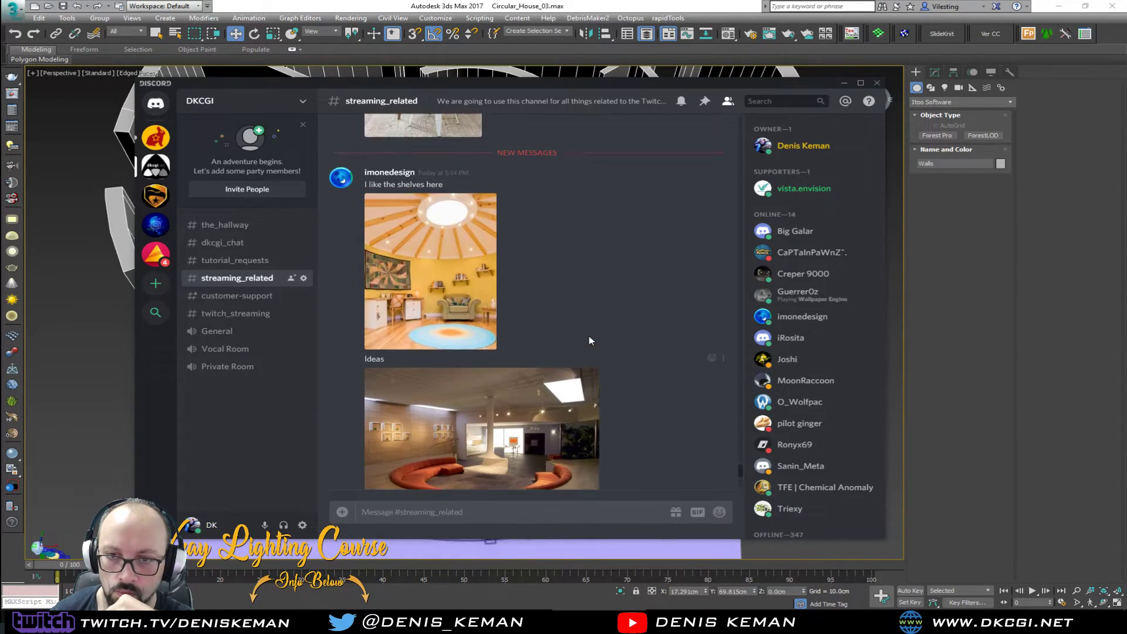
pyautogui.scroll(8, 589, 336)
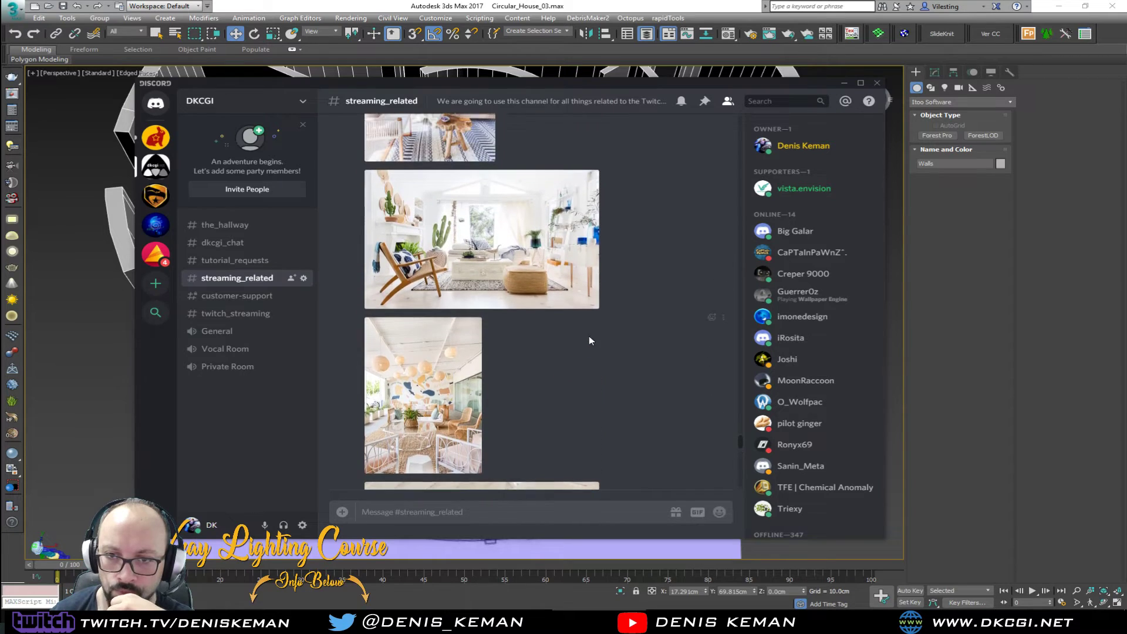
pyautogui.scroll(3, 590, 341)
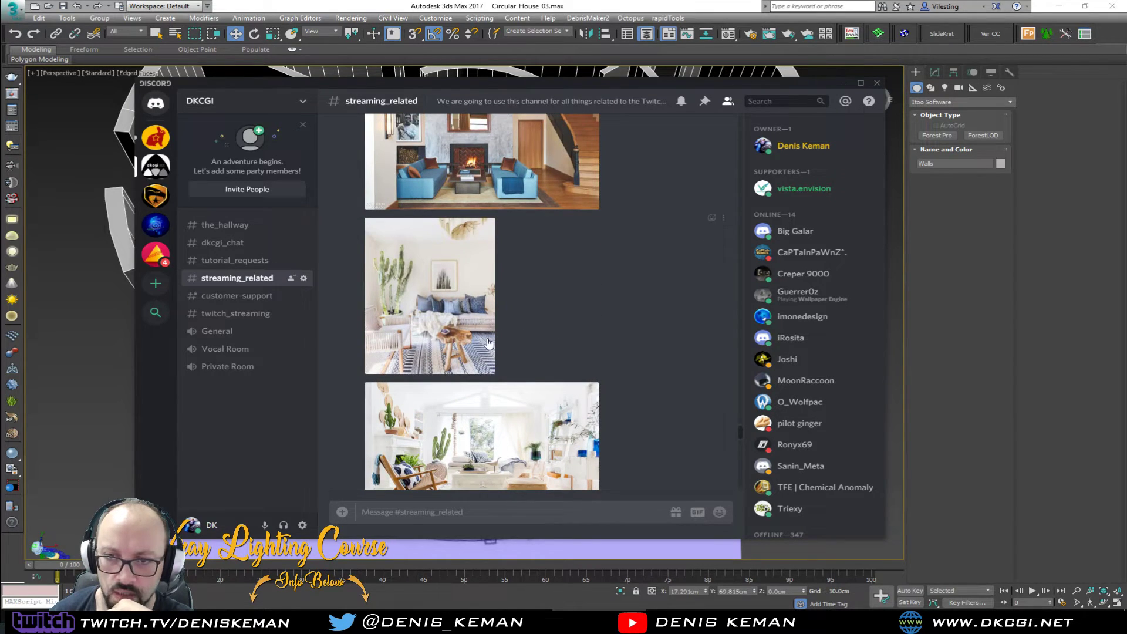
pyautogui.scroll(6, 514, 318)
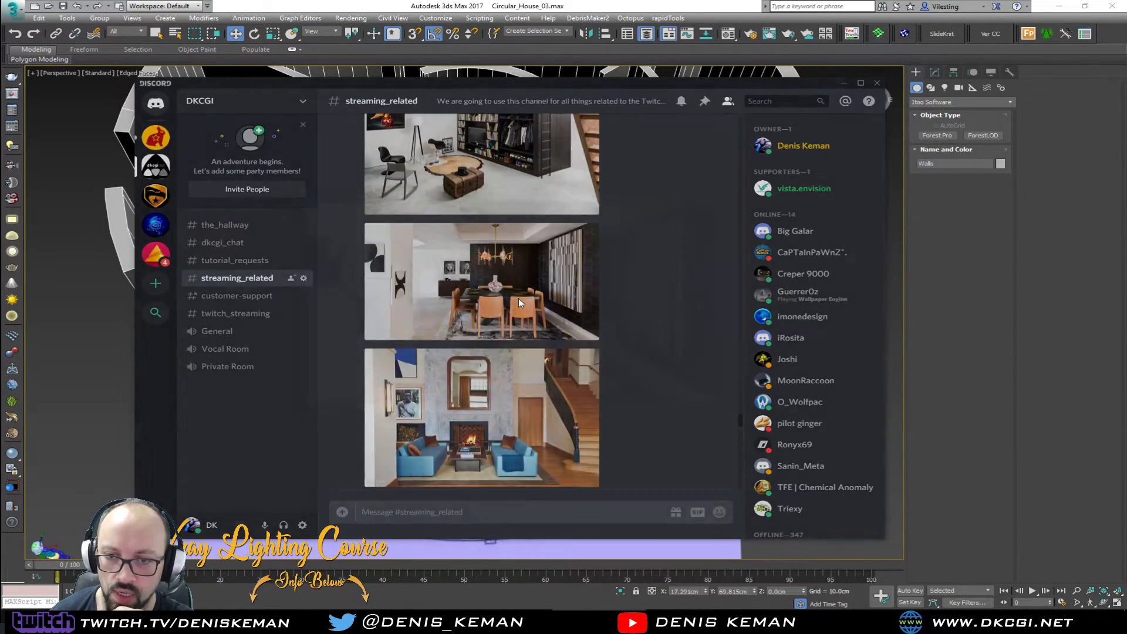
pyautogui.click(519, 299)
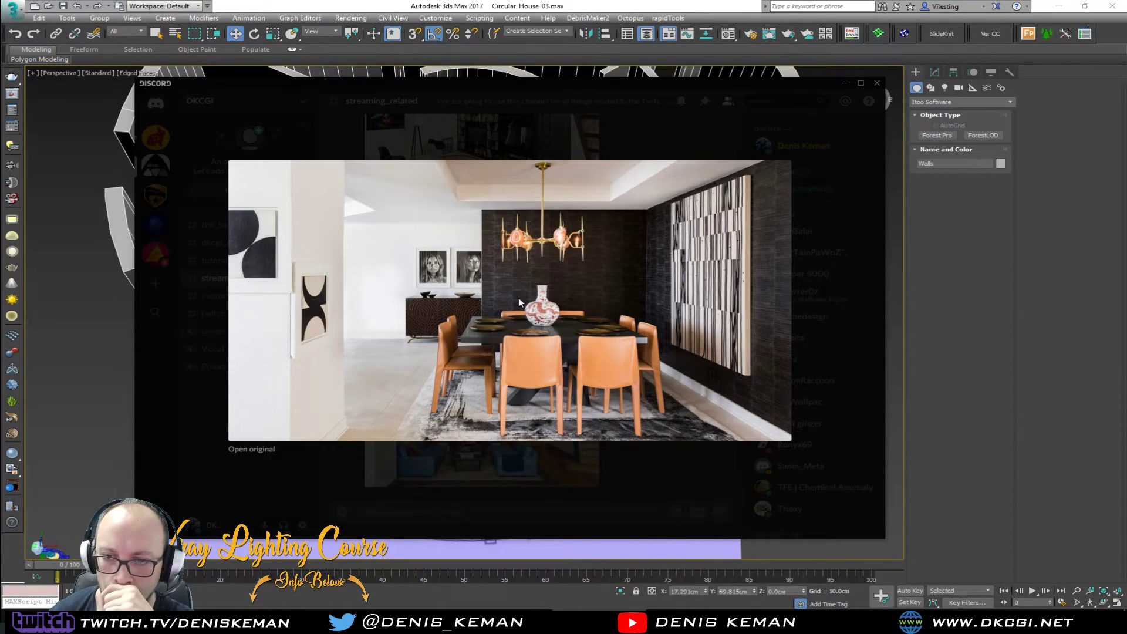
pyautogui.click(833, 441)
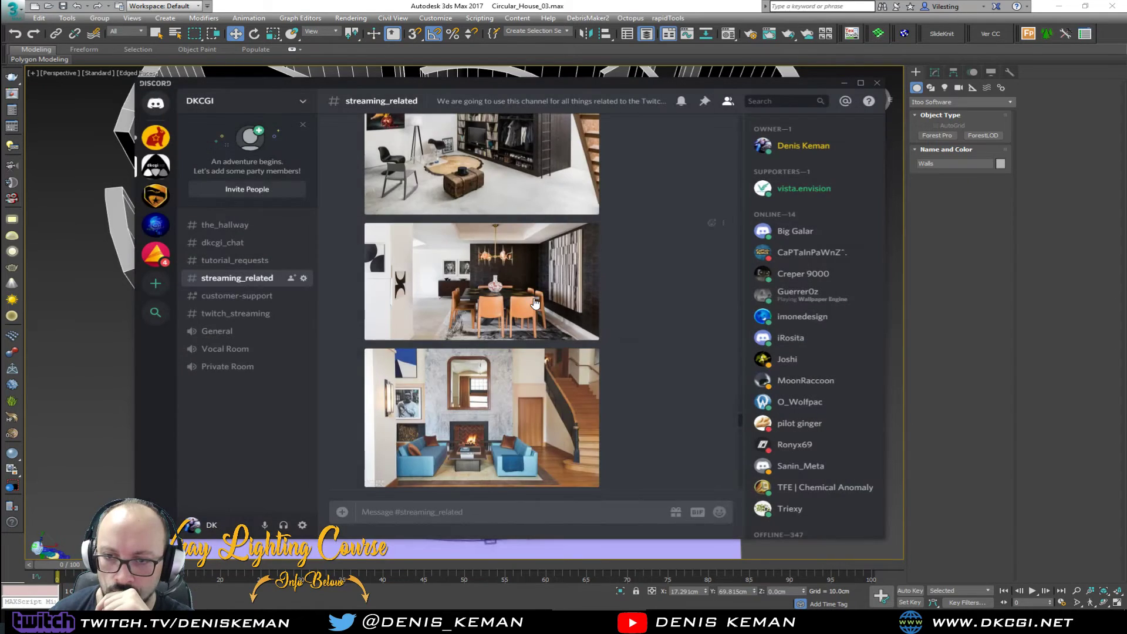
# - Review the earlier loft and double-height living-room references that include open staircases
pyautogui.scroll(3, 534, 302)
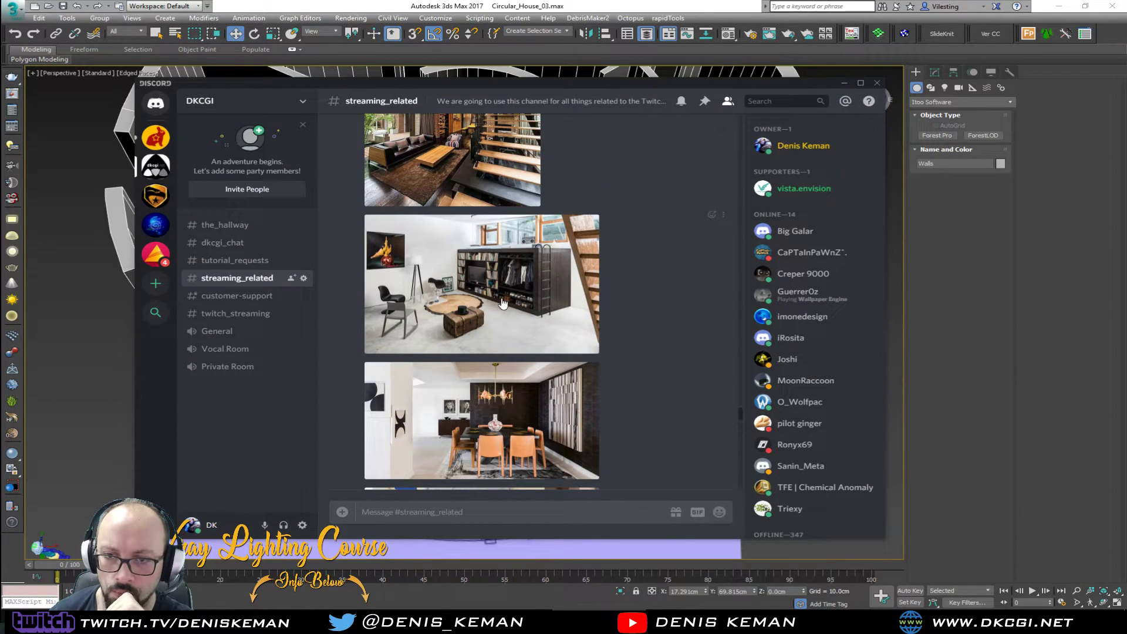
pyautogui.scroll(3, 502, 304)
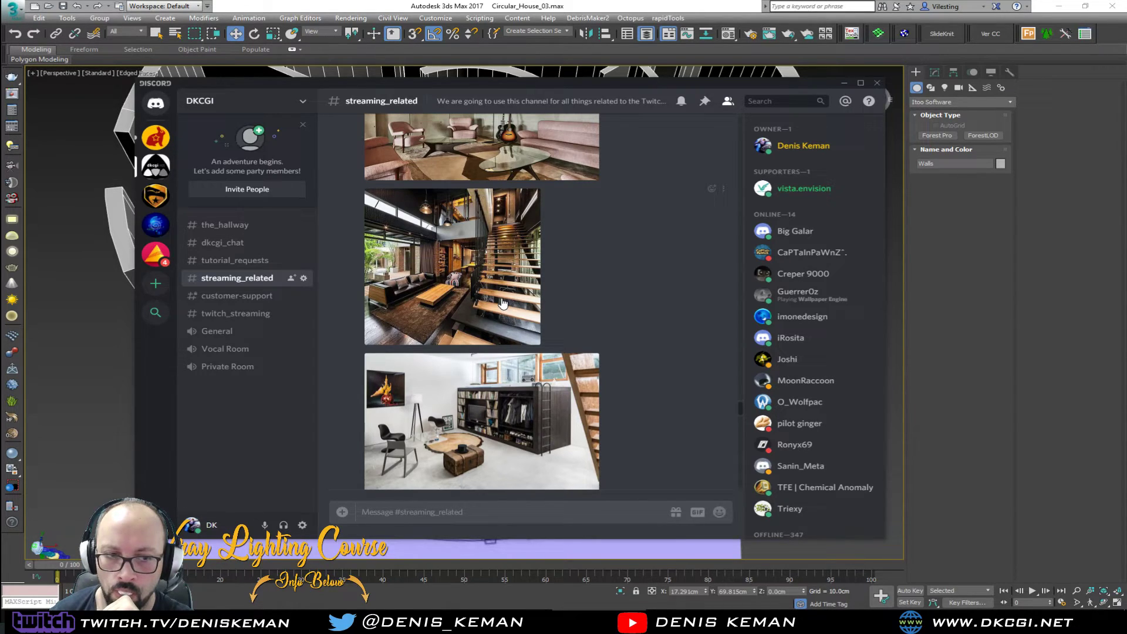
pyautogui.scroll(1, 503, 304)
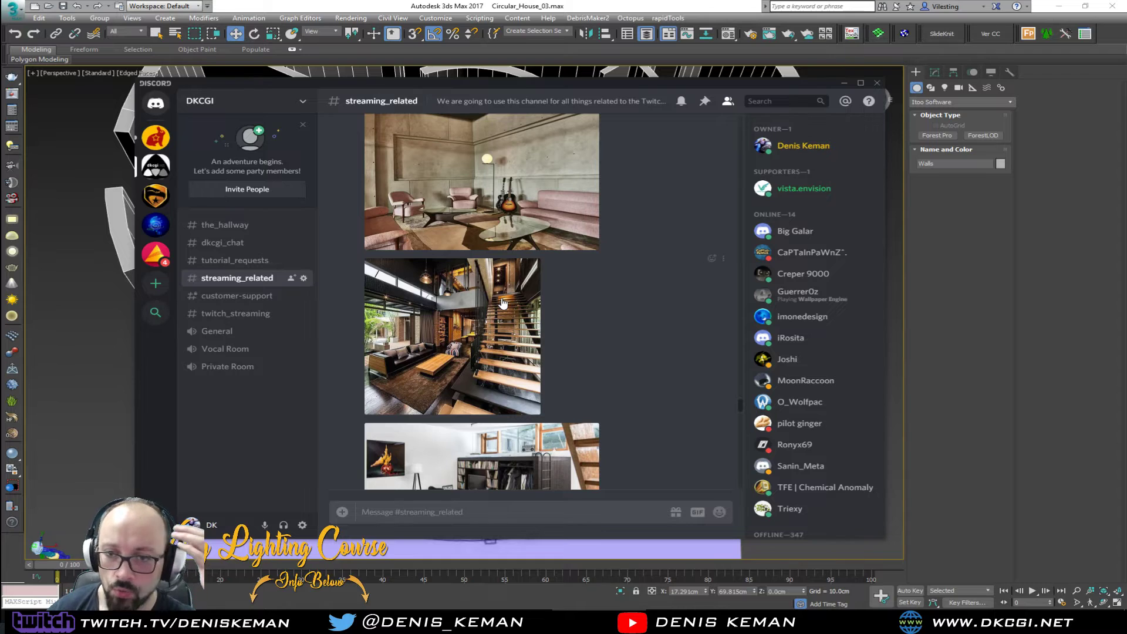
pyautogui.scroll(3, 502, 303)
pyautogui.scroll(3, 503, 303)
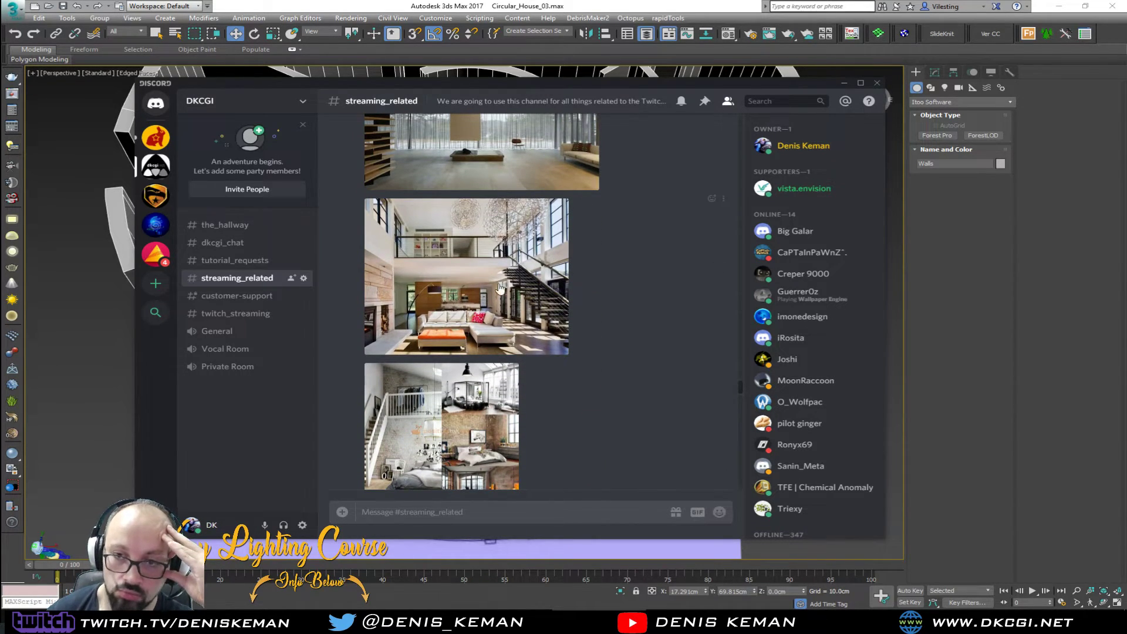
# - Move Discord out of the way in 3ds Max and examine the plan's living and dining area and the walls around the staircase
pyautogui.moveTo(480, 83); pyautogui.dragTo(0, 71)
pyautogui.scroll(2, 460, 415)
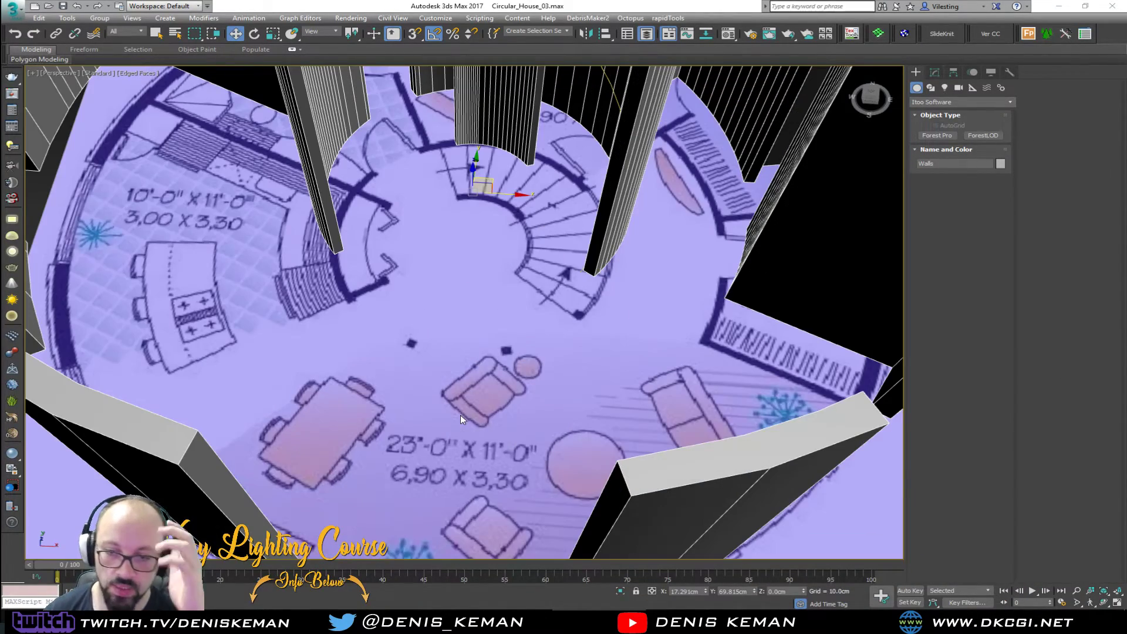
pyautogui.scroll(3, 475, 402)
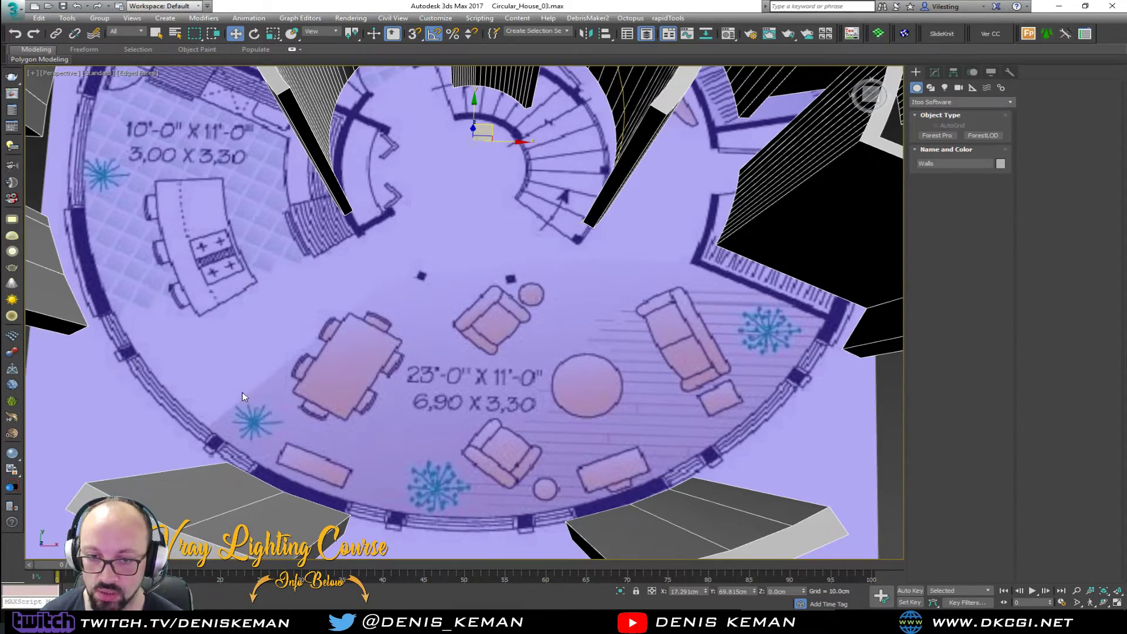
pyautogui.scroll(3, 382, 376)
pyautogui.keyDown('alt'); pyautogui.moveTo(393, 422); pyautogui.dragTo(469, 321, button='middle'); pyautogui.keyUp('alt')
pyautogui.moveTo(723, 408); pyautogui.dragTo(523, 358, button='middle')
pyautogui.scroll(-4, 549, 374)
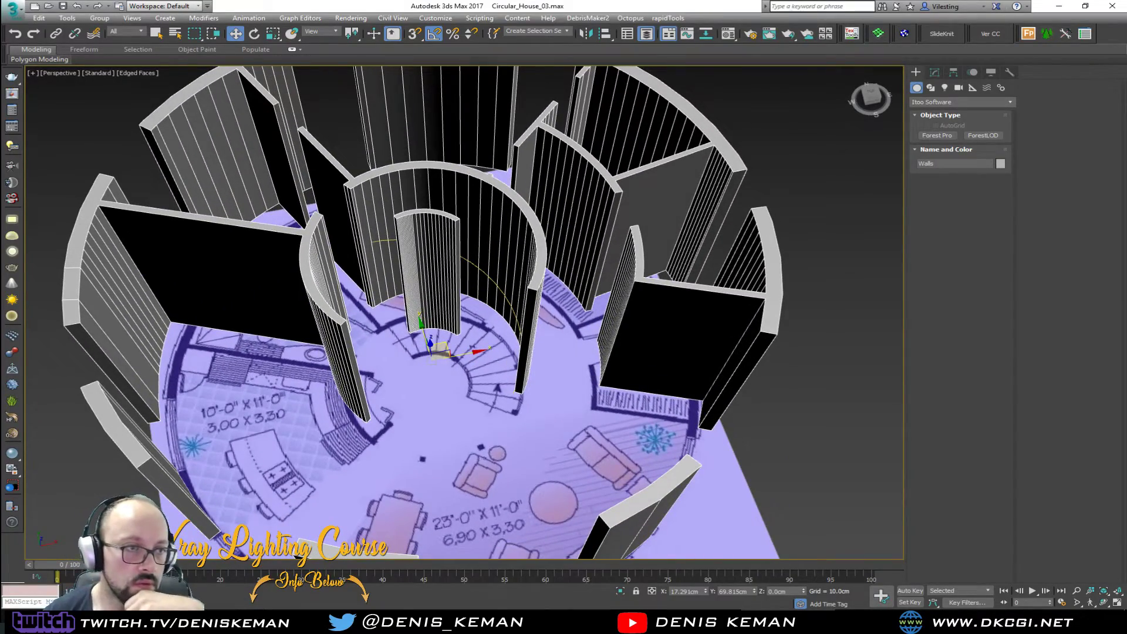
# - Bring Discord back and enlarge the reference image of the sculptural floating staircase above the marble floor
pyautogui.moveTo(0, 80); pyautogui.dragTo(581, 81)
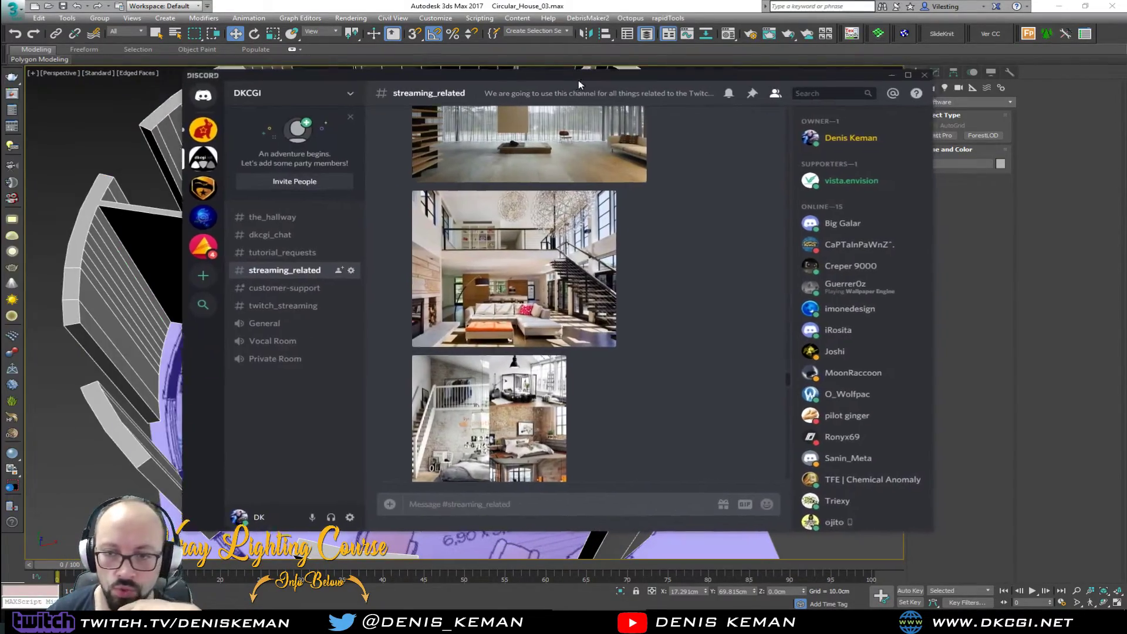
pyautogui.scroll(1, 632, 351)
pyautogui.scroll(6, 632, 350)
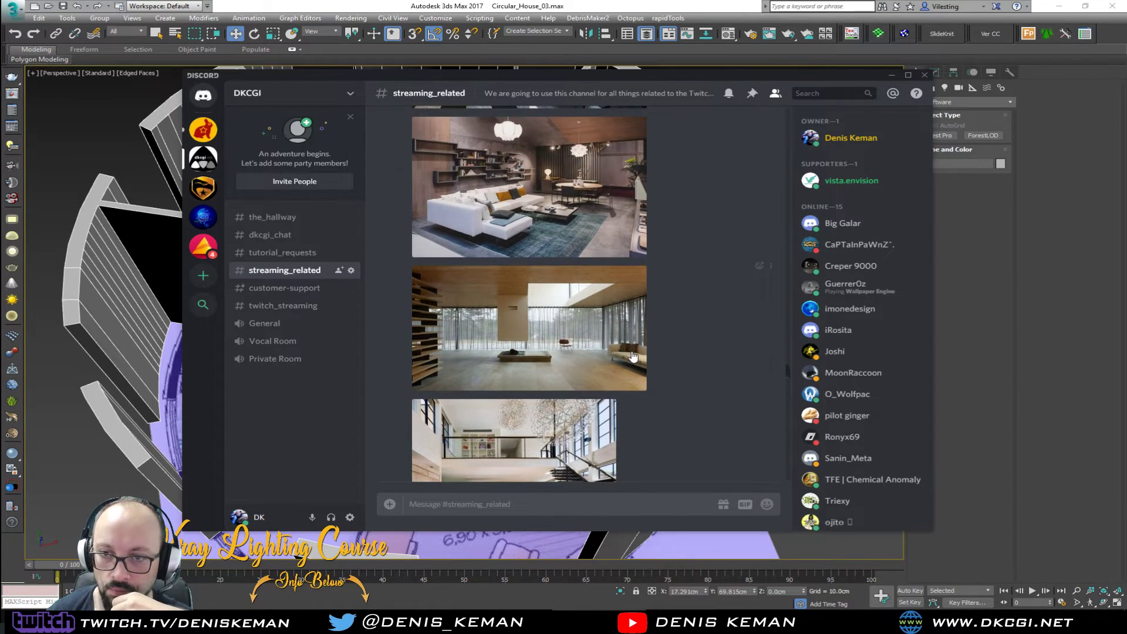
pyautogui.scroll(3, 632, 357)
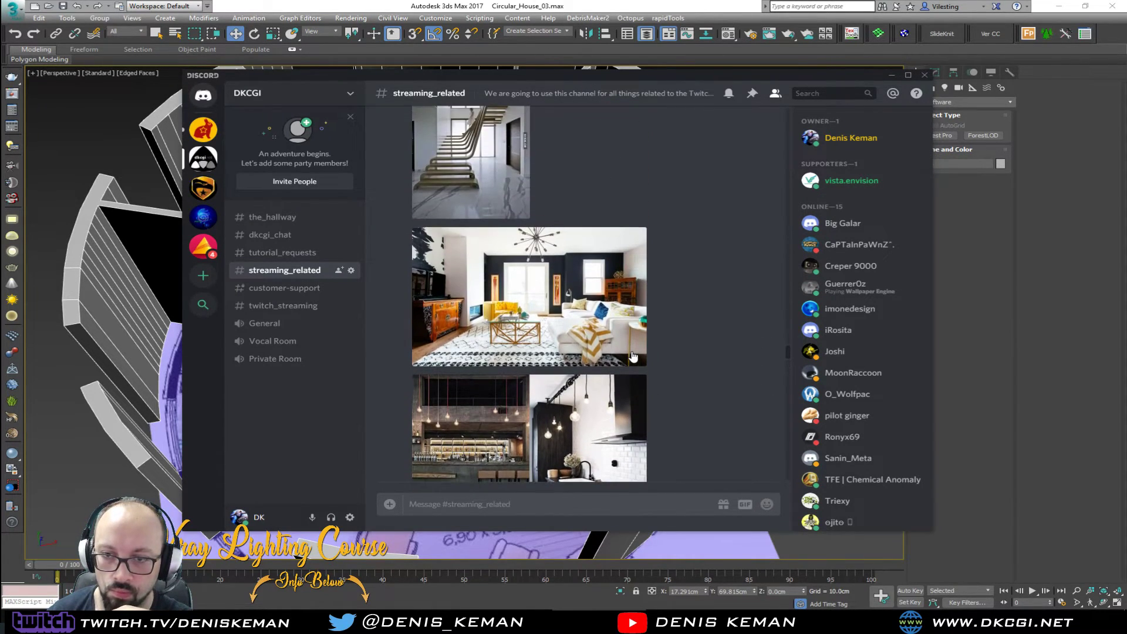
pyautogui.scroll(2, 633, 356)
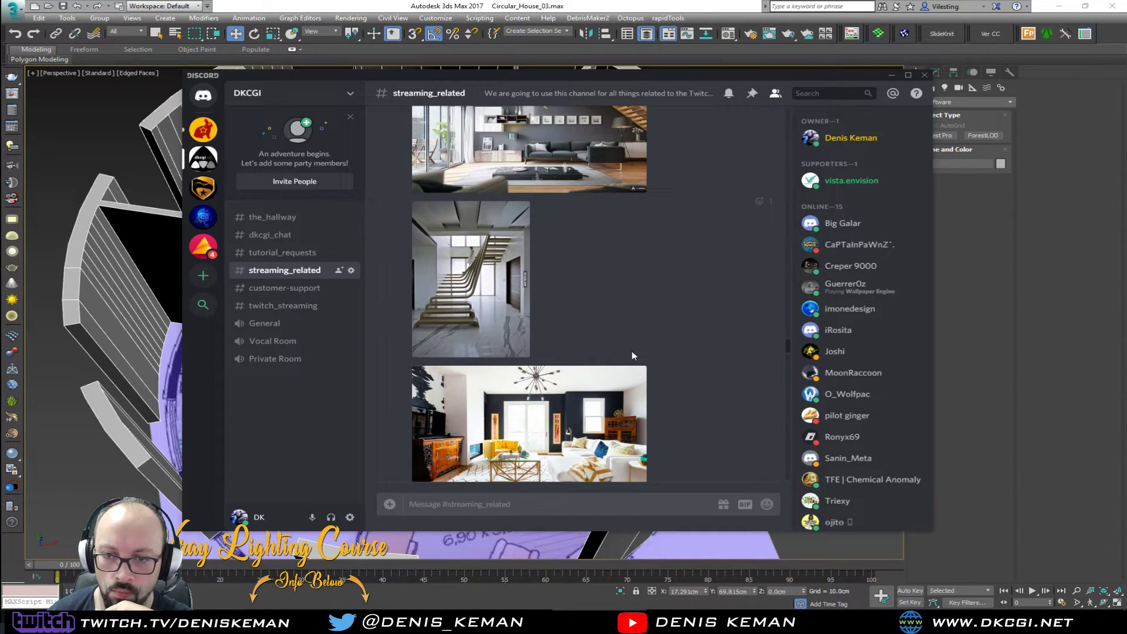
pyautogui.scroll(1, 632, 356)
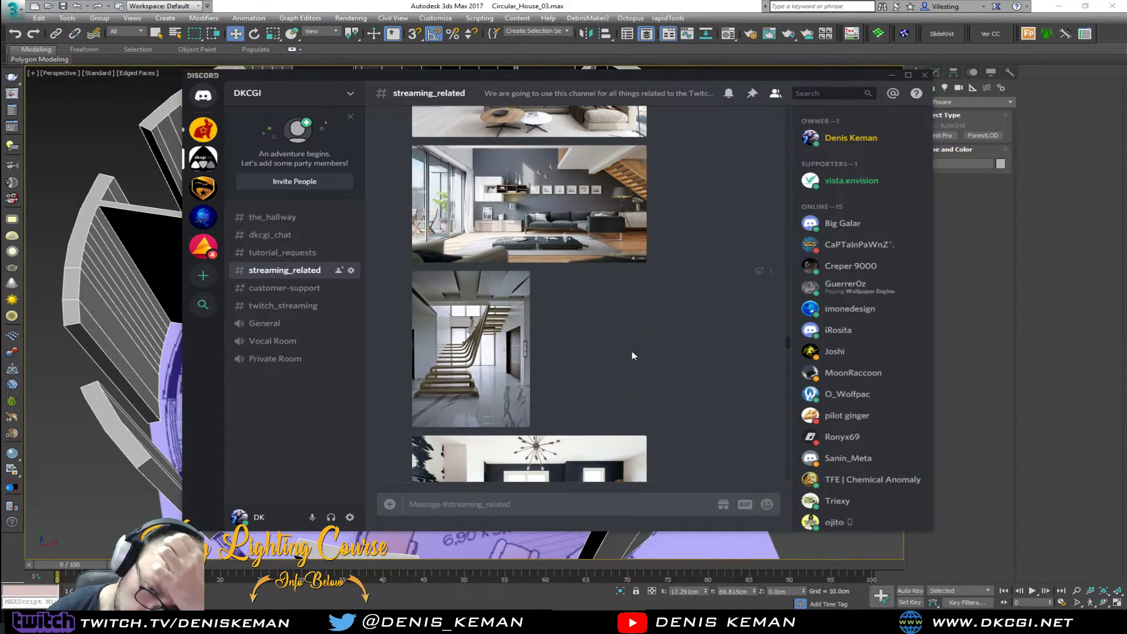
pyautogui.click(483, 341)
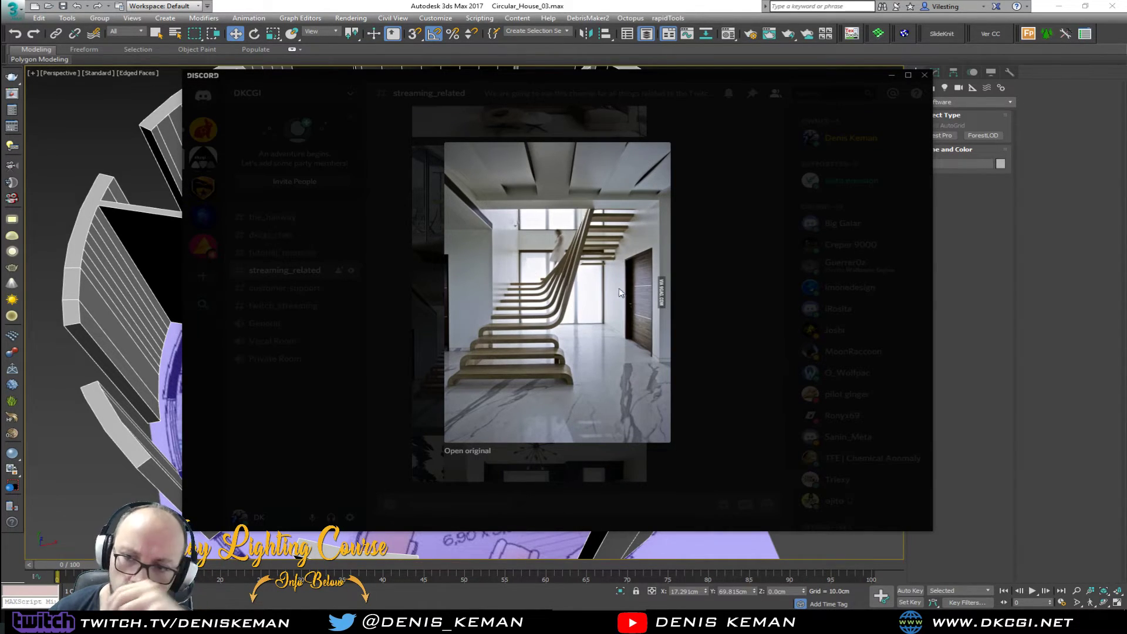
pyautogui.click(728, 311)
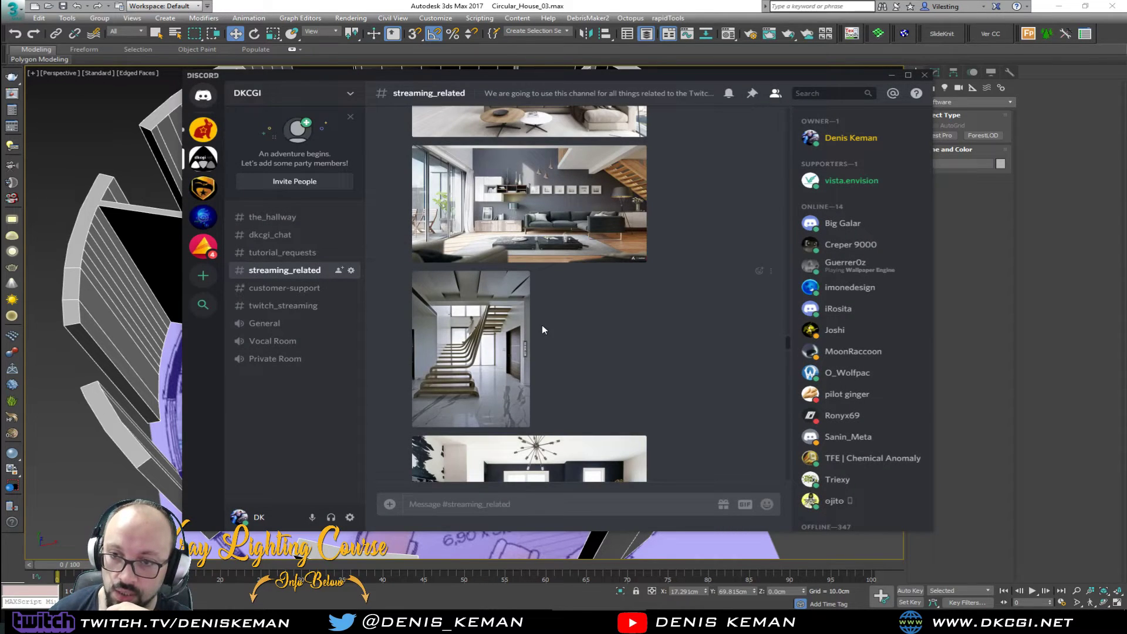
# - Review the earlier living-room, loft and kitchen references up to the curved wooden interior and the round library room
pyautogui.scroll(1, 542, 326)
pyautogui.scroll(2, 543, 330)
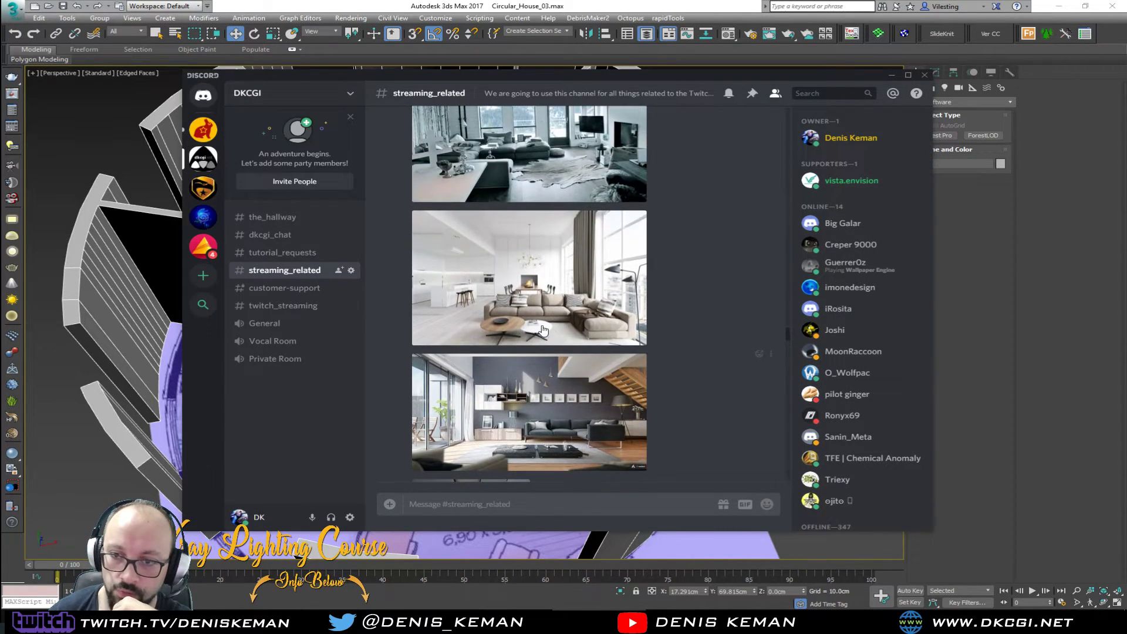
pyautogui.scroll(2, 543, 330)
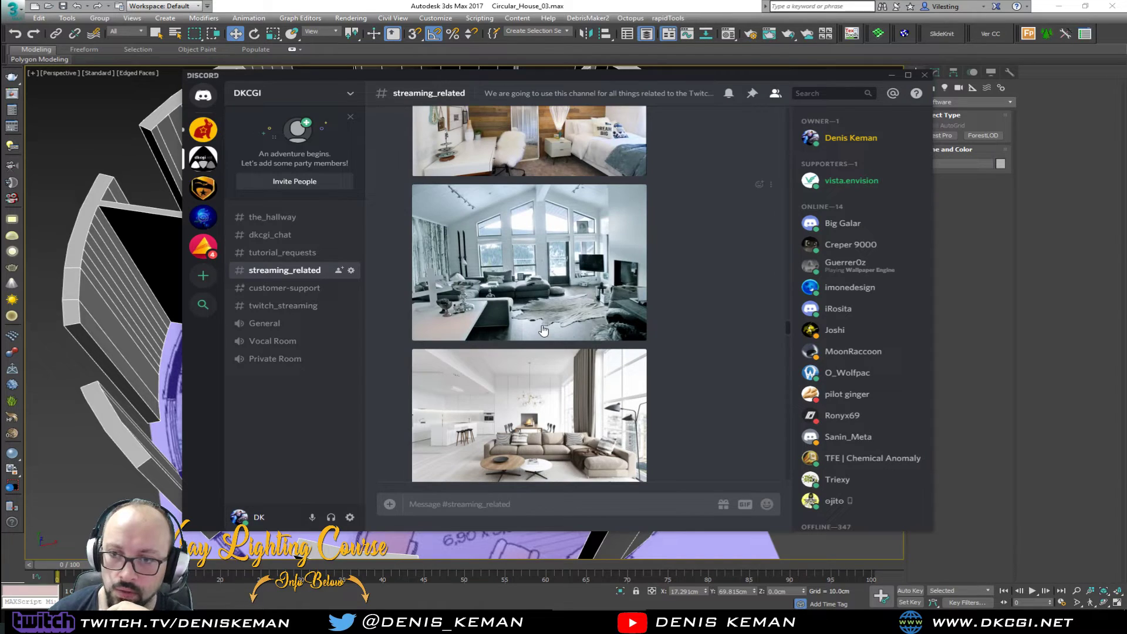
pyautogui.scroll(3, 543, 330)
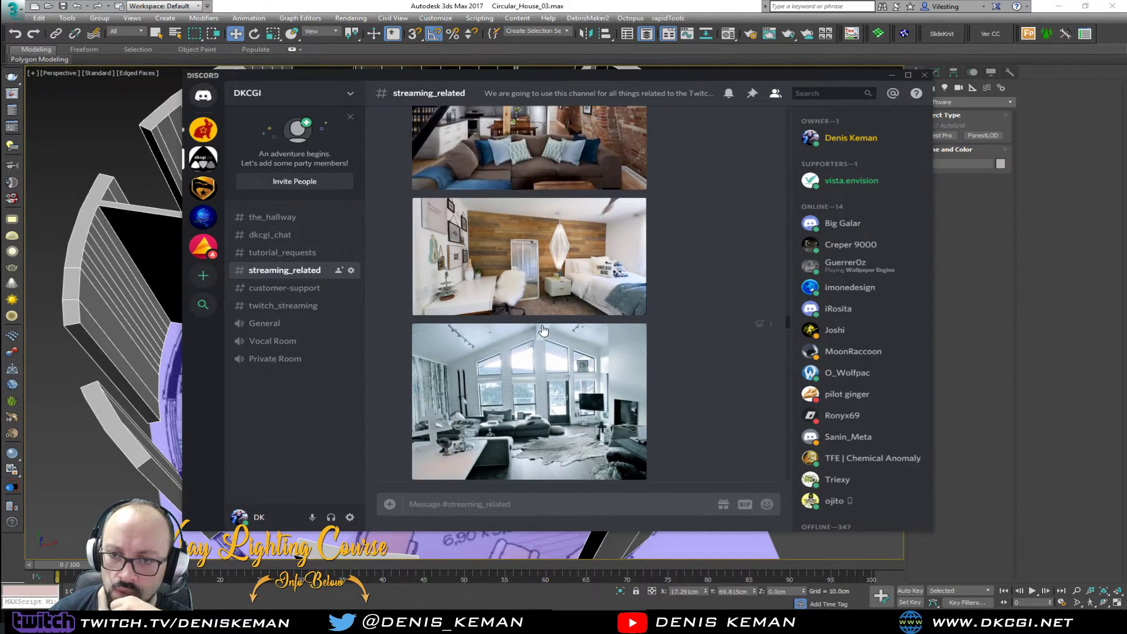
pyautogui.scroll(2, 543, 330)
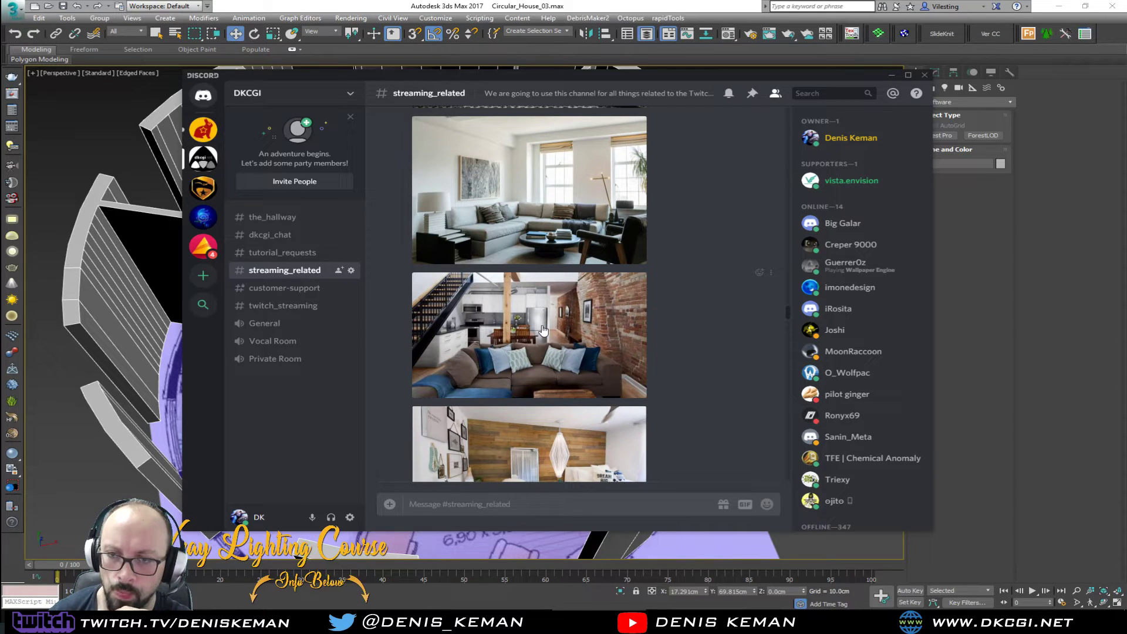
pyautogui.scroll(3, 543, 330)
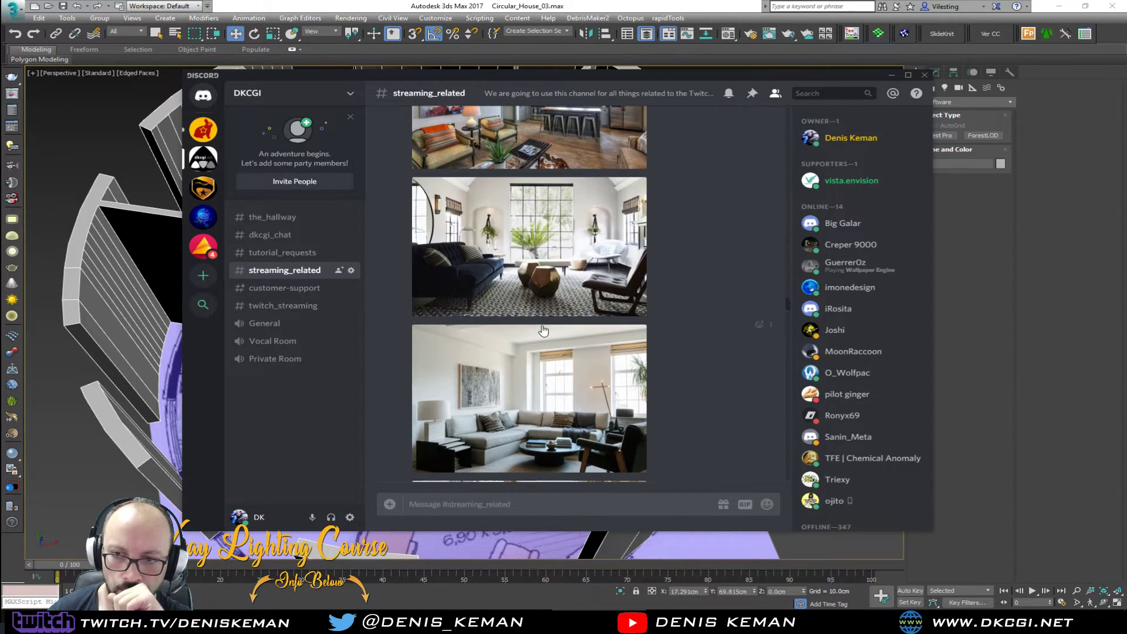
pyautogui.scroll(2, 543, 330)
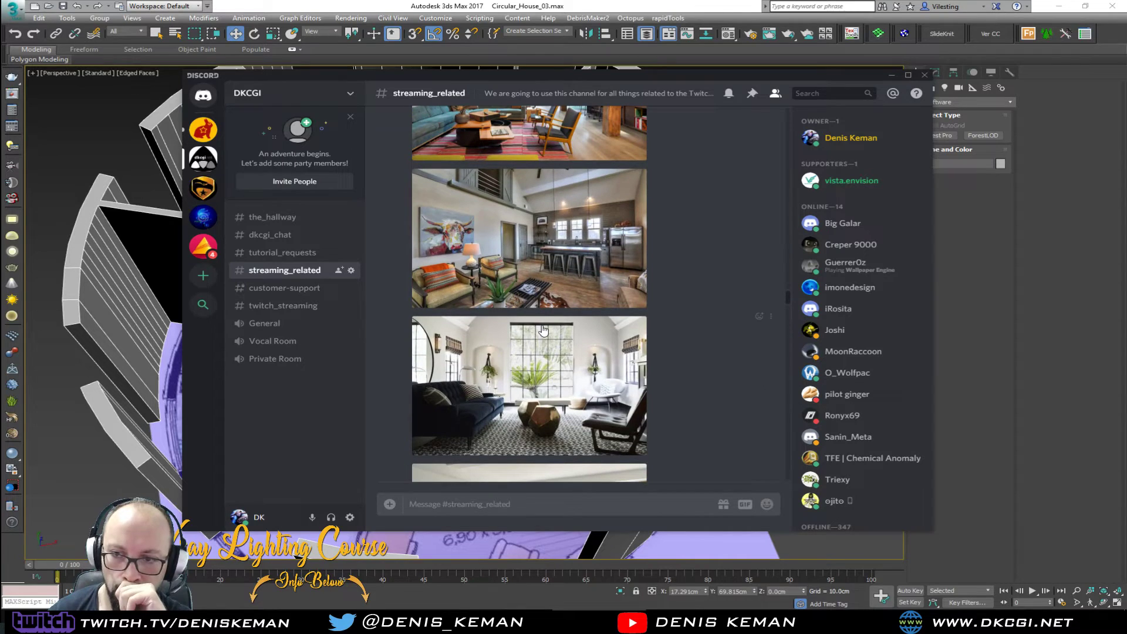
pyautogui.scroll(1, 608, 279)
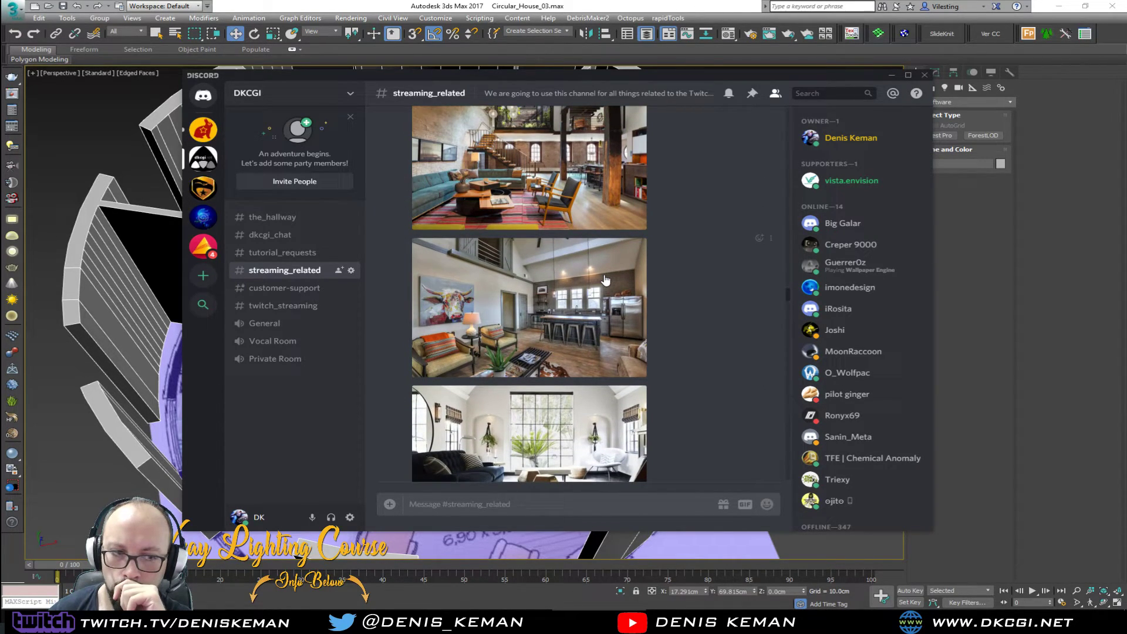
pyautogui.scroll(4, 606, 280)
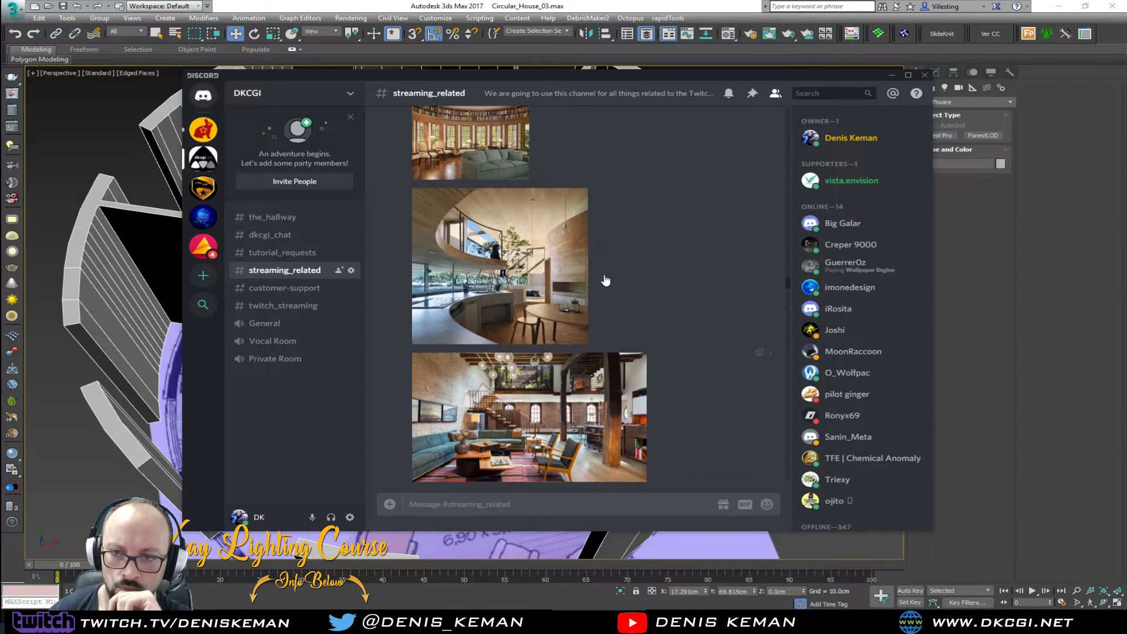
pyautogui.scroll(2, 563, 299)
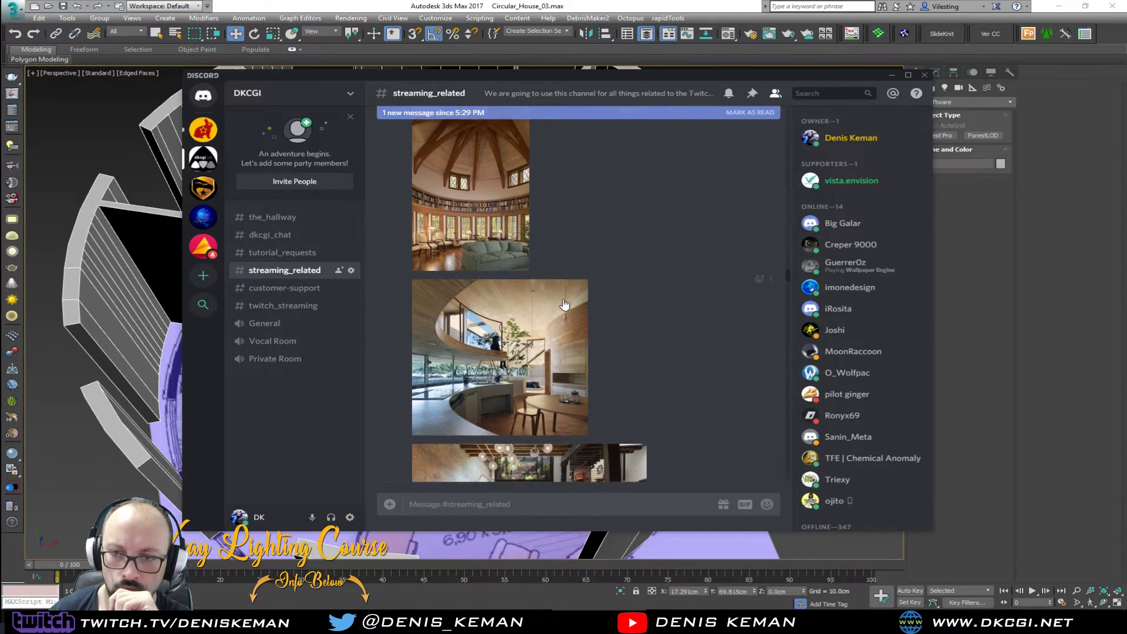
# - Enlarge the reference image of the round library room with the beamed wooden ceiling
pyautogui.scroll(-2, 563, 303)
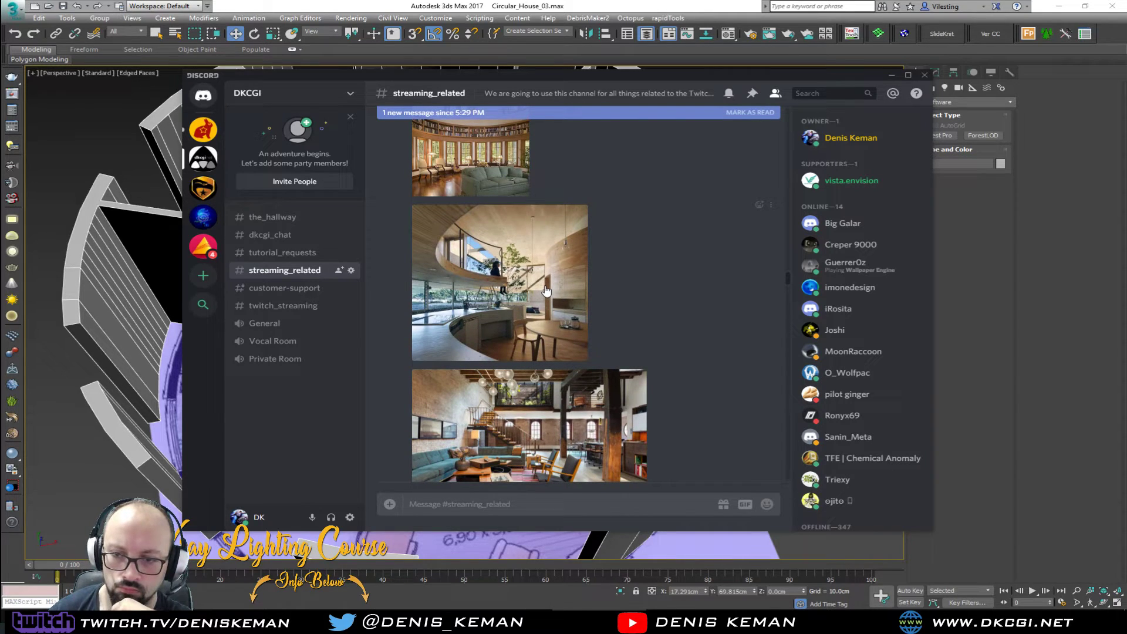
pyautogui.scroll(1, 546, 290)
pyautogui.click(466, 248)
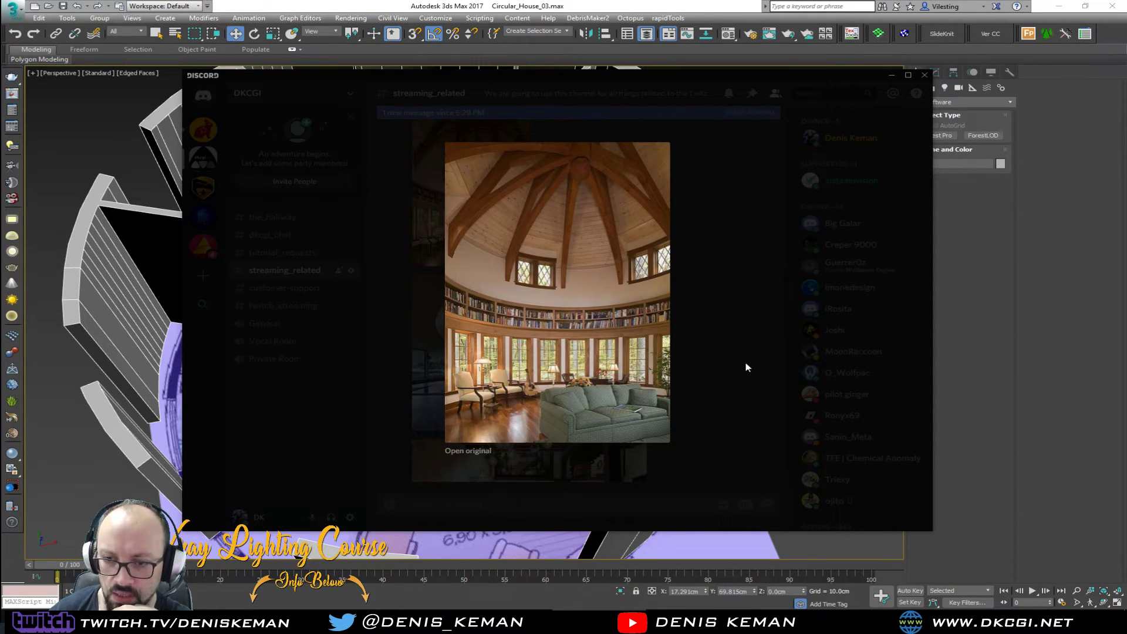
pyautogui.click(748, 390)
# - Enlarge the earlier references of the lounge with the central copper fireplace and the rustic living room with potted plants
pyautogui.scroll(8, 601, 352)
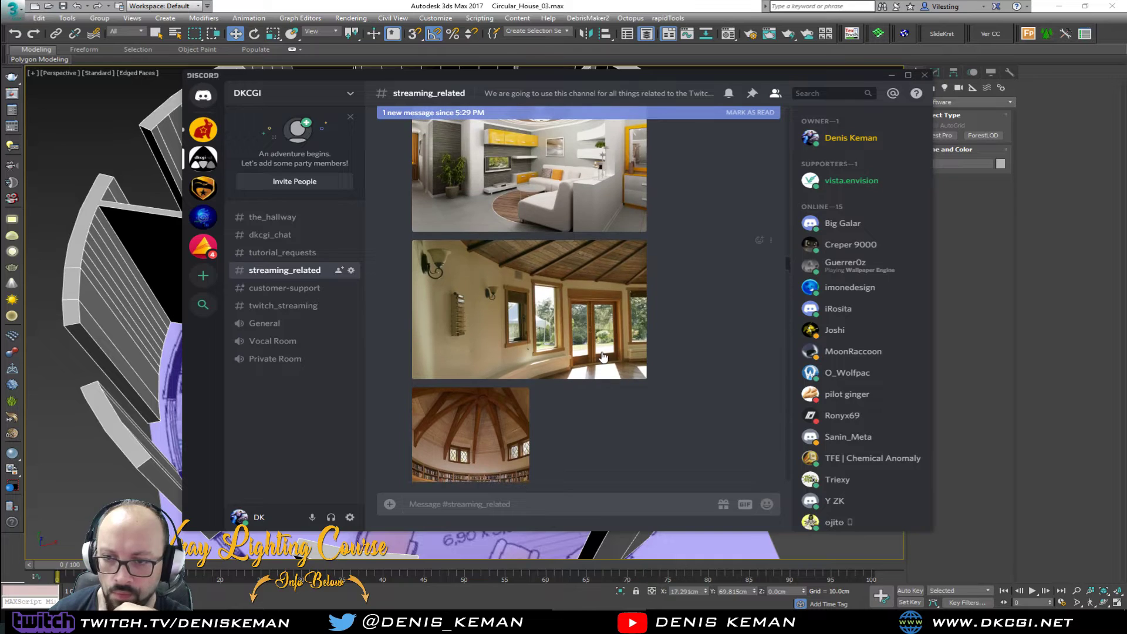
pyautogui.scroll(3, 603, 356)
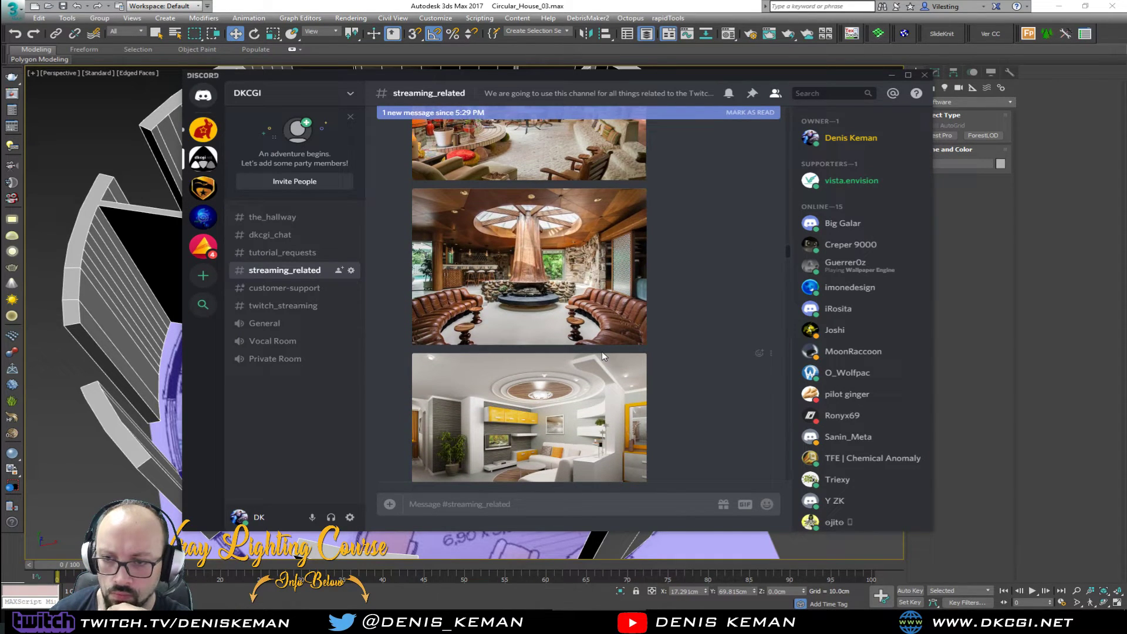
pyautogui.click(601, 334)
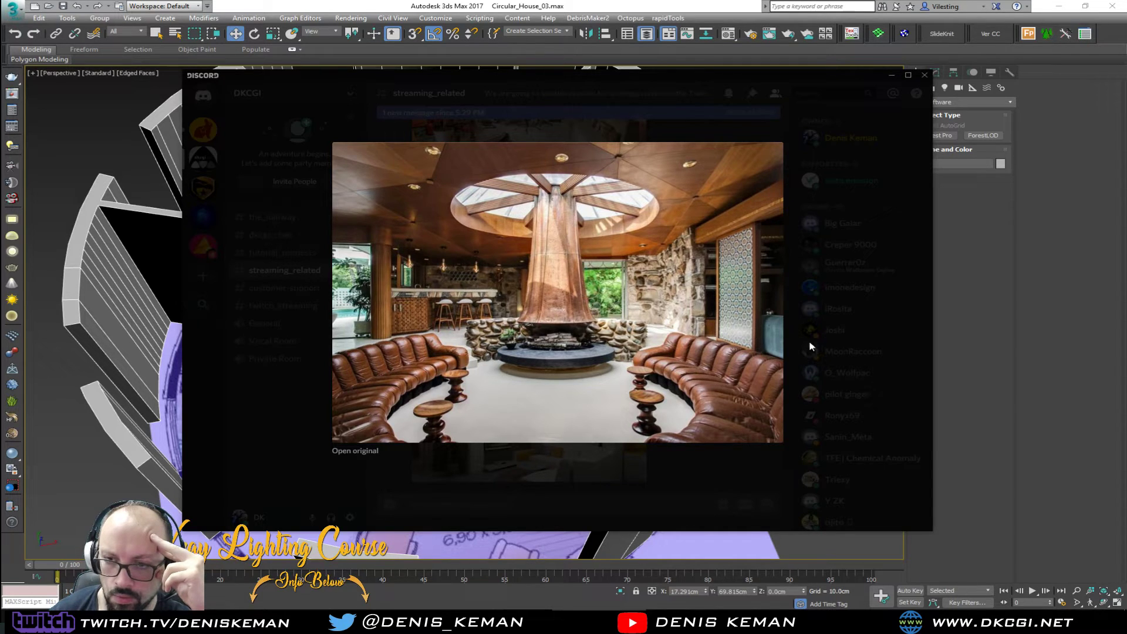
pyautogui.click(838, 315)
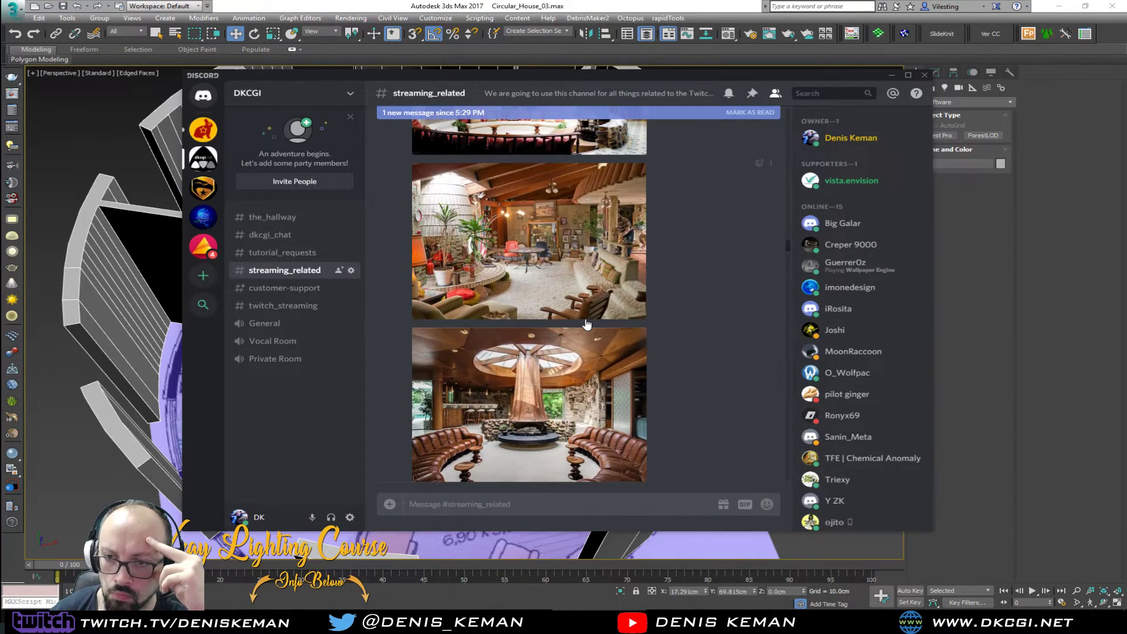
pyautogui.click(537, 284)
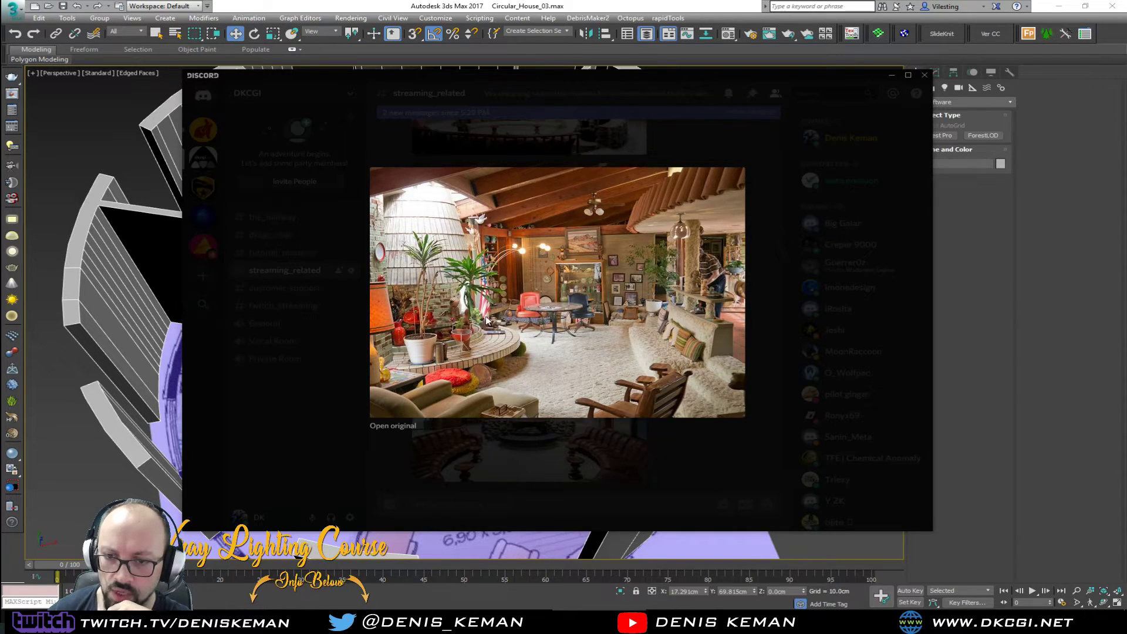
# - Return to 3ds Max and examine the walls and floor plan around the central staircase and the living area
pyautogui.click(141, 358)
pyautogui.keyDown('alt'); pyautogui.moveTo(143, 360); pyautogui.dragTo(132, 395, button='middle'); pyautogui.keyUp('alt')
pyautogui.keyDown('alt'); pyautogui.moveTo(476, 331); pyautogui.dragTo(593, 370, button='middle'); pyautogui.keyUp('alt')
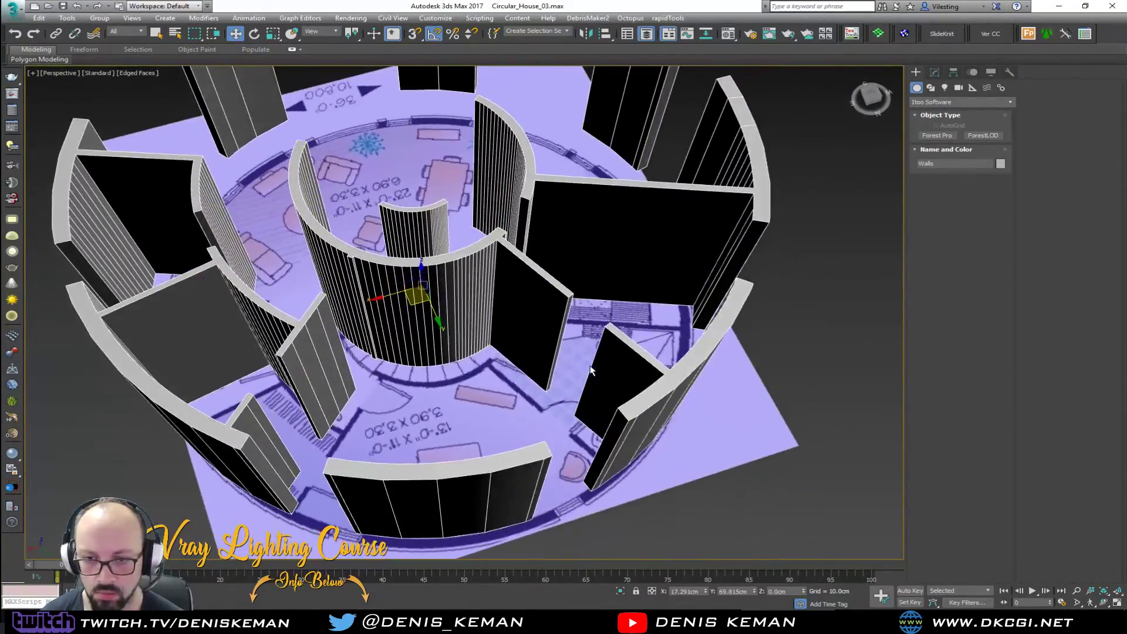
pyautogui.scroll(5, 414, 363)
pyautogui.scroll(-5, 414, 366)
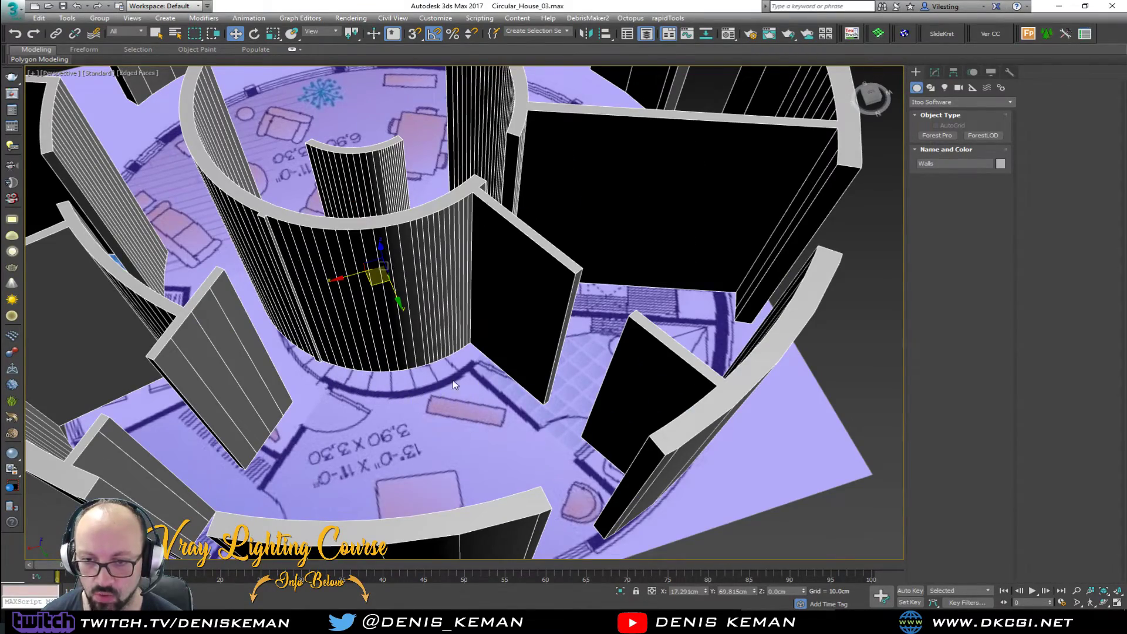
pyautogui.keyDown('alt'); pyautogui.moveTo(338, 351); pyautogui.dragTo(571, 353, button='middle'); pyautogui.keyUp('alt')
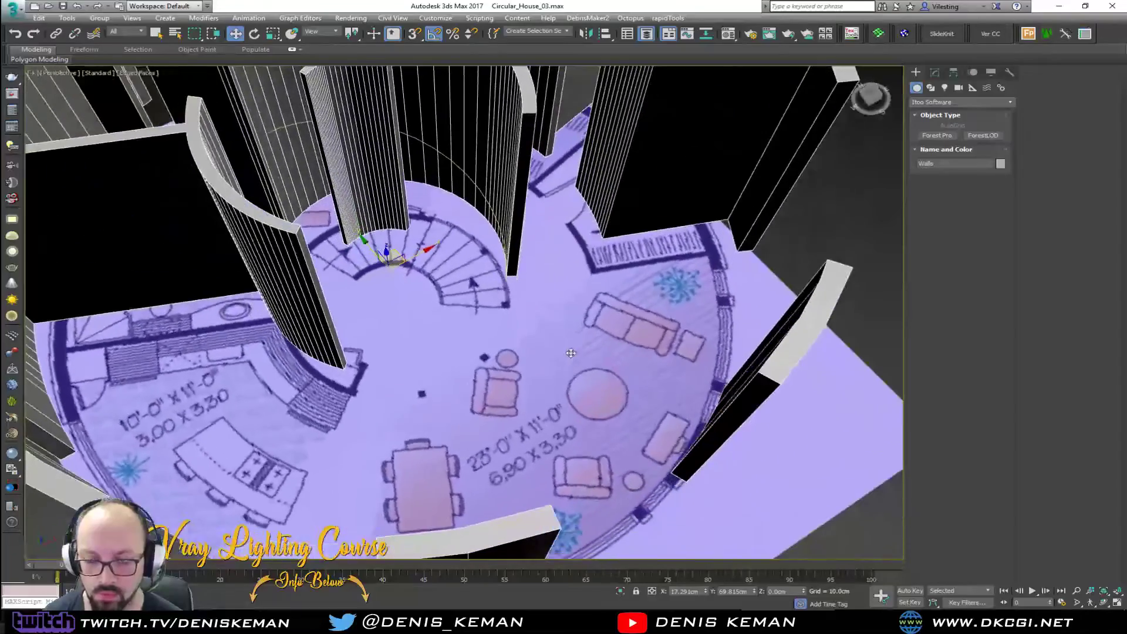
# - Bring Discord back and review the newest living-room and bedroom references at the end of the channel
pyautogui.click(596, 622)
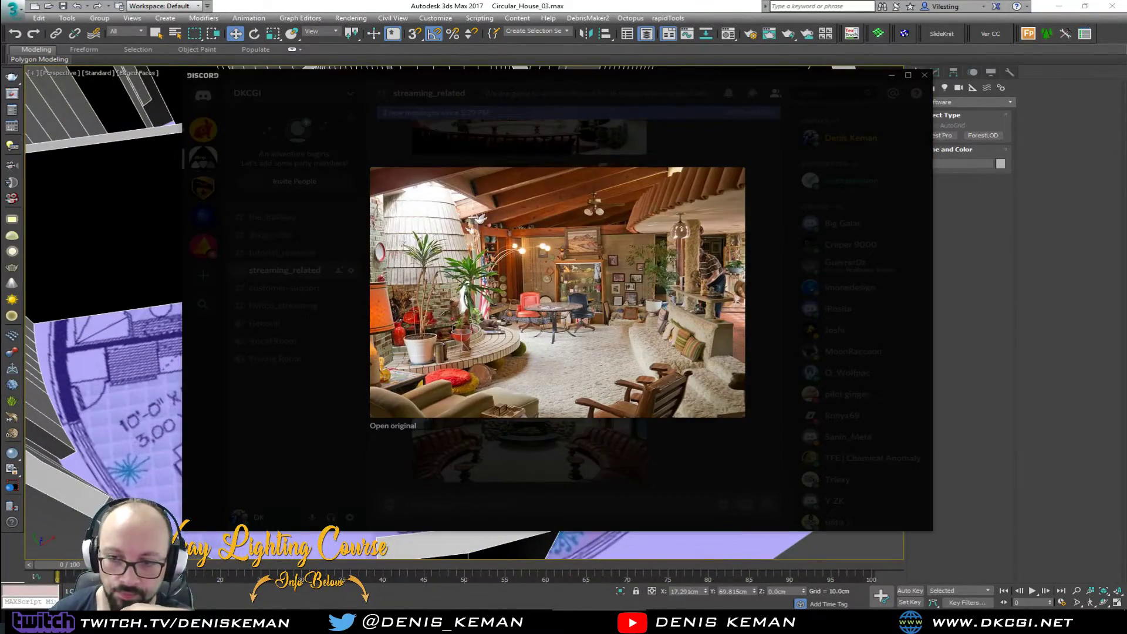
pyautogui.click(765, 365)
pyautogui.scroll(-10, 739, 421)
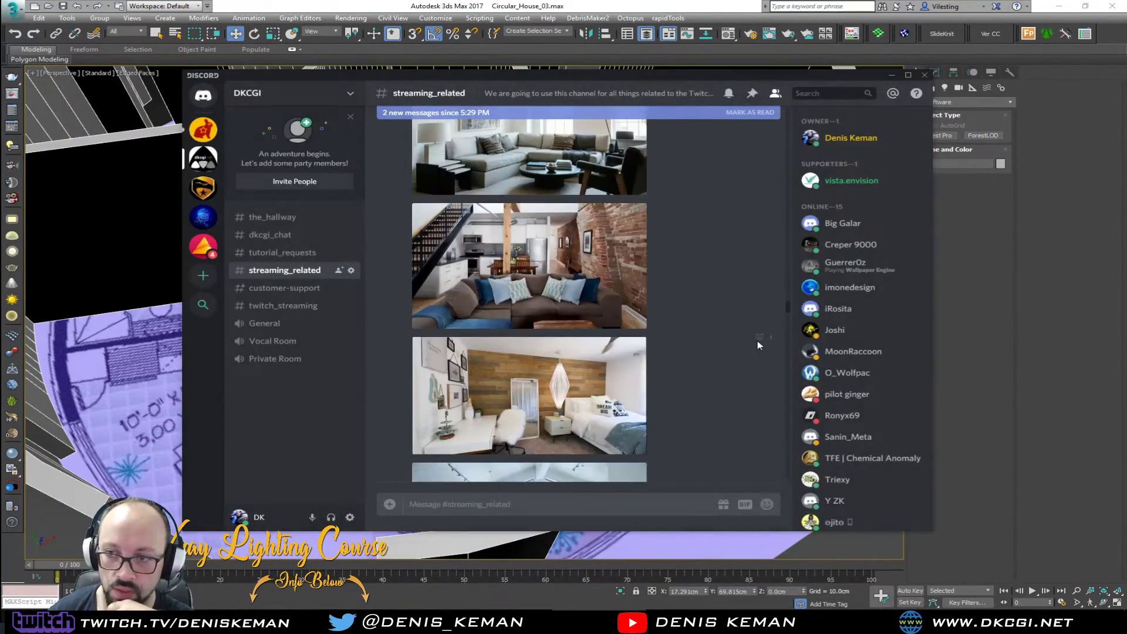
pyautogui.moveTo(790, 315); pyautogui.dragTo(800, 498)
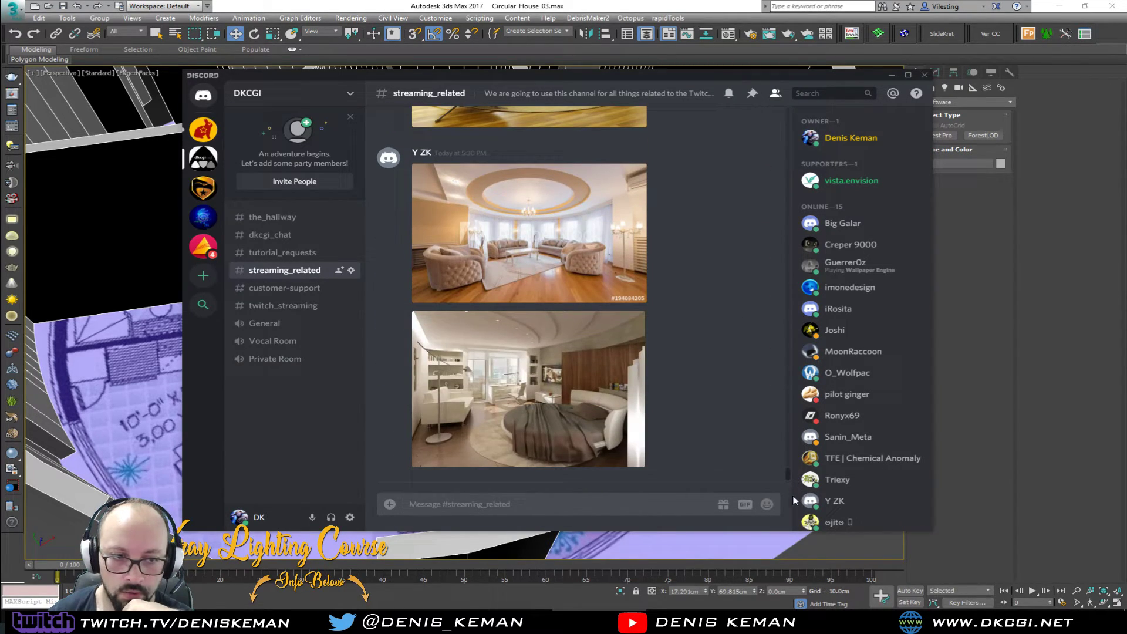
pyautogui.scroll(5, 724, 384)
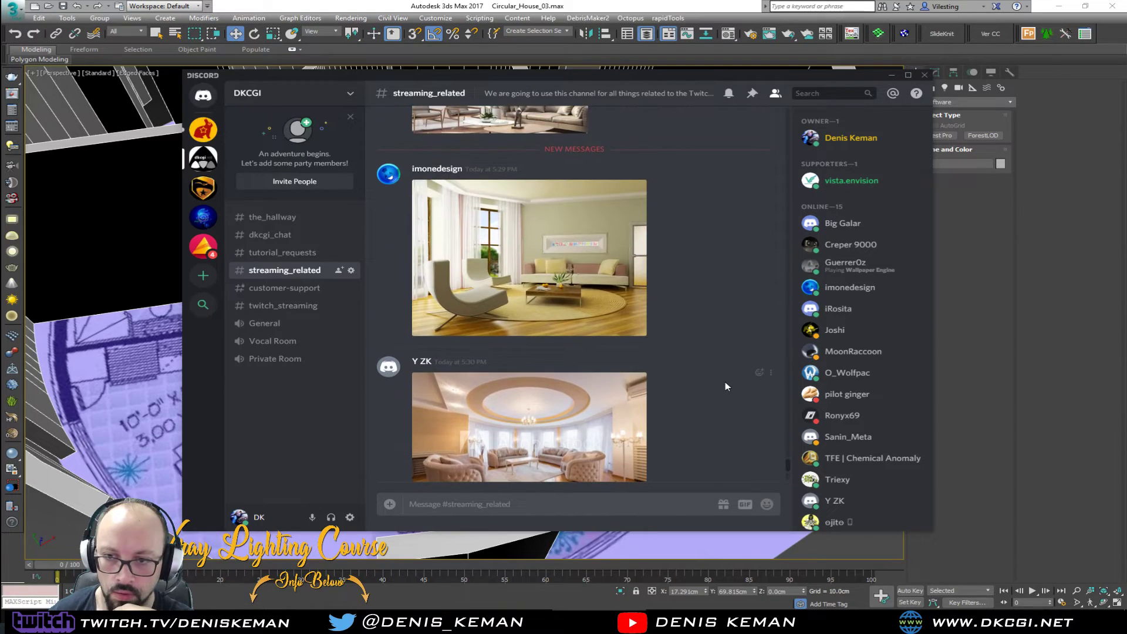
pyautogui.scroll(4, 727, 386)
pyautogui.scroll(-5, 726, 387)
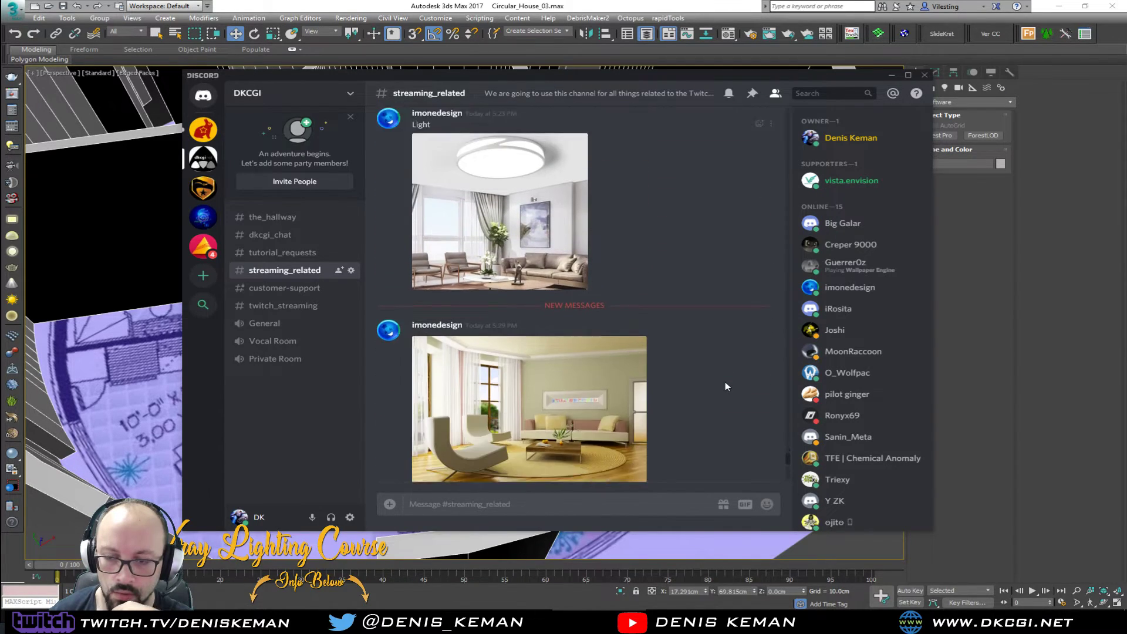
pyautogui.scroll(-1, 724, 385)
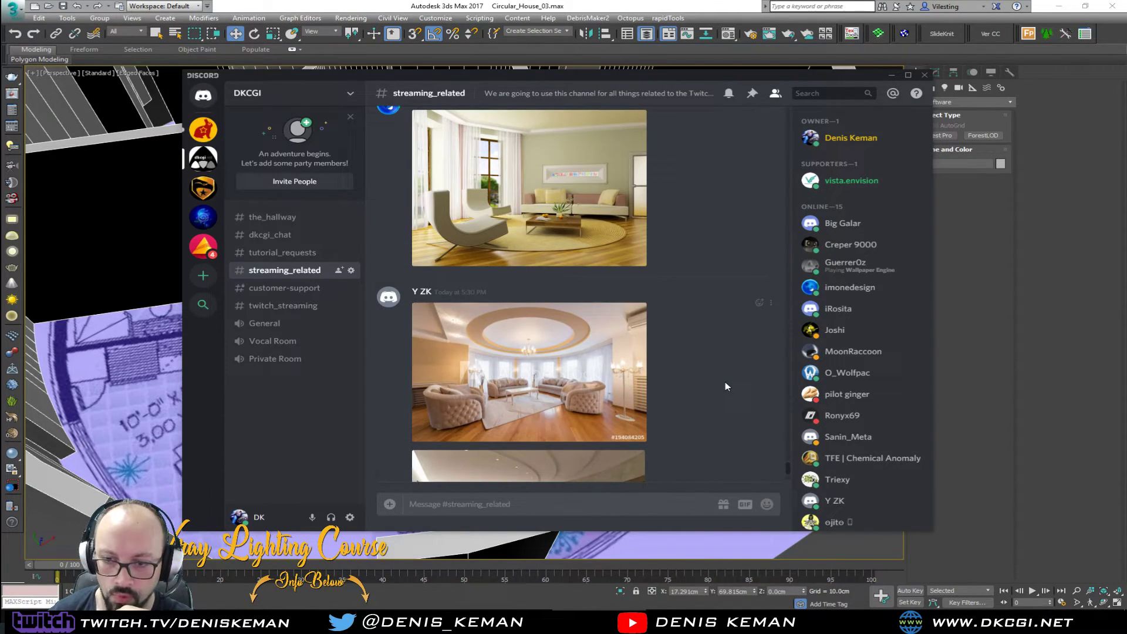
pyautogui.scroll(-3, 726, 385)
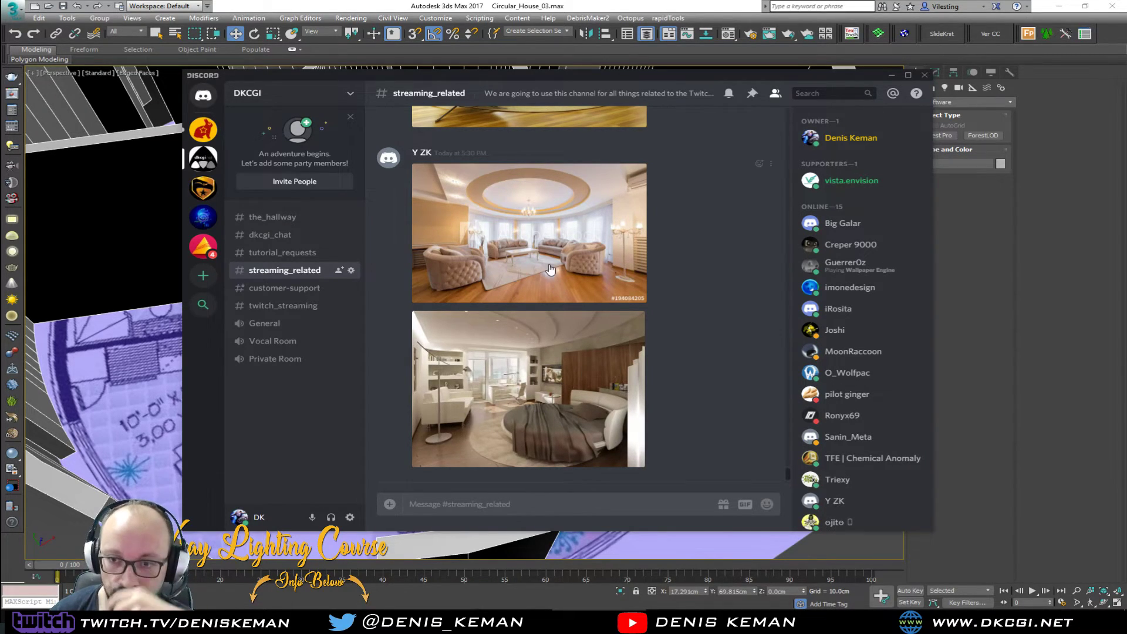
pyautogui.scroll(3, 550, 270)
pyautogui.scroll(2, 550, 270)
pyautogui.scroll(-6, 550, 270)
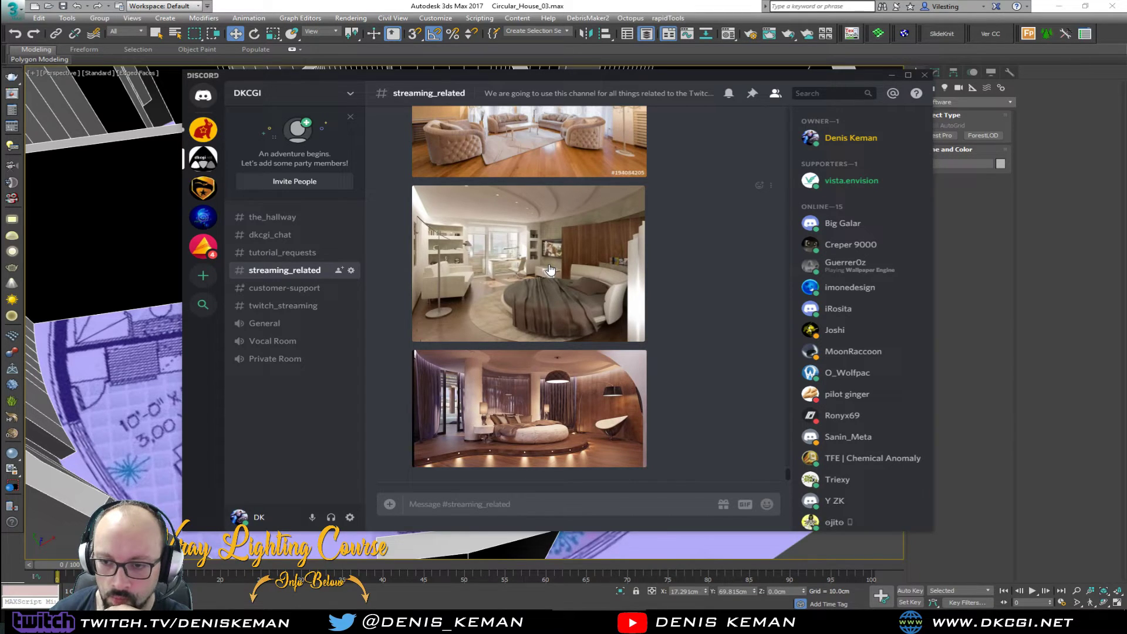
# - Enlarge the newest bedroom reference with the round bed on a lit wooden platform and open its image link
pyautogui.click(580, 405)
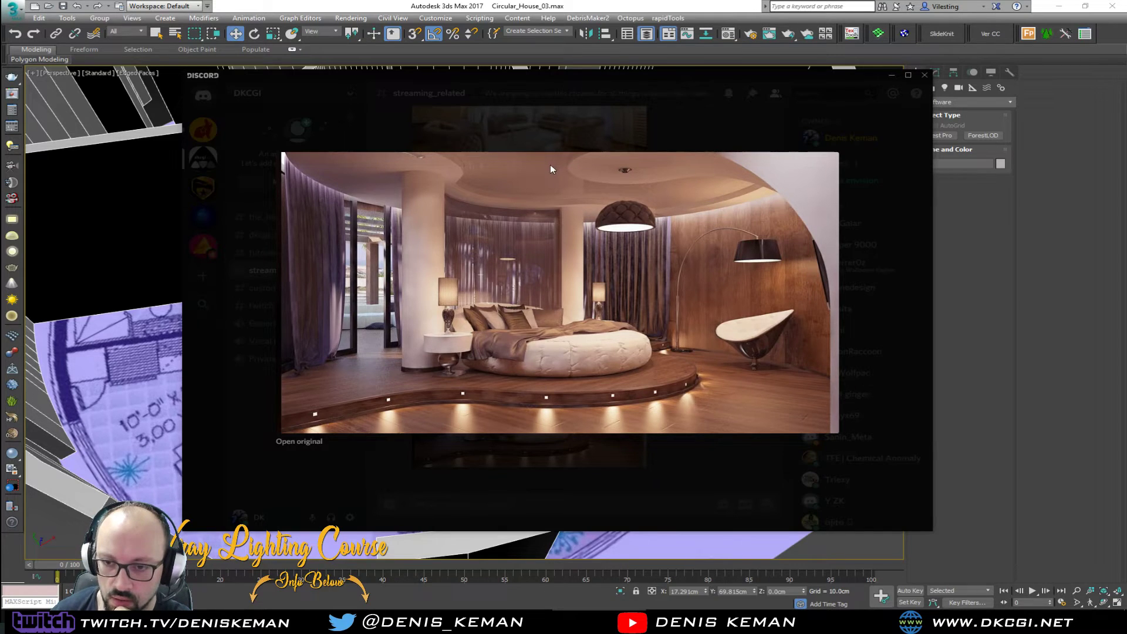
pyautogui.rightClick(565, 284)
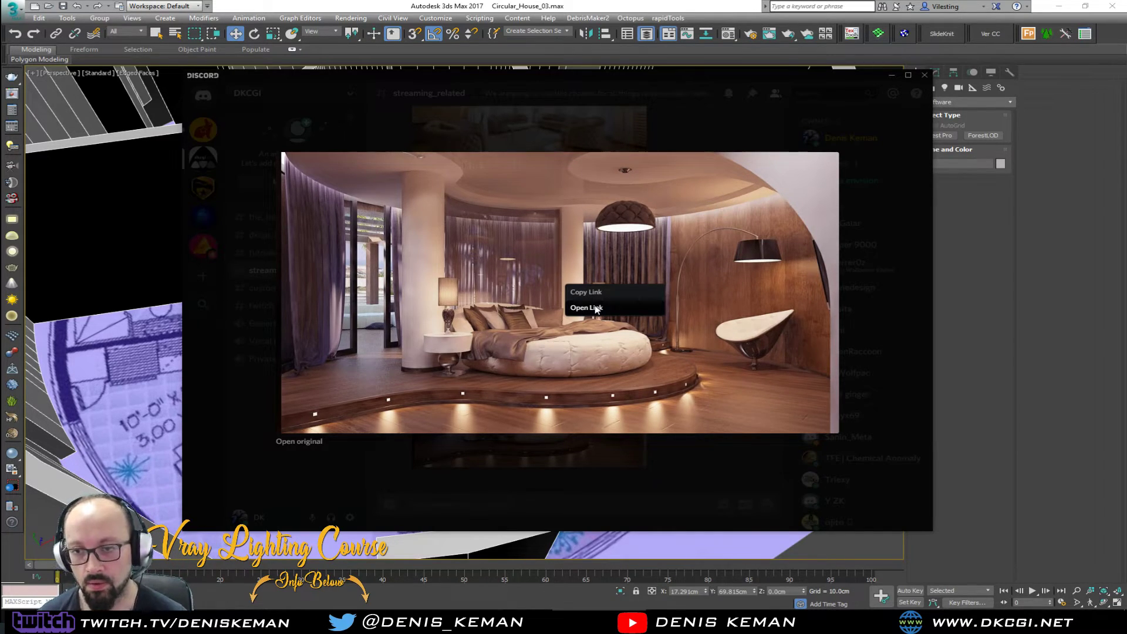
pyautogui.click(485, 471)
pyautogui.rightClick(514, 414)
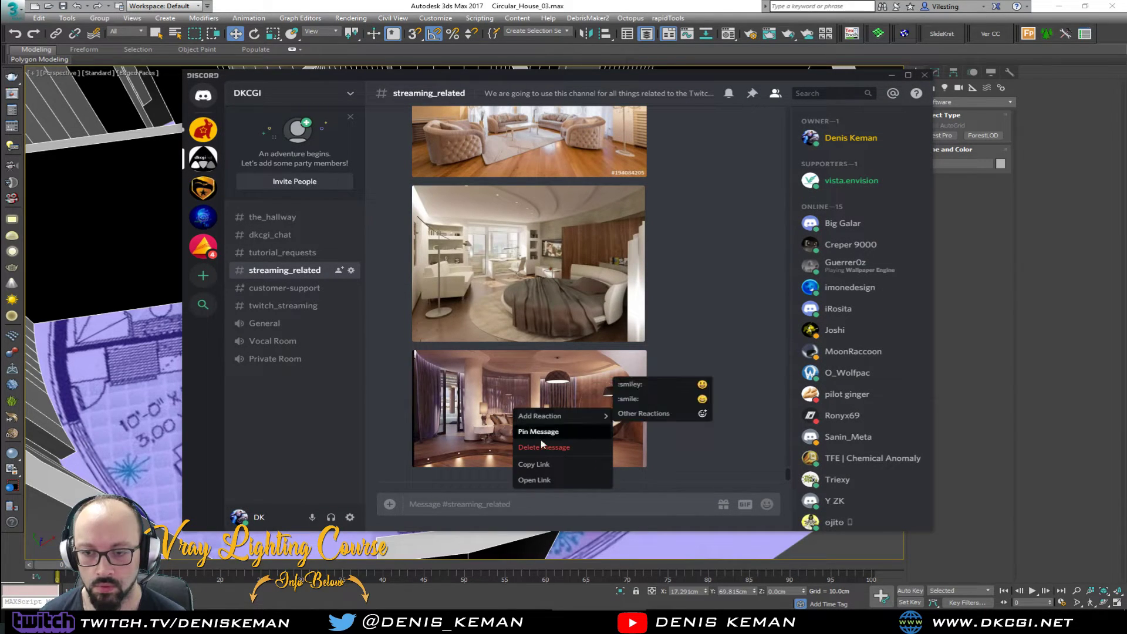
pyautogui.click(534, 480)
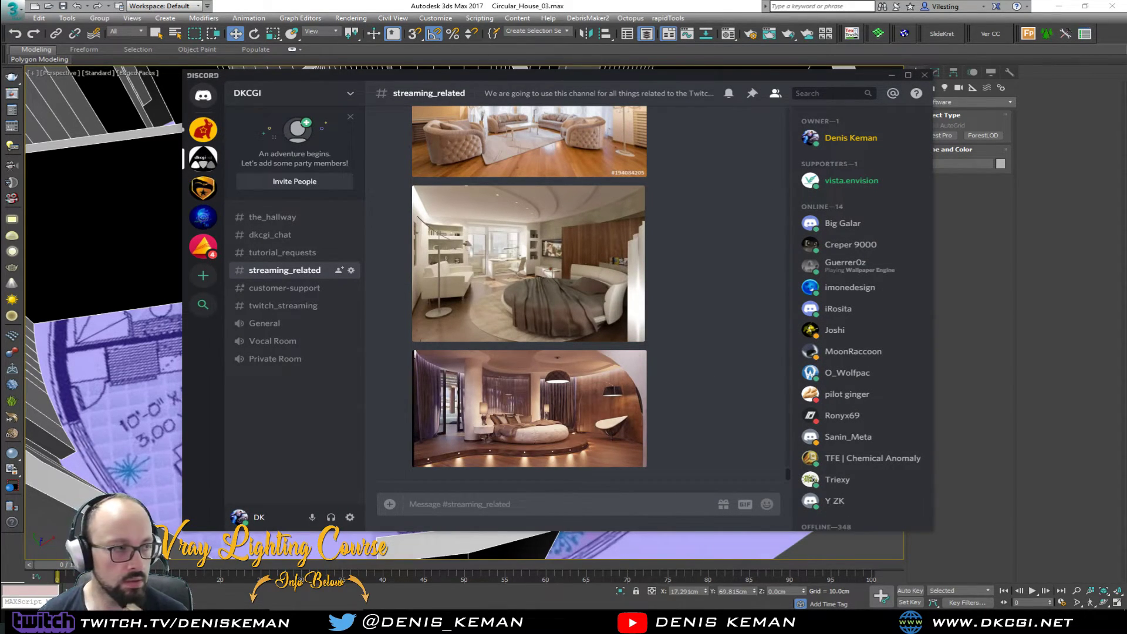
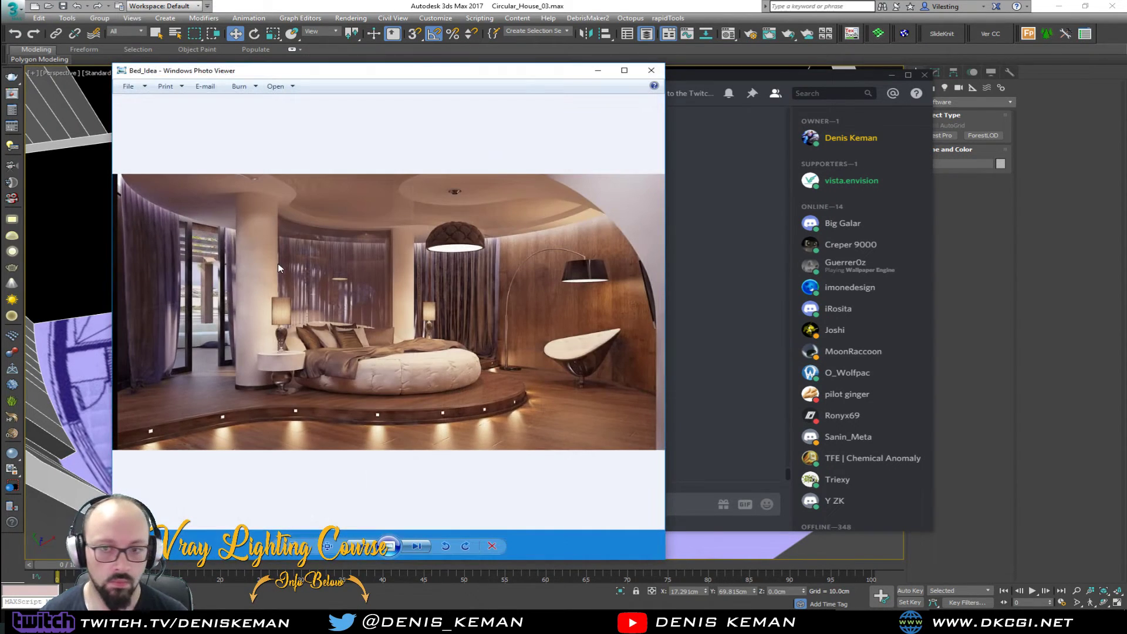
# - Examine the round bed's upholstery, bedding and lit platform close up in the Bed_Idea image in Windows Photo Viewer
pyautogui.scroll(3, 360, 356)
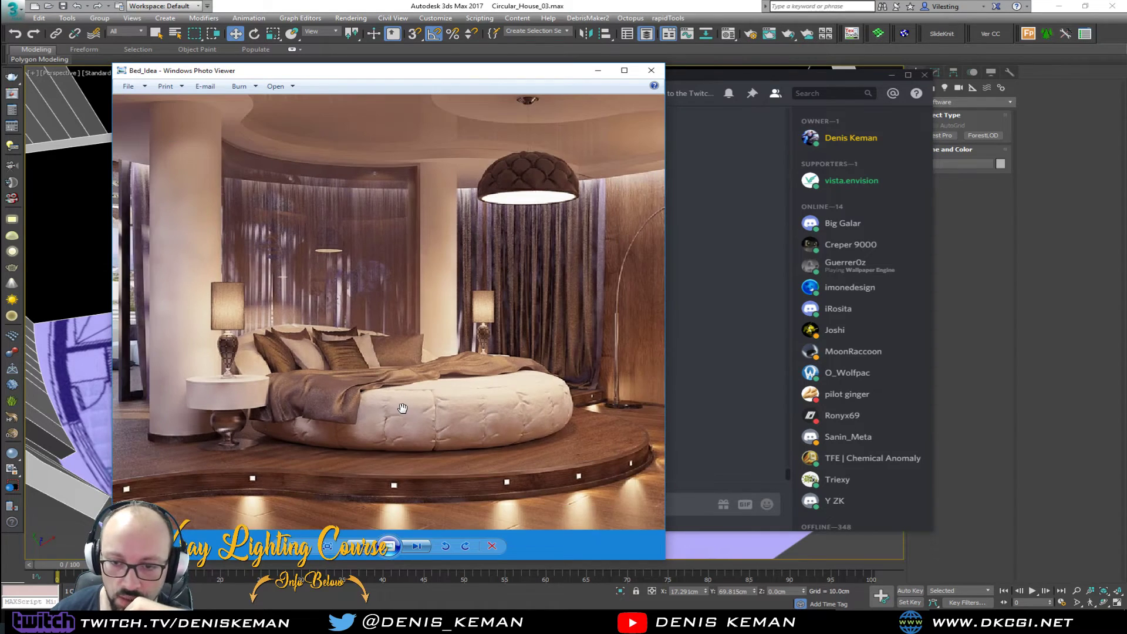
pyautogui.scroll(3, 404, 409)
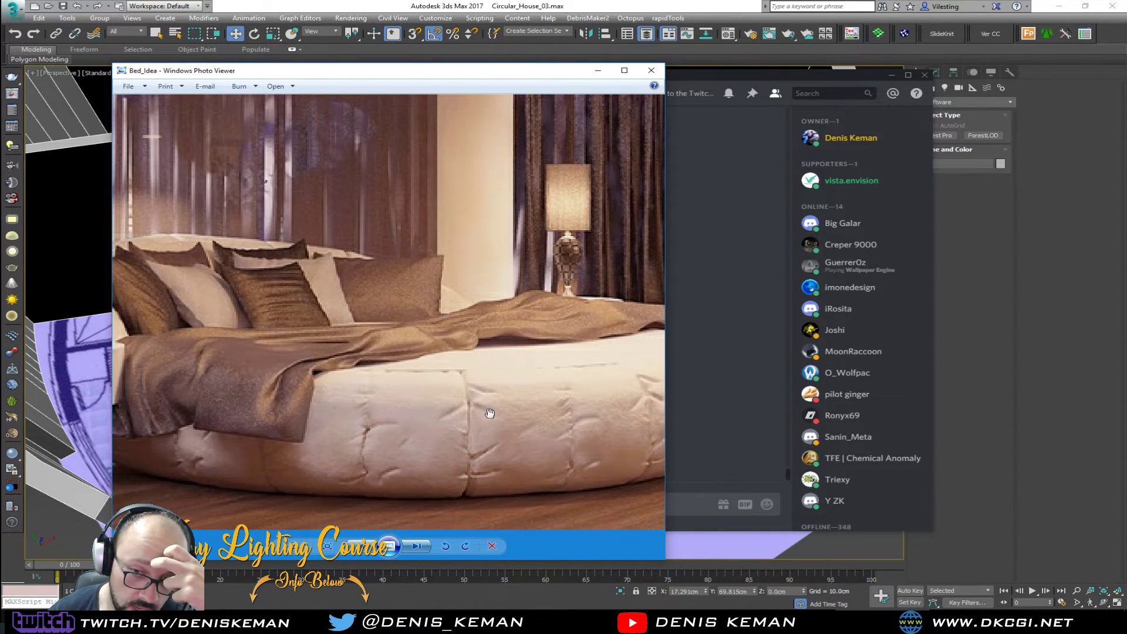
pyautogui.moveTo(489, 413); pyautogui.dragTo(357, 360)
pyautogui.scroll(-2, 460, 352)
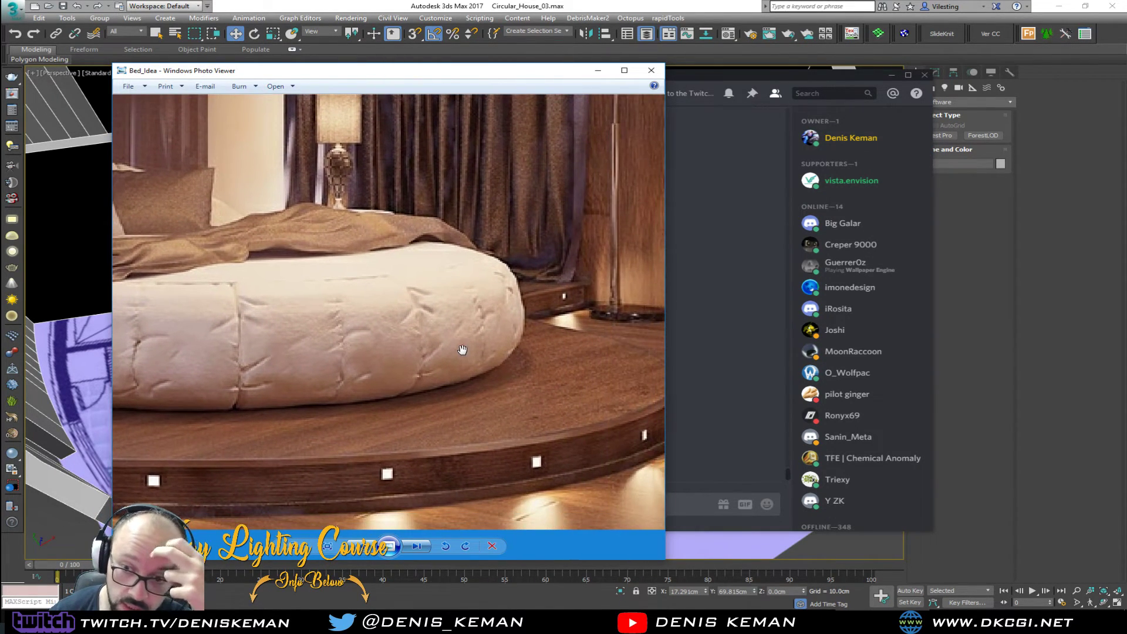
pyautogui.scroll(2, 320, 353)
pyautogui.moveTo(536, 346); pyautogui.dragTo(387, 359)
pyautogui.scroll(2, 499, 367)
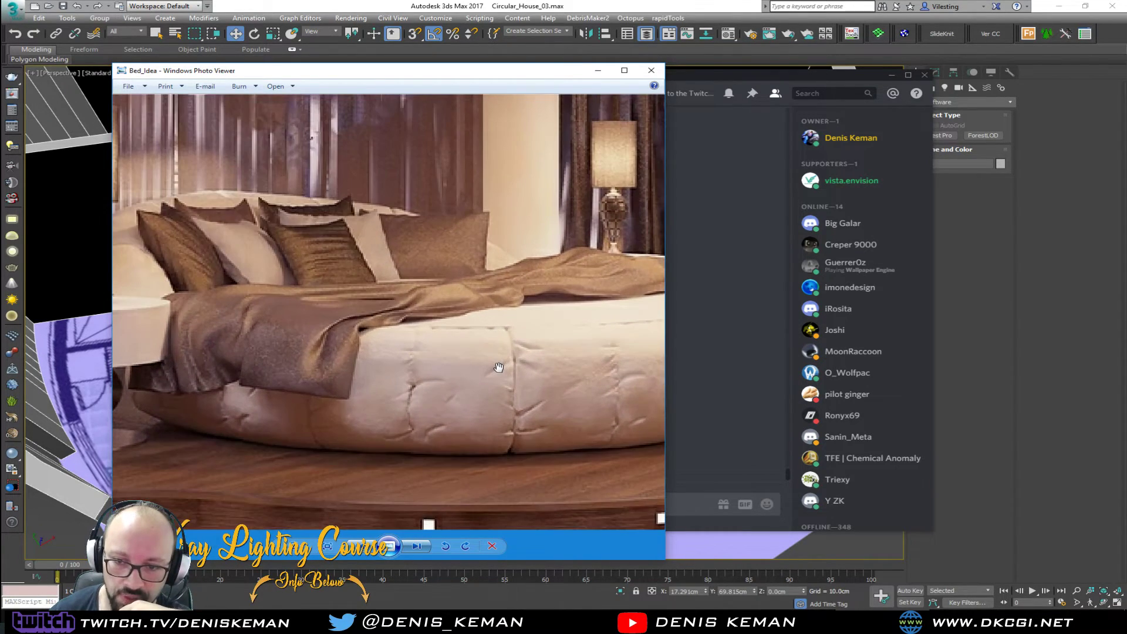
pyautogui.moveTo(549, 394); pyautogui.dragTo(364, 362)
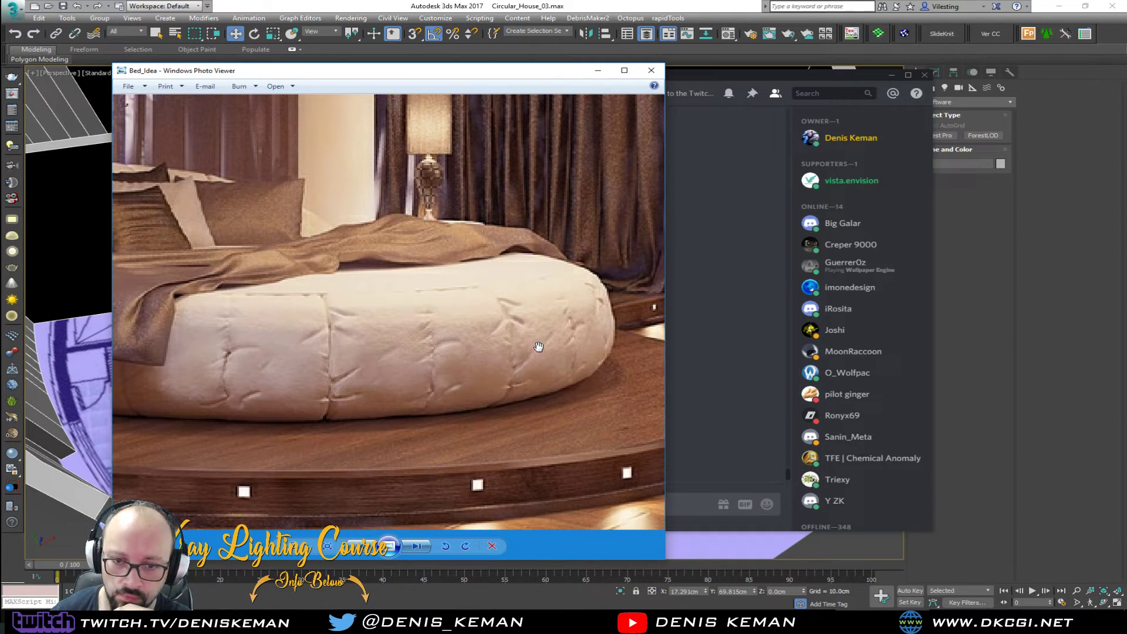
pyautogui.scroll(-3, 517, 317)
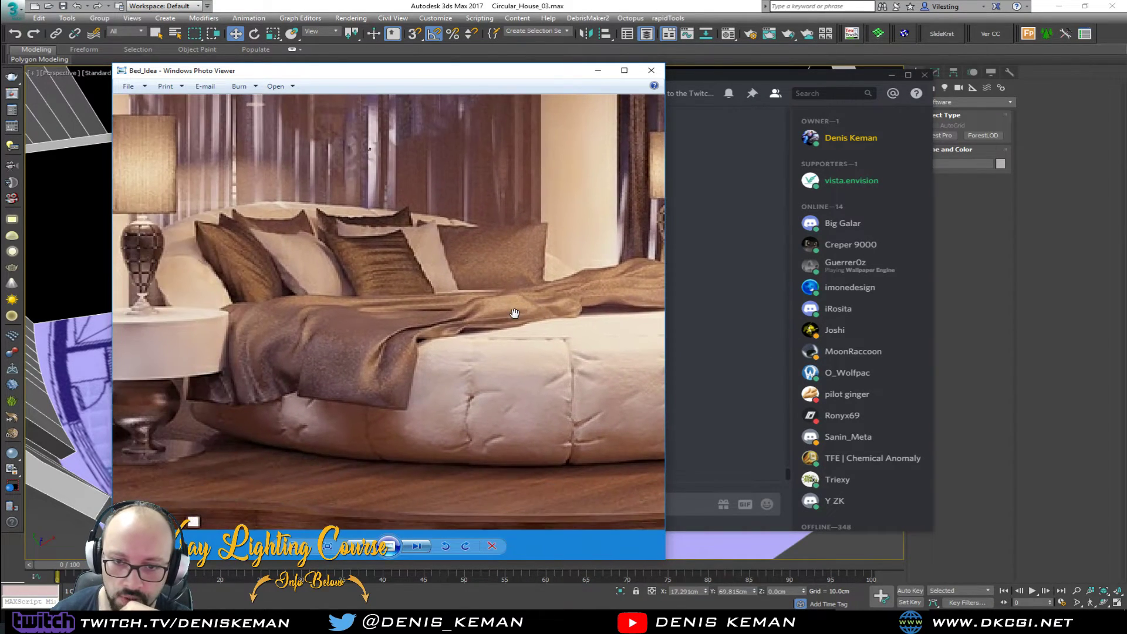
# - Examine the sculptural lounge chair and arched floor lamp against the wood-panelled wall in the bedroom image
pyautogui.moveTo(514, 313); pyautogui.dragTo(231, 357)
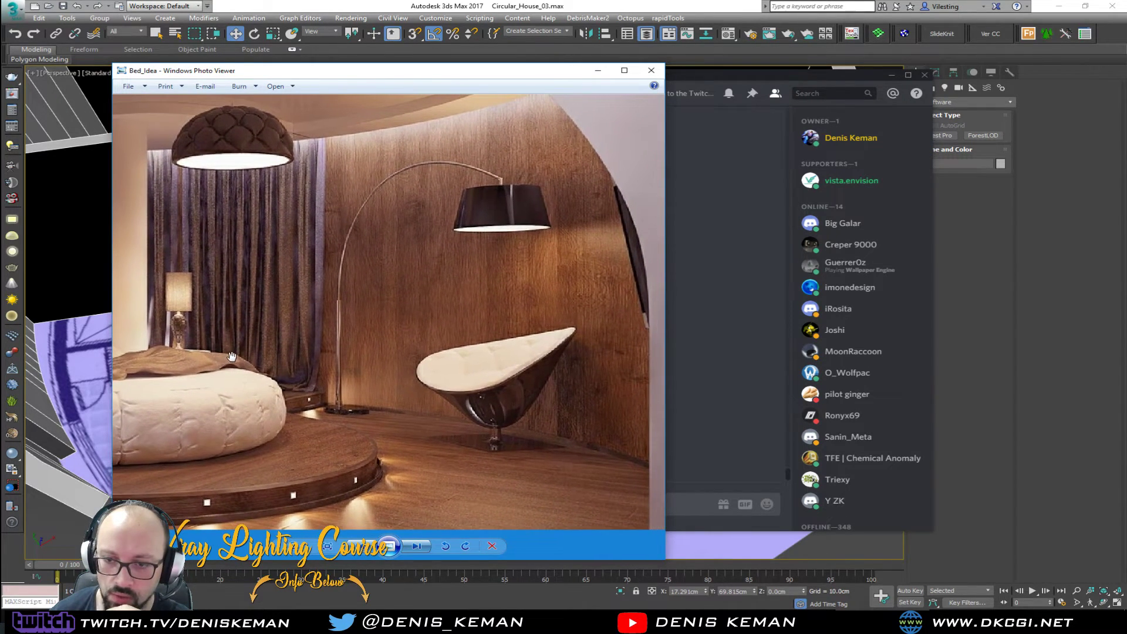
pyautogui.scroll(3, 505, 378)
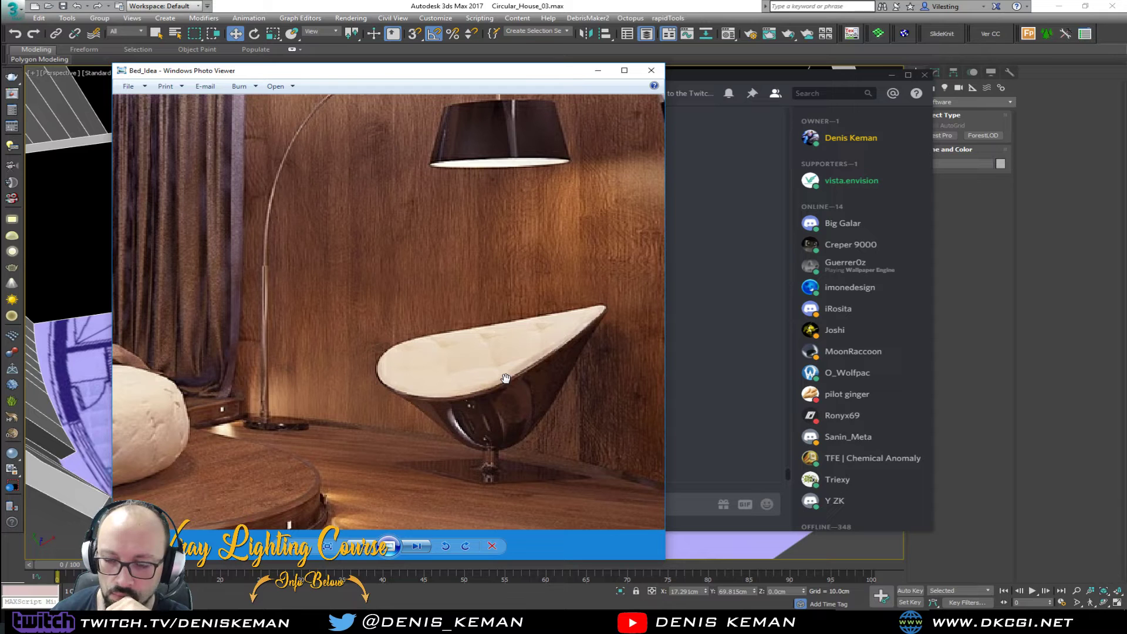
pyautogui.scroll(-2, 482, 382)
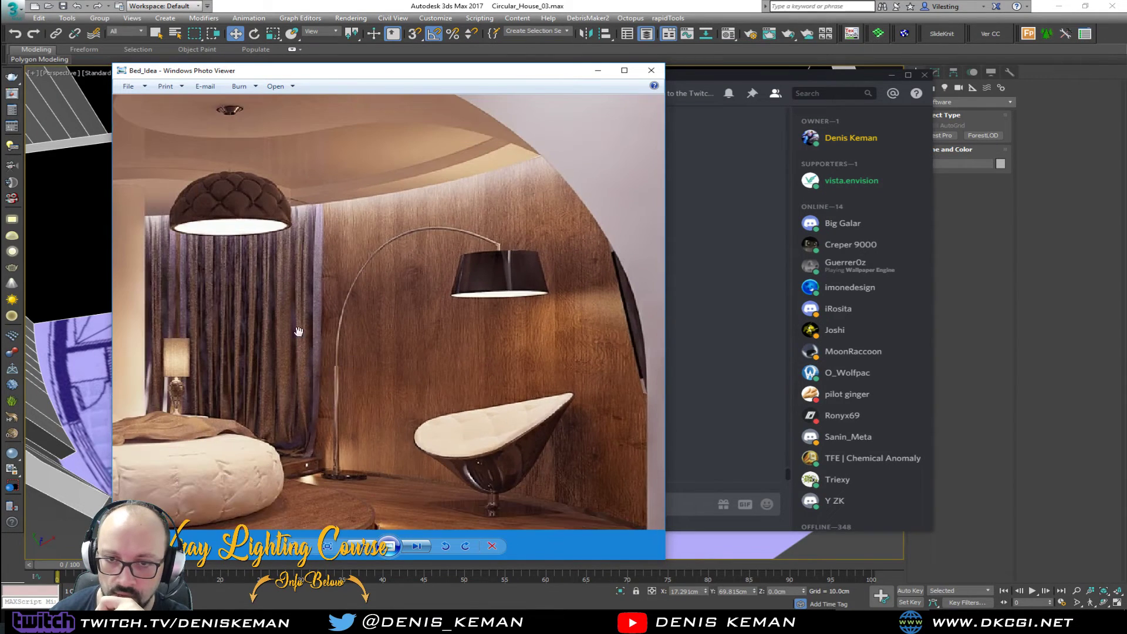
# - Examine the tufted dome pendant lamp and the curved ceiling around it in the bedroom image
pyautogui.moveTo(238, 196); pyautogui.dragTo(442, 256)
pyautogui.scroll(2, 439, 232)
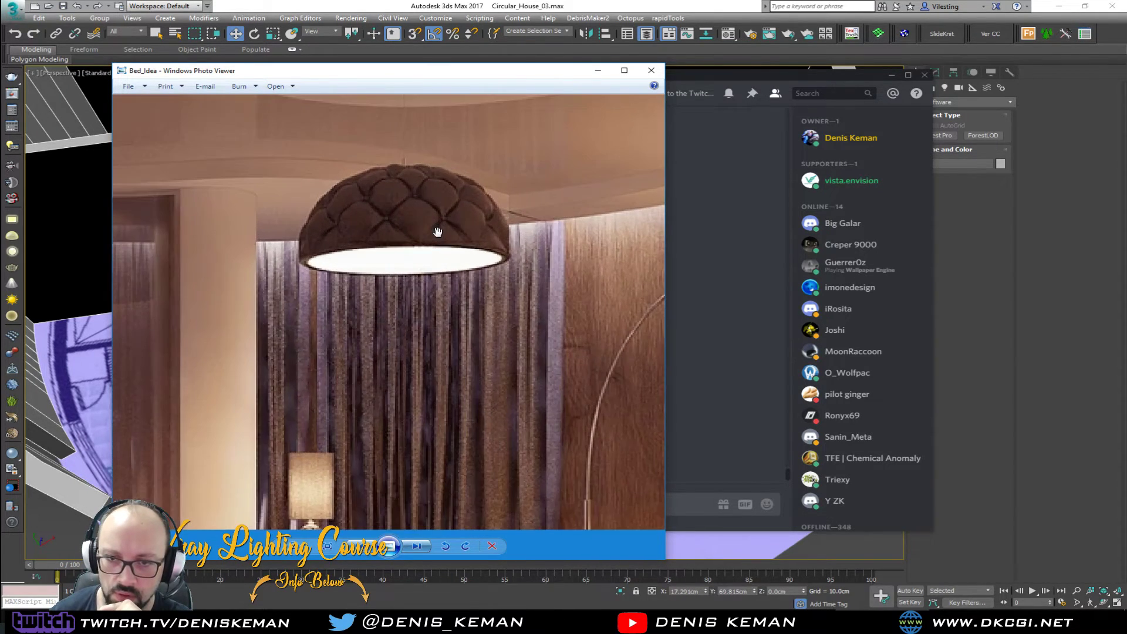
pyautogui.moveTo(395, 187); pyautogui.dragTo(425, 280)
pyautogui.scroll(3, 440, 307)
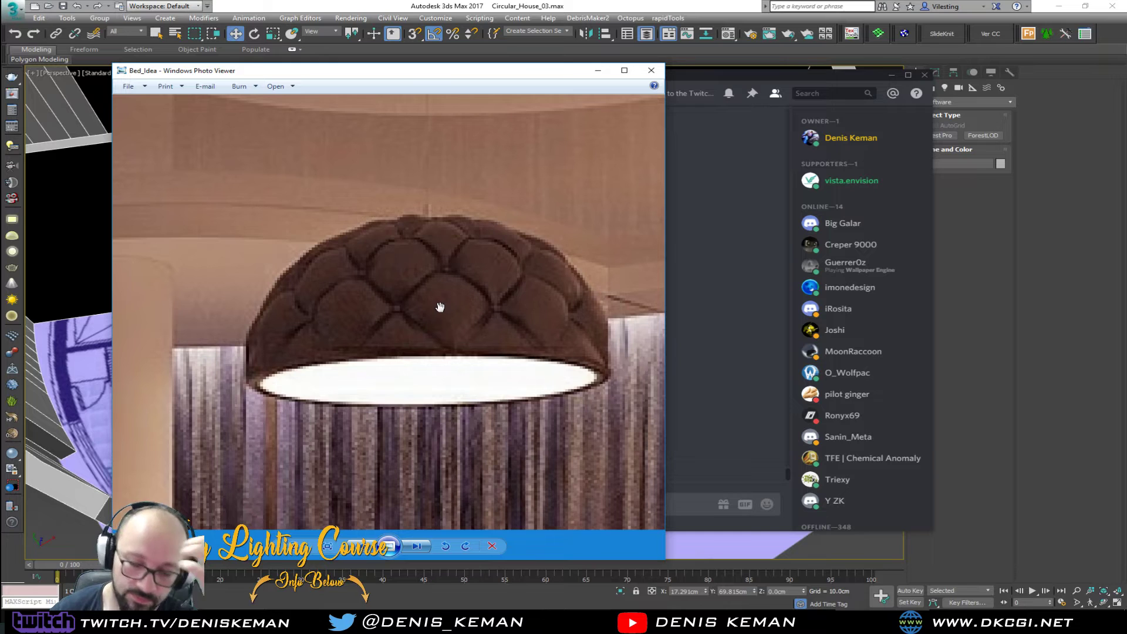
pyautogui.scroll(-3, 440, 307)
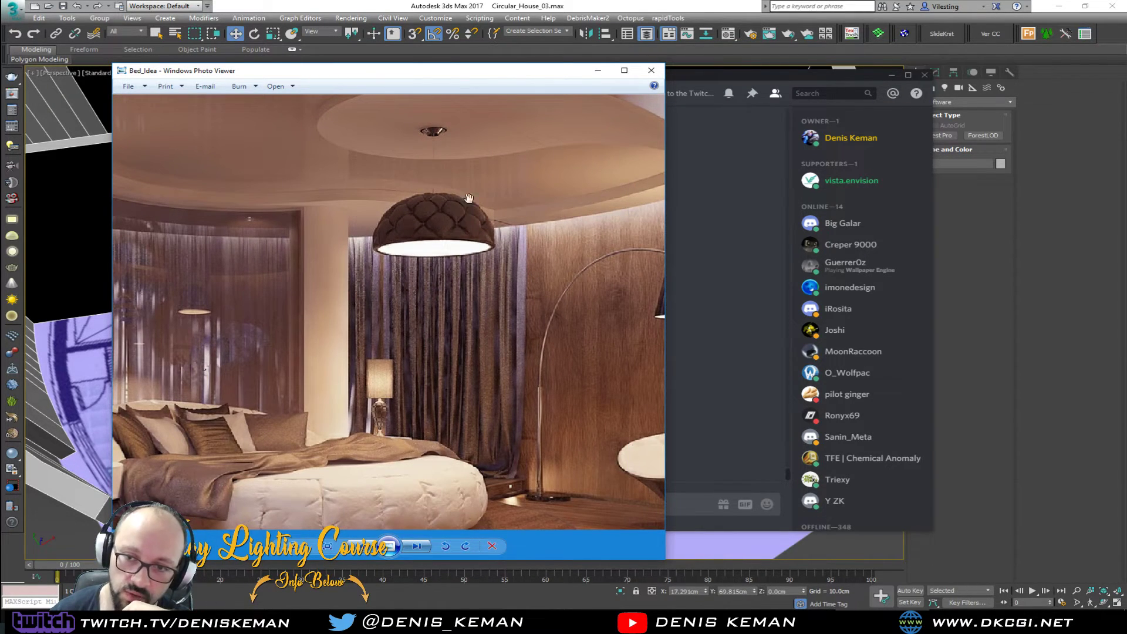
# - Close the Bed_Idea image and view the living-room reference with curved lounge chairs and a round rug enlarged in Discord
pyautogui.click(651, 71)
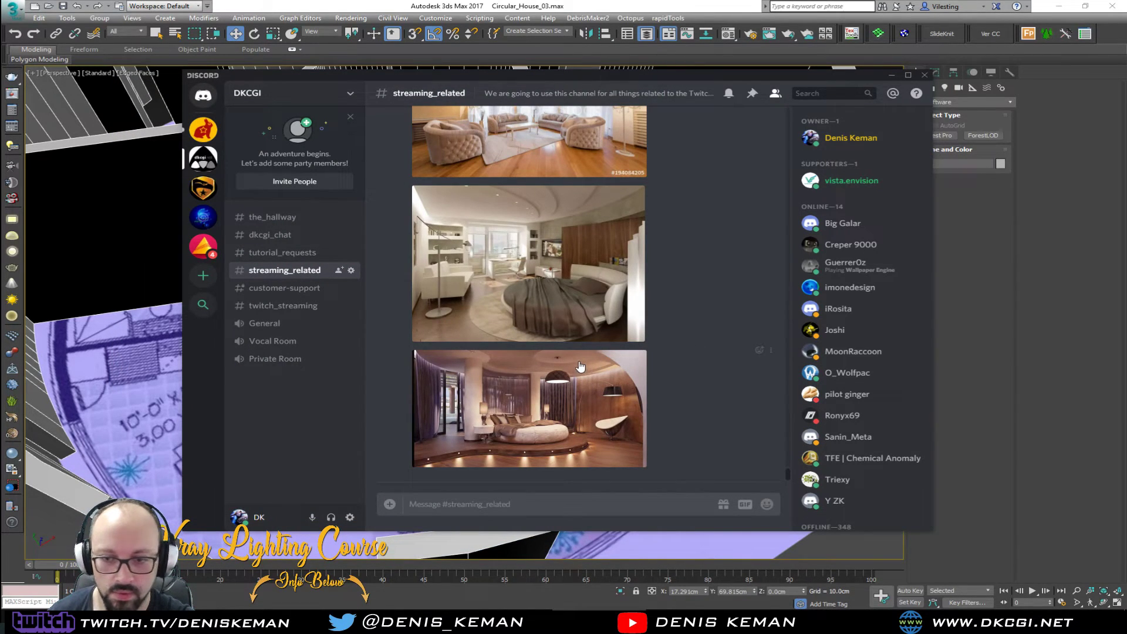
pyautogui.scroll(5, 580, 367)
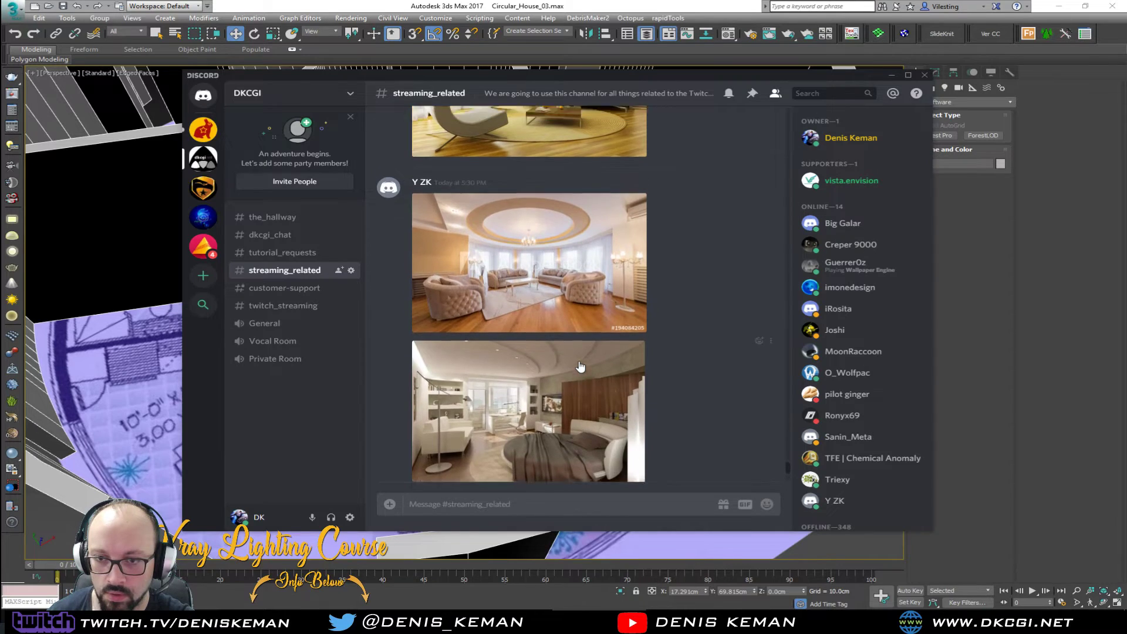
pyautogui.scroll(1, 580, 367)
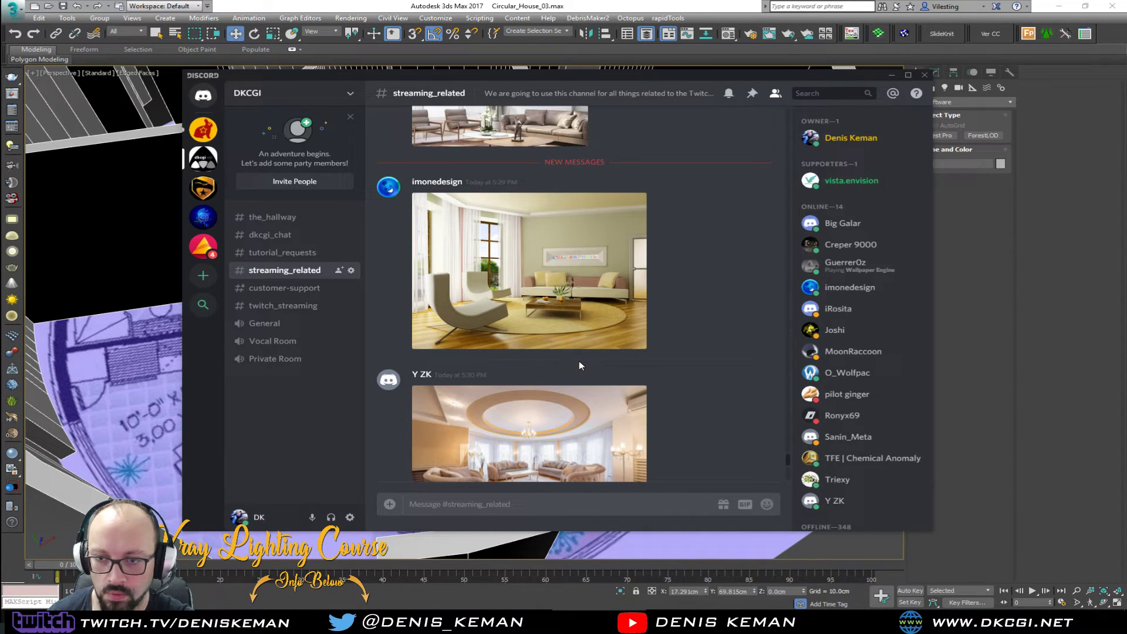
pyautogui.click(505, 306)
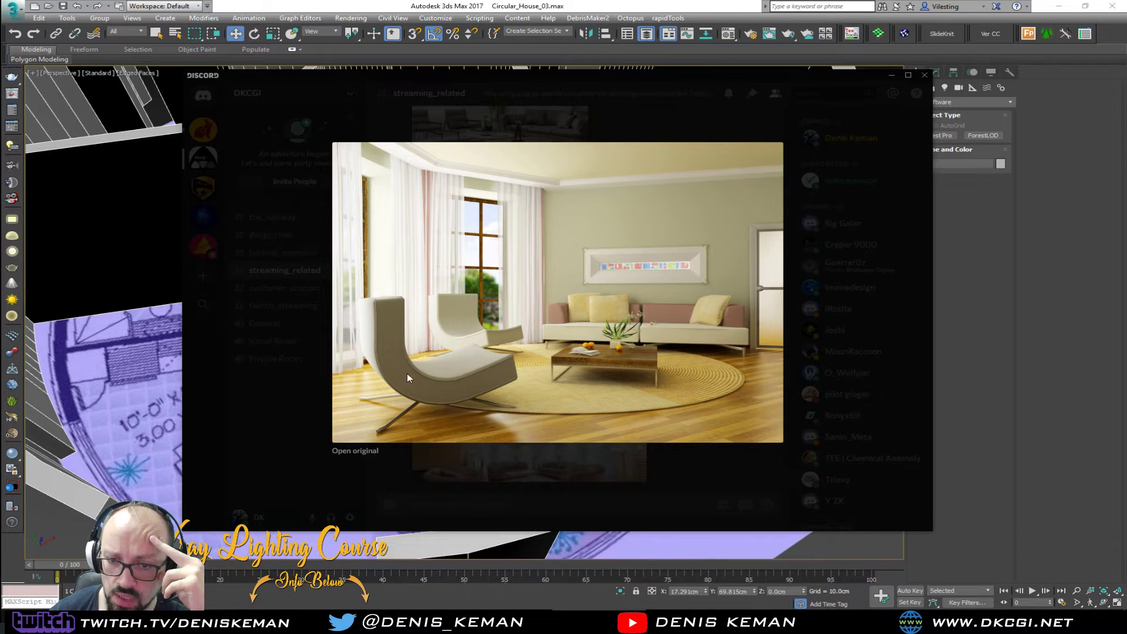
pyautogui.click(824, 364)
# - View the "Light" reference of a living room with a large round ceiling lamp enlarged
pyautogui.scroll(5, 630, 351)
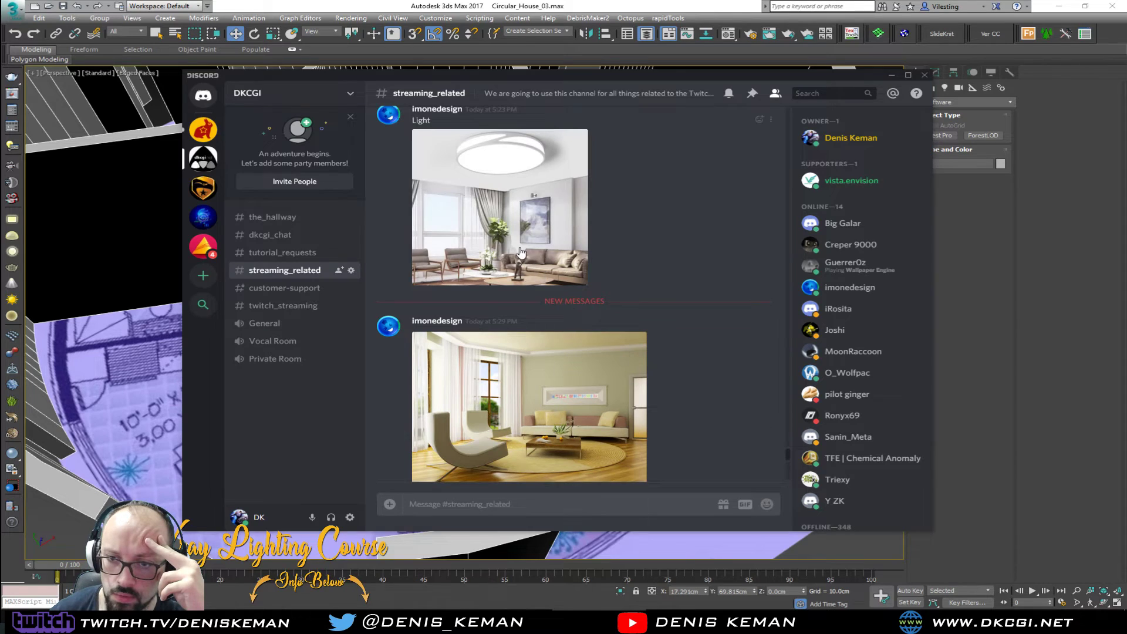
pyautogui.click(519, 248)
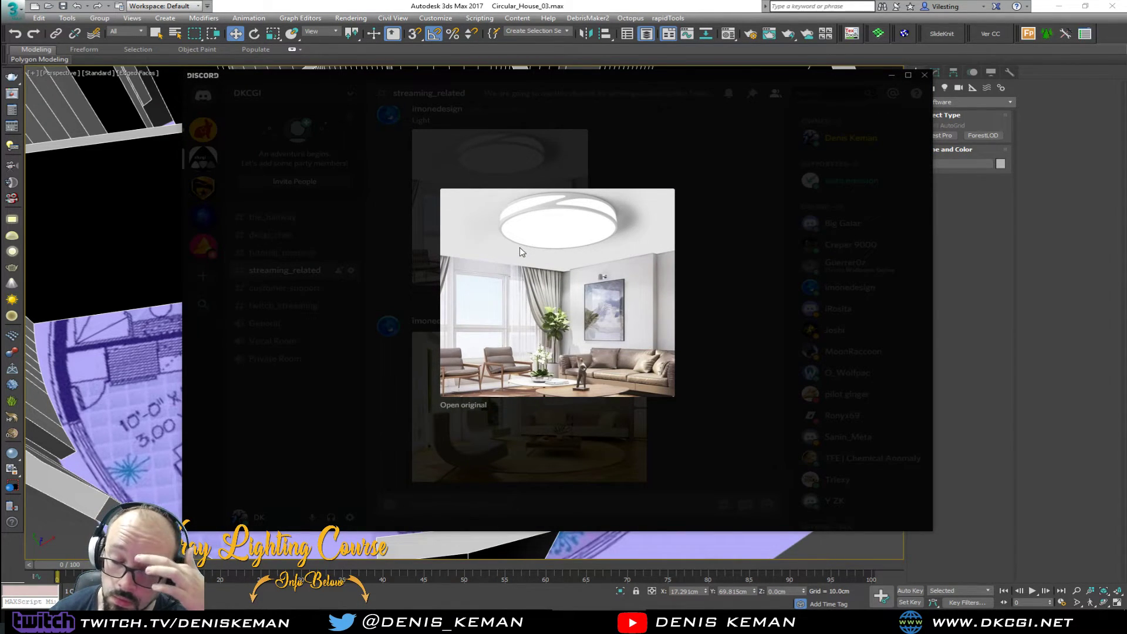
pyautogui.click(722, 330)
# - Browse the older dining, shelving and living-room references in the streaming_related channel, and move the Discord window off the 3ds Max viewport
pyautogui.scroll(3, 628, 317)
pyautogui.scroll(10, 628, 317)
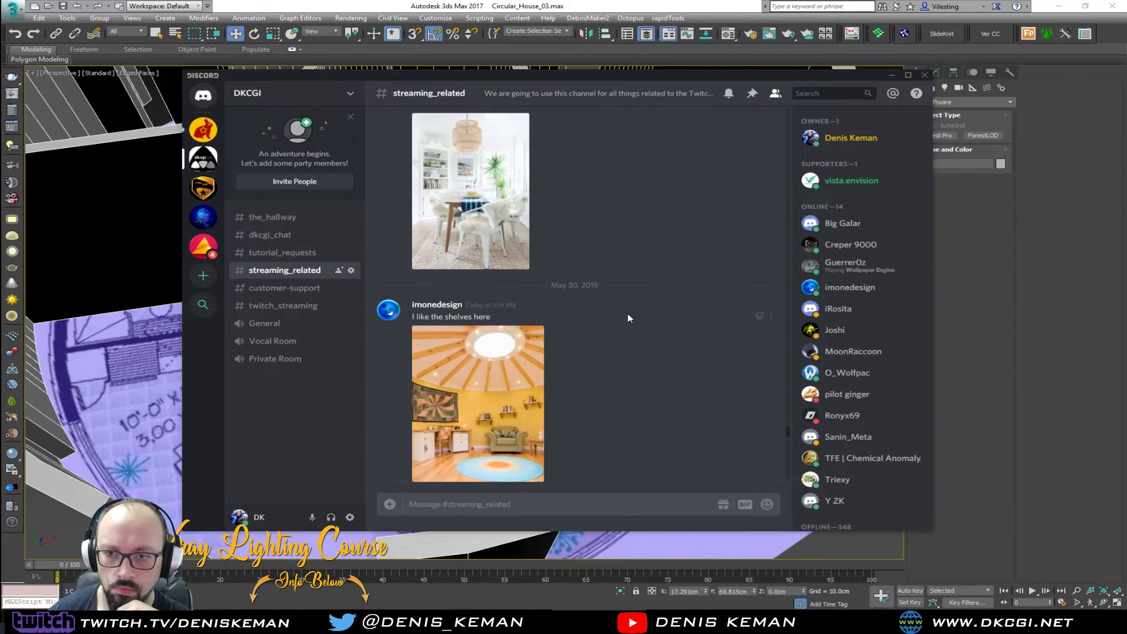
pyautogui.scroll(10, 628, 317)
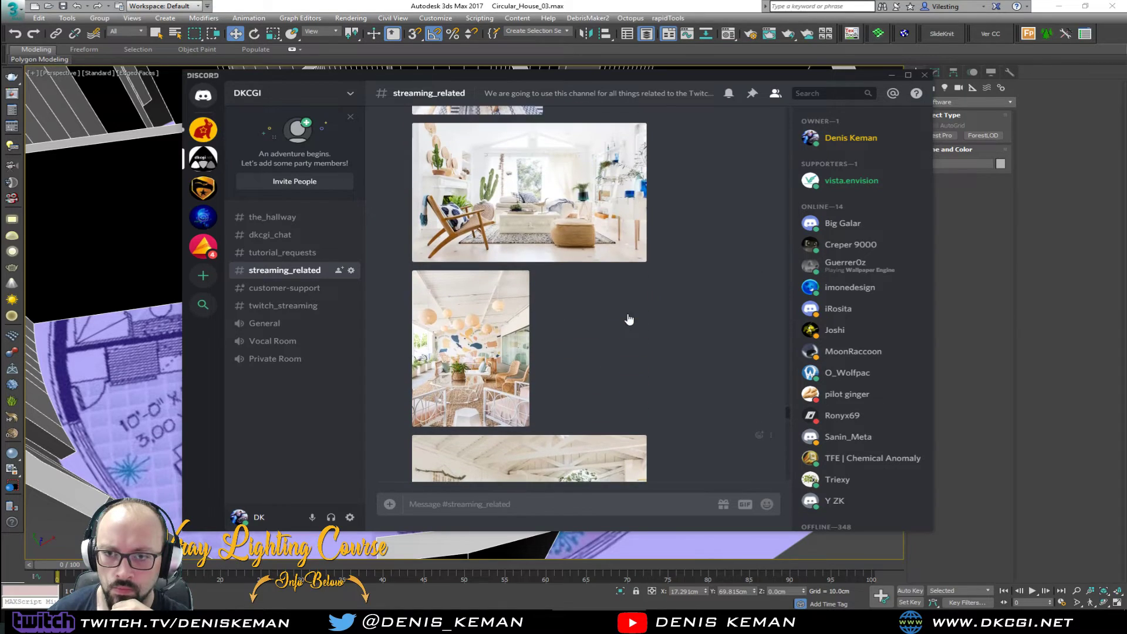
pyautogui.scroll(1, 628, 317)
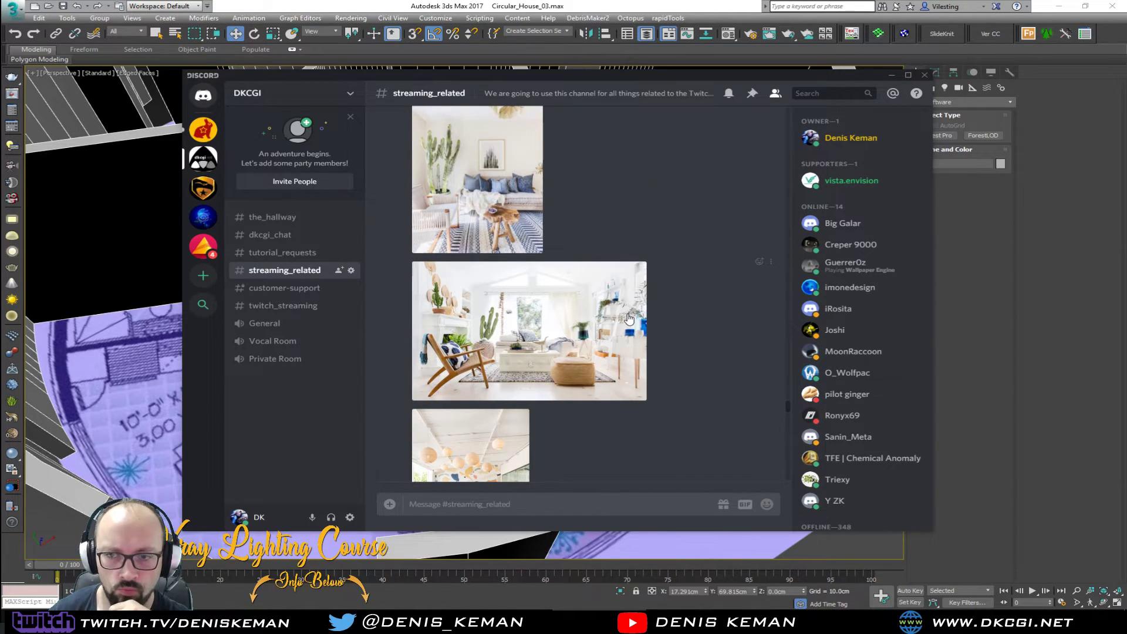
pyautogui.scroll(10, 628, 318)
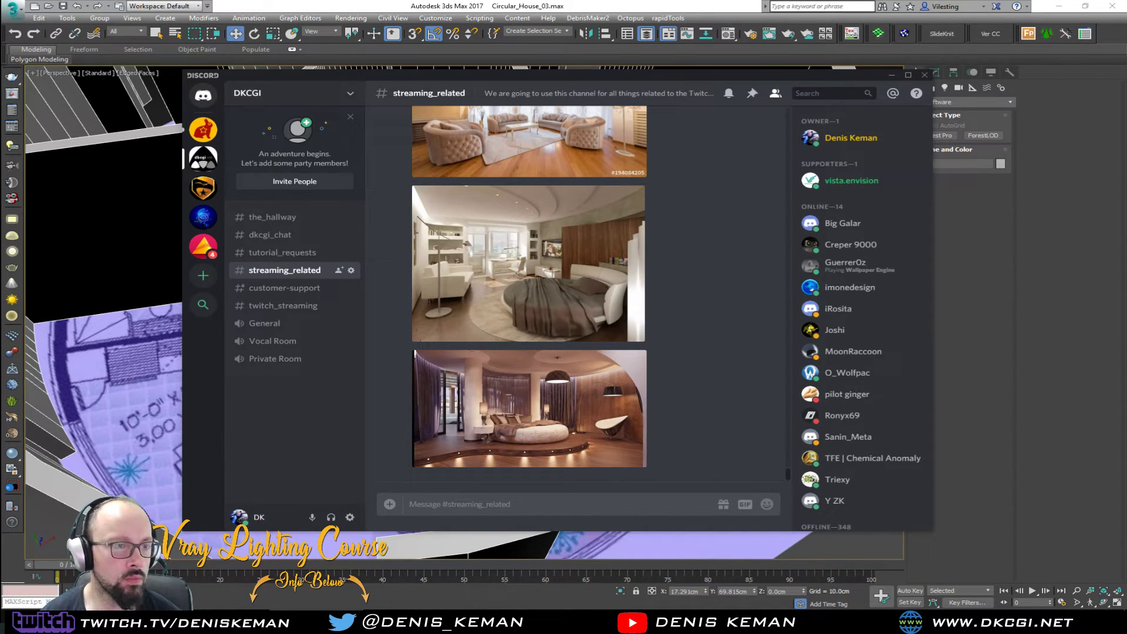
pyautogui.moveTo(492, 75); pyautogui.dragTo(1126, 152)
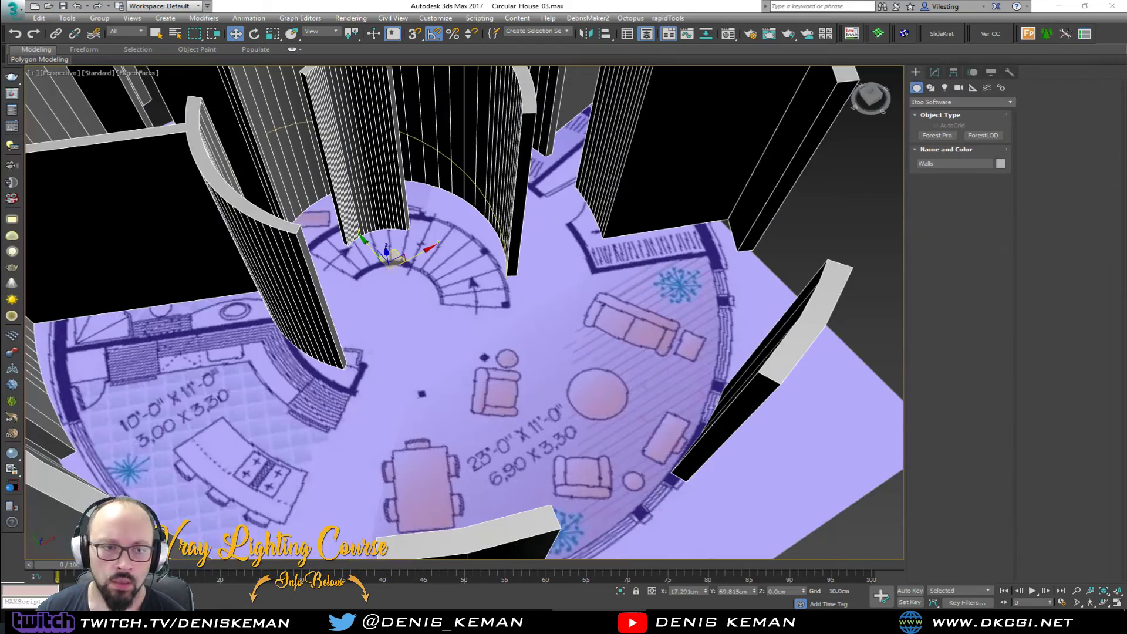
# - Inspect the circle spline lying below the house's floor plan and clear the selection
pyautogui.keyDown('alt'); pyautogui.moveTo(435, 329); pyautogui.dragTo(434, 357, button='middle'); pyautogui.keyUp('alt')
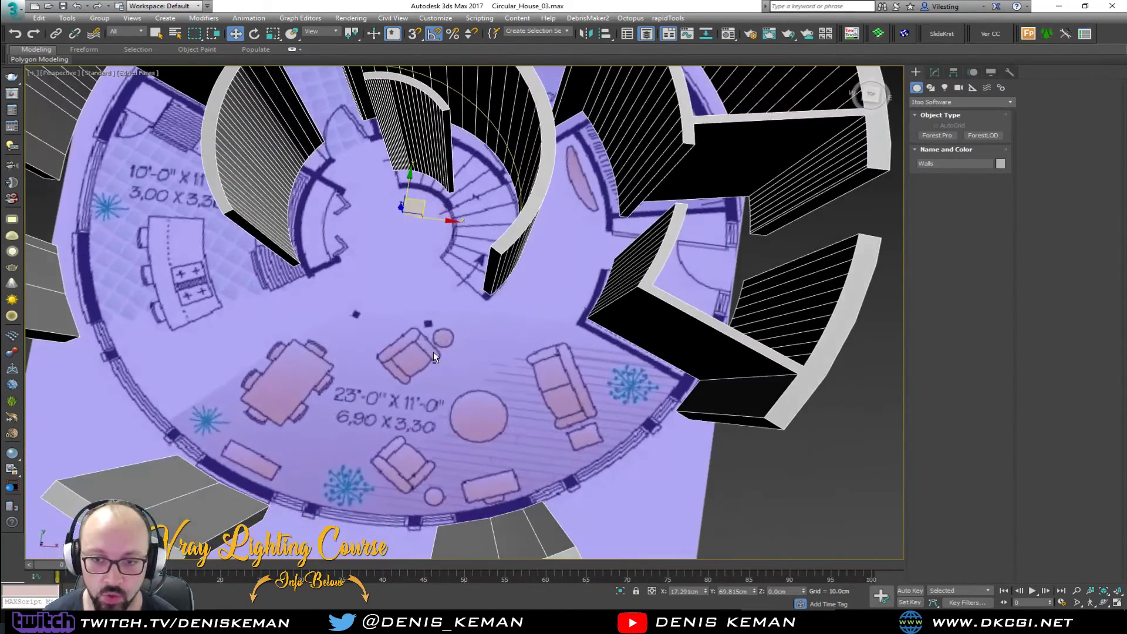
pyautogui.click(358, 371)
pyautogui.hotkey('ctrl', 'z')
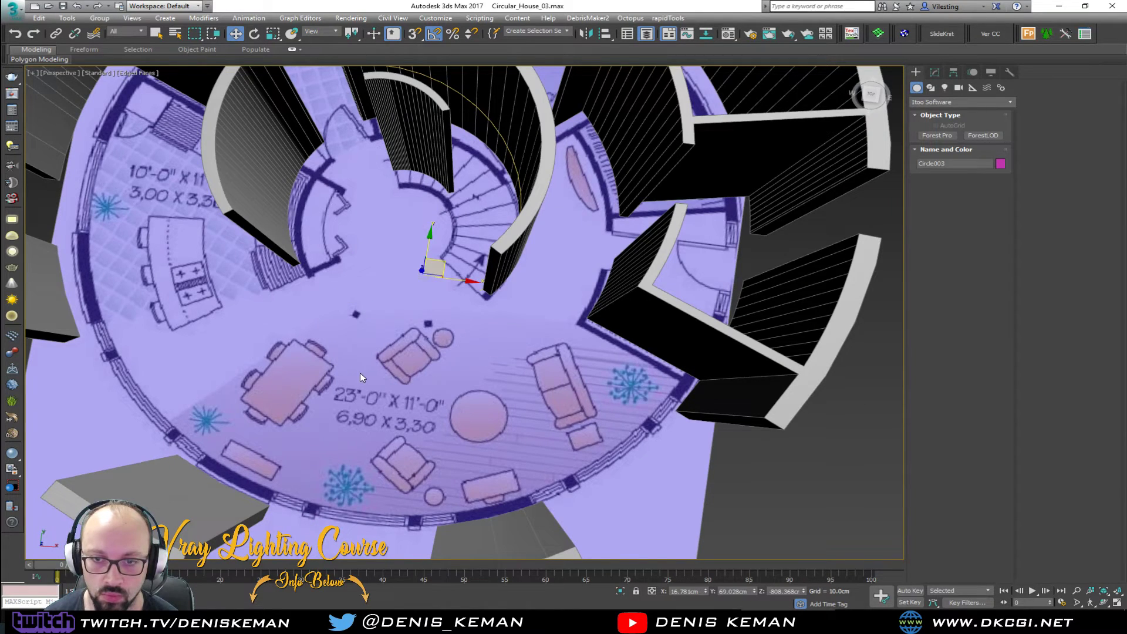
pyautogui.scroll(-5, 361, 372)
pyautogui.keyDown('alt'); pyautogui.moveTo(396, 323); pyautogui.dragTo(400, 266, button='middle'); pyautogui.keyUp('alt')
pyautogui.moveTo(450, 317); pyautogui.dragTo(459, 379, button='middle')
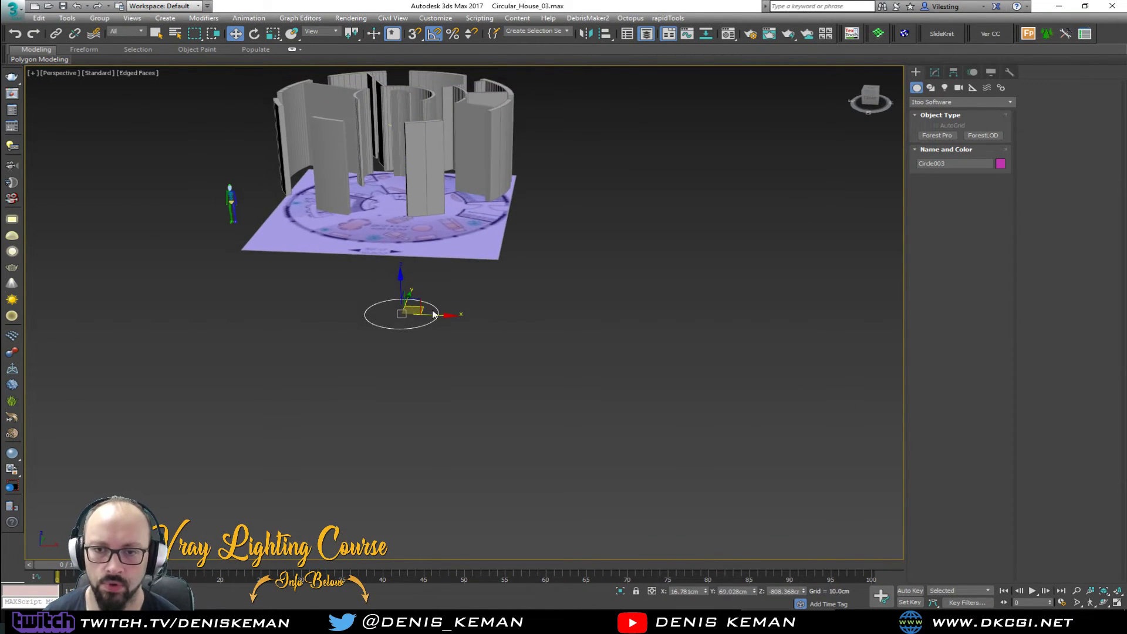
pyautogui.click(512, 343)
# - Examine the living and dining area and the overall room layout on the circular floor plan from above
pyautogui.keyDown('alt'); pyautogui.moveTo(361, 242); pyautogui.dragTo(392, 314, button='middle'); pyautogui.keyUp('alt')
pyautogui.scroll(6, 404, 284)
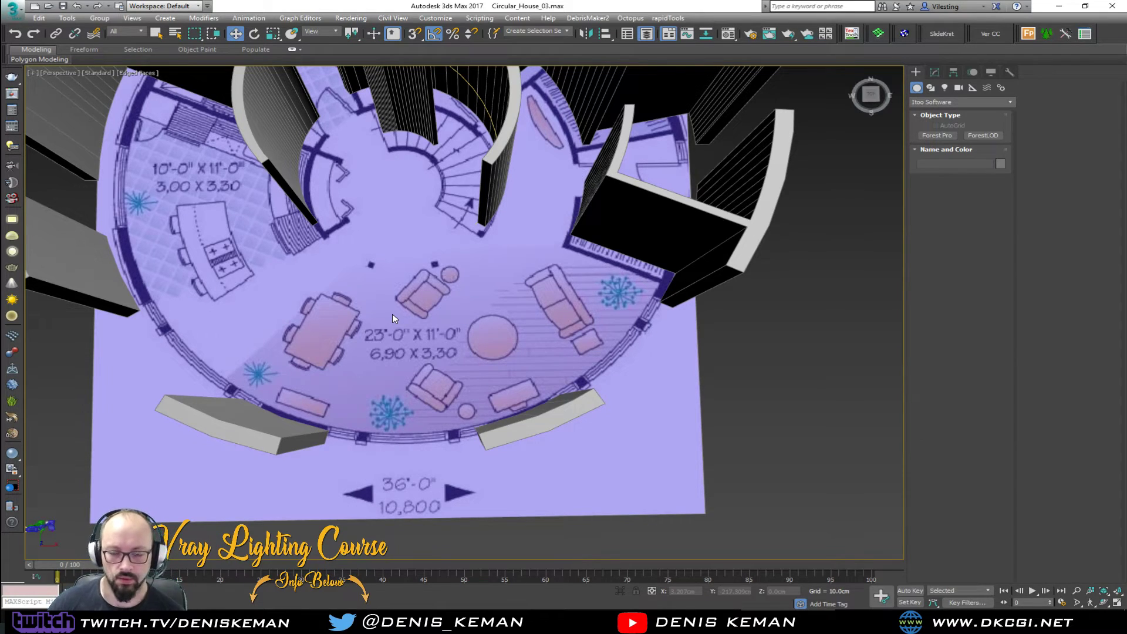
pyautogui.scroll(-2, 392, 314)
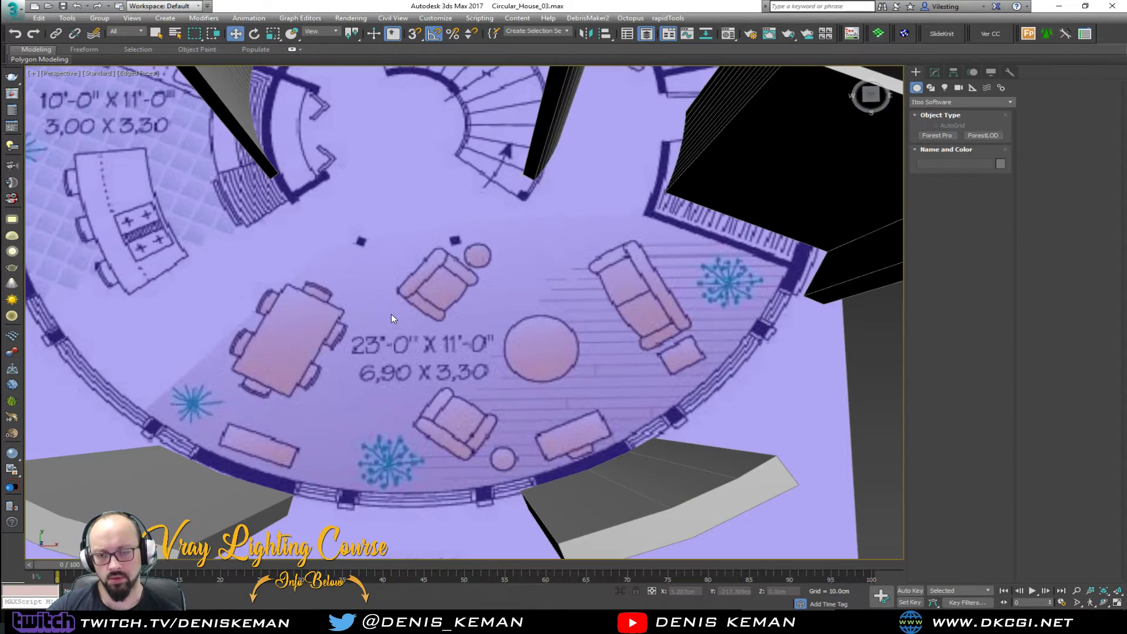
pyautogui.scroll(-3, 452, 294)
pyautogui.moveTo(453, 284); pyautogui.dragTo(476, 389, button='middle')
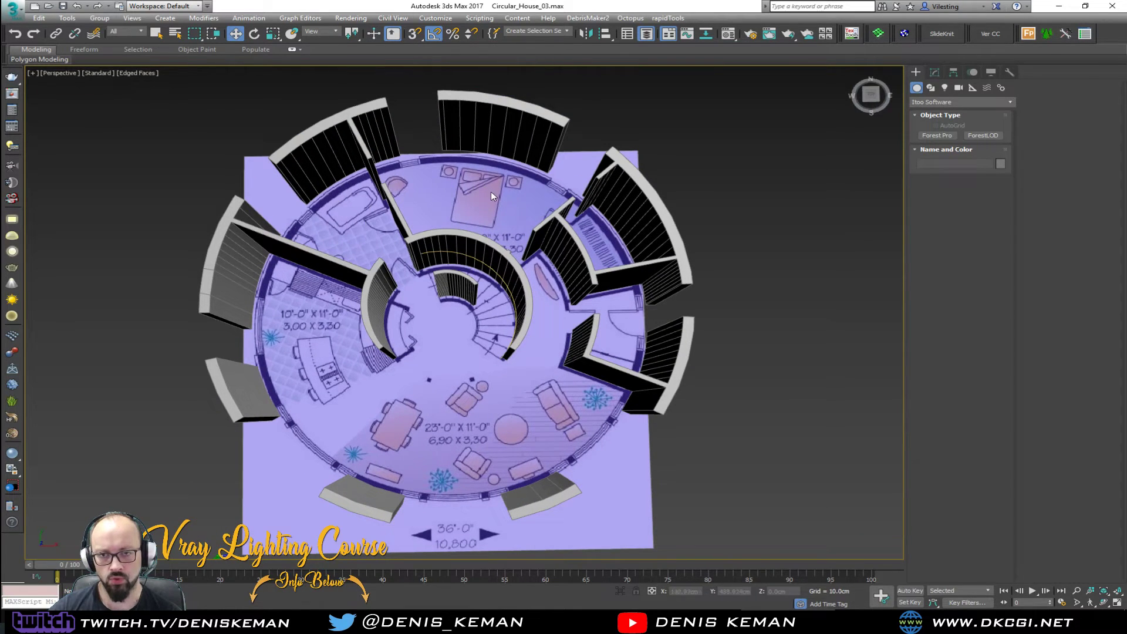
pyautogui.keyDown('alt'); pyautogui.moveTo(432, 212); pyautogui.dragTo(439, 225, button='middle'); pyautogui.keyUp('alt')
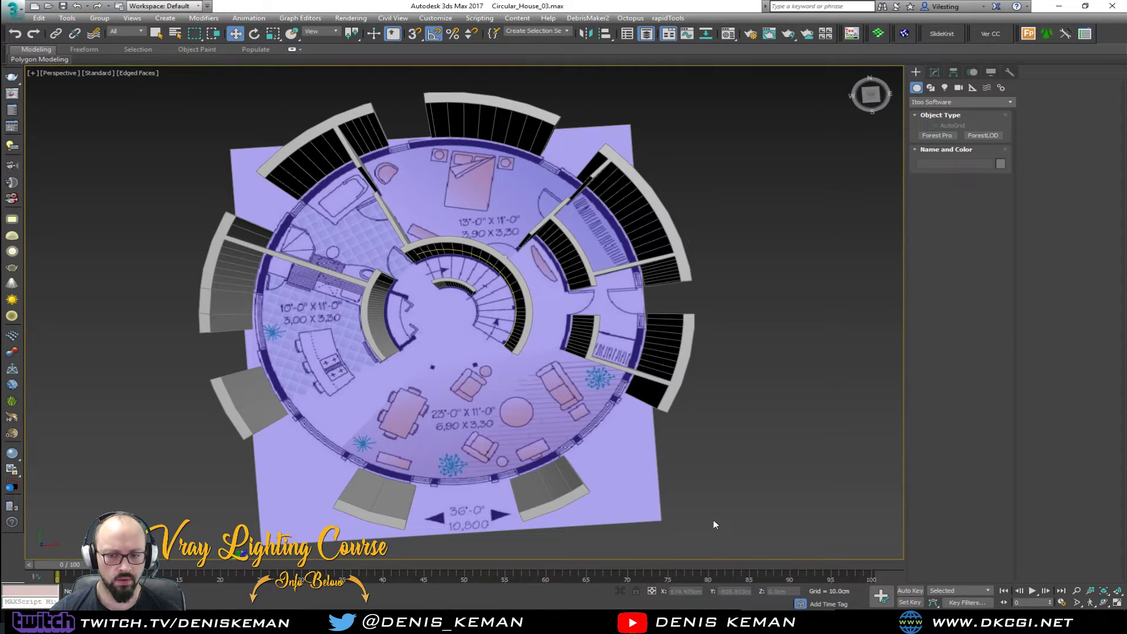
# - Bring Discord back to view the round-bed bedroom reference enlarged, and move it away from the 3ds Max model again
pyautogui.click(565, 621)
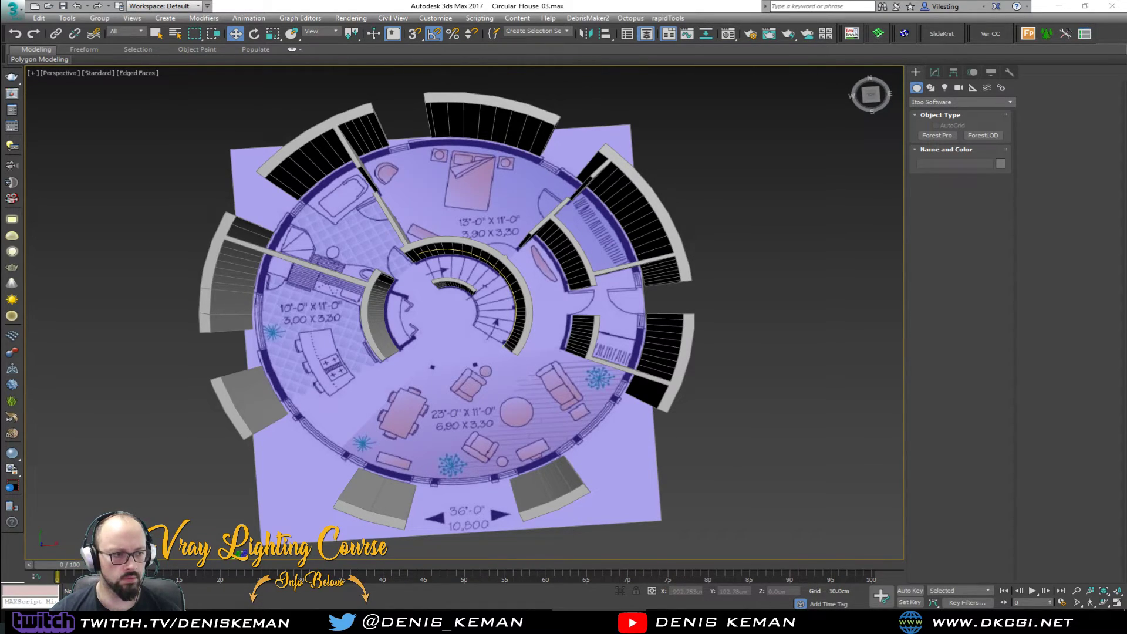
pyautogui.moveTo(0, 127); pyautogui.dragTo(698, 58)
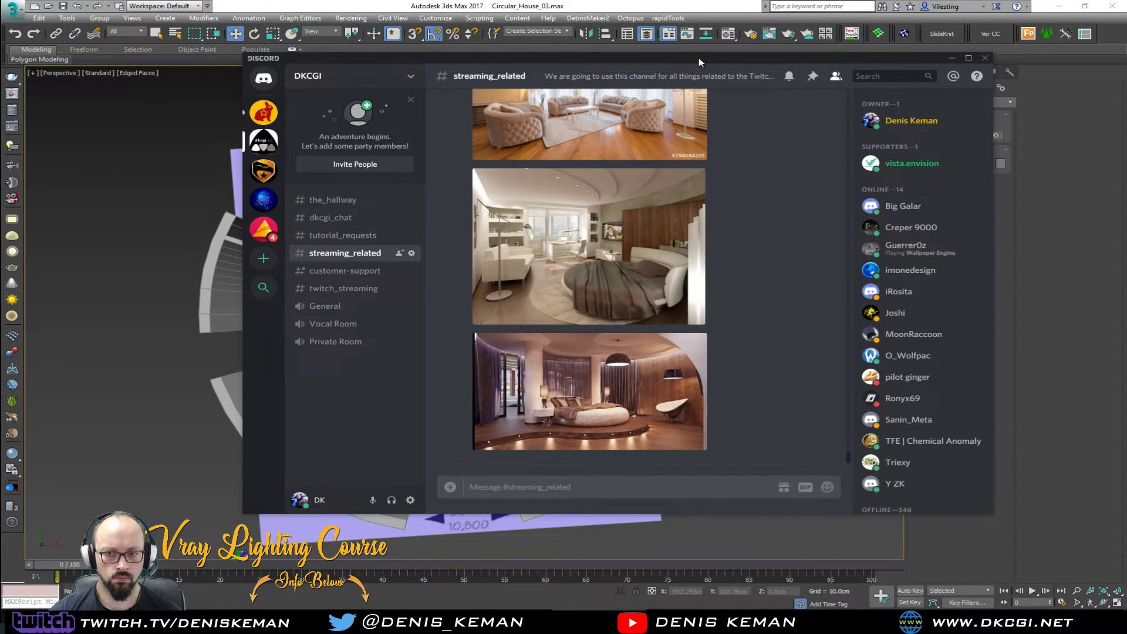
pyautogui.click(611, 378)
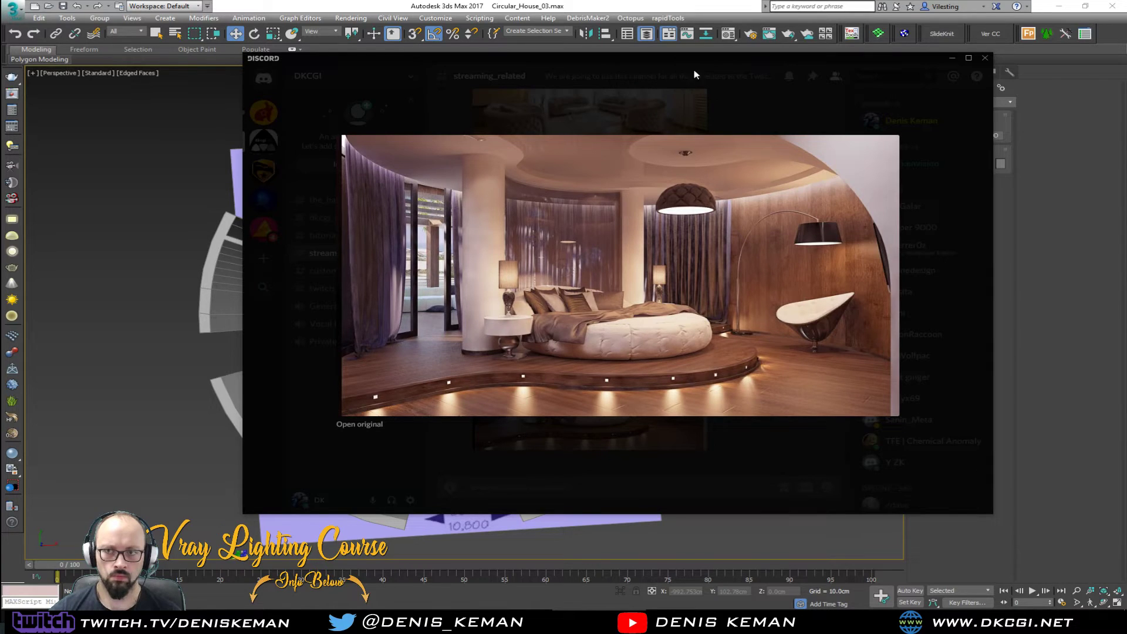
pyautogui.click(942, 149)
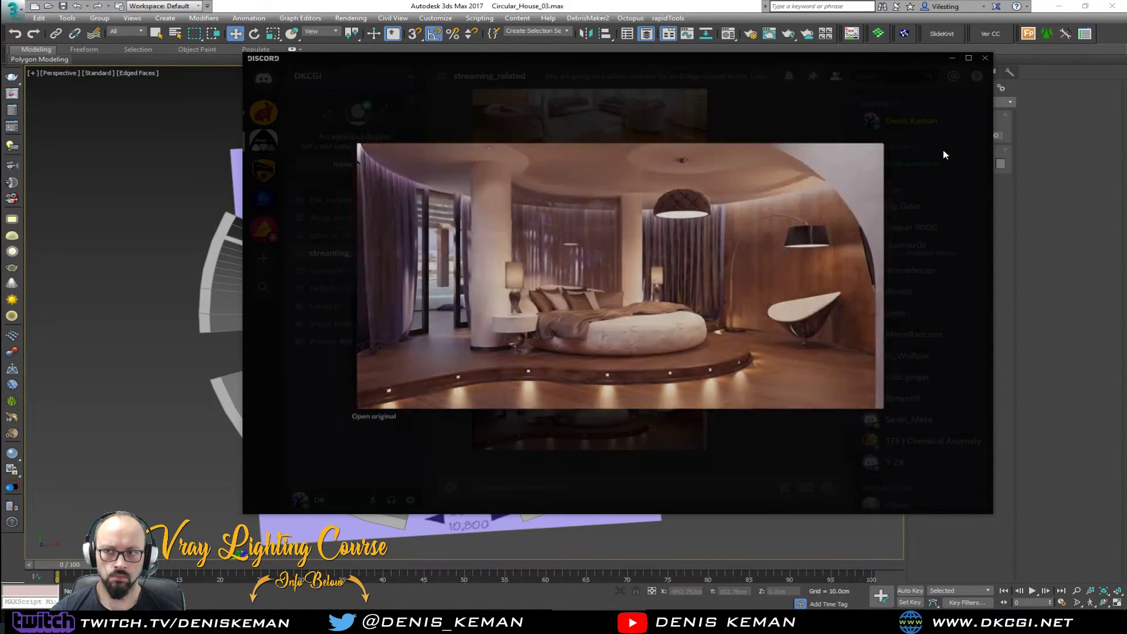
pyautogui.moveTo(886, 62); pyautogui.dragTo(0, 143)
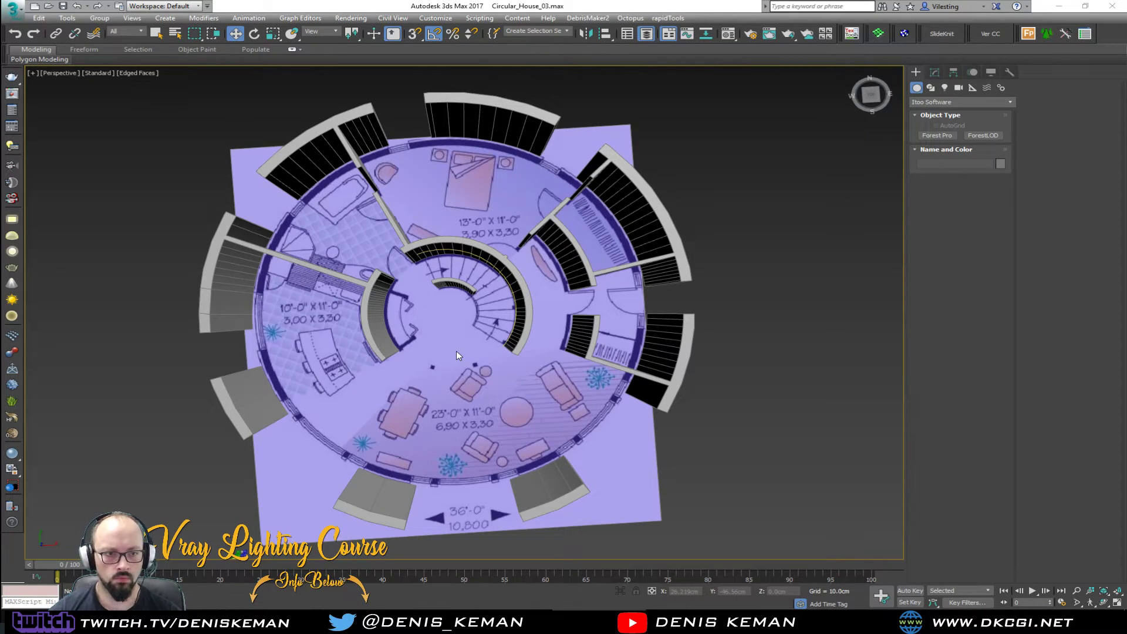
# - Examine the curved staircase, its surrounding walls and the open space in front of them on the floor plan
pyautogui.scroll(10, 463, 362)
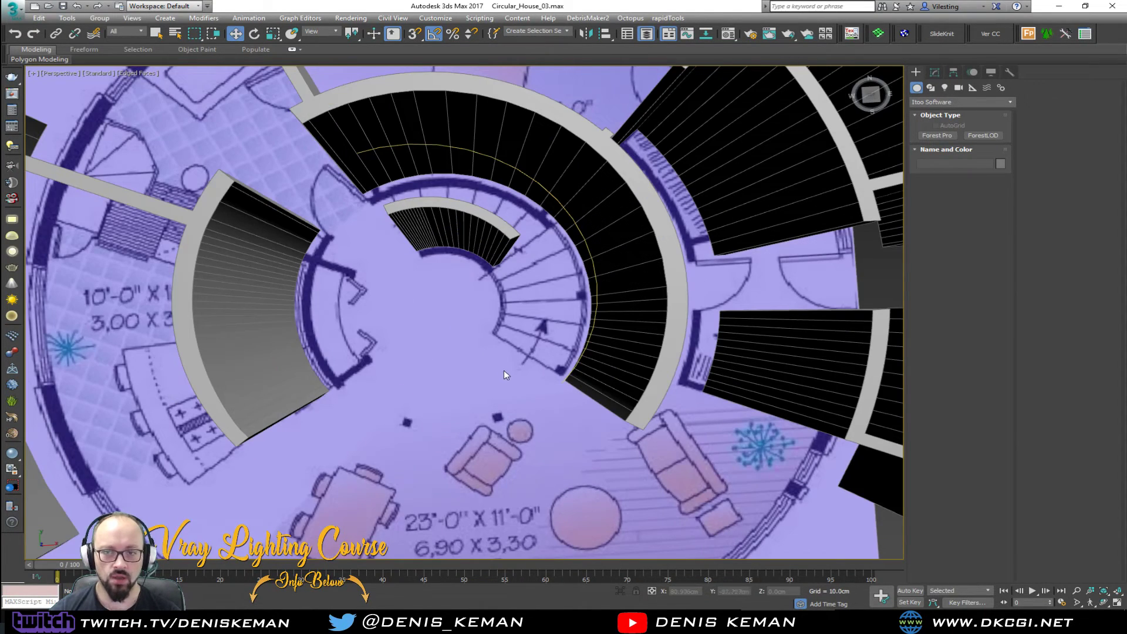
pyautogui.moveTo(491, 359)
pyautogui.keyDown('alt'); pyautogui.mouseDown(button='middle')
pyautogui.moveTo(502, 319)
pyautogui.moveTo(463, 300)
pyautogui.moveTo(457, 337)
pyautogui.moveTo(481, 365)
pyautogui.moveTo(509, 368)
pyautogui.mouseUp(button='middle'); pyautogui.keyUp('alt')
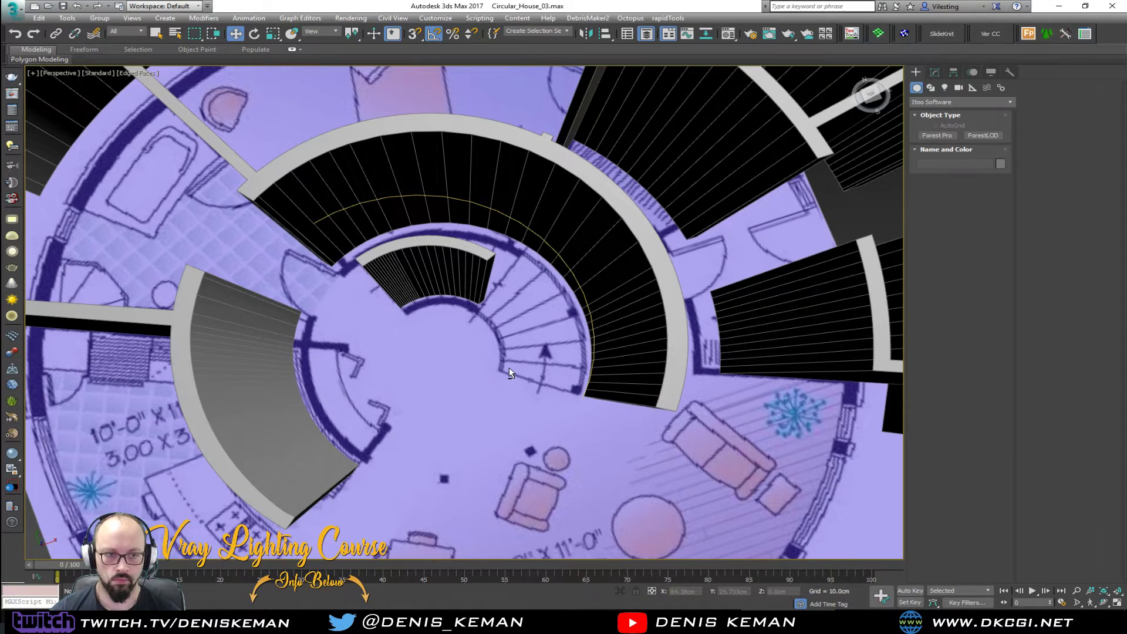
pyautogui.keyDown('alt'); pyautogui.moveTo(509, 367); pyautogui.dragTo(482, 402, button='middle'); pyautogui.keyUp('alt')
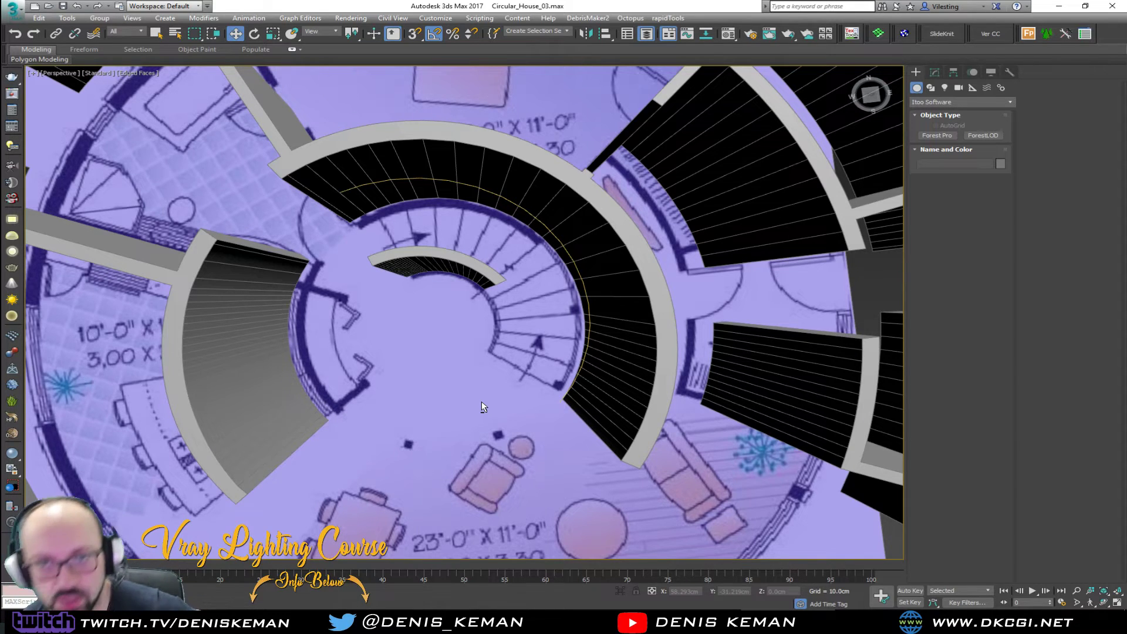
pyautogui.keyDown('alt'); pyautogui.moveTo(480, 387); pyautogui.dragTo(443, 336, button='middle'); pyautogui.keyUp('alt')
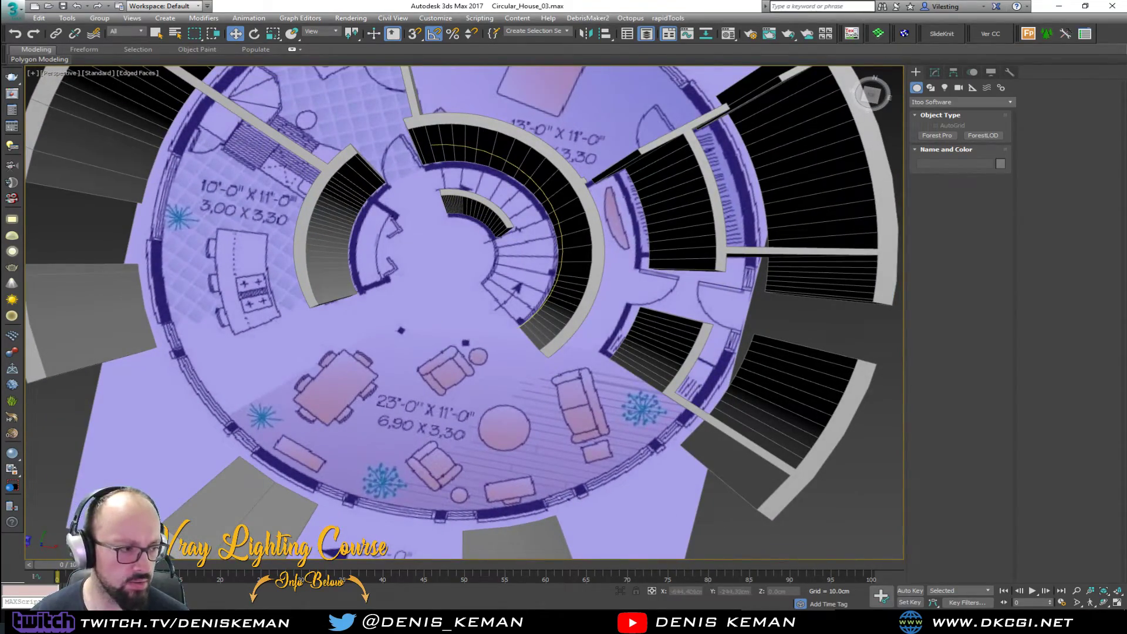
pyautogui.moveTo(0, 85); pyautogui.dragTo(0, 85)
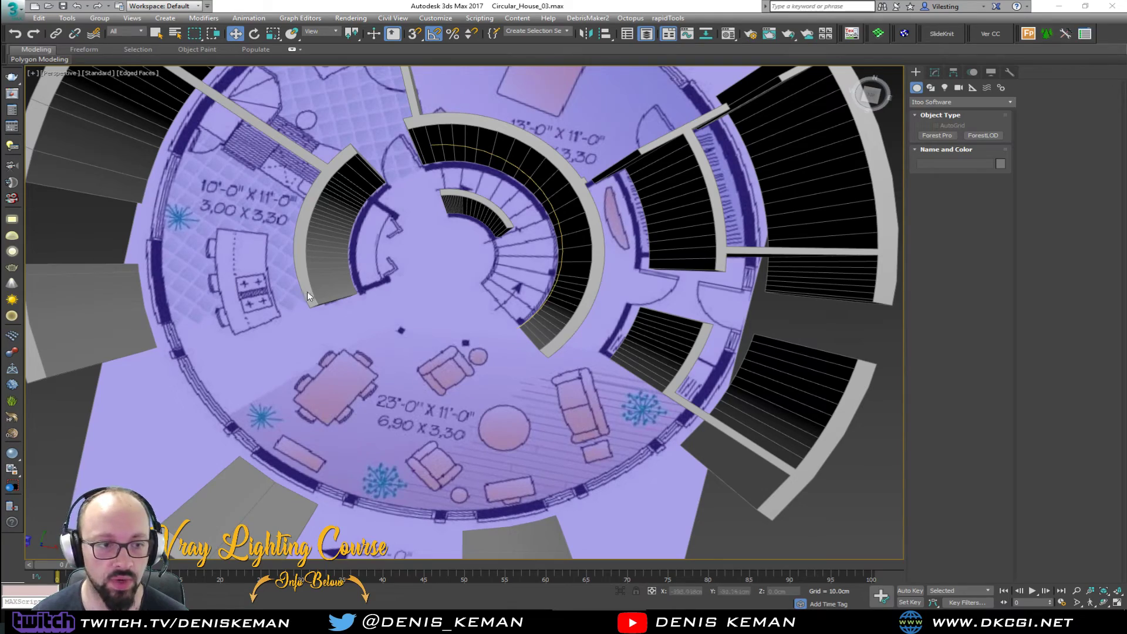
# - Show the radial beam framework temporarily and examine how its beams and central ring sit over the curved walls and staircase
pyautogui.keyDown('alt'); pyautogui.moveTo(379, 259); pyautogui.dragTo(409, 291, button='middle'); pyautogui.keyUp('alt')
pyautogui.scroll(-4, 406, 327)
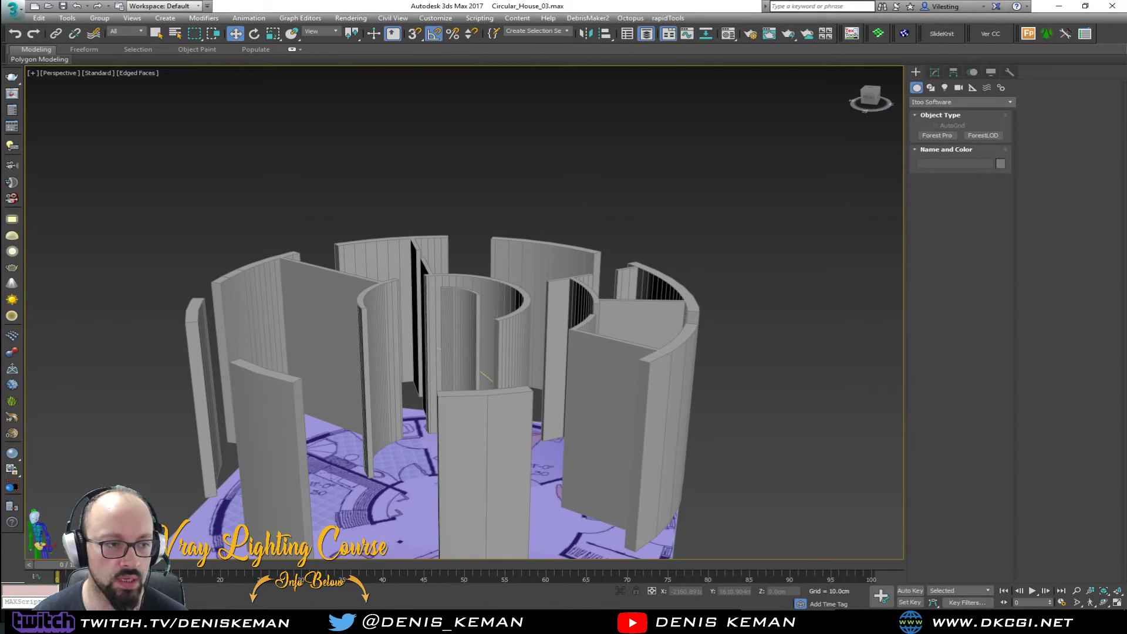
pyautogui.keyDown('alt'); pyautogui.moveTo(465, 298); pyautogui.dragTo(477, 331, button='middle'); pyautogui.keyUp('alt')
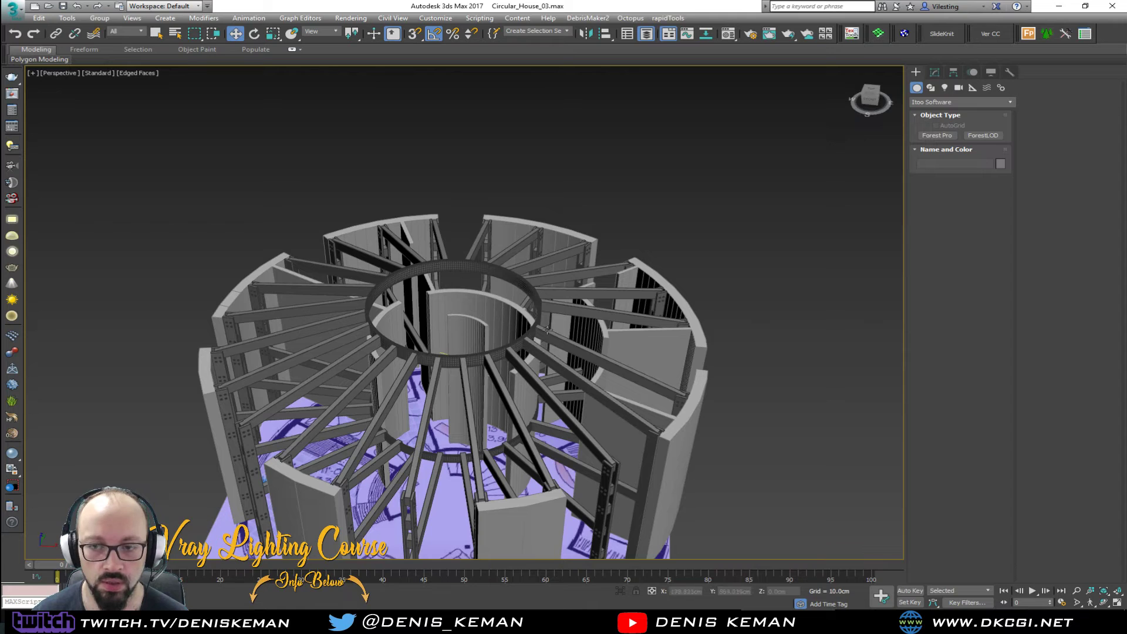
pyautogui.scroll(3, 459, 298)
pyautogui.keyDown('alt'); pyautogui.moveTo(460, 298); pyautogui.dragTo(451, 267, button='middle'); pyautogui.keyUp('alt')
pyautogui.moveTo(390, 250); pyautogui.dragTo(435, 248, button='middle')
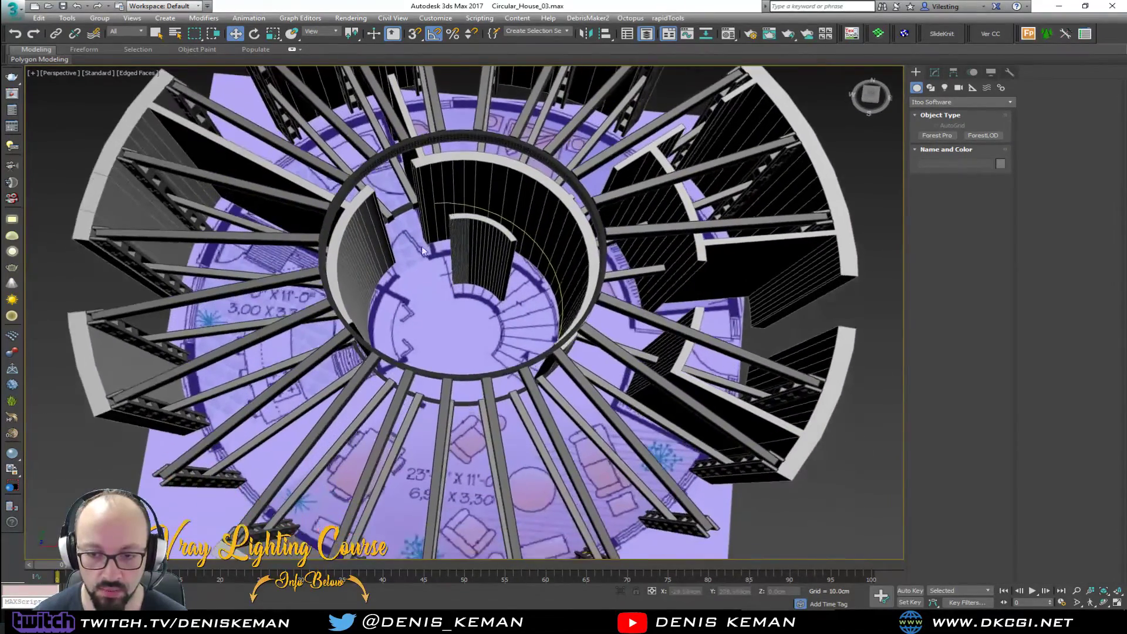
pyautogui.keyDown('alt'); pyautogui.moveTo(556, 257); pyautogui.dragTo(453, 225, button='middle'); pyautogui.keyUp('alt')
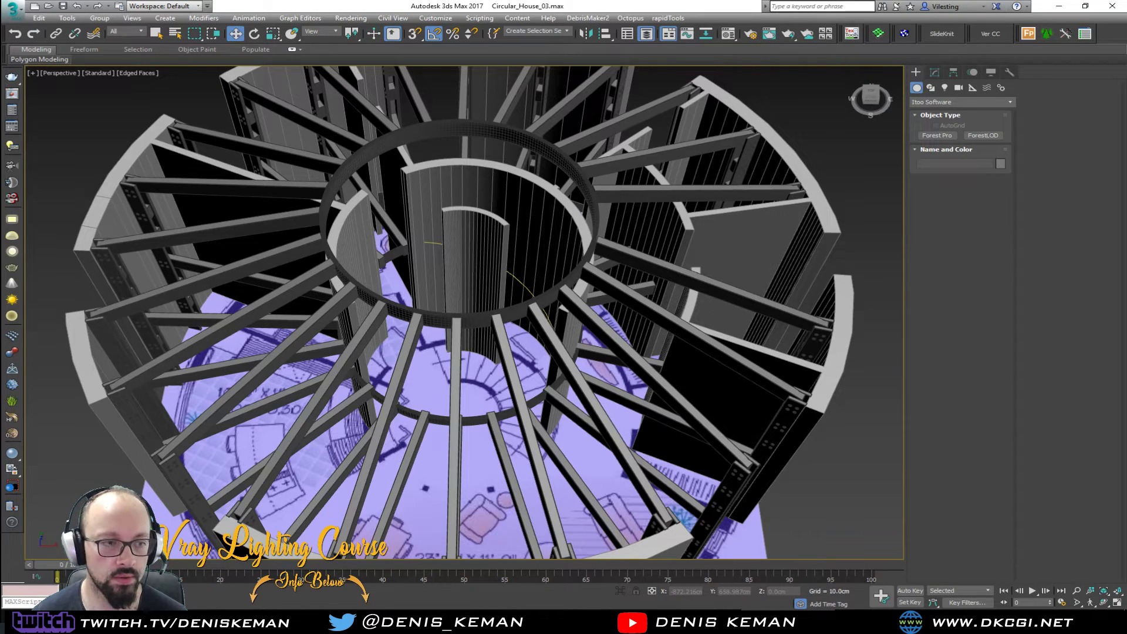
pyautogui.moveTo(404, 363); pyautogui.dragTo(377, 264, button='middle')
# - Examine the two small column marks and the furniture arrangement in the living and dining area with the beams hidden
pyautogui.keyDown('alt'); pyautogui.moveTo(411, 378); pyautogui.dragTo(386, 380, button='middle'); pyautogui.keyUp('alt')
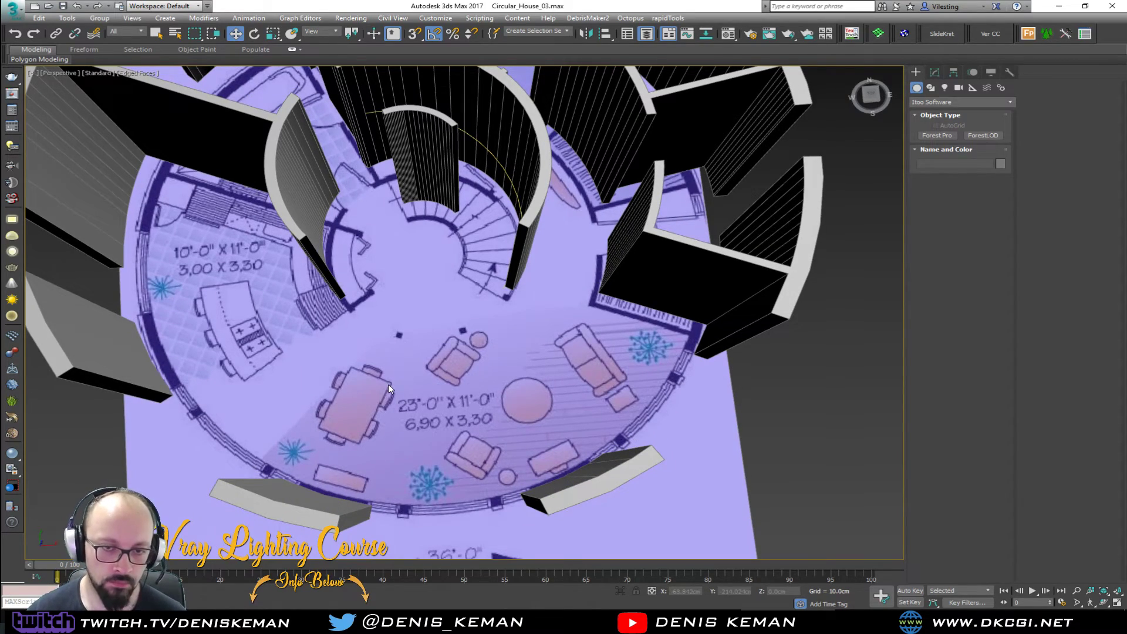
pyautogui.scroll(4, 389, 384)
pyautogui.scroll(-2, 385, 377)
pyautogui.moveTo(382, 379)
pyautogui.keyDown('alt'); pyautogui.mouseDown(button='middle')
pyautogui.moveTo(361, 341)
pyautogui.moveTo(392, 364)
pyautogui.mouseUp(button='middle'); pyautogui.keyUp('alt')
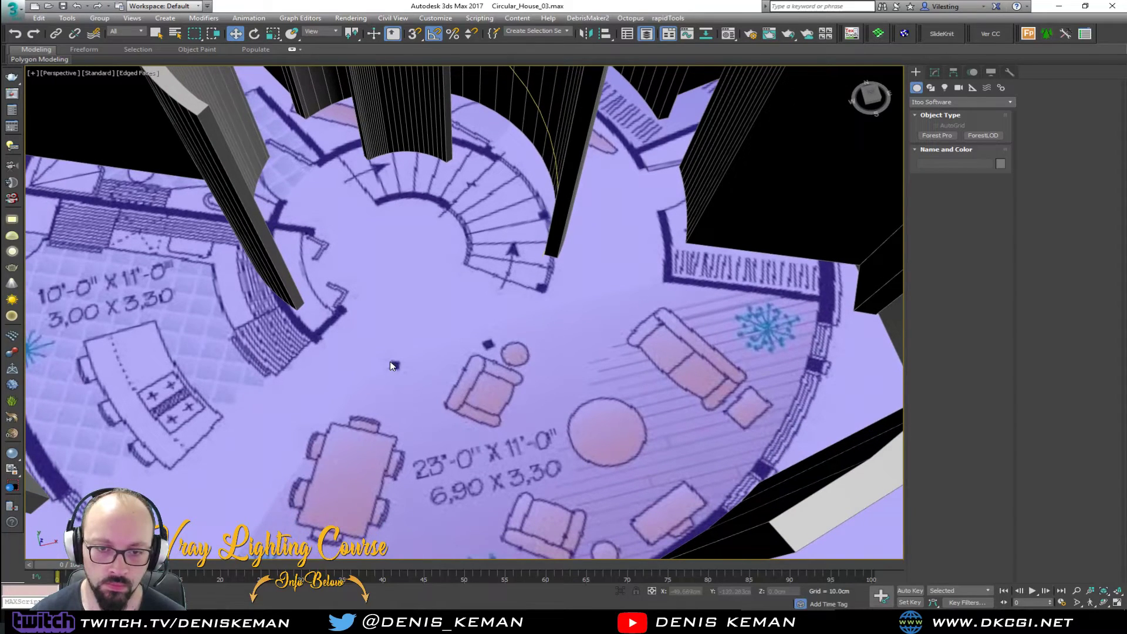
pyautogui.moveTo(417, 435); pyautogui.dragTo(393, 343, button='middle')
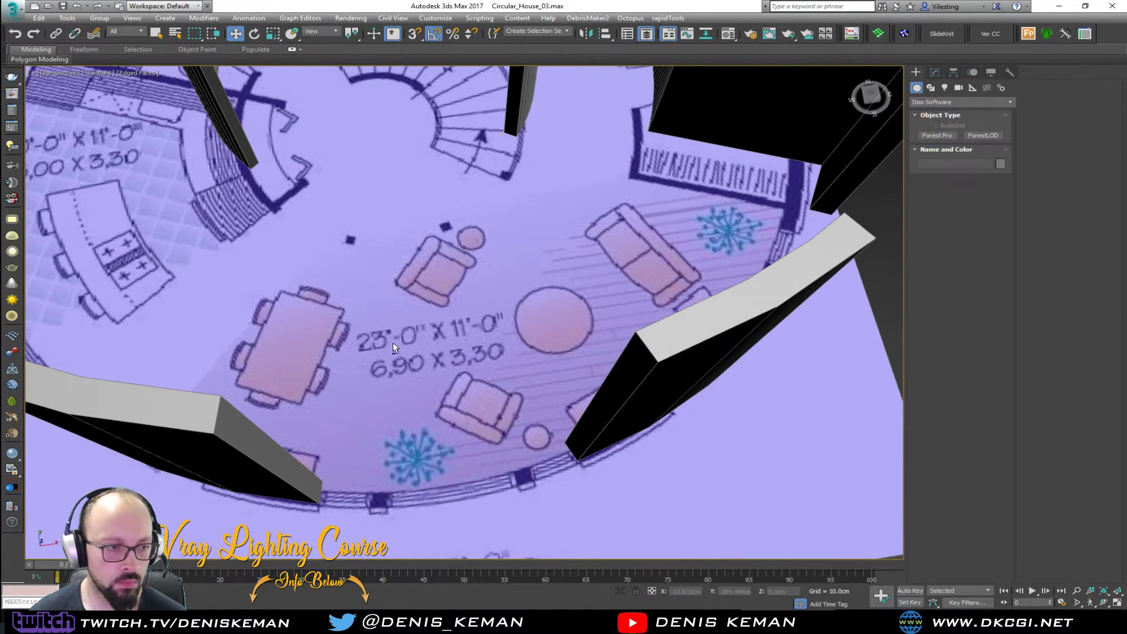
# - Bring Discord back over the model and view the living-room reference with the round ceiling light enlarged
pyautogui.moveTo(0, 232); pyautogui.dragTo(99, 134)
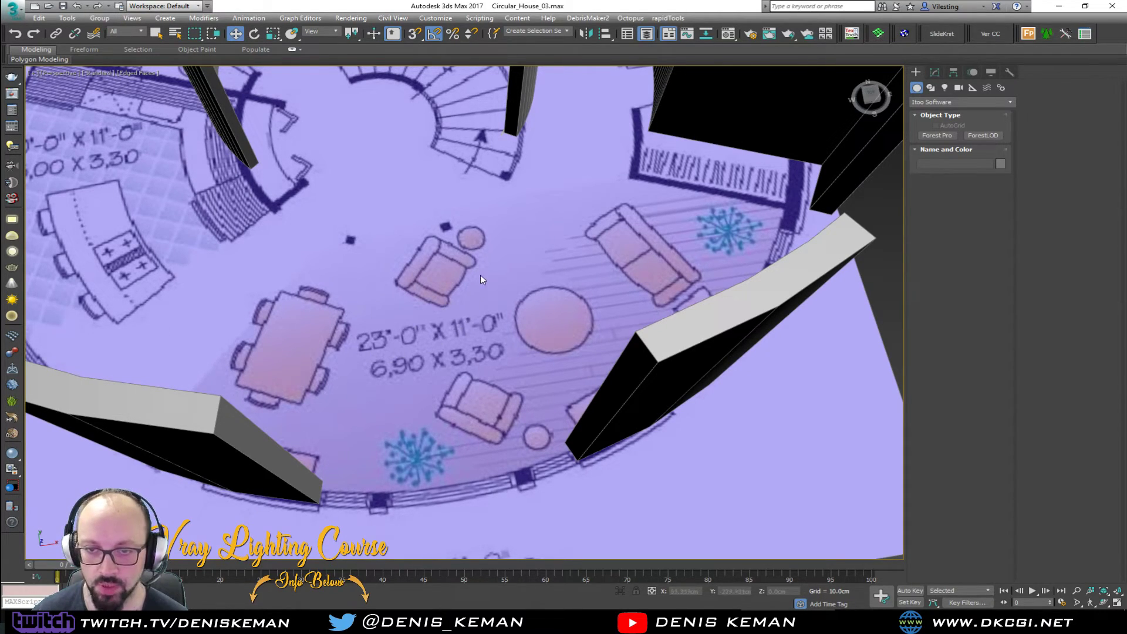
pyautogui.moveTo(0, 66); pyautogui.dragTo(604, 63)
pyautogui.scroll(10, 620, 332)
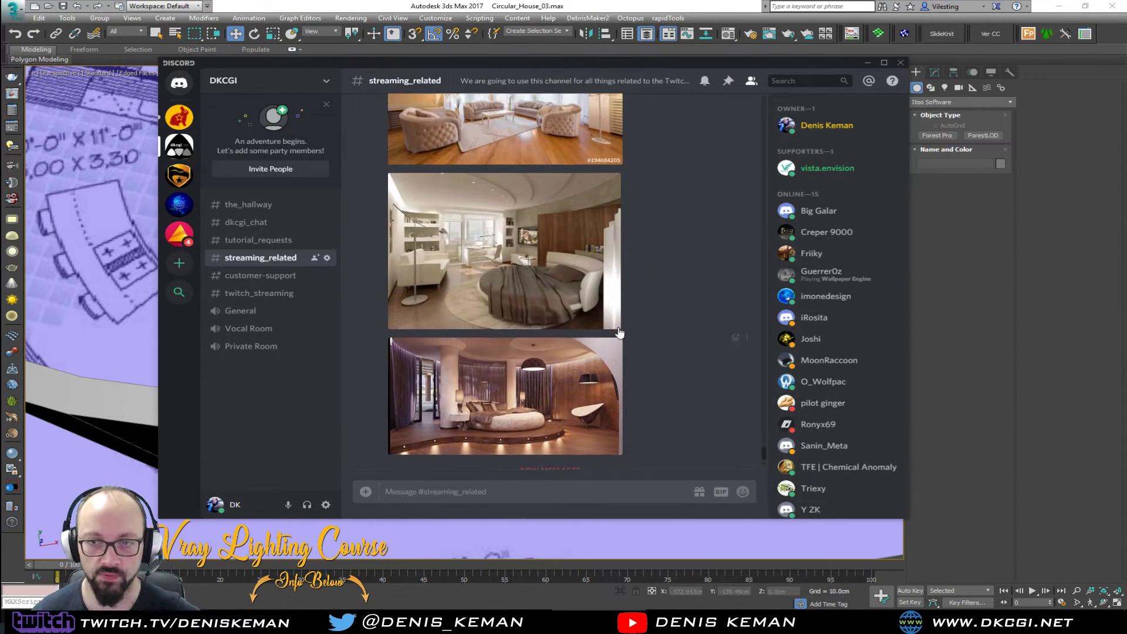
pyautogui.scroll(5, 618, 331)
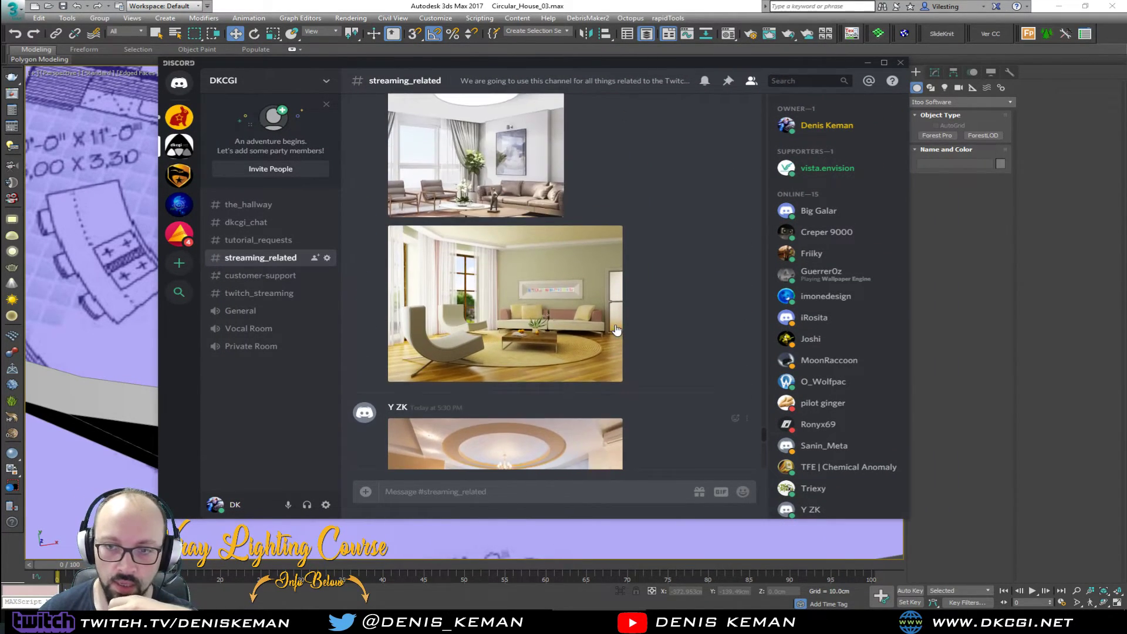
pyautogui.scroll(3, 617, 330)
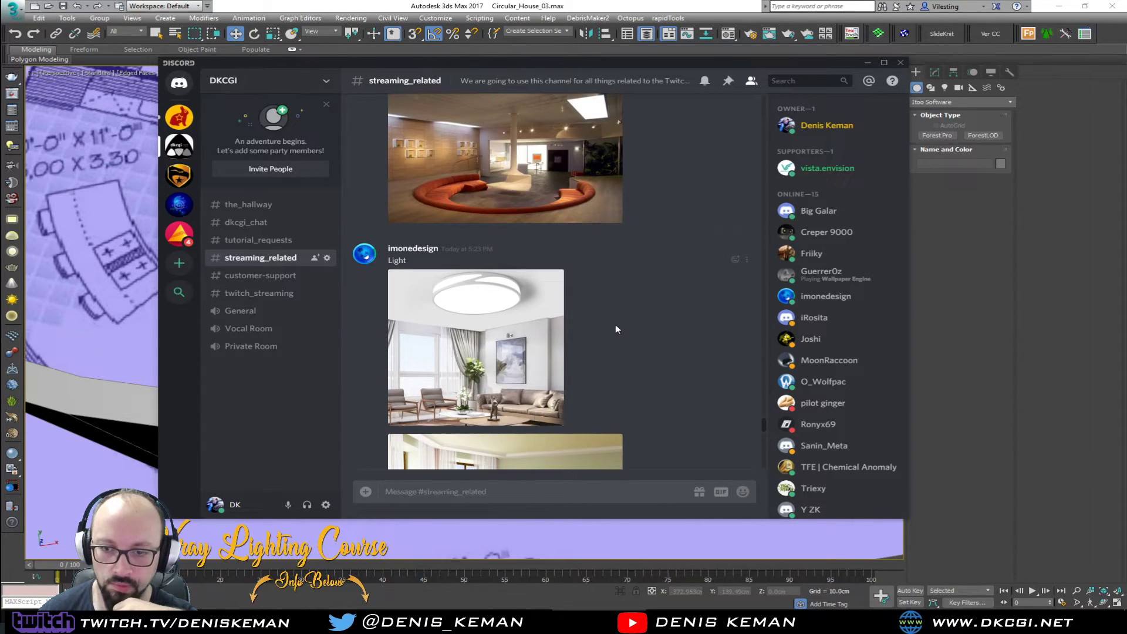
pyautogui.click(471, 403)
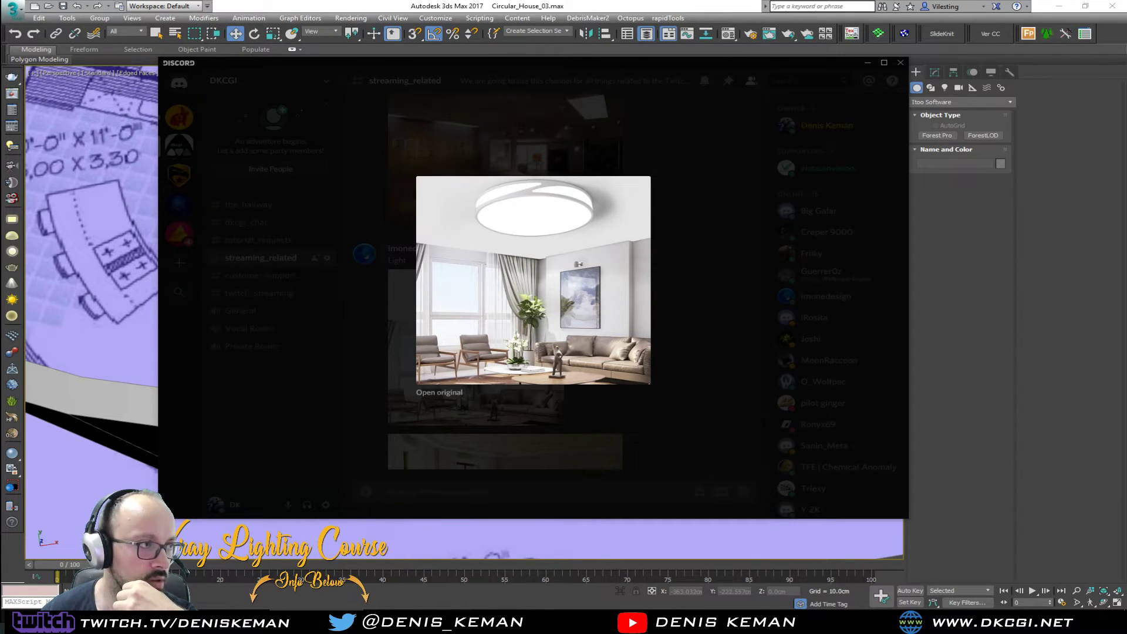
pyautogui.click(693, 335)
# - Look through the earlier interior references in the channel and view the living-room image with the cactus and blue cushions enlarged
pyautogui.scroll(5, 597, 347)
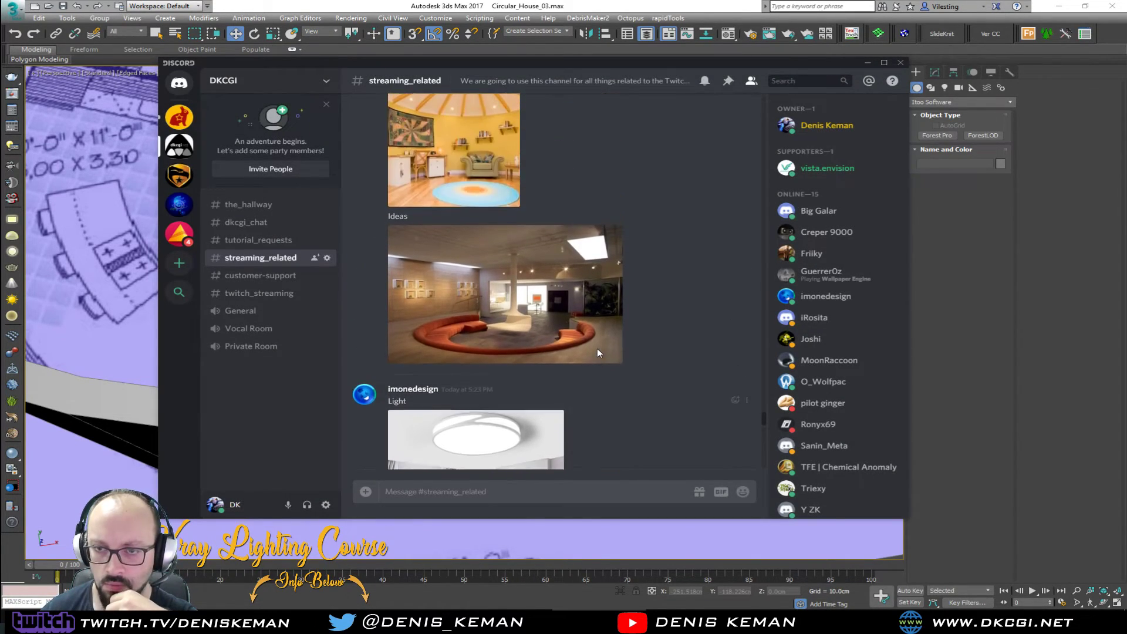
pyautogui.scroll(1, 597, 352)
pyautogui.scroll(3, 597, 352)
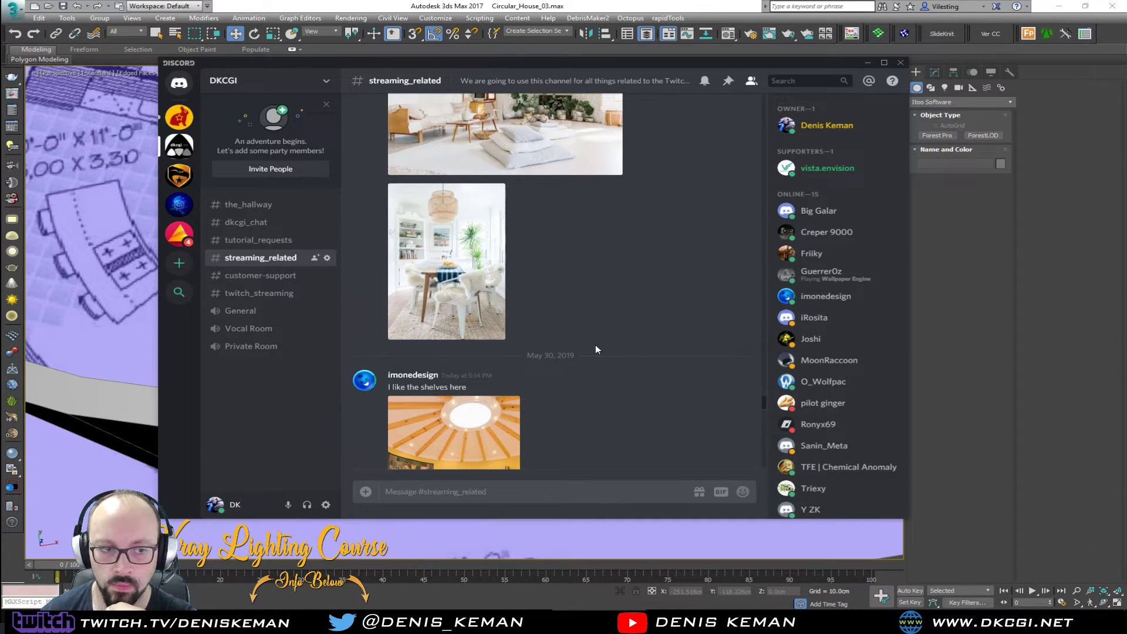
pyautogui.scroll(3, 595, 350)
pyautogui.scroll(1, 596, 351)
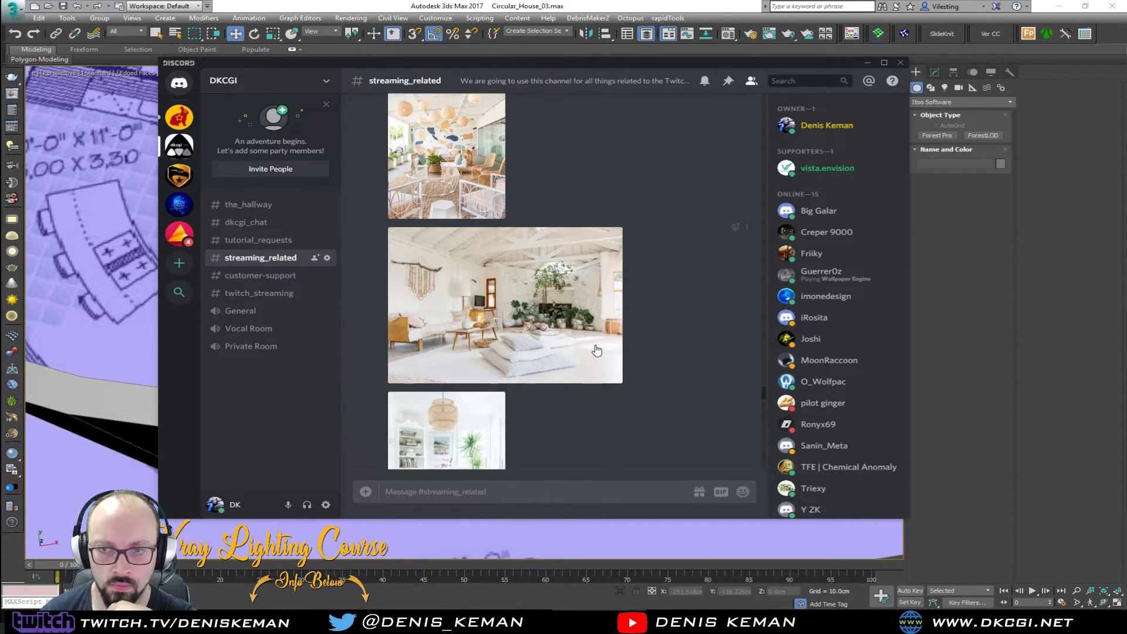
pyautogui.scroll(5, 596, 350)
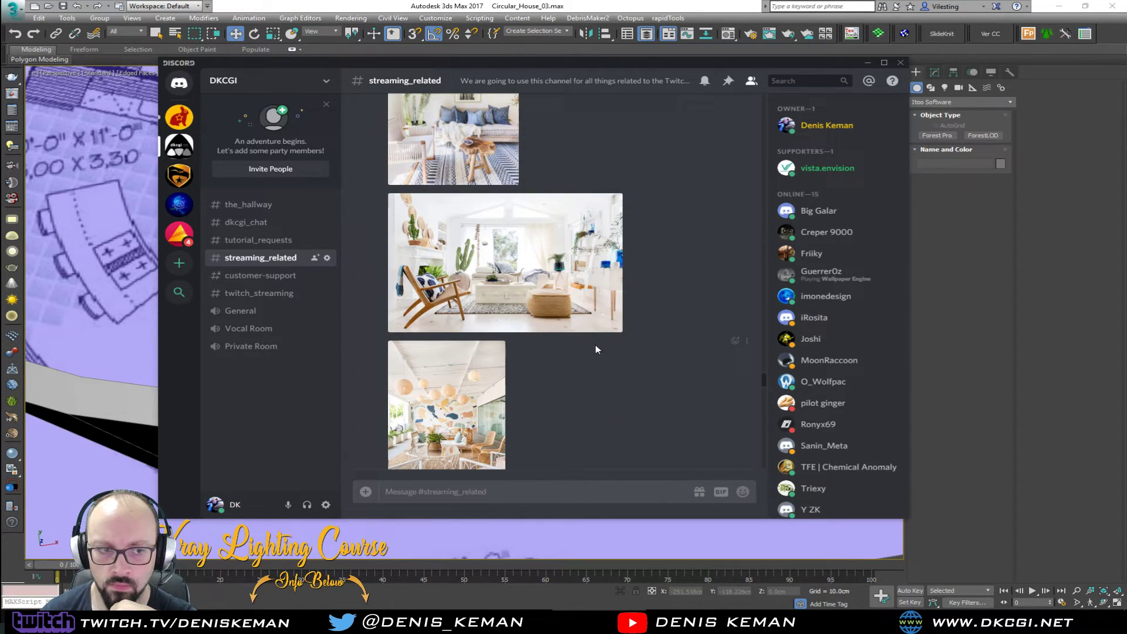
pyautogui.scroll(4, 595, 350)
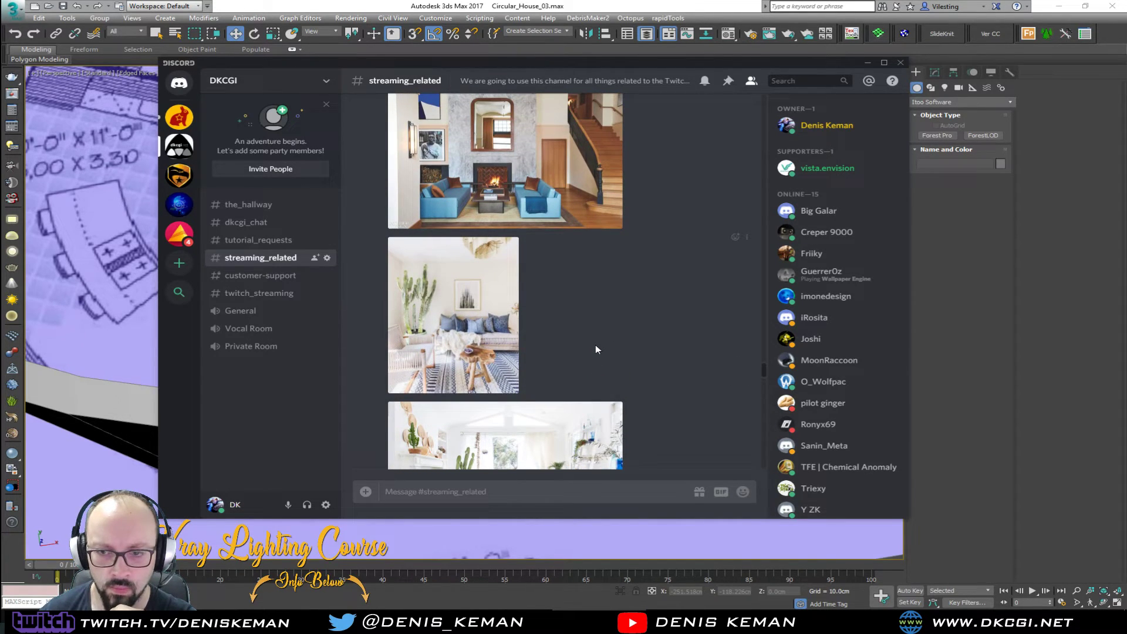
pyautogui.click(476, 350)
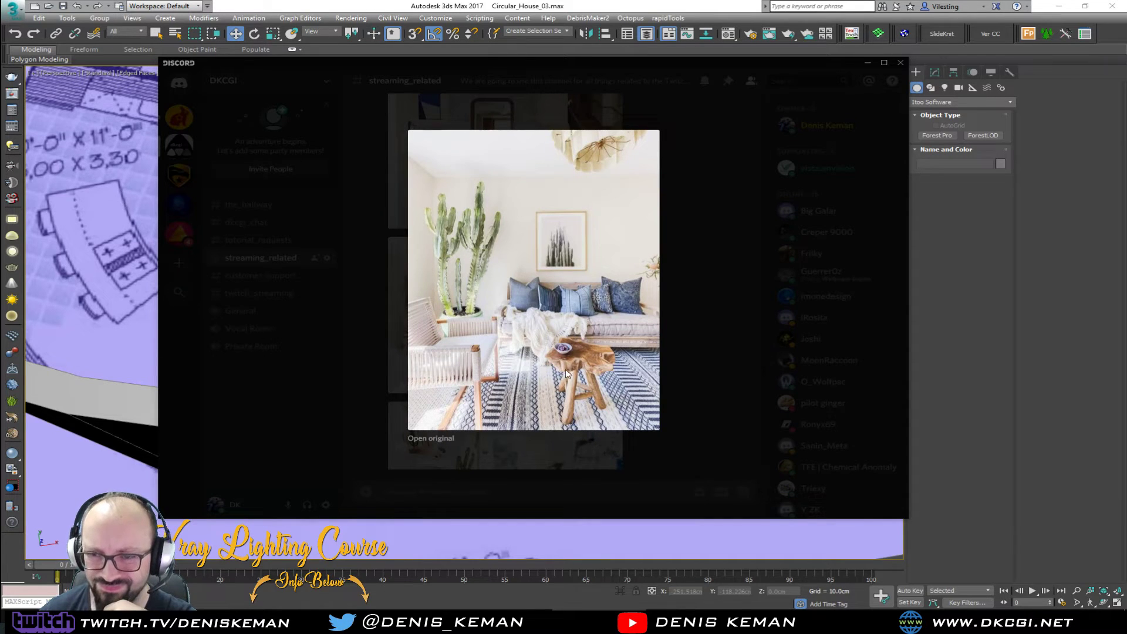
pyautogui.click(703, 333)
# - Find the dining-room reference with orange chairs and a dark wall, and view it enlarged
pyautogui.scroll(3, 566, 372)
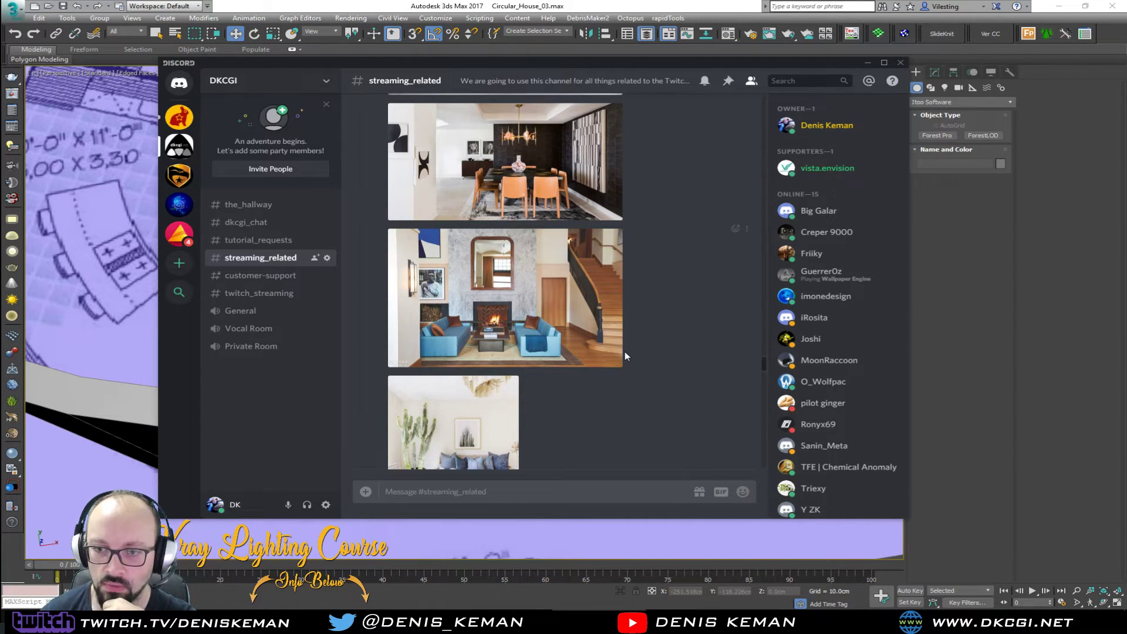
pyautogui.scroll(3, 549, 384)
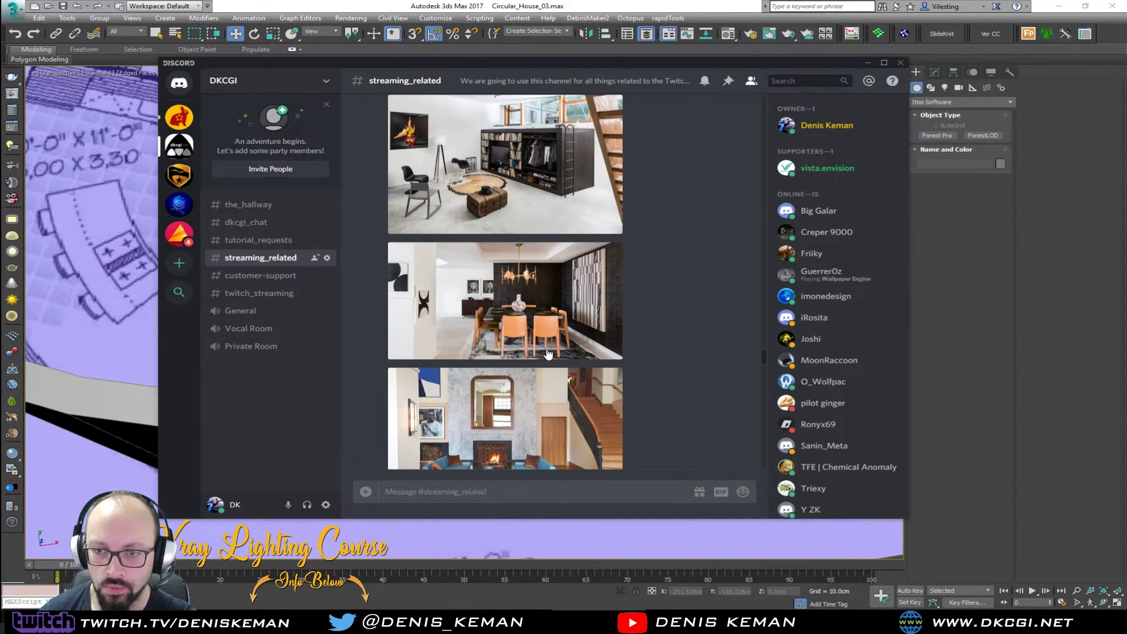
pyautogui.click(534, 302)
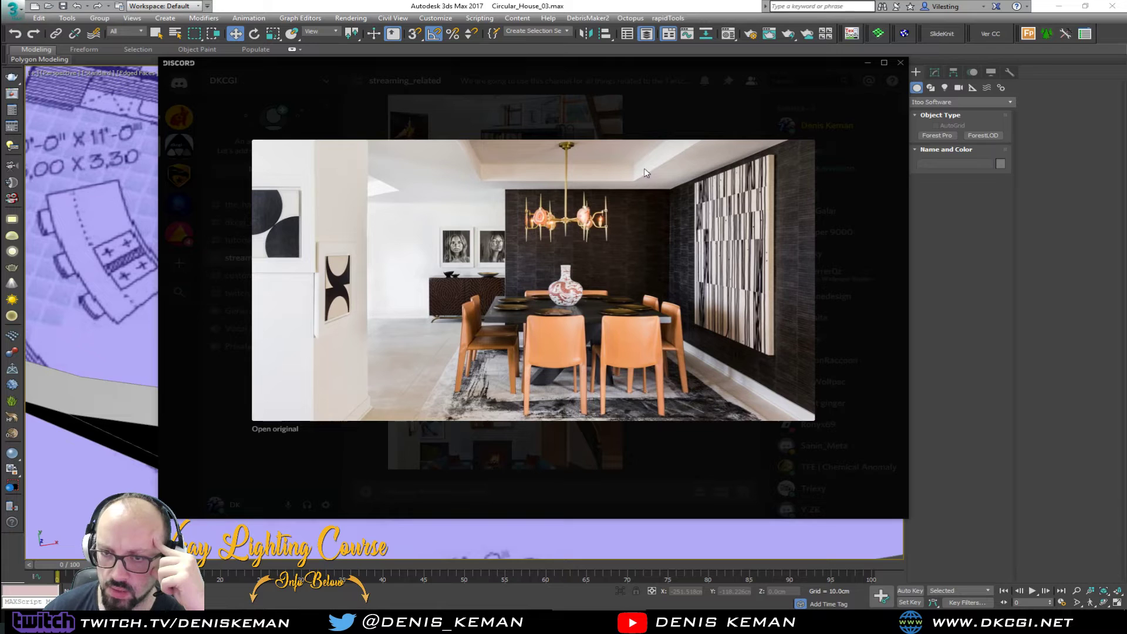
pyautogui.click(676, 445)
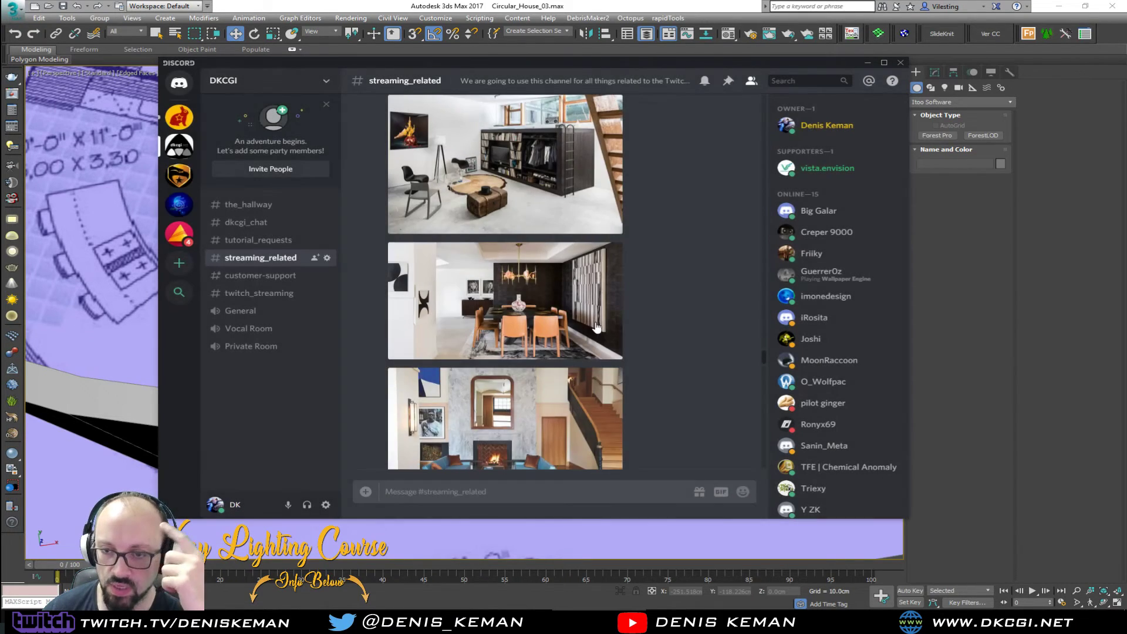
# - Switch to Windows Photo Viewer to examine the timber beams and dining area in Cirucular_Design_Wood, and move the window away again
pyautogui.scroll(5, 596, 327)
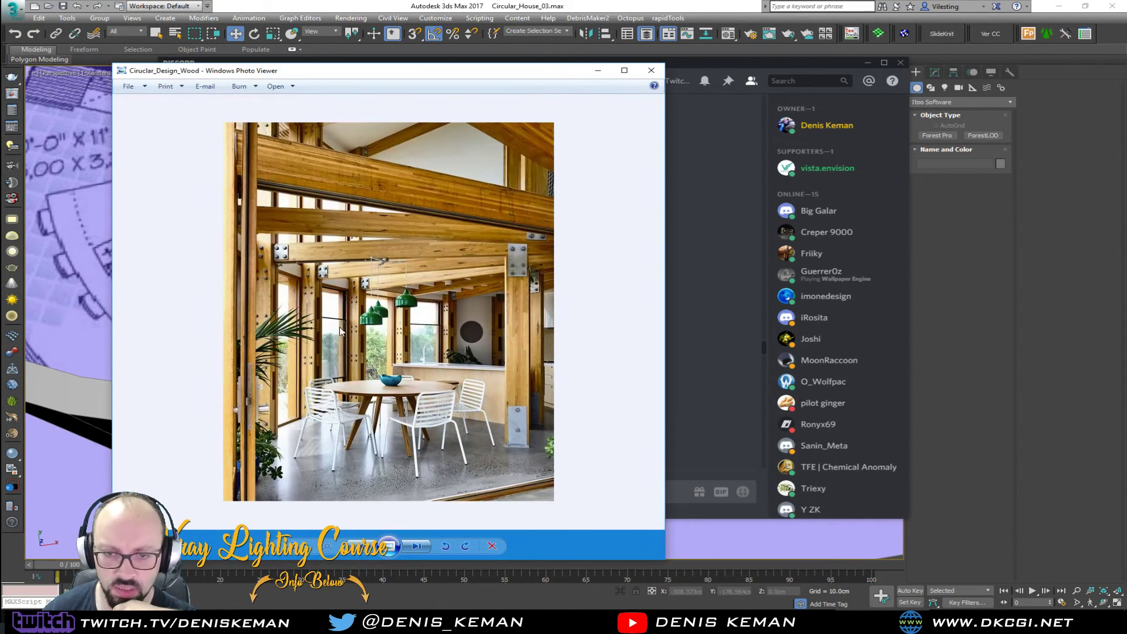
pyautogui.scroll(3, 405, 379)
pyautogui.scroll(-2, 406, 380)
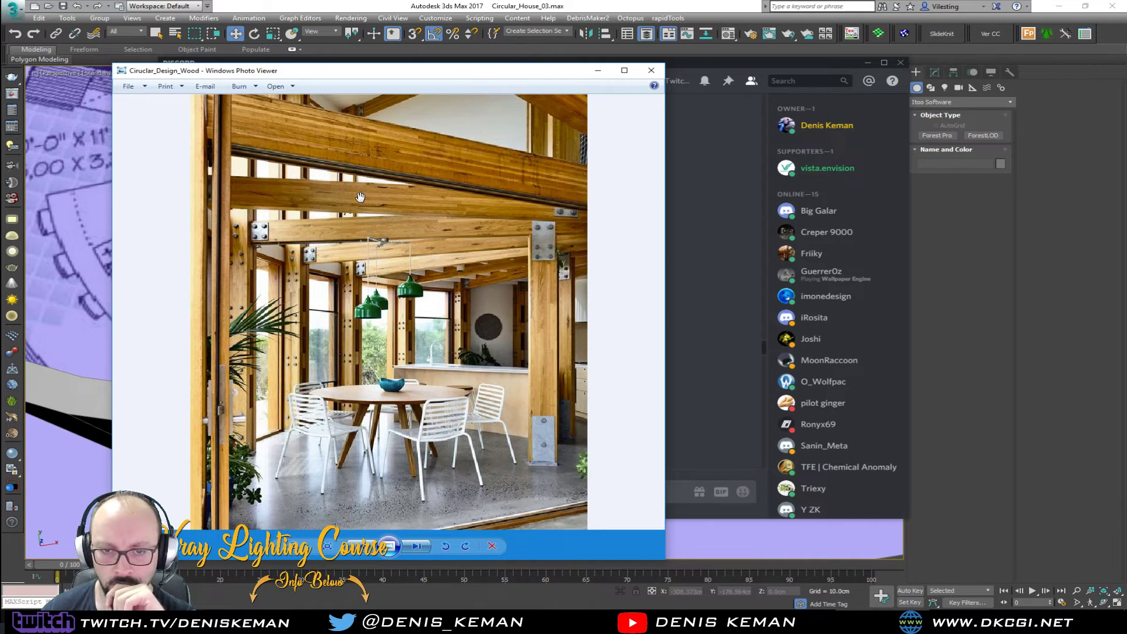
pyautogui.moveTo(375, 76); pyautogui.dragTo(0, 76)
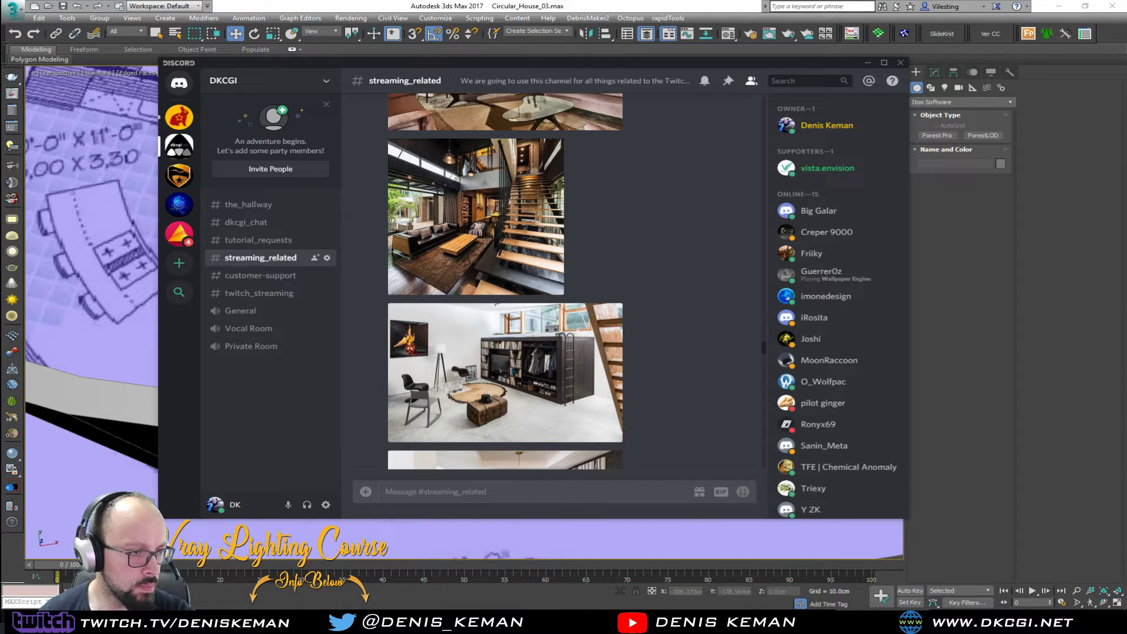
# - Bring Windows Photo Viewer back, go from Yurt_Idea_02 past Bed_Idea to Circular_Design_01, and examine its beams, windows and seating up close
pyautogui.moveTo(0, 68); pyautogui.dragTo(522, 66)
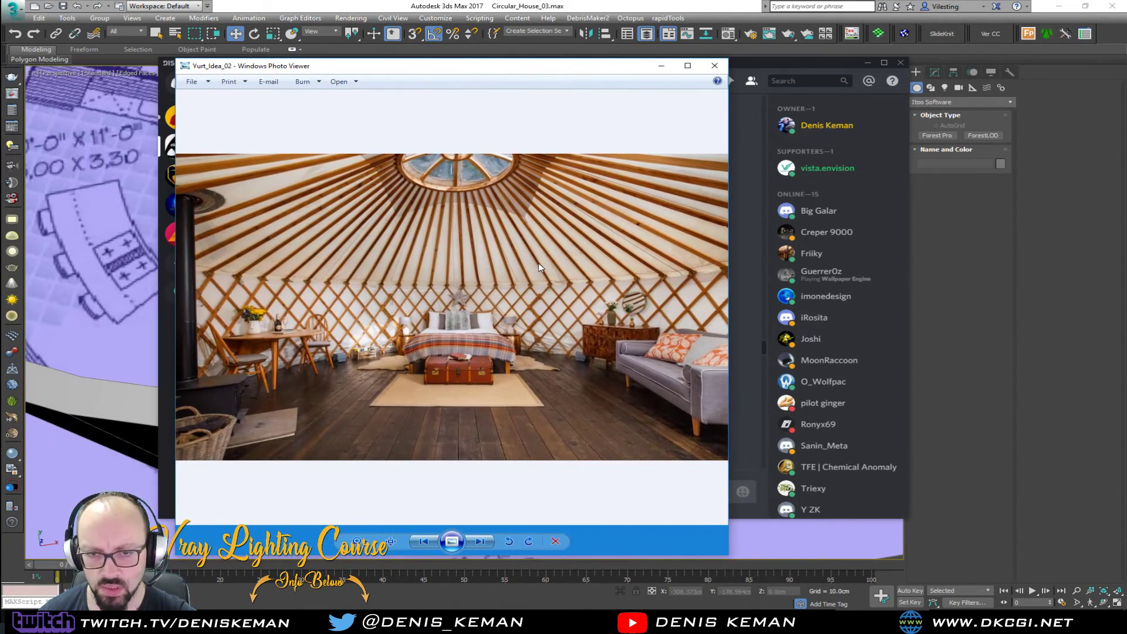
pyautogui.scroll(-1, 461, 361)
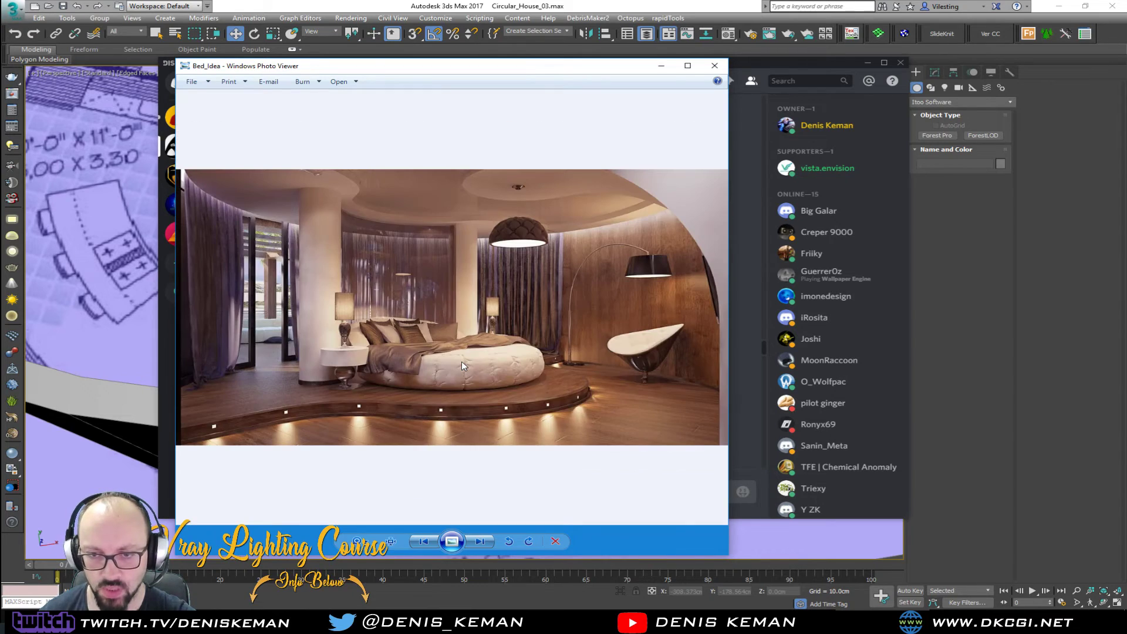
pyautogui.scroll(-1, 462, 365)
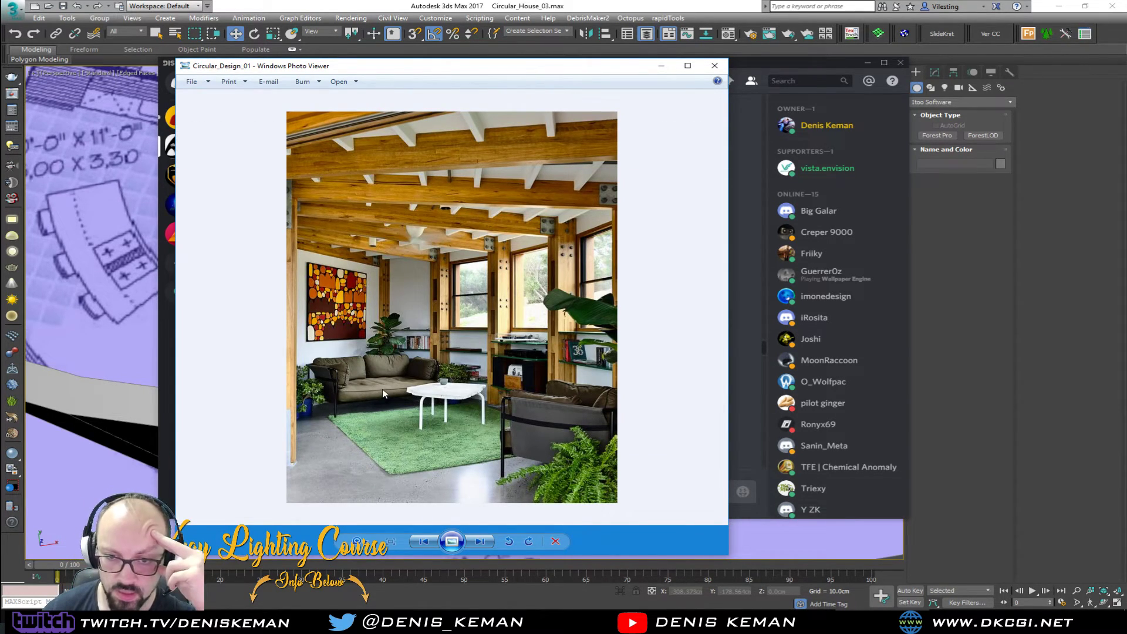
pyautogui.keyDown('ctrl'); pyautogui.scroll(1, 383, 389); pyautogui.keyUp('ctrl')
pyautogui.keyDown('ctrl'); pyautogui.scroll(1, 382, 389); pyautogui.keyUp('ctrl')
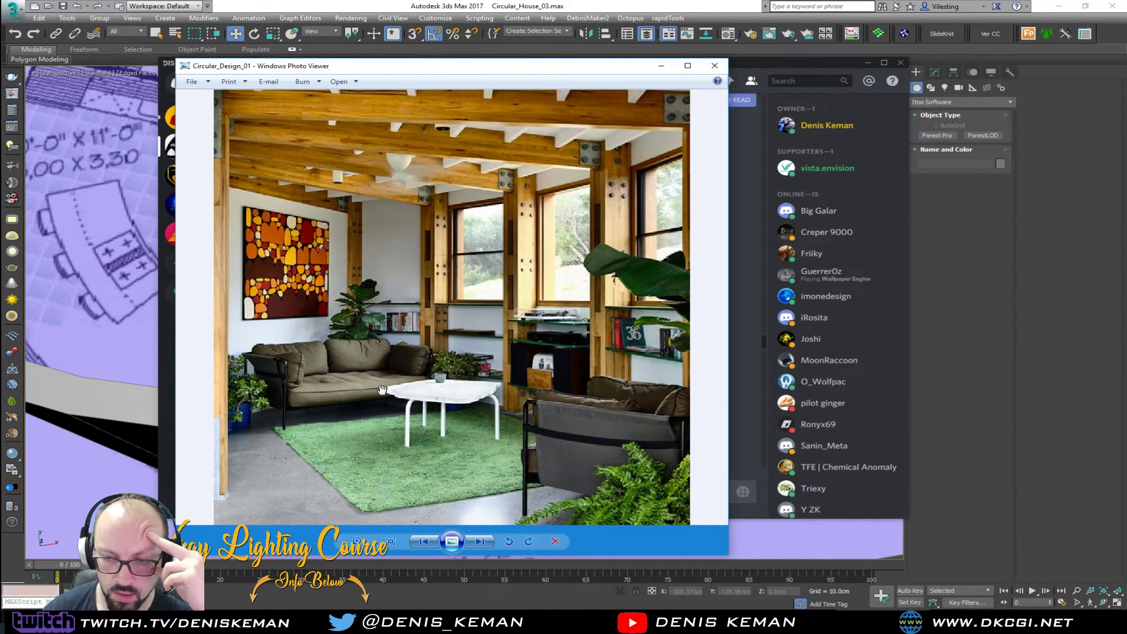
pyautogui.moveTo(493, 401); pyautogui.dragTo(540, 372)
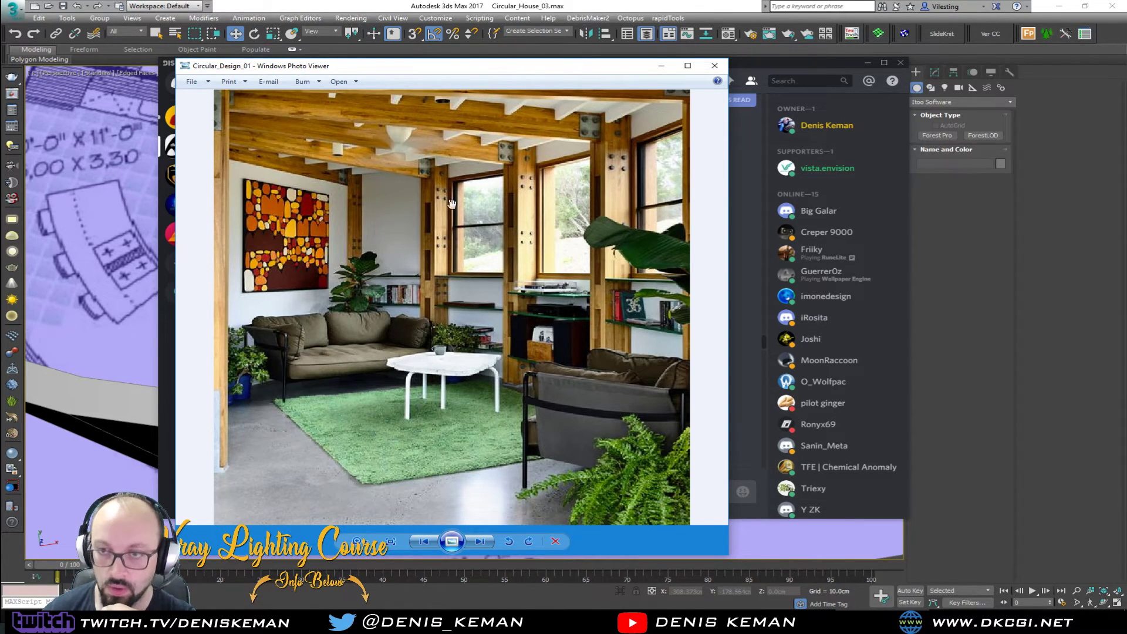
pyautogui.moveTo(554, 66); pyautogui.dragTo(0, 71)
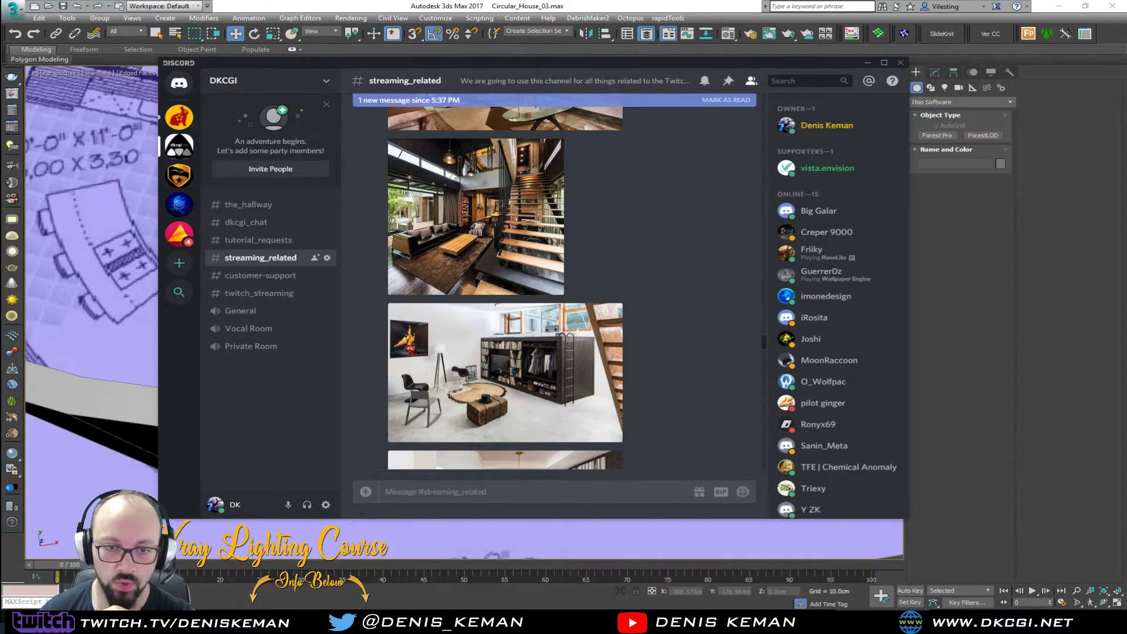
# - Return to 3ds Max and move the skeleton scale figure onto the floor plan, beside the front wall segment
pyautogui.moveTo(100, 365); pyautogui.dragTo(336, 380, button='middle')
pyautogui.scroll(-3, 254, 331)
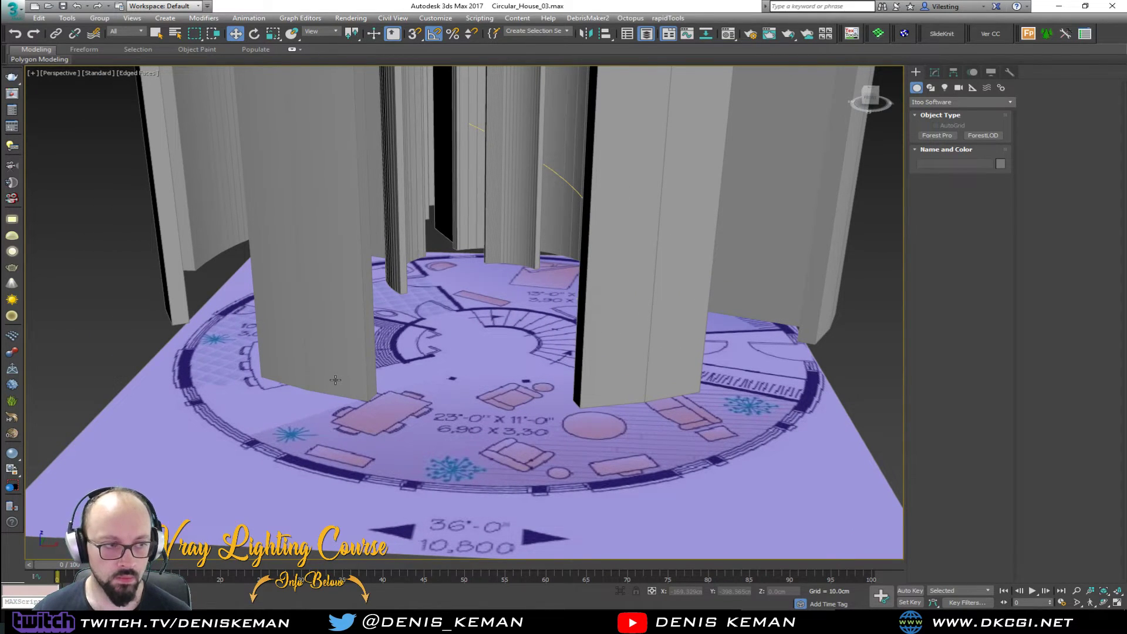
pyautogui.scroll(-5, 365, 433)
pyautogui.click(227, 414)
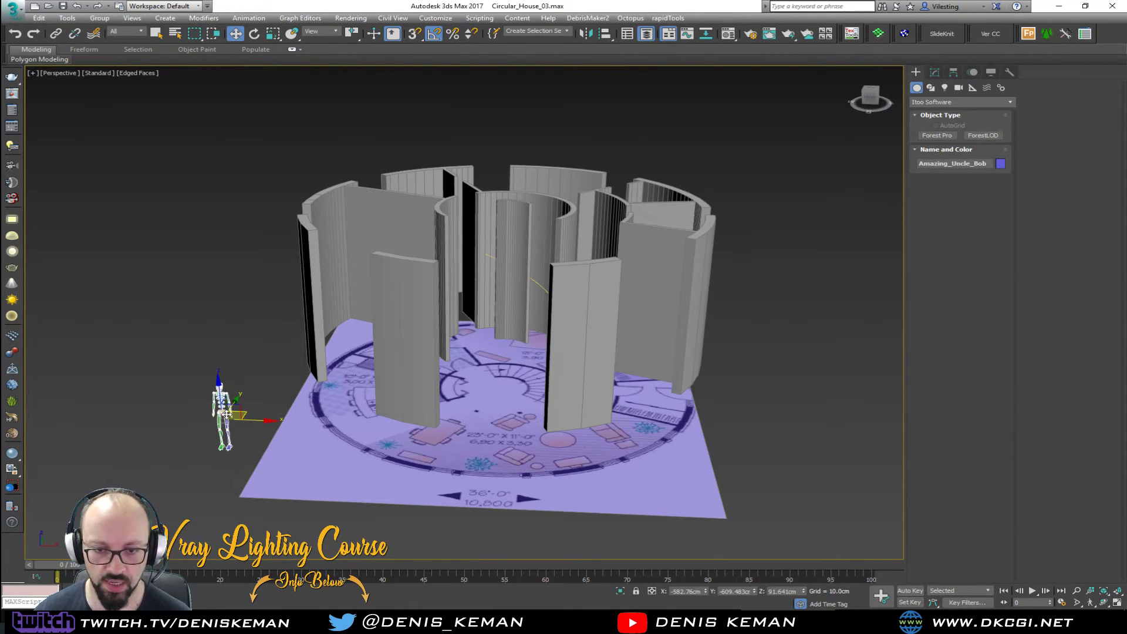
pyautogui.moveTo(244, 412); pyautogui.dragTo(455, 385)
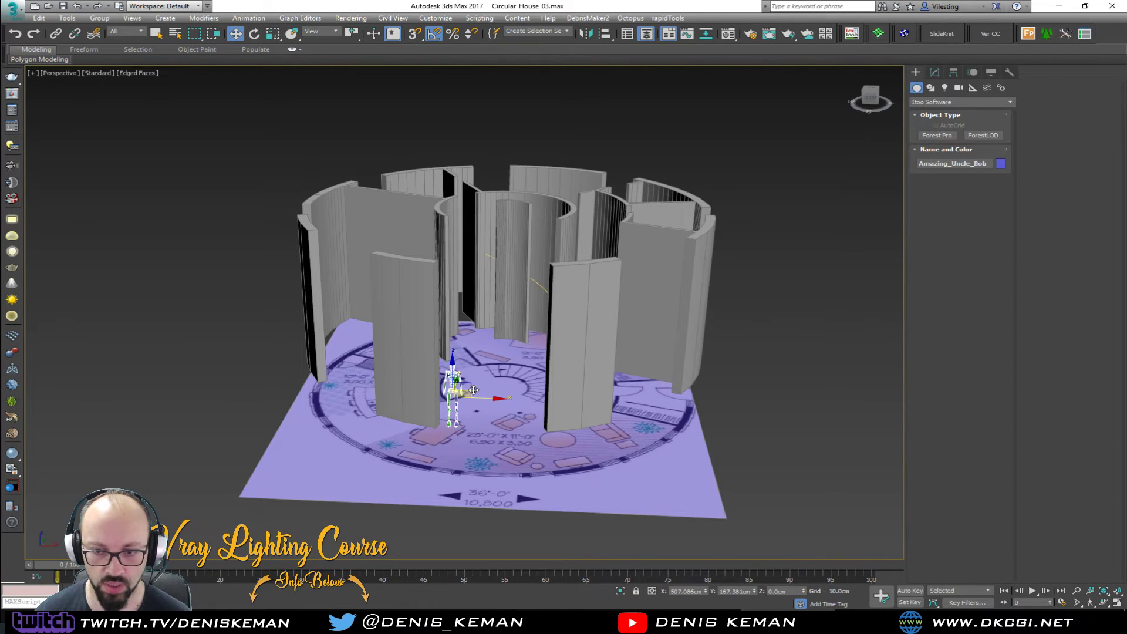
pyautogui.press('z')
pyautogui.keyDown('alt'); pyautogui.moveTo(413, 416); pyautogui.dragTo(410, 396, button='middle'); pyautogui.keyUp('alt')
# - Add an Edit Poly modifier above the Shell modifier on the Walls object
pyautogui.click(347, 293)
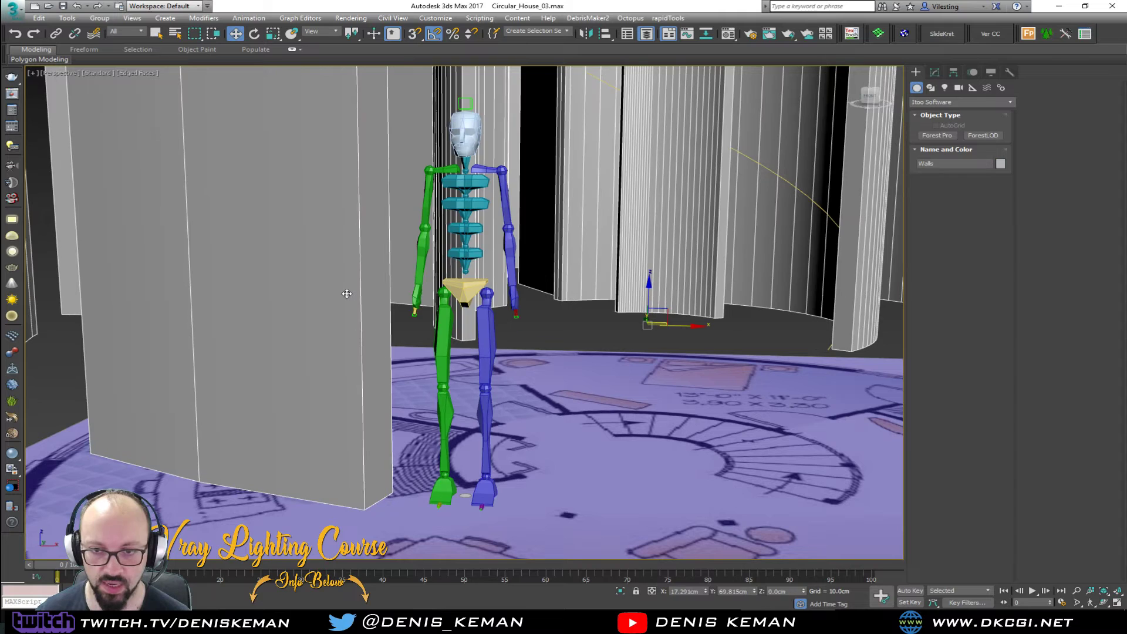
pyautogui.click(933, 73)
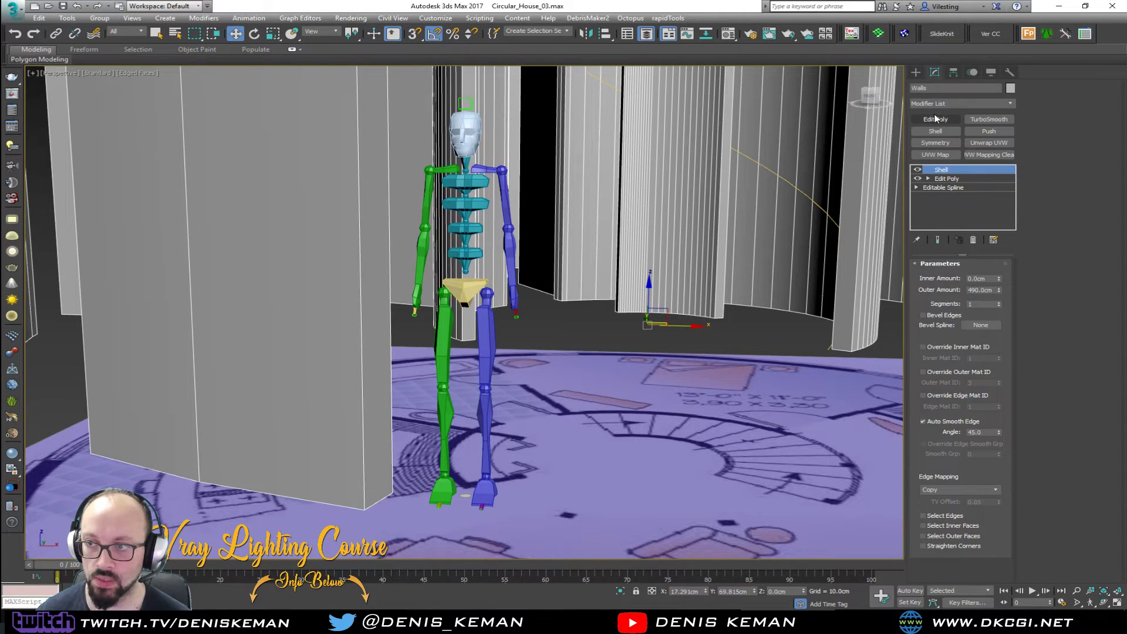
pyautogui.click(936, 119)
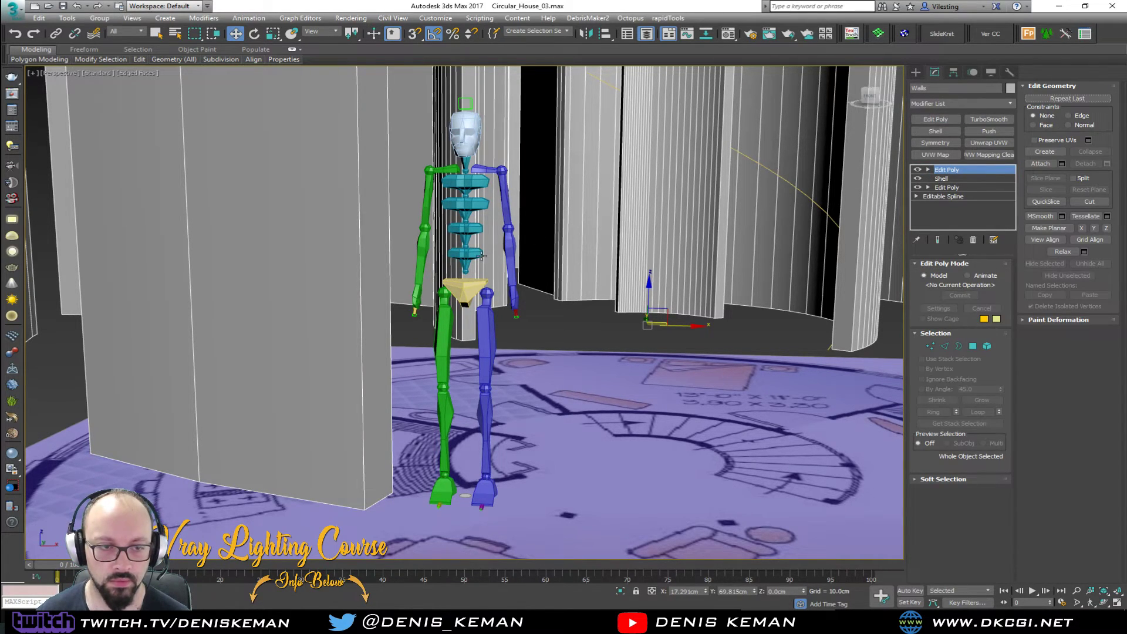
# - Slice all the walls horizontally with the Slice Plane at a height of about 101 cm, level with the figure's hips
pyautogui.scroll(-5, 481, 259)
pyautogui.press('2')
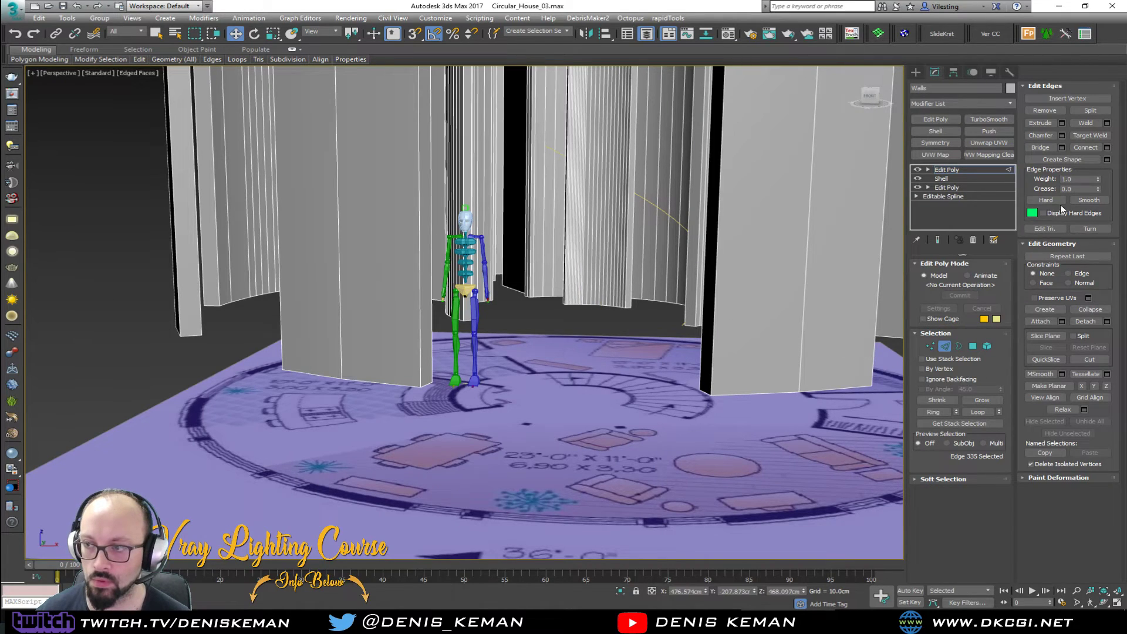
pyautogui.click(1046, 336)
pyautogui.moveTo(579, 281); pyautogui.dragTo(597, 217)
pyautogui.moveTo(505, 257)
pyautogui.keyDown('alt'); pyautogui.mouseDown(button='middle')
pyautogui.moveTo(530, 281)
pyautogui.moveTo(506, 329)
pyautogui.moveTo(519, 263)
pyautogui.moveTo(493, 259)
pyautogui.moveTo(515, 253)
pyautogui.mouseUp(button='middle'); pyautogui.keyUp('alt')
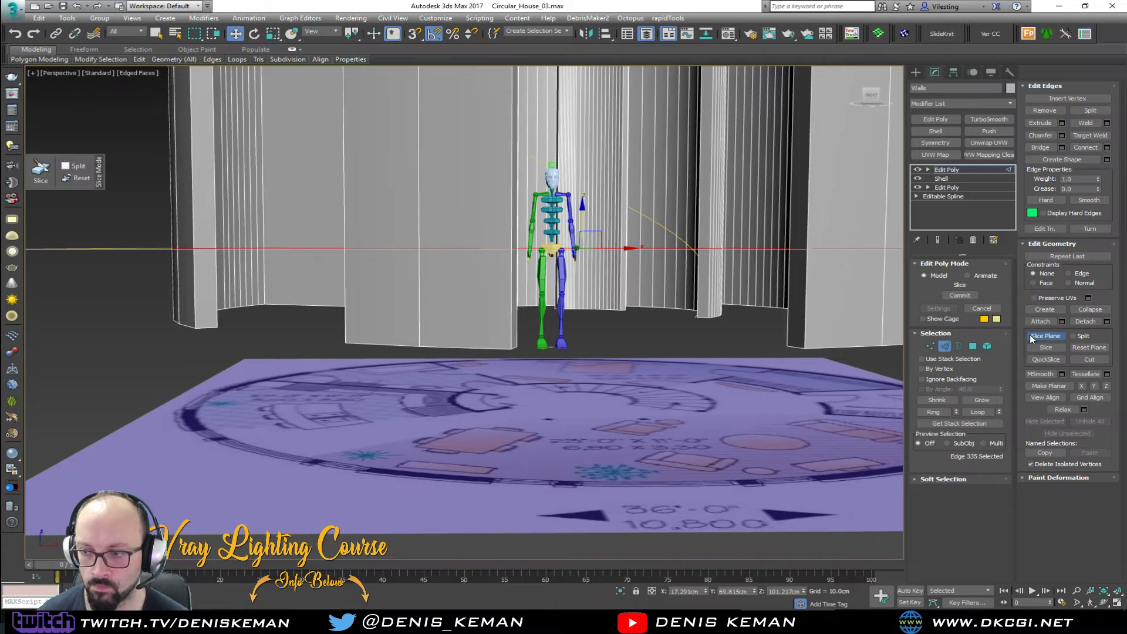
pyautogui.click(41, 175)
pyautogui.click(1046, 335)
pyautogui.click(946, 349)
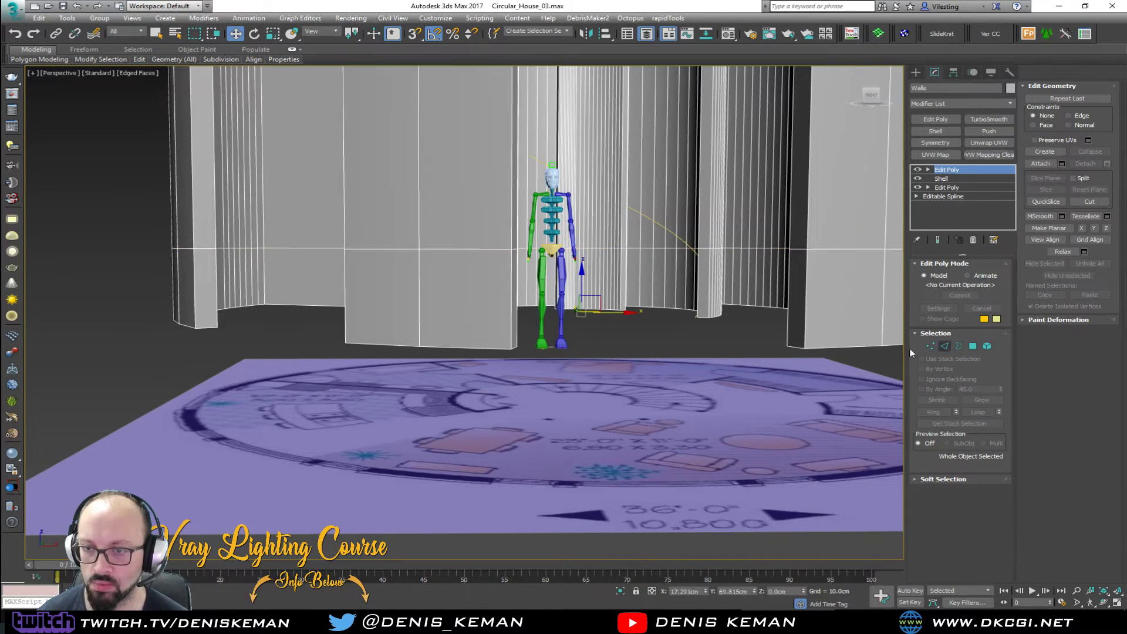
# - Select the lower end polygon of the front wall segment beside the skeleton figure
pyautogui.keyDown('alt'); pyautogui.moveTo(364, 281); pyautogui.dragTo(380, 328, button='middle'); pyautogui.keyUp('alt')
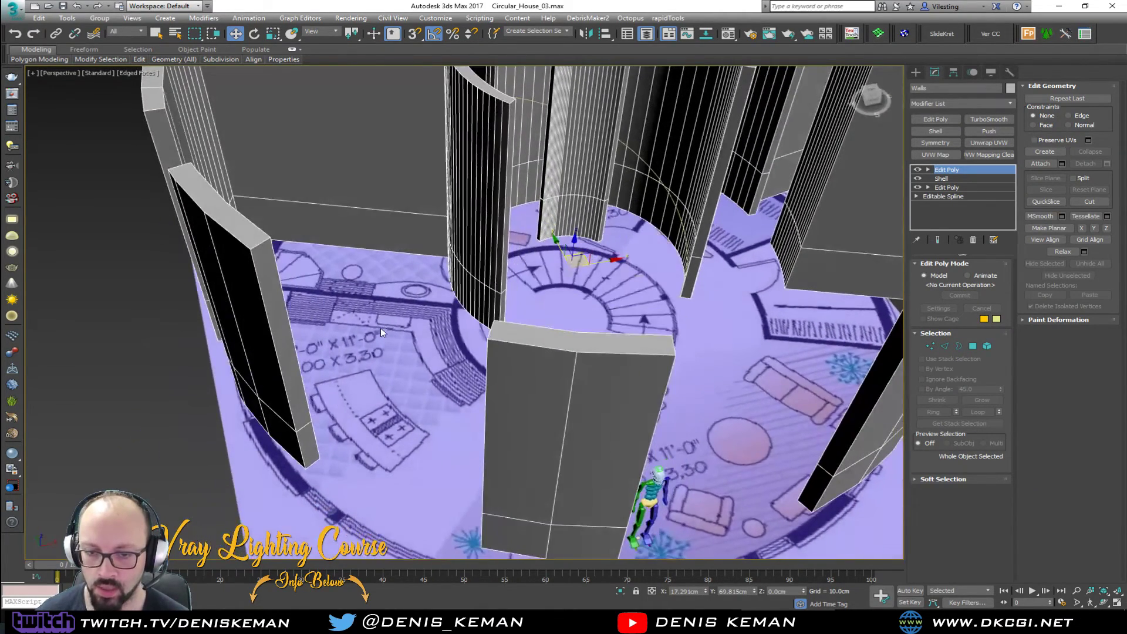
pyautogui.hotkey('alt', 'w')
pyautogui.scroll(4, 219, 175)
pyautogui.middleClick(634, 452)
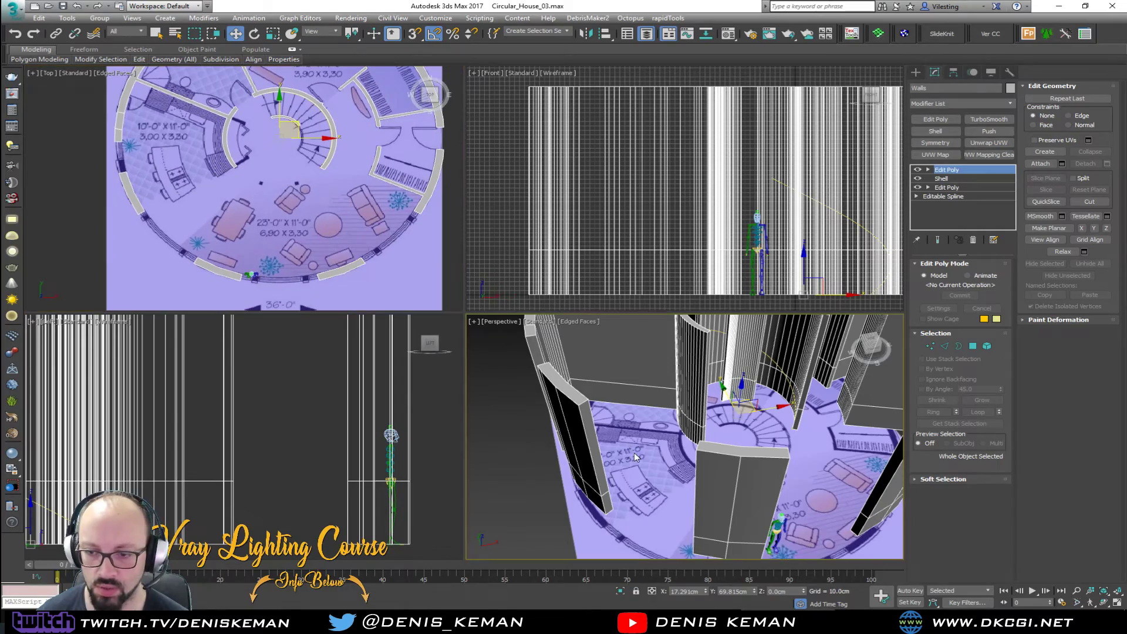
pyautogui.hotkey('alt', 'w')
pyautogui.keyDown('alt'); pyautogui.moveTo(476, 386); pyautogui.dragTo(379, 353, button='middle'); pyautogui.keyUp('alt')
pyautogui.press('4')
pyautogui.click(413, 486)
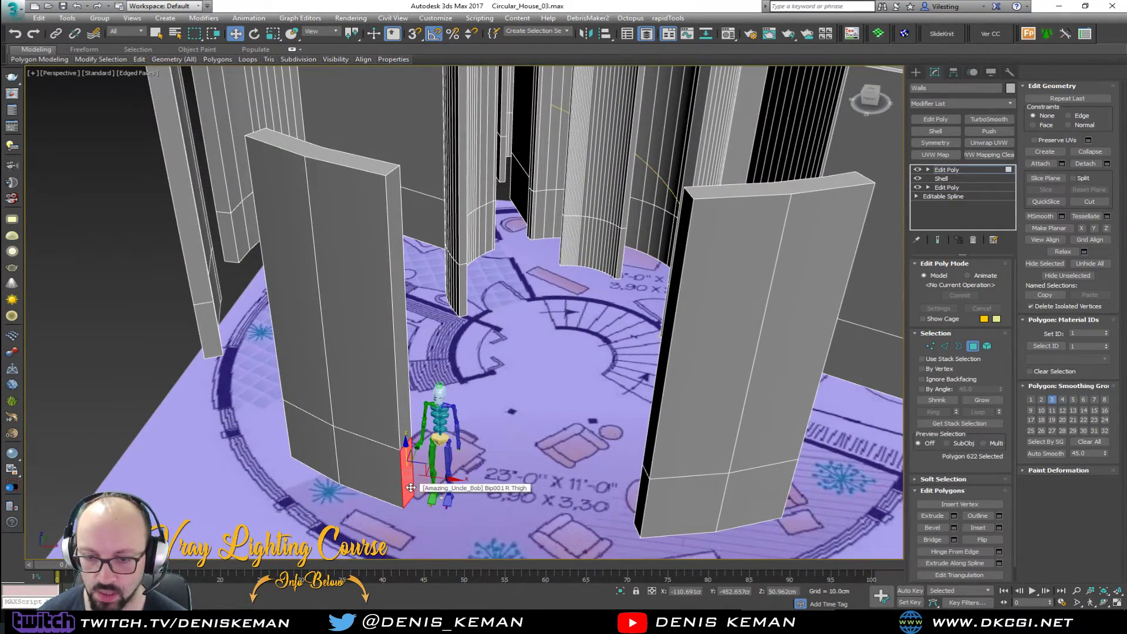
# - Extrude the selected wall-end polygon by about 20 cm into the window opening
pyautogui.hotkey('alt', 'w')
pyautogui.middleClick(406, 275)
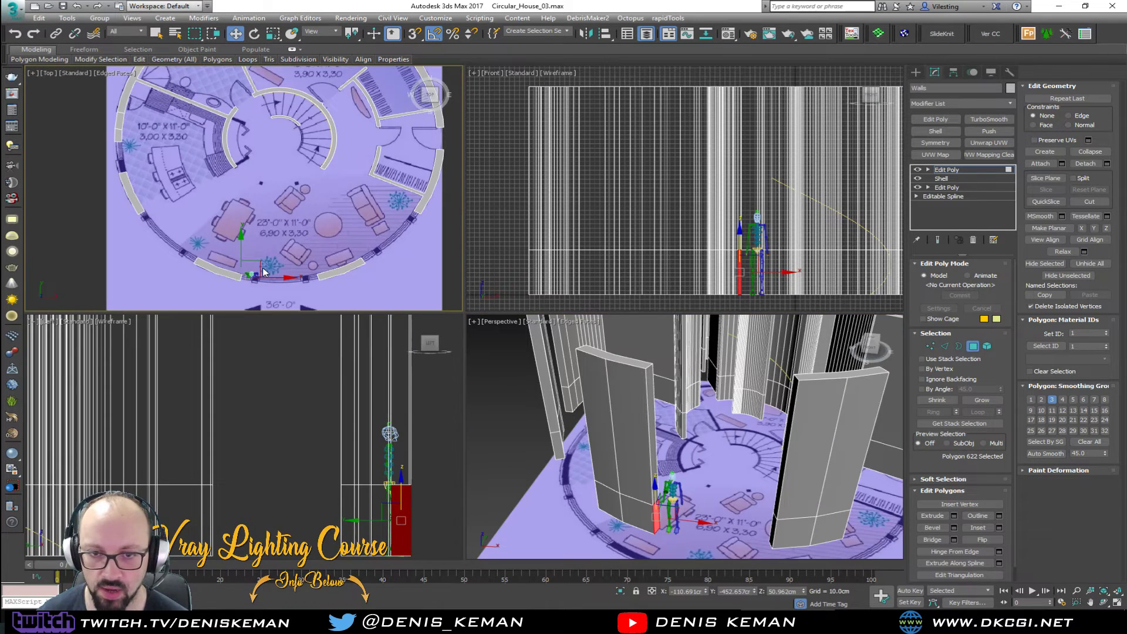
pyautogui.hotkey('alt', 'w')
pyautogui.scroll(4, 440, 364)
pyautogui.moveTo(469, 426); pyautogui.dragTo(392, 222, button='middle')
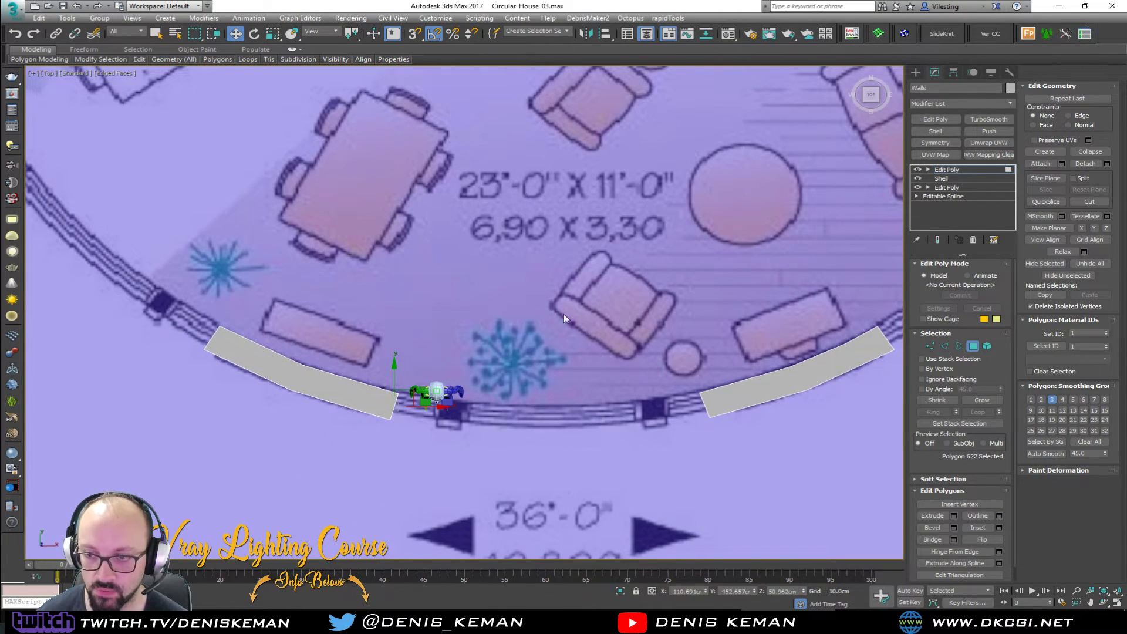
pyautogui.click(932, 516)
pyautogui.hotkey('alt', 'w')
pyautogui.middleClick(746, 495)
pyautogui.hotkey('alt', 'w')
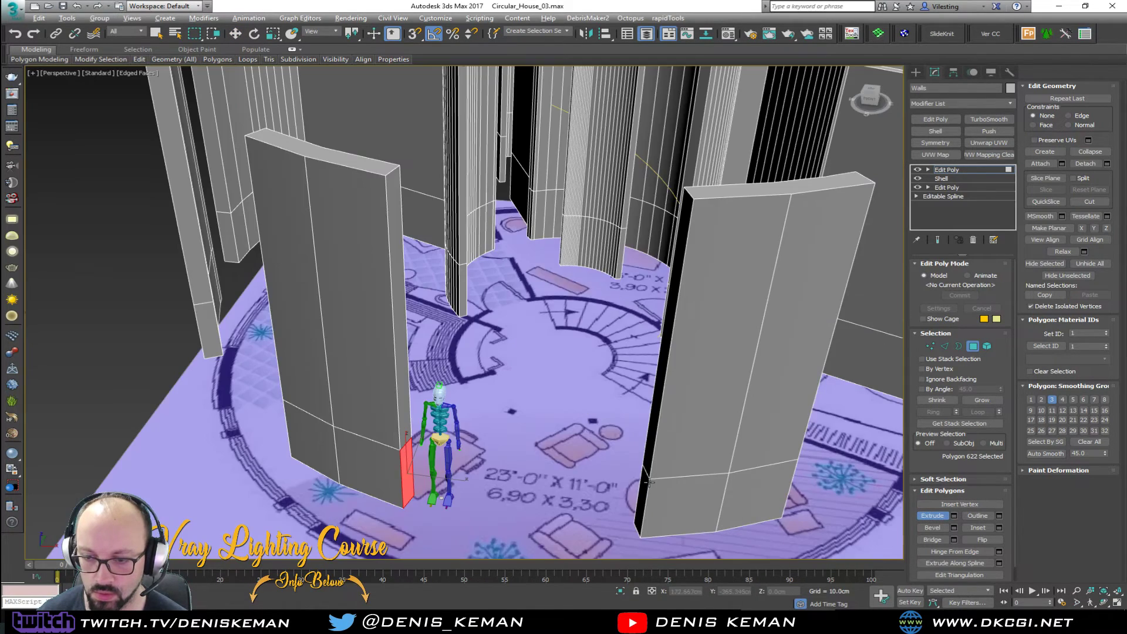
pyautogui.moveTo(430, 267); pyautogui.dragTo(413, 176)
# - Move the extruded end face further along the plan's outer wall and rotate it to follow the curve
pyautogui.press('w')
pyautogui.hotkey('alt', 'w')
pyautogui.middleClick(343, 233)
pyautogui.hotkey('alt', 'w')
pyautogui.scroll(4, 426, 361)
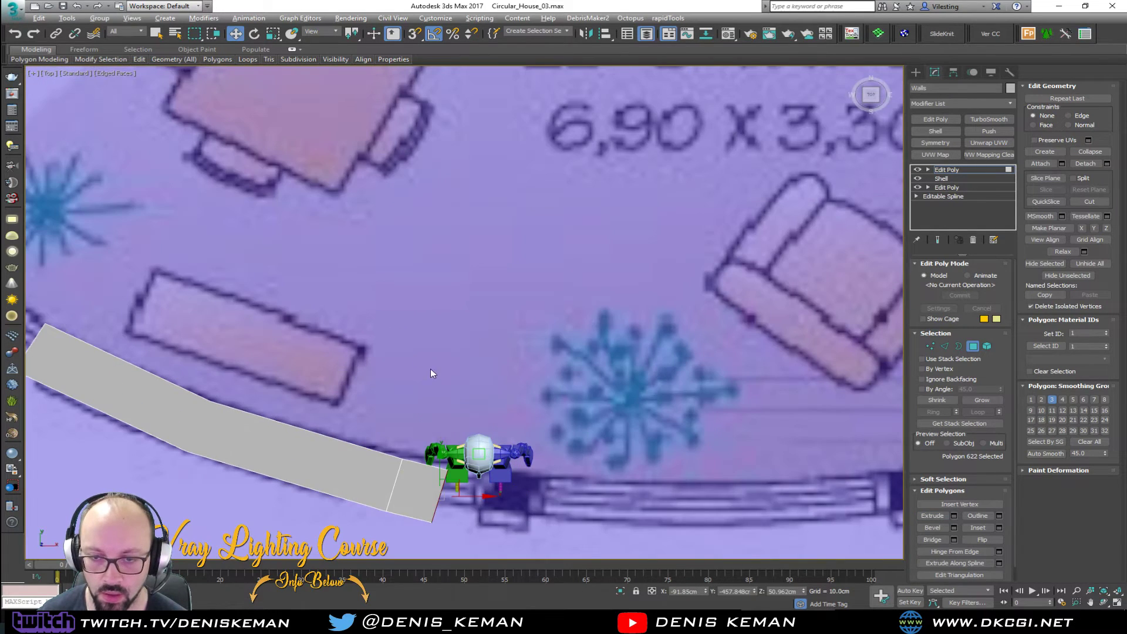
pyautogui.moveTo(436, 389); pyautogui.dragTo(510, 394)
pyautogui.press('e')
pyautogui.moveTo(533, 432); pyautogui.dragTo(542, 432)
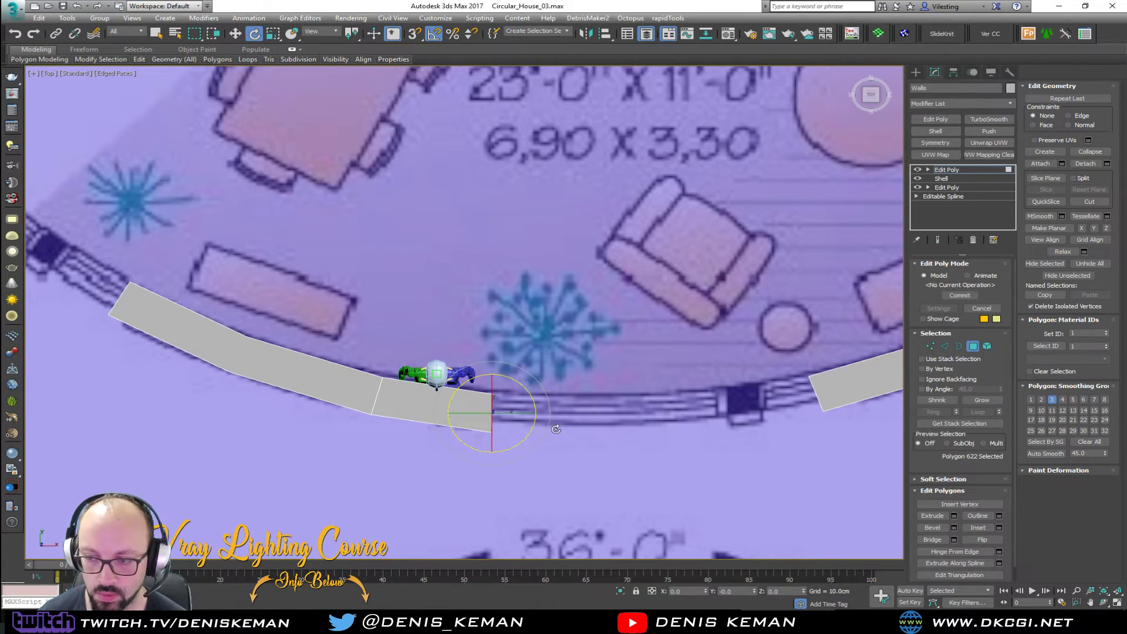
# - Extrude the end face again by about 20 cm and move it along the plan's window line to form the next low wall section
pyautogui.click(952, 515)
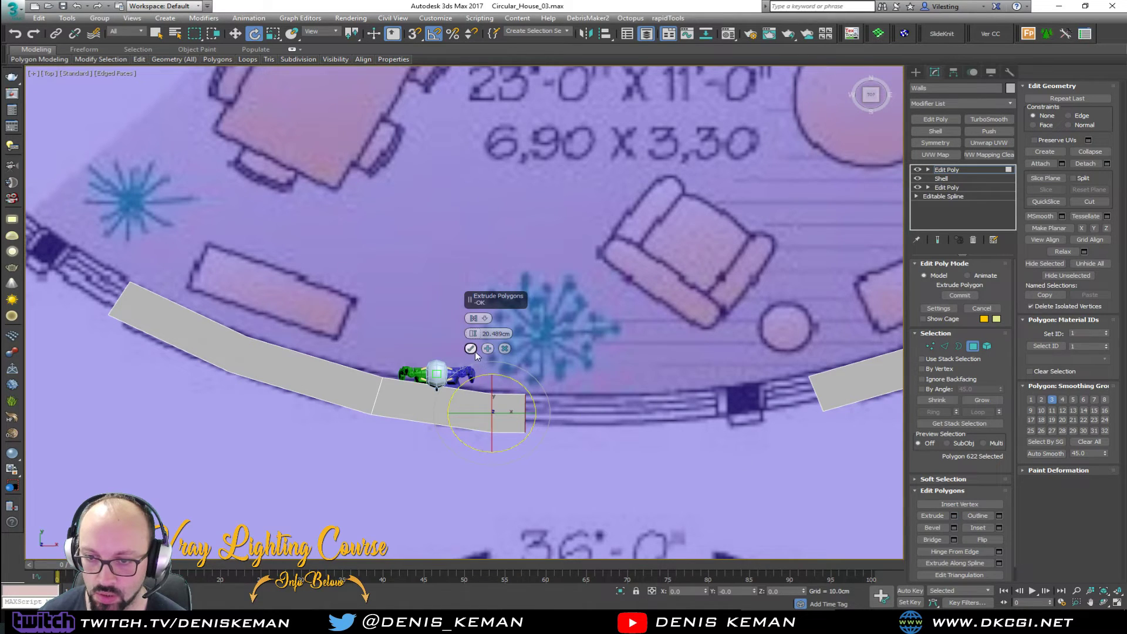
pyautogui.click(470, 348)
pyautogui.press('w')
pyautogui.moveTo(554, 414); pyautogui.dragTo(636, 402)
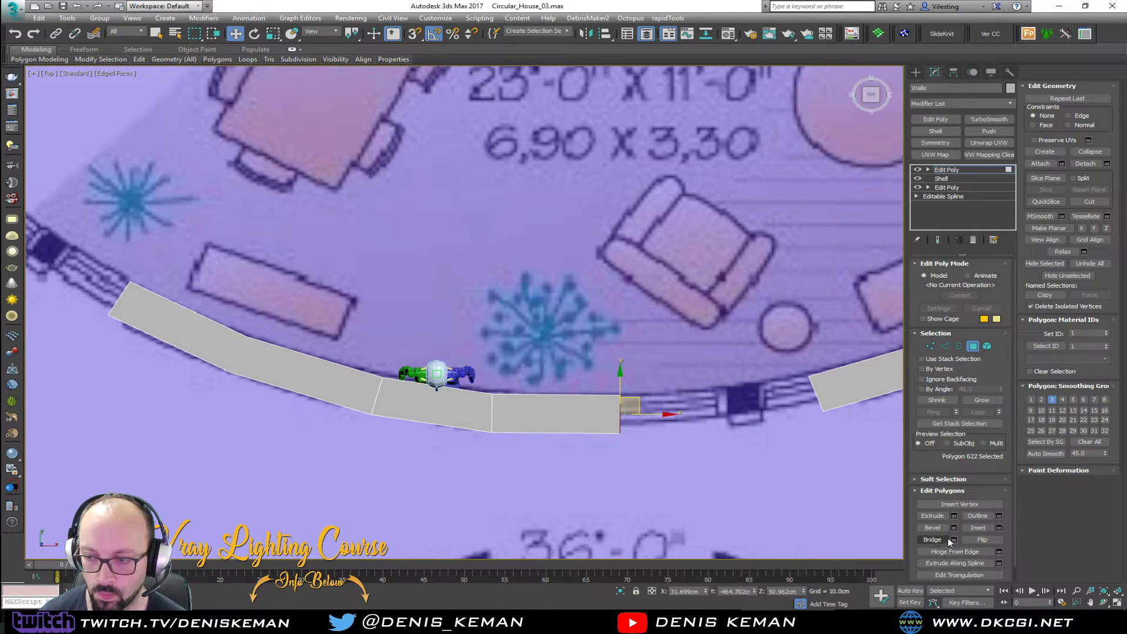
# - Extrude a third low wall section, move its end to the second window post and rotate the face by 10 degrees
pyautogui.click(954, 515)
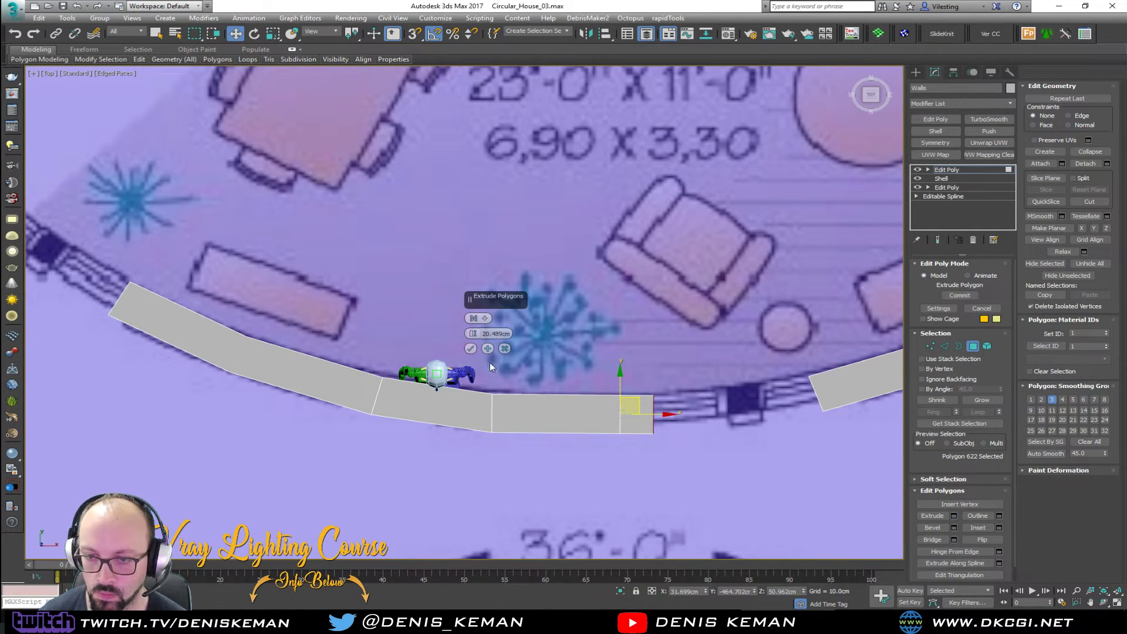
pyautogui.click(469, 350)
pyautogui.moveTo(671, 402); pyautogui.dragTo(761, 396)
pyautogui.press('e')
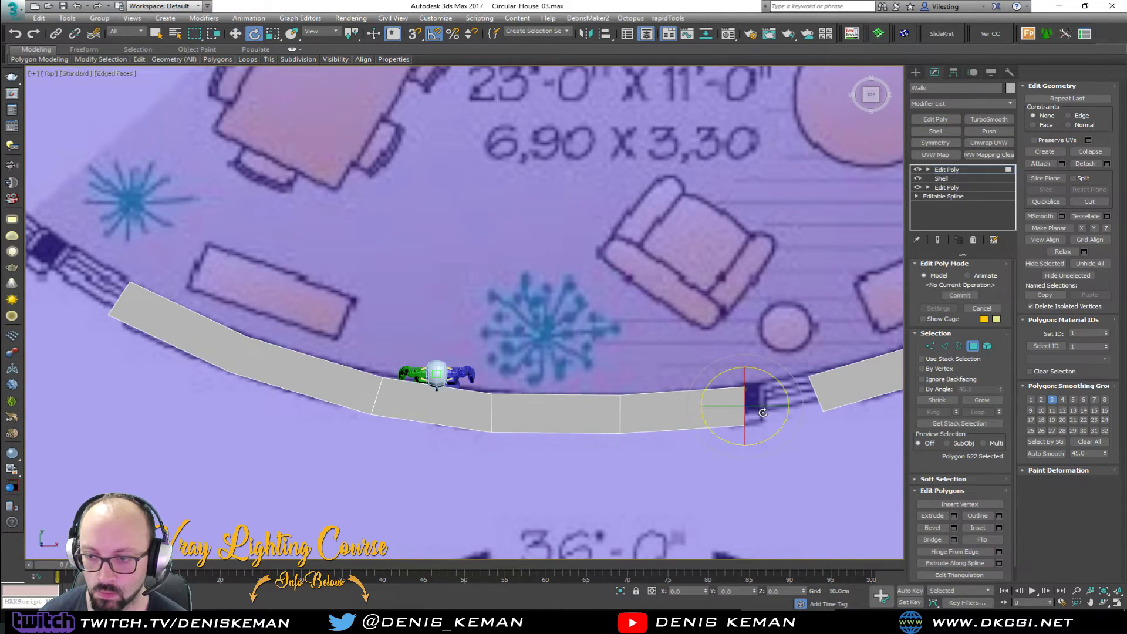
pyautogui.moveTo(777, 432); pyautogui.dragTo(781, 428)
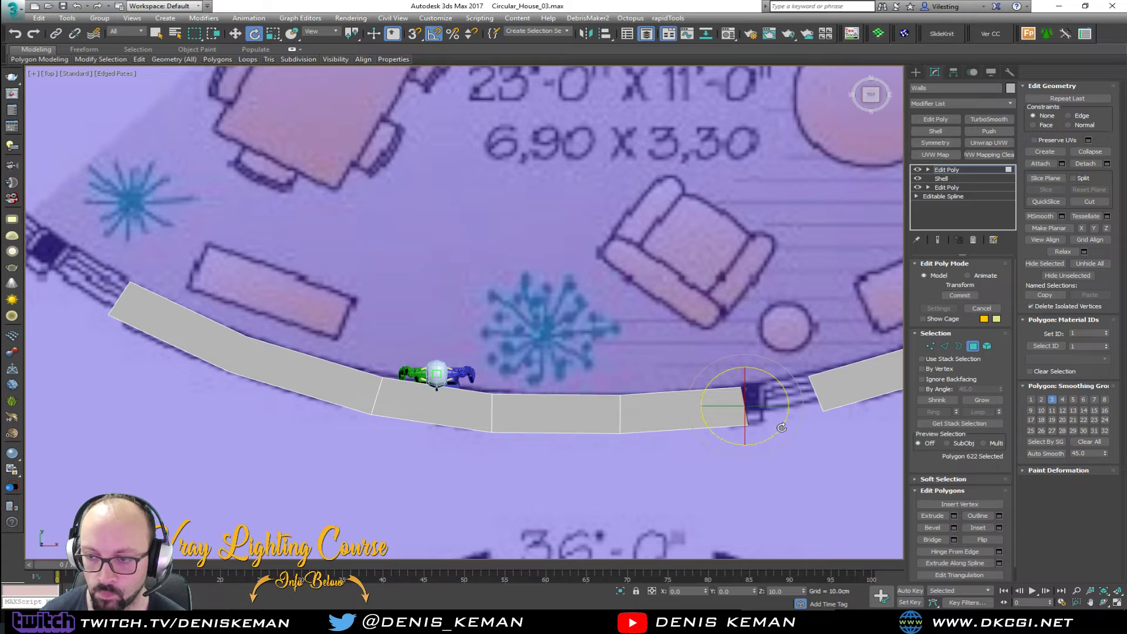
# - Bridge the low wall's end polygon to the facing lower polygon of the neighbouring wall segment, and leave polygon editing
pyautogui.press('w')
pyautogui.hotkey('alt', 'w')
pyautogui.rightClick(817, 503)
pyautogui.hotkey('alt', 'w')
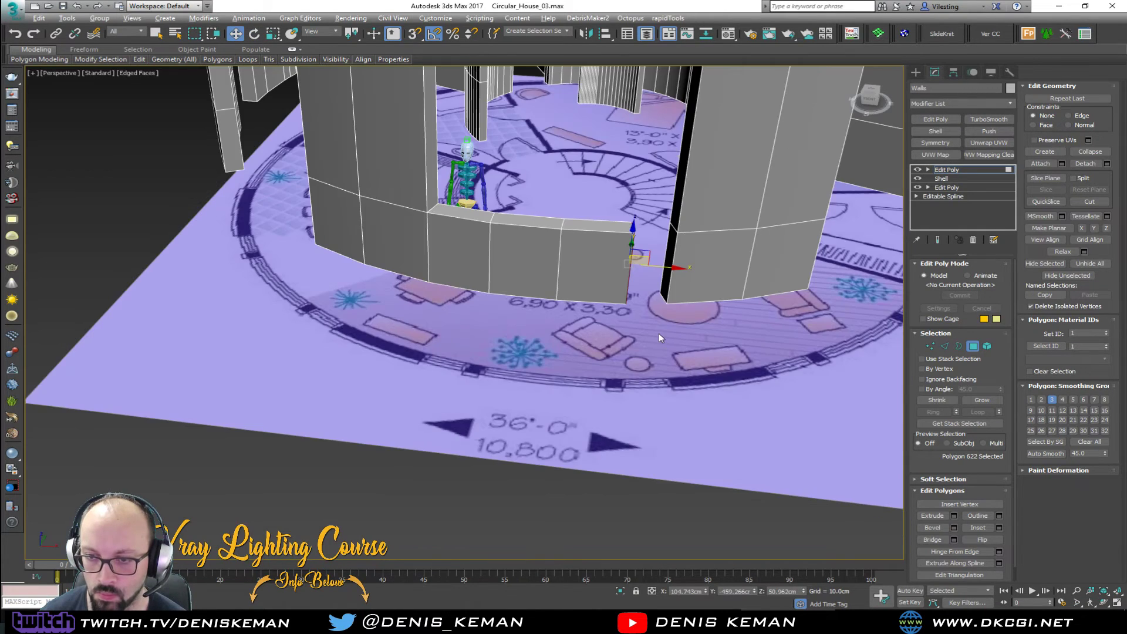
pyautogui.keyDown('alt'); pyautogui.moveTo(659, 338); pyautogui.dragTo(563, 350, button='middle'); pyautogui.keyUp('alt')
pyautogui.keyDown('ctrl'); pyautogui.click(539, 346); pyautogui.keyUp('ctrl')
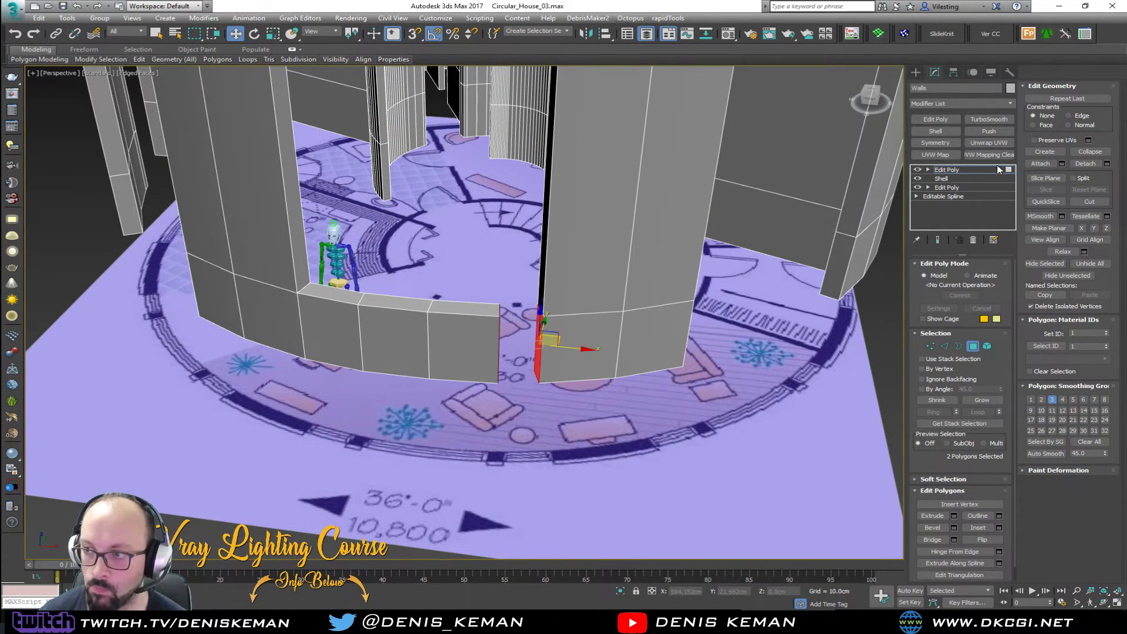
pyautogui.click(933, 540)
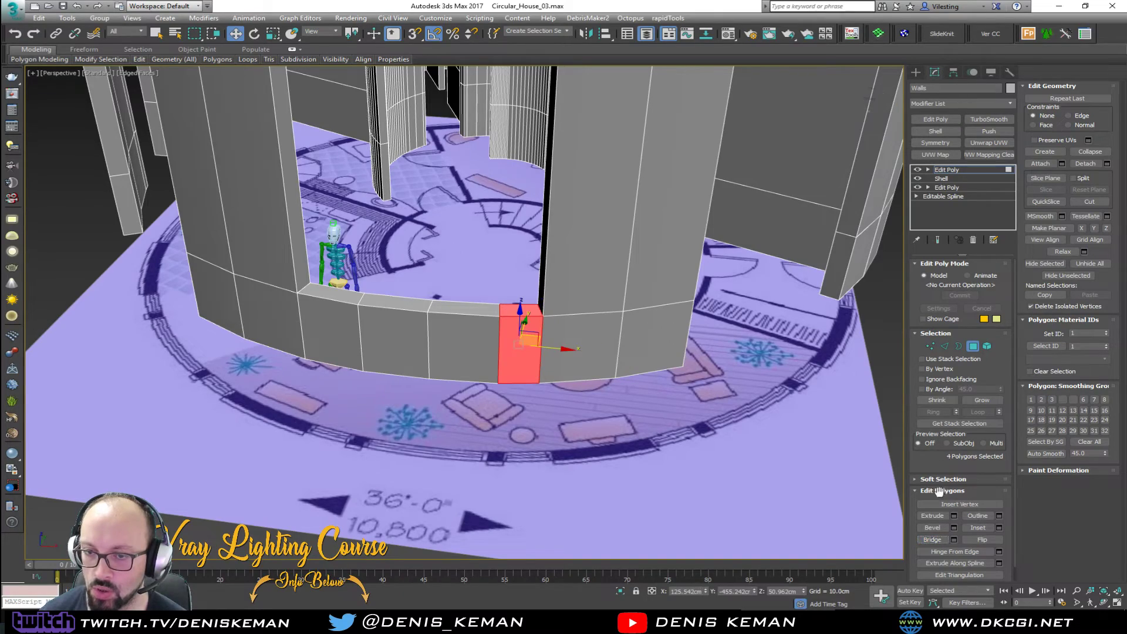
pyautogui.click(973, 347)
pyautogui.click(701, 421)
# - Move the skeleton scale figure off the floor plan, beside the house
pyautogui.keyDown('alt'); pyautogui.moveTo(567, 332); pyautogui.dragTo(521, 274, button='middle'); pyautogui.keyUp('alt')
pyautogui.click(449, 201)
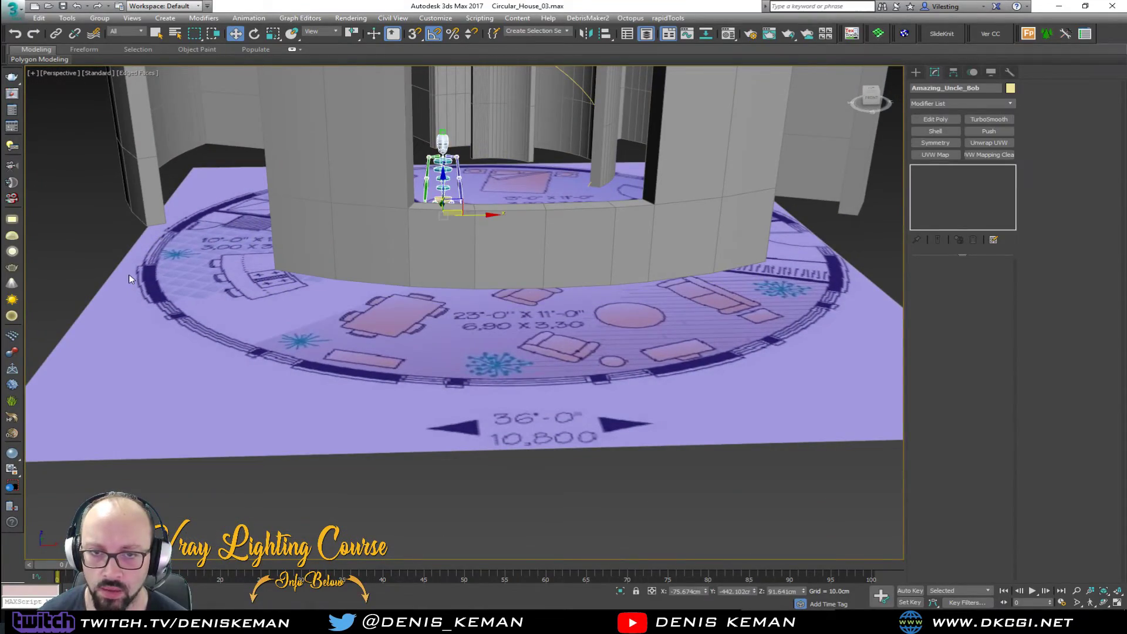
pyautogui.keyDown('alt'); pyautogui.moveTo(449, 201); pyautogui.dragTo(299, 302, button='middle'); pyautogui.keyUp('alt')
pyautogui.keyDown('alt'); pyautogui.moveTo(556, 307); pyautogui.dragTo(486, 290, button='middle'); pyautogui.keyUp('alt')
pyautogui.moveTo(481, 285); pyautogui.dragTo(168, 368)
pyautogui.click(320, 365)
# - Turn off the edged faces display in the perspective view
pyautogui.moveTo(399, 326); pyautogui.dragTo(221, 367, button='middle')
pyautogui.moveTo(329, 233); pyautogui.dragTo(350, 337, button='middle')
pyautogui.scroll(3, 350, 338)
pyautogui.moveTo(379, 290)
pyautogui.keyDown('alt'); pyautogui.mouseDown(button='middle')
pyautogui.moveTo(440, 367)
pyautogui.moveTo(475, 329)
pyautogui.moveTo(593, 271)
pyautogui.moveTo(607, 281)
pyautogui.mouseUp(button='middle'); pyautogui.keyUp('alt')
pyautogui.scroll(2, 442, 364)
pyautogui.press('F4')
pyautogui.scroll(-4, 442, 364)
# - Auto Smooth all polygons of the Walls object with a threshold of 45
pyautogui.click(608, 280)
pyautogui.press('4')
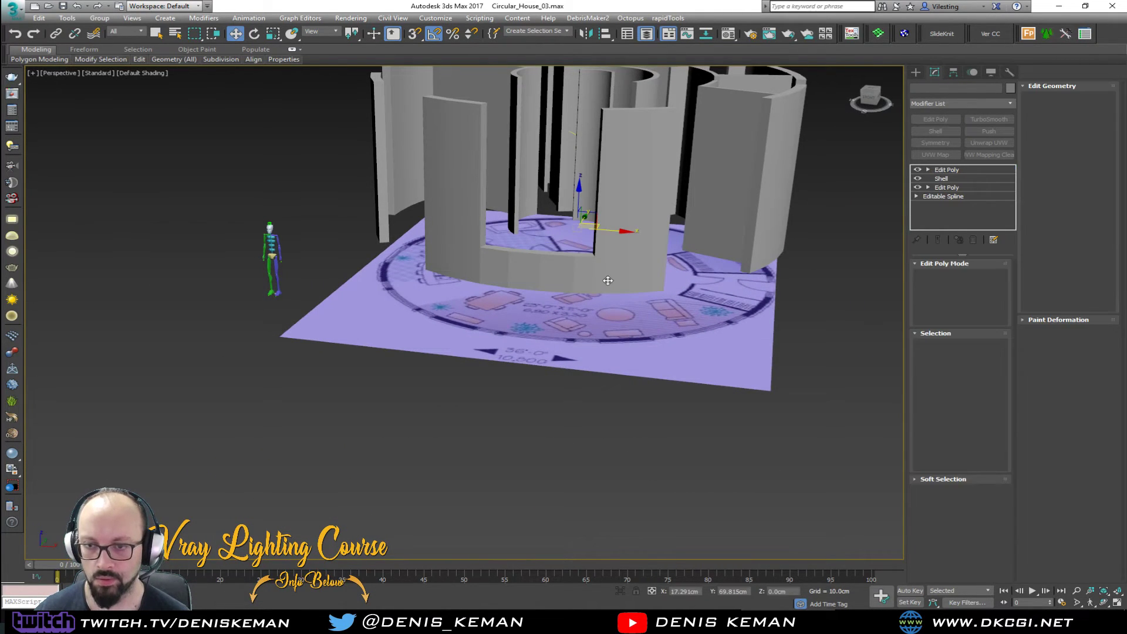
pyautogui.hotkey('ctrl', 'a')
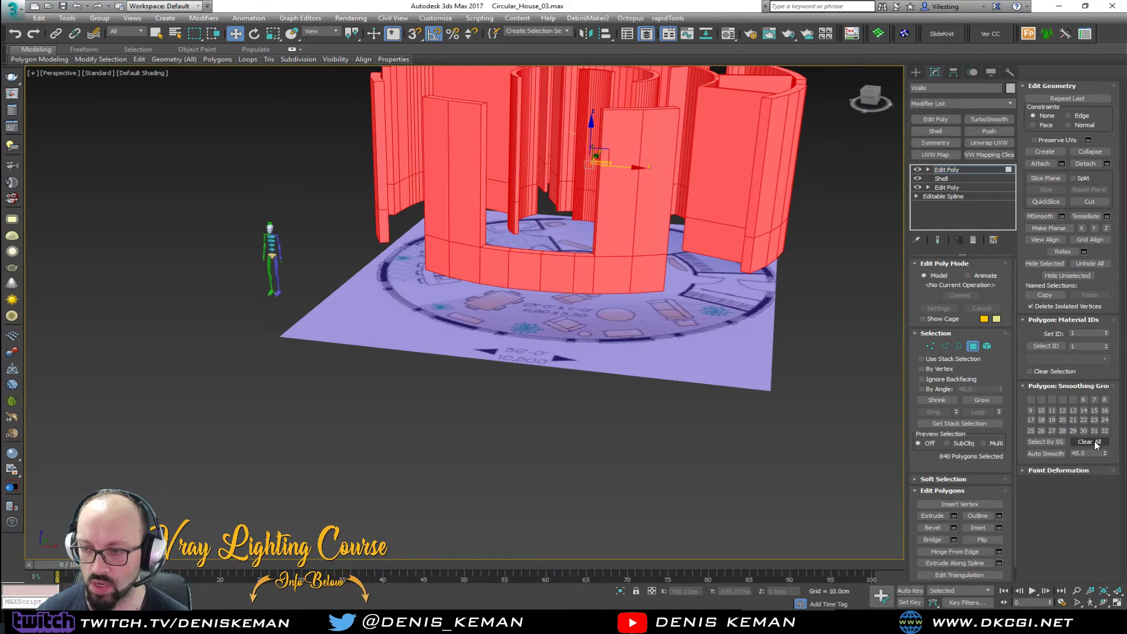
pyautogui.click(1045, 454)
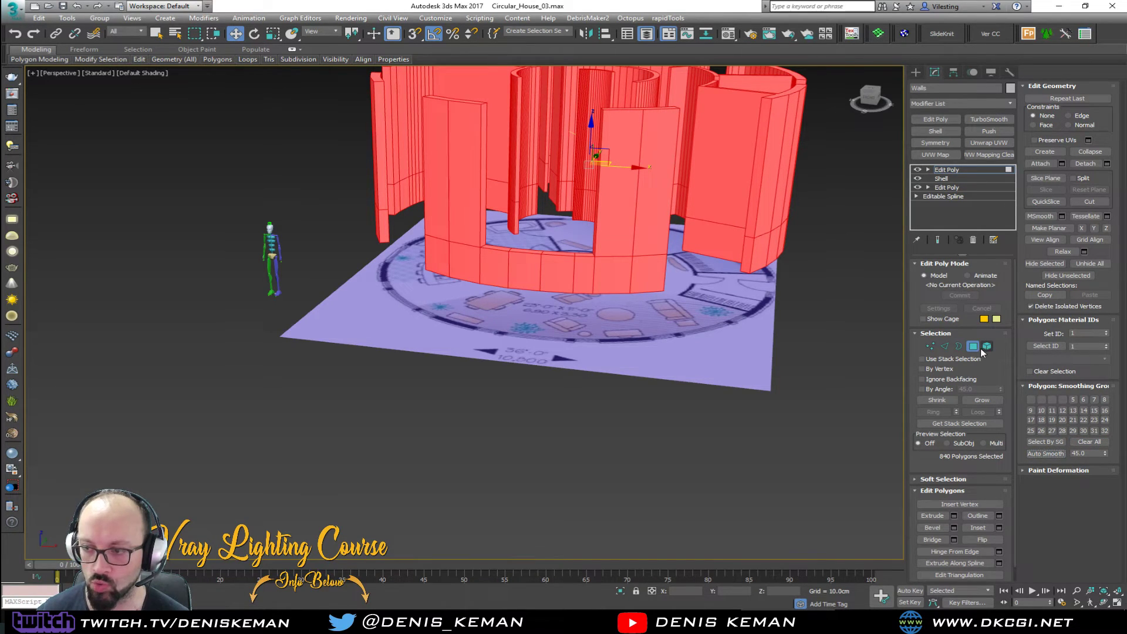
pyautogui.click(710, 358)
# - Examine the smoothed low wall from outside in perspective, and compare it with the floor plan in the top view
pyautogui.keyDown('alt'); pyautogui.moveTo(668, 360); pyautogui.dragTo(463, 392, button='middle'); pyautogui.keyUp('alt')
pyautogui.scroll(3, 445, 371)
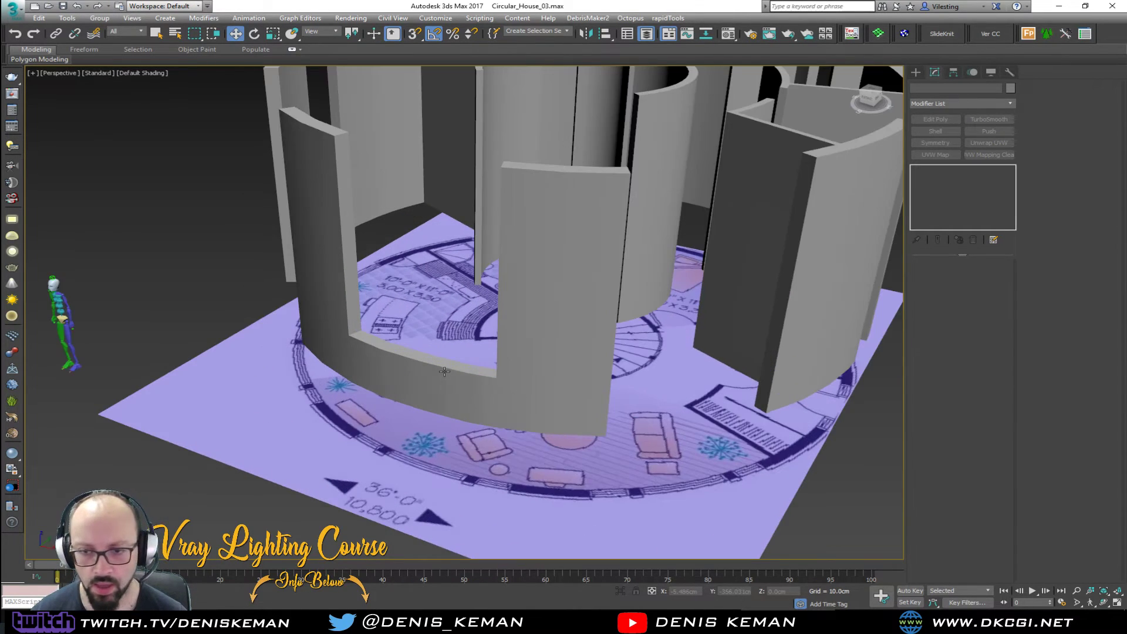
pyautogui.keyDown('alt'); pyautogui.moveTo(536, 395); pyautogui.dragTo(572, 443, button='middle'); pyautogui.keyUp('alt')
pyautogui.hotkey('alt', 'w')
pyautogui.click(382, 264)
pyautogui.hotkey('alt', 'w')
pyautogui.moveTo(455, 240); pyautogui.dragTo(346, 312, button='middle')
pyautogui.scroll(-4, 346, 312)
pyautogui.moveTo(413, 249); pyautogui.dragTo(354, 333, button='middle')
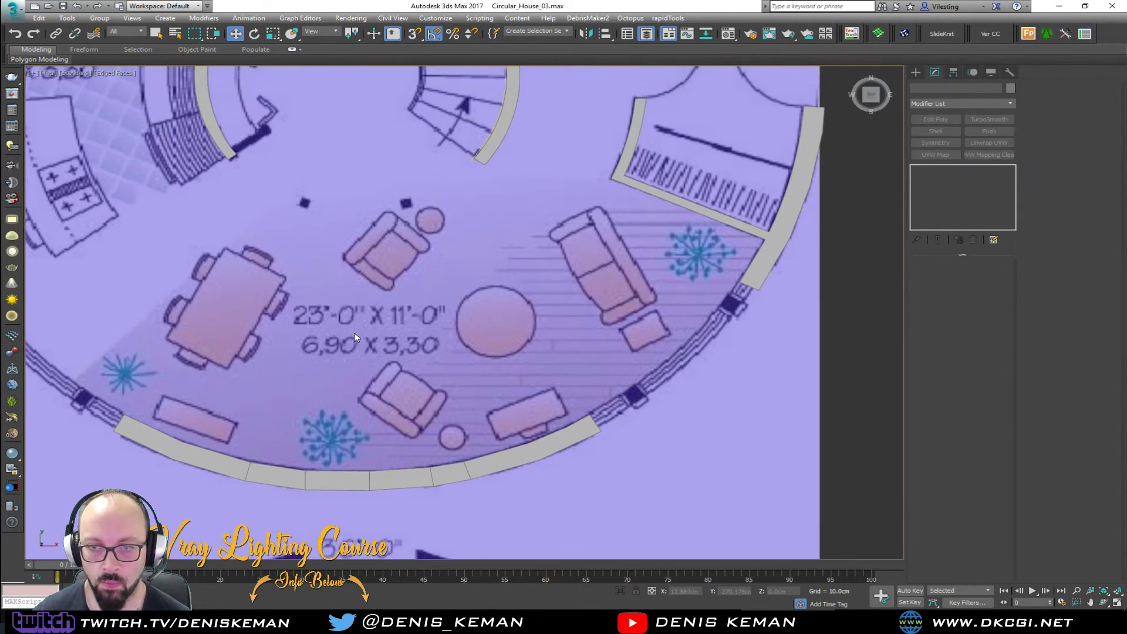
pyautogui.scroll(-4, 354, 332)
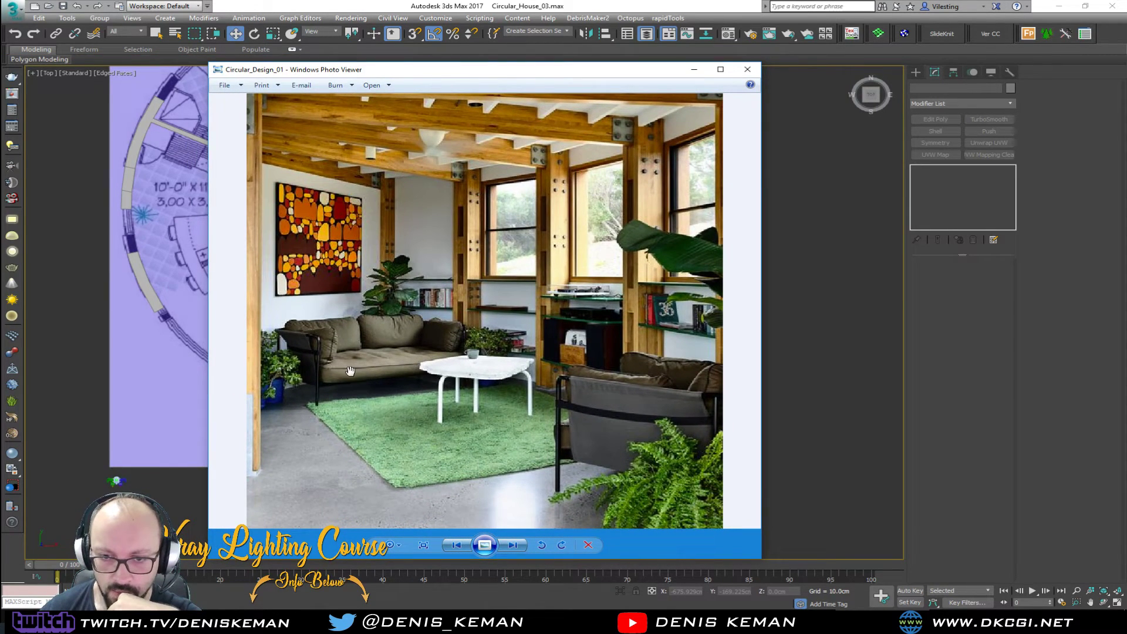
# - Switch to Windows Photo Viewer and examine the sofas, table, rug, shelving and beams of Circular_Design_01 up close
pyautogui.scroll(2, 348, 372)
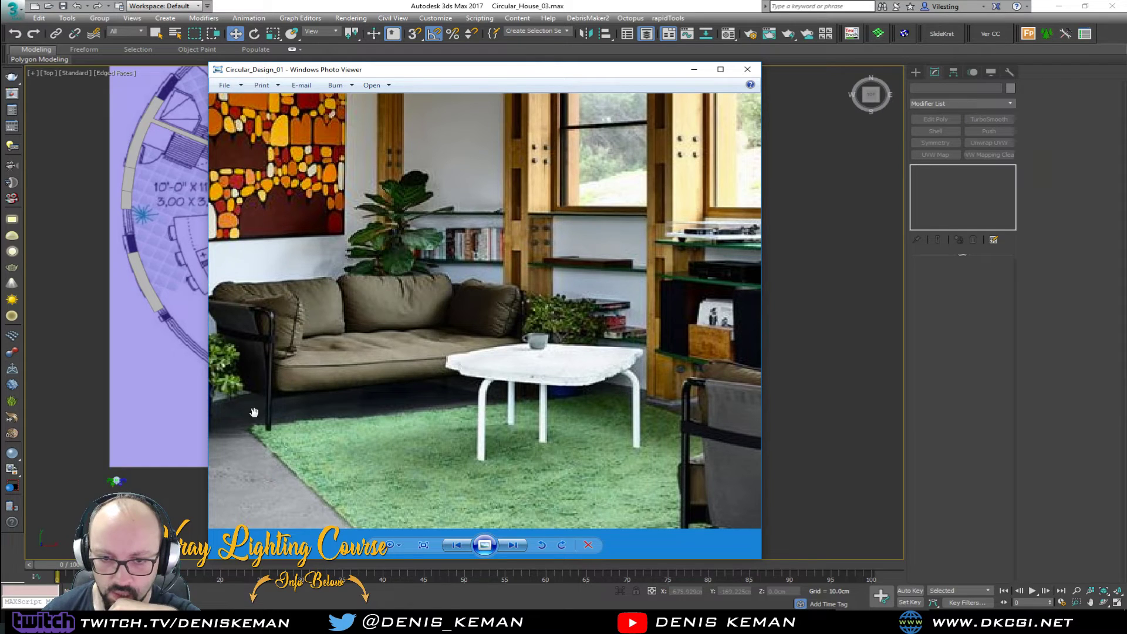
pyautogui.moveTo(272, 327); pyautogui.dragTo(330, 312)
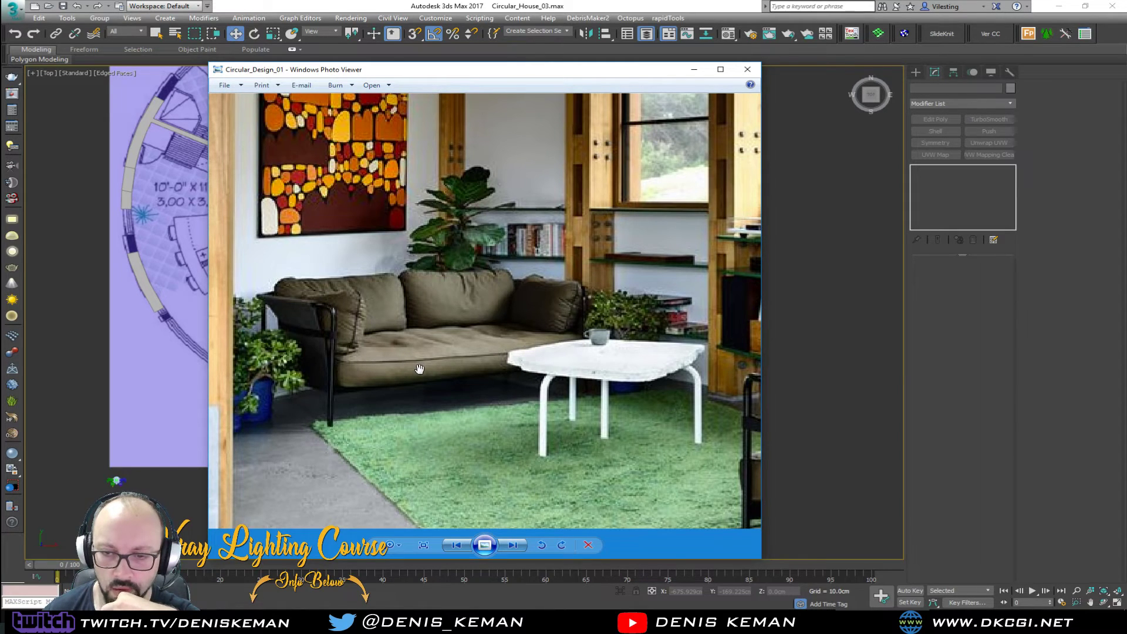
pyautogui.moveTo(607, 395); pyautogui.dragTo(338, 301)
pyautogui.moveTo(559, 371); pyautogui.dragTo(521, 362)
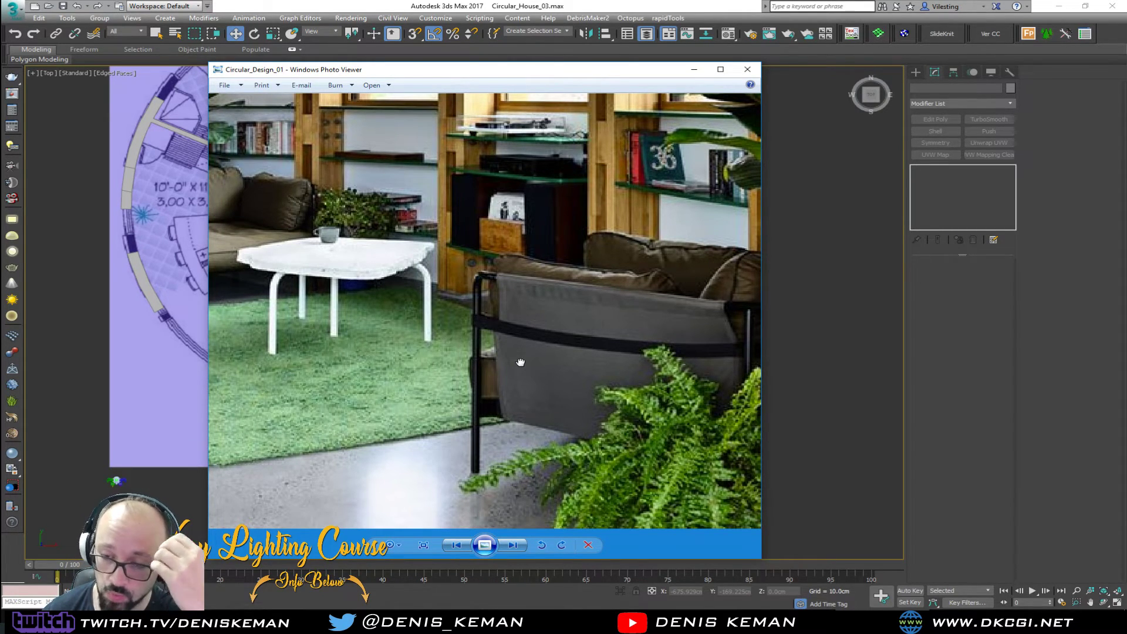
pyautogui.moveTo(520, 363); pyautogui.dragTo(674, 395)
pyautogui.moveTo(350, 324); pyautogui.dragTo(514, 363)
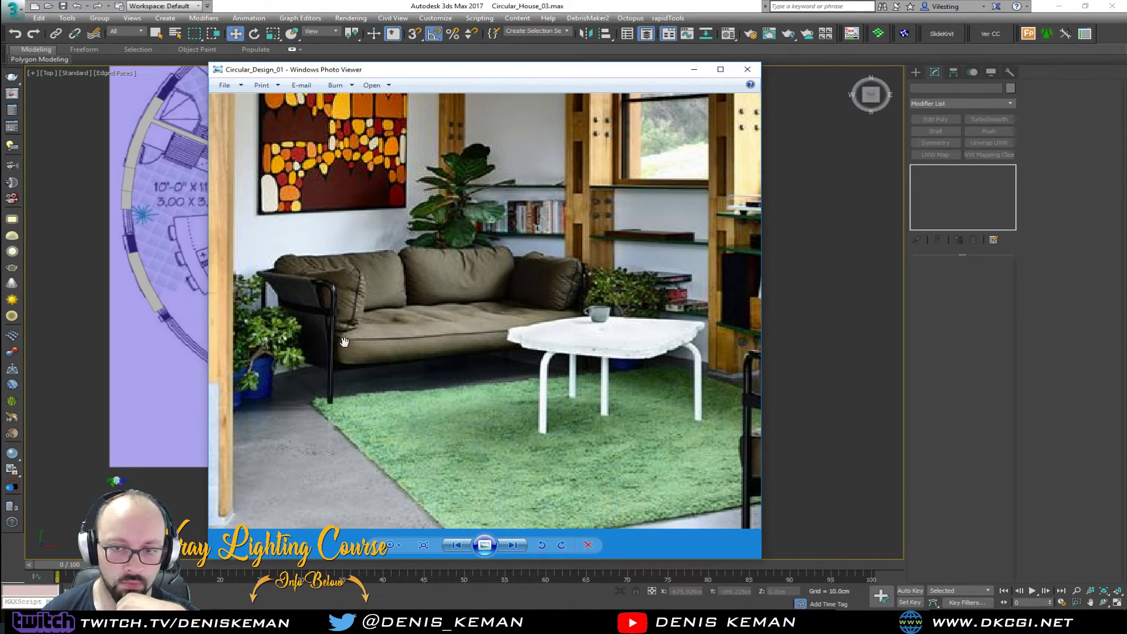
pyautogui.moveTo(515, 314); pyautogui.dragTo(529, 471)
pyautogui.moveTo(361, 320); pyautogui.dragTo(480, 369)
pyautogui.scroll(-3, 390, 357)
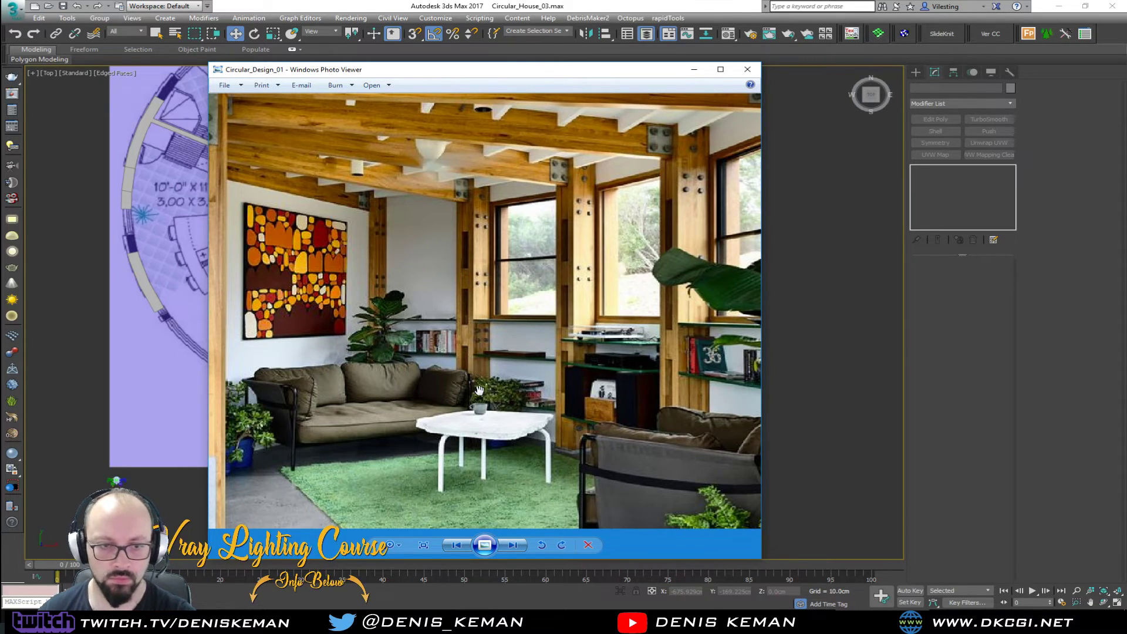
# - Go to the Bed_Idea image and examine its lounge chair and arched lamp up close
pyautogui.scroll(2, 479, 391)
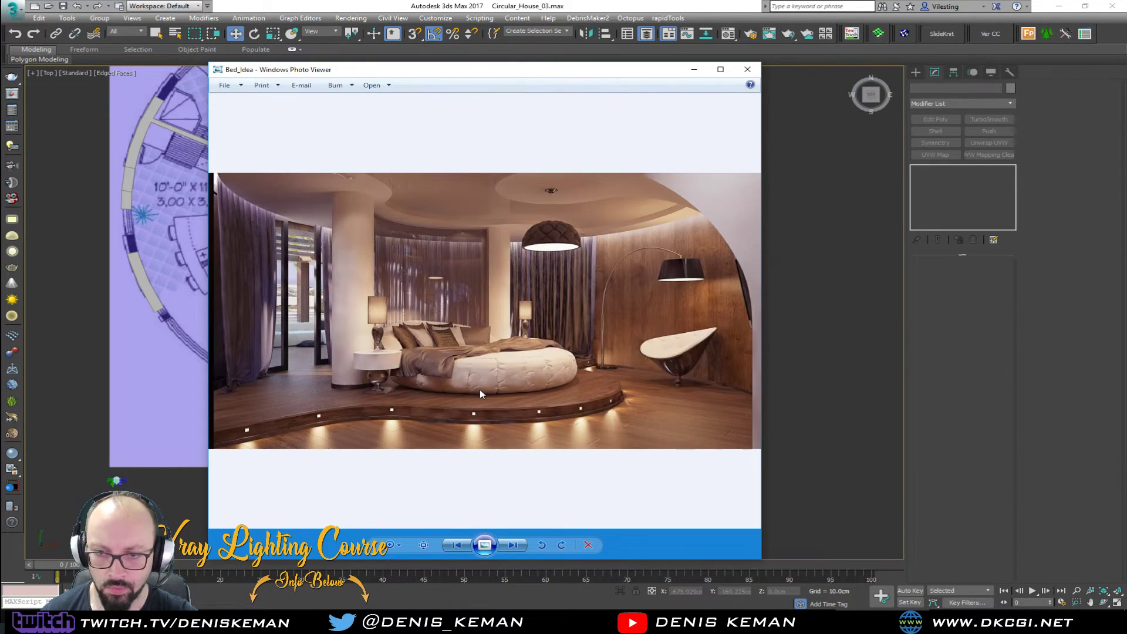
pyautogui.scroll(1, 481, 393)
pyautogui.scroll(-1, 480, 393)
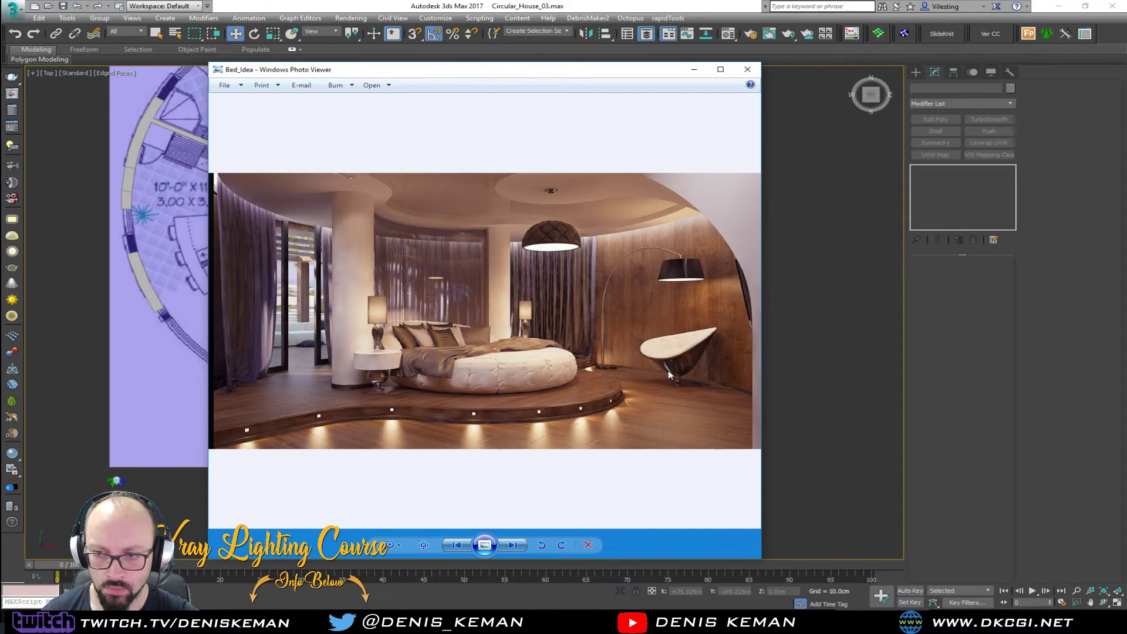
pyautogui.keyDown('ctrl'); pyautogui.scroll(4, 683, 355); pyautogui.keyUp('ctrl')
pyautogui.moveTo(677, 377); pyautogui.dragTo(527, 319)
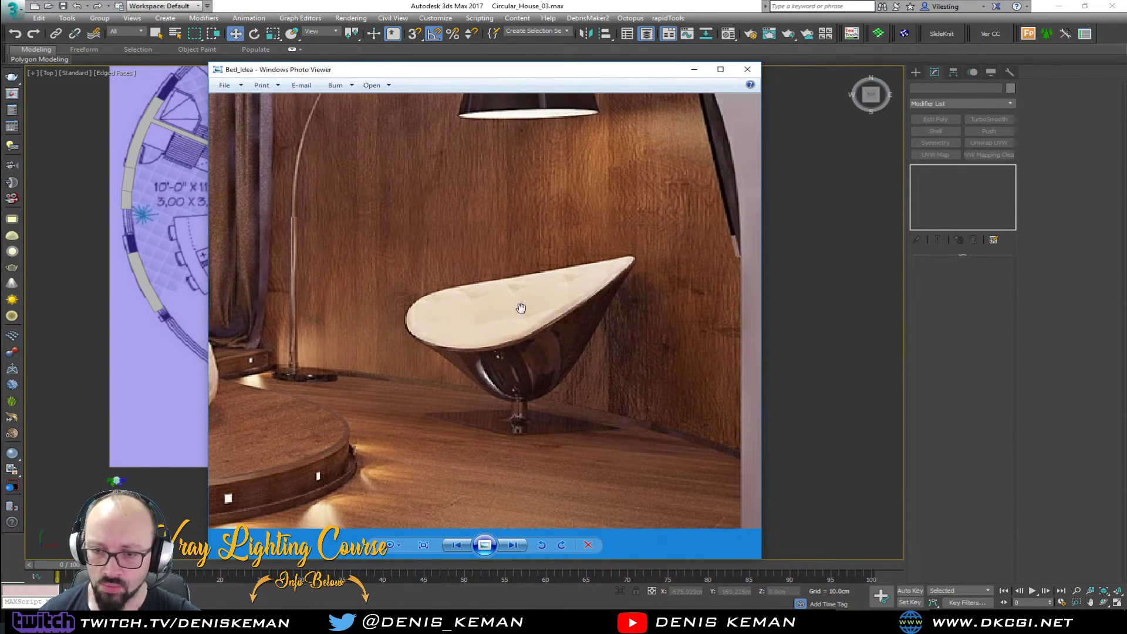
pyautogui.keyDown('ctrl'); pyautogui.scroll(-3, 523, 311); pyautogui.keyUp('ctrl')
pyautogui.keyDown('ctrl'); pyautogui.scroll(-1, 531, 396); pyautogui.keyUp('ctrl')
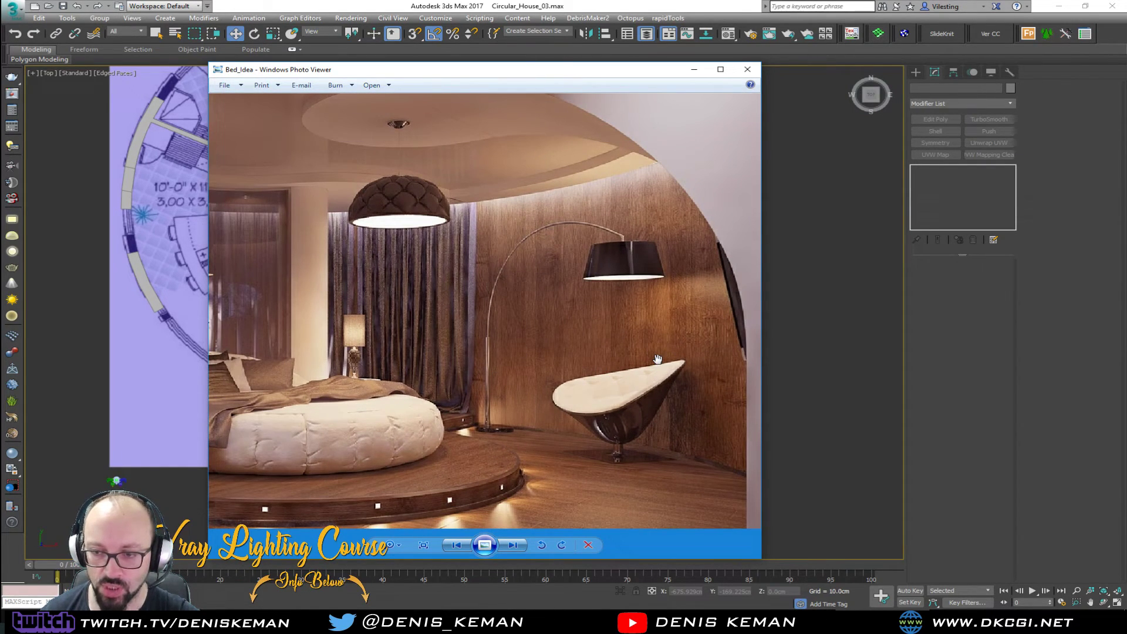
# - Browse from Bed_Idea through Circular_Design_01 and Circular_Seat to the Yurt_Idea_02 reference image
pyautogui.scroll(-1, 663, 331)
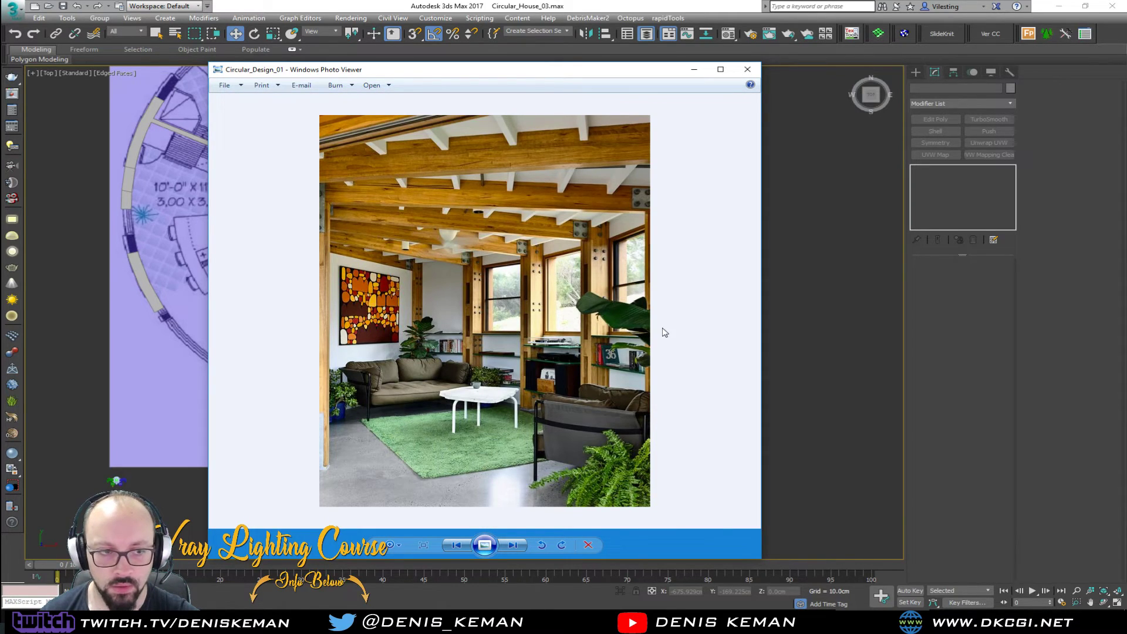
pyautogui.scroll(-3, 664, 332)
pyautogui.scroll(-1, 663, 333)
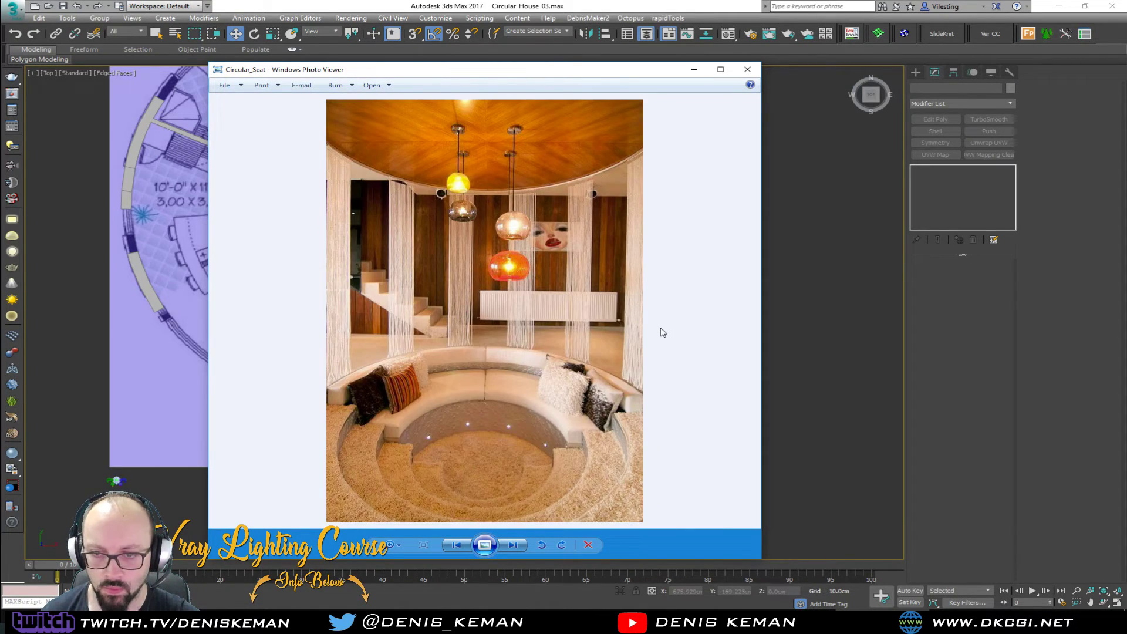
pyautogui.scroll(-2, 609, 355)
pyautogui.scroll(-4, 600, 364)
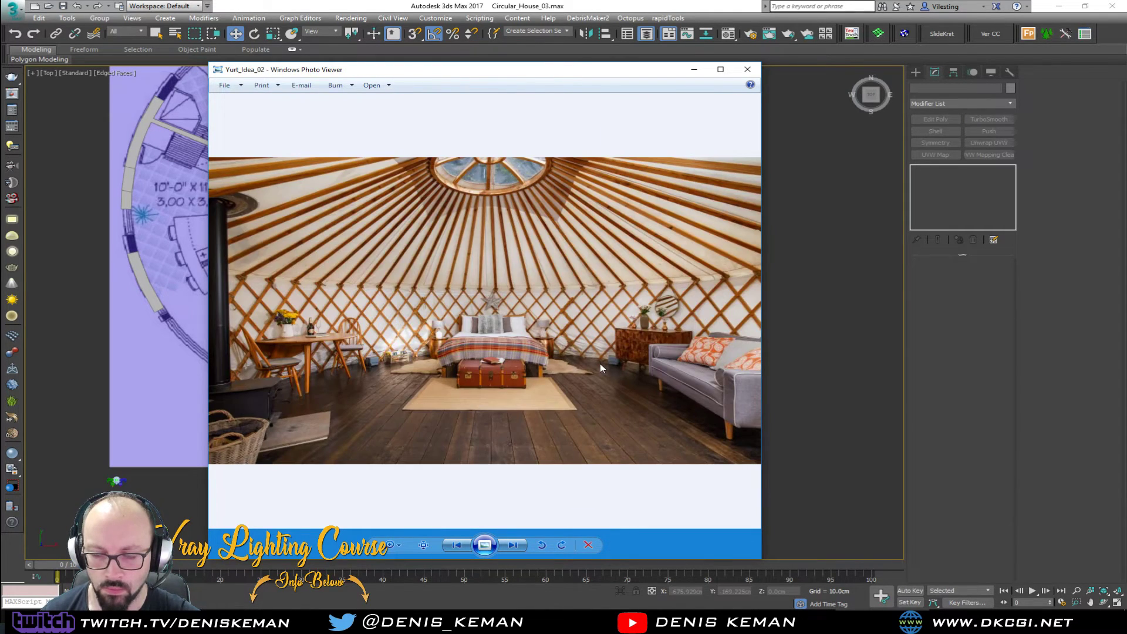
# - Return from Yurt_Idea_02 to the Circular_Design_01 image and examine its sofa, white table and green rug up close
pyautogui.scroll(-2, 600, 368)
pyautogui.keyDown('ctrl'); pyautogui.scroll(4, 381, 390); pyautogui.keyUp('ctrl')
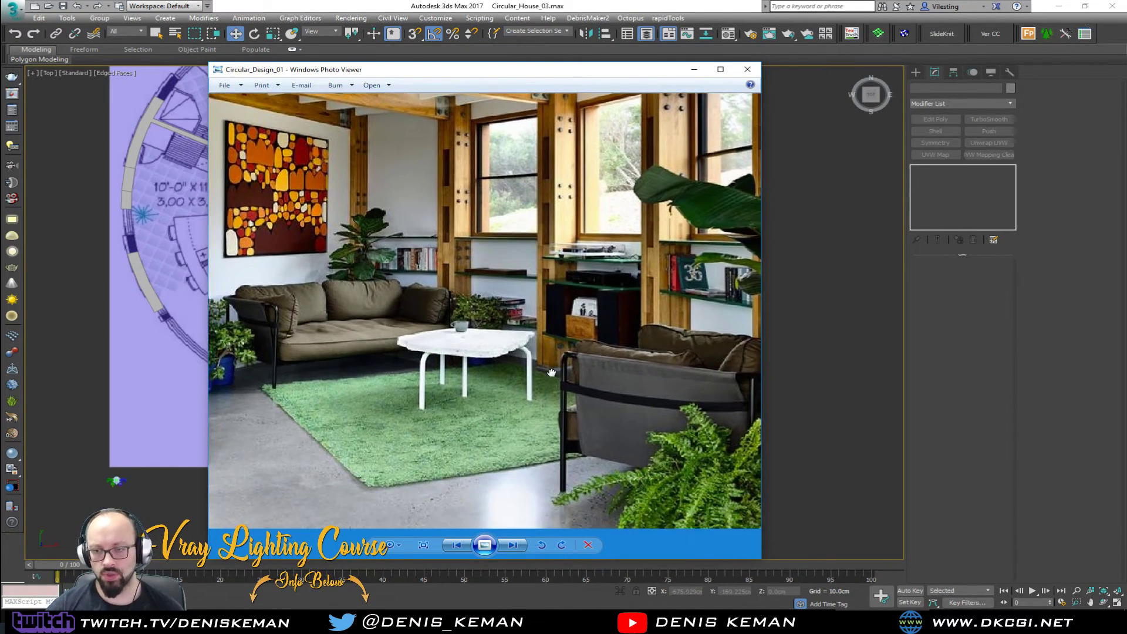
pyautogui.moveTo(660, 421); pyautogui.dragTo(552, 373)
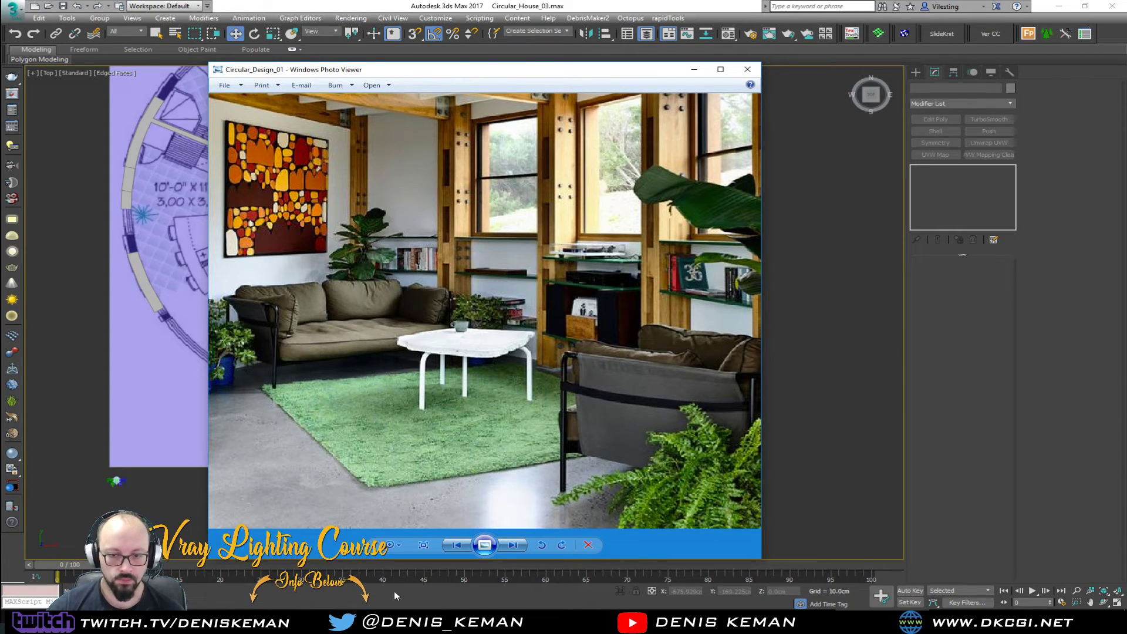
# - Put the reference image away, show the whole circular floor plan in the top view, and save the Circular_House_03 scene
pyautogui.click(411, 621)
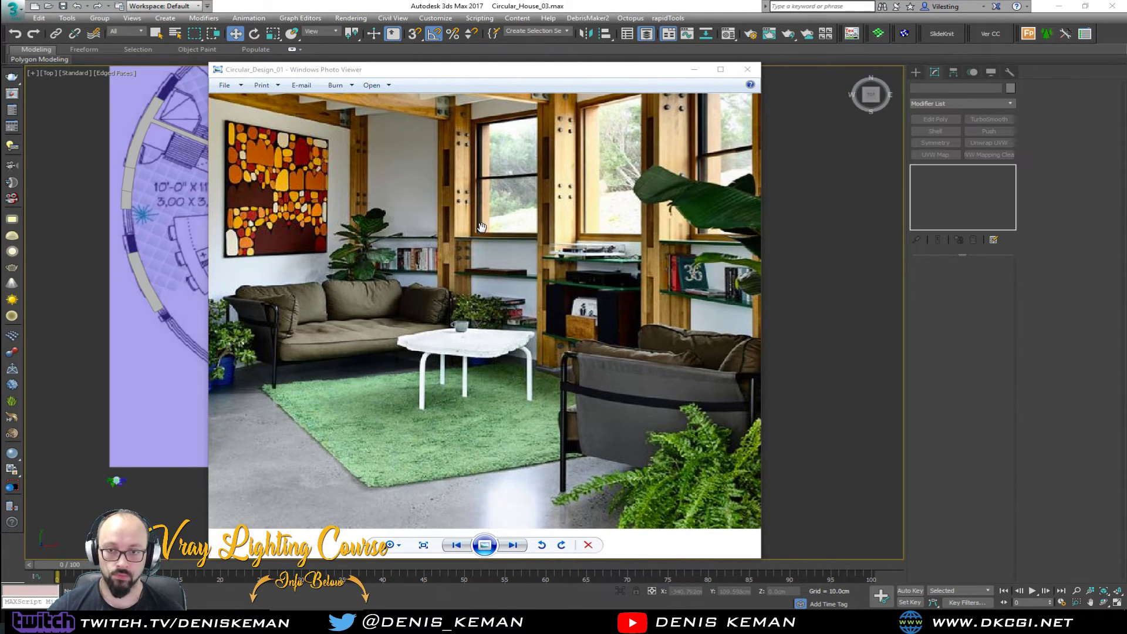
pyautogui.click(695, 70)
pyautogui.moveTo(464, 280); pyautogui.dragTo(559, 375, button='middle')
pyautogui.scroll(-2, 558, 376)
pyautogui.click(14, 15)
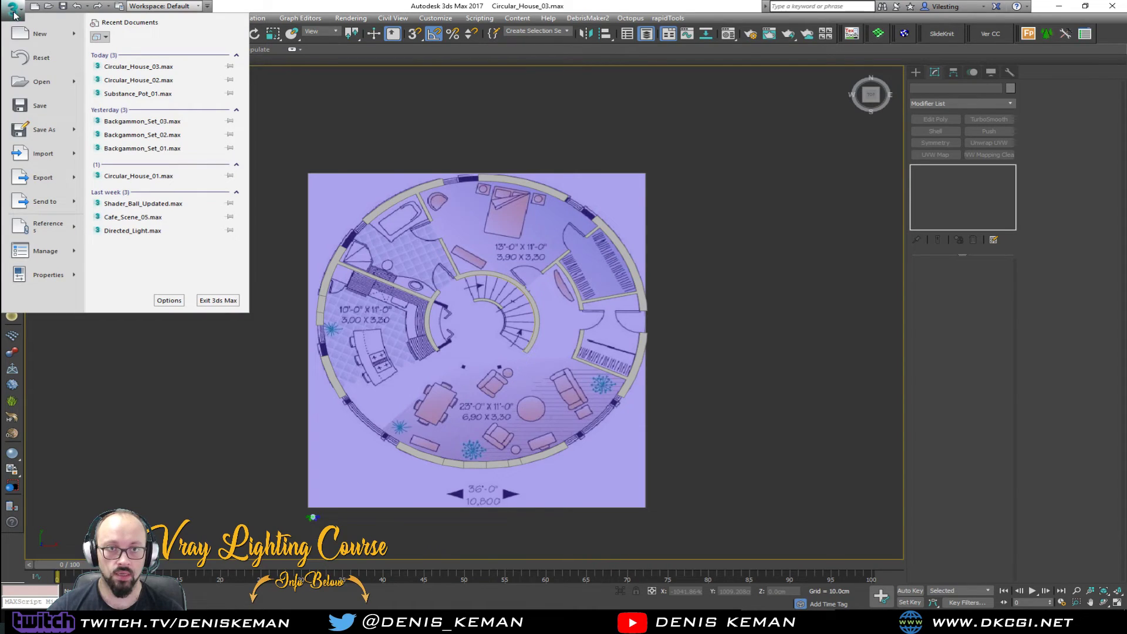
pyautogui.click(30, 107)
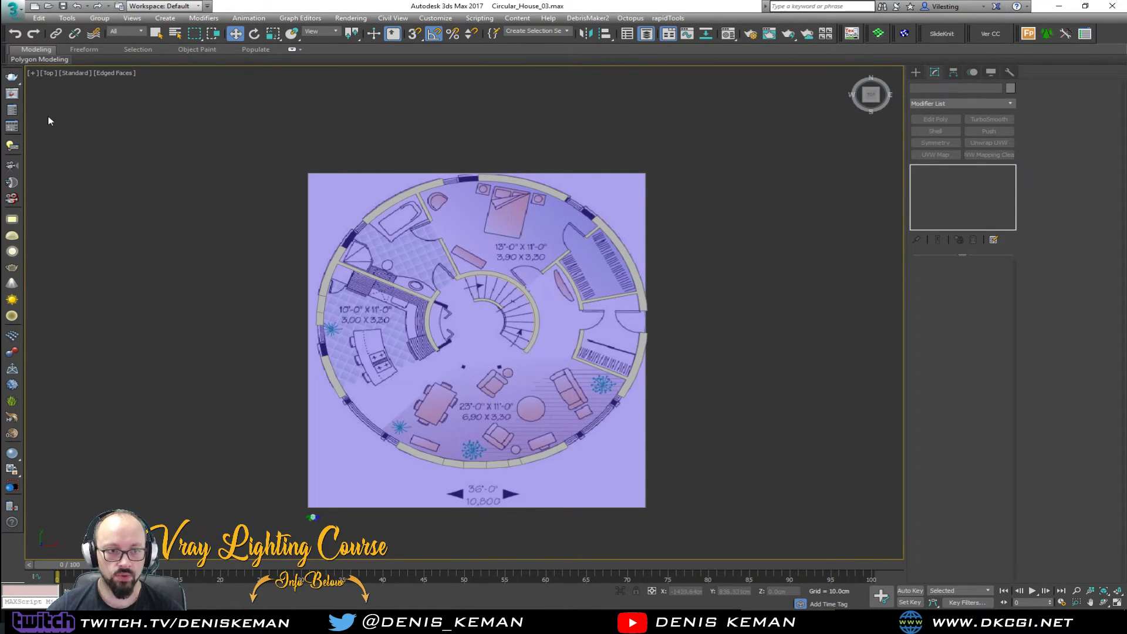
pyautogui.click(13, 10)
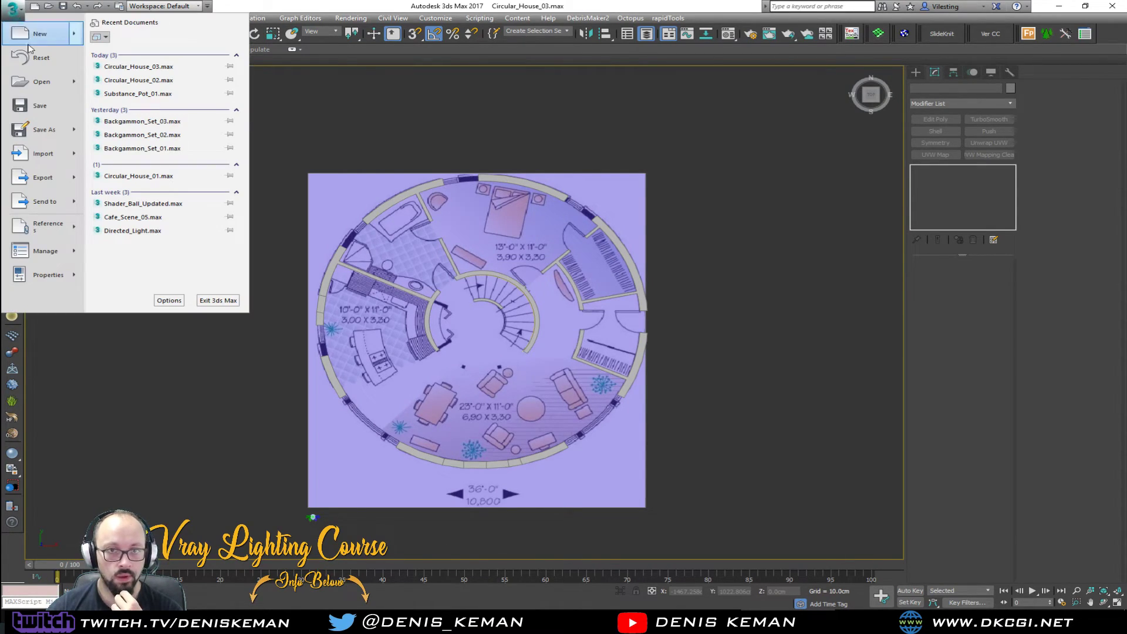
pyautogui.click(44, 101)
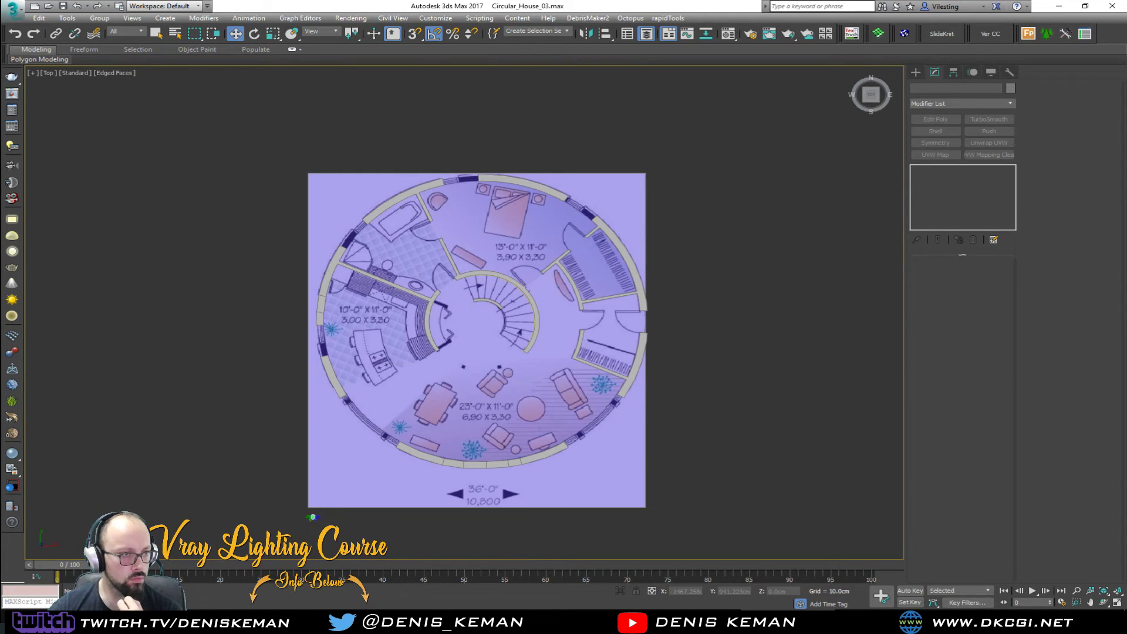
# - Switch to the Industrial_Scene_04 scene in a full perspective view and examine its brown sofas and cushions up close
pyautogui.hotkey('alt', 'w')
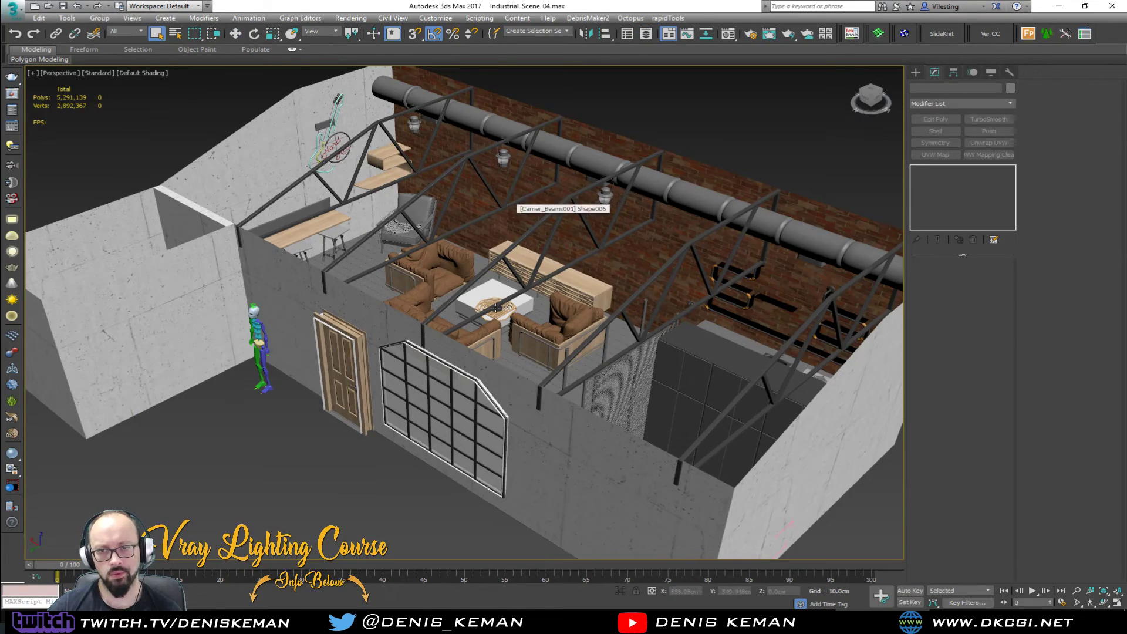
pyautogui.moveTo(466, 309)
pyautogui.keyDown('alt'); pyautogui.mouseDown(button='middle')
pyautogui.moveTo(629, 287)
pyautogui.moveTo(513, 301)
pyautogui.moveTo(450, 286)
pyautogui.moveTo(439, 294)
pyautogui.moveTo(496, 311)
pyautogui.moveTo(455, 320)
pyautogui.mouseUp(button='middle'); pyautogui.keyUp('alt')
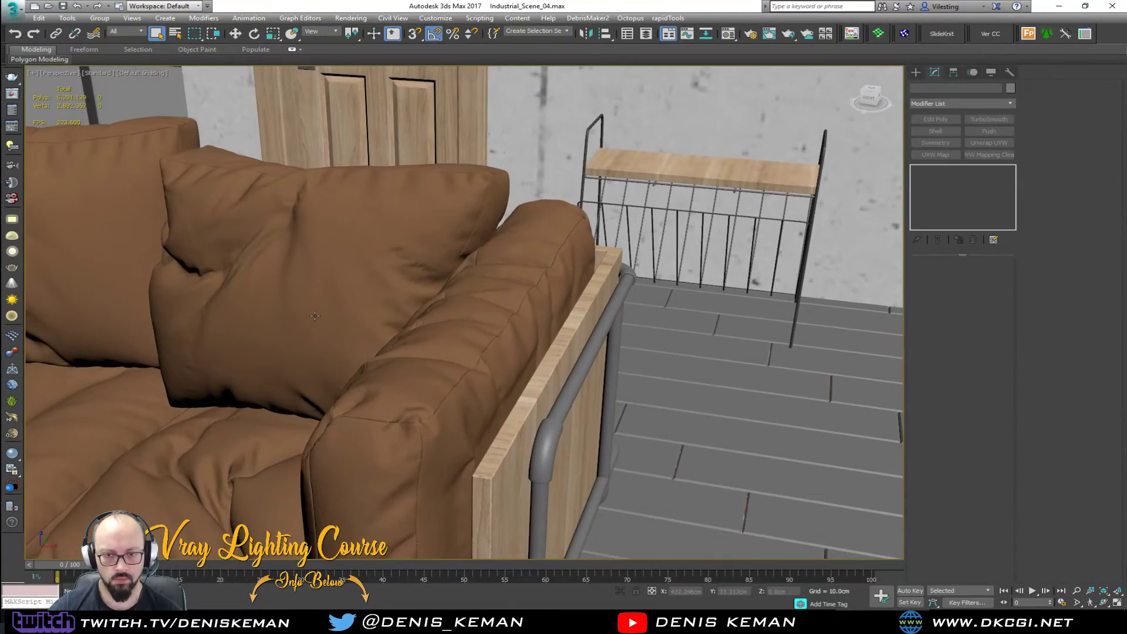
pyautogui.scroll(-4, 315, 316)
pyautogui.keyDown('alt'); pyautogui.moveTo(315, 316); pyautogui.dragTo(607, 312, button='middle'); pyautogui.keyUp('alt')
pyautogui.scroll(5, 316, 313)
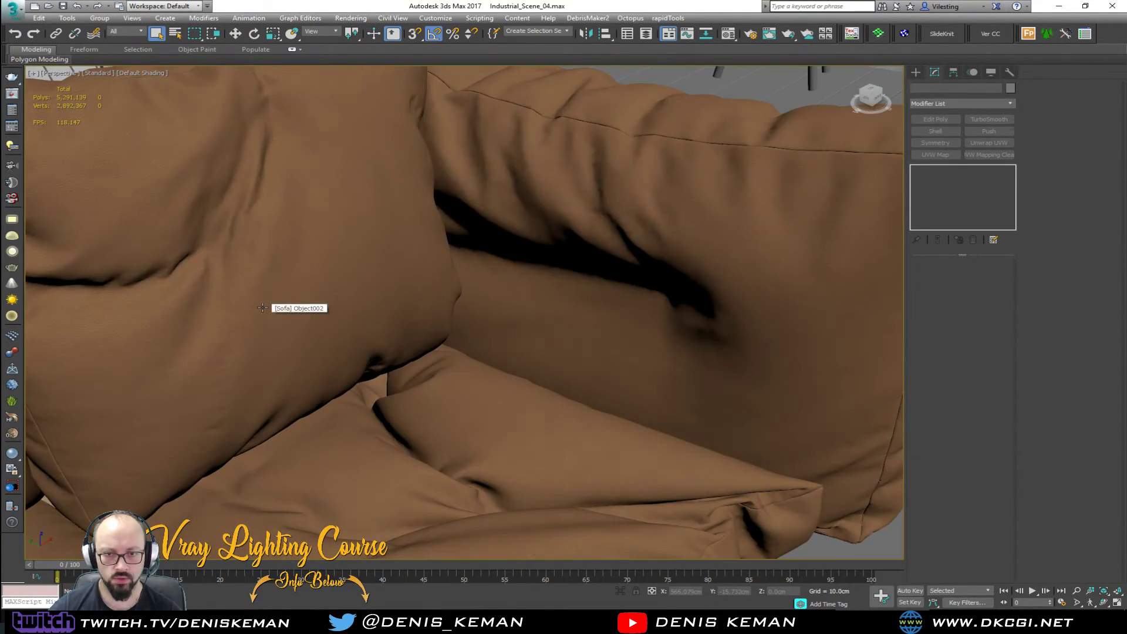
pyautogui.scroll(-8, 314, 312)
pyautogui.moveTo(313, 311)
pyautogui.keyDown('alt'); pyautogui.mouseDown(button='middle')
pyautogui.moveTo(402, 317)
pyautogui.moveTo(430, 297)
pyautogui.moveTo(503, 322)
pyautogui.moveTo(394, 334)
pyautogui.moveTo(392, 282)
pyautogui.moveTo(362, 285)
pyautogui.moveTo(344, 267)
pyautogui.mouseUp(button='middle'); pyautogui.keyUp('alt')
pyautogui.scroll(-5, 503, 322)
pyautogui.scroll(-6, 394, 335)
# - Delete the building's outer walls, roof trusses and long ceiling pipe, selecting them together in wireframe
pyautogui.press('F3')
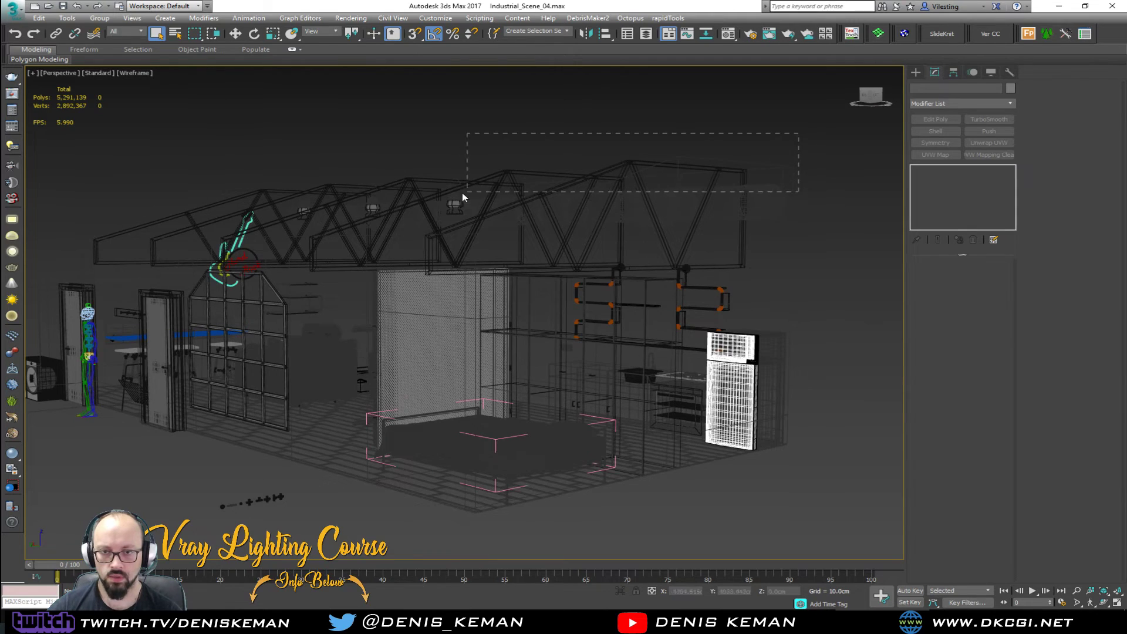
pyautogui.scroll(8, 451, 201)
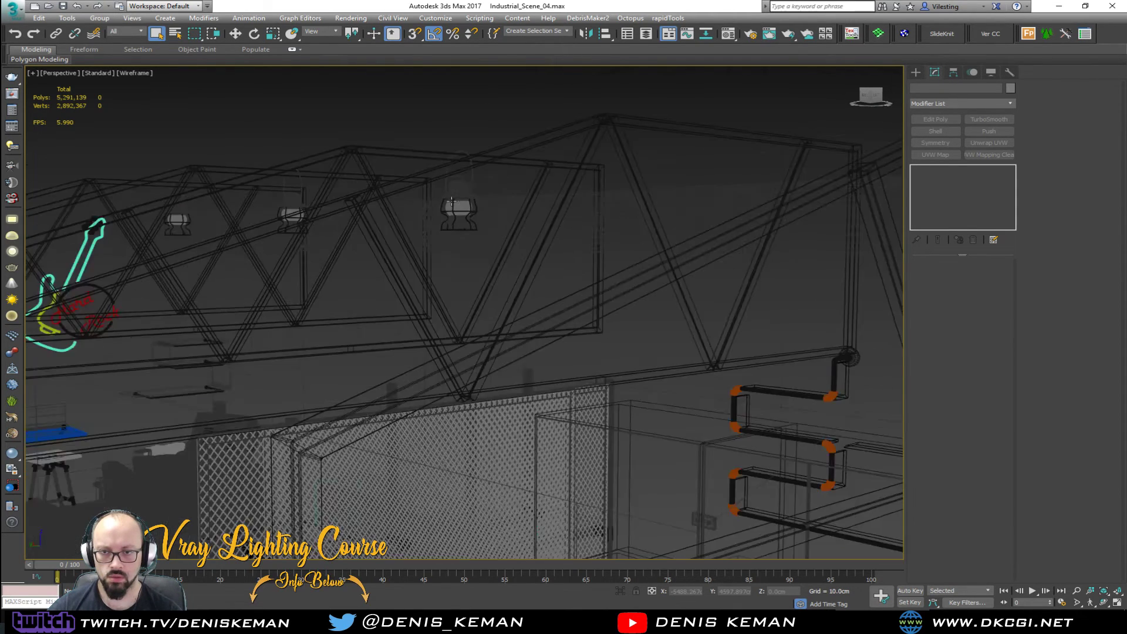
pyautogui.press('F3')
pyautogui.scroll(-10, 452, 205)
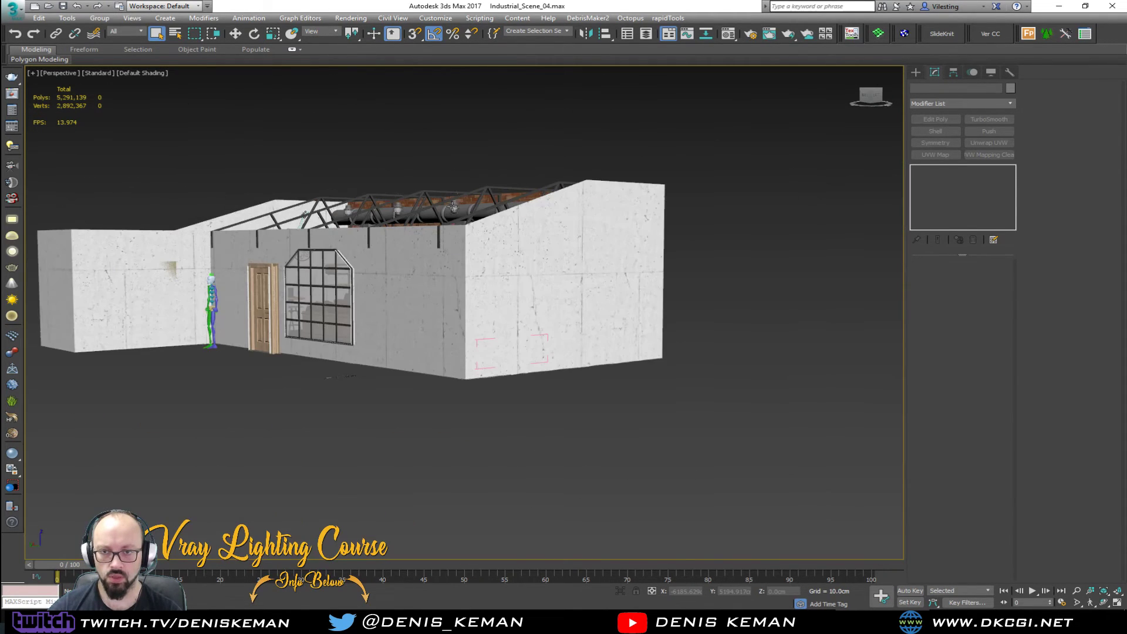
pyautogui.press('F3')
pyautogui.moveTo(378, 241); pyautogui.dragTo(379, 242)
pyautogui.keyDown('alt'); pyautogui.moveTo(378, 242); pyautogui.dragTo(427, 258, button='middle'); pyautogui.keyUp('alt')
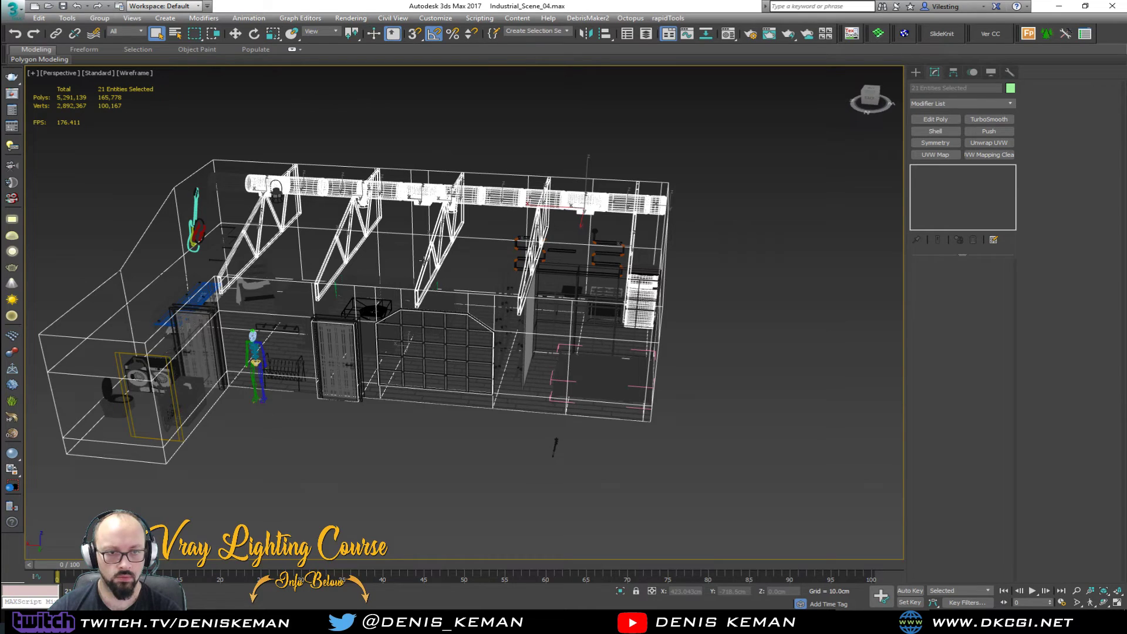
pyautogui.press('Delete')
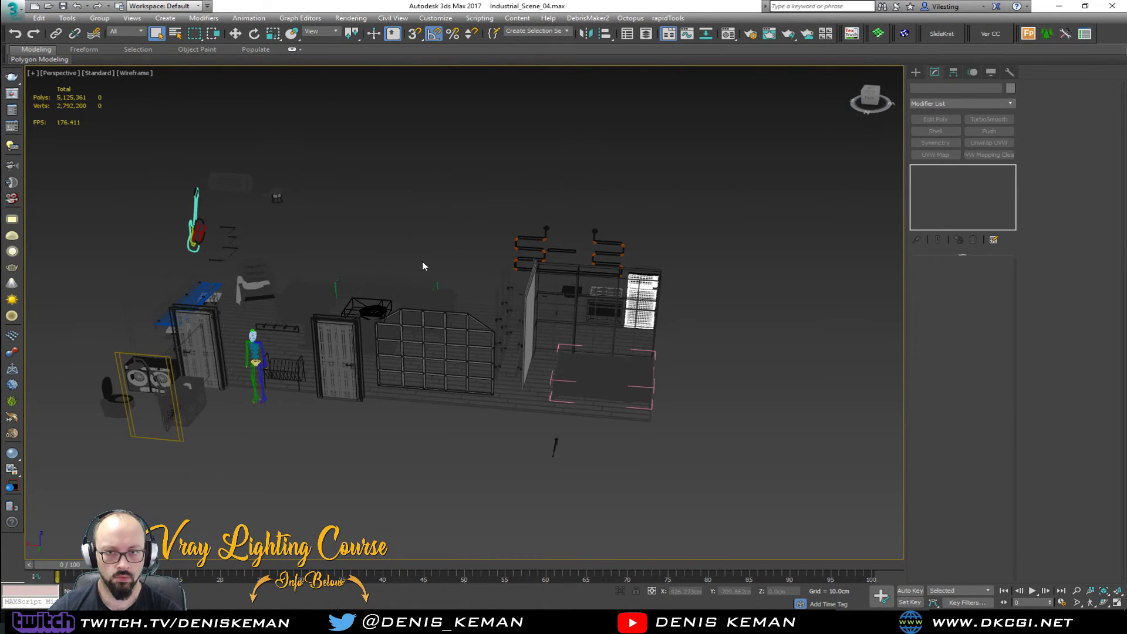
# - Delete the leftover pipe section with its lantern, and the Hard Rock guitar sign beside the wooden wall shelf
pyautogui.press('F3')
pyautogui.scroll(6, 263, 222)
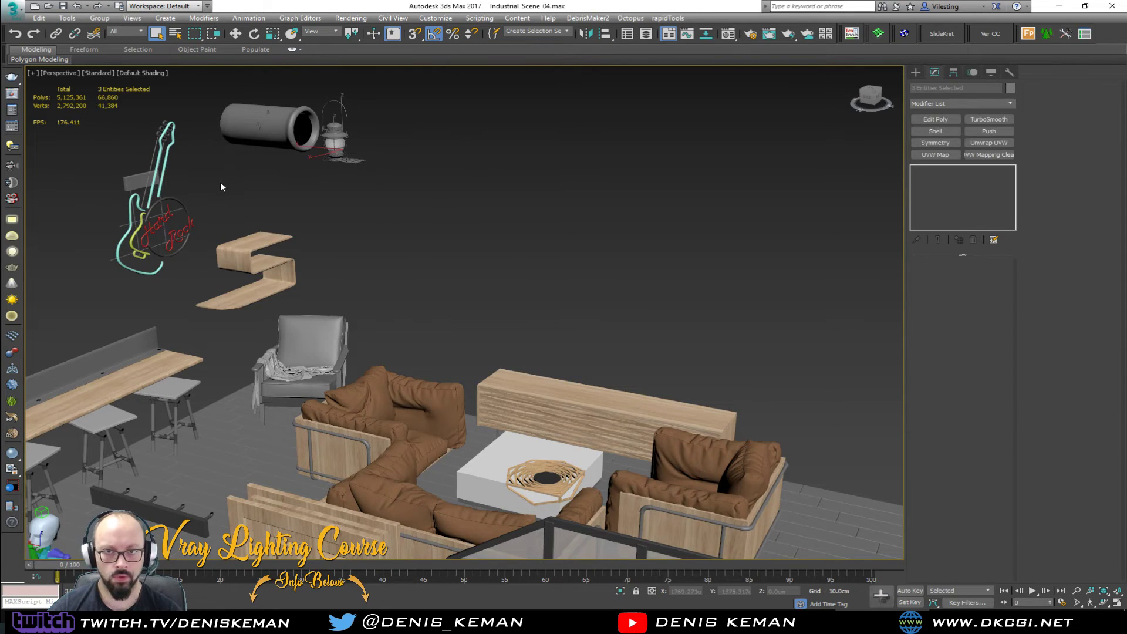
pyautogui.scroll(3, 335, 236)
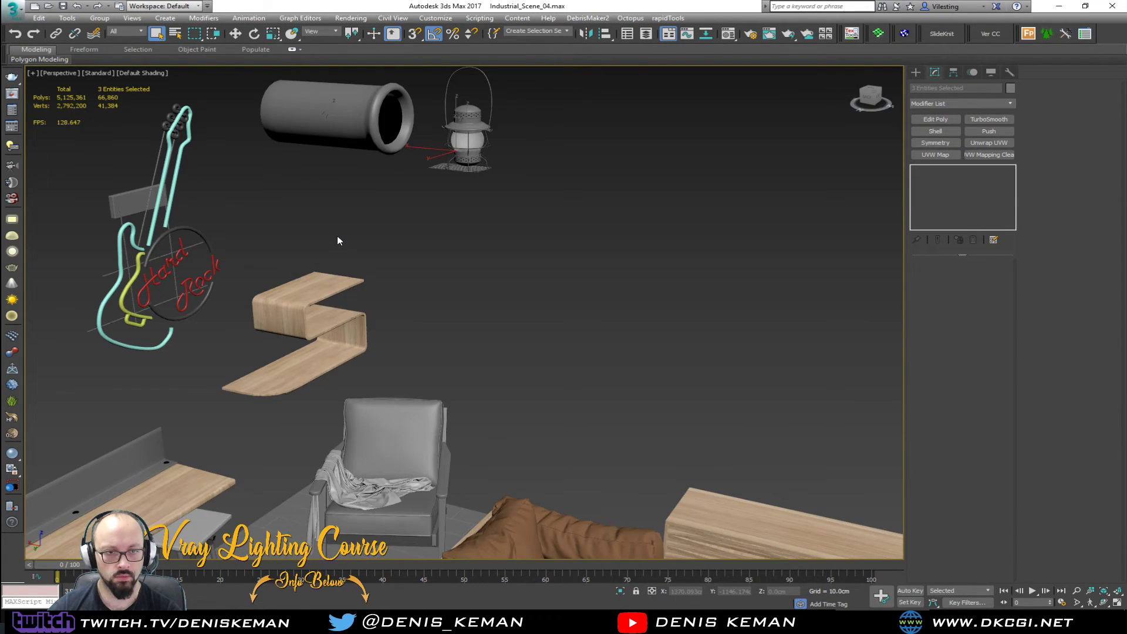
pyautogui.press('Delete')
pyautogui.scroll(-4, 292, 266)
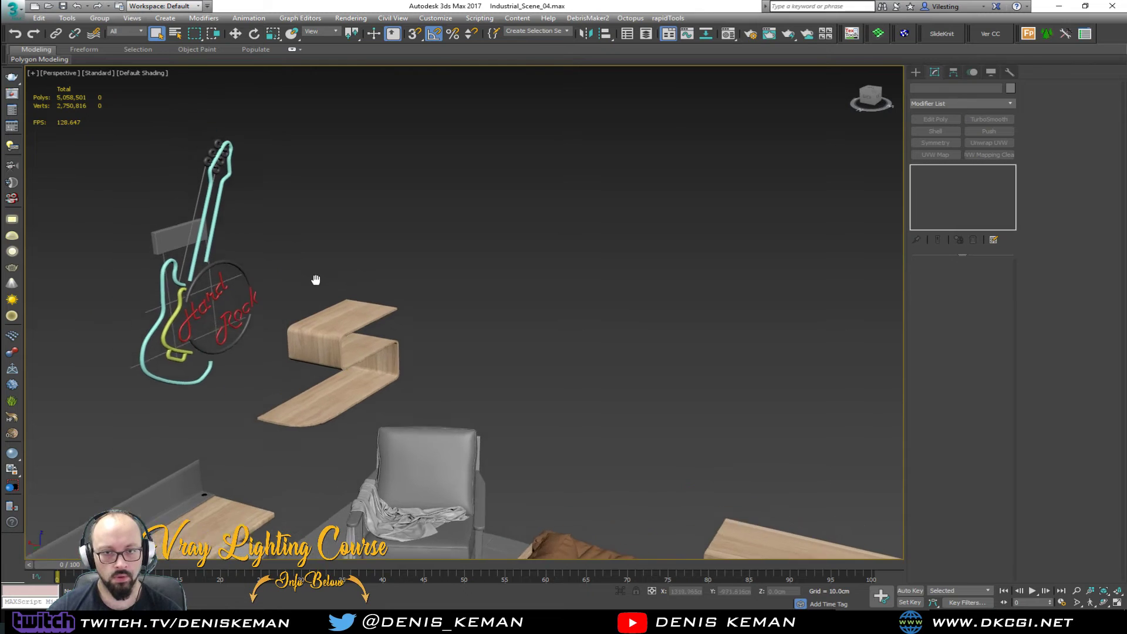
pyautogui.keyDown('alt'); pyautogui.moveTo(342, 298); pyautogui.dragTo(371, 251, button='middle'); pyautogui.keyUp('alt')
pyautogui.moveTo(473, 385); pyautogui.dragTo(474, 385)
pyautogui.press('Delete')
# - Delete the three stools under the wooden wall counter and the plank floor
pyautogui.keyDown('alt'); pyautogui.moveTo(388, 404); pyautogui.dragTo(452, 334, button='middle'); pyautogui.keyUp('alt')
pyautogui.scroll(5, 453, 334)
pyautogui.moveTo(325, 292); pyautogui.dragTo(224, 293, button='middle')
pyautogui.keyDown('alt'); pyautogui.moveTo(426, 310); pyautogui.dragTo(252, 314, button='middle'); pyautogui.keyUp('alt')
pyautogui.keyDown('alt'); pyautogui.moveTo(568, 309); pyautogui.dragTo(387, 249, button='middle'); pyautogui.keyUp('alt')
pyautogui.scroll(-3, 518, 320)
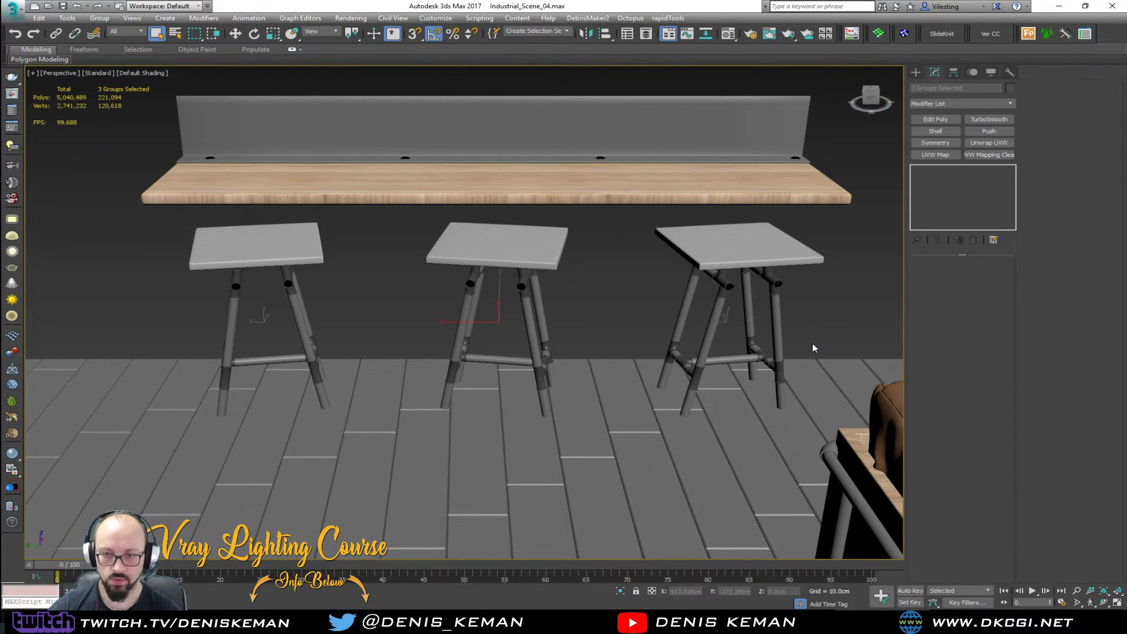
pyautogui.press('Delete')
pyautogui.scroll(-5, 508, 331)
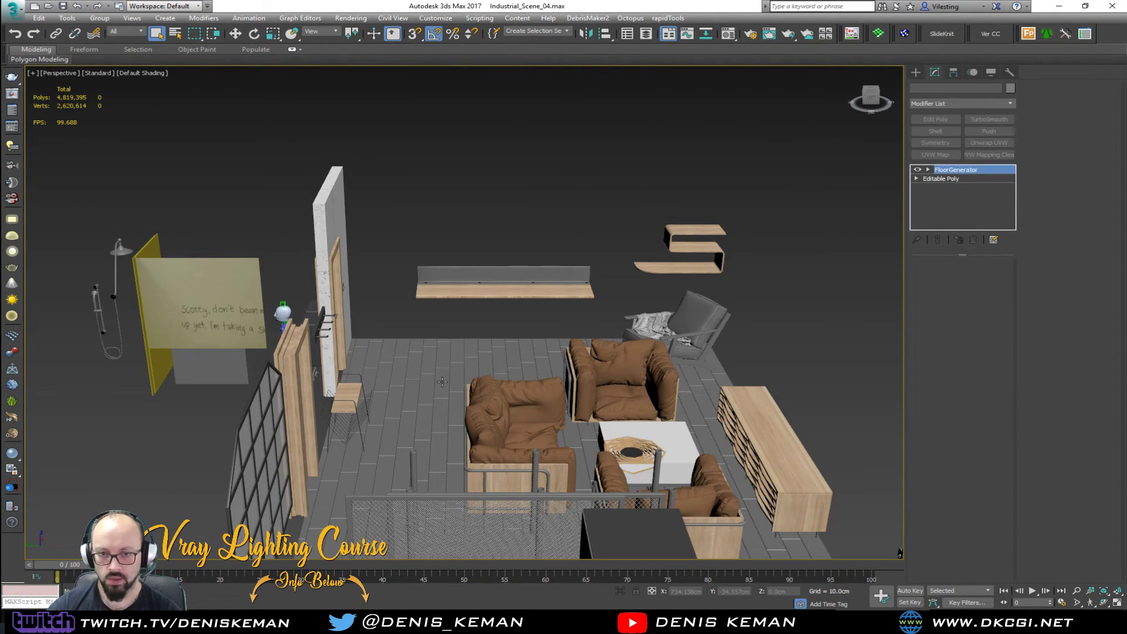
pyautogui.press('Delete')
# - Delete the bathroom's handwritten-text panel, the yellow partition and the shower fittings
pyautogui.click(236, 306)
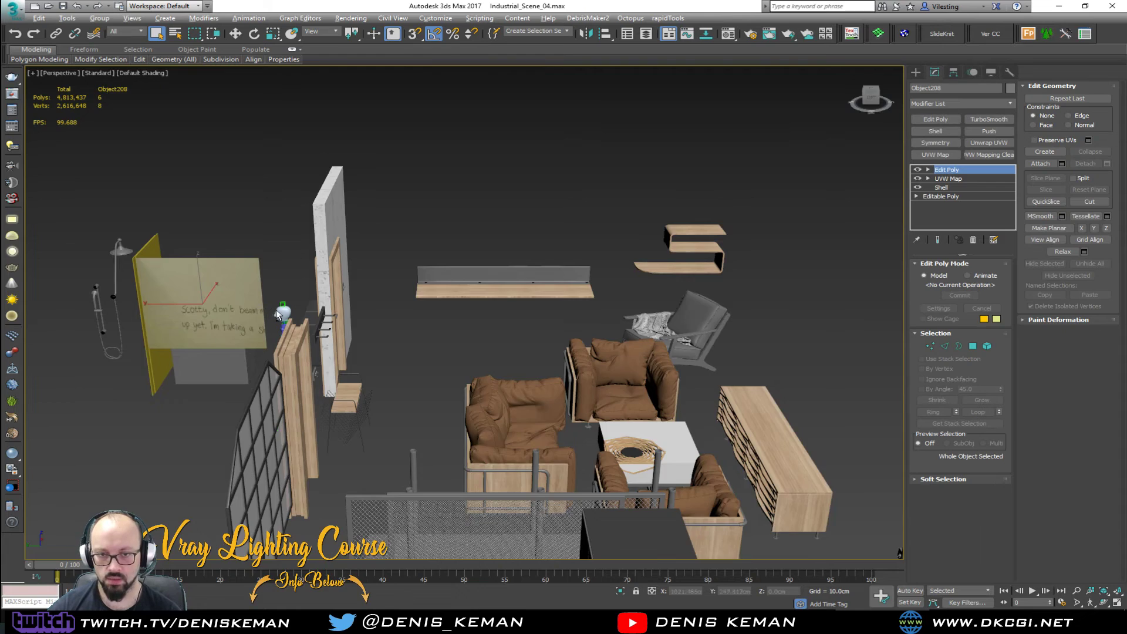
pyautogui.keyDown('alt'); pyautogui.moveTo(236, 305); pyautogui.dragTo(532, 317, button='middle'); pyautogui.keyUp('alt')
pyautogui.scroll(8, 211, 318)
pyautogui.moveTo(211, 317); pyautogui.dragTo(364, 317, button='middle')
pyautogui.scroll(-10, 408, 379)
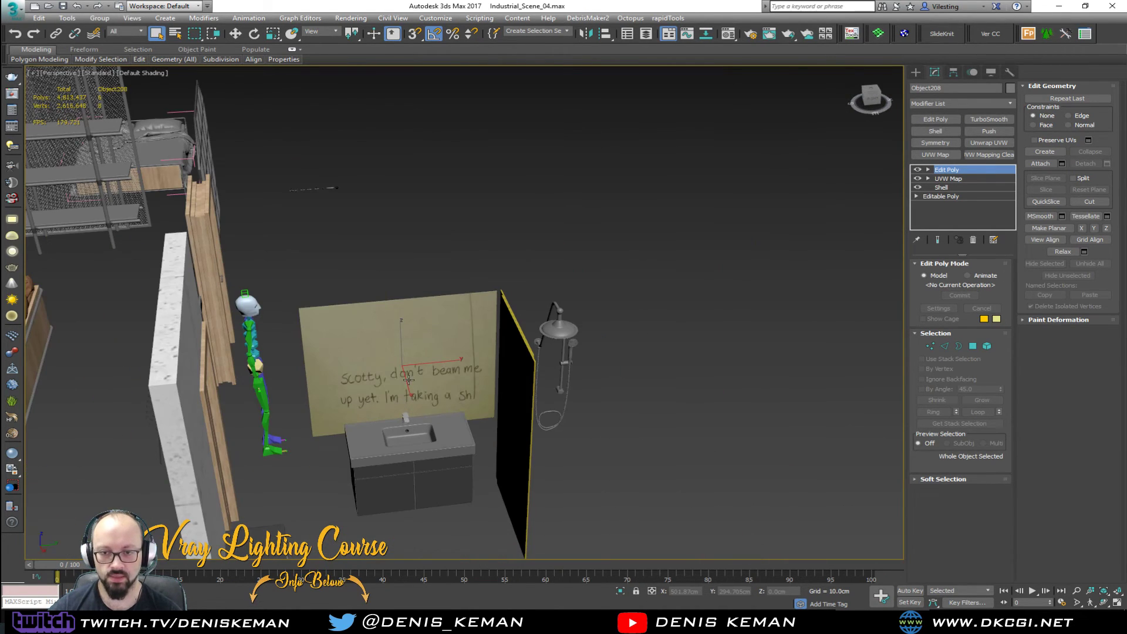
pyautogui.press('Delete')
pyautogui.moveTo(489, 334); pyautogui.dragTo(496, 306, button='middle')
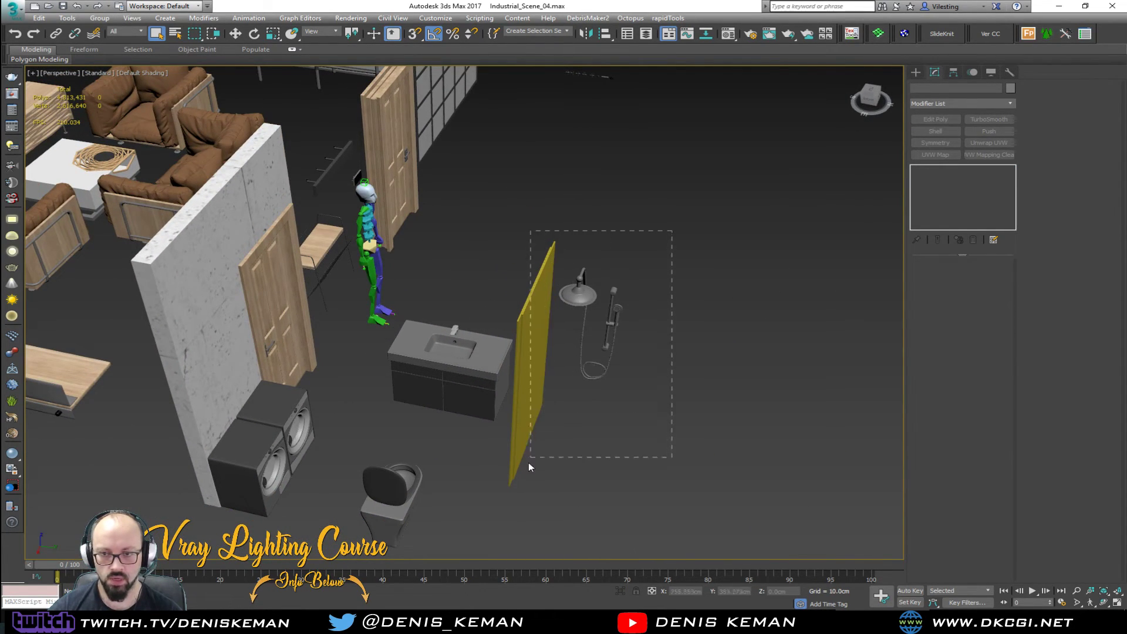
pyautogui.keyDown('alt'); pyautogui.moveTo(521, 430); pyautogui.dragTo(383, 359, button='middle'); pyautogui.keyUp('alt')
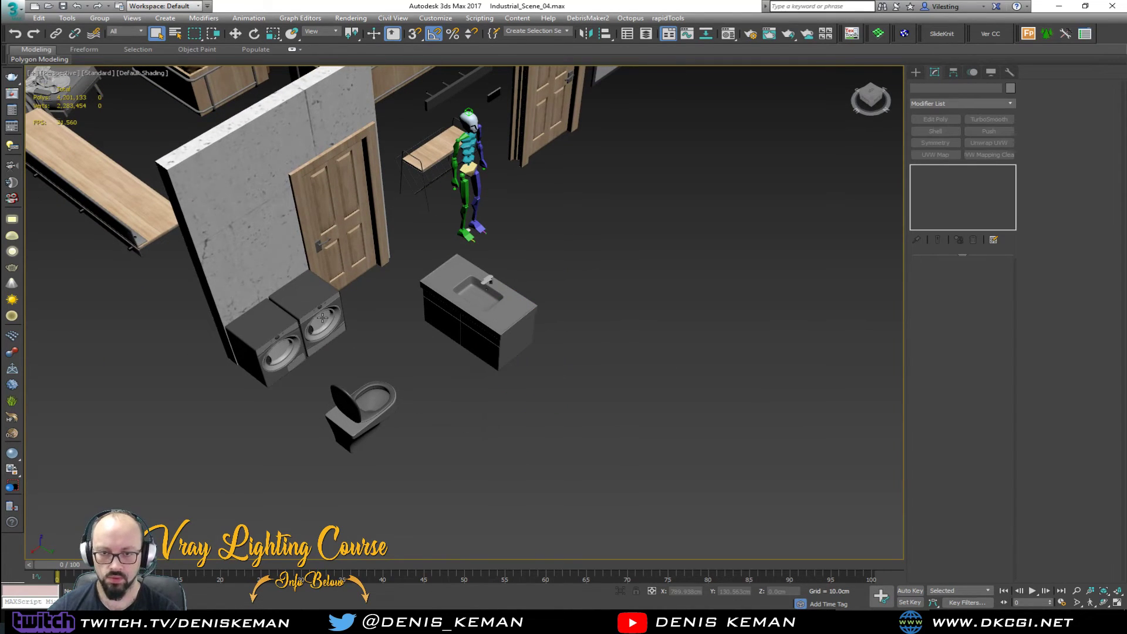
# - Delete the concrete wall with its door beside the washing machines, and the toggle-switch panel above them
pyautogui.moveTo(308, 234); pyautogui.dragTo(503, 319, button='middle')
pyautogui.scroll(5, 263, 318)
pyautogui.scroll(10, 265, 321)
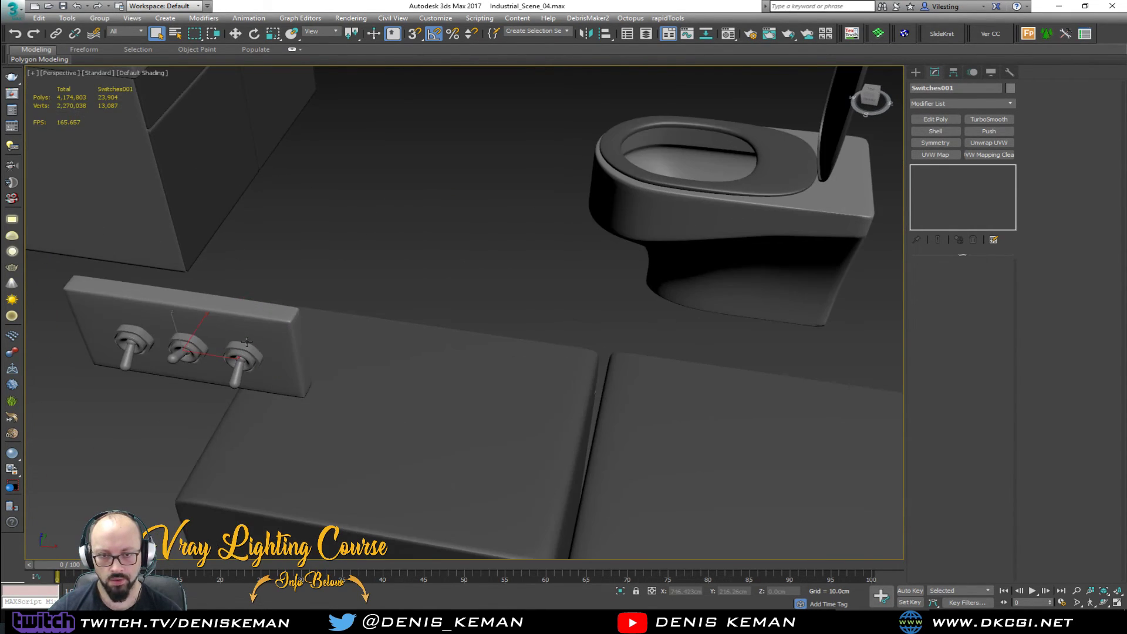
pyautogui.scroll(-15, 373, 274)
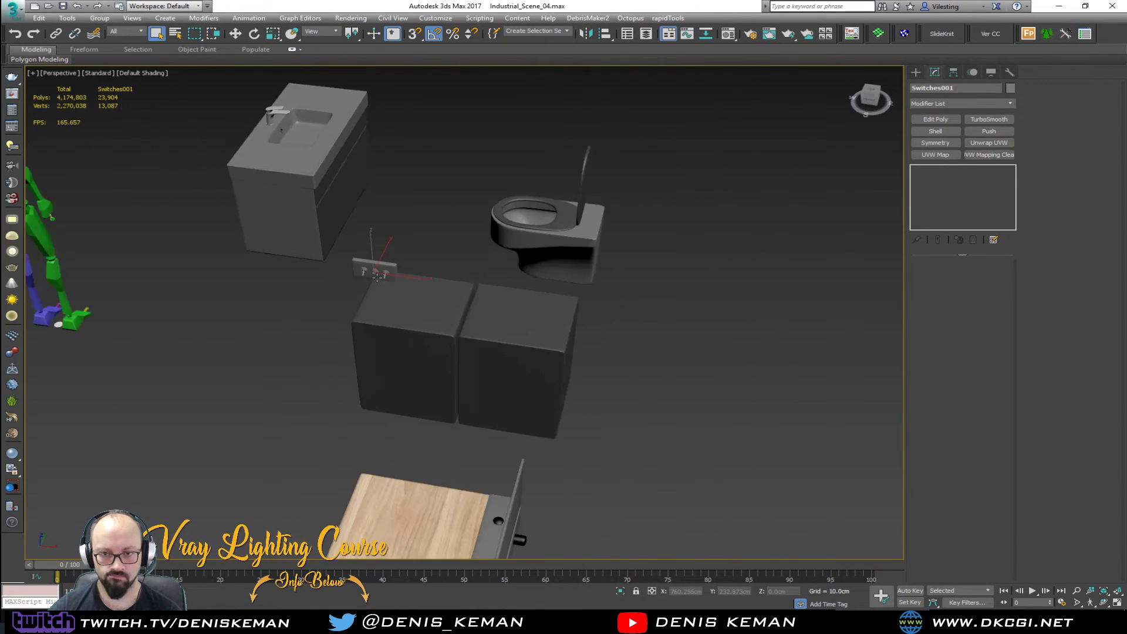
pyautogui.moveTo(309, 298); pyautogui.dragTo(484, 345, button='middle')
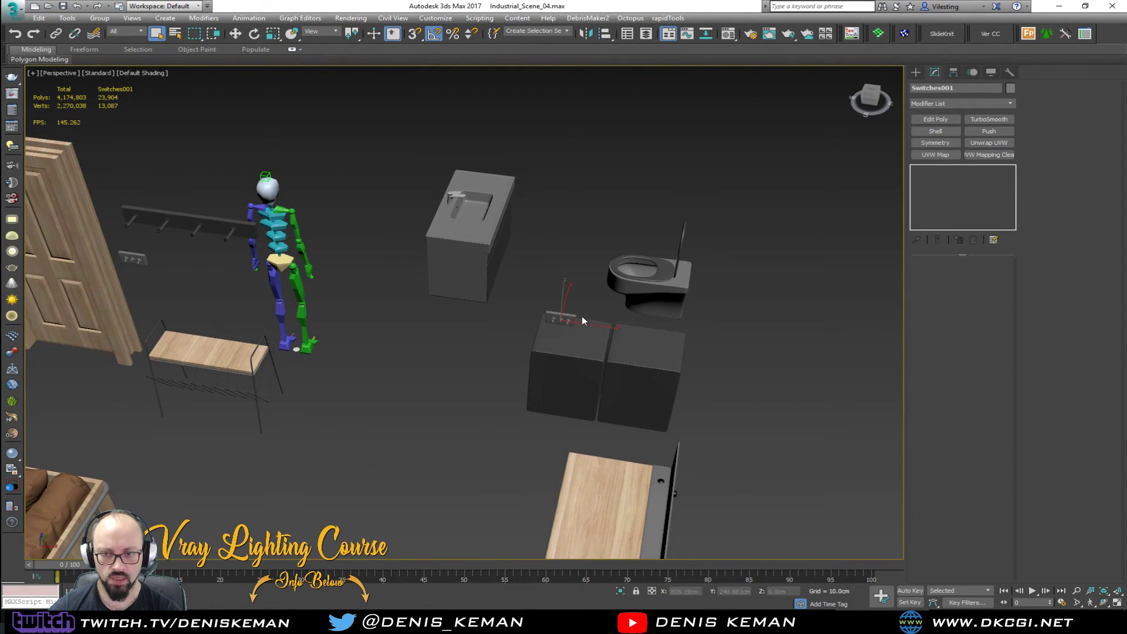
# - Delete the human scale figure standing by the shoe bench and coat hooks
pyautogui.moveTo(251, 372); pyautogui.dragTo(321, 340, button='middle')
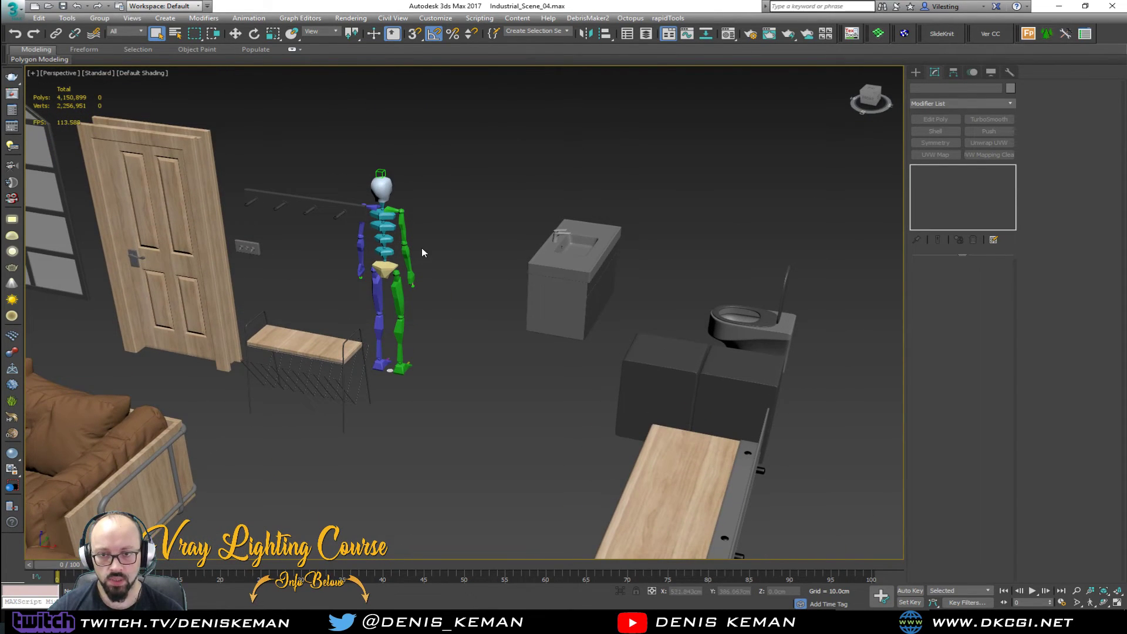
pyautogui.press('Delete')
pyautogui.keyDown('alt'); pyautogui.moveTo(368, 279); pyautogui.dragTo(458, 263, button='middle'); pyautogui.keyUp('alt')
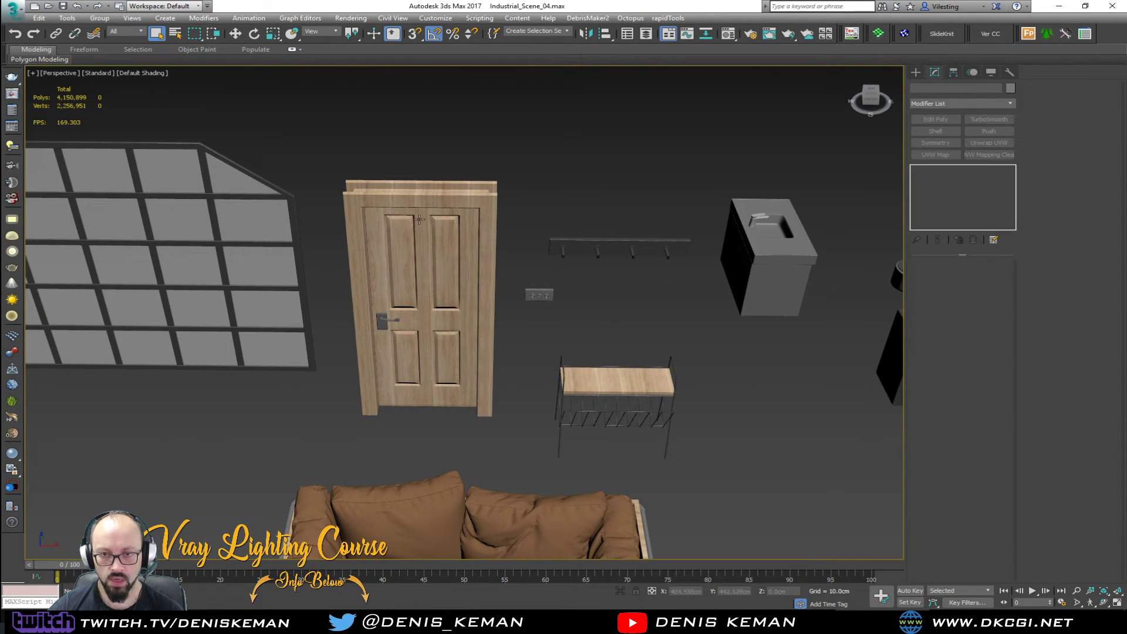
# - Delete the large gridded window next to the wooden entrance door
pyautogui.moveTo(336, 227); pyautogui.dragTo(545, 265, button='middle')
pyautogui.keyDown('alt'); pyautogui.moveTo(299, 191); pyautogui.dragTo(258, 224, button='middle'); pyautogui.keyUp('alt')
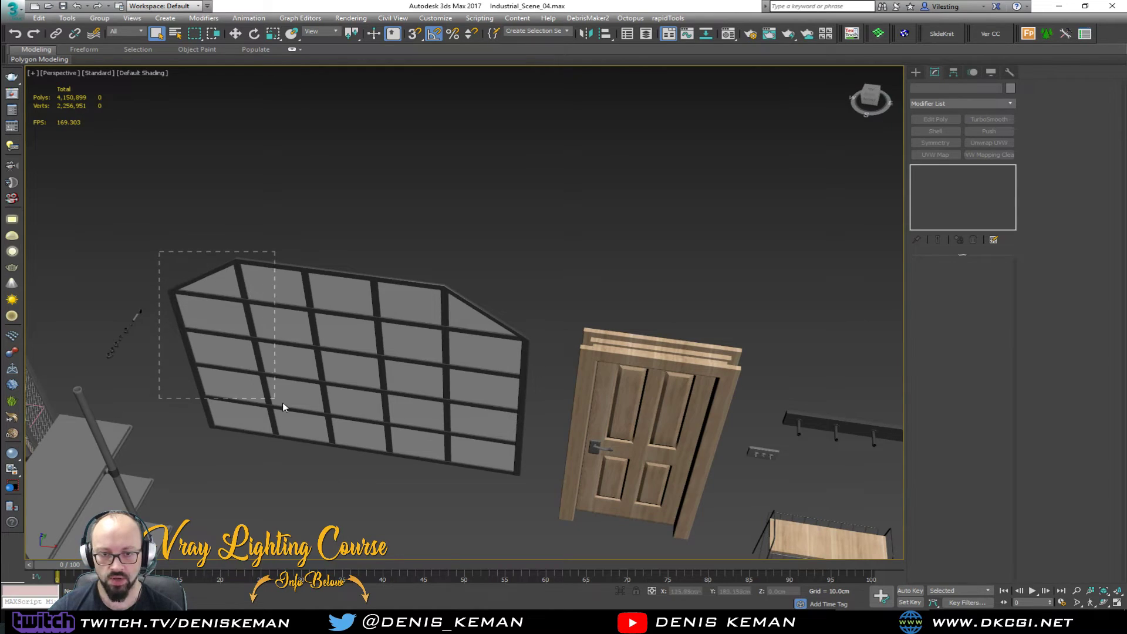
pyautogui.moveTo(529, 474); pyautogui.dragTo(530, 476)
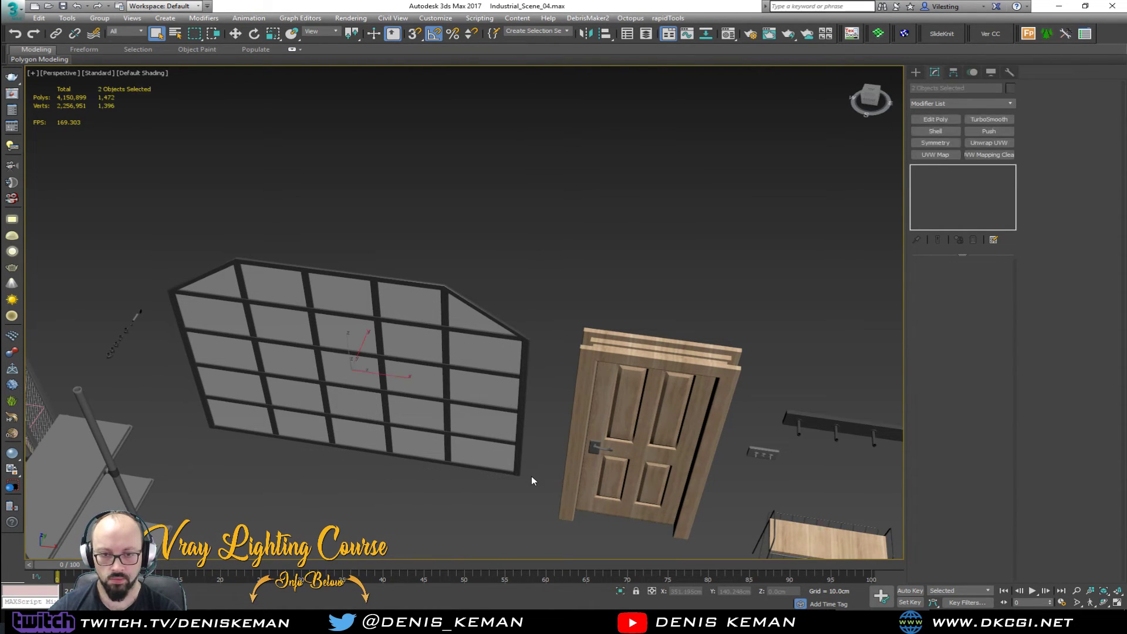
pyautogui.press('Delete')
# - Delete the row of spare pipe fittings lying outside the room
pyautogui.moveTo(185, 284); pyautogui.dragTo(102, 370)
pyautogui.press('z')
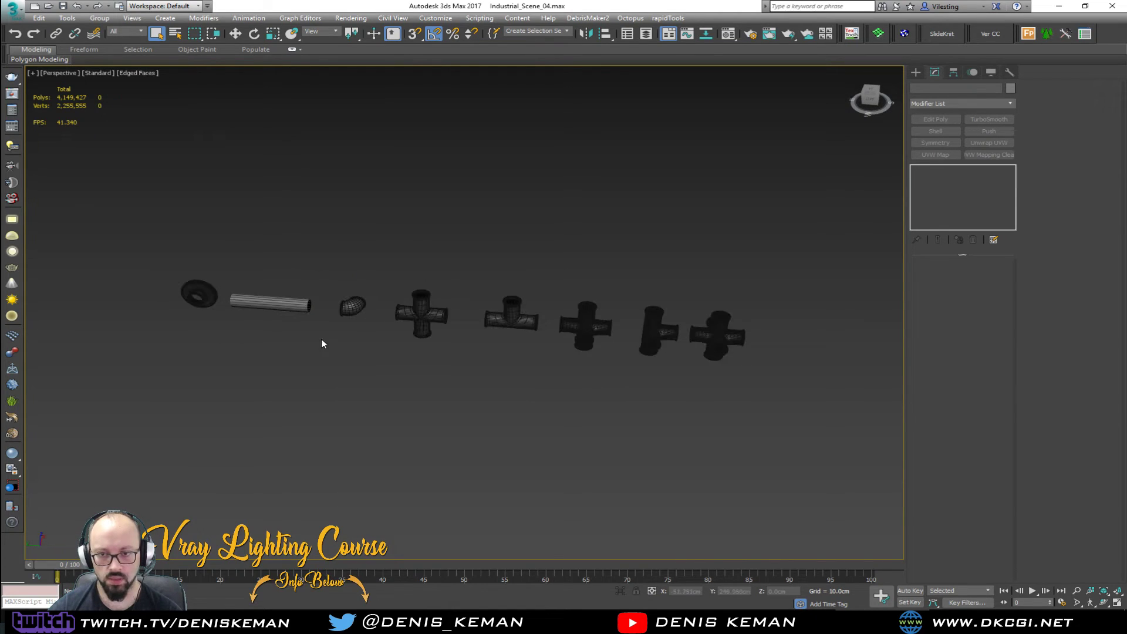
pyautogui.press('Delete')
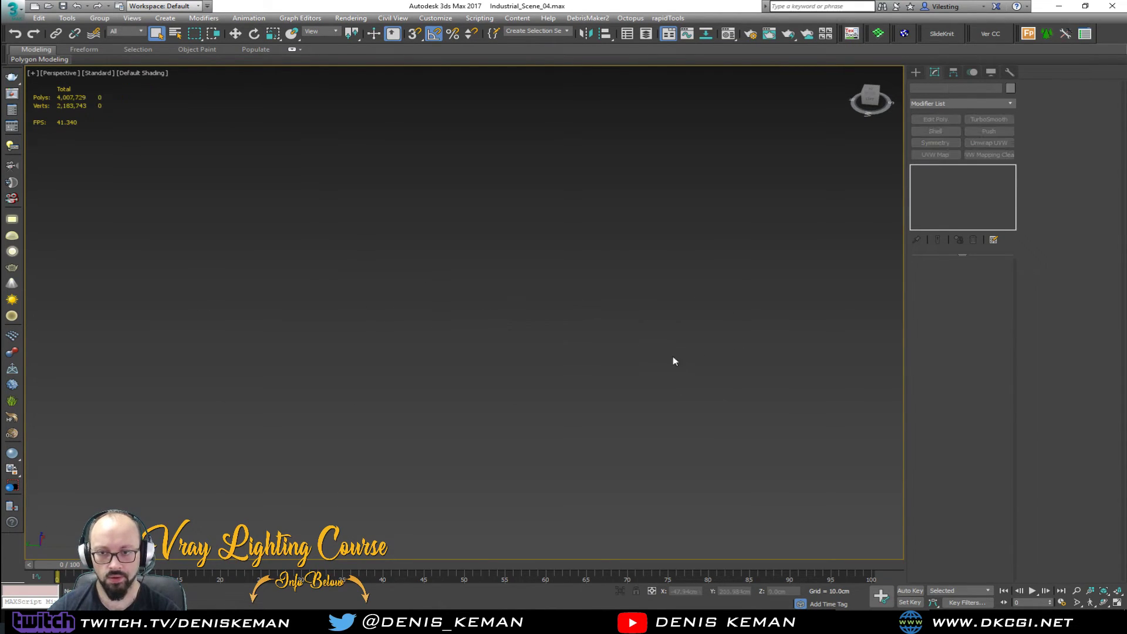
# - Delete the orange-elbowed pipework above the kitchen counter, together with the shelf boards farther from the refrigerator
pyautogui.press('z')
pyautogui.keyDown('alt'); pyautogui.moveTo(424, 350); pyautogui.dragTo(477, 330, button='middle'); pyautogui.keyUp('alt')
pyautogui.scroll(6, 392, 266)
pyautogui.scroll(3, 392, 266)
pyautogui.scroll(-3, 393, 265)
pyautogui.keyDown('alt'); pyautogui.moveTo(392, 268); pyautogui.dragTo(412, 237, button='middle'); pyautogui.keyUp('alt')
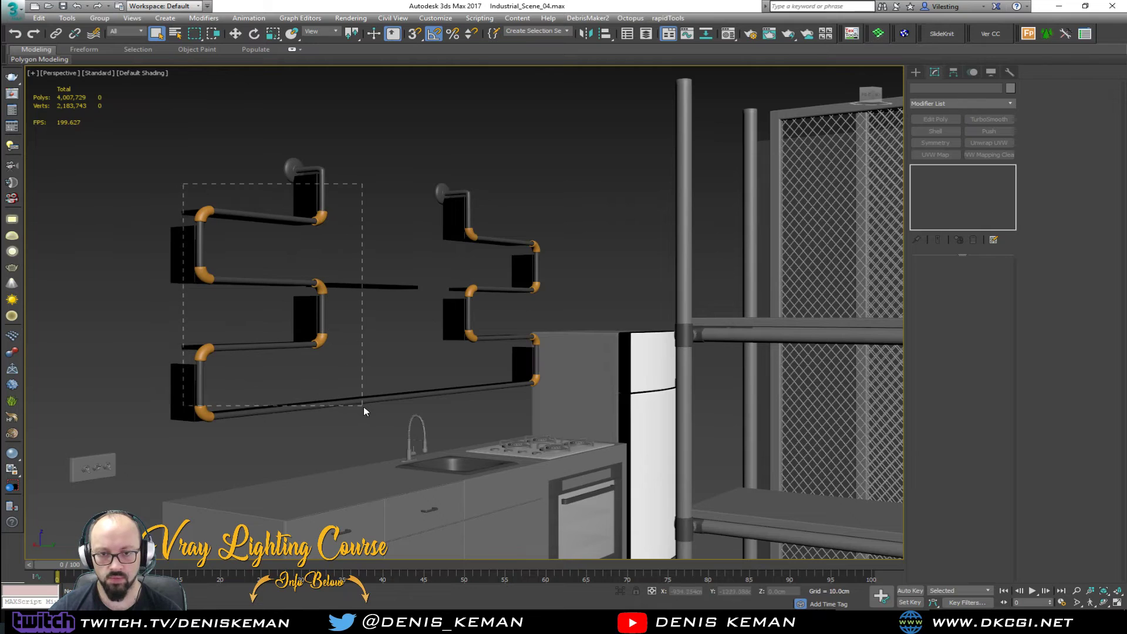
pyautogui.press('F4')
pyautogui.press('Delete')
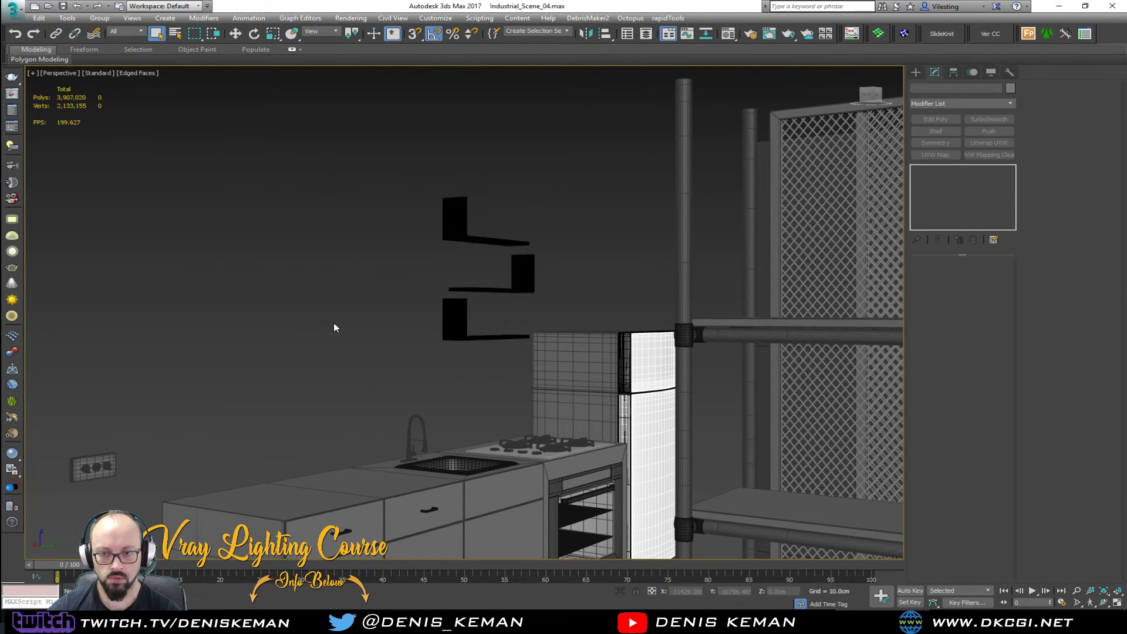
# - Delete the remaining black shelf boards above the kitchen counter and turn off the edged-faces display
pyautogui.moveTo(397, 182); pyautogui.dragTo(500, 349)
pyautogui.press('Delete')
pyautogui.moveTo(481, 369)
pyautogui.mouseDown(button='middle')
pyautogui.moveTo(461, 370)
pyautogui.moveTo(473, 388)
pyautogui.moveTo(375, 395)
pyautogui.mouseUp(button='middle')
pyautogui.press('F4')
# - Delete the mesh-backed pipe shelving together with the long L-shaped unit standing between the bed and the kitchen
pyautogui.moveTo(499, 406); pyautogui.dragTo(306, 242, button='middle')
pyautogui.scroll(2, 379, 370)
pyautogui.moveTo(255, 270); pyautogui.dragTo(387, 329, button='middle')
pyautogui.keyDown('alt'); pyautogui.moveTo(353, 332); pyautogui.dragTo(392, 375, button='middle'); pyautogui.keyUp('alt')
pyautogui.moveTo(263, 330); pyautogui.dragTo(579, 304, button='middle')
pyautogui.scroll(-4, 580, 305)
pyautogui.keyDown('alt'); pyautogui.moveTo(443, 364); pyautogui.dragTo(413, 302, button='middle'); pyautogui.keyUp('alt')
pyautogui.scroll(-2, 484, 312)
pyautogui.moveTo(391, 494); pyautogui.dragTo(390, 493)
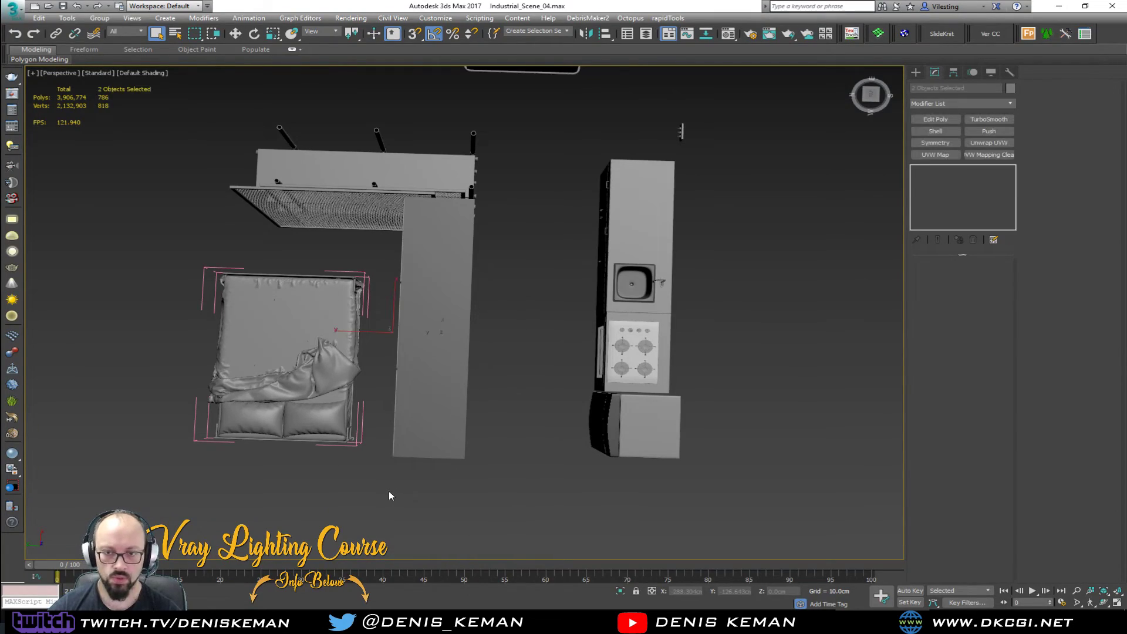
pyautogui.press('Delete')
# - Examine the coffee table and its wooden geometric bowl in the sofa group
pyautogui.keyDown('alt'); pyautogui.moveTo(335, 295); pyautogui.dragTo(557, 302, button='middle'); pyautogui.keyUp('alt')
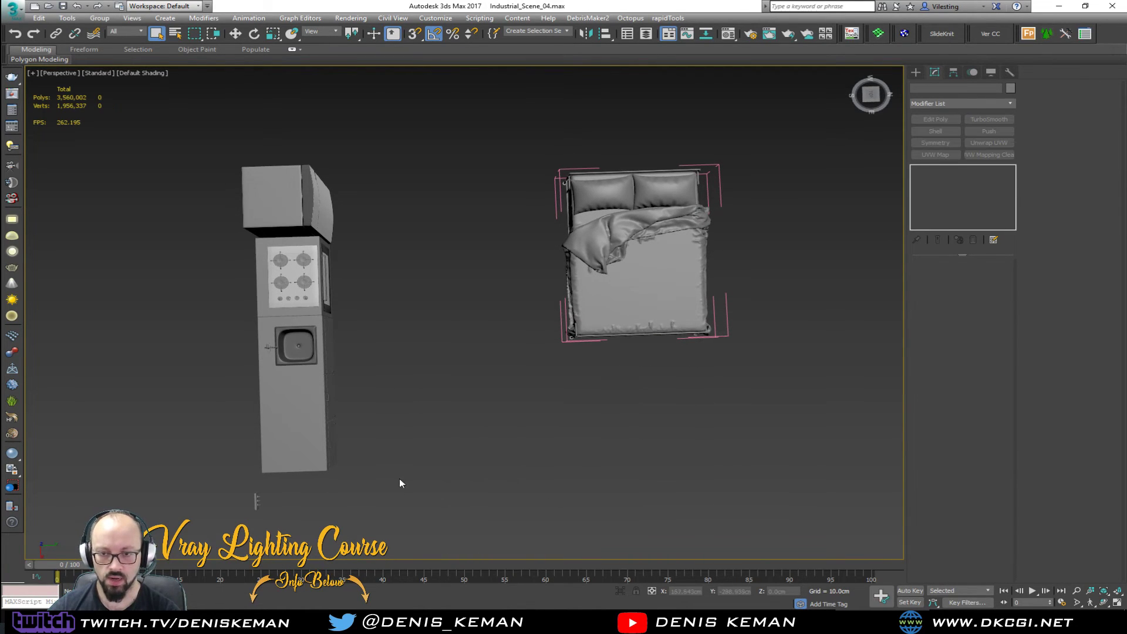
pyautogui.moveTo(414, 403); pyautogui.dragTo(480, 338, button='middle')
pyautogui.scroll(5, 411, 310)
pyautogui.keyDown('alt'); pyautogui.moveTo(411, 310); pyautogui.dragTo(366, 316, button='middle'); pyautogui.keyUp('alt')
pyautogui.moveTo(466, 308); pyautogui.dragTo(444, 339, button='middle')
pyautogui.scroll(5, 445, 338)
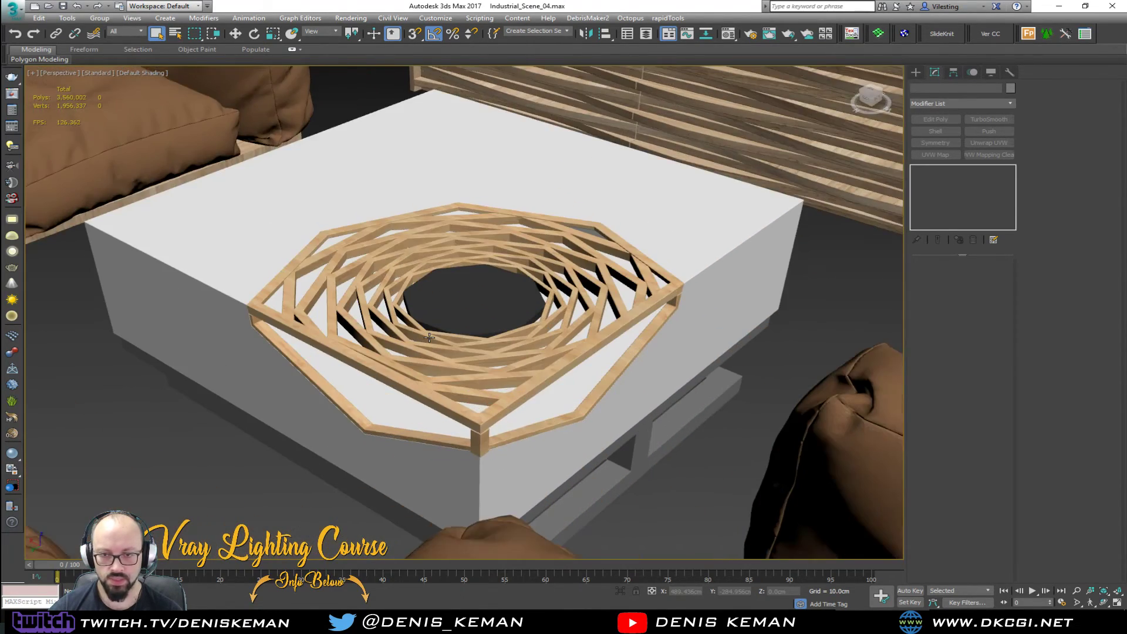
pyautogui.scroll(-10, 429, 338)
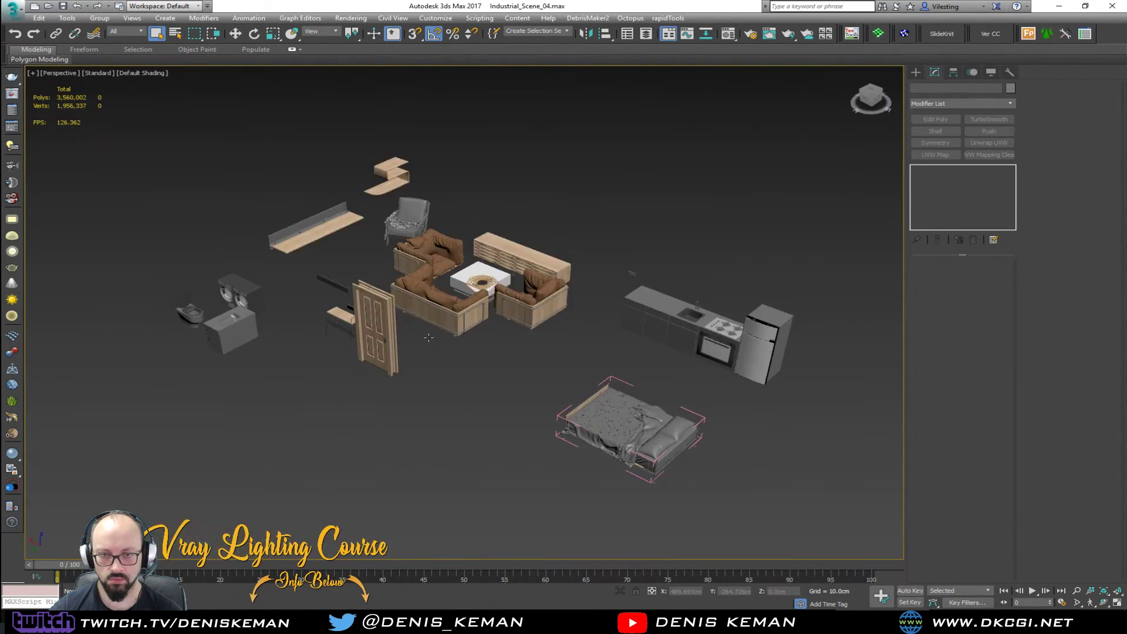
# - Examine the wooden sideboard with the woven slat front from both ends
pyautogui.keyDown('alt'); pyautogui.moveTo(486, 372); pyautogui.dragTo(400, 352, button='middle'); pyautogui.keyUp('alt')
pyautogui.scroll(10, 530, 240)
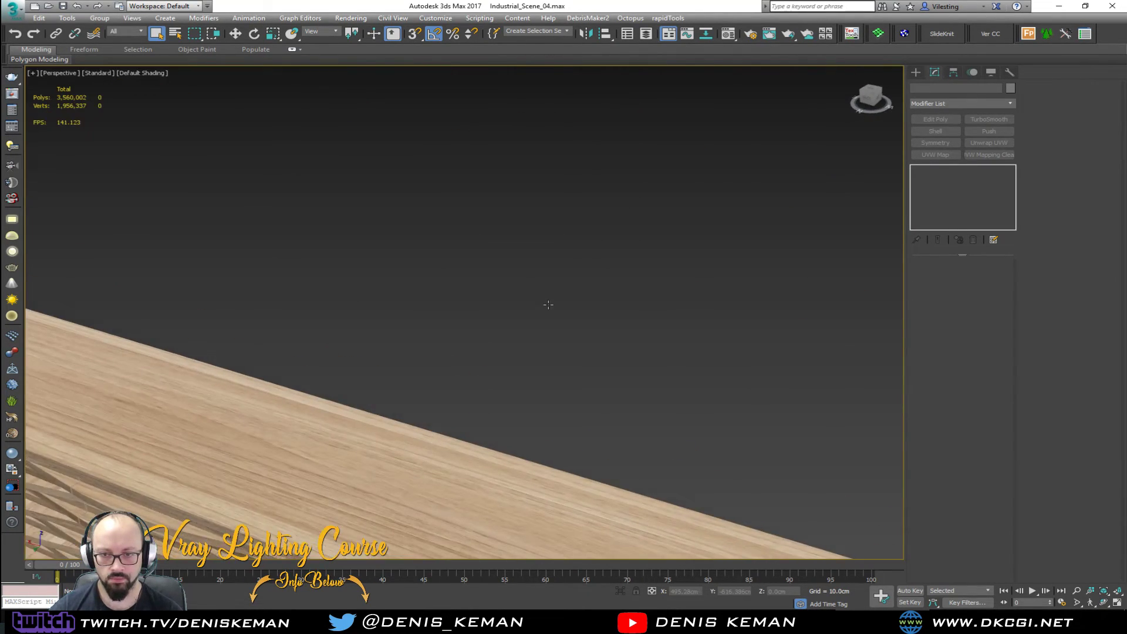
pyautogui.moveTo(536, 325); pyautogui.dragTo(190, 343, button='middle')
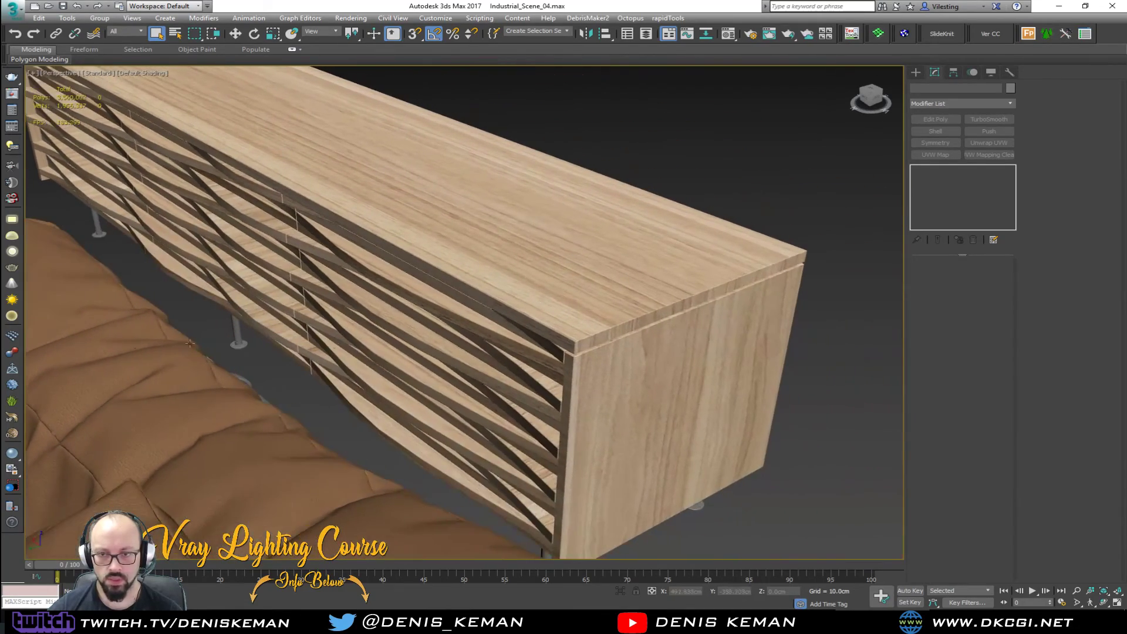
pyautogui.click(613, 371)
pyautogui.press('z')
pyautogui.keyDown('alt'); pyautogui.moveTo(554, 406); pyautogui.dragTo(527, 416, button='middle'); pyautogui.keyUp('alt')
pyautogui.click(528, 417)
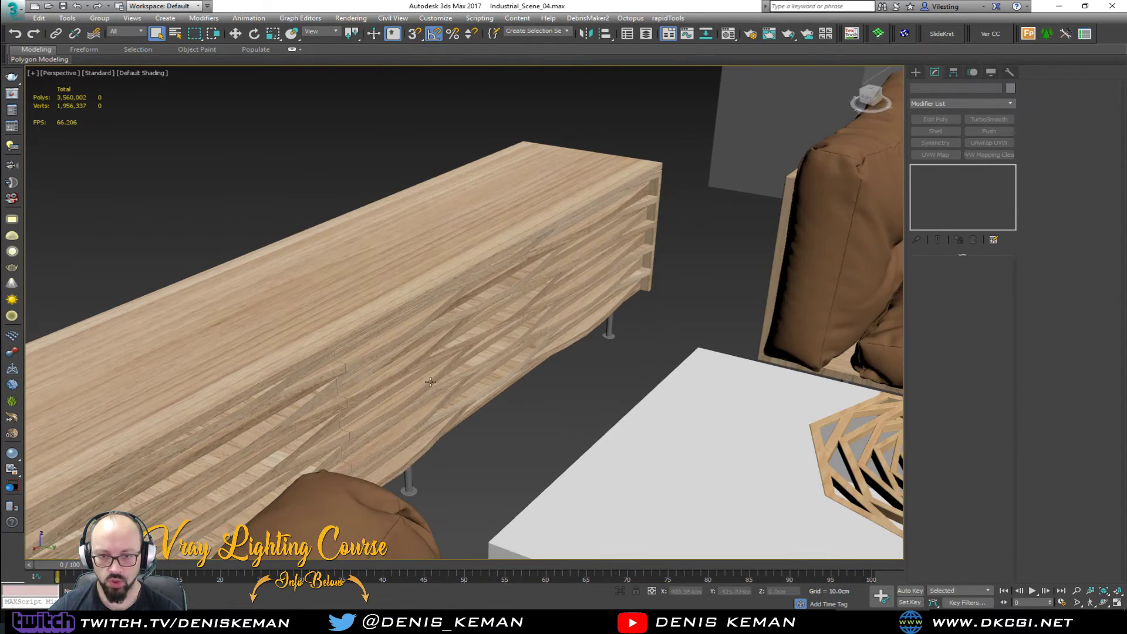
pyautogui.keyDown('alt'); pyautogui.moveTo(548, 319); pyautogui.dragTo(499, 343, button='middle'); pyautogui.keyUp('alt')
pyautogui.moveTo(316, 368); pyautogui.dragTo(551, 343, button='middle')
pyautogui.scroll(2, 550, 342)
pyautogui.scroll(2, 379, 389)
pyautogui.moveTo(377, 389); pyautogui.dragTo(667, 342, button='middle')
pyautogui.scroll(-3, 663, 348)
# - Examine the armchair with the draped blanket and its place beside the sofa group
pyautogui.keyDown('alt'); pyautogui.moveTo(628, 395); pyautogui.dragTo(759, 379, button='middle'); pyautogui.keyUp('alt')
pyautogui.scroll(-3, 536, 392)
pyautogui.scroll(-3, 537, 270)
pyautogui.scroll(-5, 656, 385)
pyautogui.scroll(6, 383, 249)
pyautogui.keyDown('alt'); pyautogui.moveTo(456, 293); pyautogui.dragTo(637, 331, button='middle'); pyautogui.keyUp('alt')
pyautogui.moveTo(639, 376); pyautogui.dragTo(628, 282, button='middle')
pyautogui.keyDown('alt'); pyautogui.moveTo(572, 330); pyautogui.dragTo(532, 332, button='middle'); pyautogui.keyUp('alt')
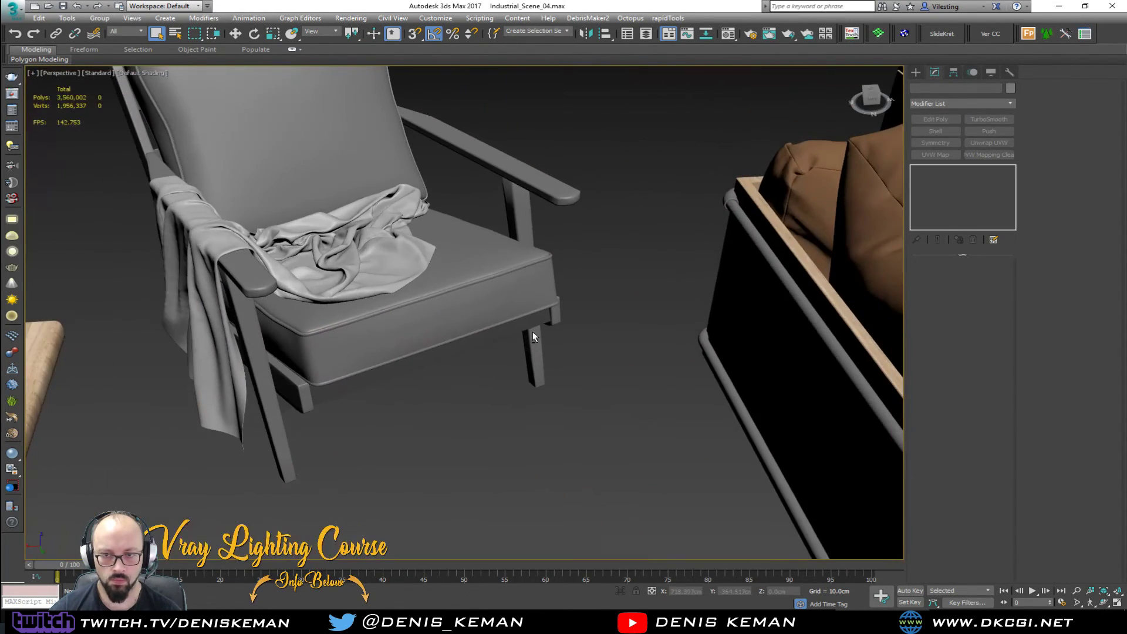
pyautogui.scroll(-10, 533, 332)
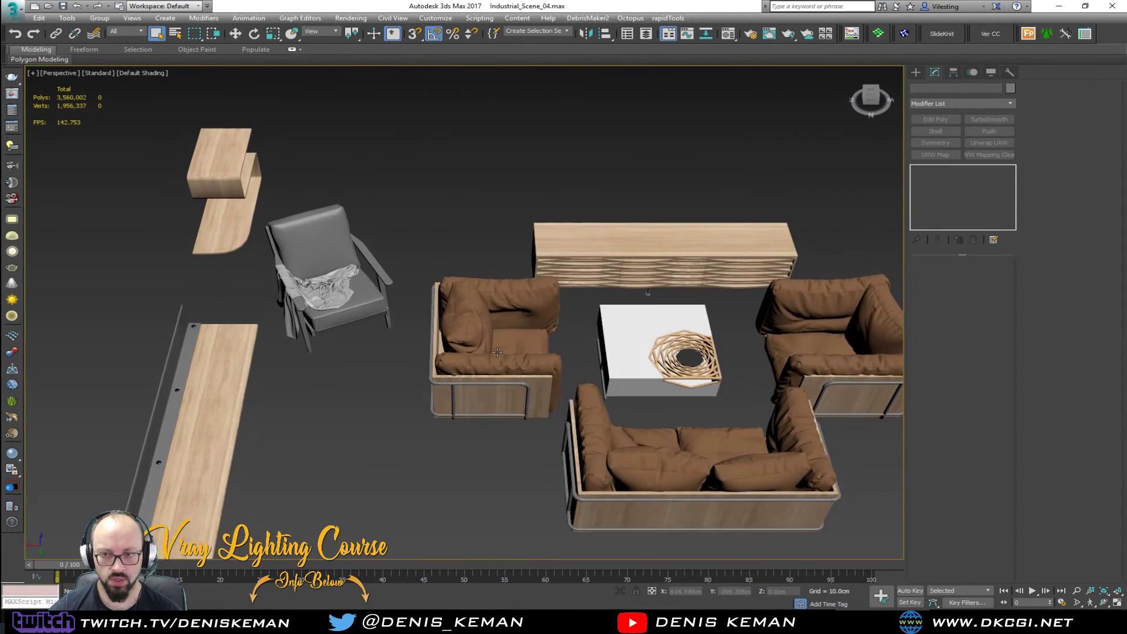
# - Examine the bed's pipe frame, wooden footboard and hanging bedspread
pyautogui.scroll(-6, 499, 350)
pyautogui.moveTo(481, 325)
pyautogui.keyDown('alt'); pyautogui.mouseDown(button='middle')
pyautogui.moveTo(427, 315)
pyautogui.moveTo(315, 337)
pyautogui.moveTo(261, 332)
pyautogui.moveTo(488, 322)
pyautogui.mouseUp(button='middle'); pyautogui.keyUp('alt')
pyautogui.moveTo(590, 255); pyautogui.dragTo(508, 270, button='middle')
pyautogui.keyDown('alt'); pyautogui.moveTo(589, 283); pyautogui.dragTo(612, 265, button='middle'); pyautogui.keyUp('alt')
pyautogui.scroll(3, 612, 265)
pyautogui.scroll(5, 607, 345)
pyautogui.keyDown('alt'); pyautogui.moveTo(546, 333); pyautogui.dragTo(533, 301, button='middle'); pyautogui.keyUp('alt')
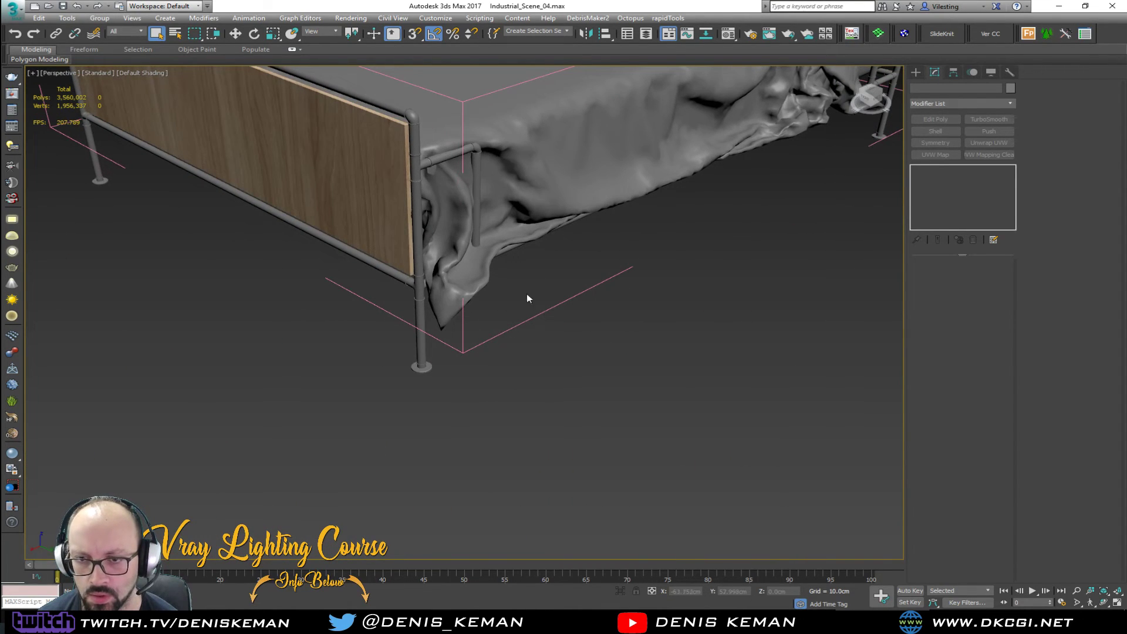
pyautogui.moveTo(483, 256); pyautogui.dragTo(506, 315, button='middle')
pyautogui.scroll(-3, 506, 316)
pyautogui.scroll(-6, 558, 296)
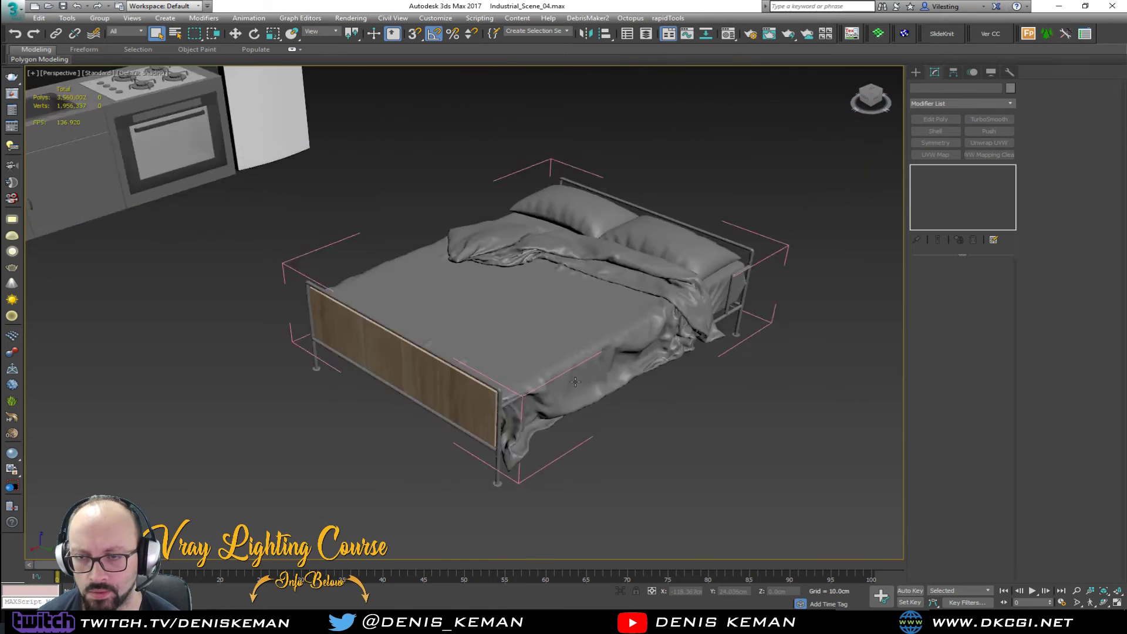
# - Save the stripped furniture scene under the new name Transfer_Circle.max
pyautogui.click(12, 8)
pyautogui.click(51, 132)
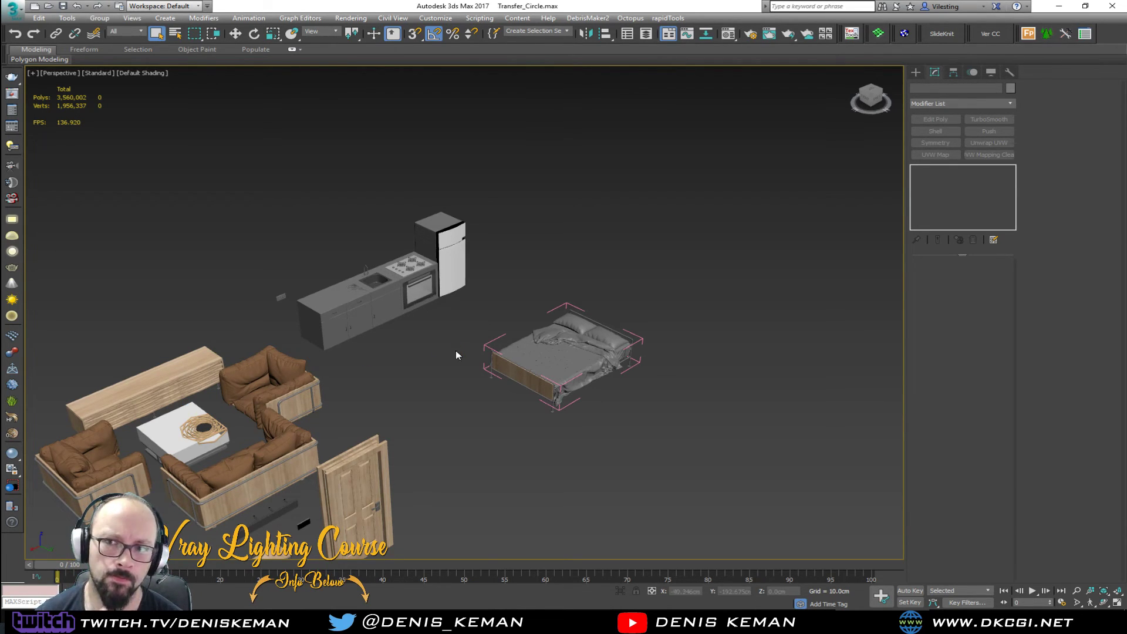
pyautogui.scroll(-4, 444, 359)
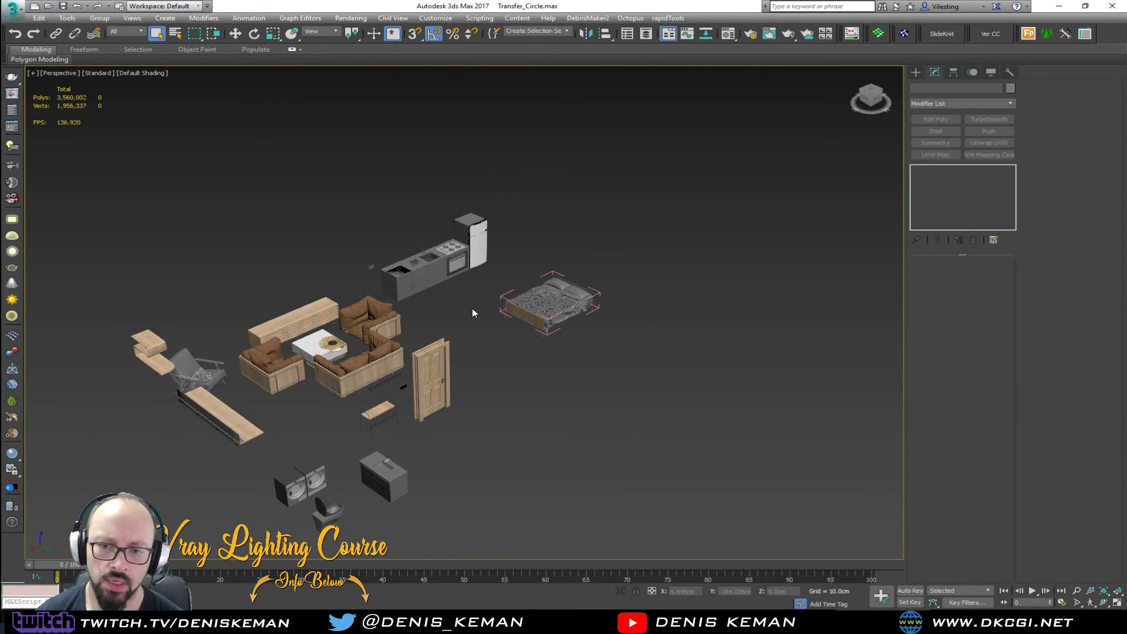
# - Create a new layer named Transfer_Layer
pyautogui.click(647, 34)
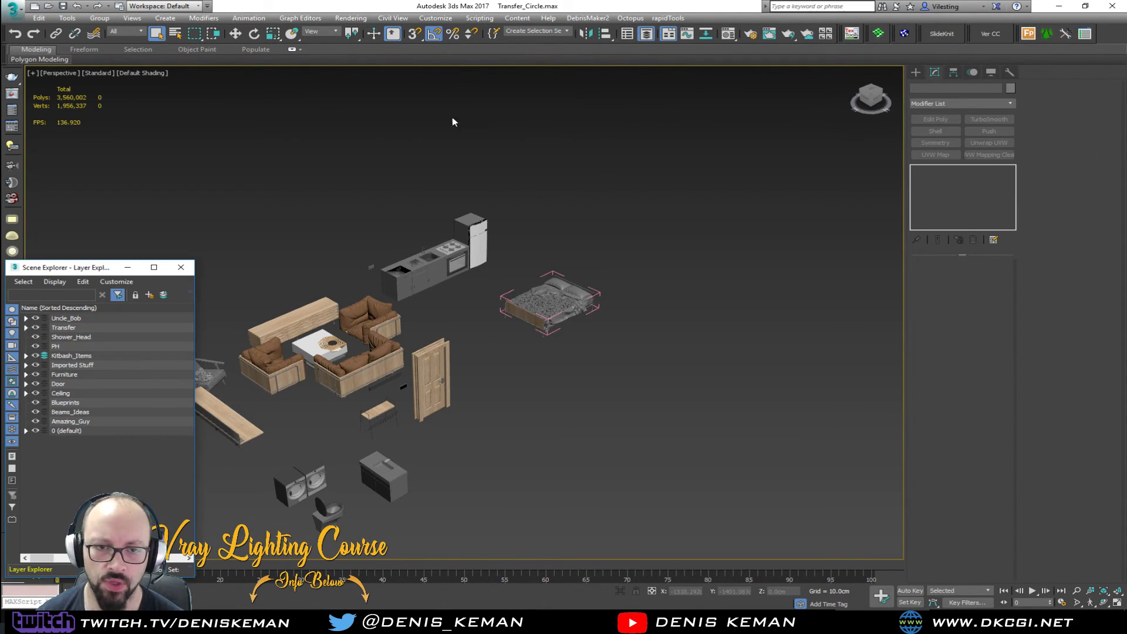
pyautogui.click(149, 296)
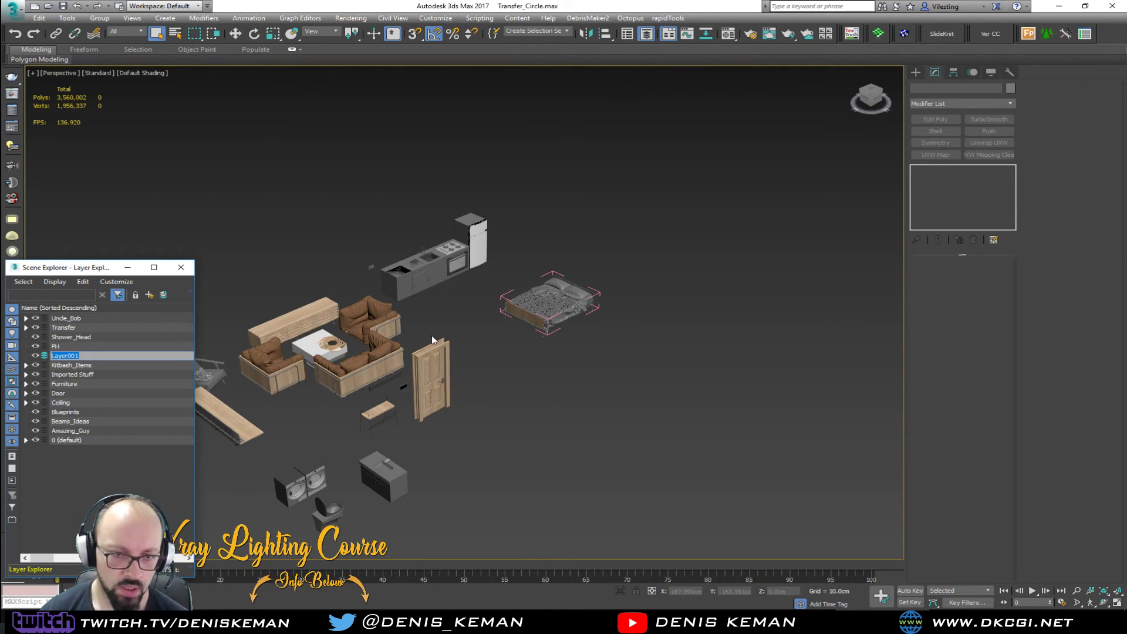
pyautogui.write('T')
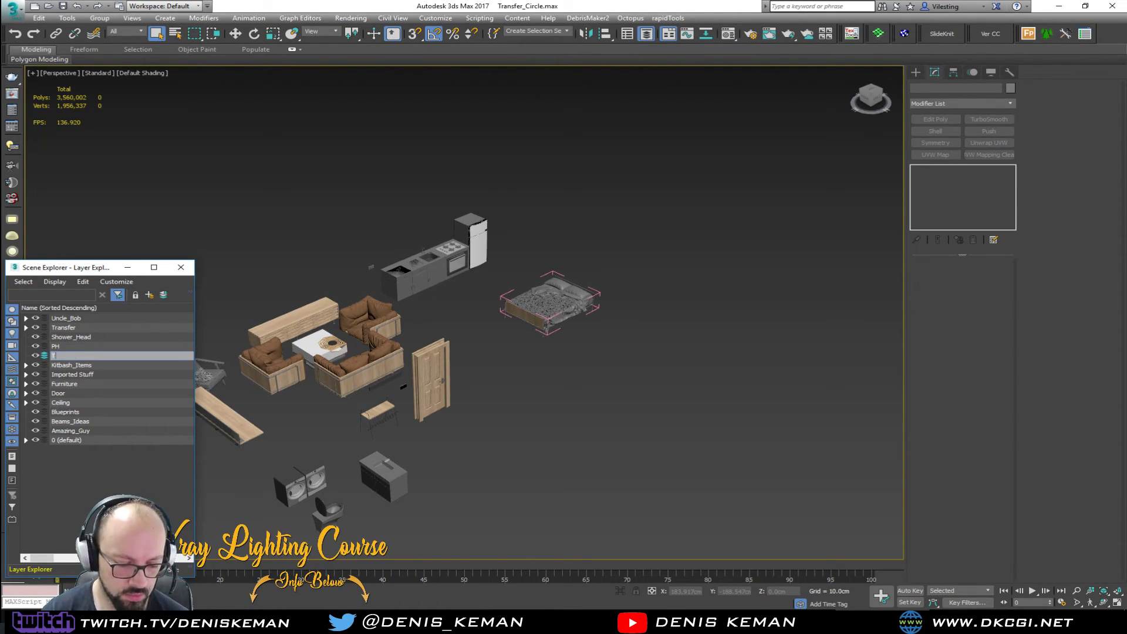
pyautogui.write('ransfer_Layer')
pyautogui.press('Return')
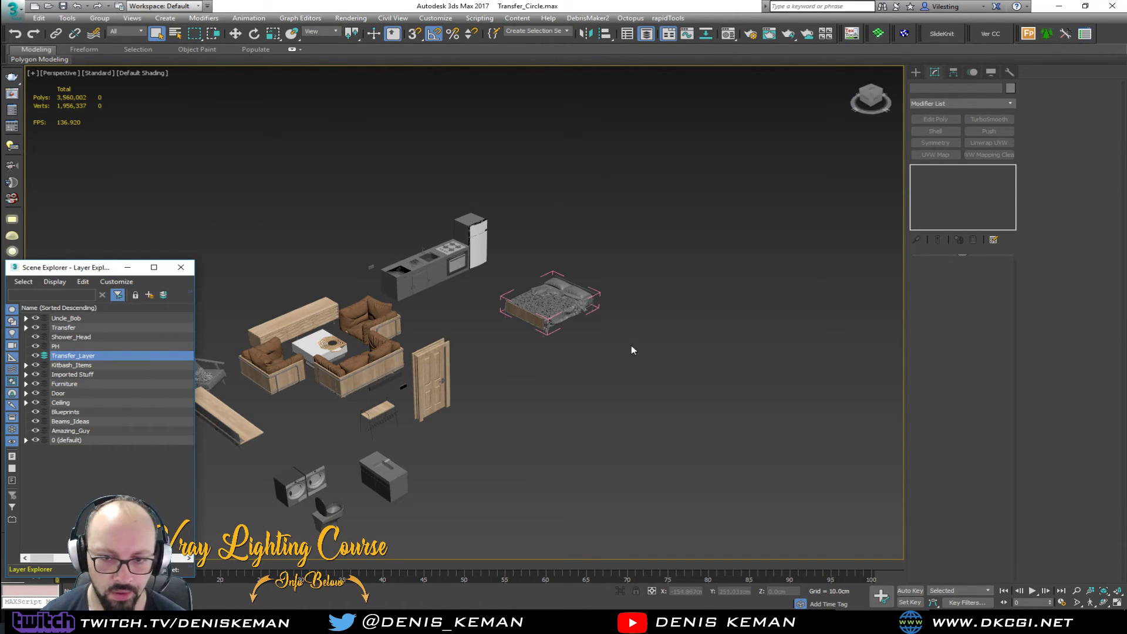
# - Select all the remaining furniture and add it to the active Transfer_Layer
pyautogui.scroll(-3, 593, 316)
pyautogui.scroll(-2, 593, 315)
pyautogui.moveTo(720, 196); pyautogui.dragTo(406, 387)
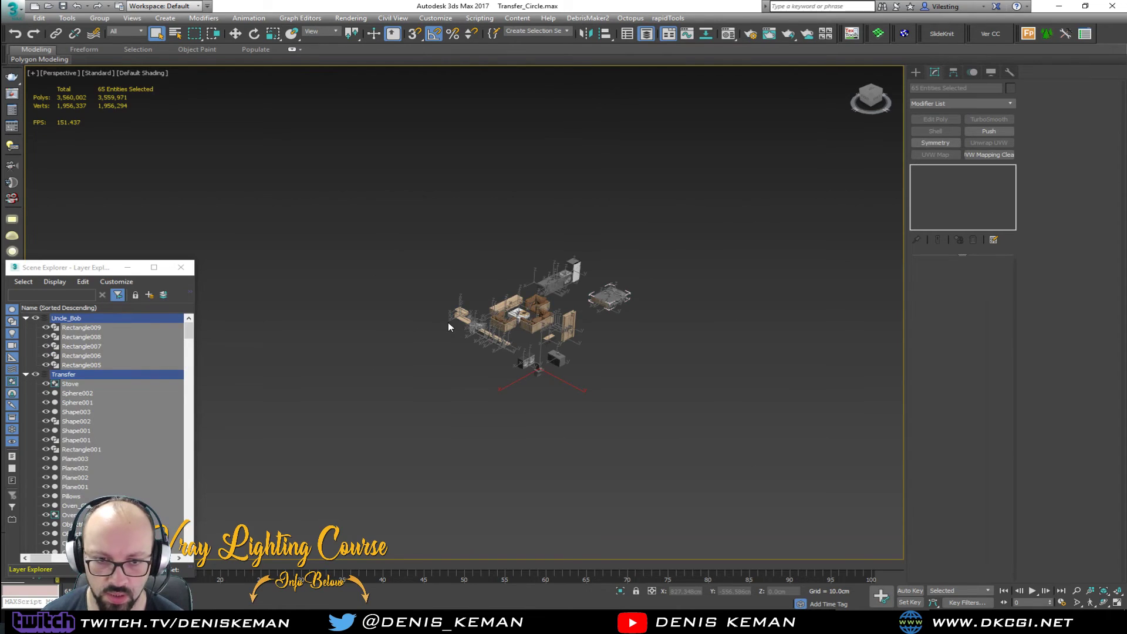
pyautogui.scroll(3, 449, 322)
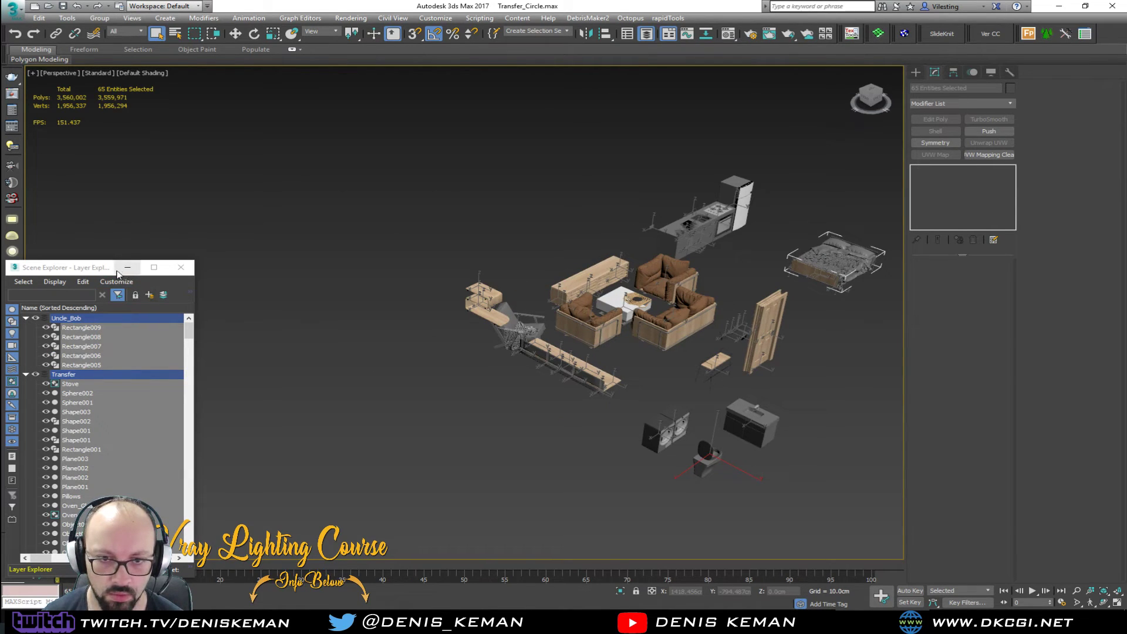
pyautogui.click(99, 271)
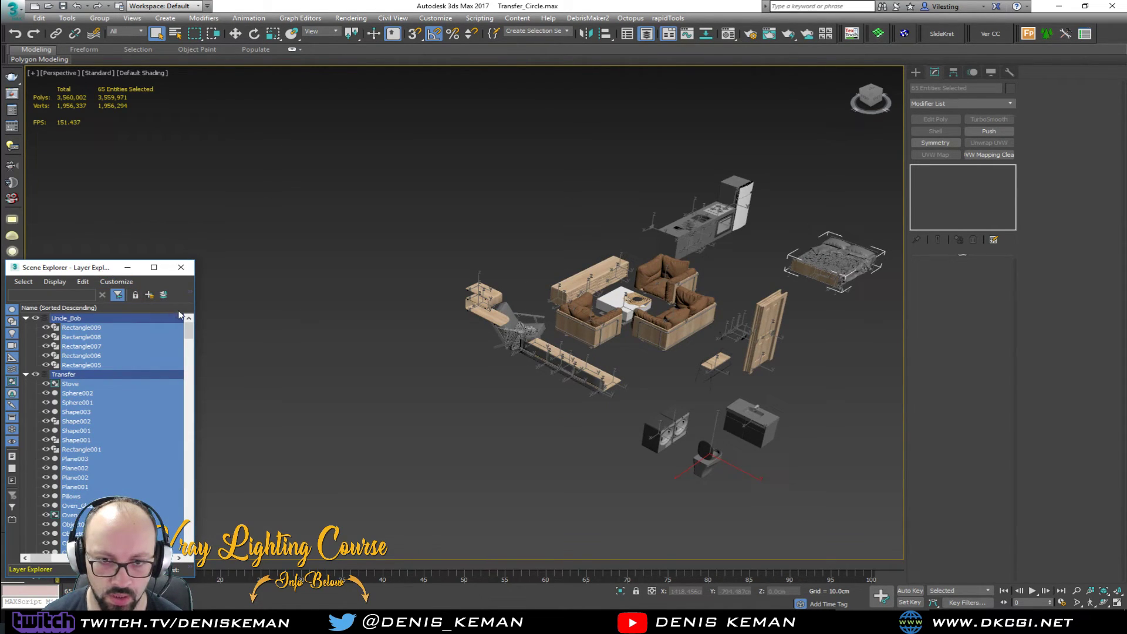
pyautogui.moveTo(194, 317); pyautogui.dragTo(270, 315)
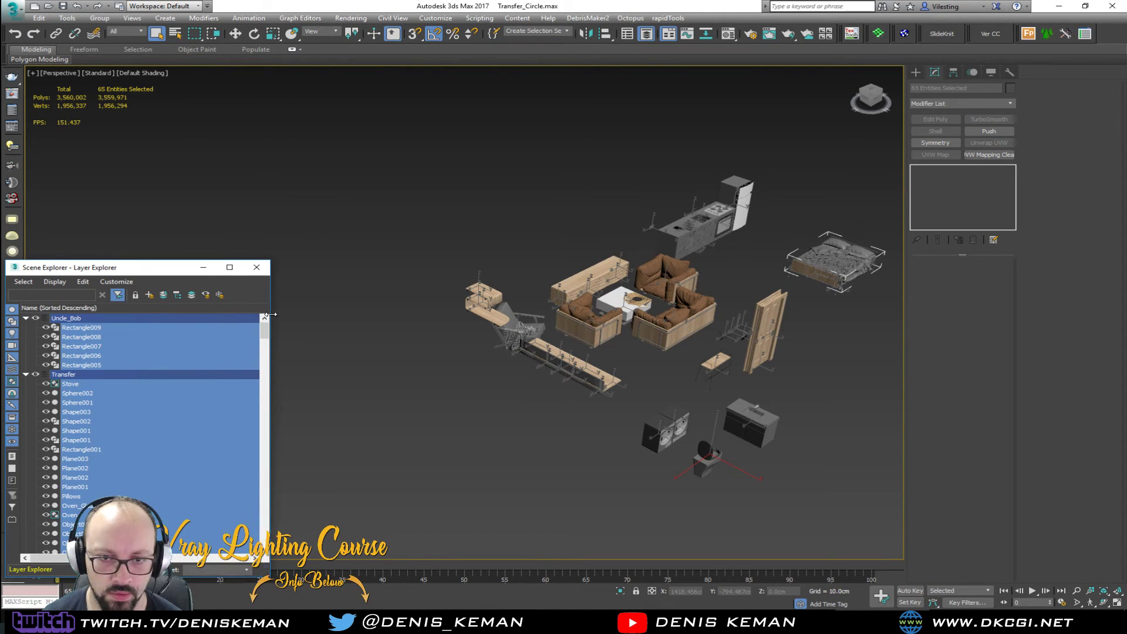
pyautogui.click(165, 295)
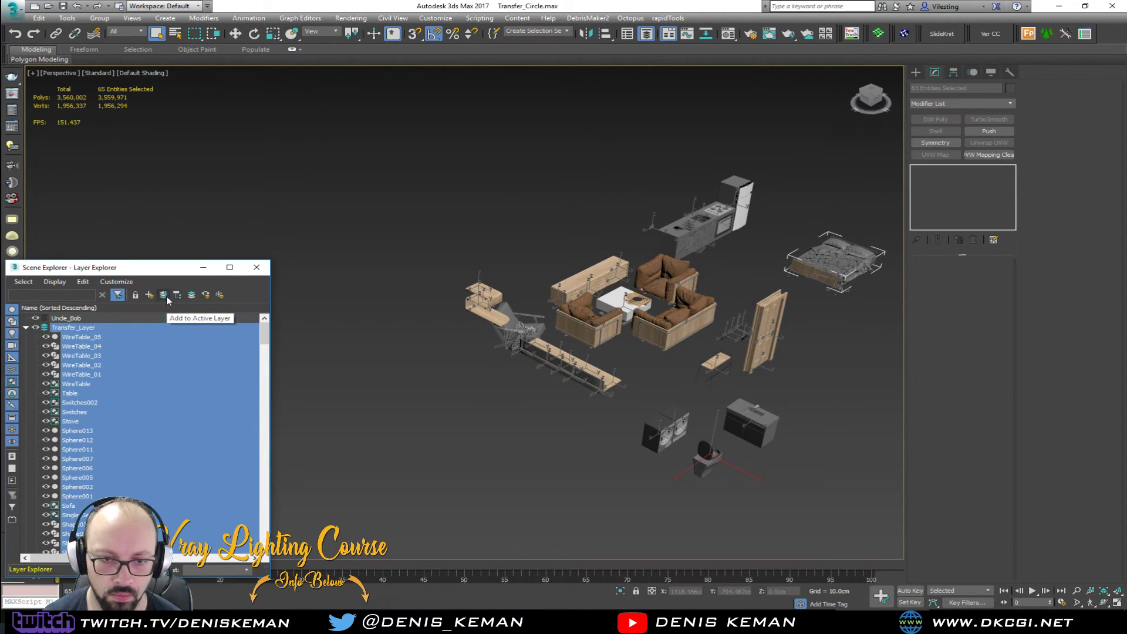
pyautogui.click(26, 327)
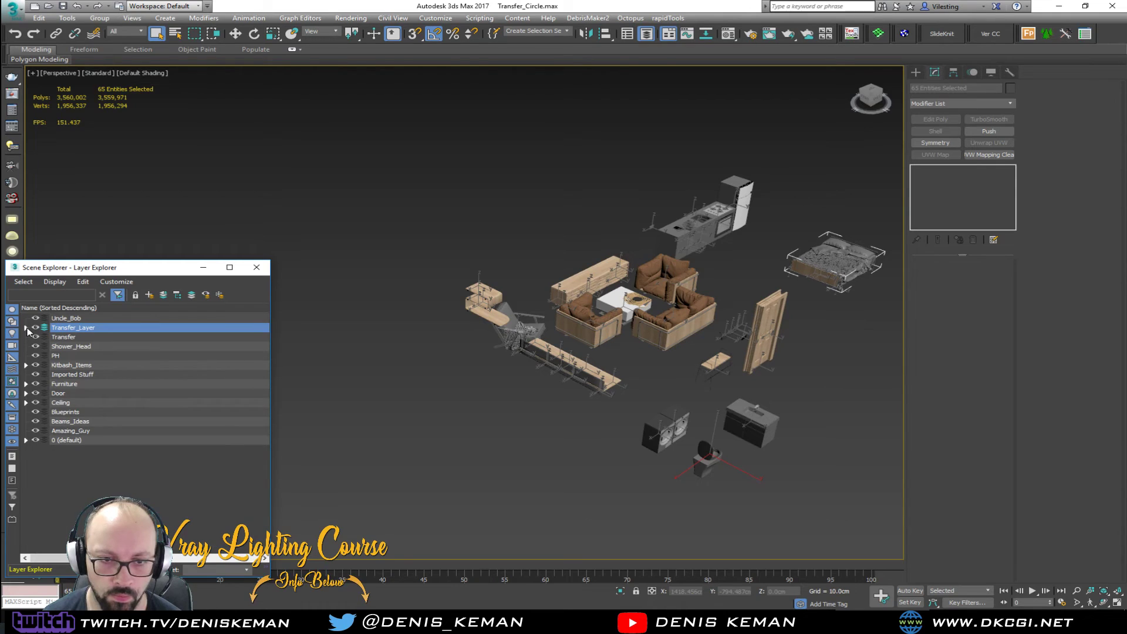
pyautogui.click(399, 397)
pyautogui.moveTo(420, 350); pyautogui.dragTo(314, 363, button='middle')
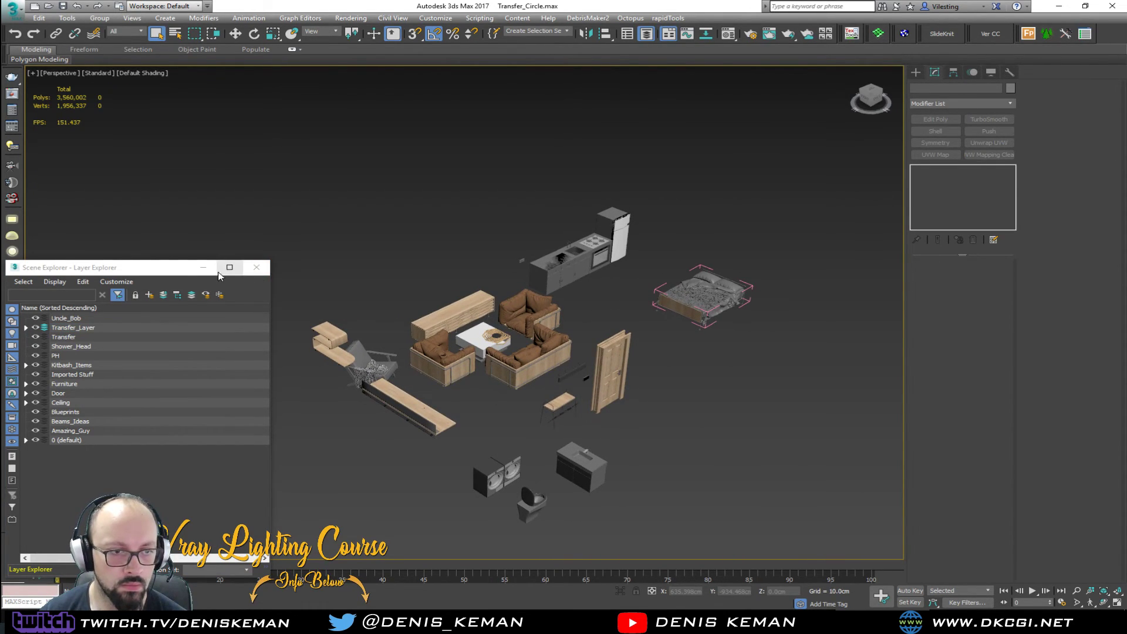
# - Save Transfer_Circle.max and close the Layer Explorer
pyautogui.click(13, 10)
pyautogui.click(43, 101)
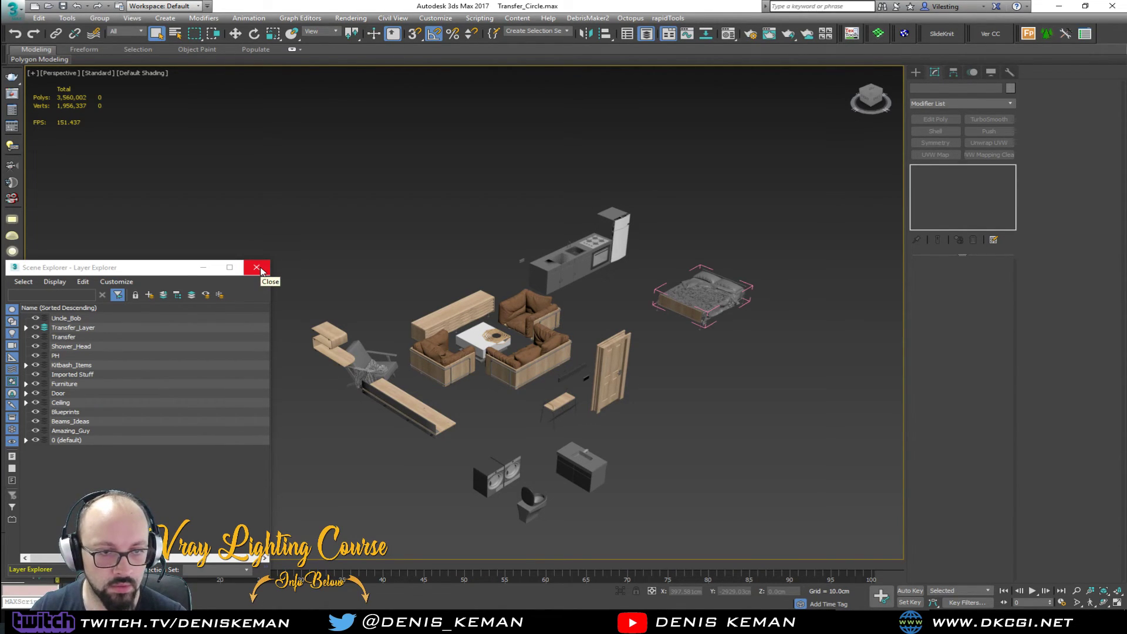
pyautogui.click(257, 267)
# - Open Circular_House_03.max and merge the transfer furniture in beside the floor plan, auto-renaming the duplicate material
pyautogui.click(18, 12)
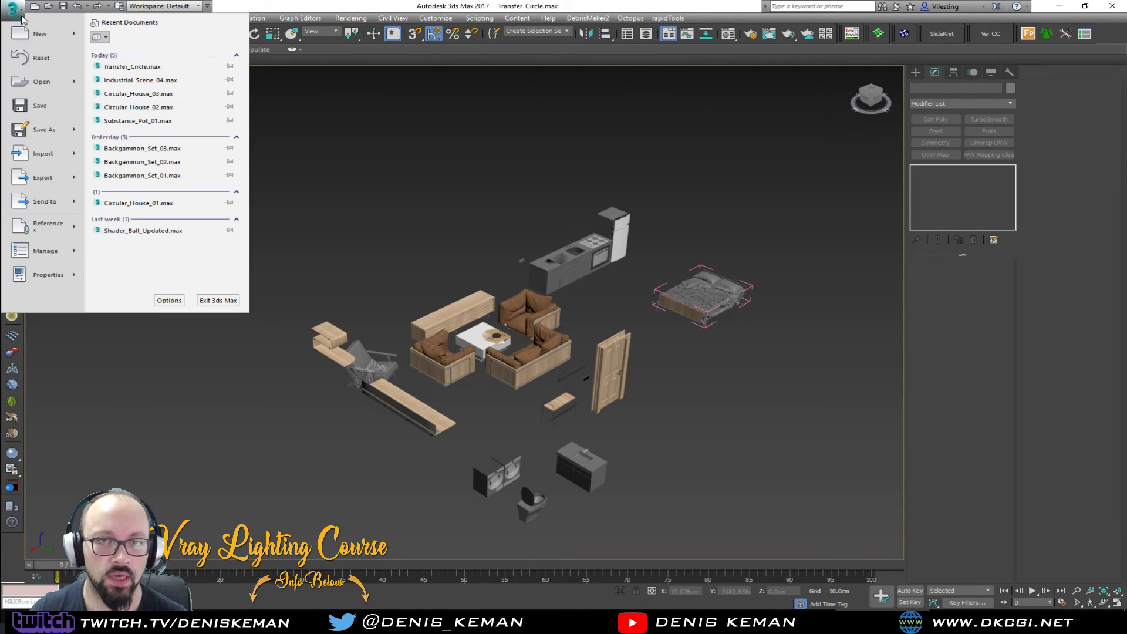
pyautogui.click(128, 96)
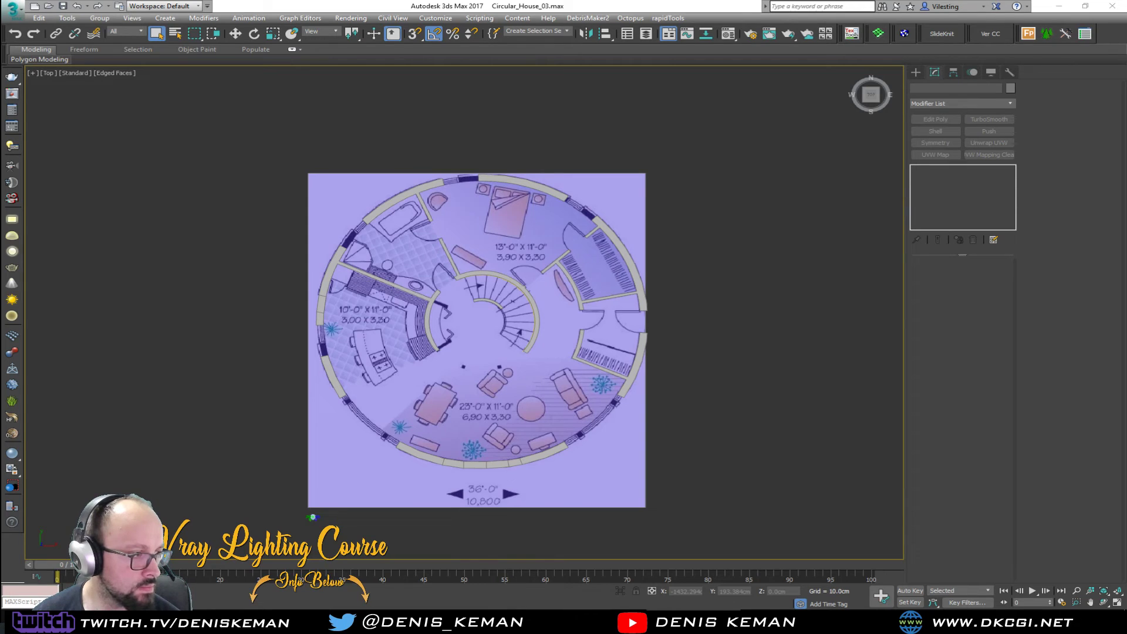
pyautogui.rightClick(781, 370)
pyautogui.click(813, 386)
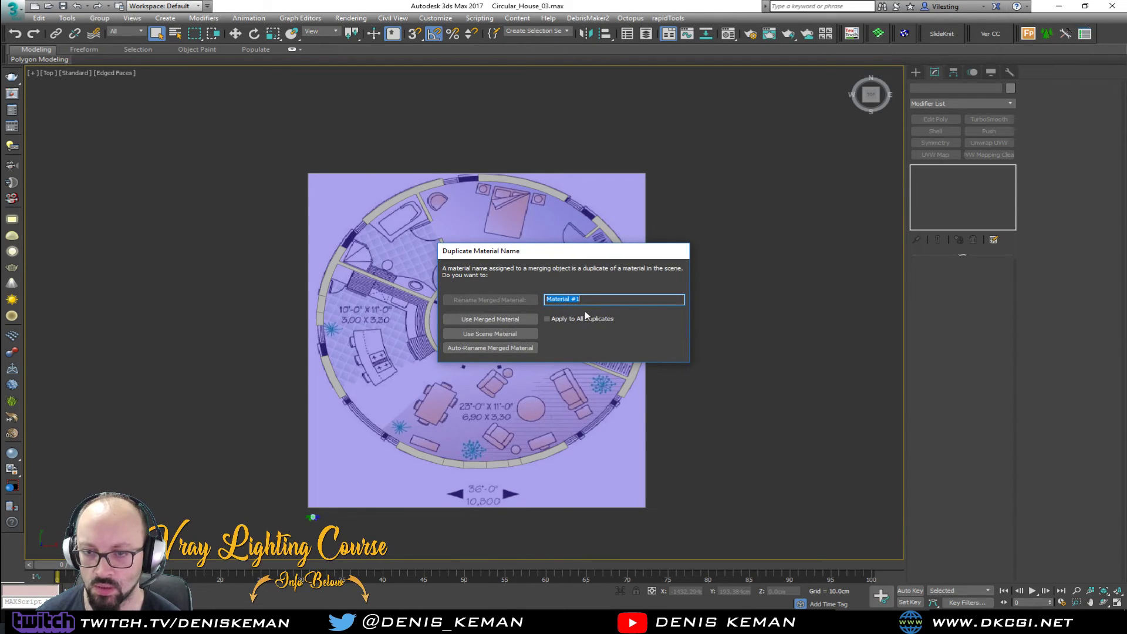
pyautogui.click(518, 348)
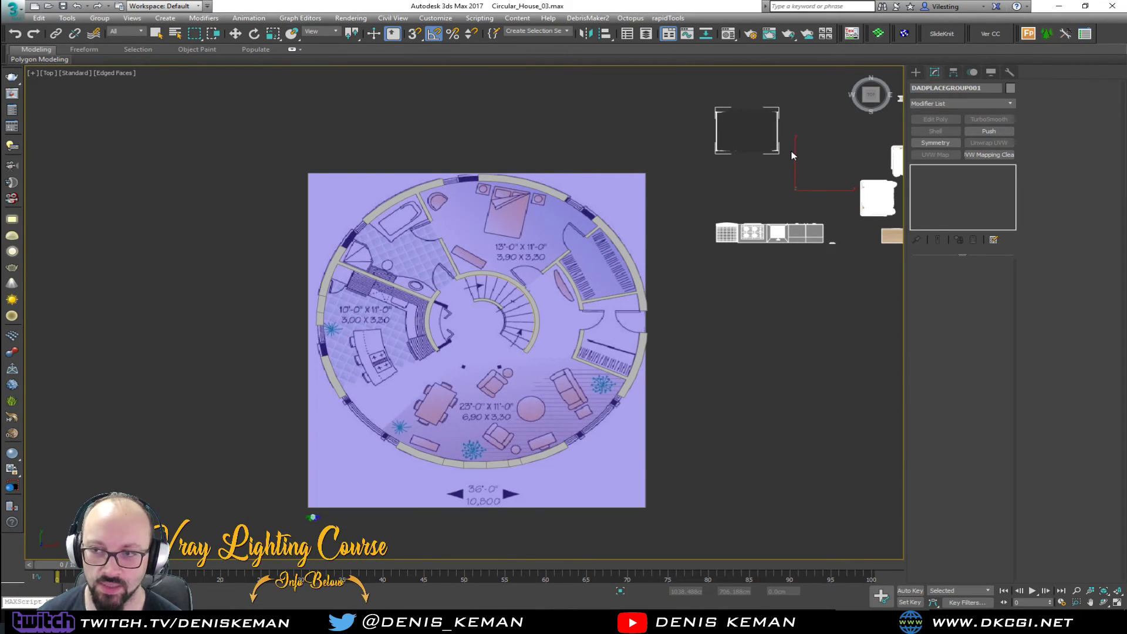
pyautogui.click(799, 216)
# - Move the sofa, two armchairs and coffee table together onto the living area of the circular floor plan
pyautogui.moveTo(577, 298); pyautogui.dragTo(411, 375, button='middle')
pyautogui.moveTo(639, 294); pyautogui.dragTo(513, 308, button='middle')
pyautogui.hotkey('alt', 'w')
pyautogui.rightClick(678, 411)
pyautogui.hotkey('alt', 'w')
pyautogui.scroll(-5, 715, 350)
pyautogui.moveTo(715, 350); pyautogui.dragTo(552, 342, button='middle')
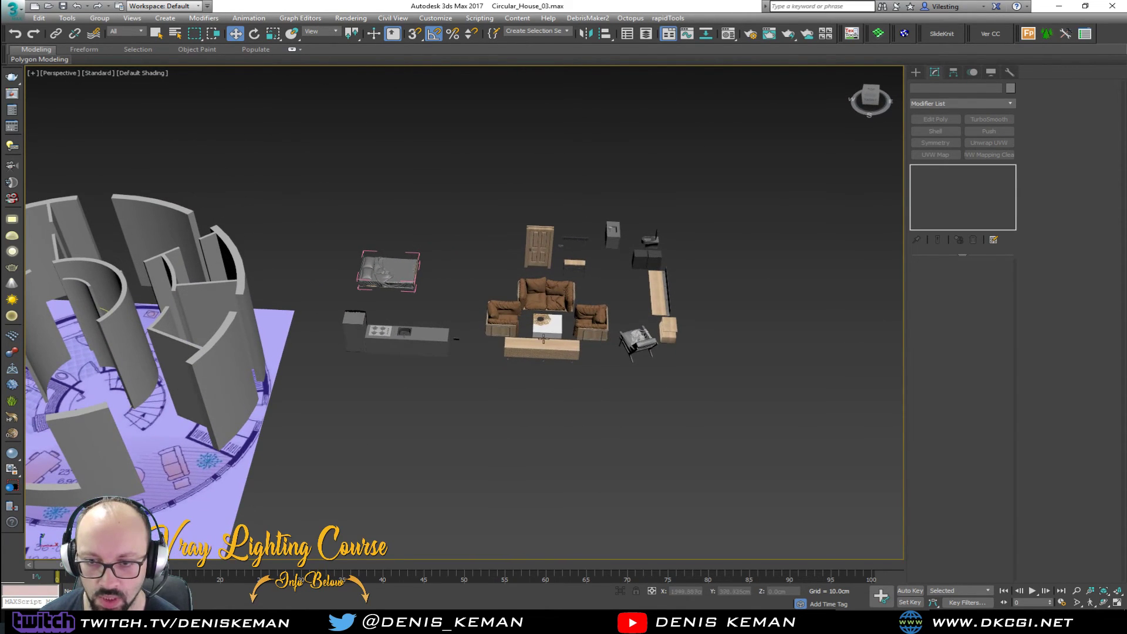
pyautogui.keyDown('alt'); pyautogui.moveTo(446, 287); pyautogui.dragTo(531, 340, button='middle'); pyautogui.keyUp('alt')
pyautogui.moveTo(479, 286); pyautogui.dragTo(607, 336)
pyautogui.moveTo(499, 329); pyautogui.dragTo(74, 535)
pyautogui.moveTo(138, 505); pyautogui.dragTo(294, 399, button='middle')
pyautogui.keyDown('alt'); pyautogui.moveTo(294, 399); pyautogui.dragTo(381, 354, button='middle'); pyautogui.keyUp('alt')
# - Rotate the sofa parallel to the angled closet wall and move it against that wall near the drawn sofa
pyautogui.hotkey('alt', 'w')
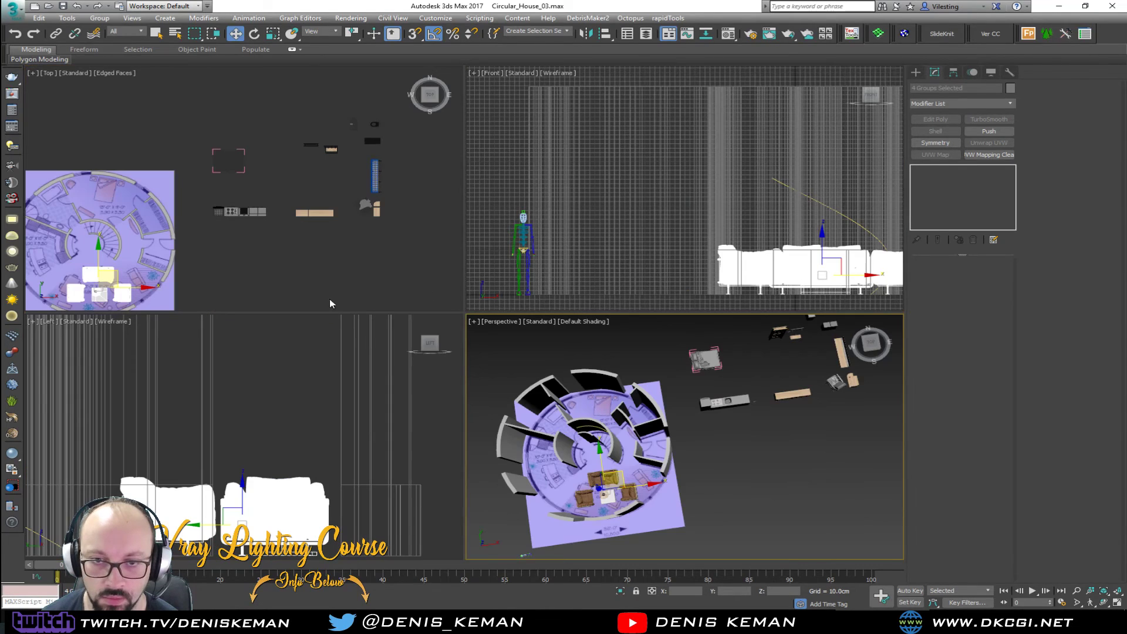
pyautogui.scroll(3, 294, 189)
pyautogui.hotkey('alt', 'w')
pyautogui.scroll(3, 431, 400)
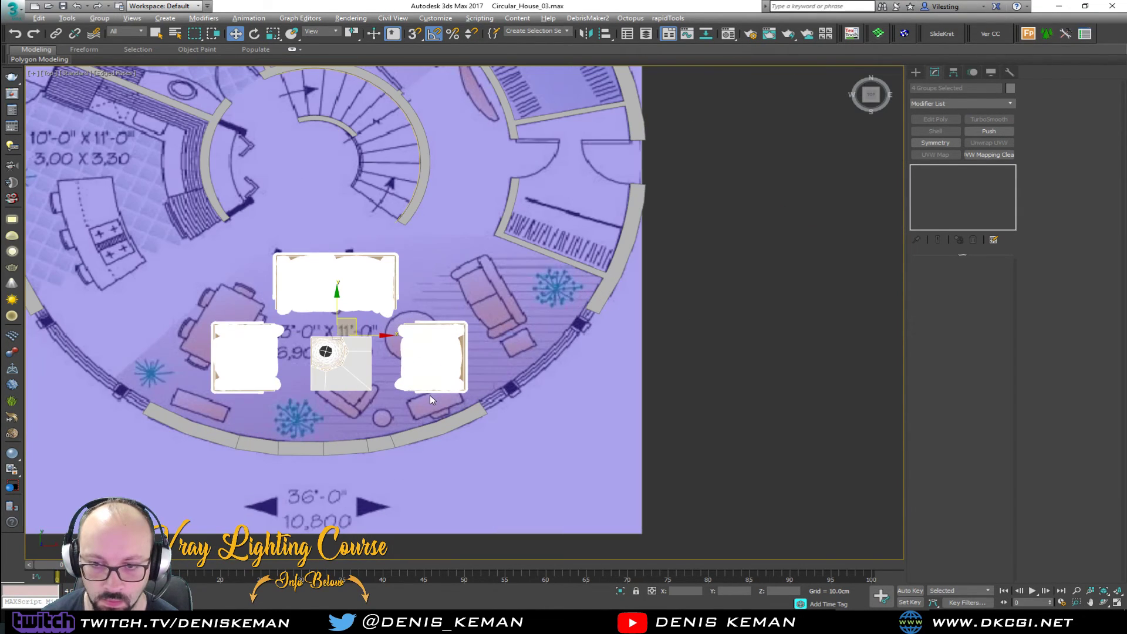
pyautogui.click(380, 299)
pyautogui.moveTo(380, 300); pyautogui.dragTo(535, 268)
pyautogui.press('e')
pyautogui.press('w')
pyautogui.press('e')
pyautogui.press('w')
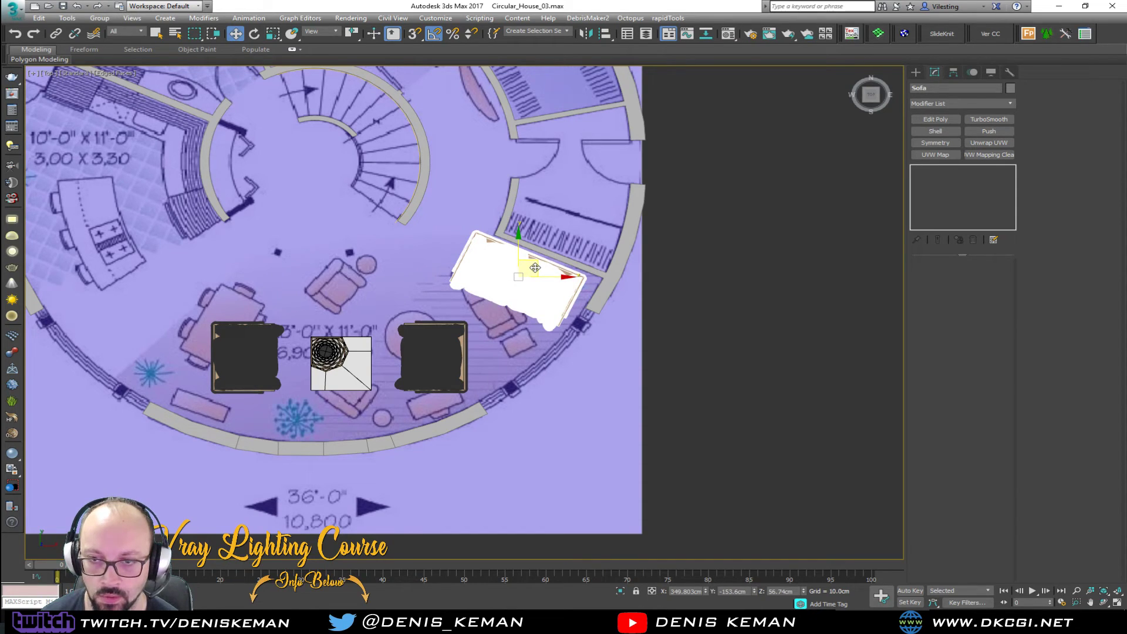
pyautogui.moveTo(535, 267); pyautogui.dragTo(546, 269)
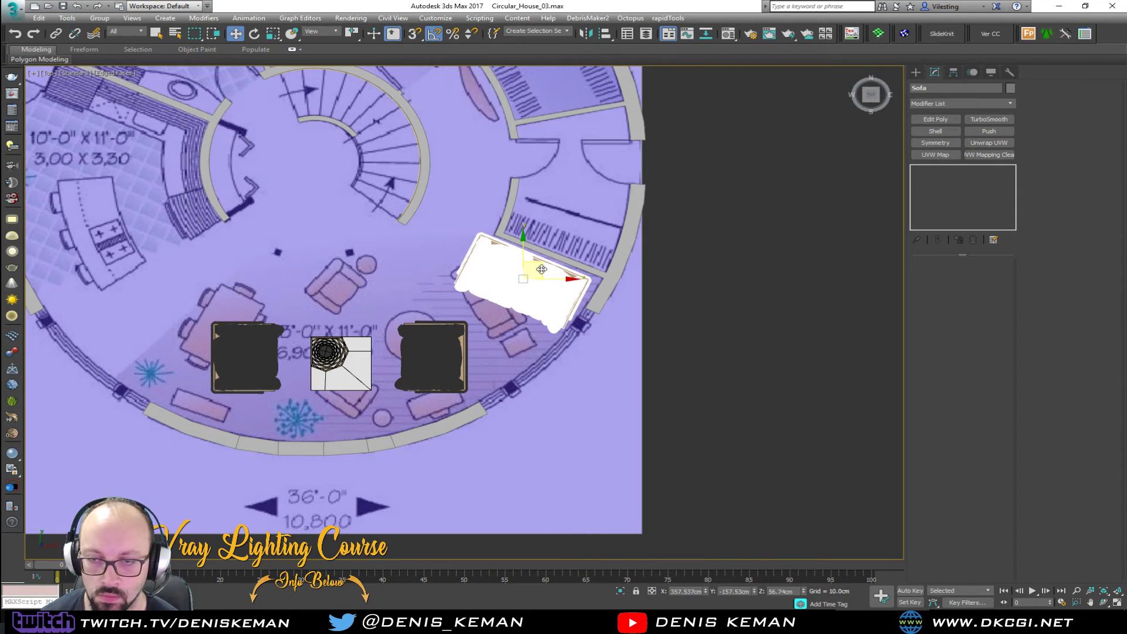
pyautogui.hotkey('alt', 'w')
pyautogui.rightClick(699, 396)
pyautogui.hotkey('alt', 'w')
pyautogui.keyDown('alt'); pyautogui.moveTo(554, 384); pyautogui.dragTo(340, 361, button='middle'); pyautogui.keyUp('alt')
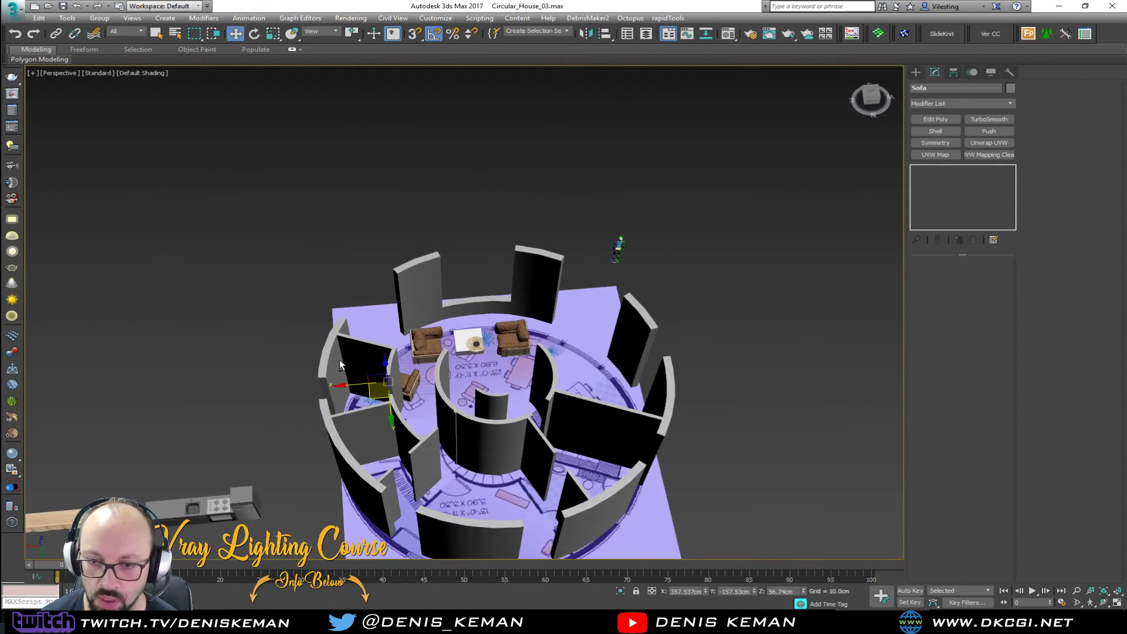
# - Move the armchair beside the sofa off the living area, outside the curved outer wall
pyautogui.scroll(7, 425, 404)
pyautogui.keyDown('alt'); pyautogui.moveTo(414, 397); pyautogui.dragTo(464, 411, button='middle'); pyautogui.keyUp('alt')
pyautogui.moveTo(278, 236); pyautogui.dragTo(411, 395, button='middle')
pyautogui.moveTo(417, 343); pyautogui.dragTo(352, 398, button='middle')
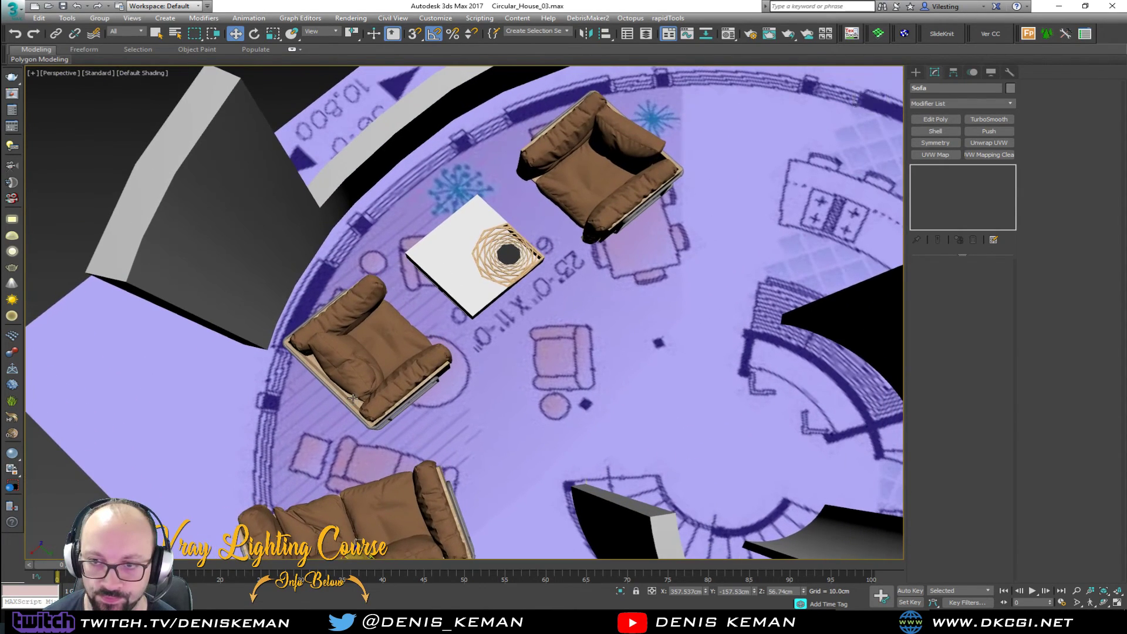
pyautogui.click(352, 398)
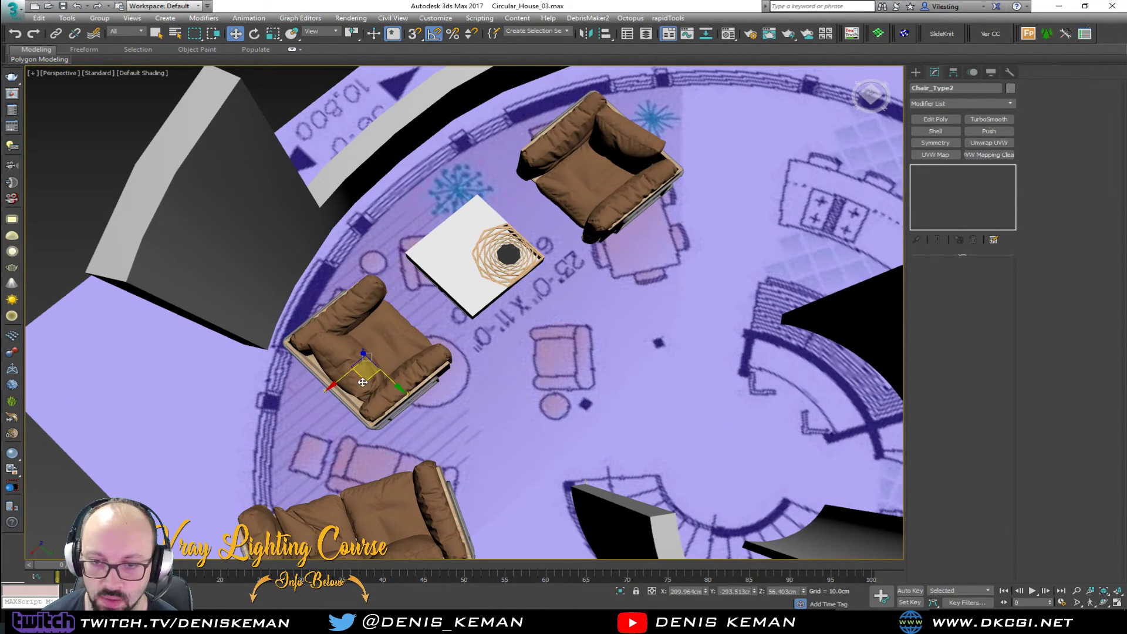
pyautogui.moveTo(362, 383); pyautogui.dragTo(55, 382)
# - Move the sofa from the closet wall toward the middle of the curved outer wall and rotate it to face the room
pyautogui.click(377, 509)
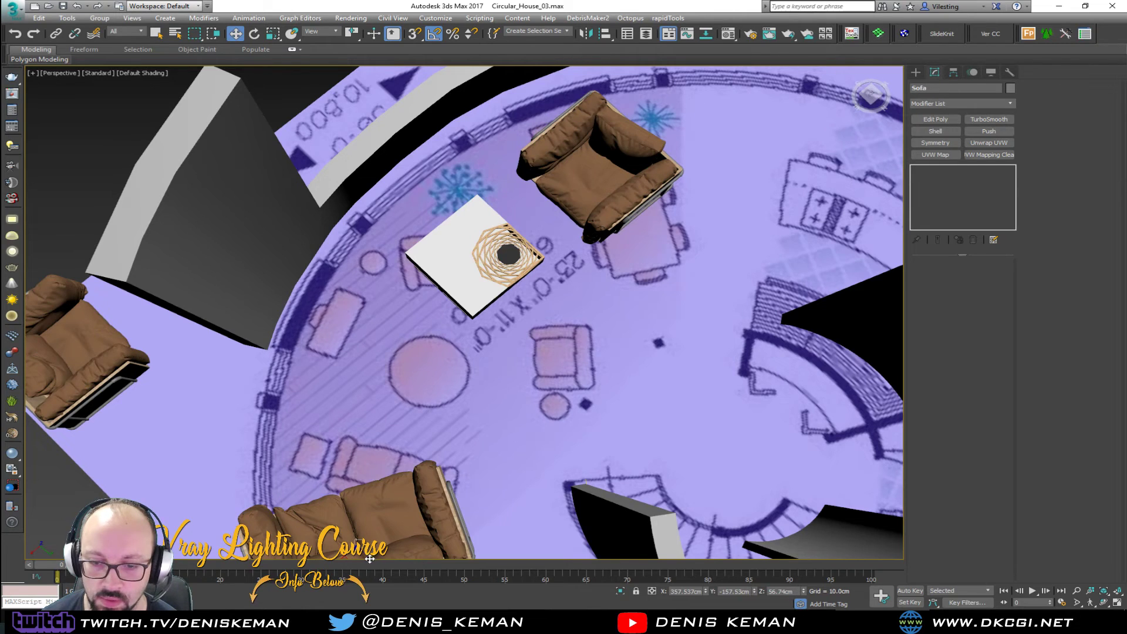
pyautogui.moveTo(368, 558); pyautogui.dragTo(377, 513, button='middle')
pyautogui.moveTo(378, 513); pyautogui.dragTo(486, 286)
pyautogui.press('e')
# - Move the coffee table and the second armchair outside the outer wall to clear the living area
pyautogui.moveTo(486, 286); pyautogui.dragTo(380, 333, button='middle')
pyautogui.click(381, 388)
pyautogui.press('w')
pyautogui.moveTo(381, 389); pyautogui.dragTo(373, 155)
pyautogui.click(546, 351)
pyautogui.moveTo(546, 352); pyautogui.dragTo(509, 155)
# - Place the sofa with its back against the low curved wall between the two tall outer wall sections
pyautogui.click(416, 331)
pyautogui.moveTo(391, 327); pyautogui.dragTo(413, 286)
pyautogui.keyDown('alt'); pyautogui.moveTo(413, 286); pyautogui.dragTo(493, 389, button='middle'); pyautogui.keyUp('alt')
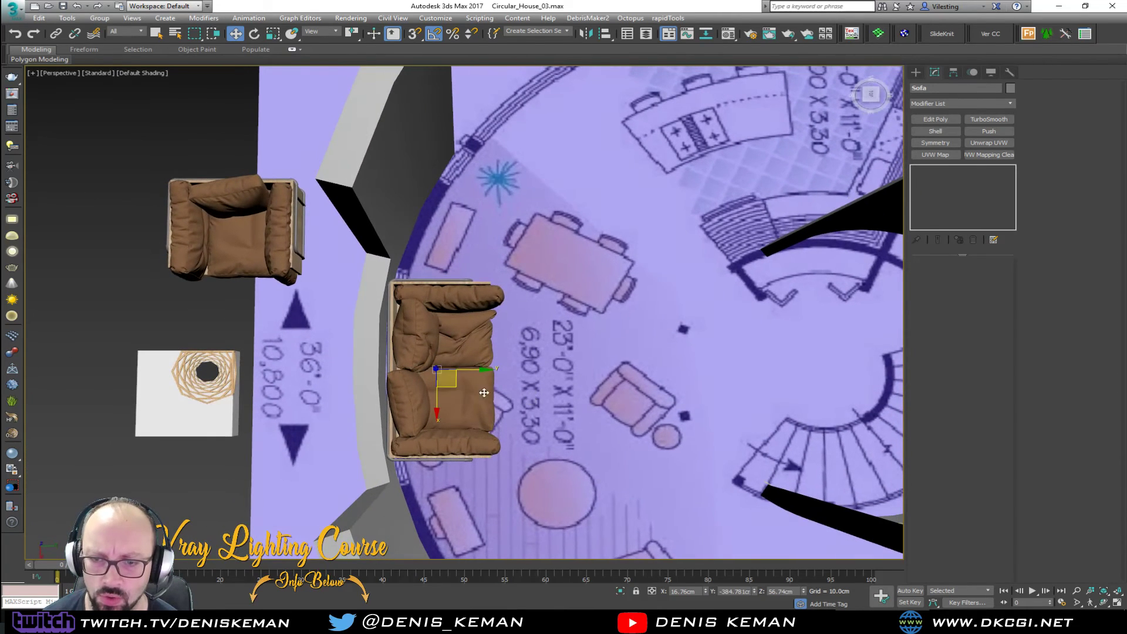
pyautogui.moveTo(468, 368); pyautogui.dragTo(479, 367)
pyautogui.moveTo(491, 367); pyautogui.dragTo(504, 368)
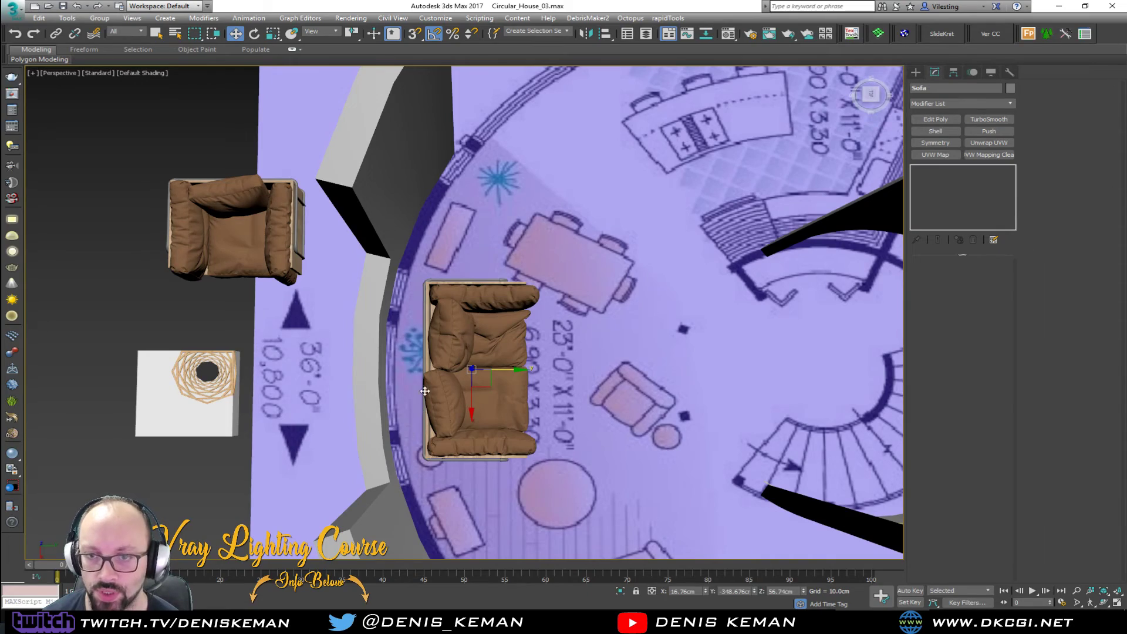
pyautogui.moveTo(422, 395); pyautogui.dragTo(390, 394)
pyautogui.keyDown('alt'); pyautogui.moveTo(390, 394); pyautogui.dragTo(403, 357, button='middle'); pyautogui.keyUp('alt')
# - Move the coffee table back into the living area, centered in front of the sofa
pyautogui.click(475, 237)
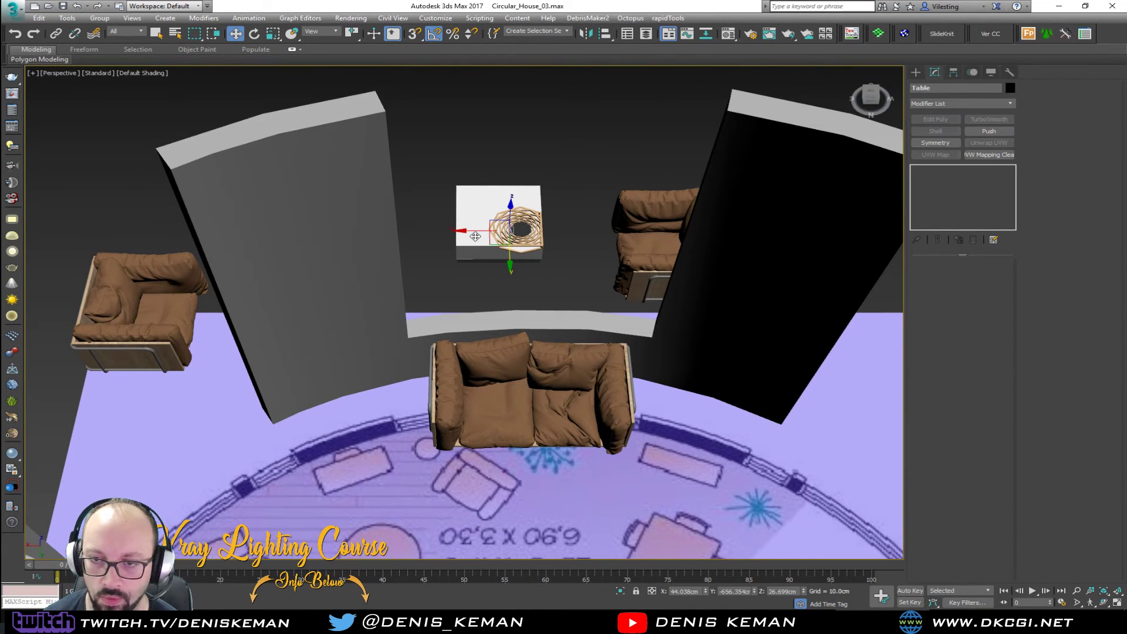
pyautogui.keyDown('alt'); pyautogui.moveTo(475, 236); pyautogui.dragTo(480, 262, button='middle'); pyautogui.keyUp('alt')
pyautogui.moveTo(463, 200); pyautogui.dragTo(492, 481)
pyautogui.keyDown('alt'); pyautogui.moveTo(492, 481); pyautogui.dragTo(280, 502, button='middle'); pyautogui.keyUp('alt')
pyautogui.moveTo(460, 459); pyautogui.dragTo(432, 412, button='middle')
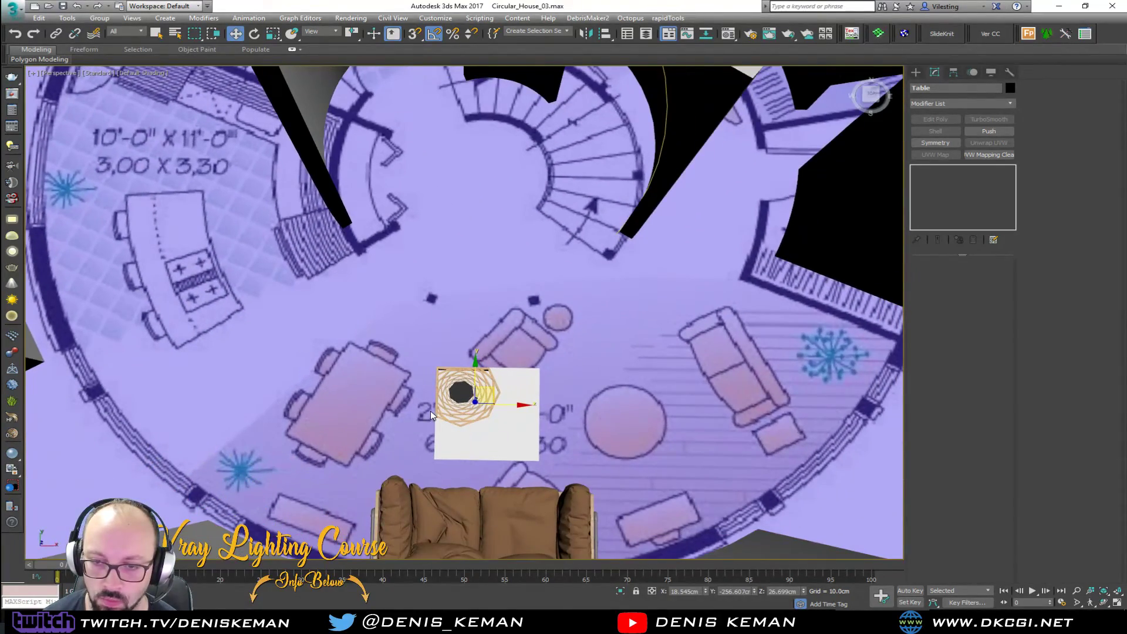
# - Move the two armchairs back inside, placing one on each side of the coffee table in the top view
pyautogui.hotkey('alt', 'w')
pyautogui.moveTo(272, 217); pyautogui.dragTo(321, 214, button='middle')
pyautogui.click(356, 264)
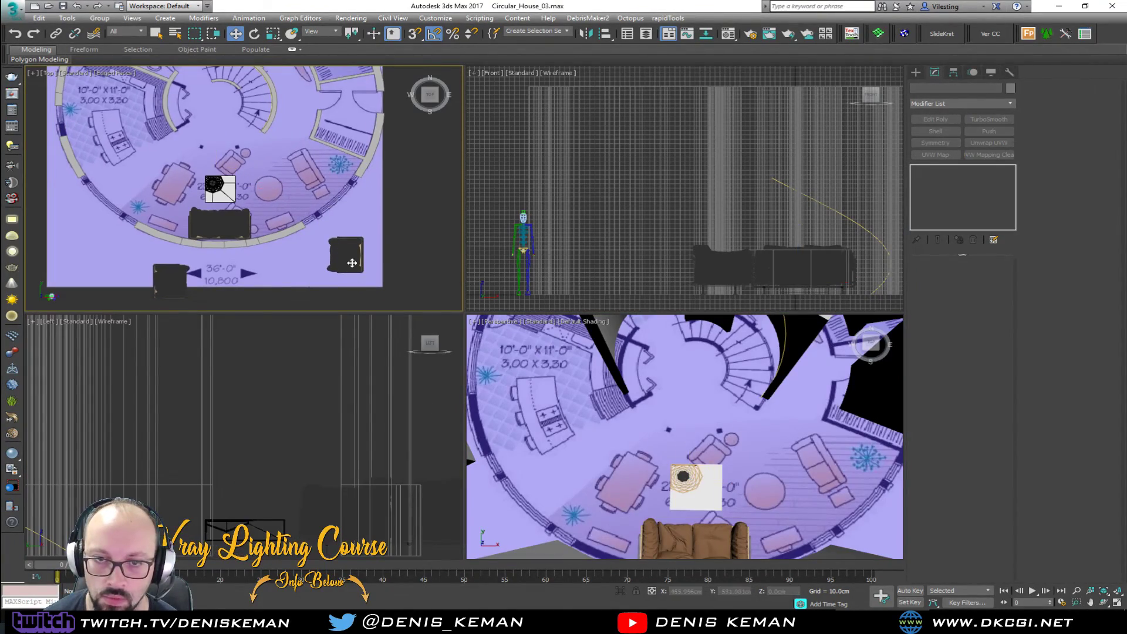
pyautogui.moveTo(369, 242); pyautogui.dragTo(301, 181)
pyautogui.moveTo(182, 284); pyautogui.dragTo(183, 179)
pyautogui.hotkey('alt', 'w')
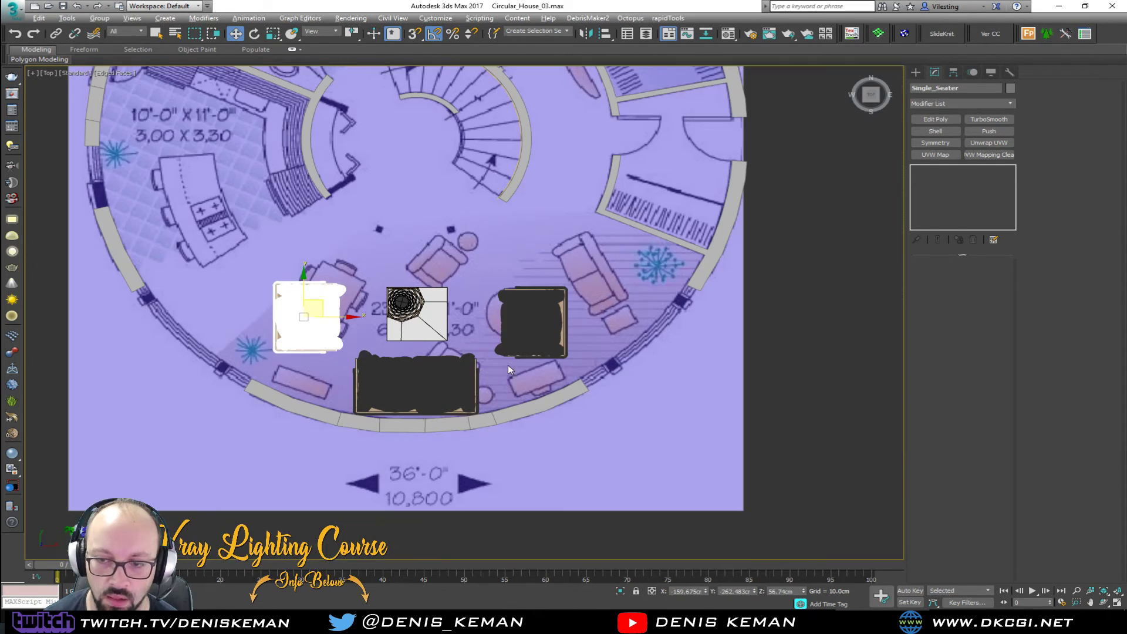
# - Examine the sofa, armchair and coffee table arrangement from several angles in the perspective view
pyautogui.hotkey('alt', 'w')
pyautogui.middleClick(564, 416)
pyautogui.hotkey('alt', 'w')
pyautogui.keyDown('alt'); pyautogui.moveTo(563, 416); pyautogui.dragTo(305, 368, button='middle'); pyautogui.keyUp('alt')
pyautogui.click(382, 322)
pyautogui.moveTo(382, 322); pyautogui.dragTo(568, 279, button='middle')
pyautogui.moveTo(376, 396)
pyautogui.keyDown('alt'); pyautogui.mouseDown(button='middle')
pyautogui.moveTo(466, 396)
pyautogui.moveTo(287, 376)
pyautogui.mouseUp(button='middle'); pyautogui.keyUp('alt')
pyautogui.moveTo(420, 404); pyautogui.dragTo(259, 371, button='middle')
pyautogui.keyDown('alt'); pyautogui.moveTo(346, 380); pyautogui.dragTo(469, 399, button='middle'); pyautogui.keyUp('alt')
pyautogui.moveTo(590, 338); pyautogui.dragTo(389, 351, button='middle')
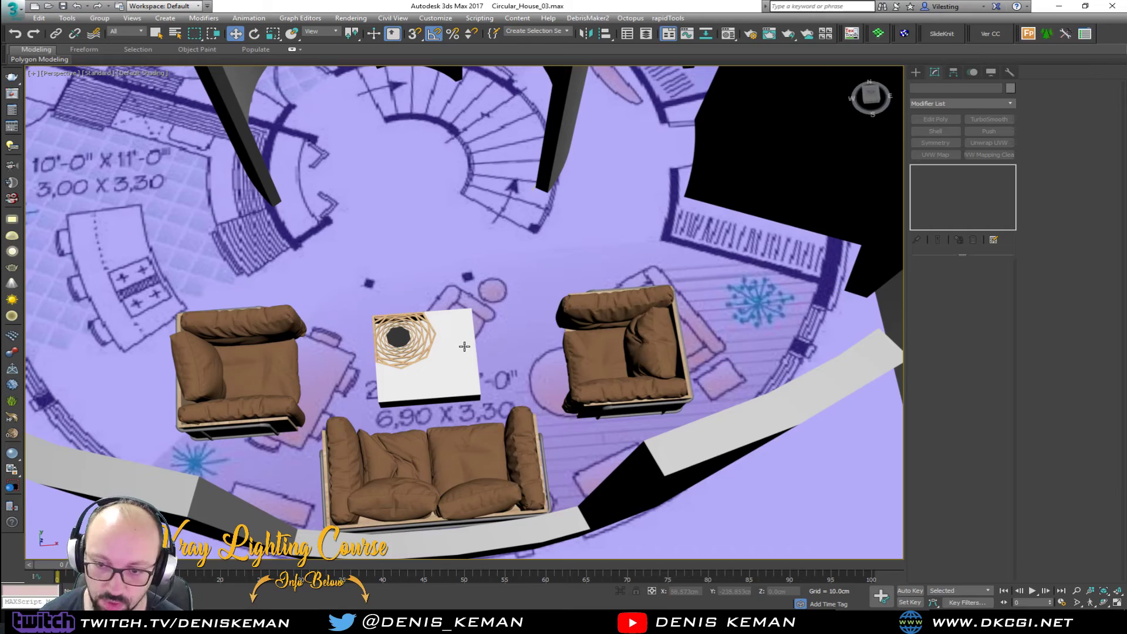
pyautogui.keyDown('alt'); pyautogui.moveTo(464, 347); pyautogui.dragTo(546, 321, button='middle'); pyautogui.keyUp('alt')
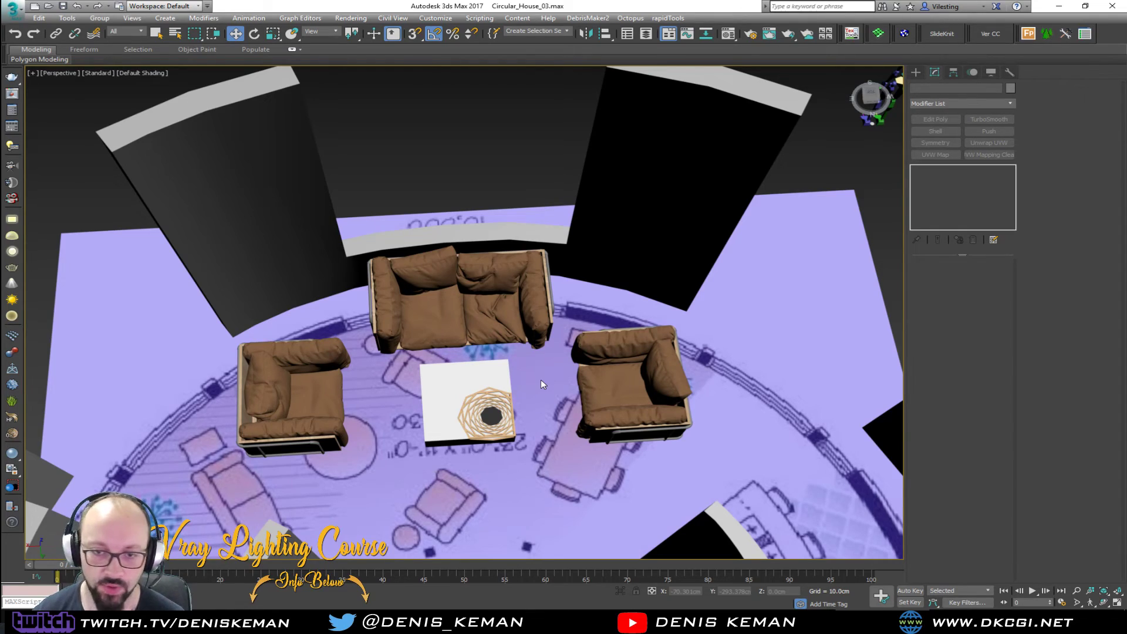
# - Try to move the long wooden sideboard from the spare furniture into the living area near the closet wall
pyautogui.scroll(-3, 446, 293)
pyautogui.moveTo(446, 293); pyautogui.dragTo(355, 288, button='middle')
pyautogui.moveTo(595, 168); pyautogui.dragTo(505, 366, button='middle')
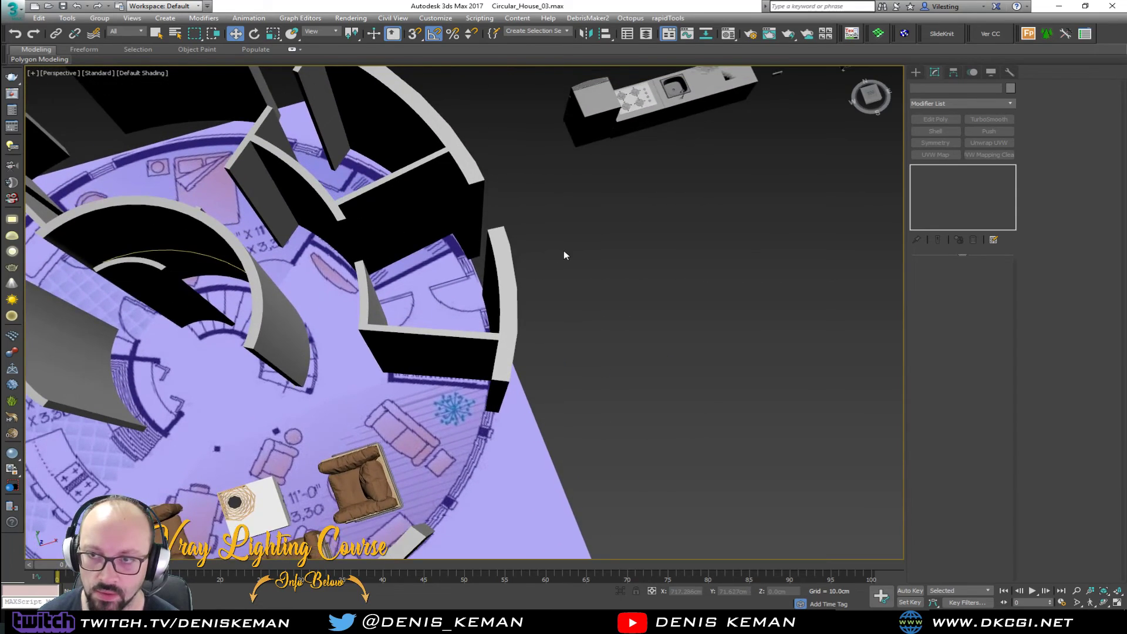
pyautogui.scroll(-5, 563, 254)
pyautogui.scroll(3, 587, 270)
pyautogui.moveTo(707, 291); pyautogui.dragTo(721, 294)
pyautogui.moveTo(631, 299); pyautogui.dragTo(688, 192, button='middle')
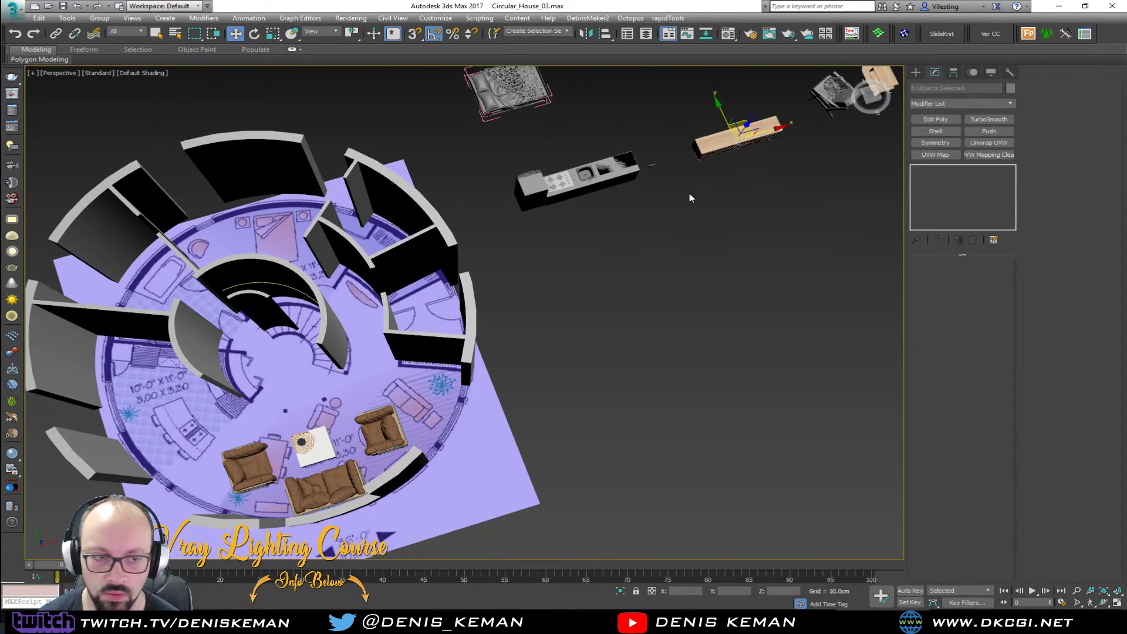
pyautogui.moveTo(656, 252); pyautogui.dragTo(683, 197, button='middle')
pyautogui.moveTo(697, 152); pyautogui.dragTo(386, 419)
# - Try to rotate the sideboard and fit it against a wall of the living area
pyautogui.scroll(5, 386, 419)
pyautogui.moveTo(418, 388)
pyautogui.keyDown('alt'); pyautogui.mouseDown(button='middle')
pyautogui.moveTo(455, 368)
pyautogui.moveTo(468, 379)
pyautogui.mouseUp(button='middle'); pyautogui.keyUp('alt')
pyautogui.moveTo(365, 399)
pyautogui.keyDown('alt'); pyautogui.mouseDown(button='middle')
pyautogui.moveTo(438, 409)
pyautogui.moveTo(324, 414)
pyautogui.mouseUp(button='middle'); pyautogui.keyUp('alt')
pyautogui.press('e')
pyautogui.moveTo(326, 432); pyautogui.dragTo(418, 427)
pyautogui.keyDown('alt'); pyautogui.moveTo(418, 427); pyautogui.dragTo(343, 410, button='middle'); pyautogui.keyUp('alt')
pyautogui.press('w')
pyautogui.moveTo(321, 386); pyautogui.dragTo(344, 351)
pyautogui.keyDown('alt'); pyautogui.moveTo(344, 351); pyautogui.dragTo(453, 386, button='middle'); pyautogui.keyUp('alt')
# - Undo the sideboard's placement, returning it to the spare furniture beside the house
pyautogui.scroll(-2, 330, 345)
pyautogui.scroll(-3, 401, 316)
pyautogui.scroll(-2, 464, 418)
pyautogui.moveTo(483, 414); pyautogui.dragTo(703, 300)
pyautogui.hotkey('ctrl', 'z')
pyautogui.hotkey('ctrl', 'z')
pyautogui.hotkey('ctrl', 'z')
pyautogui.hotkey('ctrl', 'z')
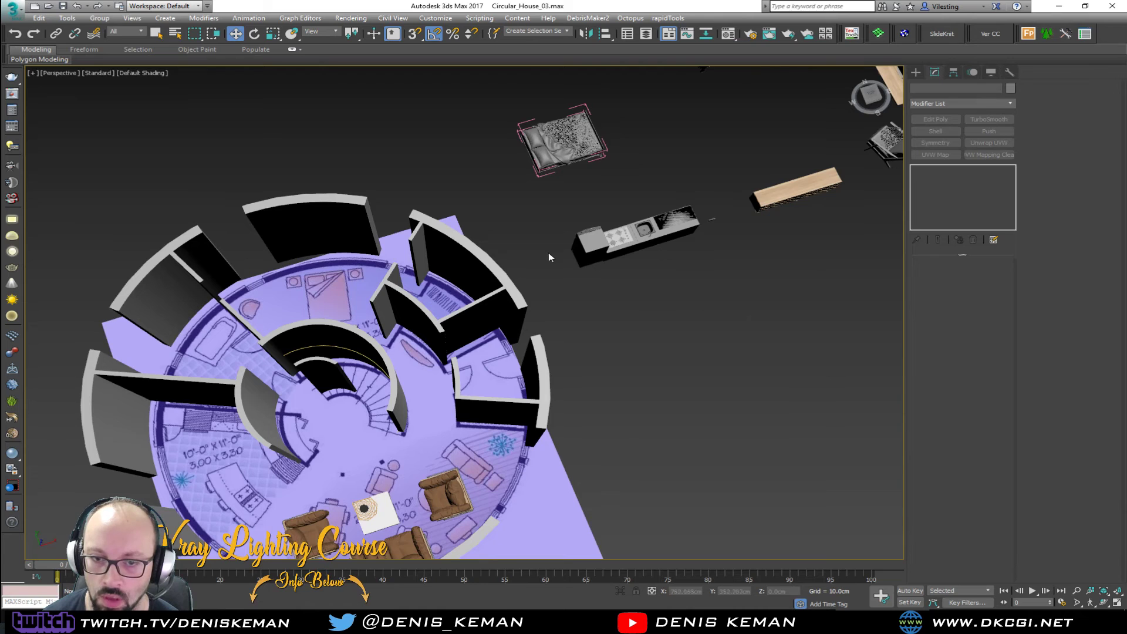
# - Move the whole bed with its bedding into the bedroom over the drawn bed
pyautogui.moveTo(558, 256); pyautogui.dragTo(558, 315, button='middle')
pyautogui.moveTo(518, 244); pyautogui.dragTo(518, 245)
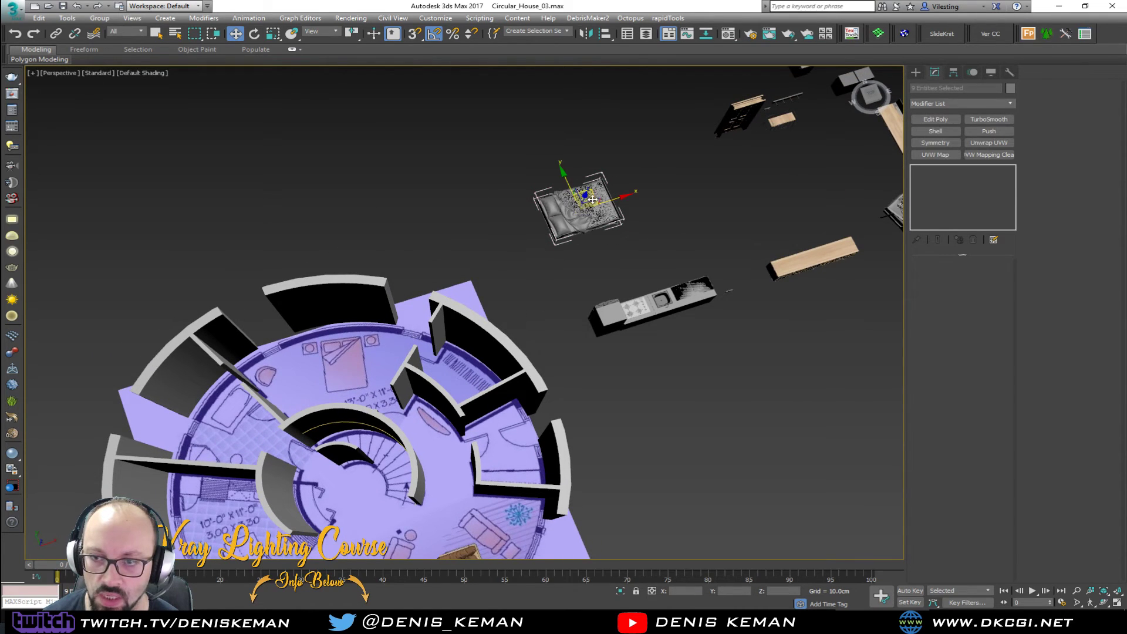
pyautogui.moveTo(594, 189); pyautogui.dragTo(328, 308)
pyautogui.hotkey('alt', 'w')
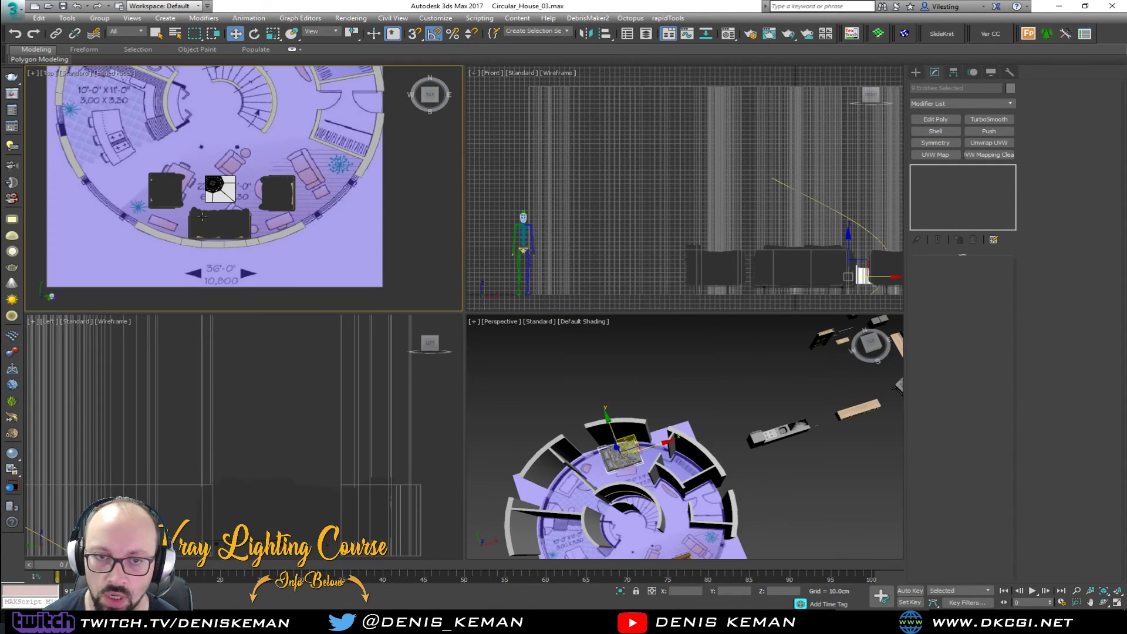
pyautogui.hotkey('alt', 'w')
pyautogui.press('z')
pyautogui.scroll(-5, 358, 264)
# - Rotate the bed to match the drawn one and set its head against the curved outer wall between the nightstands
pyautogui.press('e')
pyautogui.moveTo(411, 254); pyautogui.dragTo(431, 327)
pyautogui.press('w')
pyautogui.moveTo(405, 281); pyautogui.dragTo(419, 310)
pyautogui.press('e')
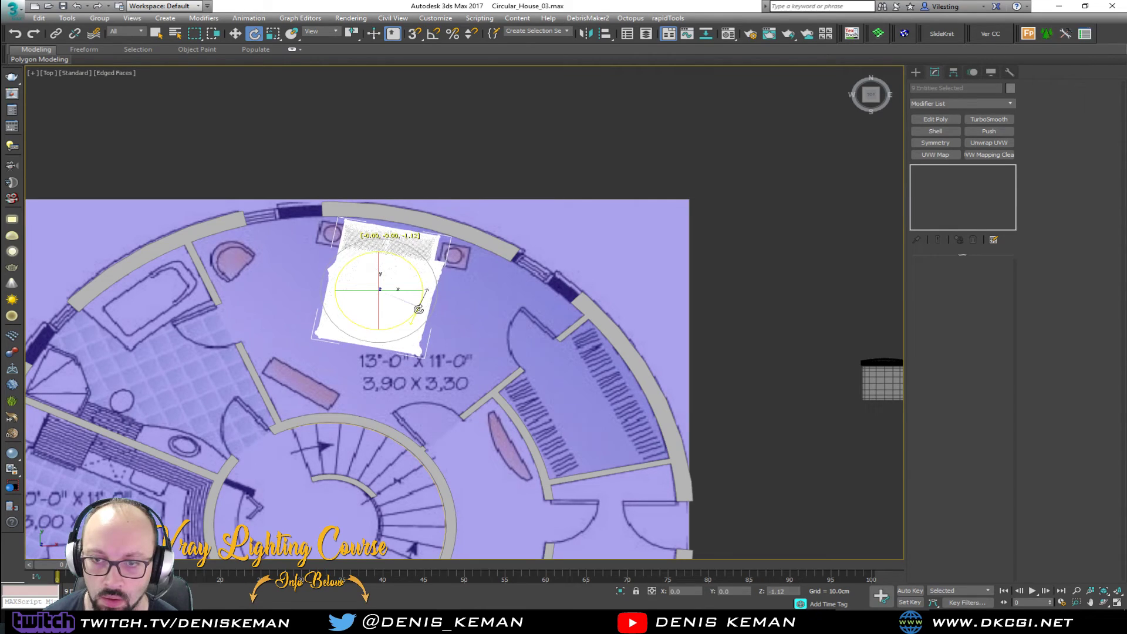
pyautogui.press('w')
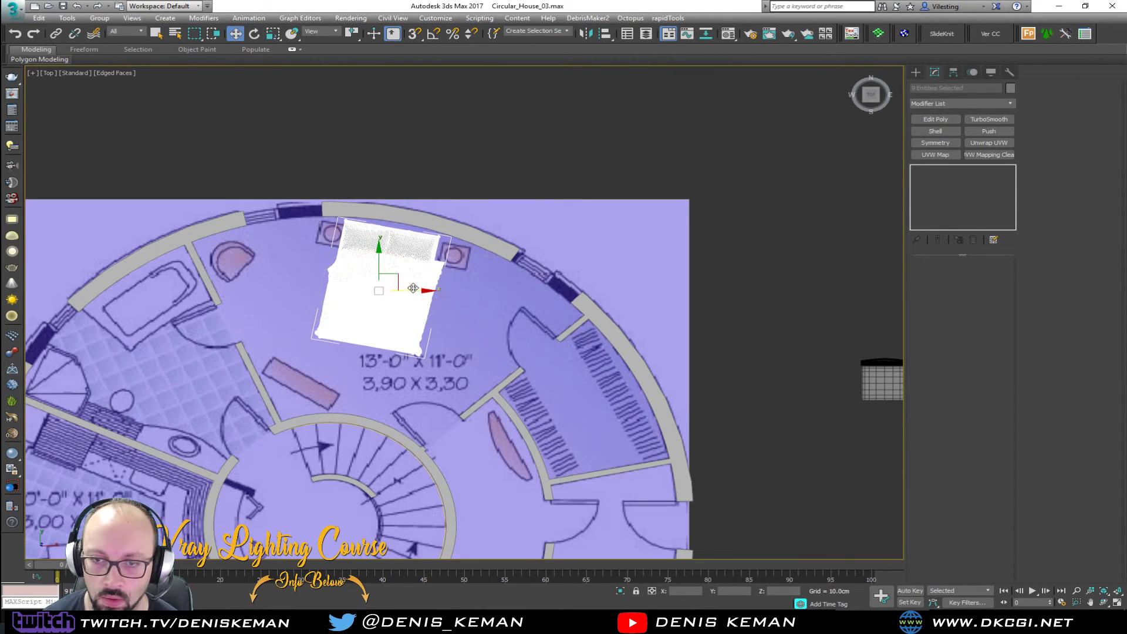
pyautogui.moveTo(398, 282); pyautogui.dragTo(401, 281)
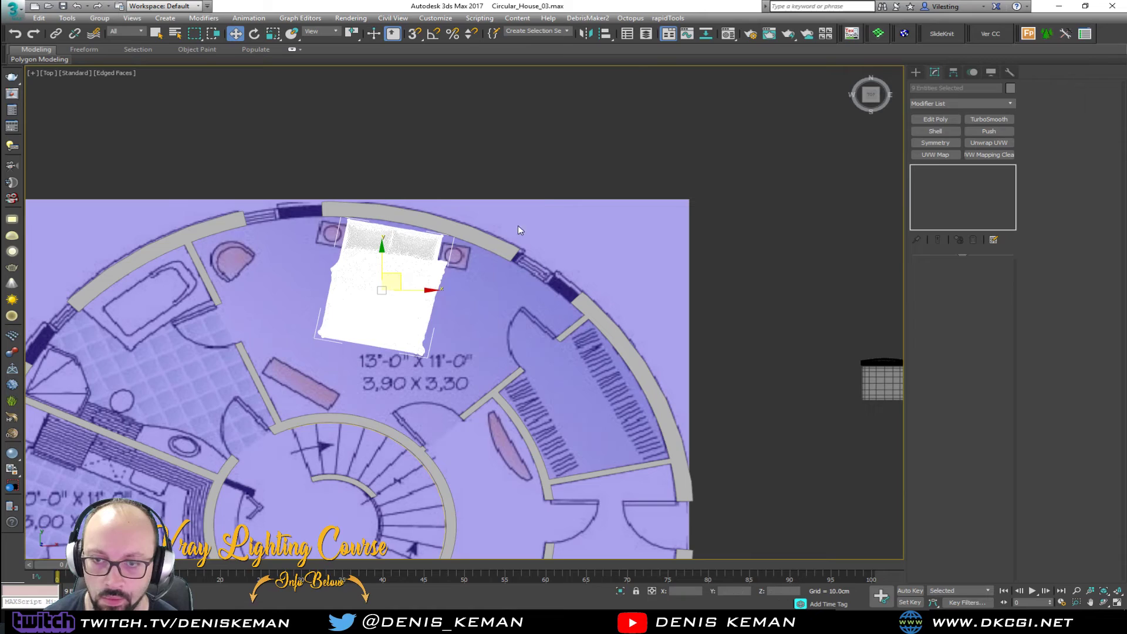
pyautogui.click(543, 201)
# - Examine the remaining spare furniture beside the house for the next piece to place
pyautogui.hotkey('alt', 'w')
pyautogui.click(647, 396)
pyautogui.hotkey('alt', 'w')
pyautogui.keyDown('alt'); pyautogui.moveTo(446, 332); pyautogui.dragTo(420, 328, button='middle'); pyautogui.keyUp('alt')
pyautogui.scroll(4, 229, 100)
pyautogui.moveTo(229, 99); pyautogui.dragTo(317, 242, button='middle')
pyautogui.scroll(4, 320, 246)
pyautogui.moveTo(451, 403); pyautogui.dragTo(327, 293, button='middle')
pyautogui.scroll(-5, 342, 293)
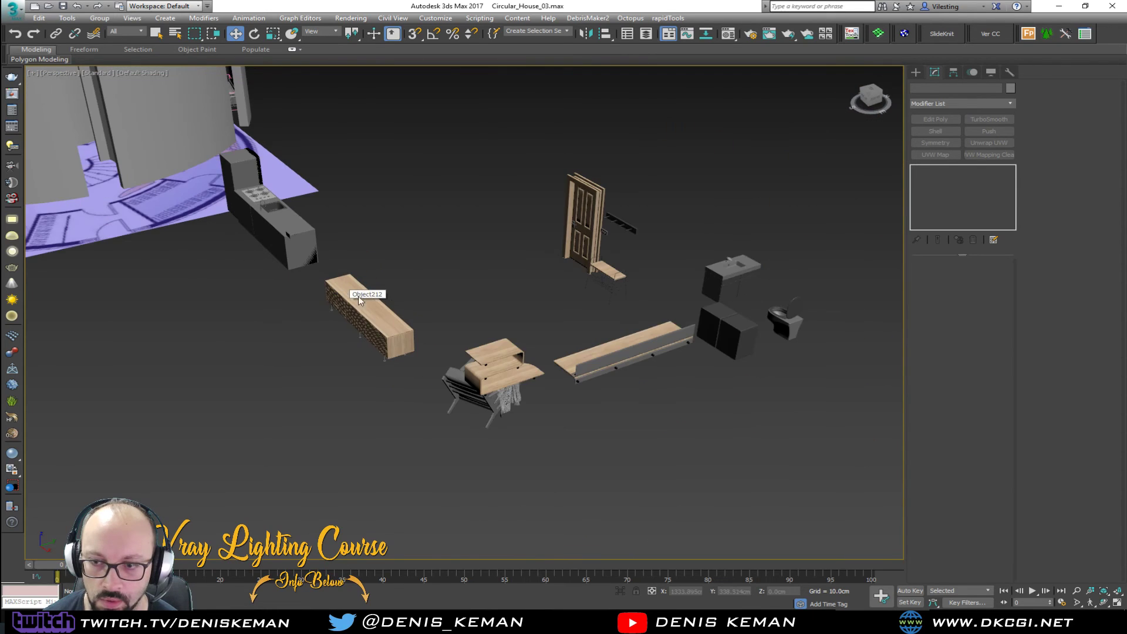
pyautogui.keyDown('alt'); pyautogui.moveTo(526, 340); pyautogui.dragTo(424, 332, button='middle'); pyautogui.keyUp('alt')
pyautogui.moveTo(246, 299); pyautogui.dragTo(421, 350, button='middle')
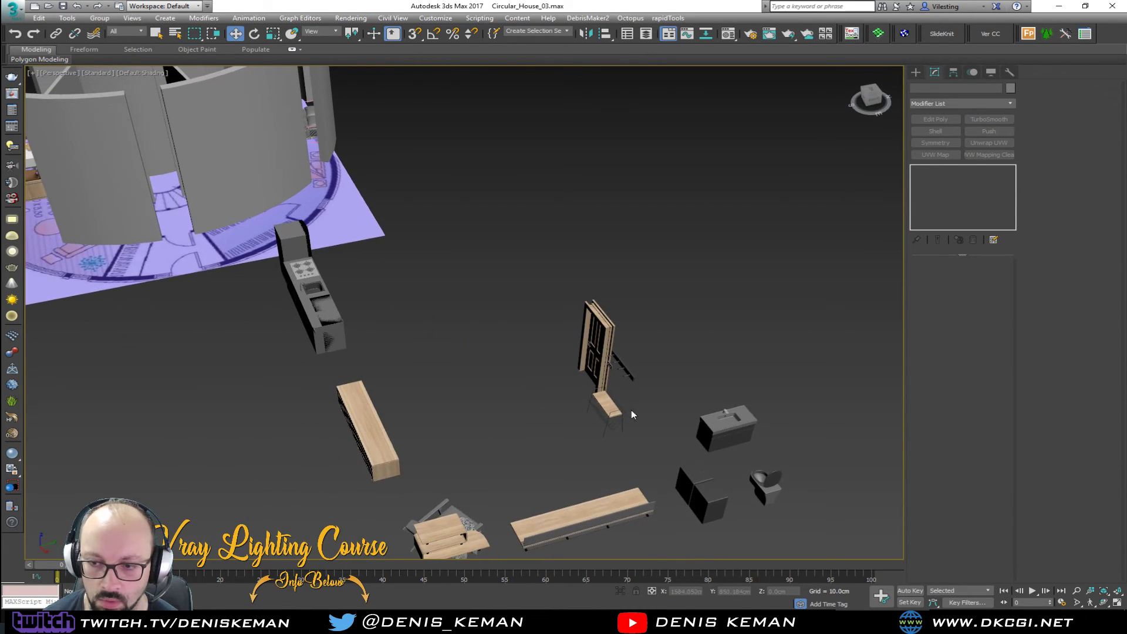
# - Move the small WireTable from beside the spare door into the entrance closet area of the plan
pyautogui.click(605, 405)
pyautogui.keyDown('alt'); pyautogui.moveTo(605, 404); pyautogui.dragTo(628, 348, button='middle'); pyautogui.keyUp('alt')
pyautogui.scroll(-3, 535, 402)
pyautogui.moveTo(506, 369); pyautogui.dragTo(628, 338, button='middle')
pyautogui.keyDown('alt'); pyautogui.moveTo(628, 338); pyautogui.dragTo(544, 356, button='middle'); pyautogui.keyUp('alt')
pyautogui.moveTo(820, 329); pyautogui.dragTo(432, 210)
pyautogui.moveTo(433, 211); pyautogui.dragTo(453, 346, button='middle')
pyautogui.scroll(4, 440, 292)
pyautogui.moveTo(442, 289); pyautogui.dragTo(711, 335, button='middle')
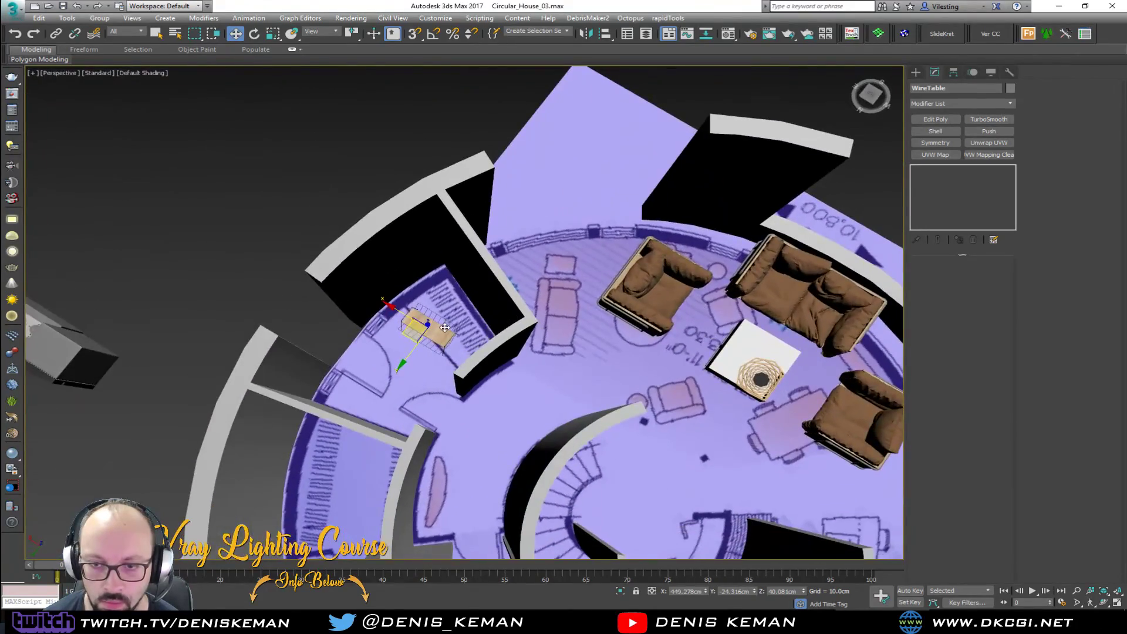
# - Rotate the WireTable about 75 degrees around its vertical axis so that it stands crosswise in the closet
pyautogui.scroll(3, 445, 328)
pyautogui.scroll(4, 470, 323)
pyautogui.scroll(-3, 489, 320)
pyautogui.press('e')
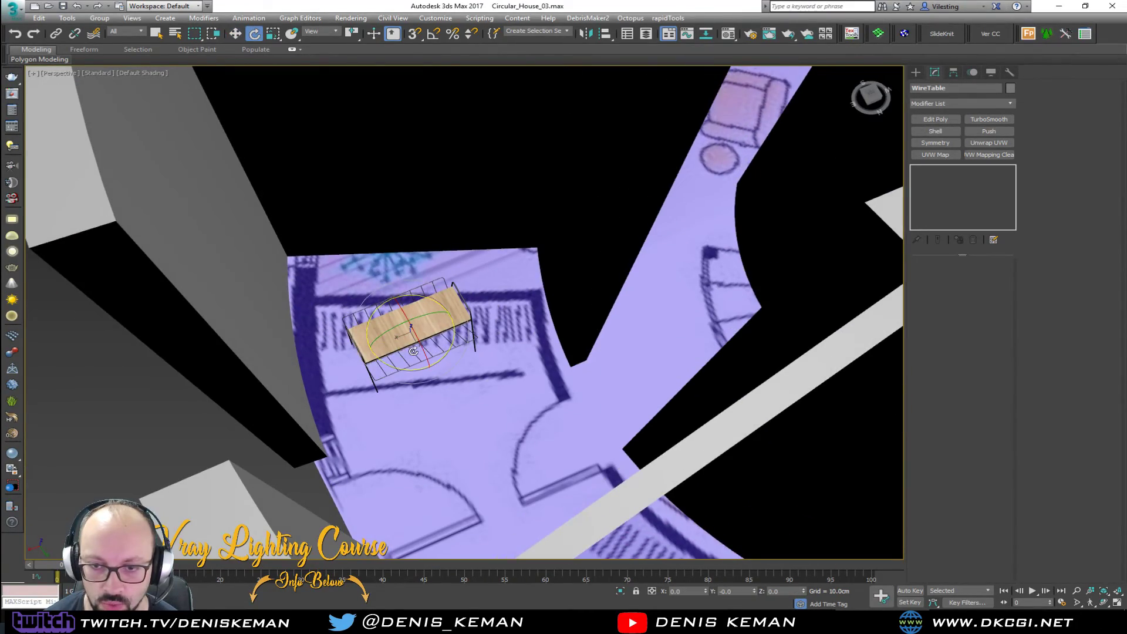
pyautogui.moveTo(405, 369); pyautogui.dragTo(478, 352)
pyautogui.hotkey('ctrl', 'z')
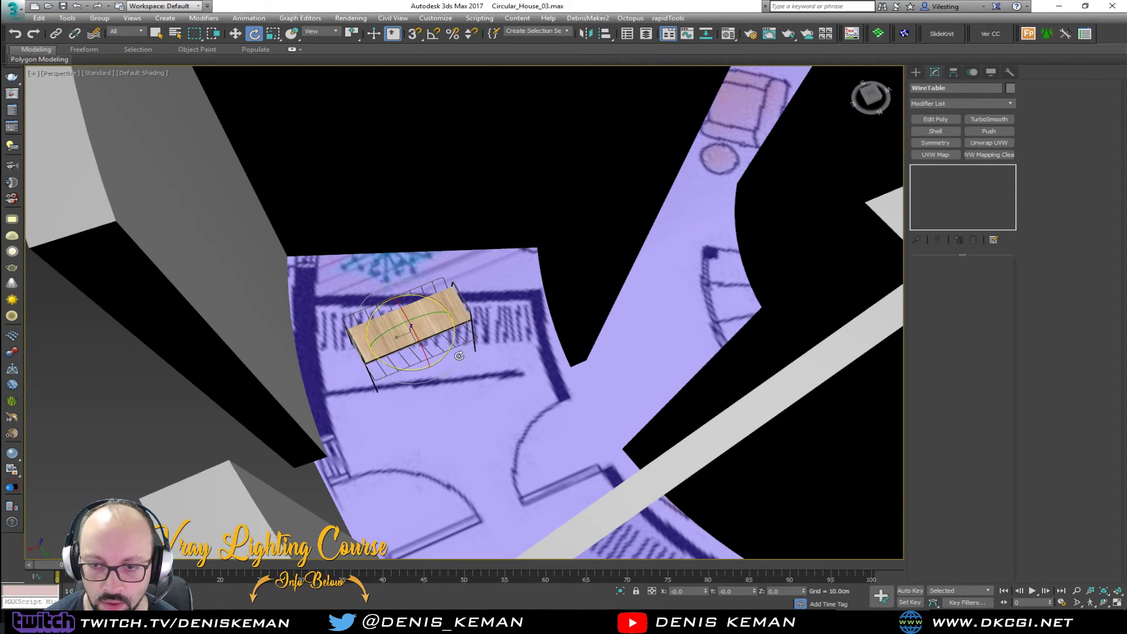
pyautogui.moveTo(414, 368); pyautogui.dragTo(452, 367)
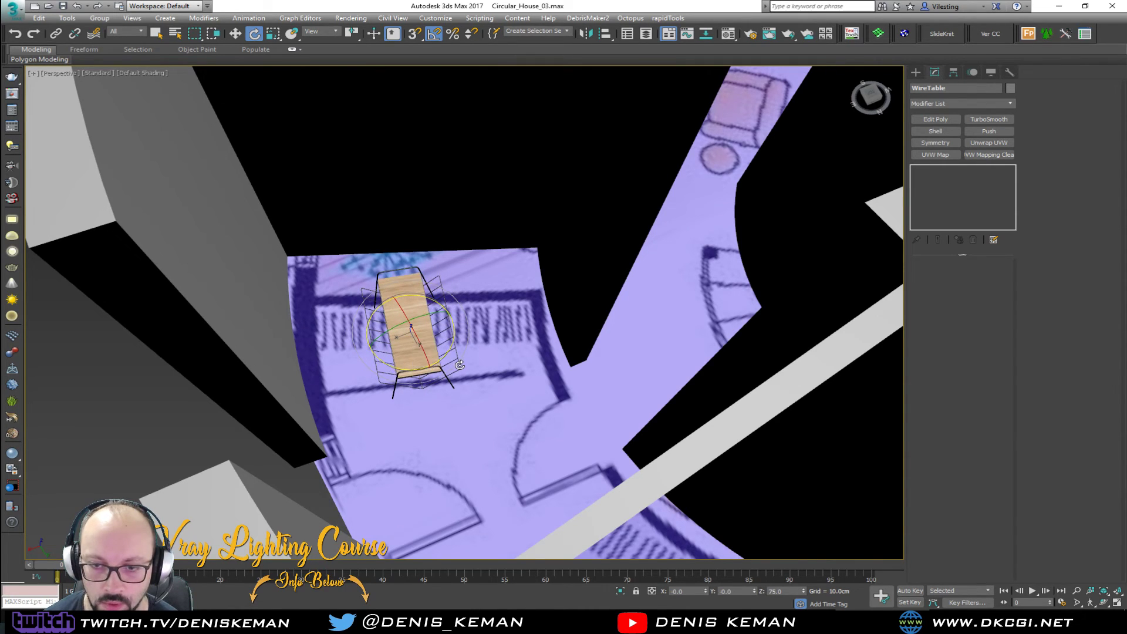
# - Position the WireTable against the curved outer wall of the closet in the top view, turning it 5 degrees to follow the wall
pyautogui.hotkey('alt', 'w')
pyautogui.middleClick(198, 257)
pyautogui.hotkey('alt', 'w')
pyautogui.press('z')
pyautogui.scroll(-4, 252, 302)
pyautogui.press('w')
pyautogui.moveTo(325, 292); pyautogui.dragTo(408, 308)
pyautogui.press('e')
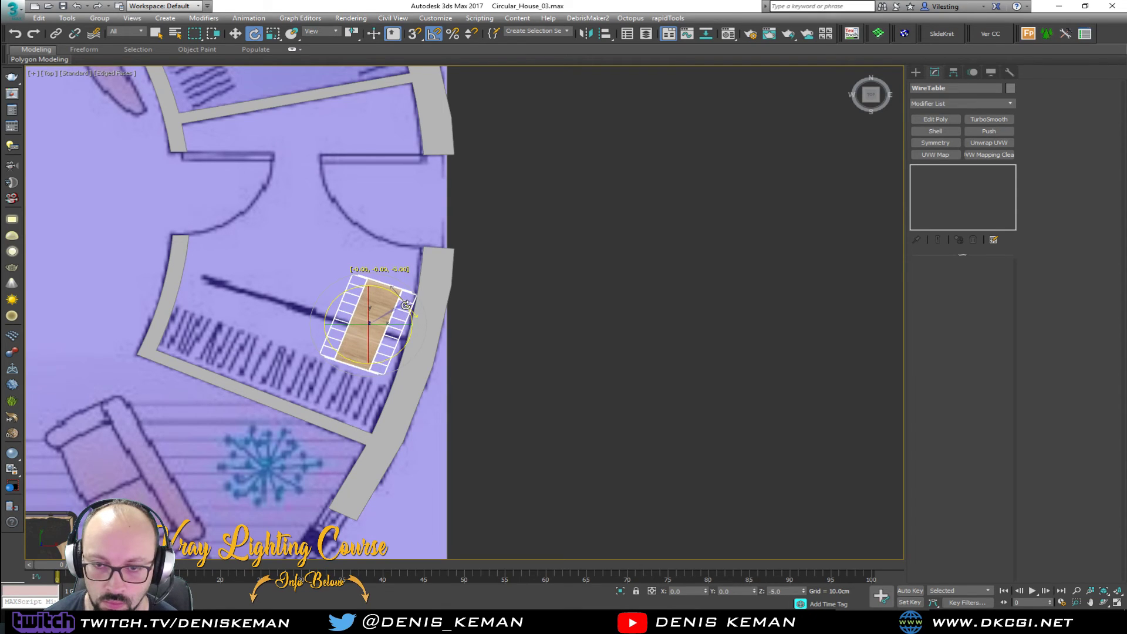
pyautogui.press('w')
pyautogui.moveTo(384, 312); pyautogui.dragTo(382, 313)
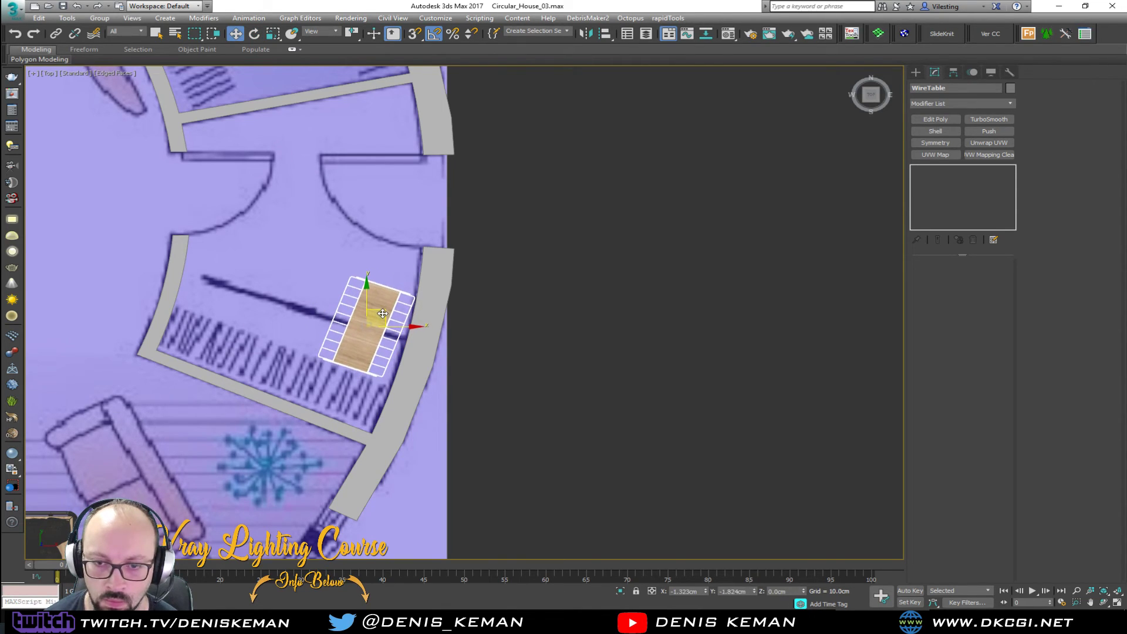
pyautogui.scroll(-2, 306, 230)
pyautogui.click(389, 283)
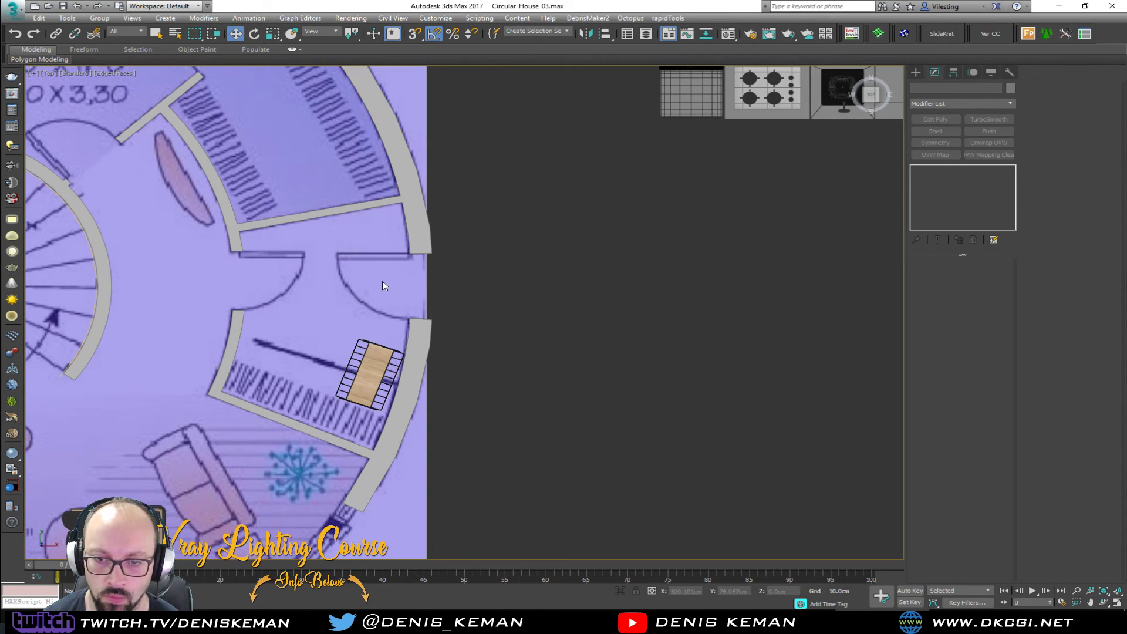
# - Turn on edged faces in the perspective view and move the Reading_Chair from the spare furniture onto the floor plan
pyautogui.scroll(-8, 408, 272)
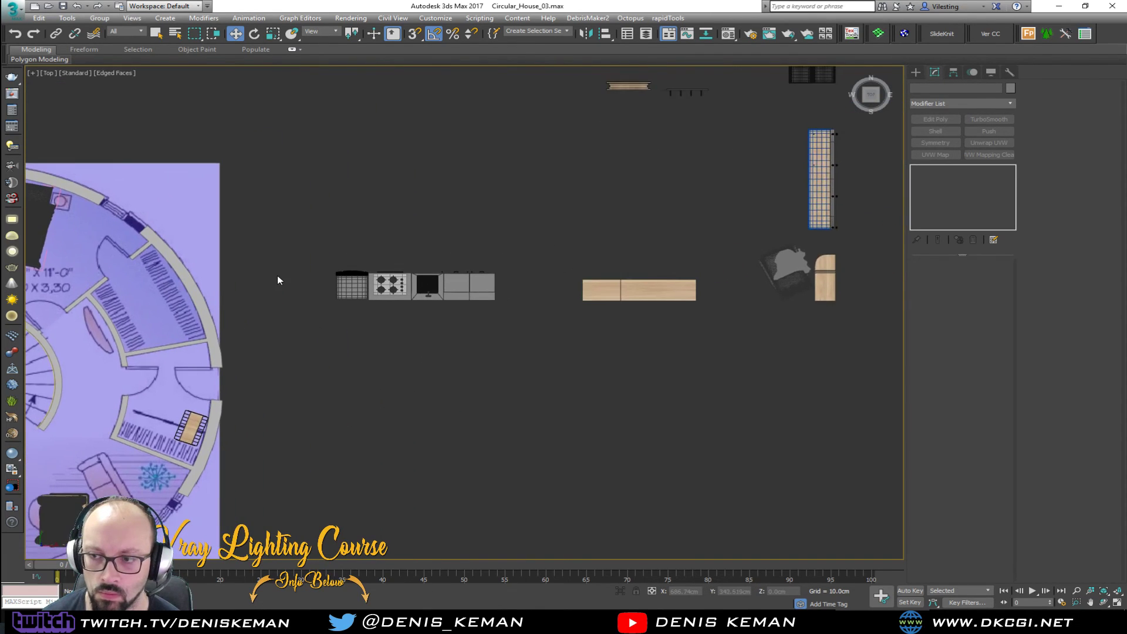
pyautogui.hotkey('alt', 'w')
pyautogui.scroll(-6, 636, 408)
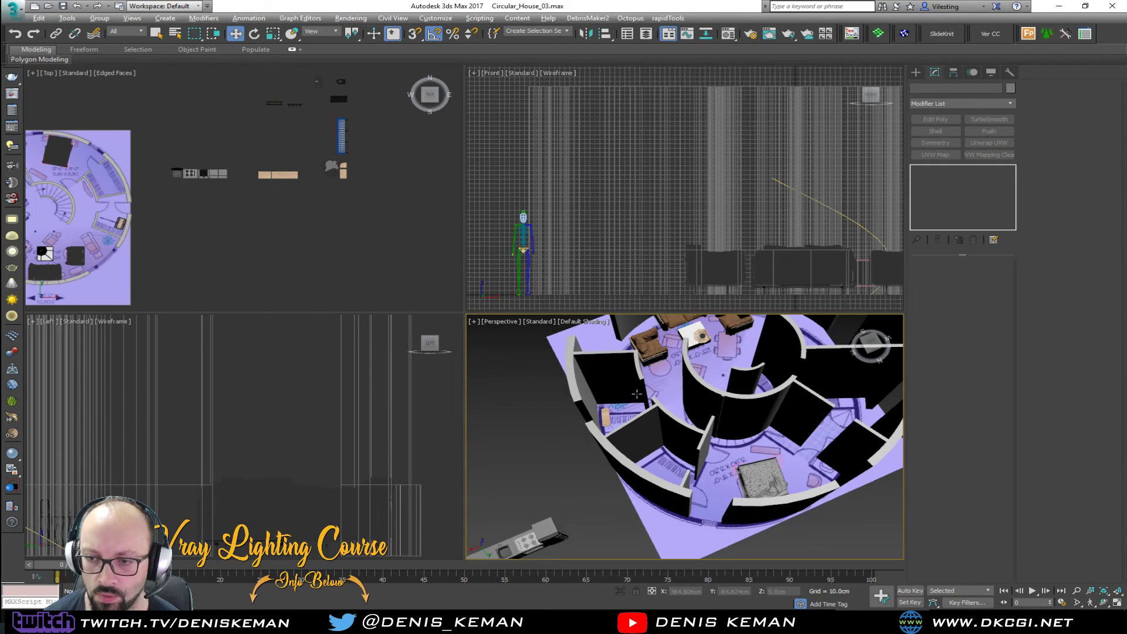
pyautogui.hotkey('alt', 'w')
pyautogui.moveTo(593, 392); pyautogui.dragTo(572, 257, button='middle')
pyautogui.scroll(-5, 572, 257)
pyautogui.click(190, 407)
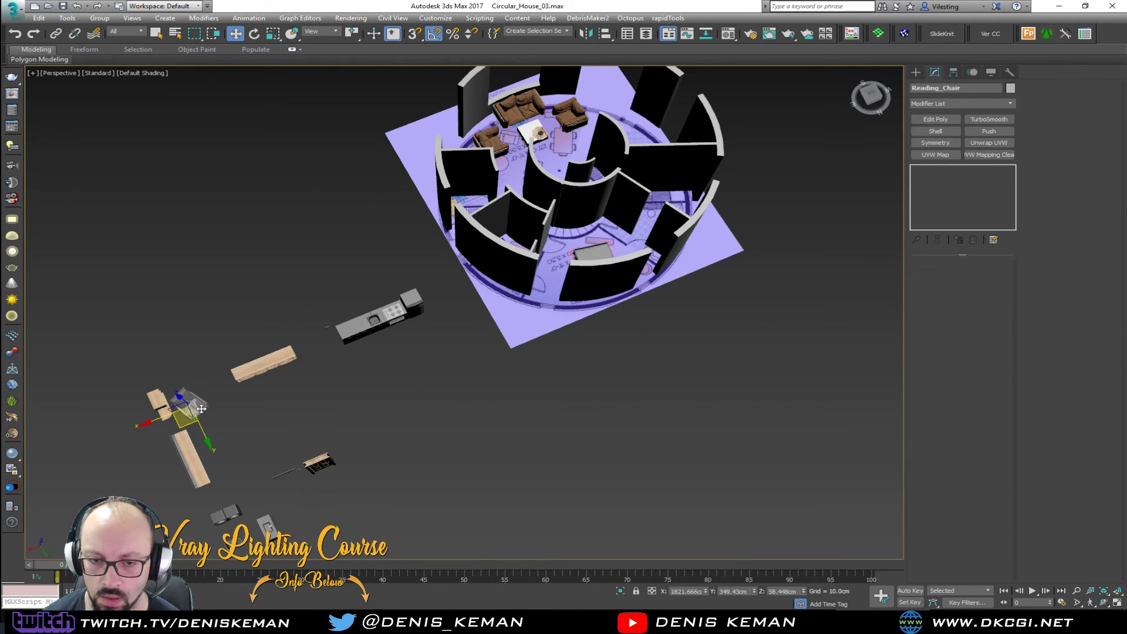
pyautogui.scroll(6, 190, 407)
pyautogui.press('F4')
pyautogui.moveTo(294, 361); pyautogui.dragTo(246, 407, button='middle')
pyautogui.scroll(-5, 246, 408)
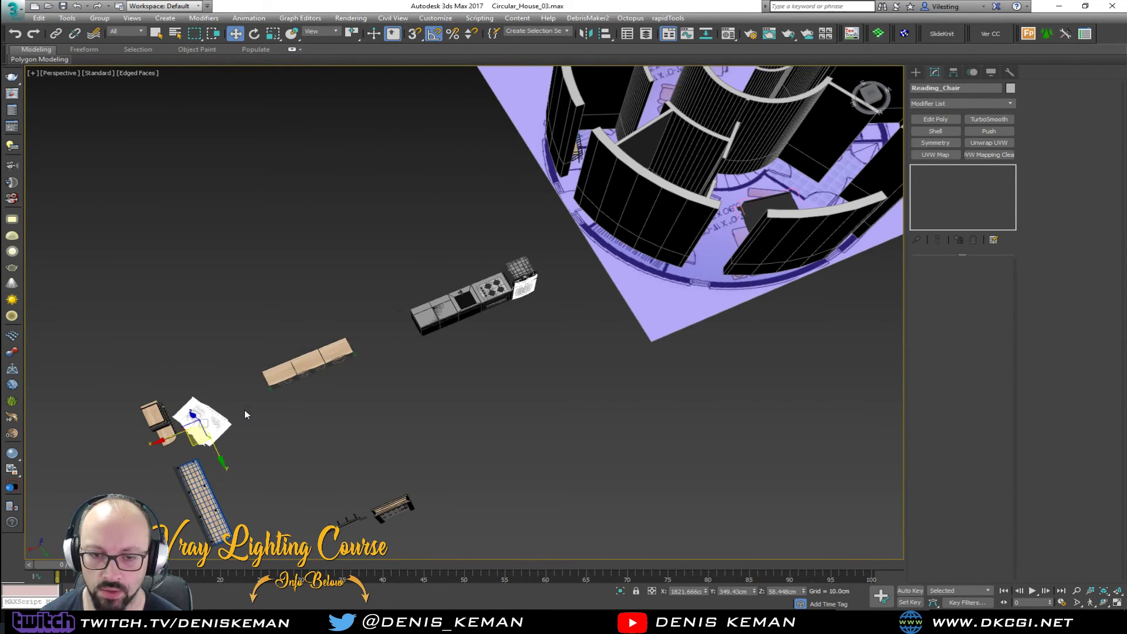
pyautogui.moveTo(198, 441); pyautogui.dragTo(692, 94)
# - Move the Reading_Chair across the plan to the living area beside the closet wall, undoing the last change
pyautogui.moveTo(693, 94); pyautogui.dragTo(566, 345, button='middle')
pyautogui.scroll(3, 566, 346)
pyautogui.press('z')
pyautogui.scroll(-3, 600, 307)
pyautogui.keyDown('alt'); pyautogui.moveTo(600, 307); pyautogui.dragTo(396, 296, button='middle'); pyautogui.keyUp('alt')
pyautogui.scroll(-3, 346, 298)
pyautogui.moveTo(492, 306); pyautogui.dragTo(787, 356)
pyautogui.press('e')
pyautogui.hotkey('ctrl', 'z')
# - Rotate the Reading_Chair until its back is parallel to the angled closet wall
pyautogui.moveTo(786, 376); pyautogui.dragTo(567, 272, button='middle')
pyautogui.moveTo(587, 322); pyautogui.dragTo(615, 327)
pyautogui.hotkey('alt', 'w')
pyautogui.press('z')
pyautogui.hotkey('alt', 'w')
pyautogui.moveTo(499, 357); pyautogui.dragTo(511, 339)
# - Move the Reading_Chair into the corner between the closet wall and the outer window, over the drawn plant
pyautogui.press('w')
pyautogui.moveTo(511, 317); pyautogui.dragTo(486, 233, button='middle')
pyautogui.scroll(-2, 487, 233)
pyautogui.moveTo(475, 231); pyautogui.dragTo(494, 278)
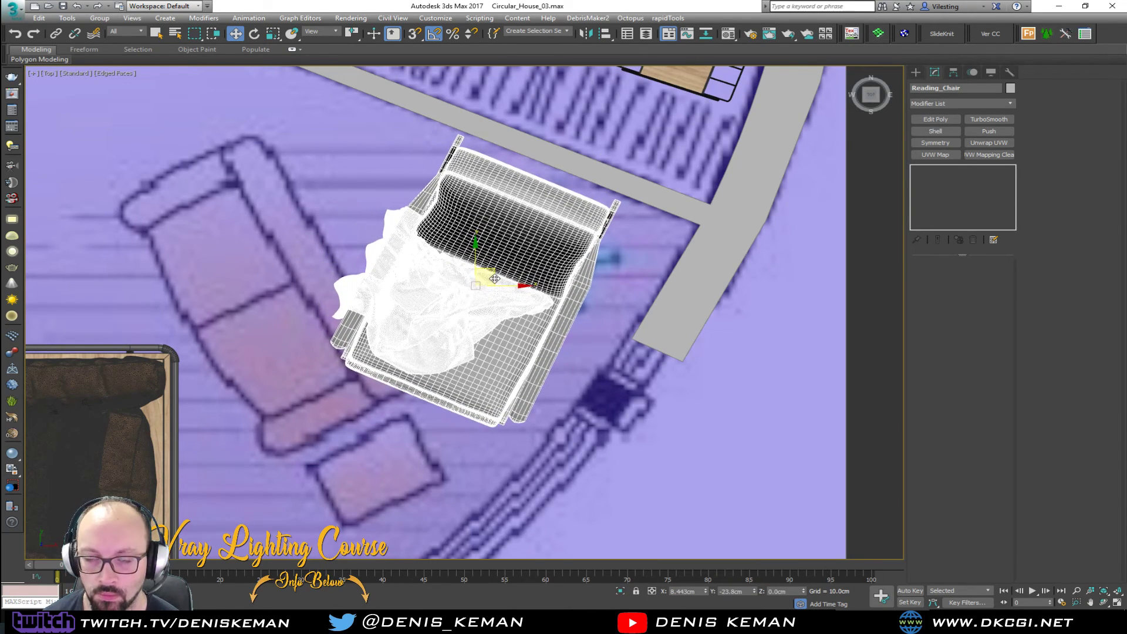
pyautogui.scroll(-5, 495, 260)
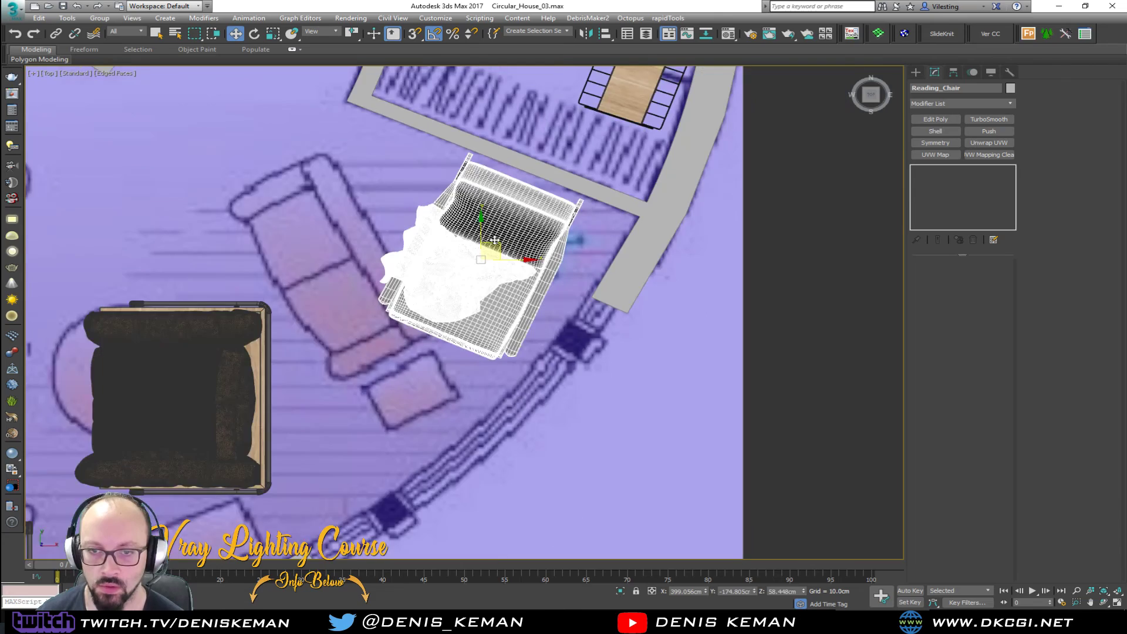
pyautogui.click(645, 347)
pyautogui.hotkey('alt', 'w')
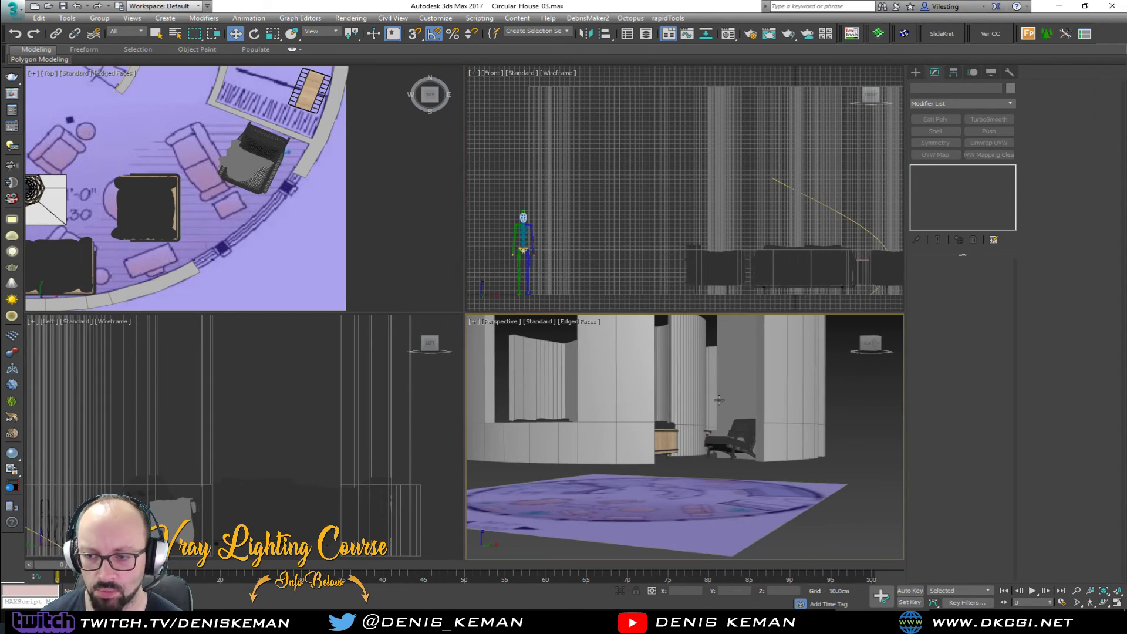
# - Move the S-shaped wooden wall shelf from the spare furniture to the closet wall above the Reading_Chair
pyautogui.hotkey('alt', 'w')
pyautogui.keyDown('alt'); pyautogui.moveTo(642, 336); pyautogui.dragTo(255, 195, button='middle'); pyautogui.keyUp('alt')
pyautogui.keyDown('alt'); pyautogui.moveTo(473, 285); pyautogui.dragTo(500, 298, button='middle'); pyautogui.keyUp('alt')
pyautogui.keyDown('alt'); pyautogui.moveTo(588, 308); pyautogui.dragTo(519, 322, button='middle'); pyautogui.keyUp('alt')
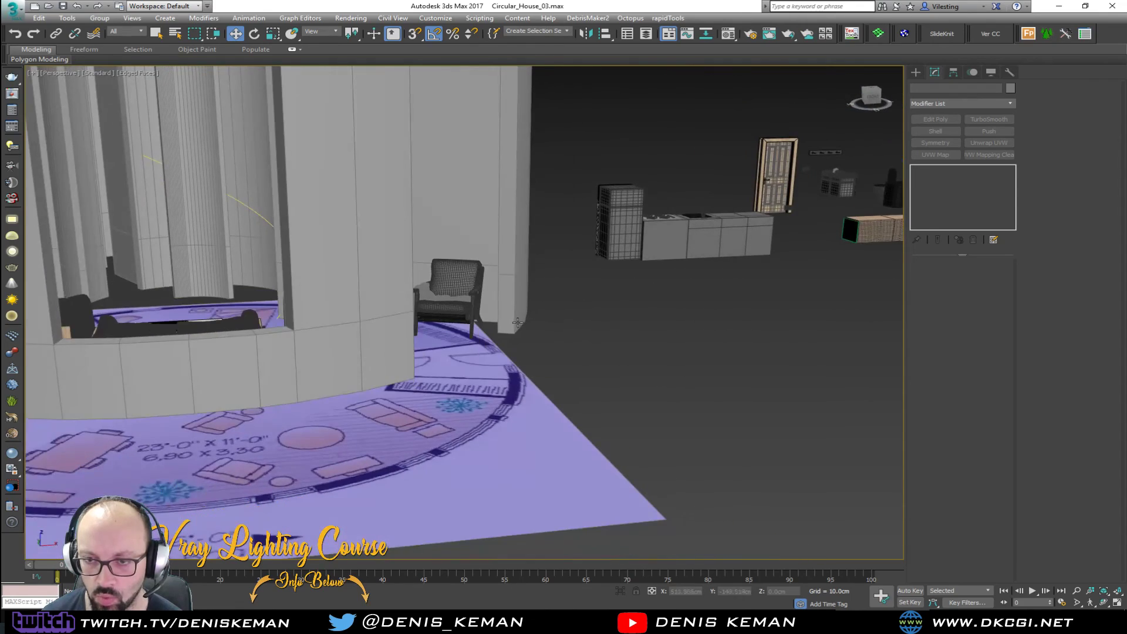
pyautogui.keyDown('alt'); pyautogui.moveTo(500, 282); pyautogui.dragTo(486, 284, button='middle'); pyautogui.keyUp('alt')
pyautogui.keyDown('alt'); pyautogui.moveTo(376, 306); pyautogui.dragTo(305, 344, button='middle'); pyautogui.keyUp('alt')
pyautogui.moveTo(673, 226); pyautogui.dragTo(345, 329, button='middle')
pyautogui.click(724, 216)
pyautogui.keyDown('alt'); pyautogui.moveTo(619, 270); pyautogui.dragTo(670, 285, button='middle'); pyautogui.keyUp('alt')
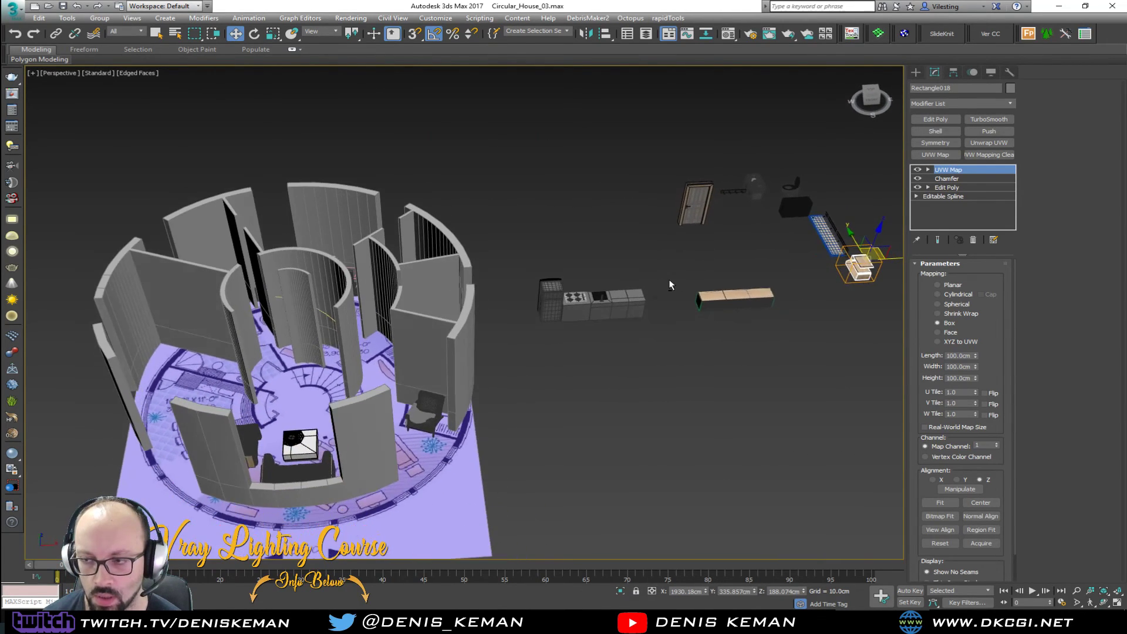
pyautogui.moveTo(880, 252); pyautogui.dragTo(458, 367)
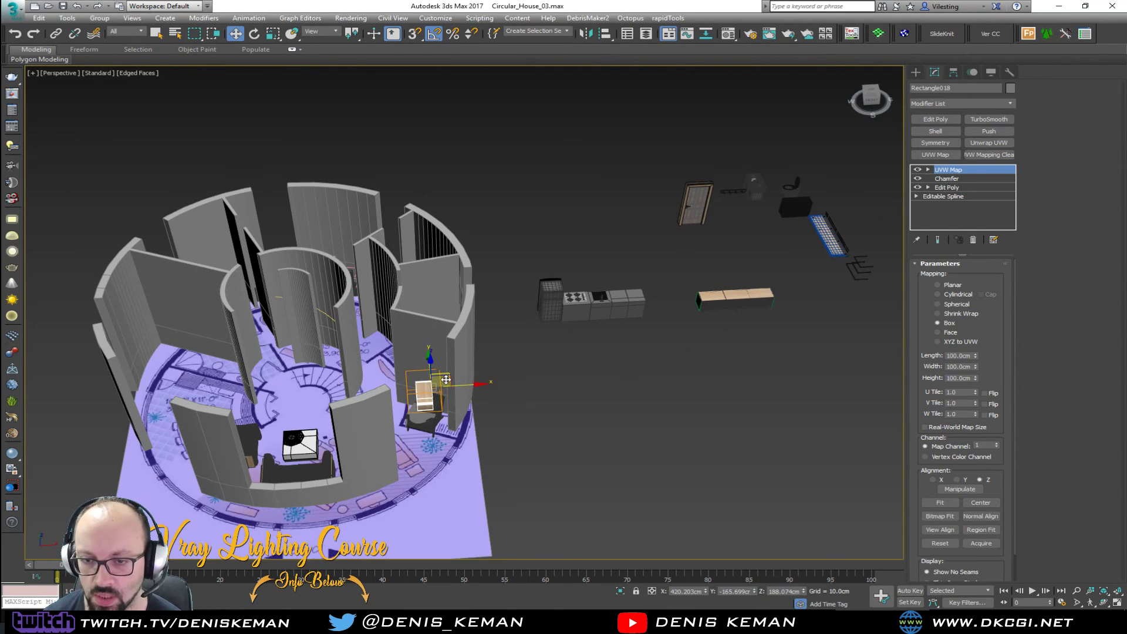
# - Rotate the wooden shelf in the top view to follow the angled closet wall and place it against that wall
pyautogui.hotkey('alt', 'w')
pyautogui.rightClick(263, 198)
pyautogui.hotkey('alt', 'w')
pyautogui.press('e')
pyautogui.moveTo(524, 283); pyautogui.dragTo(489, 160)
pyautogui.press('w')
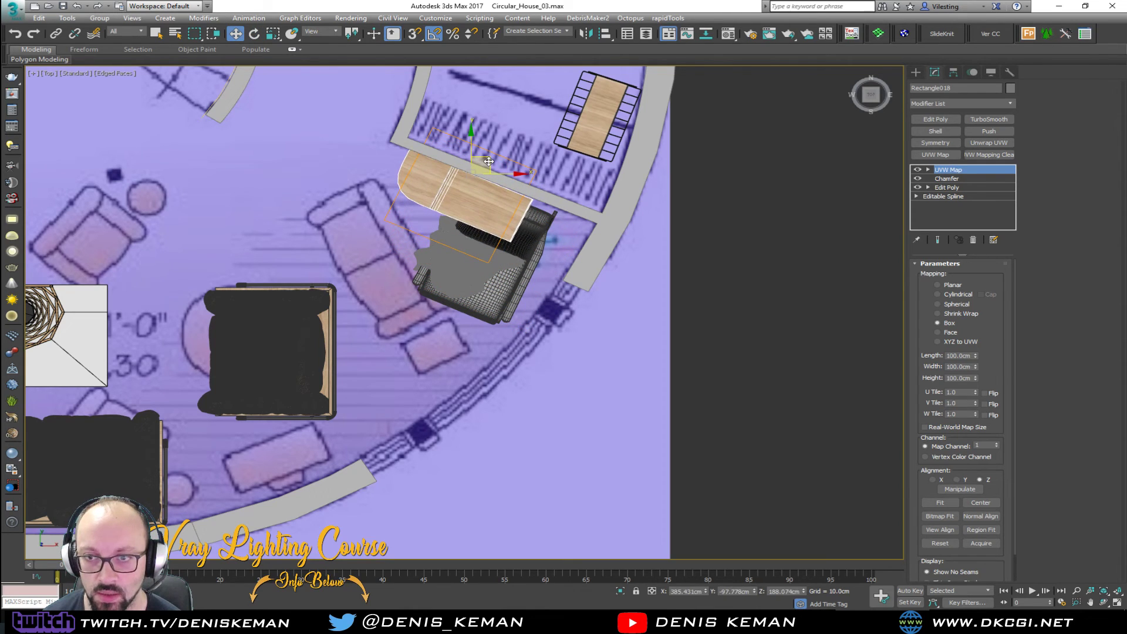
# - Fine-tune the wooden shelf's rotation parallel to the closet wall and slide it along the wall, away from the outer window
pyautogui.scroll(3, 502, 199)
pyautogui.press('e')
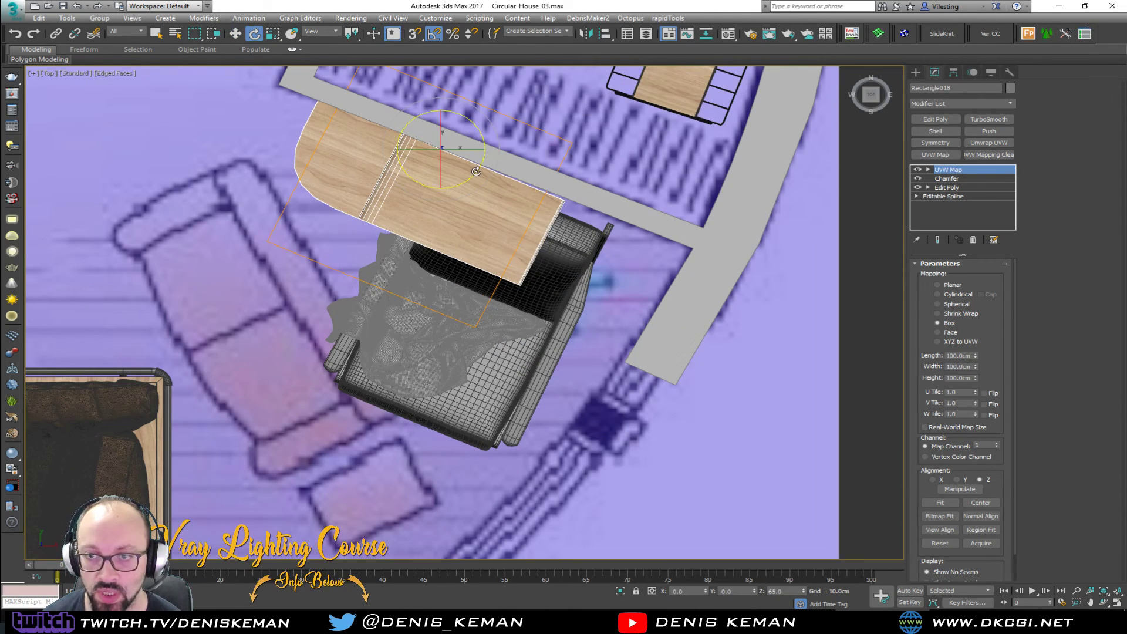
pyautogui.moveTo(477, 171); pyautogui.dragTo(481, 174)
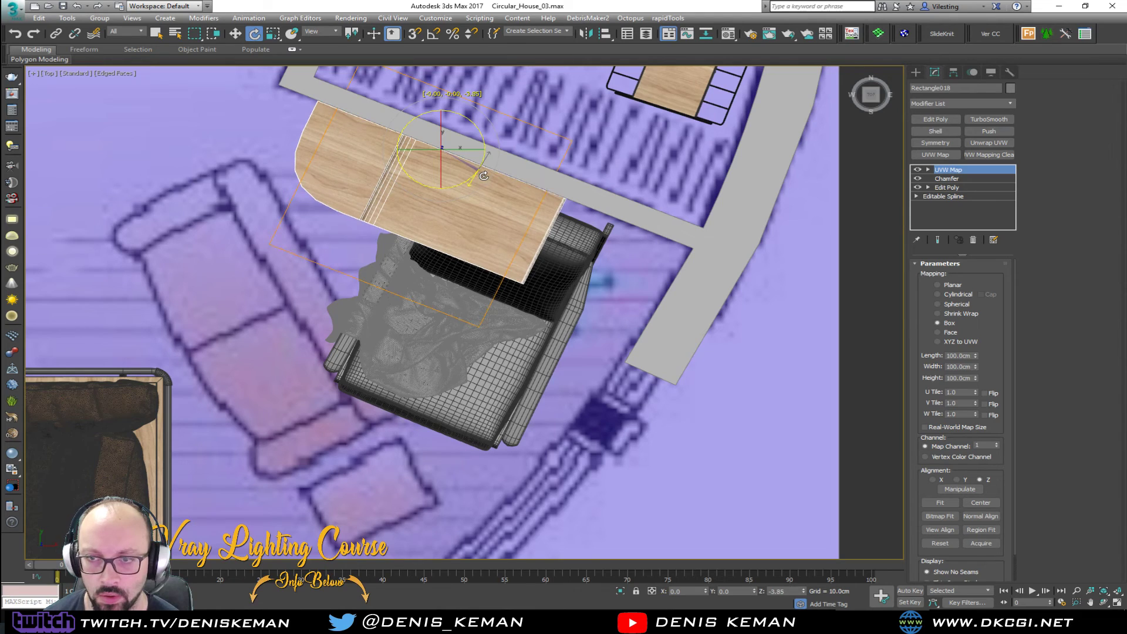
pyautogui.moveTo(462, 140); pyautogui.dragTo(423, 124)
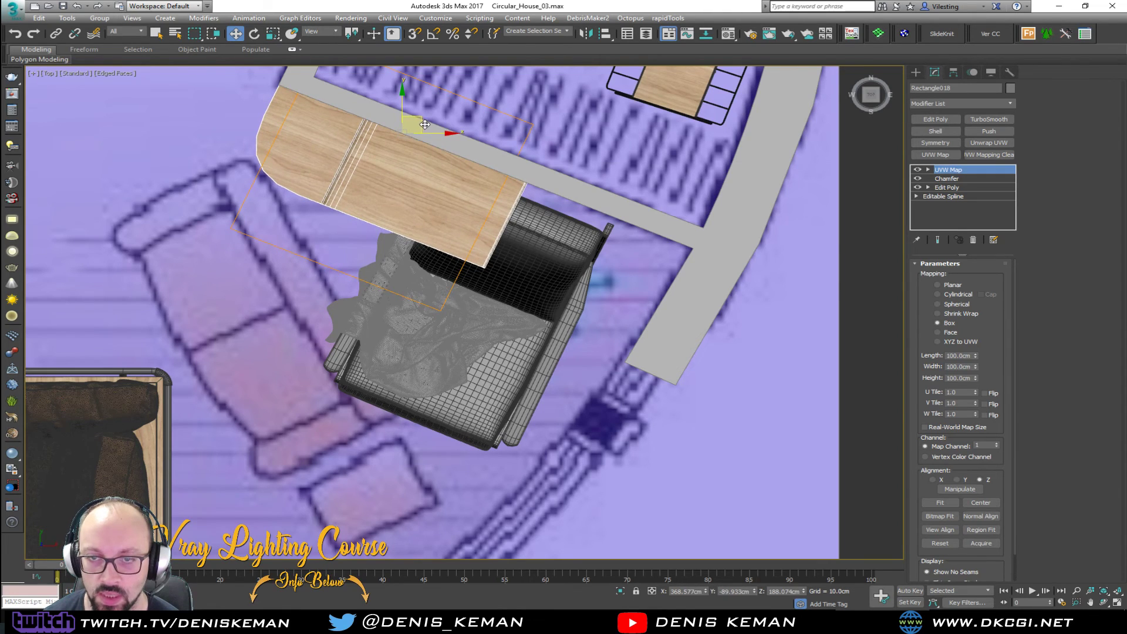
# - Examine the wooden shelf's placement behind the Reading_Chair and the remaining spare furniture in the perspective view
pyautogui.hotkey('alt', 'w')
pyautogui.hotkey('alt', 'w')
pyautogui.keyDown('alt'); pyautogui.moveTo(604, 409); pyautogui.dragTo(552, 350, button='middle'); pyautogui.keyUp('alt')
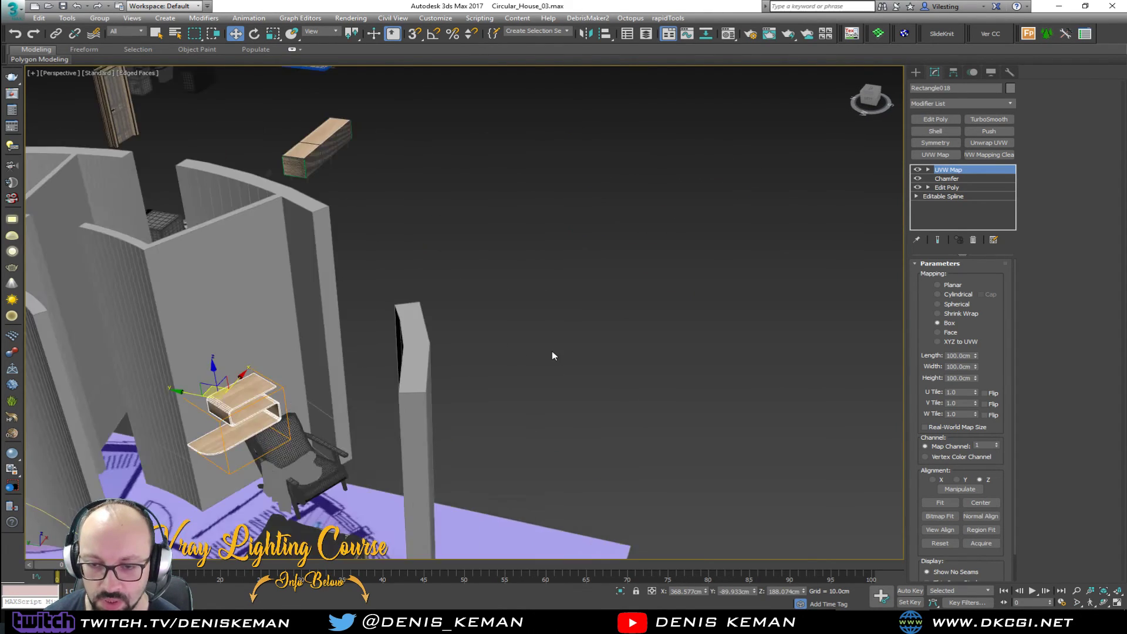
pyautogui.scroll(3, 552, 350)
pyautogui.click(399, 375)
pyautogui.moveTo(400, 376); pyautogui.dragTo(391, 323, button='middle')
pyautogui.scroll(2, 594, 317)
pyautogui.scroll(-2, 580, 323)
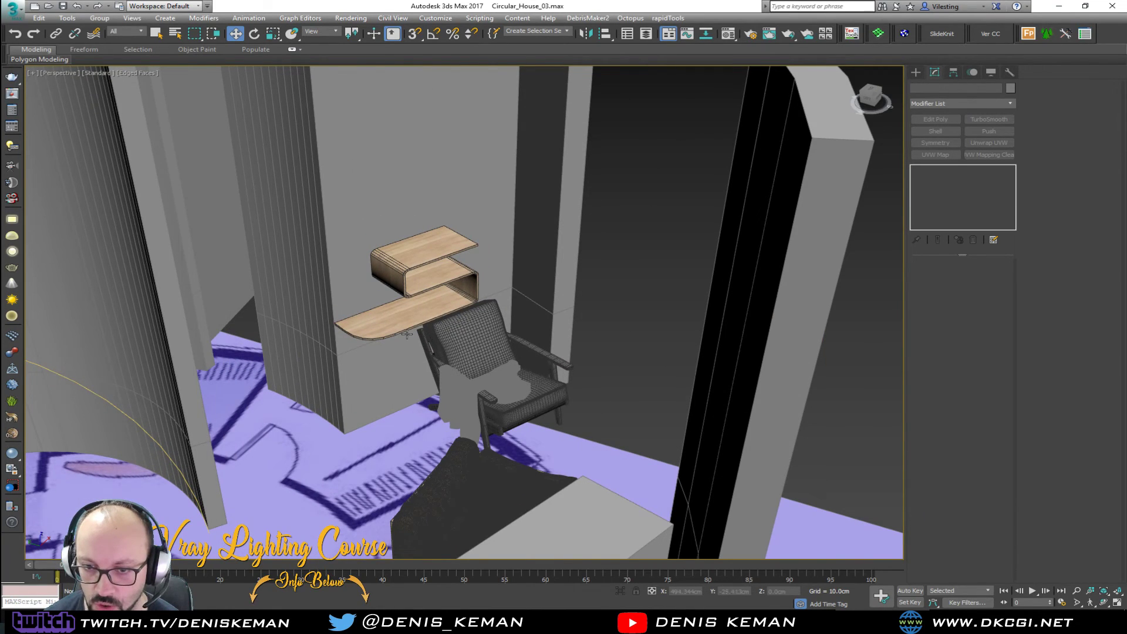
pyautogui.scroll(2, 383, 330)
pyautogui.moveTo(480, 334); pyautogui.dragTo(473, 371, button='middle')
pyautogui.scroll(-2, 460, 336)
pyautogui.scroll(-2, 486, 352)
pyautogui.scroll(-3, 379, 407)
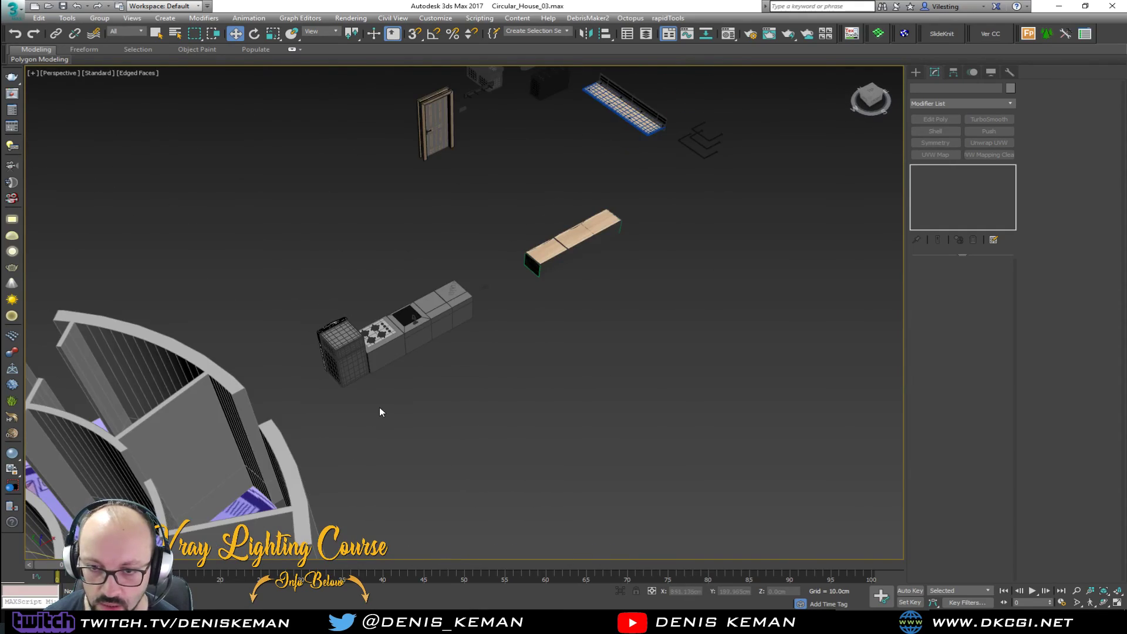
pyautogui.moveTo(379, 407); pyautogui.dragTo(513, 277, button='middle')
# - Raise the wooden shelf on the closet wall by about 73 cm, well above the Reading_Chair
pyautogui.click(471, 395)
pyautogui.press('z')
pyautogui.keyDown('alt'); pyautogui.moveTo(471, 396); pyautogui.dragTo(466, 431, button='middle'); pyautogui.keyUp('alt')
pyautogui.moveTo(624, 396); pyautogui.dragTo(569, 282, button='middle')
pyautogui.moveTo(357, 215); pyautogui.dragTo(353, 78)
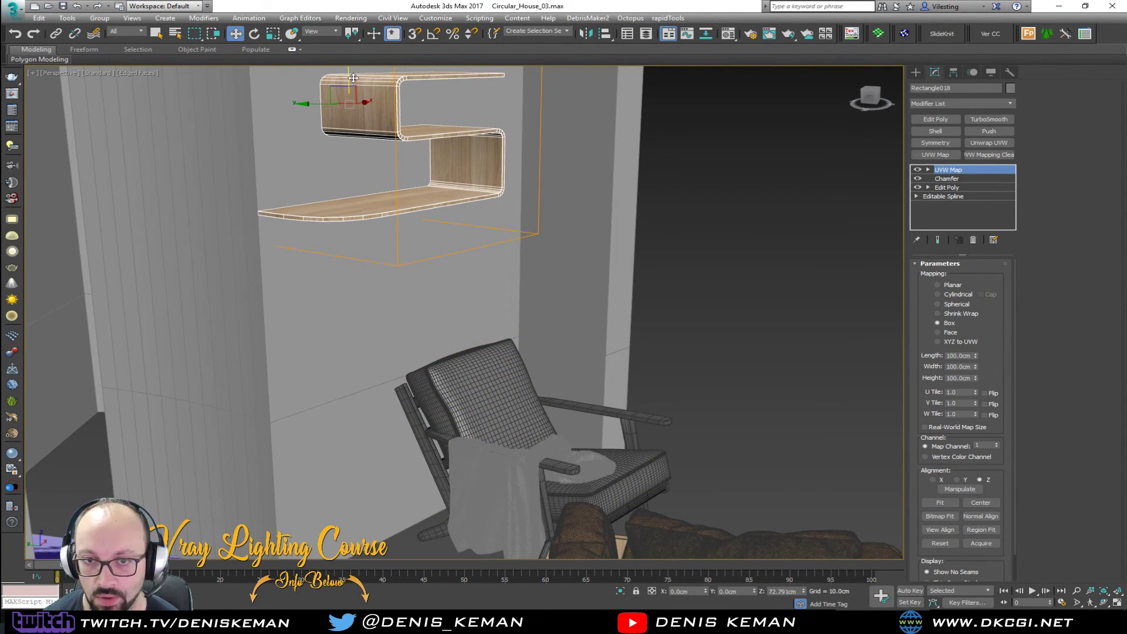
pyautogui.moveTo(414, 191); pyautogui.dragTo(358, 227, button='middle')
# - Move the human scale figure from outside the plan to the closet wall beneath the wooden shelf, beside the Reading_Chair
pyautogui.click(654, 337)
pyautogui.moveTo(562, 339); pyautogui.dragTo(488, 274, button='middle')
pyautogui.scroll(-5, 552, 269)
pyautogui.scroll(-5, 519, 351)
pyautogui.click(339, 541)
pyautogui.moveTo(331, 556); pyautogui.dragTo(334, 537, button='middle')
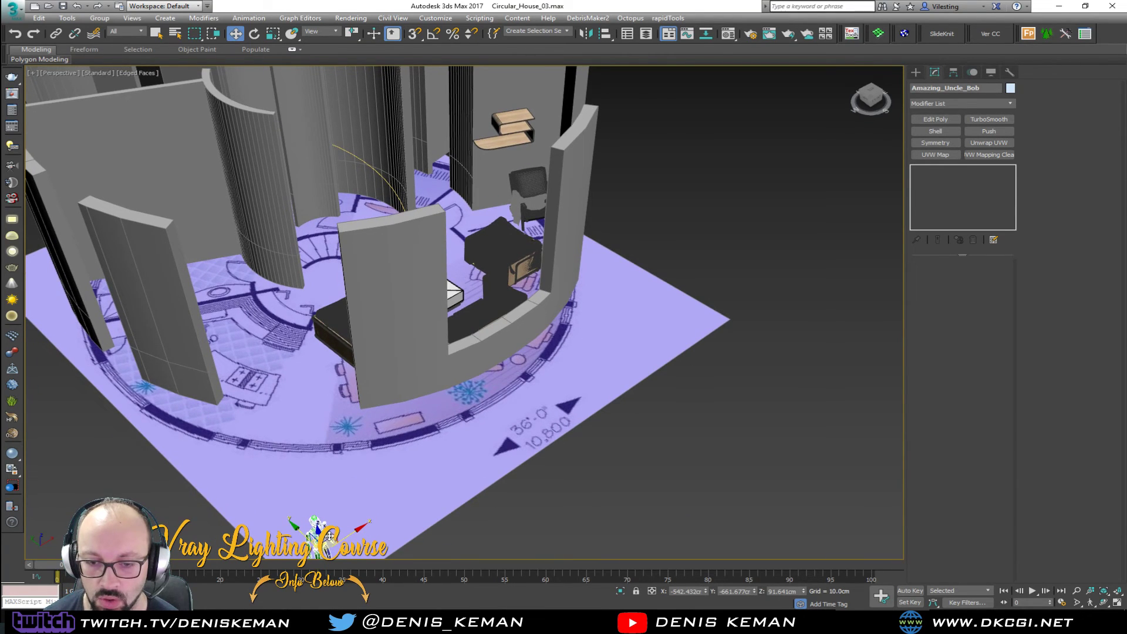
pyautogui.press('z')
pyautogui.keyDown('alt'); pyautogui.moveTo(514, 214); pyautogui.dragTo(536, 287, button='middle'); pyautogui.keyUp('alt')
pyautogui.scroll(-3, 520, 294)
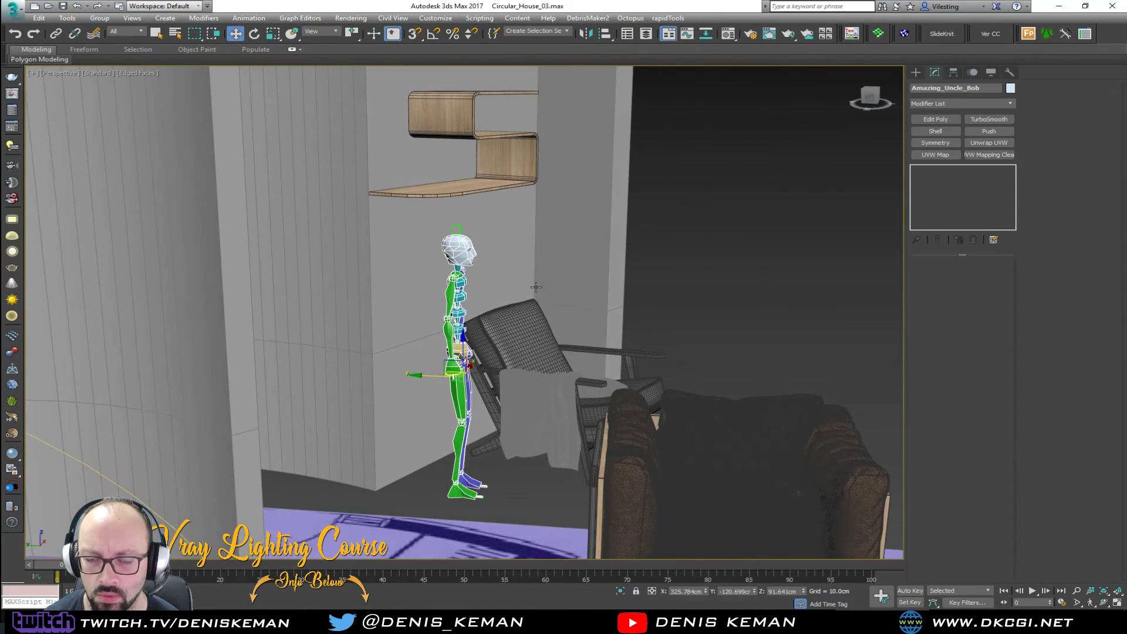
# - Lower the wooden shelf to a Z position of about 208 cm, judging its height against the human figure
pyautogui.click(471, 183)
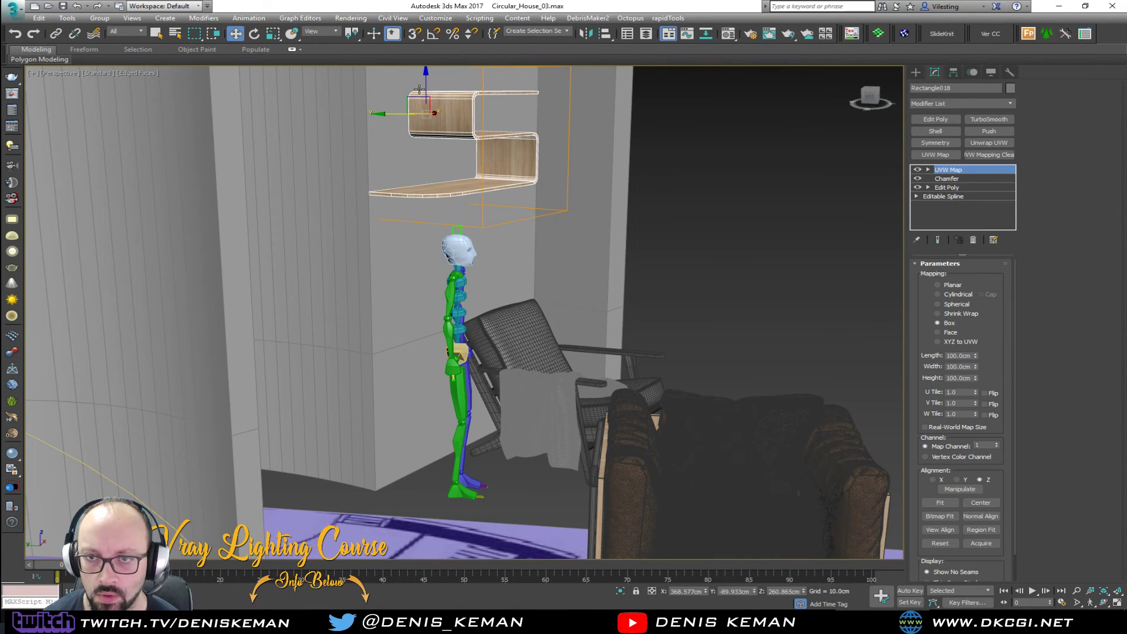
pyautogui.moveTo(426, 87); pyautogui.dragTo(415, 163)
pyautogui.keyDown('alt'); pyautogui.moveTo(494, 197); pyautogui.dragTo(517, 224, button='middle'); pyautogui.keyUp('alt')
# - Move the human scale figure out from the closet wall to stand on the floor in front of the shelf
pyautogui.click(470, 404)
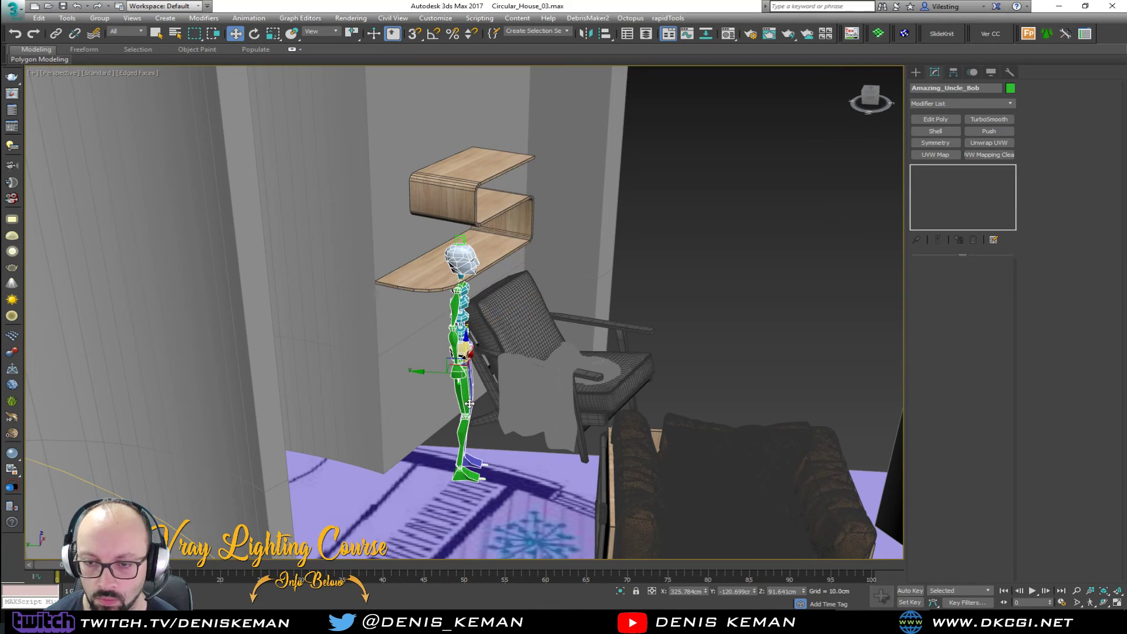
pyautogui.keyDown('alt'); pyautogui.moveTo(454, 363); pyautogui.dragTo(469, 427, button='middle'); pyautogui.keyUp('alt')
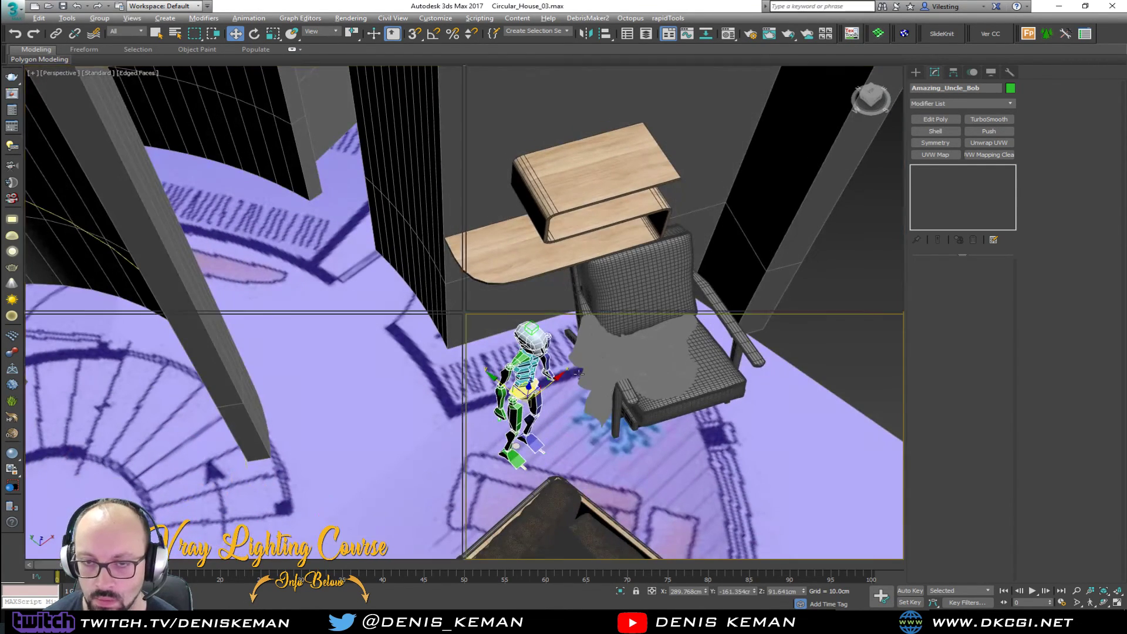
pyautogui.hotkey('alt', 'w')
pyautogui.click(262, 212)
pyautogui.moveTo(258, 178); pyautogui.dragTo(253, 196)
pyautogui.moveTo(749, 416); pyautogui.dragTo(642, 385, button='middle')
pyautogui.hotkey('alt', 'w')
pyautogui.click(722, 254)
# - Examine the wooden shelf's height, rounded bends and fit against the closet wall from several angles
pyautogui.keyDown('alt'); pyautogui.moveTo(722, 253); pyautogui.dragTo(519, 316, button='middle'); pyautogui.keyUp('alt')
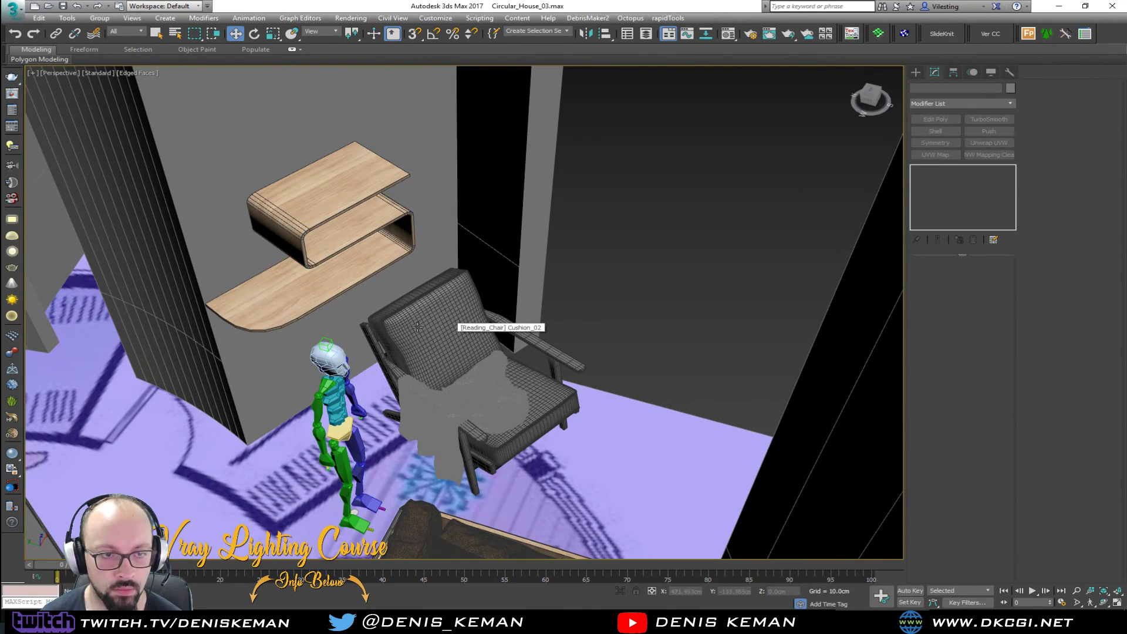
pyautogui.scroll(3, 358, 313)
pyautogui.keyDown('alt'); pyautogui.moveTo(373, 314); pyautogui.dragTo(311, 319, button='middle'); pyautogui.keyUp('alt')
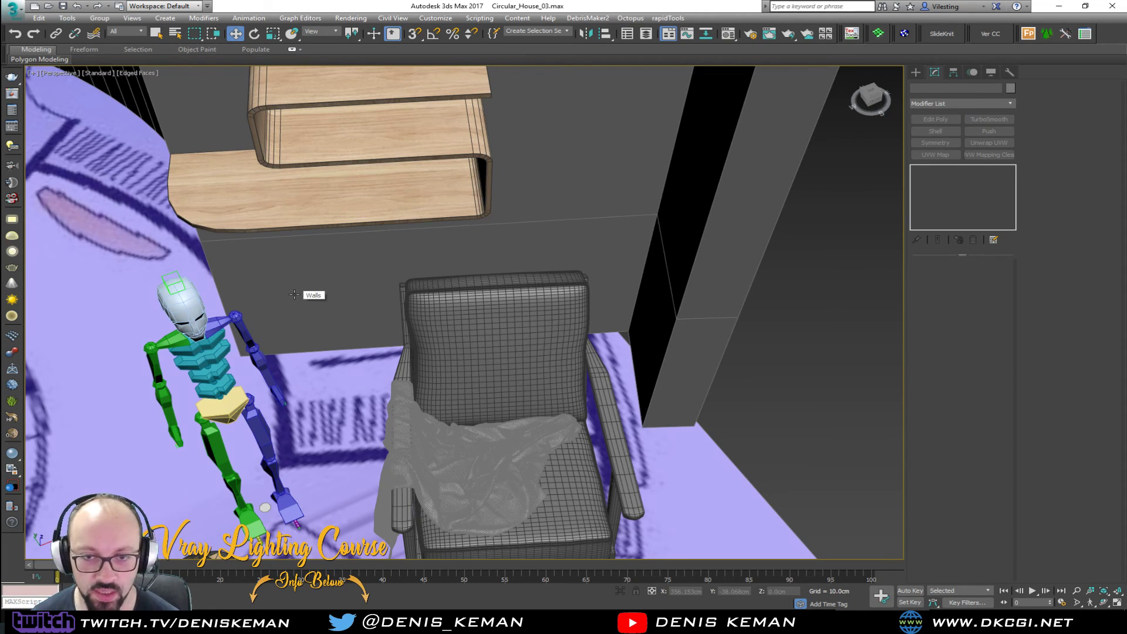
pyautogui.keyDown('alt'); pyautogui.moveTo(305, 218); pyautogui.dragTo(314, 348, button='middle'); pyautogui.keyUp('alt')
pyautogui.click(353, 322)
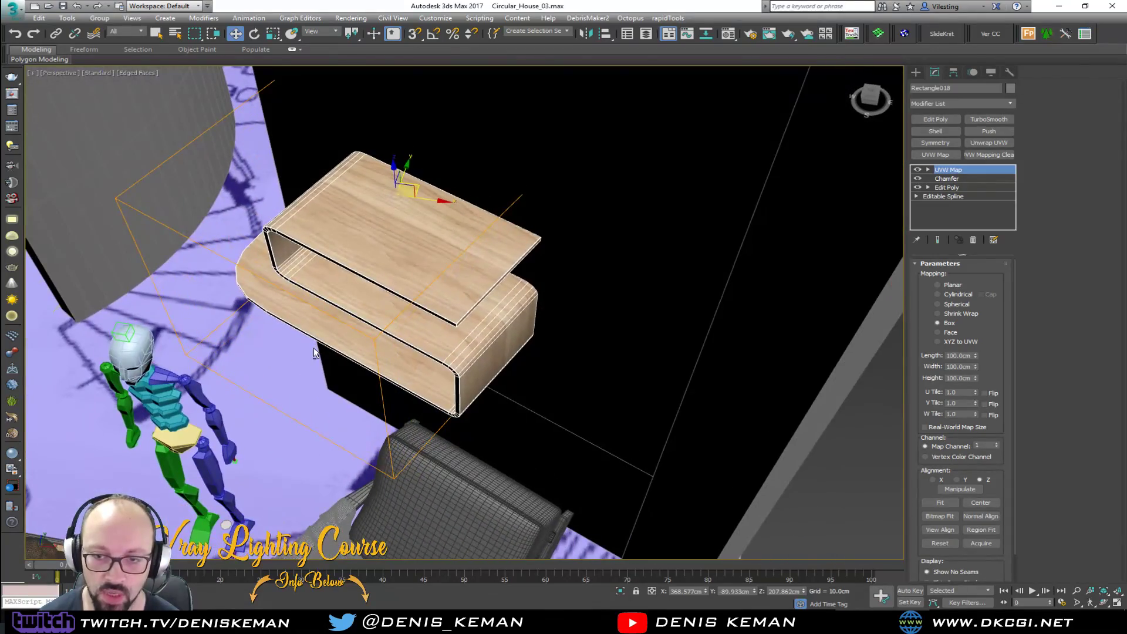
pyautogui.scroll(5, 433, 353)
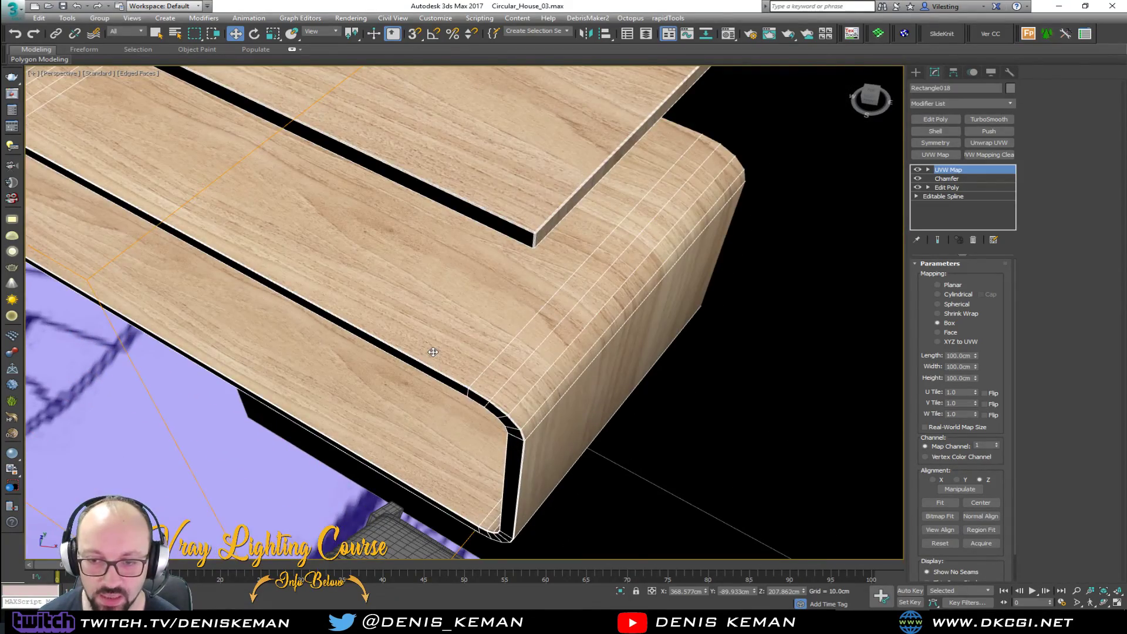
pyautogui.scroll(-10, 432, 352)
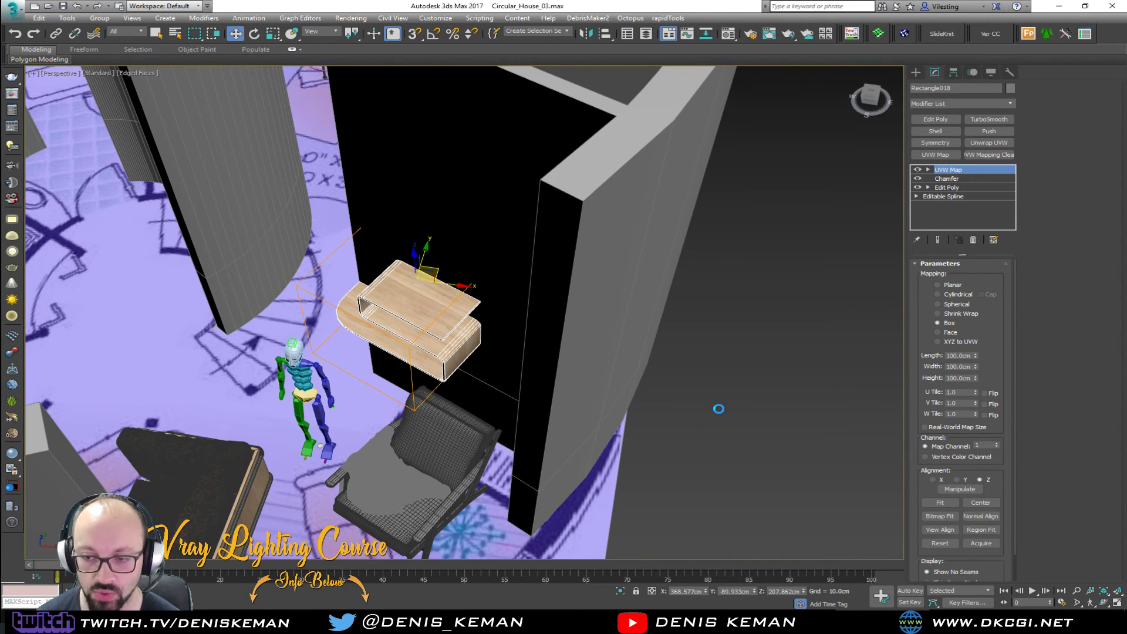
pyautogui.click(695, 418)
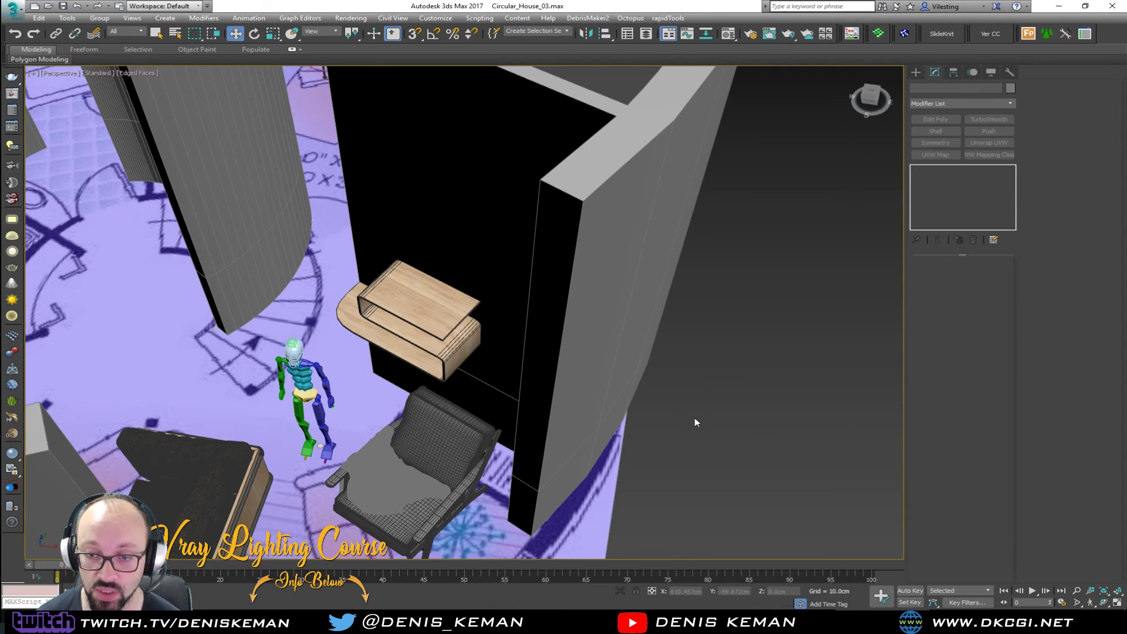
pyautogui.scroll(3, 444, 341)
pyautogui.scroll(2, 444, 341)
# - Turn off edged faces in the perspective view and inspect the shelf's wood surface from above
pyautogui.press('F4')
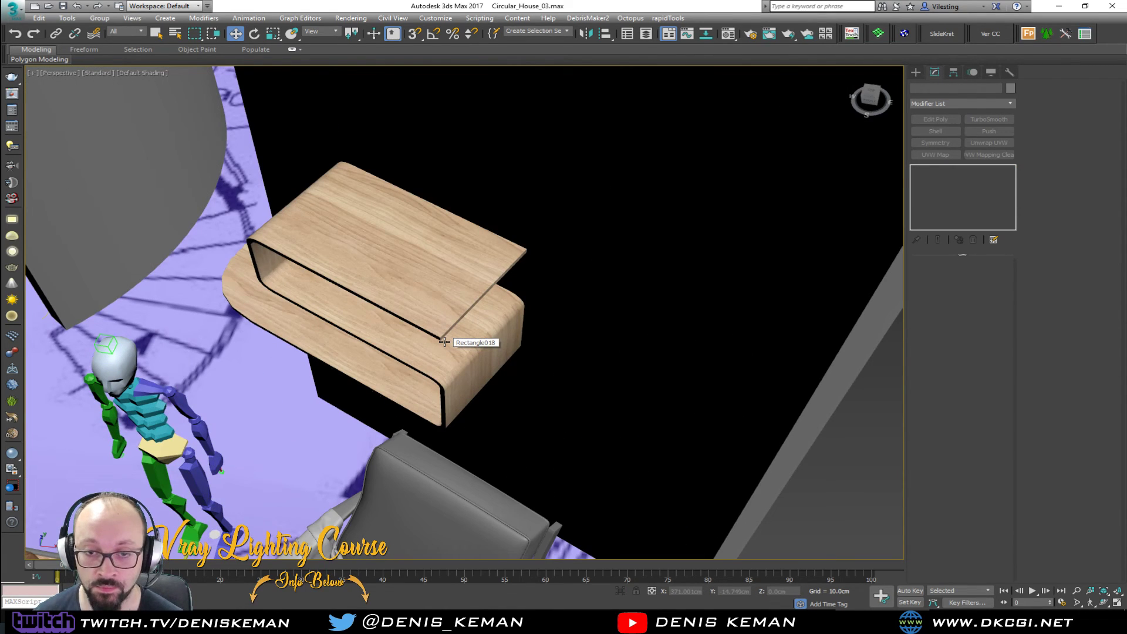
pyautogui.keyDown('alt'); pyautogui.moveTo(404, 345); pyautogui.dragTo(449, 341, button='middle'); pyautogui.keyUp('alt')
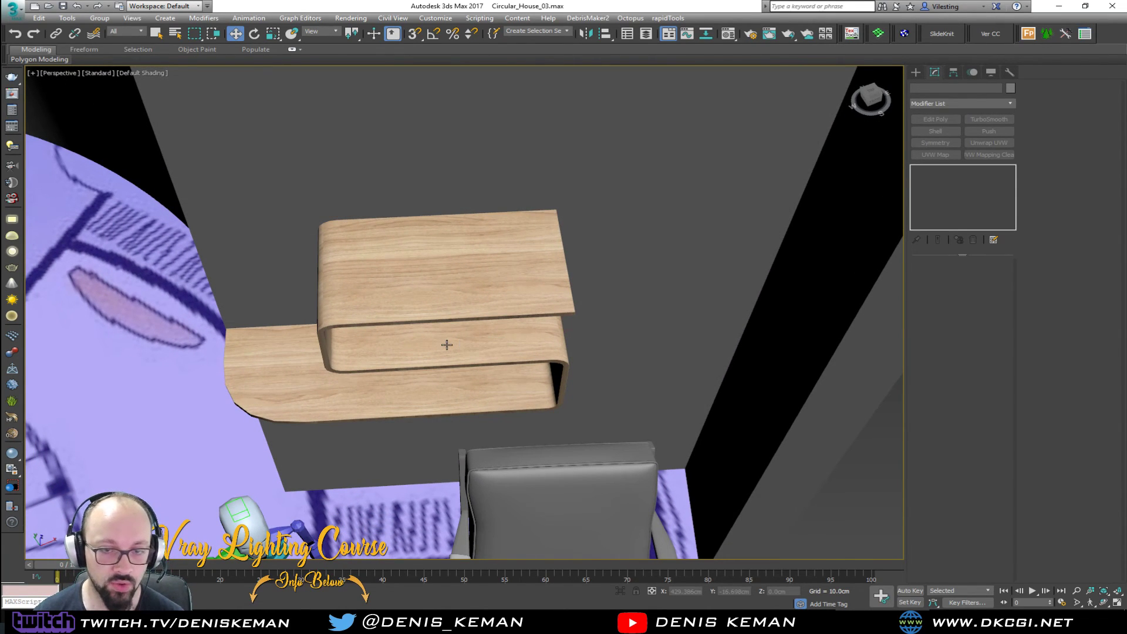
pyautogui.moveTo(381, 374); pyautogui.dragTo(385, 321, button='middle')
pyautogui.scroll(-4, 387, 322)
pyautogui.moveTo(376, 361); pyautogui.dragTo(468, 248, button='middle')
pyautogui.scroll(-2, 436, 327)
# - Move the human scale figure back outside the house, near the lower-left corner of the floor plan image
pyautogui.click(415, 332)
pyautogui.scroll(-4, 467, 247)
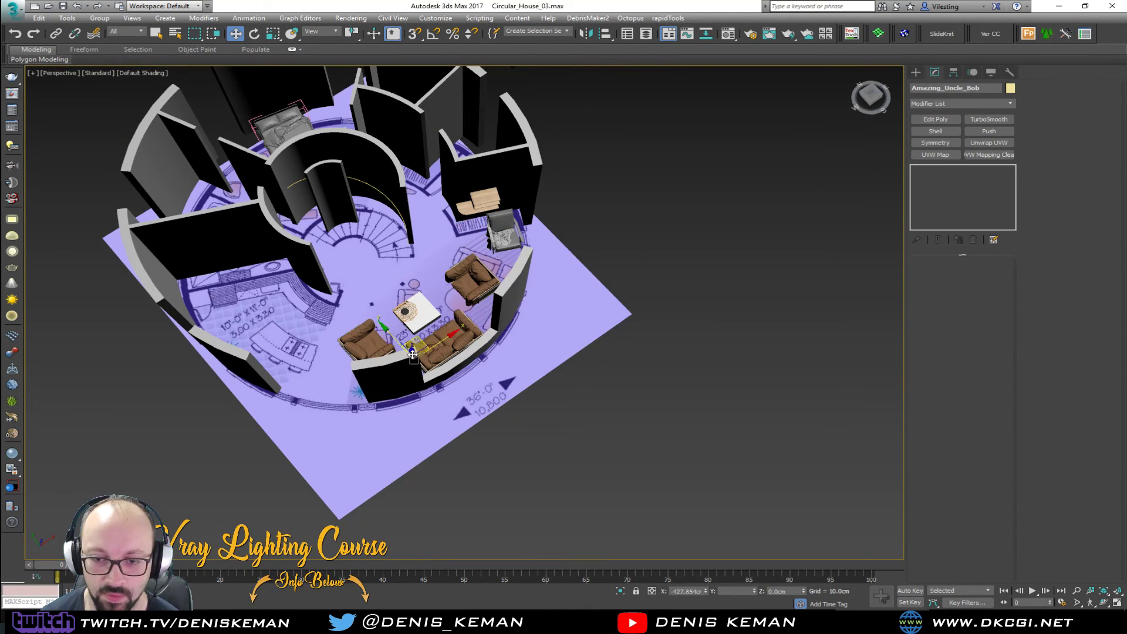
pyautogui.hotkey('alt', 'w')
pyautogui.press('z')
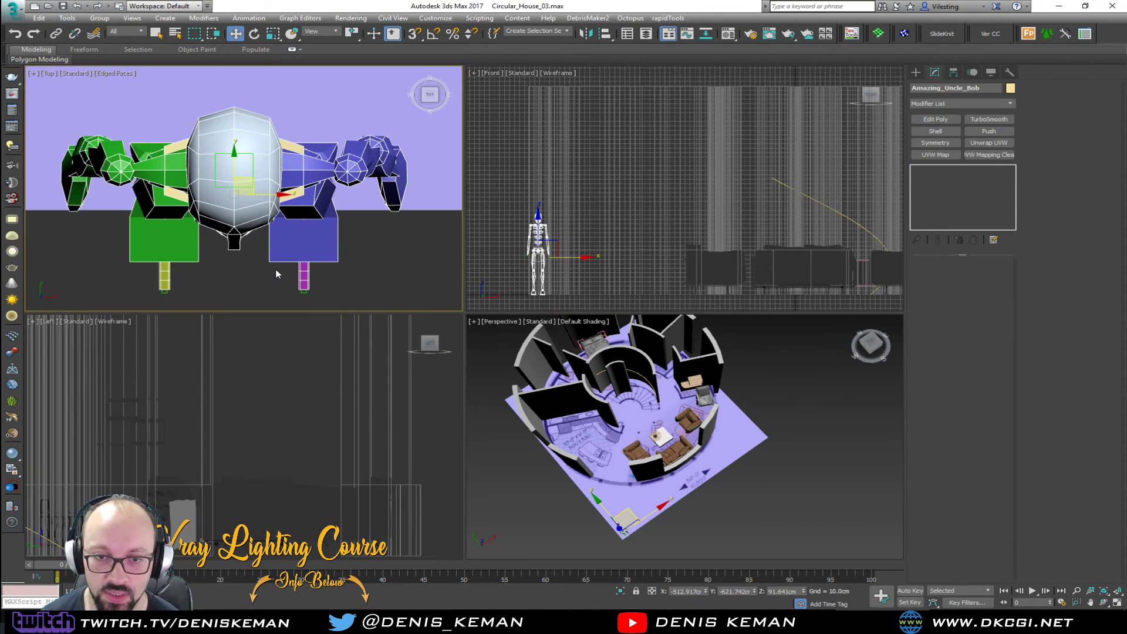
pyautogui.scroll(-3, 276, 269)
pyautogui.moveTo(285, 249); pyautogui.dragTo(249, 221)
pyautogui.click(298, 198)
# - Move the shelf's three metal support brackets from the spare furniture to the wooden shelf on the closet wall
pyautogui.scroll(-1, 317, 196)
pyautogui.moveTo(331, 194); pyautogui.dragTo(174, 263, button='middle')
pyautogui.scroll(-2, 317, 208)
pyautogui.scroll(-4, 294, 225)
pyautogui.moveTo(703, 381); pyautogui.dragTo(688, 410, button='middle')
pyautogui.hotkey('alt', 'w')
pyautogui.keyDown('alt'); pyautogui.moveTo(546, 375); pyautogui.dragTo(446, 341, button='middle'); pyautogui.keyUp('alt')
pyautogui.keyDown('alt'); pyautogui.moveTo(336, 336); pyautogui.dragTo(293, 322, button='middle'); pyautogui.keyUp('alt')
pyautogui.scroll(6, 292, 323)
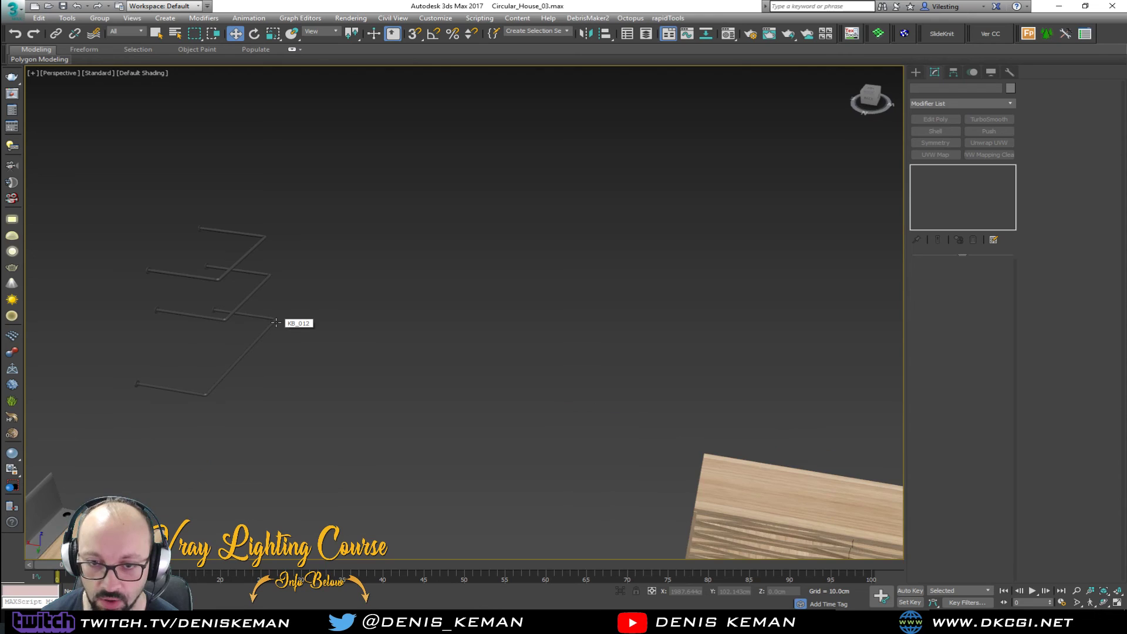
pyautogui.moveTo(429, 329); pyautogui.dragTo(379, 382, button='middle')
pyautogui.scroll(-6, 379, 381)
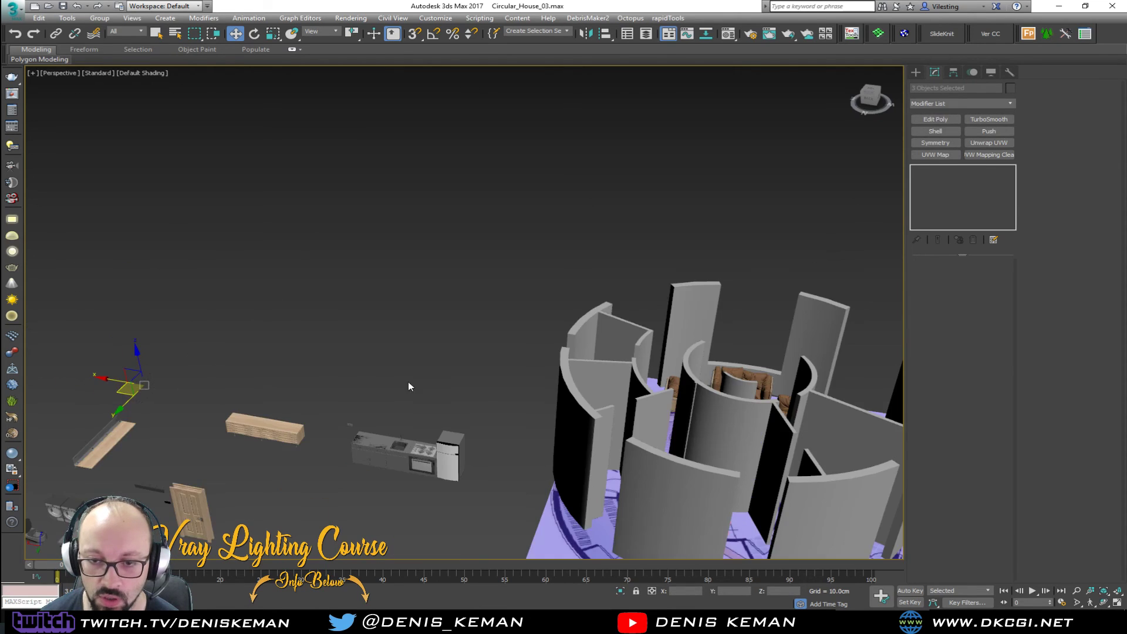
pyautogui.keyDown('alt'); pyautogui.moveTo(491, 374); pyautogui.dragTo(484, 265, button='middle'); pyautogui.keyUp('alt')
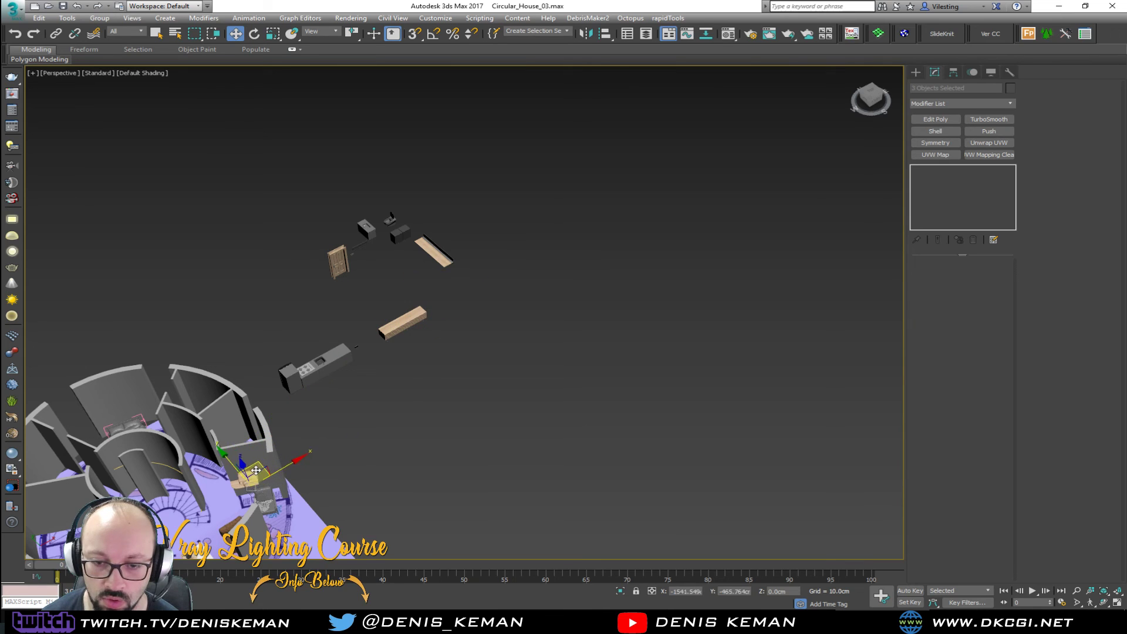
# - Rotate the three support brackets to match the wooden shelf and raise them to the undersides of its boards
pyautogui.press('z')
pyautogui.keyDown('alt'); pyautogui.moveTo(527, 360); pyautogui.dragTo(528, 321, button='middle'); pyautogui.keyUp('alt')
pyautogui.press('e')
pyautogui.moveTo(485, 342); pyautogui.dragTo(559, 335)
pyautogui.keyDown('alt'); pyautogui.moveTo(559, 335); pyautogui.dragTo(514, 321, button='middle'); pyautogui.keyUp('alt')
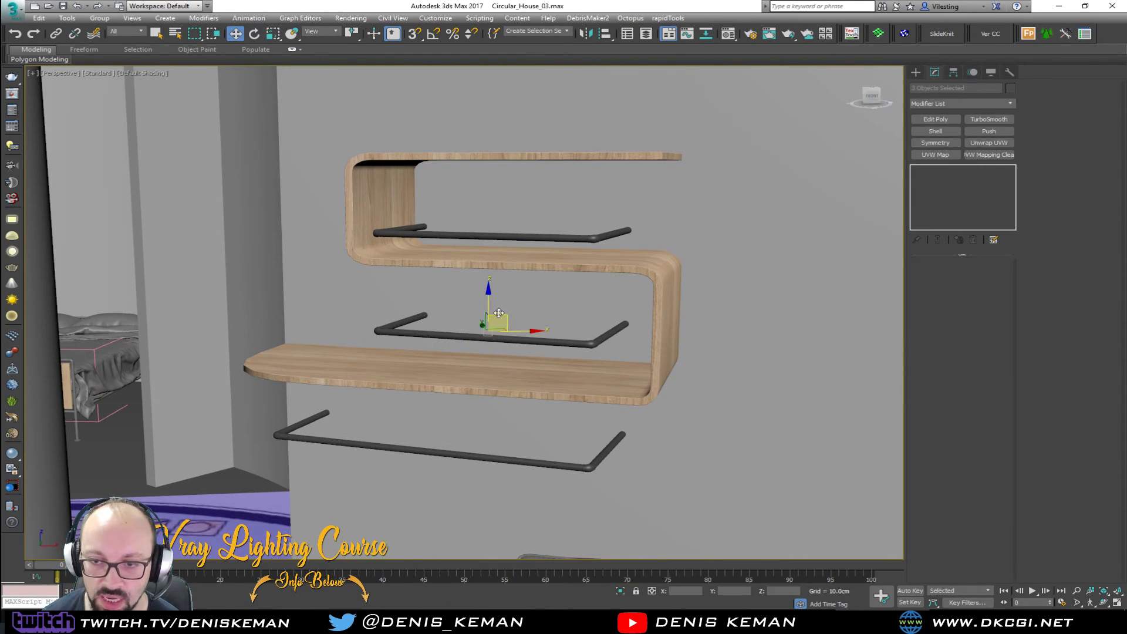
pyautogui.moveTo(490, 302); pyautogui.dragTo(557, 268)
pyautogui.keyDown('alt'); pyautogui.moveTo(557, 268); pyautogui.dragTo(590, 265, button='middle'); pyautogui.keyUp('alt')
# - Switch the top view to wireframe and align the three brackets with the angled closet wall
pyautogui.hotkey('alt', 'w')
pyautogui.hotkey('alt', 'w')
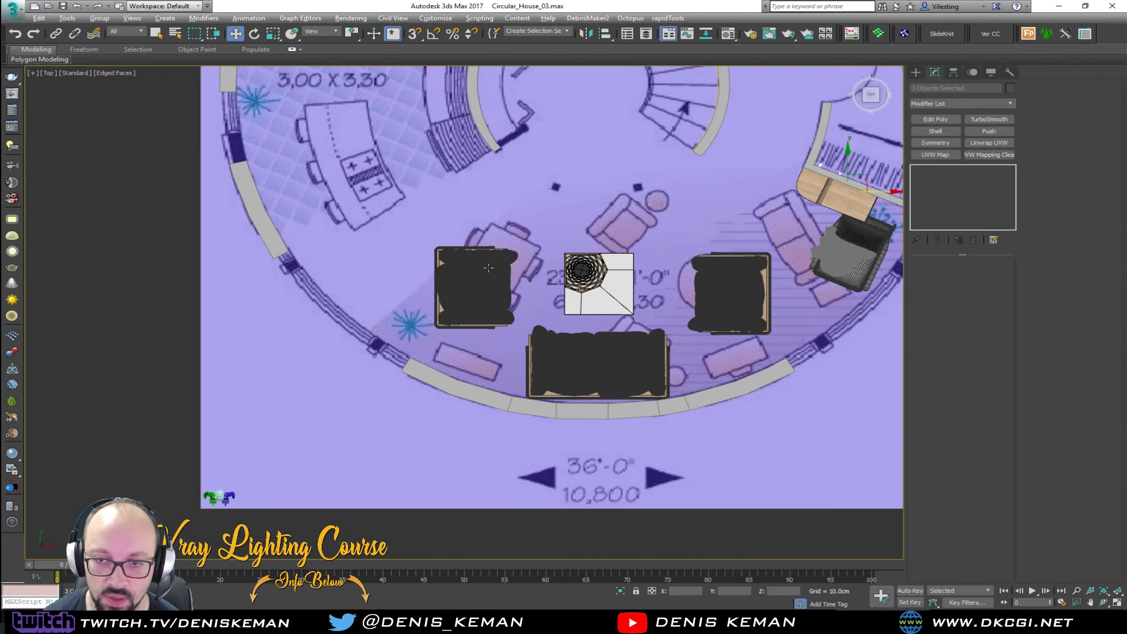
pyautogui.press('z')
pyautogui.press('F3')
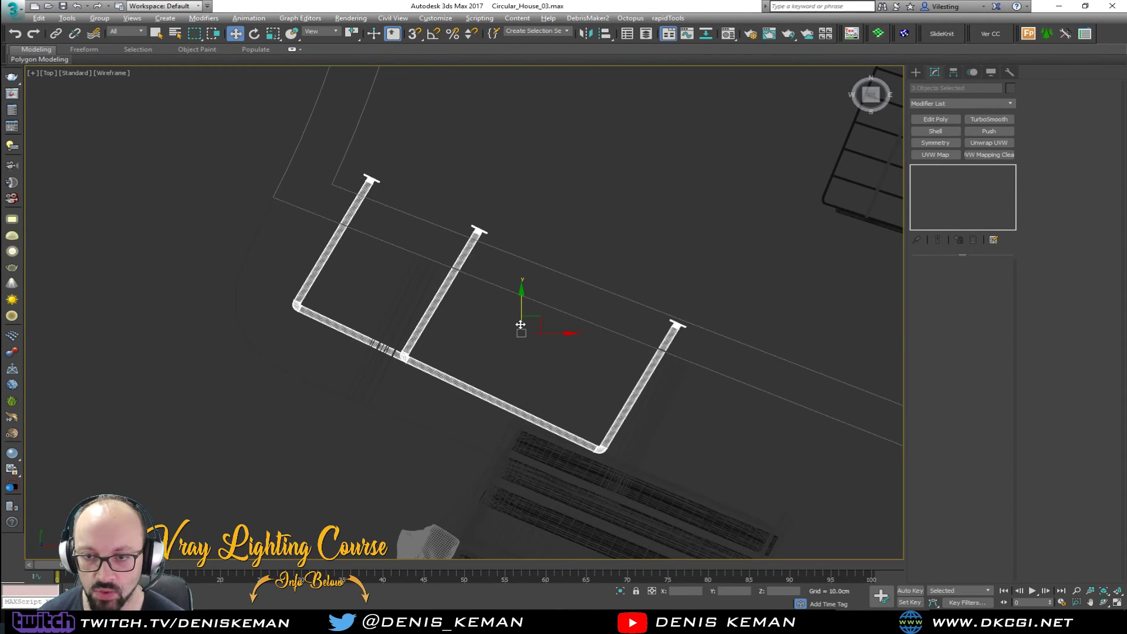
pyautogui.moveTo(554, 349); pyautogui.dragTo(516, 351)
pyautogui.press('w')
# - Nudge the three brackets beneath the shelf boards until their round mounting plates meet the closet wall
pyautogui.hotkey('alt', 'w')
pyautogui.middleClick(641, 423)
pyautogui.scroll(-3, 642, 423)
pyautogui.hotkey('alt', 'w')
pyautogui.keyDown('alt'); pyautogui.moveTo(624, 399); pyautogui.dragTo(637, 381, button='middle'); pyautogui.keyUp('alt')
pyautogui.scroll(3, 509, 315)
pyautogui.keyDown('alt'); pyautogui.moveTo(513, 328); pyautogui.dragTo(437, 329, button='middle'); pyautogui.keyUp('alt')
pyautogui.scroll(3, 467, 257)
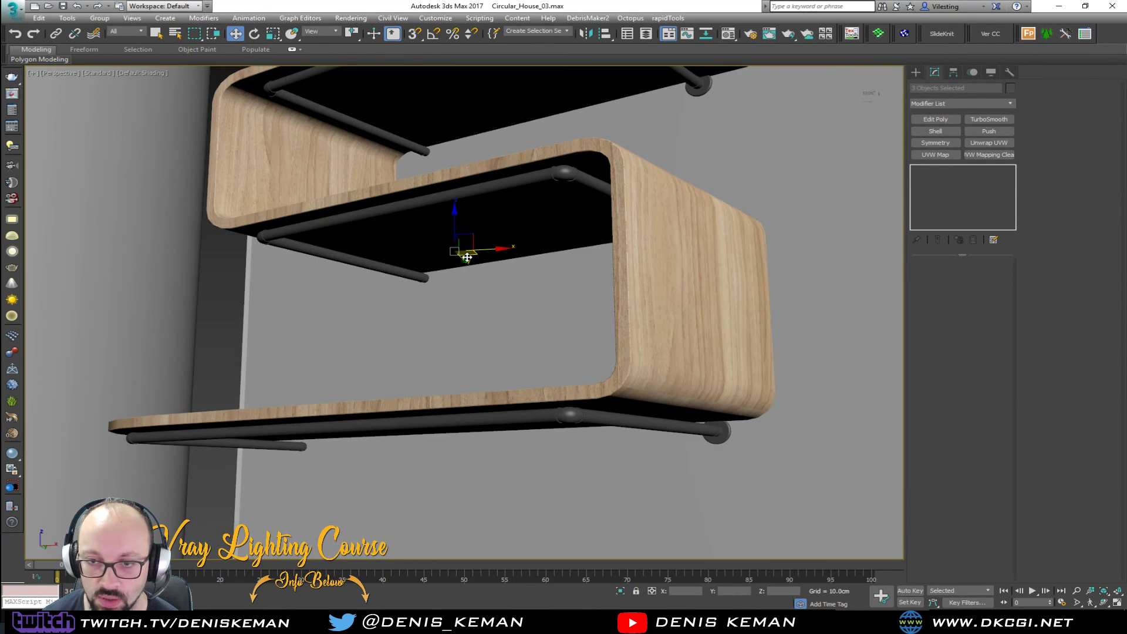
pyautogui.moveTo(462, 262); pyautogui.dragTo(491, 249)
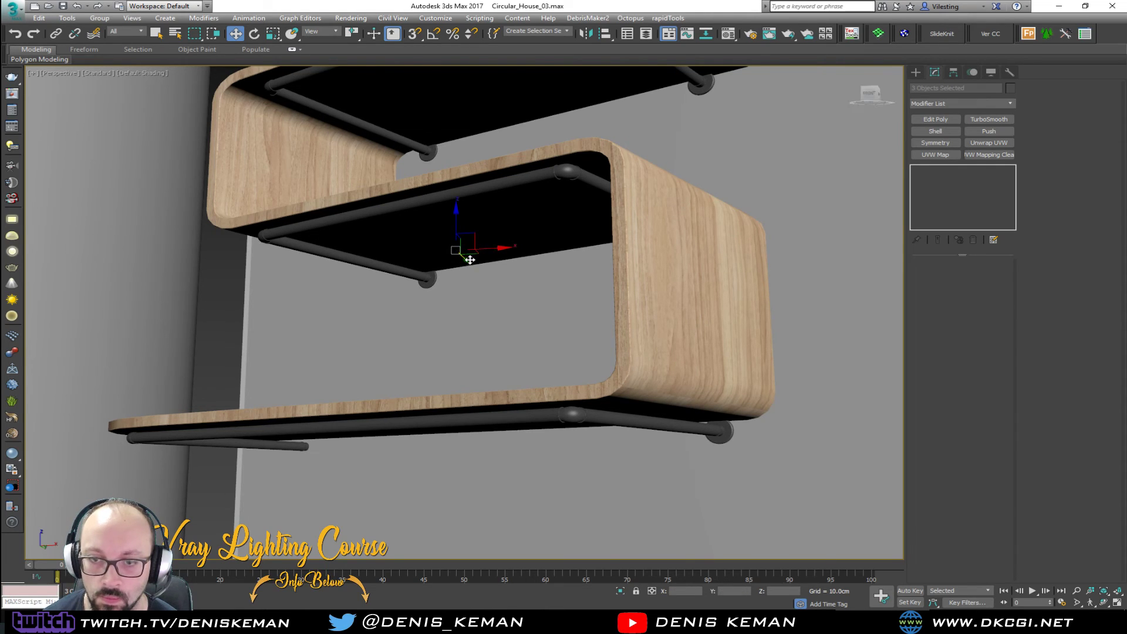
pyautogui.moveTo(463, 260); pyautogui.dragTo(472, 259)
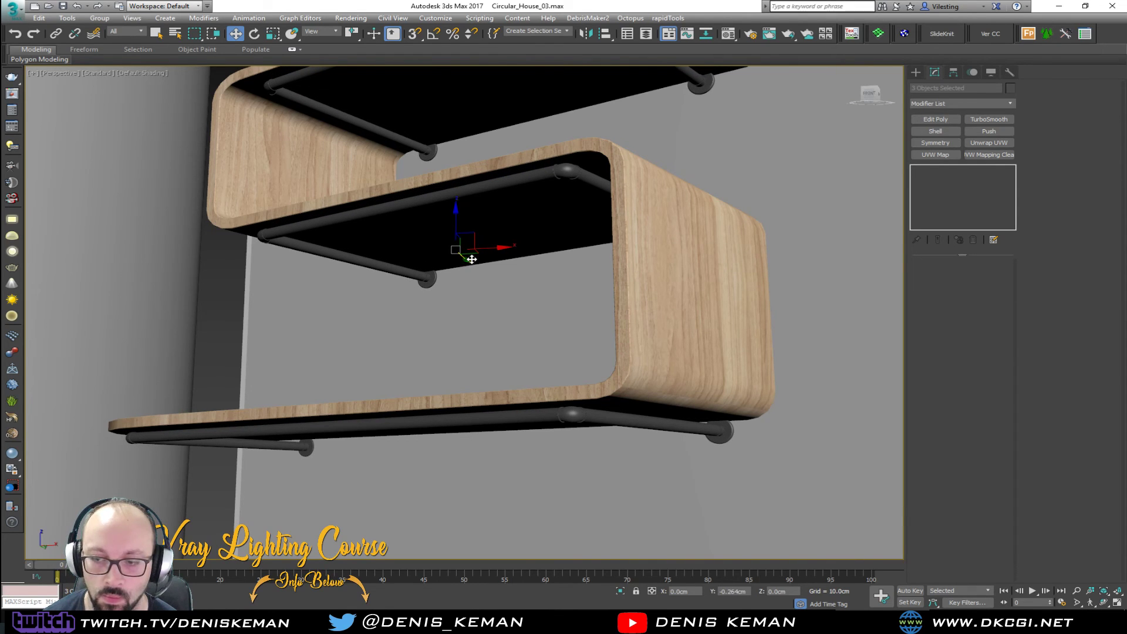
# - Review the mounted shelf, the living area and the spare furniture still lying outside the house
pyautogui.keyDown('alt'); pyautogui.moveTo(514, 294); pyautogui.dragTo(463, 369, button='middle'); pyautogui.keyUp('alt')
pyautogui.scroll(-6, 463, 368)
pyautogui.click(657, 340)
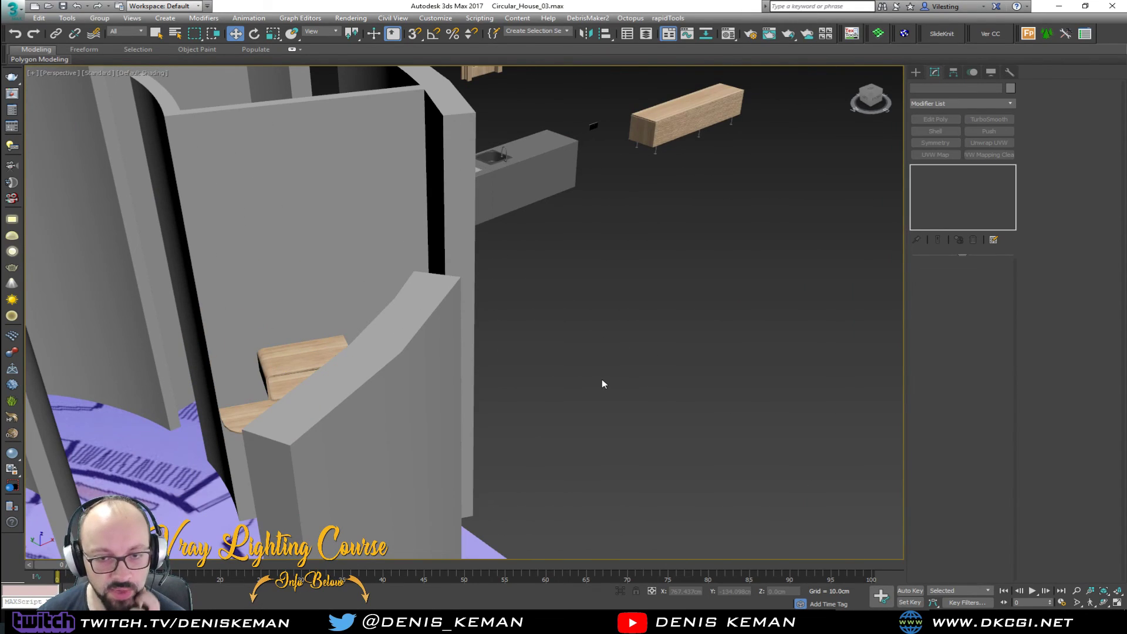
pyautogui.keyDown('alt'); pyautogui.moveTo(569, 242); pyautogui.dragTo(430, 311, button='middle'); pyautogui.keyUp('alt')
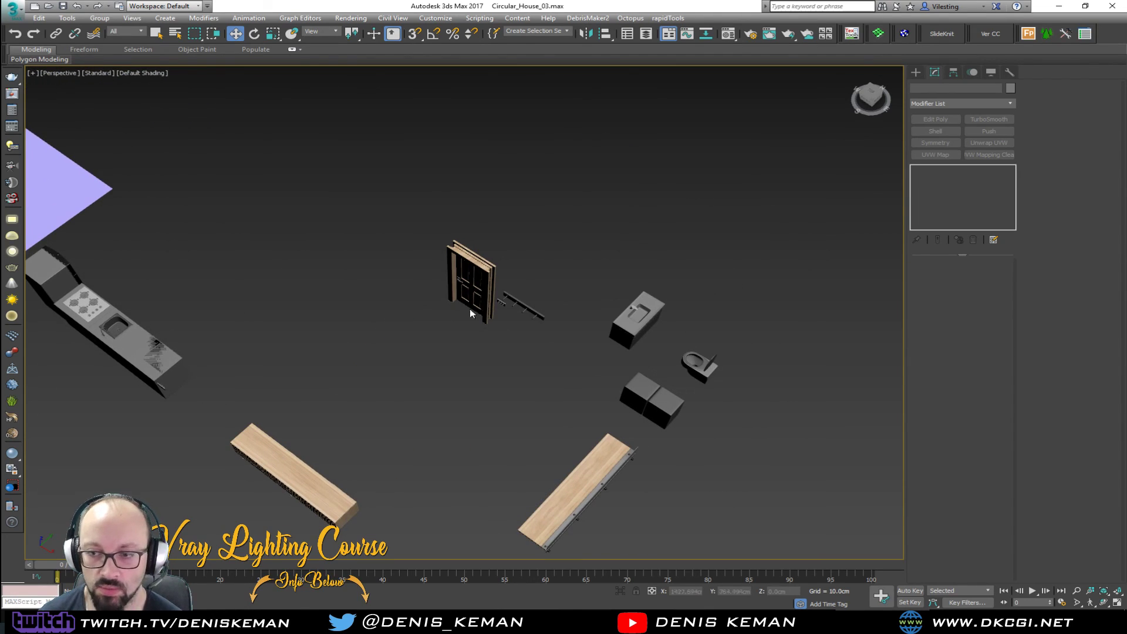
pyautogui.keyDown('alt'); pyautogui.moveTo(358, 323); pyautogui.dragTo(450, 307, button='middle'); pyautogui.keyUp('alt')
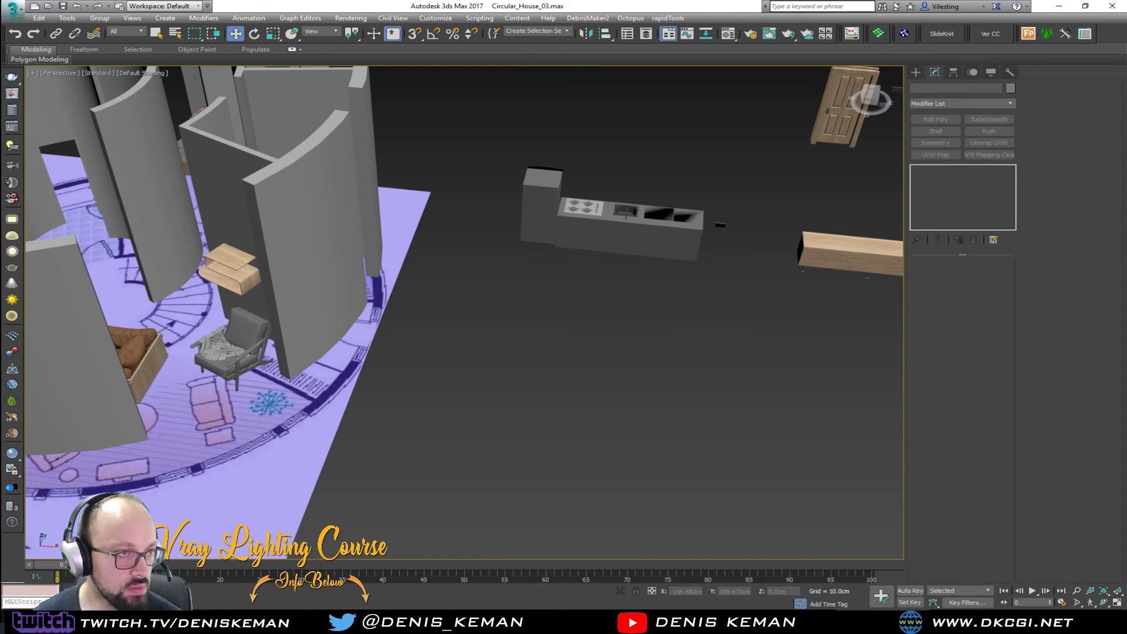
pyautogui.moveTo(266, 293); pyautogui.dragTo(509, 340, button='middle')
pyautogui.scroll(3, 579, 339)
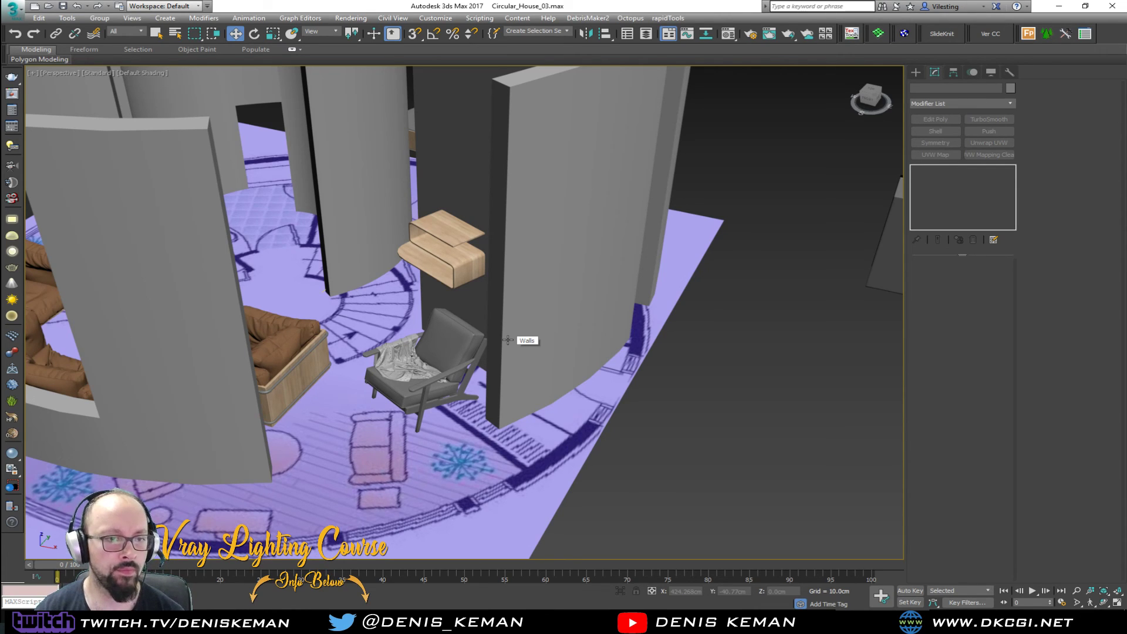
pyautogui.moveTo(508, 340); pyautogui.dragTo(414, 299, button='middle')
pyautogui.scroll(-7, 456, 327)
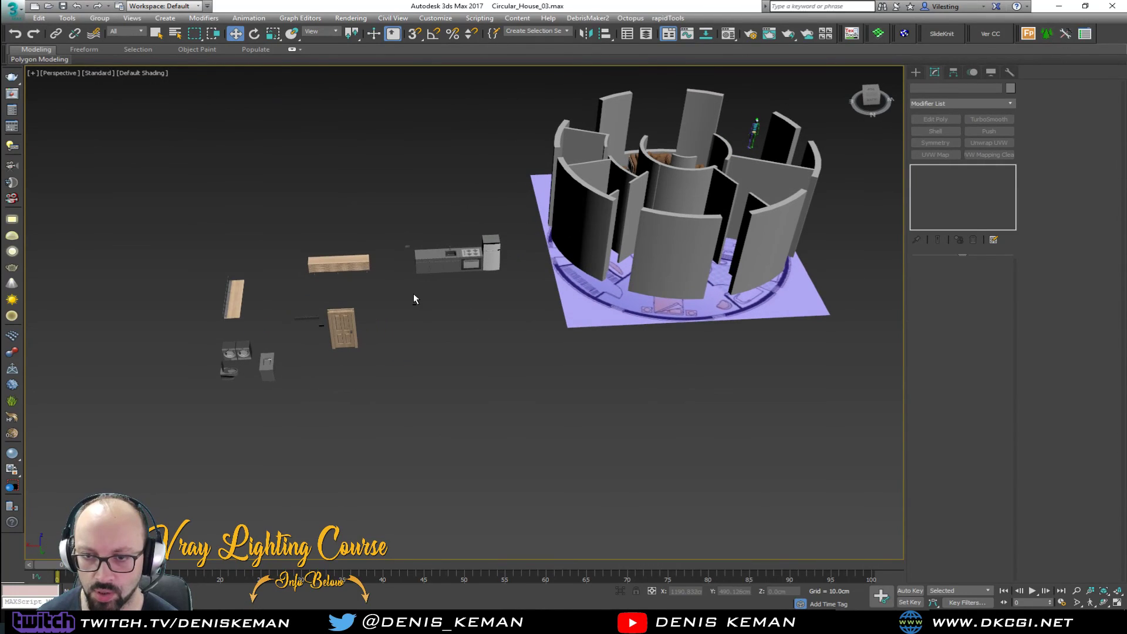
# - Select the complete spare kitchen set, including its cabinets, sink, stove and refrigerator
pyautogui.scroll(8, 482, 264)
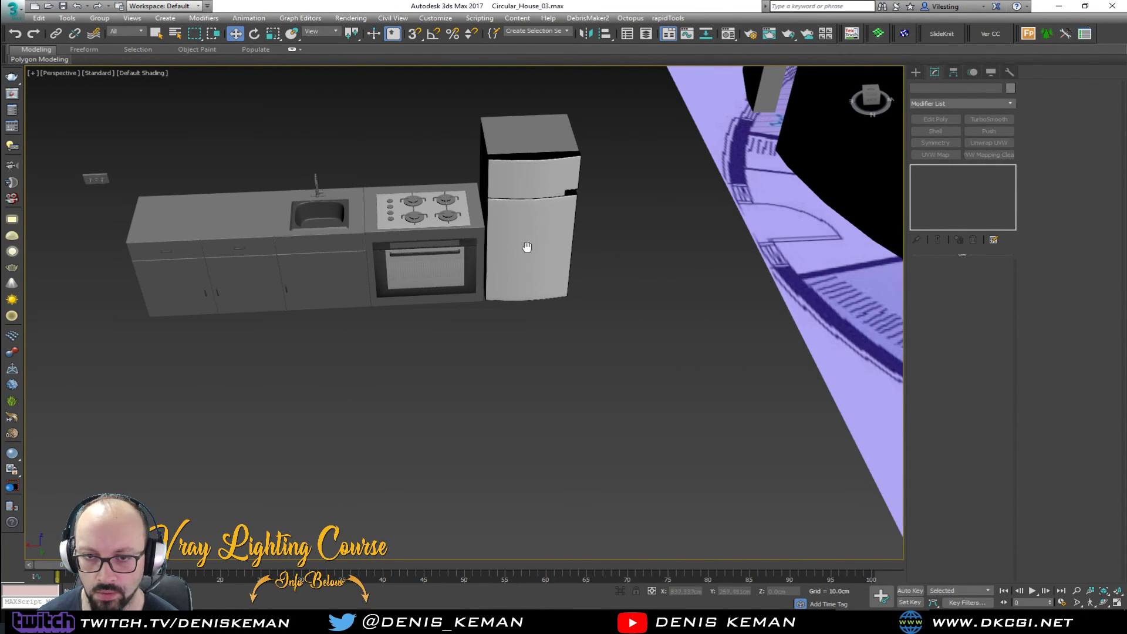
pyautogui.scroll(-3, 531, 240)
pyautogui.moveTo(597, 202); pyautogui.dragTo(249, 397)
pyautogui.moveTo(386, 317); pyautogui.dragTo(327, 343, button='middle')
pyautogui.scroll(-5, 327, 343)
pyautogui.keyDown('alt'); pyautogui.moveTo(389, 322); pyautogui.dragTo(391, 172, button='middle'); pyautogui.keyUp('alt')
pyautogui.scroll(-3, 424, 280)
pyautogui.keyDown('alt'); pyautogui.moveTo(425, 280); pyautogui.dragTo(433, 239, button='middle'); pyautogui.keyUp('alt')
pyautogui.press('e')
pyautogui.moveTo(433, 234); pyautogui.dragTo(492, 585)
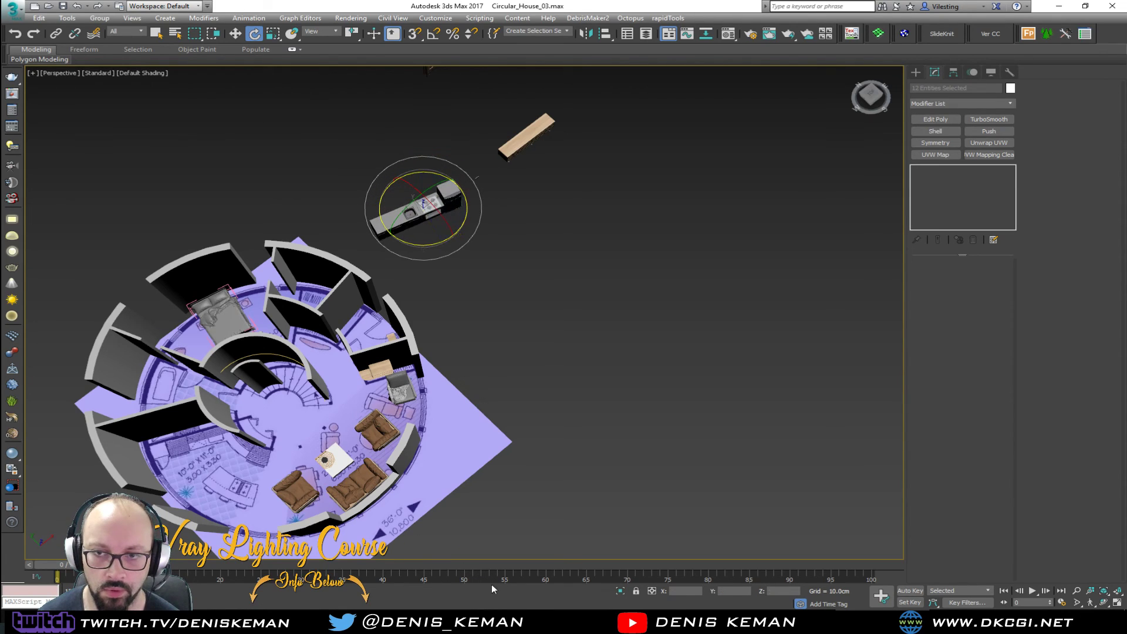
pyautogui.hotkey('ctrl', 'z')
# - Enable angle snapping and move the kitchen set in the shaded top view to the partition above the 3,00 x 3,30 kitchen
pyautogui.press('a')
pyautogui.hotkey('alt', 'w')
pyautogui.scroll(-10, 176, 203)
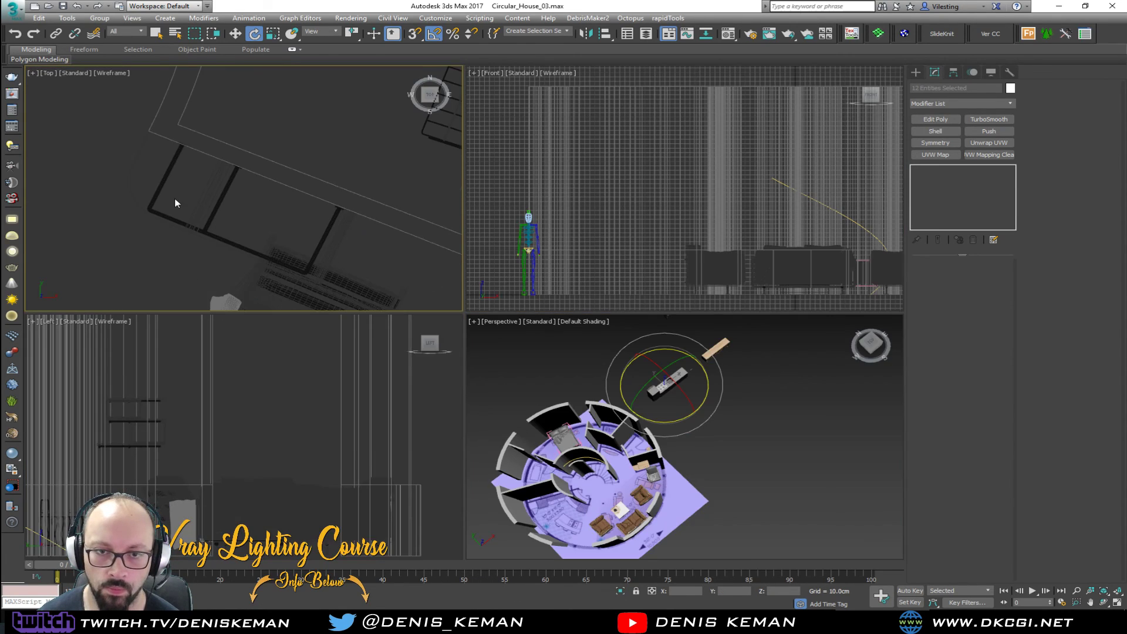
pyautogui.moveTo(189, 234); pyautogui.dragTo(249, 224, button='middle')
pyautogui.hotkey('alt', 'w')
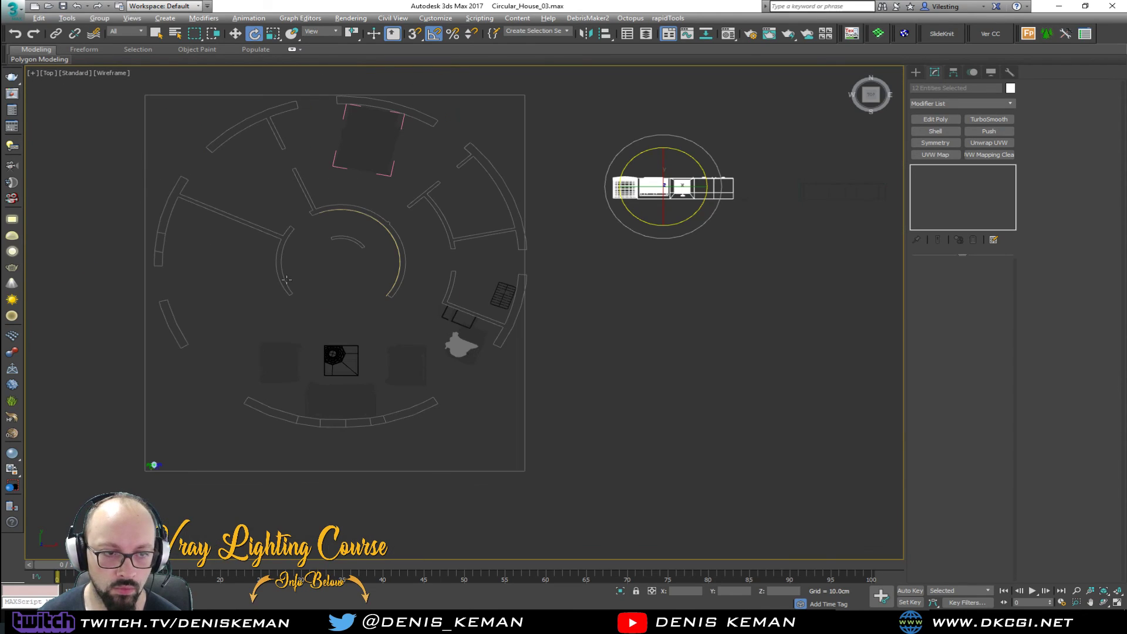
pyautogui.press('F4')
pyautogui.press('w')
pyautogui.moveTo(675, 182); pyautogui.dragTo(227, 222)
pyautogui.scroll(5, 236, 241)
pyautogui.scroll(5, 236, 240)
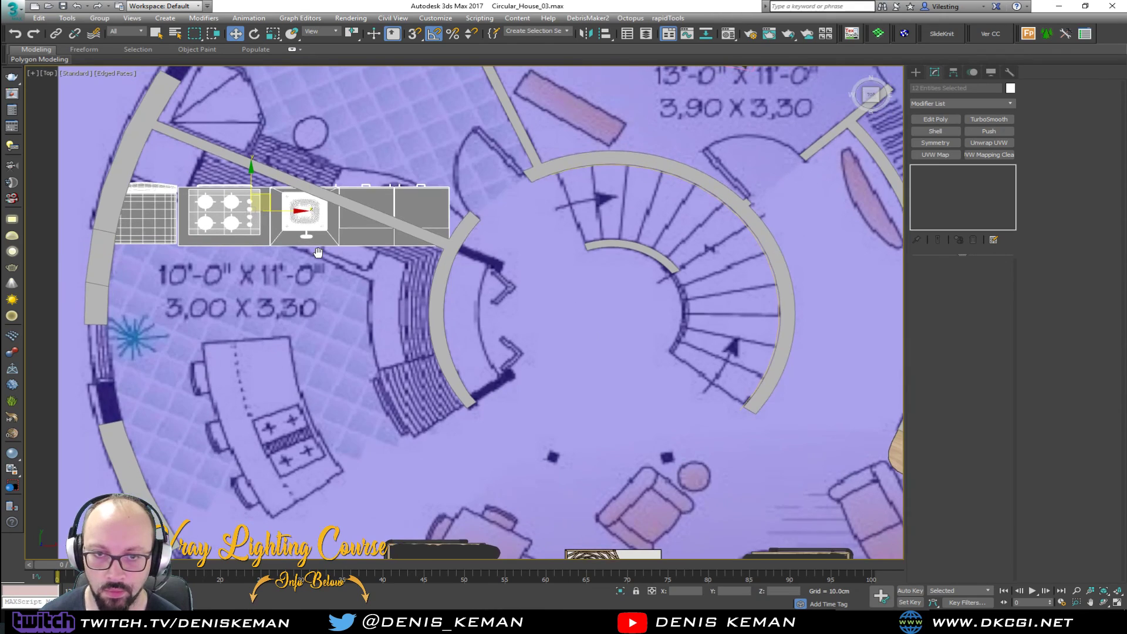
# - Rotate the kitchen set parallel to the angled partition with its doors facing the room, and shift it along the wall
pyautogui.press('e')
pyautogui.moveTo(264, 172); pyautogui.dragTo(292, 288)
pyautogui.press('w')
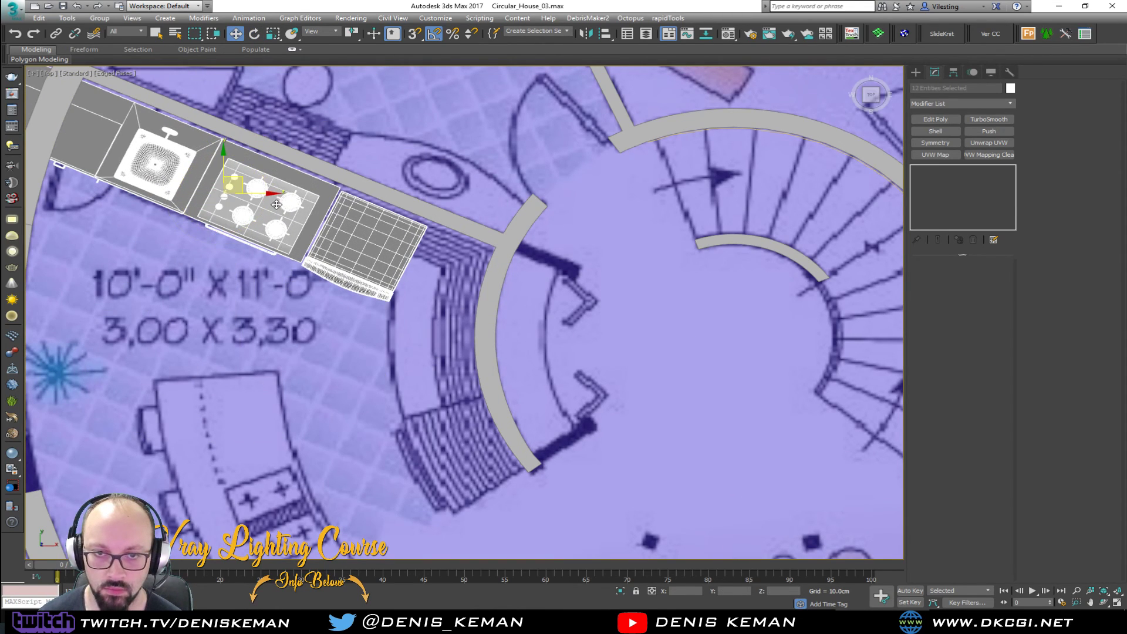
pyautogui.moveTo(245, 181); pyautogui.dragTo(397, 243)
# - Move the refrigerator to the counter's outer-wall end, and slide the whole kitchen set along the partition toward the curved stair wall
pyautogui.click(546, 325)
pyautogui.moveTo(526, 319); pyautogui.dragTo(89, 136)
pyautogui.moveTo(156, 221); pyautogui.dragTo(251, 270, button='middle')
pyautogui.scroll(-2, 251, 270)
pyautogui.moveTo(149, 169); pyautogui.dragTo(526, 406)
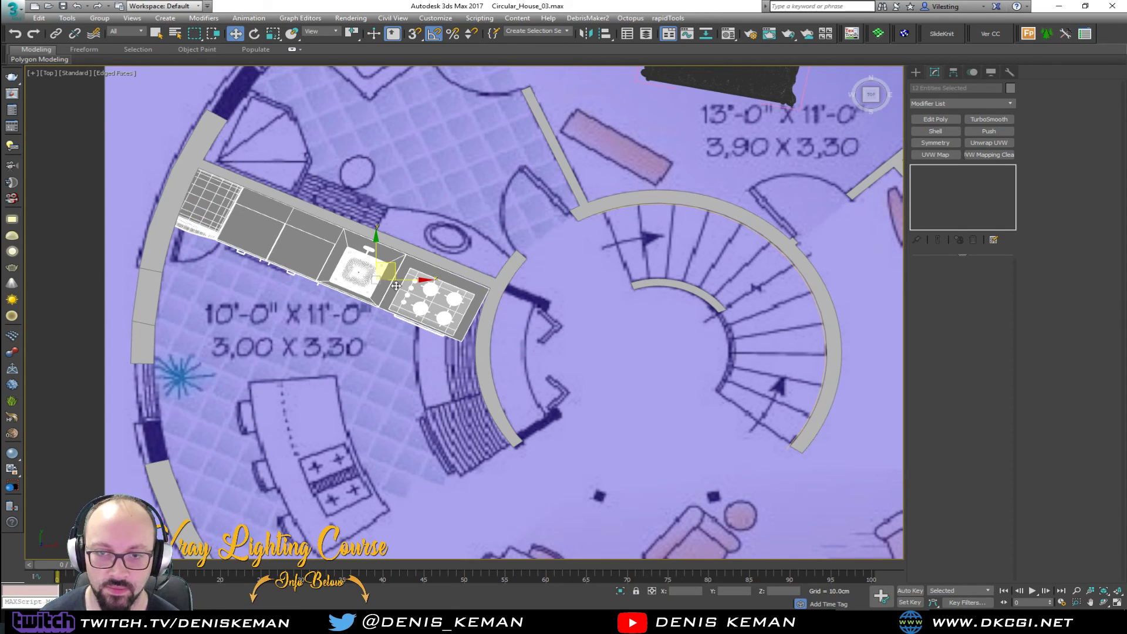
pyautogui.moveTo(389, 267); pyautogui.dragTo(411, 276)
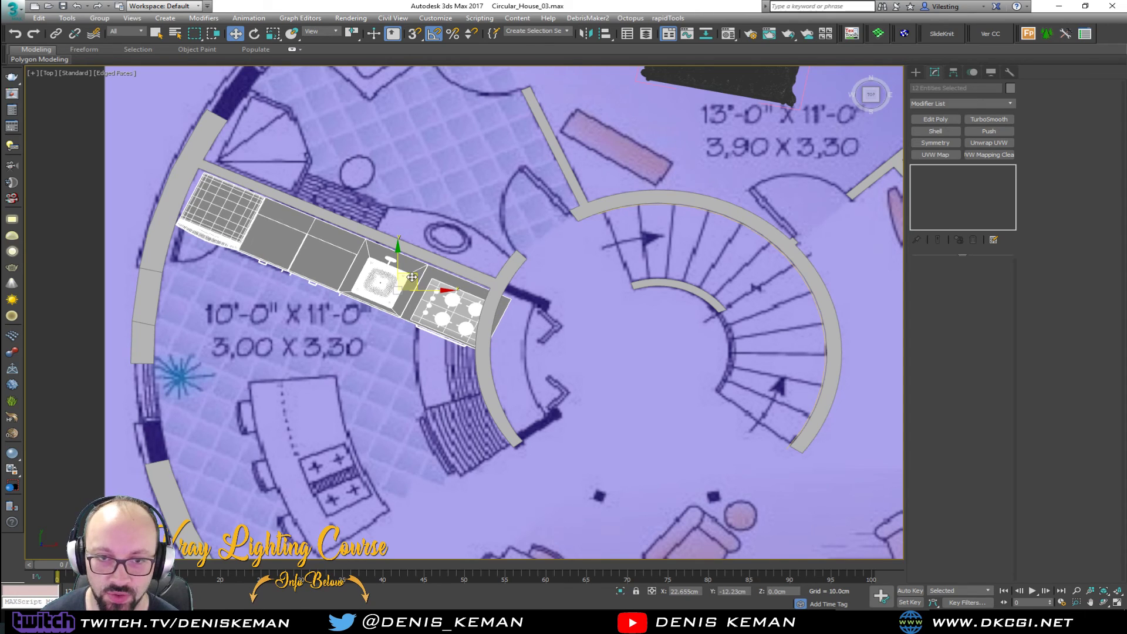
# - Inspect in perspective how the kitchen set fits between the outer wall and the curved stair wall
pyautogui.hotkey('alt', 'w')
pyautogui.rightClick(627, 435)
pyautogui.hotkey('alt', 'w')
pyautogui.press('z')
pyautogui.moveTo(442, 426)
pyautogui.keyDown('alt'); pyautogui.mouseDown(button='middle')
pyautogui.moveTo(440, 412)
pyautogui.moveTo(390, 385)
pyautogui.moveTo(414, 413)
pyautogui.moveTo(448, 419)
pyautogui.mouseUp(button='middle'); pyautogui.keyUp('alt')
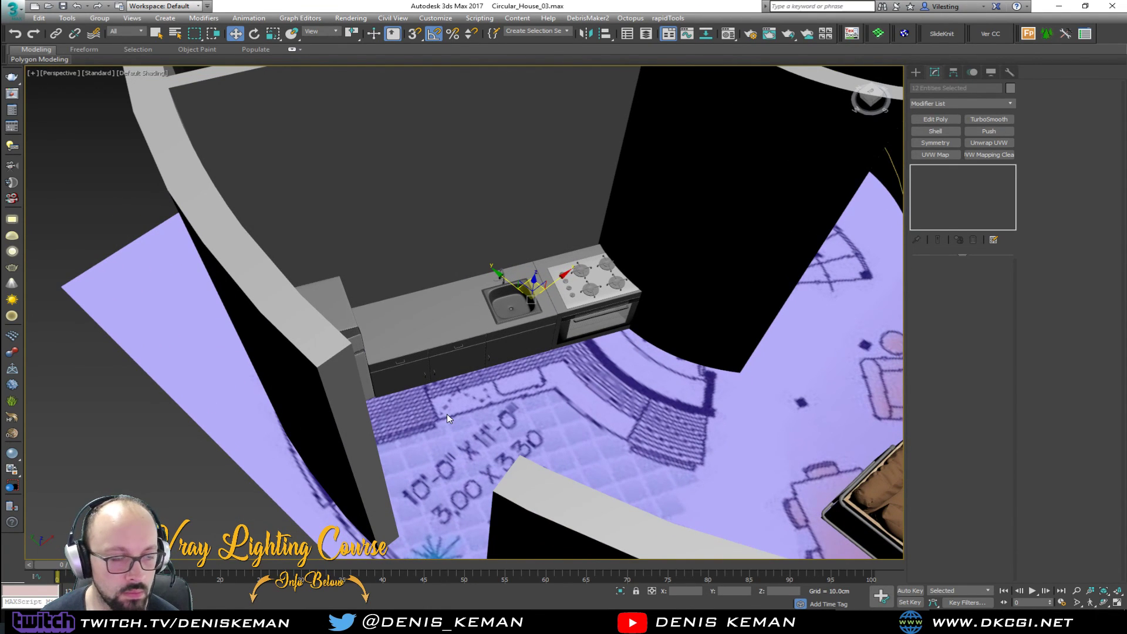
pyautogui.moveTo(467, 418)
pyautogui.keyDown('alt'); pyautogui.mouseDown(button='middle')
pyautogui.moveTo(425, 409)
pyautogui.moveTo(447, 420)
pyautogui.mouseUp(button='middle'); pyautogui.keyUp('alt')
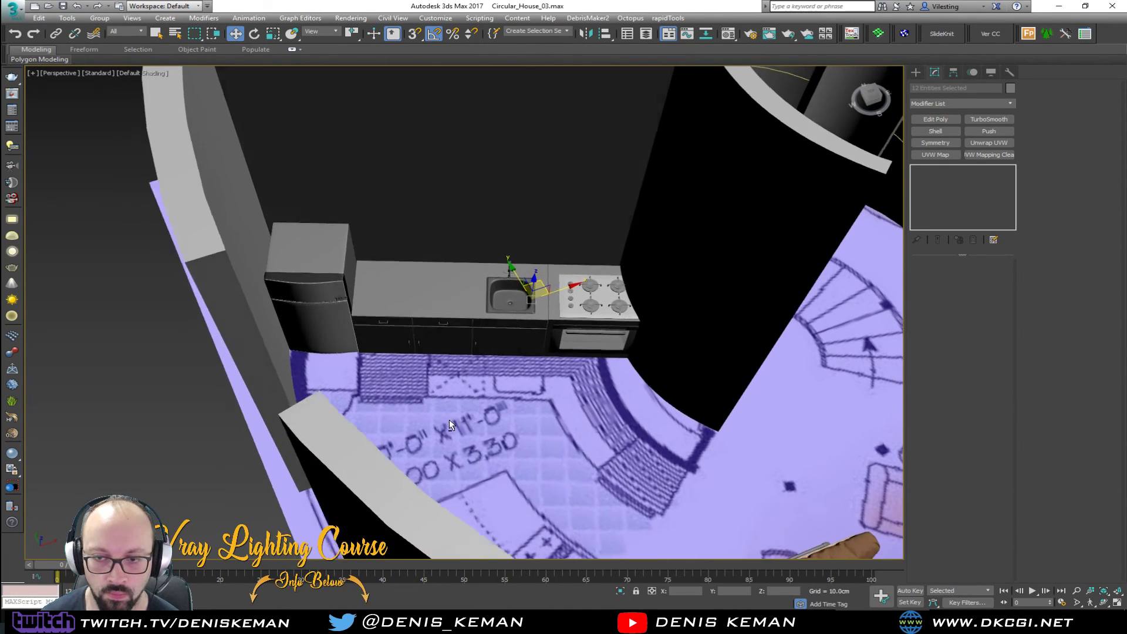
pyautogui.scroll(6, 471, 327)
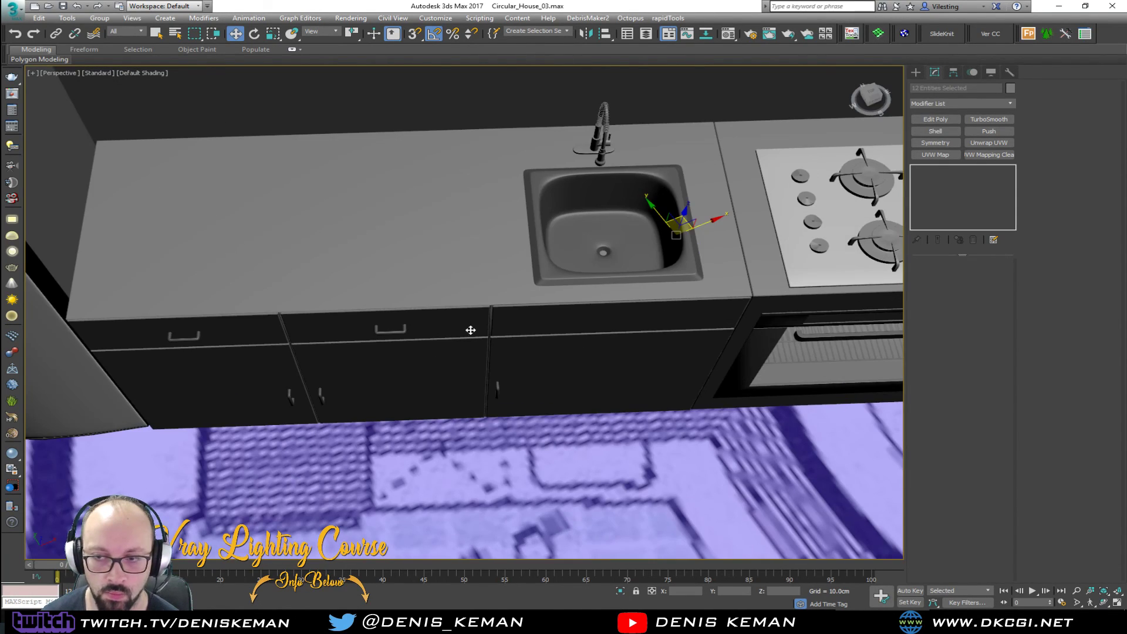
pyautogui.scroll(-5, 484, 348)
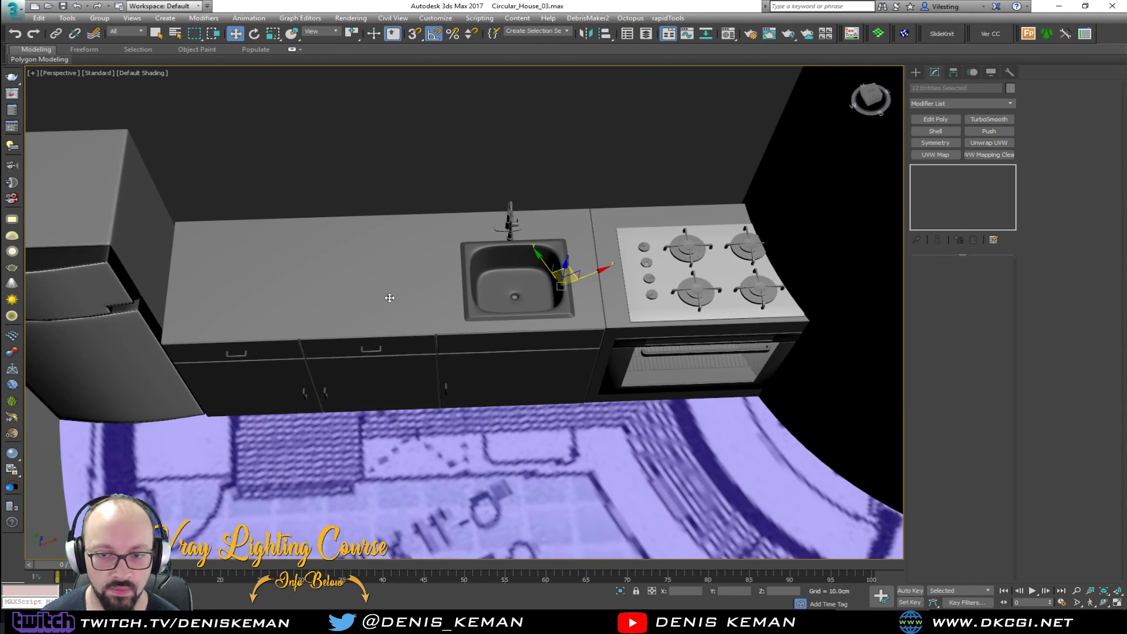
# - Select the countertop and examine its mesh with edged faces displayed
pyautogui.click(385, 294)
pyautogui.press('F4')
pyautogui.scroll(2, 418, 344)
pyautogui.scroll(-3, 417, 344)
pyautogui.scroll(4, 431, 348)
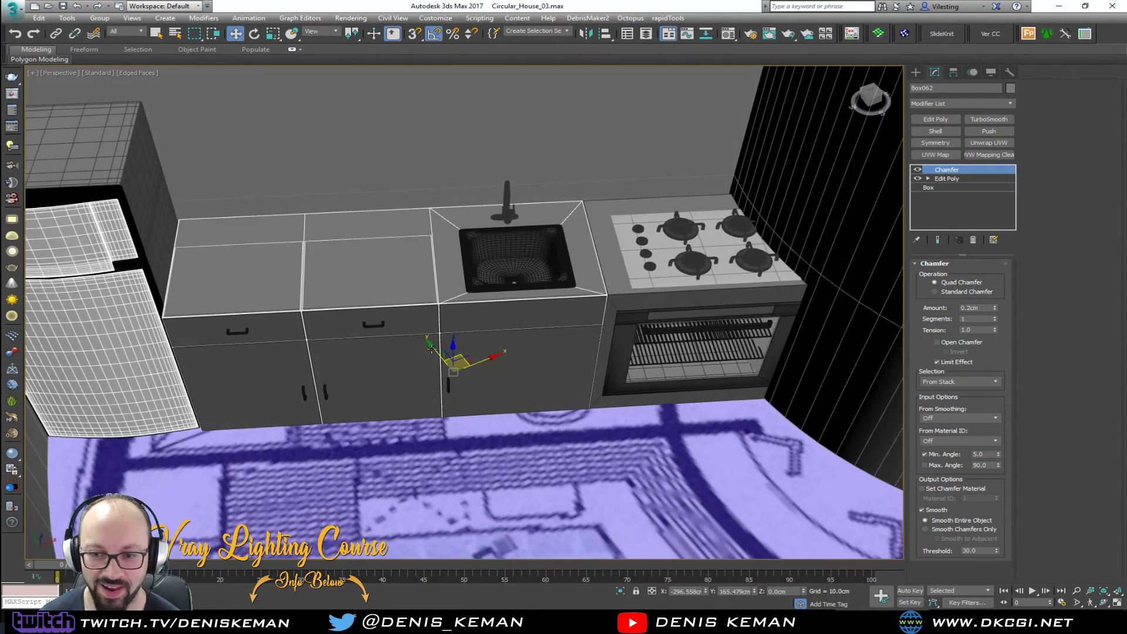
pyautogui.keyDown('alt'); pyautogui.moveTo(432, 348); pyautogui.dragTo(423, 356, button='middle'); pyautogui.keyUp('alt')
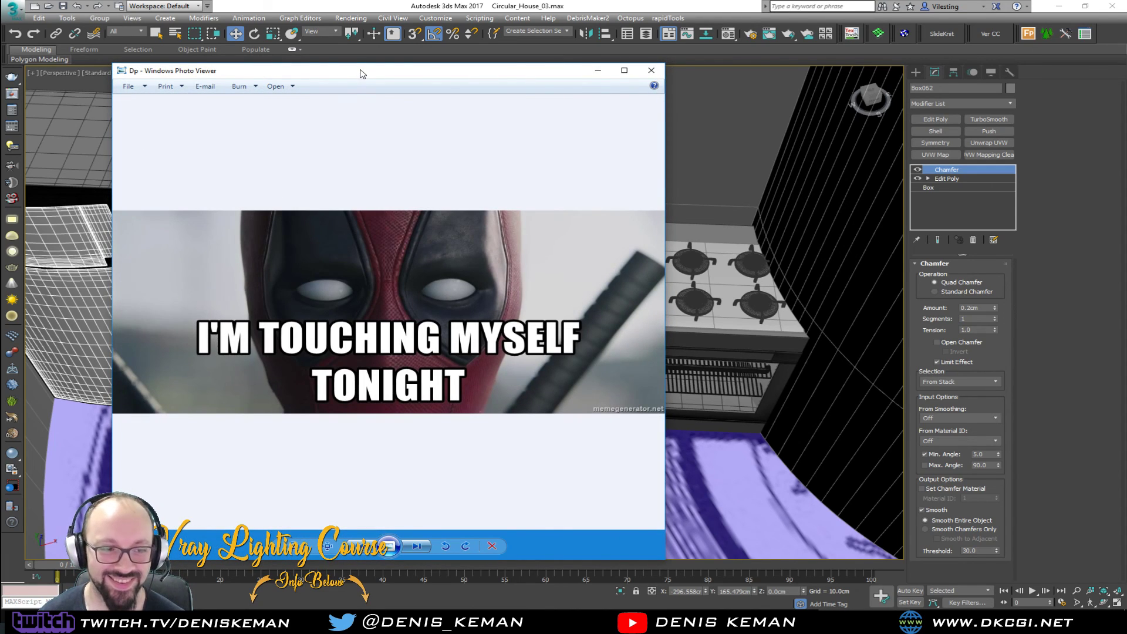
pyautogui.doubleClick(360, 70)
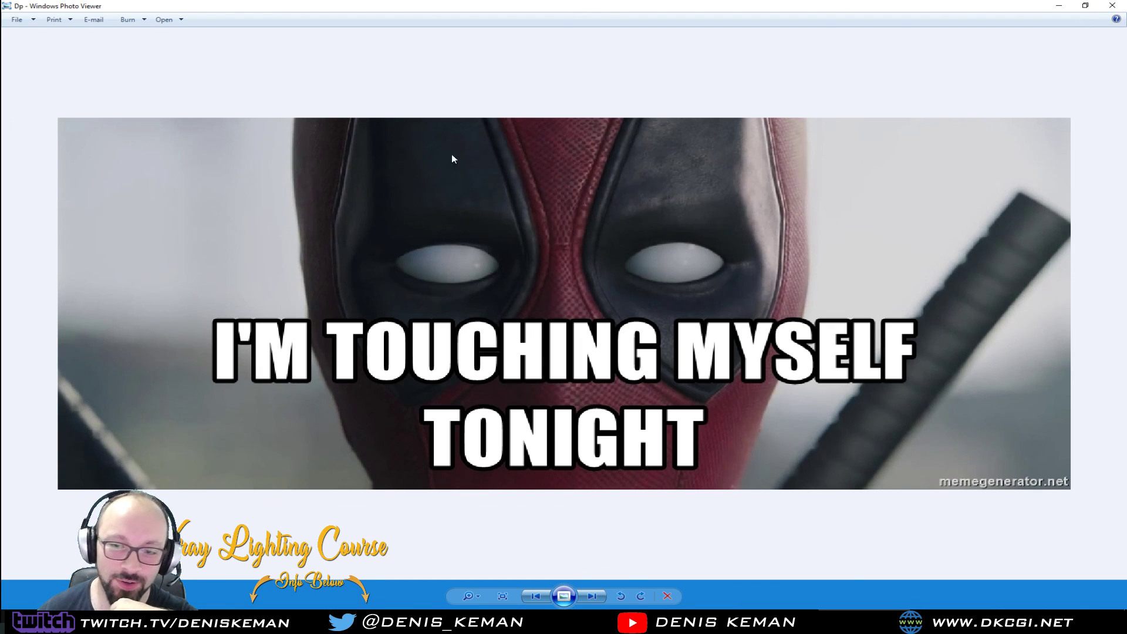
pyautogui.click(1114, 6)
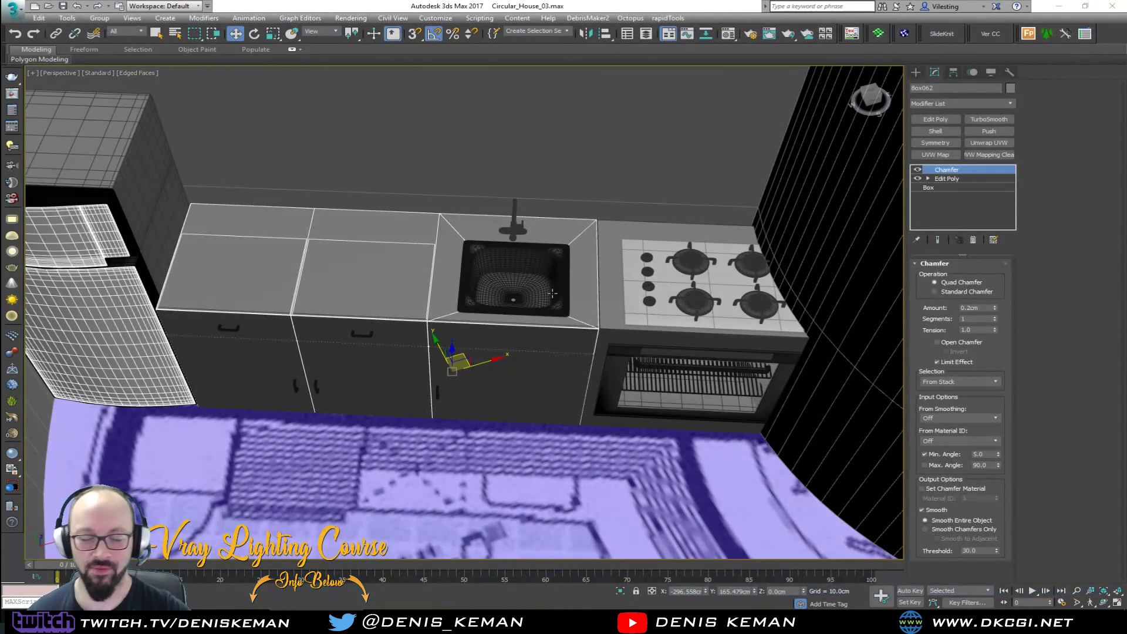
# - Examine the stove body and the cabinet fronts up close with their mesh edges displayed
pyautogui.moveTo(429, 273); pyautogui.dragTo(350, 217, button='middle')
pyautogui.scroll(2, 430, 249)
pyautogui.scroll(-7, 351, 216)
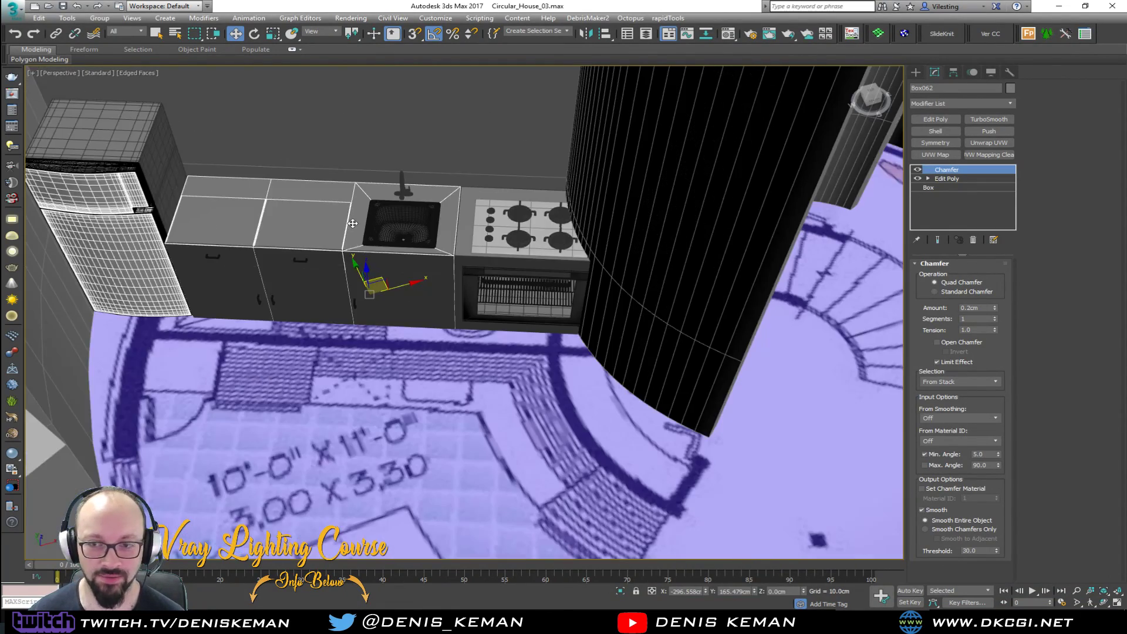
pyautogui.keyDown('alt'); pyautogui.moveTo(411, 317); pyautogui.dragTo(458, 340, button='middle'); pyautogui.keyUp('alt')
pyautogui.click(467, 345)
pyautogui.scroll(9, 469, 252)
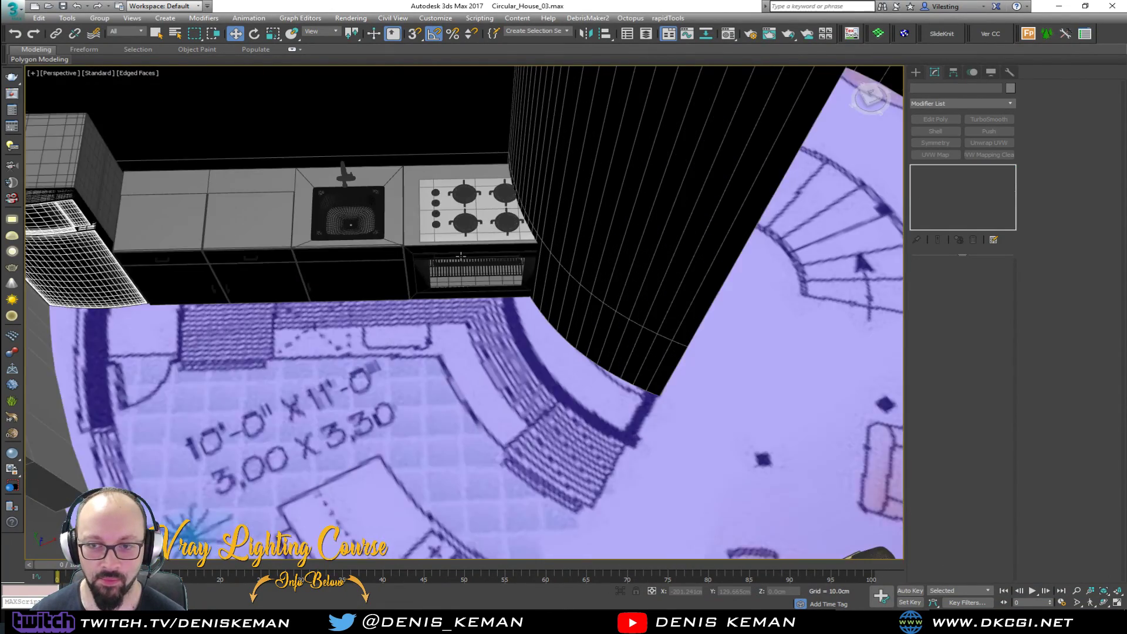
pyautogui.moveTo(470, 221); pyautogui.dragTo(449, 301, button='middle')
pyautogui.keyDown('alt'); pyautogui.moveTo(449, 313); pyautogui.dragTo(451, 266, button='middle'); pyautogui.keyUp('alt')
pyautogui.click(368, 295)
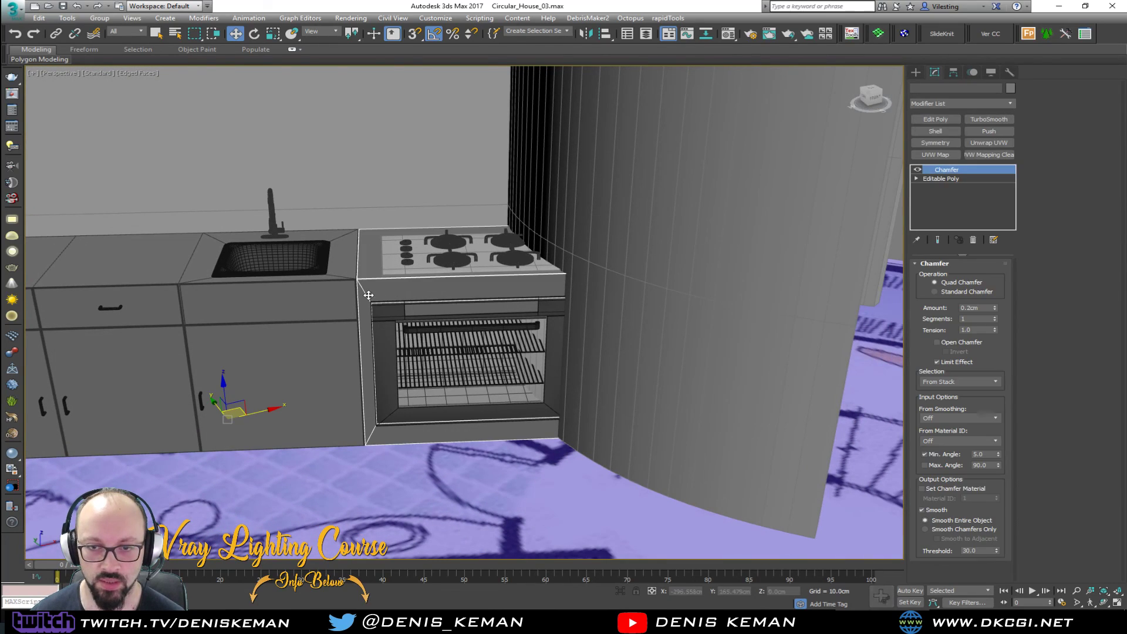
pyautogui.click(343, 294)
pyautogui.moveTo(300, 298); pyautogui.dragTo(439, 326, button='middle')
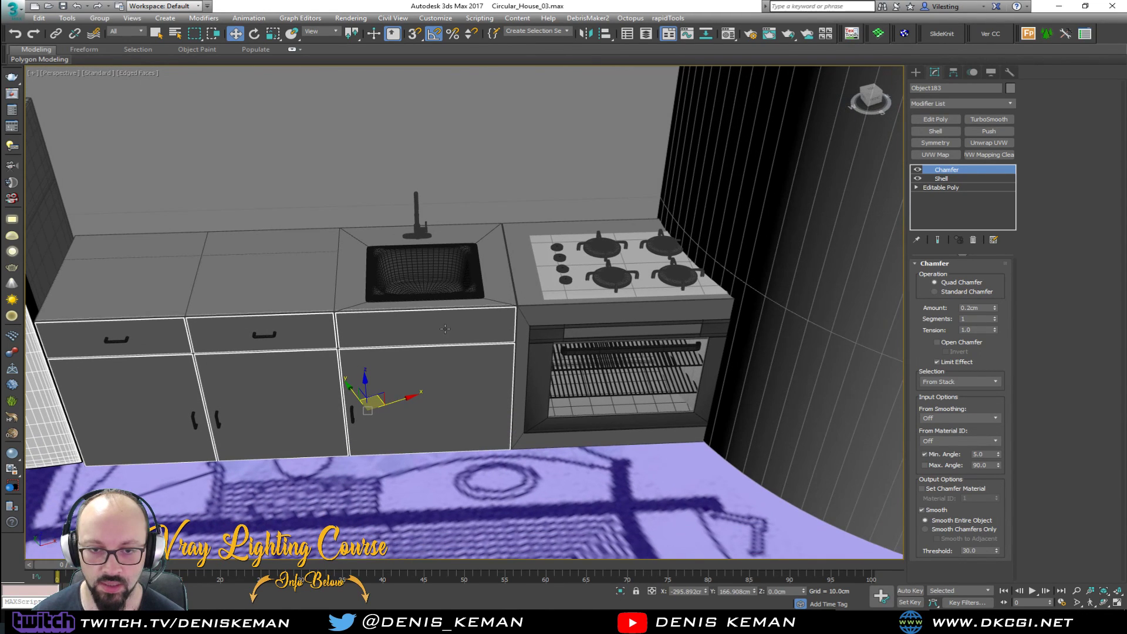
# - Check the cabinet fronts in isolation and the countertop up close, and return to plain shading without edges
pyautogui.hotkey('alt', 'q')
pyautogui.hotkey('alt', 'q')
pyautogui.click(328, 293)
pyautogui.press('z')
pyautogui.scroll(-3, 336, 294)
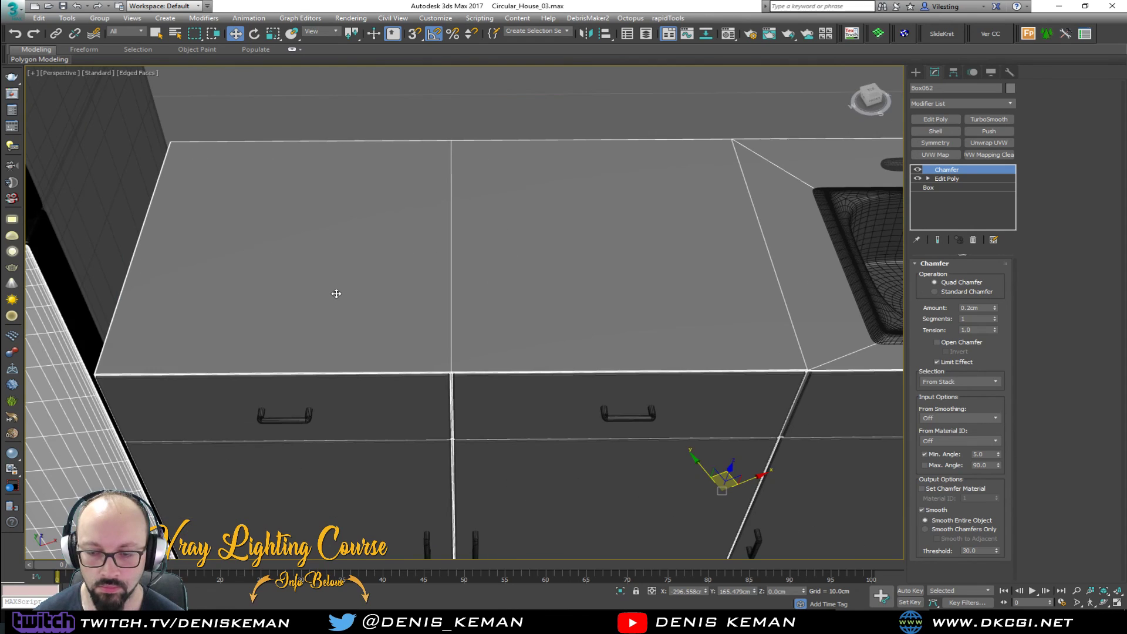
pyautogui.scroll(-3, 622, 356)
pyautogui.moveTo(622, 356)
pyautogui.mouseDown(button='middle')
pyautogui.moveTo(448, 319)
pyautogui.moveTo(416, 301)
pyautogui.mouseUp(button='middle')
pyautogui.press('F4')
pyautogui.scroll(-4, 416, 302)
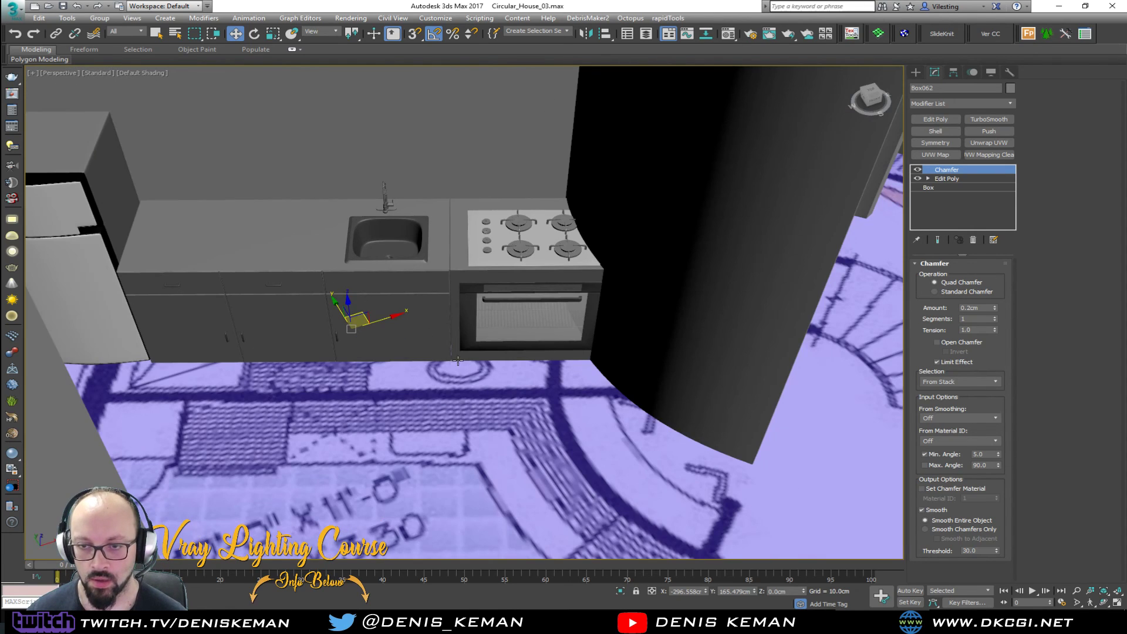
# - Clear the selection and look over the furnished rooms and the whole circular house
pyautogui.click(482, 373)
pyautogui.moveTo(510, 326); pyautogui.dragTo(372, 303, button='middle')
pyautogui.scroll(-4, 325, 333)
pyautogui.moveTo(460, 312); pyautogui.dragTo(442, 334, button='middle')
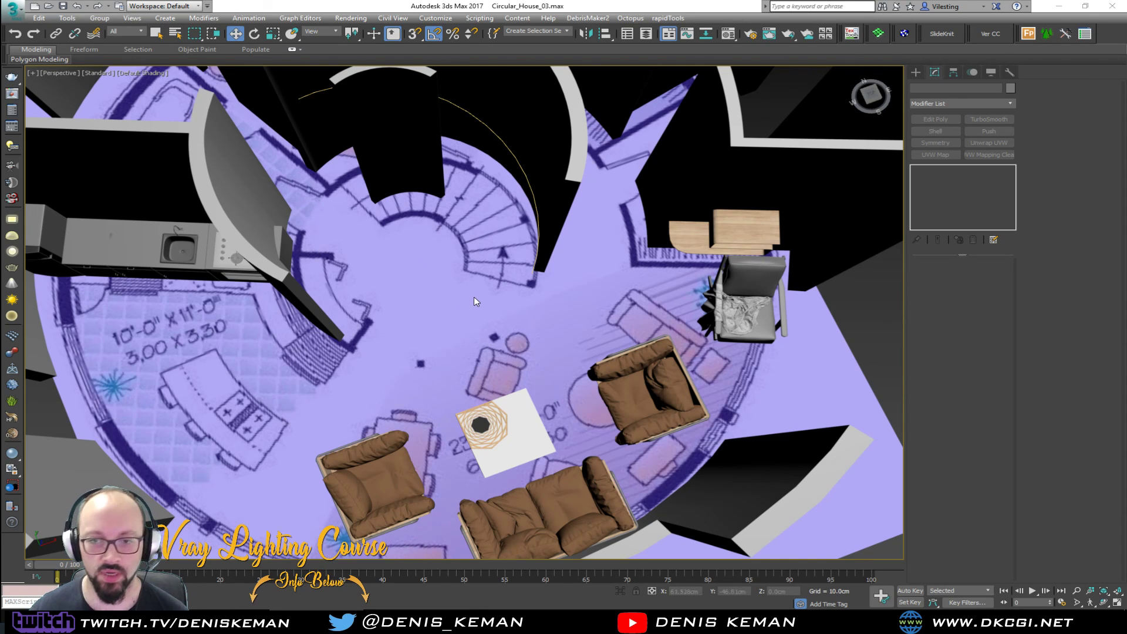
pyautogui.moveTo(461, 291); pyautogui.dragTo(411, 261, button='middle')
pyautogui.scroll(-3, 400, 327)
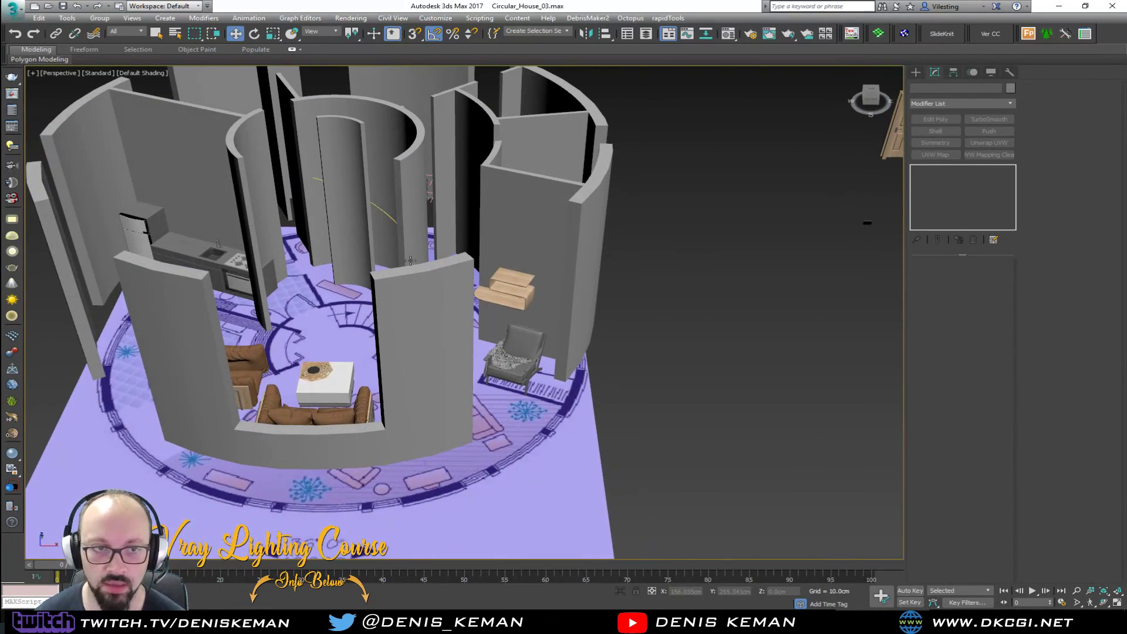
# - Make the Structural_Beams layer visible in the layer explorer and close the explorer
pyautogui.click(646, 36)
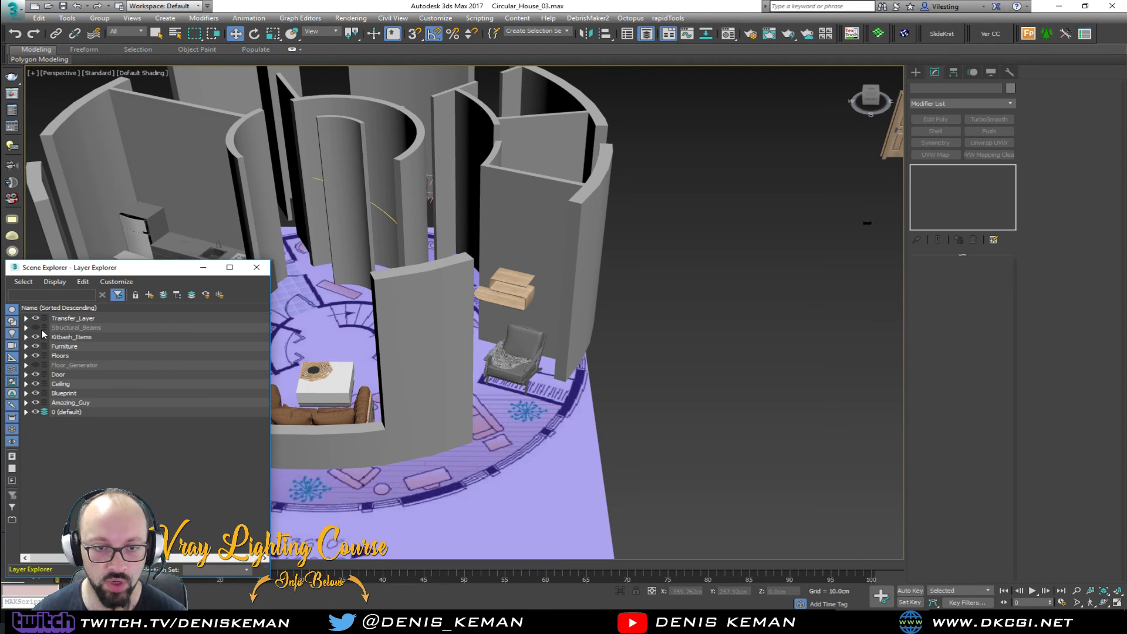
pyautogui.click(35, 328)
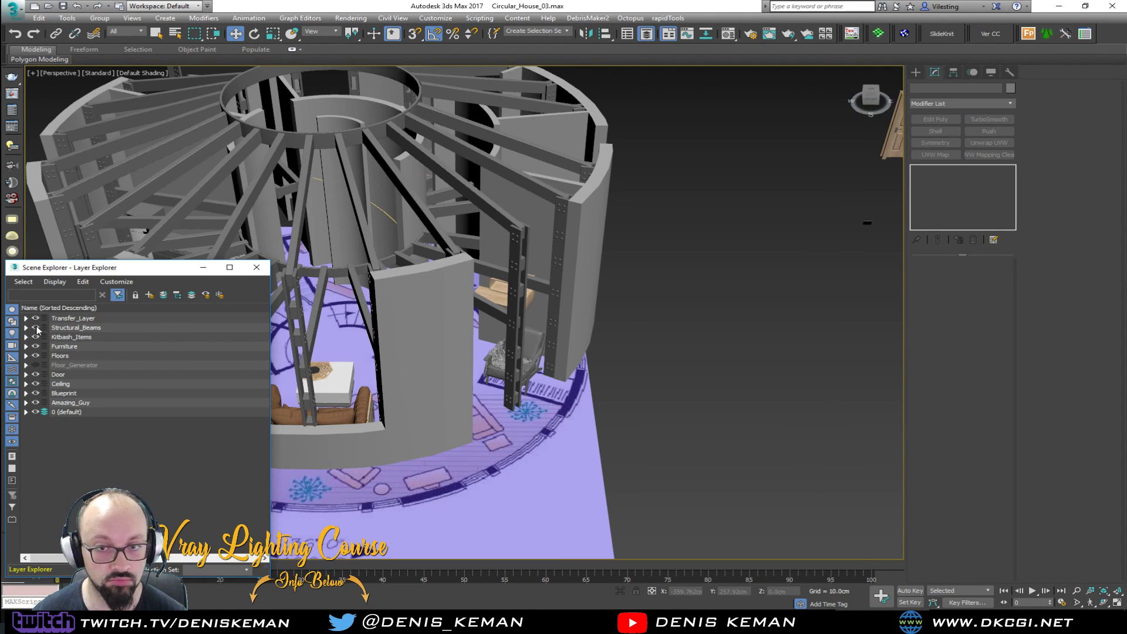
pyautogui.click(256, 267)
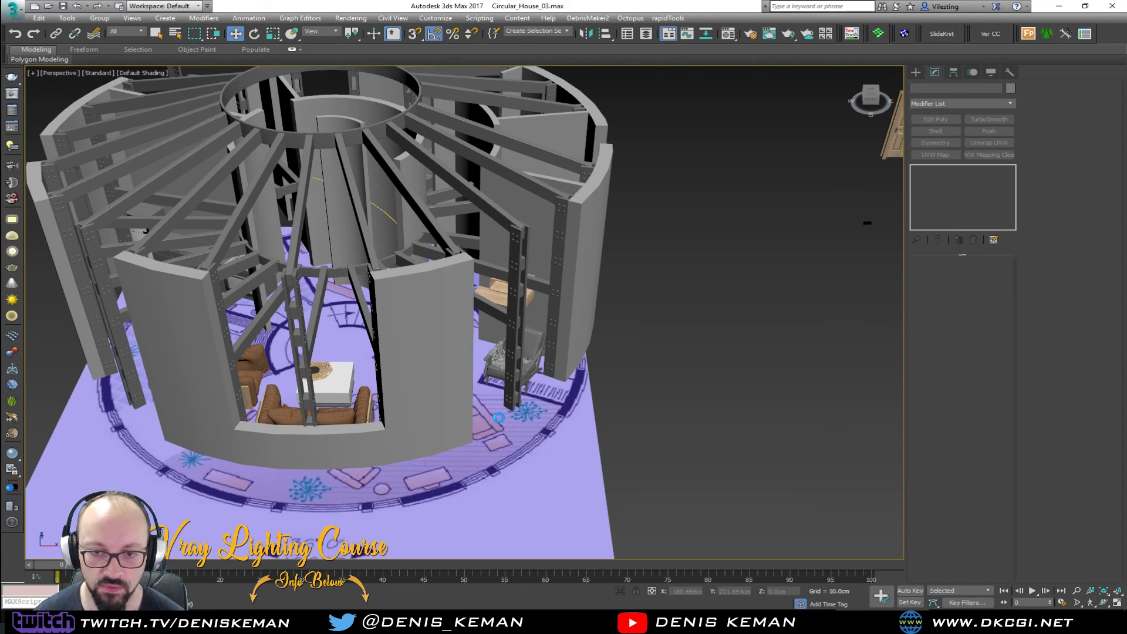
# - Hide the Walls object in the layer explorer to expose the beam structure around the furniture
pyautogui.keyDown('alt'); pyautogui.moveTo(496, 418); pyautogui.dragTo(510, 388, button='middle'); pyautogui.keyUp('alt')
pyautogui.scroll(3, 486, 394)
pyautogui.scroll(2, 498, 428)
pyautogui.click(579, 365)
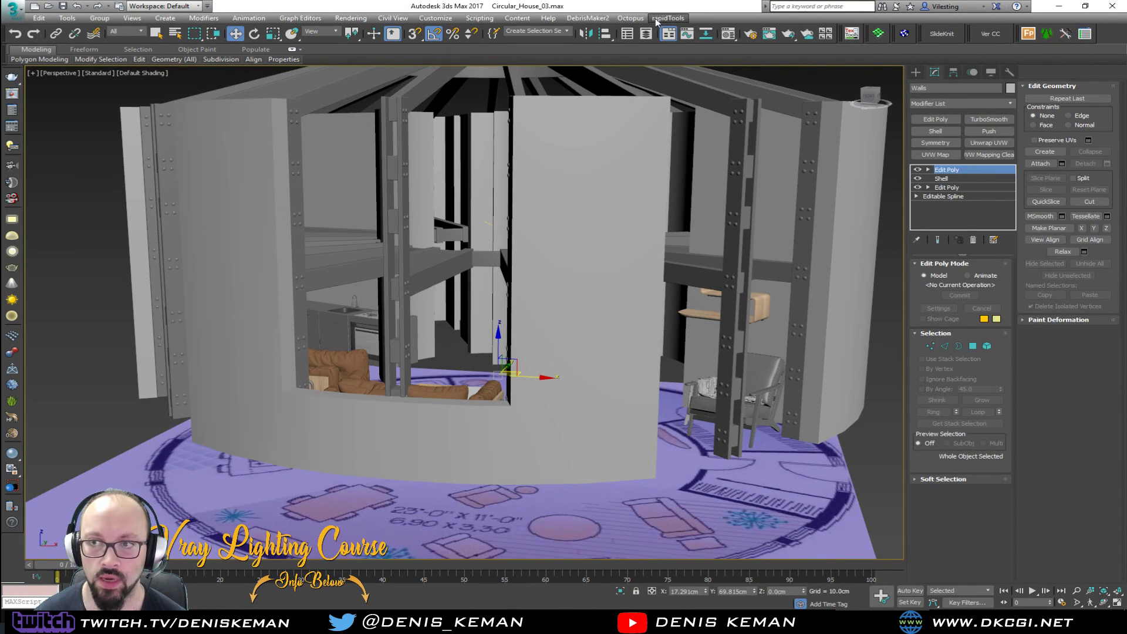
pyautogui.click(646, 34)
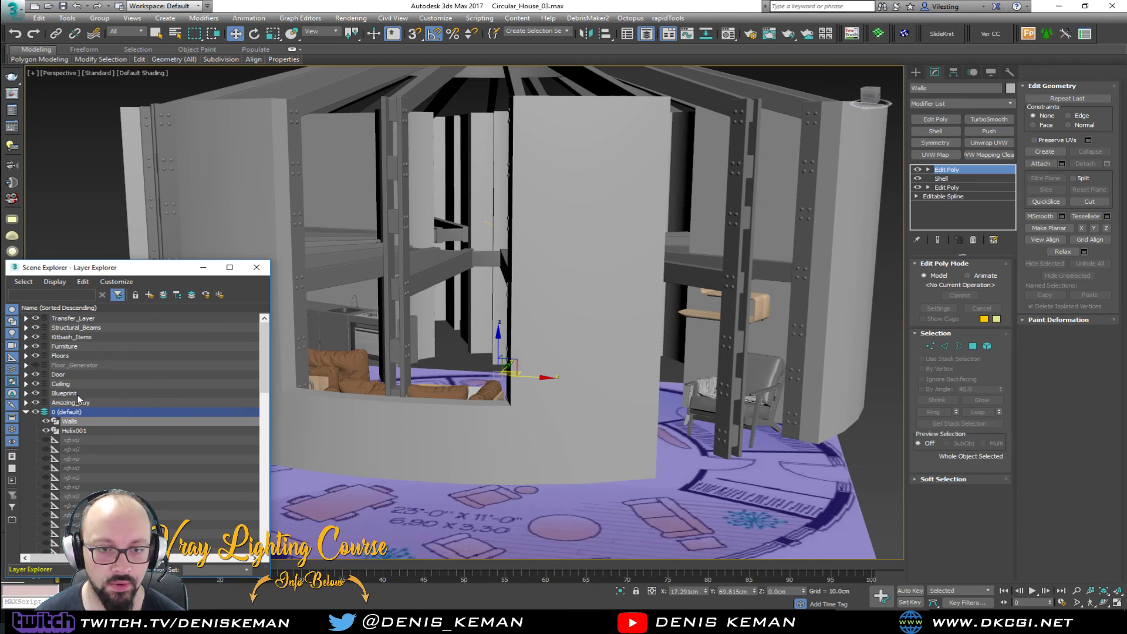
pyautogui.click(46, 421)
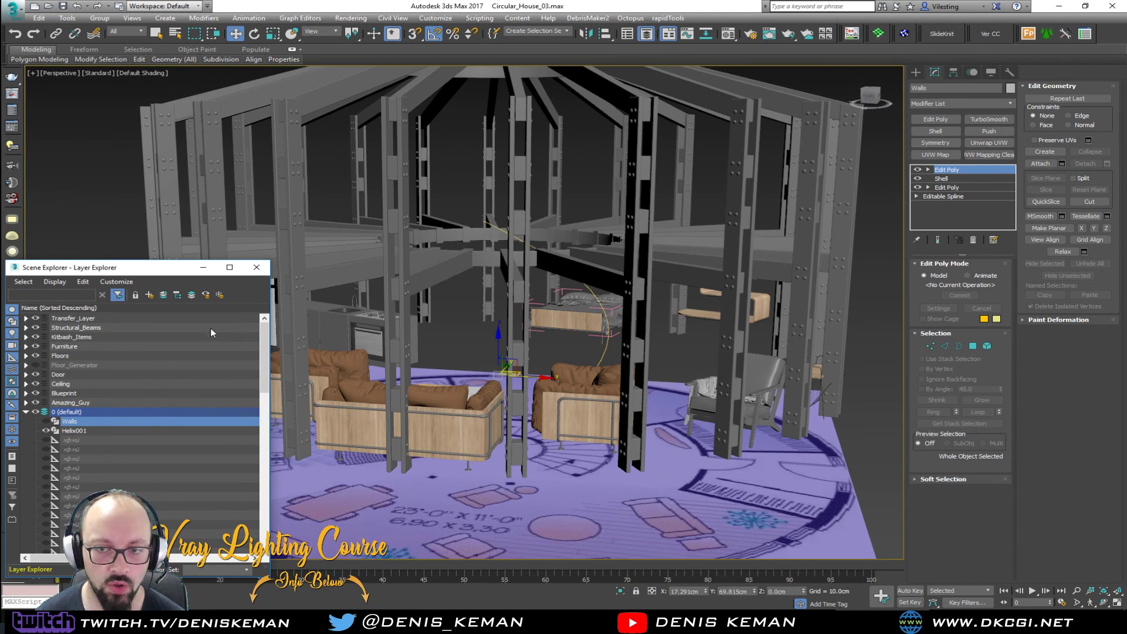
pyautogui.click(457, 489)
pyautogui.keyDown('alt'); pyautogui.moveTo(457, 488); pyautogui.dragTo(428, 513, button='middle'); pyautogui.keyUp('alt')
pyautogui.scroll(-4, 433, 370)
pyautogui.moveTo(433, 370); pyautogui.dragTo(420, 344, button='middle')
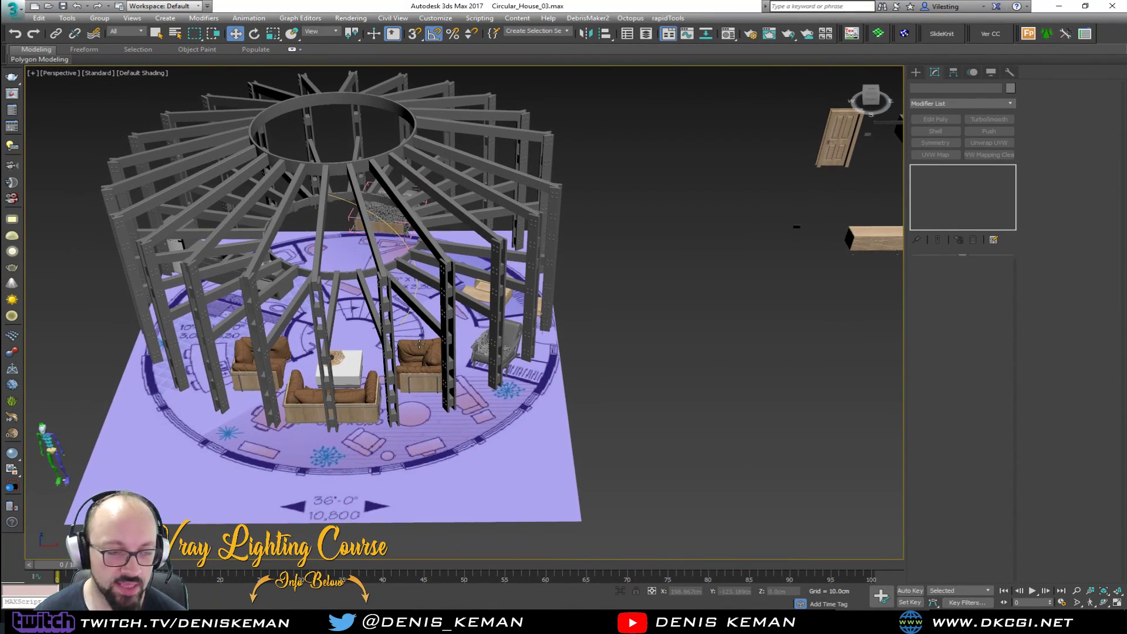